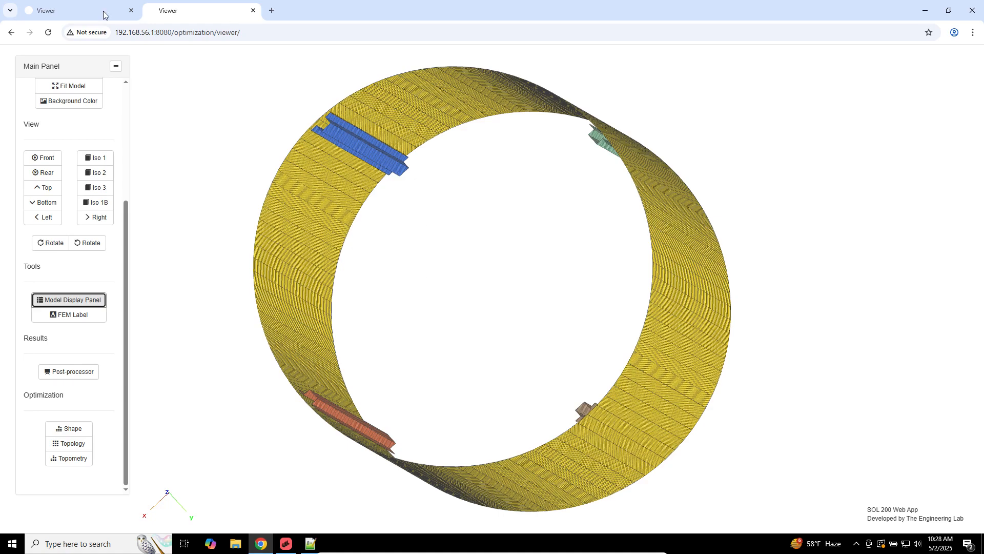
Step: Compare the rotated deformed stress fringe plot with the undeformed ring, then bring up the Notepad++ notes
click(81, 11)
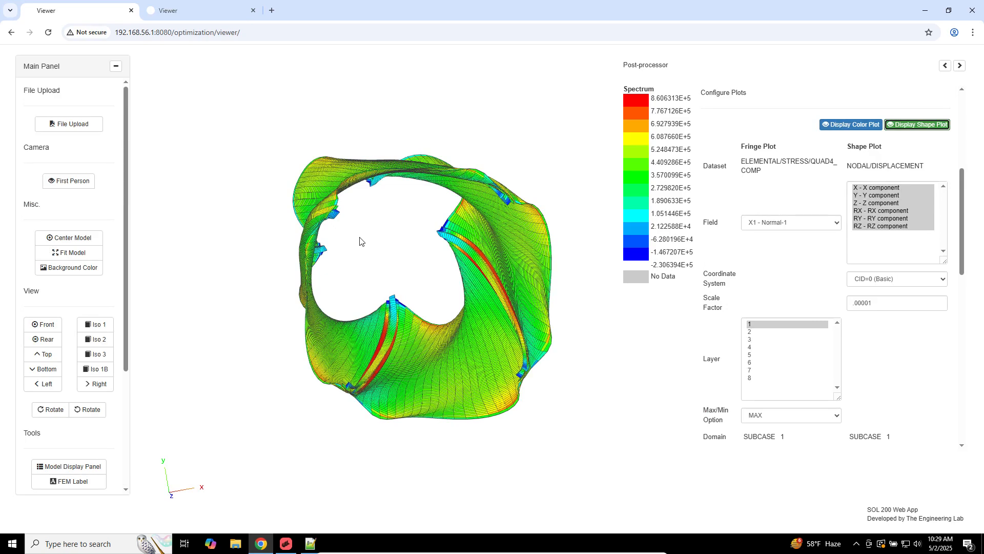
click(194, 11)
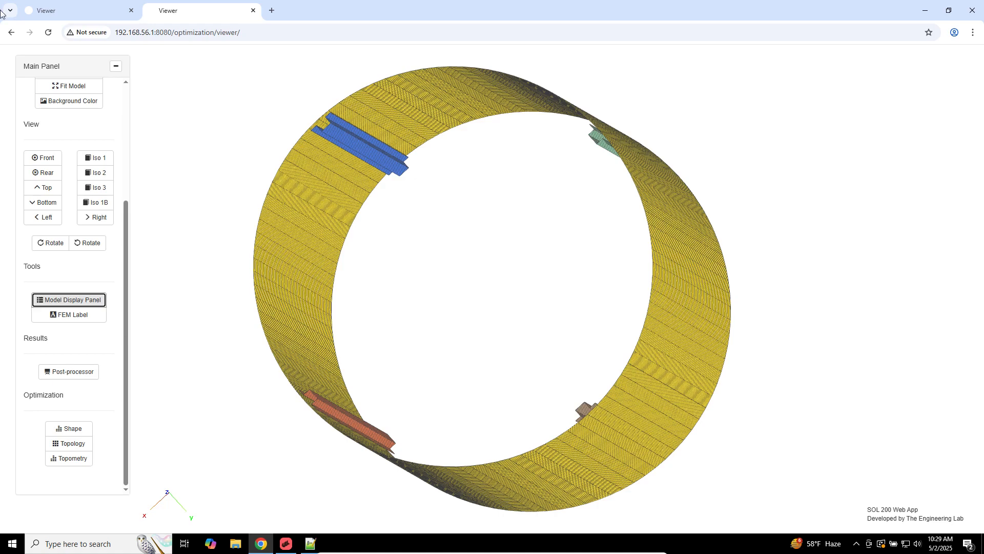
click(45, 13)
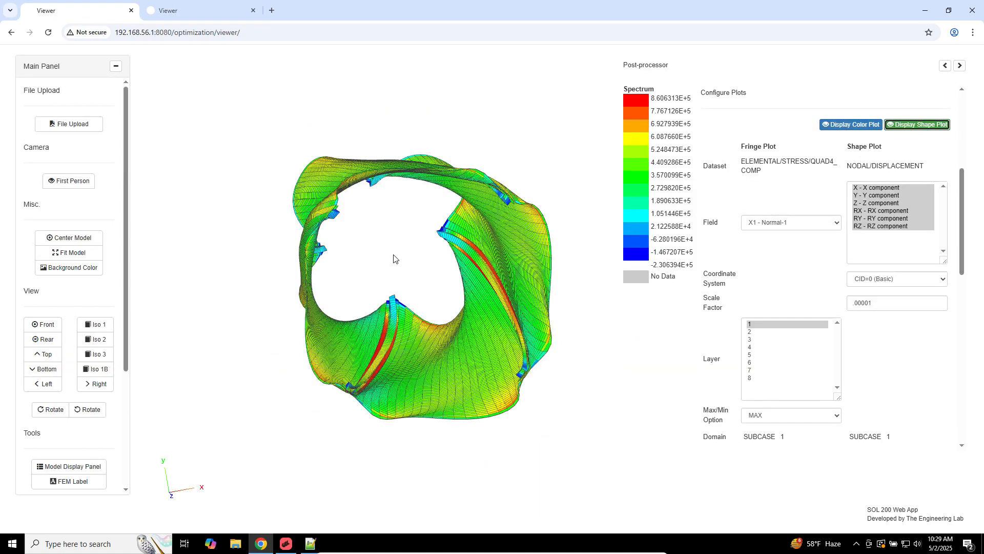
drag(391, 255, 386, 241)
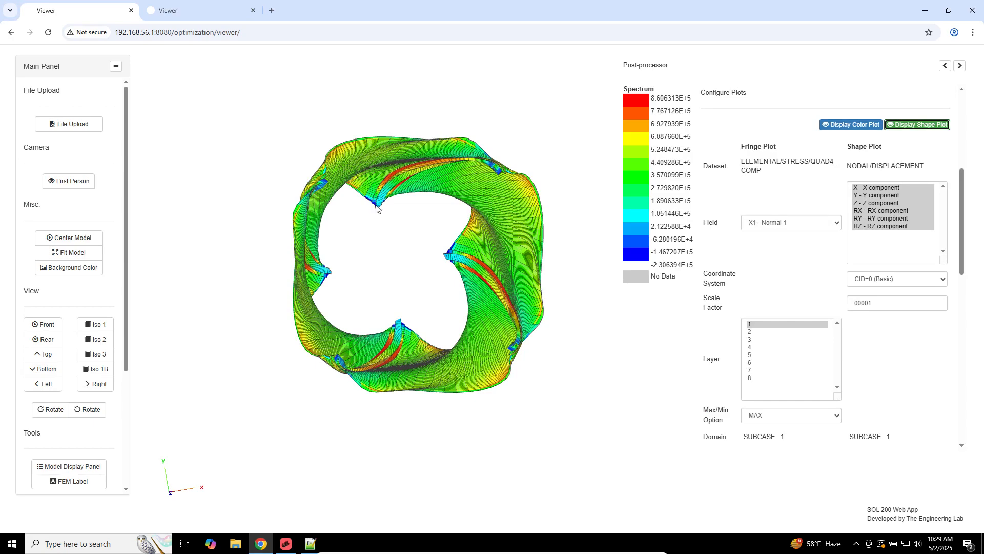
click(210, 15)
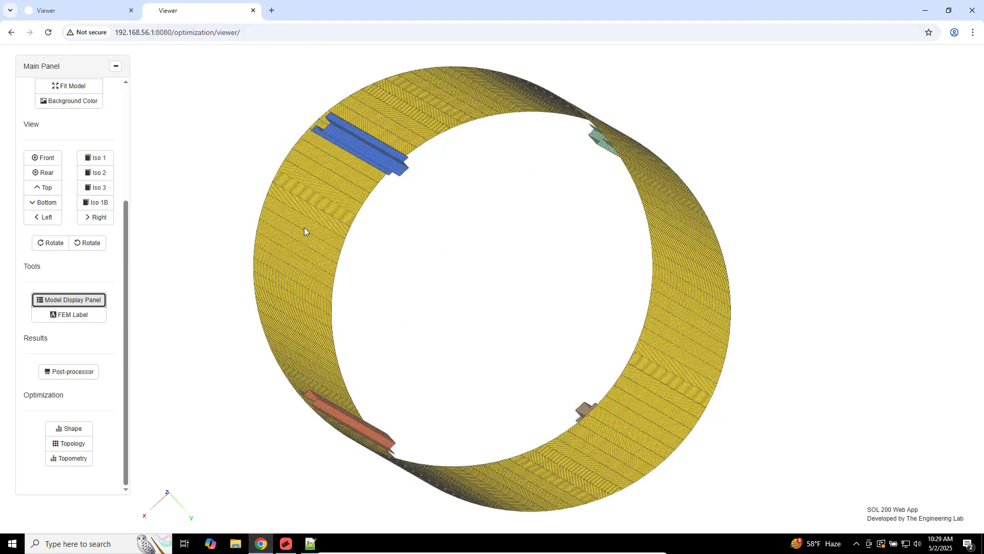
click(306, 545)
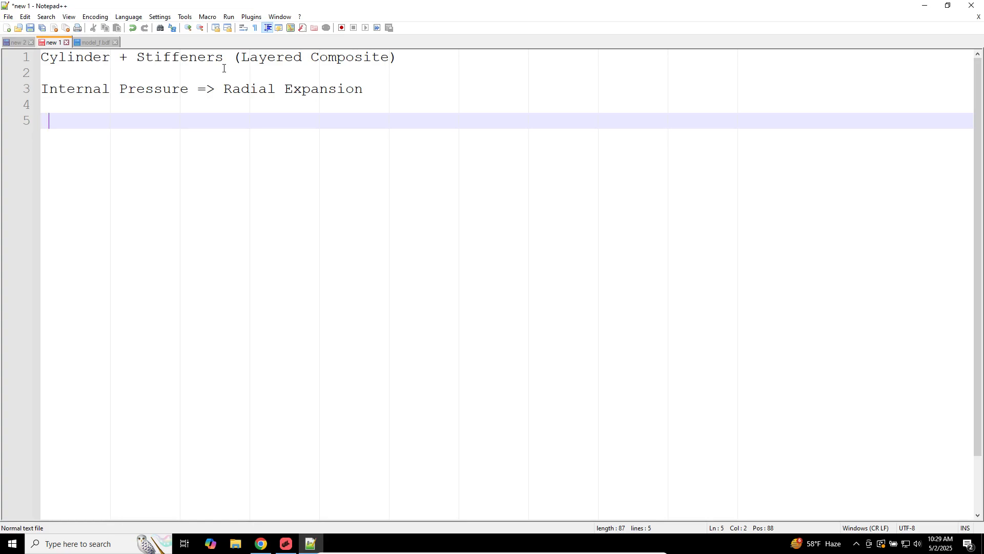
Step: Add 'PCOMP or PCOMPG' inside the parentheses of the first note line
click(424, 58)
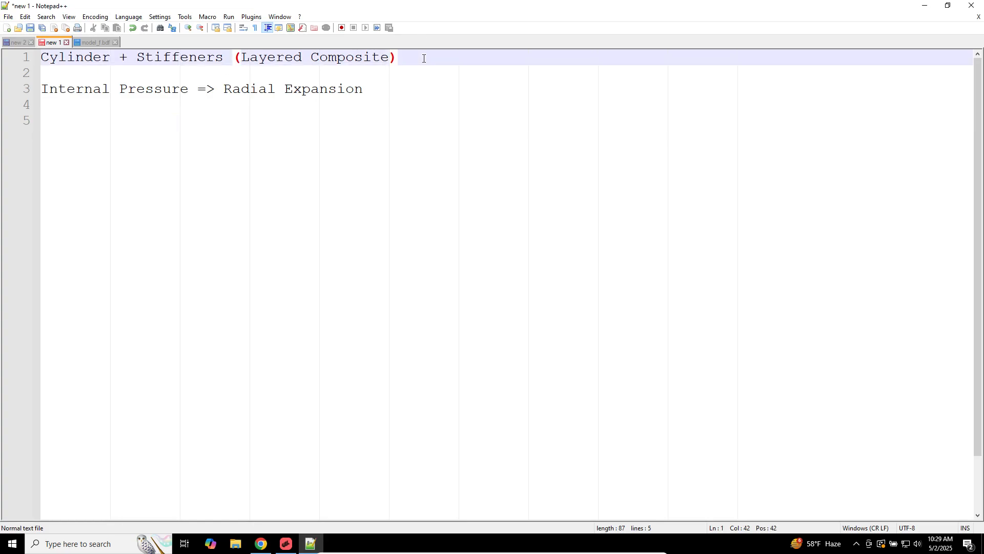
text(PCOMP o)
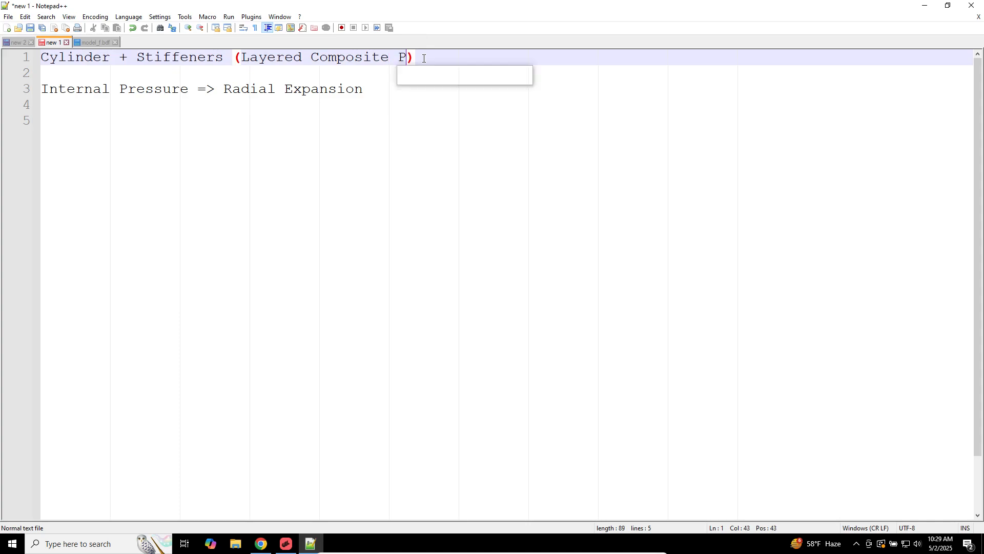
text(r PCOMPG)
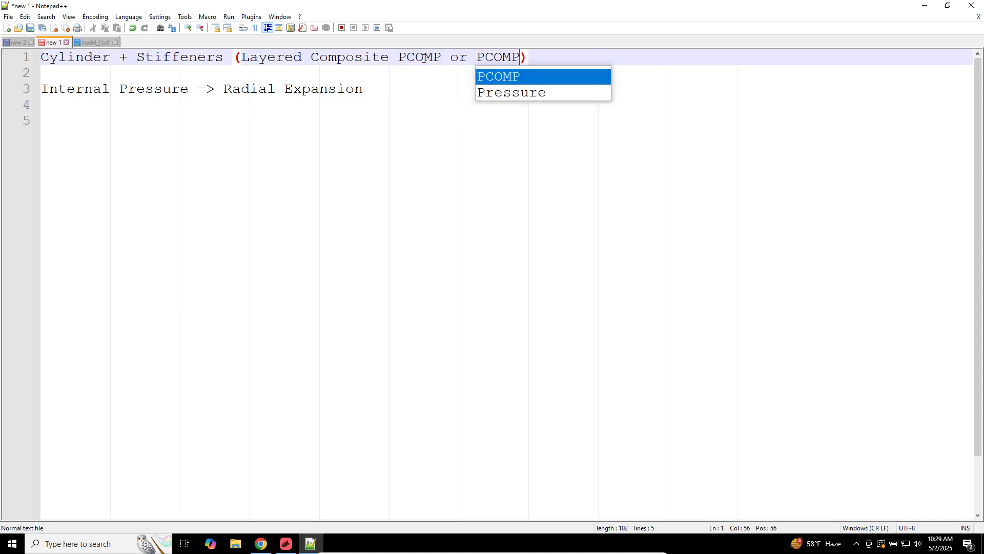
double_click(95, 63)
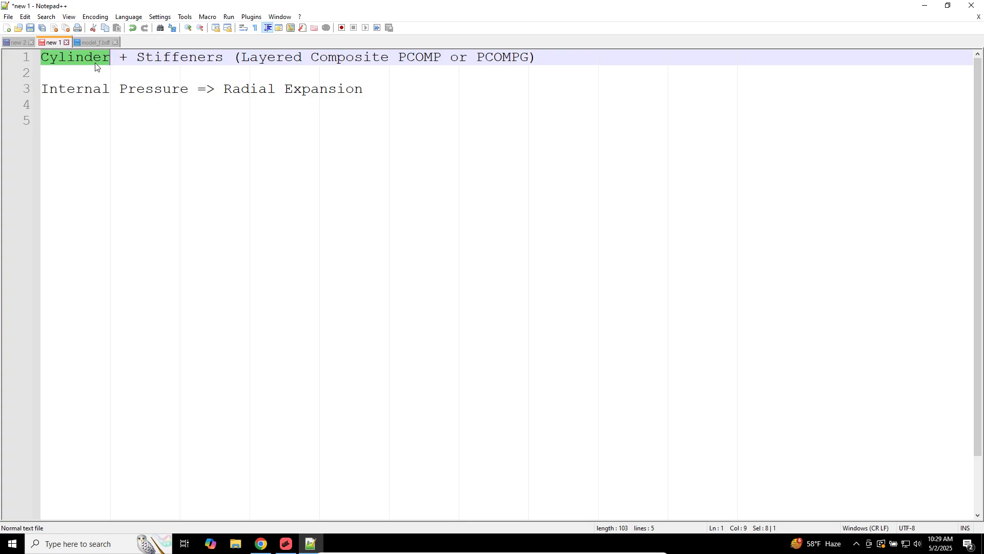
double_click(147, 58)
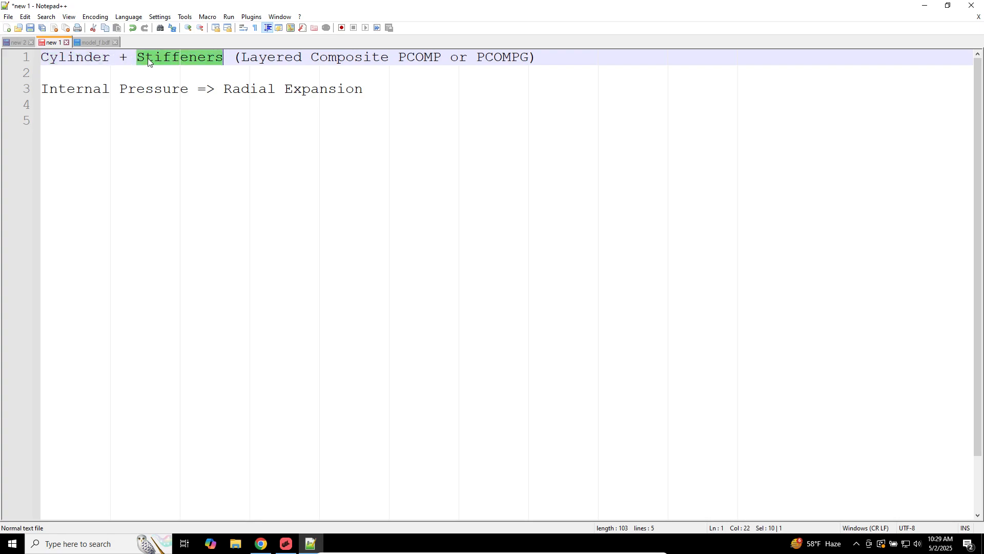
click(67, 93)
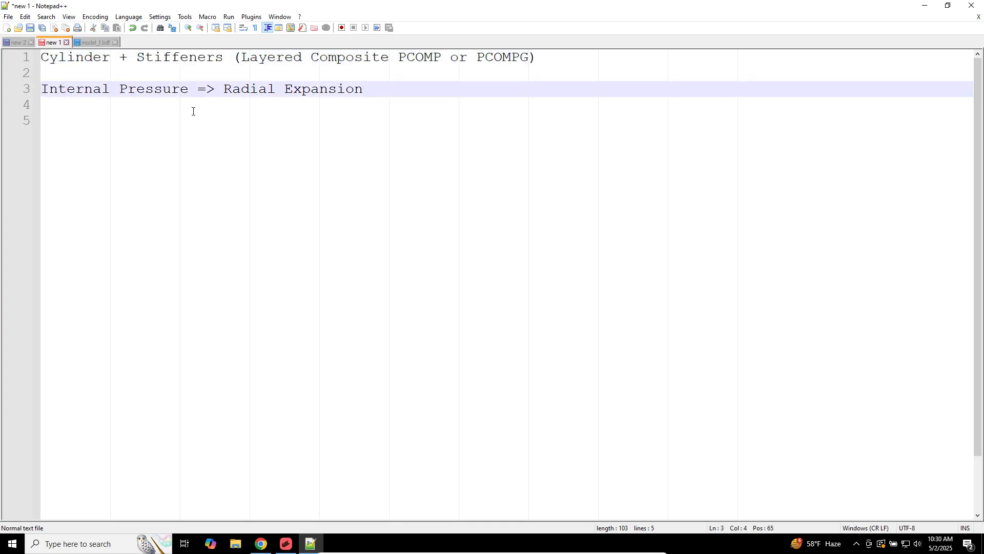
Step: Add a line reading 'Patran => MSC Nastran' on line 5 of the note
click(338, 302)
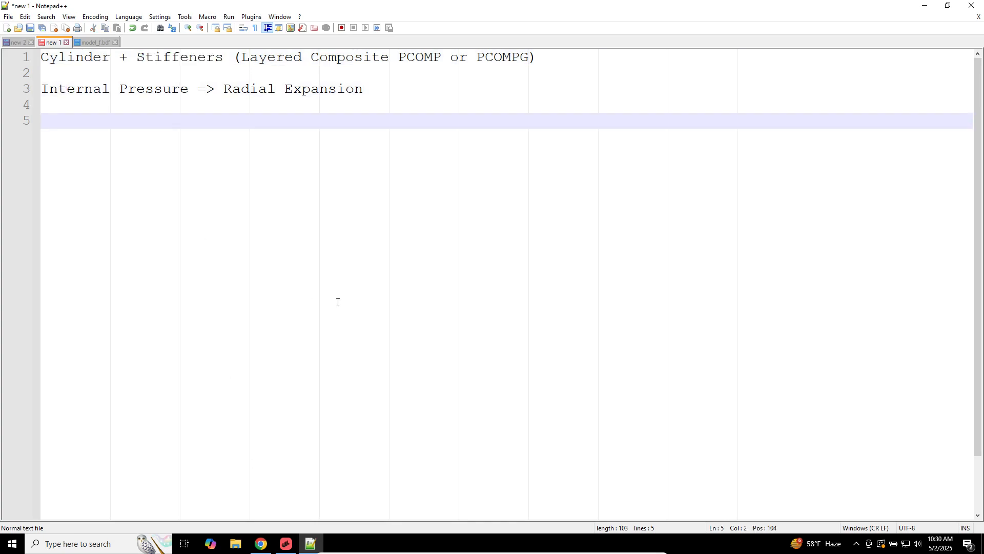
text(Patran)
key(Return)
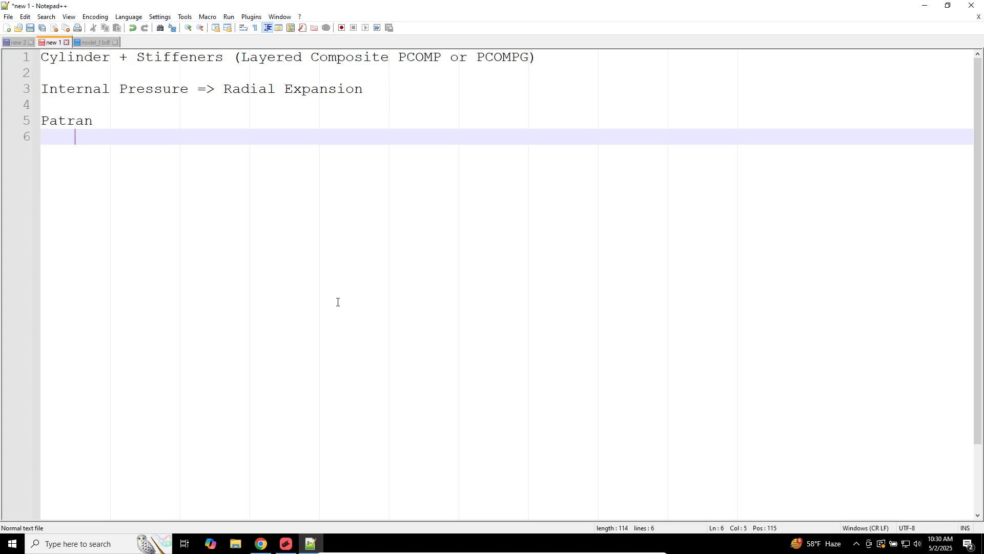
text(MSC Nastran)
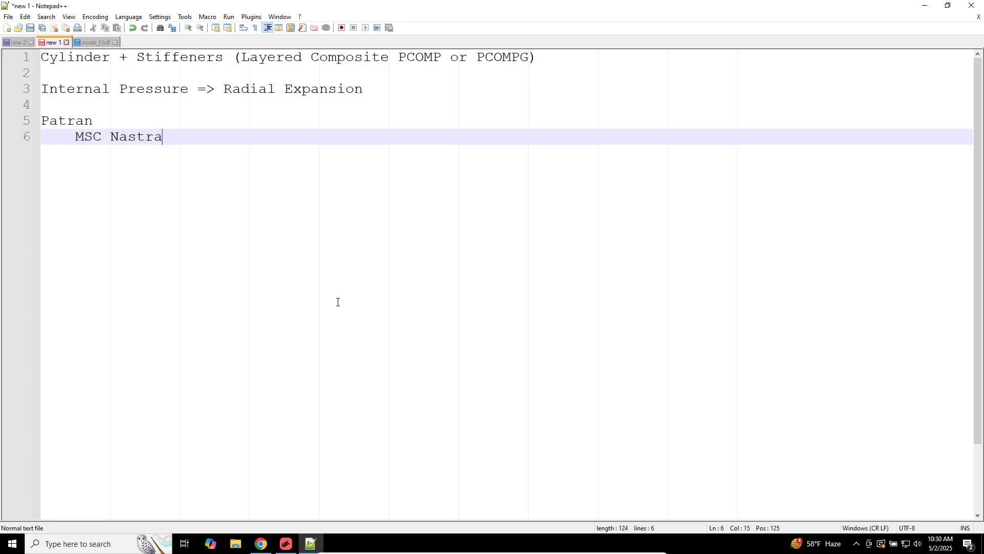
key(Return)
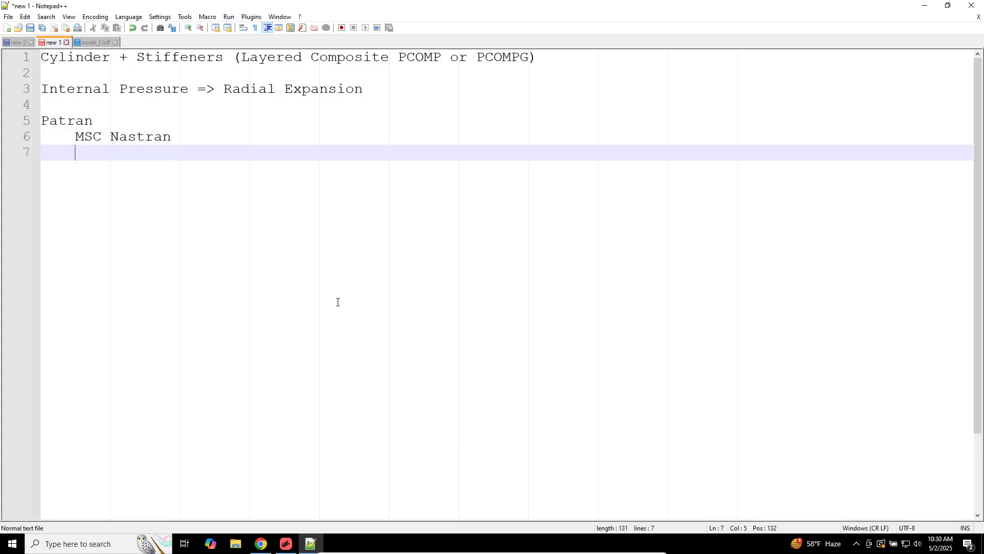
key(Up)
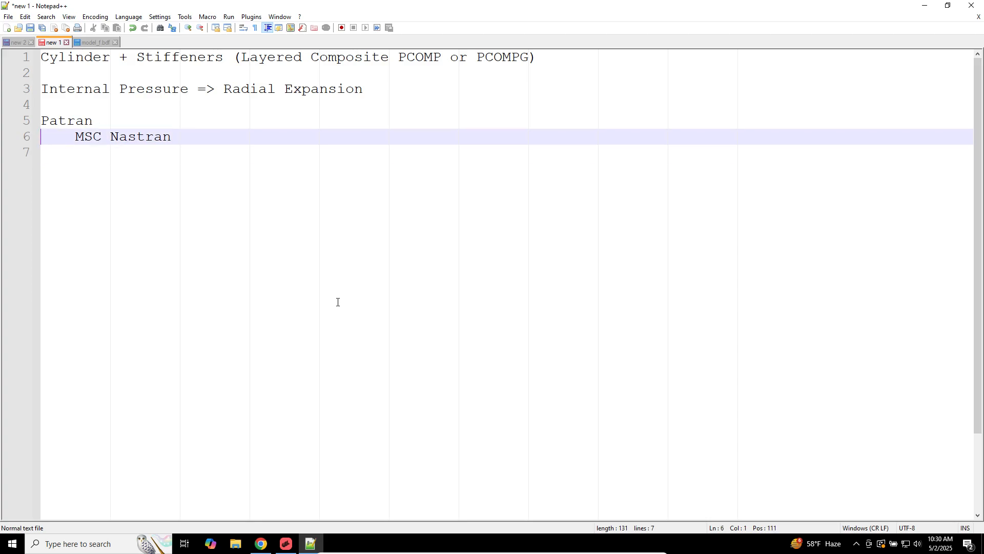
key(BackSpace)
text(+>    MSC Nastran)
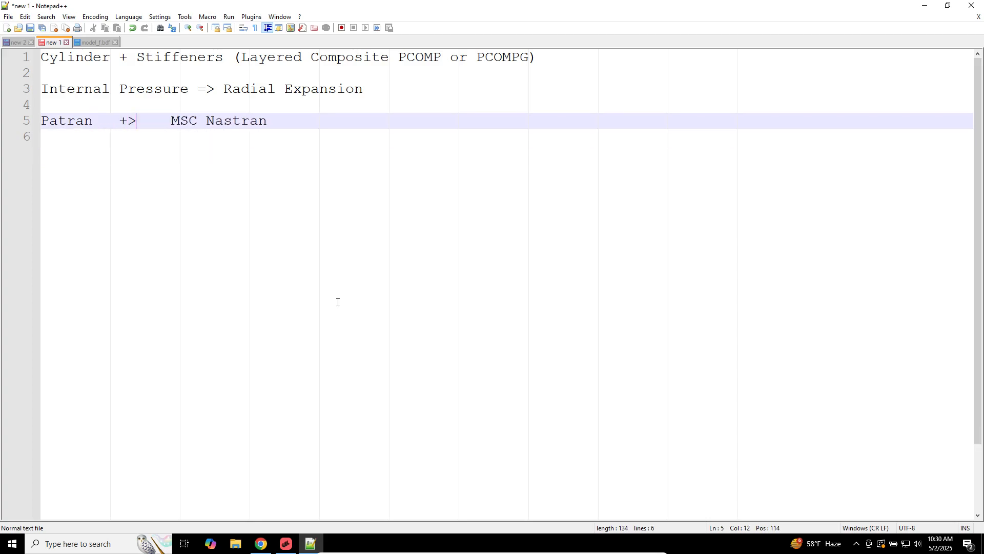
key(BackSpace)
key(BackSpace)
text(=>)
Step: In model_f.bdf, scroll to the CQUAD4 cards and select lines 442–454 with their 5.-4 offsets
click(94, 43)
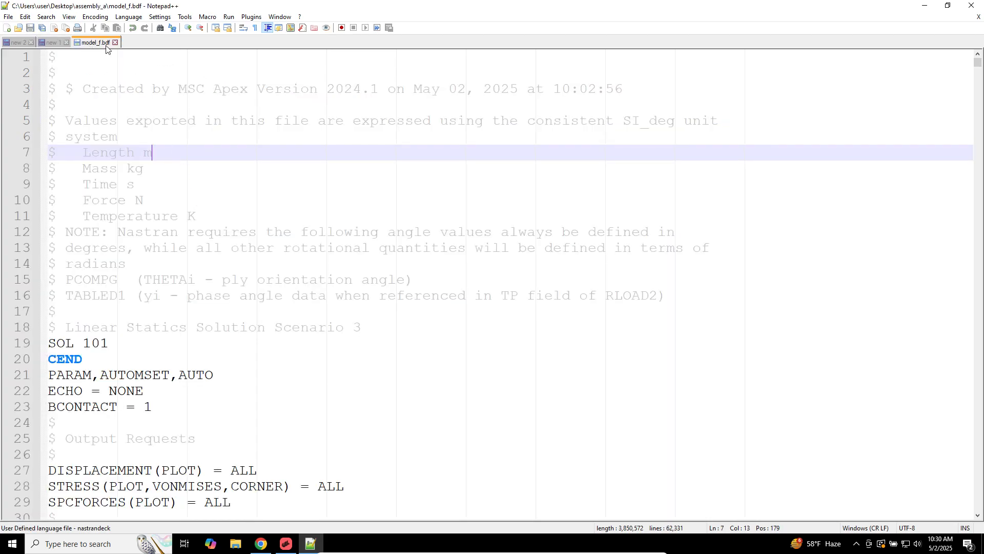
click(199, 279)
scroll(201, 368, down, 4)
scroll(202, 368, down, 20)
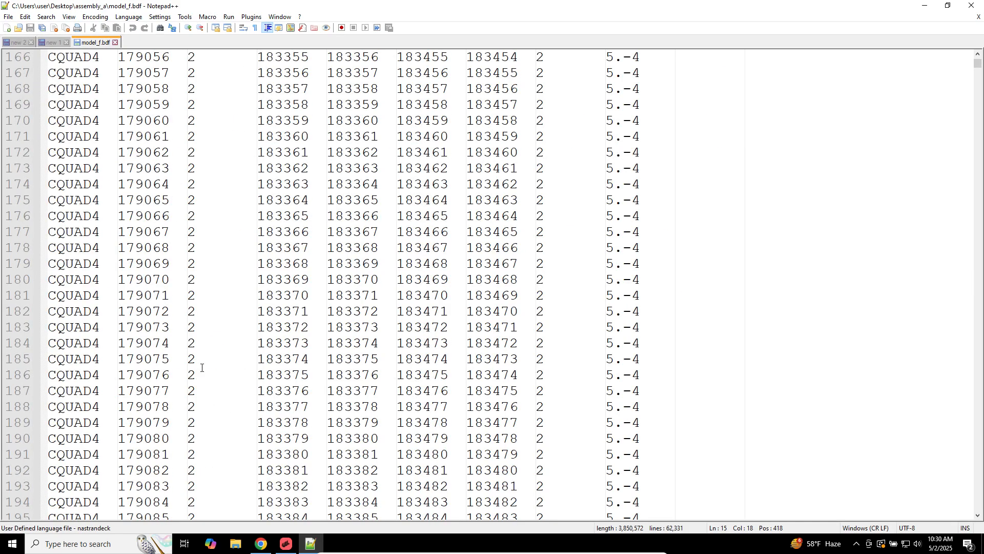
scroll(202, 367, down, 20)
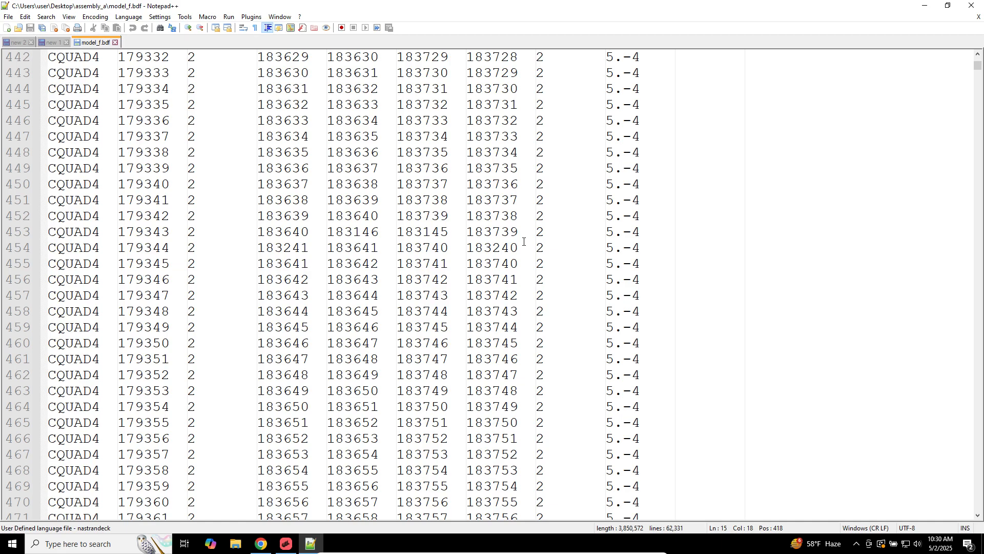
drag(654, 248, 467, 58)
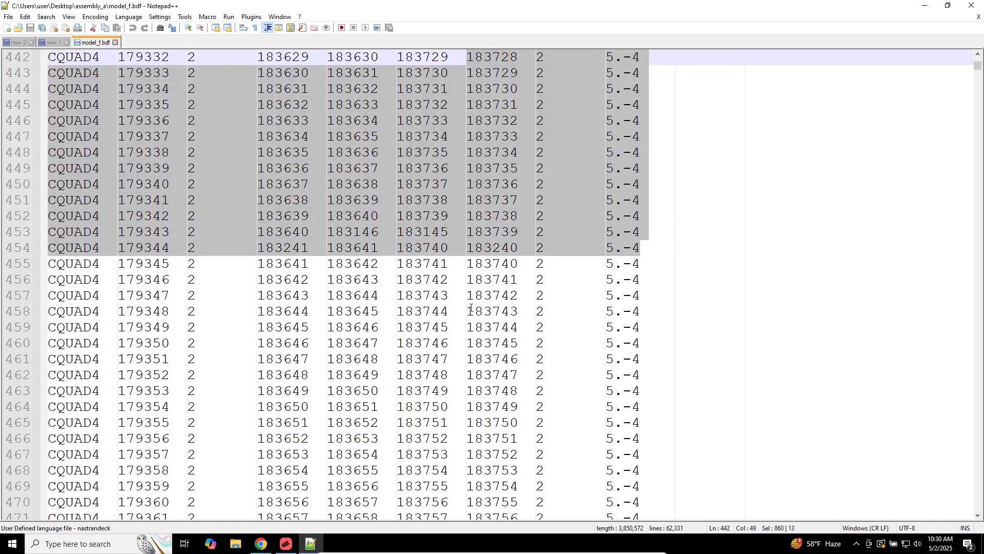
scroll(471, 308, up, 6)
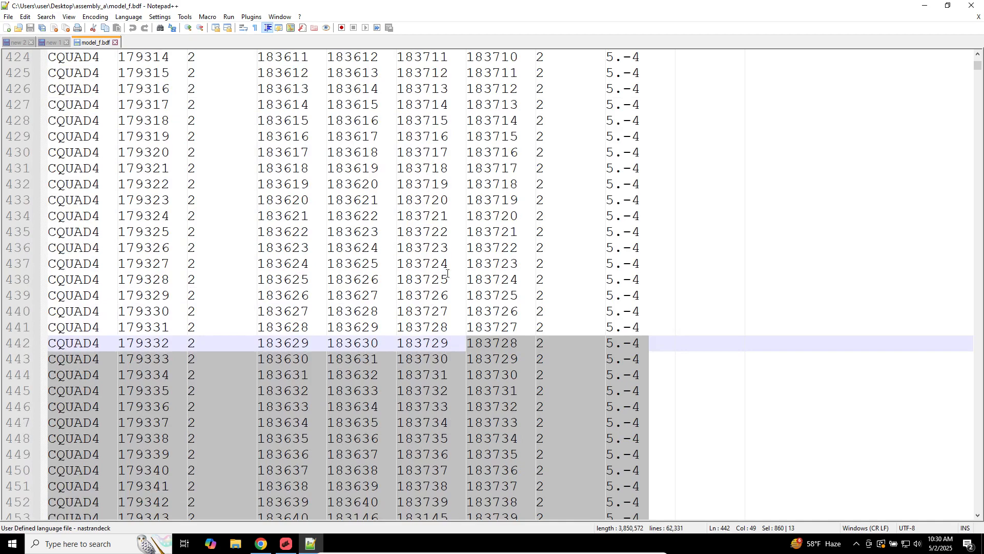
Step: Replace the empty indented line 6 with a note reading 'MSC Apex => MSC Nastran'
click(51, 42)
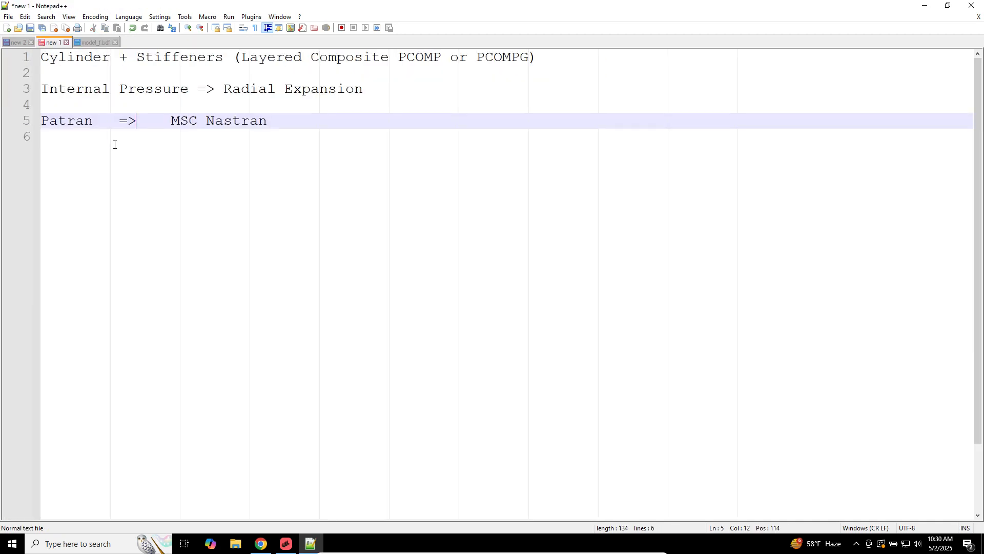
click(114, 144)
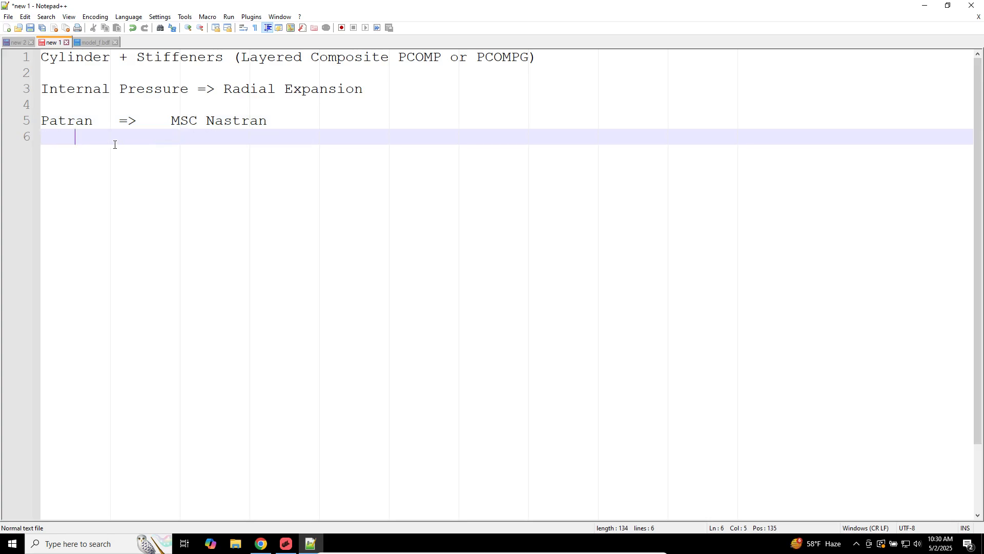
key(BackSpace)
key(BackSpace)
key(BackSpace)
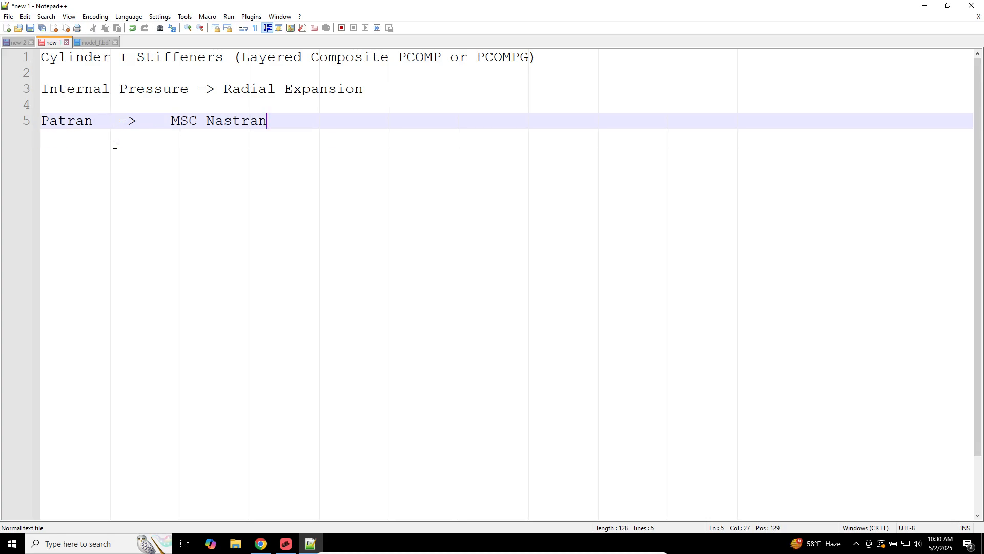
key(Return)
text(MSC Apex )
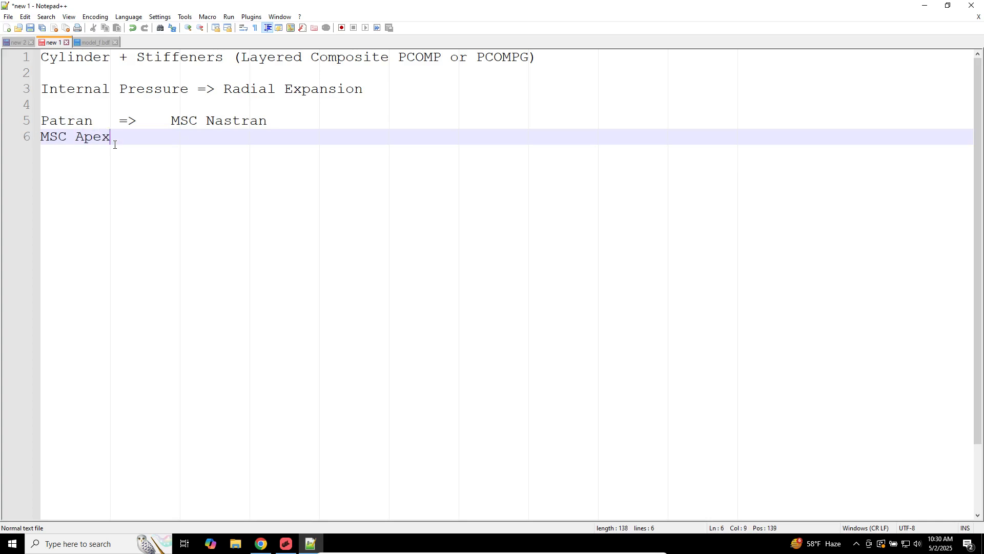
text(=>    MSC Nastran)
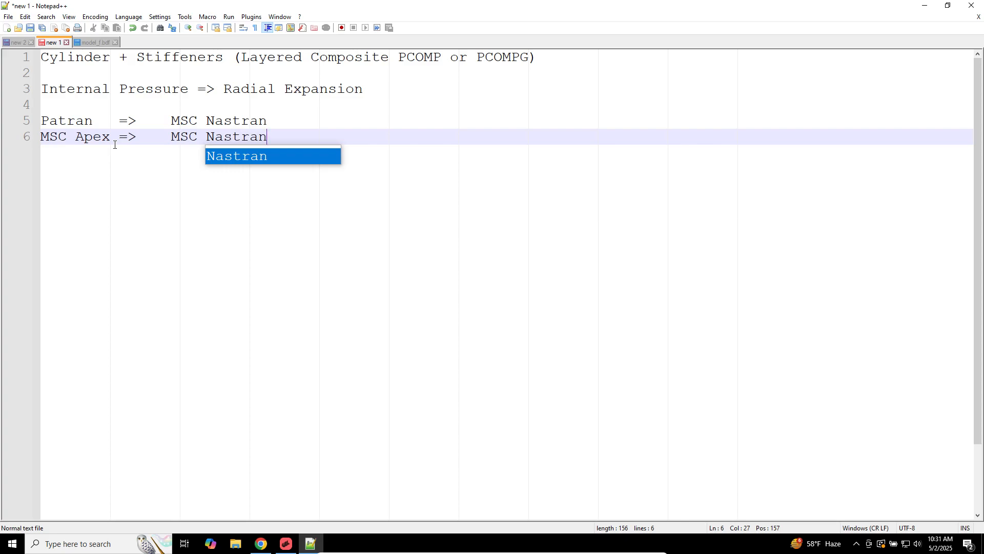
key(Escape)
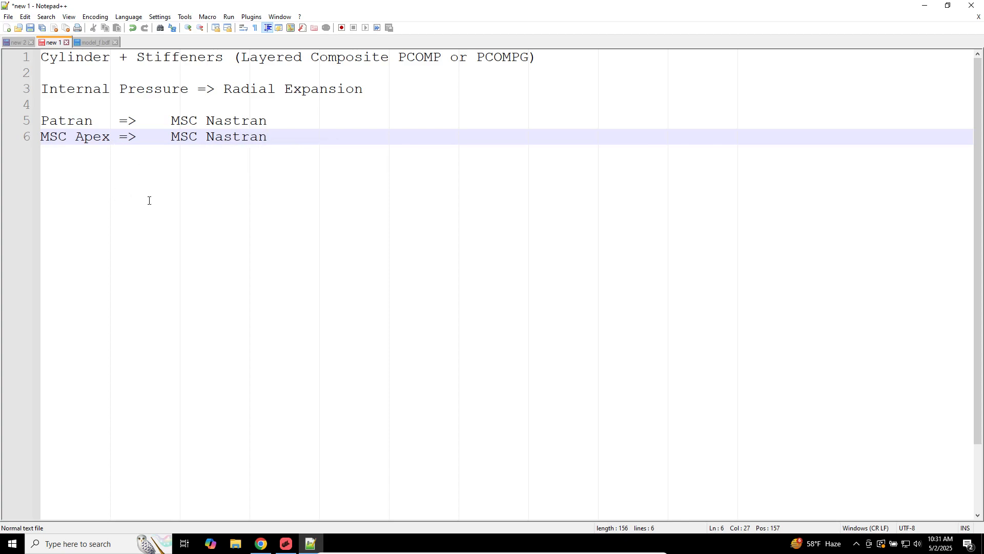
Step: Add '2 Load Cases' and 'Permanent Glue' as new note lines below it
key(Return)
key(Return)
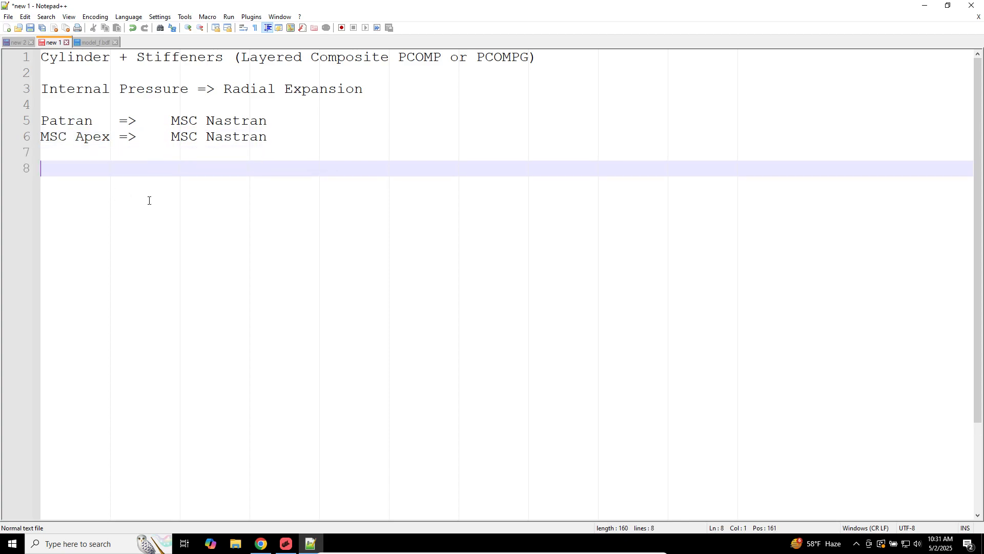
text(2 Load Cases)
key(Return)
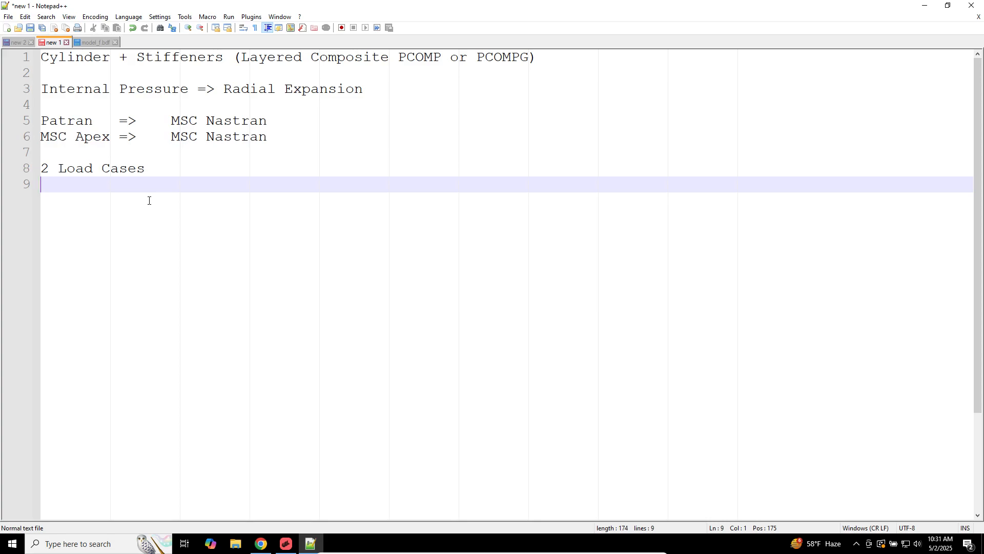
key(Return)
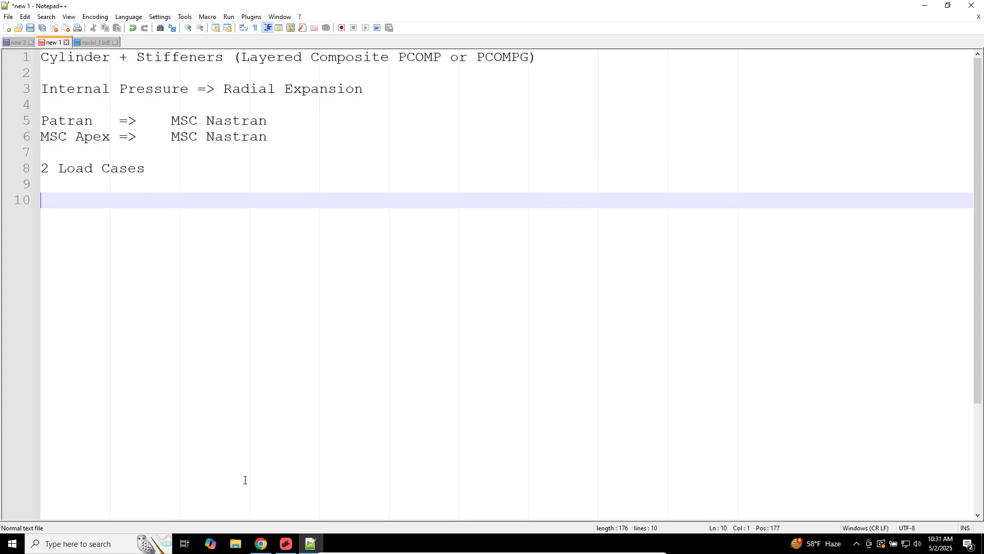
click(261, 544)
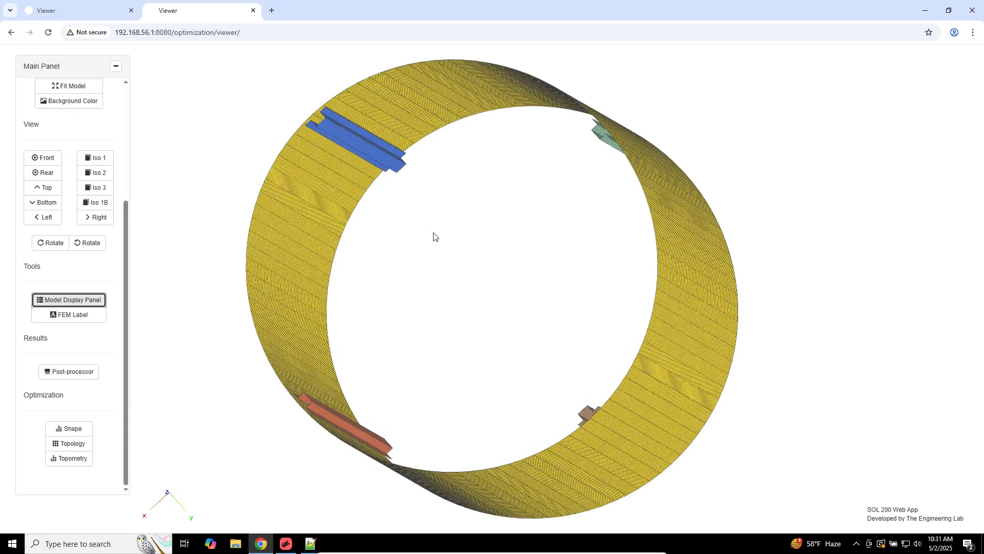
scroll(433, 232, up, 1)
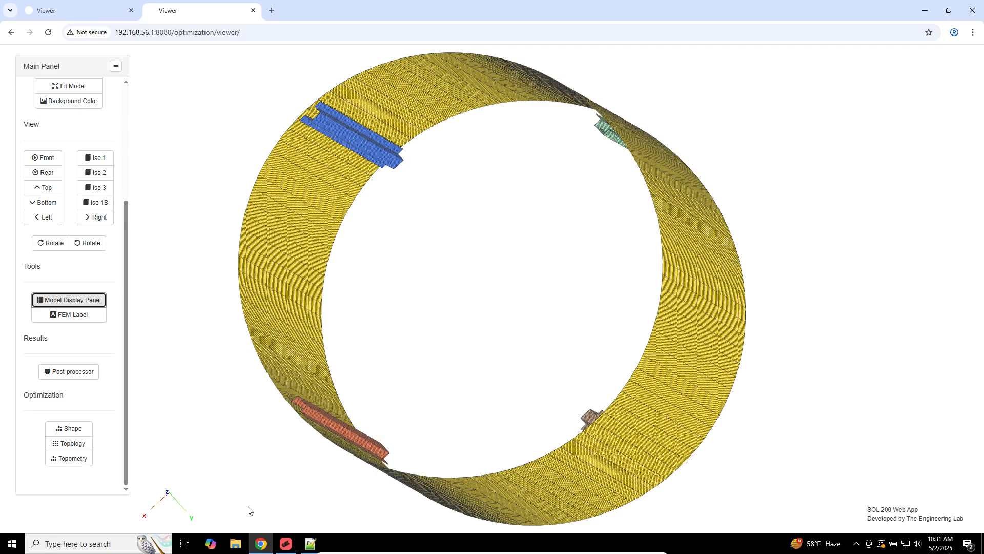
click(311, 544)
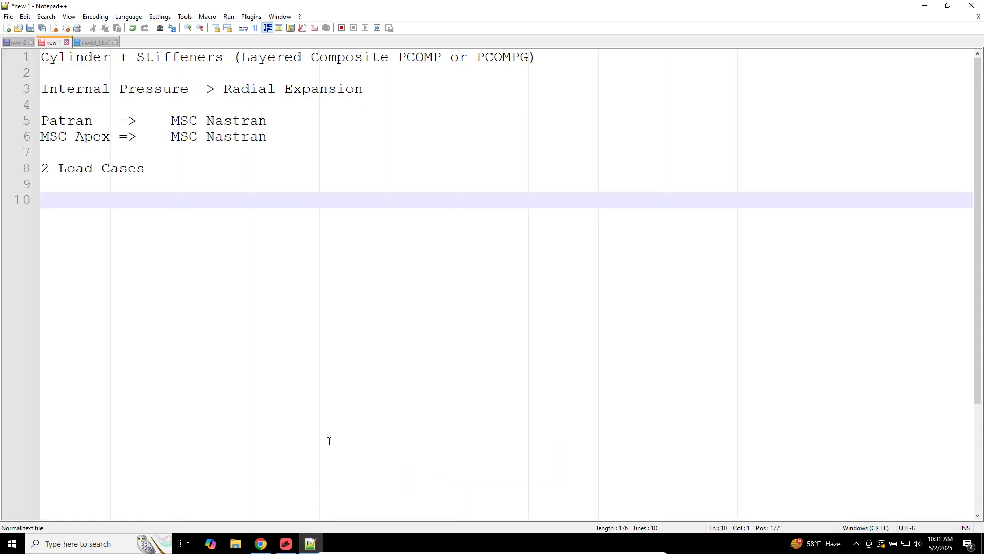
text(Permanent Glue)
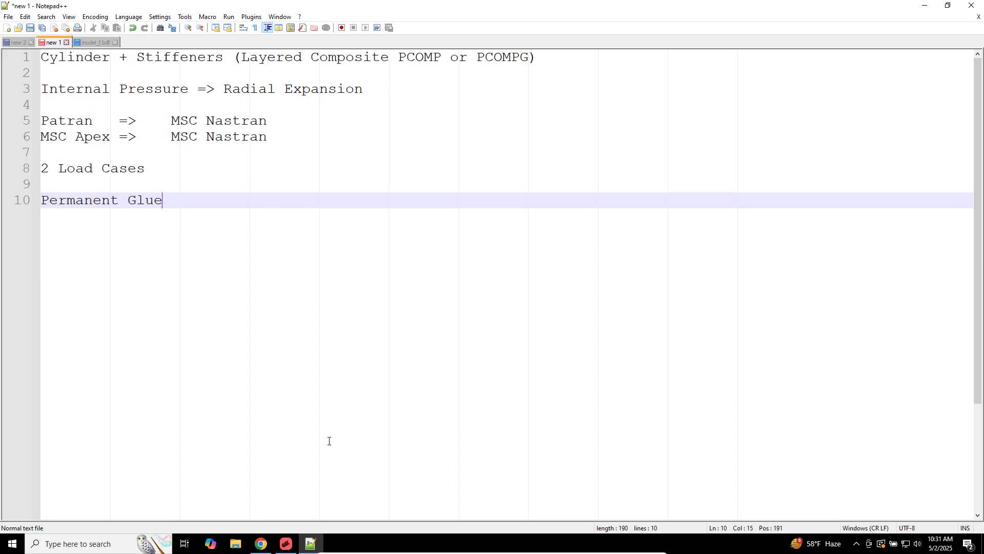
key(Return)
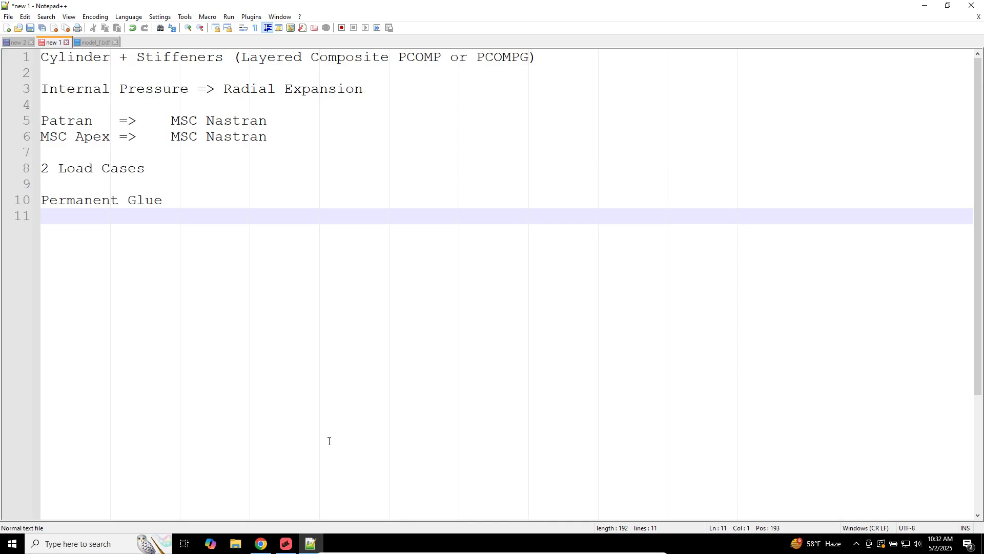
Step: Set the Front view and toggle the ply Display Detail and Wireframe check-all boxes in the Model Display Panel
click(261, 543)
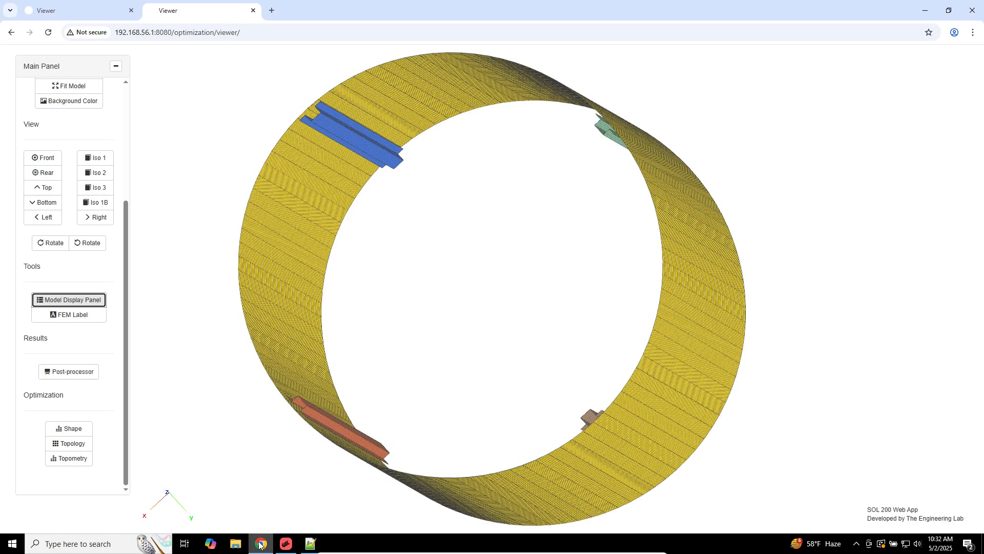
click(56, 160)
click(81, 369)
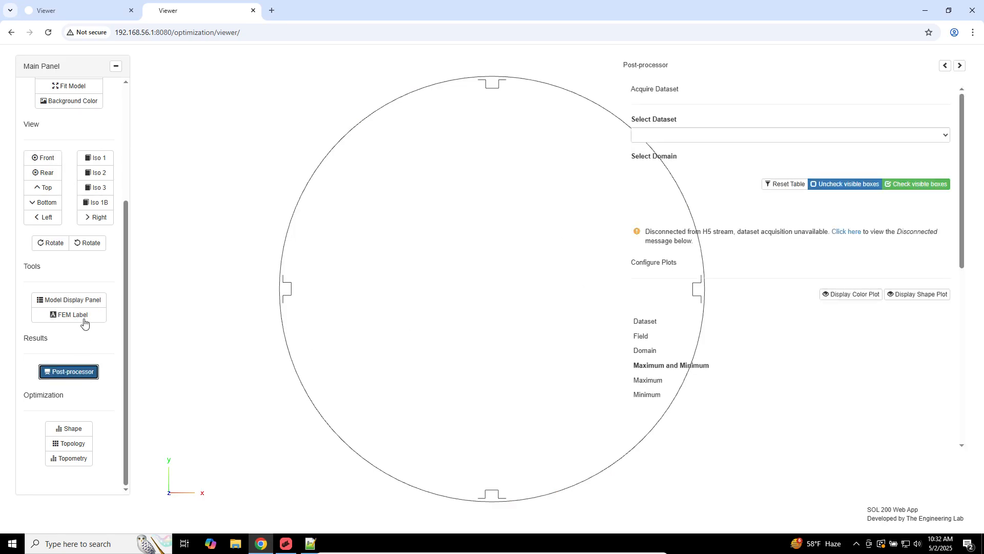
click(84, 303)
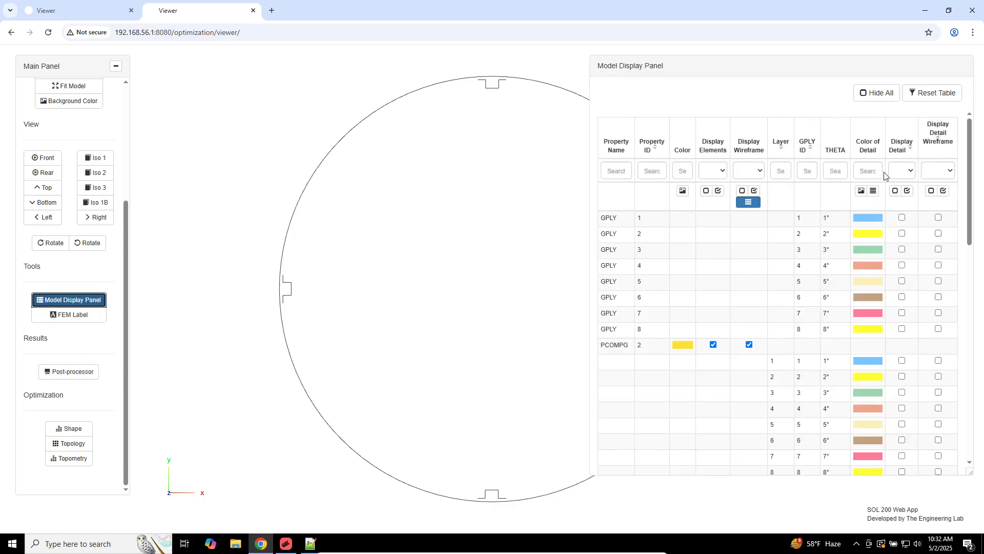
click(907, 191)
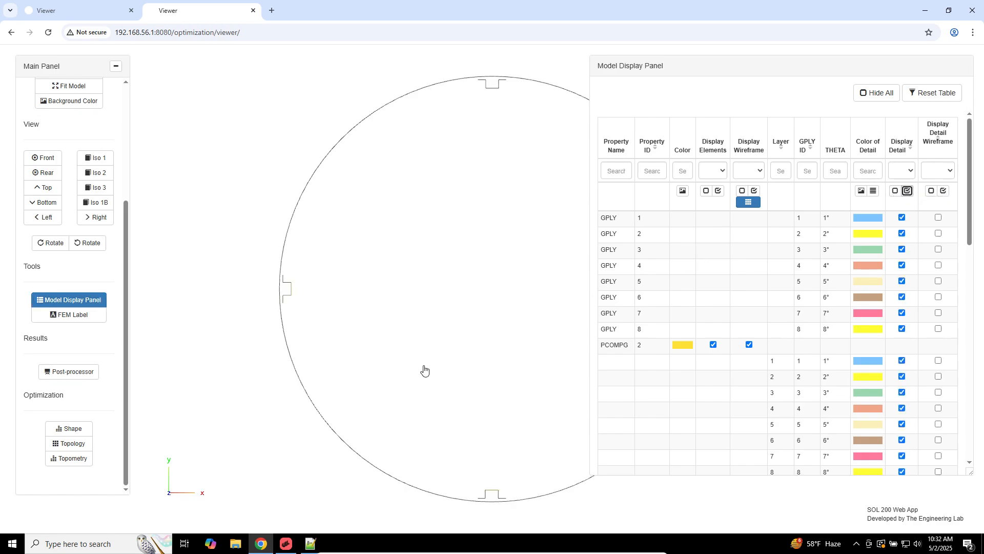
click(895, 190)
click(931, 191)
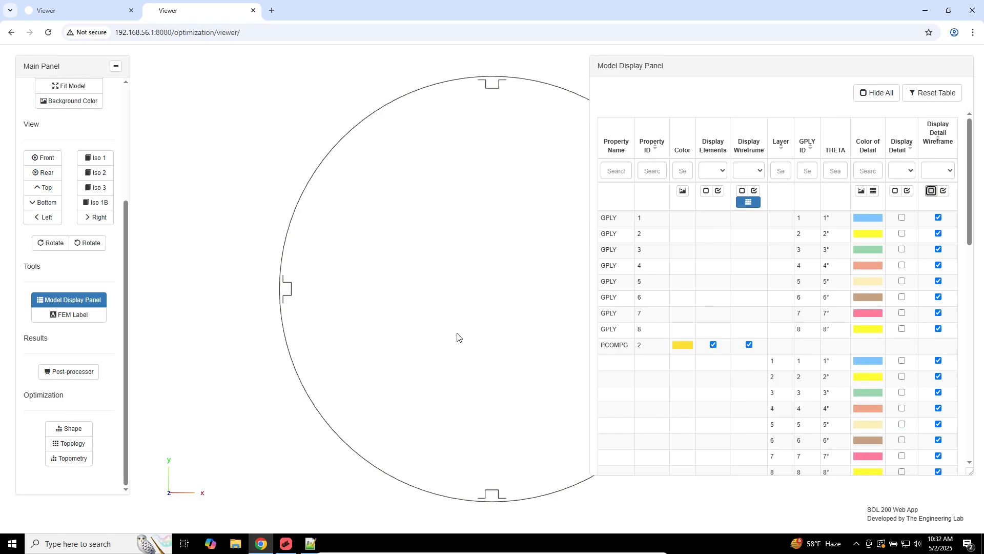
Step: Zoom in and rotate onto one blue stiffener on the yellow cylinder skin
right_drag(456, 338, 411, 184)
scroll(427, 370, up, 5)
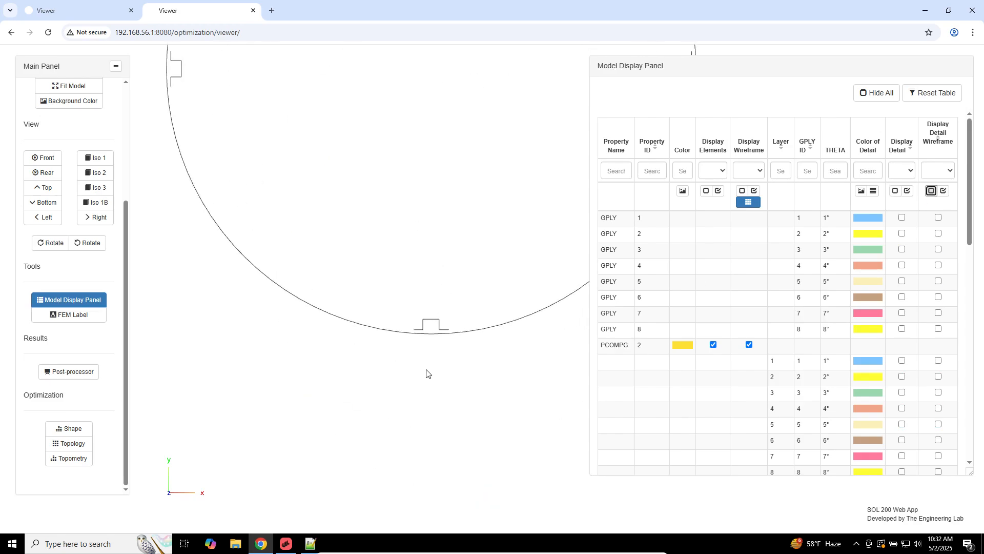
right_drag(417, 373, 495, 314)
scroll(496, 313, up, 2)
scroll(496, 313, up, 8)
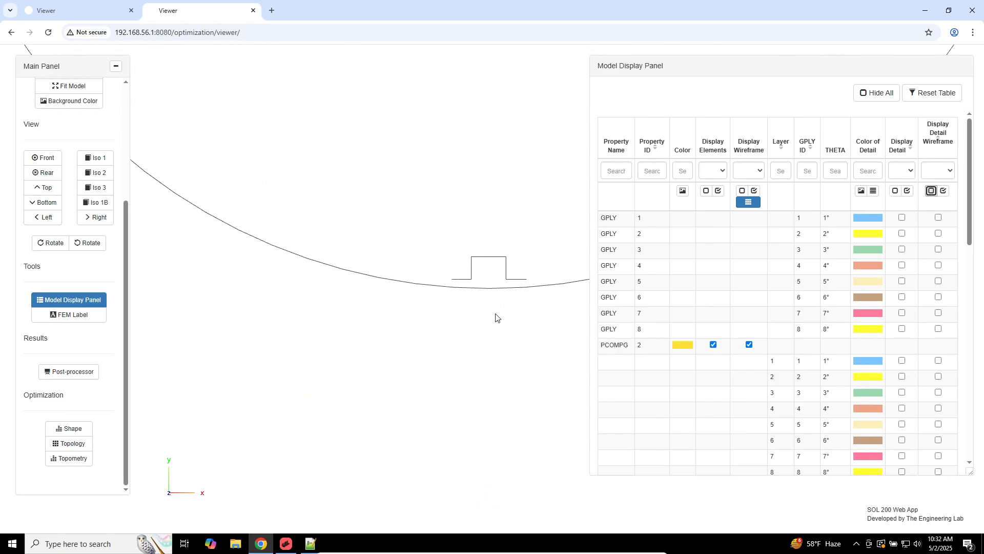
drag(495, 314, 495, 316)
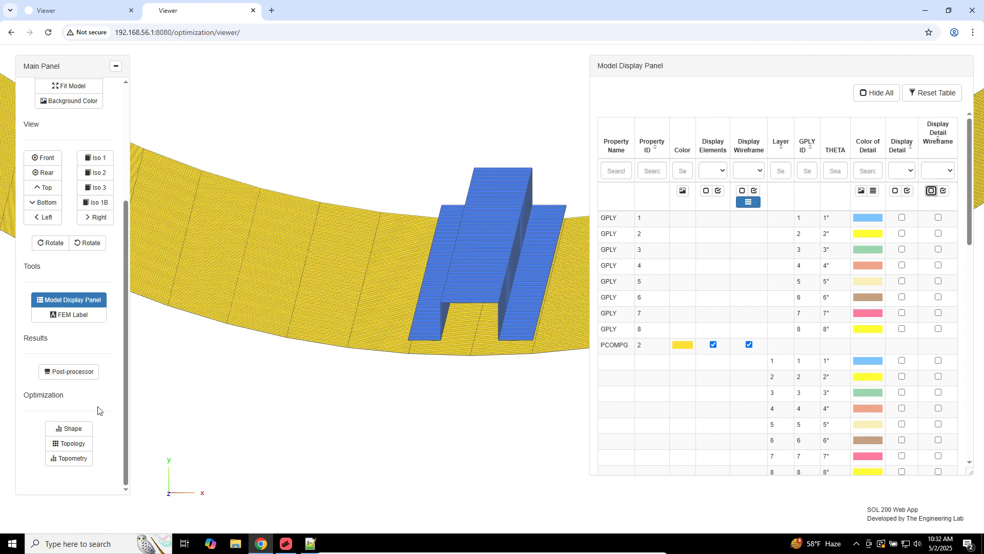
Step: Fit the cylinder in Front view and zoom onto a stiffener notch
click(44, 158)
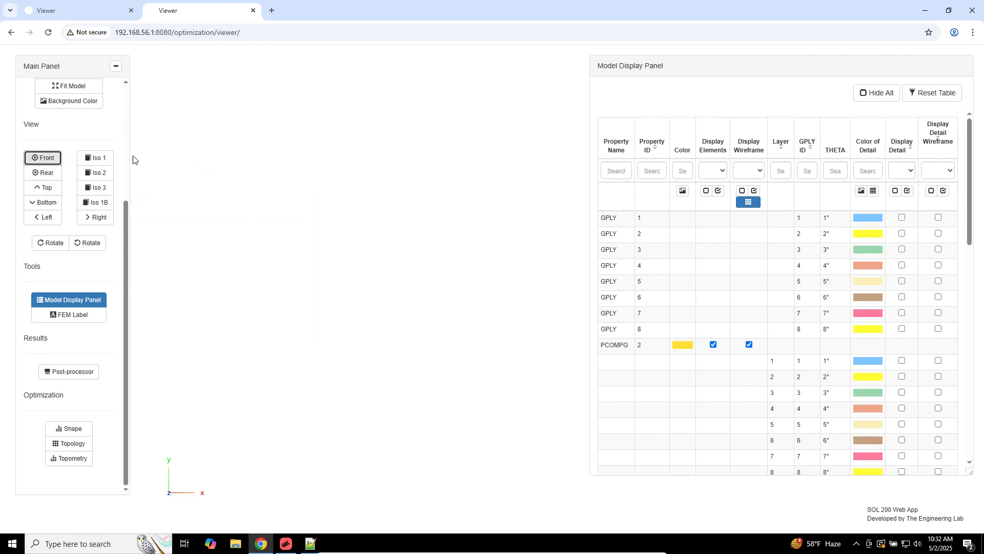
click(77, 88)
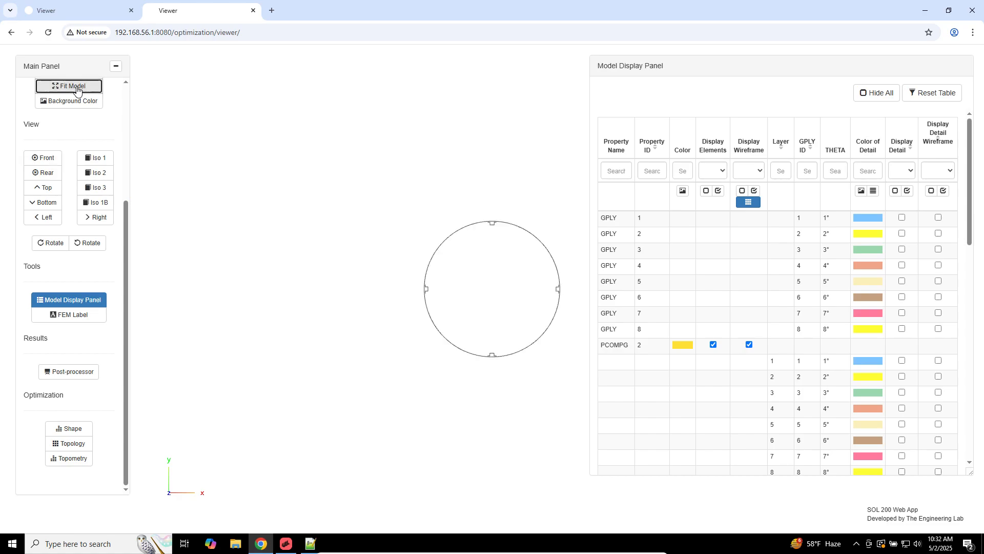
scroll(442, 336, up, 5)
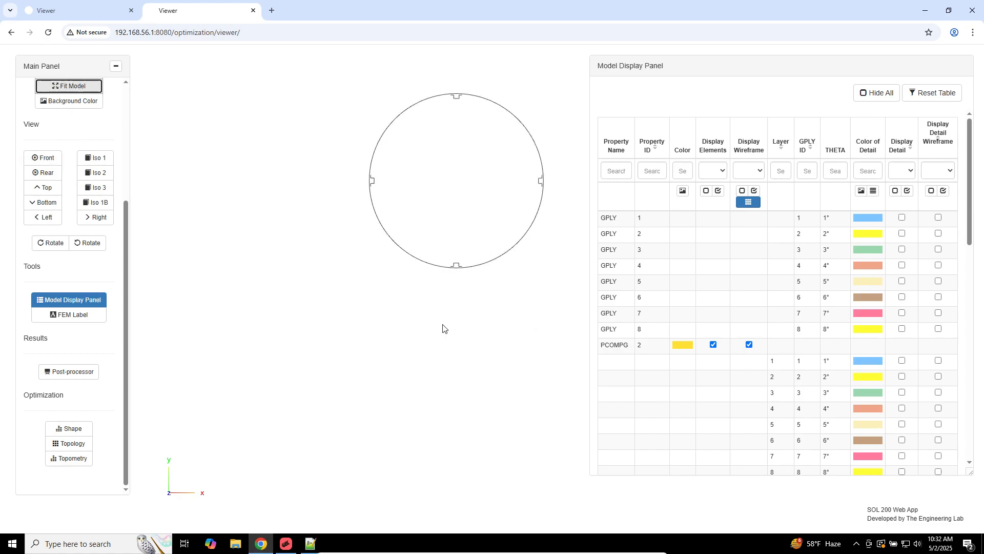
scroll(502, 370, up, 5)
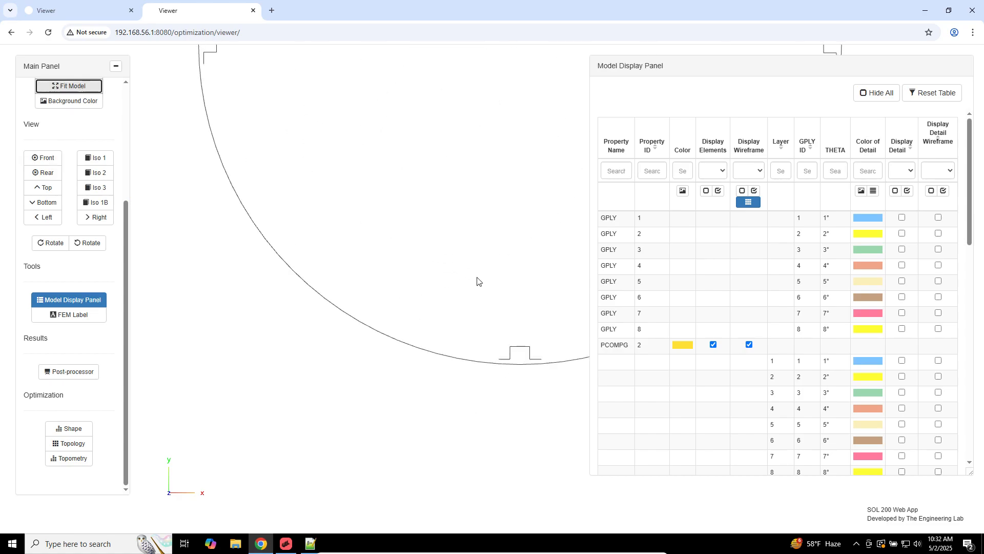
scroll(450, 345, up, 5)
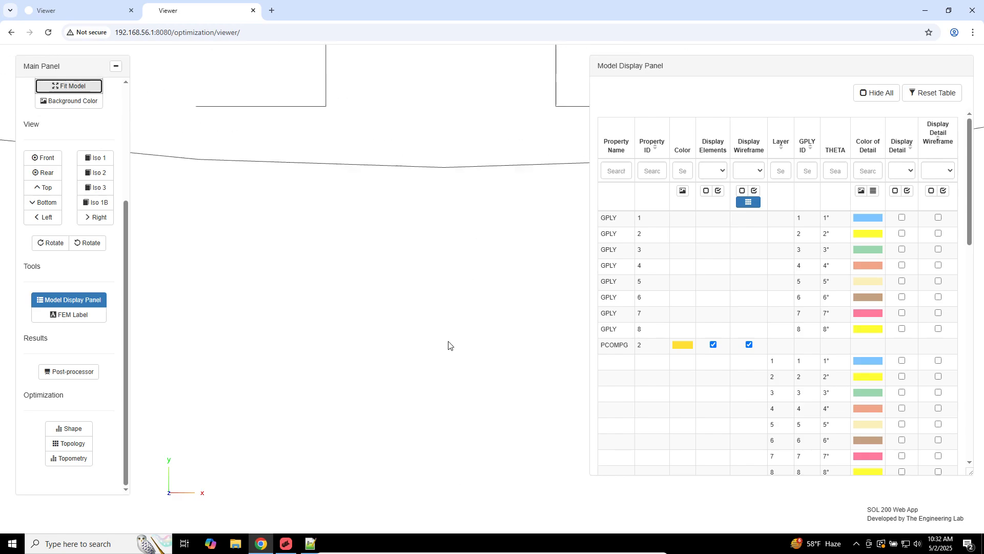
scroll(256, 317, down, 1)
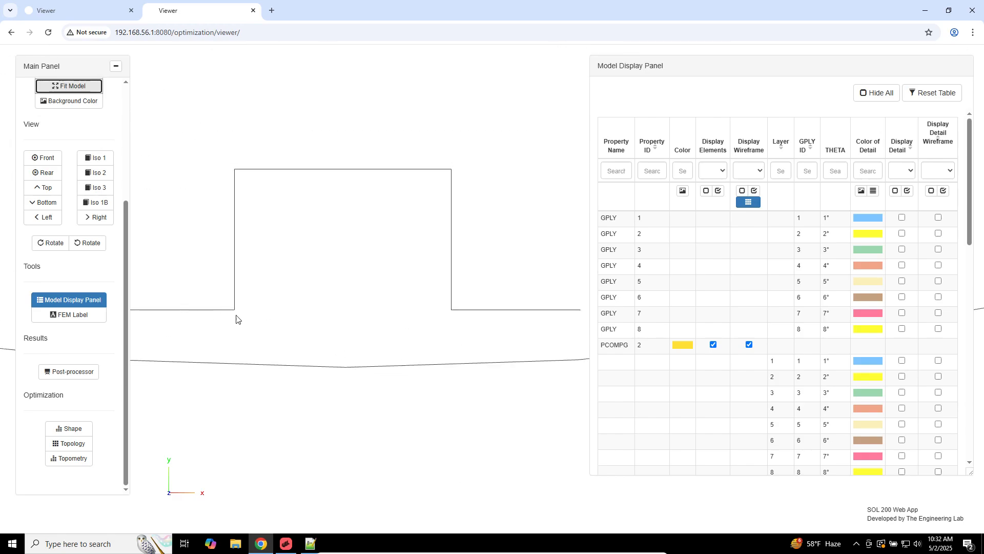
scroll(260, 332, down, 2)
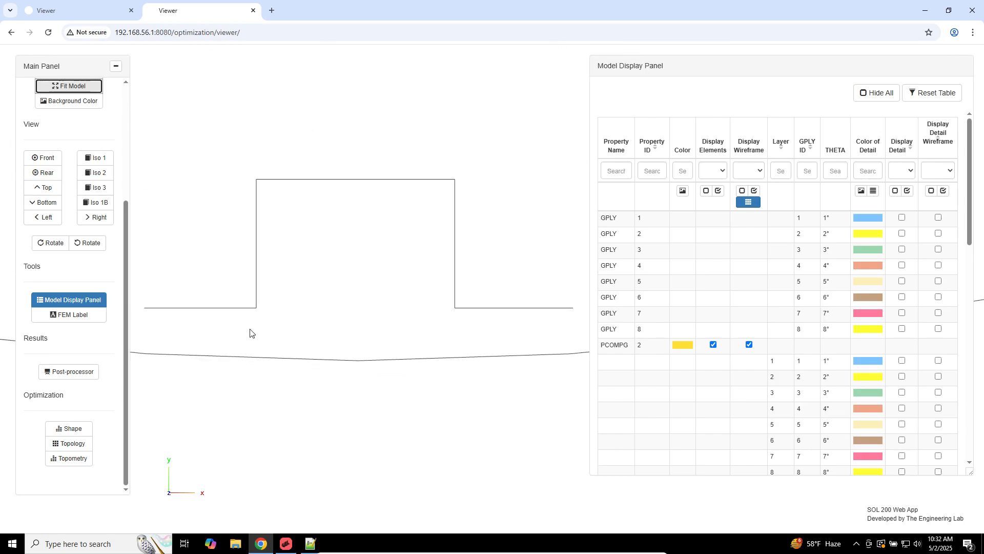
scroll(376, 388, down, 1)
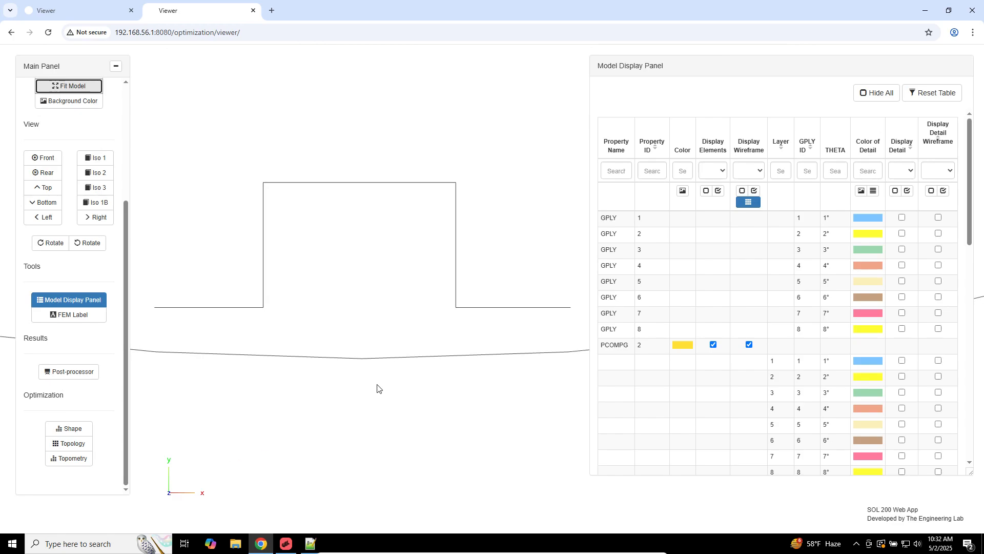
scroll(378, 388, up, 5)
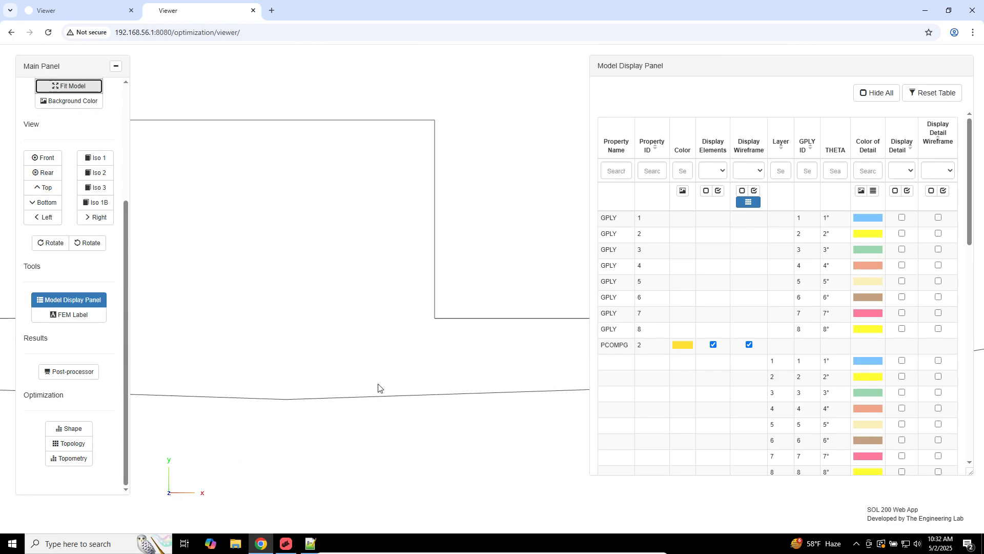
Step: Check all Display Detail and Display Detail Wireframe boxes, then return to Notepad++
click(908, 191)
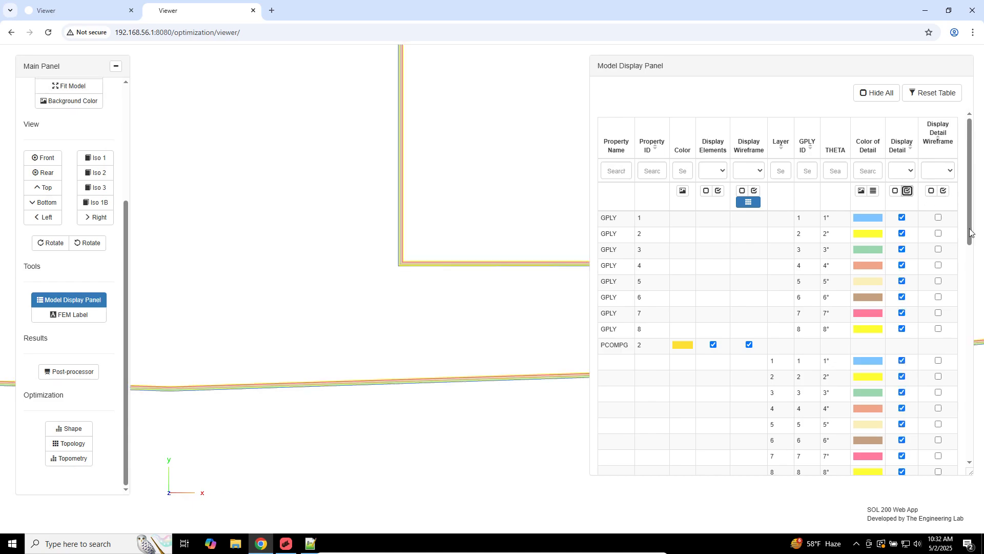
click(946, 192)
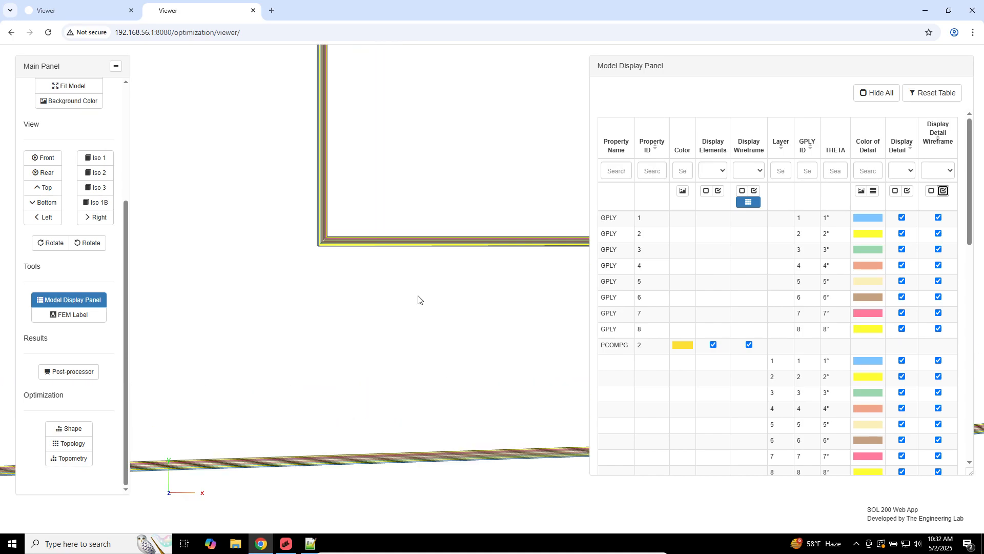
click(318, 541)
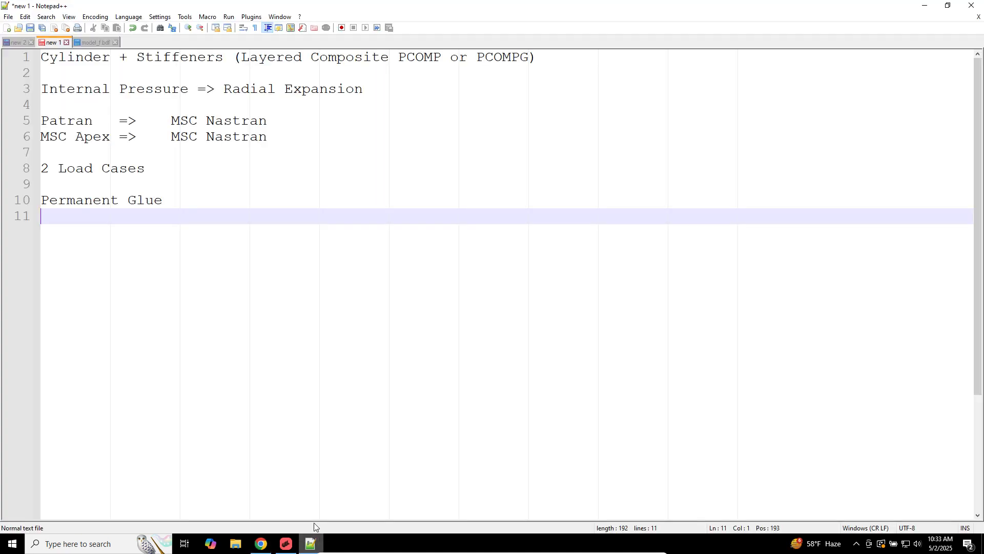
Step: Add the note line 'Viewer Web App (SOL 200 Web App)' below Permanent Glue
key(Return)
key(Return)
text(Vi)
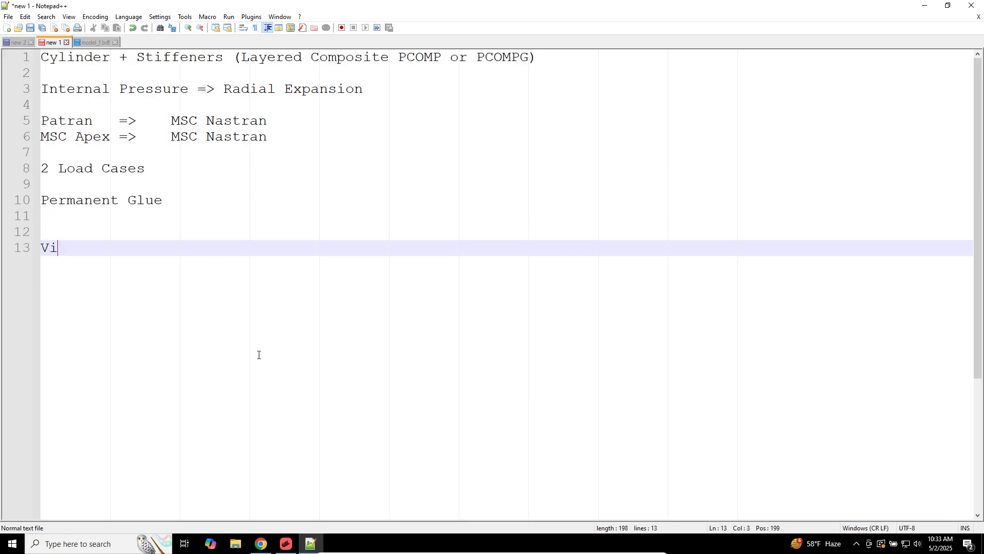
text(ewer WEb)
key(BackSpace)
key(BackSpace)
key(BackSpace)
text(eb App)
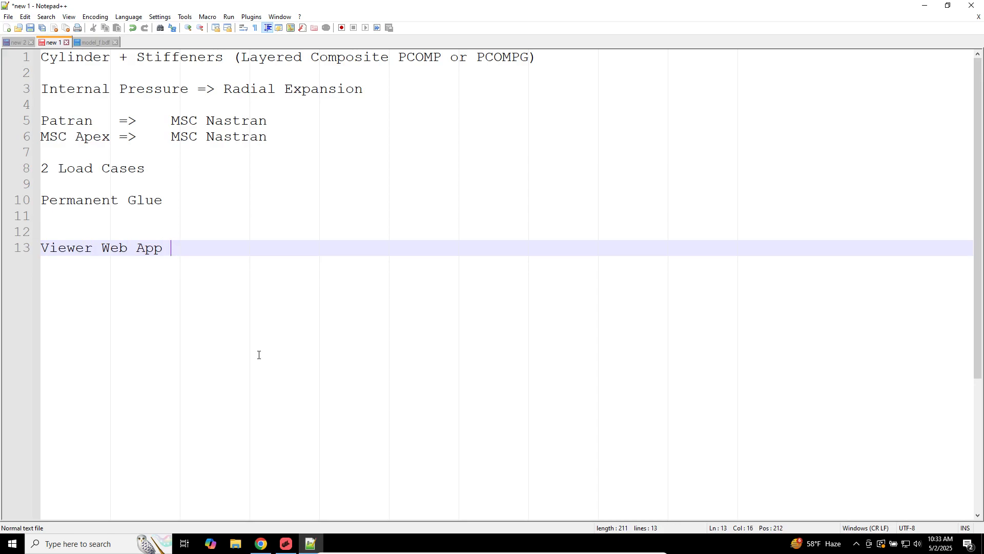
text( (SOL 200 Web A)
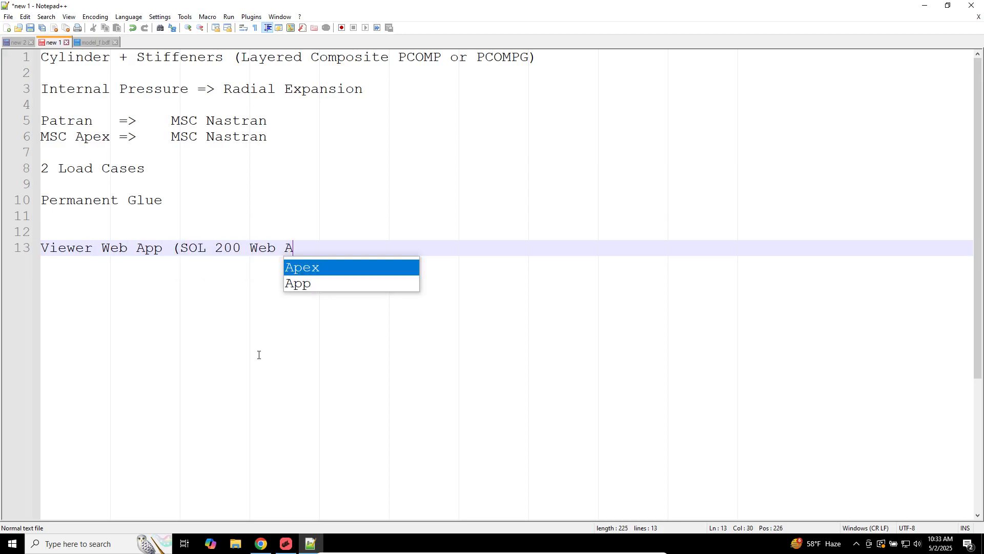
text(pp))
key(Return)
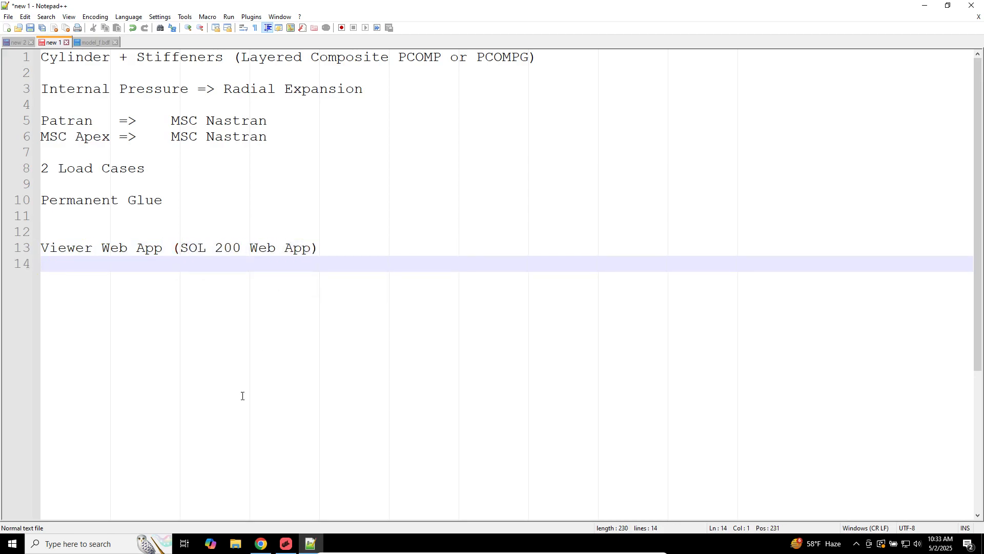
Step: Bring up and minimise MSC Apex, then switch to the SOL 200 viewer
click(286, 543)
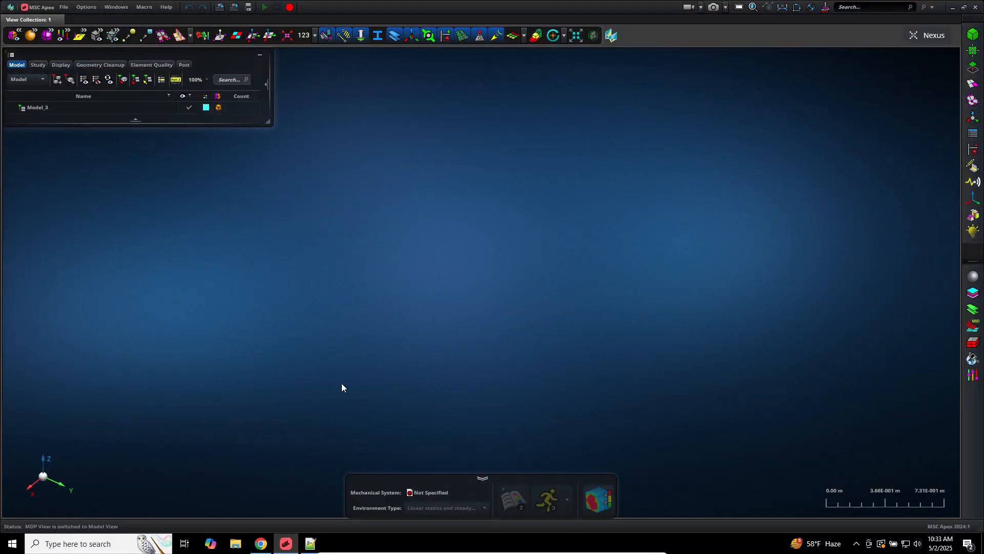
click(279, 547)
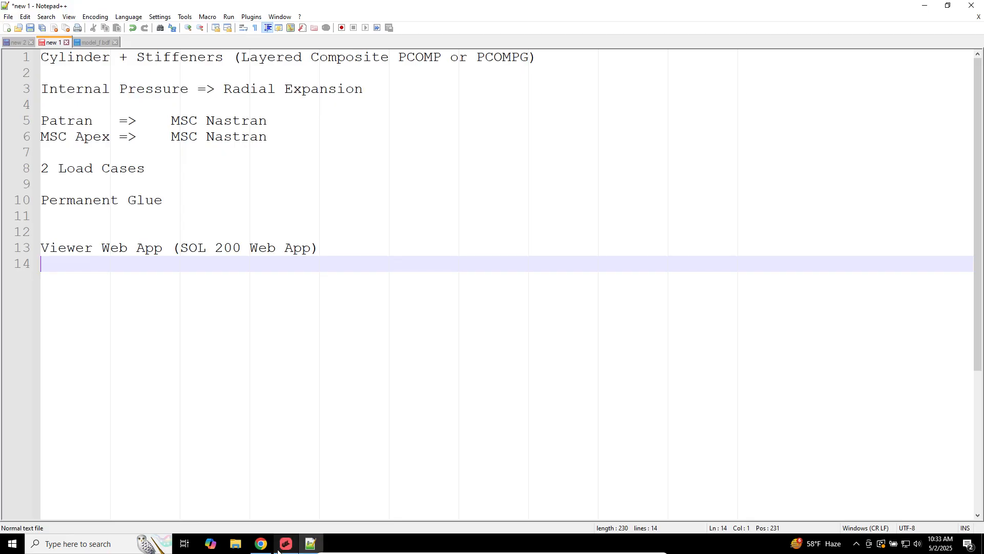
click(260, 544)
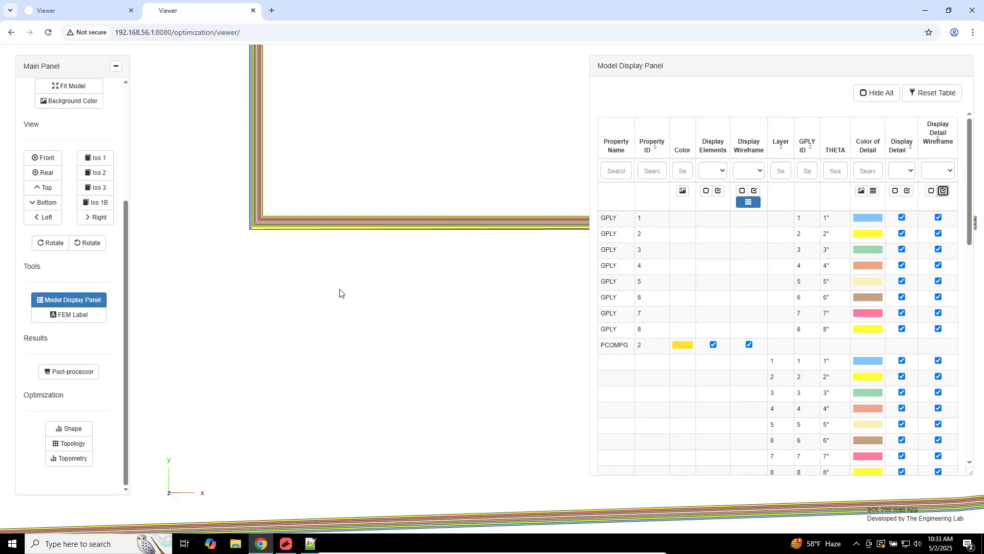
Step: Zoom into the laminate corner and clear every Display Detail and Wireframe check box
right_drag(369, 228, 400, 159)
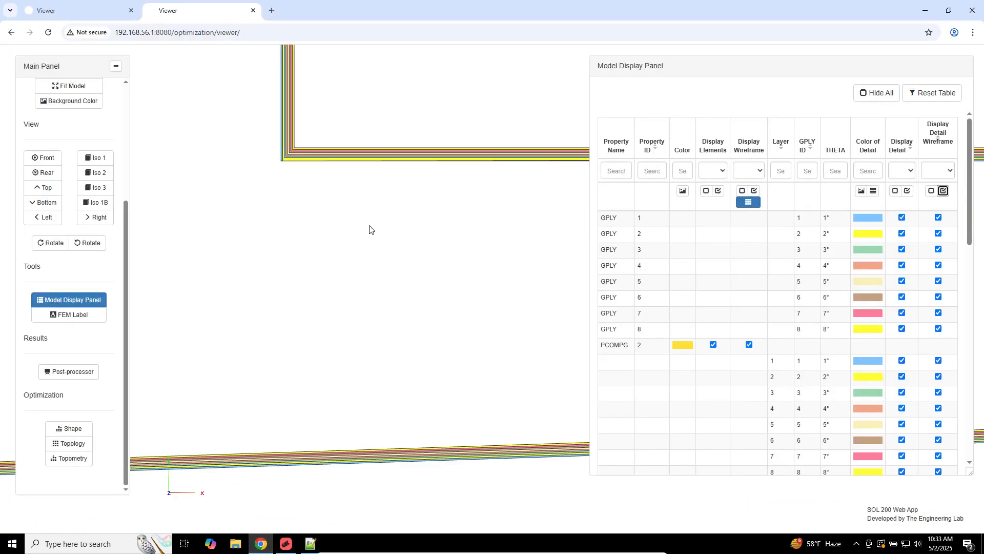
scroll(350, 177, up, 1)
right_drag(399, 291, 404, 318)
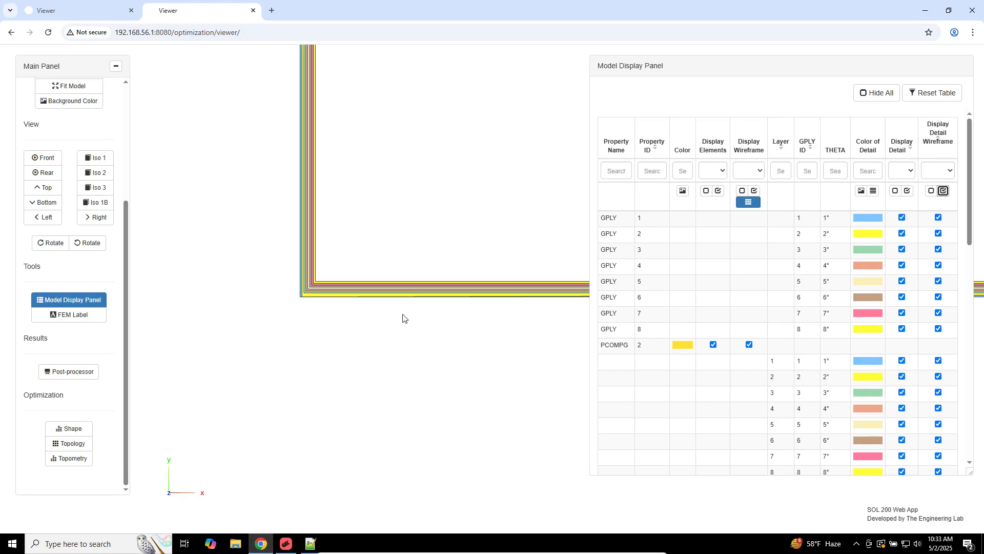
scroll(403, 318, up, 4)
scroll(403, 318, up, 3)
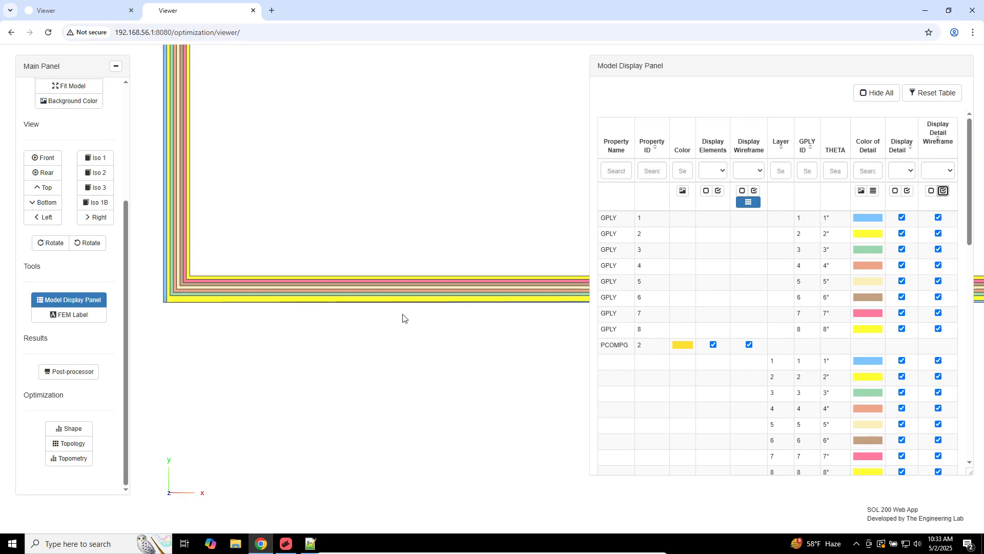
right_drag(301, 230, 380, 263)
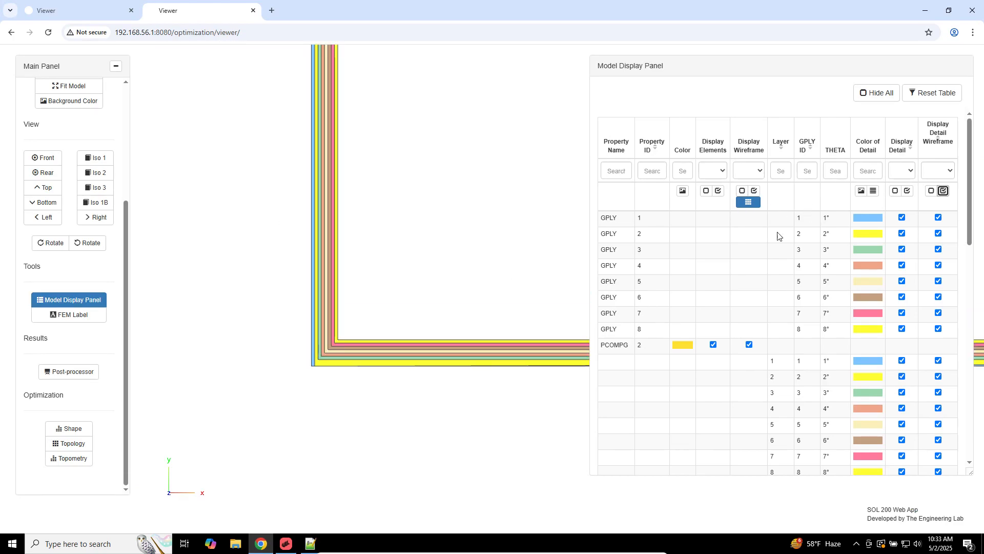
click(895, 191)
click(931, 190)
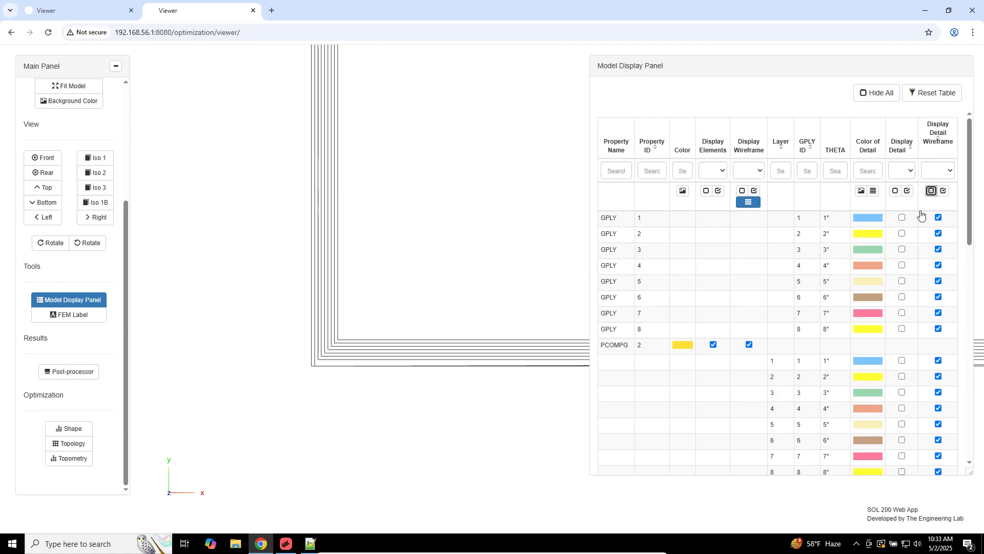
Step: Re-enable detail and wireframe display for plies GPLY 1 through 7, then minimise the browser
click(902, 218)
click(938, 218)
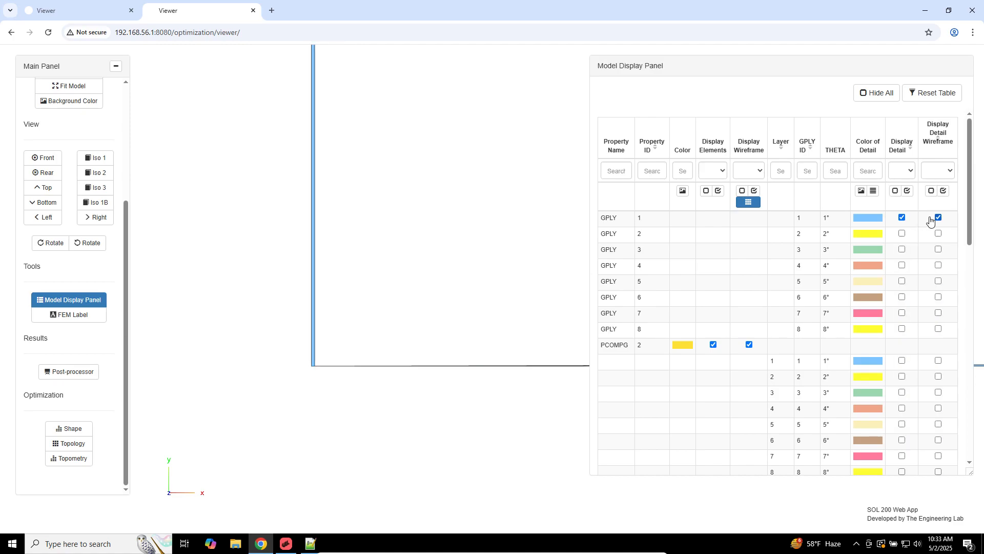
click(902, 234)
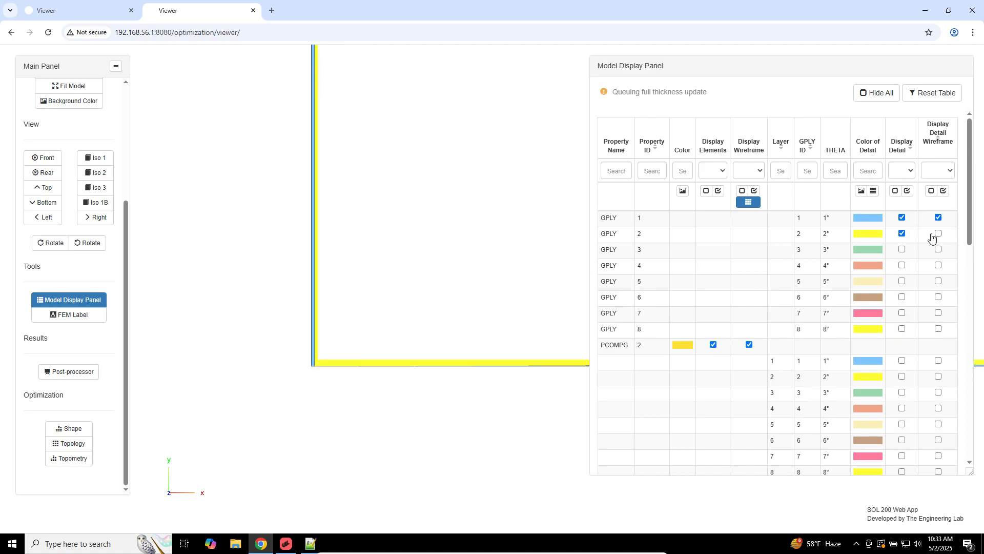
click(937, 234)
click(902, 250)
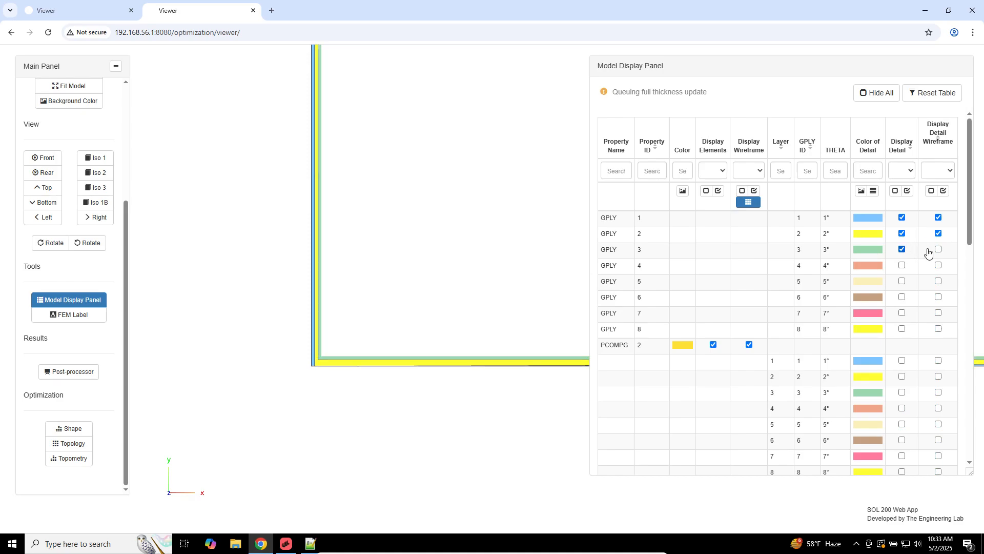
click(938, 250)
click(902, 265)
click(938, 265)
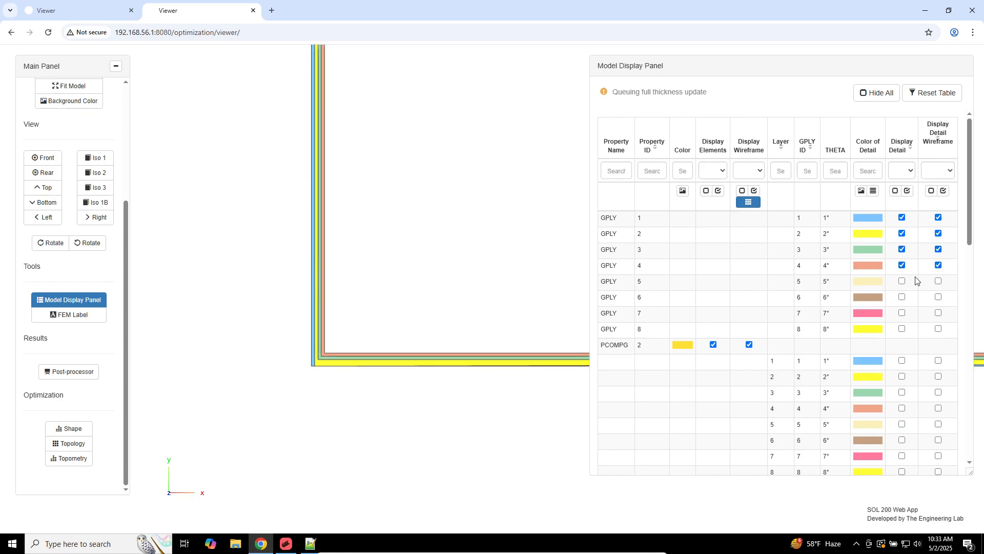
click(937, 281)
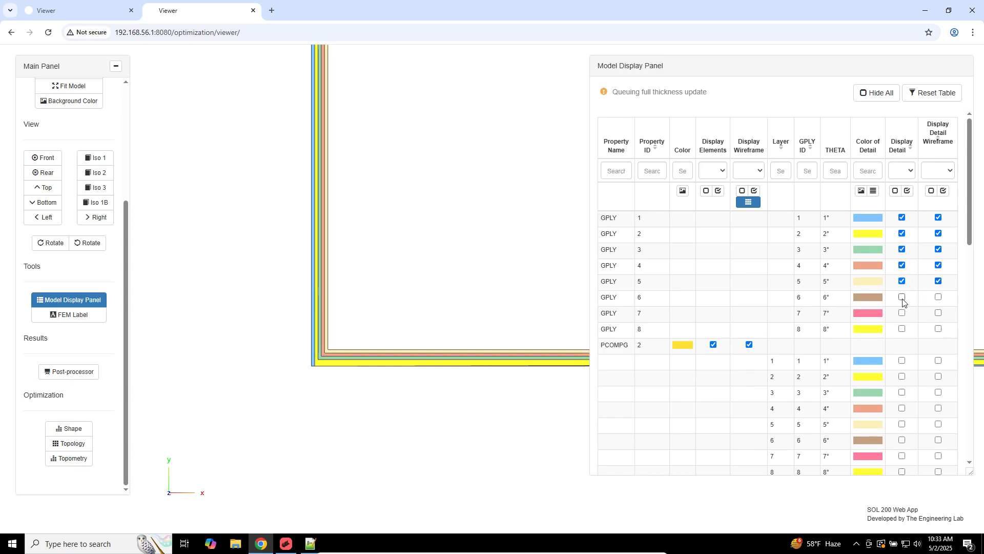
click(903, 297)
click(937, 298)
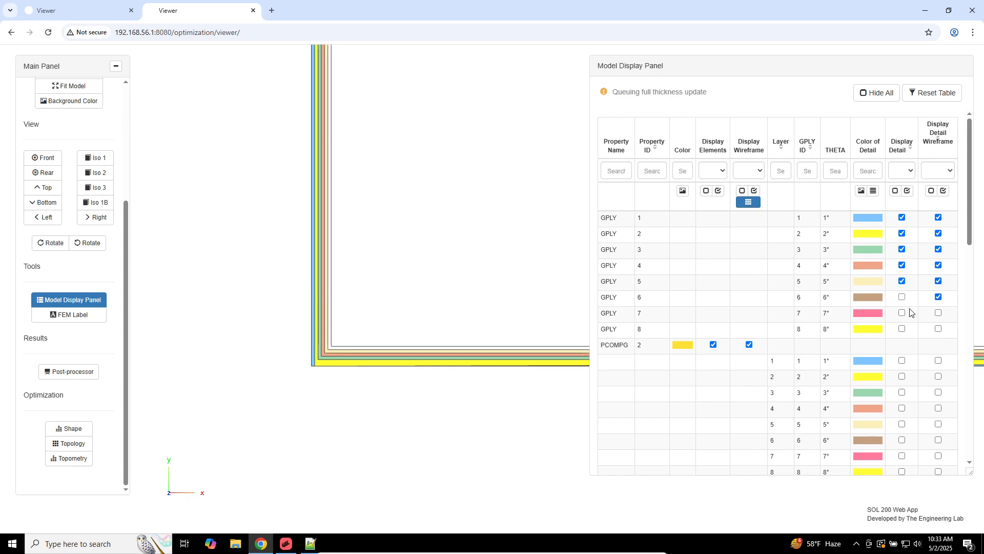
click(902, 312)
click(938, 313)
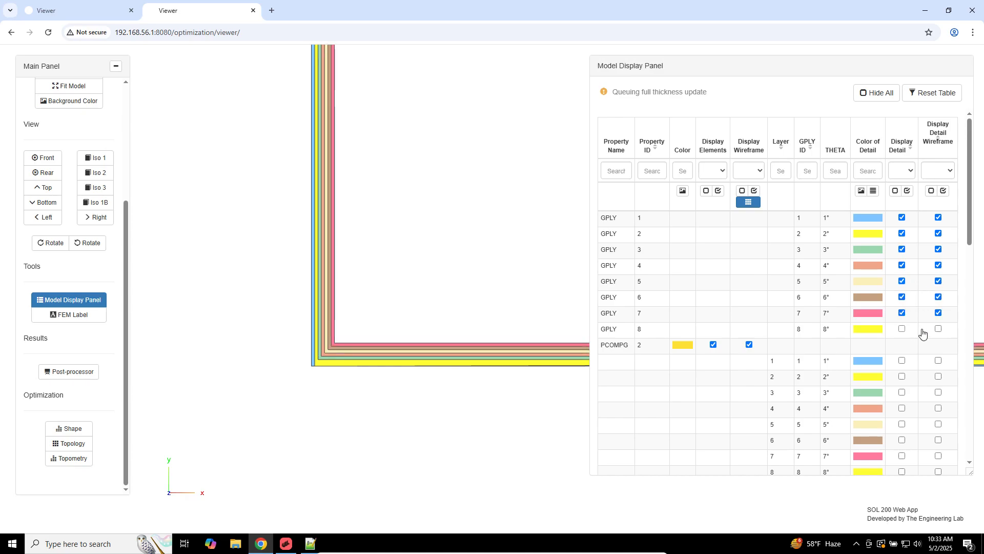
click(260, 544)
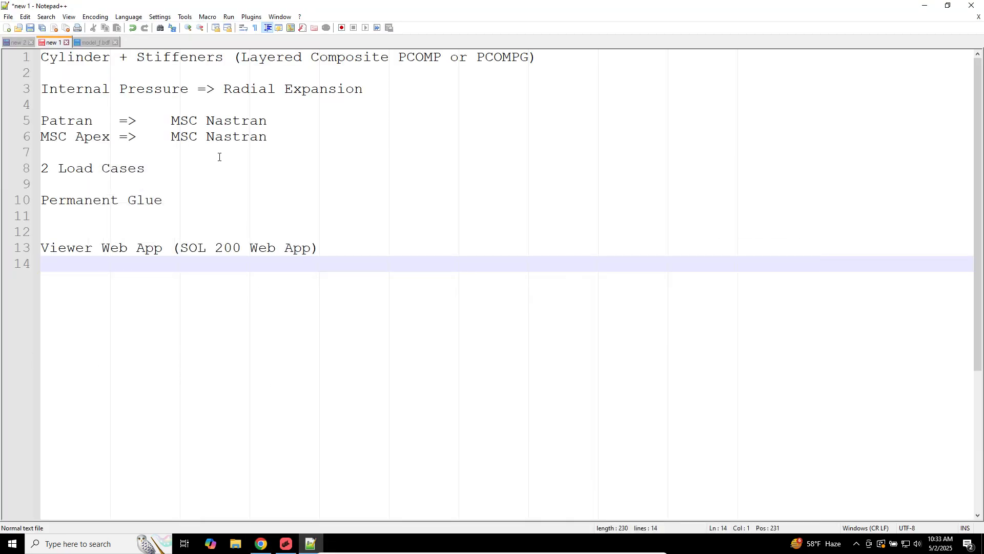
Step: Start Import Geometry in MSC Apex and browse to the Desktop\assembly_a folder
click(286, 544)
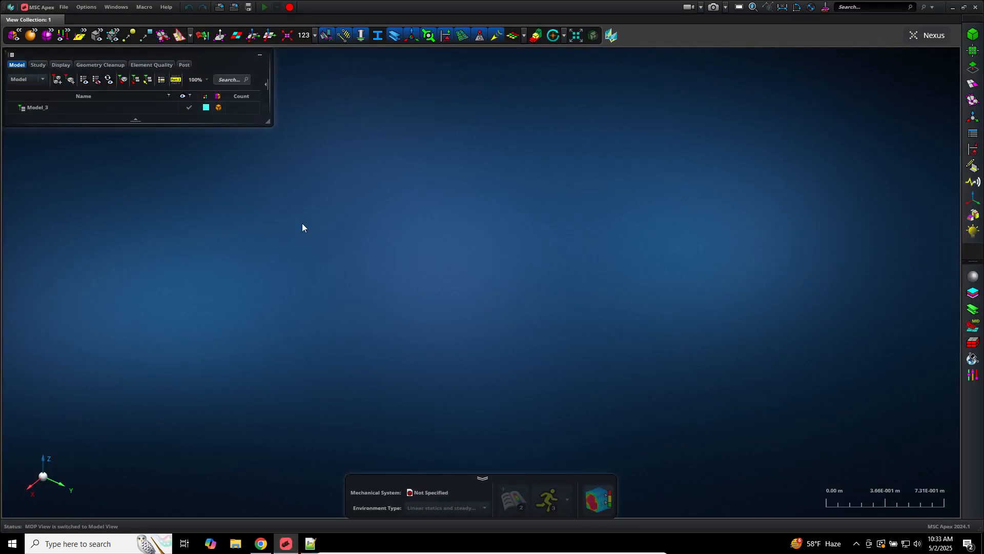
right_click(311, 185)
click(63, 7)
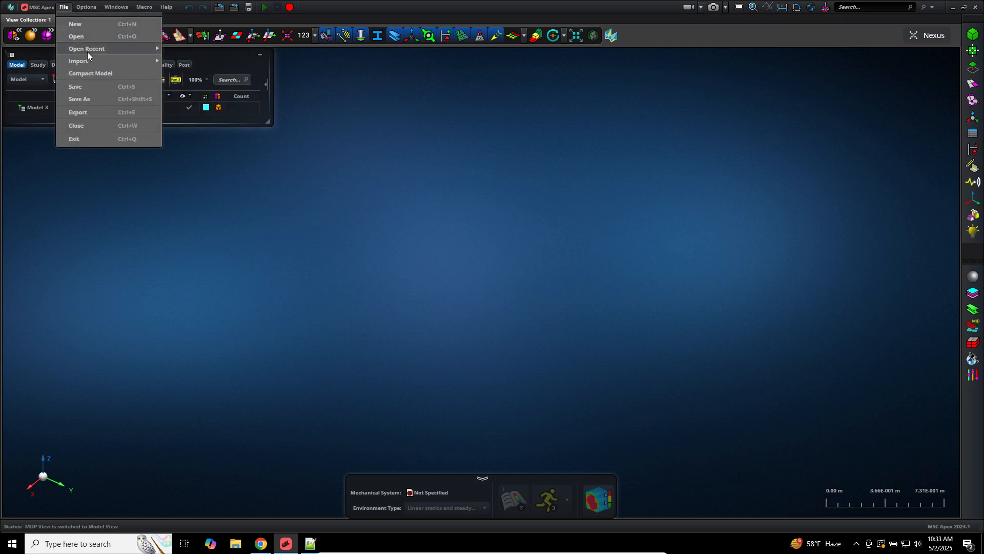
mouse_move(88, 59)
click(180, 61)
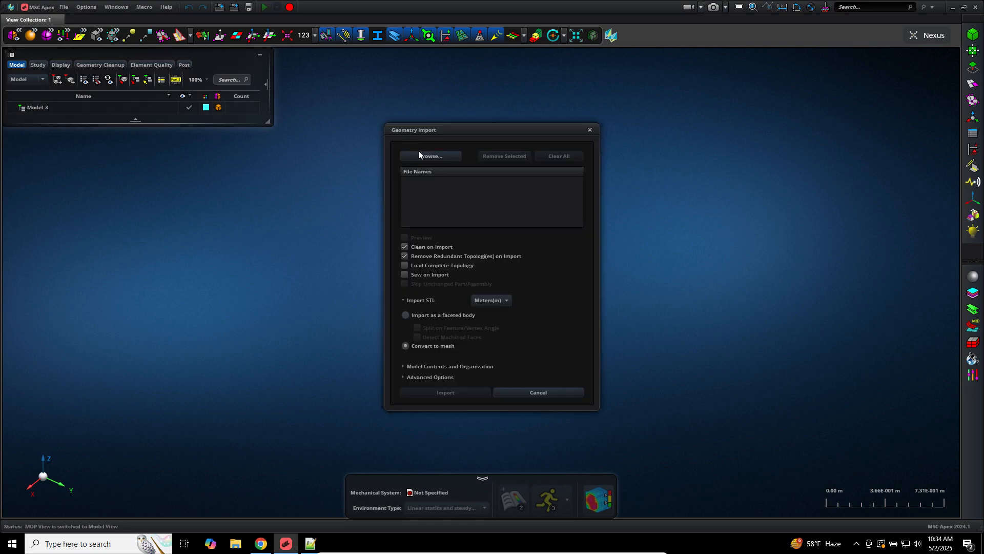
click(422, 156)
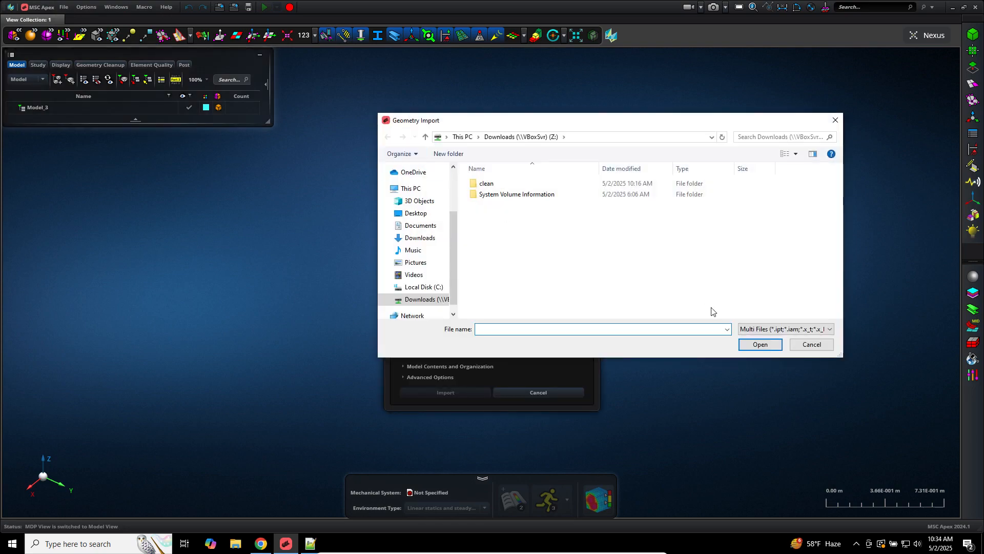
click(773, 332)
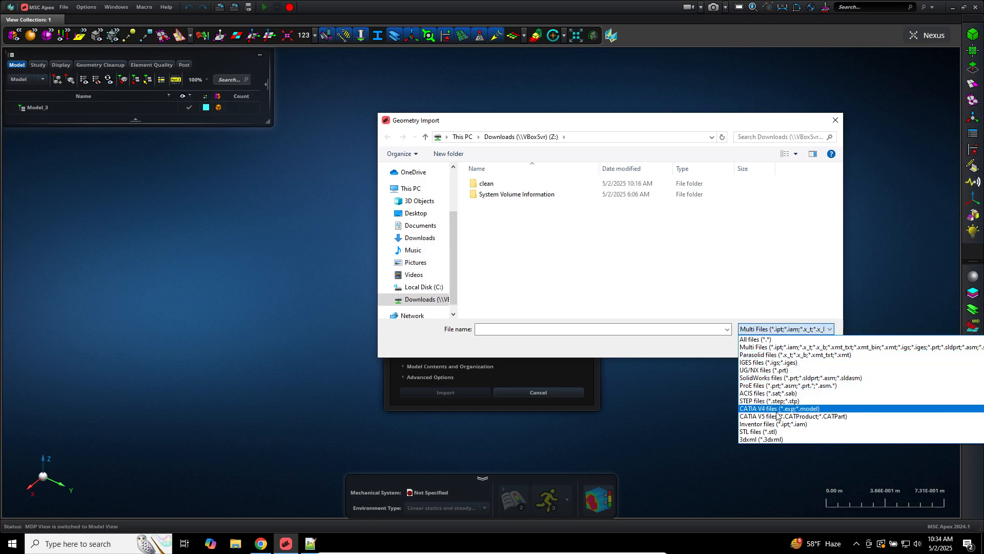
click(759, 346)
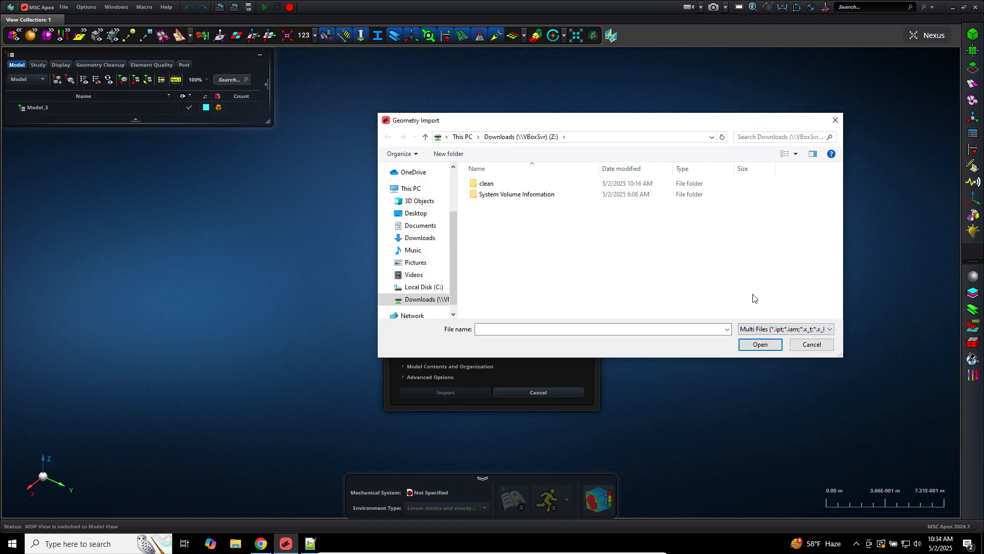
click(437, 214)
double_click(527, 185)
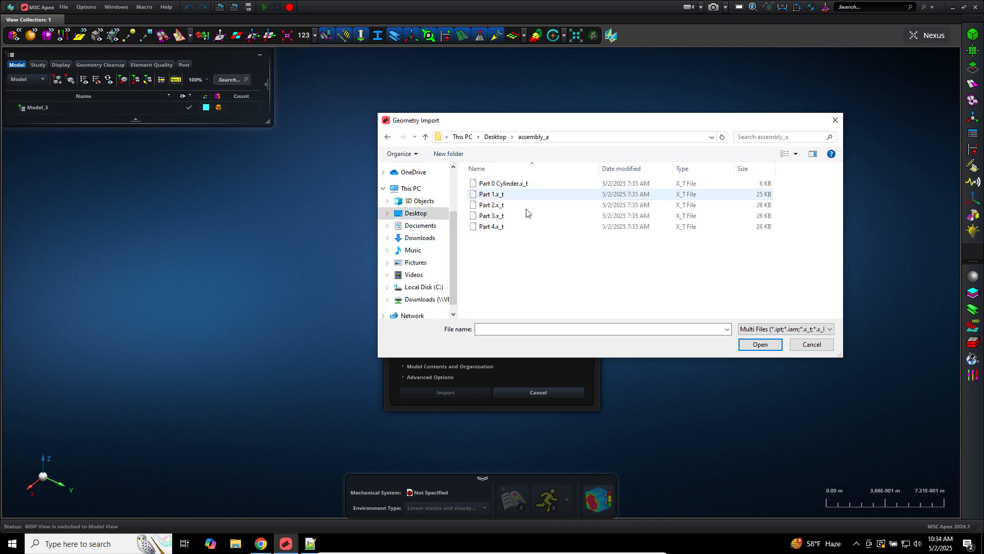
Step: Select the five .x_t files, Part 0 Cylinder plus Parts 1–4, and import them
drag(540, 258, 508, 183)
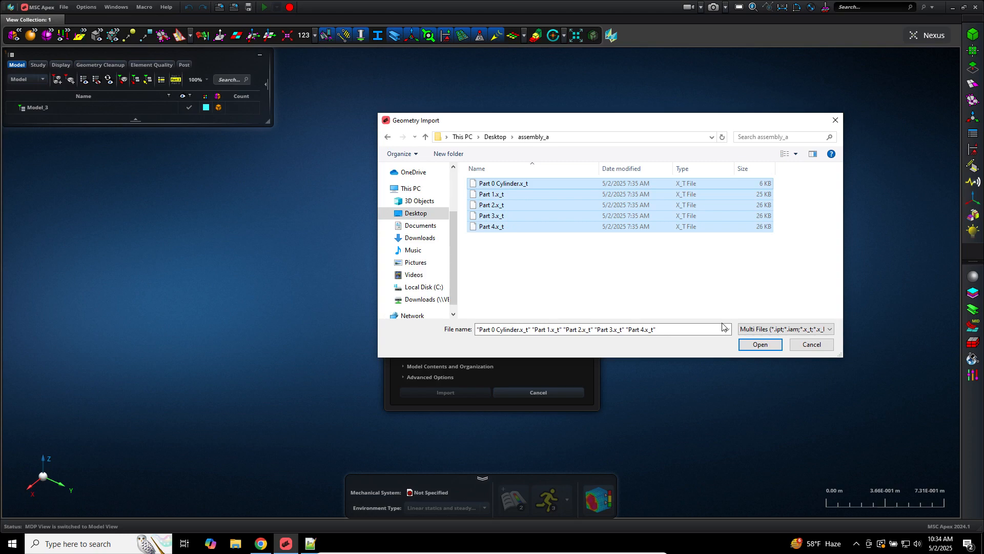
click(757, 329)
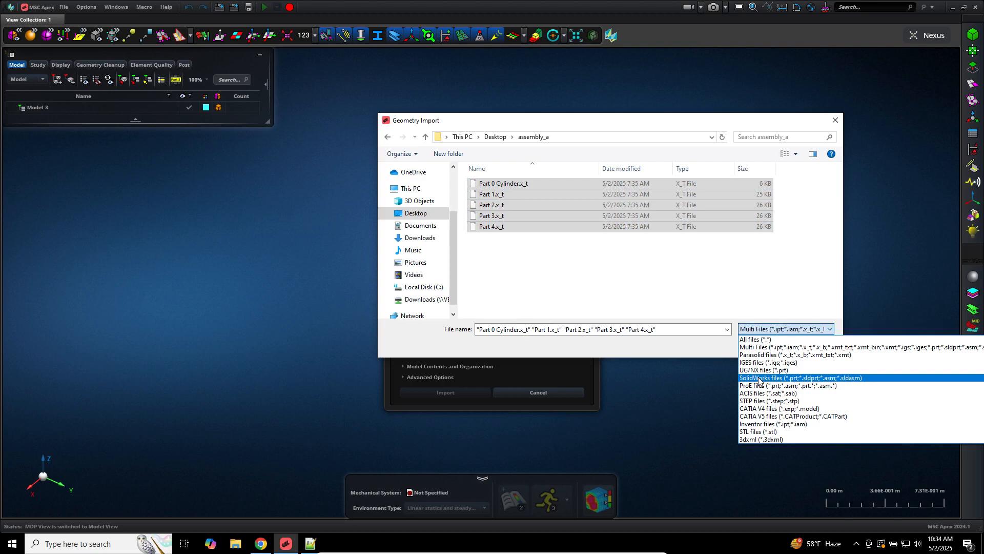
click(751, 273)
click(611, 262)
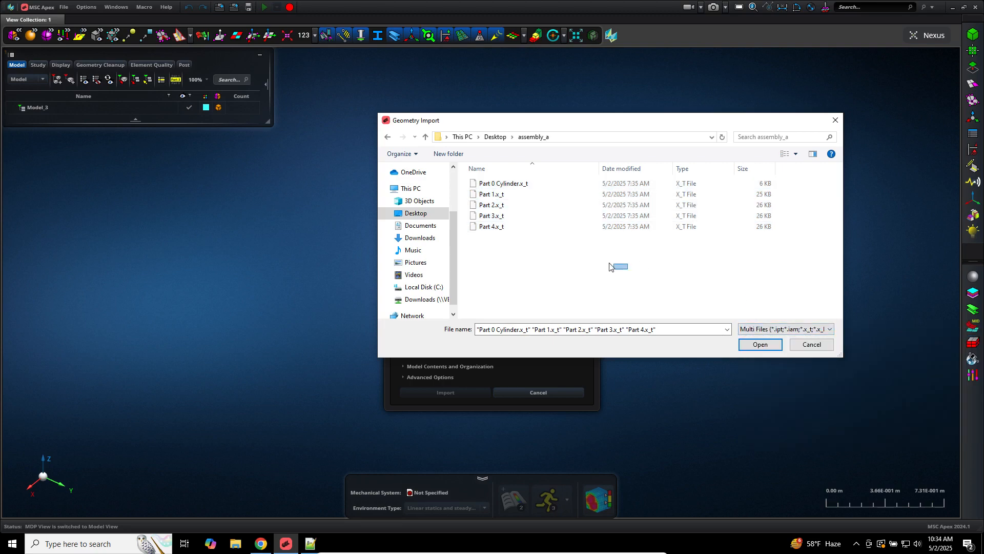
drag(624, 276, 420, 66)
click(760, 344)
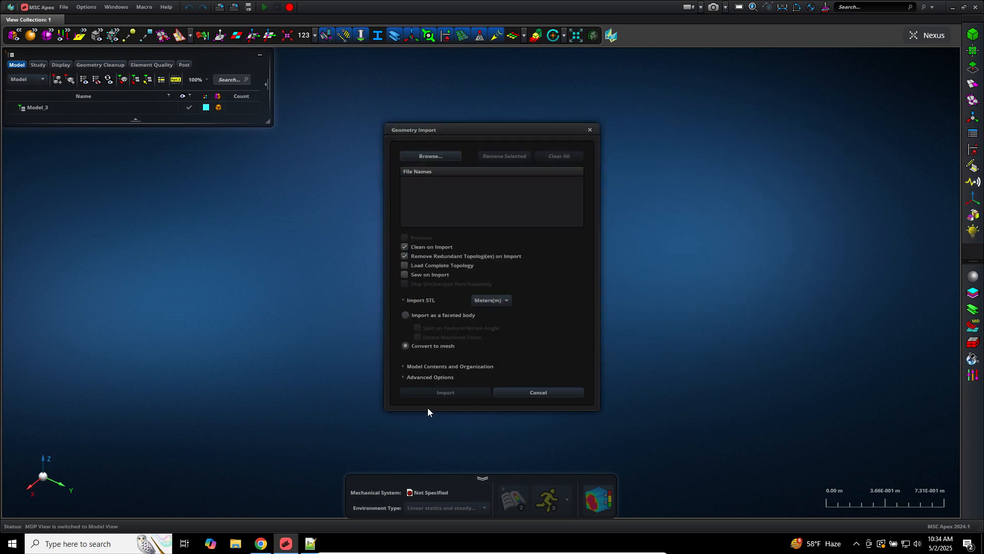
click(440, 392)
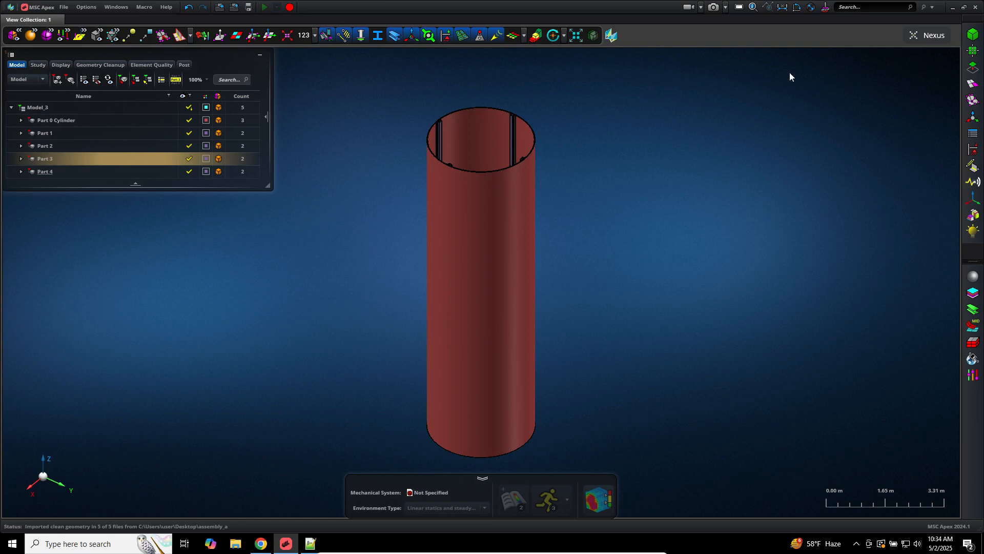
click(811, 7)
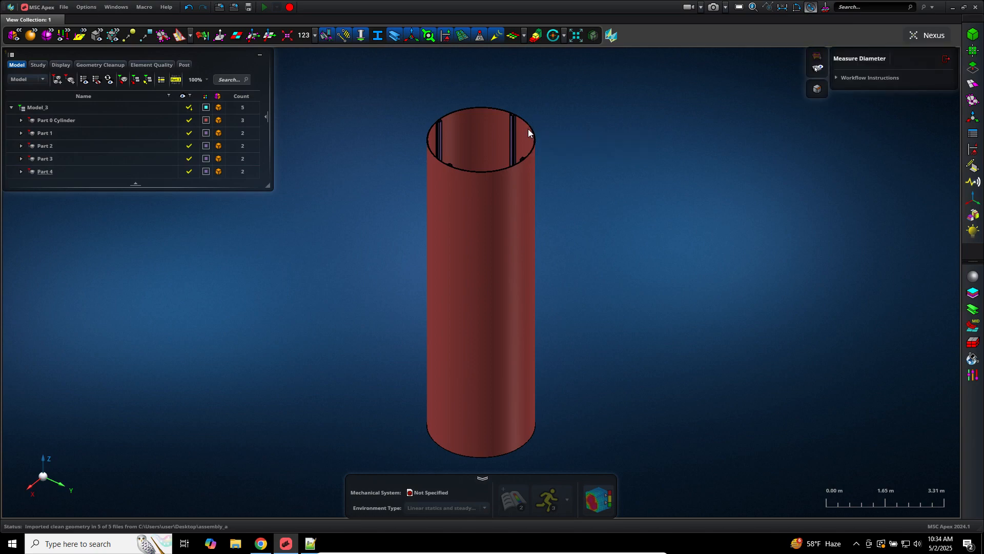
Step: Pick the cylinder's top rim edge, get a 3.00 m diameter, and orbit to check it
click(527, 128)
scroll(568, 127, down, 3)
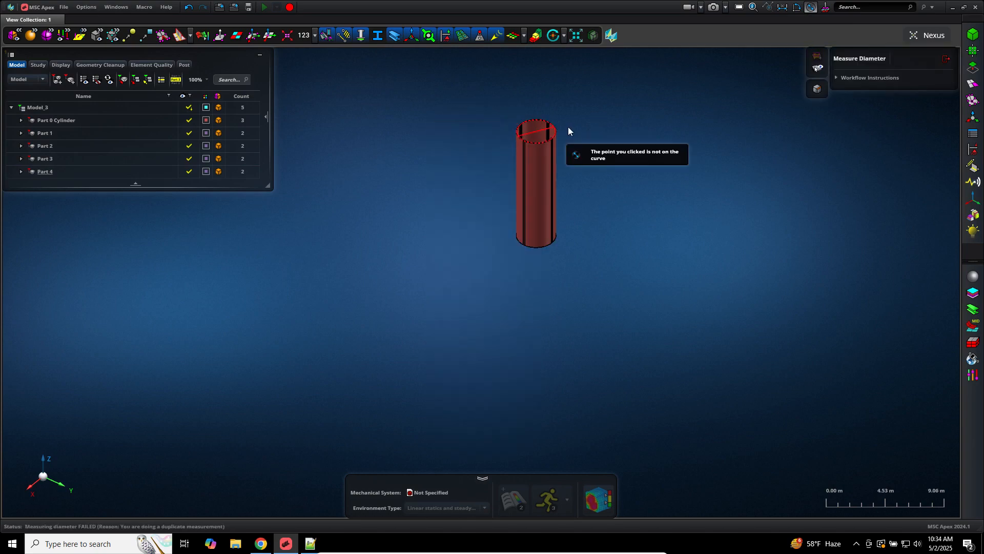
scroll(567, 127, up, 5)
scroll(568, 127, down, 2)
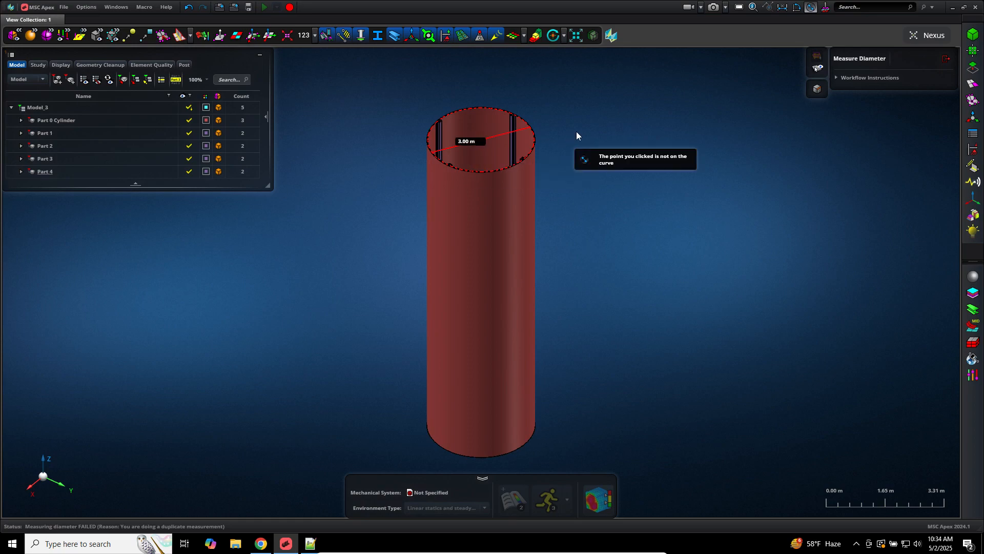
middle_drag(647, 105, 650, 131)
click(550, 230)
scroll(550, 230, up, 3)
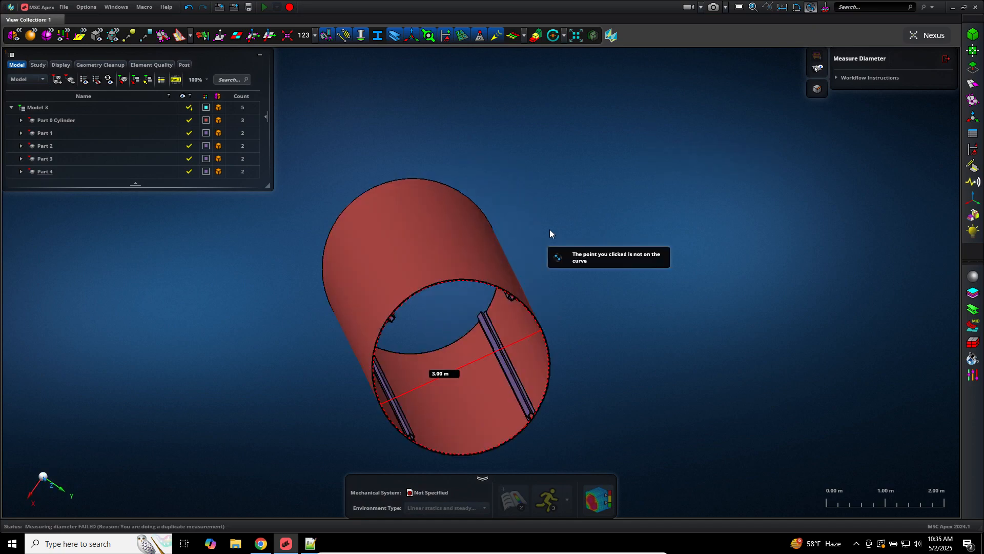
click(88, 8)
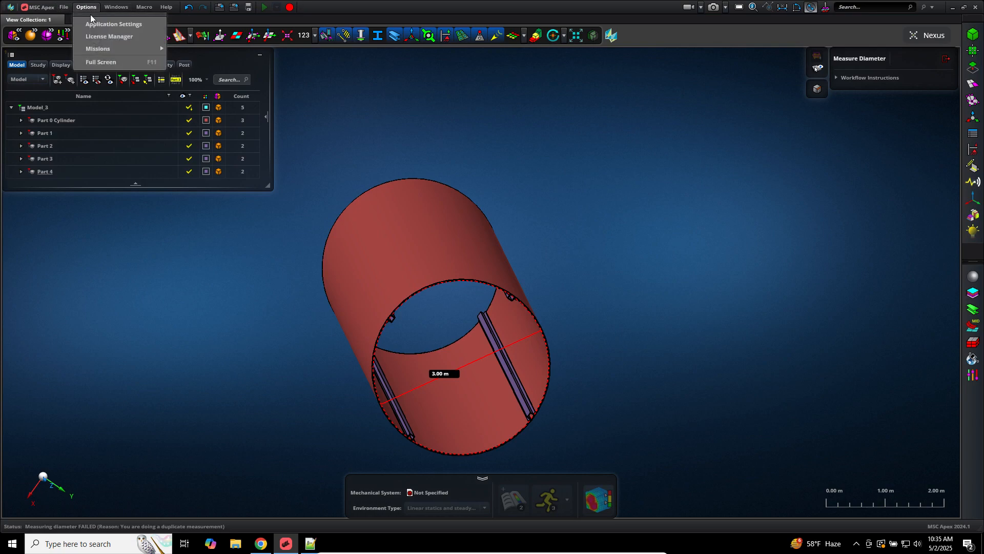
click(96, 25)
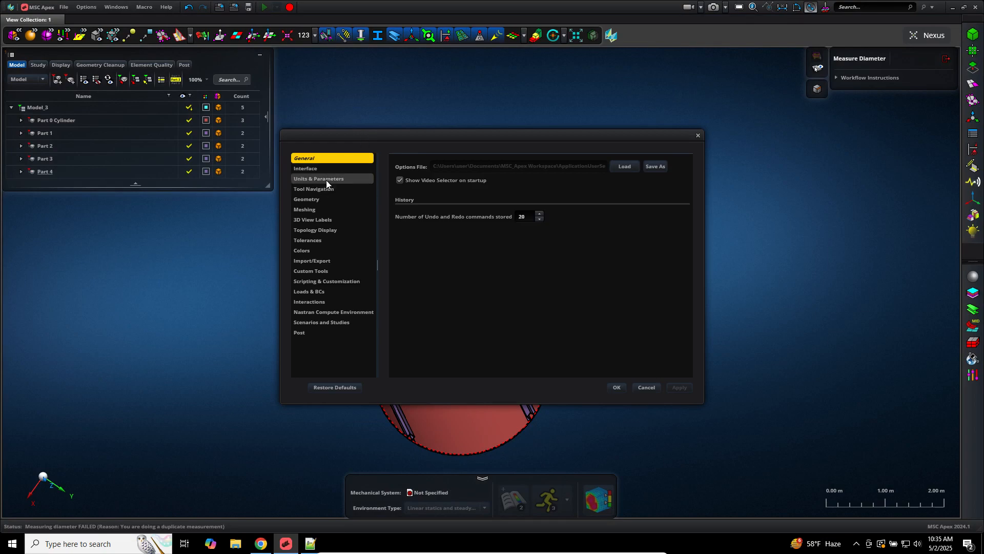
click(326, 180)
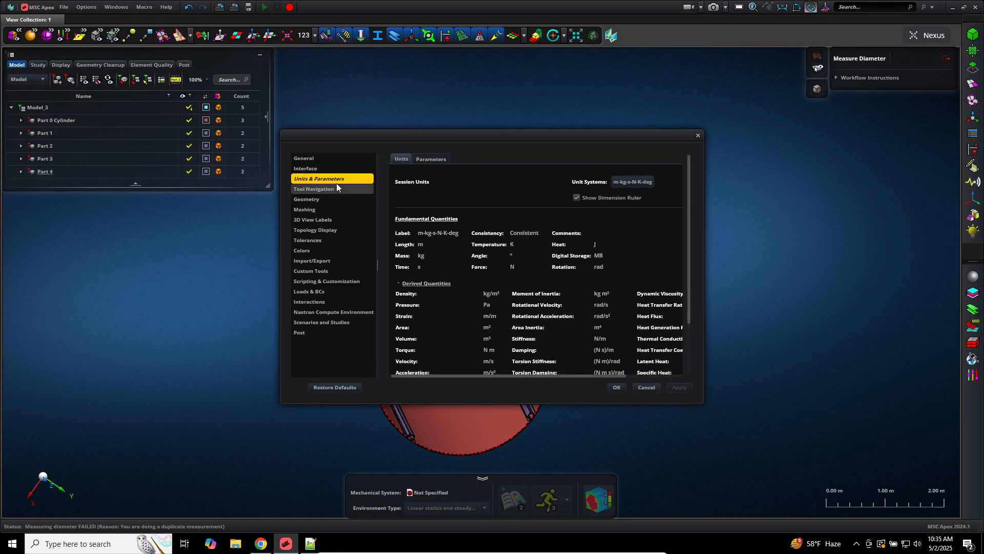
click(617, 183)
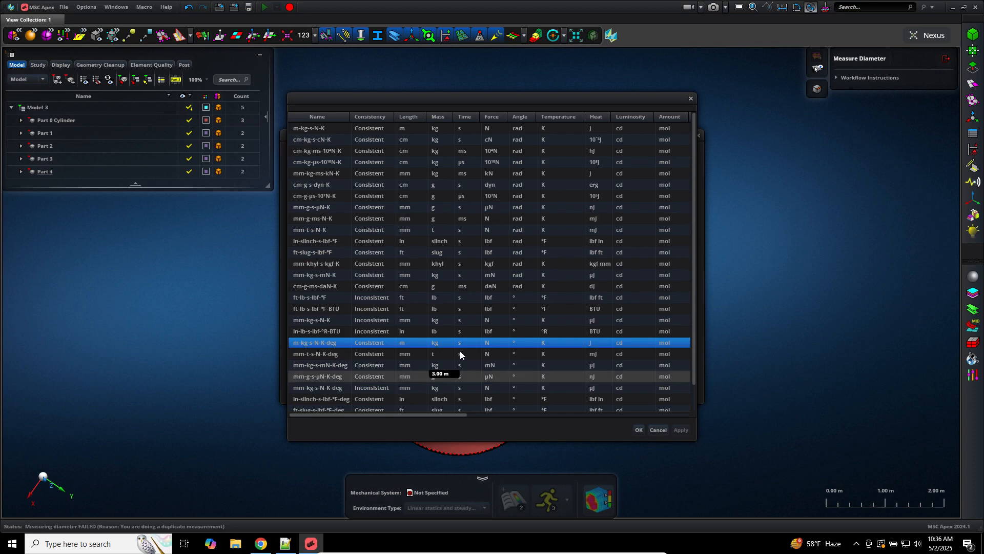
click(638, 430)
click(618, 387)
click(620, 385)
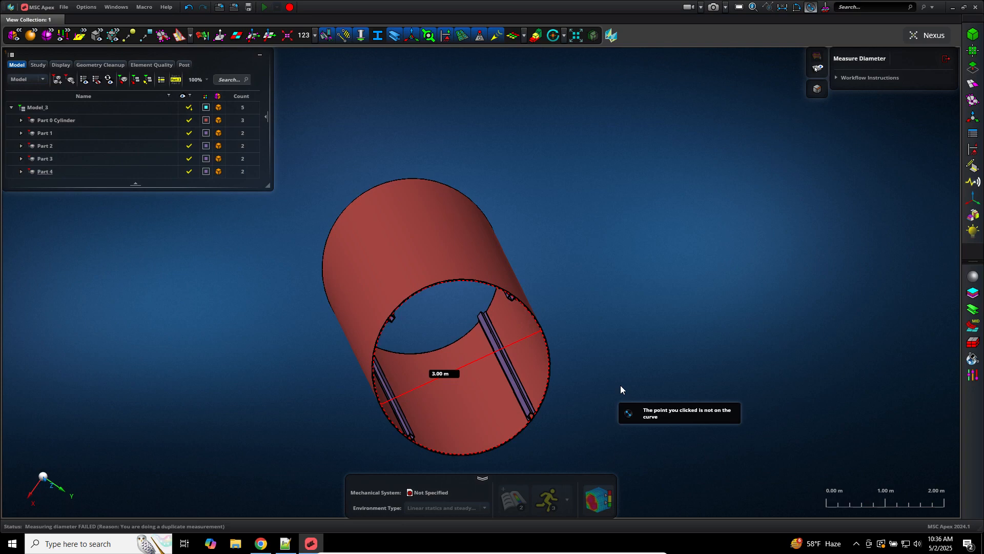
Step: Expand Parts 0 Cylinder through 4 in the Model tree and enlarge the tree to show them all
middle_drag(614, 383, 612, 380)
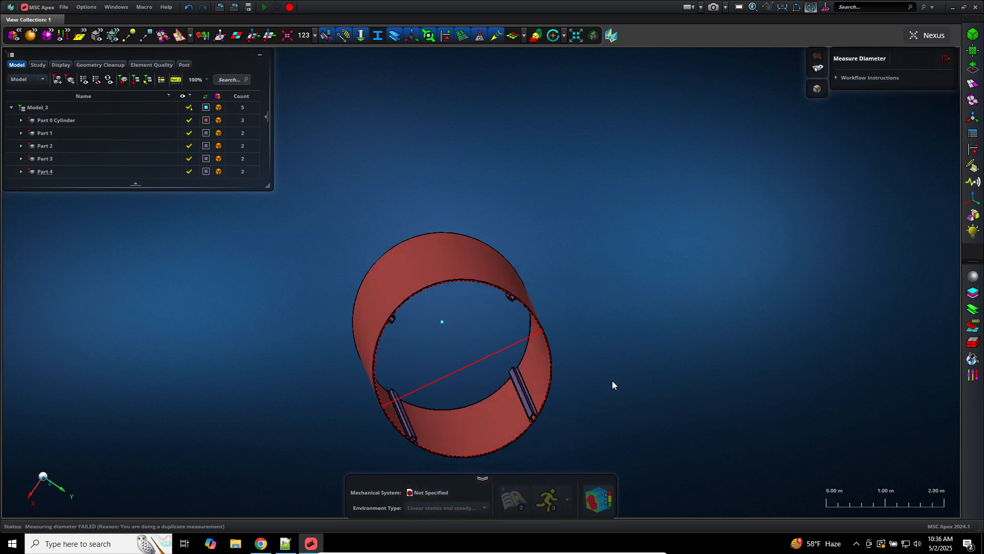
click(22, 170)
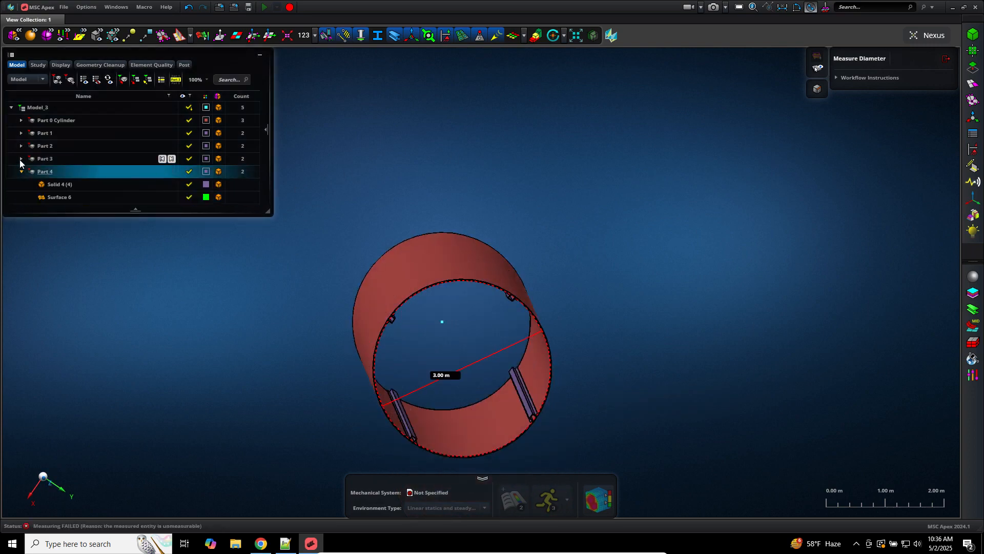
click(21, 161)
click(22, 146)
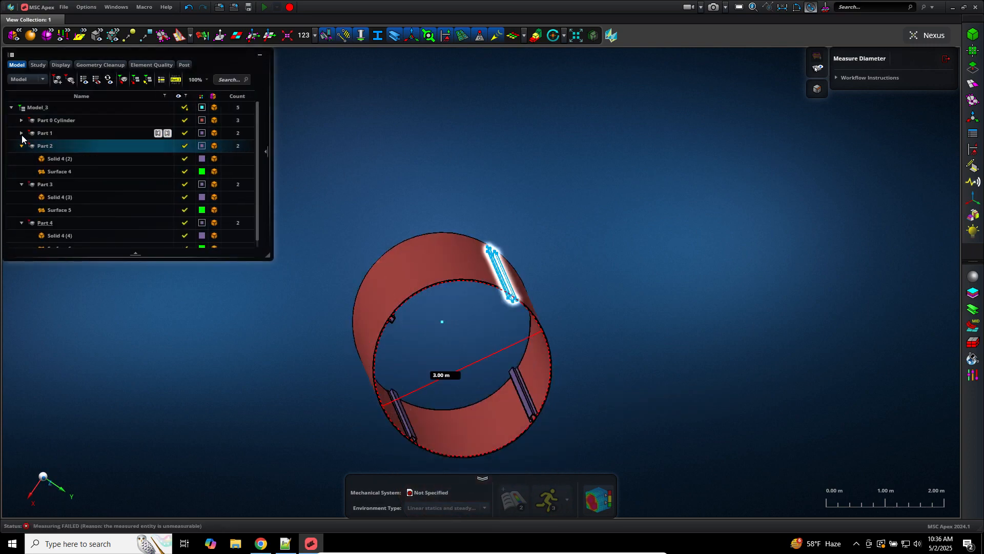
click(21, 133)
click(21, 120)
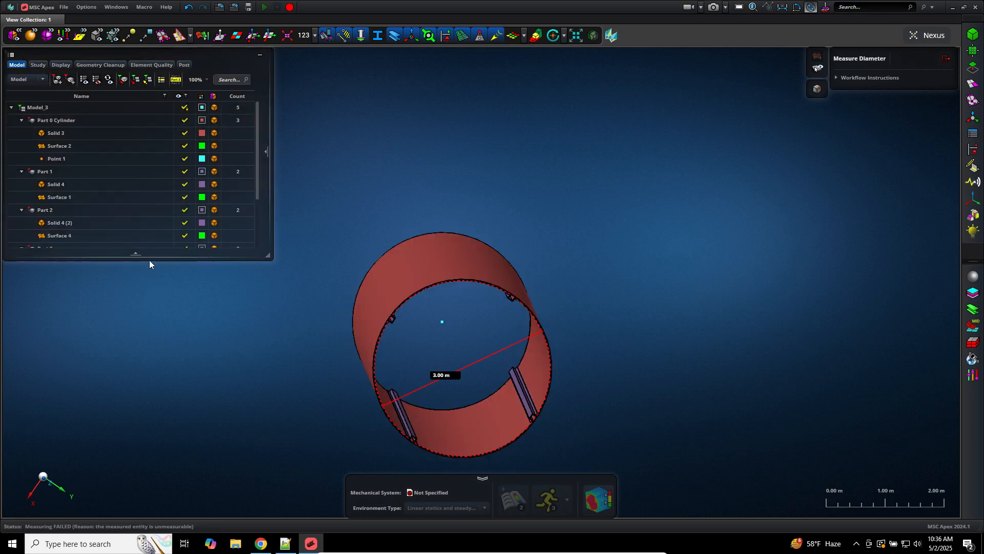
drag(141, 257, 91, 323)
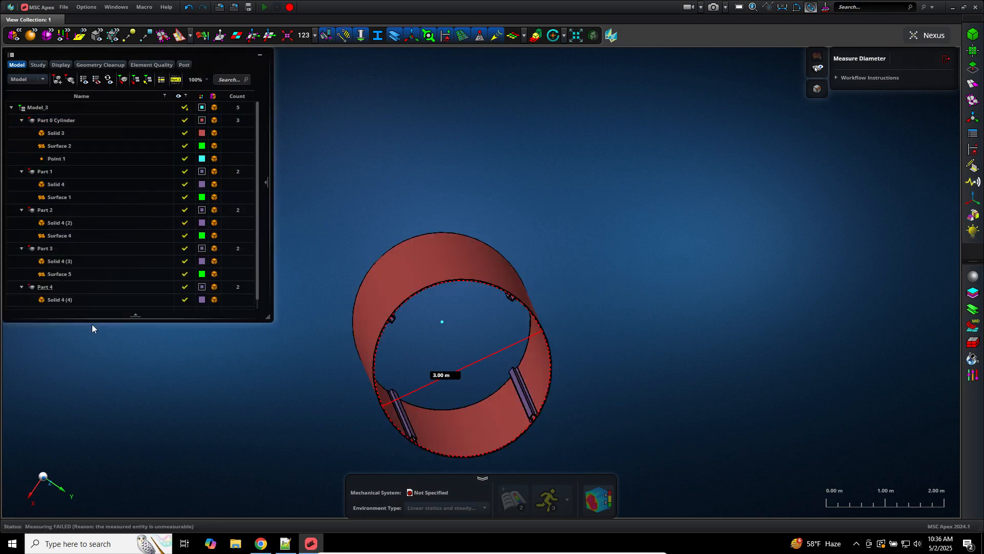
Step: Delete Surface 4, Surface 1 and Point 1 from the parts
right_click(61, 235)
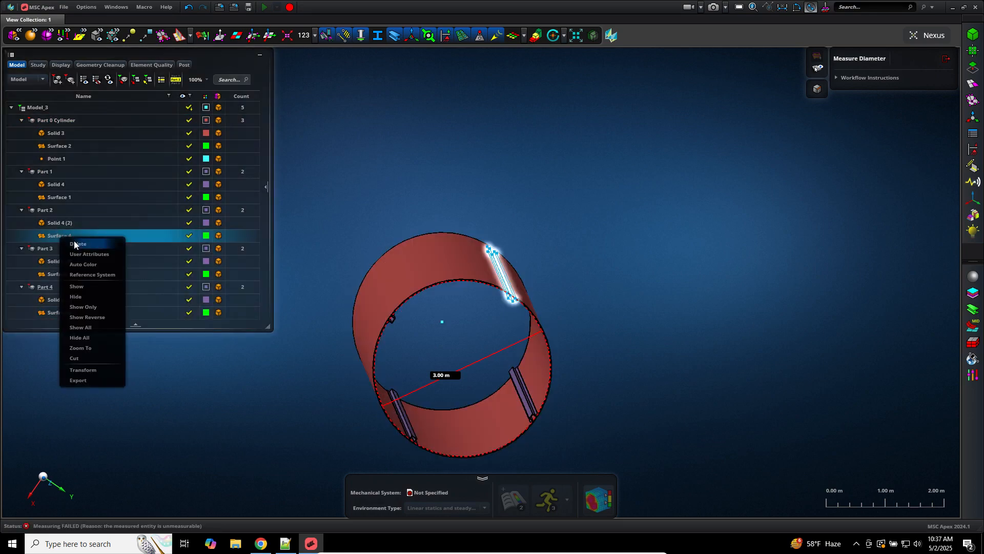
click(75, 244)
click(60, 197)
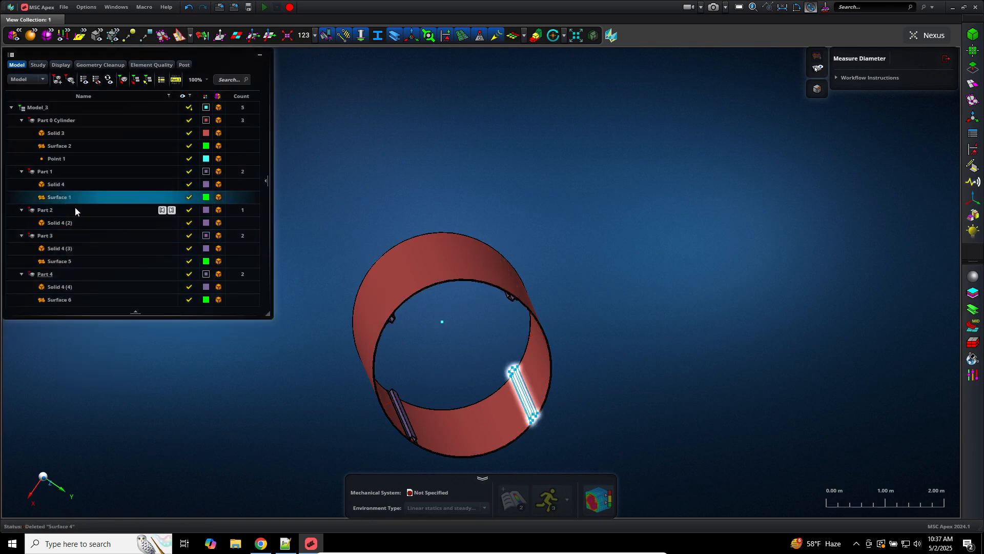
right_click(76, 208)
click(82, 217)
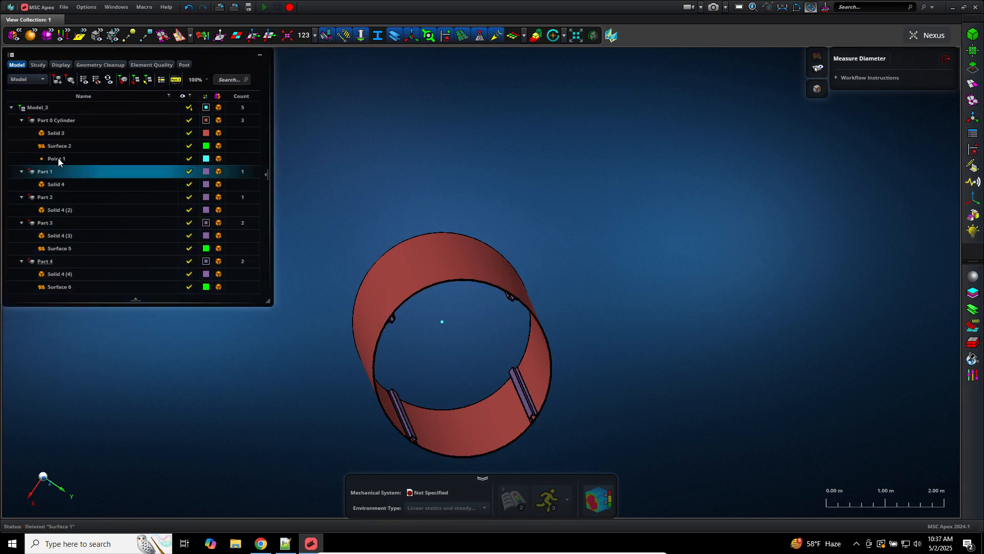
click(59, 158)
right_click(77, 168)
click(85, 176)
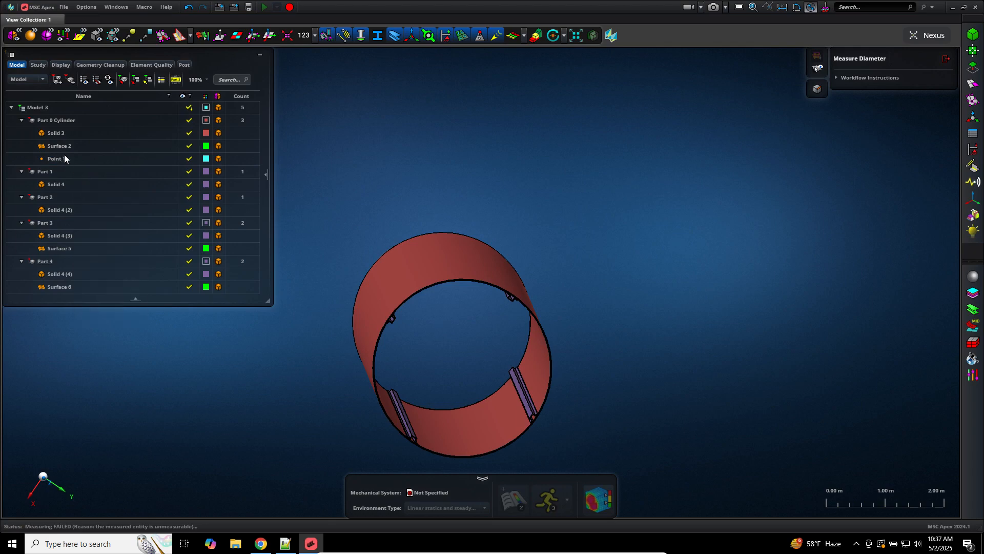
Step: Delete Surface 2, Surface 5 and Surface 6, then look down the Z axis
click(79, 158)
right_click(85, 164)
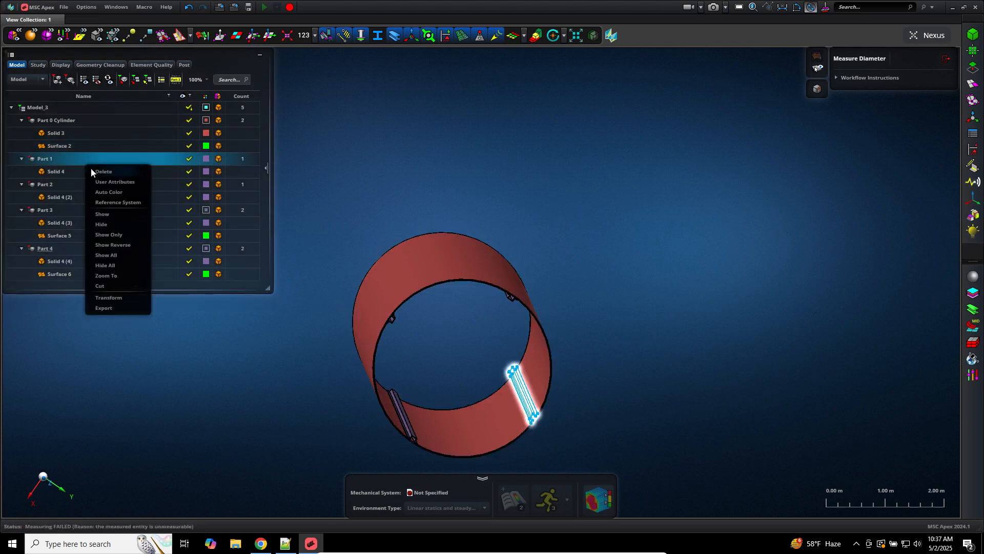
click(90, 171)
click(63, 222)
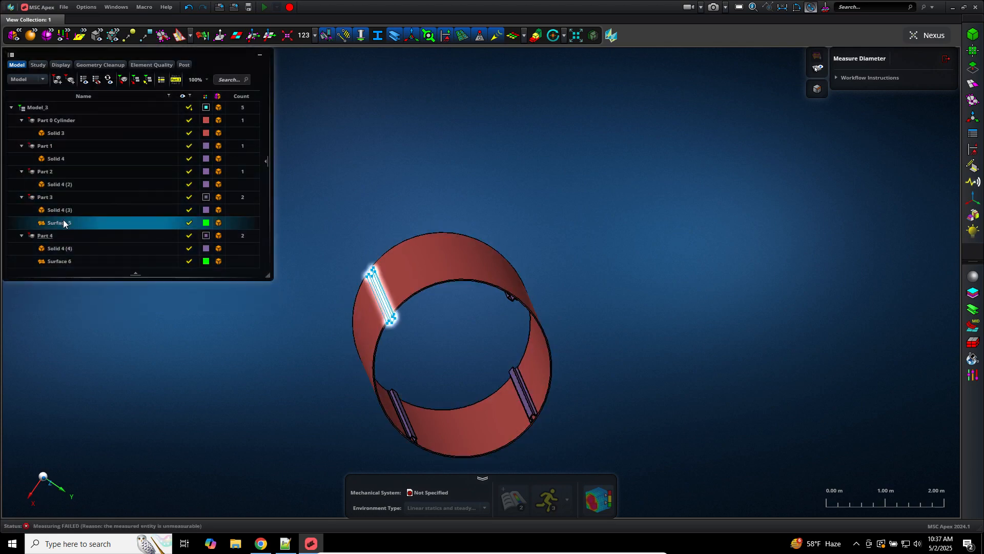
right_click(82, 226)
click(90, 233)
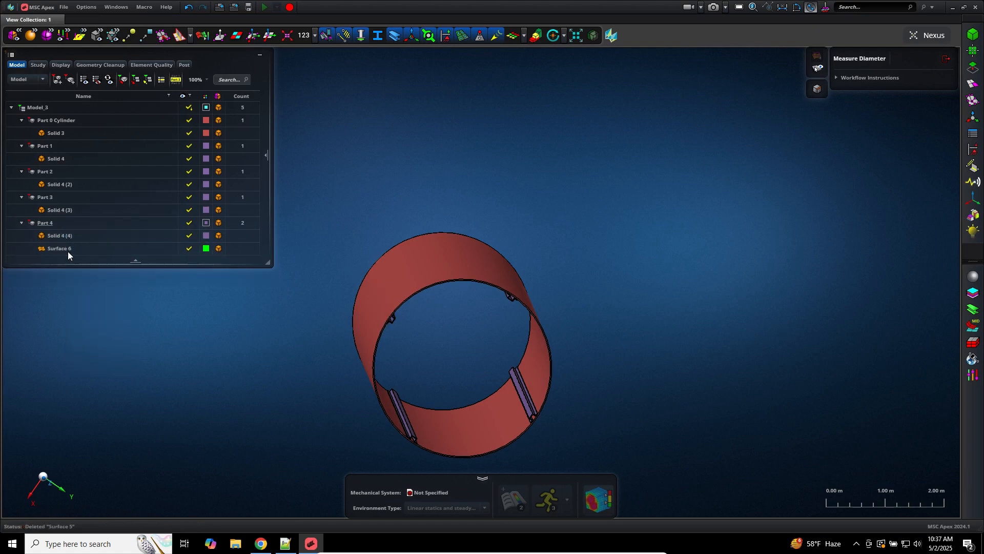
click(67, 251)
right_click(77, 256)
click(85, 261)
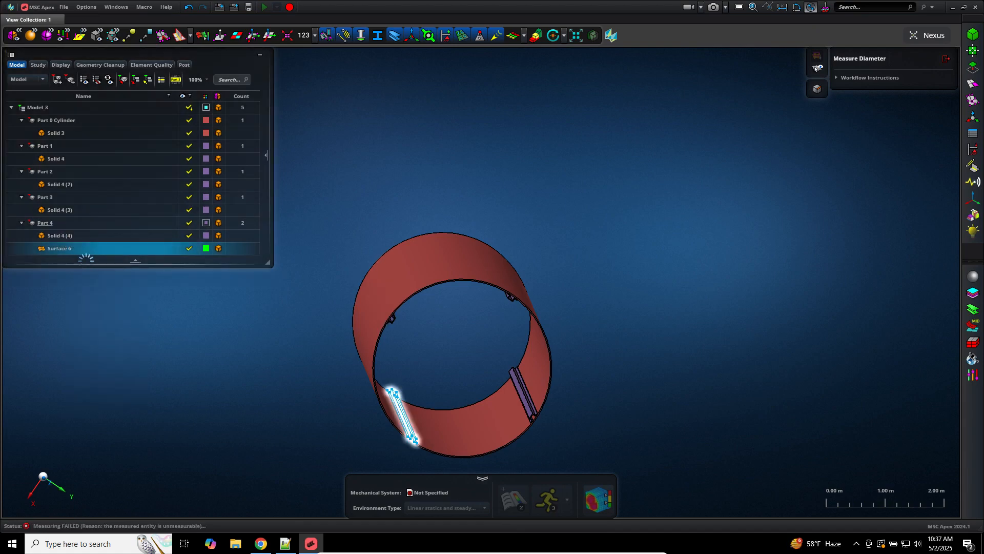
click(58, 490)
Step: Cycle through the X and Z standard views and fit the cylinder ring to the view
middle_drag(106, 461, 154, 457)
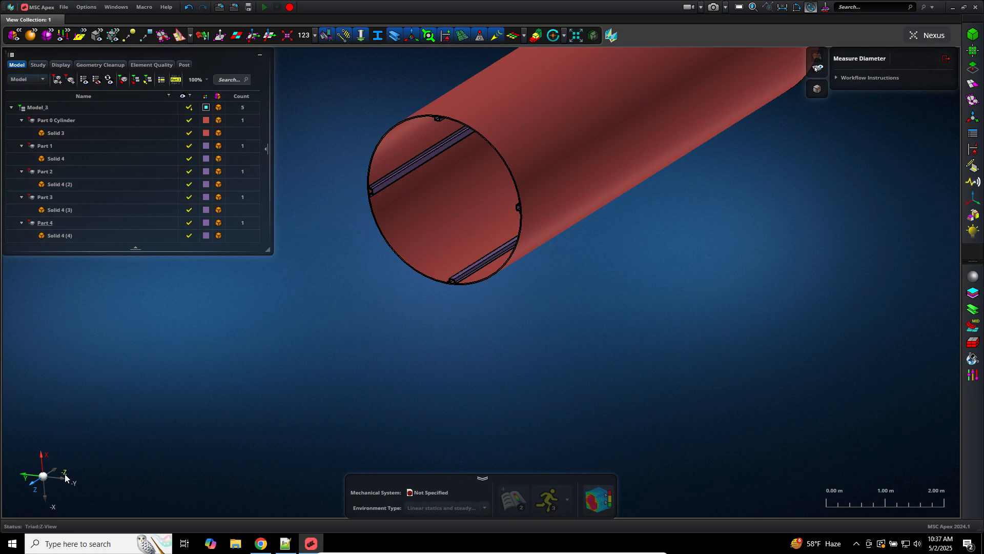
click(46, 460)
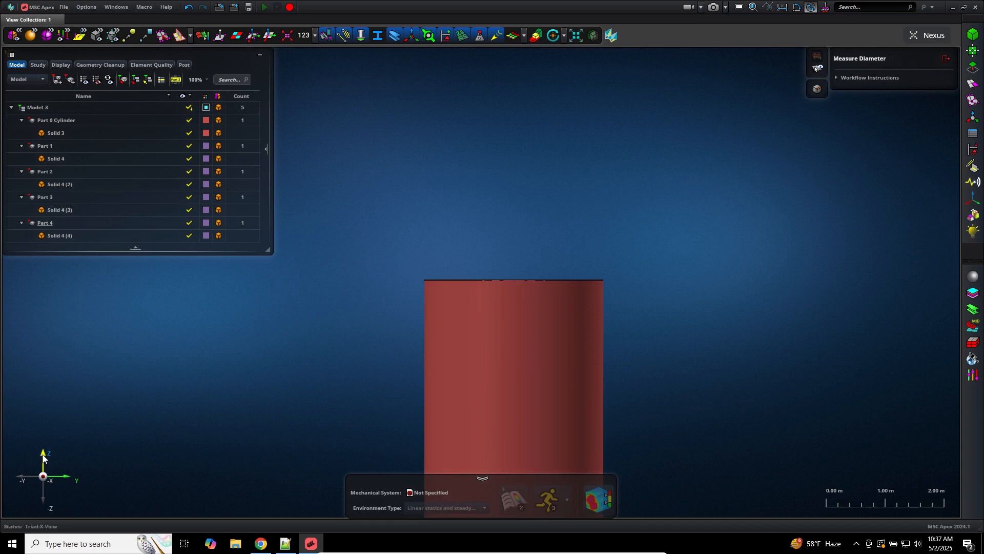
click(43, 456)
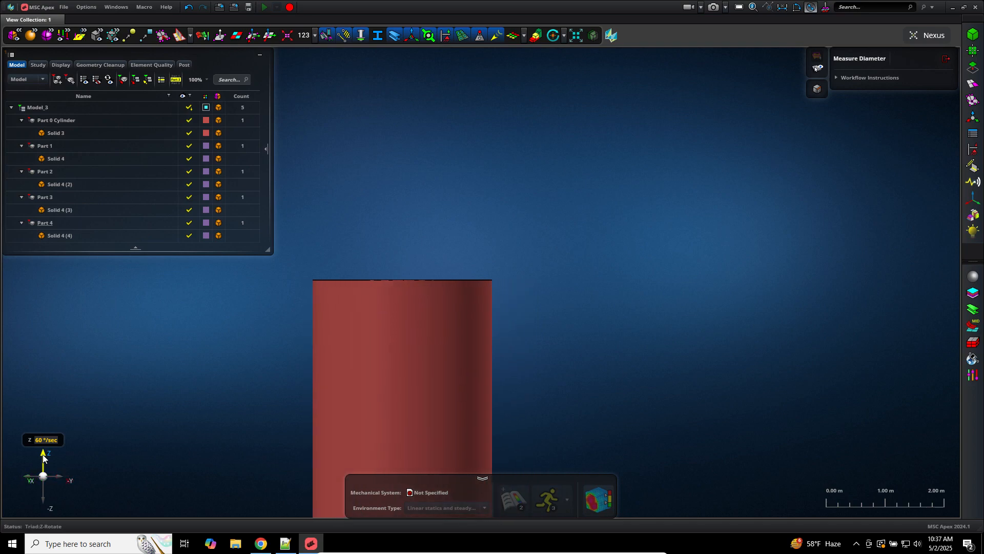
click(50, 454)
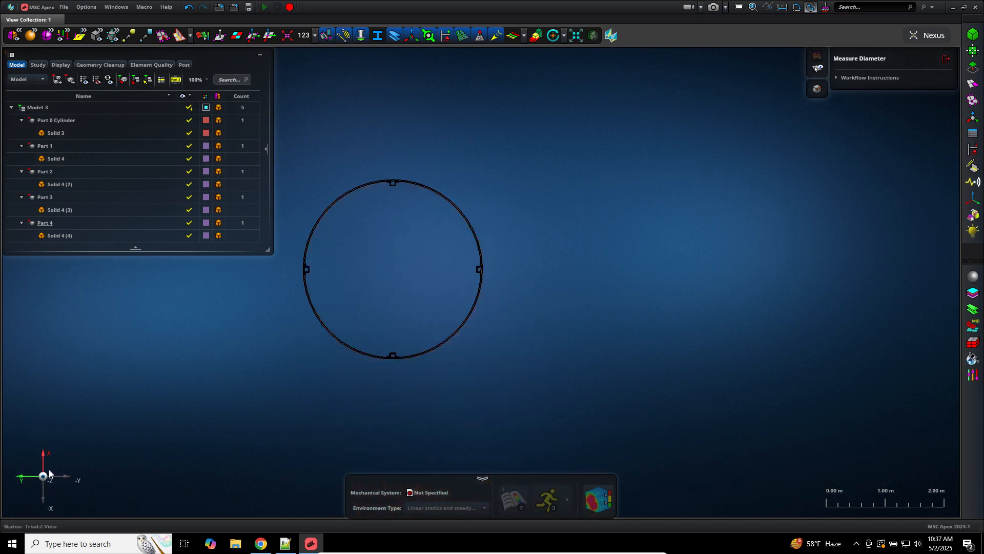
click(415, 286)
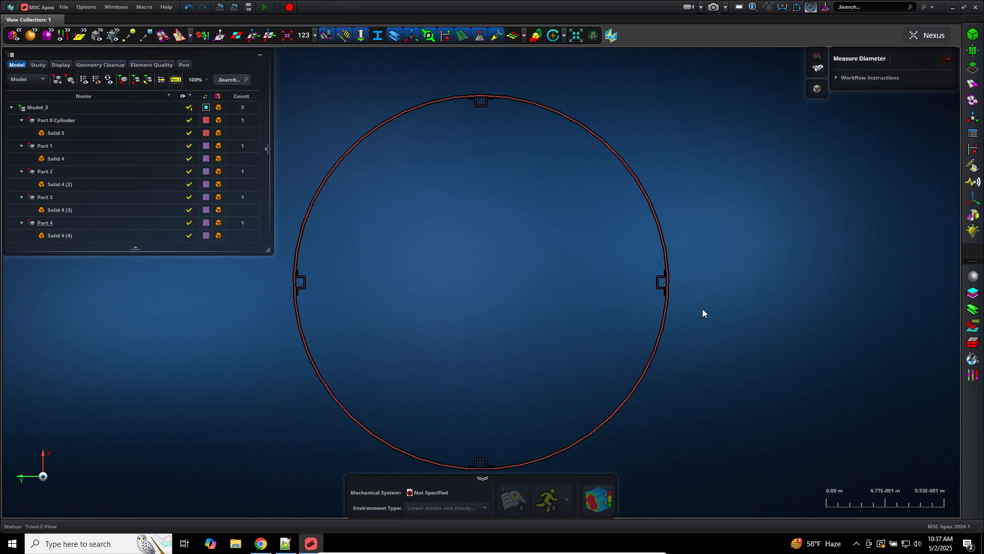
Step: Zoom and orbit to an oblique close-up of the cylinder's stiffener end
click(668, 284)
scroll(656, 283, up, 3)
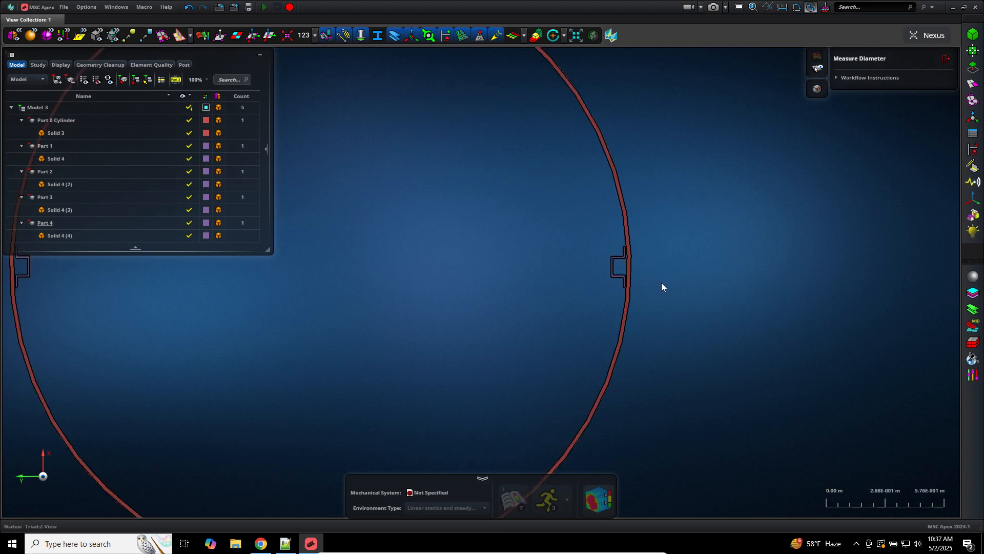
scroll(610, 268, up, 3)
scroll(640, 261, up, 5)
scroll(639, 261, down, 3)
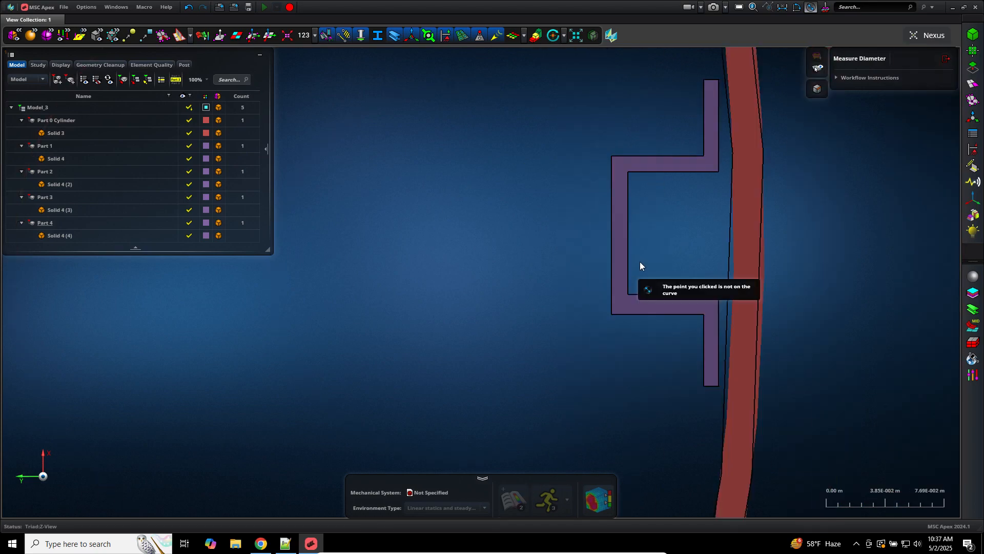
click(719, 254)
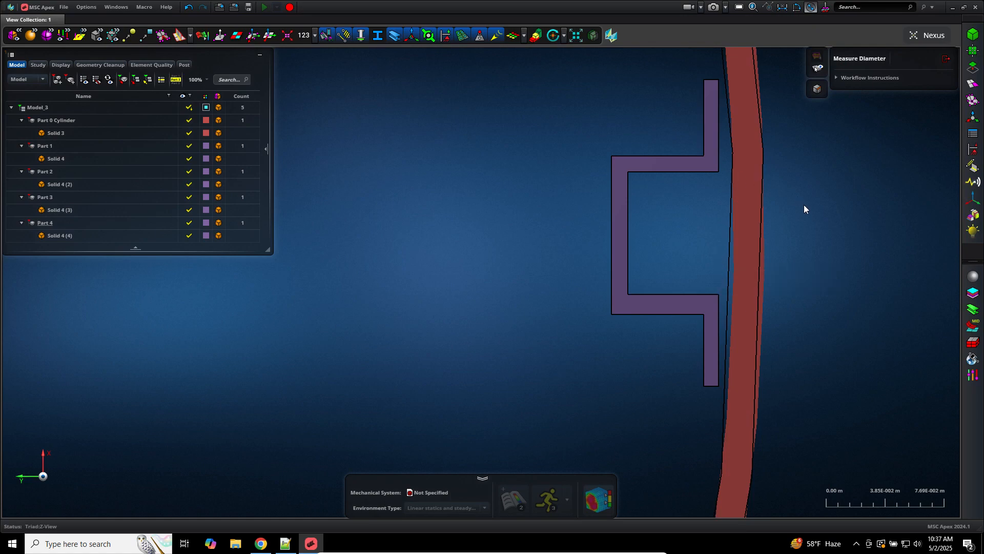
scroll(820, 181, down, 6)
click(712, 217)
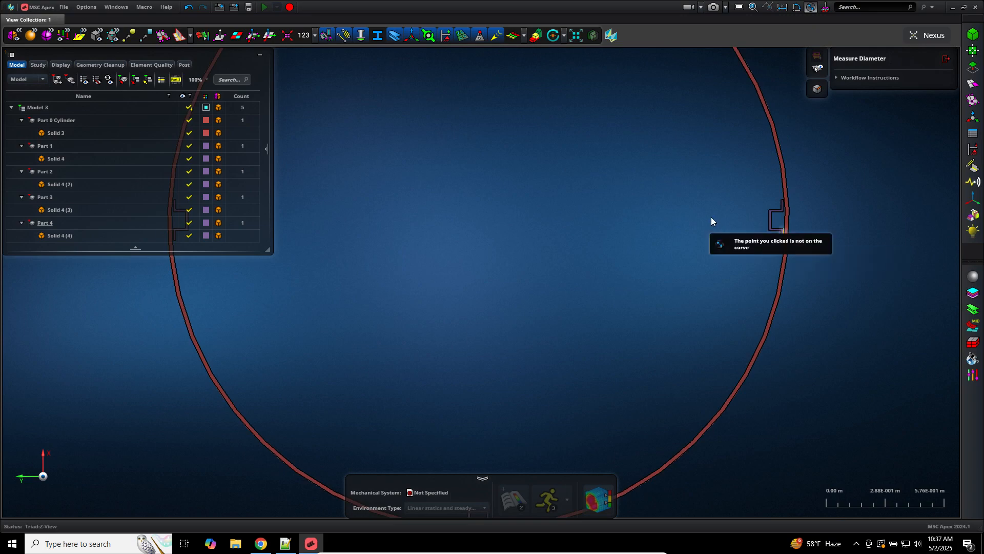
mouse_move(712, 217)
middle_down()
mouse_move(725, 239)
mouse_move(749, 212)
mouse_move(734, 202)
mouse_move(721, 211)
middle_up()
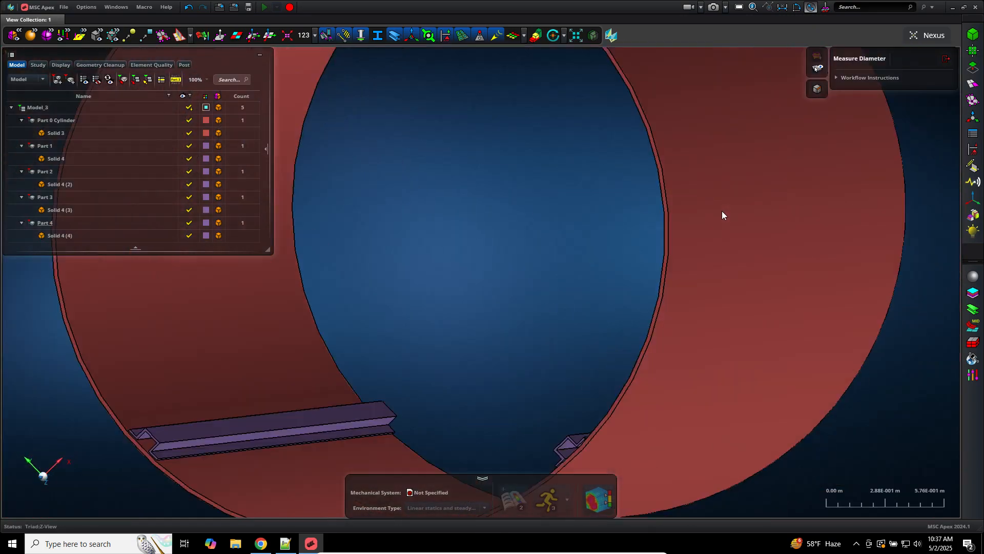
scroll(626, 211, down, 3)
middle_drag(626, 317, 642, 322)
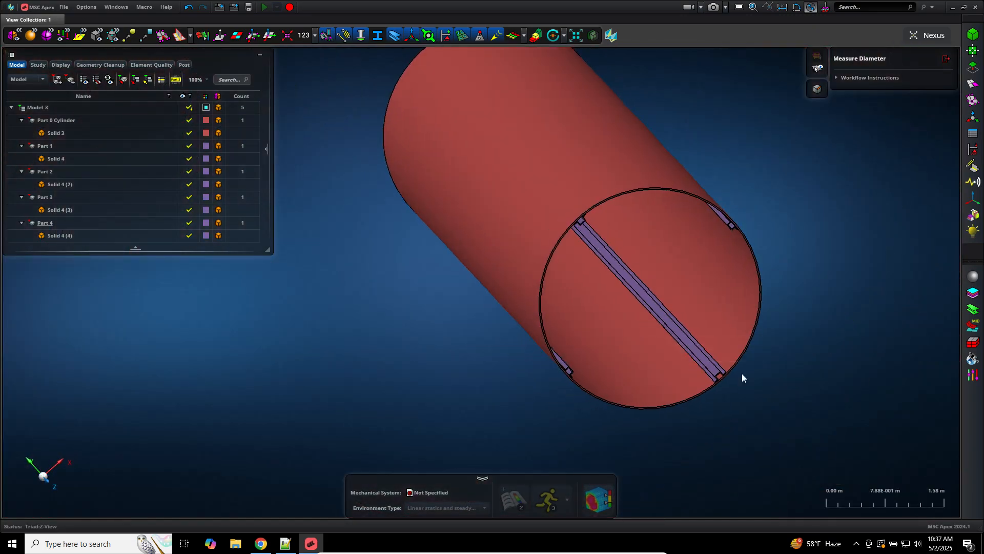
scroll(774, 384, down, 3)
scroll(797, 395, up, 6)
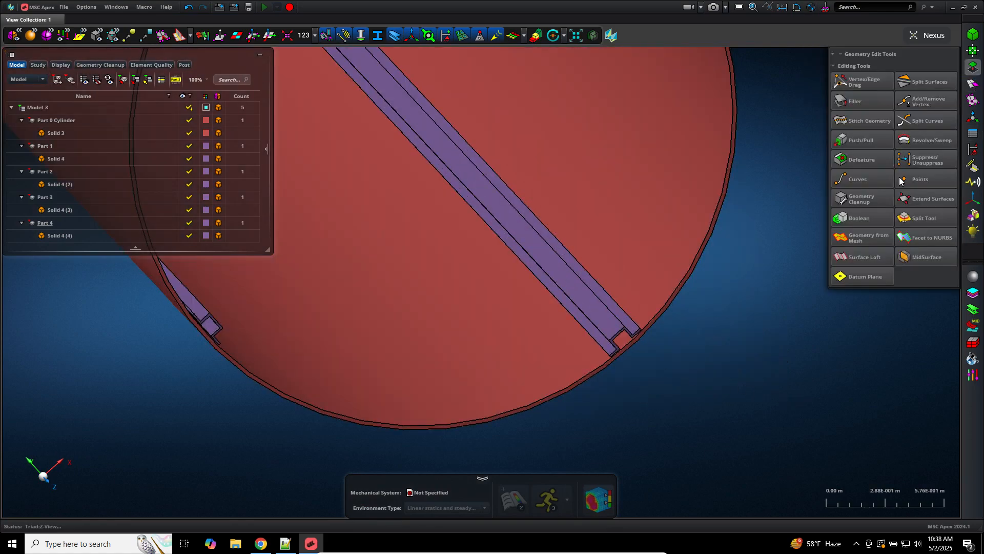
Step: Create an auto-thickness midsurface of the cylinder solid using Mid-Surface from Single Thickness Solid
click(905, 259)
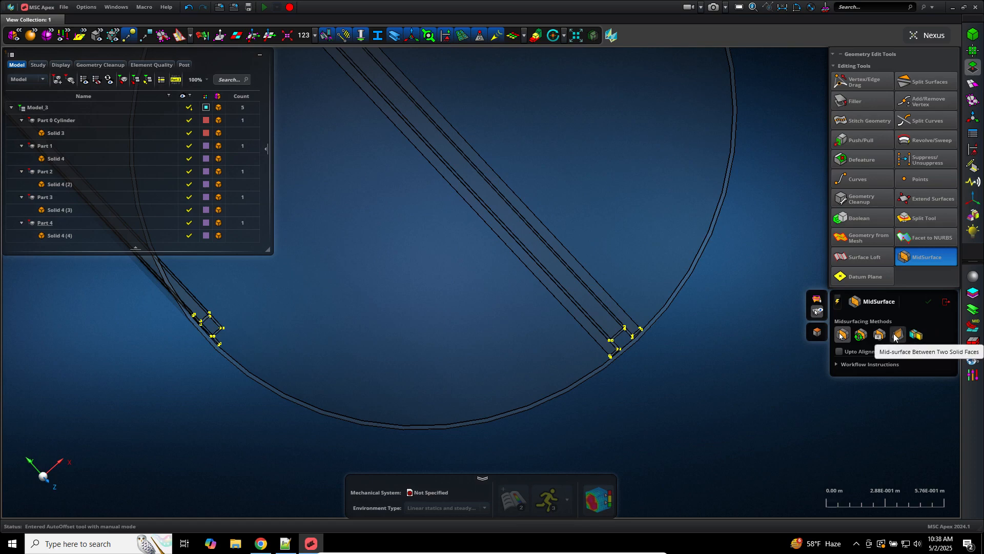
click(860, 335)
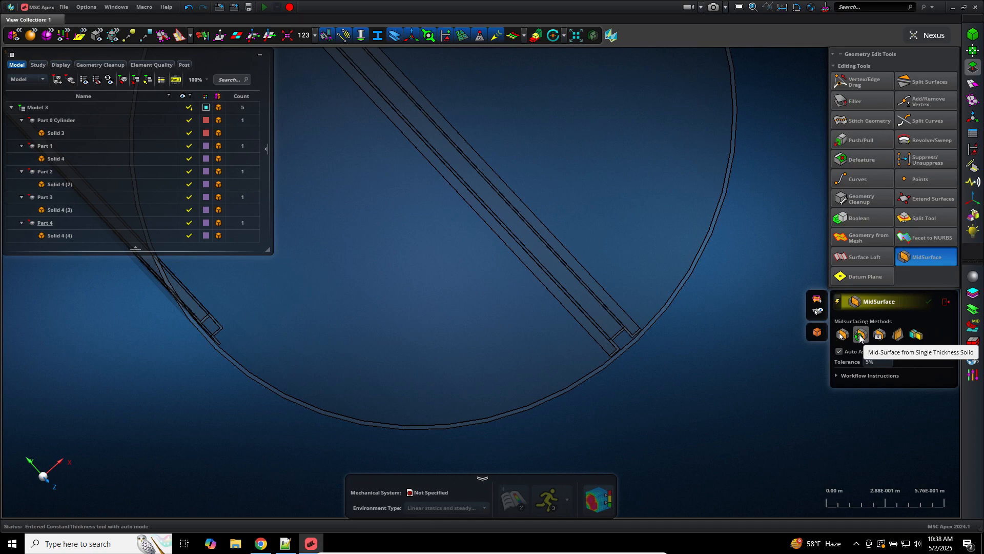
click(685, 270)
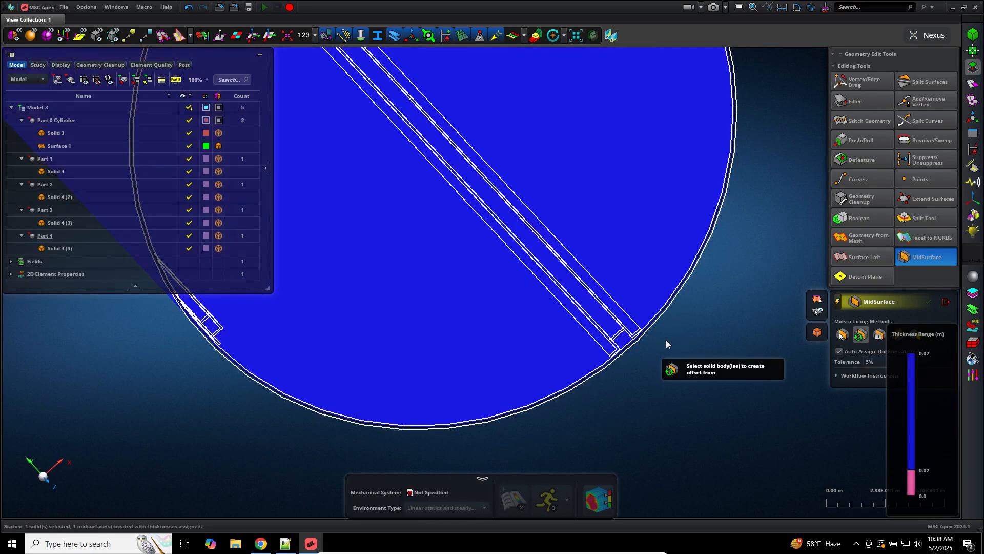
click(946, 302)
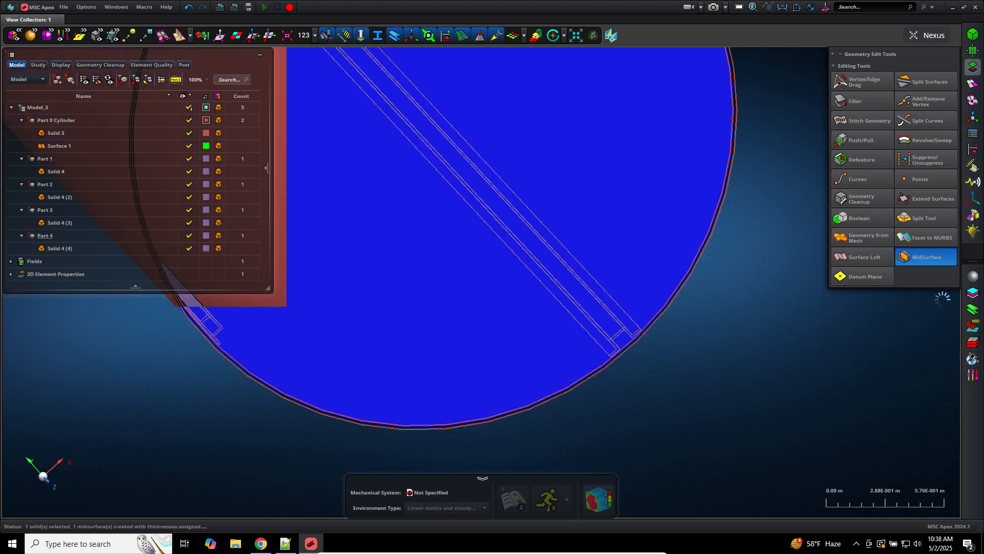
Step: Switch the model display to wireframe and view the cylinder's open end obliquely
scroll(644, 362, down, 5)
scroll(645, 362, up, 10)
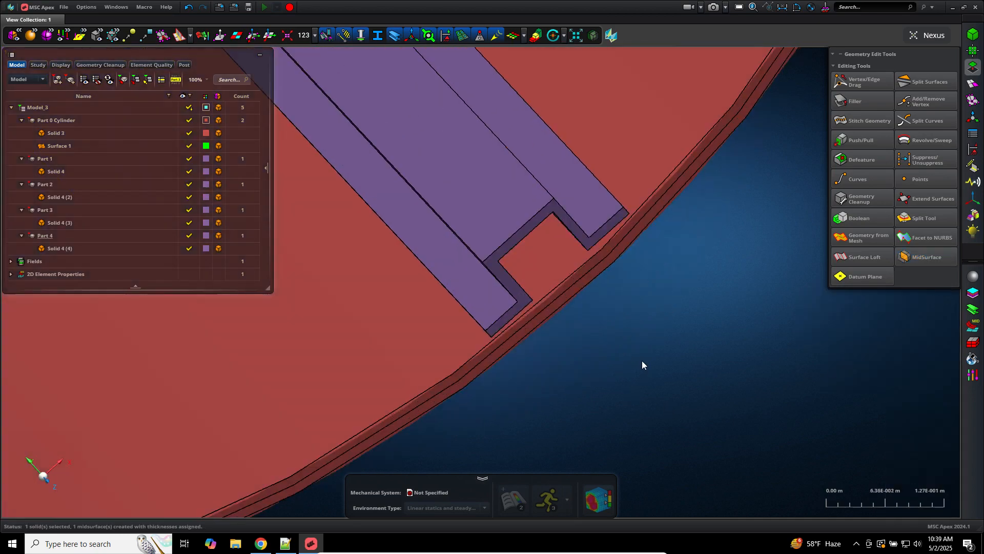
scroll(540, 309, up, 1)
scroll(572, 348, up, 1)
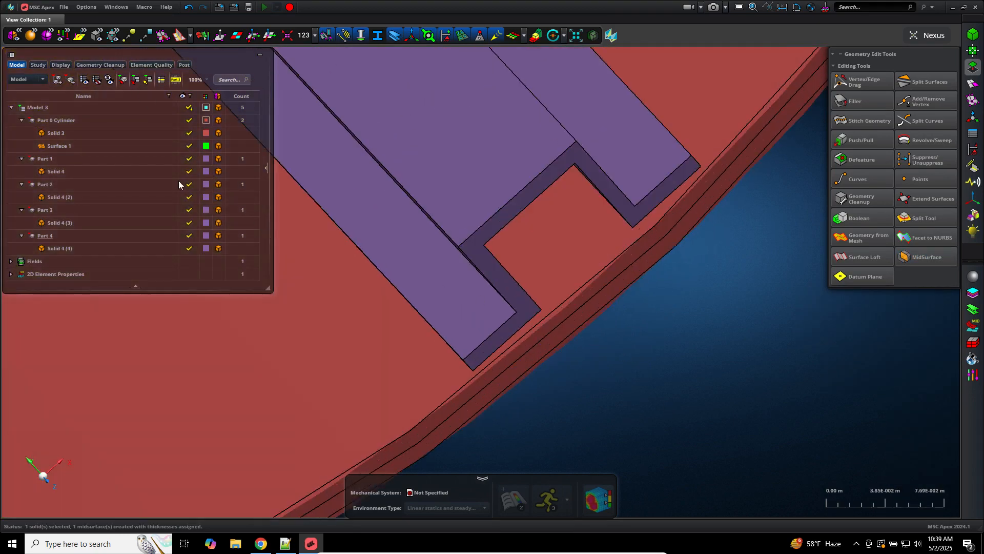
click(28, 35)
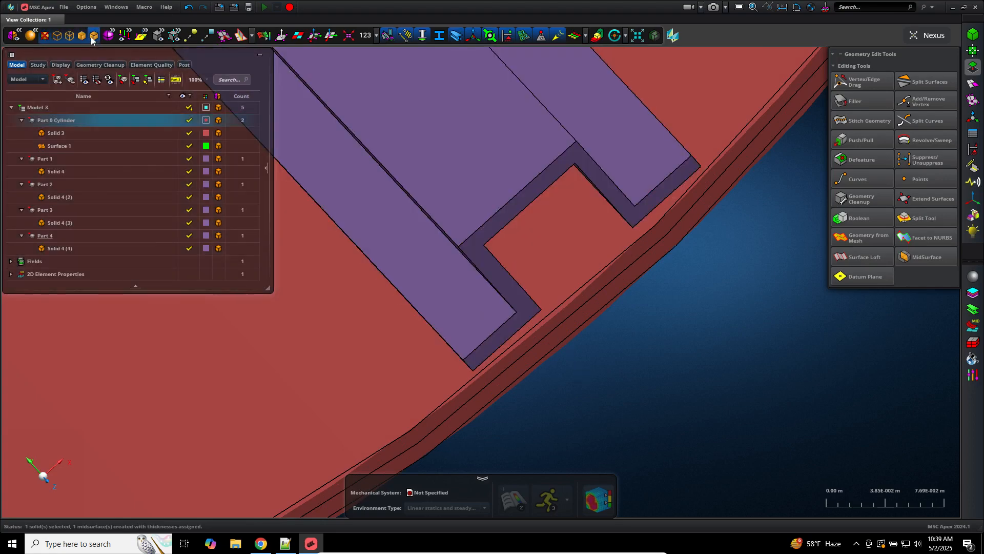
click(68, 35)
click(94, 35)
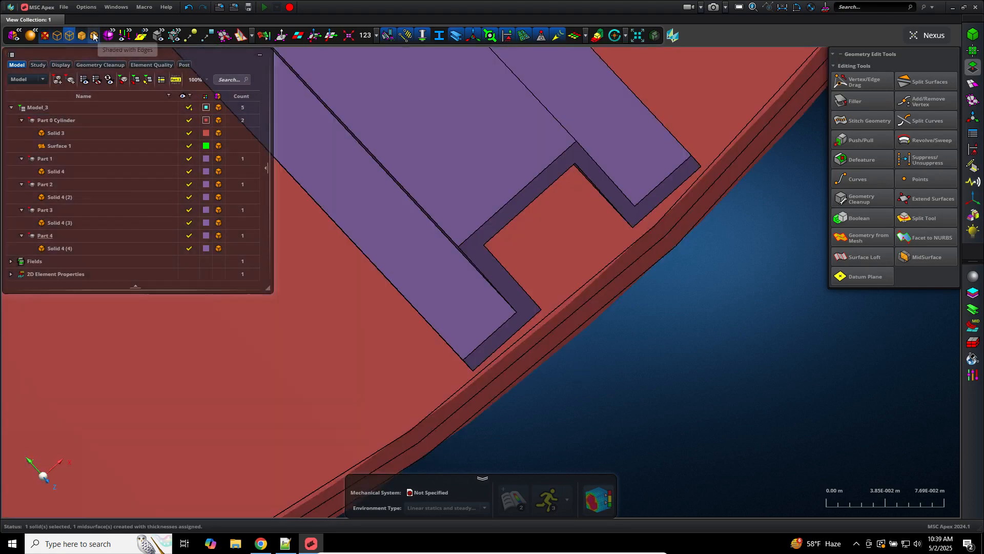
scroll(617, 300, down, 10)
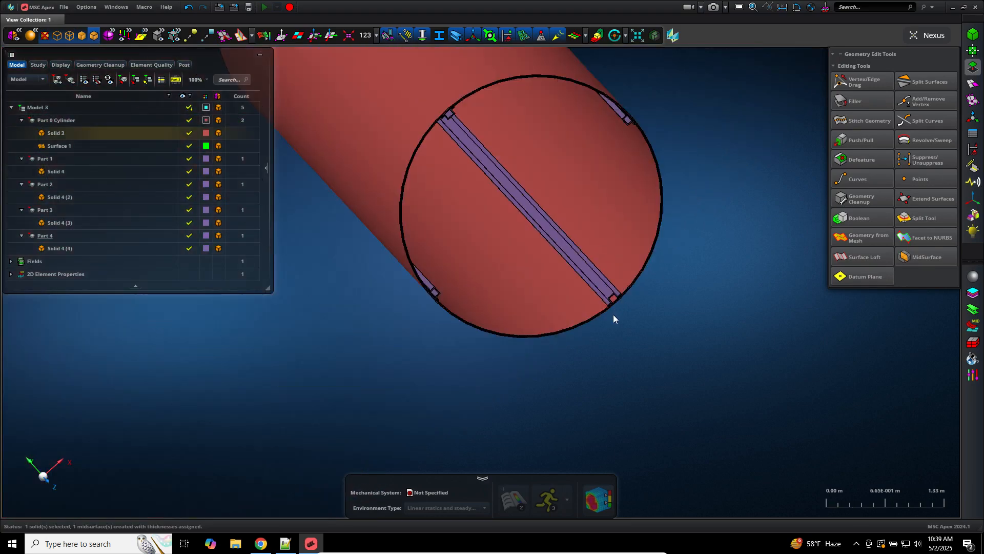
mouse_move(609, 333)
middle_down()
mouse_move(589, 321)
mouse_move(593, 332)
mouse_move(601, 319)
middle_up()
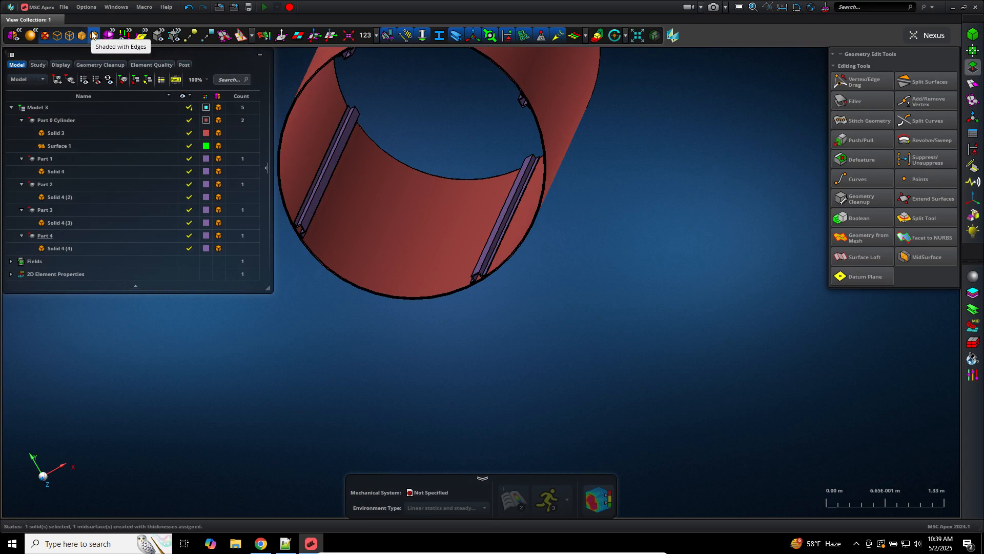
click(69, 36)
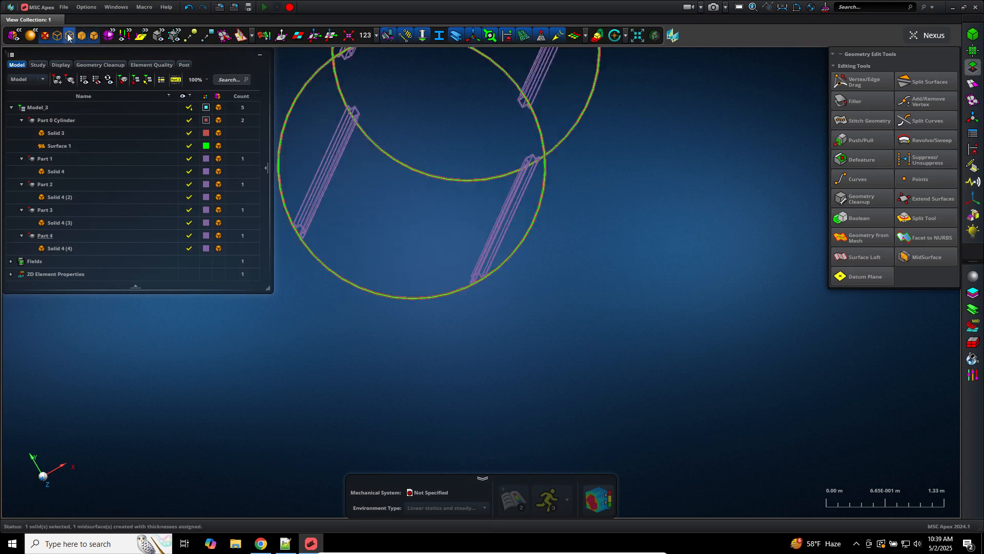
Step: Render the Solid 3 cylinder body as wireframe and view it end-on
middle_drag(437, 315, 447, 323)
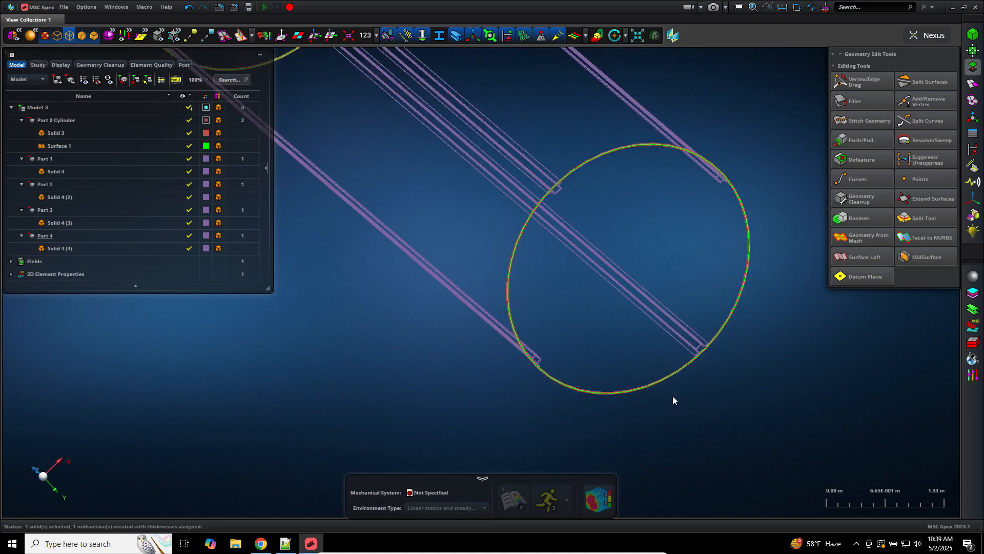
click(94, 36)
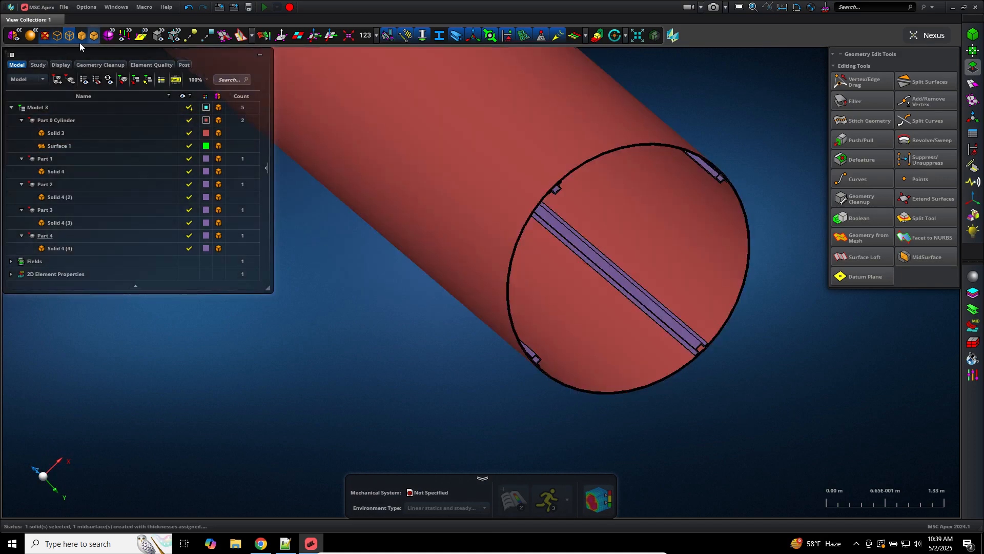
click(190, 134)
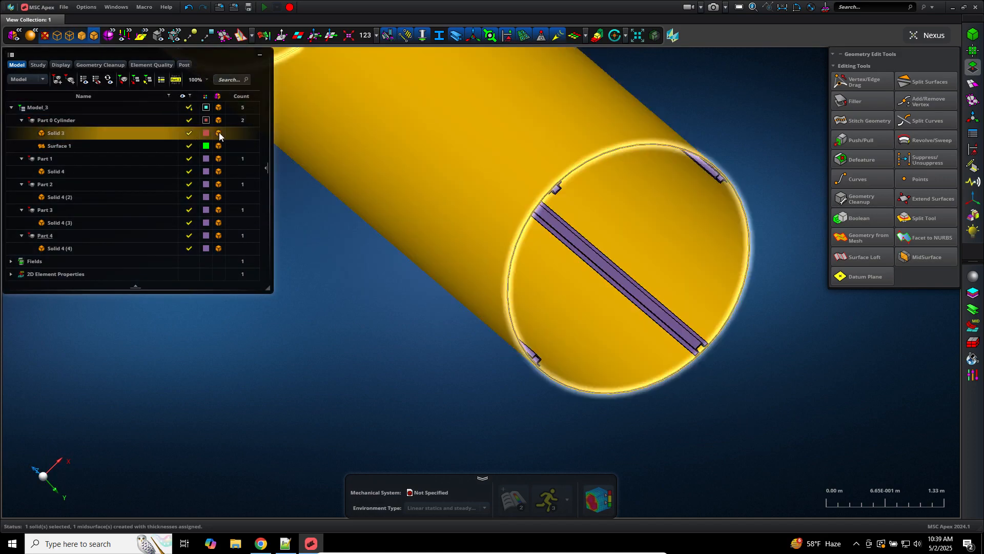
click(220, 132)
click(253, 170)
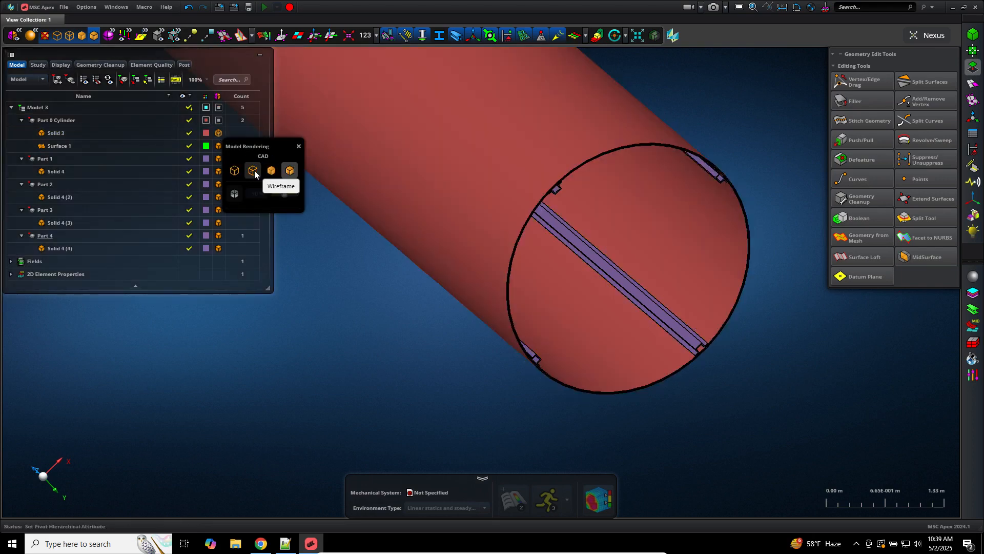
scroll(397, 379, down, 6)
scroll(488, 365, up, 4)
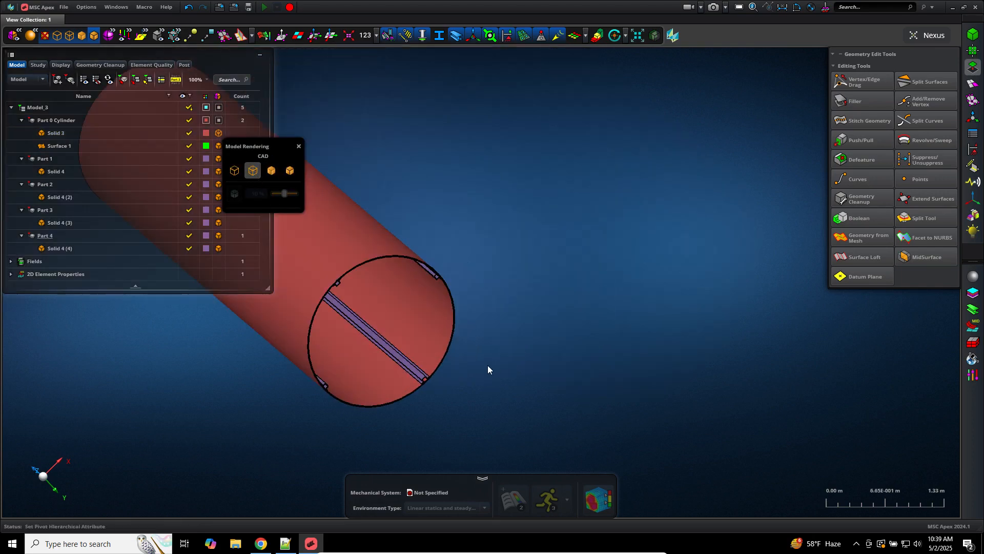
middle_drag(487, 365, 424, 367)
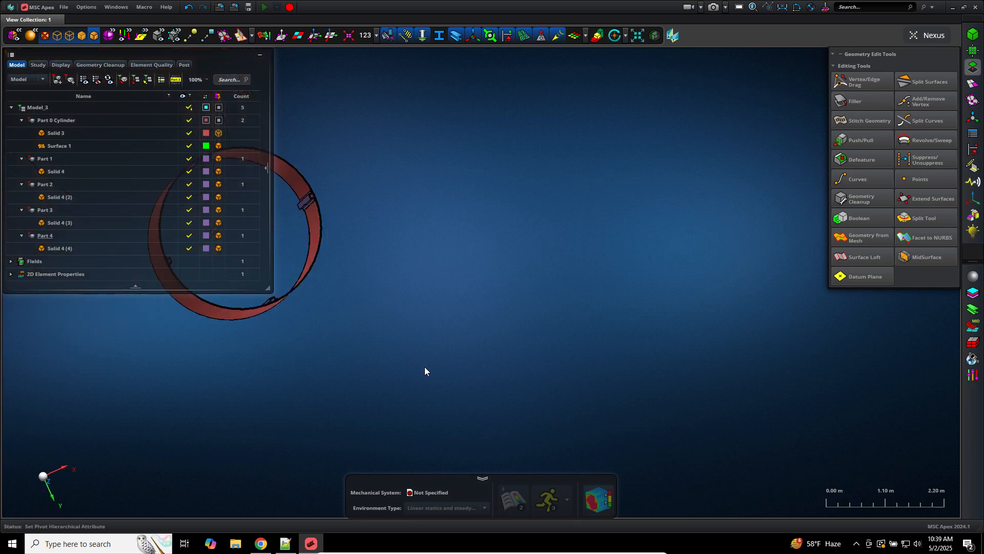
scroll(341, 342, down, 3)
scroll(330, 347, up, 5)
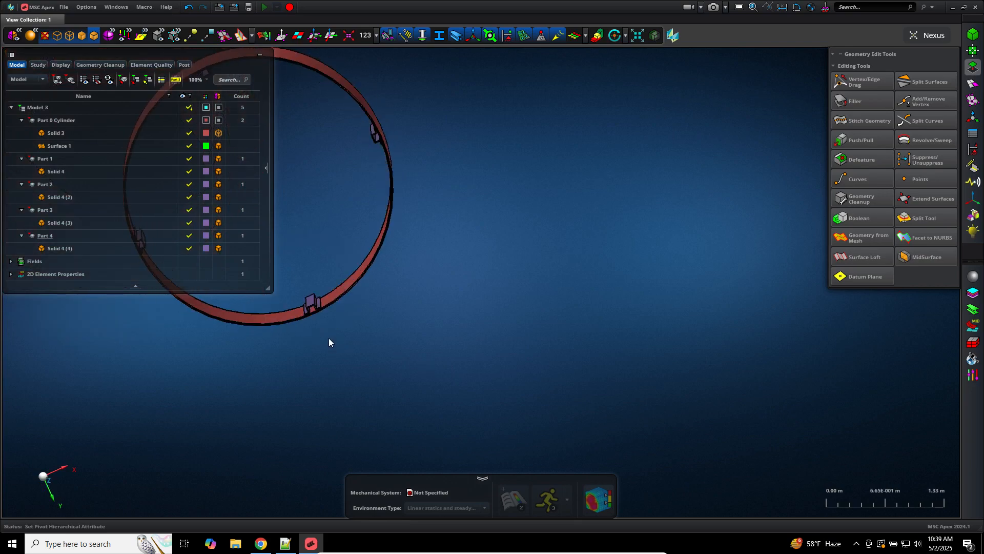
Step: Hide Solid 3 to reveal the Surface 1 midsurface, toggling its visibility to compare
click(195, 133)
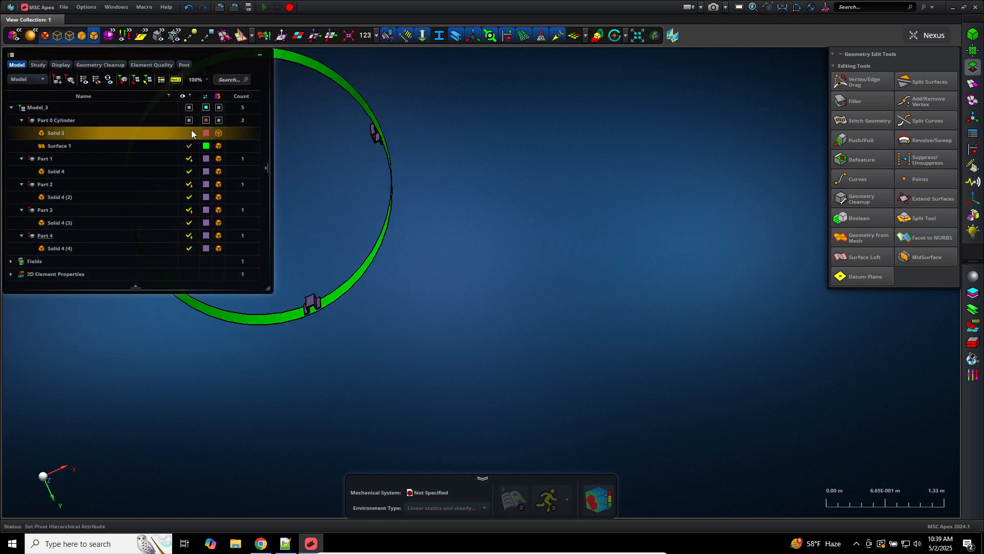
scroll(365, 331, down, 4)
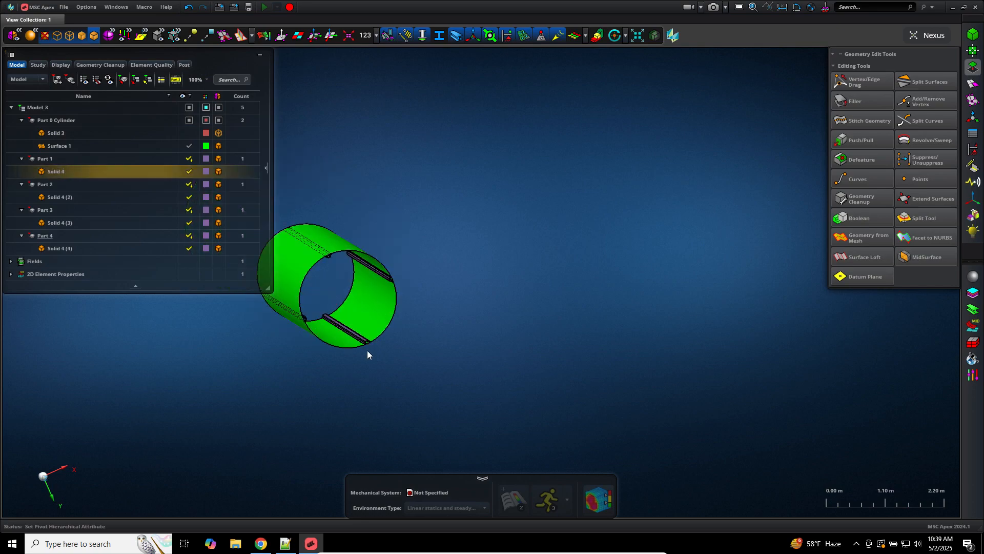
scroll(367, 350, up, 3)
click(481, 397)
scroll(594, 427, up, 10)
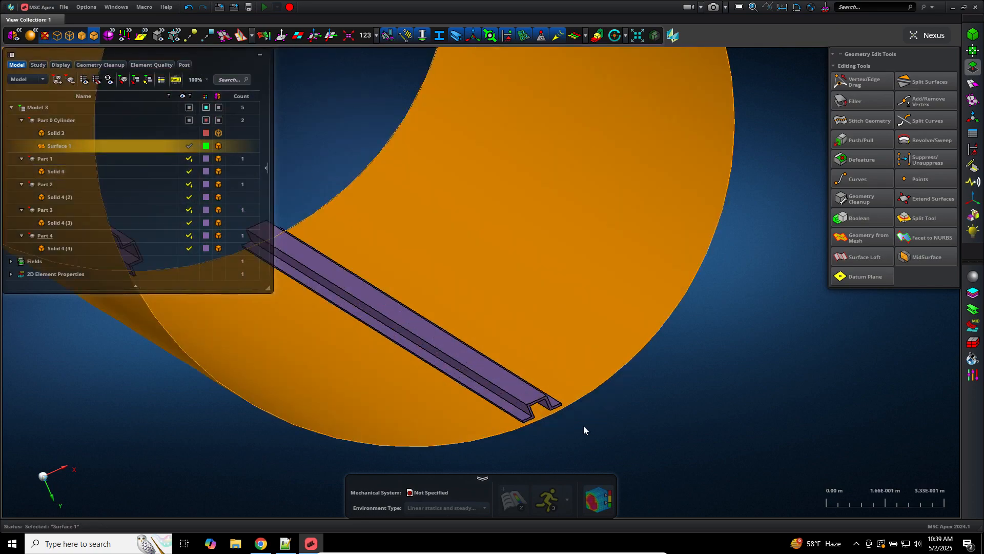
click(582, 426)
right_click(705, 348)
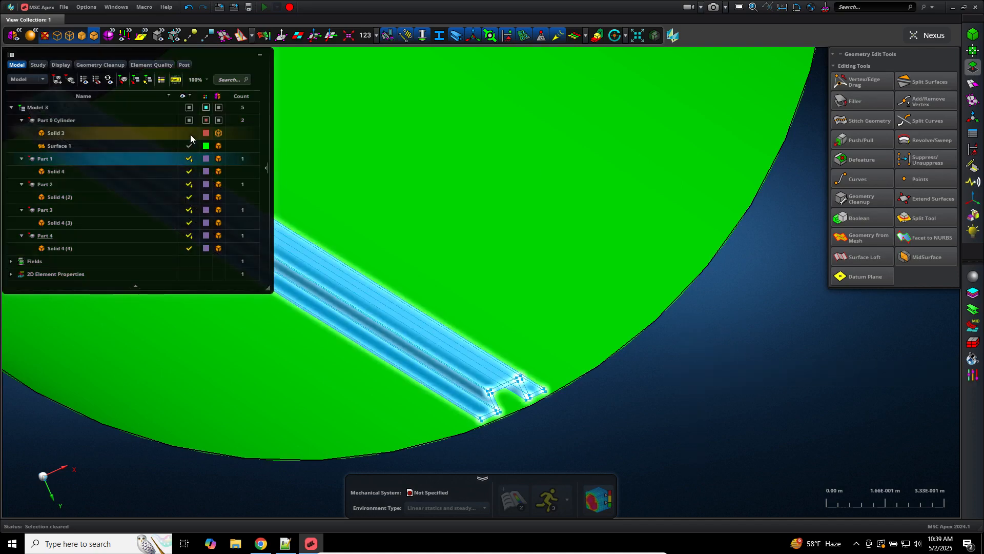
click(189, 134)
click(189, 134)
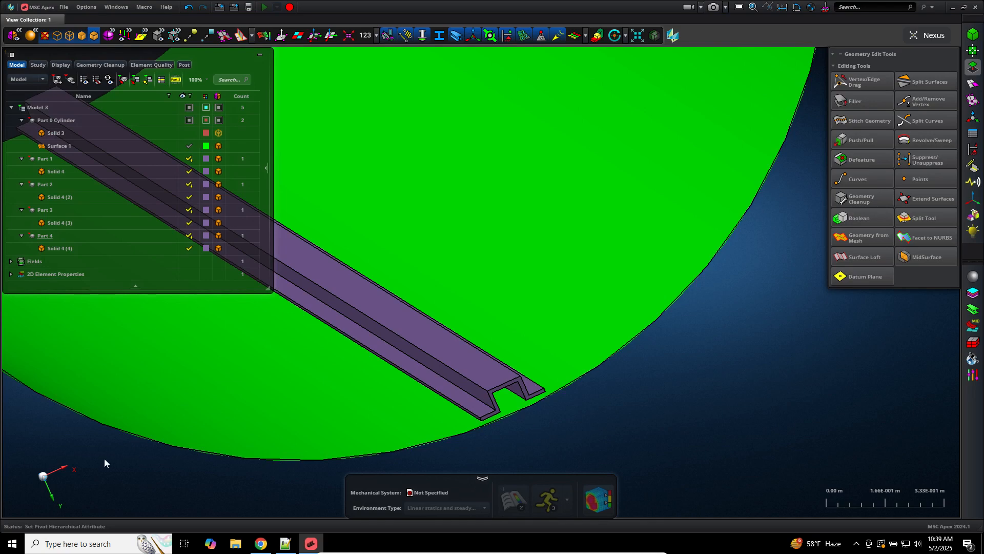
Step: Inspect the cylinder along Z, then hide the cylinder solid and its surface
click(46, 480)
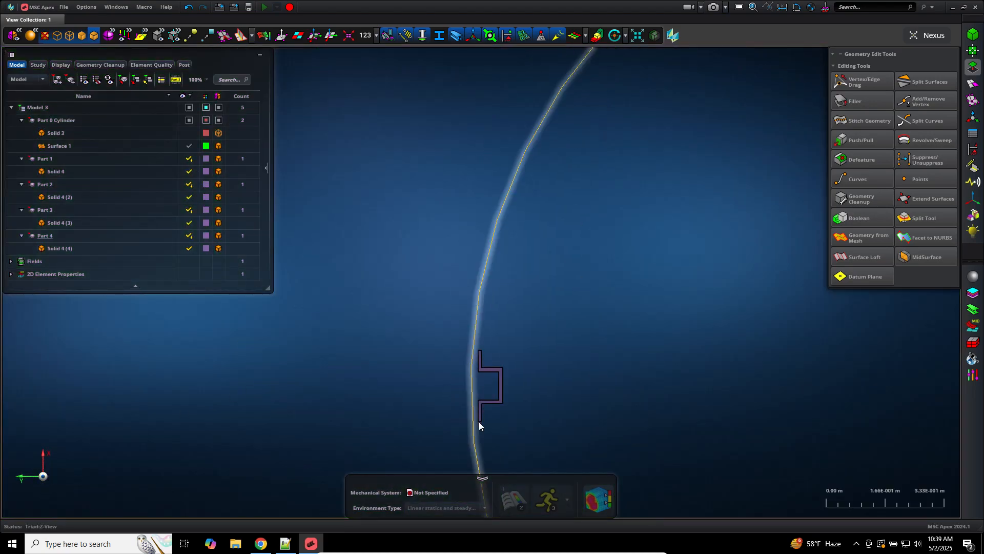
scroll(488, 441, up, 6)
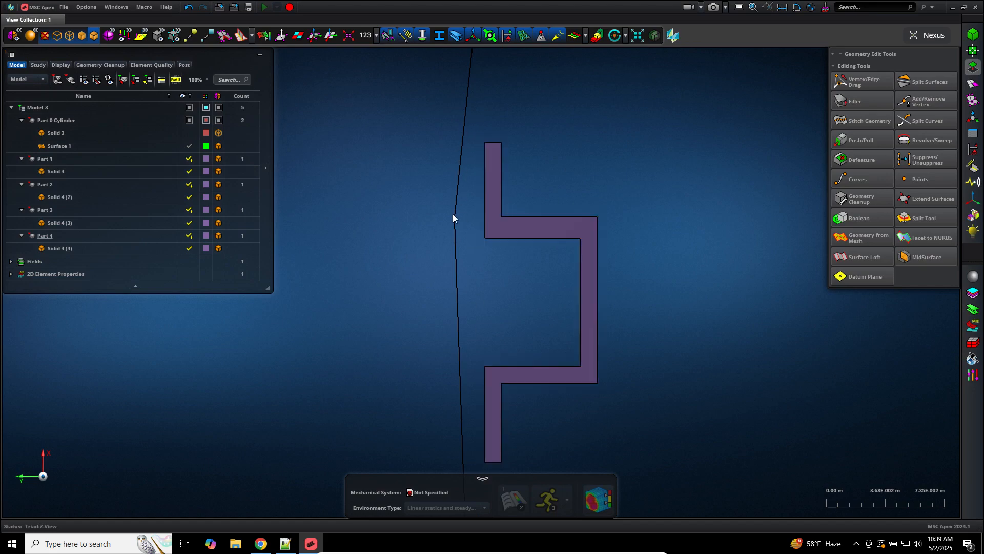
click(189, 133)
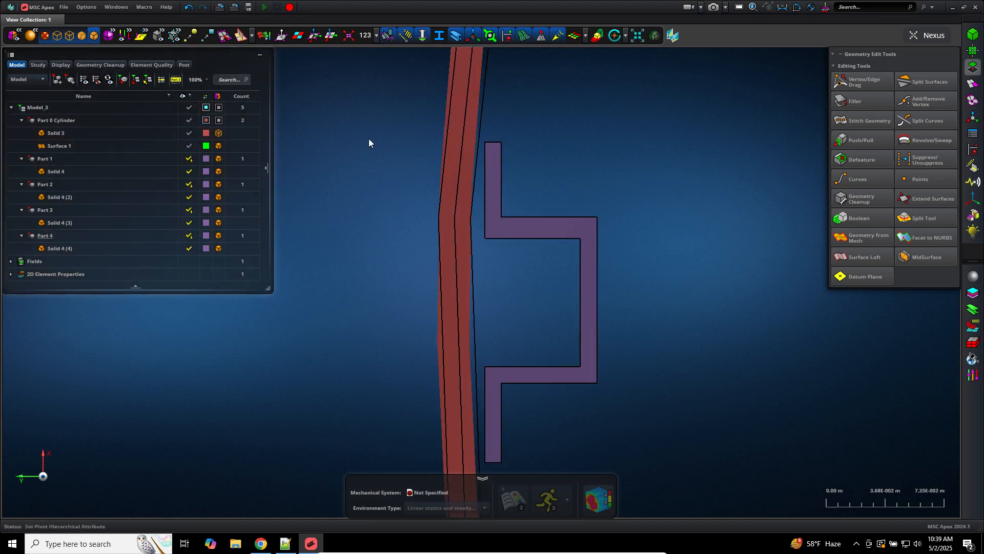
click(451, 230)
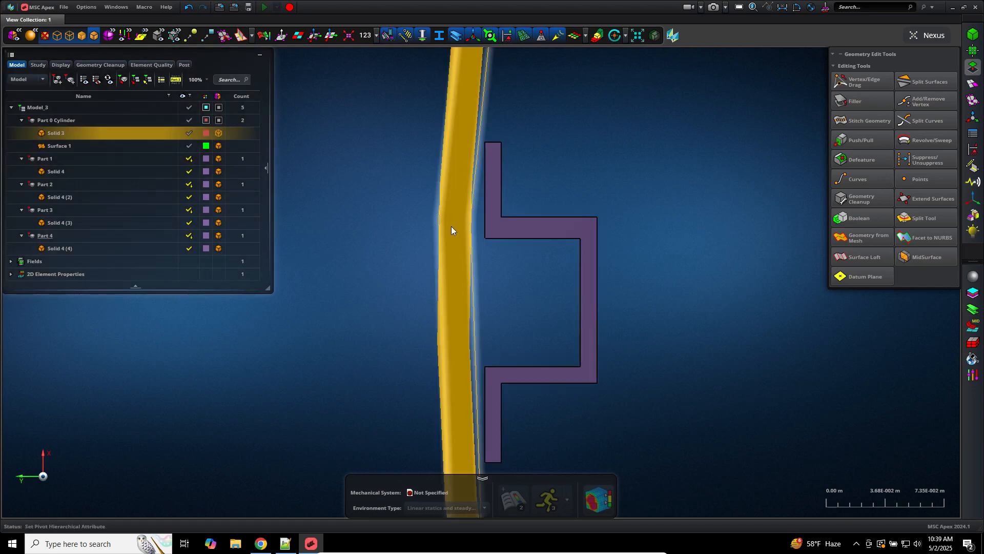
scroll(401, 226, down, 3)
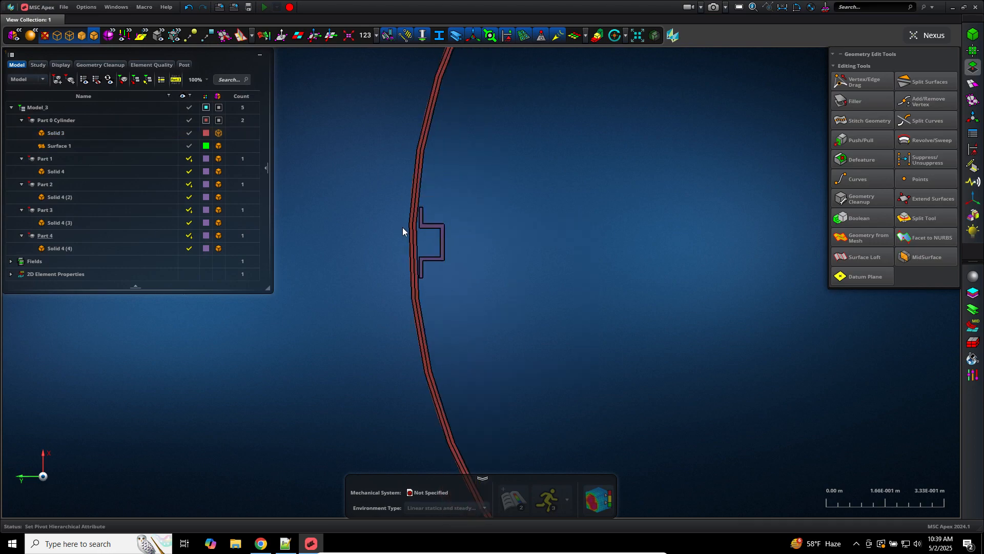
scroll(402, 227, up, 1)
middle_drag(455, 250, 445, 253)
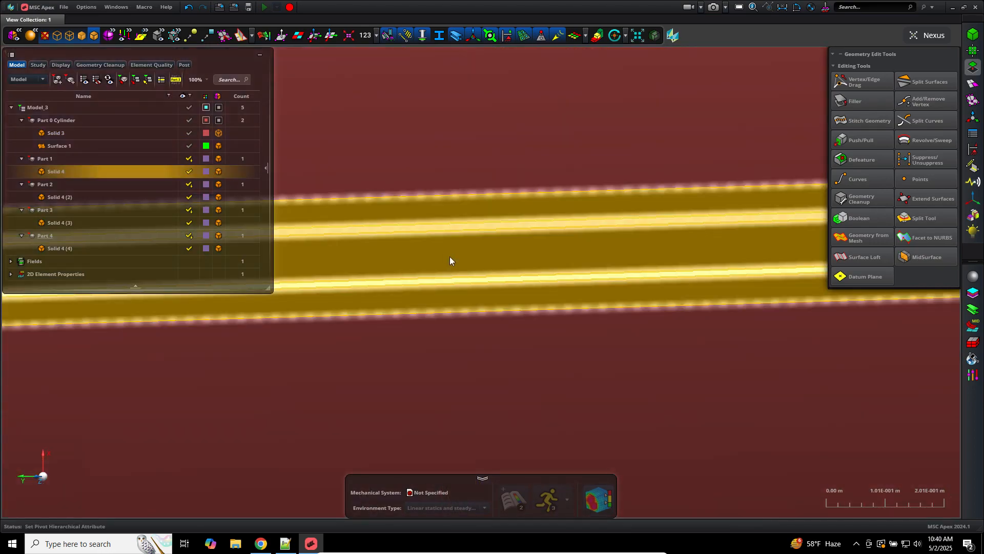
key(f)
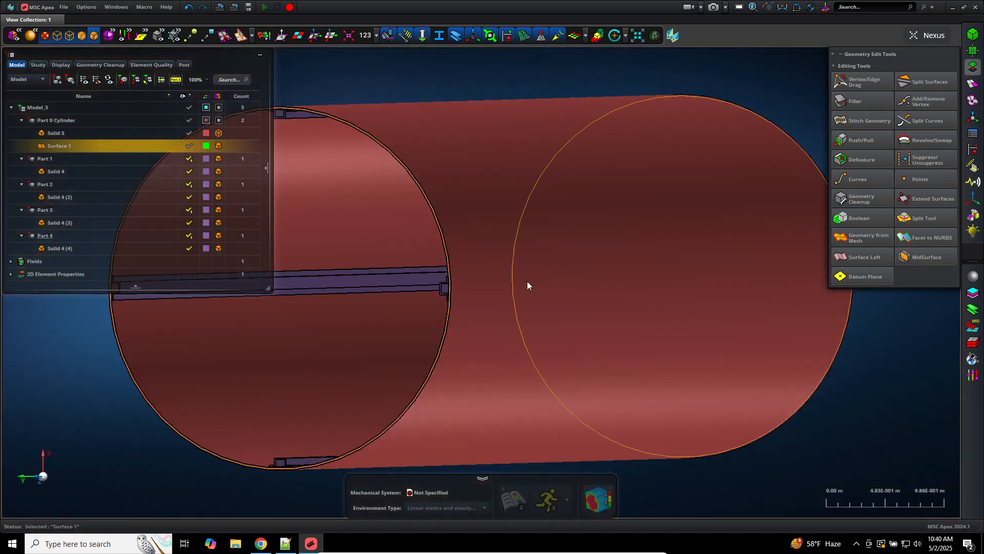
middle_drag(503, 297, 510, 300)
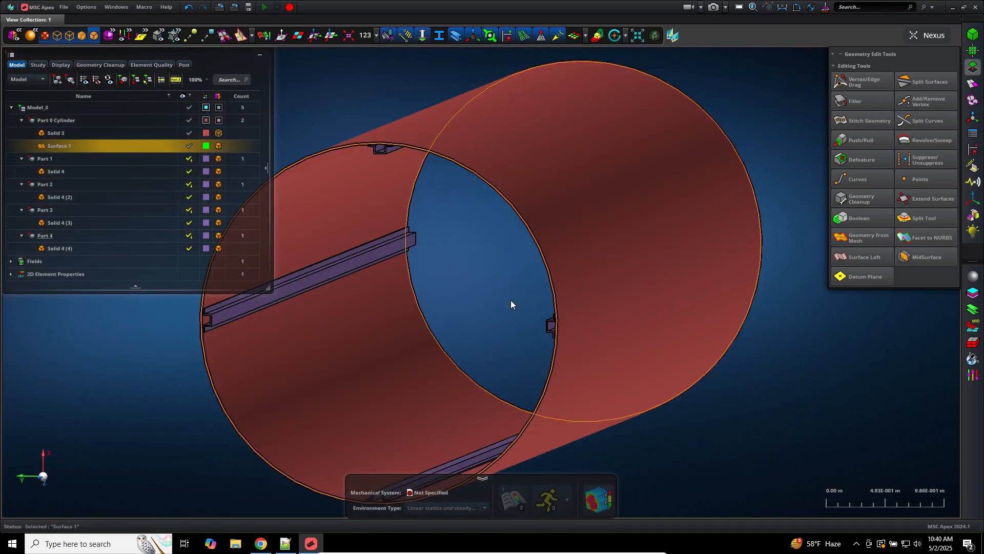
click(188, 147)
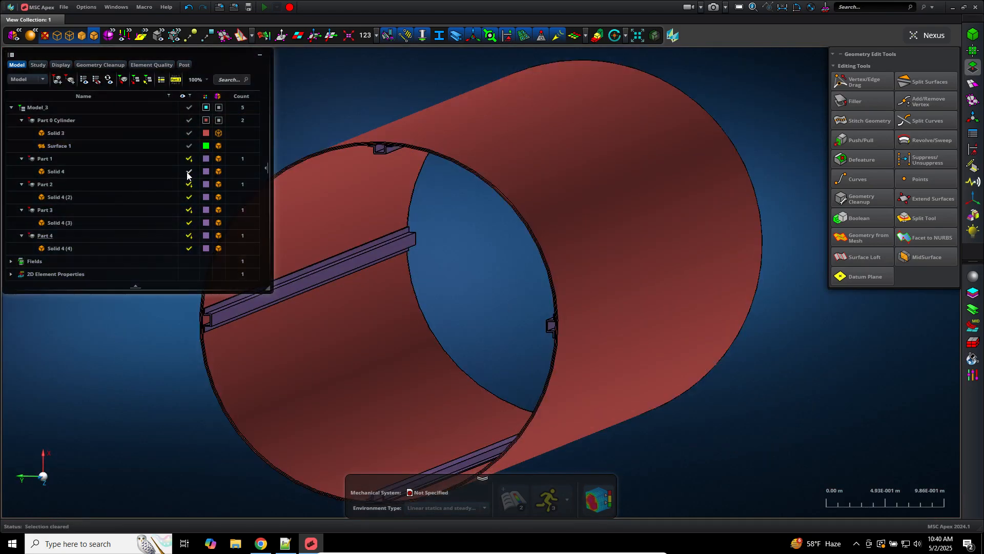
drag(189, 146, 189, 133)
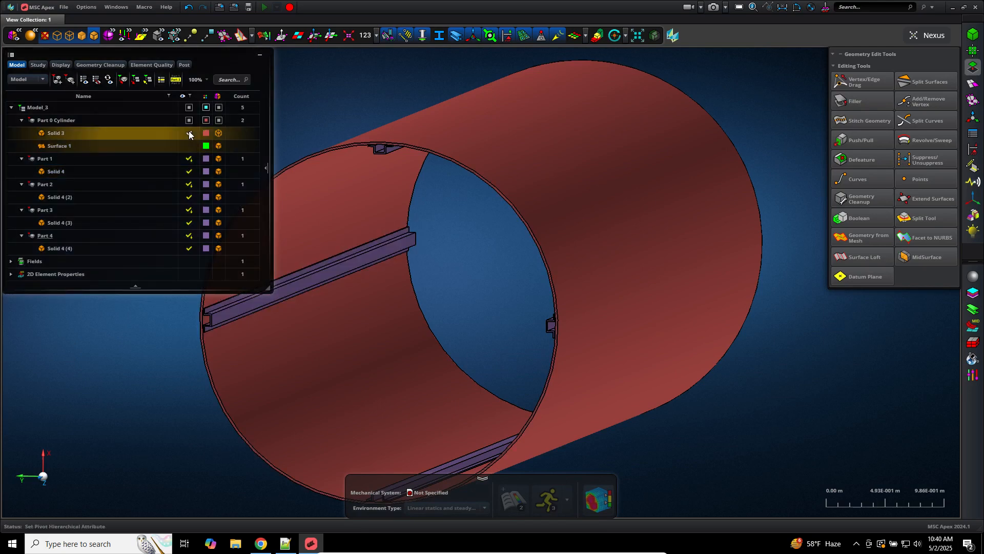
Step: Pick each of the four stiffener beam solids to generate auto-thickness midsurfaces, then close the tool
scroll(484, 240, down, 1)
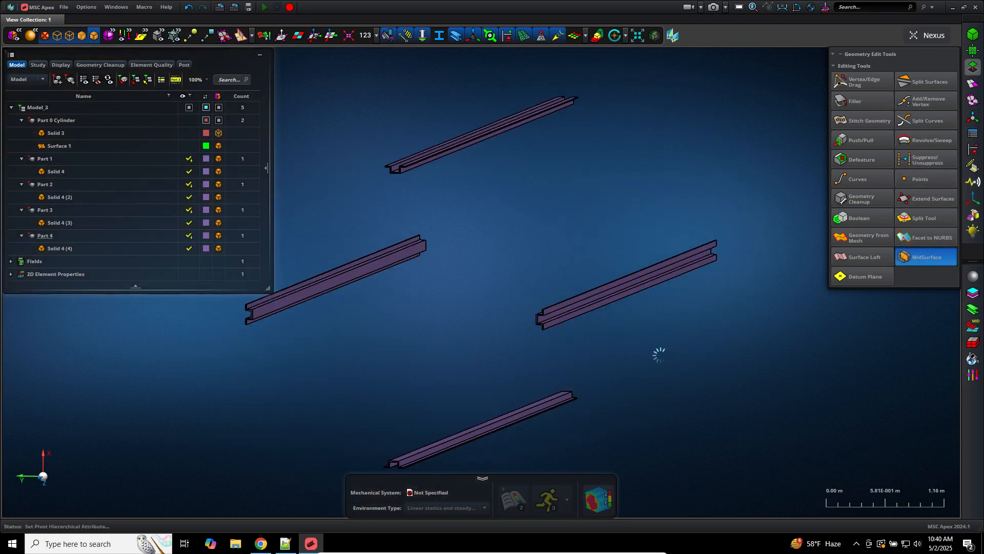
scroll(617, 346, down, 3)
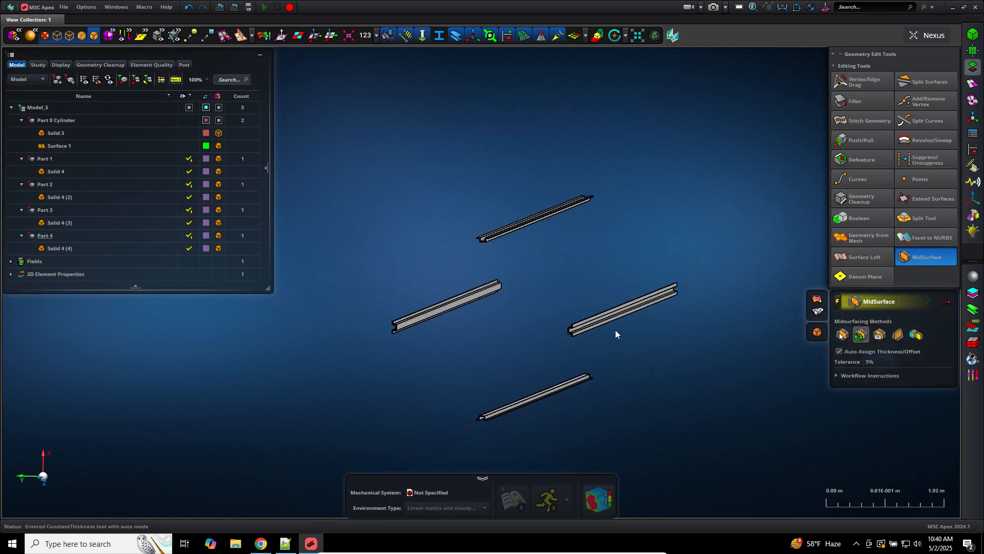
scroll(614, 329, up, 5)
scroll(502, 358, up, 10)
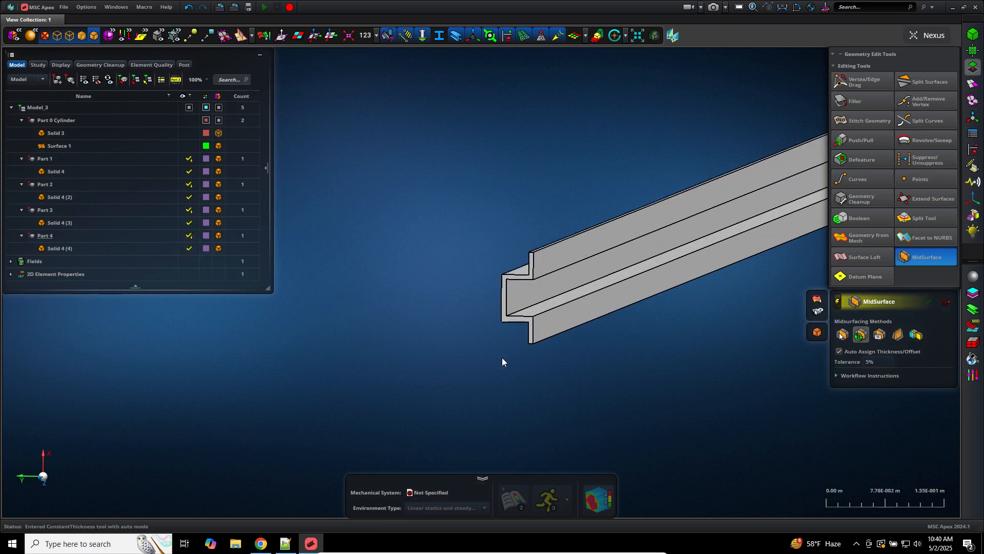
click(568, 245)
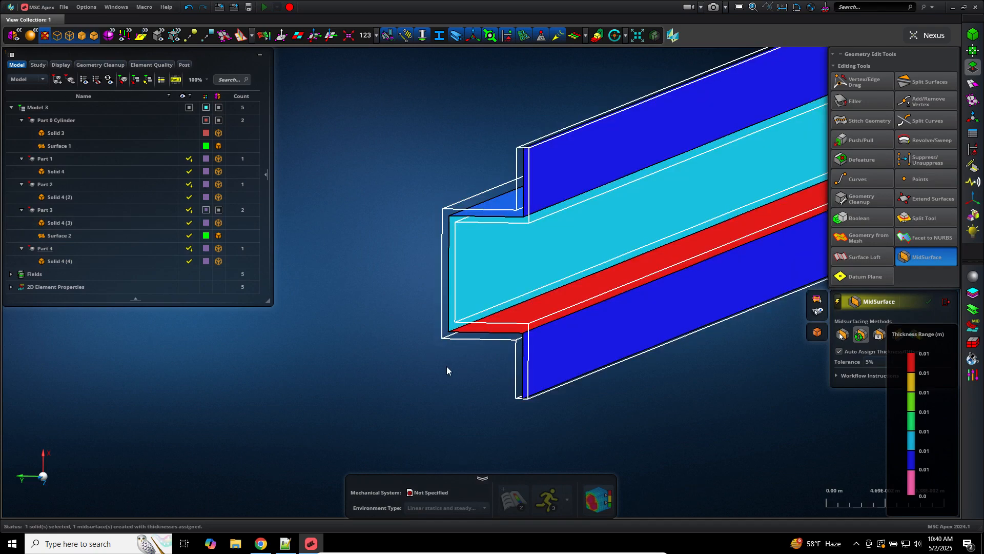
scroll(447, 366, down, 8)
scroll(373, 315, up, 5)
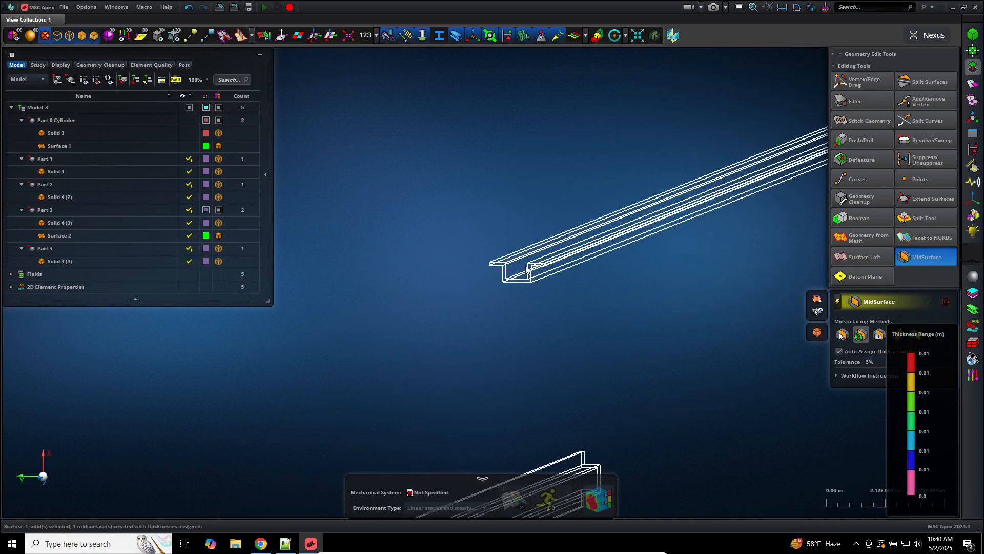
click(525, 270)
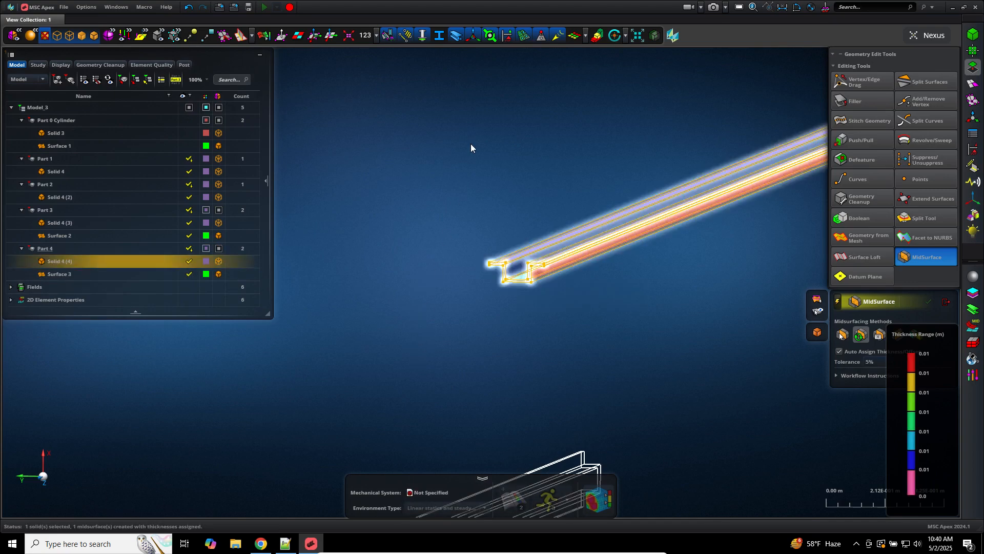
middle_drag(424, 307, 479, 118)
click(462, 352)
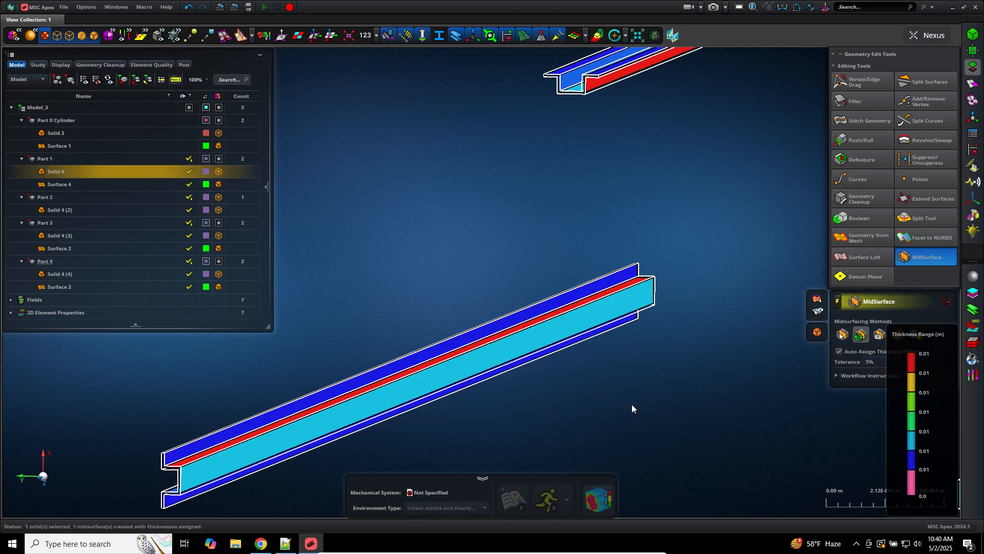
middle_drag(630, 392, 579, 123)
middle_drag(588, 278, 495, 67)
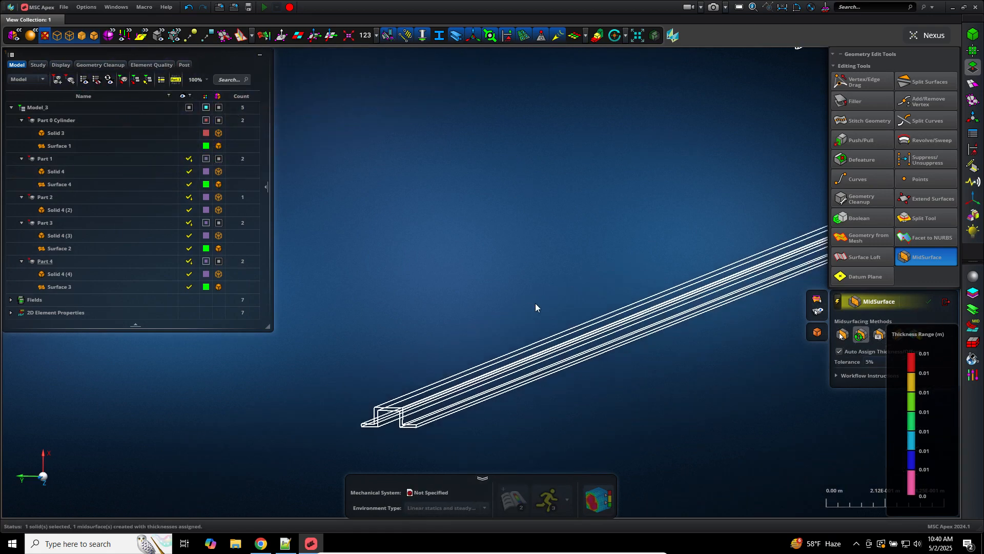
click(550, 364)
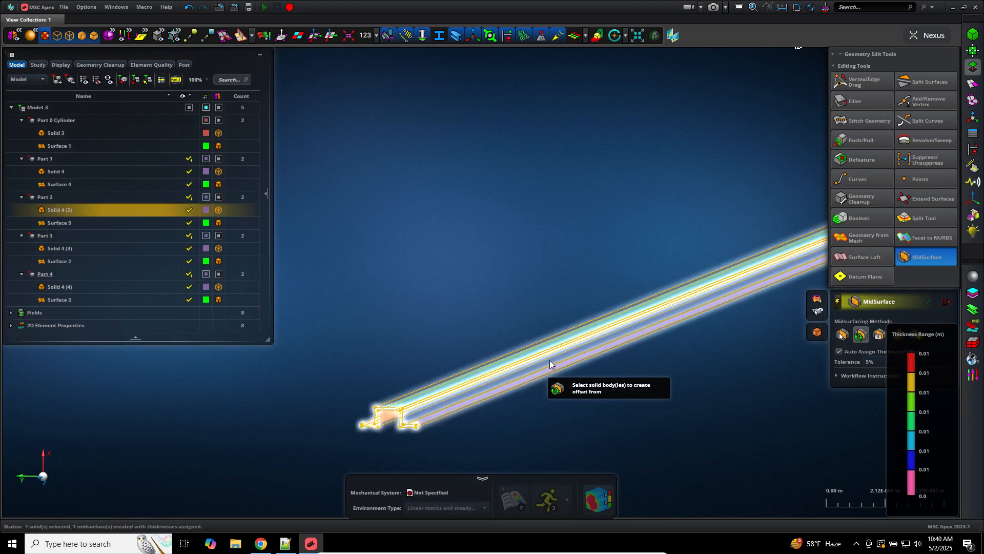
click(946, 303)
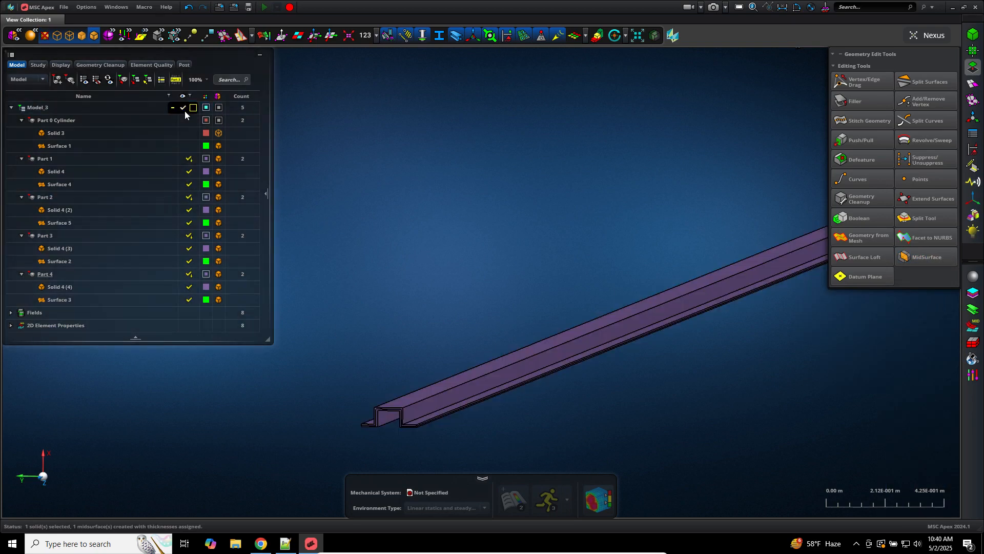
Step: Hide all of Model_3, then show Surfaces 1, 4, 5, 2 and 3 and fit the view
click(193, 108)
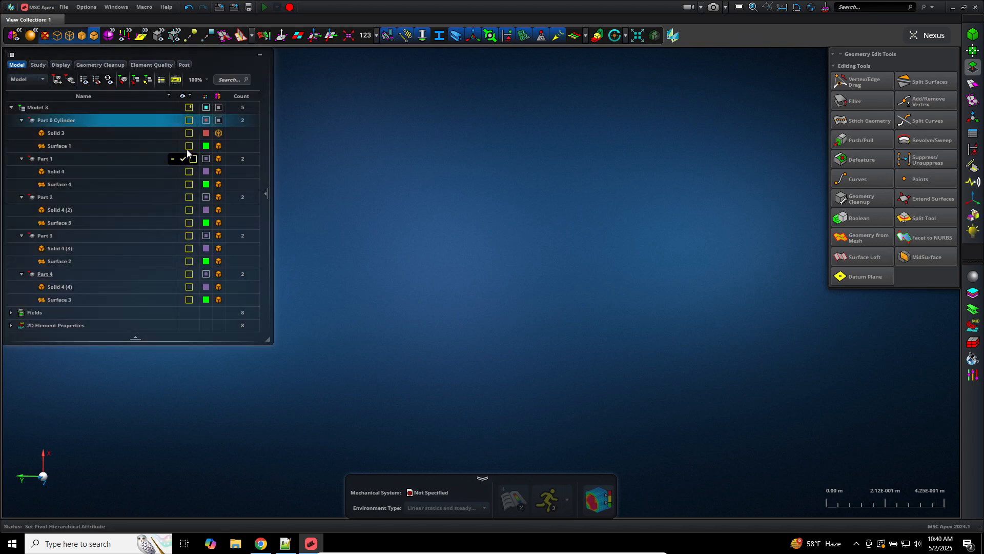
click(188, 146)
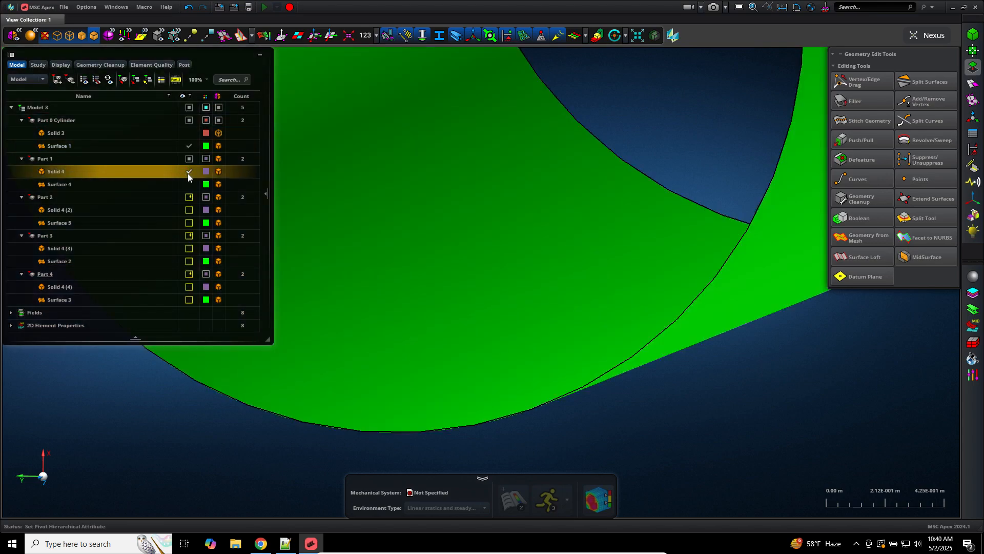
click(189, 184)
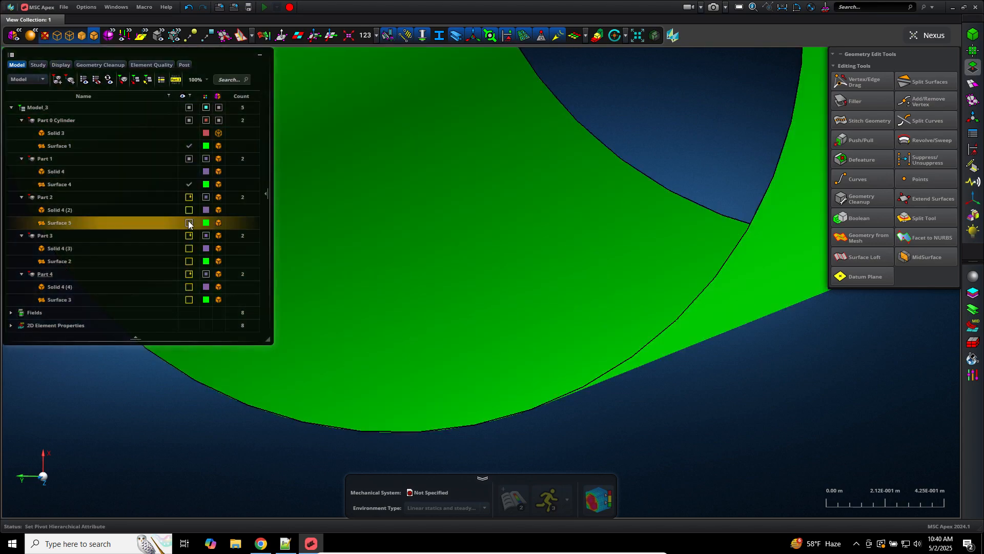
click(188, 223)
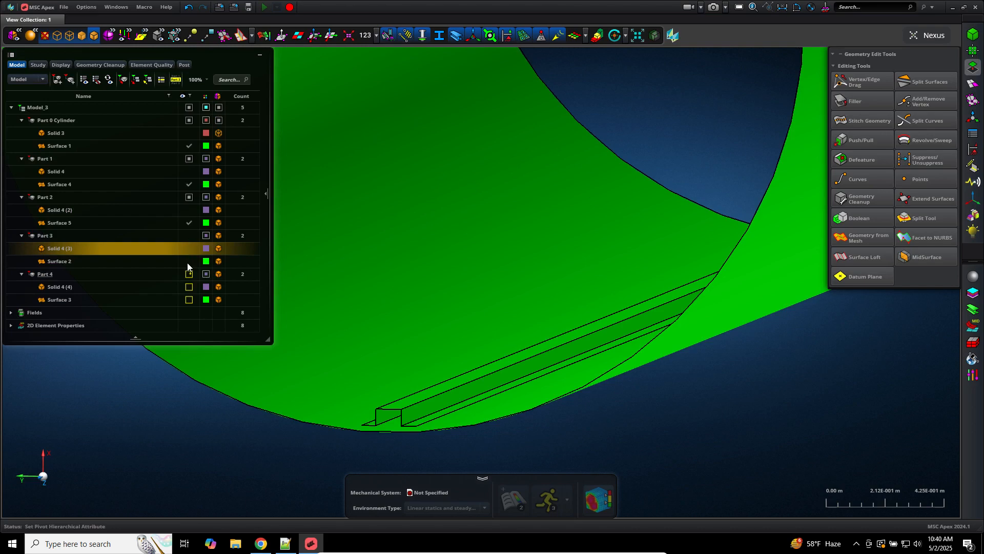
click(188, 261)
click(188, 300)
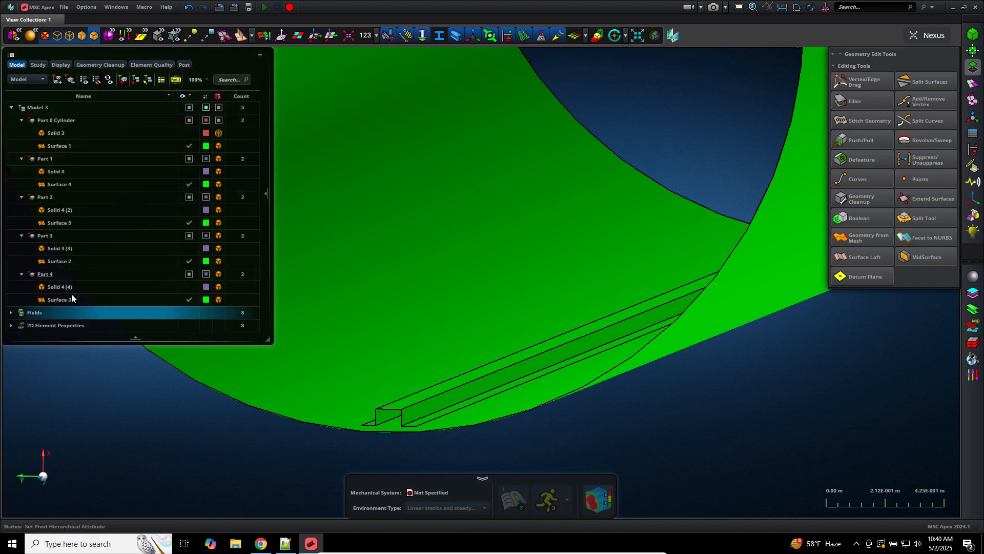
key(f)
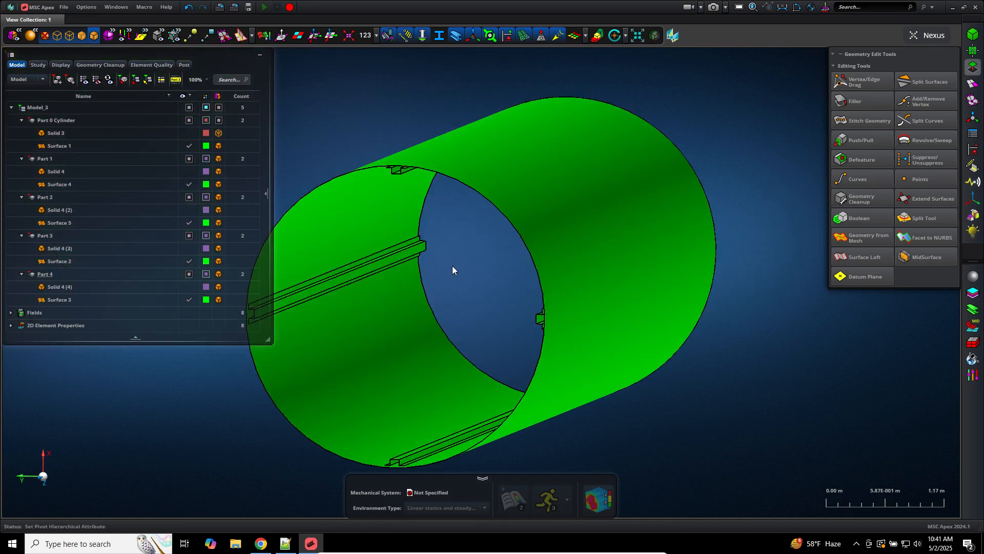
click(968, 82)
Step: Surface-mesh all five surfaces with a 0.1 m element size
click(940, 81)
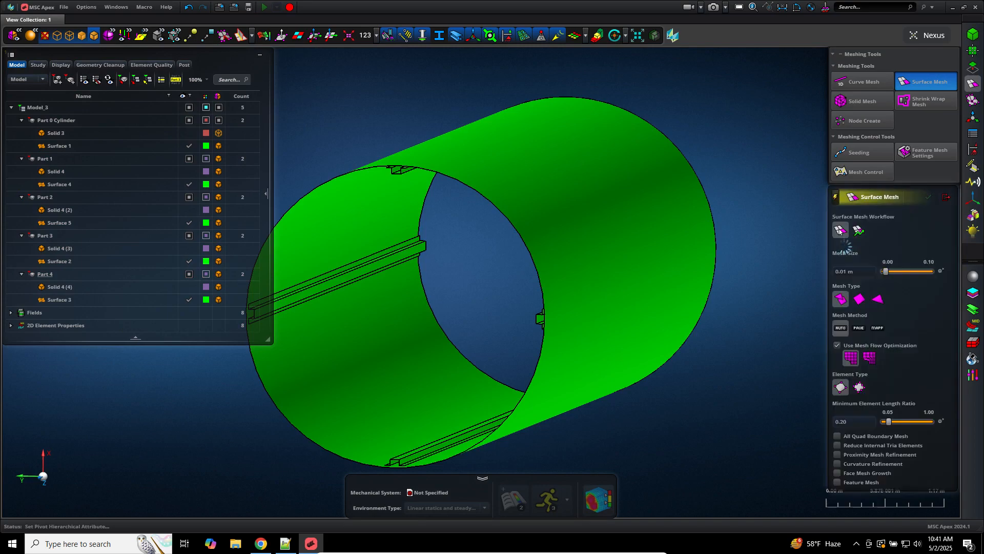
click(850, 272)
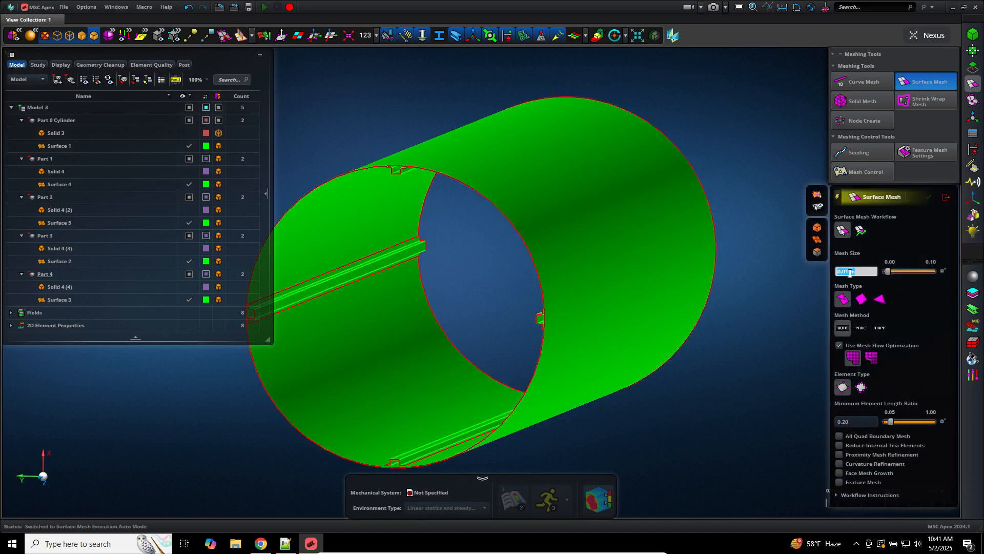
text(.1m)
key(Return)
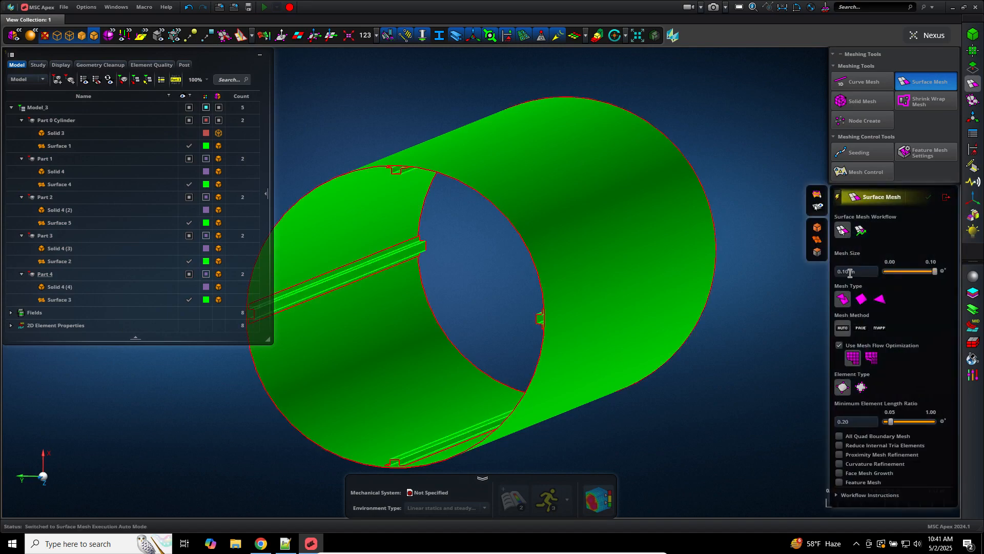
drag(757, 68, 270, 514)
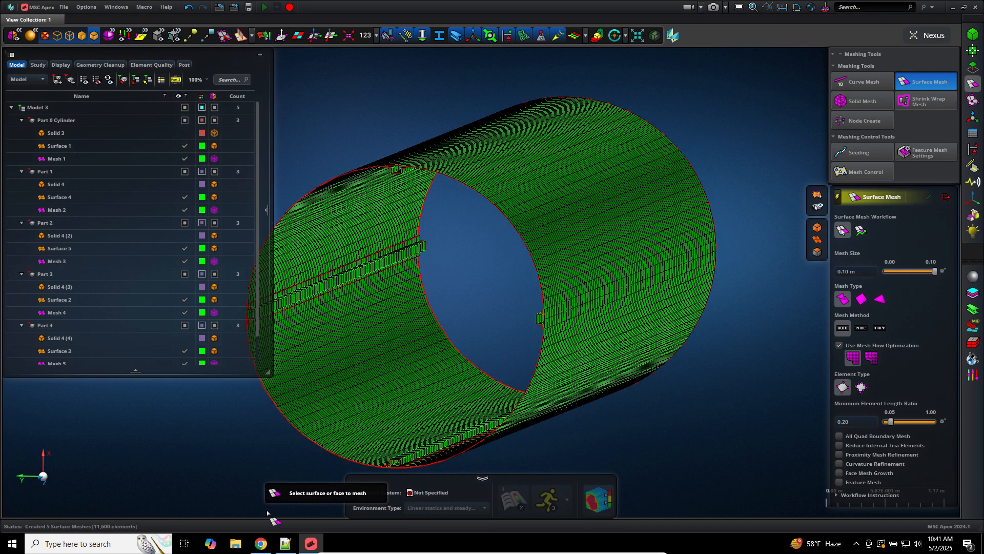
middle_drag(585, 466, 596, 466)
scroll(596, 466, down, 3)
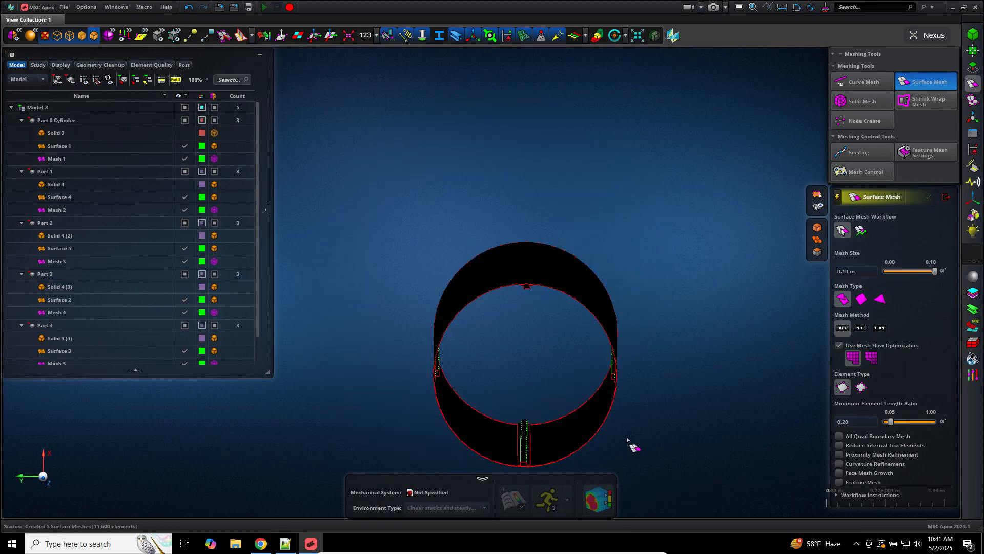
scroll(632, 418, up, 10)
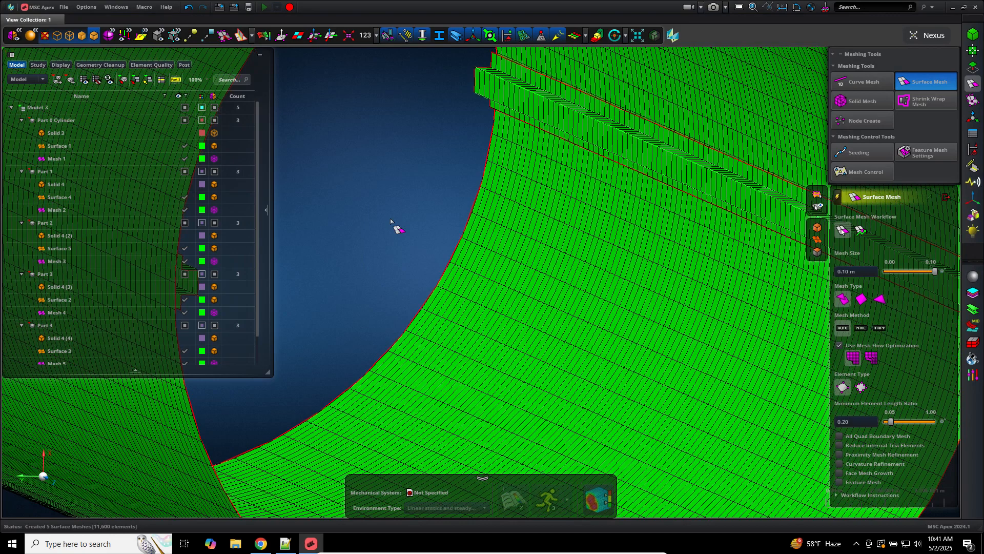
middle_drag(396, 225, 345, 202)
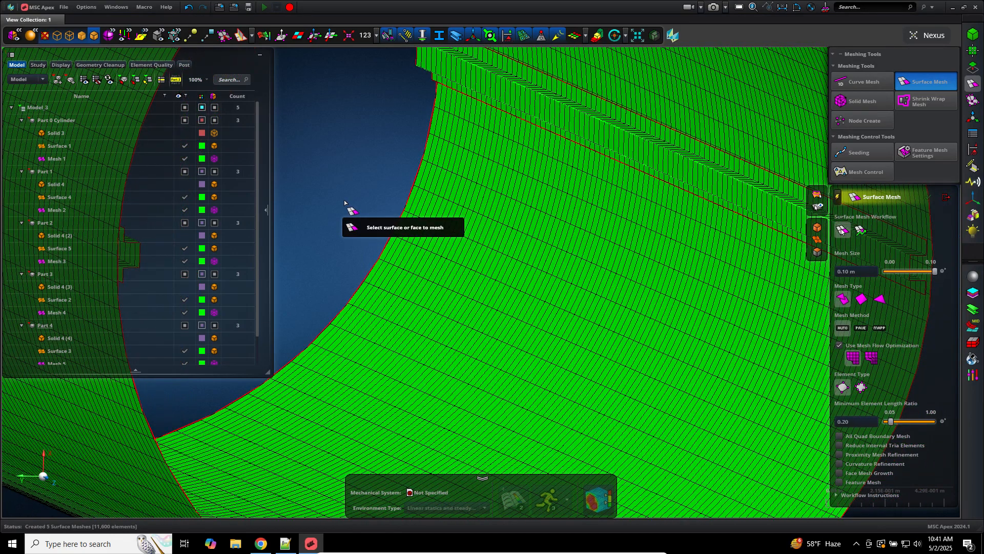
key(f)
click(344, 202)
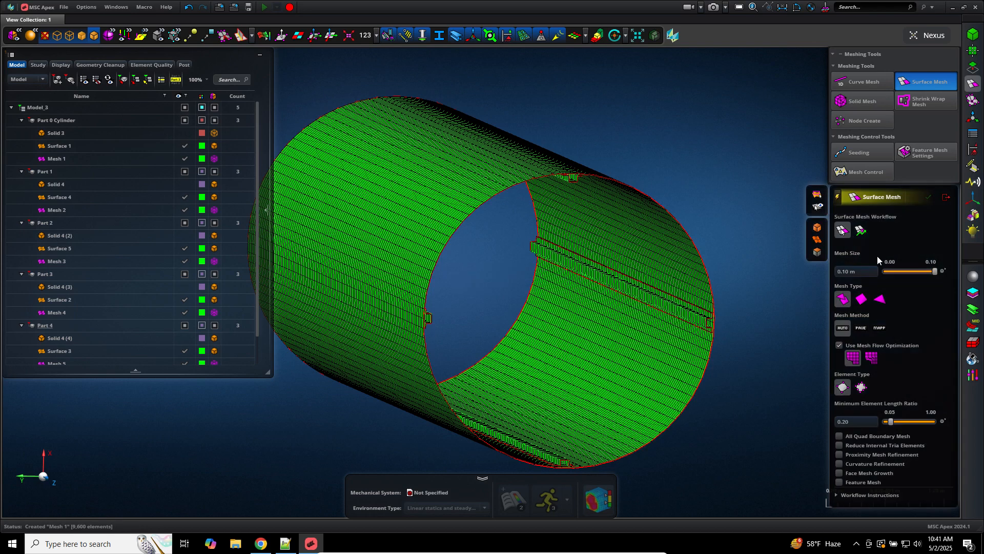
Step: Remesh the cylinder surface with a fine 0.01 m element size
click(859, 273)
text(.1)
key(Tab)
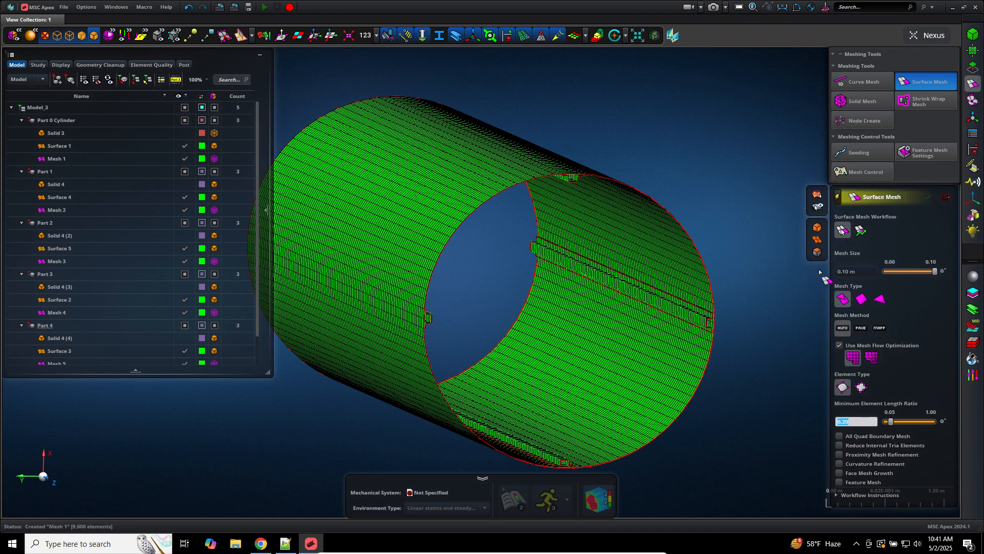
click(853, 271)
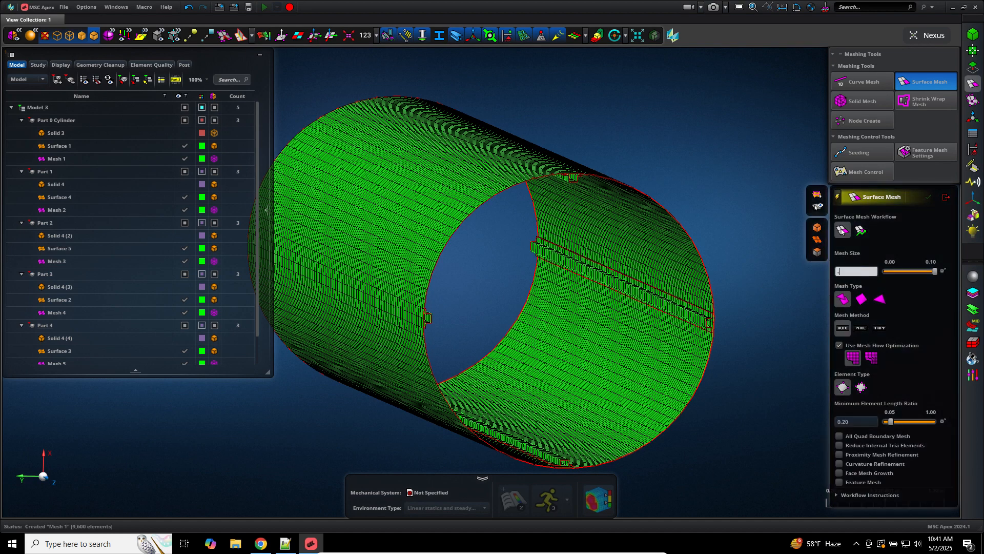
key(Return)
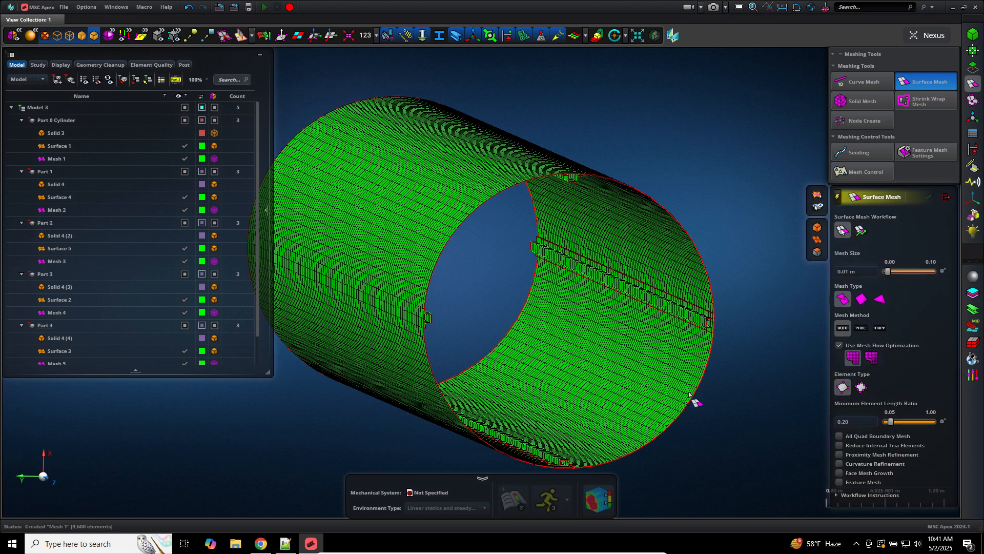
click(693, 402)
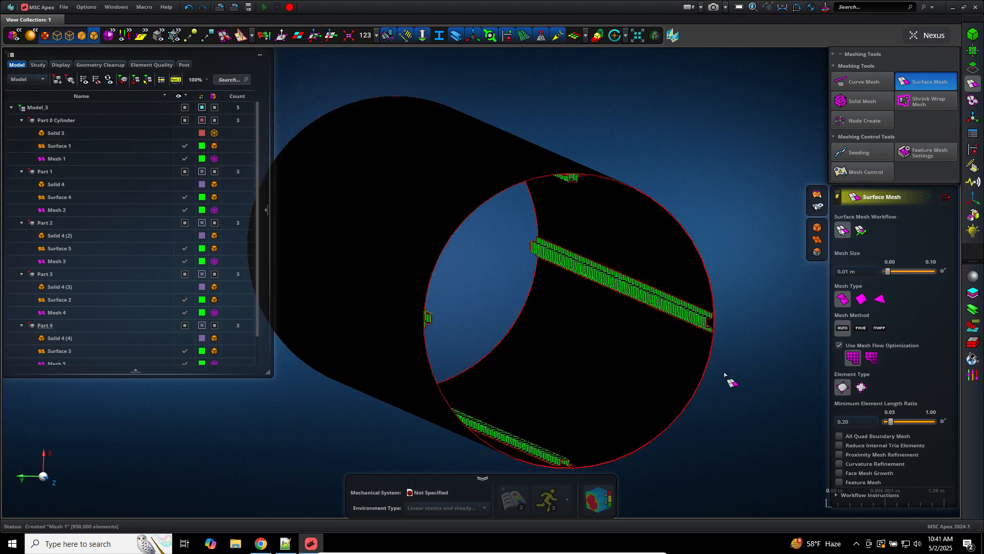
Step: Remesh the cylinder skin at 0.10 m, producing 9,600 elements
scroll(725, 374, down, 3)
scroll(724, 374, up, 10)
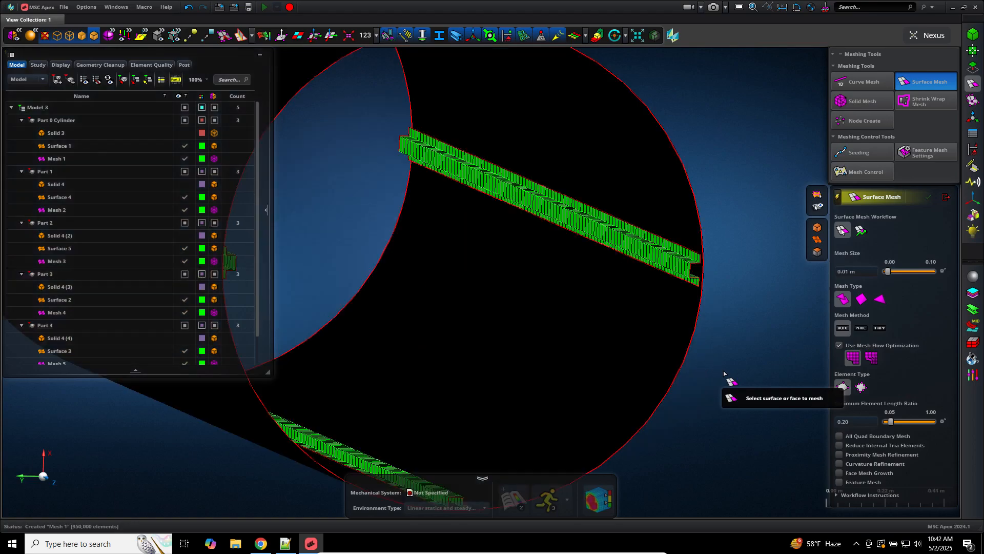
scroll(641, 358, down, 10)
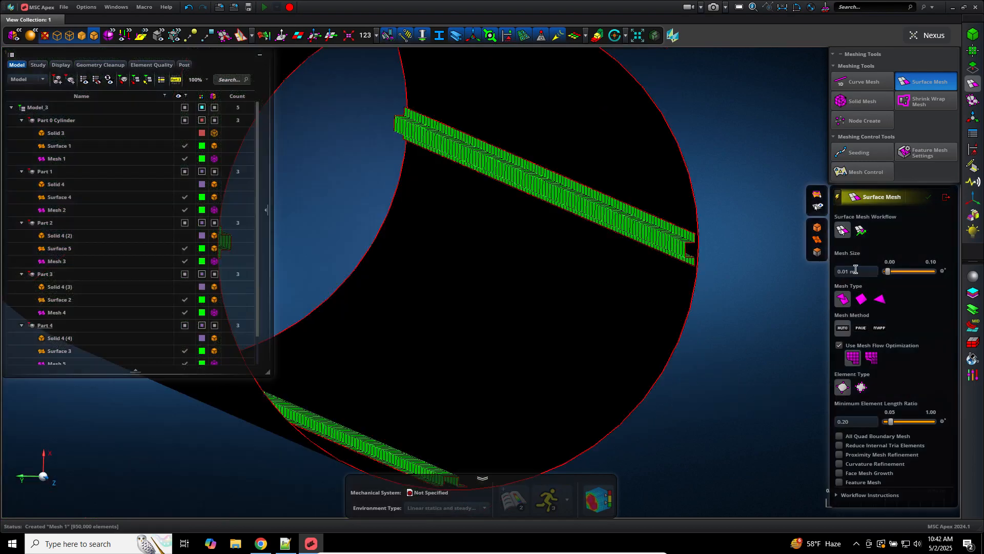
click(855, 271)
text(.1)
key(Return)
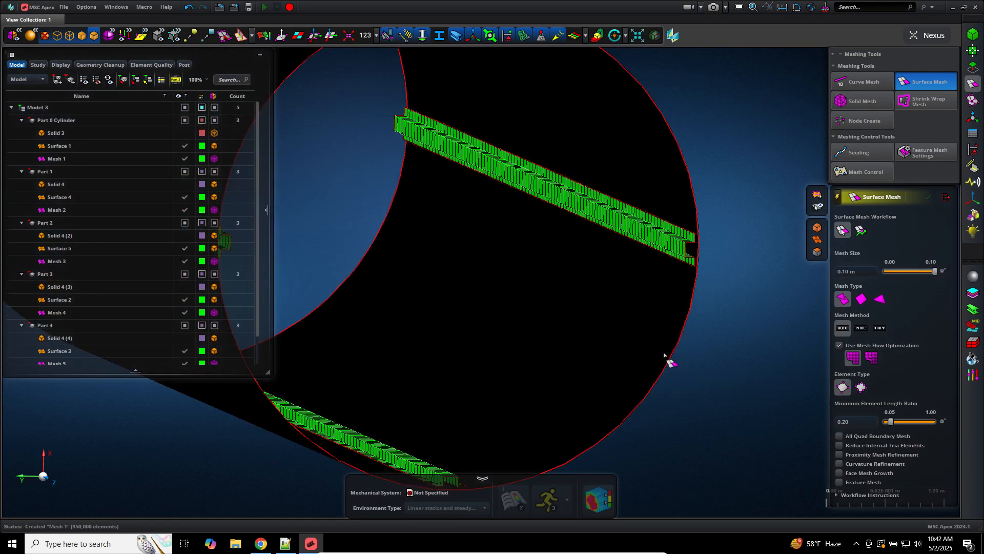
scroll(665, 354, down, 4)
middle_drag(663, 355, 674, 362)
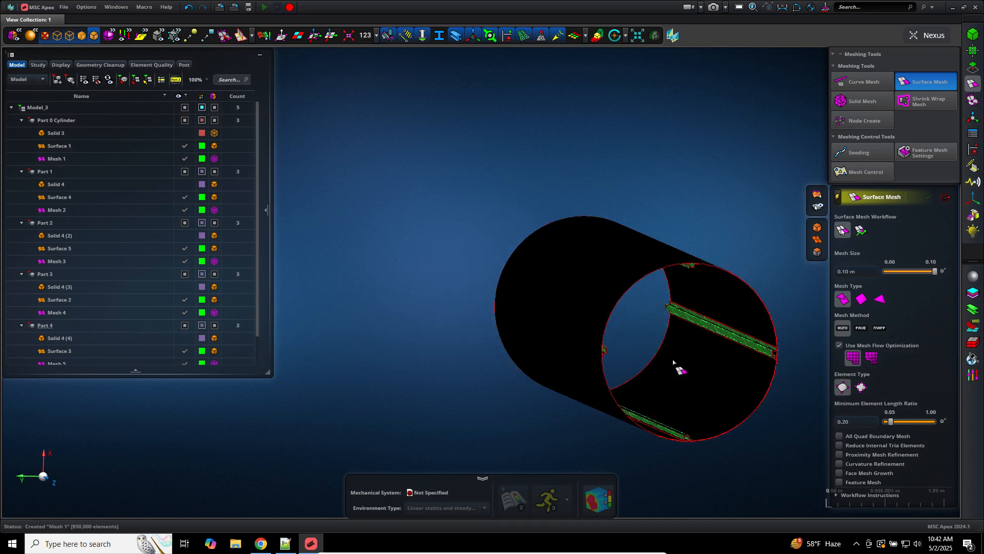
click(682, 370)
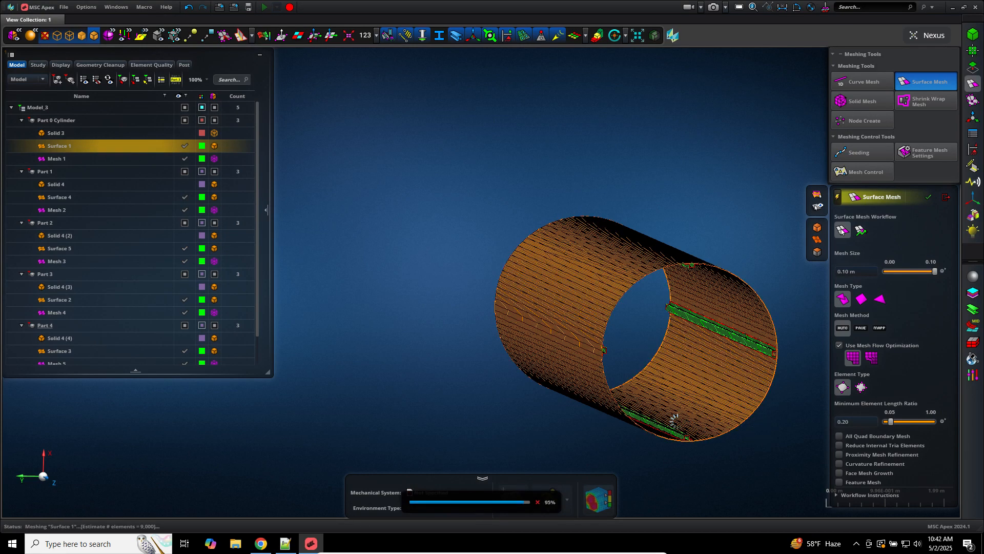
scroll(715, 467, up, 3)
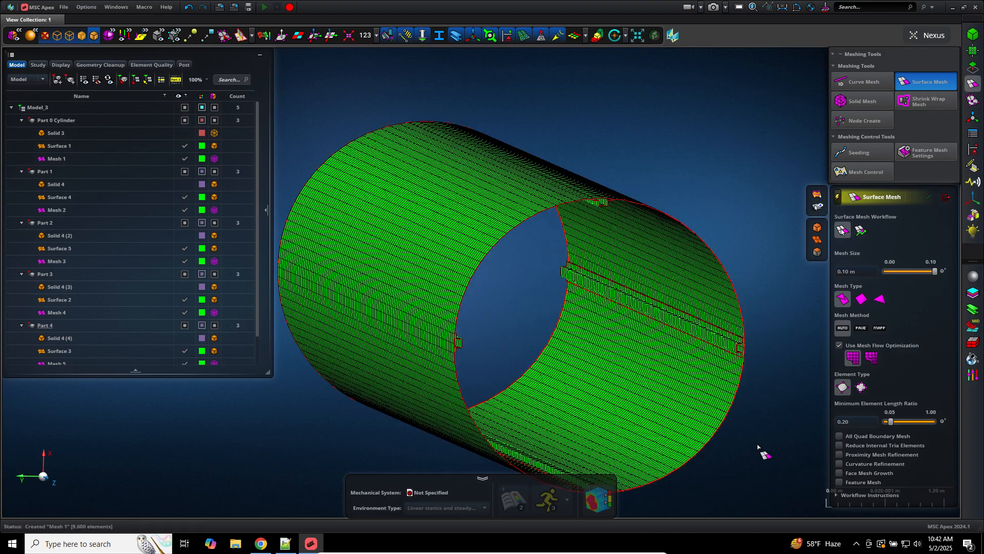
middle_drag(754, 445, 724, 461)
Step: Finish surface meshing and give Material 1 an isotropic model: E 200e9 Pa, Poisson's ratio 0.3, density 1000
click(946, 197)
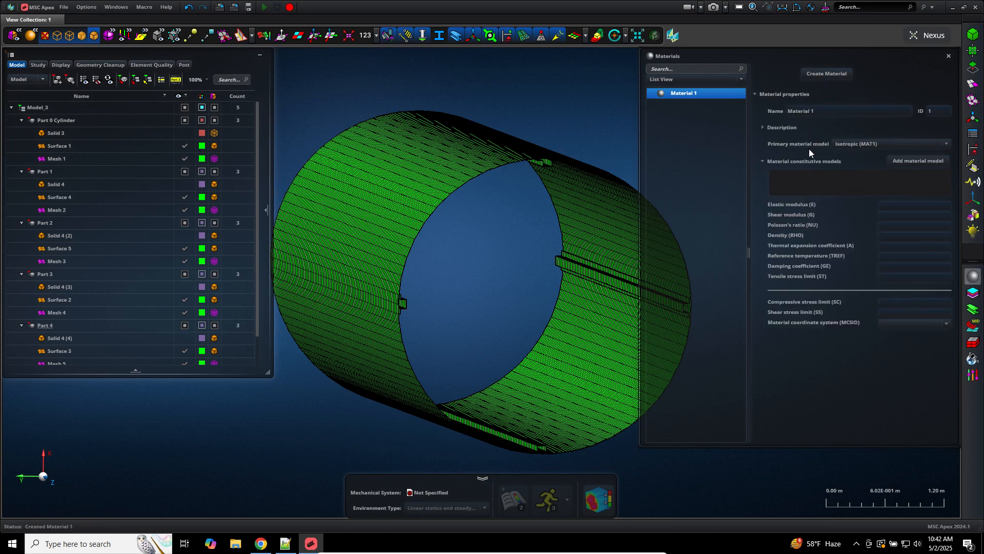
click(908, 204)
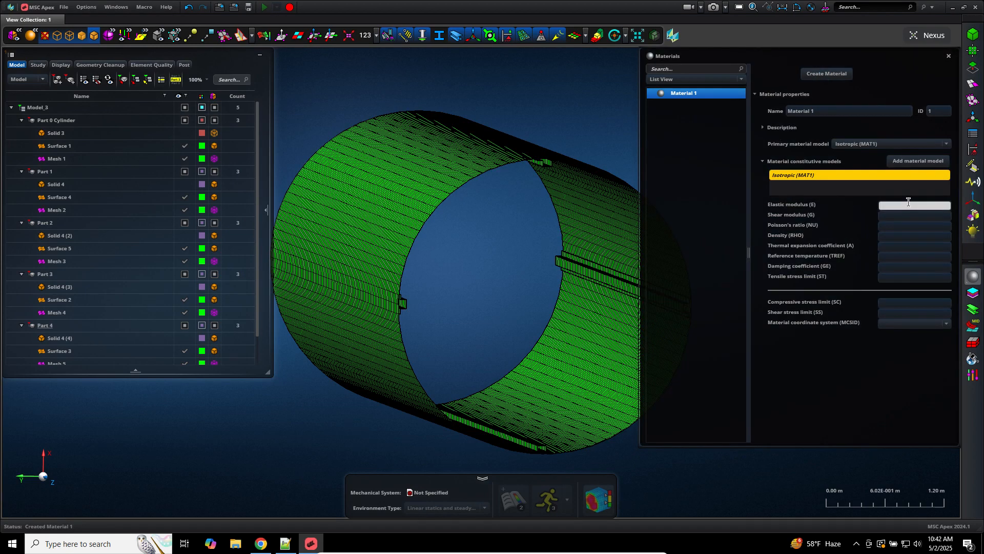
text(200e9)
key(Tab)
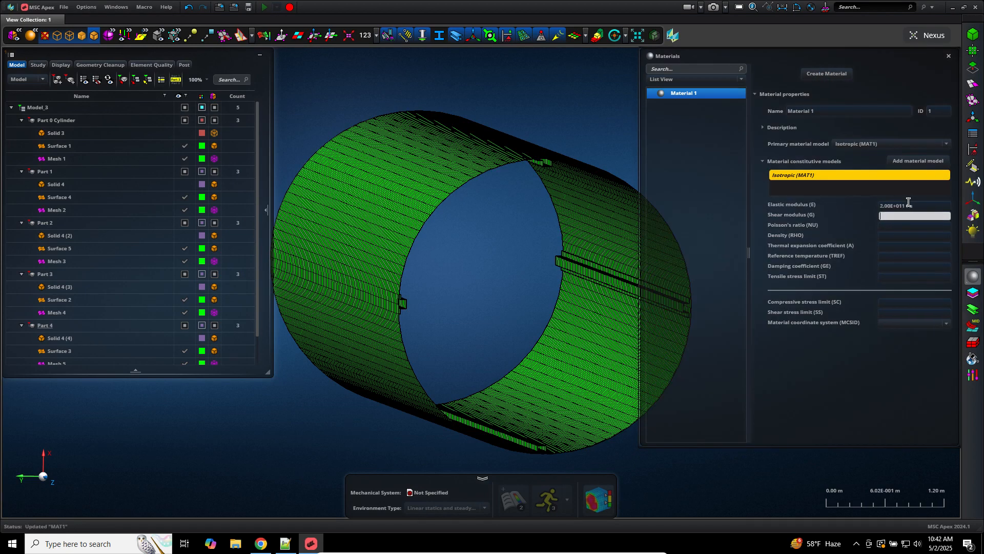
key(Tab)
text(.3)
key(Tab)
text(10)
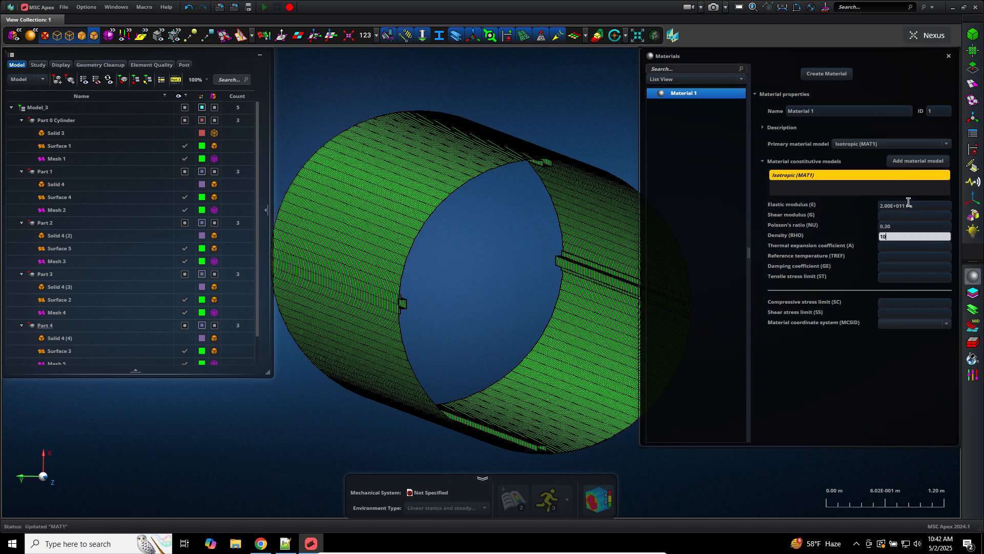
text(00)
key(Tab)
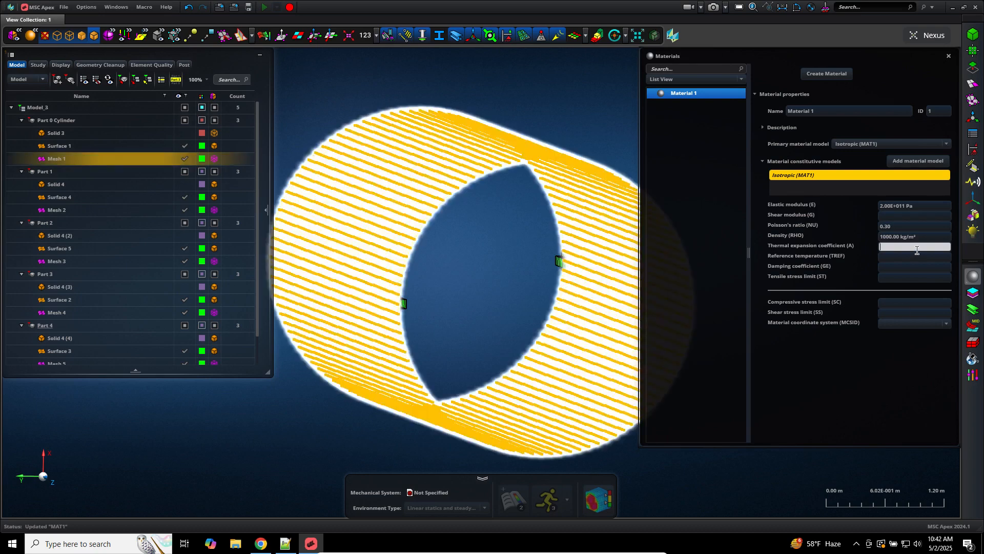
Step: Open 2D Element Properties, then start a new blank document in Notepad++
click(971, 329)
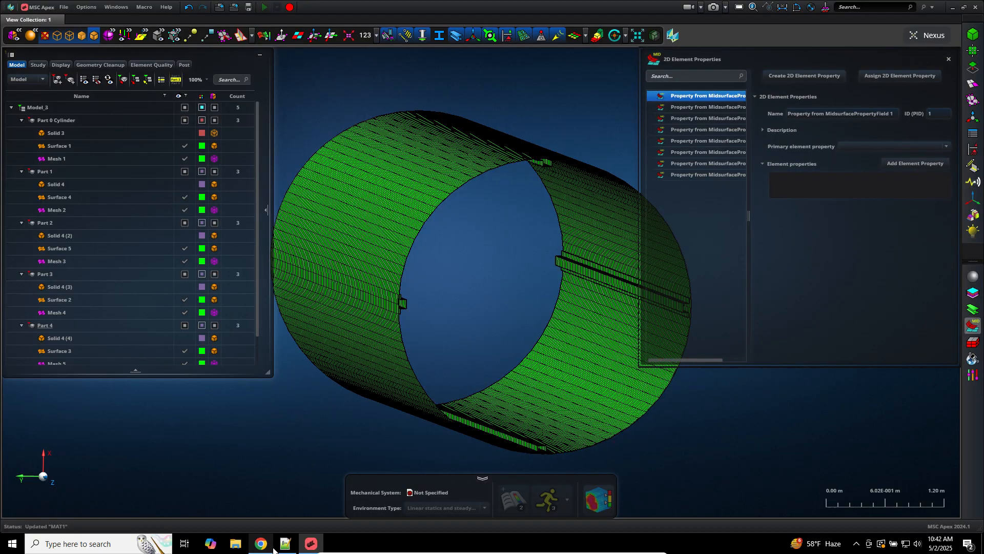
click(279, 546)
click(7, 29)
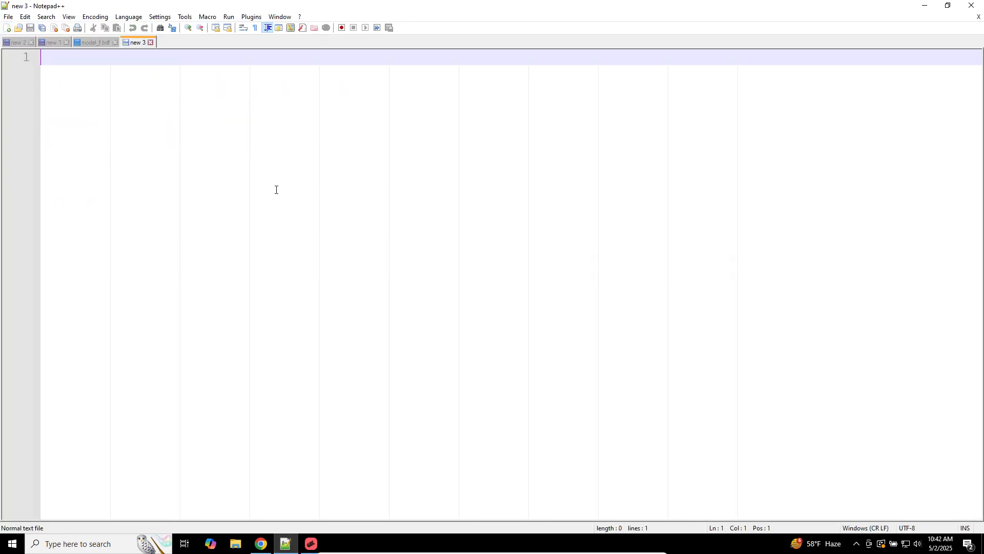
Step: Write K, an opening bracket and a row of five zeros, duplicated ten times with Ctrl+D
text(K)
key(Return)
key(Return)
key(Return)
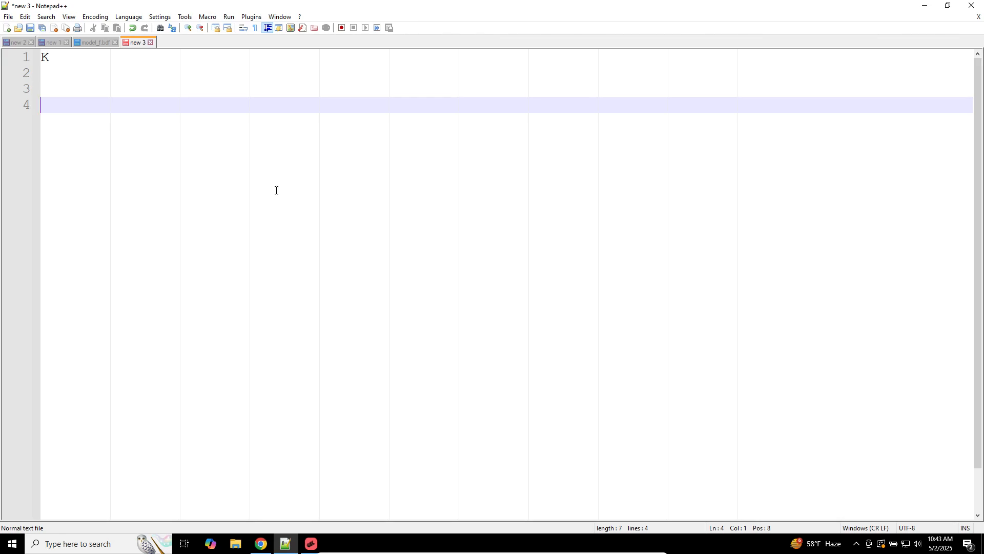
text([)
key(Return)
key(Return)
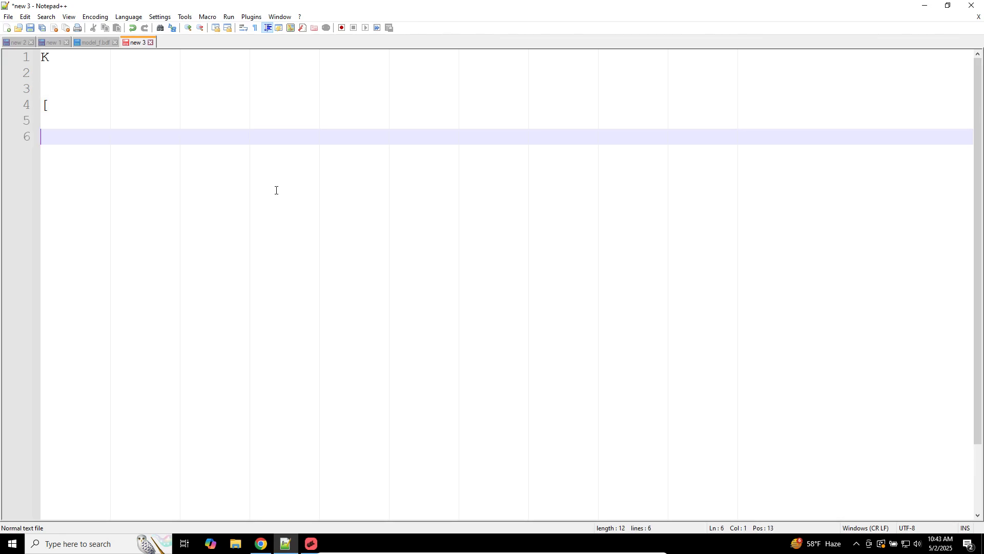
text(0    0      0      0)
key(ctrl+d)
key(ctrl+d)
key(ctrl+d)
key(ctrl+d)
key(ctrl+d)
key(ctrl+d)
key(ctrl+d)
key(ctrl+d)
key(ctrl+d)
key(ctrl+d)
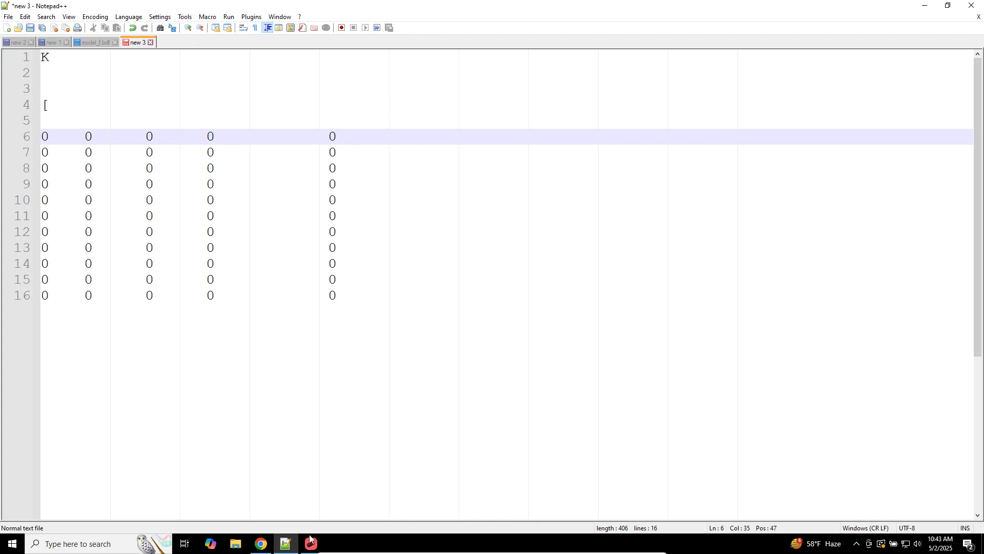
click(311, 542)
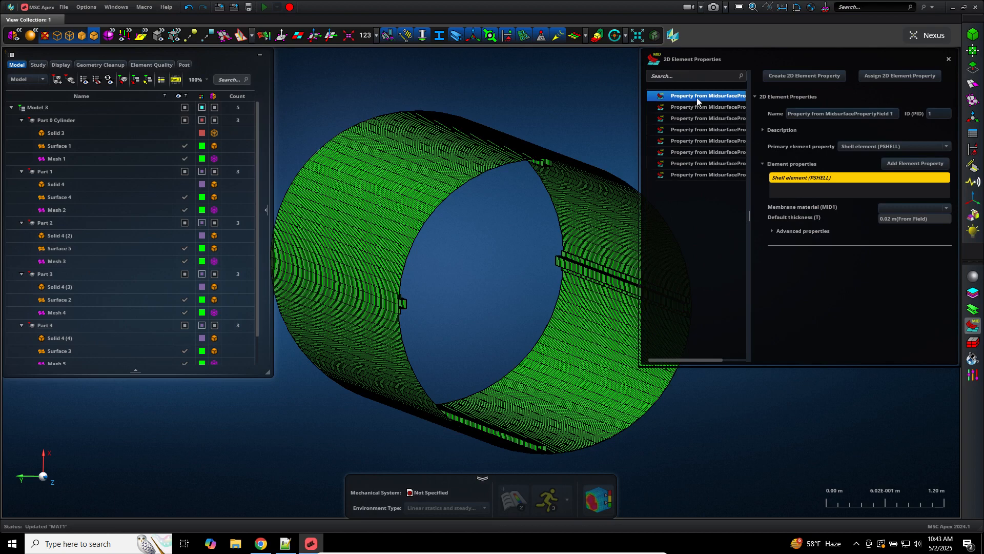
Step: Delete MidsurfacePropertyField properties 1 through 4 from the 2D element properties list
right_click(698, 98)
click(710, 106)
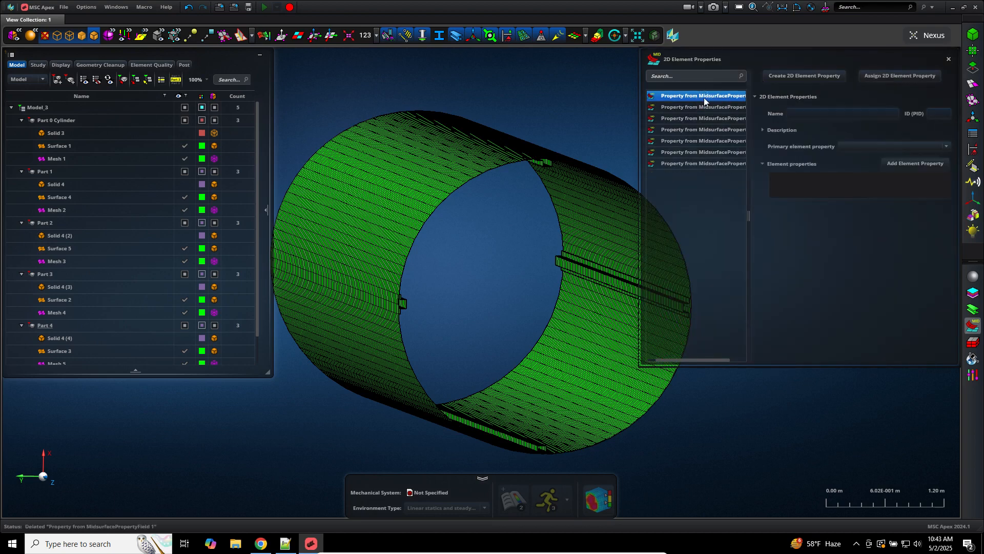
right_click(708, 98)
click(721, 107)
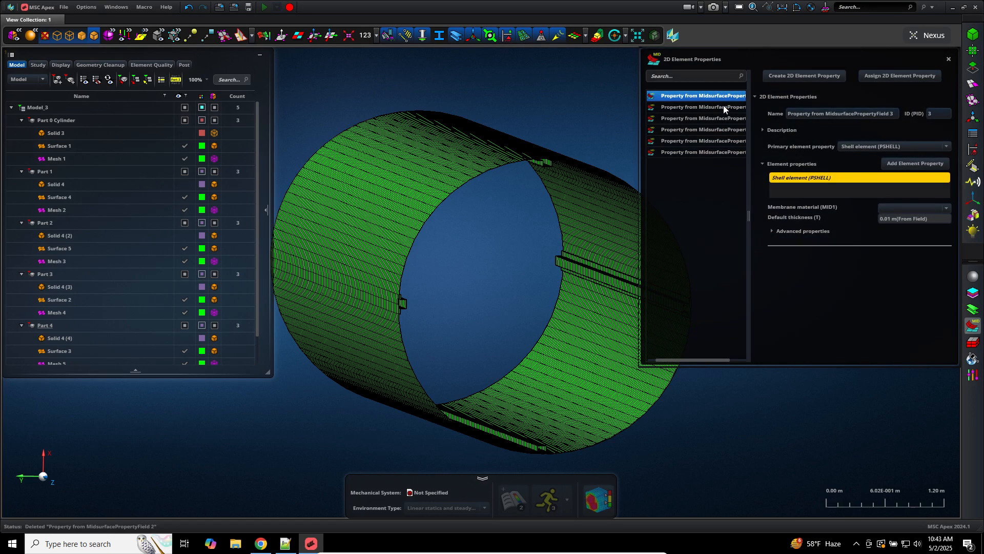
right_click(722, 97)
click(727, 102)
right_click(726, 102)
click(733, 106)
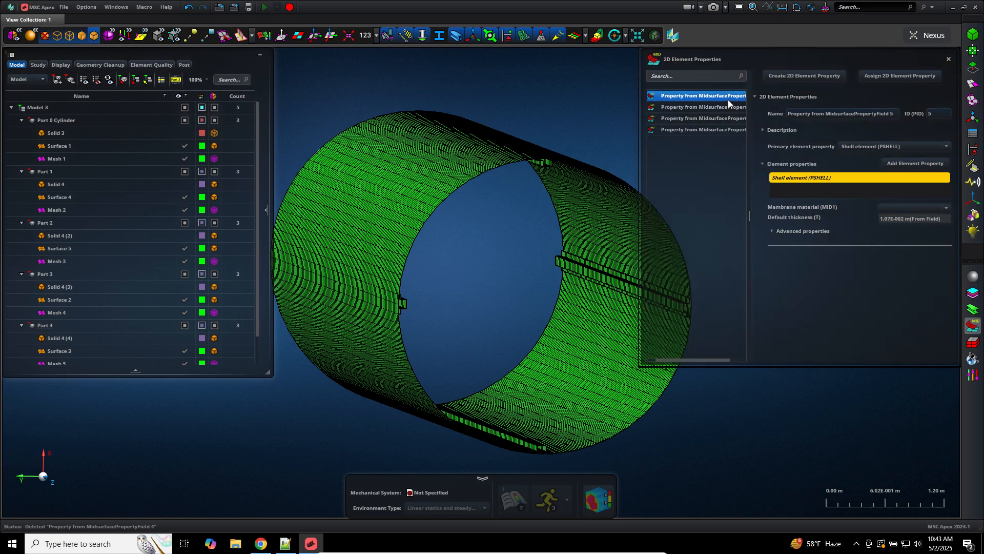
Step: Delete the remaining MidsurfacePropertyField properties 5 through 8 so the list is empty
click(742, 107)
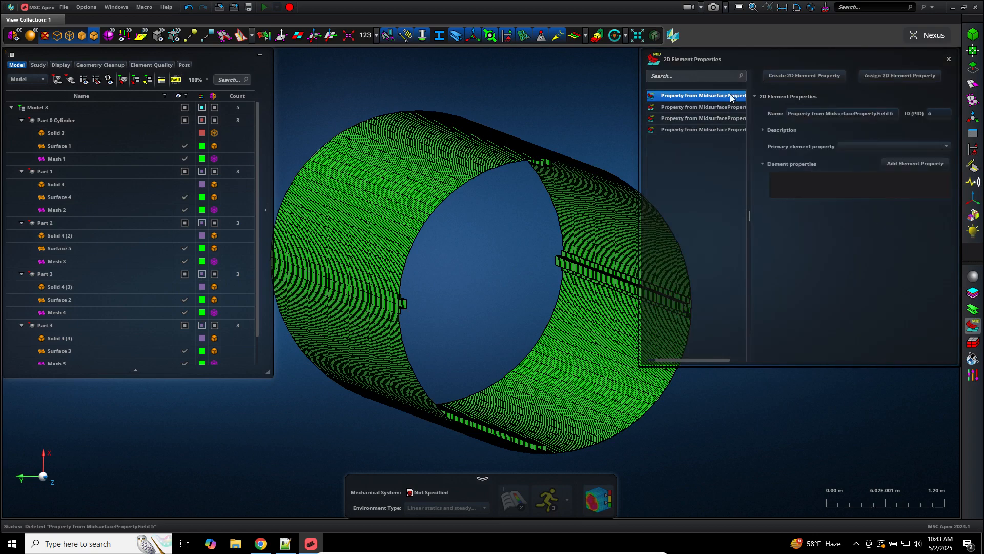
right_click(730, 96)
click(739, 103)
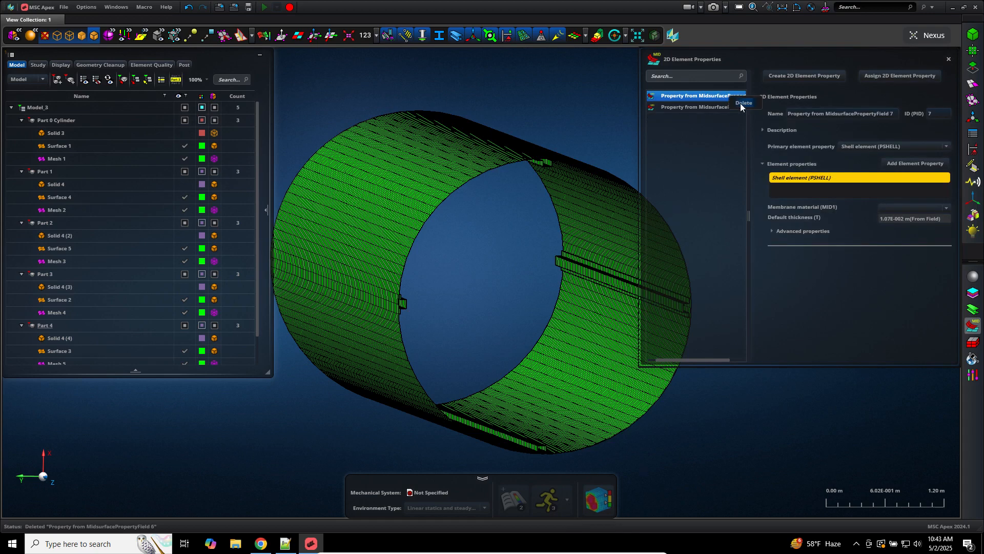
right_click(726, 95)
click(738, 101)
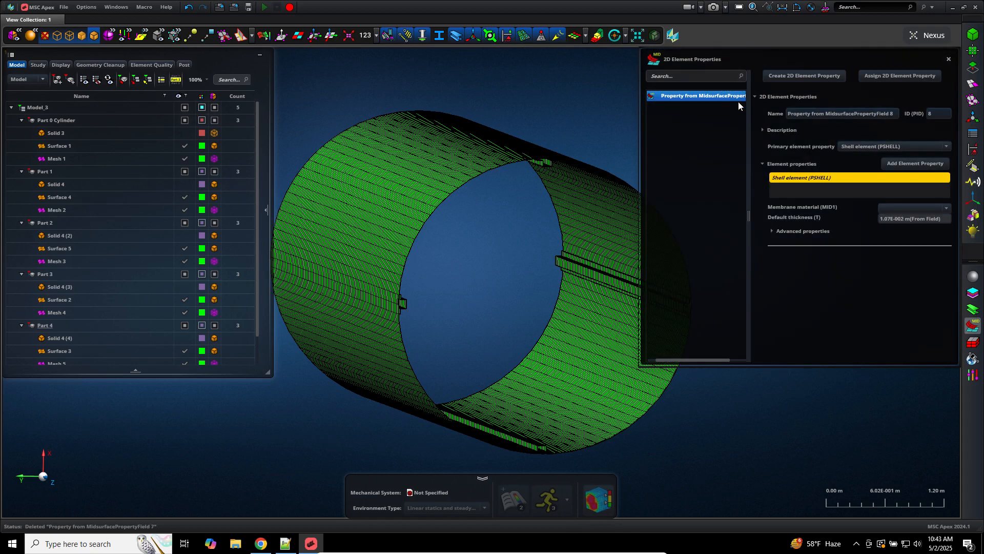
right_click(736, 97)
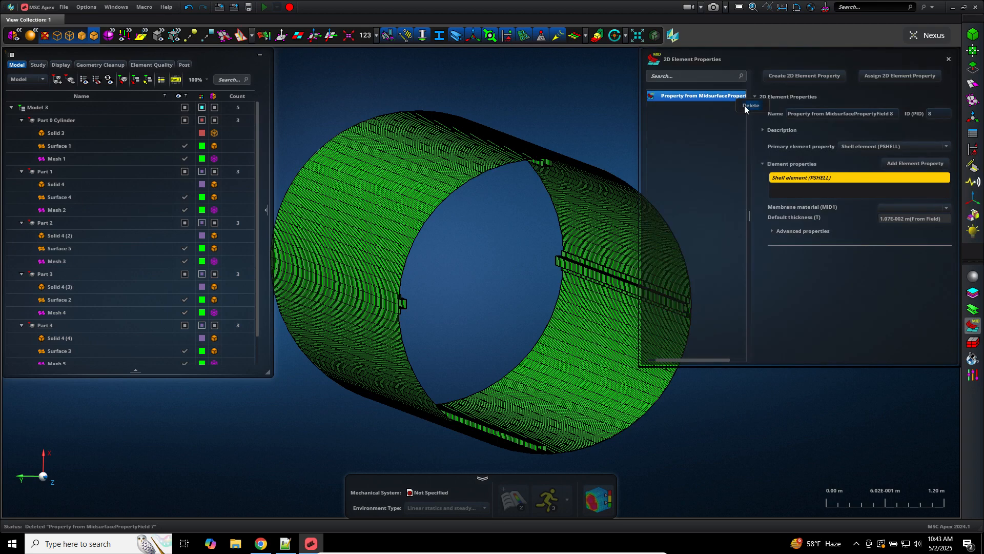
click(744, 105)
click(973, 67)
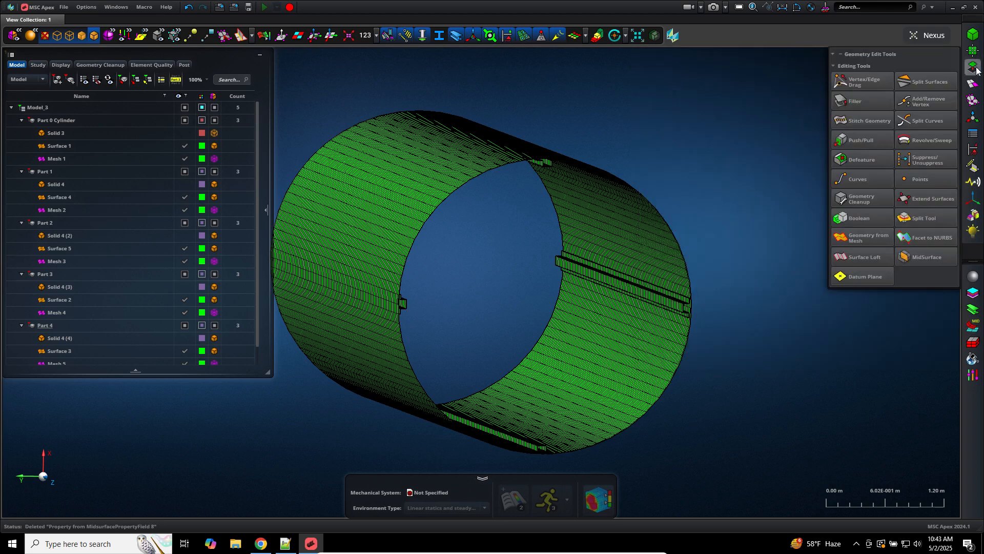
Step: Create a new 2D element property with Material 1 as membrane material and 0.01 default thickness, box-selecting the cylinder
click(921, 264)
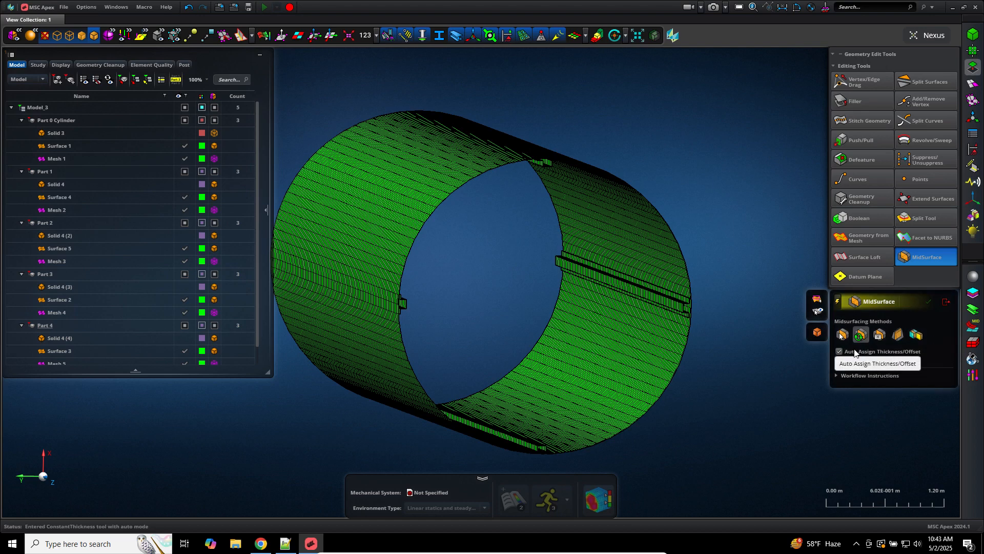
click(973, 327)
click(810, 75)
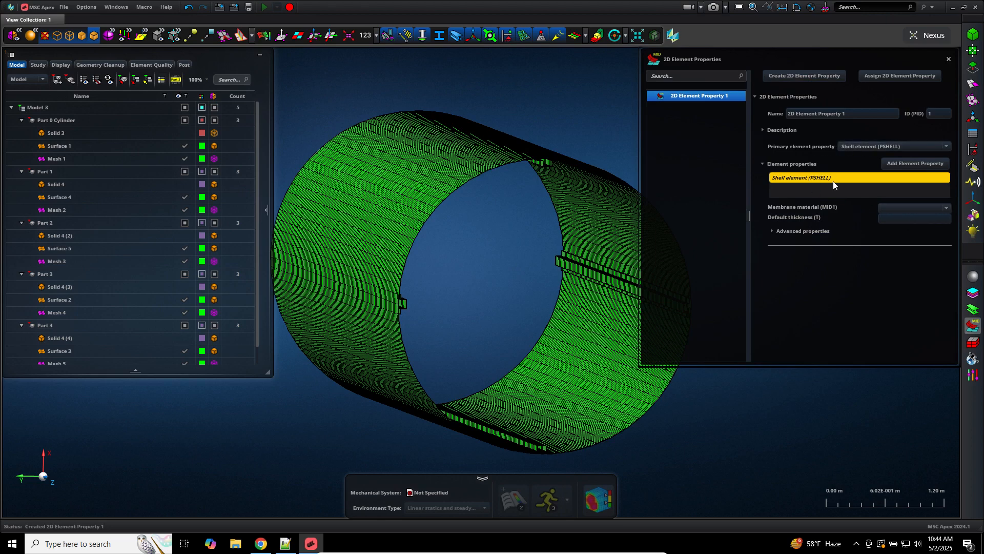
click(894, 208)
click(894, 231)
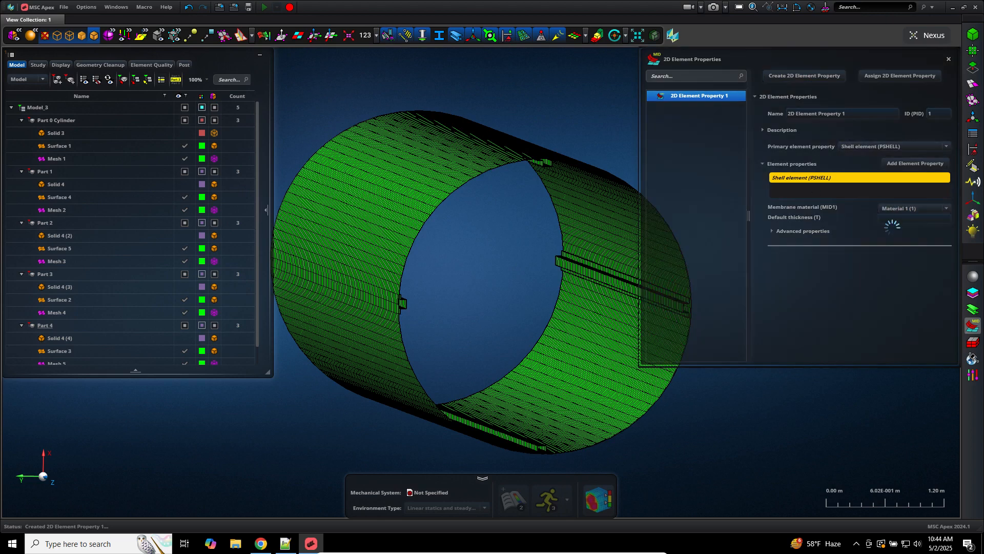
click(893, 220)
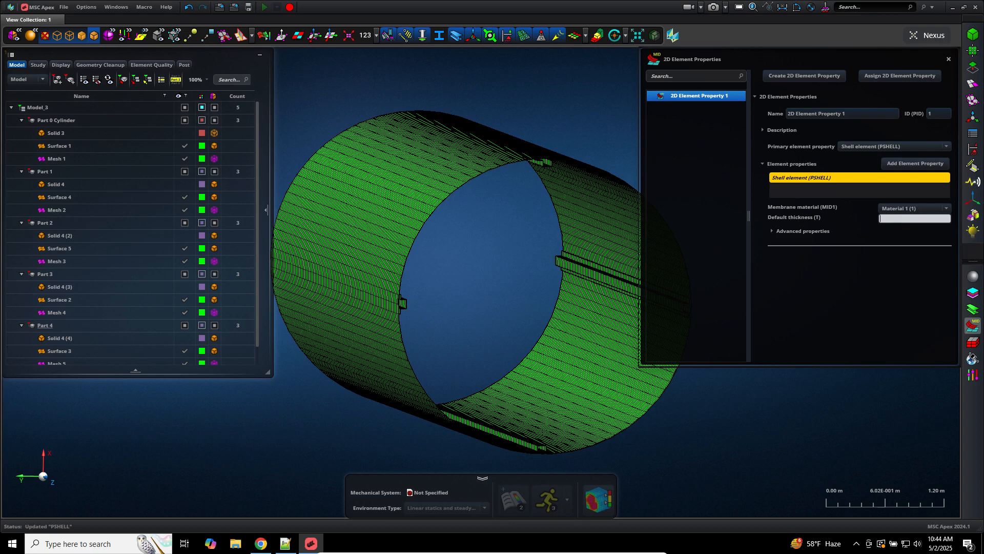
text(.01)
key(Return)
drag(302, 68, 743, 477)
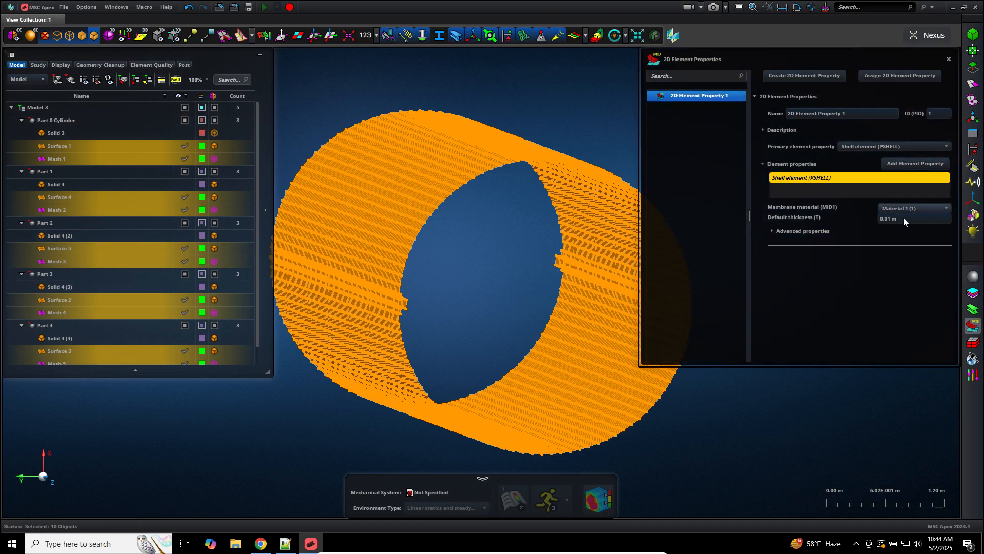
Step: Assign 2D Element Property 1 to the five cylinder parts, choosing 'Clear, then assign' at the warning
click(883, 71)
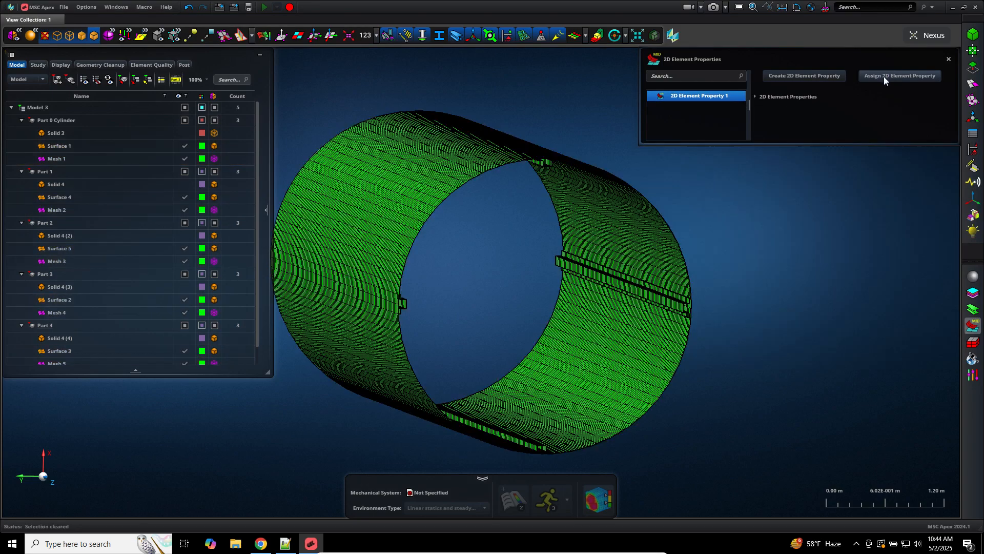
click(676, 401)
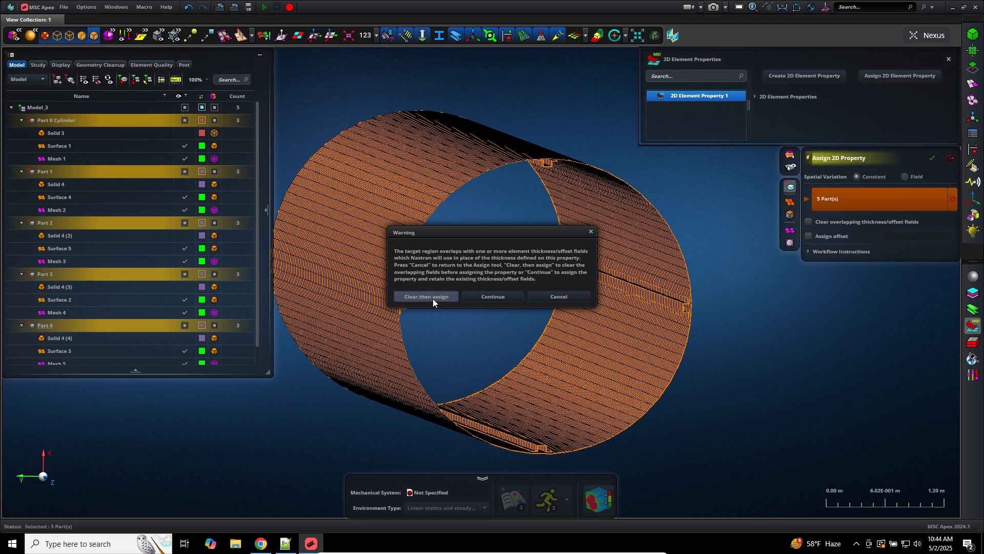
click(427, 297)
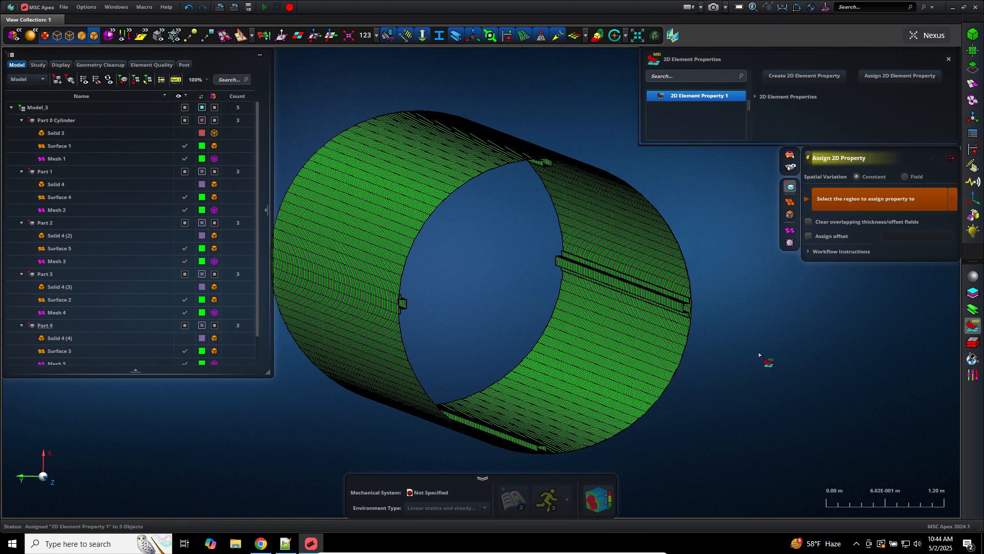
click(947, 160)
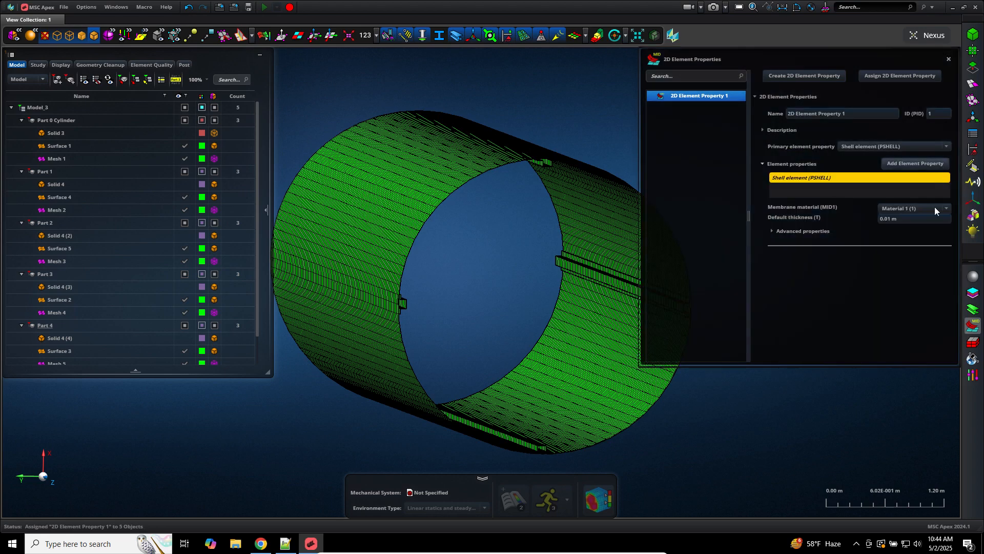
click(965, 330)
scroll(754, 247, up, 1)
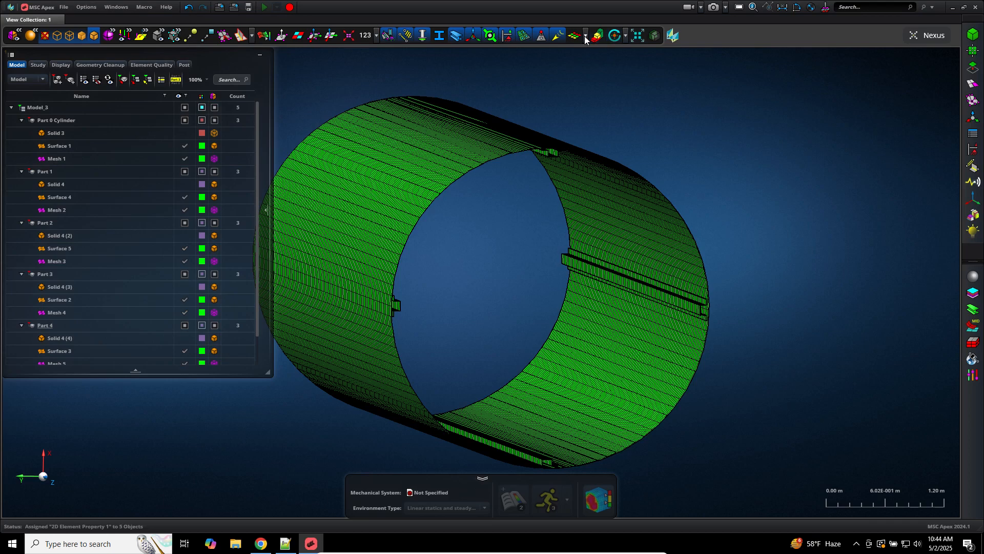
Step: View the cylinder end-on along Z and display shells with 3D Thickness and Offset
click(53, 481)
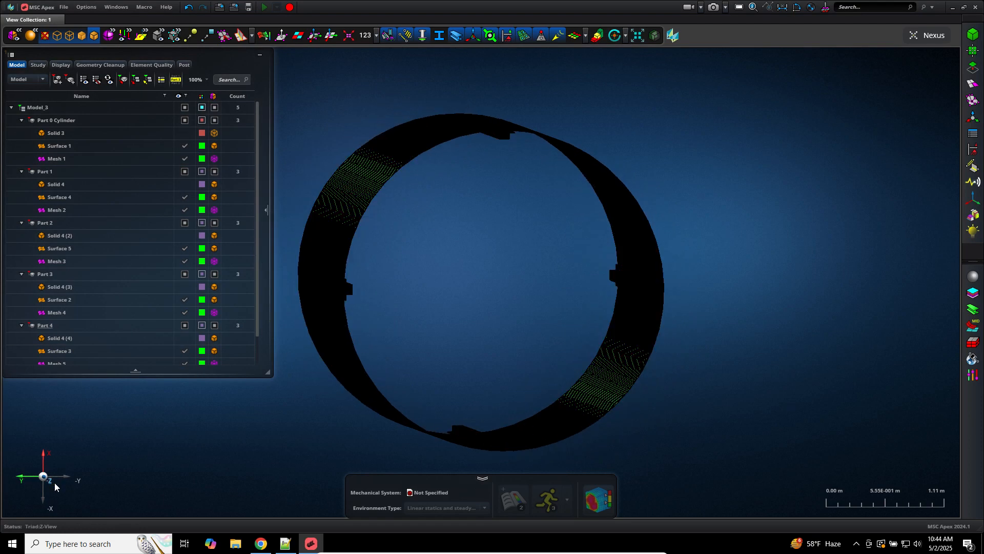
click(585, 36)
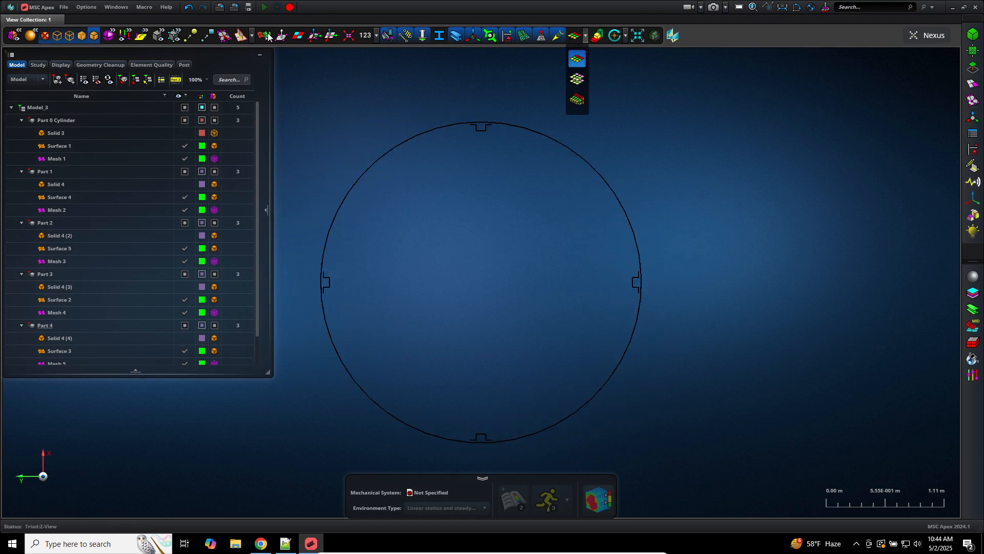
click(577, 79)
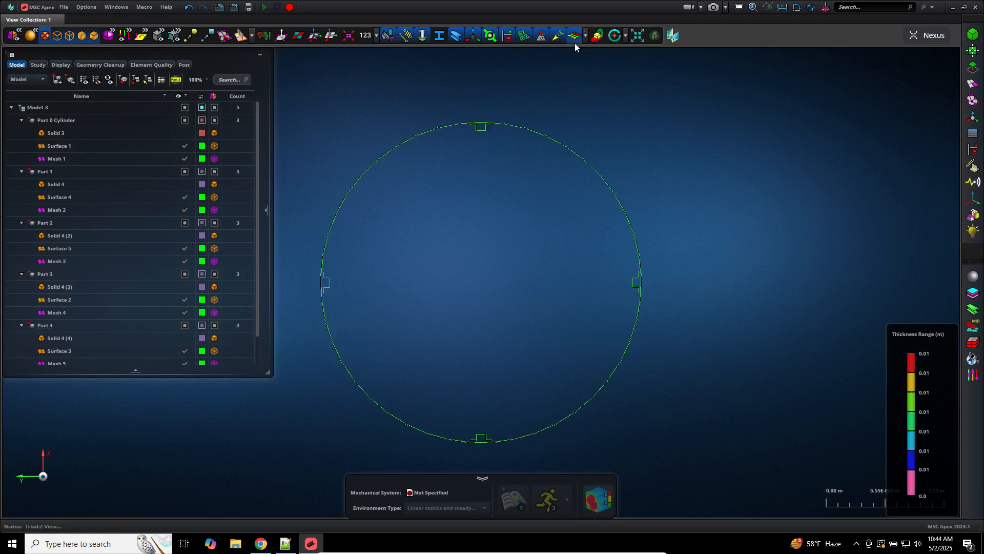
click(585, 36)
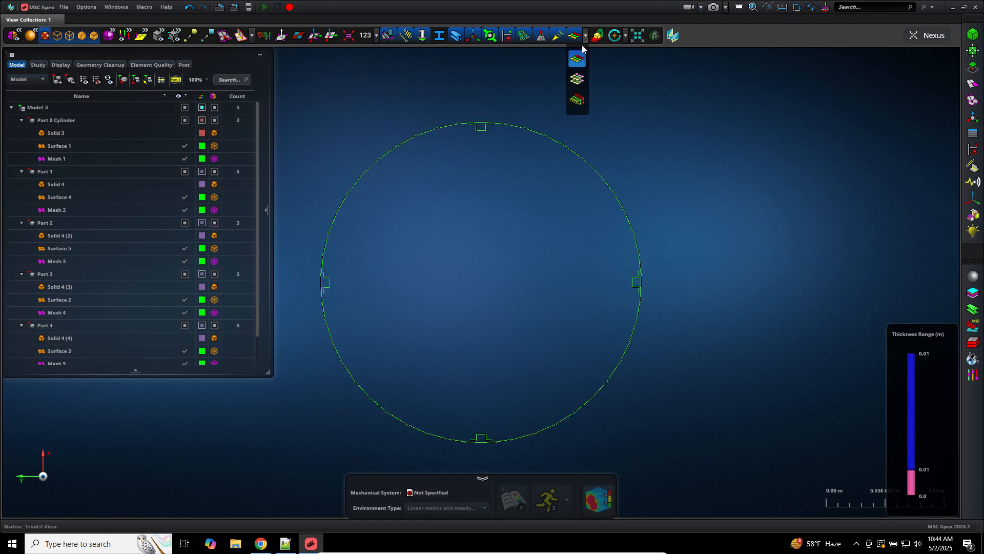
click(576, 100)
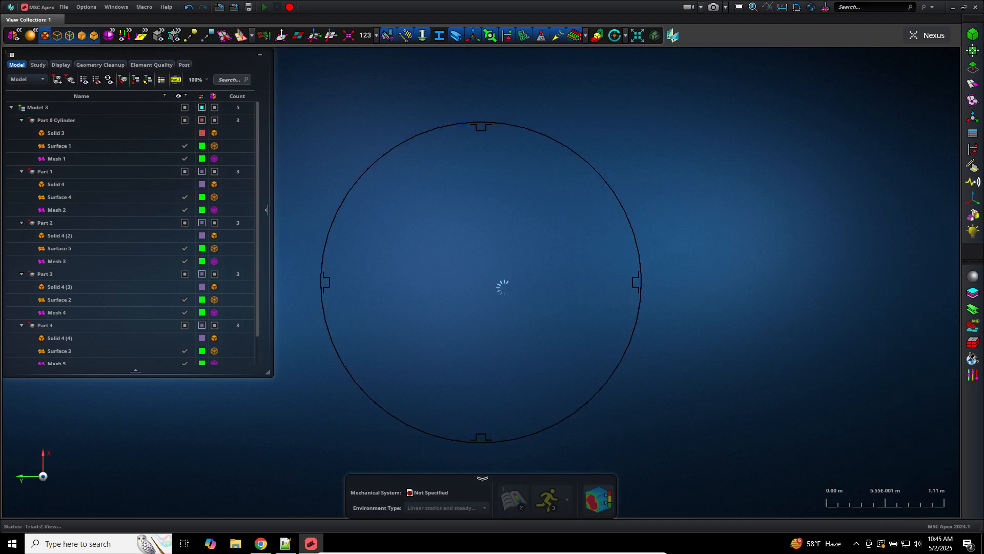
Step: Zoom into a flanged stiffener to inspect the thickness, then return to wireframe display
scroll(515, 310, down, 8)
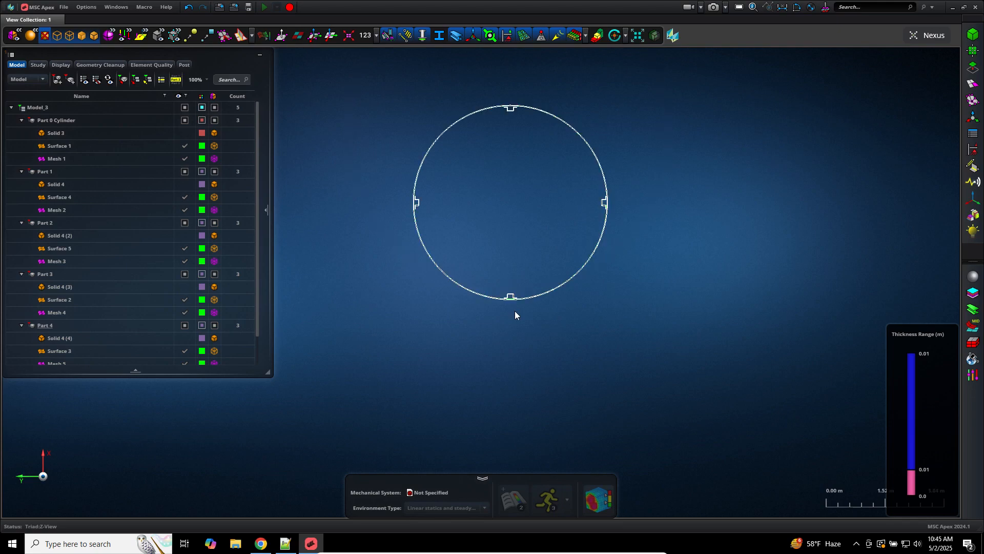
scroll(514, 310, up, 4)
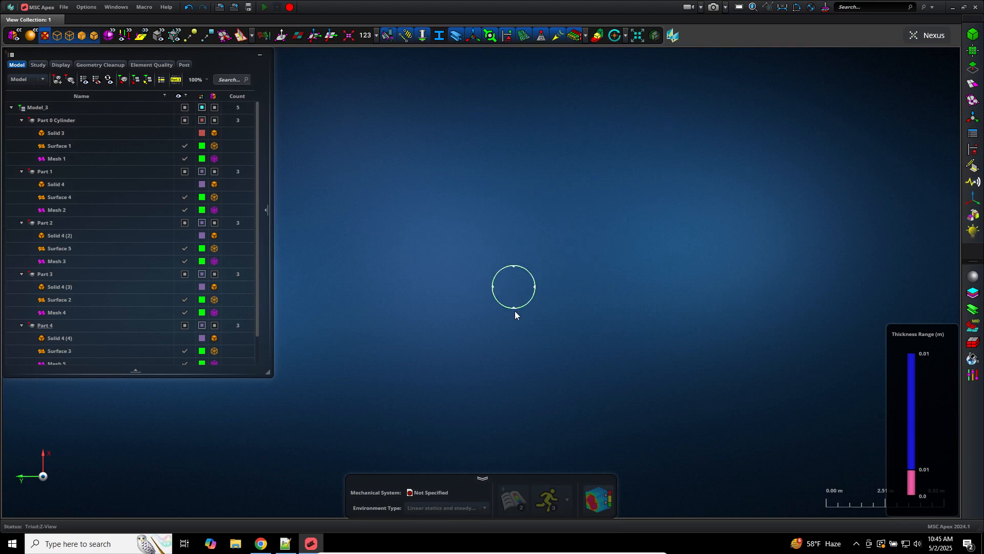
scroll(513, 307, up, 5)
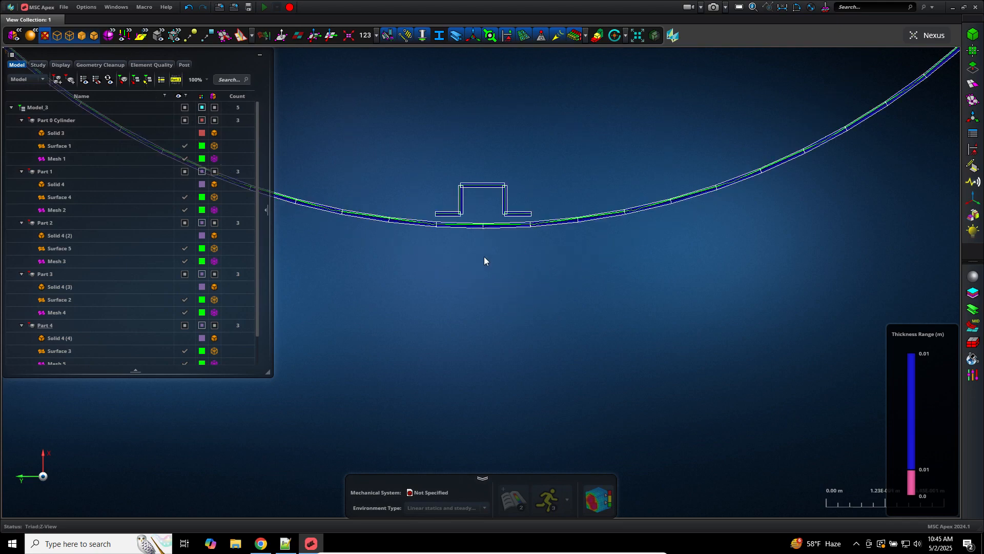
scroll(484, 256, up, 4)
middle_drag(484, 256, 497, 365)
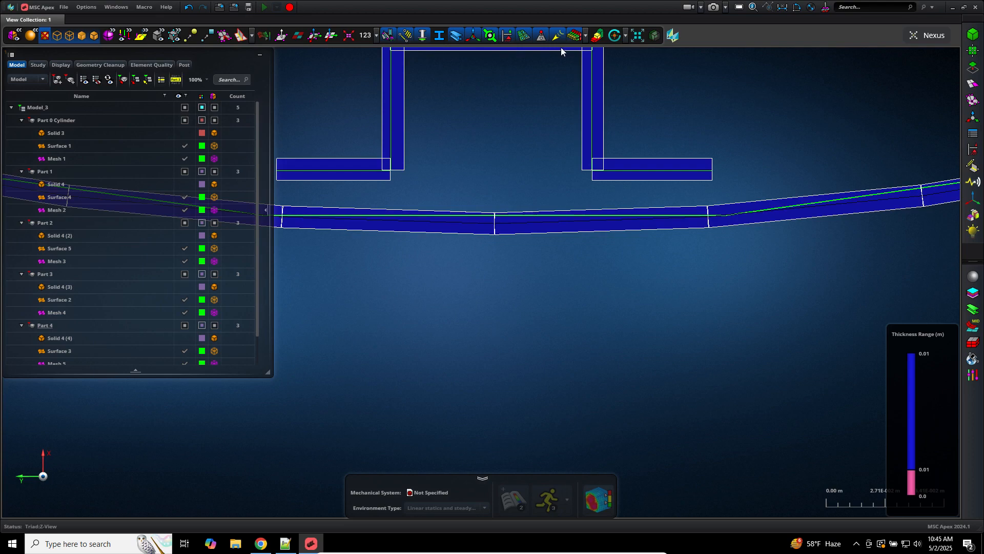
click(573, 35)
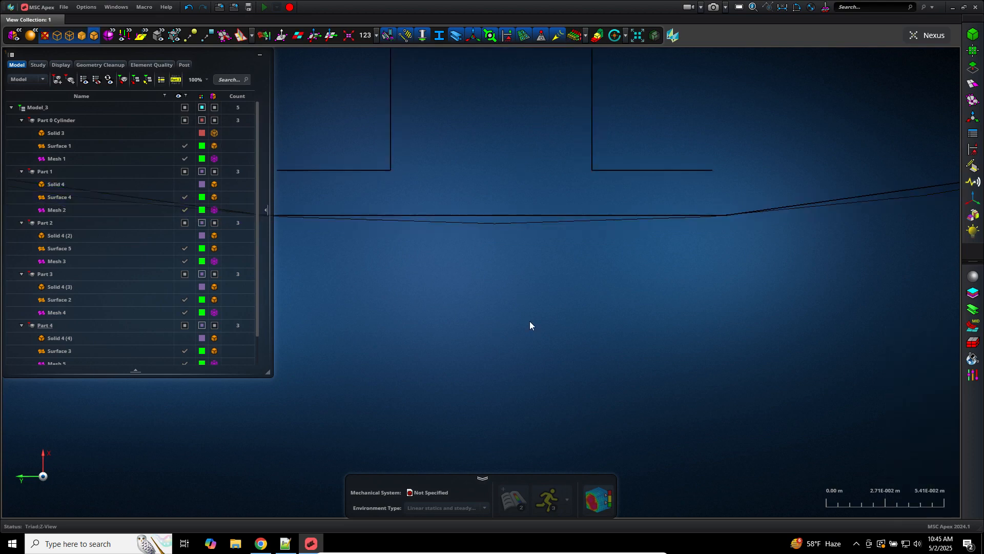
scroll(530, 321, down, 5)
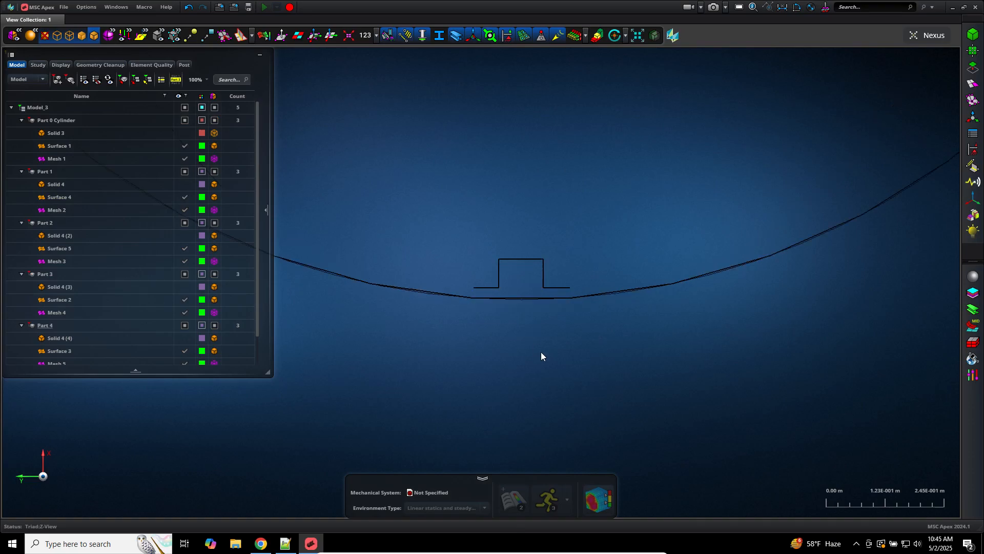
middle_drag(541, 353, 551, 359)
Step: Select all eight Offset fields in the model tree's Fields list and delete them
key(f)
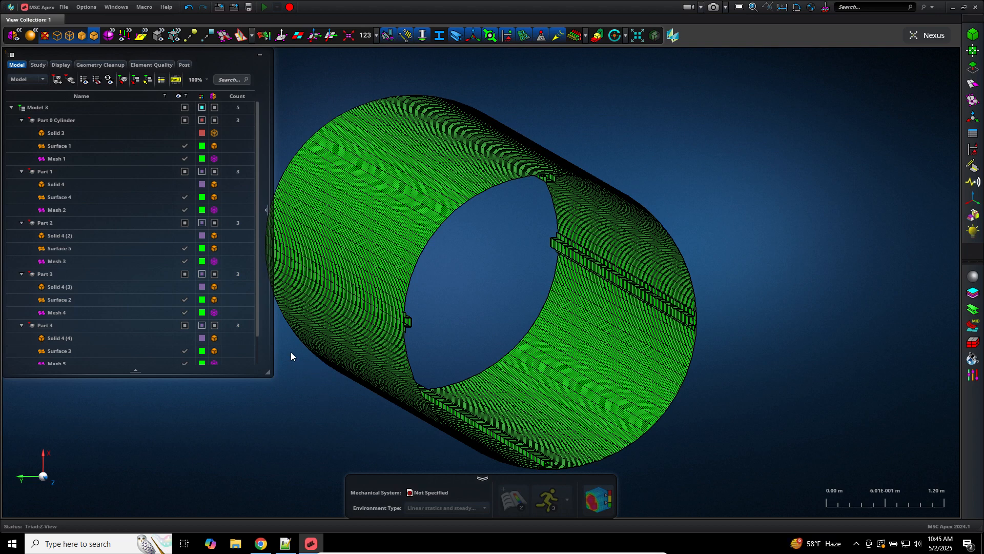
scroll(255, 330, down, 1)
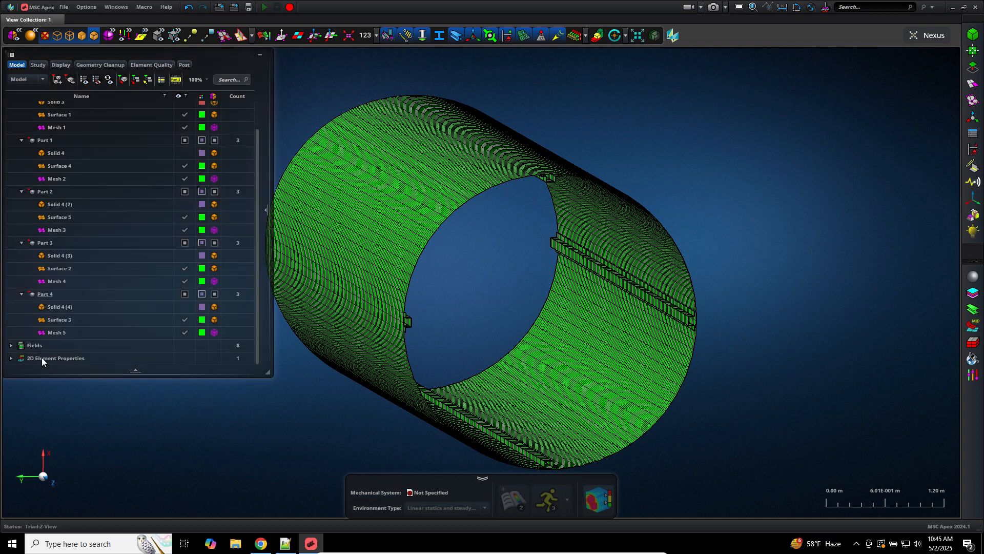
click(11, 346)
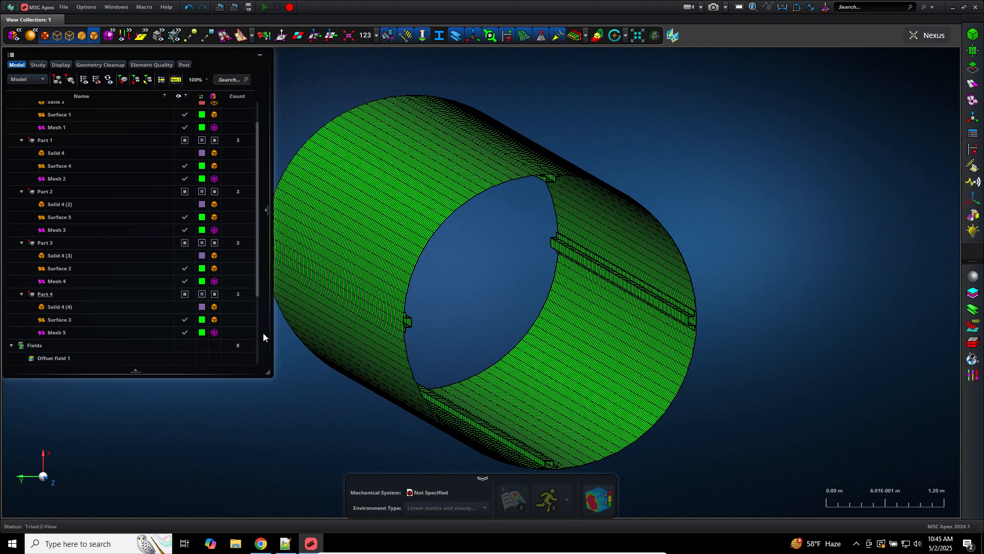
scroll(257, 315, down, 3)
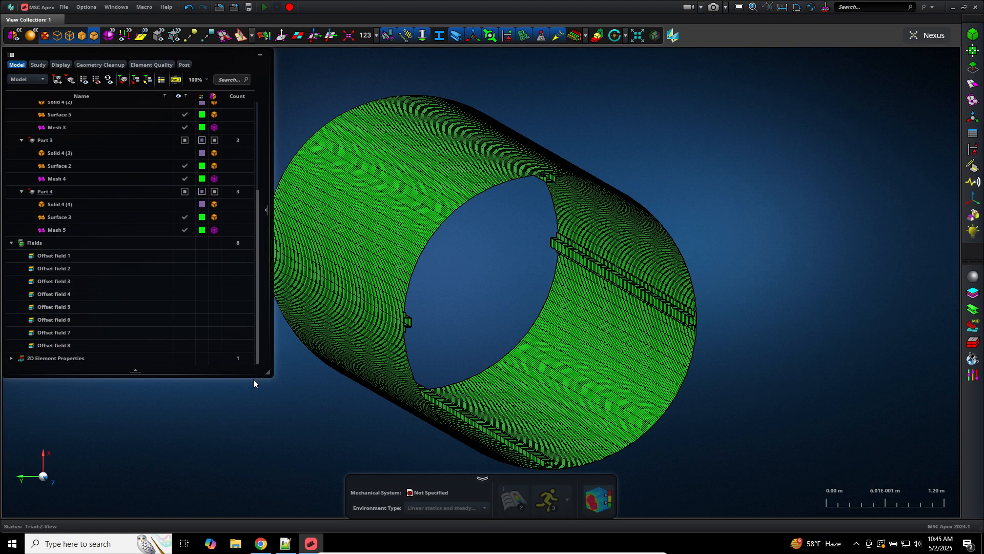
click(43, 254)
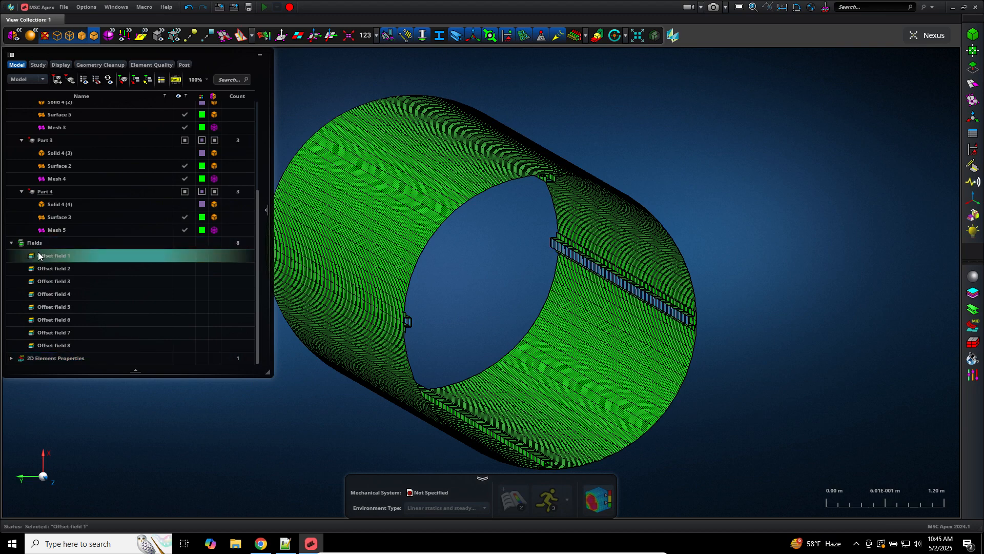
shift+click(57, 345)
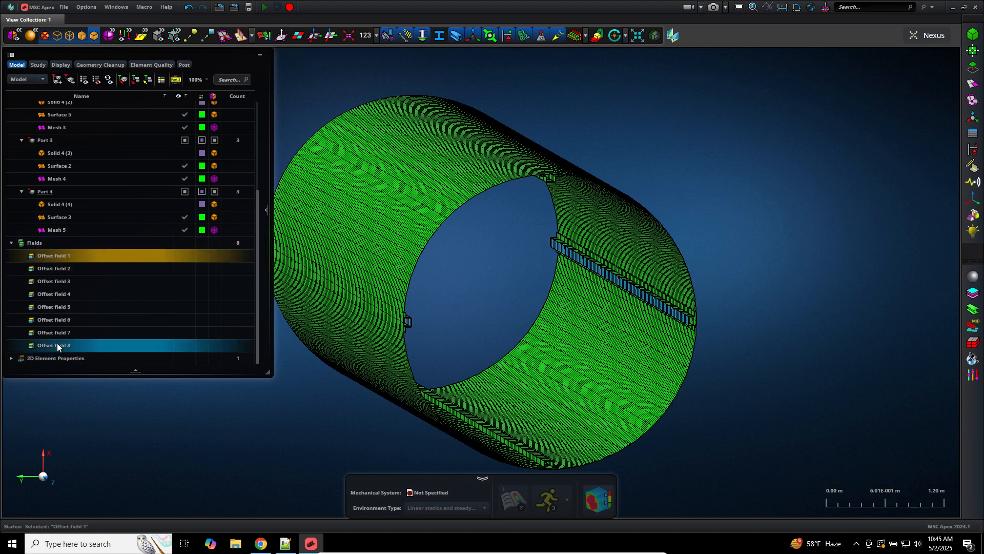
right_click(58, 345)
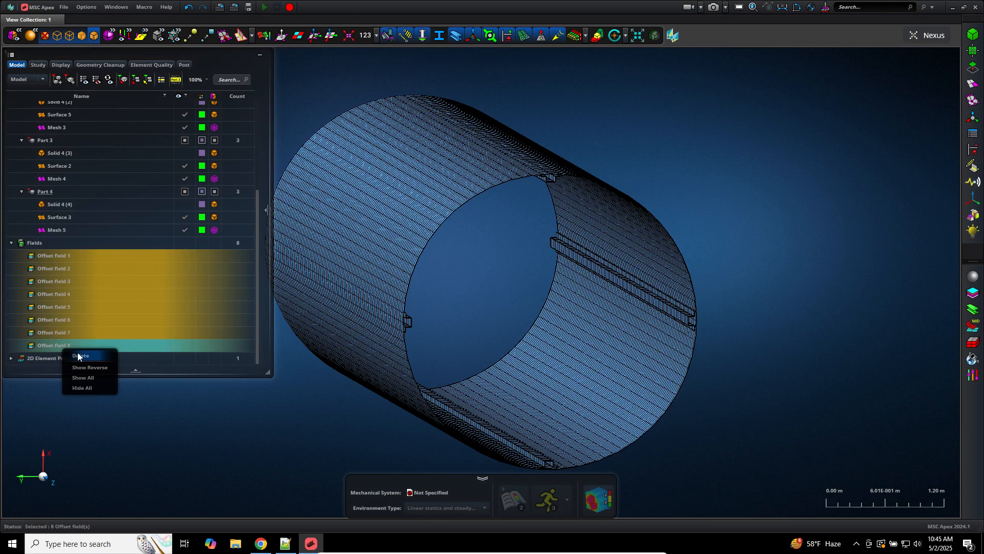
click(74, 355)
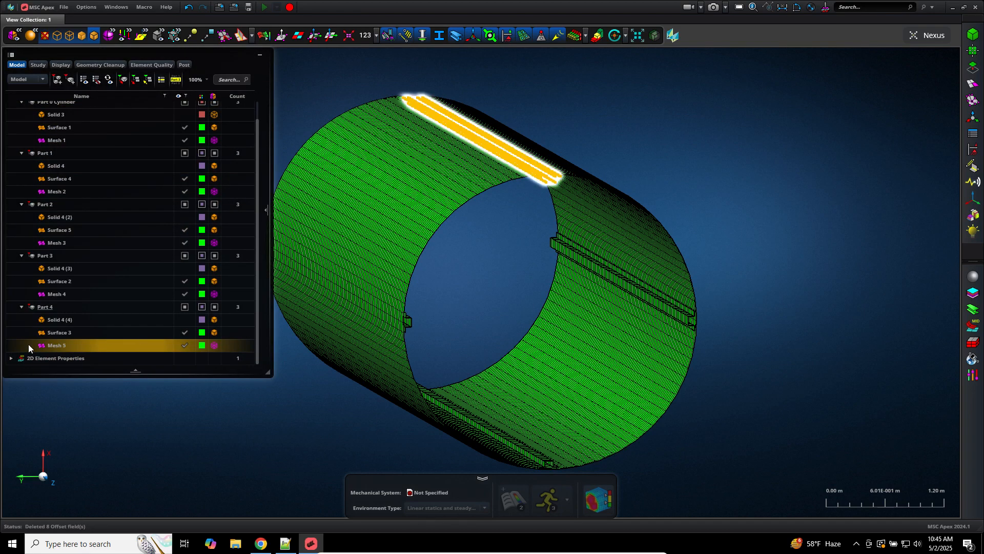
click(12, 359)
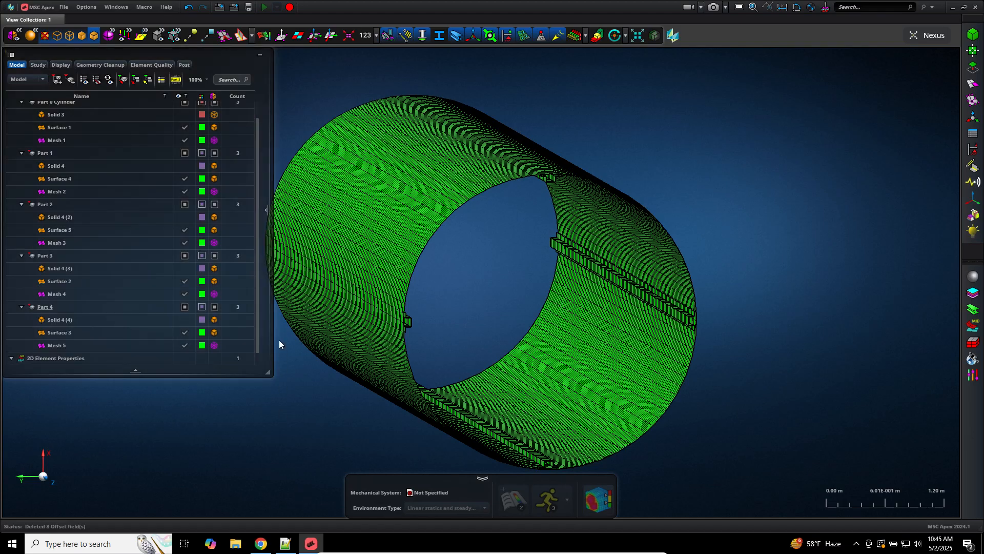
Step: Add a closing bracket ] on a new line after the last matrix row
click(286, 543)
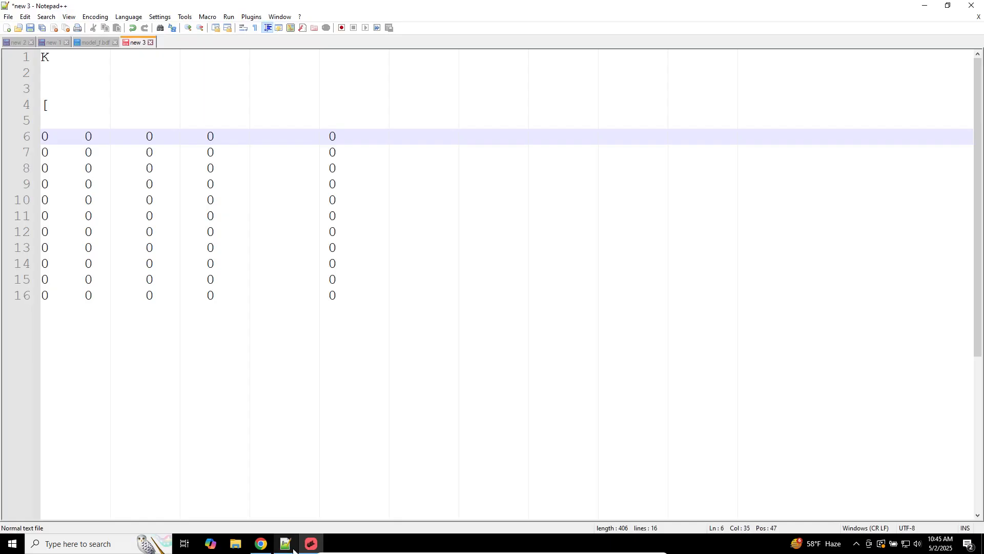
click(366, 384)
key(Return)
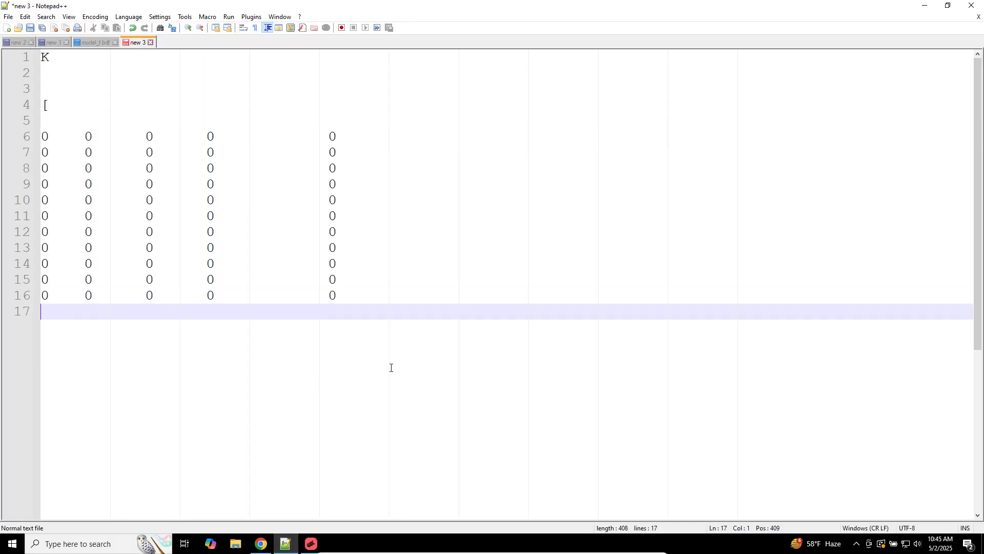
text(])
Step: Replace zeros on lines 6–9 with the values 1, 4, 3 and 4
double_click(56, 137)
text(1)
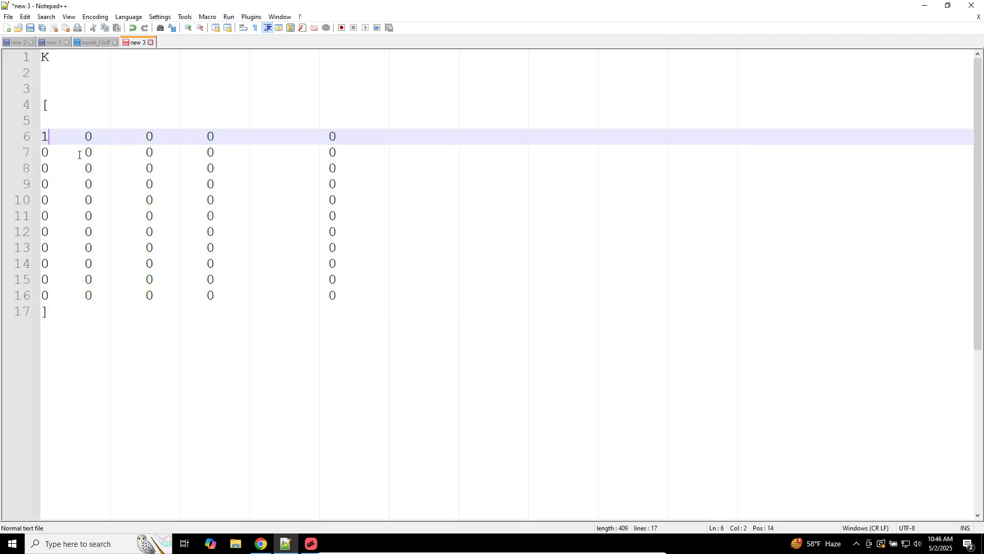
double_click(87, 153)
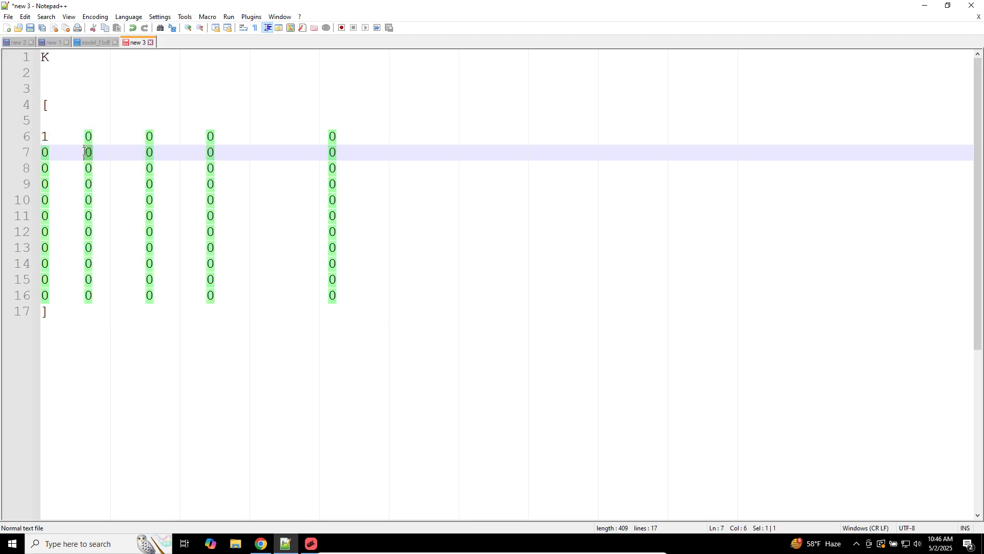
text(4)
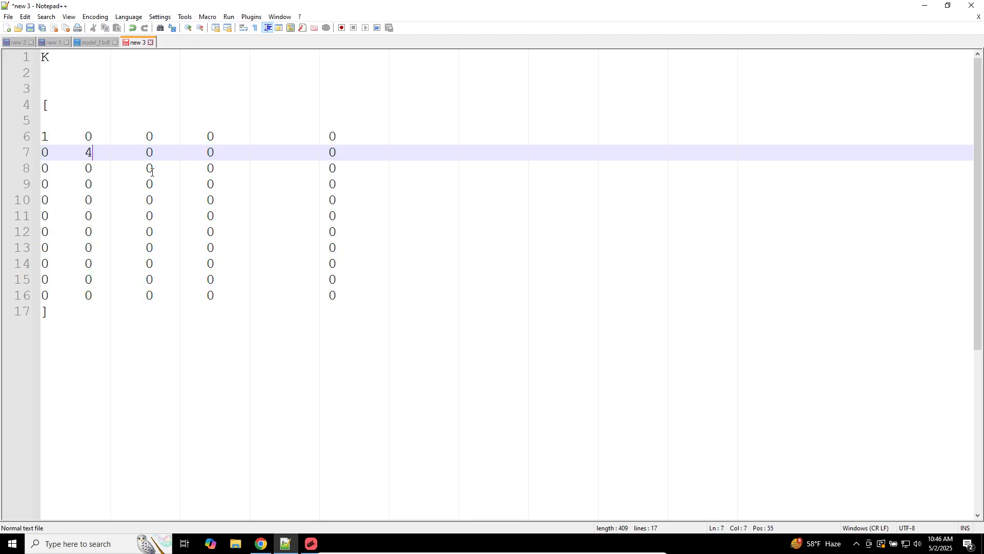
double_click(151, 169)
text(3)
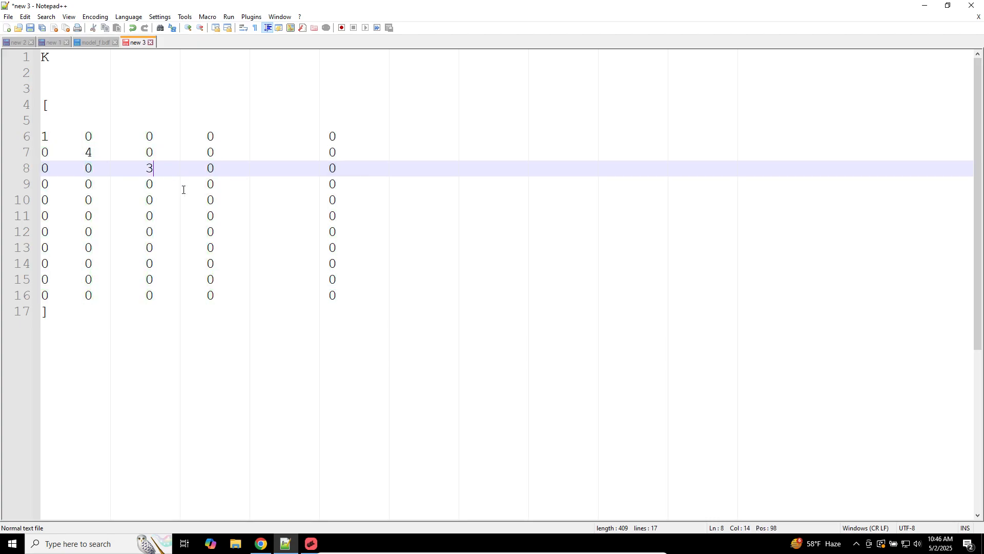
double_click(211, 184)
text(4)
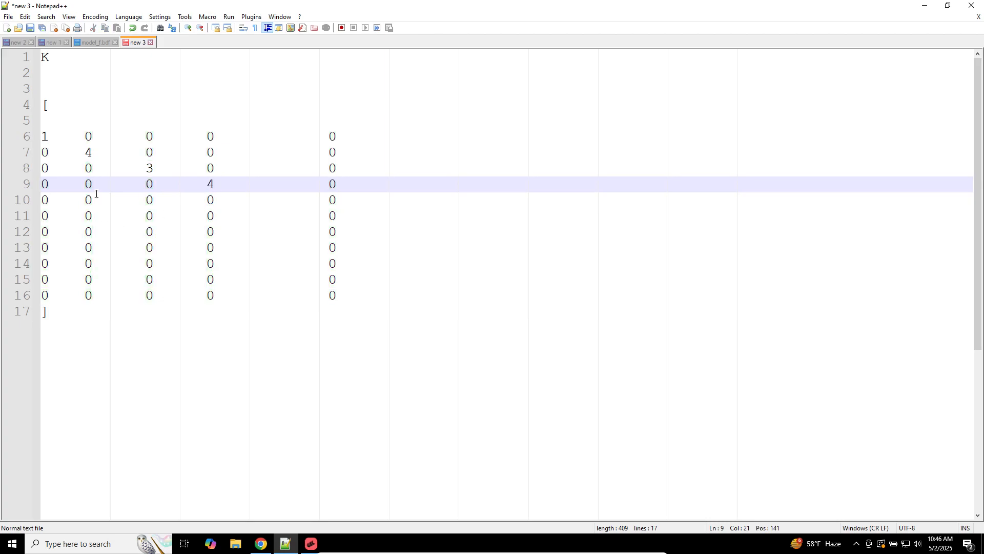
Step: Replace further zeros with 3 on line 9, 4 on line 10 and 5 on line 12
double_click(88, 184)
text(3)
double_click(150, 200)
text(4)
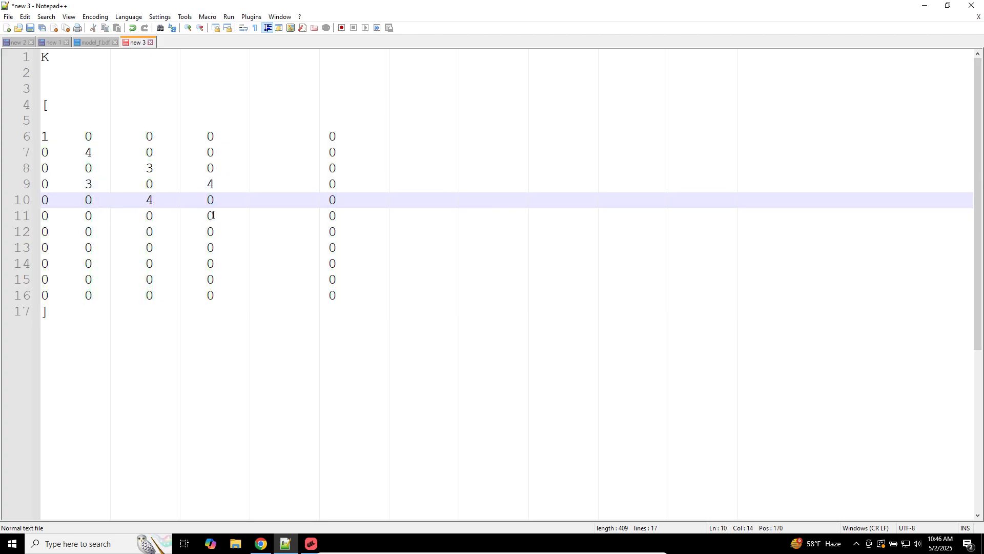
text(.5)
key(BackSpace)
key(BackSpace)
double_click(210, 231)
text(5)
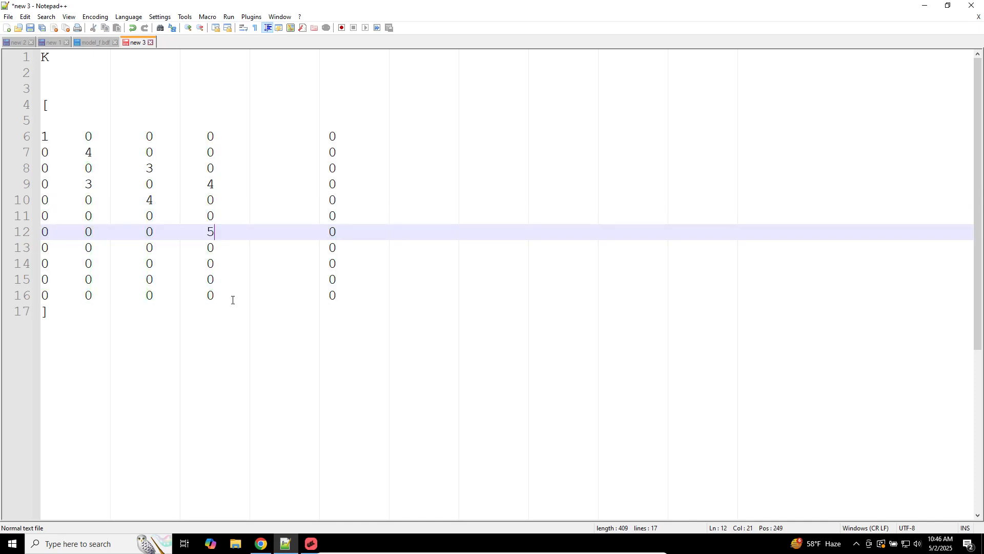
click(310, 538)
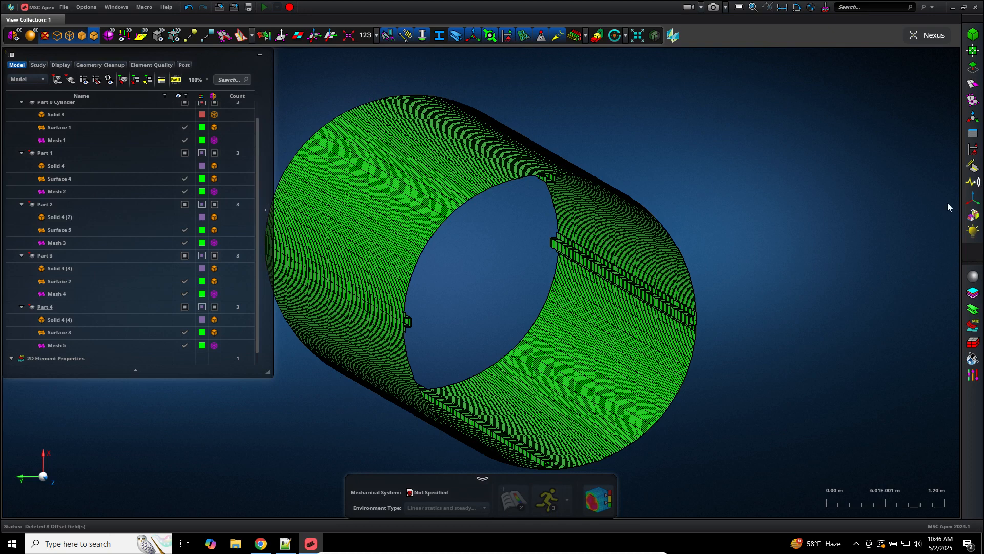
Step: Start a Pressure (PLOAD4) load from the Loads and Boundary Condition tools
click(973, 149)
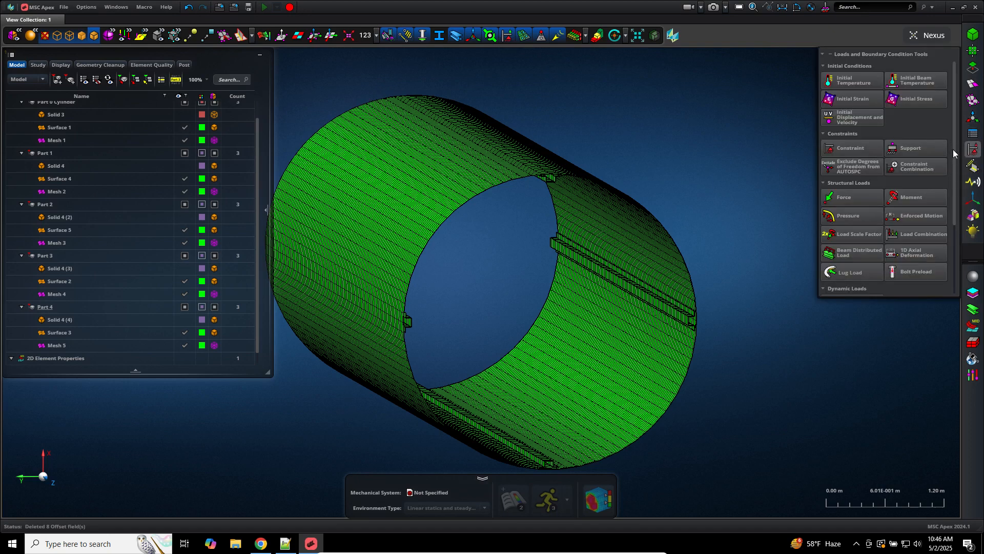
click(847, 217)
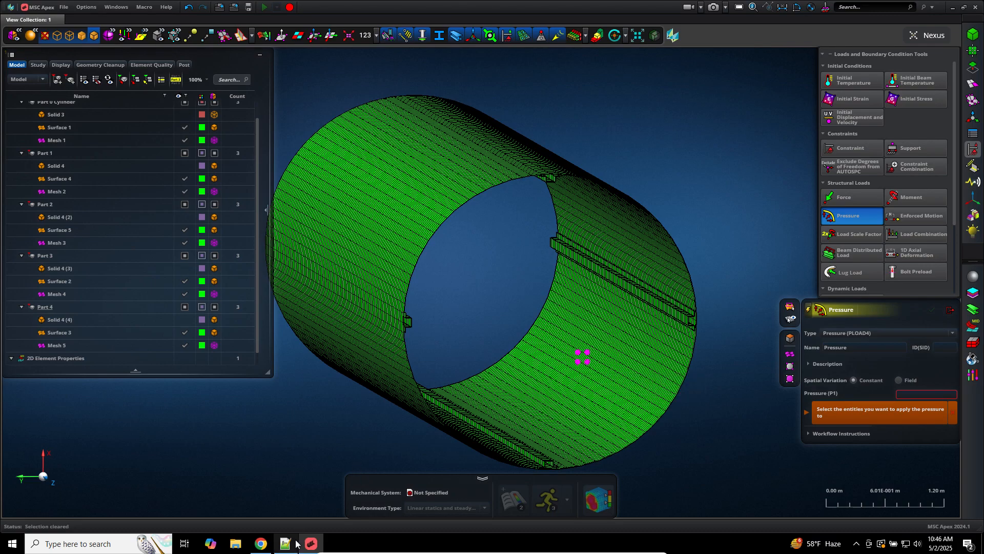
key(alt+Tab)
Step: In a new tab, write Geometry and FE, with 2D elements and Nodes under FE
click(6, 28)
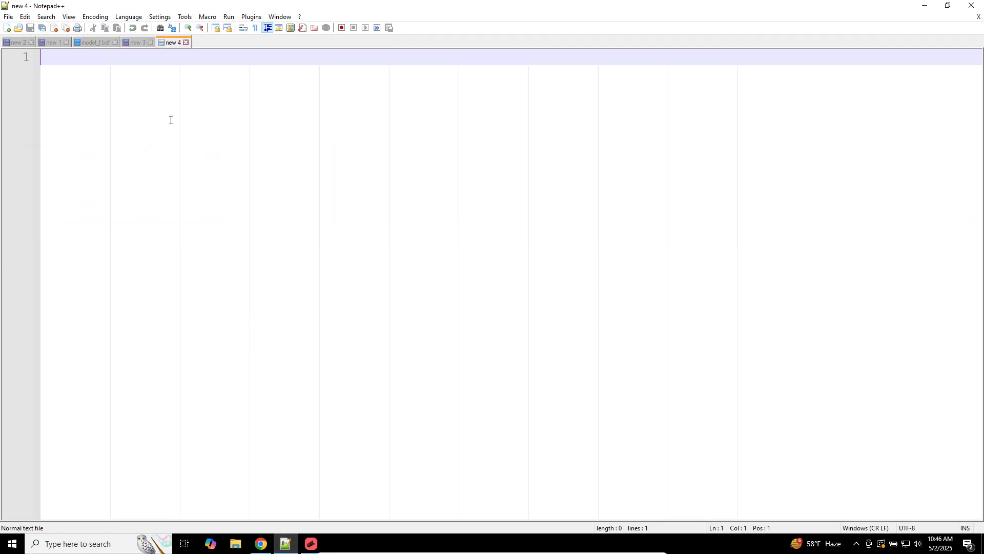
text(Geometry)
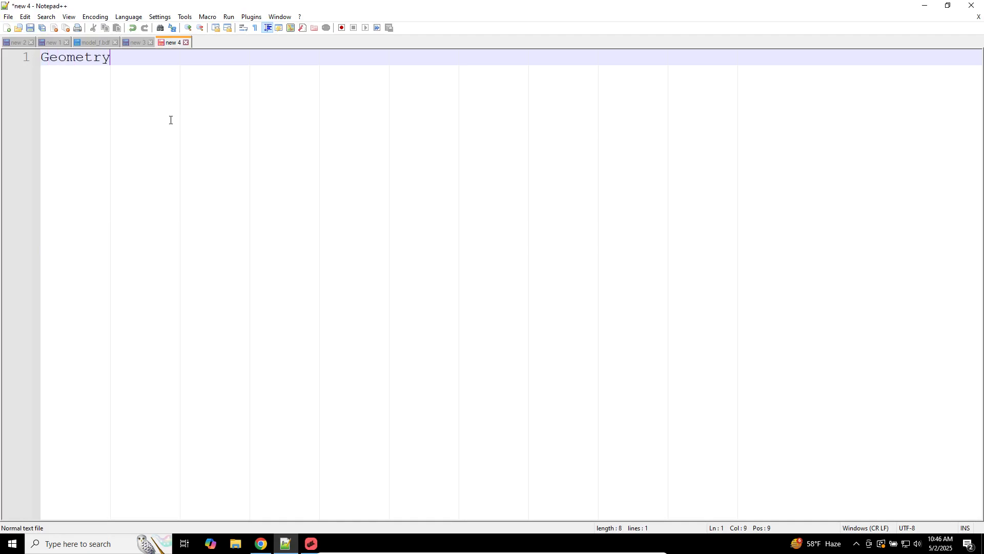
key(Return)
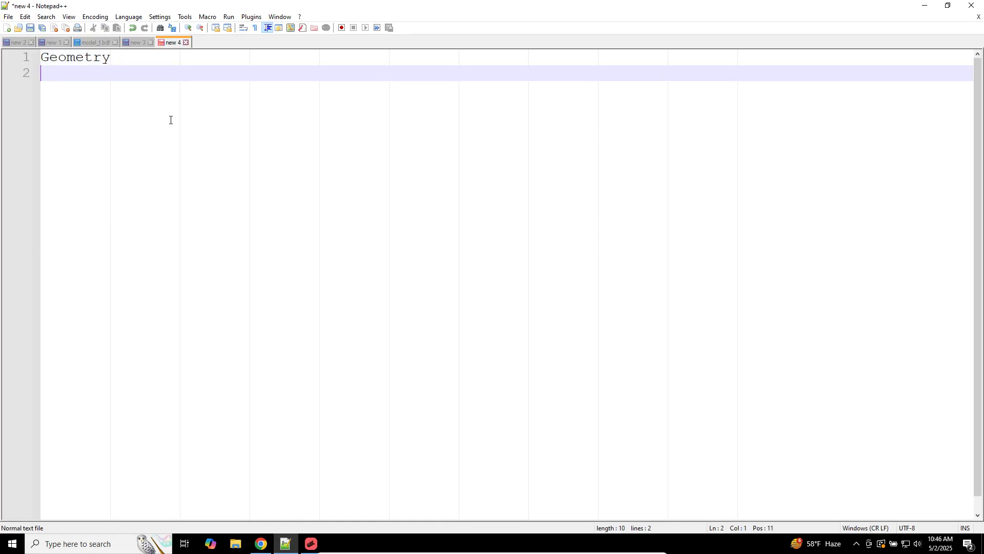
text(FE)
key(Return)
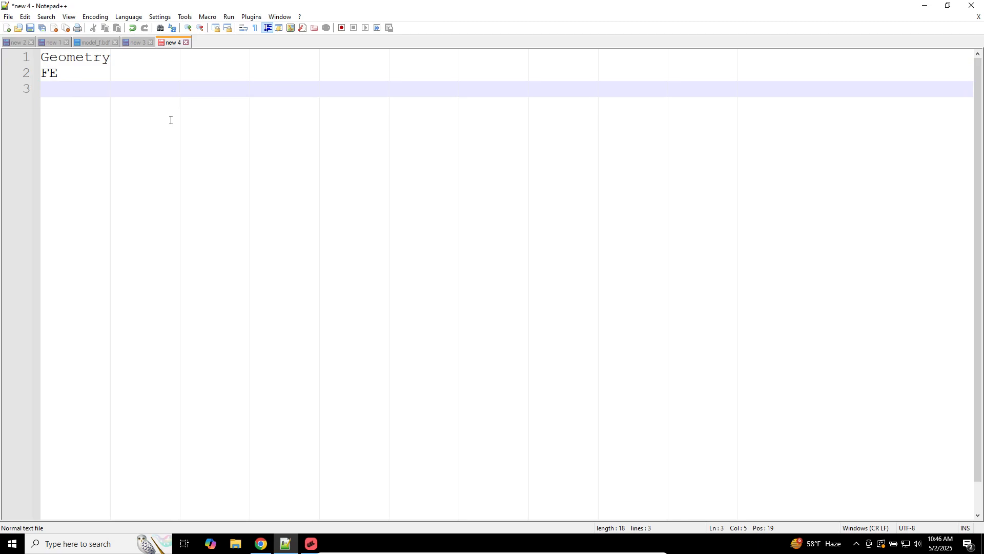
text(2D elements)
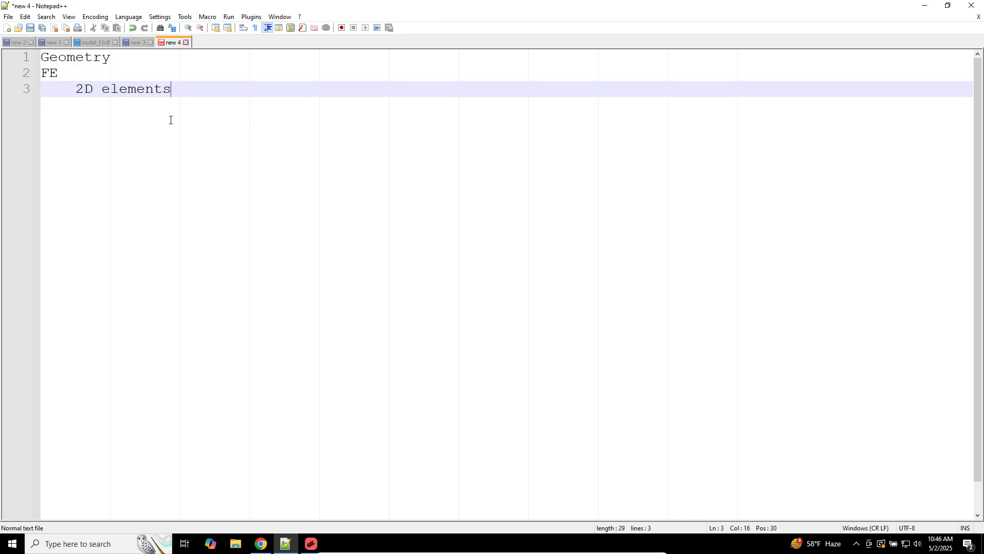
key(Return)
text(Nodes)
Step: Add Solid Geometry and Surface Geometry as items under Geometry
key(Up)
key(Up)
key(Up)
key(Return)
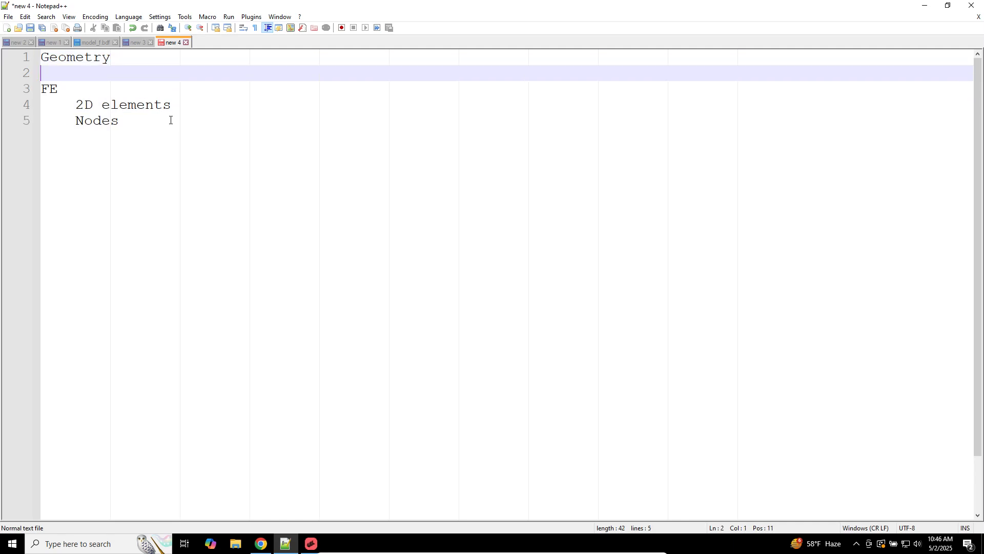
text(Solid Geometry)
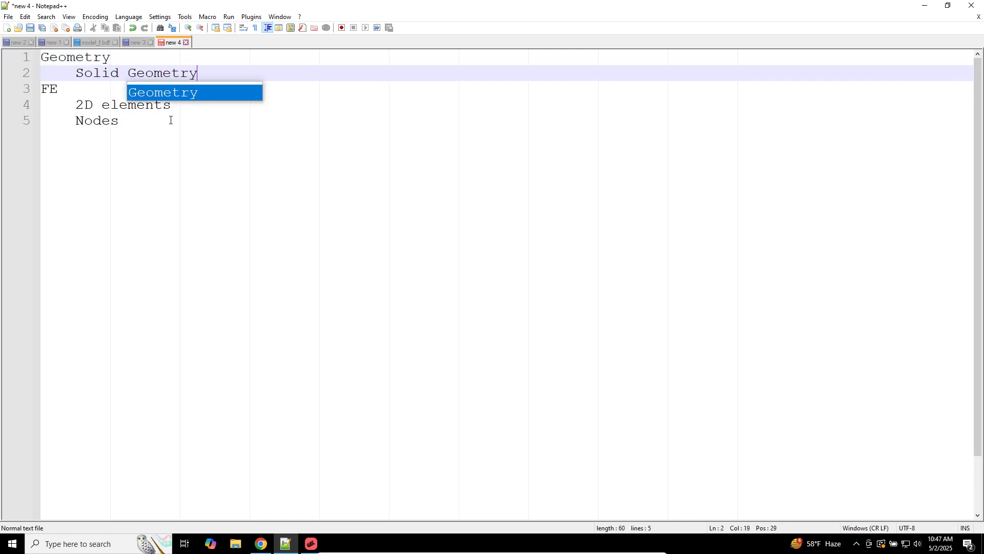
key(Escape)
key(Return)
text(S)
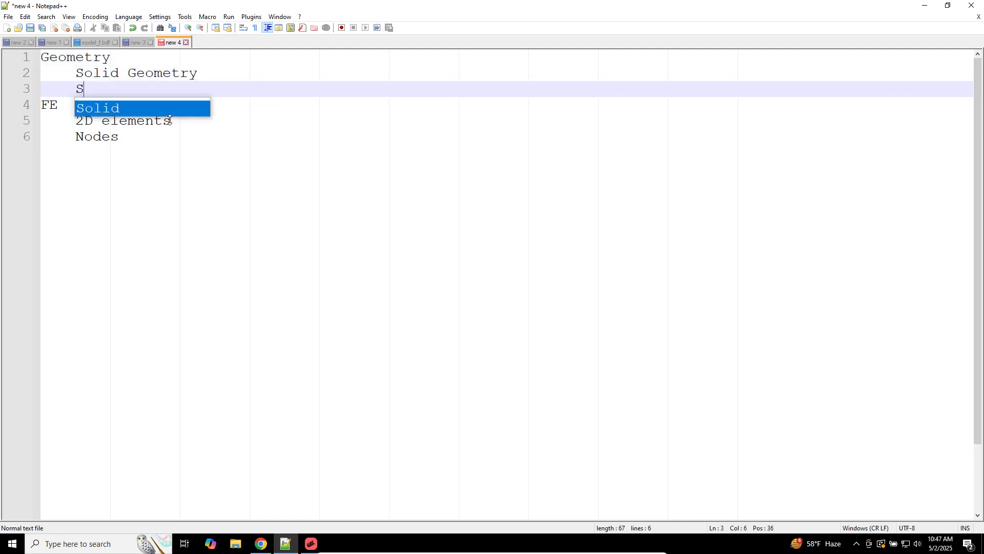
text(urface Geometry)
key(Escape)
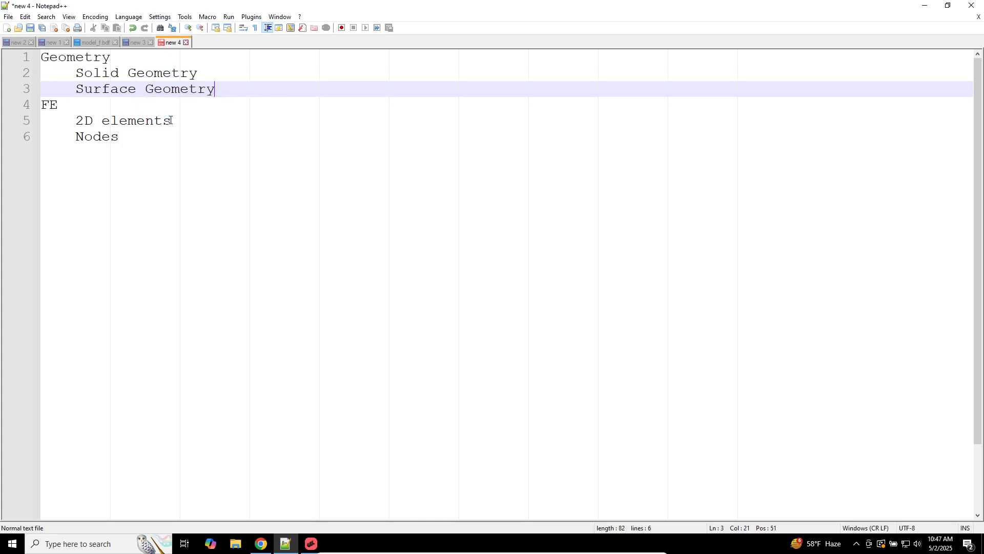
click(311, 543)
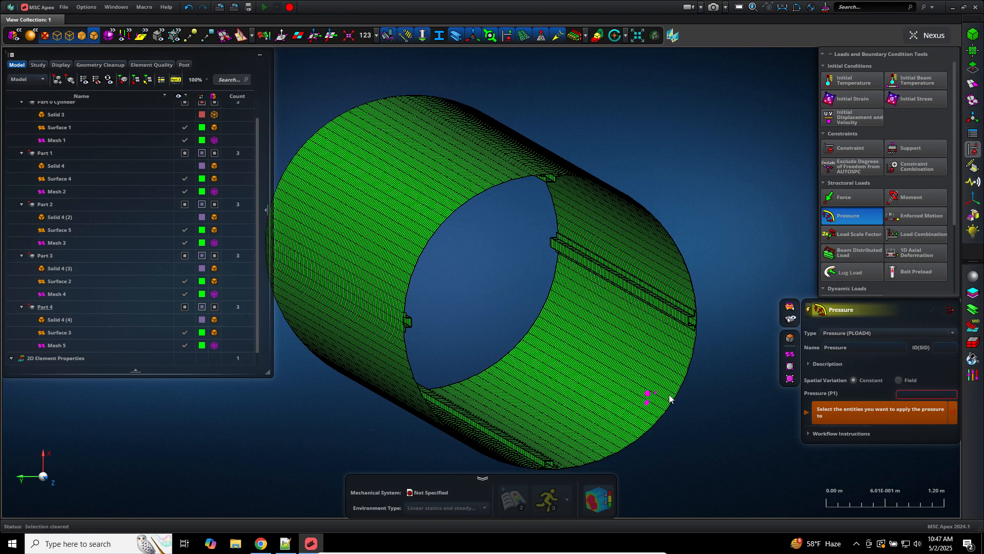
scroll(627, 359, down, 1)
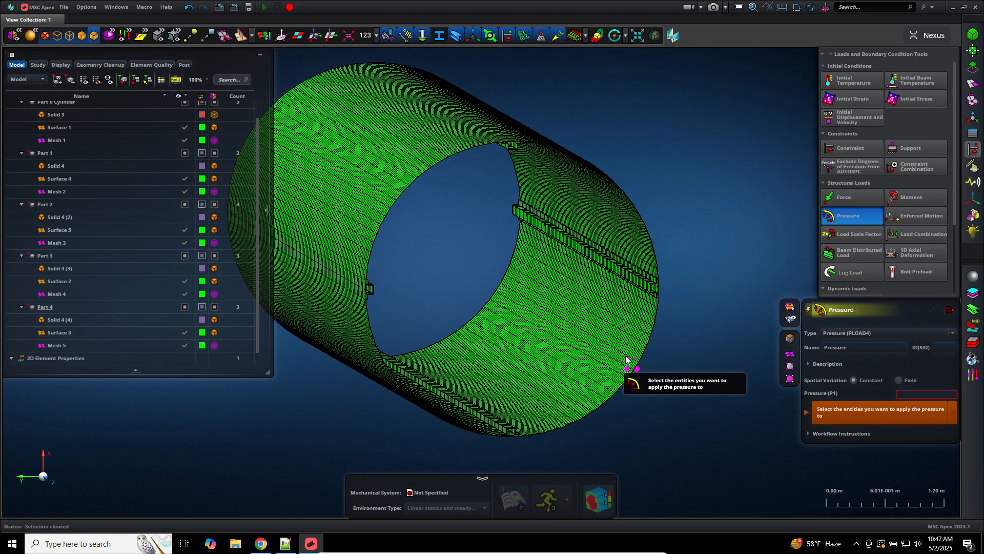
scroll(626, 359, down, 3)
scroll(626, 359, up, 8)
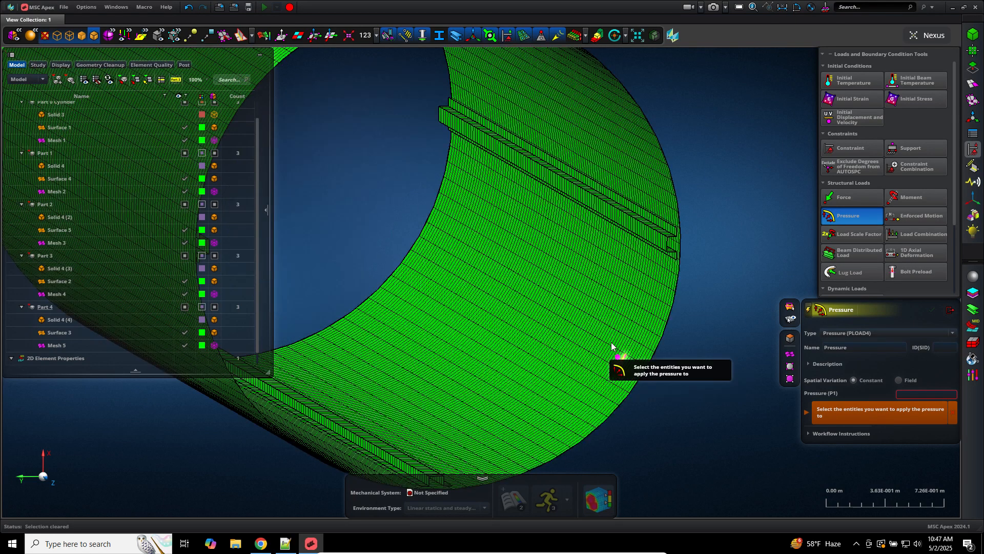
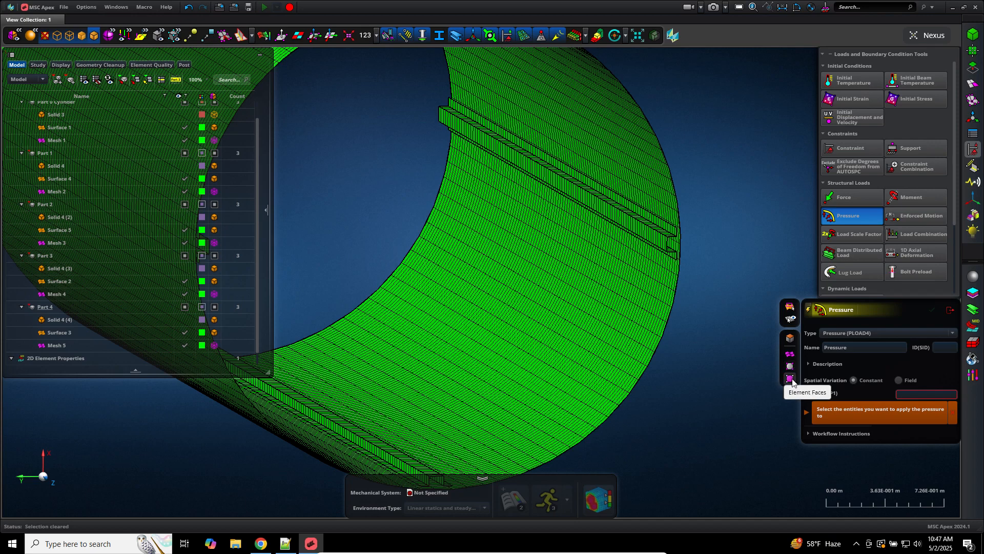
Step: Restrict picking to faces and select the cylinder mesh as the pressure target
click(792, 340)
scroll(738, 375, down, 5)
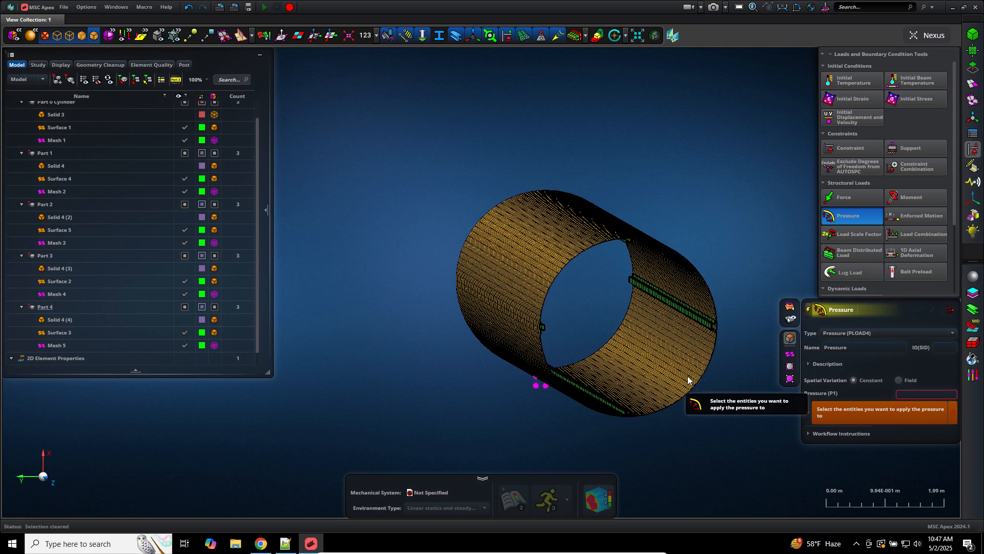
click(708, 399)
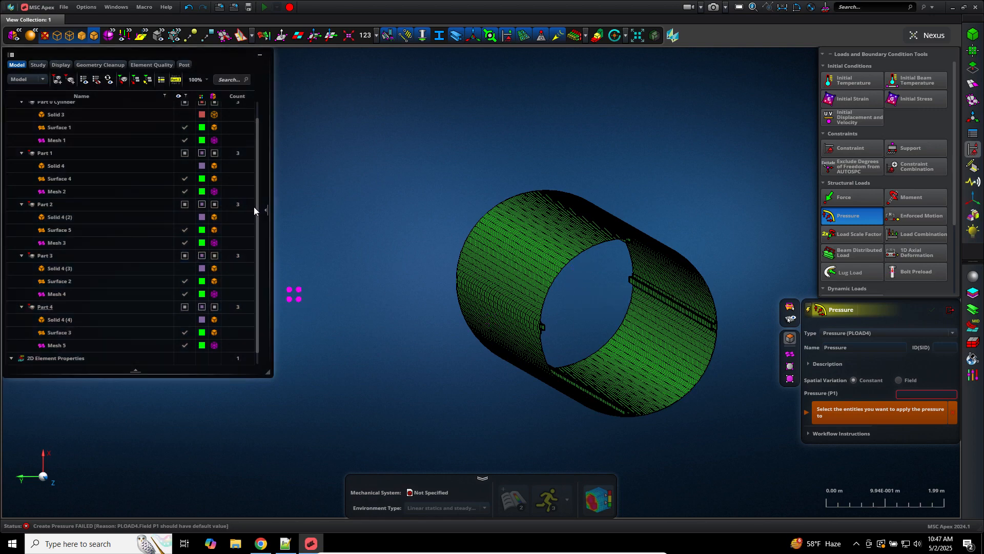
scroll(257, 229, down, 1)
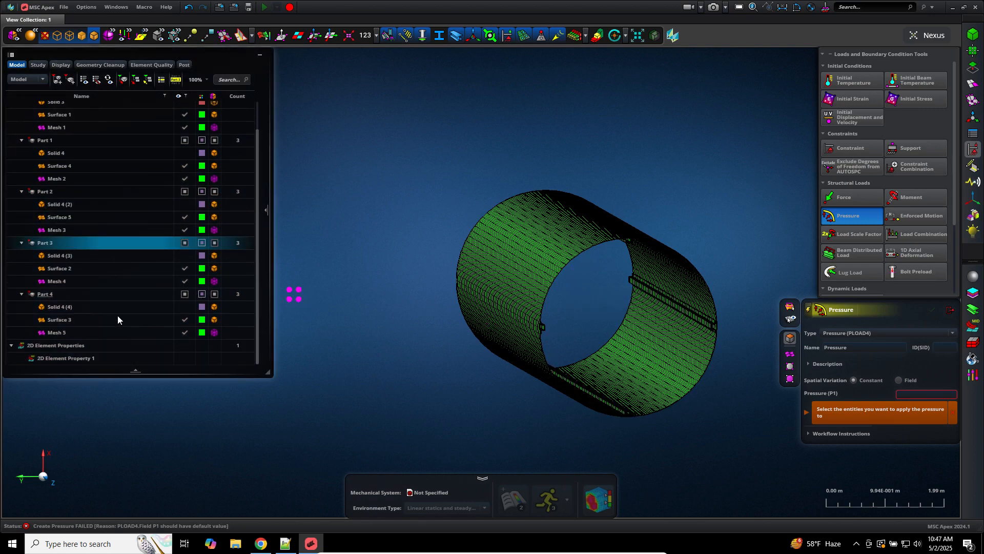
scroll(118, 315, up, 1)
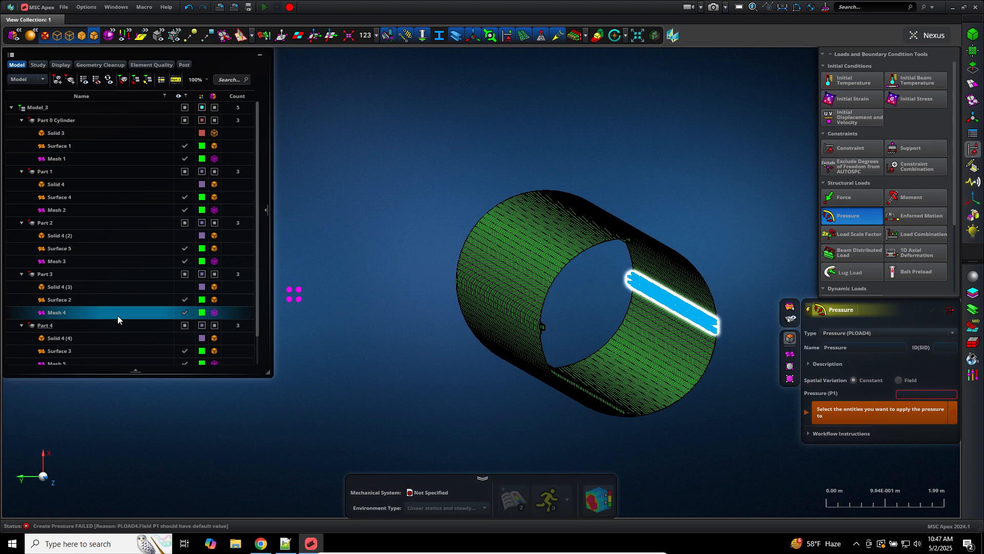
right_drag(551, 430, 472, 408)
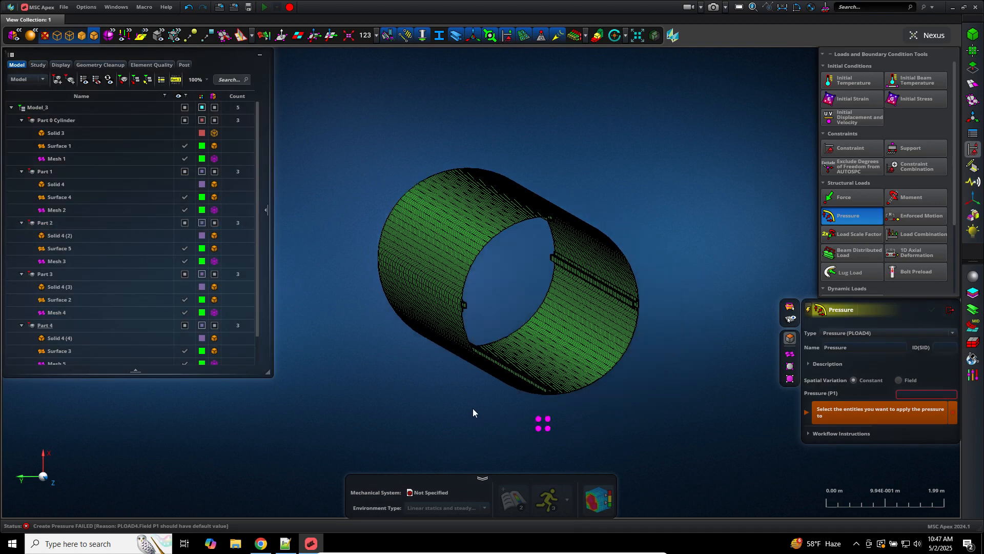
scroll(718, 349, up, 3)
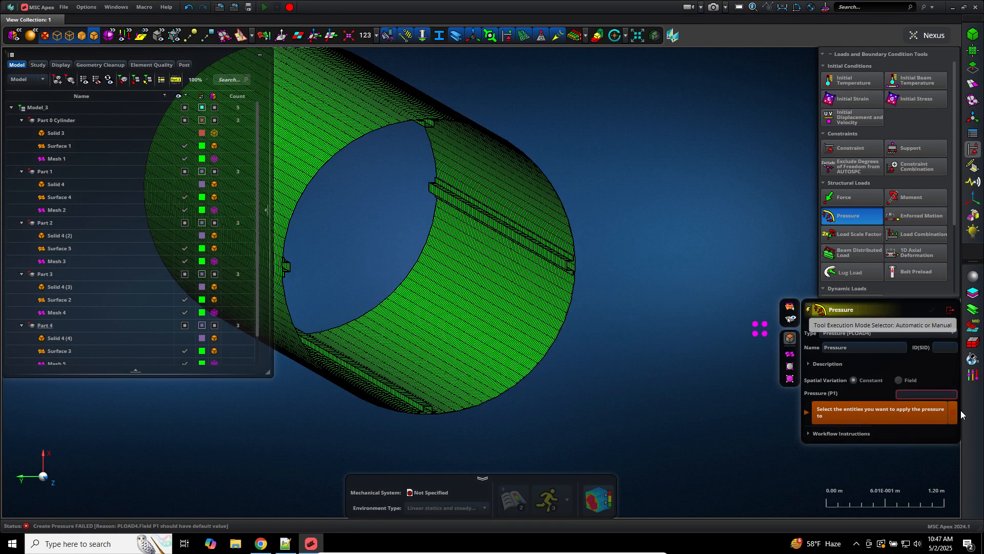
Step: Set P1 to 100 Pa, create Pressure 1 on Face 1121, then undo it
click(941, 396)
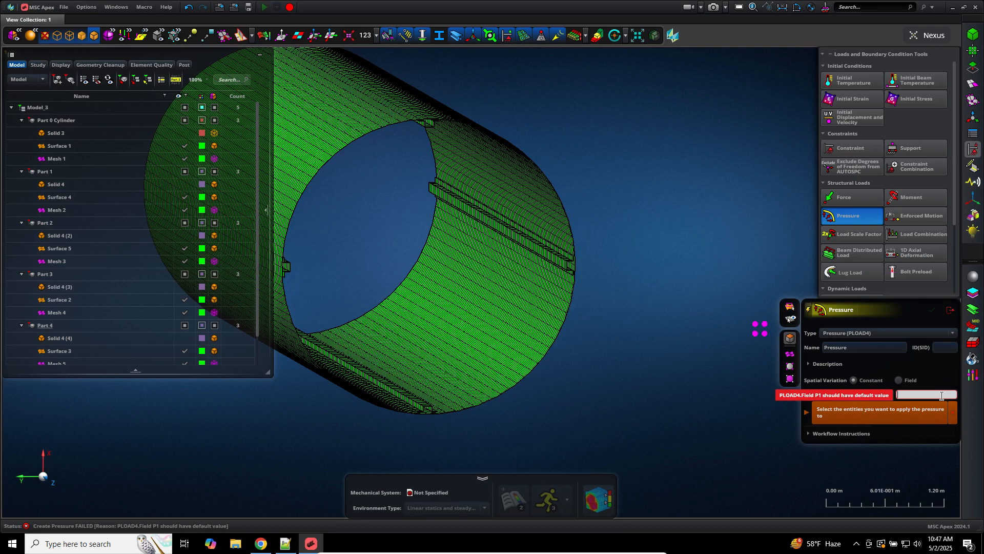
text(100)
key(Return)
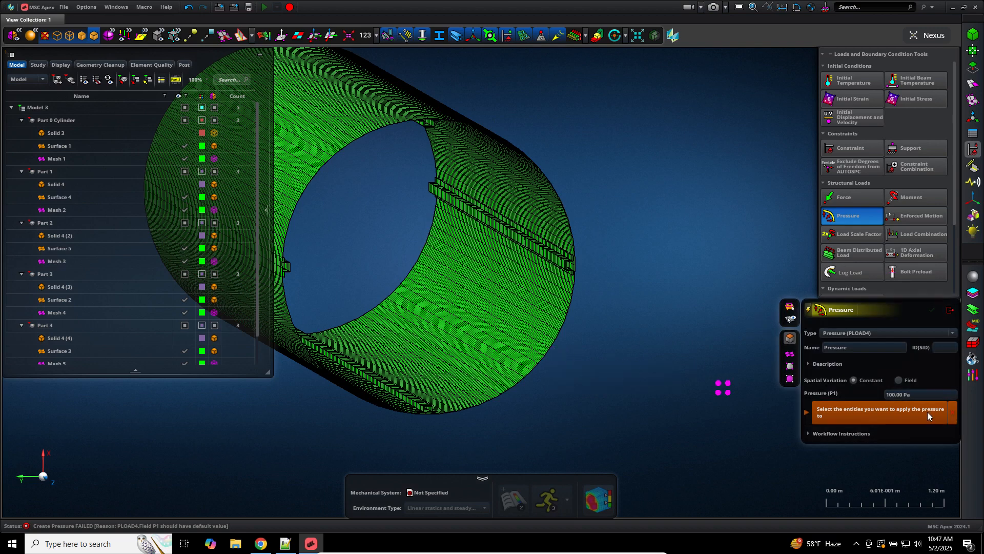
click(525, 350)
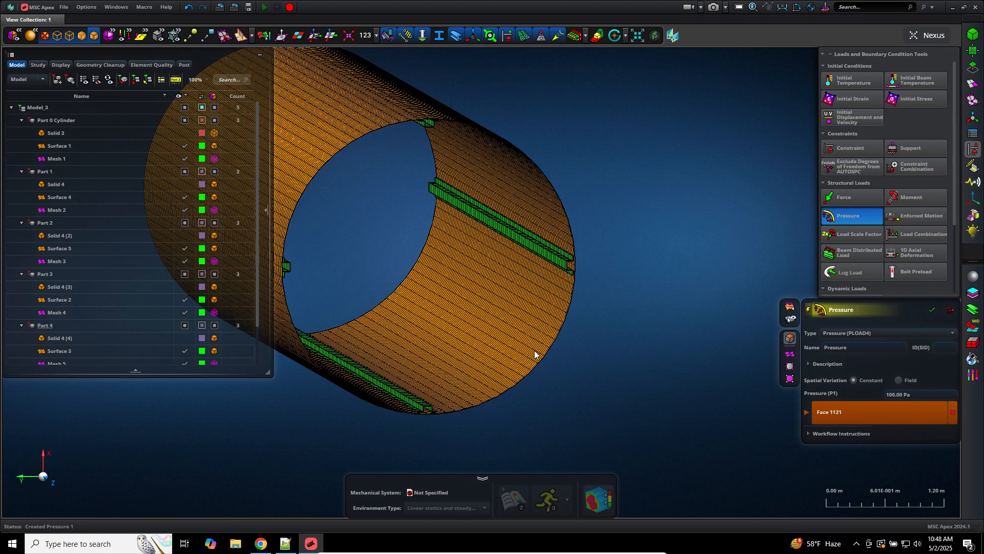
middle_click(532, 351)
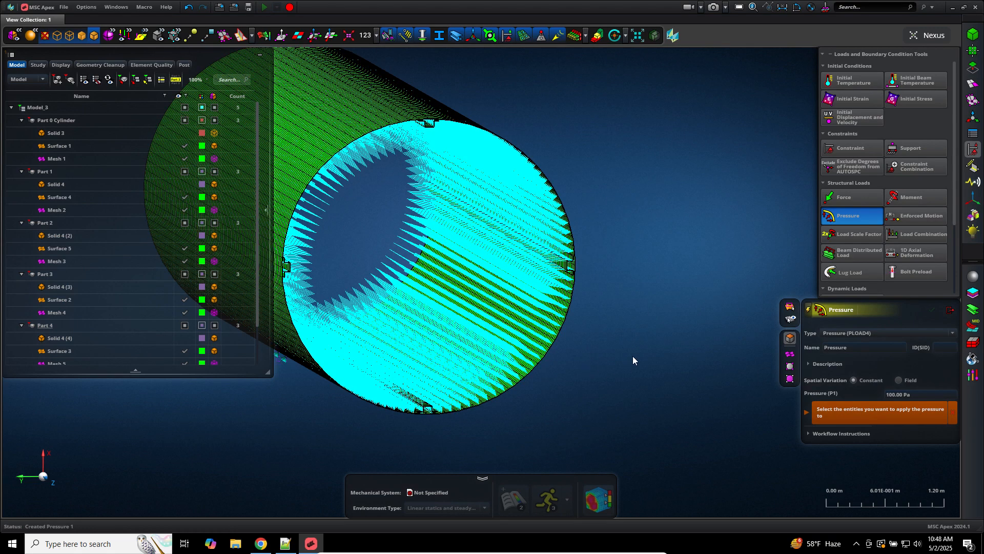
key(ctrl+z)
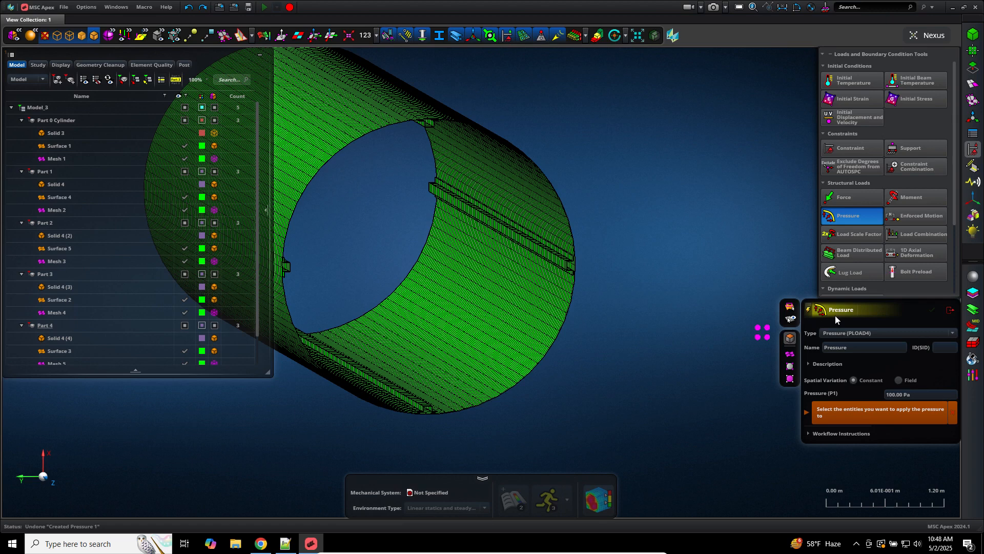
Step: Switch the pressure tool to manual execution, apply it to the picked face, then undo
click(810, 310)
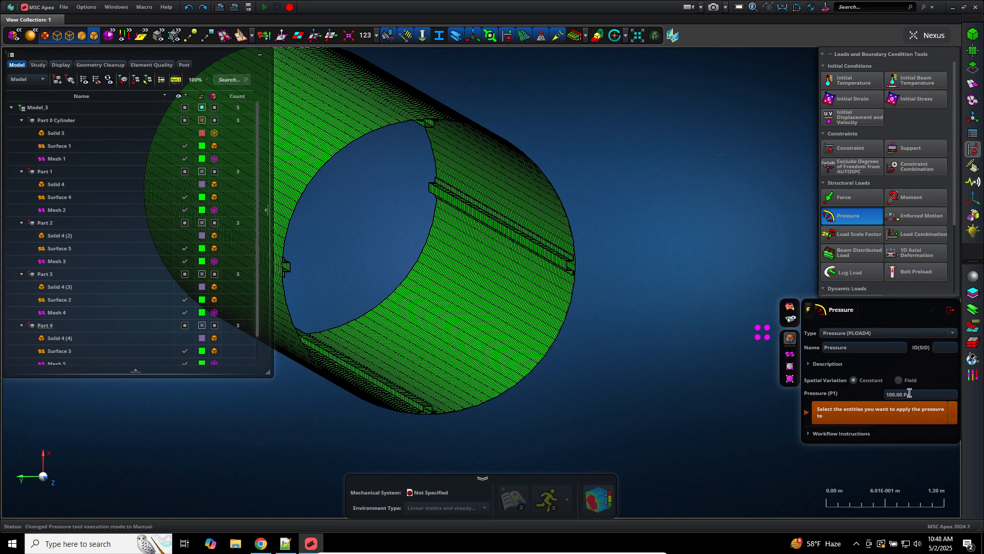
click(490, 297)
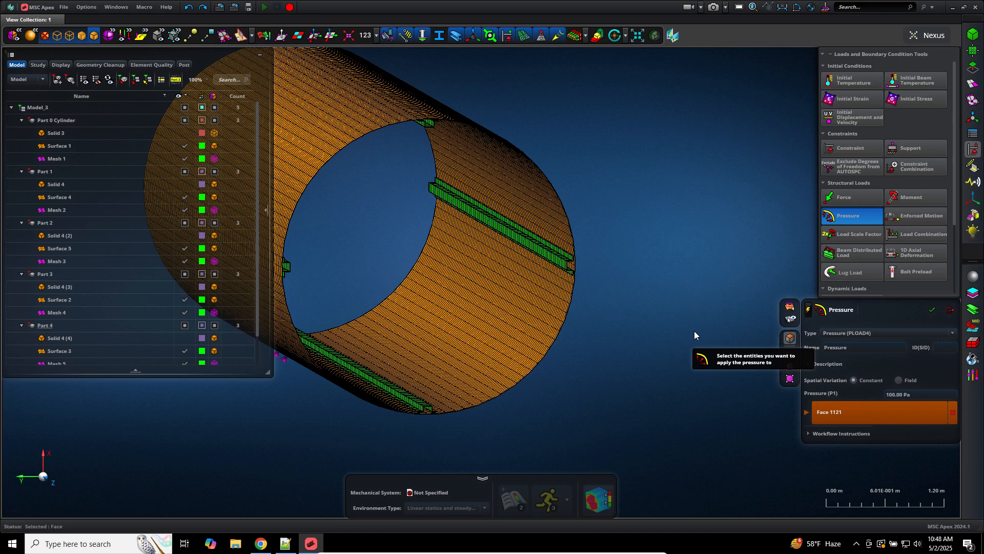
middle_drag(695, 331, 694, 332)
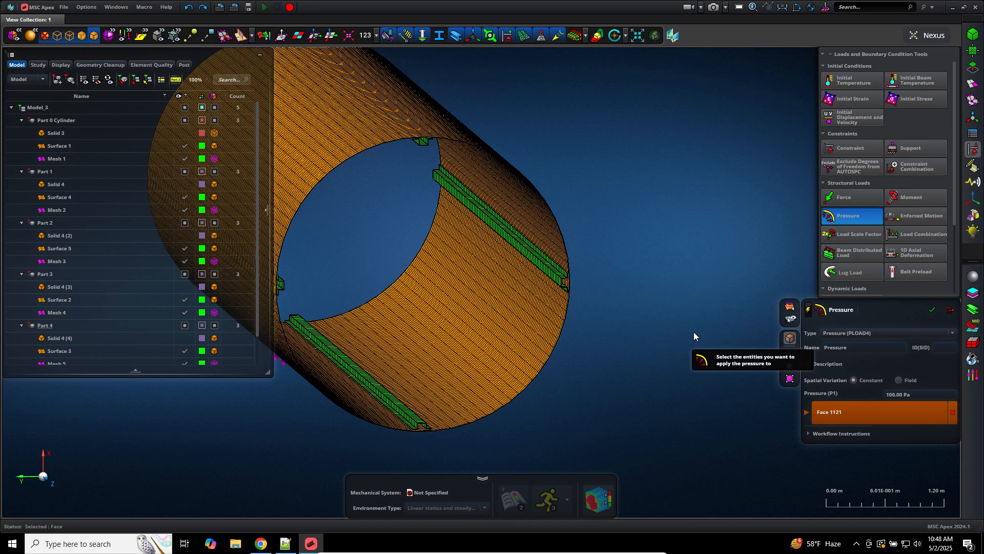
middle_click(693, 331)
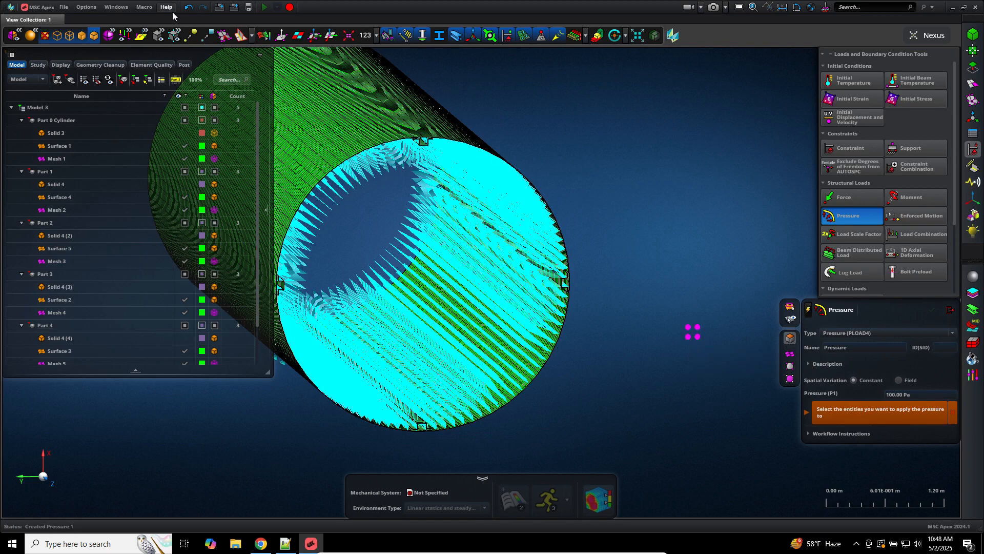
key(ctrl+z)
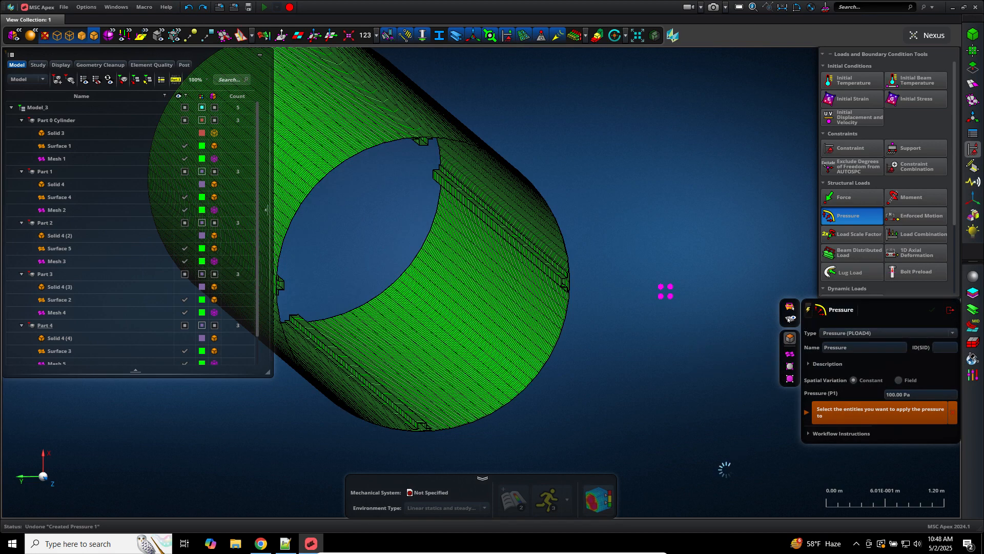
Step: Reselect the 100 Pa value and pick the cylinder face again as the target
click(929, 392)
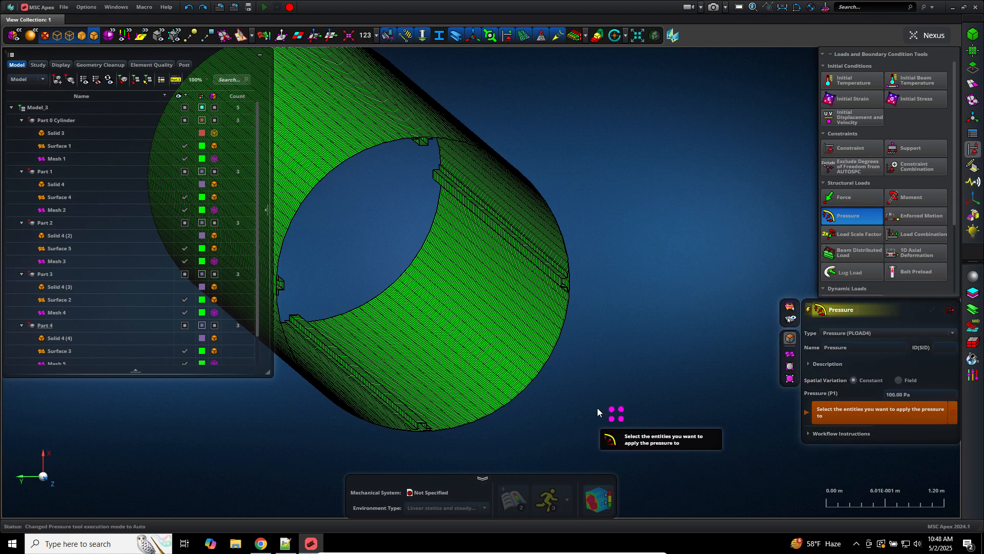
click(523, 341)
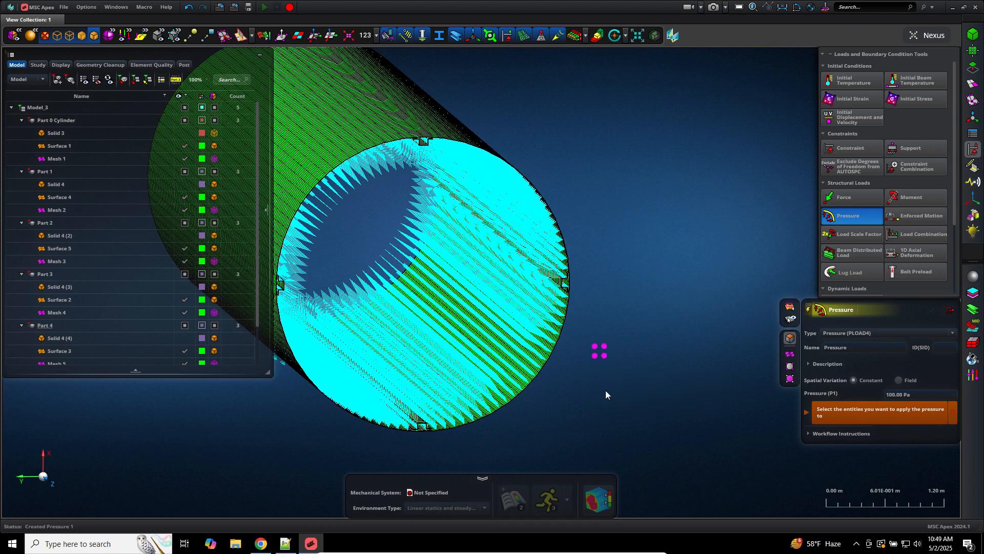
middle_drag(605, 391, 642, 339)
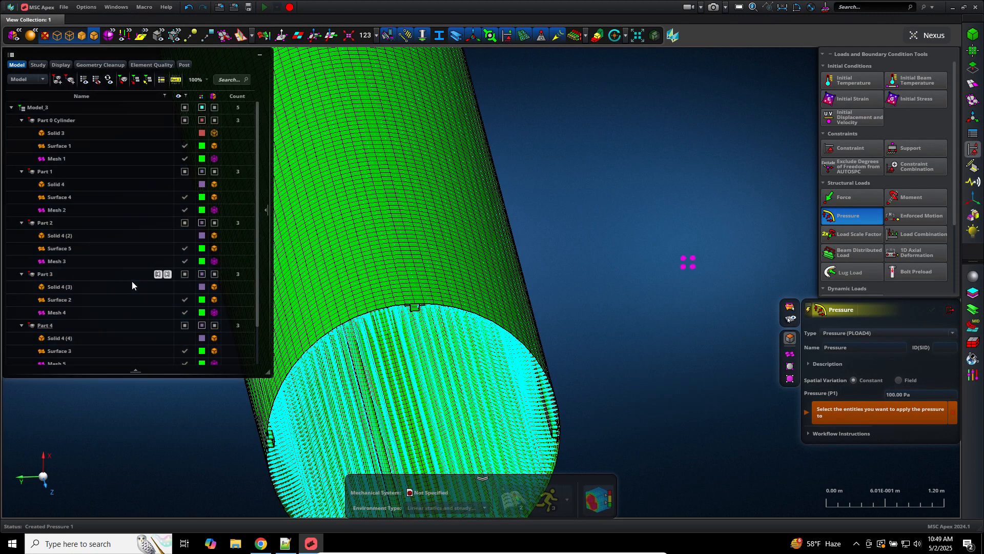
Step: Expand Loads in the model tree and hide Pressure 1
scroll(131, 281, down, 2)
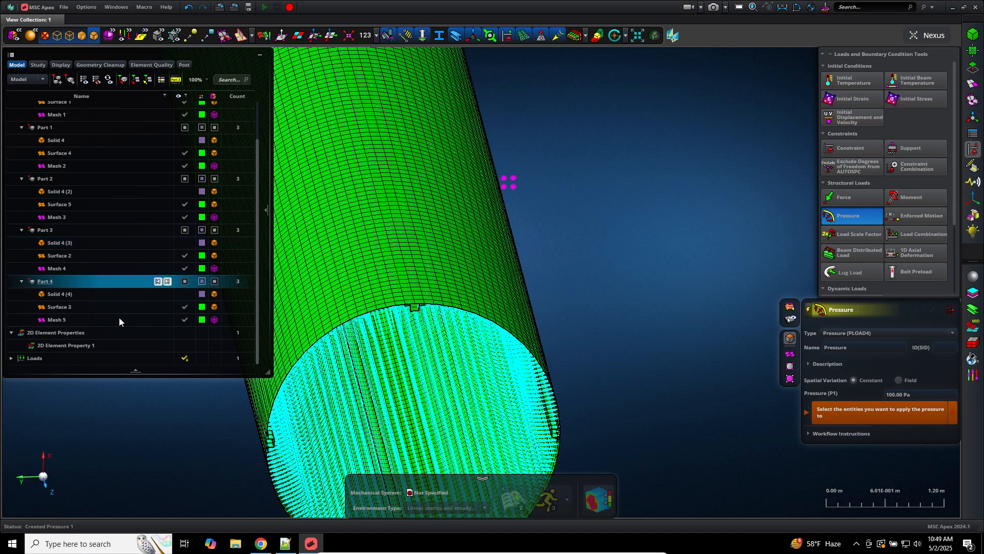
click(12, 358)
scroll(181, 351, down, 1)
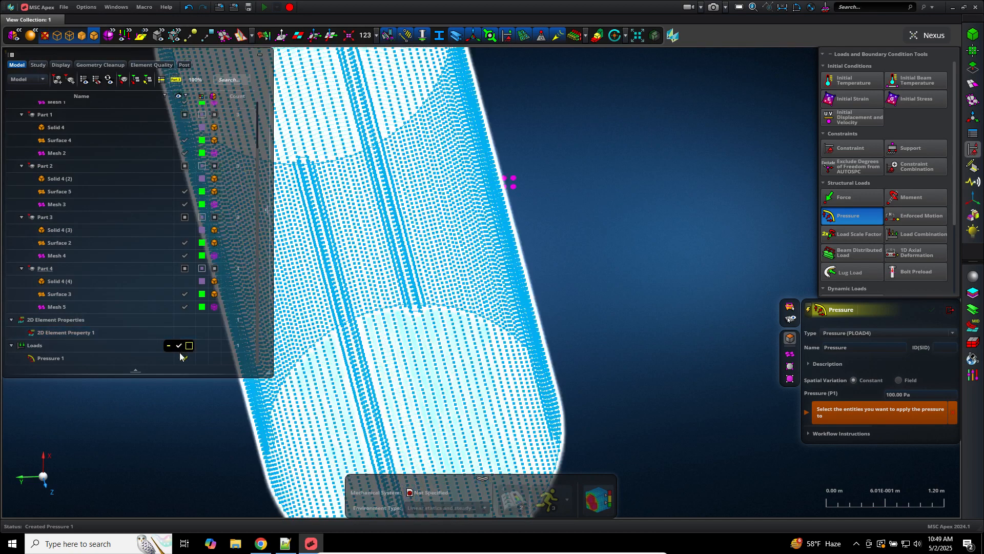
click(181, 359)
click(184, 358)
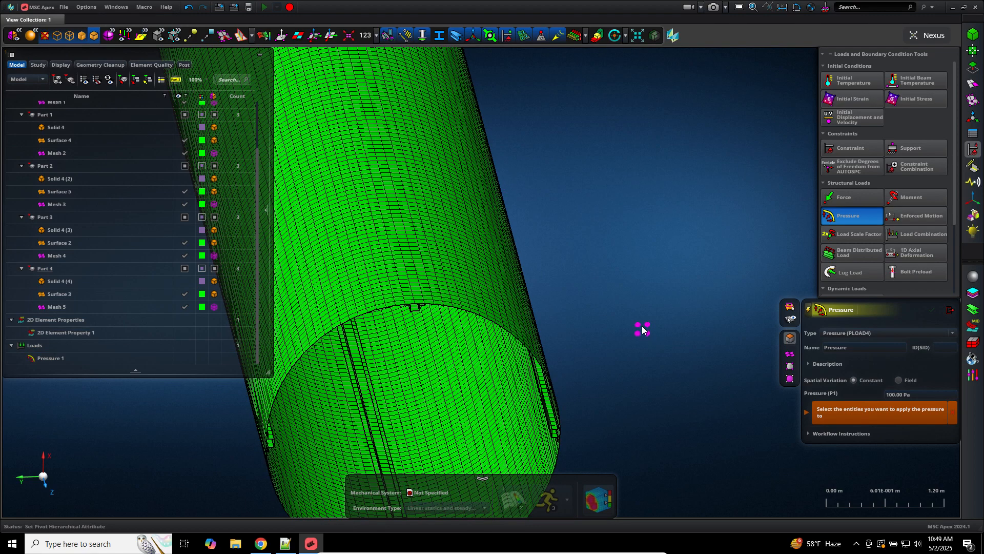
Step: Create a 200 Pa Pressure 2 on the cylinder faces and close the pressure tool
click(903, 394)
text(2)
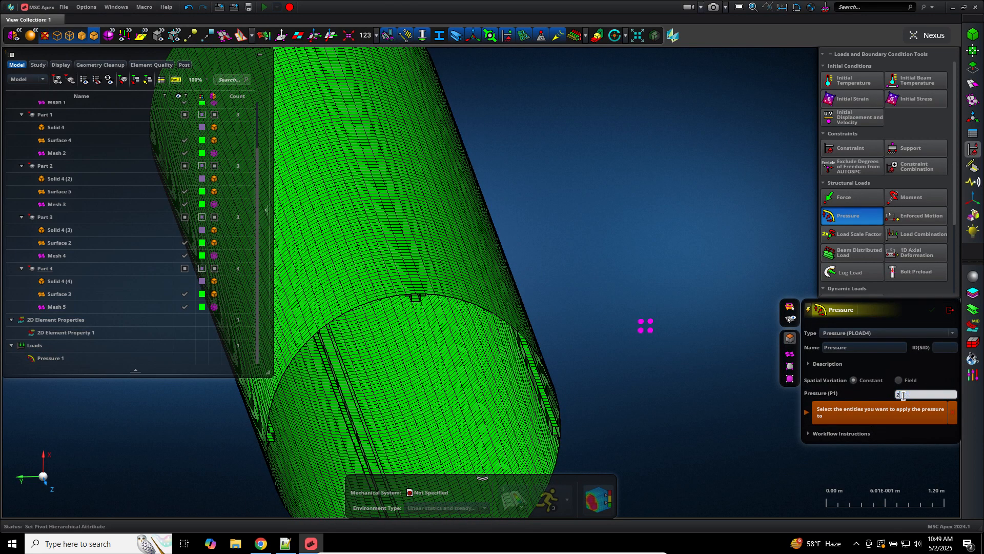
text(00)
key(Return)
click(438, 392)
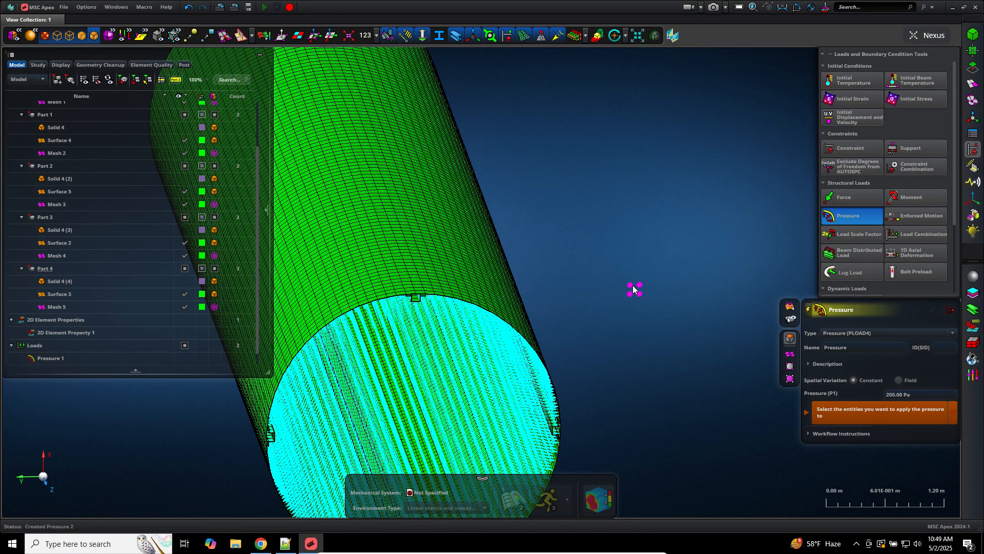
middle_drag(632, 292, 632, 284)
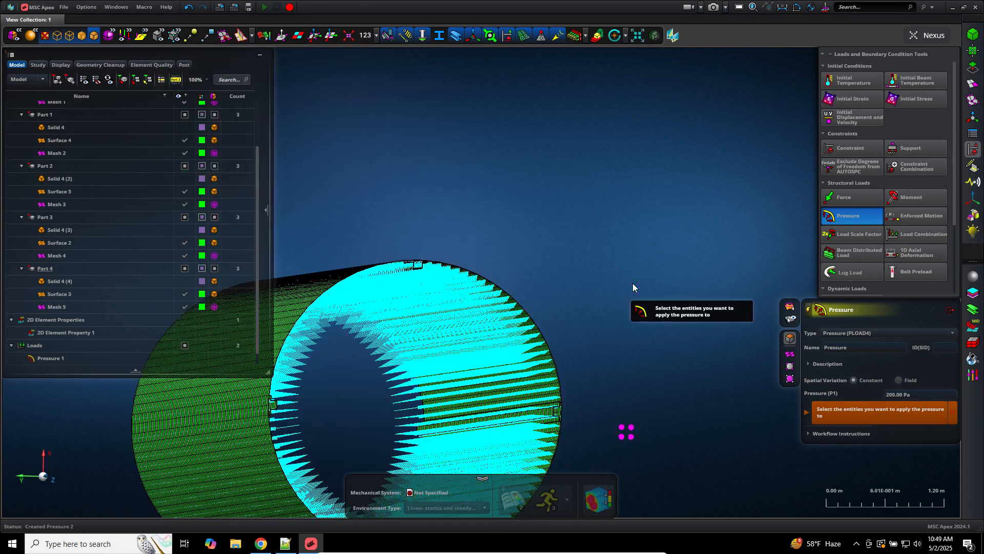
click(948, 311)
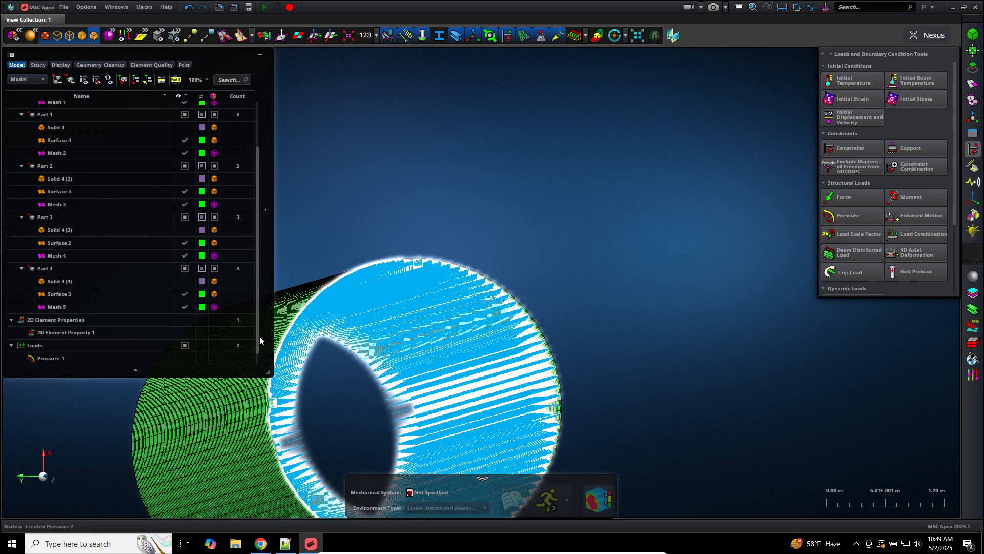
Step: Select Pressure 1, fit the model in view, then bring Notepad++ forward
drag(257, 340, 257, 359)
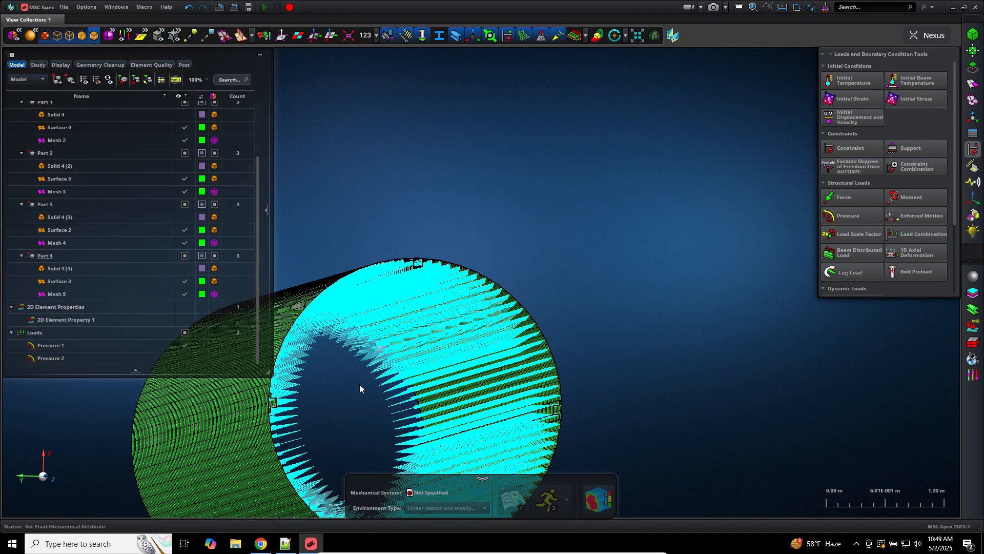
click(179, 346)
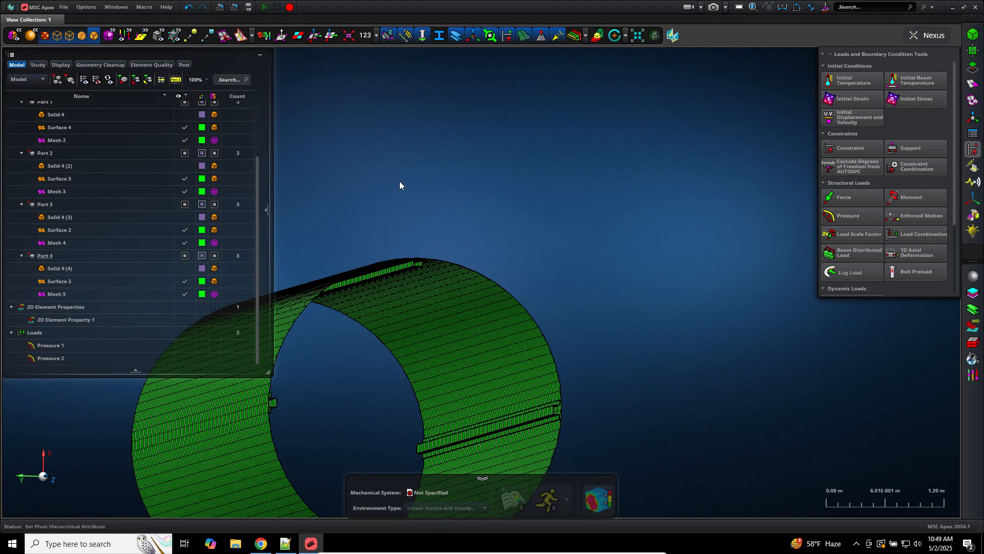
key(f)
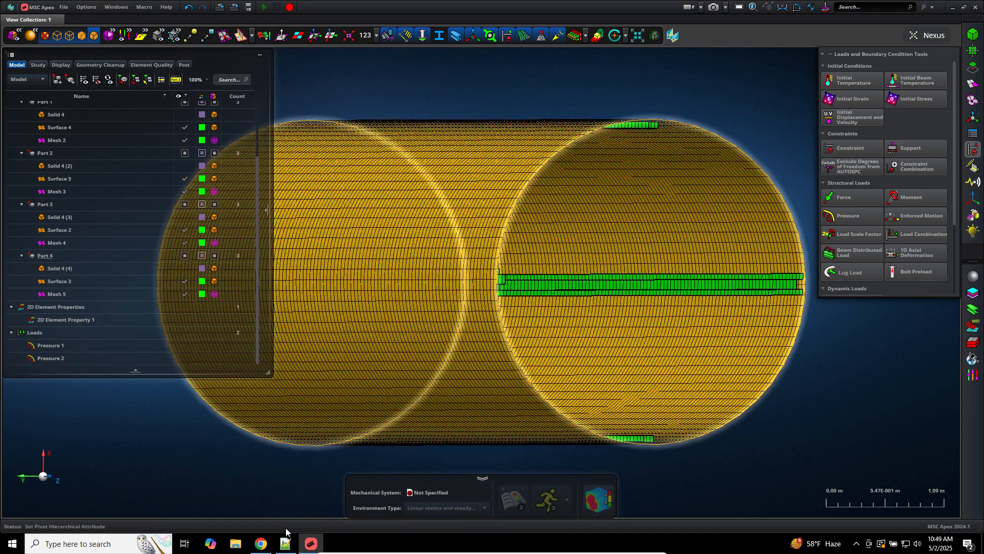
click(285, 543)
click(204, 373)
Step: Write '[K] x = [F]' below the matrix in the new 3 document
click(137, 43)
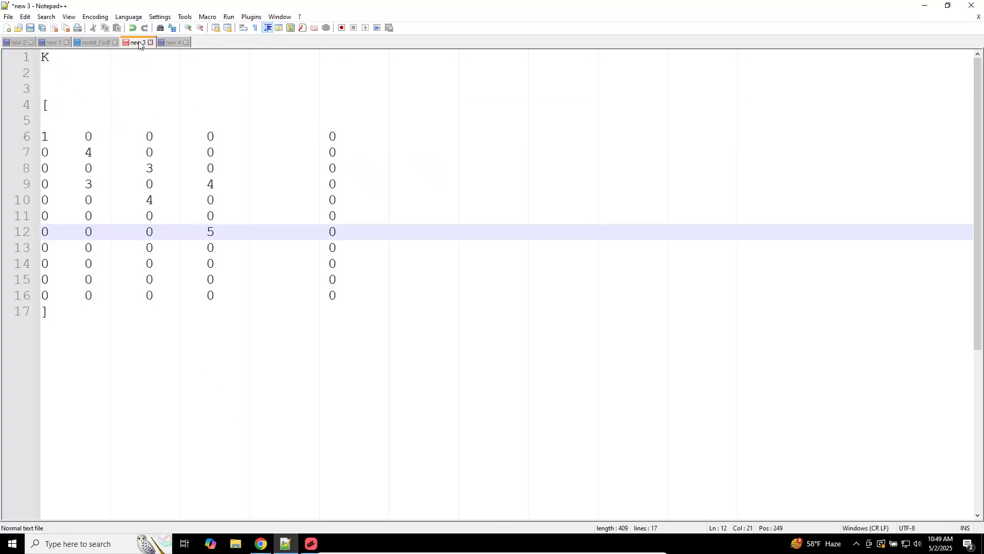
click(314, 367)
key(Return)
key(Return)
key(Return)
key(Return)
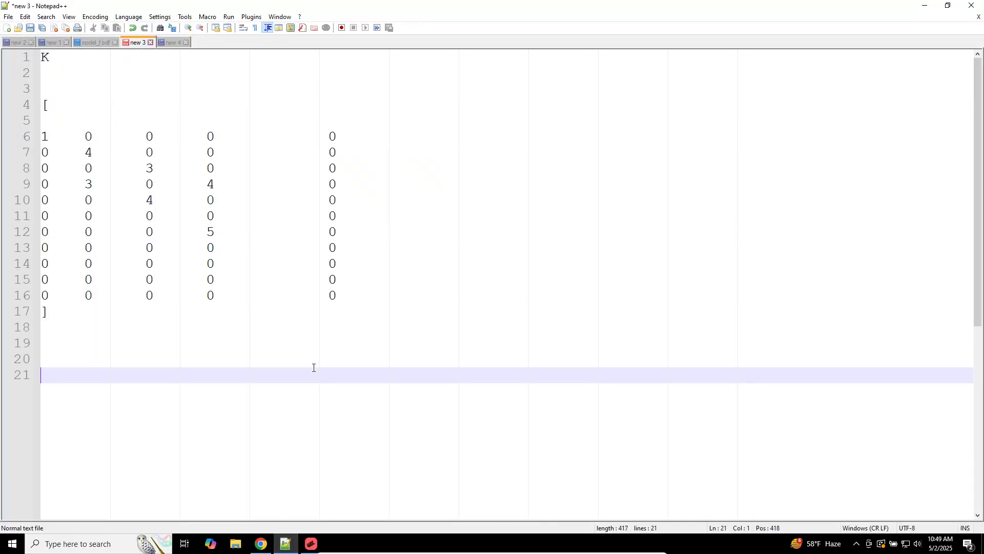
text(K x = [F)
key(BackSpace)
text([F])
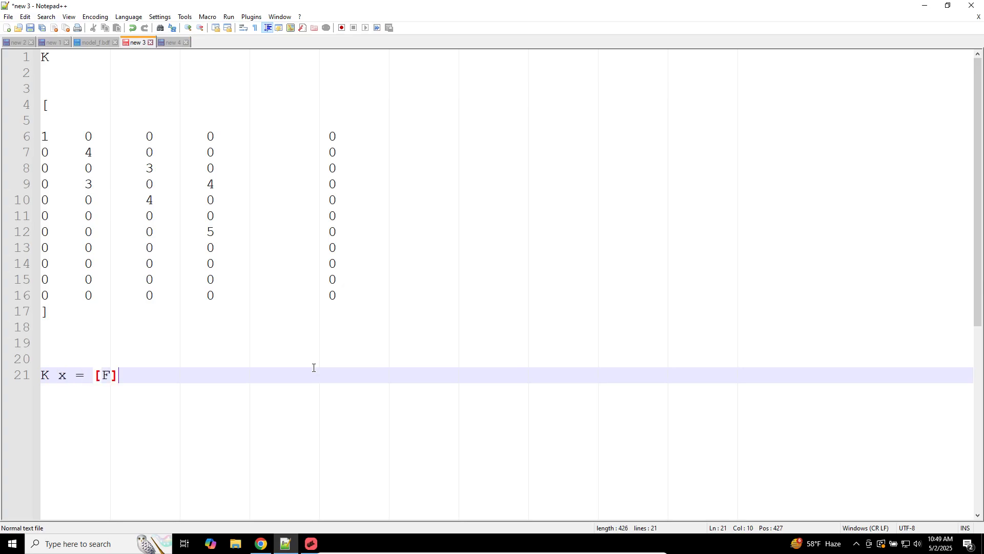
key(Left)
key(Left)
key(Left)
key(Left)
key(Left)
key(Left)
key(Left)
key(Left)
text([)
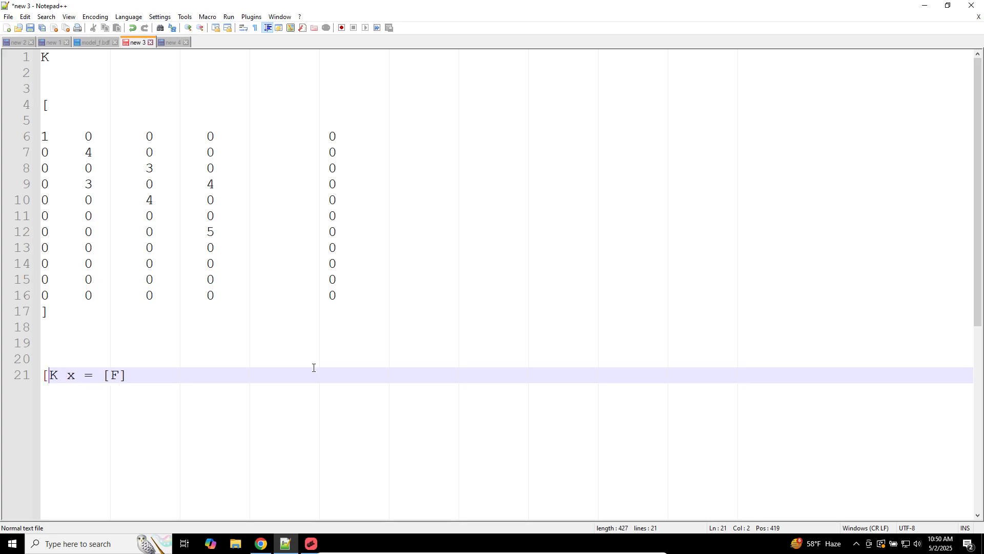
key(Right)
text(])
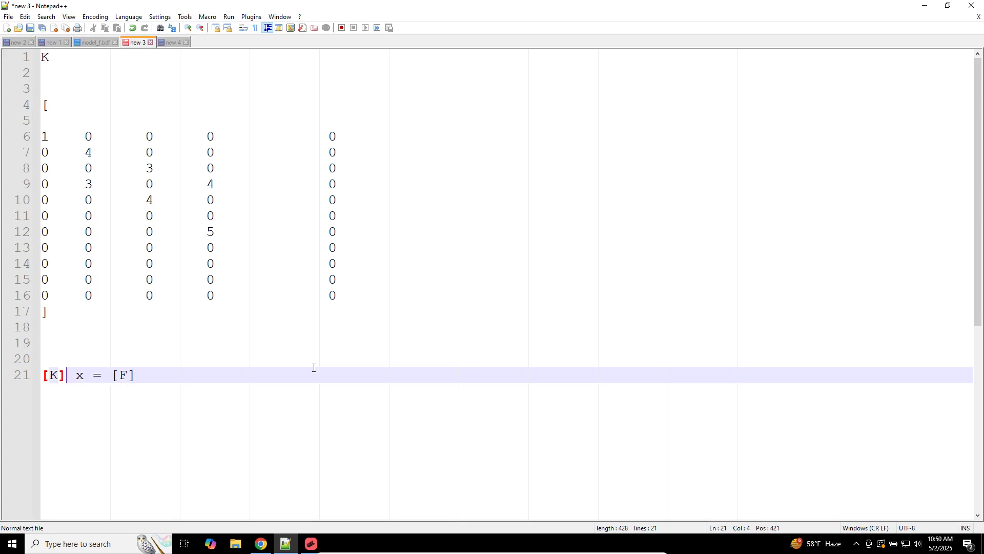
key(End)
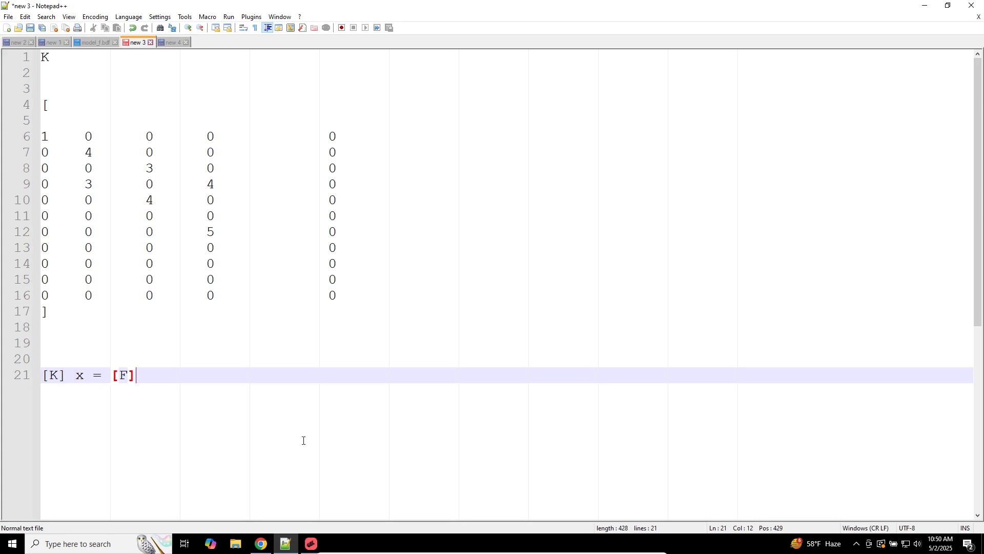
key(Return)
key(Return)
Step: Remove the blank line inside the matrix and add 'Determinant = 0' above it
ctrl+scroll(307, 399, up, 3)
drag(82, 381, 41, 116)
click(81, 139)
key(BackSpace)
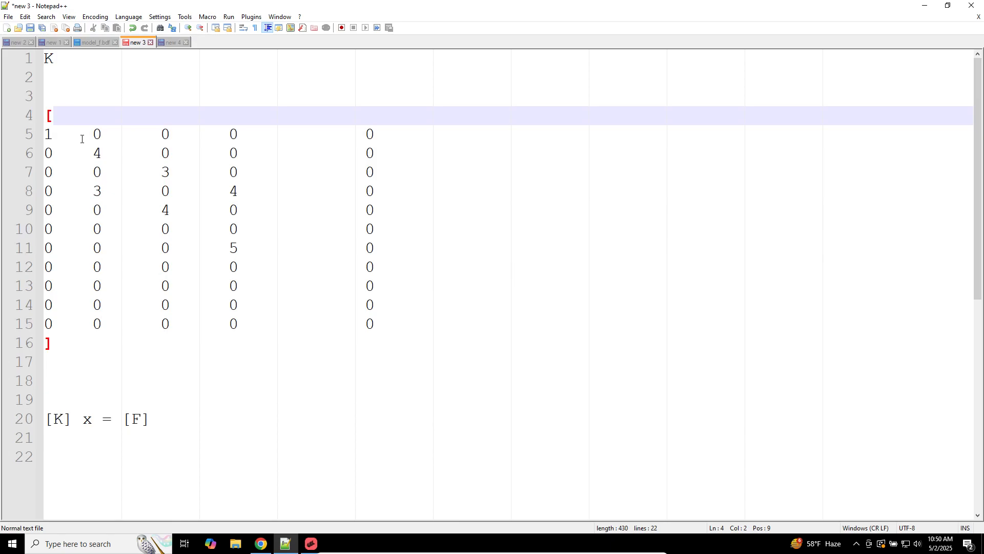
click(147, 100)
text(Determinia)
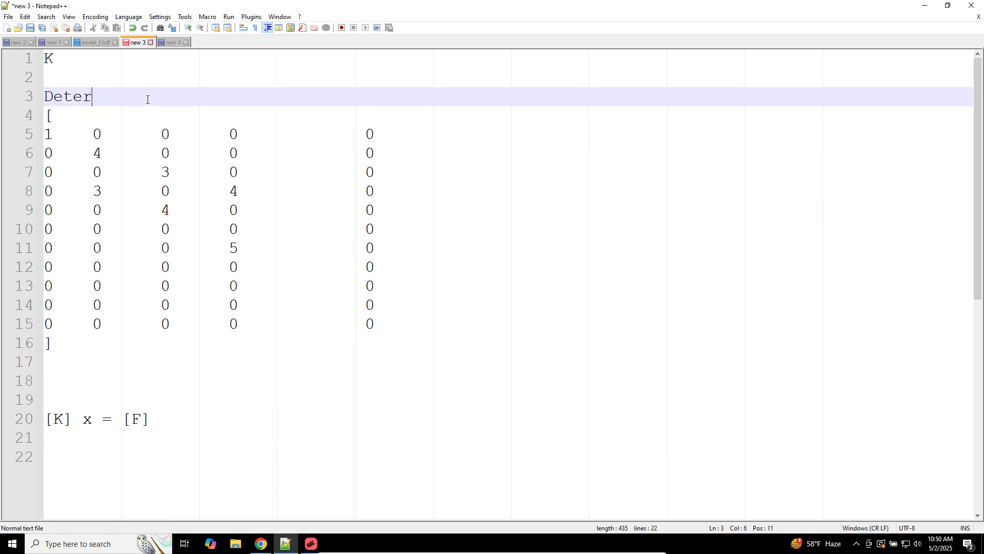
key(BackSpace)
key(BackSpace)
text(ant = 0)
key(Return)
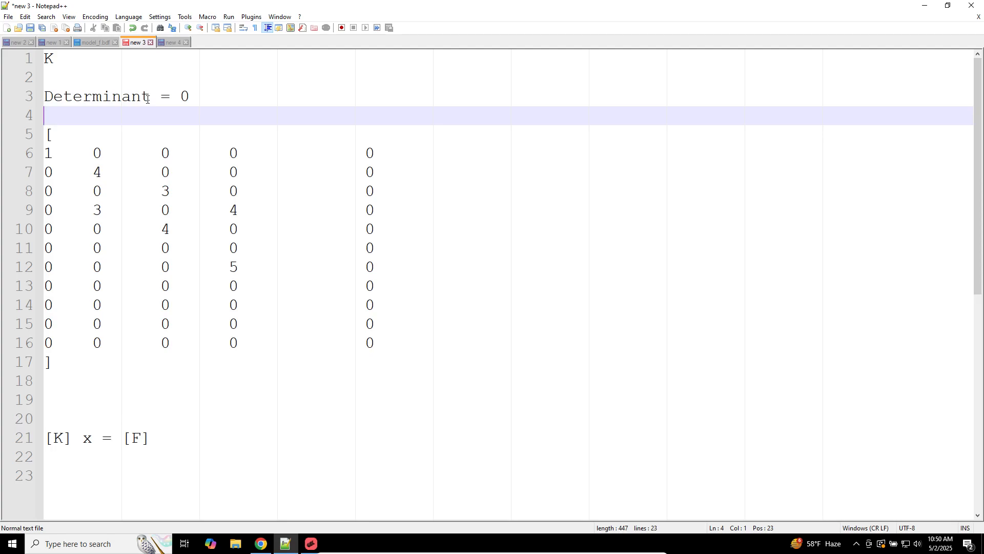
Step: Delete the matrix's last zero column and its third column using column selections
triple_click(147, 98)
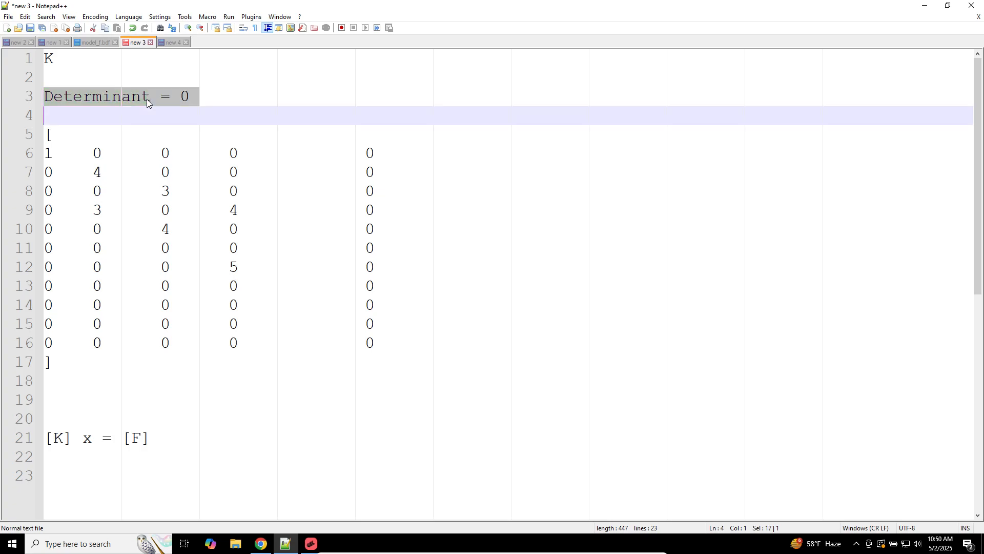
click(219, 229)
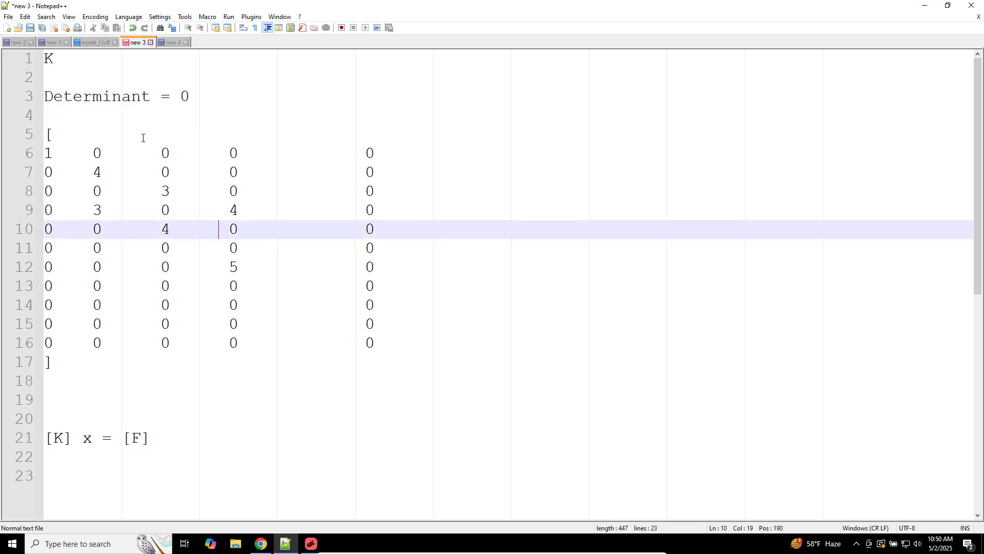
click(143, 120)
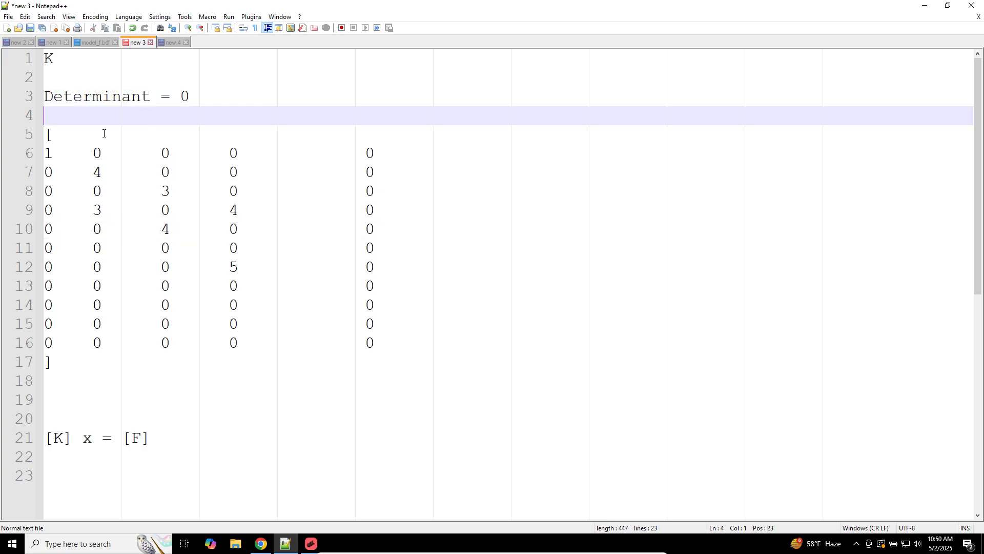
click(47, 150)
alt+drag(47, 155, 60, 342)
click(259, 248)
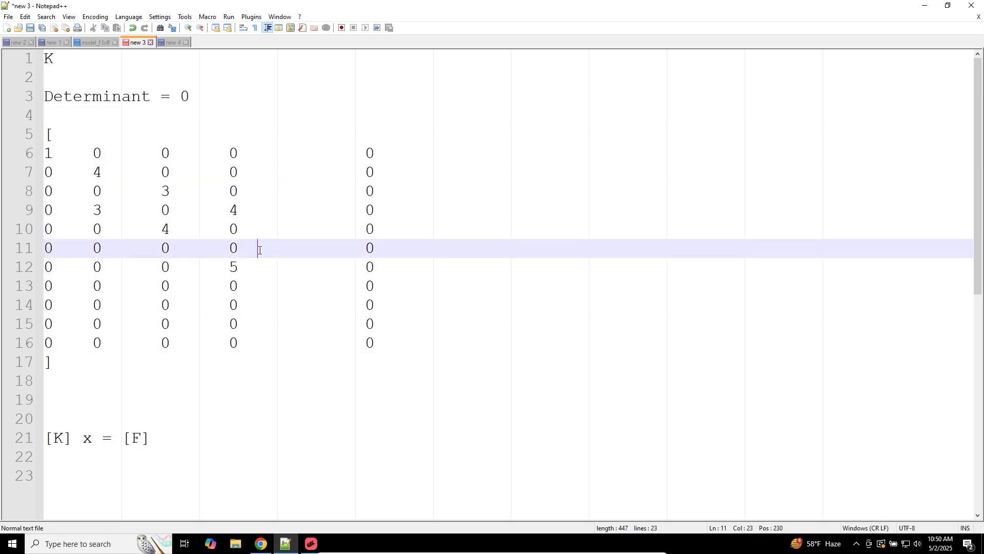
click(366, 153)
alt+drag(366, 153, 371, 341)
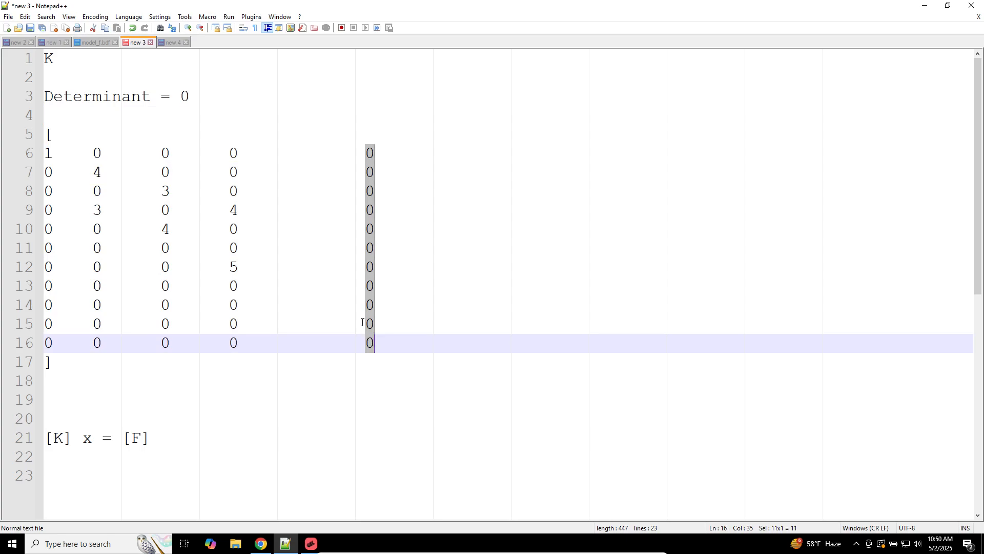
key(Delete)
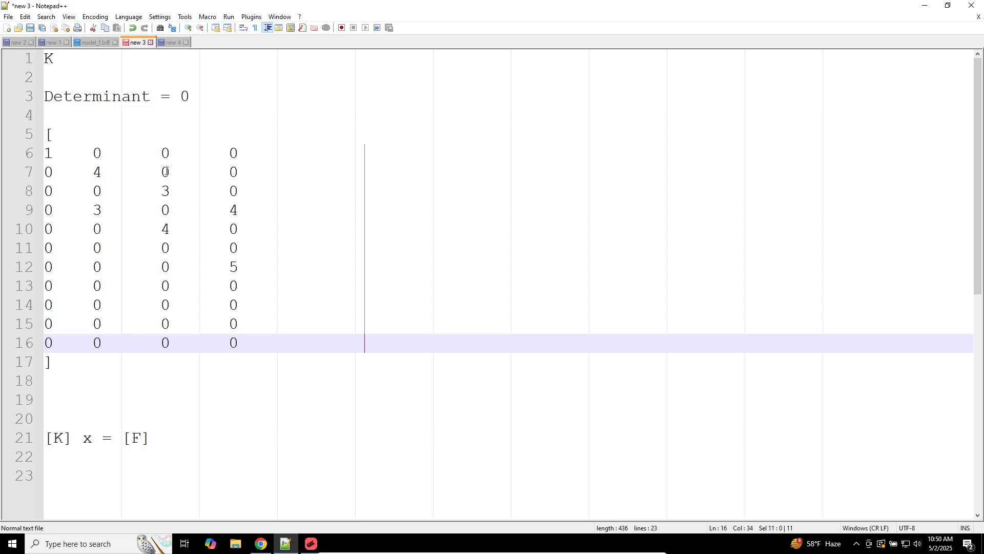
click(165, 152)
alt+drag(165, 153, 165, 345)
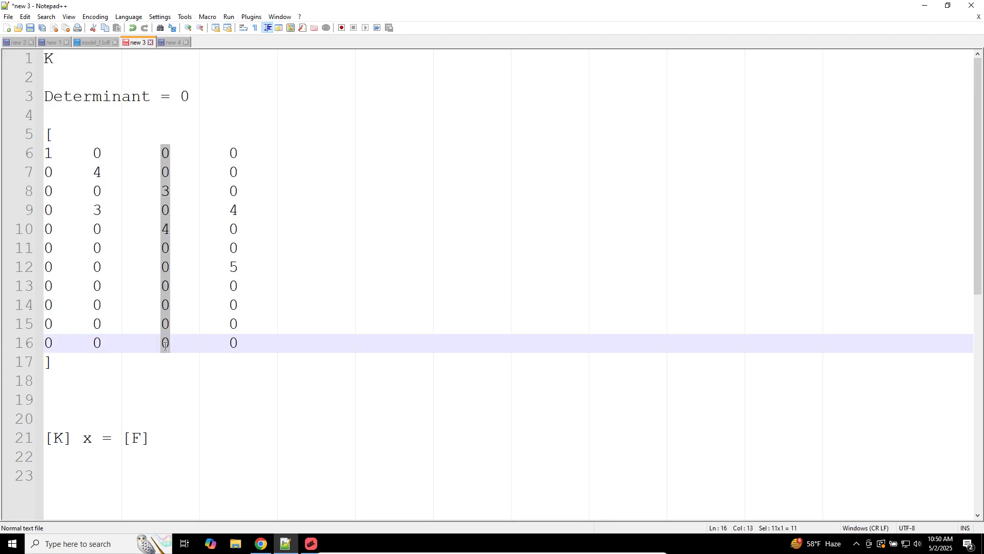
key(Delete)
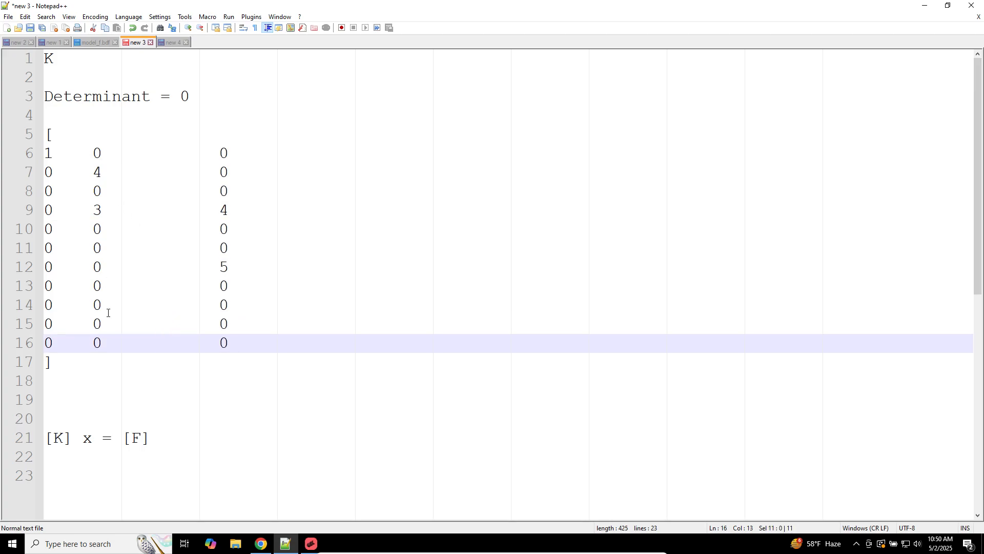
Step: Delete four matrix rows, leaving K as seven rows by three columns
triple_click(108, 324)
key(Delete)
double_click(107, 326)
triple_click(107, 324)
key(Delete)
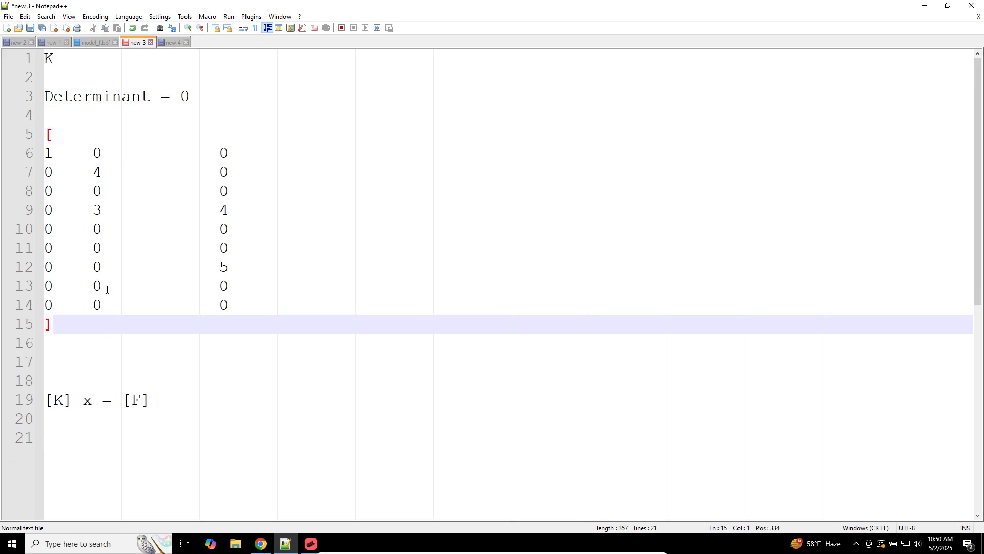
click(110, 267)
triple_click(110, 267)
key(Delete)
click(112, 248)
triple_click(111, 251)
key(Delete)
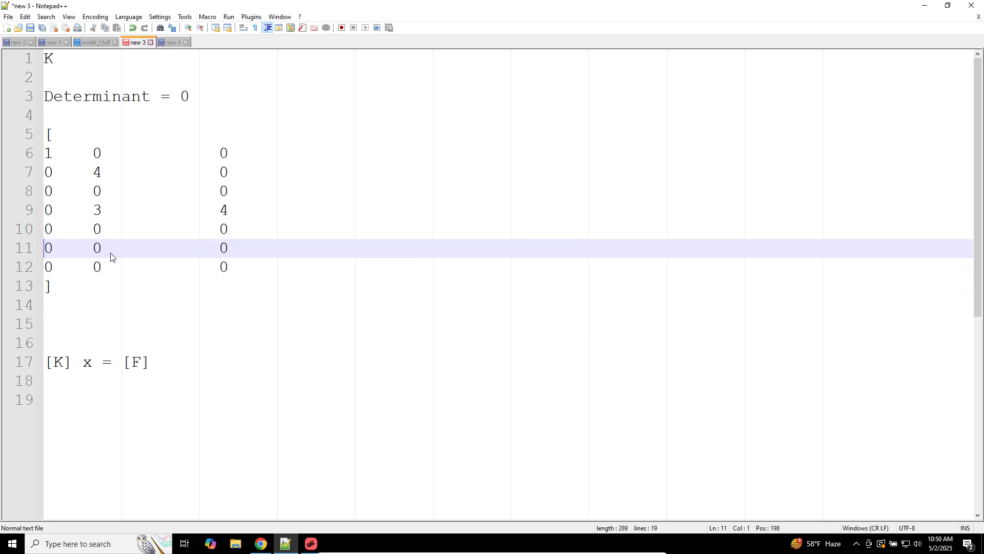
click(308, 543)
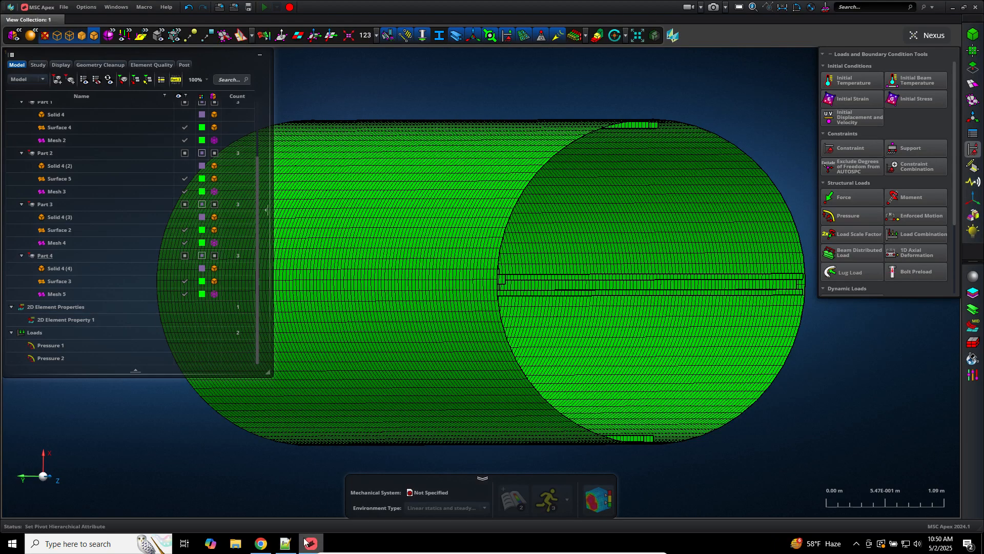
Step: Rotate the cylinder to a side view with the view triad, centre it, and start a constraint
click(58, 484)
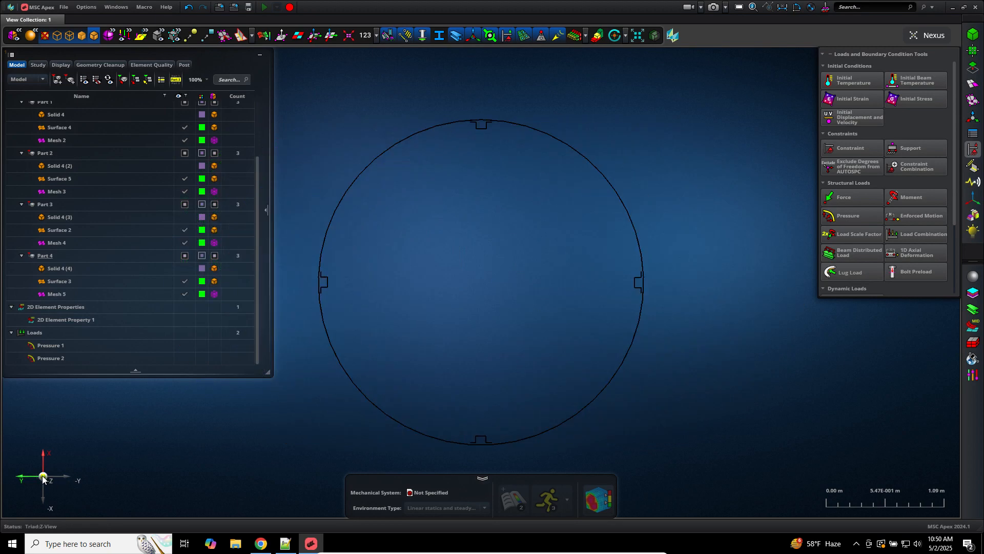
click(43, 478)
click(43, 477)
mouse_move(44, 494)
click(44, 498)
click(44, 498)
click(44, 498)
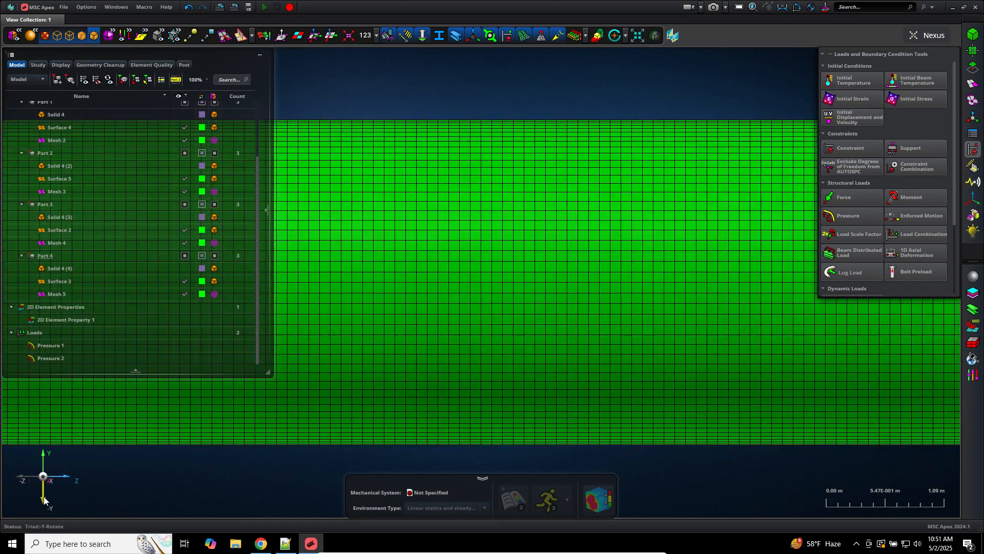
click(44, 499)
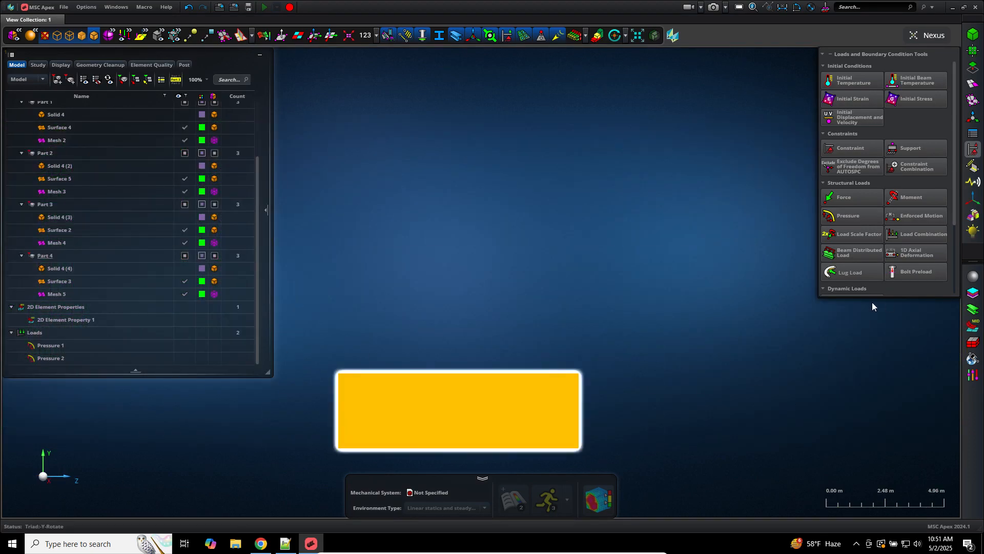
middle_drag(584, 201, 670, 115)
click(858, 150)
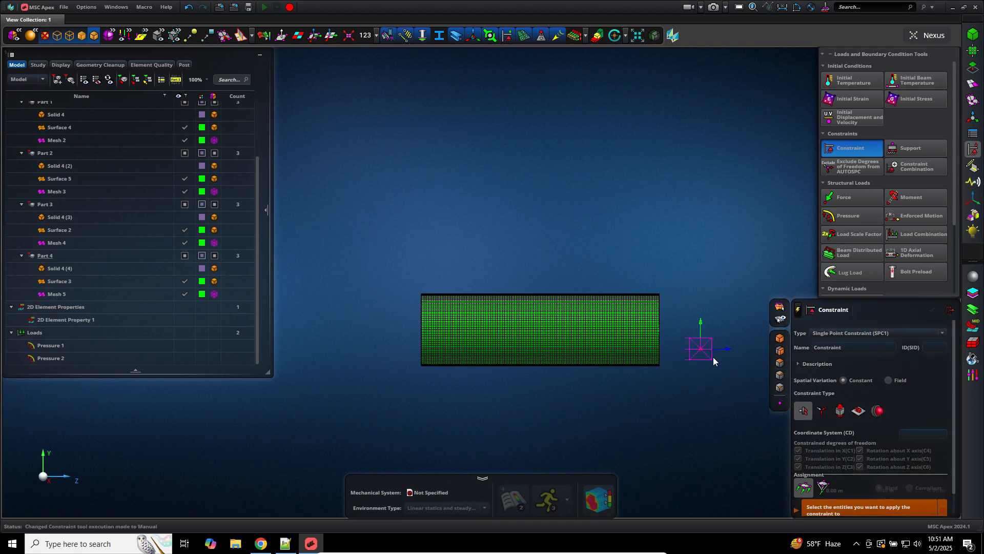
Step: Create an SPC1 constraint fixing Z translation (C3) on the mesh's left edge
click(799, 310)
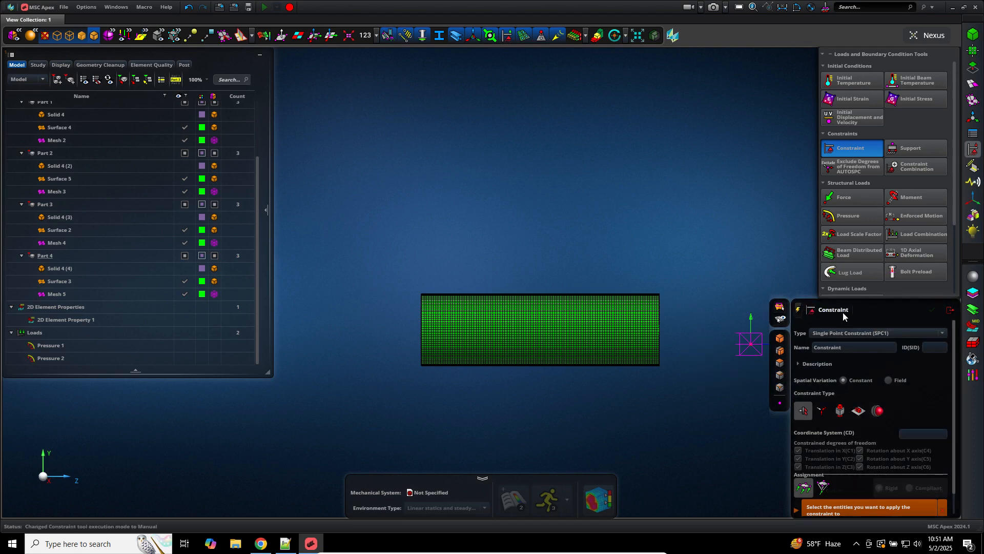
click(820, 411)
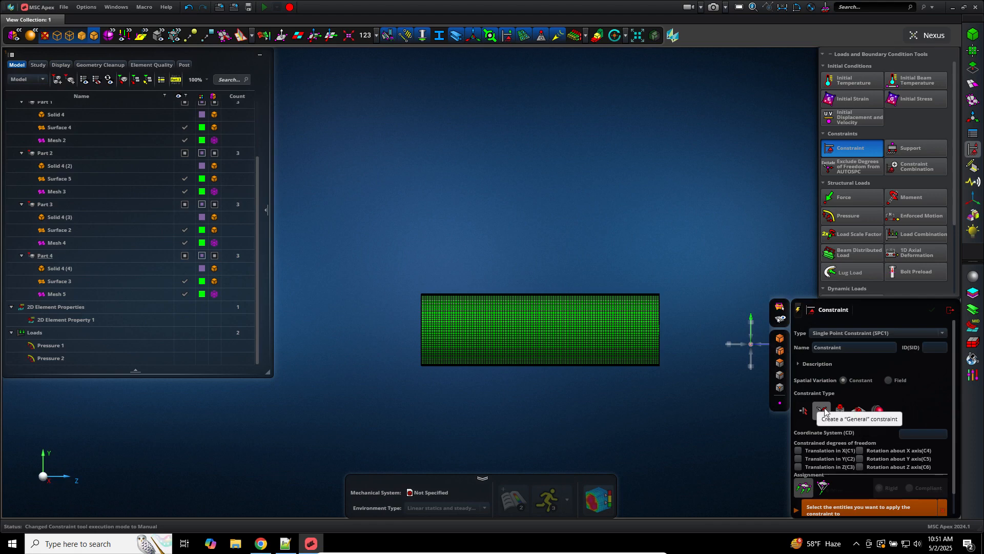
click(816, 470)
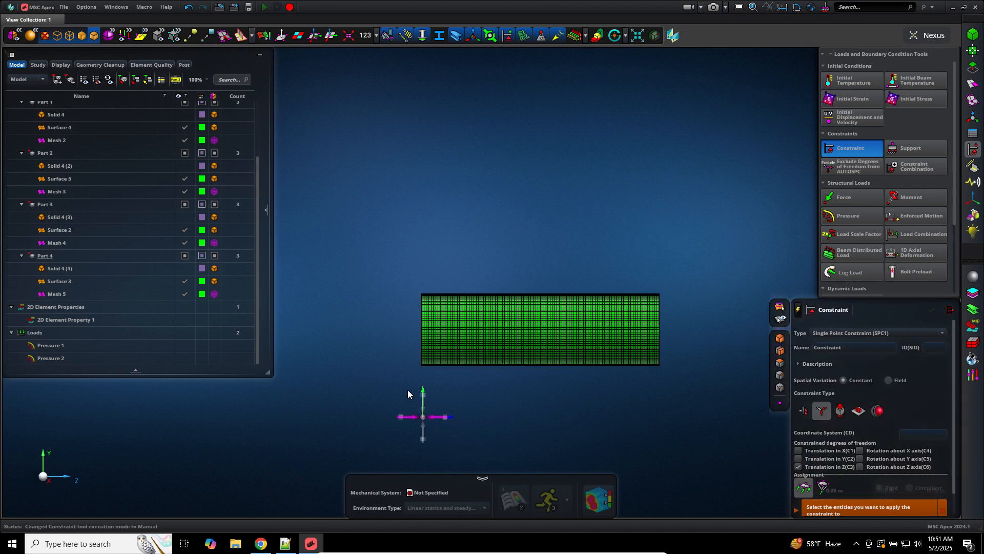
scroll(408, 391, up, 5)
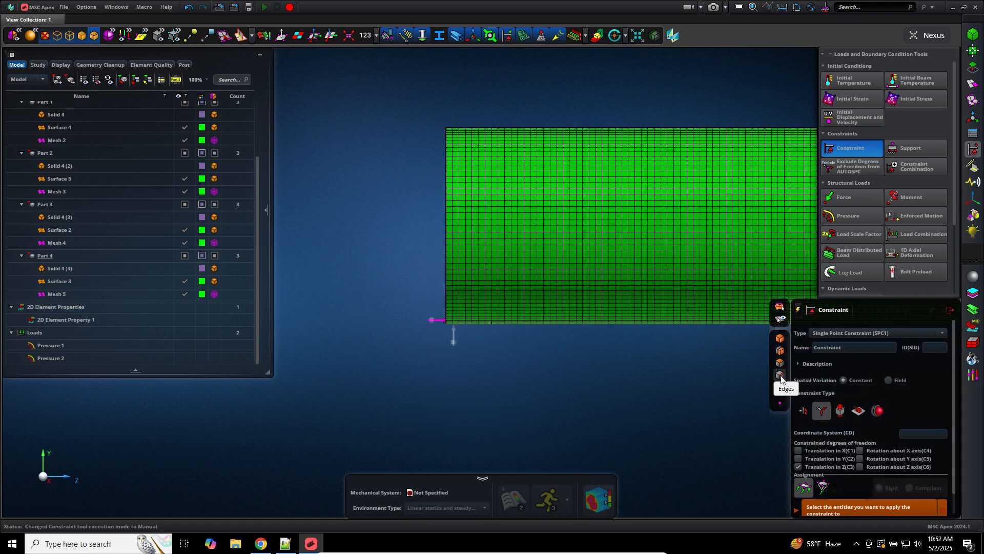
click(443, 264)
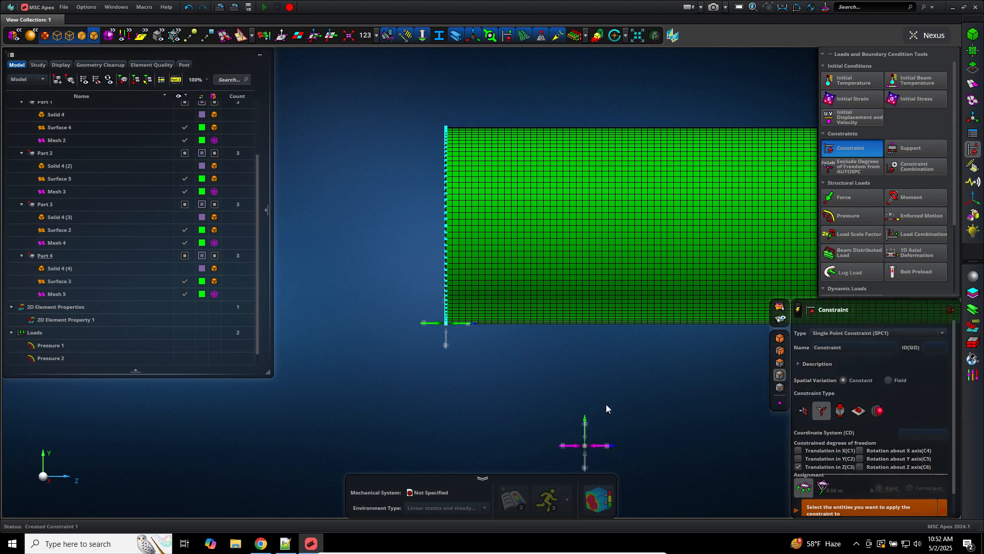
Step: Expand Constraints in the model tree to reveal Constraint 1
click(59, 245)
click(32, 333)
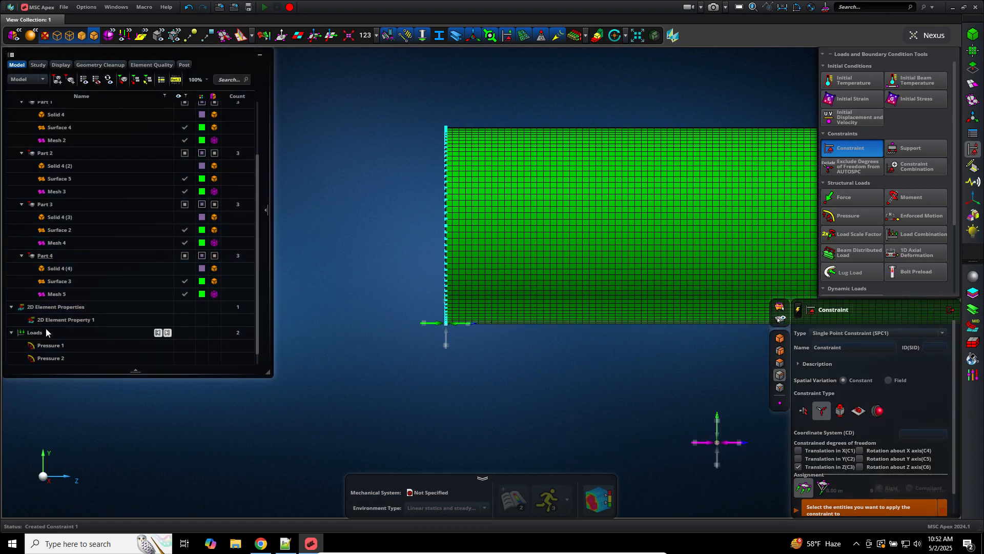
click(95, 217)
drag(258, 168, 244, 322)
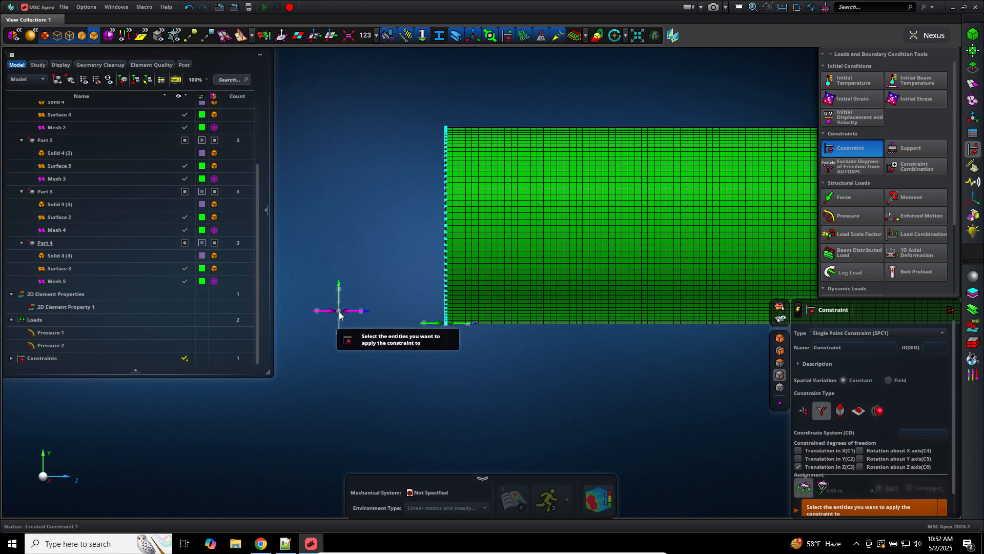
click(250, 285)
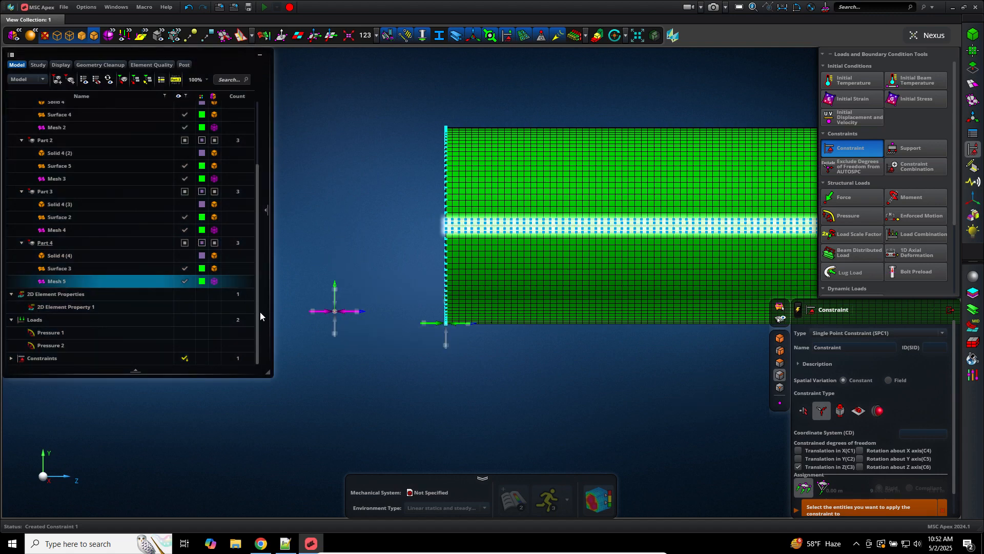
click(14, 361)
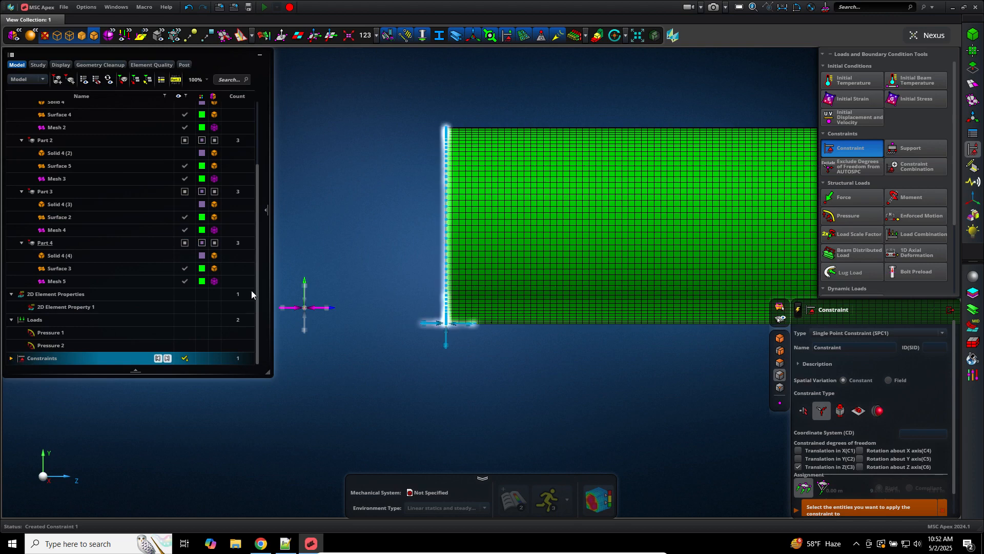
click(175, 362)
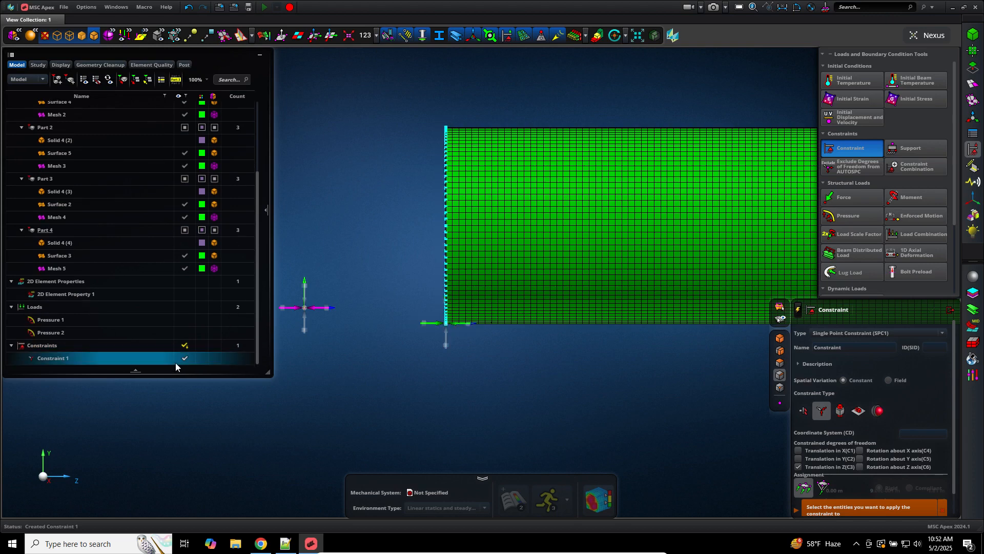
click(177, 369)
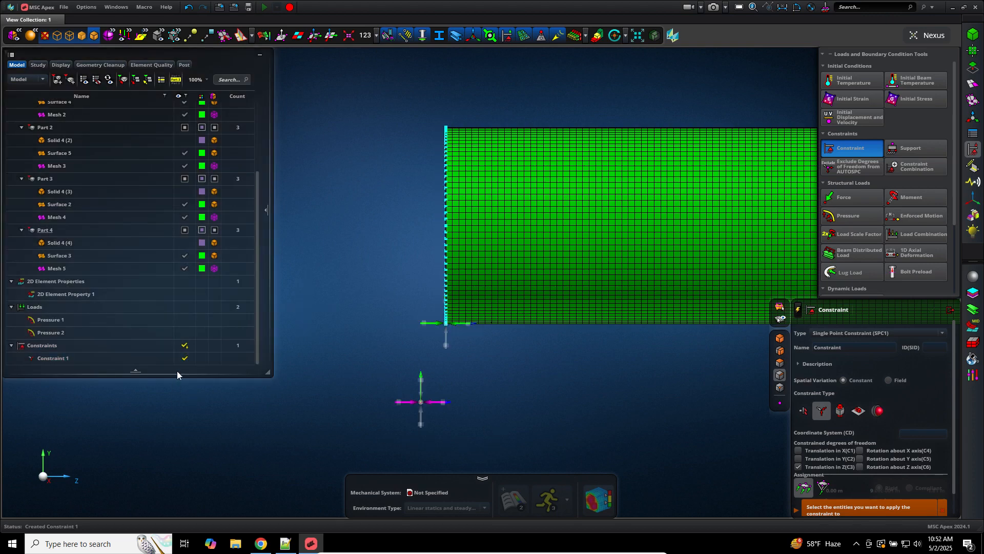
Step: Restrain X translation (C1), switch to node picking, and pick the top corner node
click(183, 358)
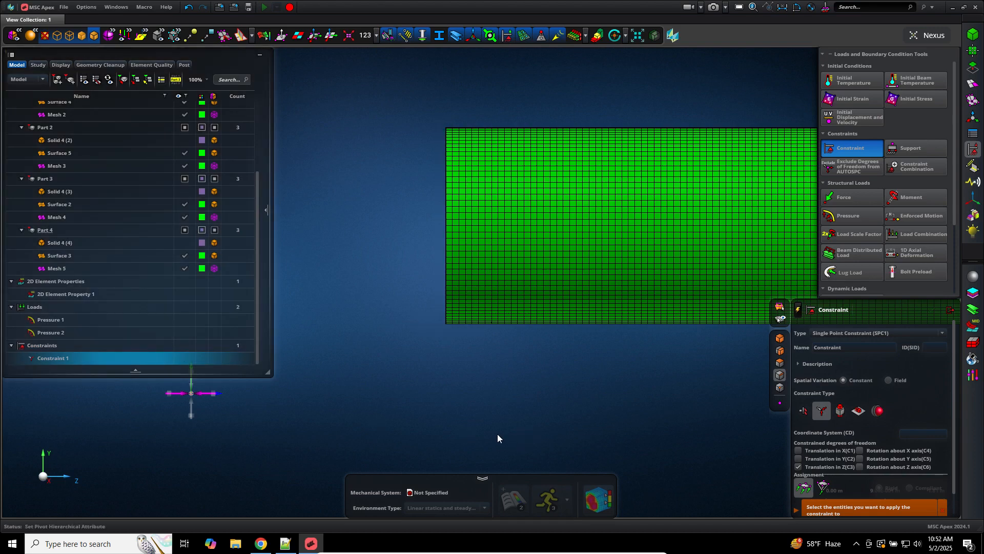
click(810, 450)
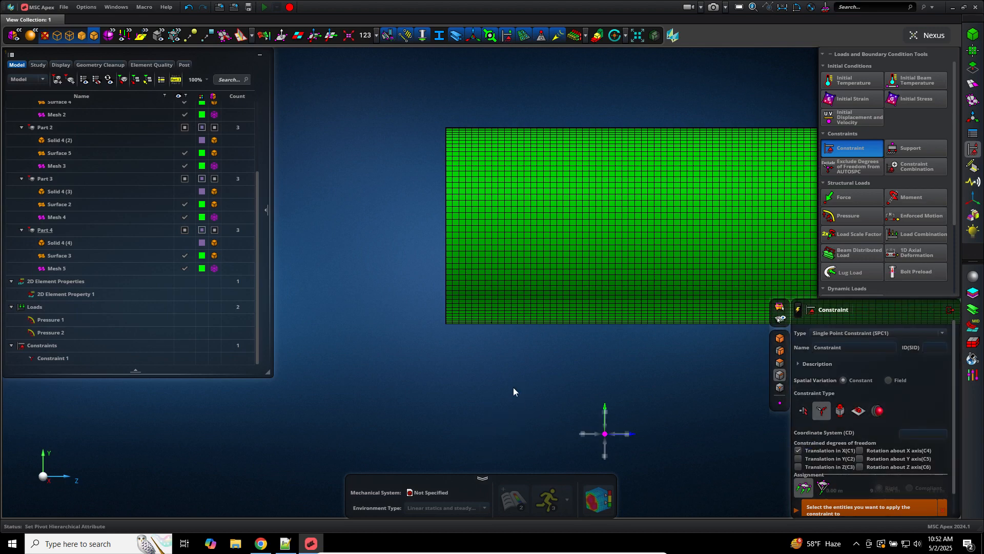
click(780, 404)
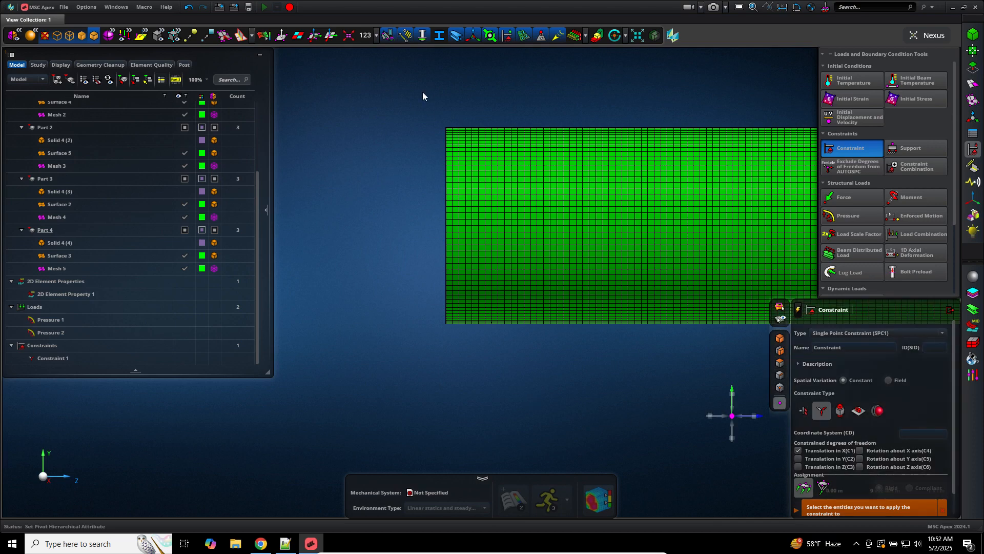
click(451, 114)
scroll(450, 114, up, 5)
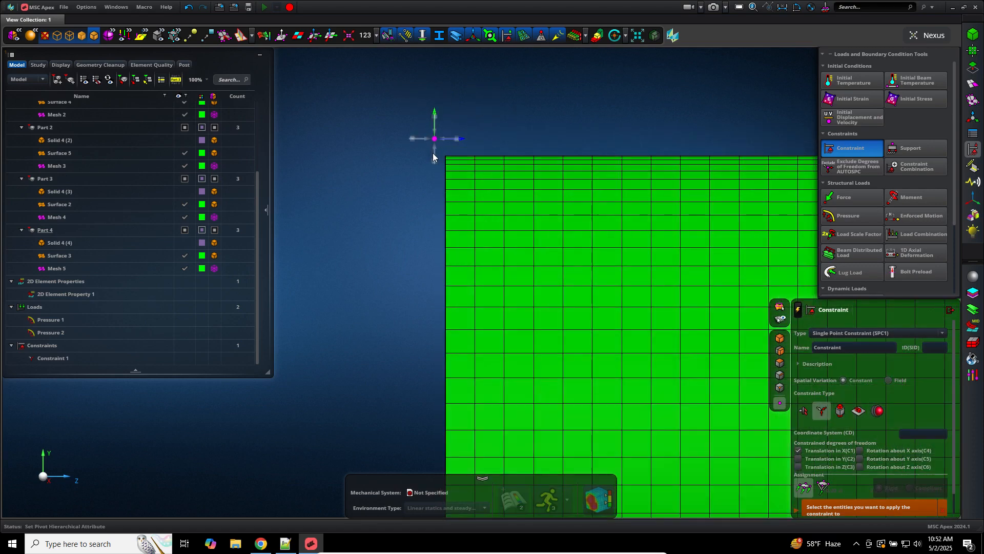
scroll(438, 173, up, 3)
scroll(506, 192, up, 2)
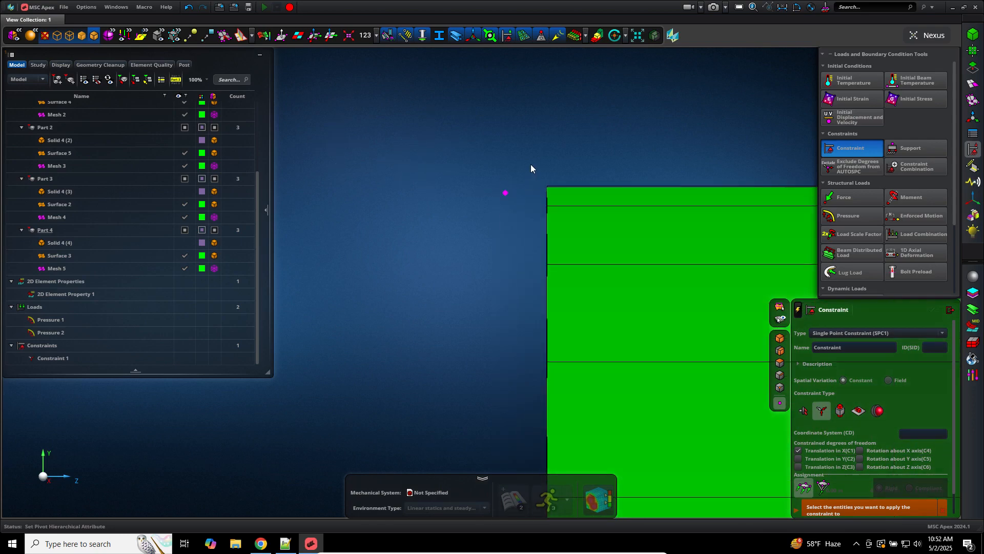
middle_click(531, 163)
click(546, 188)
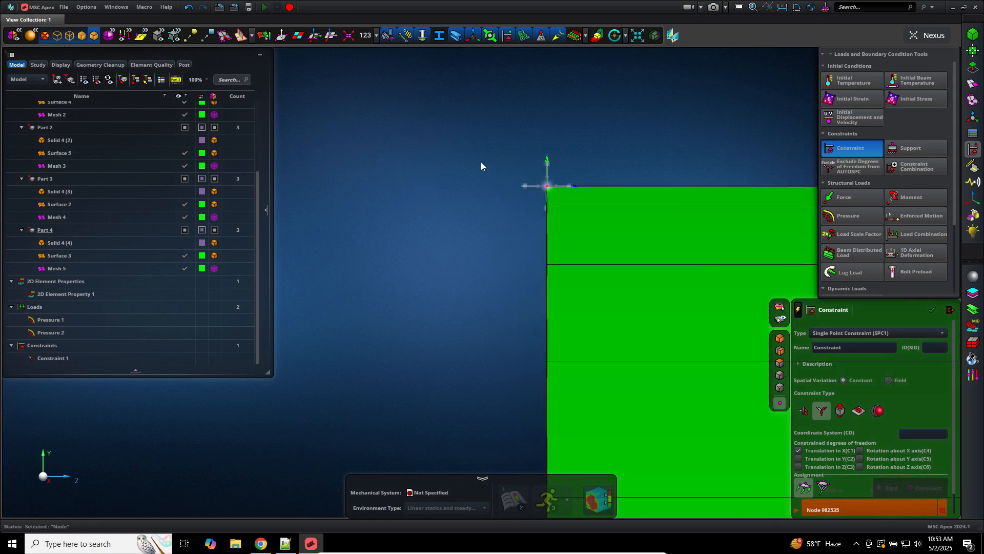
Step: Zoom and rotate around the cylinder's end to reach the bottom edge node
scroll(482, 164, down, 5)
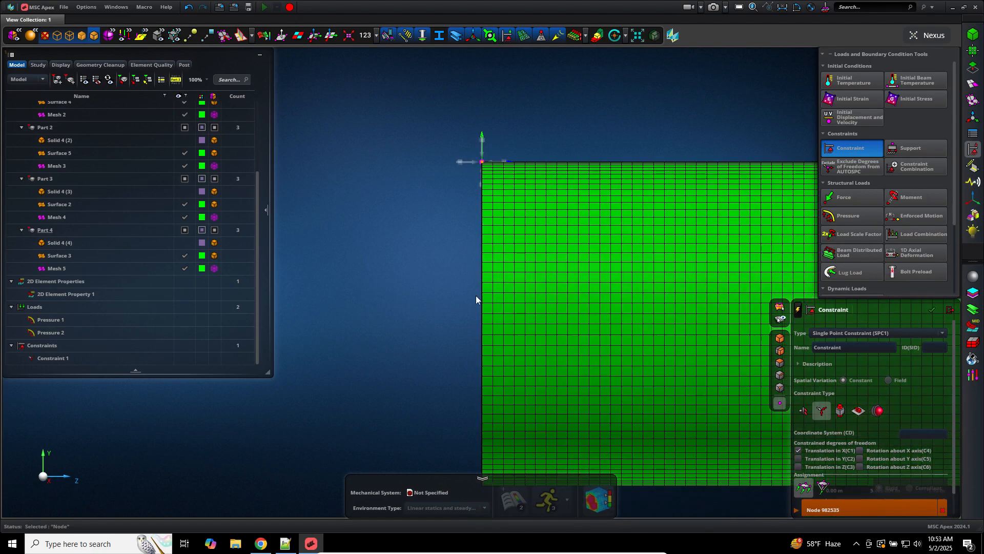
scroll(450, 377, down, 4)
scroll(470, 423, up, 5)
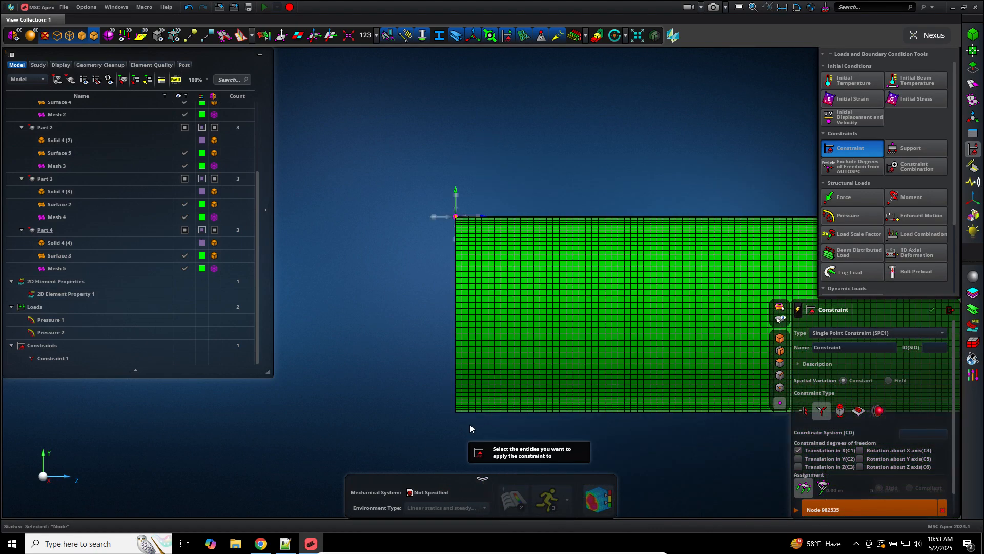
scroll(423, 409, up, 5)
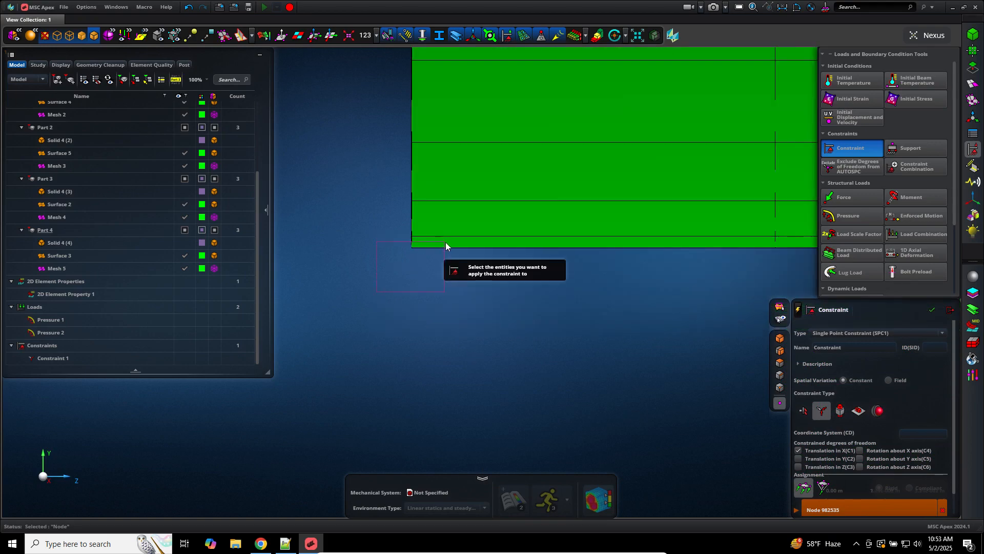
scroll(410, 323, down, 5)
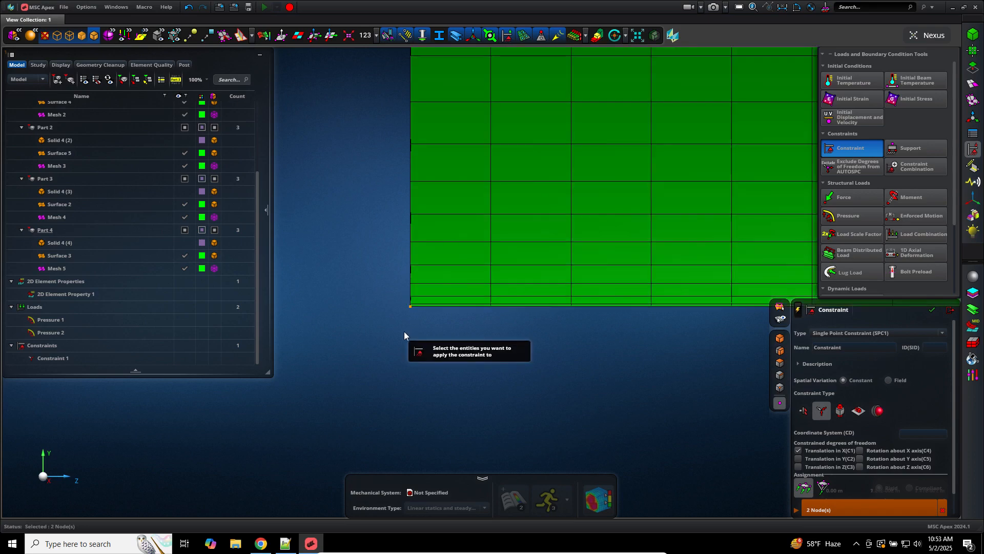
scroll(401, 336, down, 3)
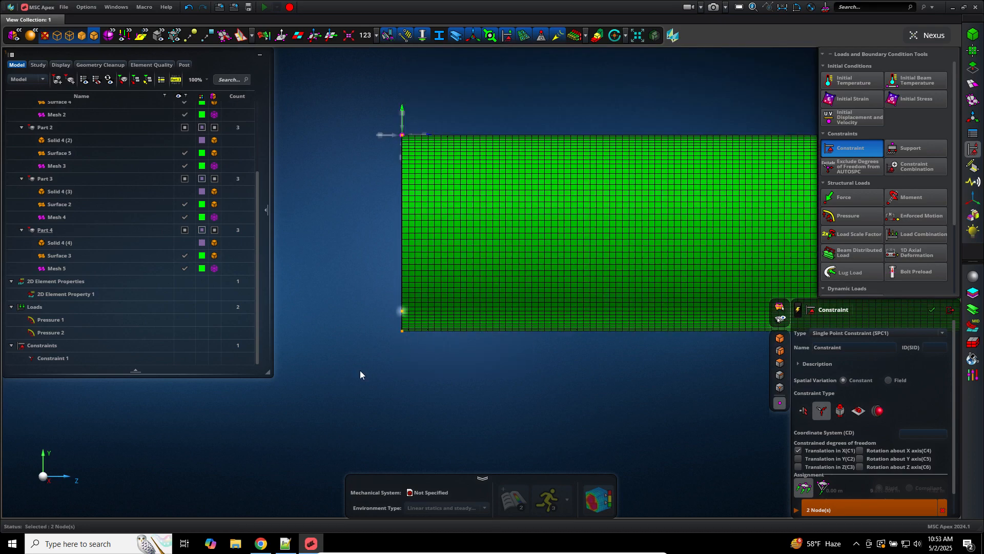
middle_drag(365, 373, 397, 369)
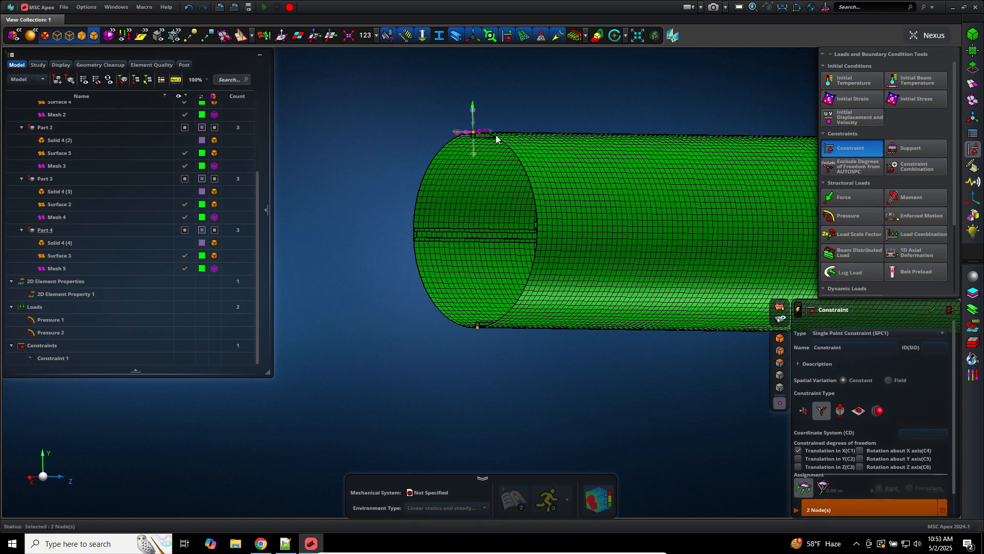
scroll(493, 135, up, 5)
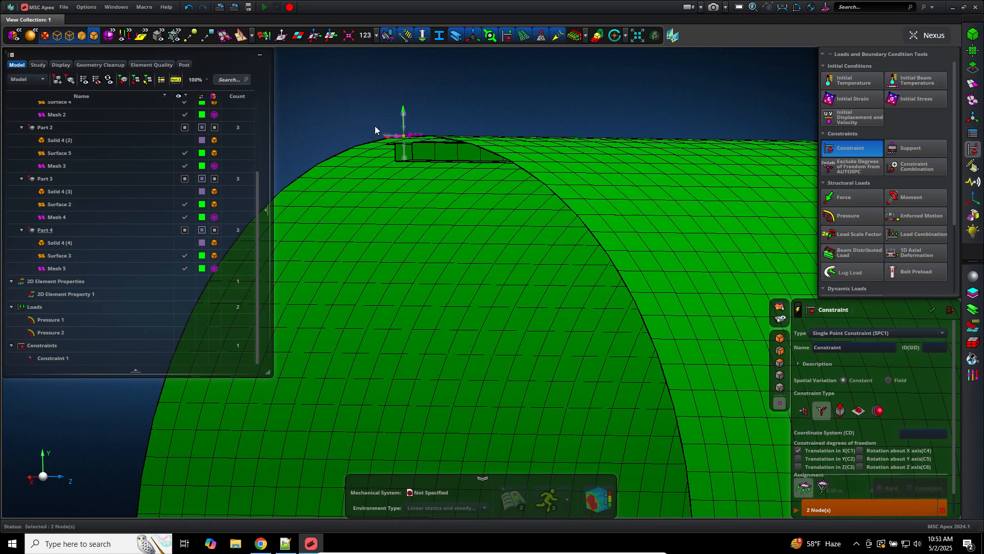
scroll(374, 290, down, 6)
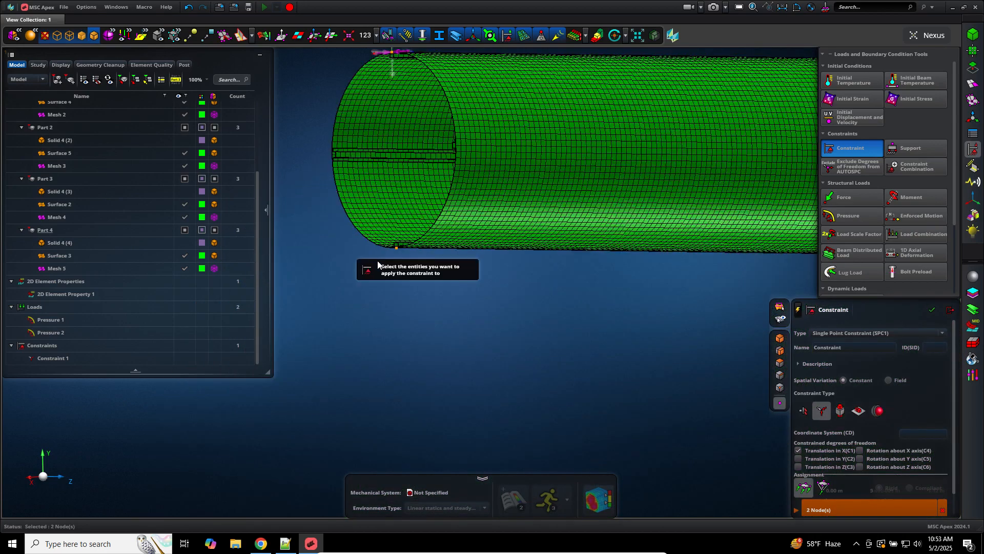
scroll(527, 299, up, 5)
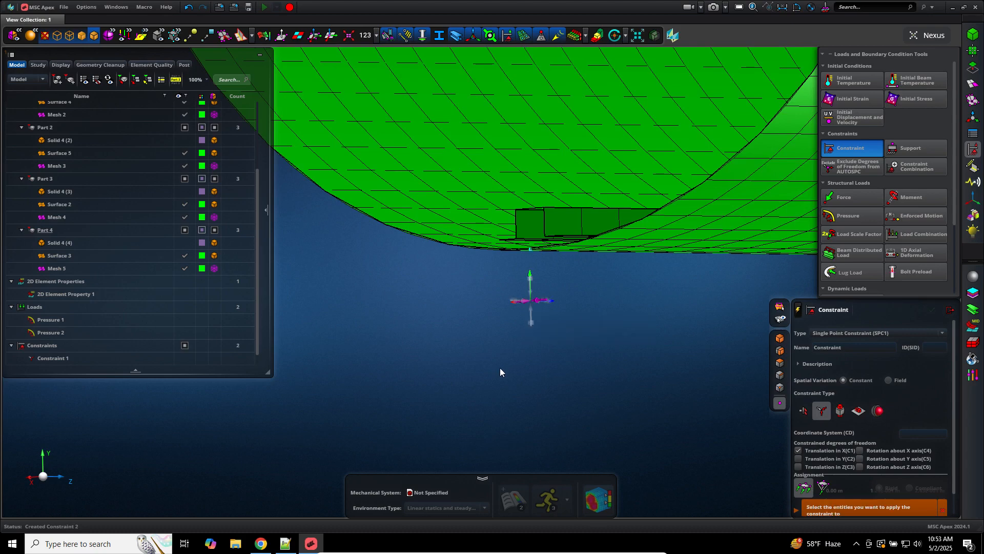
scroll(500, 367, down, 2)
scroll(499, 368, down, 2)
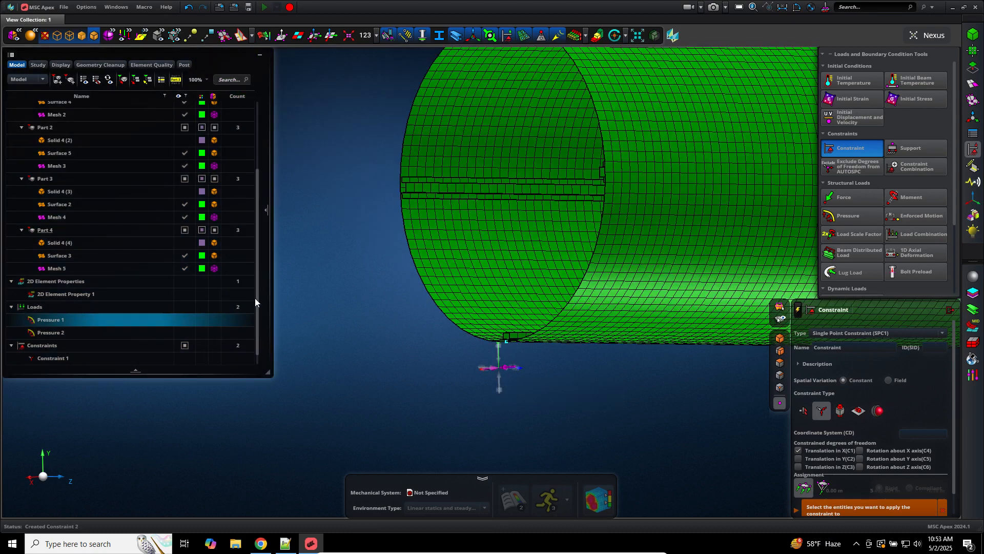
scroll(256, 323, down, 1)
Step: Change Constraint 2 to restrain Y translation instead of X translation
click(97, 356)
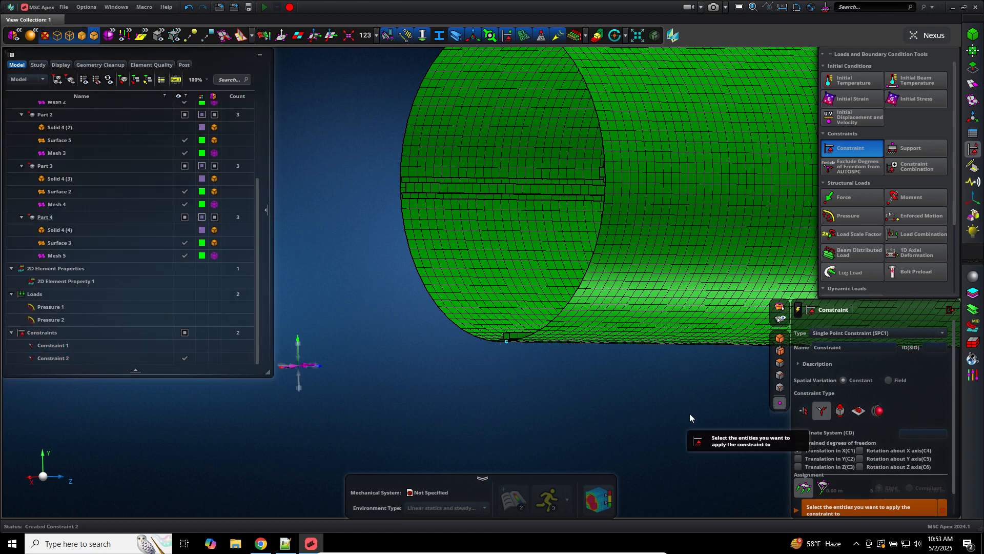
click(813, 451)
click(810, 458)
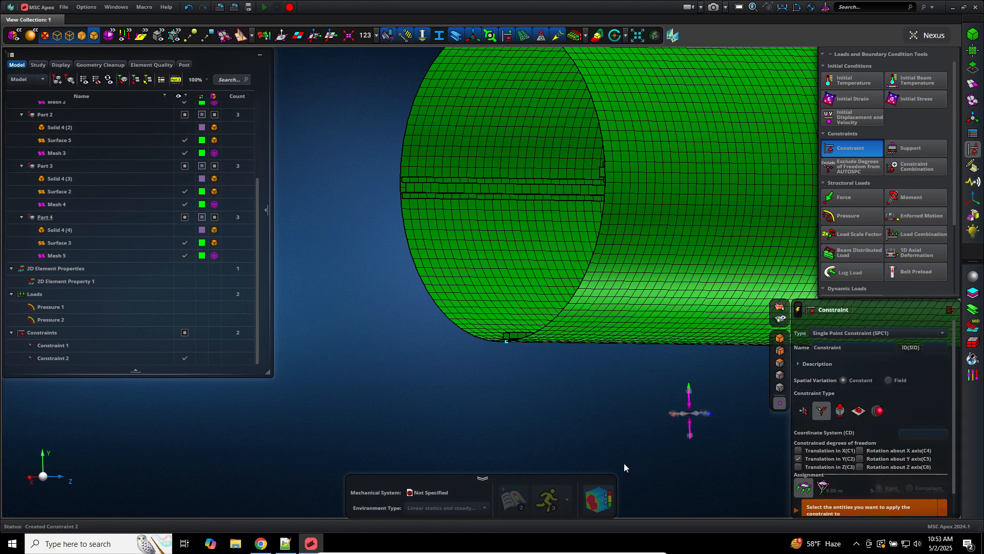
scroll(611, 463, down, 3)
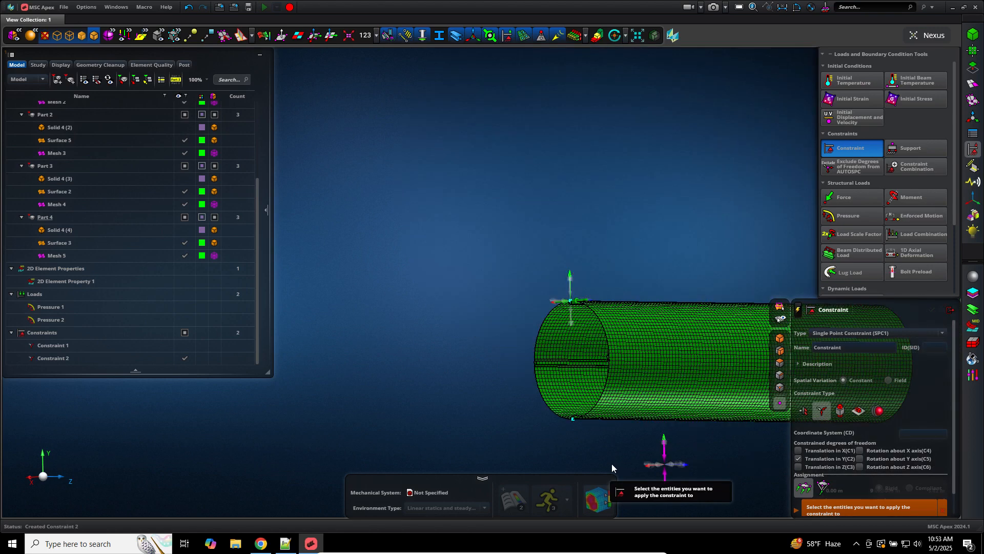
scroll(611, 464, up, 5)
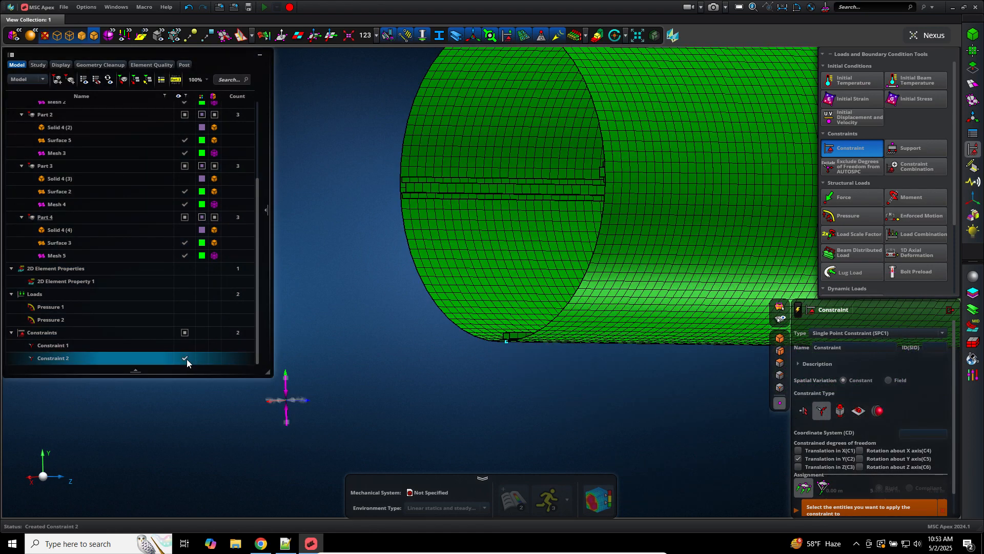
scroll(473, 445, down, 2)
scroll(472, 445, down, 2)
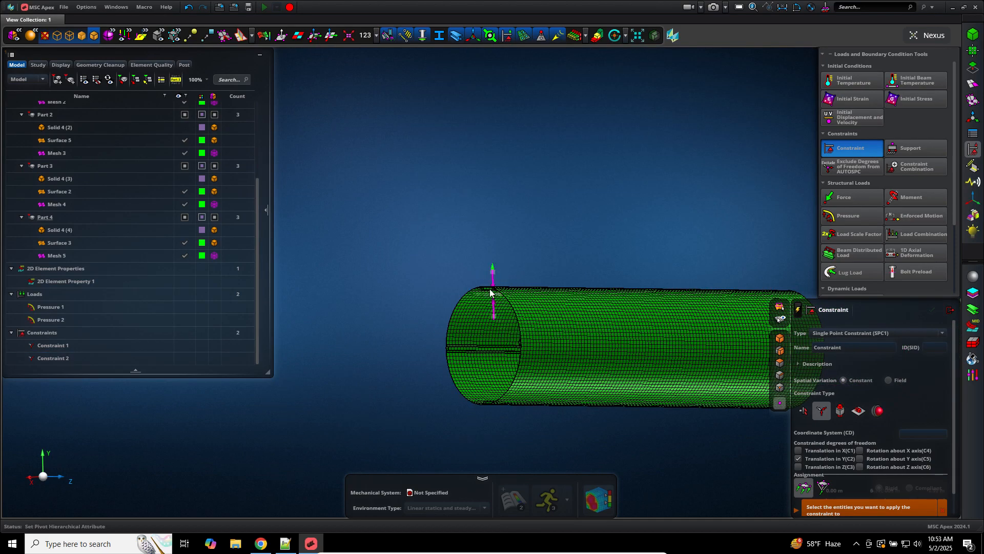
scroll(474, 277, up, 5)
scroll(482, 267, up, 1)
scroll(484, 282, up, 1)
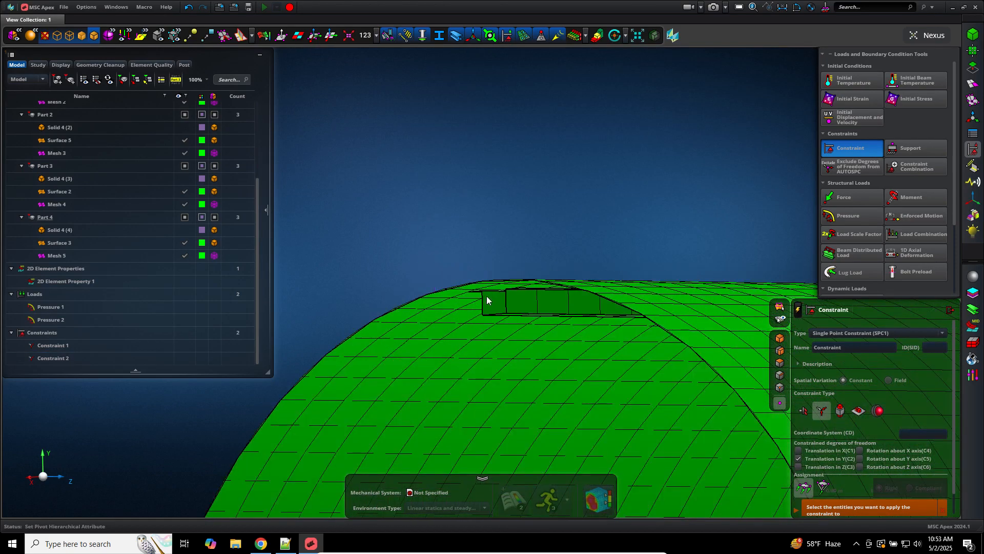
scroll(466, 256, up, 3)
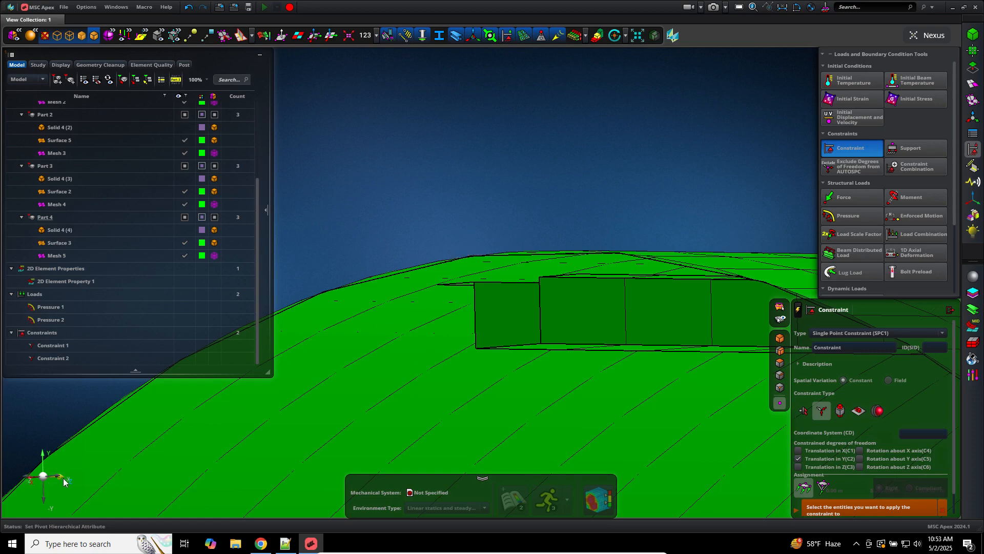
Step: Use the view triad to turn the tube horizontal with Y pointing up
click(32, 482)
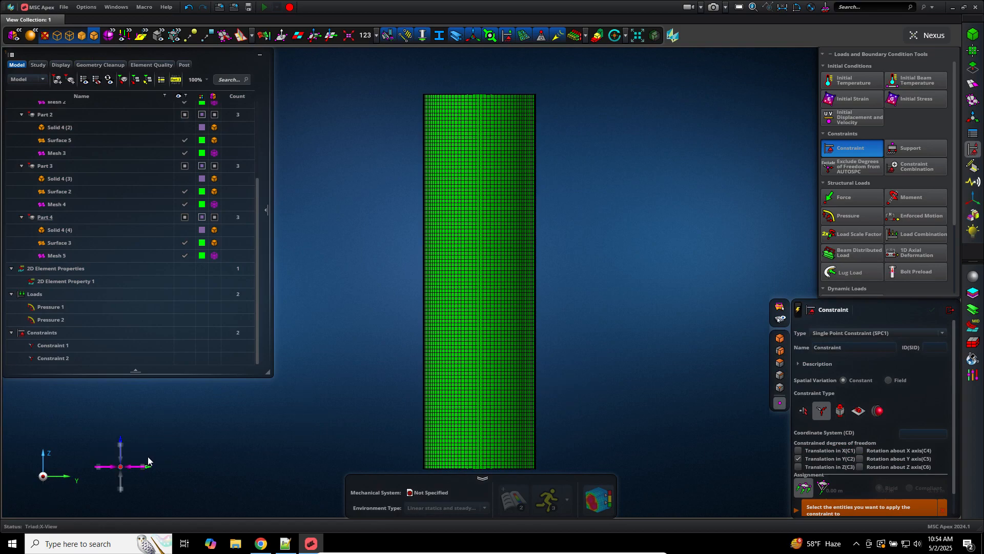
middle_drag(116, 426, 62, 354)
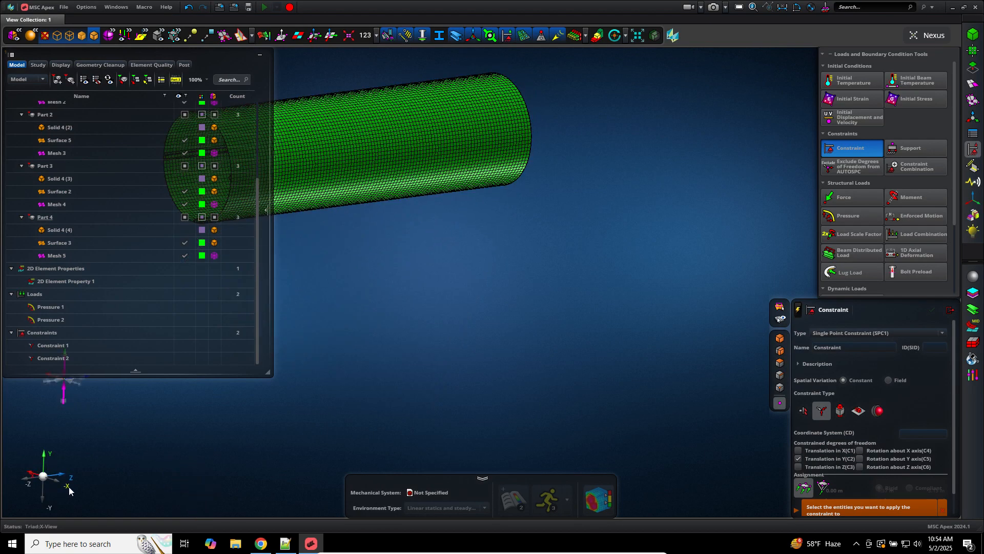
click(60, 485)
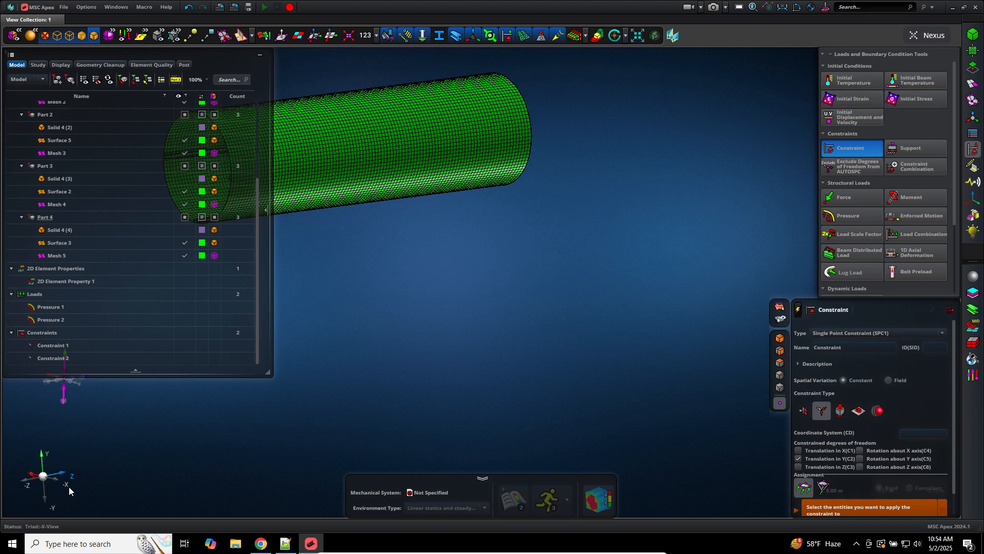
click(42, 478)
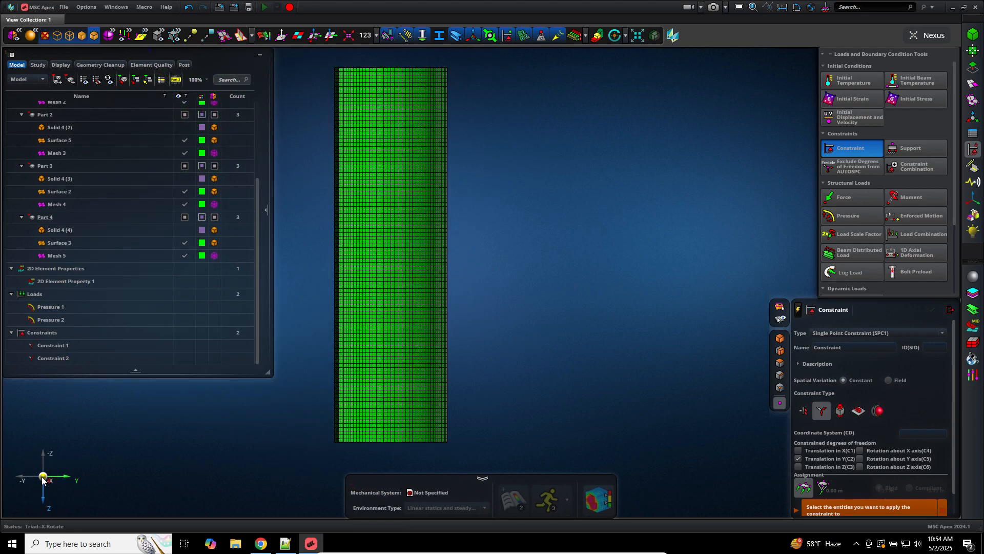
click(42, 478)
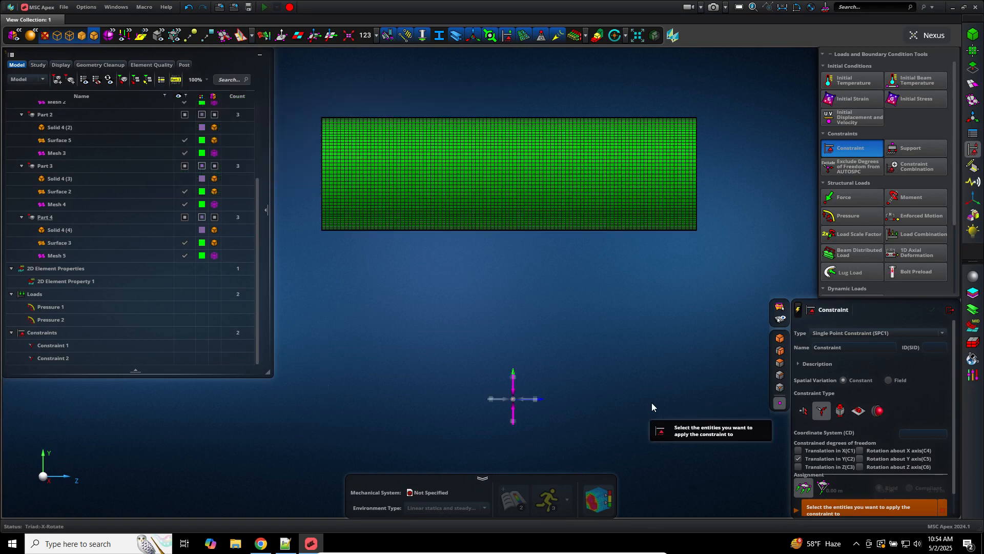
Step: Zoom into the mesh's top-left corner and constrain that node's Y translation as Constraint 3
right_drag(651, 402, 687, 409)
scroll(349, 113, up, 5)
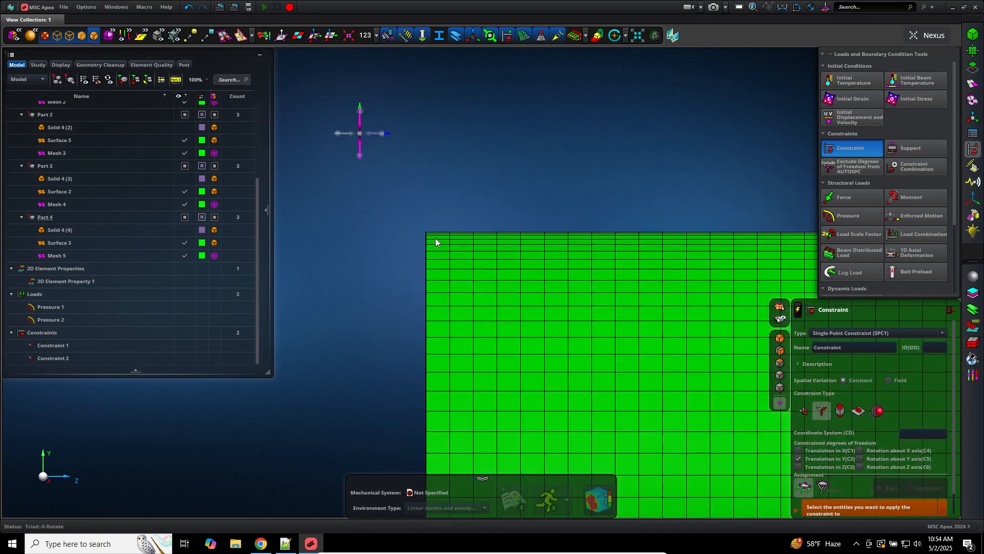
scroll(424, 241, up, 5)
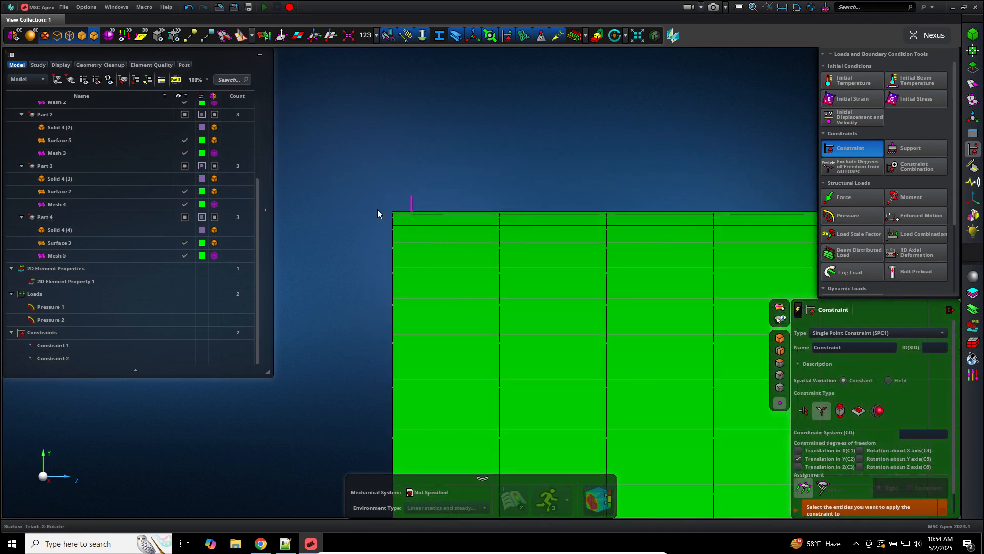
scroll(390, 190, up, 3)
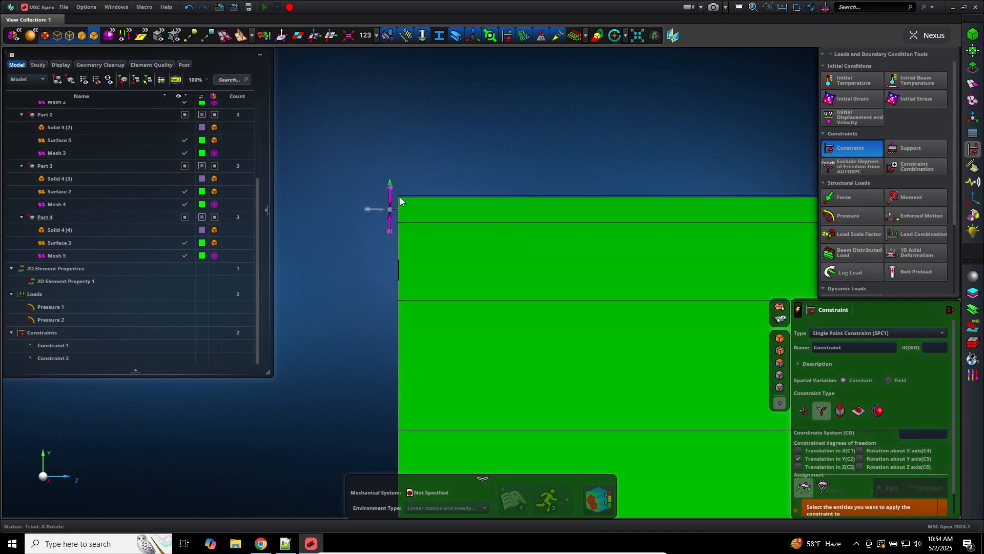
click(389, 170)
scroll(358, 207, down, 3)
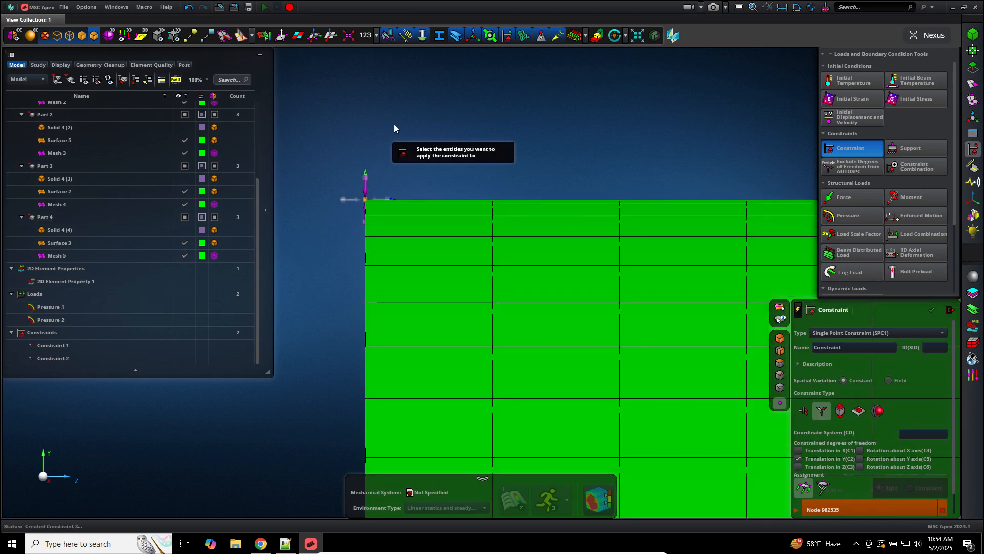
scroll(393, 124, up, 3)
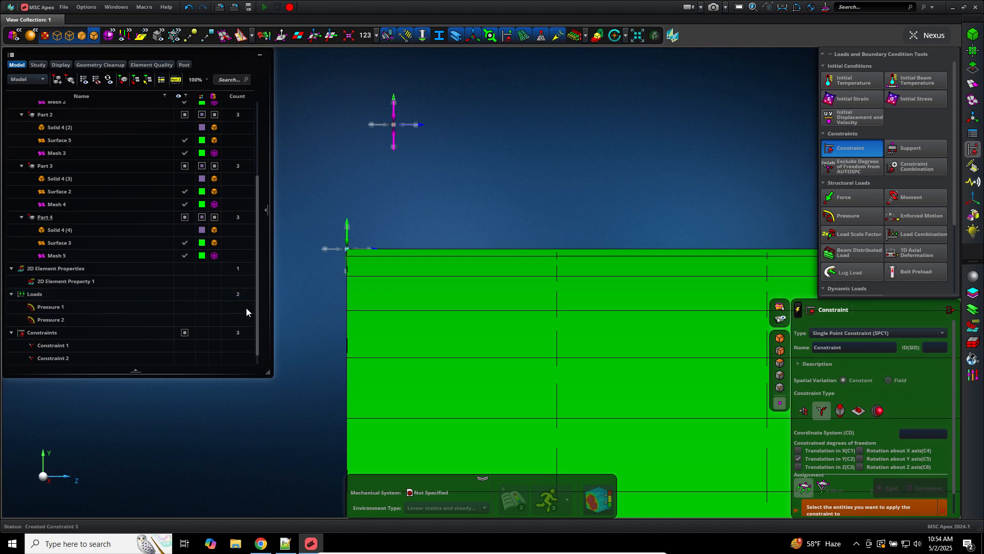
scroll(257, 314, down, 1)
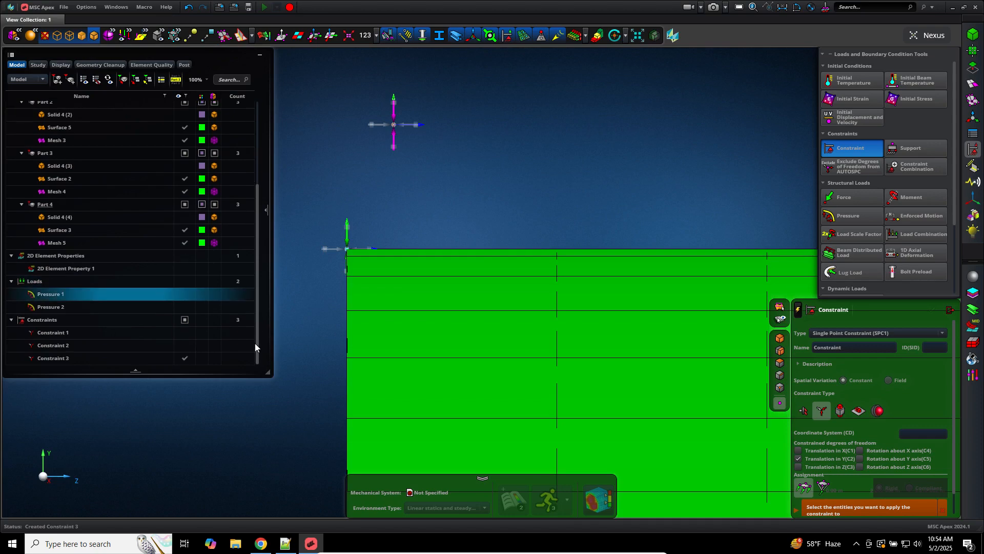
Step: Check Constraint 2's markers in the tree, then switch to the Notepad++ notes
click(183, 344)
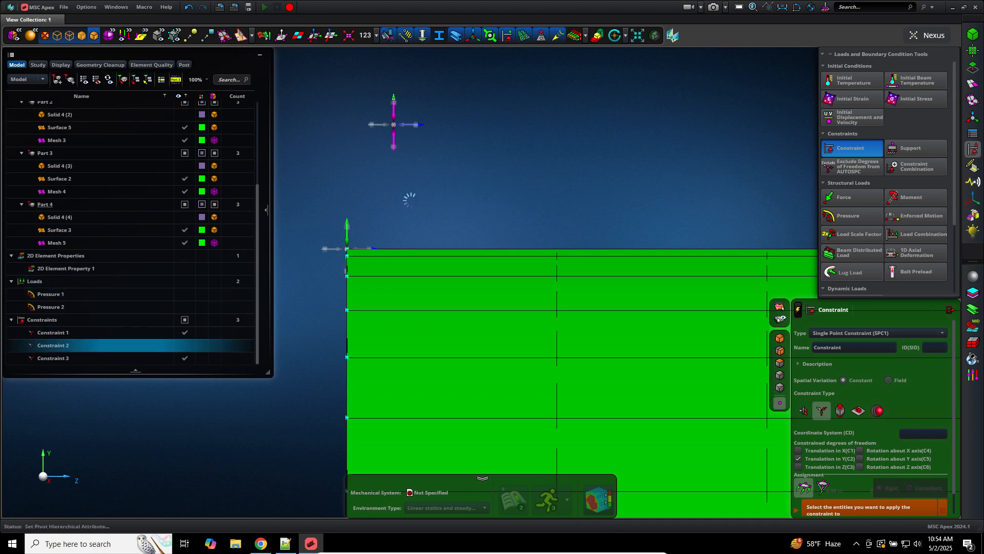
click(425, 192)
scroll(424, 192, down, 4)
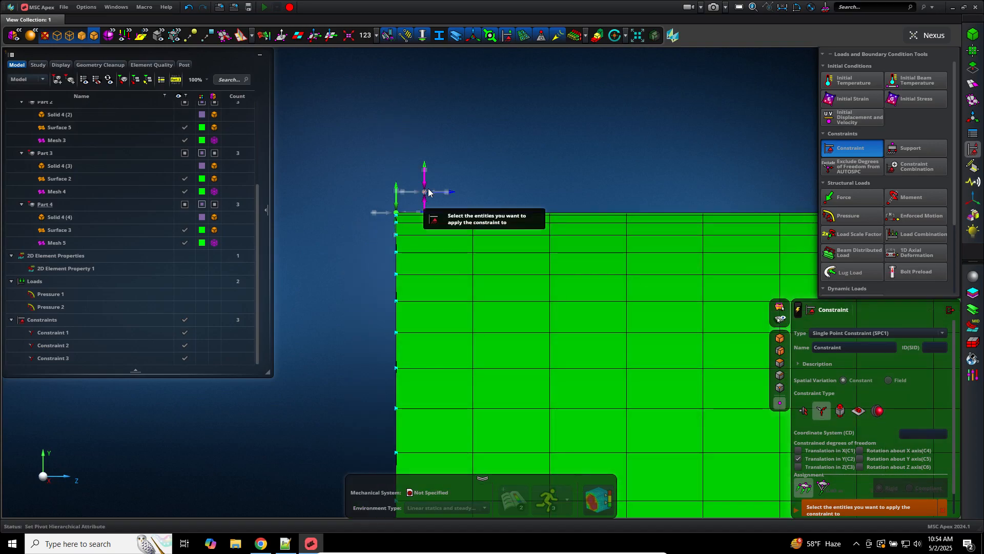
click(286, 543)
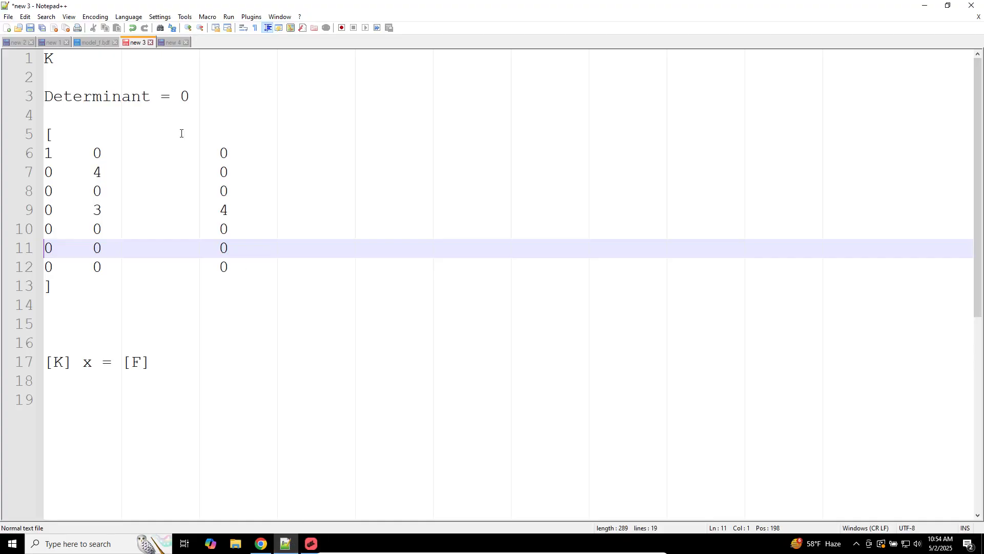
Step: Change the note to 'Determinant =/= 0', add a blank line above the matrix, and open a new Chrome tab
double_click(153, 100)
click(171, 97)
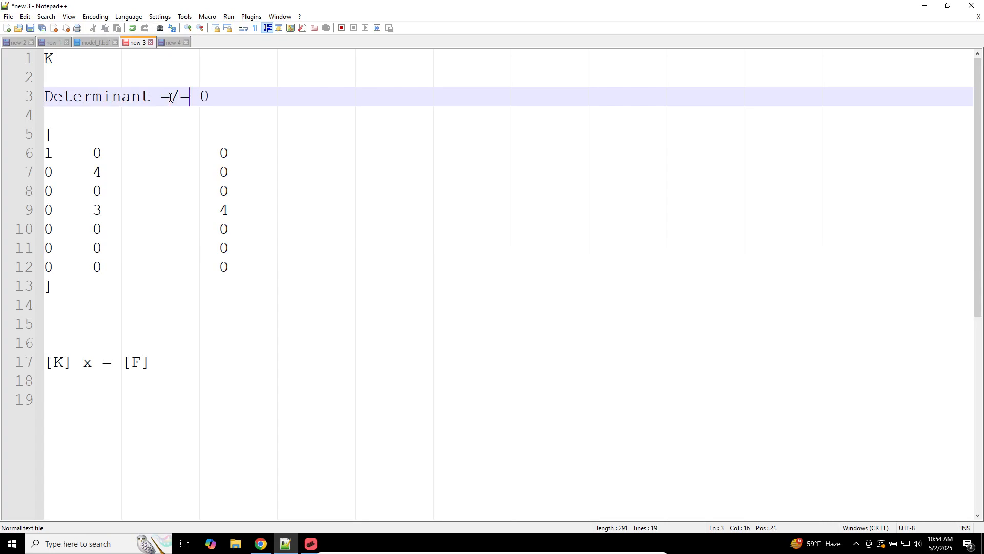
click(222, 125)
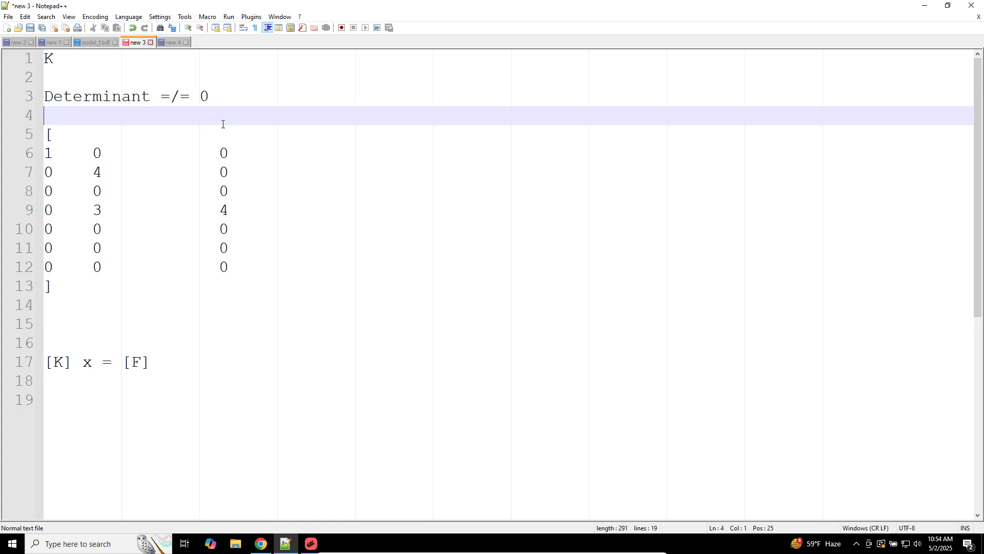
key(Return)
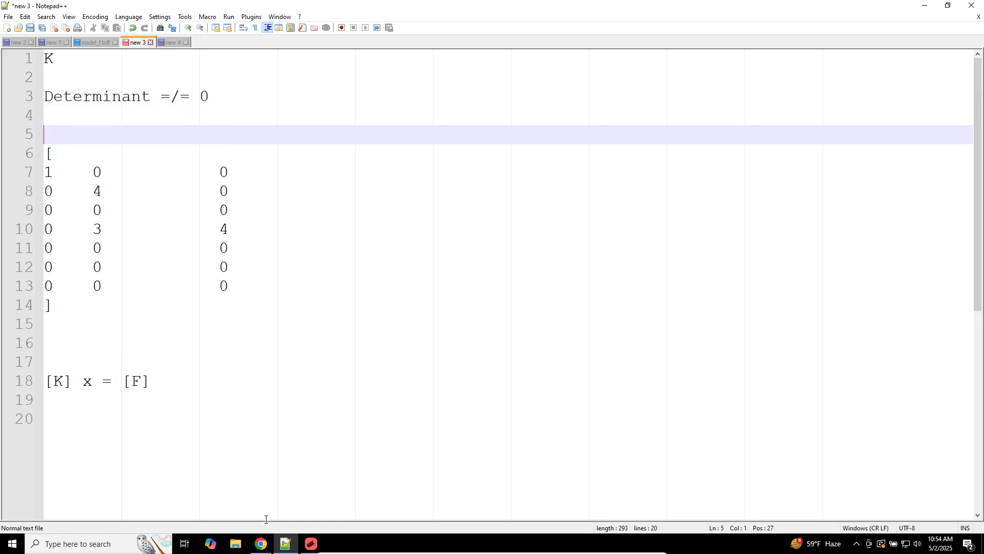
click(261, 544)
click(271, 11)
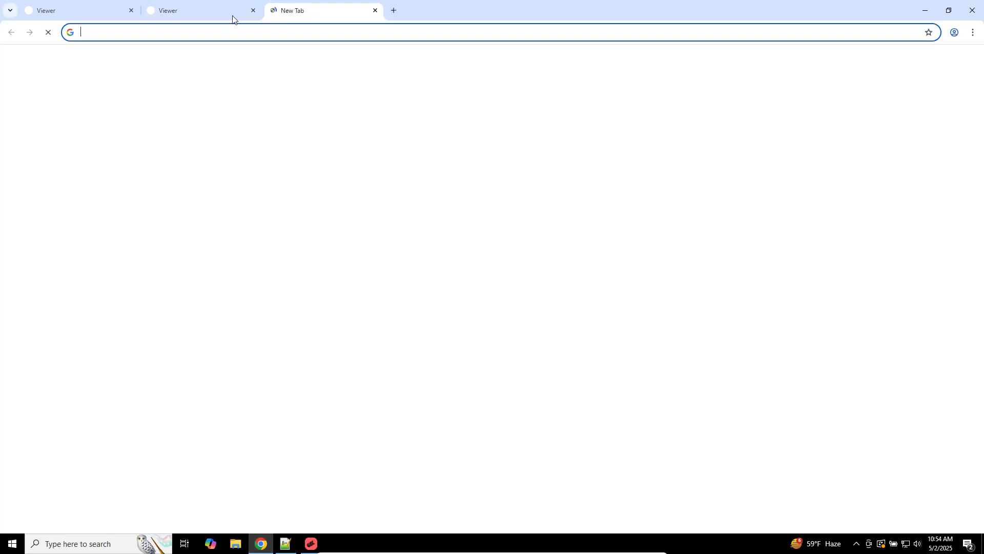
Step: Close both SOL 200 Viewer tabs, choosing Leave for each
click(131, 11)
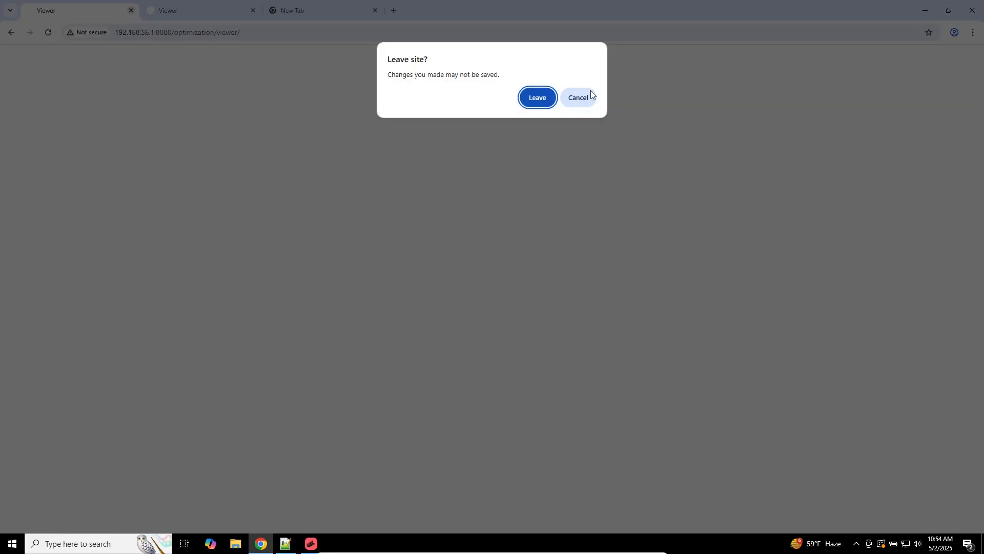
click(544, 99)
click(131, 11)
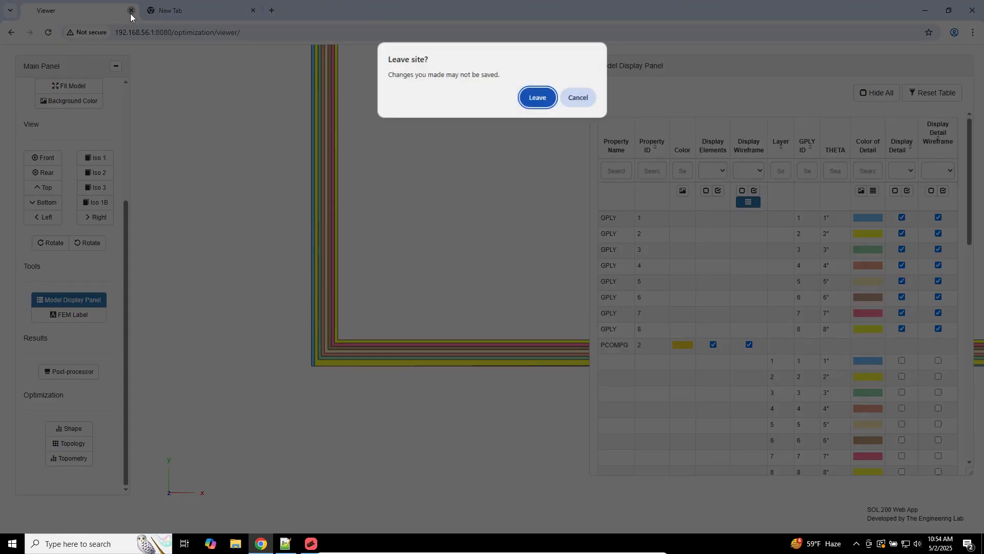
click(531, 100)
Step: Search Google for 'sigma symbol', select the uppercase Σ, and return to Notepad++
click(468, 37)
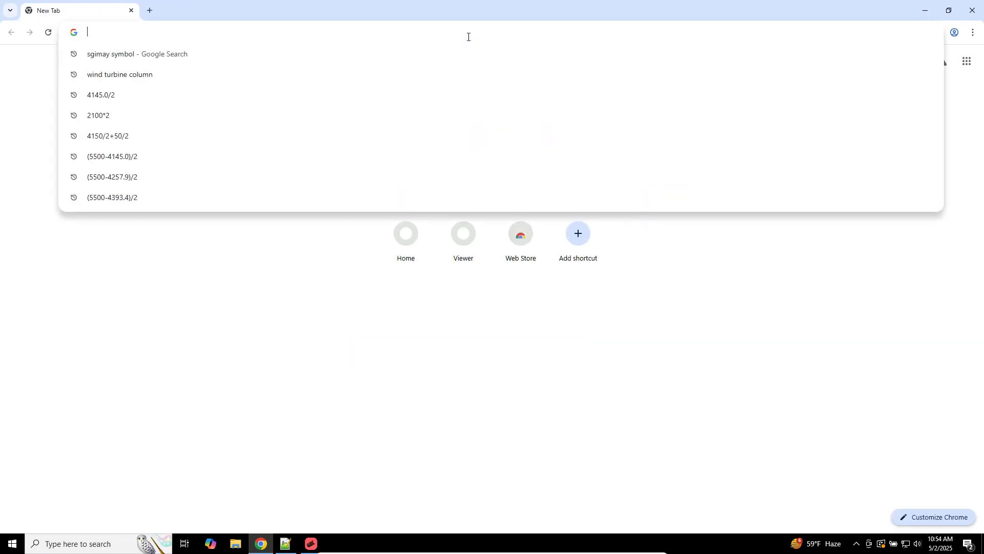
text(sigma symbo)
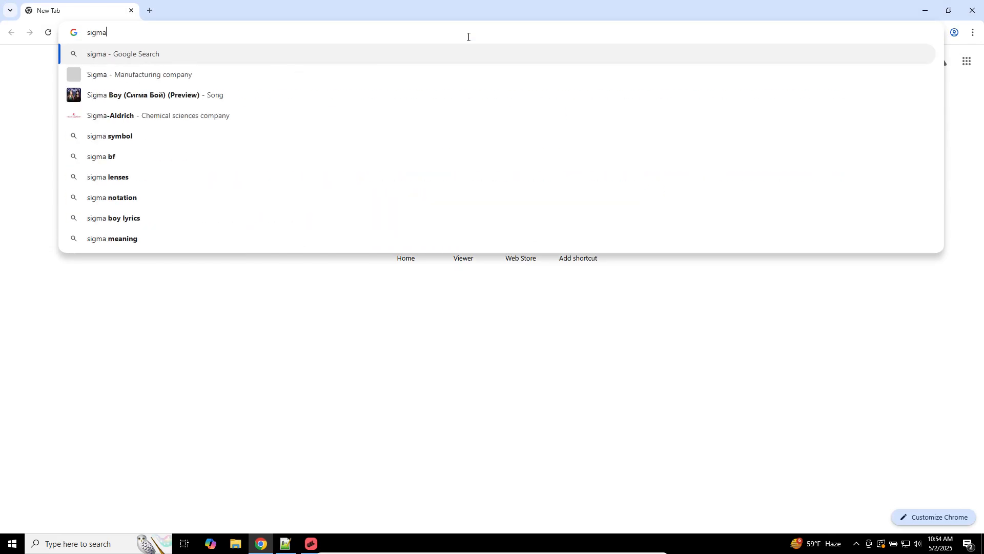
key(Return)
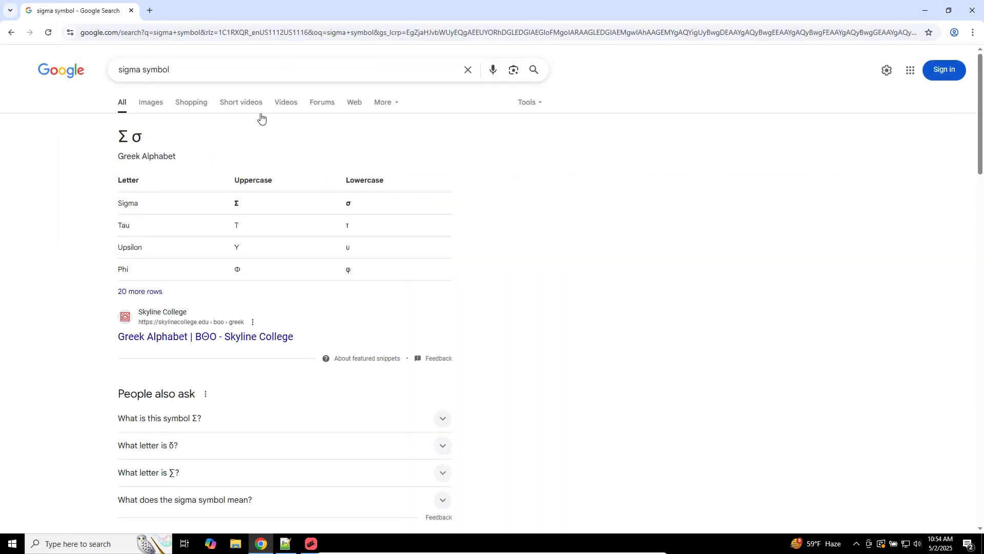
double_click(124, 136)
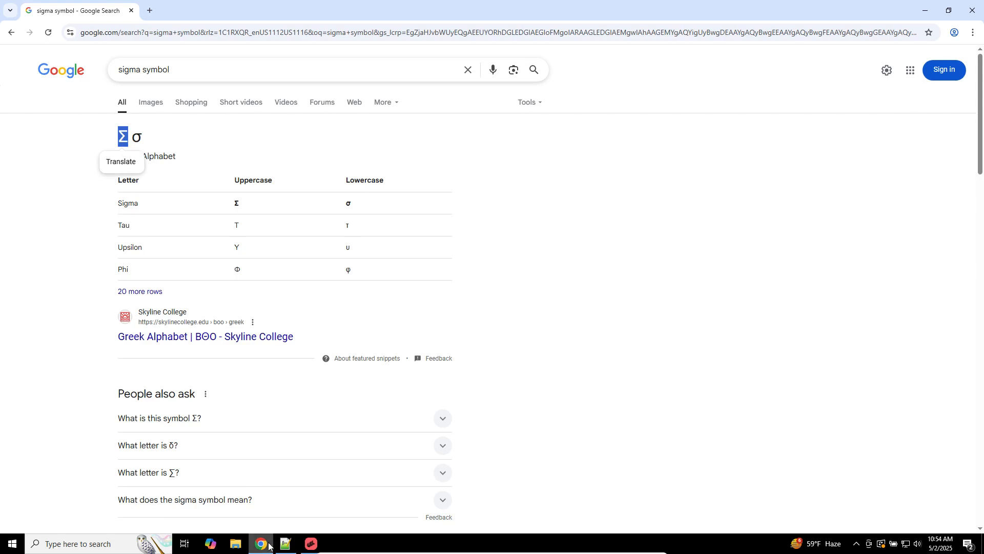
click(285, 543)
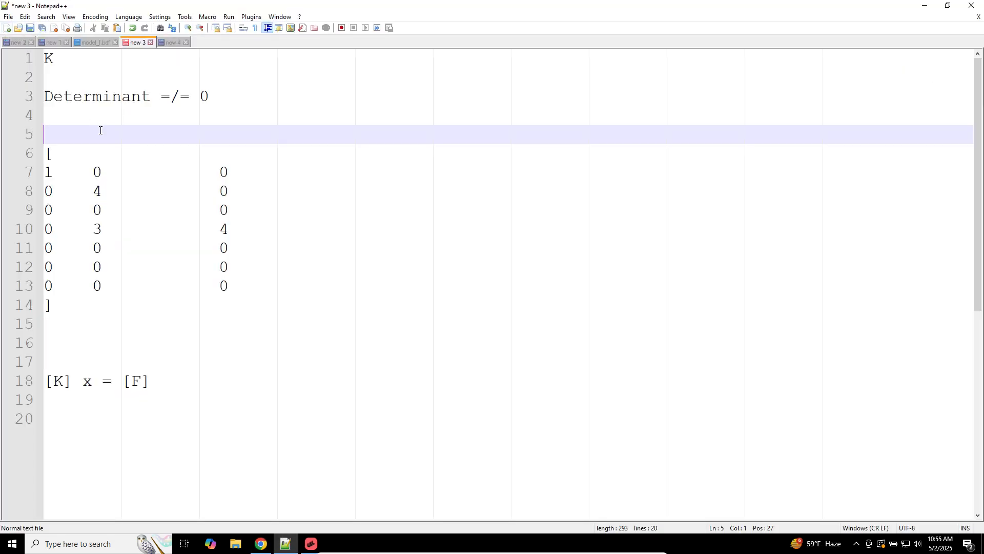
Step: Write ΣFx = 0, duplicate it into seven lines, and start changing line 6 to the y direction
text(F)
key(ctrl+d)
key(ctrl+d)
key(ctrl+d)
key(ctrl+d)
key(ctrl+d)
key(ctrl+d)
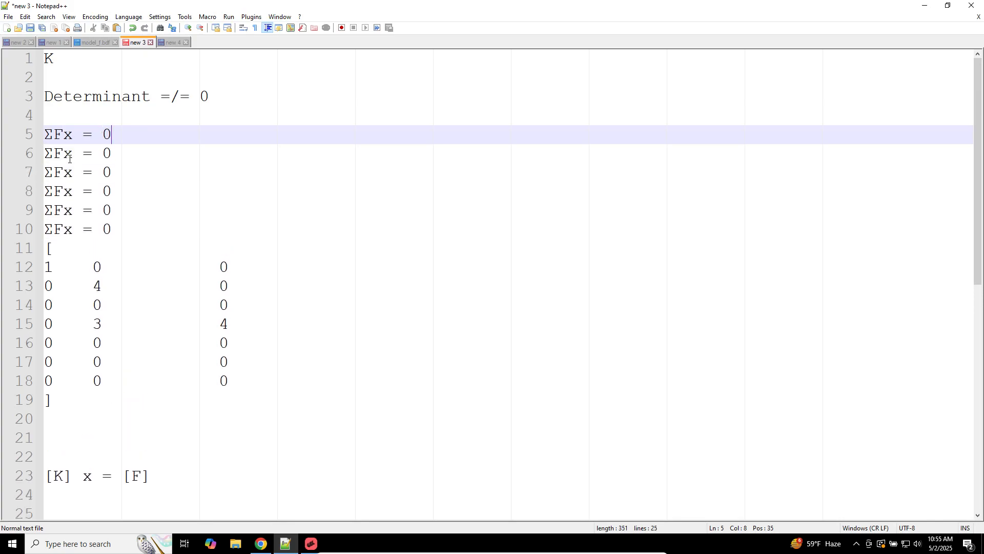
click(71, 156)
key(BackSpace)
text(t)
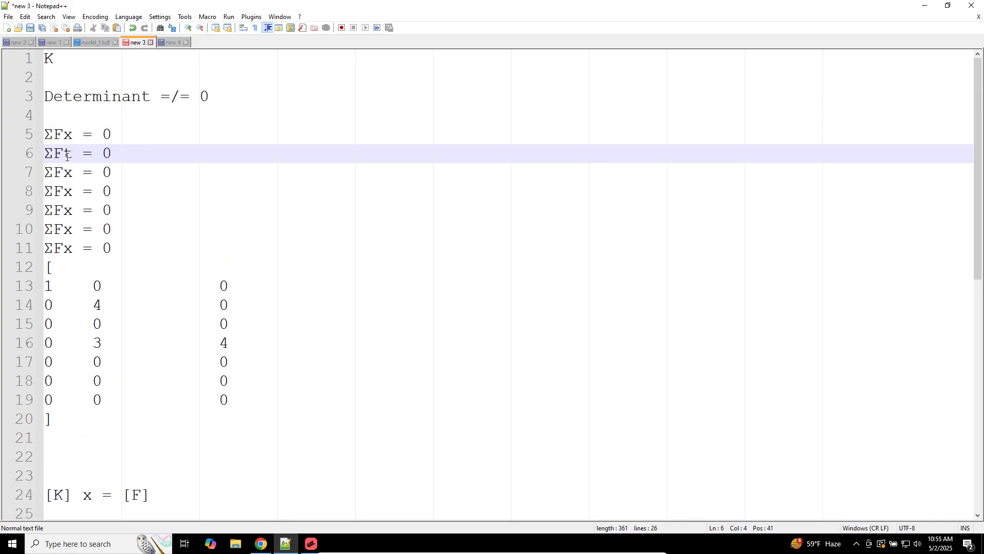
text(y)
key(Delete)
key(Right)
Step: Dock Notepad++ to the left half and relabel lines 6–7 as ΣFy = 0 and ΣFz = 0
text(z)
click(66, 173)
drag(244, 4, 1, 139)
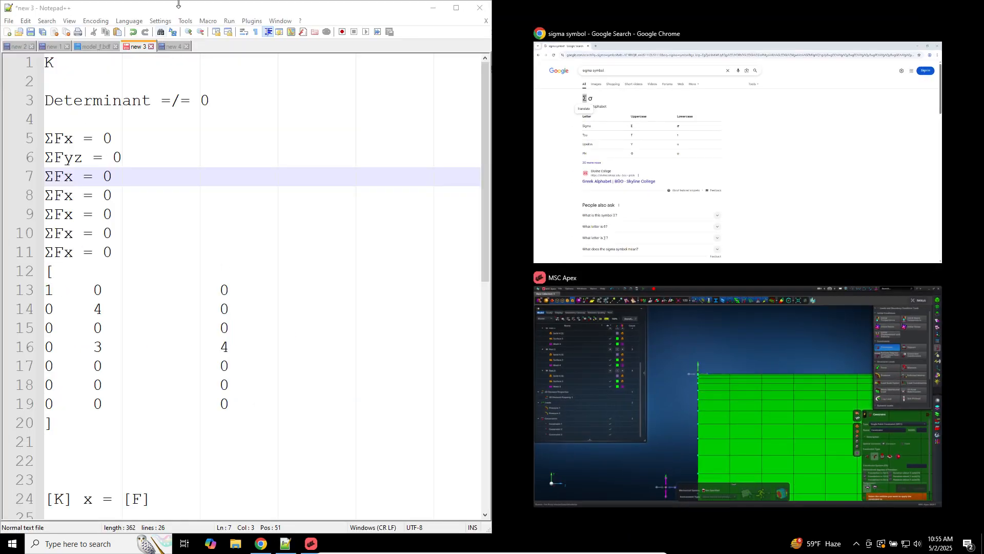
click(116, 137)
drag(64, 160, 83, 160)
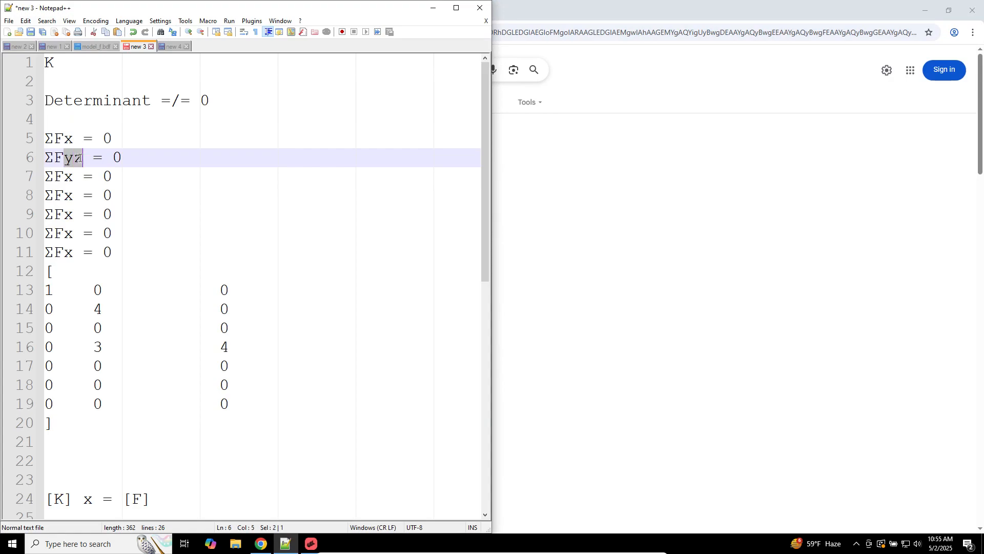
text(y)
click(65, 177)
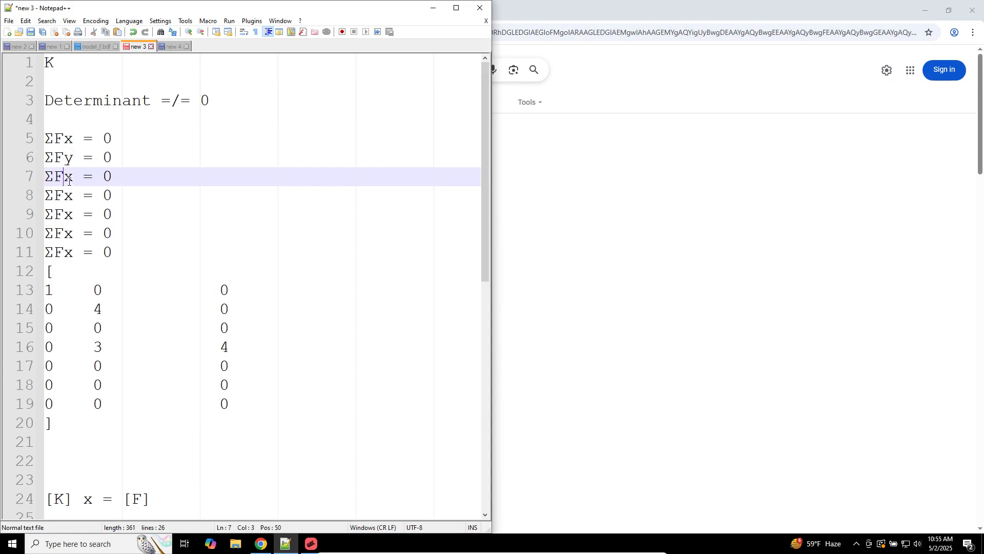
key(Delete)
text(z)
Step: Turn the next lines into ΣMx, ΣMy and ΣMz = 0 and delete the extra ΣFx = 0 line
drag(60, 195, 54, 233)
text(M)
text(M)
text(MN)
key(BackSpace)
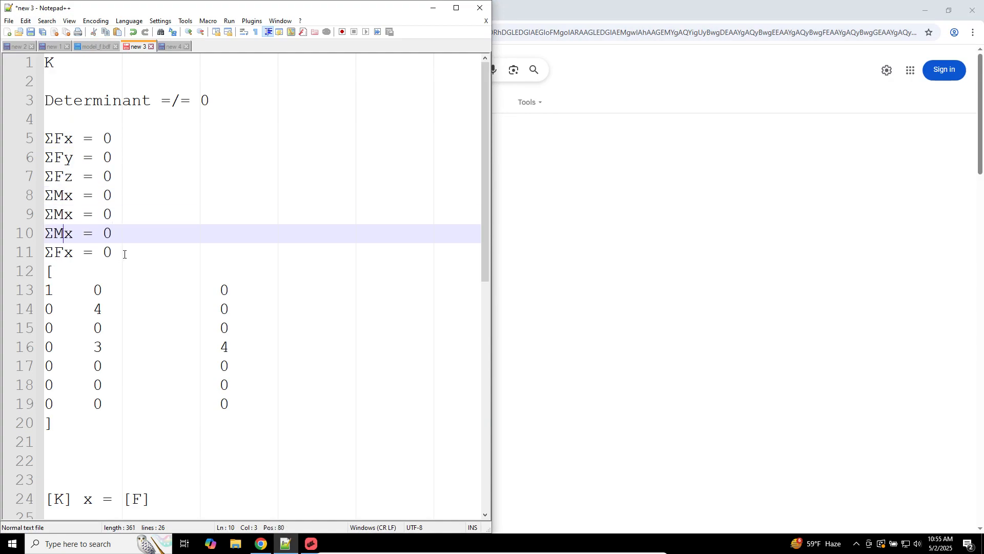
drag(124, 253, 44, 252)
key(BackSpace)
click(62, 214)
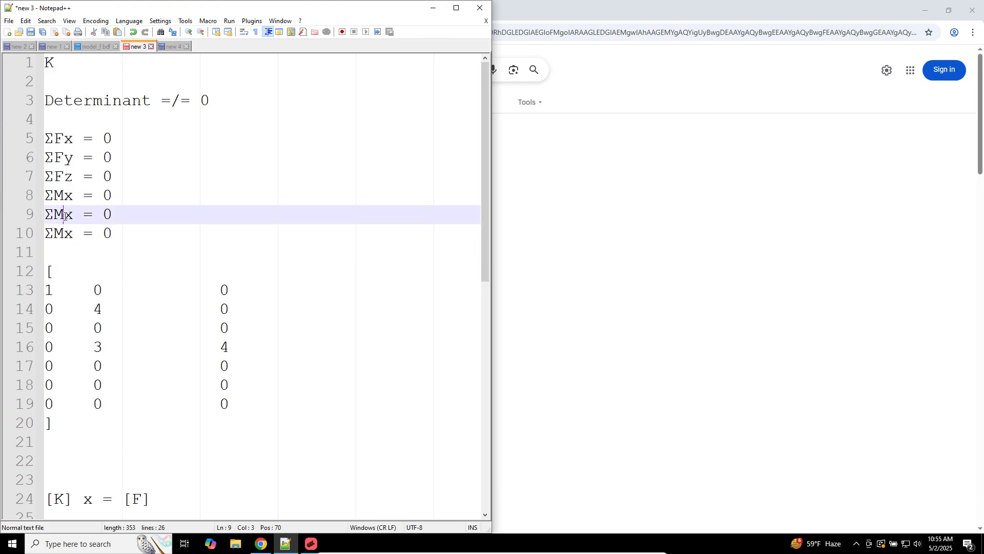
drag(64, 215, 71, 216)
text(y)
click(65, 241)
key(shift+Right)
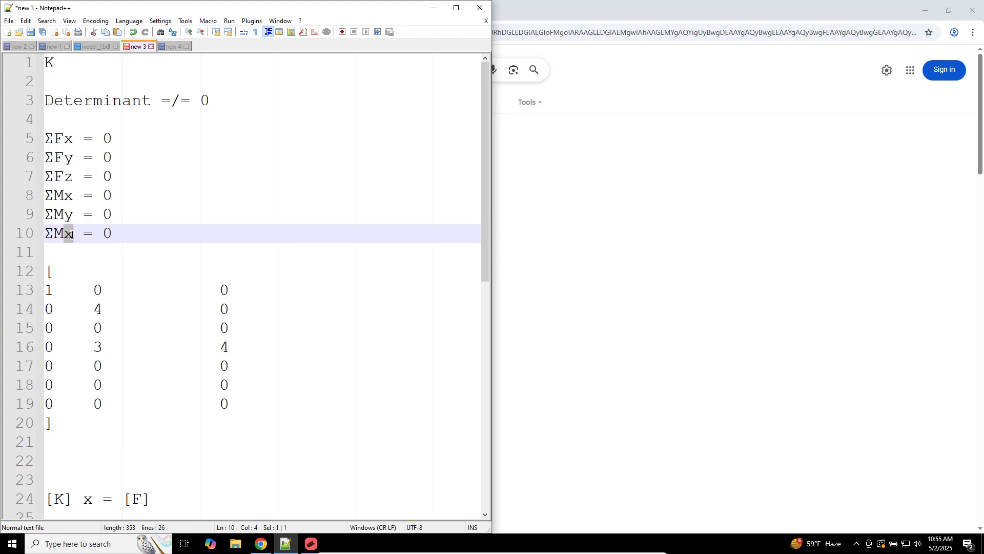
text(z)
Step: Review the equations, determinant condition, [K] x = [F] and matrix rows, then return to MSC Apex
ctrl+scroll(125, 260, up, 2)
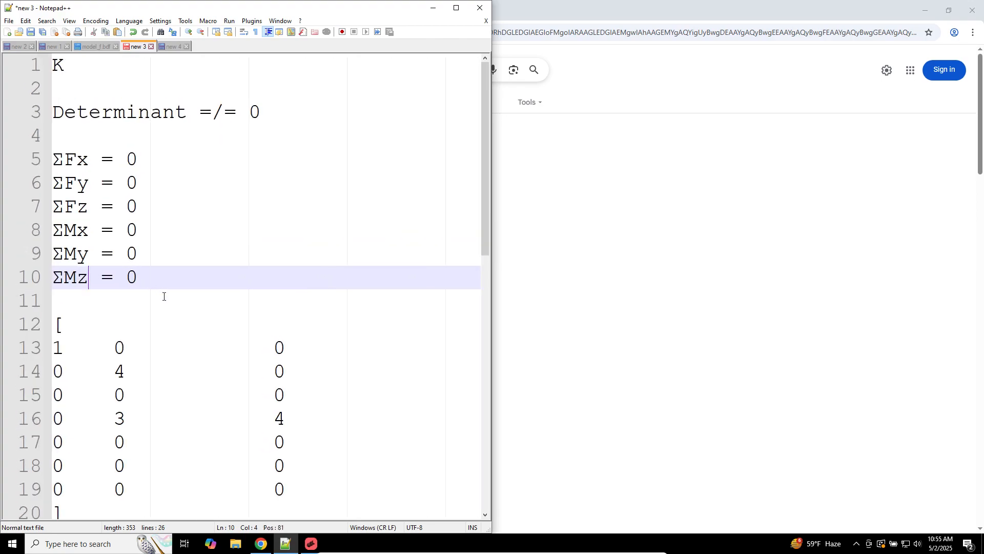
drag(154, 281, 37, 175)
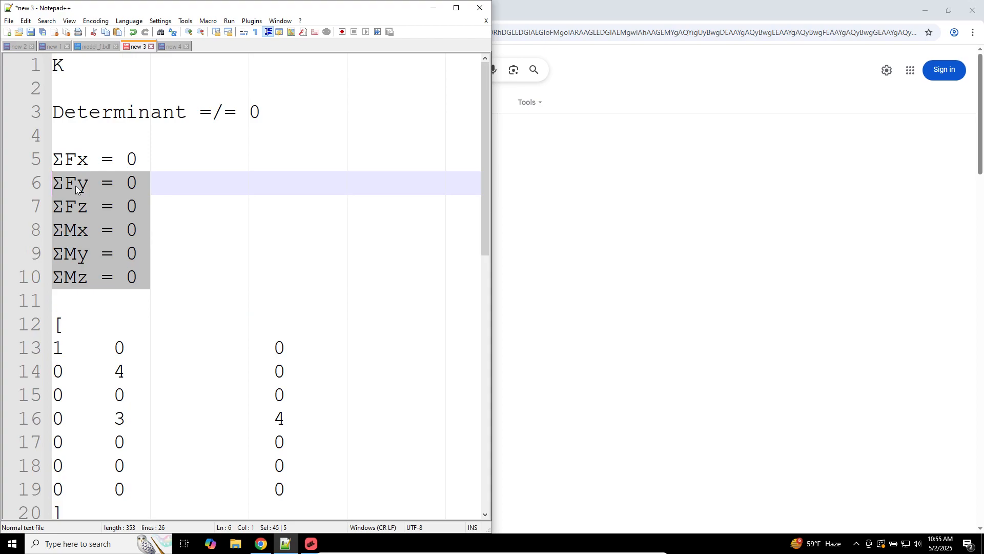
click(203, 112)
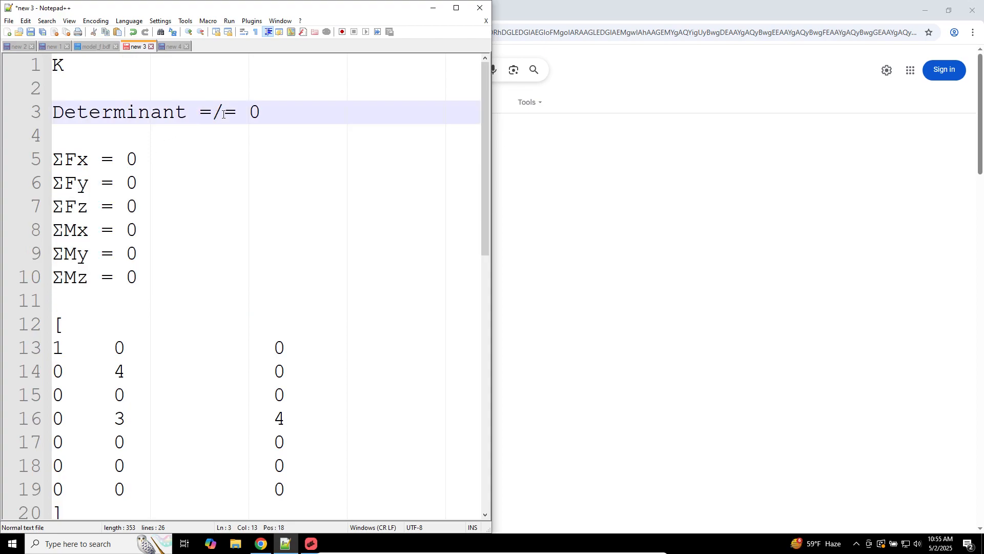
scroll(211, 201, down, 5)
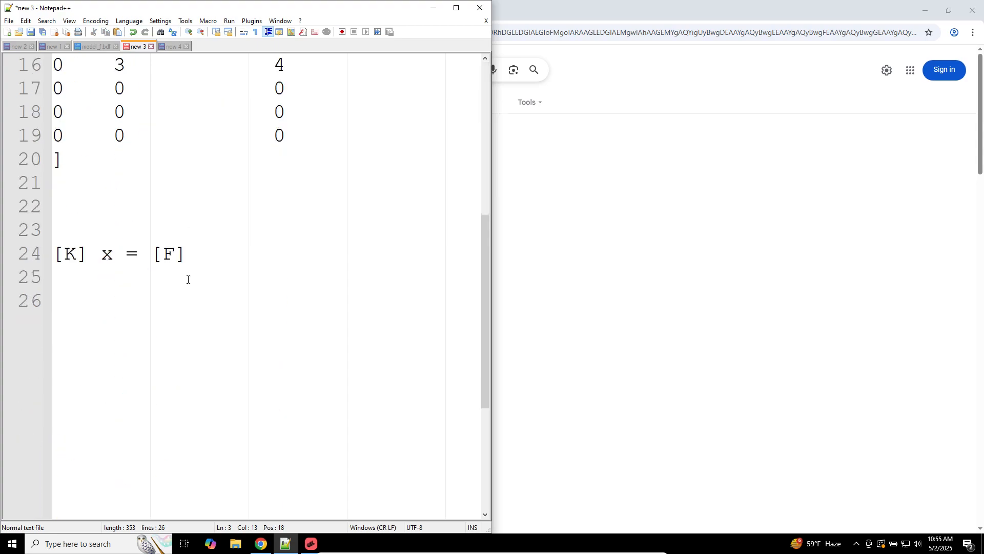
drag(201, 255, 24, 266)
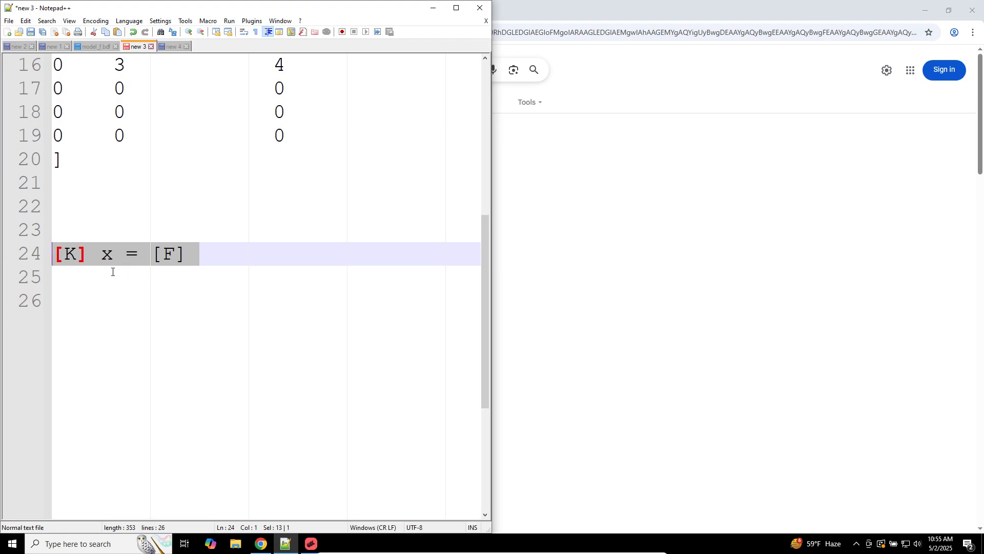
scroll(113, 271, up, 4)
click(143, 291)
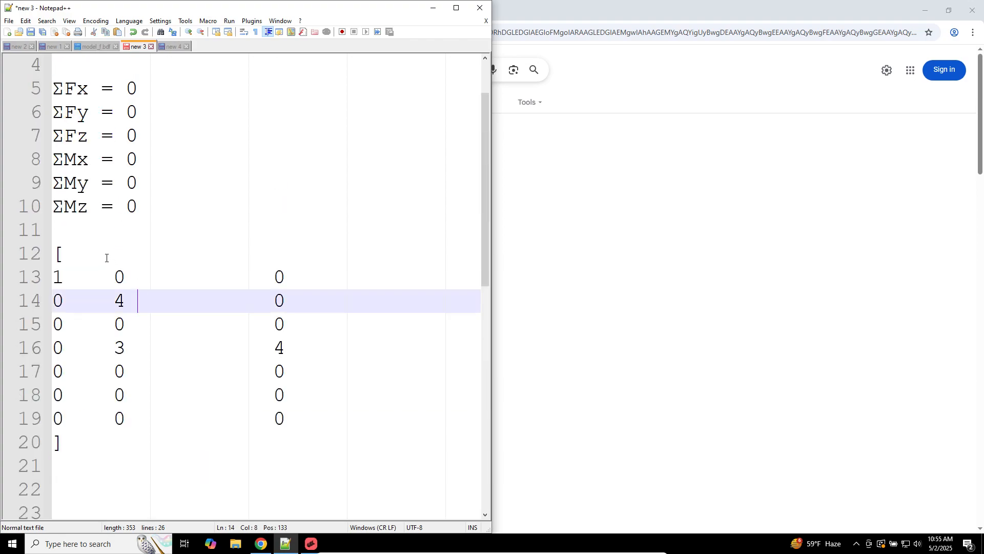
scroll(190, 166, up, 1)
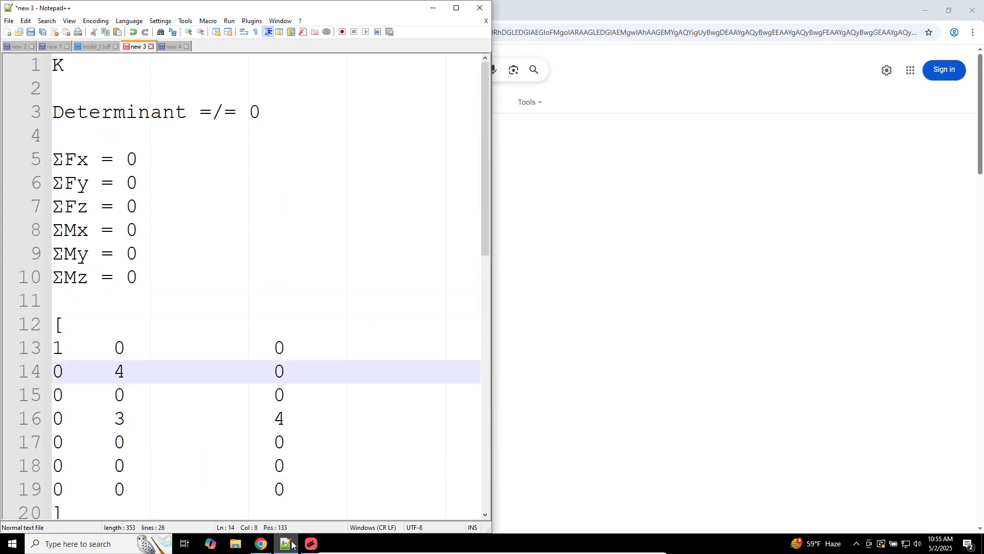
click(311, 543)
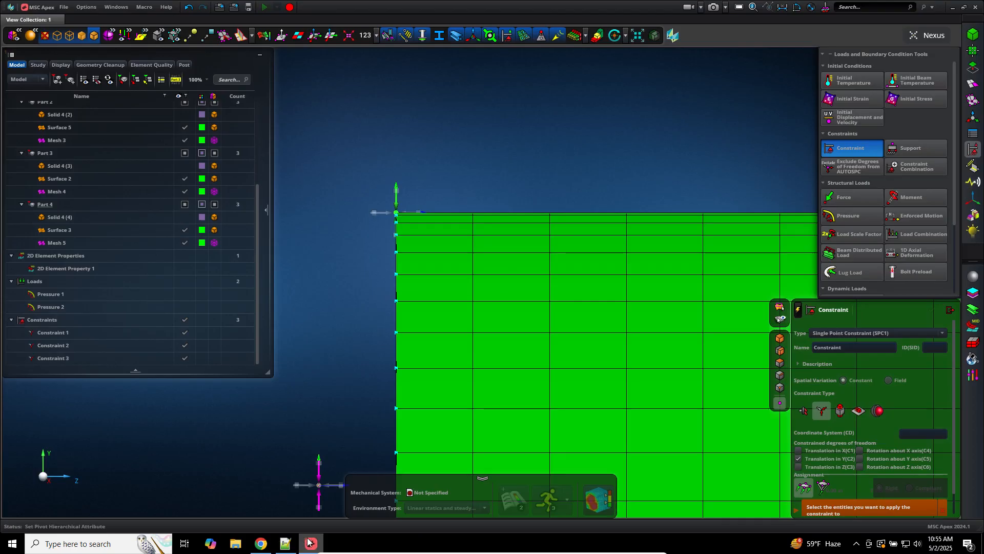
Step: Orient the view along Z so the circular mesh faces front with Y up
click(75, 478)
click(278, 420)
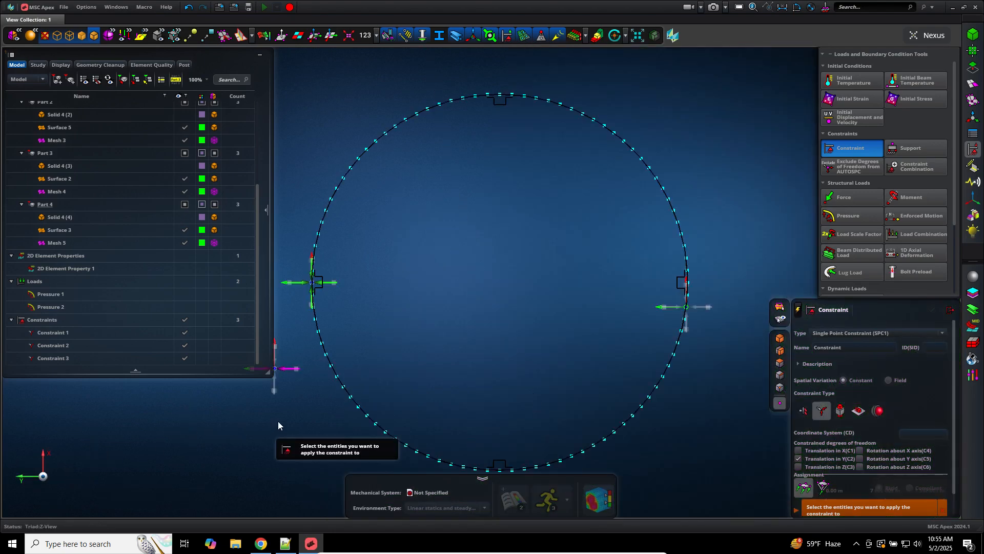
click(43, 477)
click(42, 476)
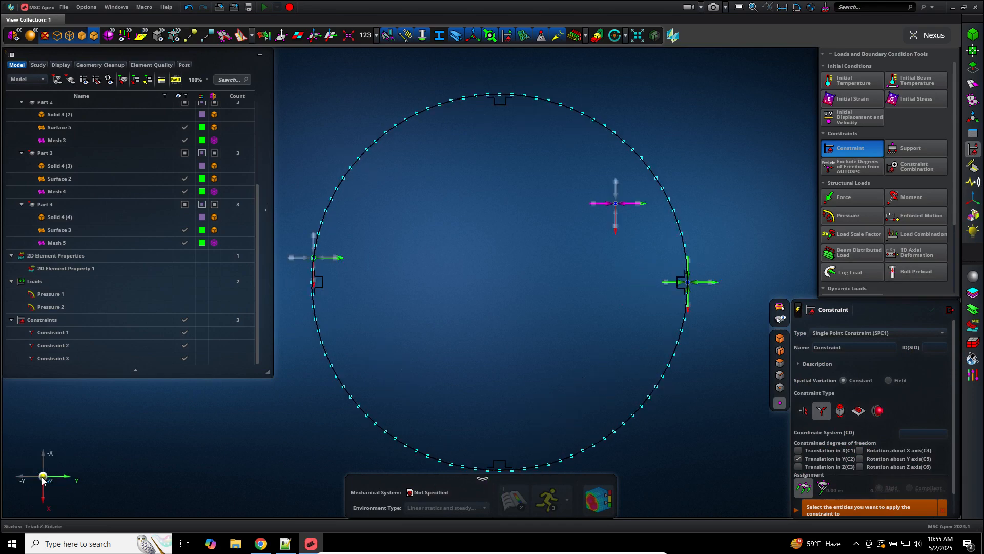
click(42, 477)
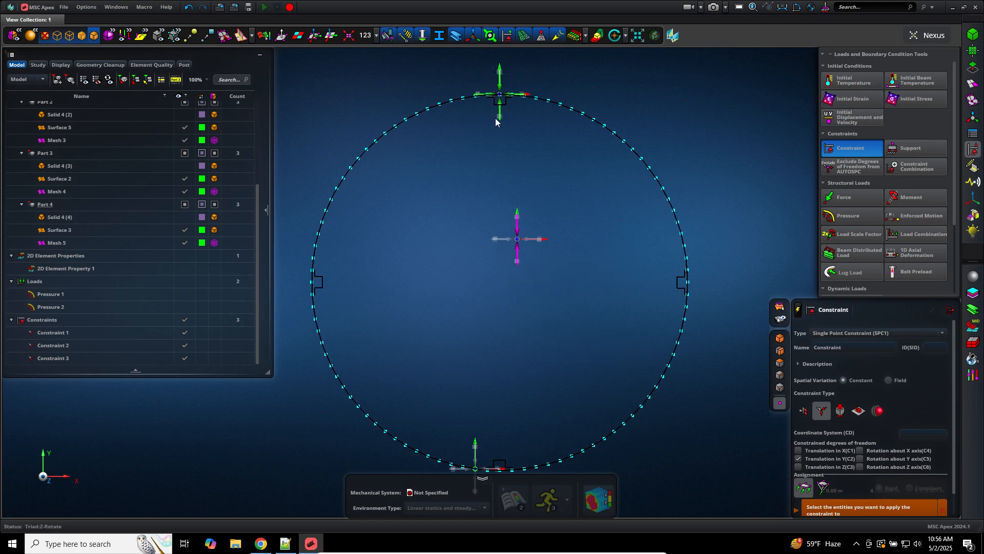
Step: Hide all three constraints, then show Constraint 2 alone to check where it sits
click(184, 347)
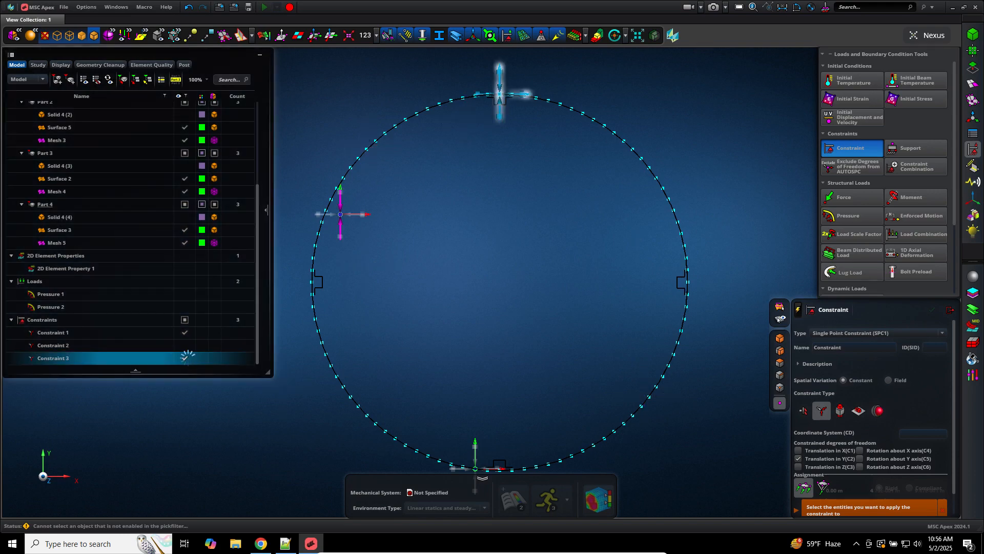
click(187, 357)
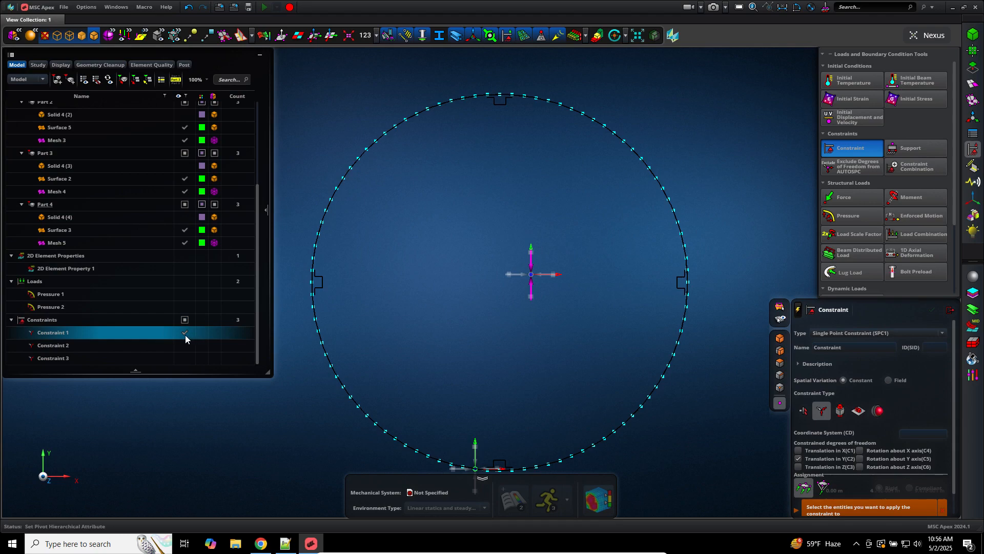
click(185, 333)
click(185, 345)
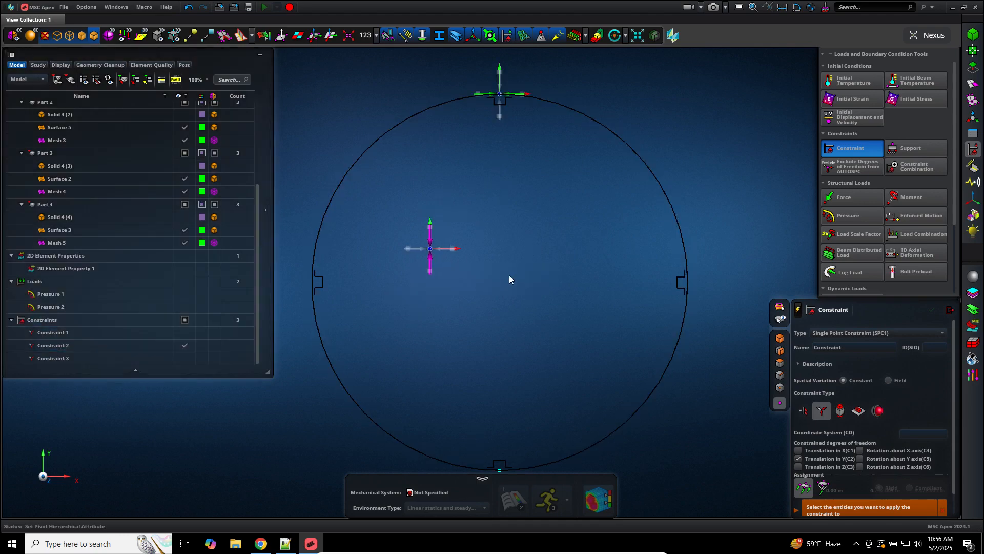
right_drag(536, 258, 415, 250)
right_drag(558, 236, 496, 242)
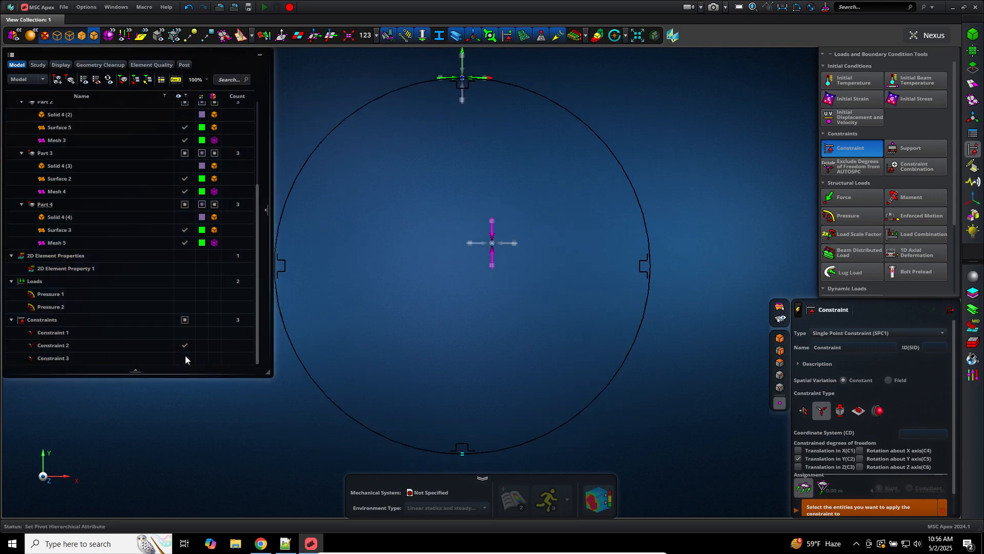
Step: Show Constraint 3, then Constraint 2 again, hide them all and close the constraint editor
click(186, 358)
click(185, 345)
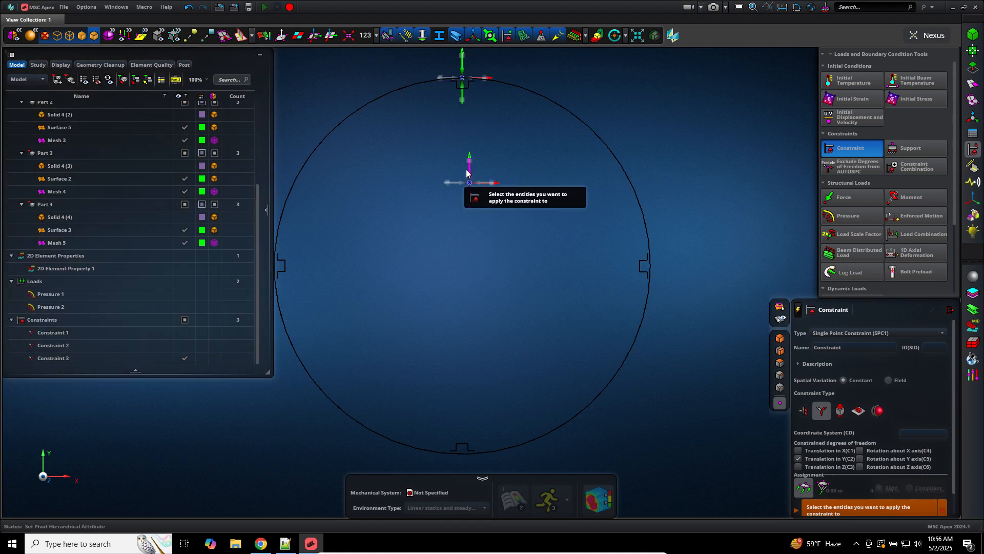
middle_drag(475, 254, 484, 159)
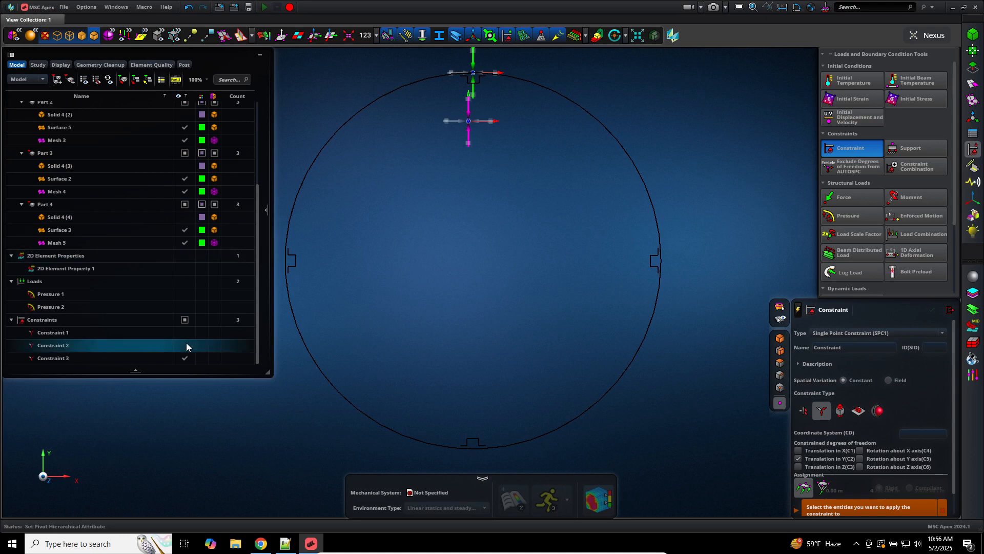
click(185, 345)
middle_drag(462, 234, 466, 241)
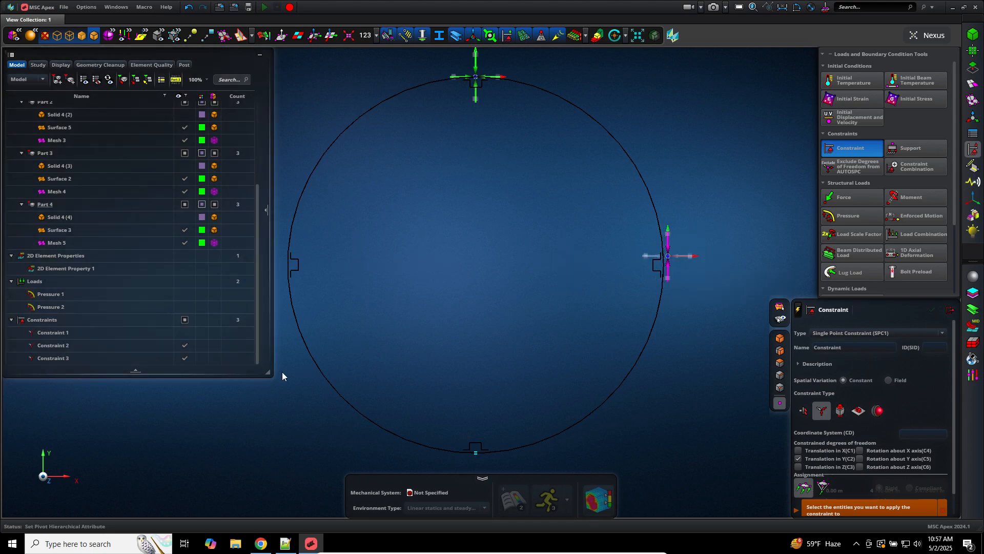
click(186, 361)
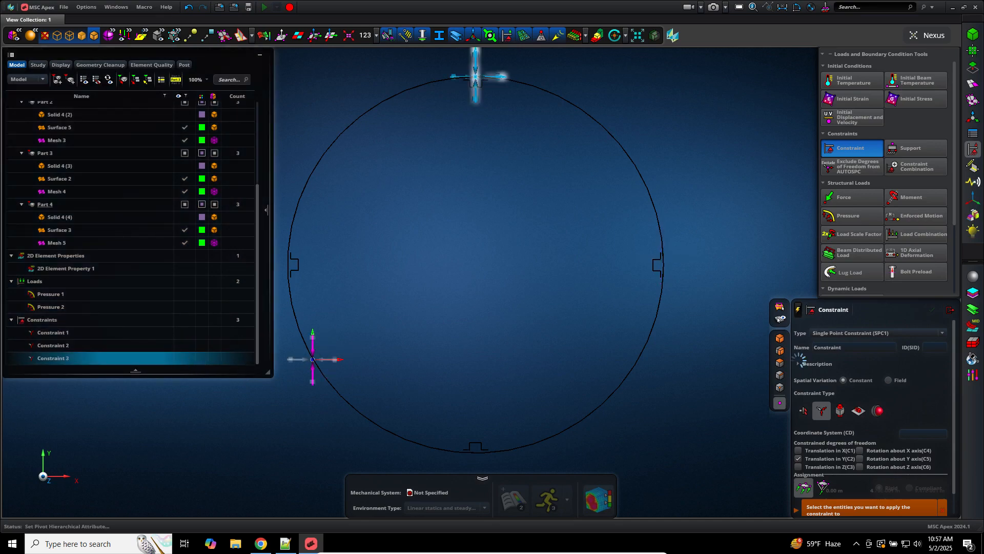
click(951, 309)
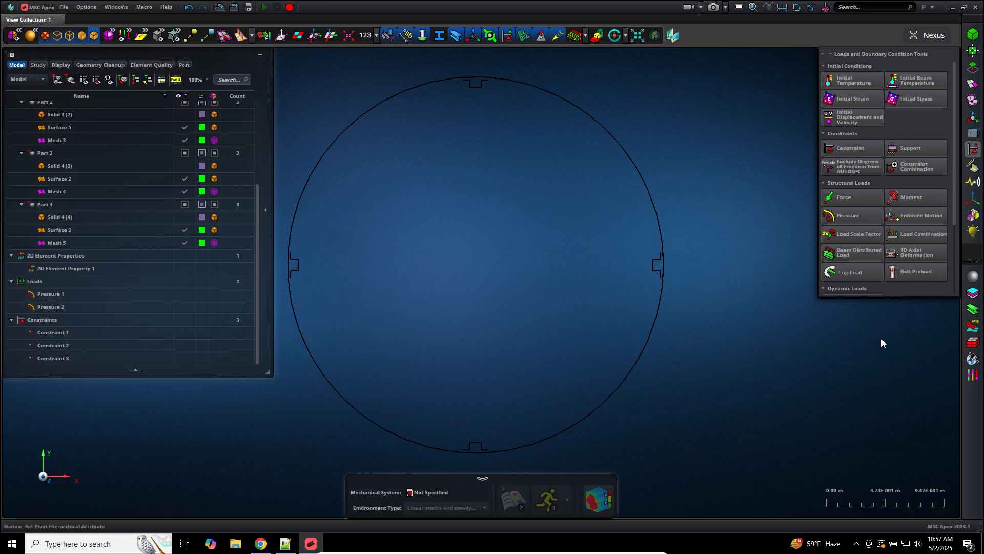
Step: Save Model_3 and fit the whole meshed cylinder in the view
middle_drag(762, 380, 765, 381)
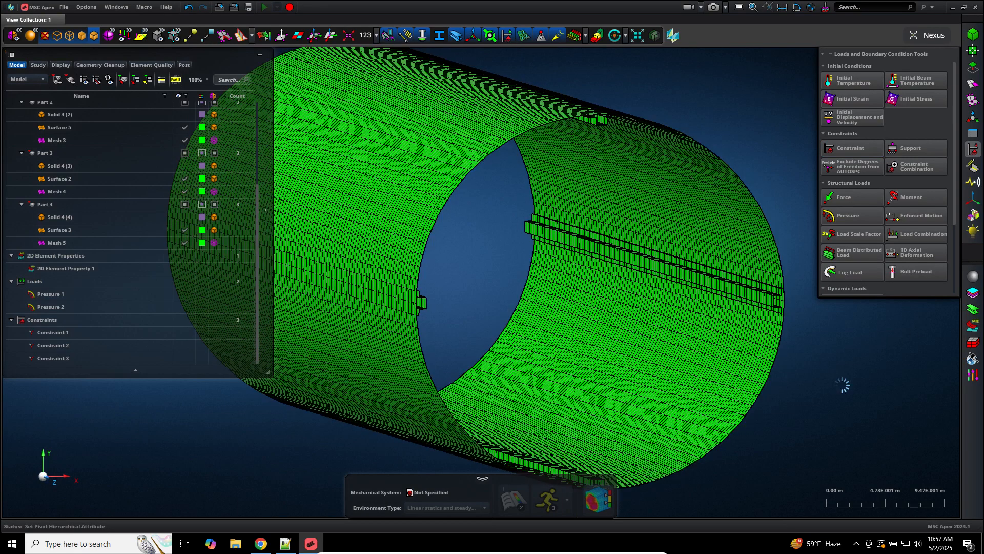
key(ctrl+s)
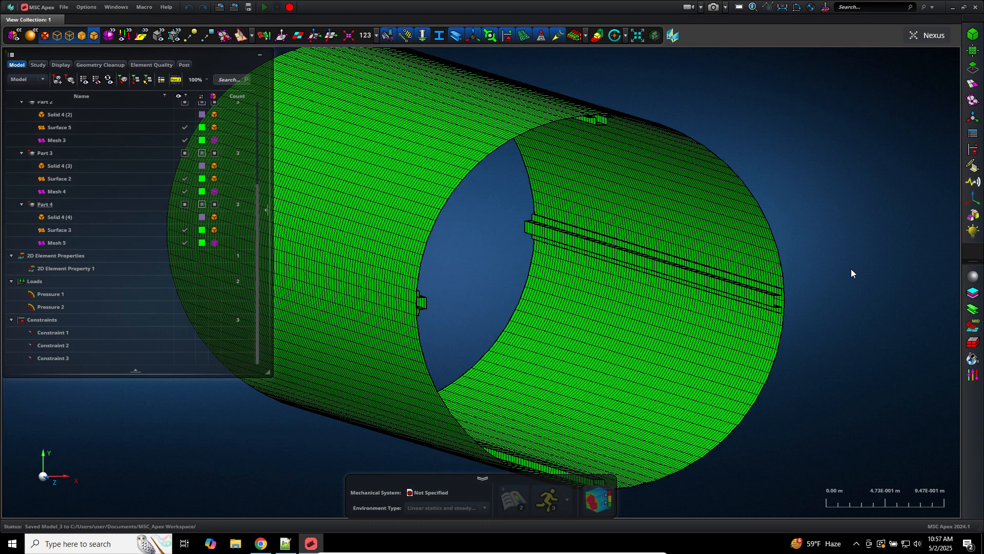
key(f)
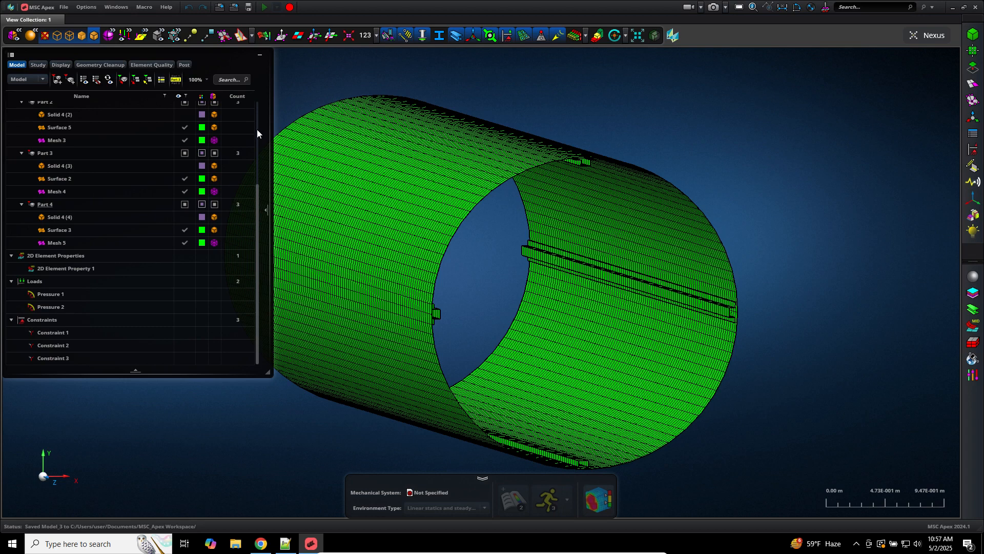
Step: Start an export of Part 0 Cylinder, then cancel it
scroll(256, 130, up, 3)
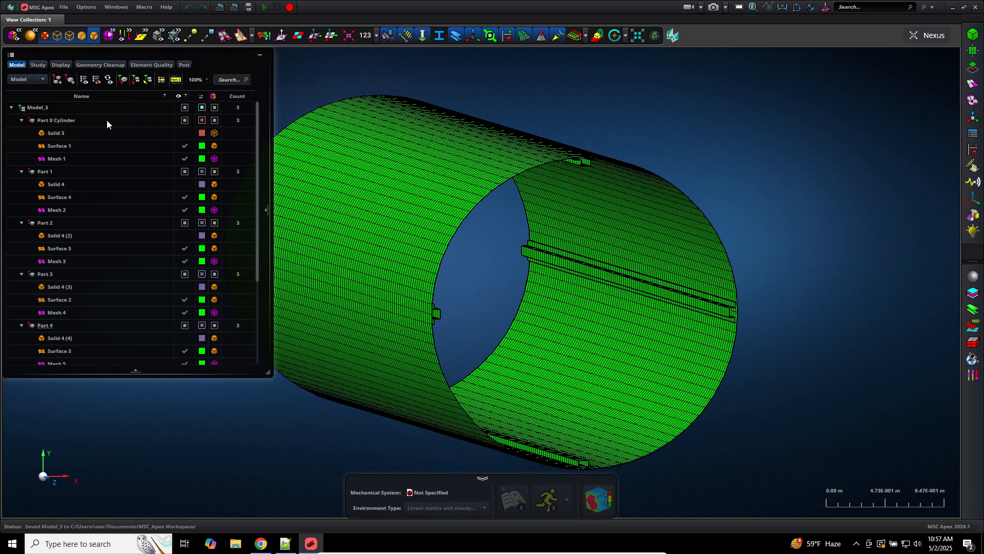
click(76, 121)
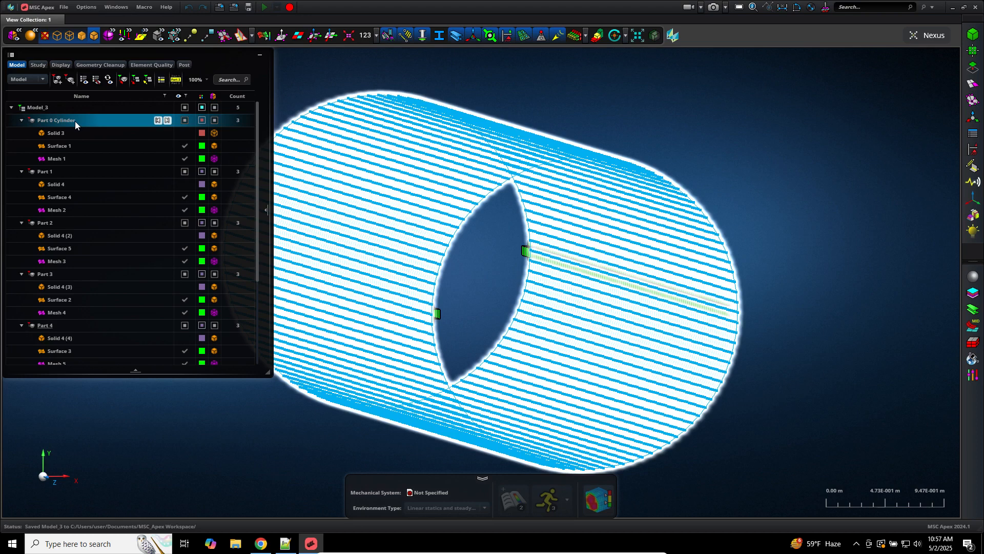
right_click(74, 121)
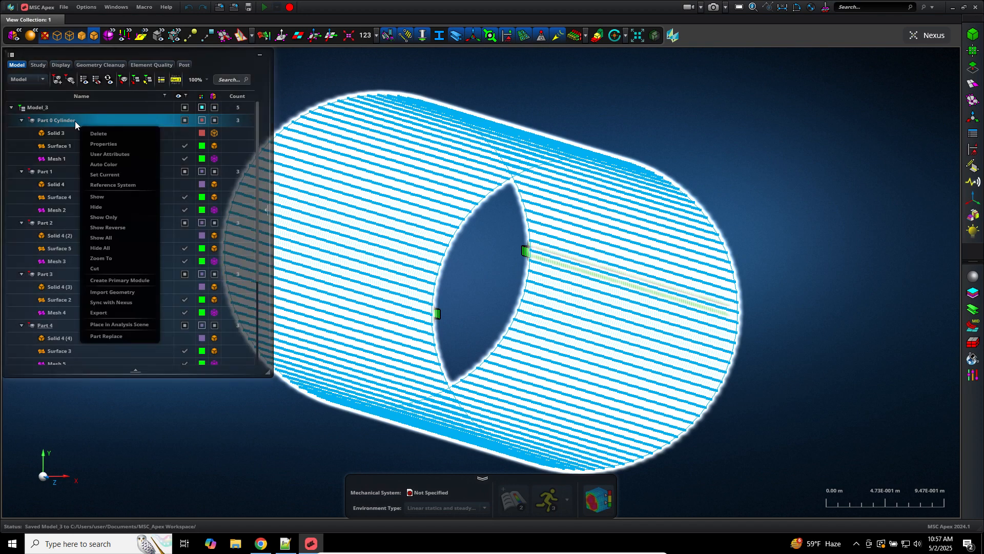
click(110, 312)
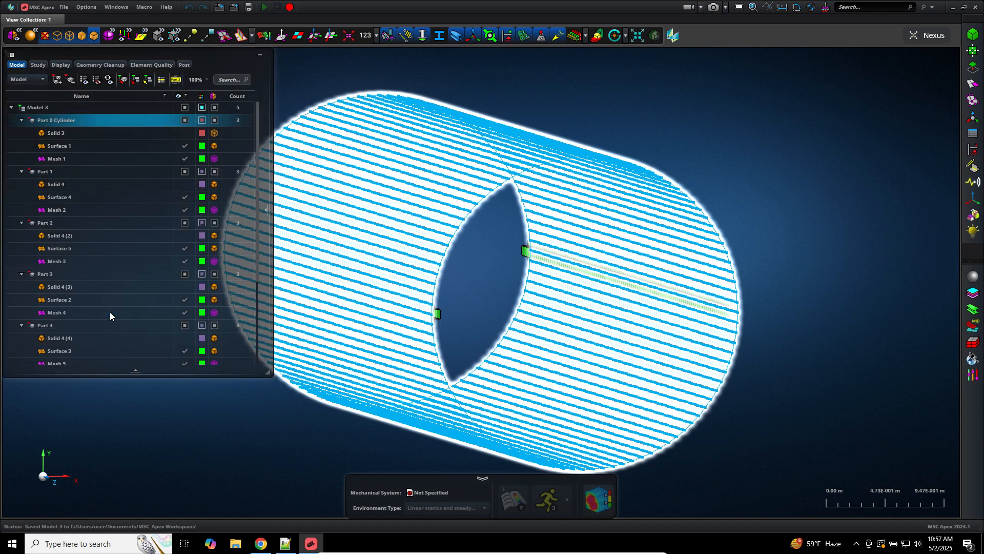
click(424, 279)
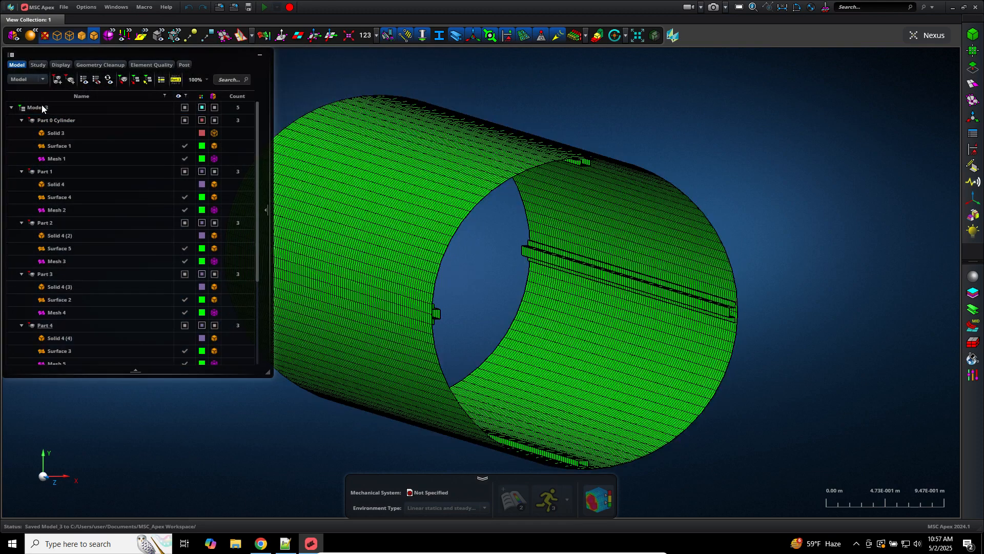
Step: Export Model_3 to Downloads as Parasolid Geometry - Text (*.x_t), creating Model_3.x_t
click(41, 105)
right_click(41, 105)
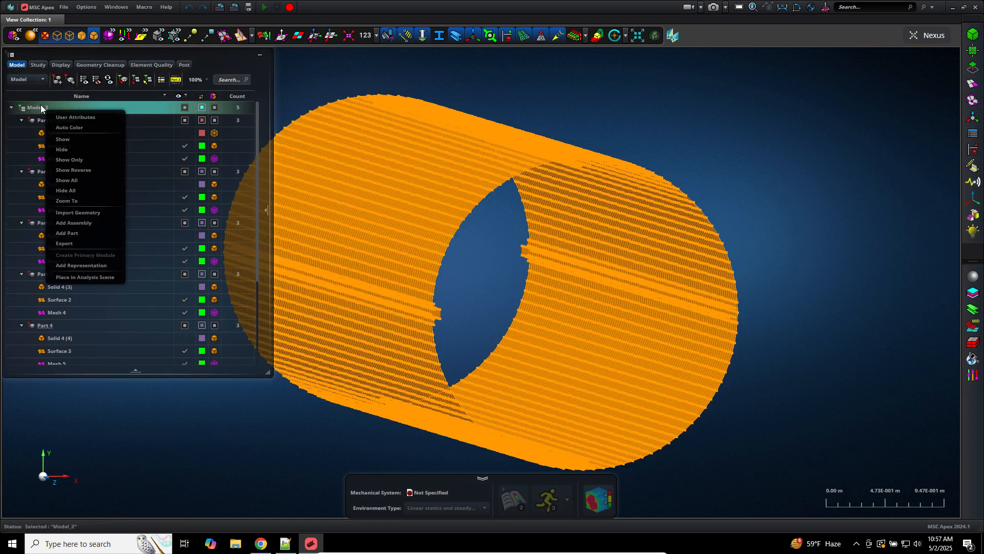
click(98, 244)
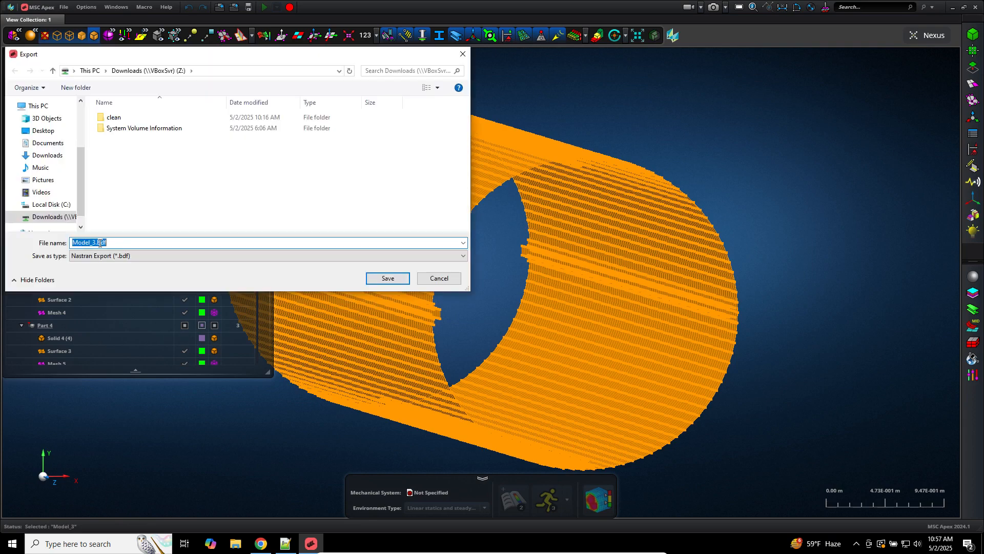
click(49, 154)
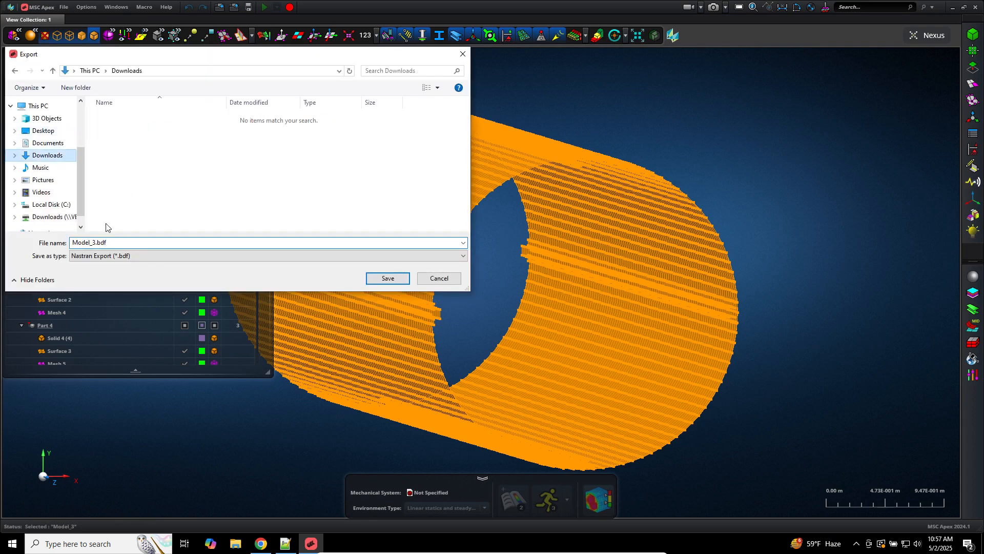
click(143, 255)
click(138, 271)
click(389, 279)
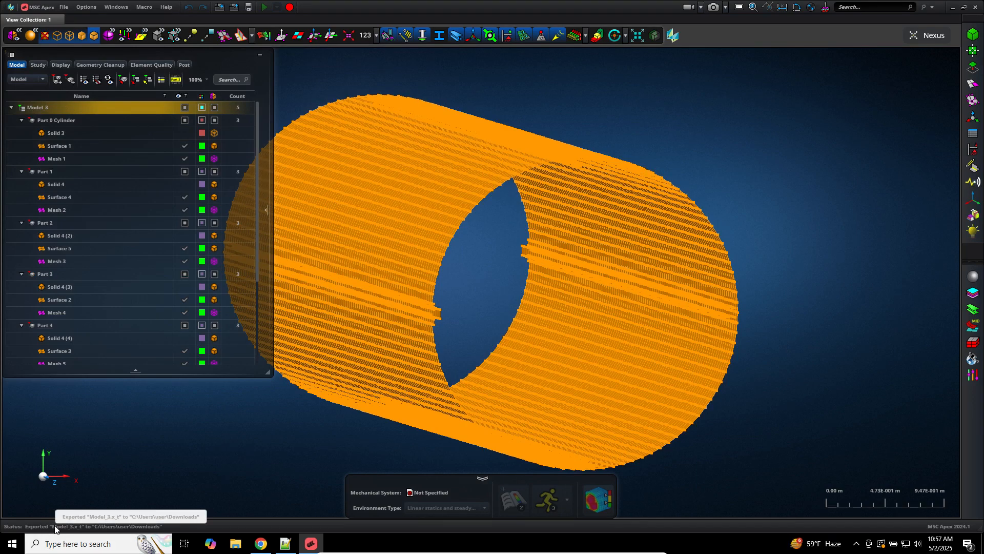
Step: Show only Part 0 Cylinder, hiding the other parts
click(564, 119)
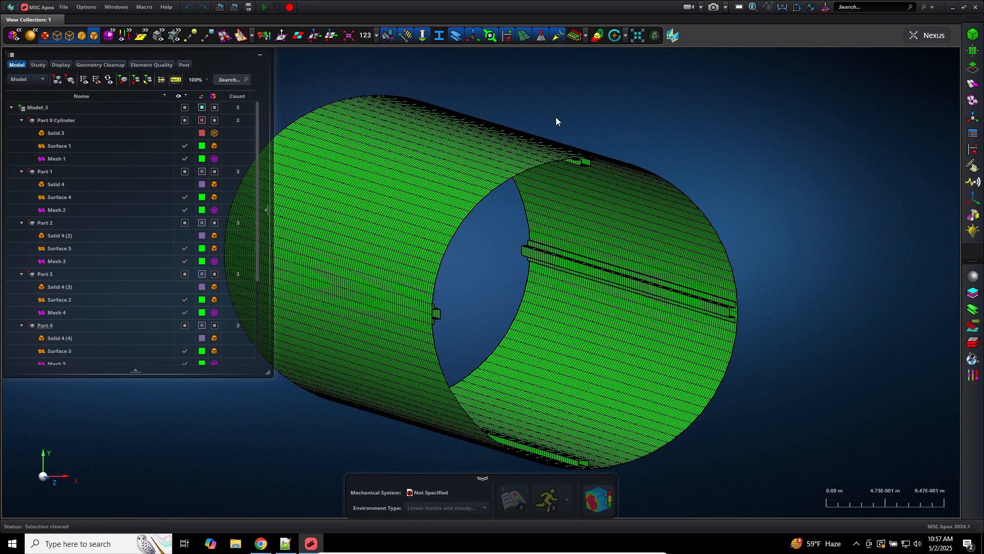
click(39, 109)
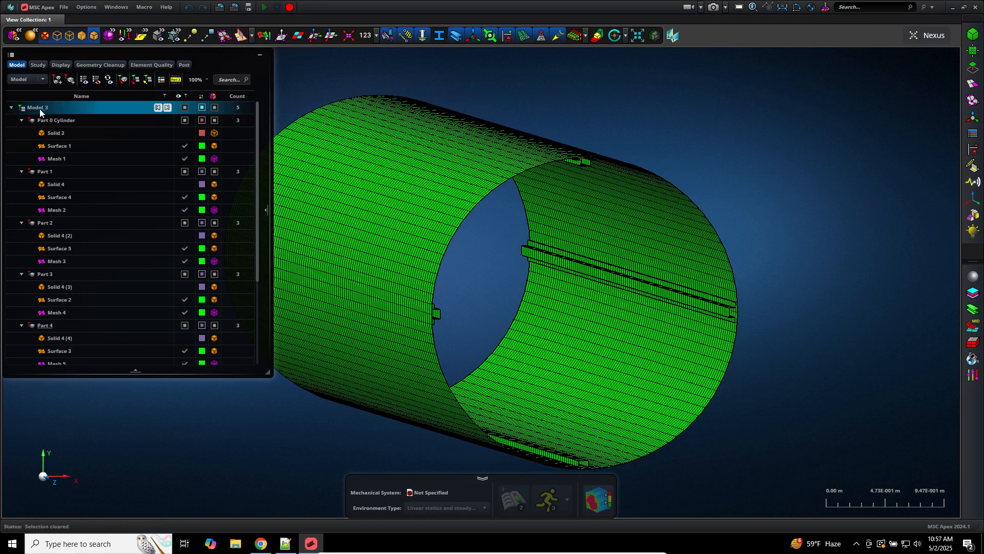
right_click(40, 111)
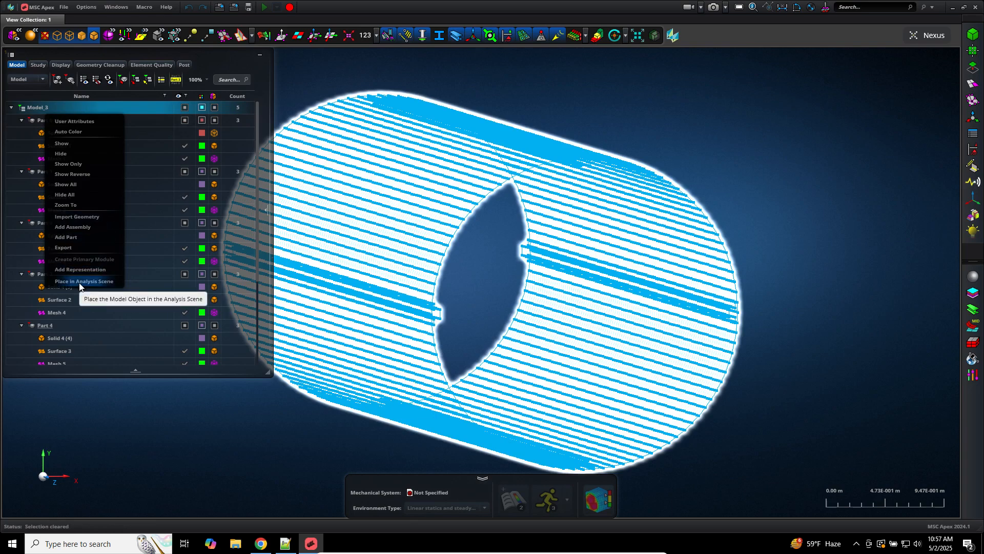
click(389, 76)
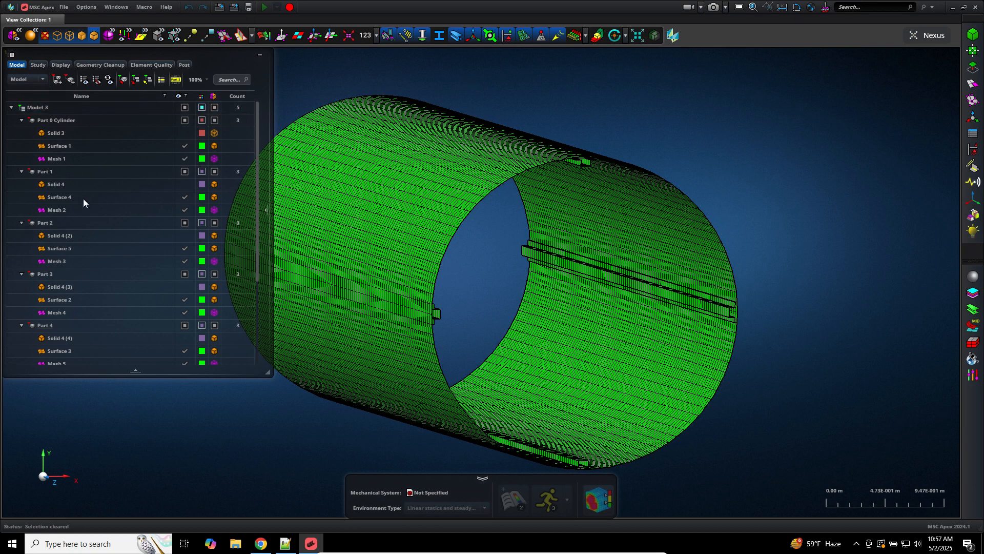
right_click(60, 123)
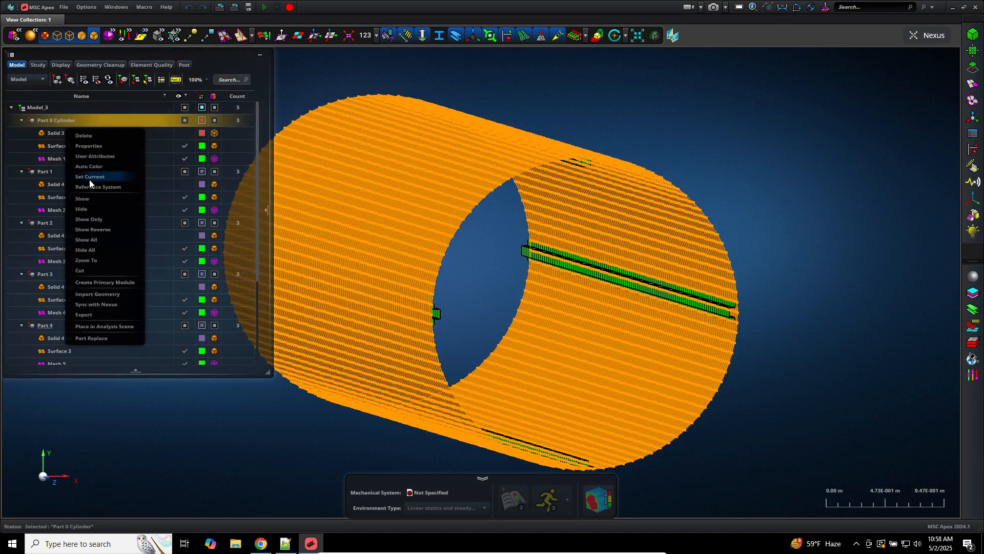
click(101, 219)
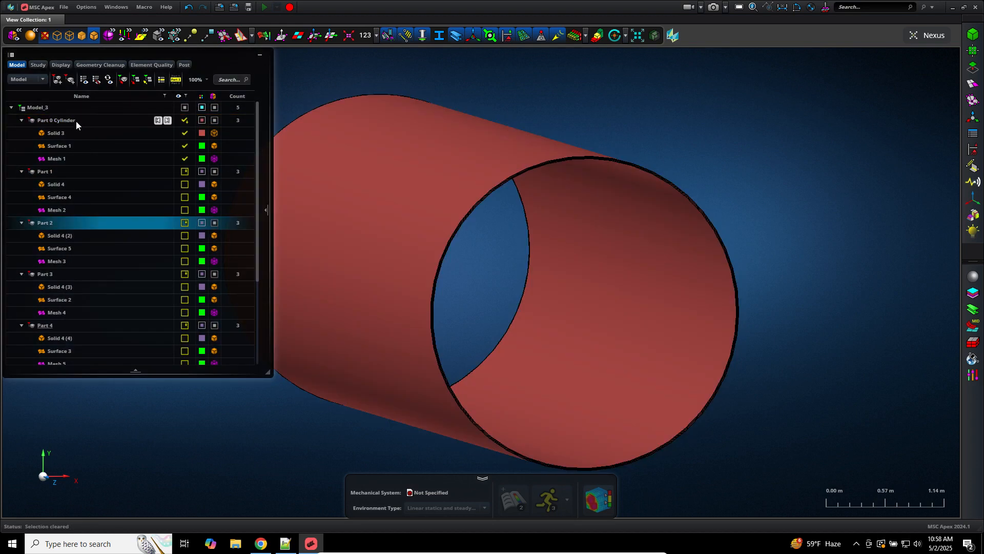
Step: Toggle the cylinder's solid and Mesh 1 display, then place the cylinder in the analysis scene
right_click(76, 121)
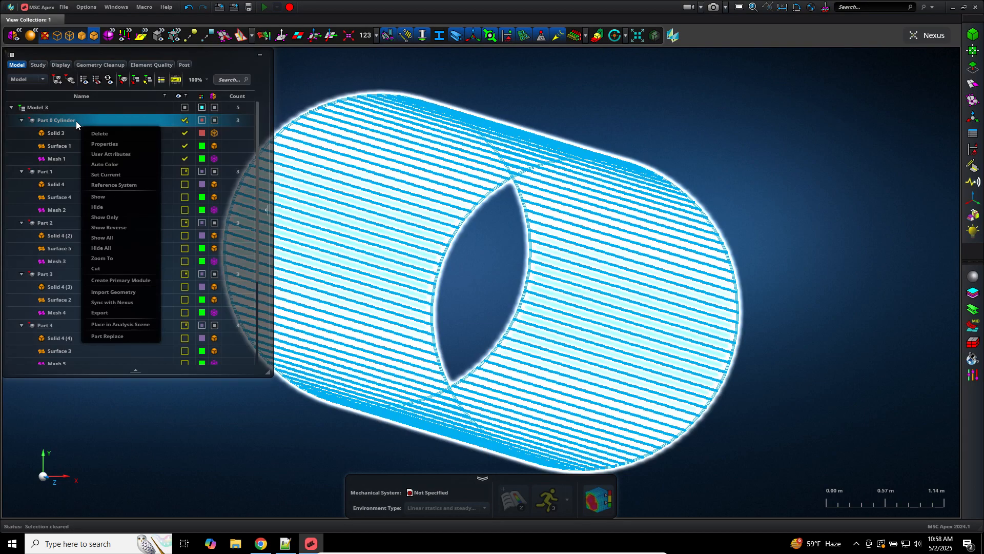
click(176, 132)
click(182, 133)
click(183, 160)
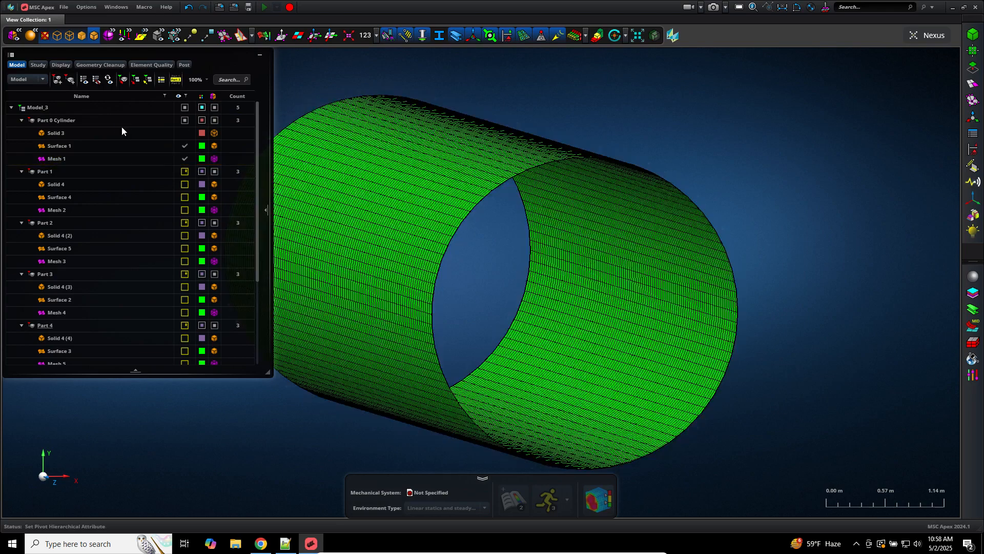
click(113, 121)
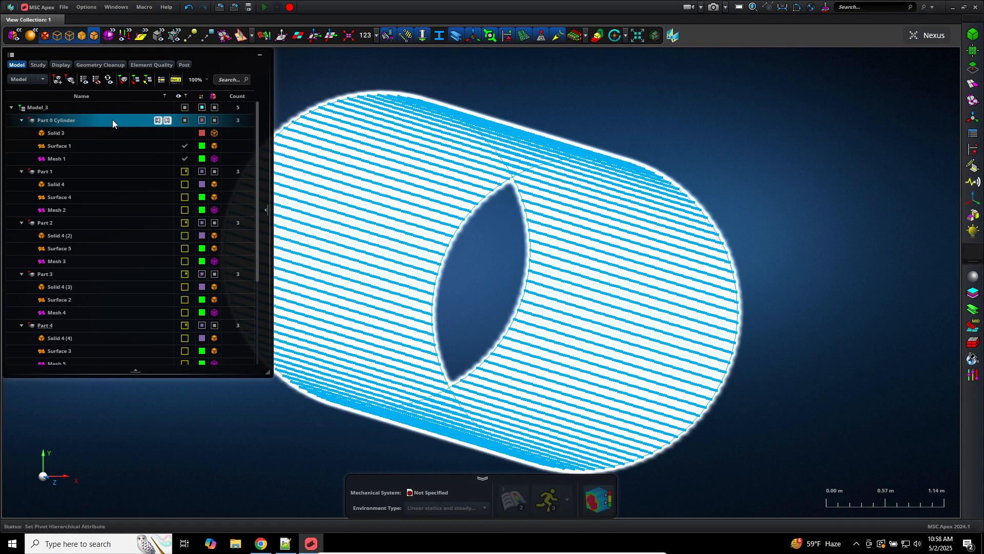
right_click(112, 119)
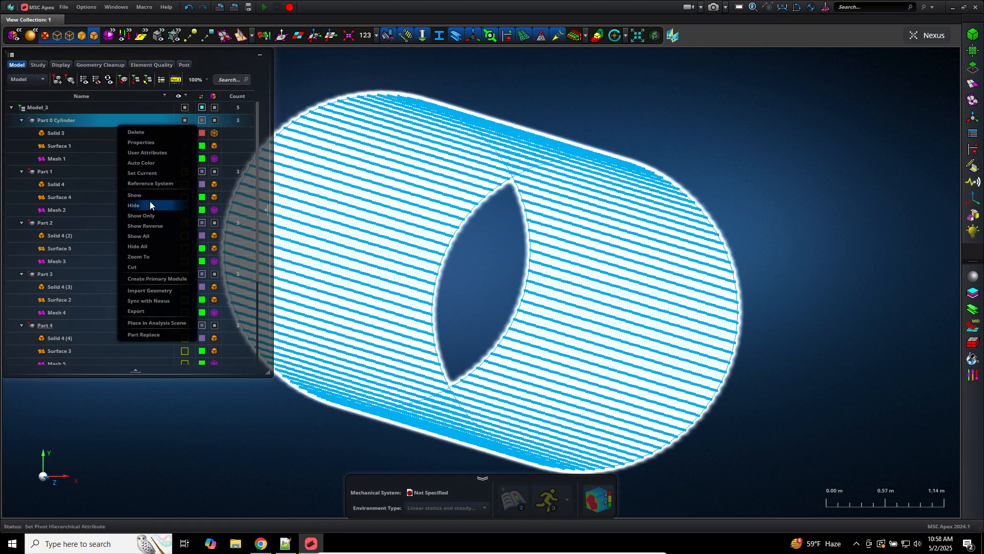
click(144, 327)
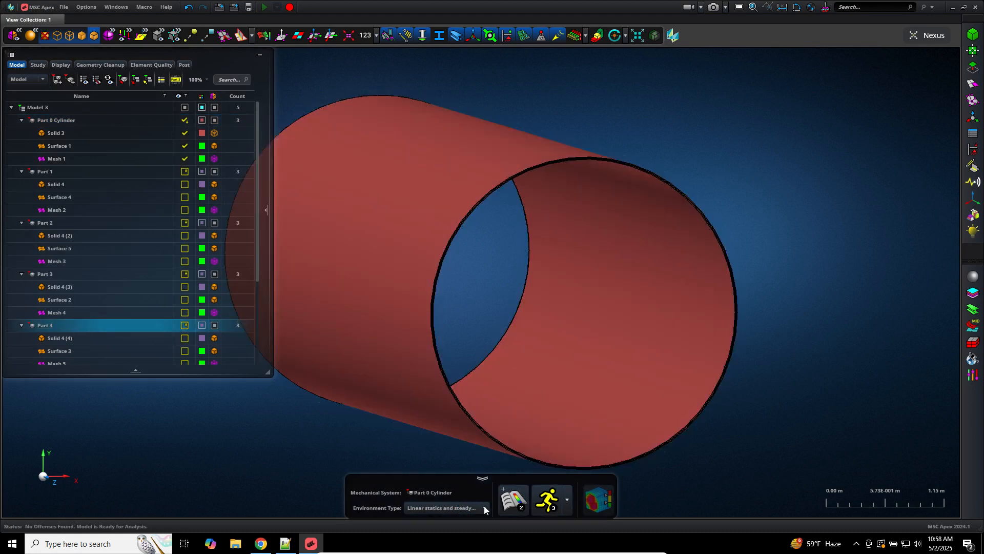
Step: Set the environment type to Normal modes (SOL 103)
click(484, 508)
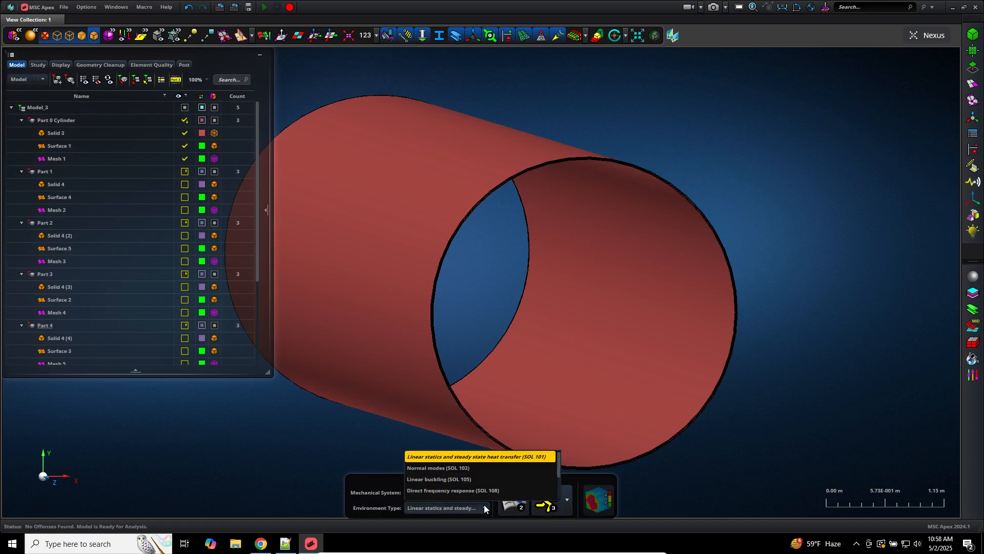
click(455, 458)
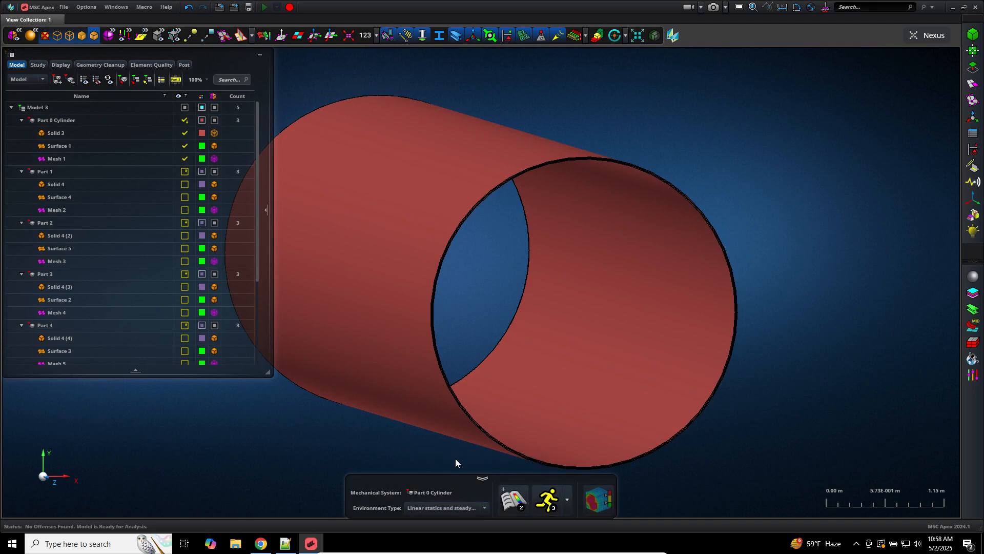
click(484, 508)
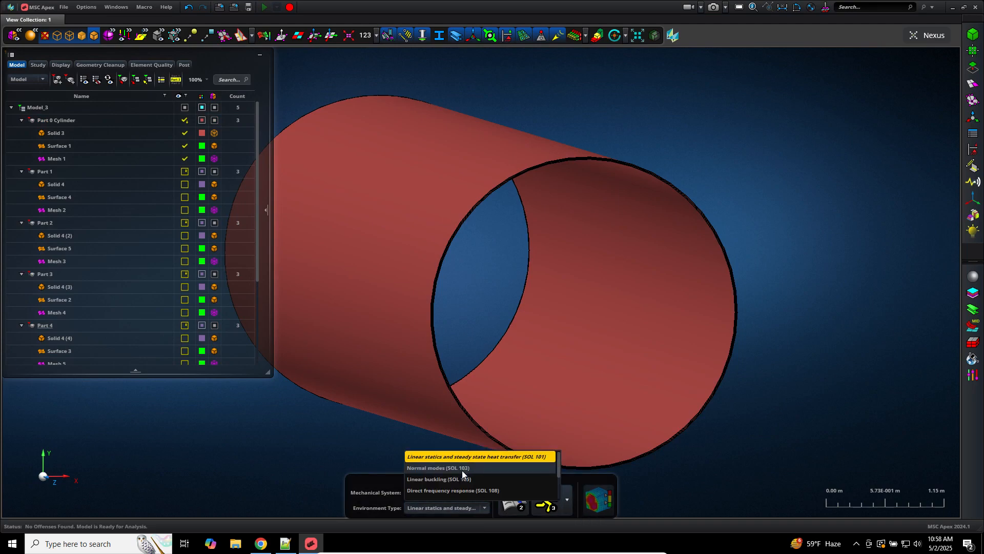
click(463, 468)
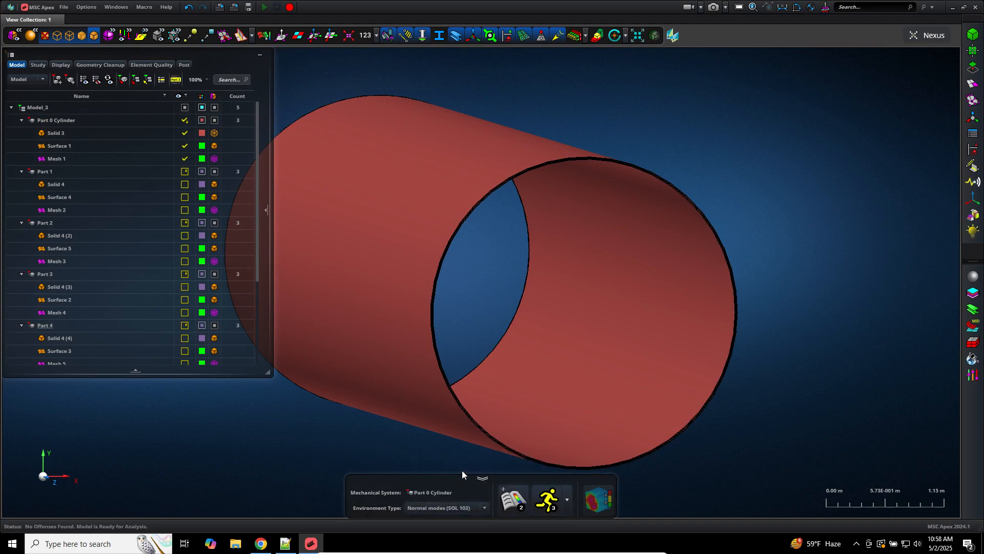
Step: Create Scenario 1 and bring up its Loads, Constraints & Initial Conditions settings
click(506, 499)
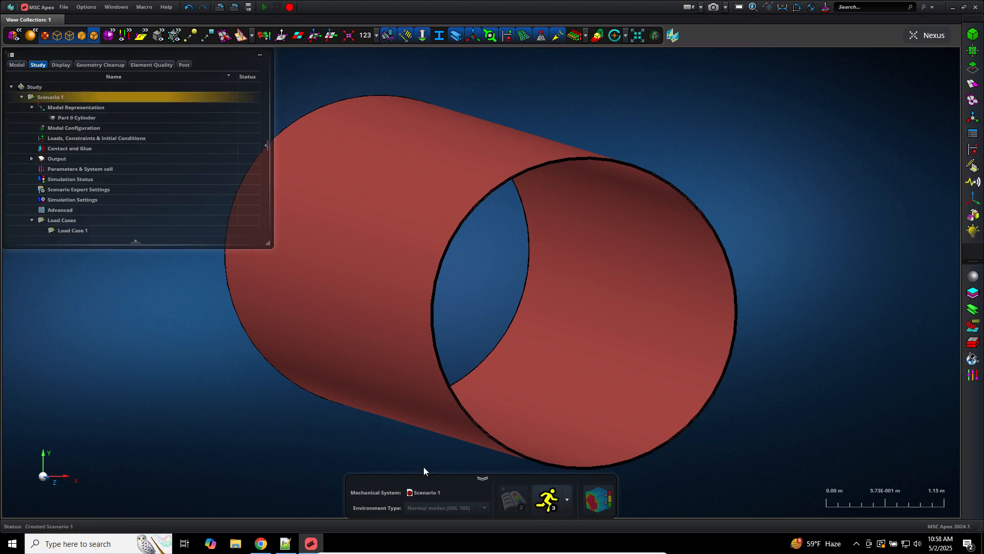
click(67, 139)
double_click(67, 138)
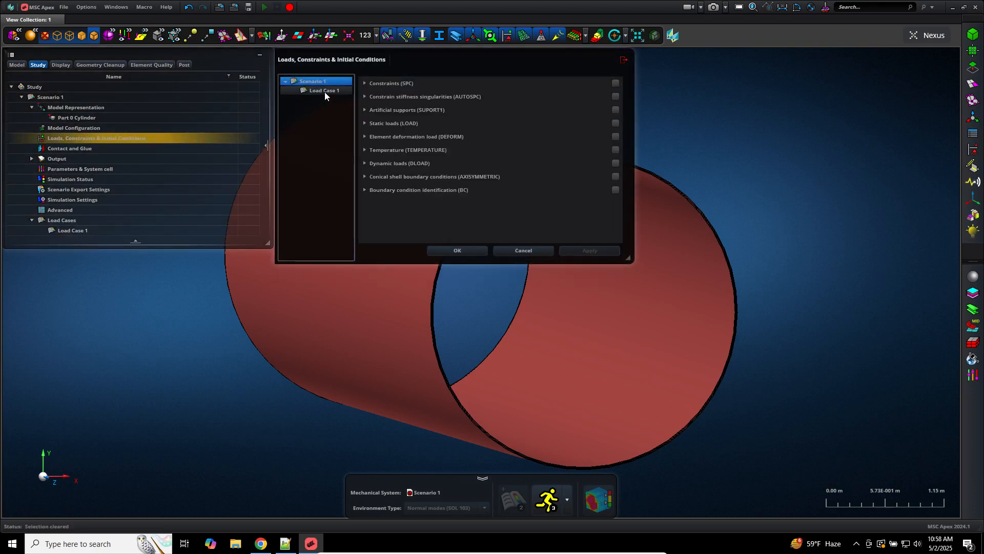
Step: Dismiss the Load Case 1 settings unchanged and switch to the loads and boundary condition tools
click(327, 90)
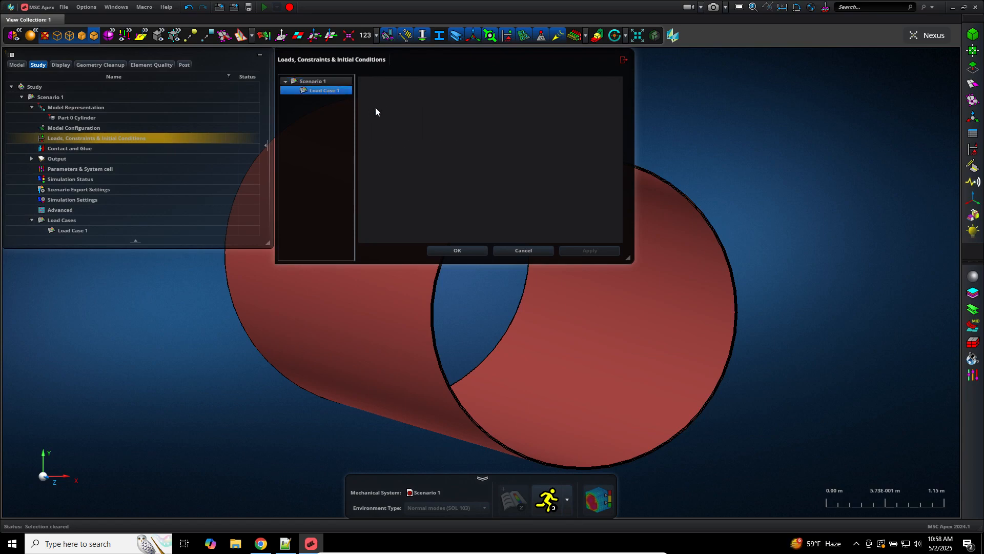
click(538, 251)
click(973, 149)
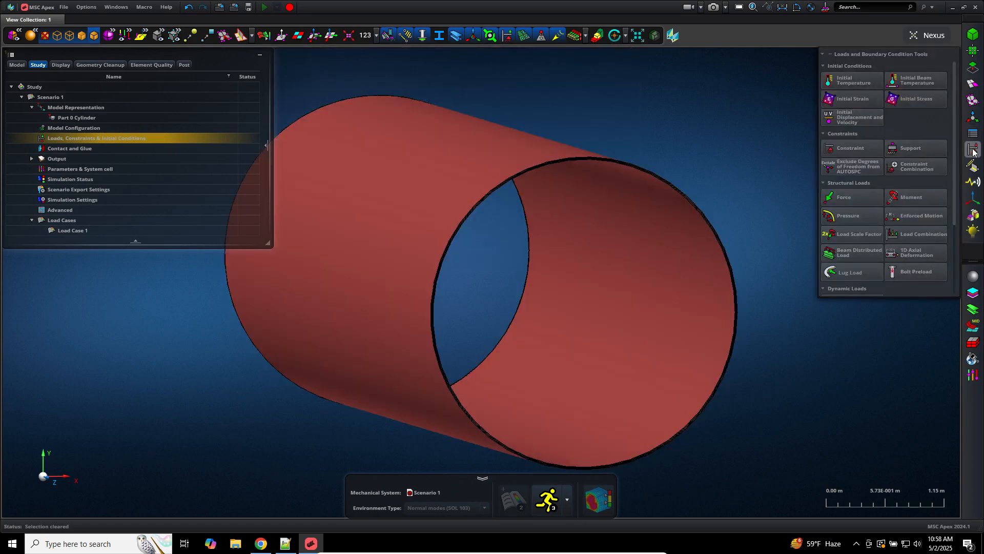
click(851, 148)
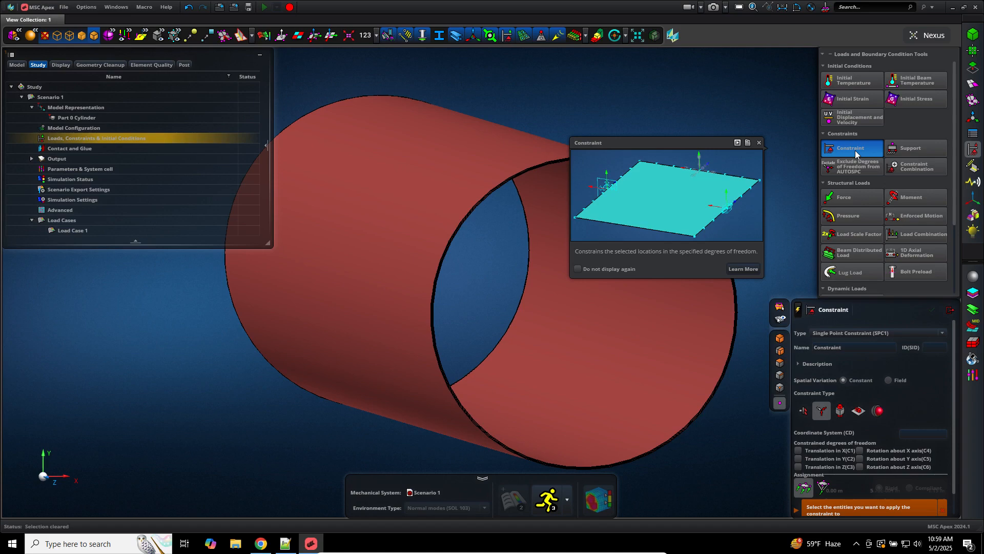
Step: Mark Constraints 1, 2 and 3 active in a new Constraint Combination (SPCADD) and confirm
click(911, 164)
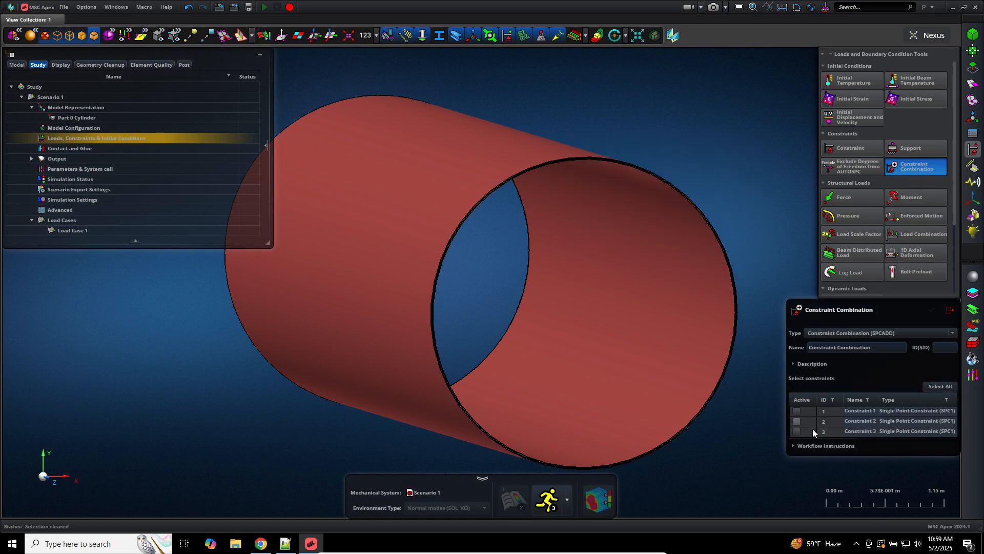
click(796, 410)
click(796, 420)
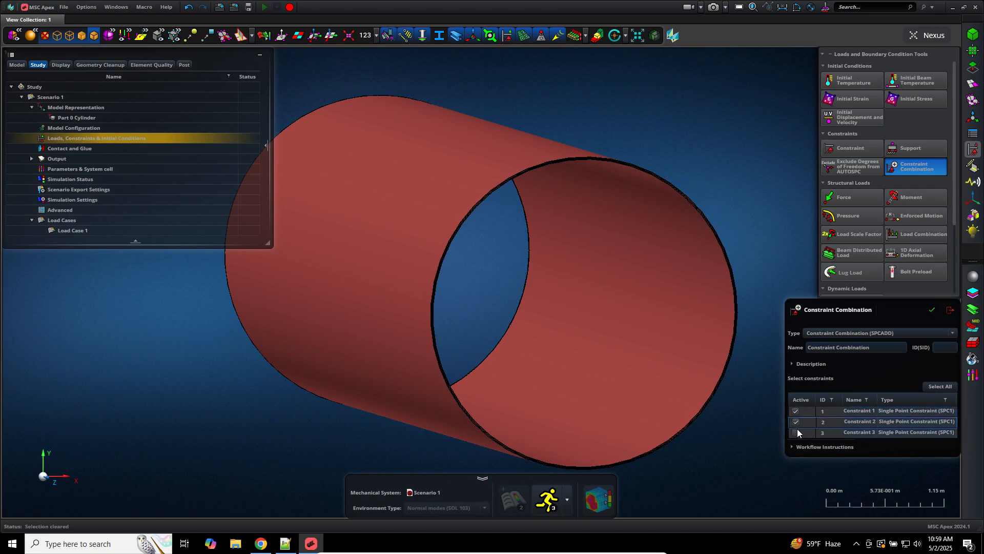
click(797, 434)
click(796, 432)
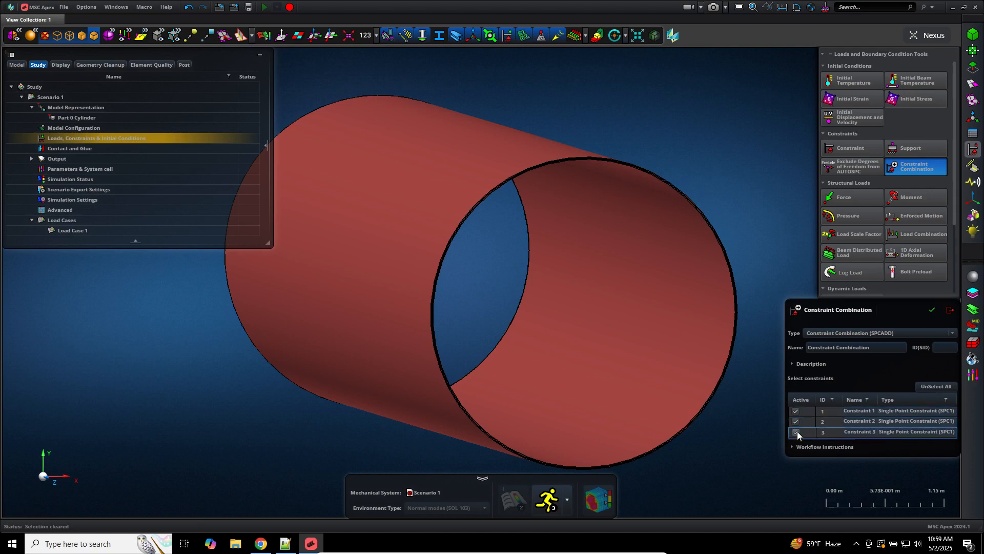
click(932, 310)
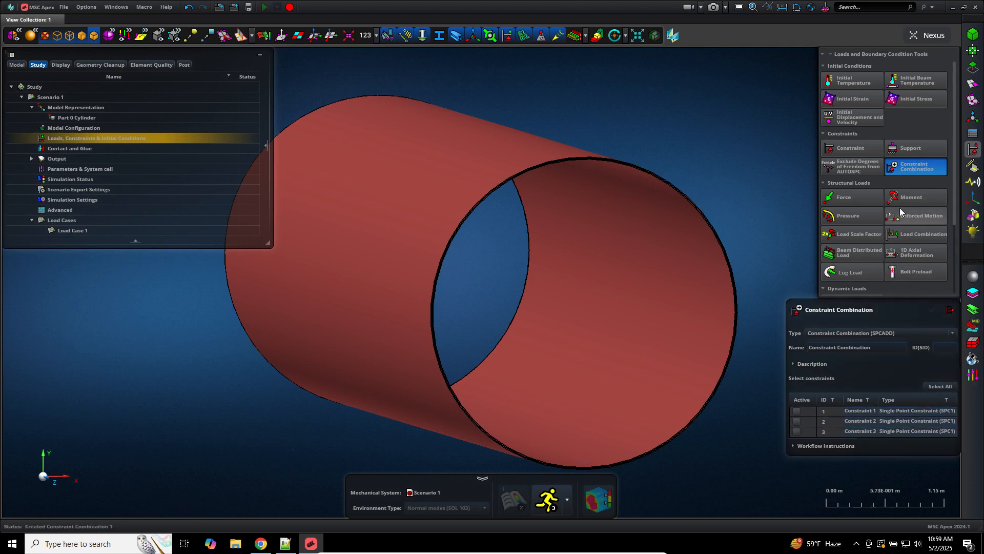
Step: Create Load Combination 1 from Pressure 1 with an overall scale factor of 1.00
click(866, 215)
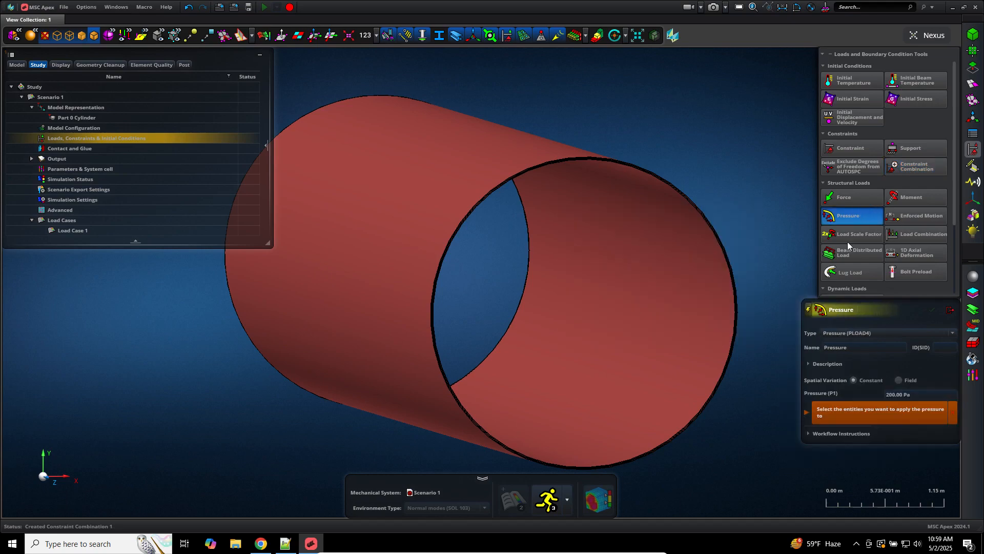
click(905, 235)
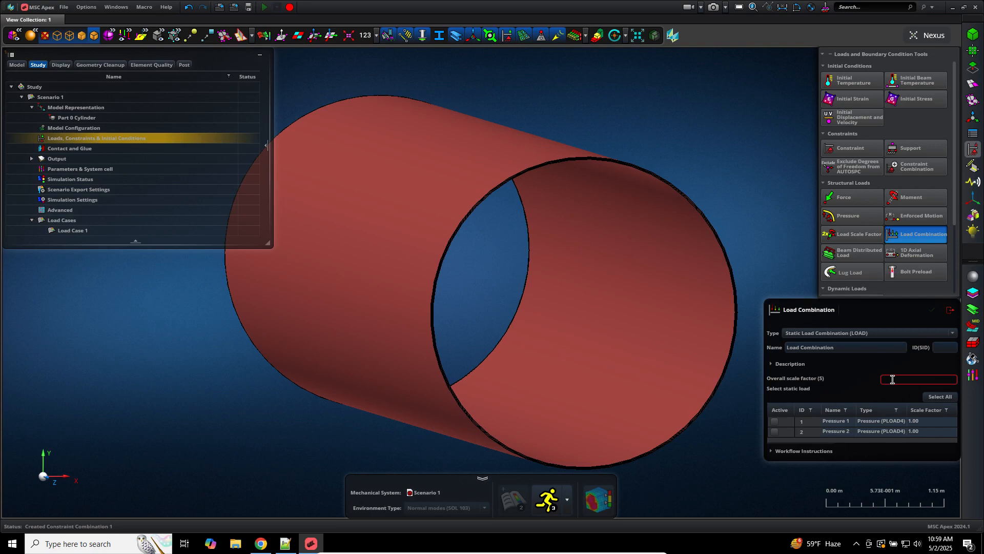
click(892, 380)
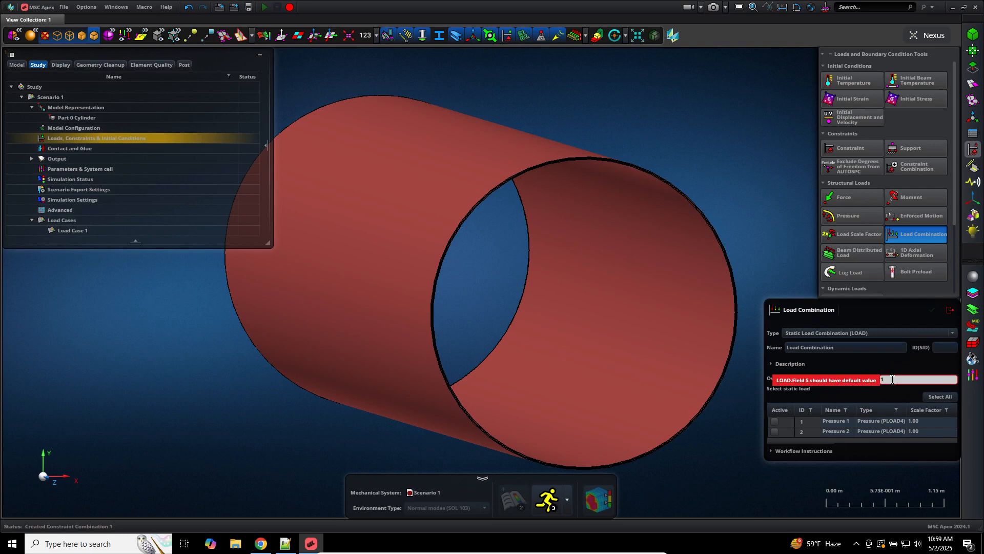
key(Return)
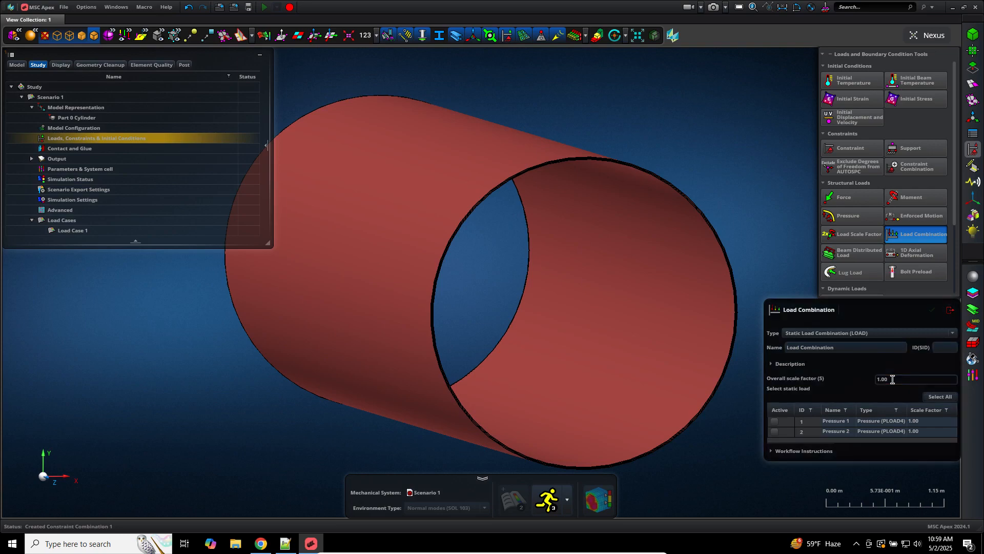
click(775, 424)
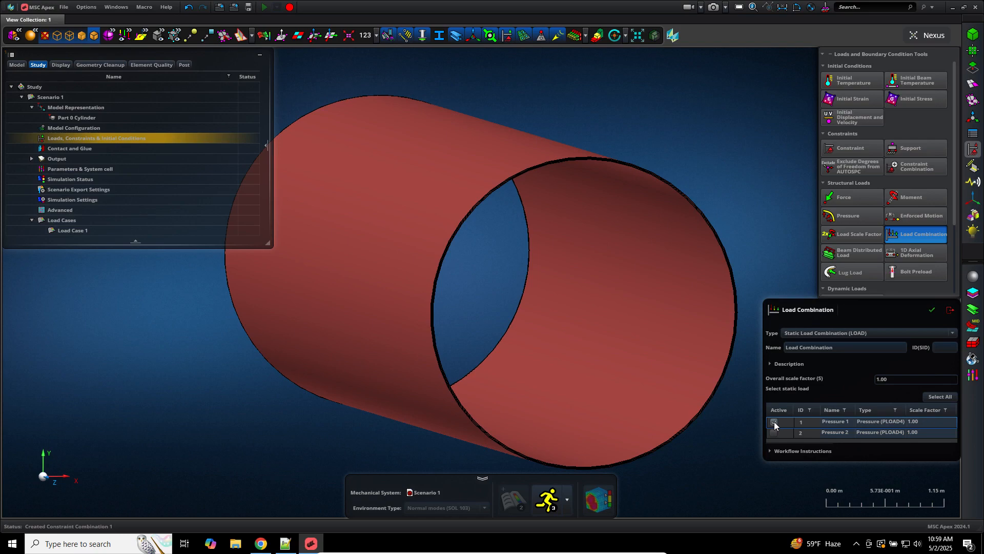
click(932, 310)
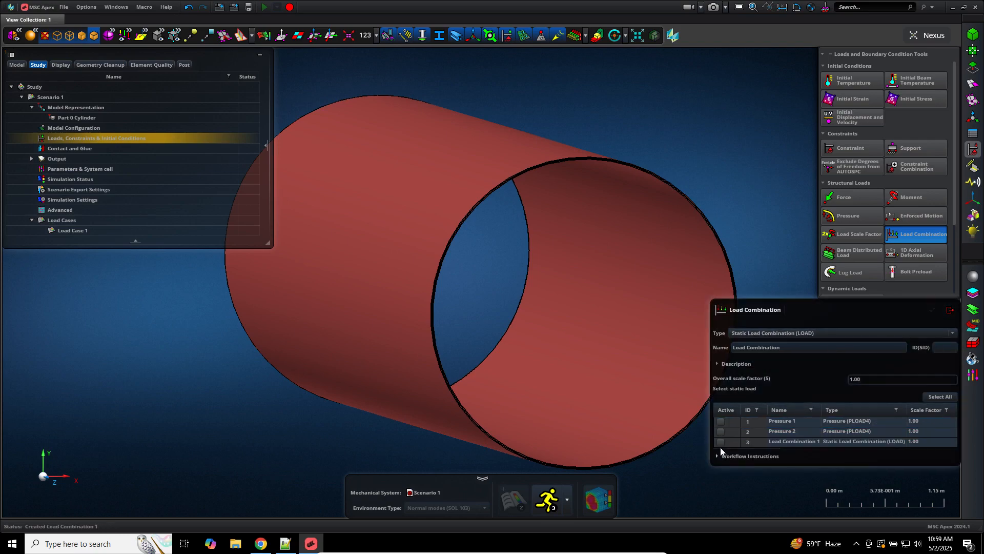
Step: Create Load Combination 2 from Pressure 2, review both combinations, and close the editor
click(720, 432)
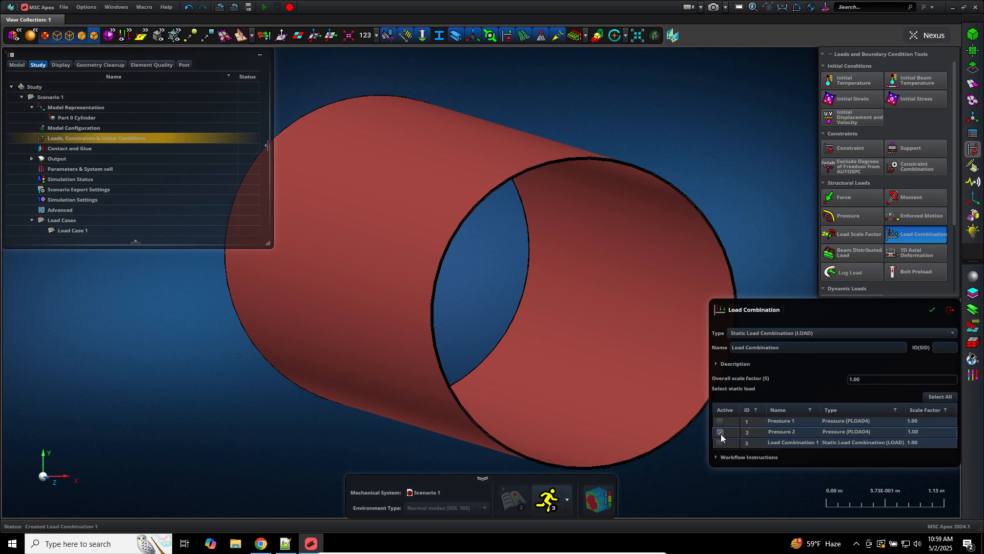
click(785, 434)
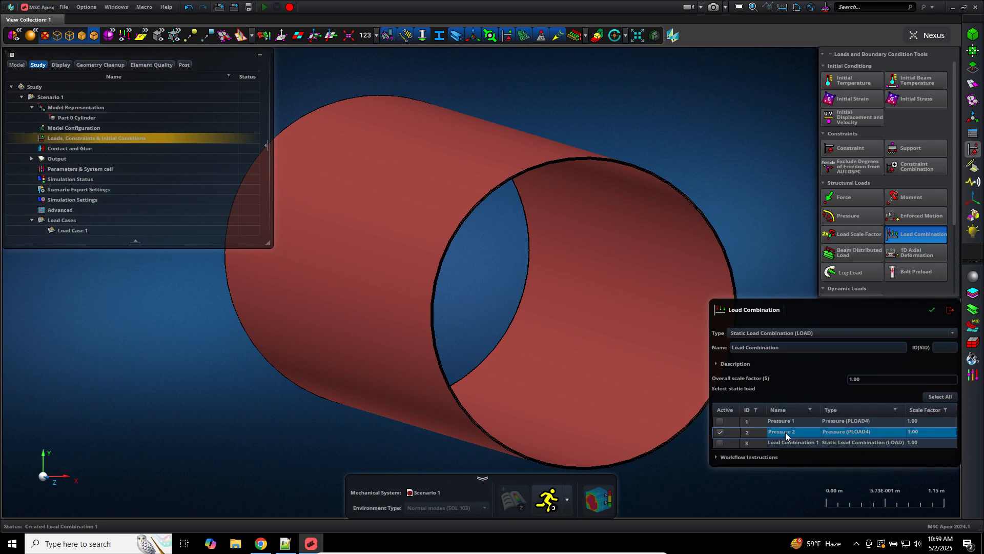
click(931, 310)
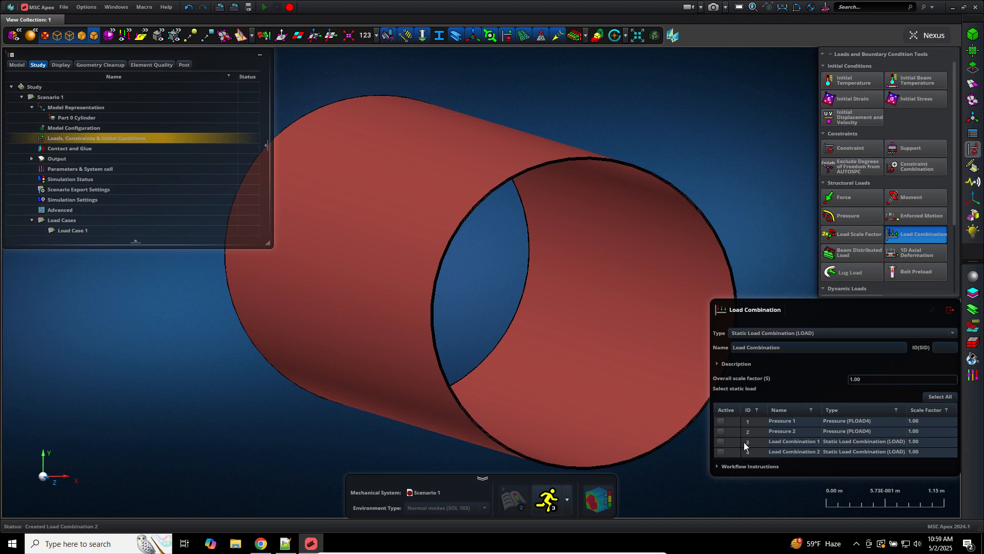
click(773, 444)
click(775, 453)
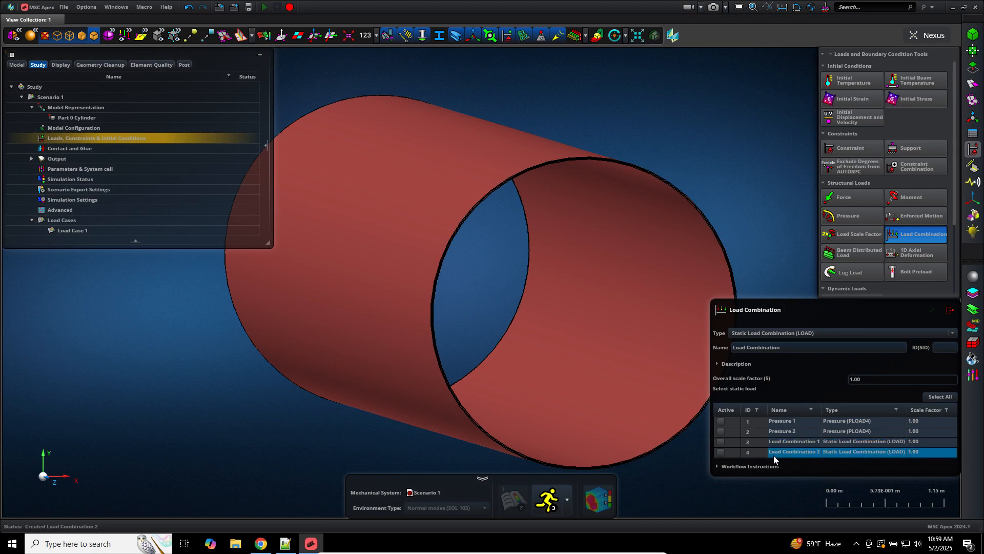
click(950, 310)
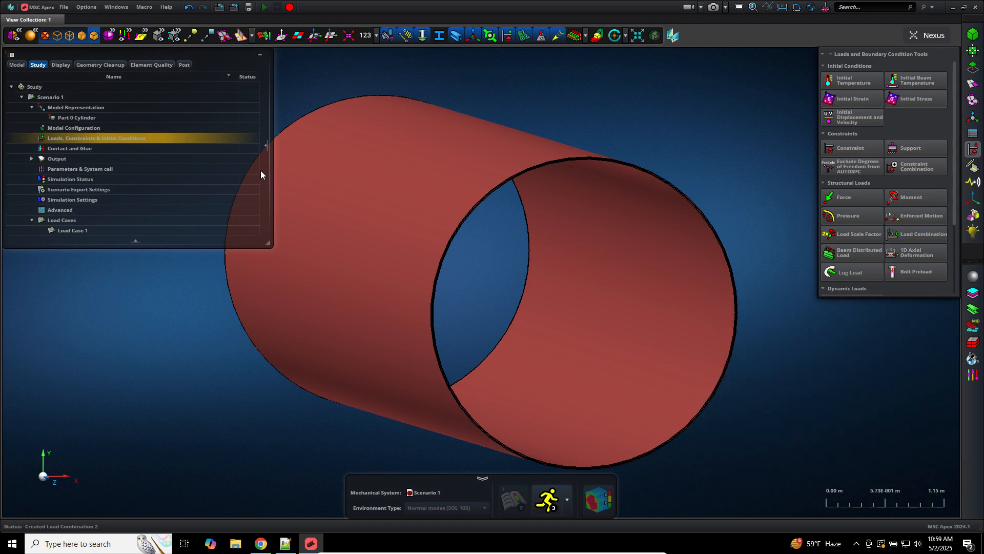
Step: Assign Constraint Combination 1 as Load Case 1's active constraint set (SPC)
click(111, 138)
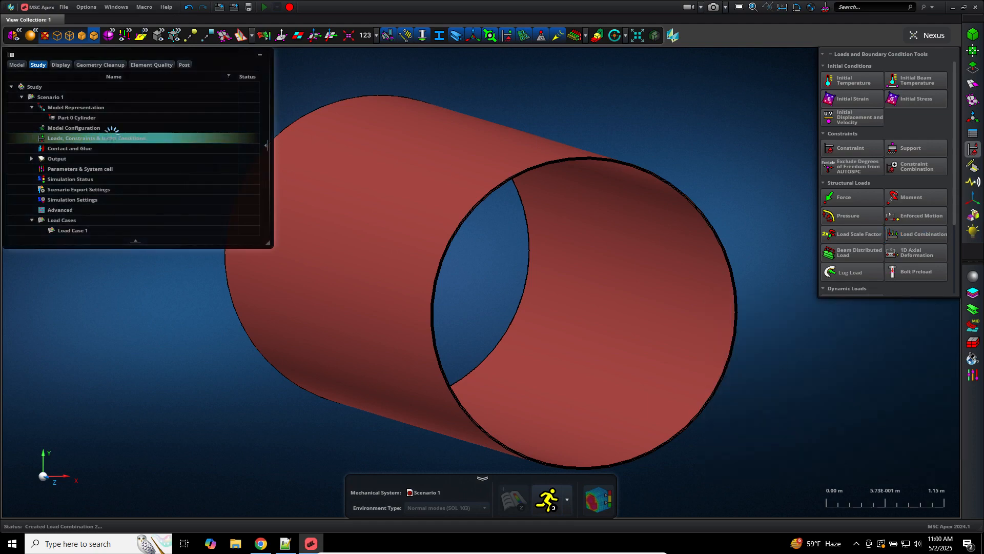
double_click(111, 137)
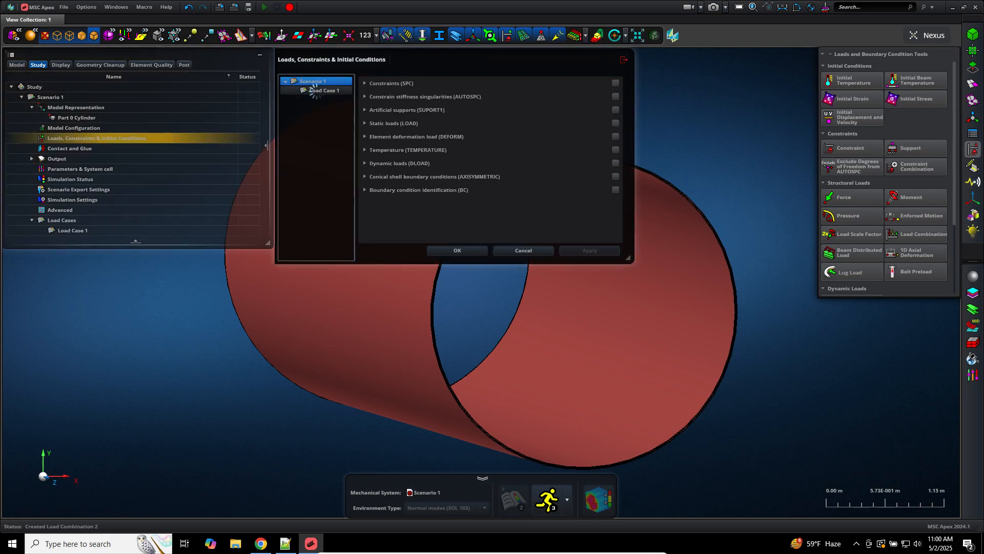
click(319, 91)
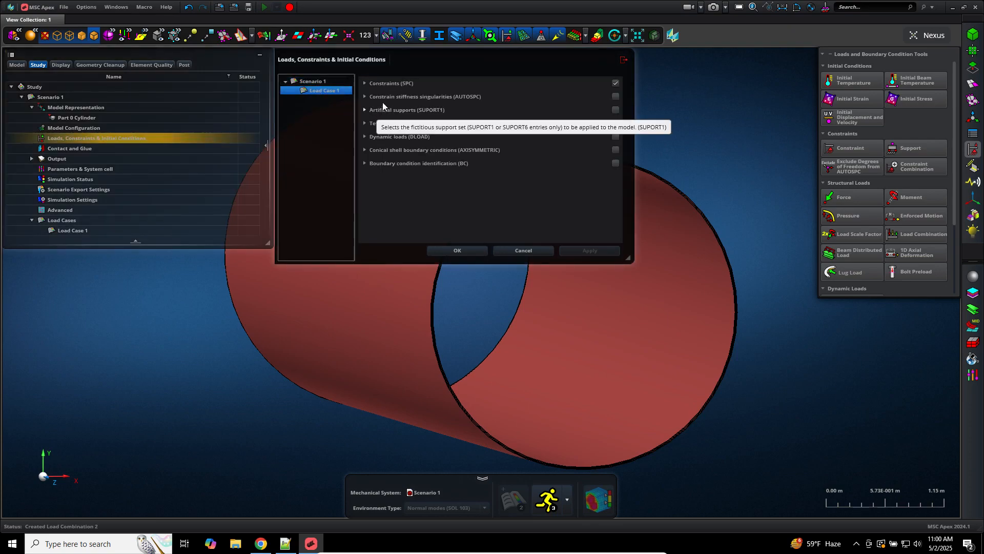
click(385, 83)
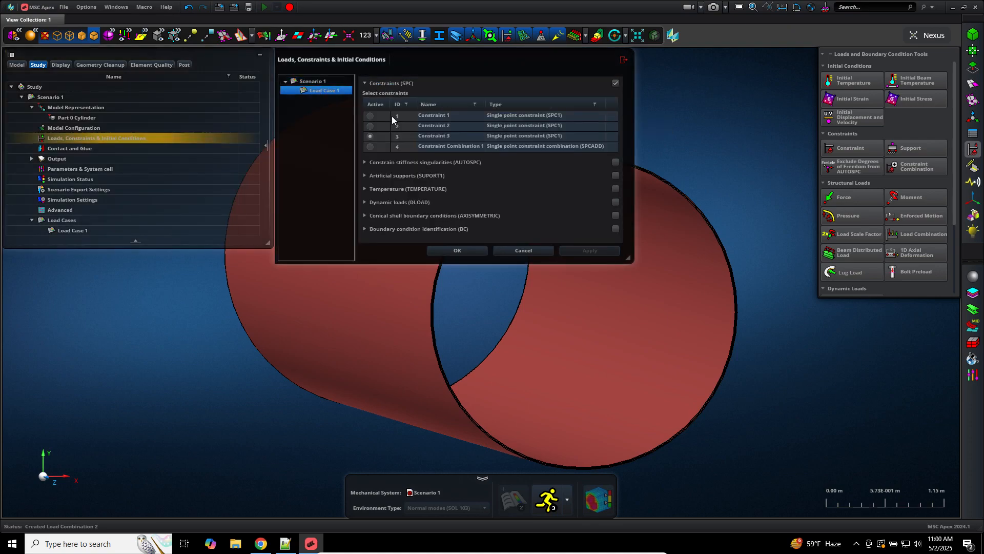
click(371, 147)
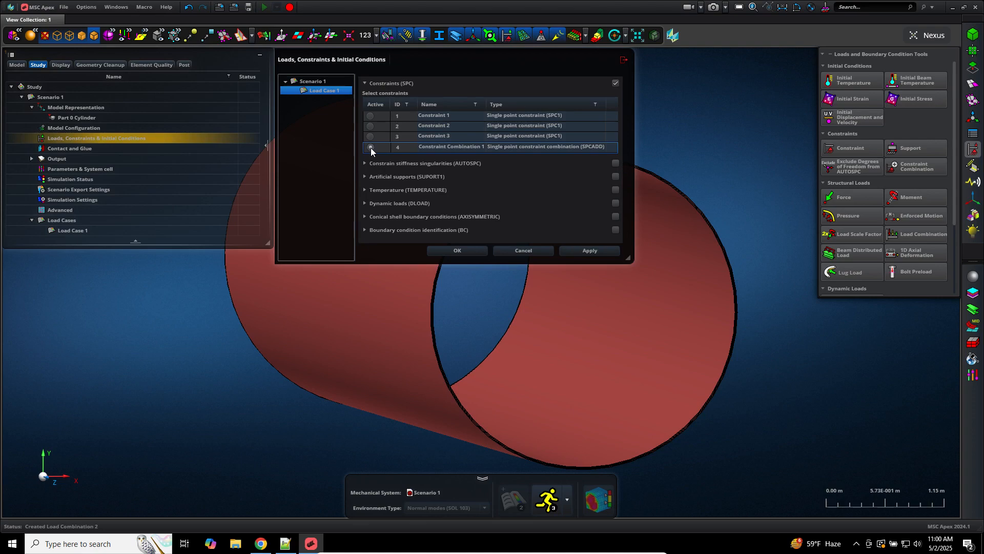
click(464, 250)
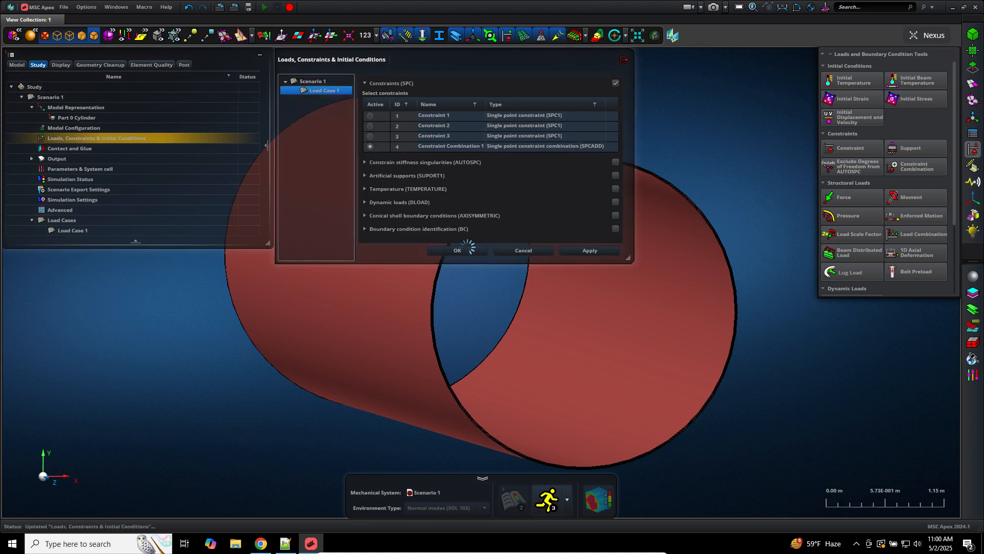
Step: Recheck Load Case 1's constraint set without changes, then expand the Output settings
double_click(106, 139)
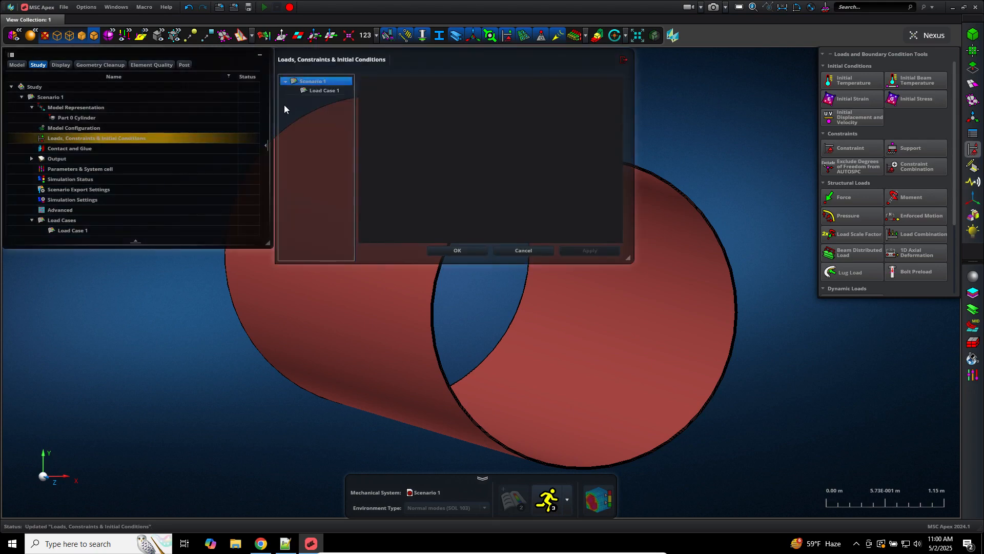
click(314, 92)
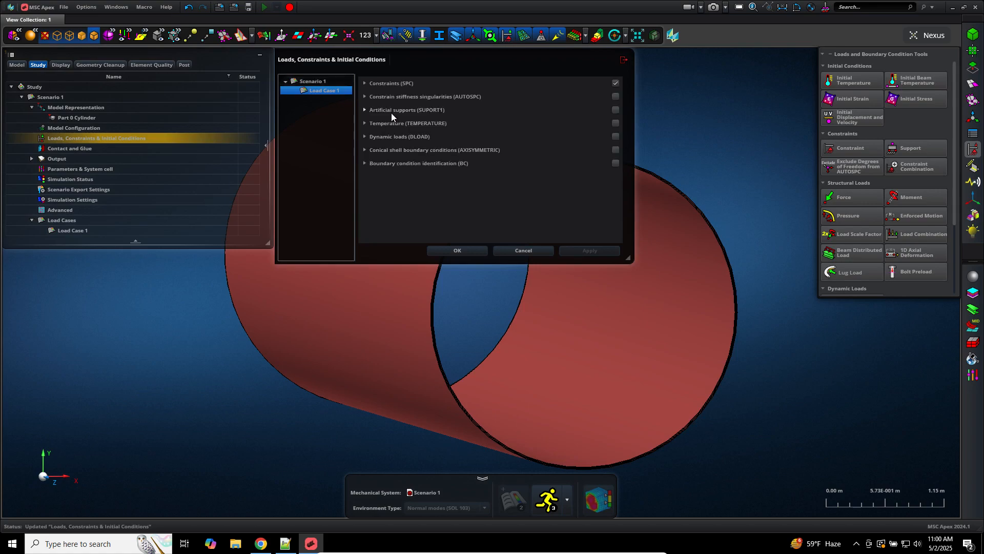
click(395, 84)
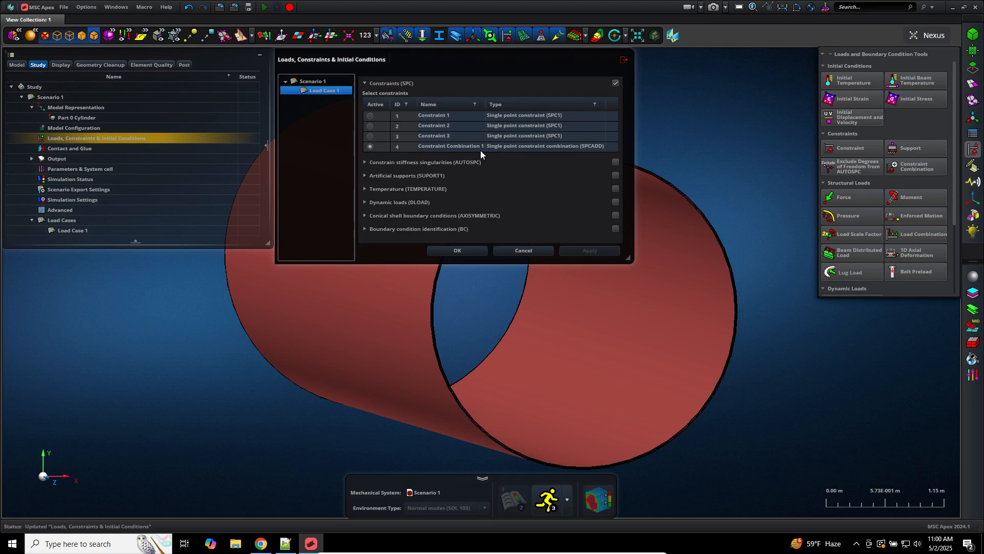
click(510, 252)
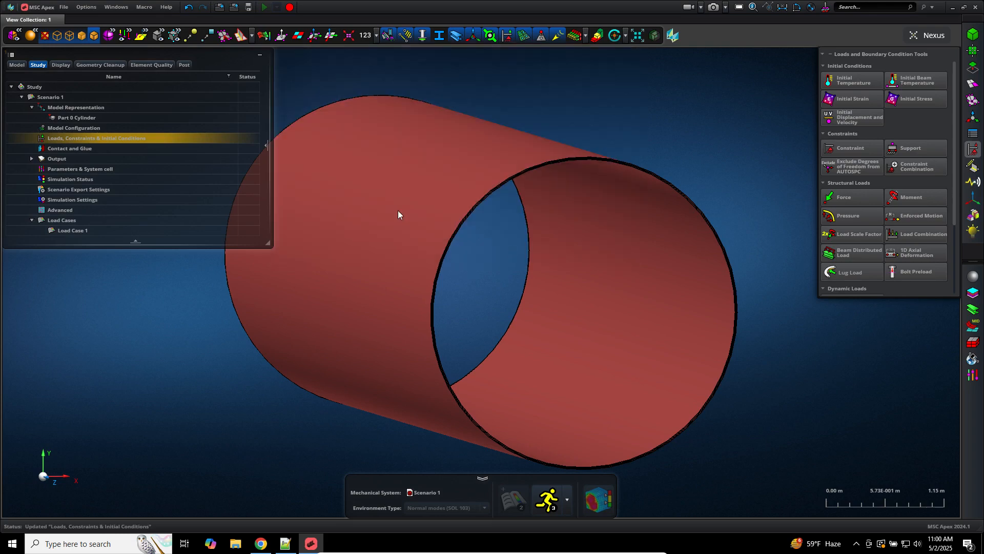
click(31, 159)
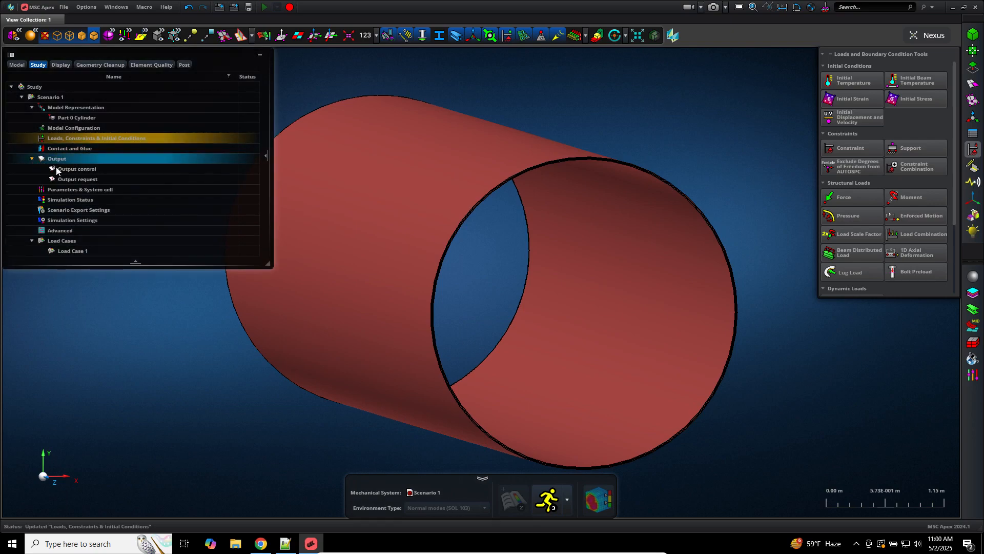
Step: Enable Bulk Data Echo Request with sorting None (NONE) in Output control, then switch to Notepad++
double_click(61, 170)
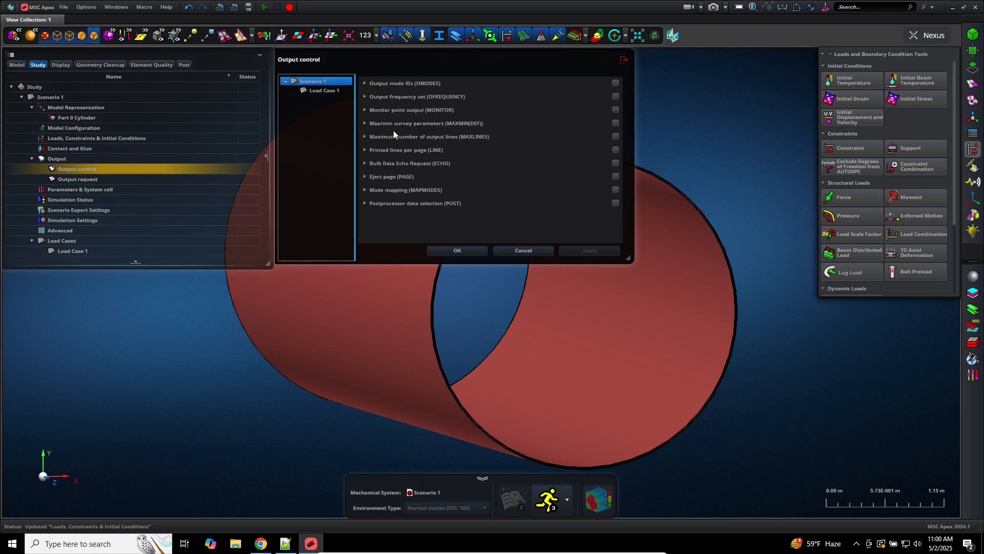
click(393, 163)
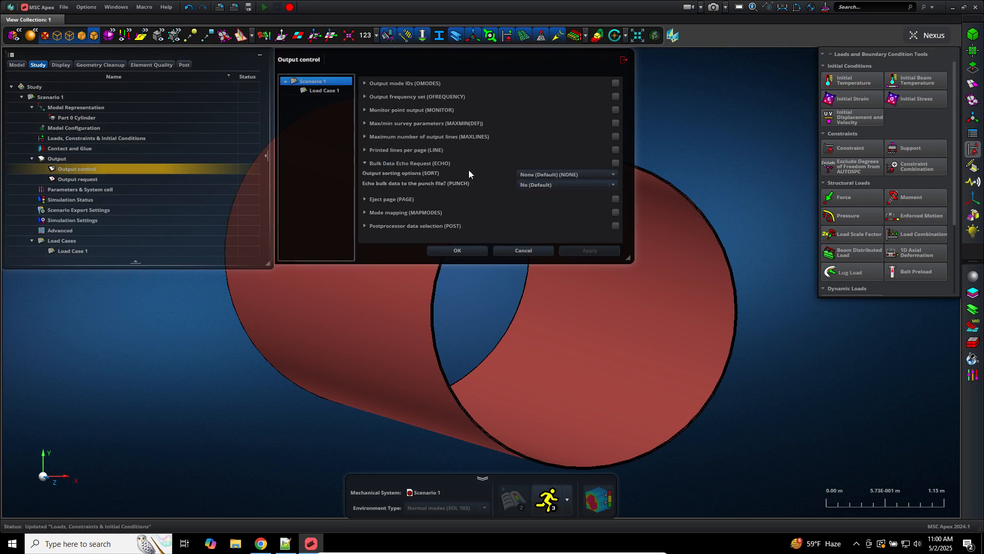
click(613, 174)
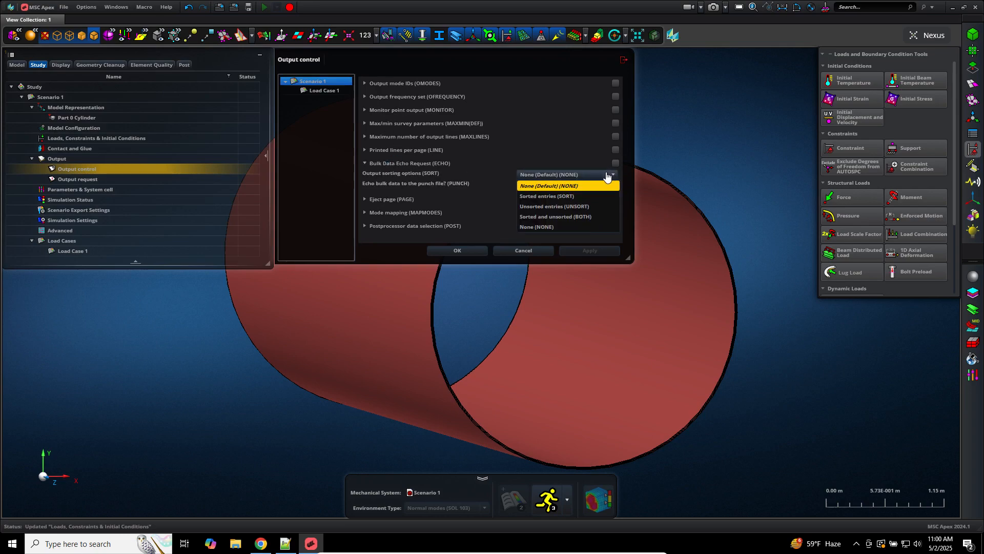
click(561, 226)
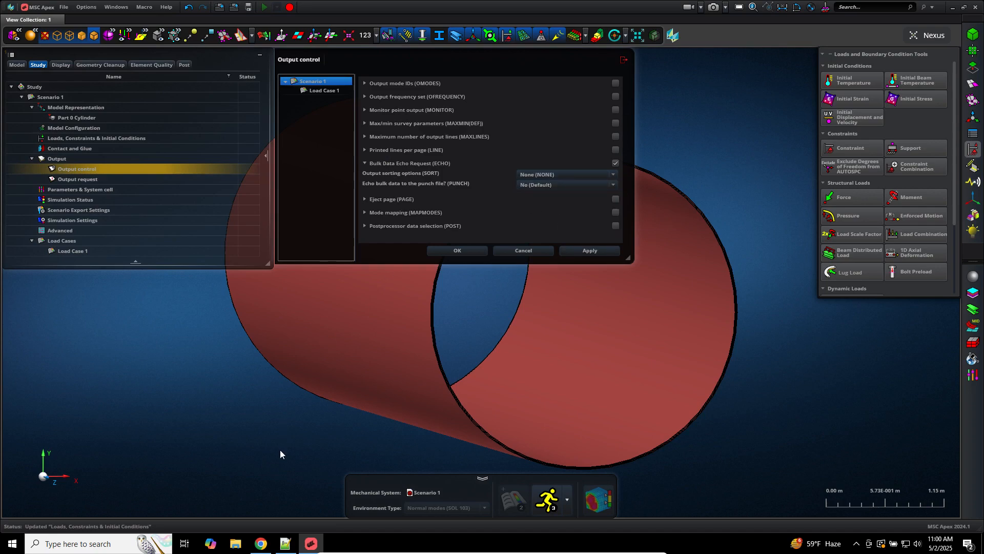
click(285, 543)
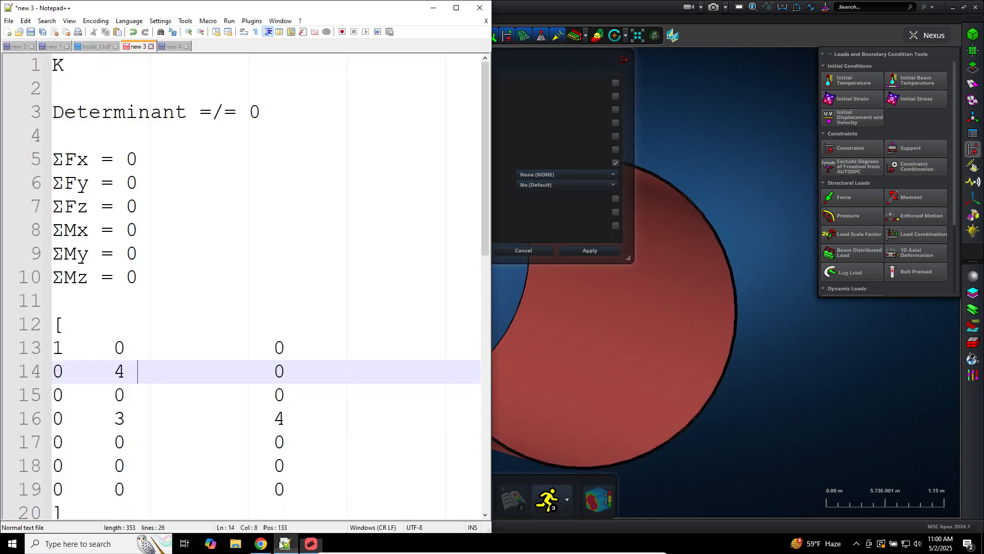
Step: Copy all of model_f.bdf's text into a new Notepad++ tab
click(116, 46)
key(ctrl+a)
right_click(286, 189)
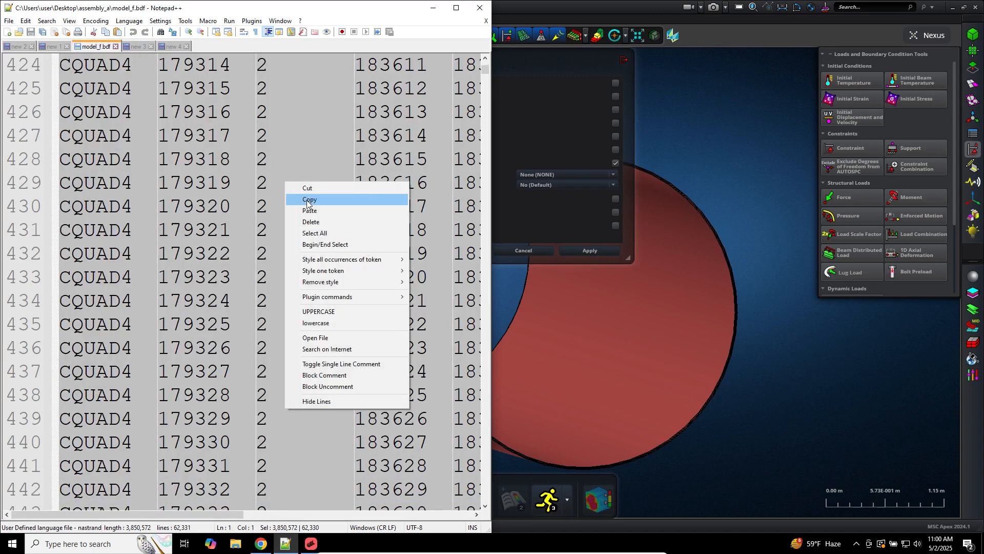
click(307, 202)
click(7, 32)
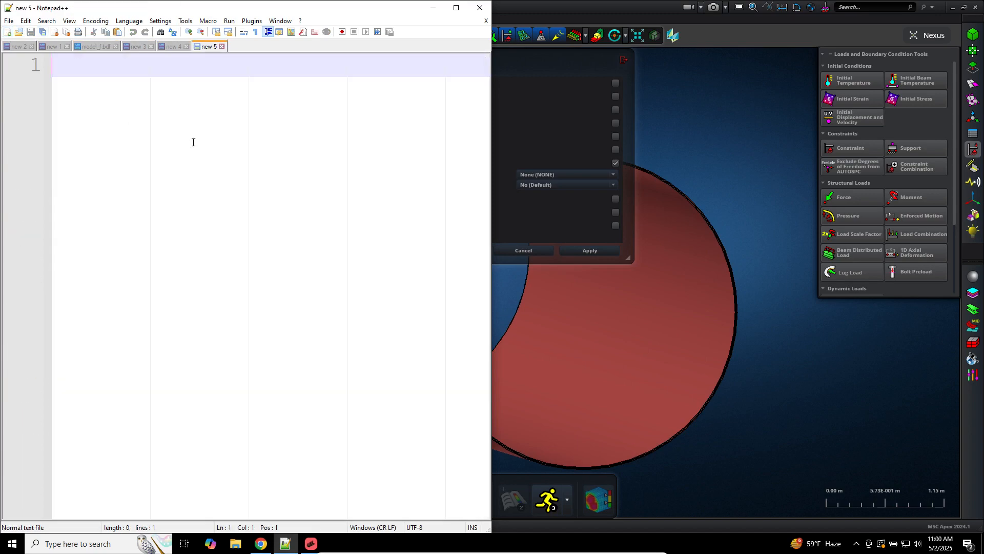
key(ctrl+v)
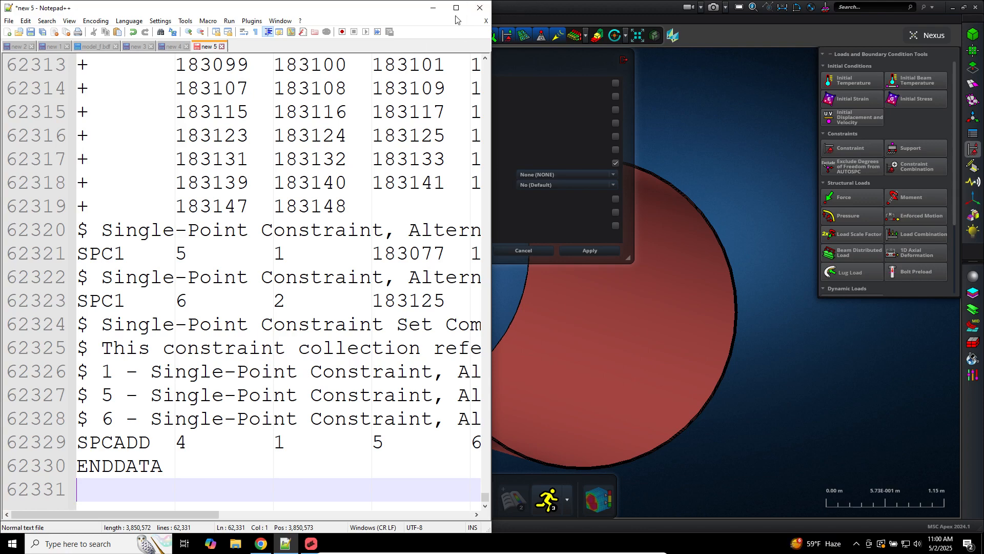
Step: Check the SPCADD entry at the end, clear the tab, and return to MSC Apex
click(187, 111)
key(ctrl+a)
key(BackSpace)
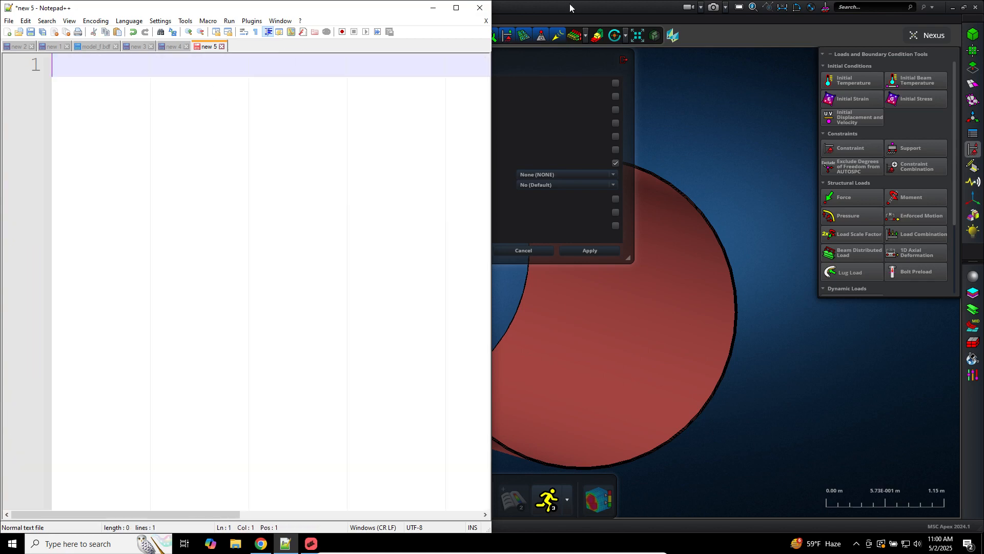
click(570, 5)
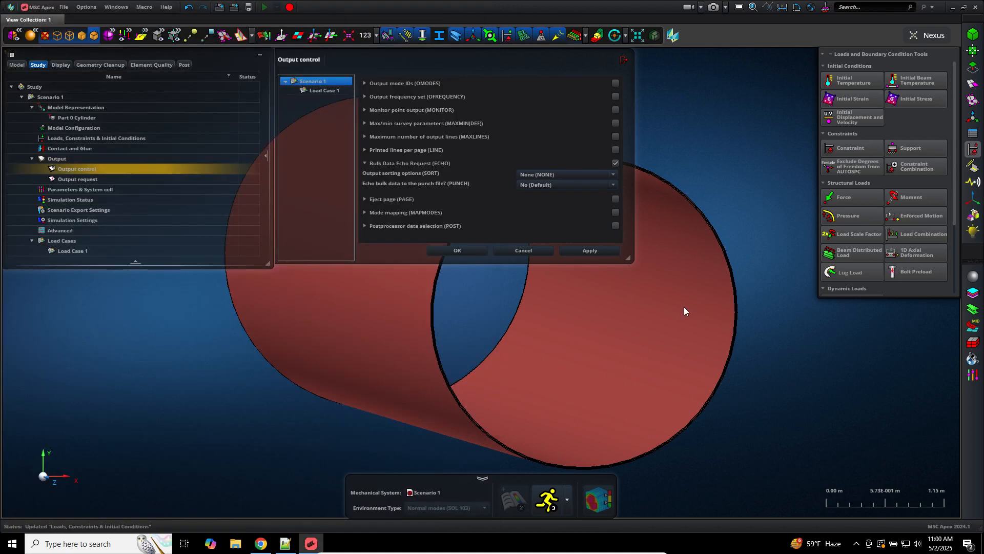
click(554, 300)
click(613, 175)
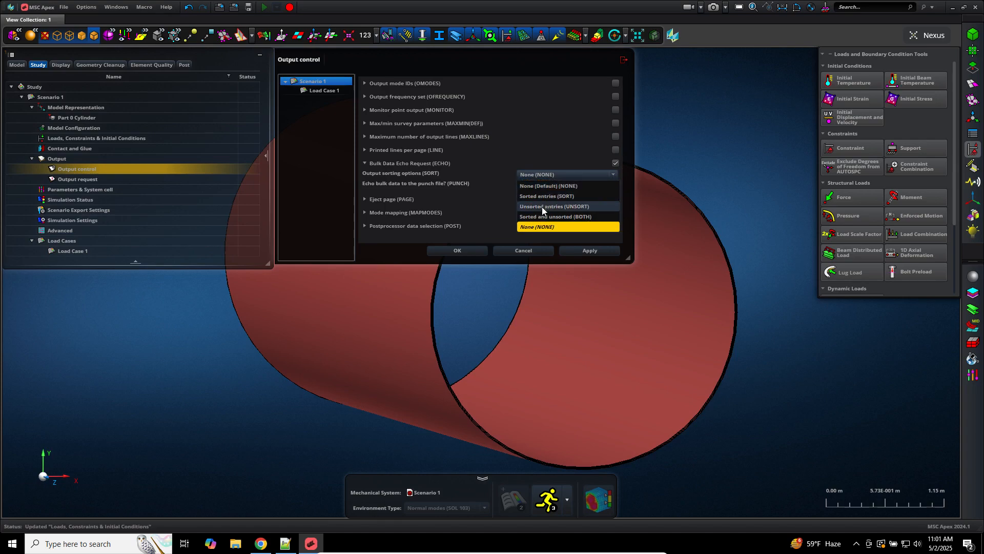
click(539, 227)
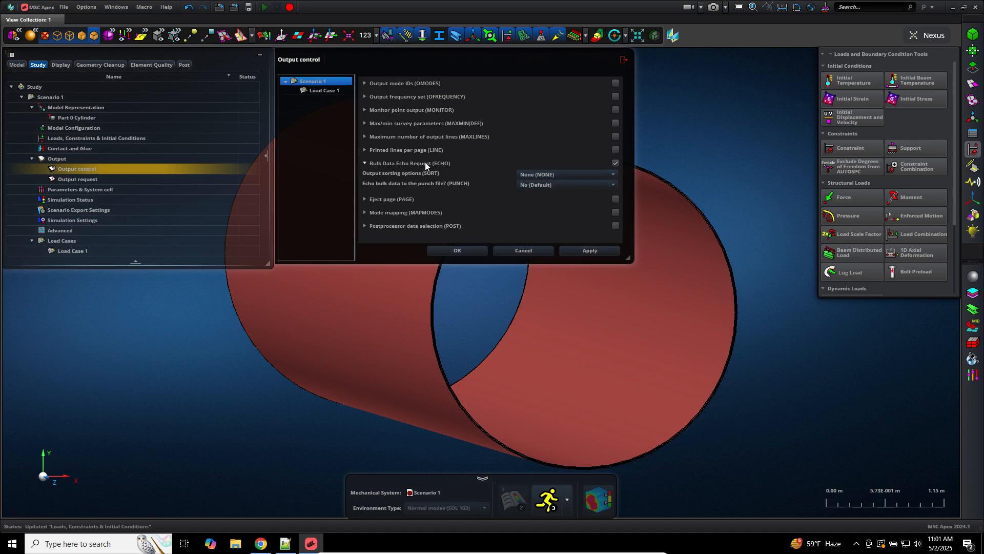
click(553, 175)
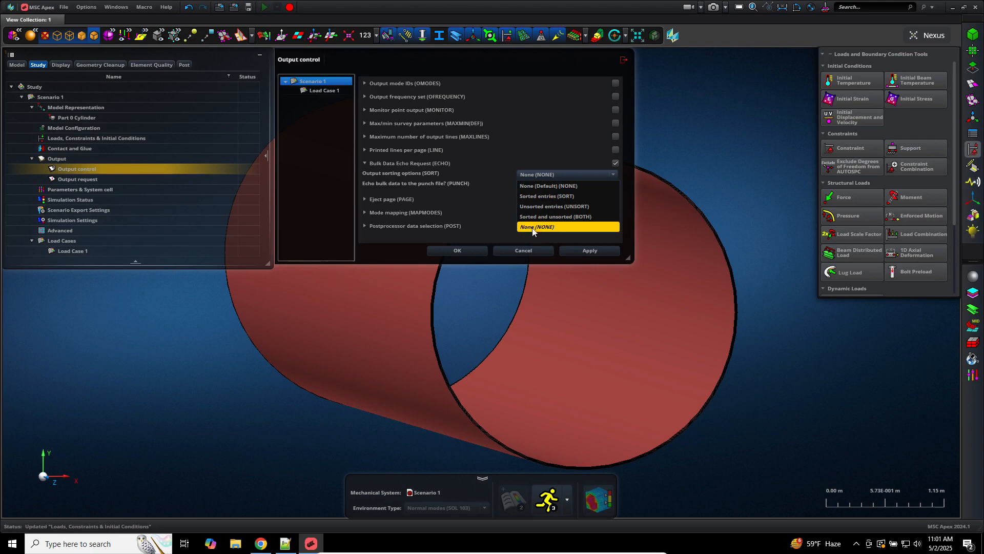
Step: Keep the Bulk Data Echo sorting at None (NONE) and apply the output control settings
click(549, 227)
click(472, 254)
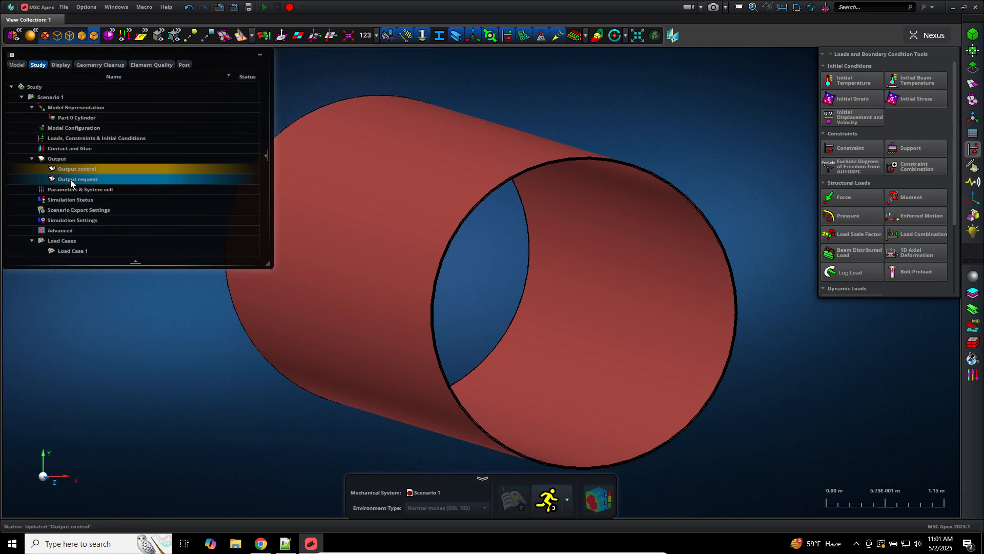
Step: Enable the Vector (VECTOR) output request with PLOT as its output target
double_click(69, 180)
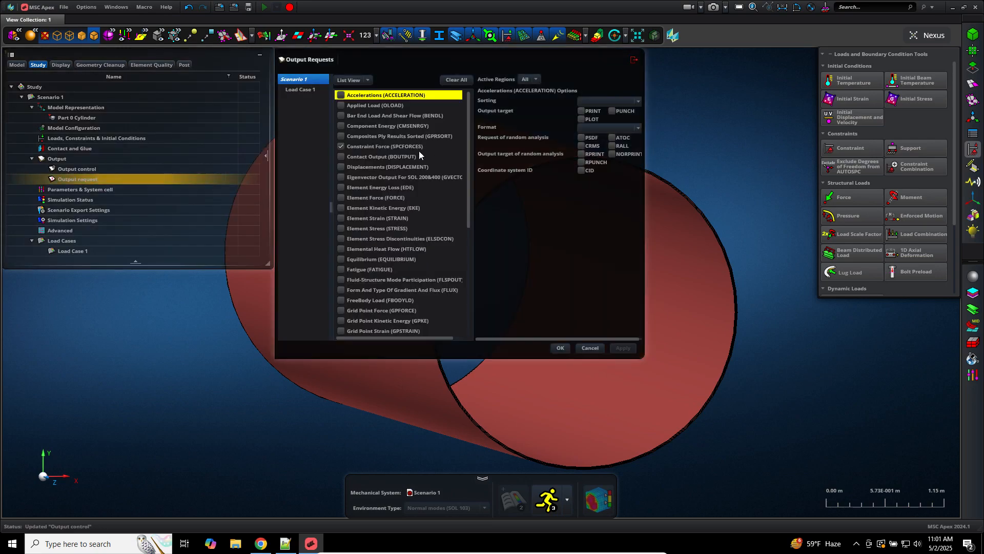
drag(466, 160, 439, 327)
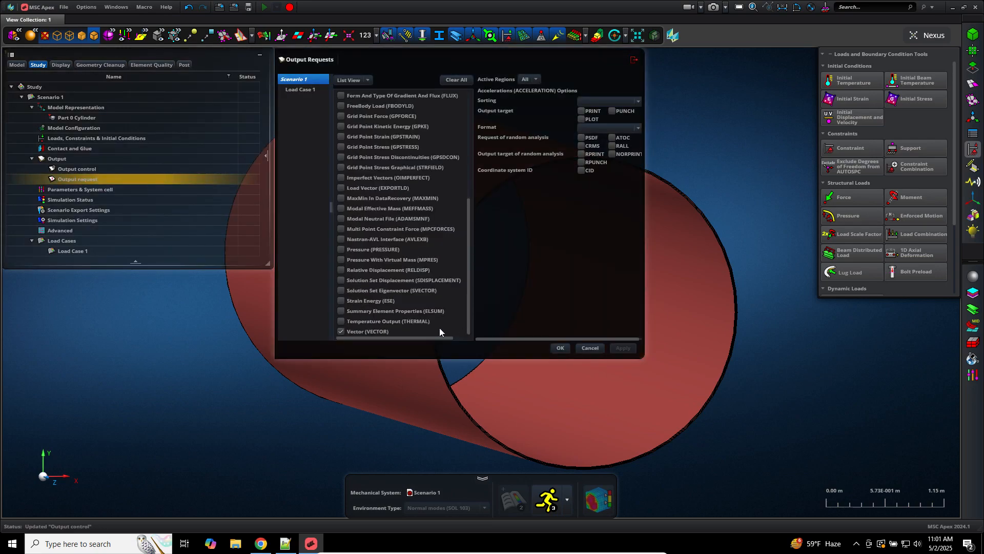
click(389, 331)
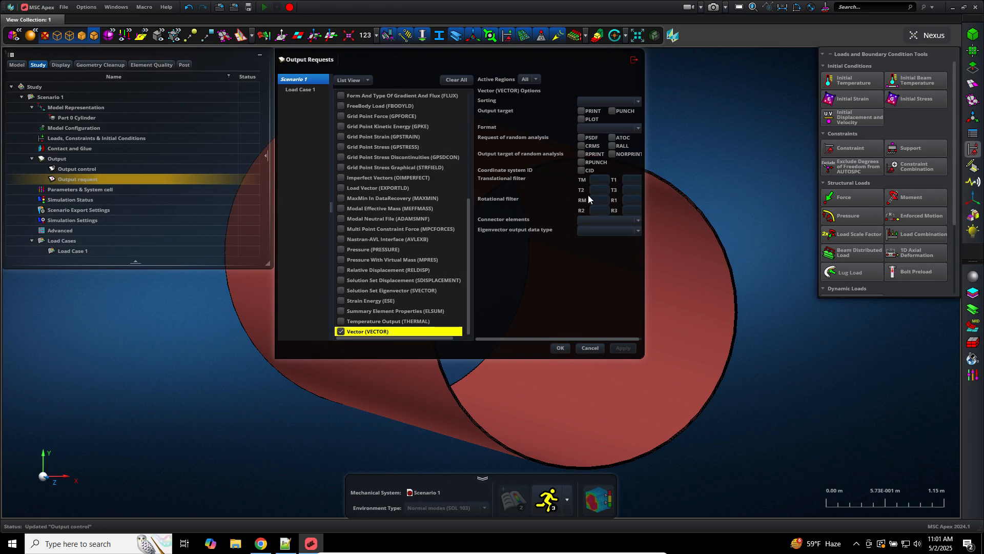
click(587, 118)
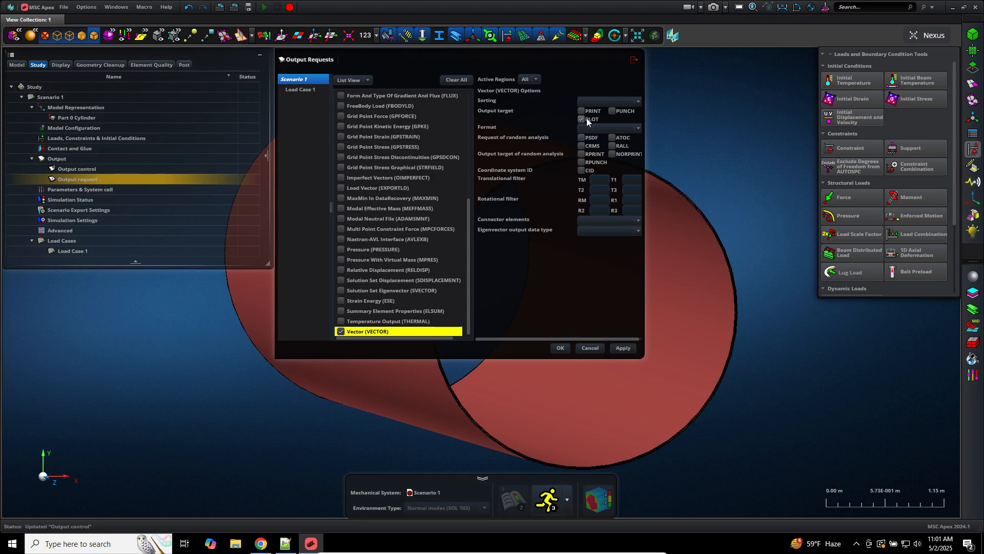
click(560, 348)
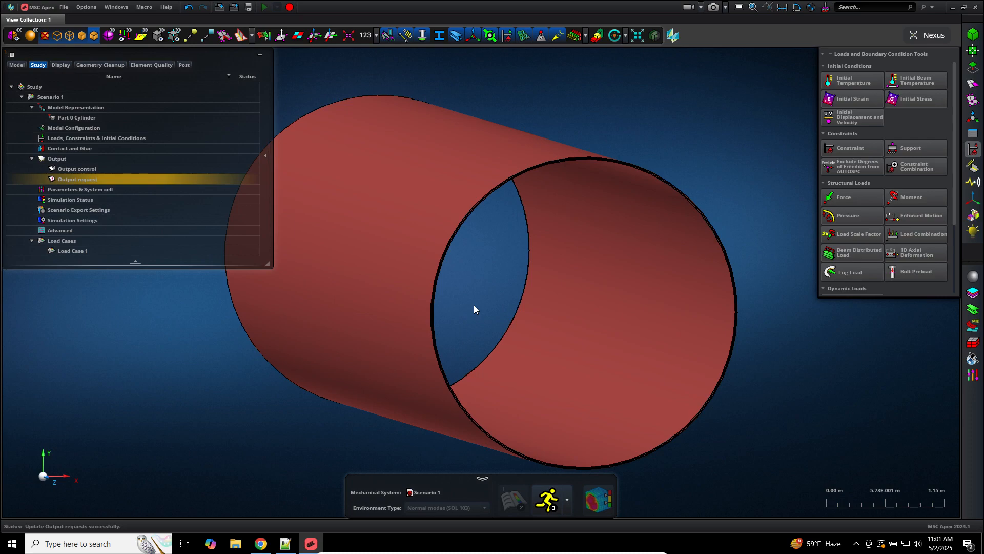
Step: Type some scratch text in the Notepad++ notes tab, then select and deselect it
click(286, 543)
text(dsfasdf asdfasdfasdf)
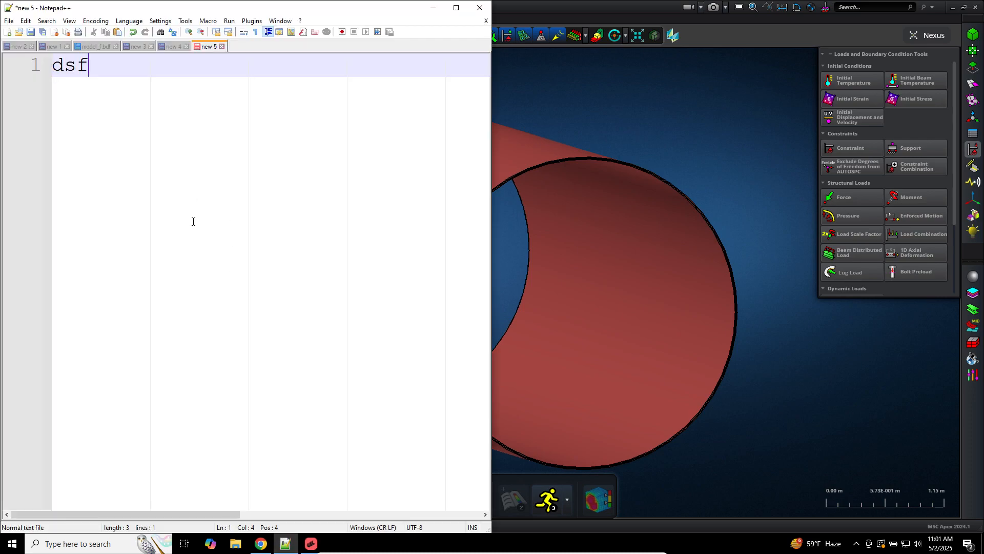
key(Return)
key(Return)
key(Return)
text(asdfasdfasdfsdfasdfasdf)
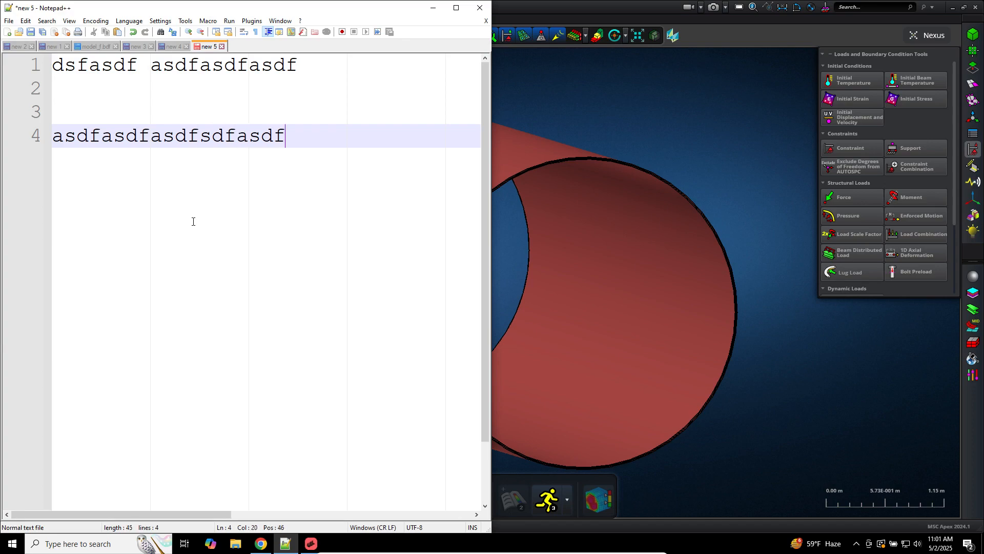
key(Return)
key(Return)
key(Return)
text(asdfasdf)
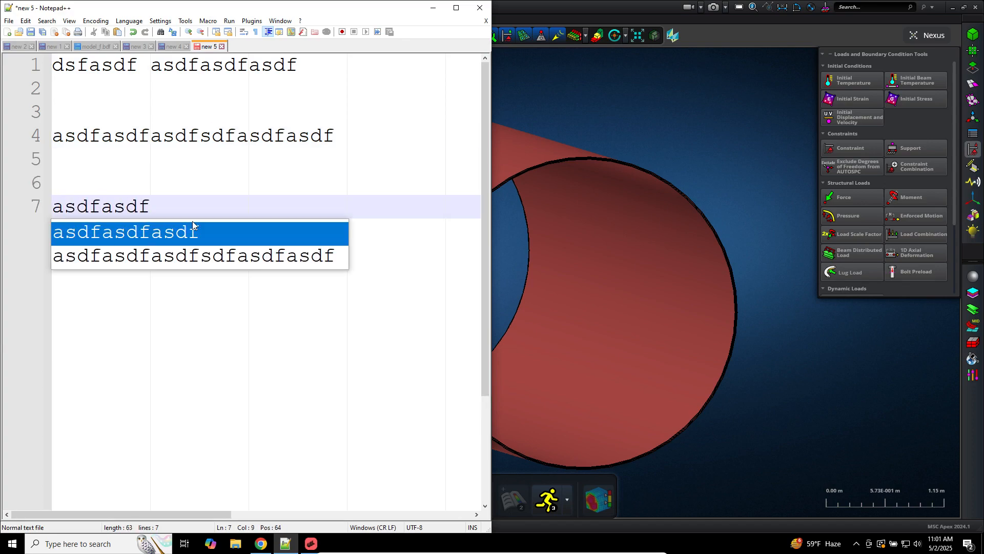
click(238, 346)
drag(317, 348, 51, 56)
click(237, 213)
Step: Replace the notes with '.f06', 'ECHO=NONE' and an indented 'DO NOT REPEAT THE MESH and FE'
key(ctrl+a)
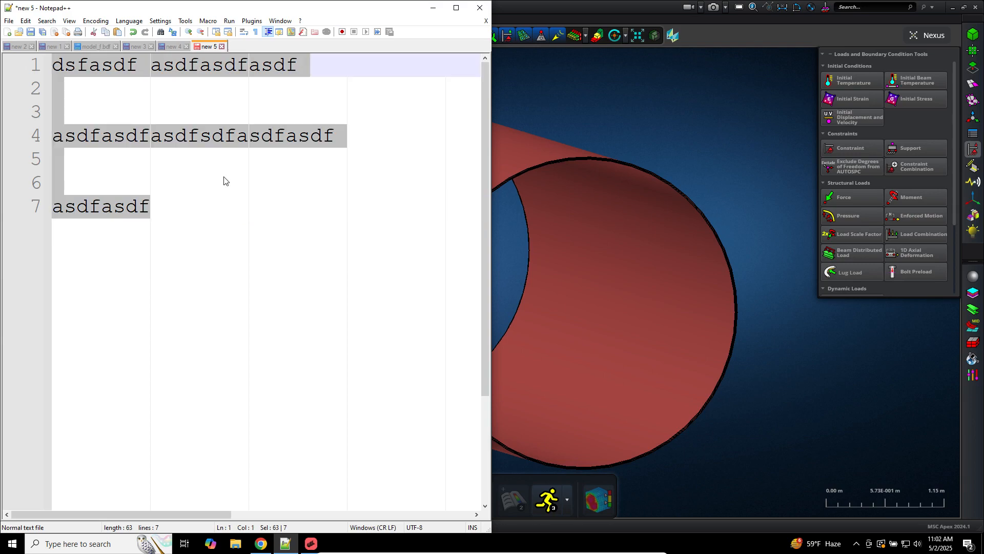
text(.f06)
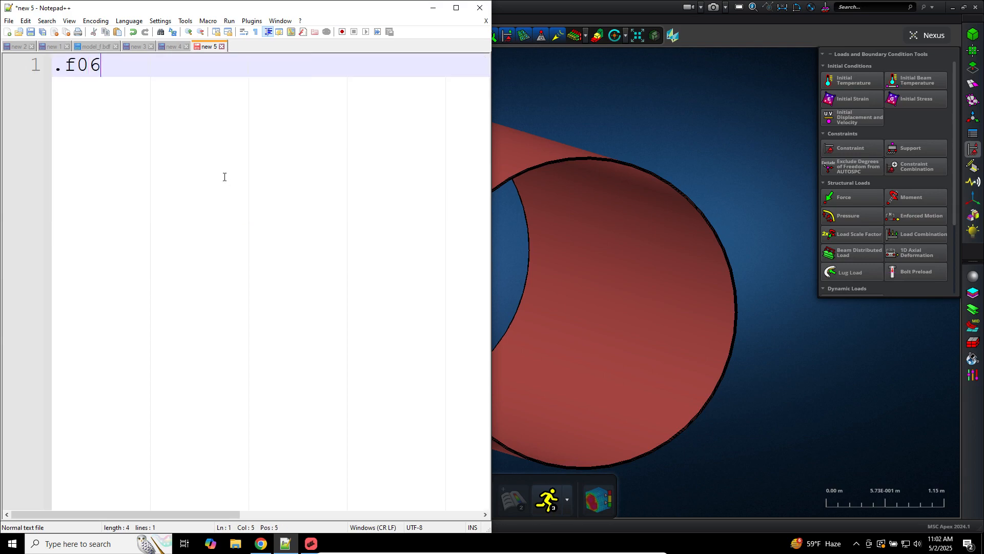
key(Return)
text(ECHO=NONE)
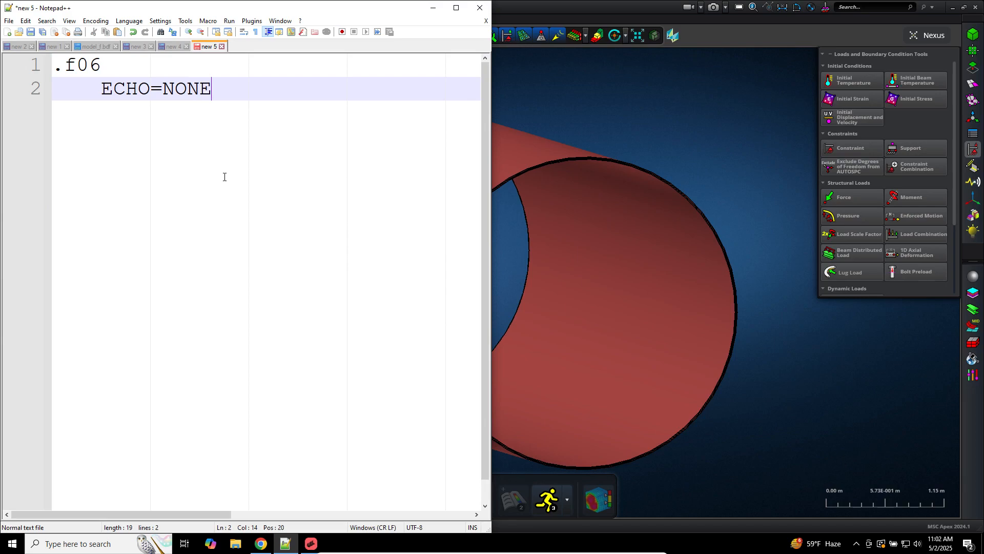
key(Return)
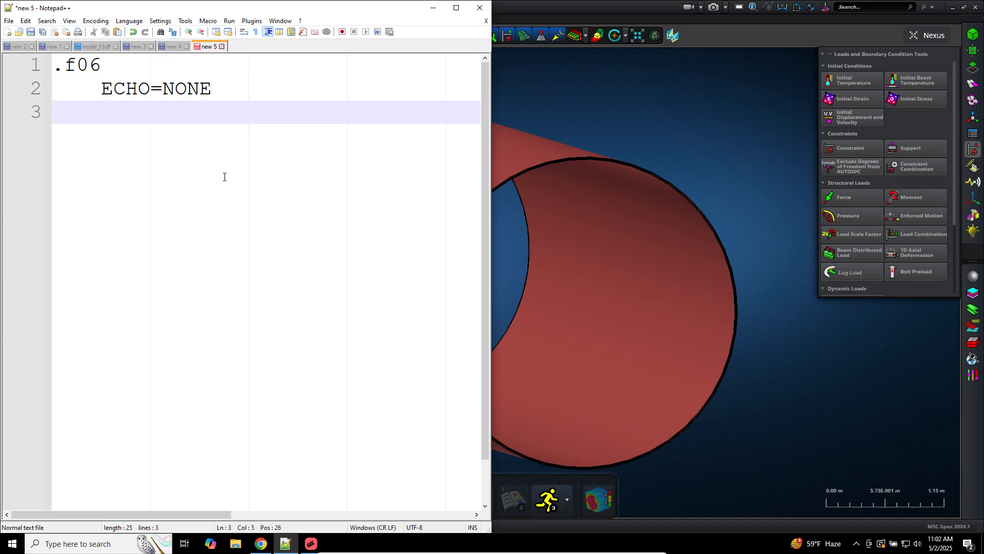
key(Return)
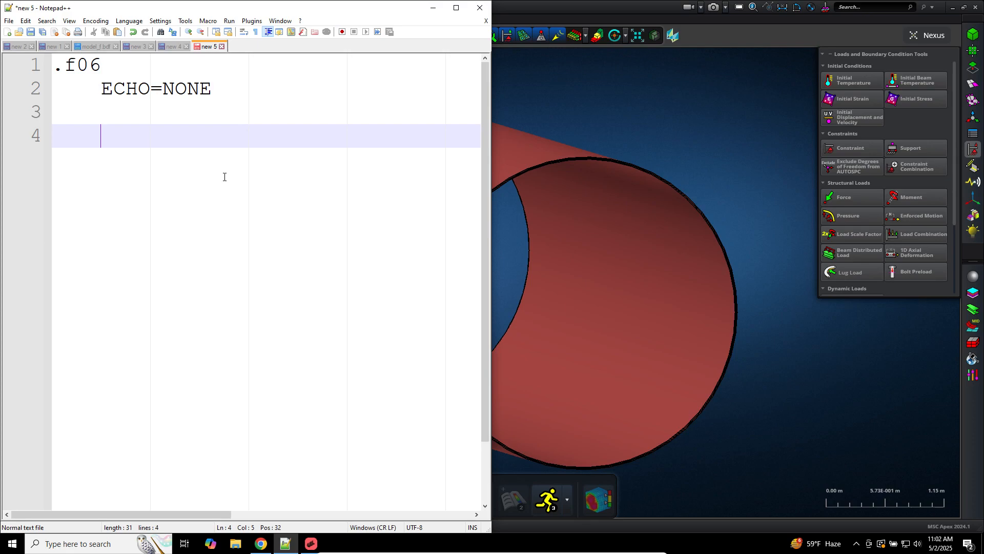
key(Up)
key(Tab)
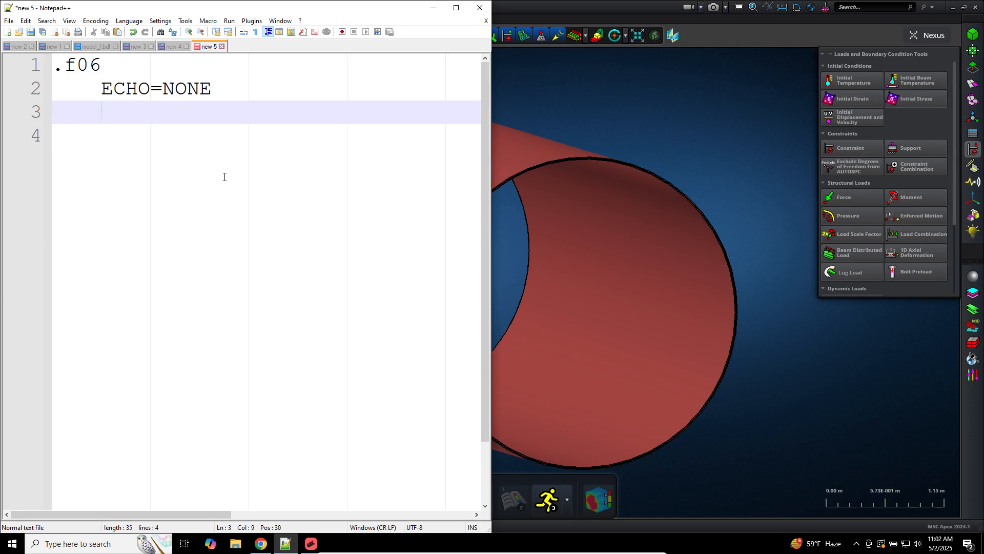
text(DO NOT REPE)
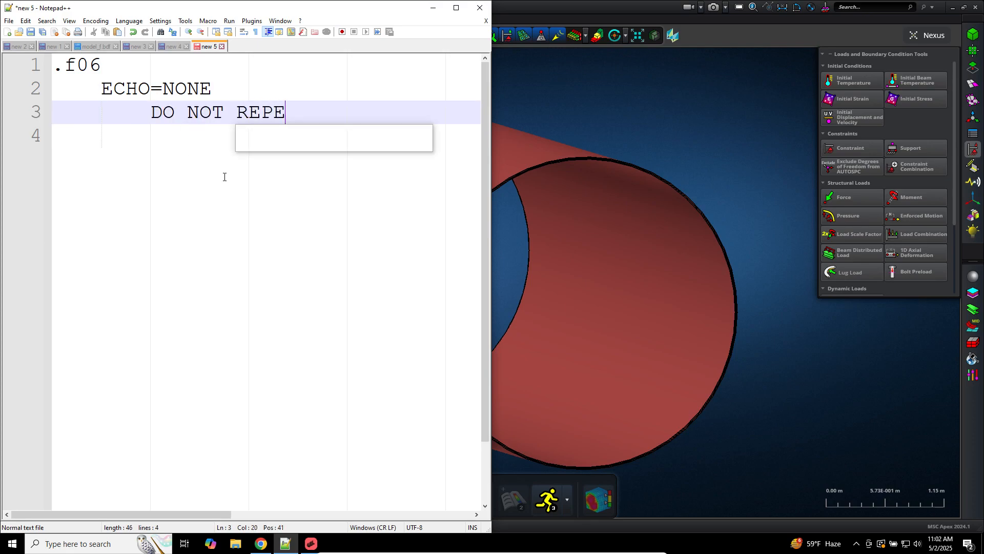
text(AT THE MESH o)
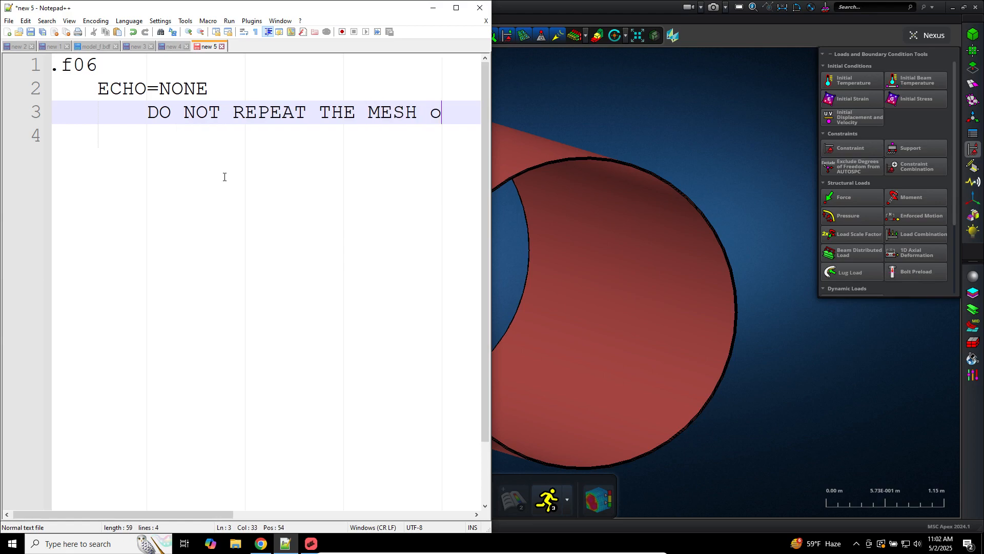
key(BackSpace)
text(and FE)
key(Return)
key(Tab)
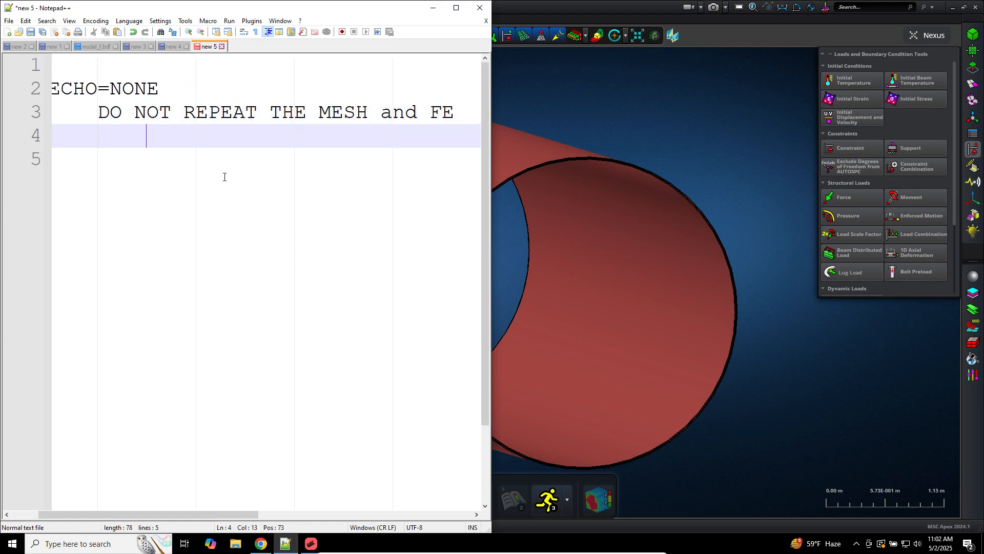
Step: Add 'VECTOR(PLOT)' with indented notes '=> Results only in the H5 file' and 'RESULTS in the F06'
key(Return)
key(shift+Tab)
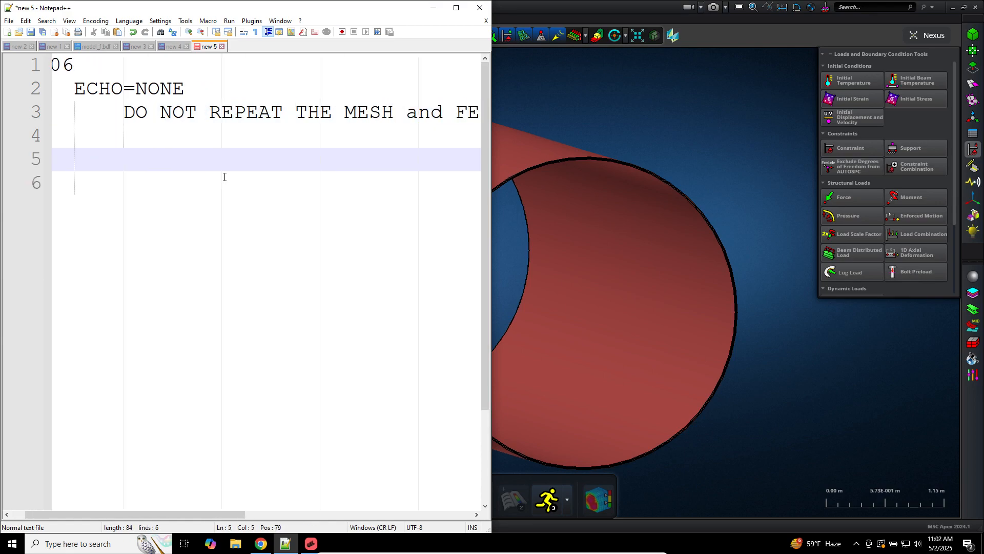
text(VECTOR(PLOT)
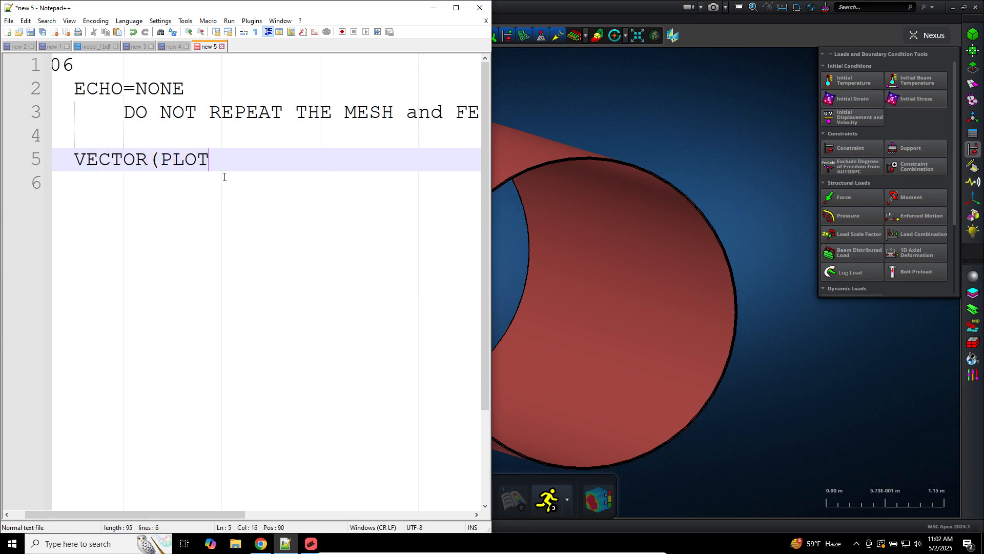
text())
key(Tab)
key(Return)
key(Tab)
text(=> )
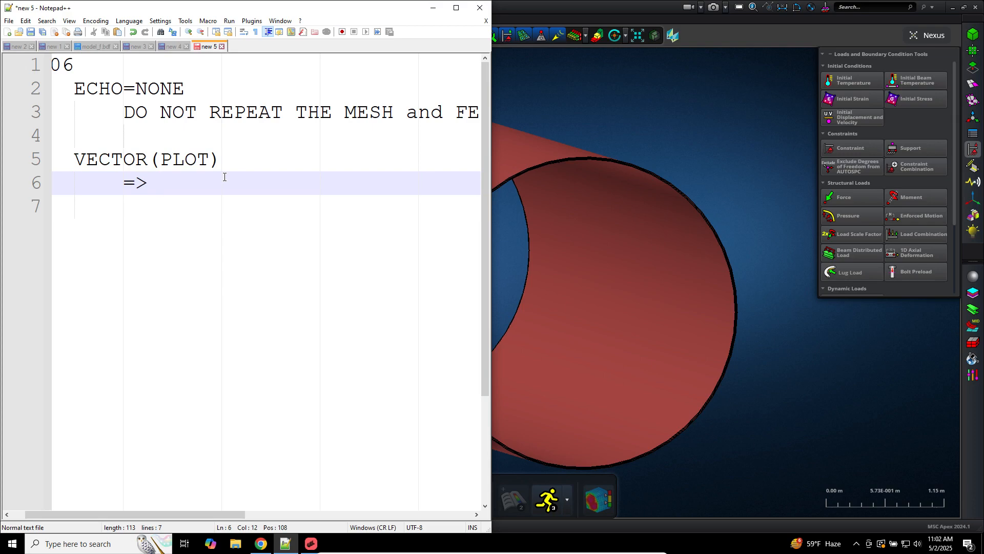
text(Results onl)
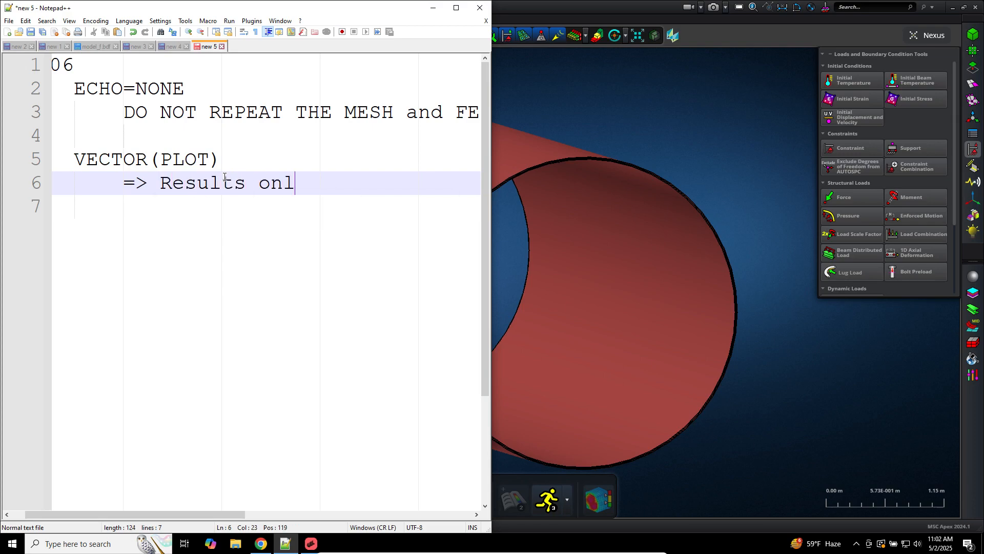
text(y in the H5 file)
key(Return)
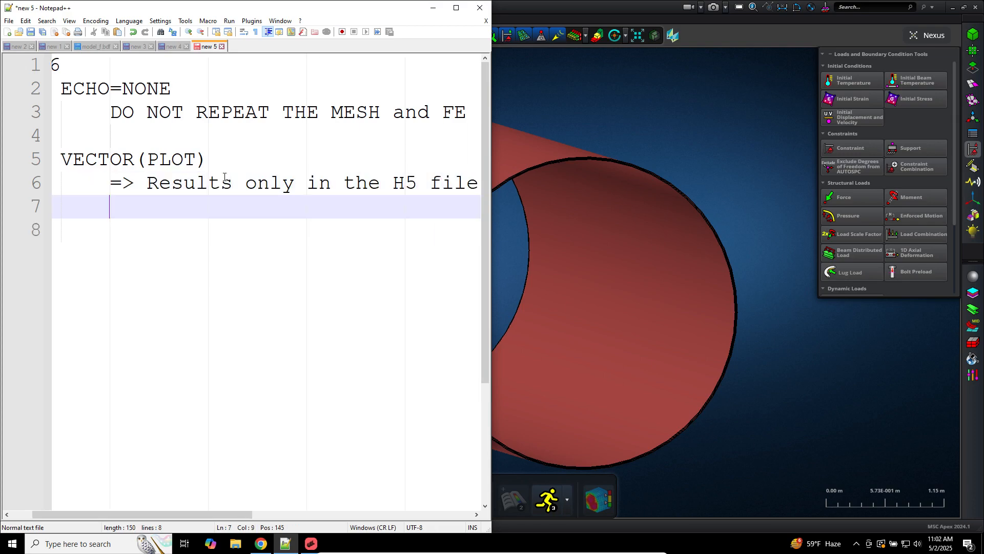
text(DO NOT PUT )
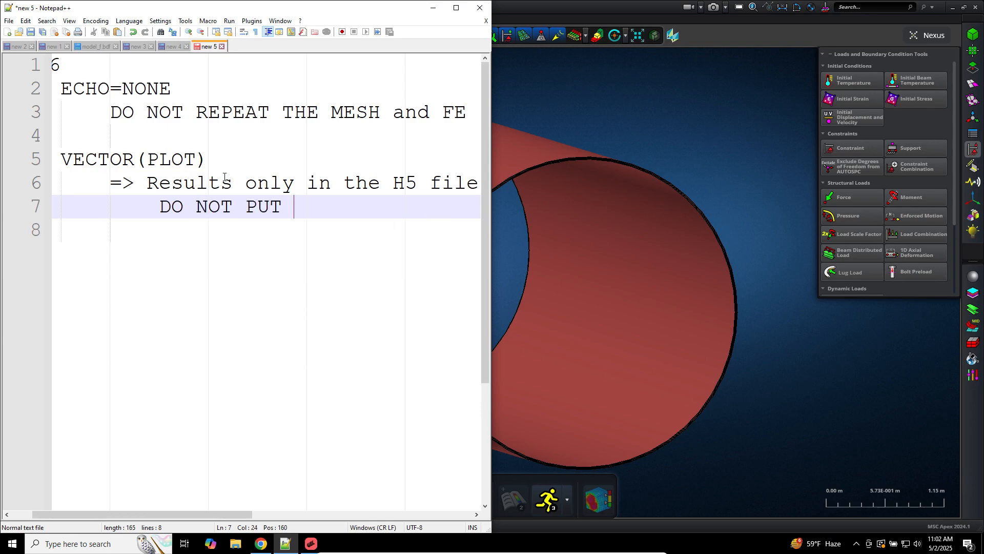
text(DDTA)
key(BackSpace)
key(BackSpace)
key(BackSpace)
key(BackSpace)
key(BackSpace)
text(RESULTS in the )
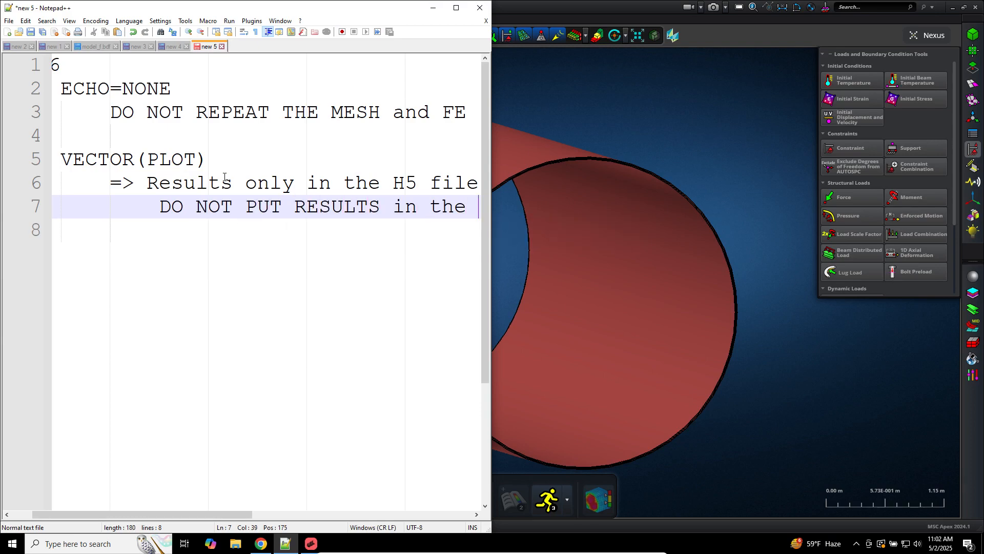
text(F06)
key(Return)
key(Return)
key(Home)
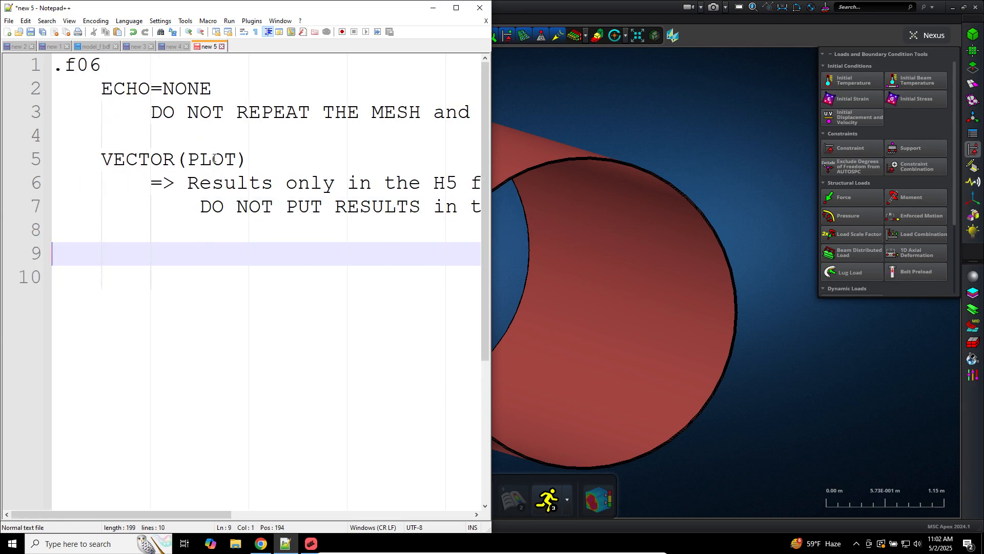
double_click(214, 160)
click(689, 137)
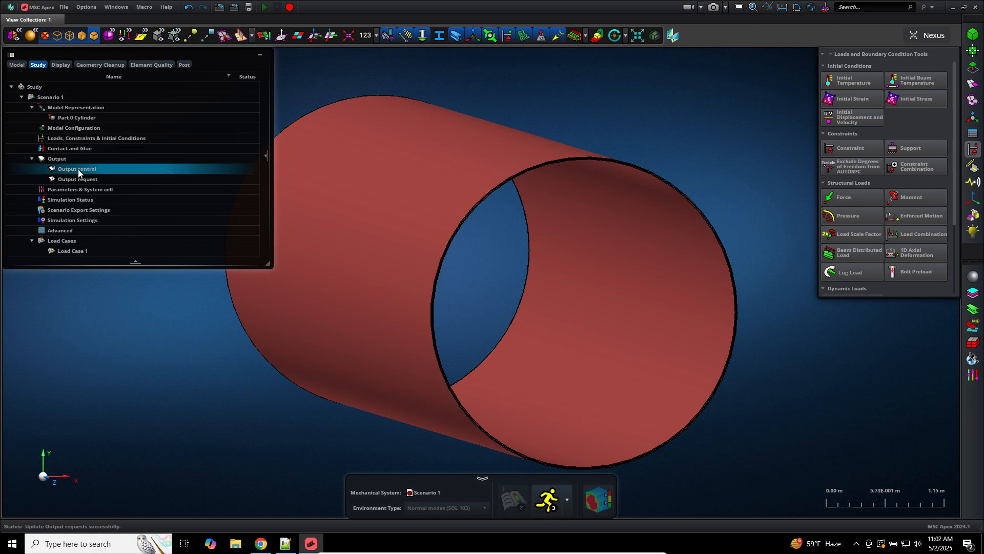
Step: Switch the Scenario 1 run option to Nastran BDF export
click(85, 178)
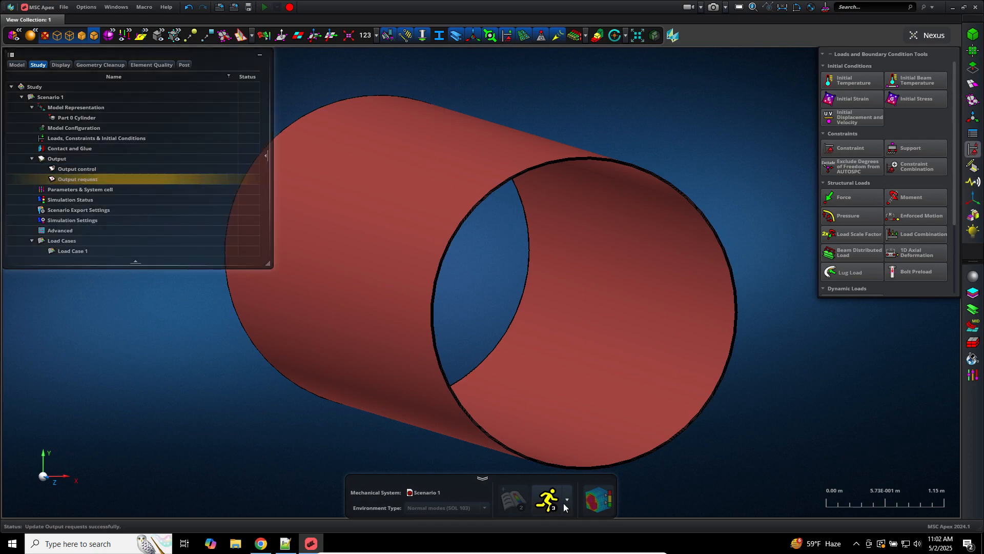
click(570, 496)
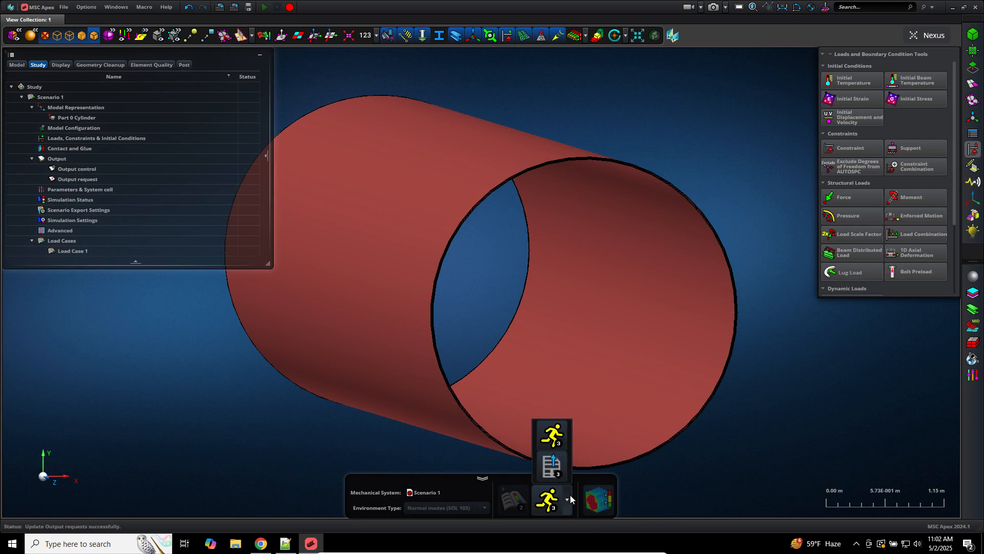
click(558, 465)
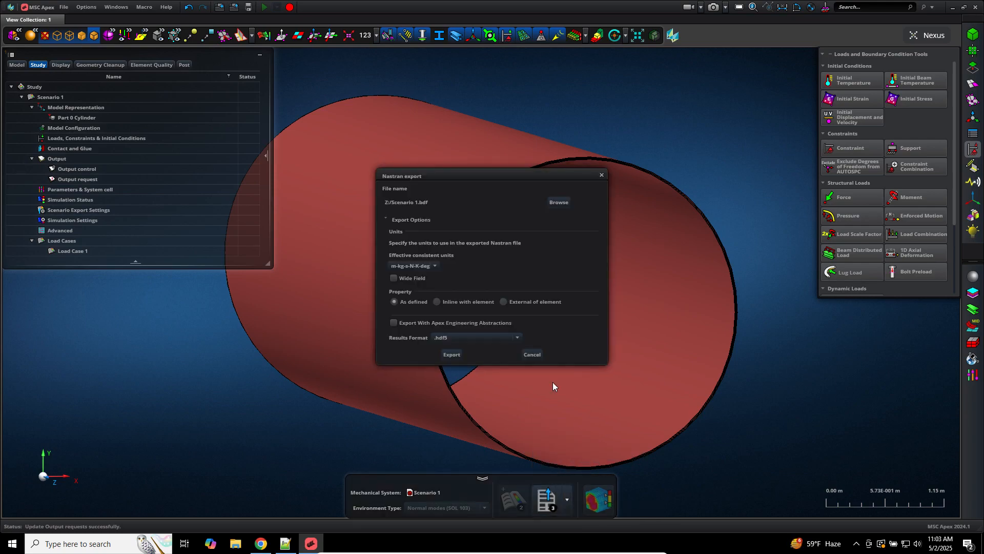
Step: Set the export location to Downloads with the file name 'model'
click(554, 203)
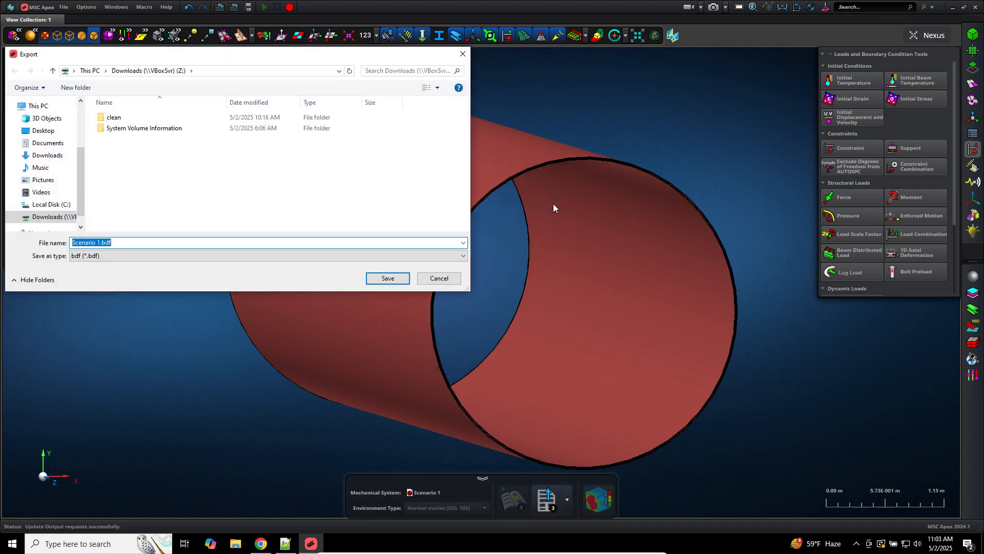
click(58, 156)
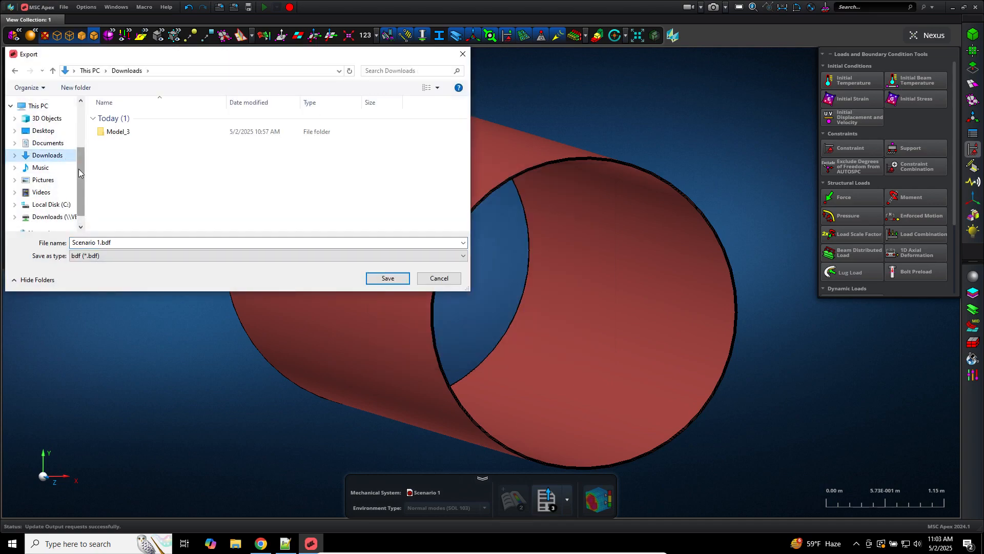
click(130, 244)
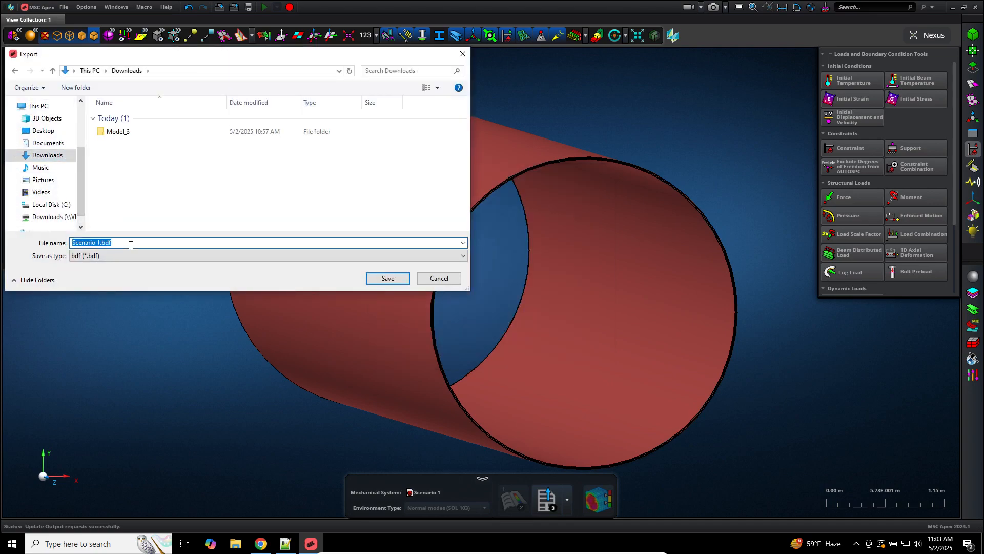
text(model)
key(Return)
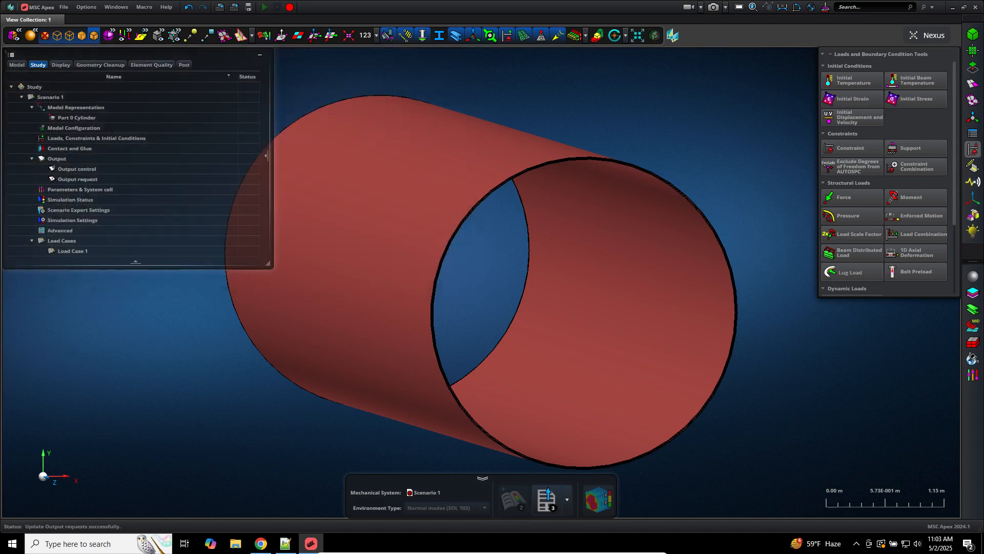
Step: Export model.bdf and open the Nastran Compute Environment application settings
click(454, 355)
click(85, 8)
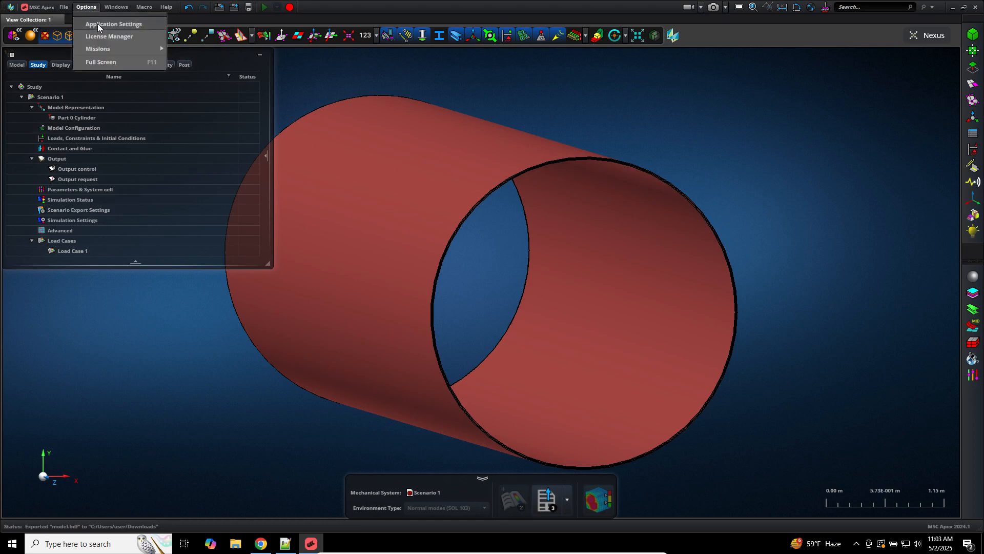
click(98, 24)
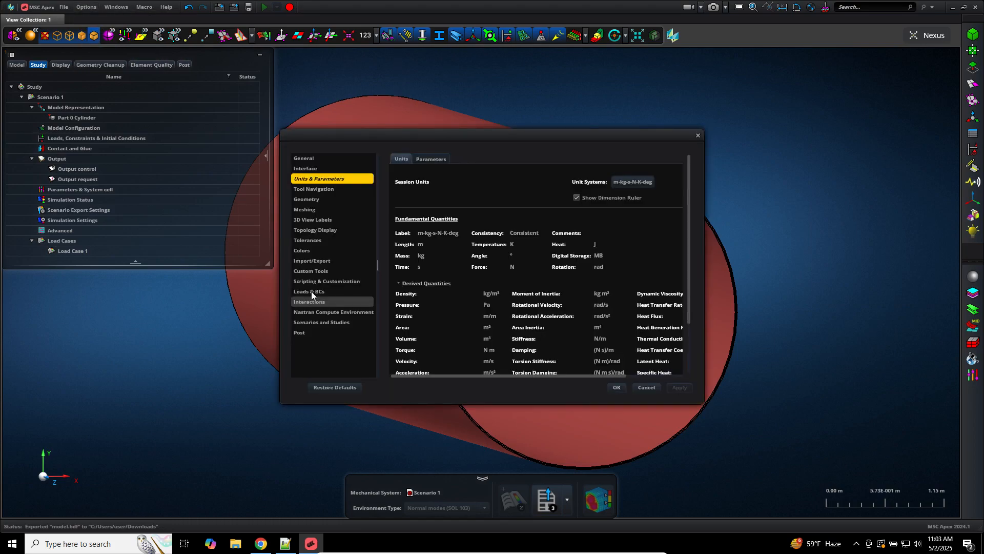
click(320, 309)
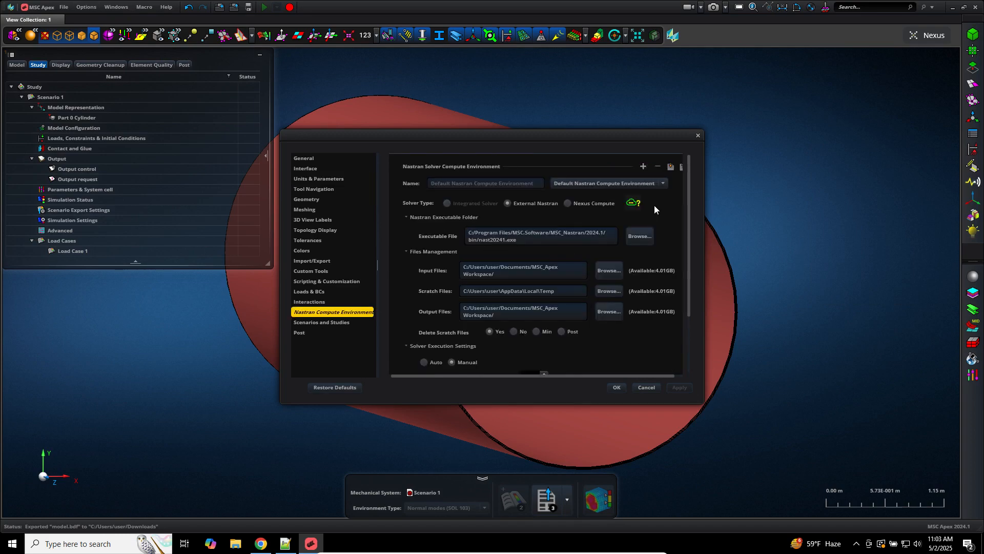
Step: Select and copy the Nastran executable file path
drag(546, 240, 472, 236)
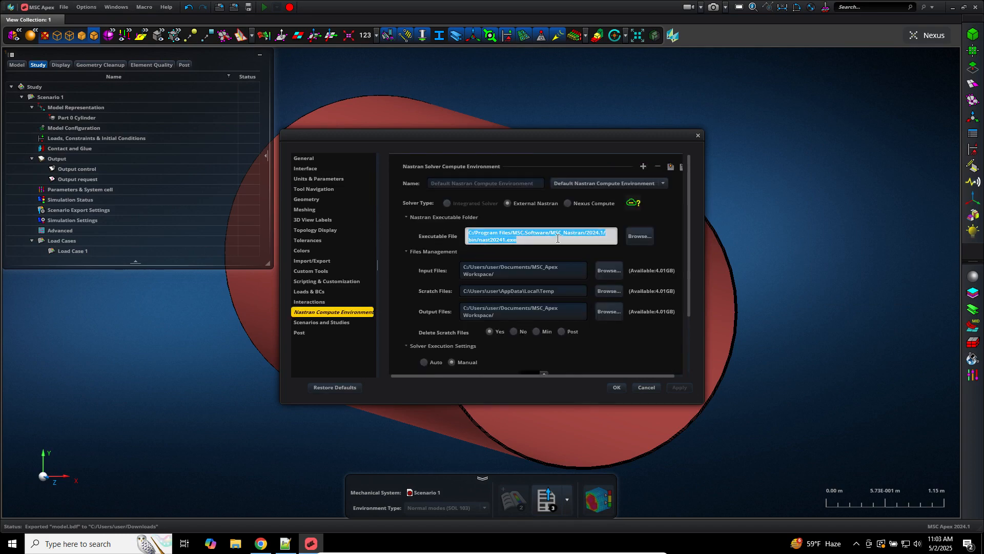
click(529, 239)
drag(536, 240, 465, 233)
key(ctrl+c)
click(288, 543)
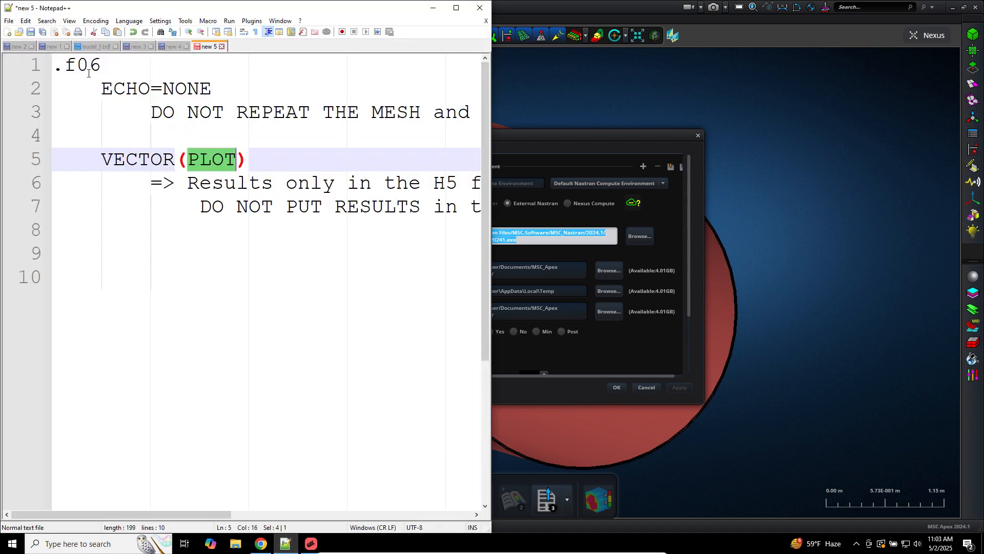
Step: Paste the Nastran executable path into a new Notepad++ tab and maximize the editor
click(7, 32)
key(ctrl+v)
click(456, 8)
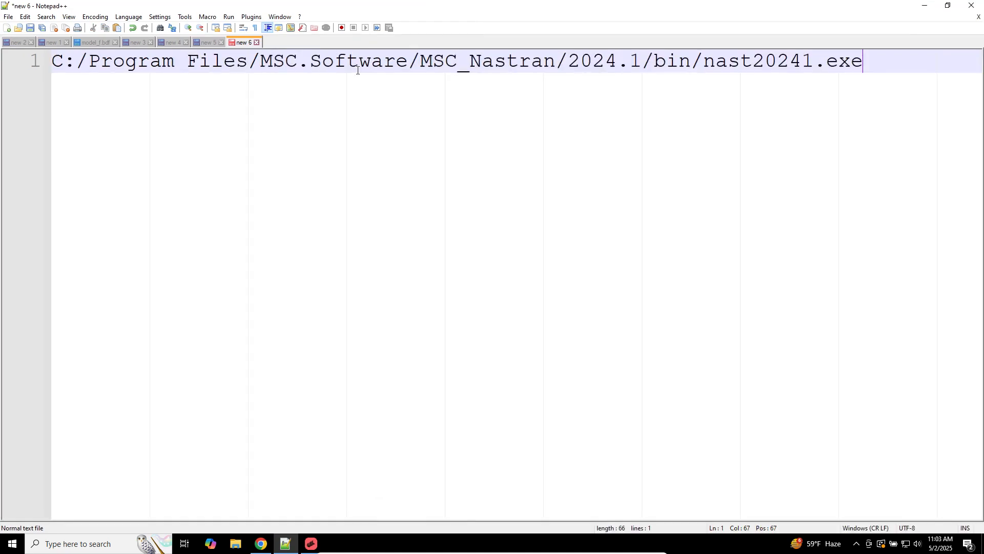
double_click(661, 62)
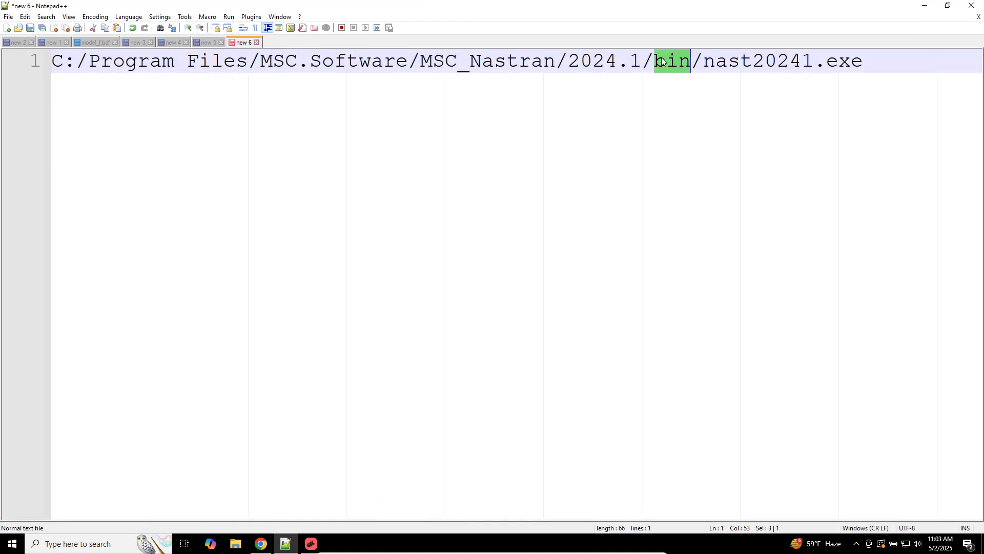
click(689, 63)
drag(706, 63, 924, 59)
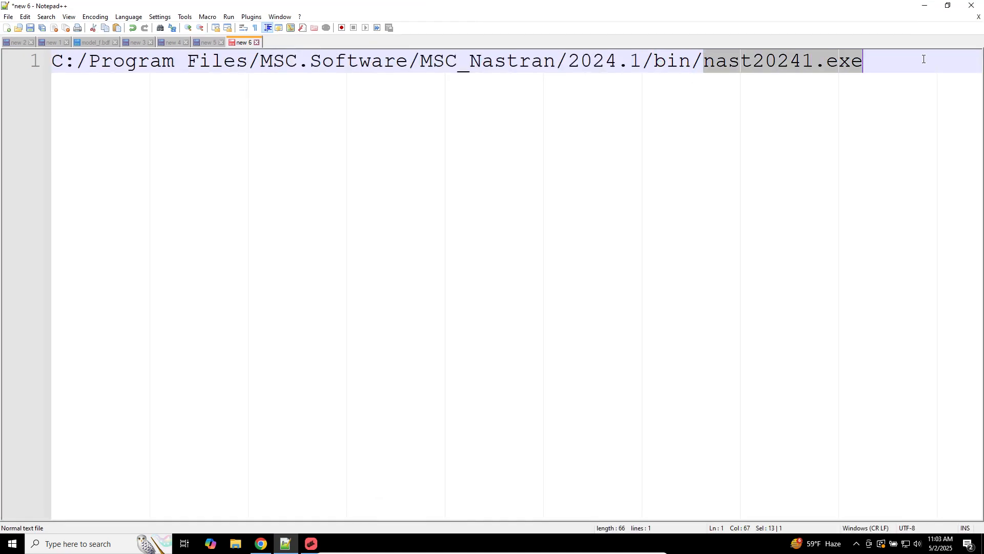
click(921, 70)
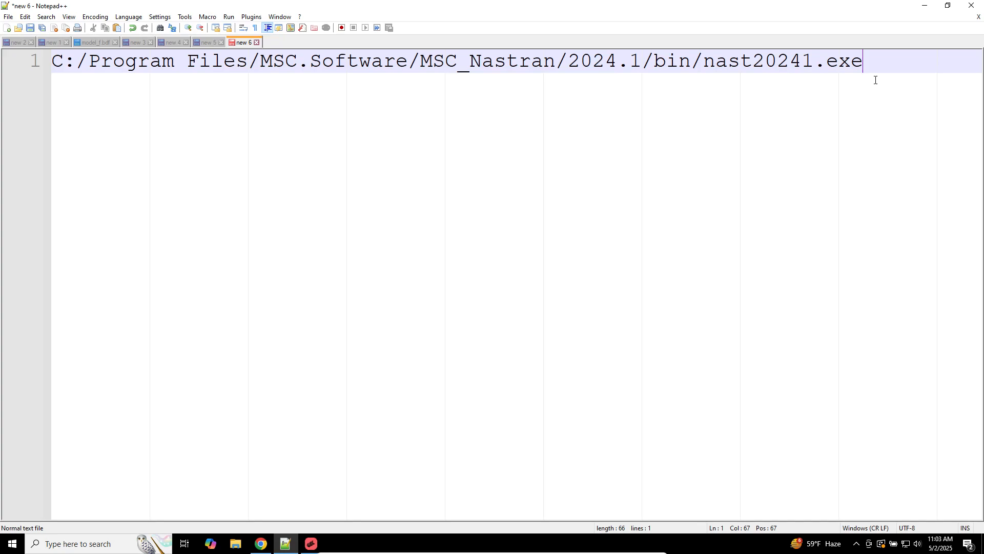
Step: Duplicate the path line and insert 'Student Edition/' before MSC_Nastran in the copy
key(ctrl+d)
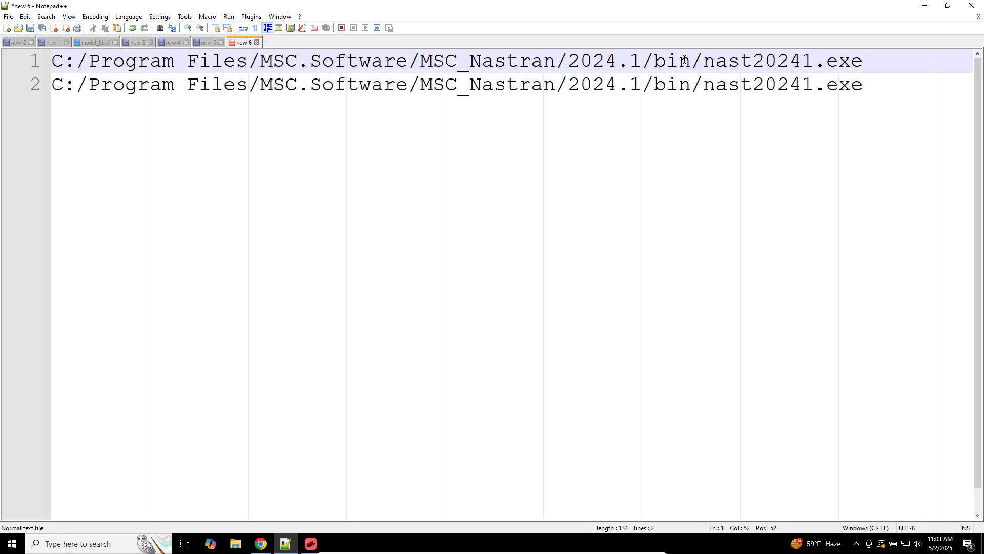
click(419, 84)
text(Student  E)
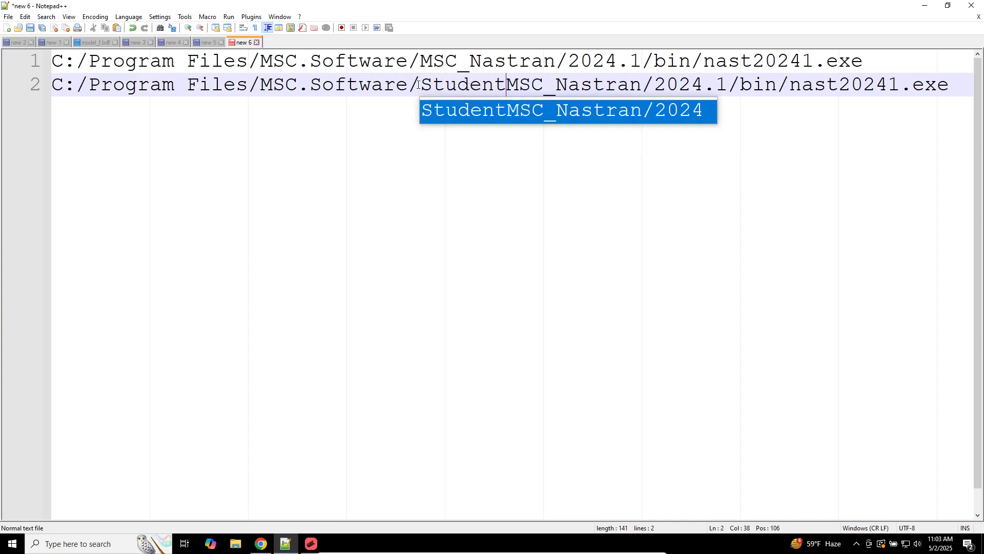
key(BackSpace)
key(BackSpace)
text(Edition/)
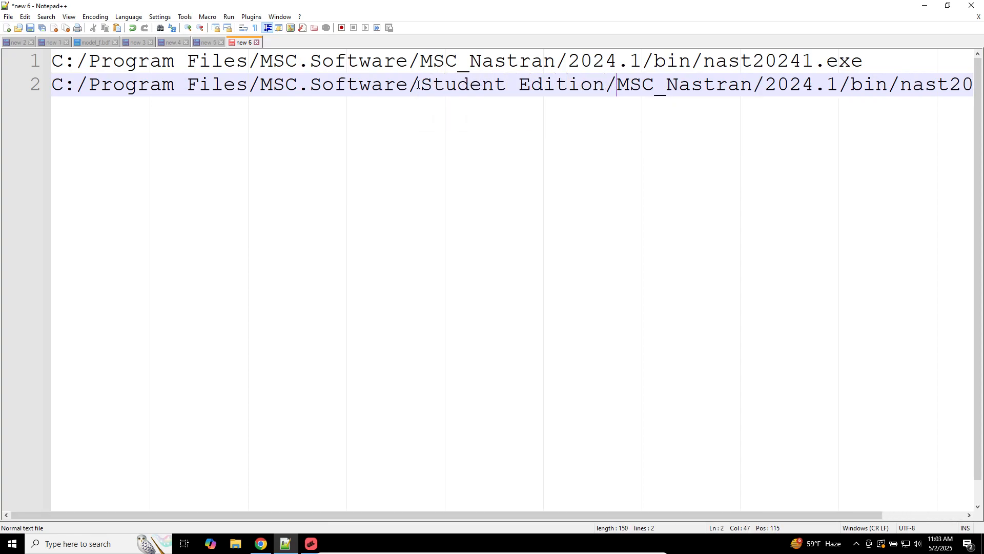
click(311, 543)
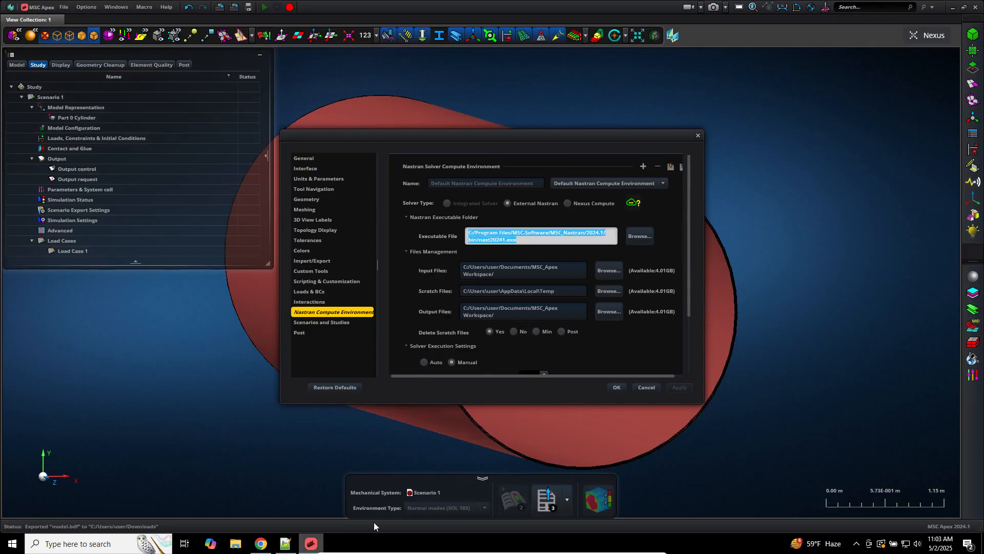
Step: Cancel the Application Settings and locate model.bdf in the Downloads folder in File Explorer
click(645, 387)
click(549, 498)
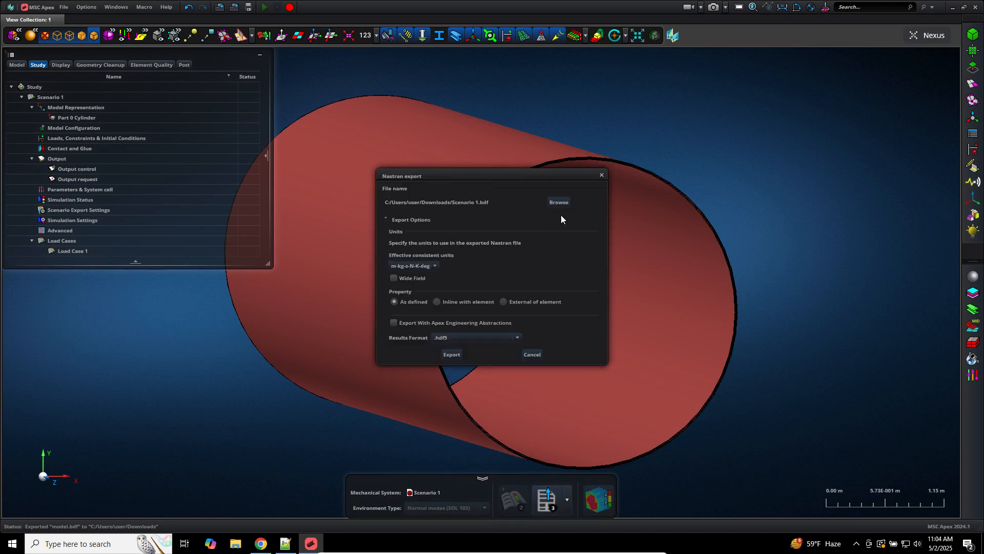
click(236, 543)
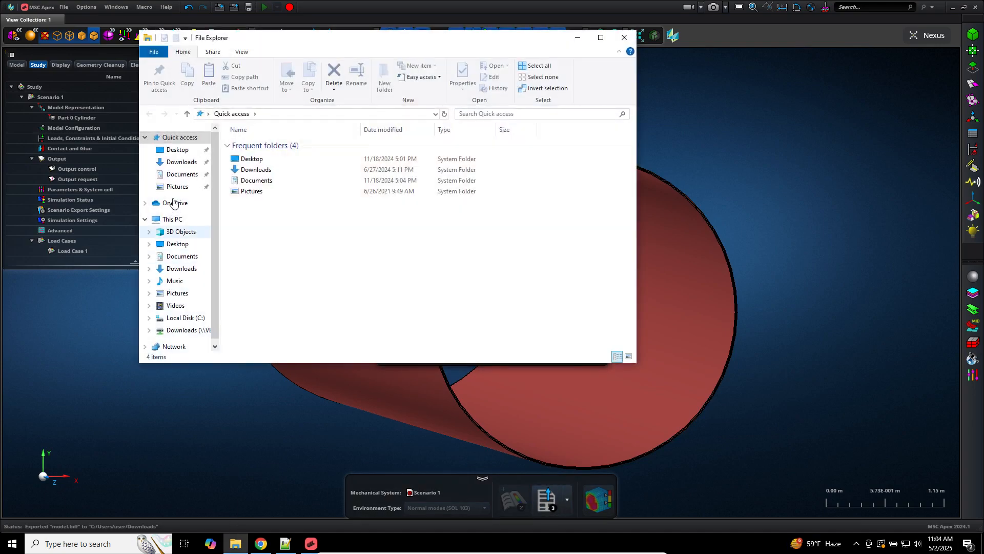
click(182, 162)
click(264, 158)
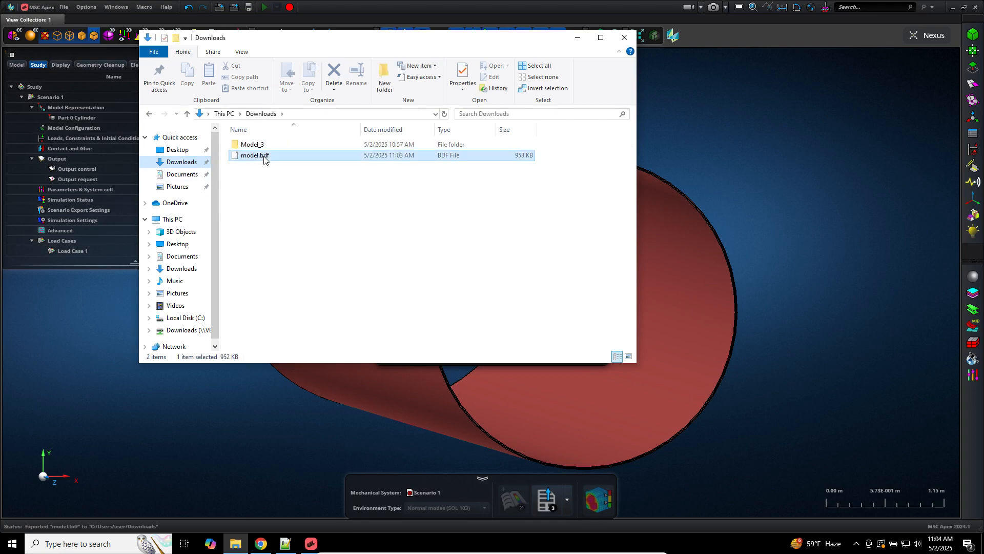
right_click(264, 158)
Step: Open model.bdf in Notepad++ and inspect SOL 103 and the VECTOR(PLOT) request
click(296, 189)
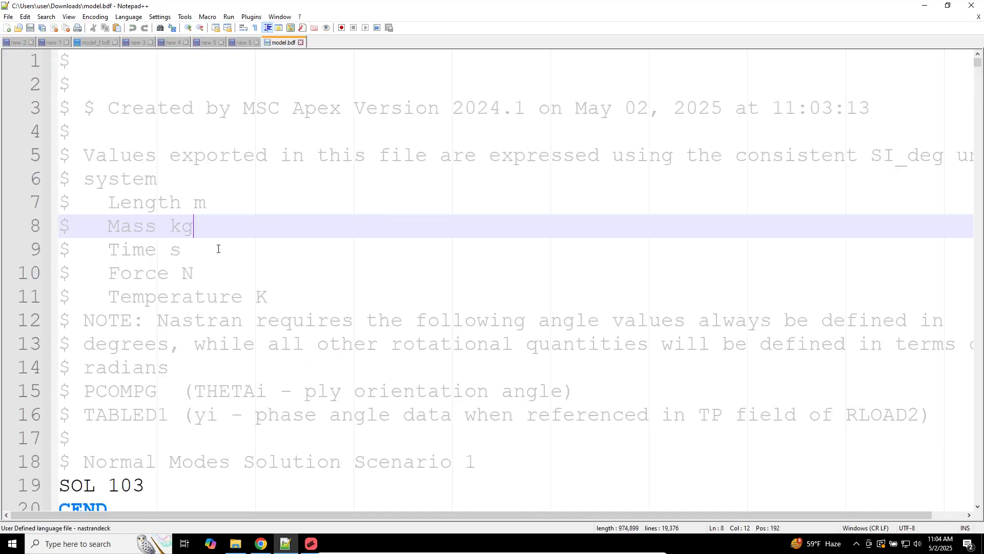
scroll(218, 249, down, 7)
scroll(217, 249, up, 4)
scroll(159, 128, down, 2)
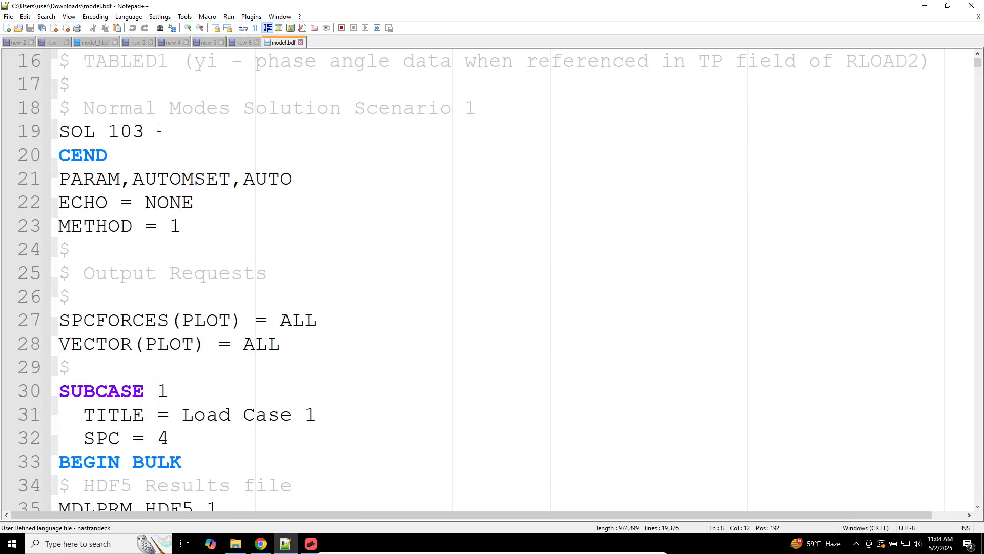
drag(159, 128, 57, 132)
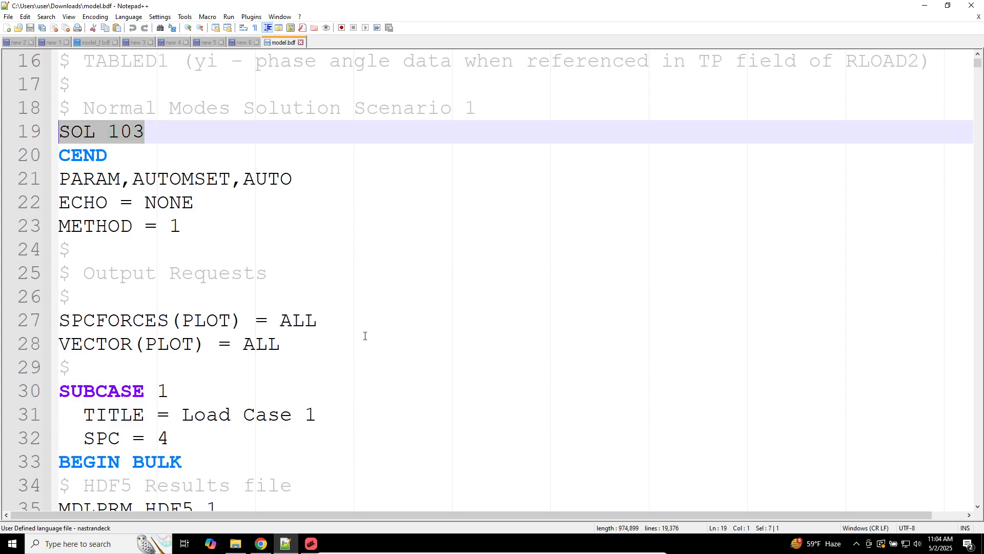
scroll(219, 341, down, 2)
double_click(106, 202)
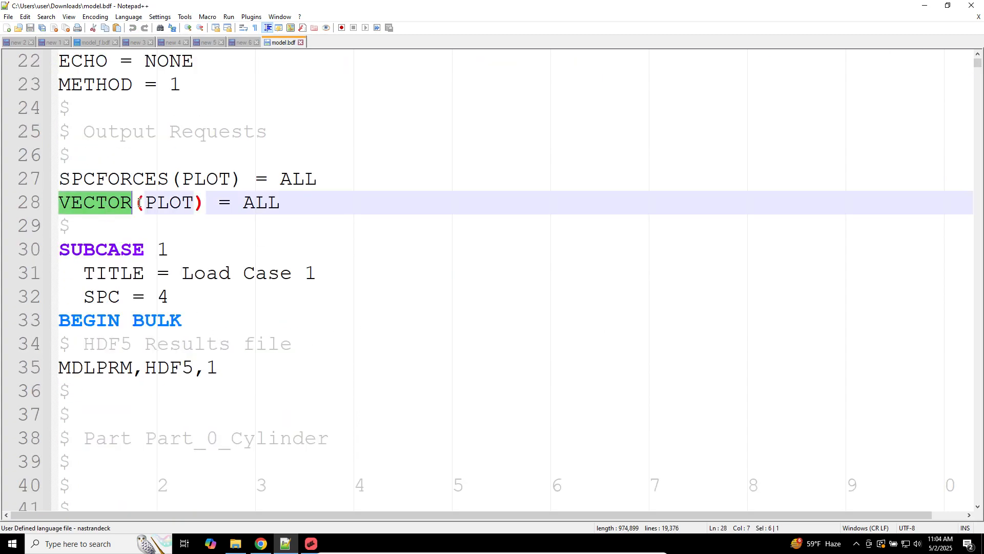
click(147, 202)
double_click(168, 205)
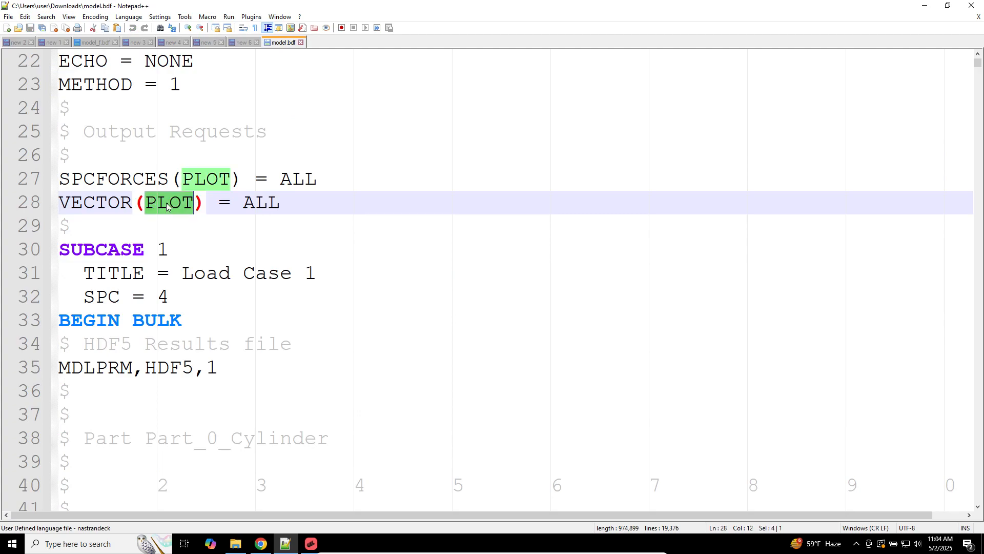
Step: Copy the entire model.bdf into a new tab, then highlight ECHO on line 22
scroll(167, 206, up, 4)
click(168, 338)
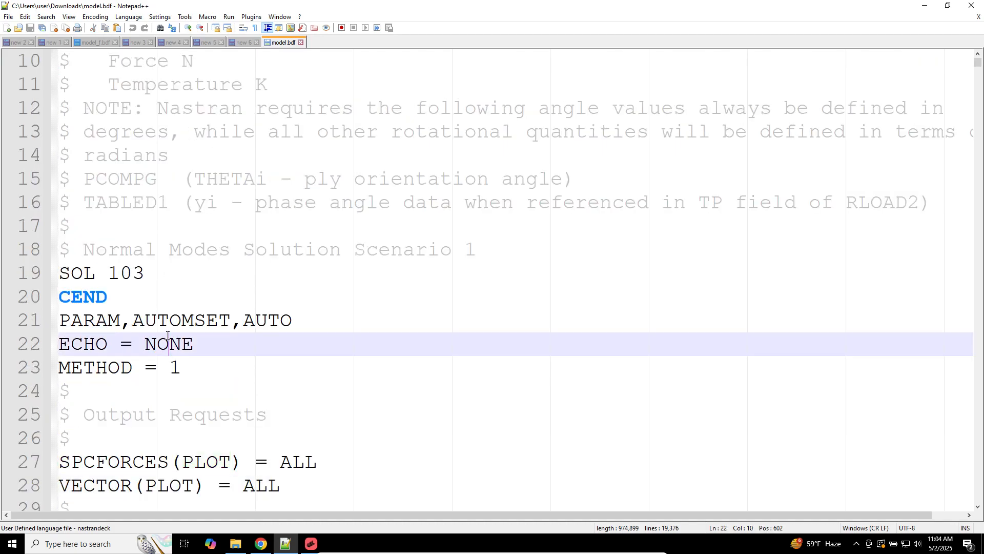
scroll(165, 323, down, 8)
key(ctrl+a)
scroll(269, 229, down, 20)
scroll(270, 229, down, 20)
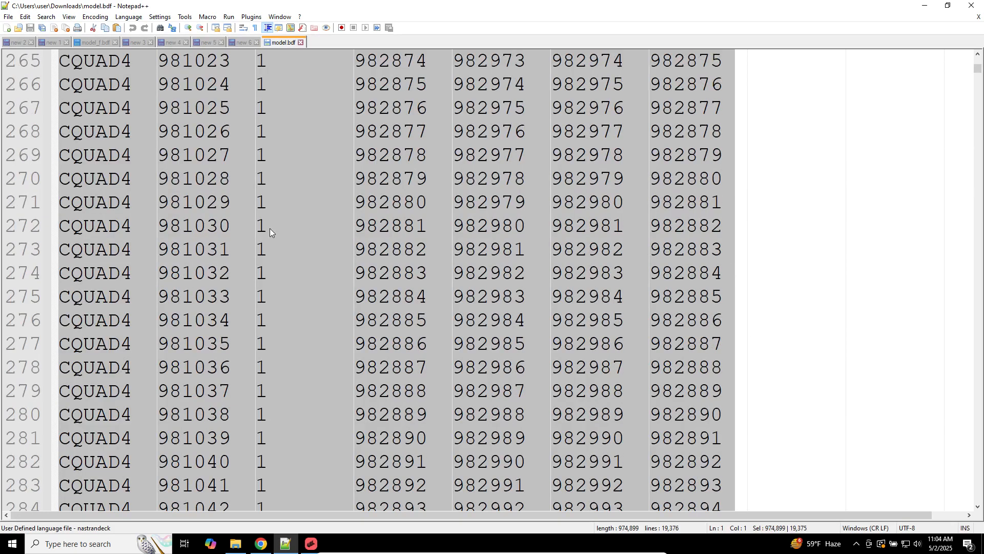
click(6, 28)
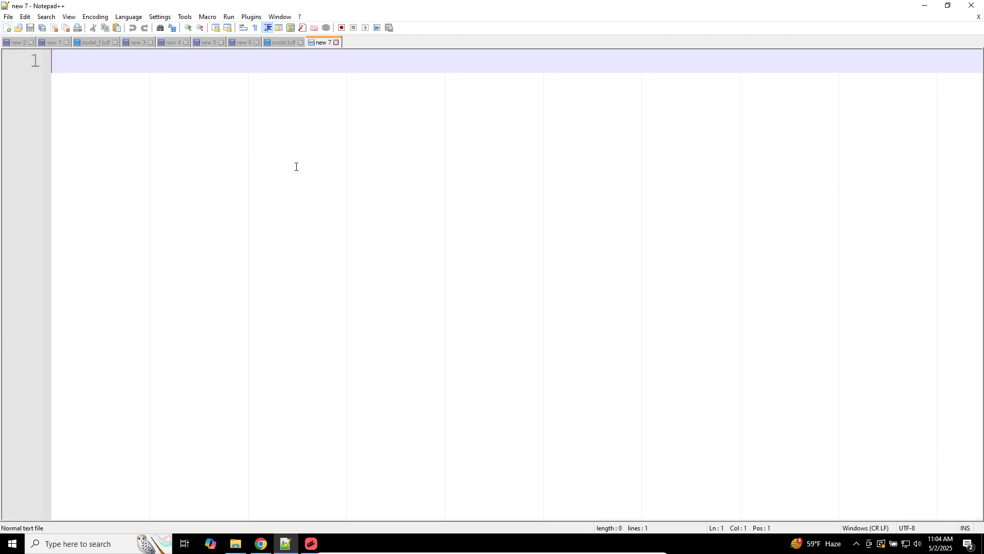
key(ctrl+v)
click(280, 42)
scroll(242, 233, up, 20)
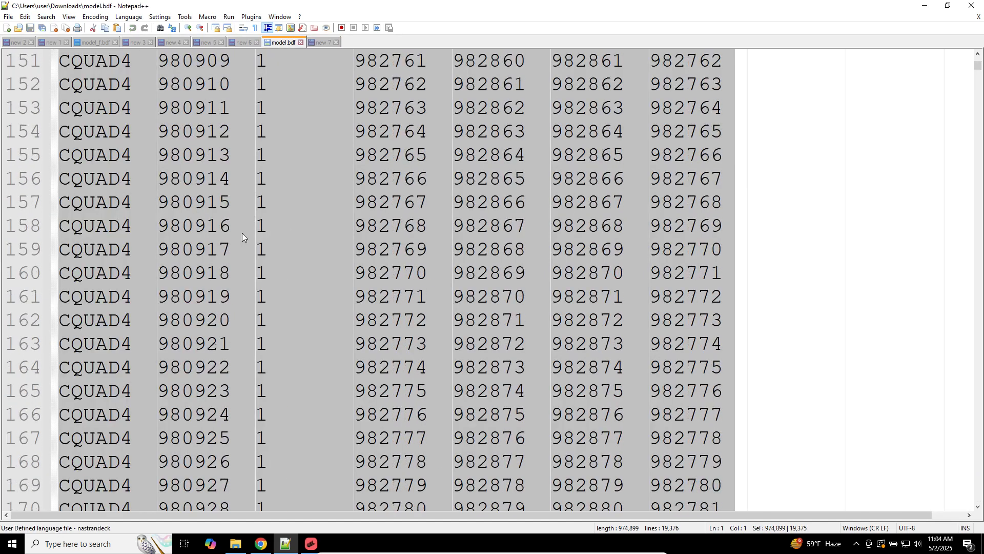
scroll(213, 284, down, 4)
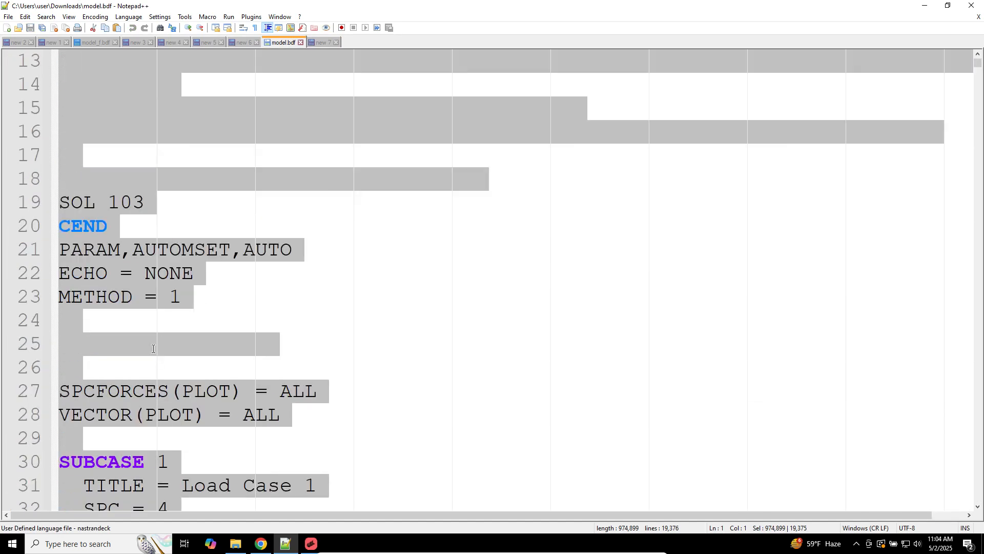
click(102, 344)
double_click(101, 275)
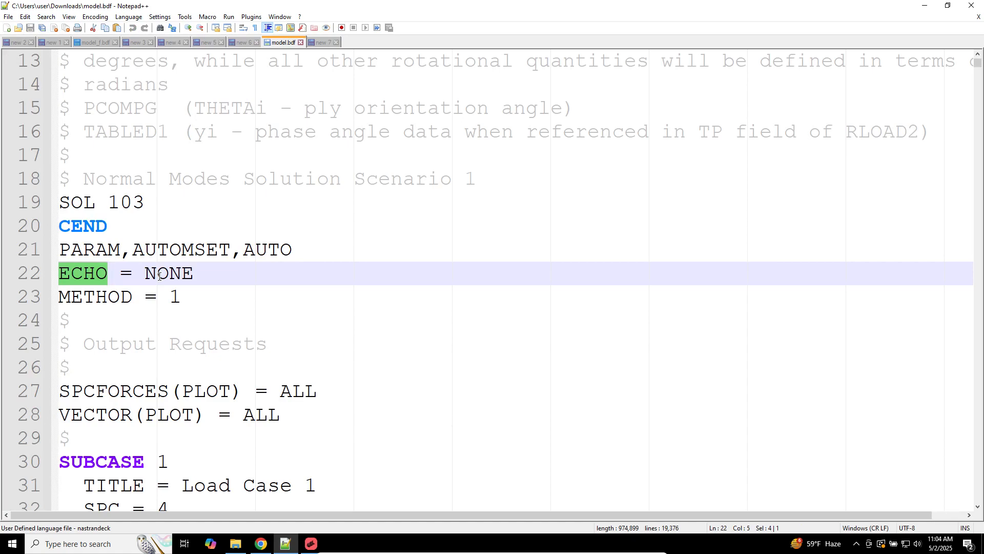
Step: Replace the new 7 notes with 'Small F06', 'PLOt' and 'ECHO=NONE'
click(320, 42)
click(296, 153)
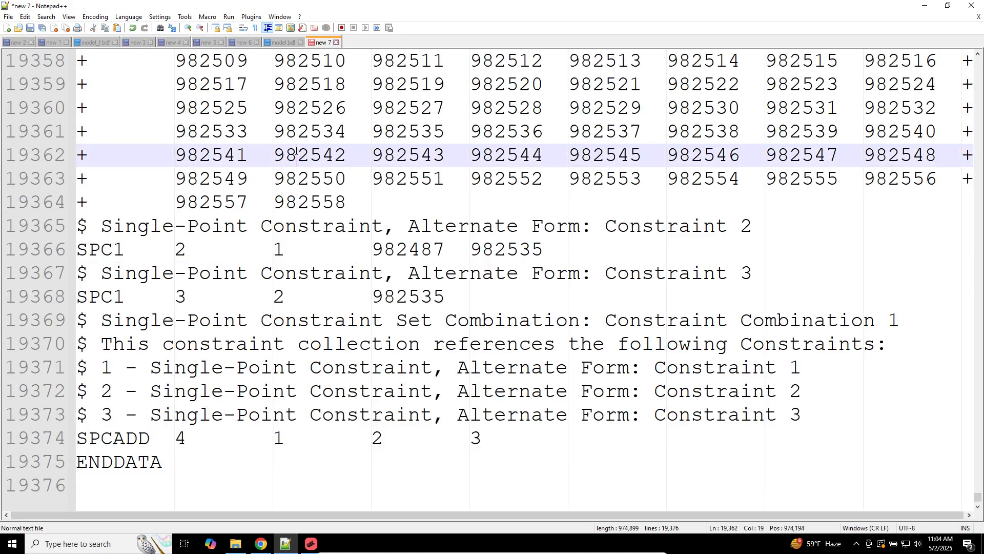
key(ctrl+a)
key(Delete)
text(Small F06)
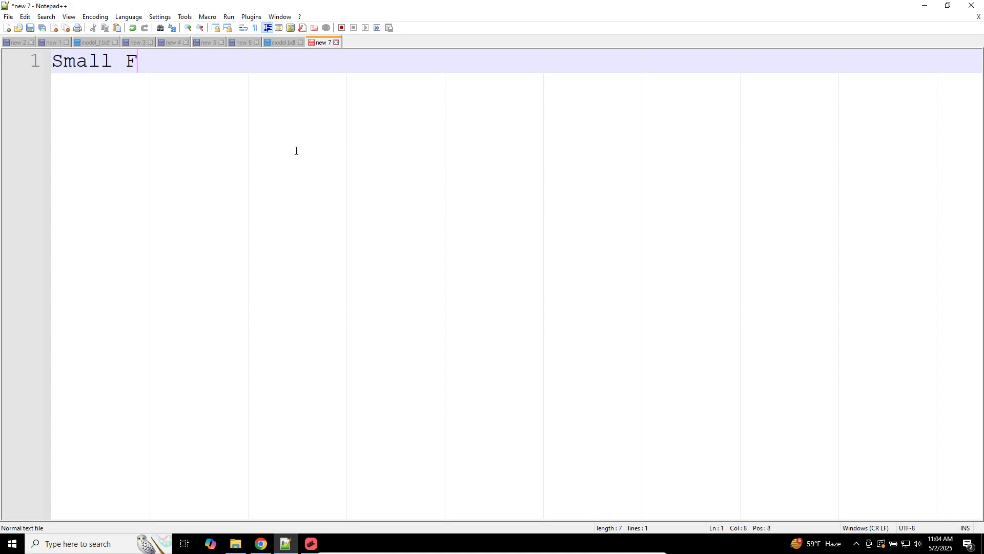
key(Return)
text(PLOt)
key(Return)
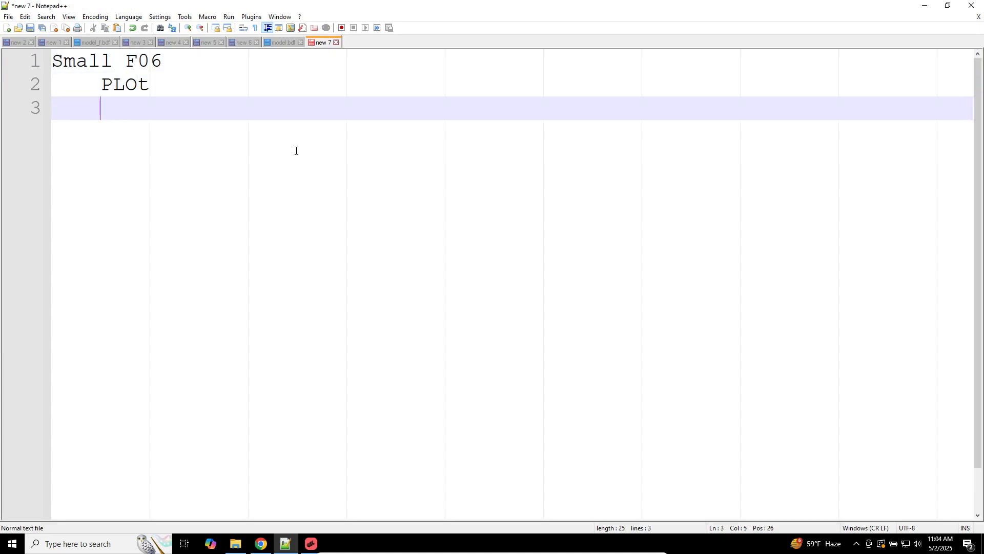
text(ECHO=NOEN)
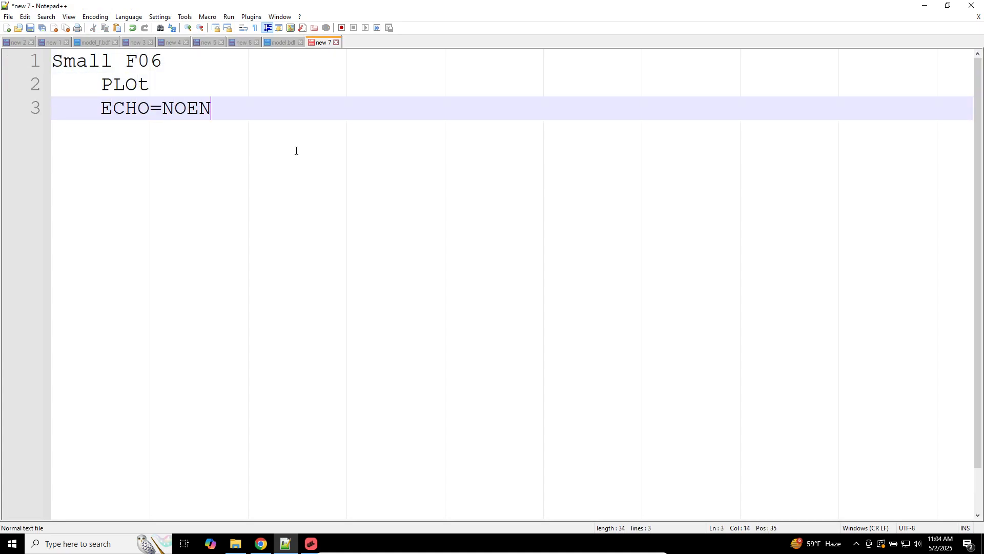
key(BackSpace)
key(BackSpace)
text(NE)
key(Return)
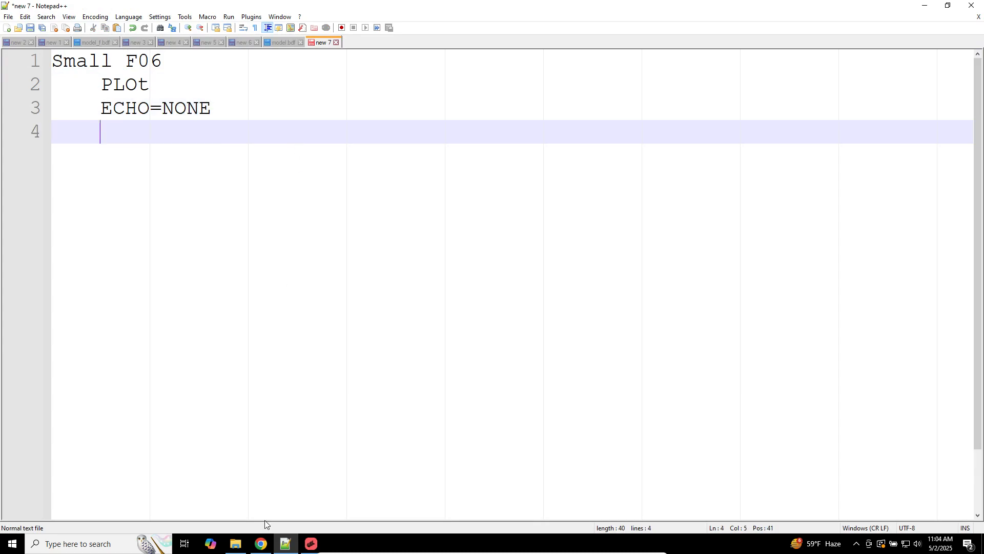
Step: Scroll model.bdf to its end and select the SPC1 constraint cards down to ENDDATA
click(280, 539)
click(279, 540)
click(272, 43)
scroll(297, 230, down, 20)
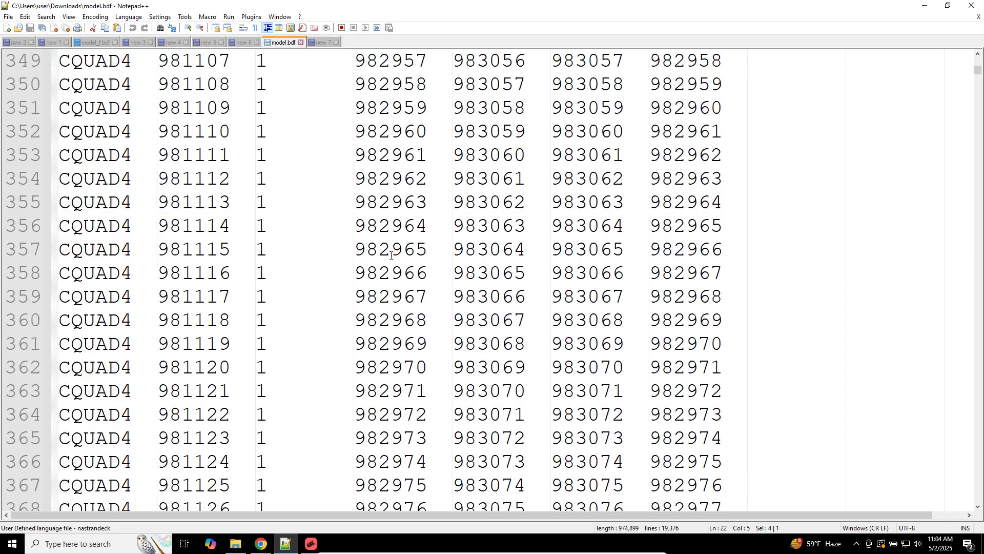
scroll(605, 161, down, 20)
drag(967, 75, 967, 505)
scroll(482, 368, up, 8)
scroll(482, 368, down, 2)
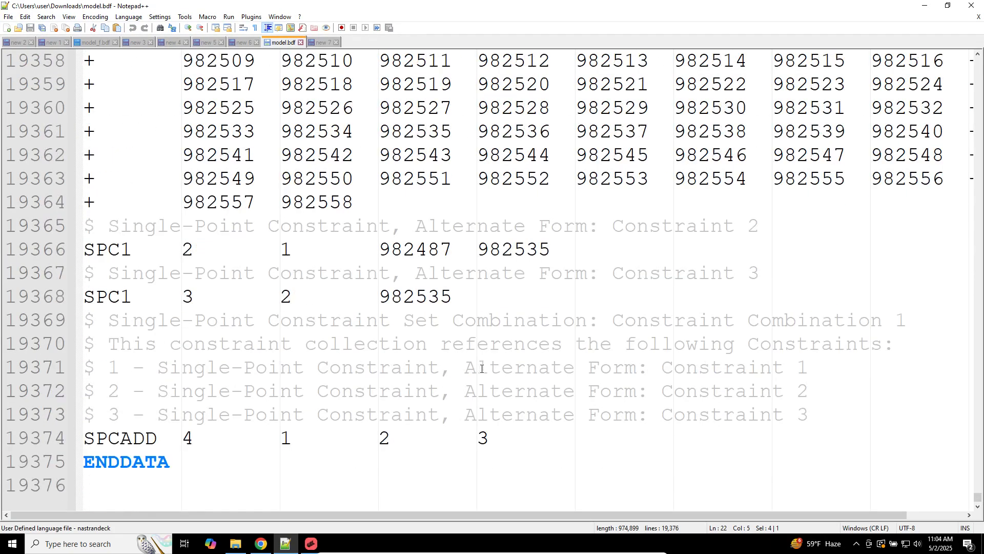
scroll(249, 296, up, 7)
scroll(249, 296, down, 4)
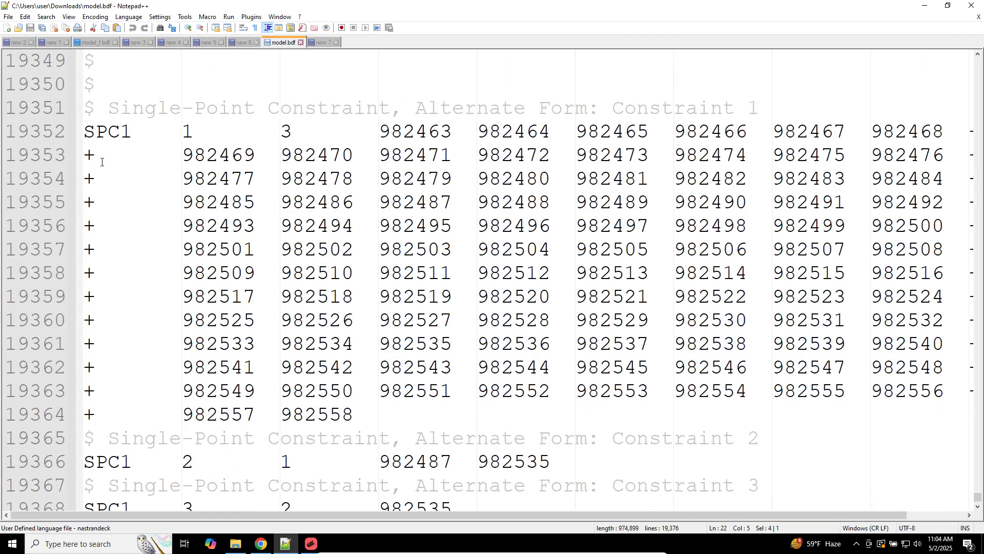
drag(108, 131, 428, 391)
drag(441, 428, 451, 438)
scroll(443, 435, down, 3)
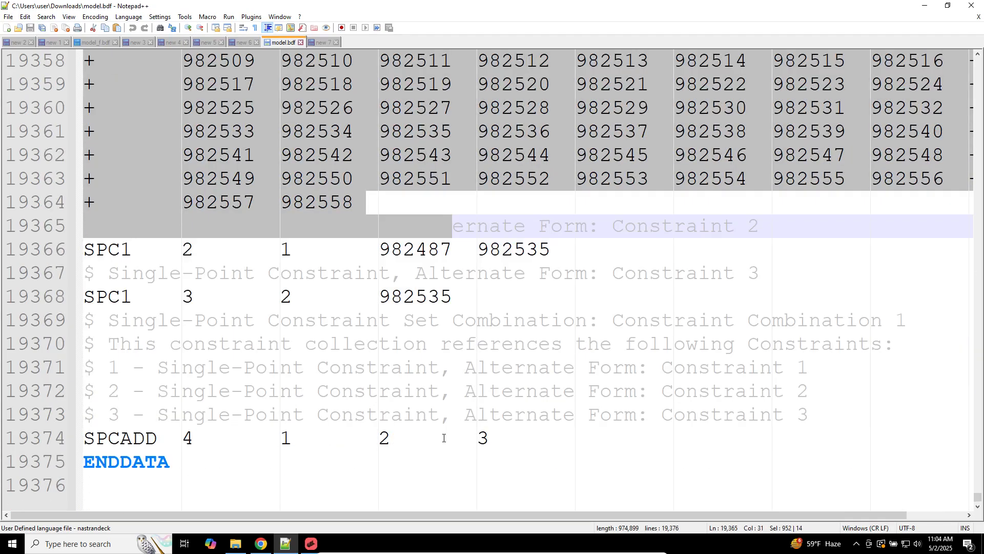
click(269, 539)
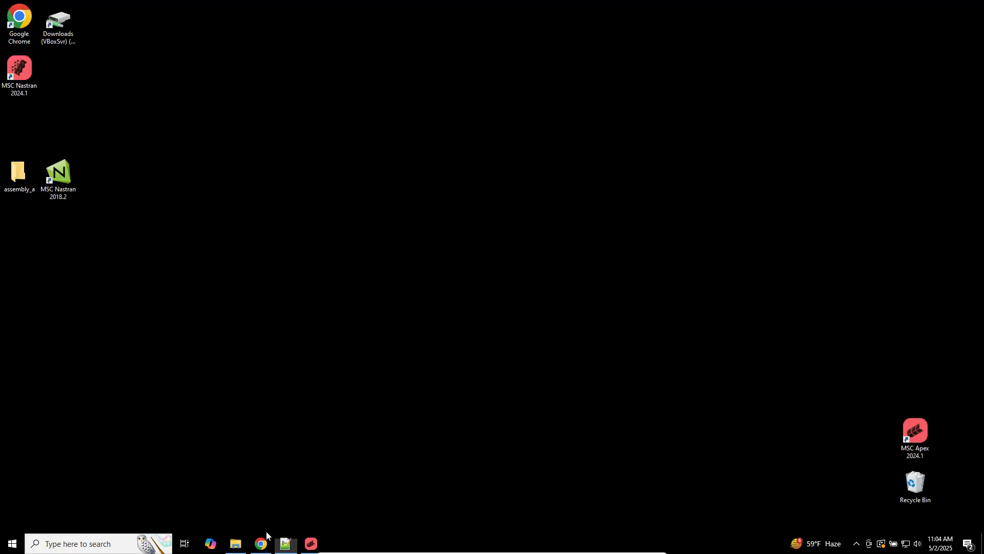
Step: Launch MSC Nastran 2024.1 and dismiss the export-settings and Feedback Hub windows
double_click(27, 78)
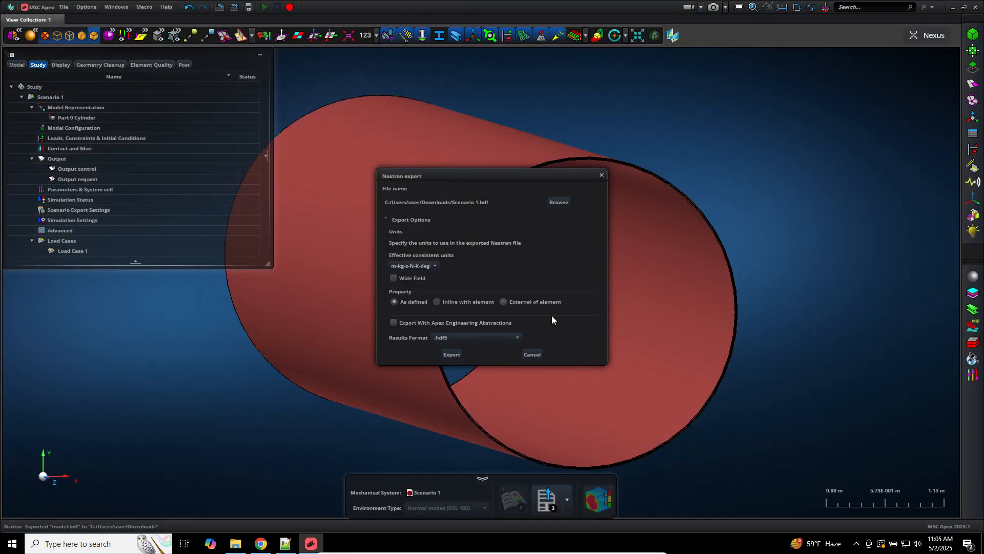
click(530, 353)
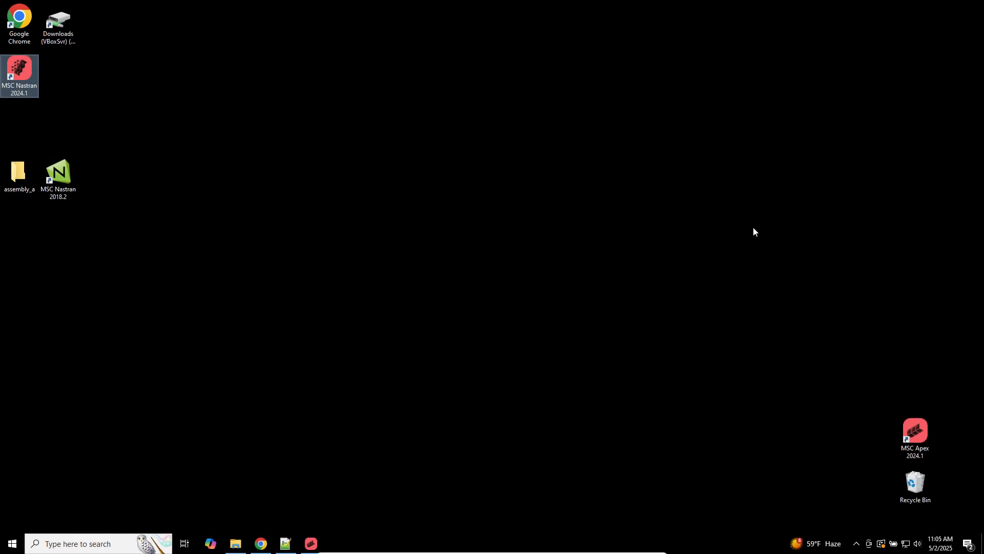
key(super+f)
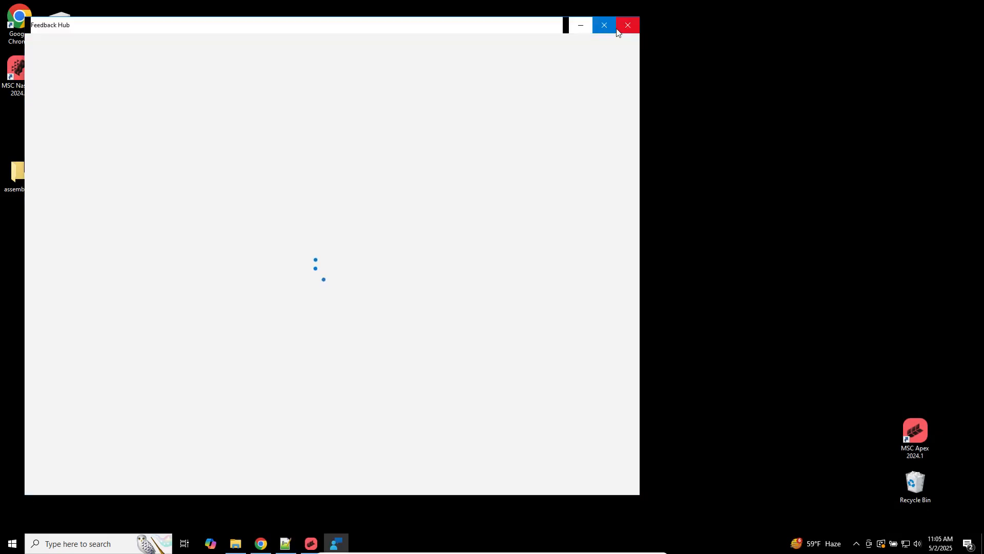
click(628, 25)
Step: Browse to C:\Program Files\MSC.Software\MSC_Nastran\2024.1\bin and run nastran.exe
double_click(18, 174)
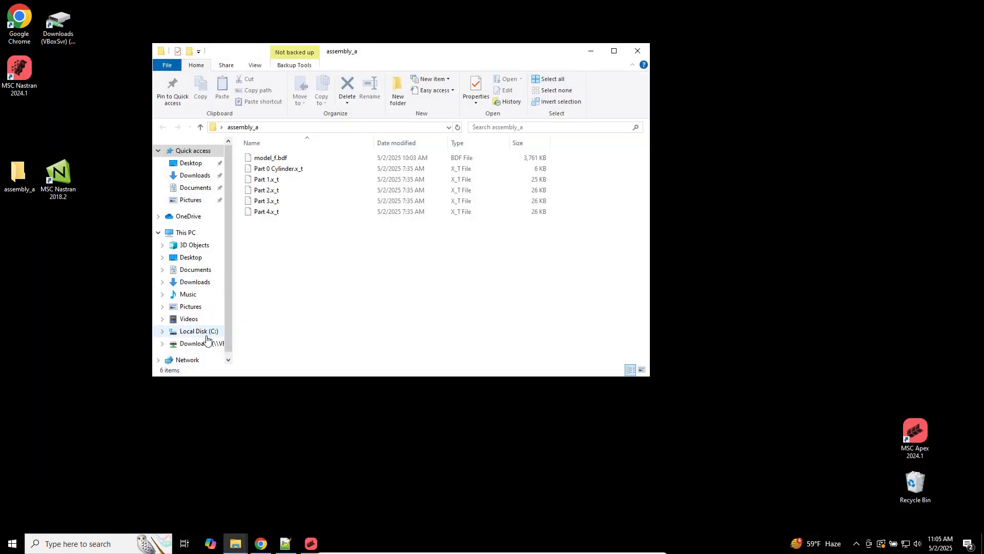
click(198, 330)
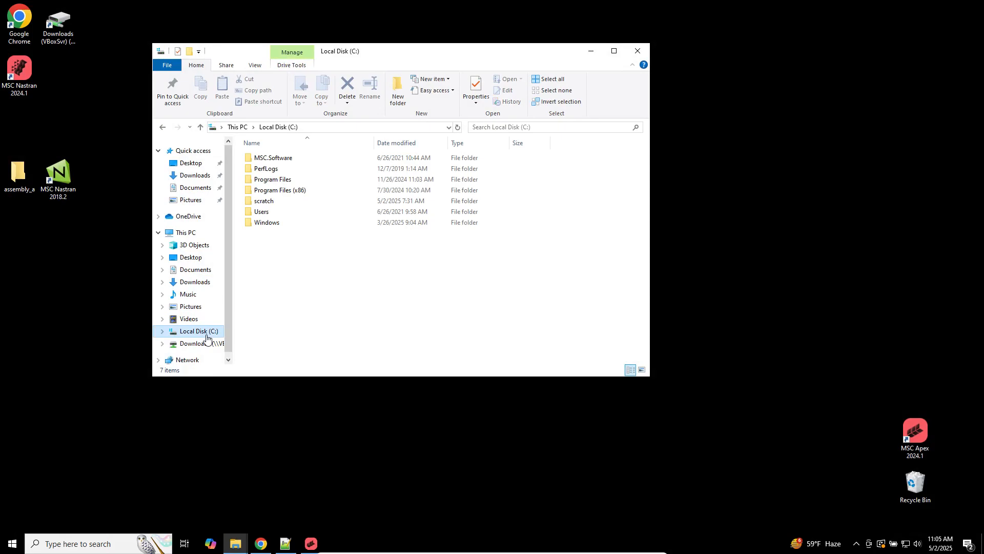
double_click(279, 180)
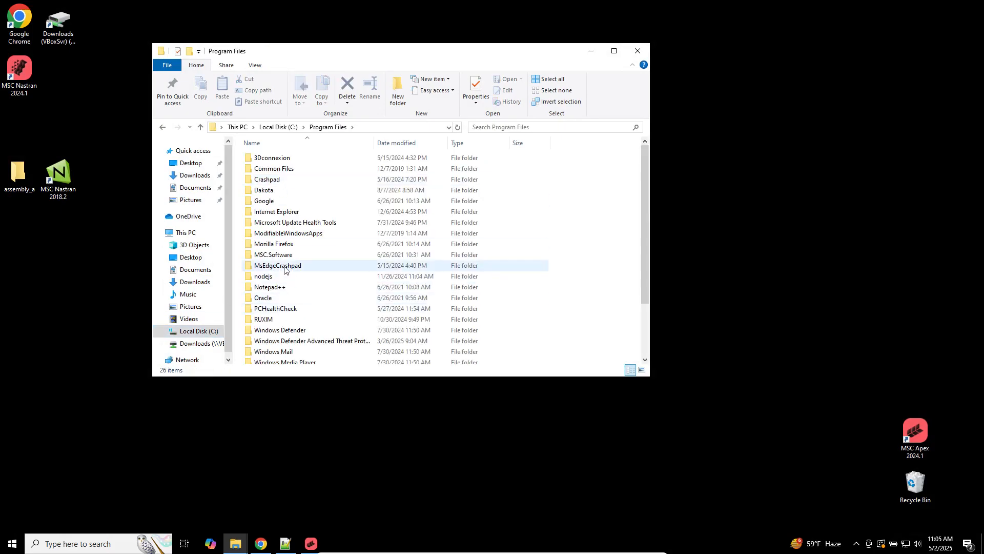
click(285, 256)
double_click(286, 256)
double_click(274, 170)
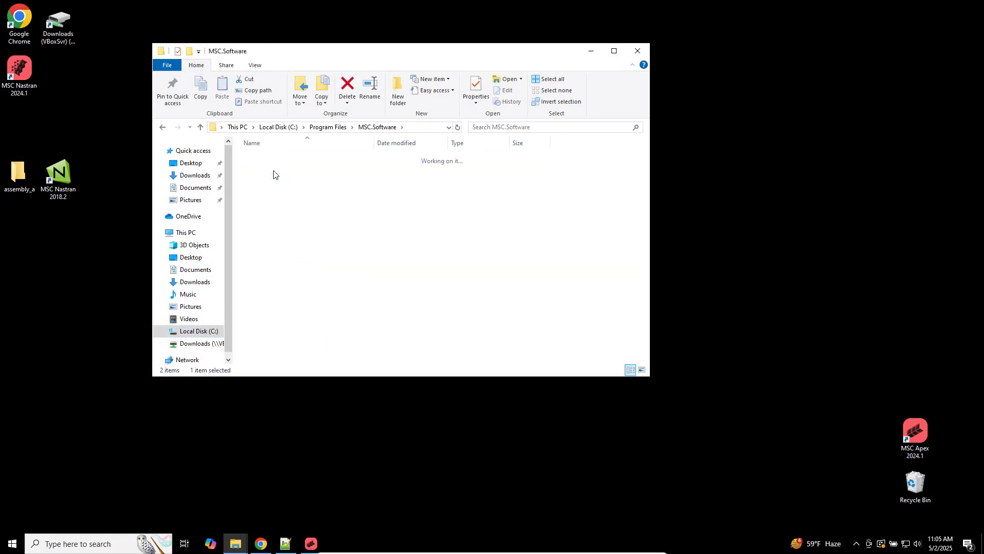
double_click(269, 159)
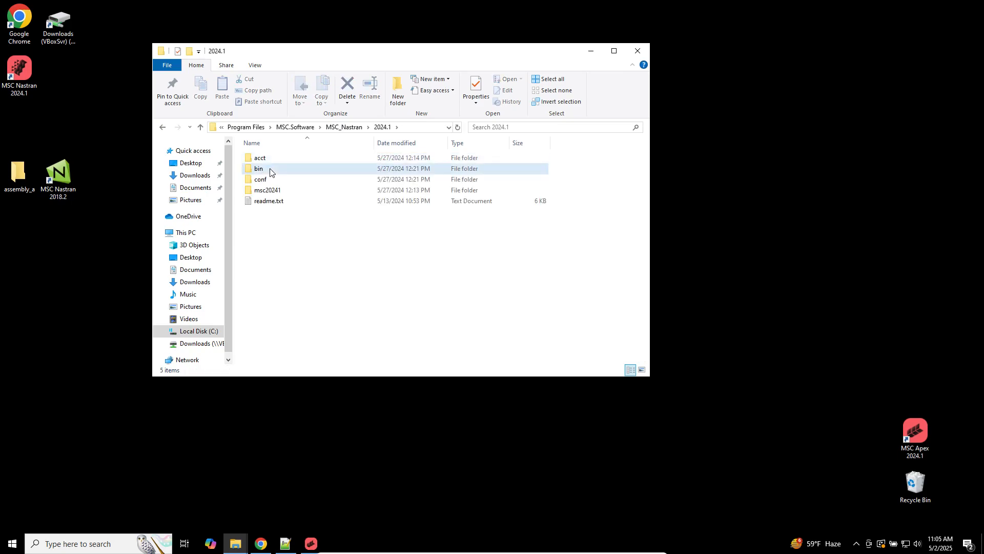
double_click(271, 170)
click(290, 309)
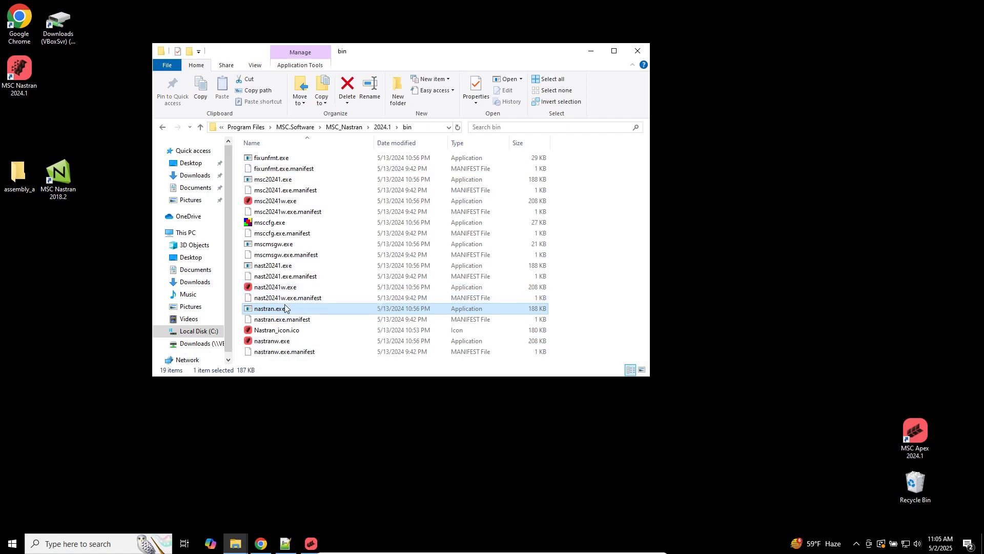
double_click(284, 308)
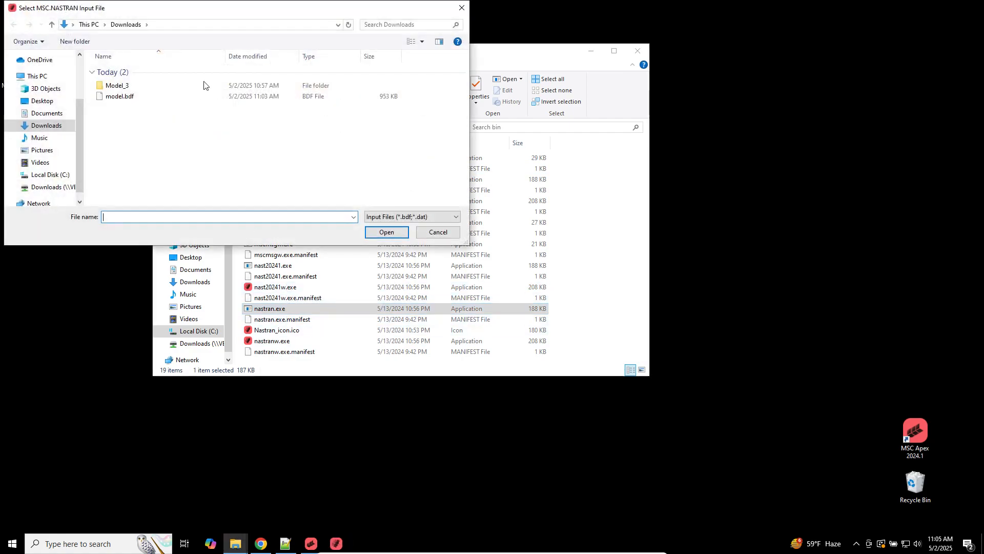
Step: Pick model.bdf from Downloads as the Nastran input file, then return to model.bdf in Notepad++
drag(239, 15, 492, 121)
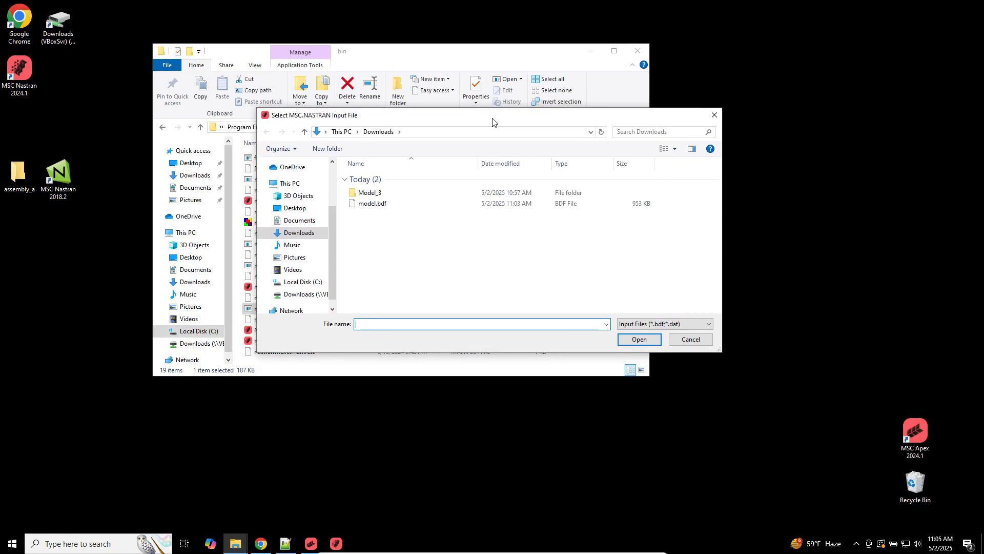
click(368, 206)
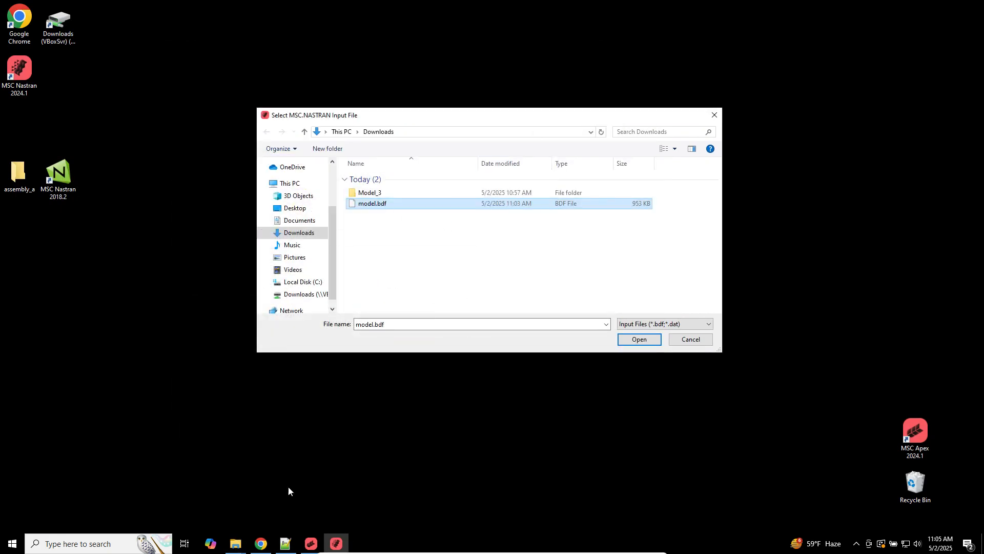
click(286, 543)
click(288, 328)
scroll(288, 331, up, 20)
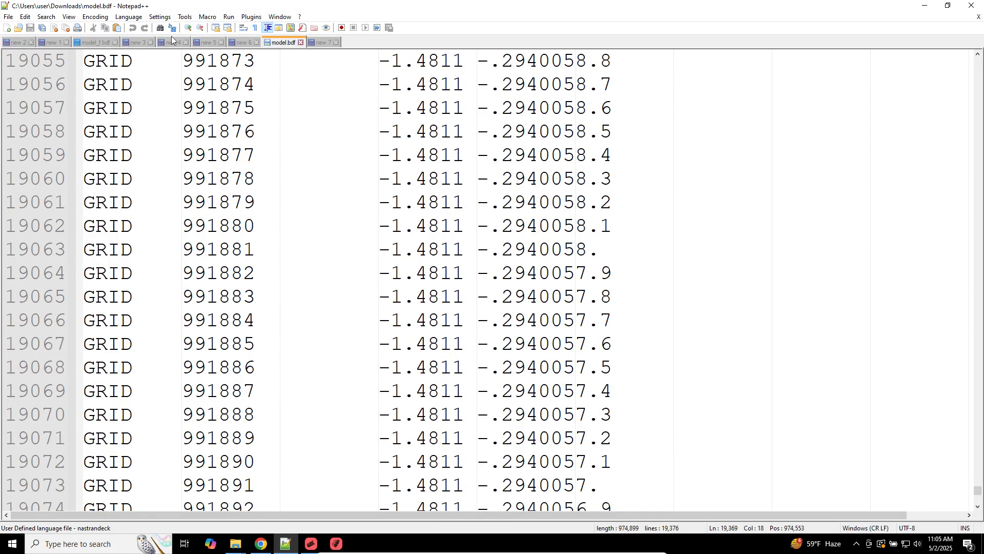
Step: Add blank lines after the MSC Apex line in the new 1 notes
click(137, 42)
click(54, 43)
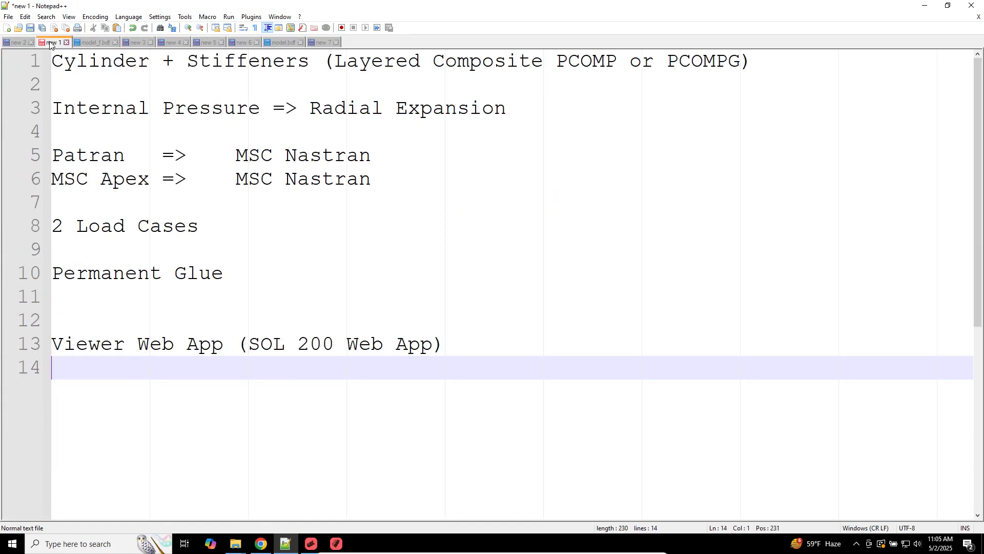
click(231, 208)
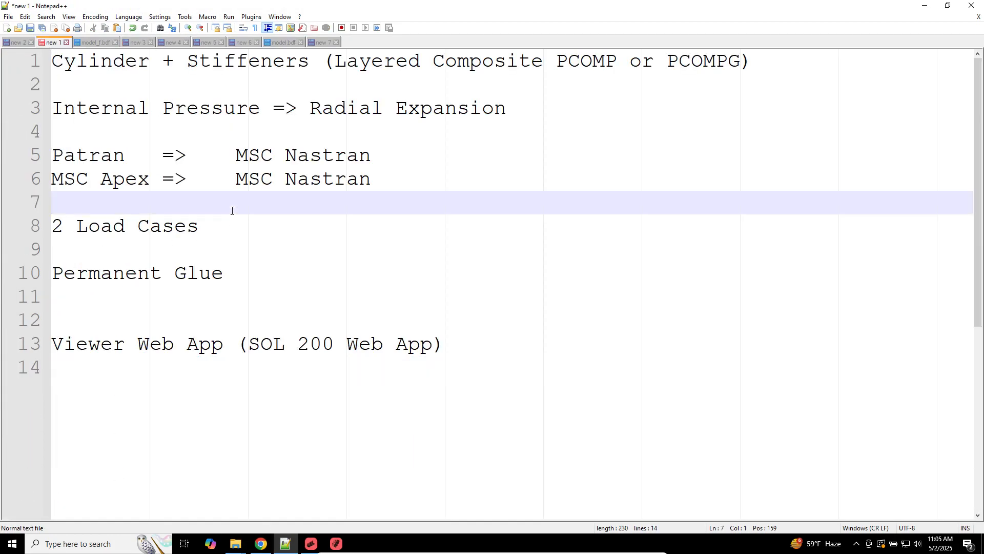
key(Return)
key(Return)
key(Return)
key(Return)
key(Return)
key(Return)
key(Return)
key(Return)
key(Return)
key(Return)
key(Return)
key(Return)
key(Return)
key(Return)
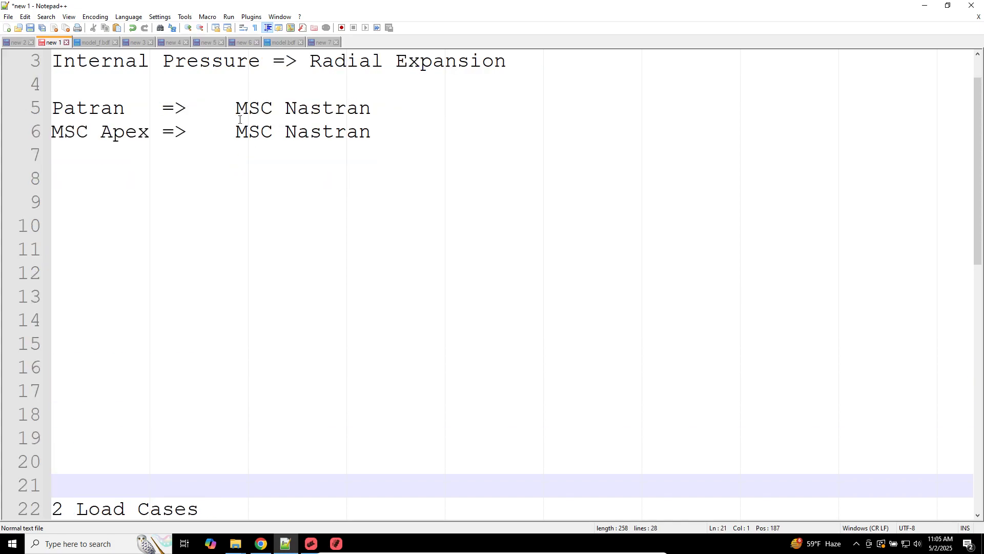
drag(236, 108, 376, 112)
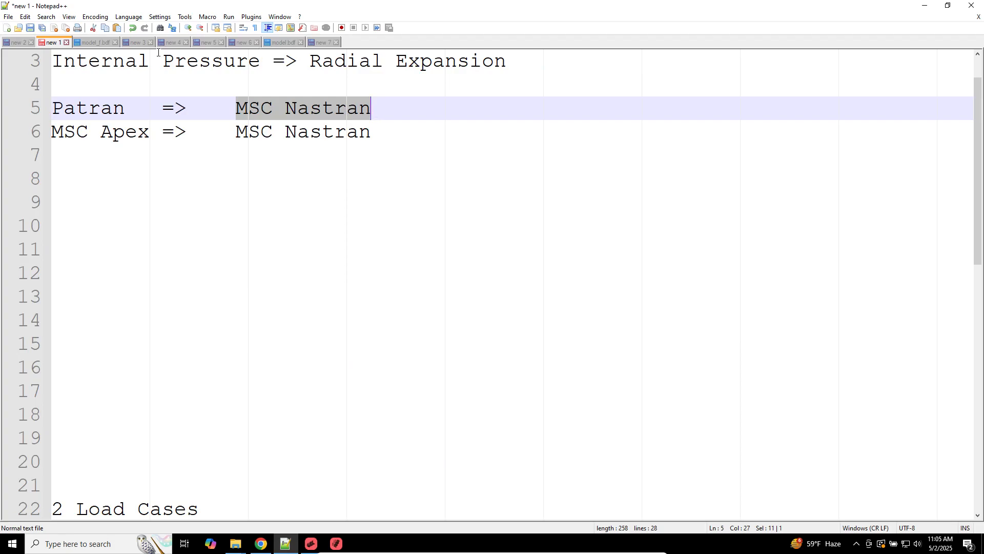
Step: Review the full model_f.bdf contents, then minimize Notepad++ to reveal the Nastran file picker
click(95, 42)
key(ctrl+a)
scroll(272, 335, up, 20)
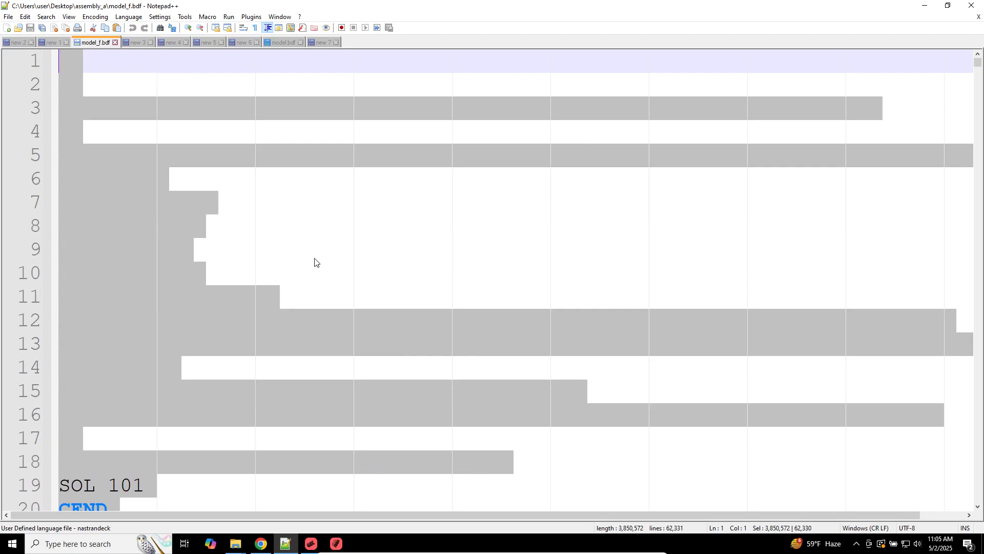
click(283, 277)
scroll(318, 329, down, 20)
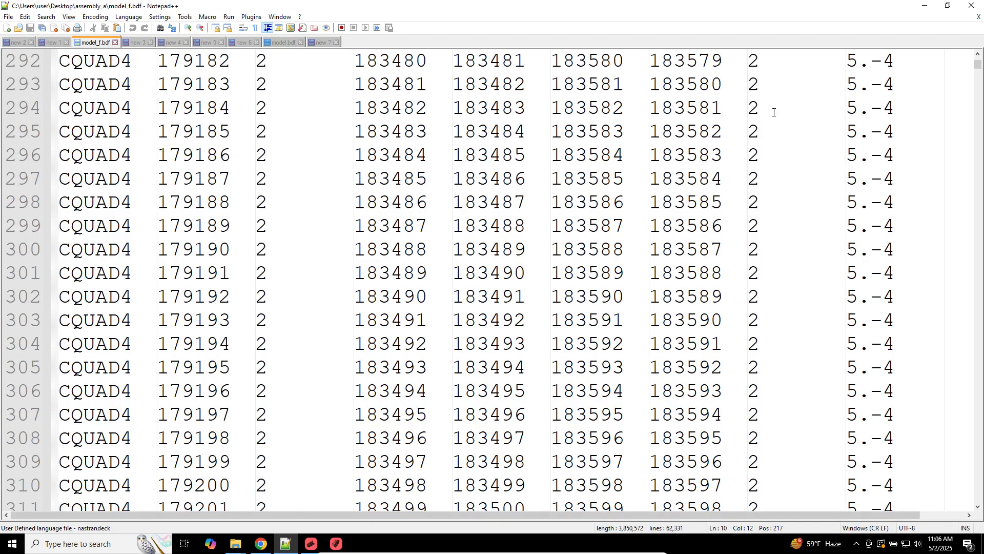
click(925, 6)
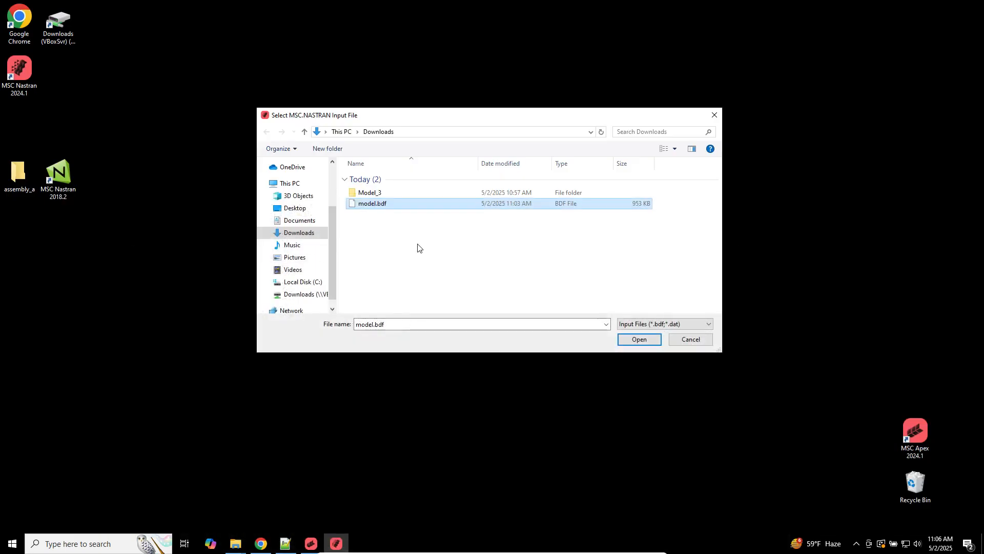
Step: Submit model.bdf and run the Nastran analysis
double_click(400, 208)
click(36, 106)
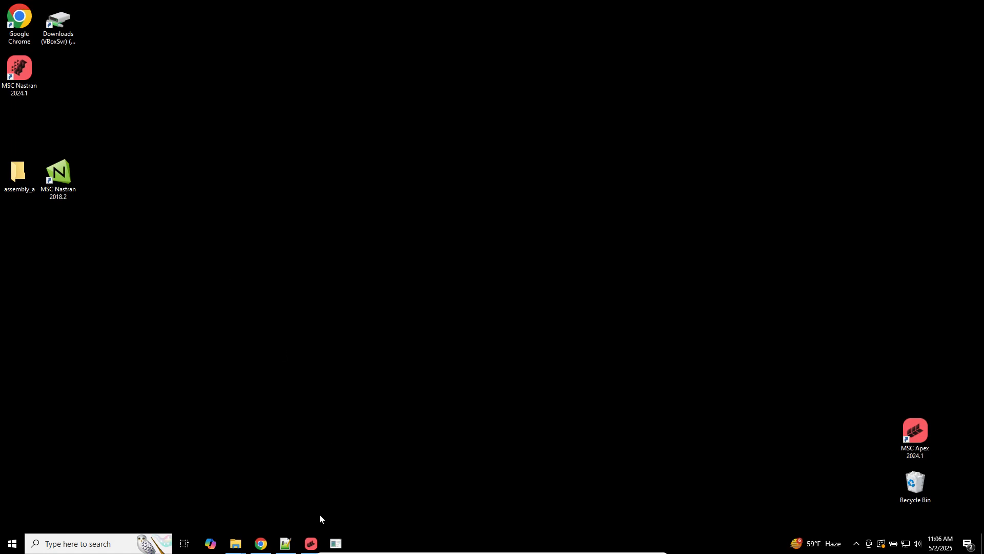
click(332, 548)
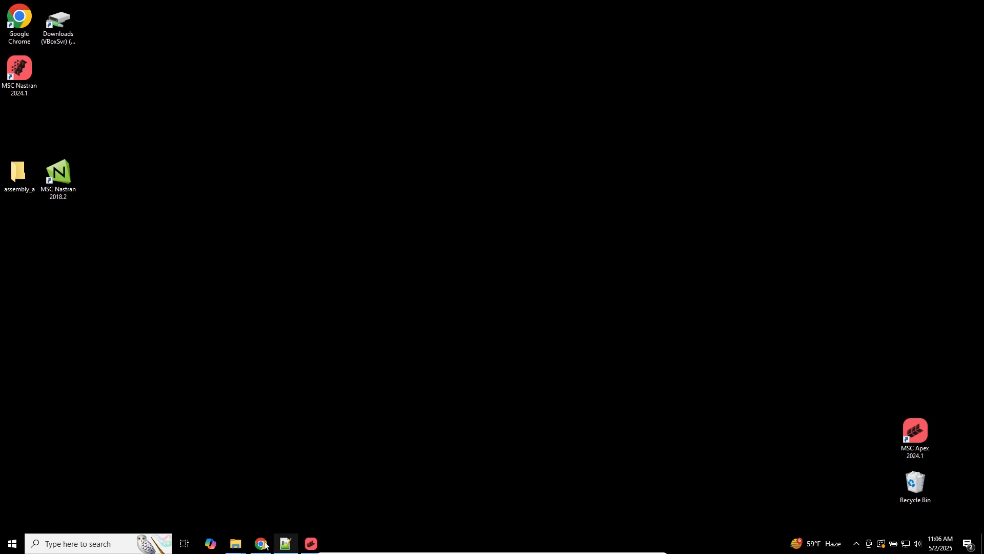
Step: Open the model.f06 results file from Downloads in Notepad++
mouse_move(235, 544)
click(201, 501)
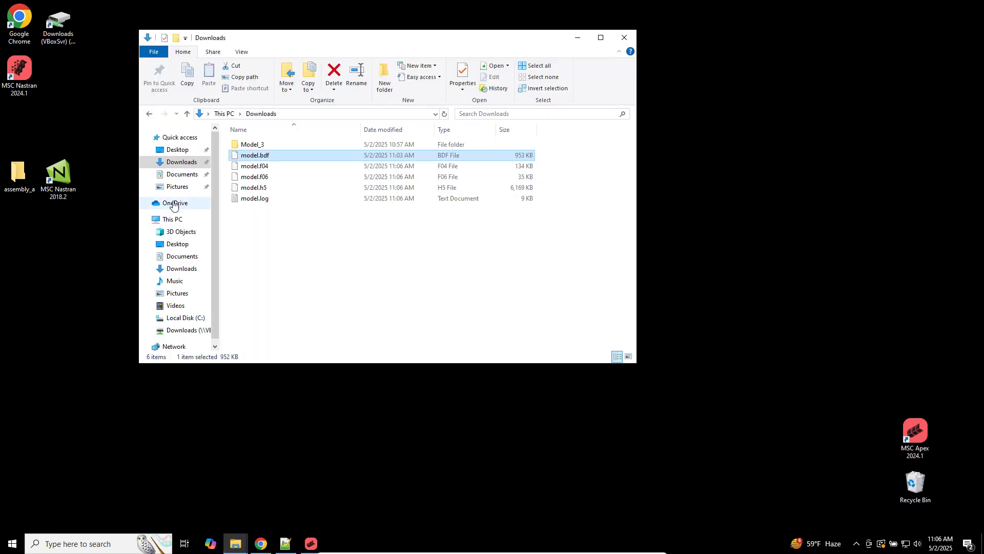
click(260, 177)
right_click(260, 174)
click(292, 202)
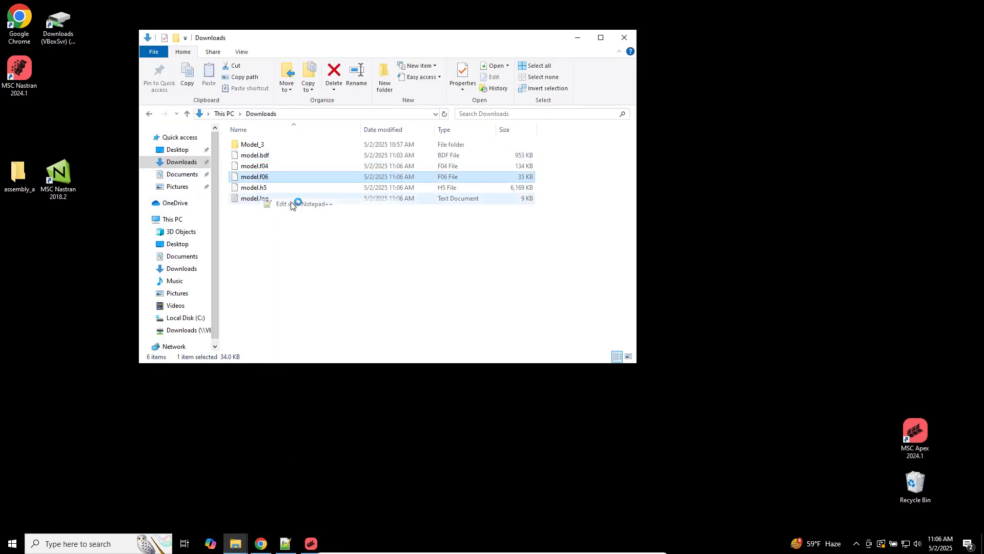
click(345, 125)
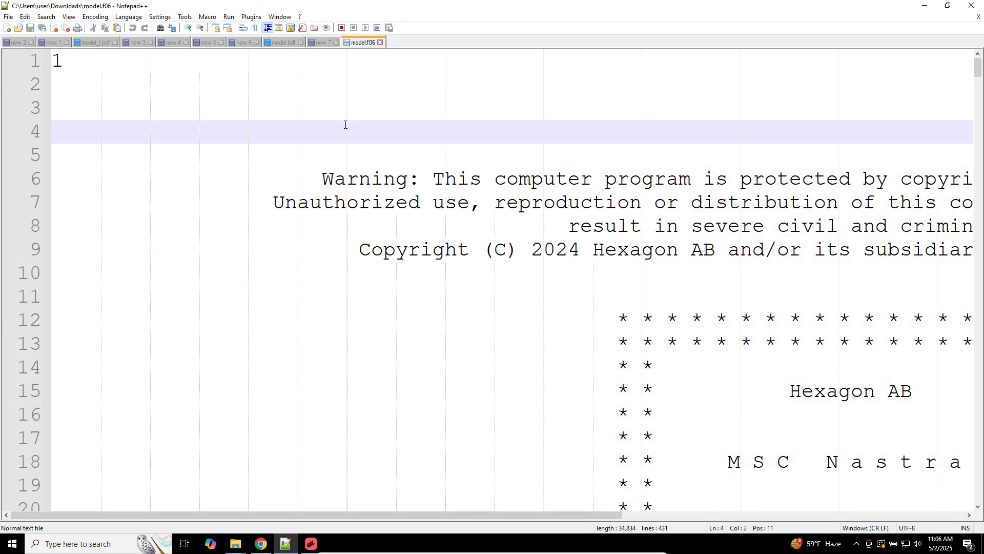
Step: Search model.f06 for FATAL MESSAGE with Find All, confirming zero hits
key(ctrl+f)
text(FATA )
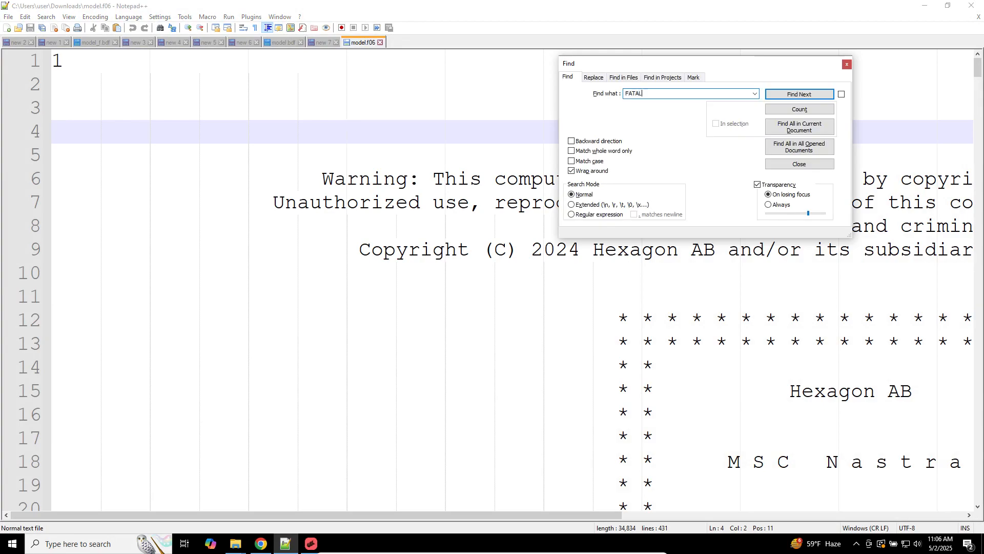
text( MESSAGE)
click(776, 125)
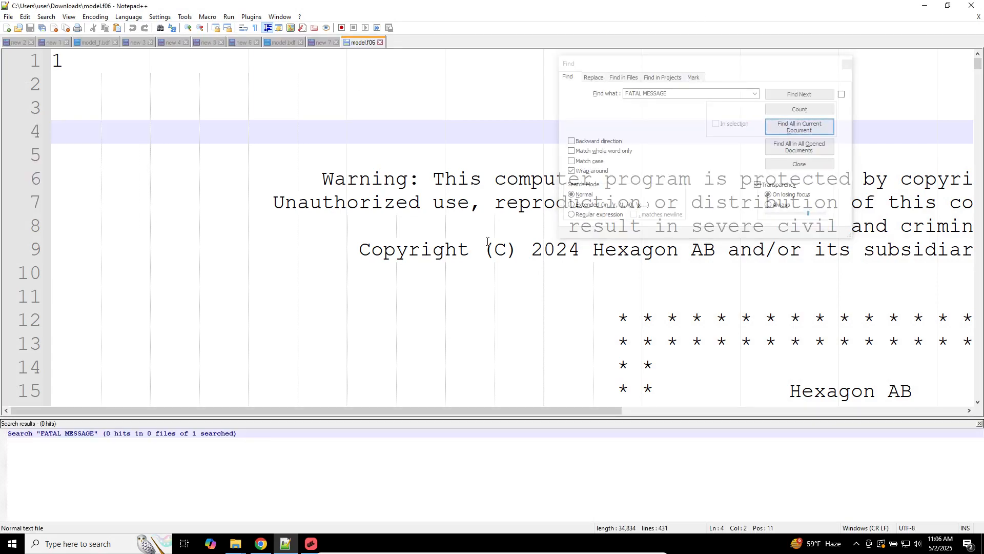
click(645, 123)
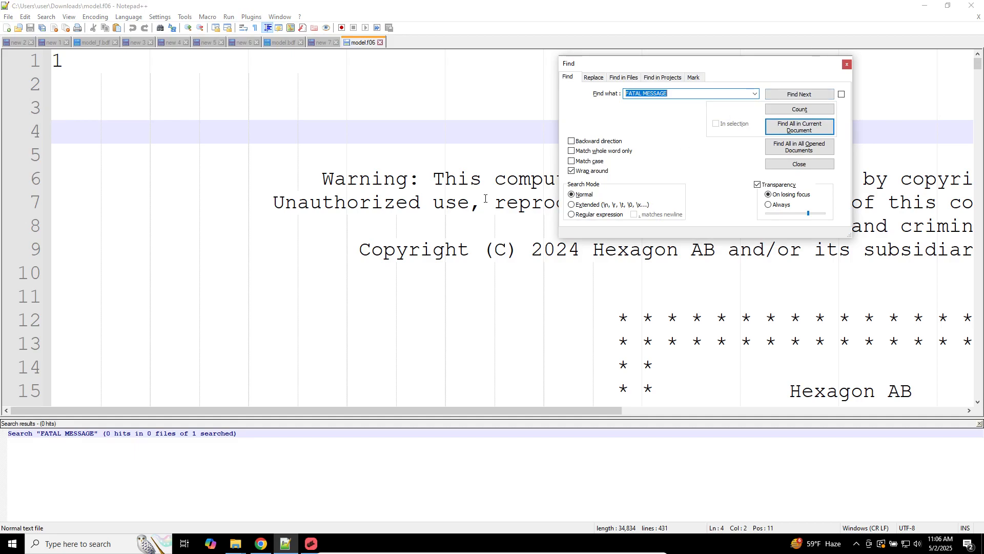
key(Escape)
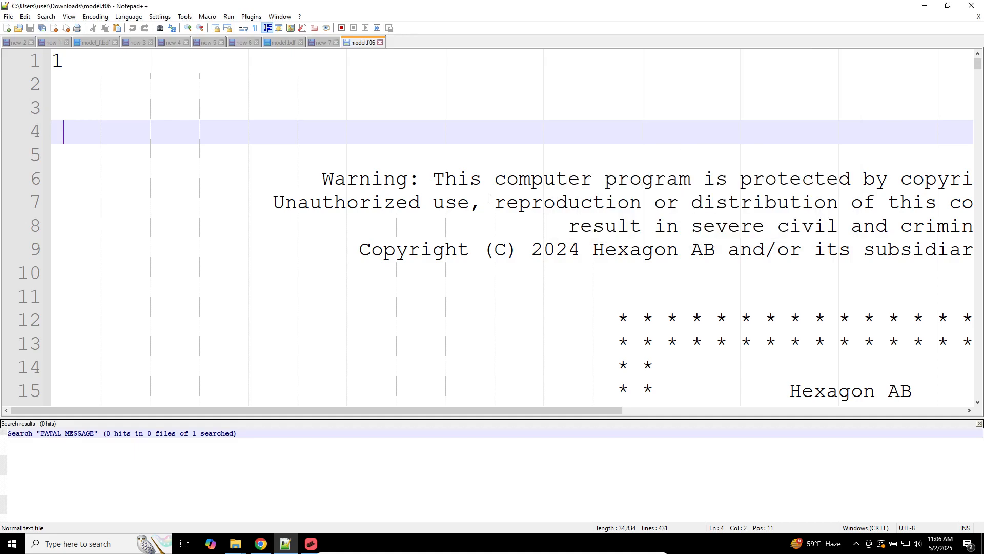
Step: Scroll to the REAL EIGENVALUES table and select lines 296–309
click(489, 199)
scroll(472, 230, down, 20)
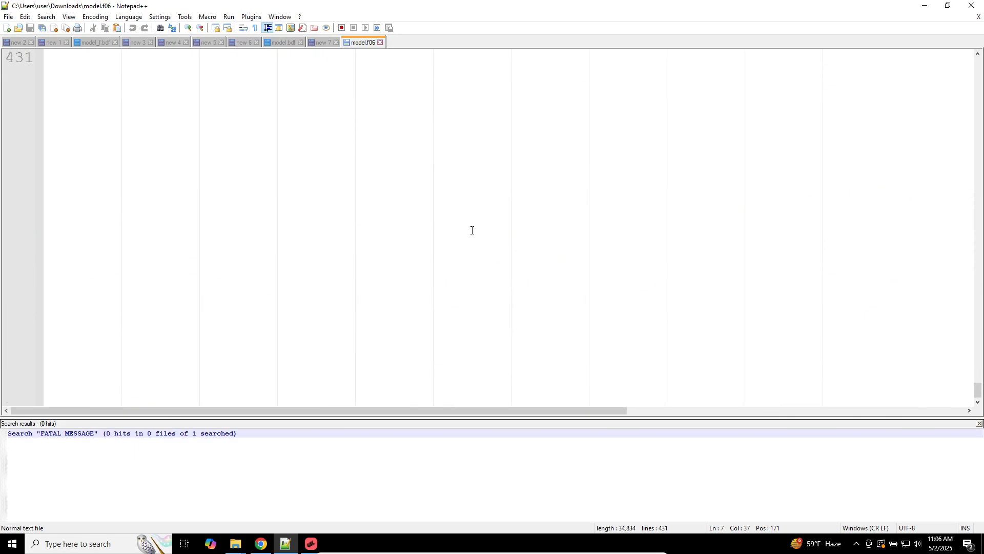
scroll(472, 230, up, 20)
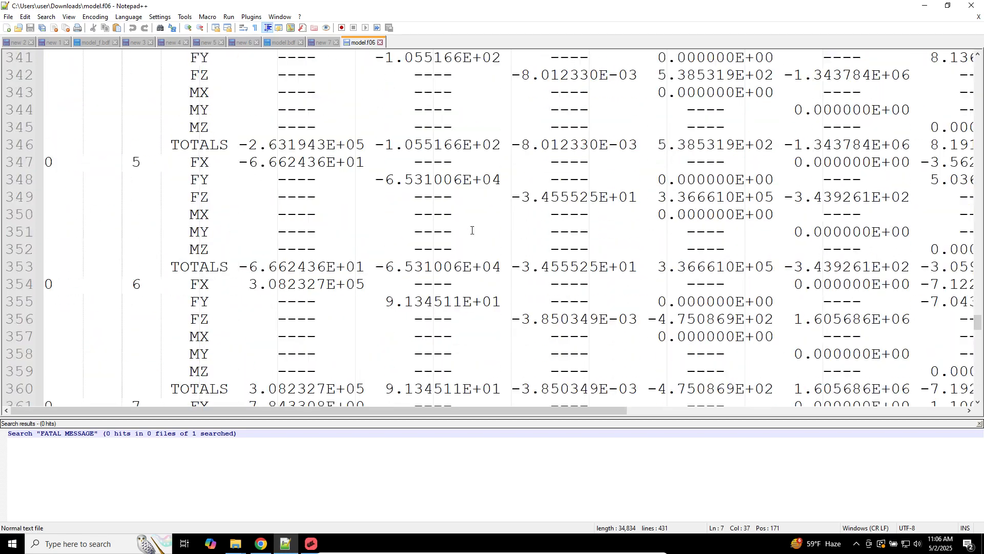
scroll(472, 230, up, 19)
scroll(472, 230, down, 3)
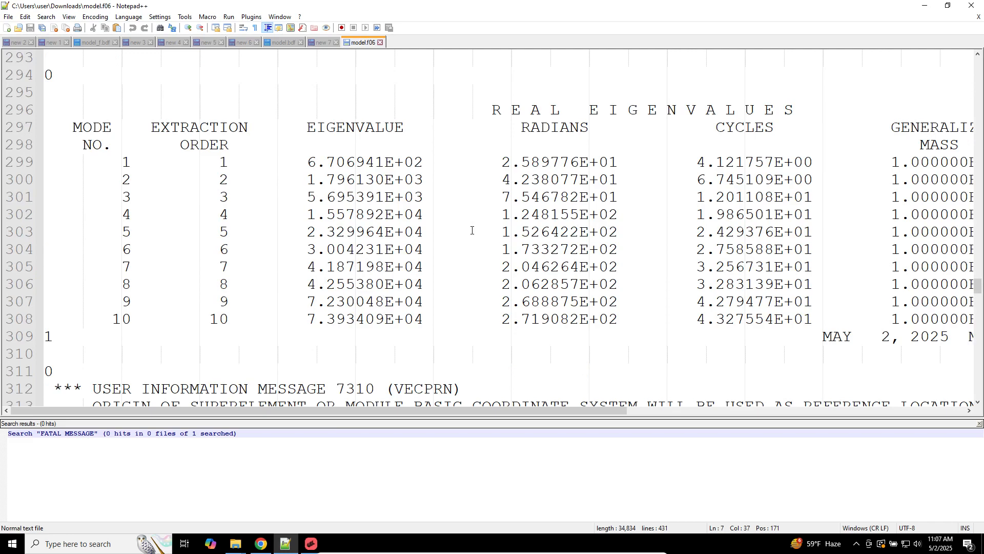
ctrl+scroll(542, 223, down, 1)
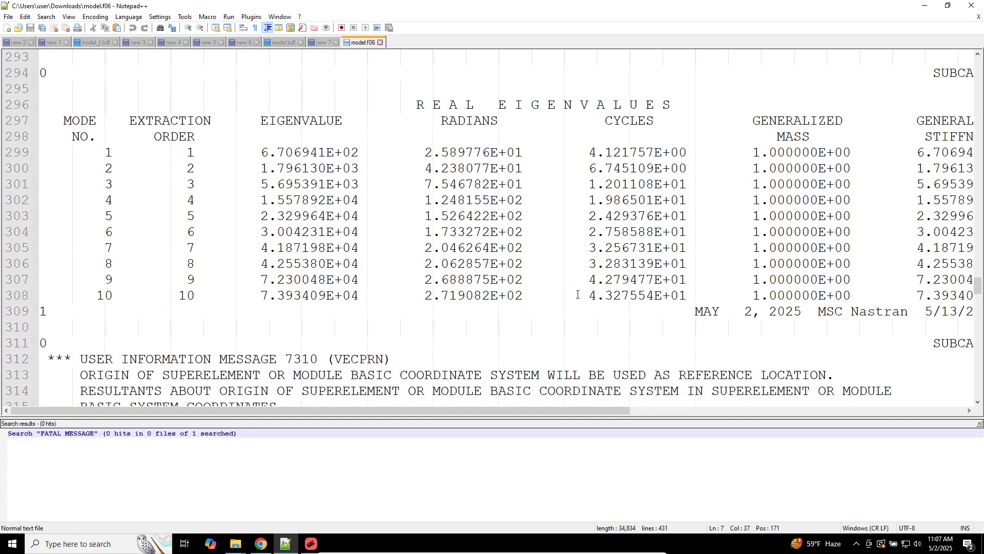
drag(580, 311, 2, 104)
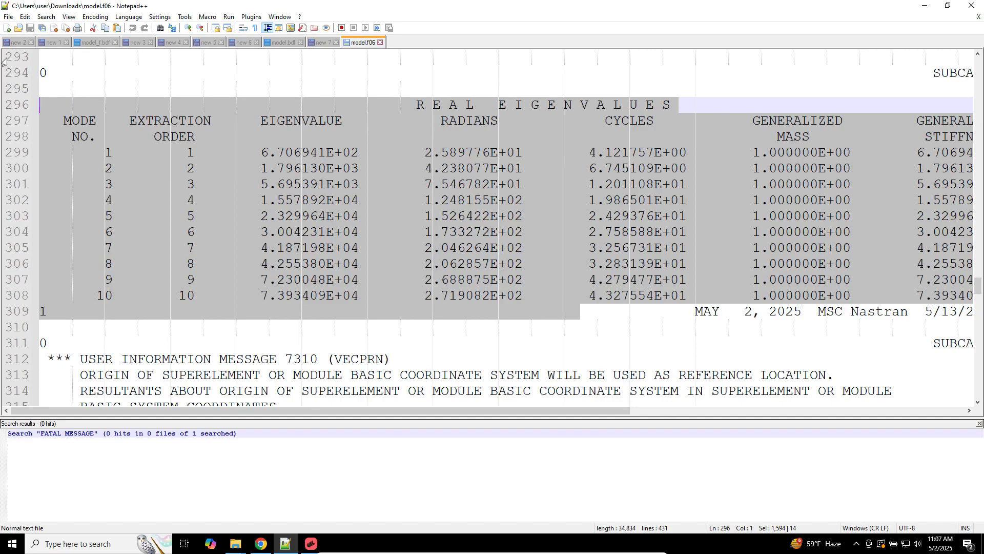
Step: Paste the eigenvalue table into new document new 9 and column-select the CYCLES exponents
click(6, 28)
key(ctrl+v)
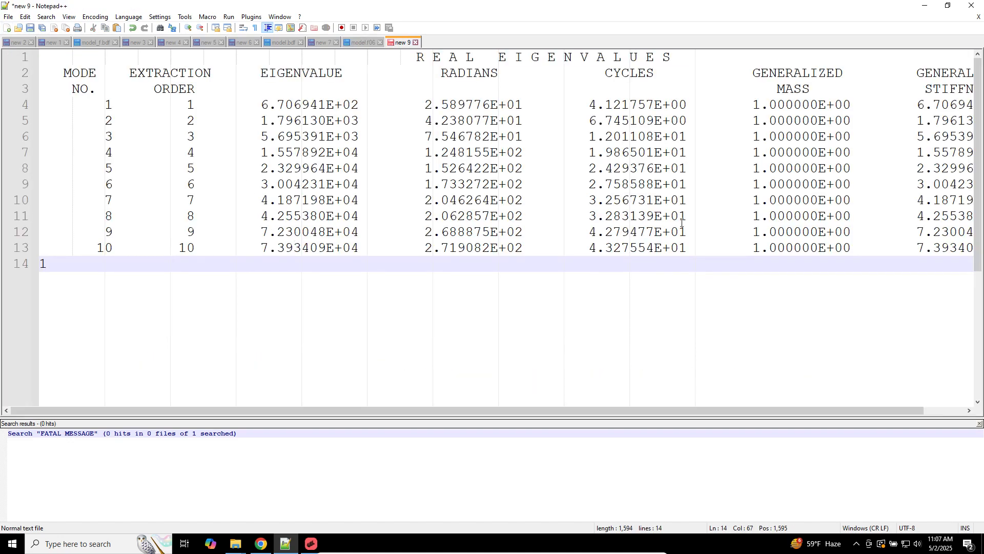
click(662, 106)
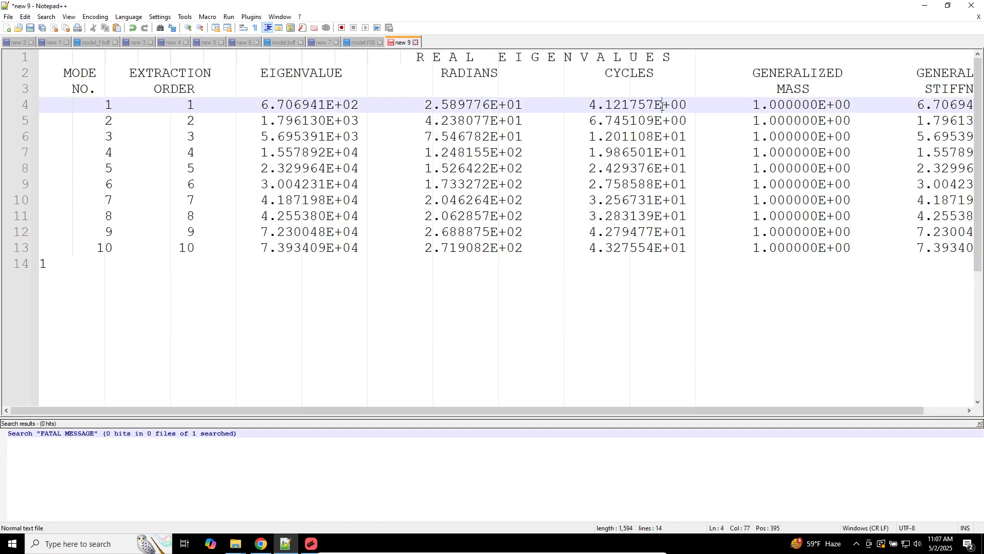
alt+drag(662, 106, 683, 250)
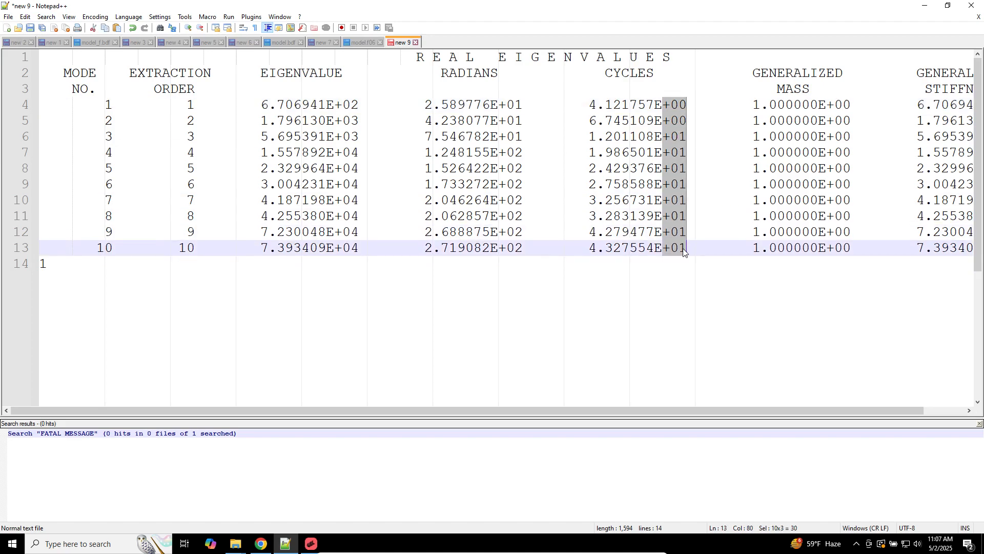
Step: Try exponent edits -08, 12 and 0 on every CYCLES row, undo them, and reselect the exponents
text(-0)
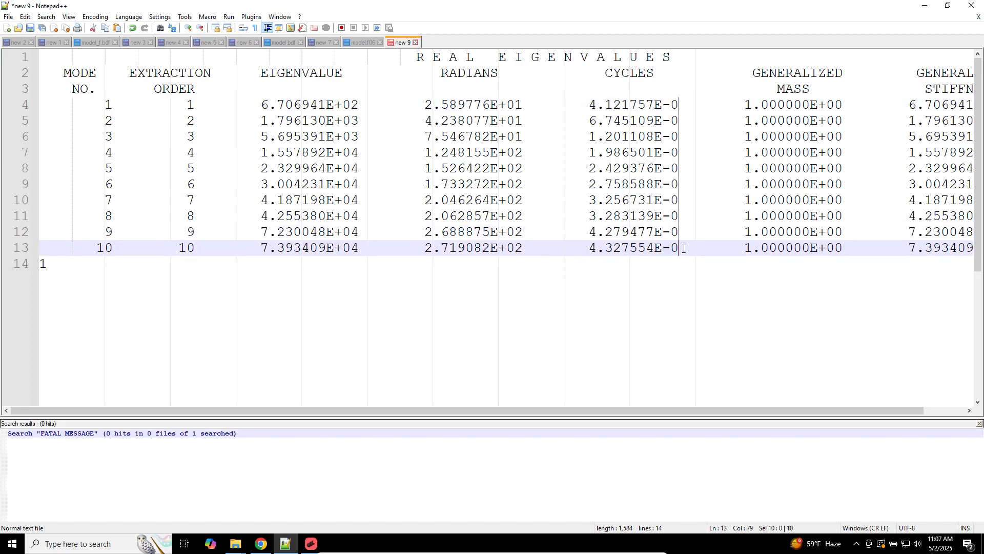
text(8)
key(BackSpace)
key(BackSpace)
text(12)
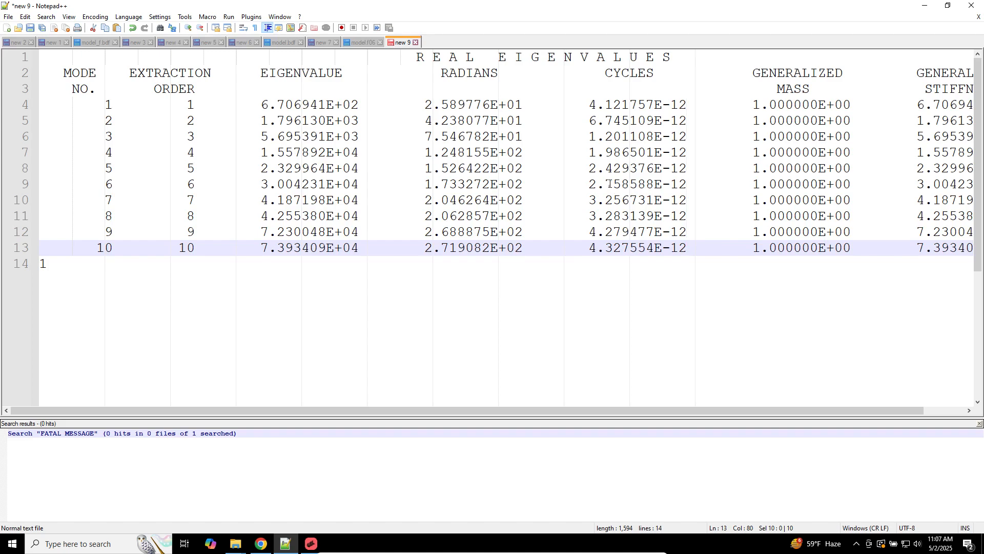
key(BackSpace)
key(BackSpace)
text(0)
key(ctrl+z)
key(ctrl+z)
key(ctrl+z)
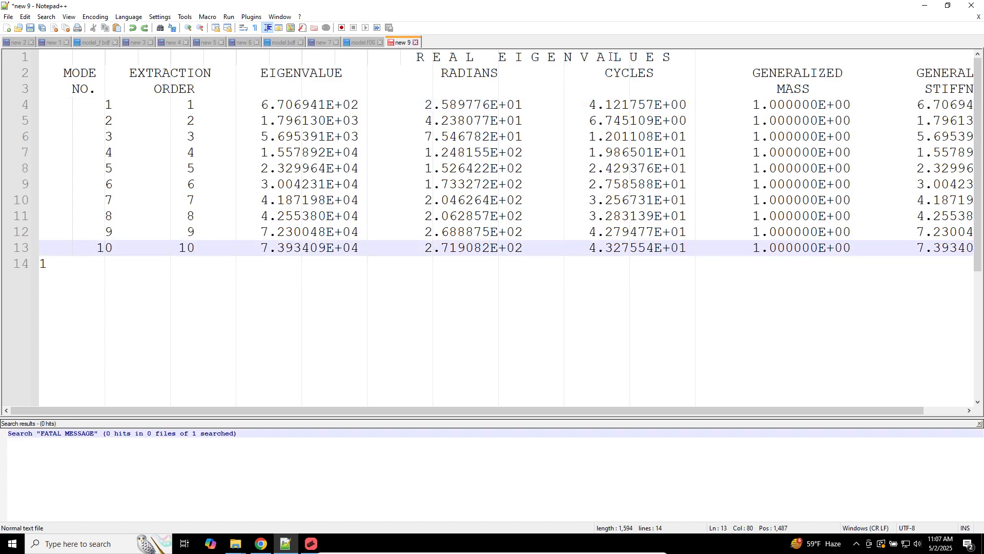
drag(588, 104, 646, 104)
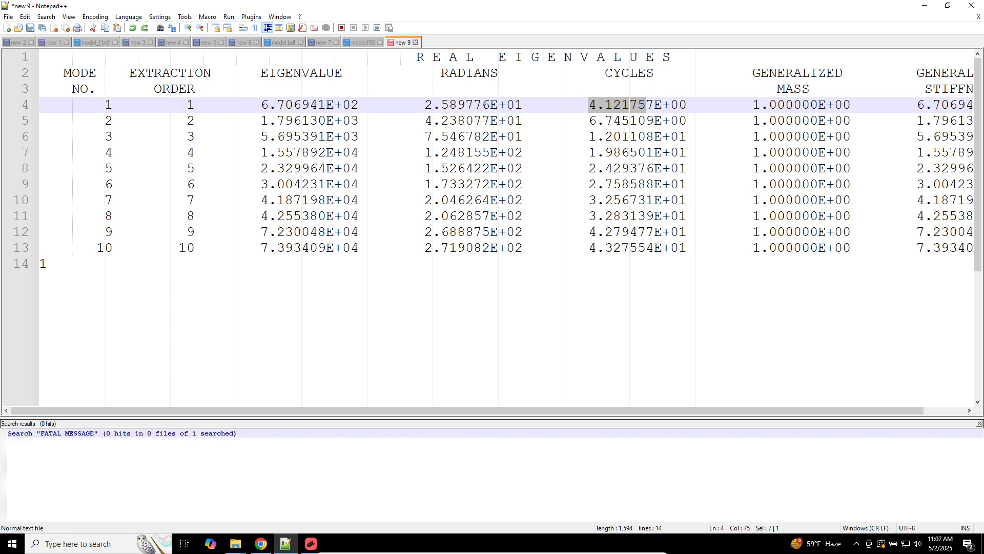
alt+drag(662, 105, 684, 248)
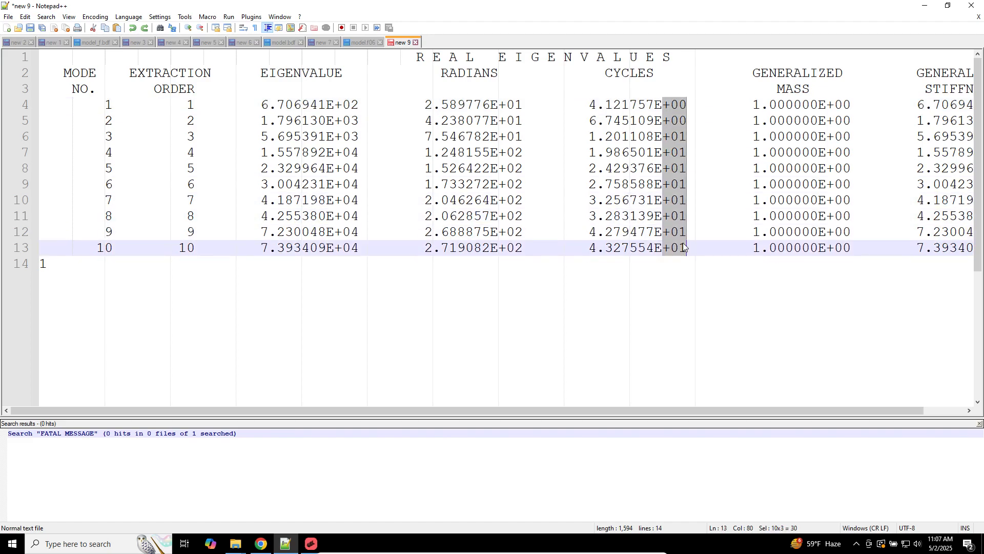
Step: Try a series of CYCLES exponent values (-6, 3, 2, 5, 20, -7, 8, 12, … -12, 6) across all rows
text(-6)
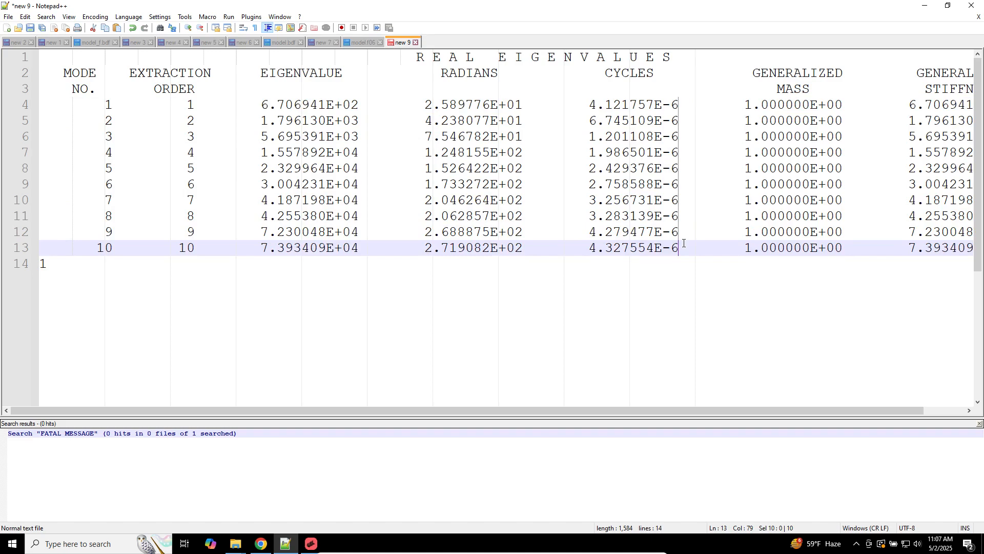
key(BackSpace)
text(3)
key(BackSpace)
text(2)
key(BackSpace)
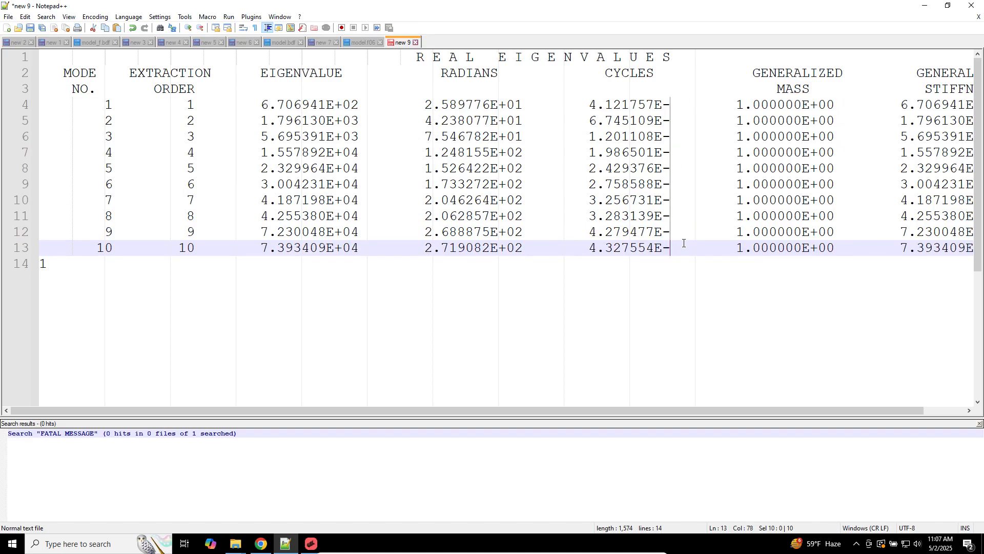
text(5)
key(BackSpace)
key(BackSpace)
text(20)
key(BackSpace)
key(BackSpace)
text(-7)
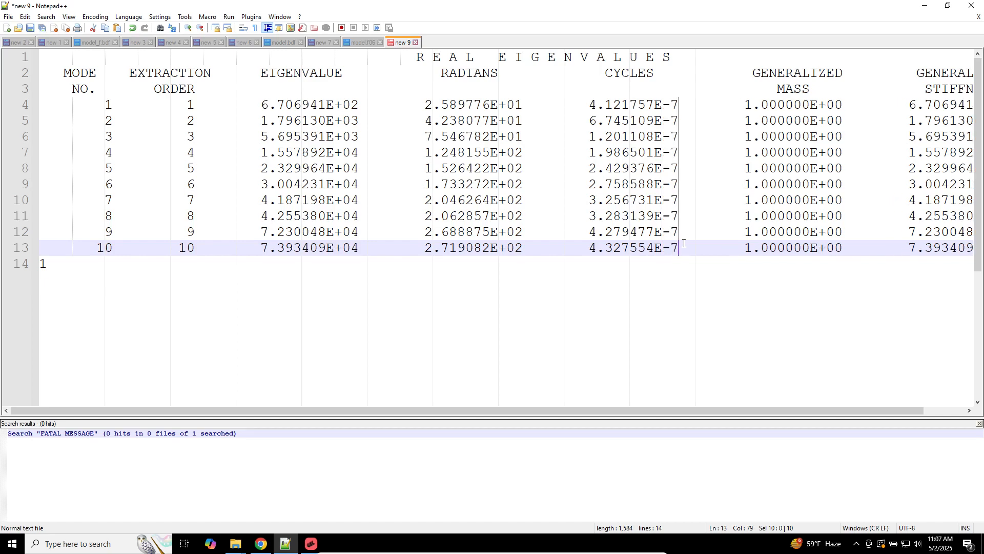
key(BackSpace)
text(8)
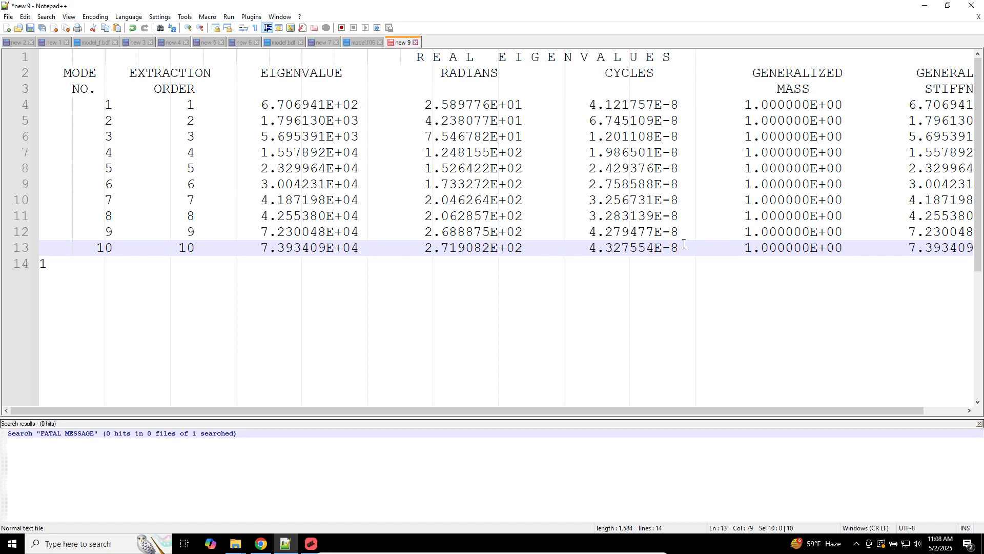
key(BackSpace)
text(12)
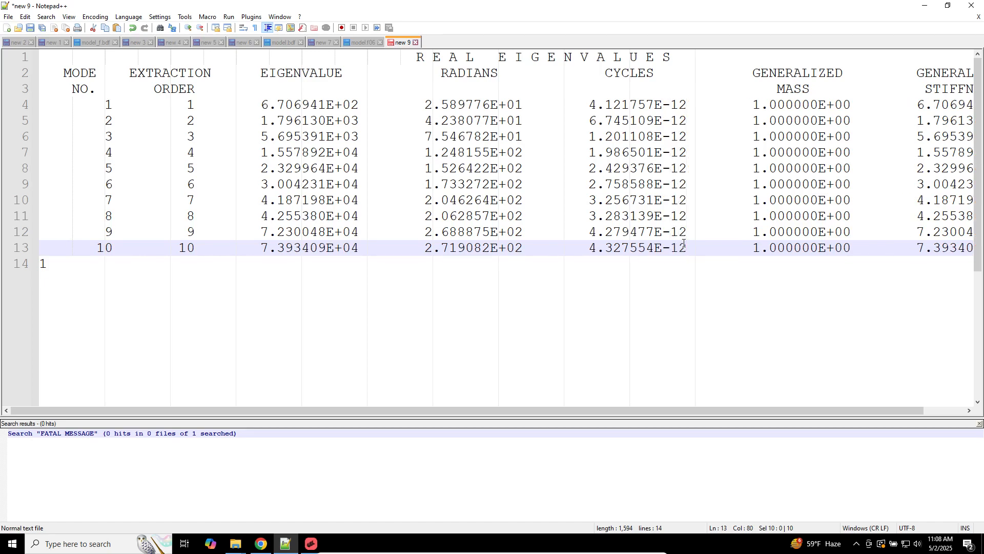
key(BackSpace)
text(6)
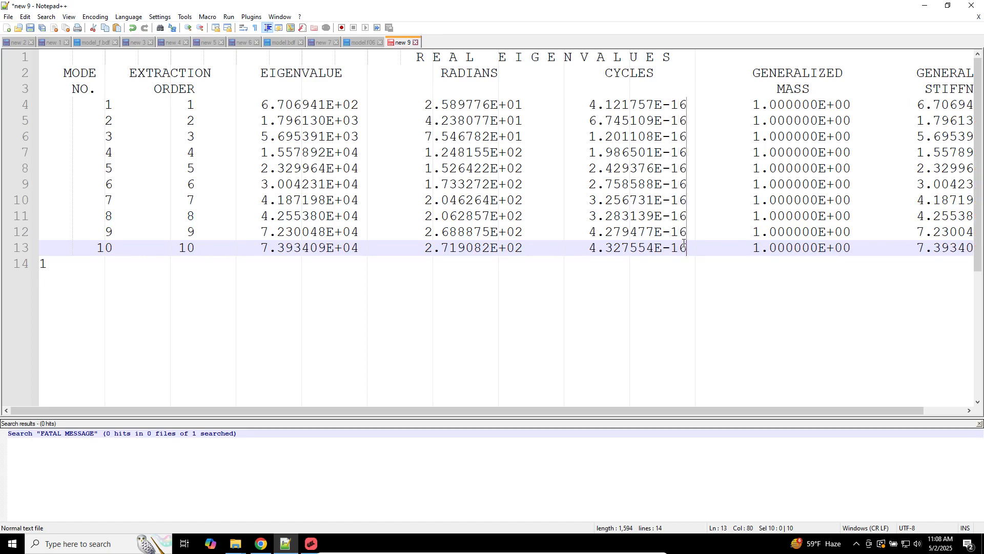
key(BackSpace)
key(BackSpace)
key(BackSpace)
text(2)
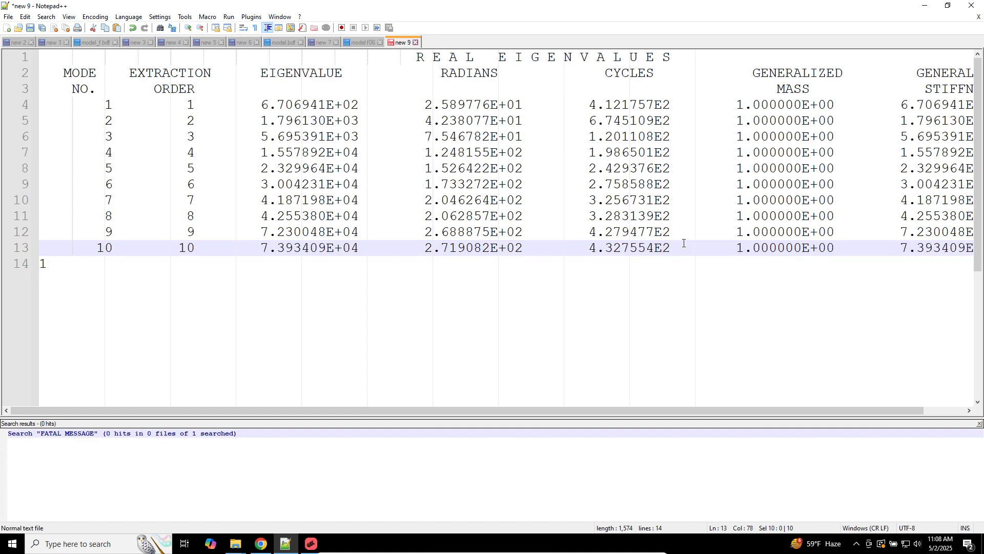
key(BackSpace)
text(3)
key(BackSpace)
text(1)
key(BackSpace)
text(0)
key(BackSpace)
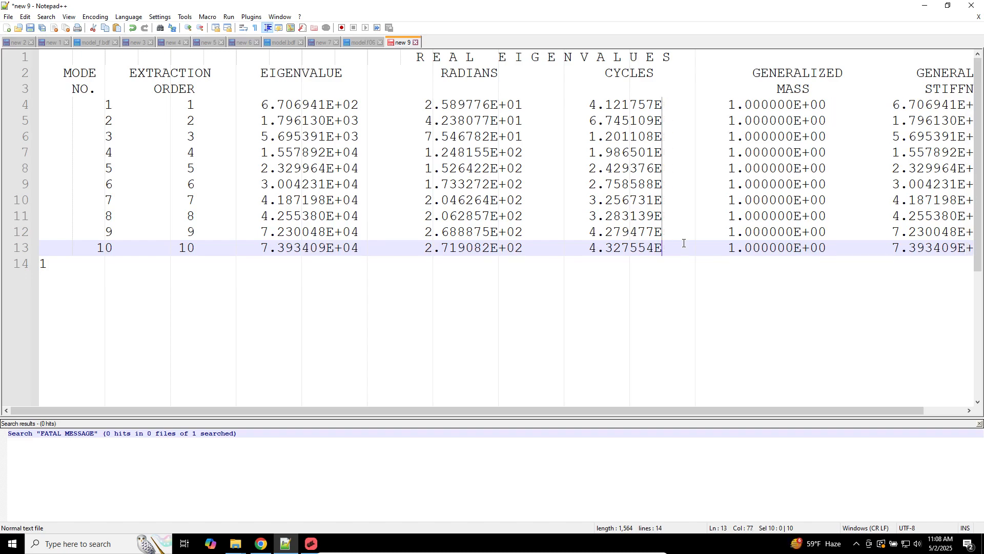
text(-)
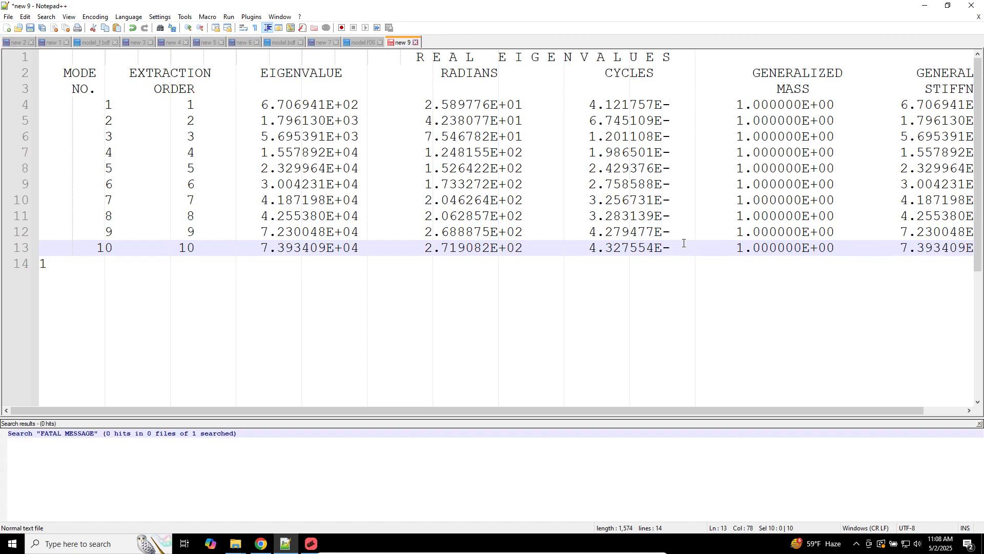
text(2)
key(BackSpace)
text(3)
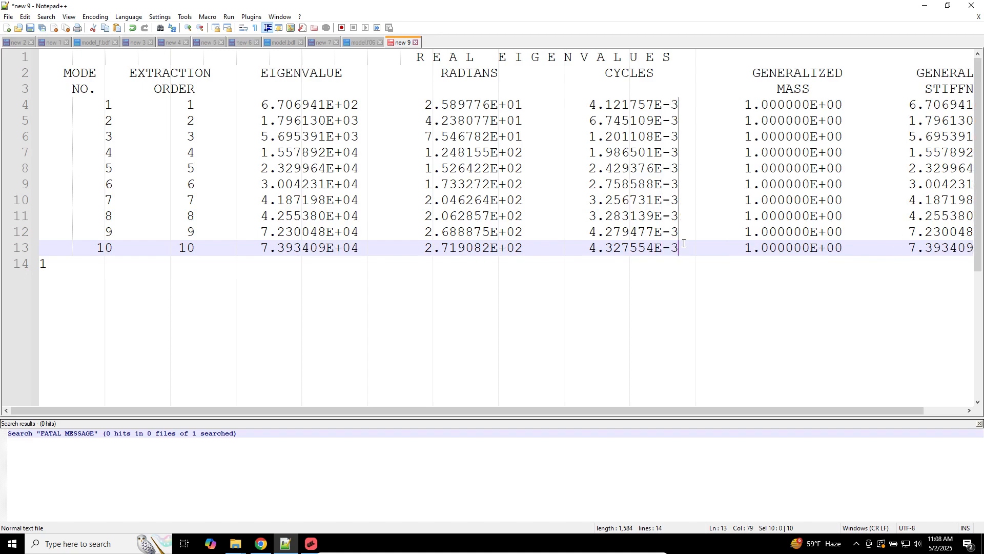
key(BackSpace)
text(5)
key(BackSpace)
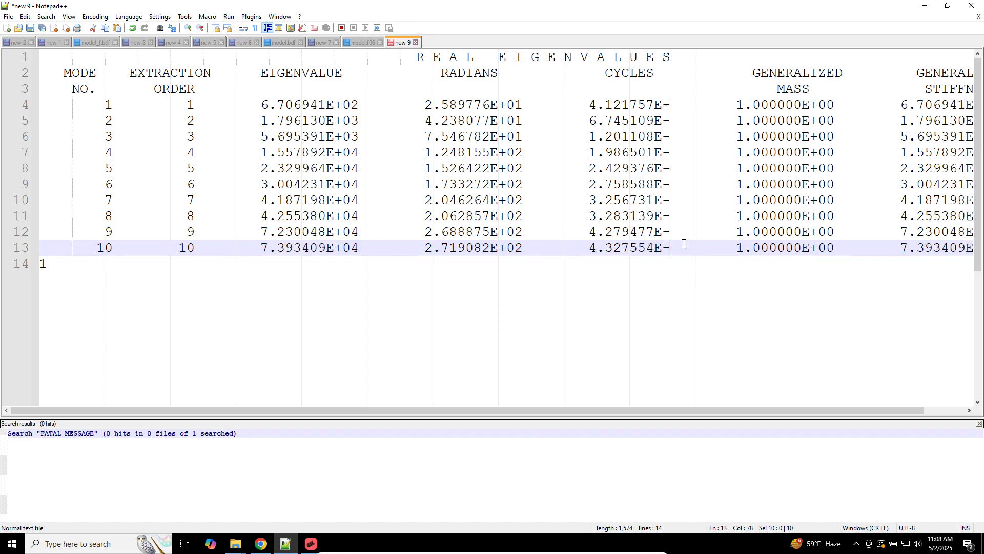
text(6)
key(BackSpace)
text(7)
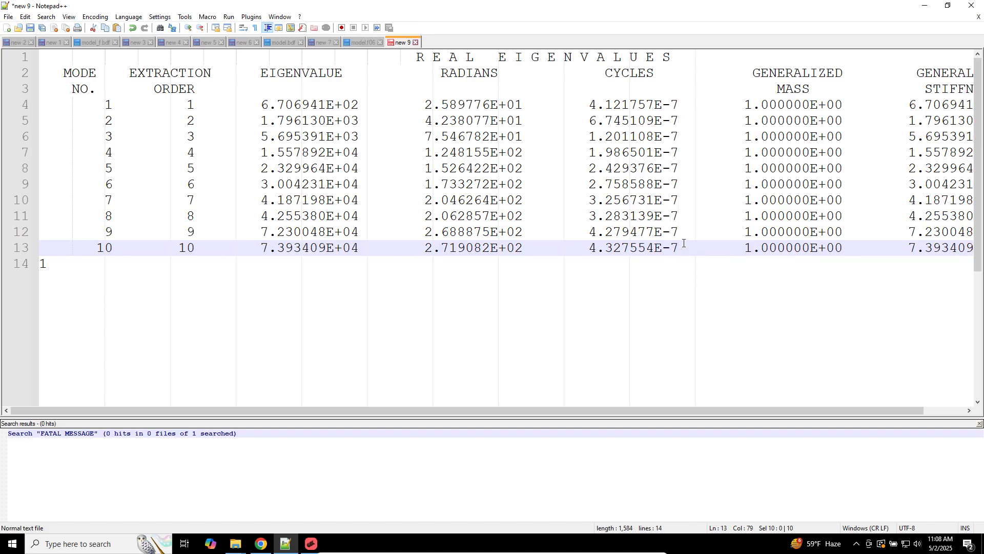
key(BackSpace)
text(6)
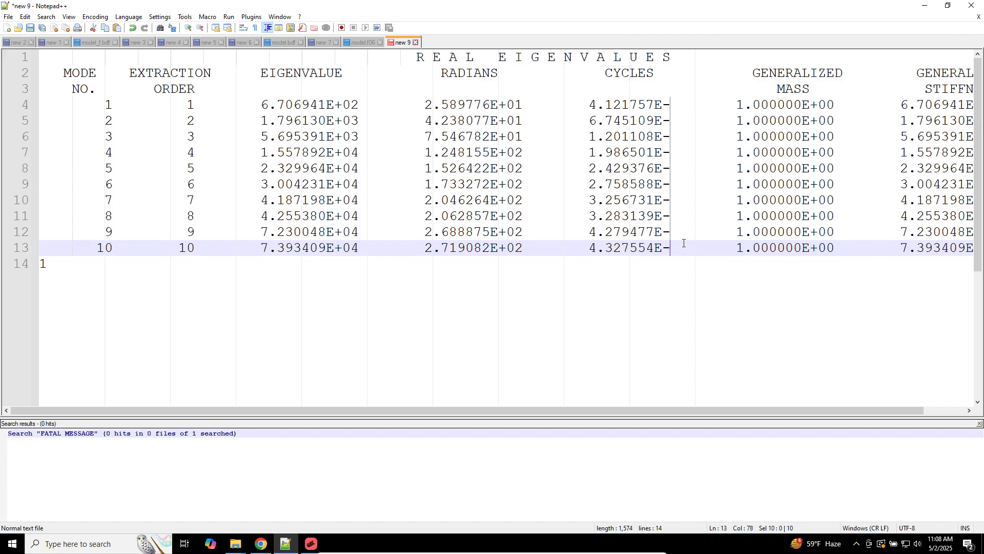
key(BackSpace)
text(7)
key(BackSpace)
text(12)
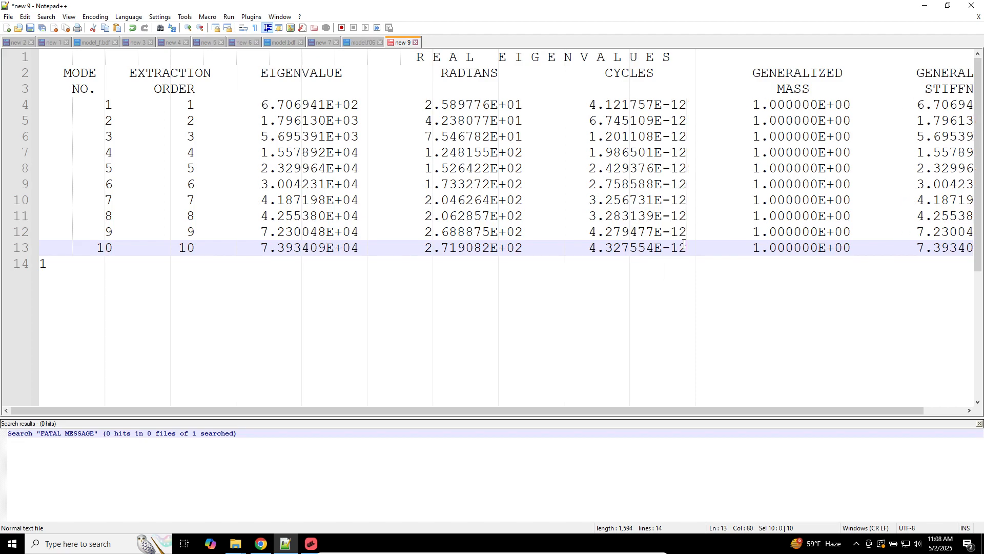
key(BackSpace)
key(BackSpace)
key(BackSpace)
text(3)
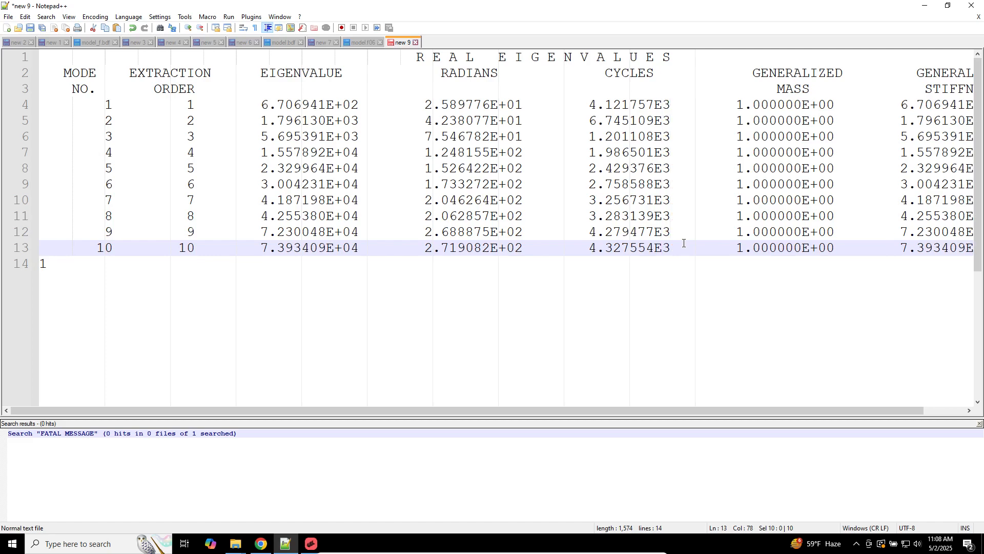
key(BackSpace)
text(-3)
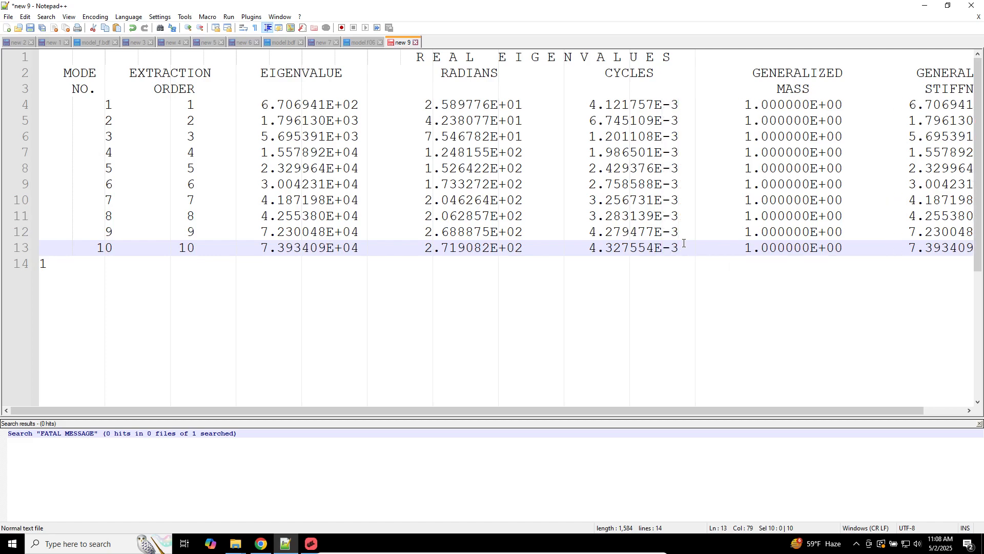
key(BackSpace)
key(BackSpace)
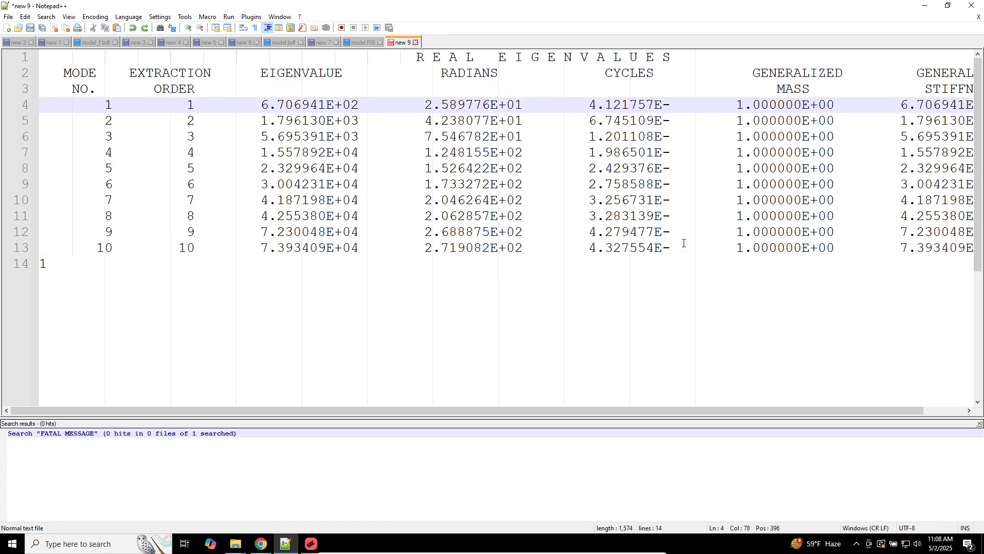
text(-12)
key(BackSpace)
key(BackSpace)
text(6)
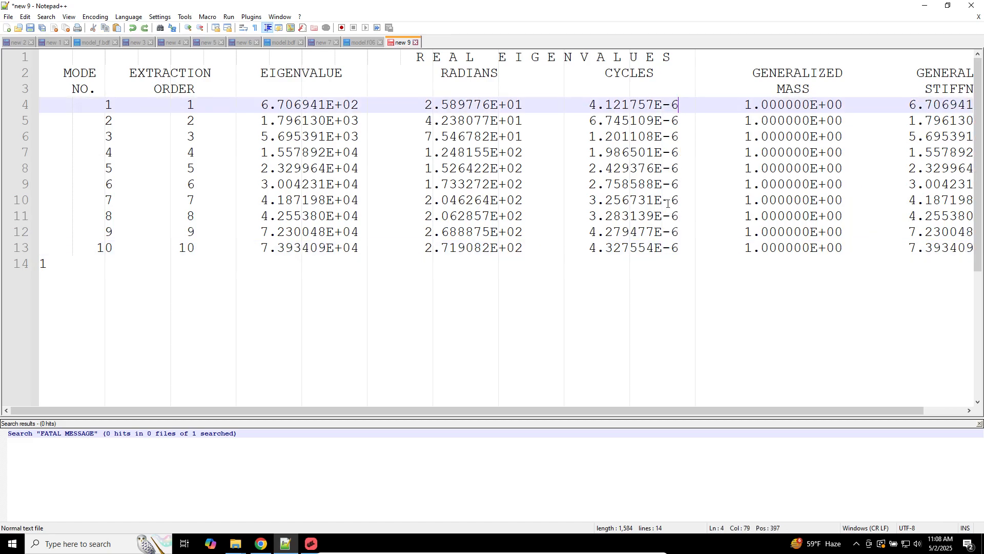
Step: Paste the original table back to restore E+00/E+01 CYCLES values, then return to MSC Apex
key(ctrl+v)
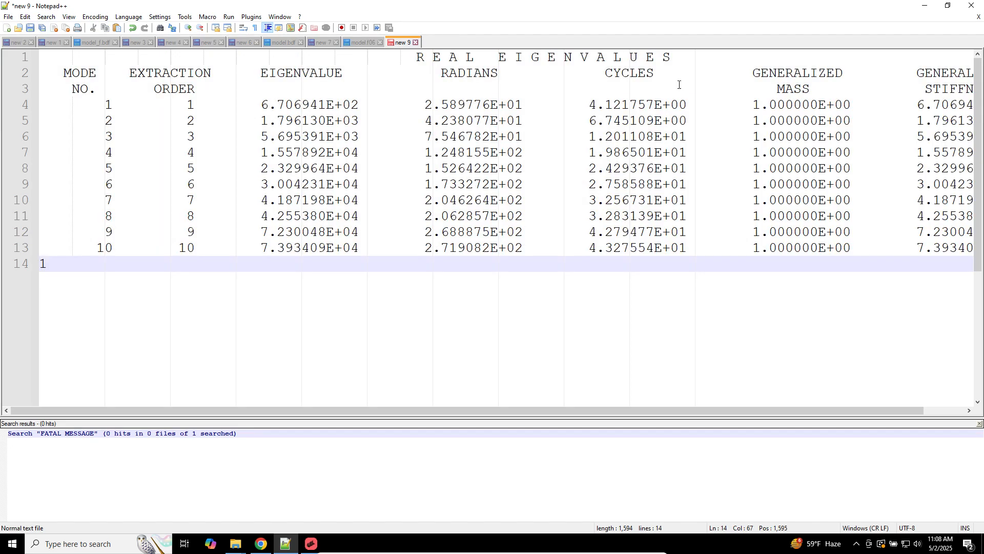
drag(589, 106, 614, 146)
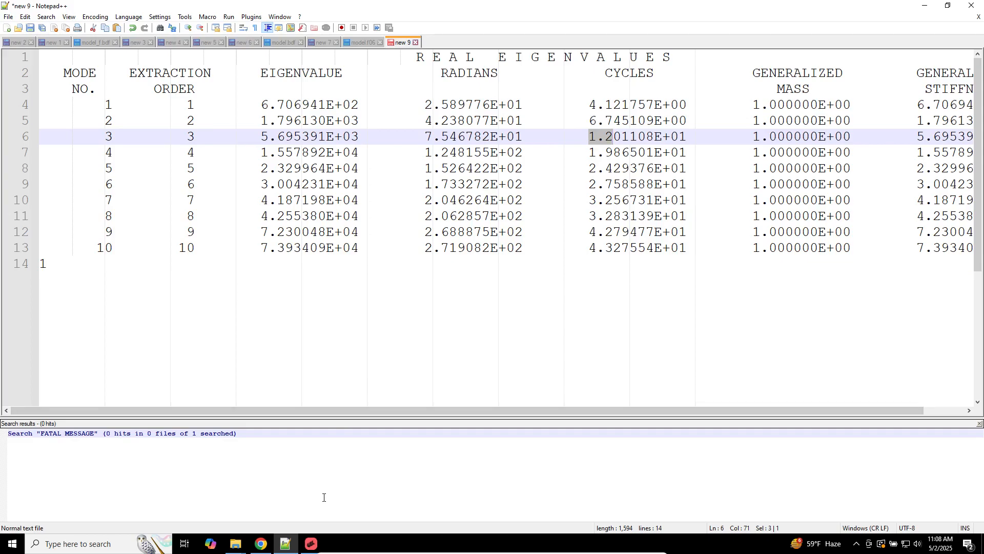
click(311, 543)
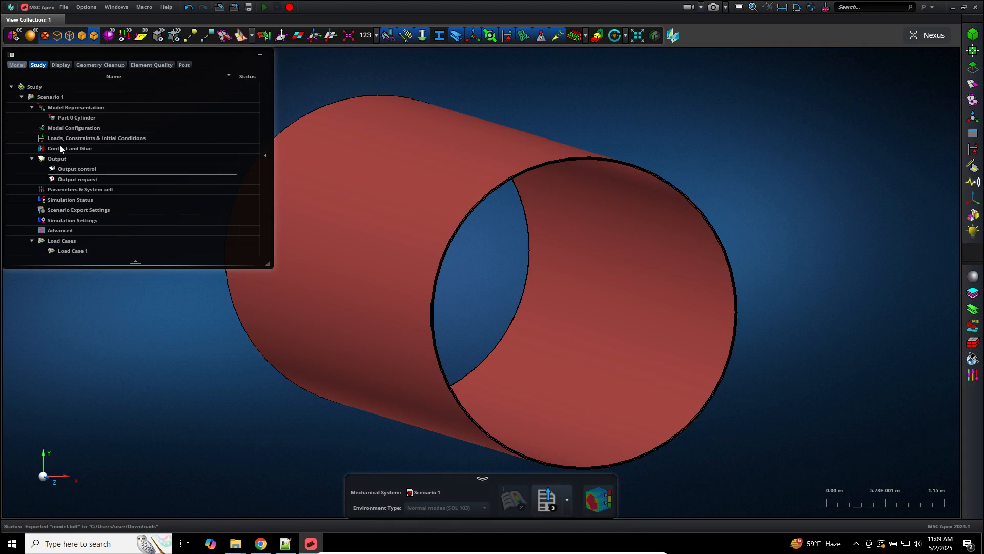
Step: In the Model tree hide Solid 3 and Mesh 1, show Surfaces 1, 3, 4, 5, and view along the axis
click(16, 65)
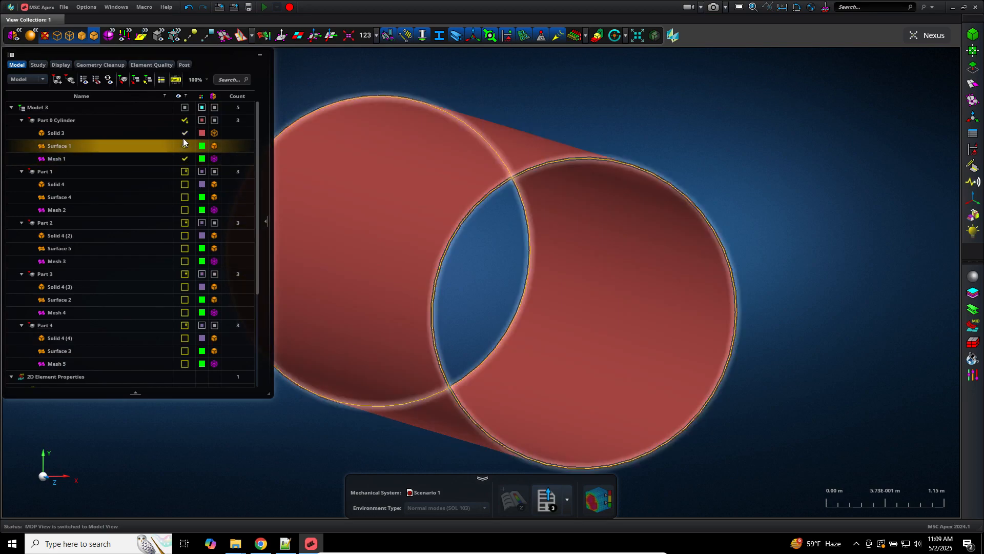
click(185, 133)
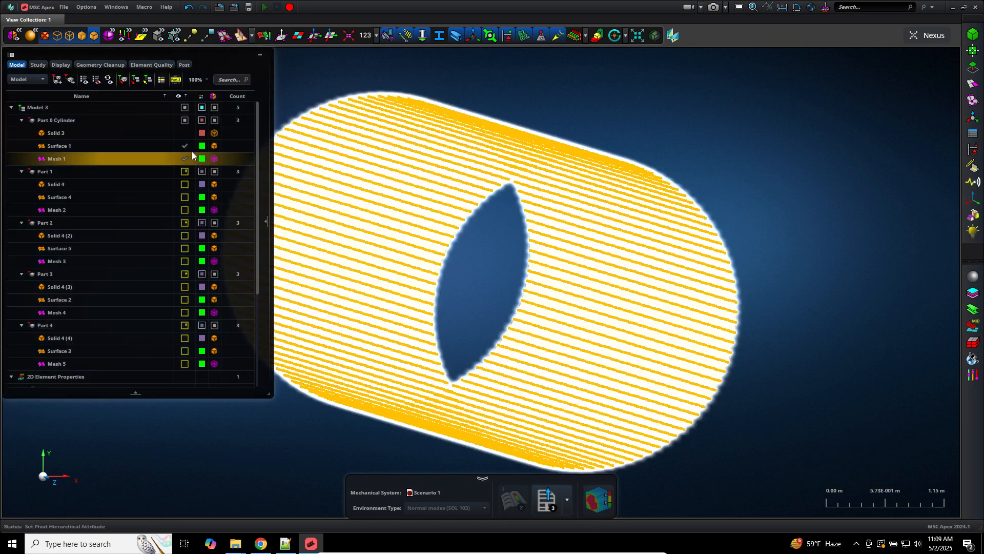
click(185, 158)
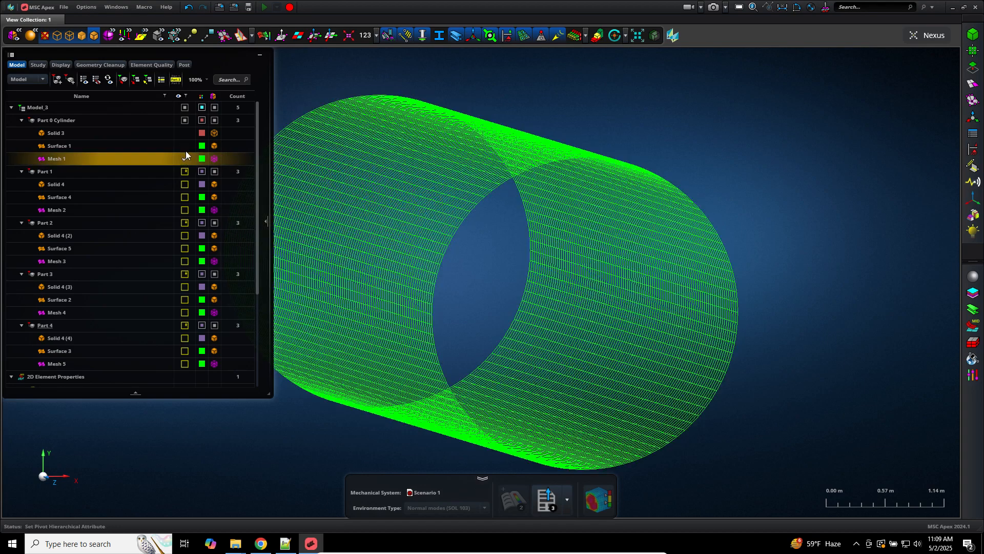
click(185, 146)
click(184, 146)
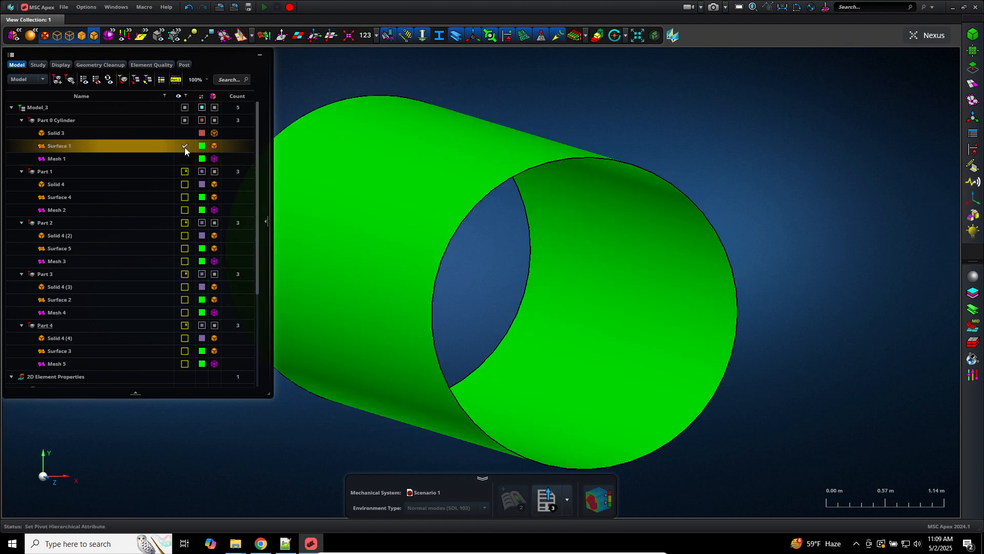
click(185, 197)
click(185, 248)
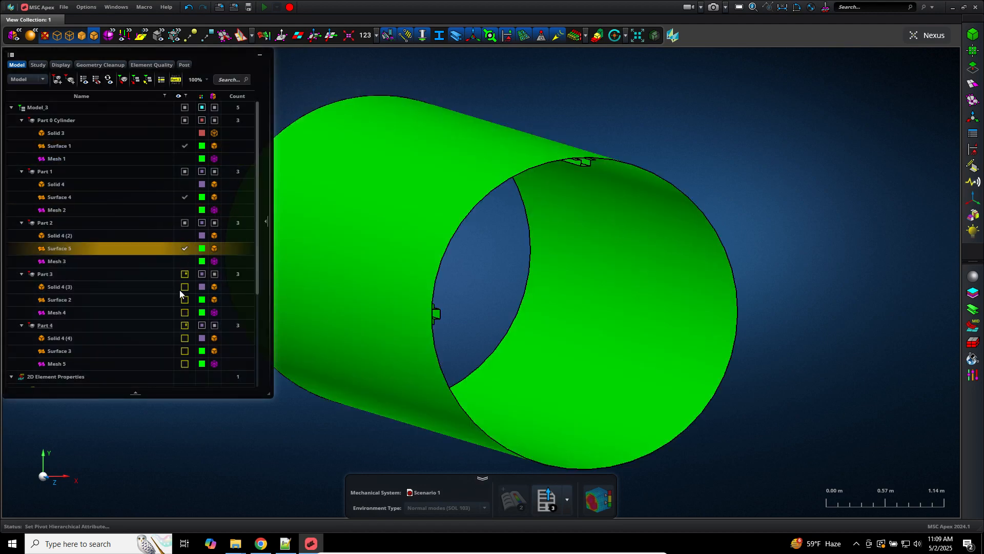
click(184, 351)
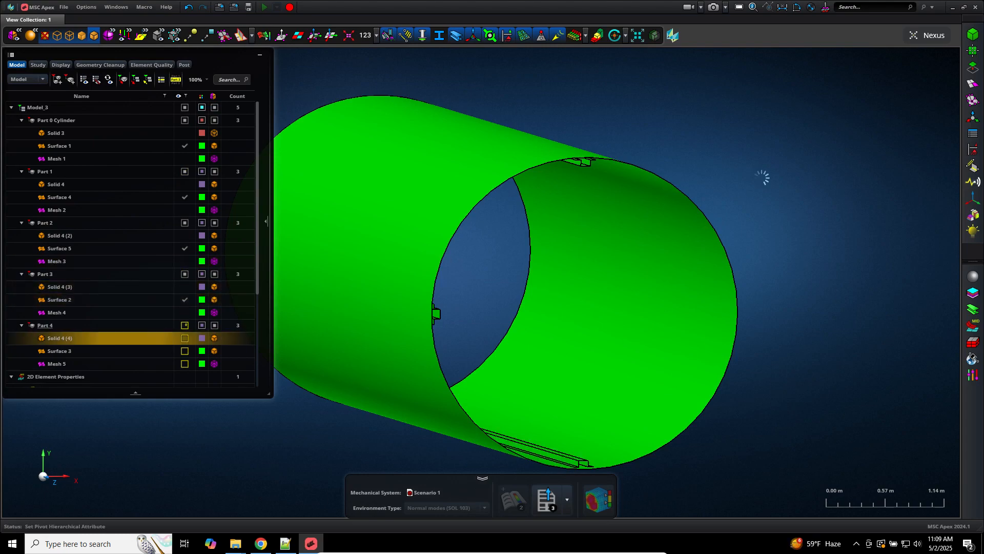
middle_drag(790, 238, 786, 236)
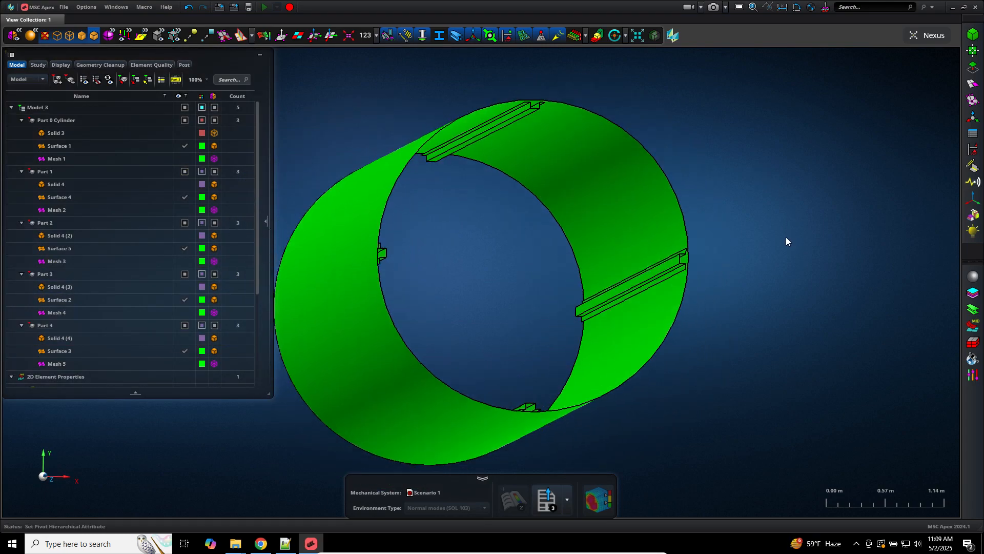
Step: Start a part-to-part Interaction with a 1.00E-004 m pair detection tolerance
click(973, 166)
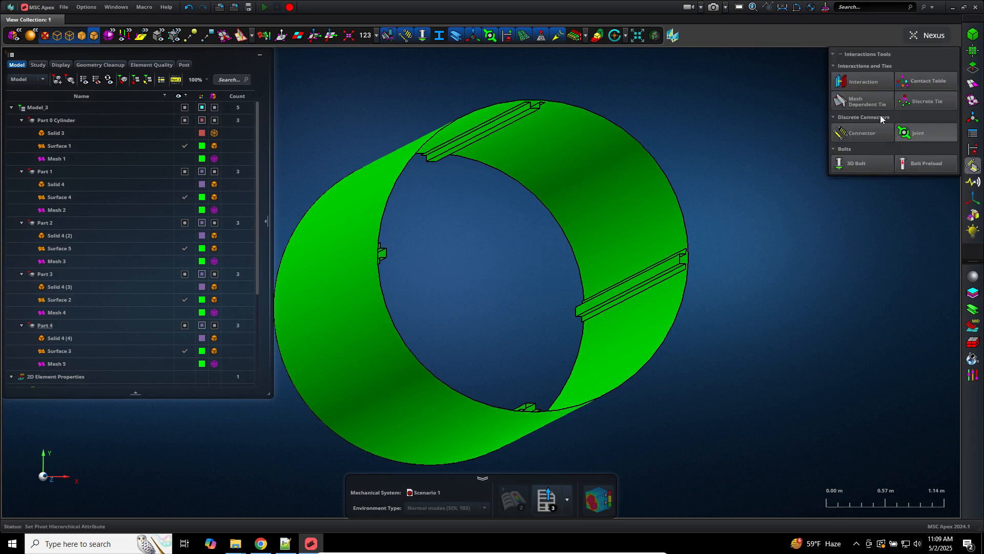
click(973, 167)
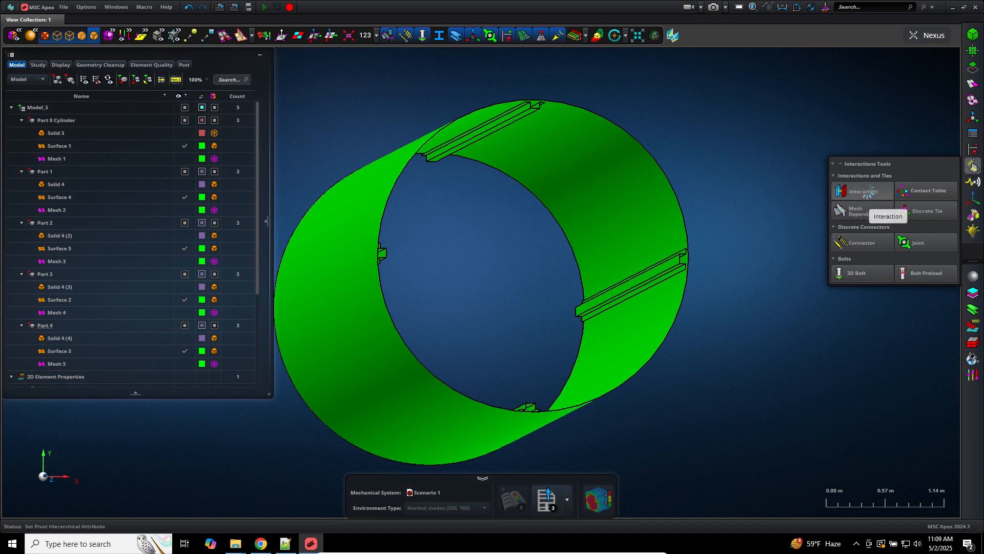
click(846, 193)
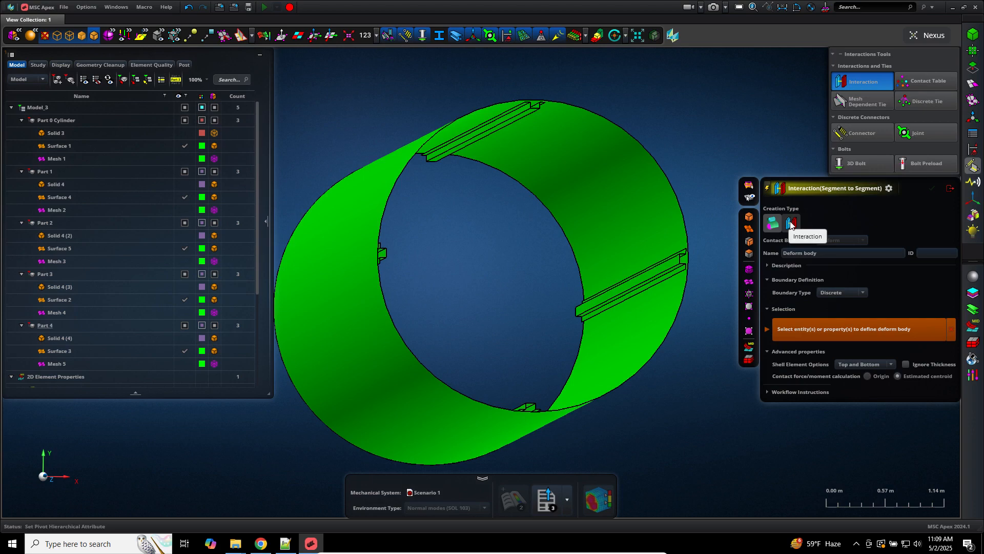
click(791, 225)
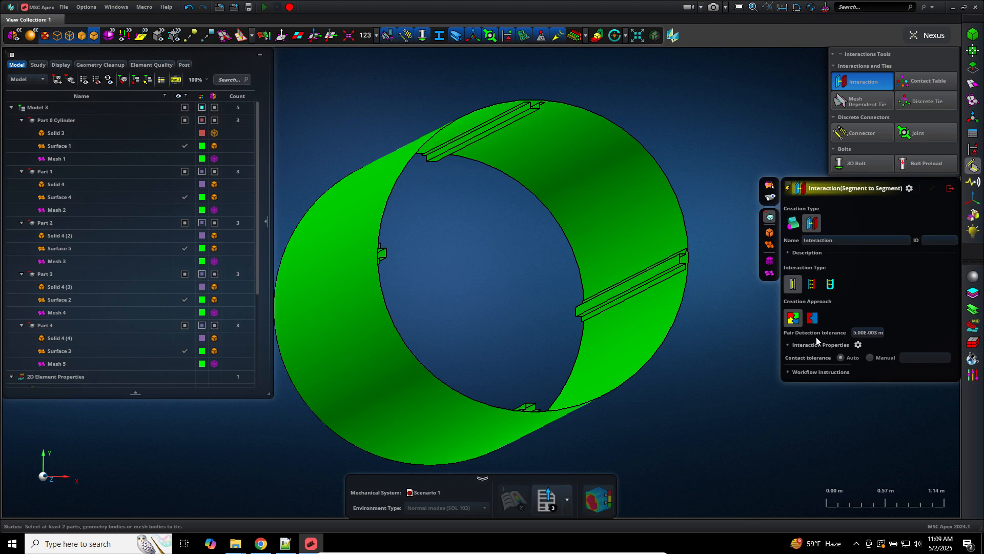
click(867, 332)
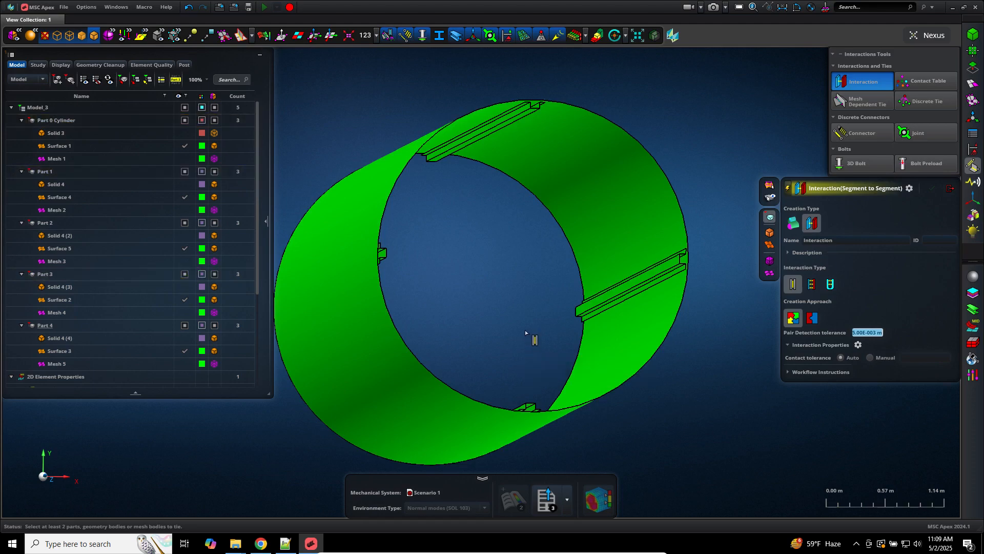
text(5)
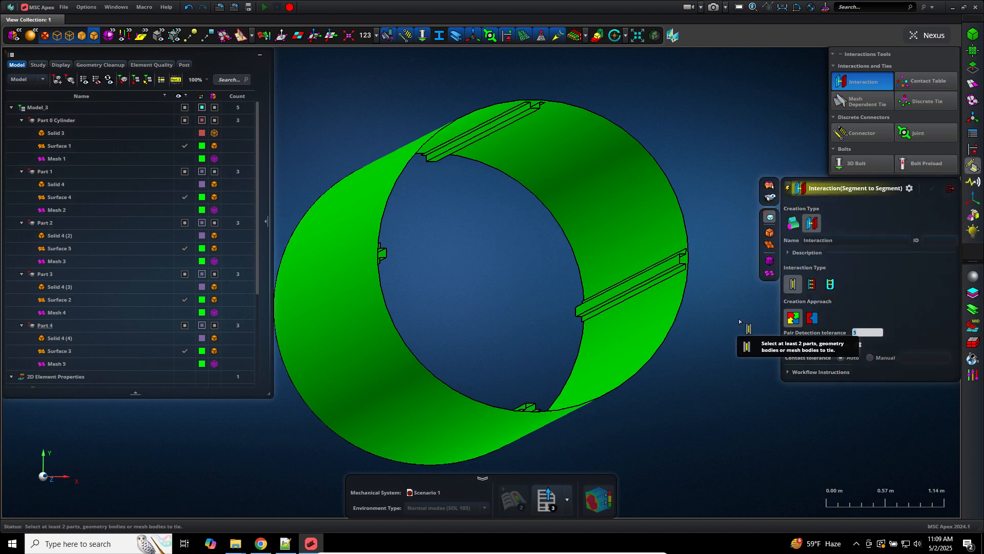
text(0.0001m)
key(Return)
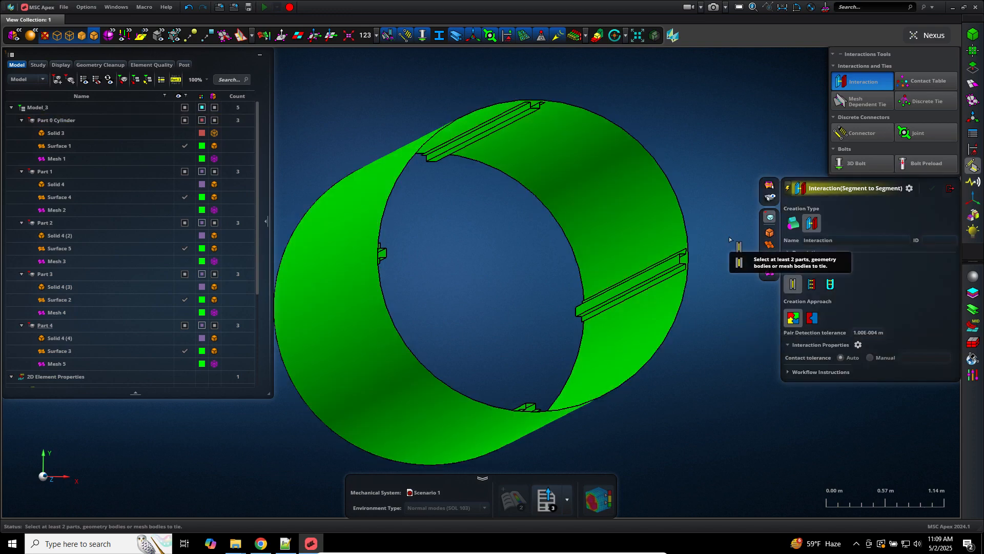
Step: Box-select the cylinder and the Part 4 stiffener to glue, adjusting the view
drag(730, 234, 625, 310)
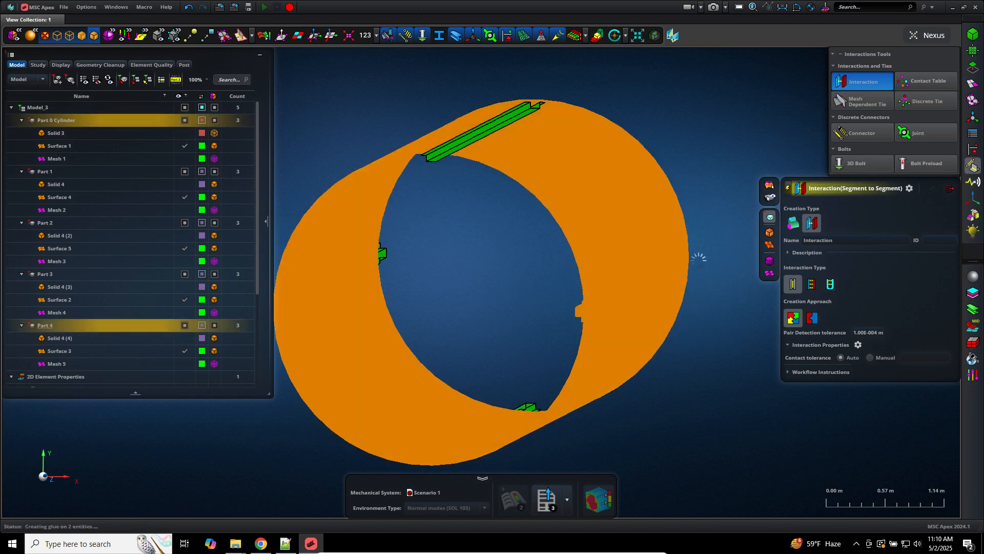
middle_drag(681, 285, 605, 308)
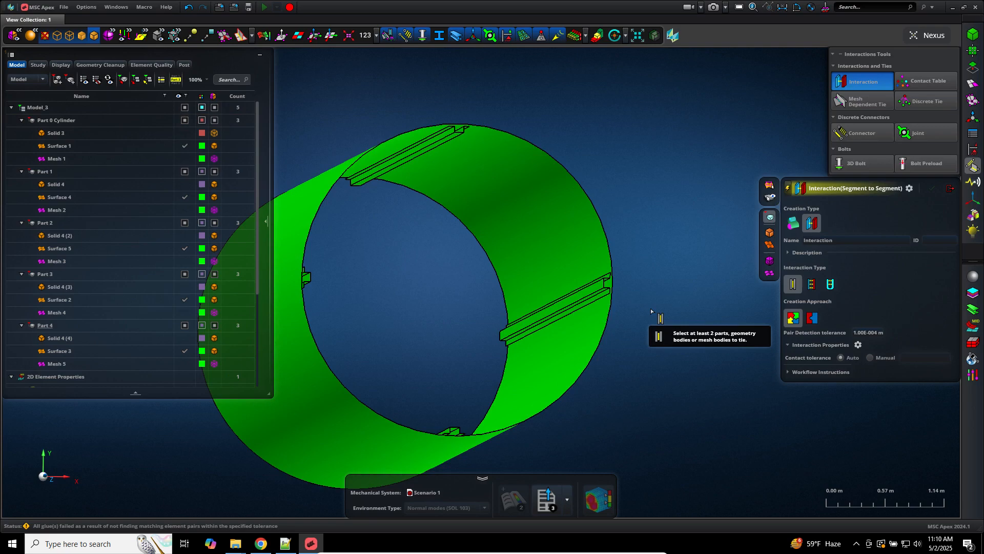
scroll(650, 310, down, 1)
scroll(630, 308, up, 8)
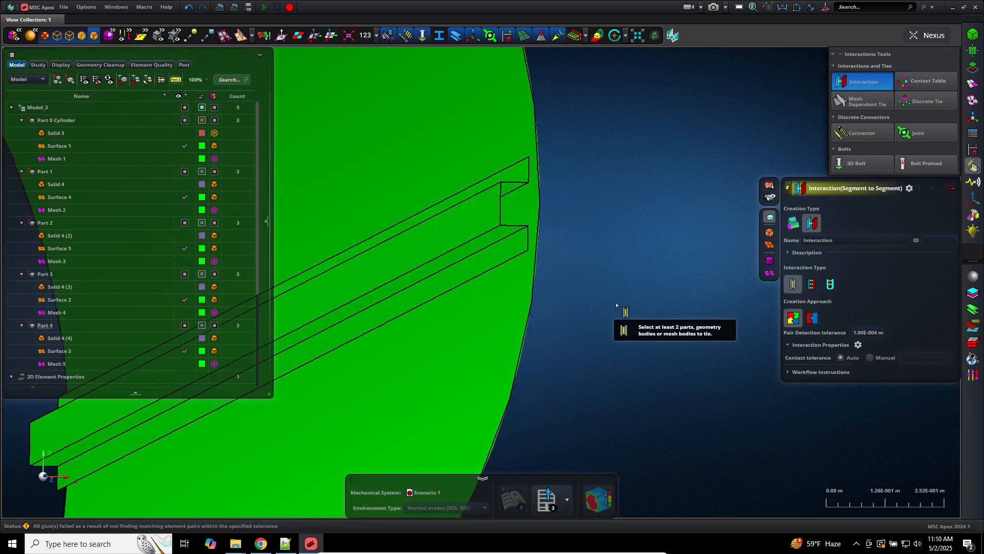
Step: Launch Snipping Tool and capture the zoomed stiffener area of the model
click(83, 547)
text(snip)
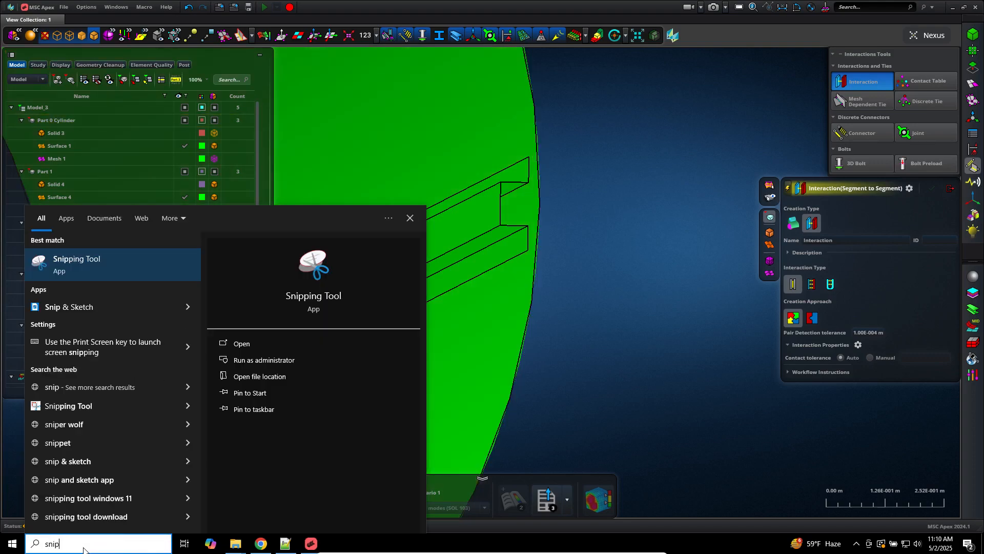
key(Return)
click(418, 124)
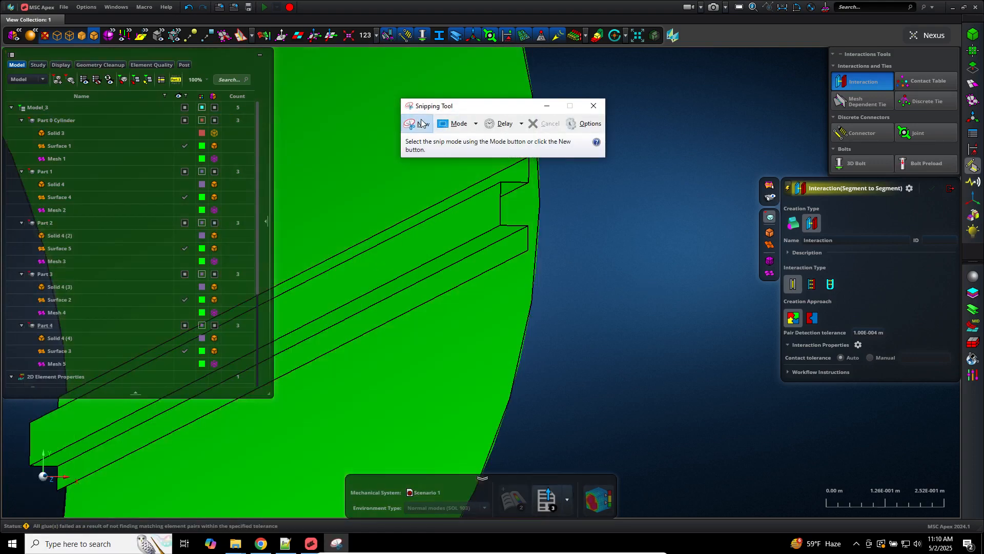
drag(627, 91, 349, 396)
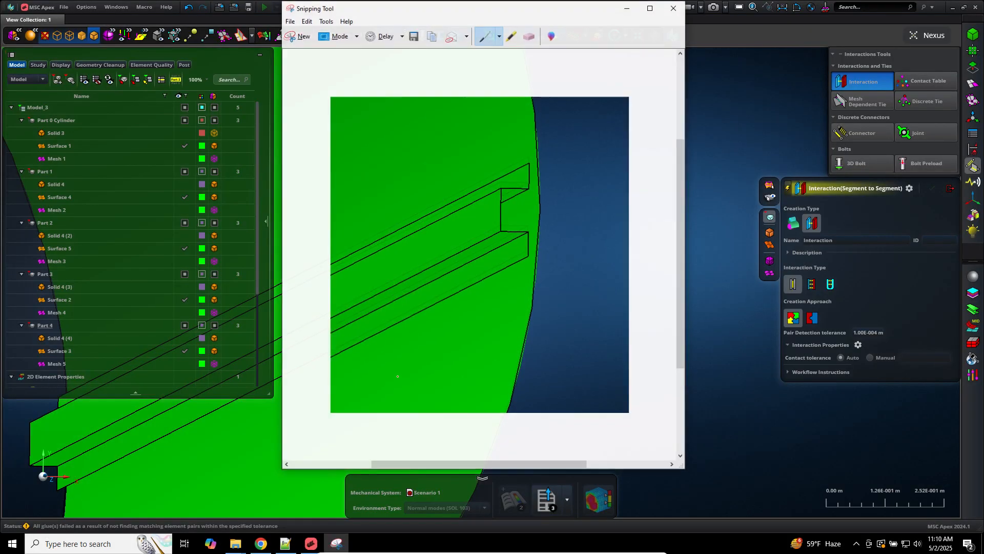
Step: Mark the stiffener's top corner with a red pen stroke, then return to MSC Apex
drag(420, 9, 352, 0)
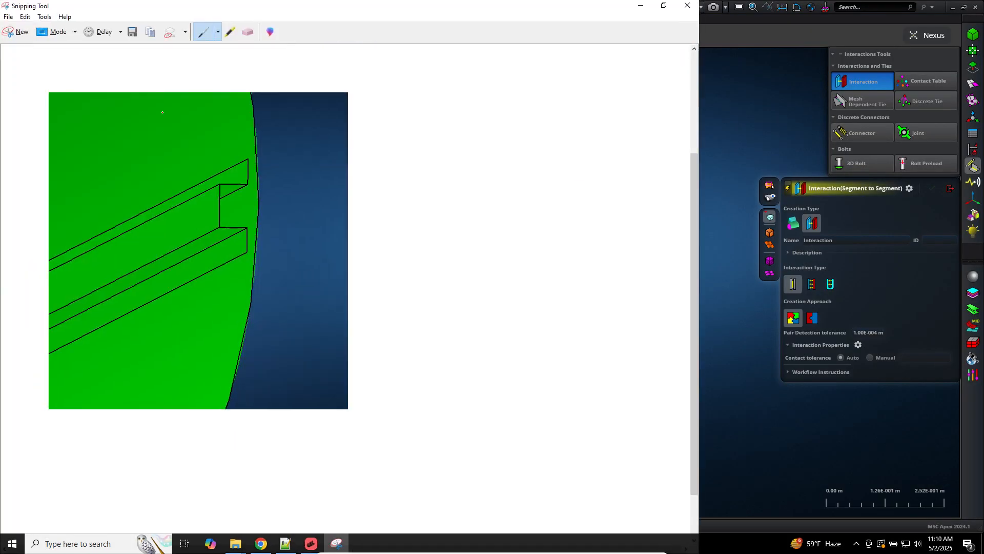
click(218, 32)
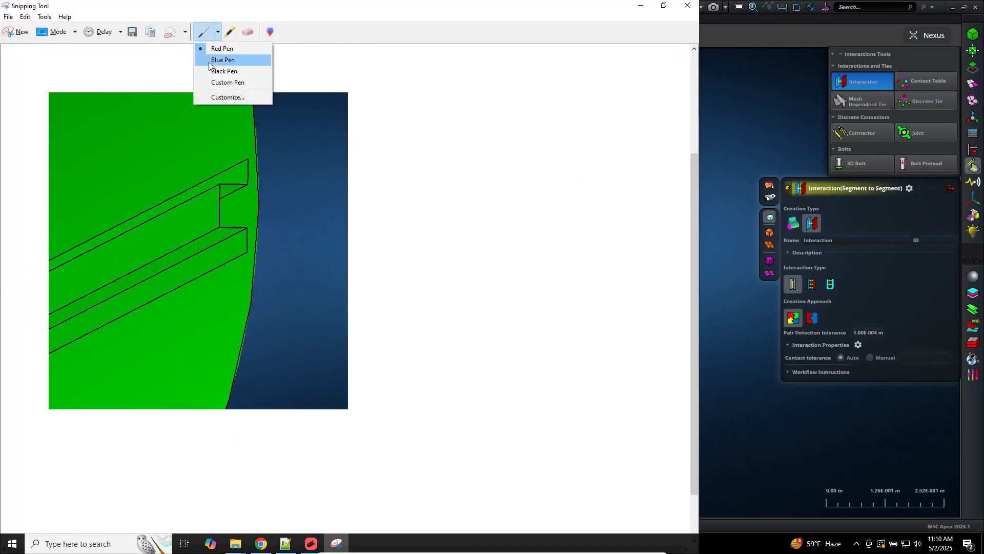
click(225, 48)
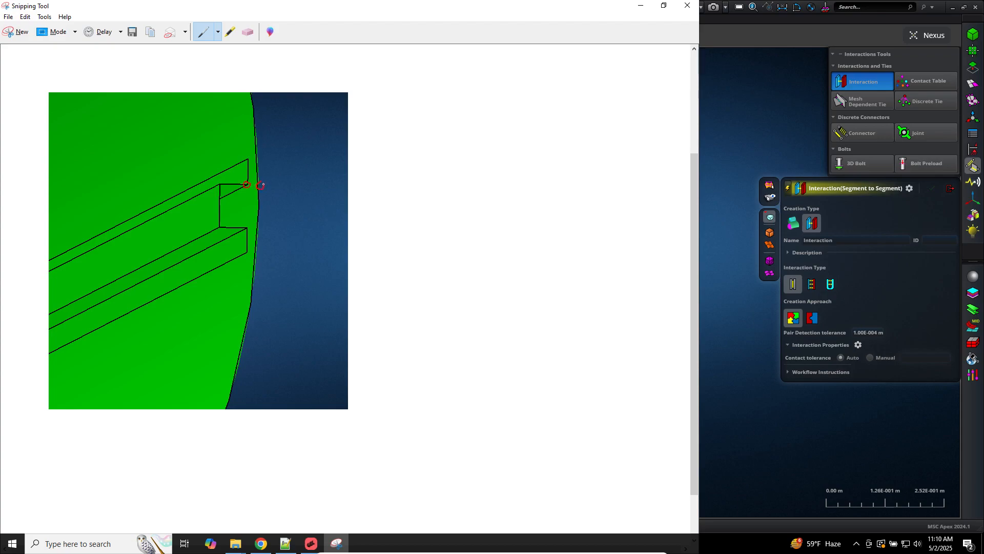
mouse_move(351, 167)
mouse_down()
mouse_move(397, 160)
mouse_move(398, 170)
mouse_move(432, 176)
mouse_up()
click(794, 149)
click(782, 7)
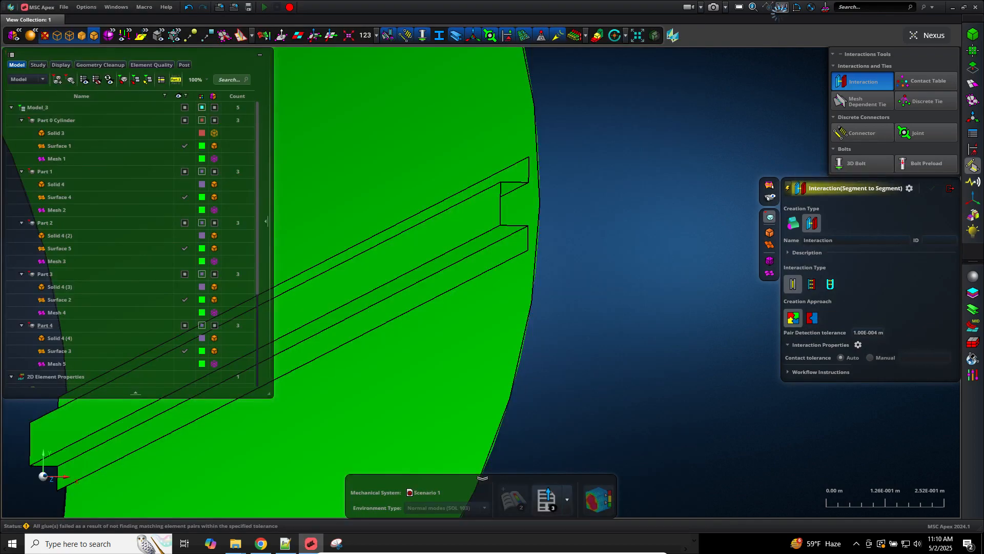
Step: Measure the stiffener-edge-to-cylinder gap as 2.12E-002 m, then return to the screenshot
click(530, 175)
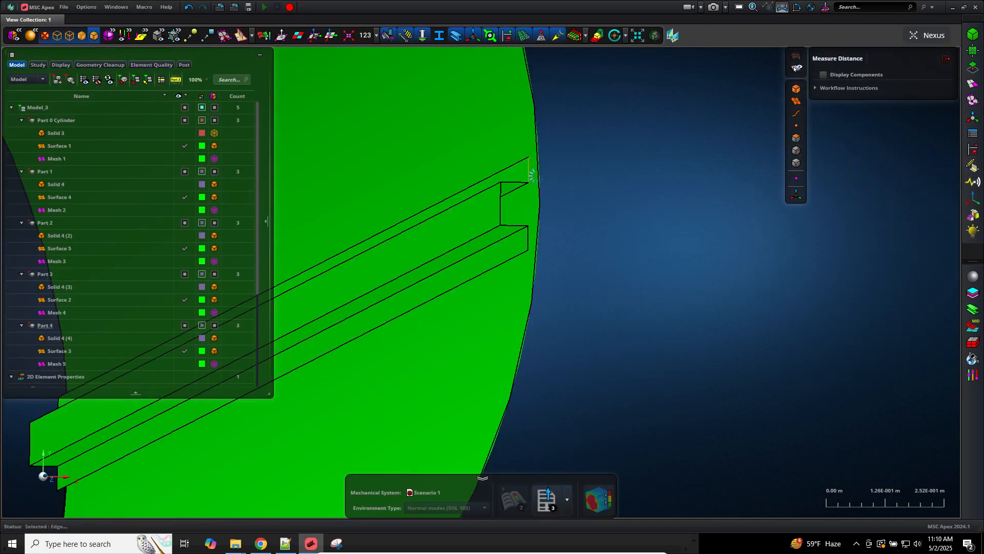
click(538, 175)
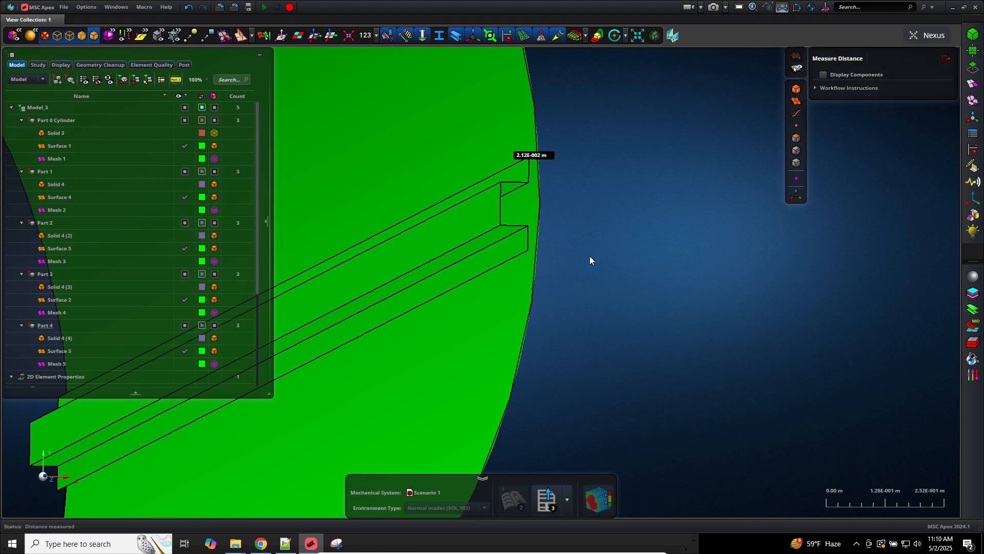
click(336, 543)
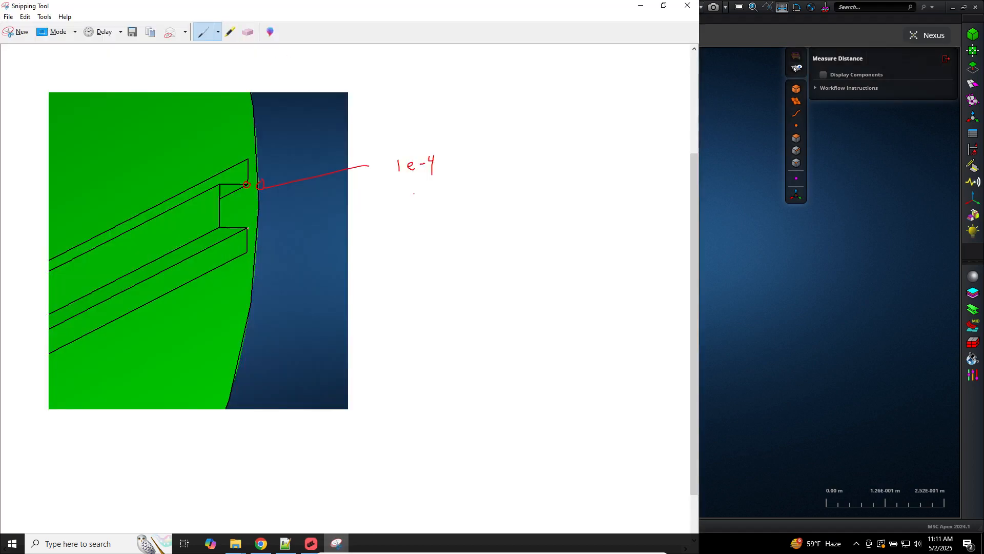
Step: Circle the stiffener's lower corner and add a leader labelled 0.02m with a contact-detection note
mouse_move(245, 219)
mouse_down()
mouse_move(237, 236)
mouse_move(255, 230)
mouse_move(250, 218)
mouse_move(247, 237)
mouse_up()
mouse_move(298, 228)
mouse_down()
mouse_move(444, 226)
mouse_move(401, 231)
mouse_up()
click(402, 231)
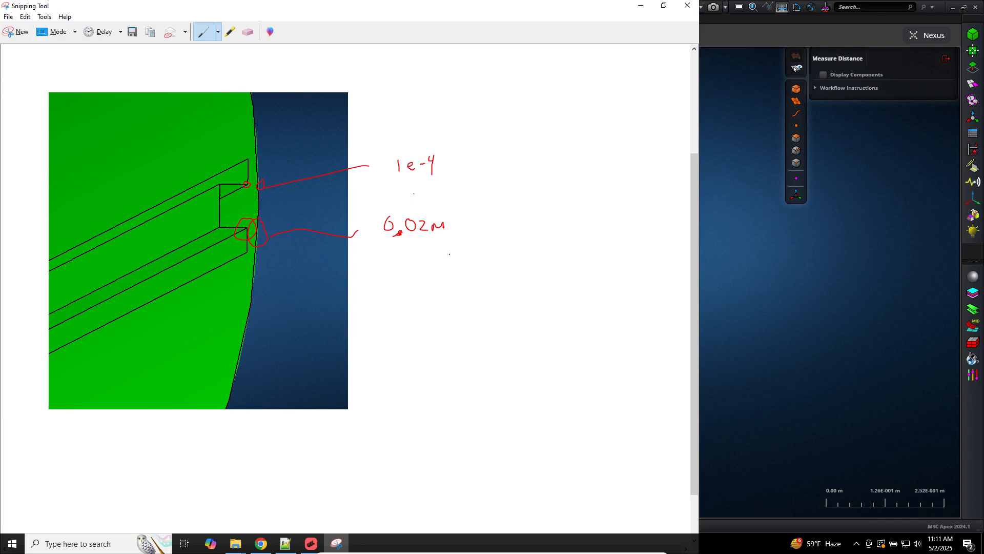
mouse_move(444, 244)
mouse_down()
mouse_move(450, 257)
mouse_move(485, 256)
mouse_up()
drag(479, 248, 550, 248)
drag(553, 234, 555, 247)
click(776, 240)
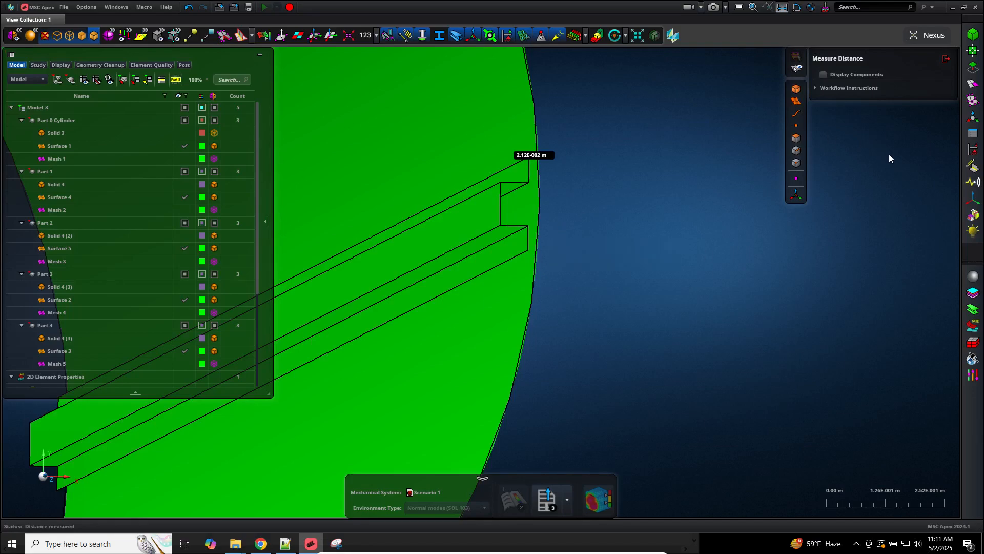
Step: Re-measure the distance between the stiffener's top edge and the cylinder edge
click(972, 166)
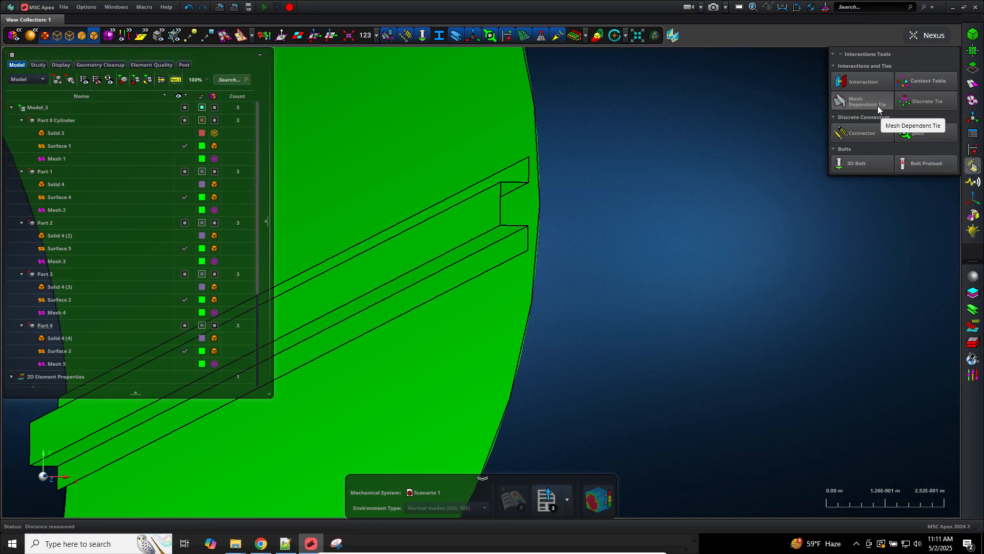
mouse_move(868, 86)
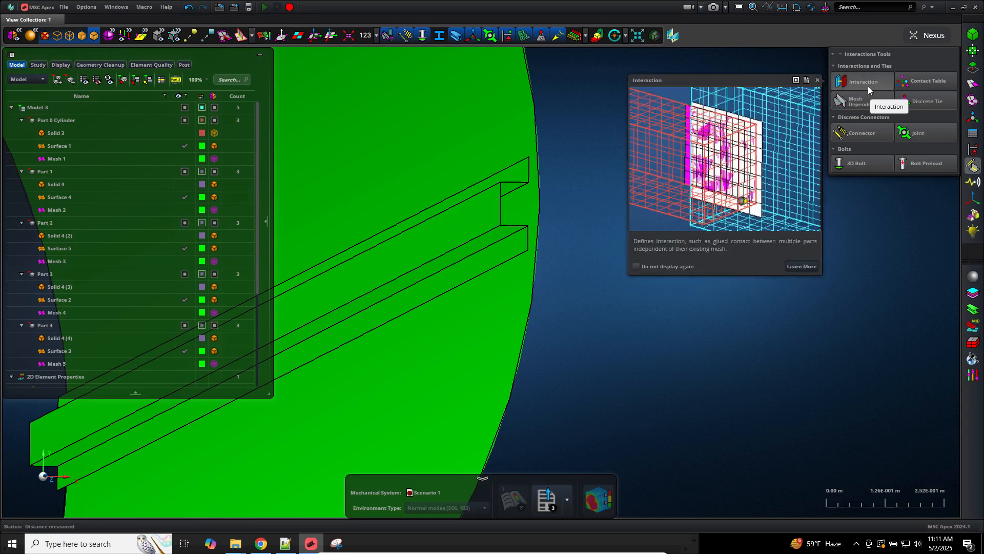
click(780, 8)
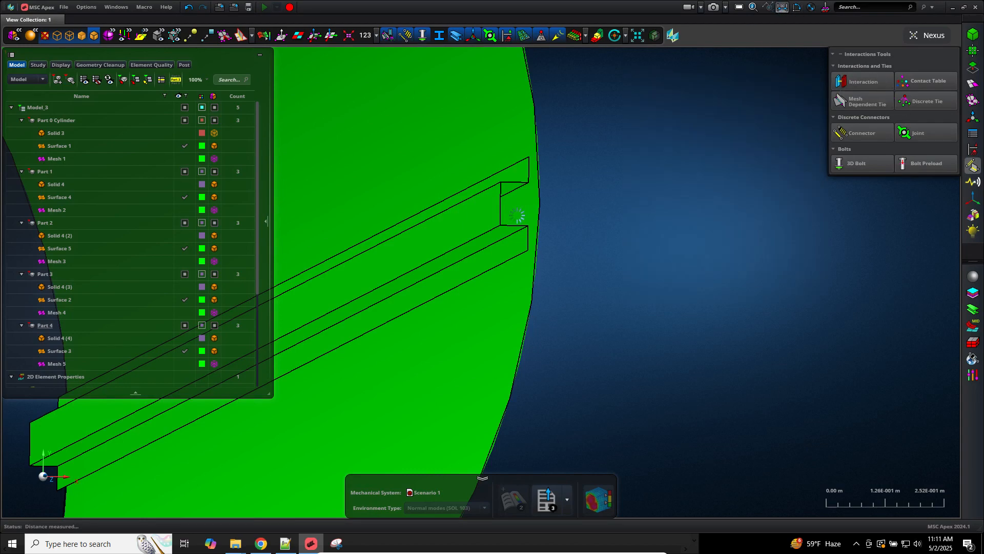
click(532, 173)
click(520, 174)
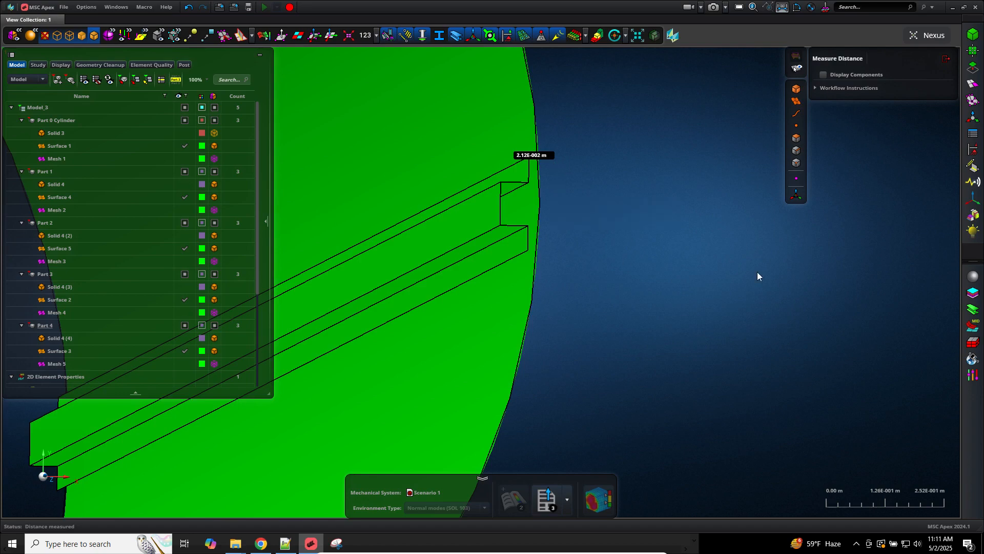
Step: Glue the cylinder and Part 4 at 0.03 m pair detection tolerance and show the cylinder's mesh
click(972, 166)
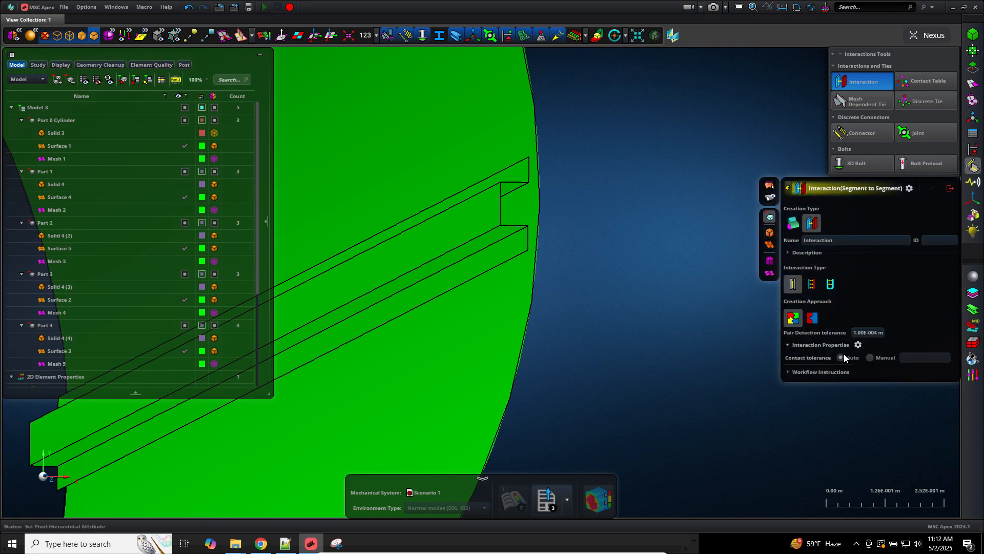
click(855, 331)
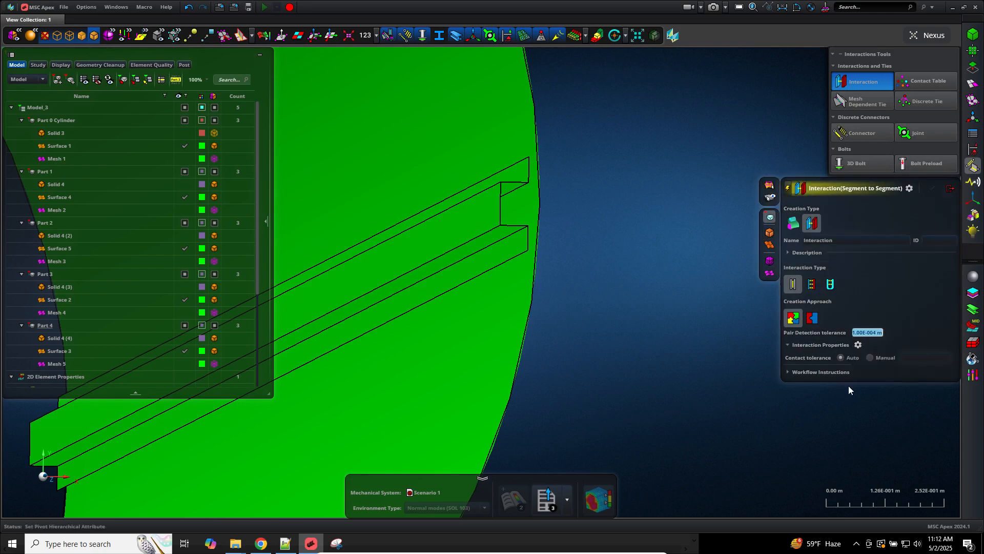
text(0.03)
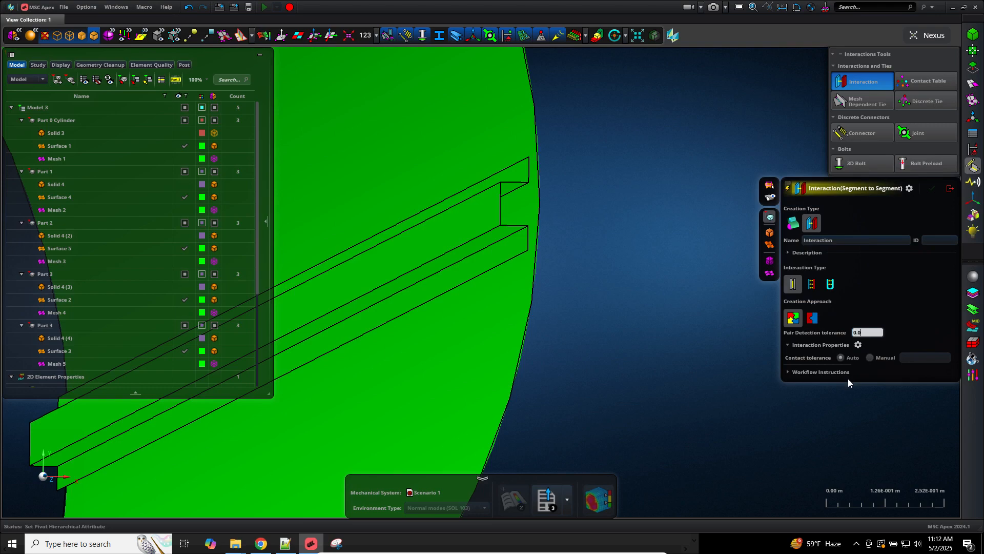
key(Return)
drag(610, 185, 459, 226)
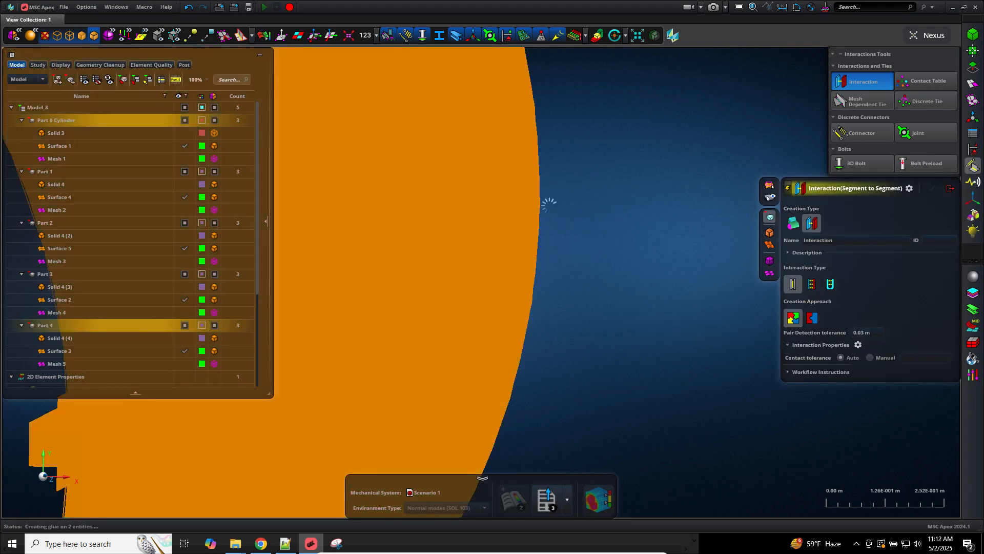
scroll(556, 239, down, 4)
middle_drag(556, 237, 590, 290)
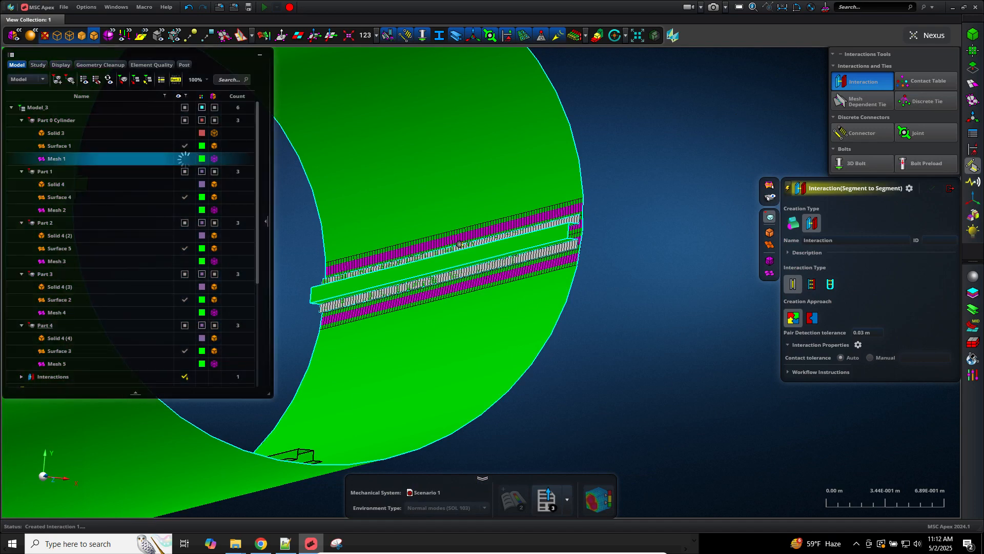
click(185, 159)
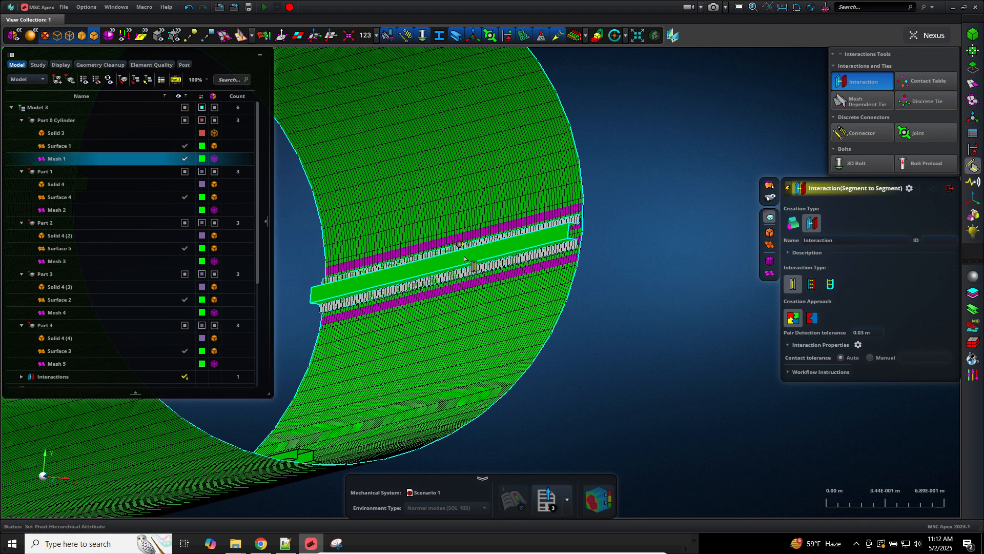
Step: Show Part 1's mesh and inspect the glued stiffener band along the cylinder wall
middle_drag(548, 299, 563, 293)
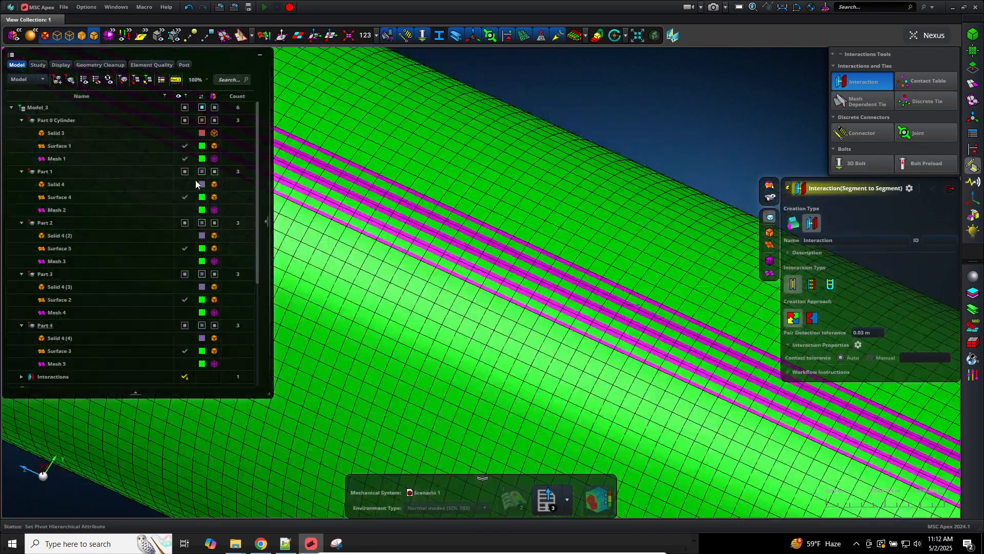
click(186, 210)
scroll(636, 112, down, 4)
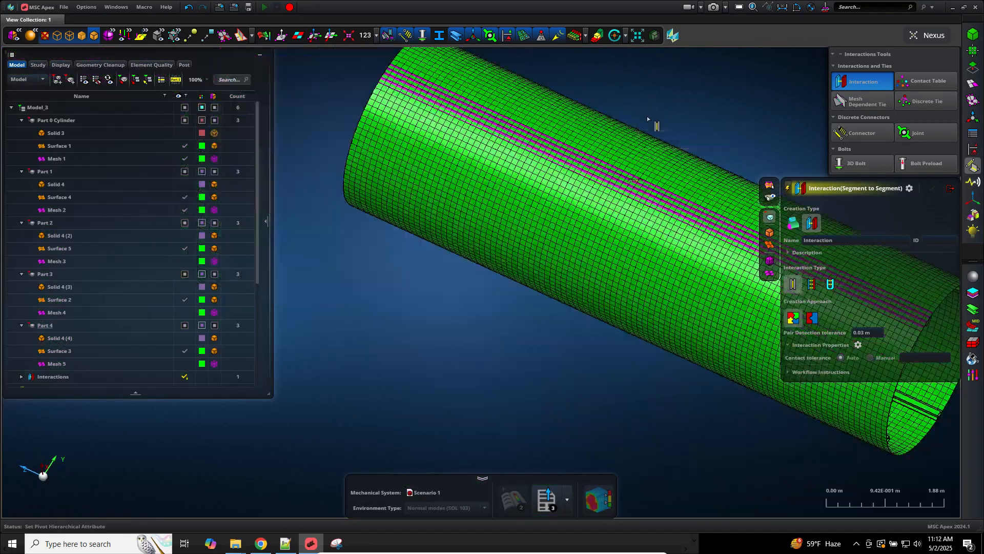
middle_drag(647, 115, 710, 129)
scroll(702, 208, down, 6)
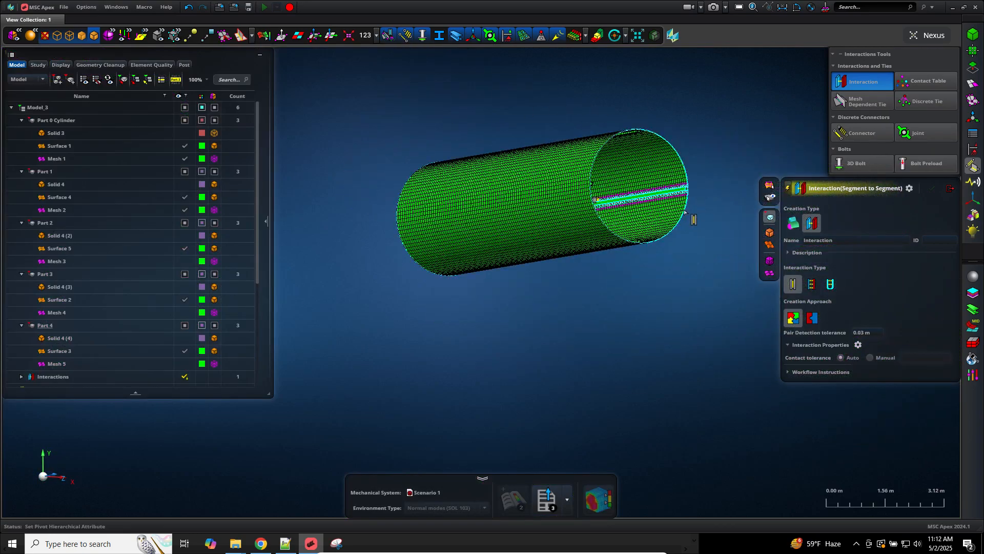
scroll(689, 210, up, 12)
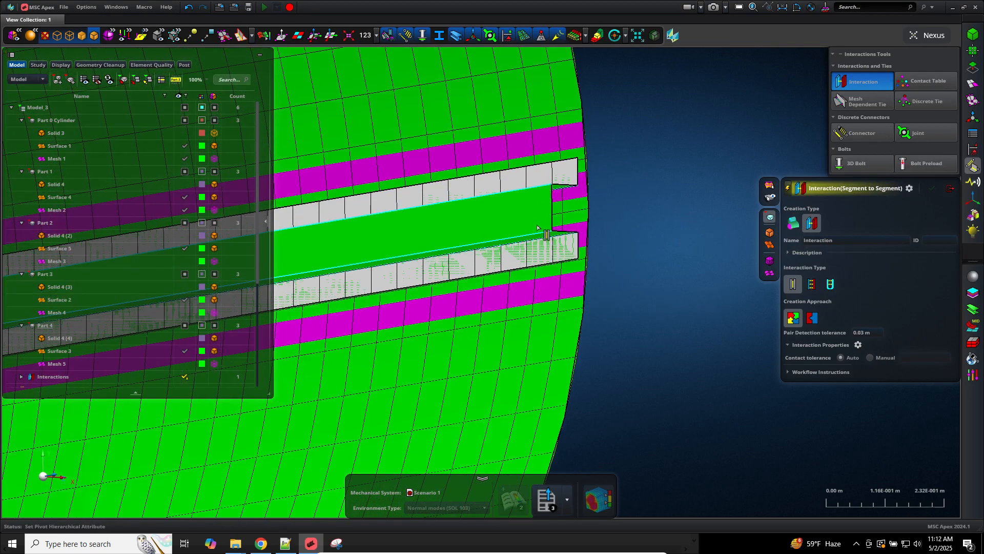
scroll(553, 279, up, 5)
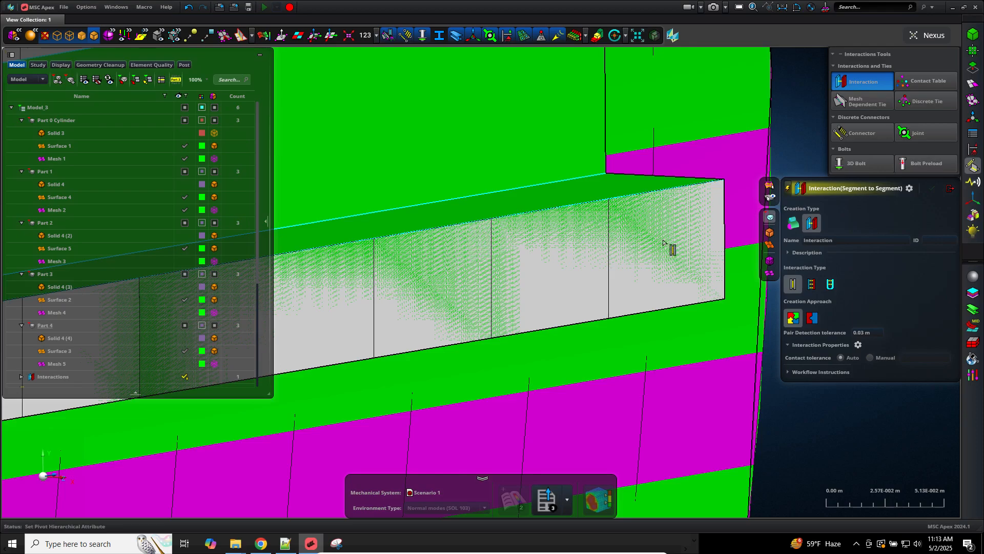
middle_drag(800, 88, 742, 283)
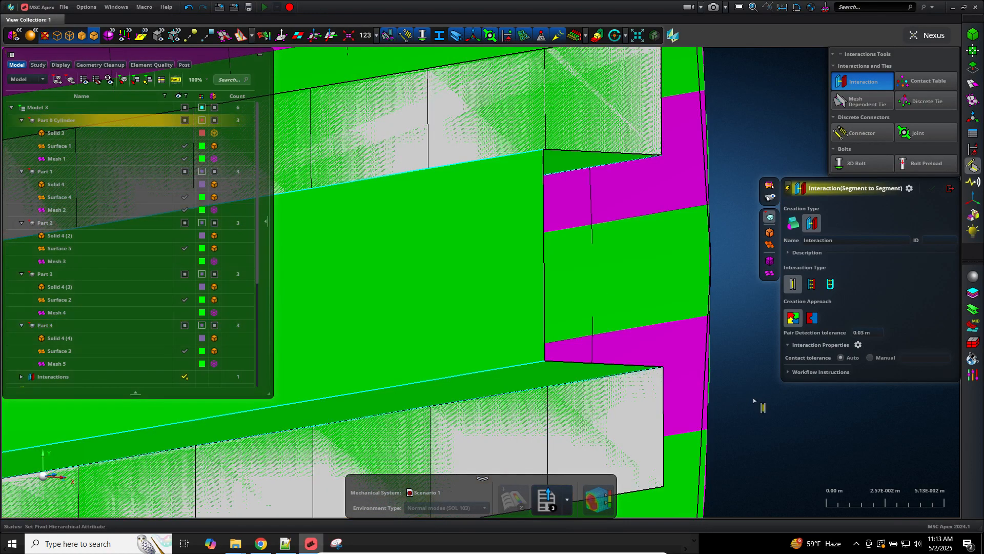
middle_drag(746, 396, 728, 267)
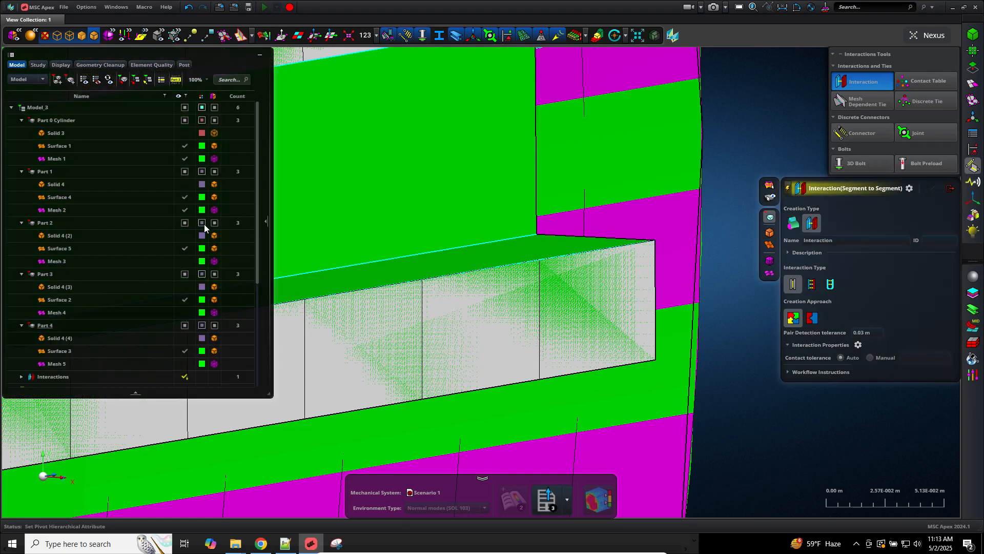
click(187, 159)
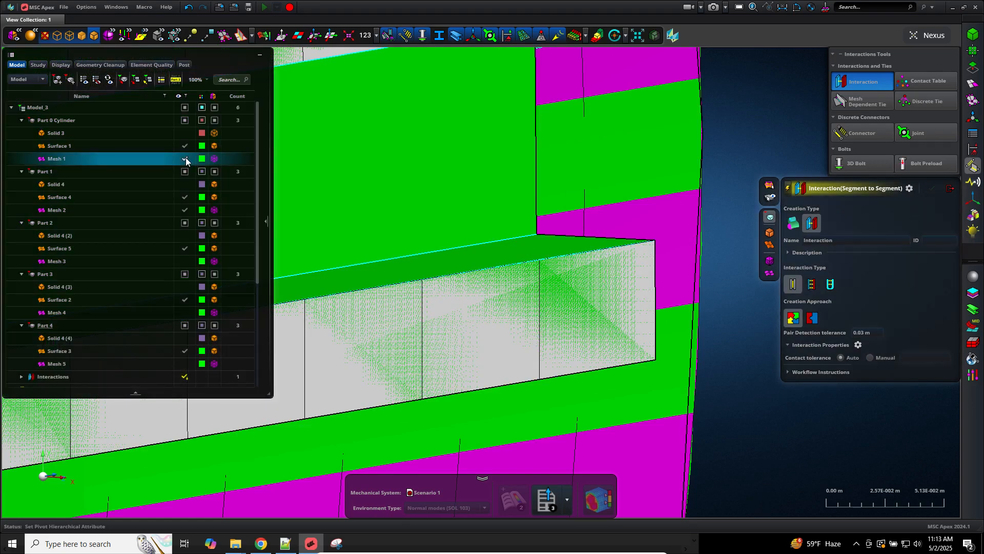
click(185, 159)
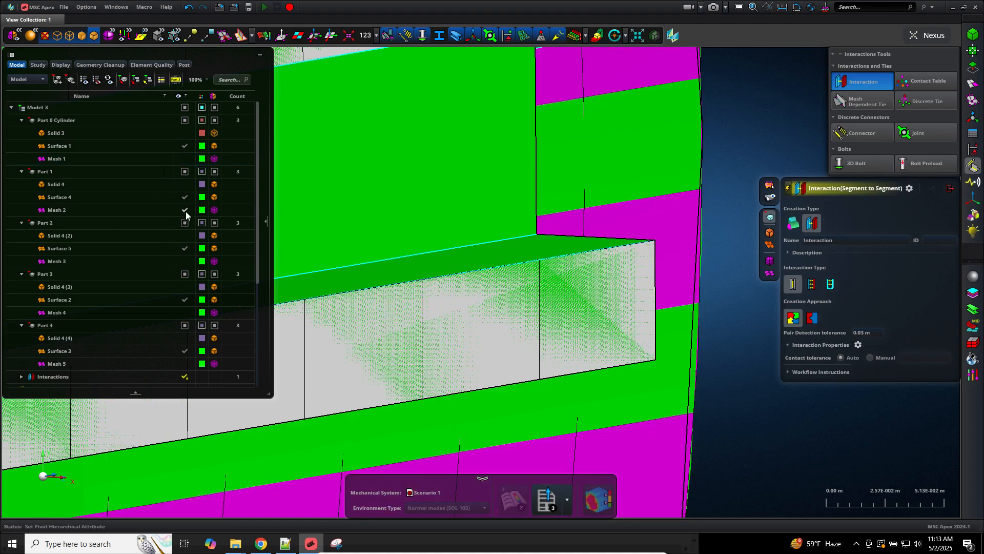
click(185, 210)
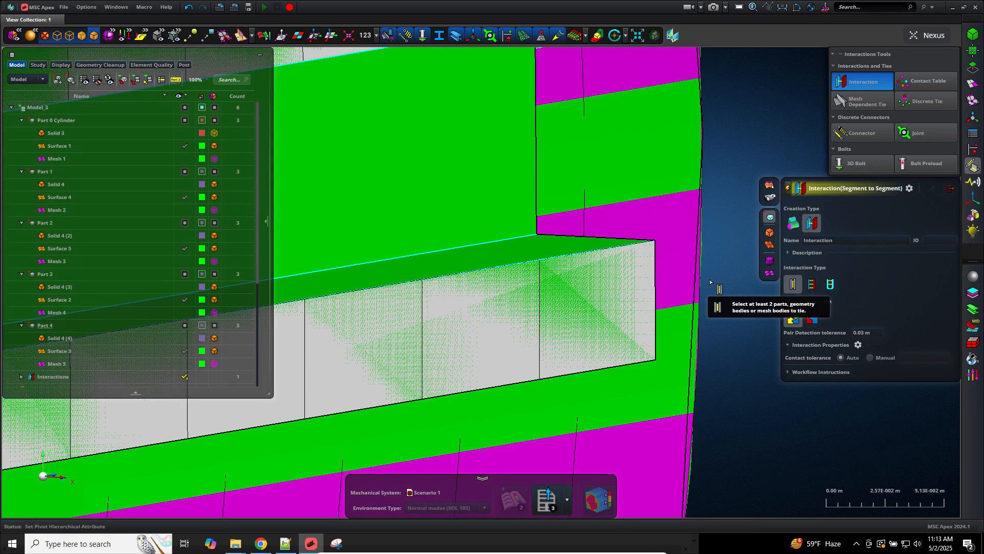
scroll(719, 335, down, 2)
scroll(720, 335, down, 6)
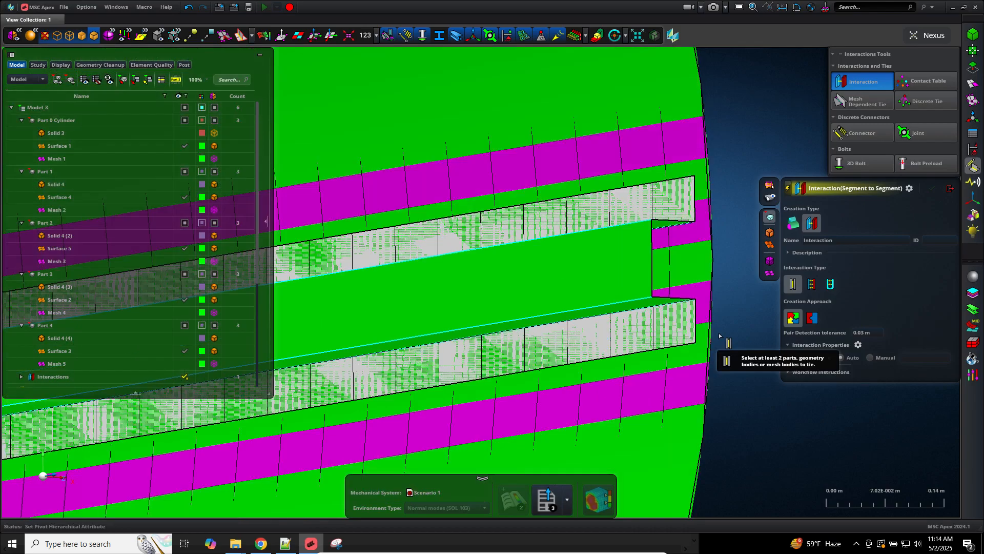
mouse_move(723, 352)
middle_down()
mouse_move(659, 360)
mouse_move(716, 358)
middle_up()
scroll(717, 357, down, 1)
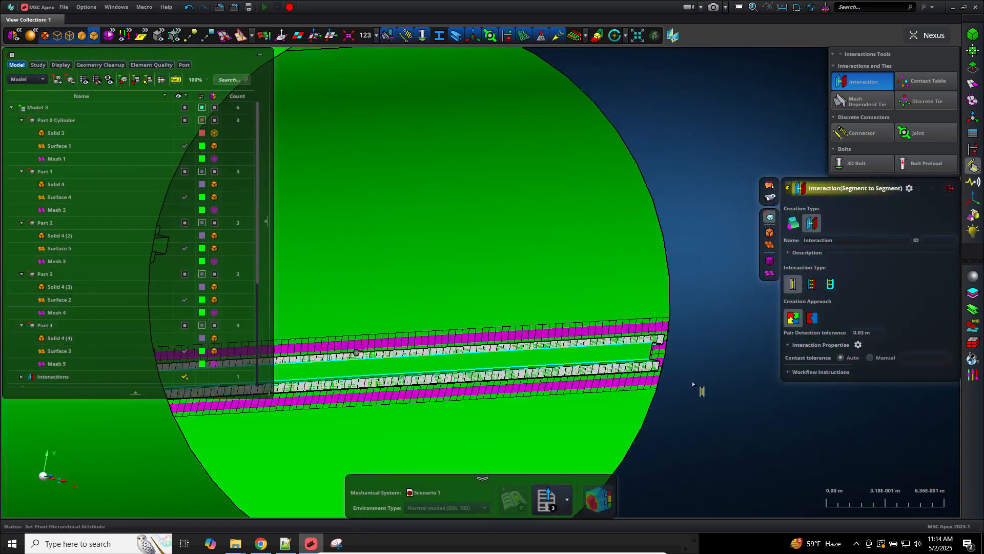
scroll(692, 381, up, 5)
scroll(675, 363, up, 3)
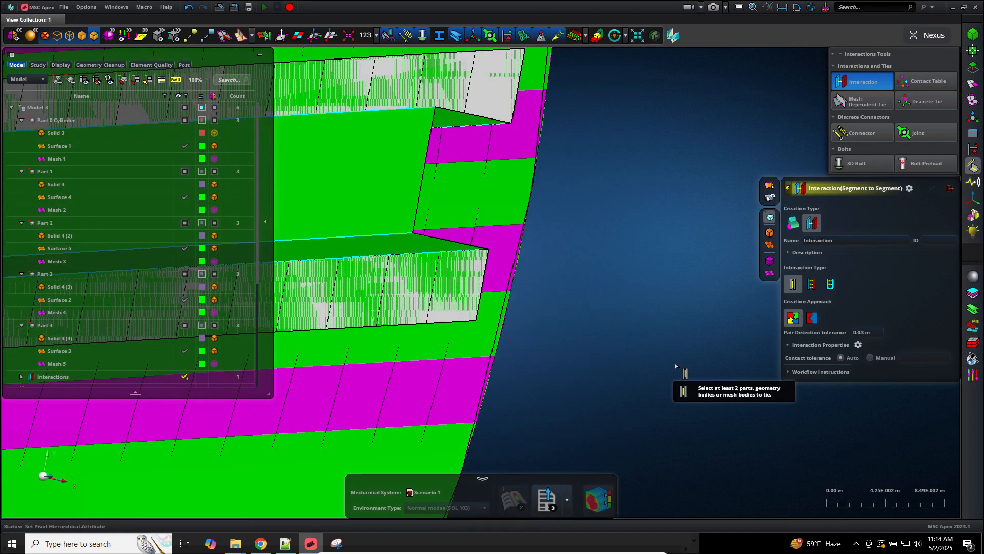
scroll(641, 384, down, 5)
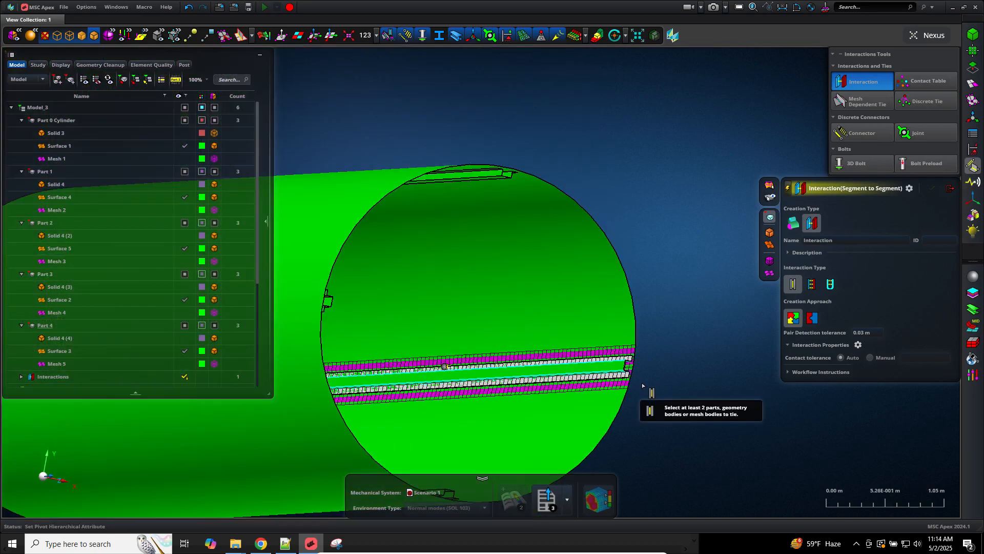
scroll(640, 389, up, 3)
scroll(640, 388, up, 3)
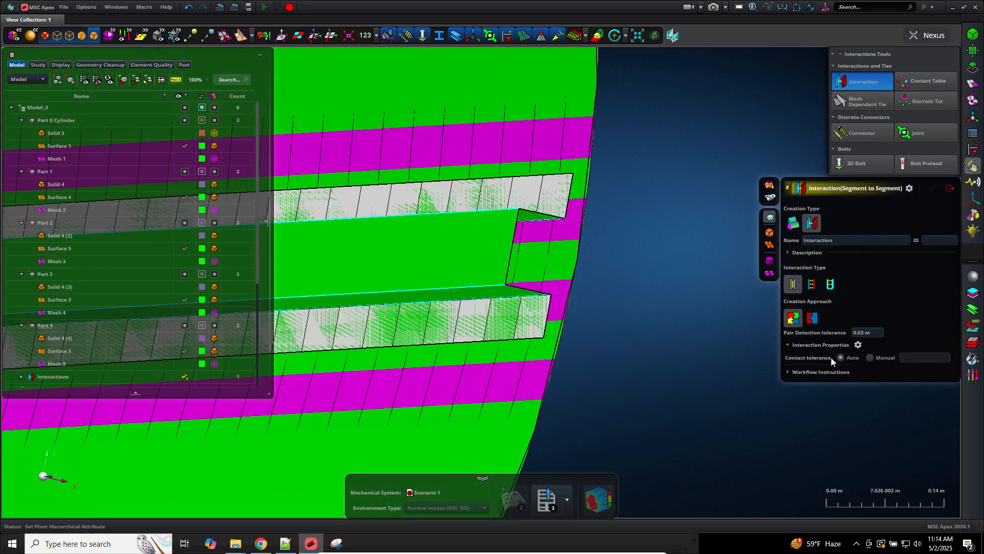
Step: Switch the interaction's contact tolerance to Manual with a value of 0.03 m
click(870, 358)
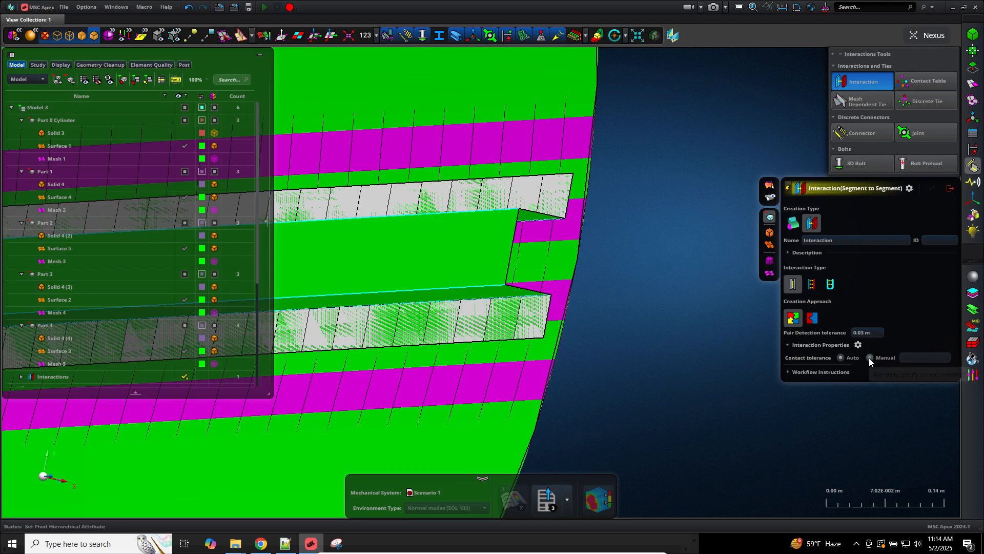
click(922, 358)
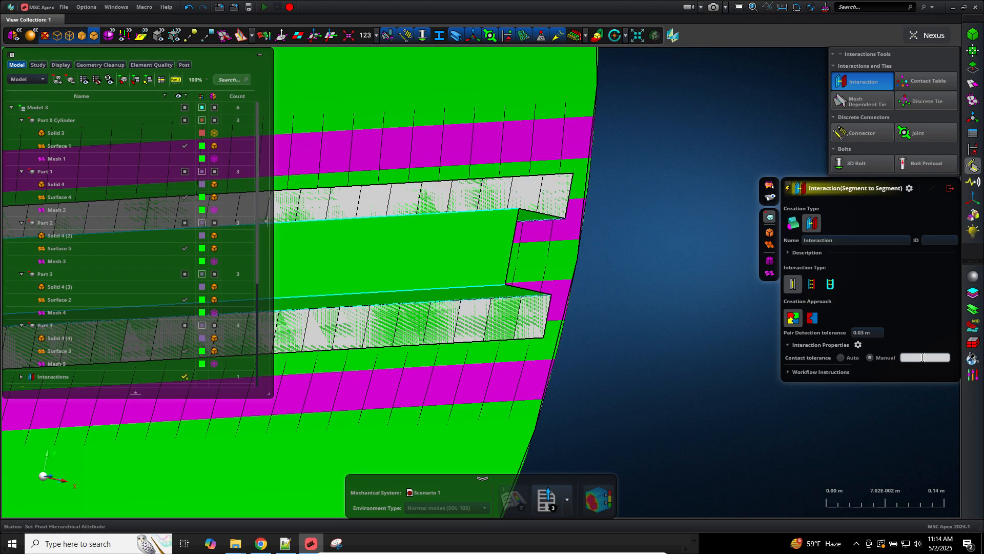
text(0.03m)
key(Return)
Step: Strike through the 0,02m note on the screenshot and write 0.03 beside it
click(336, 543)
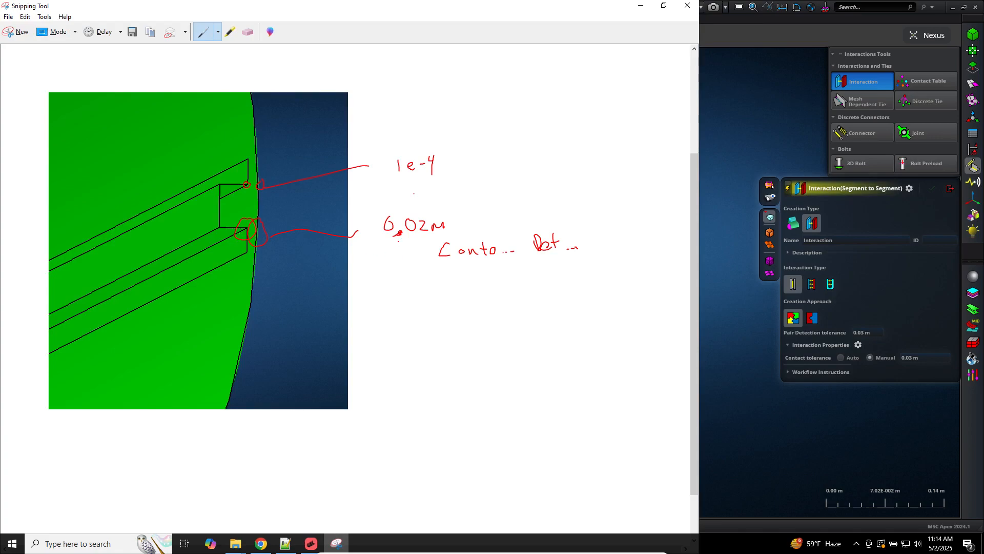
mouse_move(396, 240)
mouse_down()
mouse_move(462, 209)
mouse_move(466, 195)
mouse_move(496, 207)
mouse_up()
click(475, 204)
Step: Delete the old Interaction 1 from the model tree
click(750, 347)
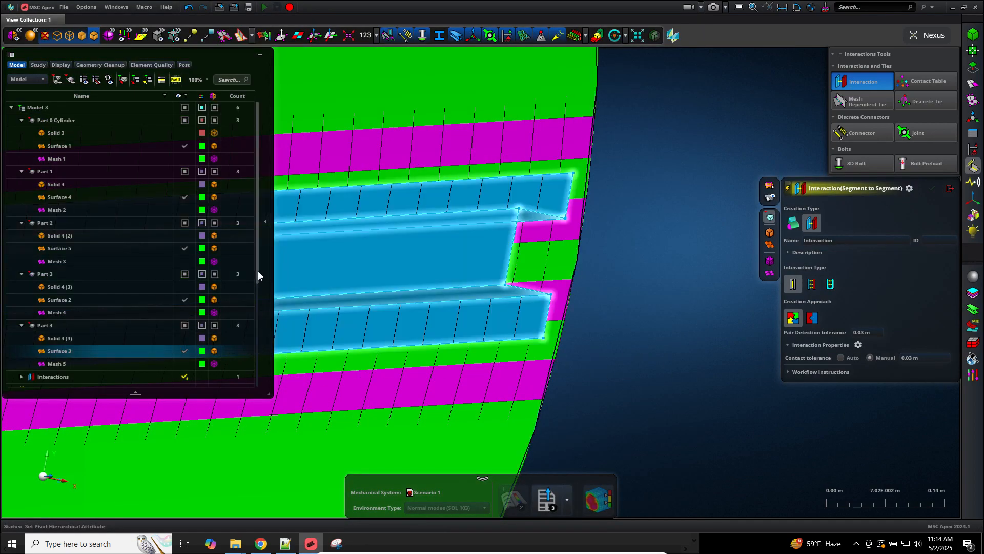
scroll(256, 361, down, 4)
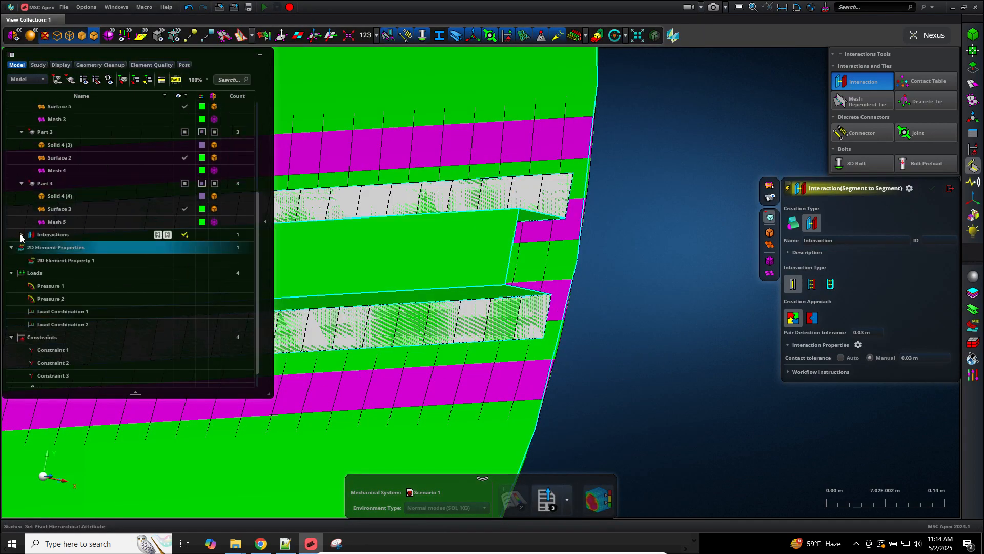
click(52, 248)
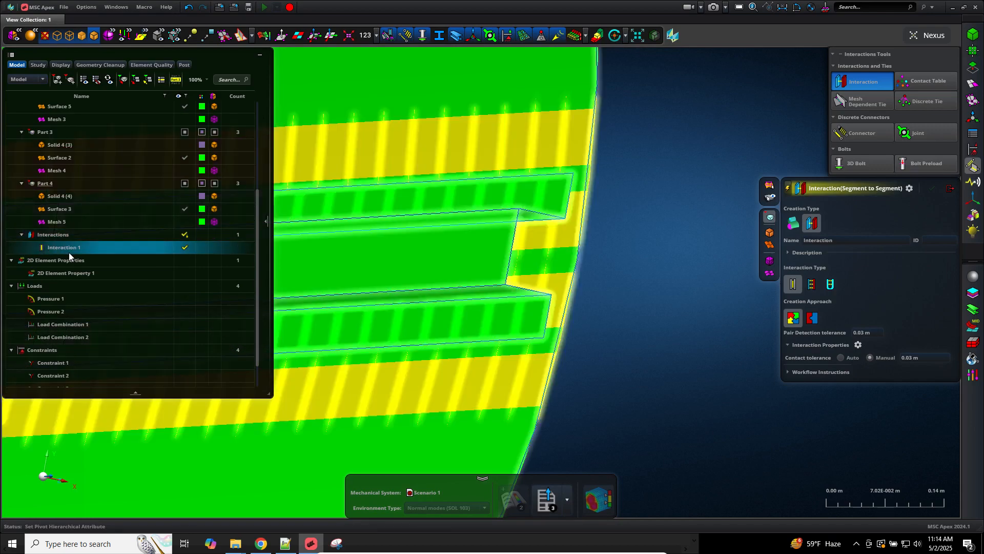
right_click(69, 252)
click(84, 266)
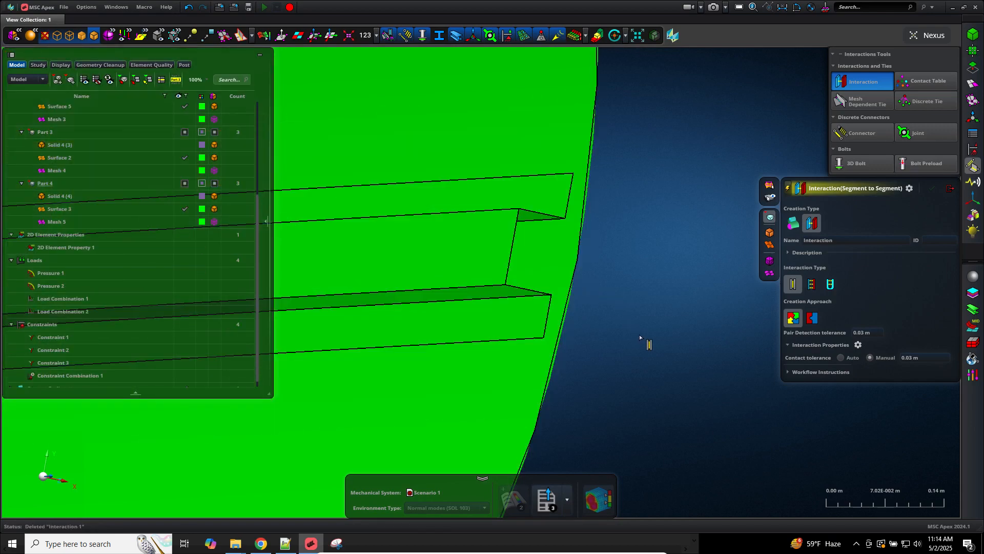
Step: Glue the first and top stiffeners to the cylinder shell
click(495, 268)
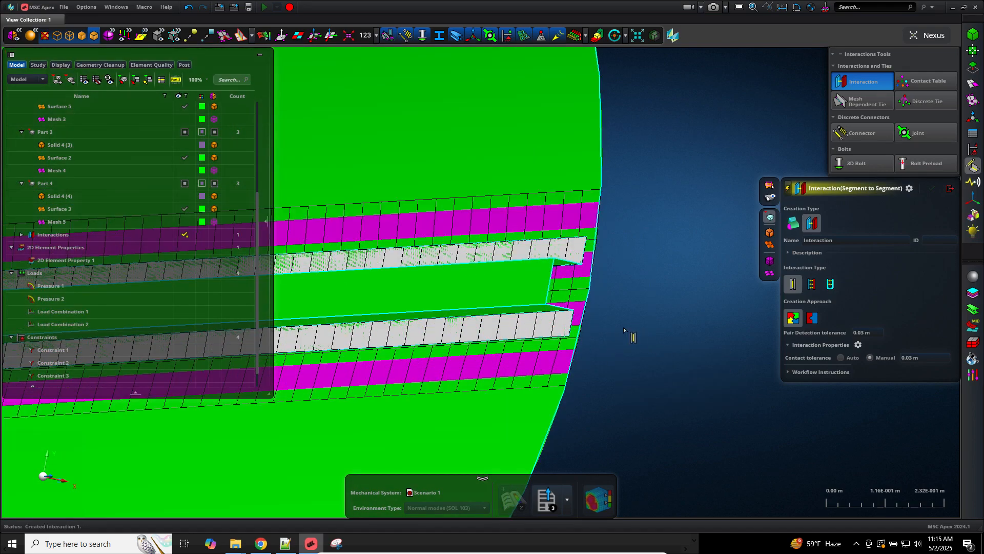
scroll(668, 349, down, 5)
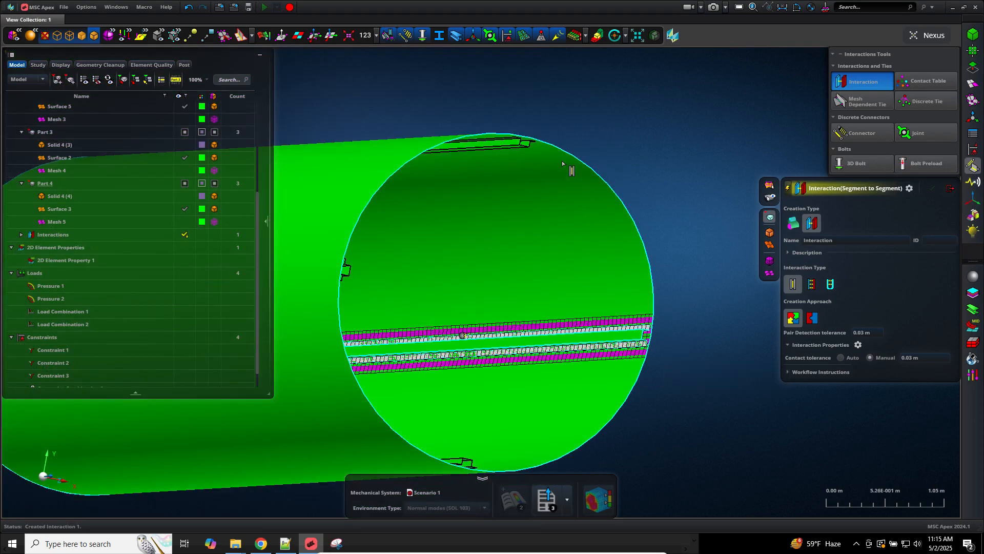
scroll(515, 108, up, 5)
drag(559, 155, 515, 351)
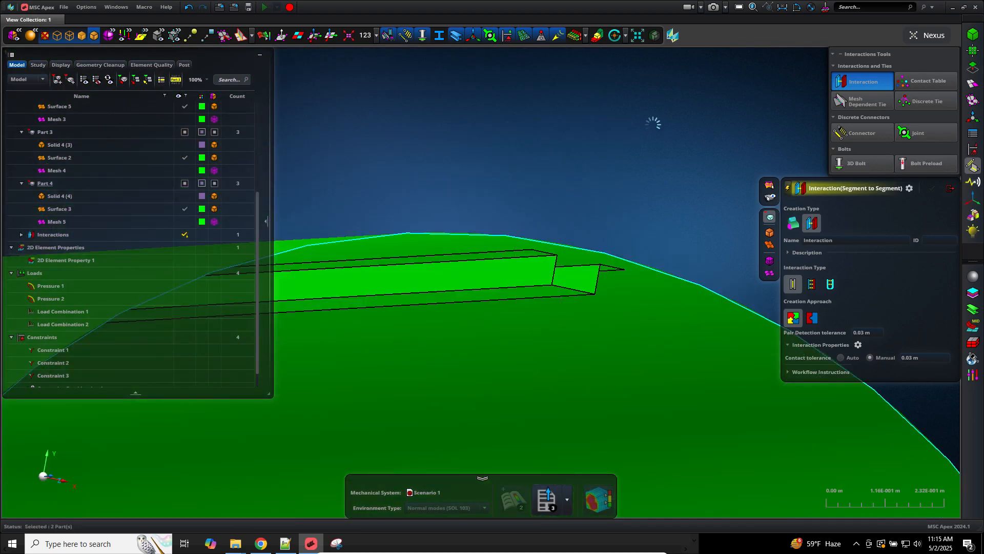
scroll(653, 165, down, 8)
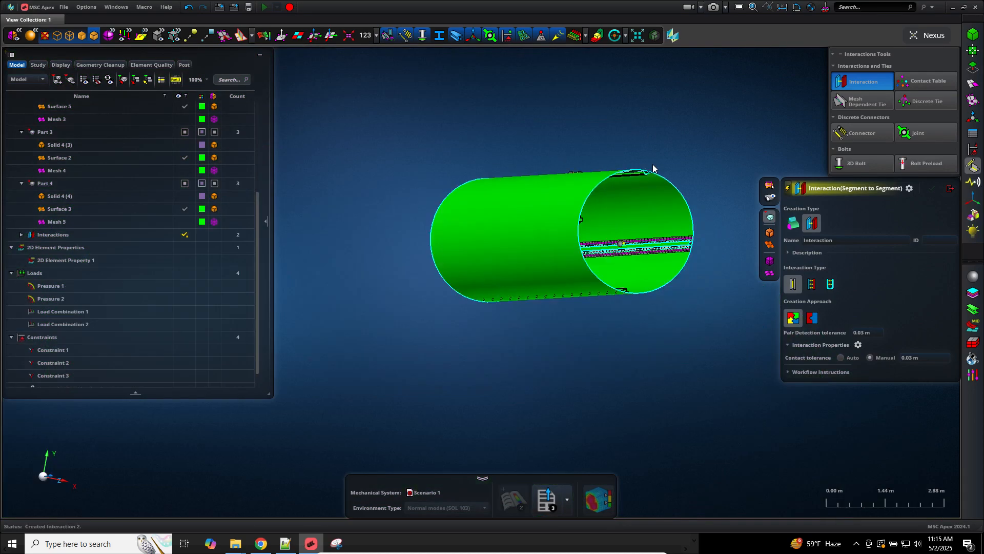
middle_drag(641, 294, 628, 311)
scroll(595, 303, up, 5)
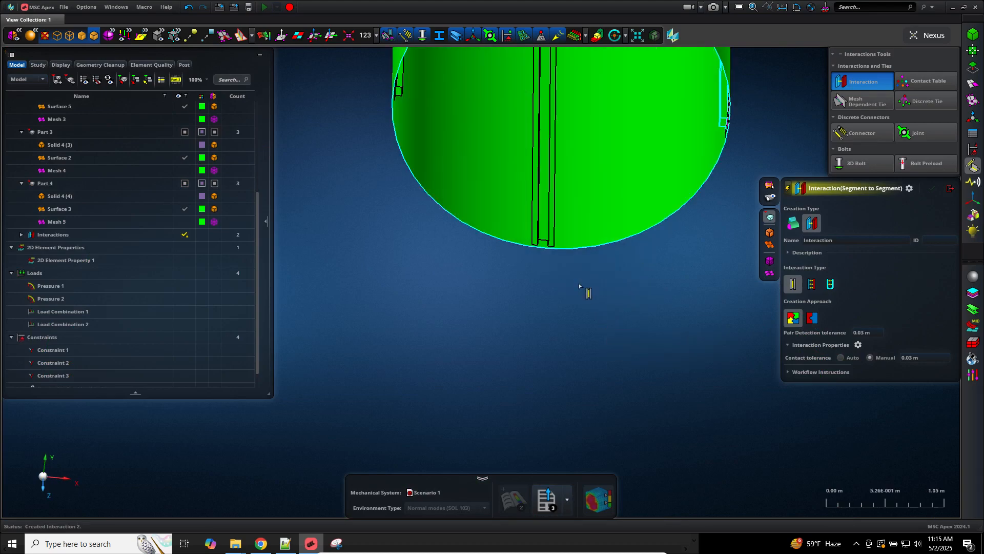
Step: Glue the third and last stiffeners to the cylinder shell and finish the Interaction tool
drag(594, 214, 533, 318)
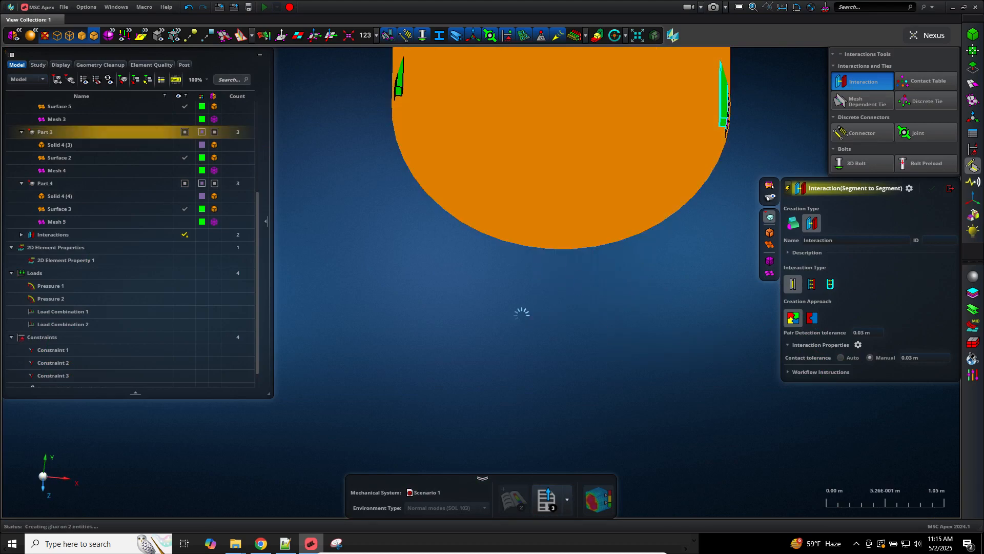
scroll(521, 314, down, 5)
middle_drag(521, 314, 514, 301)
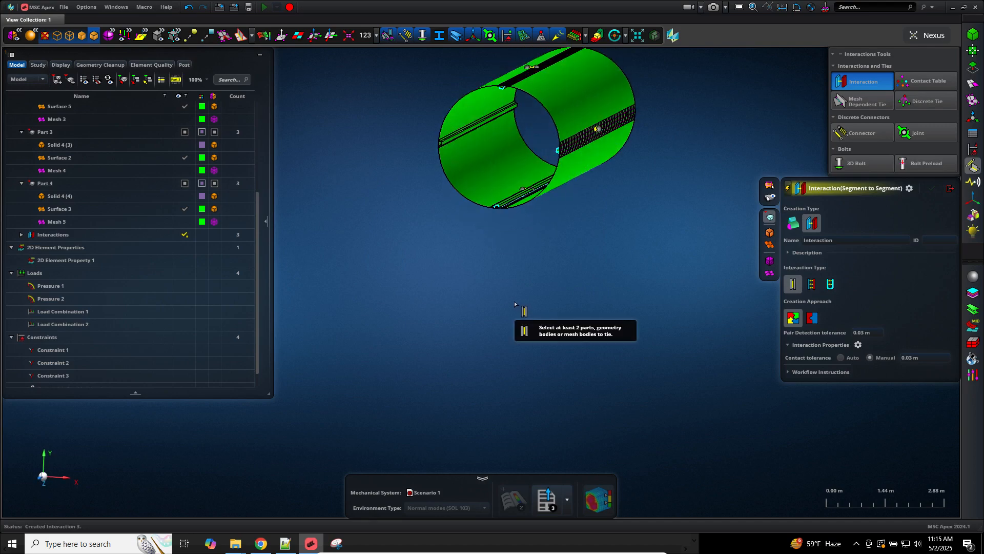
scroll(465, 156, up, 5)
drag(507, 153, 403, 257)
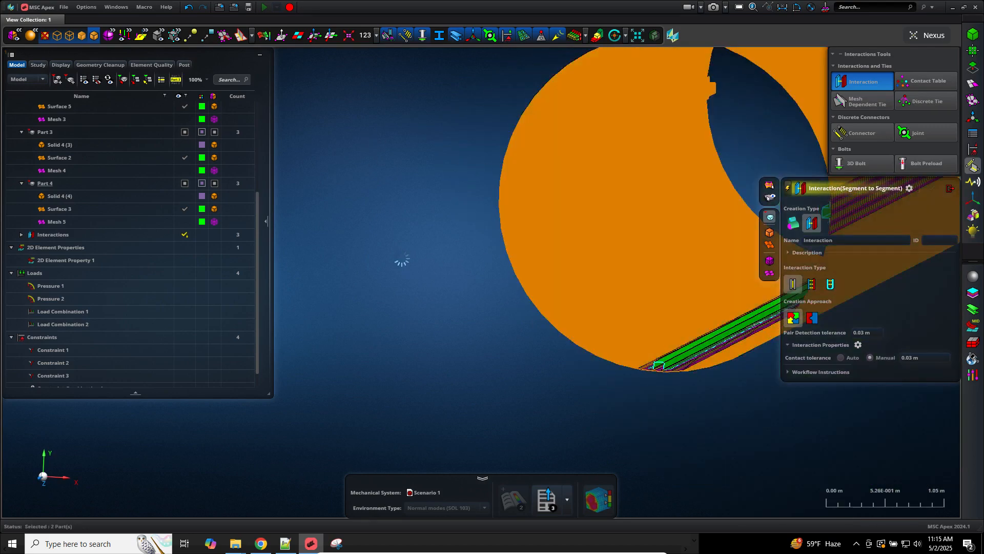
scroll(401, 279, down, 3)
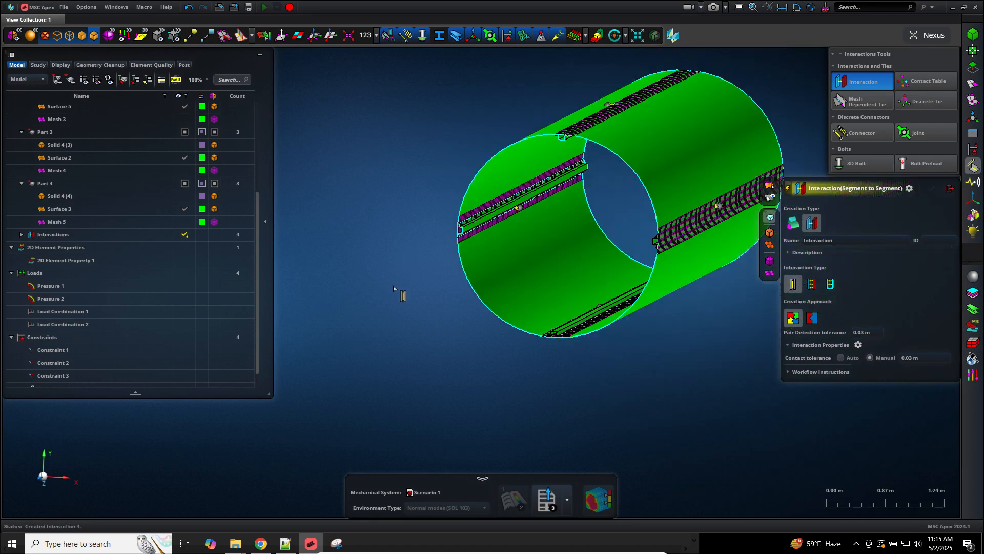
click(949, 190)
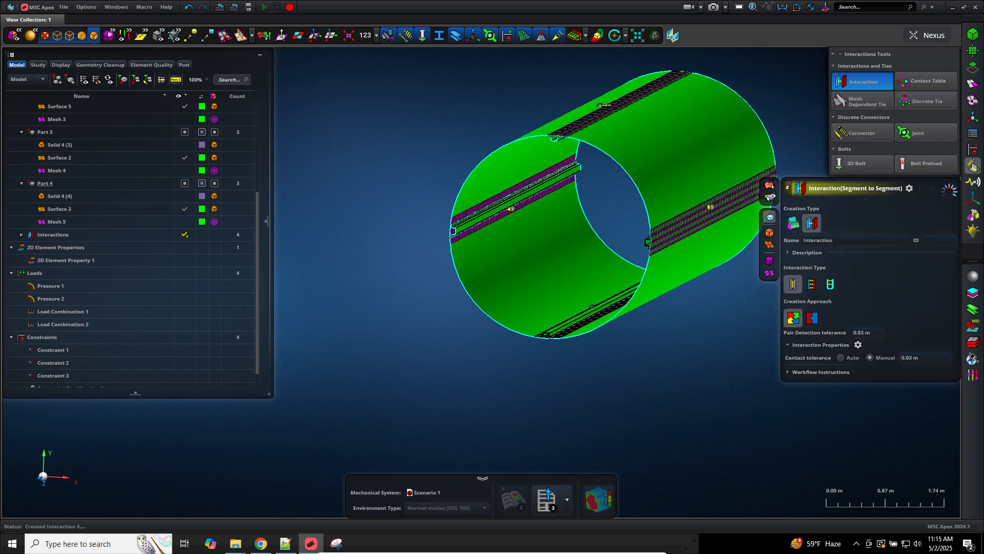
Step: Expand Interactions to list Interaction 1–4 and open Interaction 2's settings
scroll(853, 266, up, 2)
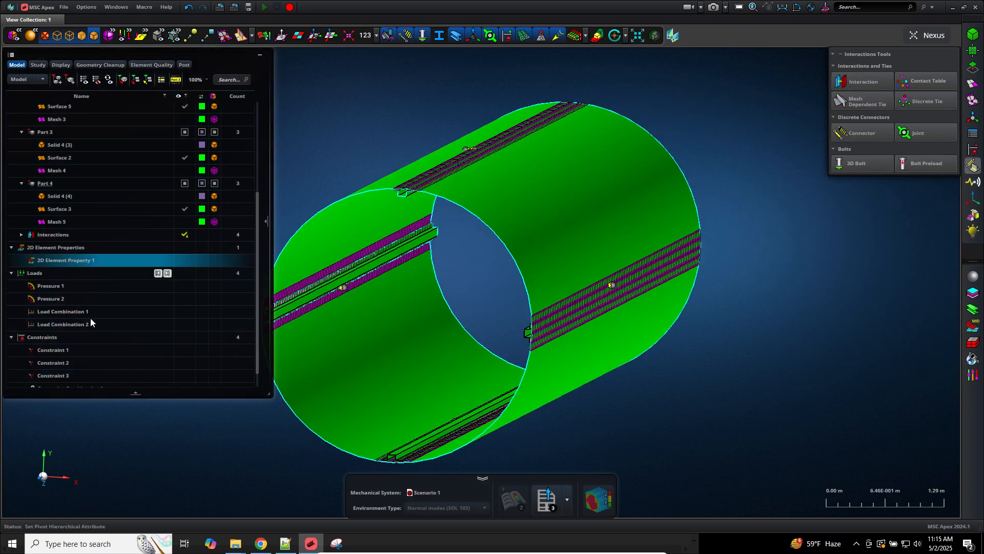
scroll(36, 288, down, 1)
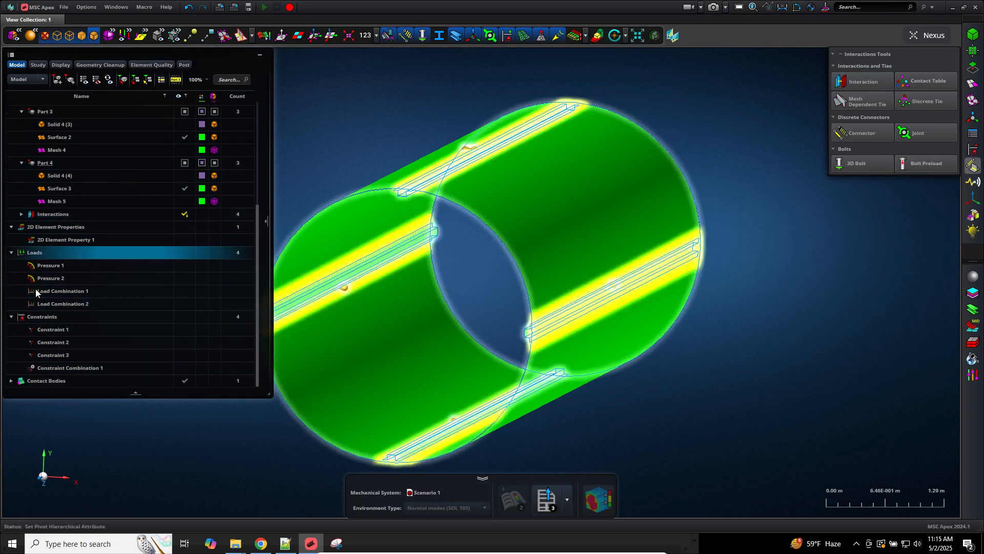
scroll(36, 288, up, 3)
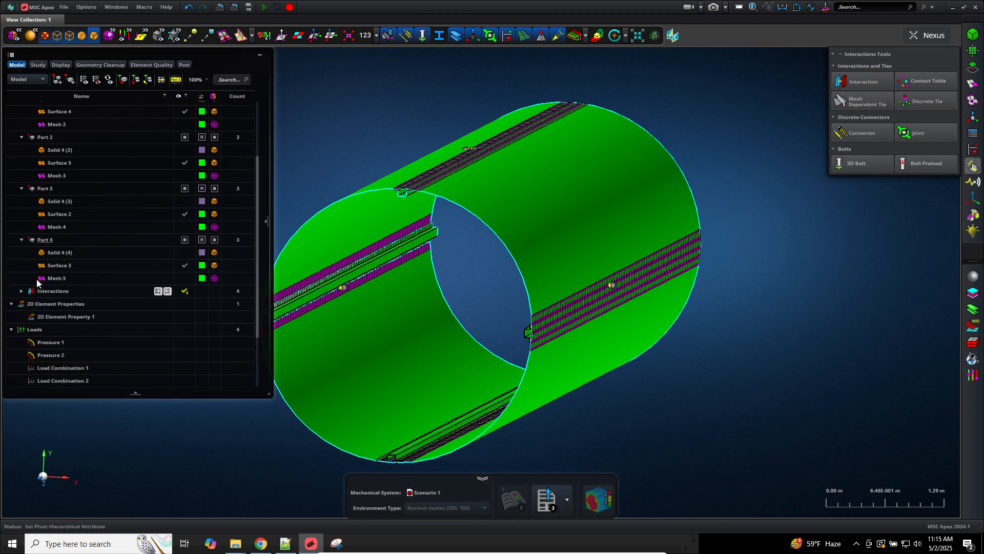
click(27, 316)
double_click(35, 292)
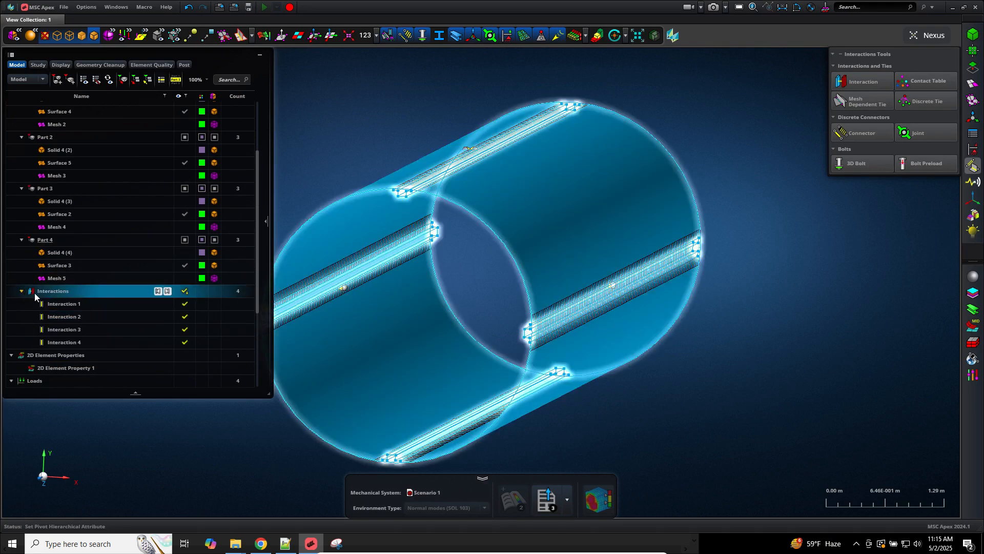
click(79, 303)
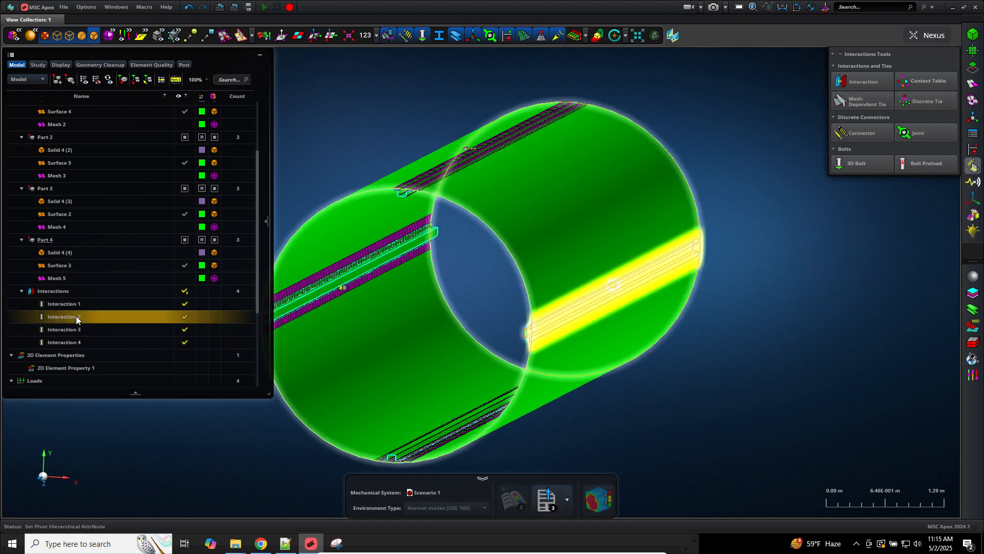
double_click(76, 316)
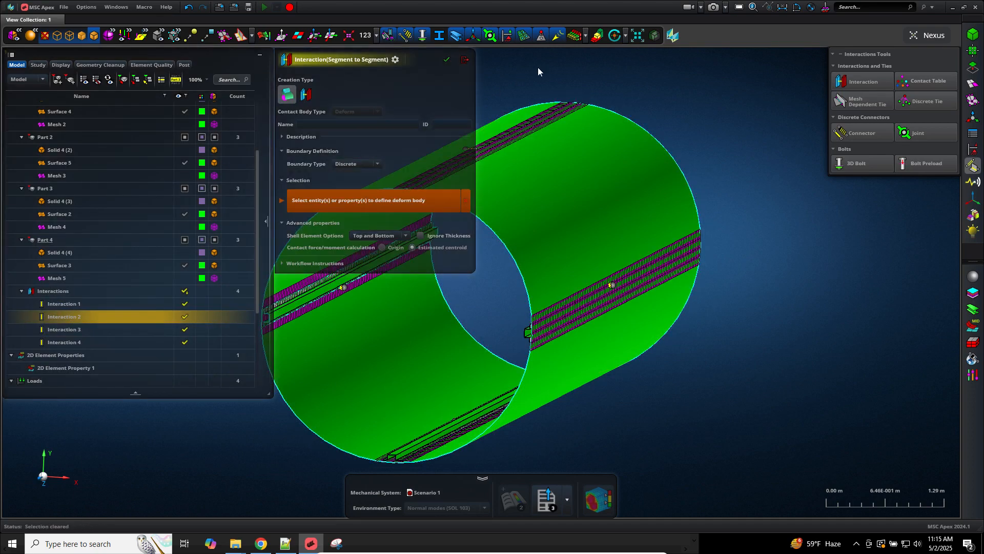
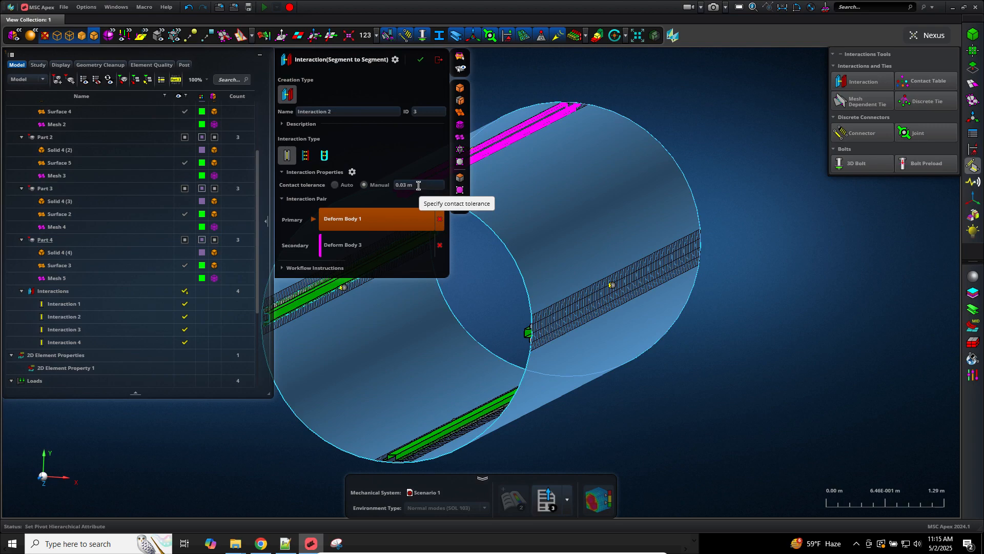
Step: Leave Interaction 2, then review Interaction 4 (Deform Body 1 to Deform Body 5, 0.03 m tolerance) and close it
click(438, 59)
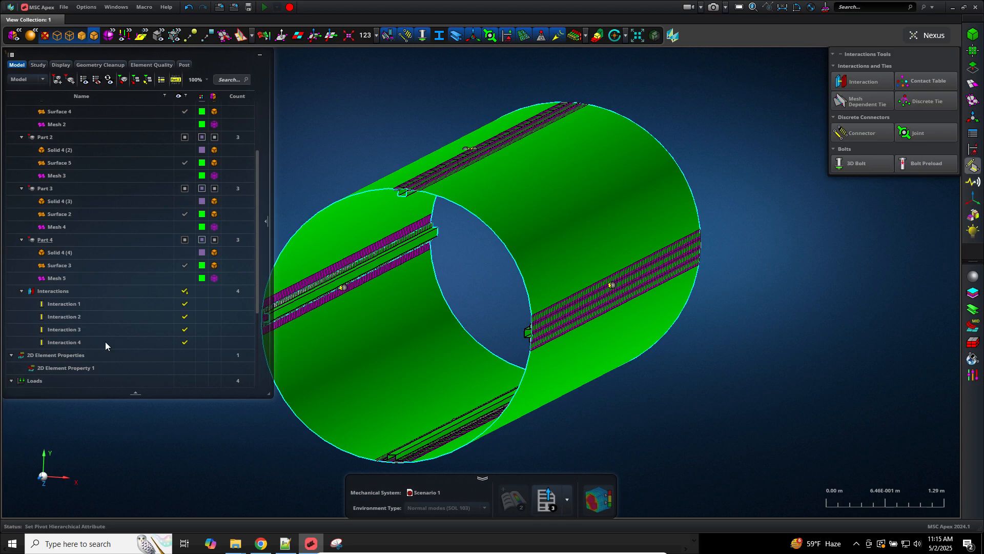
click(105, 341)
double_click(106, 341)
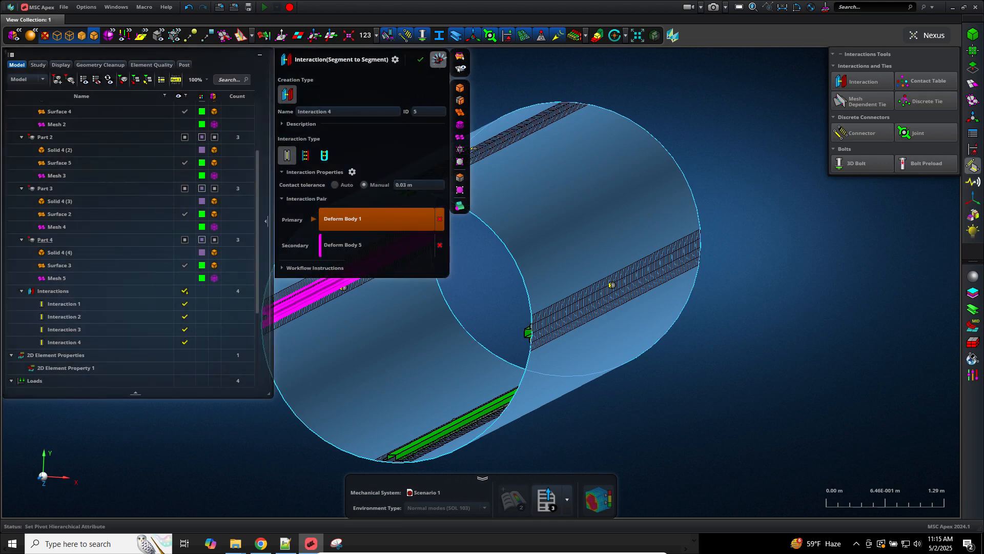
click(438, 60)
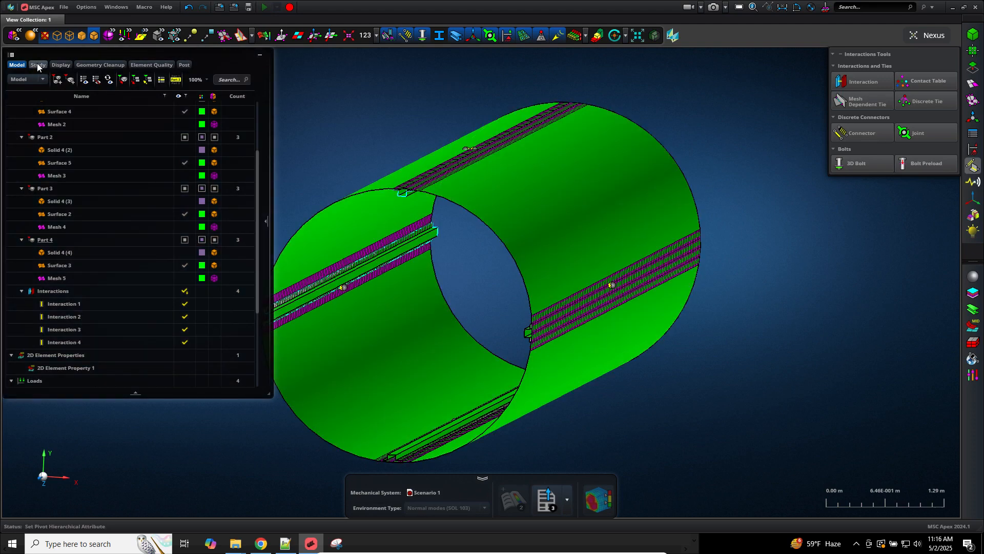
Step: In the Study view, associate Model_3's Part 0 Cylinder as Scenario 1's model representation
click(36, 65)
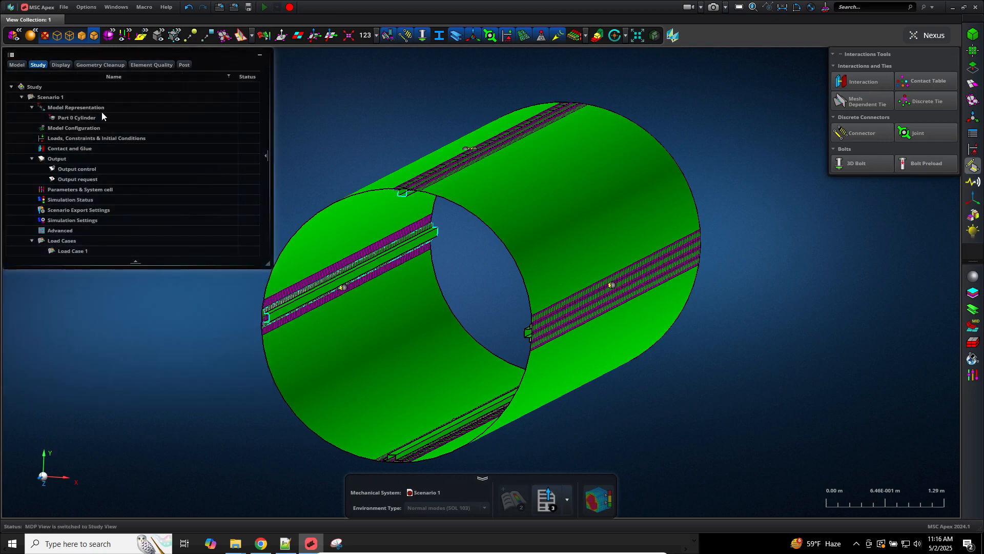
click(72, 118)
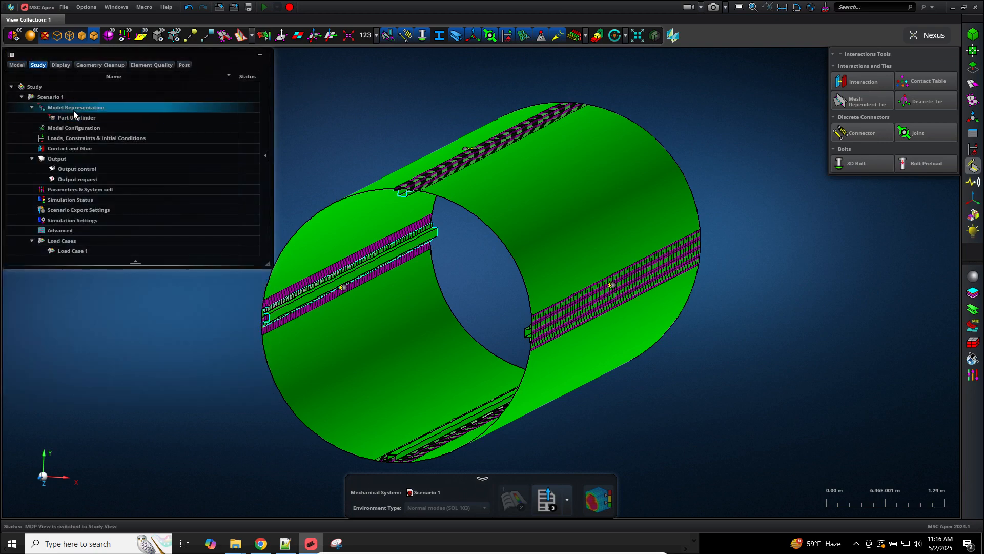
right_click(72, 110)
click(97, 122)
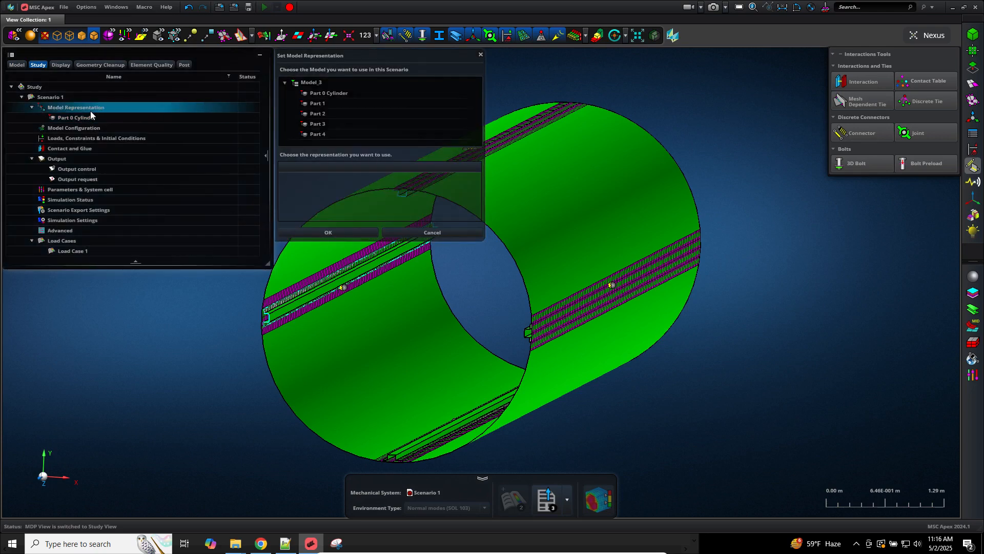
right_click(90, 109)
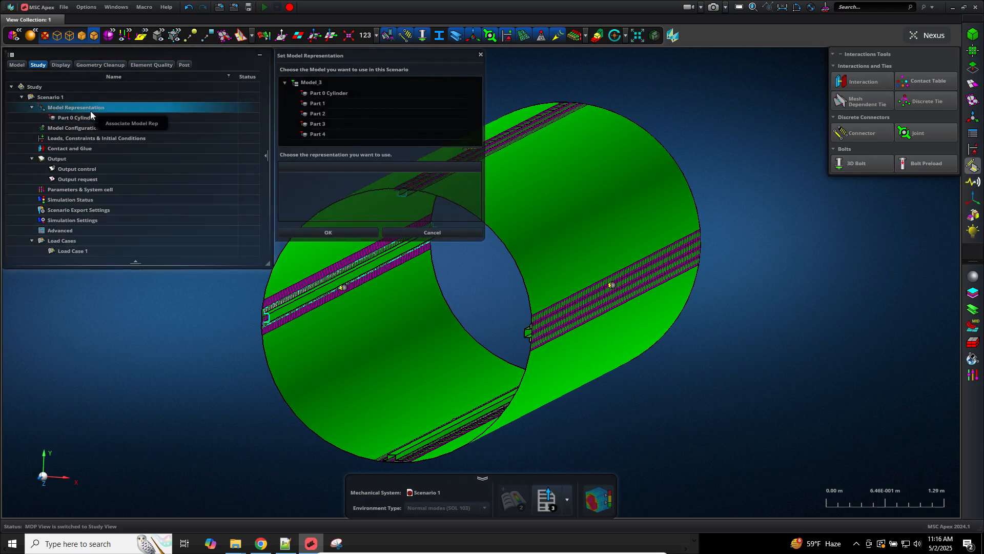
click(335, 83)
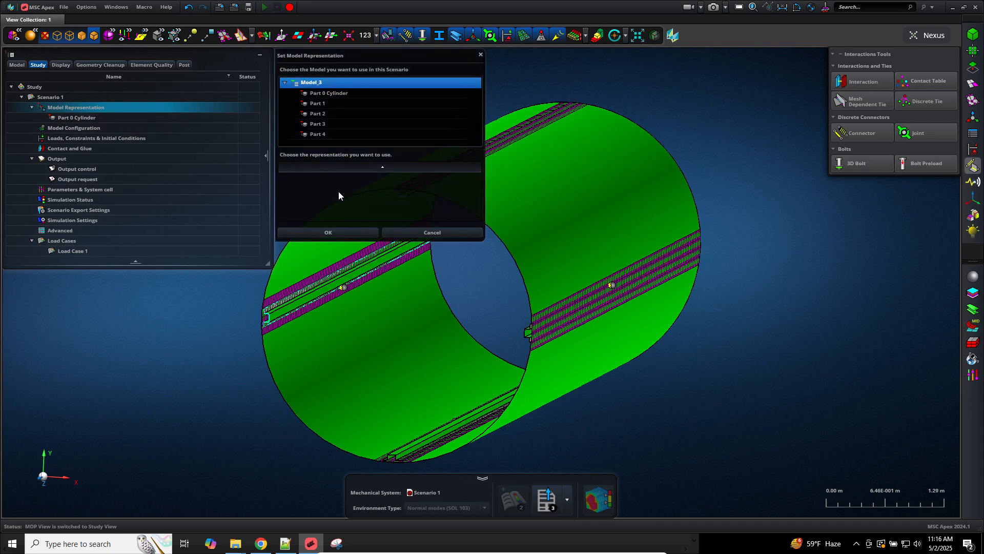
click(328, 94)
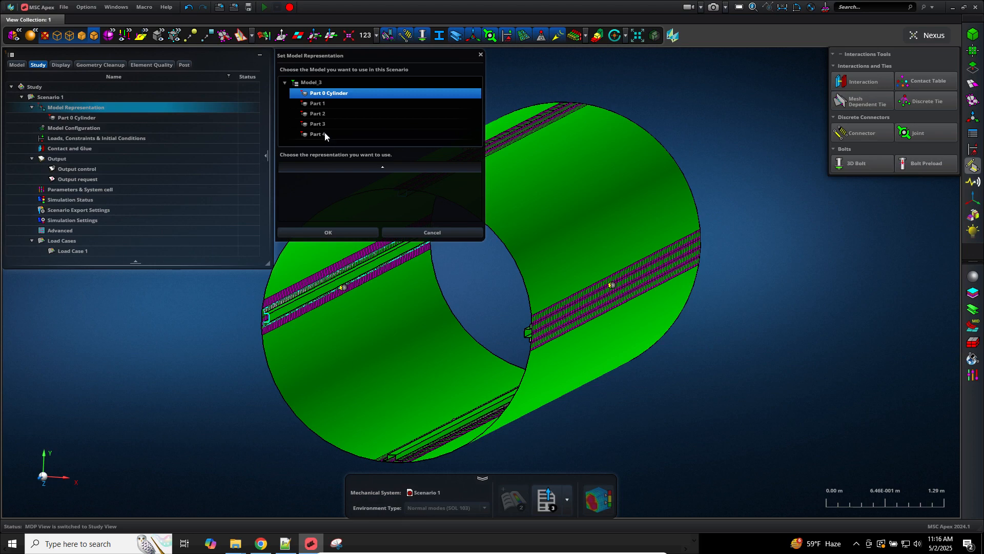
click(325, 135)
click(326, 96)
click(447, 229)
Step: Remove Part 0 Cylinder as the representation and assign it to the scenario again
click(74, 118)
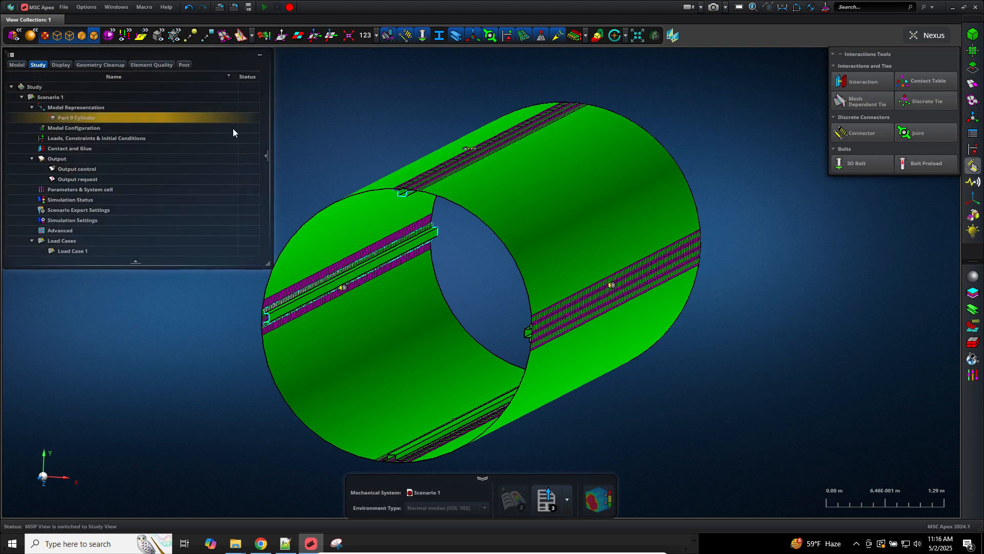
right_click(141, 120)
click(158, 133)
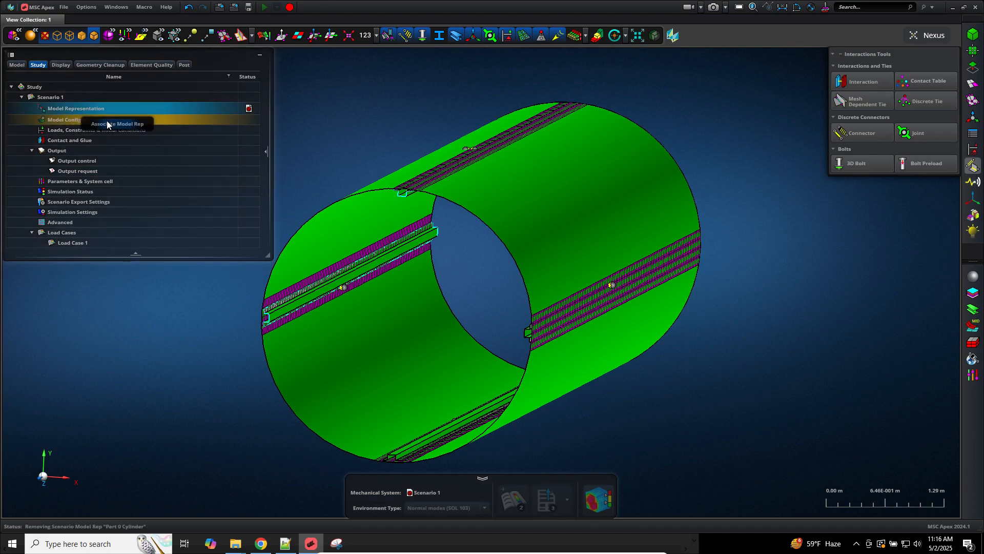
click(107, 123)
click(319, 96)
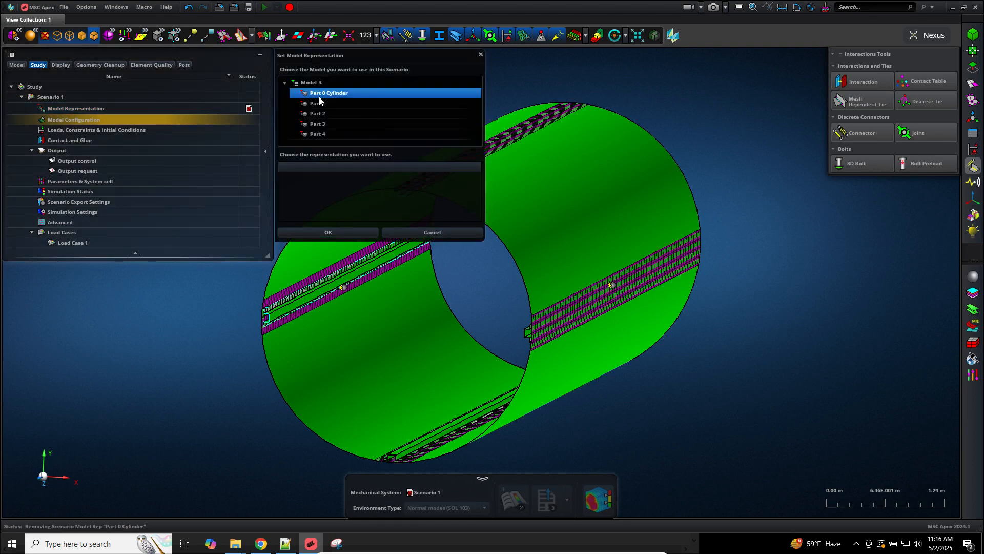
click(336, 232)
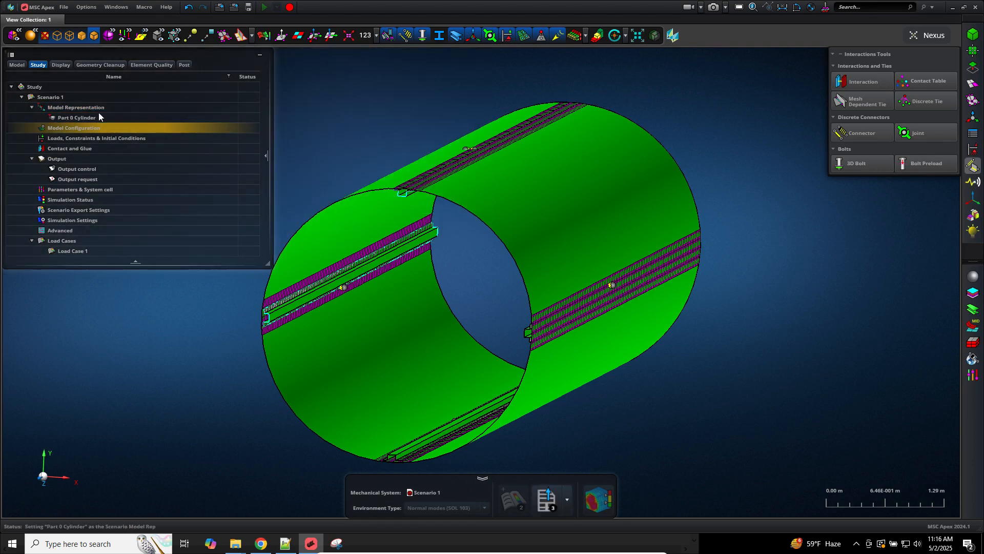
Step: Change the scenario's model representation to Part 1
click(82, 109)
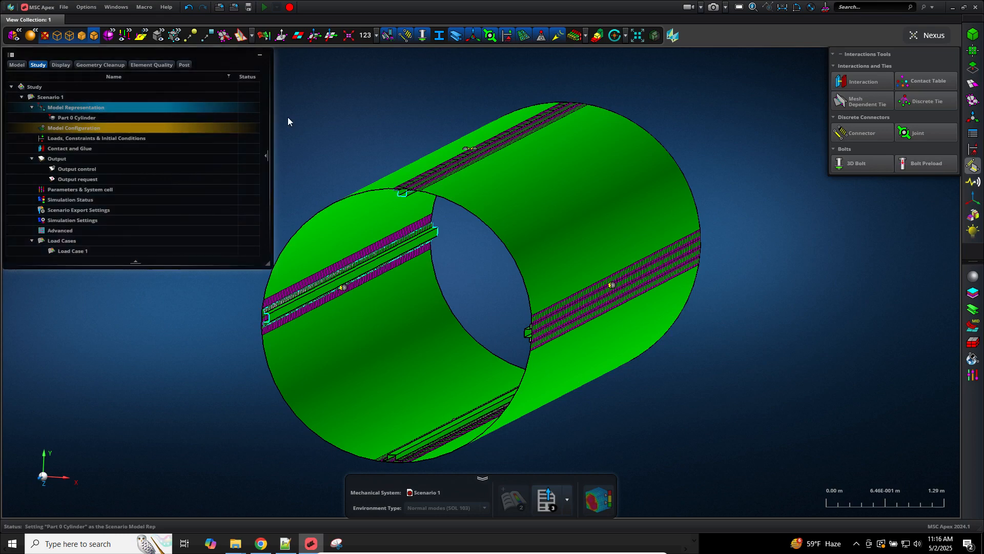
click(322, 105)
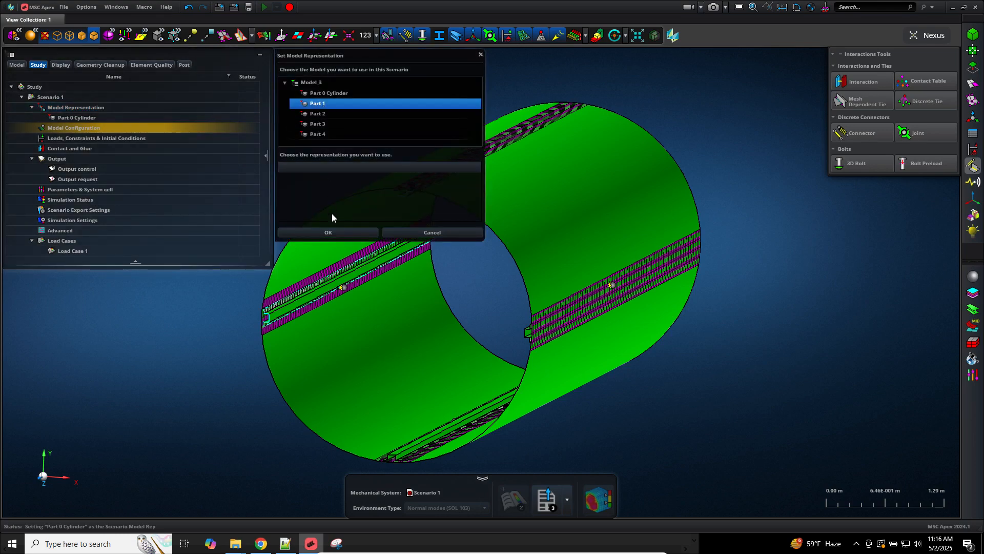
click(333, 230)
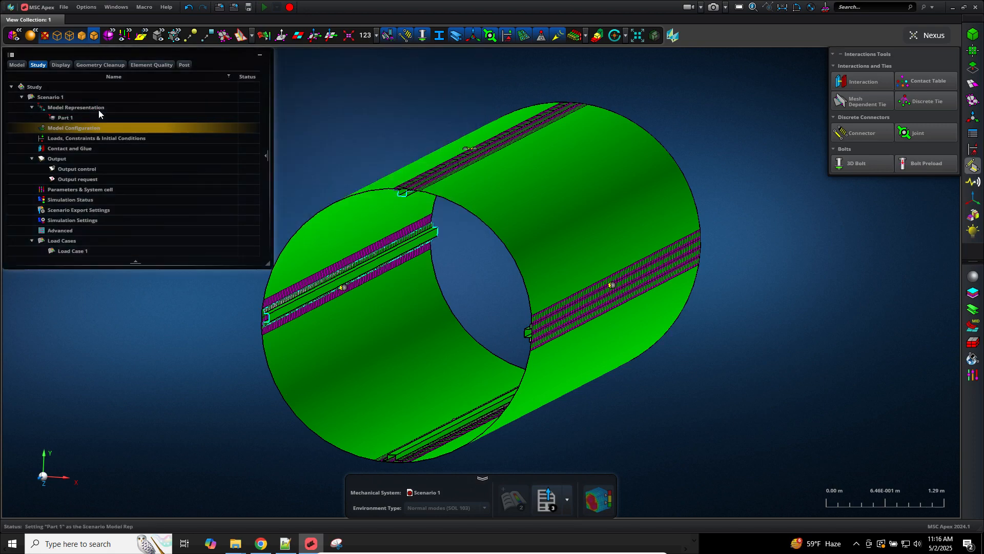
Step: Expand Model_3's parts in the representation list, keeping Part 1 assigned, and open Scenario 1's options
click(98, 110)
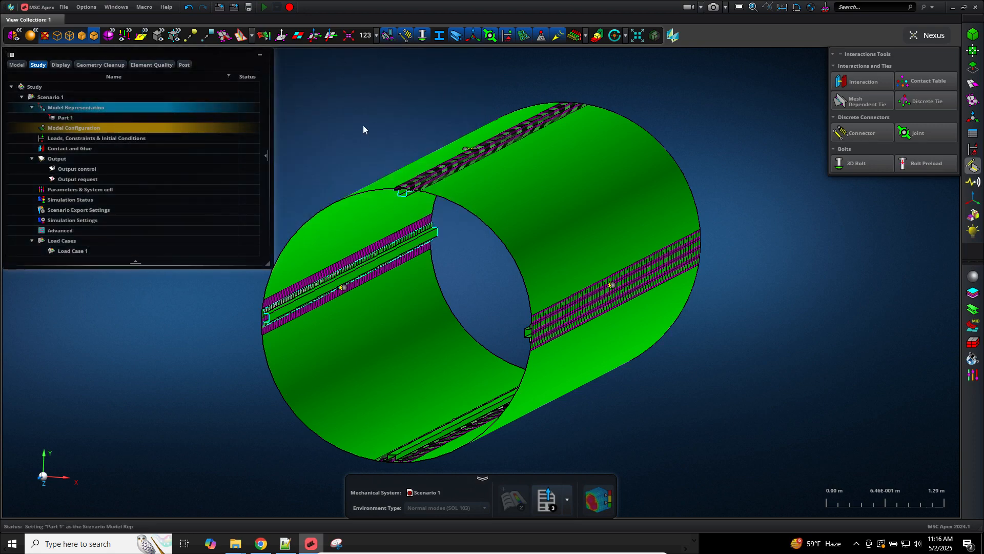
click(320, 84)
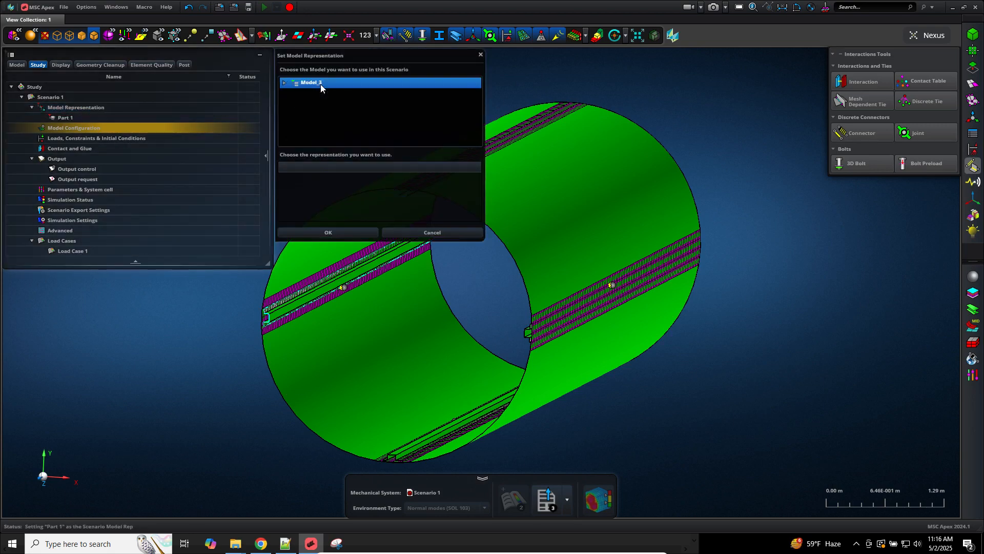
click(285, 82)
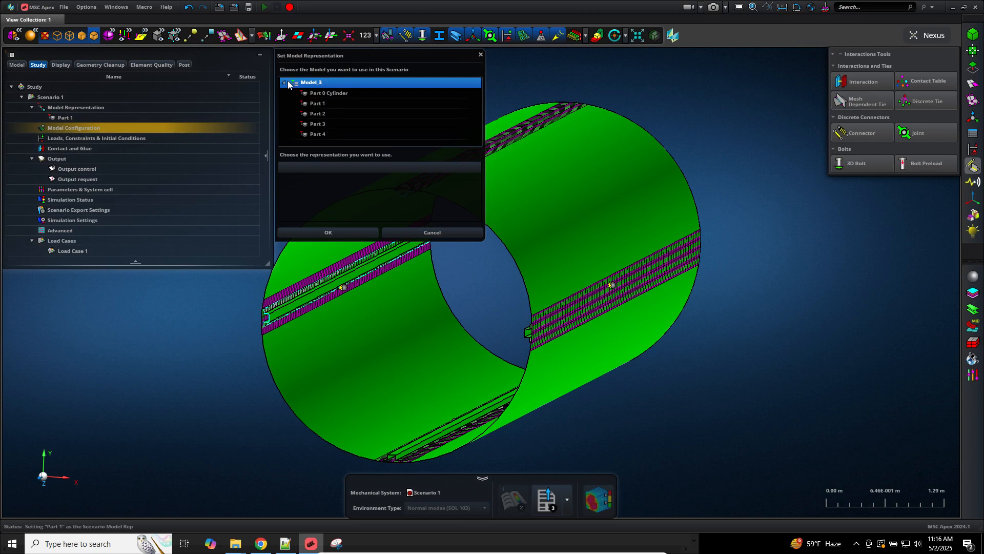
click(311, 105)
click(313, 135)
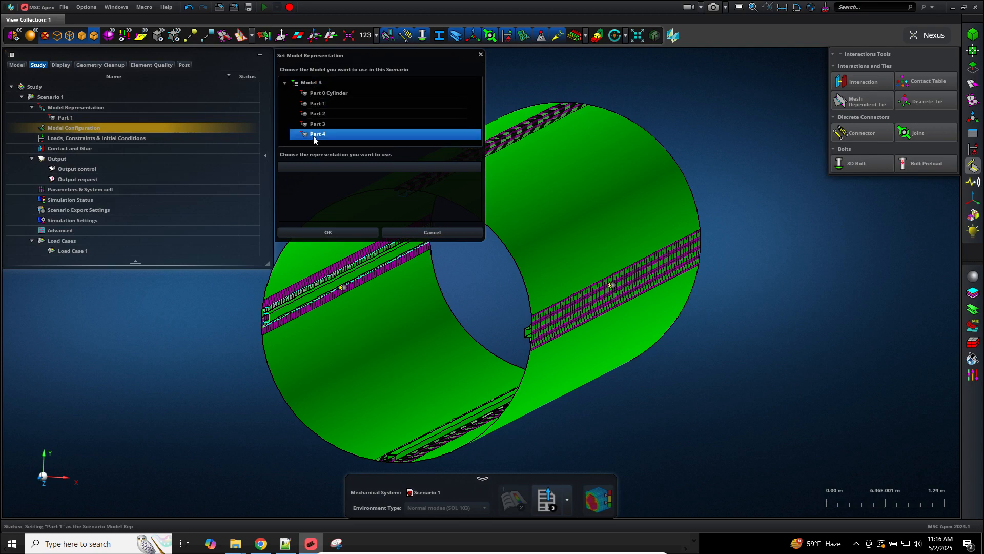
click(451, 234)
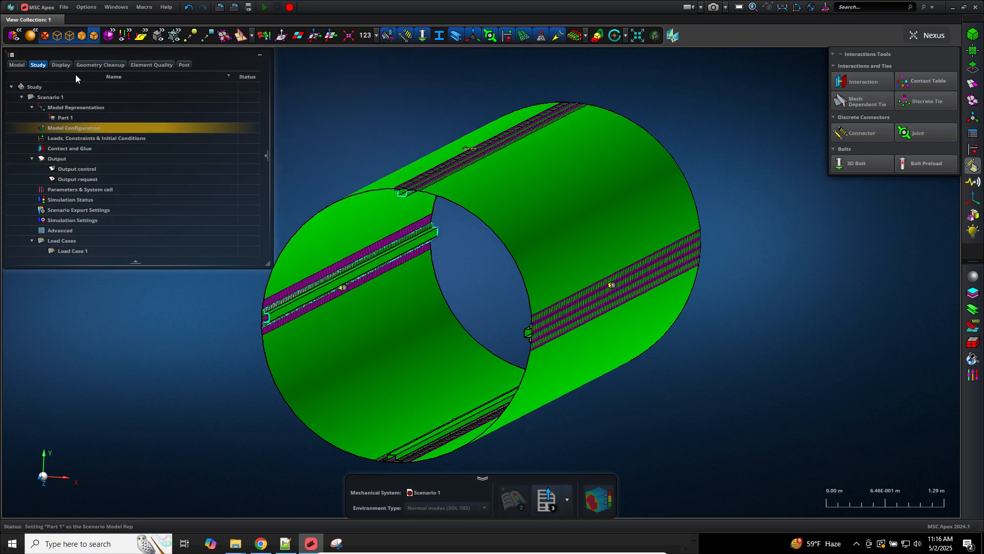
click(78, 96)
right_click(86, 98)
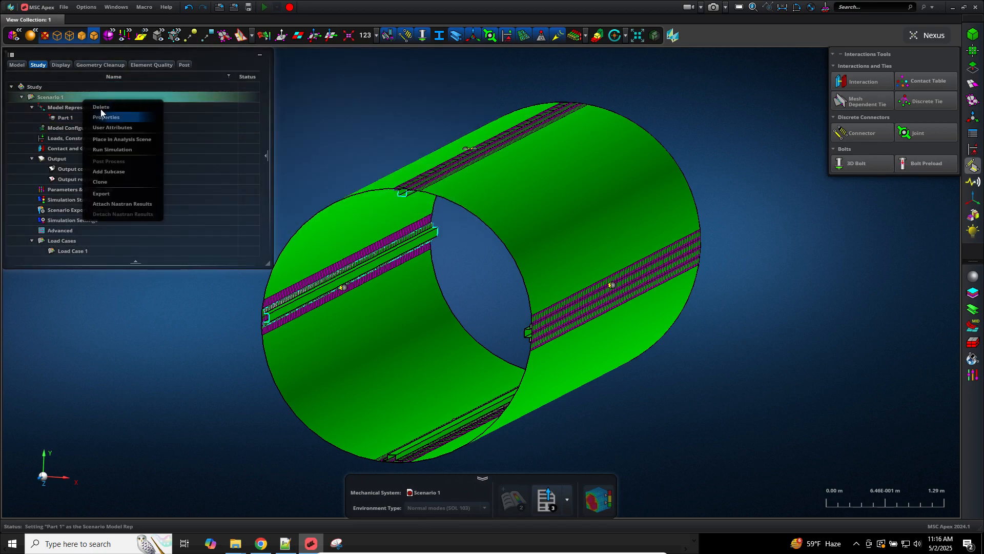
Step: Delete Scenario 1 from the study
click(101, 106)
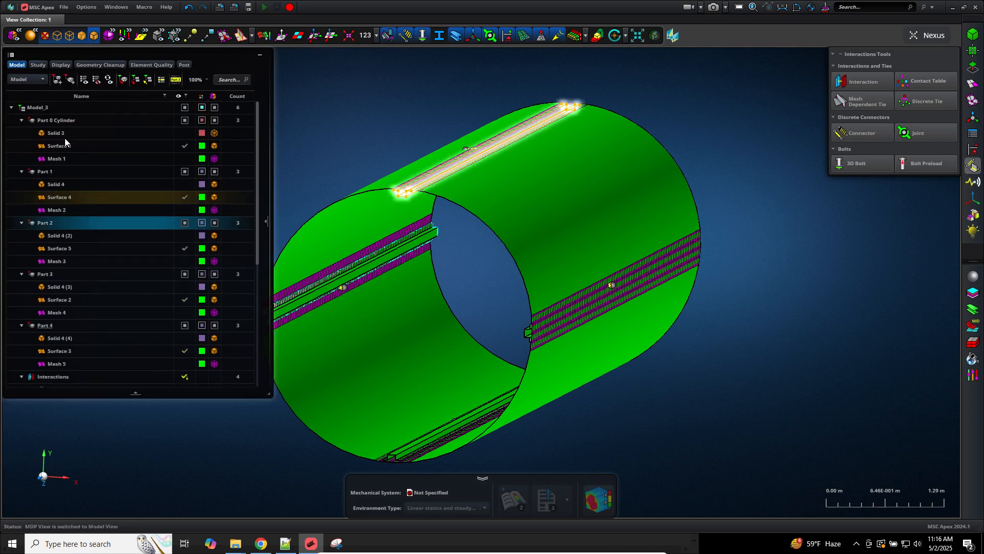
click(65, 117)
right_click(66, 117)
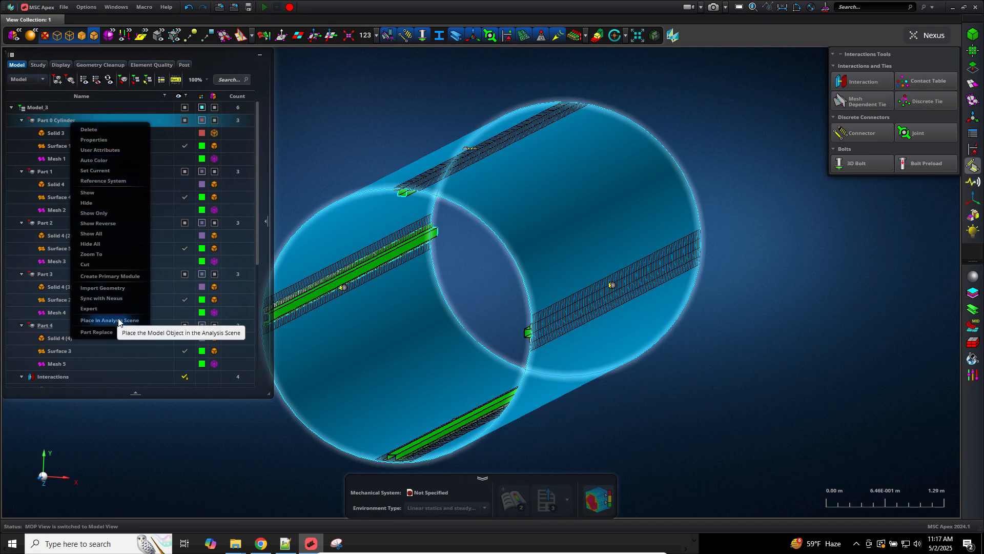
click(109, 319)
click(322, 118)
Step: Place the whole Model_3 assembly in the analysis scene
click(47, 109)
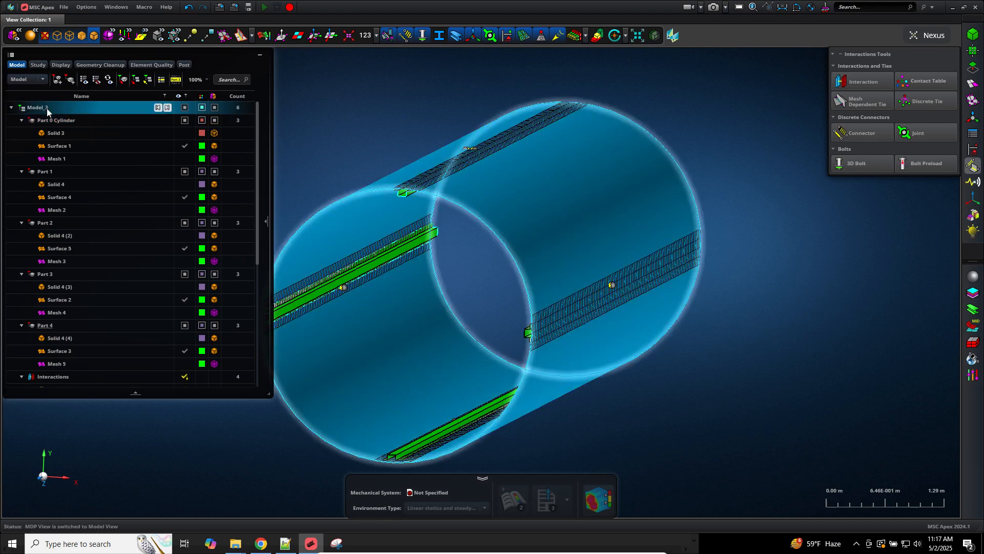
right_click(47, 108)
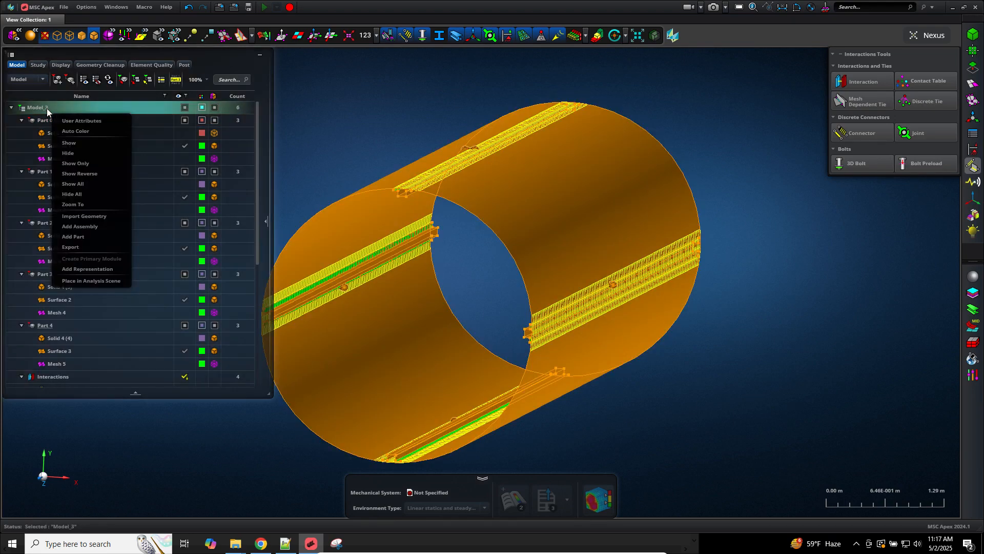
click(92, 281)
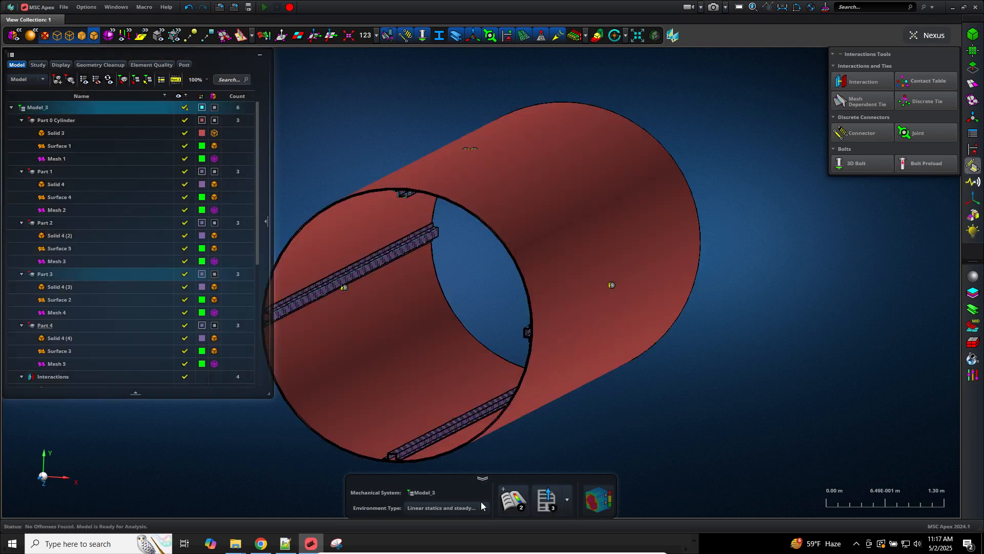
click(482, 507)
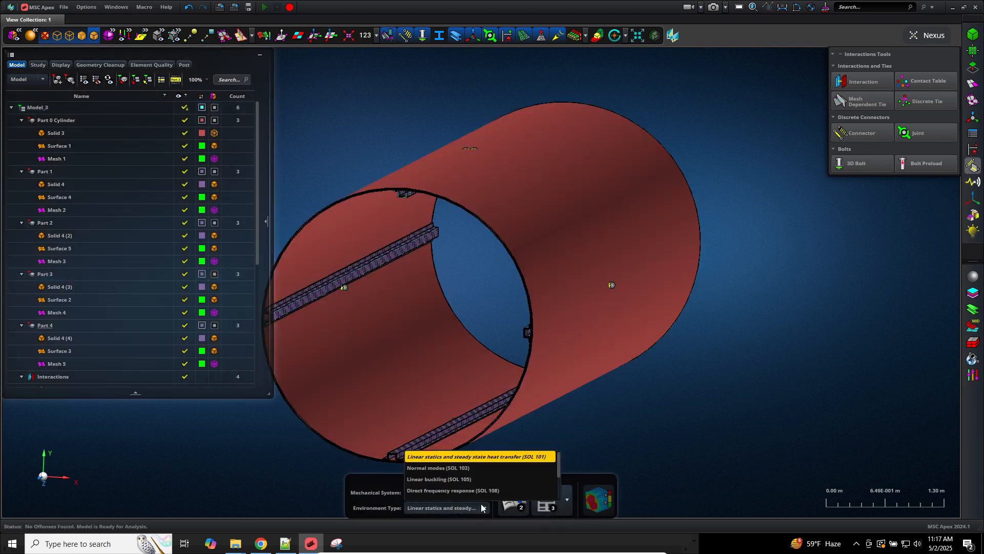
click(457, 468)
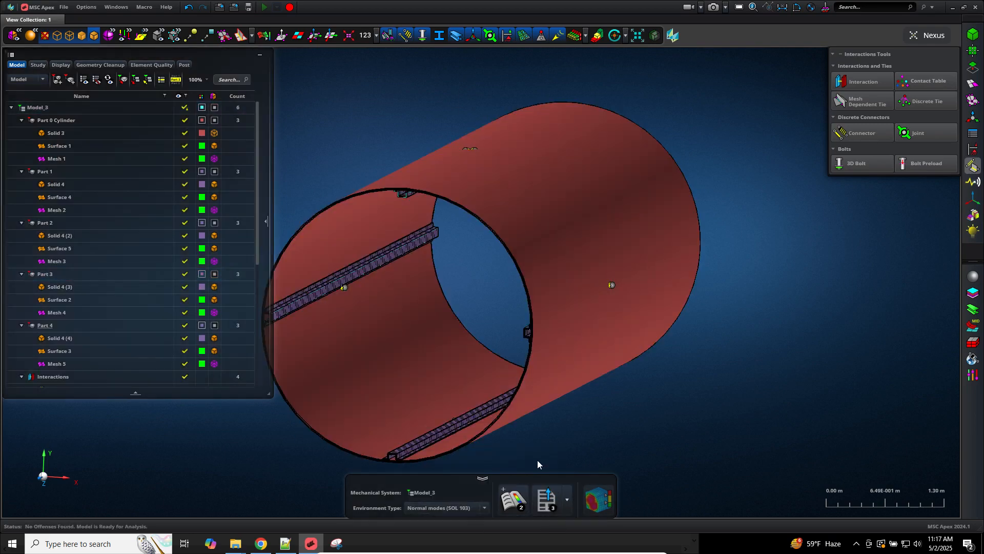
click(516, 505)
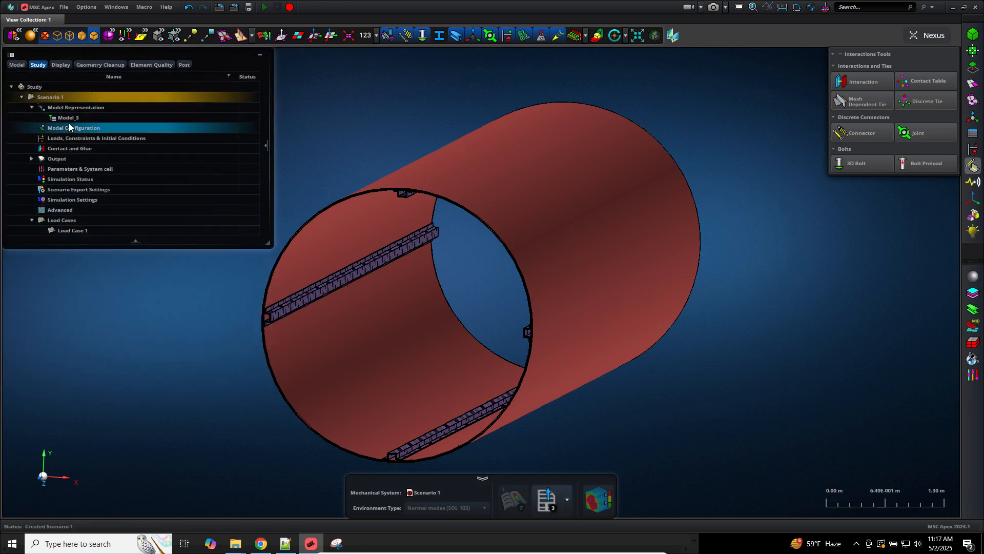
click(72, 139)
double_click(73, 139)
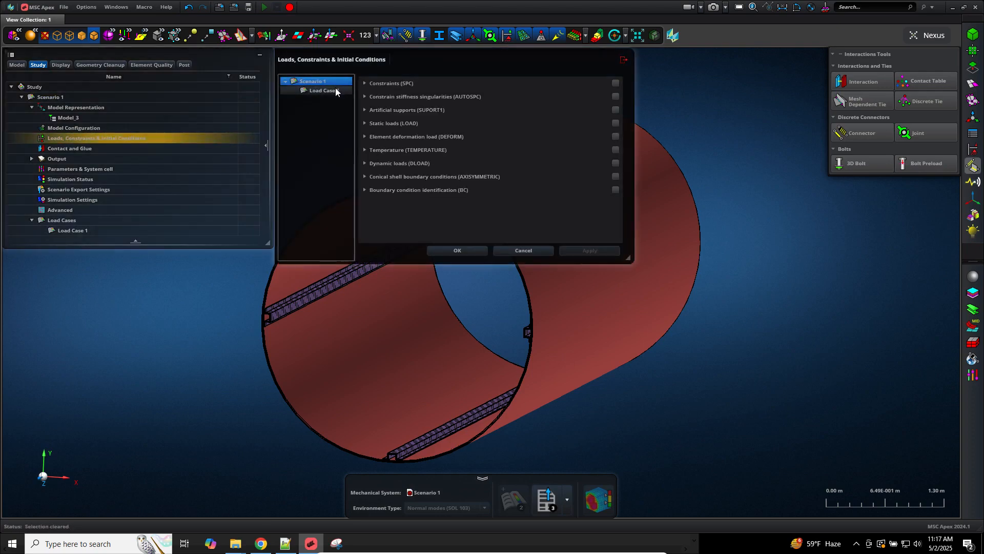
click(330, 91)
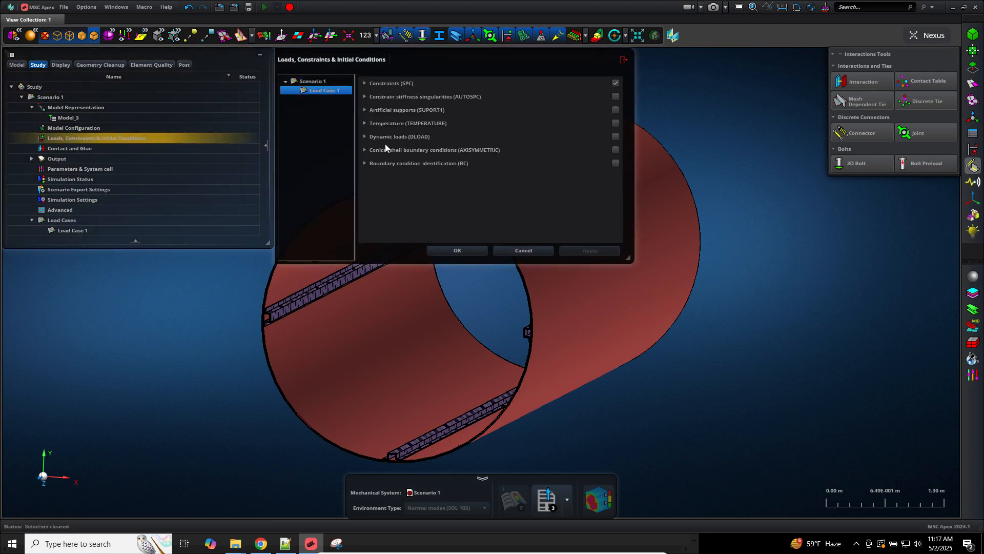
click(391, 86)
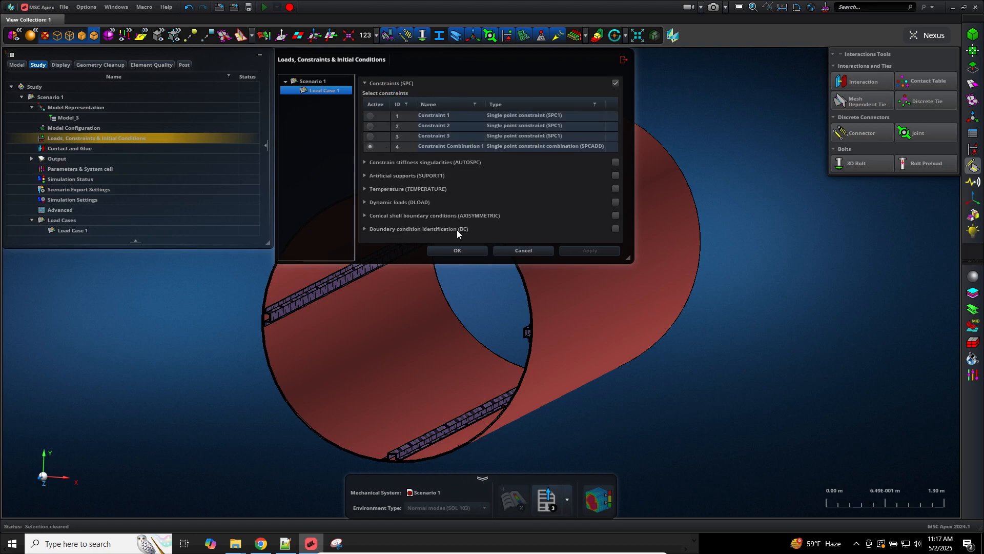
click(457, 250)
click(62, 153)
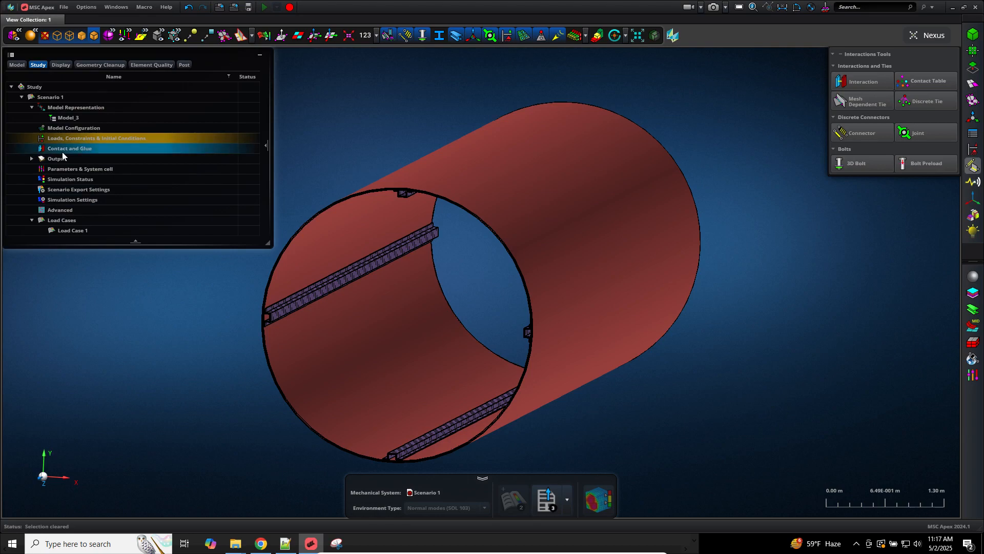
Step: Create Contact Table 1 with Interactions 1, 2, 3 and 4 all marked Active
double_click(62, 154)
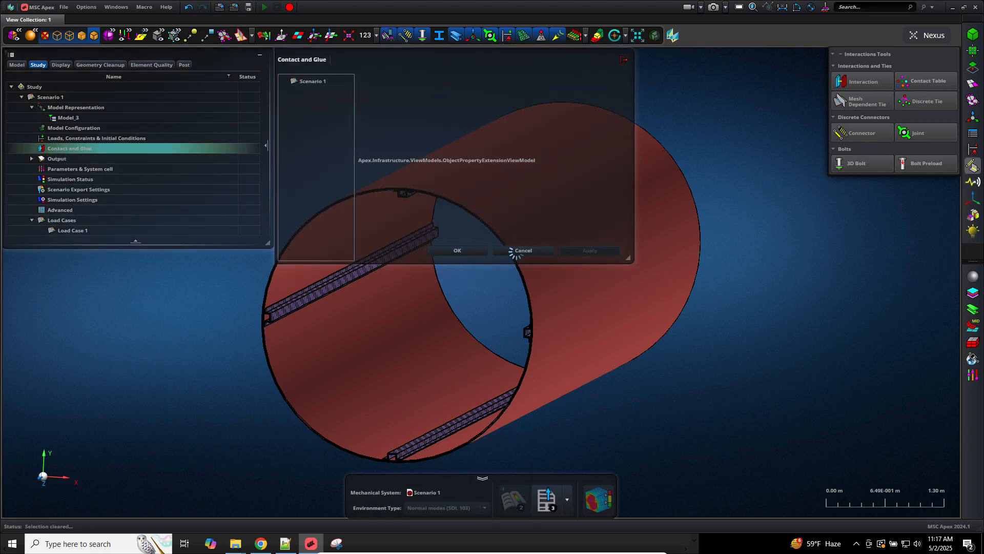
click(519, 251)
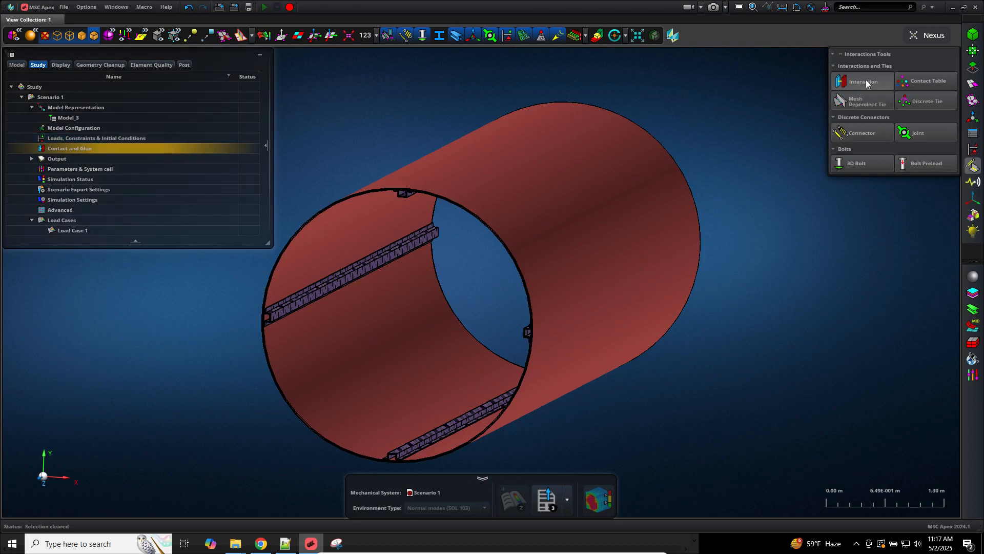
click(924, 82)
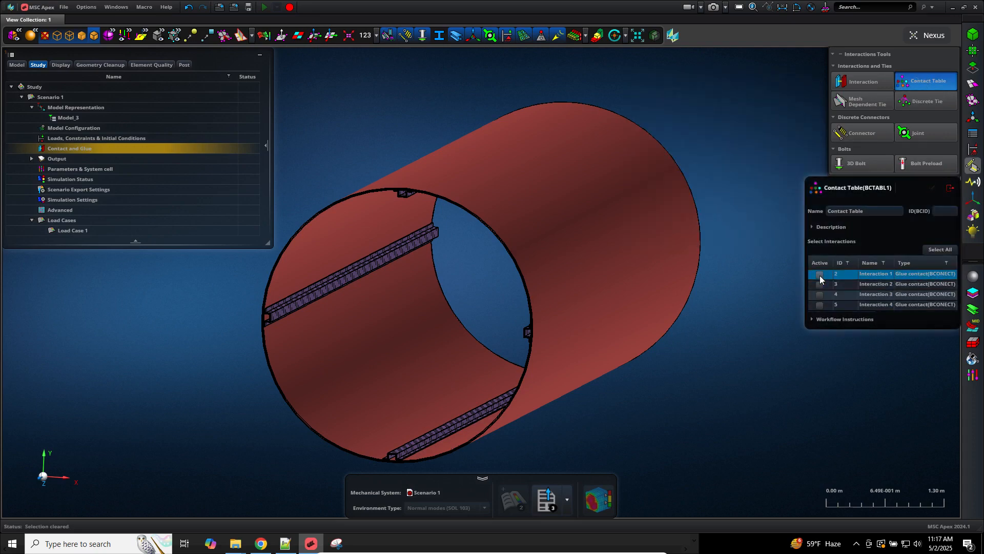
click(820, 274)
click(819, 284)
click(819, 294)
click(820, 304)
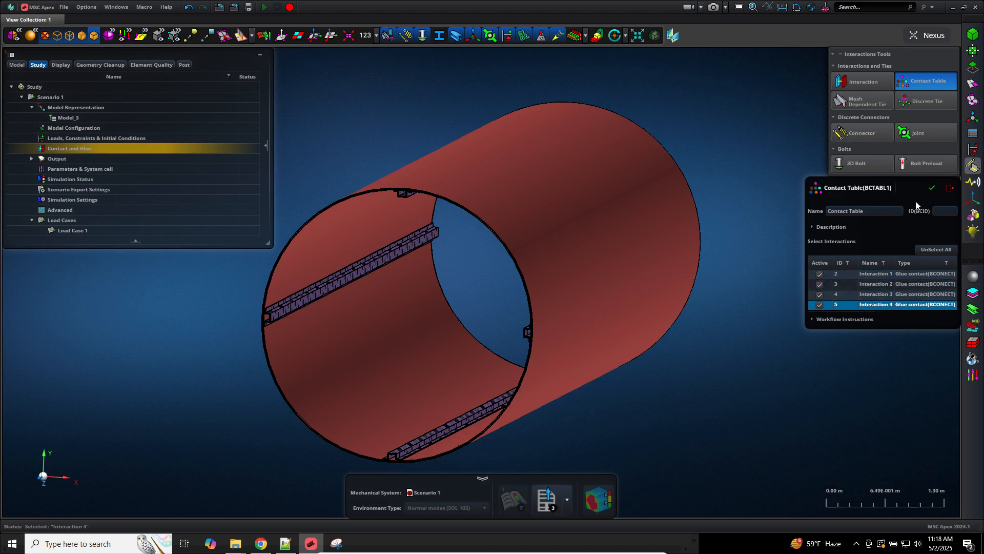
click(931, 189)
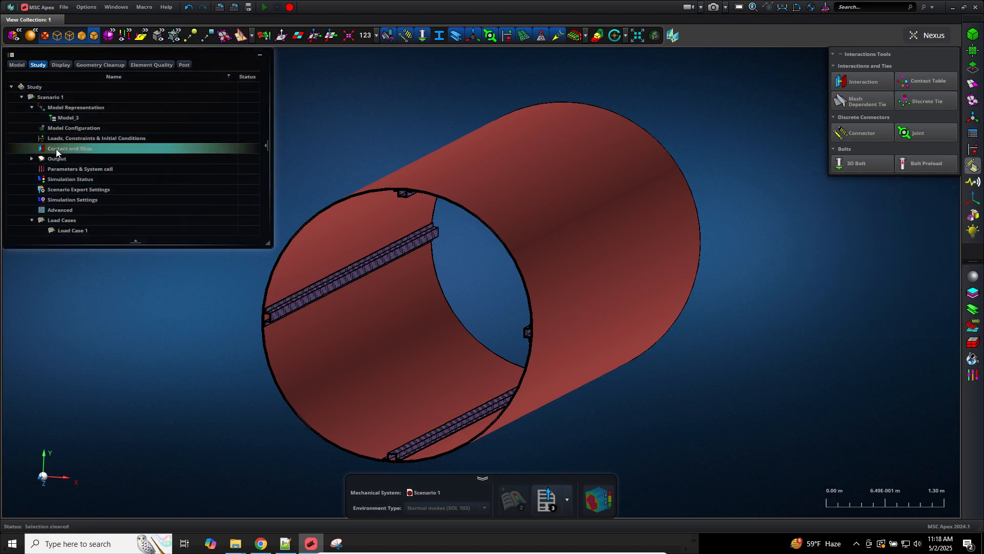
Step: In Load Case 1's contact surface selection (BCONTACT), make Contact Table 1 the active definition
double_click(57, 148)
click(70, 149)
double_click(70, 148)
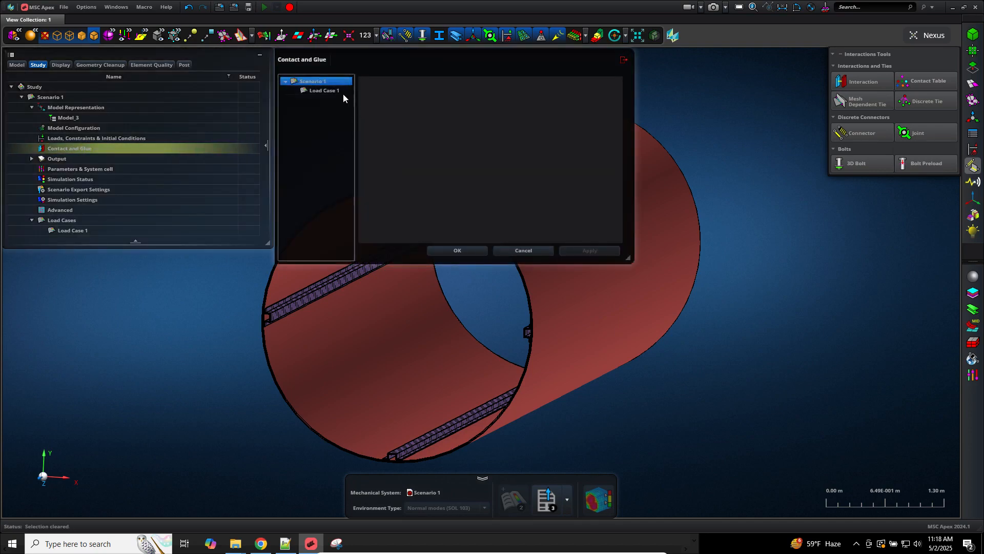
click(336, 91)
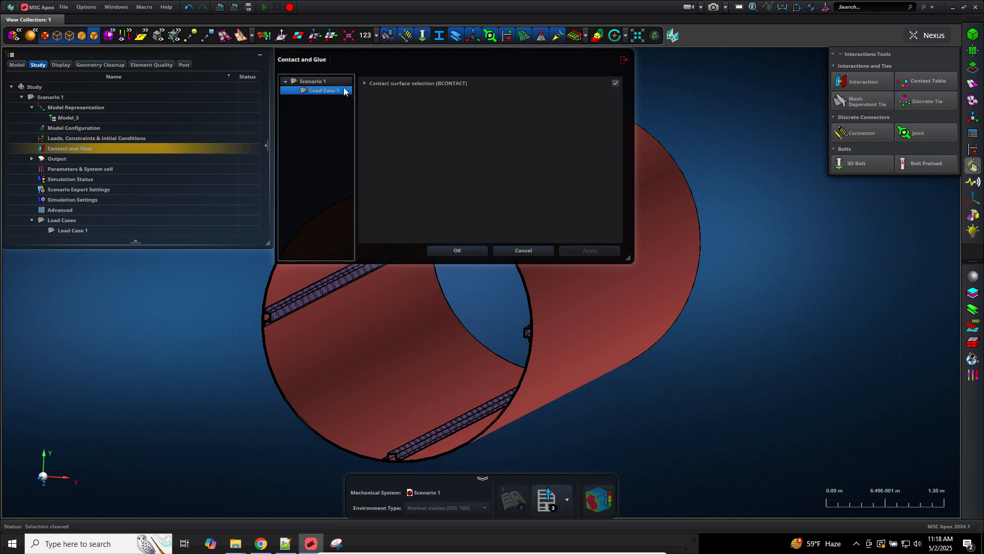
click(402, 83)
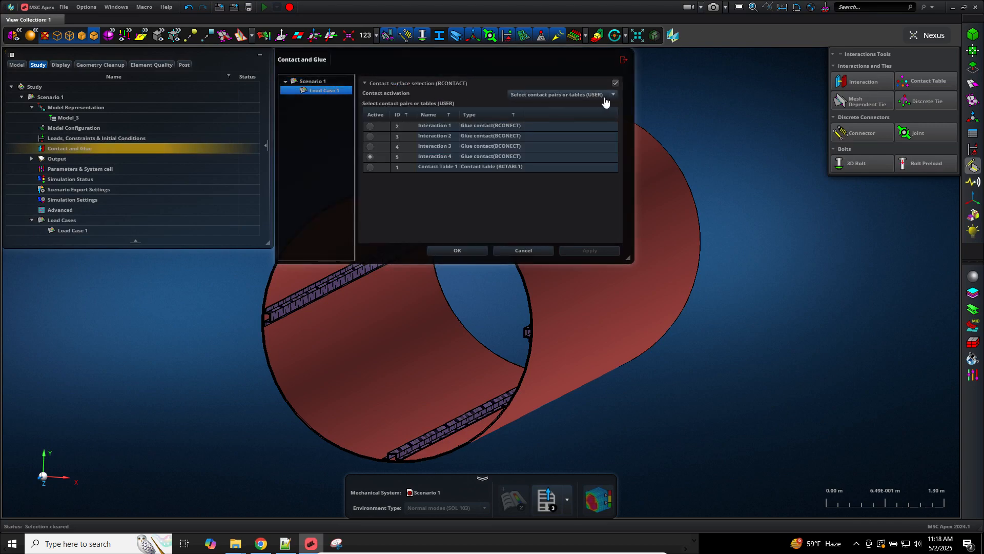
click(610, 96)
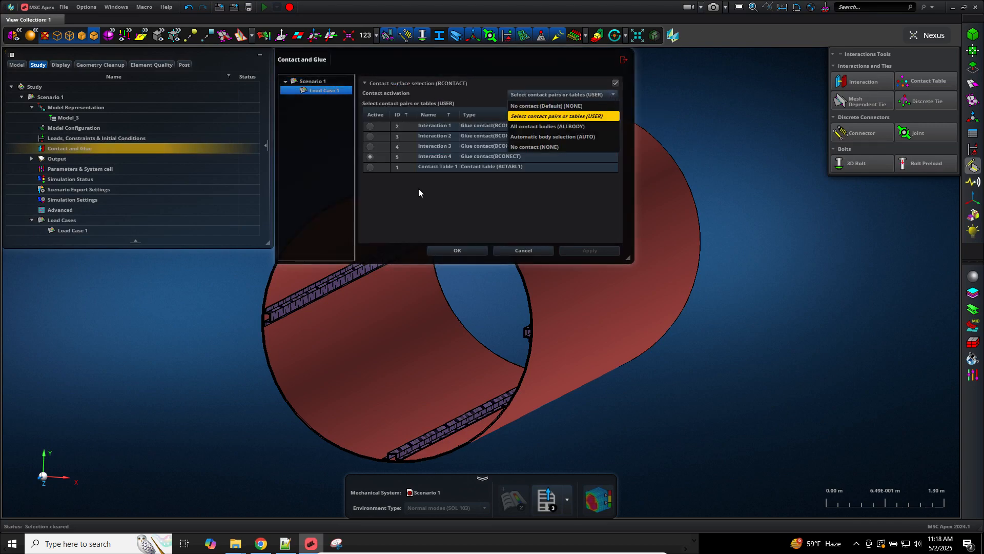
click(570, 117)
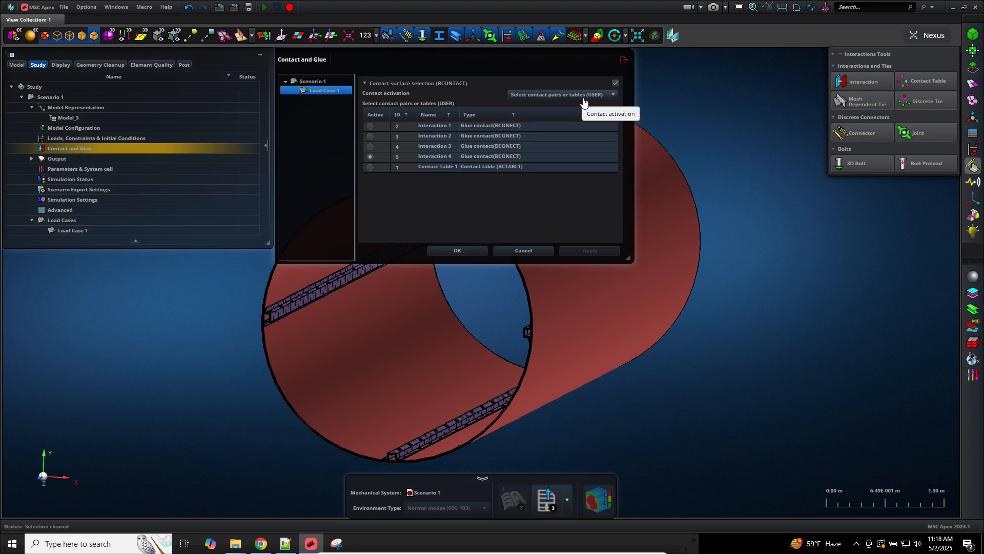
click(370, 167)
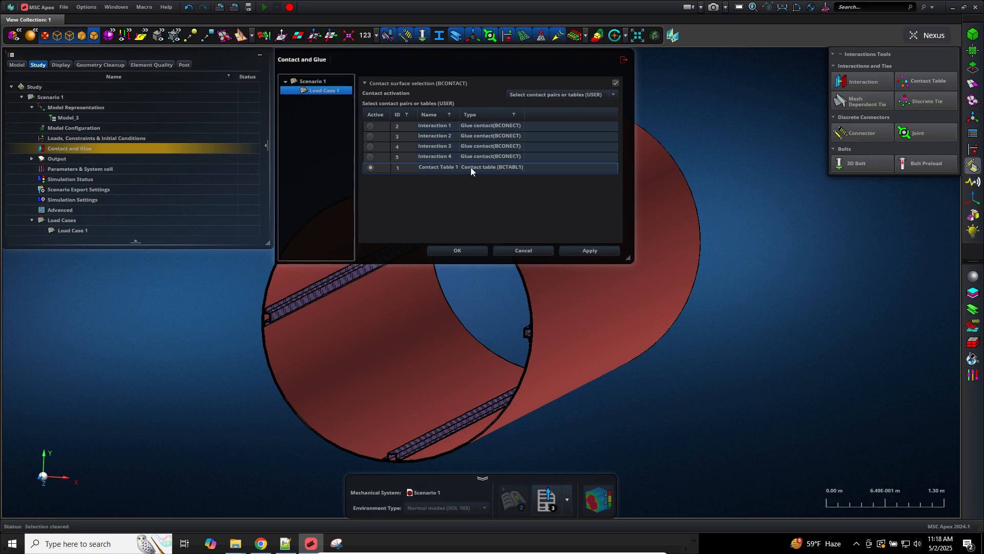
click(456, 251)
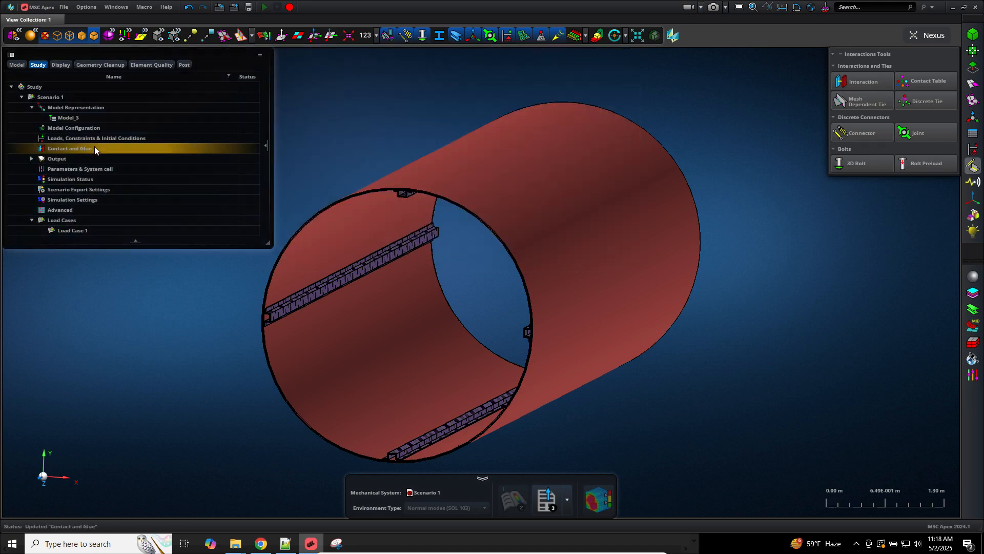
Step: Reopen Load Case 1's contact settings to verify Contact Table 1, closing without changes
double_click(94, 148)
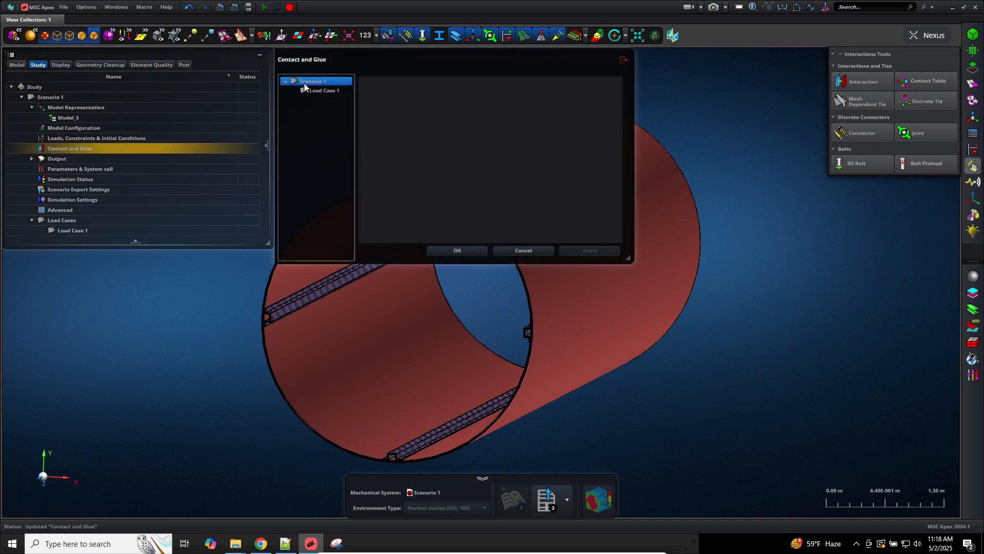
click(307, 91)
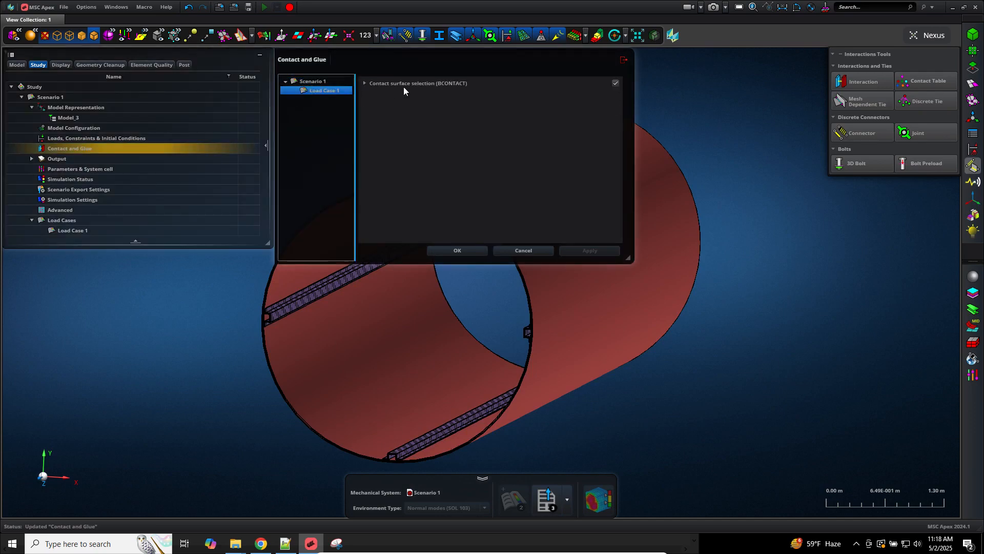
click(400, 83)
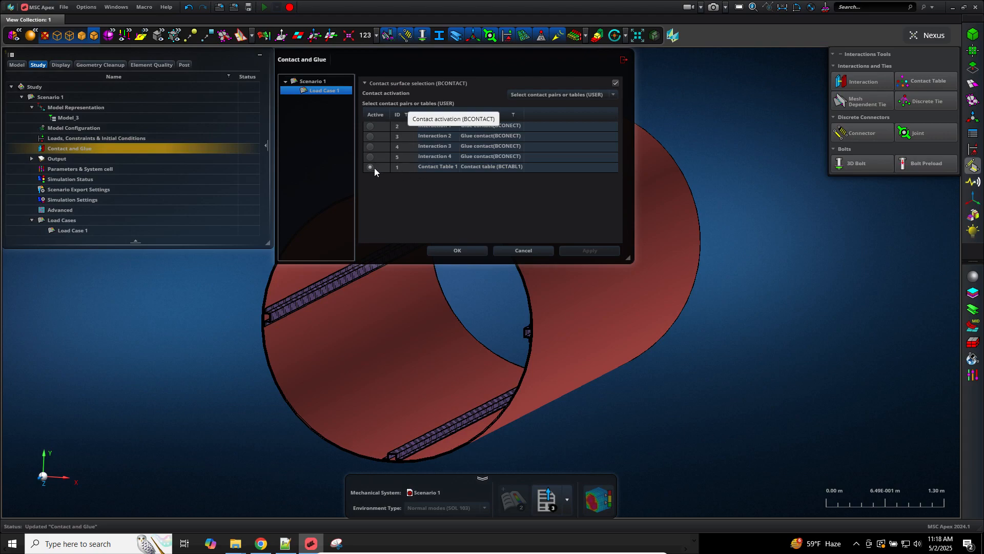
click(518, 251)
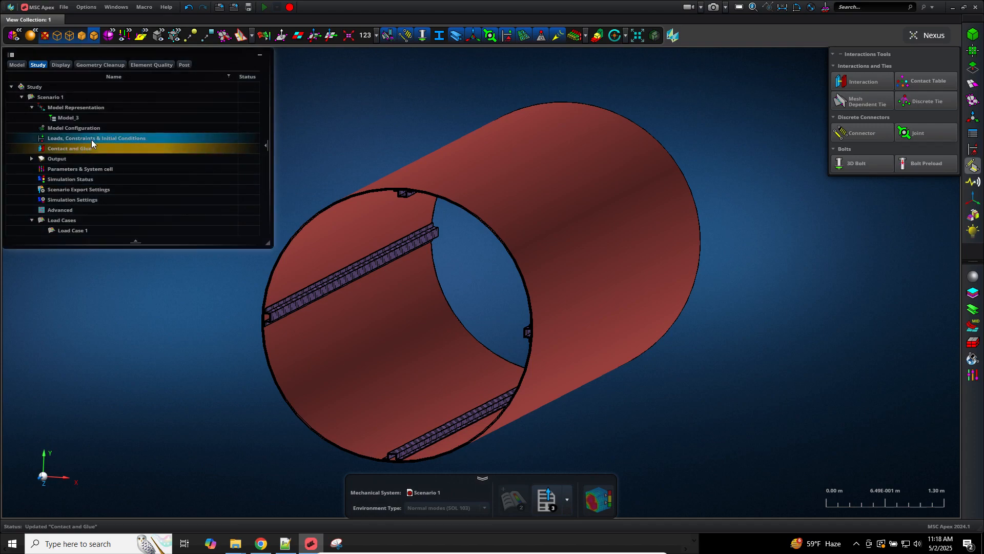
Step: Check that Load Case 1's constraints (SPC) use Constraint Combination 1, closing without changes
click(91, 139)
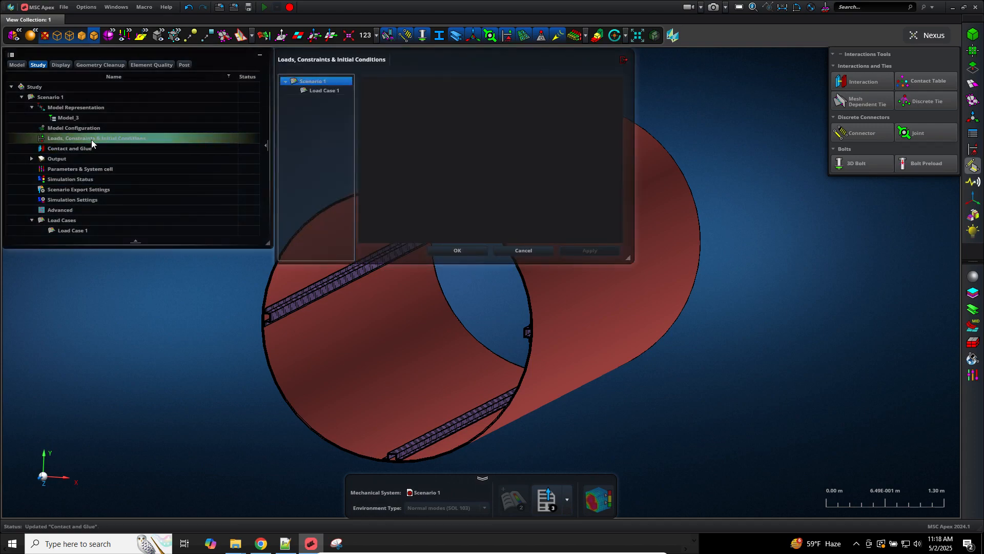
click(338, 91)
click(390, 83)
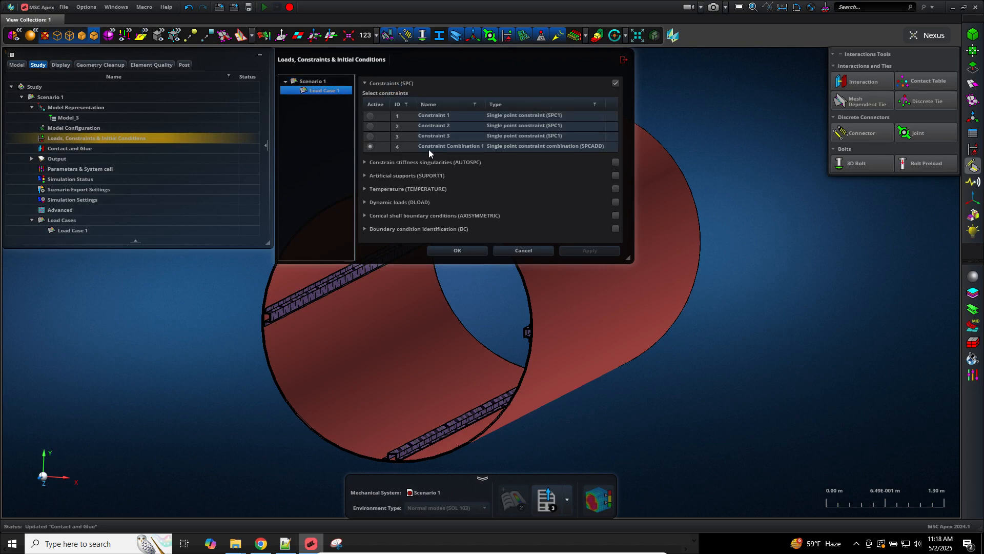
click(512, 251)
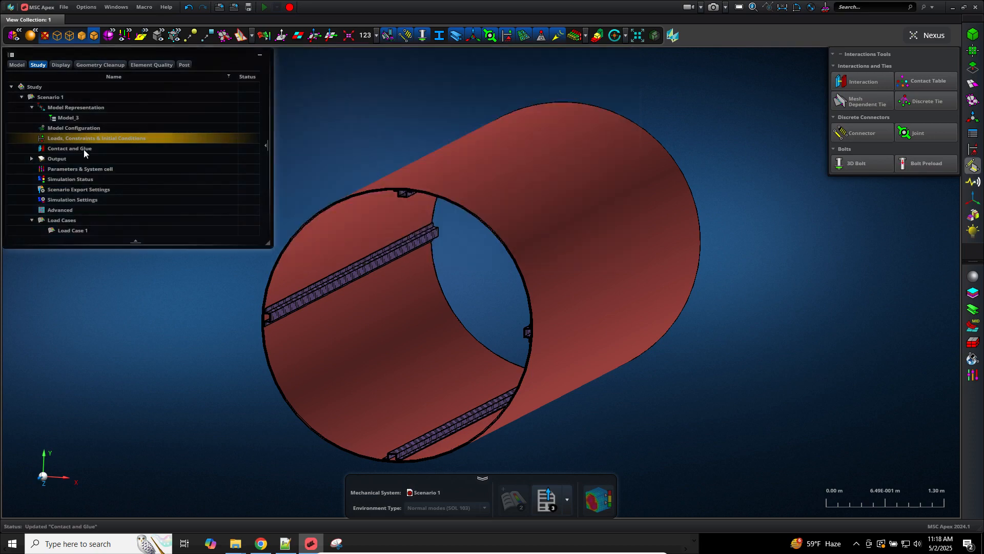
Step: Confirm Load Case 1's contact uses Contact Table 1, then expand Output and select Output control
double_click(81, 149)
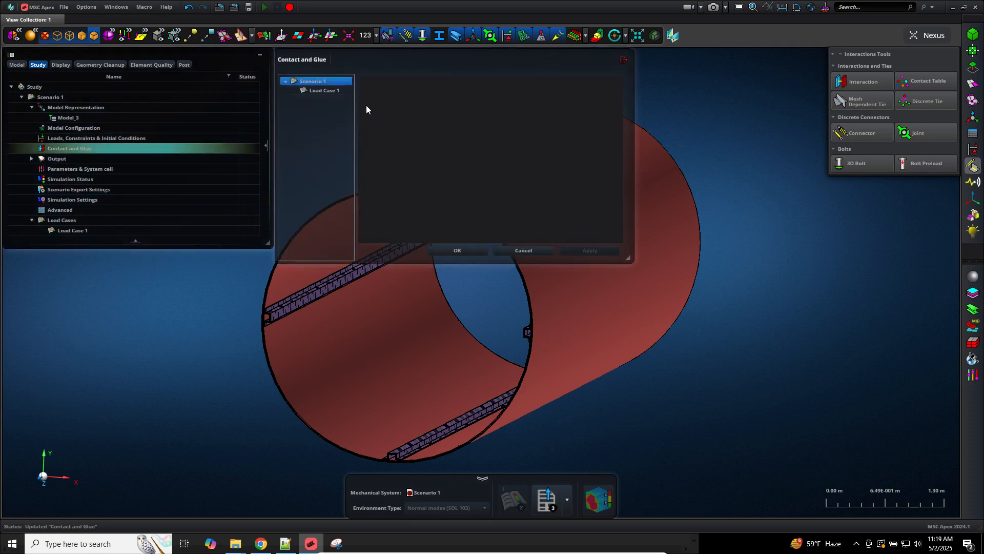
click(328, 91)
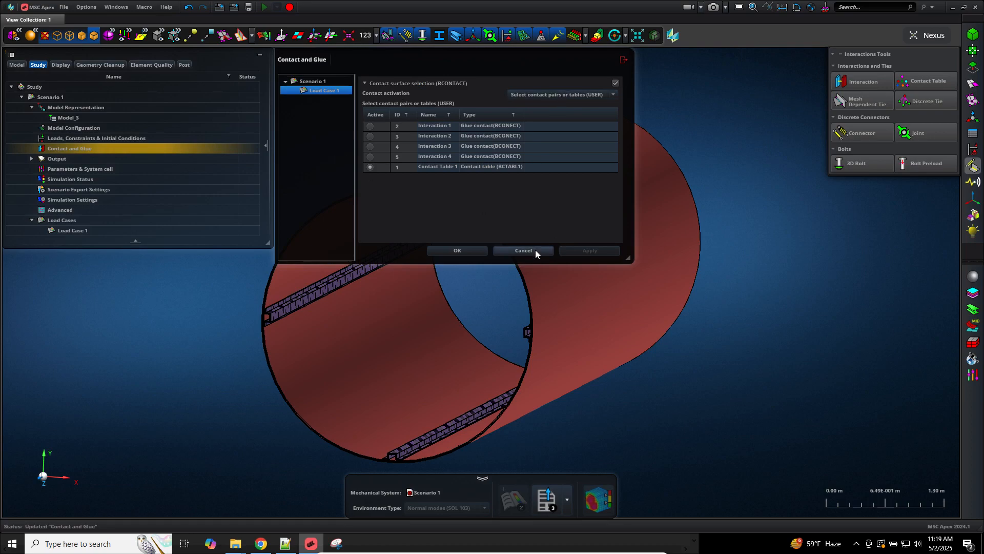
click(523, 250)
click(31, 158)
click(61, 169)
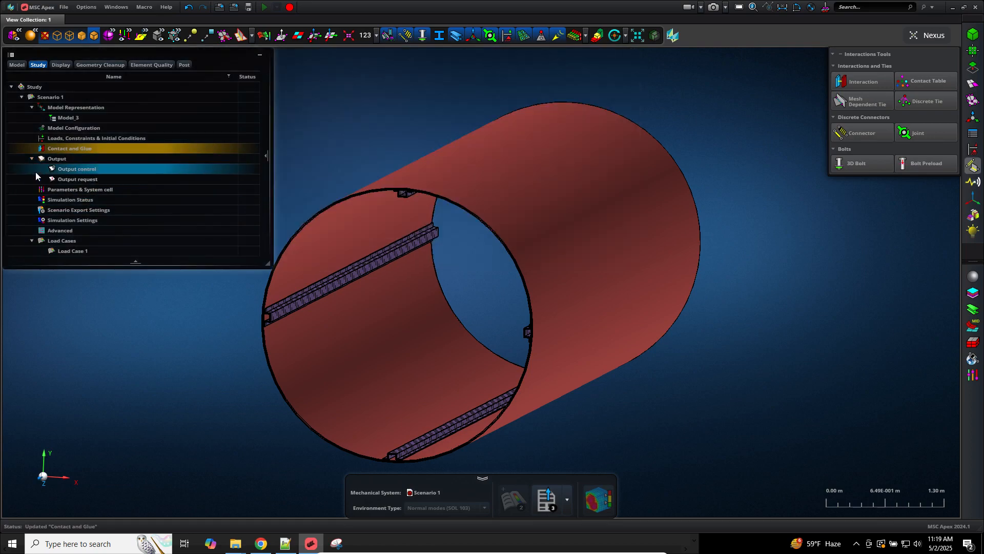
Step: Enable the scenario's Bulk Data Echo Request (ECHO) with sorting set to None
double_click(61, 169)
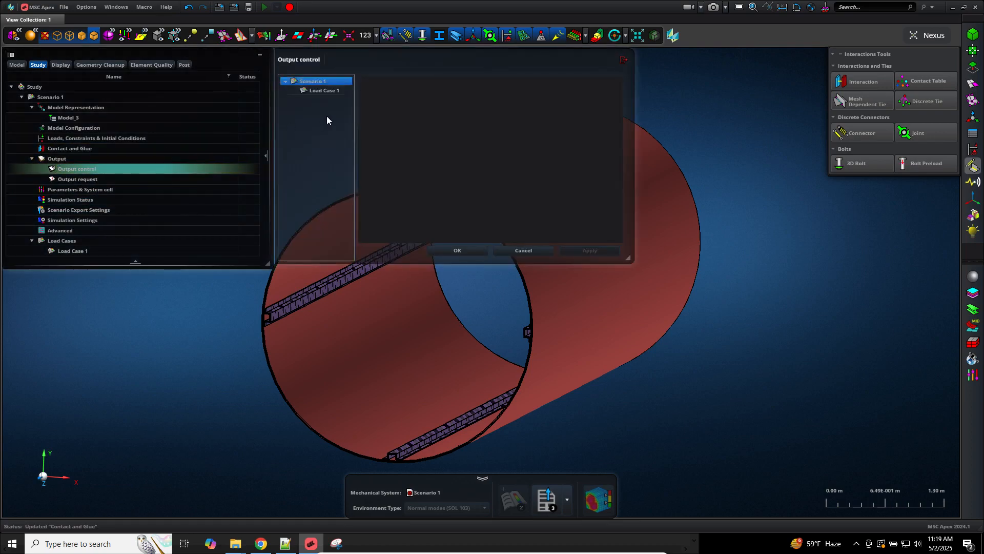
click(324, 91)
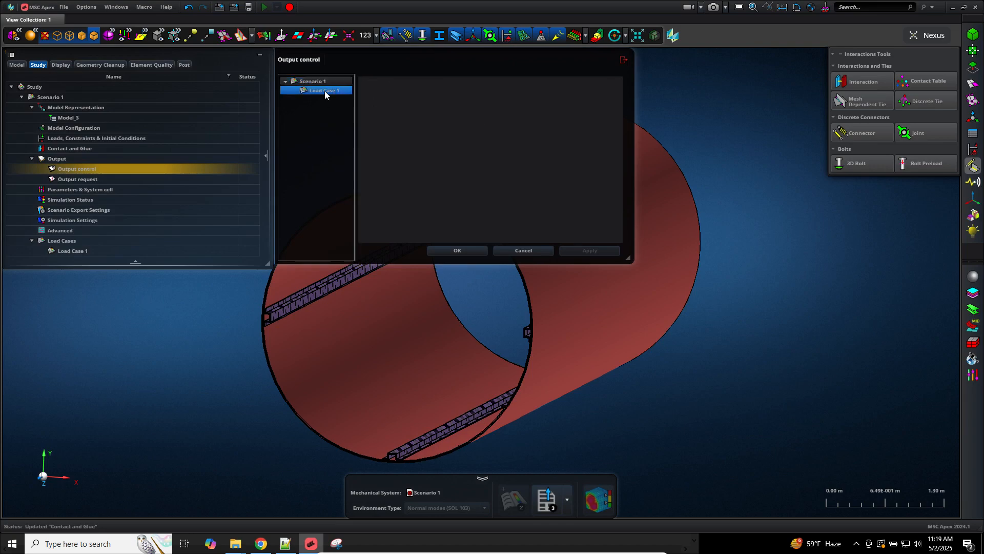
click(314, 81)
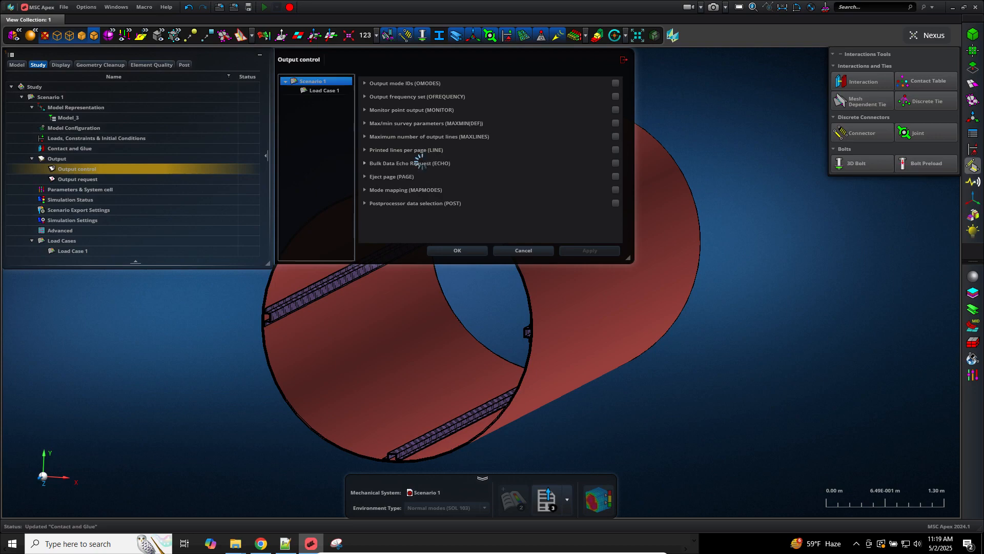
click(564, 175)
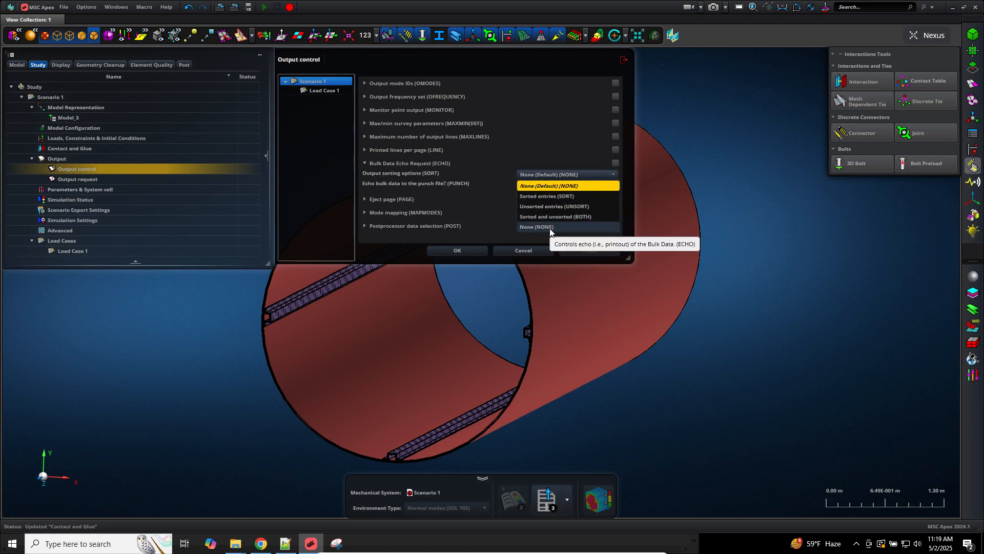
click(550, 228)
click(484, 248)
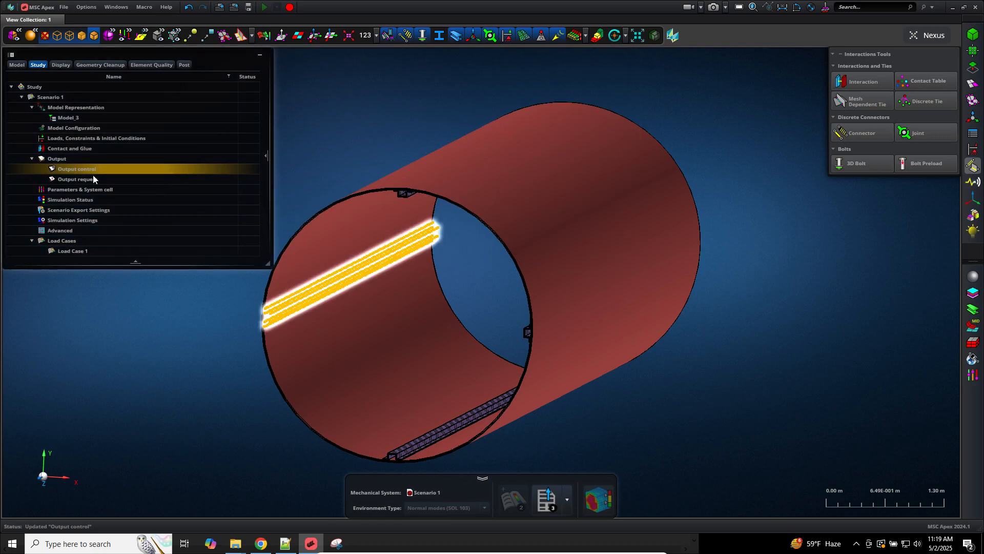
Step: Request Vector (VECTOR) output written to PLOT in the output requests
double_click(93, 179)
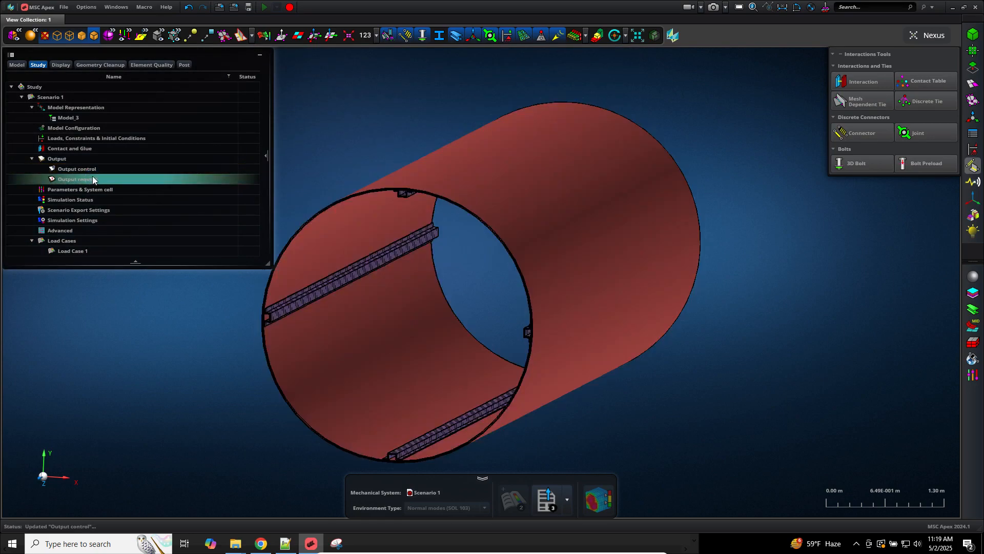
drag(469, 198, 470, 338)
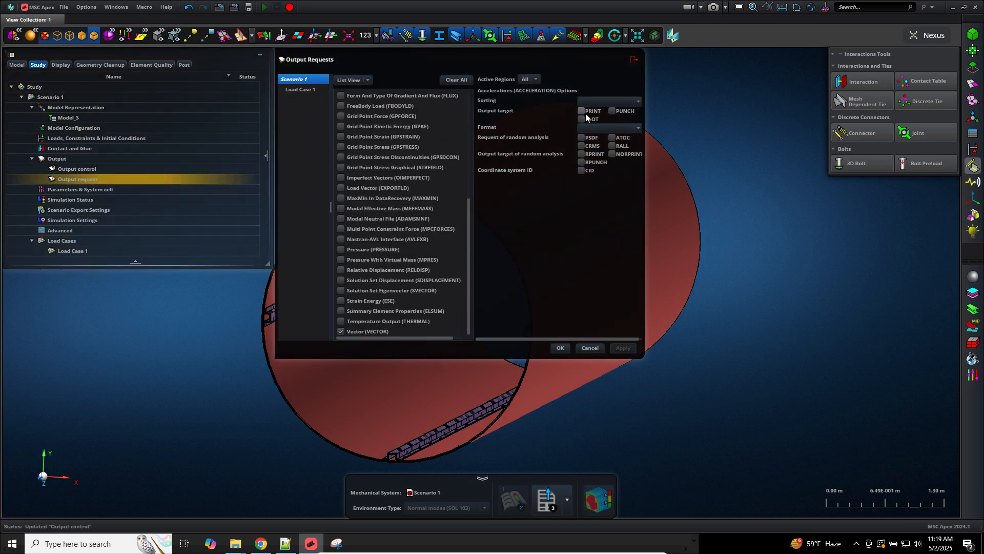
click(360, 329)
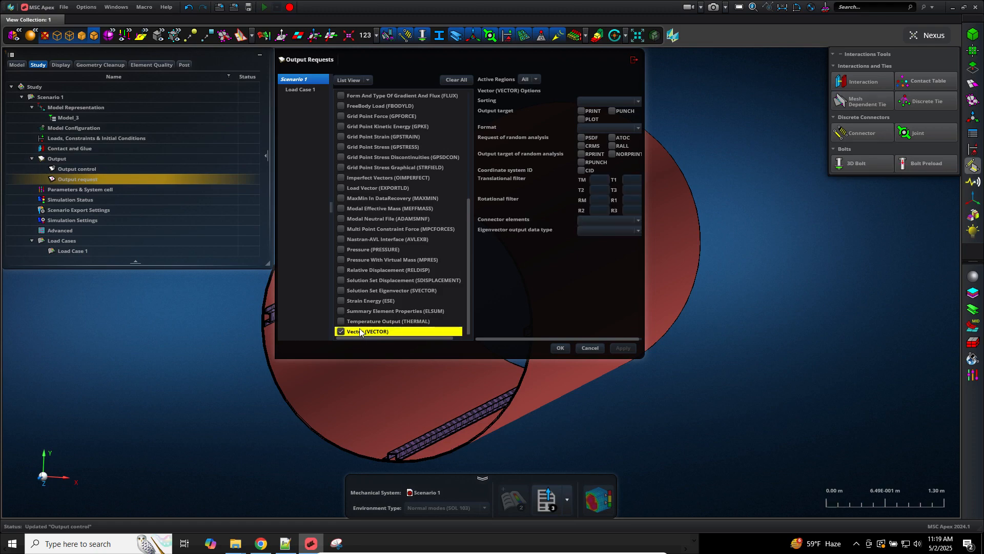
click(582, 119)
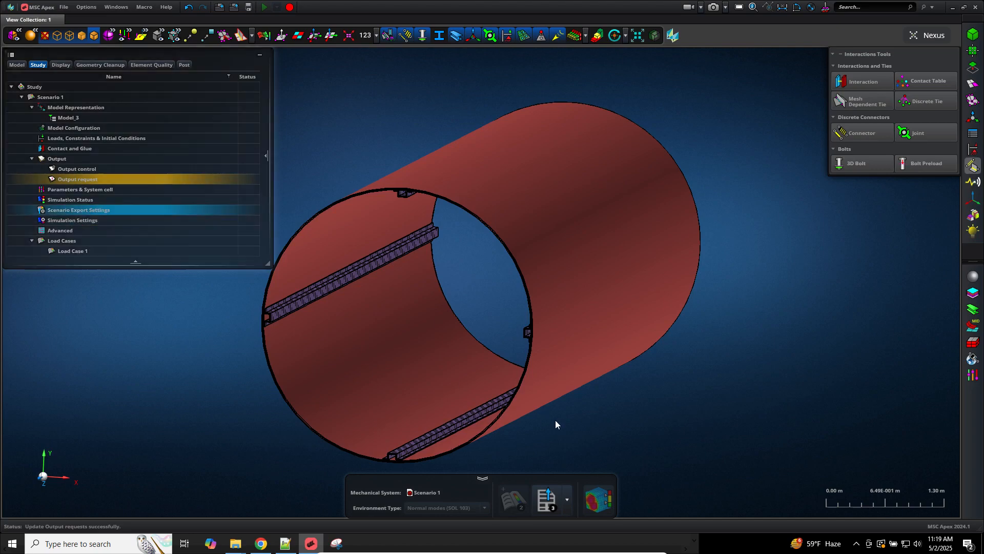
Step: Export Scenario 1 to a Nastran BDF named 'model_b_stiffener' in Downloads
click(545, 500)
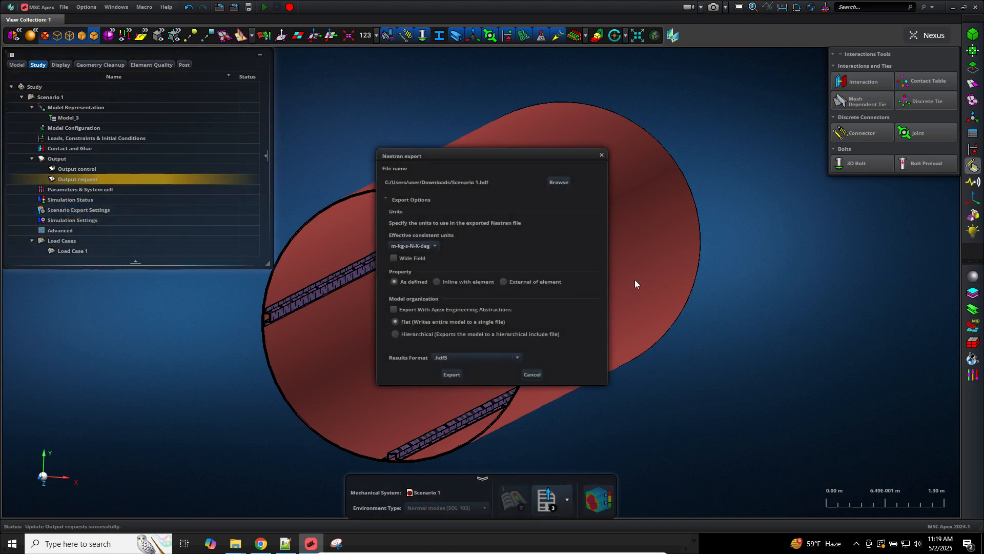
click(560, 182)
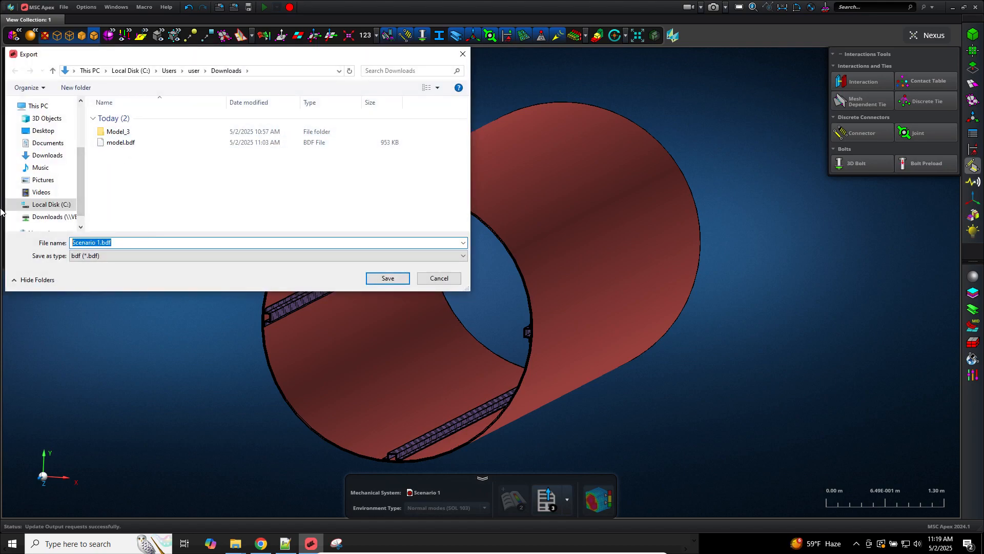
text(model_b_stiffener)
key(Return)
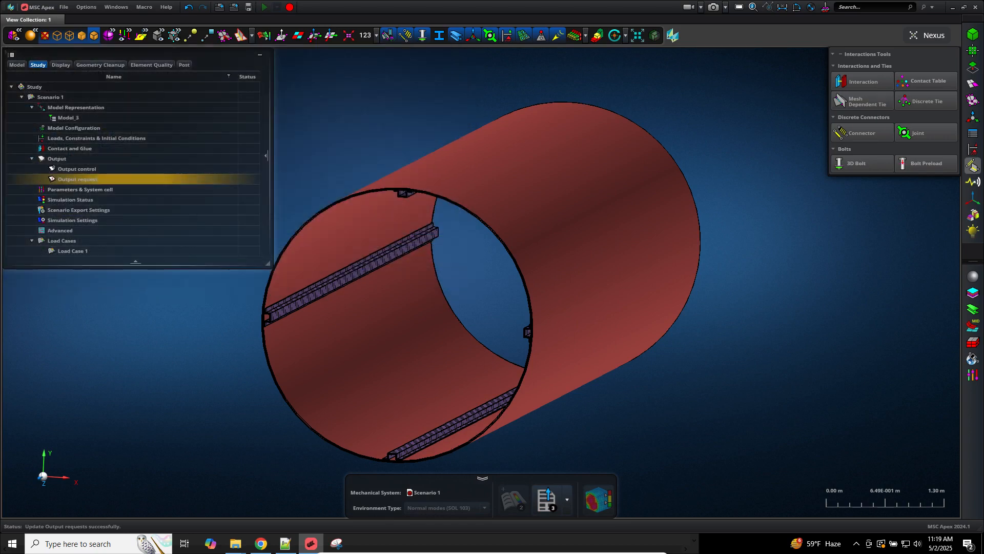
click(453, 374)
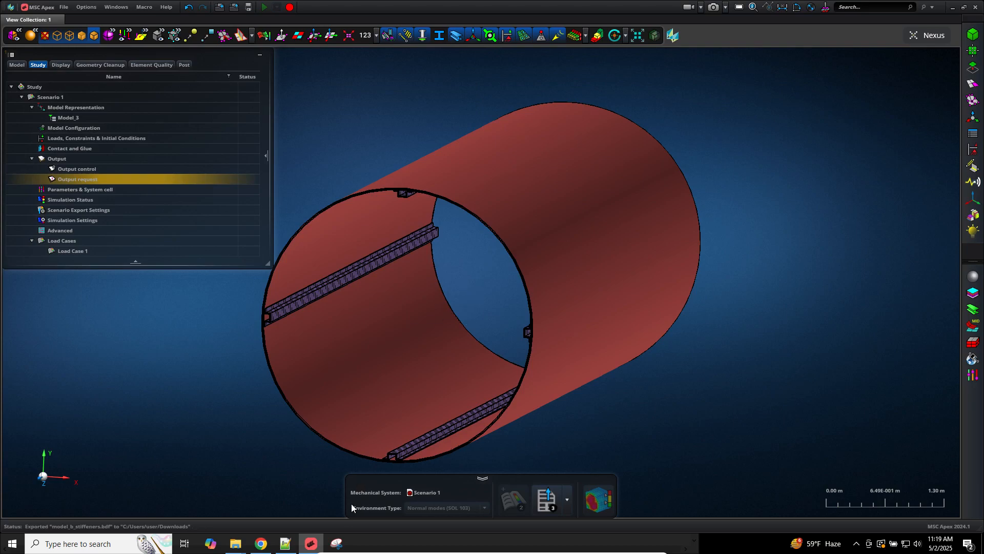
click(313, 542)
Step: Run MSC Nastran 2024.1 on model_b_stiffeners.bdf
click(335, 542)
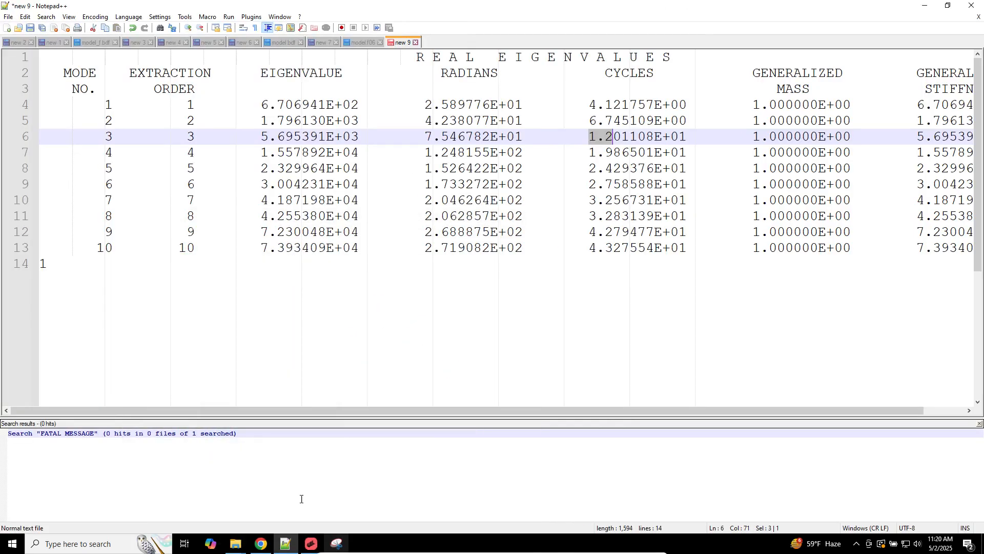
mouse_move(235, 543)
click(282, 500)
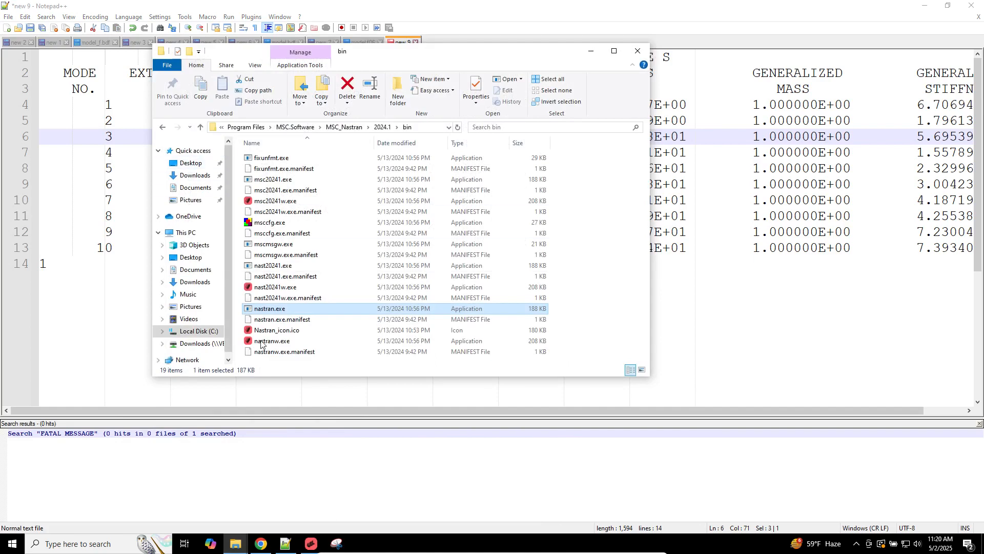
key(super+d)
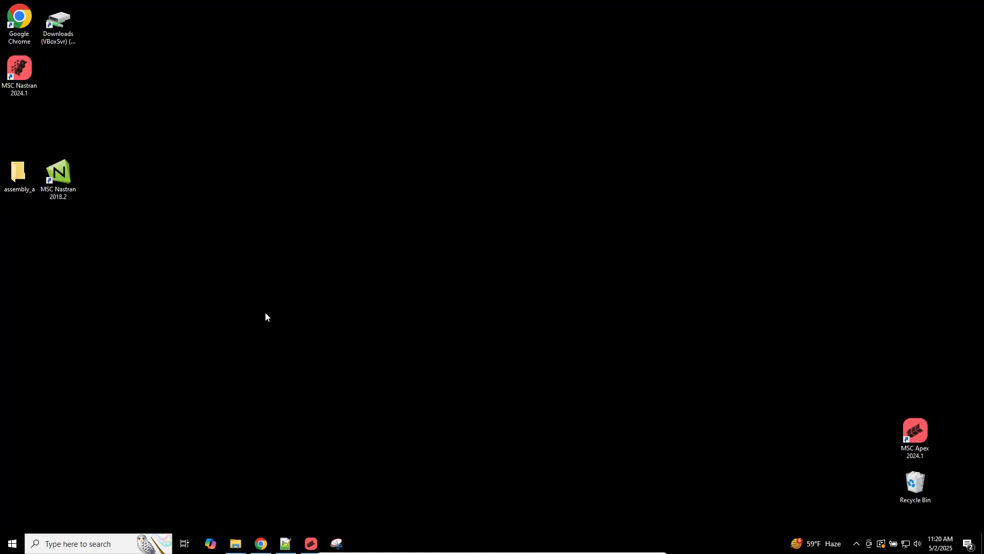
double_click(20, 77)
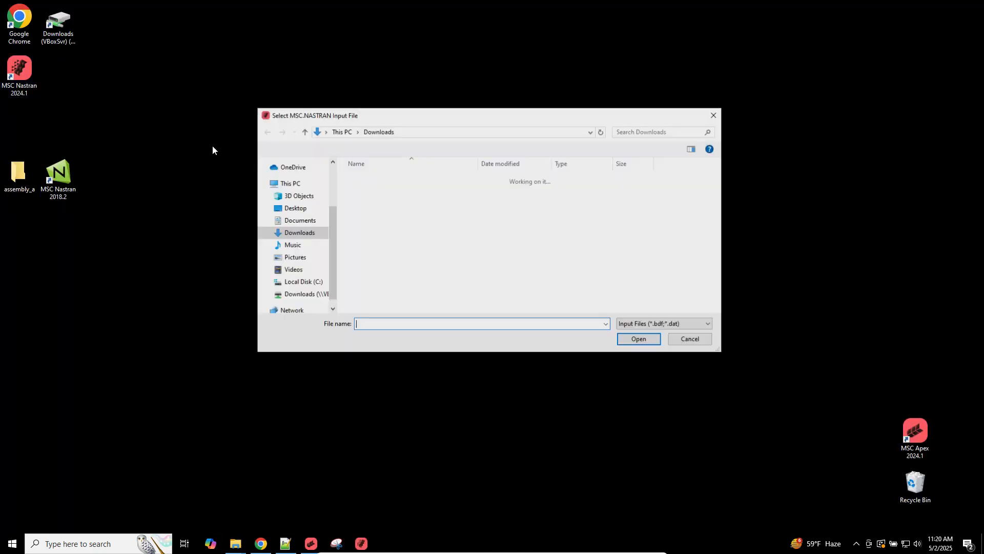
double_click(377, 214)
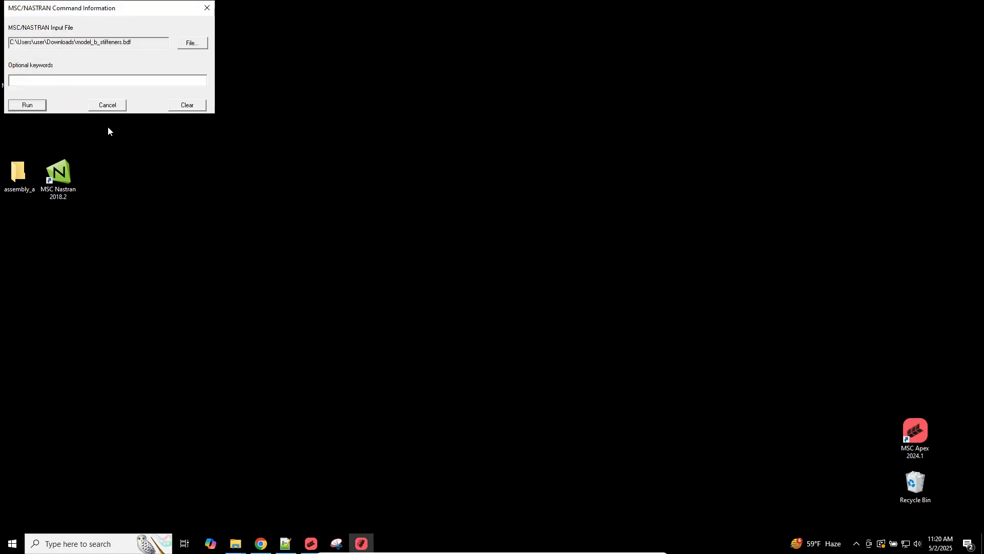
click(35, 105)
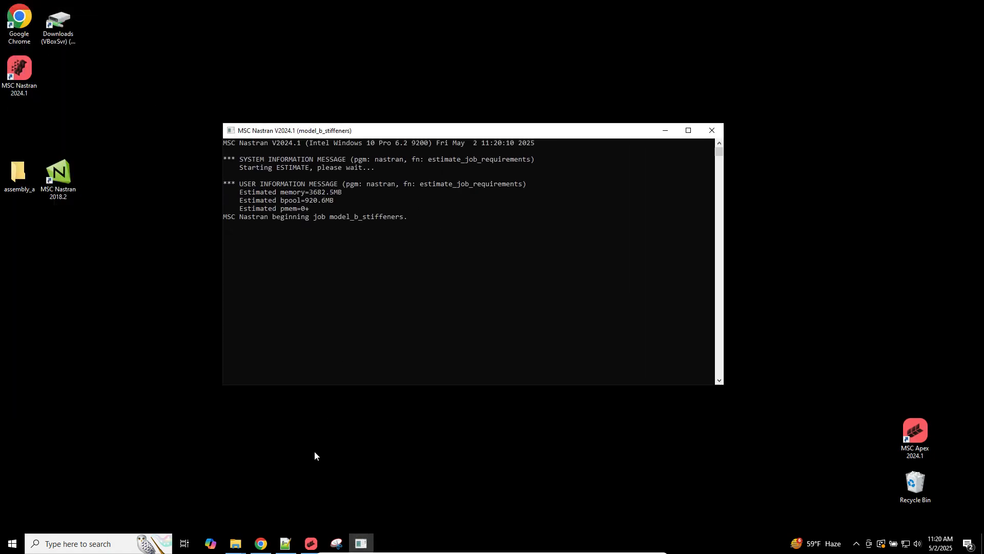
Step: Open the resulting model_b_stiffeners.f06 from Downloads in Notepad++
mouse_move(248, 544)
click(216, 507)
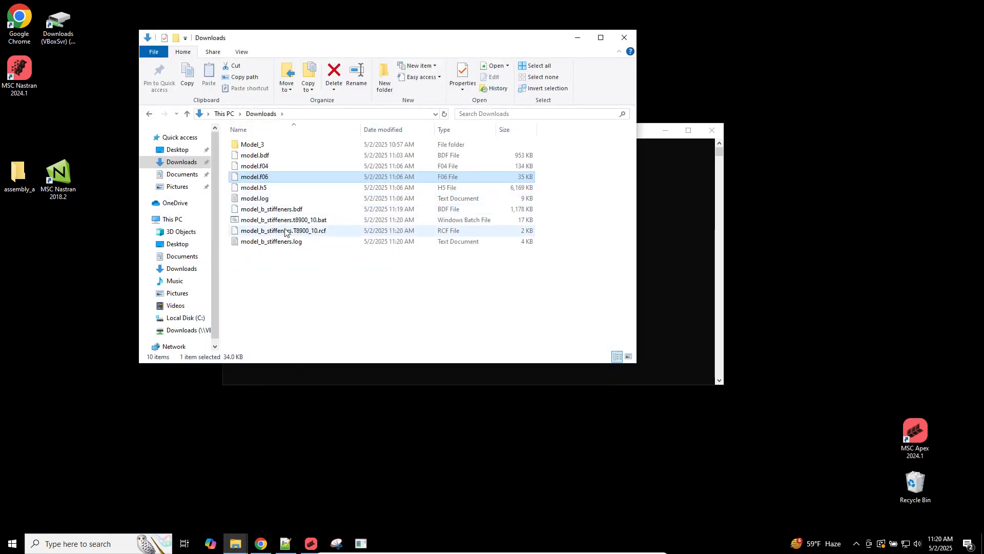
click(293, 266)
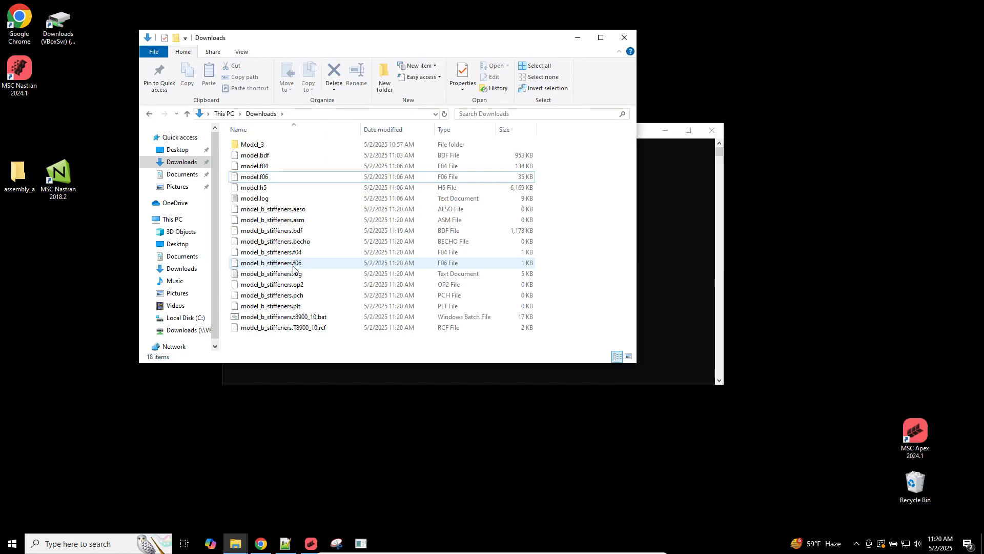
click(293, 266)
right_click(293, 266)
click(323, 279)
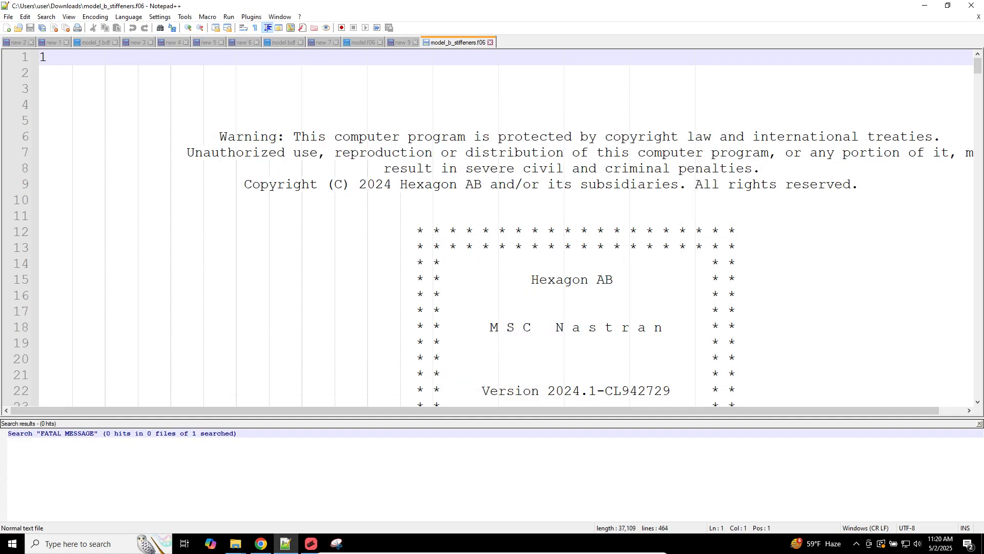
Step: Browse the model_b_stiffeners.f06 results down to the END OF JOB line
click(709, 74)
click(402, 42)
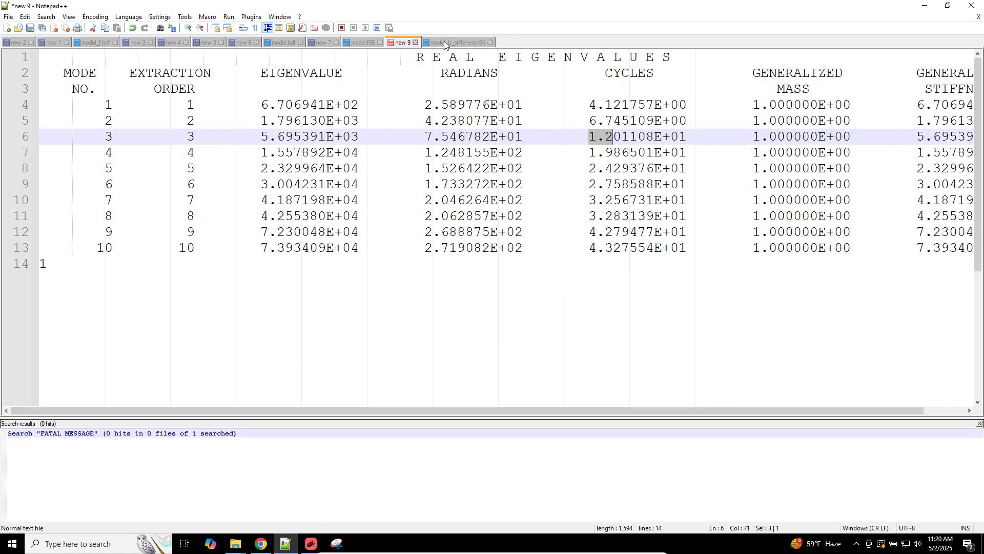
click(454, 42)
click(510, 131)
scroll(510, 153, down, 20)
scroll(508, 192, up, 20)
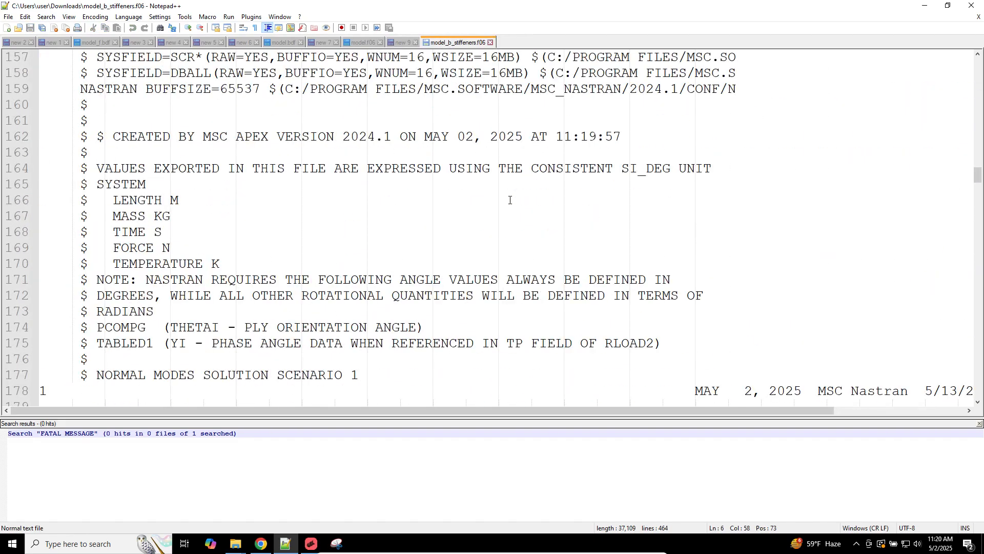
scroll(508, 192, down, 20)
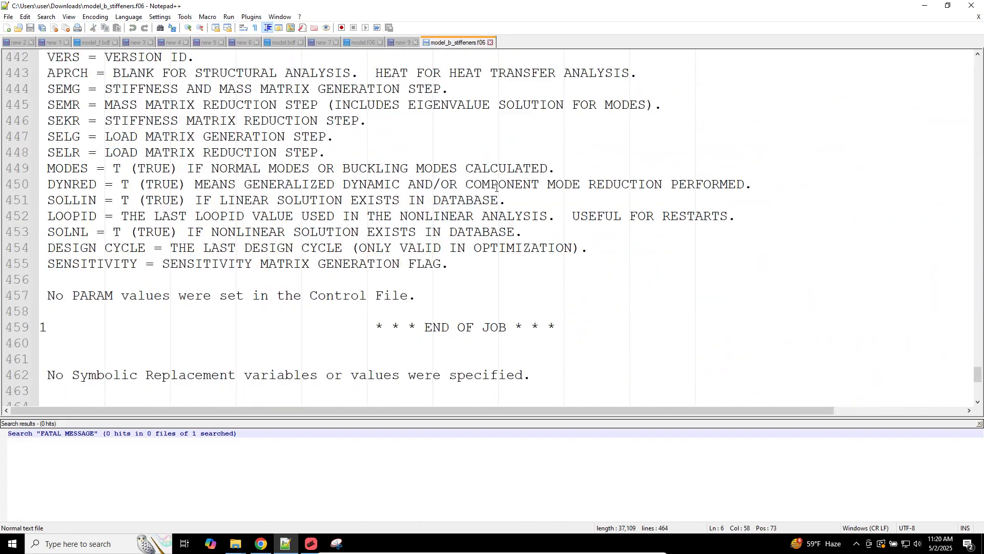
click(523, 211)
scroll(442, 179, up, 3)
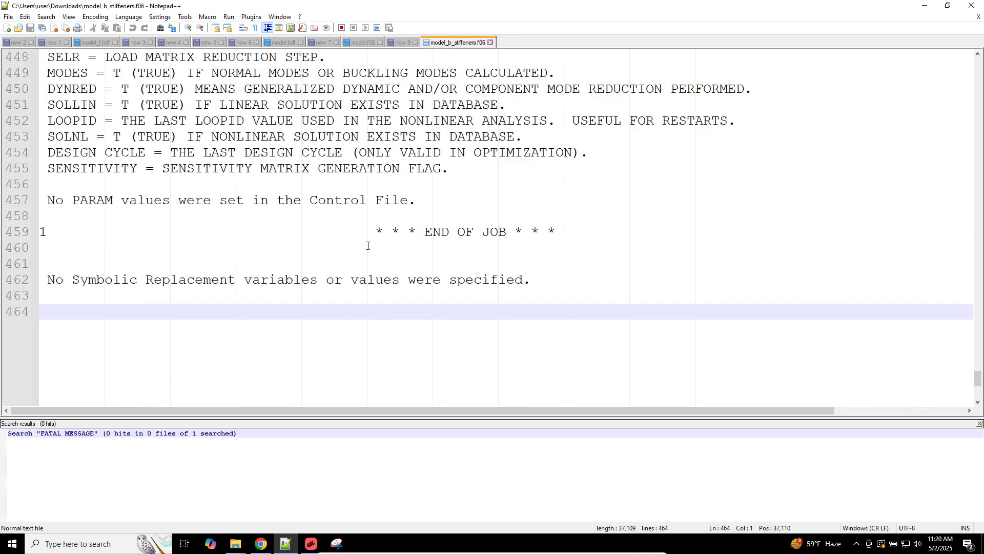
drag(368, 231, 591, 230)
double_click(540, 147)
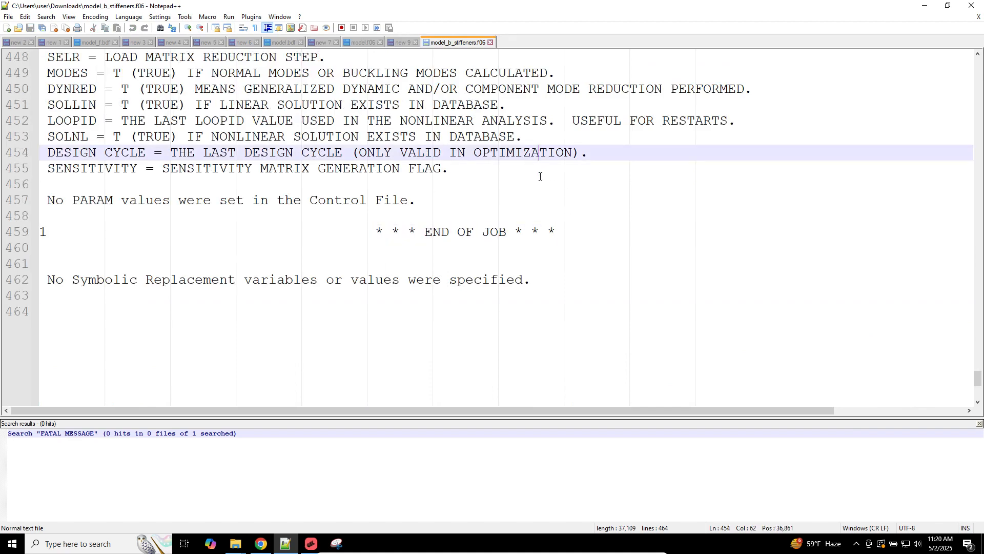
Step: Search the whole f06 for 'USER' to check for USER FATAL messages
key(ctrl+f)
text(USER FATAL MESSAGE)
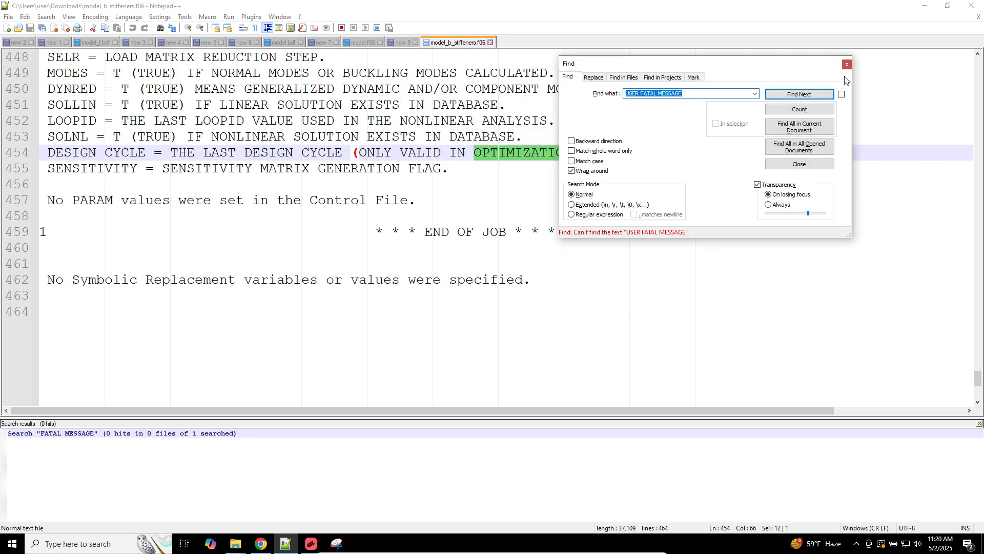
click(814, 128)
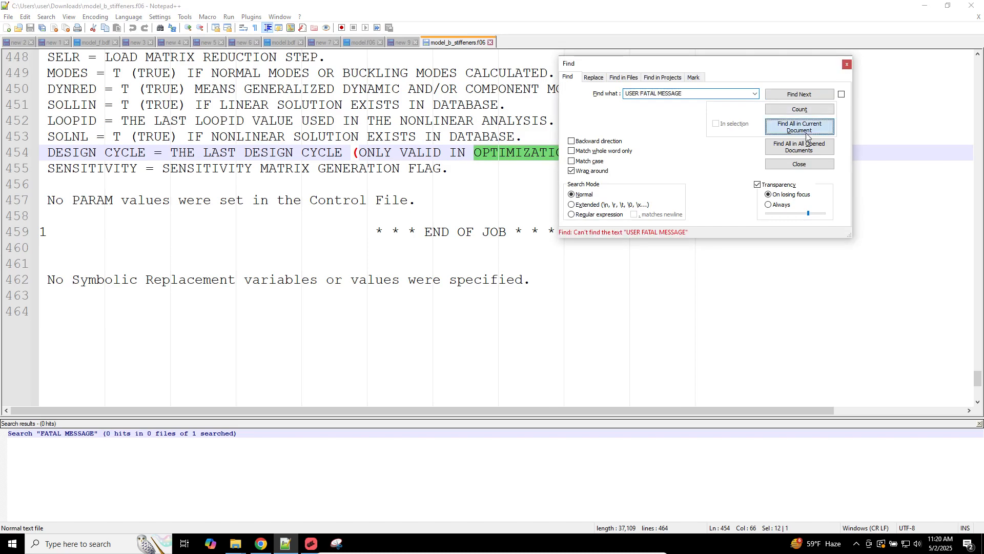
key(Escape)
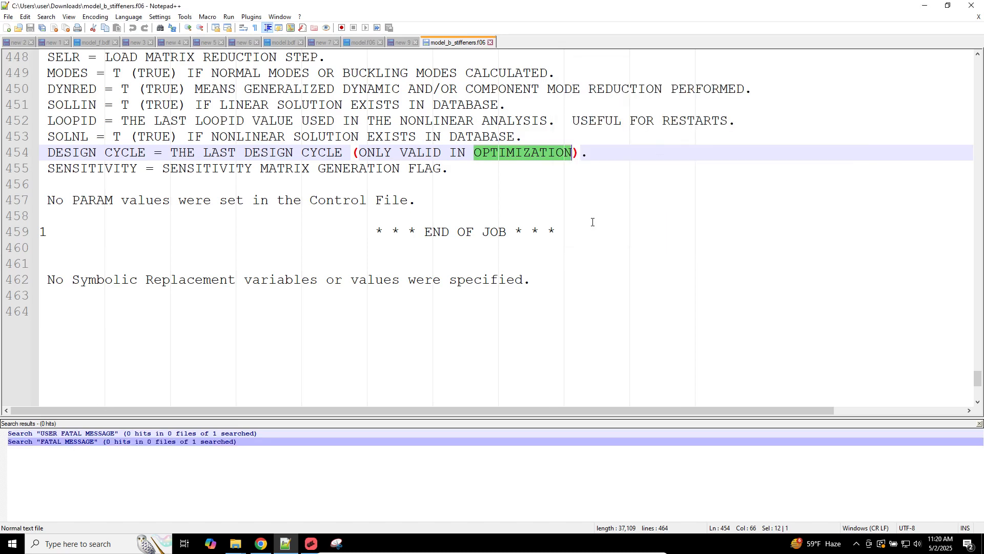
Step: Copy the REAL EIGENVALUES table into a new Notepad++ document
scroll(532, 276, up, 20)
scroll(532, 276, up, 20)
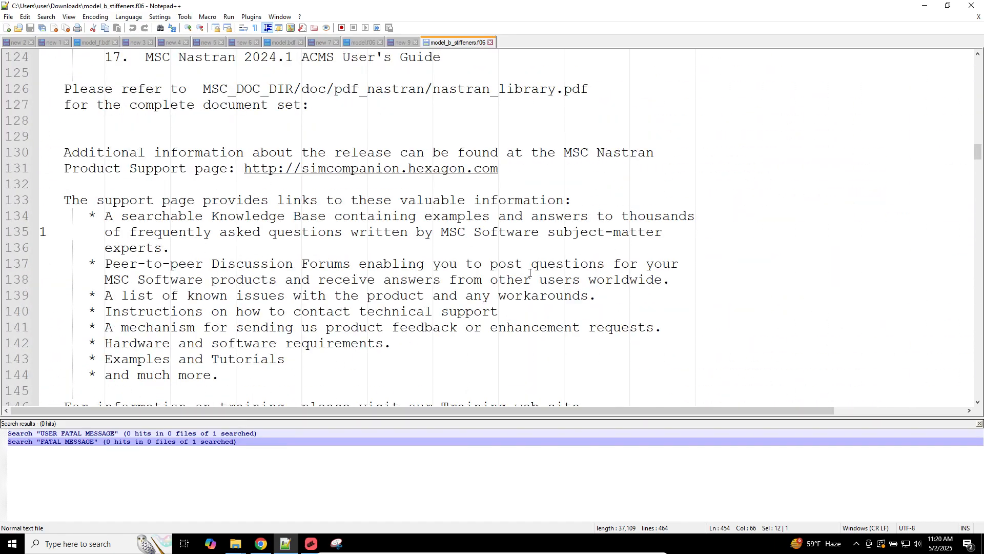
scroll(529, 272, down, 20)
scroll(530, 272, down, 16)
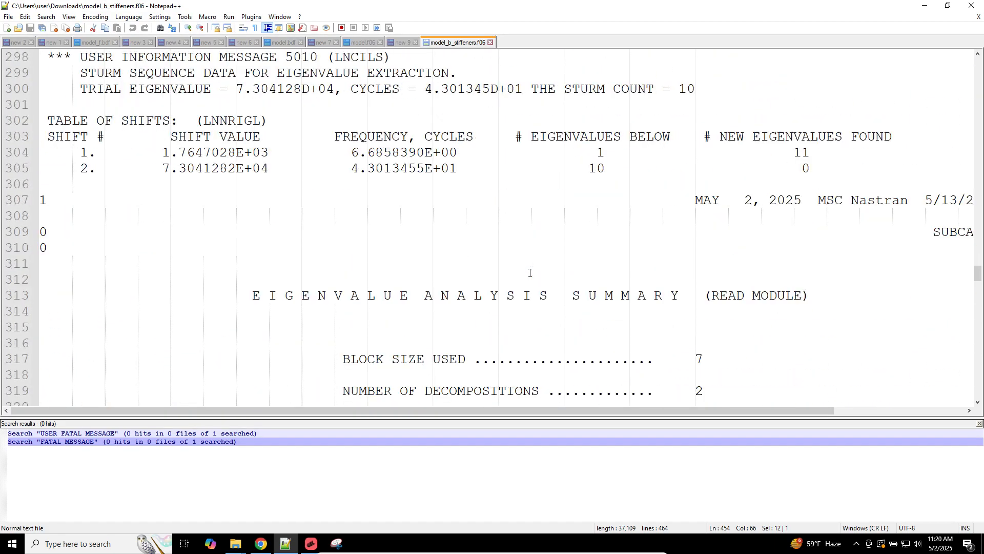
scroll(559, 248, up, 2)
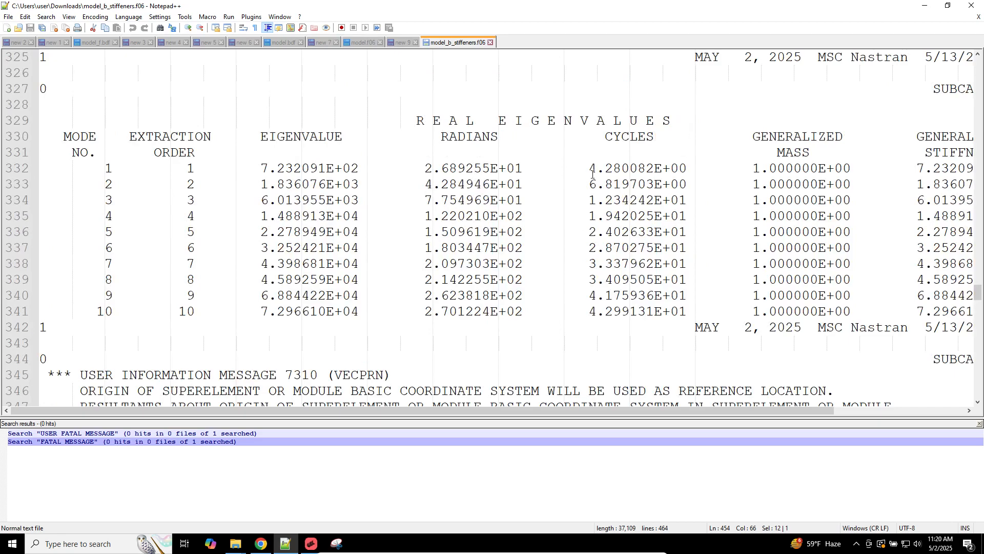
alt+drag(590, 169, 688, 310)
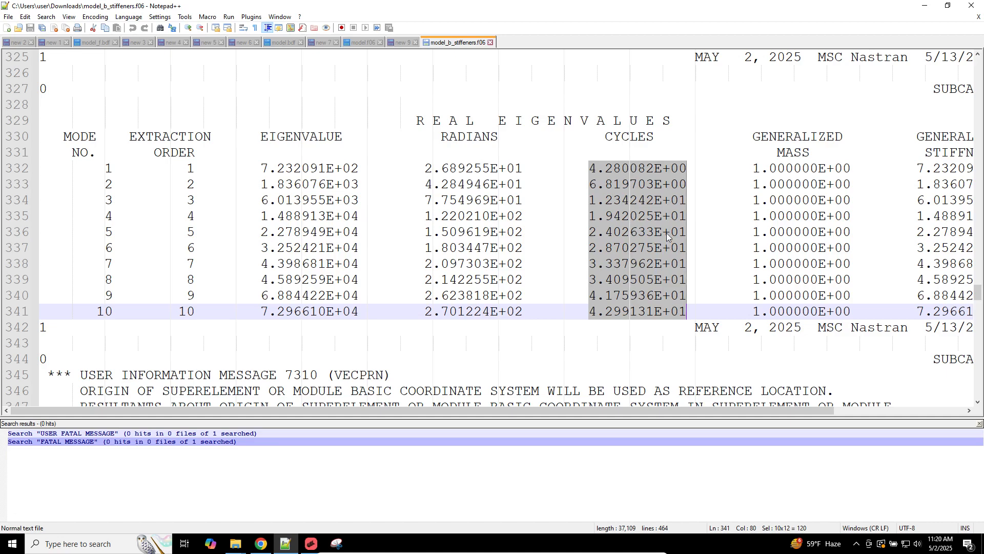
drag(613, 322, 7, 122)
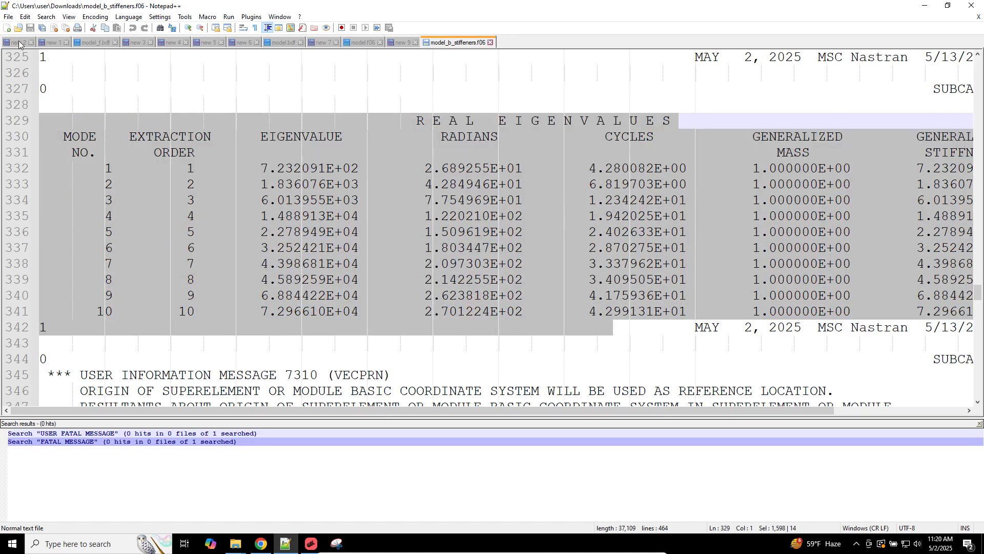
click(8, 28)
key(ctrl+v)
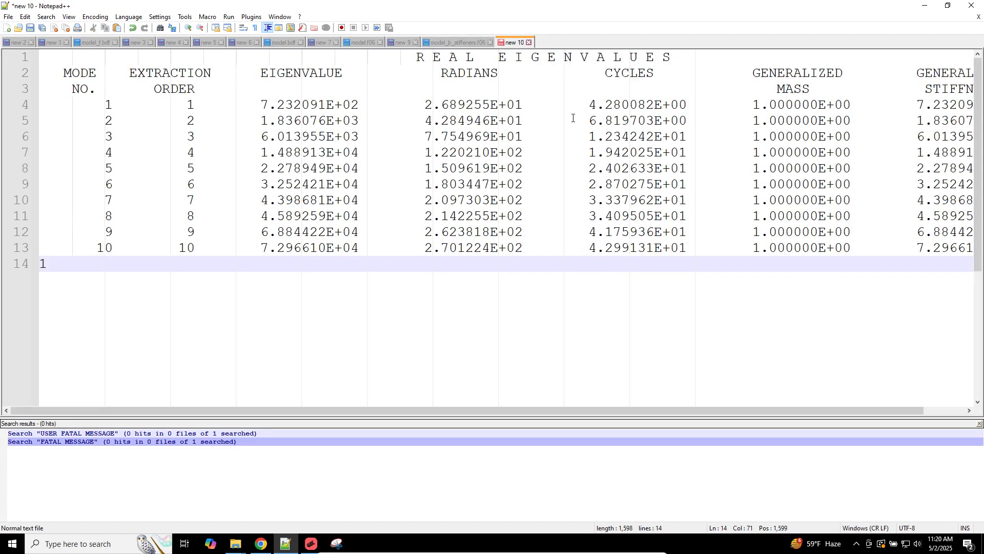
Step: Change the CYCLES value exponents to -12 and copy the E-12 text
click(655, 105)
alt+drag(665, 106, 685, 250)
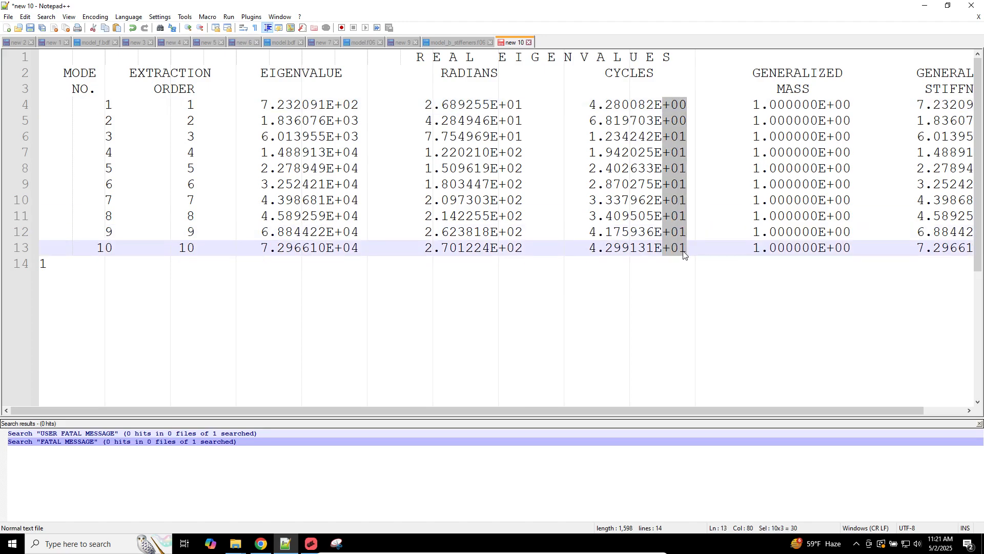
text(-12)
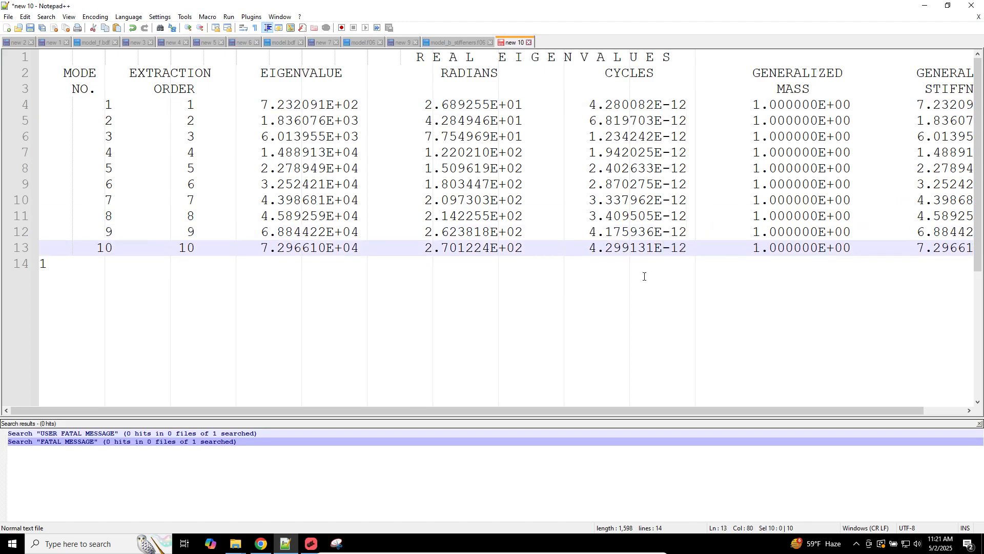
drag(695, 248, 659, 248)
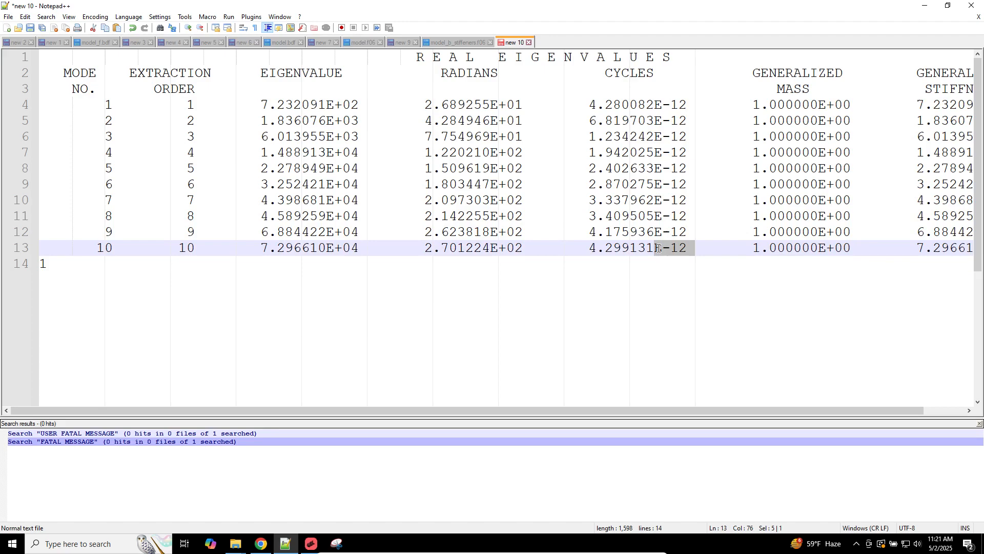
key(ctrl+c)
Step: Add a '1E-12=0.0' note below the table and a duplicate line with exponent 7
click(647, 294)
key(Return)
key(Return)
key(Return)
text(1)
key(ctrl+v)
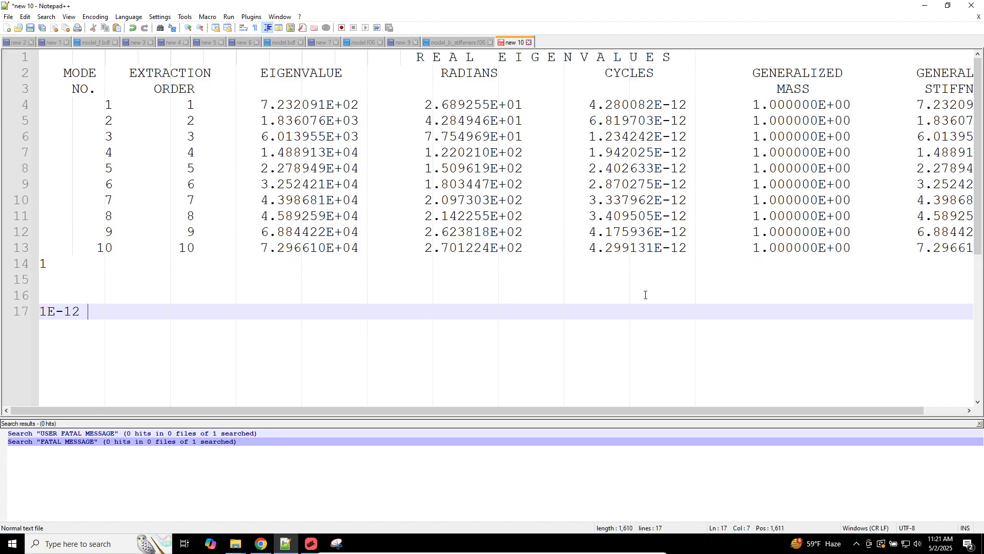
text(=0.0)
key(ctrl+d)
key(Left)
key(Left)
key(Left)
key(Down)
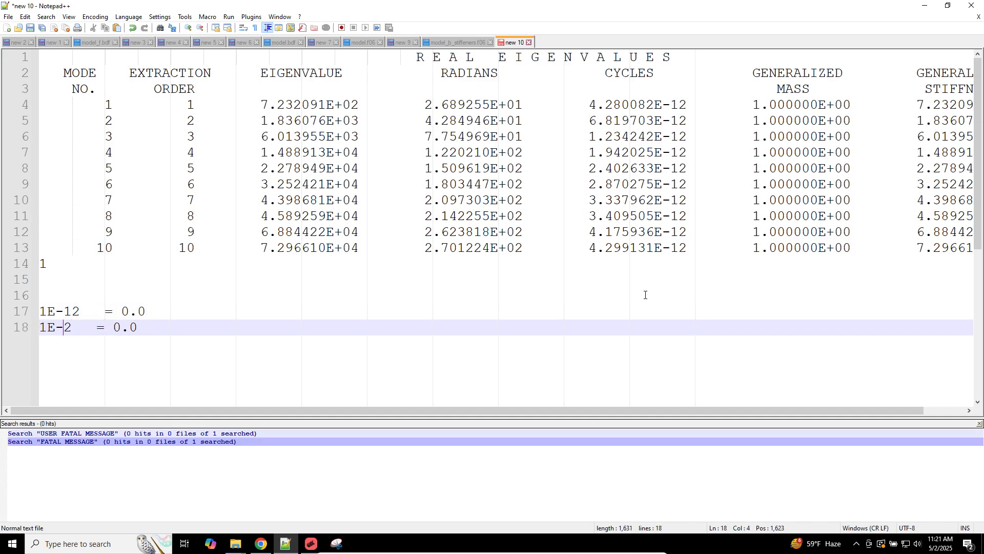
key(Delete)
key(BackSpace)
text(7)
Step: Select the CYCLES values, glance at Apex, and undo the latest exponent edits
click(588, 104)
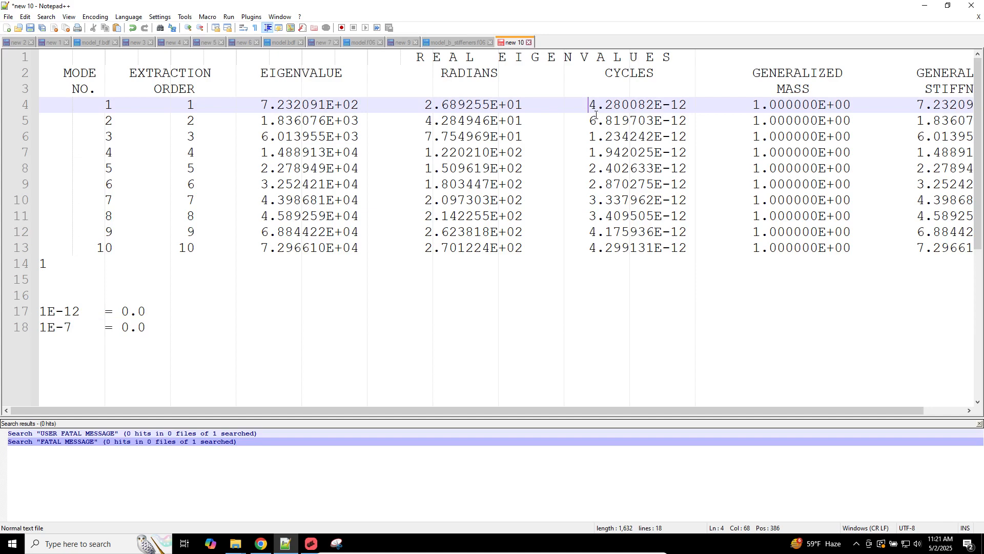
mouse_move(587, 104)
mouse_down()
mouse_move(522, 105)
mouse_move(669, 231)
mouse_move(588, 121)
mouse_move(587, 104)
mouse_up()
click(685, 247)
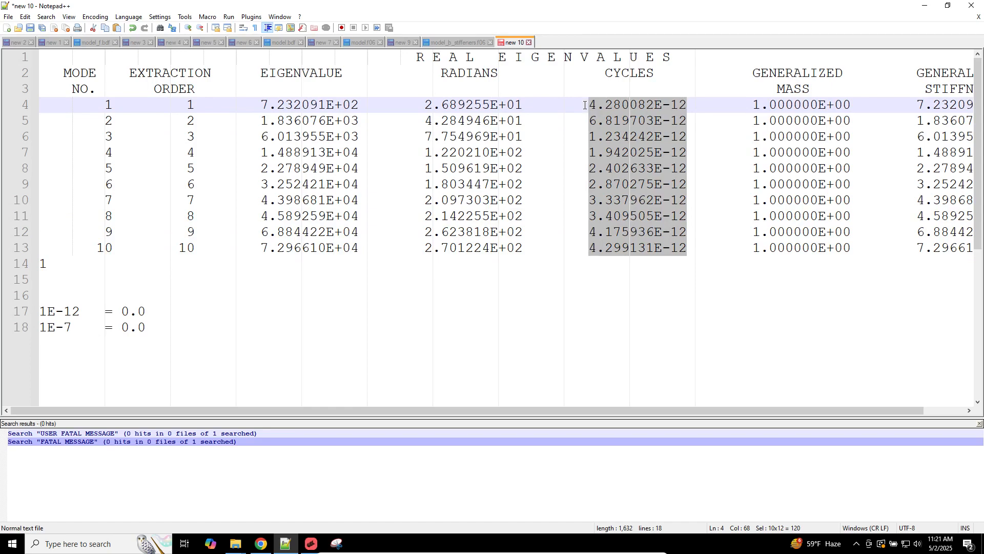
click(311, 545)
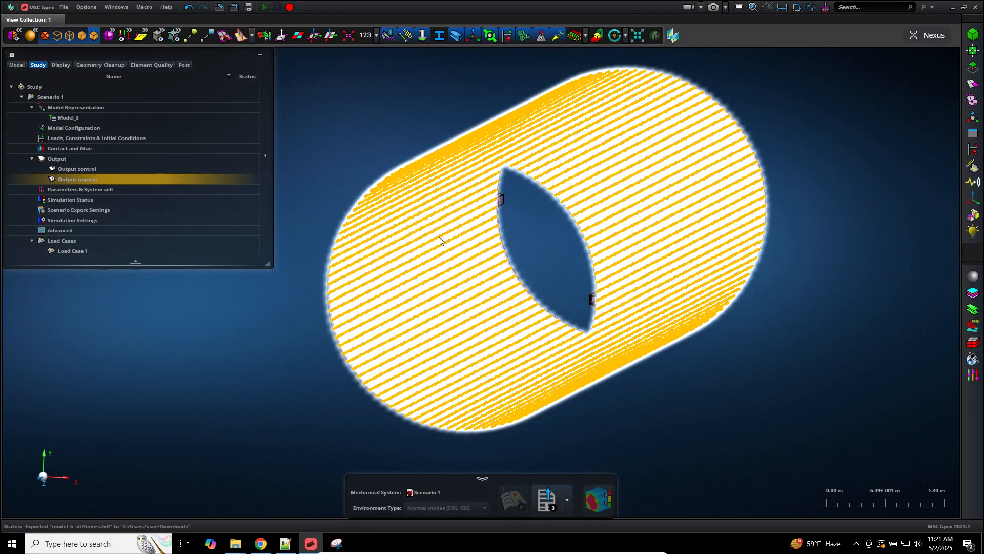
click(283, 548)
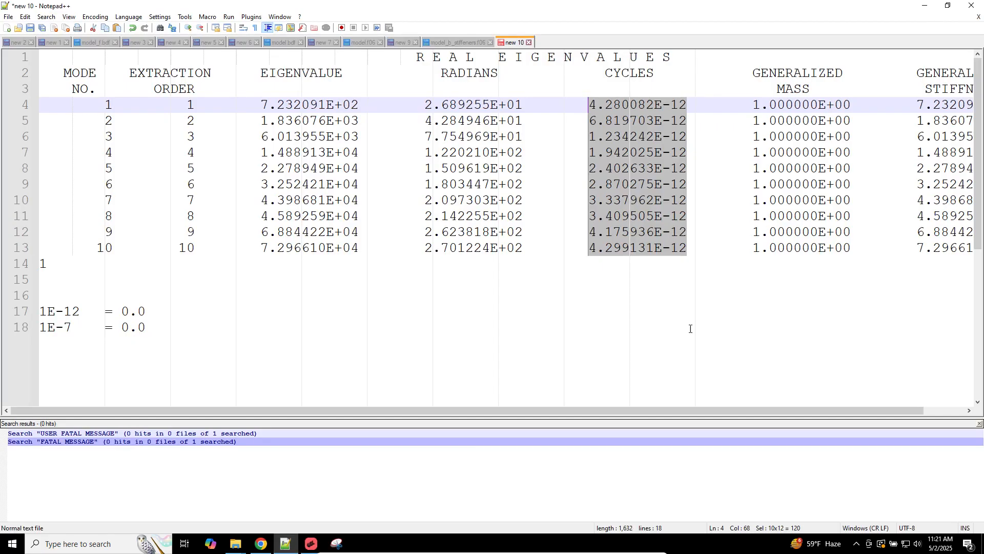
key(ctrl+z)
key(ctrl+z)
key(ctrl+z)
key(ctrl+z)
key(ctrl+z)
key(ctrl+z)
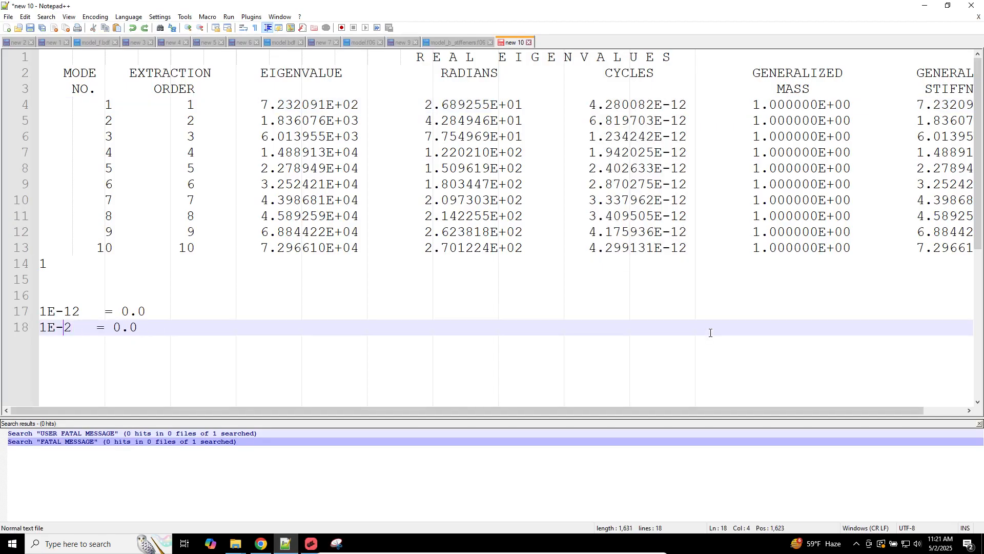
Step: Compare against the original f06, redo the exponent edits, and return to MSC Apex
click(456, 42)
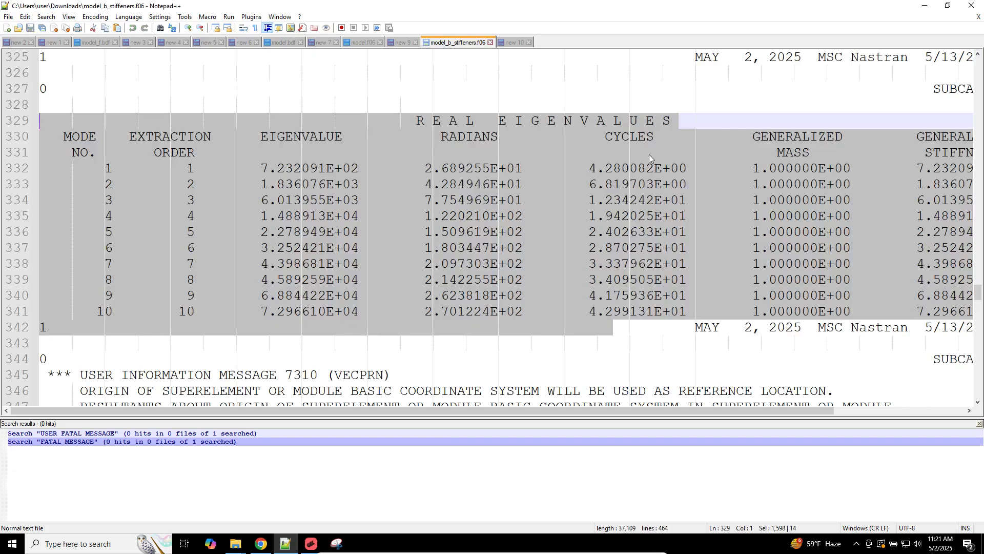
click(515, 42)
key(ctrl+y)
key(ctrl+y)
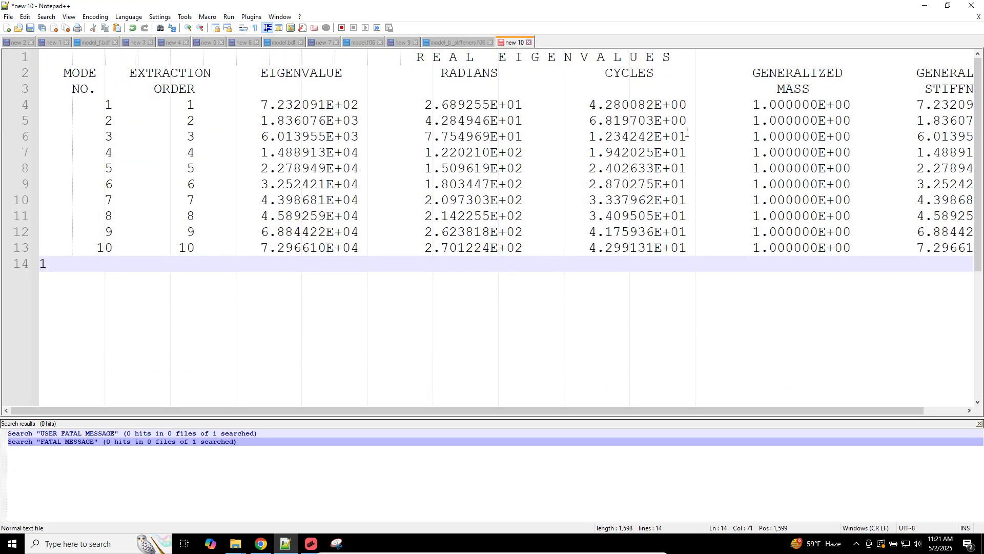
click(607, 104)
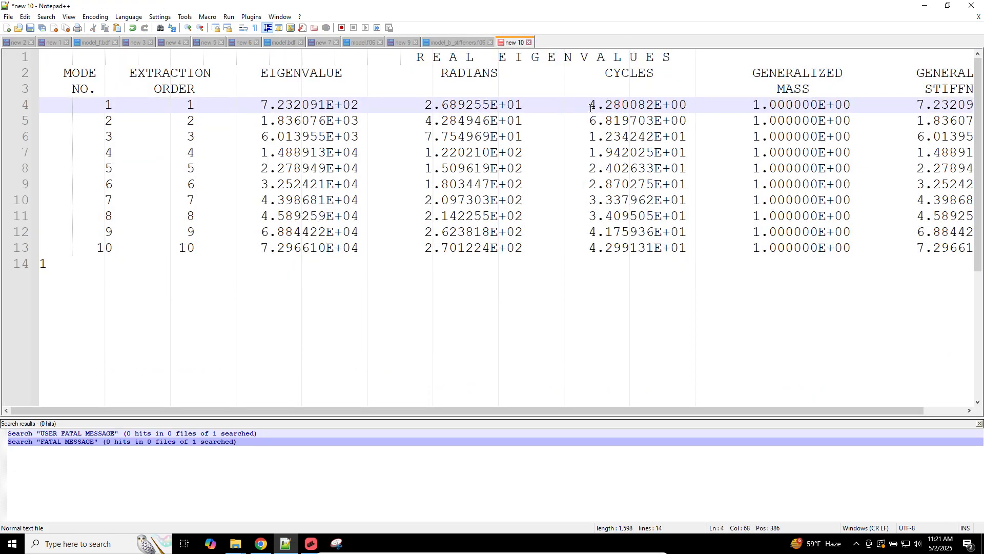
drag(594, 136, 603, 177)
click(312, 543)
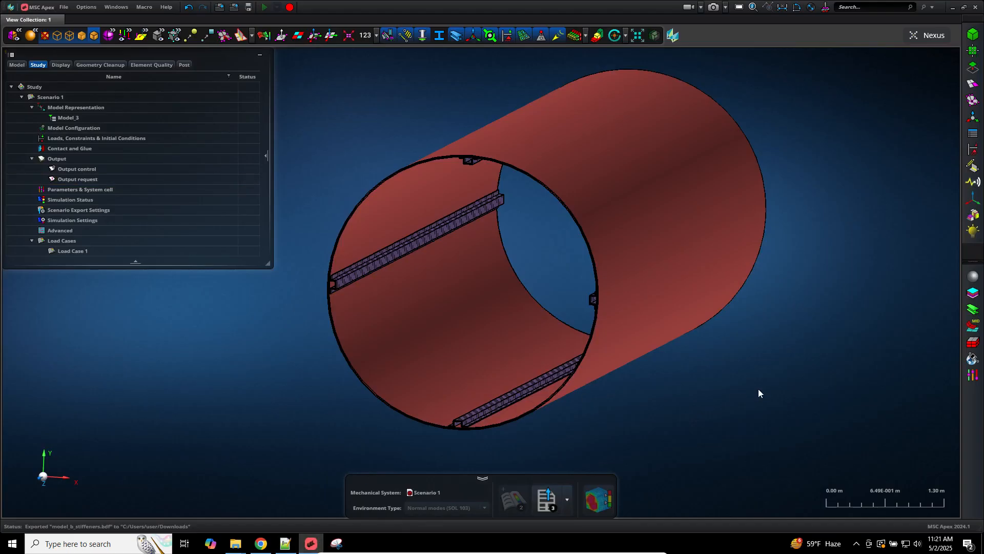
Step: Save the model and attach model_b_stiffeners.h5 from Downloads to Scenario 1
key(ctrl+s)
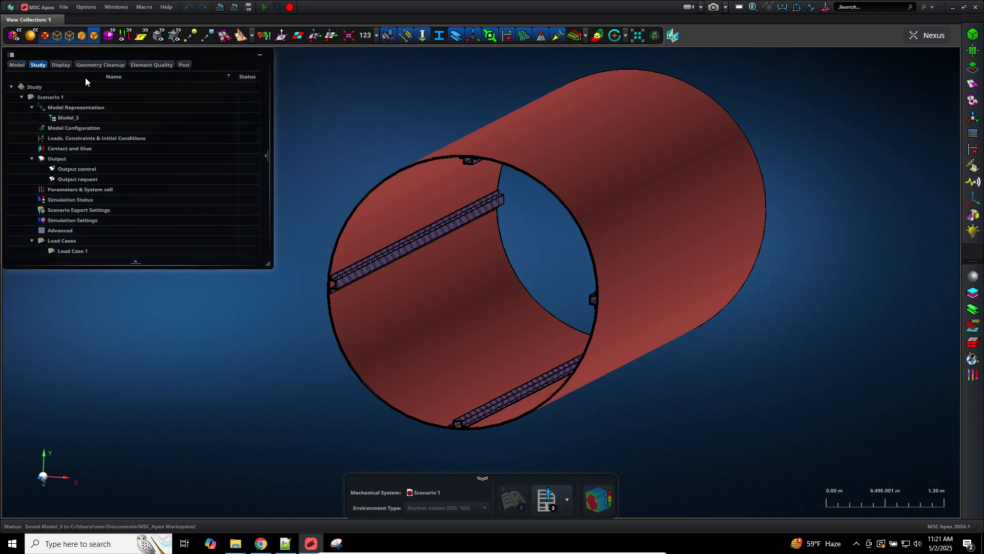
click(68, 97)
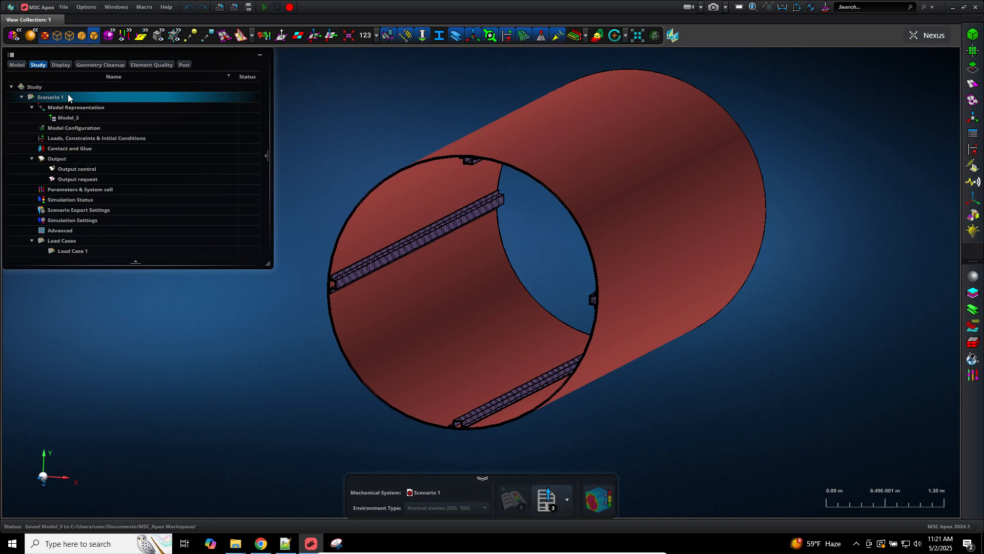
right_click(68, 97)
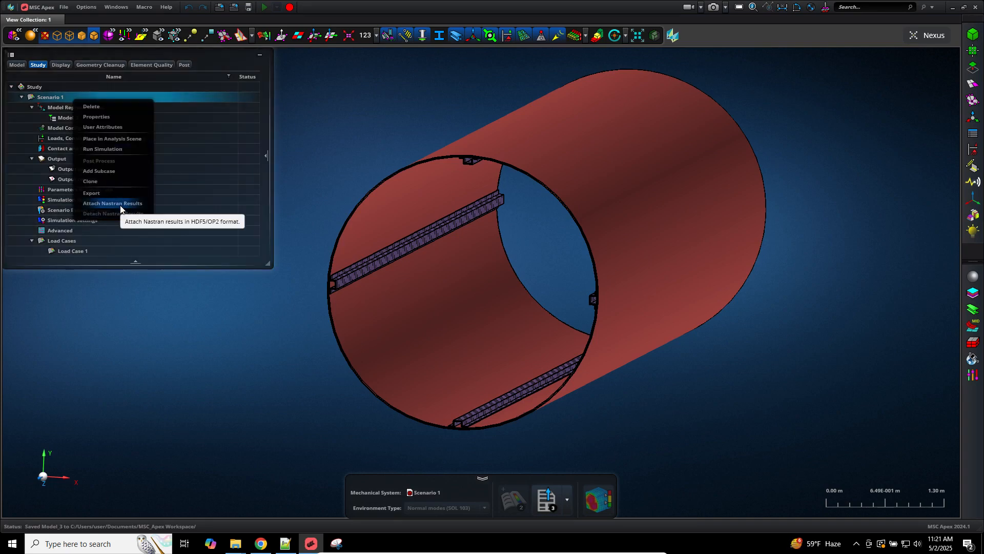
click(120, 204)
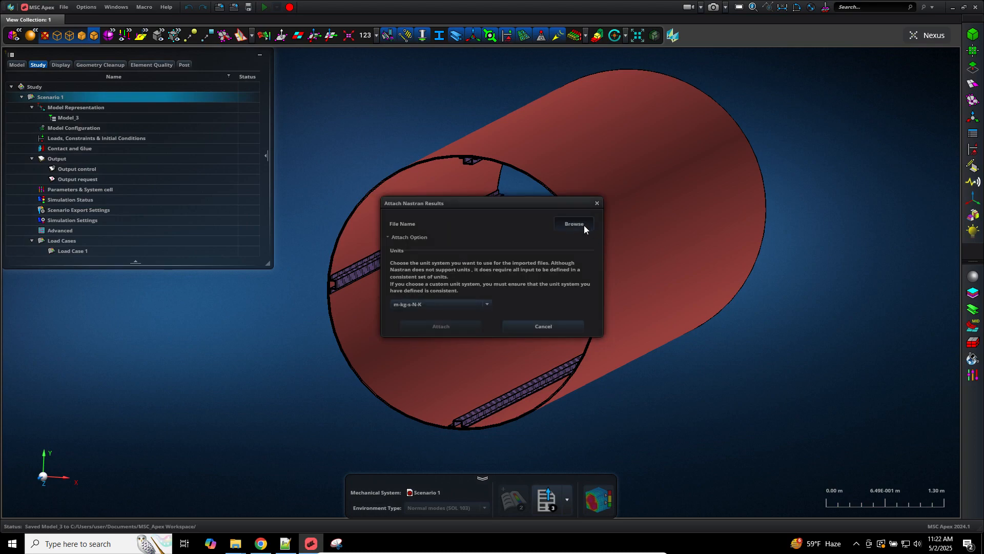
click(583, 226)
click(426, 311)
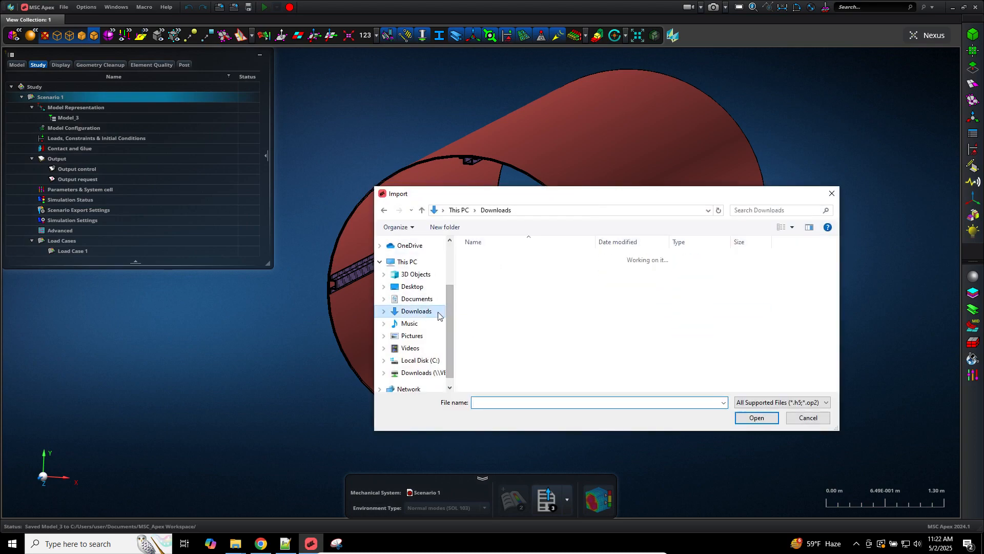
click(502, 292)
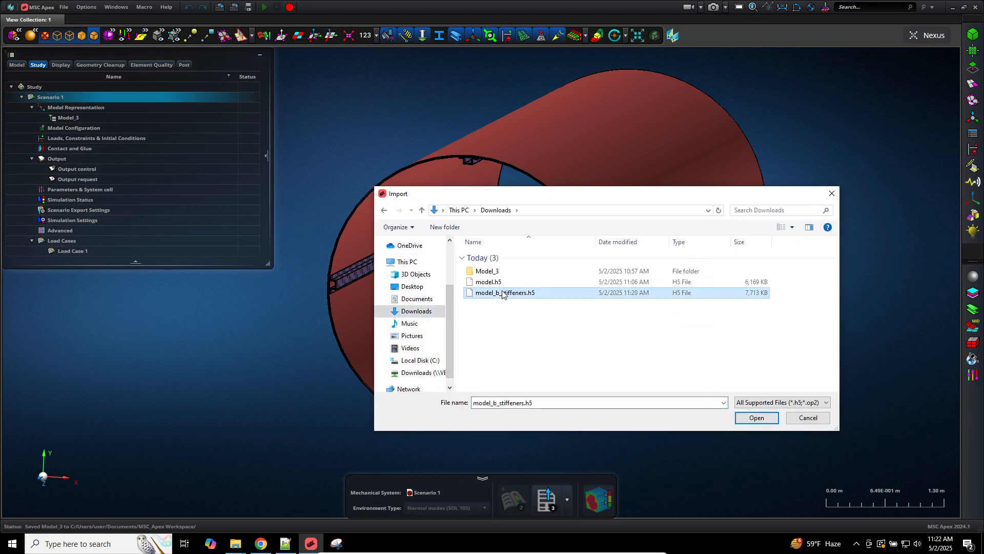
double_click(502, 292)
click(454, 325)
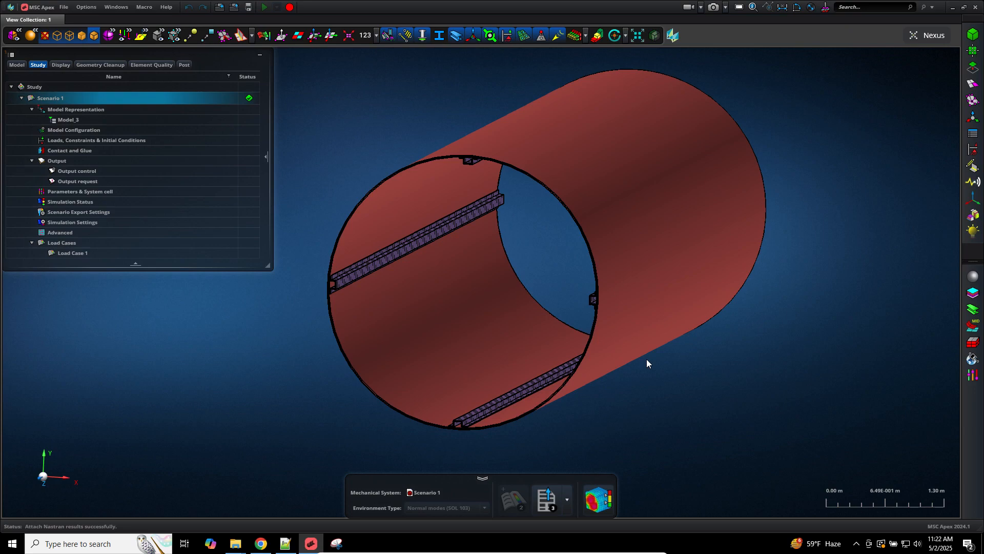
click(607, 496)
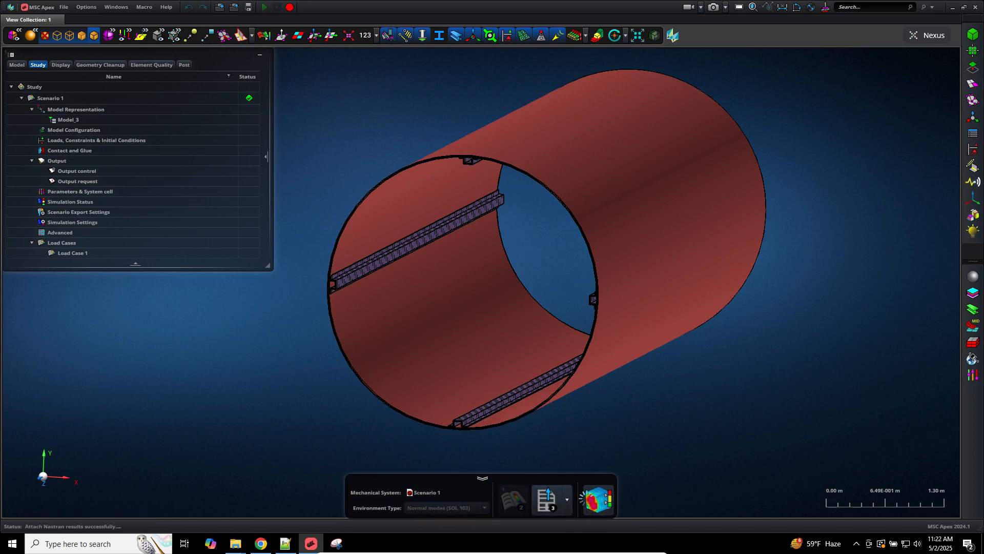
Step: Post-process the results, animate the 4.28 Hz mode 1 shape, then show the Notepad++ eigenvalue table
click(609, 497)
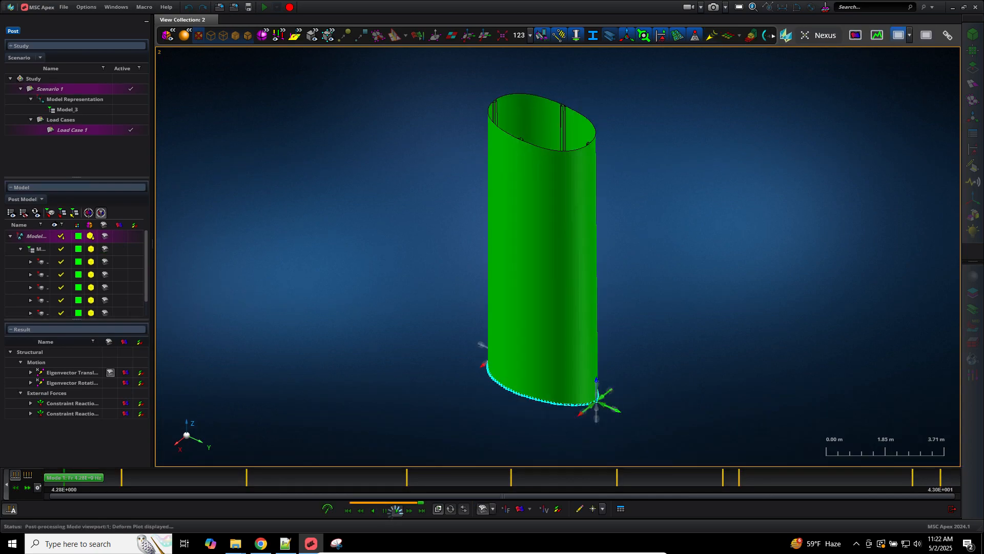
click(394, 512)
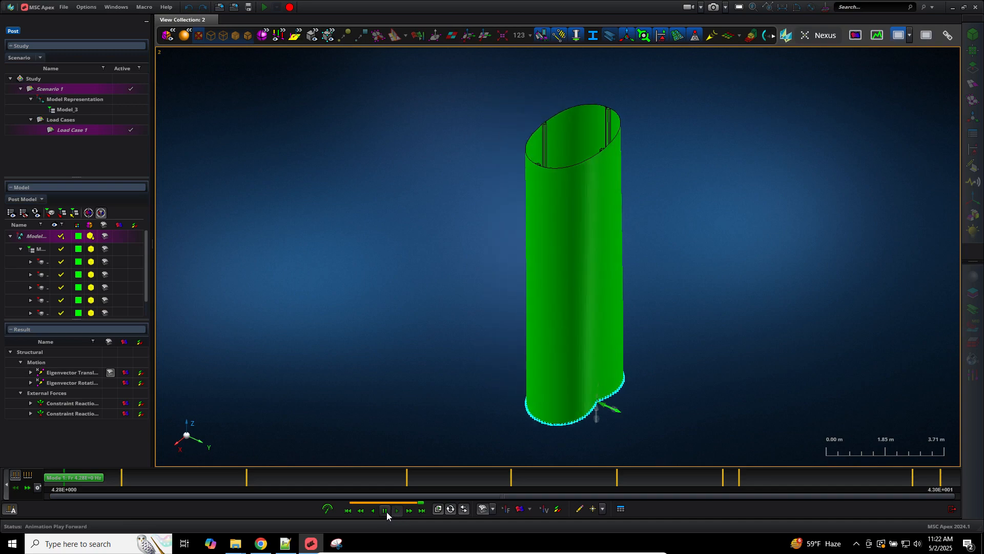
click(385, 510)
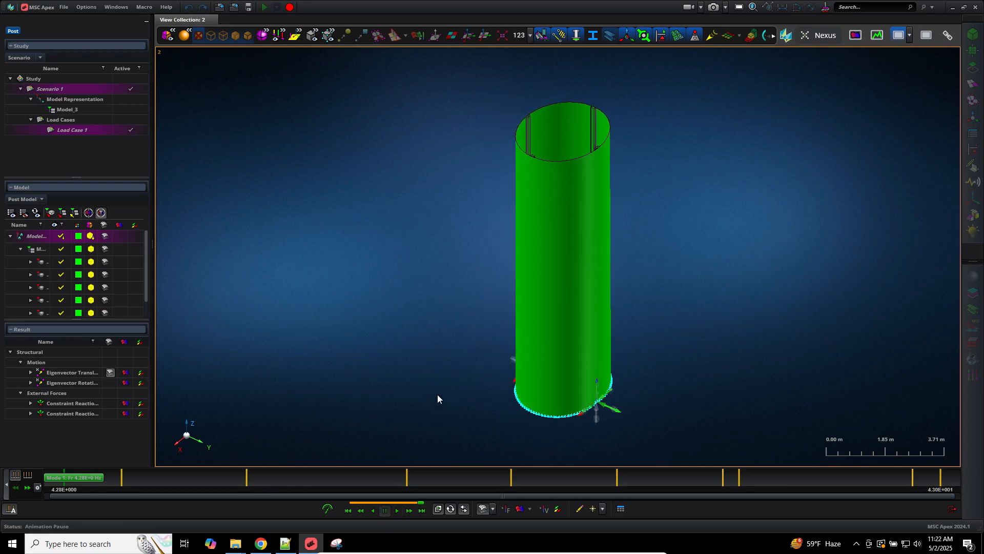
click(285, 543)
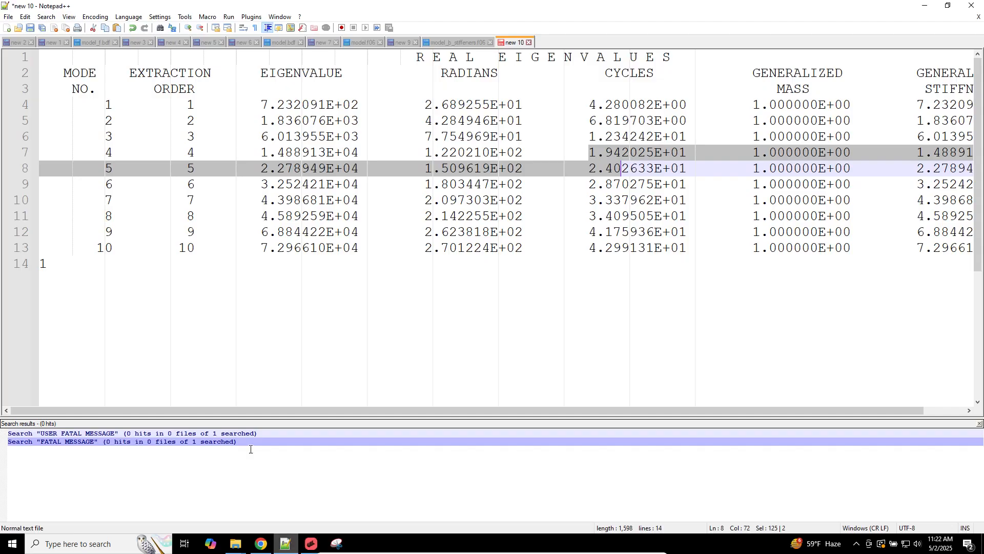
Step: Append the note '1.0E-12 = 0.0 Hertz (Rigid Body Modes)' below the eigenvalue table
key(ctrl+End)
key(Return)
key(Return)
key(Return)
text(1)
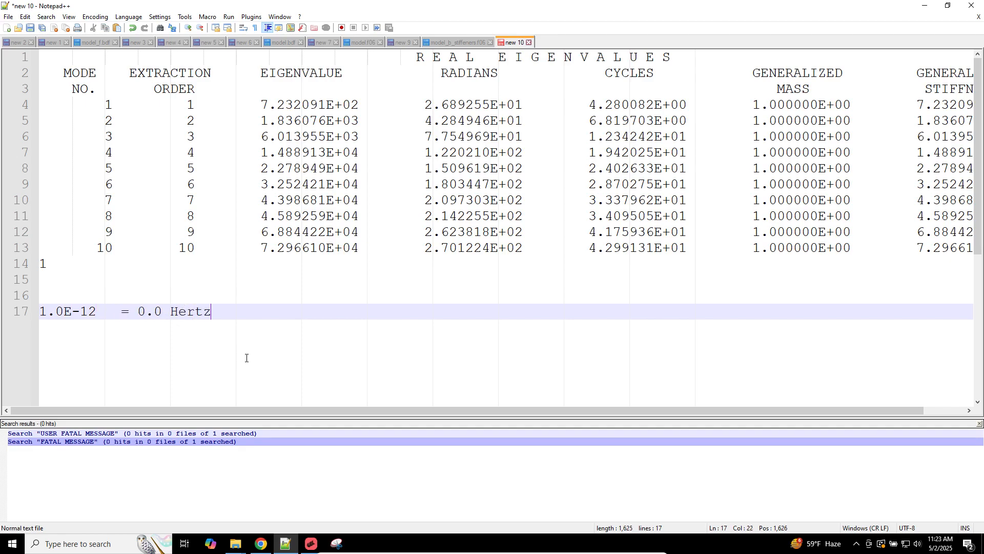
text(Rigid Body Modes))
key(Return)
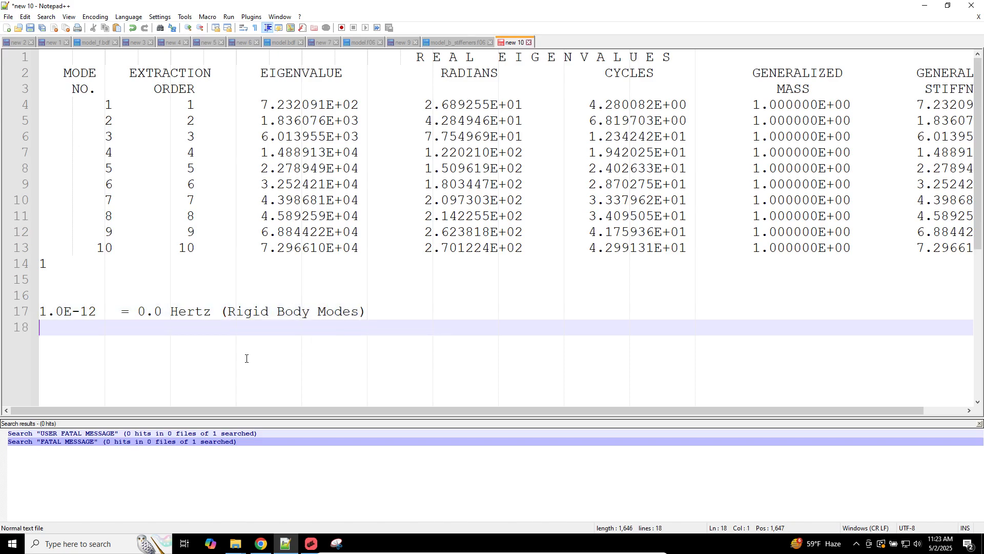
Step: In Apex, show the cylinder undeformed and pan it toward the view centre
click(311, 544)
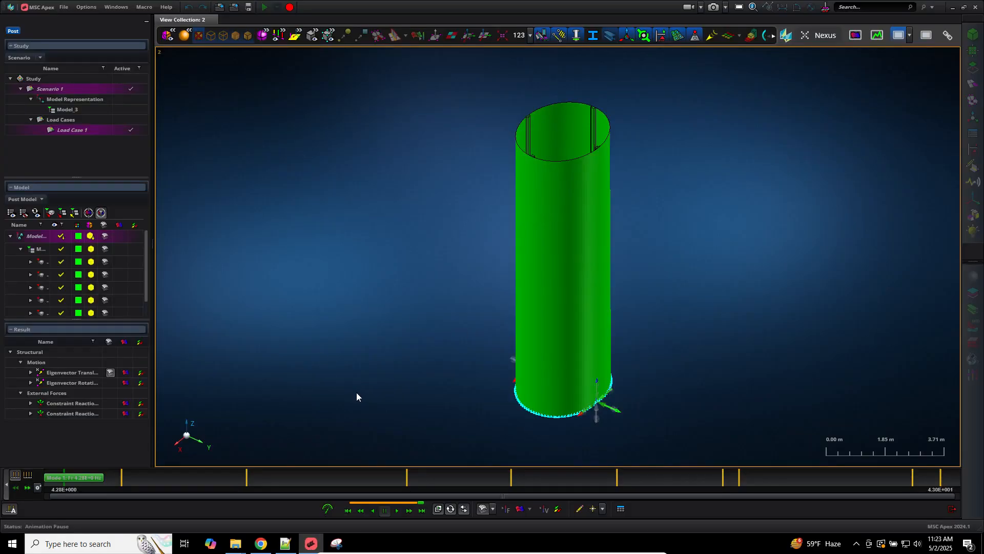
click(486, 509)
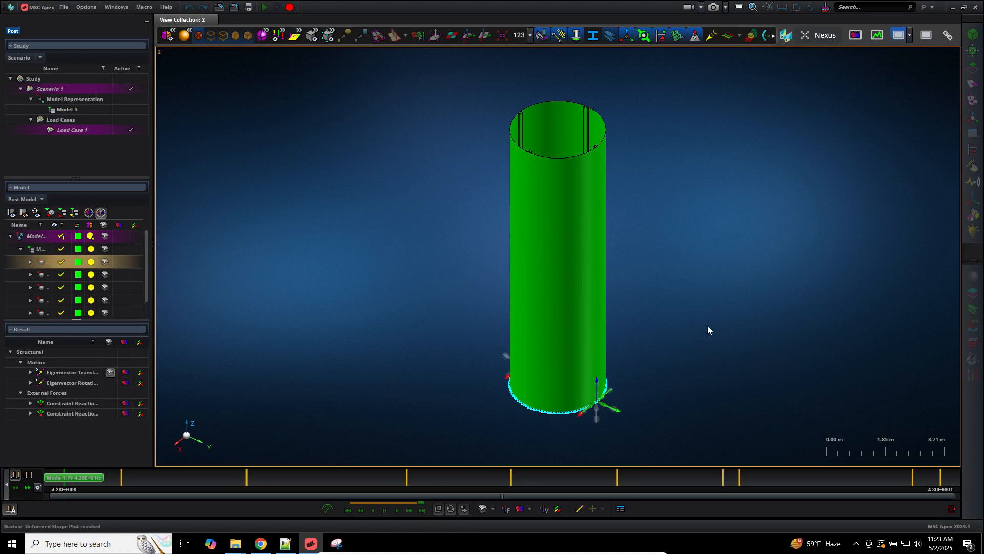
middle_drag(401, 331, 620, 192)
middle_drag(380, 354, 697, 297)
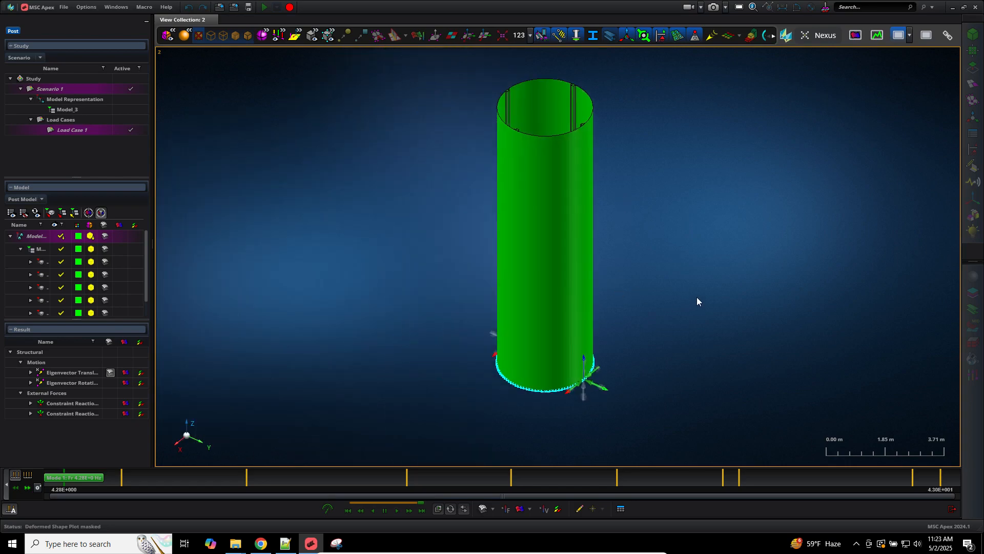
middle_drag(562, 321, 722, 328)
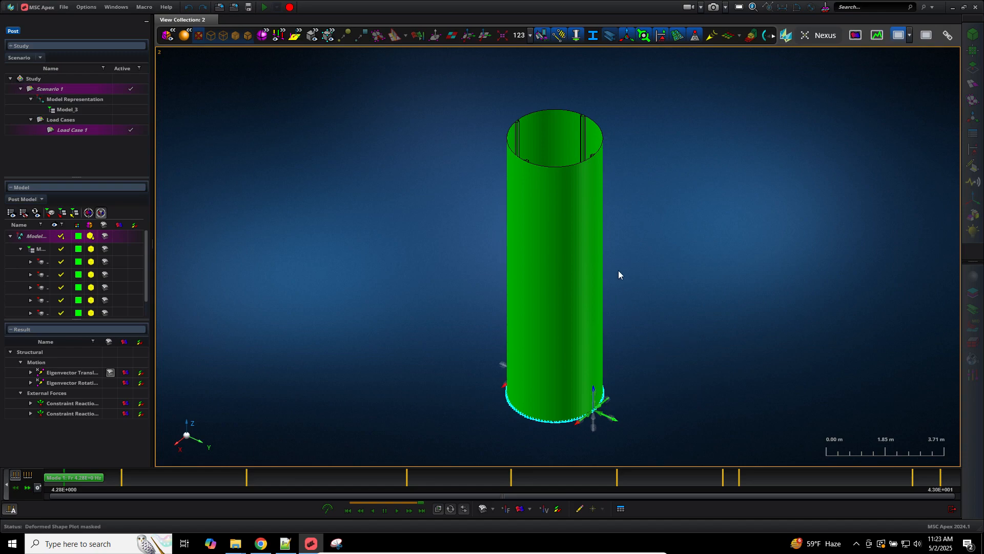
middle_drag(618, 270, 610, 320)
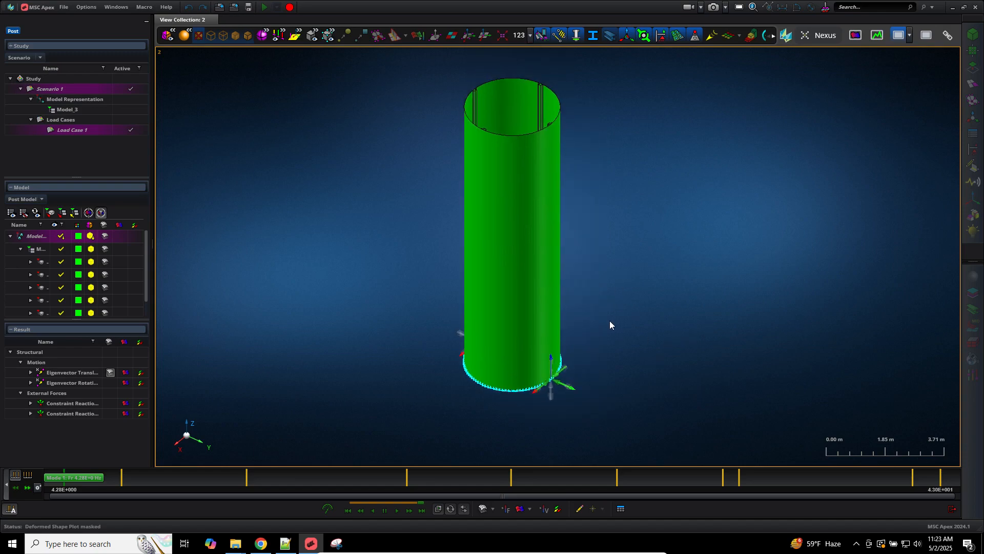
Step: Show the deformed shape, animate it, step to the next mode, and exit post-processing
click(482, 508)
click(396, 510)
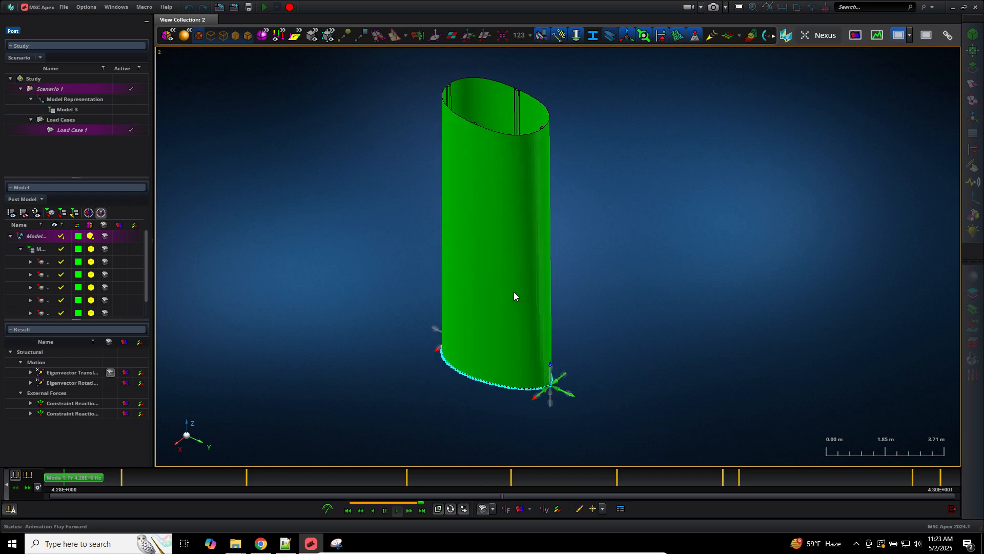
click(27, 488)
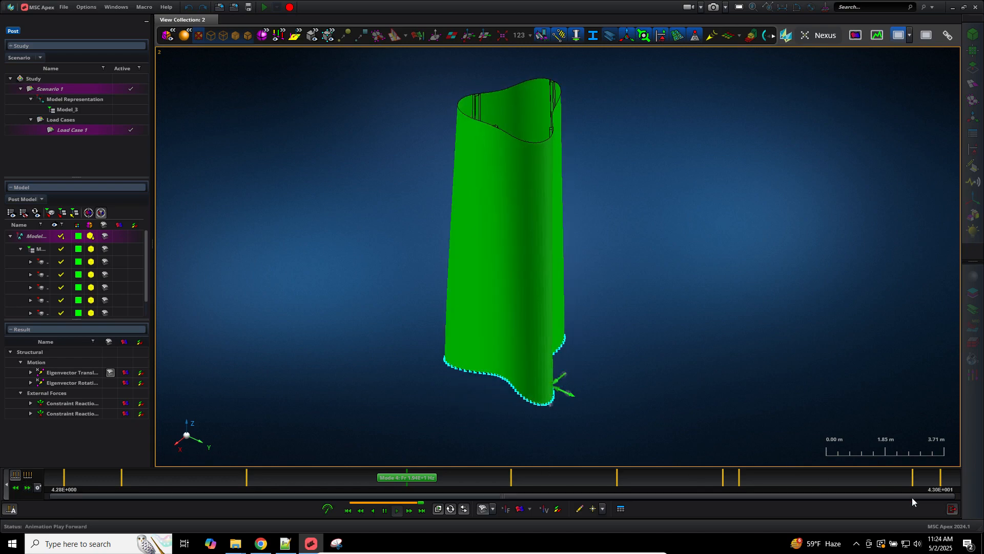
click(952, 509)
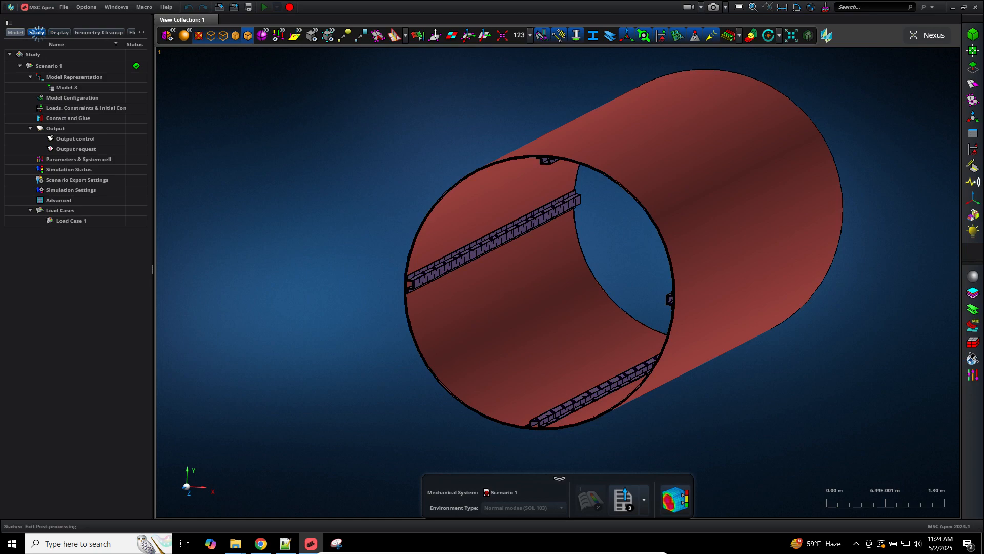
Step: Delete the old Scenario 1 and place Model_3 in the analysis scene
click(15, 32)
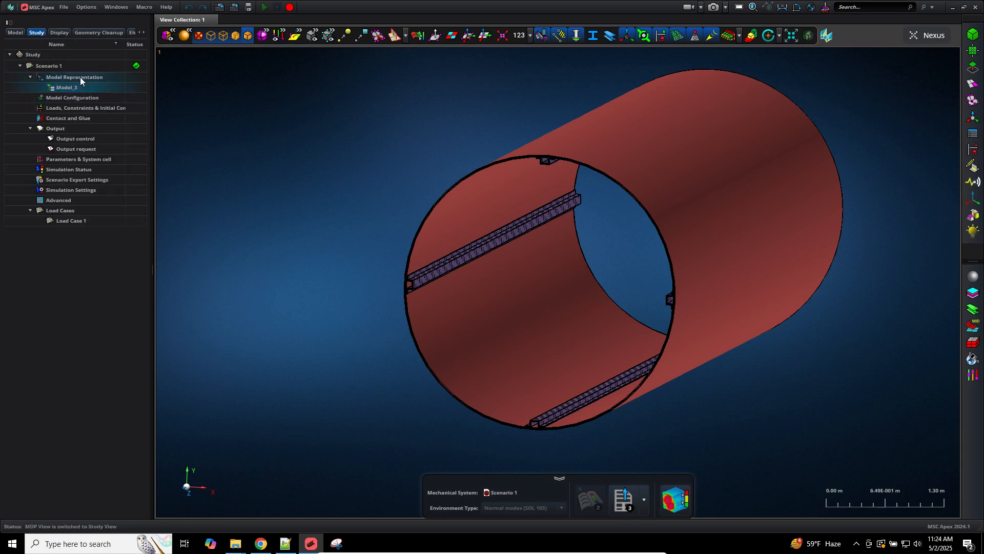
right_click(69, 68)
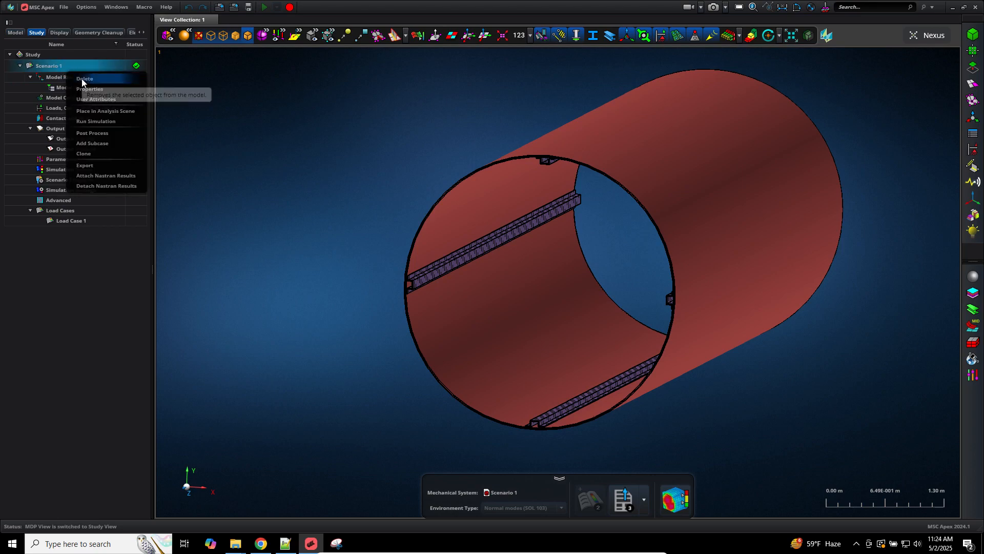
click(83, 79)
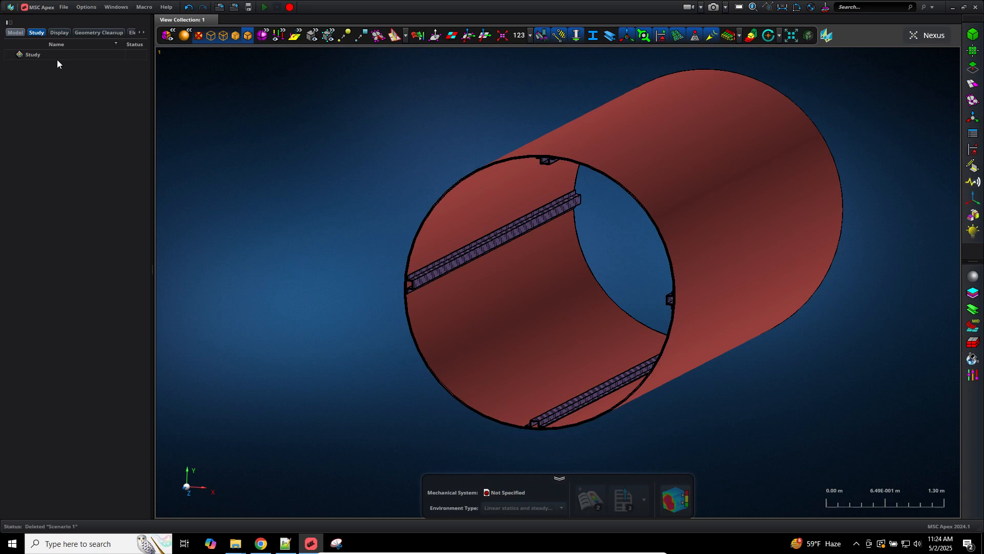
click(15, 32)
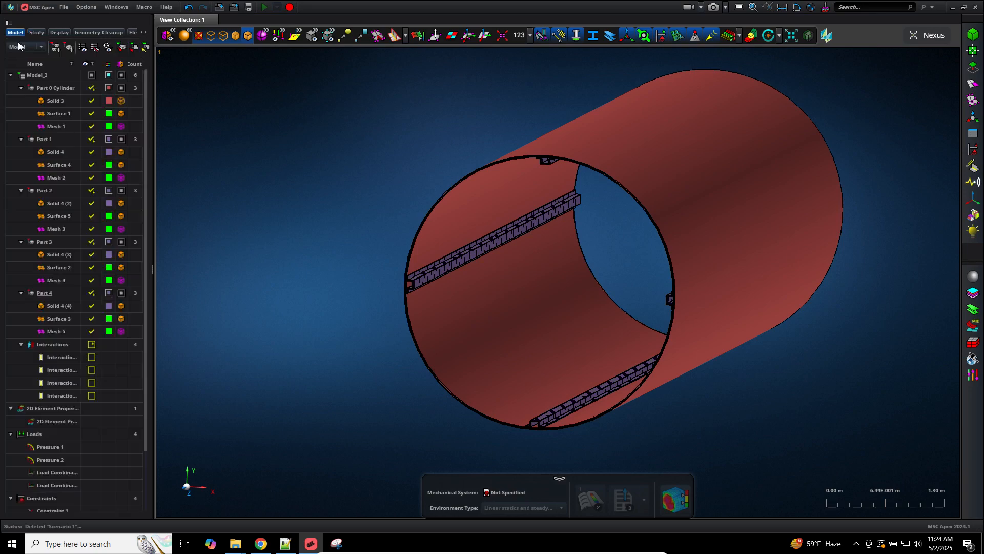
right_click(46, 78)
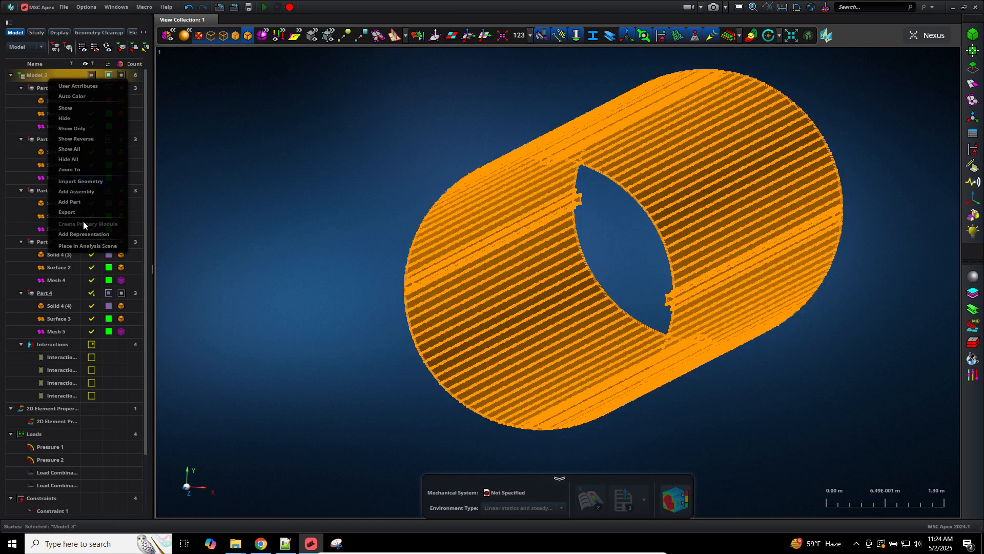
click(93, 245)
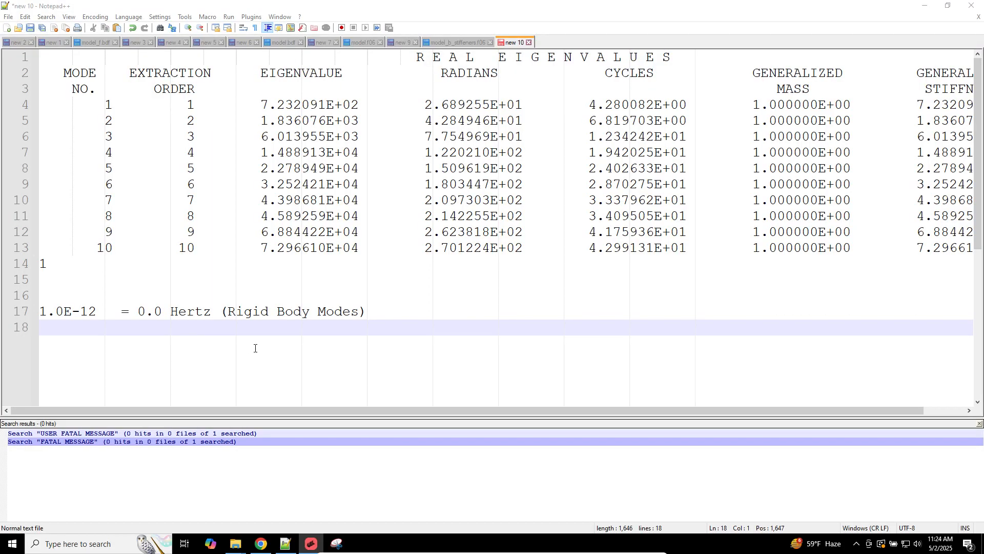
Step: Minimize Notepad++ to reveal the Downloads folder, then bring MSC Apex back to the front
click(340, 546)
click(341, 546)
click(286, 542)
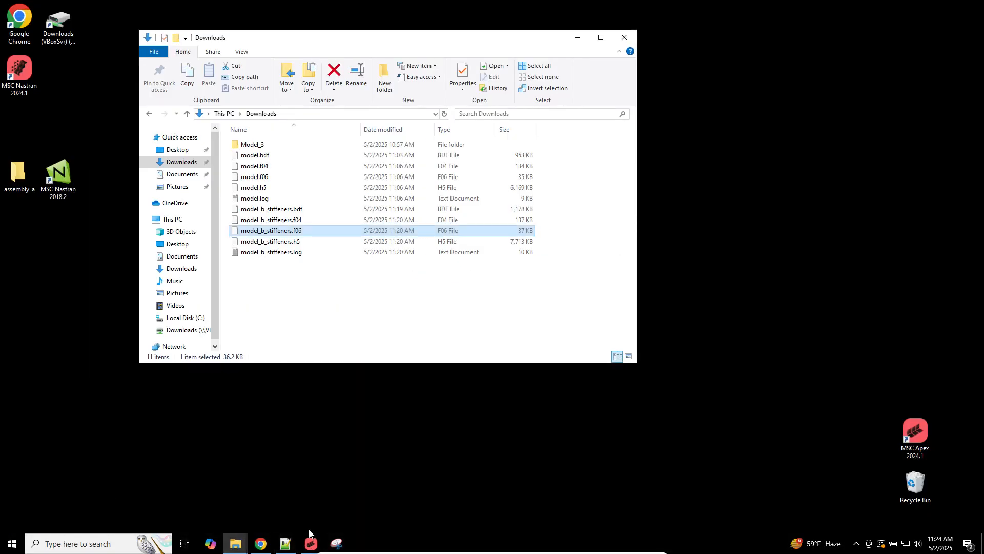
click(310, 539)
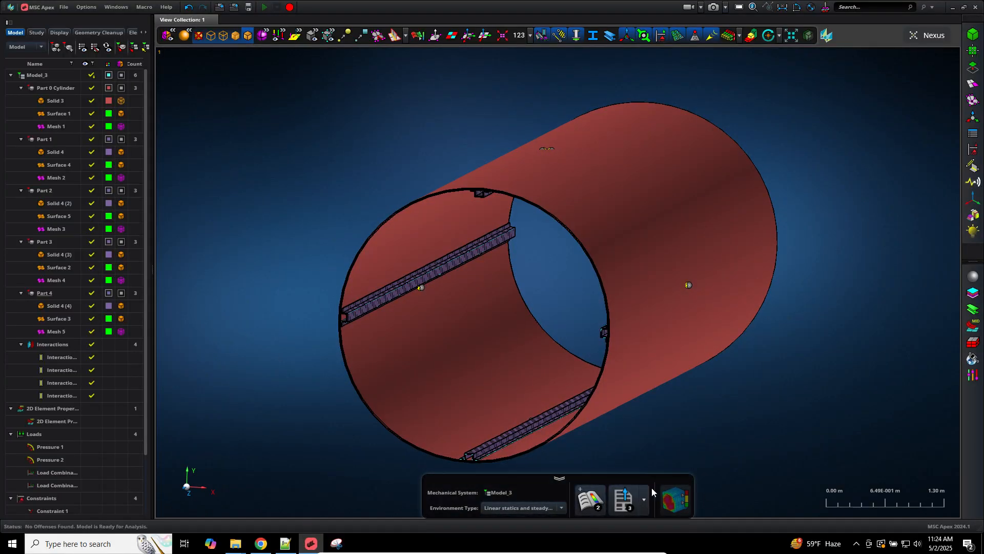
Step: Generate a new simulation scenario from Model_3 and open its Loads, Constraints & Initial Conditions settings
click(593, 505)
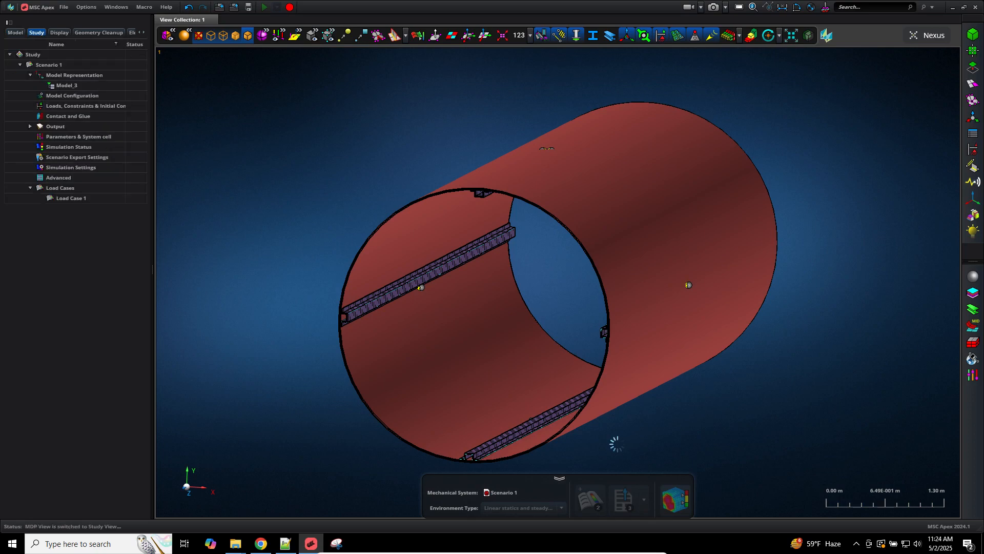
click(60, 105)
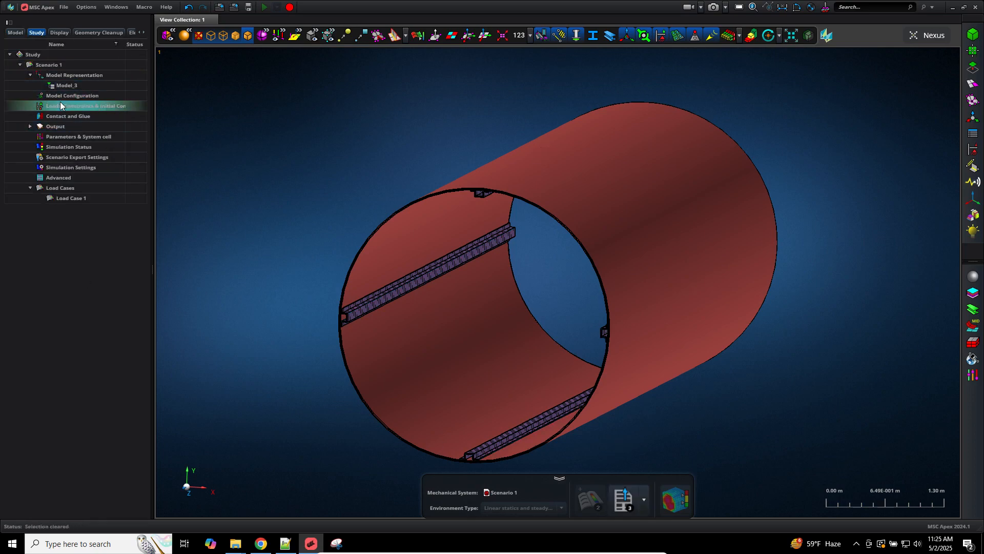
double_click(60, 104)
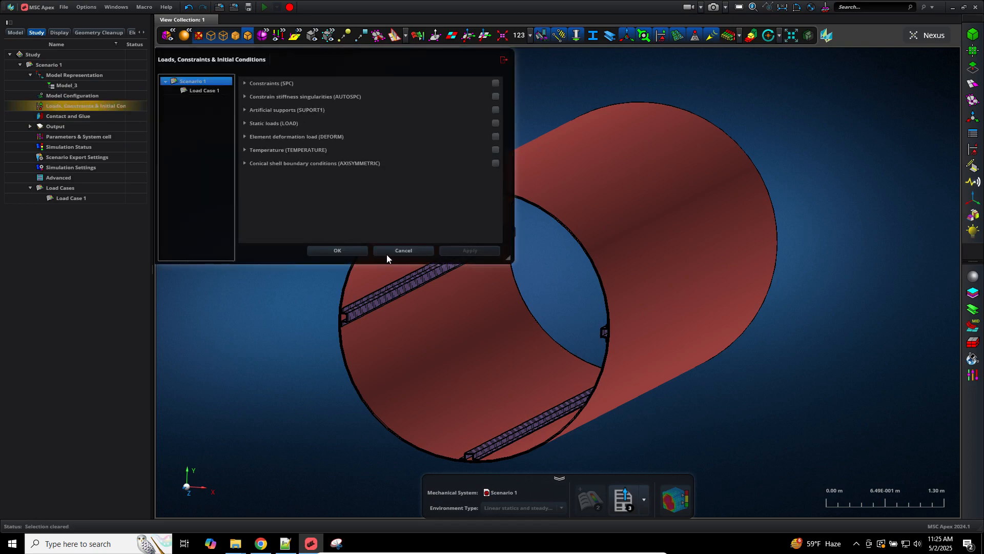
Step: Add Load Case 2 through Add Subcase on the Load Cases group
click(399, 250)
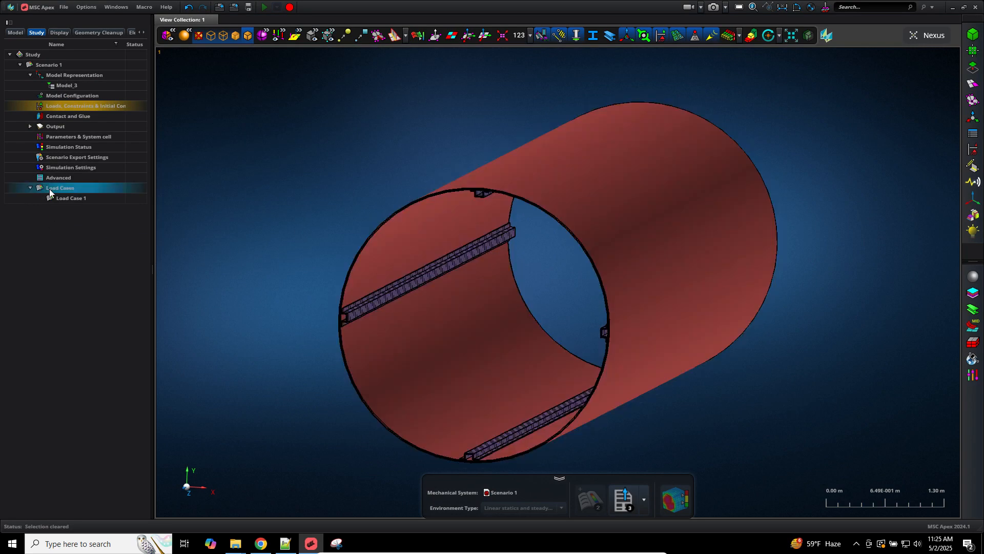
double_click(49, 188)
click(61, 190)
right_click(61, 190)
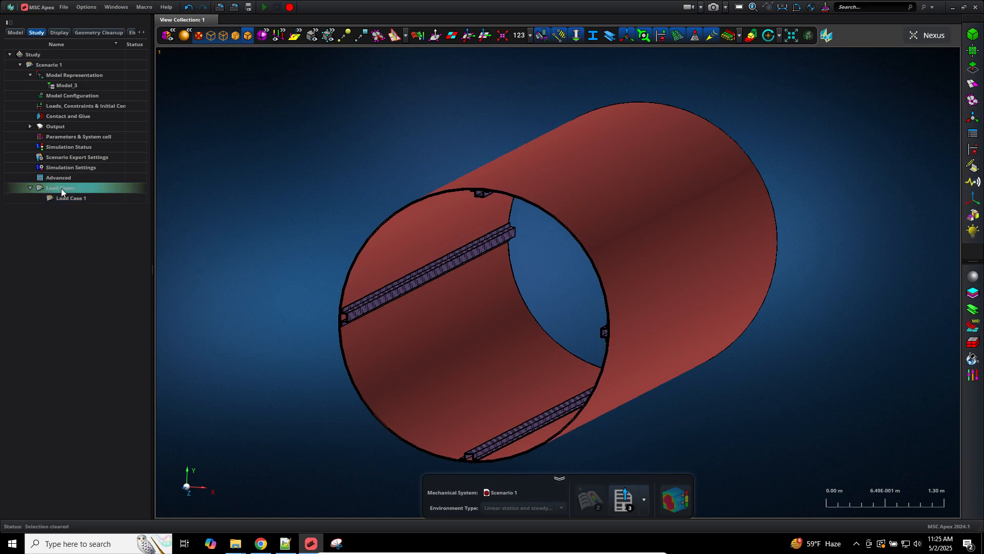
click(88, 212)
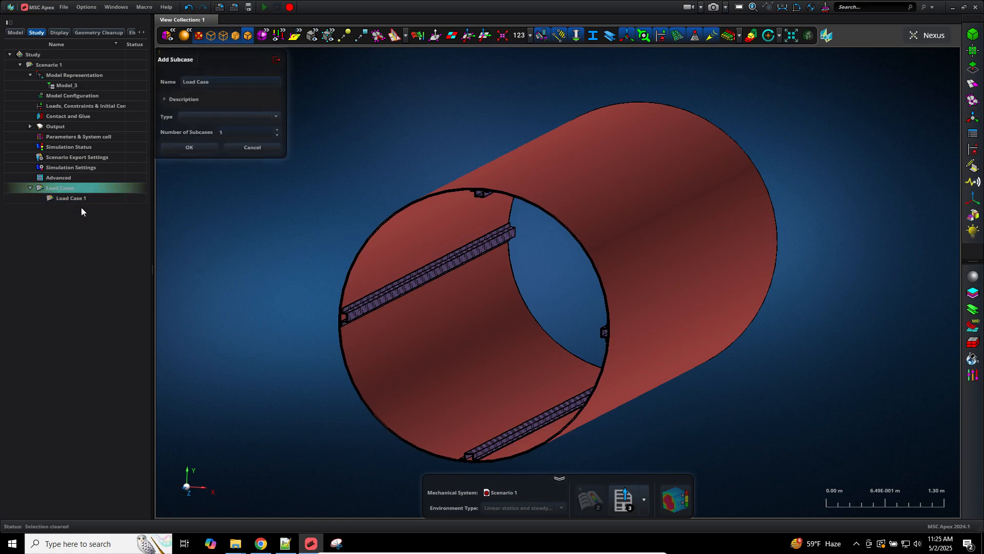
click(198, 148)
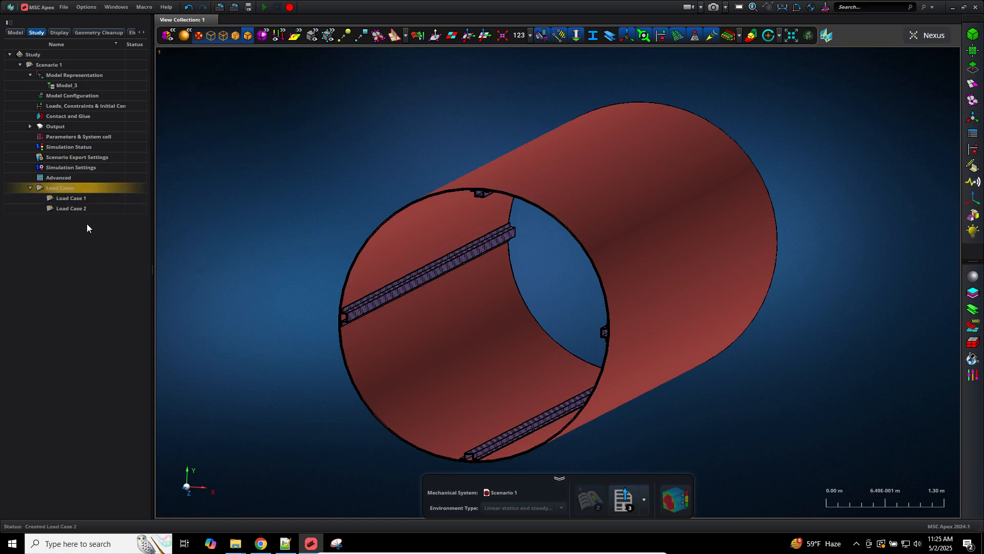
click(72, 108)
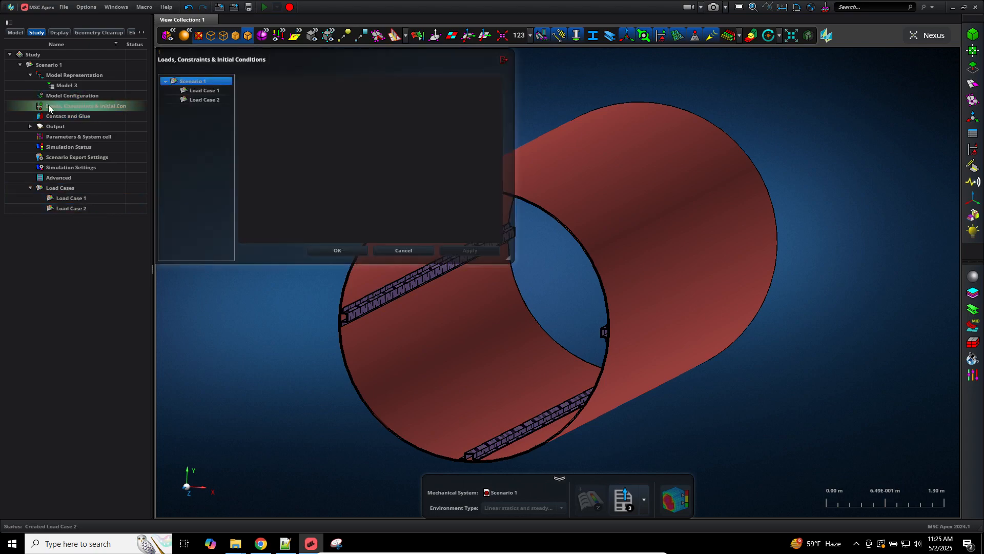
Step: Set Load Case 1's static load to Load Combination 1 and apply
click(198, 91)
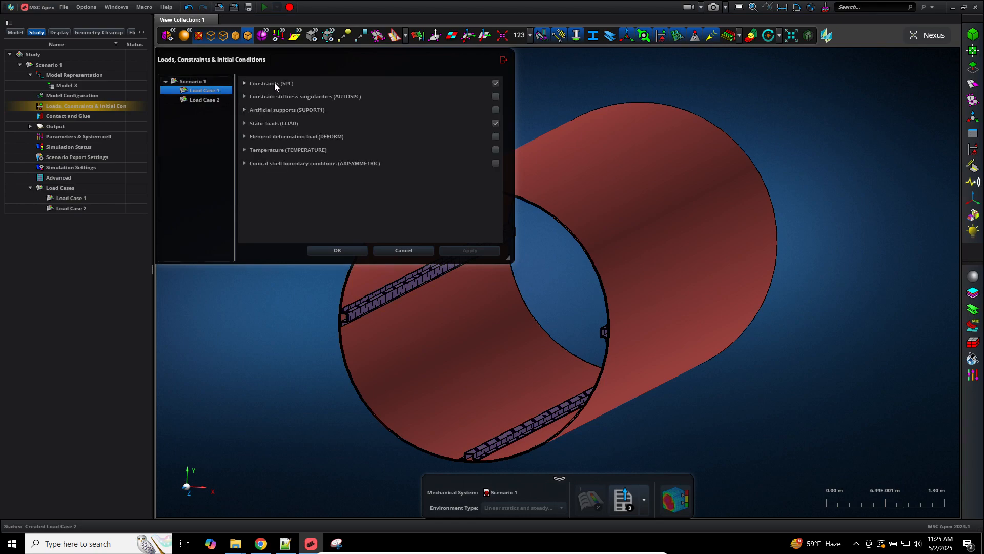
click(275, 84)
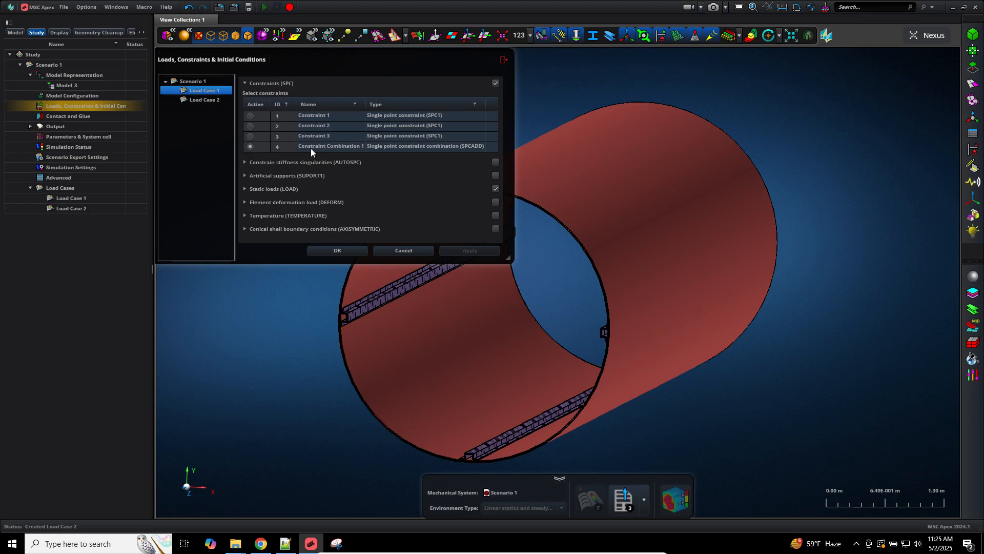
click(284, 190)
drag(500, 141, 497, 211)
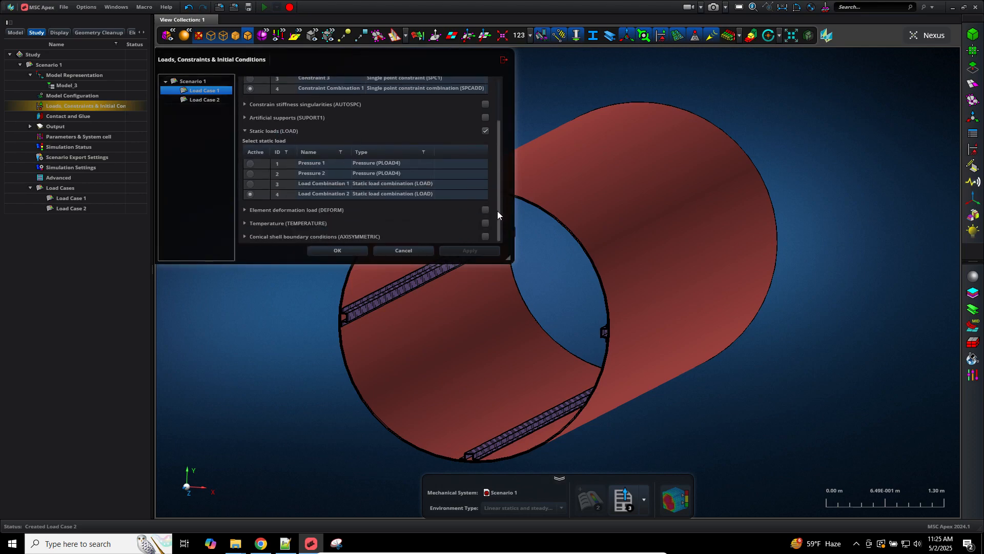
click(254, 184)
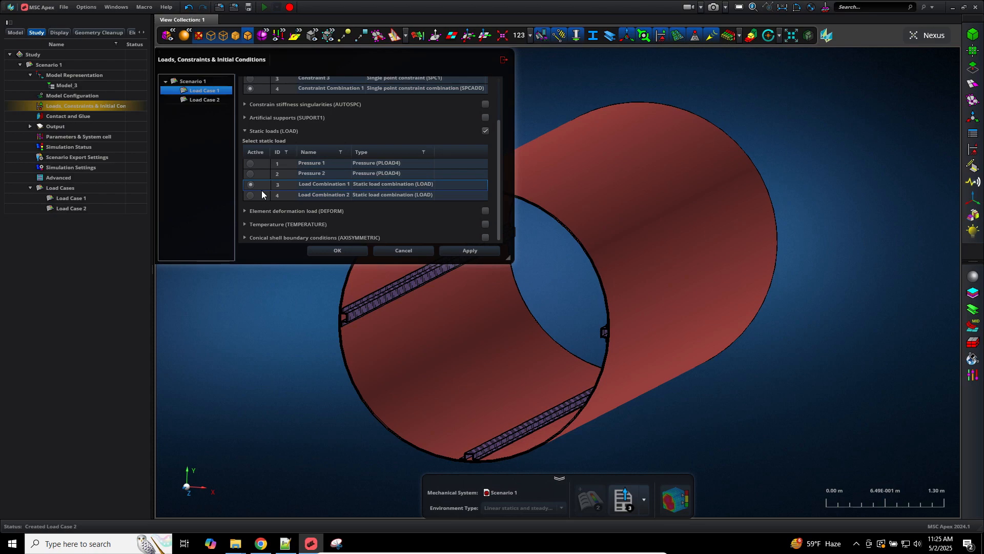
click(461, 250)
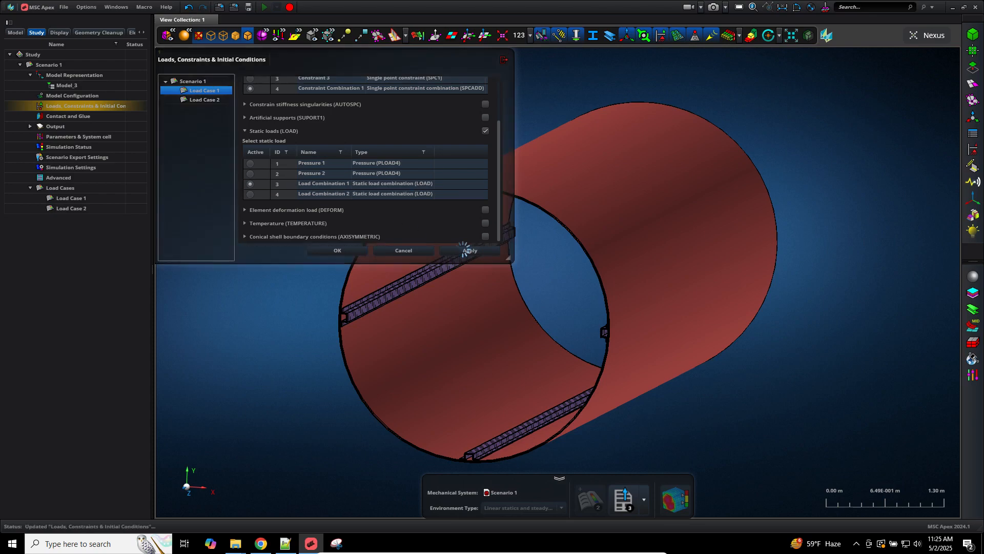
Step: Give Load Case 2 Constraint Combination 1 and Load Combination 2, then apply and close
click(214, 99)
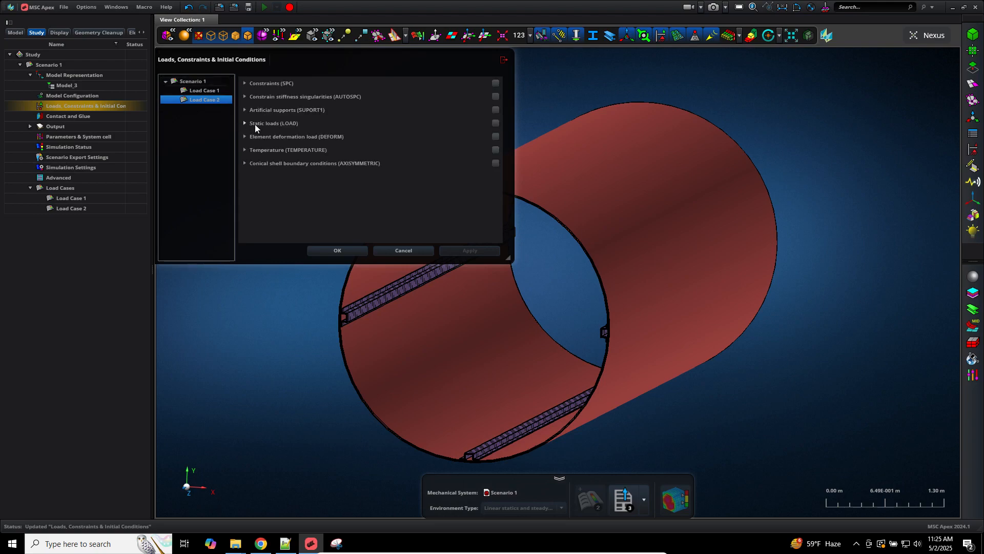
click(257, 83)
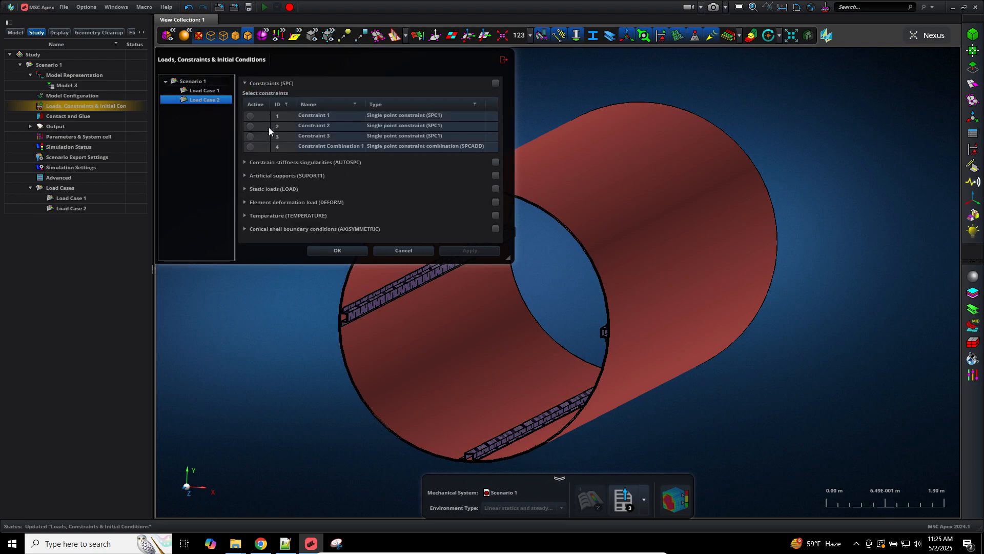
click(255, 146)
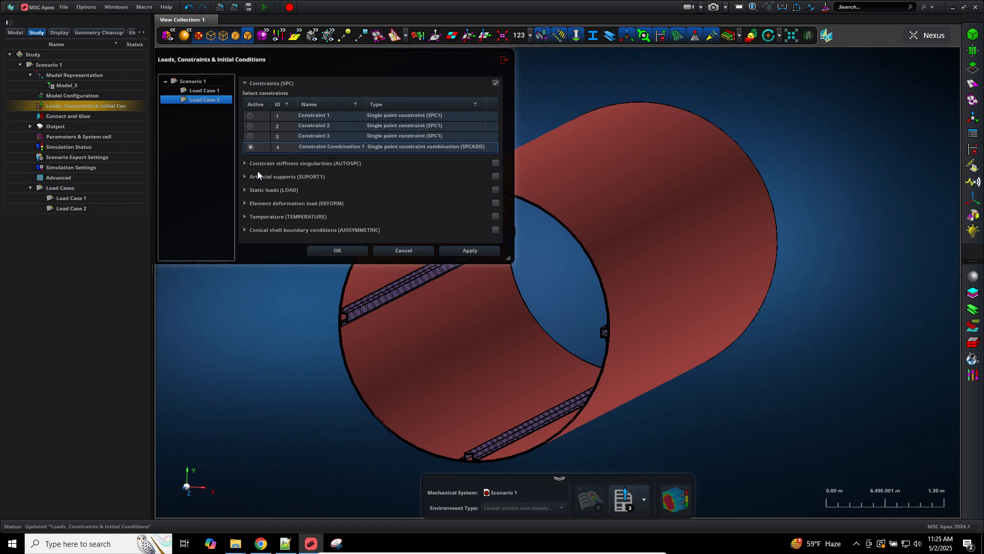
click(265, 189)
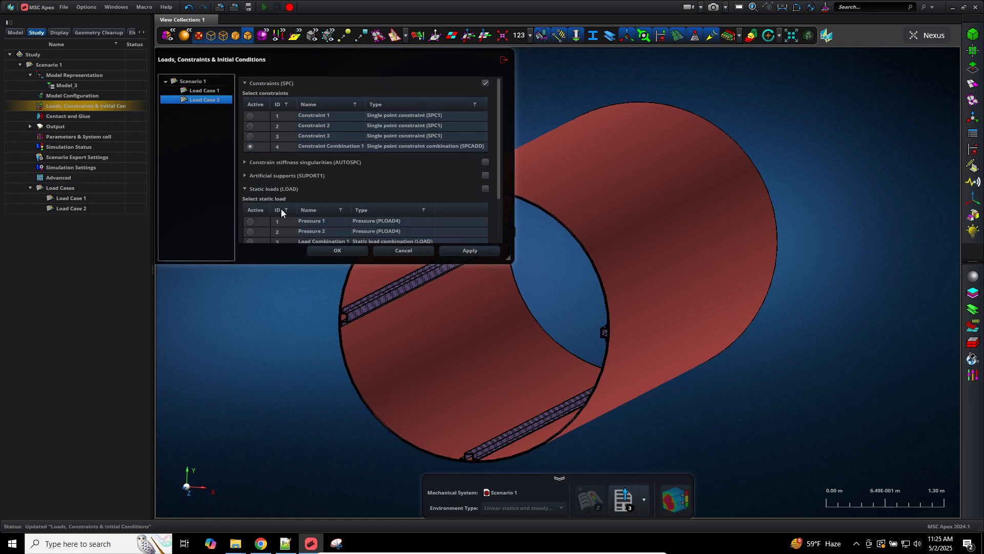
drag(499, 161, 498, 186)
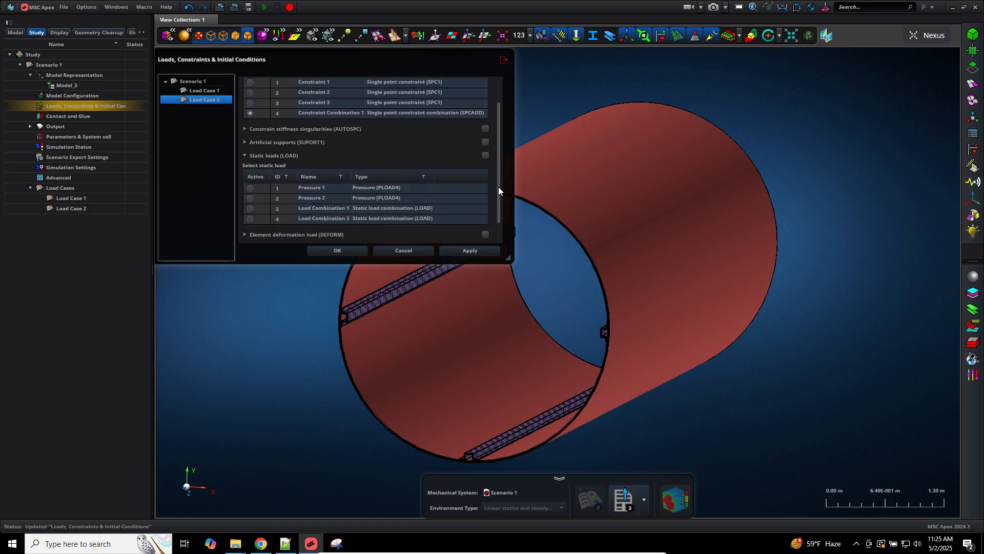
click(256, 217)
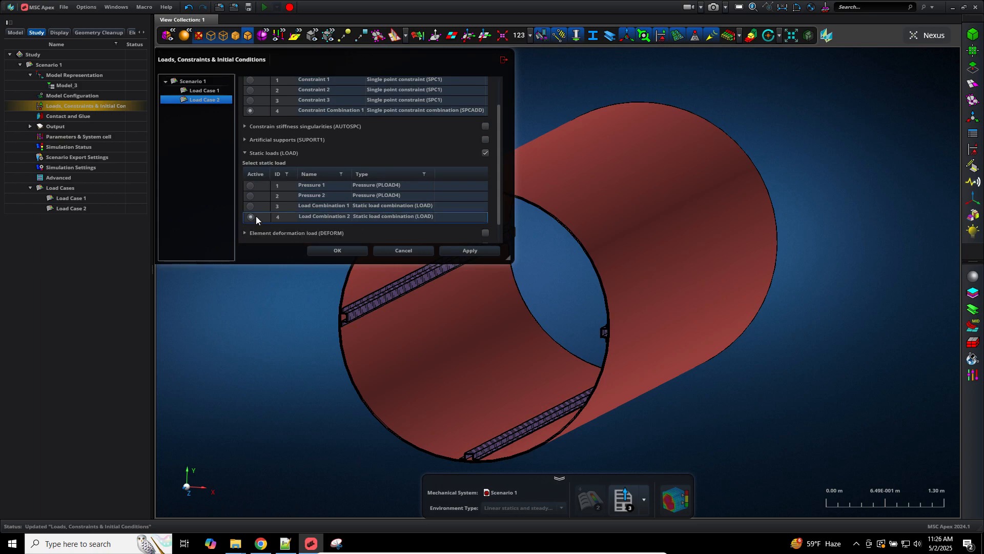
click(470, 250)
click(346, 250)
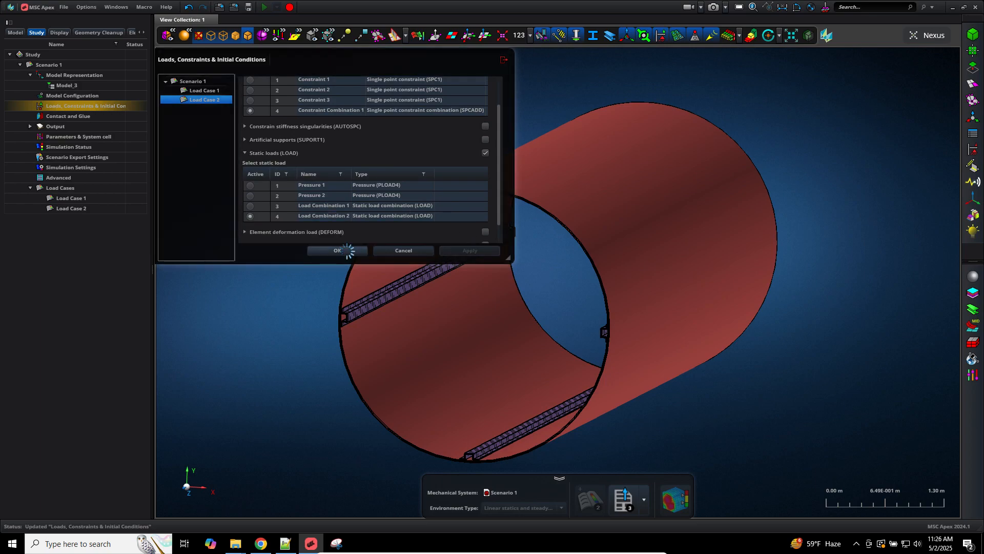
double_click(100, 108)
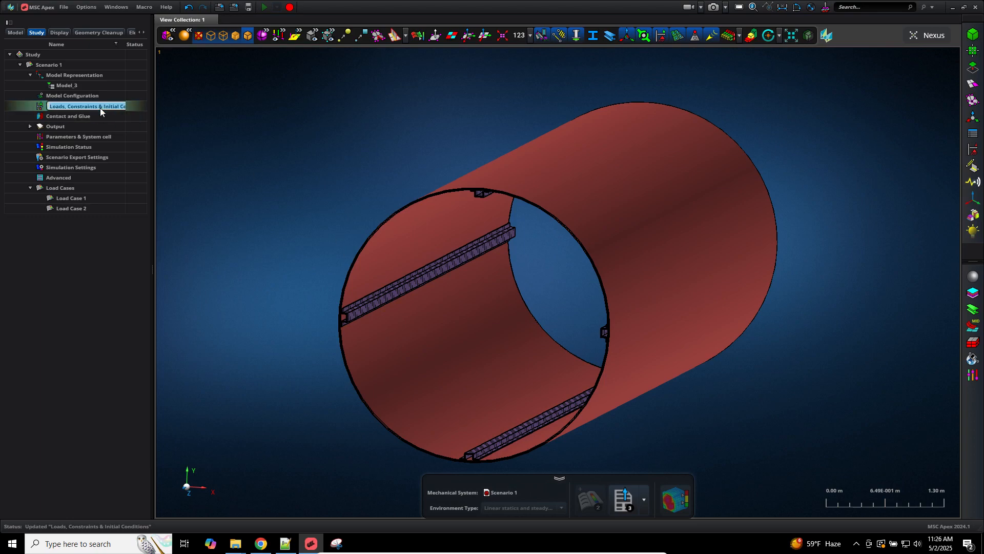
click(38, 106)
double_click(38, 107)
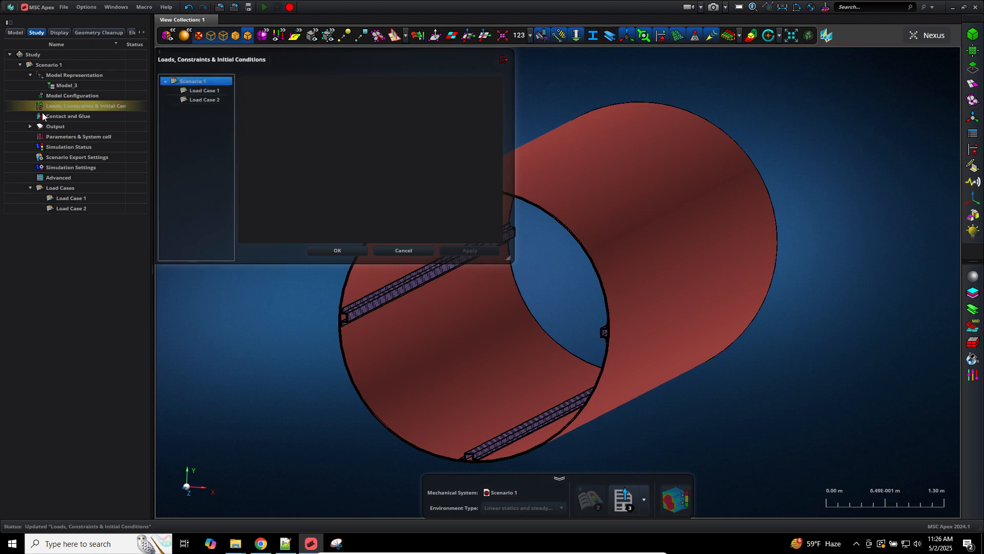
click(219, 93)
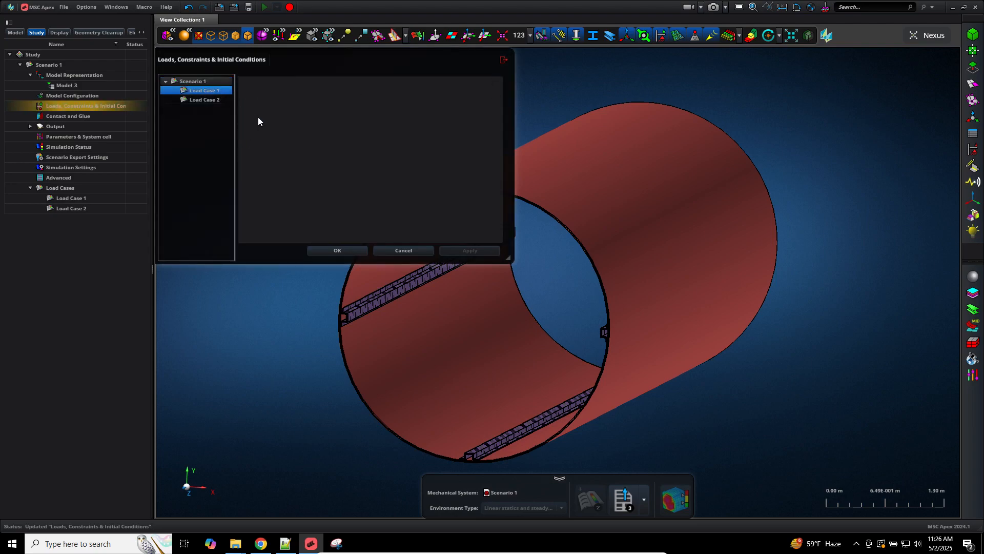
click(271, 122)
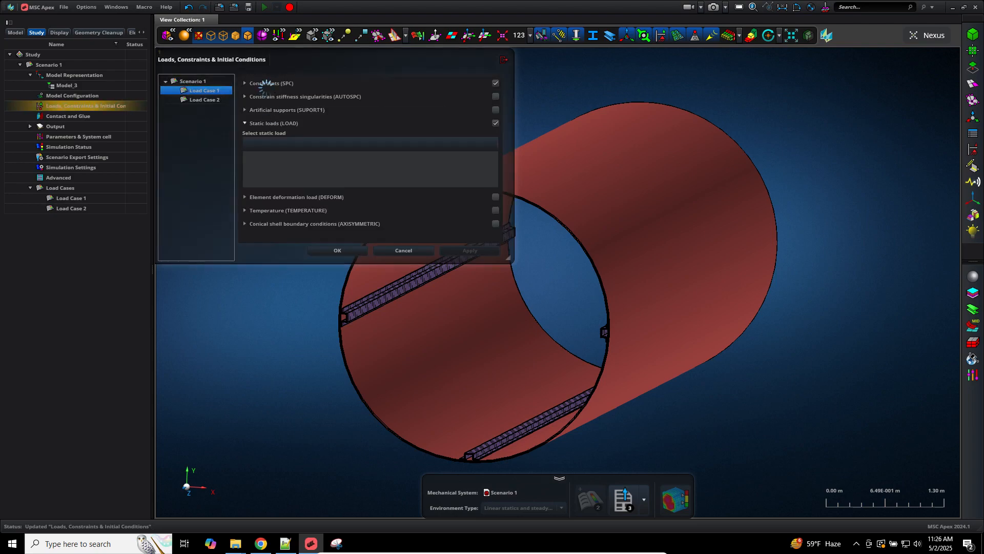
click(264, 84)
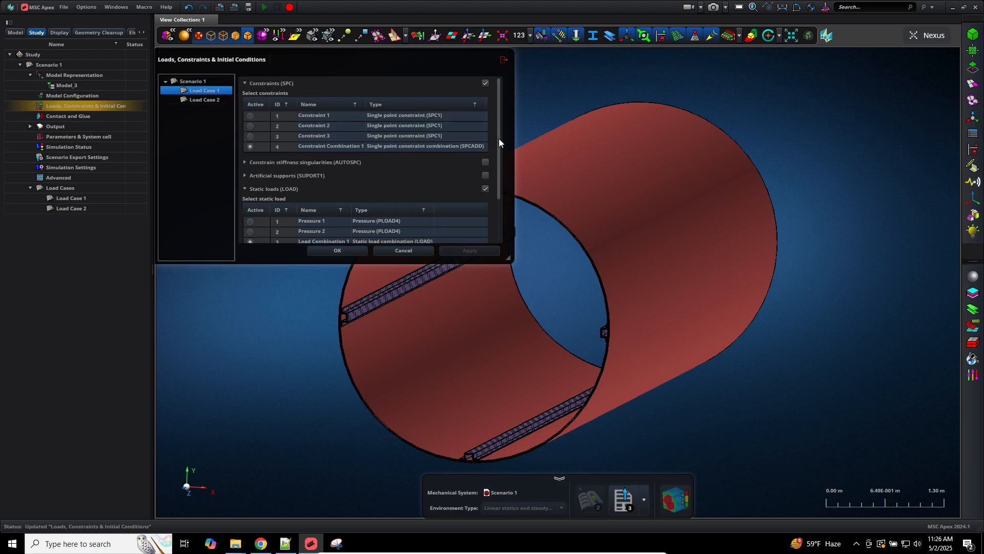
drag(499, 139, 499, 152)
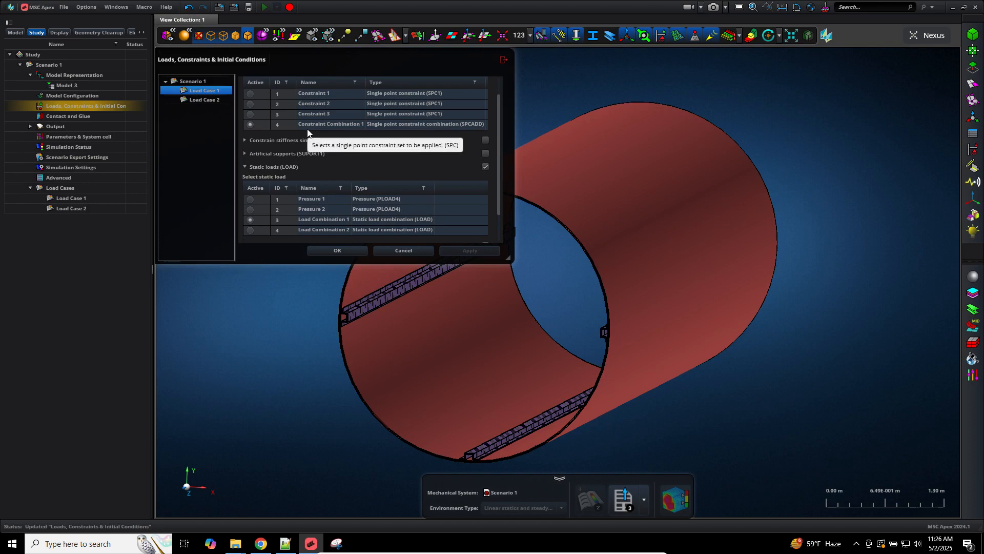
click(189, 99)
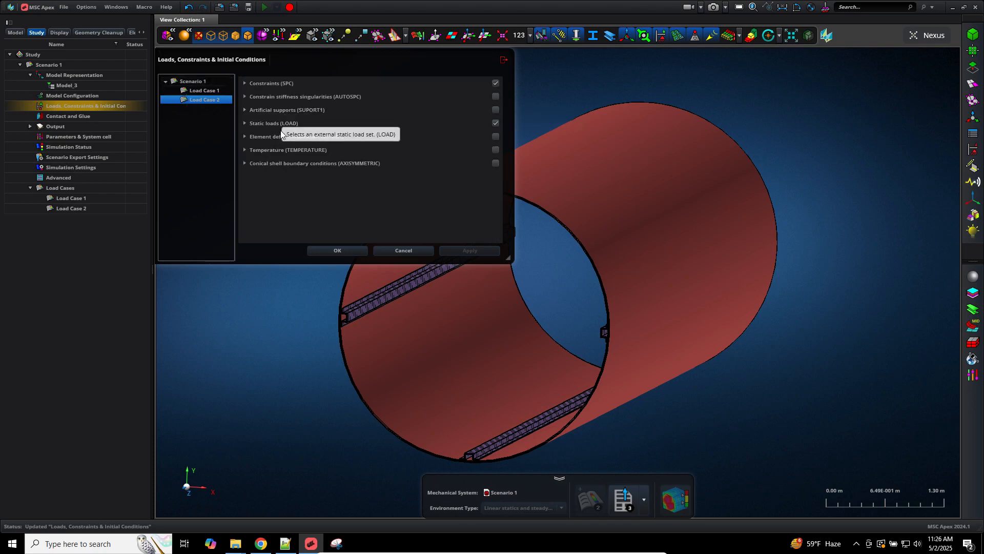
click(276, 123)
click(276, 82)
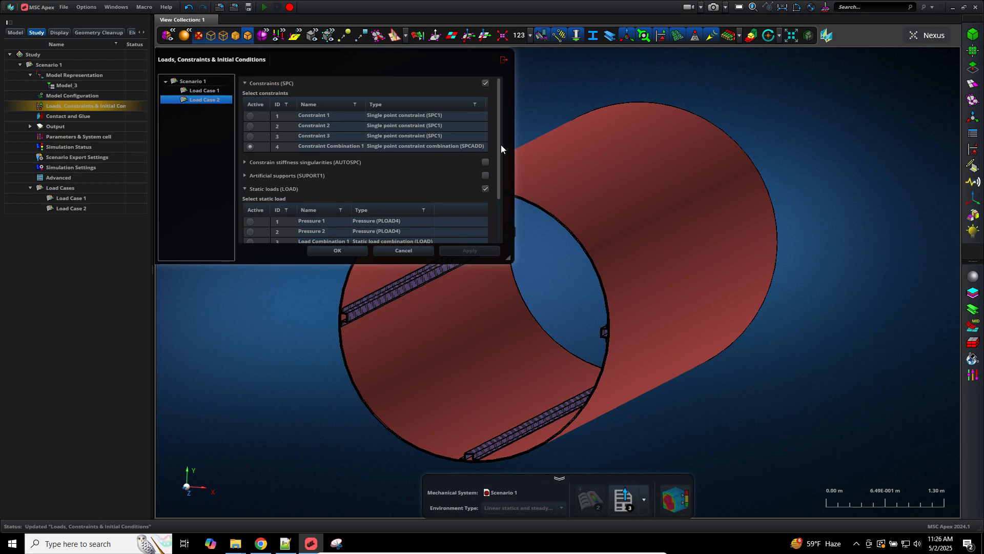
drag(500, 156, 499, 198)
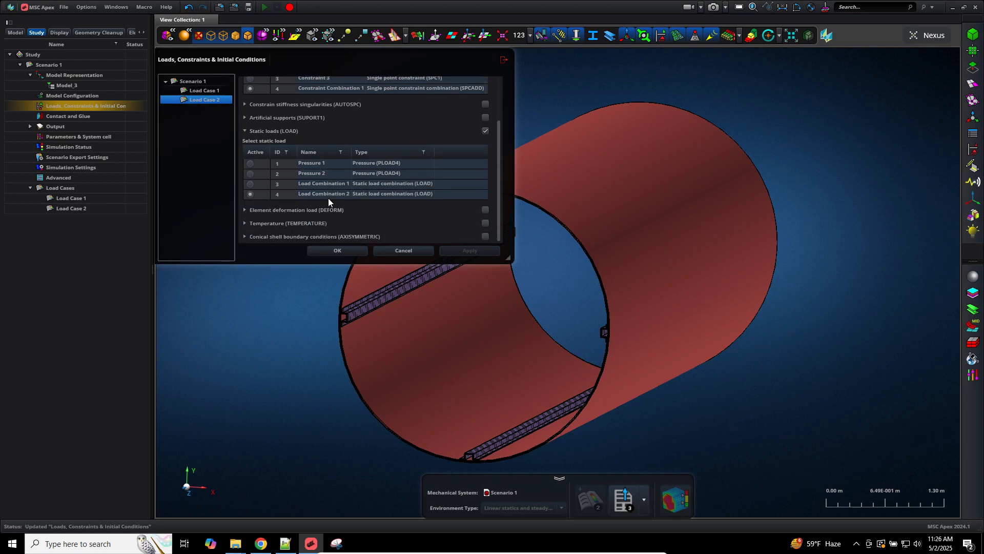
click(401, 249)
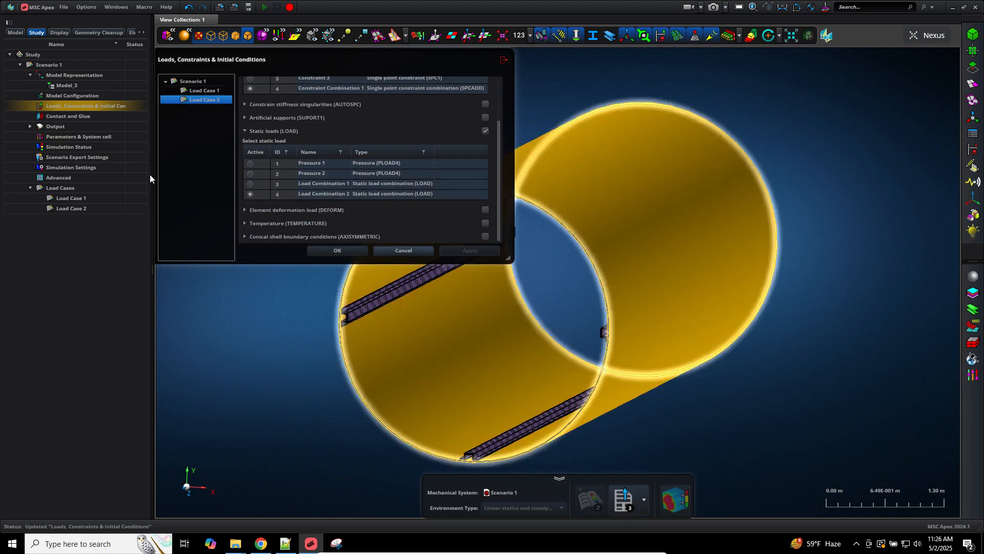
Step: In Contact and Glue, make Scenario 1 activate Contact Table 1 through specific contact selection
double_click(64, 118)
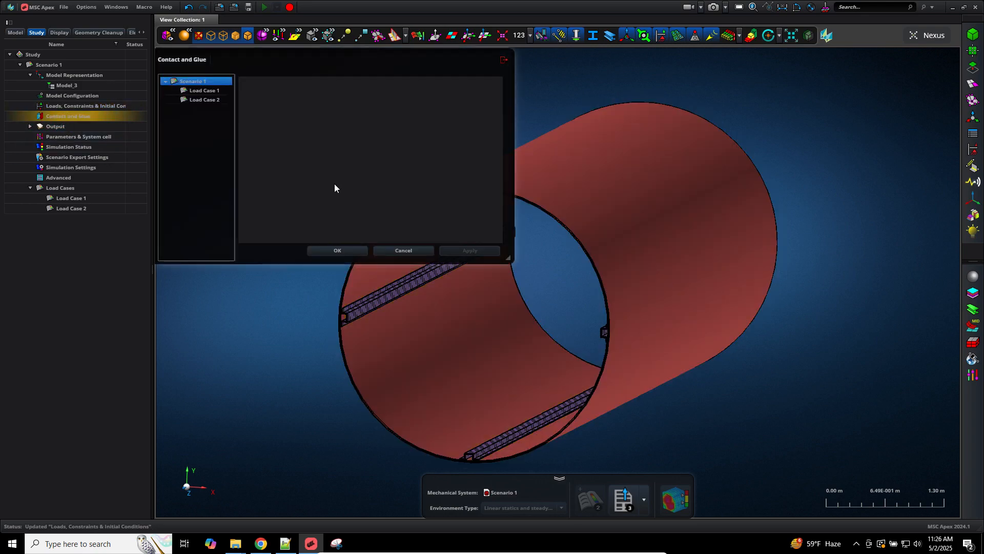
click(207, 91)
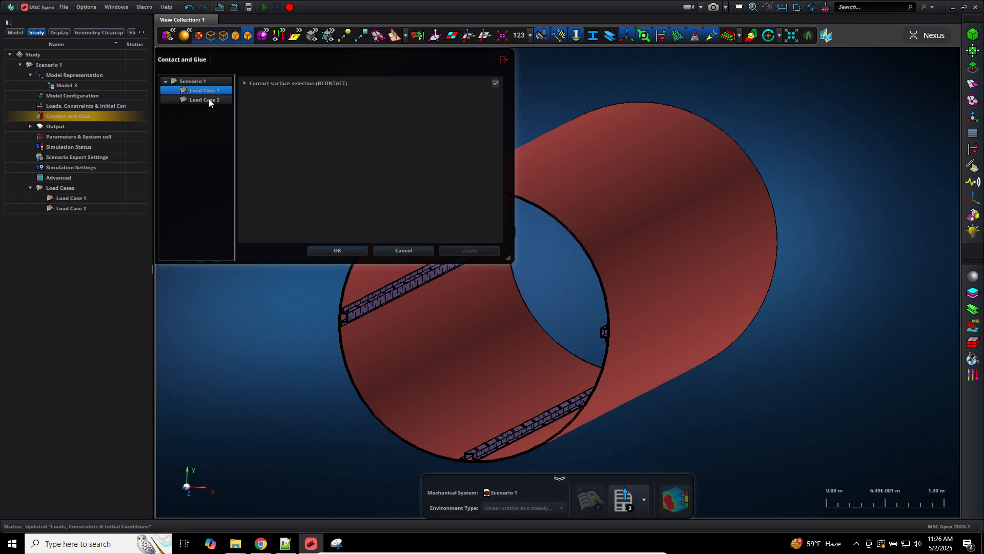
click(204, 80)
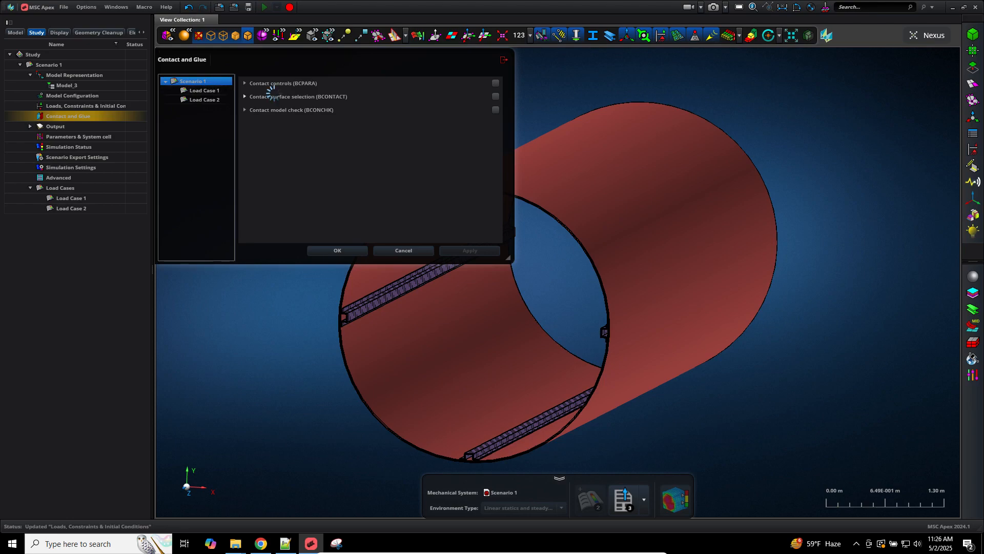
click(295, 97)
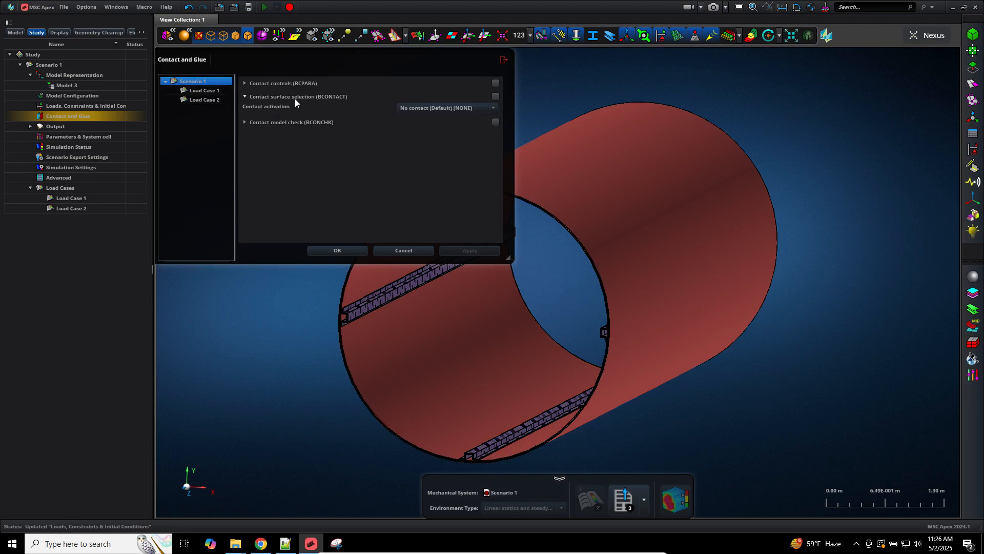
click(494, 108)
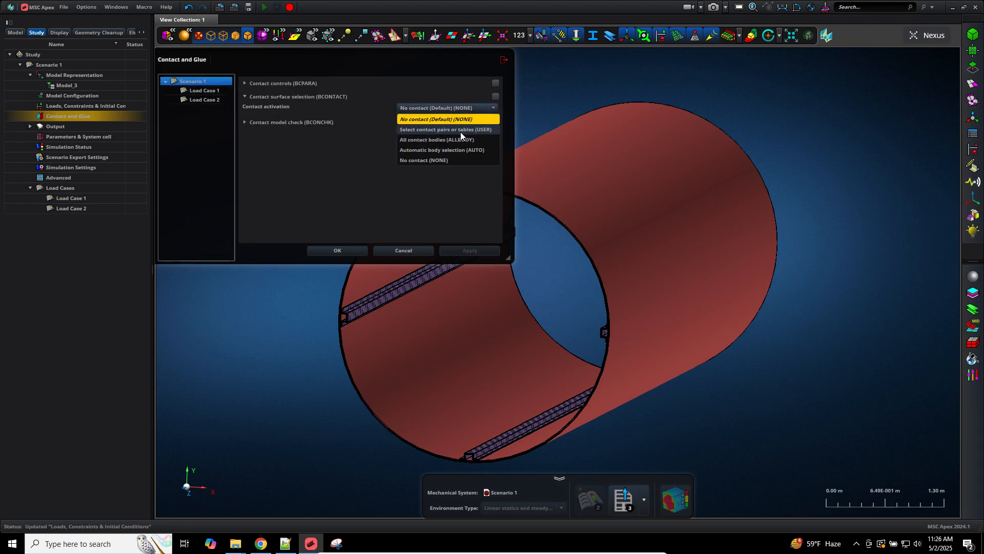
click(460, 130)
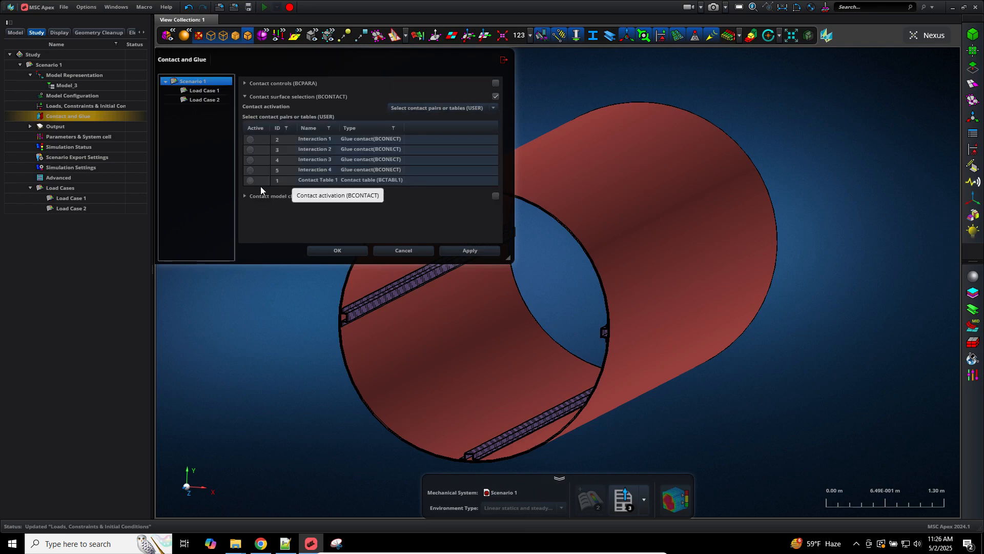
click(253, 181)
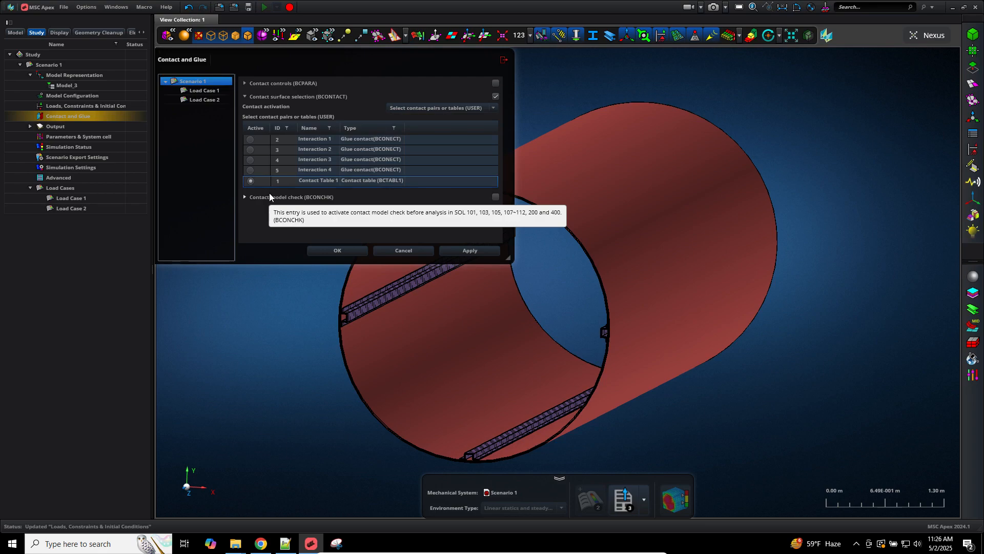
click(450, 248)
click(338, 249)
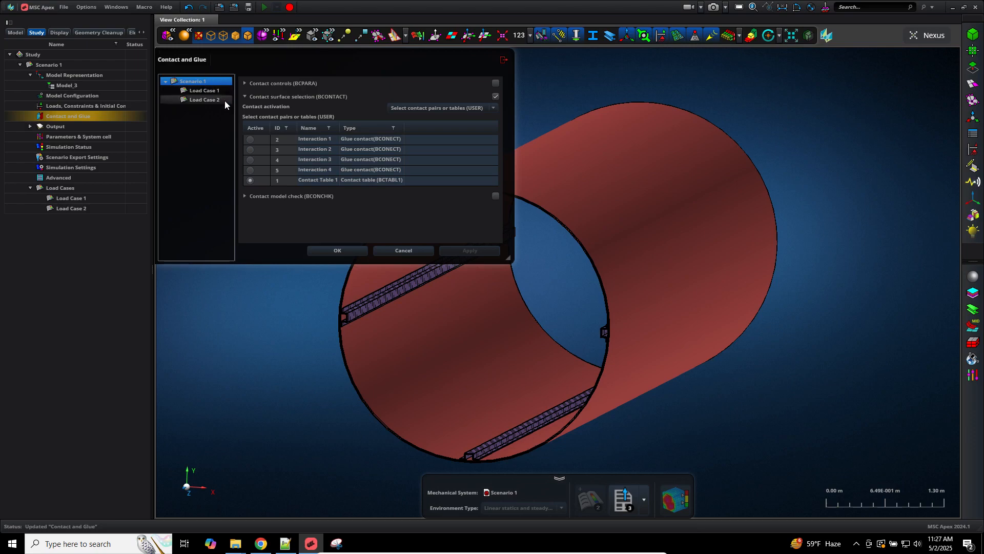
Step: Turn off Contact surface selection (BCONTACT) for Load Case 1, apply it, and confirm the settings
click(219, 93)
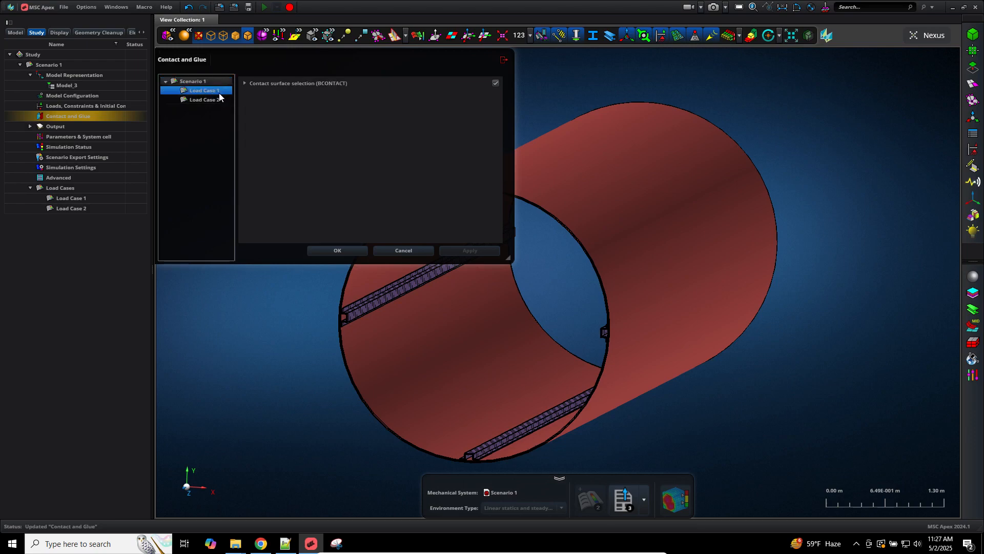
click(495, 83)
click(475, 250)
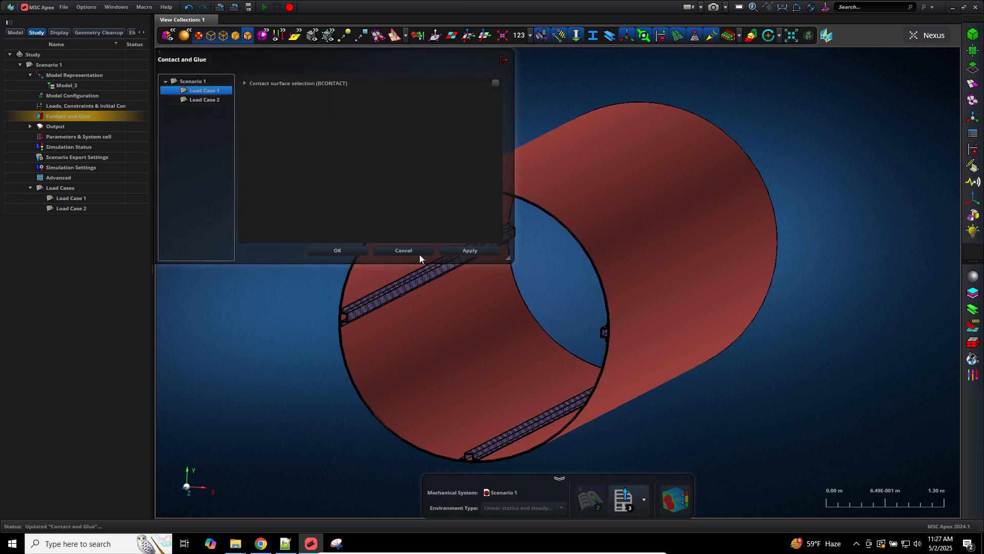
click(210, 99)
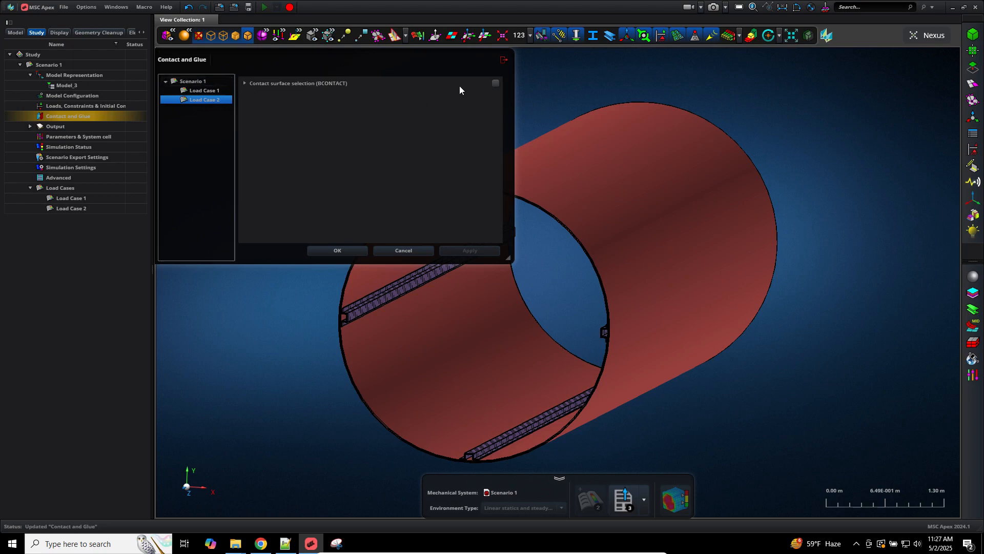
click(199, 91)
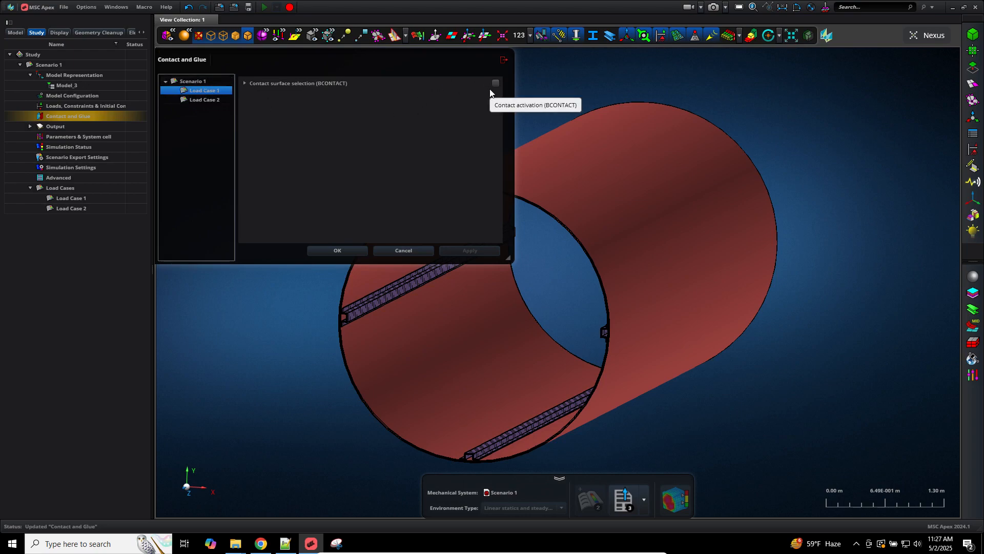
click(204, 84)
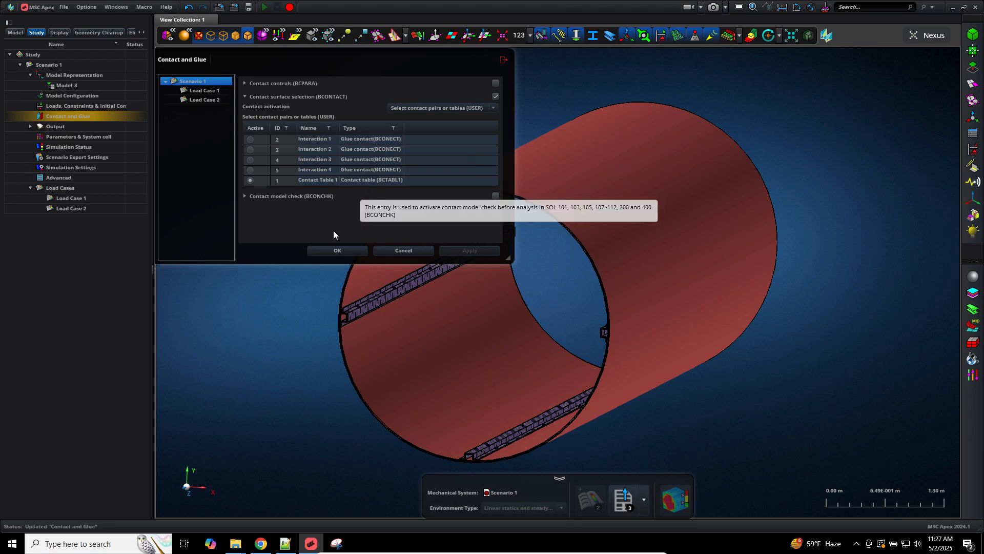
click(334, 249)
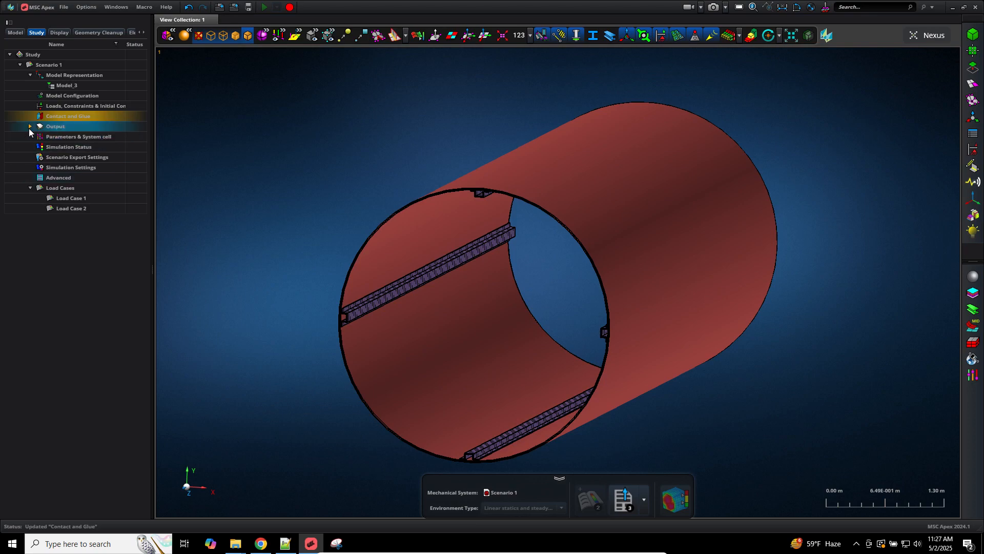
Step: Enable the Bulk Data Echo Request in Output control with SORT set to None
click(30, 126)
double_click(55, 137)
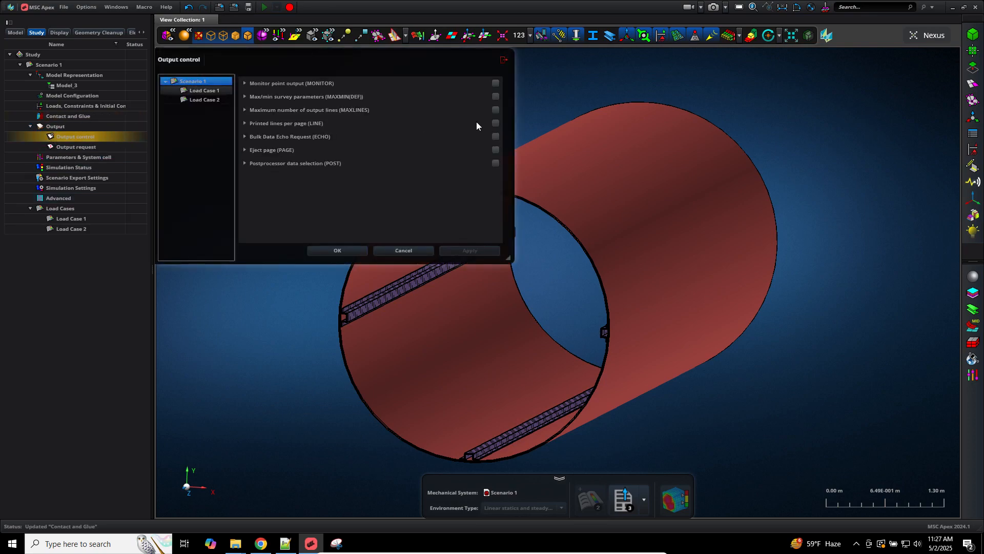
click(295, 137)
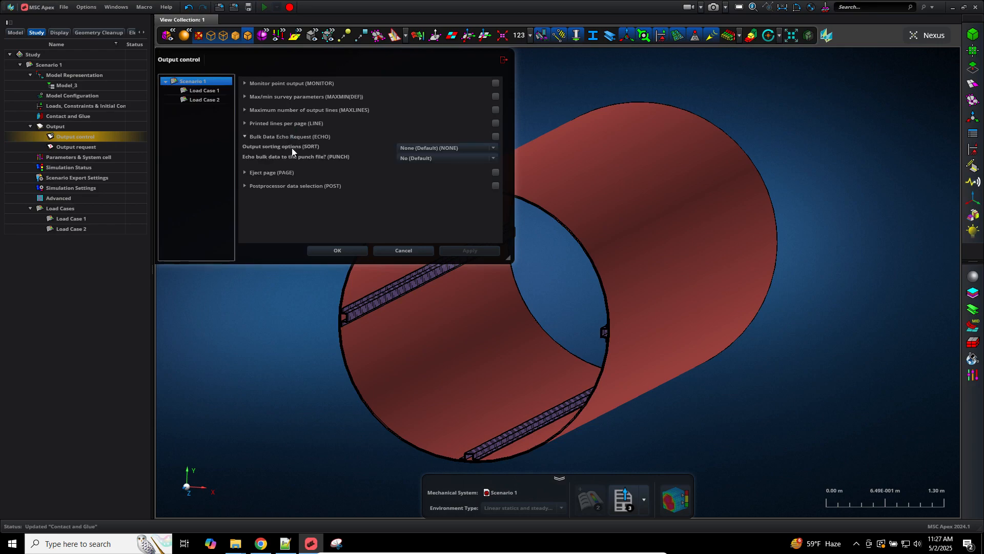
click(474, 149)
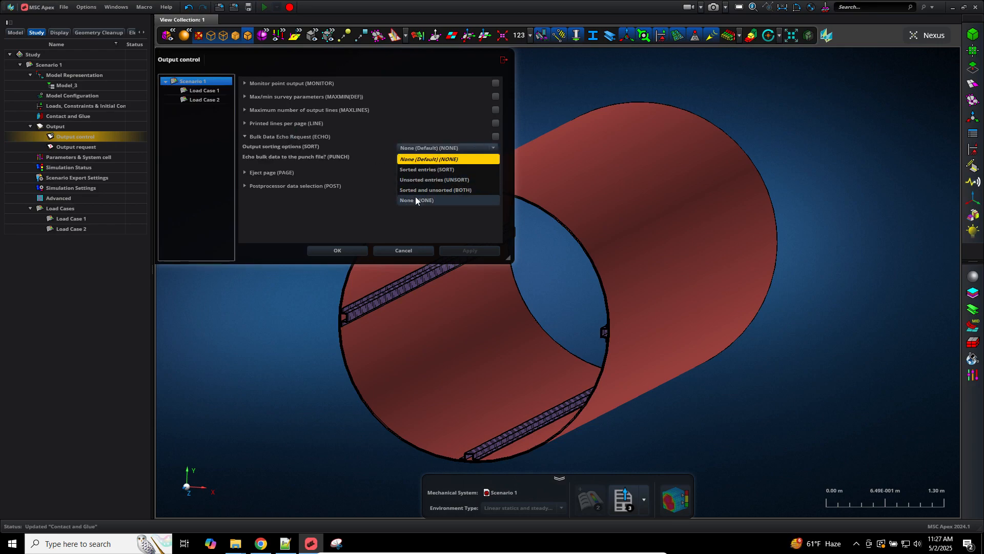
click(415, 195)
click(344, 251)
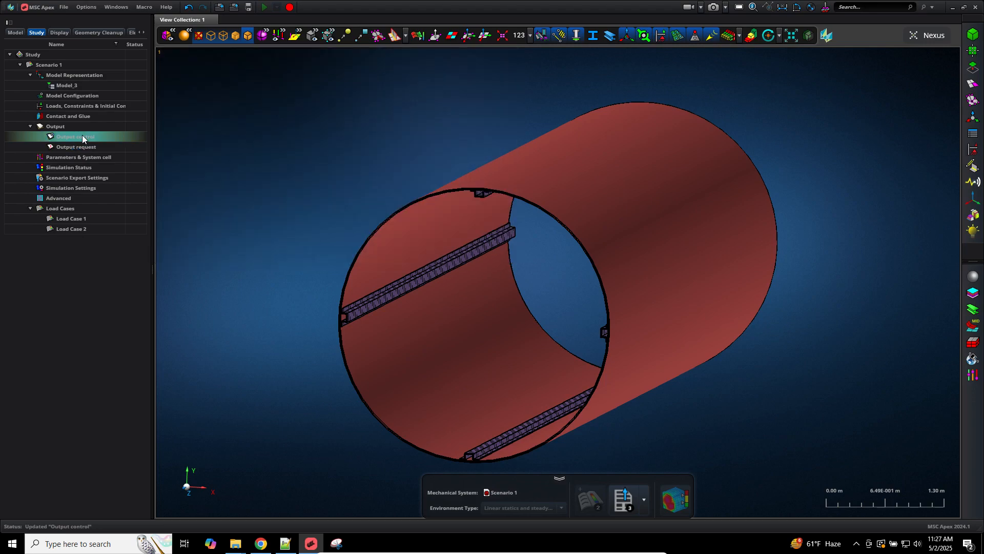
Step: Review the SPCFORCES, DISPLACEMENT and STRESS output requests, then close them without changes
click(82, 146)
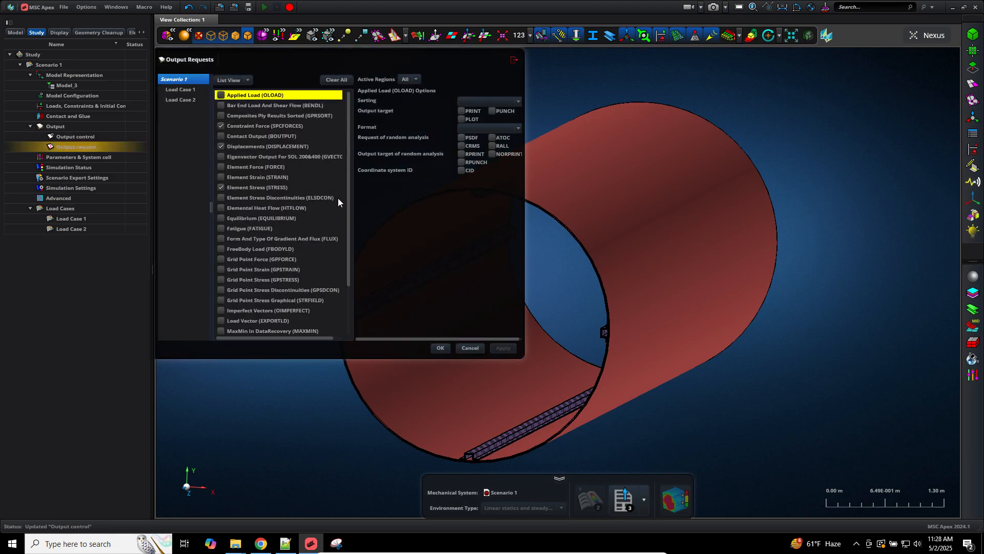
drag(347, 200, 343, 295)
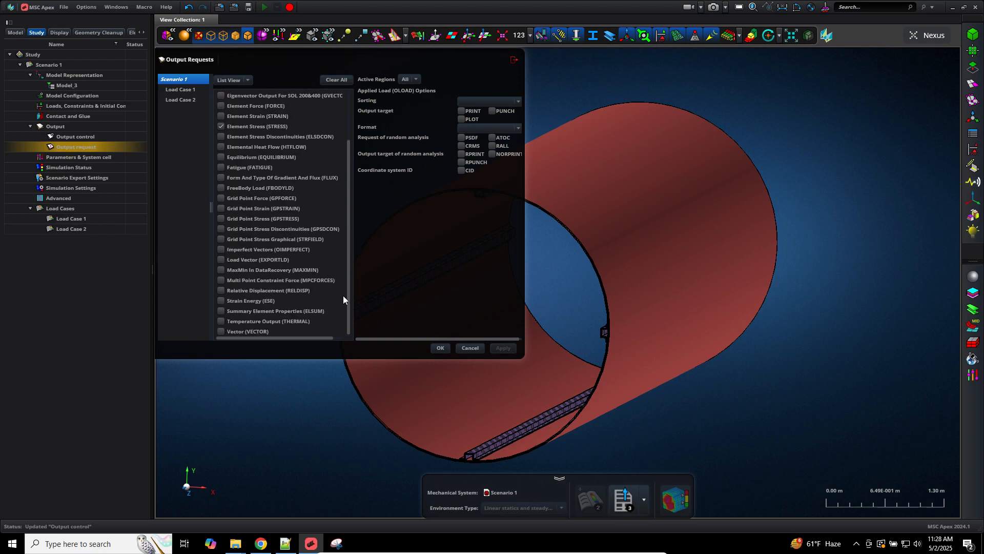
click(244, 331)
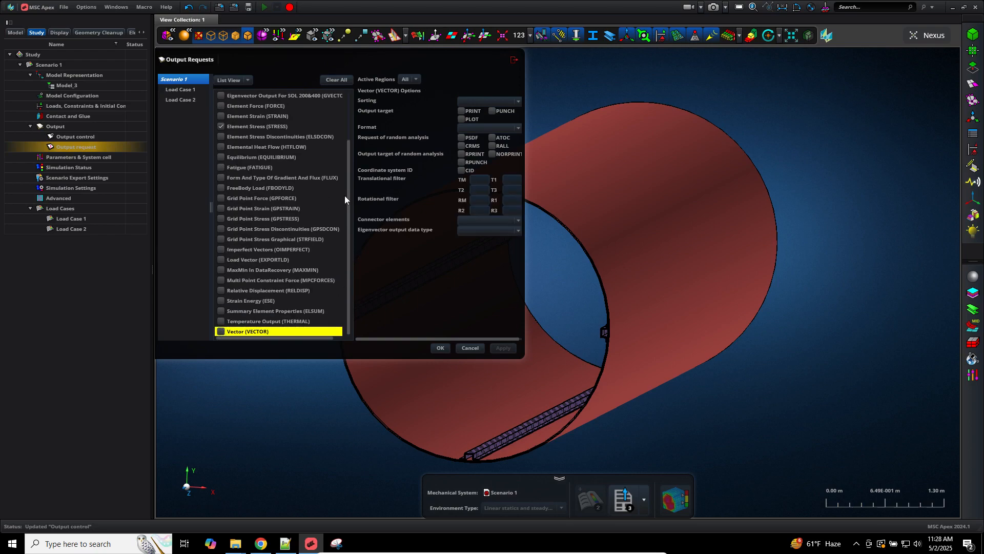
drag(348, 189, 297, 125)
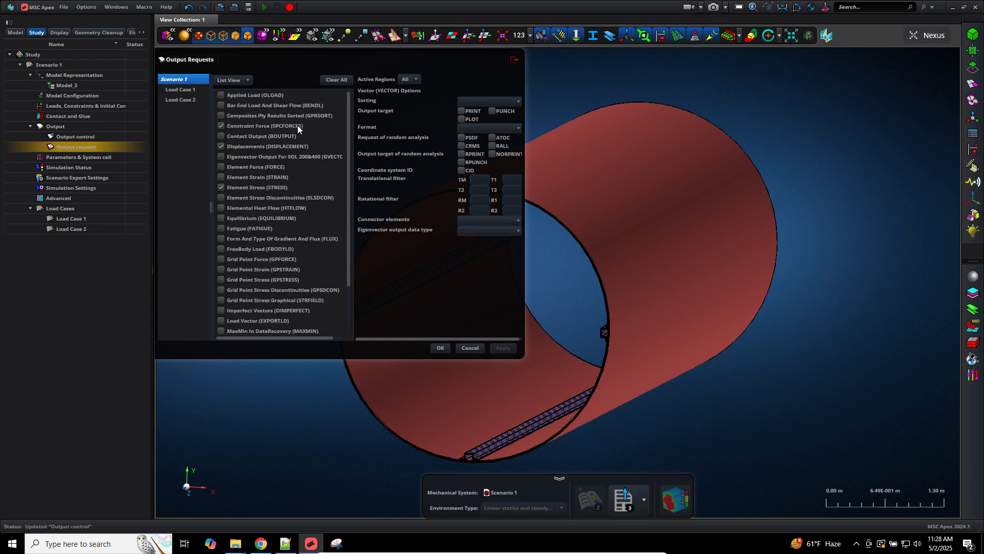
click(262, 125)
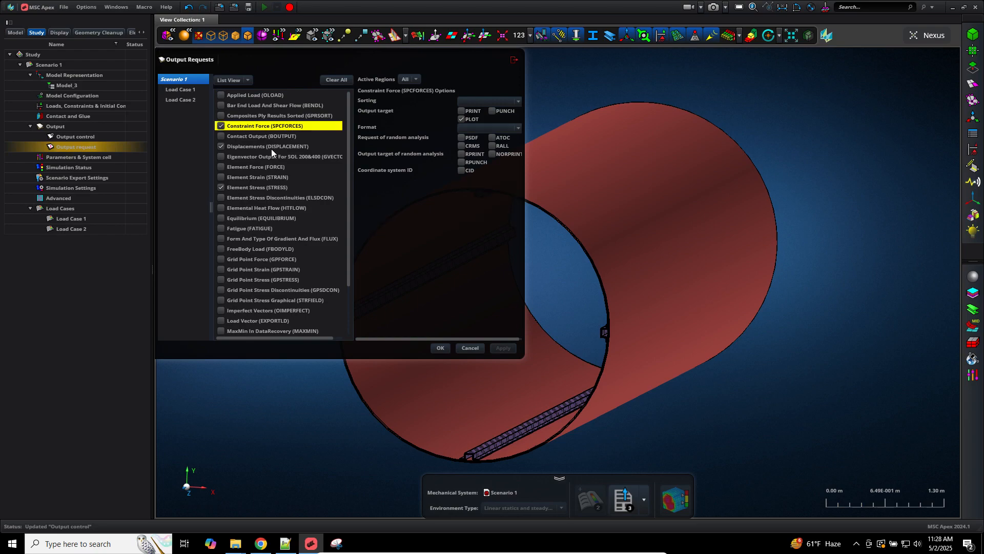
click(271, 148)
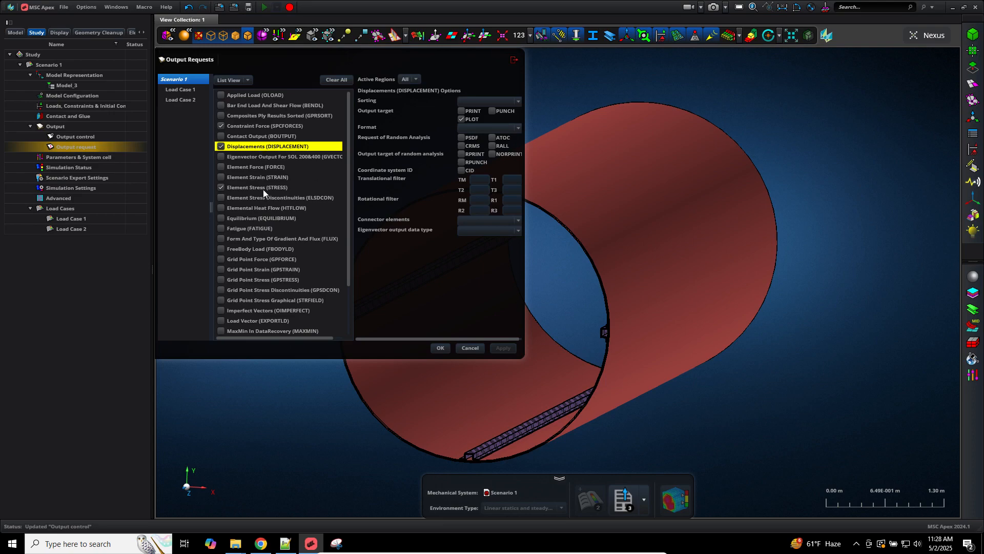
click(274, 188)
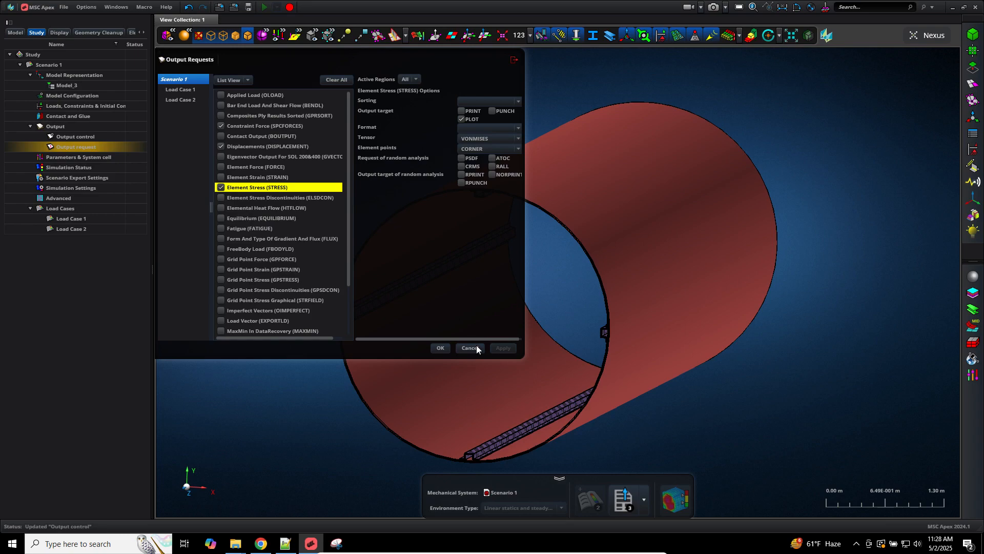
key(Escape)
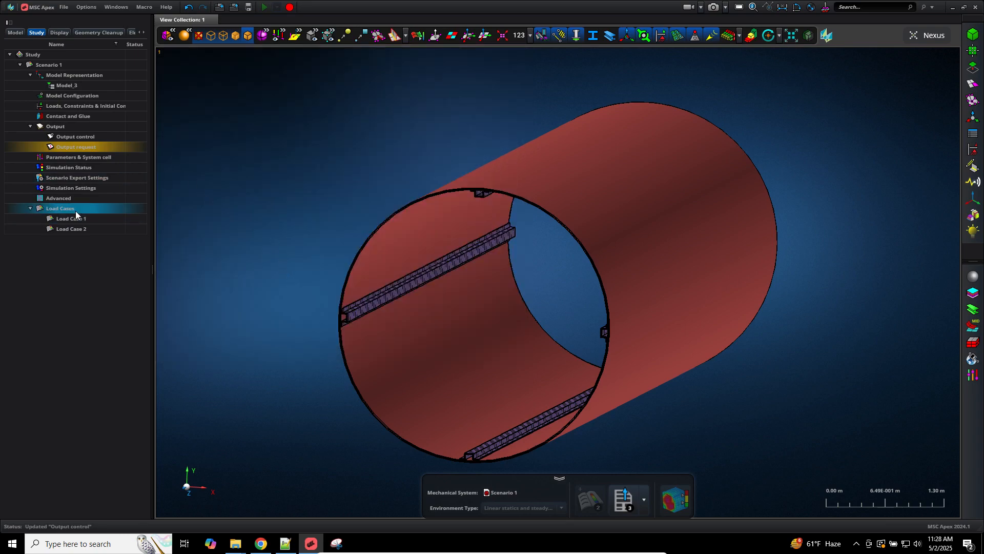
Step: Save the model and export the scenario to Downloads as model_b_stiff_offset.bdf
click(248, 170)
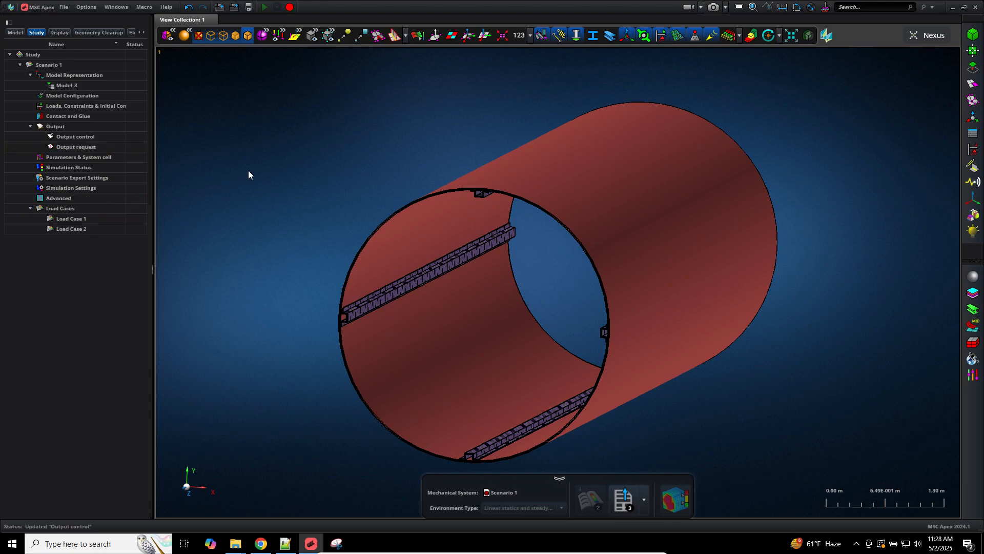
key(ctrl+s)
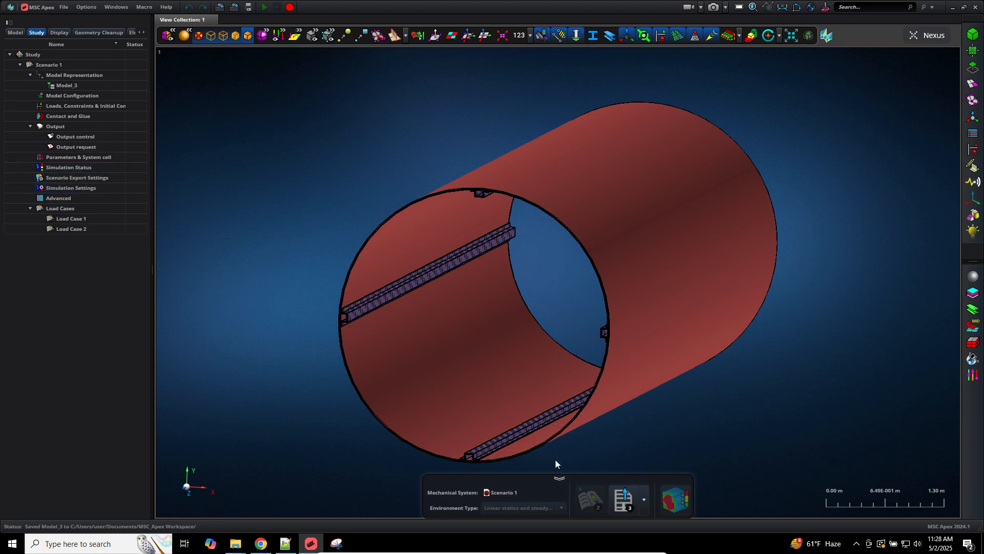
click(625, 493)
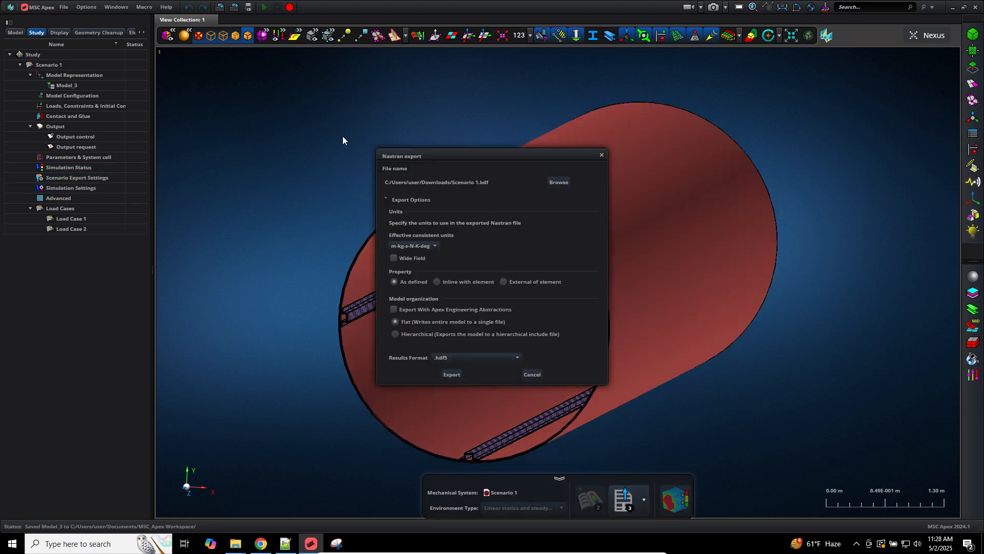
click(557, 183)
click(287, 153)
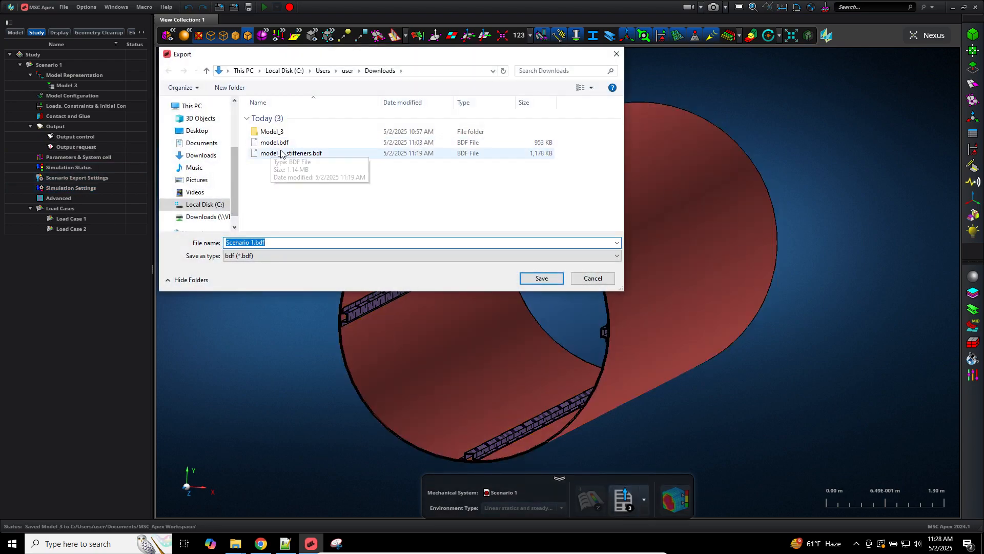
double_click(276, 243)
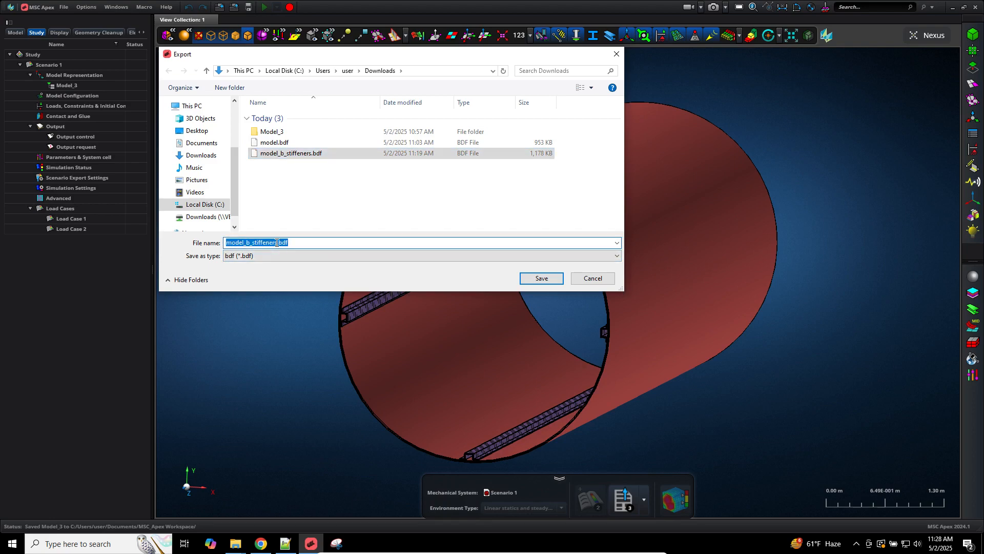
text(model_b_s)
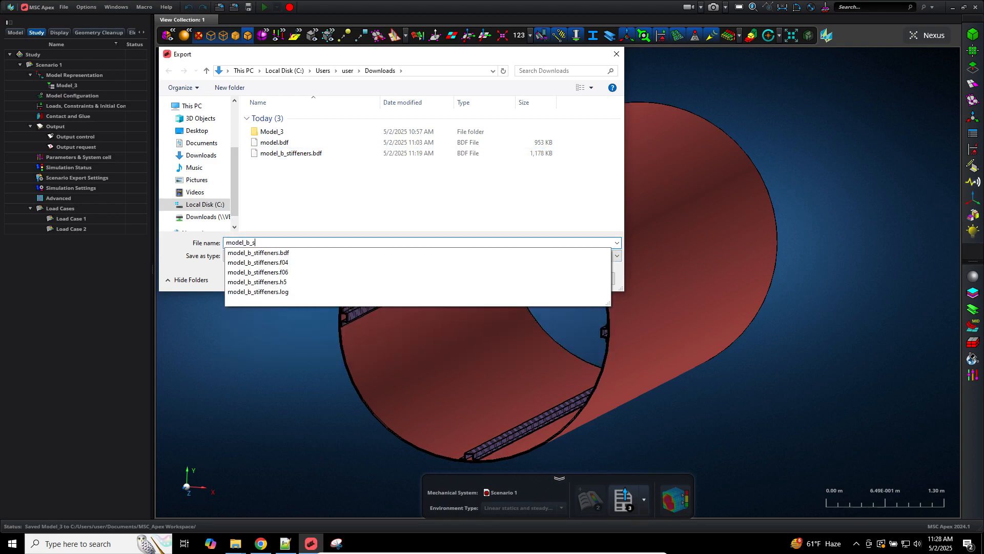
text(tiff_)
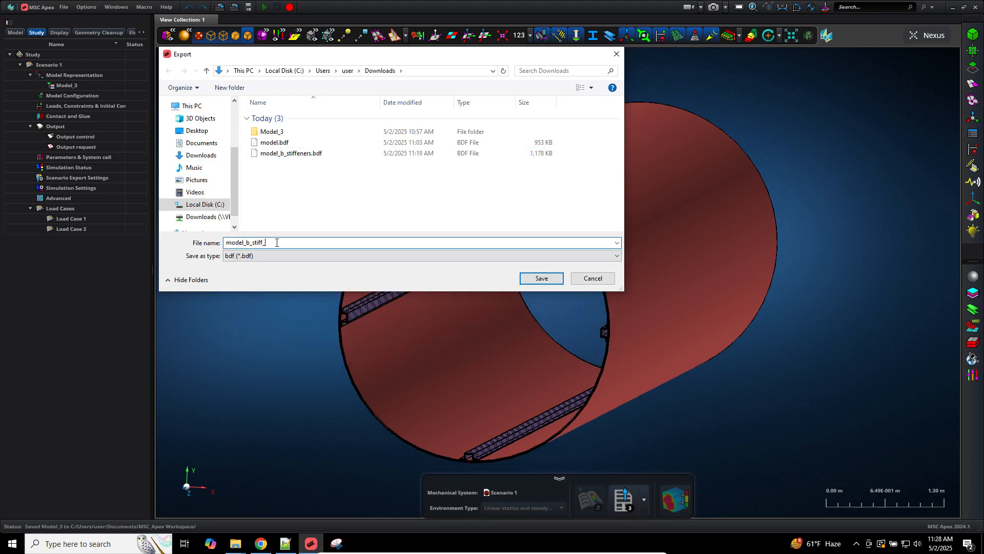
text(offset)
key(Return)
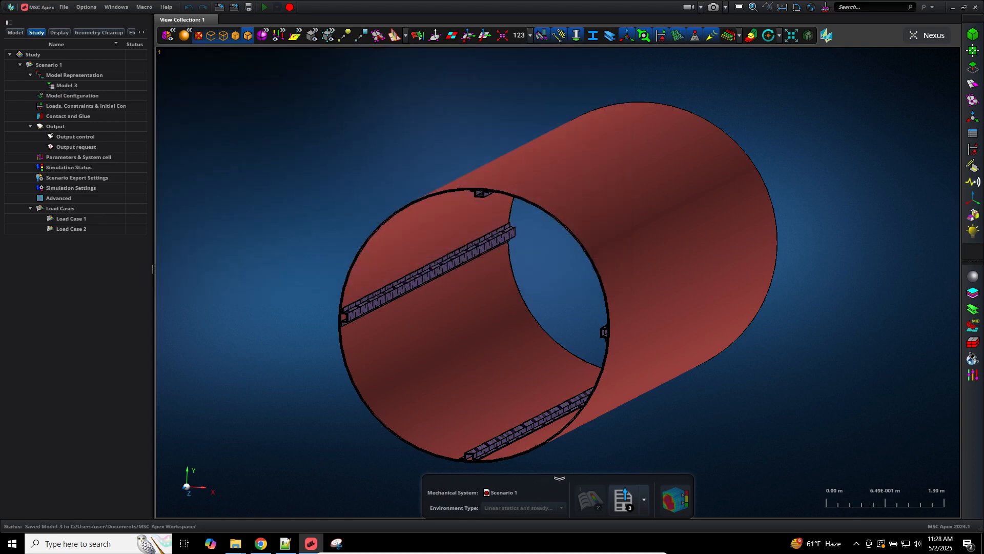
Step: Finish the export, check model_b_stiff_statics.bdf in Downloads, and minimise everything to the desktop
click(453, 373)
mouse_move(229, 547)
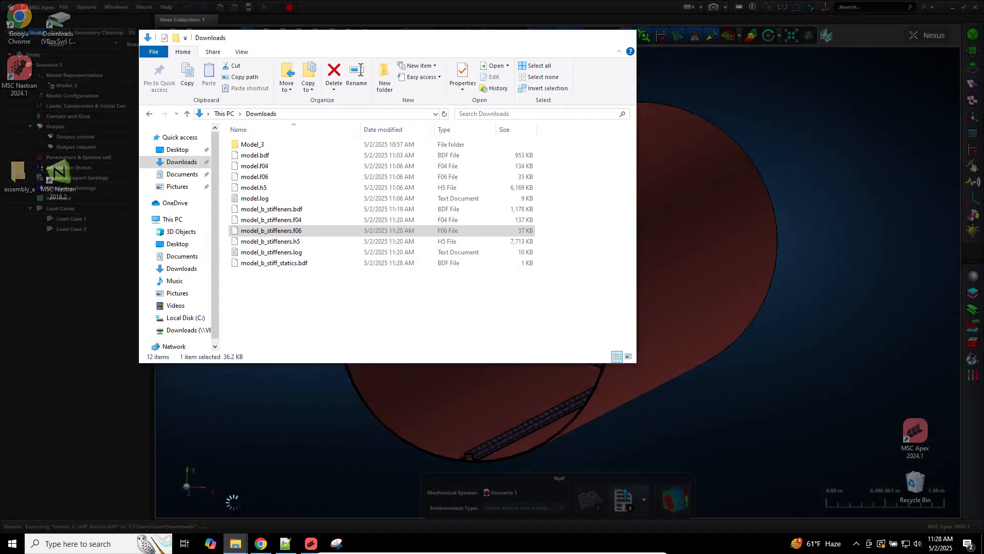
click(232, 502)
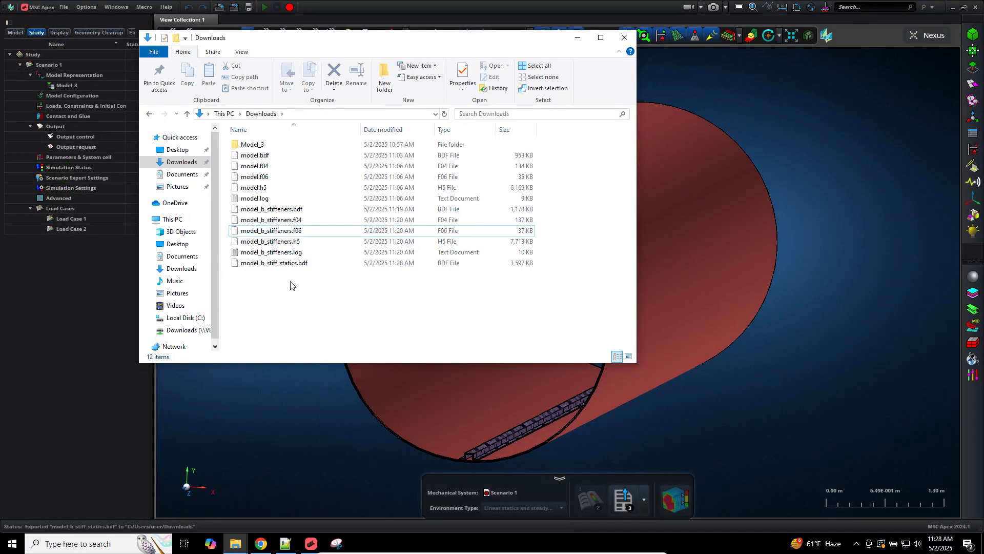
click(277, 231)
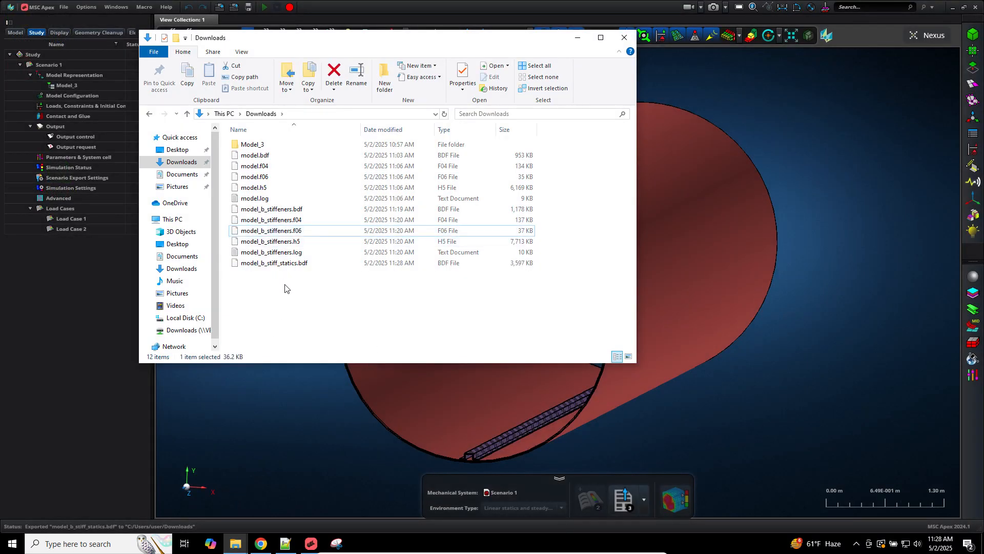
click(296, 210)
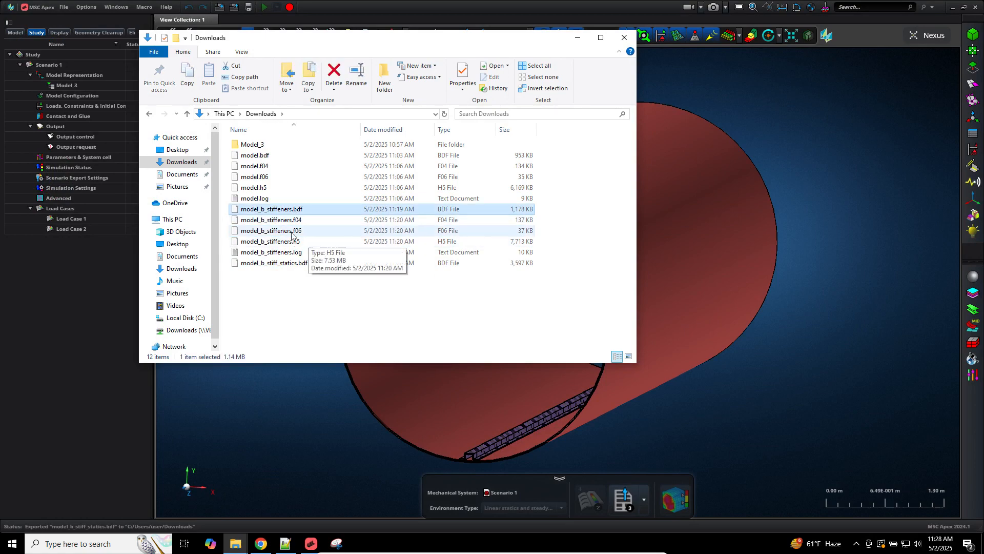
click(293, 264)
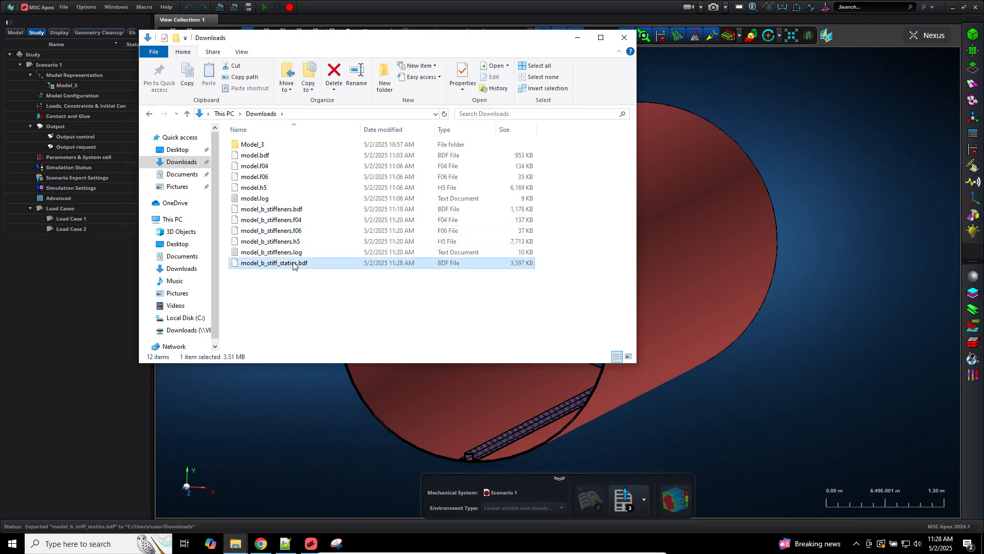
key(super+d)
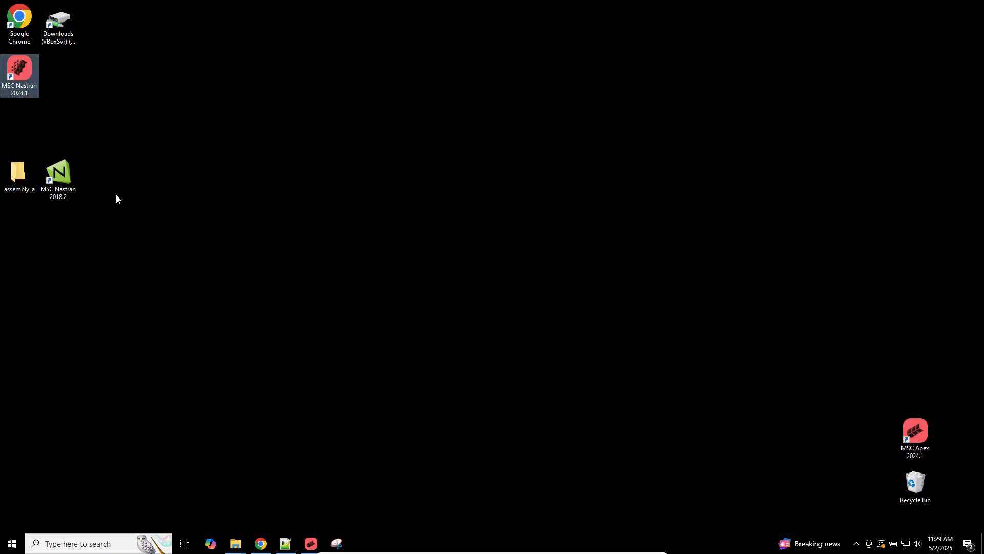
Step: Run MSC Nastran 2024.1 on model_b_stiff_statics.bdf and return to Apex while it solves
double_click(23, 74)
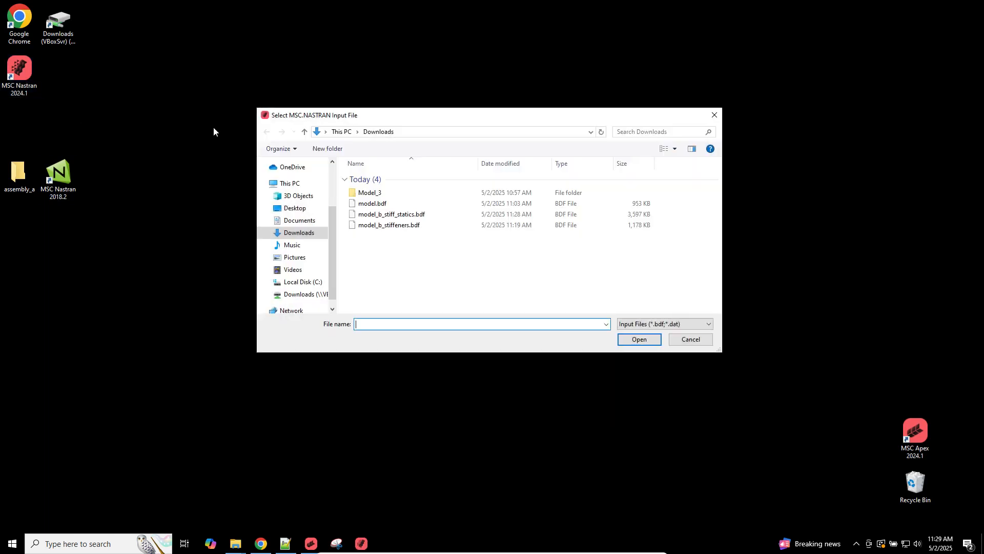
double_click(434, 225)
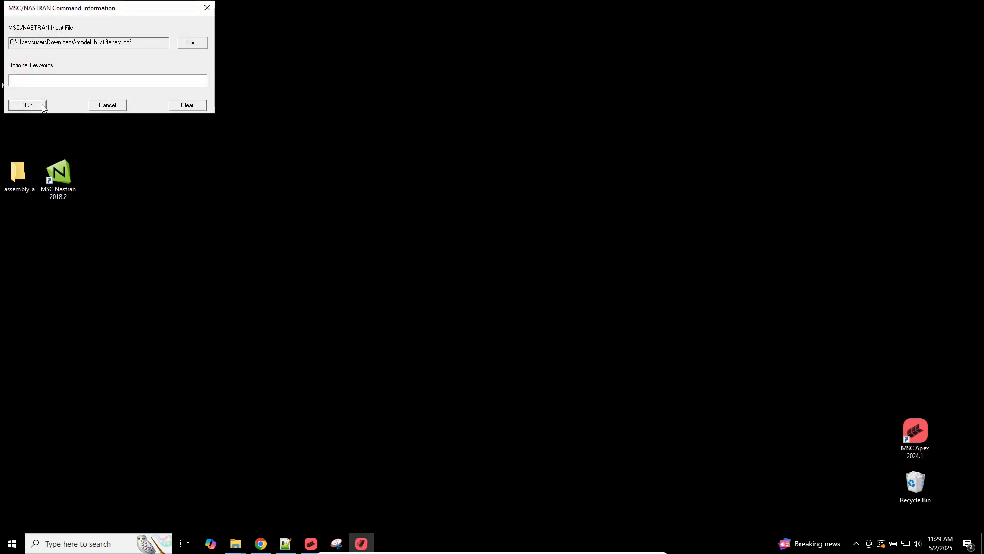
click(191, 43)
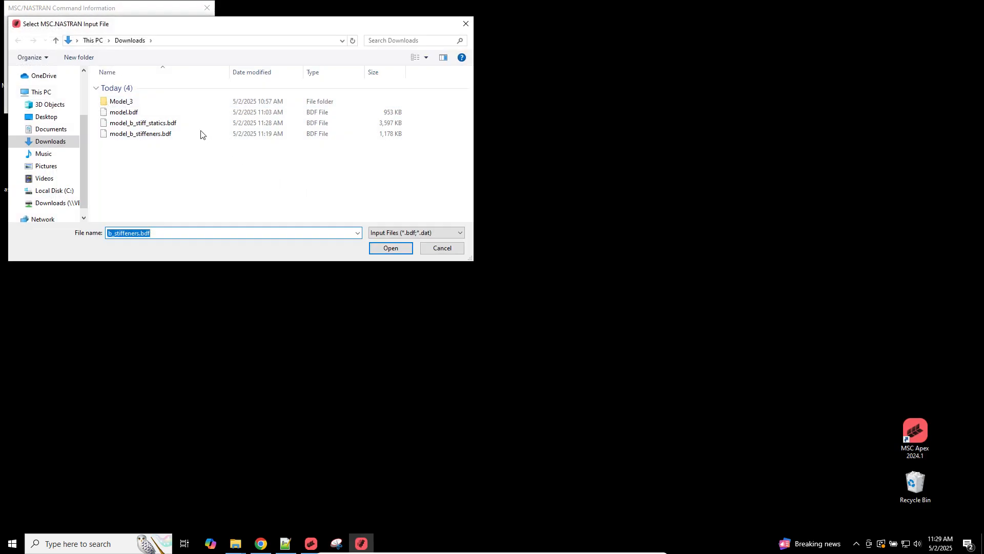
double_click(186, 127)
click(28, 105)
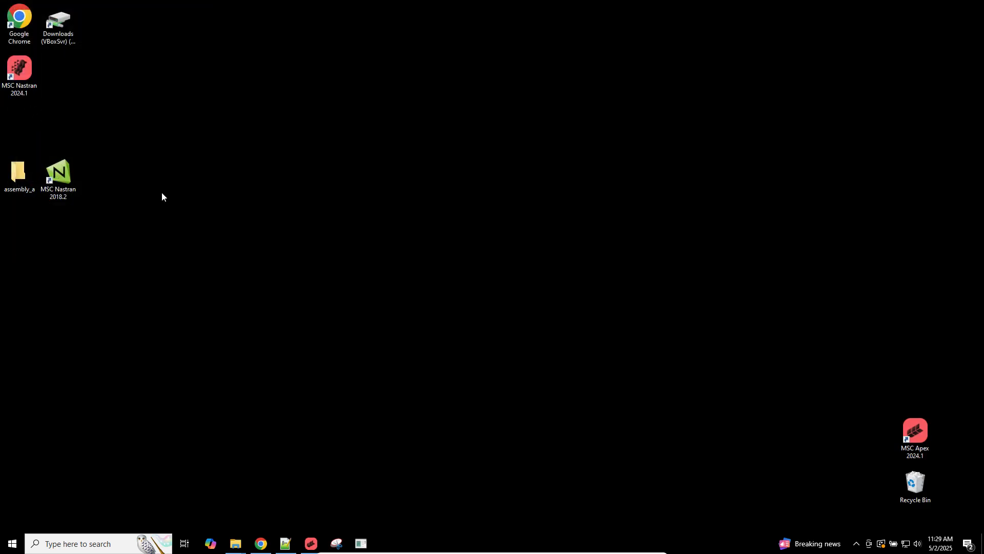
click(314, 545)
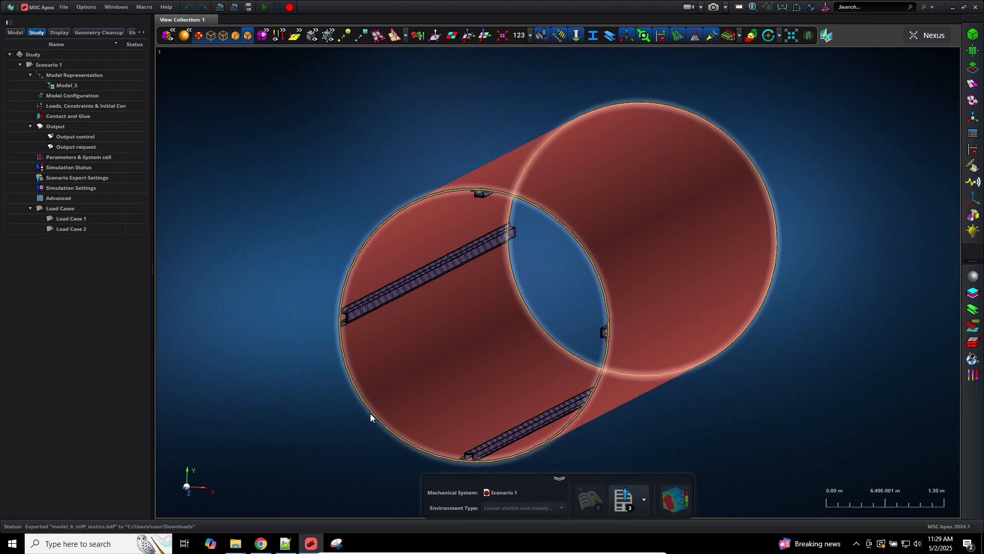
Step: Open model_b_stiff_statics.f06 from Downloads in Notepad++
click(287, 544)
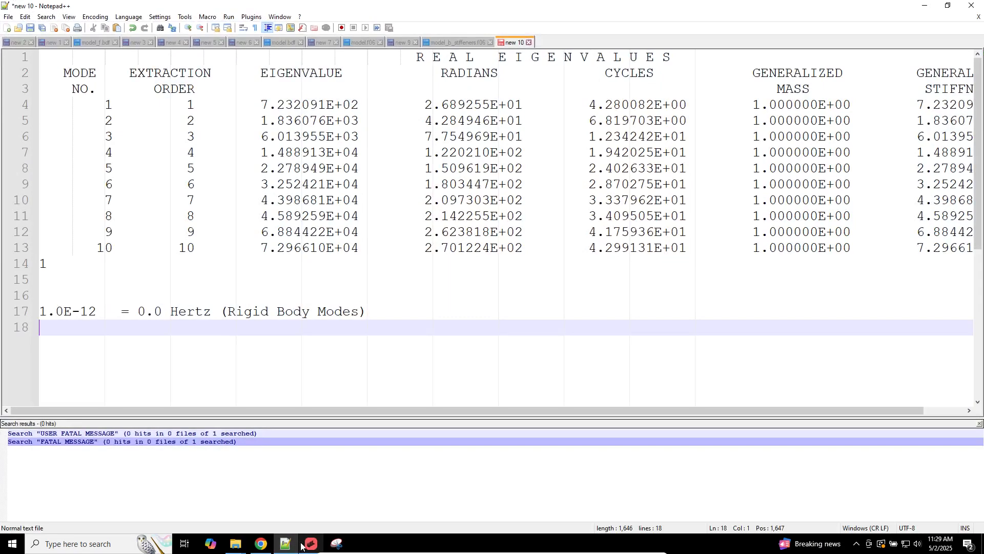
click(303, 546)
click(308, 543)
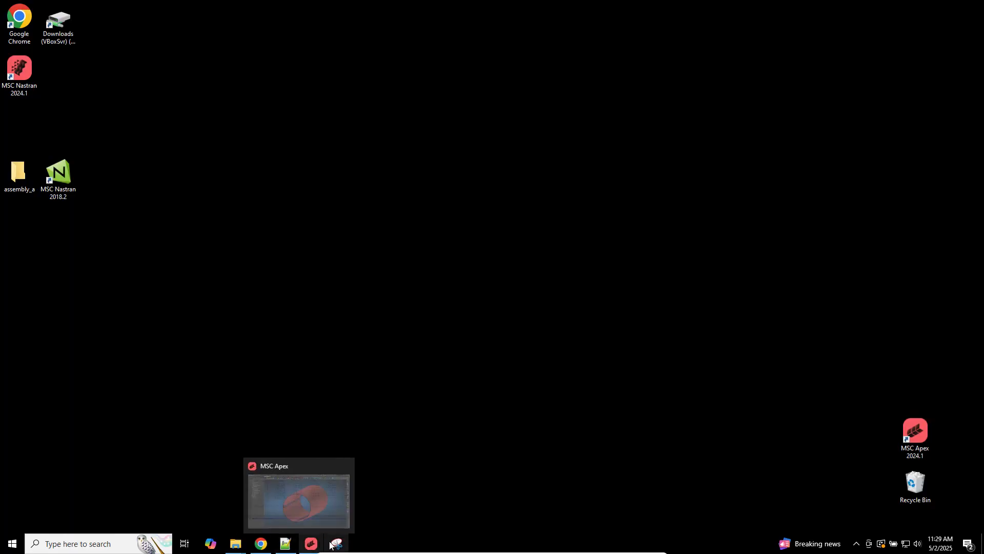
click(221, 522)
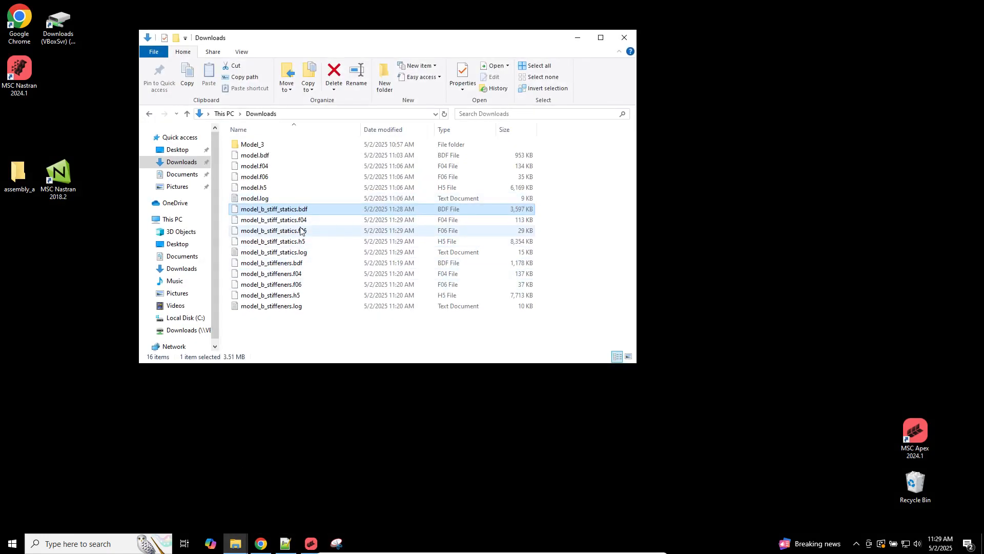
right_click(300, 230)
click(329, 255)
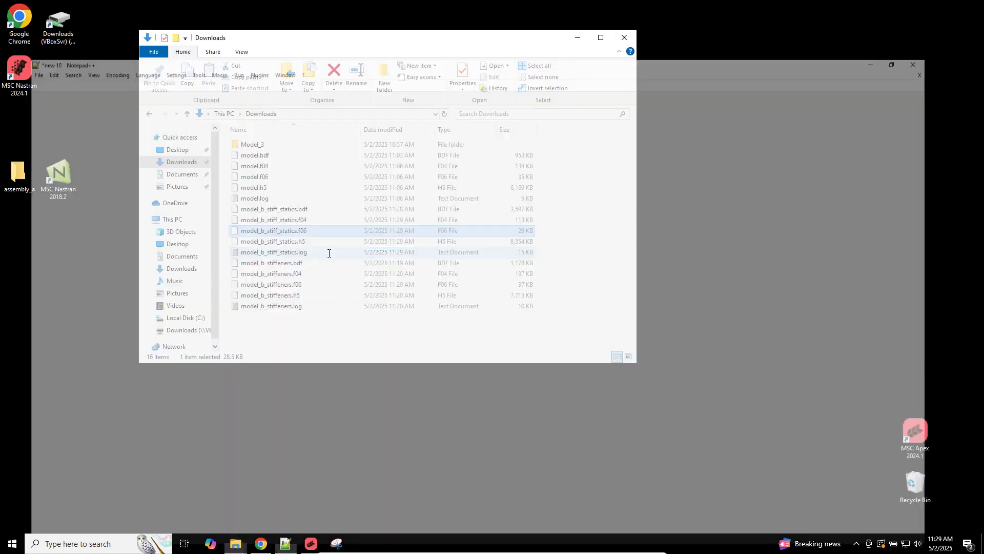
click(425, 70)
Step: Use Find All to search the f06 for FATAL MESSAGE and confirm there are no hits
key(ctrl+f)
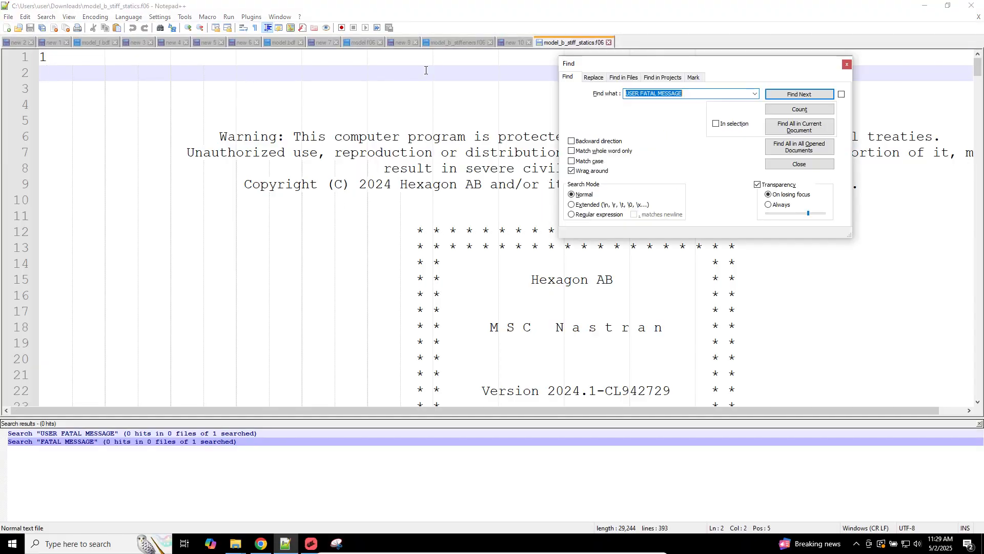
key(Return)
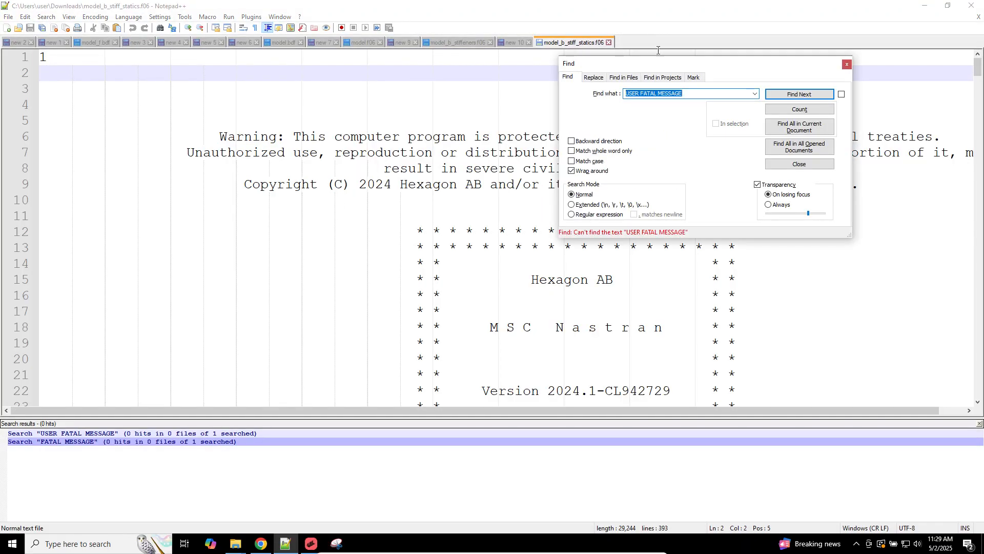
double_click(633, 93)
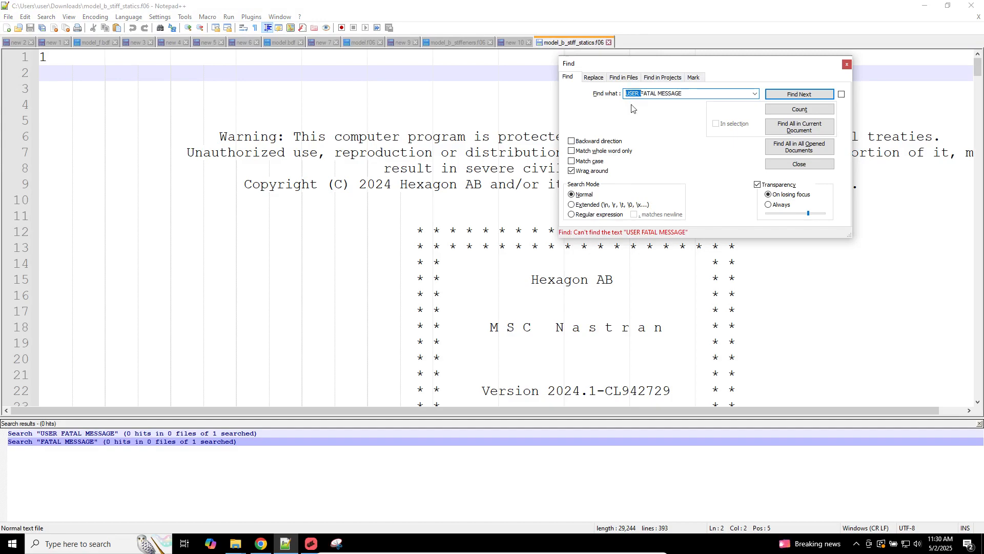
text(SYSTEM)
key(BackSpace)
key(BackSpace)
key(BackSpace)
key(BackSpace)
key(BackSpace)
key(BackSpace)
key(BackSpace)
click(787, 130)
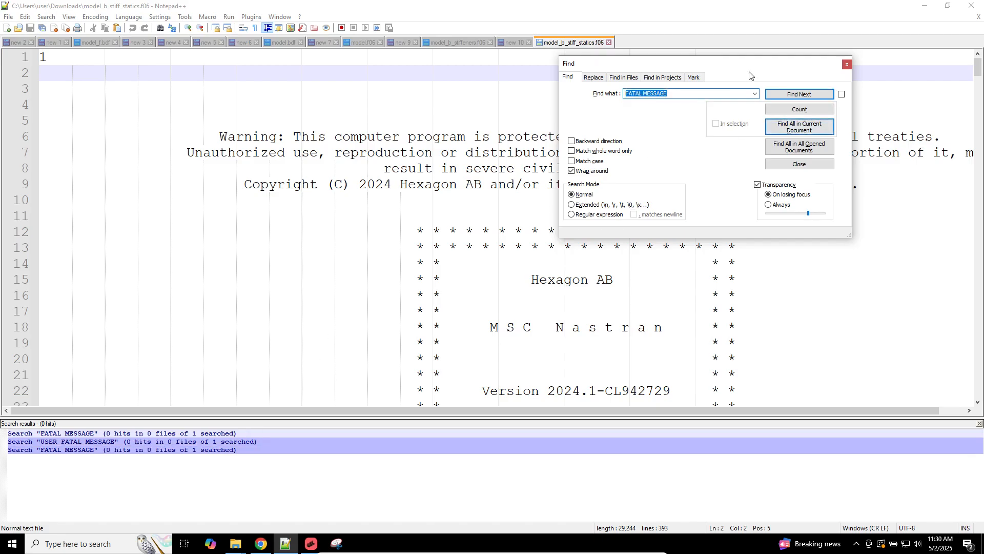
key(Escape)
Step: Block-select the EXTERNAL WORK values 5.3489696E-04 and 2.1395879E-03 for both load cases
scroll(816, 71, down, 20)
scroll(808, 184, up, 3)
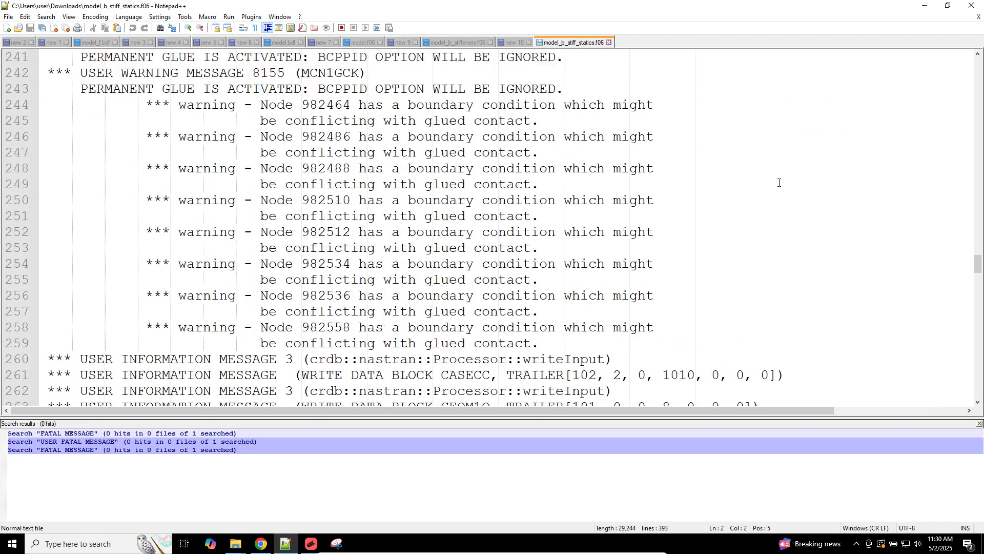
scroll(779, 183, down, 11)
scroll(779, 183, down, 20)
scroll(445, 218, up, 7)
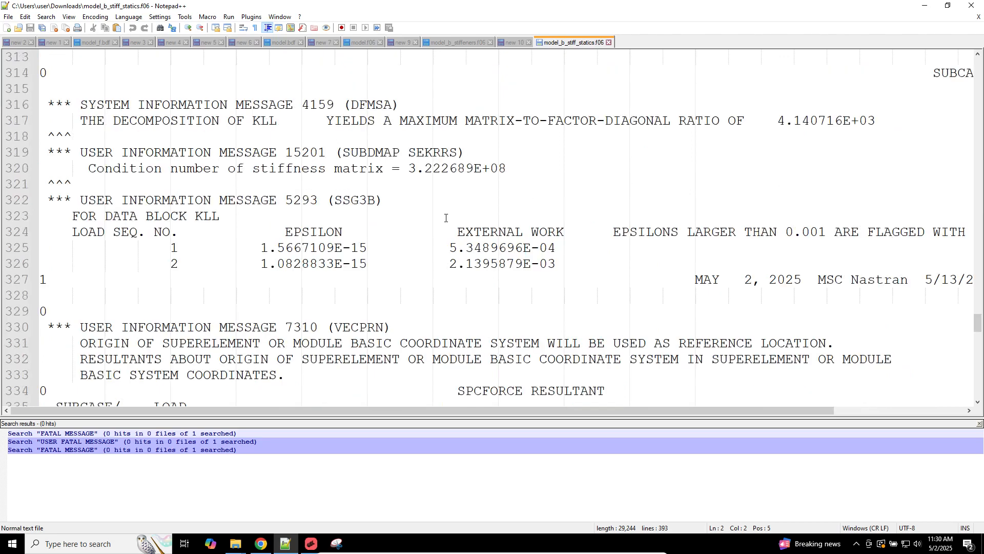
click(556, 263)
alt+drag(556, 263, 450, 238)
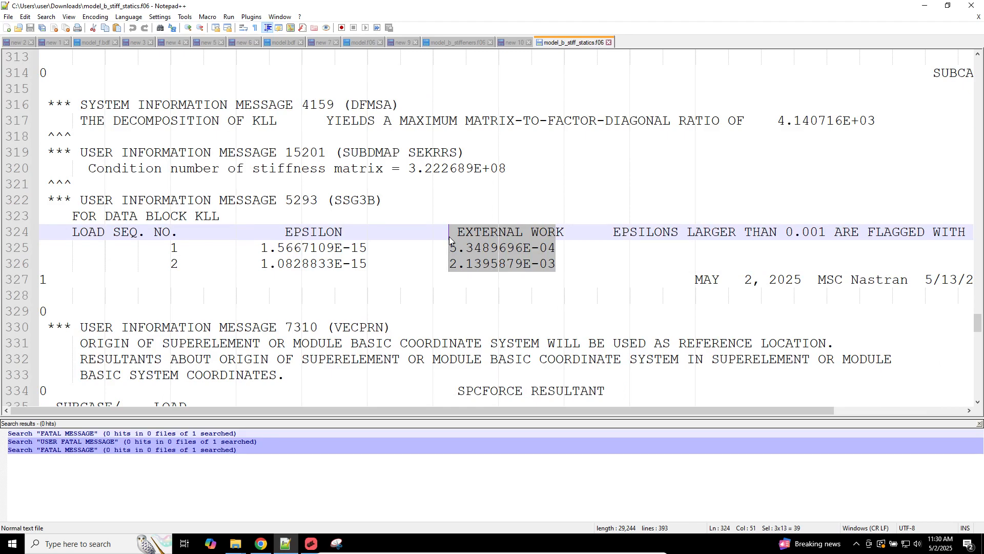
click(310, 543)
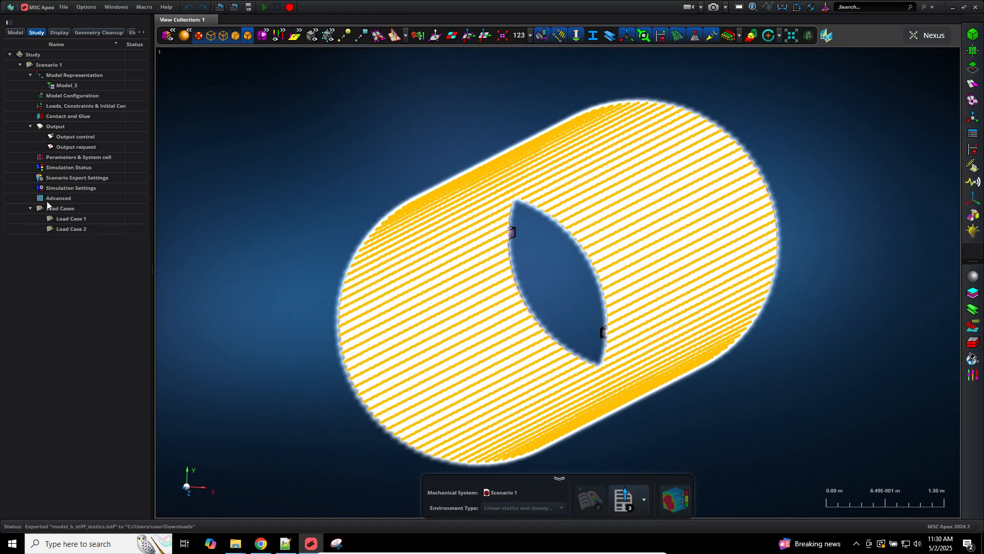
Step: Attach the model_b_stiff_statics.h5 Nastran results to Scenario 1 and open them for post-processing
right_click(44, 66)
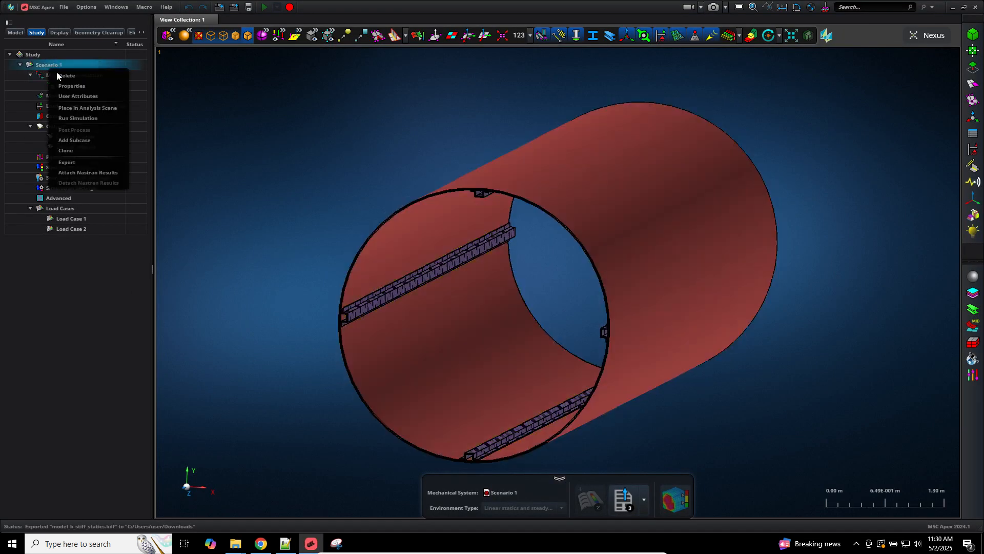
click(93, 171)
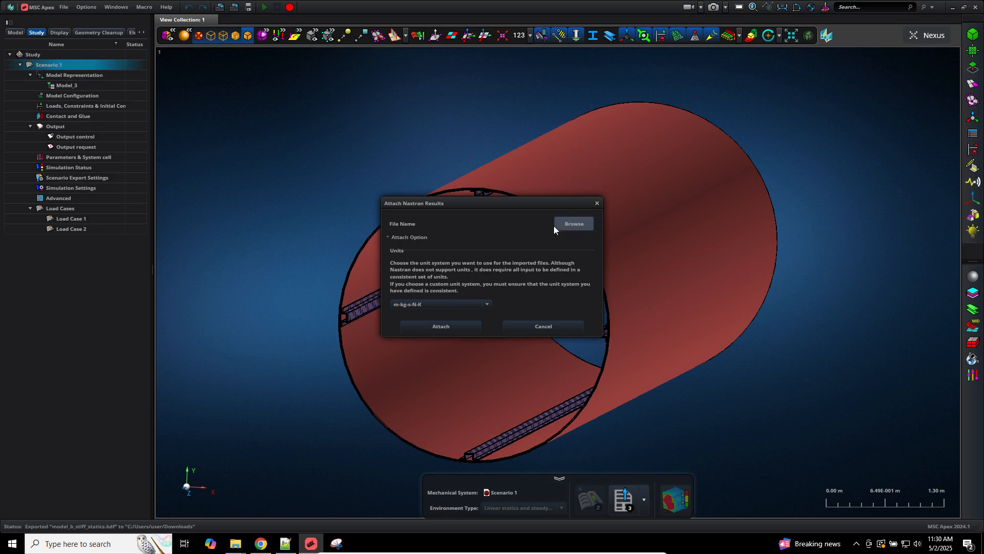
click(556, 227)
click(512, 303)
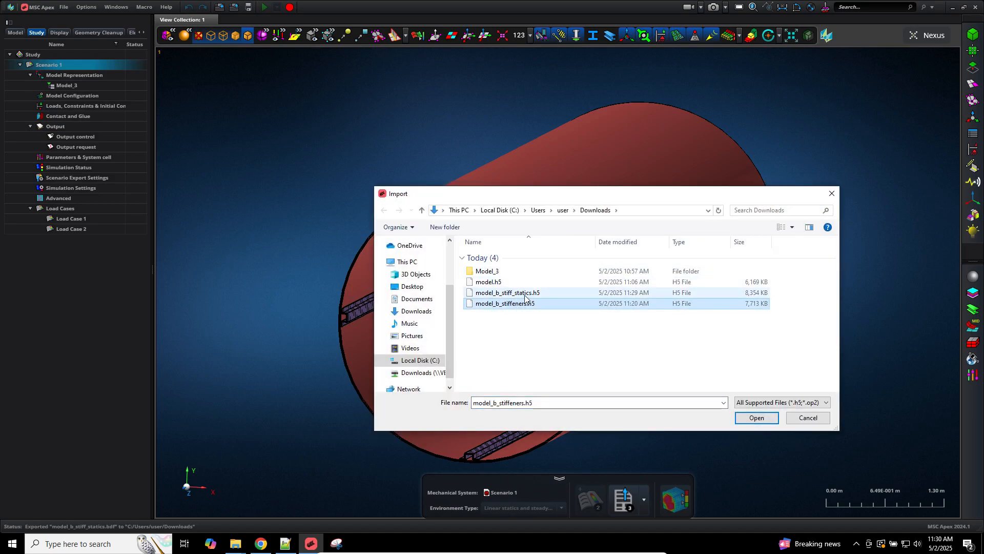
double_click(525, 293)
click(472, 329)
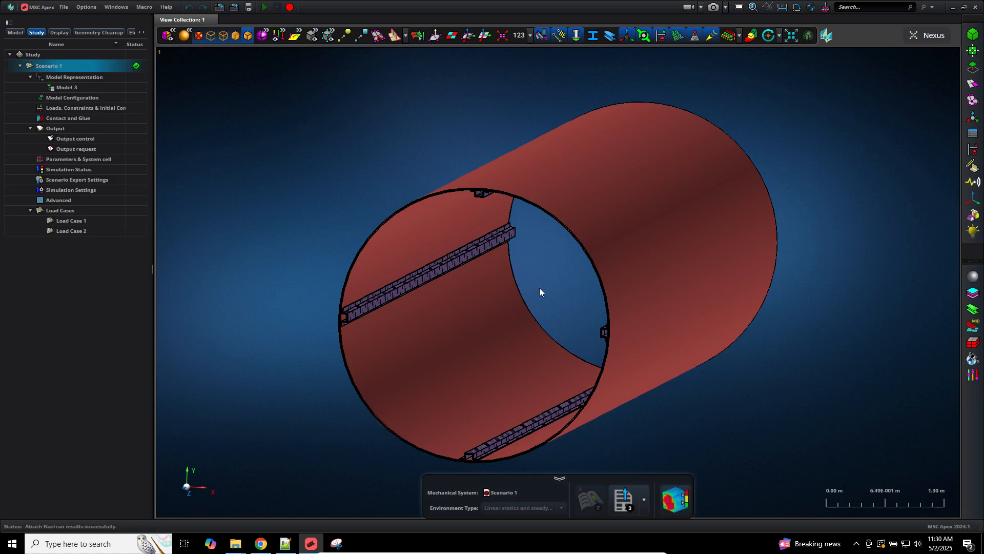
click(670, 495)
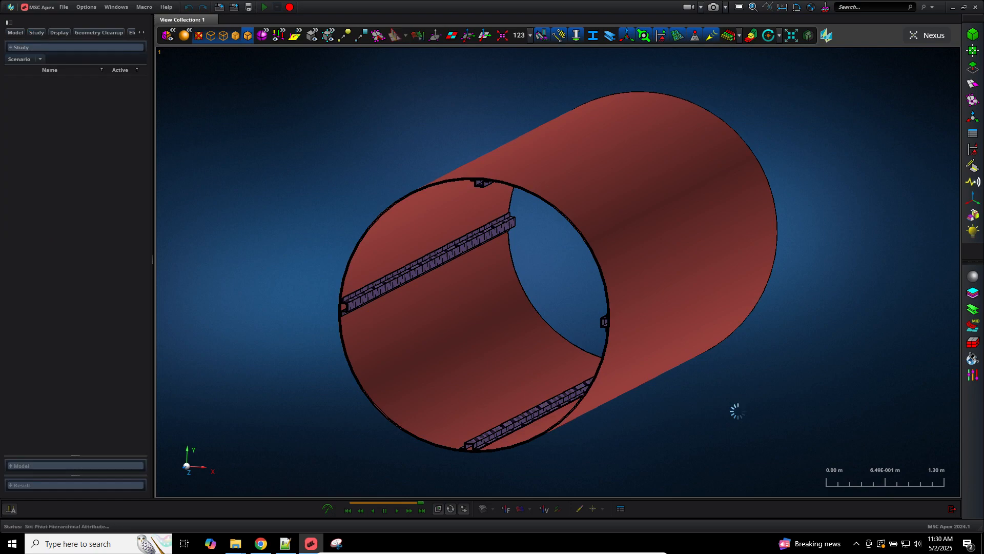
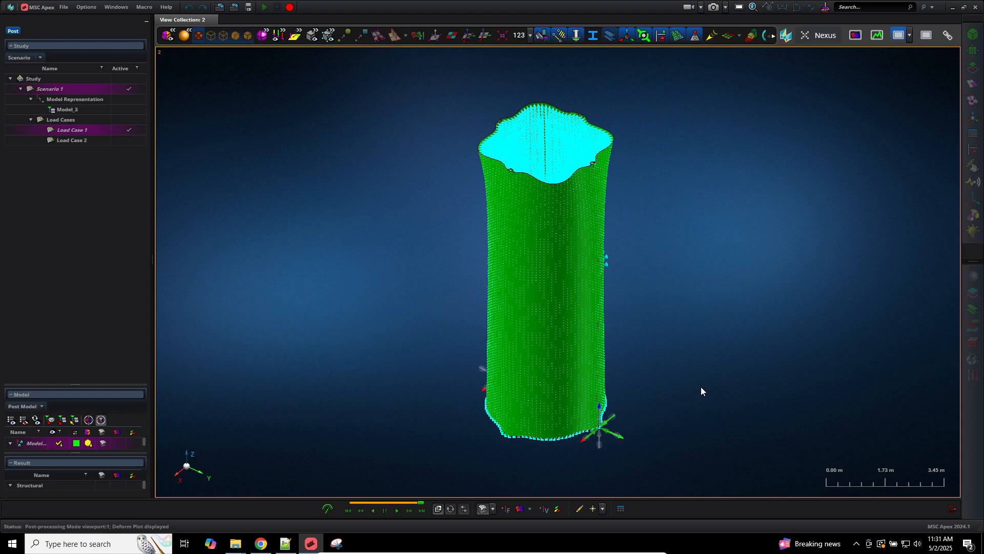
Step: Look straight down the shell's Z axis, zoom in, and hide the load and BC markers
click(191, 455)
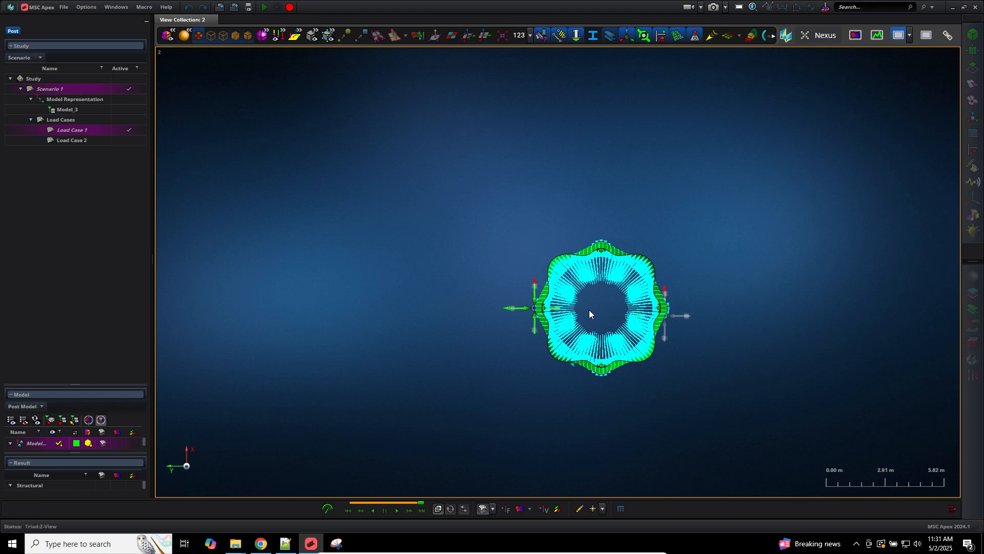
scroll(589, 313, up, 3)
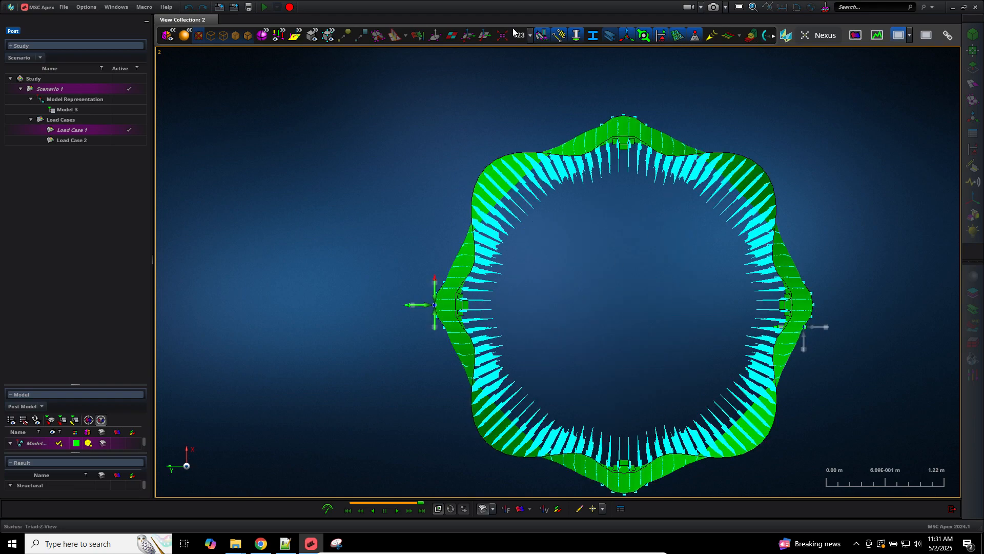
click(775, 35)
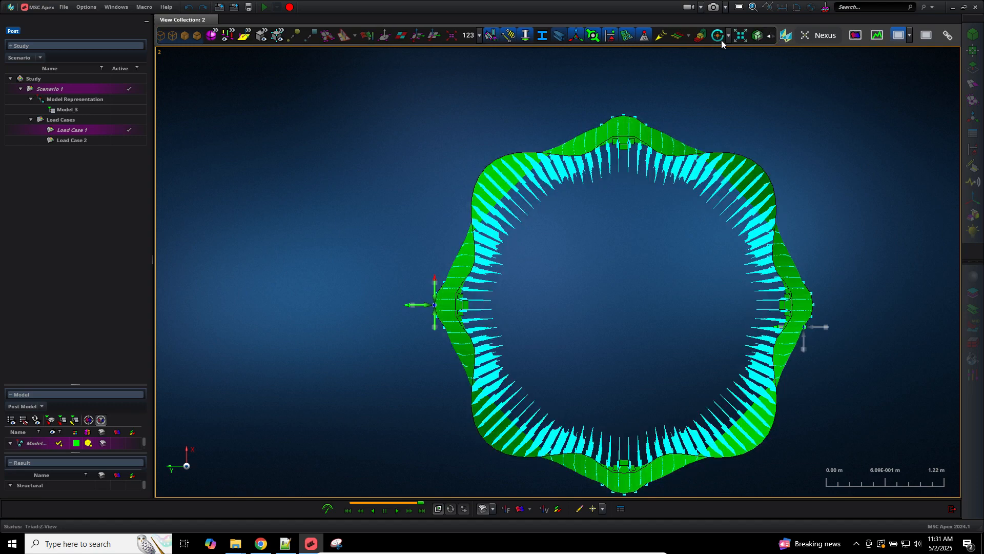
click(609, 37)
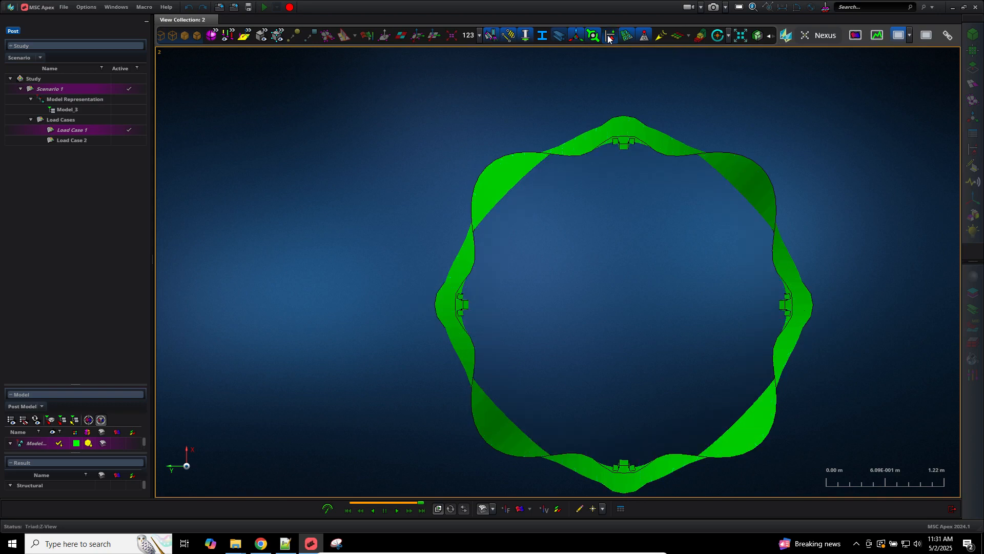
middle_drag(619, 323, 531, 298)
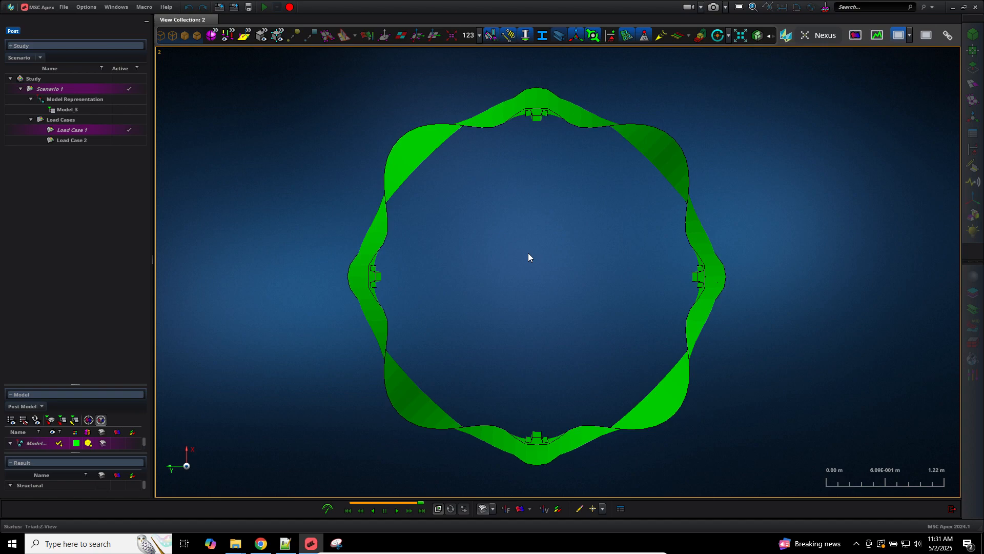
scroll(529, 257, down, 3)
middle_drag(528, 256, 595, 255)
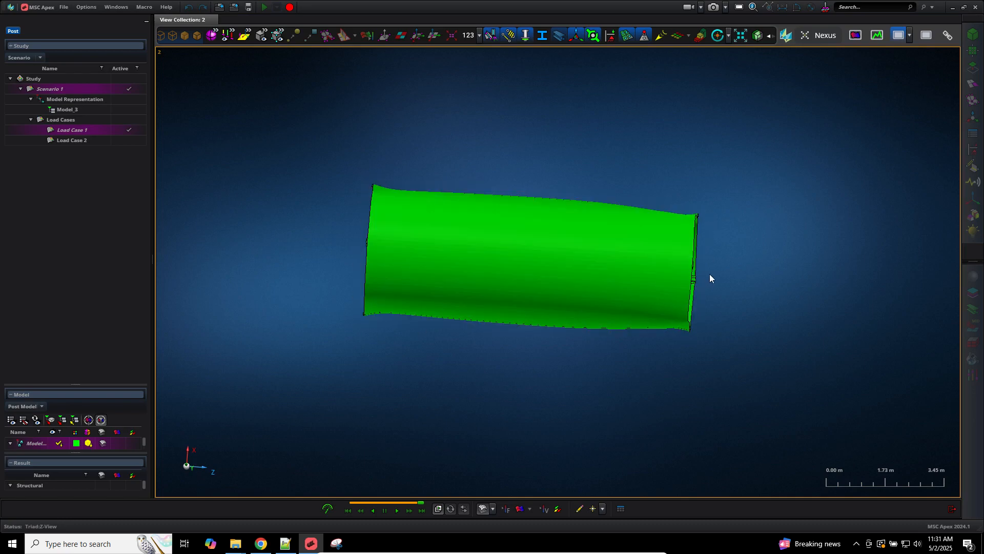
middle_drag(711, 271, 713, 275)
scroll(716, 298, down, 2)
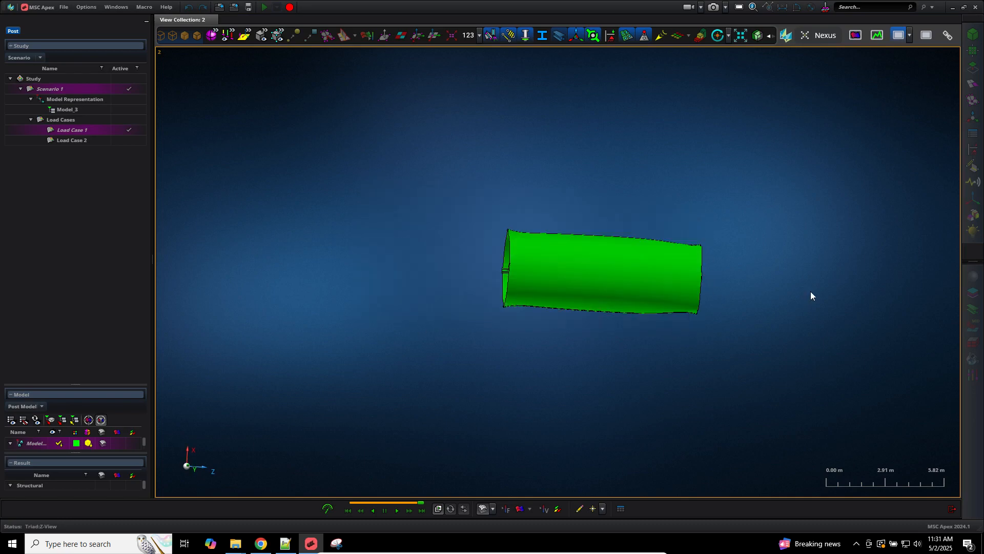
scroll(811, 291, up, 3)
mouse_move(685, 482)
middle_down()
mouse_move(641, 477)
mouse_move(636, 451)
middle_up()
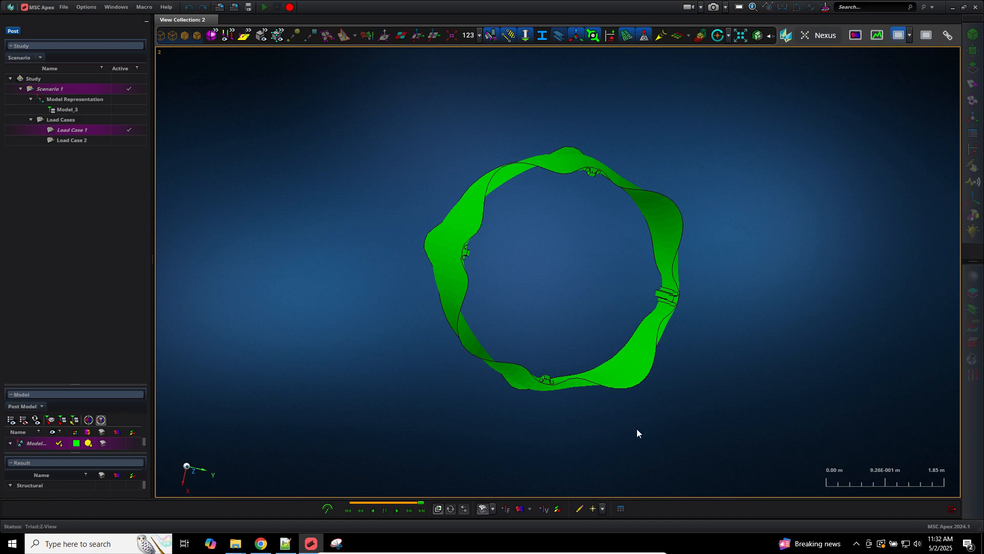
mouse_move(588, 321)
middle_down()
mouse_move(628, 323)
mouse_move(586, 314)
middle_up()
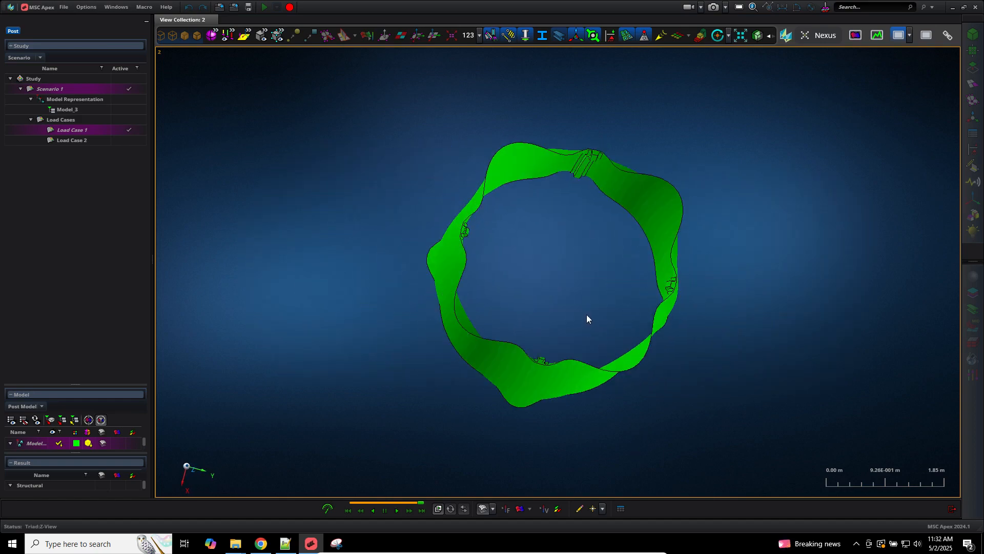
click(197, 469)
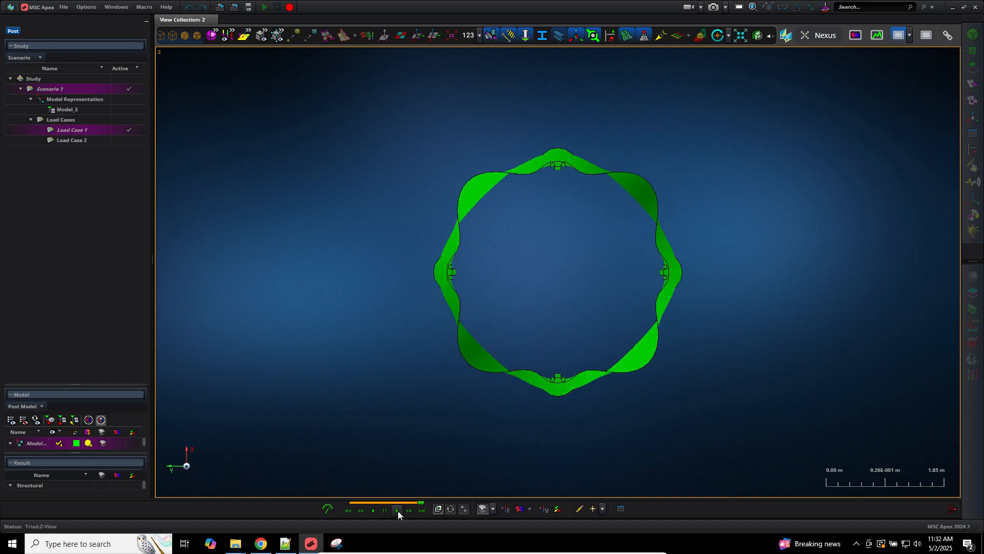
Step: Play the ring's deformation animation, pan it left, then exit post-processing to the model view
click(398, 510)
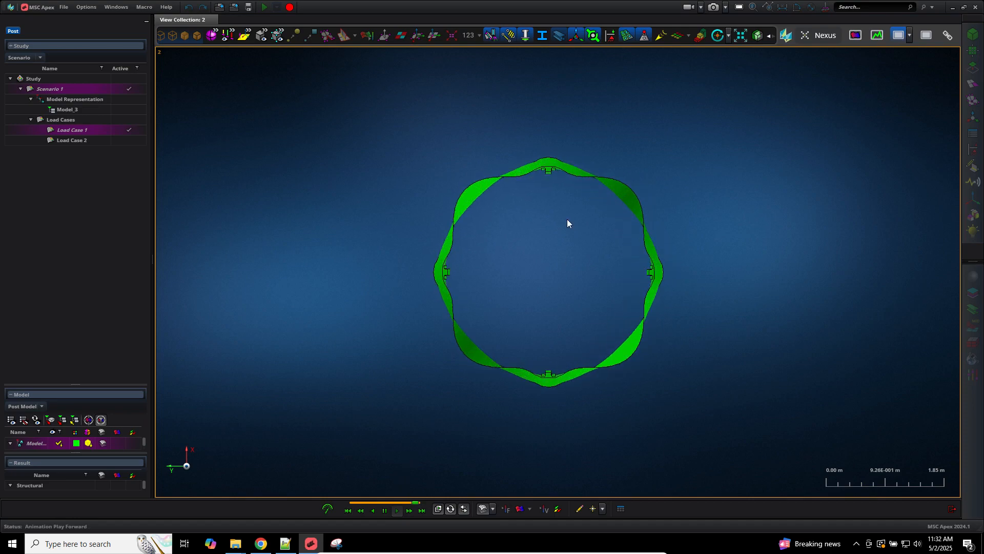
middle_drag(567, 224, 512, 219)
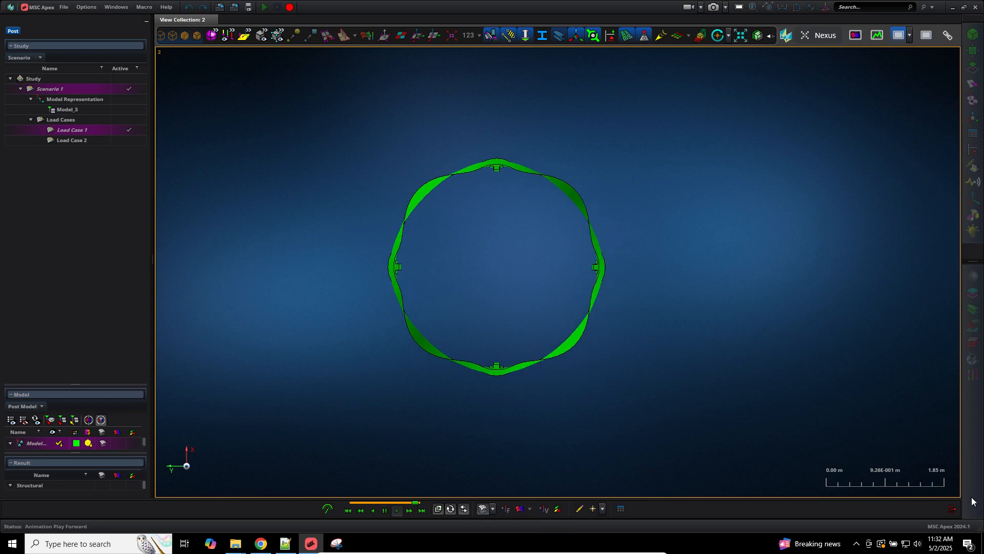
click(953, 509)
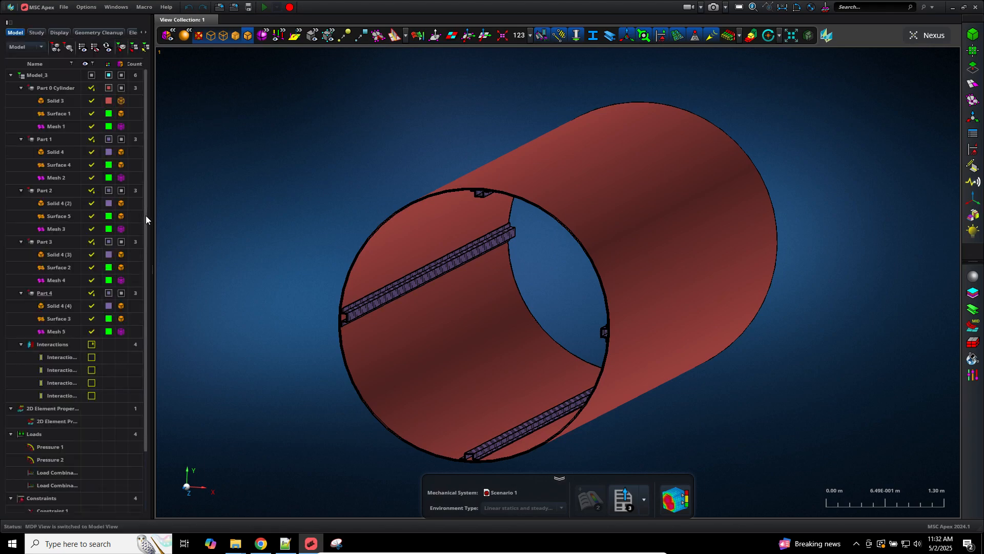
Step: Hide the Solid 3, Solid 4 and Solid 4 (2) bodies in the model tree to expose the mesh
drag(146, 216, 146, 314)
drag(150, 272, 147, 133)
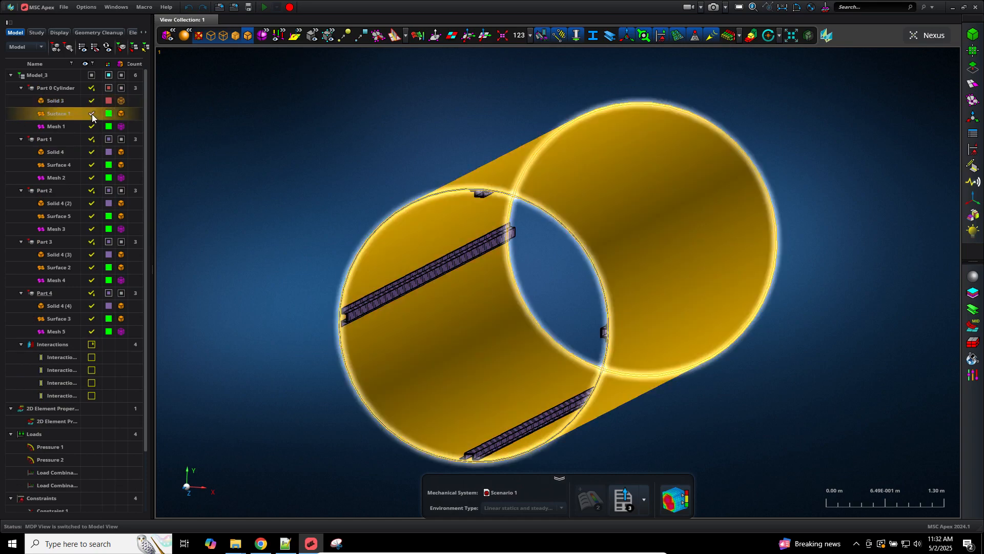
click(91, 101)
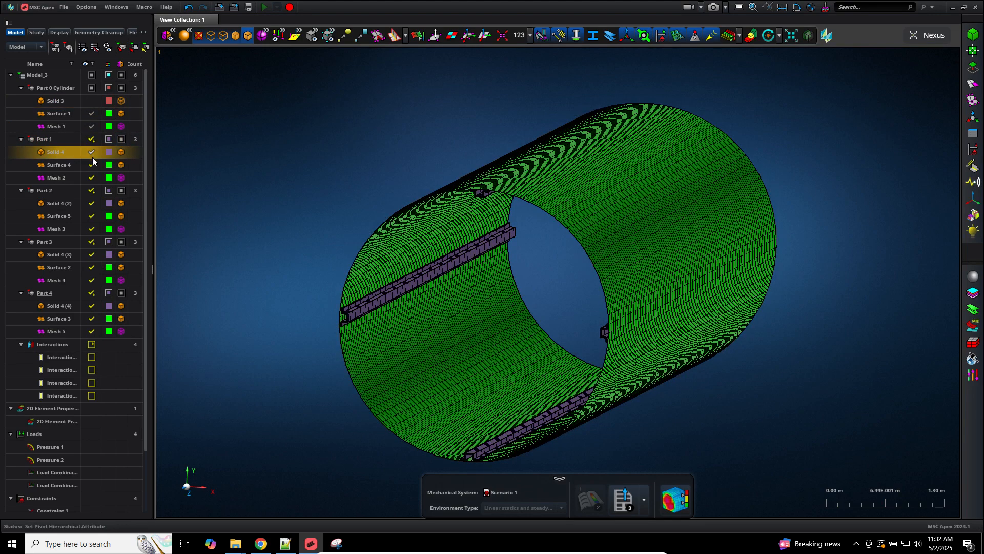
click(92, 156)
click(90, 204)
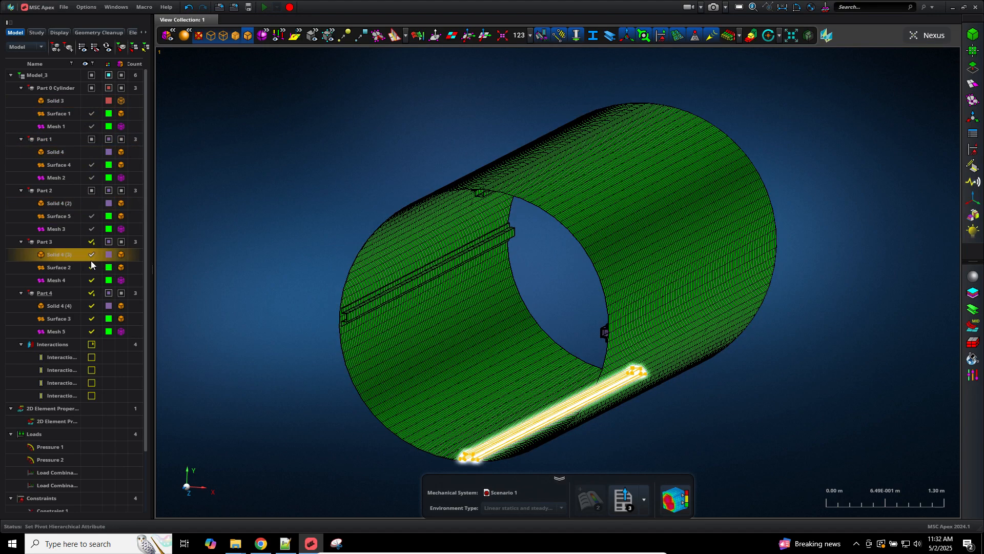
Step: Select Solid 4 (3), then make Solid 3 and Solid 4 visible again
click(91, 261)
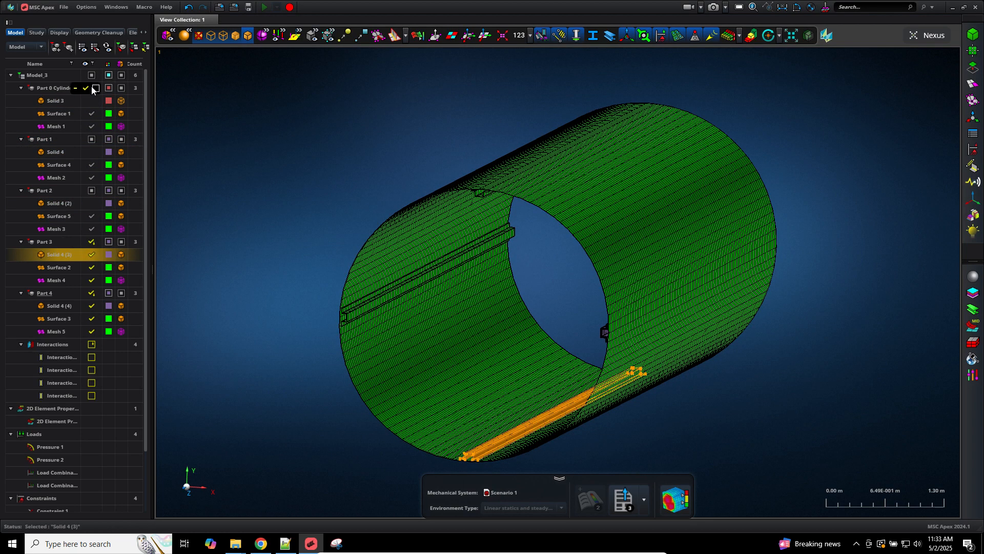
click(91, 101)
click(90, 152)
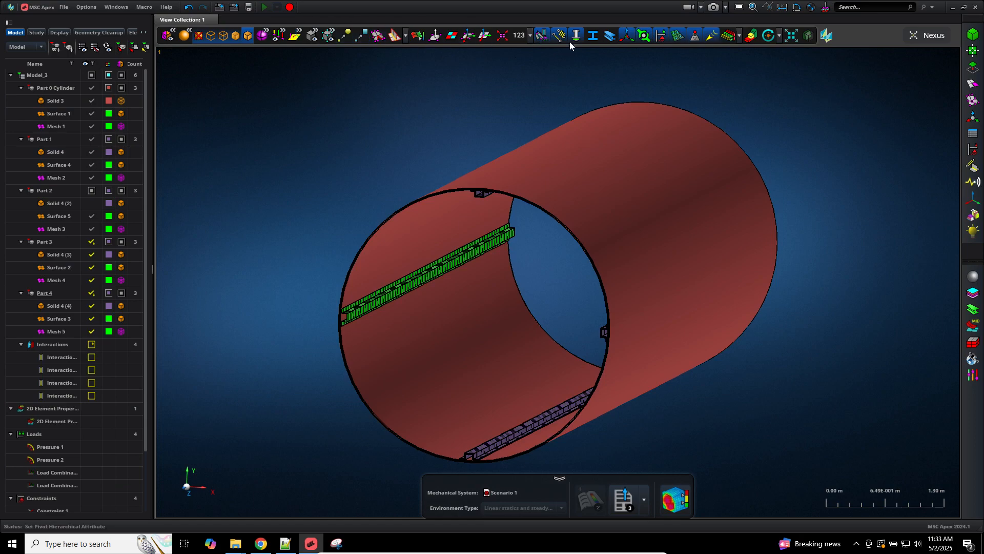
Step: Toggle the Solids and Surfaces display filters so the cylinder and four stiffeners show as shaded green mesh
click(314, 31)
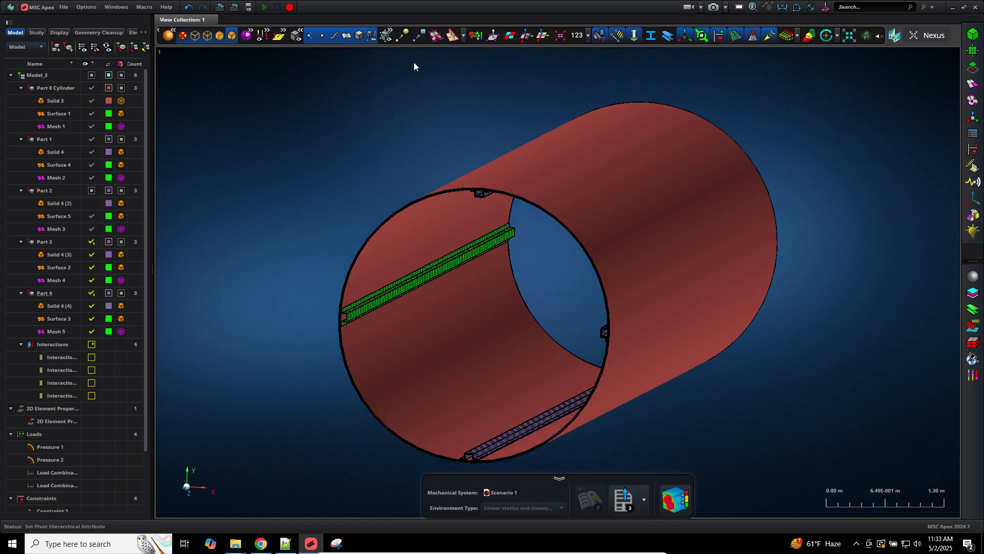
click(361, 38)
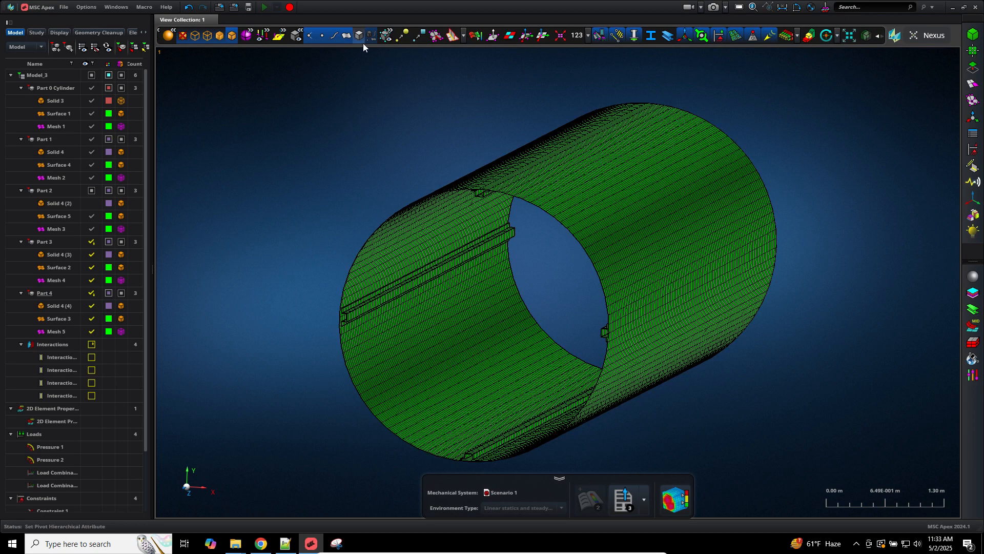
click(92, 101)
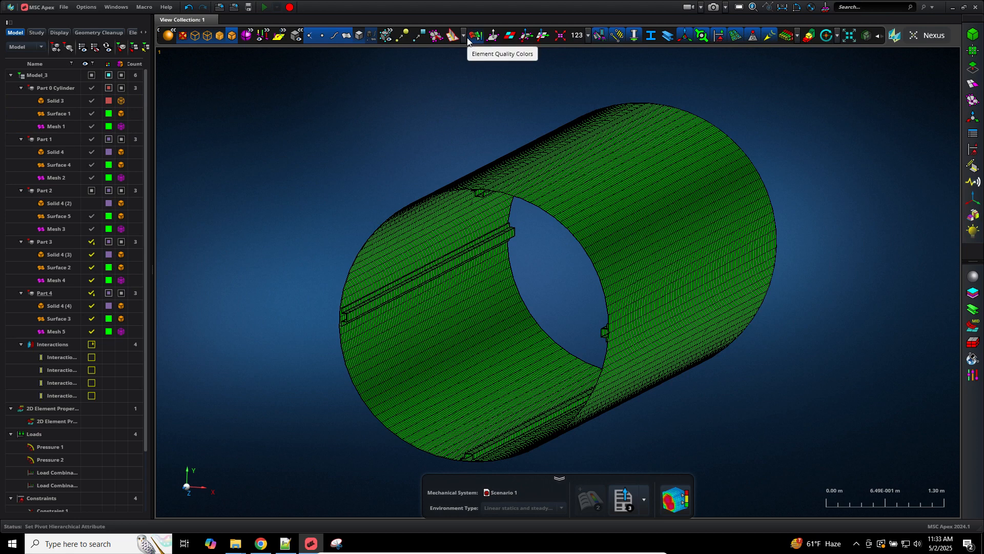
click(252, 32)
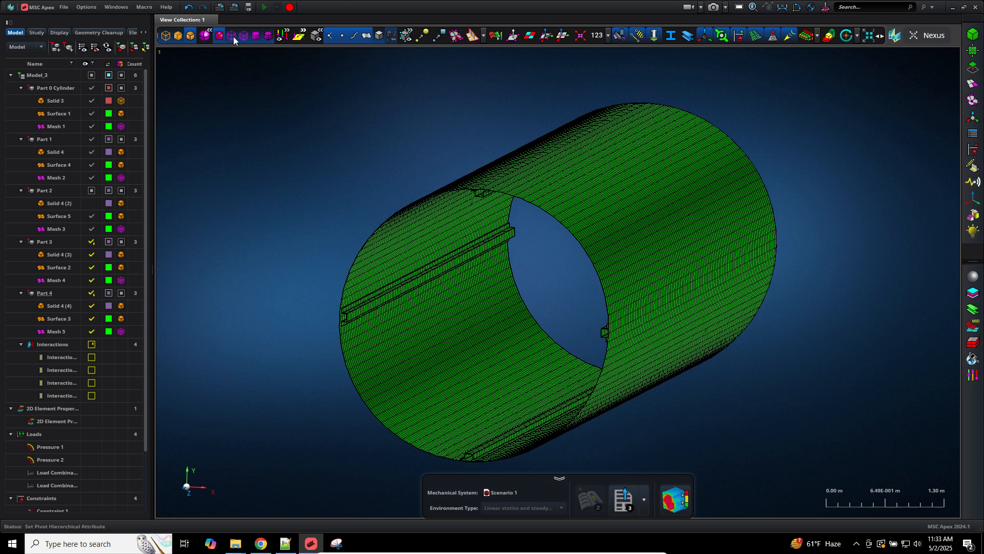
click(201, 35)
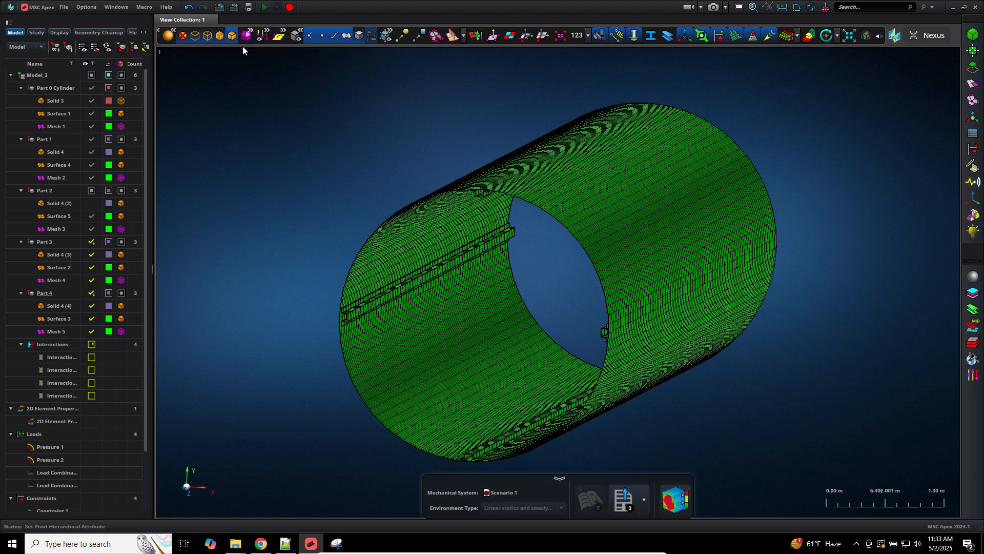
click(378, 41)
click(399, 37)
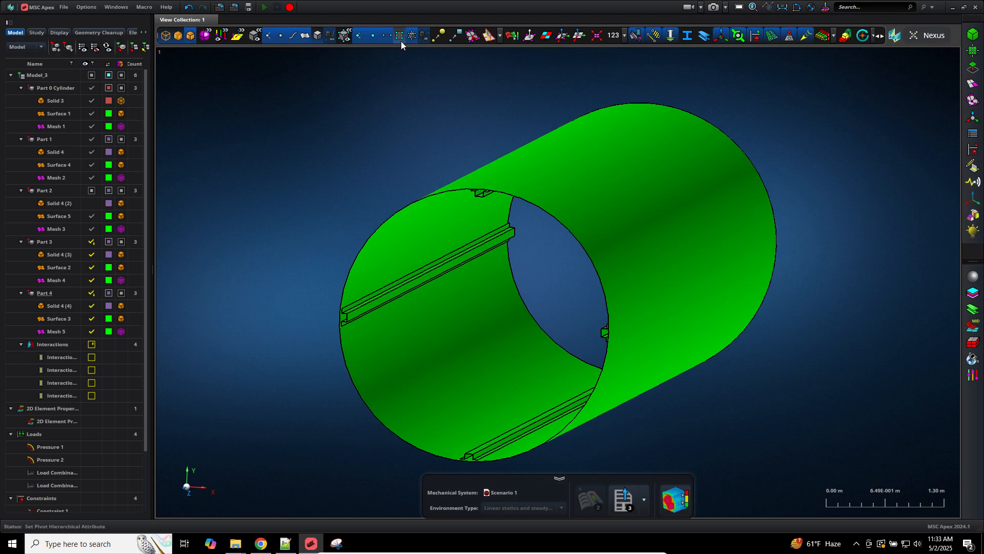
click(304, 37)
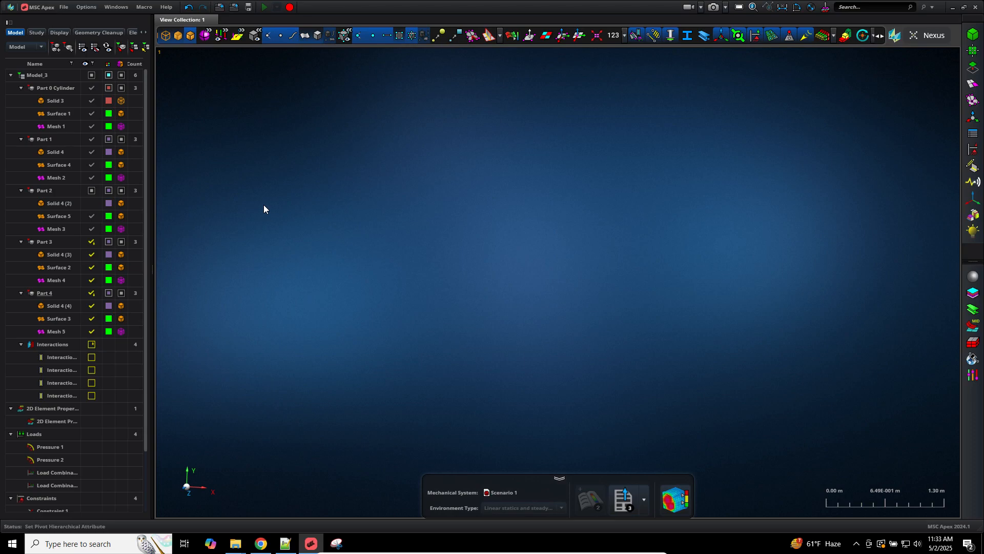
click(401, 38)
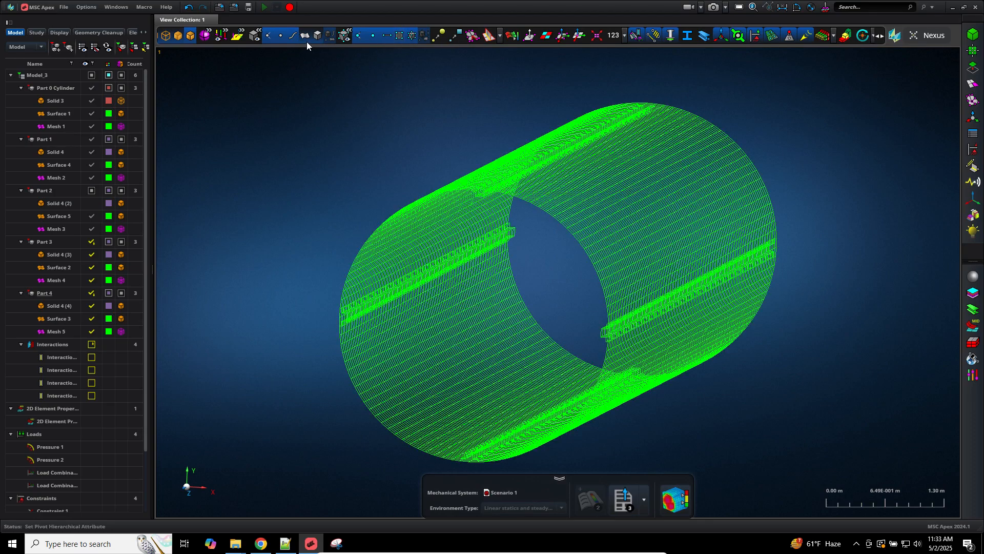
click(308, 38)
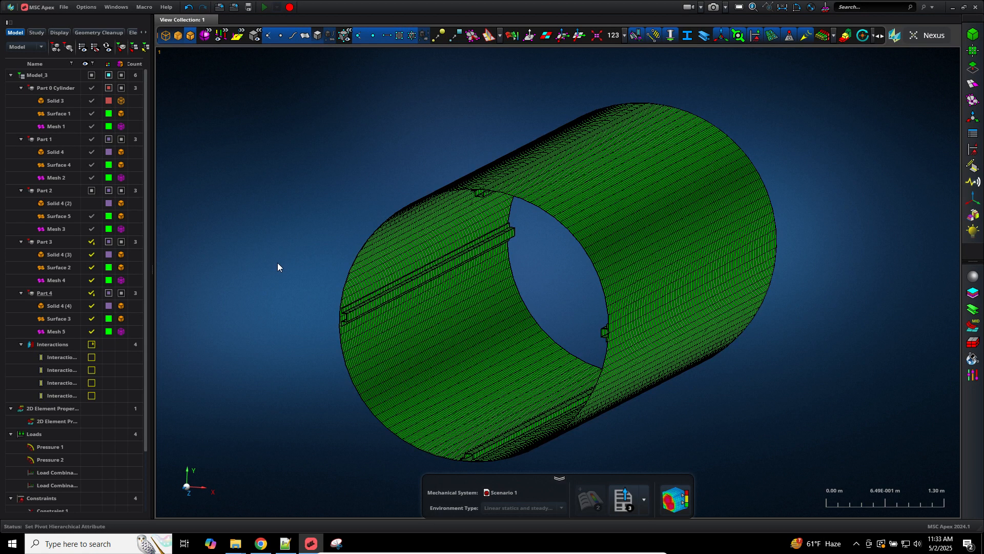
click(253, 34)
click(304, 37)
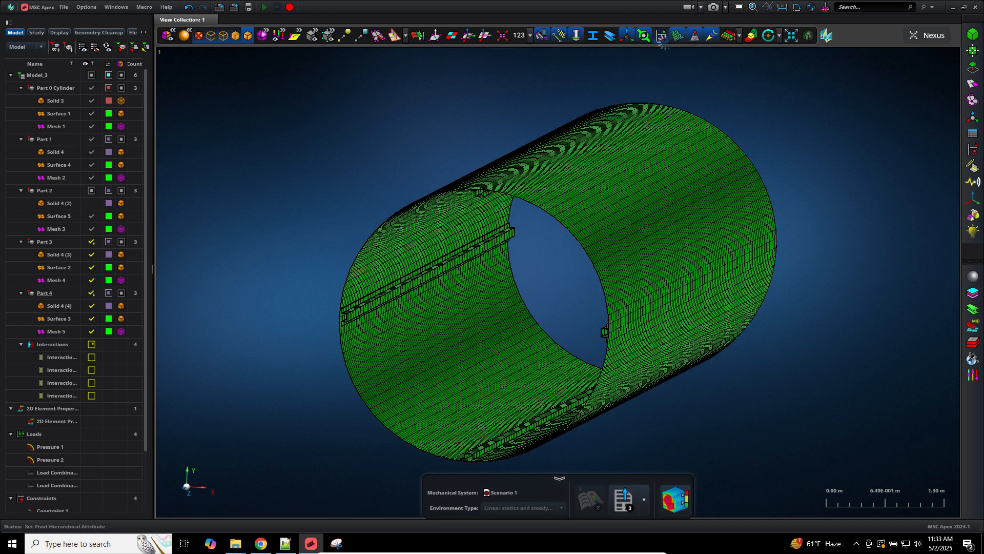
Step: Select the Loads group and toggle Pressure 1 and Pressure 2 visibility off and back on
scroll(140, 358, down, 2)
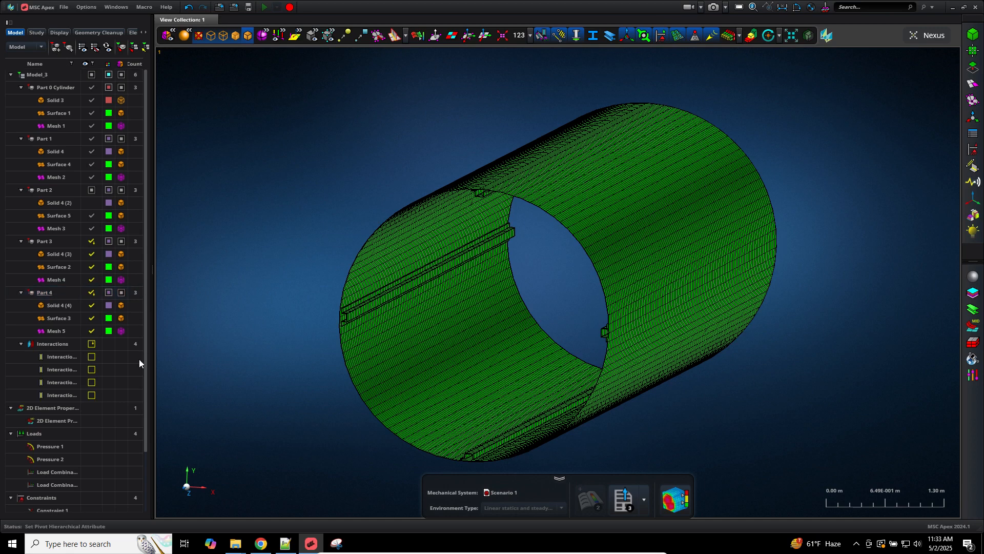
scroll(72, 458, down, 2)
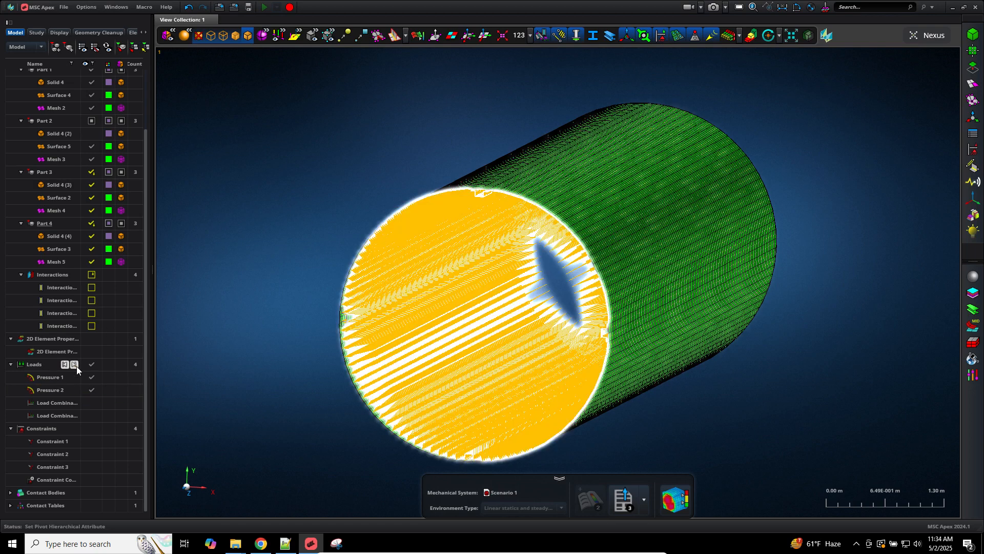
click(76, 365)
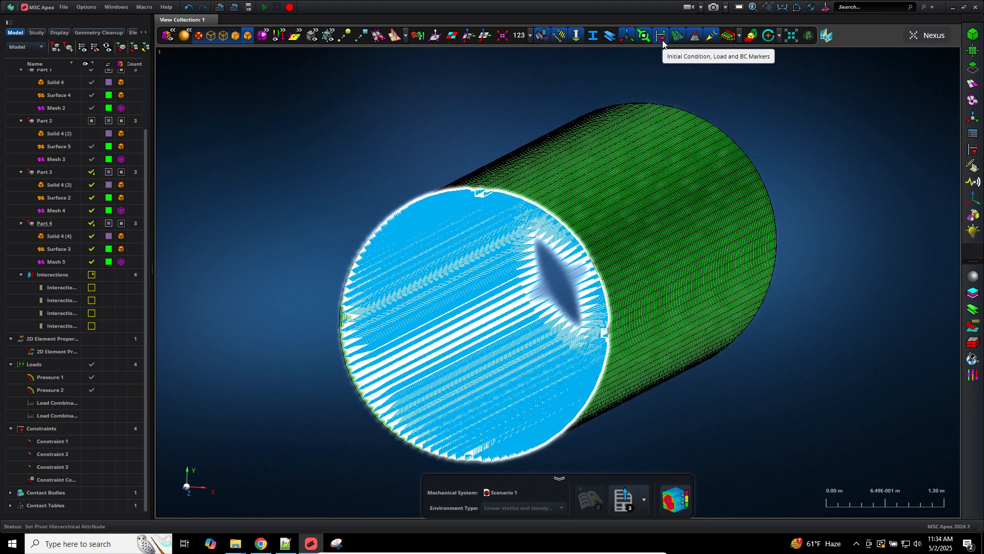
click(662, 39)
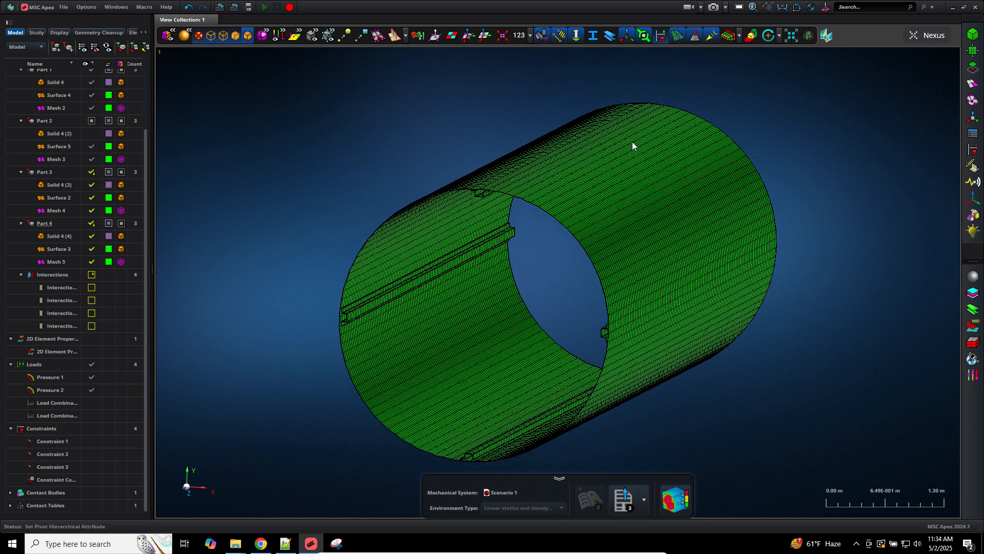
click(92, 376)
click(90, 389)
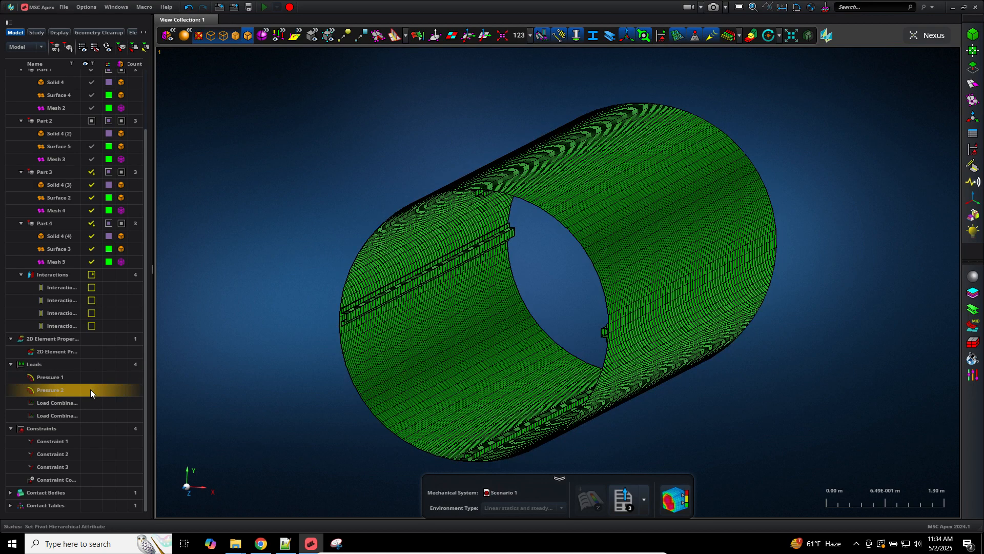
click(91, 380)
click(90, 388)
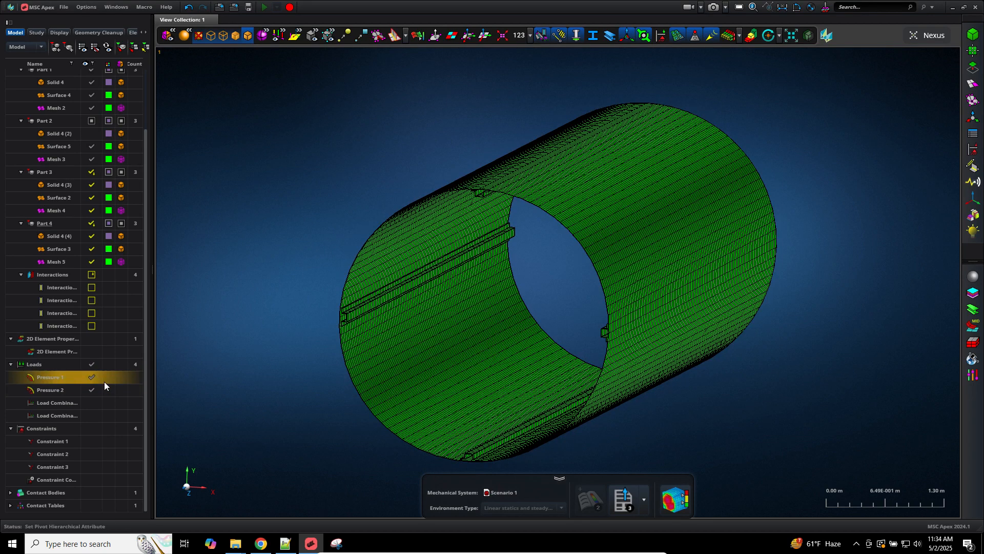
Step: Hide Pressure 1, select Pressure 2, and leave the Load and BC Markers switched off
click(662, 35)
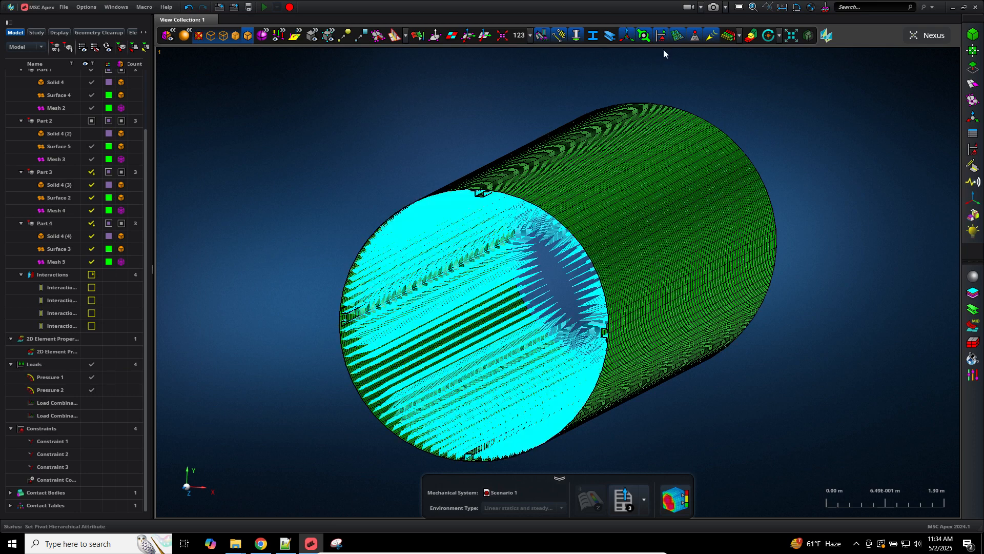
click(662, 35)
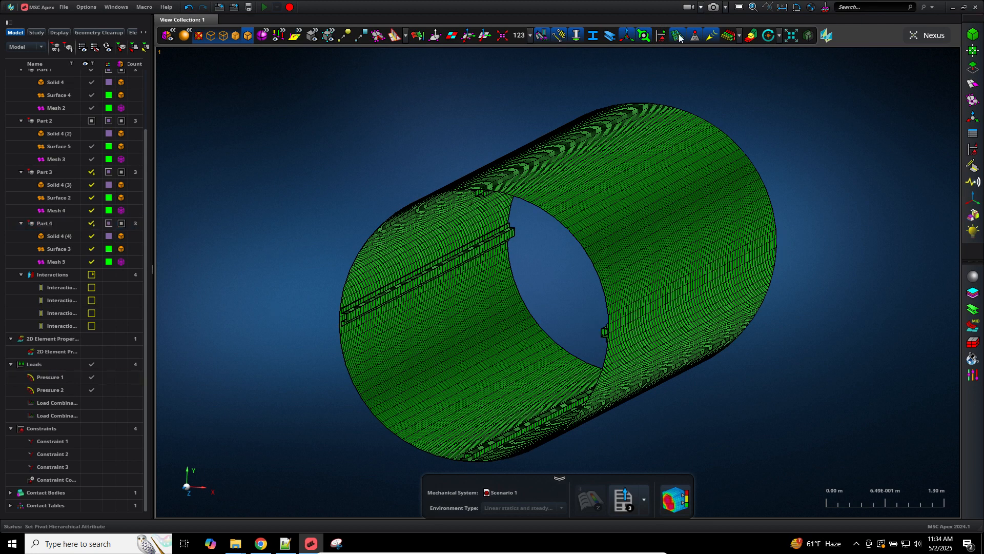
click(661, 35)
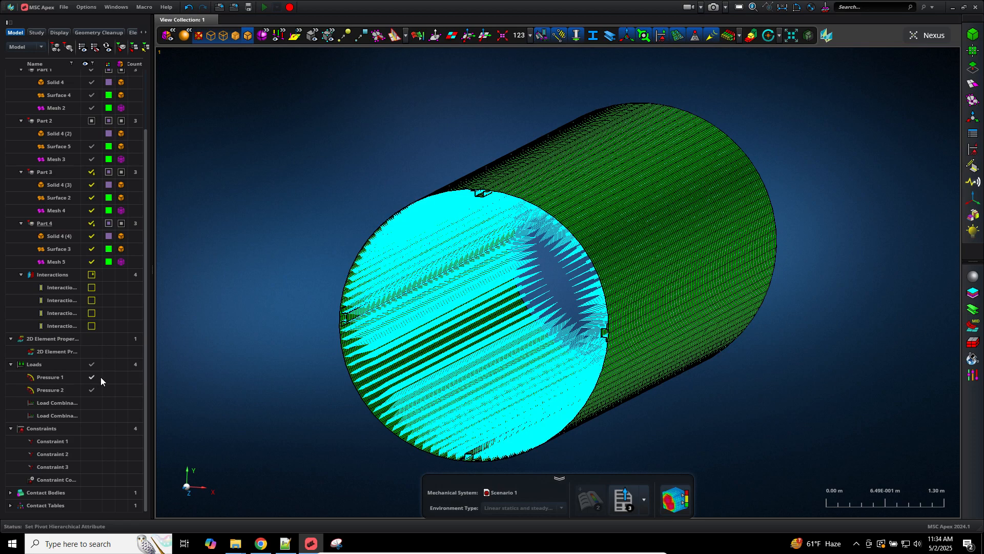
click(92, 377)
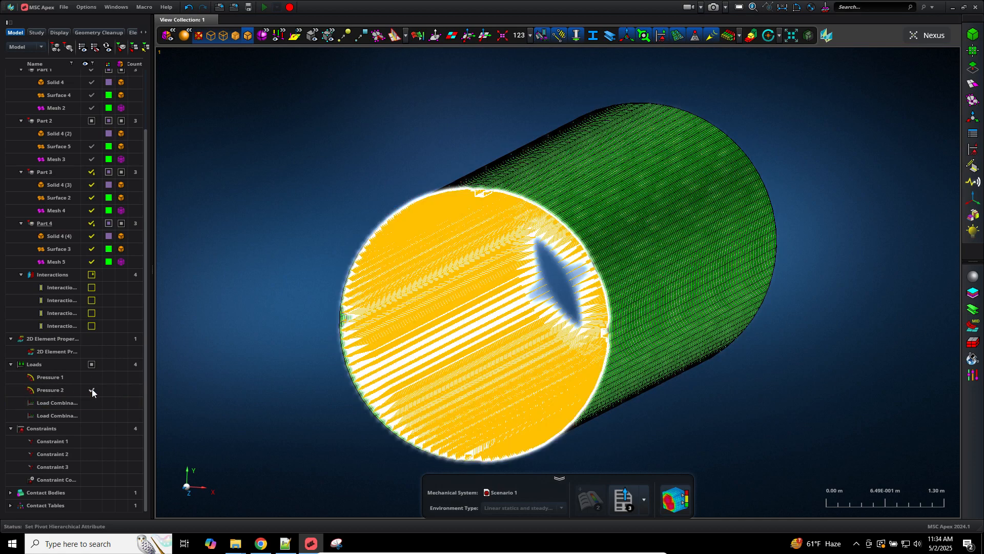
click(93, 391)
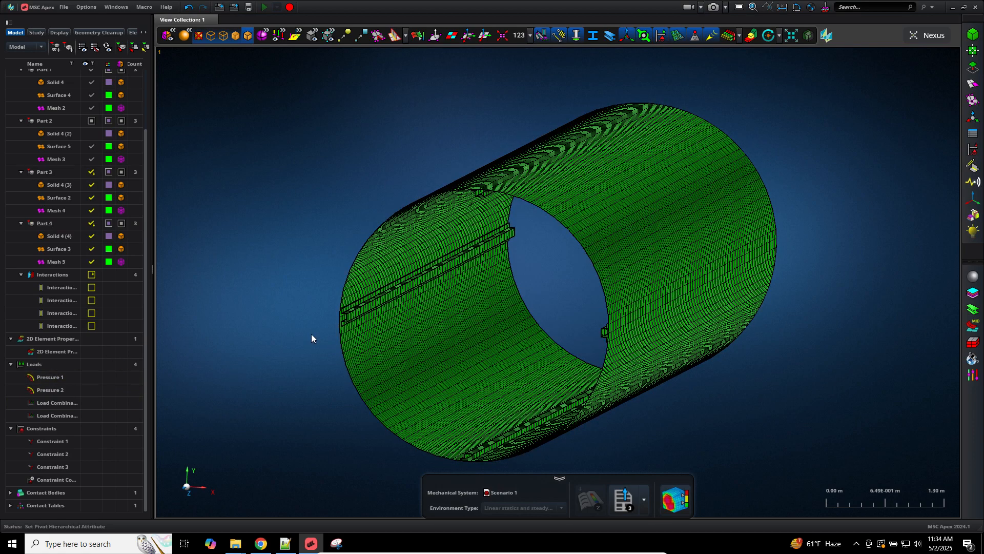
click(662, 36)
Step: Rotate the cylinder horizontal and make Surface 1 red, leaving Mesh 1's colour unchanged
mouse_move(266, 161)
middle_down()
mouse_move(280, 156)
mouse_move(253, 164)
middle_up()
scroll(130, 235, up, 2)
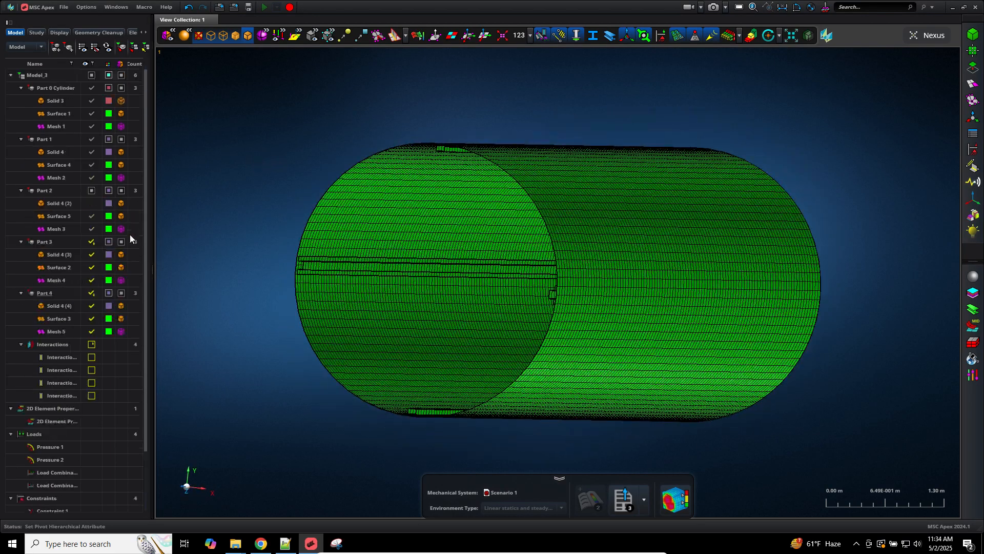
click(109, 114)
click(165, 171)
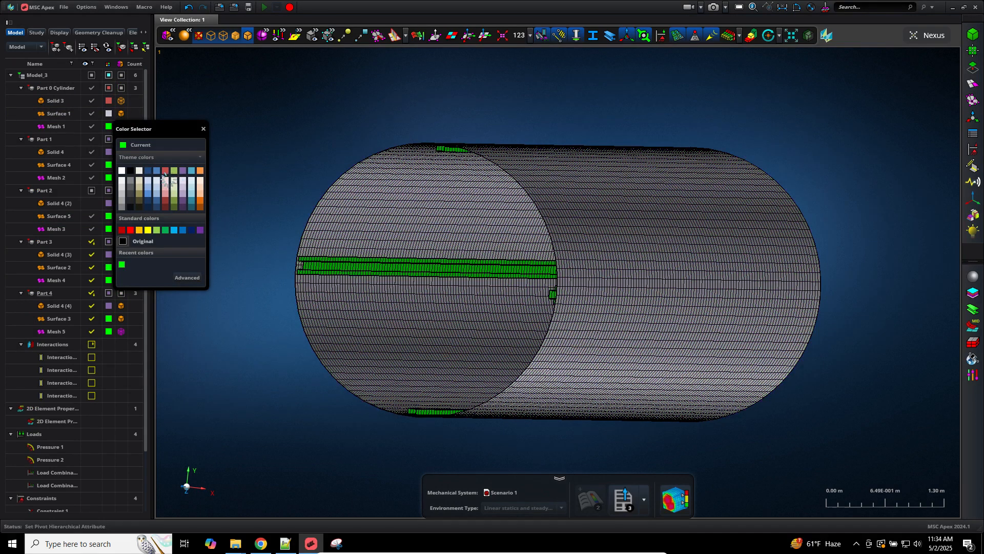
click(109, 126)
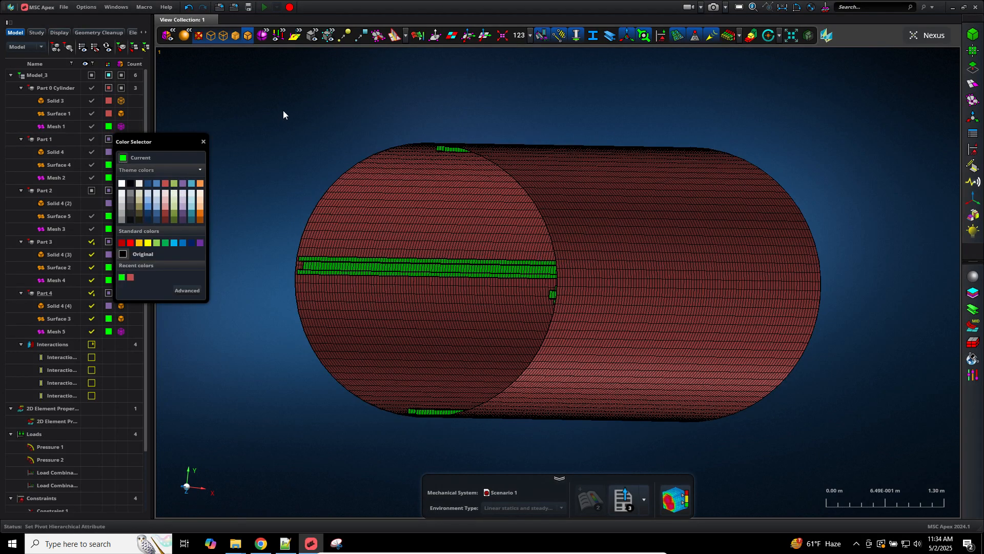
click(284, 114)
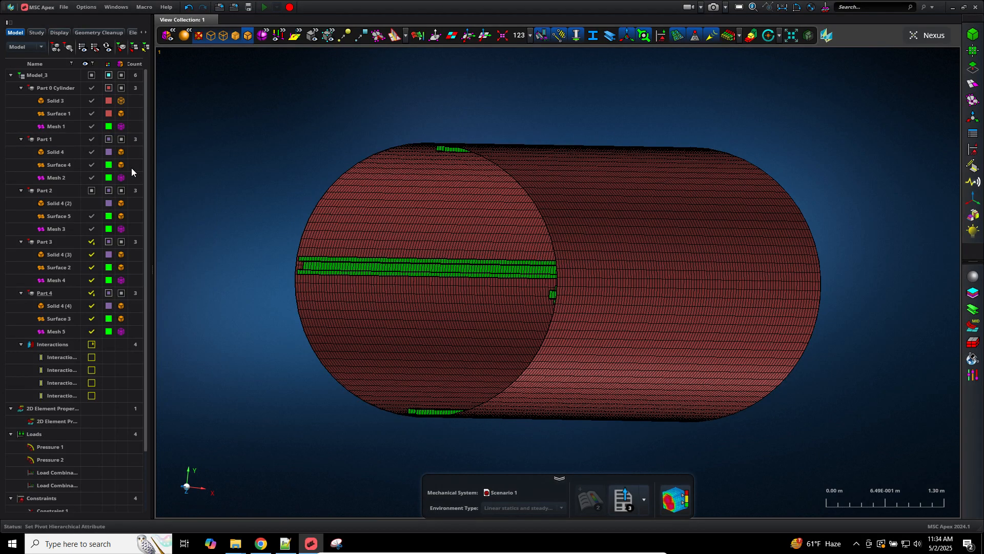
Step: Colour Part 1 orange, Part 2 teal and Part 3 yellow-green
click(109, 139)
click(207, 195)
click(109, 190)
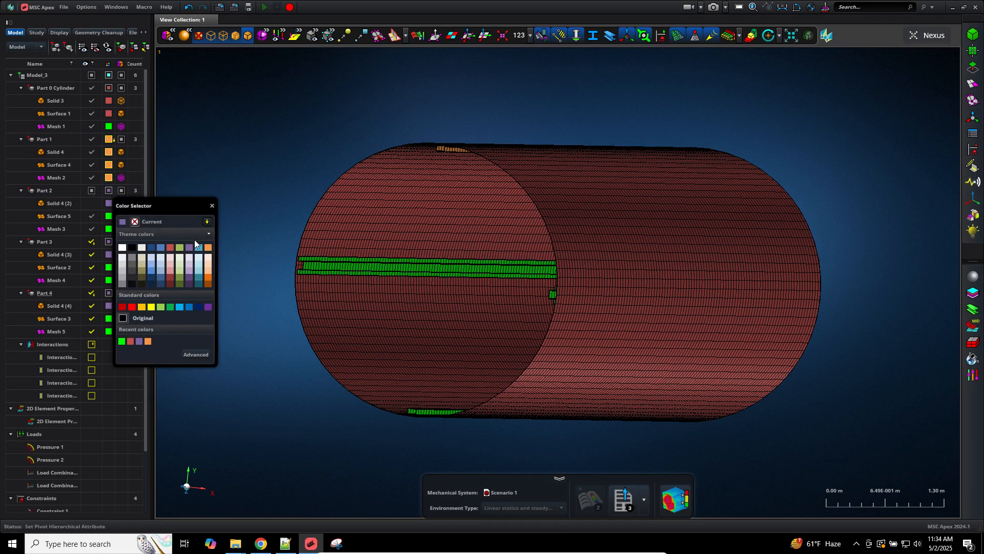
click(200, 247)
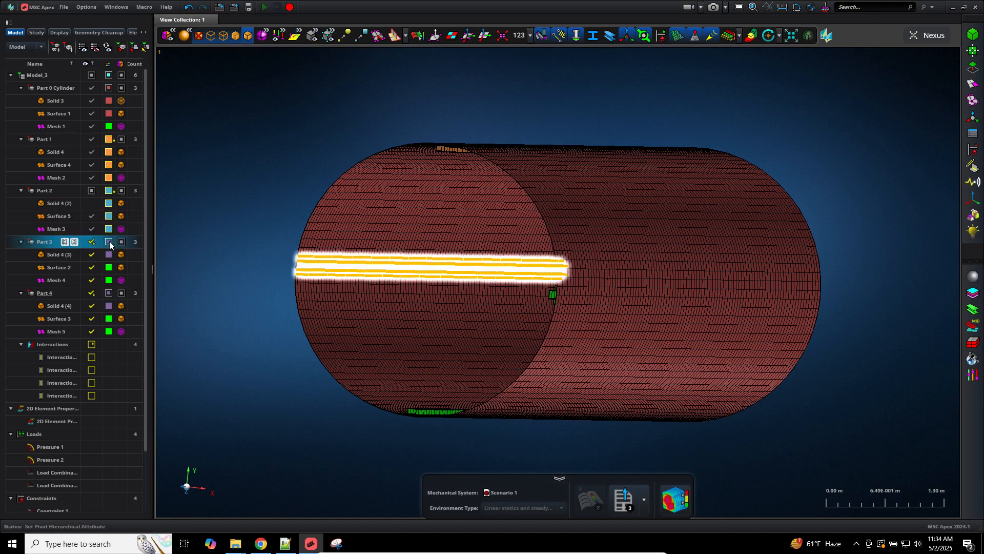
click(109, 242)
click(165, 302)
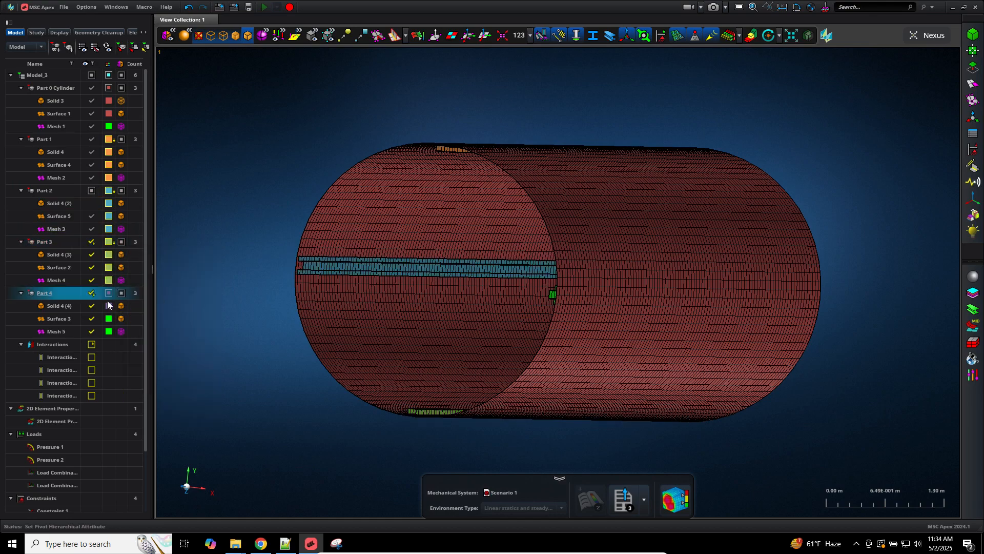
Step: Recolour Part 1 dark blue and rotate the cylinder to a near-vertical end-on view
middle_drag(245, 186, 263, 181)
scroll(241, 182, up, 3)
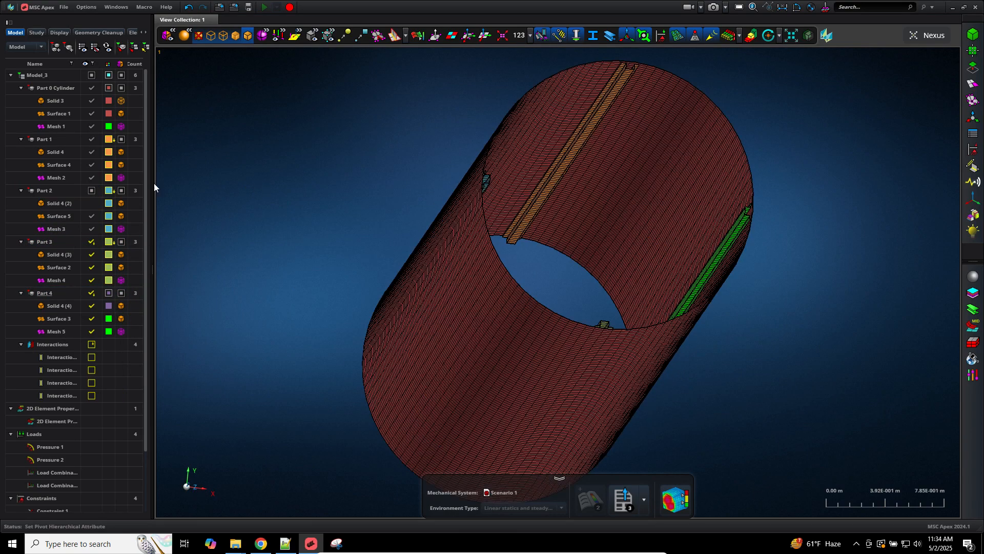
click(109, 140)
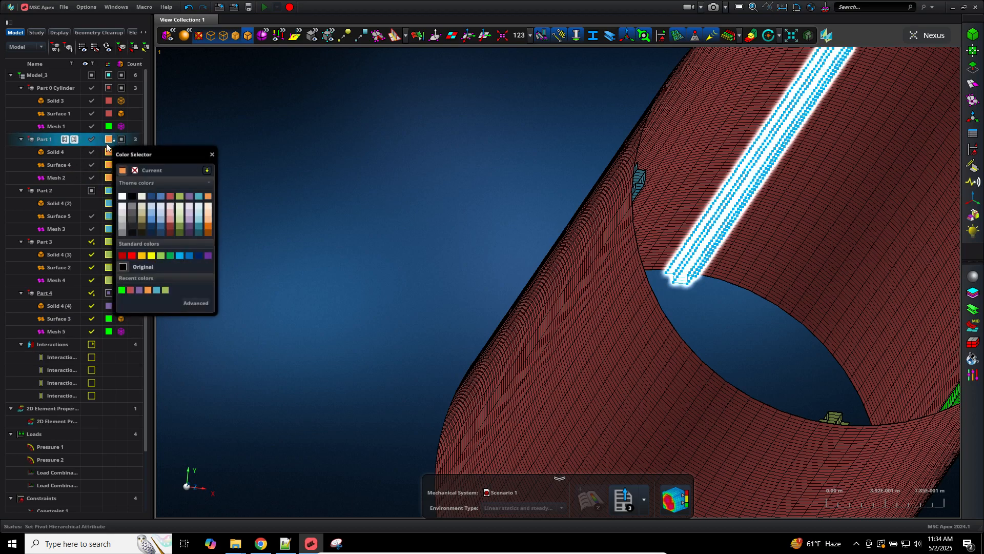
click(151, 196)
scroll(386, 142, down, 4)
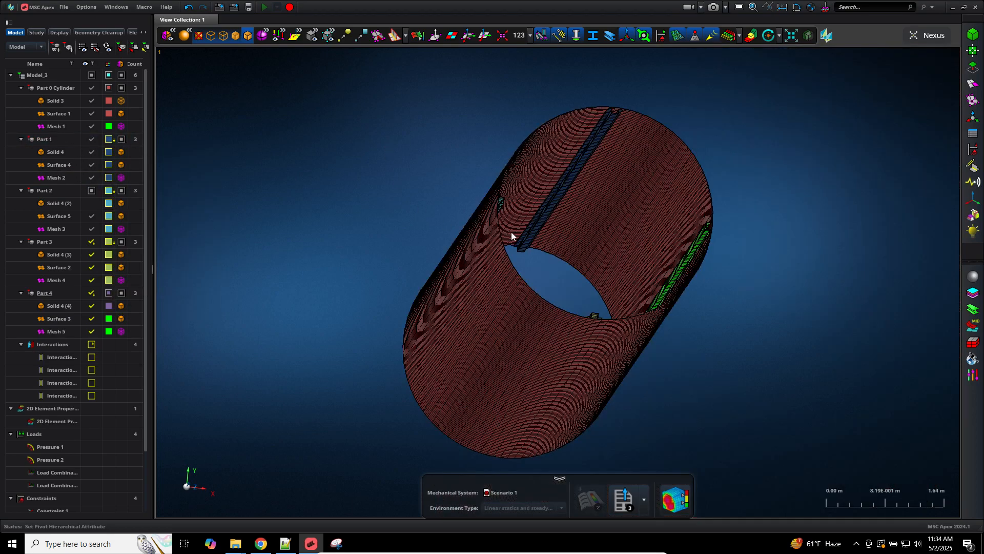
mouse_move(527, 265)
middle_down()
mouse_move(521, 280)
mouse_move(520, 269)
mouse_move(536, 268)
middle_up()
scroll(526, 270, up, 5)
scroll(525, 272, down, 5)
scroll(542, 270, up, 2)
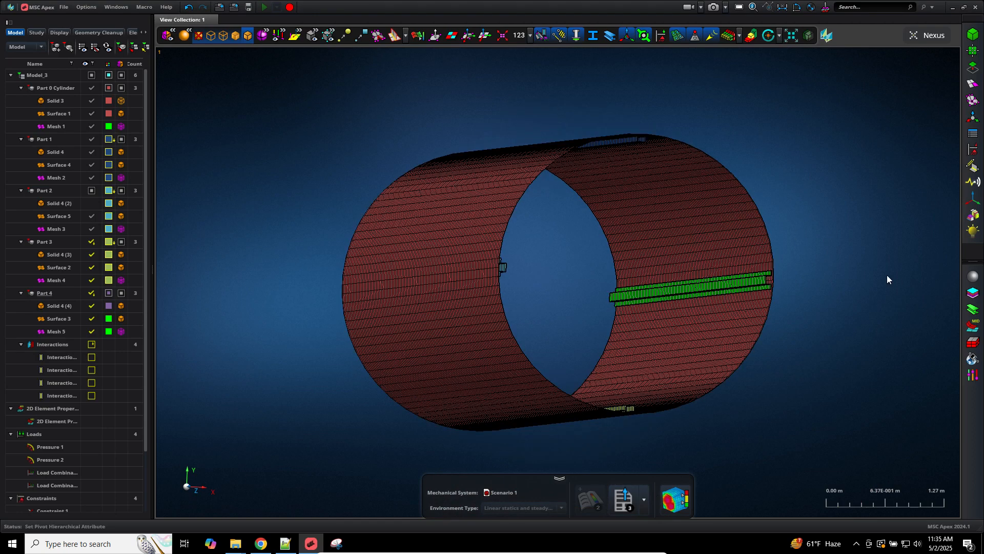
Step: Cancel the screen capture and launch Microsoft Paint from Windows search
click(333, 543)
click(20, 32)
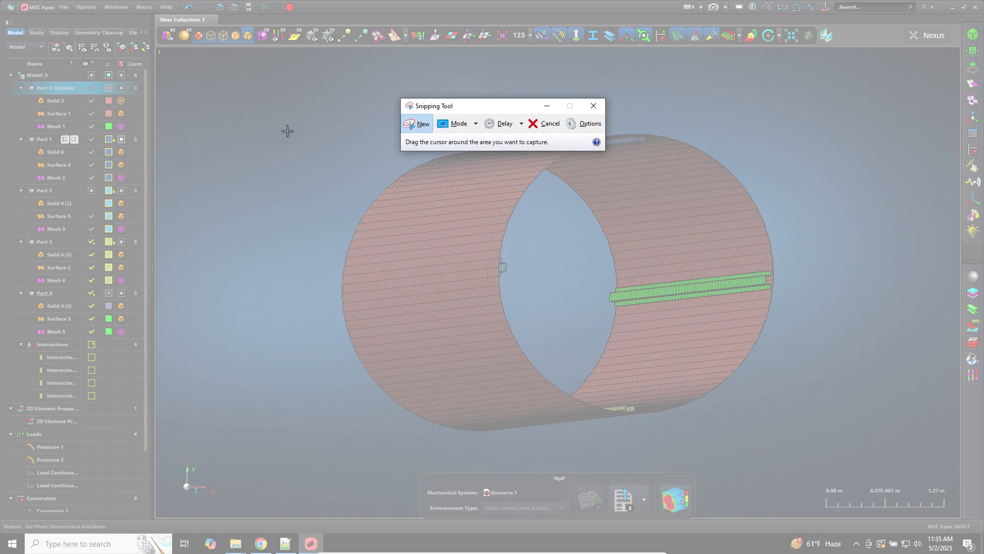
key(Escape)
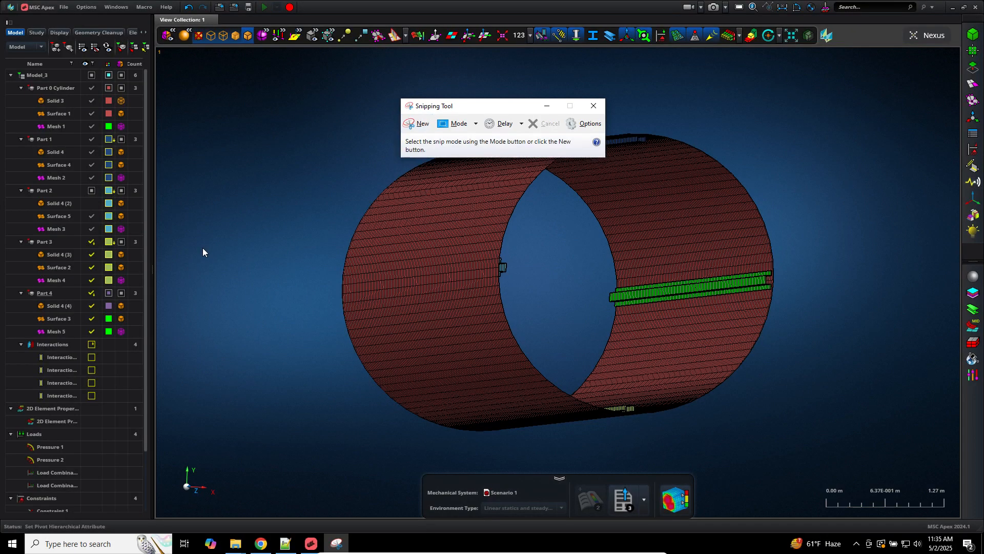
click(72, 545)
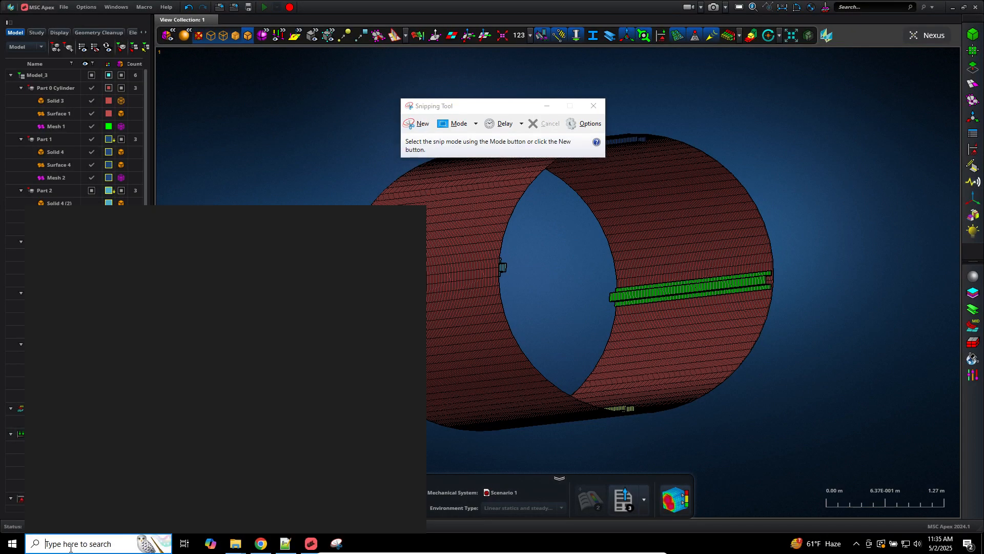
text(paint)
key(Escape)
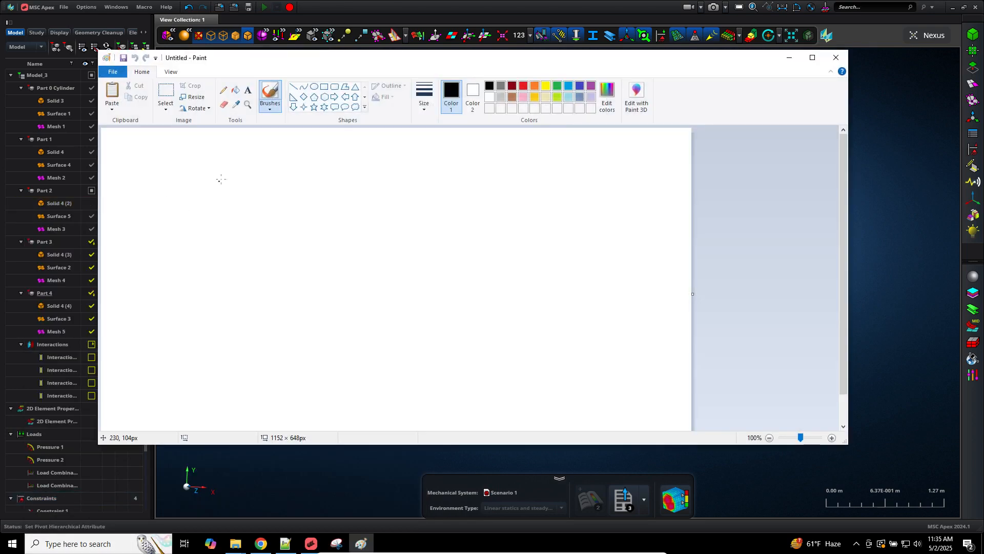
Step: Brush a horizontal arrow, then a rectangle holding two quadrilaterals and two triangles
mouse_move(220, 180)
mouse_down()
mouse_move(329, 178)
mouse_move(365, 166)
mouse_up()
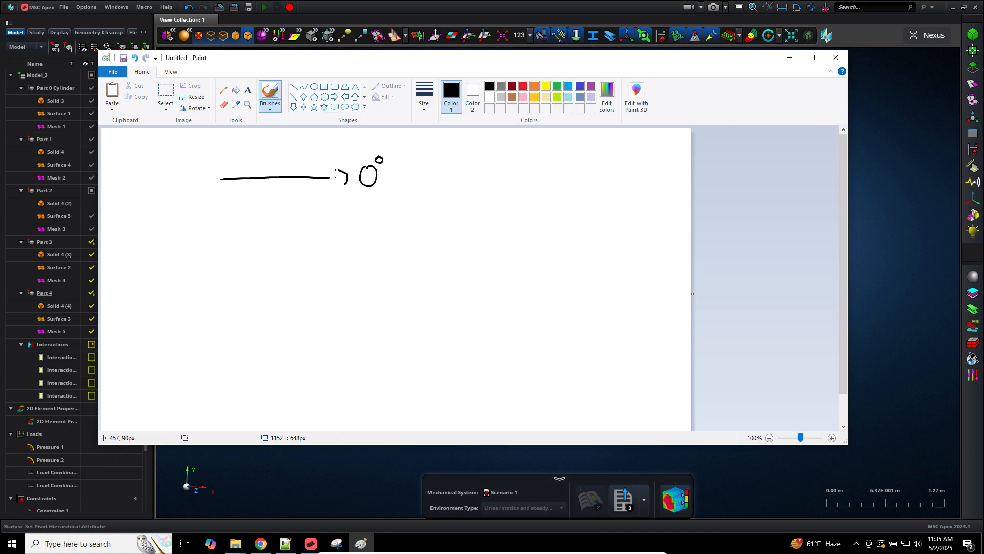
drag(339, 174, 326, 186)
drag(163, 239, 142, 400)
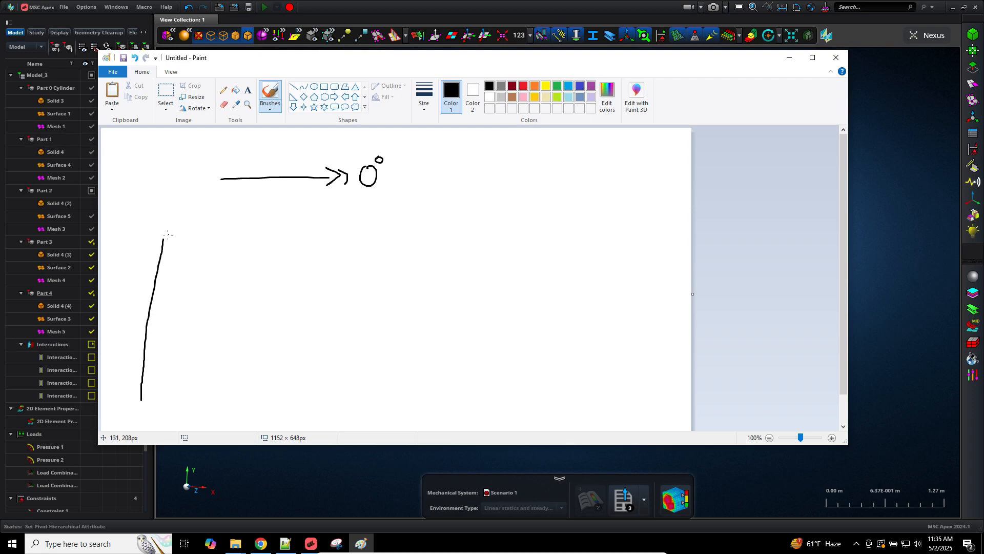
mouse_move(168, 235)
mouse_down()
mouse_move(276, 237)
mouse_move(426, 320)
mouse_move(427, 391)
mouse_move(138, 400)
mouse_up()
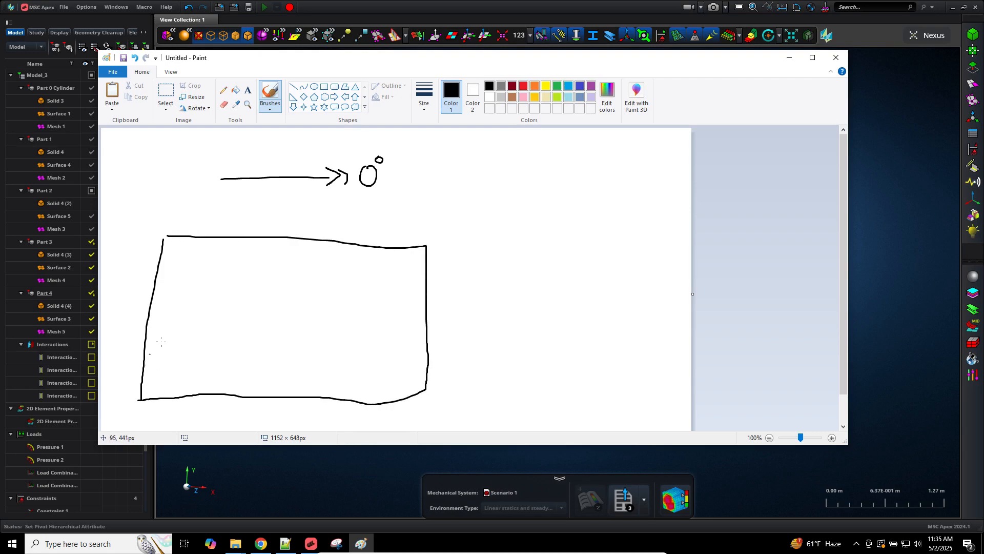
mouse_move(199, 316)
mouse_down()
mouse_move(210, 332)
mouse_move(216, 301)
mouse_move(233, 317)
mouse_move(210, 330)
mouse_up()
mouse_move(296, 282)
mouse_down()
mouse_move(285, 307)
mouse_move(324, 303)
mouse_move(295, 281)
mouse_up()
mouse_move(295, 343)
mouse_down()
mouse_move(290, 355)
mouse_move(308, 379)
mouse_move(323, 351)
mouse_move(294, 343)
mouse_up()
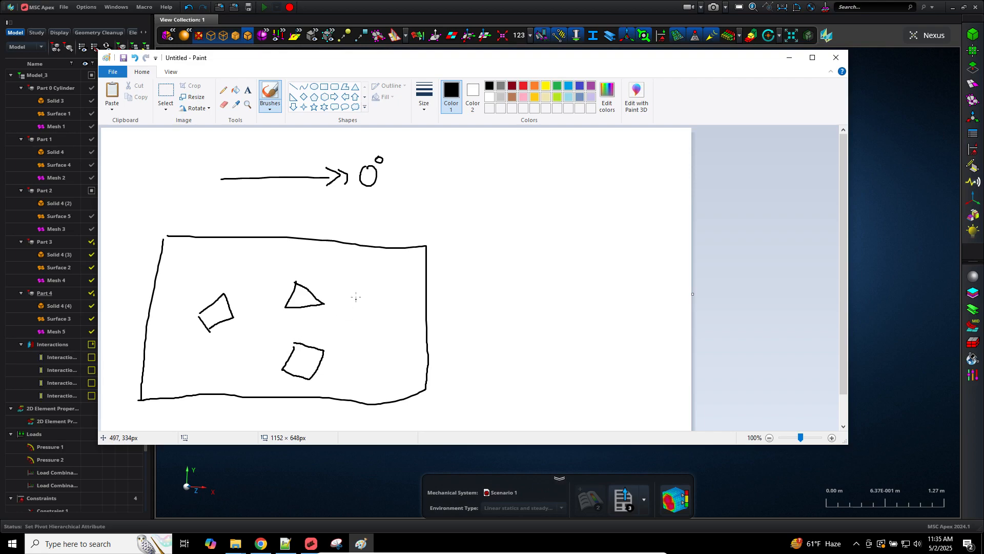
mouse_move(367, 279)
mouse_down()
mouse_move(362, 299)
mouse_move(385, 312)
mouse_move(368, 280)
mouse_up()
Step: In red, draw yc-labelled axes on the left square and the middle triangle
click(524, 88)
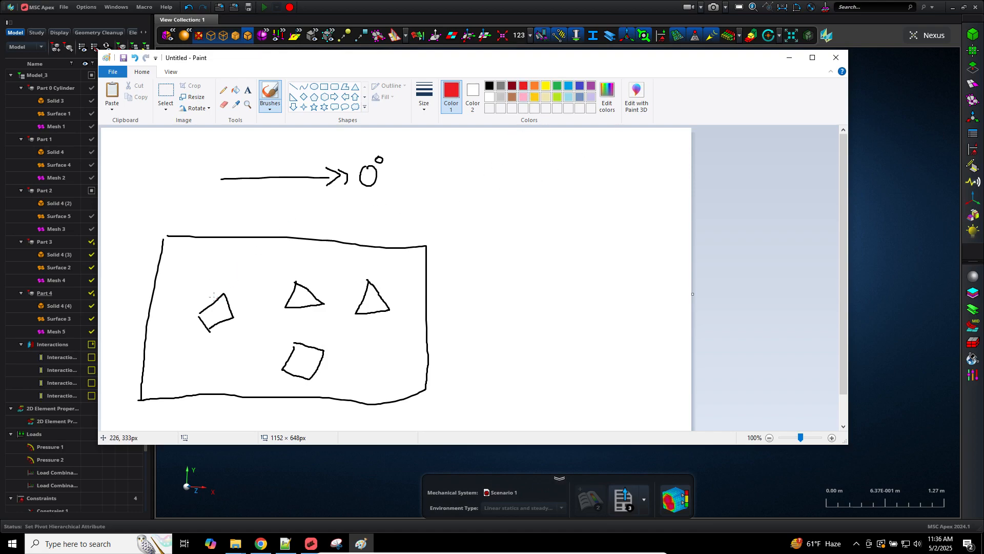
mouse_move(207, 294)
mouse_down()
mouse_move(211, 306)
mouse_move(252, 310)
mouse_up()
drag(212, 278, 215, 281)
mouse_move(219, 276)
mouse_down()
mouse_move(214, 287)
mouse_move(229, 282)
mouse_up()
mouse_move(304, 279)
mouse_down()
mouse_move(303, 296)
mouse_move(328, 296)
mouse_up()
drag(329, 287, 332, 302)
drag(306, 264, 321, 281)
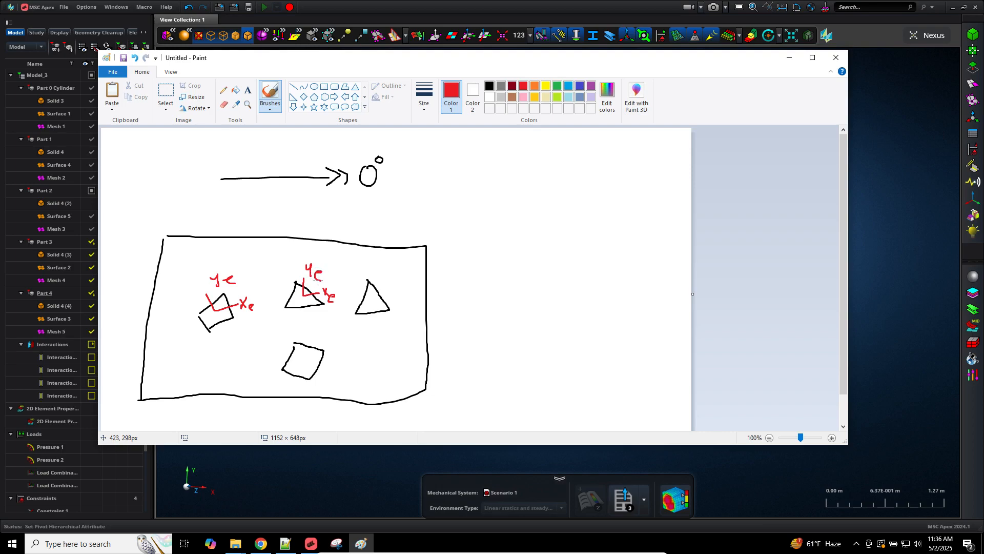
Step: In green, draw labelled x and ym axes on the middle triangle, left square, lower square and right triangle
click(557, 86)
mouse_move(298, 274)
mouse_down()
mouse_move(298, 295)
mouse_move(334, 302)
mouse_up()
drag(318, 309, 340, 321)
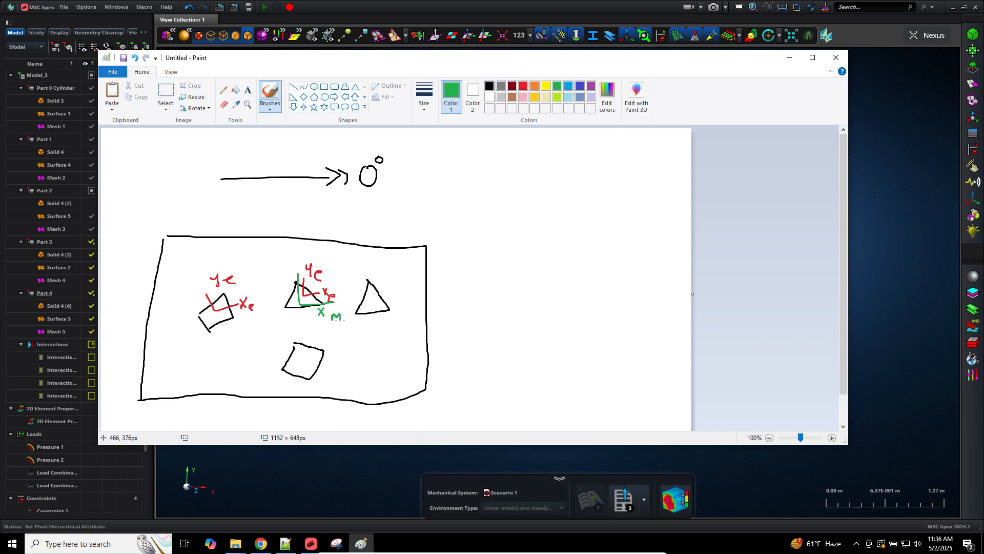
mouse_move(285, 249)
mouse_down()
mouse_move(286, 264)
mouse_move(302, 258)
mouse_up()
mouse_move(205, 300)
mouse_down()
mouse_move(244, 326)
mouse_move(257, 323)
mouse_up()
mouse_move(202, 276)
mouse_down()
mouse_move(205, 291)
mouse_move(215, 287)
mouse_up()
mouse_move(315, 341)
mouse_down()
mouse_move(308, 361)
mouse_move(331, 370)
mouse_up()
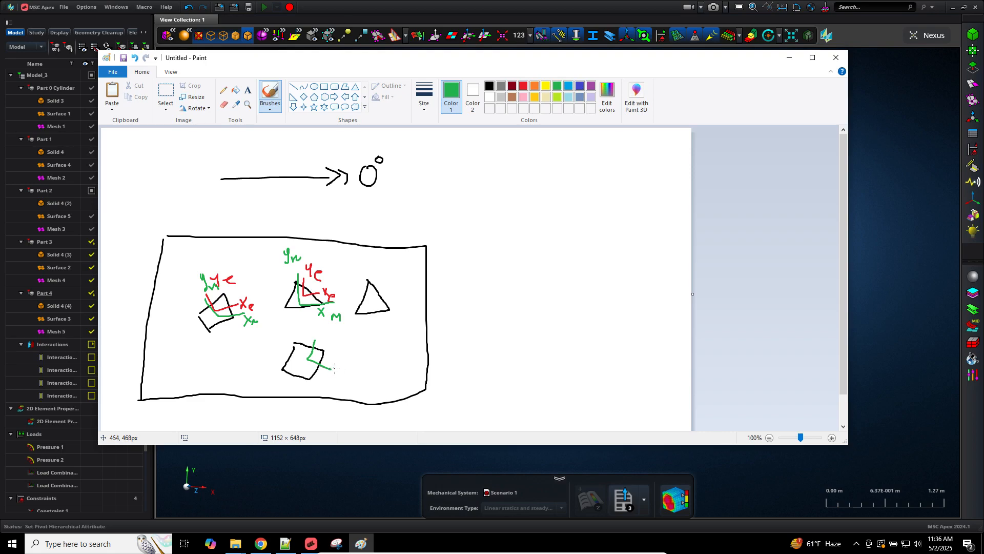
drag(333, 367, 343, 376)
mouse_move(321, 328)
mouse_down()
mouse_move(327, 344)
mouse_move(341, 346)
mouse_up()
mouse_move(376, 280)
mouse_down()
mouse_move(377, 302)
mouse_move(420, 303)
mouse_up()
mouse_move(424, 293)
mouse_down()
mouse_move(418, 311)
mouse_move(434, 306)
mouse_up()
mouse_move(384, 266)
mouse_down()
mouse_move(379, 275)
mouse_move(401, 280)
mouse_up()
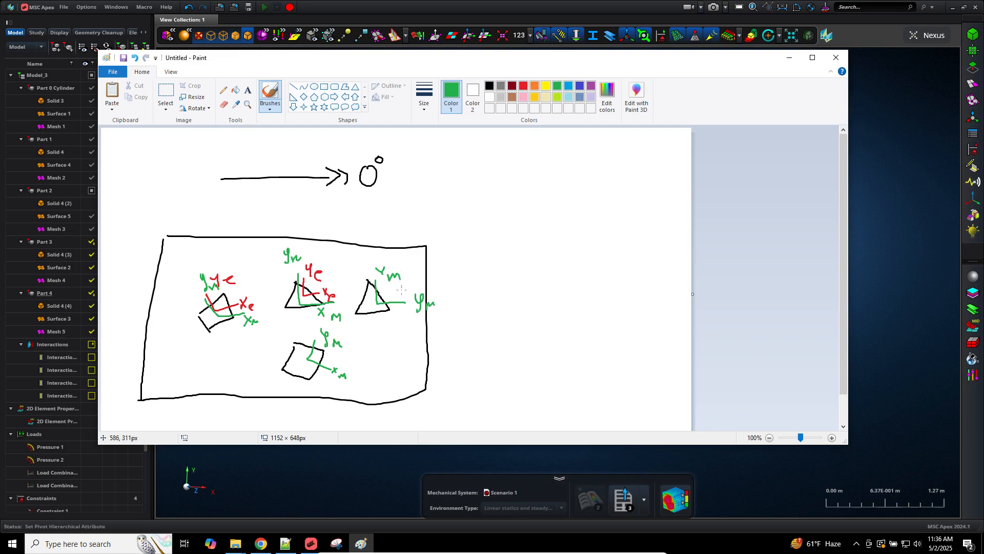
Step: In red, trace the lower square's axis and draw reference arrows labelled 0°
click(523, 86)
mouse_move(307, 354)
mouse_down()
mouse_move(355, 393)
mouse_move(372, 386)
mouse_up()
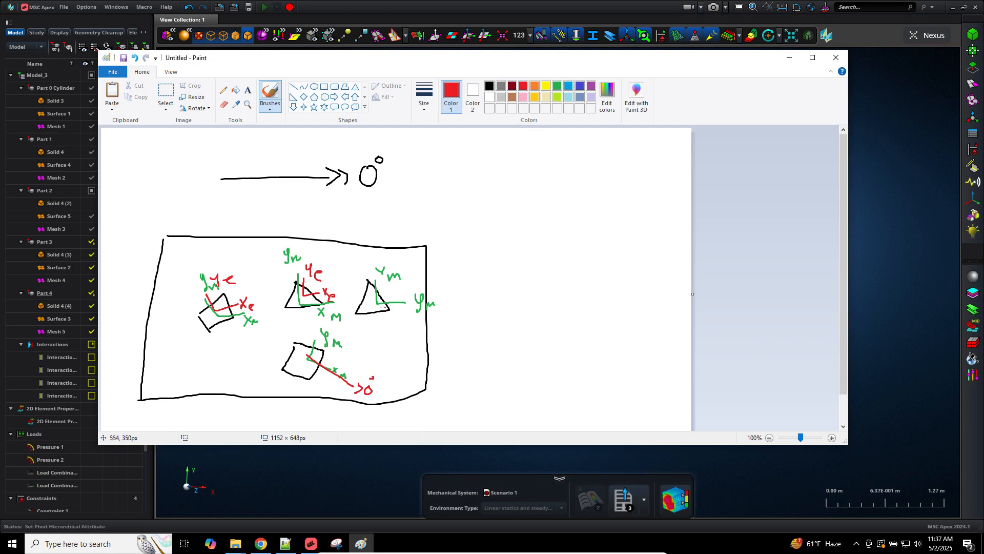
mouse_move(378, 305)
mouse_down()
mouse_move(468, 303)
mouse_move(458, 309)
mouse_move(486, 293)
mouse_up()
drag(493, 283, 491, 287)
mouse_move(214, 311)
mouse_down()
mouse_move(563, 199)
mouse_move(574, 182)
mouse_up()
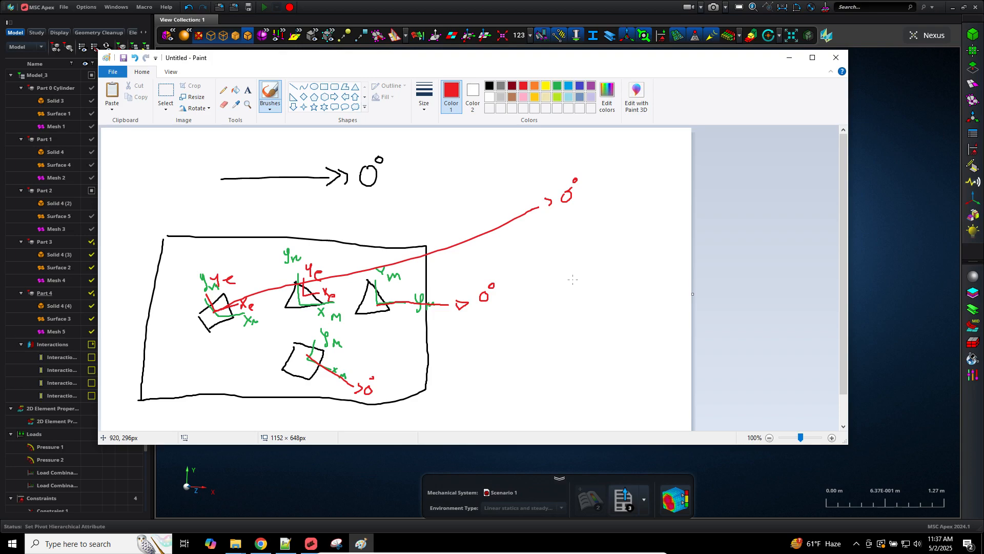
Step: Return to Apex, orbit to an angled view and turn on Display Element Coordinate Systems
click(915, 169)
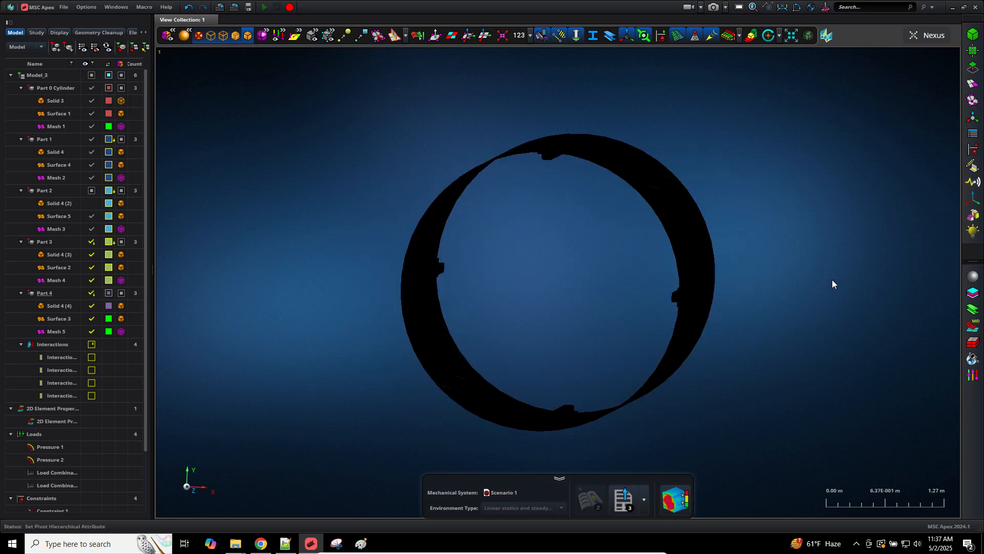
middle_drag(832, 279, 906, 327)
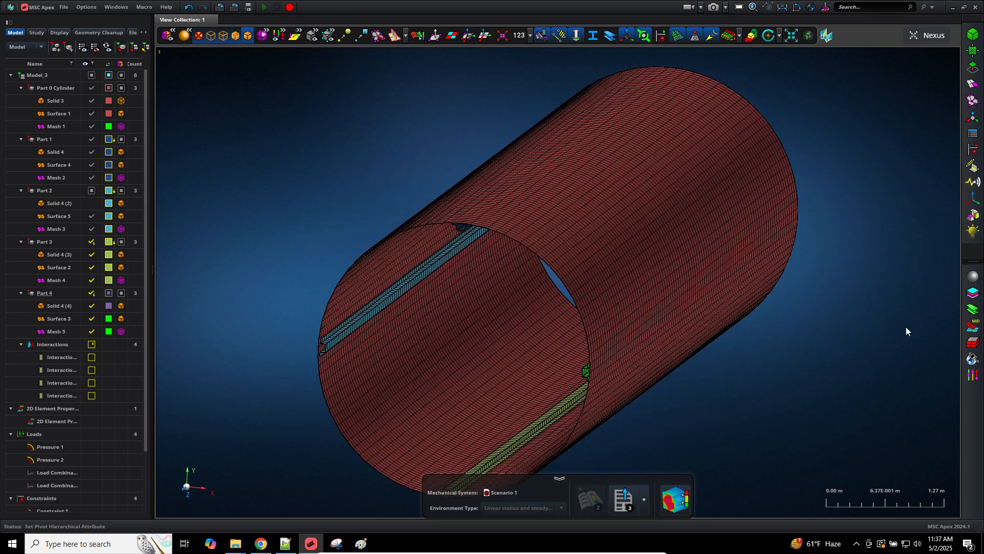
click(466, 38)
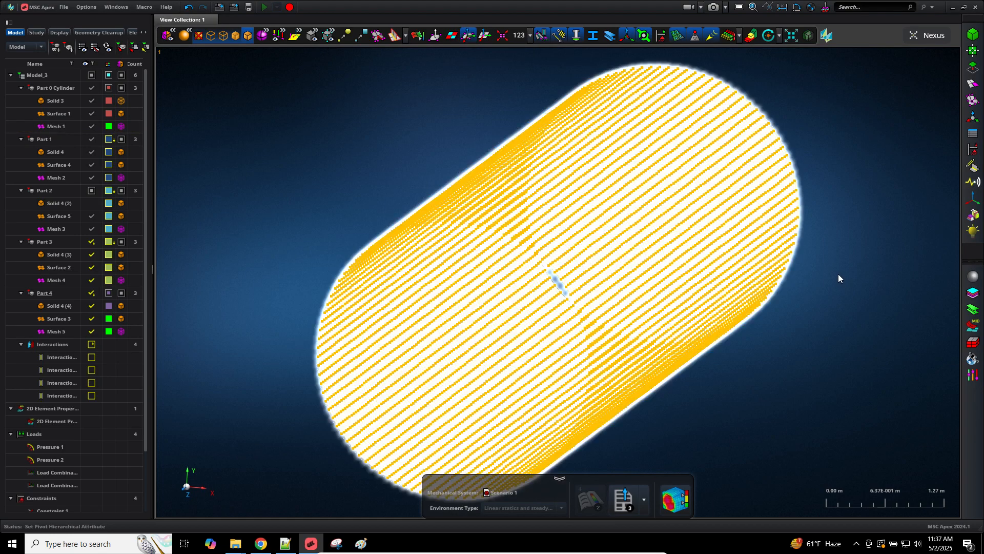
Step: Rotate, zoom and pan to inspect the element triads near the green element strip
middle_drag(838, 274, 533, 303)
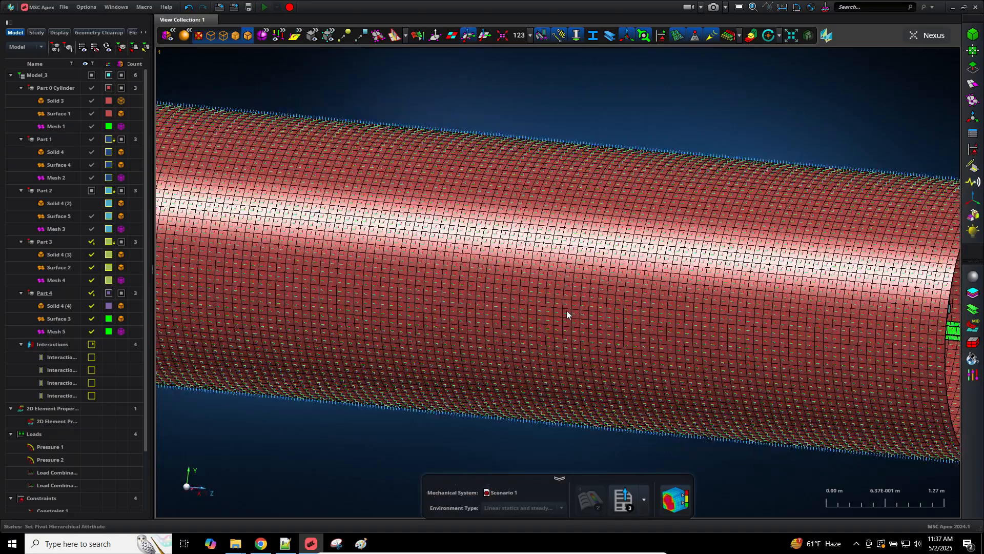
scroll(618, 319, down, 3)
scroll(898, 359, up, 10)
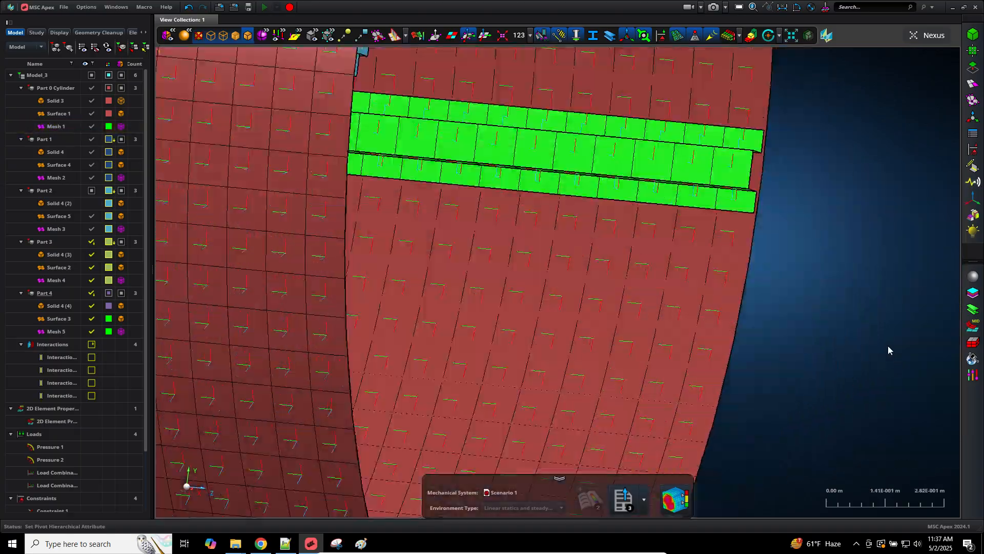
middle_drag(910, 400, 923, 459)
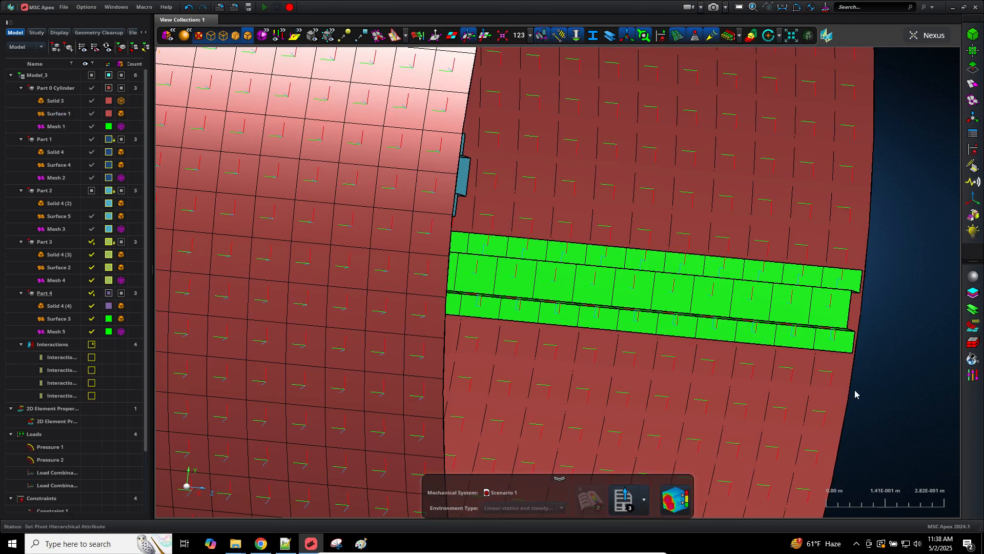
scroll(869, 385, down, 5)
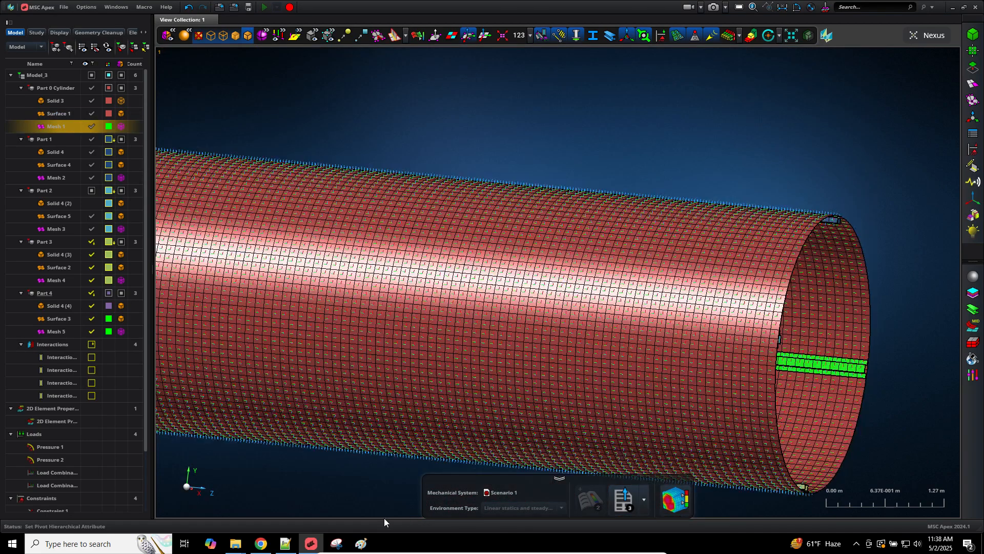
middle_drag(348, 493, 268, 448)
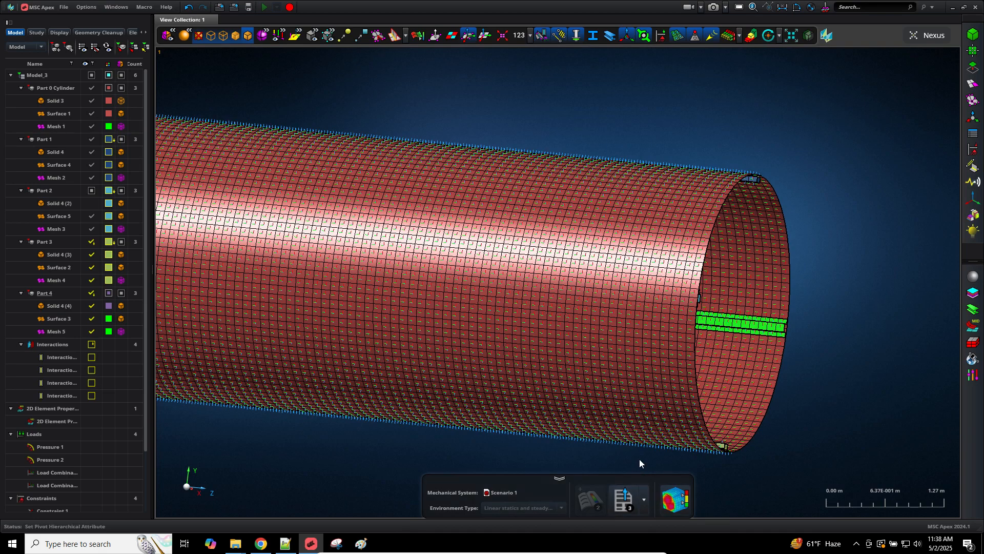
middle_drag(638, 459, 660, 453)
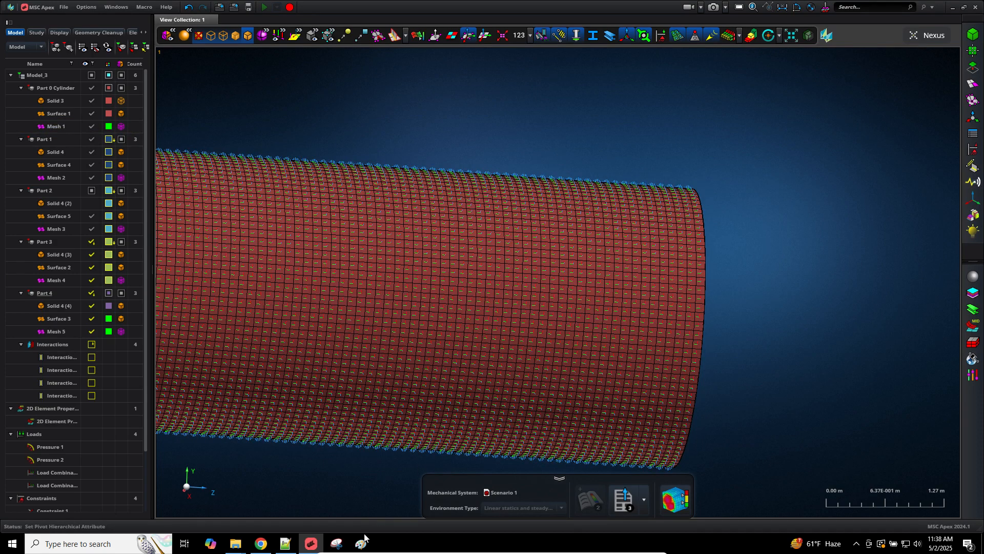
Step: Start a new Paint picture, saving the current sketch to Downloads as Untitled.png
click(337, 543)
click(361, 544)
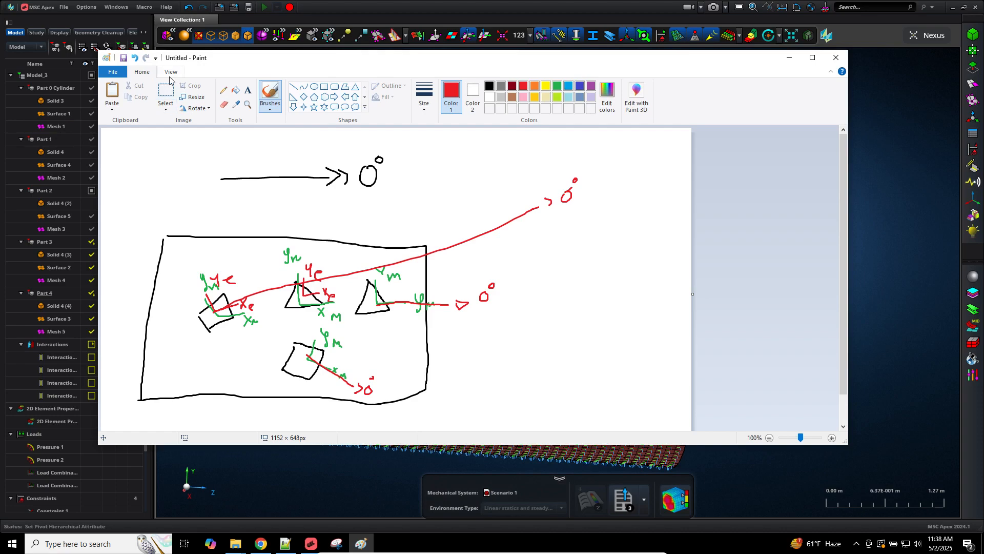
click(113, 73)
click(125, 90)
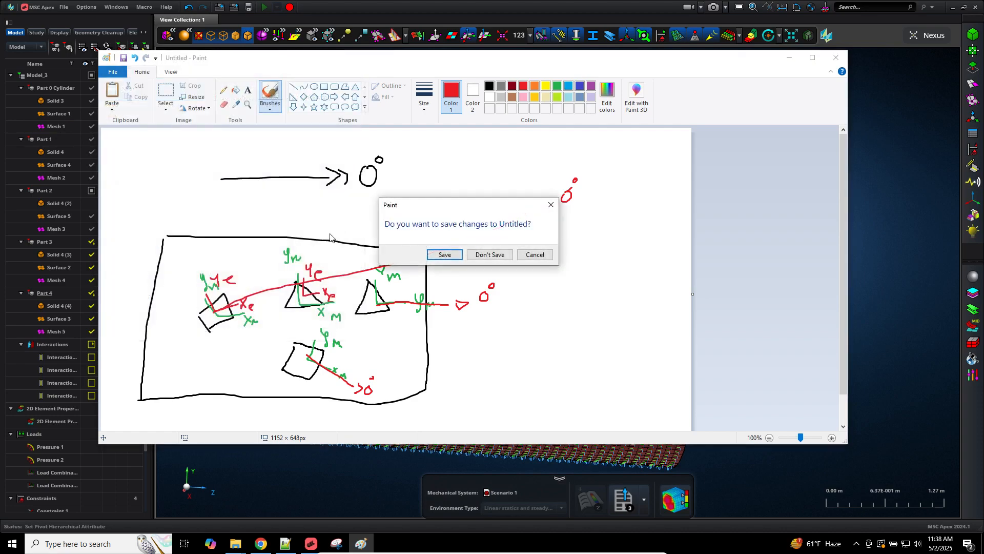
click(444, 254)
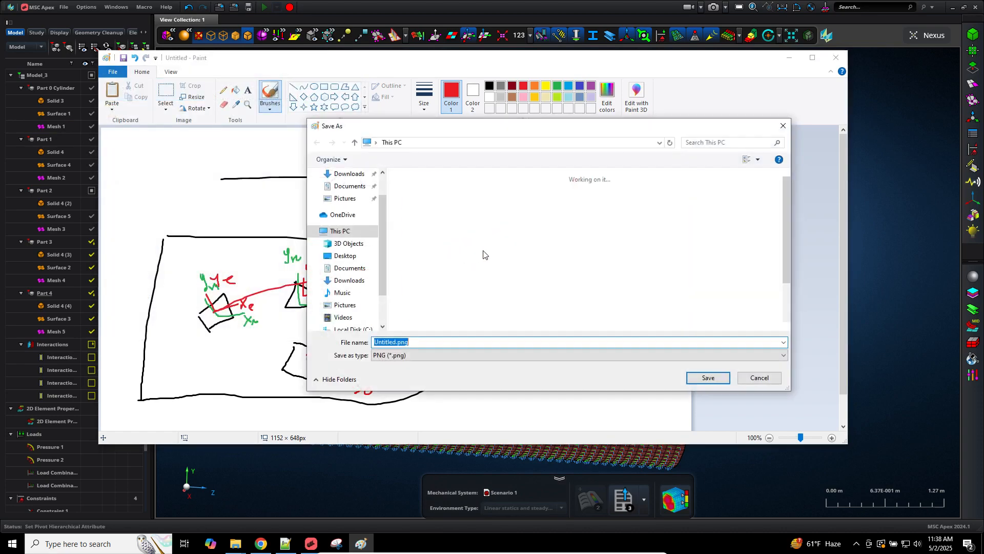
click(571, 226)
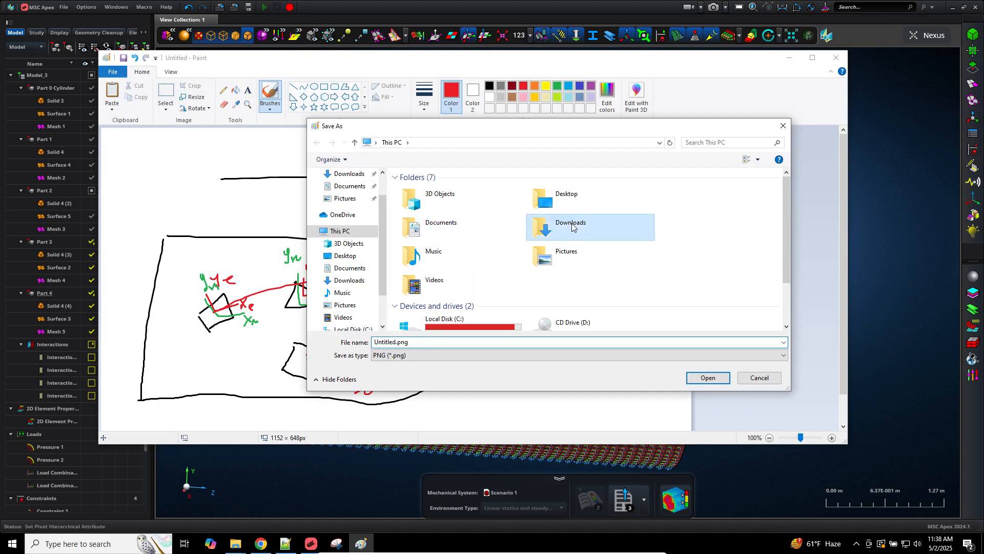
click(708, 378)
click(708, 378)
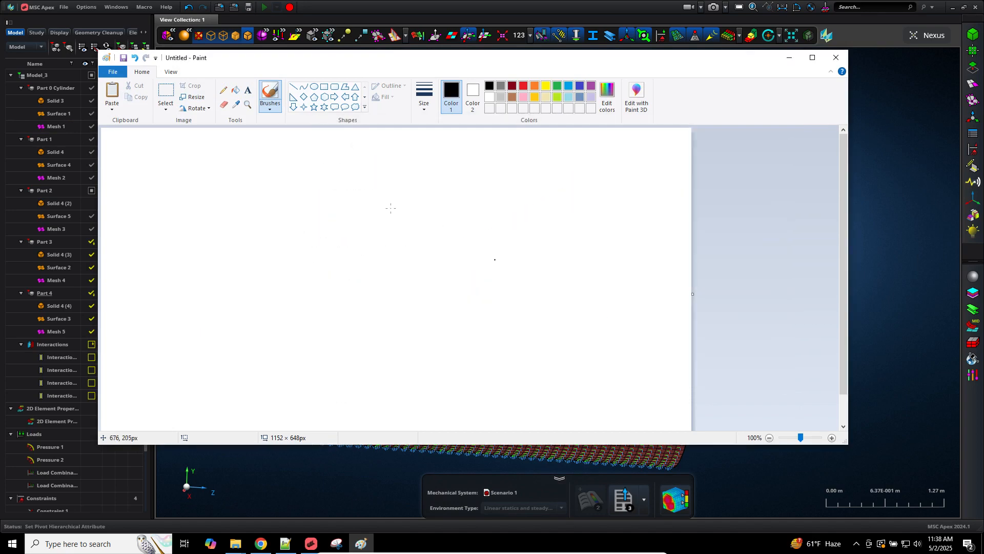
Step: Brush a rectangle divided by horizontal and vertical lines into a mesh-like grid
drag(271, 215, 264, 359)
mouse_move(272, 216)
mouse_down()
mouse_move(349, 217)
mouse_move(578, 325)
mouse_move(438, 360)
mouse_move(251, 357)
mouse_up()
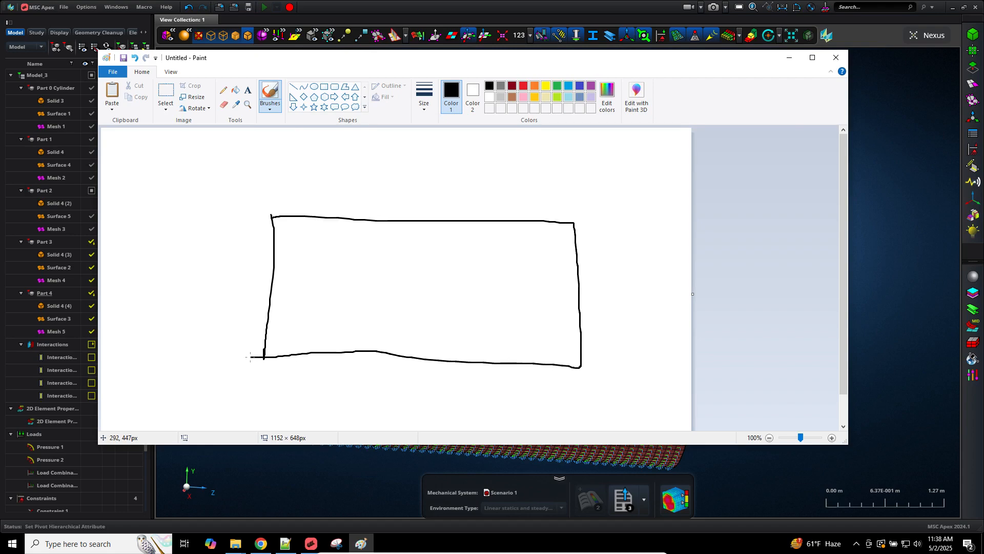
drag(268, 324, 576, 327)
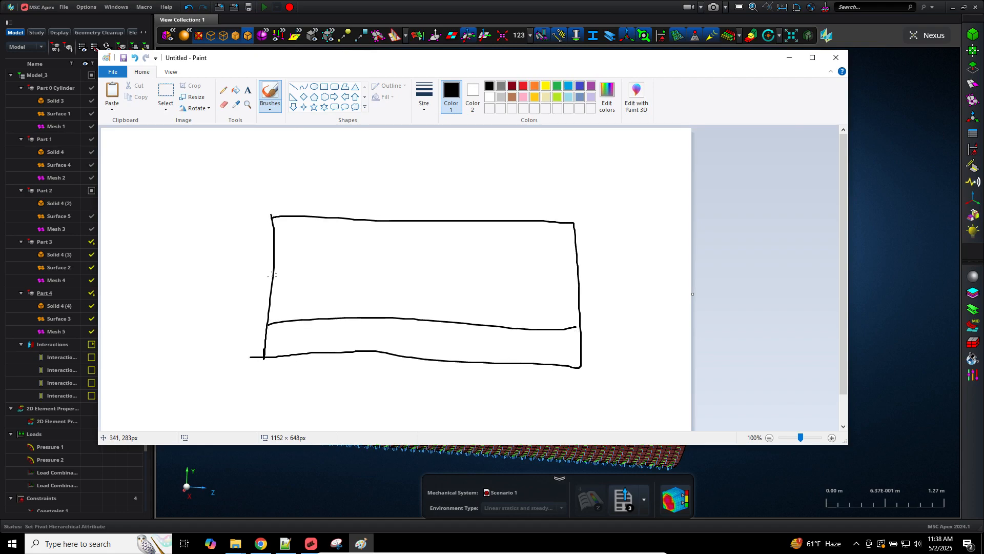
drag(272, 275, 589, 290)
drag(275, 245, 570, 256)
drag(321, 215, 324, 366)
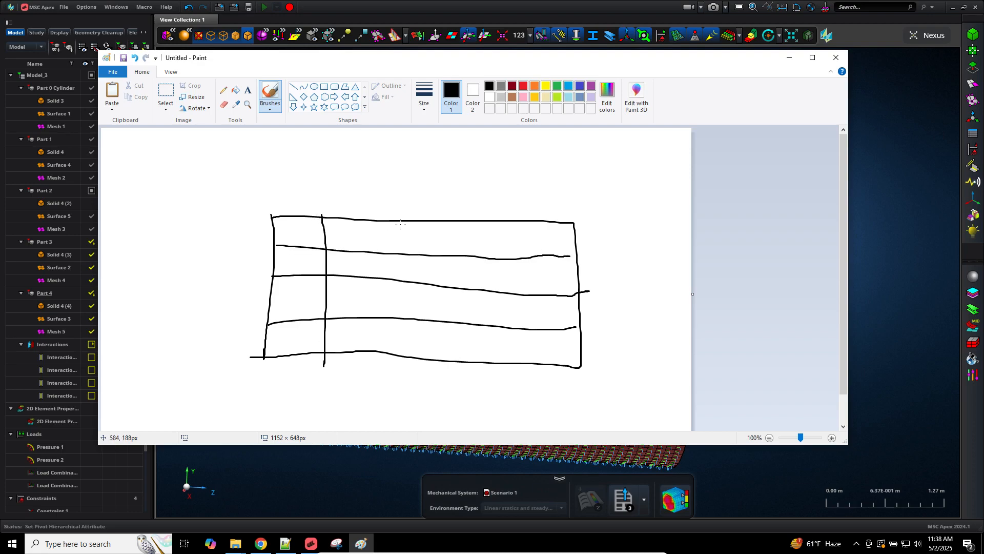
drag(400, 224, 407, 369)
drag(500, 281, 508, 376)
drag(533, 226, 542, 379)
Step: In red, draw an element axis pair labelled Xe in the top-right grid cell
click(522, 87)
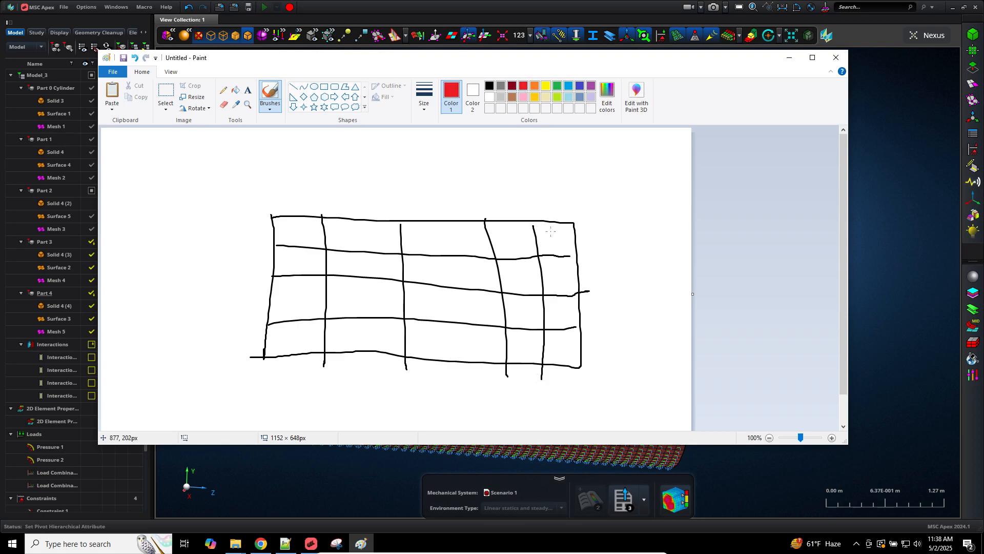
drag(553, 215, 554, 238)
drag(568, 185, 561, 198)
drag(557, 187, 581, 200)
mouse_move(516, 235)
mouse_down()
mouse_move(518, 251)
mouse_move(534, 241)
mouse_move(539, 252)
mouse_up()
Step: Draw green Xe/Ye element axes at the grid's top-right corner with a red 100° angle line
click(557, 86)
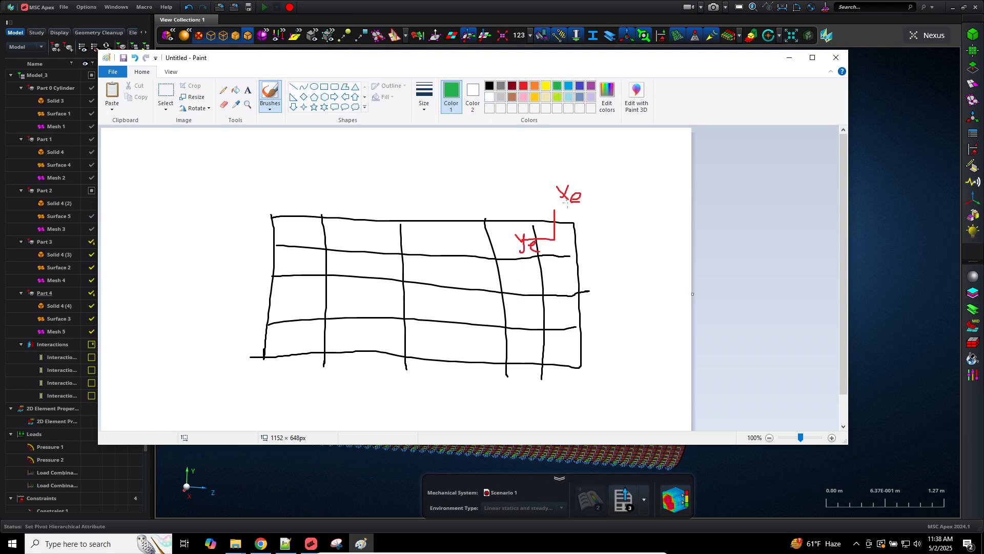
mouse_move(574, 170)
mouse_down()
mouse_move(566, 252)
mouse_move(466, 251)
mouse_up()
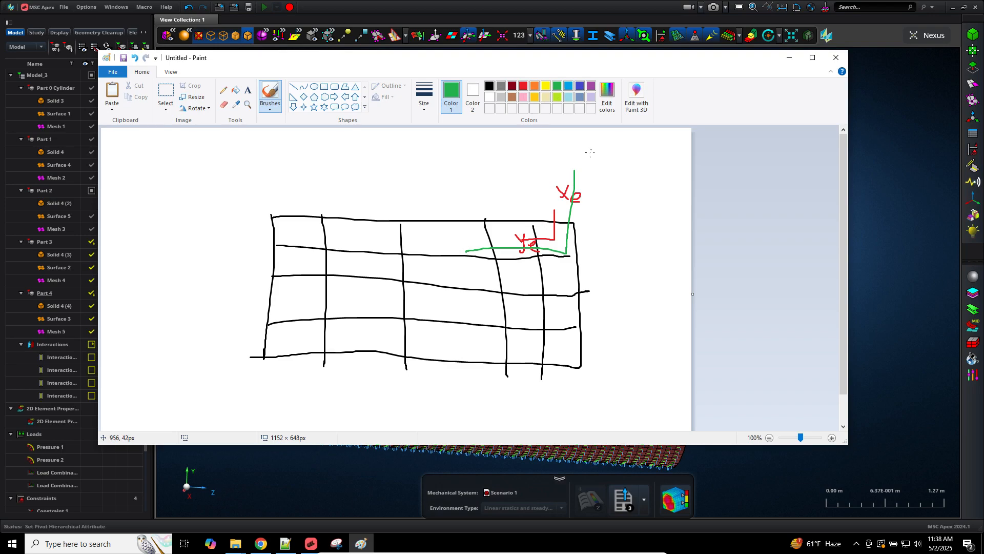
mouse_move(578, 158)
mouse_down()
mouse_move(583, 168)
mouse_move(603, 162)
mouse_up()
drag(456, 251, 465, 250)
mouse_move(463, 247)
mouse_down()
mouse_move(466, 268)
mouse_move(479, 261)
mouse_move(476, 271)
mouse_up()
click(523, 86)
drag(563, 142, 554, 221)
mouse_move(558, 137)
mouse_down()
mouse_move(576, 146)
mouse_move(590, 134)
mouse_up()
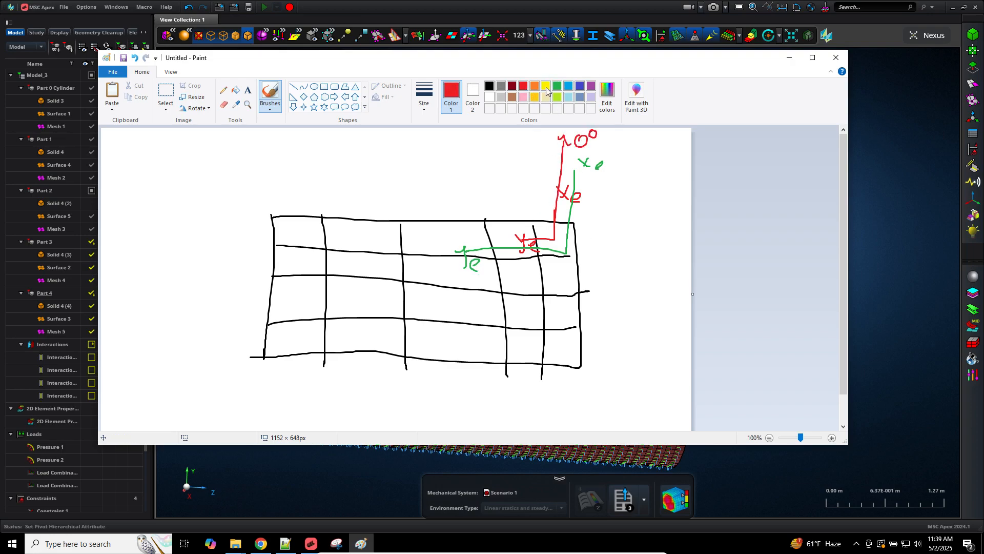
Step: Draw green xm/ym material axes in the lower-left cell with a red 0° arrow along xm
click(558, 86)
mouse_move(302, 308)
mouse_down()
mouse_move(300, 334)
mouse_move(255, 336)
mouse_up()
mouse_move(309, 291)
mouse_down()
mouse_move(300, 301)
mouse_move(325, 301)
mouse_up()
mouse_move(256, 340)
mouse_down()
mouse_move(270, 341)
mouse_move(267, 360)
mouse_move(287, 350)
mouse_up()
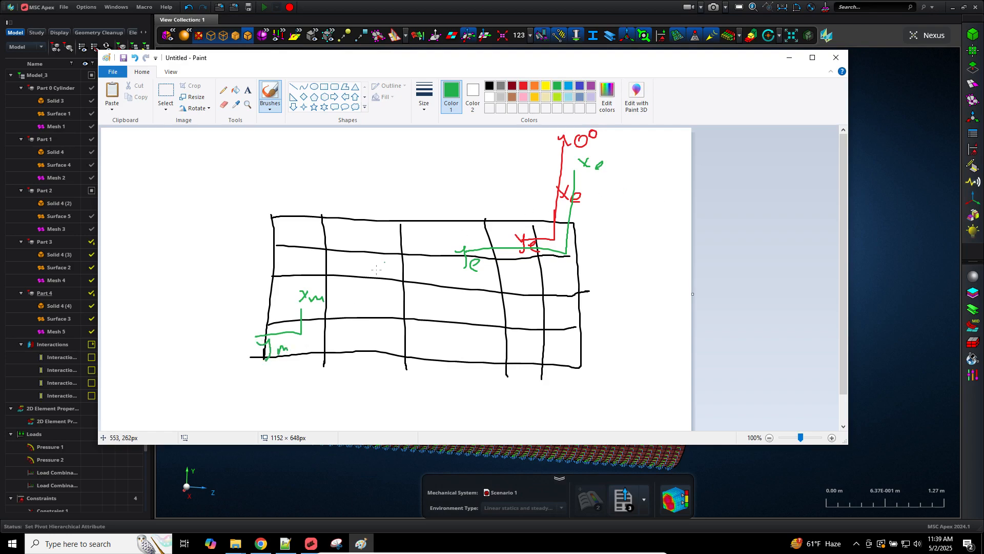
click(523, 87)
drag(301, 266, 302, 321)
mouse_move(294, 262)
mouse_down()
mouse_move(306, 260)
mouse_move(316, 237)
mouse_up()
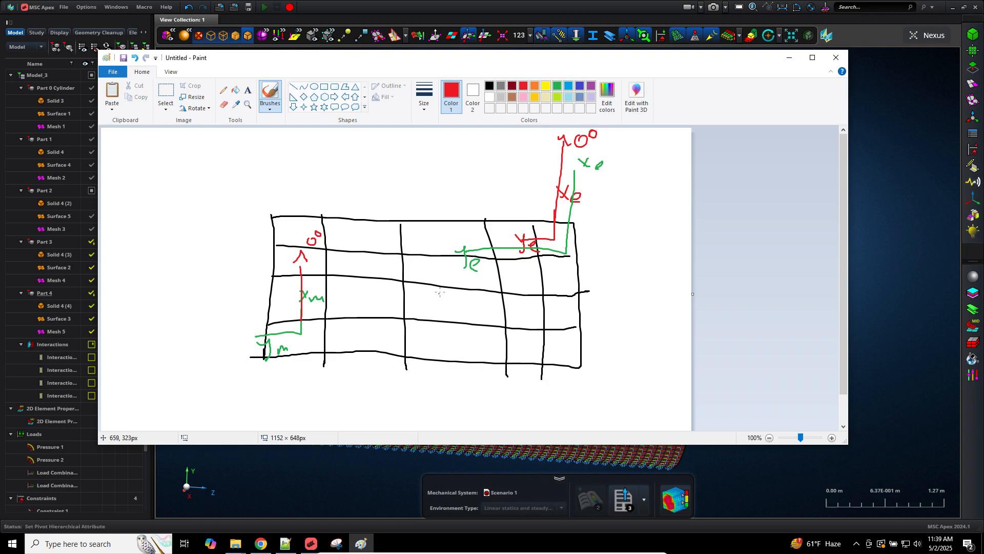
Step: Sketch red xm triads in the middle and right cells plus a long red reference arrow
mouse_move(444, 283)
mouse_down()
mouse_move(445, 310)
mouse_move(471, 315)
mouse_move(446, 344)
mouse_move(465, 344)
mouse_up()
mouse_move(548, 305)
mouse_down()
mouse_move(553, 321)
mouse_move(574, 317)
mouse_move(558, 348)
mouse_move(608, 355)
mouse_up()
mouse_move(583, 309)
mouse_down()
mouse_move(582, 321)
mouse_move(599, 324)
mouse_up()
mouse_move(475, 311)
mouse_down()
mouse_move(473, 320)
mouse_move(492, 324)
mouse_move(476, 353)
mouse_move(491, 348)
mouse_up()
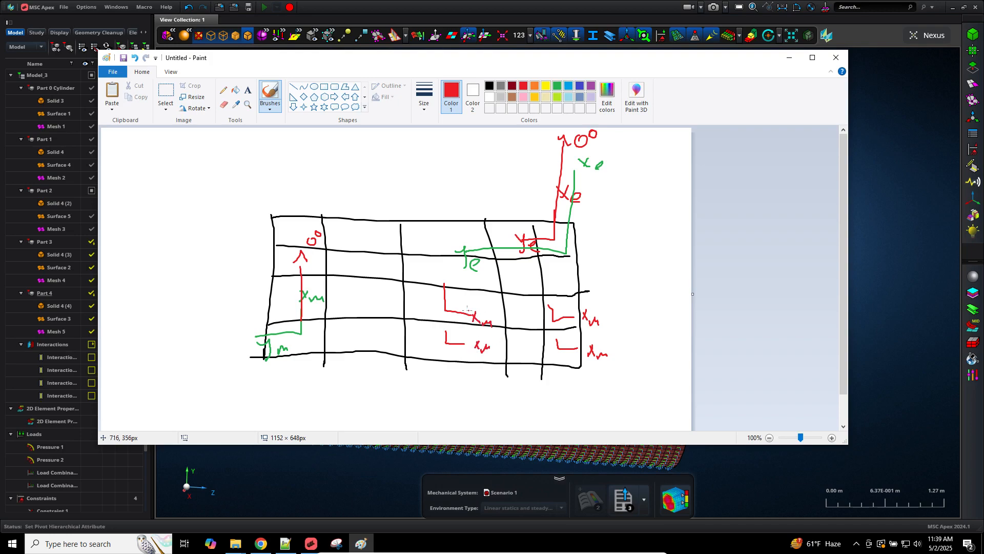
mouse_move(424, 305)
mouse_down()
mouse_move(645, 314)
mouse_move(656, 277)
mouse_up()
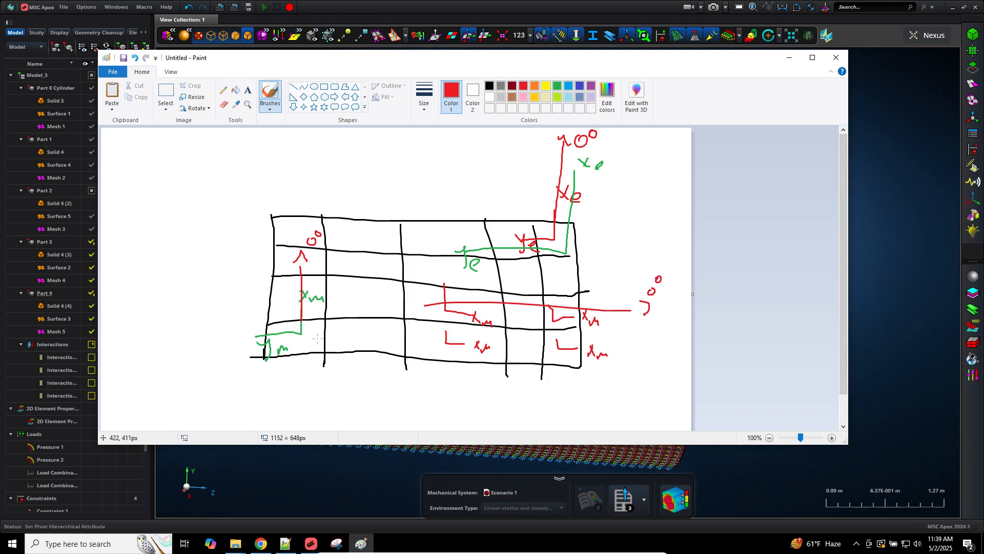
click(113, 72)
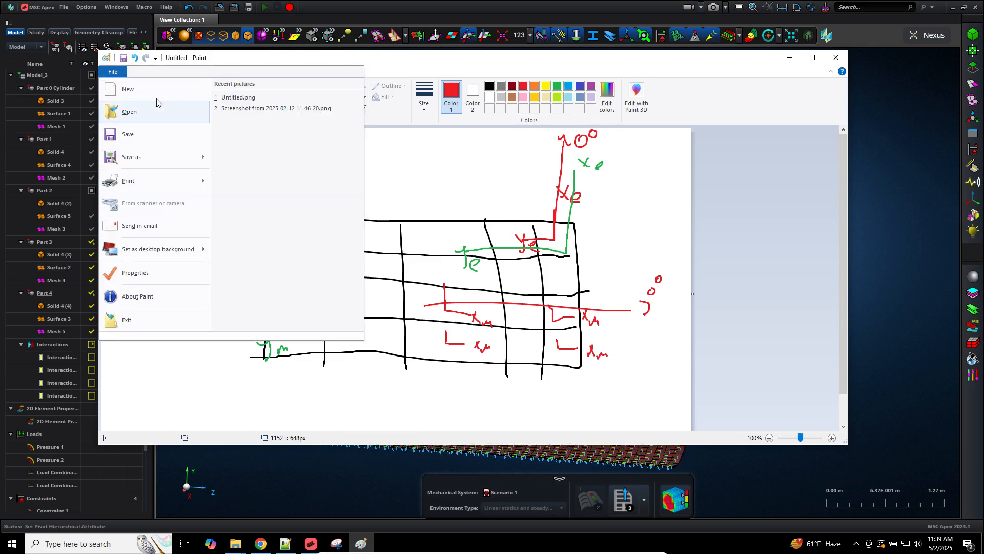
Step: Start a new unsaved Paint picture, sketch a black parallelogram outline, and return to the .f06 file
click(153, 91)
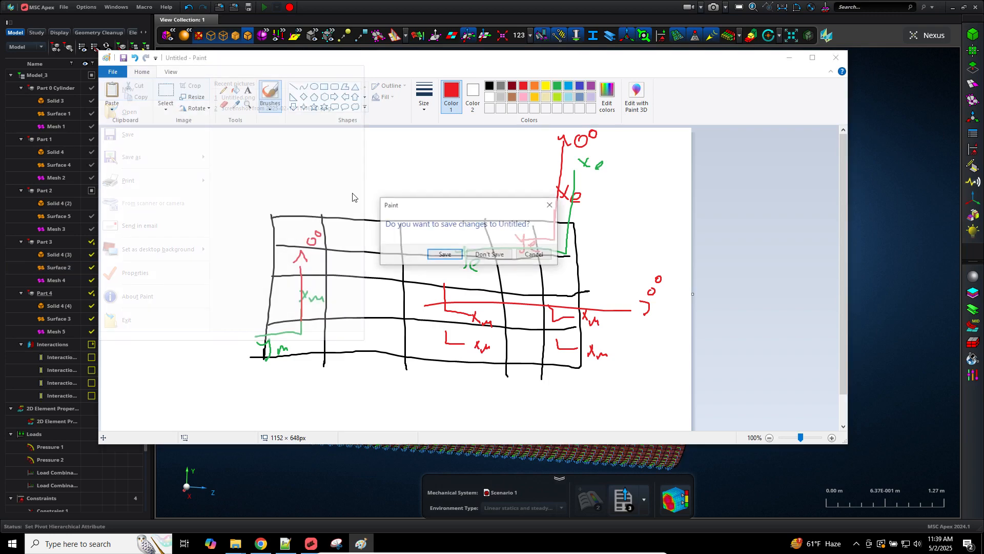
click(470, 256)
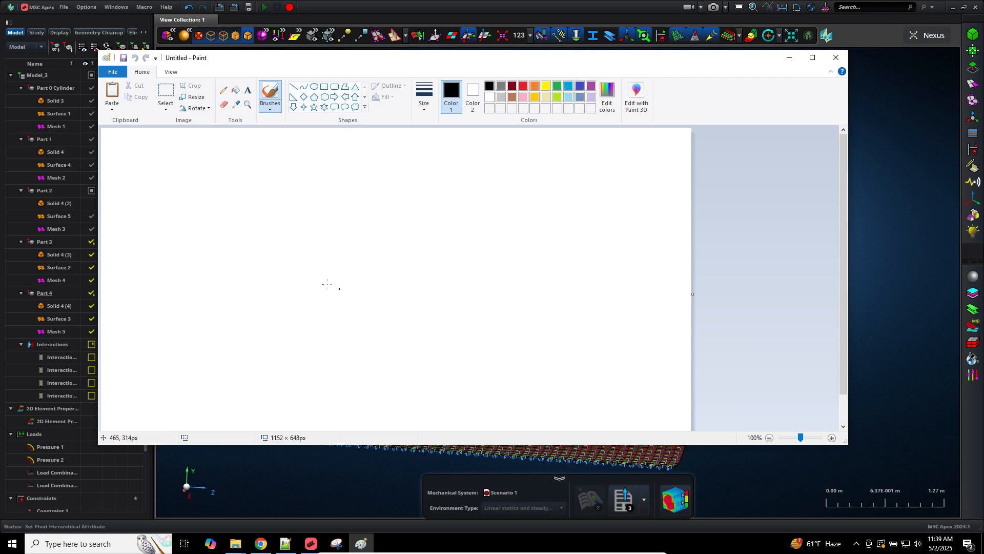
mouse_move(294, 235)
mouse_down()
mouse_move(224, 290)
mouse_move(404, 305)
mouse_up()
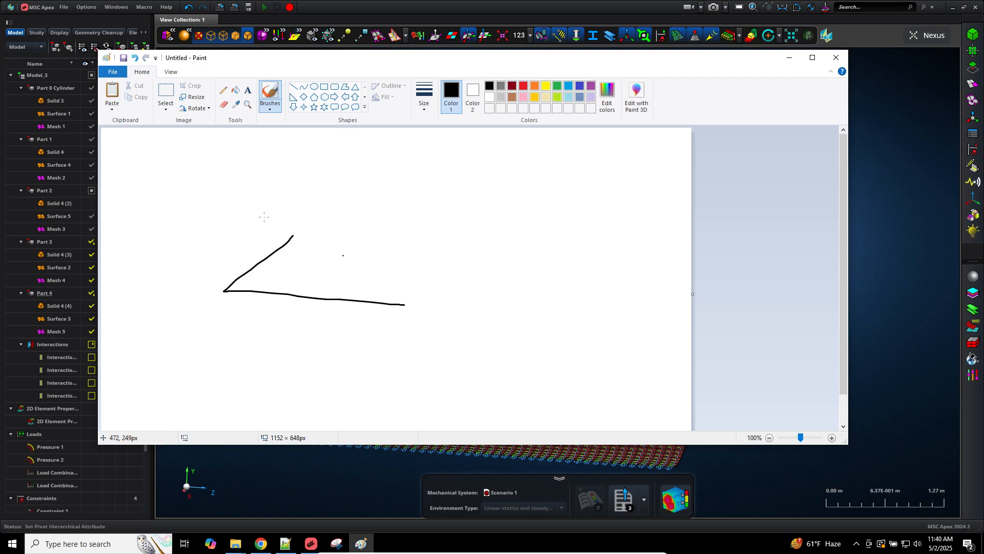
mouse_move(292, 235)
mouse_down()
mouse_move(414, 233)
mouse_move(360, 303)
mouse_up()
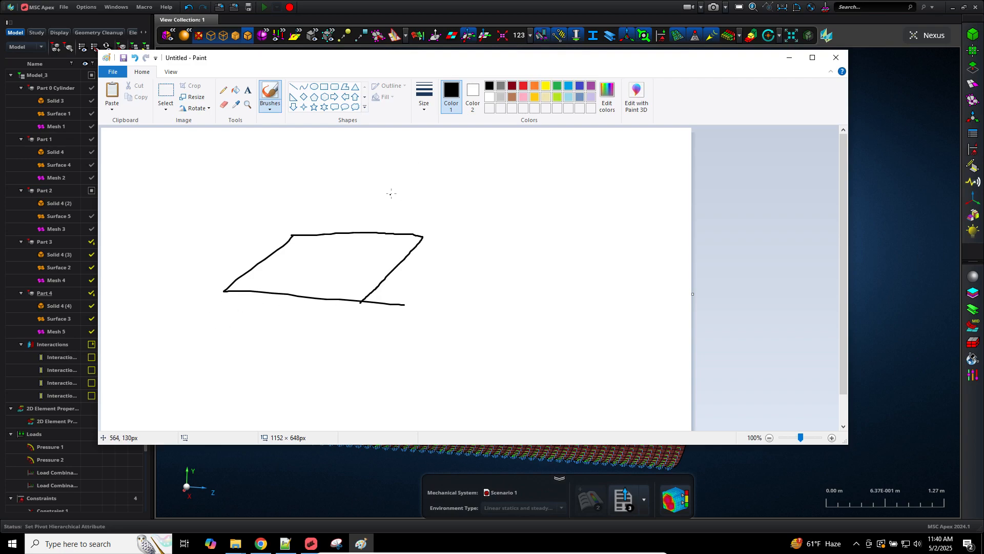
click(295, 547)
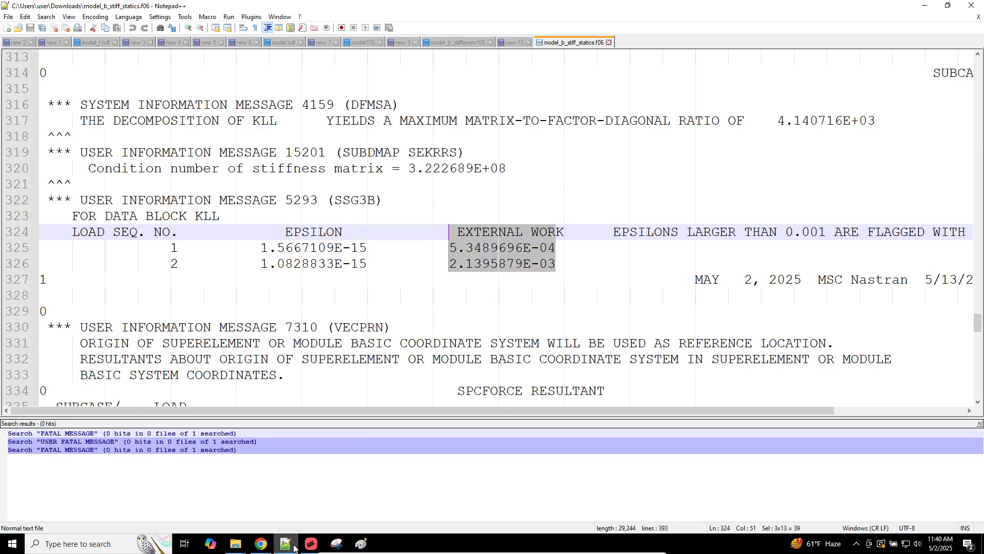
Step: Copy the CQUAD4 179189 line from model_f.bdf into a new blank tab
scroll(461, 231, up, 5)
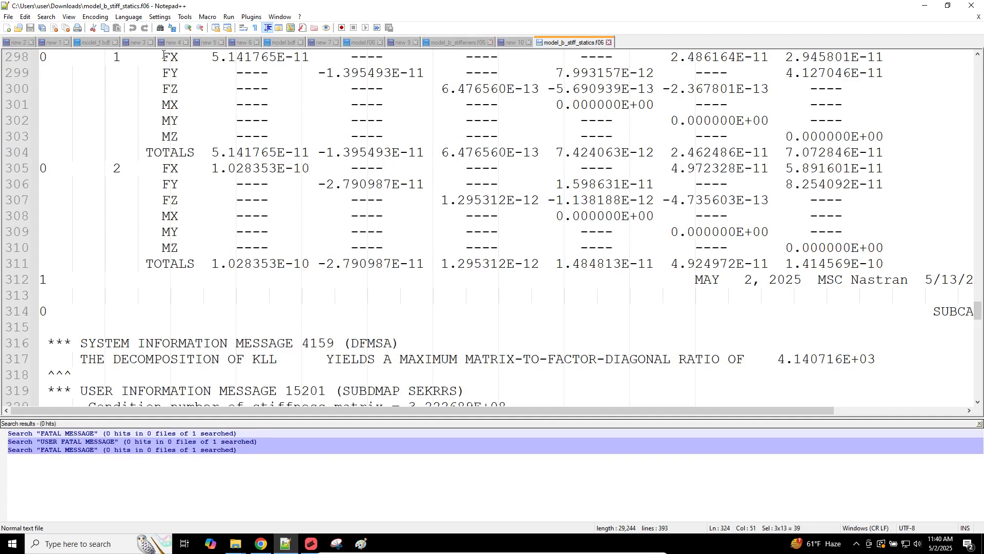
click(75, 44)
triple_click(317, 168)
key(ctrl+c)
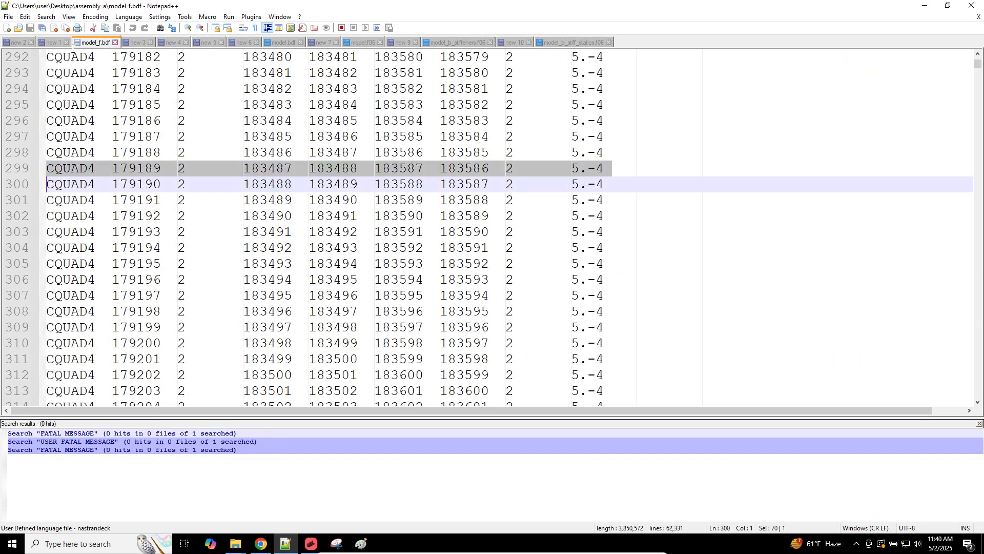
click(7, 29)
key(ctrl+v)
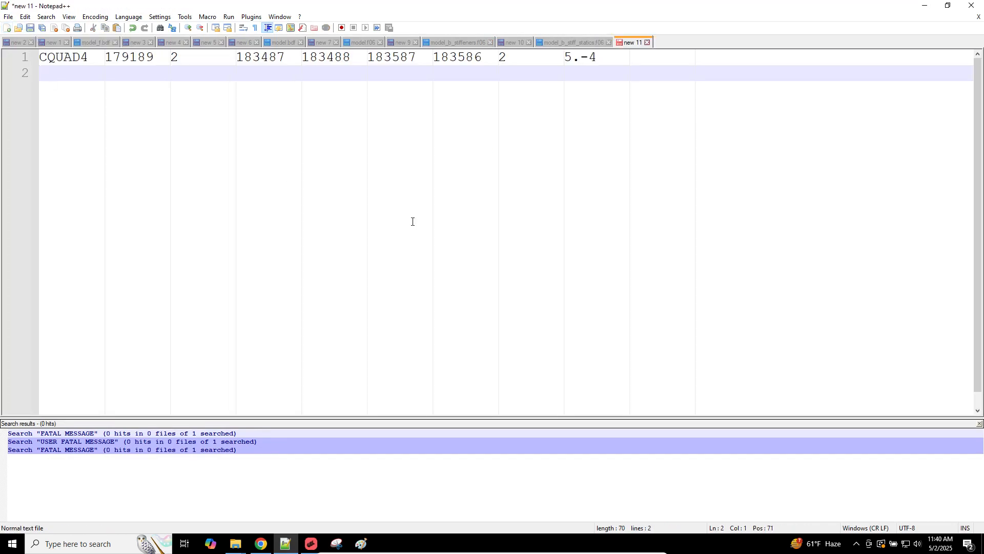
ctrl+scroll(412, 222, up, 2)
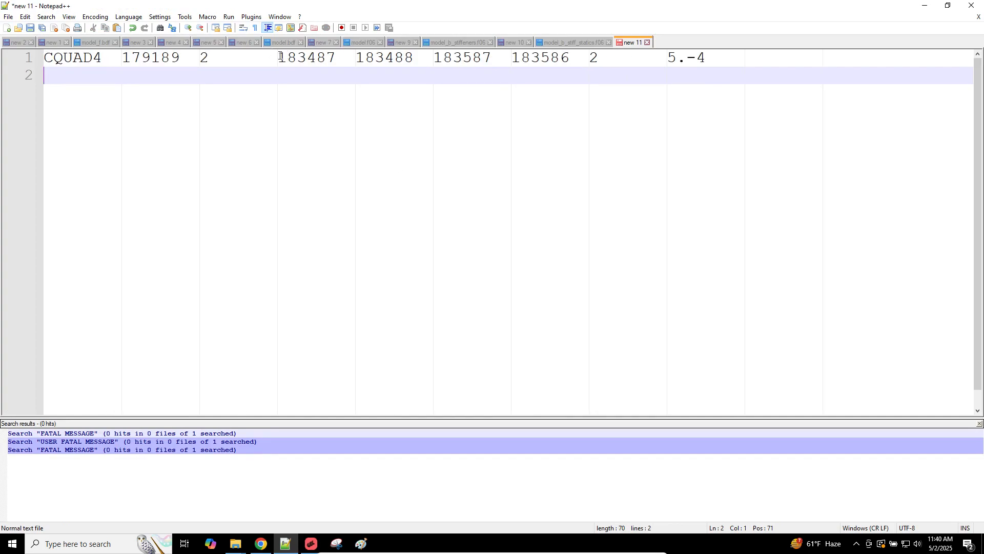
drag(281, 56, 338, 58)
text(101      10)
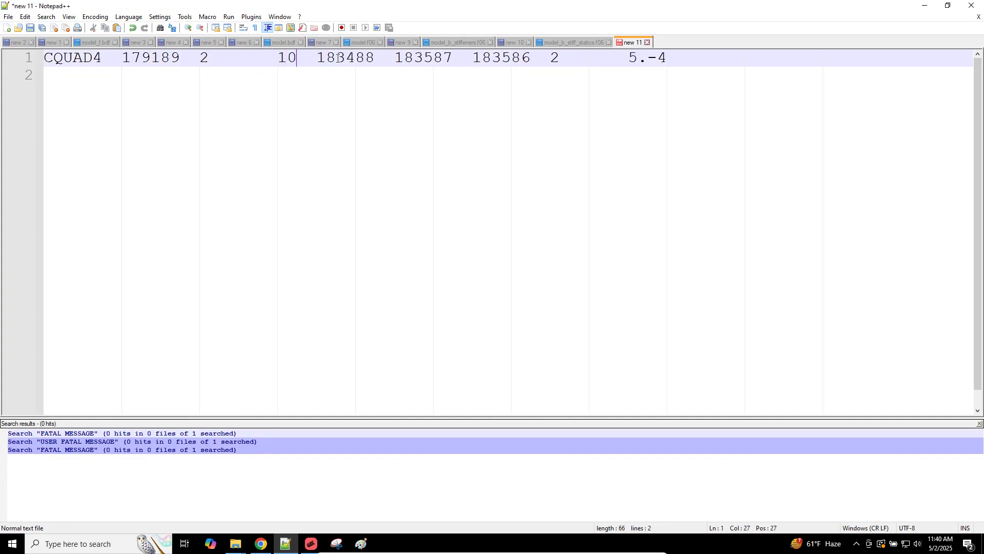
text(2      103 )
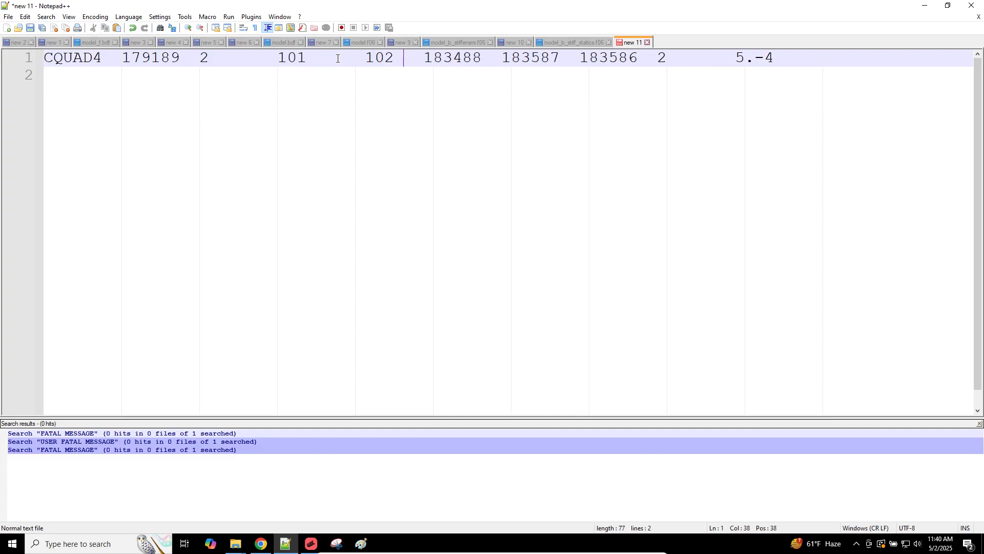
text(   104)
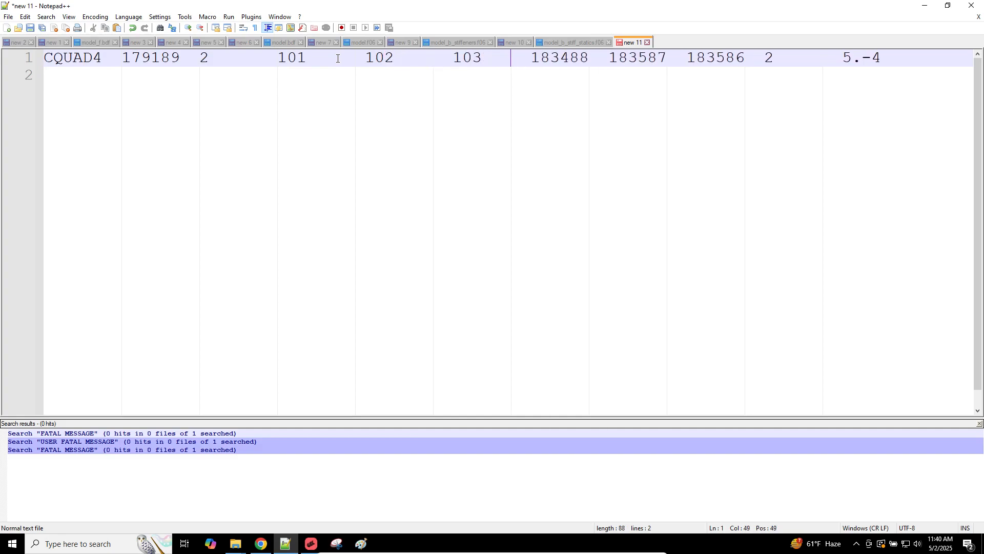
key(Return)
key(Return)
key(Up)
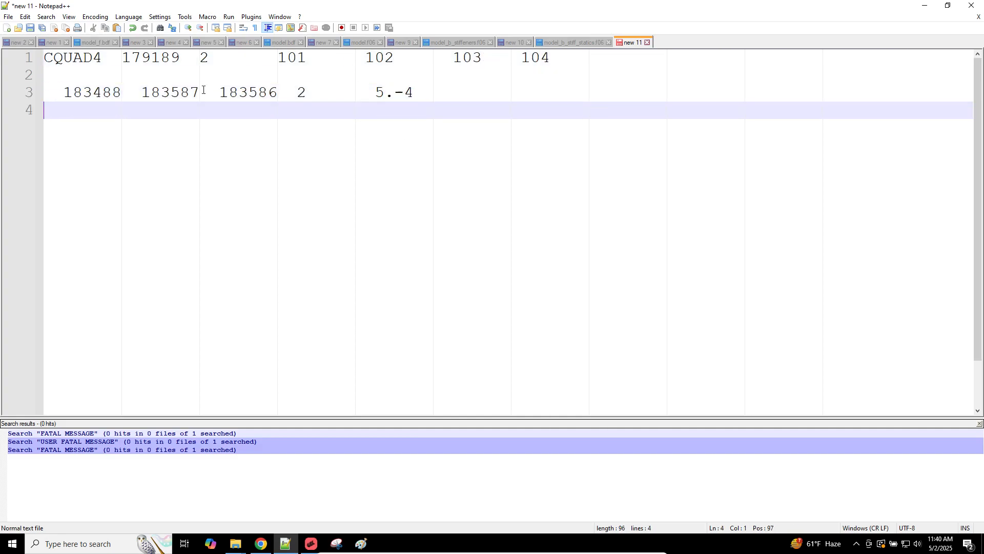
key(shift+Down)
key(shift+Down)
key(Delete)
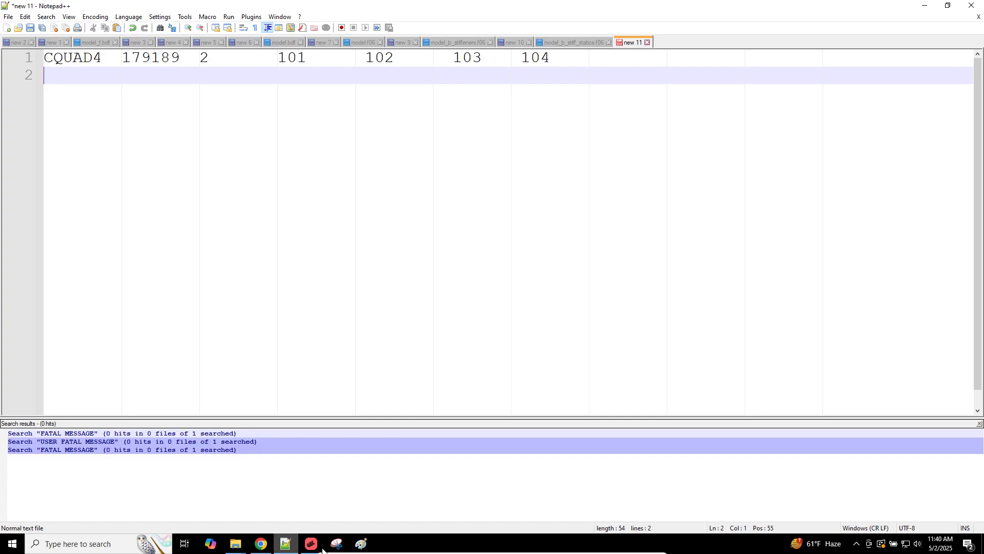
click(361, 543)
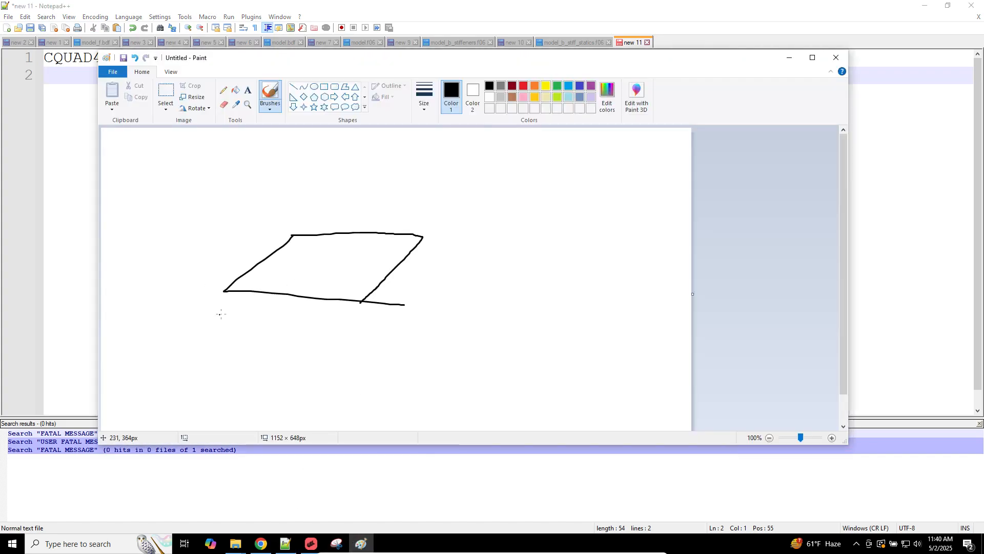
Step: Label the quadrilateral's corners 101, 102, 103 and 104 in red, checking the node order
click(523, 85)
mouse_move(219, 309)
mouse_down()
mouse_move(221, 317)
mouse_move(234, 306)
mouse_move(245, 313)
mouse_up()
drag(350, 316, 381, 322)
drag(432, 243, 433, 251)
drag(440, 243, 447, 254)
drag(293, 216, 293, 224)
mouse_move(306, 215)
mouse_down()
mouse_move(321, 216)
mouse_move(319, 223)
mouse_up()
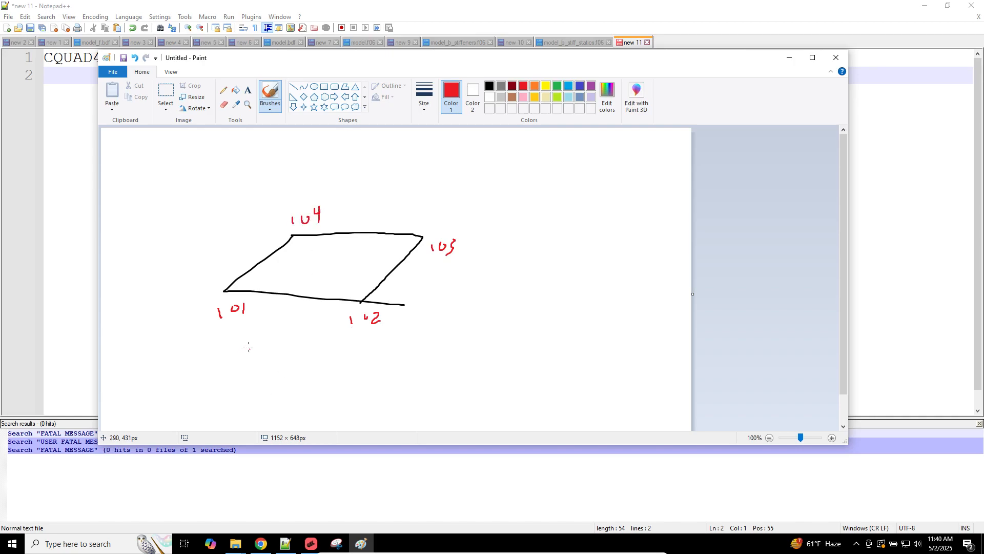
click(285, 547)
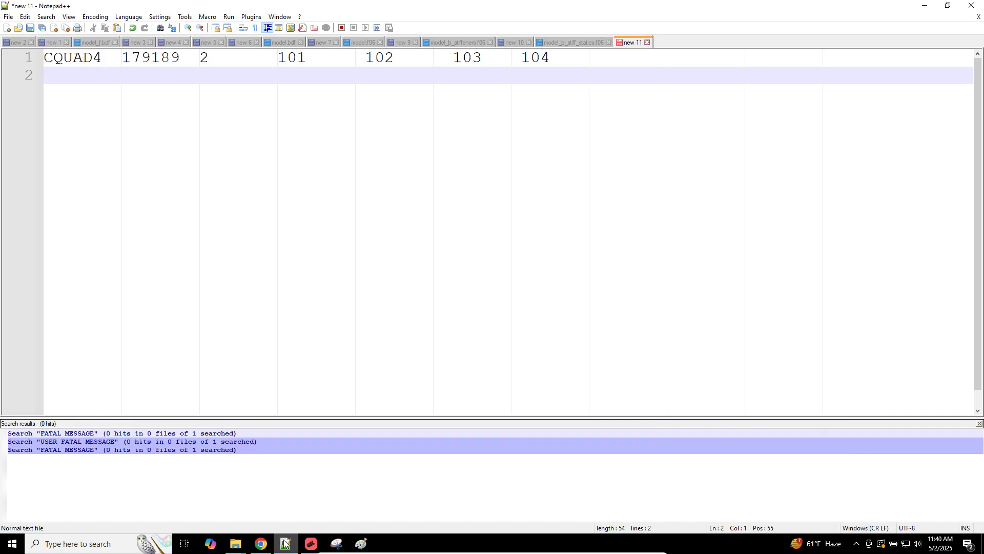
click(285, 543)
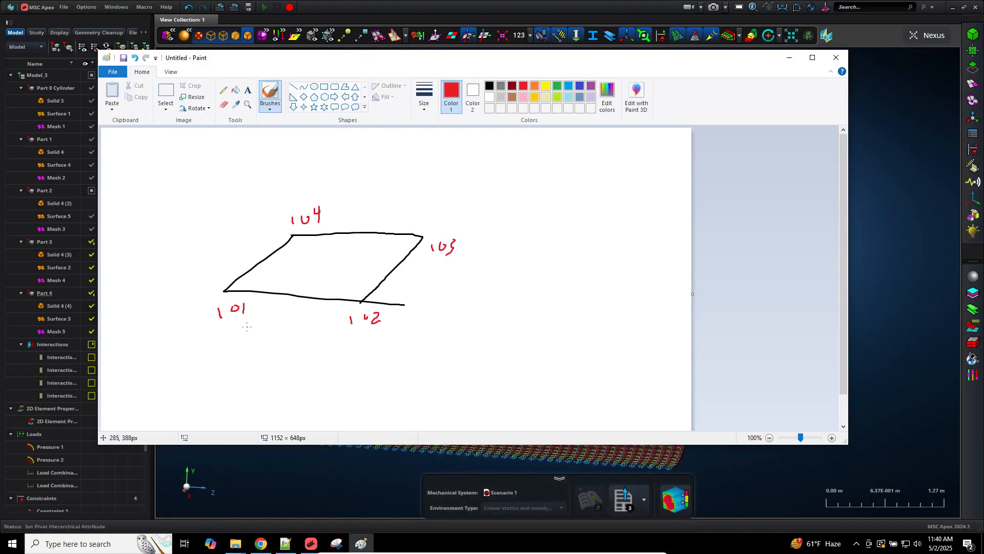
Step: Try a circulation arrow, normal line and numbered list, then undo those strokes
mouse_move(254, 339)
mouse_down()
mouse_move(277, 340)
mouse_move(505, 198)
mouse_move(412, 179)
mouse_move(415, 187)
mouse_up()
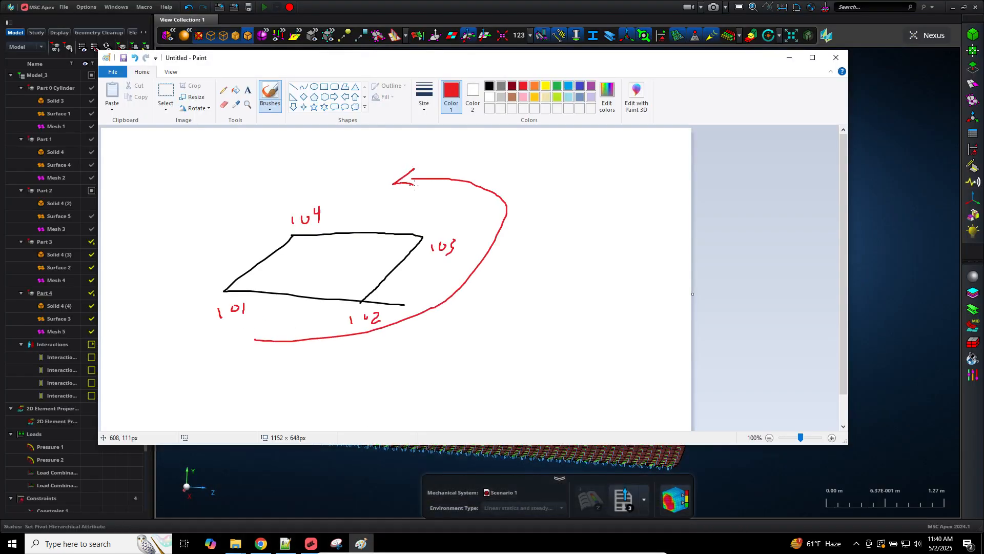
drag(350, 178, 348, 264)
mouse_move(341, 168)
mouse_down()
mouse_move(357, 174)
mouse_move(374, 148)
mouse_move(360, 153)
mouse_move(385, 168)
mouse_up()
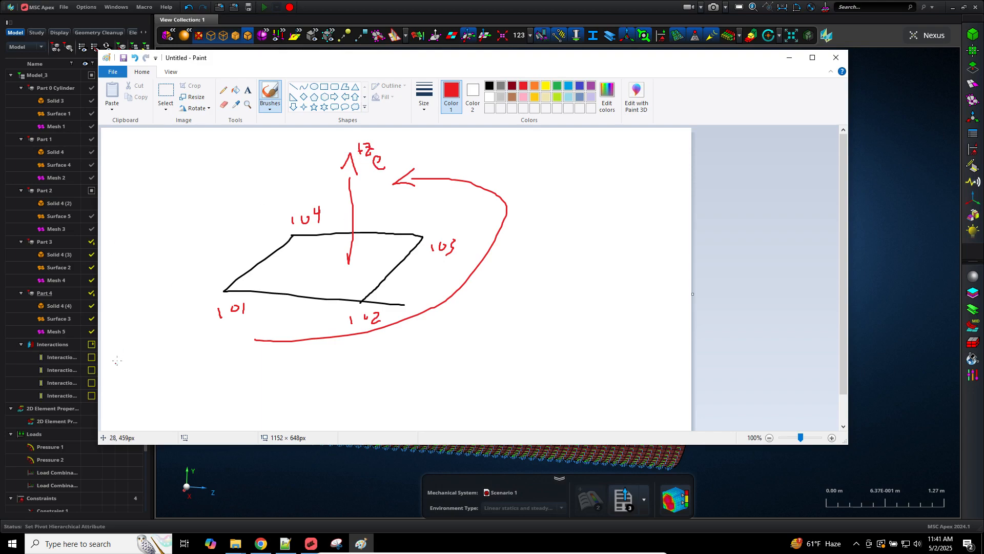
mouse_move(111, 364)
mouse_down()
mouse_move(160, 360)
mouse_move(130, 343)
mouse_move(154, 342)
mouse_up()
mouse_move(129, 310)
mouse_down()
mouse_move(155, 318)
mouse_move(176, 345)
mouse_up()
drag(161, 303, 176, 325)
key(ctrl+z)
drag(147, 275, 145, 252)
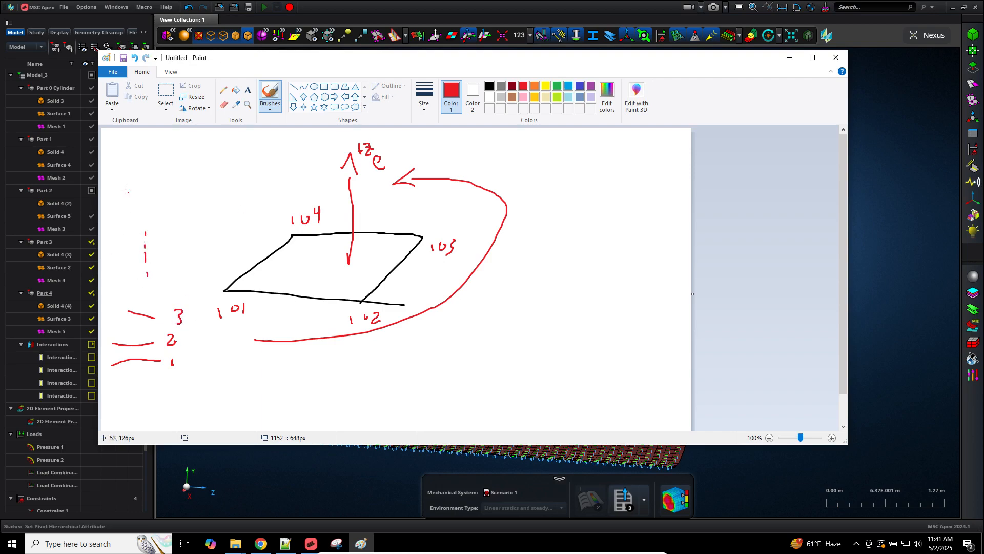
mouse_move(123, 189)
mouse_down()
mouse_move(168, 186)
mouse_move(171, 172)
mouse_move(183, 172)
mouse_up()
key(ctrl+z)
key(ctrl+z)
key(ctrl+z)
key(ctrl+z)
key(ctrl+z)
key(ctrl+z)
key(ctrl+z)
key(ctrl+z)
key(ctrl+z)
key(ctrl+z)
key(ctrl+z)
key(ctrl+z)
key(ctrl+z)
key(ctrl+z)
key(ctrl+z)
key(ctrl+z)
key(ctrl+z)
key(ctrl+z)
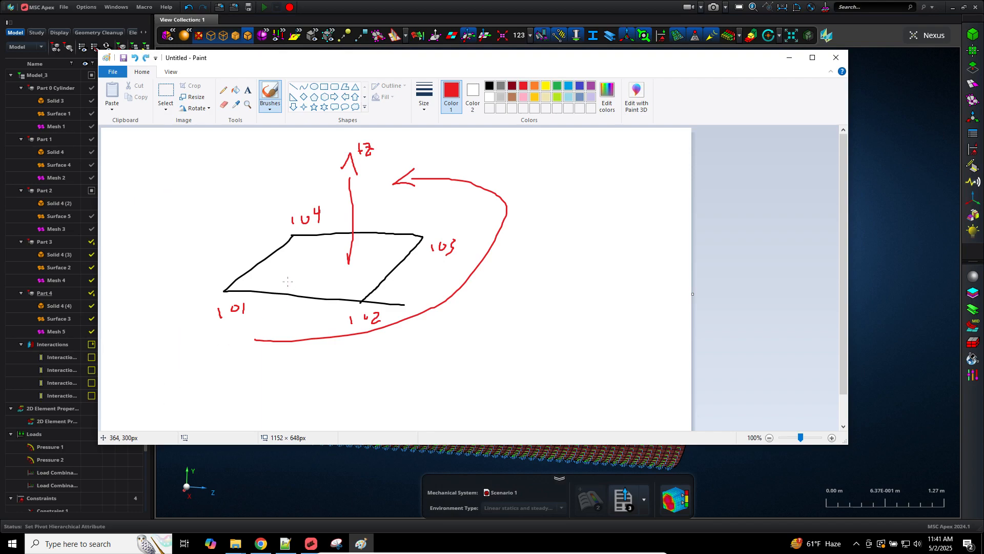
key(ctrl+z)
key(ctrl+z)
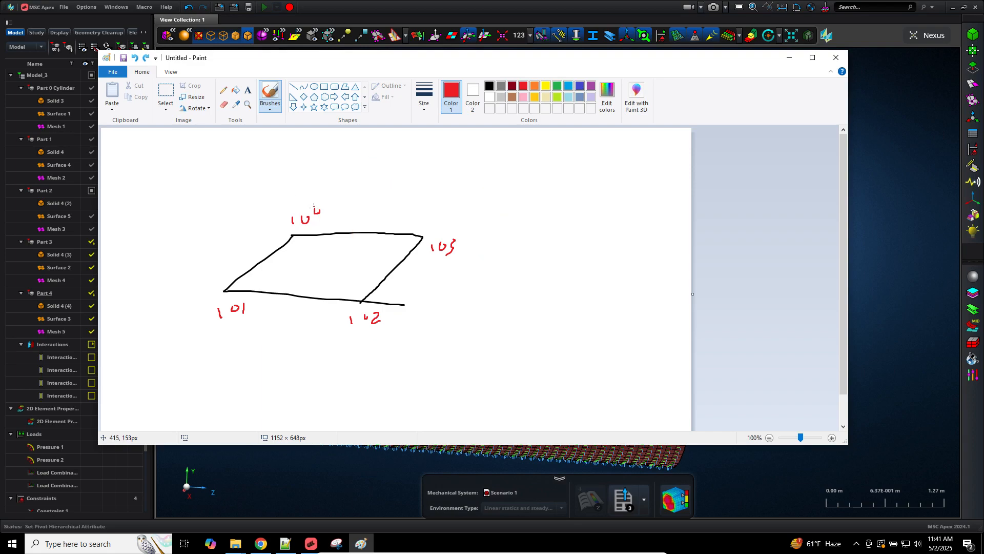
Step: Fix the 104 label and redraw the circulation arrow and the downward +Ze normal
drag(321, 204, 323, 217)
mouse_move(333, 368)
mouse_down()
mouse_move(455, 171)
mouse_move(426, 179)
mouse_up()
key(ctrl+z)
mouse_move(263, 340)
mouse_down()
mouse_move(272, 183)
mouse_move(463, 333)
mouse_move(488, 332)
mouse_up()
mouse_move(318, 274)
mouse_down()
mouse_move(317, 342)
mouse_move(324, 336)
mouse_move(316, 343)
mouse_move(332, 364)
mouse_move(351, 349)
mouse_move(353, 361)
mouse_move(368, 363)
mouse_up()
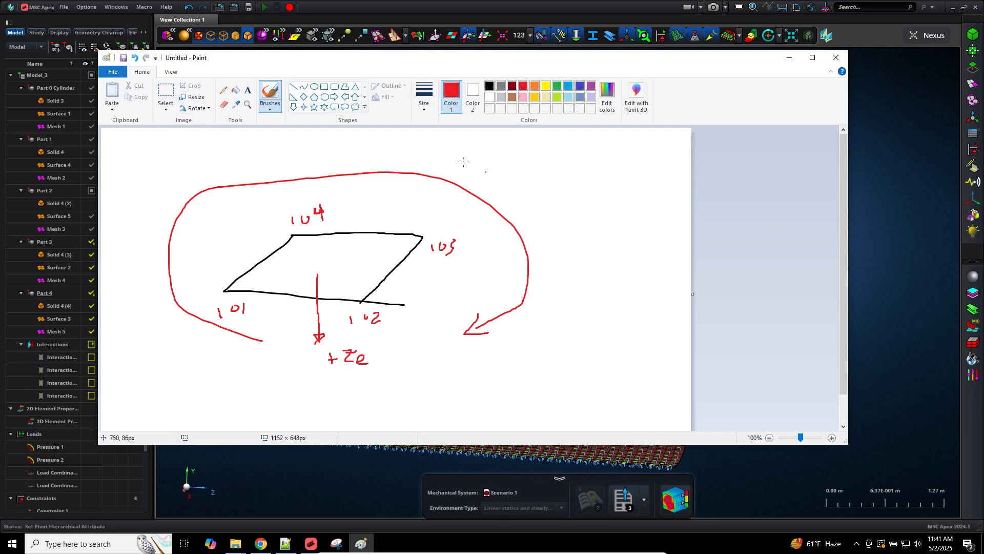
Step: Write a numbered 1-to-N list of lines with dotted continuation on the right side
drag(554, 159, 654, 158)
drag(555, 185, 635, 182)
drag(553, 233, 626, 233)
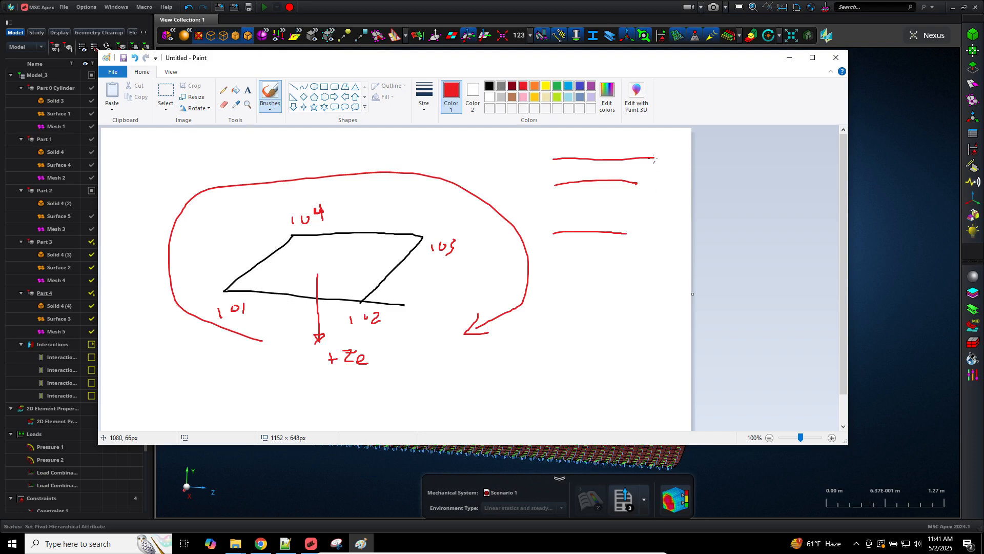
drag(661, 148, 655, 243)
drag(582, 301, 581, 308)
drag(581, 314, 581, 324)
mouse_move(570, 371)
mouse_down()
mouse_move(663, 365)
mouse_move(670, 349)
mouse_up()
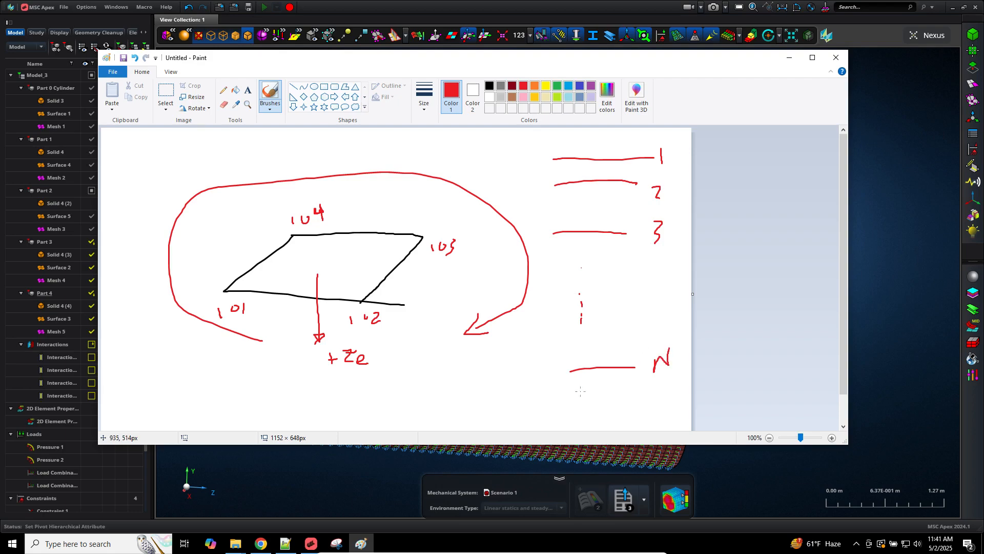
click(285, 544)
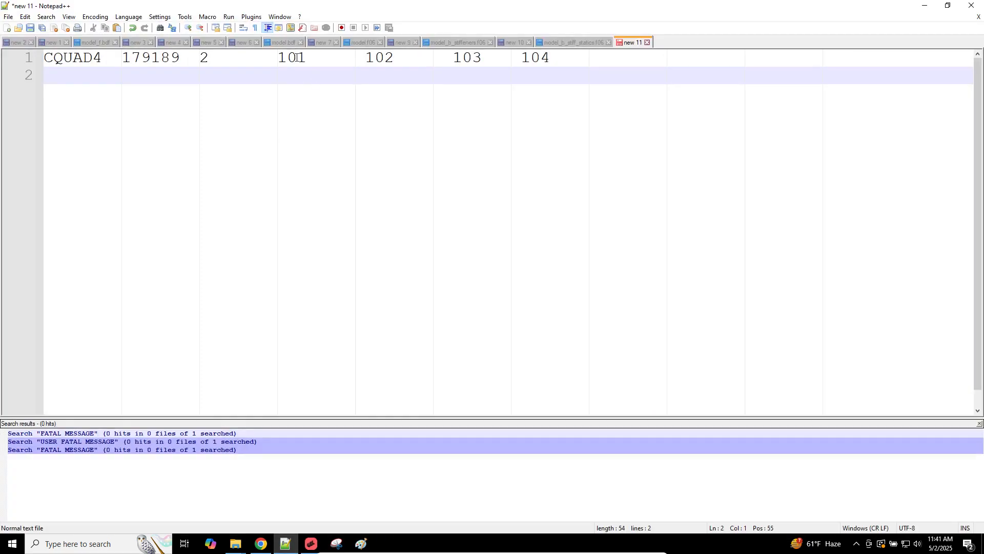
Step: Change the first two grid IDs from 101 102 to 104 103
click(307, 57)
key(BackSpace)
text(43)
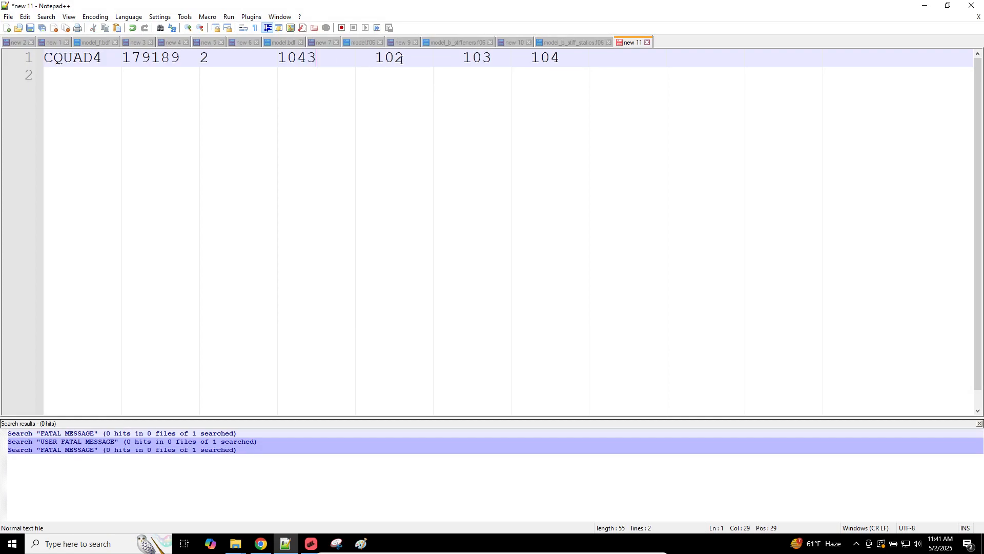
key(ctrl+z)
drag(395, 57, 384, 57)
text(3)
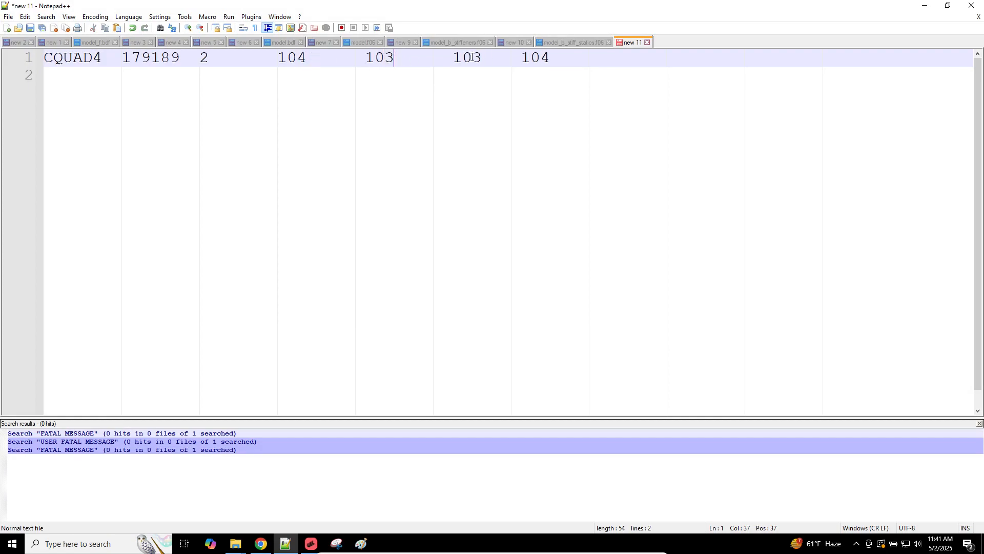
text(2)
key(BackSpace)
Step: Change the last two grid IDs to 102 and 101
click(475, 59)
key(shift+Right)
text(2)
click(550, 57)
key(shift+Left)
text(1)
Step: Hide the element markers and display shell normal arrows on the cylinder mesh in MSC Apex
click(311, 543)
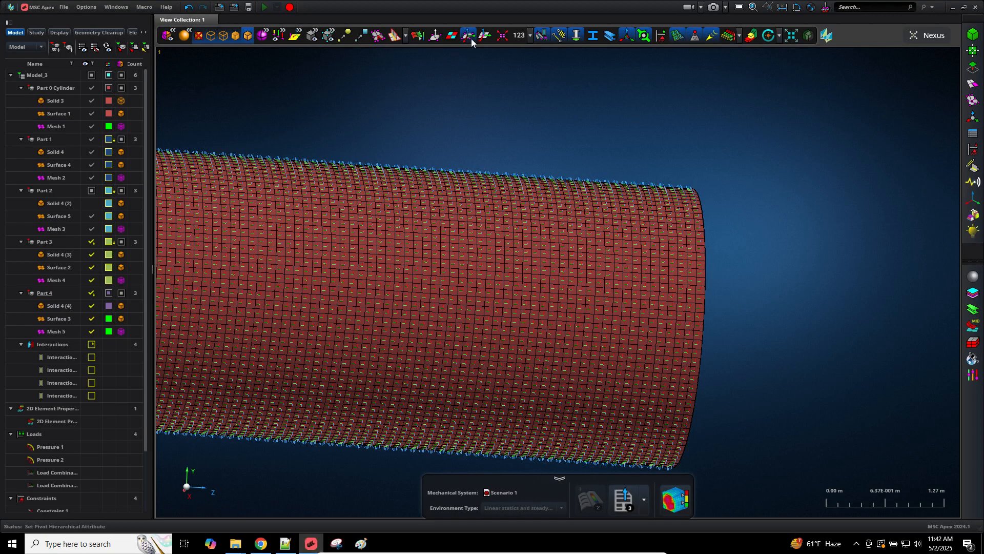
click(470, 37)
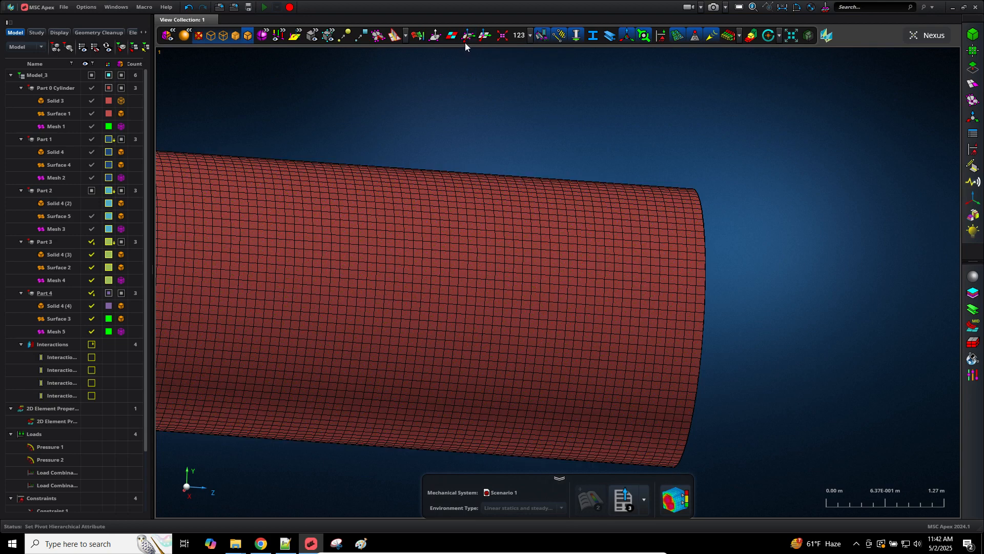
click(434, 35)
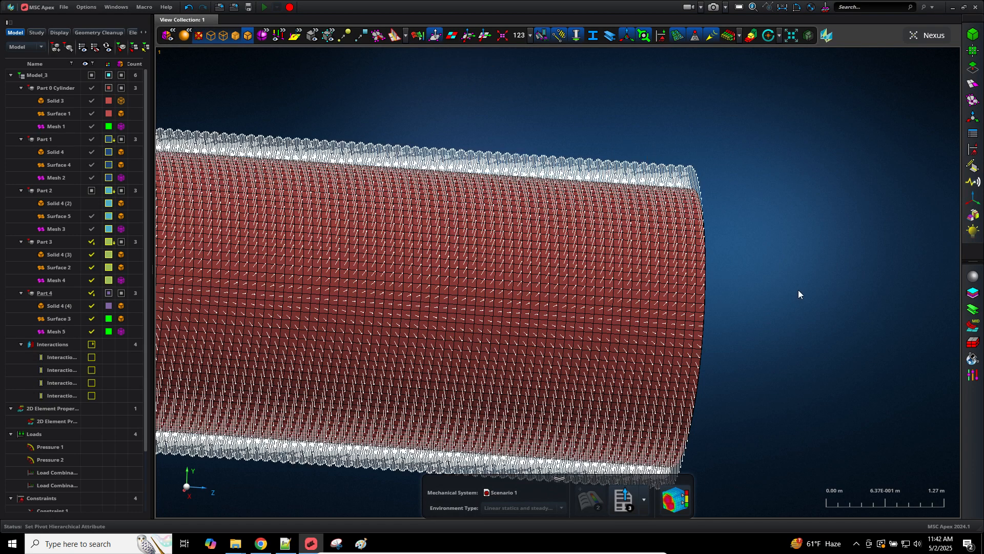
click(361, 543)
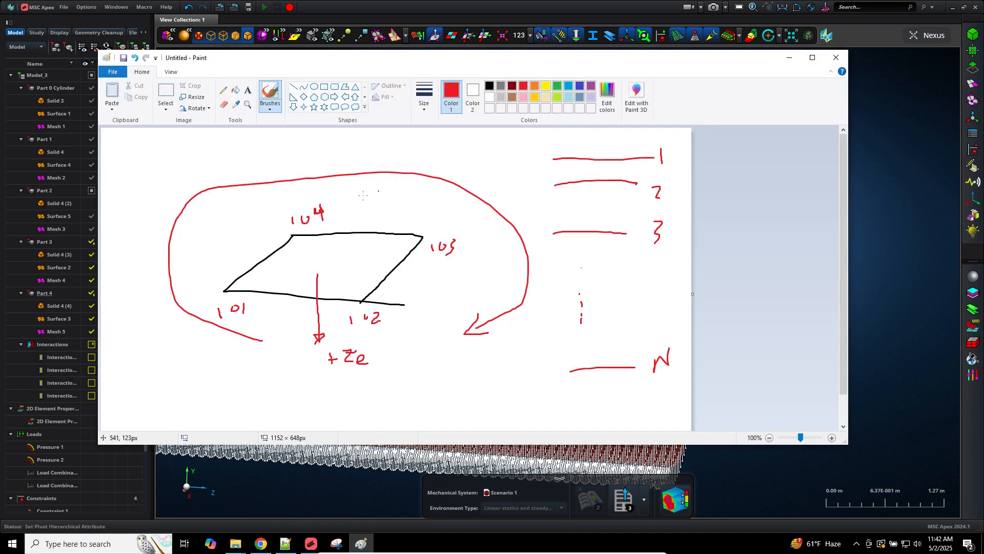
Step: Write '(Shell Normal)' beside the +Ze arrow and underline it
mouse_move(386, 350)
mouse_down()
mouse_move(383, 370)
mouse_move(441, 361)
mouse_move(402, 391)
mouse_move(413, 382)
mouse_up()
mouse_move(419, 384)
mouse_down()
mouse_move(456, 385)
mouse_move(447, 393)
mouse_up()
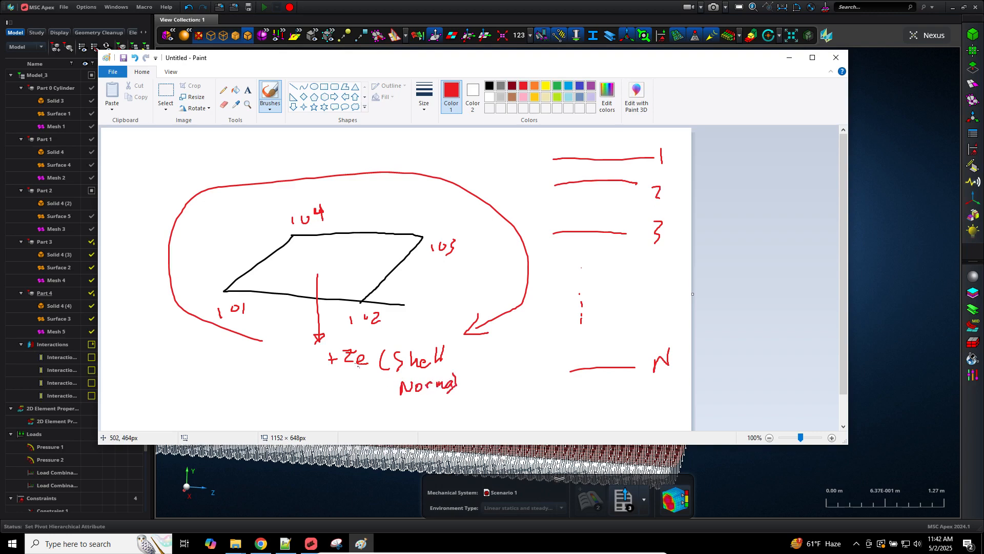
drag(334, 373, 369, 367)
click(857, 380)
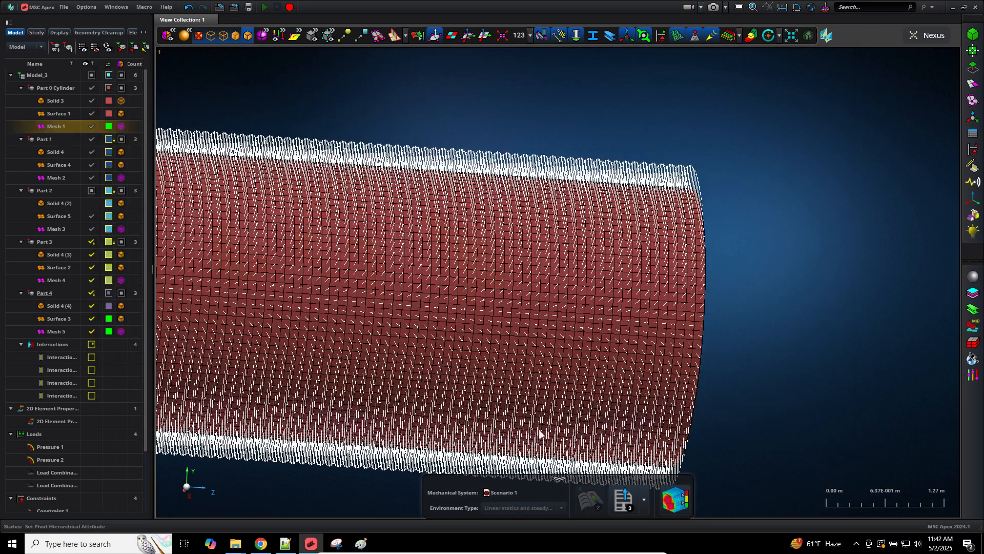
Step: View the cylinder along its Z axis and zoom onto the bottom stiffener notch
click(214, 493)
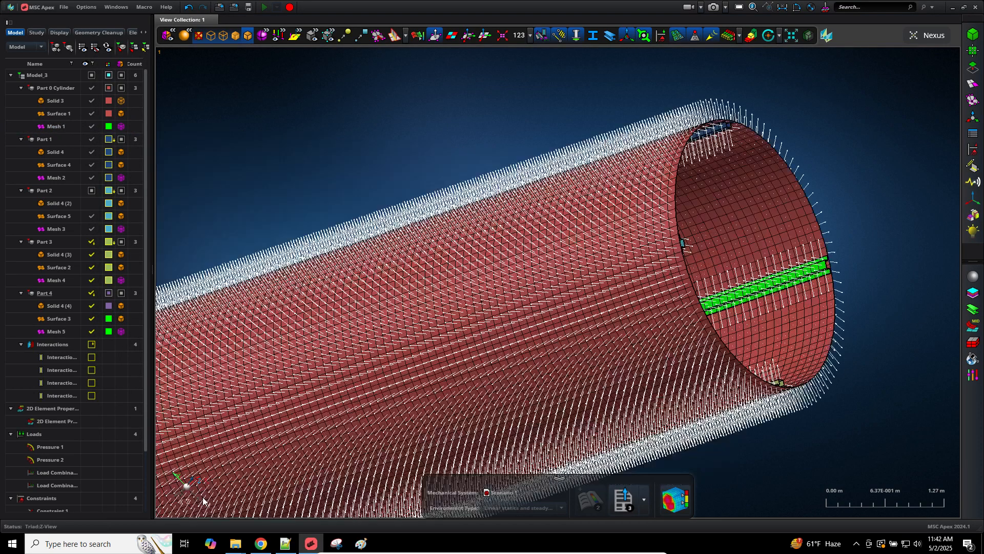
scroll(604, 310, down, 2)
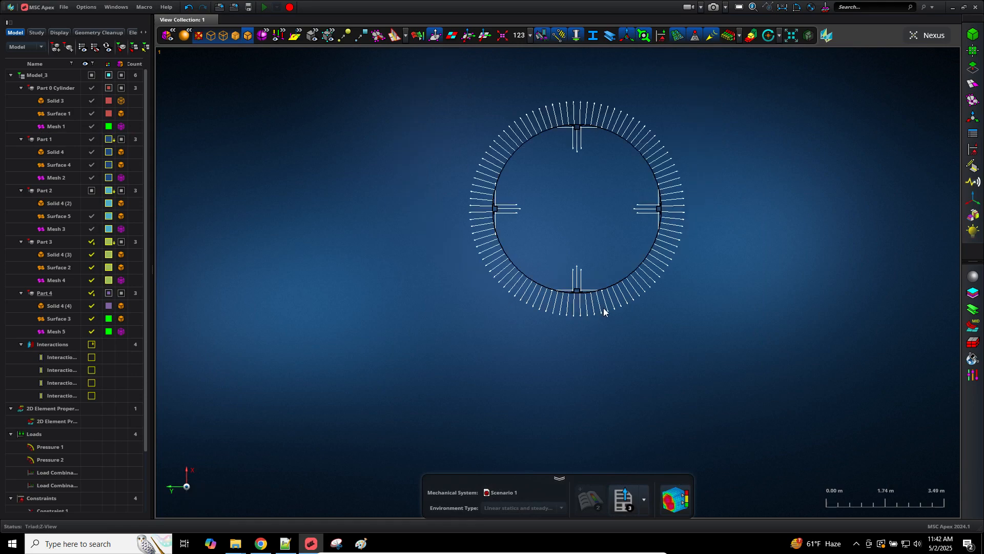
scroll(599, 312, up, 4)
scroll(512, 284, up, 3)
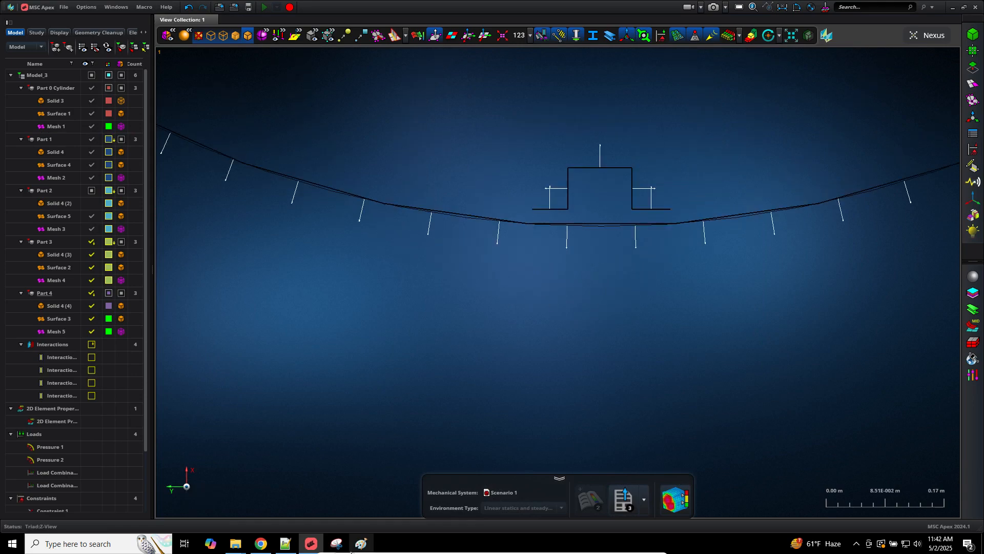
Step: Capture the zoomed notch region with Snipping Tool
click(336, 543)
click(418, 123)
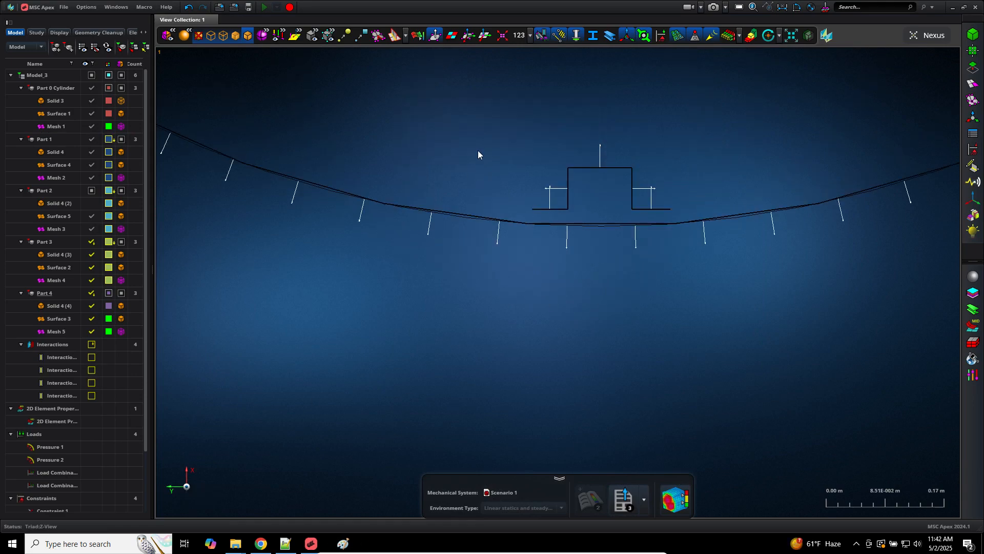
drag(354, 79, 701, 327)
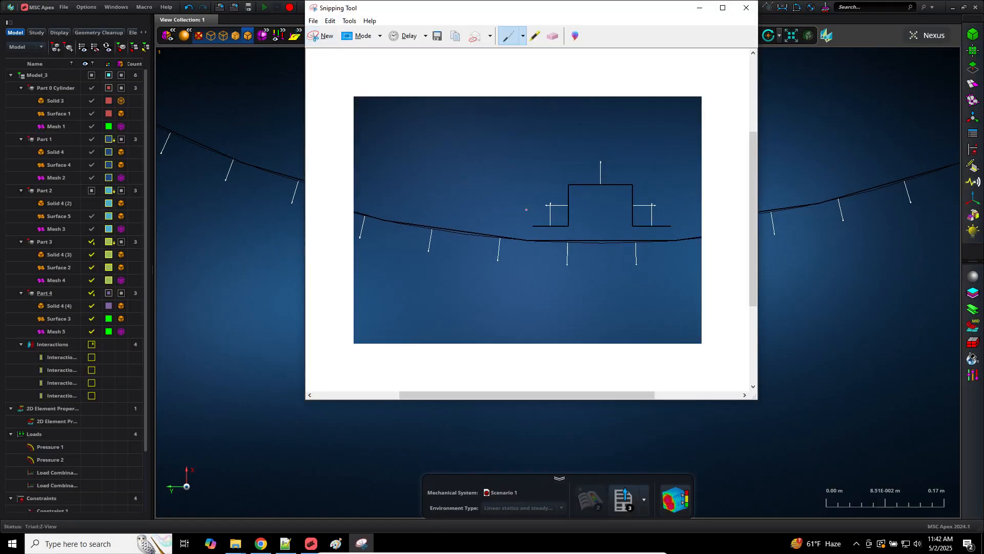
Step: Mark up the maximized snip with red lines, a loop and a large N for the normal
double_click(500, 8)
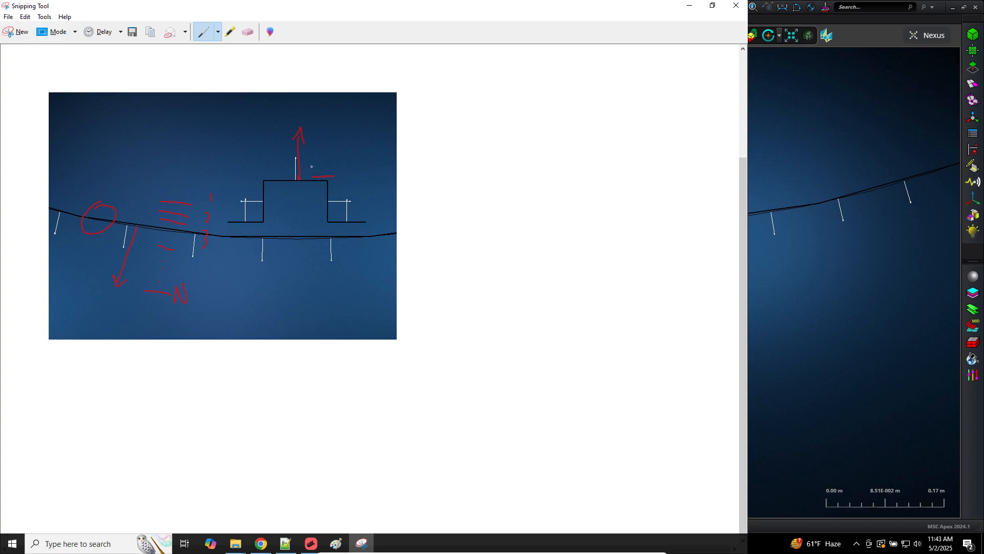
drag(310, 166, 329, 164)
drag(326, 188, 331, 224)
drag(408, 194, 403, 194)
mouse_move(423, 245)
mouse_down()
mouse_move(434, 247)
mouse_move(440, 220)
mouse_up()
Step: Compare against the model, then take and maximize a wider second snip of the notch
click(808, 307)
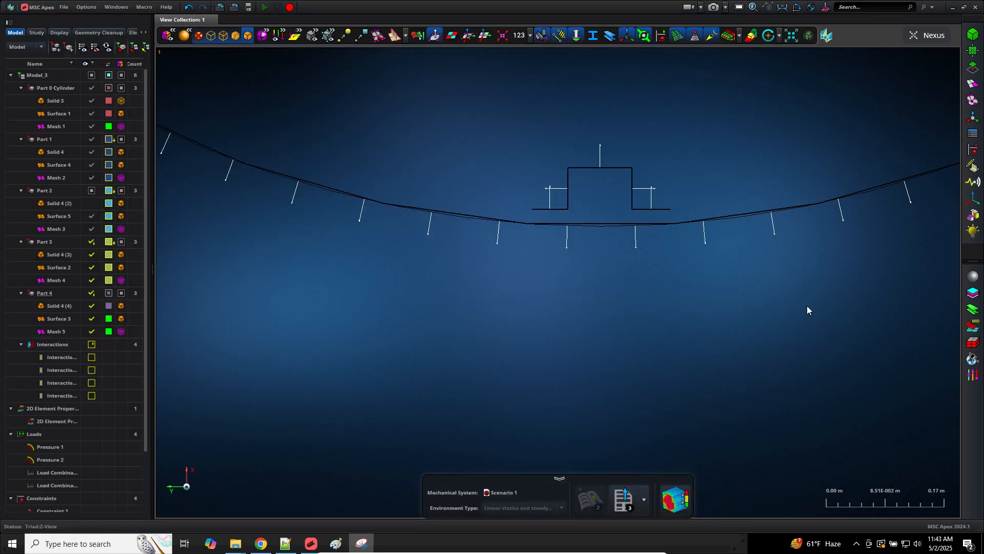
click(357, 544)
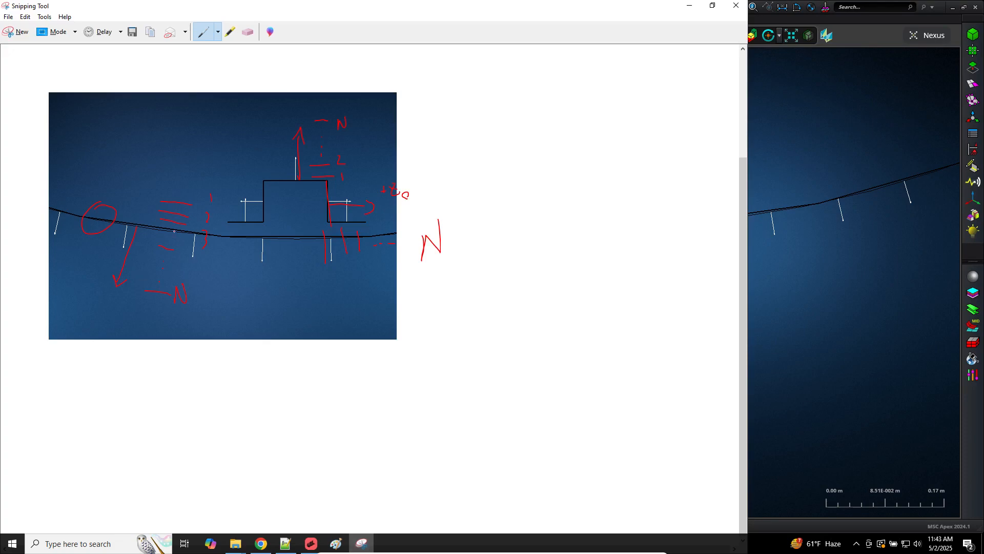
click(764, 317)
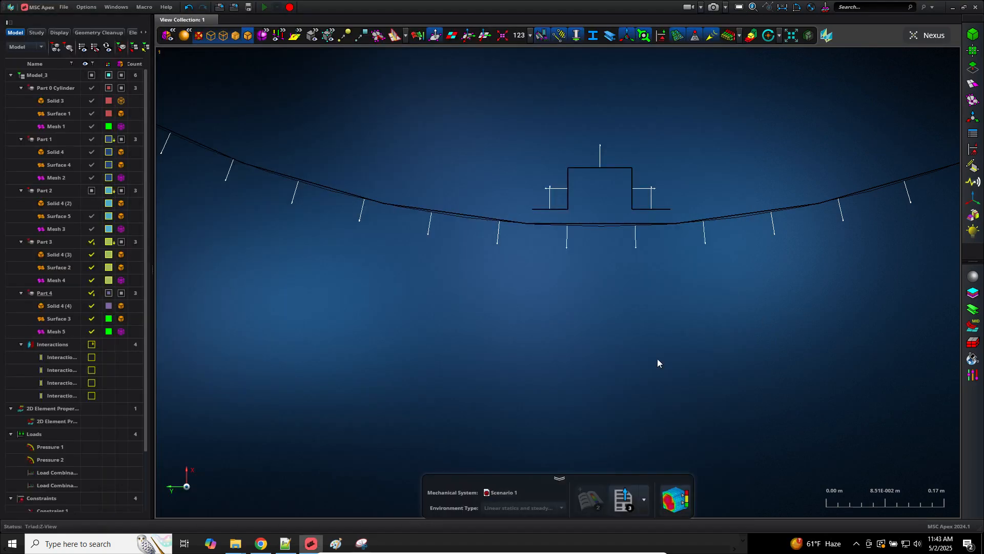
click(361, 543)
click(17, 32)
drag(365, 92, 841, 362)
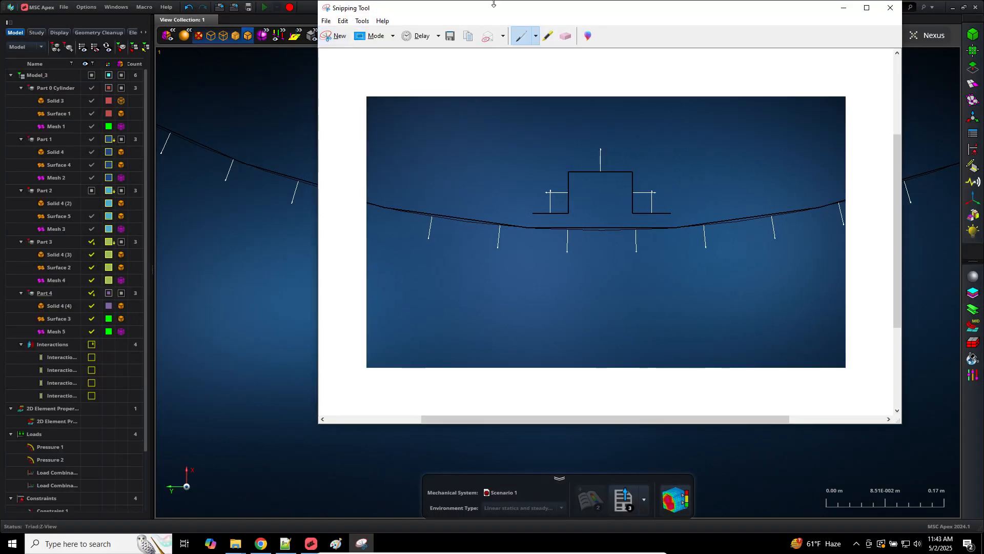
drag(494, 8, 330, 1)
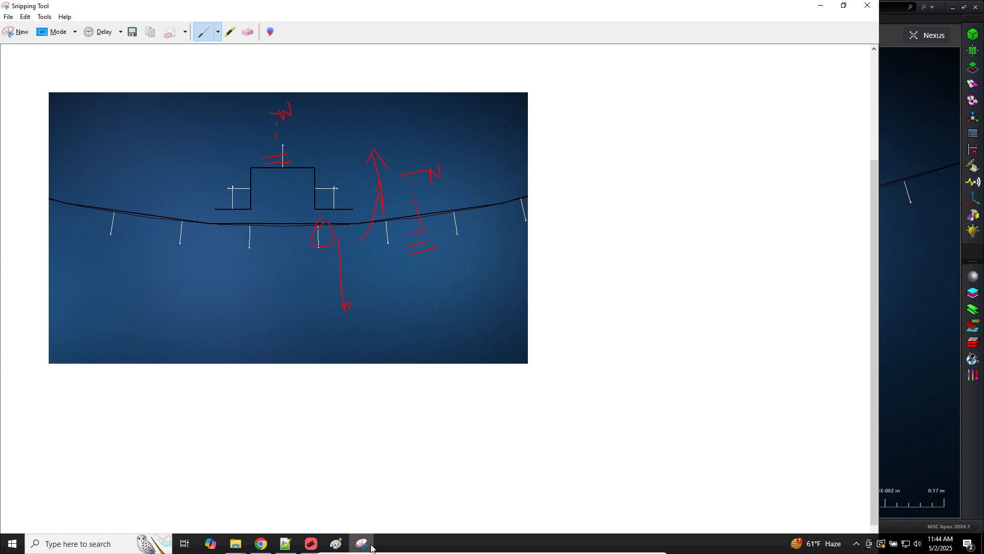
click(286, 543)
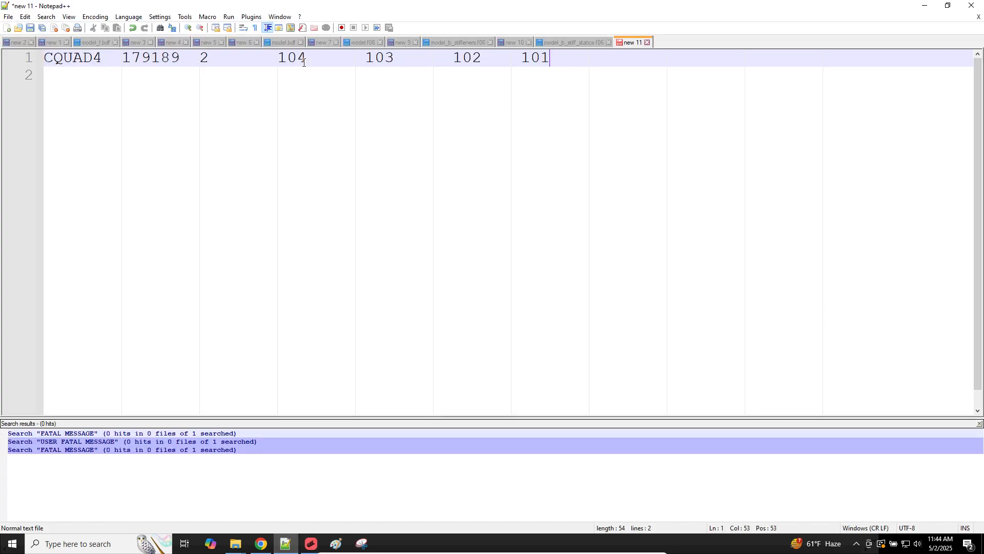
drag(298, 61, 306, 61)
text(1)
drag(394, 58, 387, 57)
text(2)
drag(487, 57, 472, 57)
text(3)
drag(541, 57, 557, 57)
text(4)
Step: Scroll to the top of the model_f.bdf tab and return to MSC Apex
click(109, 41)
scroll(201, 250, up, 20)
scroll(201, 251, up, 13)
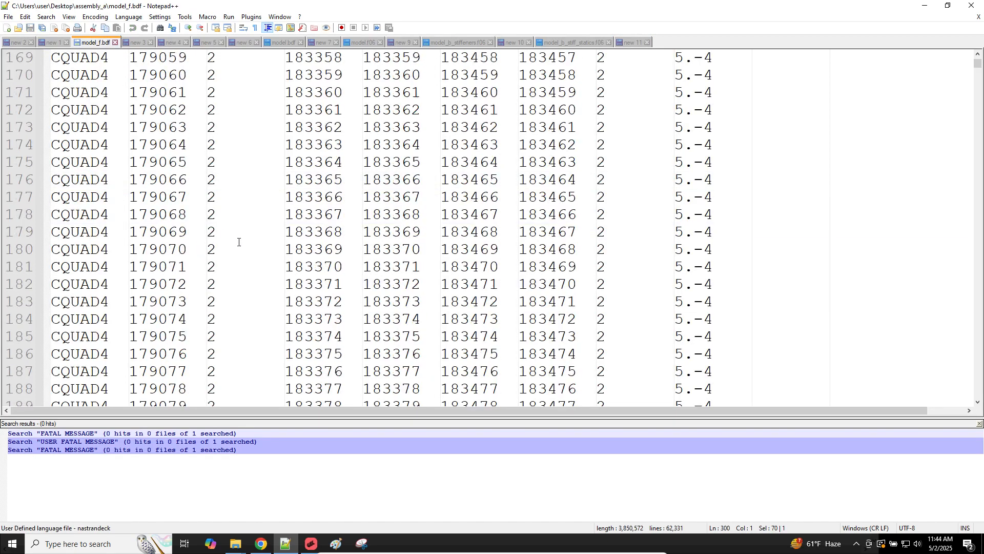
click(312, 543)
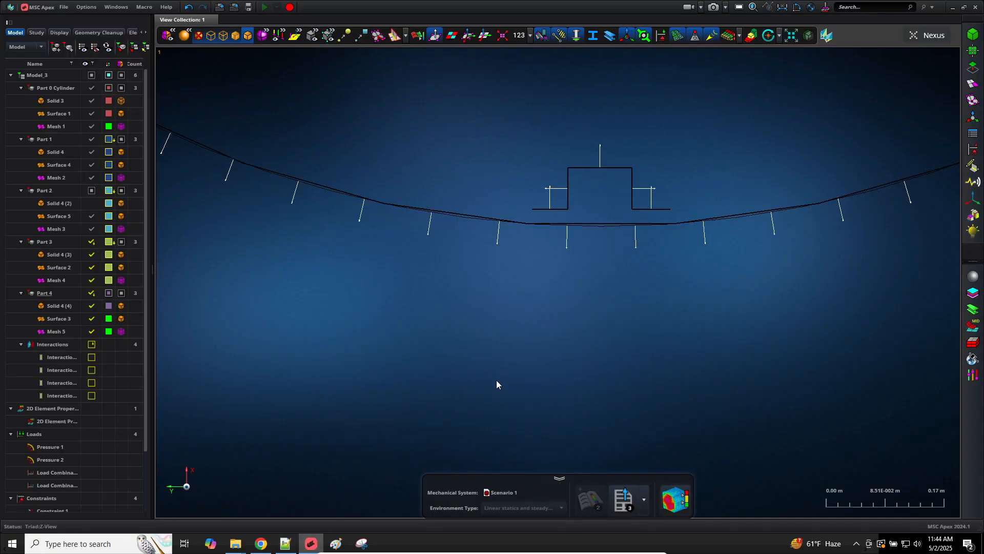
Step: Start Element Orientation in Reverse Orientation mode with the Faces filter, targeting the cylinder face
scroll(496, 379, down, 8)
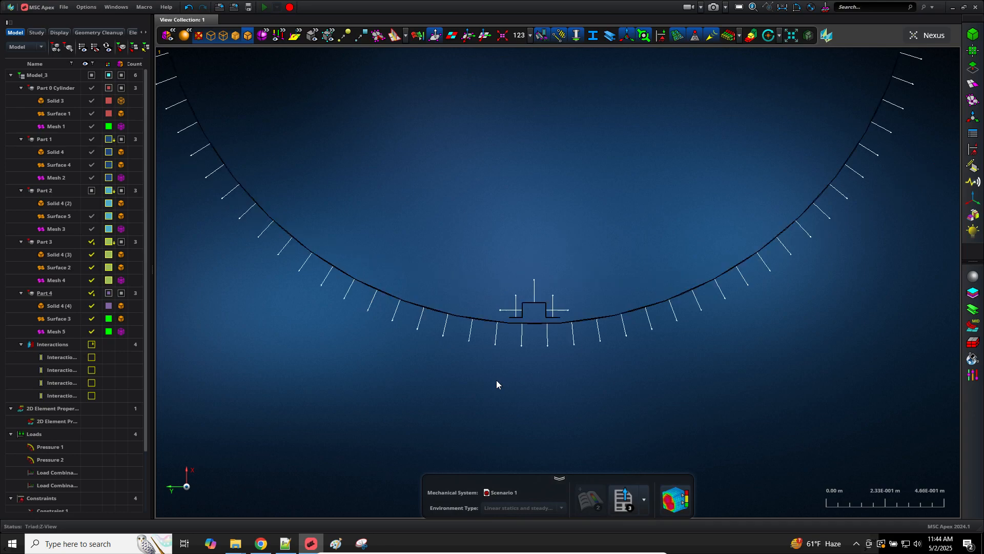
click(973, 83)
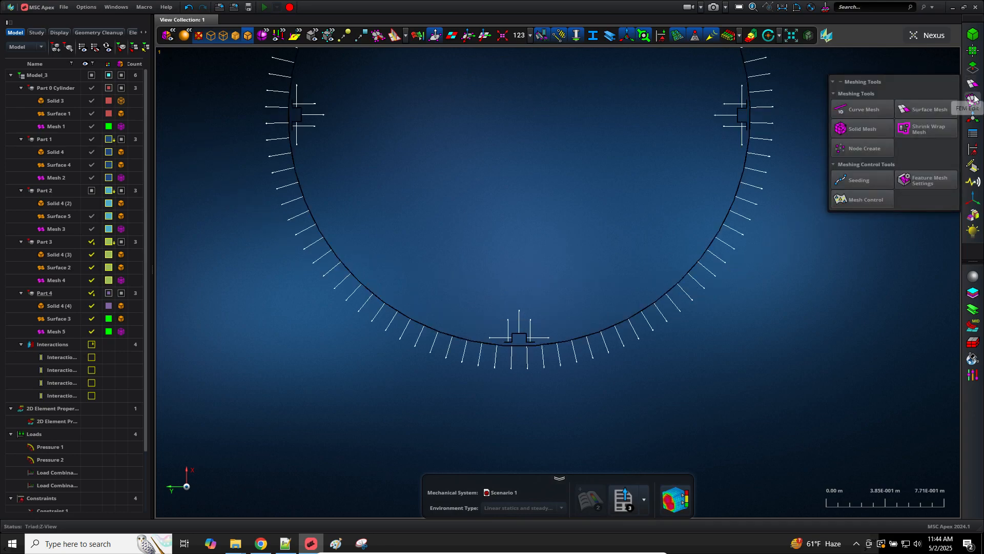
click(974, 99)
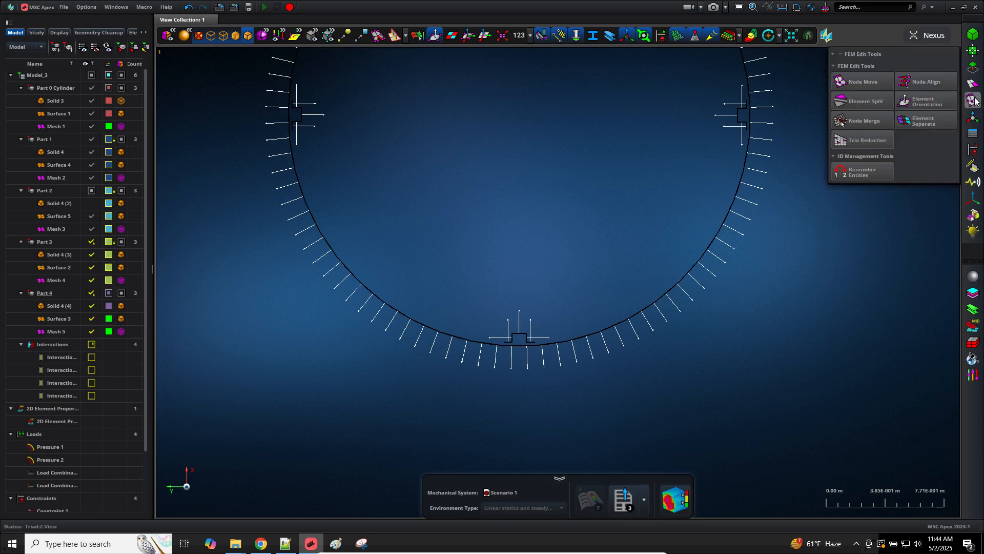
click(930, 108)
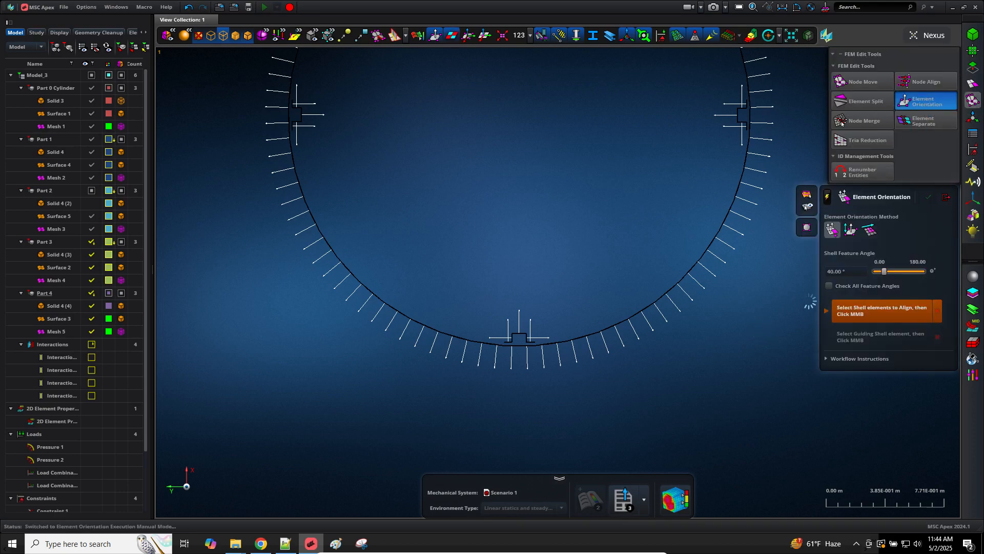
click(851, 232)
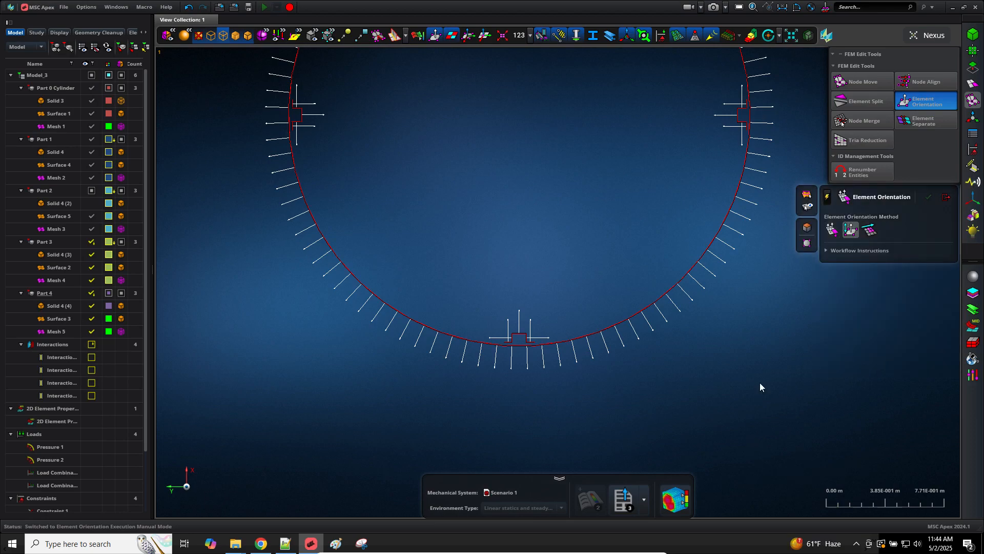
middle_drag(753, 392, 746, 392)
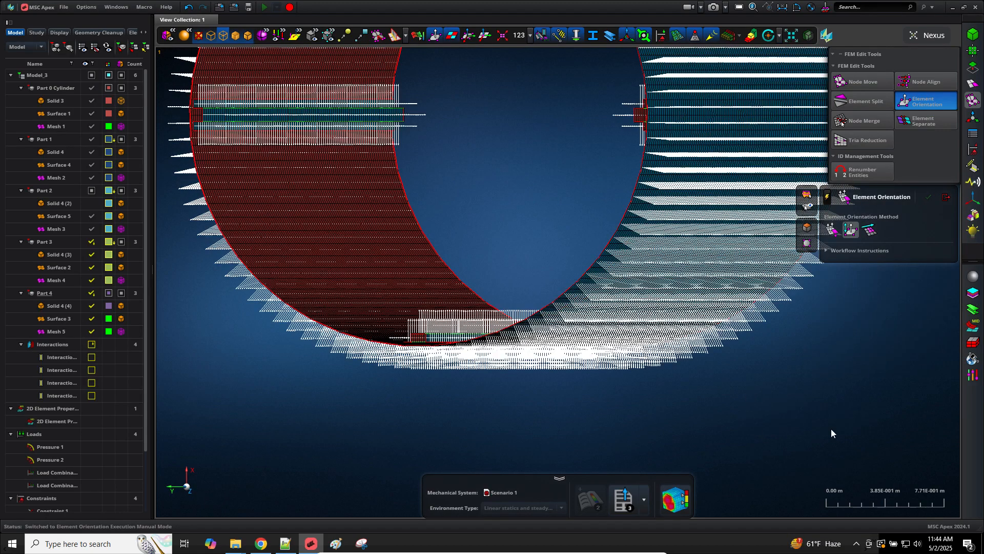
click(806, 228)
click(635, 255)
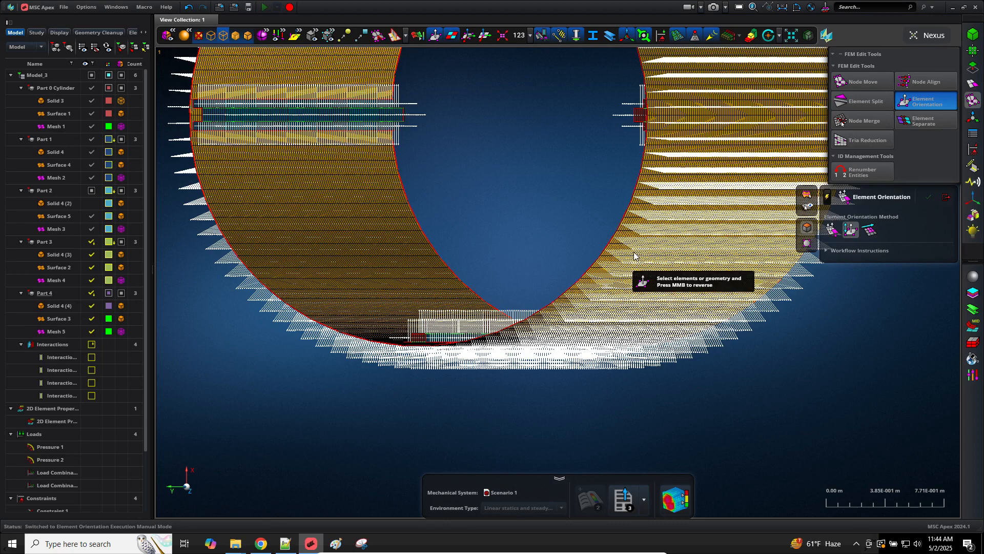
Step: Pan, orbit and zoom into a diagonal view around the cylinder's bottom stiffener block
scroll(635, 256, down, 3)
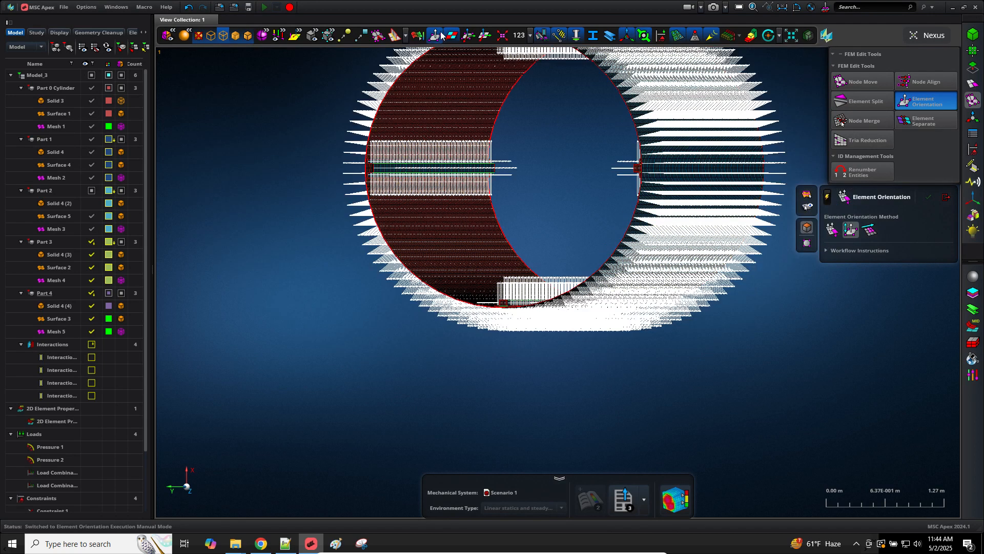
scroll(641, 234, up, 3)
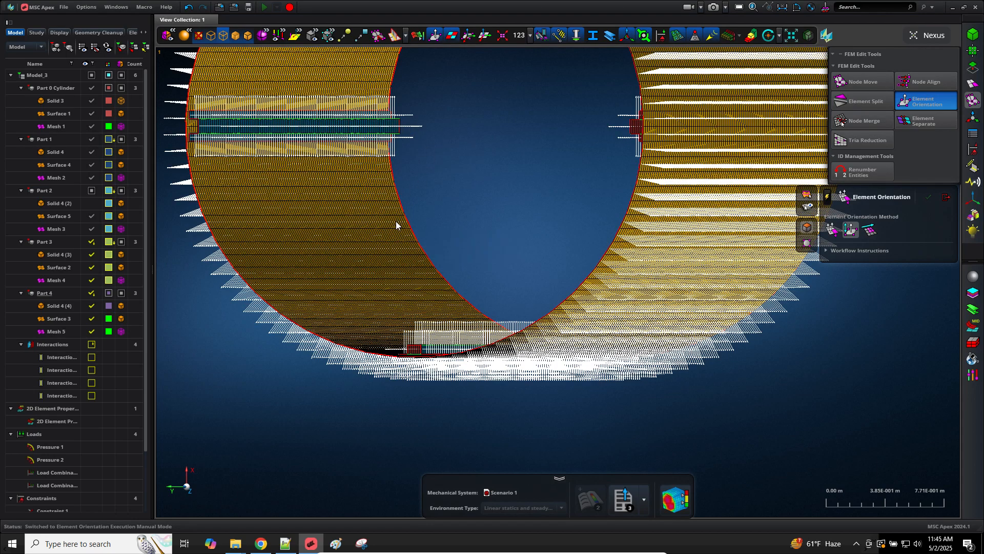
right_drag(450, 165, 549, 217)
middle_drag(549, 218, 547, 207)
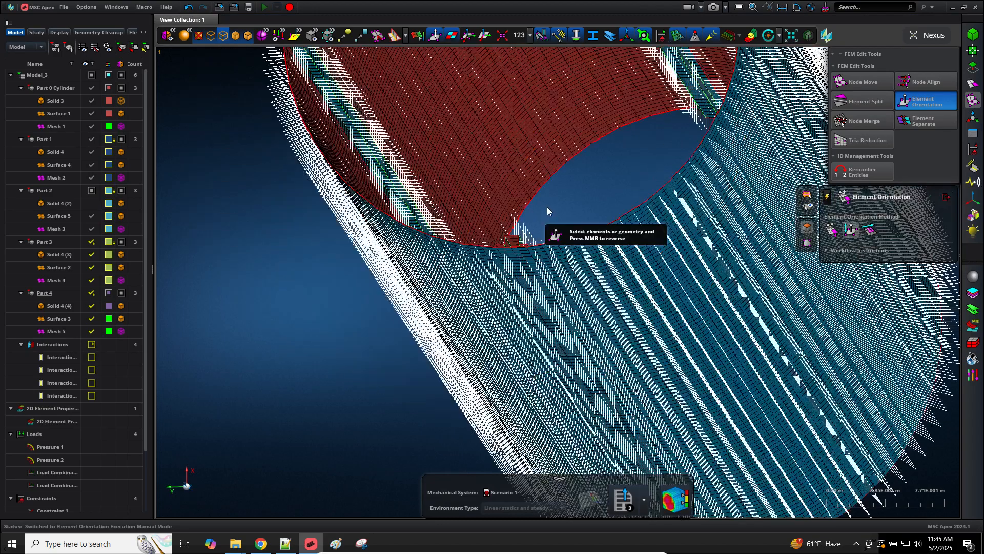
scroll(546, 209, up, 2)
scroll(512, 248, up, 2)
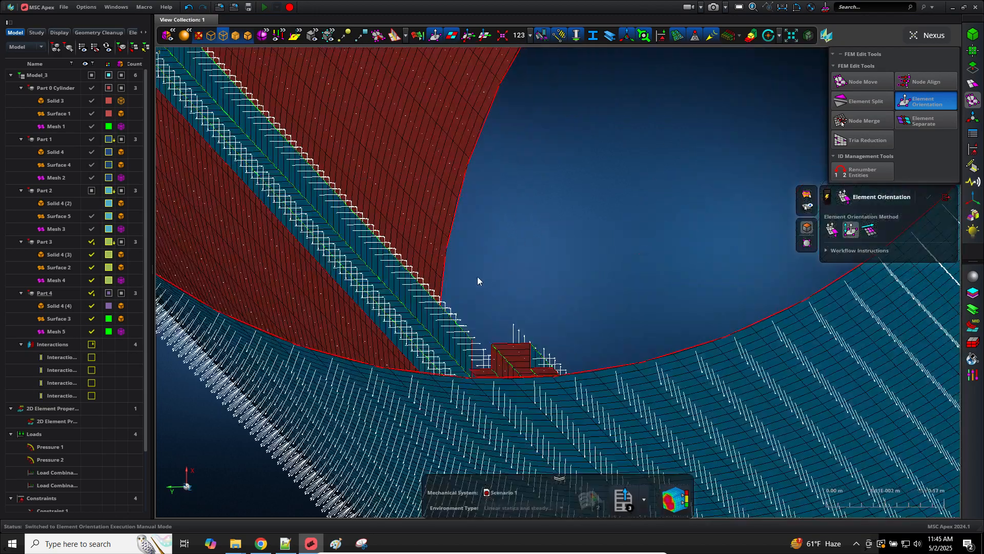
middle_drag(478, 275, 454, 223)
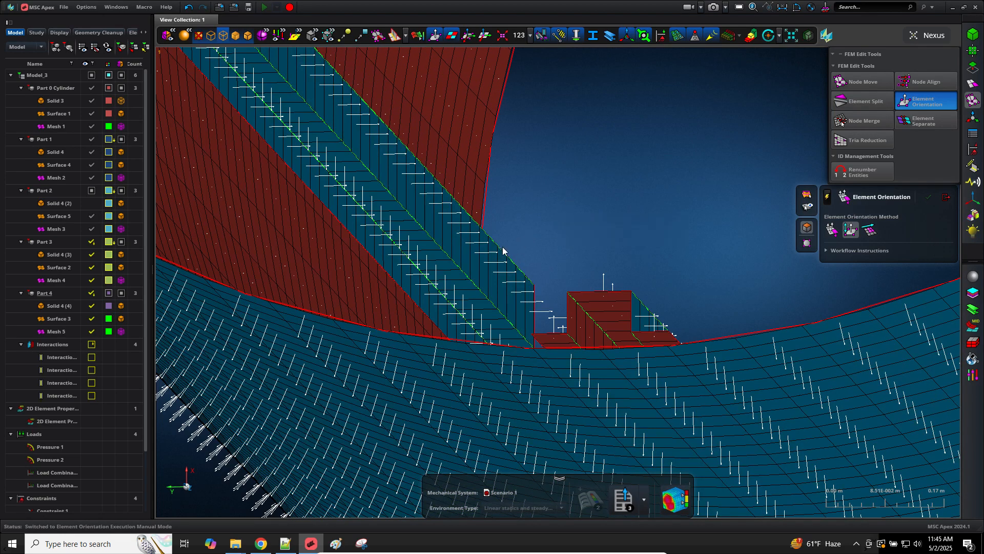
Step: Zoom and pan the mesh view downward to frame the cylinder
scroll(468, 257, up, 5)
scroll(437, 290, up, 2)
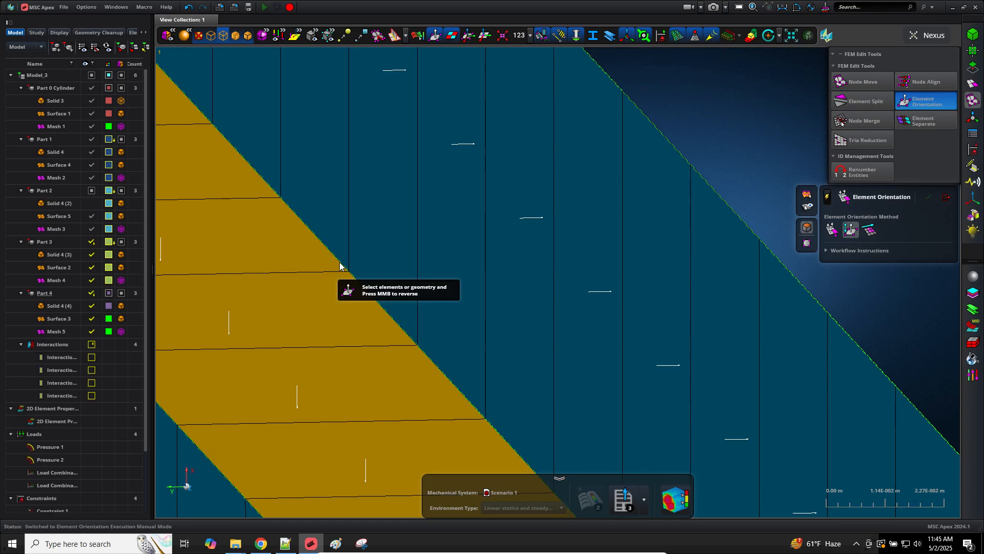
scroll(435, 252, down, 6)
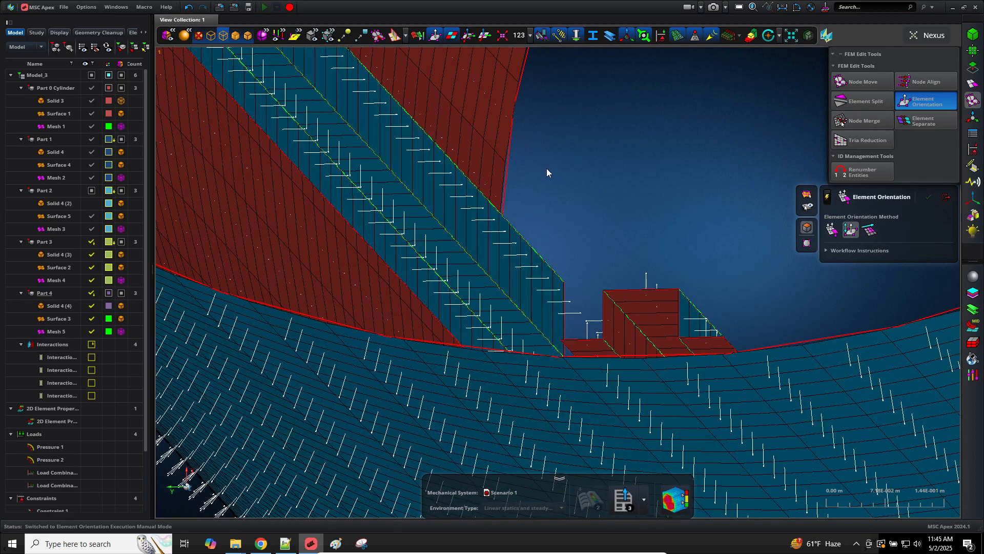
right_drag(560, 180, 561, 351)
scroll(555, 351, down, 3)
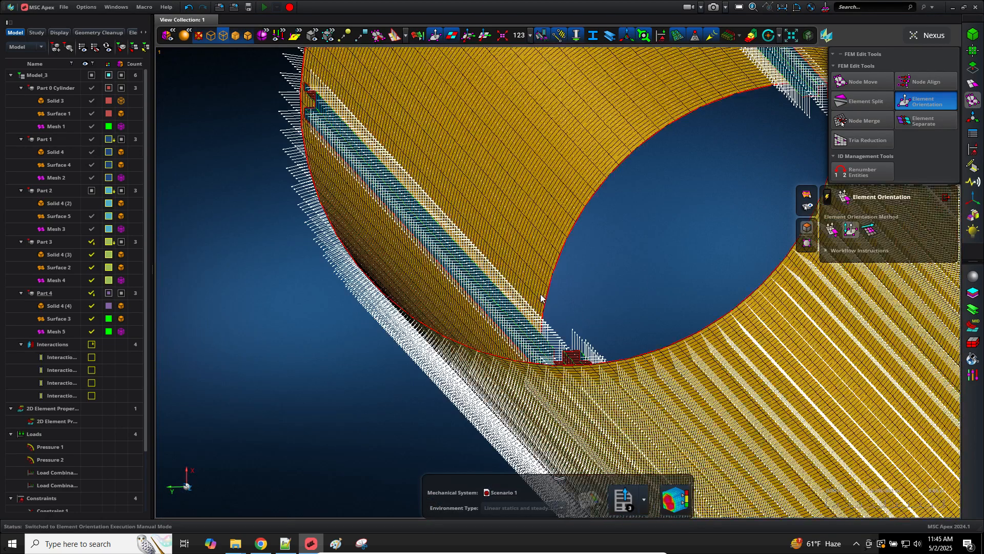
scroll(595, 269, up, 6)
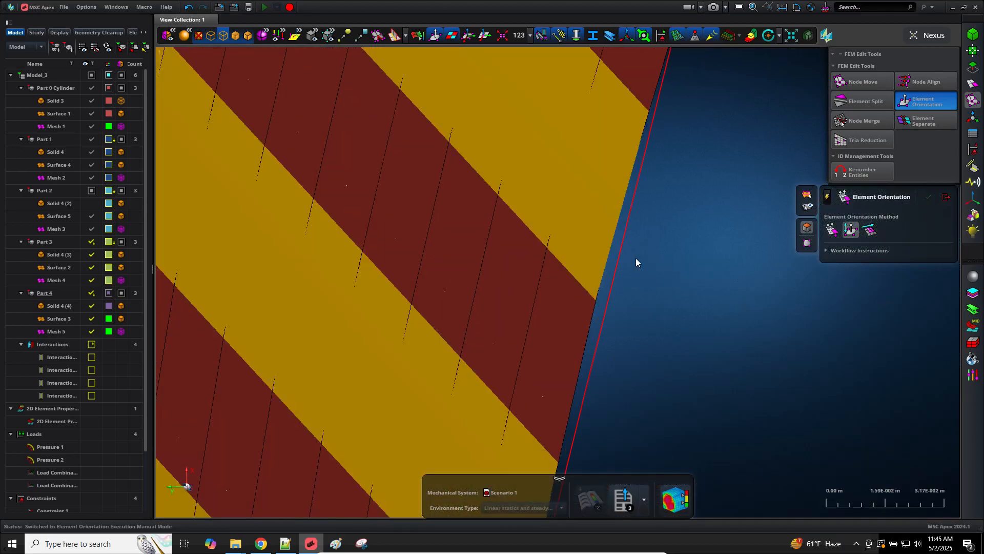
scroll(615, 307, down, 6)
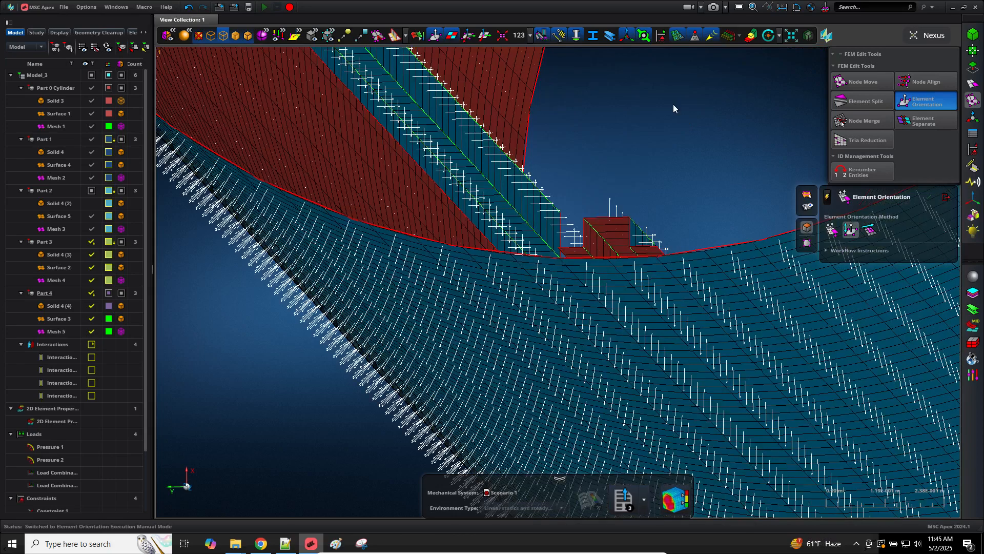
scroll(533, 197, up, 5)
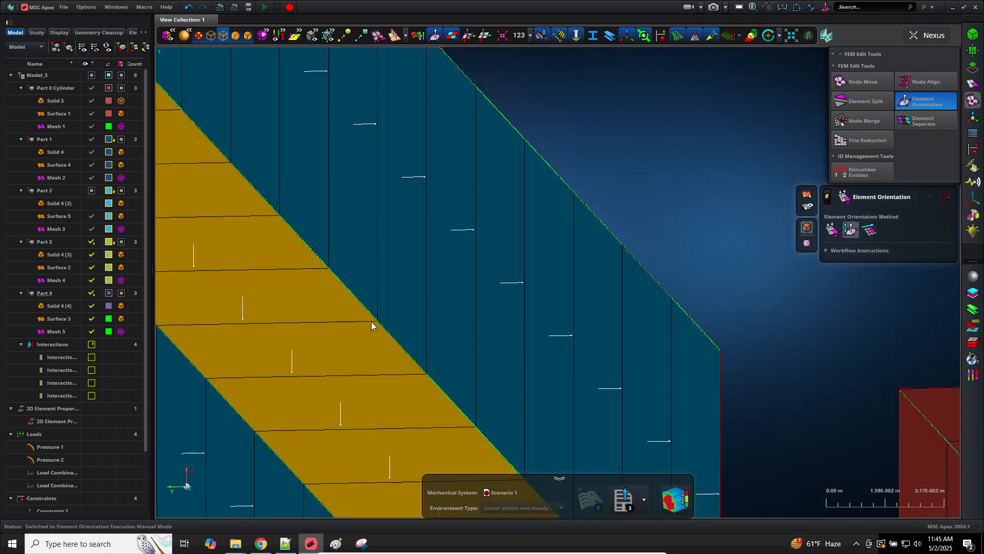
Step: Frame the whole cylinder opening, select the shell face and reverse its element normals
scroll(420, 239, down, 5)
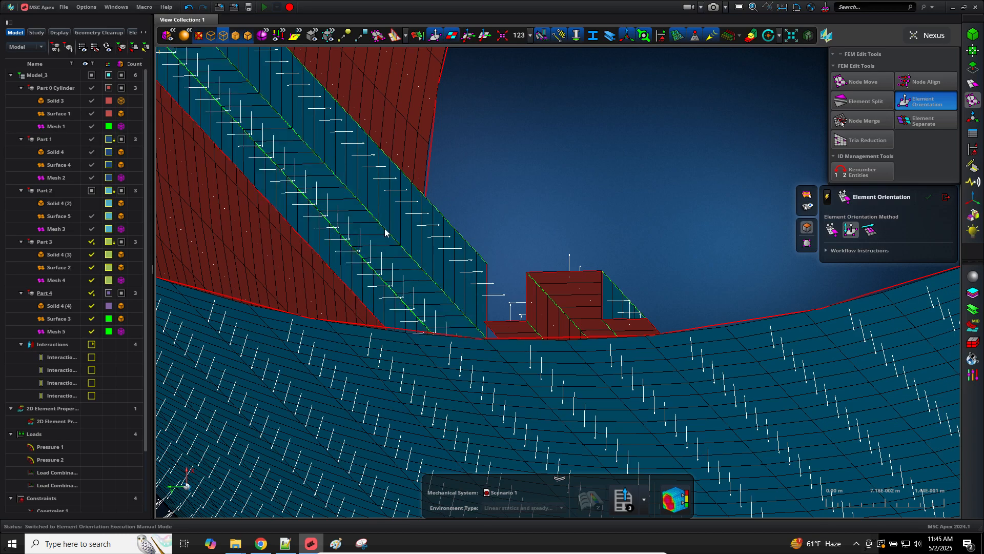
scroll(613, 181, down, 4)
scroll(612, 181, down, 3)
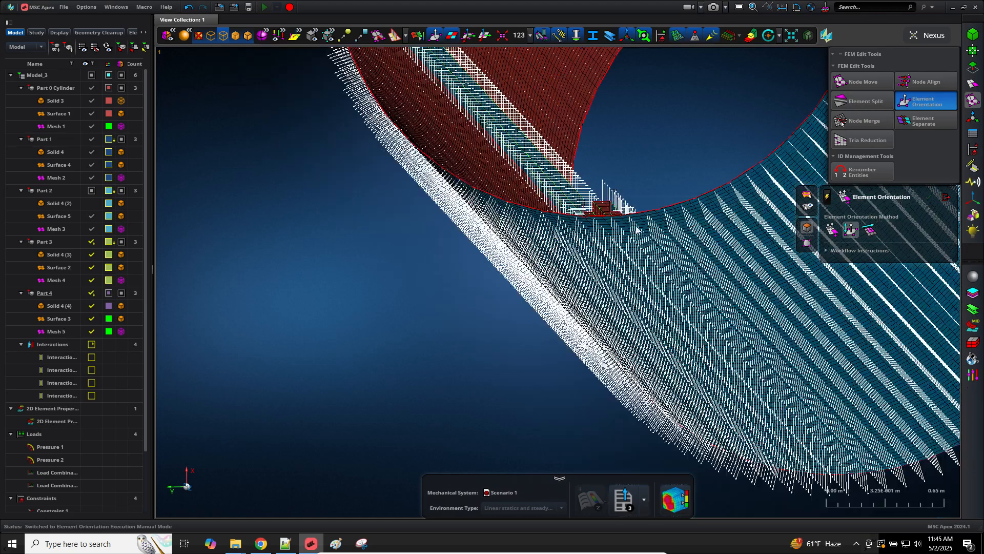
right_drag(660, 174, 579, 419)
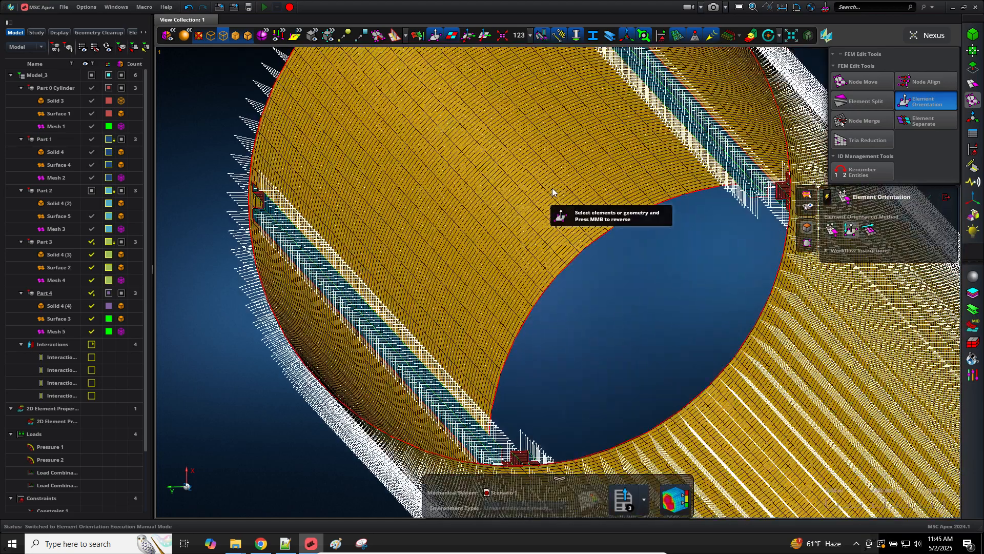
click(553, 192)
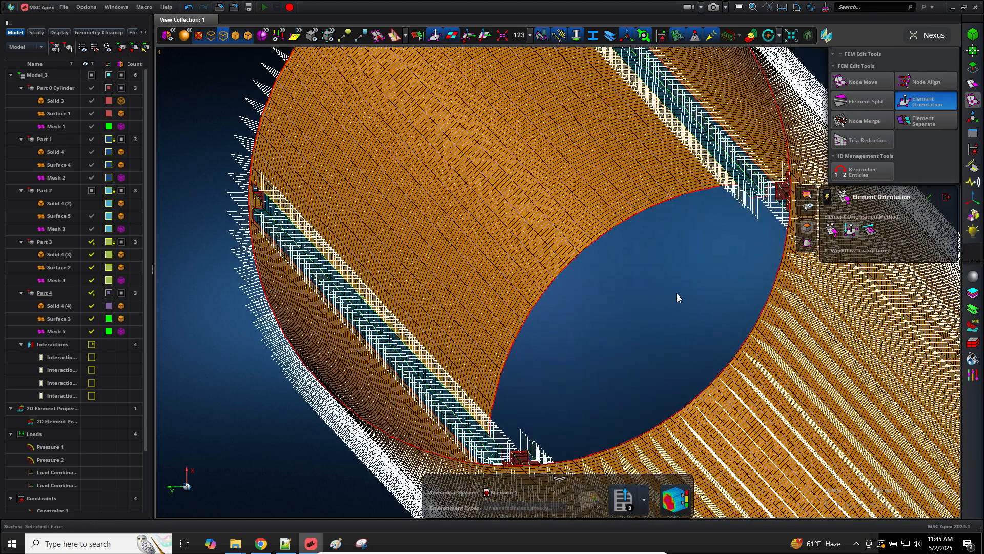
middle_click(641, 293)
click(285, 543)
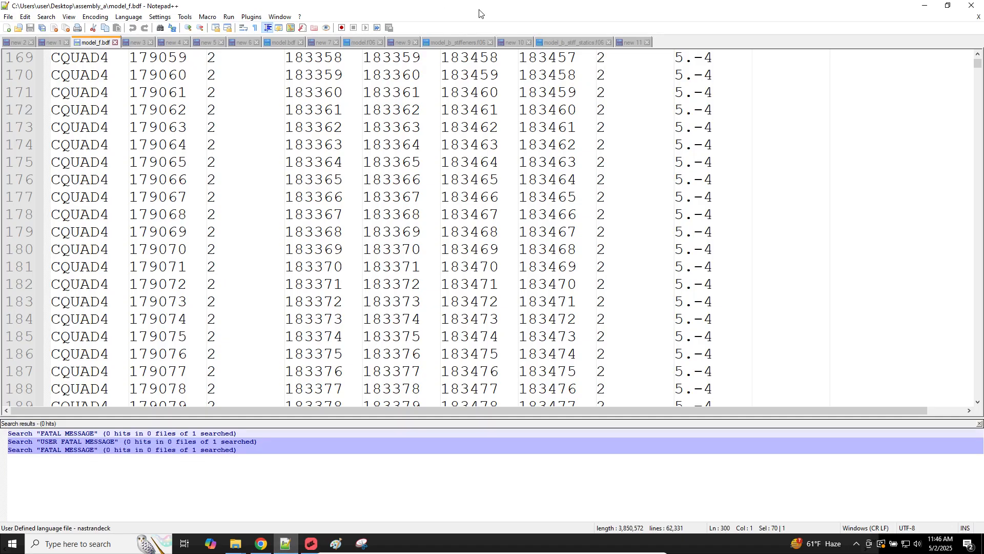
drag(479, 10, 0, 261)
click(276, 201)
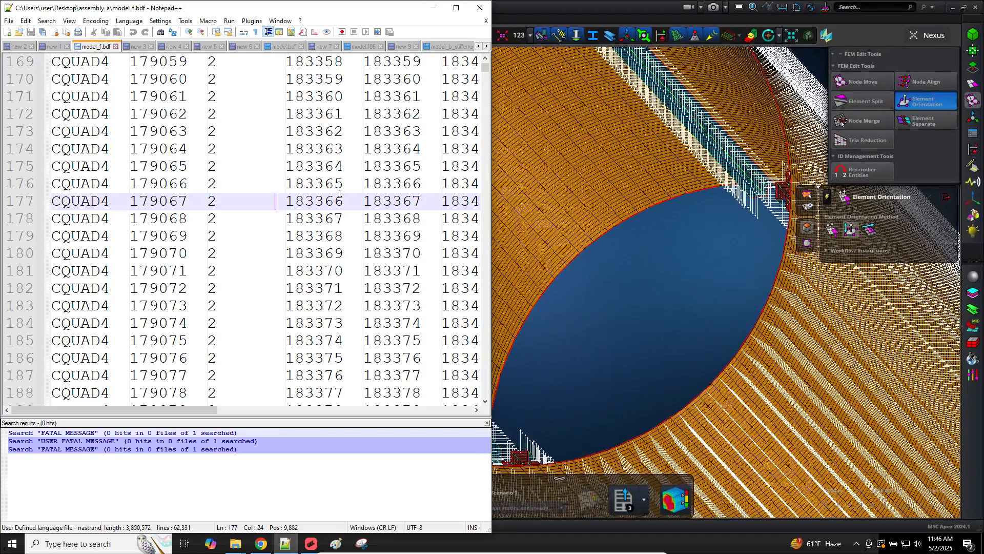
click(233, 176)
drag(179, 96, 353, 340)
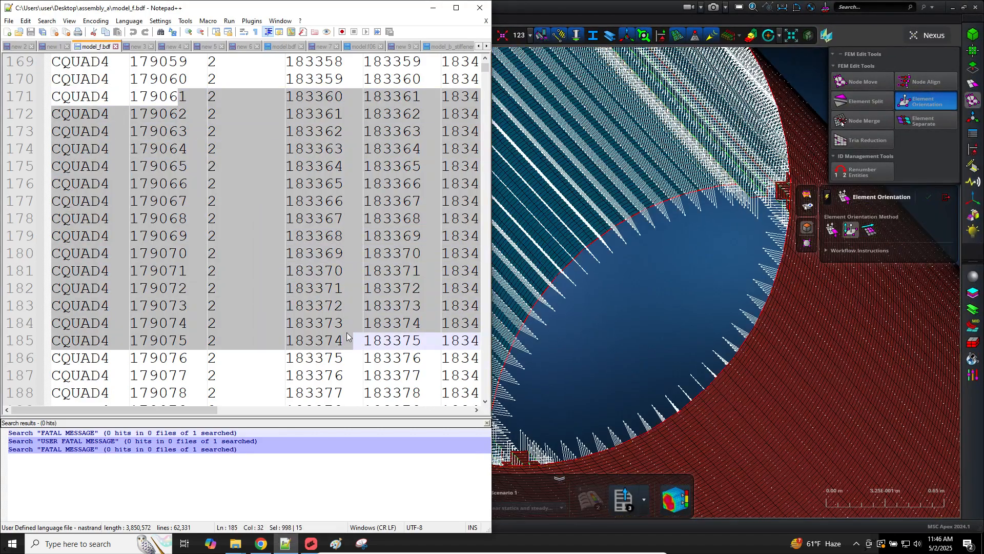
click(307, 170)
drag(288, 184, 338, 193)
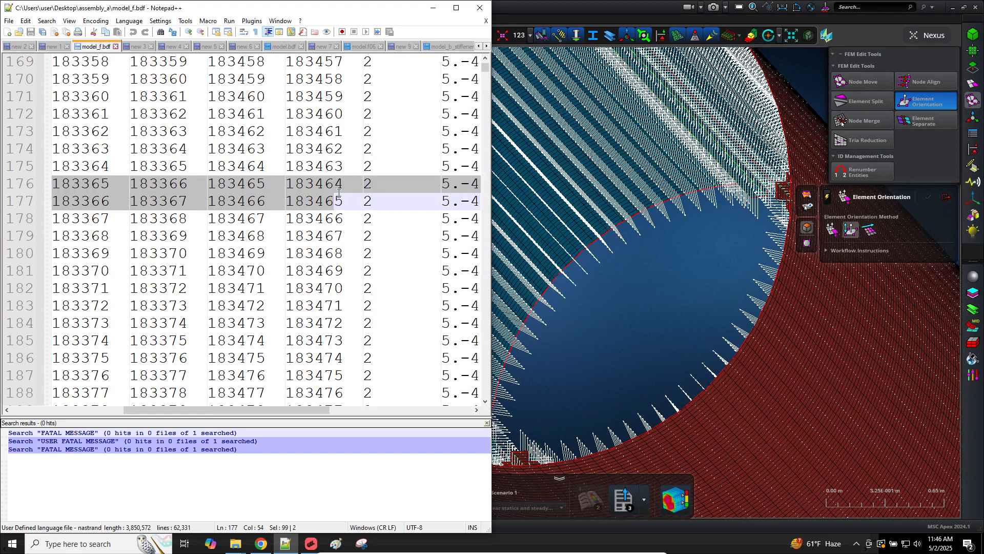
click(599, 285)
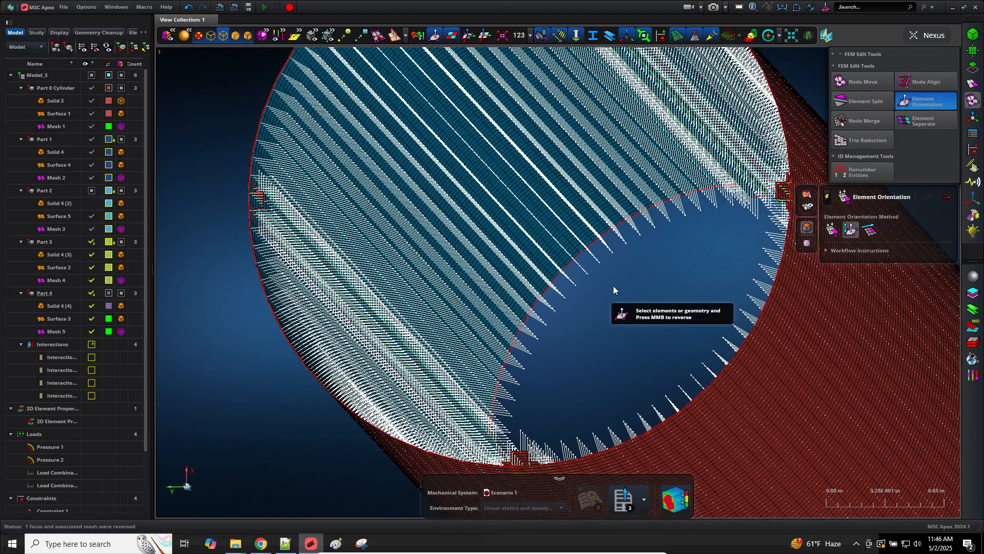
Step: View straight down the Z axis to check the normals, then close Element Orientation
click(190, 492)
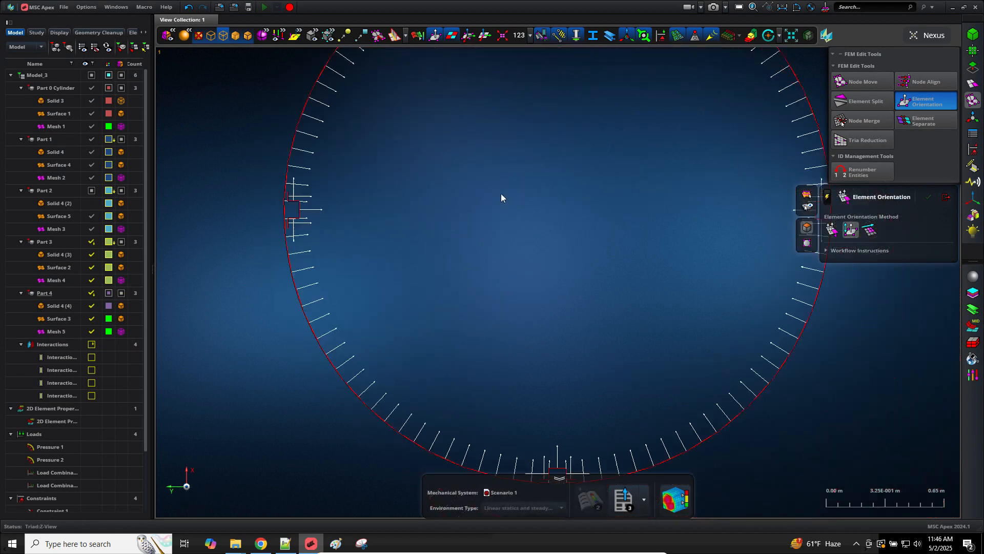
scroll(542, 351, down, 6)
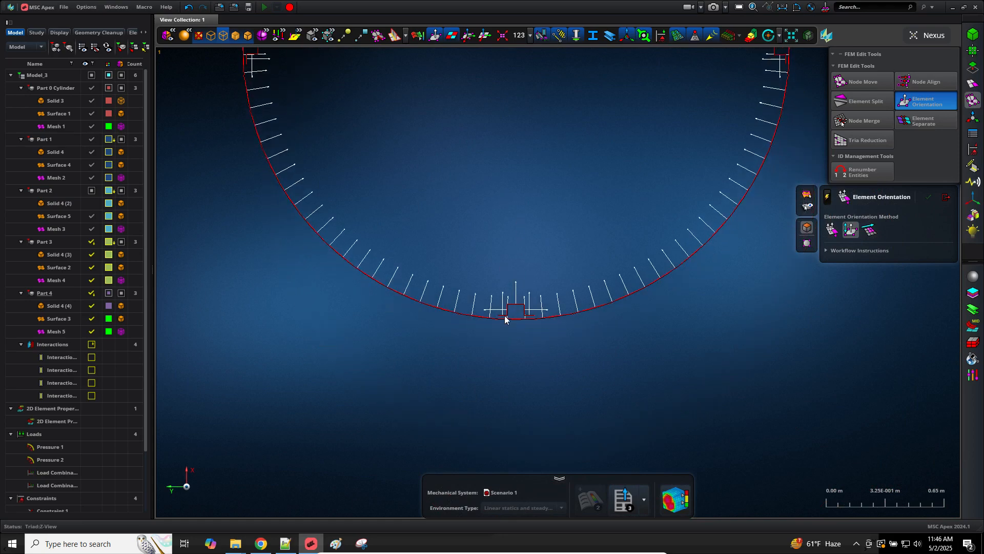
scroll(510, 328, up, 10)
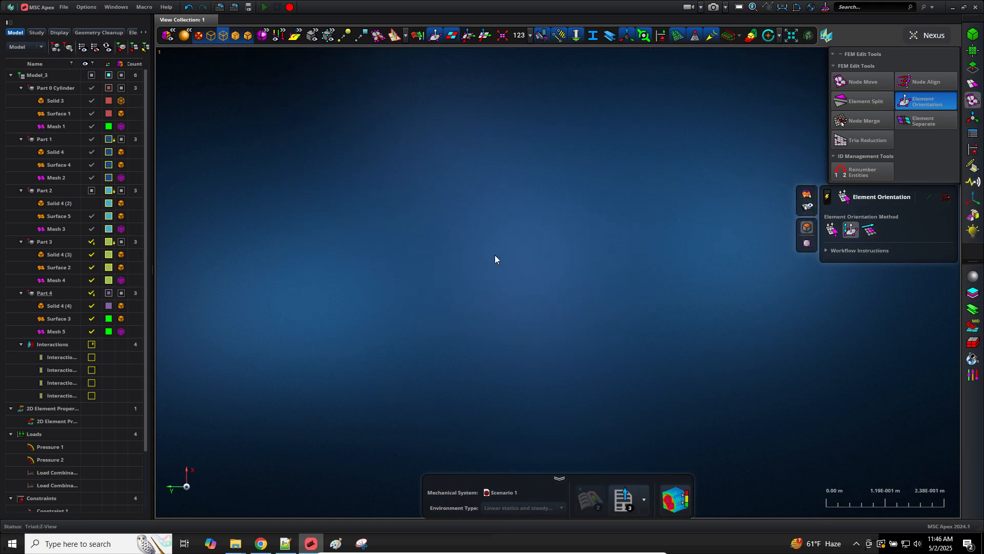
scroll(469, 350, up, 2)
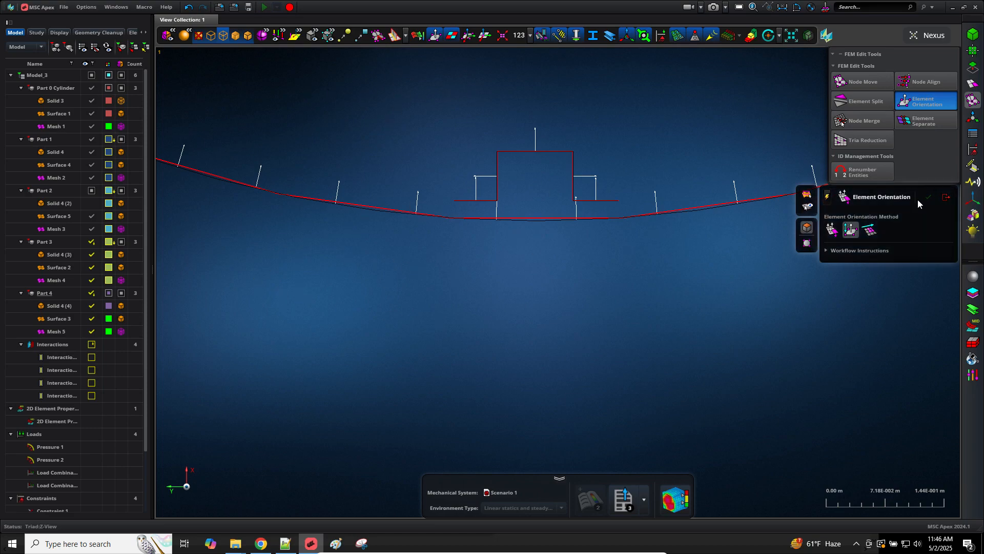
click(946, 197)
Step: Rotate to an oblique view of the cylinder end face and save Model_3
scroll(553, 317, down, 5)
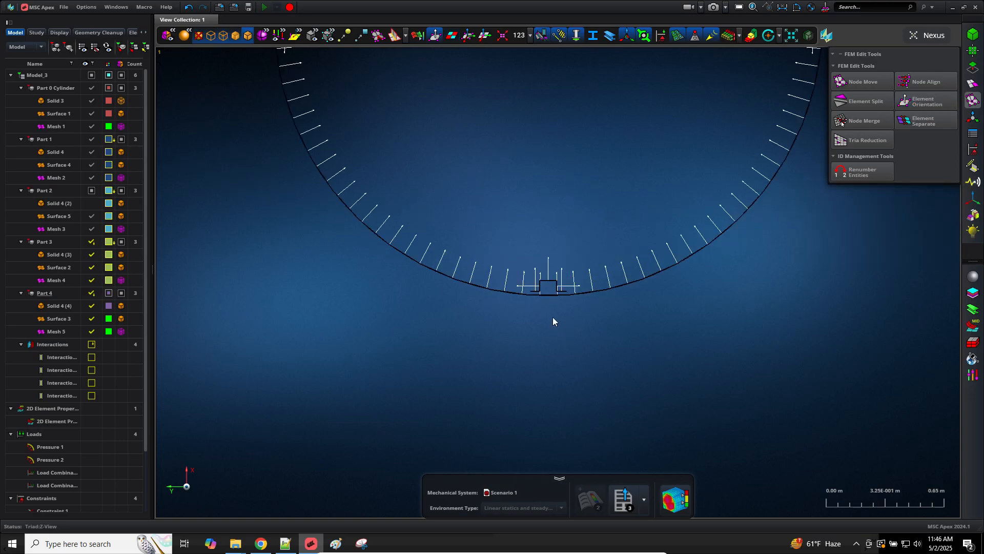
middle_drag(685, 338, 672, 367)
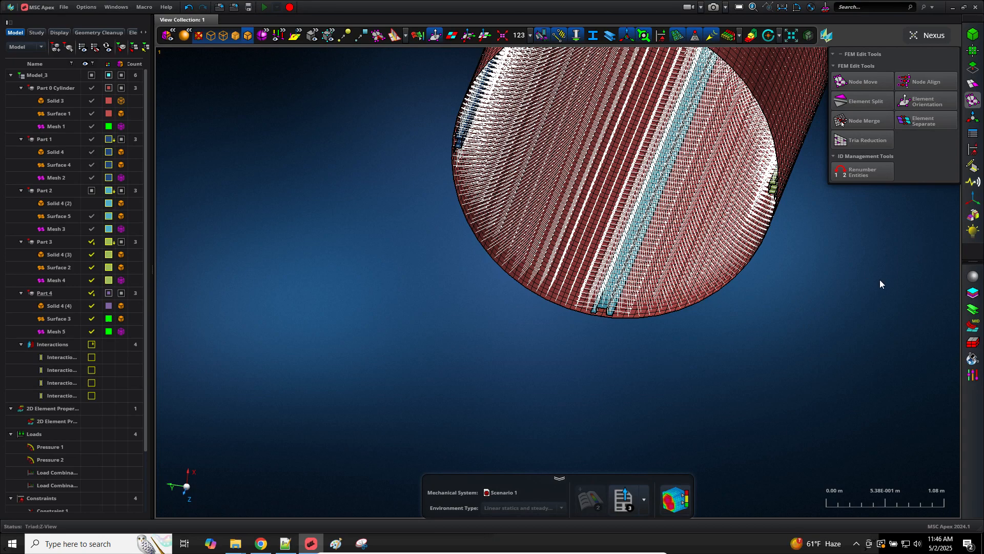
middle_drag(879, 279, 924, 204)
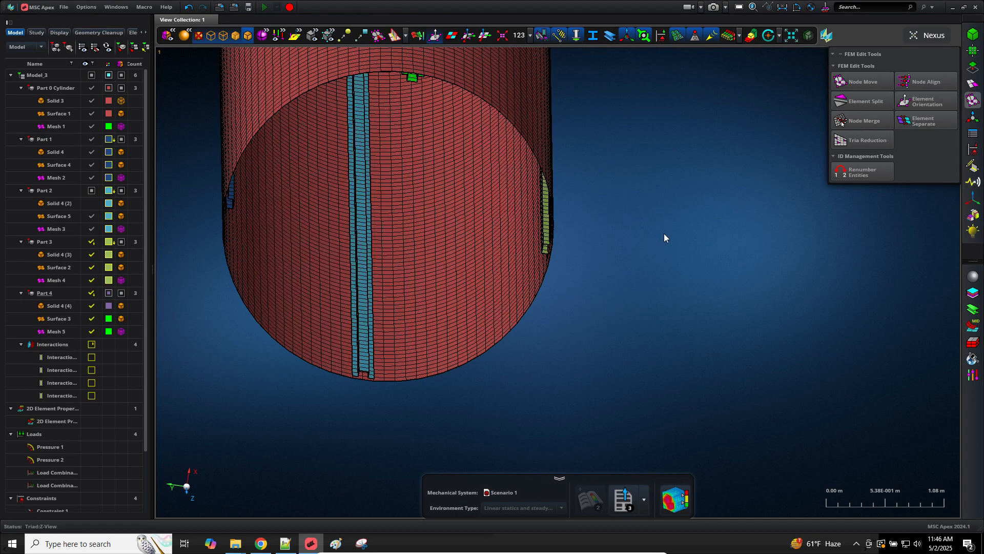
scroll(666, 234, down, 3)
key(ctrl+s)
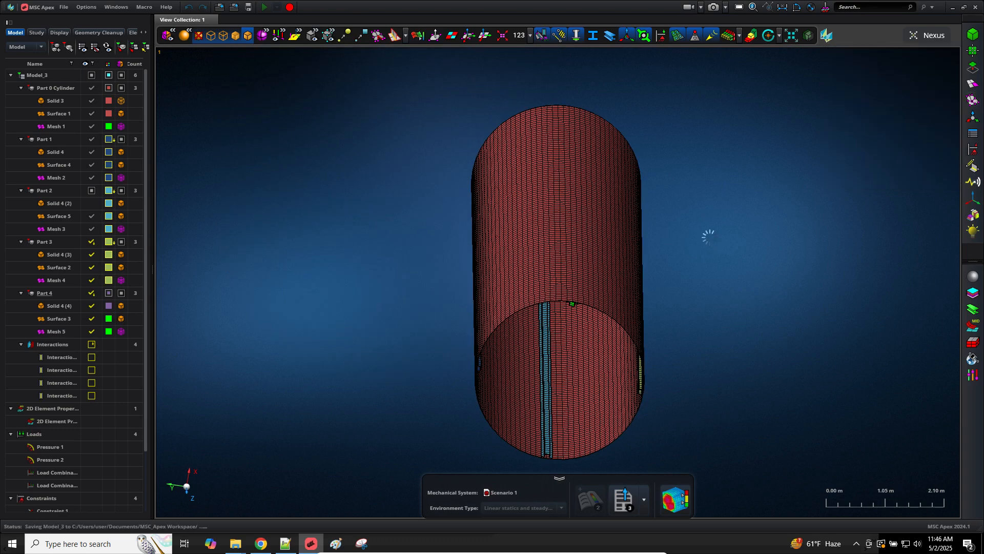
click(255, 542)
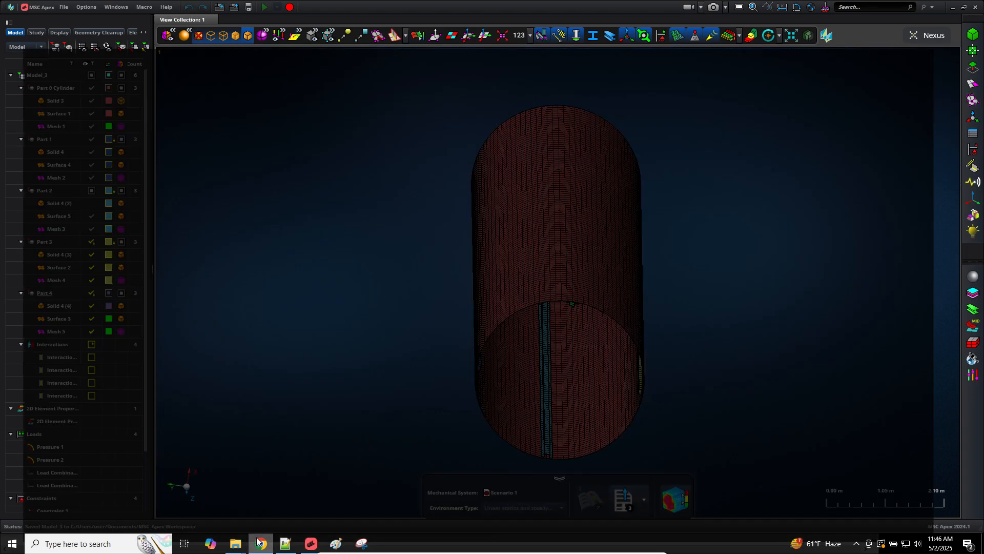
Step: Search Google for 'euler angles' in a new tab and show the image results
click(150, 11)
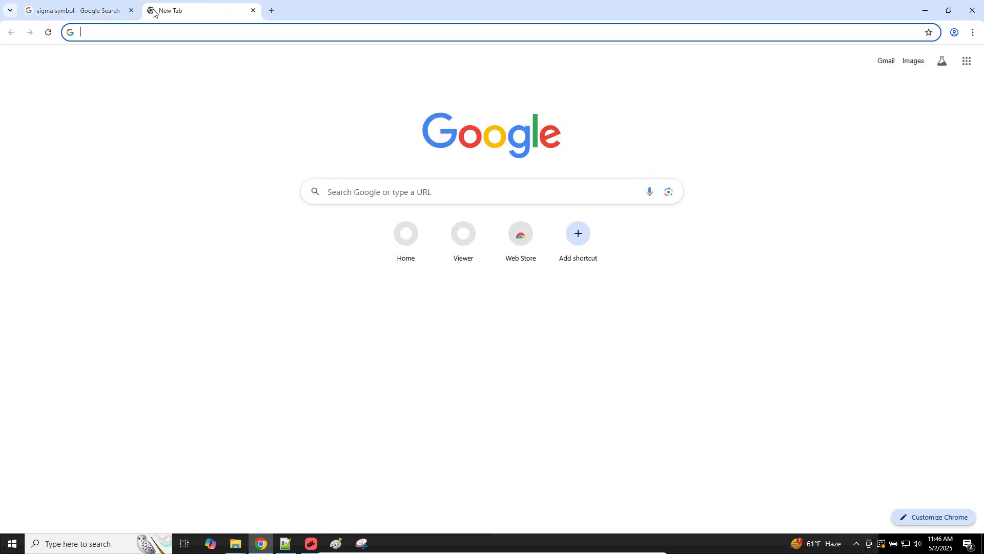
text(ei er)
key(BackSpace)
key(BackSpace)
key(BackSpace)
key(BackSpace)
key(BackSpace)
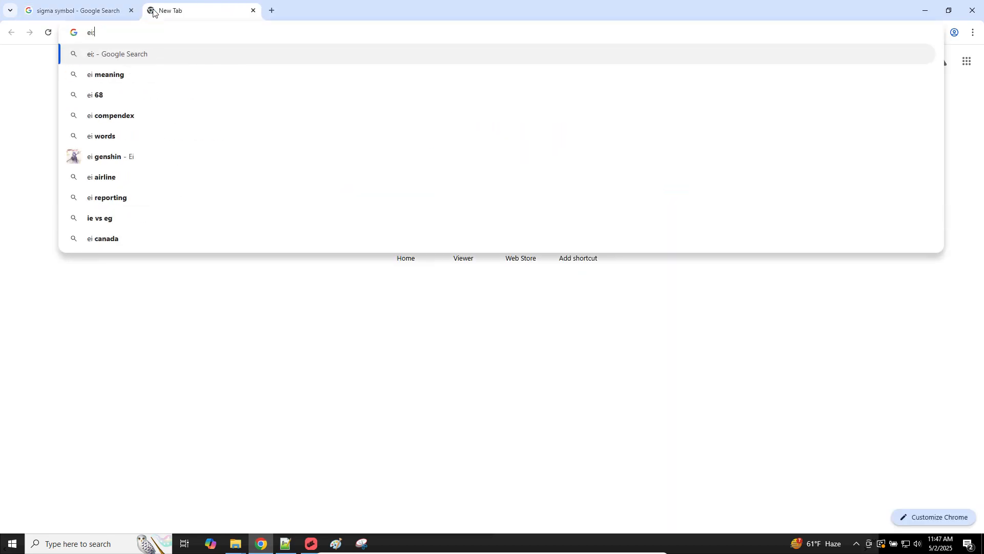
text(i)
key(BackSpace)
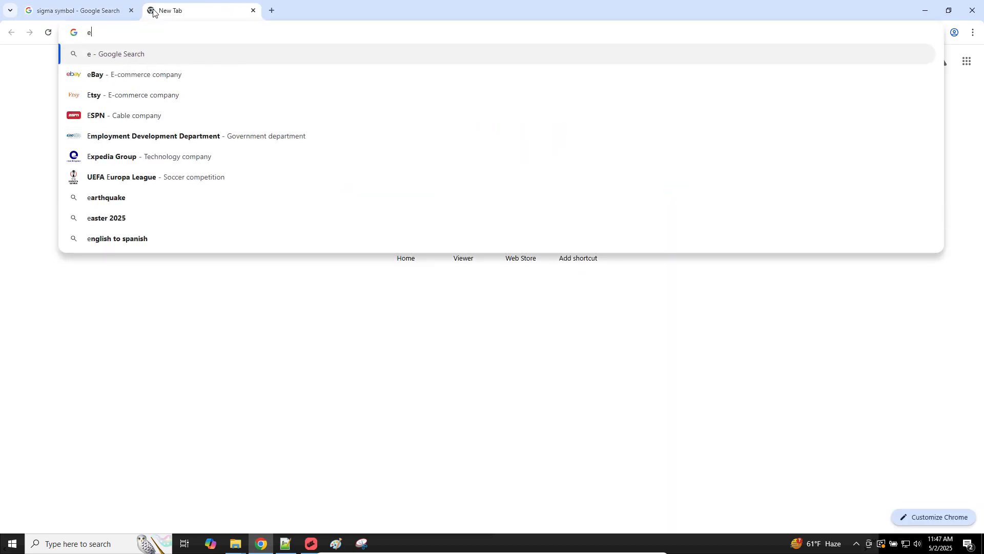
text(uler angle)
key(Return)
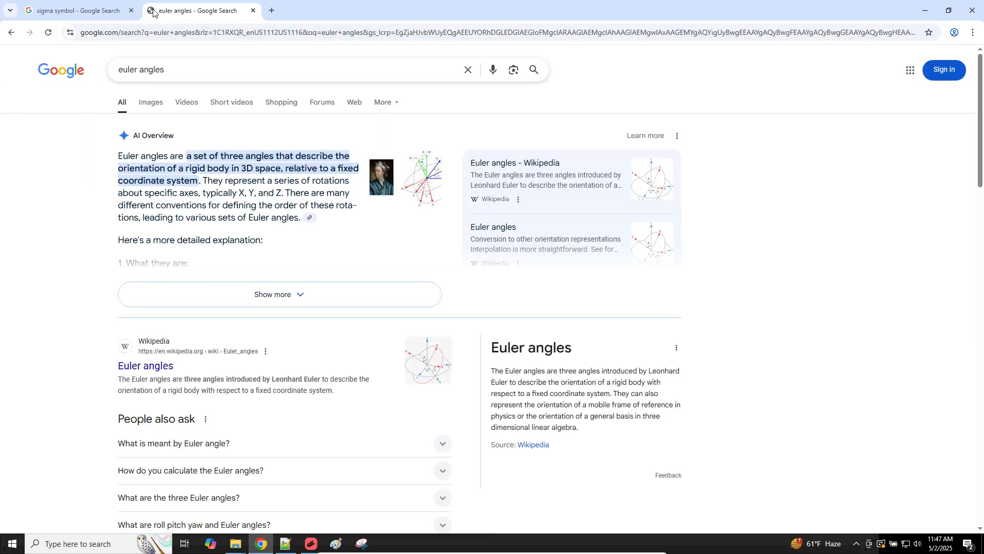
click(152, 102)
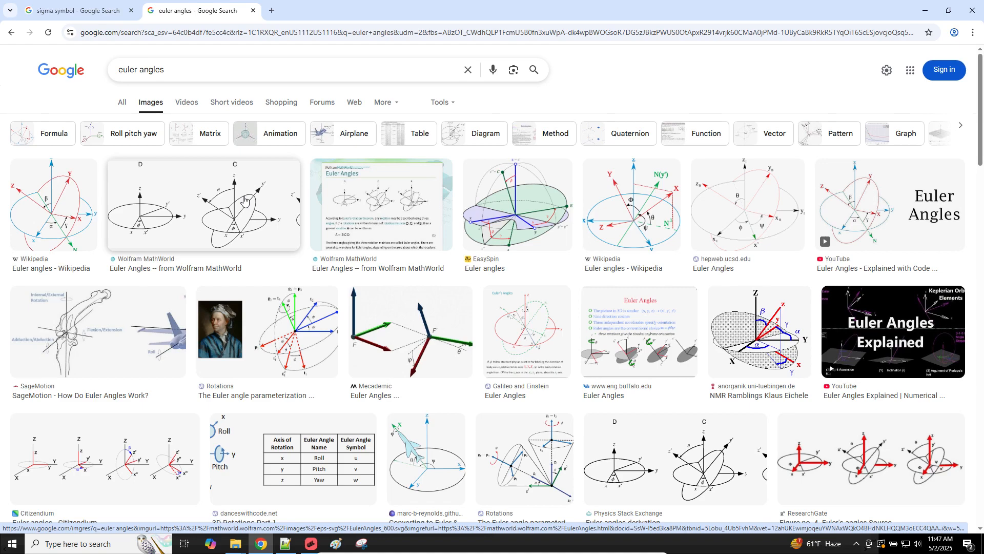
key(alt+Tab)
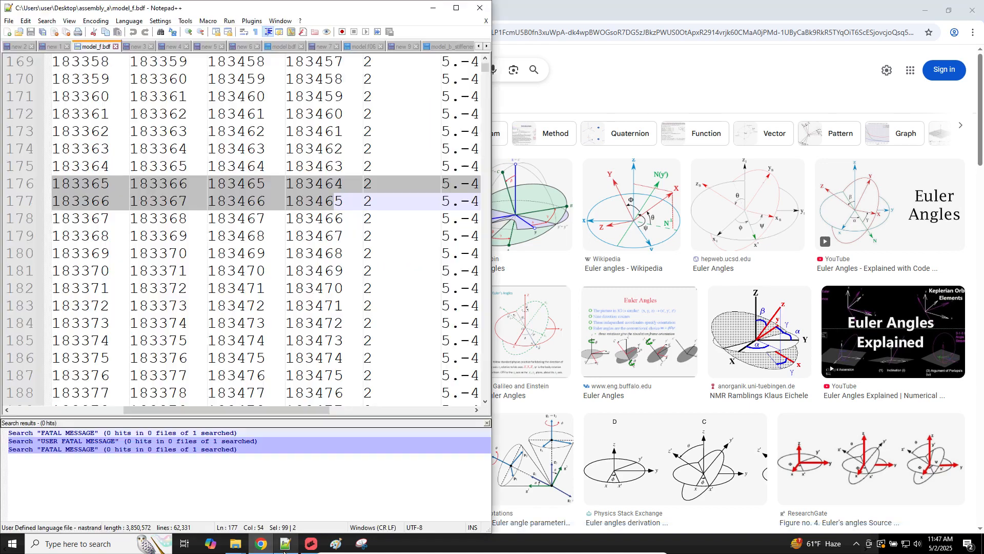
Step: Create a new document headed 'Euler Angles (3 - 1 - 3)'
click(7, 32)
text(Euler)
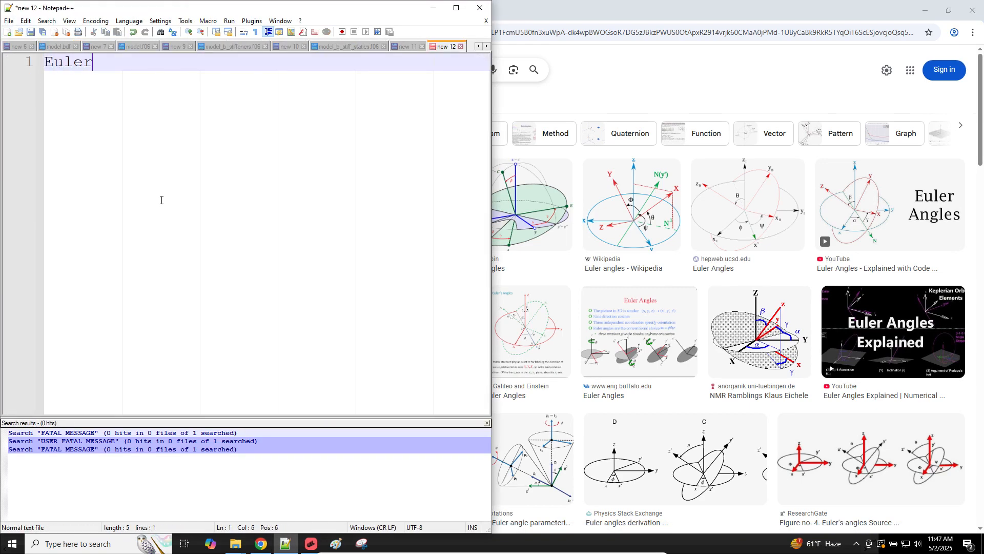
text( ()
key(BackSpace)
text(Angles ()
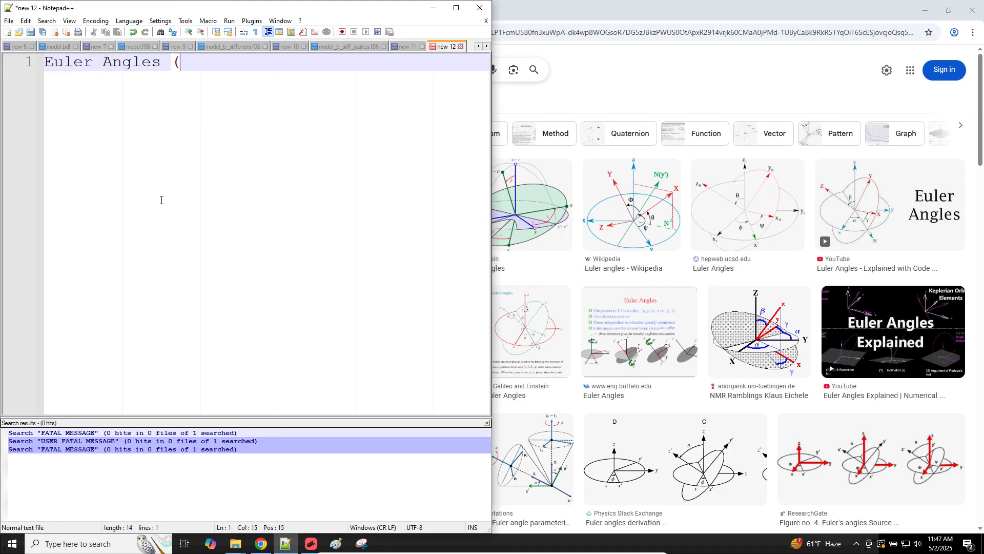
text(3 - 1 - 3))
key(Return)
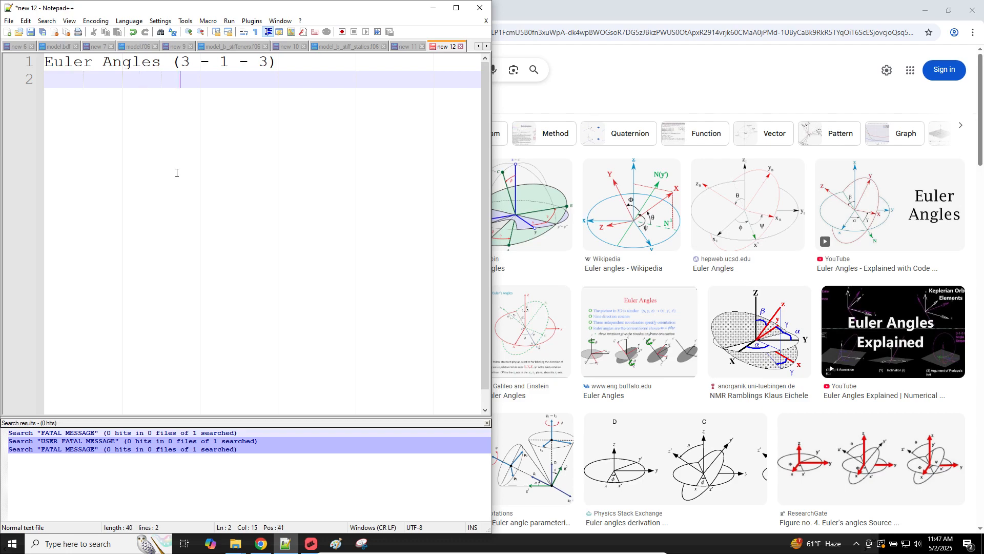
Step: Add extra sequence lines such as (1- 2 - 3), then delete them, leaving only the heading
text((1- 2 - 3))
key(Return)
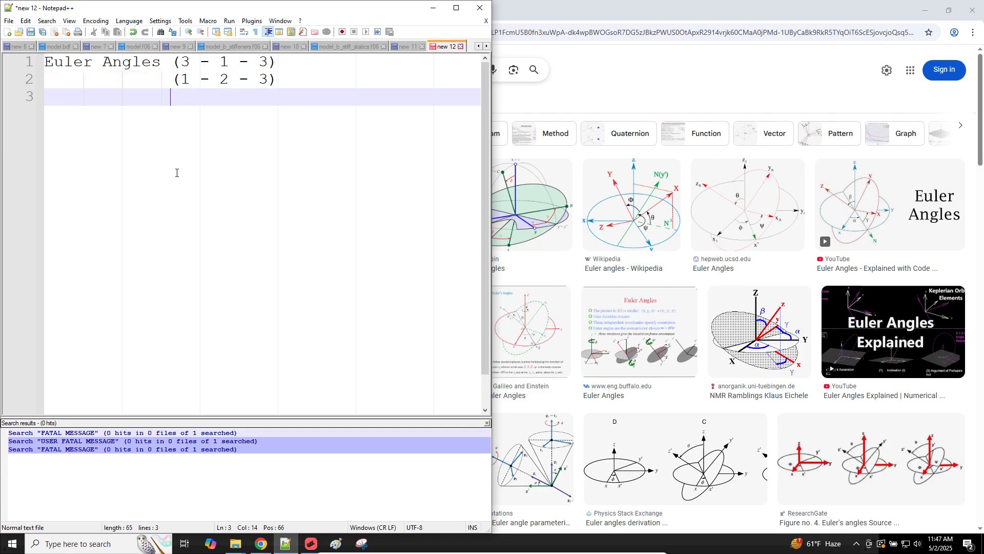
key(Tab)
text(()
key(BackSpace)
key(BackSpace)
text(( ... .. ))
drag(383, 115, 5, 76)
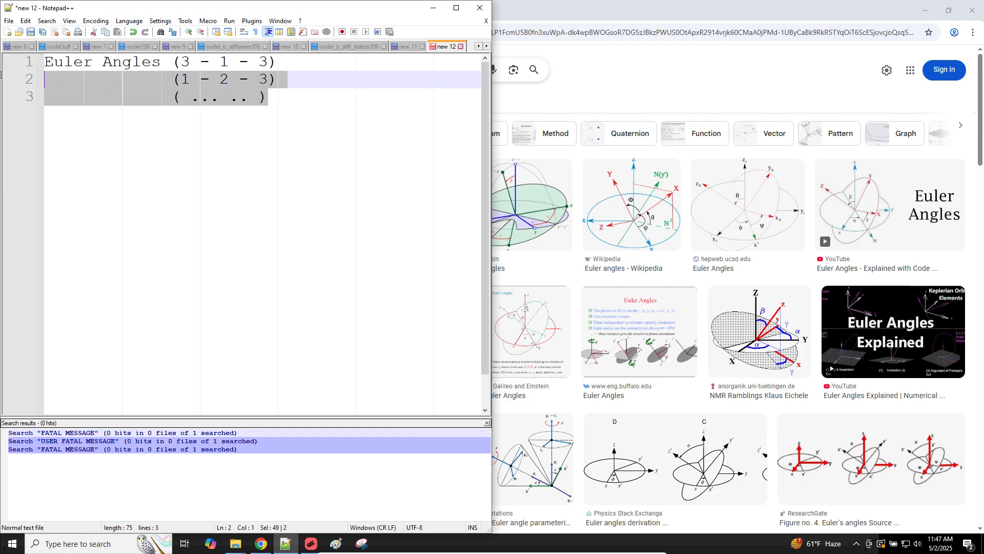
key(Delete)
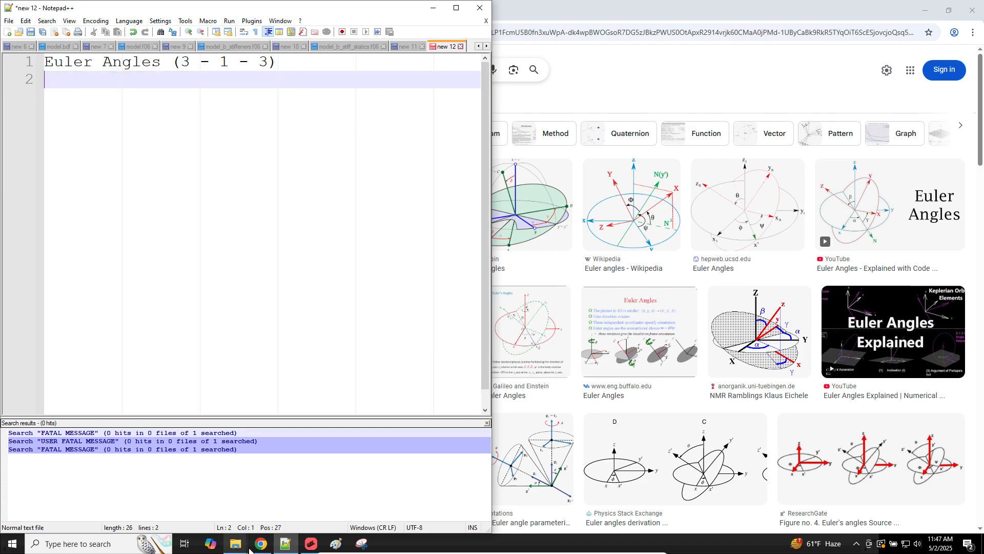
click(311, 543)
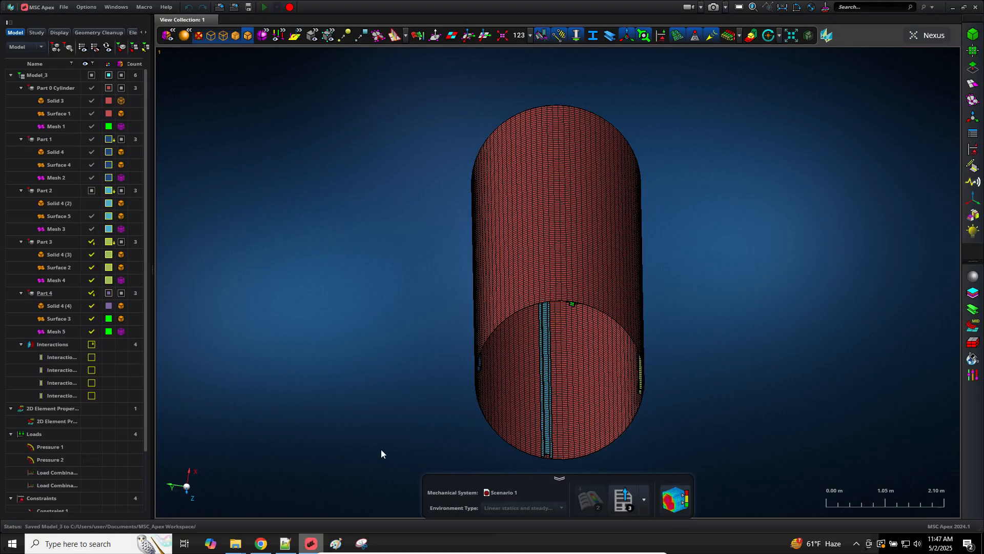
Step: Start a new coordinate system and select the Tip 1 paragraph on 313-sequence Euler angles
click(973, 199)
click(877, 84)
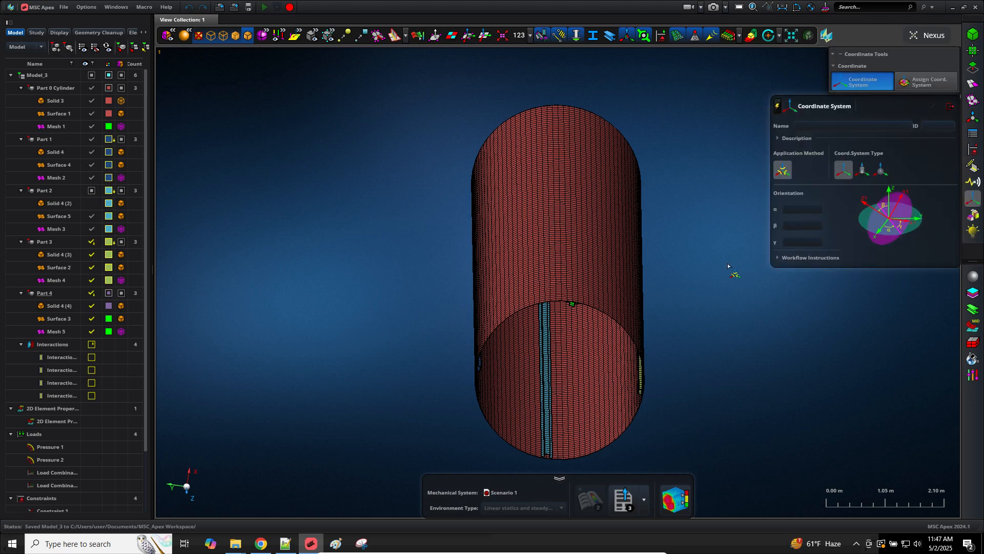
right_drag(728, 265, 559, 225)
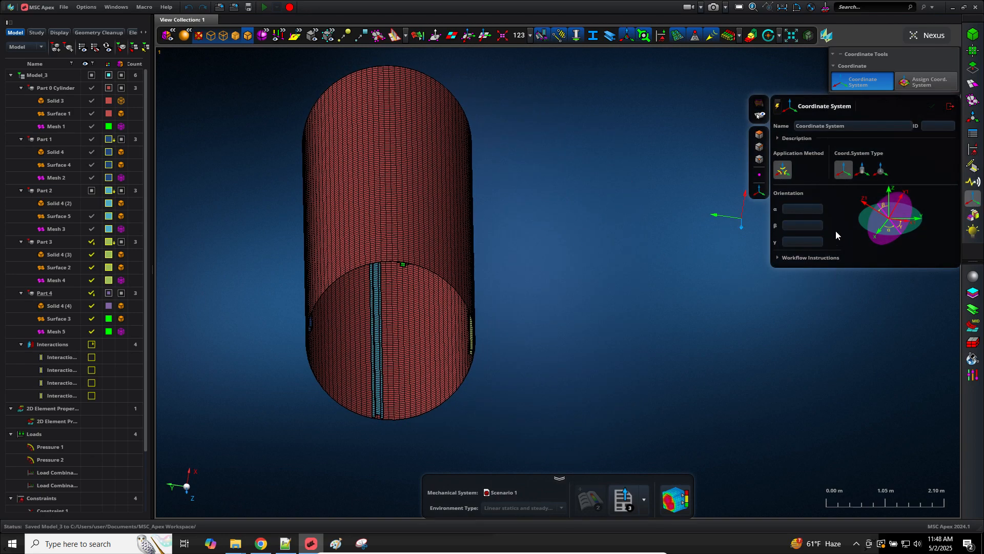
click(806, 258)
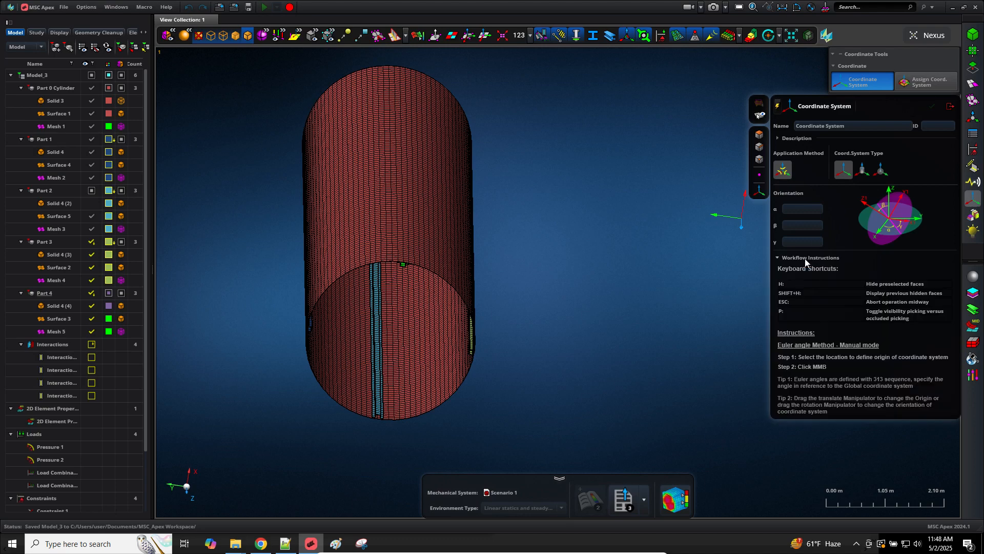
triple_click(842, 384)
key(ctrl+c)
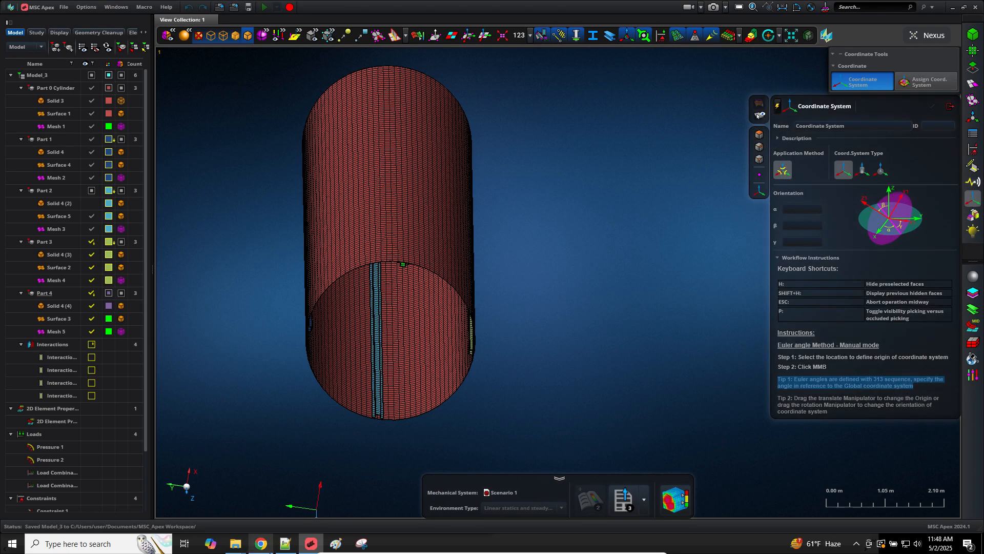
click(285, 544)
Step: Paste the Tip 1 sentence under the heading, turn on Word Wrap, and highlight the 31 in 313
key(Return)
key(Return)
key(ctrl+v)
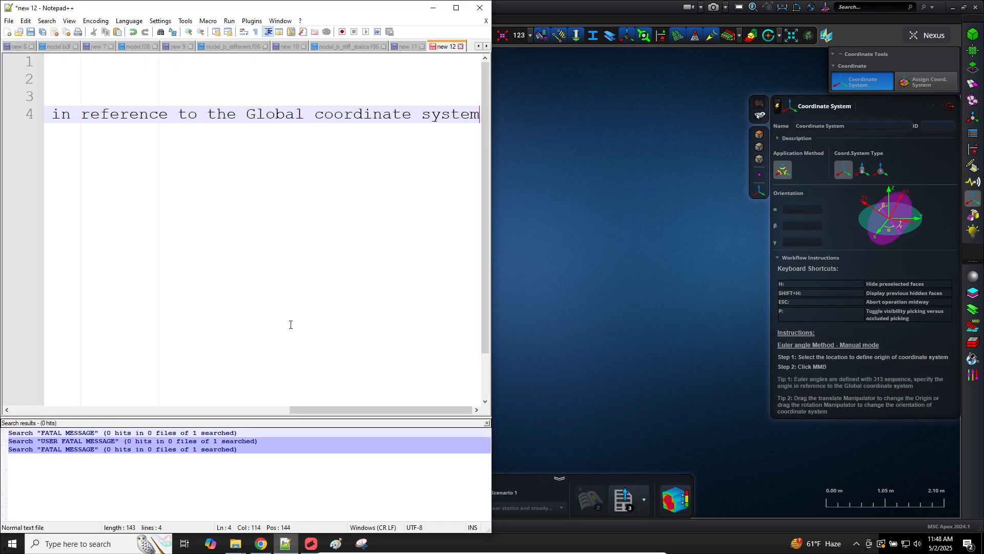
click(244, 32)
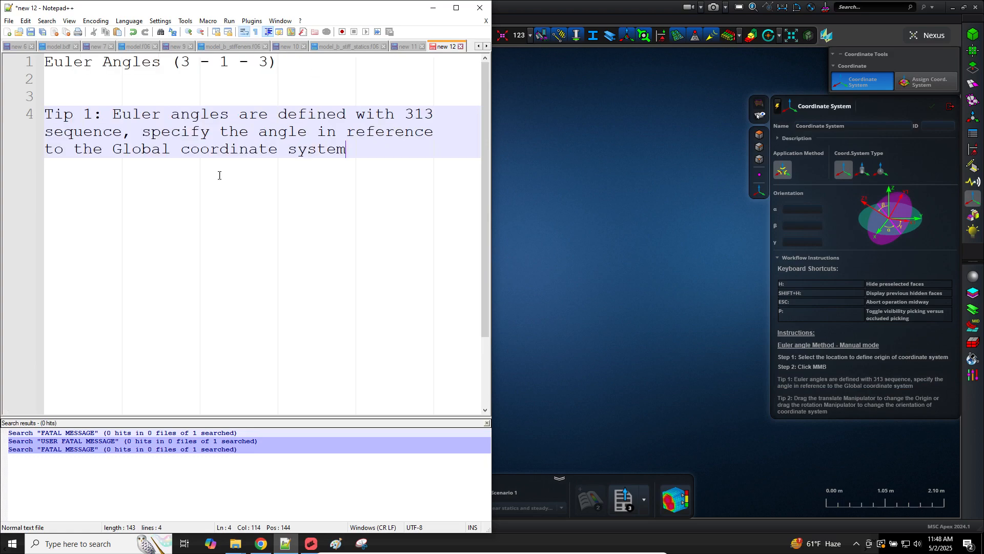
drag(405, 114, 429, 117)
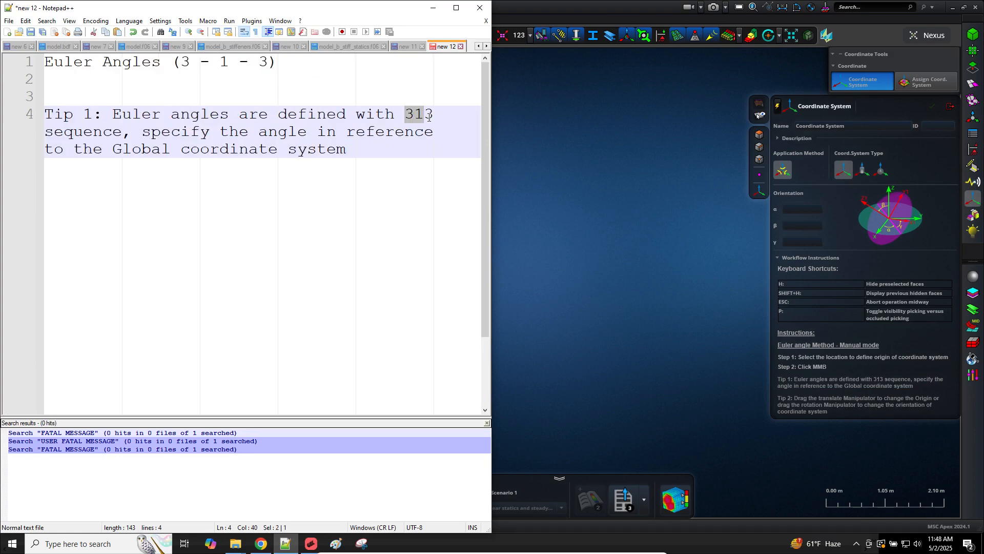
click(337, 543)
click(362, 543)
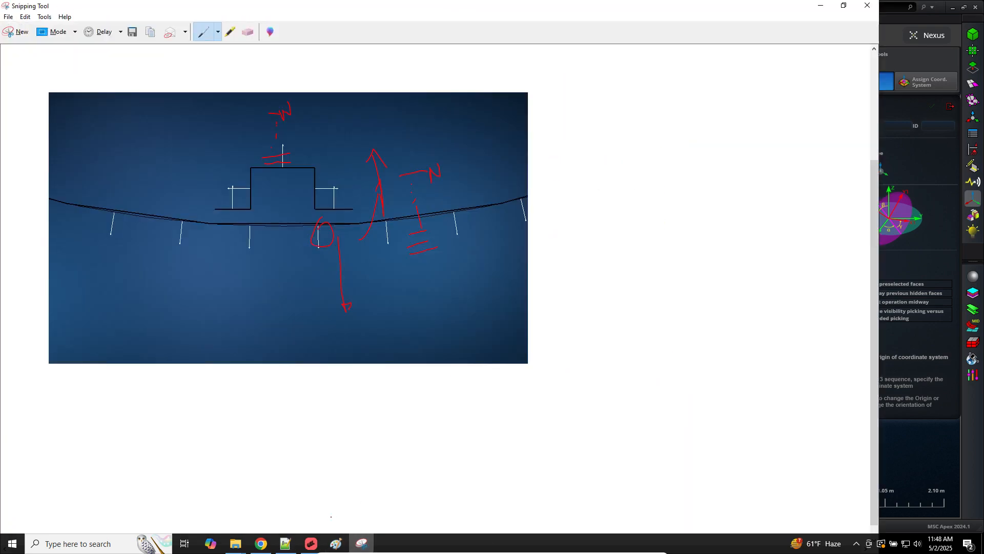
Step: Discard the old Paint drawing for a new blank canvas and pick red
click(336, 543)
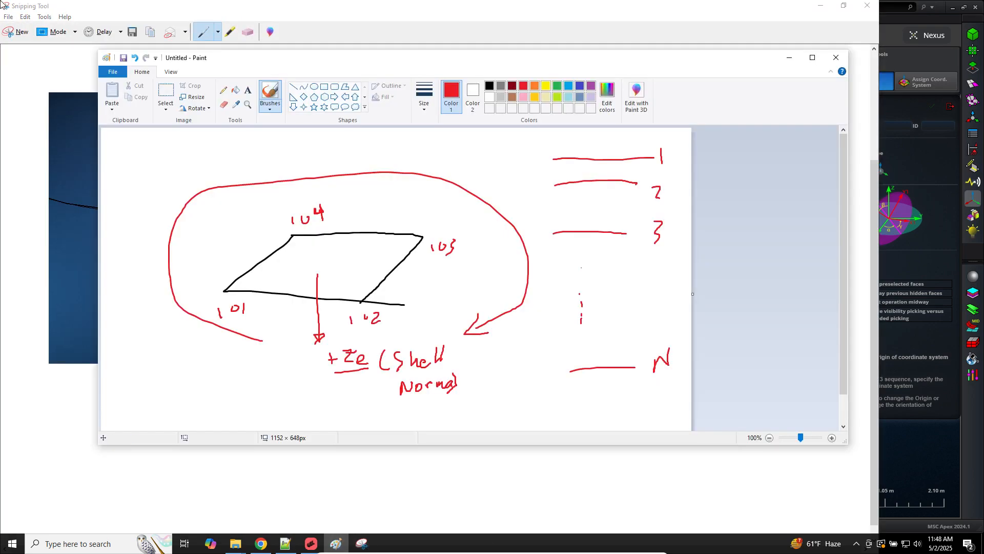
click(20, 32)
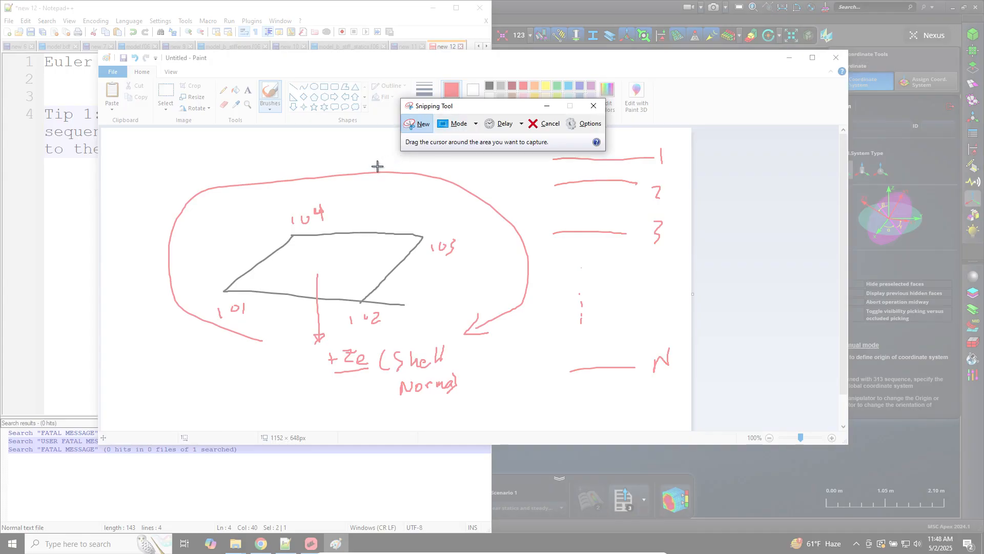
drag(248, 160, 615, 293)
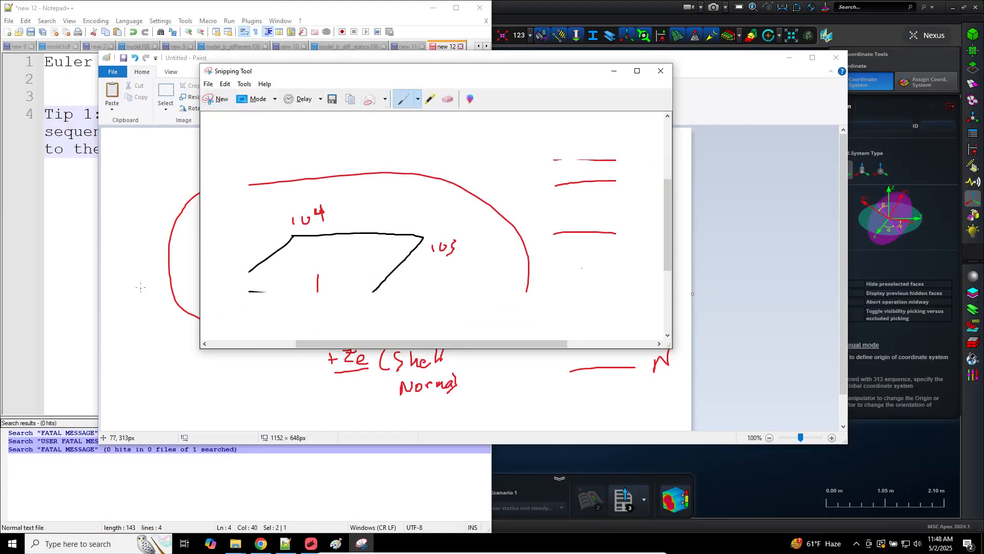
click(160, 252)
click(113, 72)
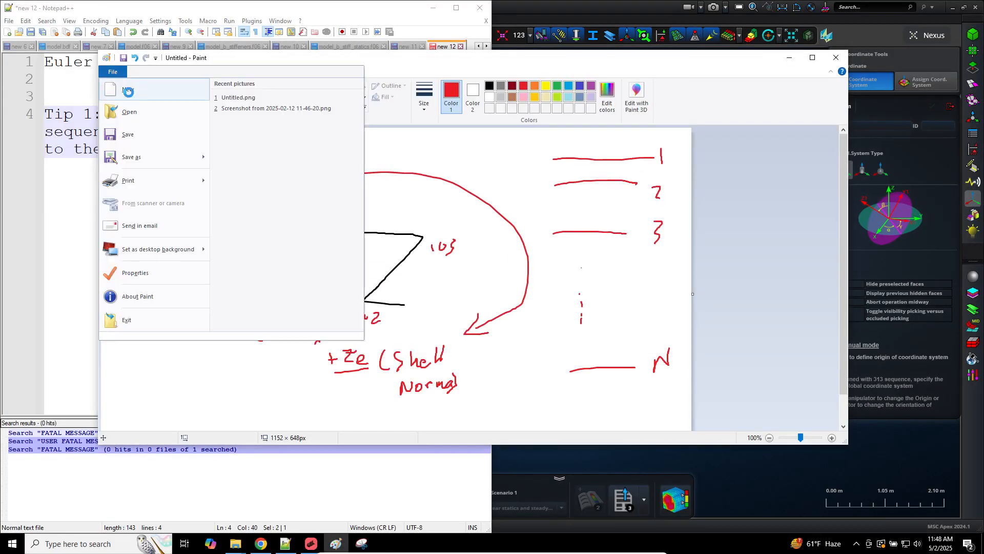
click(131, 88)
click(487, 254)
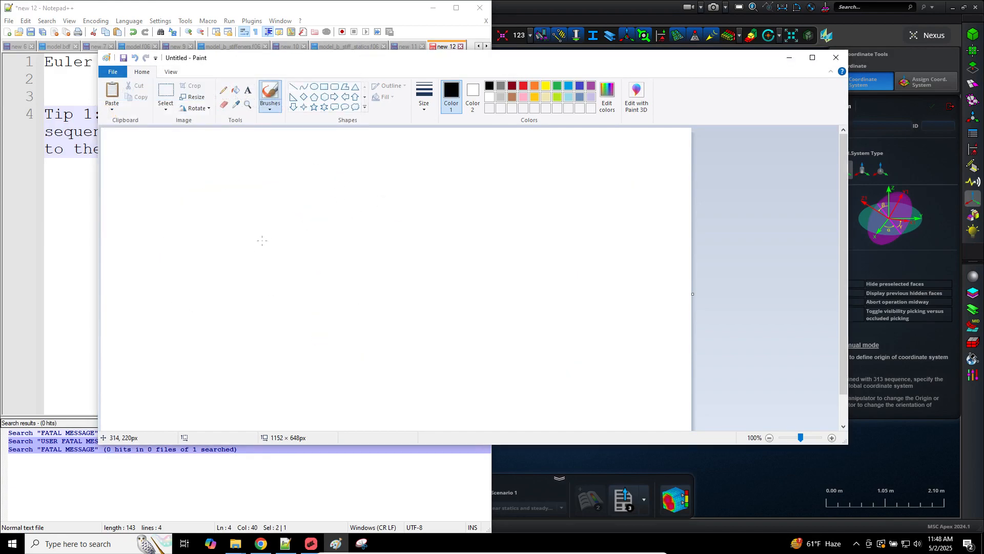
click(524, 86)
Step: Sketch a red axis triad and write angles 90° - 0 - 90 above sequence 3 - 1 - 3
mouse_move(158, 190)
mouse_down()
mouse_move(159, 229)
mouse_move(220, 218)
mouse_up()
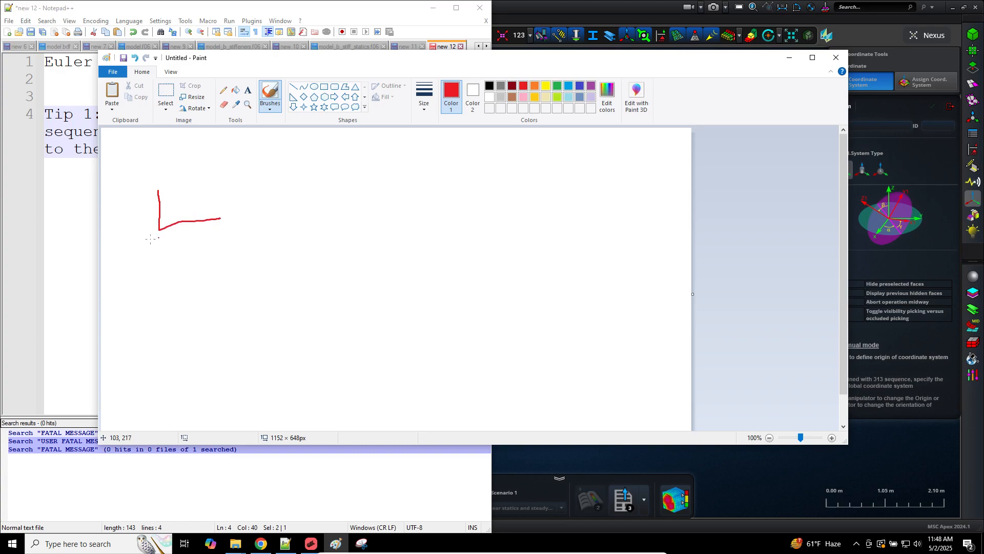
drag(158, 230, 207, 256)
drag(228, 217, 219, 229)
mouse_move(252, 137)
mouse_down()
mouse_move(252, 149)
mouse_move(267, 147)
mouse_move(262, 137)
mouse_up()
mouse_move(333, 145)
mouse_down()
mouse_move(380, 140)
mouse_move(371, 137)
mouse_up()
mouse_move(464, 146)
mouse_down()
mouse_move(536, 145)
mouse_move(528, 135)
mouse_up()
drag(256, 163, 250, 175)
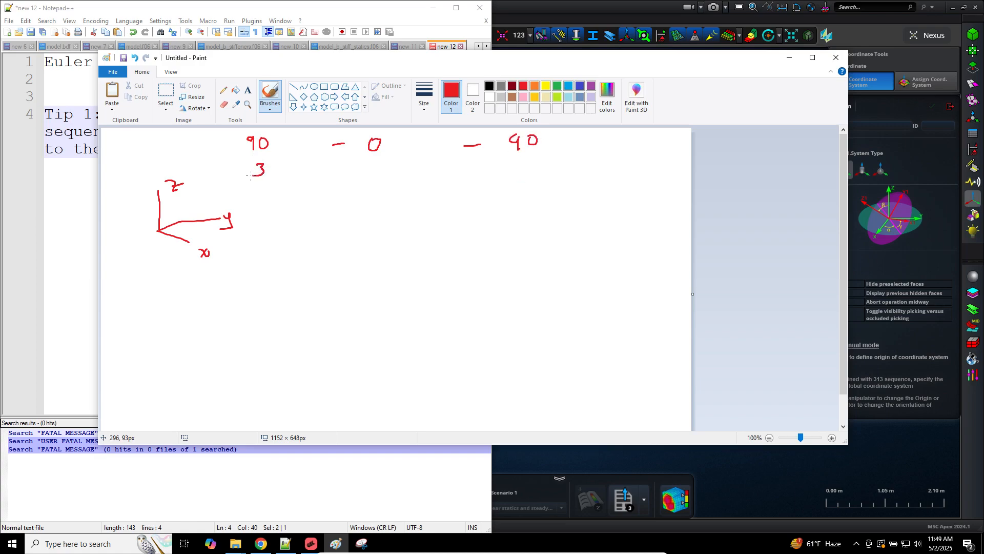
drag(370, 167, 370, 180)
mouse_move(499, 165)
mouse_down()
mouse_move(511, 165)
mouse_move(502, 180)
mouse_up()
drag(272, 132, 270, 134)
Step: Draw a second red axis set labelled x, y and z
mouse_move(417, 218)
mouse_down()
mouse_move(387, 245)
mouse_move(353, 237)
mouse_up()
drag(424, 210, 428, 222)
drag(350, 235, 353, 252)
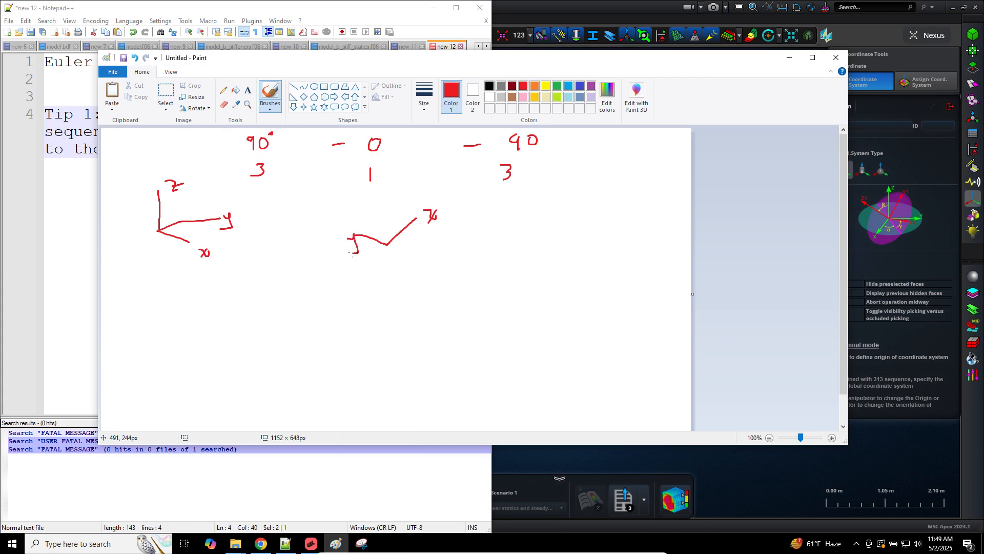
drag(384, 197, 385, 242)
drag(387, 184, 399, 197)
Step: Draw a blue dashed first-rotation arrow, circle the 1 in red, and change the middle 0 to 90
click(569, 86)
drag(222, 246, 222, 206)
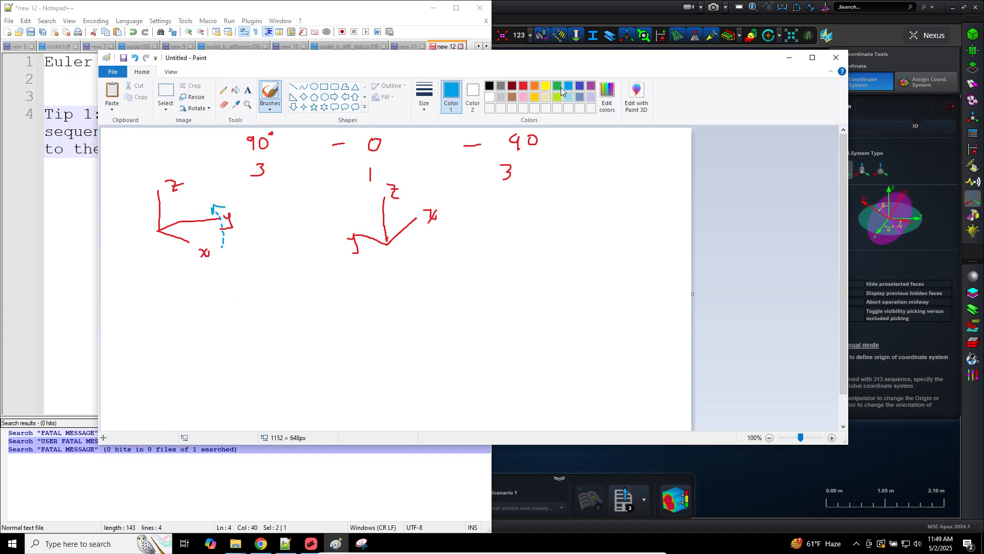
click(523, 86)
mouse_move(377, 163)
mouse_down()
mouse_move(365, 165)
mouse_move(379, 180)
mouse_move(376, 163)
mouse_up()
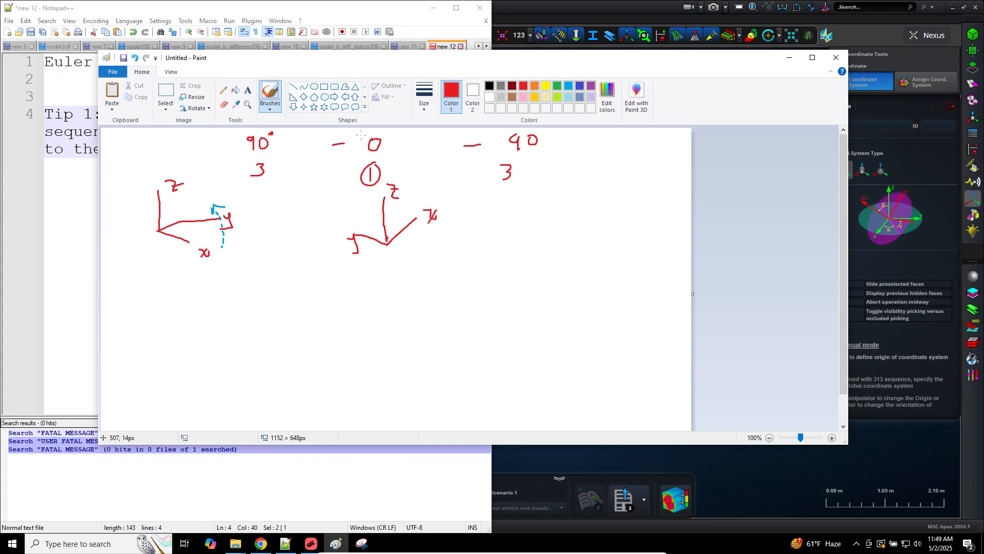
drag(362, 135, 363, 152)
Step: Add a blue dashed second-rotation arrow and start a third red axis sketch
click(568, 86)
drag(380, 199, 353, 260)
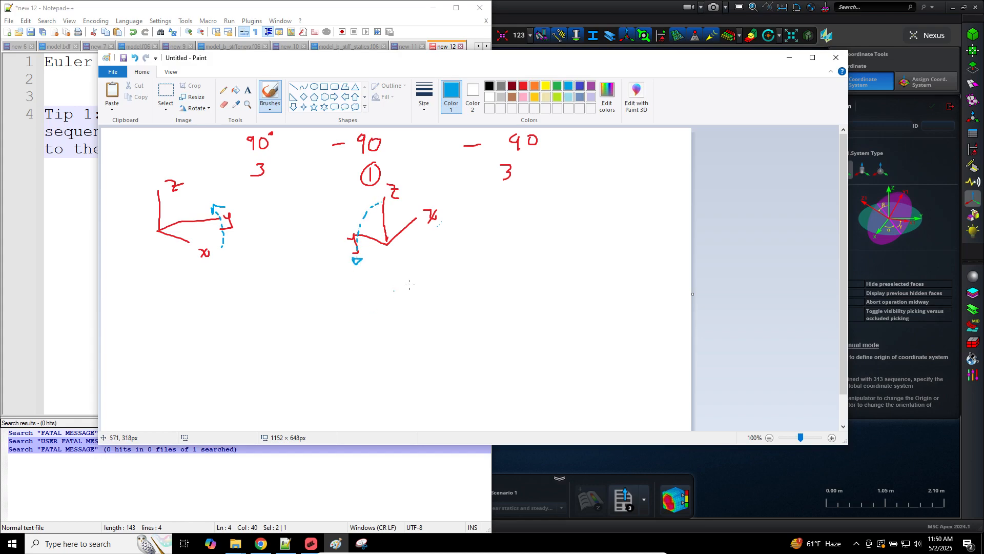
click(523, 86)
mouse_move(575, 219)
mouse_down()
mouse_move(541, 266)
mouse_move(507, 265)
mouse_move(546, 299)
mouse_up()
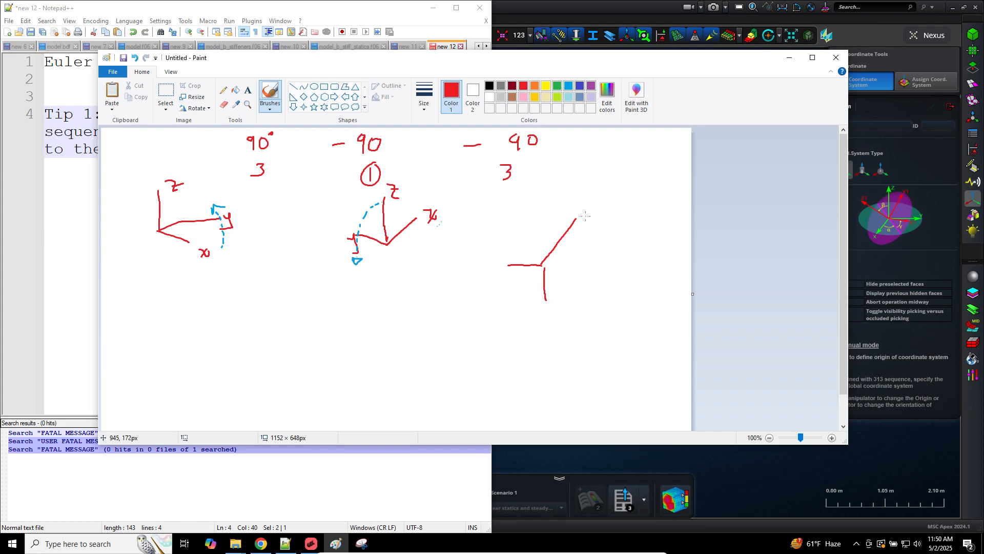
Step: Label the third axis sketch X, z and y, and widen the canvas to the right
mouse_move(583, 217)
mouse_down()
mouse_move(584, 231)
mouse_move(592, 222)
mouse_up()
key(ctrl+z)
key(ctrl+z)
mouse_move(584, 212)
mouse_down()
mouse_move(594, 227)
mouse_move(584, 230)
mouse_up()
drag(495, 266, 507, 276)
drag(556, 299, 562, 320)
drag(693, 293, 832, 302)
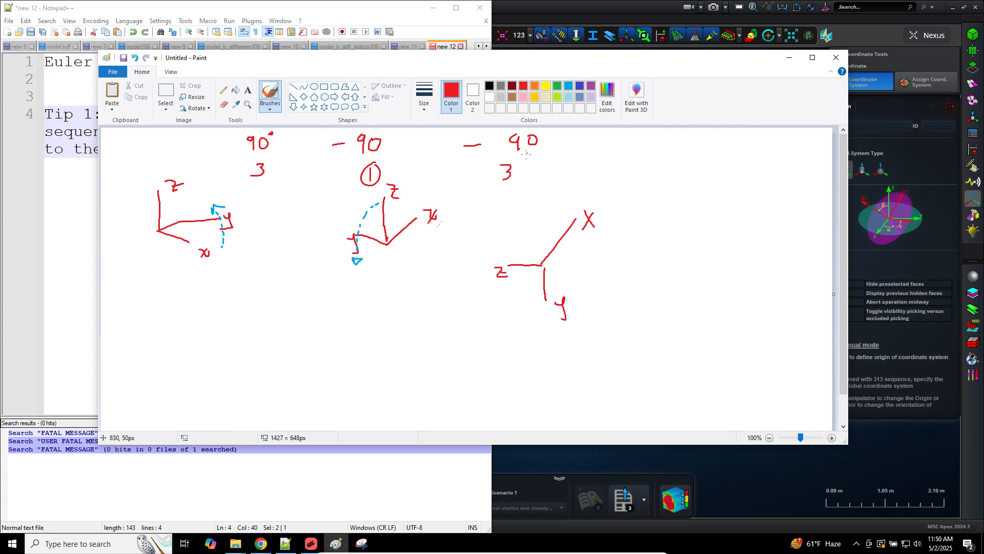
Step: Strike through the last 3 and draw indigo rotation arcs at z and from X to y
drag(517, 176, 500, 193)
click(579, 85)
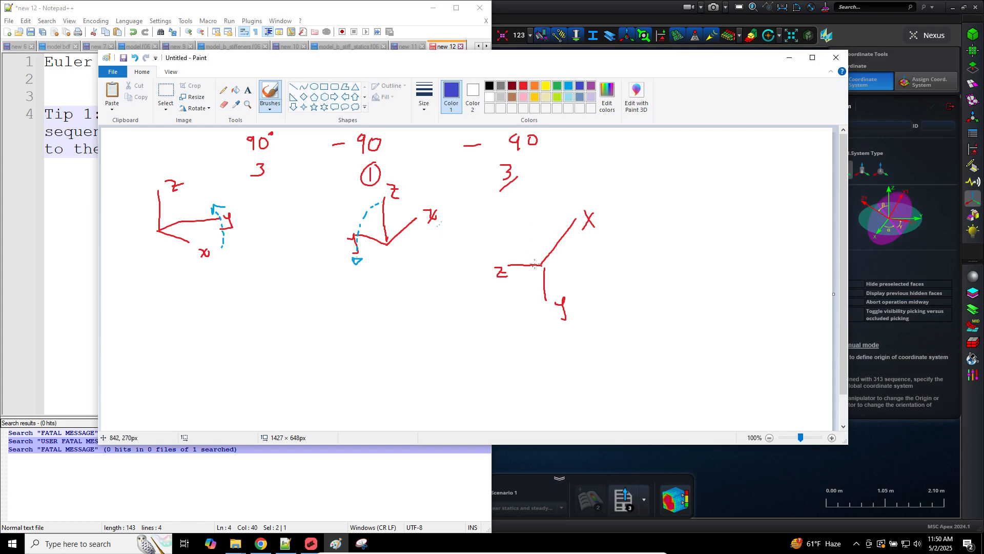
drag(514, 255, 519, 277)
mouse_move(578, 226)
mouse_down()
mouse_move(580, 278)
mouse_move(563, 316)
mouse_up()
click(523, 85)
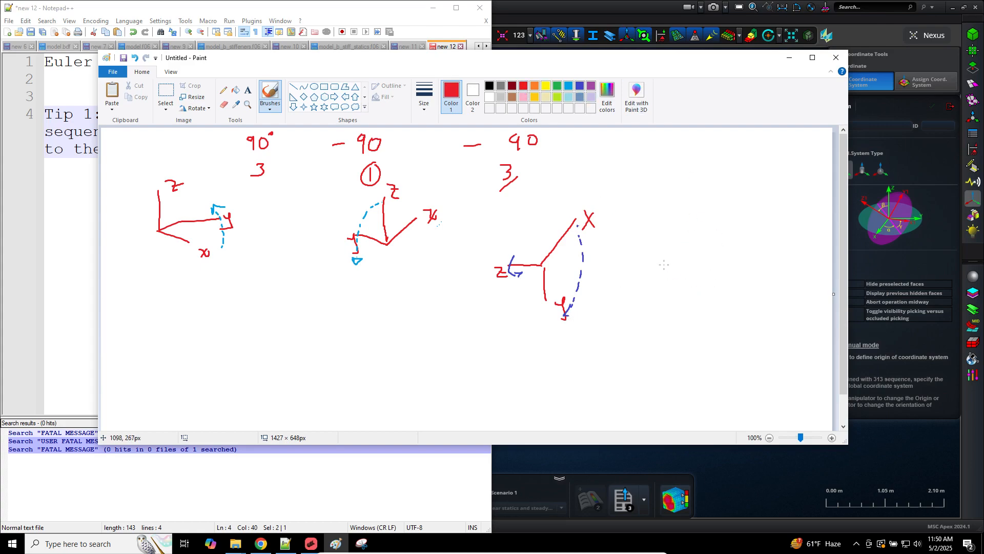
Step: Draw a final red axis set labelled Z, Y and X, and circle it
mouse_move(666, 265)
mouse_down()
mouse_move(697, 258)
mouse_move(705, 313)
mouse_up()
drag(696, 258, 665, 302)
drag(721, 313, 725, 328)
drag(663, 312, 666, 337)
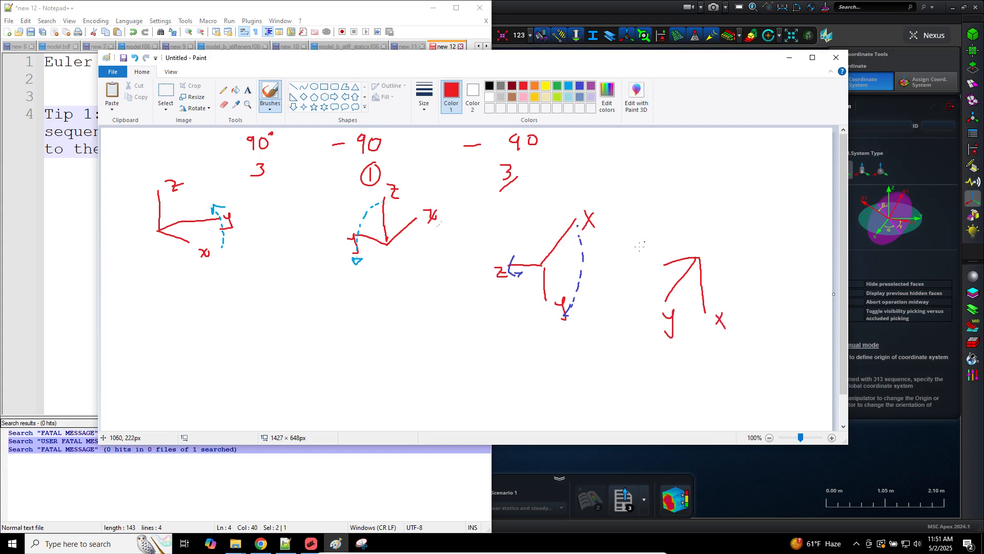
mouse_move(640, 250)
mouse_down()
mouse_move(652, 265)
mouse_move(659, 253)
mouse_up()
mouse_move(691, 209)
mouse_down()
mouse_move(632, 252)
mouse_move(728, 351)
mouse_move(710, 213)
mouse_move(682, 208)
mouse_up()
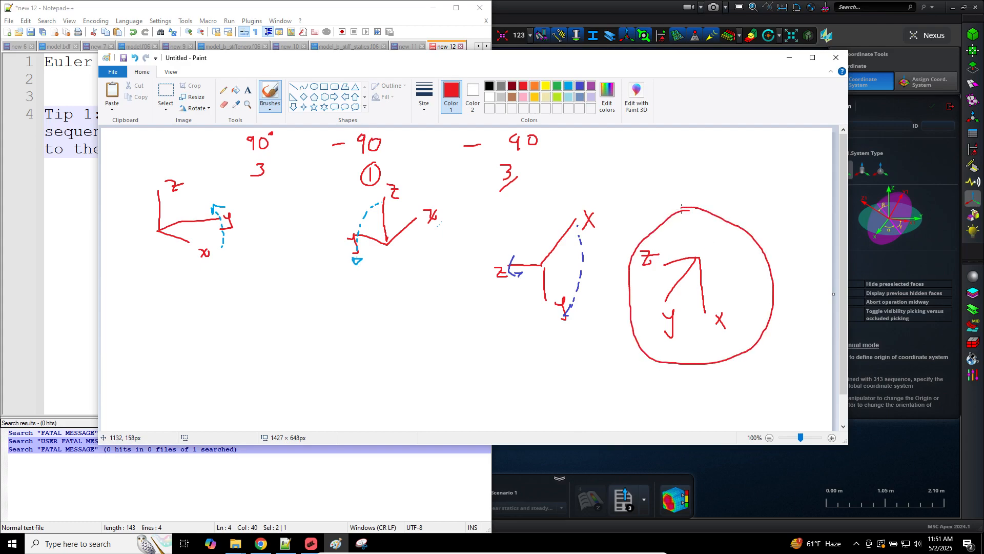
Step: Run a Google Images search for 'euler angles 3-1-3' and preview the Attitude State Representations axis-sequence table
click(261, 543)
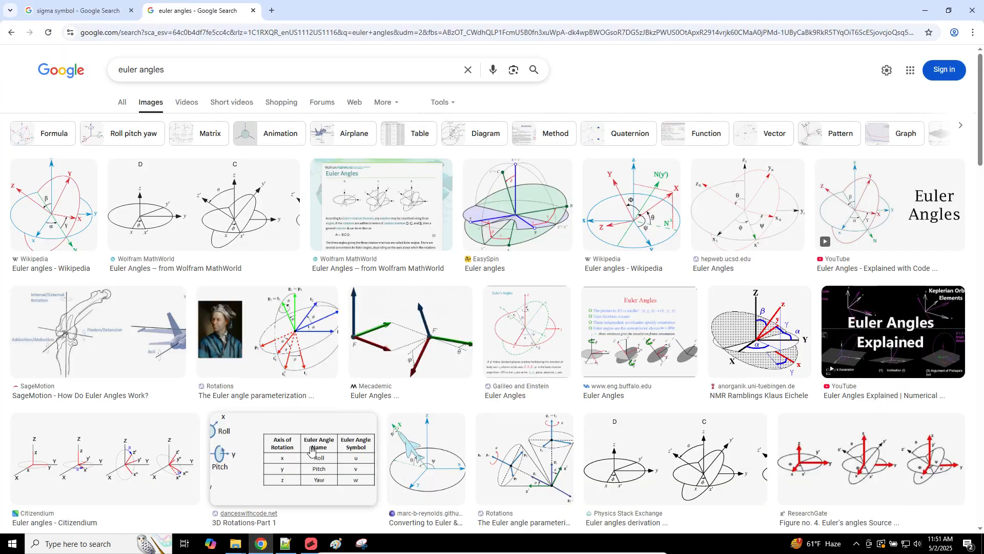
click(309, 72)
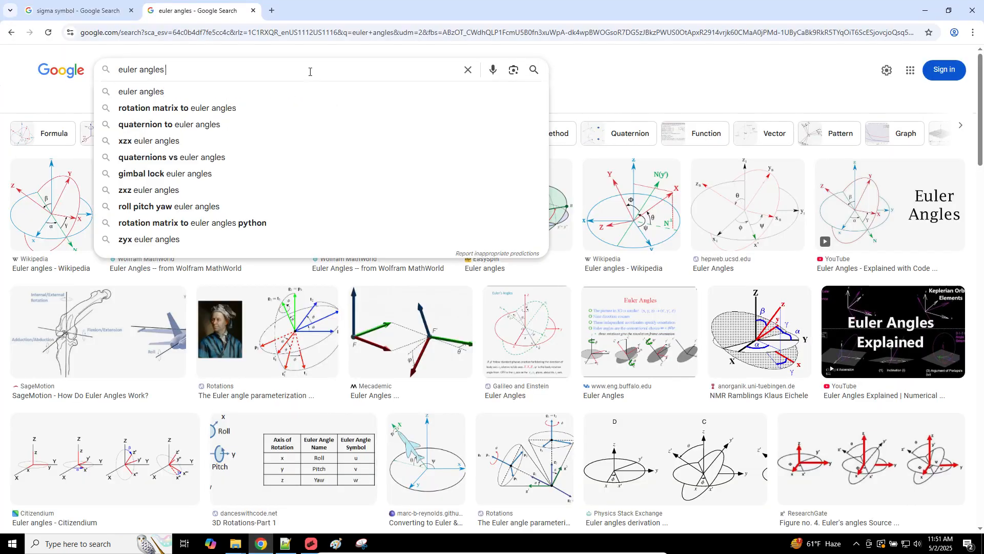
text(3-)
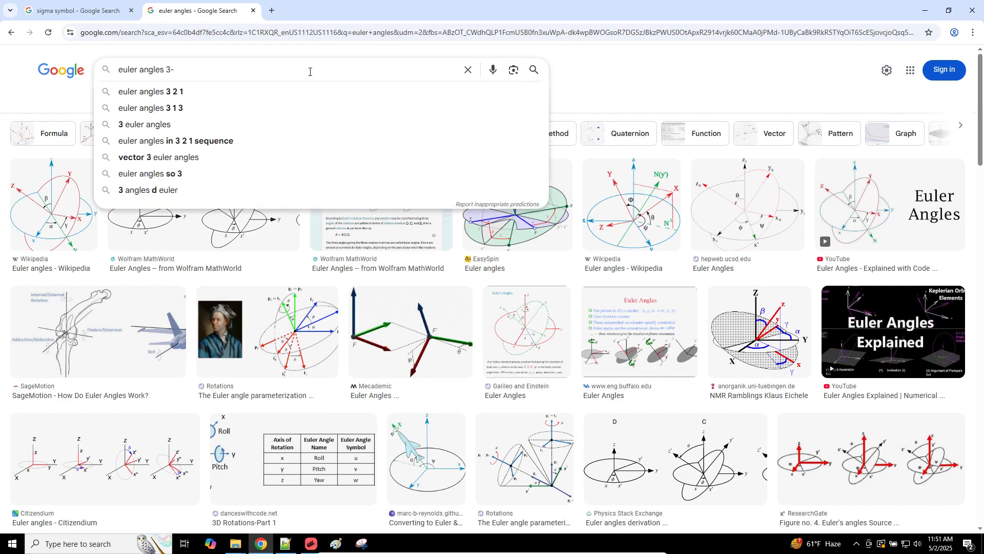
text(1-3)
key(Return)
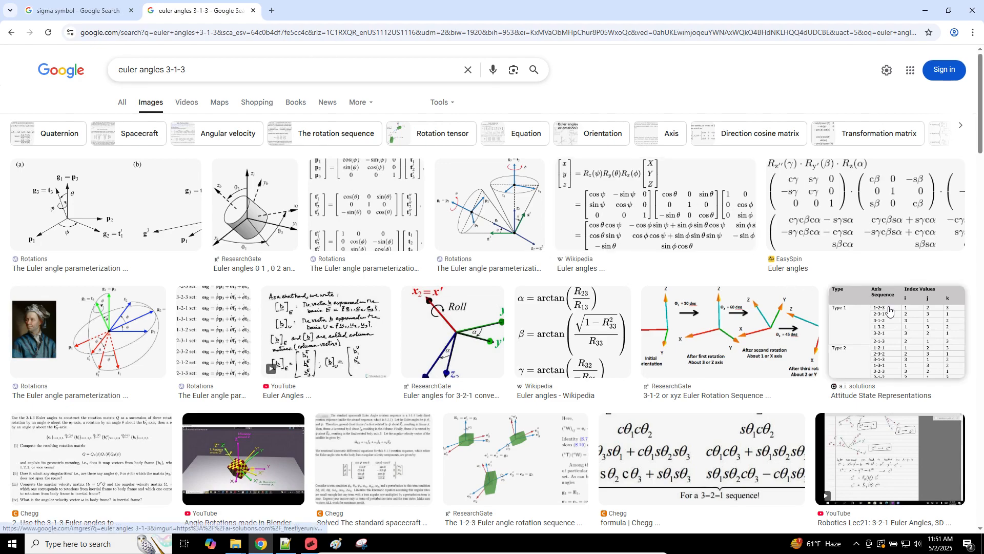
click(897, 334)
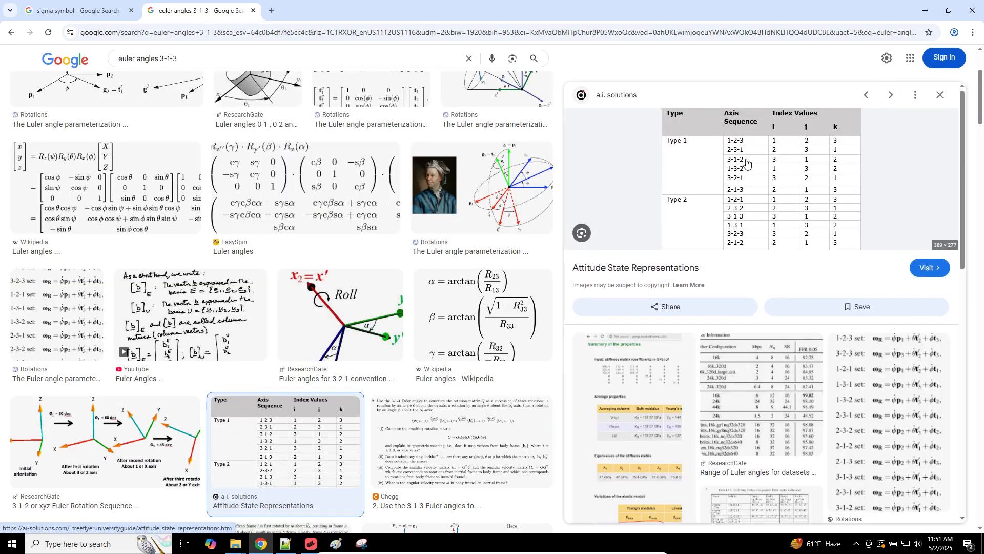
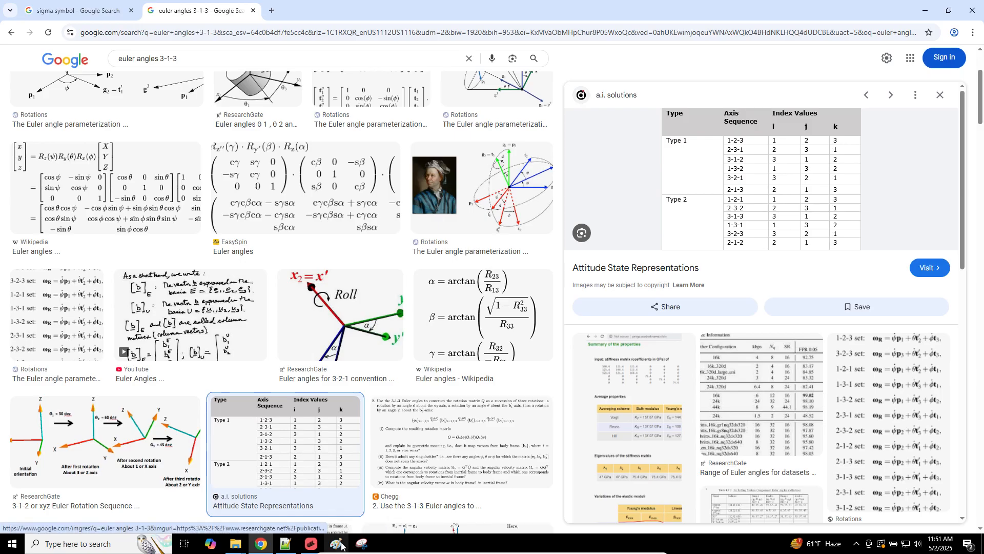
Step: Leave the 3-1-3 Euler-angle reference in Chrome and return to the MSC Apex cylinder model
click(314, 546)
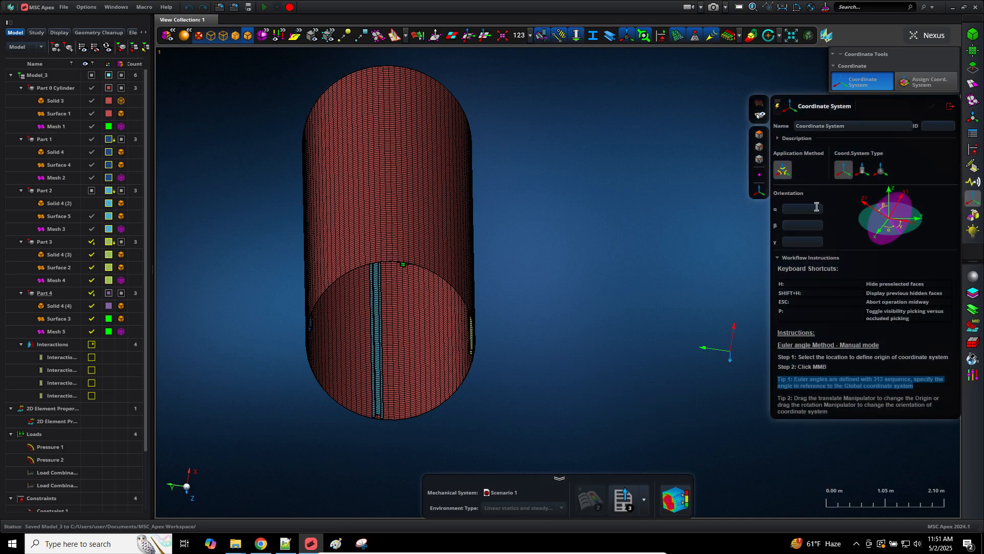
click(817, 208)
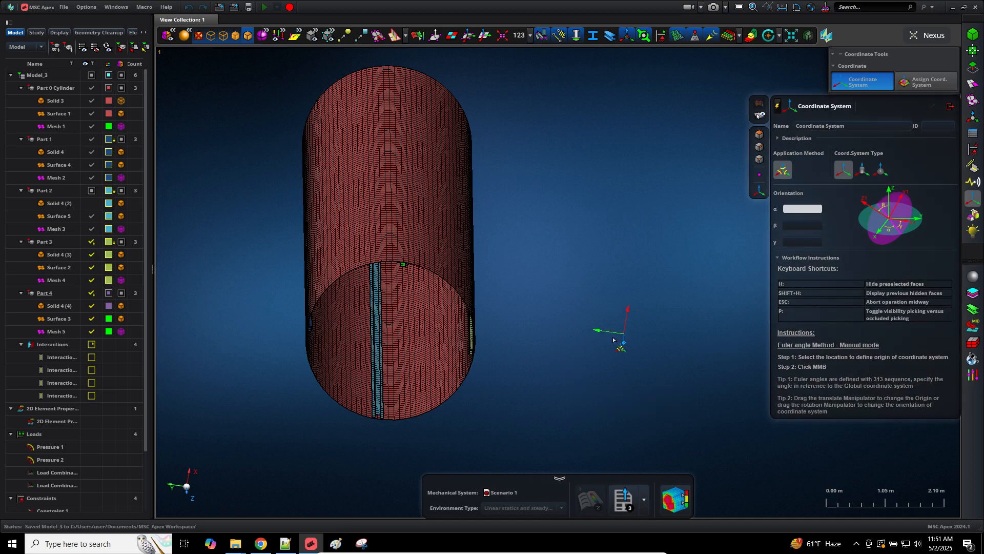
middle_drag(589, 334, 635, 308)
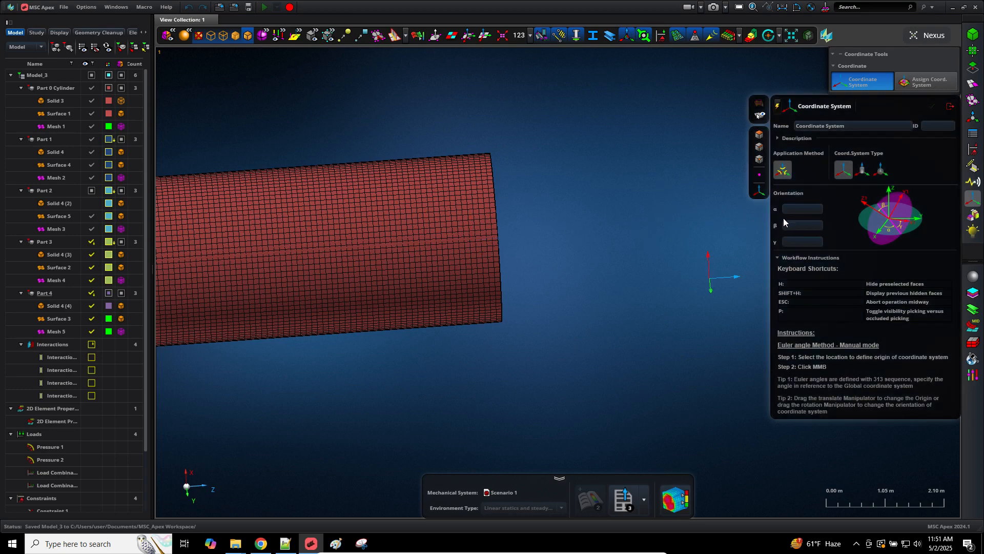
click(795, 209)
text(90)
key(Tab)
text(0)
key(Tab)
text(90)
key(Return)
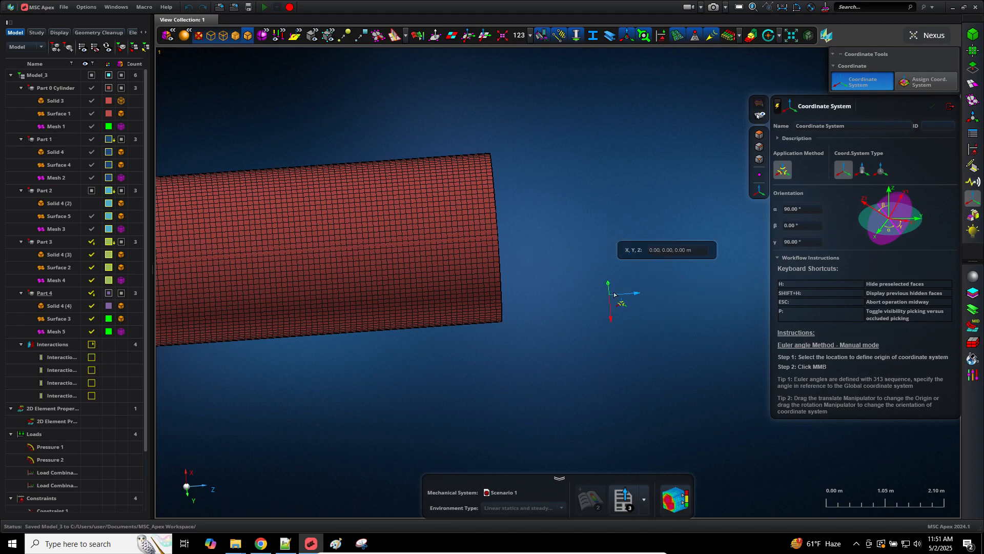
middle_drag(611, 292, 598, 275)
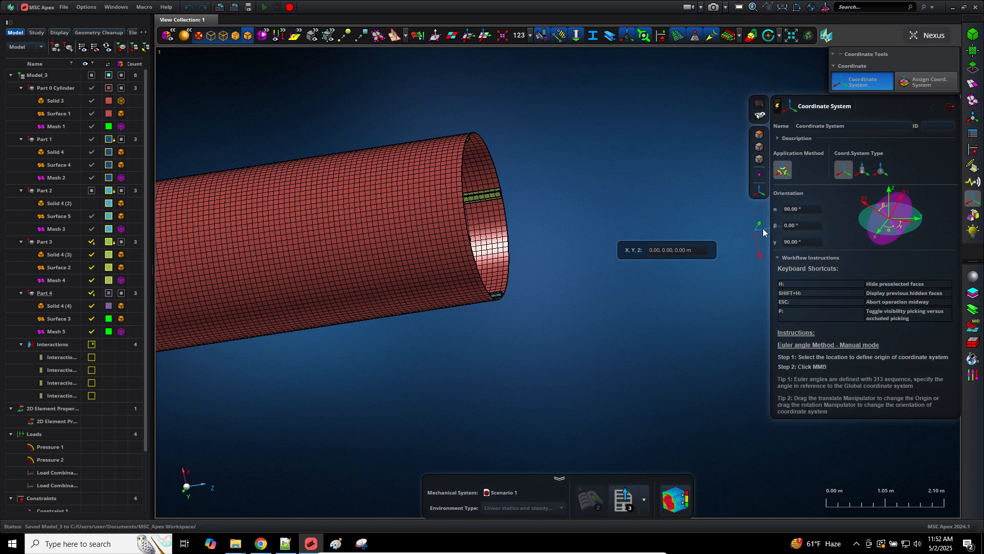
click(704, 249)
key(Return)
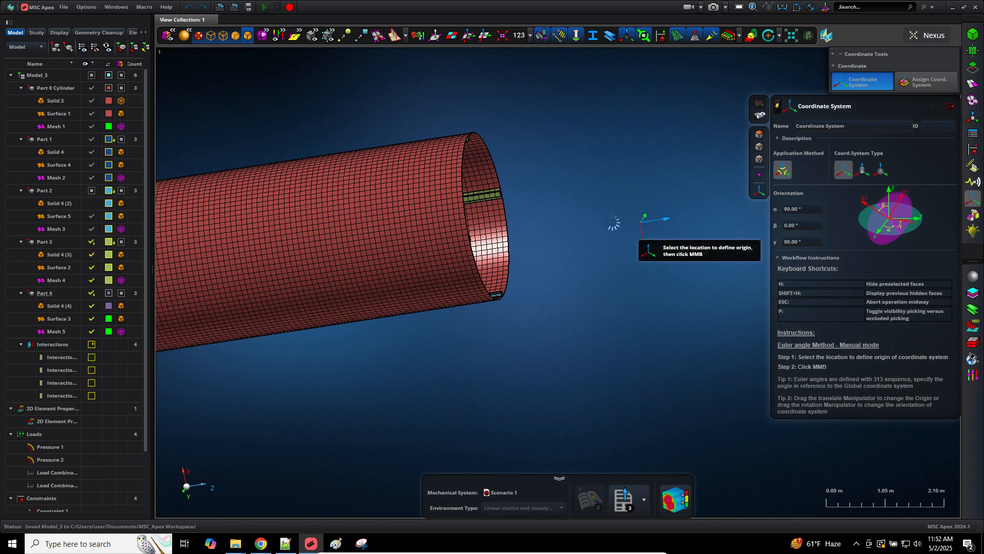
middle_drag(601, 232, 589, 246)
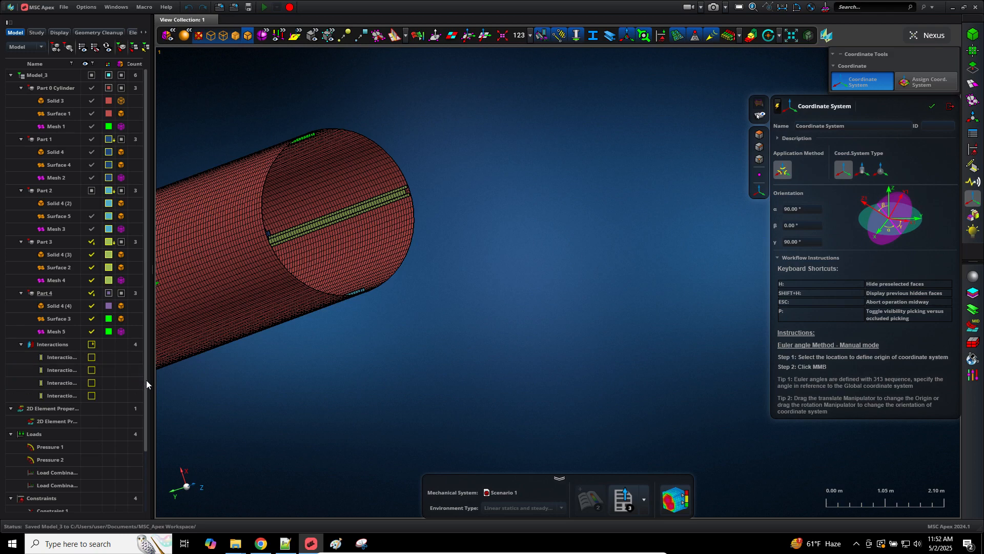
drag(146, 379, 149, 498)
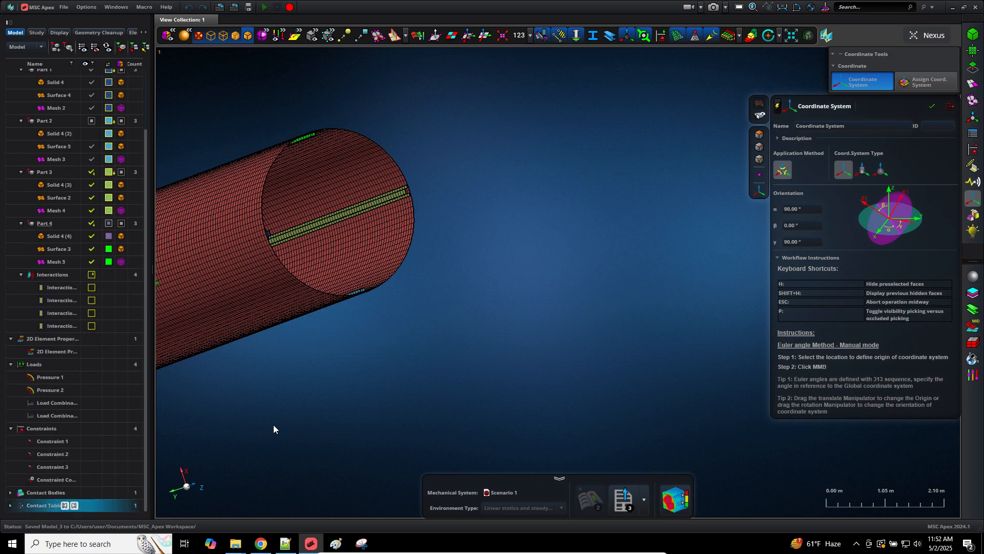
right_drag(572, 201, 578, 214)
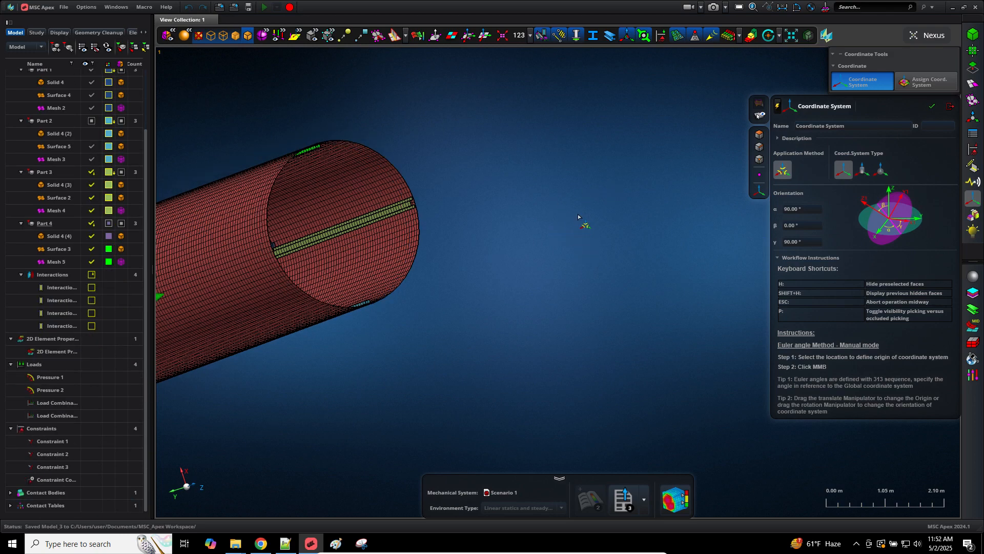
middle_drag(596, 224, 740, 227)
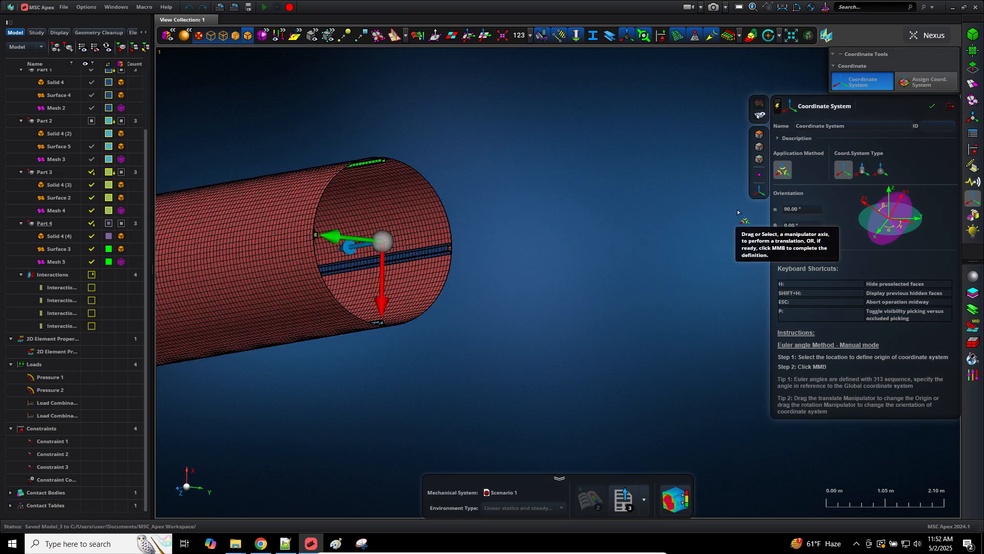
right_drag(588, 219, 645, 204)
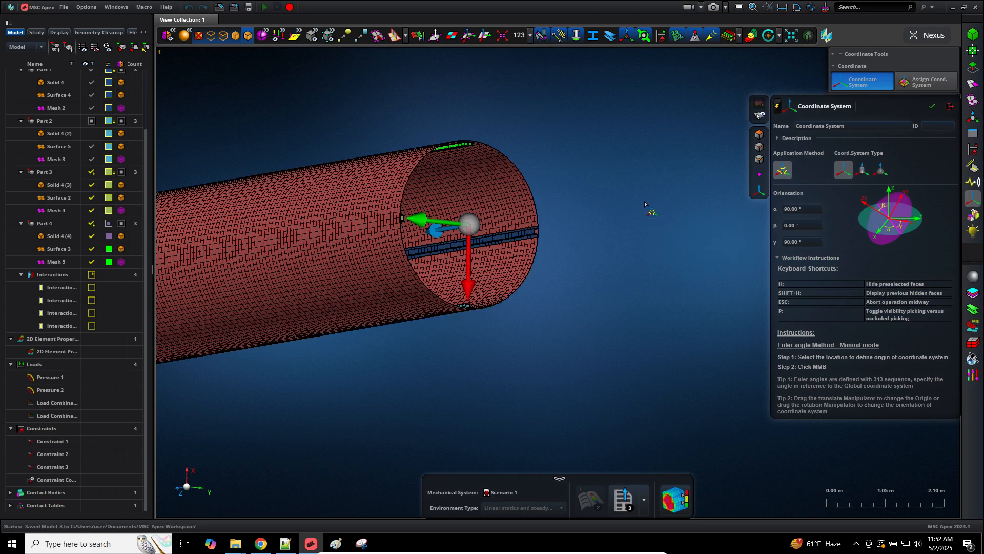
key(Escape)
scroll(599, 348, down, 3)
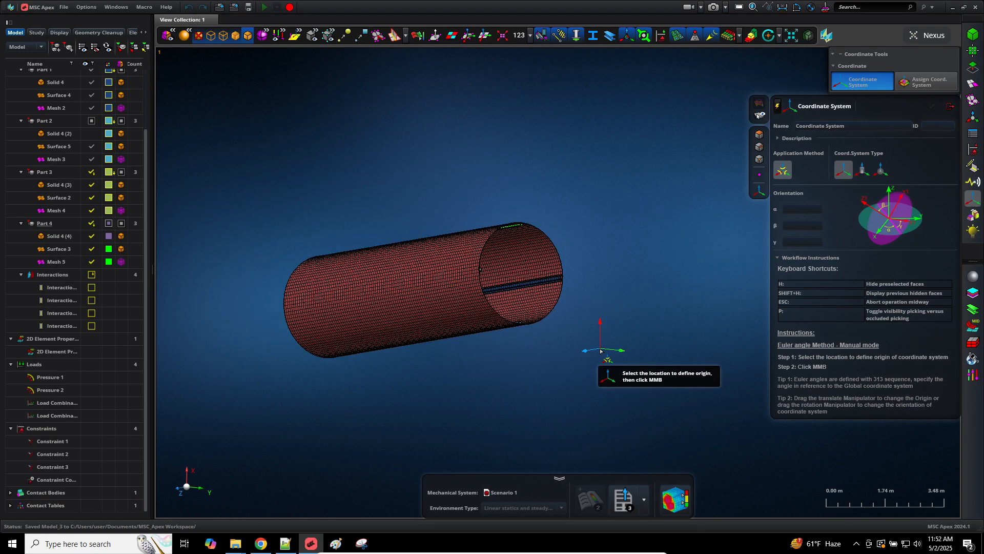
scroll(601, 350, up, 3)
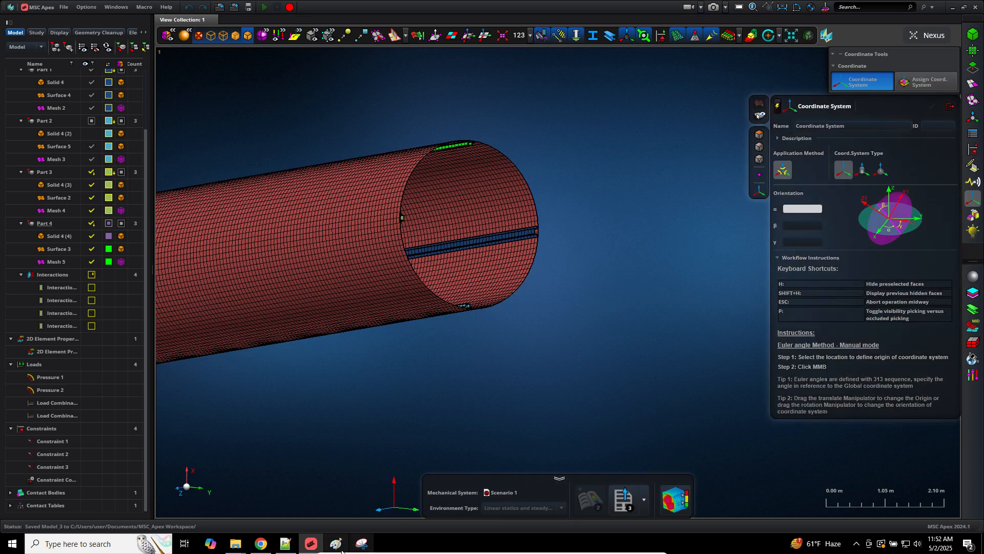
click(337, 544)
click(314, 542)
click(334, 542)
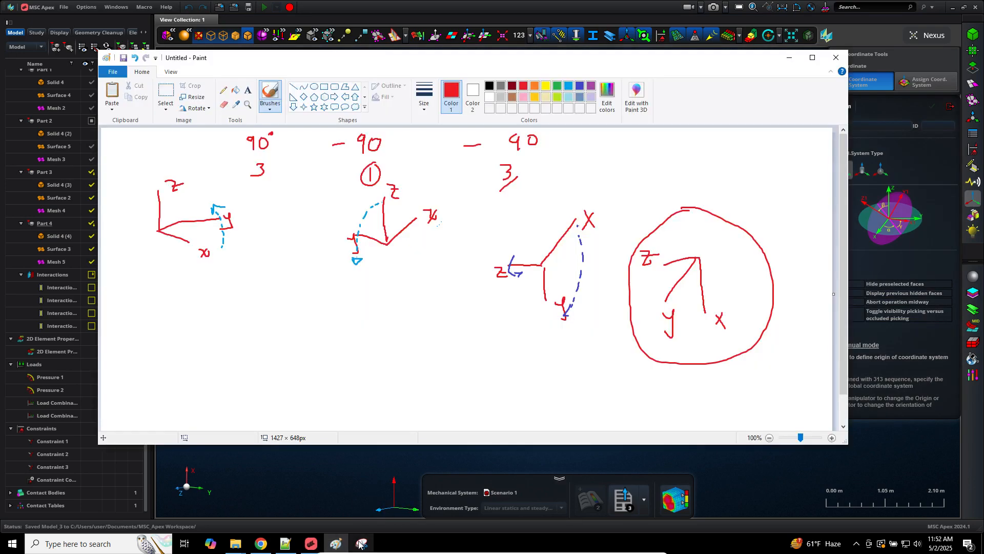
click(627, 10)
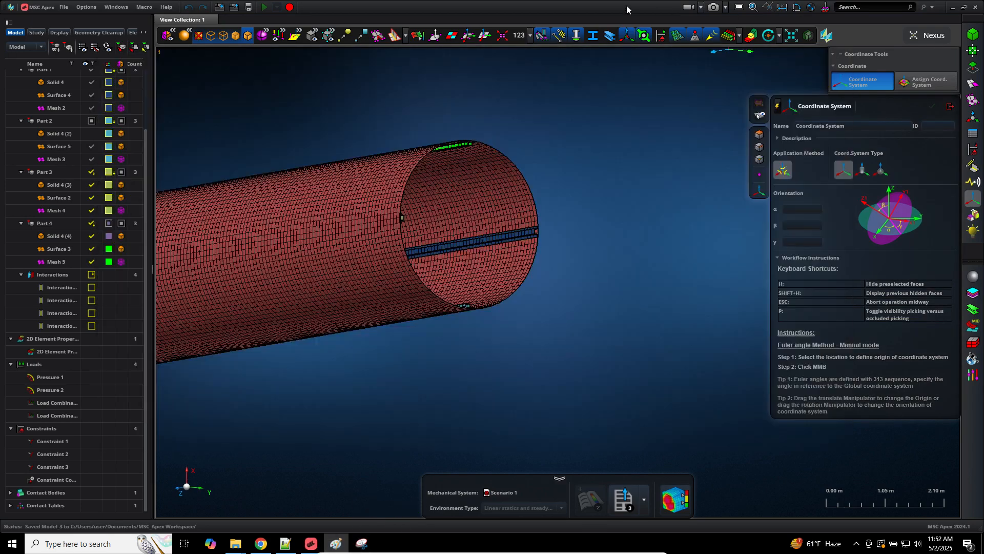
Step: Give the new coordinate system an α Euler angle of -90° and origin 0, 0, 0
middle_drag(510, 309, 722, 158)
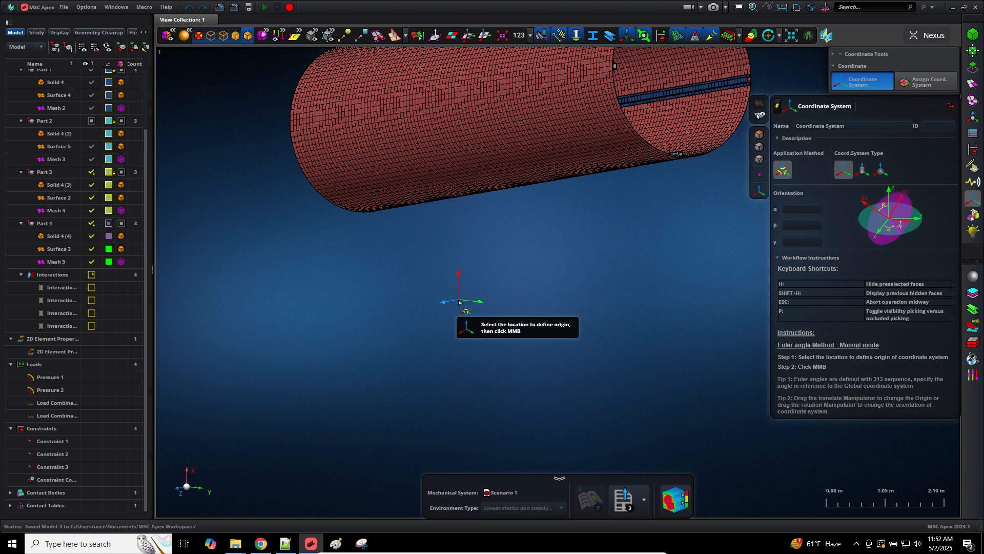
click(795, 208)
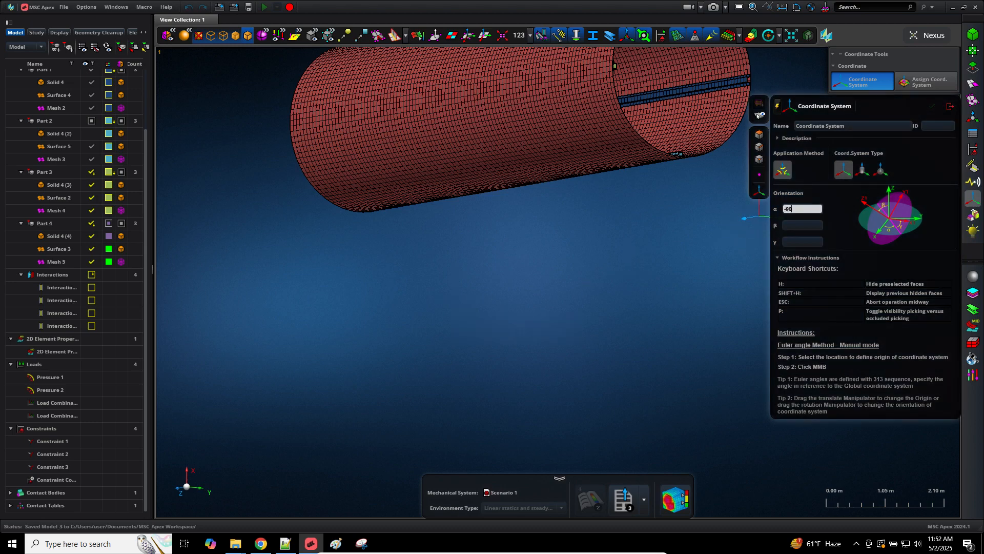
key(Tab)
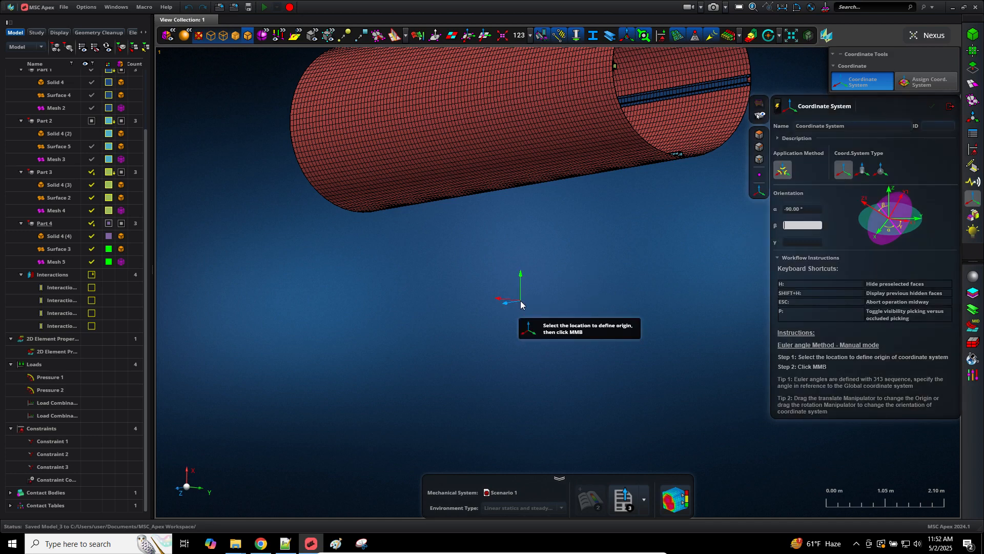
click(524, 303)
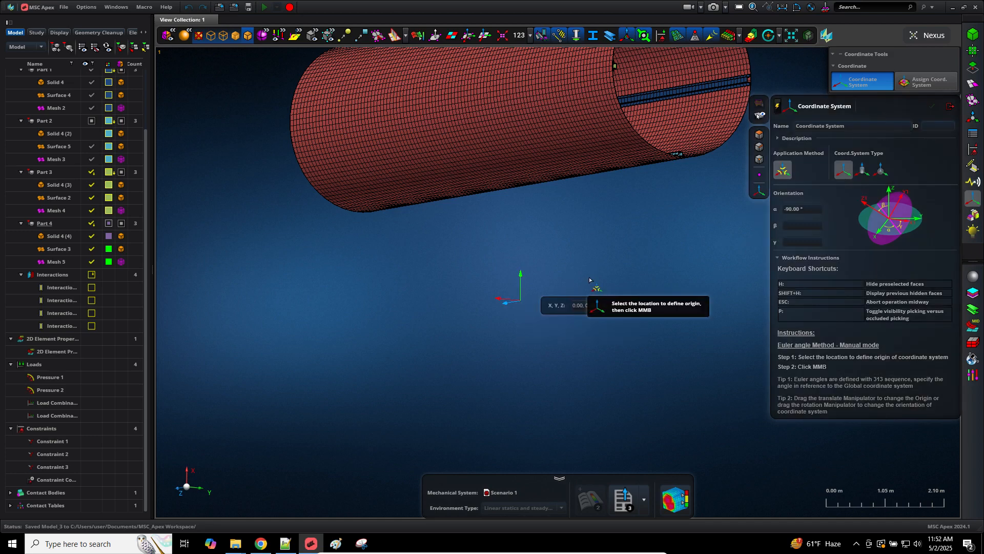
right_drag(587, 275, 440, 327)
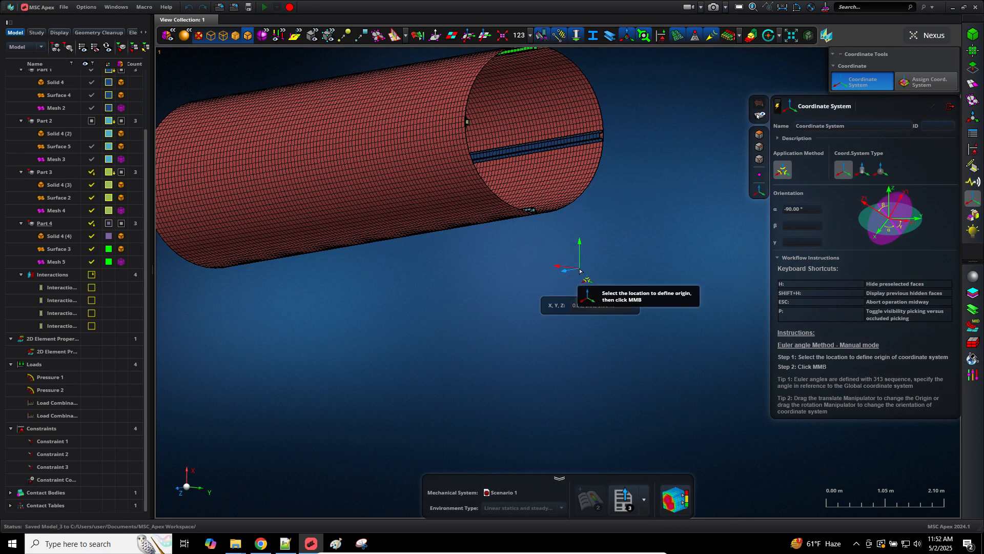
click(583, 305)
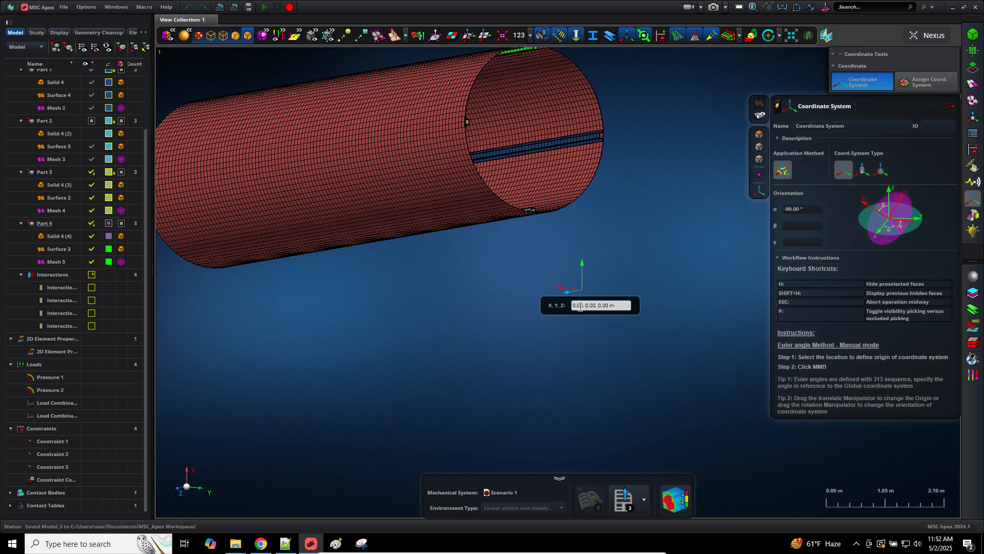
key(Return)
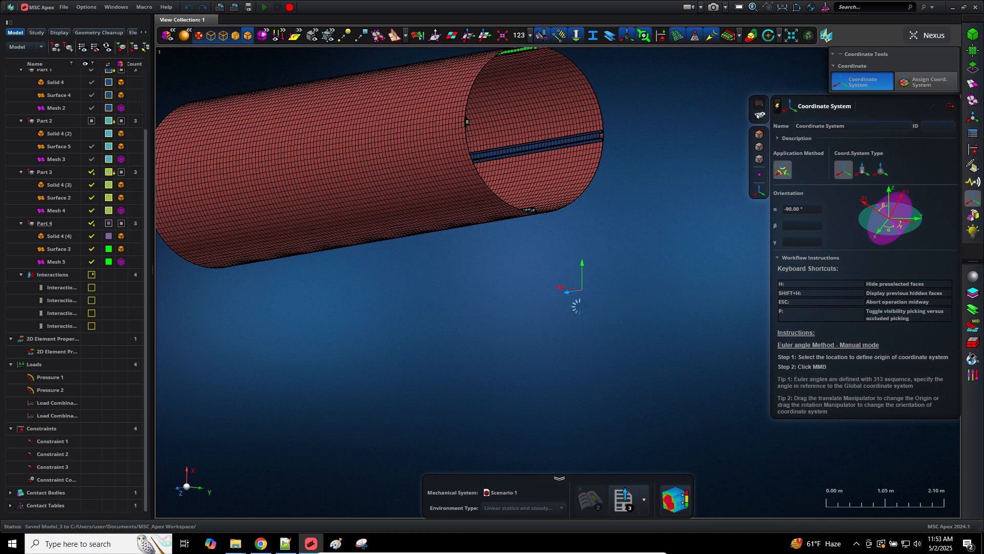
Step: Orbit the model to view the cylinder's open end and the origin preview
middle_drag(460, 363, 626, 256)
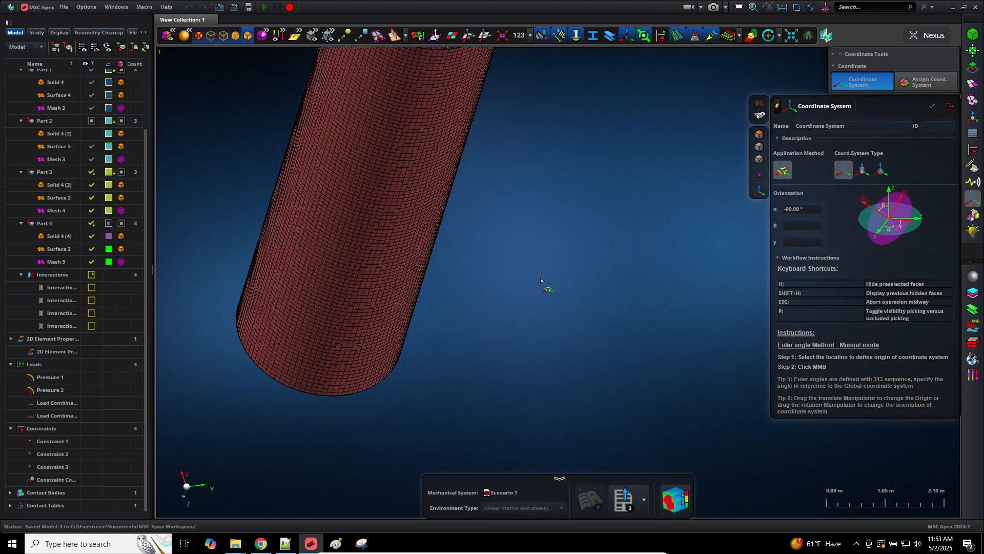
middle_drag(567, 246, 590, 195)
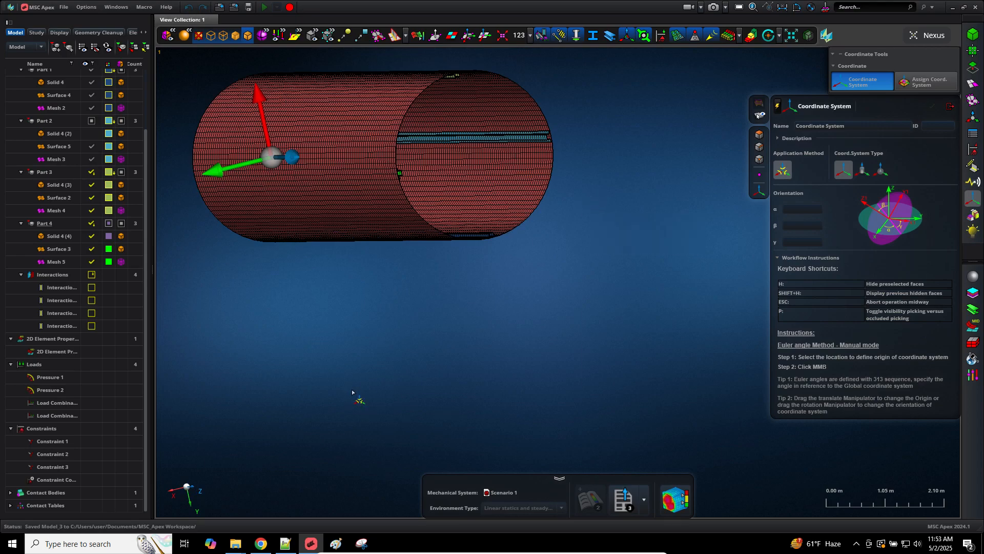
middle_drag(339, 385, 464, 371)
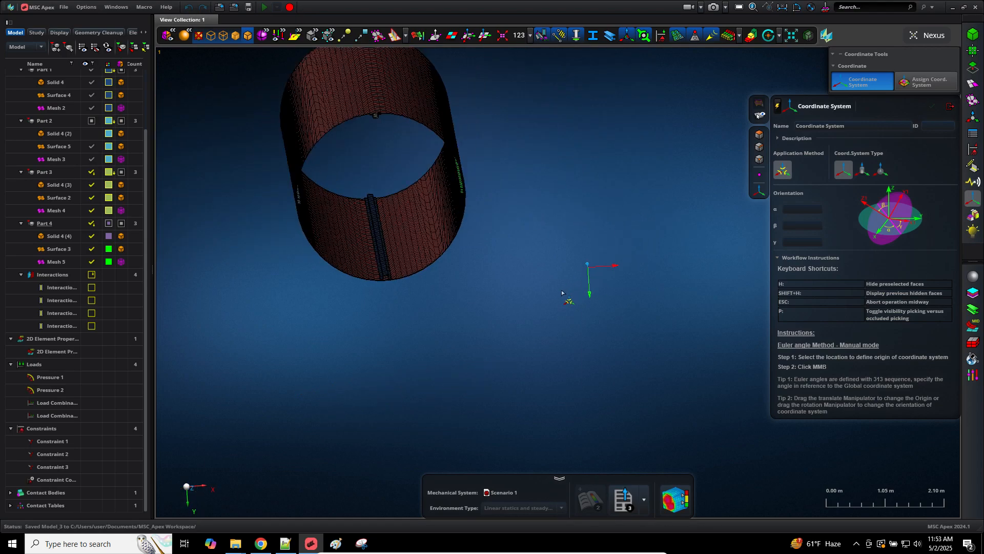
middle_drag(563, 293, 389, 372)
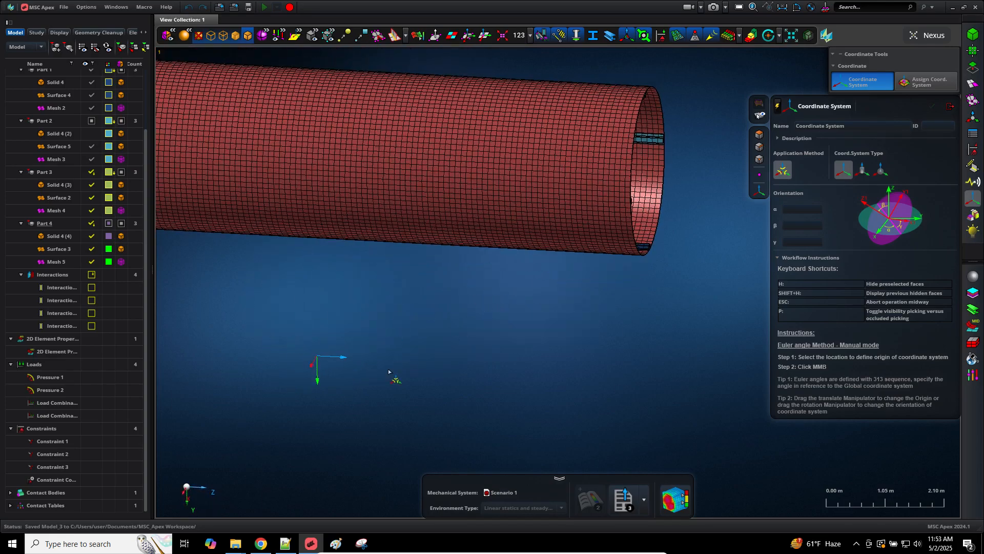
middle_drag(676, 306, 724, 235)
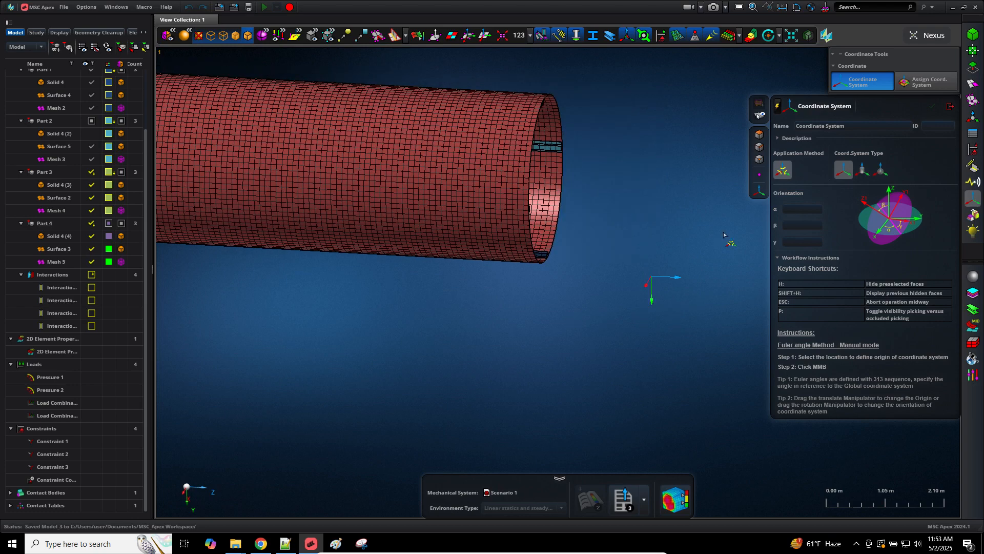
middle_drag(638, 269, 599, 270)
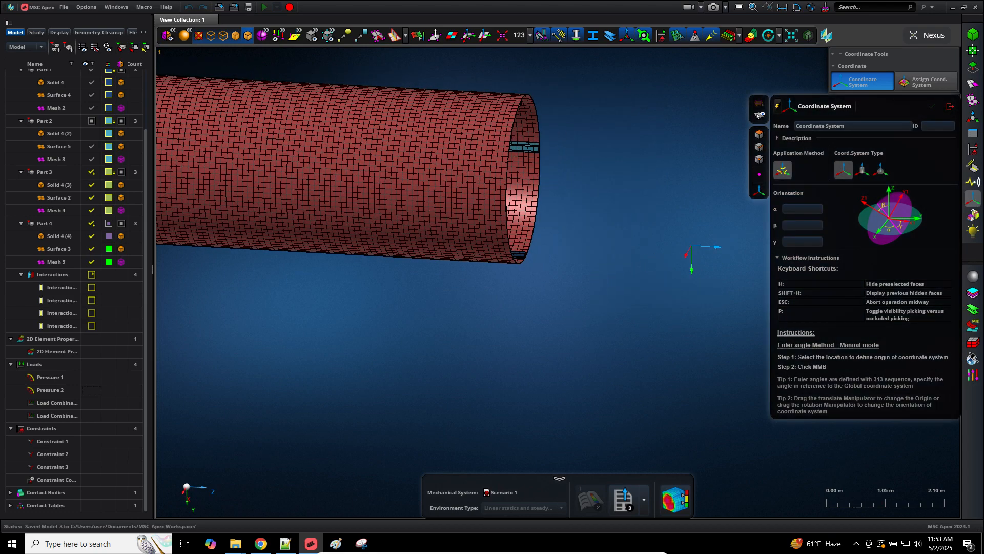
middle_drag(593, 250, 565, 252)
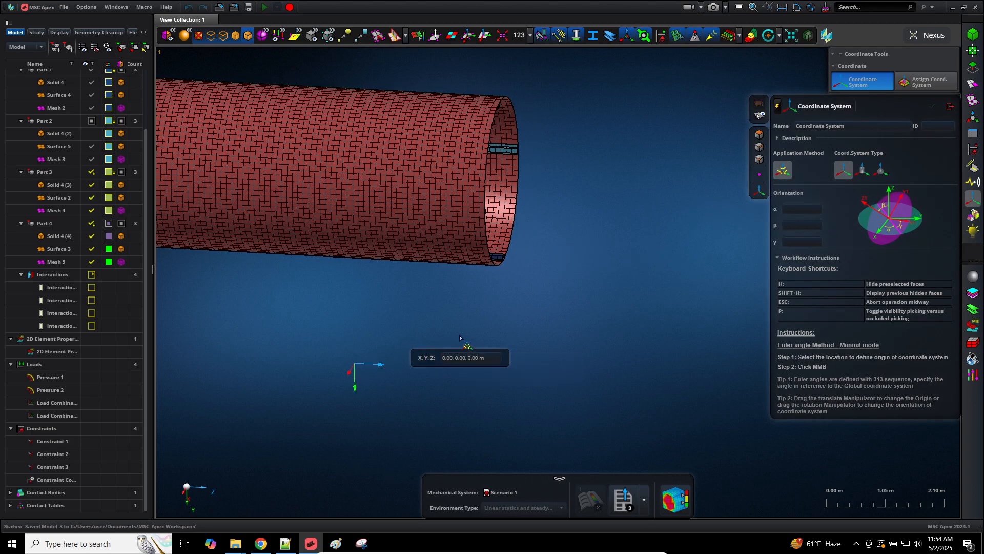
Step: Set α to 90° and place the coordinate system origin at 0, 0, 0
middle_drag(464, 339, 666, 325)
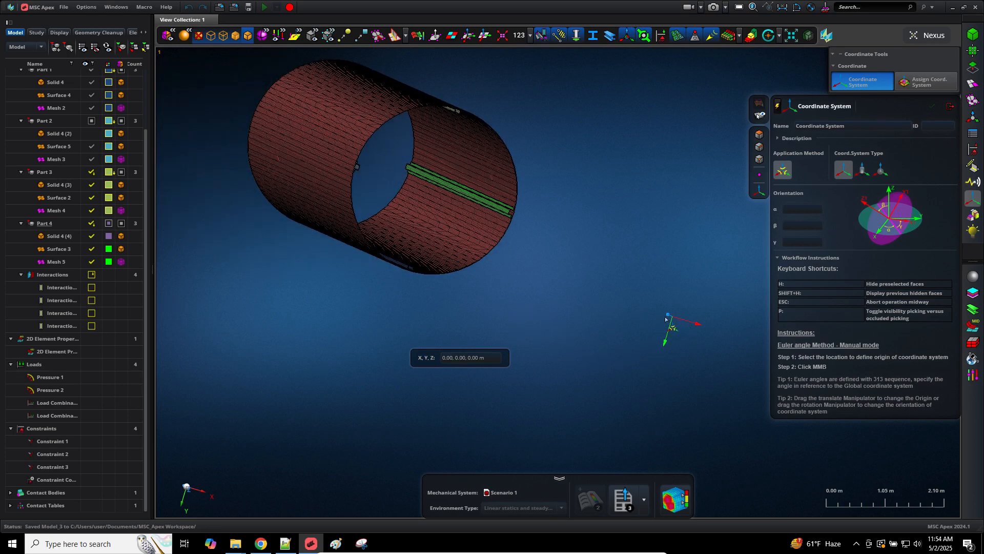
click(792, 209)
right_drag(604, 268, 538, 300)
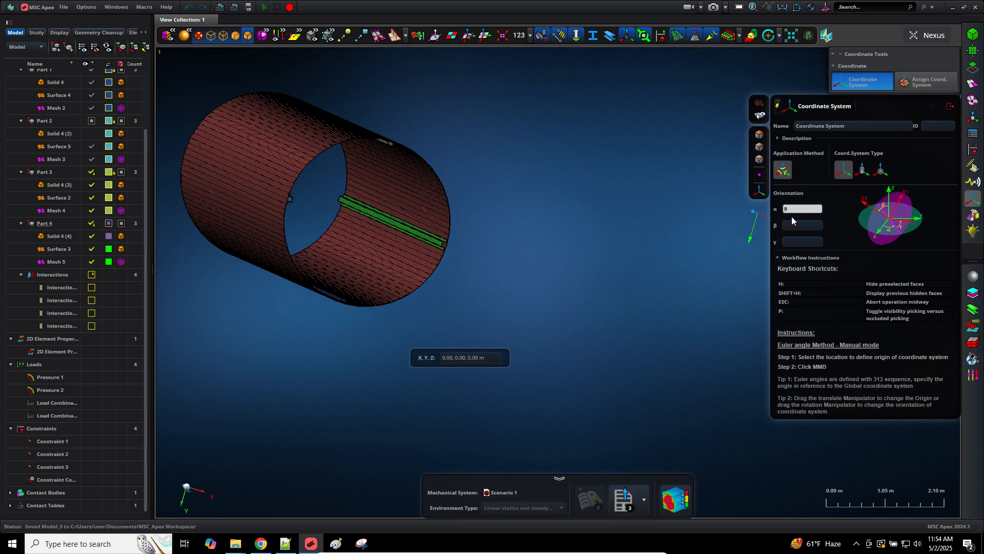
text(90)
key(Return)
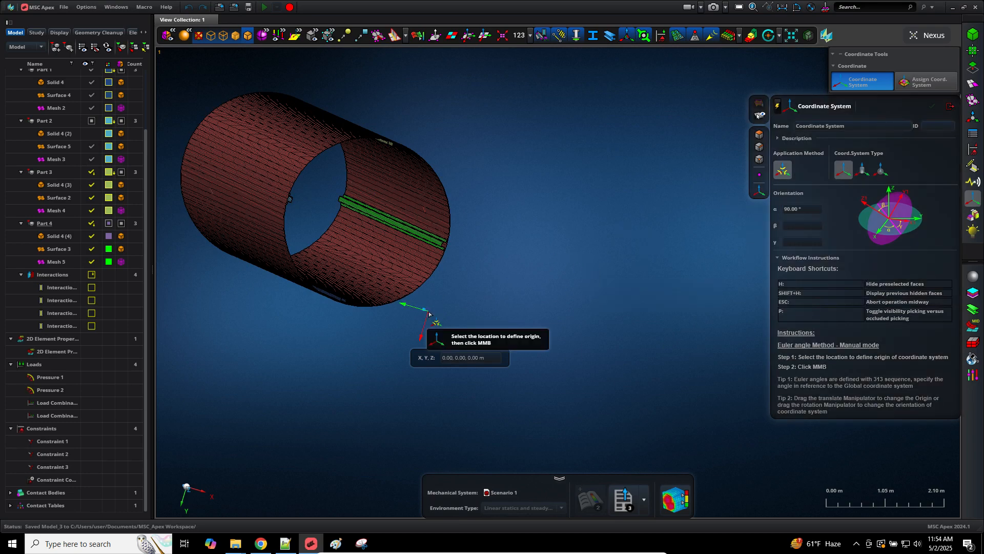
click(424, 309)
right_drag(523, 292, 613, 302)
click(470, 357)
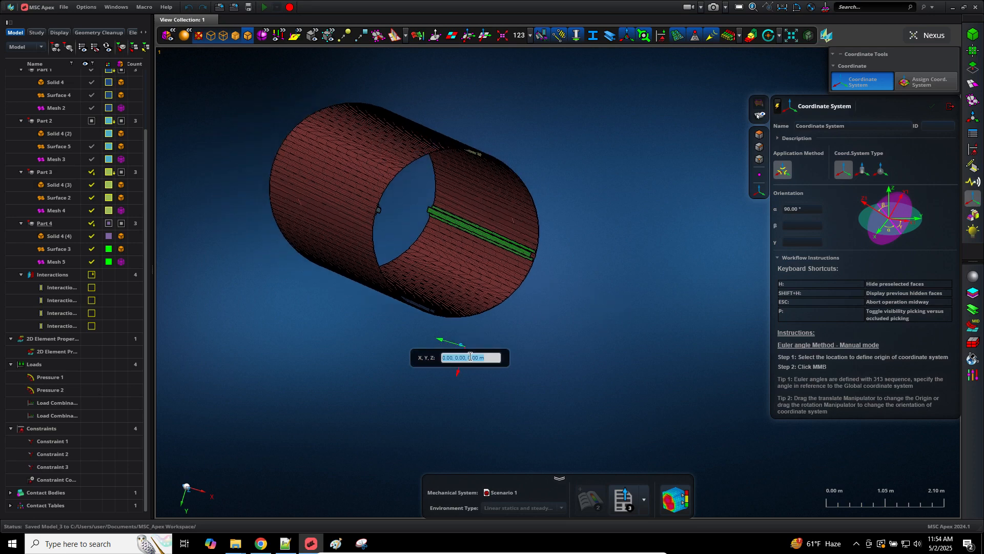
key(Return)
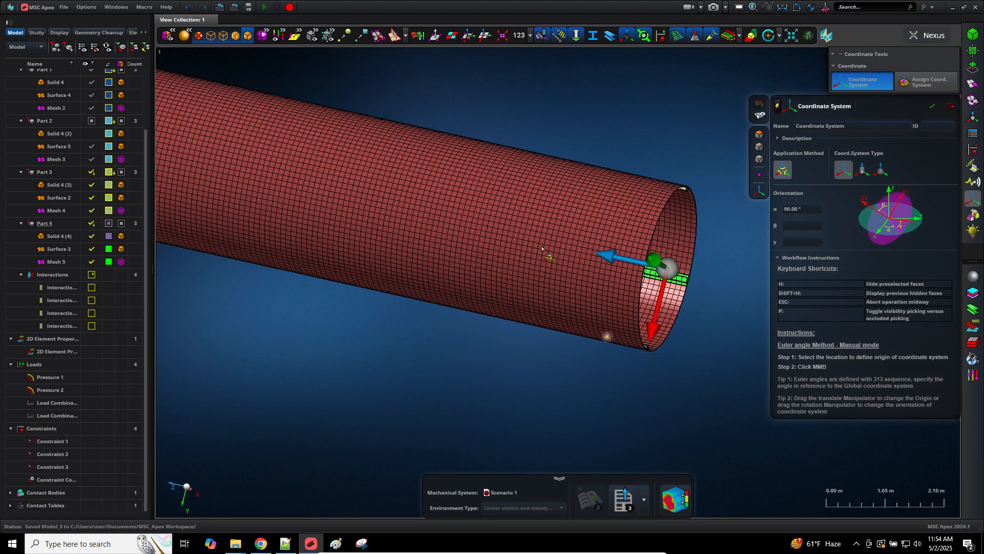
Step: Set β and γ to 90° and apply to create Coordinate System 1
right_drag(501, 397, 394, 407)
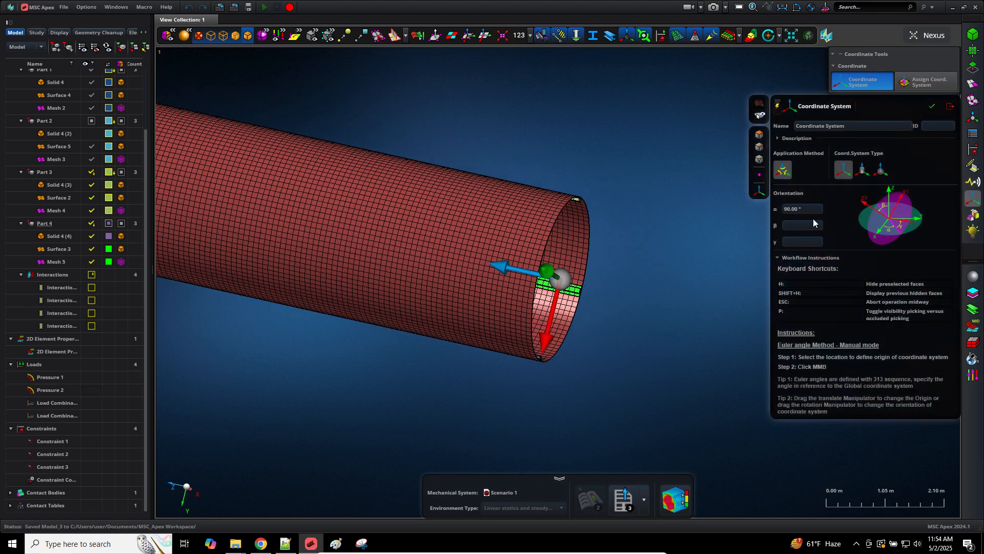
click(798, 224)
text(90)
key(Tab)
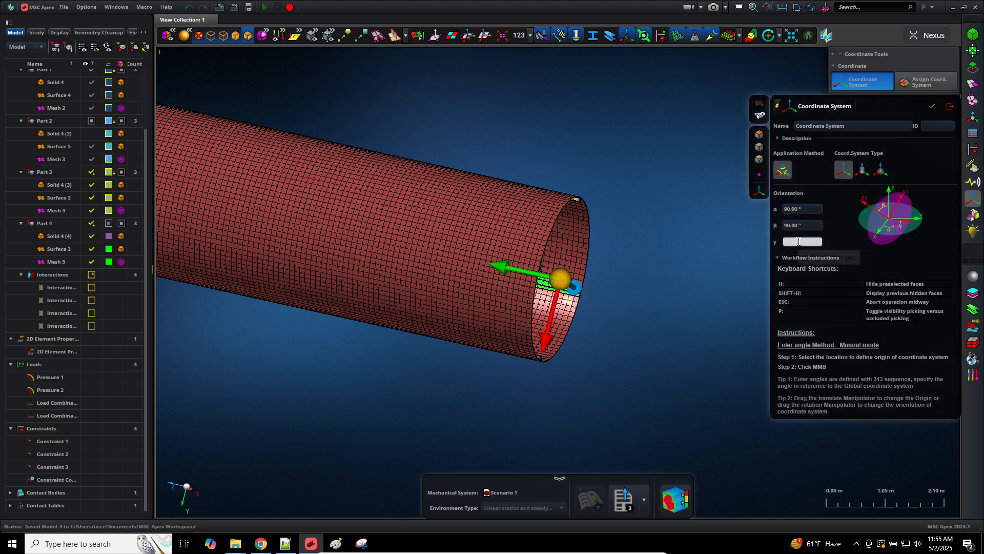
text(90)
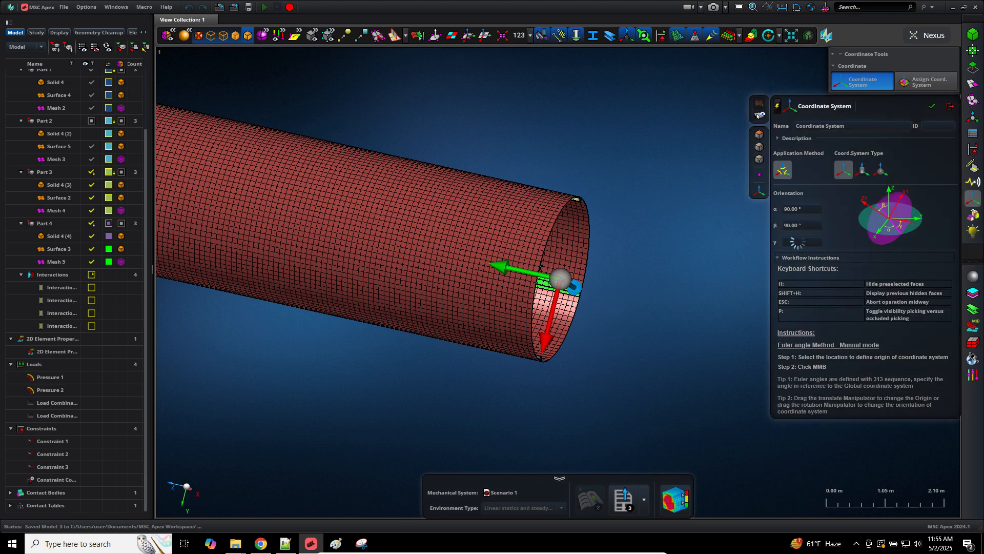
key(Tab)
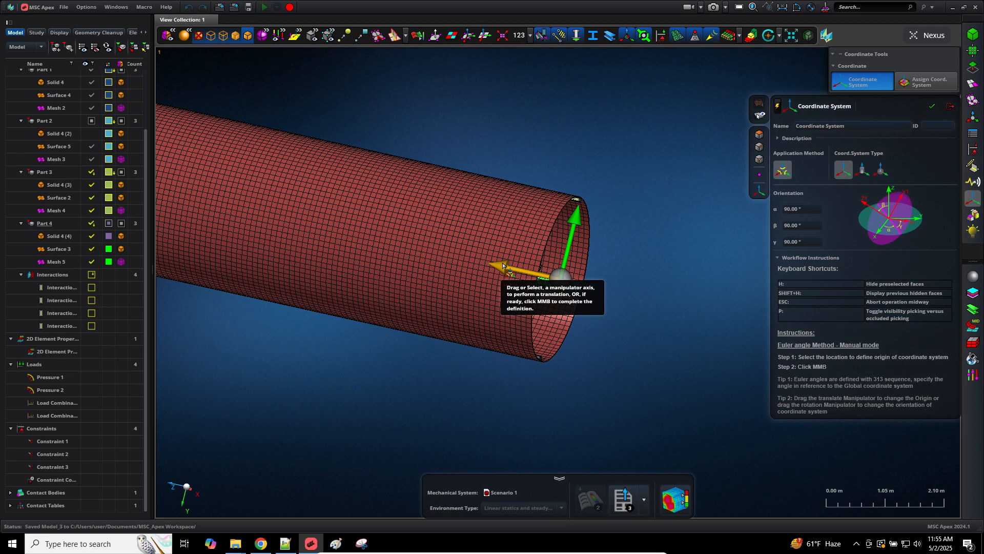
click(933, 107)
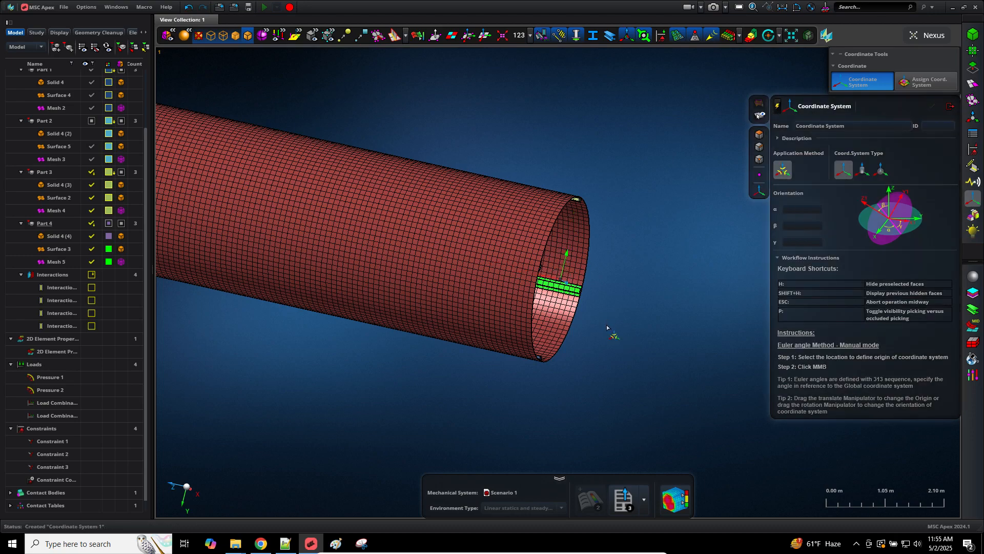
middle_drag(600, 346, 511, 338)
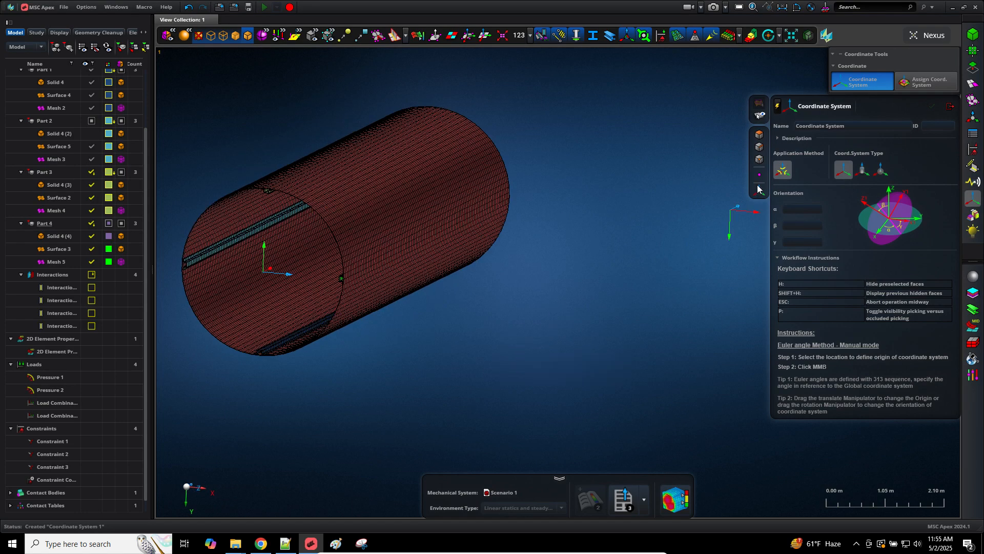
click(798, 211)
Step: Set α to 90° and move the new system's origin to 1, 1, 1
key(Tab)
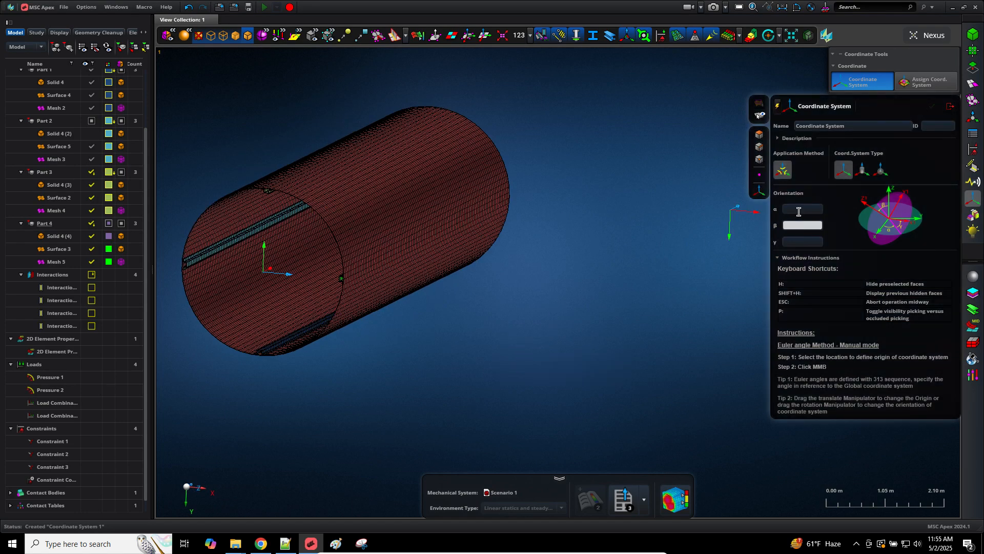
click(798, 212)
text(90)
key(Tab)
key(Tab)
key(Tab)
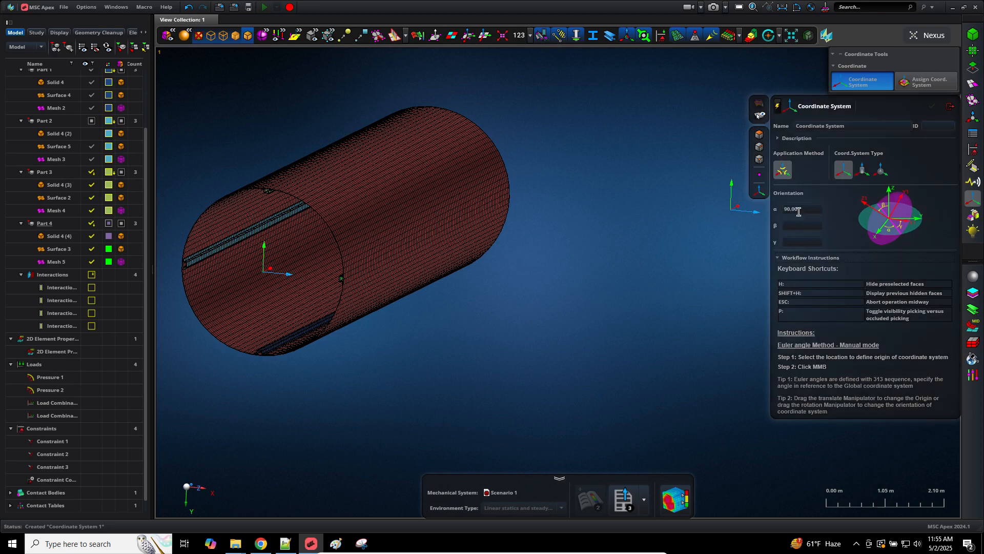
middle_drag(526, 306, 551, 311)
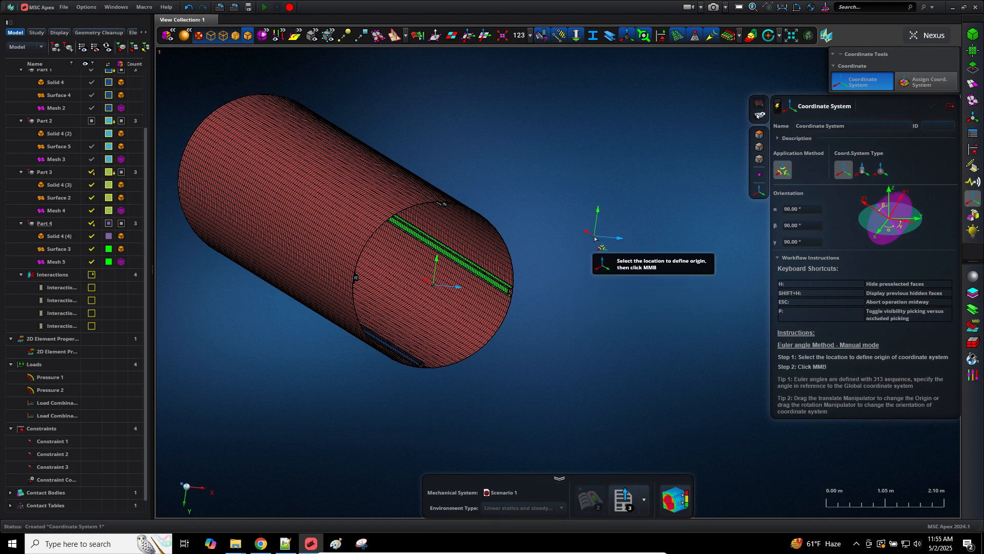
mouse_move(595, 239)
click(636, 251)
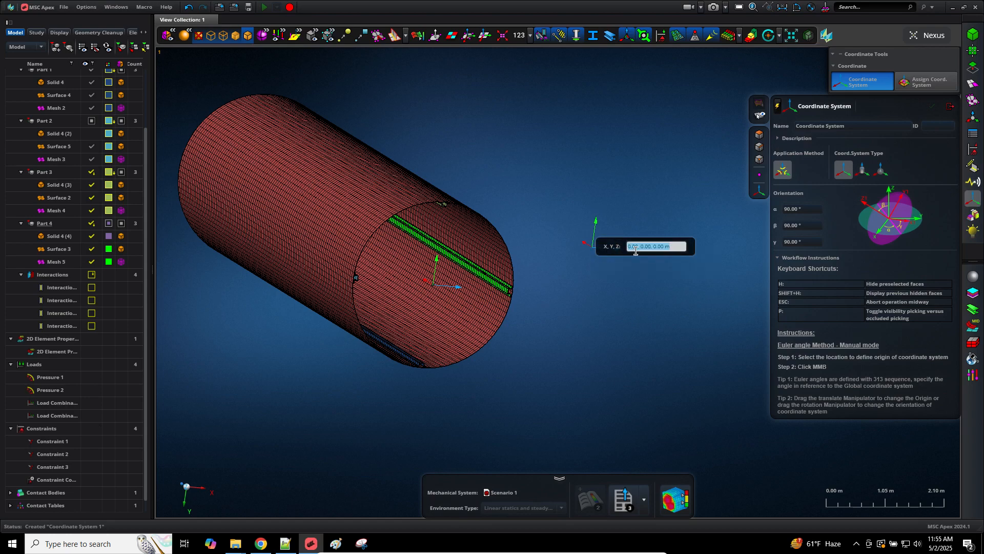
text(1, 1, 1)
key(Return)
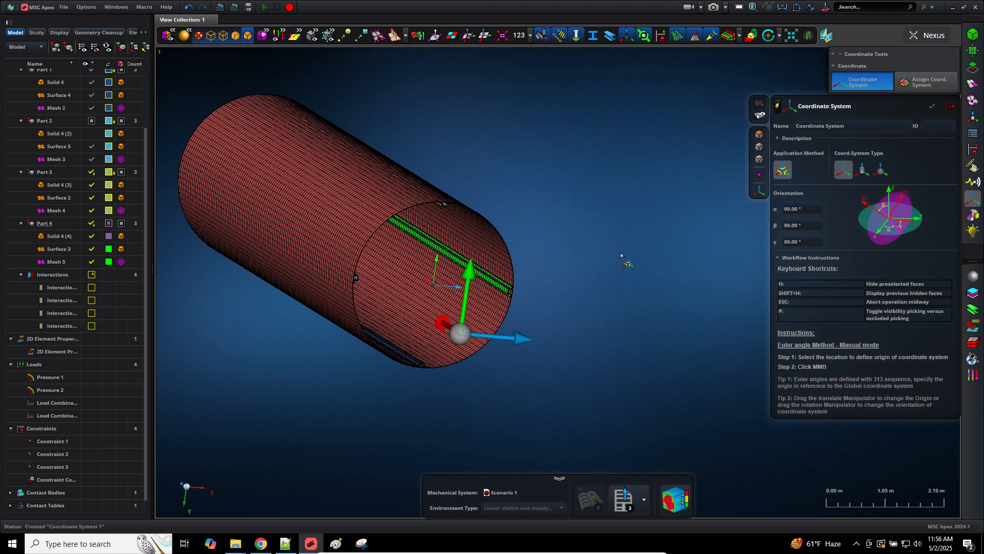
middle_click(617, 230)
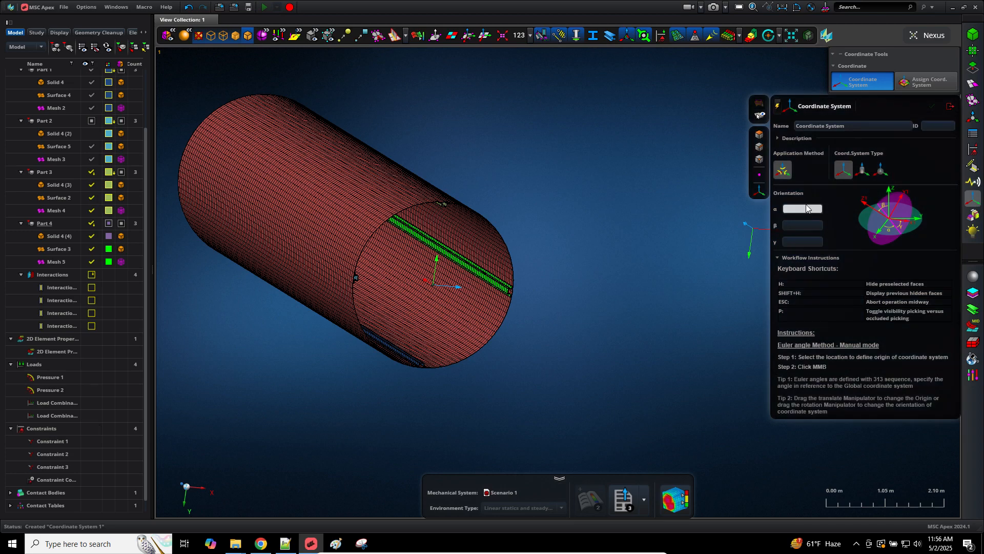
Step: Enter α, β, γ of 90° with origin 5, 0 and finish Coordinate System 2
text(90)
key(Tab)
text(90)
key(Tab)
text(90)
key(Return)
mouse_move(645, 184)
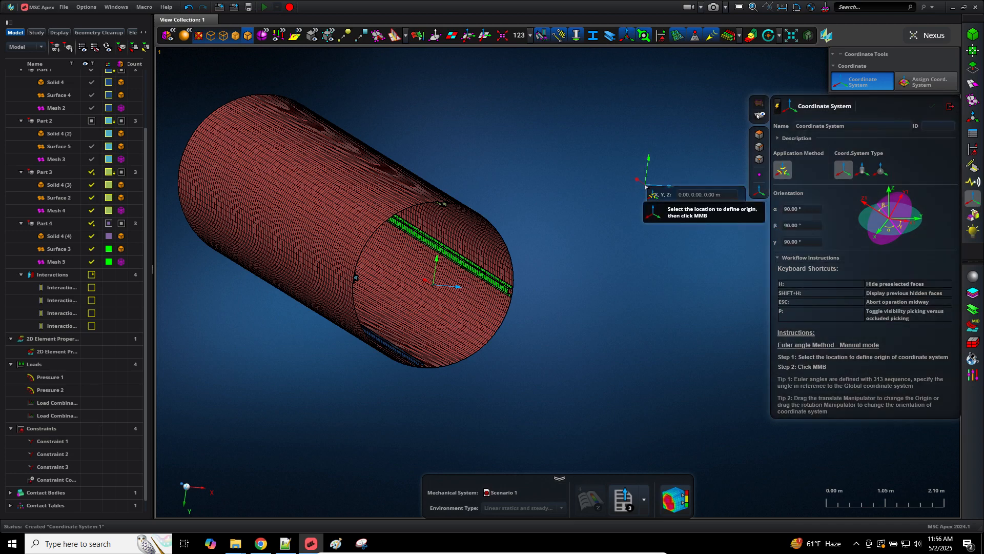
click(683, 194)
text(5)
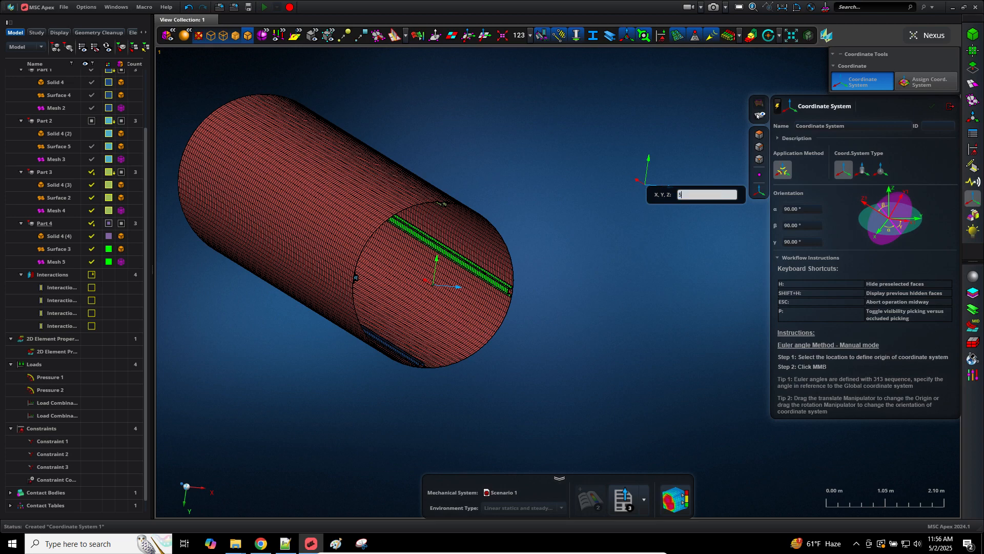
text(, 0,)
key(Return)
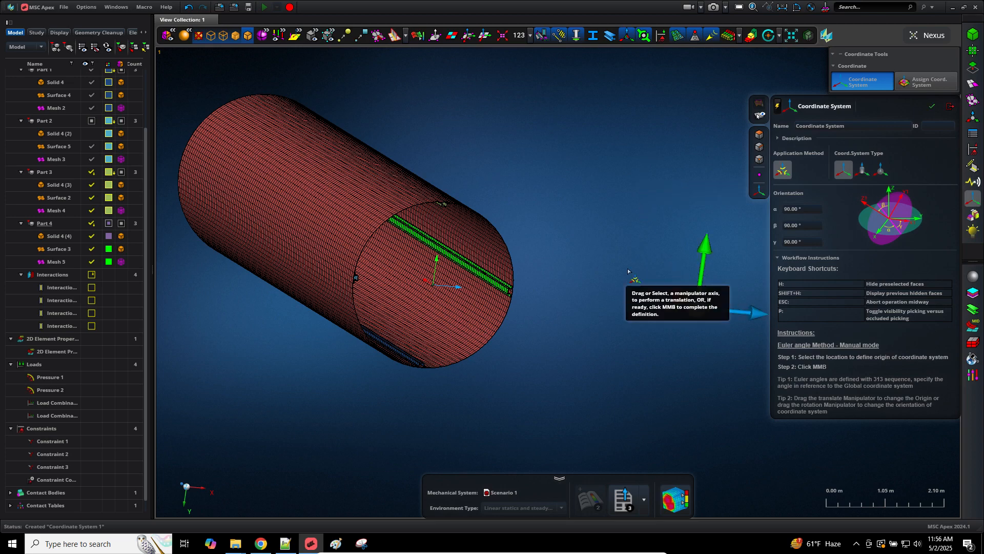
middle_click(651, 350)
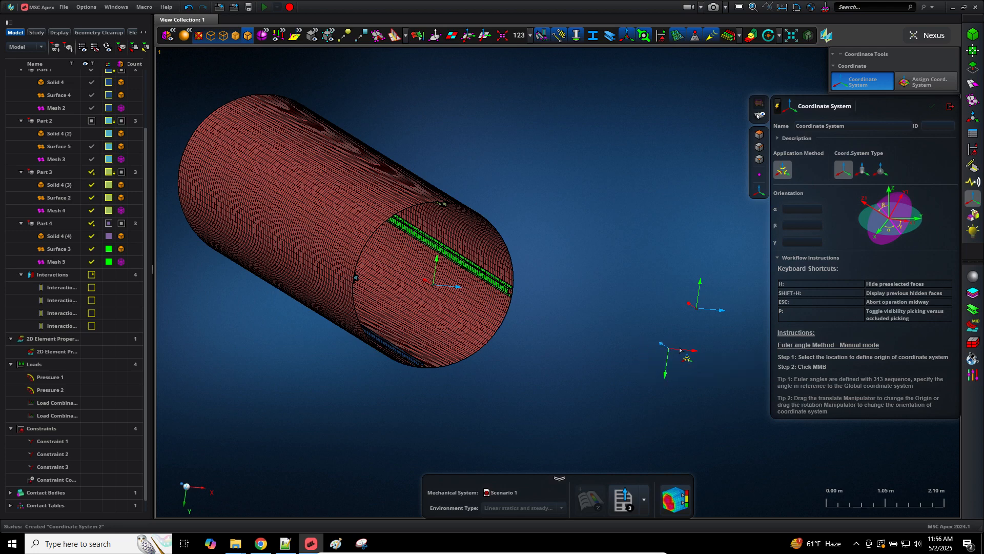
scroll(698, 341, up, 3)
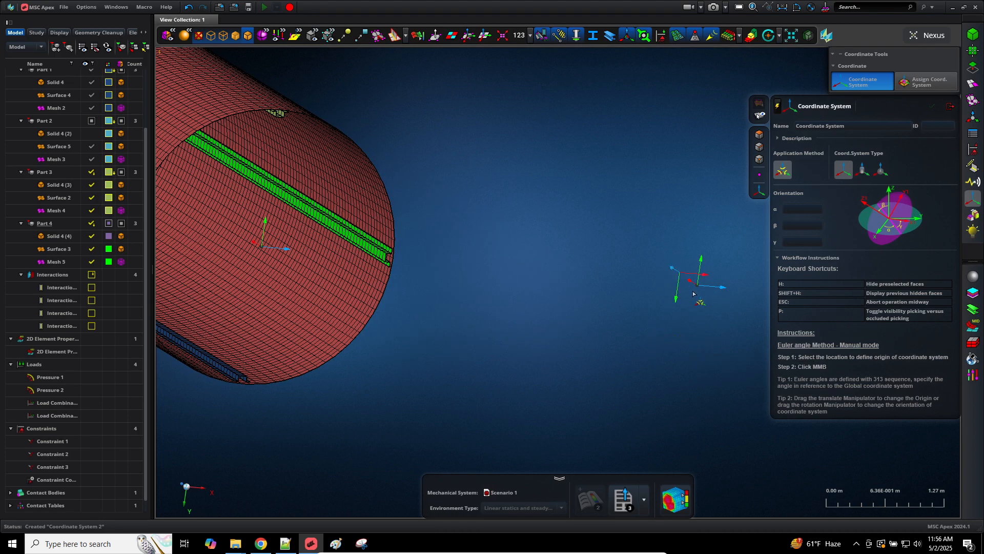
scroll(590, 311, down, 6)
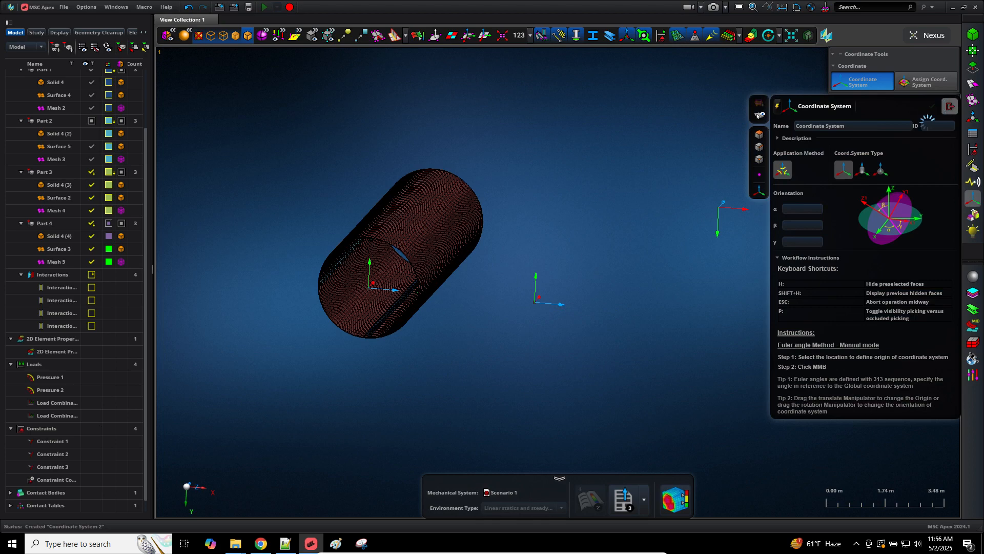
Step: Save the model, then switch Material 1 from MAT2 to Shell orthotropic (MAT8)
click(948, 108)
key(ctrl+s)
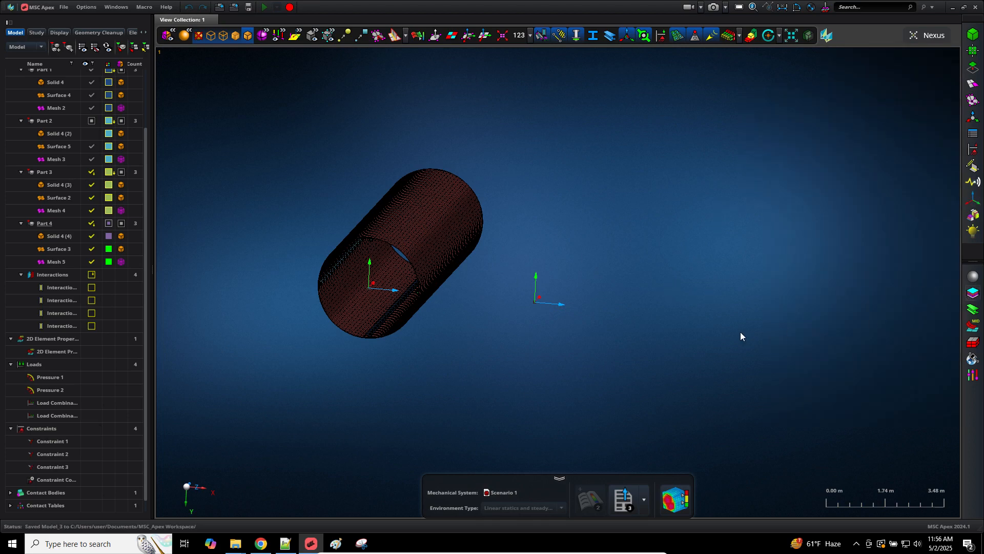
click(970, 297)
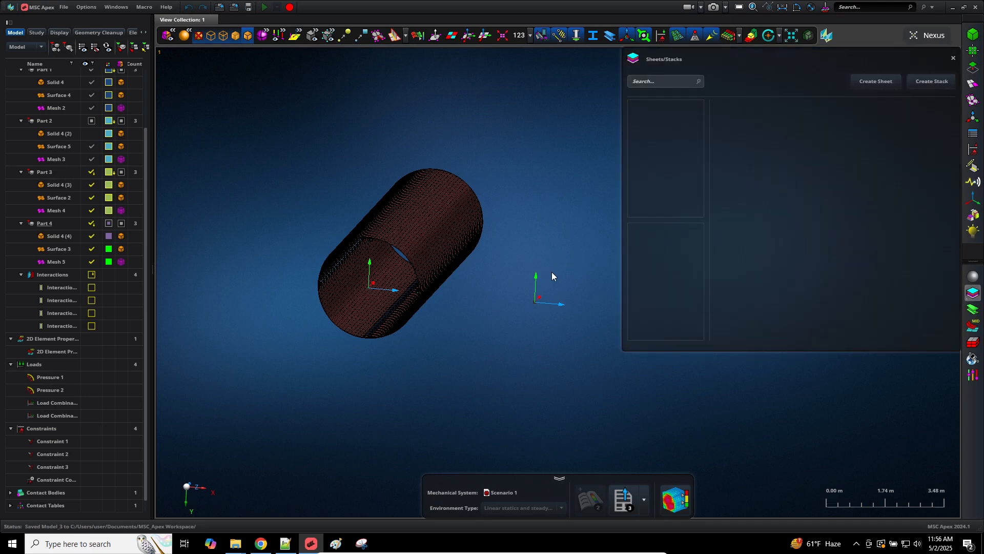
click(972, 276)
middle_drag(561, 254, 447, 247)
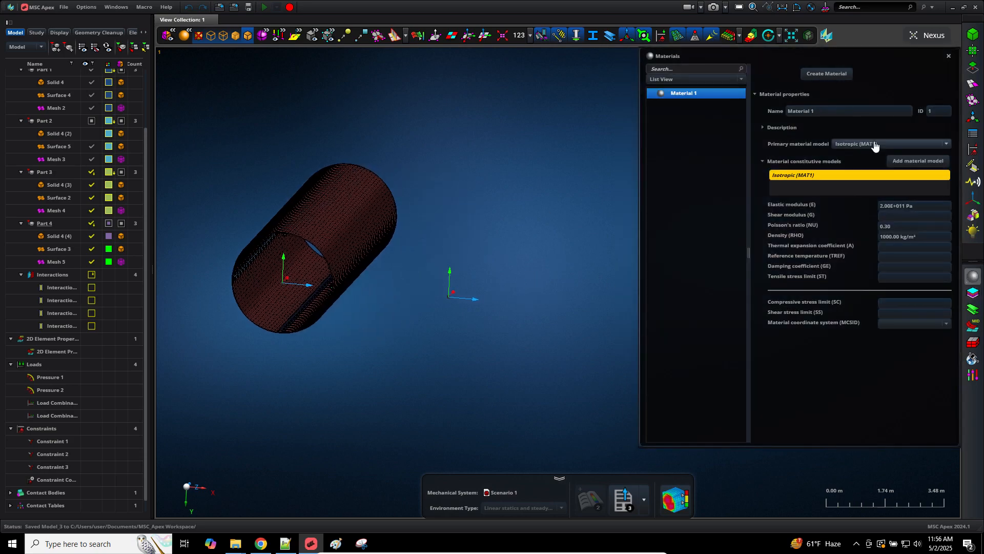
click(875, 145)
click(875, 162)
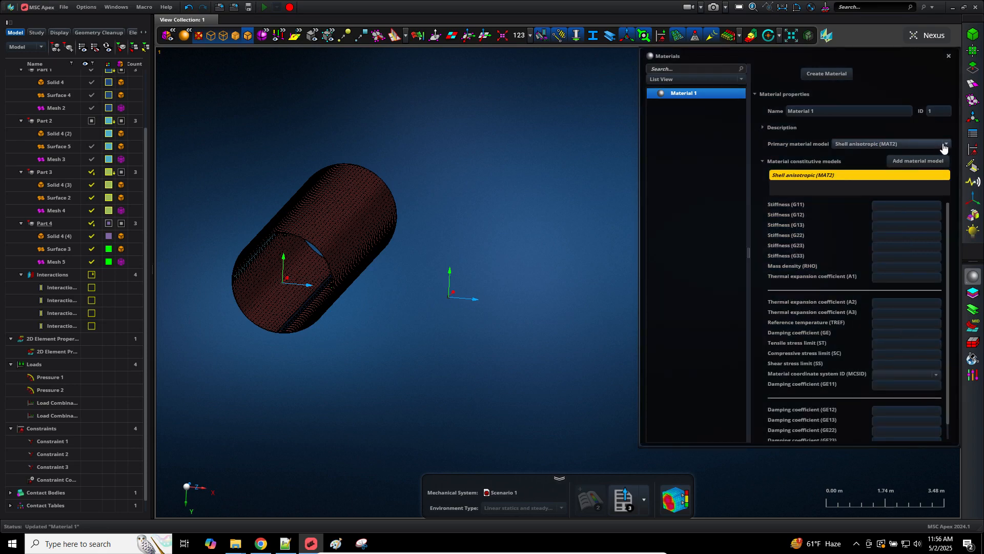
click(946, 144)
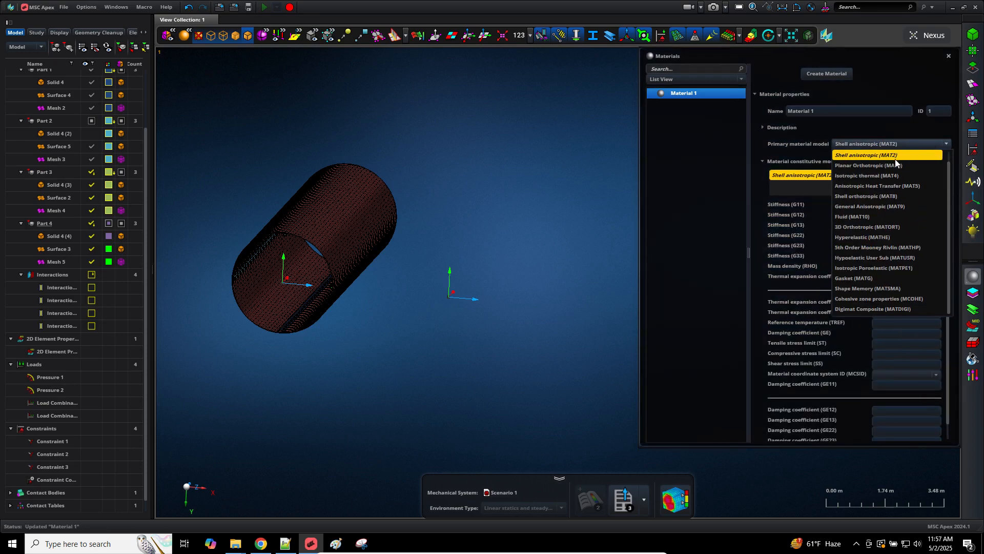
click(882, 197)
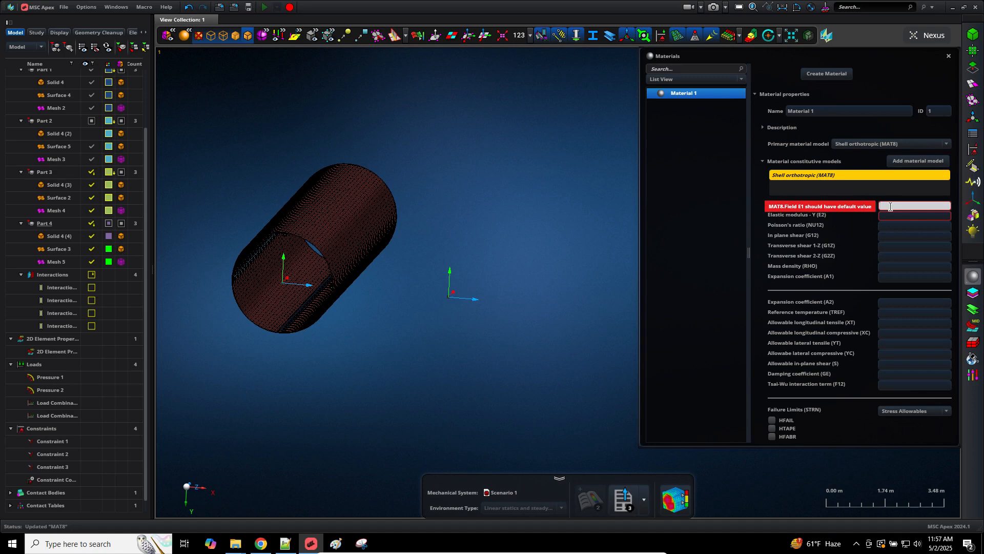
Step: Enter E1 1000, E2 2000, Poisson's ratio 0.3 and density 1000 for the material
text(1000)
key(Tab)
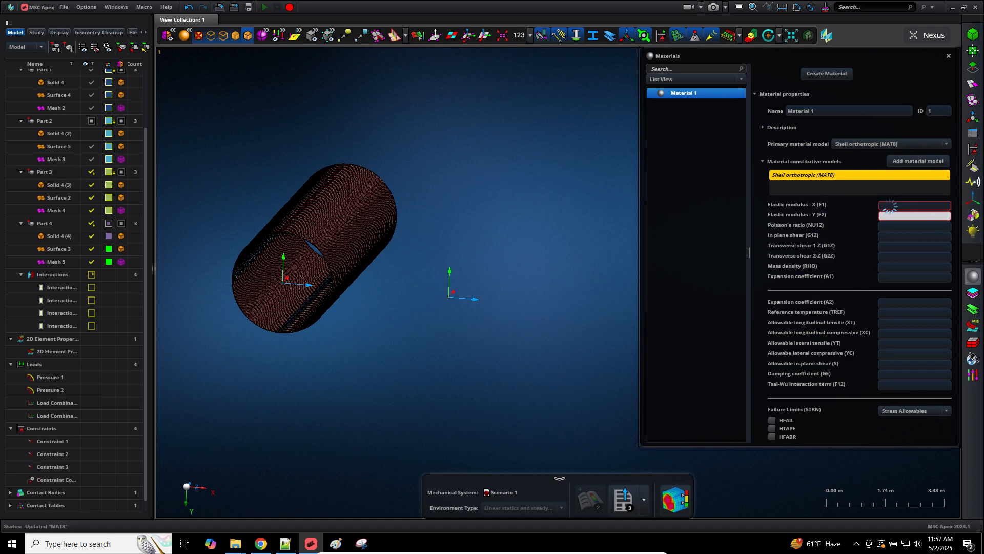
text(2000)
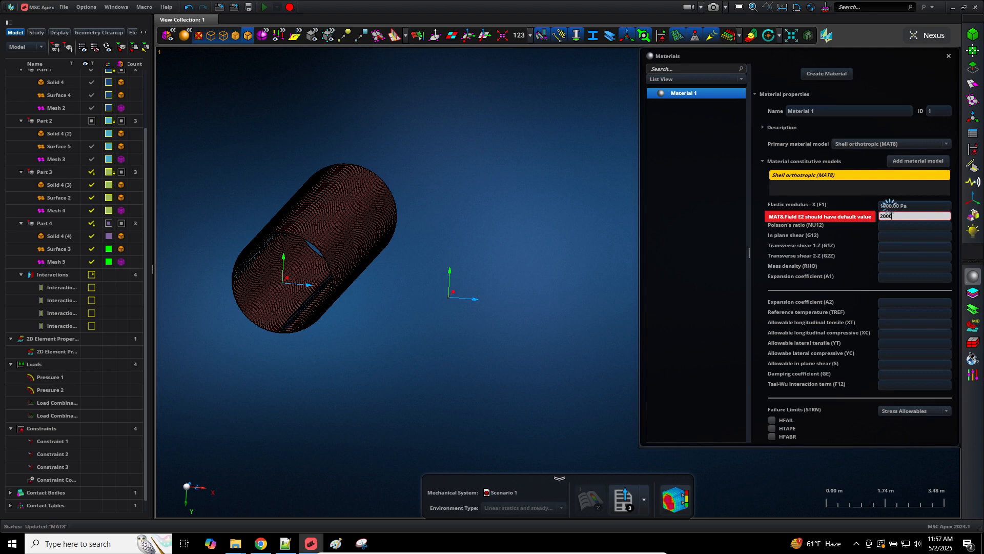
key(Tab)
text(0.3)
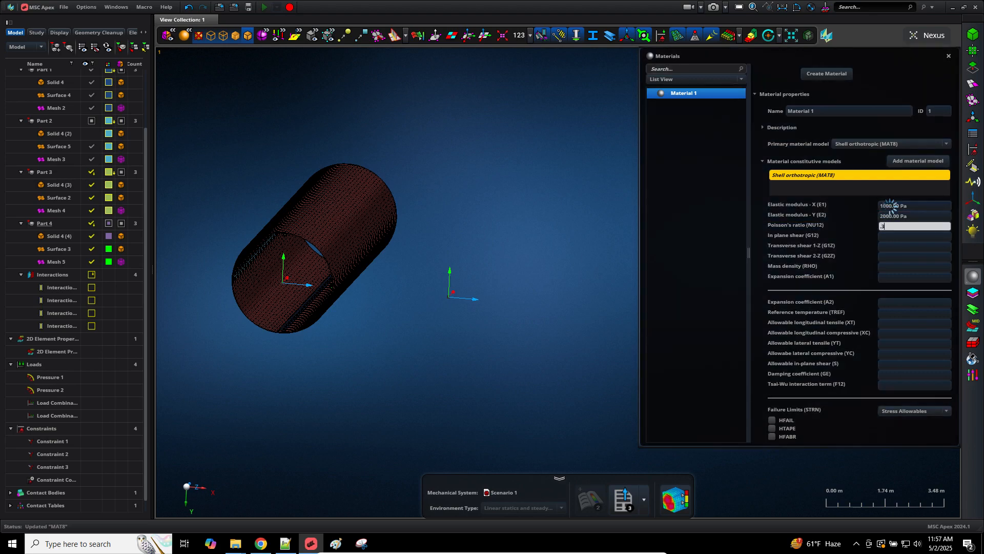
key(Tab)
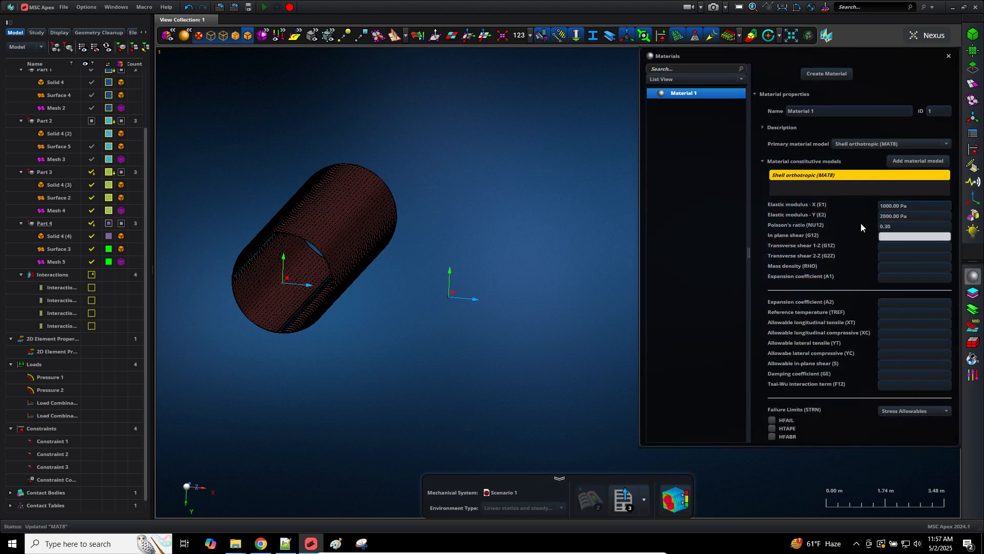
click(896, 265)
text(1)
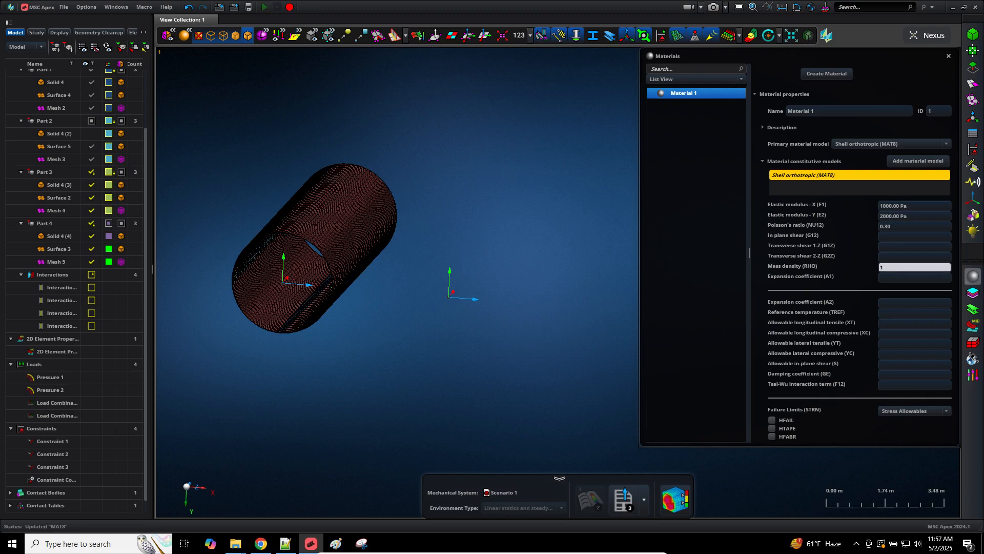
text(000)
key(Tab)
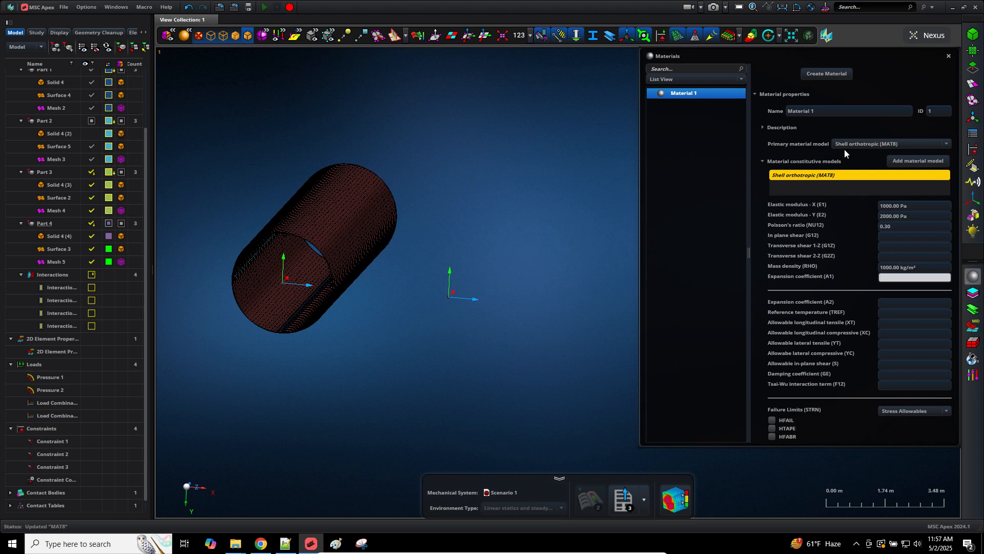
click(546, 212)
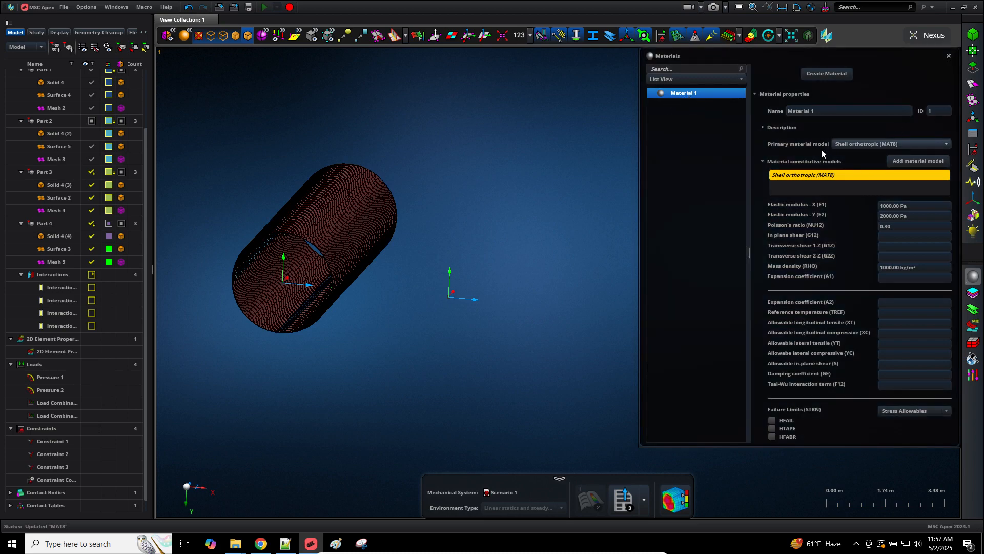
Step: Rename the material to Carbon_Fiber, keeping the MAT8 model, and close the editor
click(833, 110)
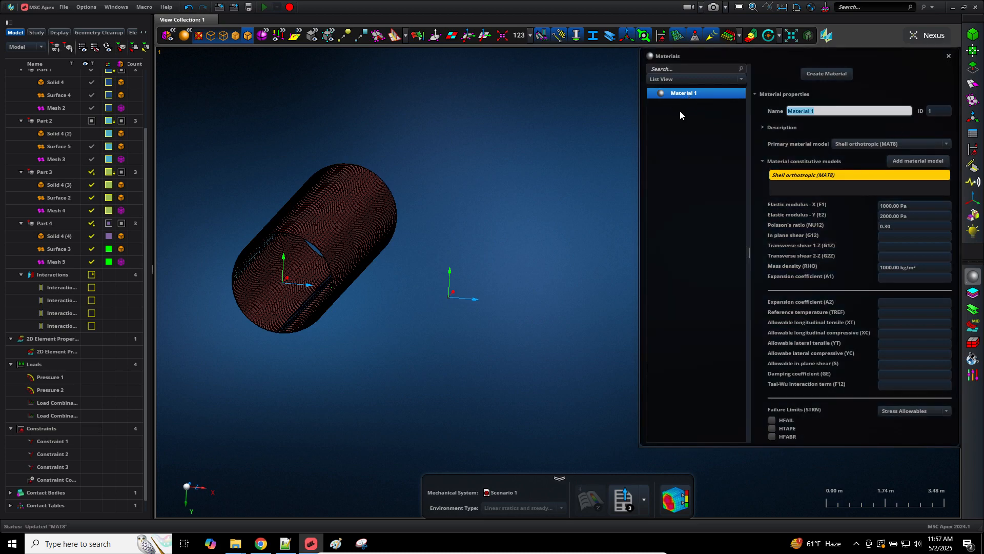
text(Layer 1)
key(Tab)
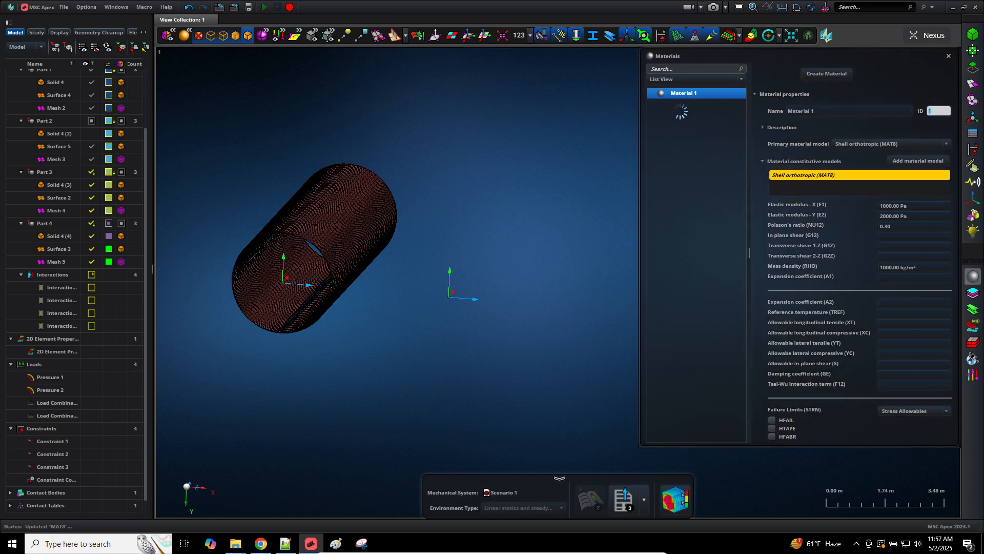
click(815, 110)
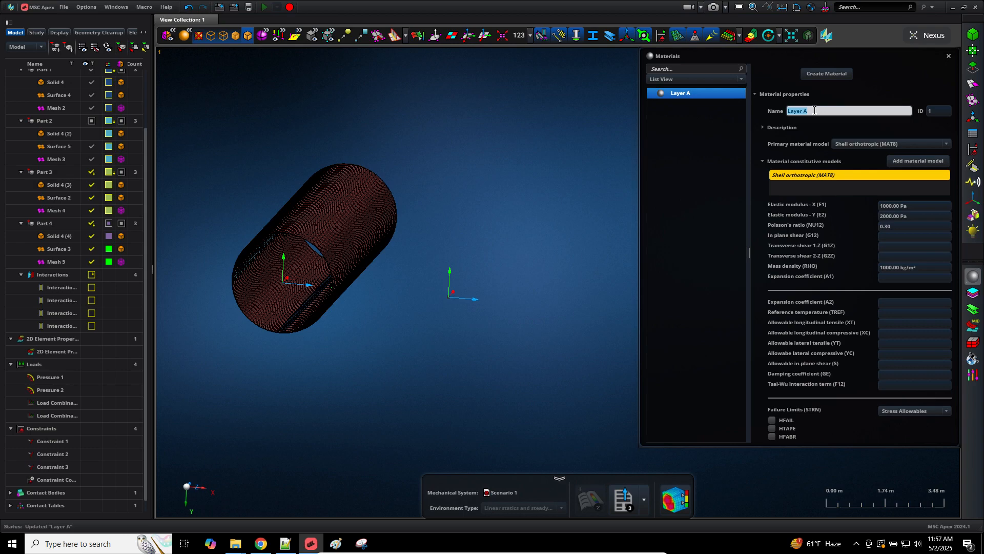
text(Carbon/)
text(Fiber)
key(Tab)
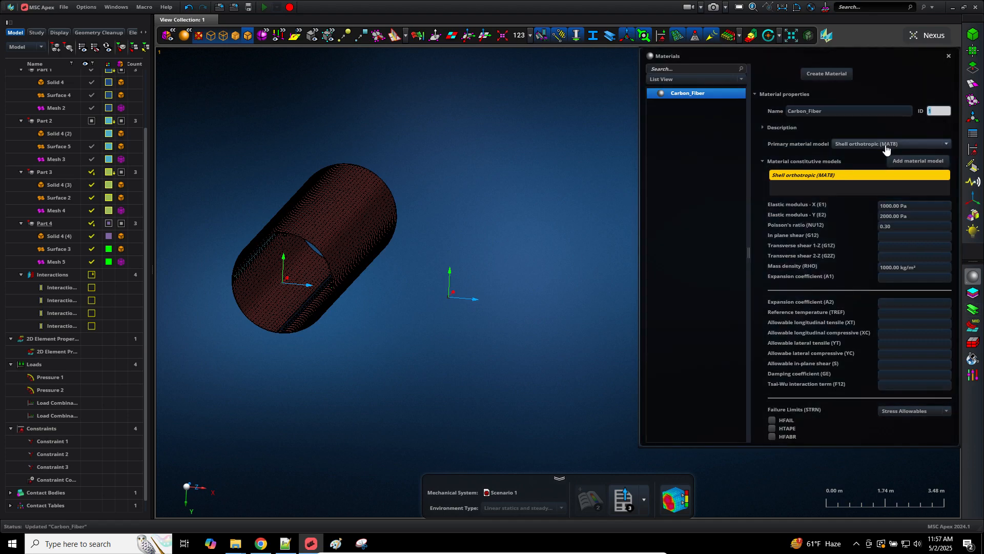
click(931, 144)
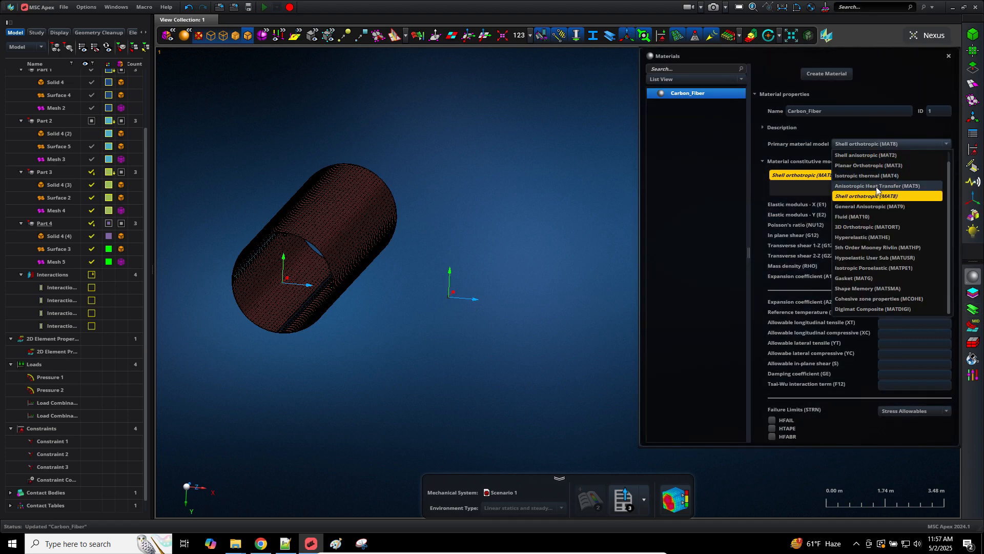
click(946, 144)
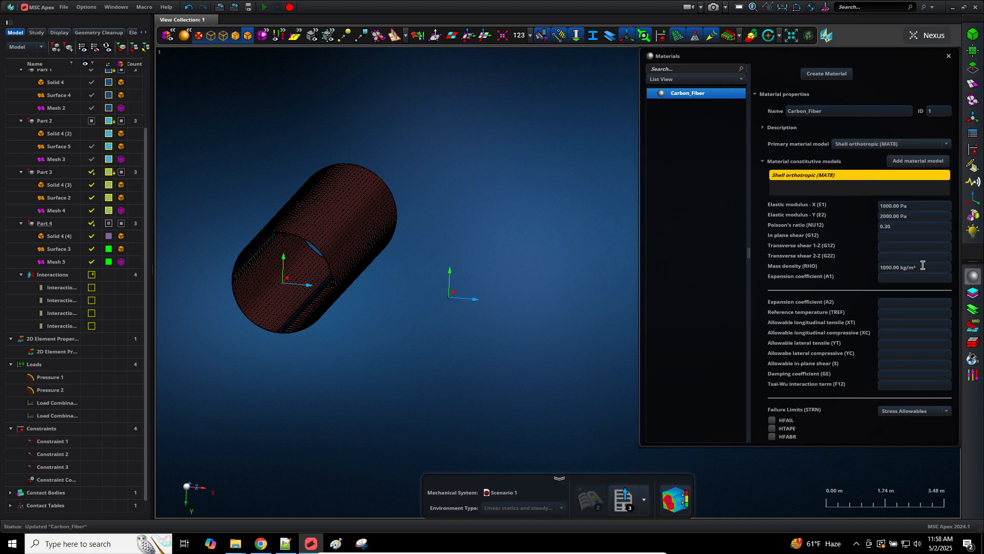
click(972, 276)
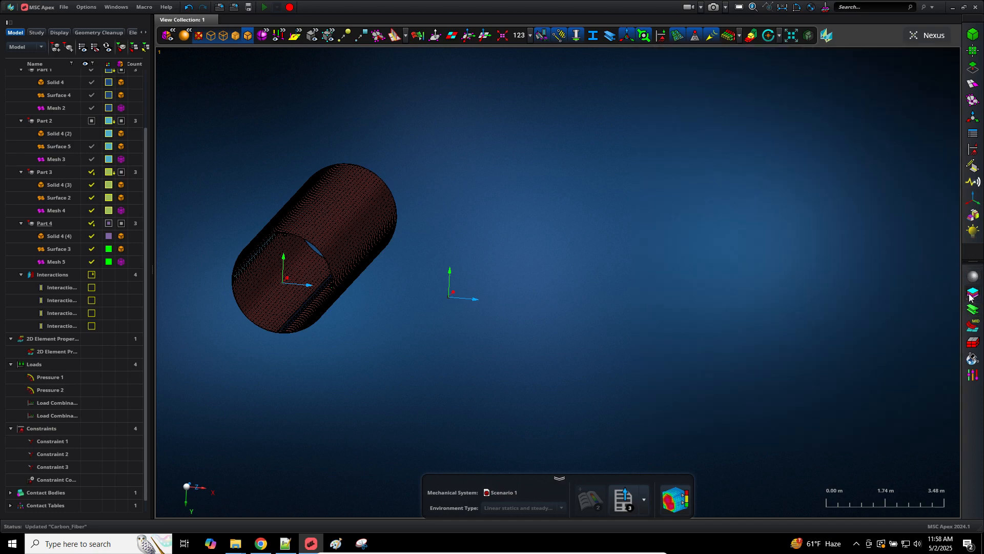
Step: Create Sheet 1 using Carbon_Fiber with thickness .125 (1.25E-004 m)
click(973, 292)
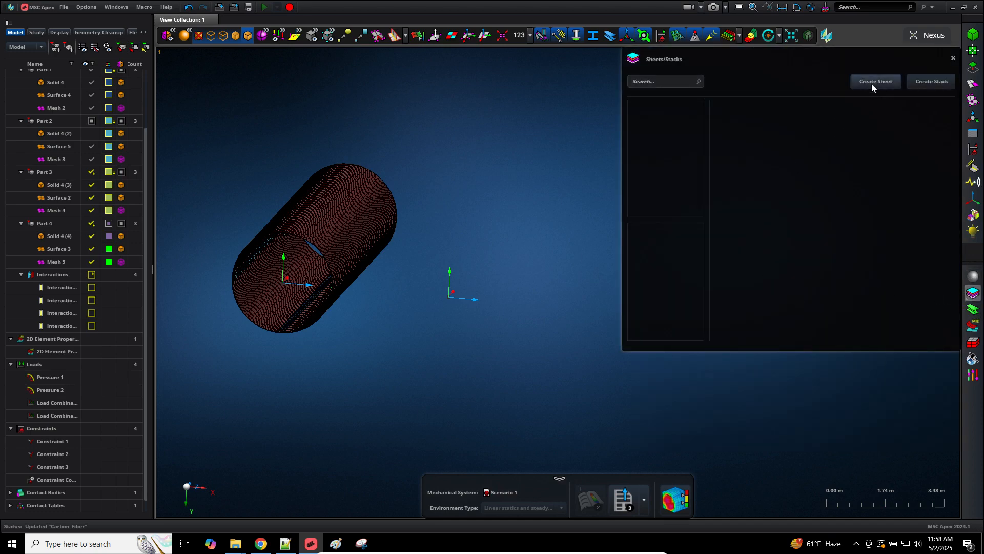
click(890, 84)
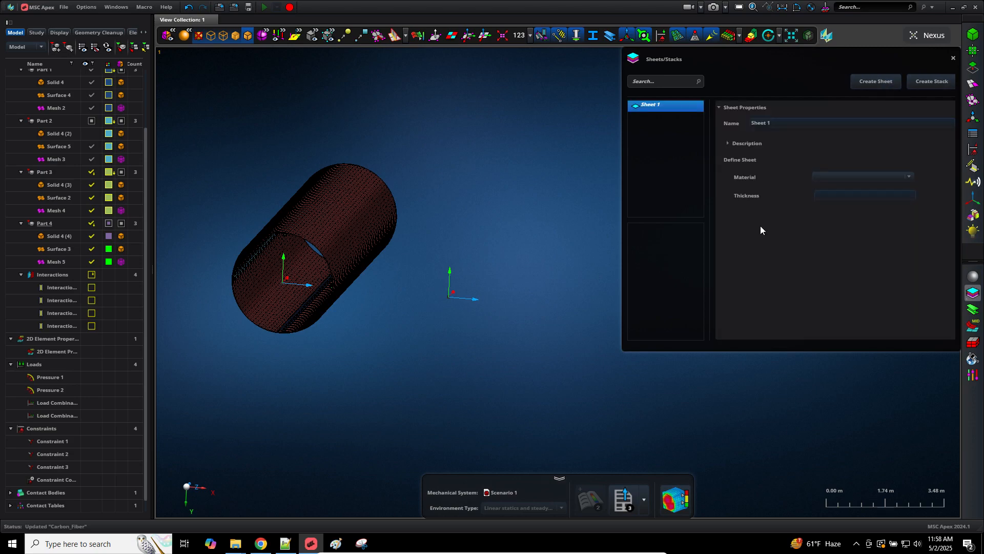
click(858, 176)
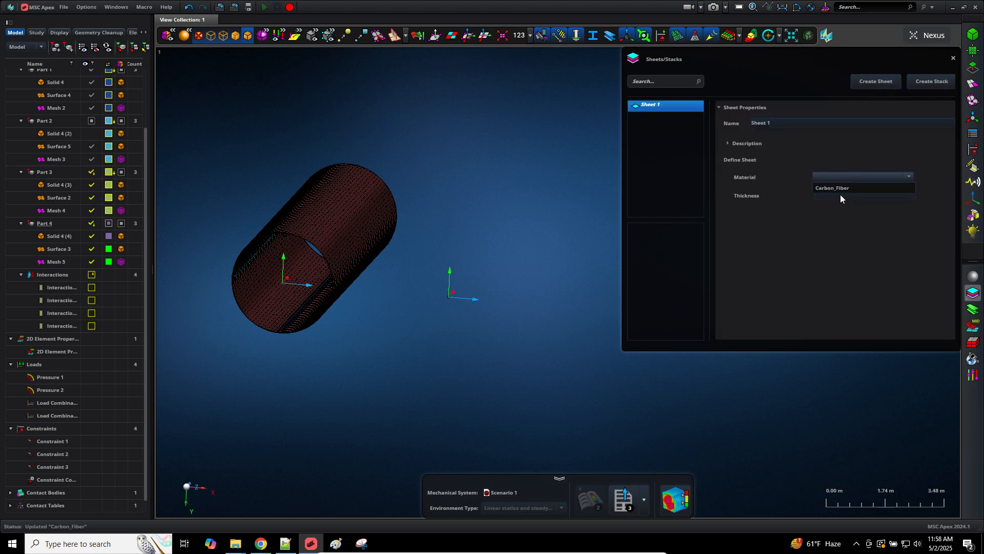
click(839, 189)
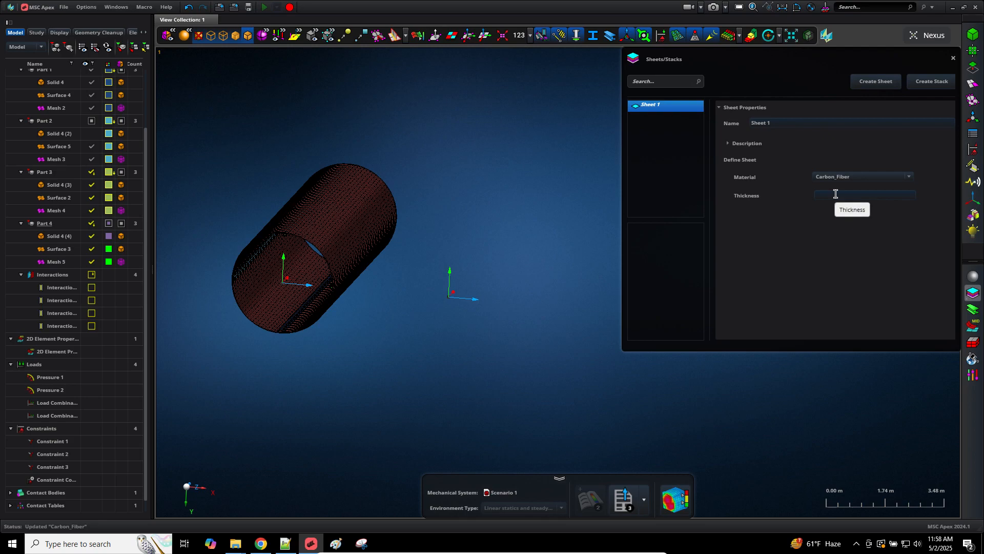
click(836, 194)
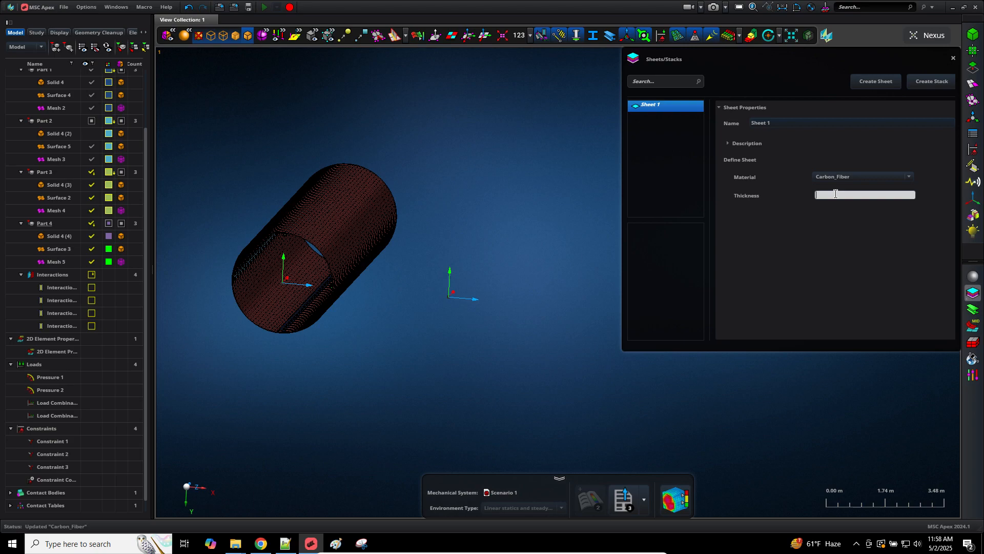
text(.125mm)
key(Return)
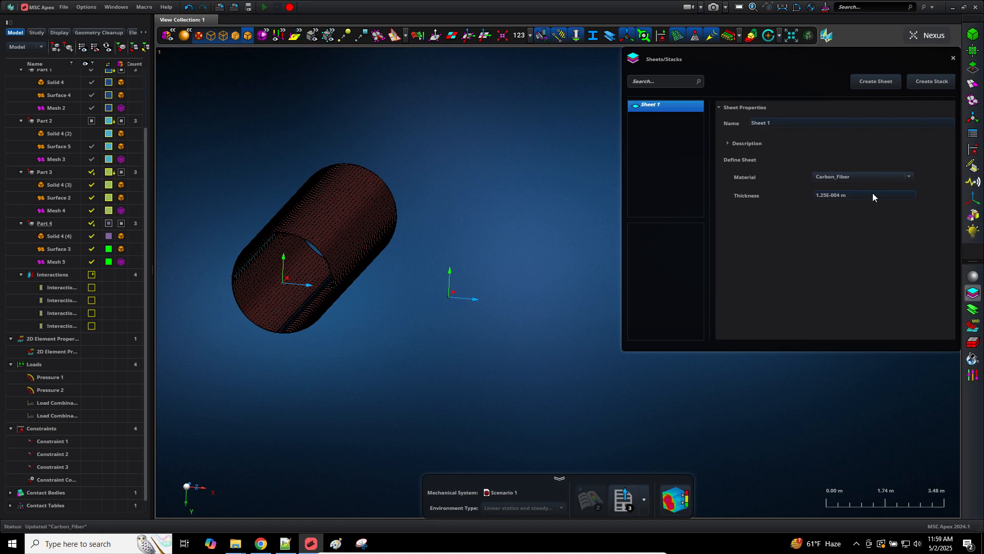
click(872, 194)
Step: Create Stack 1 with its first ply as Sheet 1 at a 1° angle
click(804, 226)
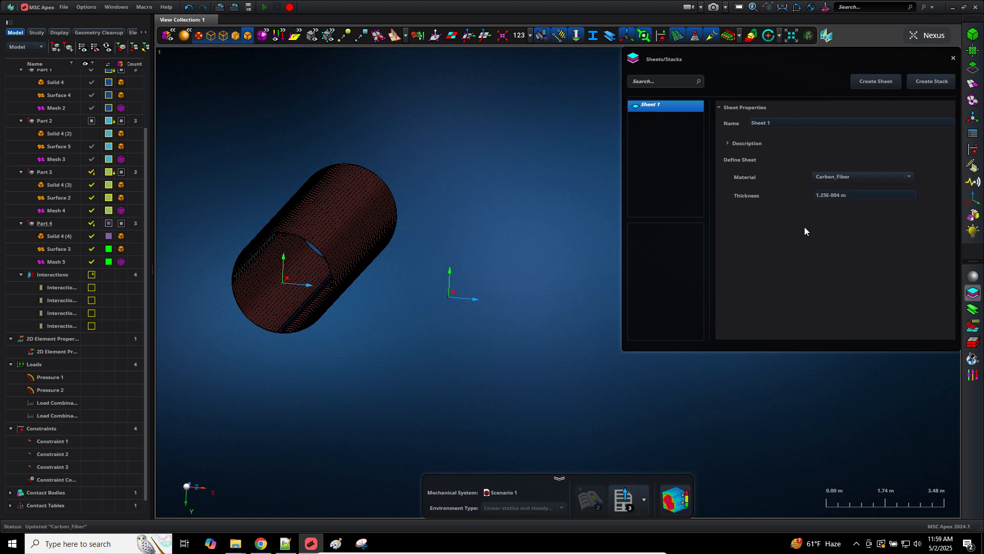
click(918, 78)
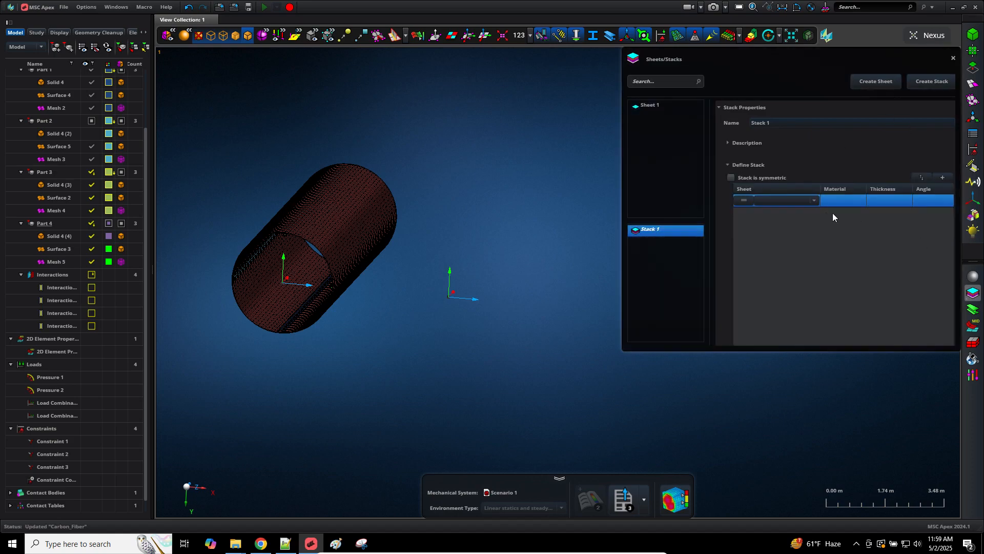
click(814, 202)
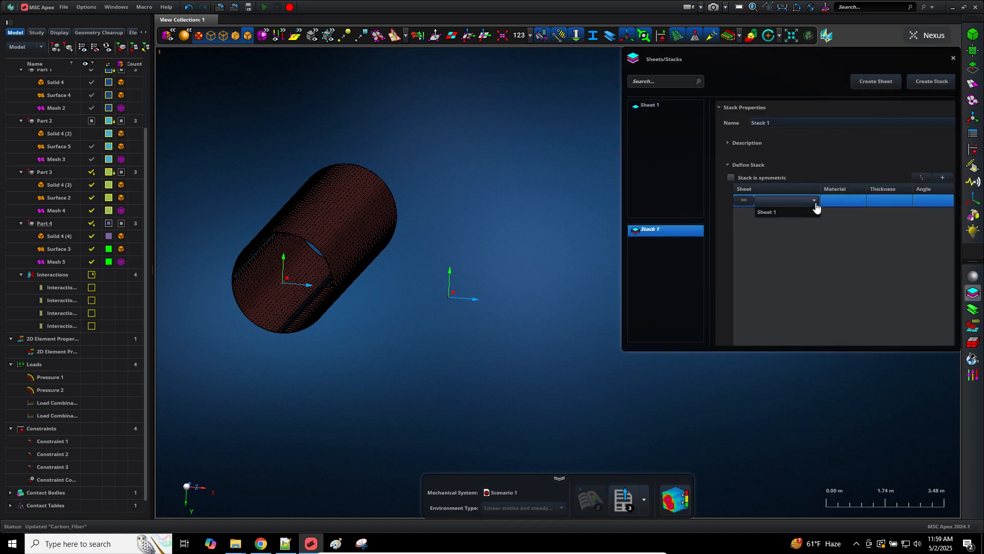
click(767, 212)
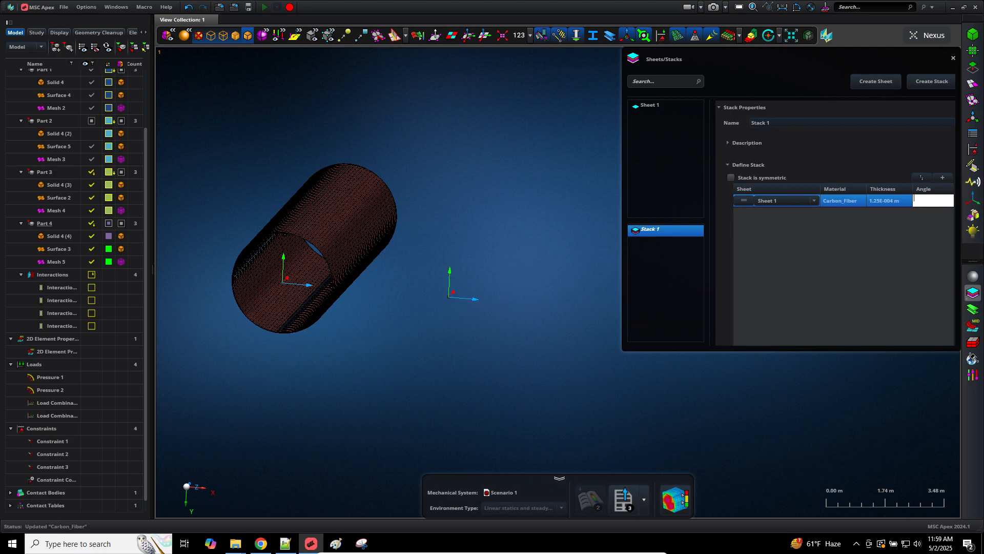
text(1)
key(Return)
Step: Add more ply rows to reach seven layers and assign Sheet 1 to every layer
click(941, 178)
click(942, 178)
click(942, 177)
click(942, 178)
click(942, 178)
click(942, 178)
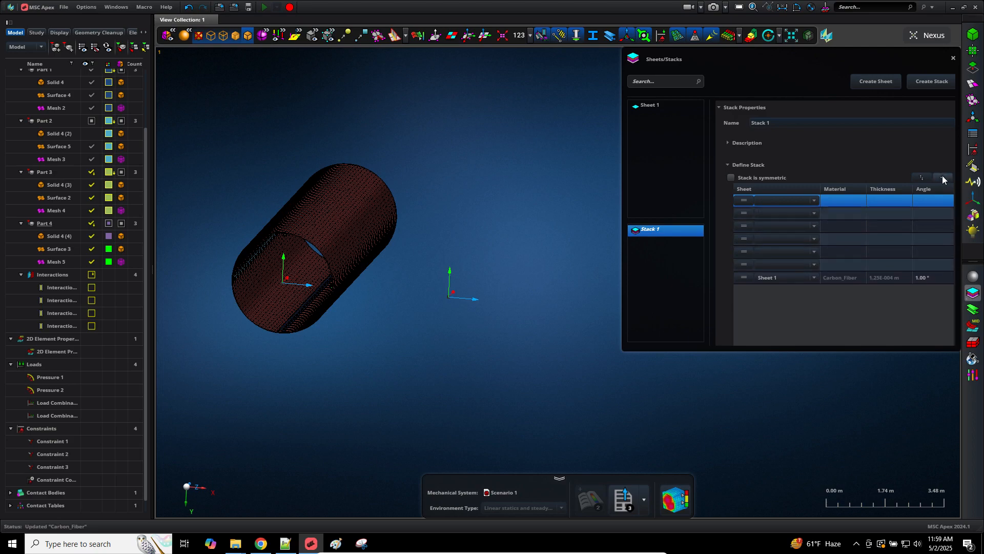
click(812, 265)
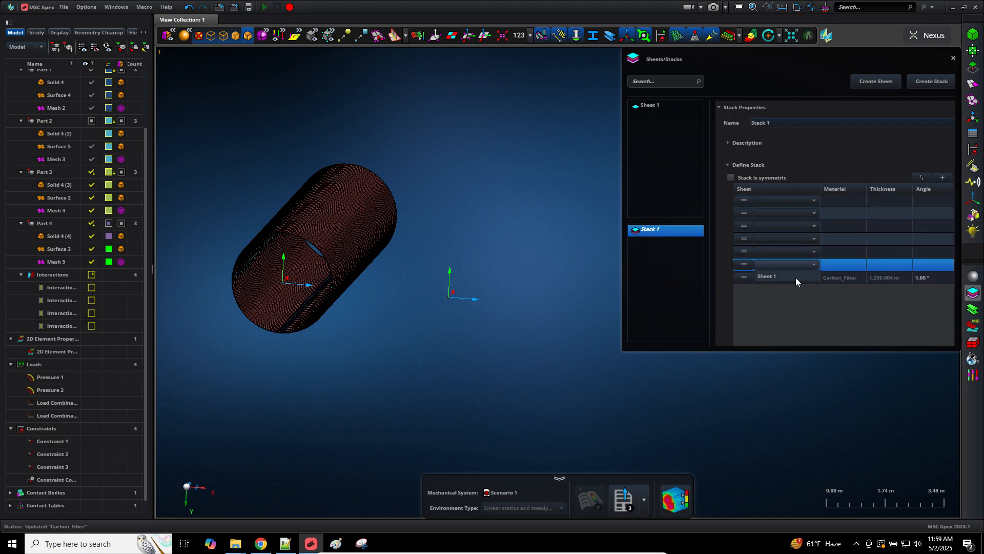
click(788, 275)
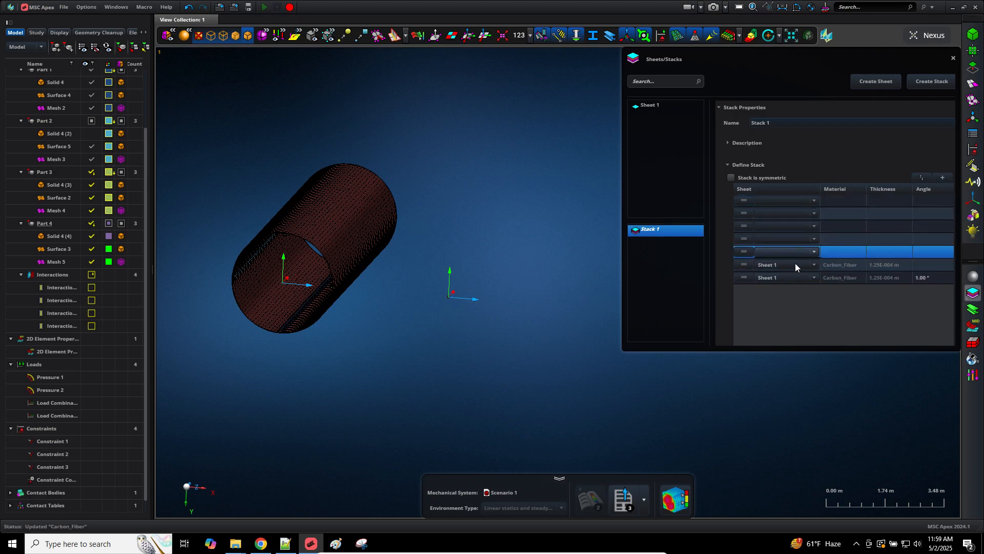
click(789, 263)
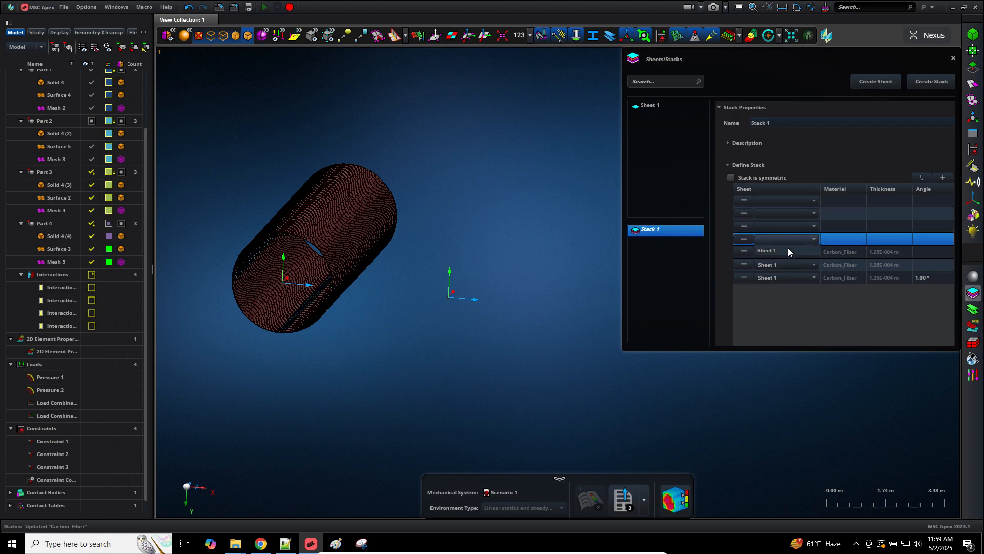
click(788, 250)
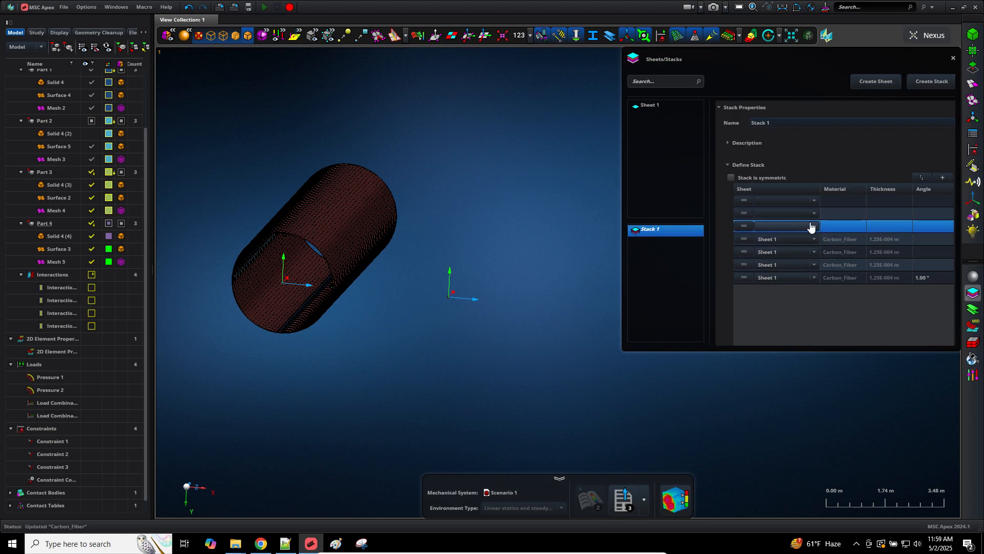
click(816, 213)
click(790, 223)
click(816, 201)
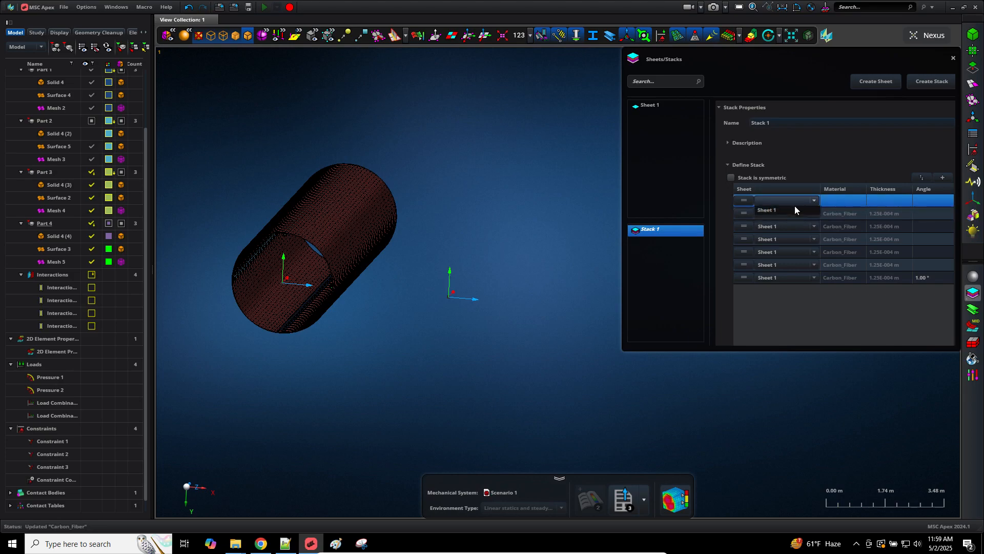
click(769, 209)
middle_drag(418, 254, 564, 235)
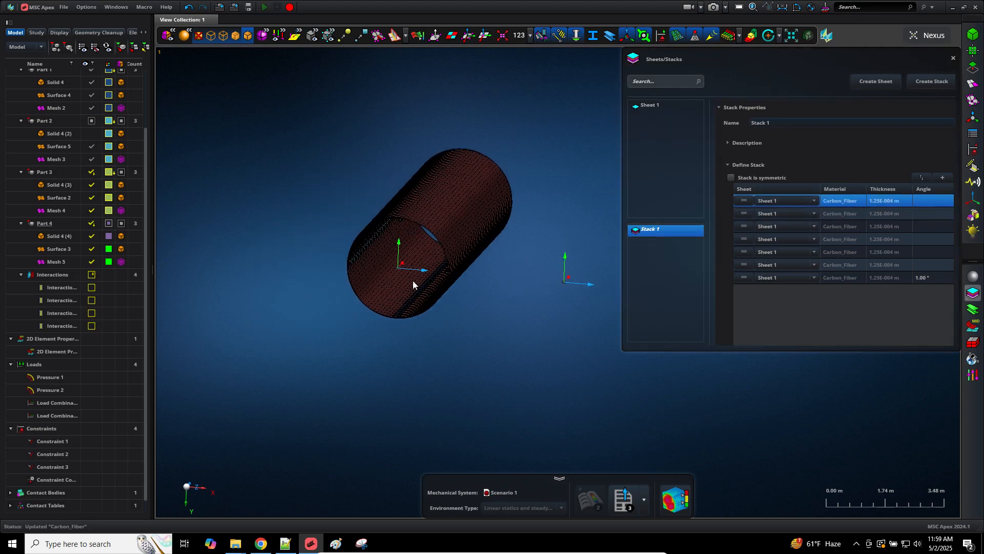
Step: Switch to the Z view and zoom onto the stiffener notch in the cross-section
scroll(432, 315, up, 10)
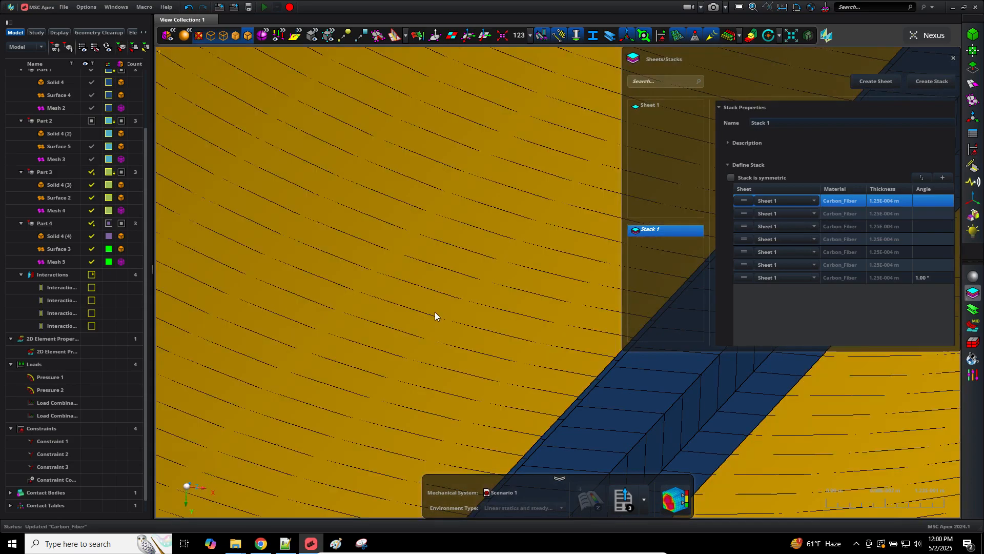
scroll(438, 308, down, 6)
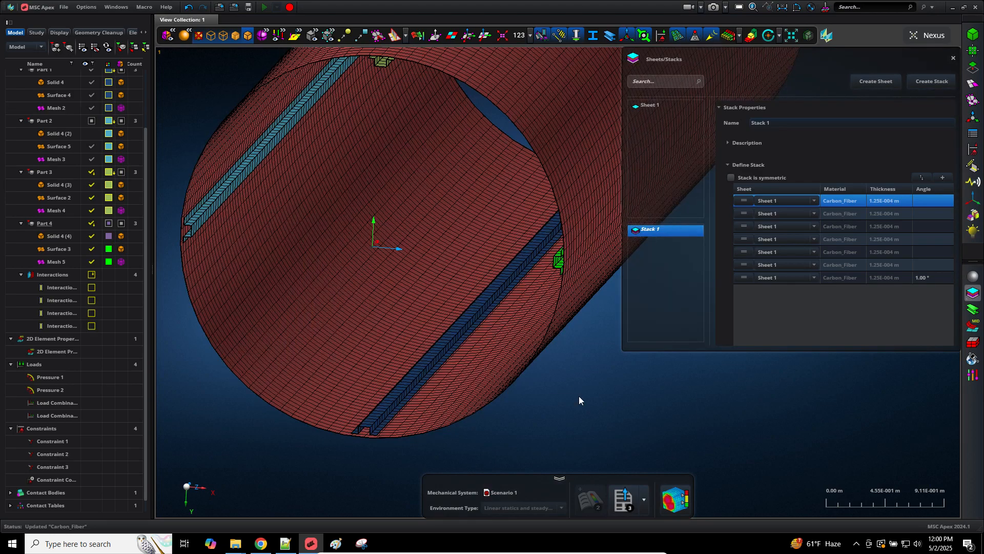
middle_drag(619, 395, 495, 385)
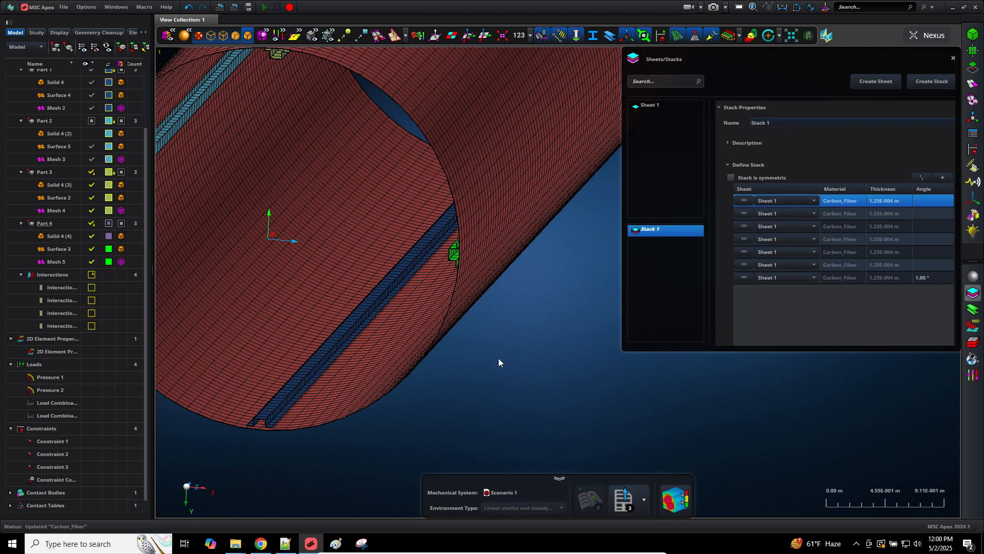
click(199, 491)
scroll(523, 307, up, 10)
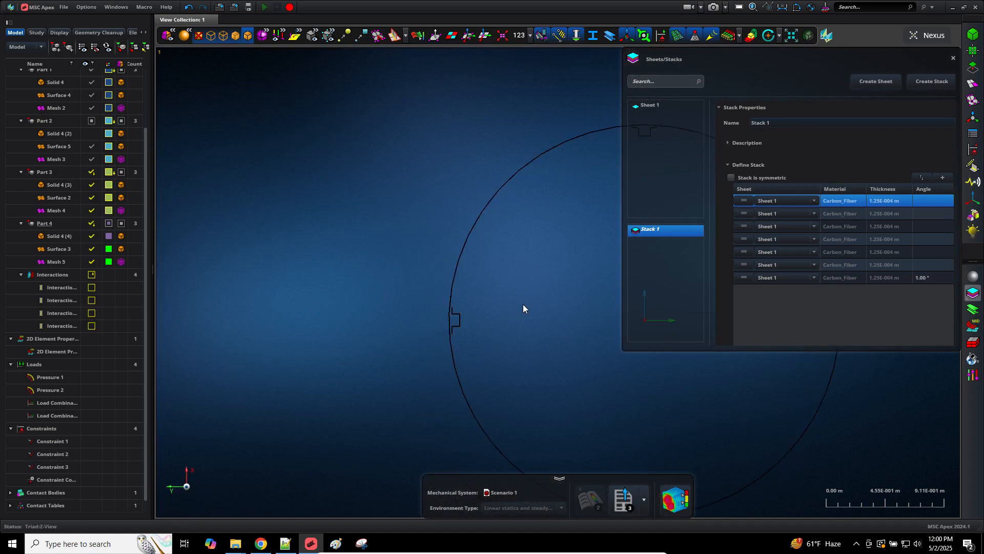
middle_drag(225, 309, 335, 296)
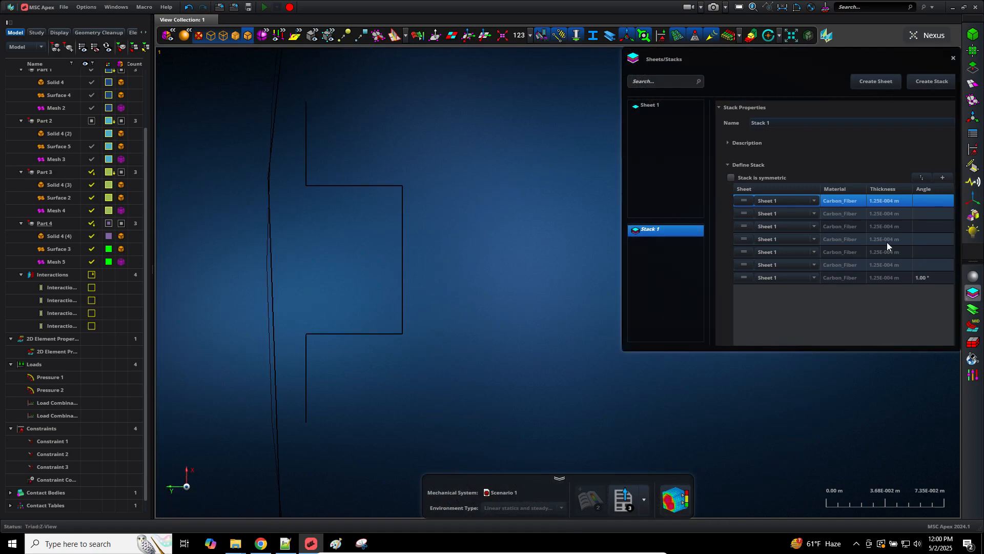
click(261, 543)
Step: Calculate .000125*4 = 0.0005 and .000125*8 = 0.001 in a Chrome search
click(272, 11)
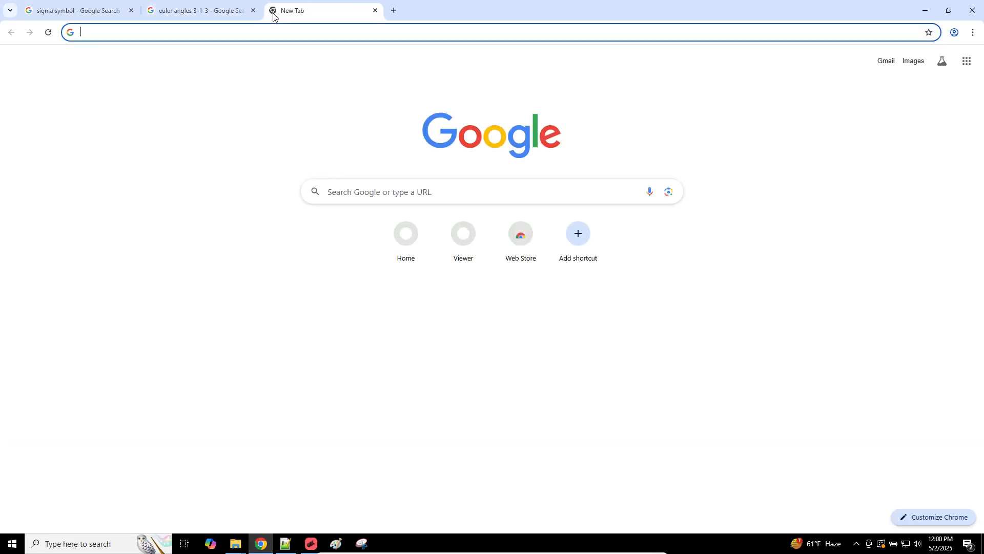
text(.)
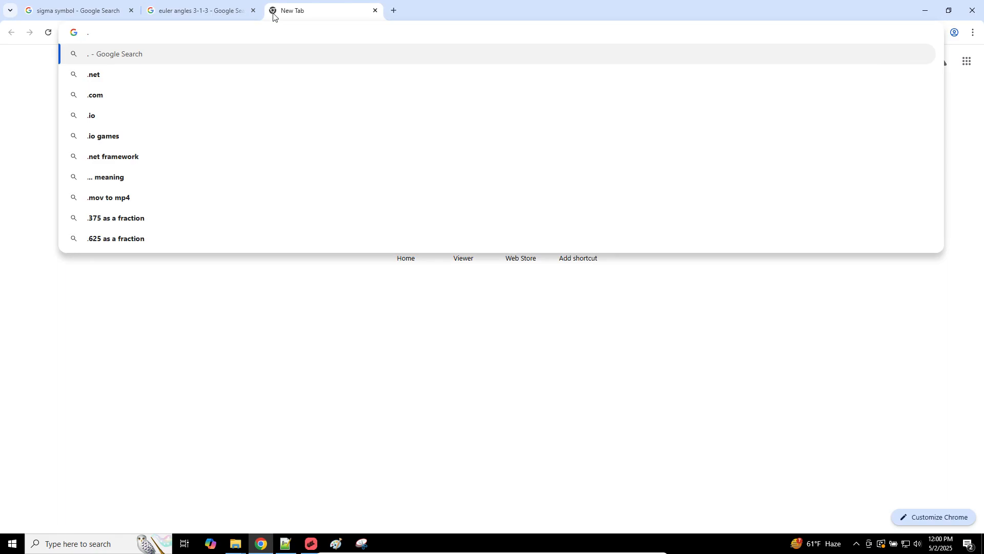
text(000)
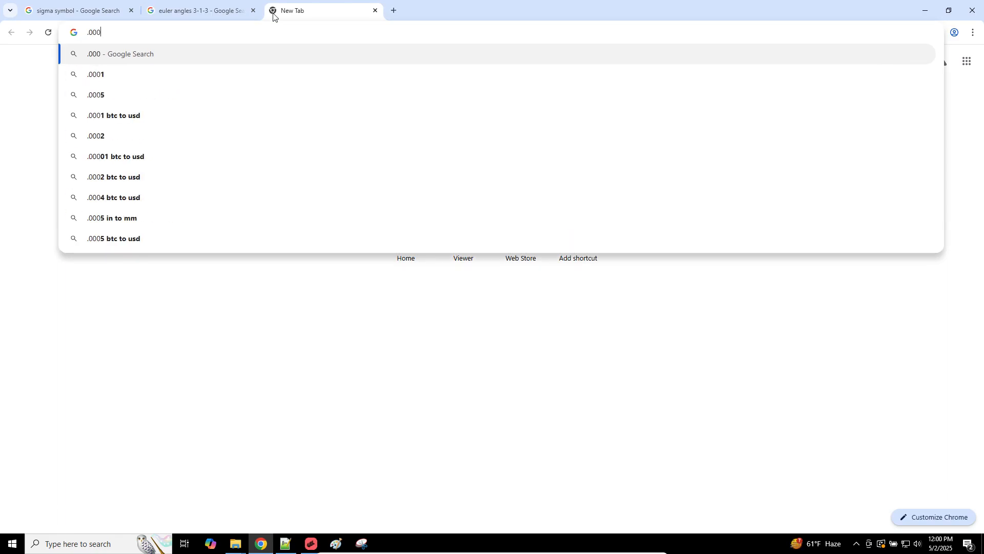
text(125*4)
key(Return)
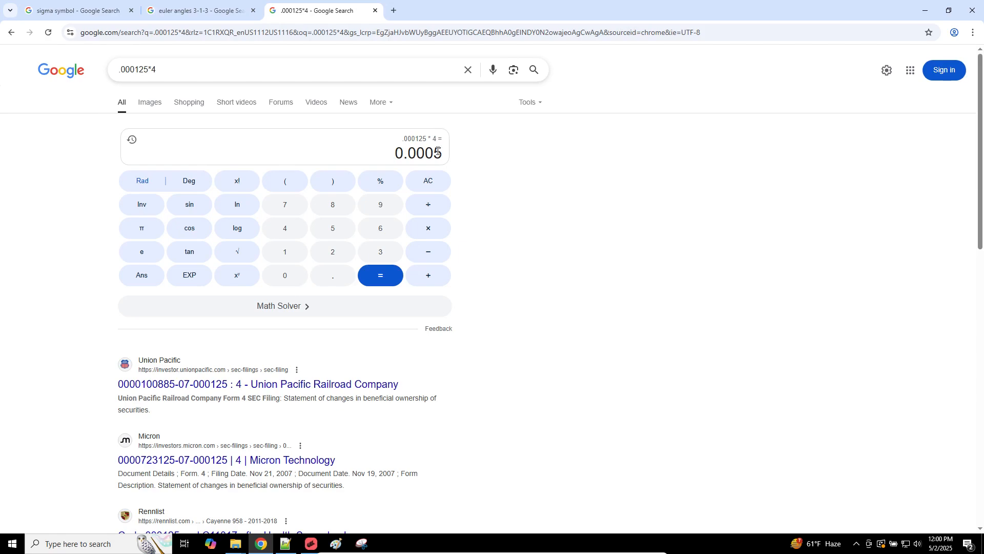
double_click(437, 151)
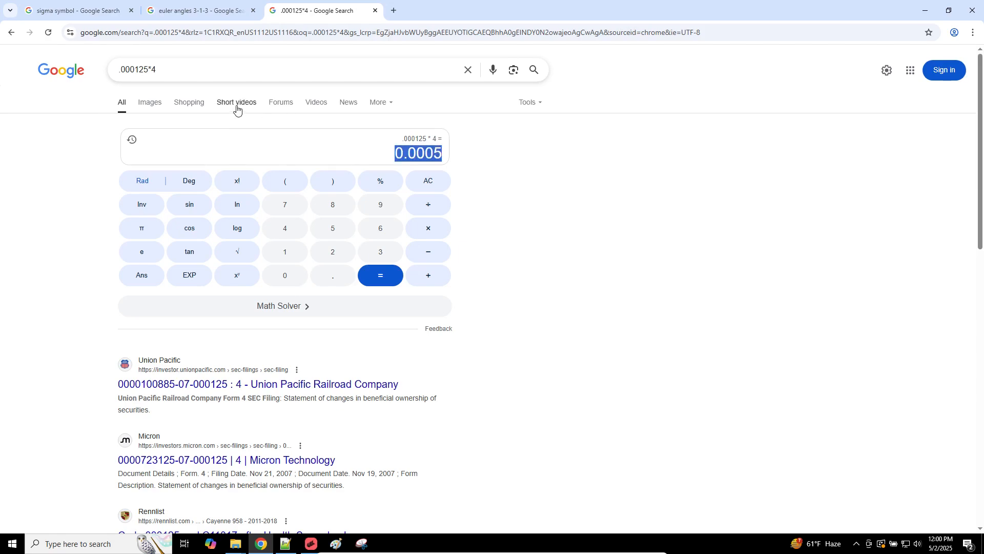
drag(153, 70, 175, 69)
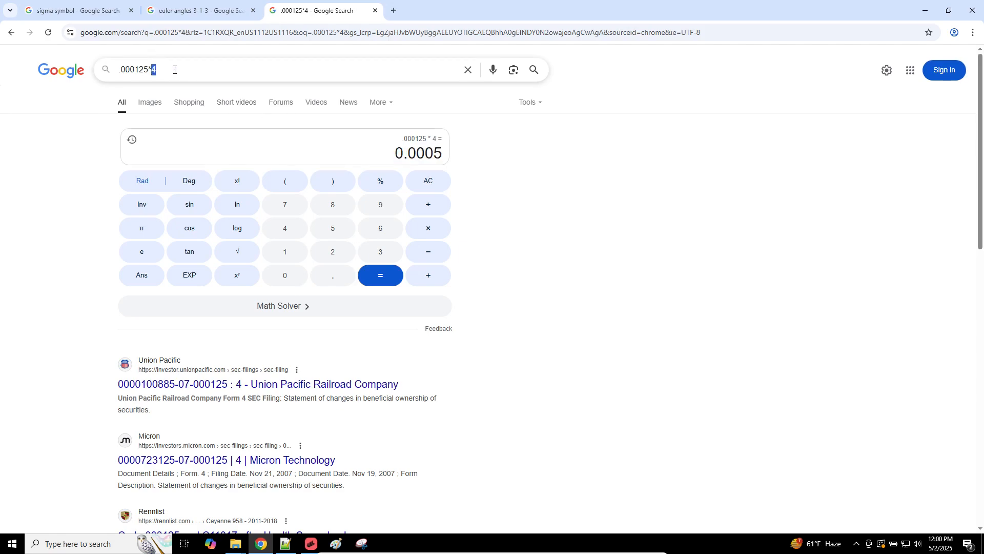
key(Return)
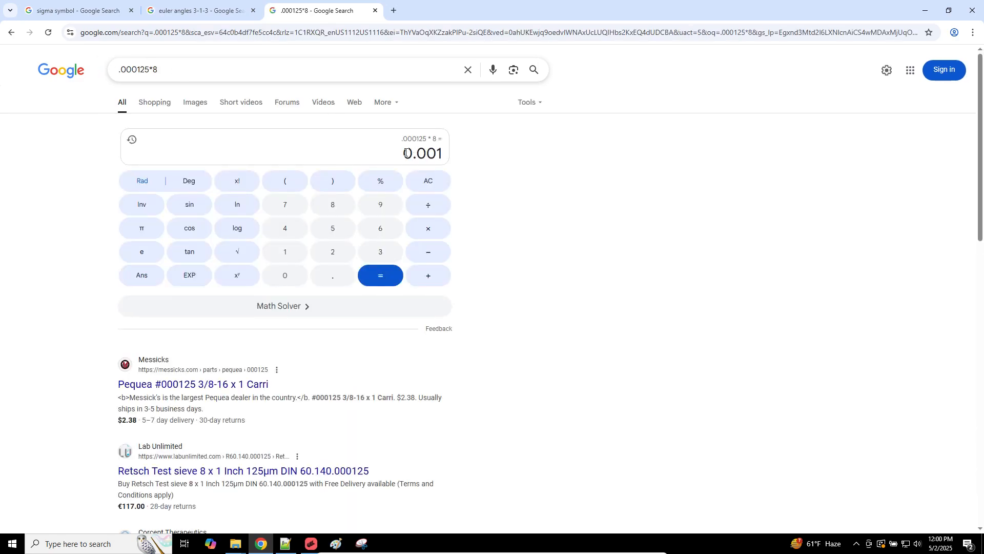
drag(404, 152, 463, 160)
click(926, 11)
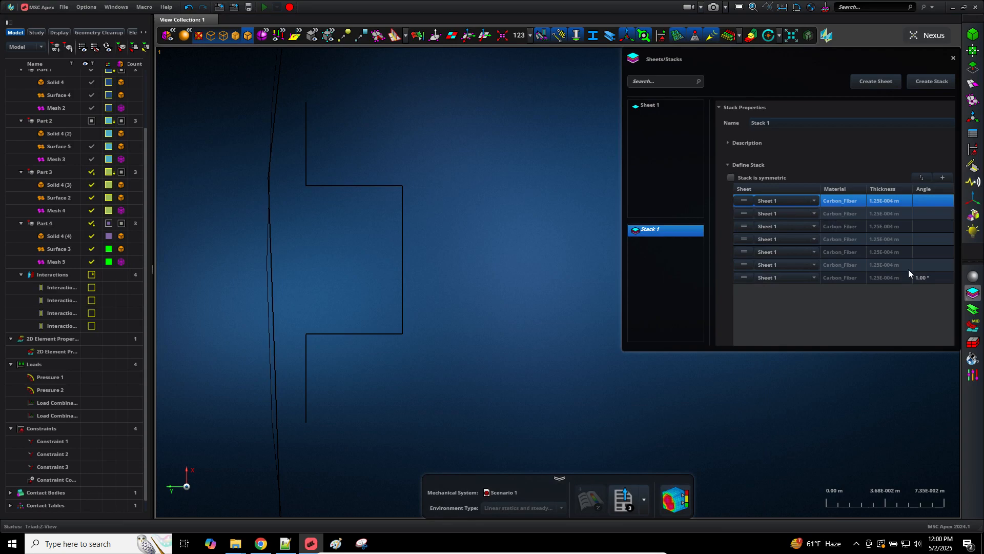
Step: Set the plies above the 1° ply to 2°, 3°, 4°, 5°, 6° and 7° in Stack 1
click(926, 265)
text(2)
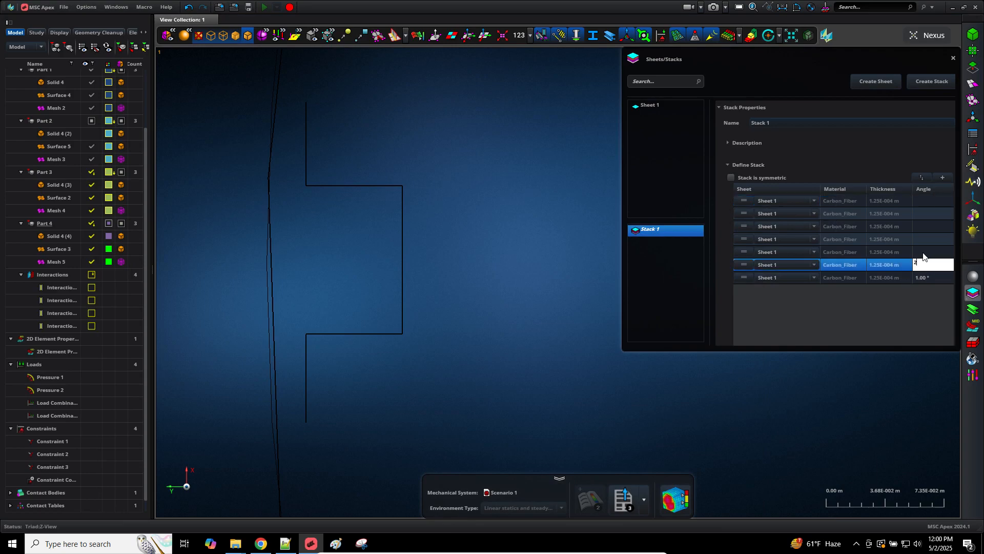
click(924, 255)
text(3)
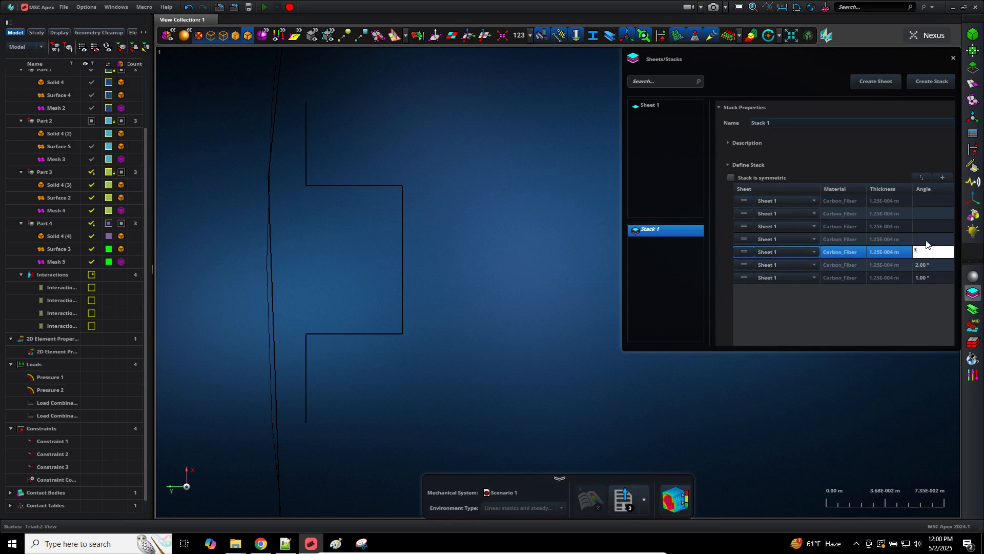
click(927, 239)
click(927, 238)
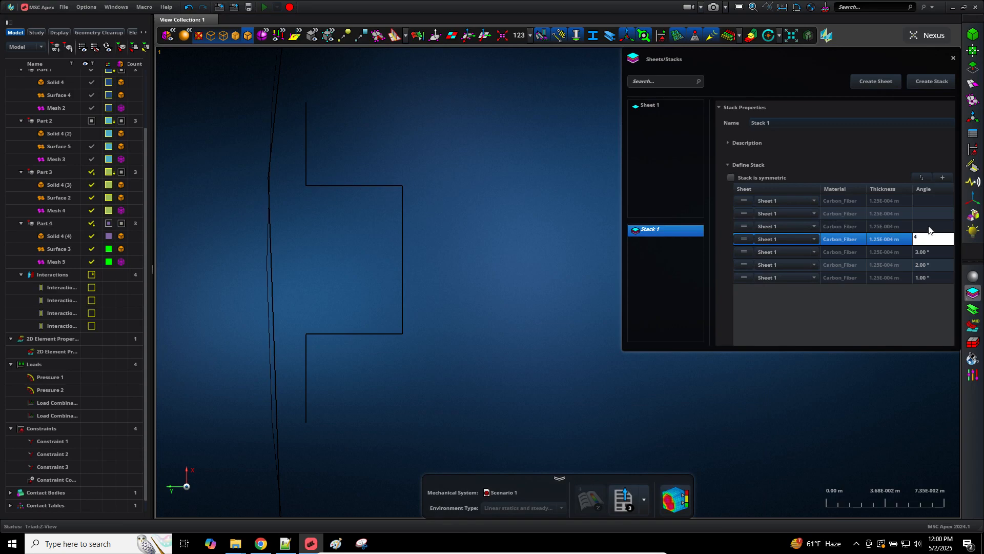
click(930, 229)
text(5)
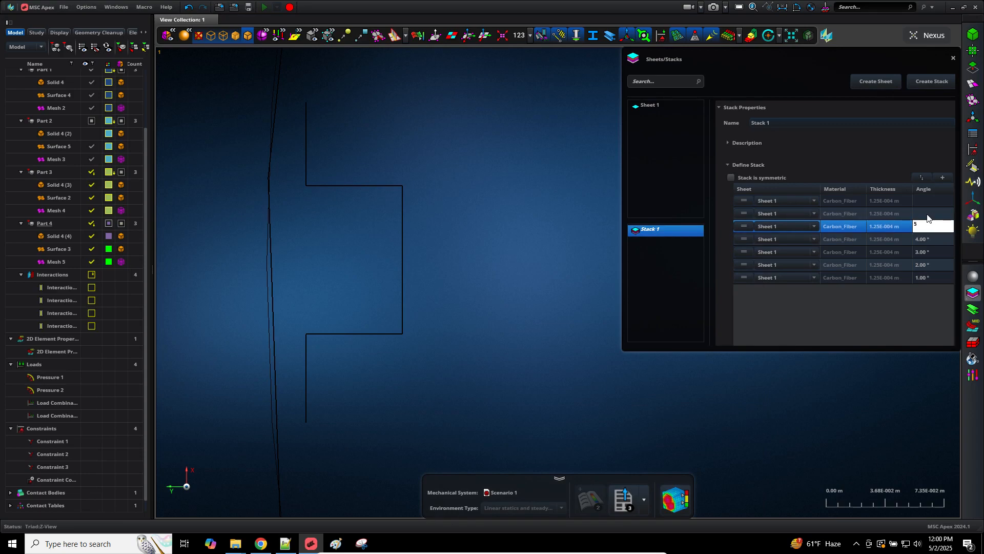
click(927, 214)
text(67)
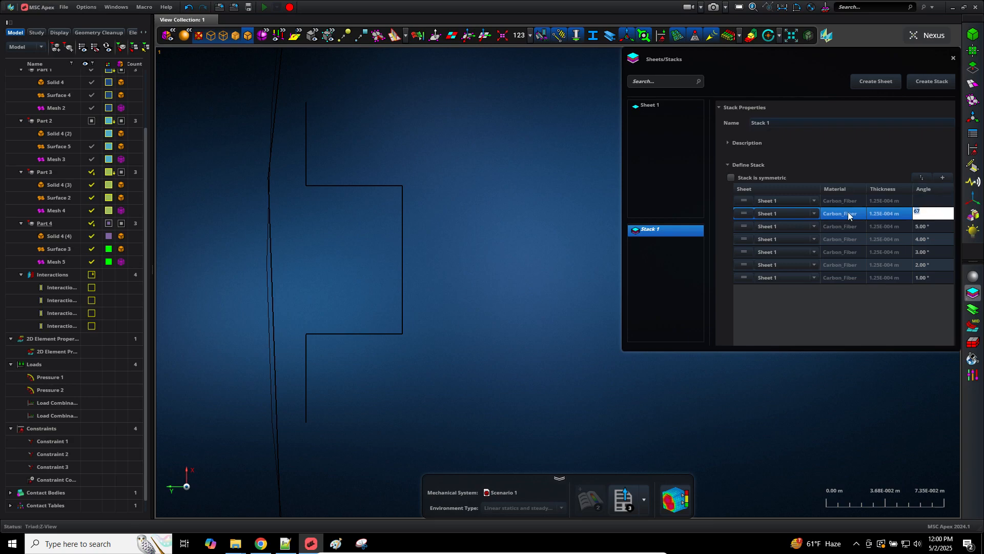
text(6)
click(919, 200)
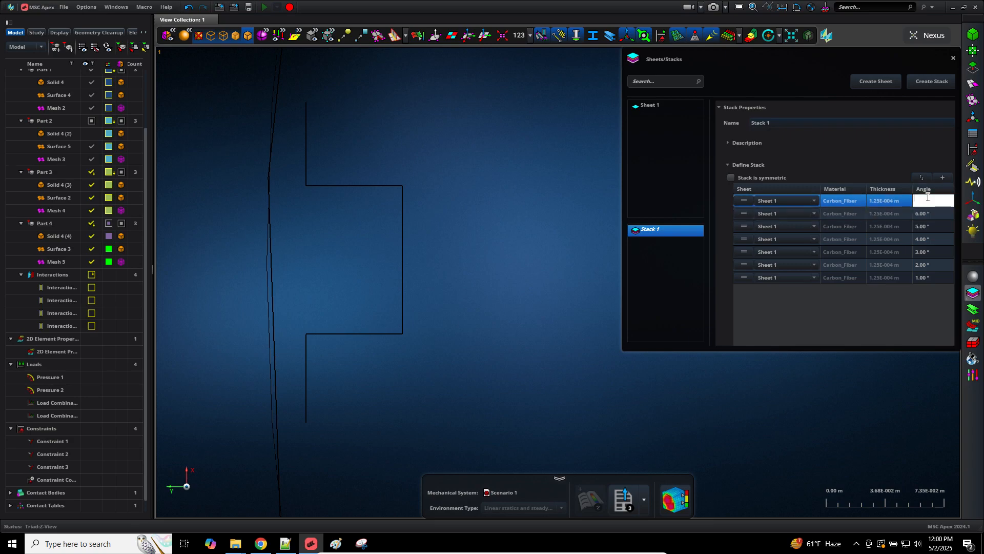
text(7)
Step: Add an eighth ply on top at 8° using Sheet 1
click(943, 178)
click(931, 204)
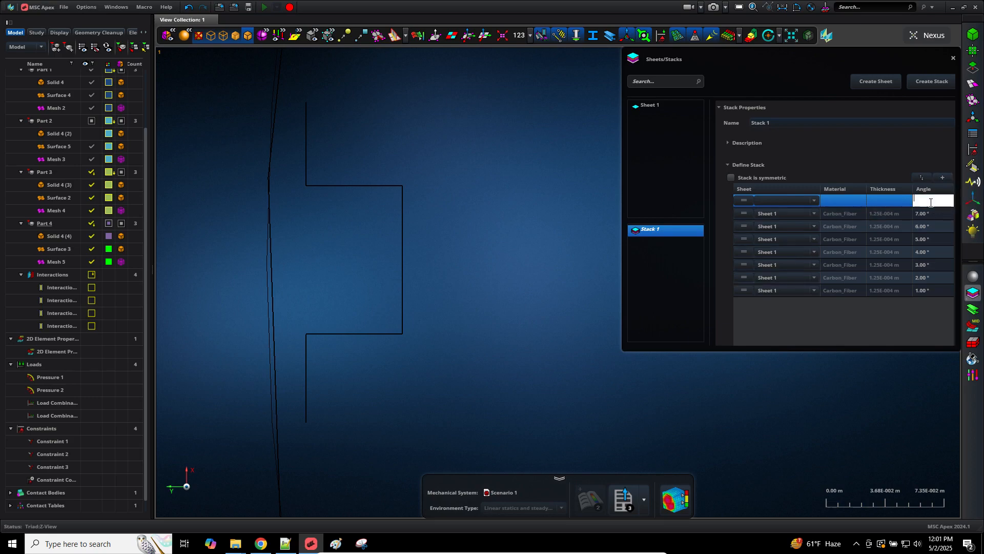
text(8)
click(815, 201)
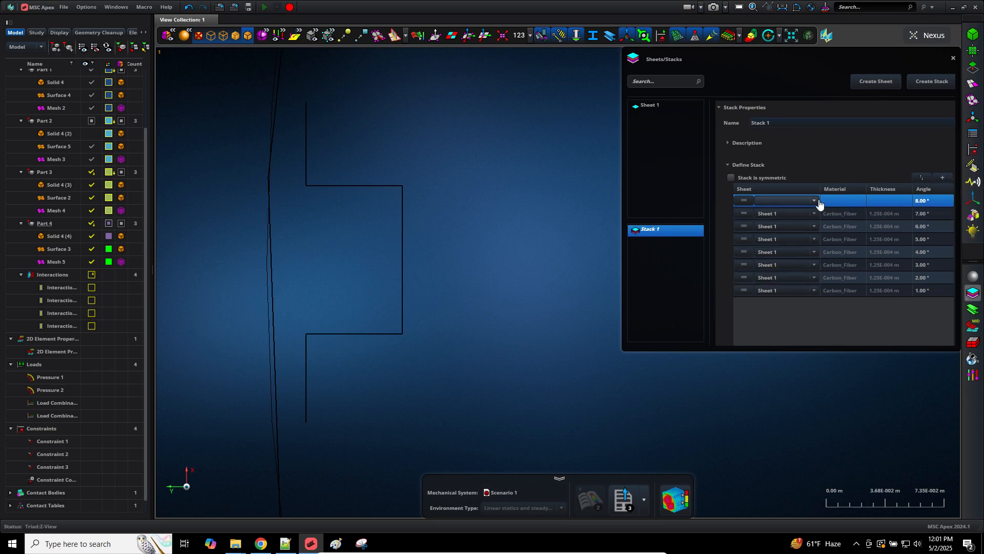
click(788, 212)
Step: Review Stack 1's eight 1.25E-004 m plies angled 1°–8°, leaving the Sheets/Stacks panel closed
click(968, 294)
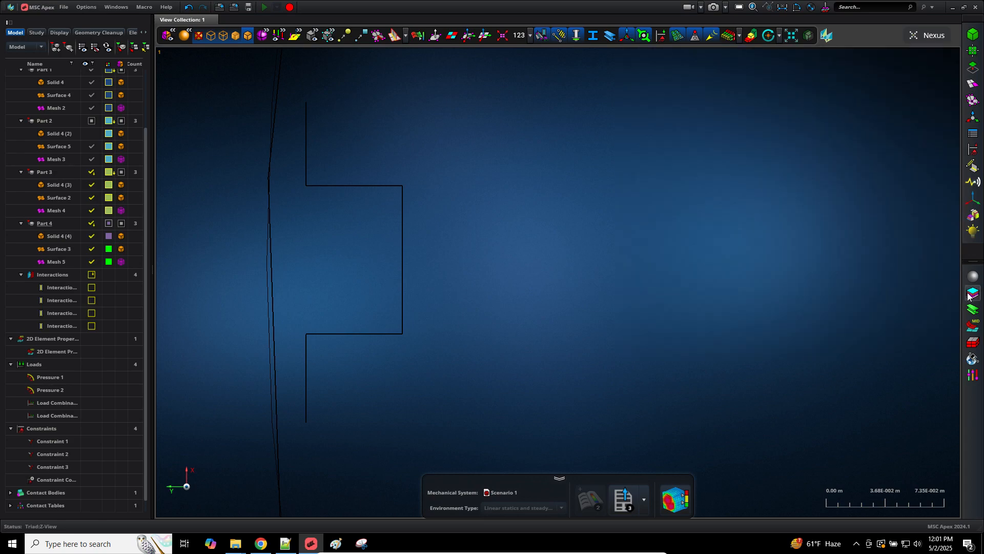
click(969, 295)
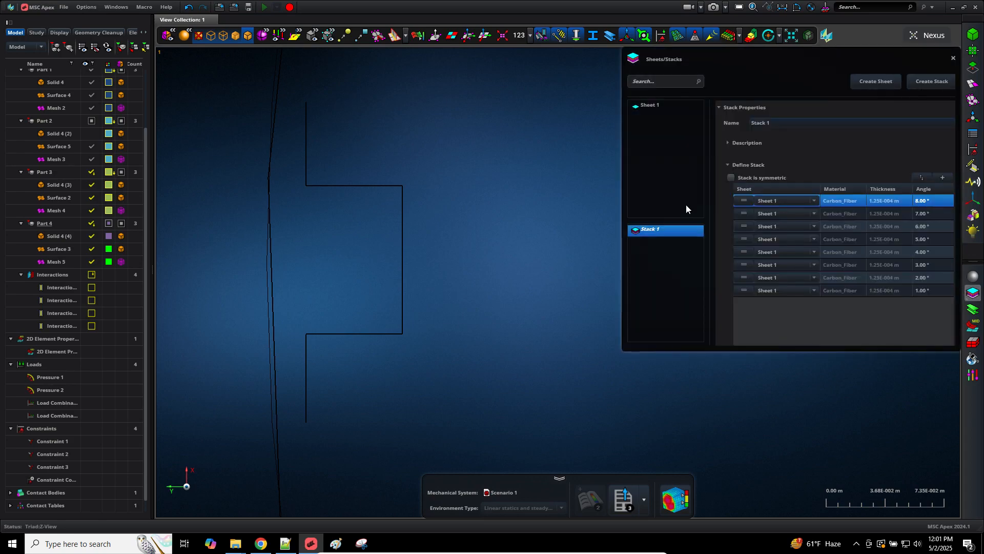
click(964, 294)
click(964, 294)
click(971, 296)
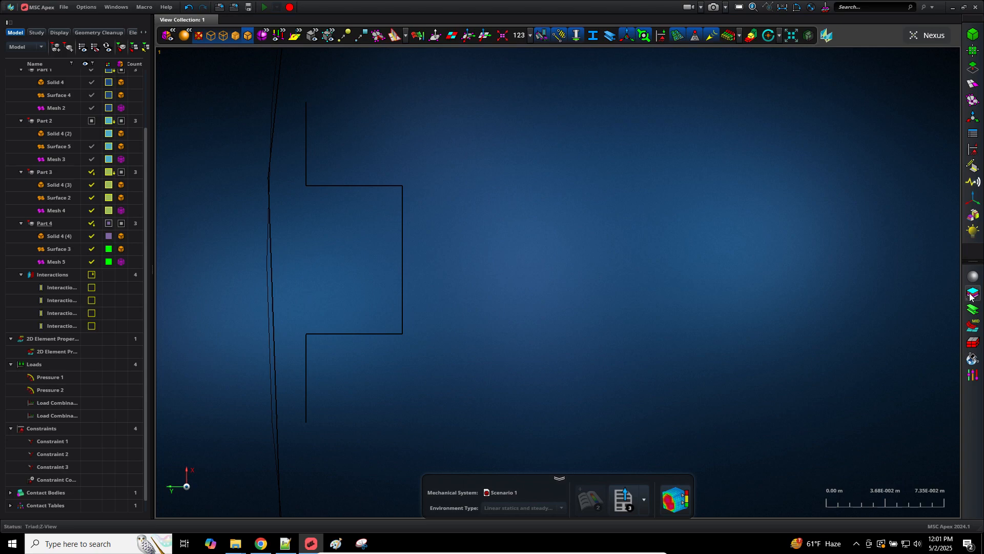
click(970, 296)
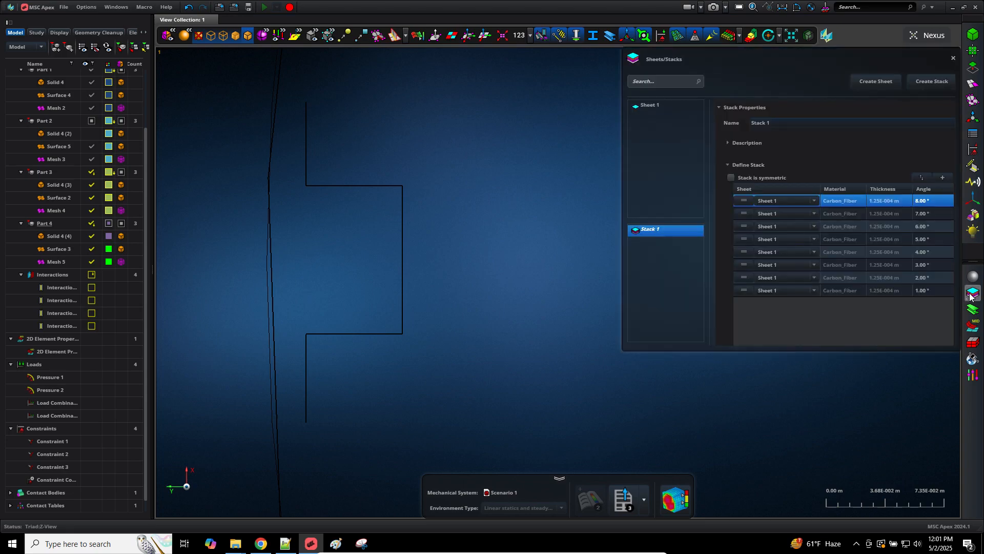
click(970, 297)
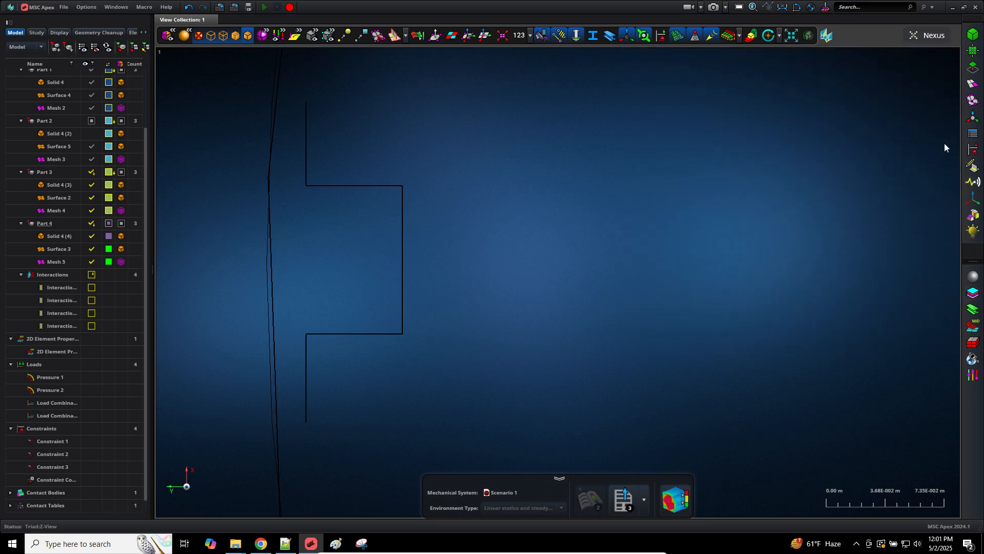
Step: Start a material orientation field and select the whole Part 0 Cylinder as its target
click(967, 134)
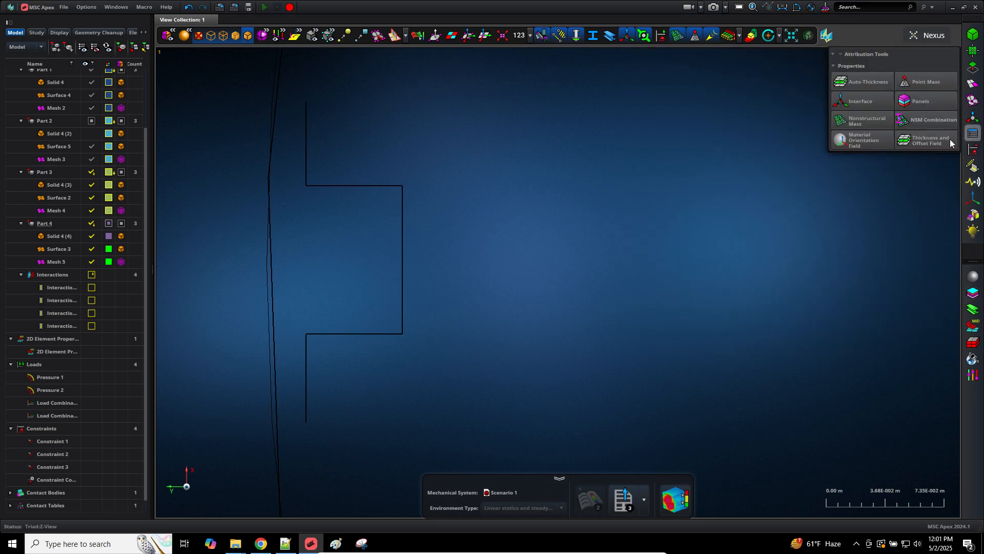
key(f)
middle_drag(745, 391, 314, 384)
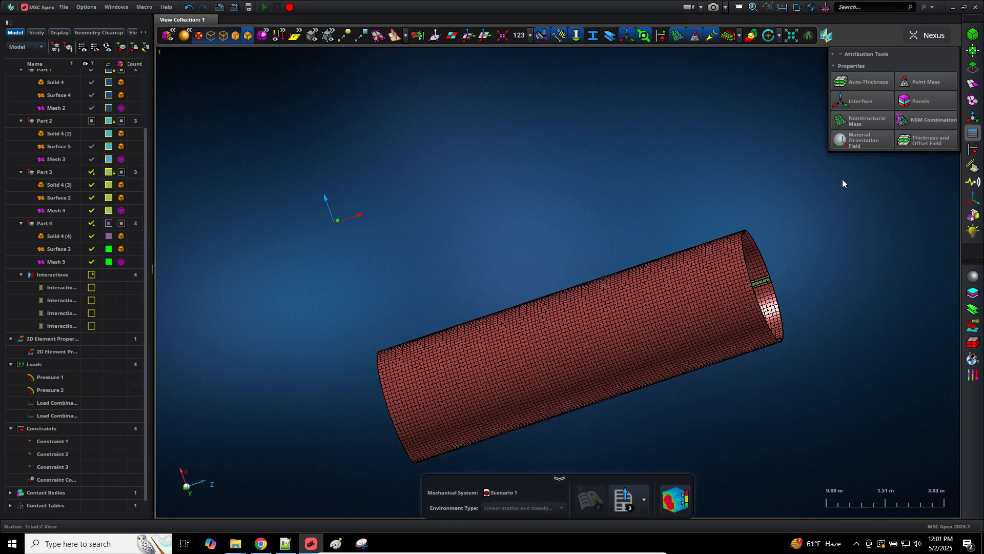
mouse_move(864, 140)
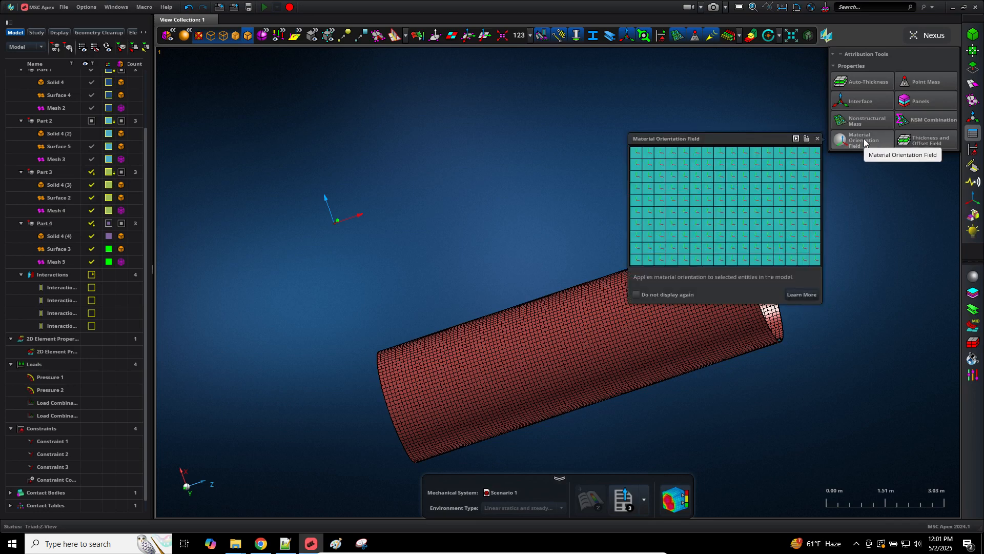
click(863, 139)
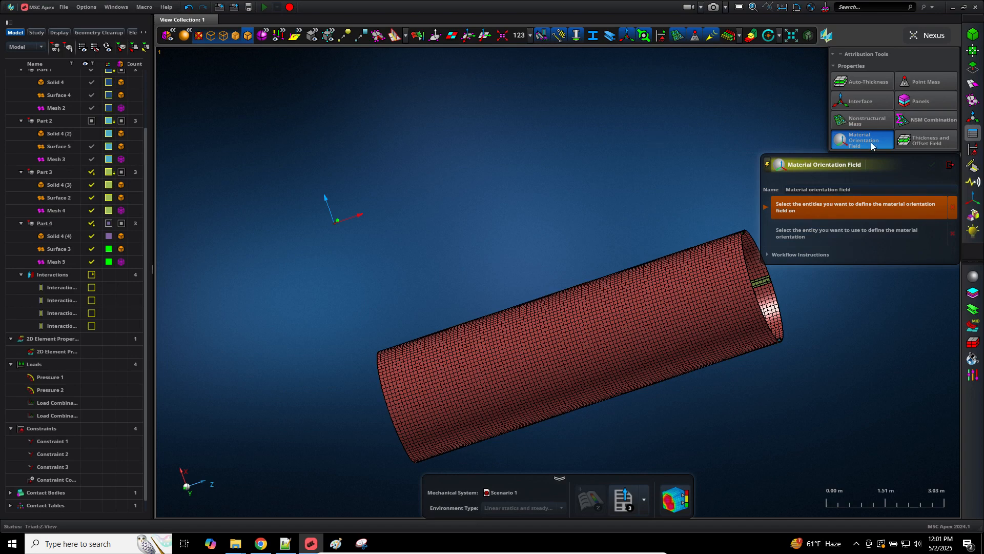
click(969, 133)
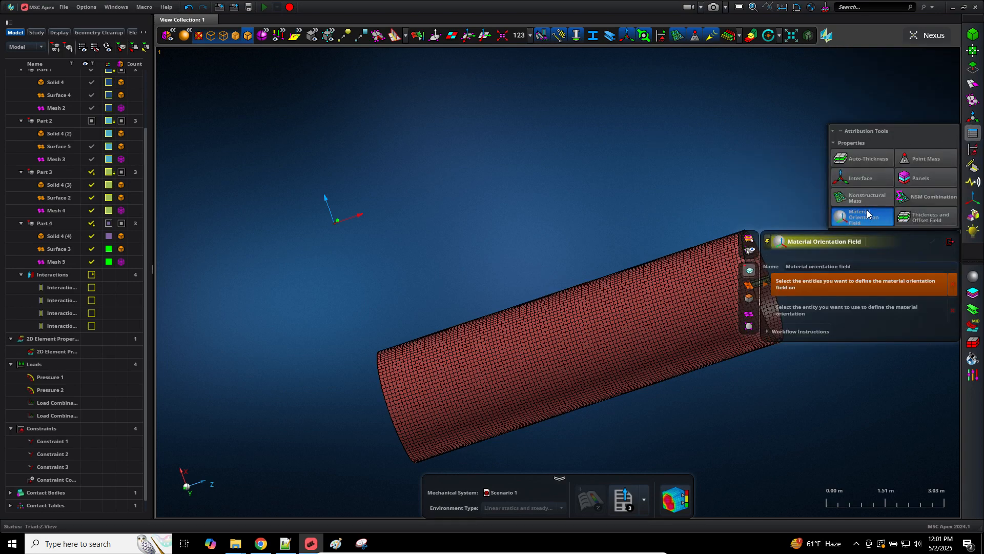
right_drag(589, 168, 457, 153)
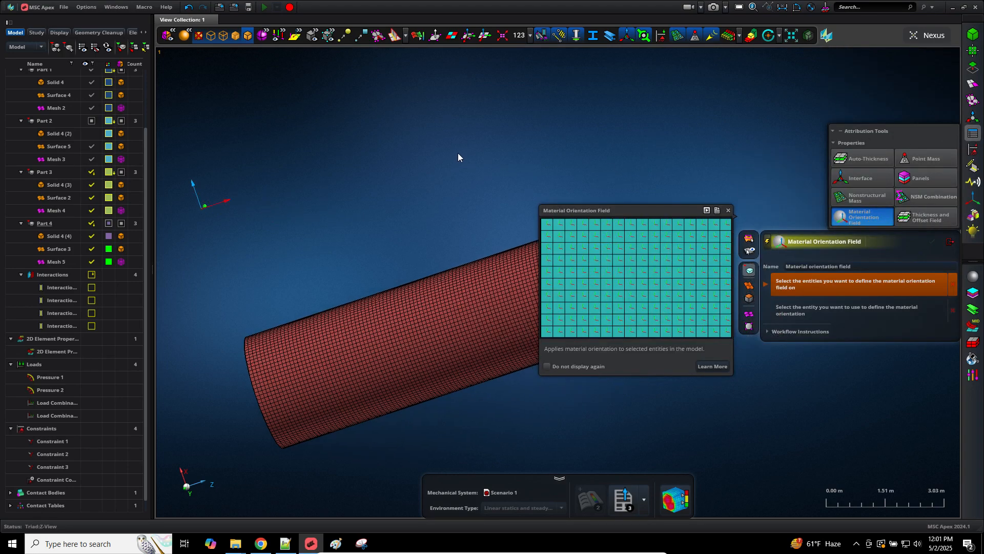
middle_drag(458, 153, 644, 152)
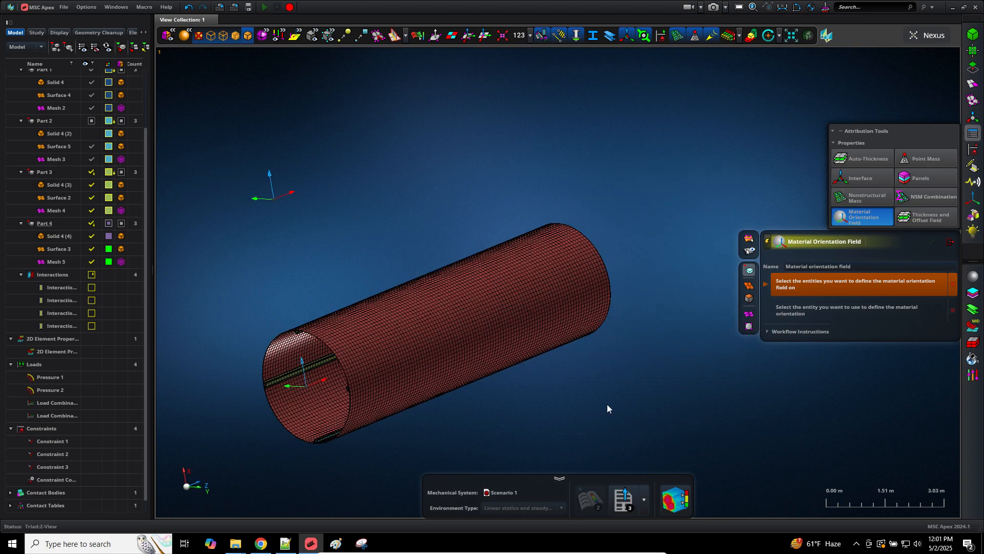
click(603, 281)
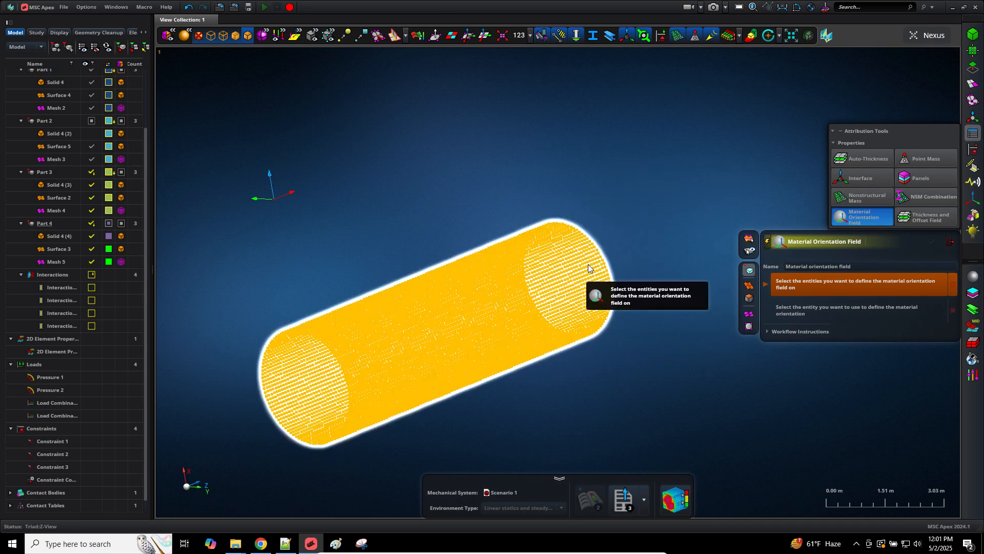
click(589, 263)
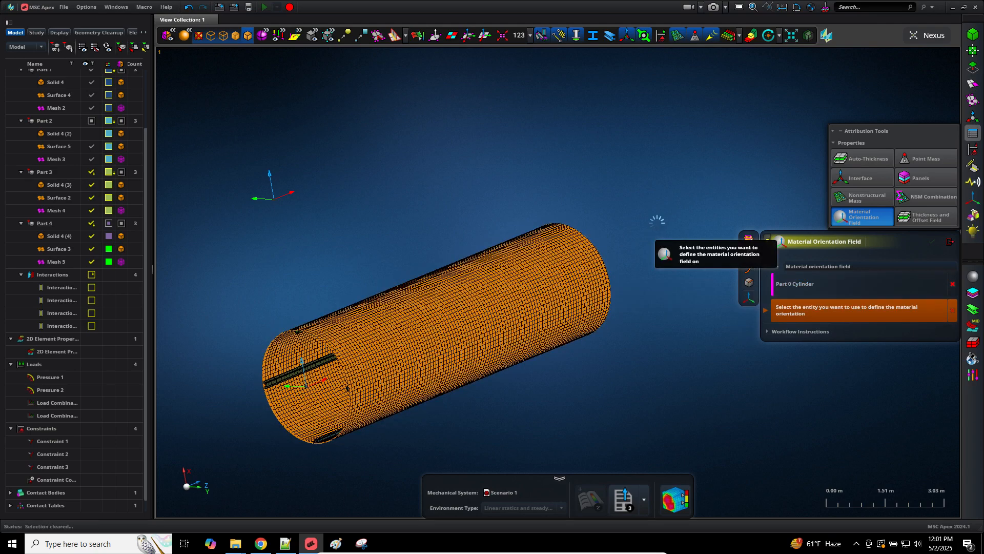
Step: Orient the field by Coordinate System 1, target the cylinder with another field, and exit
middle_drag(606, 382, 512, 409)
scroll(457, 326, up, 5)
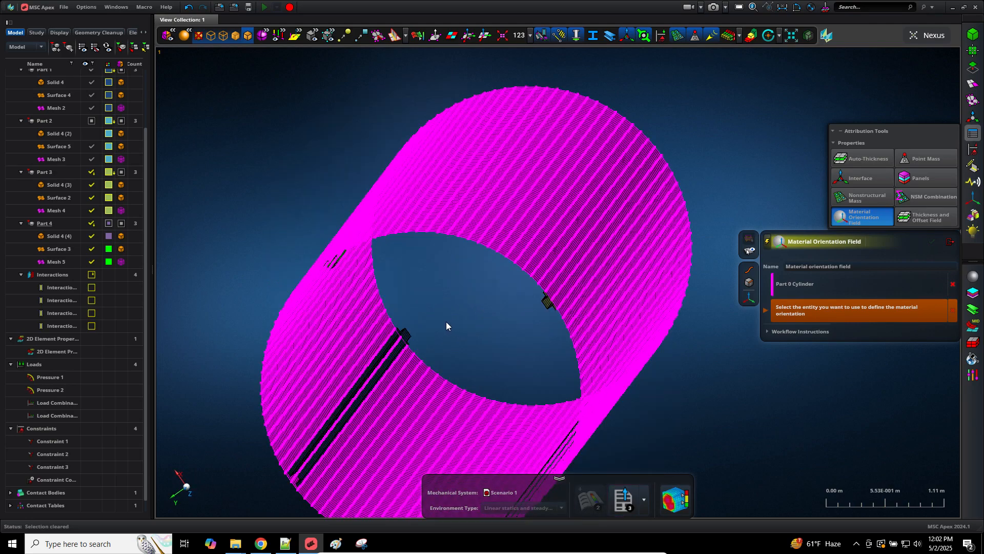
middle_drag(448, 321, 452, 323)
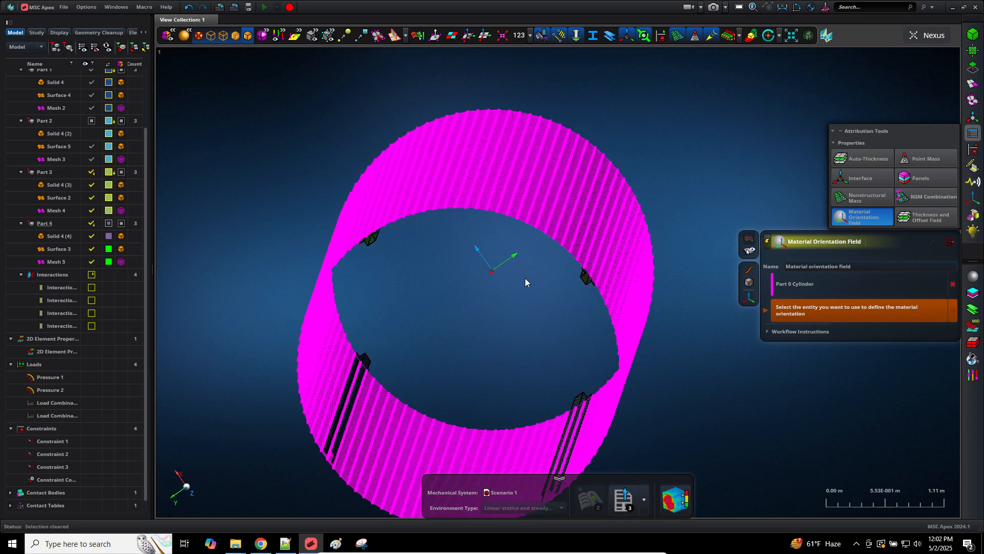
click(502, 262)
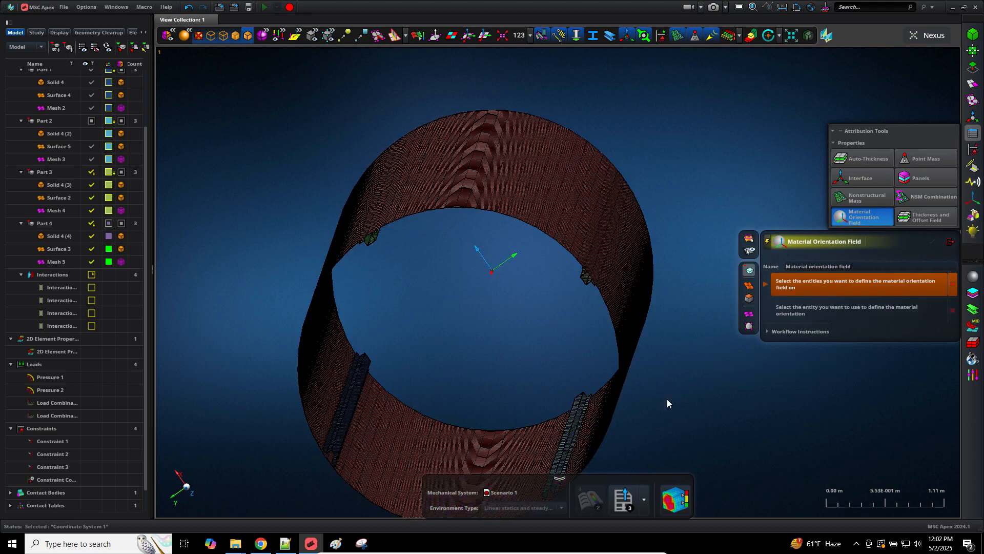
middle_drag(686, 398, 715, 398)
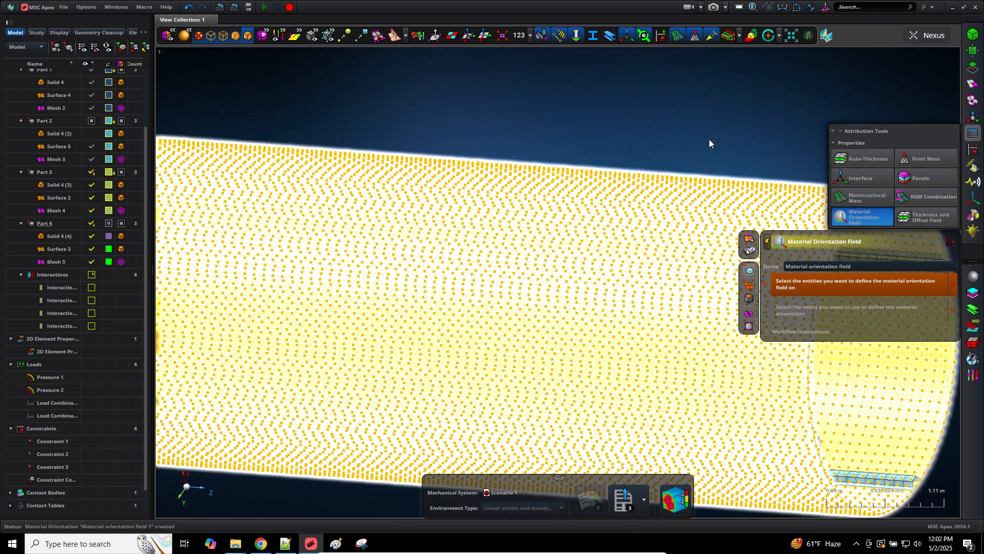
right_drag(709, 140, 415, 113)
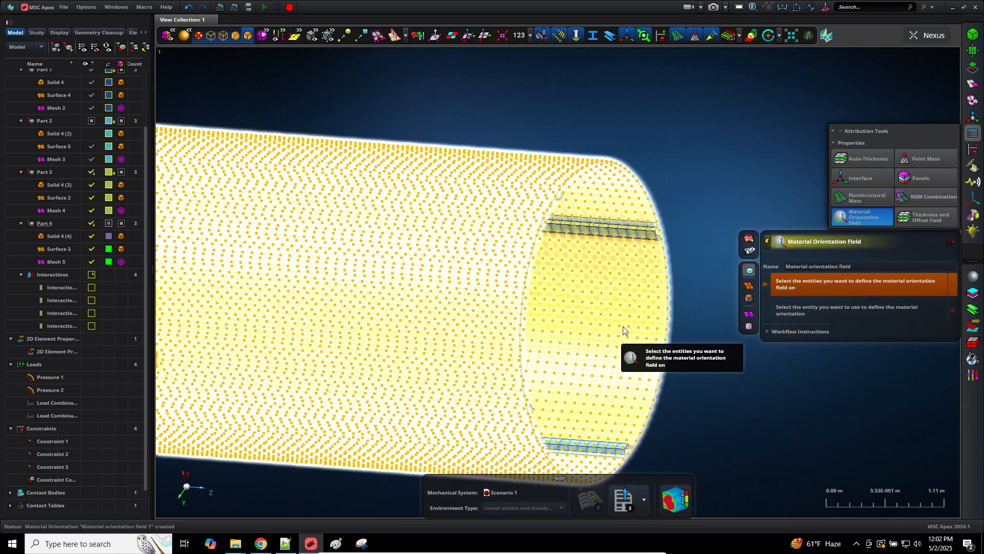
click(622, 326)
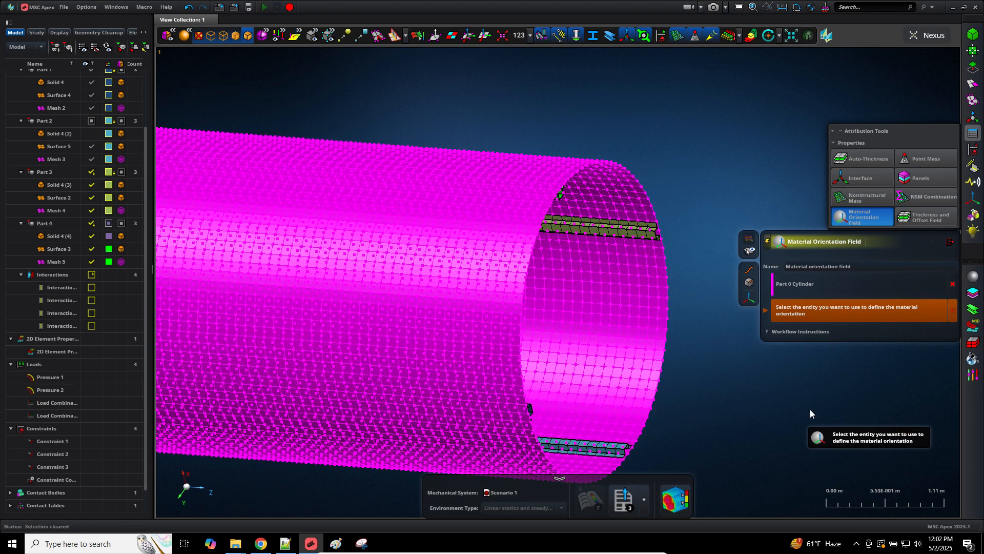
middle_drag(691, 406, 705, 405)
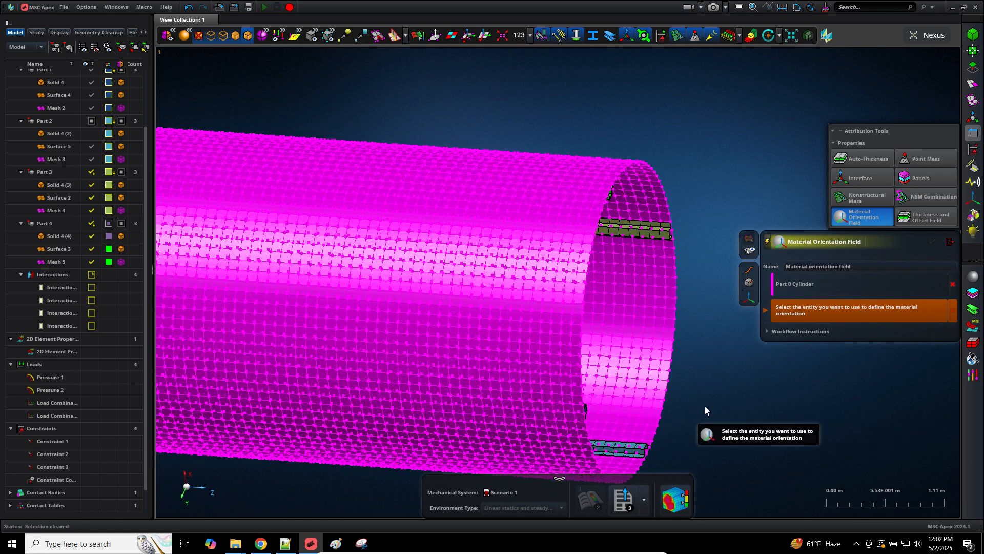
click(947, 242)
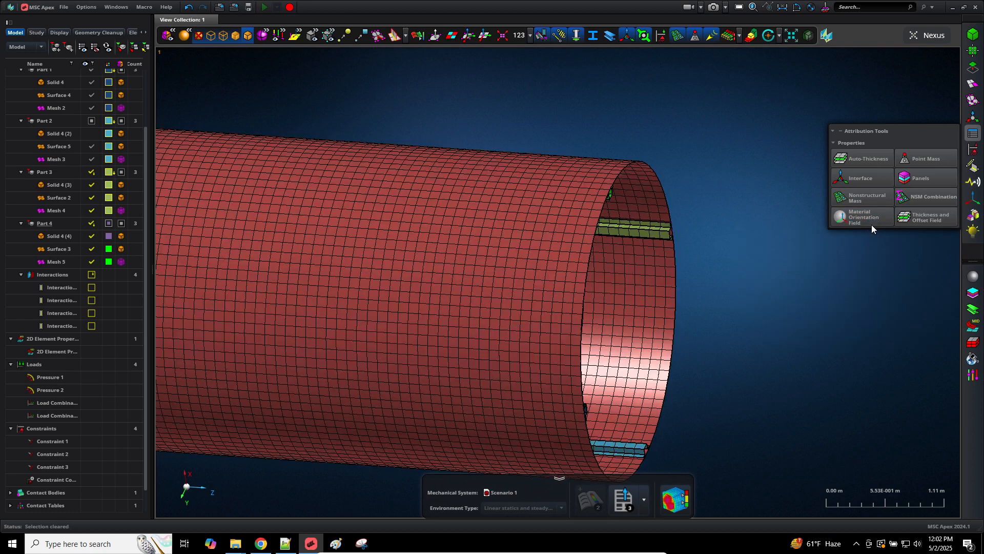
Step: Reopen Material Orientation Field and zoom into the cylinder mesh to see its element axes
click(871, 224)
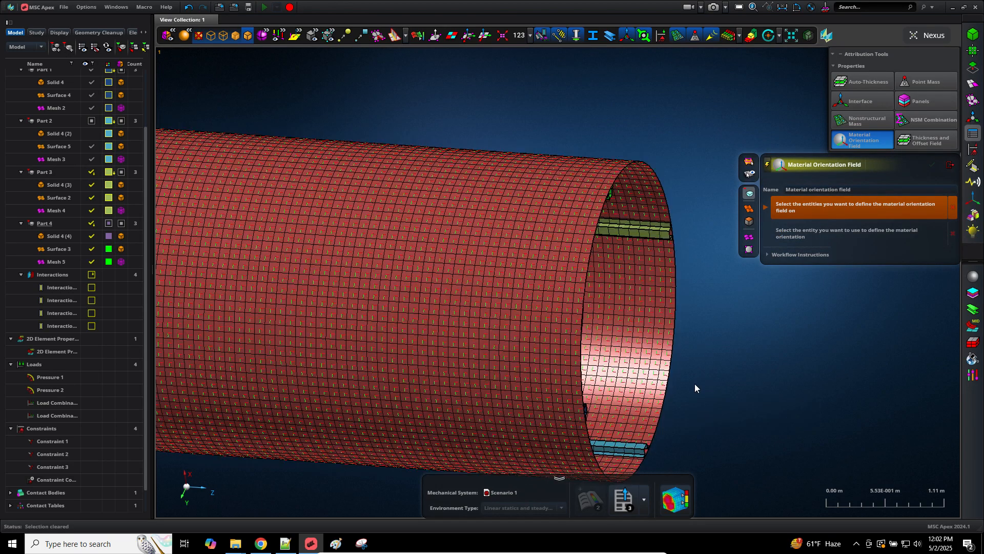
scroll(690, 339, up, 2)
scroll(690, 335, up, 3)
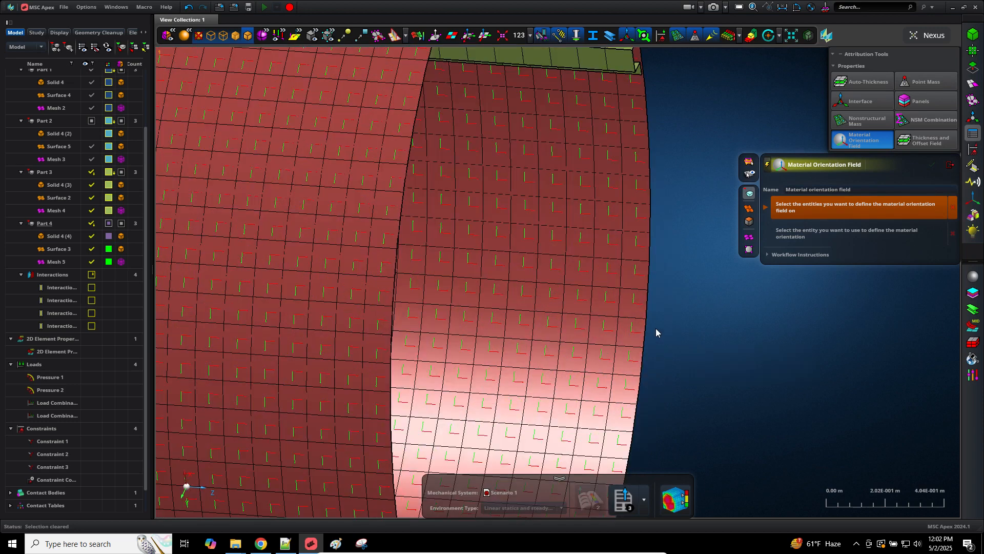
scroll(656, 328, up, 3)
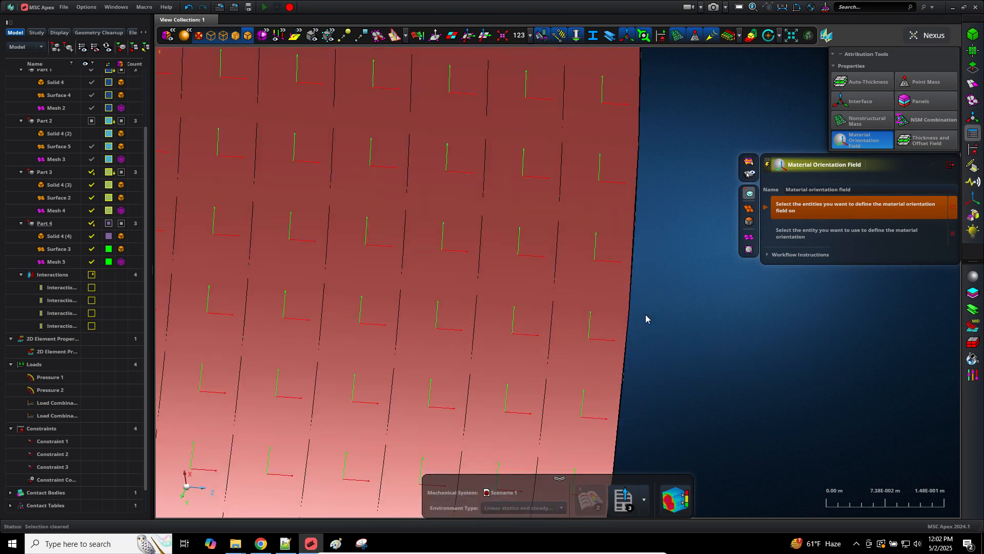
click(613, 269)
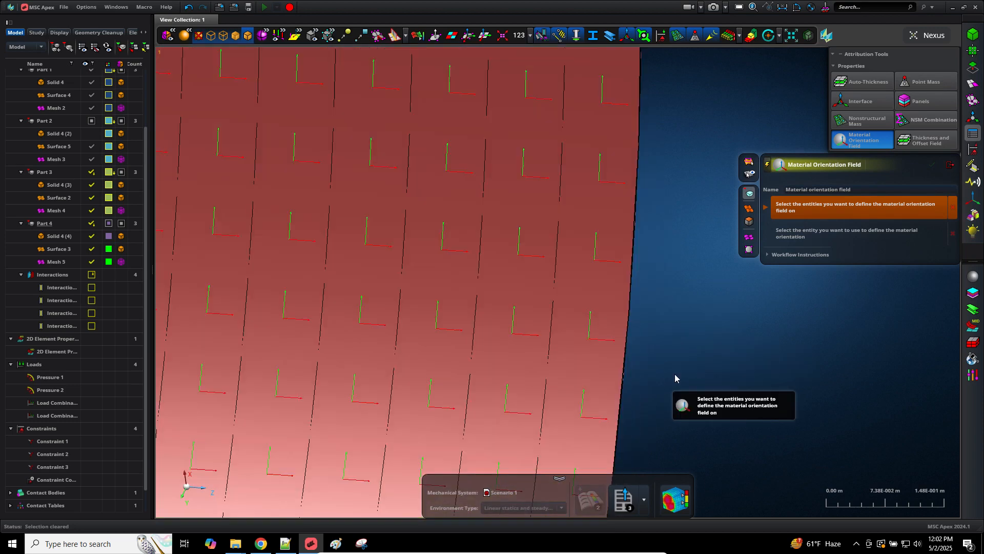
scroll(676, 378, down, 6)
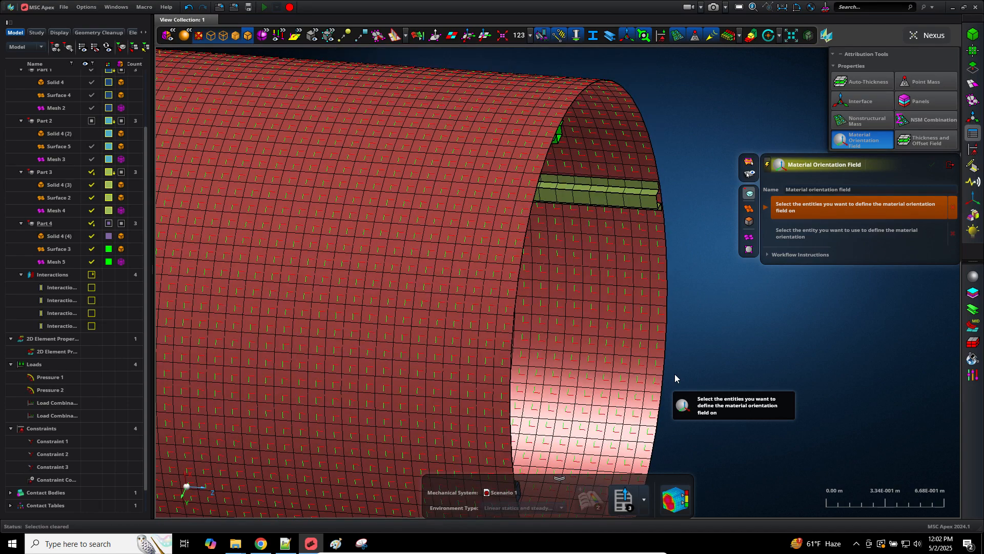
Step: Switch between the Snipping Tool and Paint axis sketches, ending with the Paint drawing in front
click(362, 544)
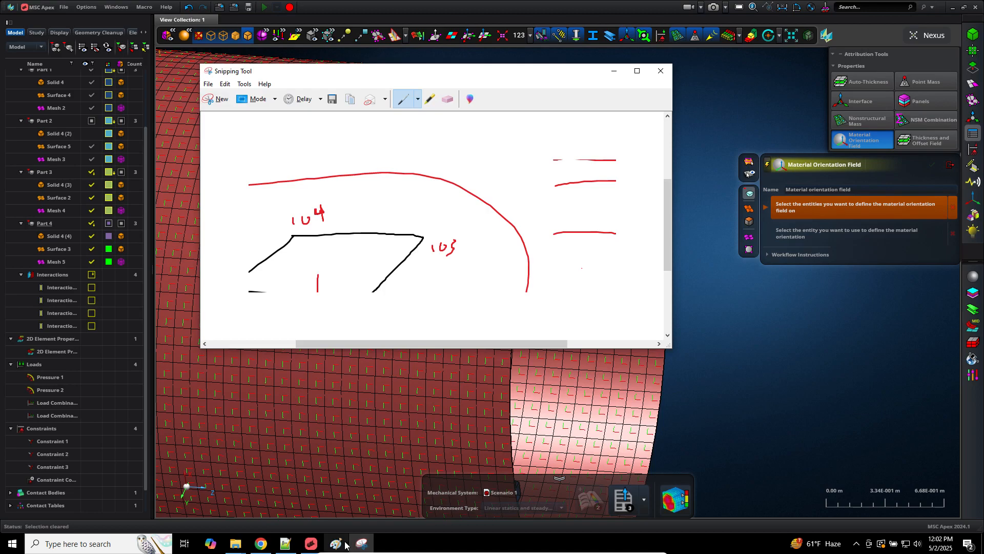
click(337, 544)
click(337, 544)
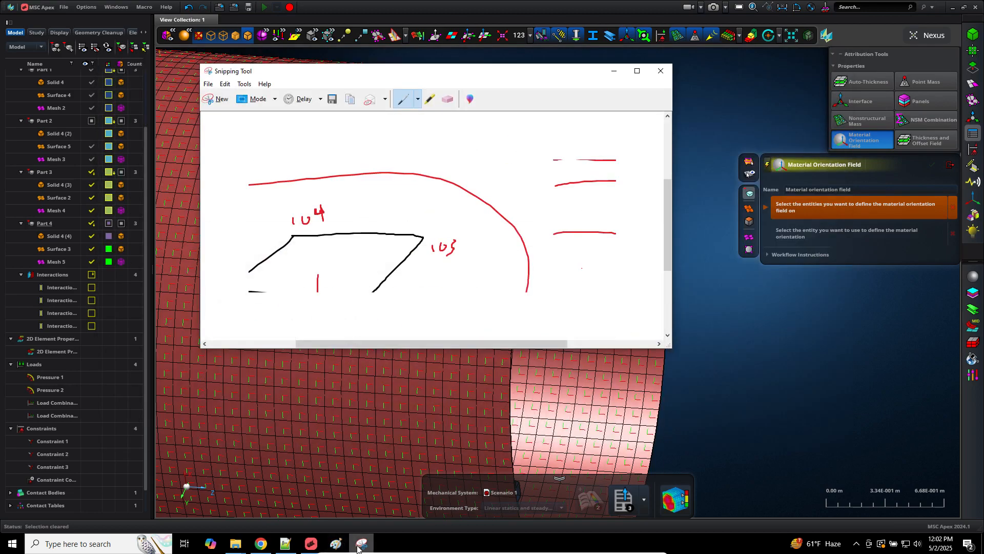
click(362, 543)
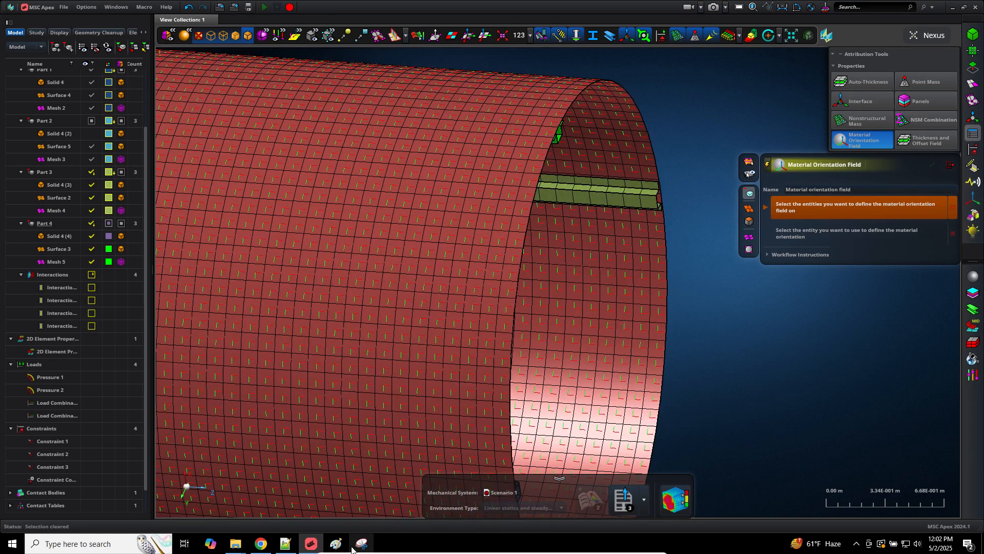
click(354, 544)
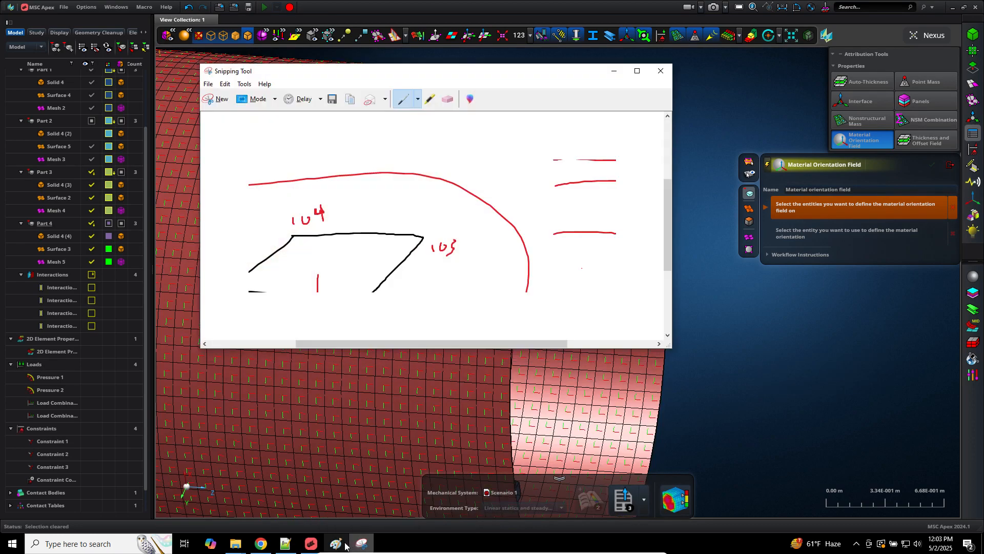
click(336, 543)
click(113, 72)
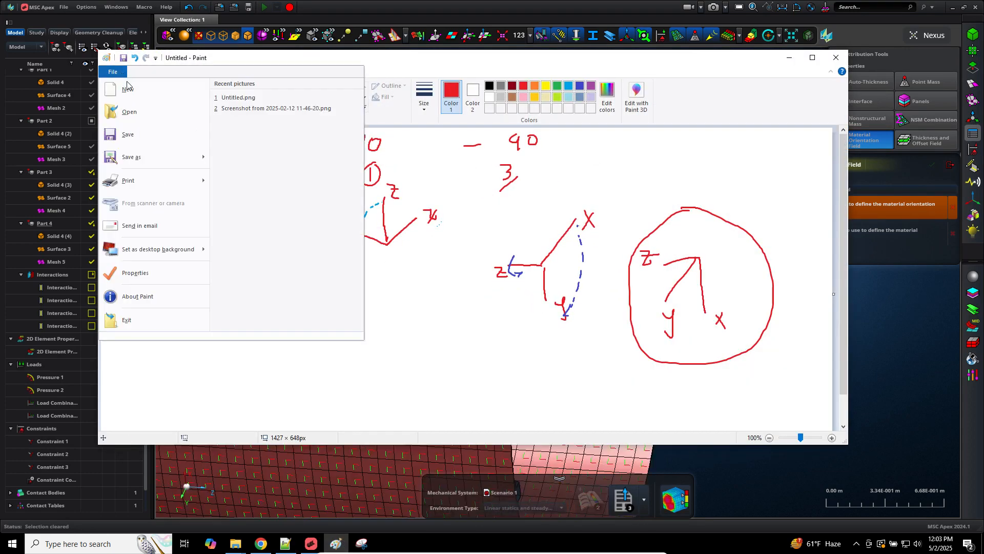
Step: Start a new unsaved picture and sketch a panel with a quad and a triangle element
click(126, 318)
click(482, 255)
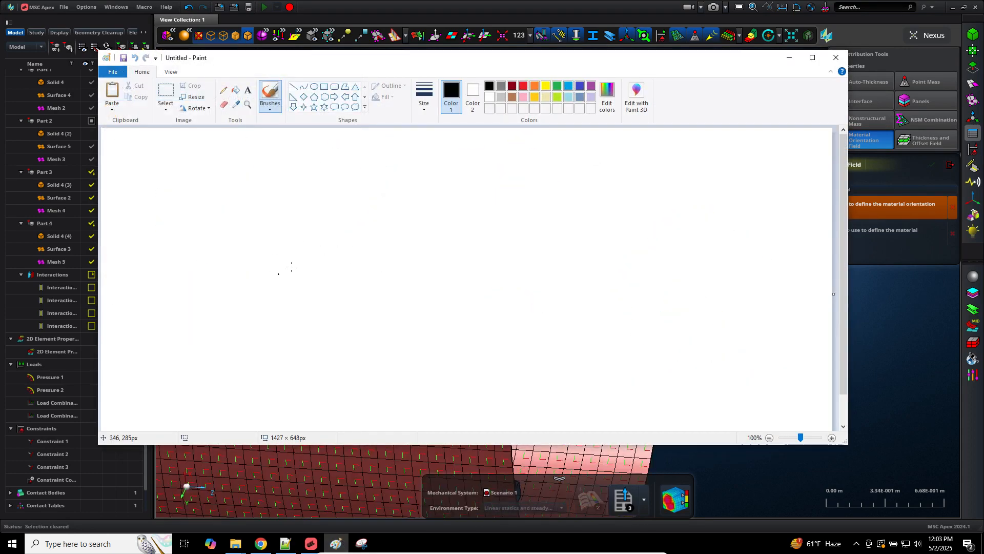
mouse_move(224, 190)
mouse_down()
mouse_move(202, 397)
mouse_move(643, 399)
mouse_move(470, 168)
mouse_move(191, 183)
mouse_up()
mouse_move(274, 303)
mouse_down()
mouse_move(299, 347)
mouse_move(318, 298)
mouse_move(275, 297)
mouse_up()
mouse_move(535, 253)
mouse_down()
mouse_move(490, 291)
mouse_move(548, 290)
mouse_move(541, 249)
mouse_move(532, 309)
mouse_up()
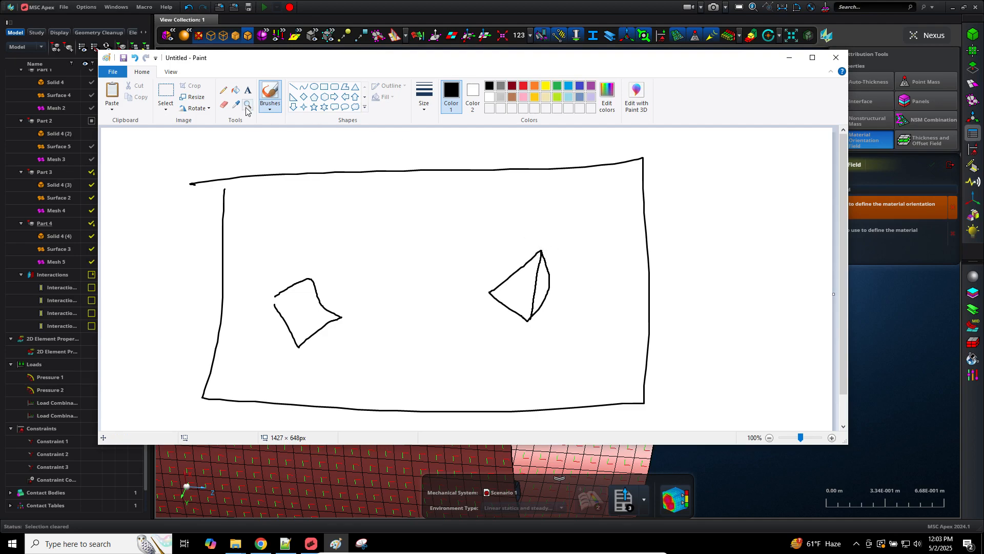
click(224, 104)
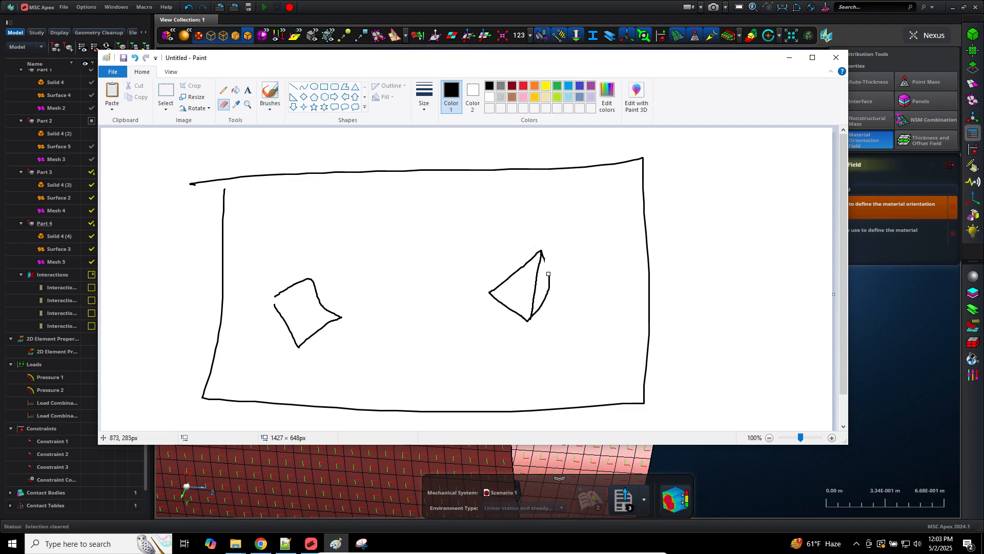
drag(548, 274, 534, 318)
Step: Draw red element axes labelled xe and ye on the quad and the triangle
click(224, 90)
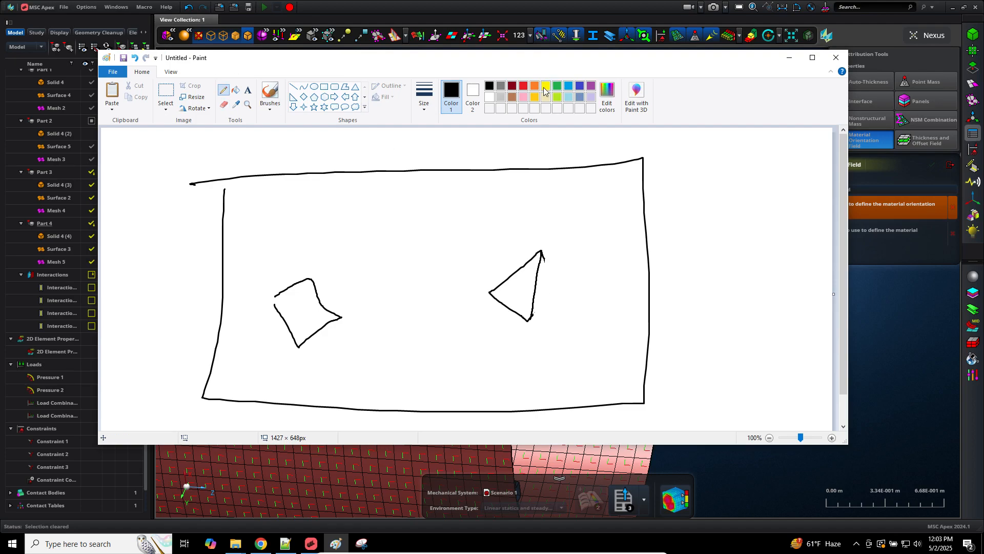
click(523, 86)
mouse_move(287, 281)
mouse_down()
mouse_move(310, 307)
mouse_move(342, 302)
mouse_up()
drag(344, 291, 364, 302)
mouse_move(279, 252)
mouse_down()
mouse_move(282, 272)
mouse_move(301, 265)
mouse_up()
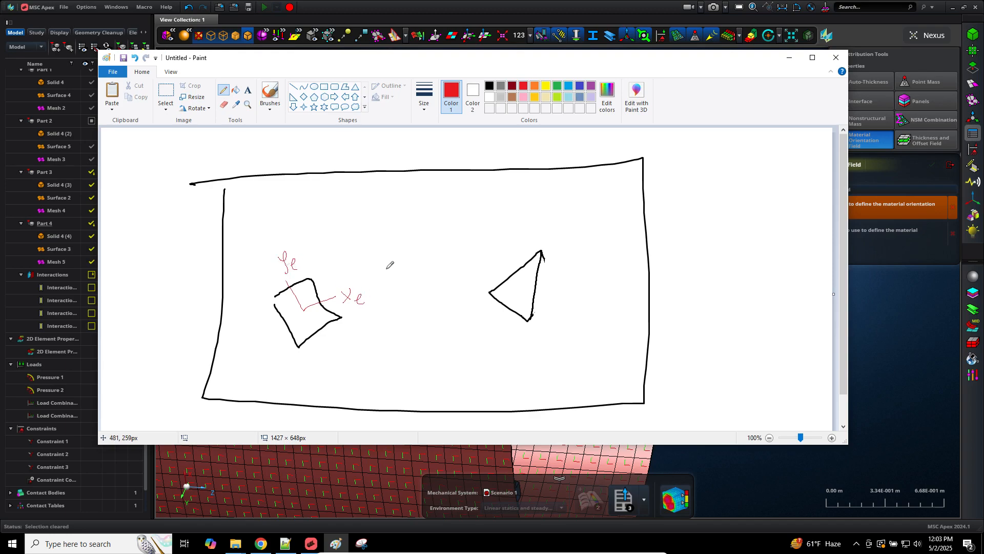
drag(520, 285, 553, 310)
drag(553, 303, 559, 313)
mouse_move(557, 252)
mouse_down()
mouse_move(553, 265)
mouse_move(567, 264)
mouse_up()
Step: Draw green material axes labelled xm and ym on the quad and the triangle
click(557, 86)
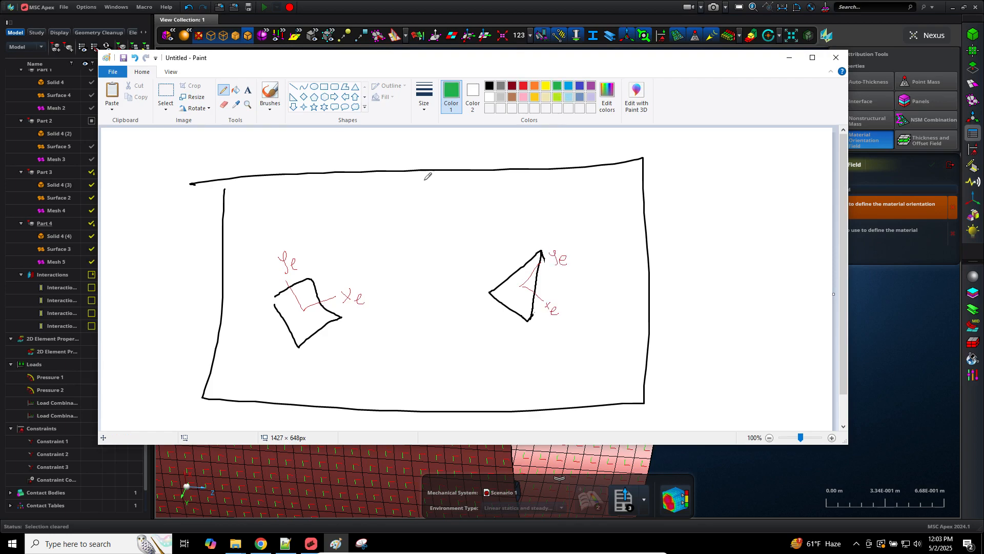
mouse_move(275, 276)
mouse_down()
mouse_move(300, 314)
mouse_move(392, 304)
mouse_up()
mouse_move(391, 295)
mouse_down()
mouse_move(385, 305)
mouse_move(406, 305)
mouse_up()
mouse_move(265, 247)
mouse_down()
mouse_move(271, 263)
mouse_move(290, 245)
mouse_up()
mouse_move(545, 243)
mouse_down()
mouse_move(509, 286)
mouse_move(553, 336)
mouse_move(556, 353)
mouse_move(572, 347)
mouse_up()
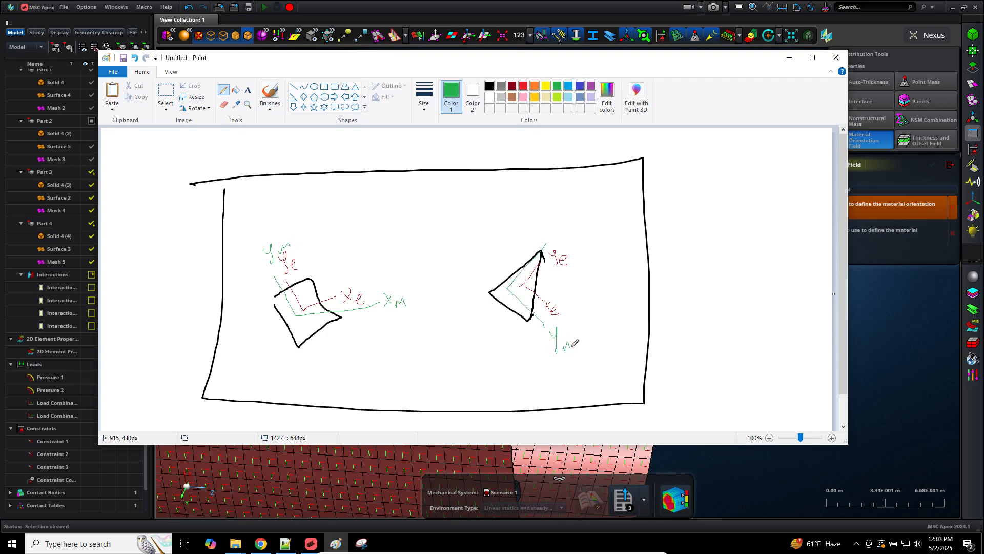
drag(554, 228, 558, 237)
mouse_move(562, 226)
mouse_down()
mouse_move(561, 250)
mouse_move(576, 249)
mouse_up()
Step: Add red reference lines with zero marks beside both elements, then return to MSC Apex
click(523, 86)
drag(488, 260, 635, 431)
mouse_move(615, 373)
mouse_down()
mouse_move(619, 386)
mouse_move(618, 369)
mouse_up()
drag(633, 346, 631, 348)
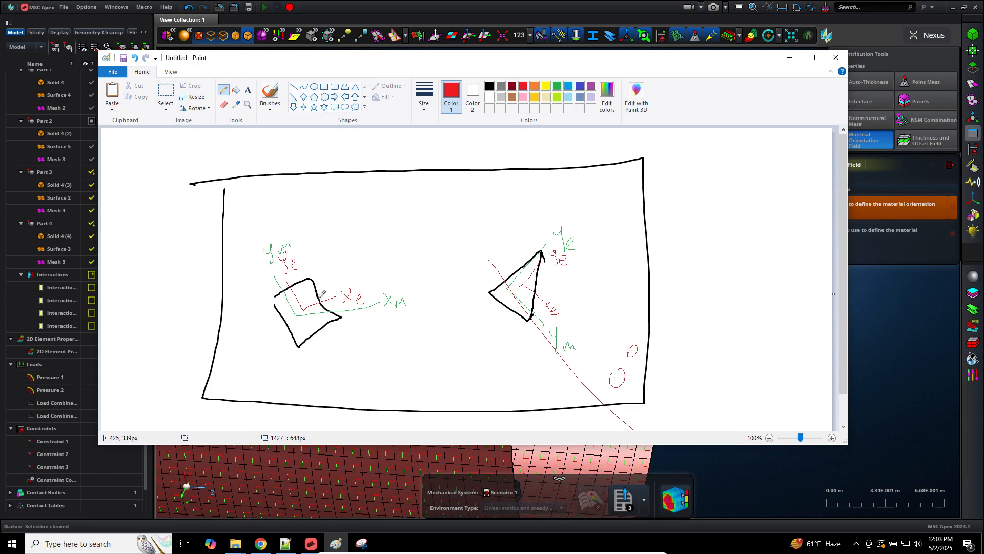
drag(293, 315, 476, 210)
drag(486, 191, 480, 204)
click(619, 5)
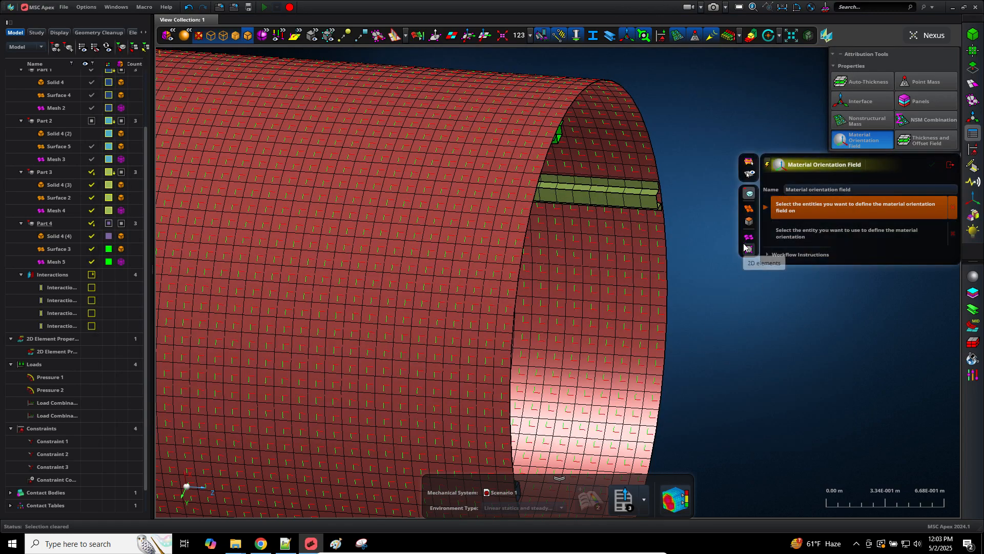
Step: Inspect the stiffener ring inside the cylinder and exit the Material Orientation Field panel
scroll(715, 305, down, 3)
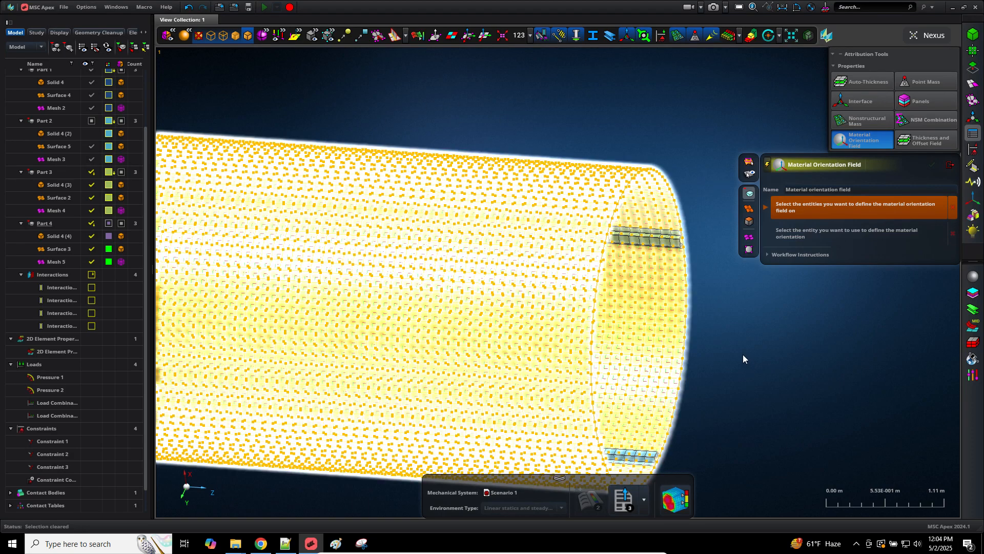
middle_drag(743, 354, 699, 354)
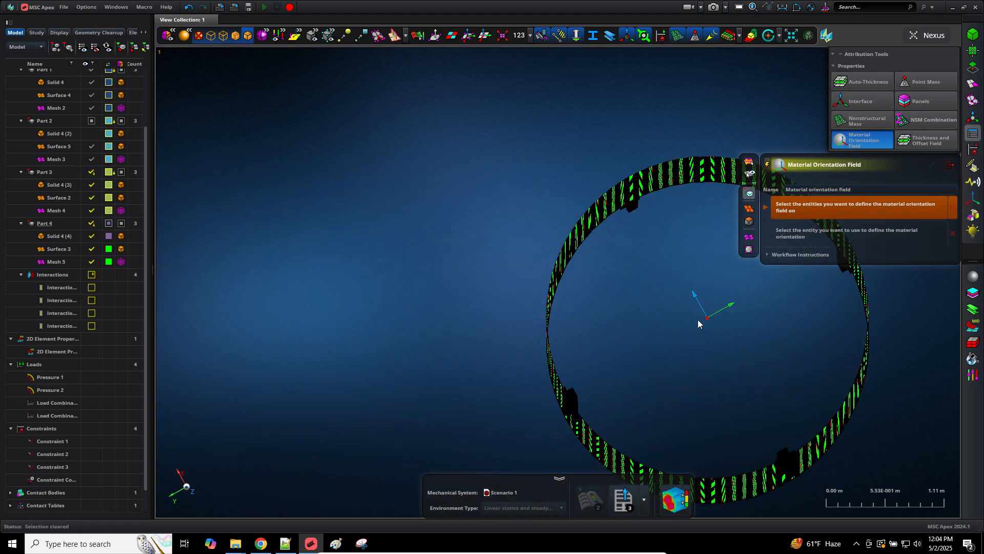
scroll(686, 327, down, 5)
scroll(749, 366, up, 5)
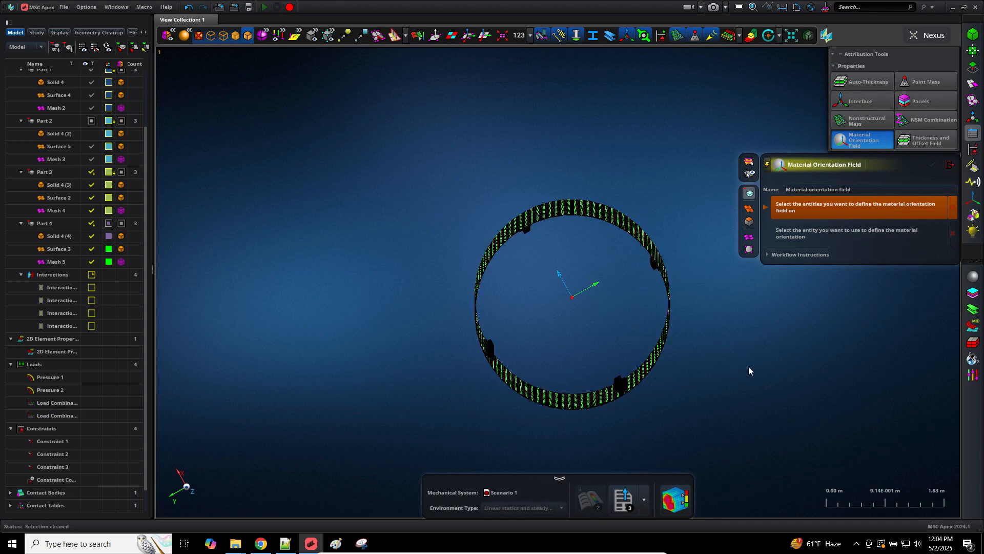
click(949, 168)
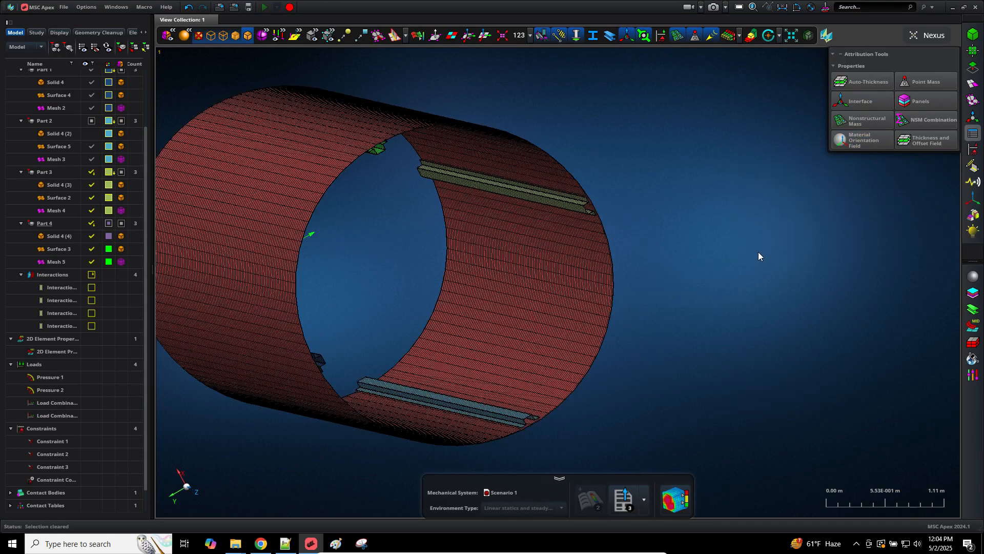
scroll(758, 253, down, 3)
Step: Hide Surface 1 and Mesh 1 of the cylinder skin, leaving only the stiffeners visible
scroll(95, 130, up, 2)
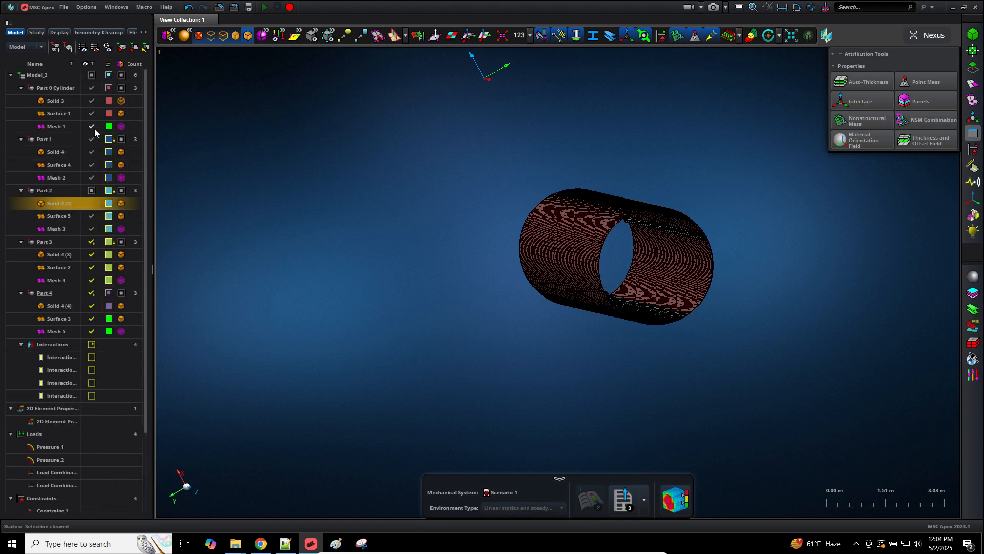
click(90, 113)
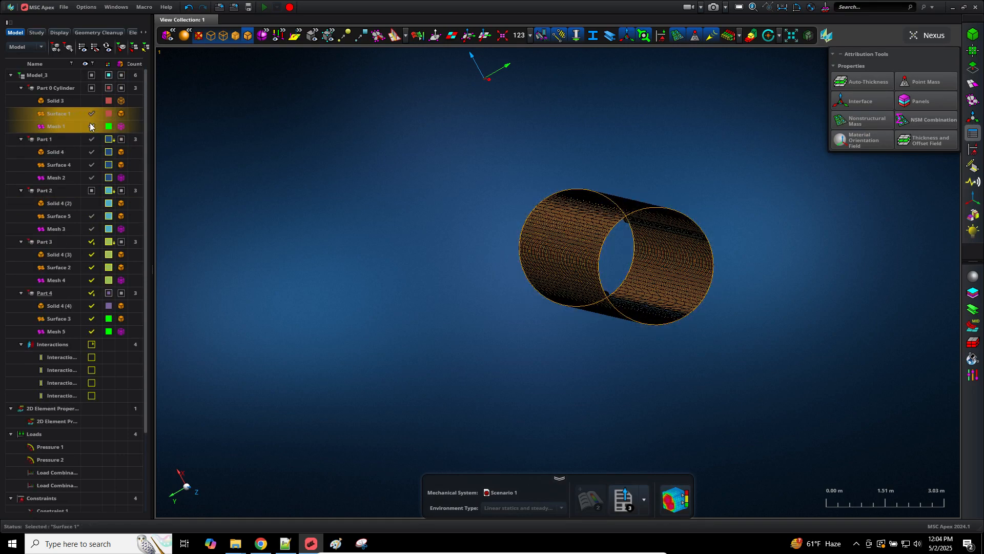
click(90, 114)
scroll(697, 266, up, 1)
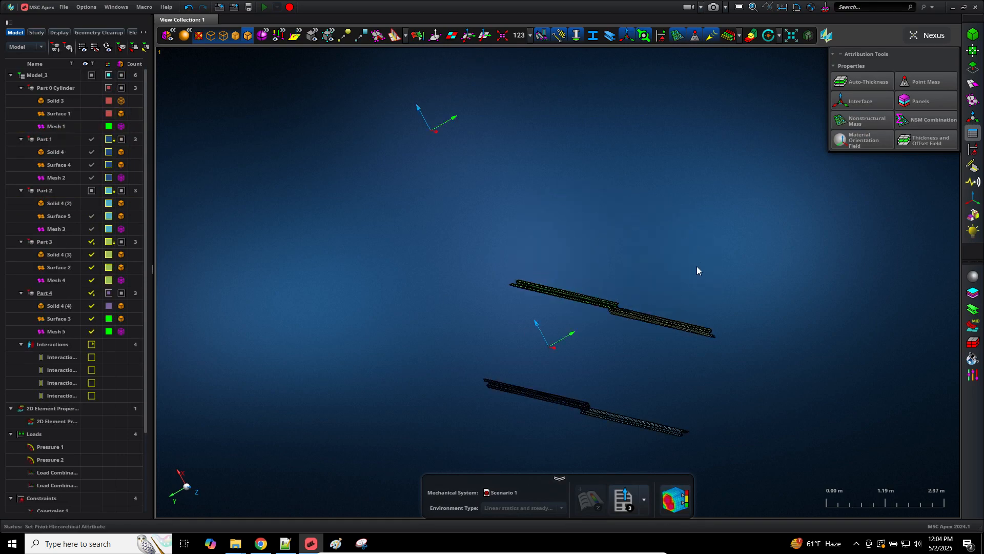
middle_drag(639, 325, 837, 279)
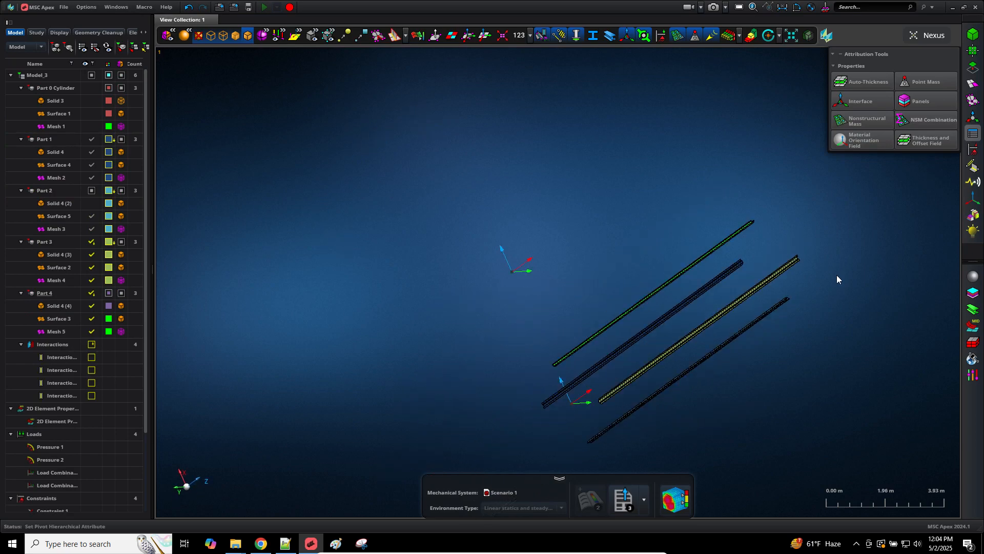
scroll(837, 279, up, 4)
Step: Box-pick the stiffeners in Material Orientation Field, then leave the tool
click(869, 142)
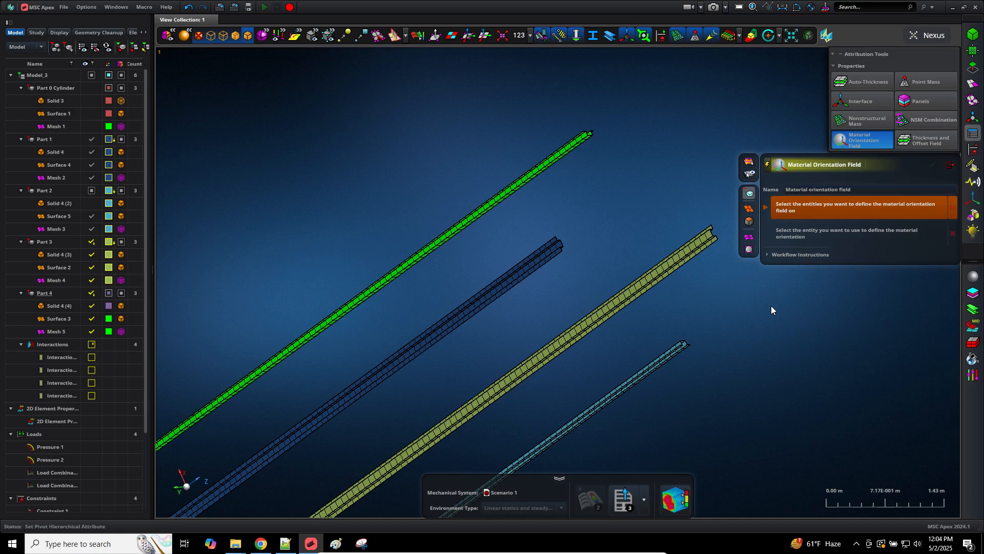
scroll(751, 324, down, 2)
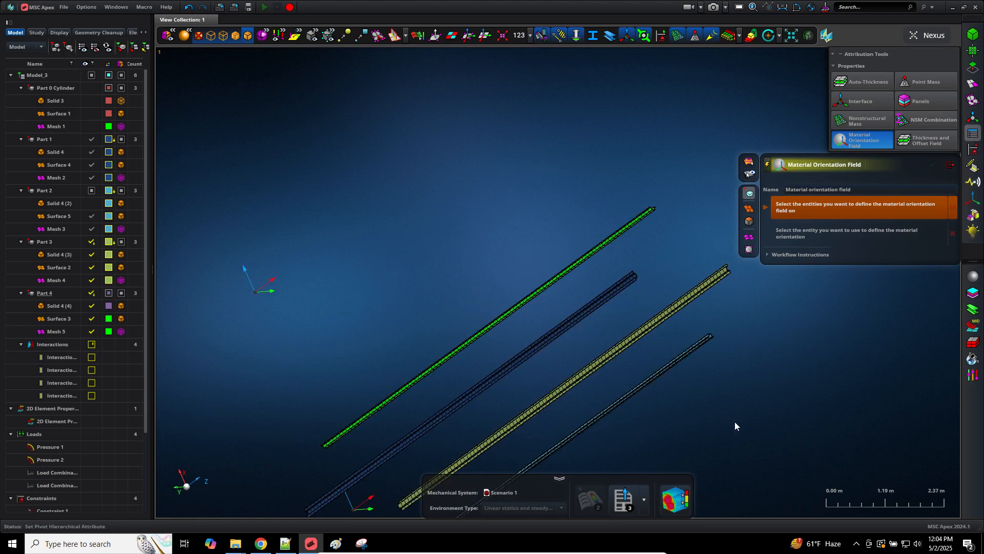
drag(734, 421, 835, 308)
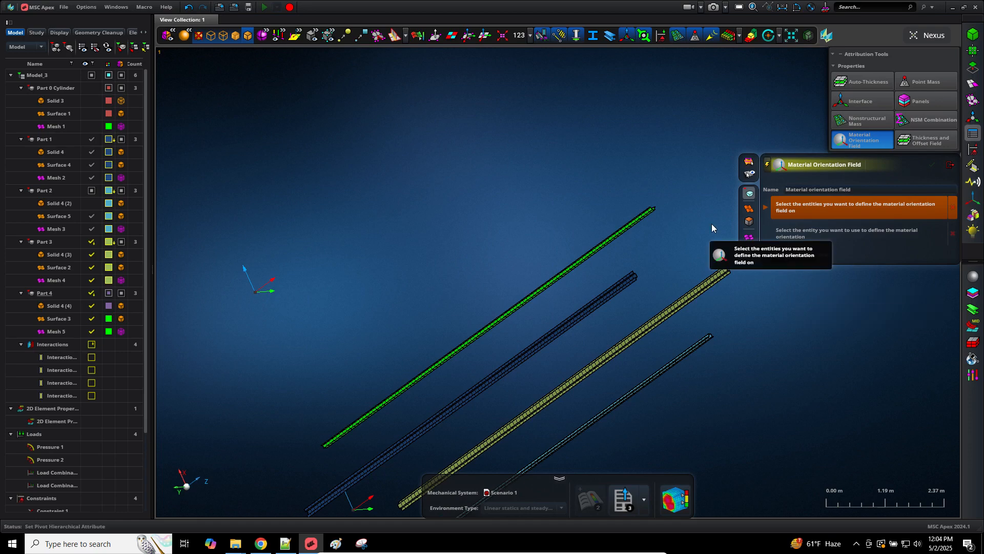
click(950, 164)
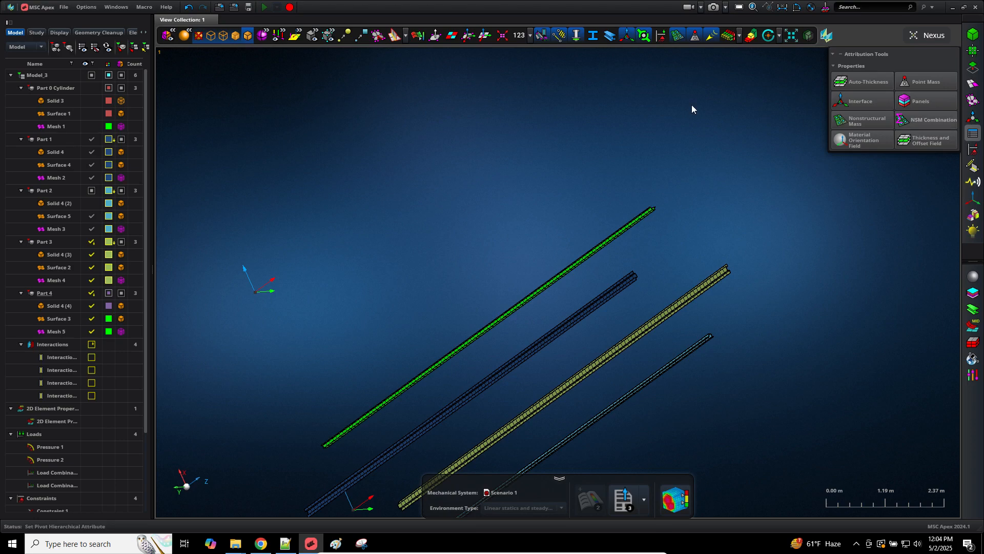
Step: Turn on Display Element Coordinate Systems and inspect the stiffener axes from several angles
click(467, 36)
scroll(721, 323, up, 10)
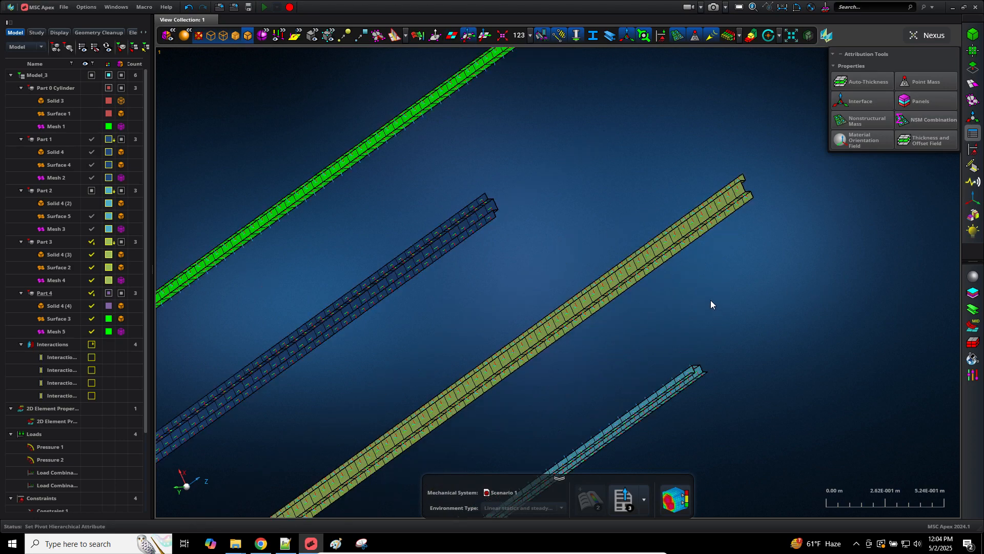
scroll(712, 246, down, 8)
scroll(727, 228, up, 12)
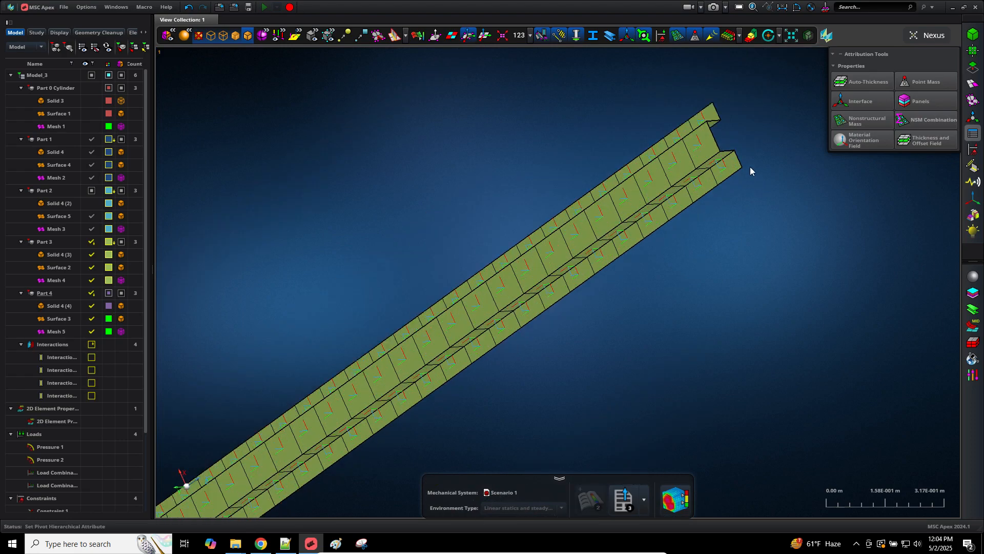
middle_drag(731, 313, 679, 333)
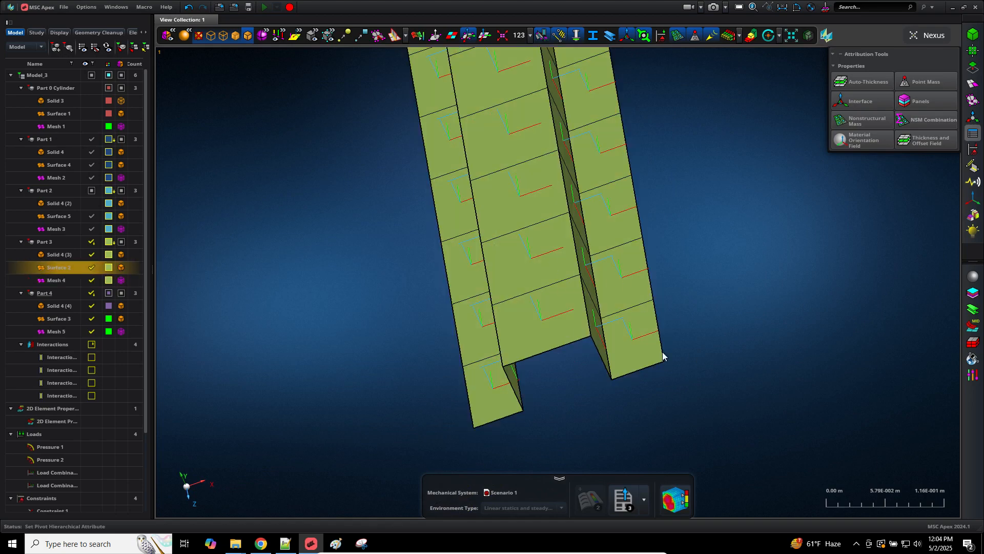
middle_drag(637, 421, 689, 410)
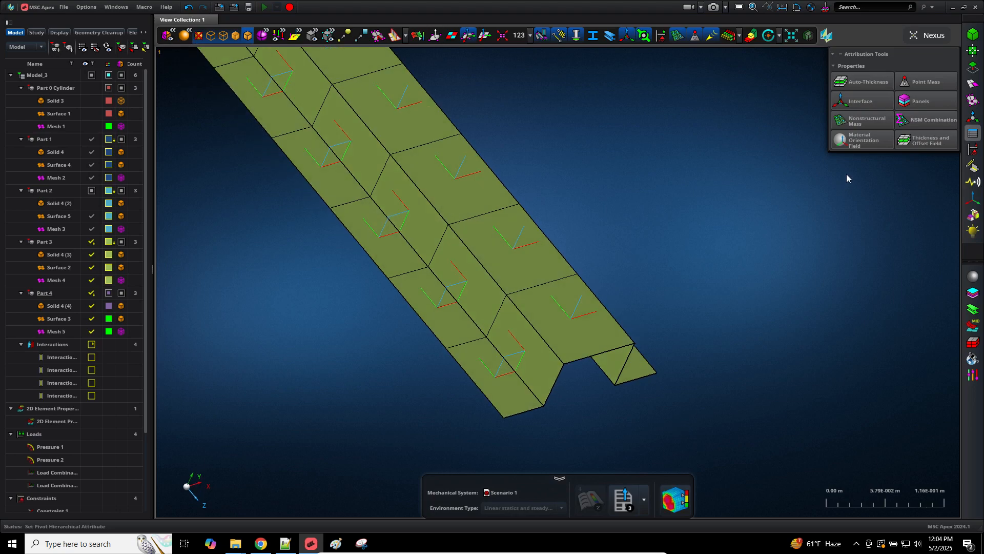
Step: In manual mode, select four stiffener 2D elements, starting with Element 10702, for the field
click(856, 137)
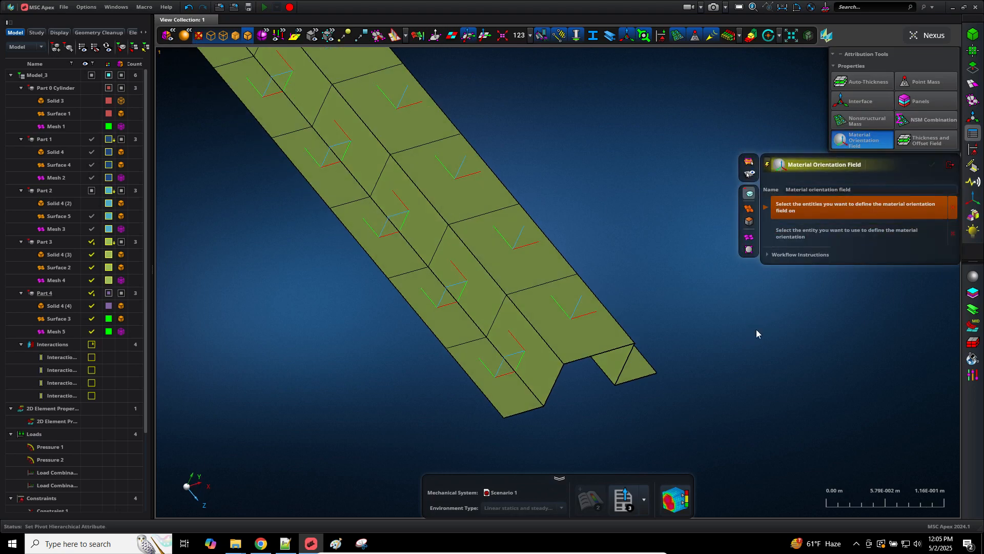
scroll(756, 329, down, 2)
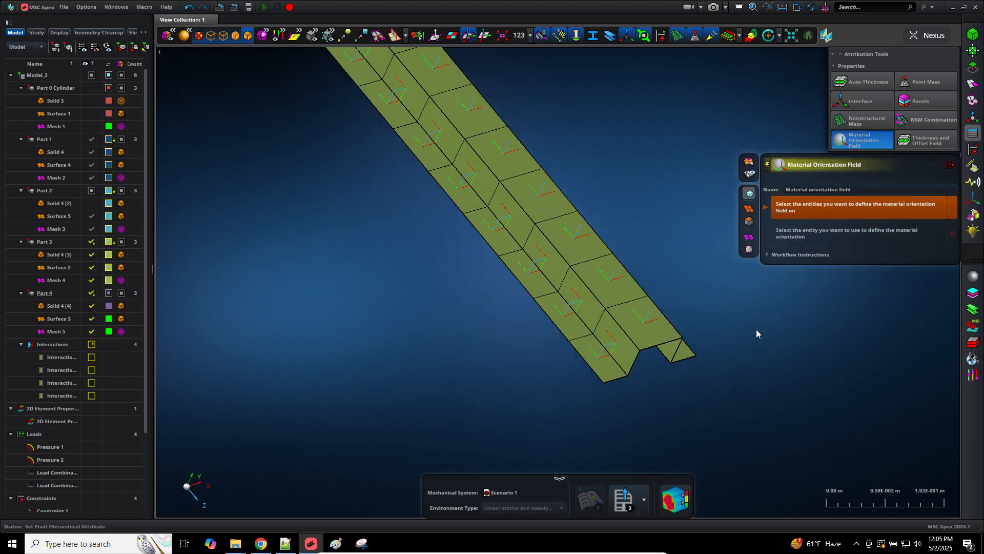
click(749, 250)
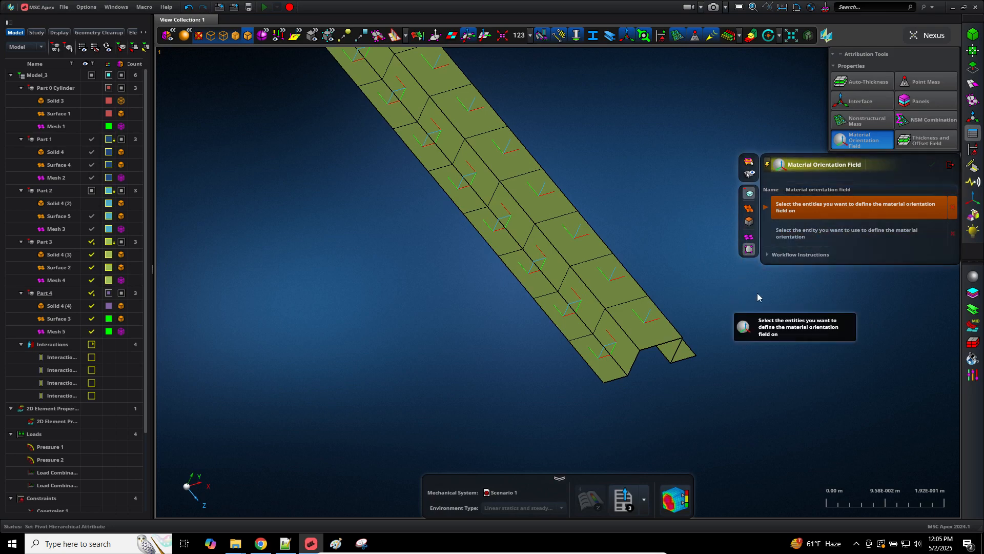
click(563, 326)
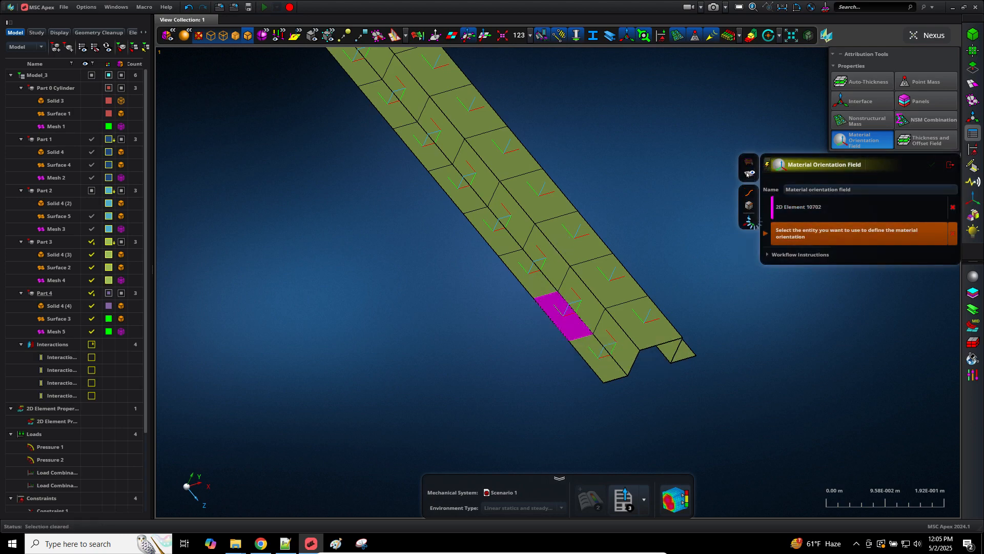
click(767, 164)
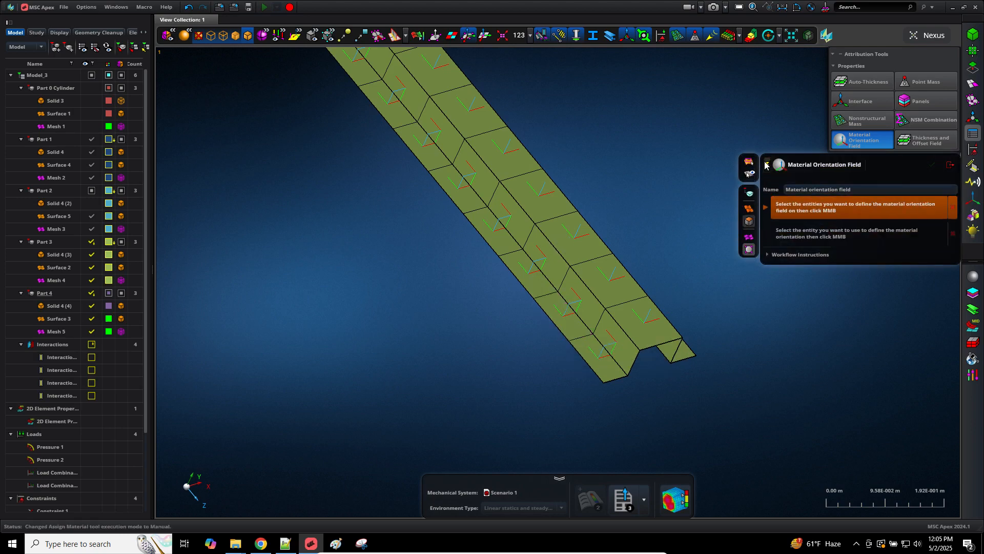
click(564, 326)
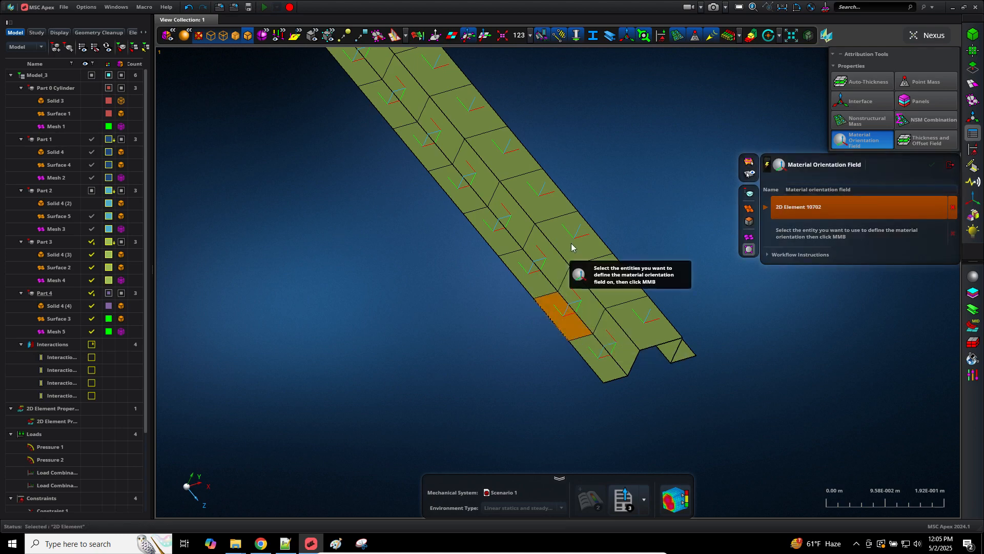
click(556, 221)
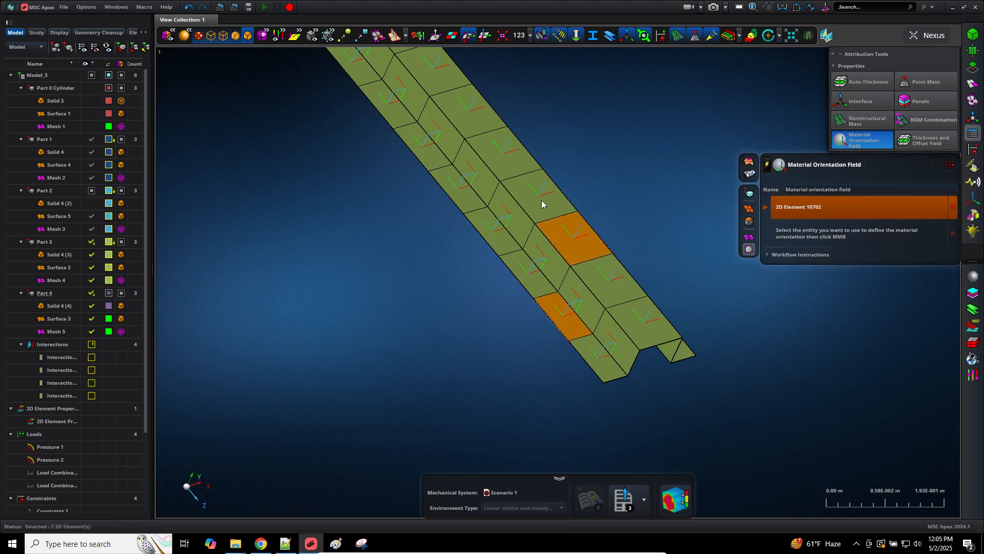
click(485, 115)
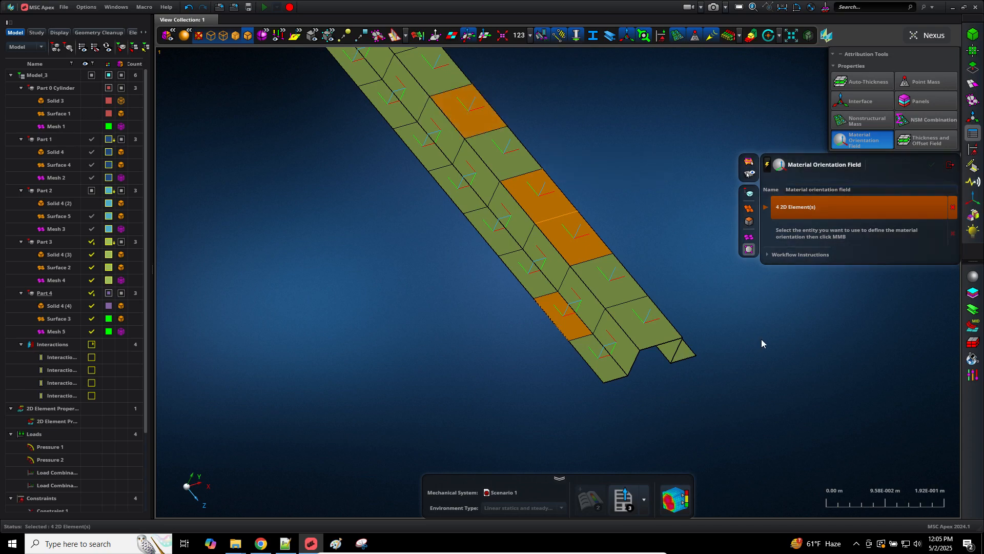
middle_click(760, 371)
Step: Choose Coordinate System 2 as the orientation reference and create Material orientation field 2
scroll(759, 371, down, 6)
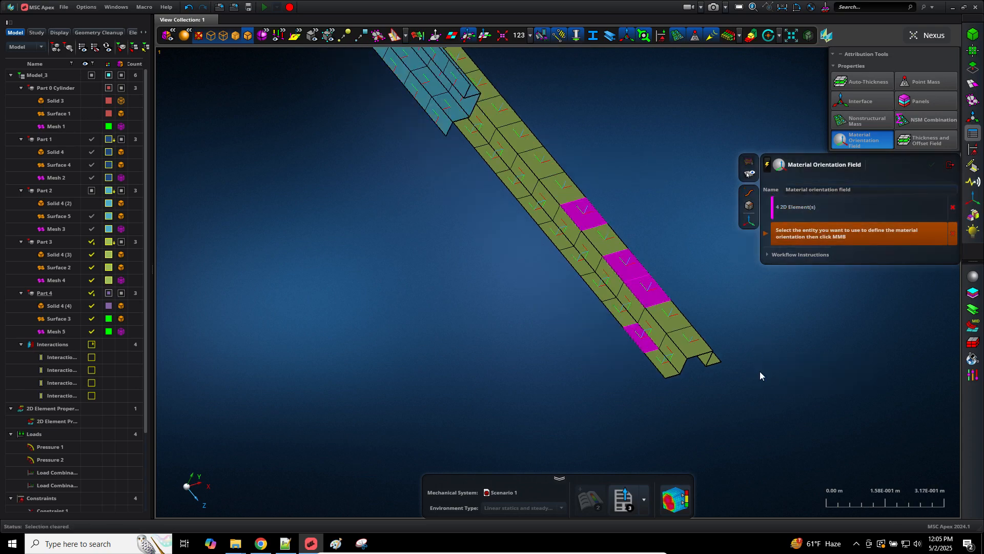
scroll(759, 371, down, 5)
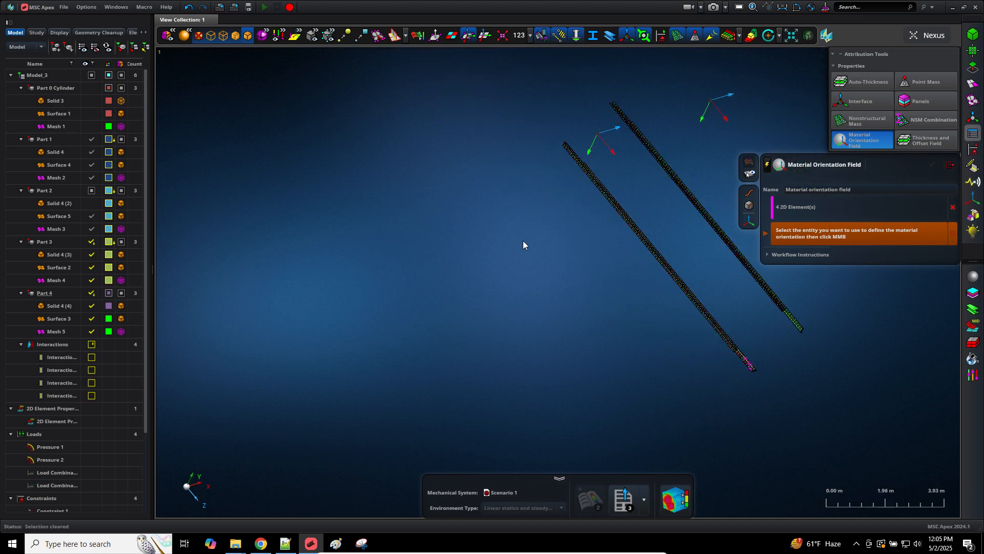
right_drag(523, 245, 516, 244)
middle_drag(702, 337, 682, 251)
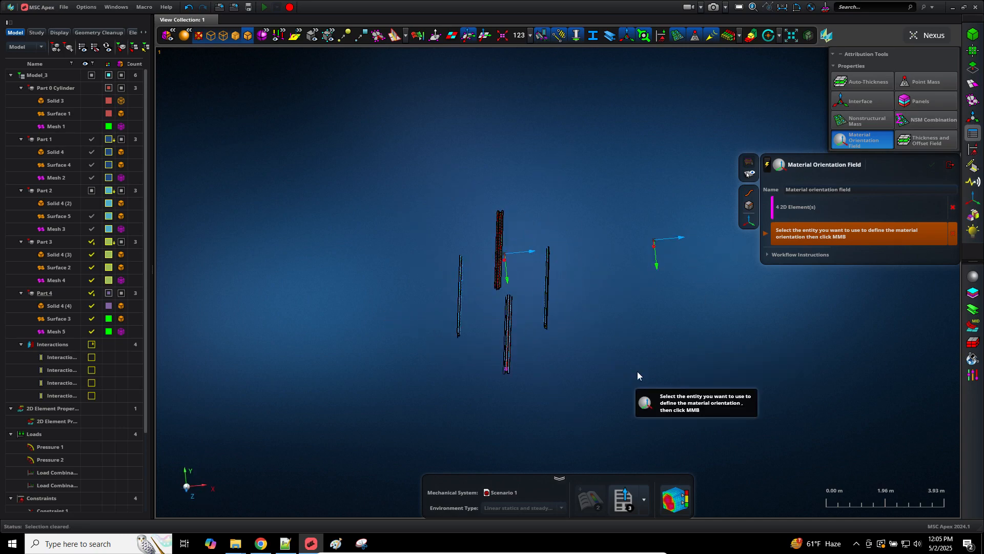
click(678, 249)
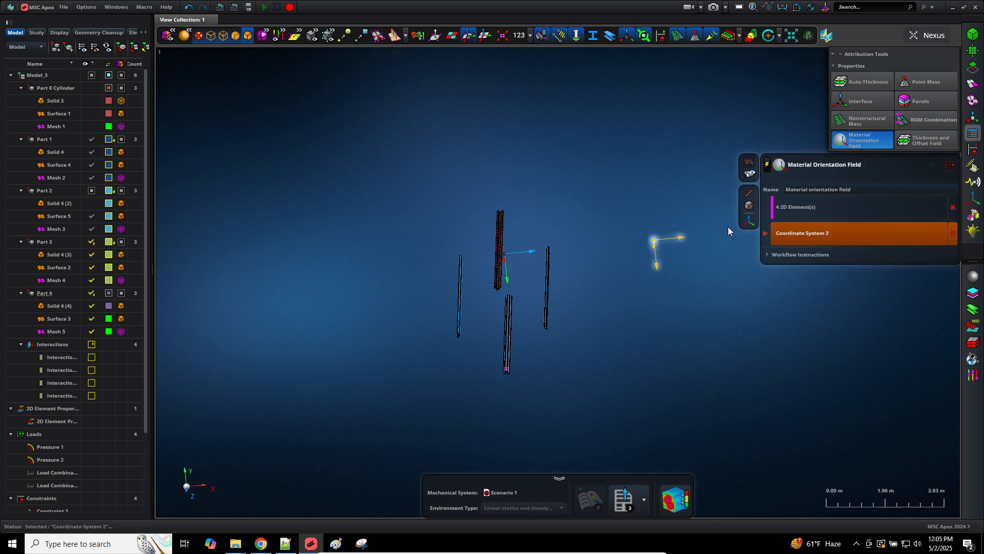
click(788, 207)
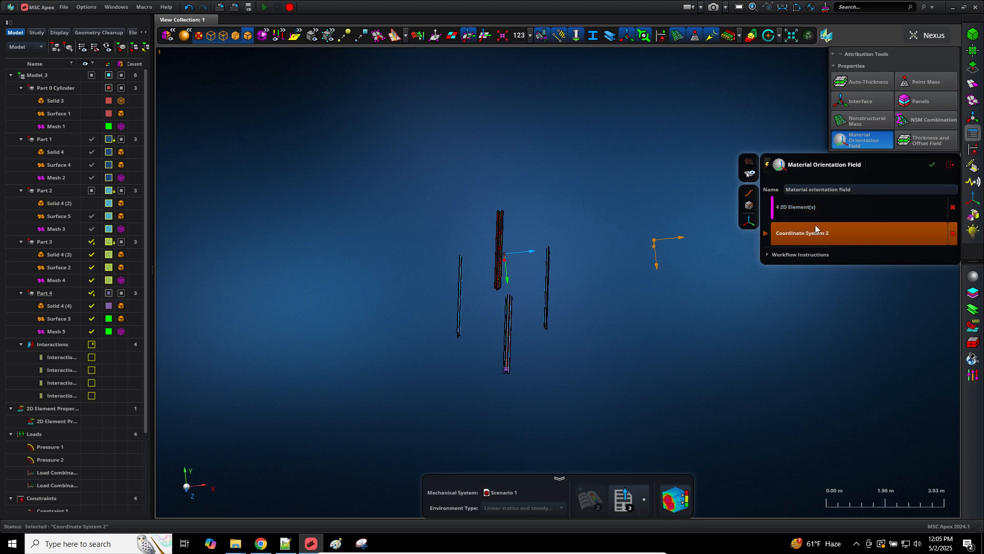
middle_click(637, 336)
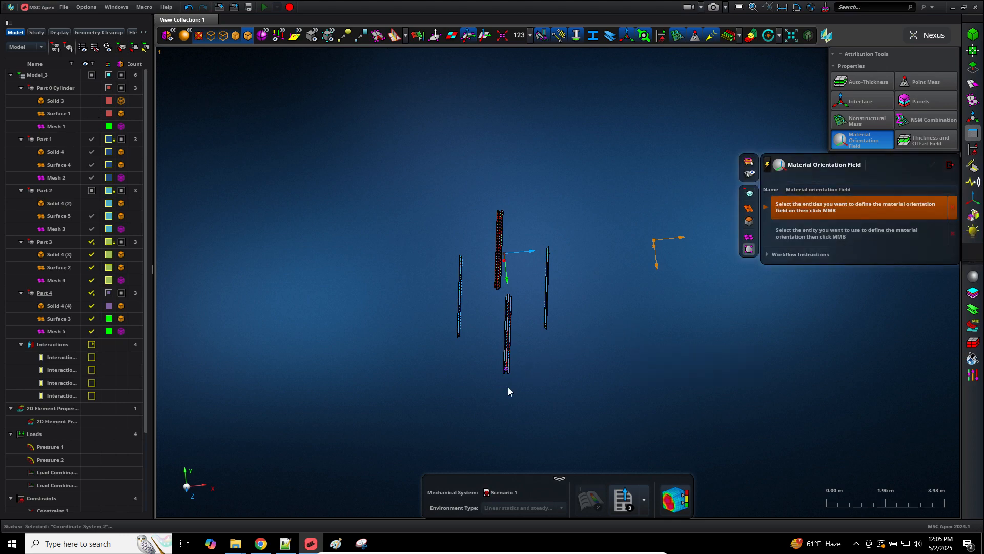
scroll(508, 387, down, 3)
scroll(509, 392, up, 3)
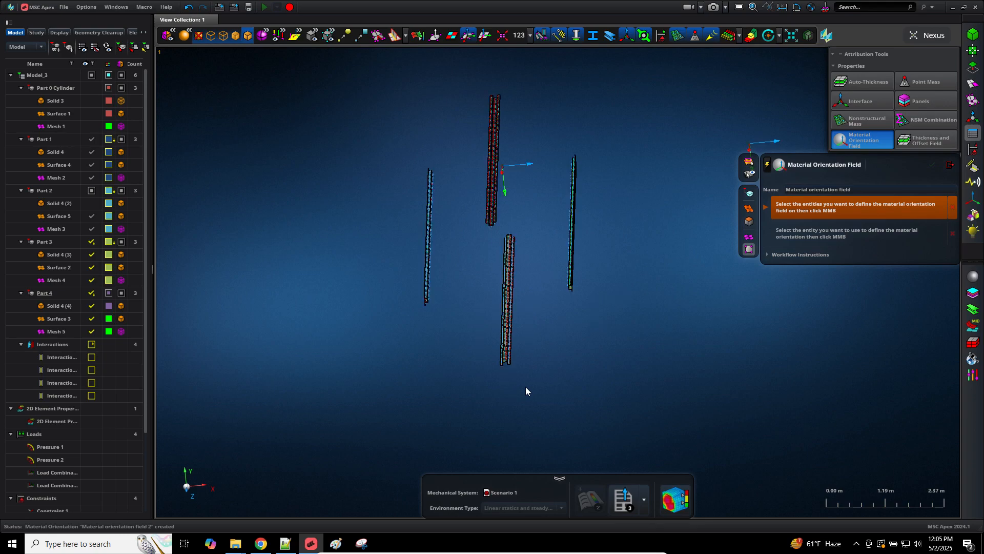
middle_drag(525, 391, 532, 388)
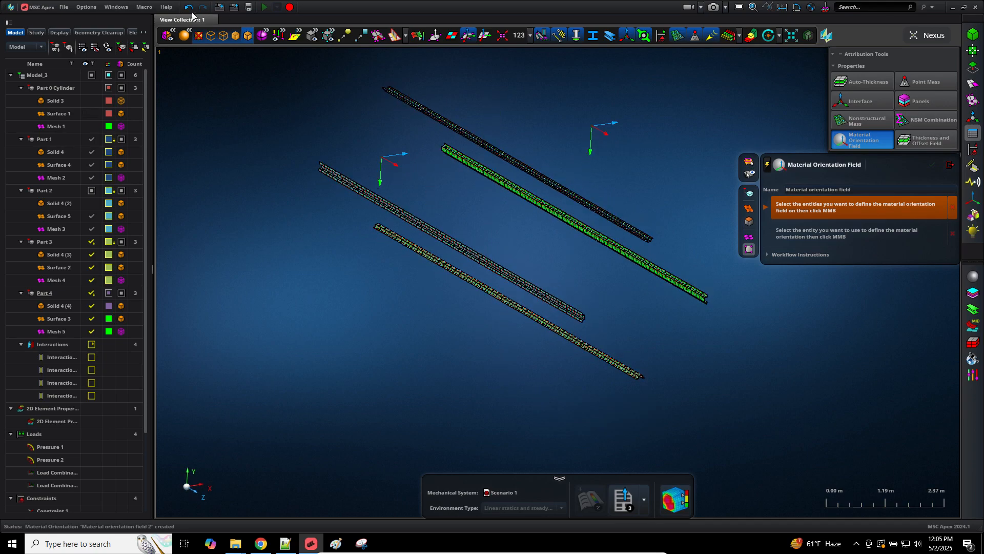
Step: Undo the creation of material orientation field 2
click(189, 8)
scroll(600, 385, down, 3)
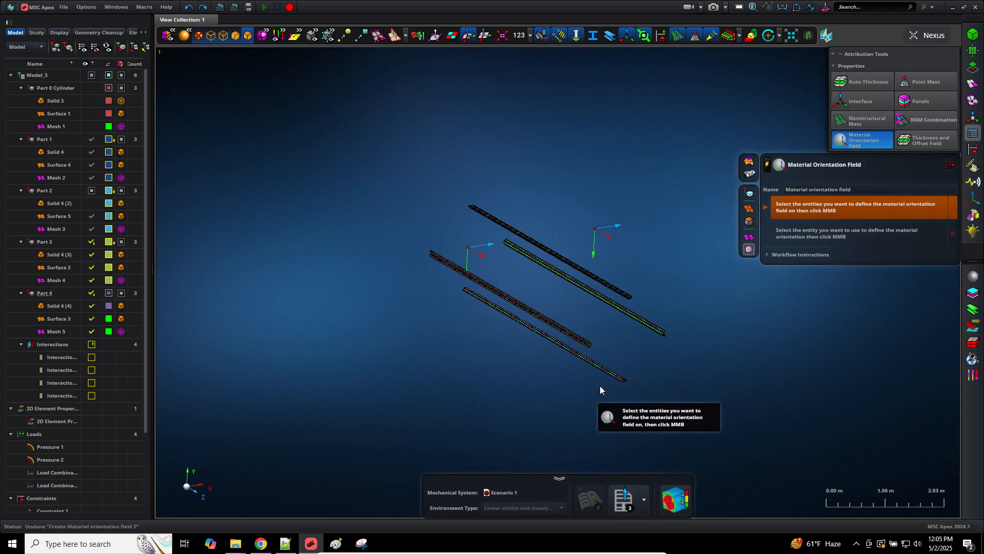
scroll(657, 376, up, 3)
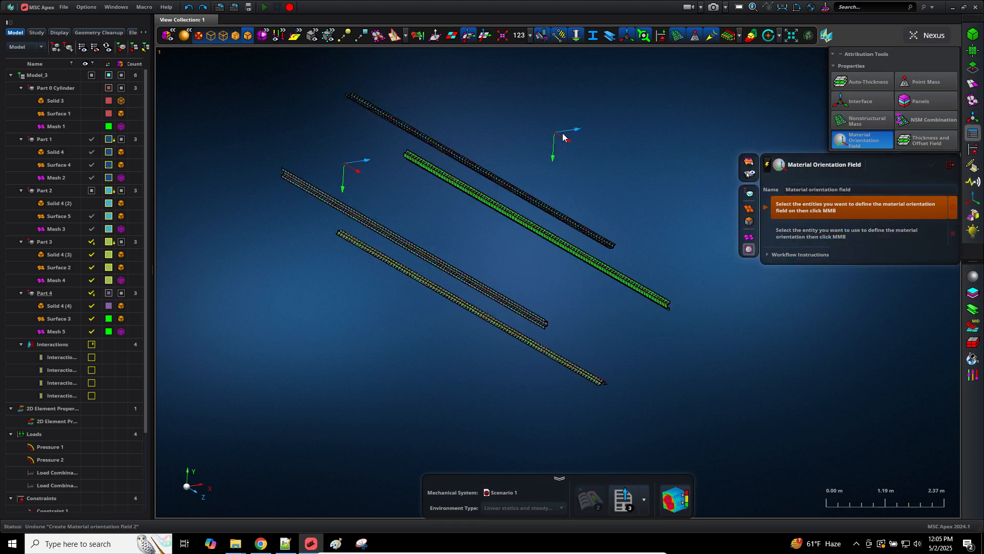
Step: Re-pick three stiffener 2D elements for the orientation field
click(810, 231)
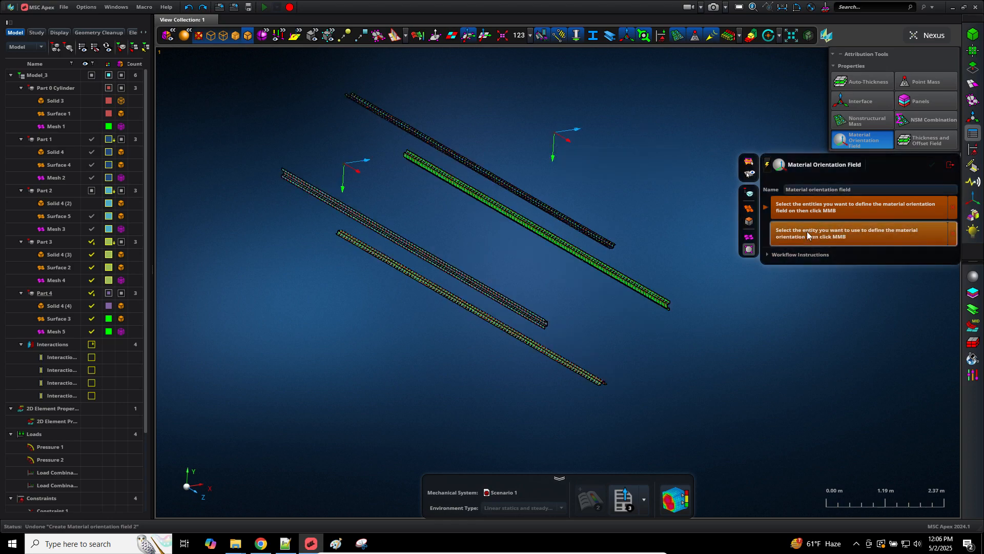
scroll(622, 352, up, 3)
scroll(700, 266, up, 9)
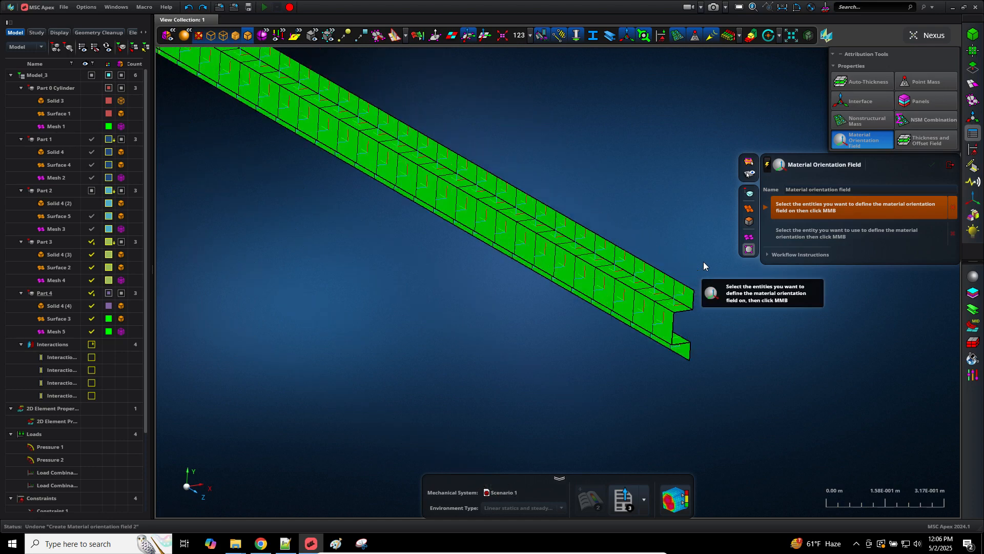
scroll(703, 262, up, 3)
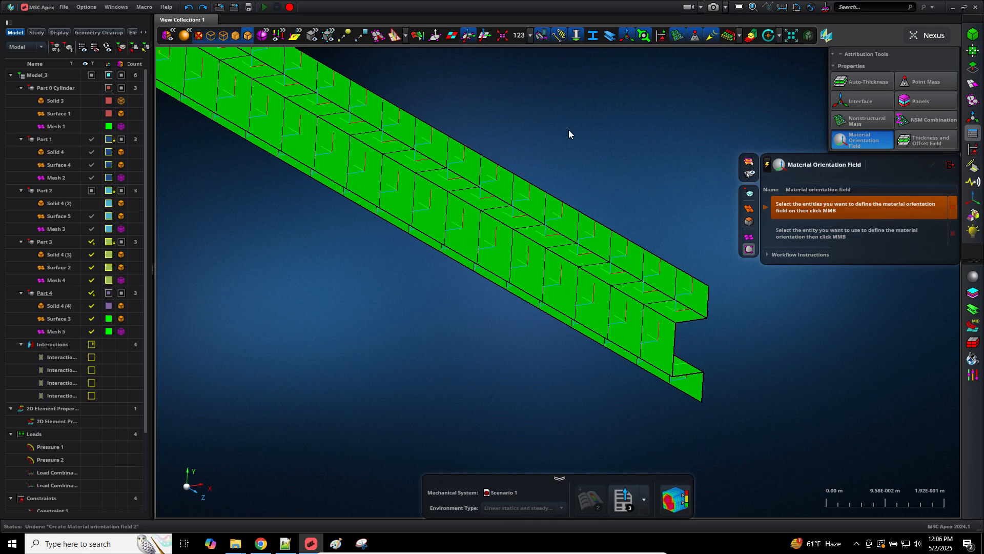
click(632, 254)
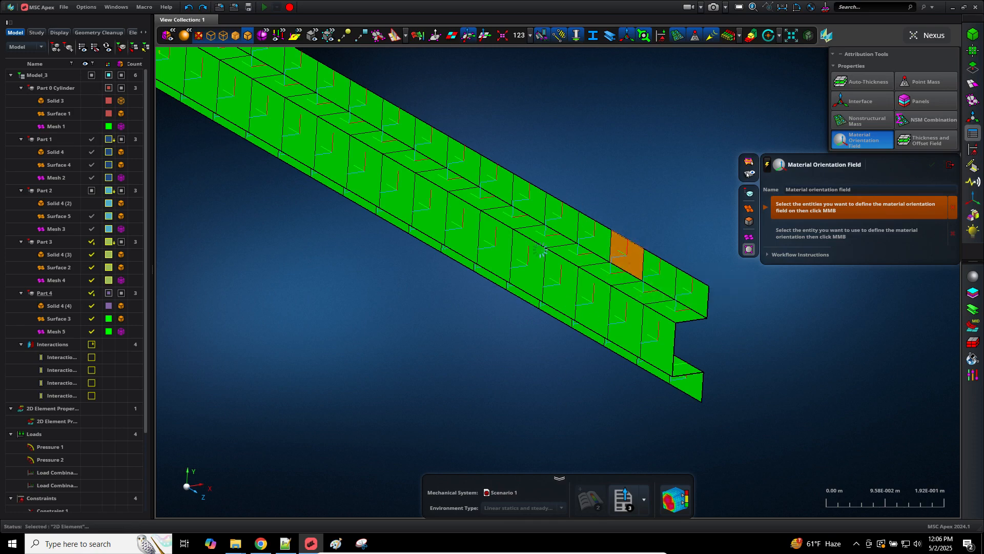
click(493, 251)
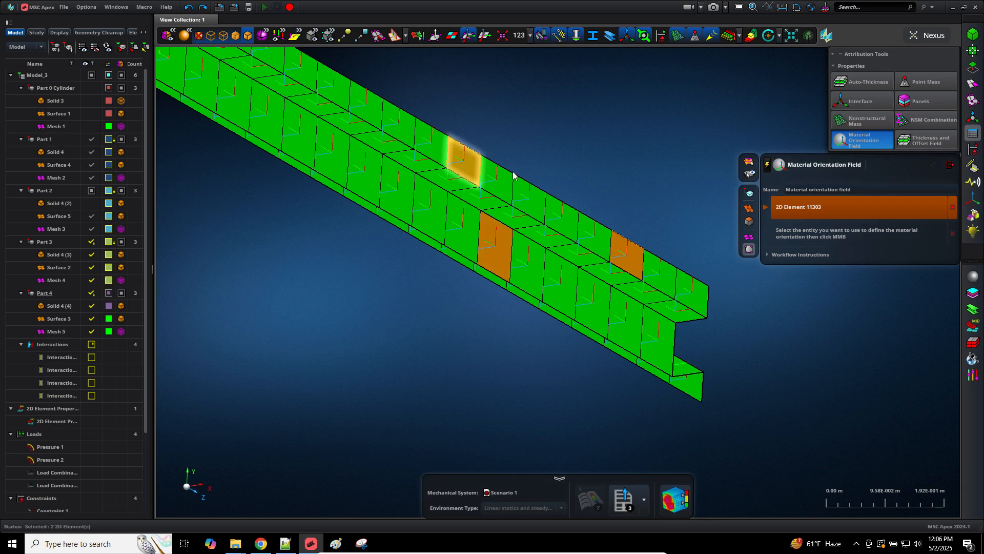
click(464, 162)
scroll(786, 374, down, 3)
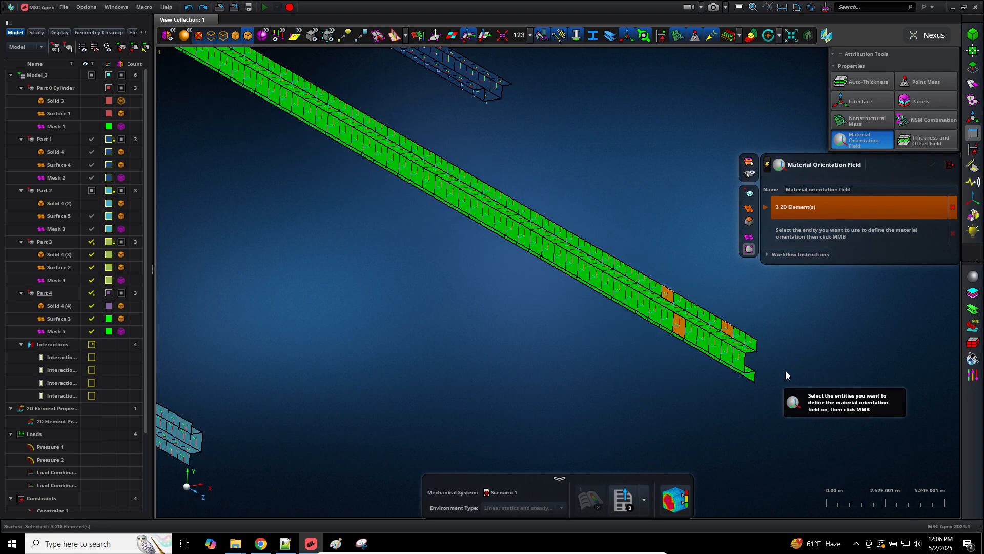
scroll(785, 374, down, 5)
scroll(824, 351, up, 4)
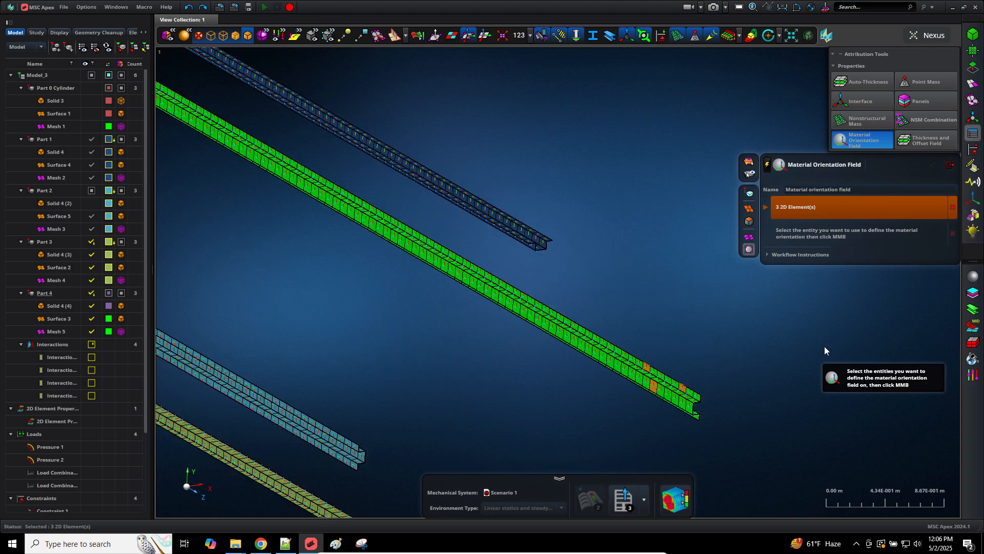
scroll(825, 349, down, 3)
Step: Choose Coordinate System 2 as the orientation reference, then cancel the tool without creating the field
click(827, 240)
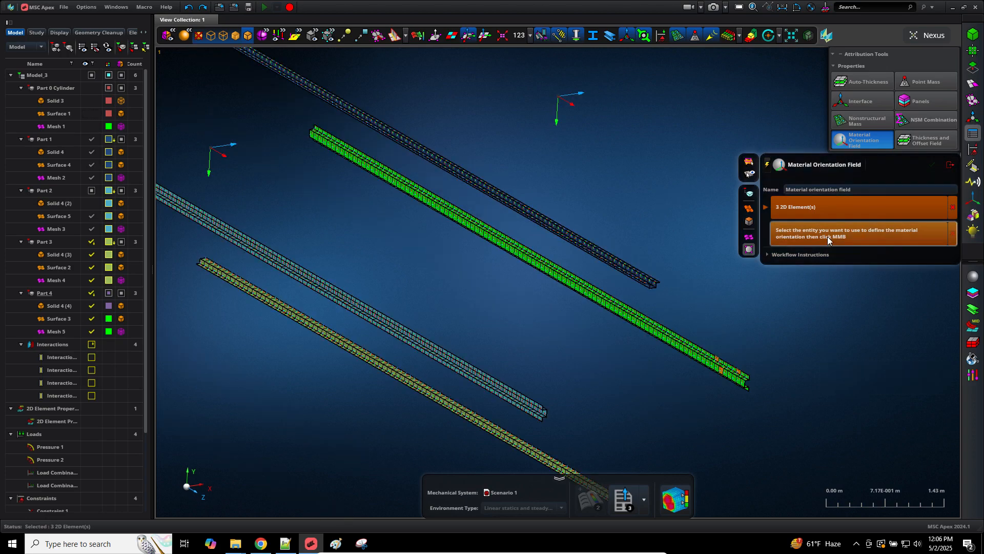
click(574, 97)
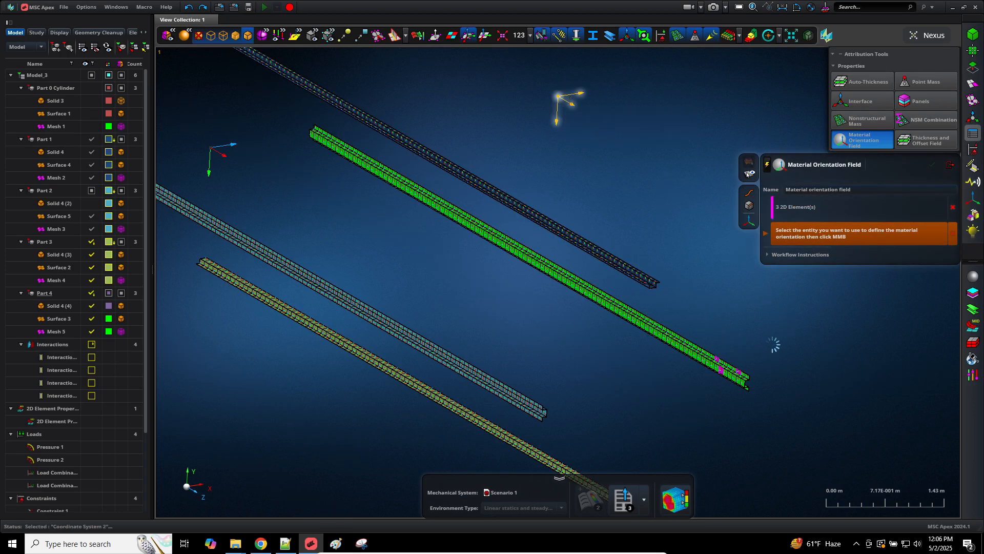
middle_click(773, 341)
scroll(758, 391, up, 3)
scroll(757, 391, up, 5)
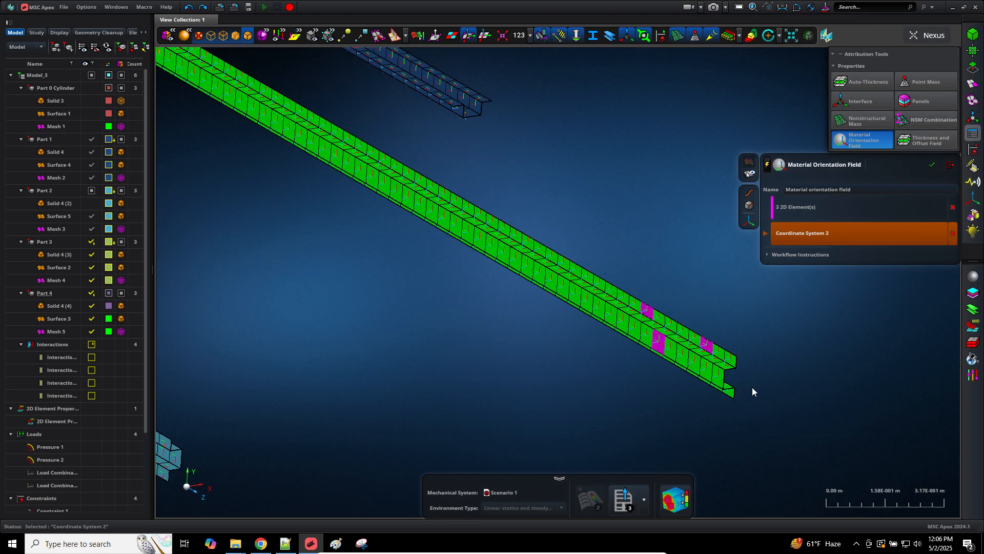
scroll(669, 283, up, 6)
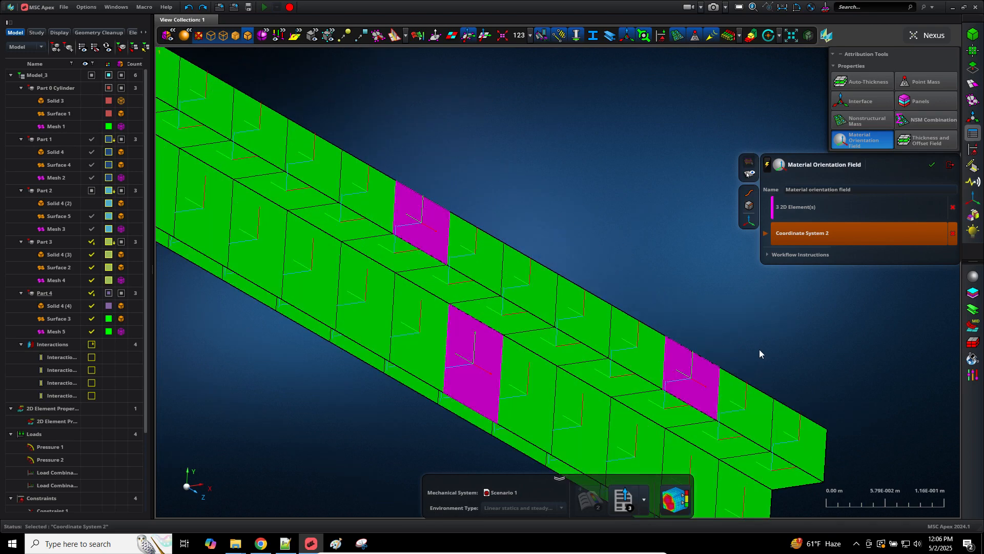
middle_click(669, 369)
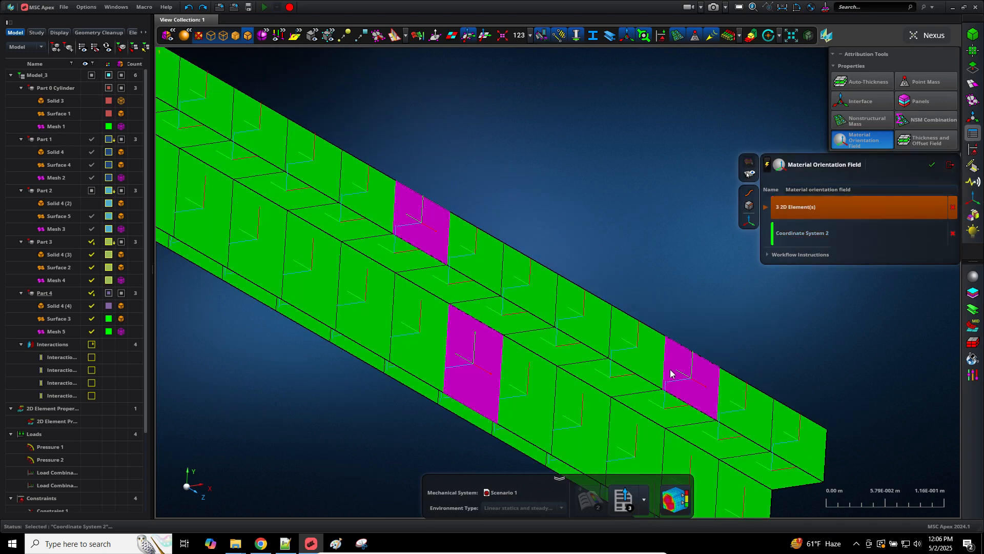
key(Escape)
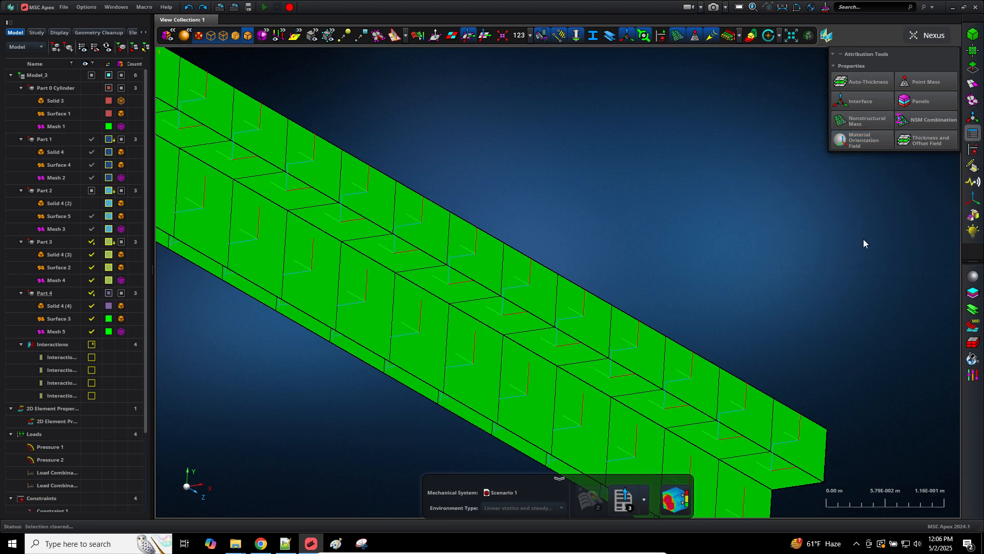
Step: Start a material orientation field and accept three stiffener 2D elements
click(860, 145)
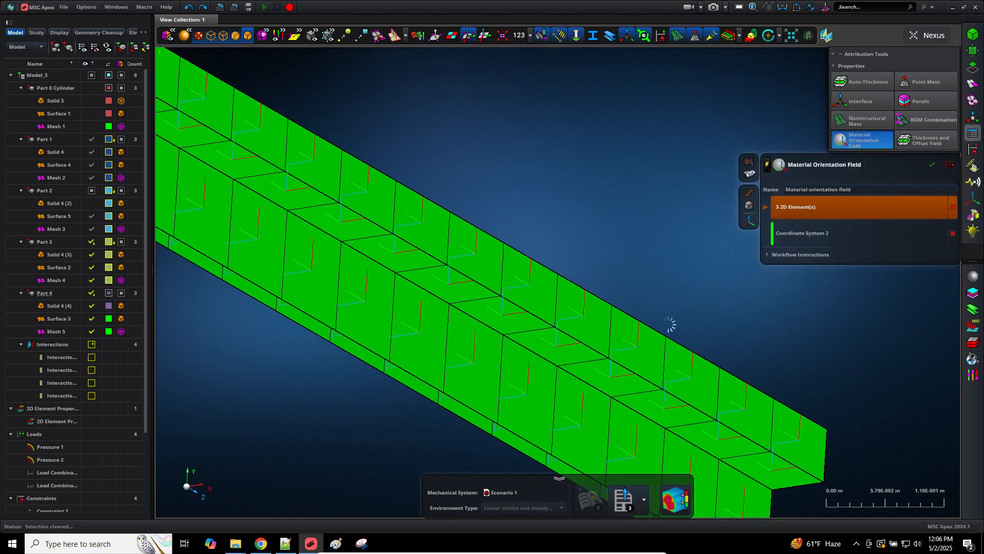
click(645, 343)
click(481, 258)
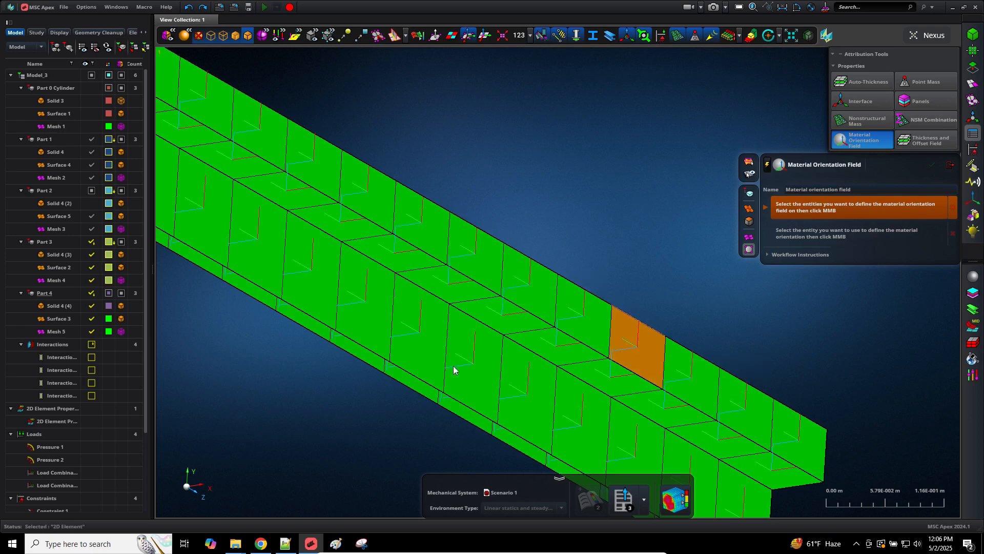
click(461, 365)
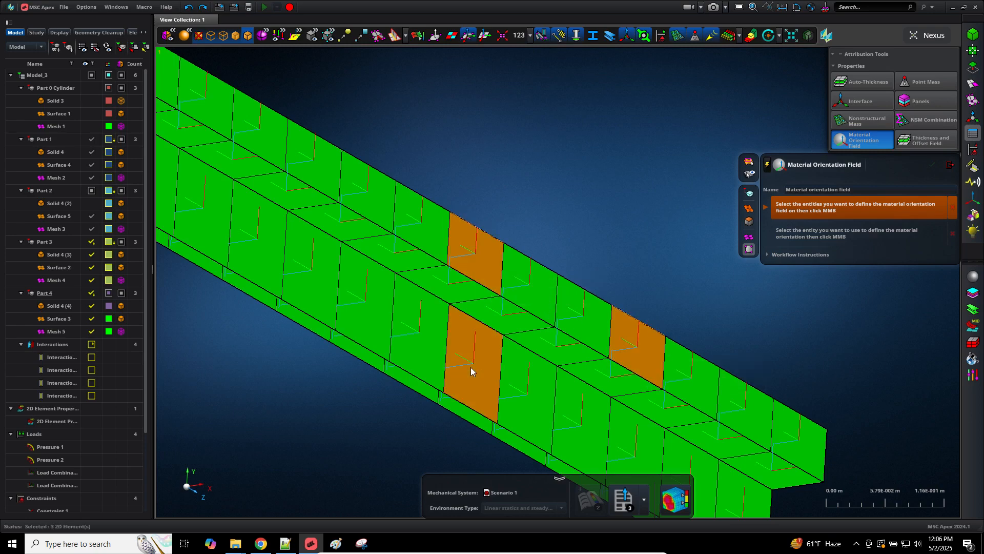
scroll(621, 208, down, 3)
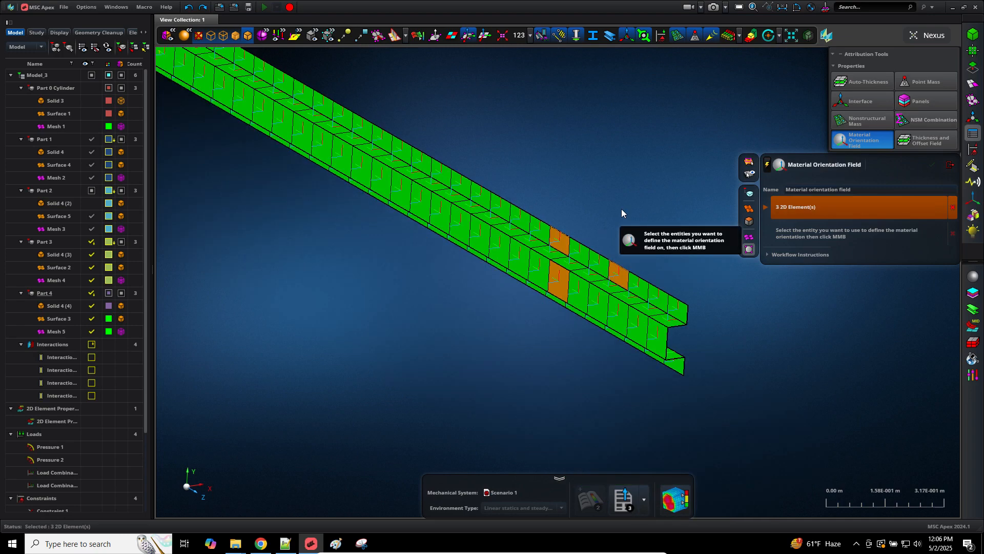
middle_click(626, 201)
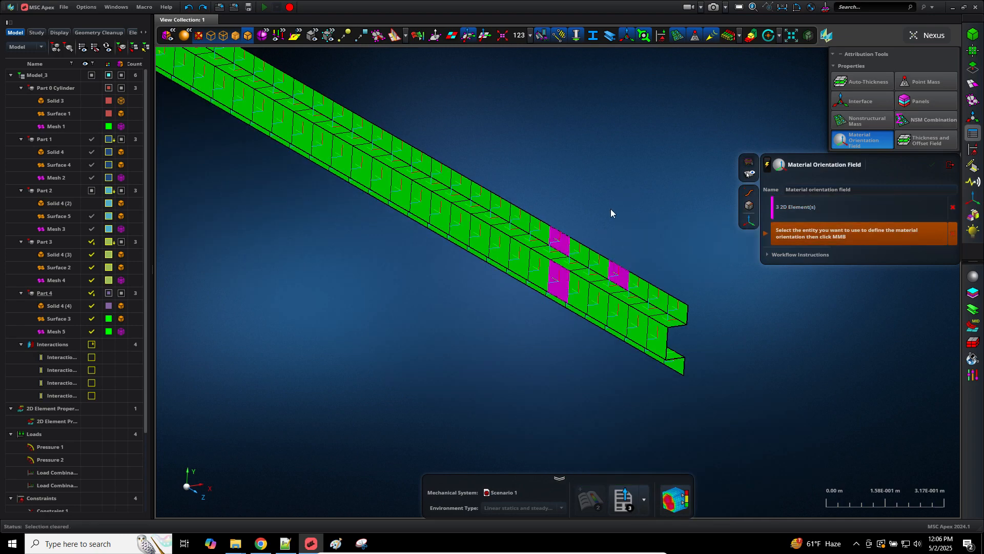
Step: Confirm Coordinate System 2 as the orienting reference for the three elements
scroll(647, 223, down, 5)
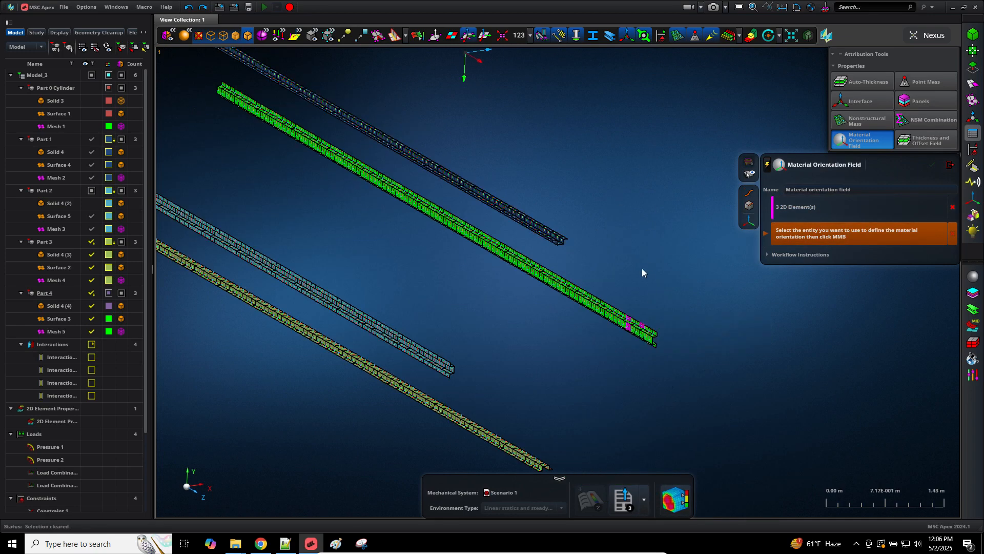
click(476, 62)
middle_click(670, 288)
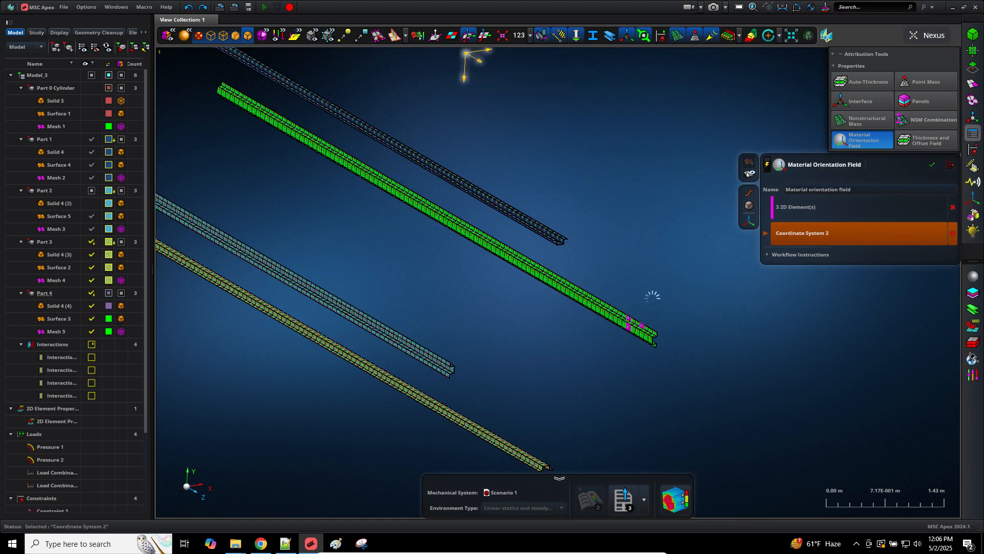
scroll(652, 297, up, 3)
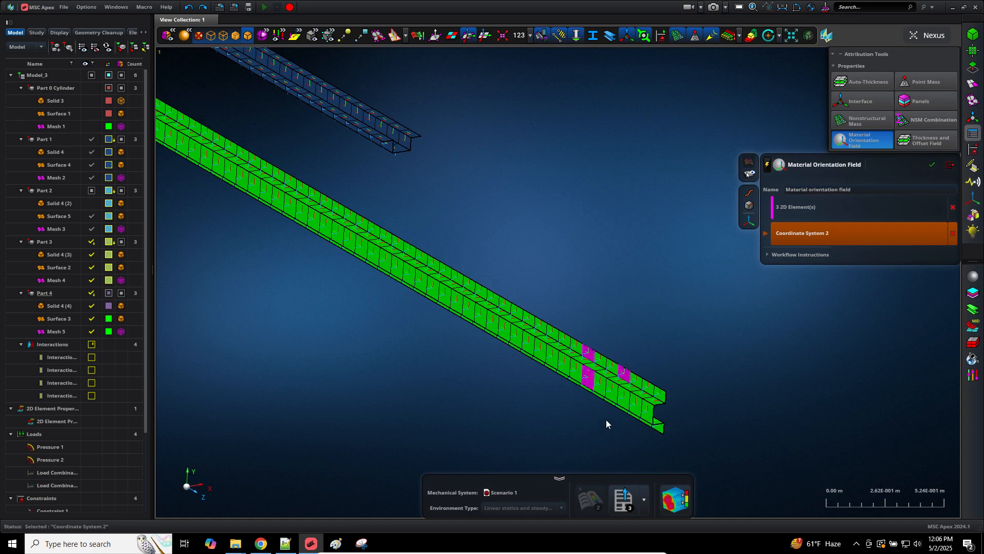
scroll(606, 419, up, 3)
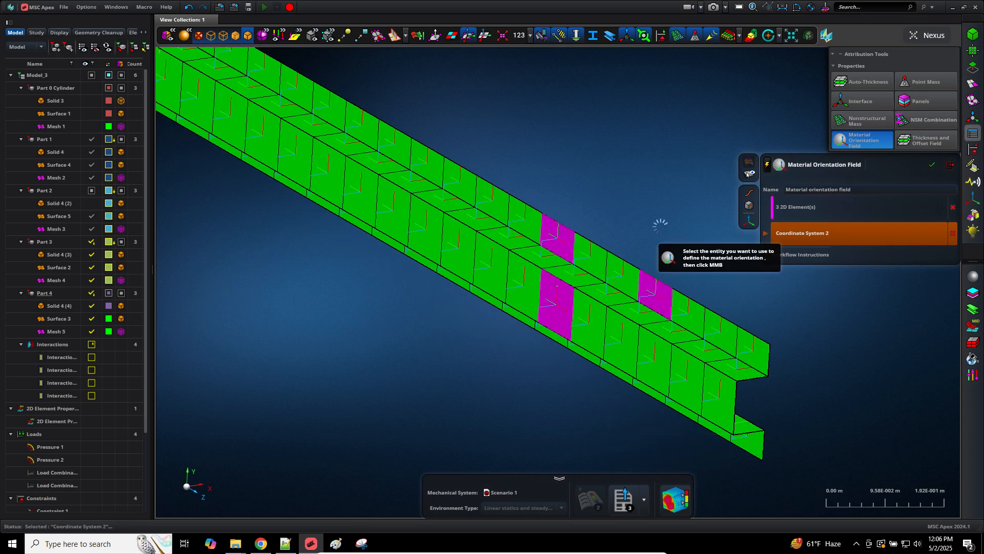
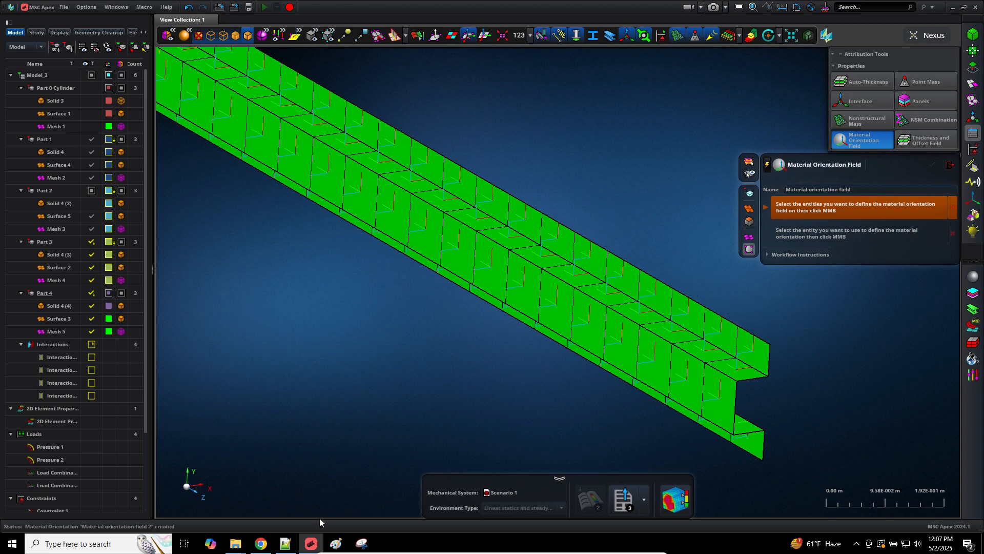
Step: Capture a new Snipping Tool screenshot of the region around the green beam
click(362, 544)
click(214, 101)
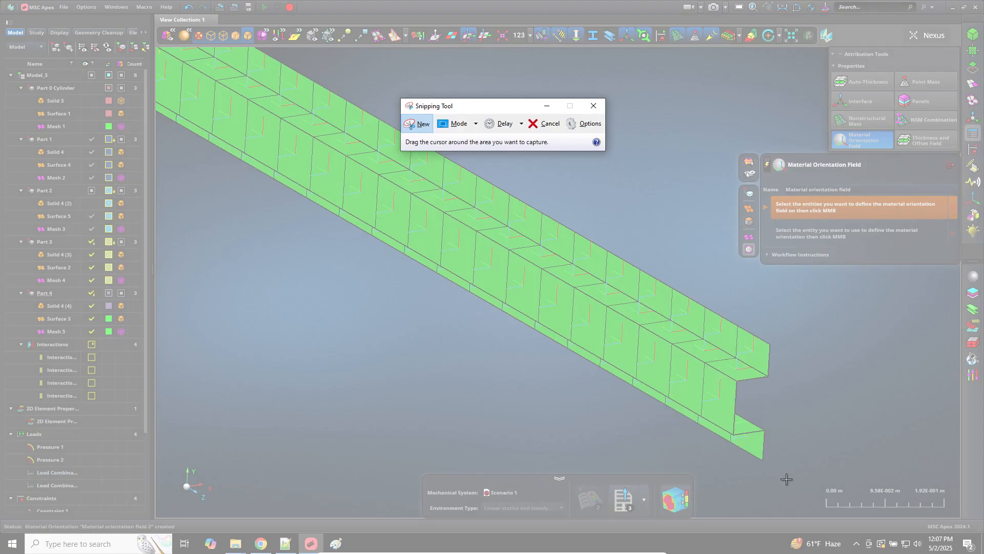
drag(786, 480, 372, 164)
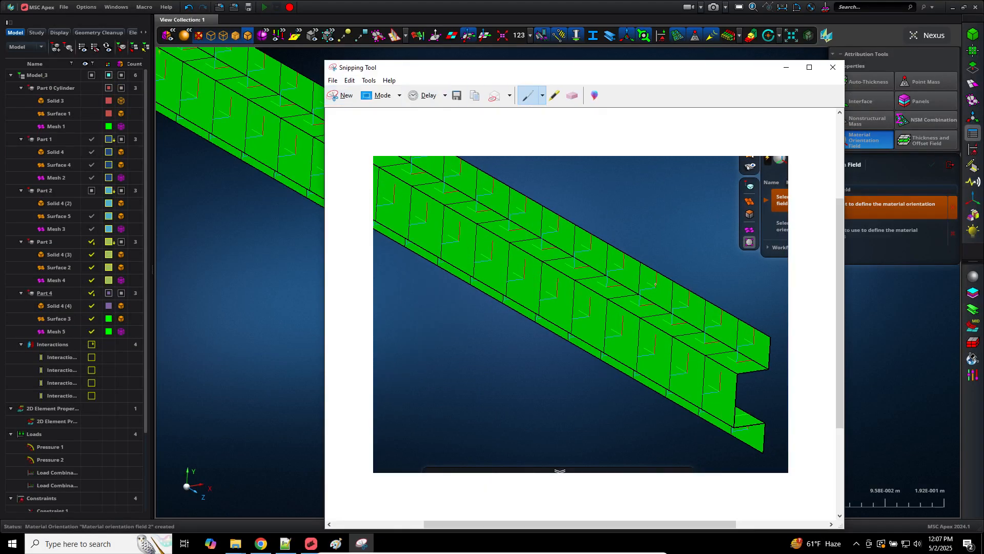
Step: Circle the beam edge in red and draw red direction lines along and above the beam
drag(644, 281, 653, 269)
drag(491, 258, 503, 211)
drag(498, 169, 495, 198)
drag(670, 286, 737, 333)
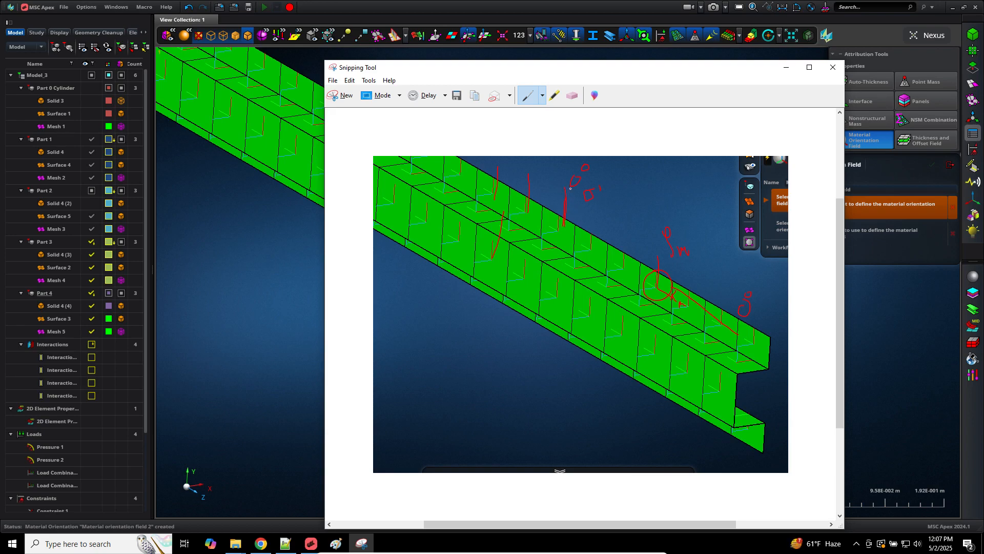
drag(665, 283, 723, 325)
Step: Box-select the 20 faces of the four beams as the orientation target entities
click(543, 14)
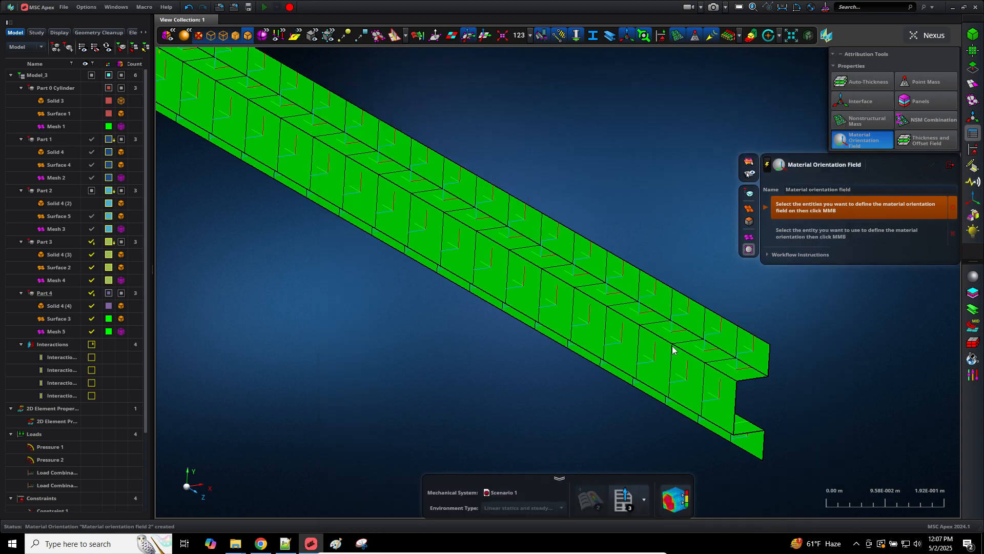
scroll(673, 348, down, 2)
scroll(601, 377, down, 3)
scroll(601, 378, up, 4)
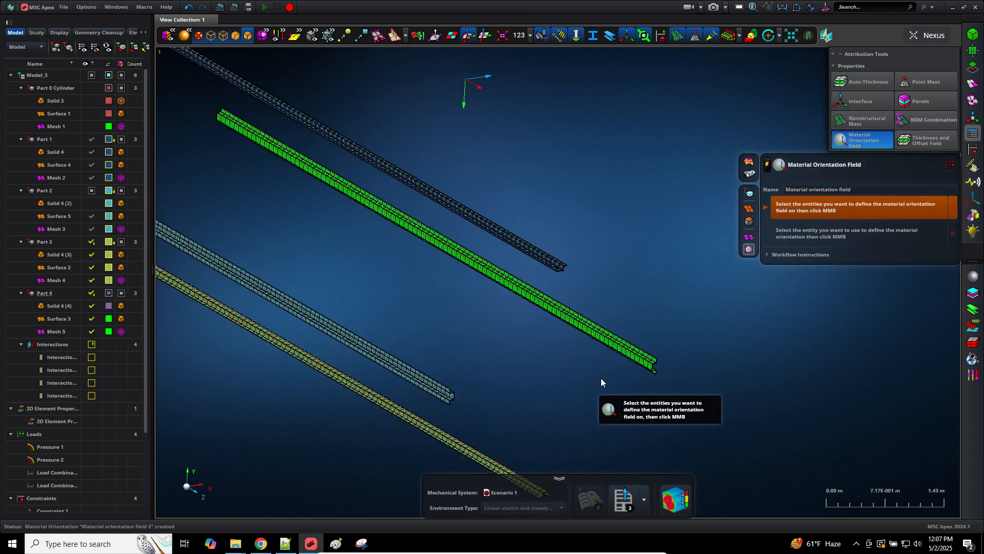
scroll(604, 364, down, 3)
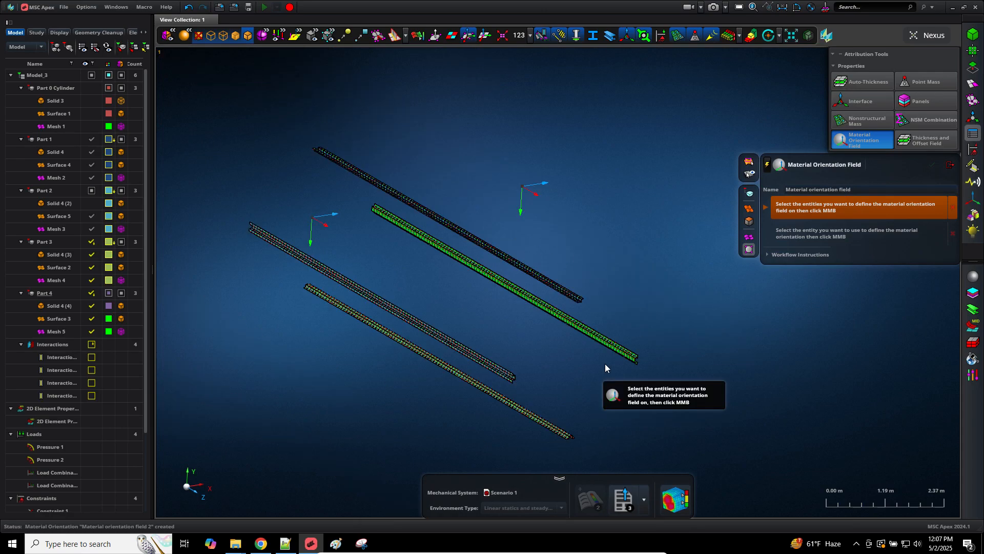
scroll(605, 364, up, 2)
scroll(614, 373, up, 1)
scroll(614, 371, down, 3)
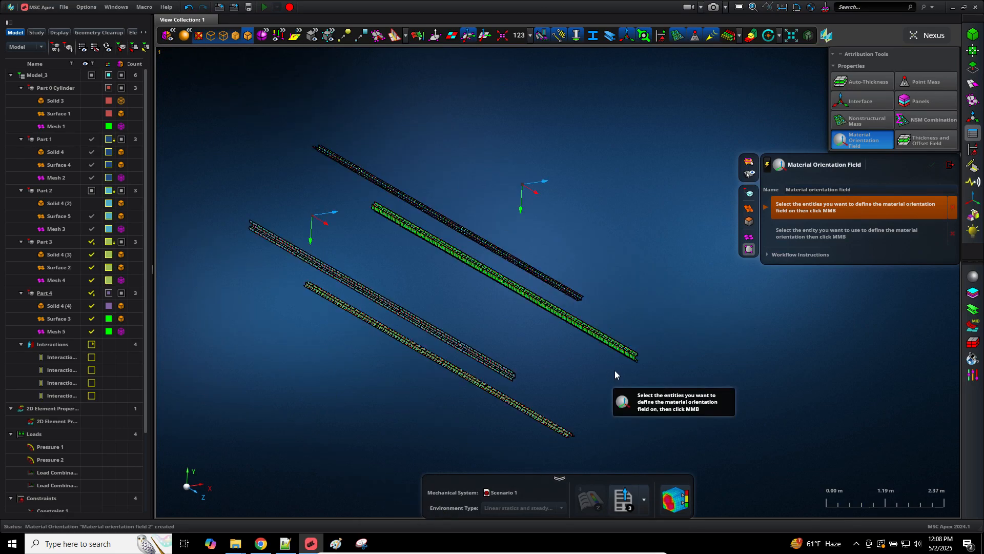
scroll(614, 370, up, 2)
scroll(614, 370, down, 2)
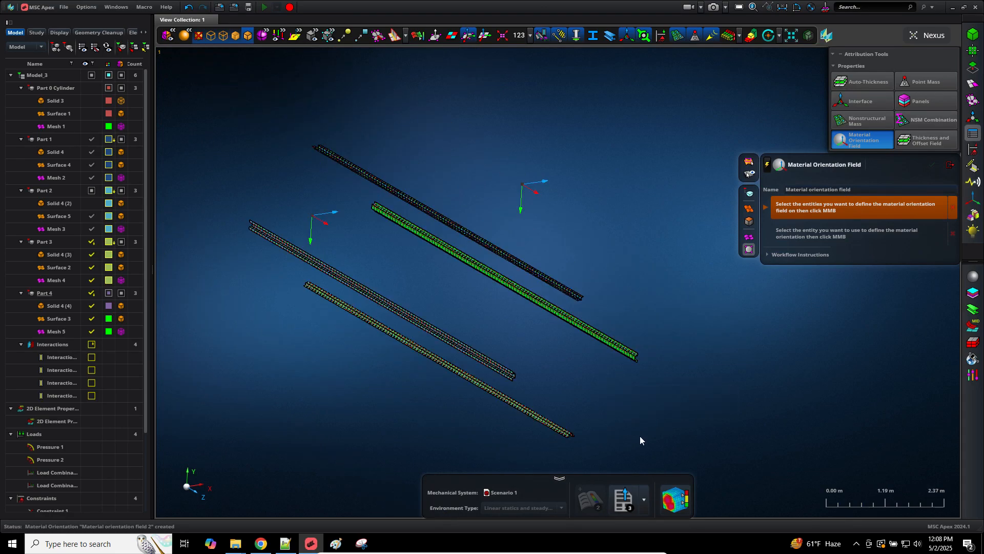
drag(736, 473, 456, 247)
click(749, 222)
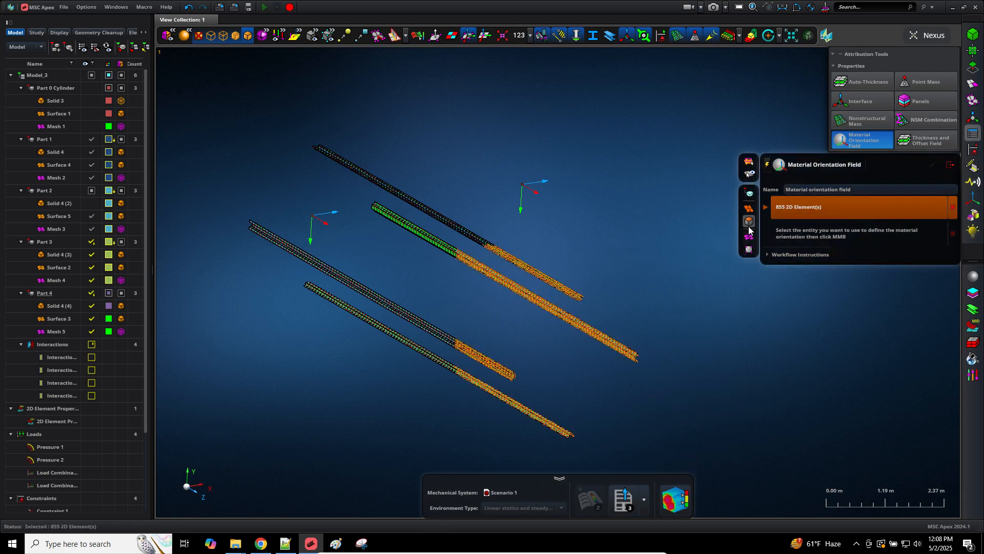
click(731, 335)
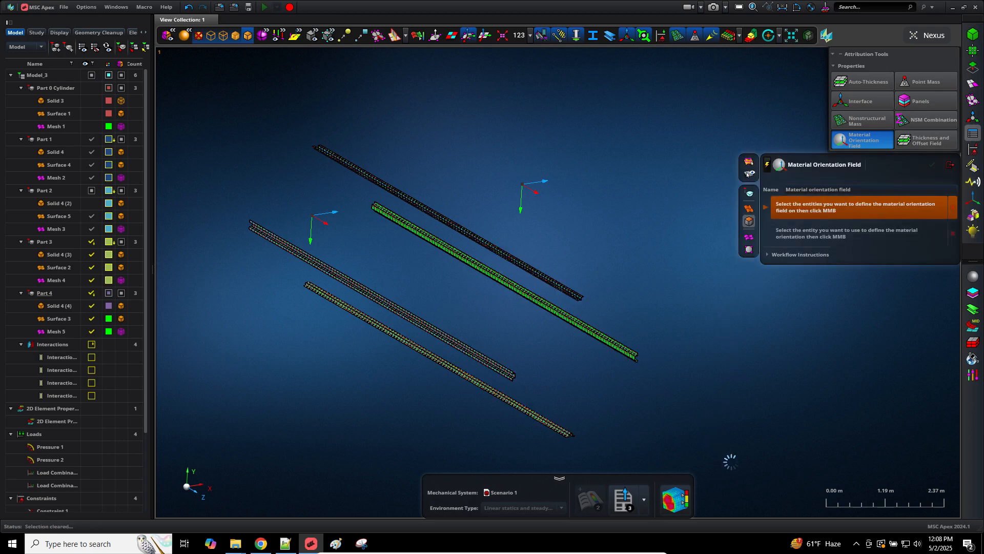
drag(755, 484, 438, 269)
middle_click(620, 303)
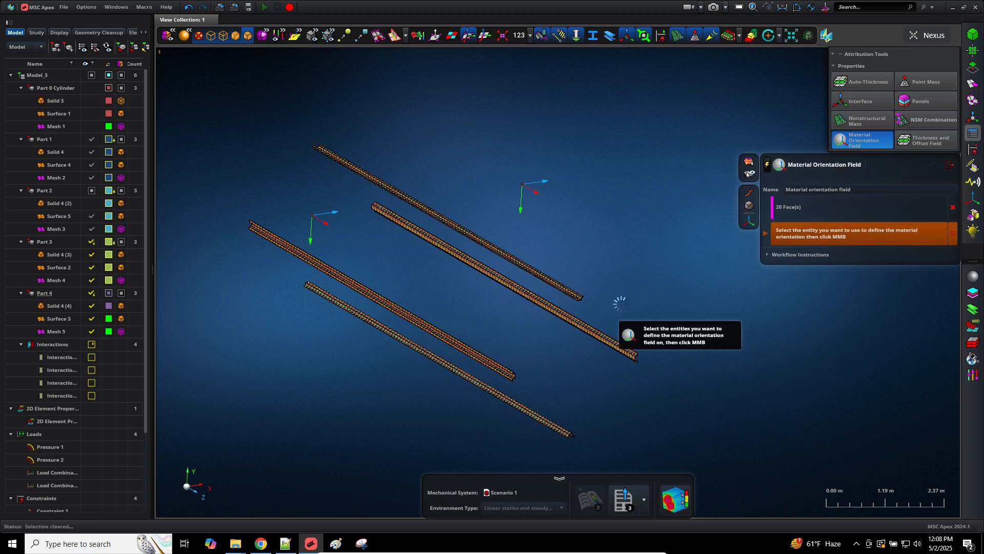
Step: Set Coordinate System 2 as the reference, apply, and overwrite the previous assignment
click(533, 192)
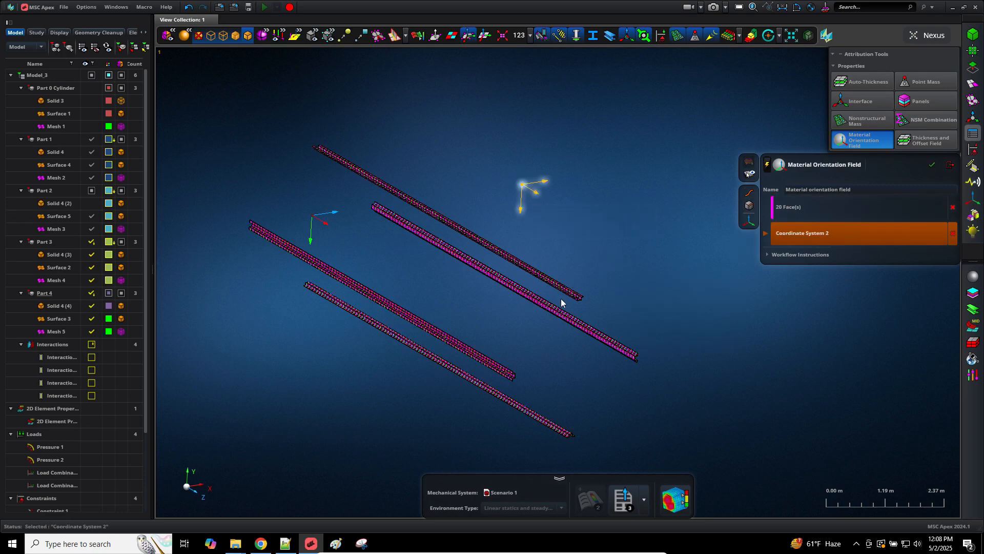
scroll(563, 301, up, 6)
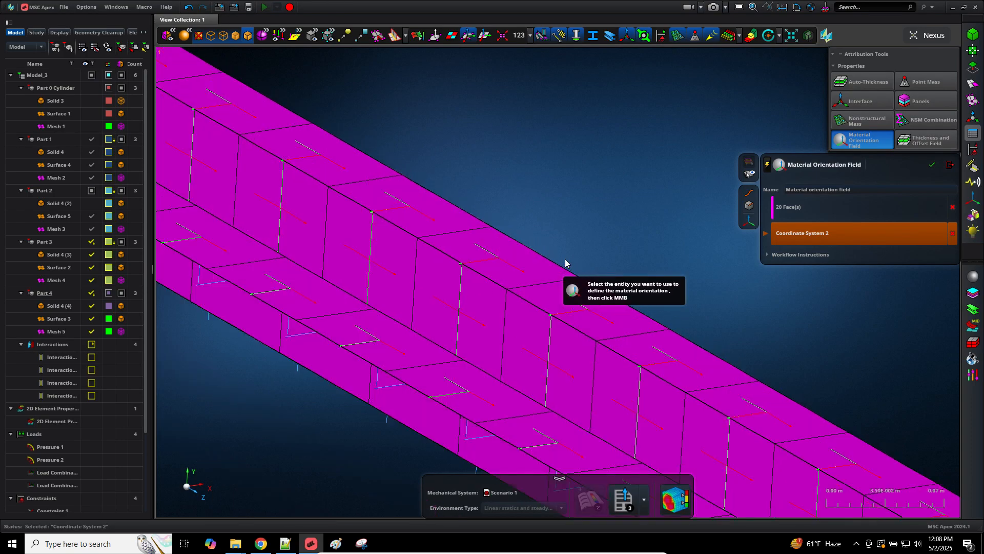
click(934, 164)
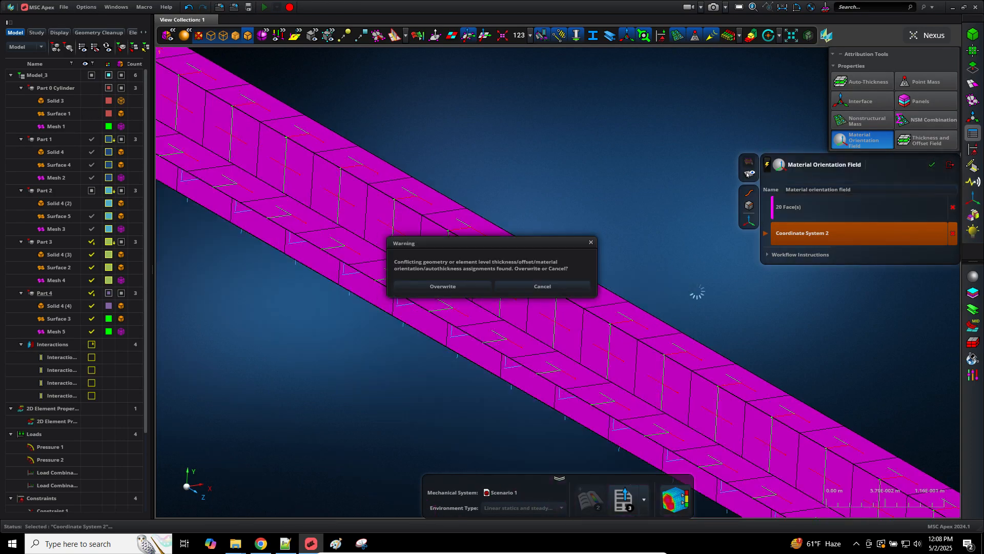
click(473, 288)
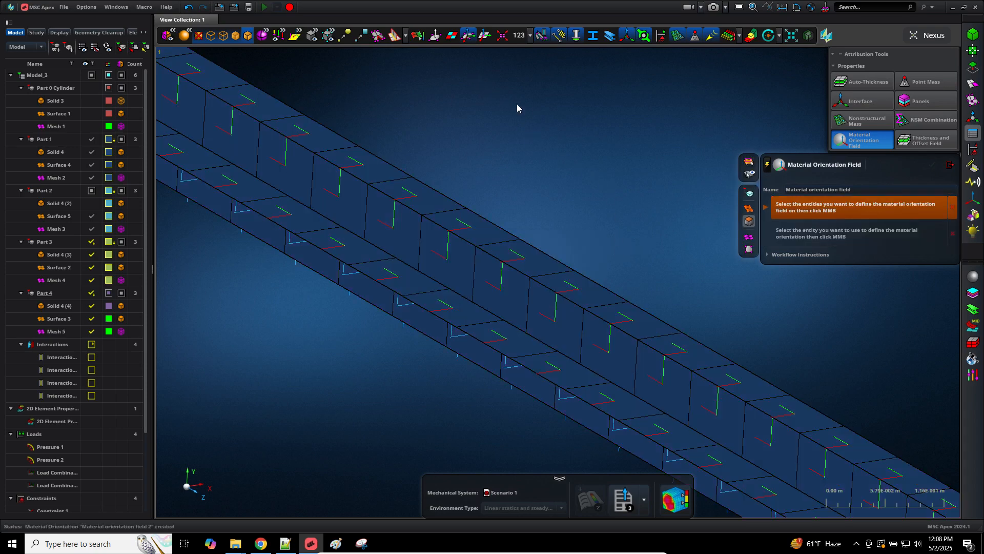
Step: Hide the orientation triads, then exit and reopen the Material Orientation Field tool
click(469, 36)
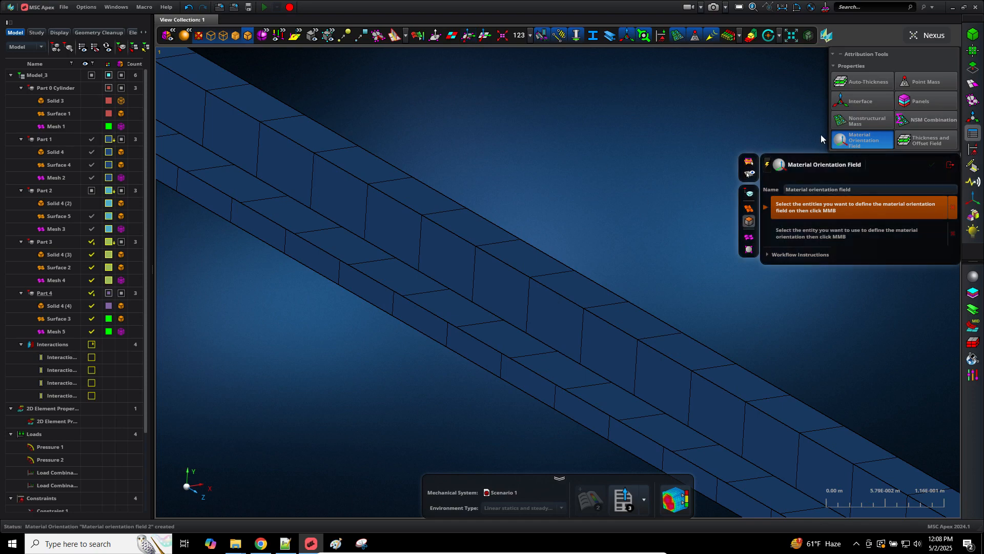
click(948, 165)
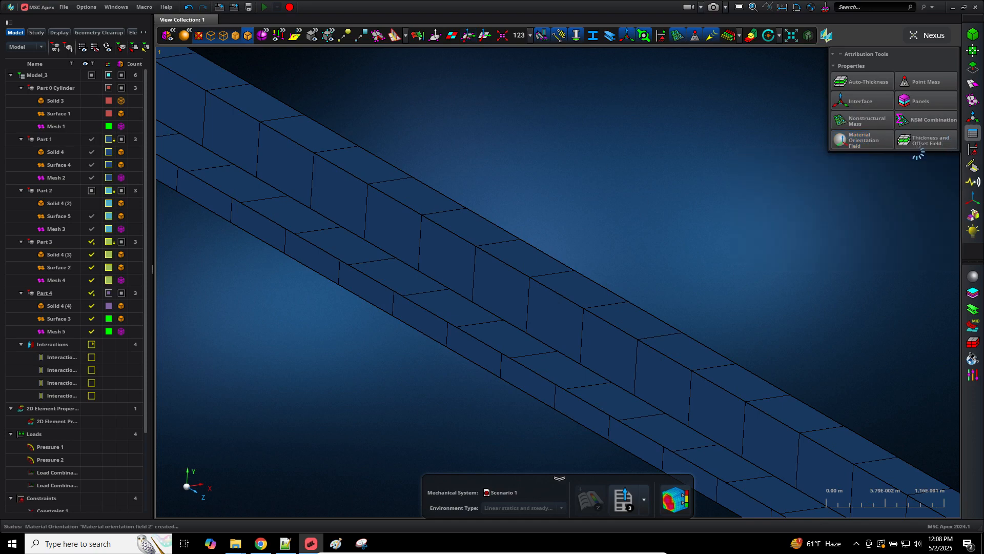
click(865, 138)
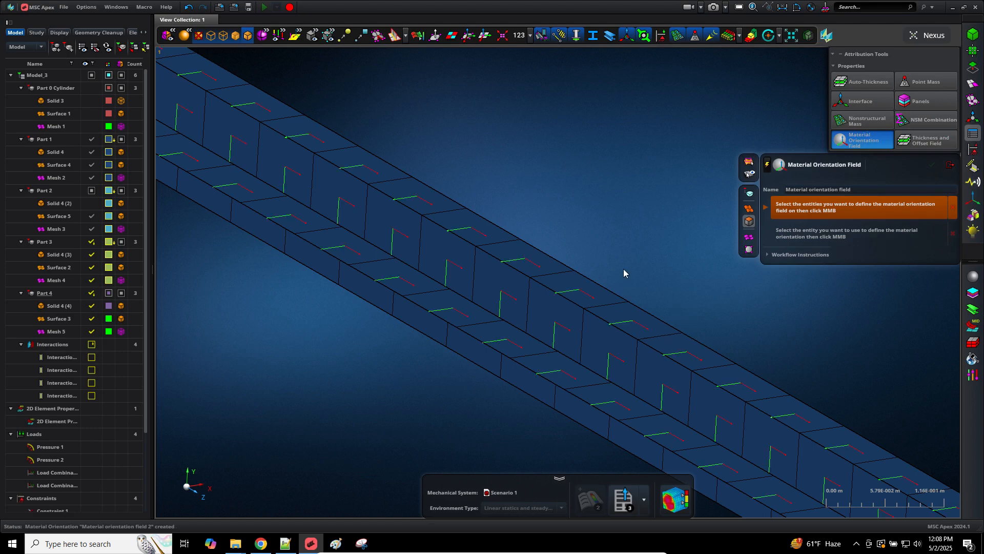
scroll(624, 268, down, 5)
scroll(801, 461, down, 3)
scroll(694, 414, up, 2)
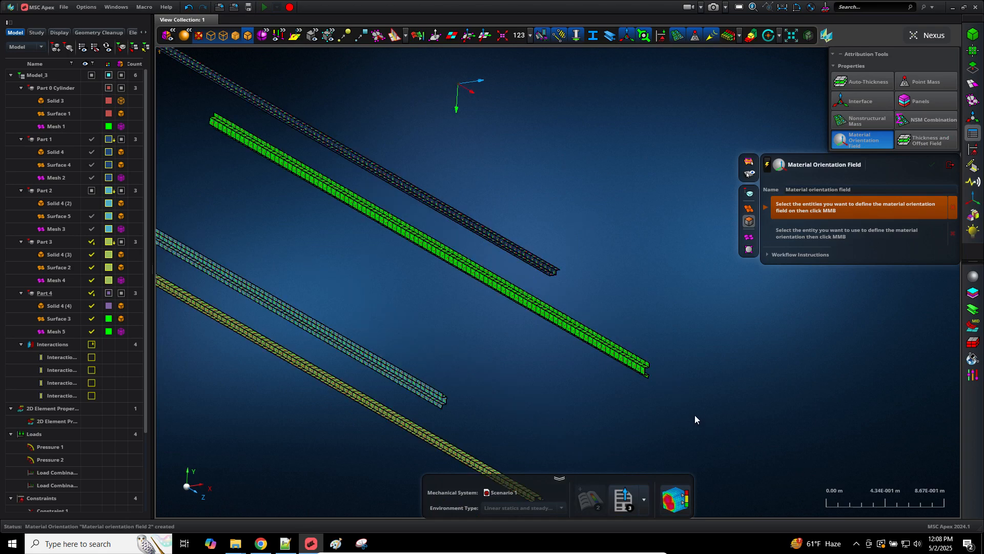
scroll(510, 291, up, 2)
scroll(509, 289, up, 2)
scroll(612, 246, up, 2)
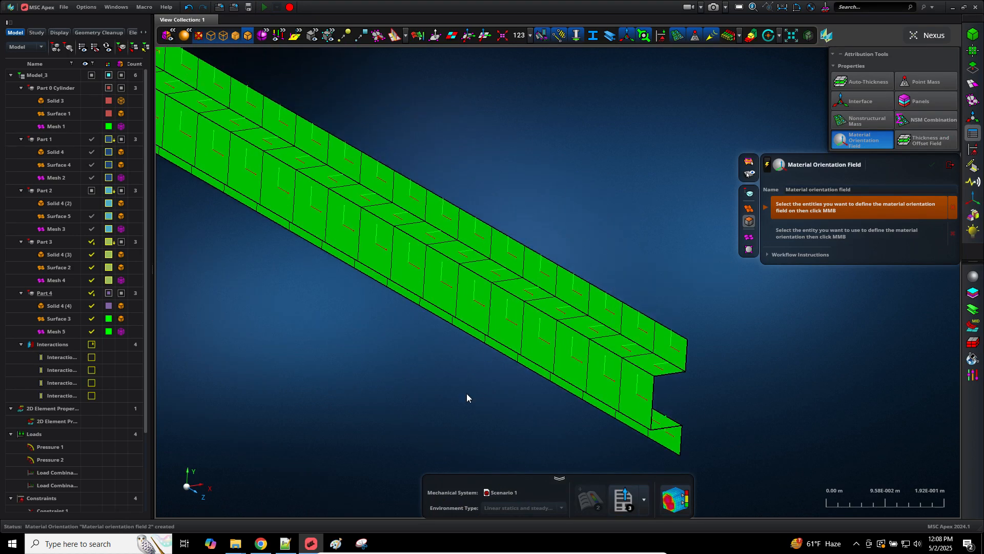
Step: Select the green beam's top flange faces, then close the orientation tool
click(478, 231)
scroll(525, 207, down, 6)
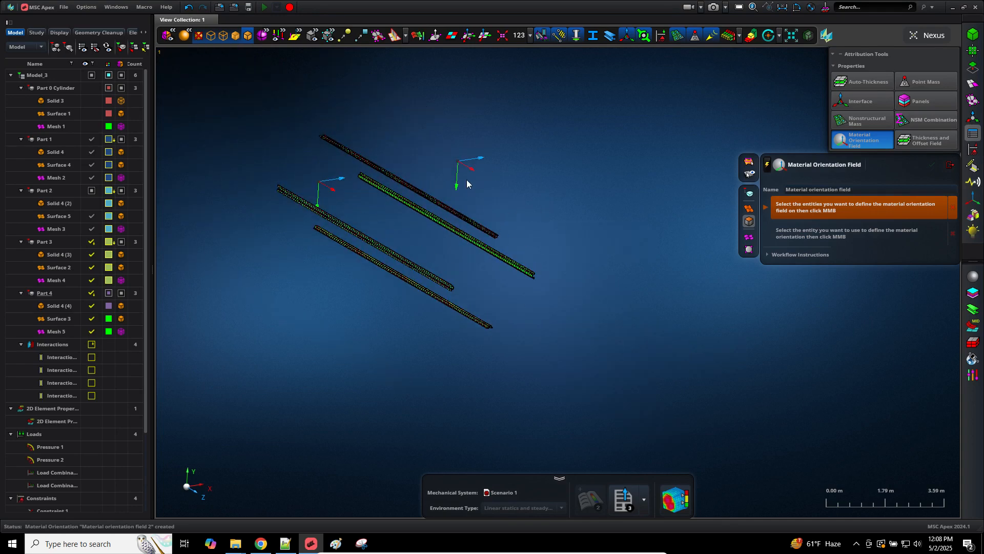
scroll(467, 187, up, 5)
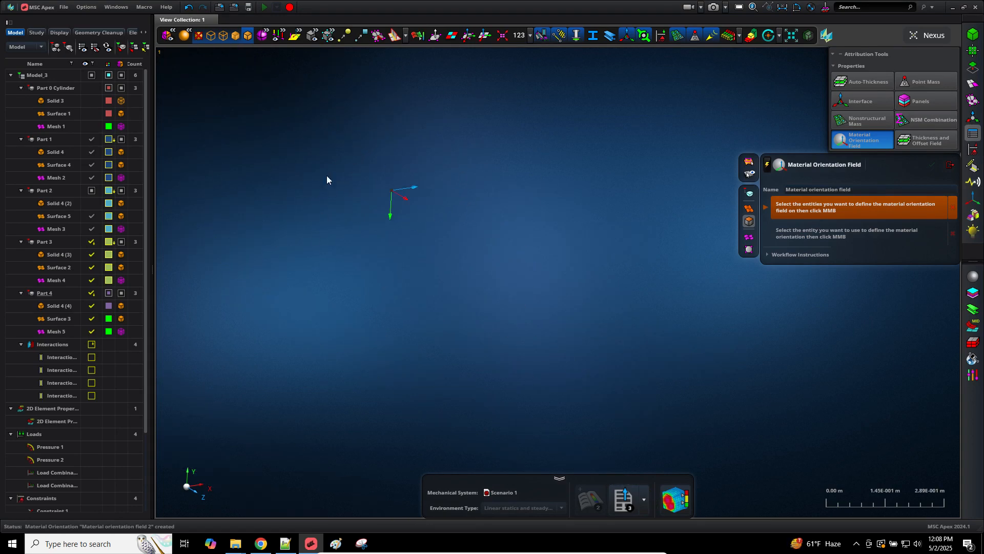
scroll(593, 364, down, 6)
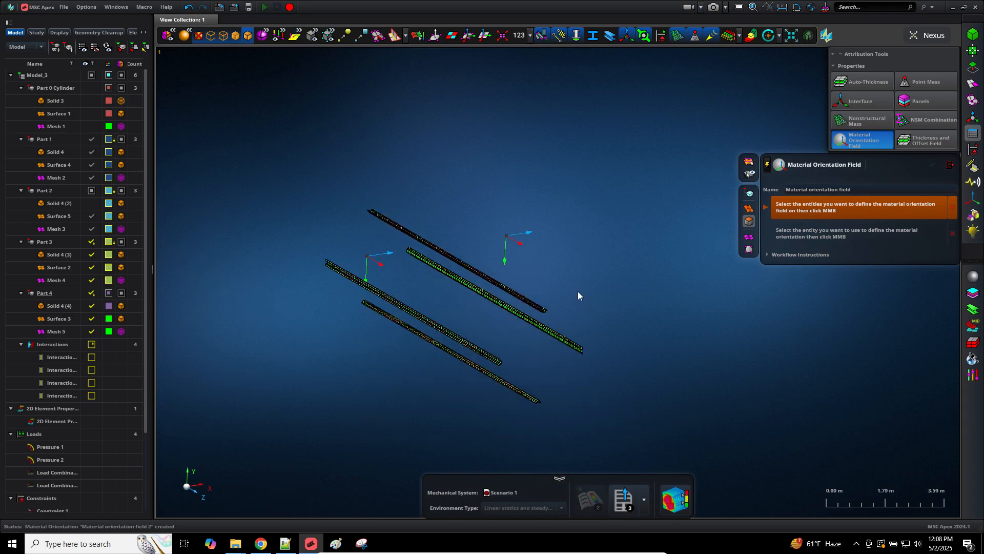
scroll(555, 323, up, 6)
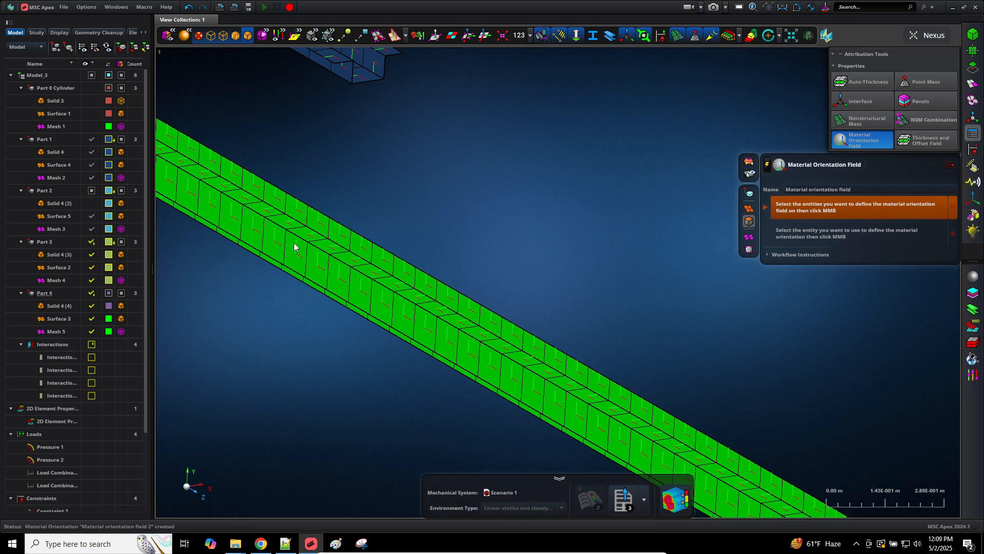
scroll(319, 265, up, 5)
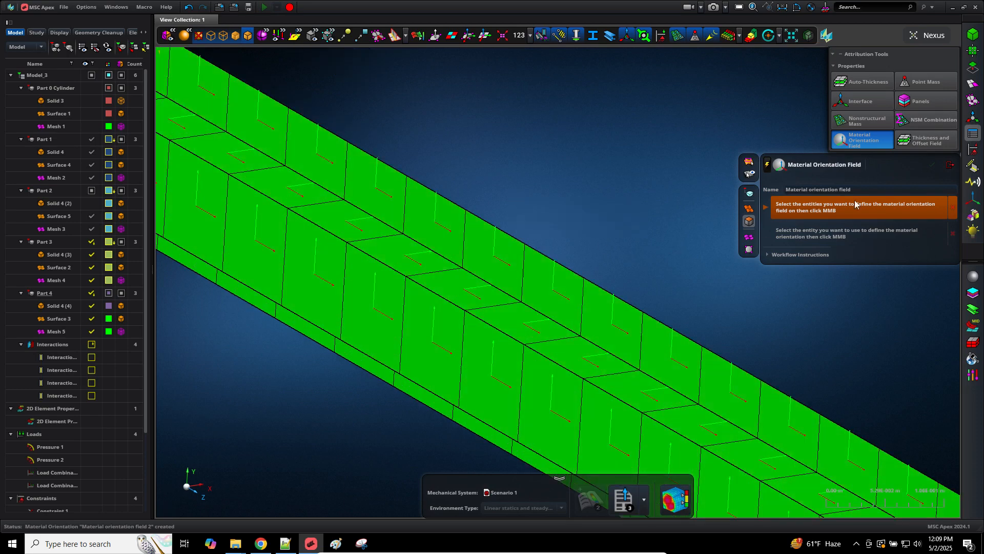
click(951, 164)
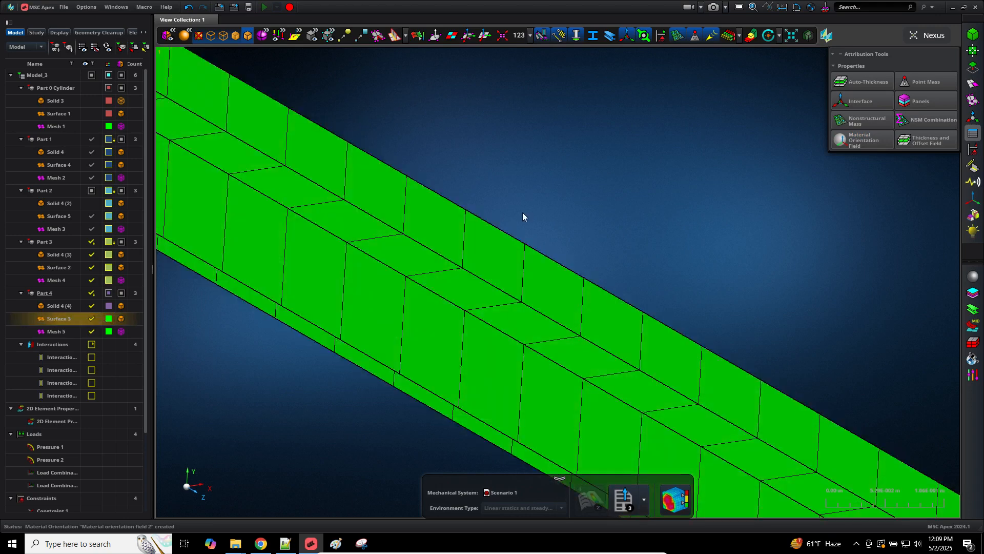
Step: Toggle the orientation markers off and fit all four beams in view
click(469, 36)
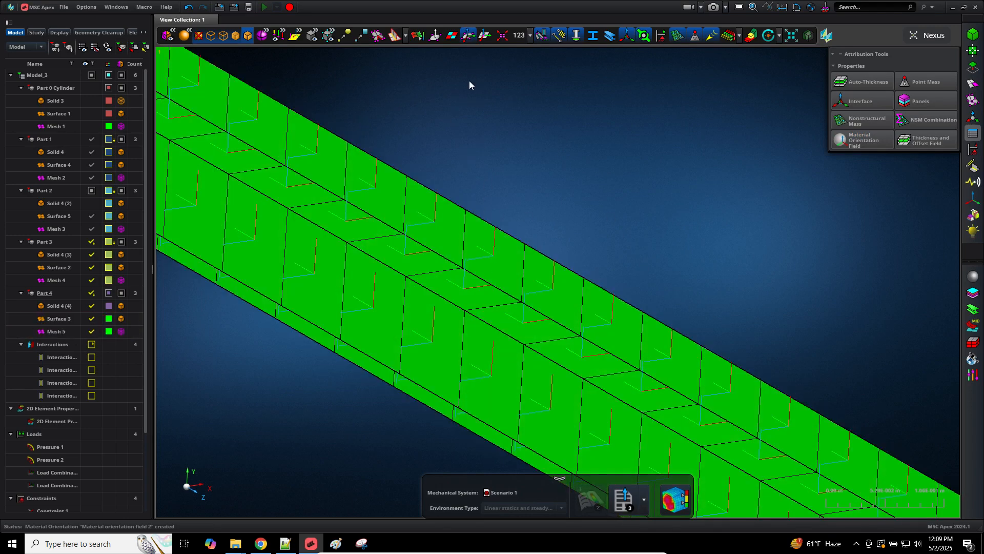
click(469, 36)
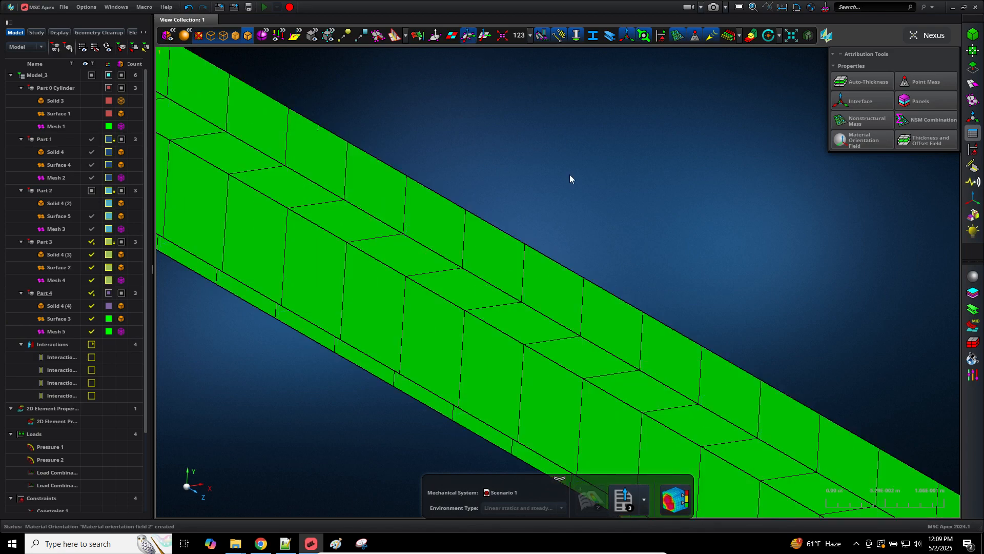
key(f)
mouse_move(667, 377)
middle_down()
mouse_move(644, 359)
mouse_move(660, 373)
middle_up()
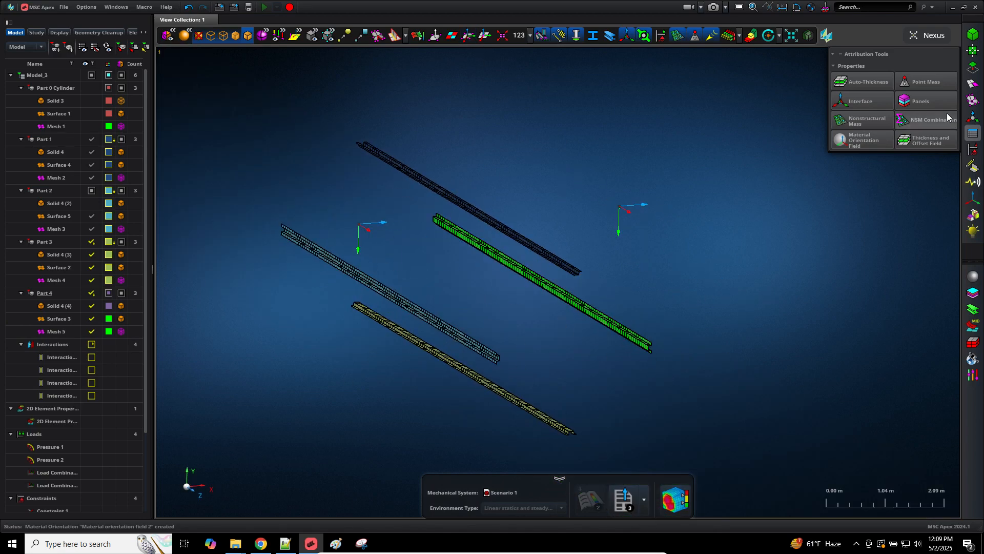
Step: Create layered Panel 1 on the cylinder's Surface 1 with 0.00 m offset alignment
click(928, 99)
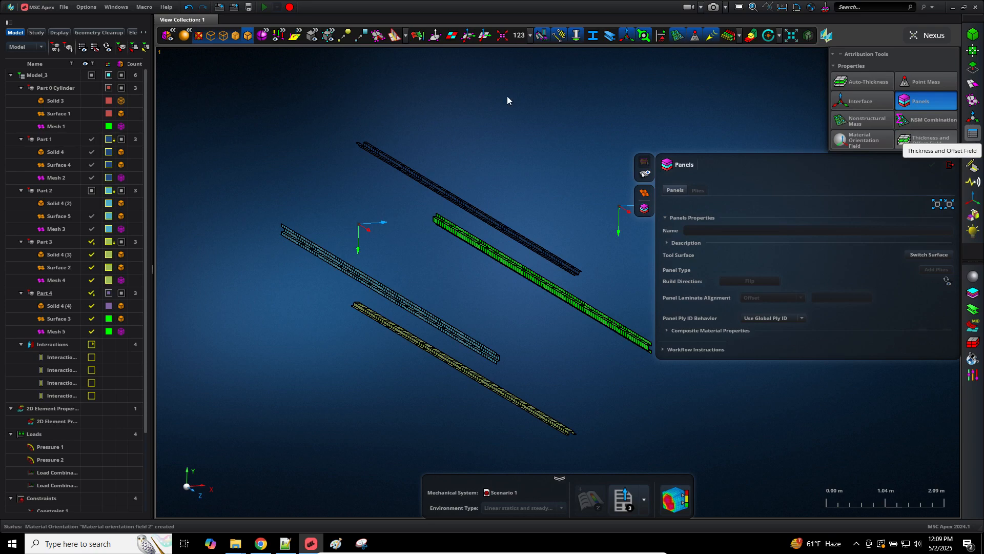
click(94, 115)
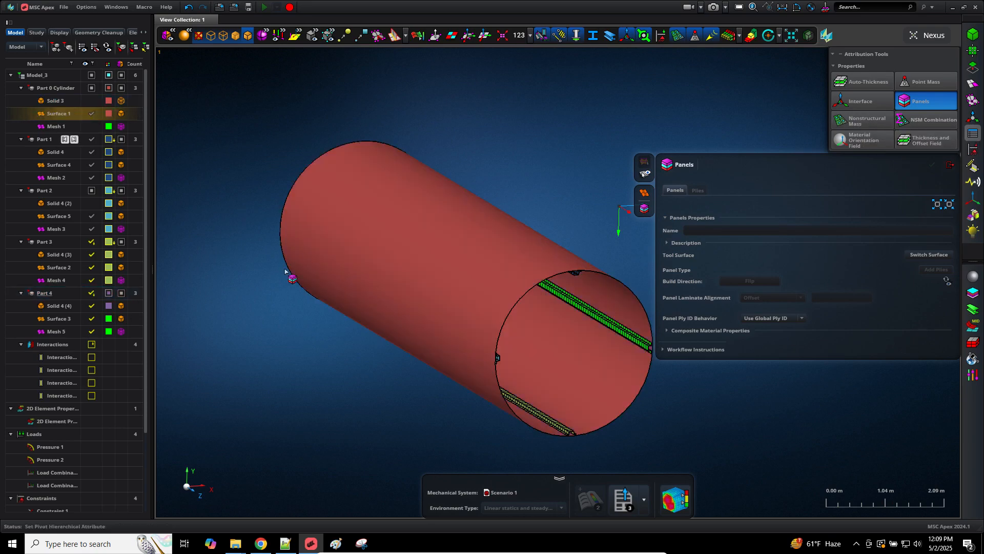
scroll(690, 421, up, 3)
scroll(690, 421, down, 3)
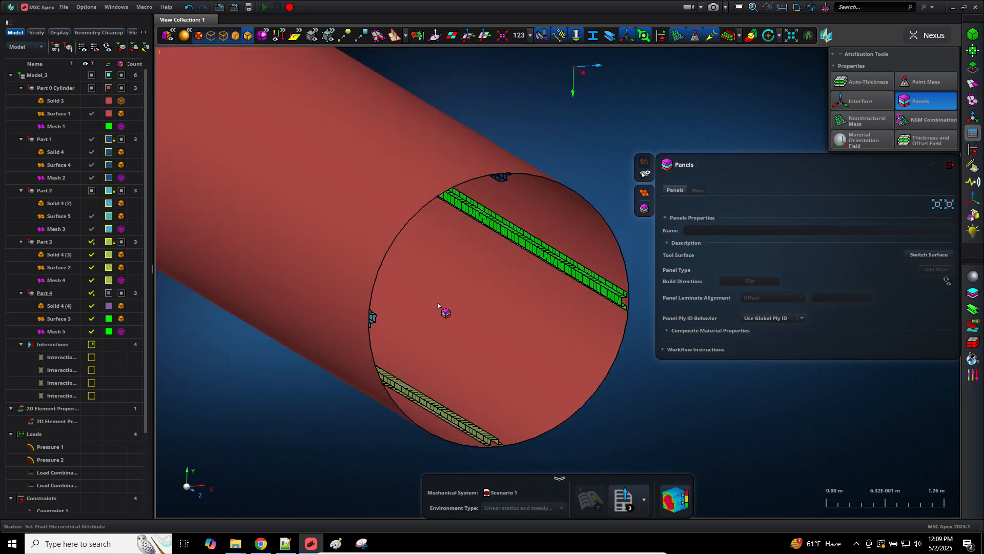
click(439, 305)
middle_click(724, 434)
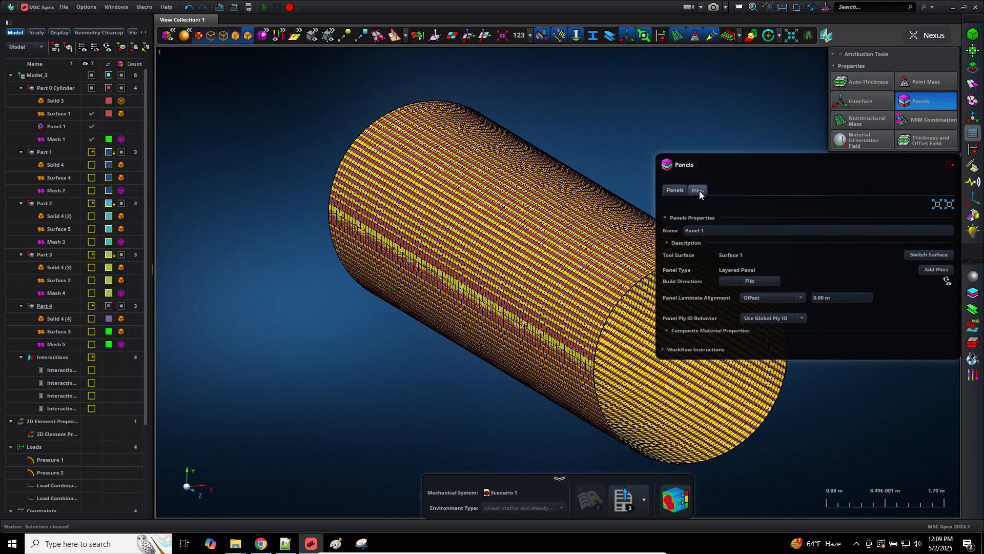
Step: Add Stack 1's eight 1.25E-004 m plies (1° to 8°) to Panel 1 over the cylinder face
click(699, 190)
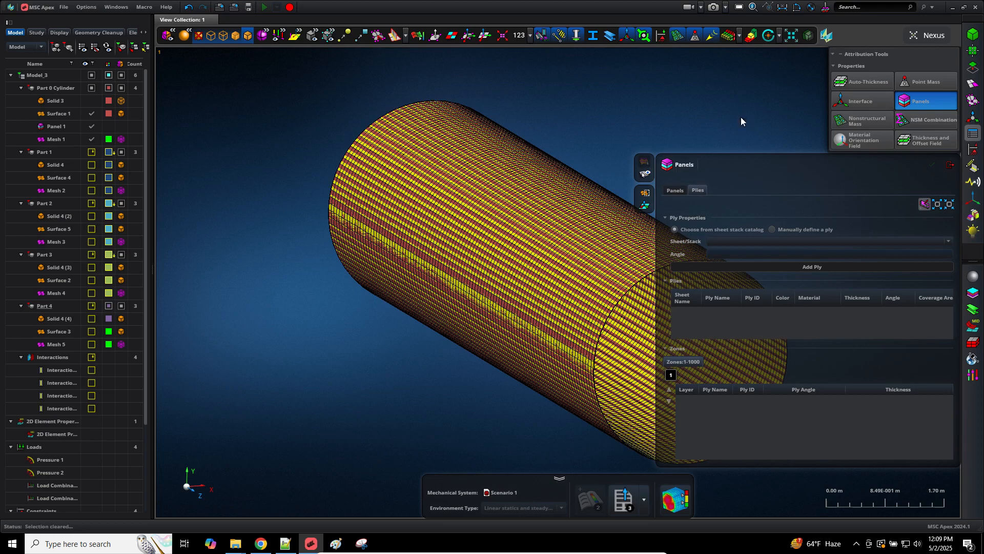
right_click(740, 116)
click(769, 97)
middle_drag(741, 101, 536, 128)
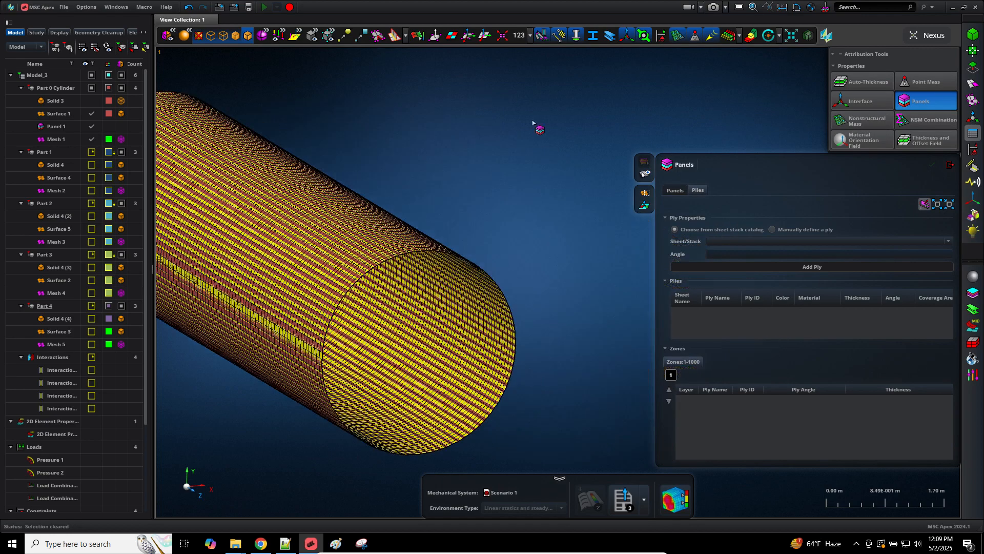
click(894, 242)
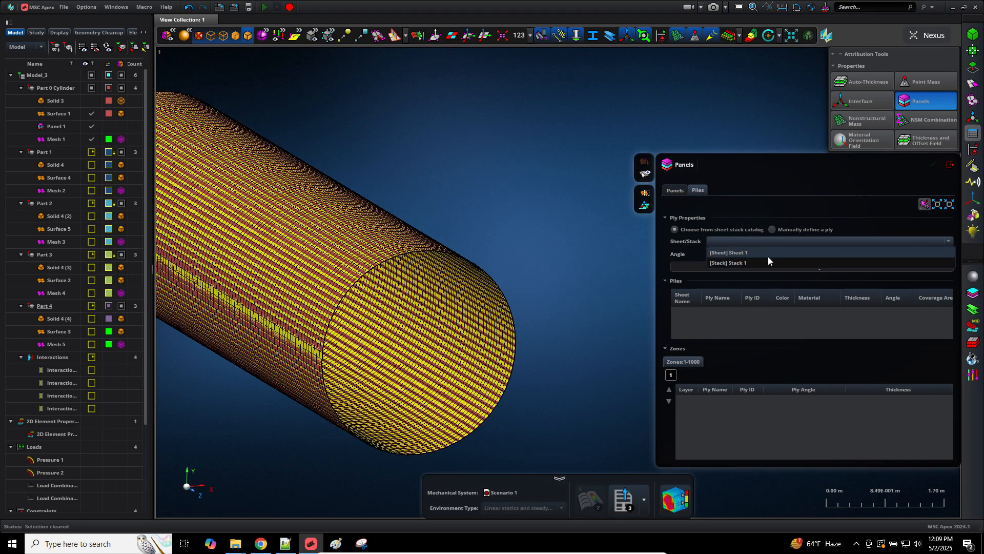
click(742, 263)
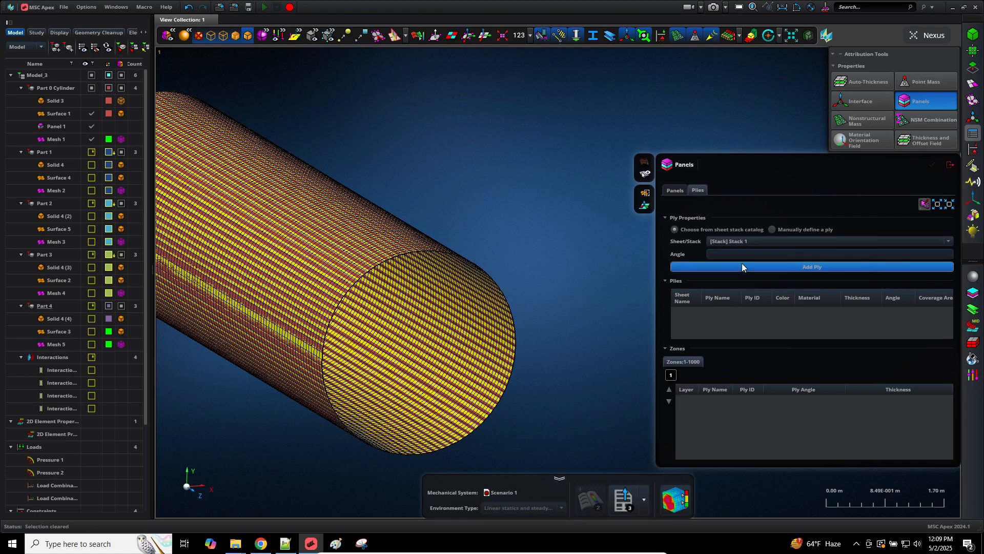
click(755, 267)
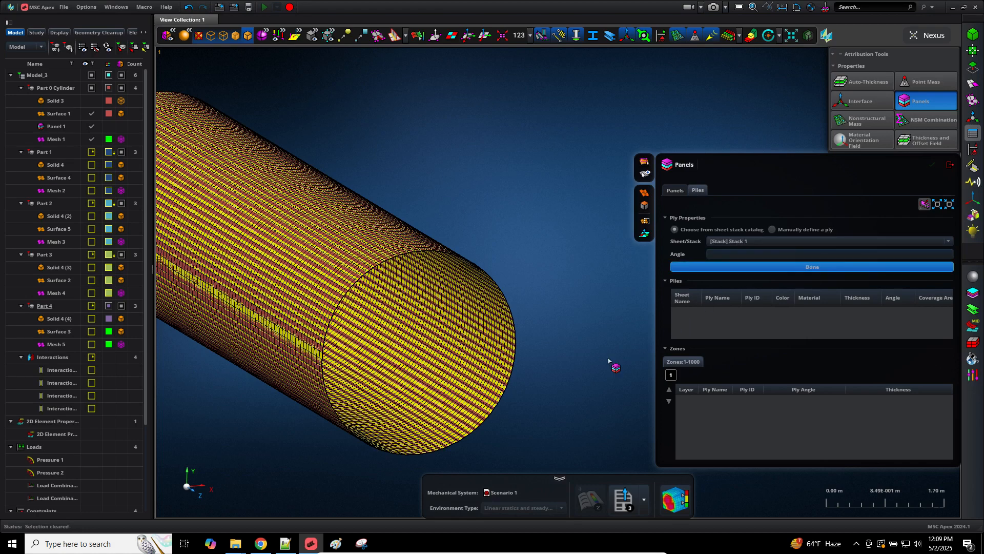
click(496, 367)
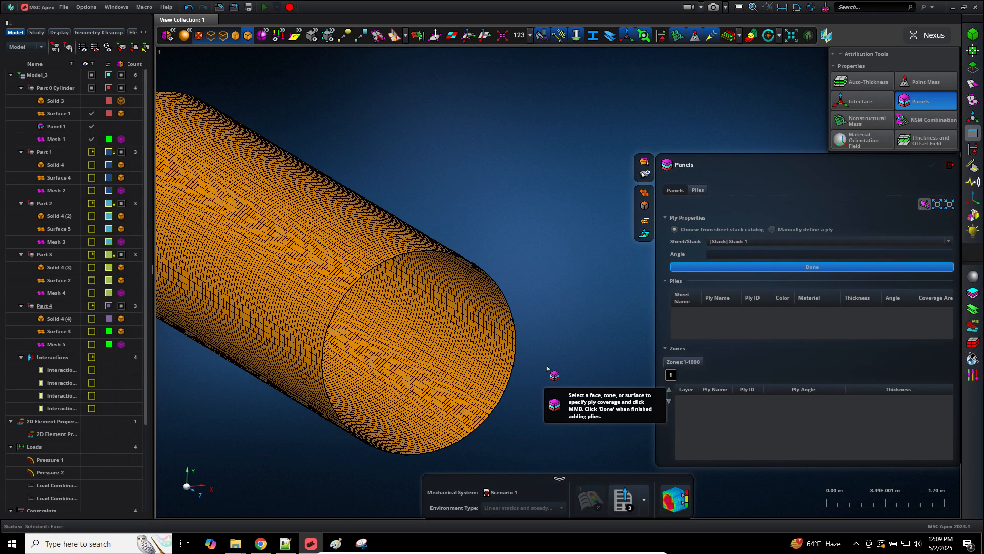
middle_click(531, 217)
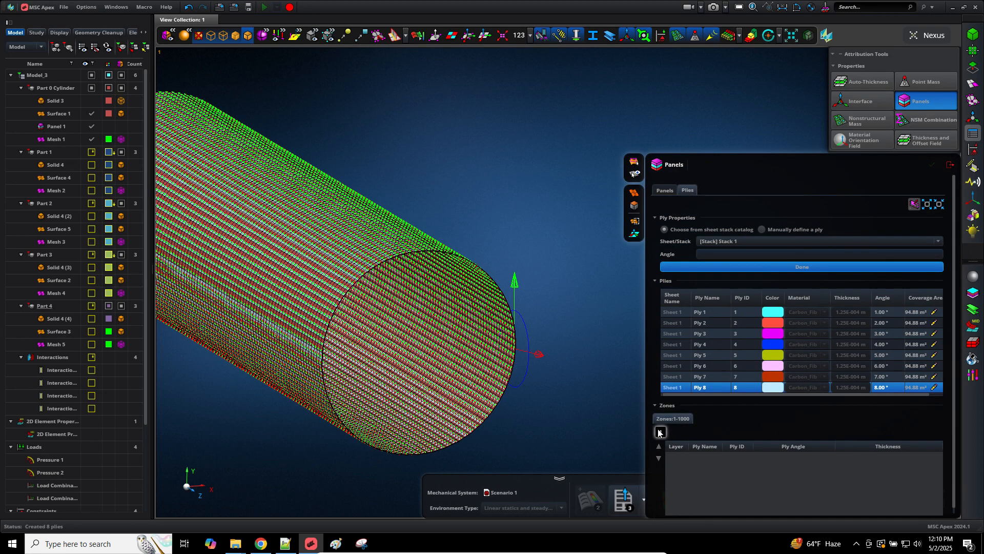
Step: Check Zone 1, view Panel 1 end-on along Z, and close the Panels tool
click(659, 430)
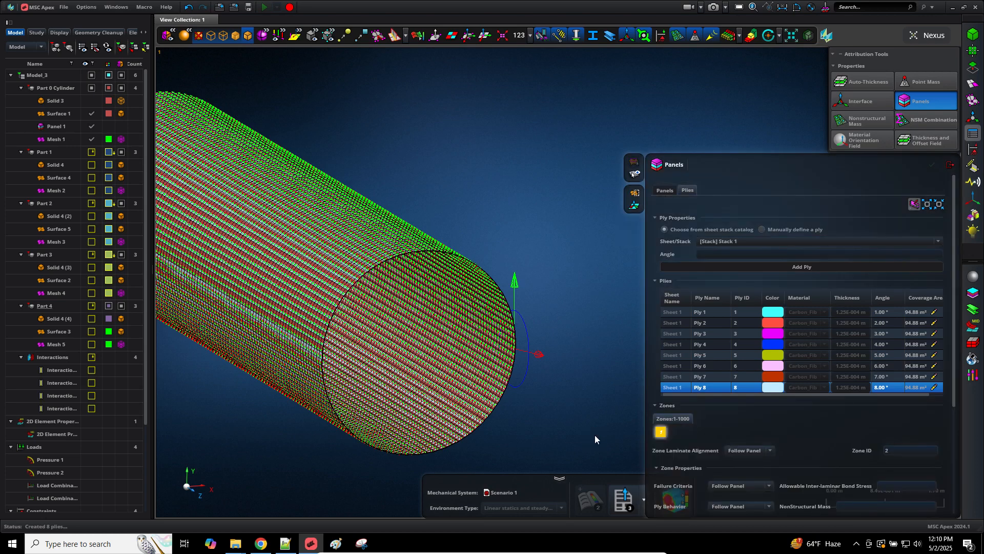
click(53, 127)
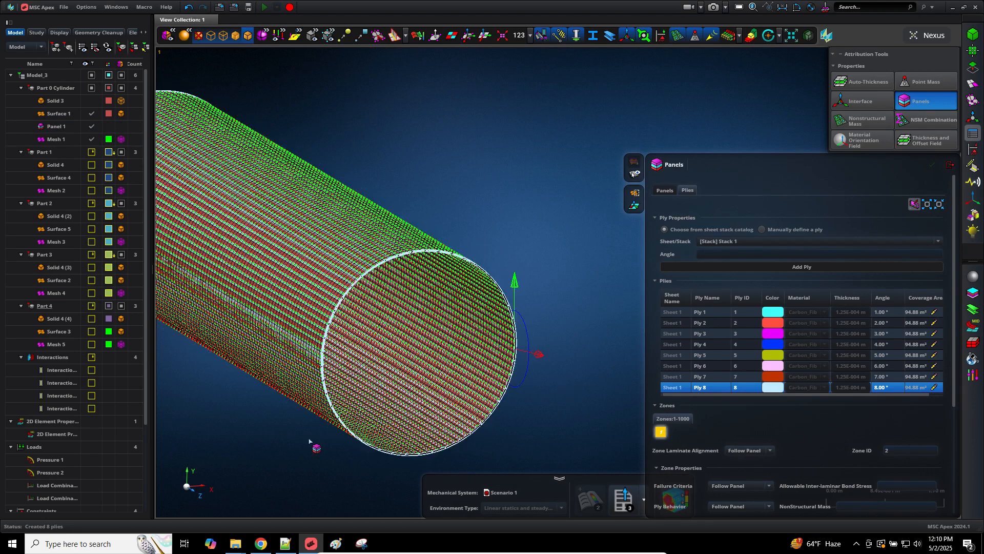
click(201, 497)
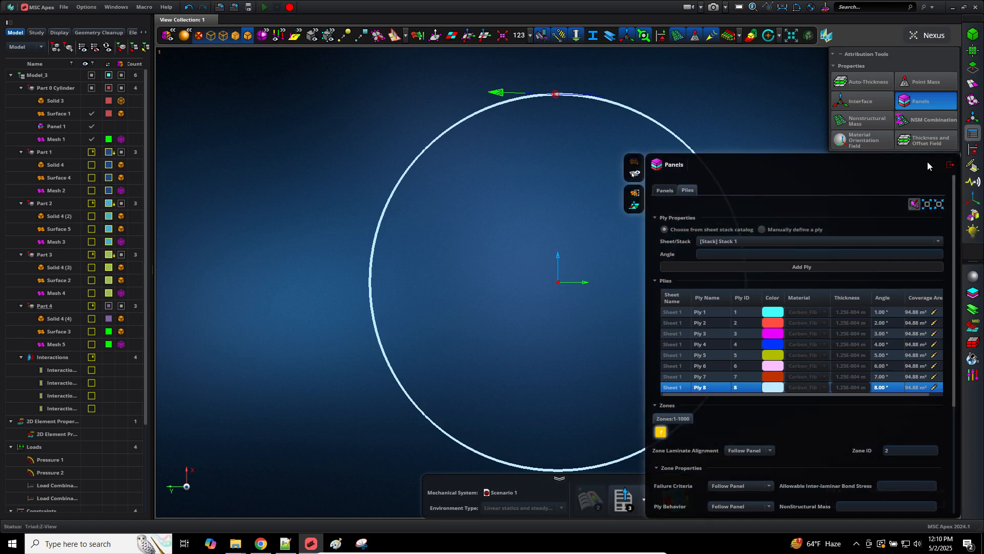
click(951, 166)
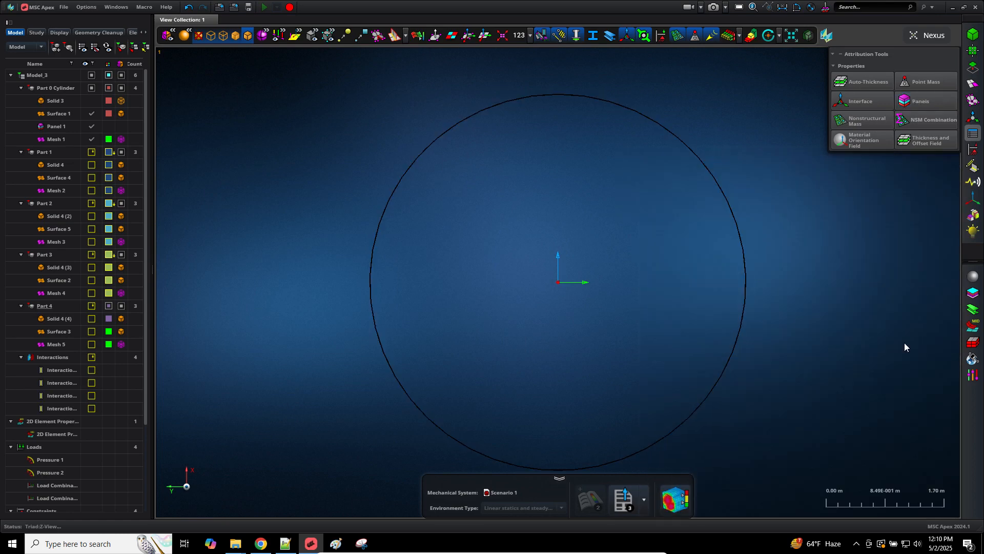
scroll(749, 421, up, 5)
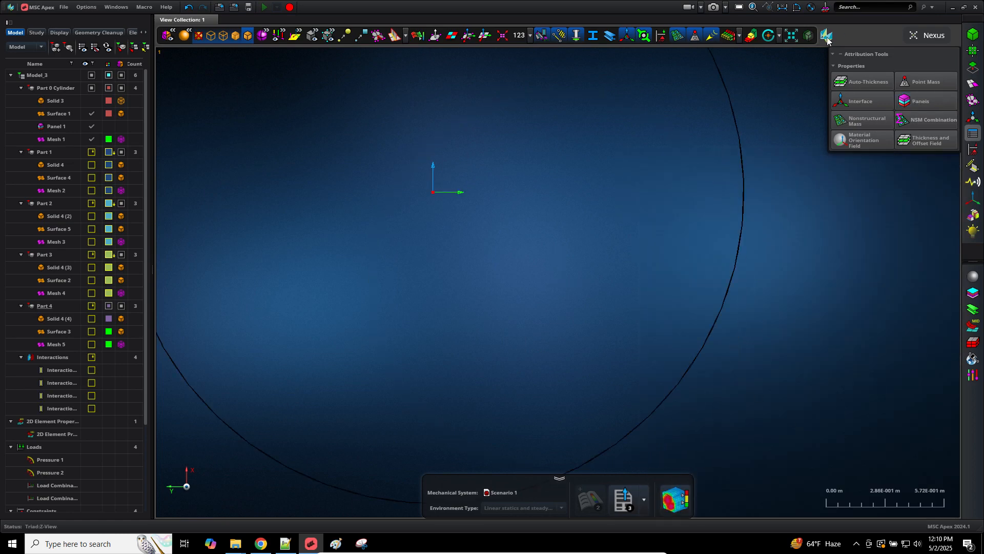
Step: Display the shell thickness and zoom into the cylinder wall
click(727, 36)
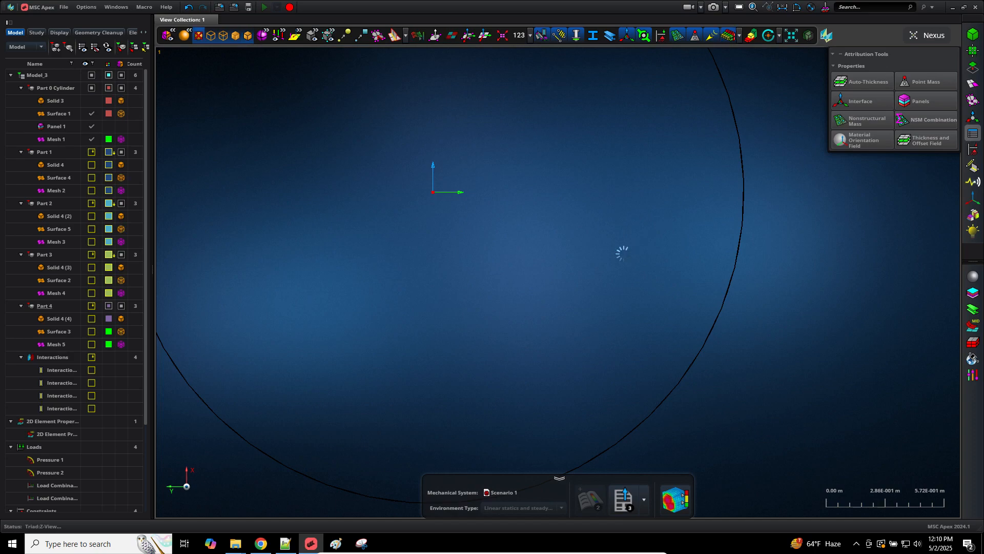
scroll(763, 287, up, 8)
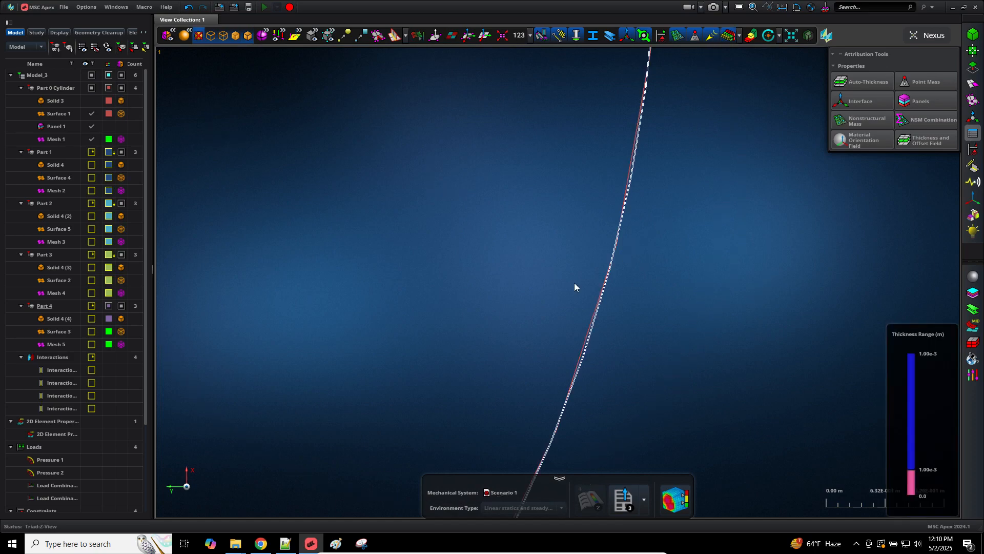
scroll(612, 344, down, 6)
scroll(621, 346, up, 10)
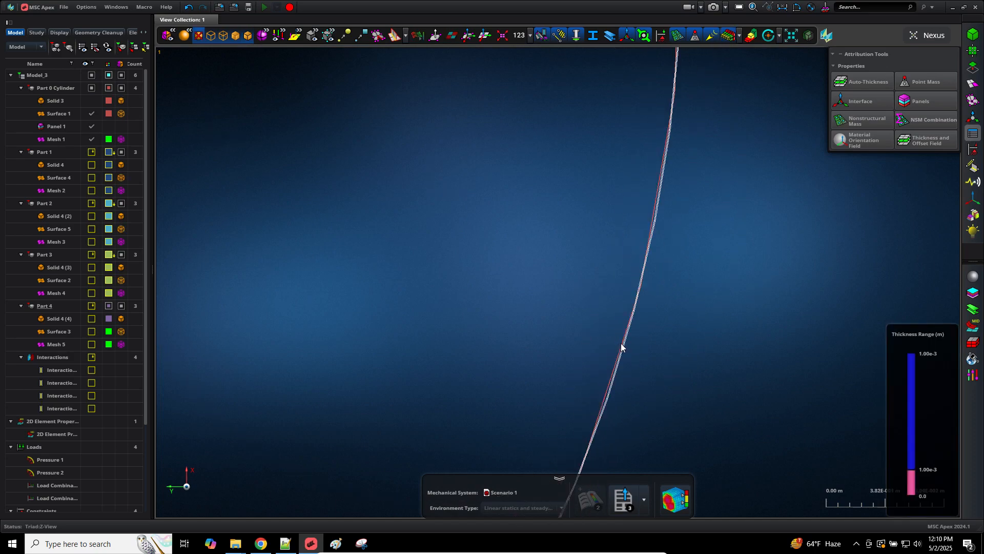
scroll(674, 354, down, 8)
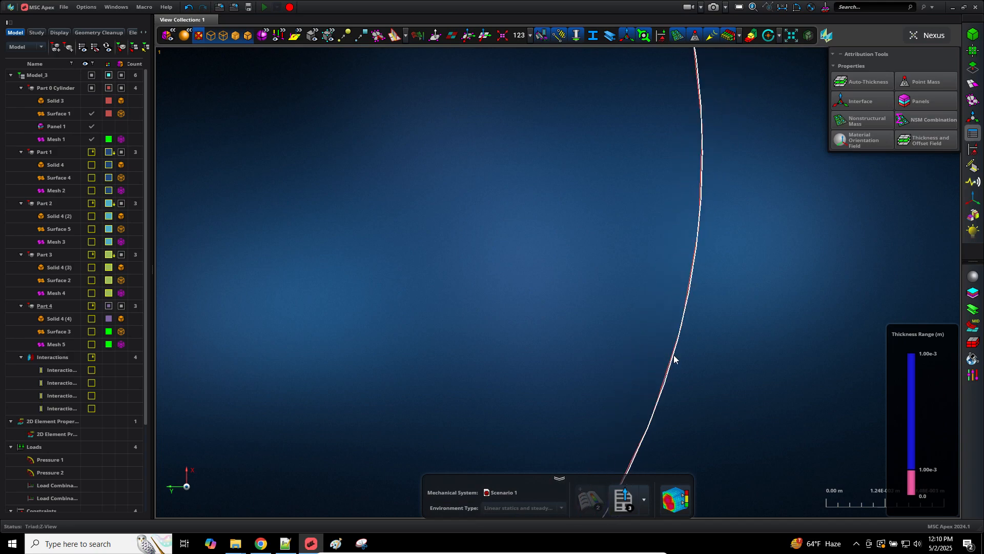
scroll(673, 355, up, 5)
Step: Make Part 1's Surface 4 and Mesh 2 visible in the model tree
click(90, 176)
click(83, 152)
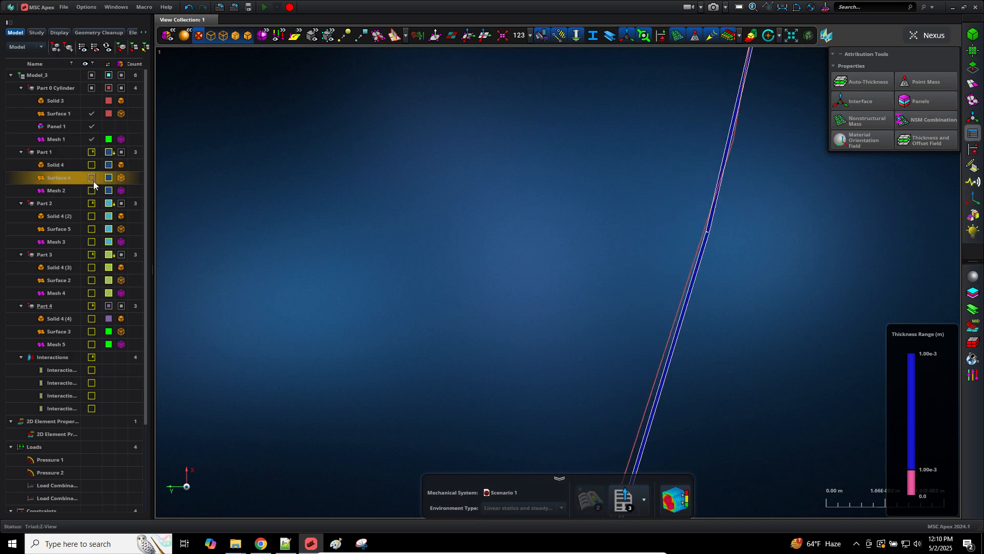
scroll(514, 250, down, 6)
scroll(514, 254, down, 3)
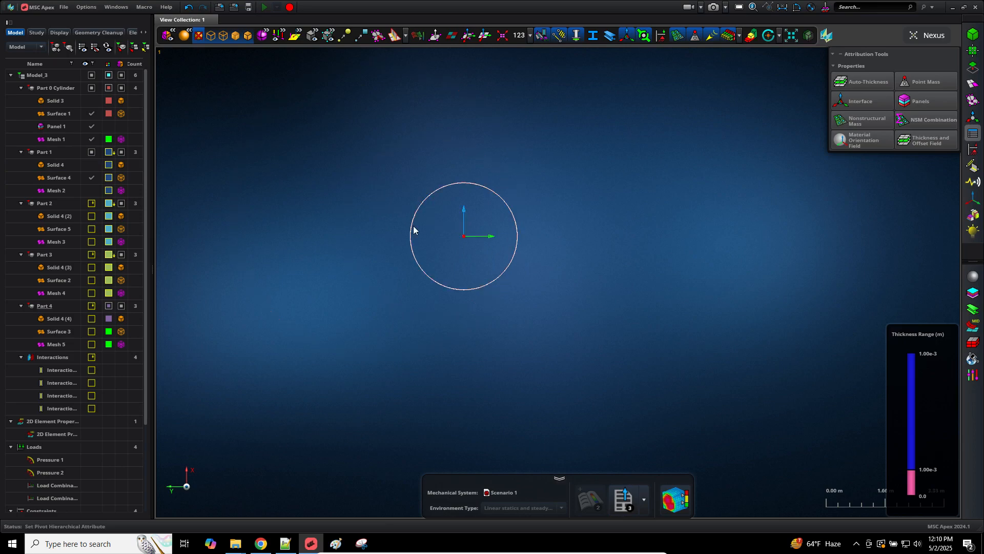
scroll(424, 237, up, 3)
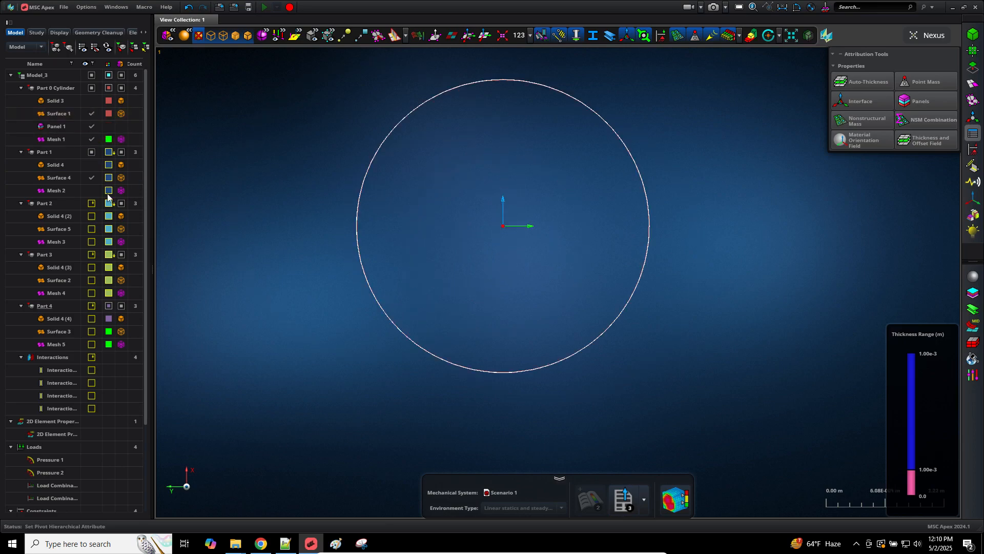
click(92, 190)
scroll(370, 239, up, 10)
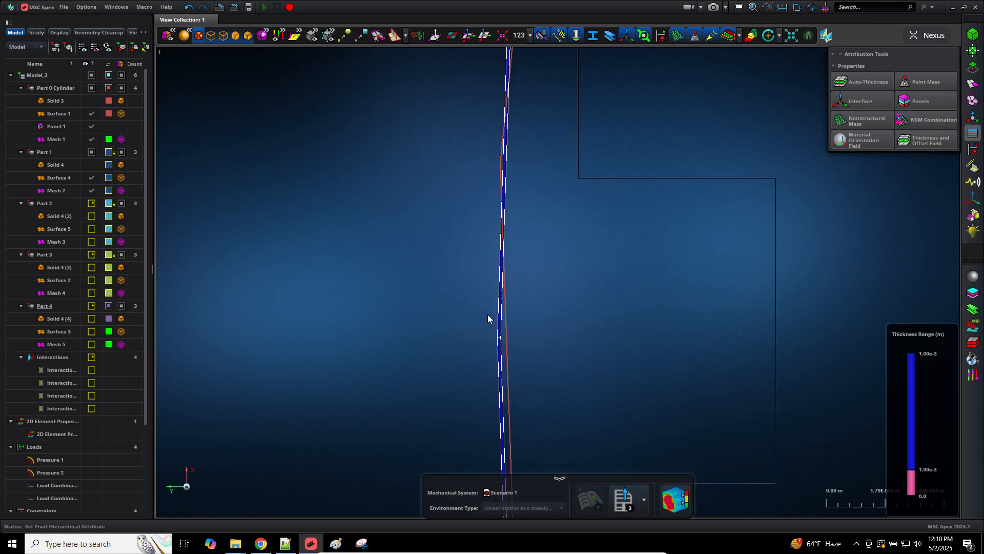
scroll(513, 279, down, 2)
scroll(500, 221, up, 5)
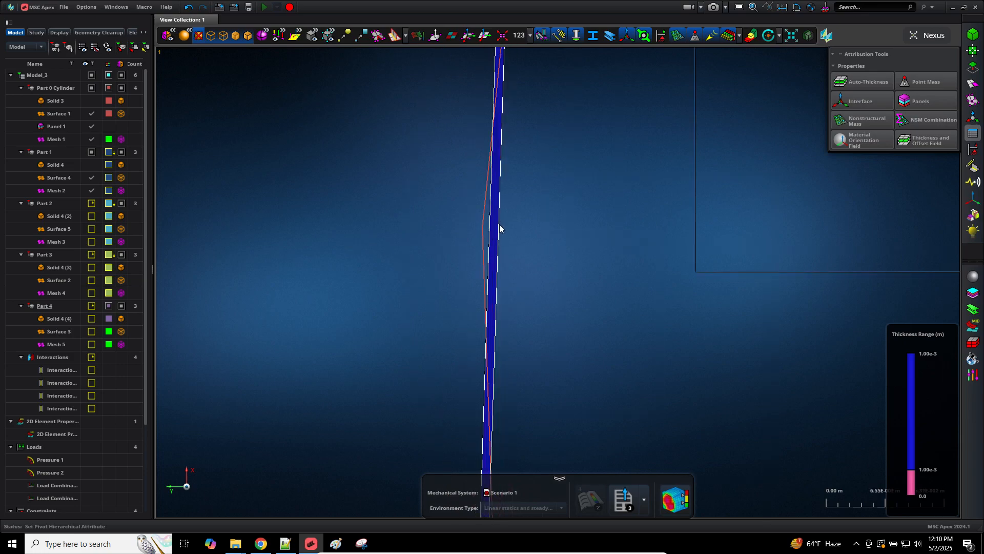
scroll(499, 223, up, 2)
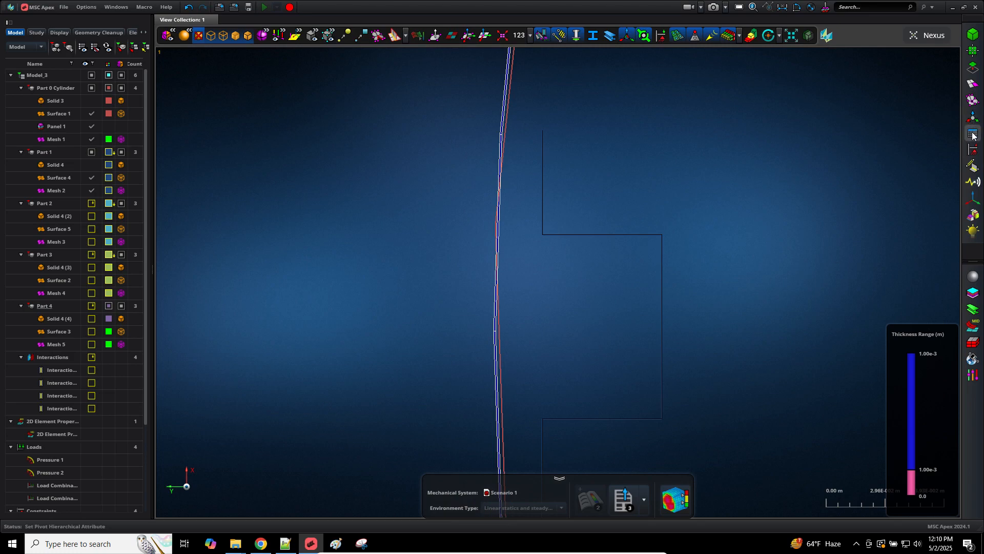
mouse_move(973, 134)
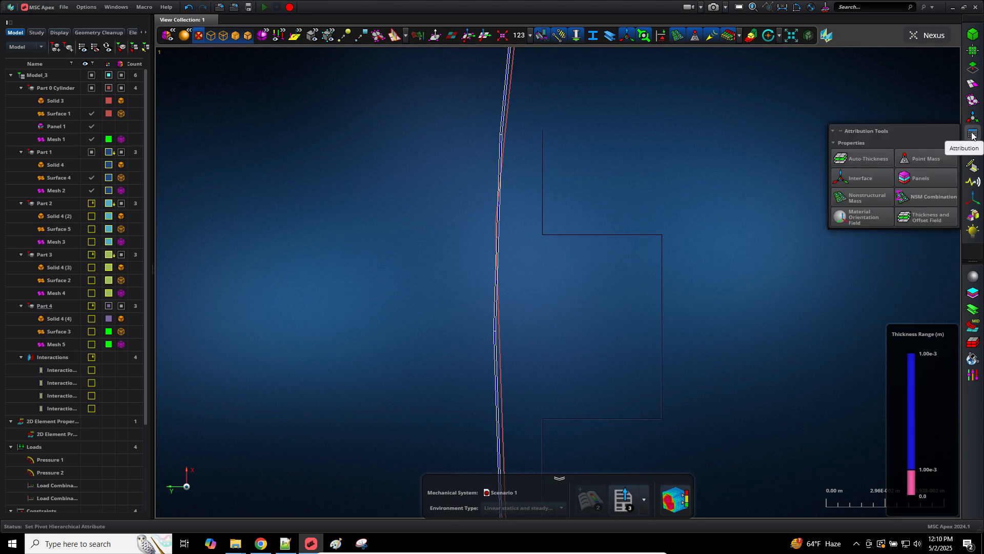
Step: Turn off thickness display, show Part 2's Surface 5, and hide the cylinder's Surface 1, Panel 1, Mesh 1
click(734, 37)
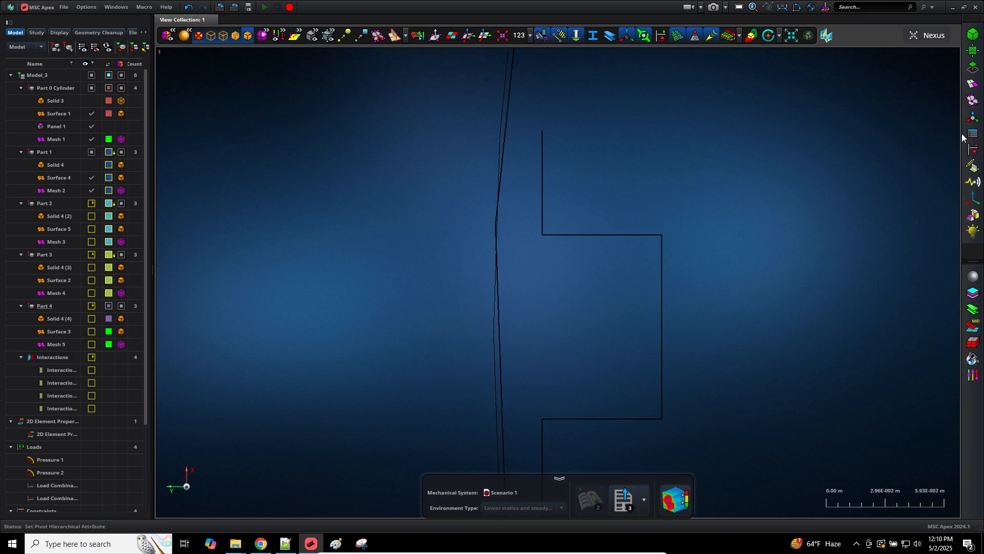
click(91, 229)
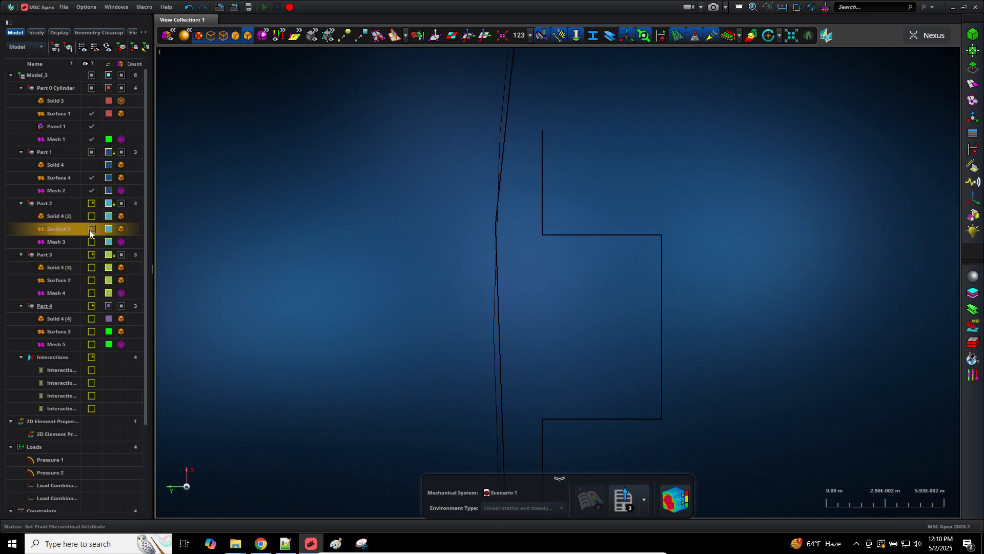
click(90, 115)
click(90, 128)
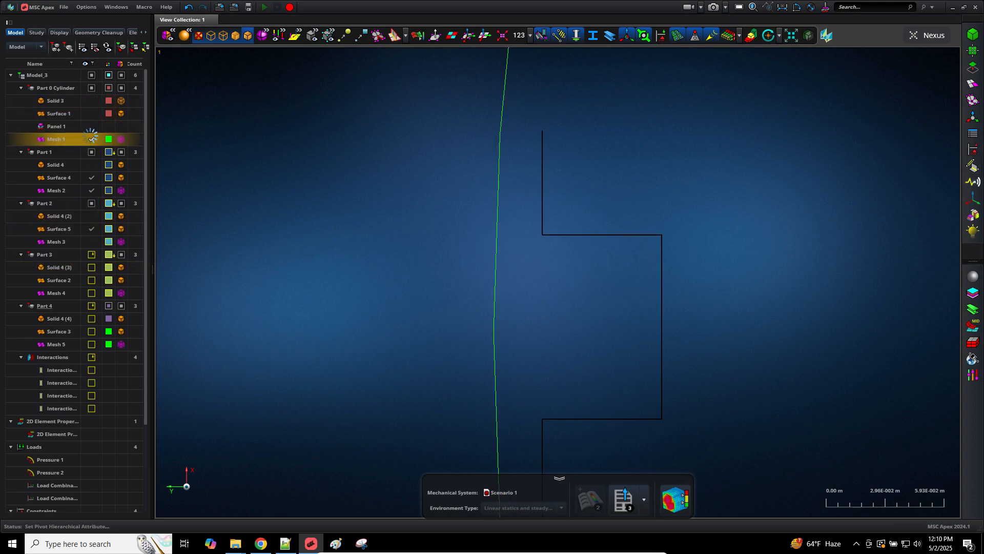
click(91, 138)
key(f)
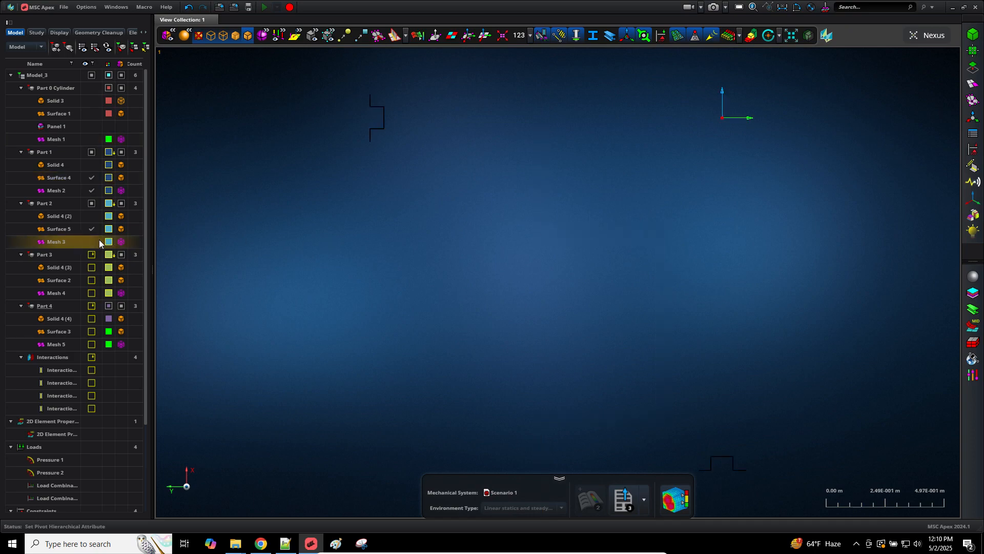
Step: Show Part 4's Surface 3, fit the model on a white background, and open Attribution Tools
click(91, 330)
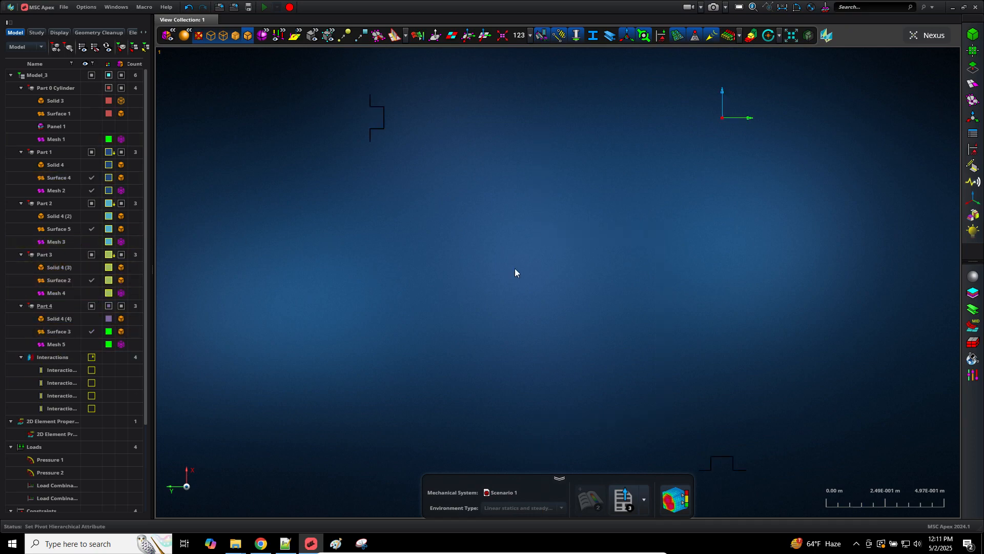
key(f)
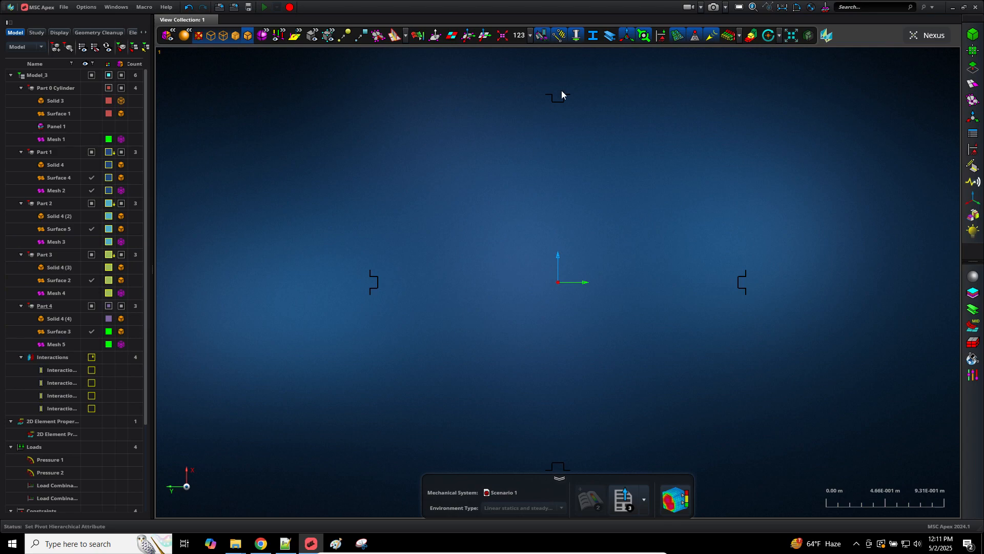
click(738, 7)
middle_drag(615, 306, 601, 294)
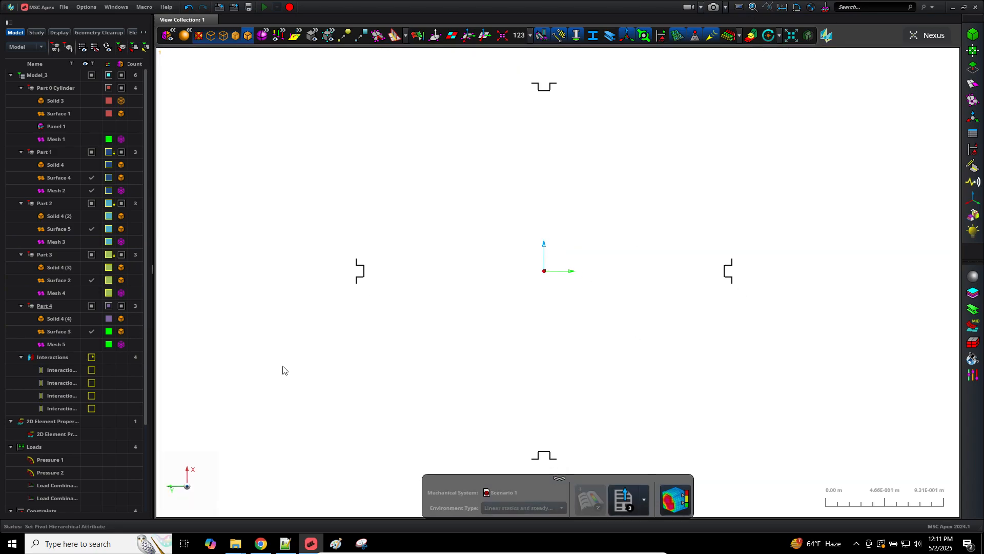
click(973, 133)
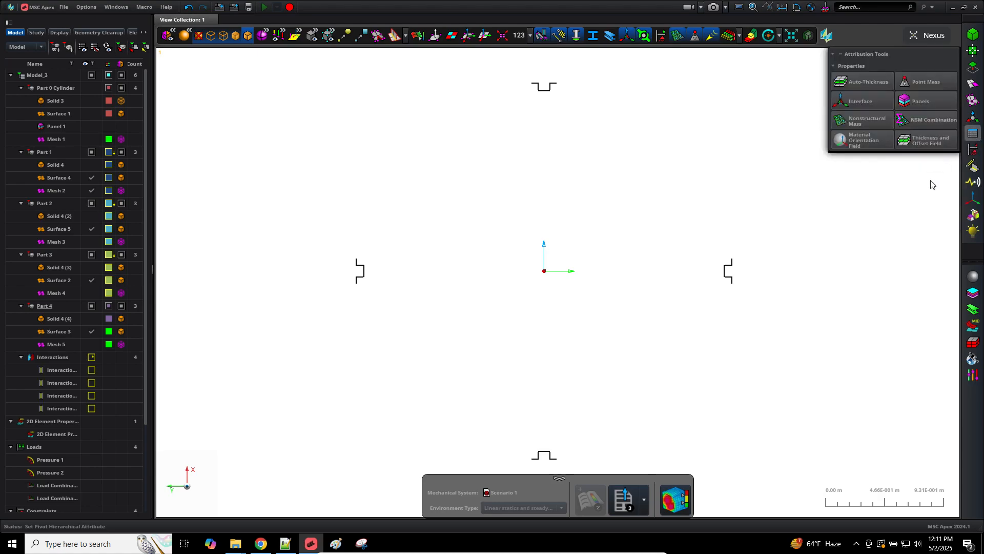
Step: Create Panel 1 on the olive beam's Surface 2
click(912, 101)
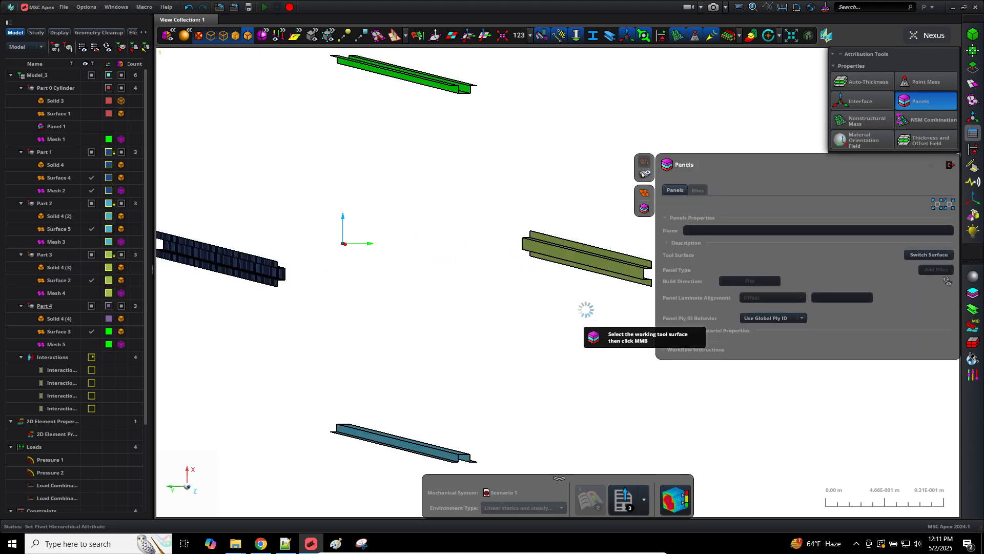
click(588, 264)
middle_click(495, 302)
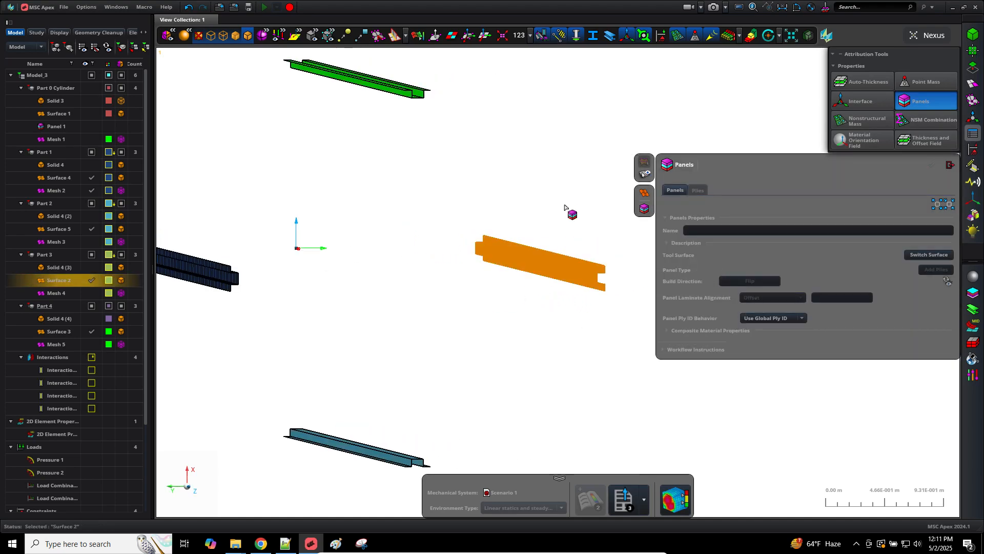
middle_click(566, 204)
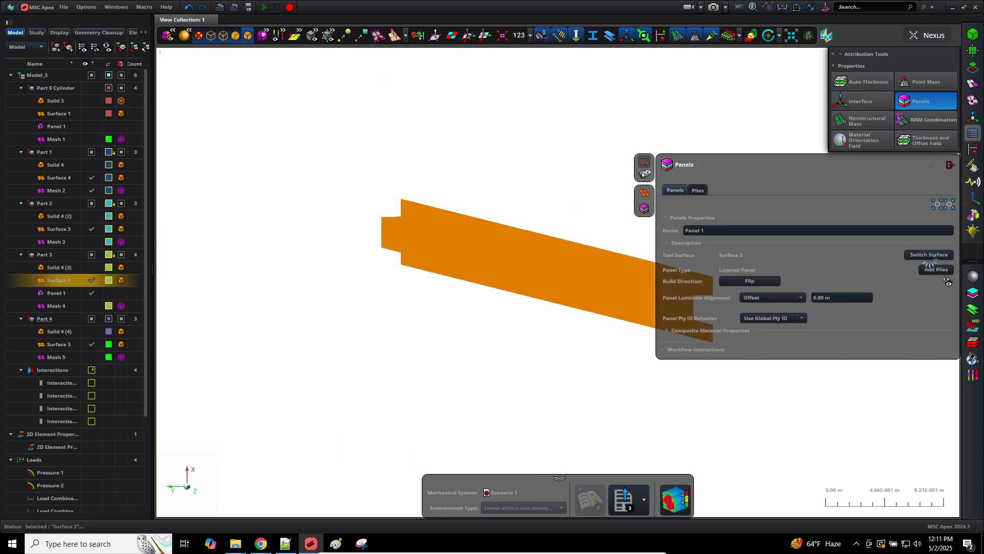
Step: Lay Stack 1's plies over the olive beam panel
click(698, 190)
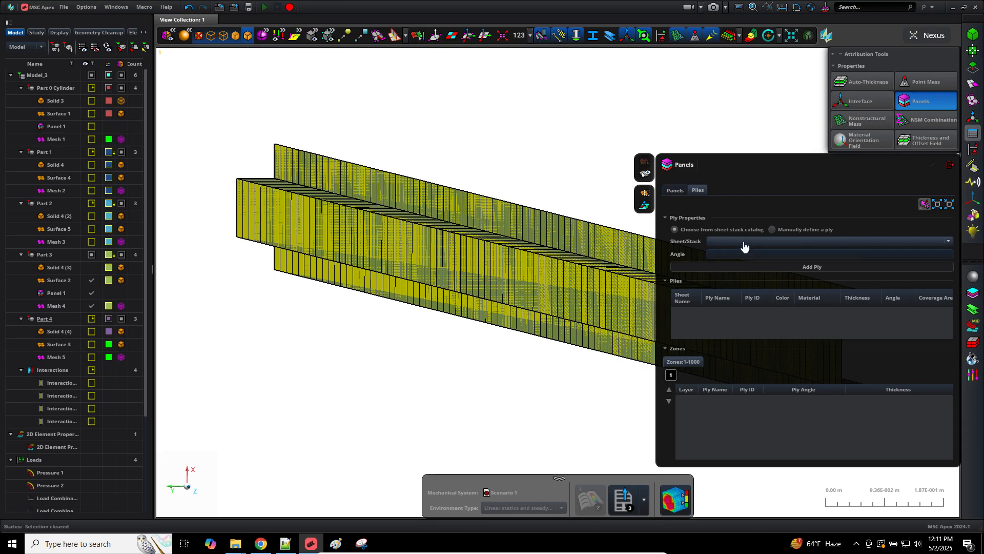
click(750, 242)
click(753, 262)
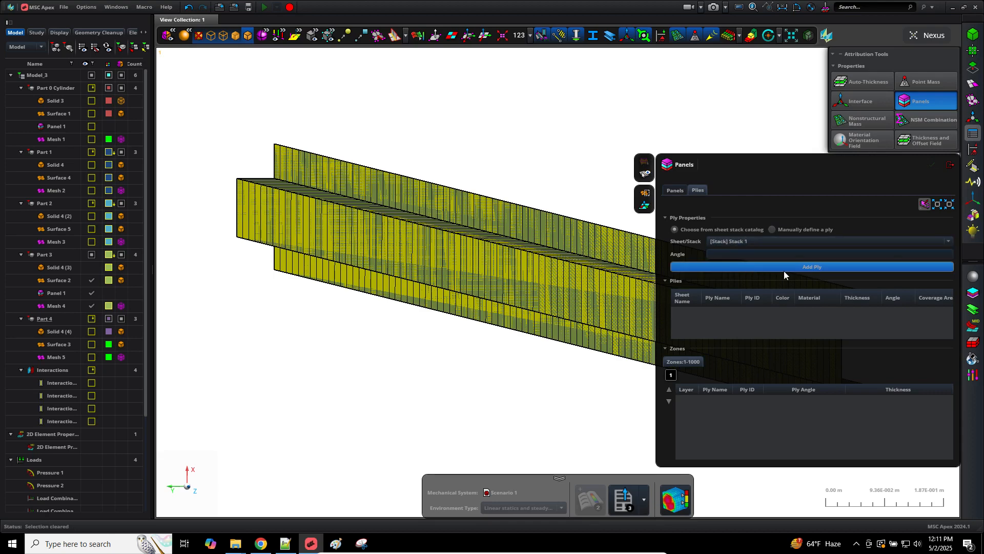
click(802, 270)
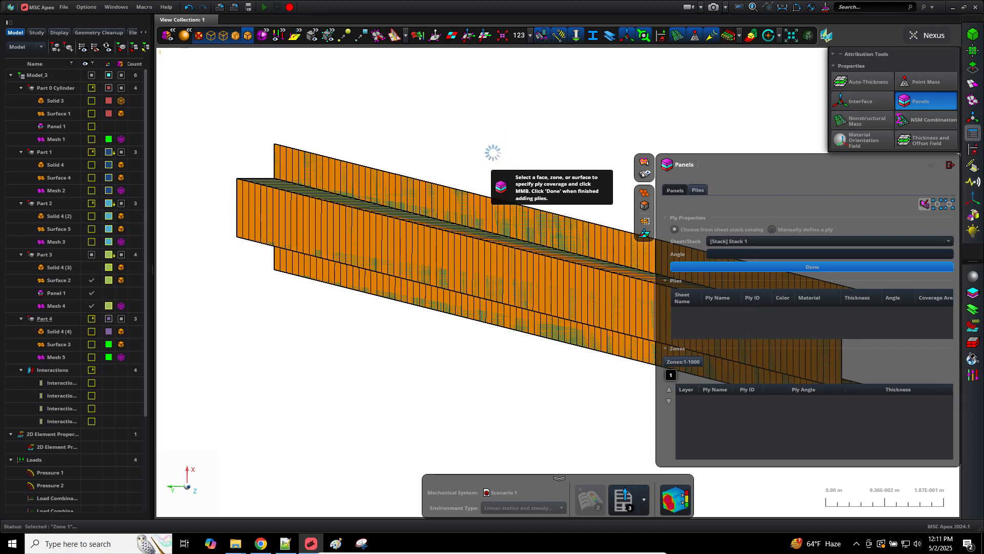
middle_click(494, 152)
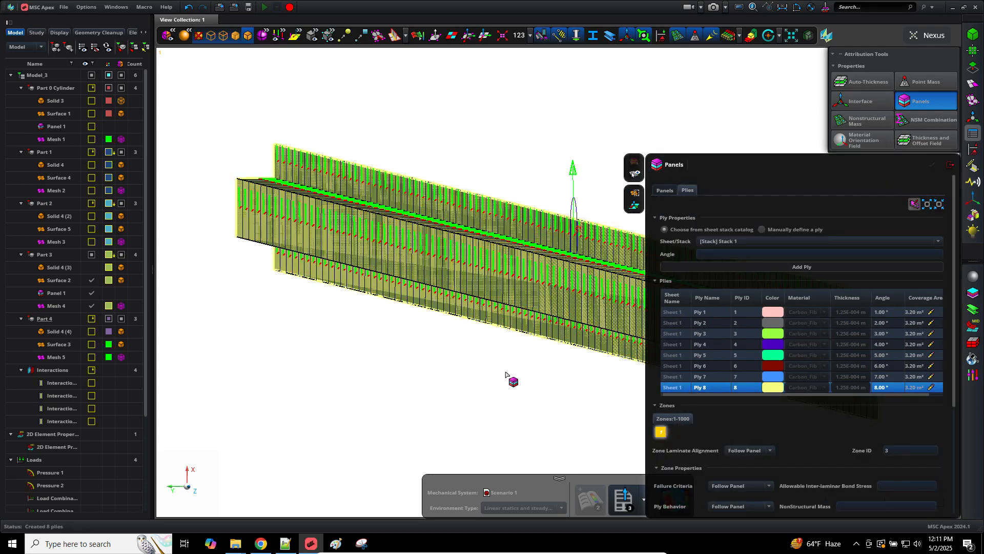
middle_drag(554, 373, 420, 352)
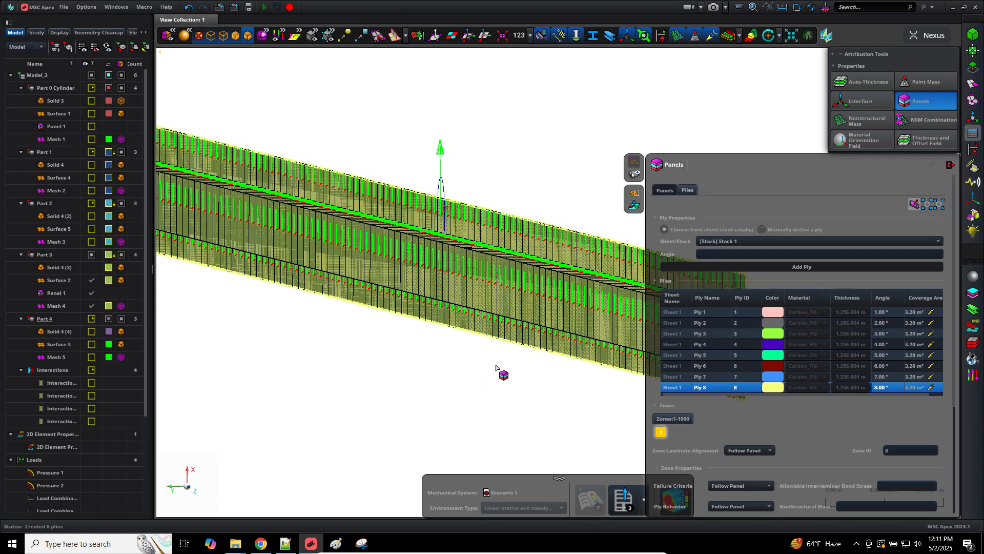
middle_drag(321, 332, 288, 326)
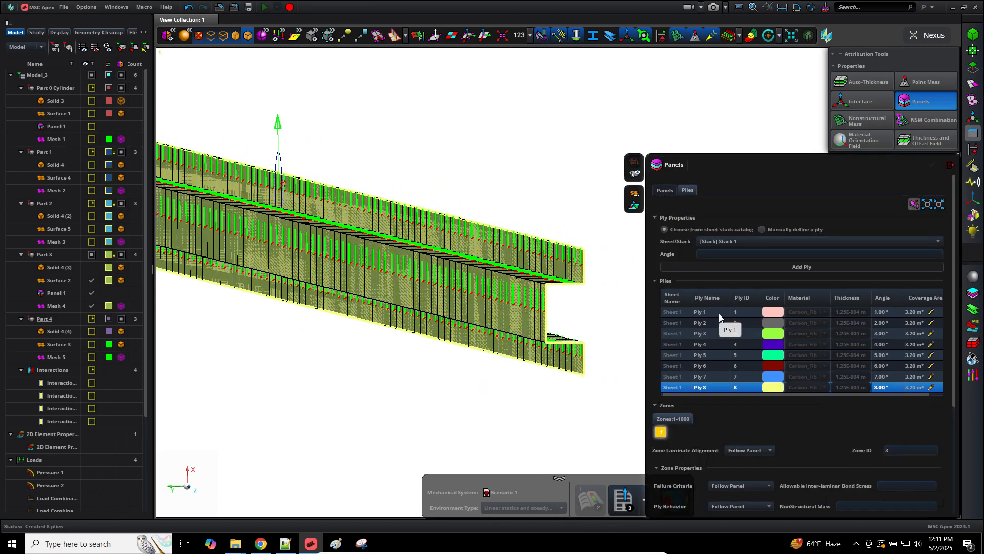
click(720, 313)
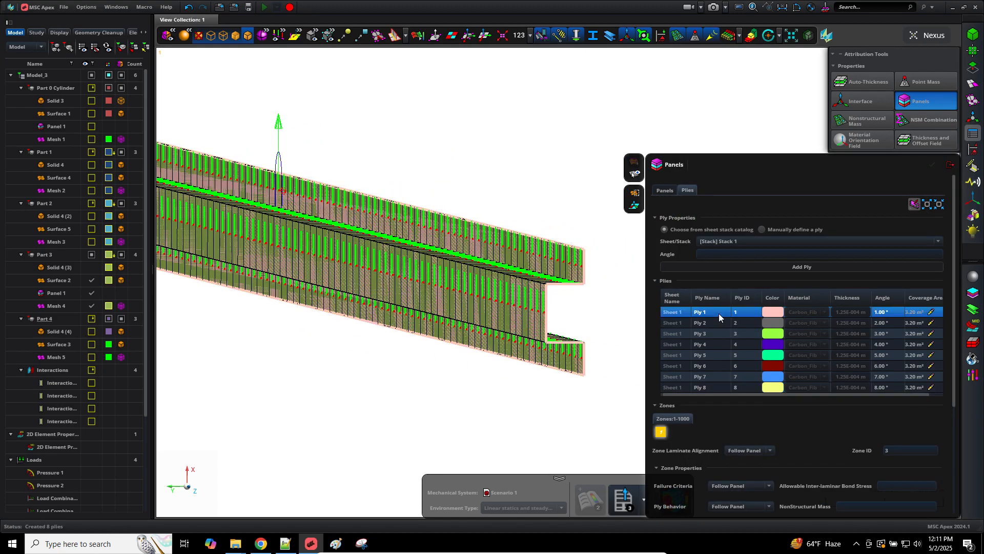
scroll(556, 321, up, 1)
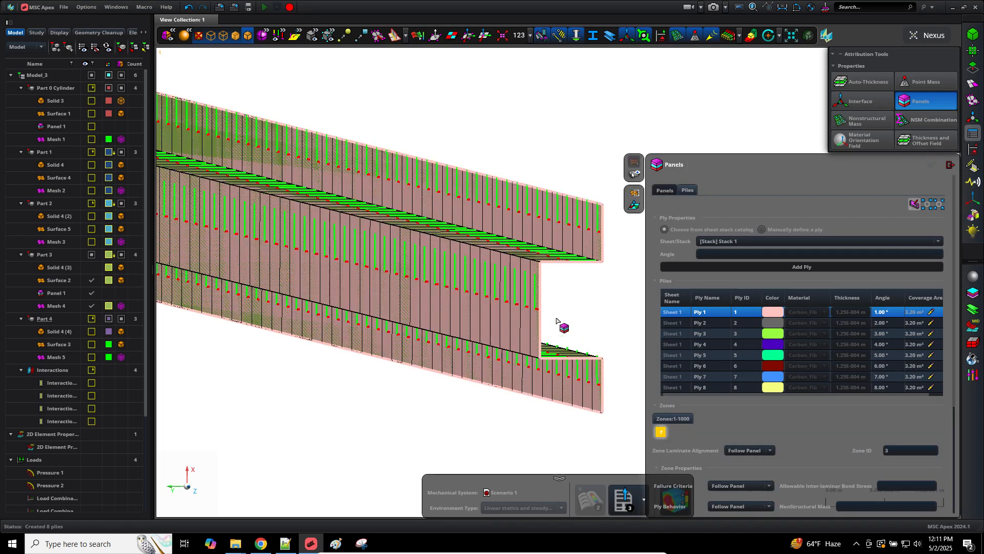
scroll(556, 321, up, 3)
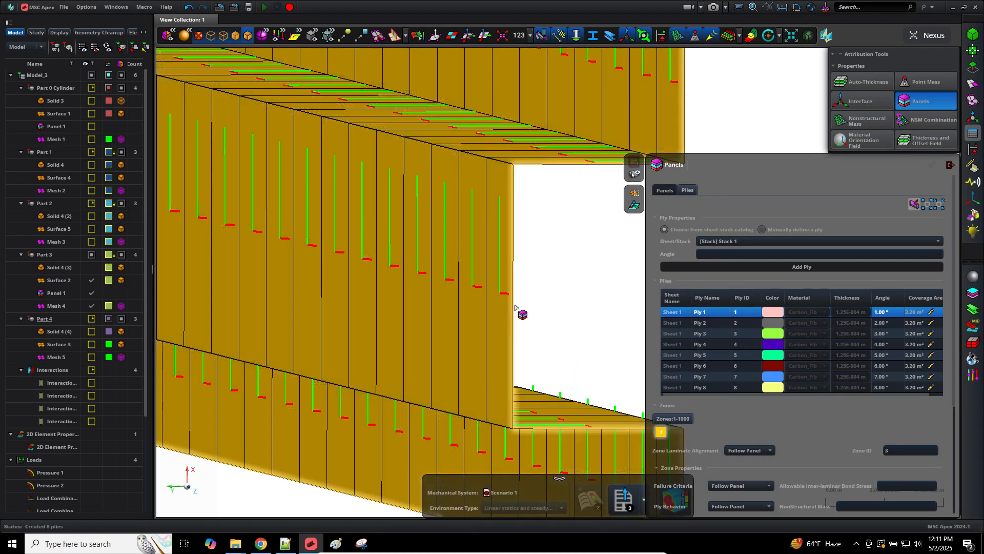
click(681, 390)
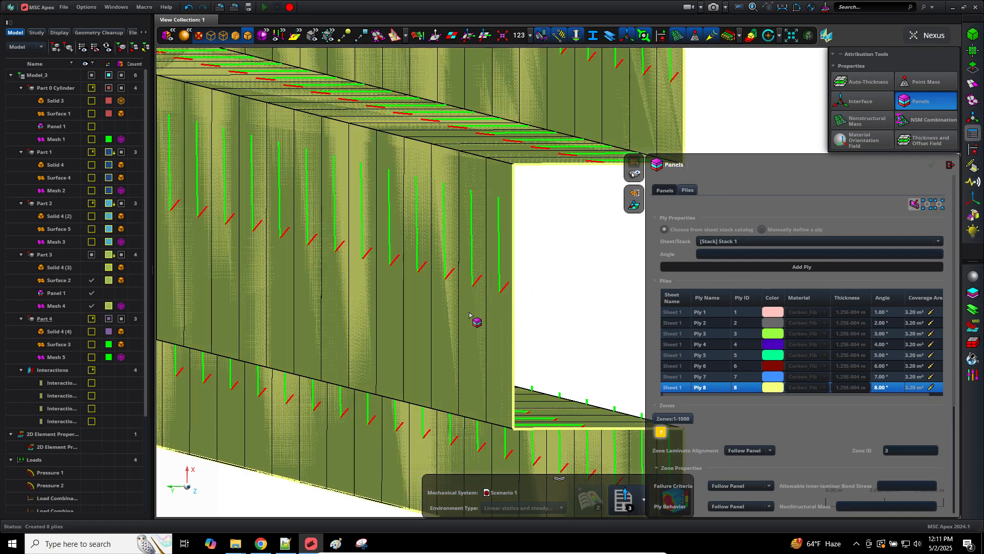
click(711, 313)
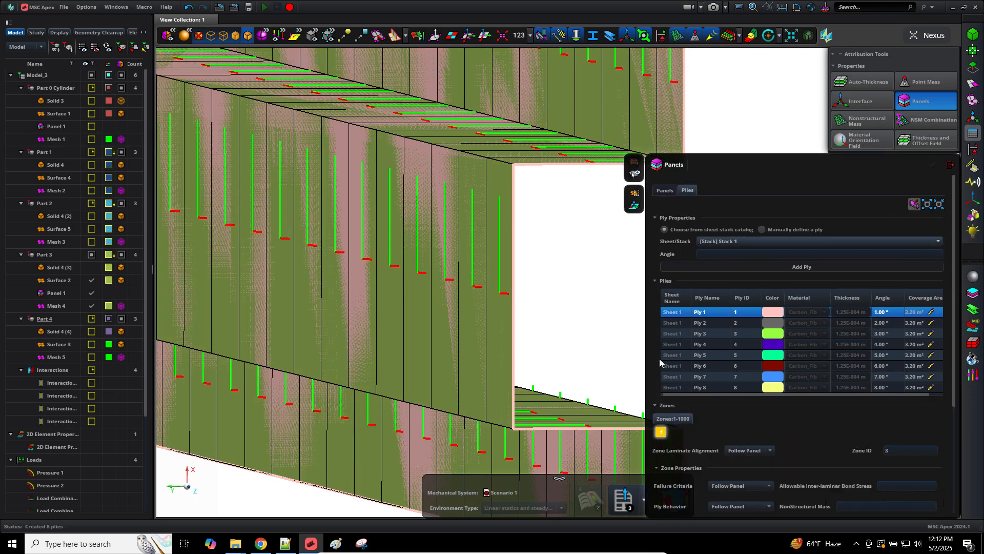
scroll(587, 268, down, 8)
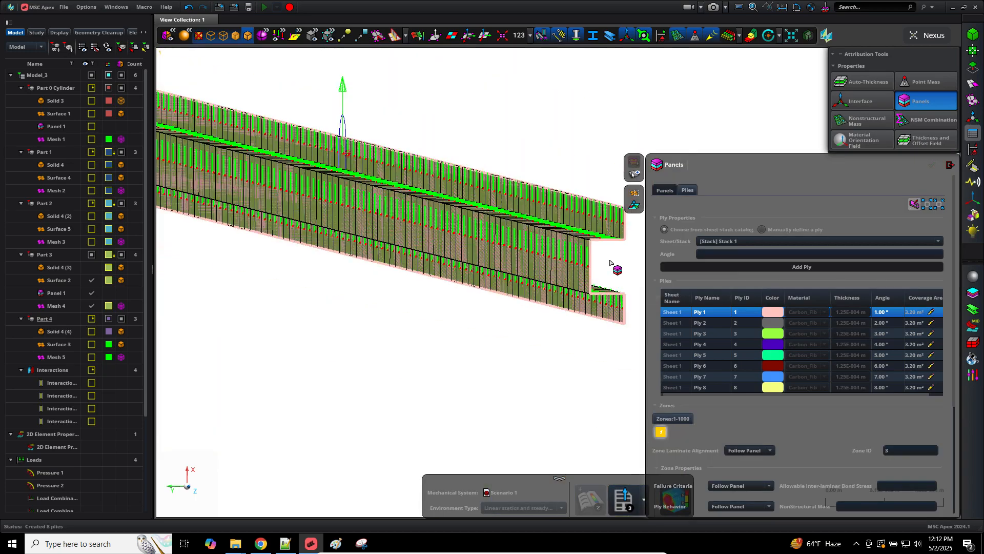
Step: Close the Panels editor, re-show Surfaces 3 and 4, and center the four beams
key(Escape)
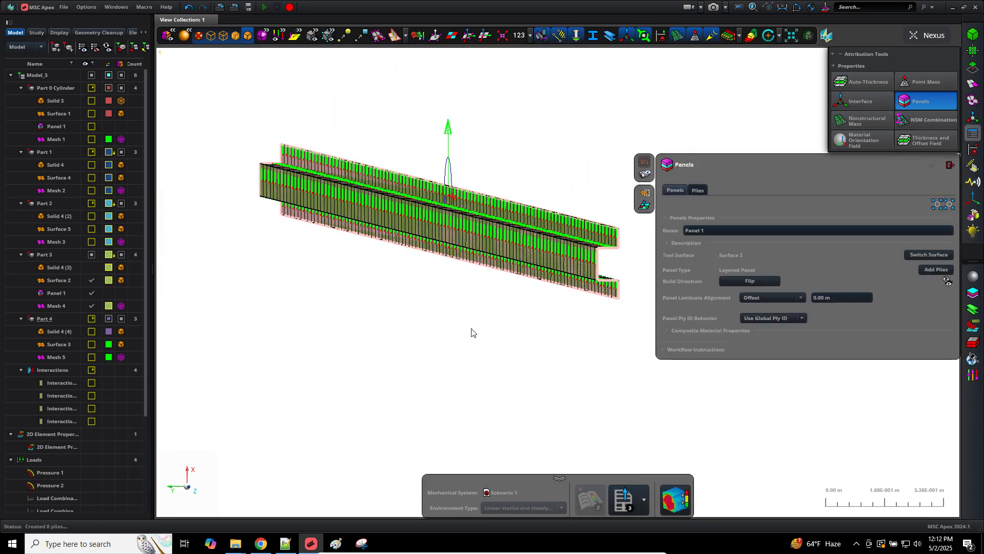
scroll(472, 332, up, 2)
scroll(471, 332, down, 12)
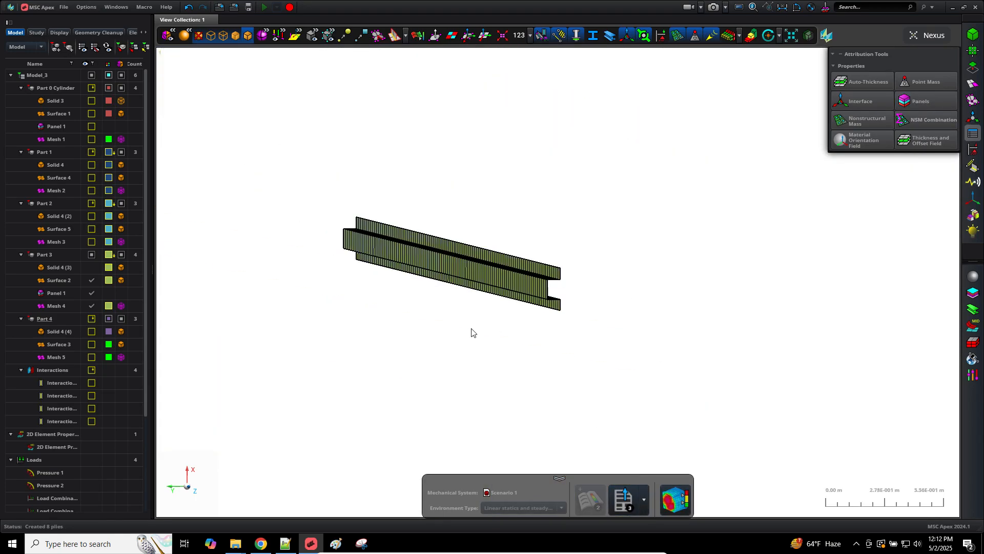
scroll(471, 332, down, 3)
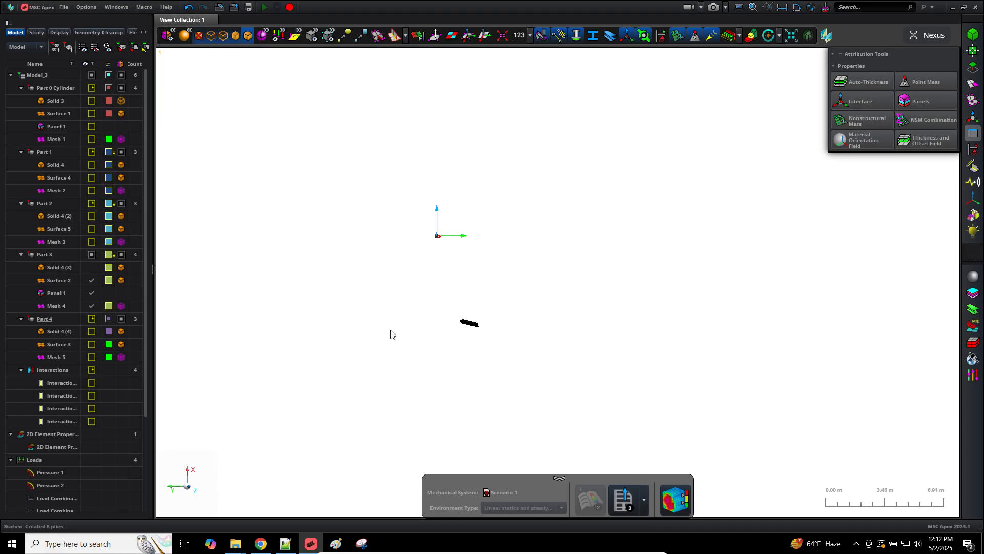
click(90, 343)
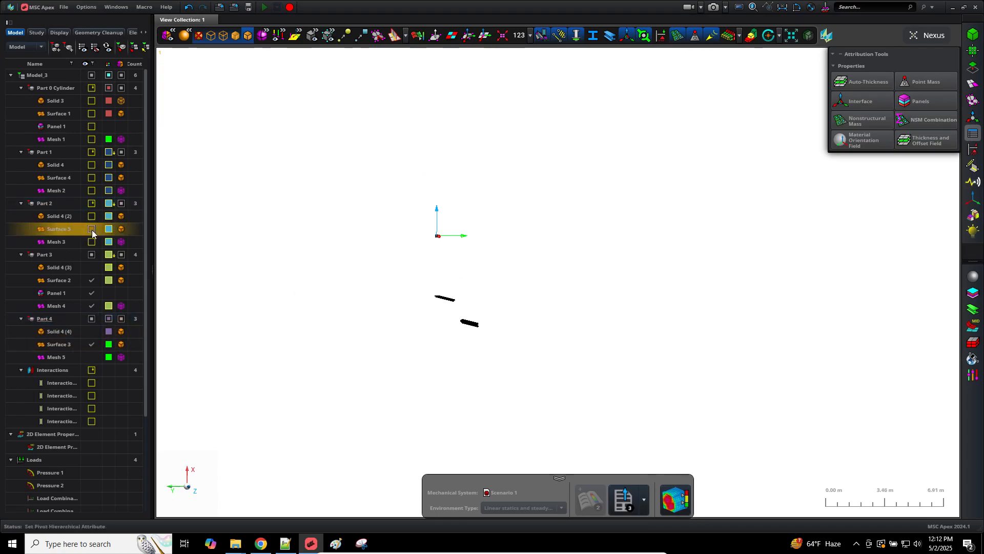
click(91, 177)
scroll(363, 354, up, 7)
scroll(558, 368, down, 1)
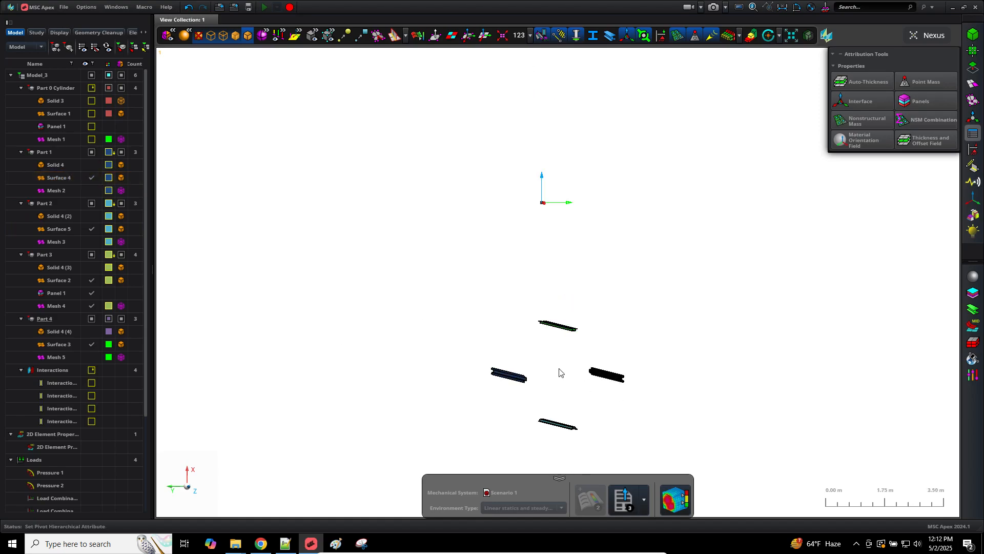
scroll(615, 433, up, 3)
scroll(614, 409, down, 1)
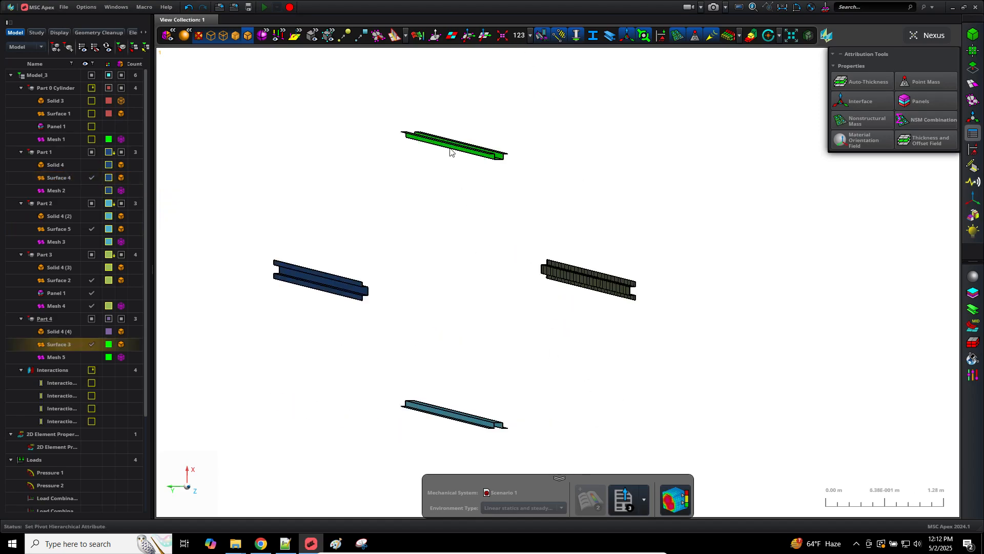
middle_drag(450, 148, 461, 233)
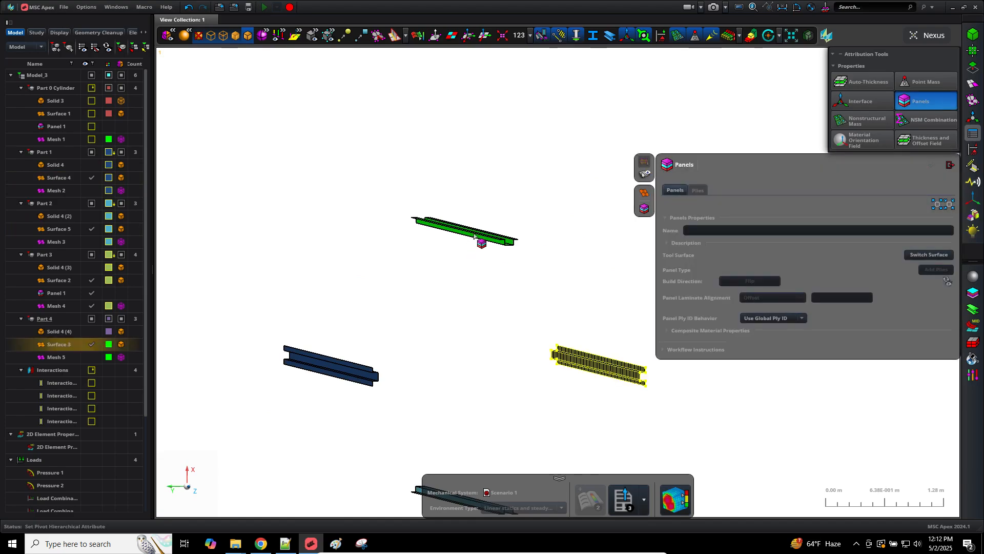
Step: Create Panel 1 on the green beam's Surface 3 and choose Stack 1 for its plies
click(474, 236)
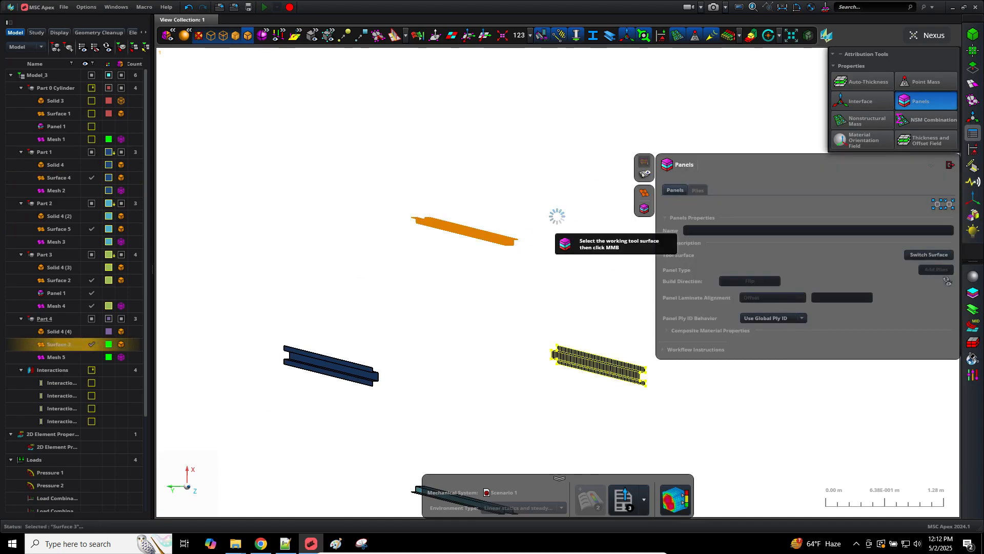
middle_click(536, 249)
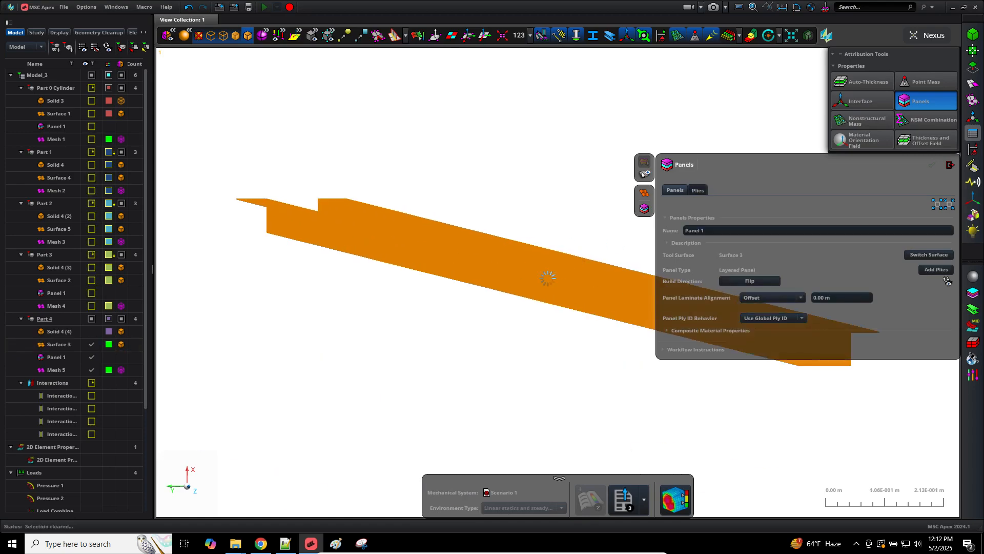
click(698, 190)
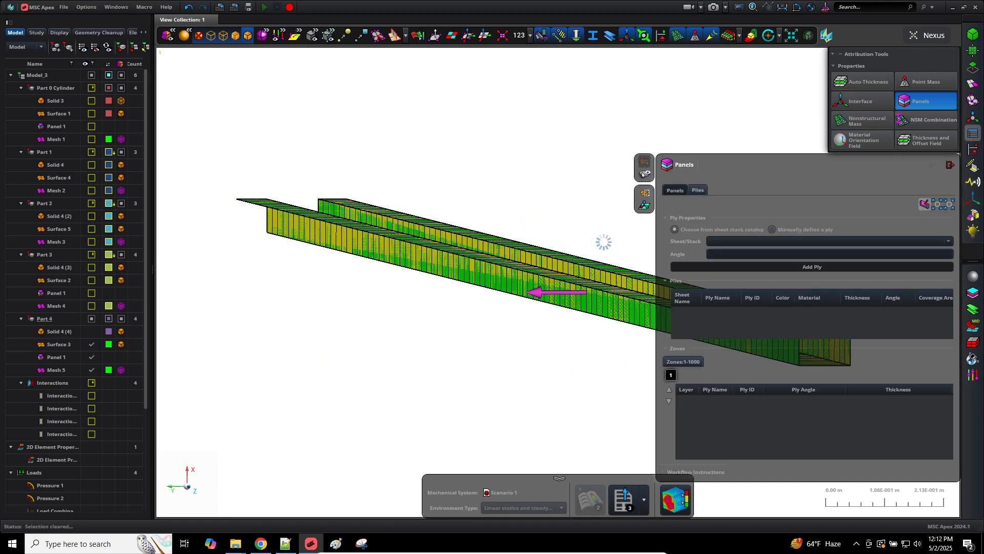
click(812, 241)
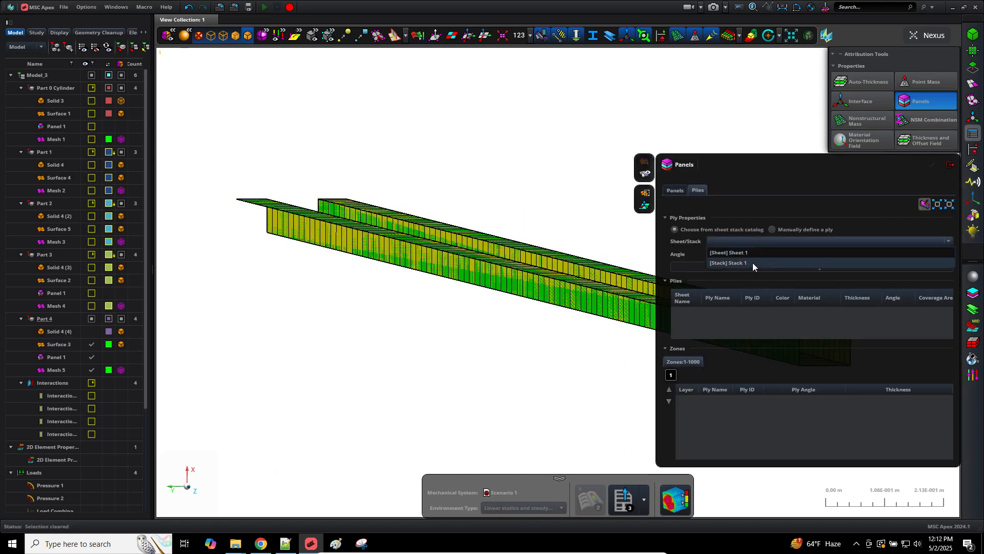
click(753, 263)
click(794, 267)
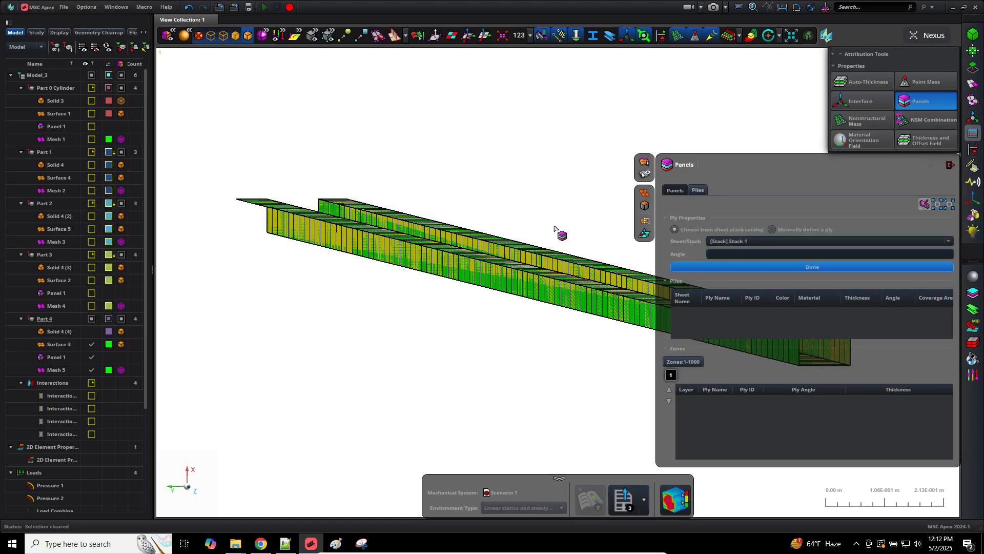
Step: Apply Stack 1's eight plies to the beam zone and close the panel editor
click(559, 260)
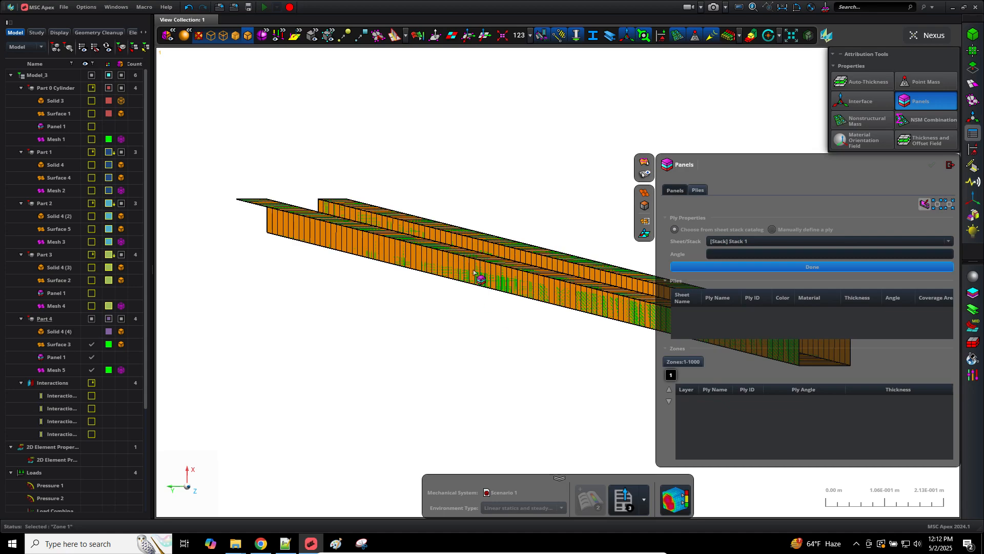
middle_click(511, 188)
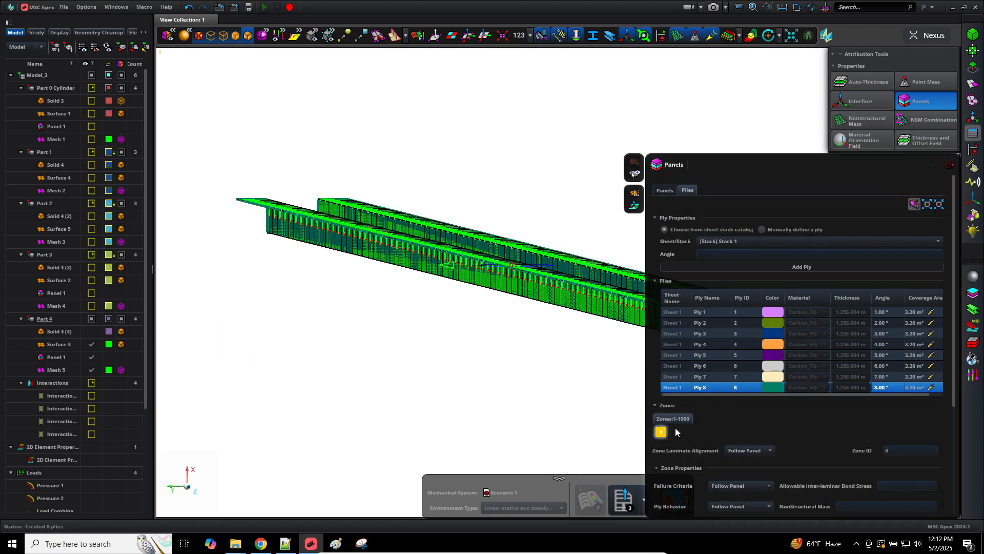
click(951, 165)
scroll(772, 248, down, 10)
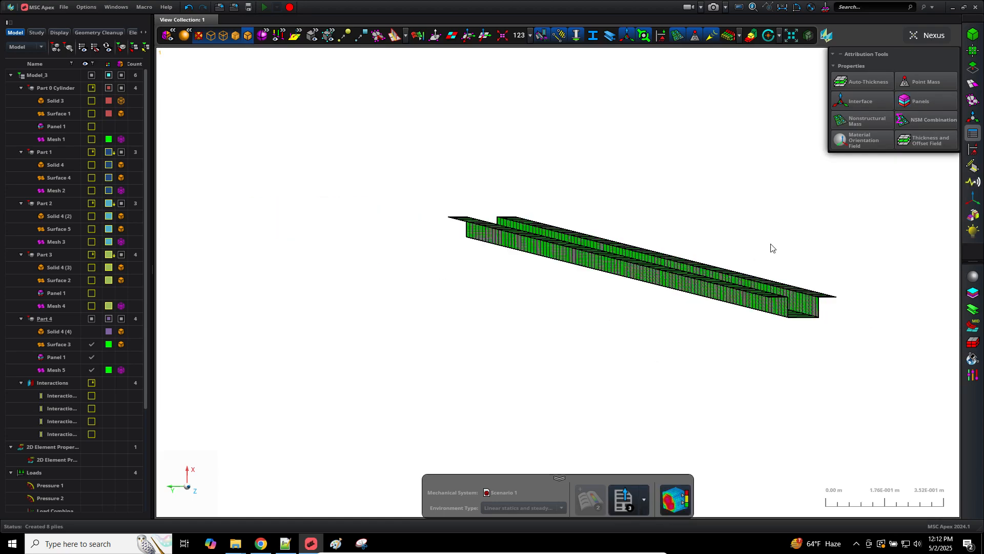
Step: Create Panel 1 on the Surface 4 stiffener using the eight plies of Stack 1
scroll(771, 249, up, 3)
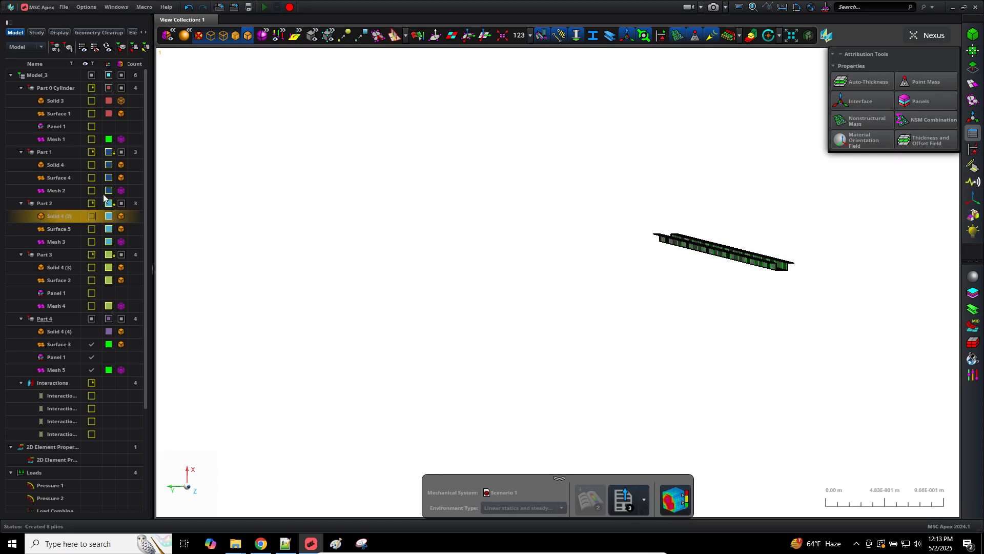
click(92, 177)
scroll(644, 406, up, 3)
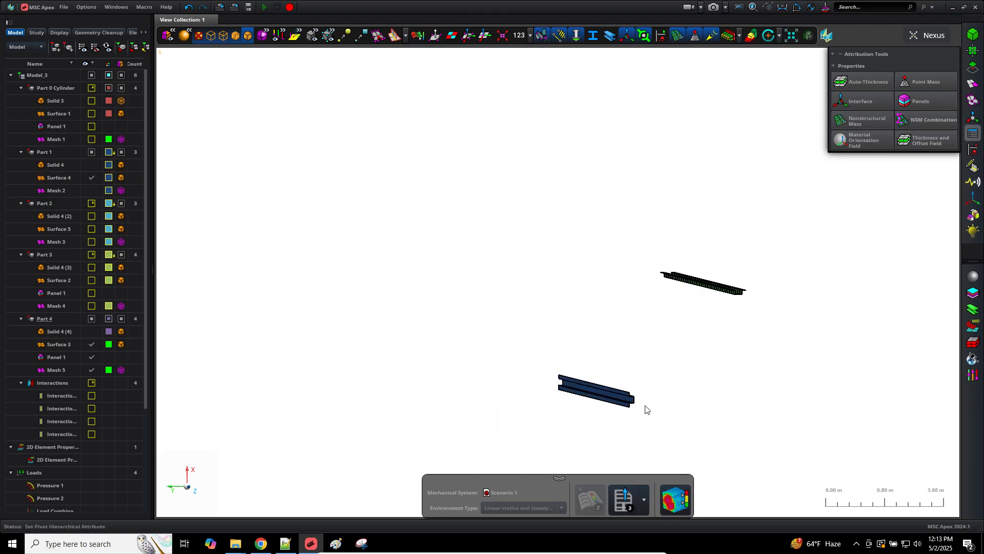
click(920, 101)
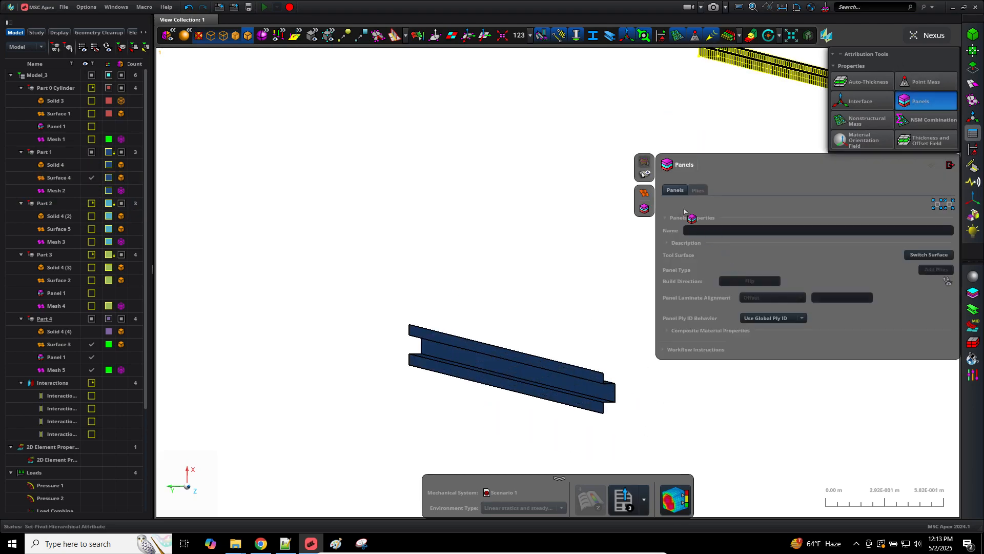
click(490, 376)
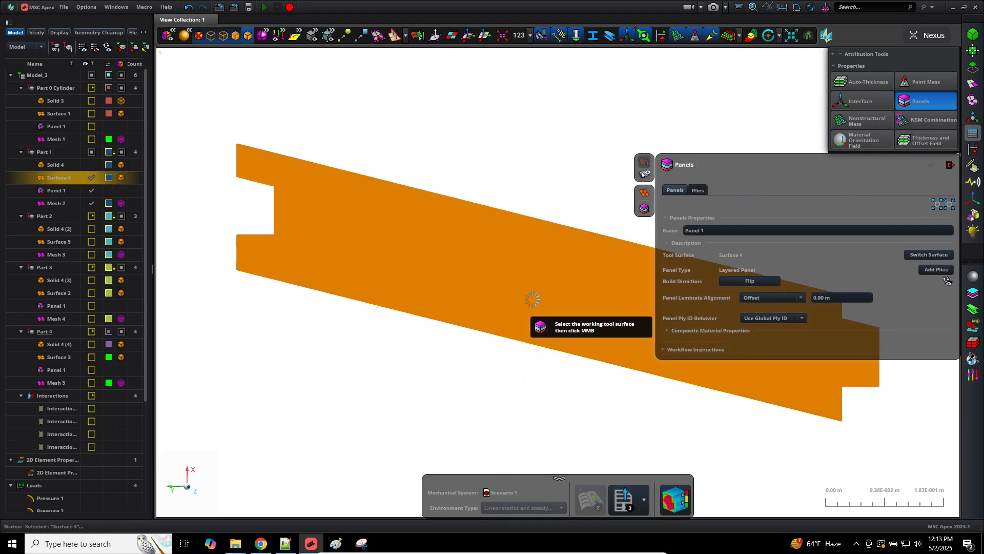
click(697, 189)
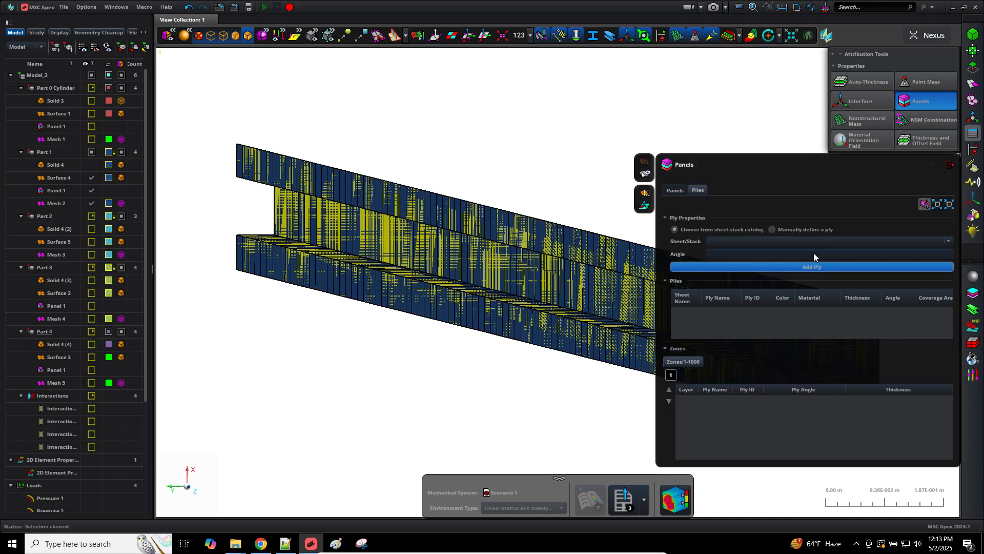
click(815, 242)
click(742, 262)
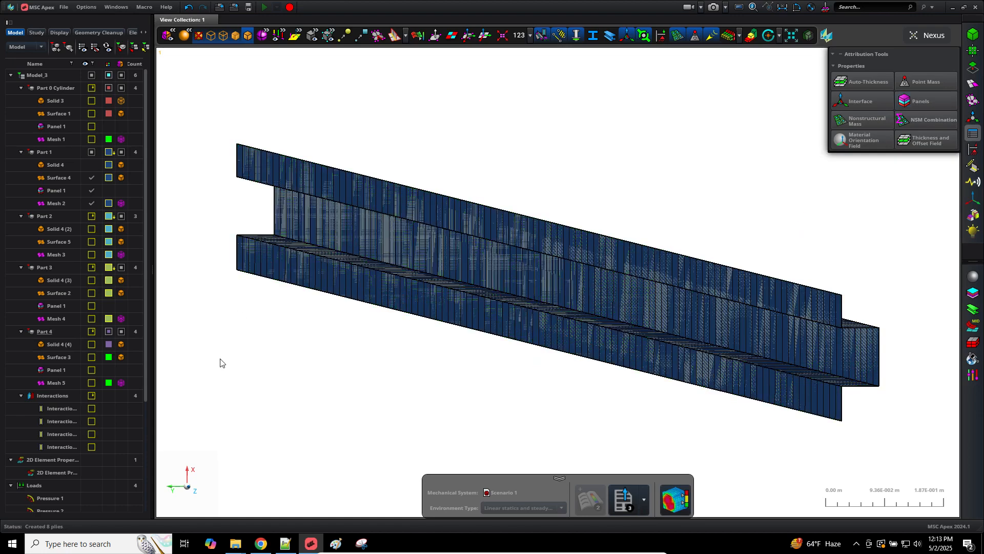
Step: Create a panel on Surface 5 with Stack 1's eight plies covering Zone 1
scroll(231, 370, down, 3)
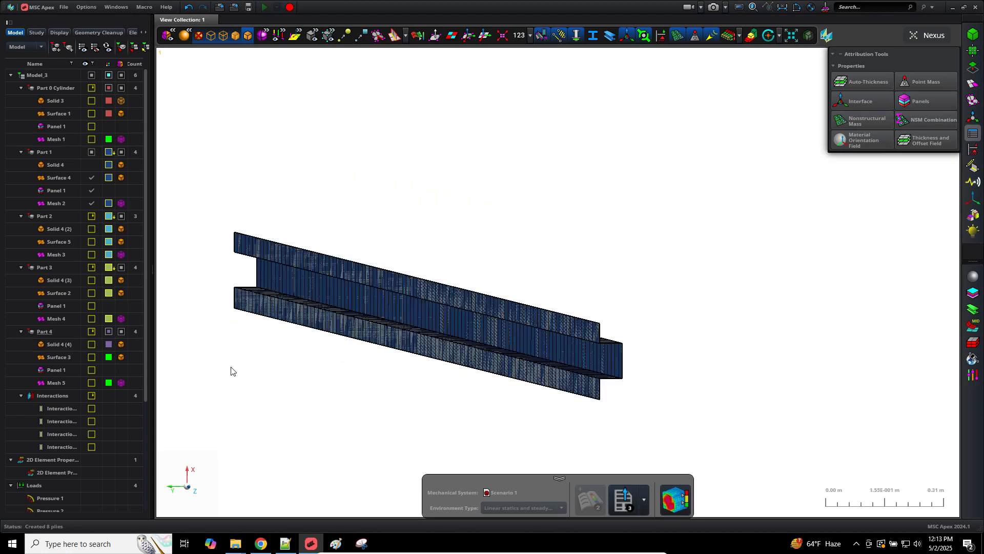
click(91, 241)
scroll(671, 264, down, 5)
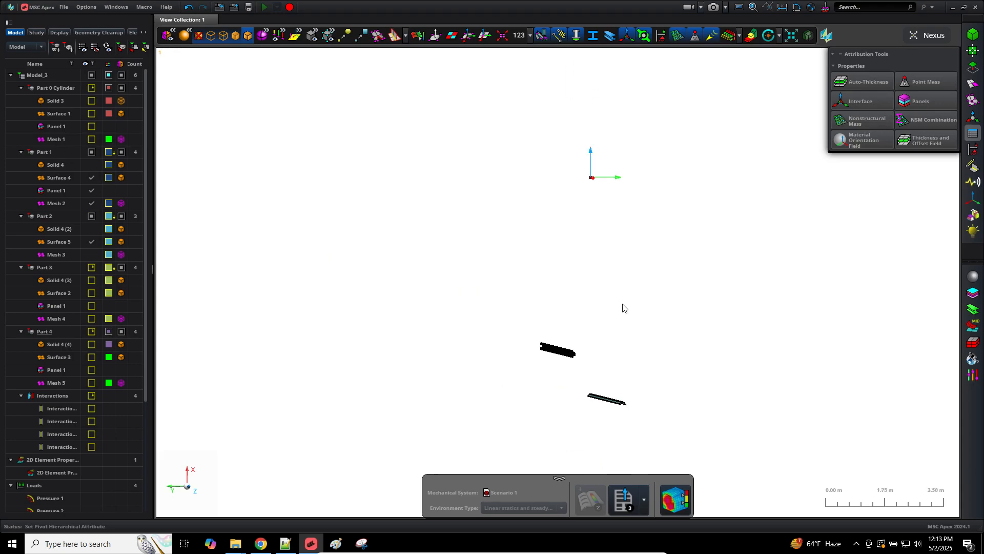
scroll(615, 416, up, 3)
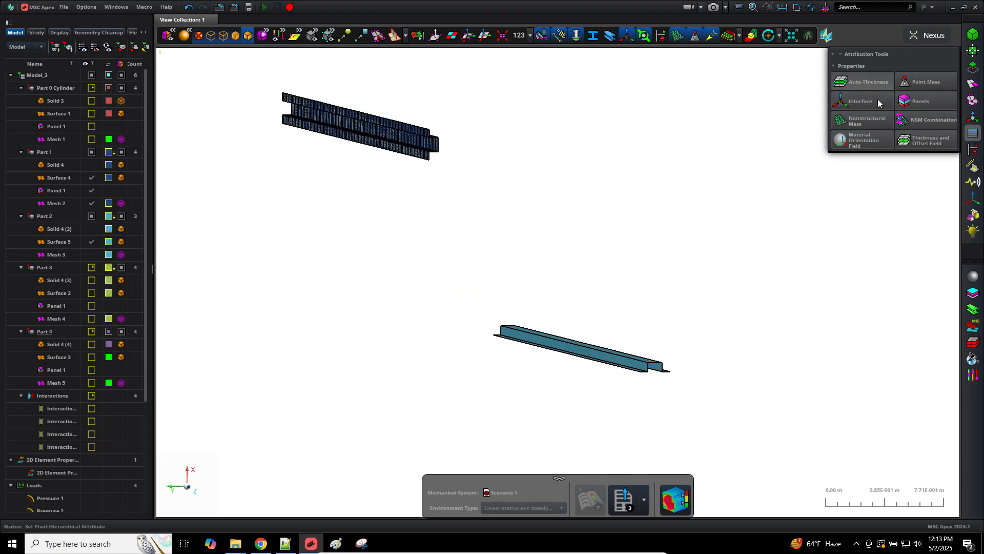
click(918, 101)
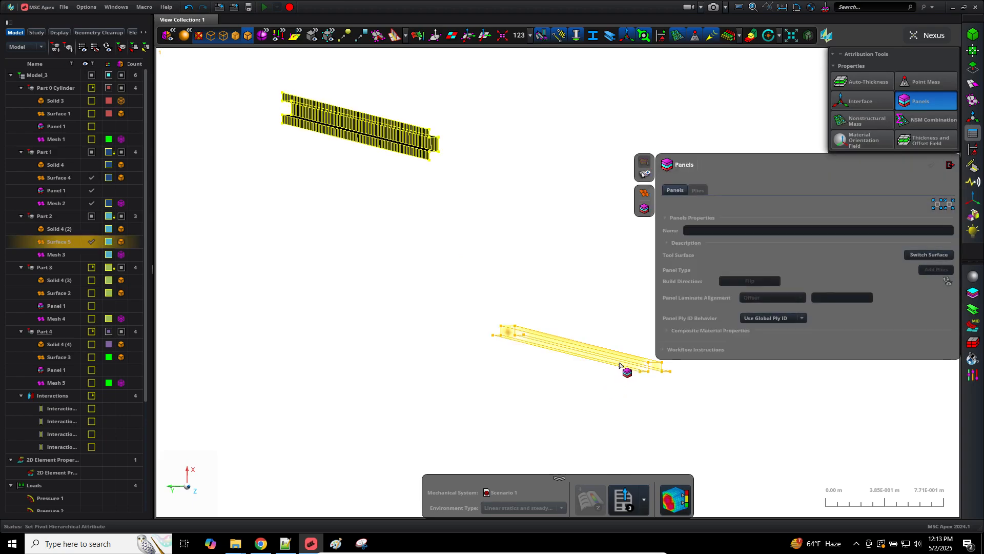
click(620, 365)
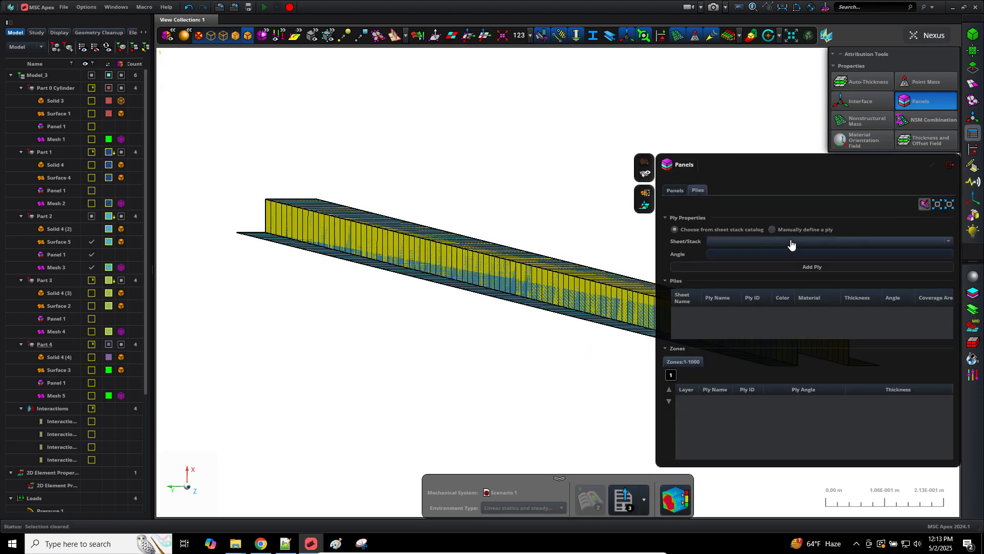
click(758, 266)
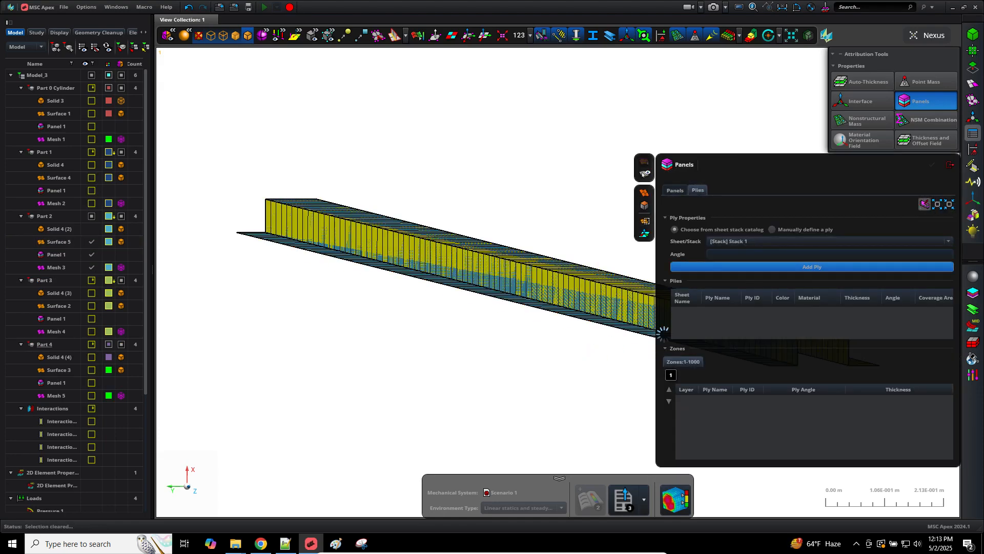
click(515, 251)
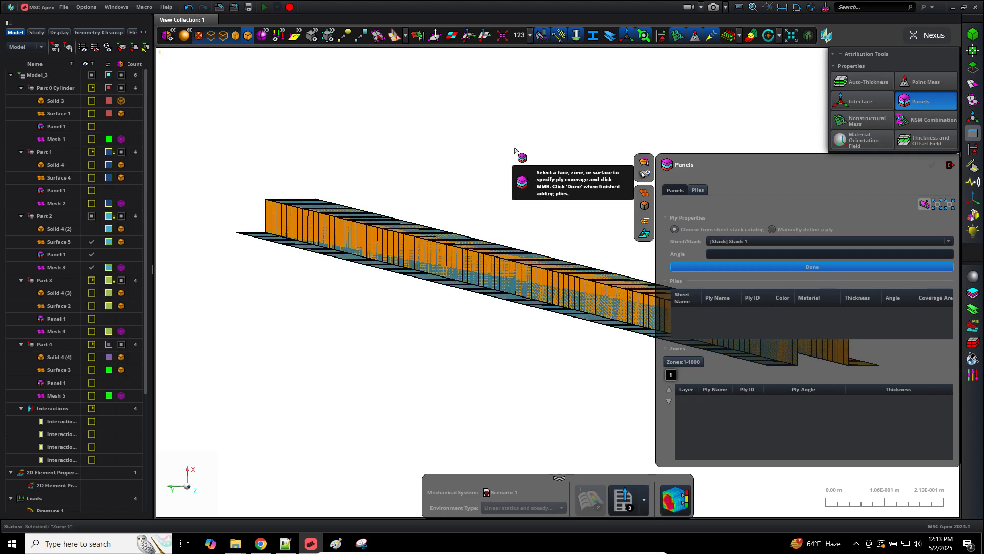
scroll(515, 152, up, 5)
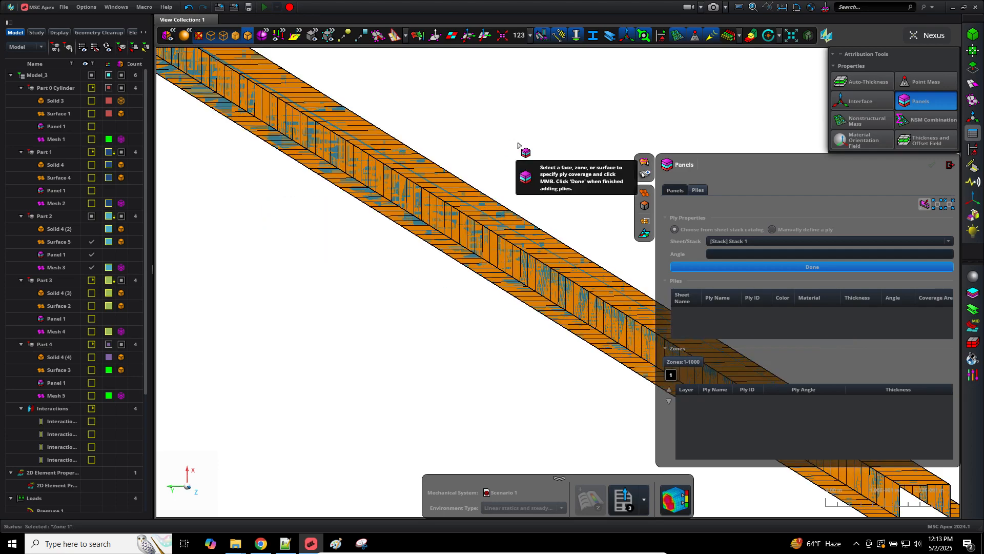
middle_click(518, 145)
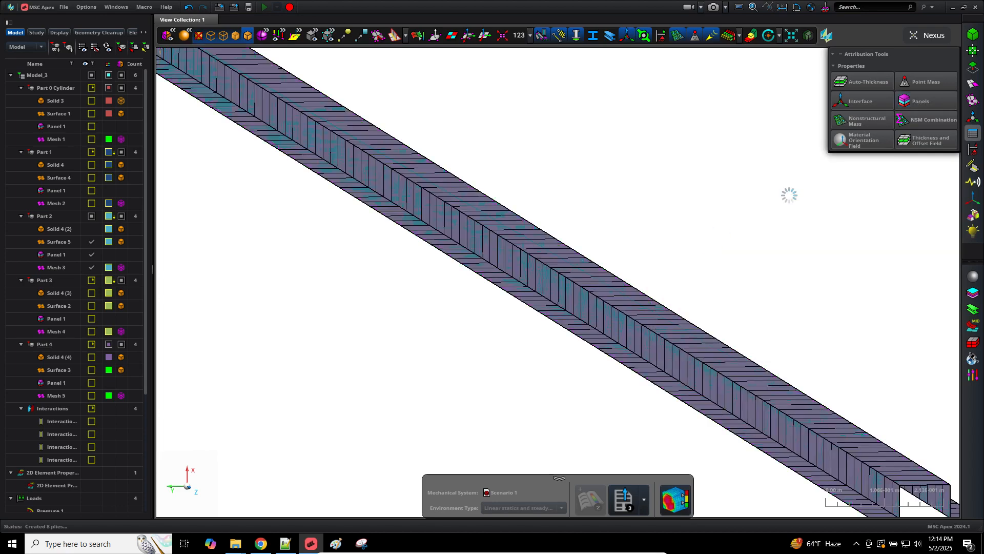
scroll(780, 226, down, 3)
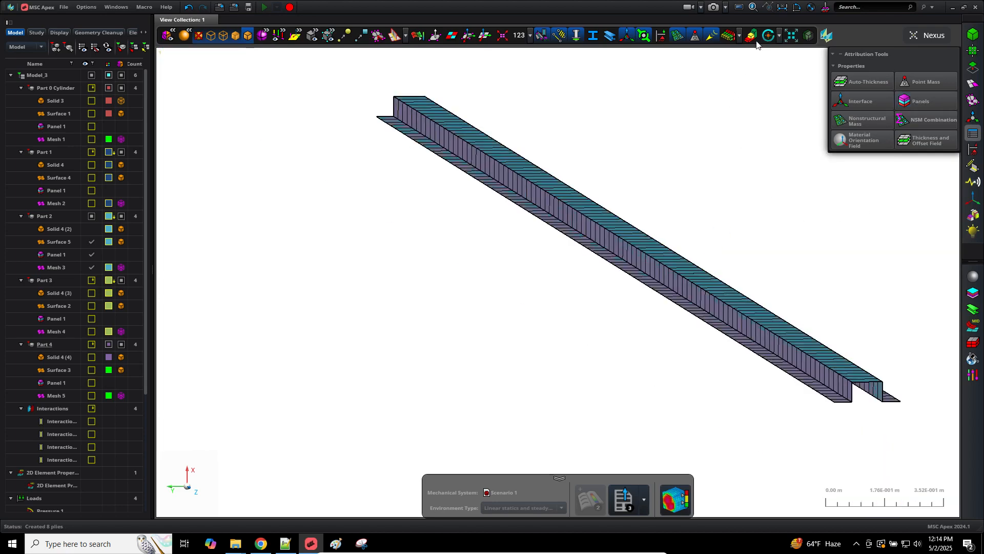
Step: Check the shell thickness plot end-on along Z with all parts, surfaces and meshes shown
click(728, 36)
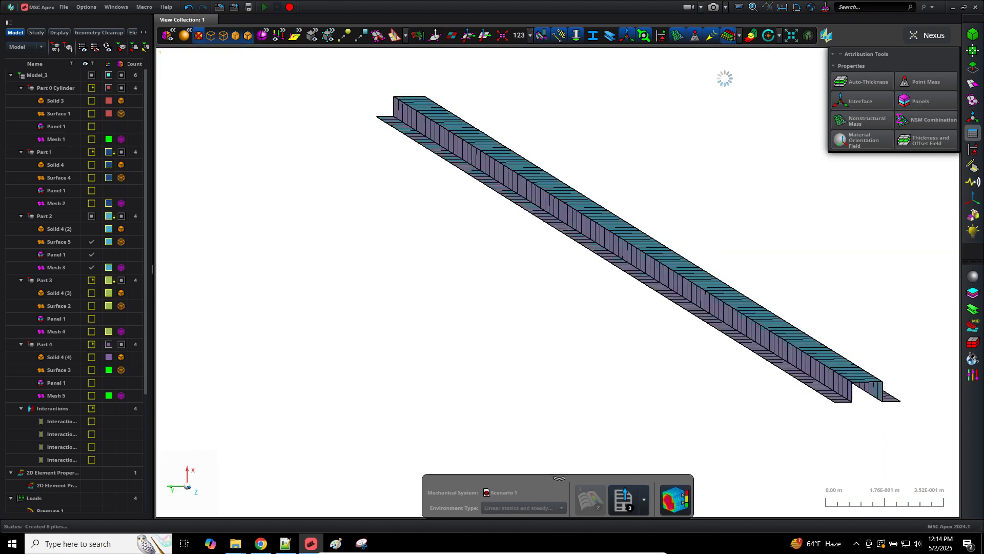
click(196, 494)
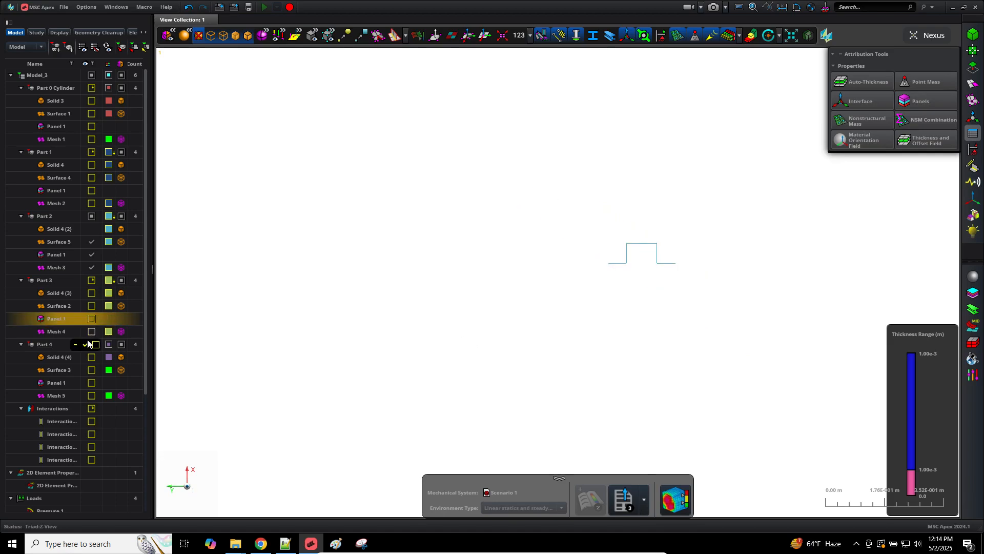
click(91, 306)
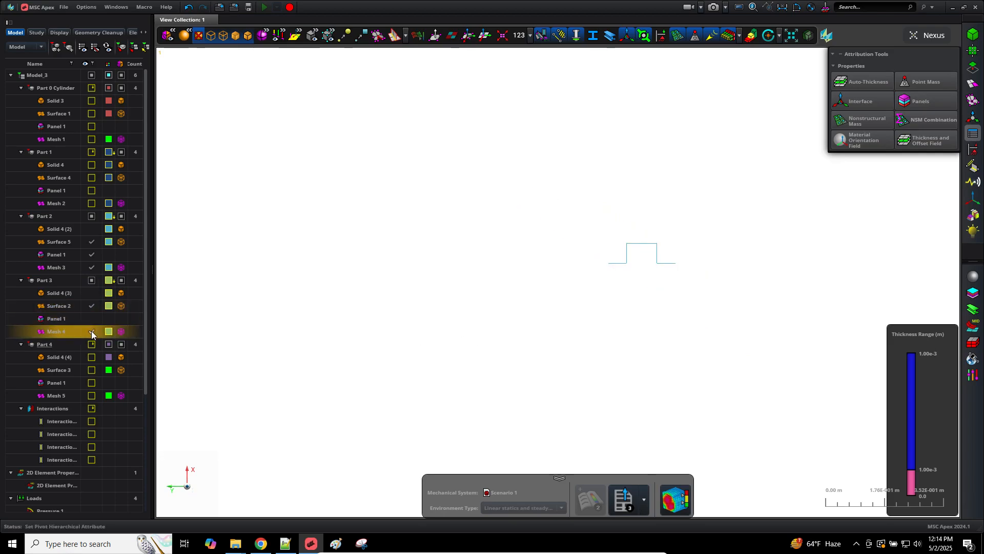
click(91, 395)
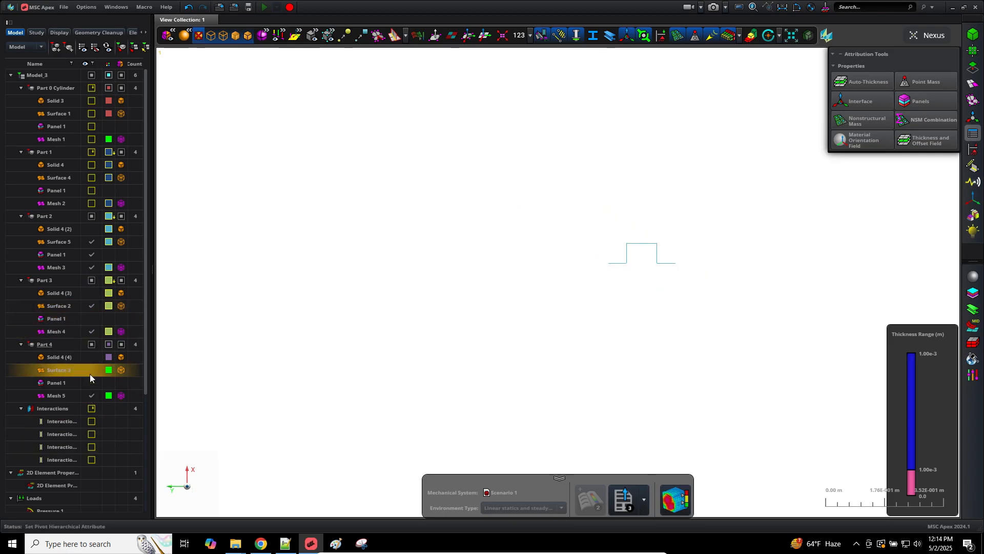
click(92, 372)
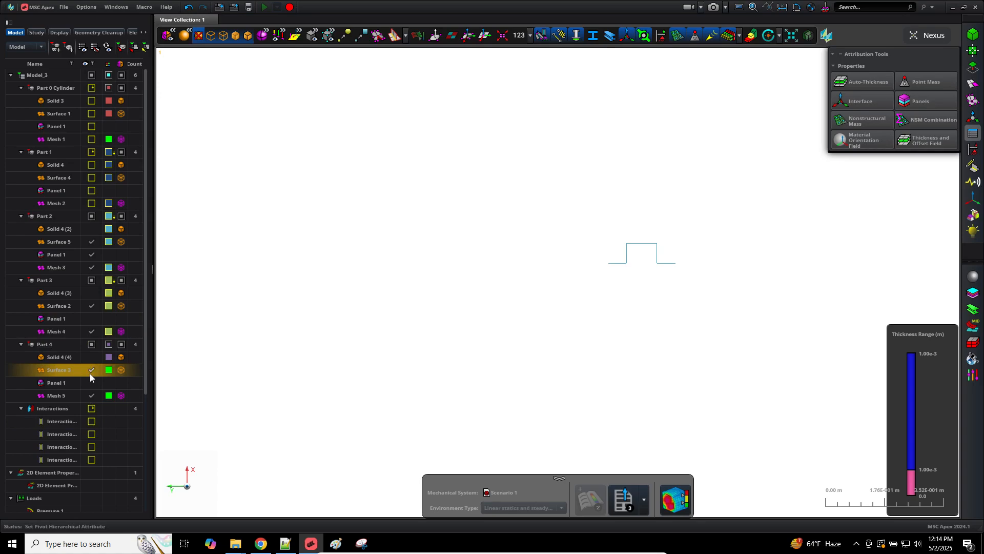
click(91, 178)
click(92, 139)
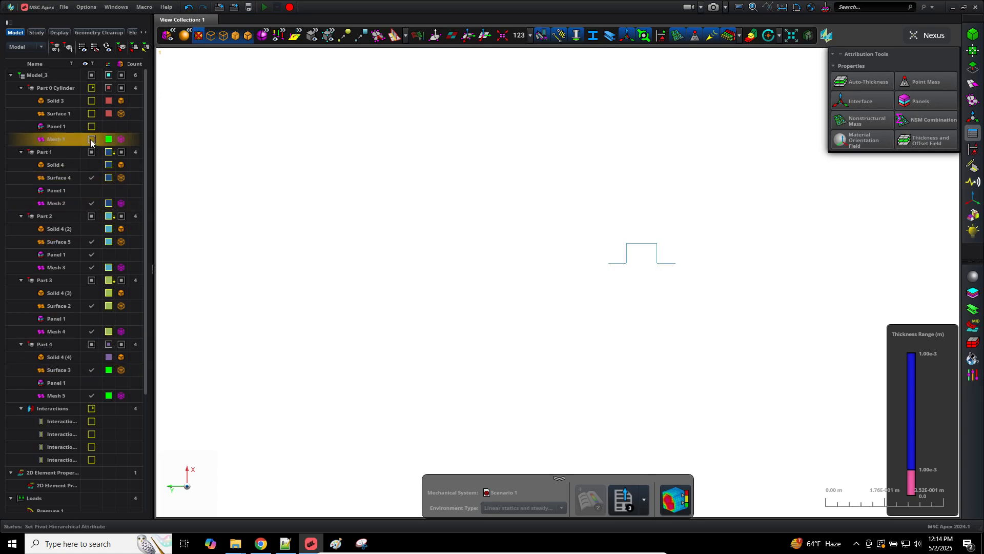
click(91, 113)
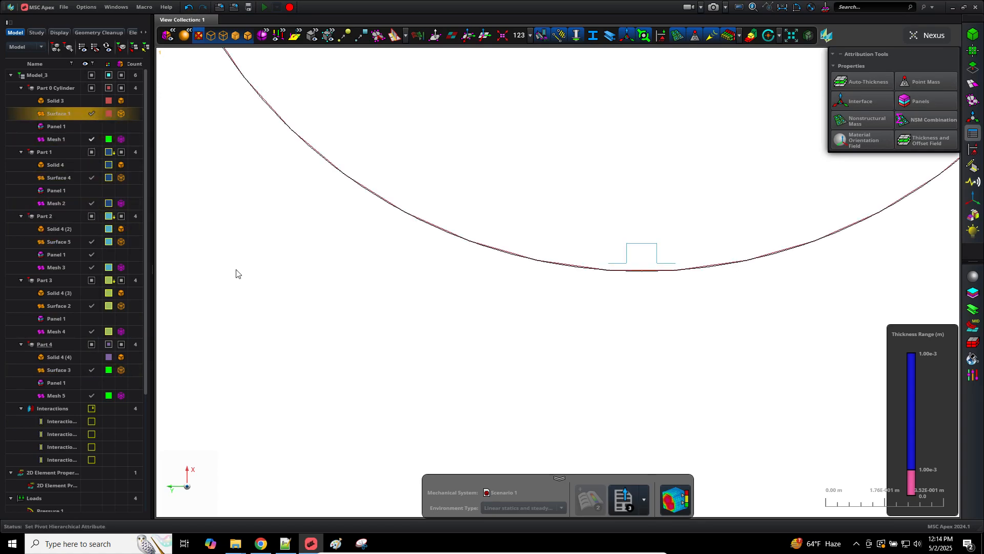
click(730, 35)
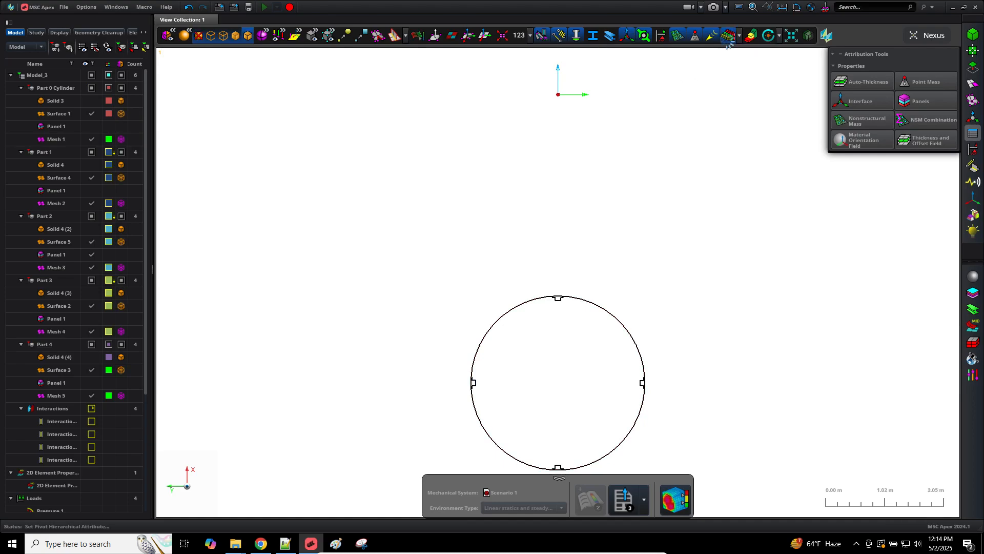
Step: Save Model_3 to the Apex workspace with Ctrl+S
scroll(590, 344, down, 2)
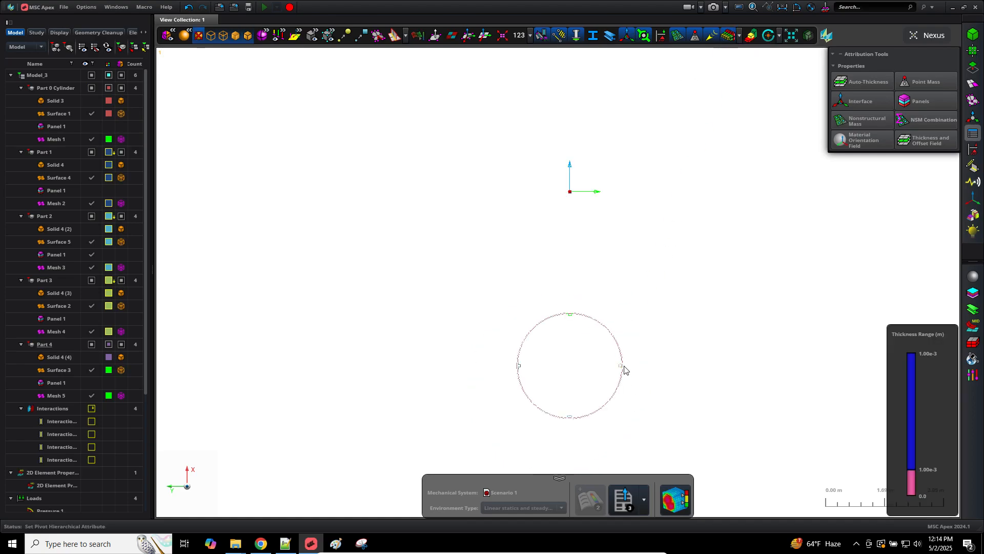
scroll(623, 371, up, 6)
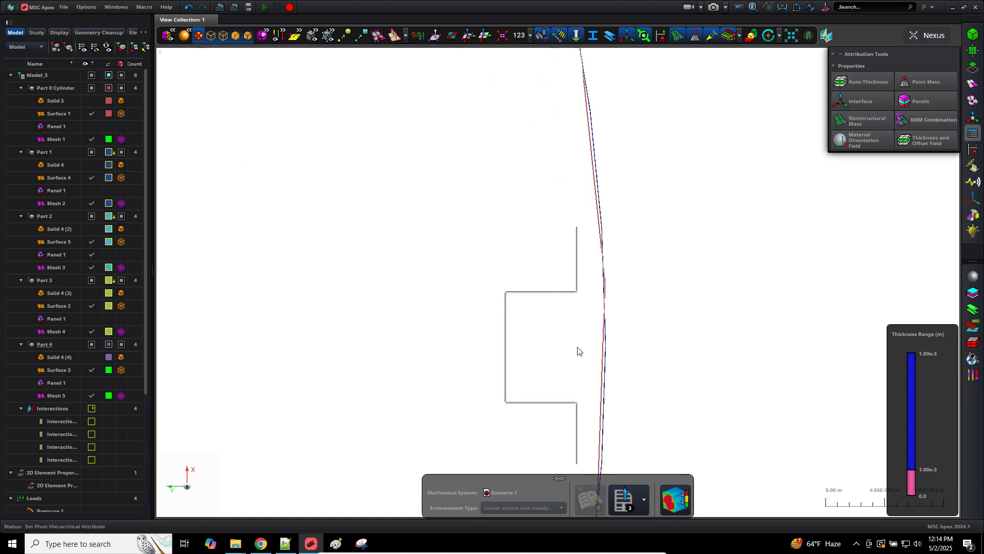
scroll(571, 346, up, 3)
scroll(620, 211, up, 2)
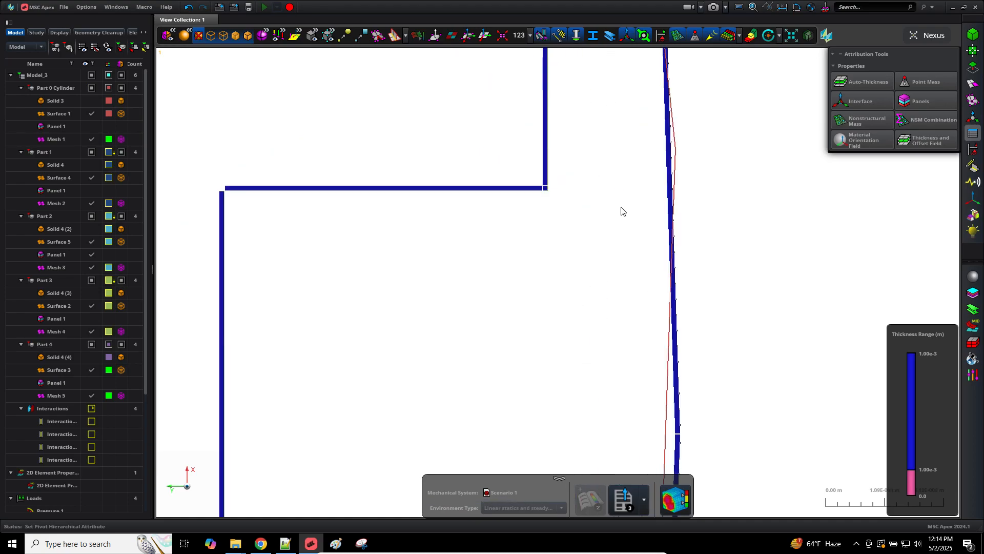
scroll(620, 213, up, 3)
scroll(619, 214, down, 2)
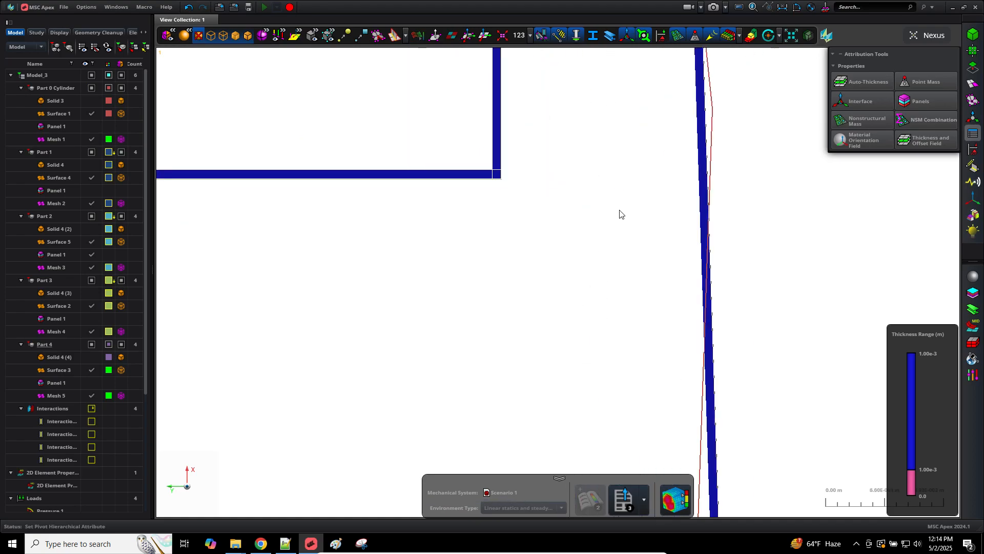
scroll(621, 214, down, 2)
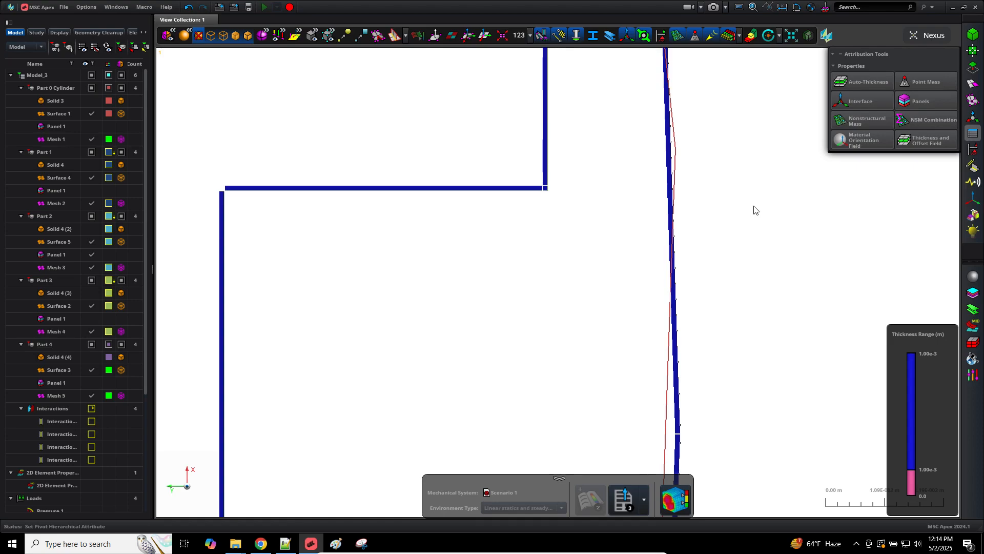
key(ctrl+s)
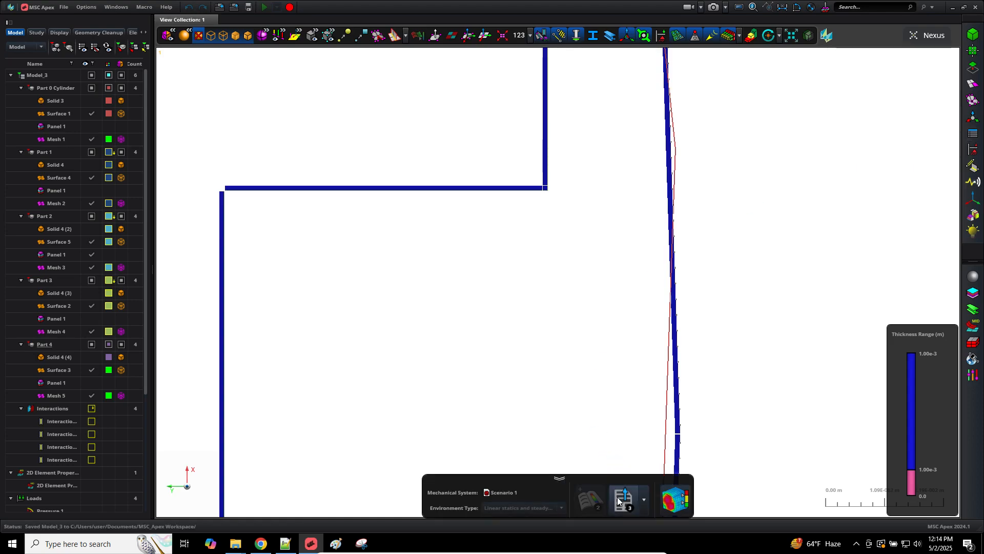
Step: Rename the existing model_b_stiff_statics.bdf in Downloads to model_c_stiff_statics.bdf
click(619, 499)
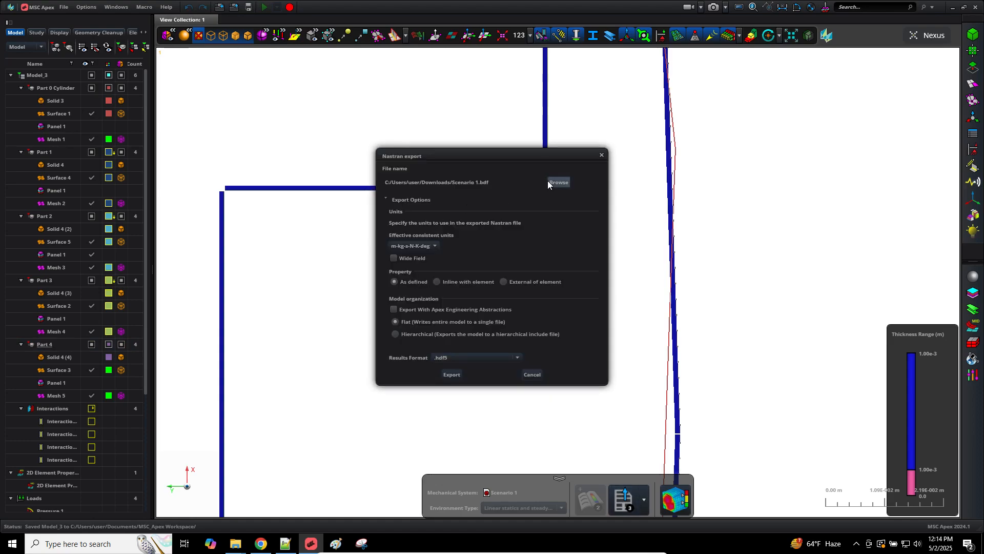
click(548, 182)
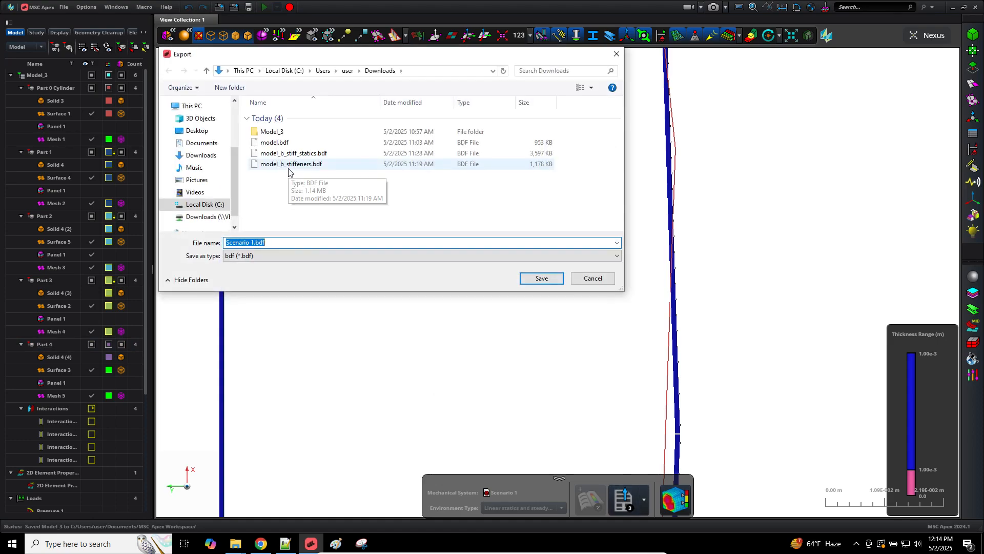
click(287, 154)
click(286, 157)
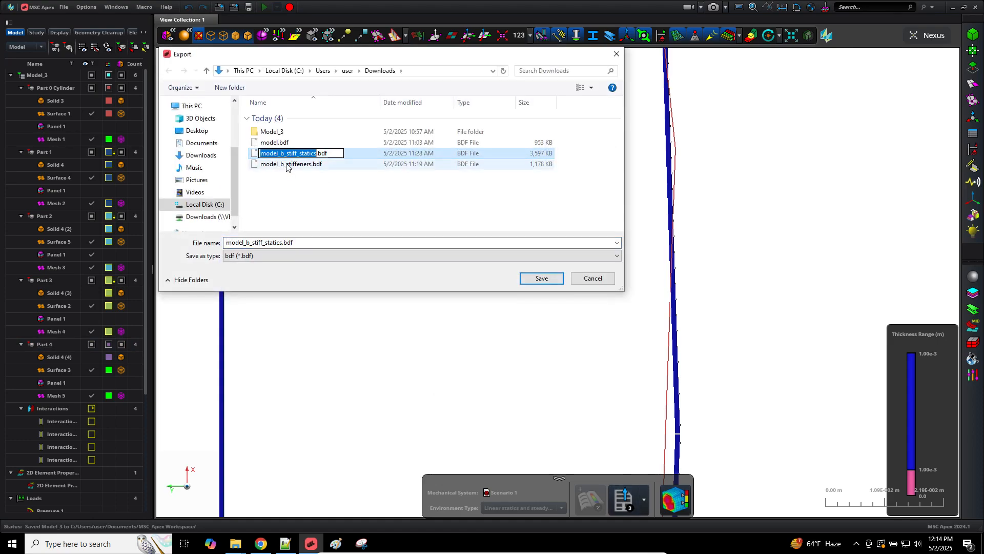
click(284, 155)
key(BackSpace)
text(c)
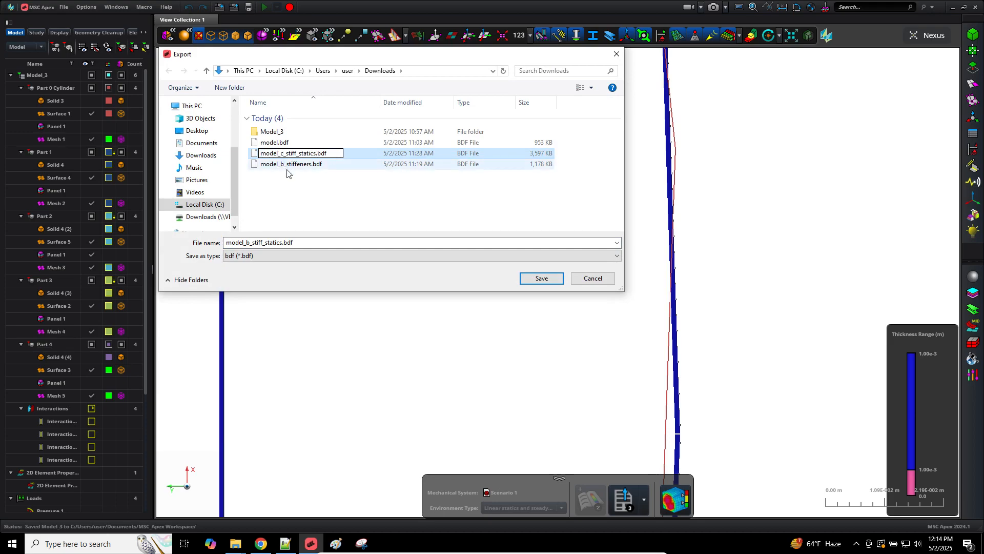
click(304, 186)
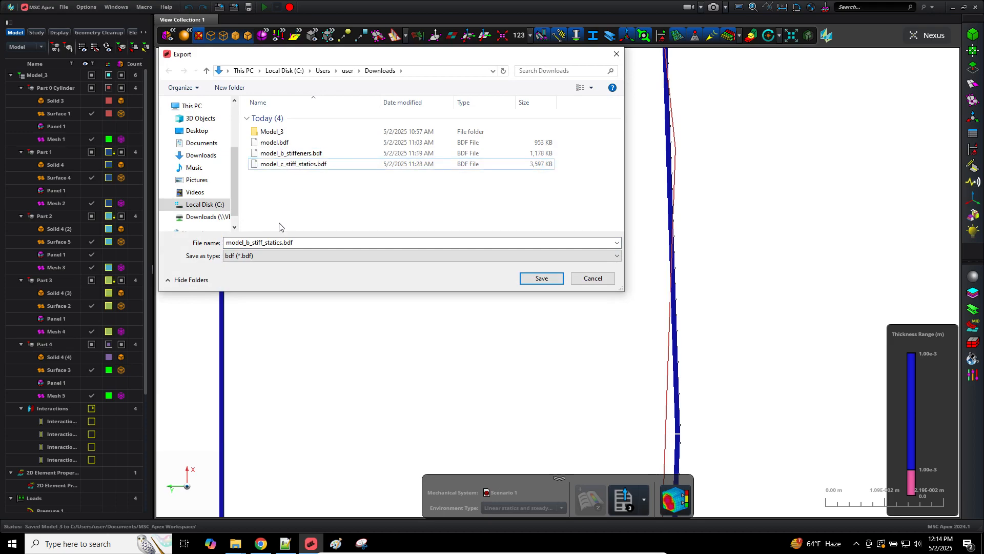
Step: Name the export file model_d_stiff_statics_composites.bdf and export the model
double_click(259, 243)
click(249, 242)
key(BackSpace)
text(c)
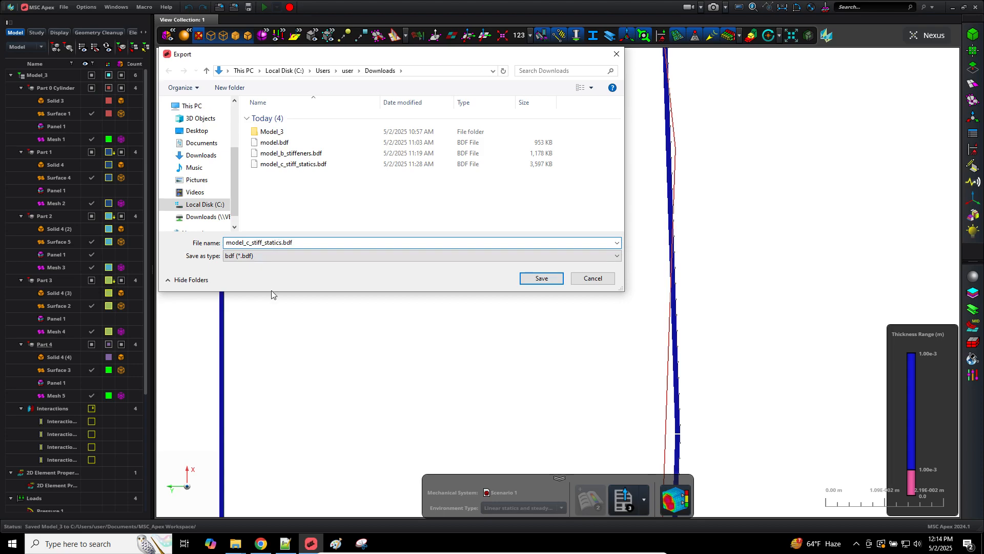
text(_composites)
click(262, 243)
key(Return)
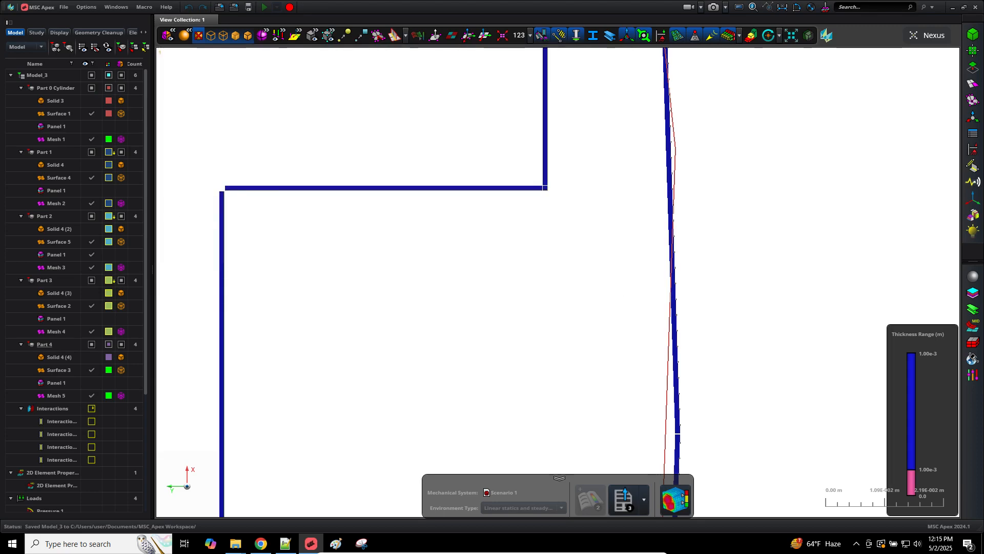
click(443, 375)
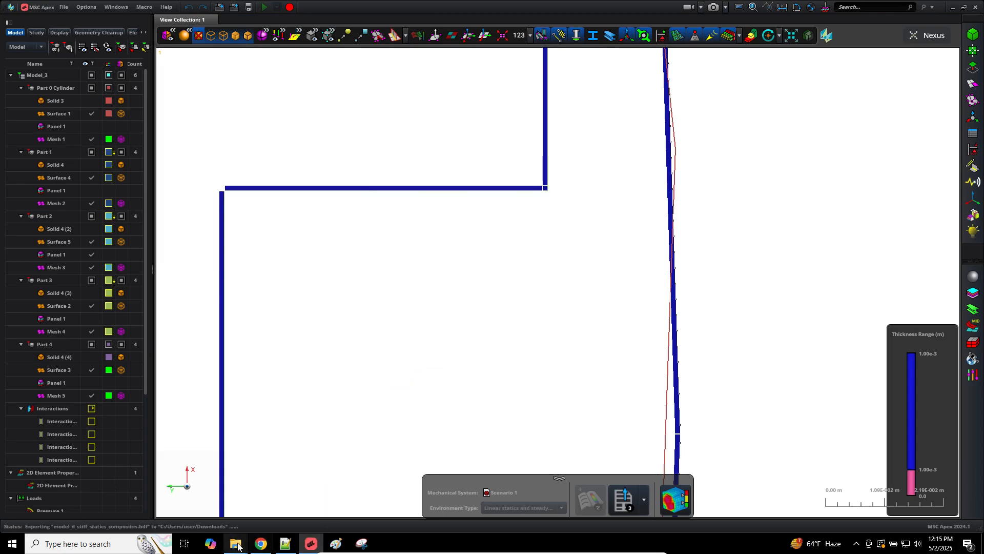
Step: Open model_d_stiff_statics_composites.bdf from Downloads using Edit with Notepad++
mouse_move(237, 543)
click(248, 525)
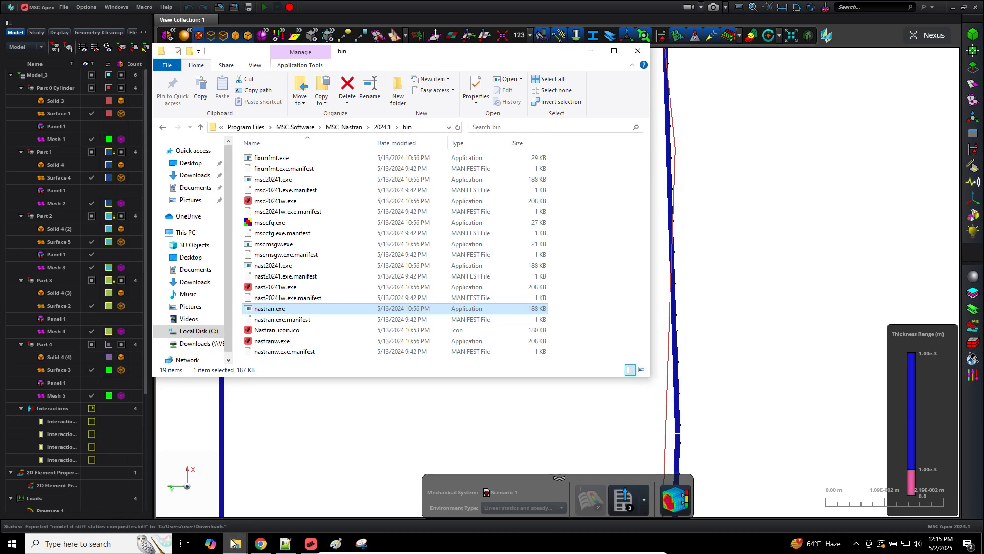
click(194, 492)
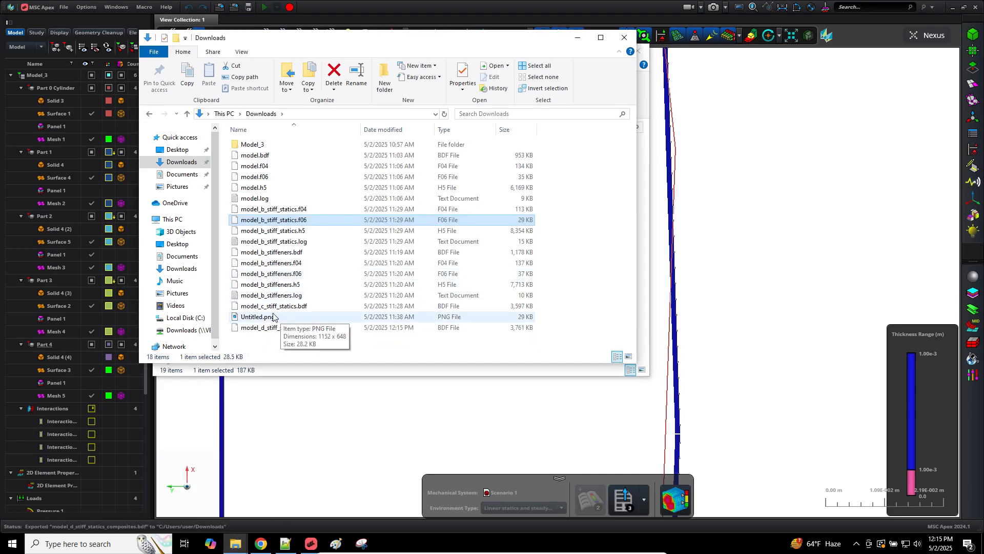
click(295, 316)
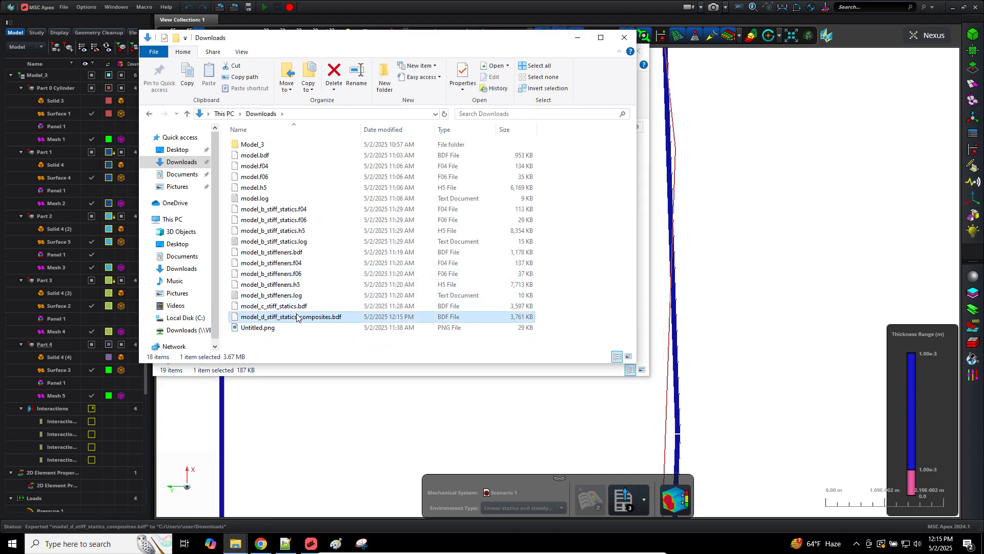
right_click(296, 316)
click(332, 343)
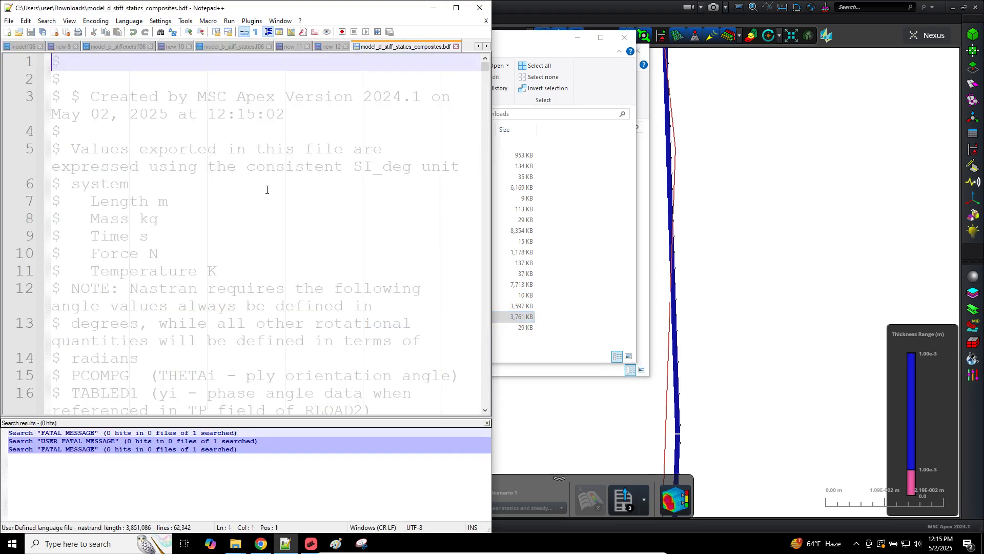
Step: Maximize Notepad++ and list all PSHEL matches in model_f.bdf
click(129, 47)
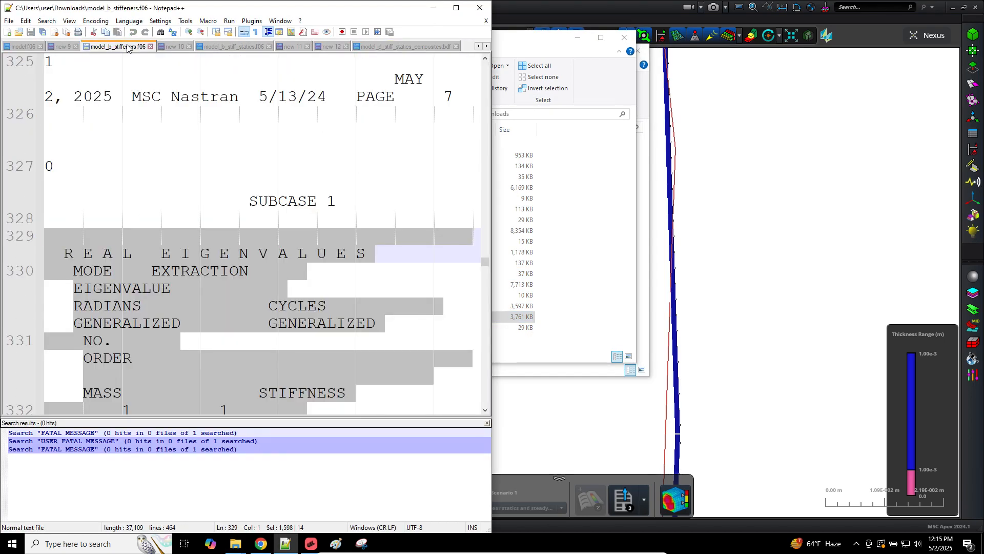
click(451, 11)
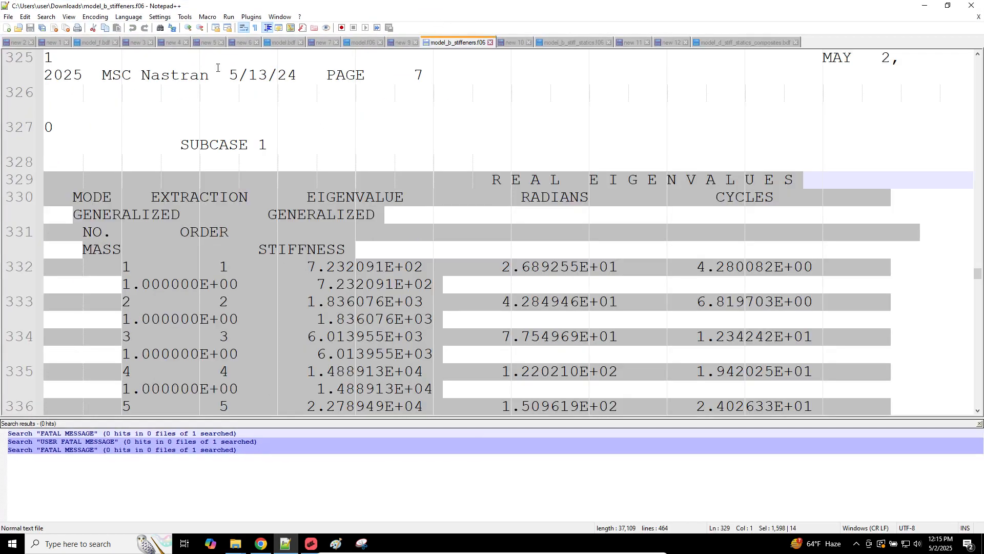
click(95, 45)
double_click(309, 145)
key(ctrl+f)
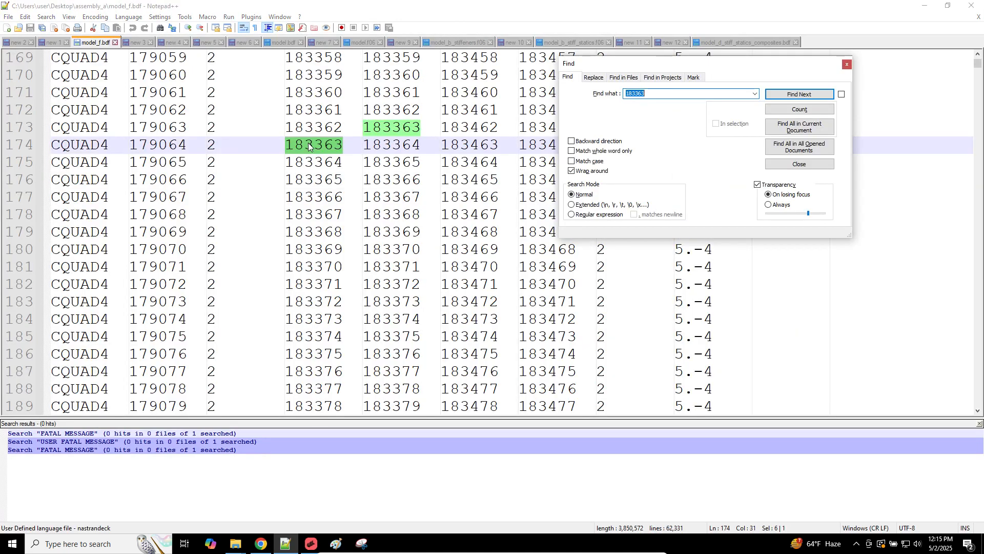
text(PSHELL)
click(799, 127)
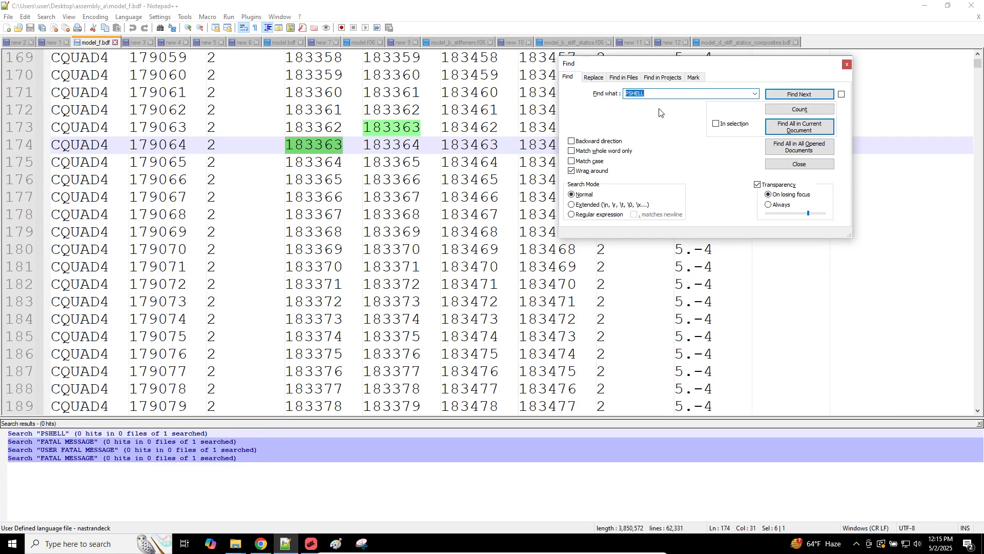
key(Escape)
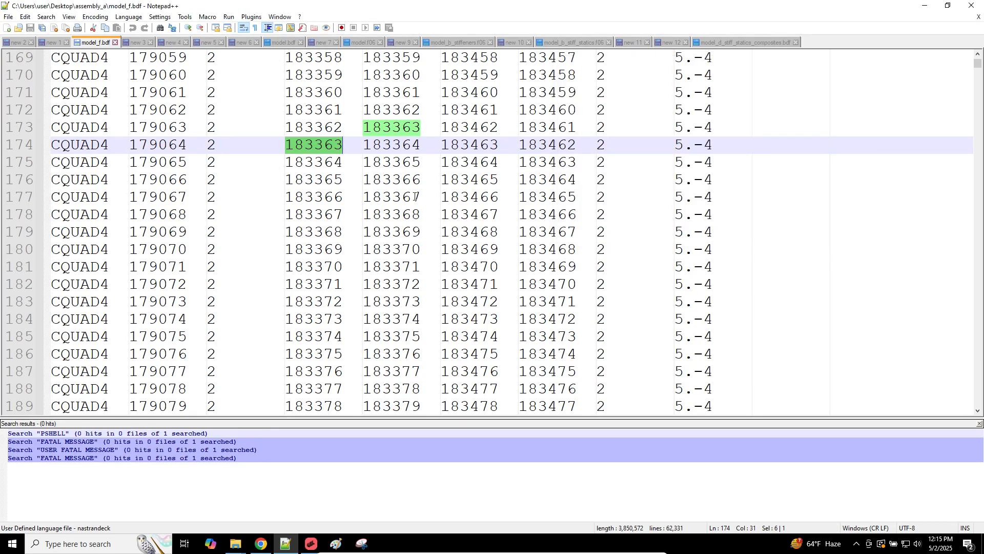
Step: Search model_f.bdf again from the top for PSHELL with wrap-around off, finding no hits
scroll(415, 197, up, 10)
drag(977, 63, 977, 53)
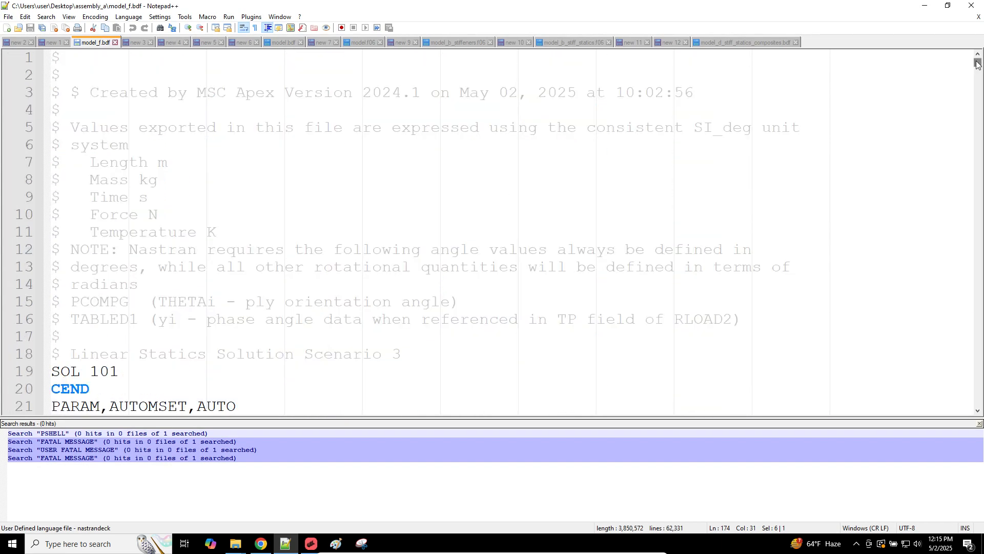
double_click(559, 93)
key(ctrl+f)
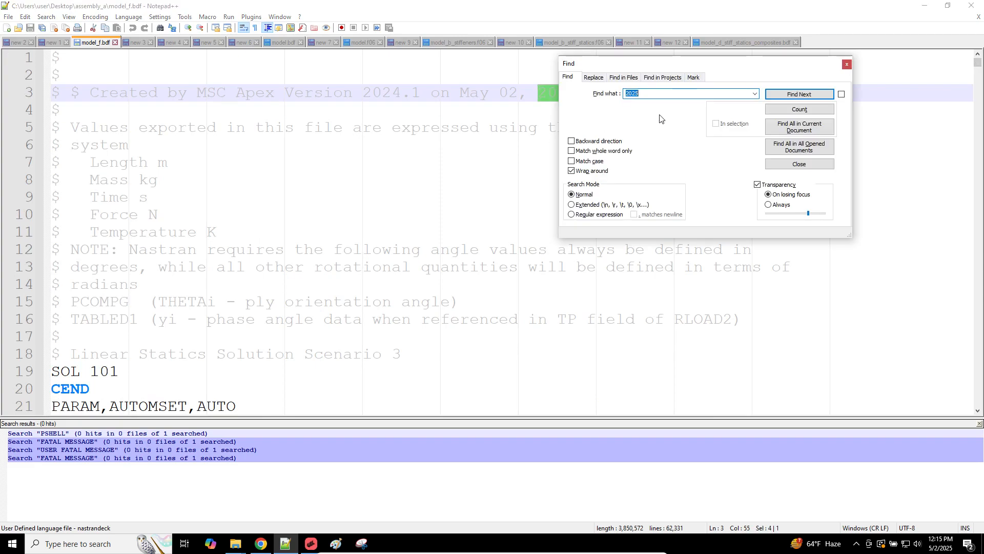
text(PSHELL)
click(608, 171)
click(784, 128)
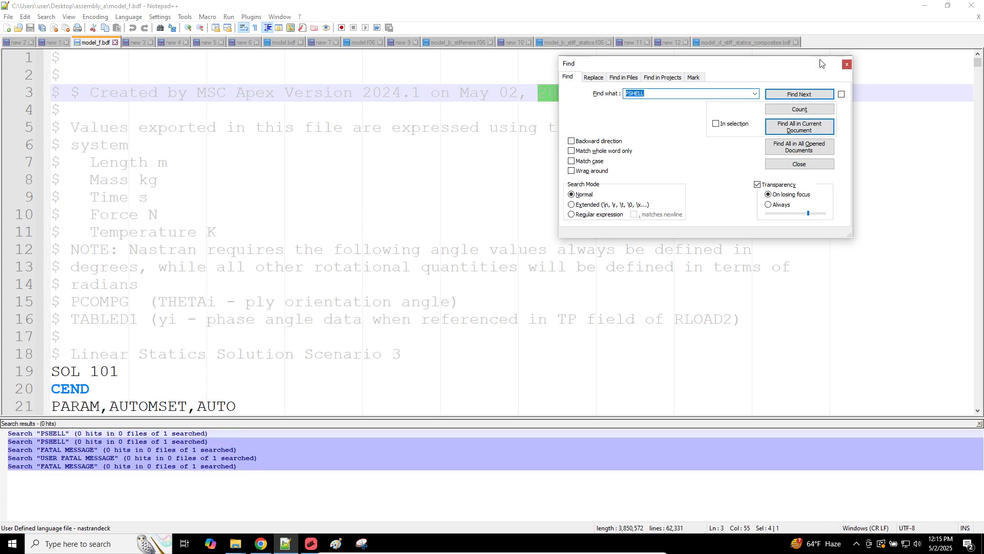
click(846, 64)
click(382, 127)
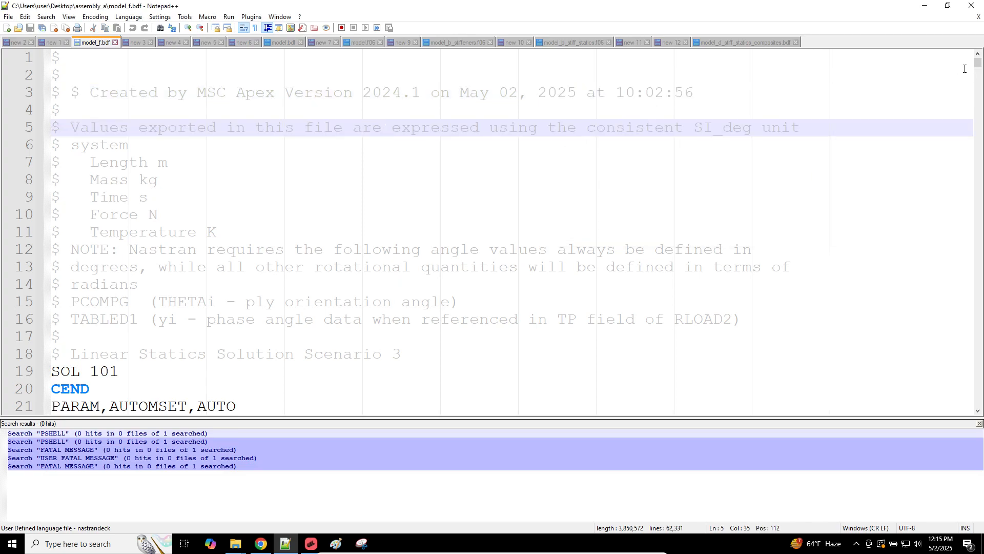
Step: Search model_f.bdf for MAT1, finding 0 hits, and bring the Downloads window back
drag(978, 62, 946, 50)
scroll(333, 164, down, 5)
click(325, 144)
key(ctrl+f)
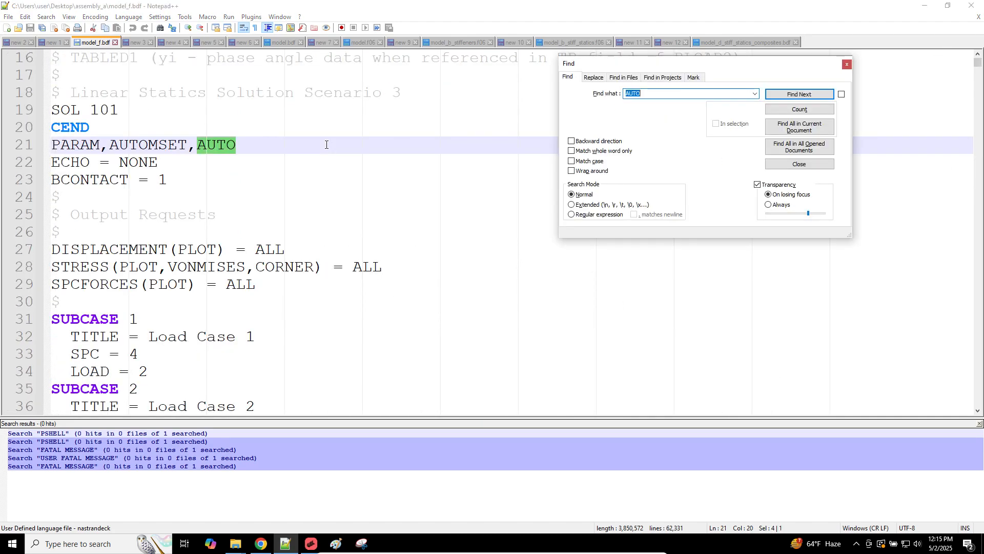
text(MAT1)
click(784, 129)
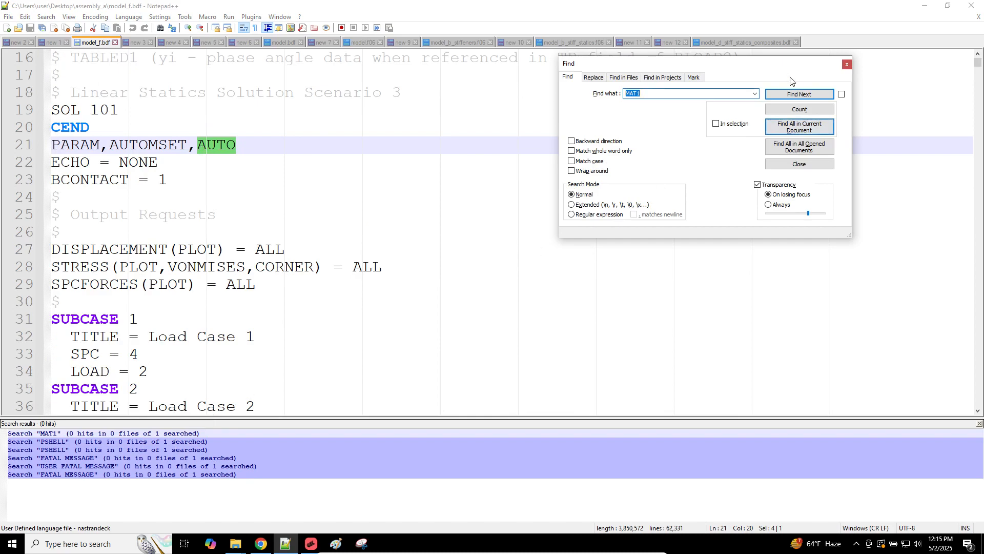
click(847, 64)
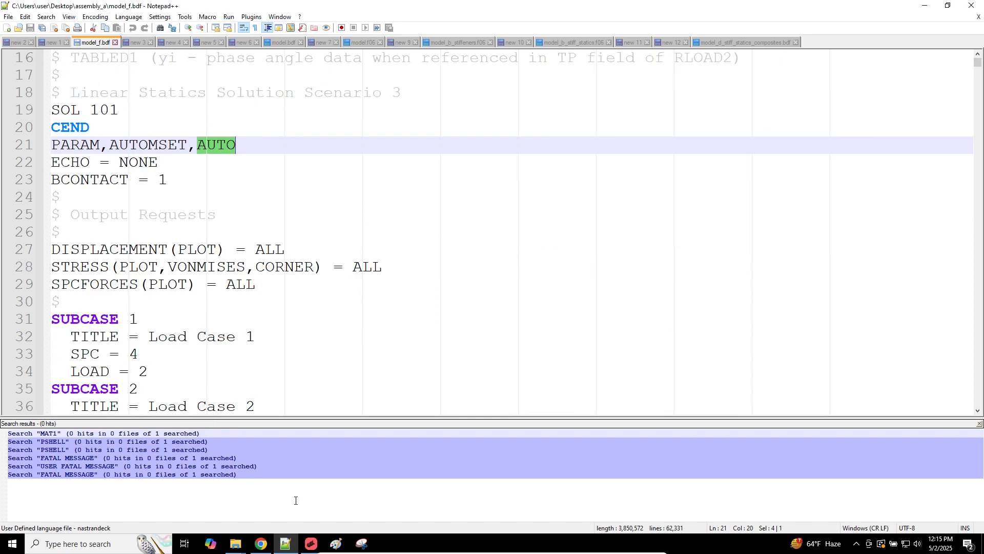
mouse_move(235, 543)
click(200, 499)
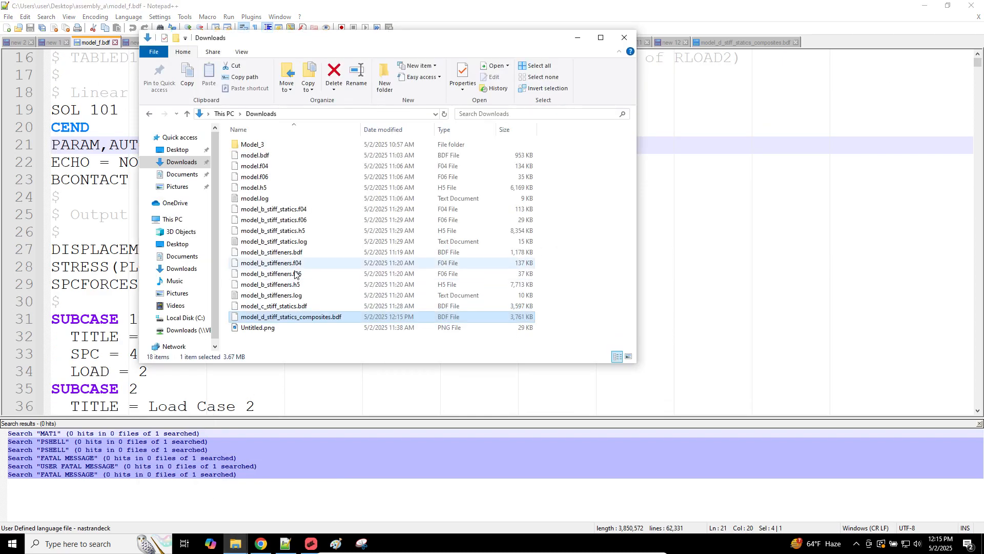
Step: Open model_c_stiff_statics.bdf and list its single PSHELL entry on line 19352
click(279, 306)
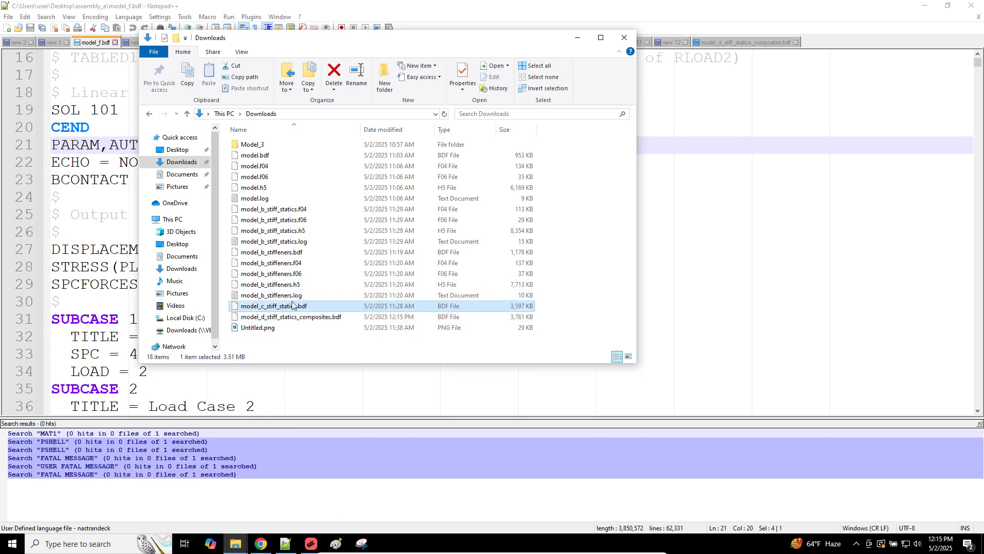
double_click(292, 306)
key(ctrl+f)
text(PS)
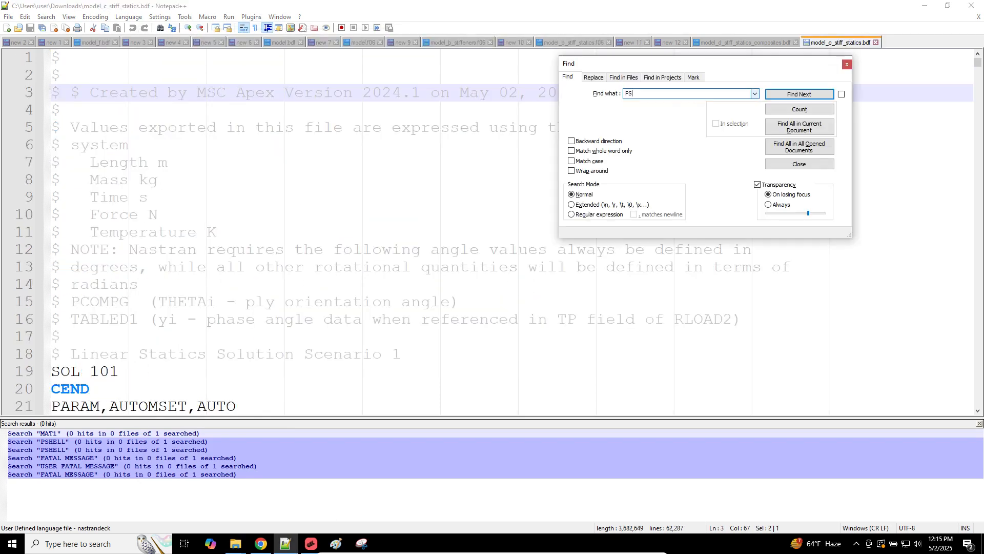
text(HELL)
key(Return)
key(Escape)
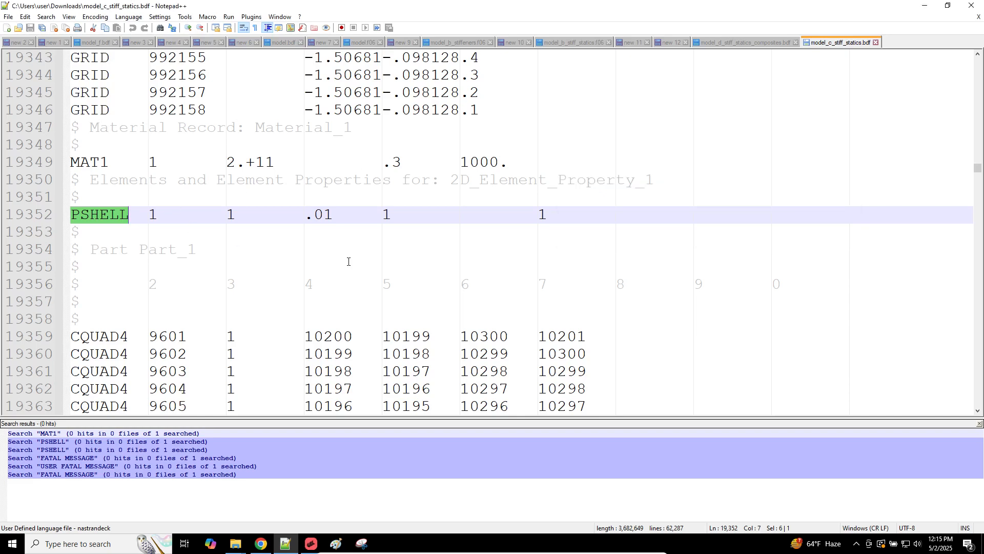
key(ctrl+f)
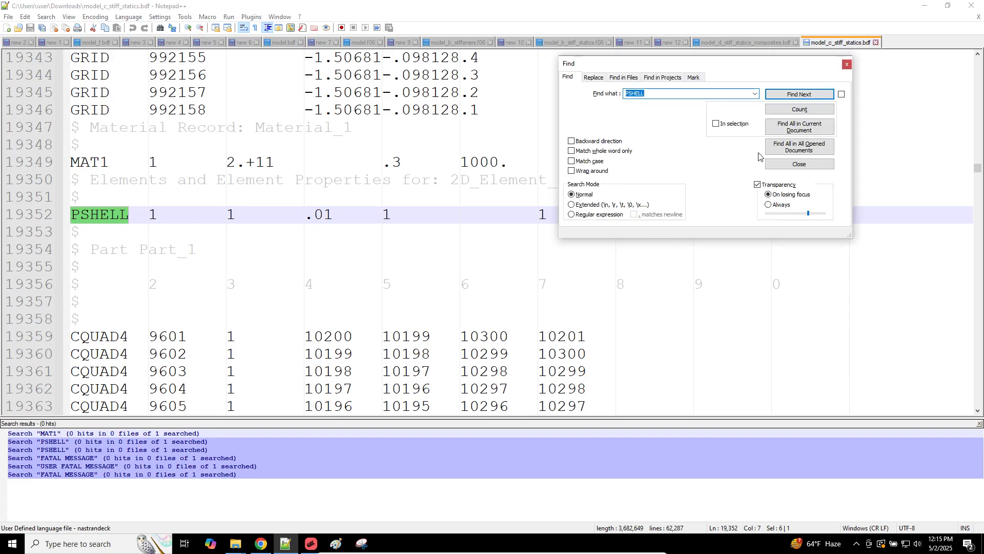
click(781, 126)
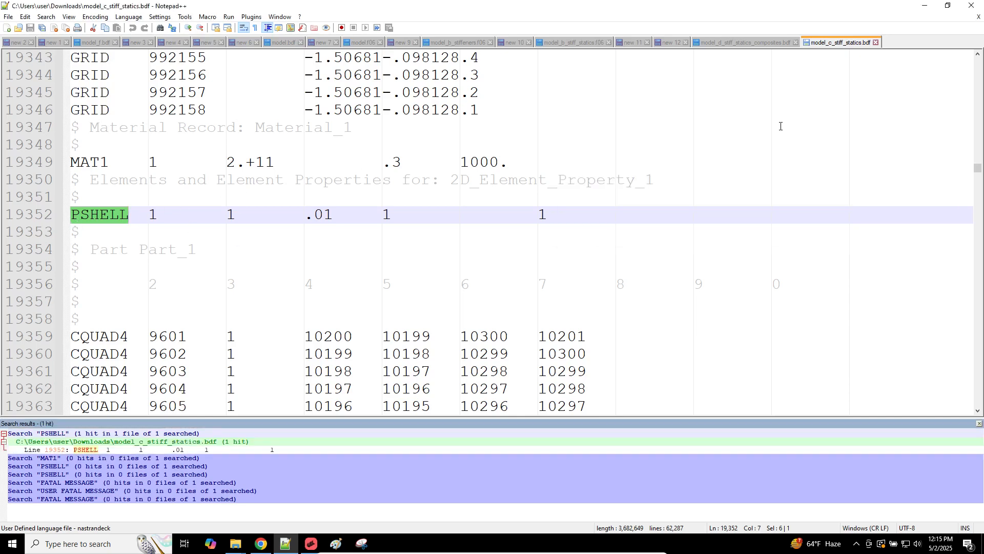
click(160, 450)
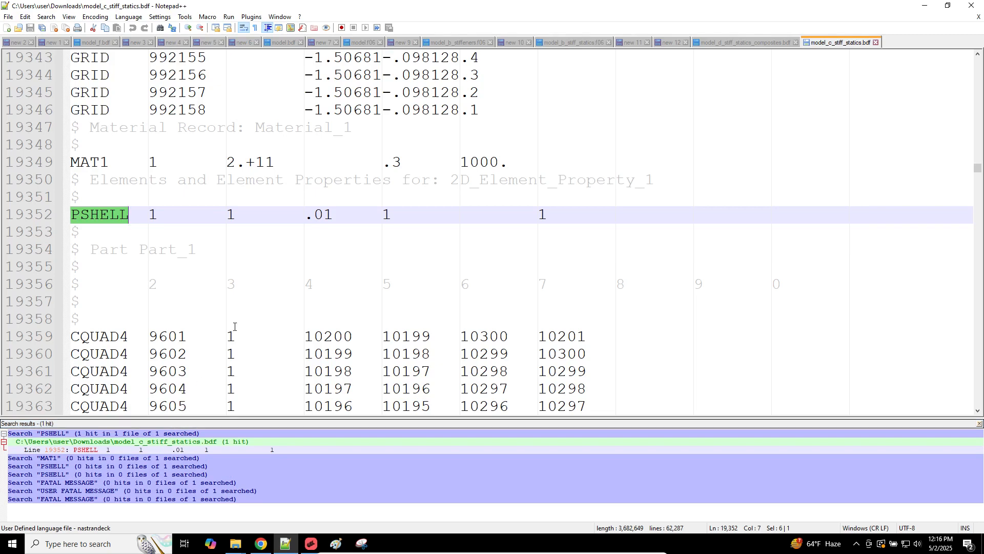
Step: Switch to model_d_stiff_statics_composites.bdf and start a new search there
click(750, 42)
click(514, 75)
key(ctrl+f)
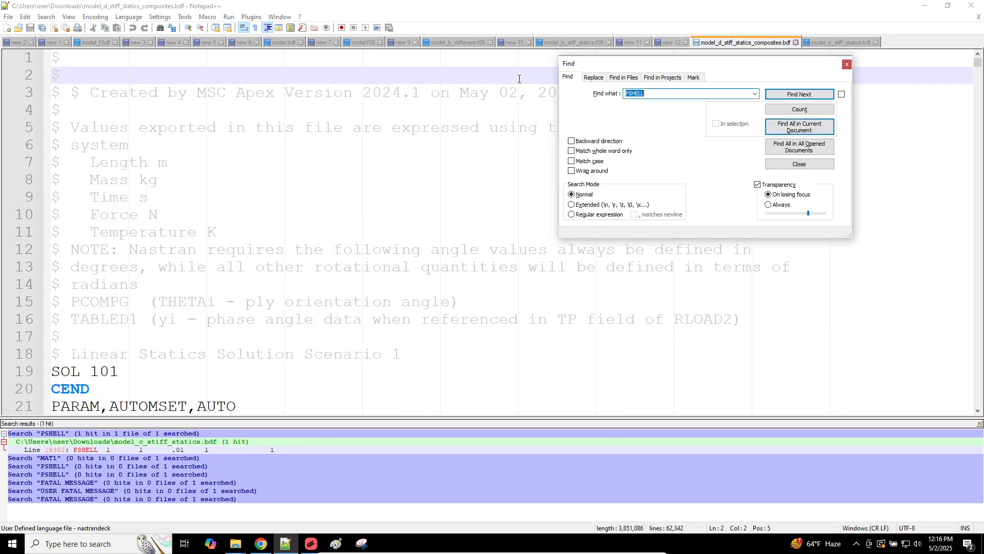
Step: Find all PCOMP entries and jump to PCOMPG 5 on line 20481
text(PCOMP)
click(799, 126)
click(113, 465)
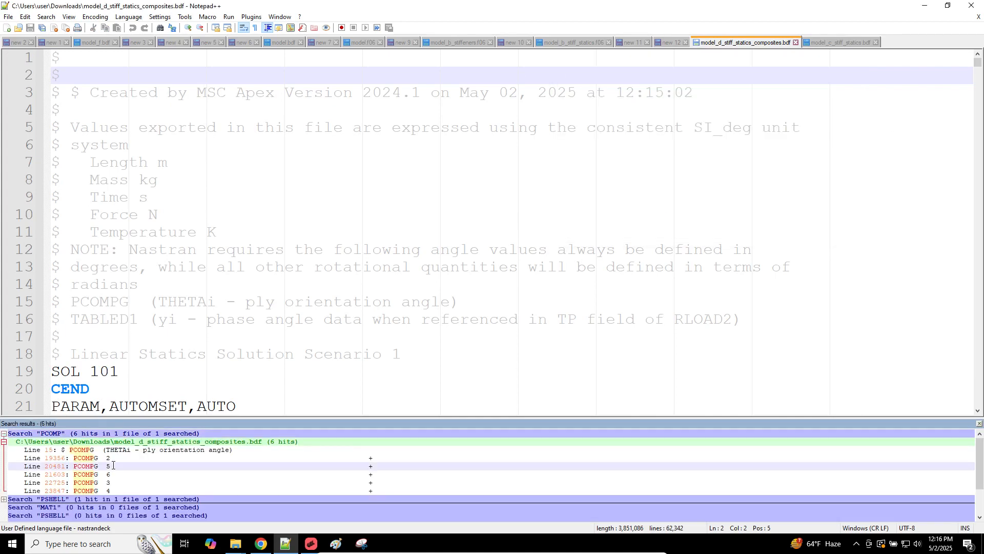
scroll(155, 377, up, 3)
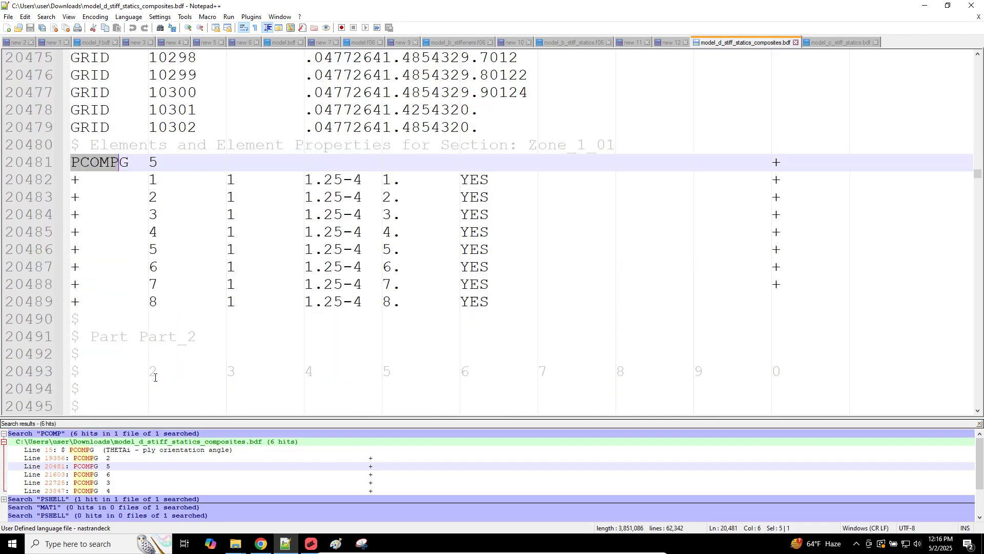
Step: Select the PCOMPG 5 THETA column and change the first ply angle from 1 to 0
click(187, 214)
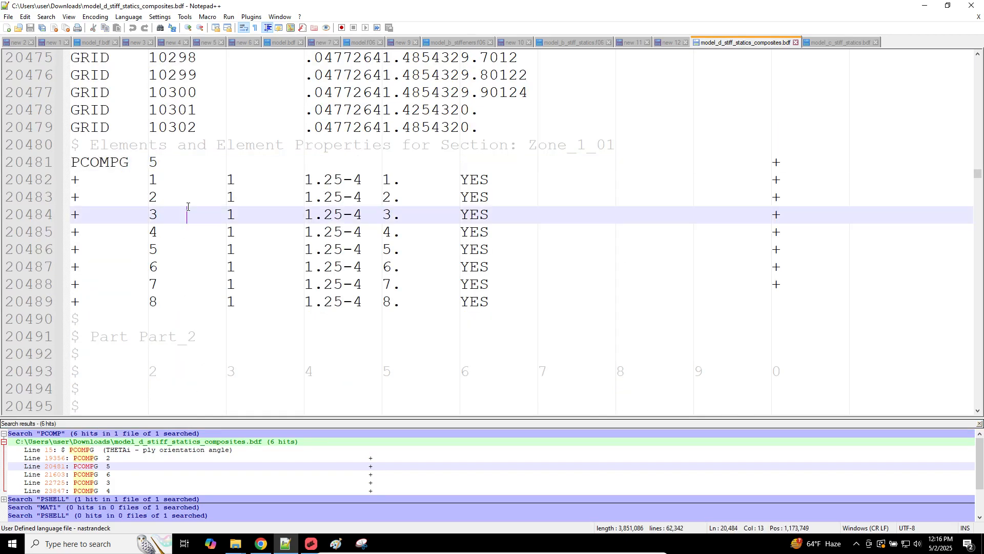
click(400, 193)
alt+drag(383, 179, 458, 302)
click(398, 216)
double_click(395, 180)
mouse_move(397, 185)
alt+mouse_down()
mouse_move(400, 195)
mouse_move(402, 183)
alt+mouse_up()
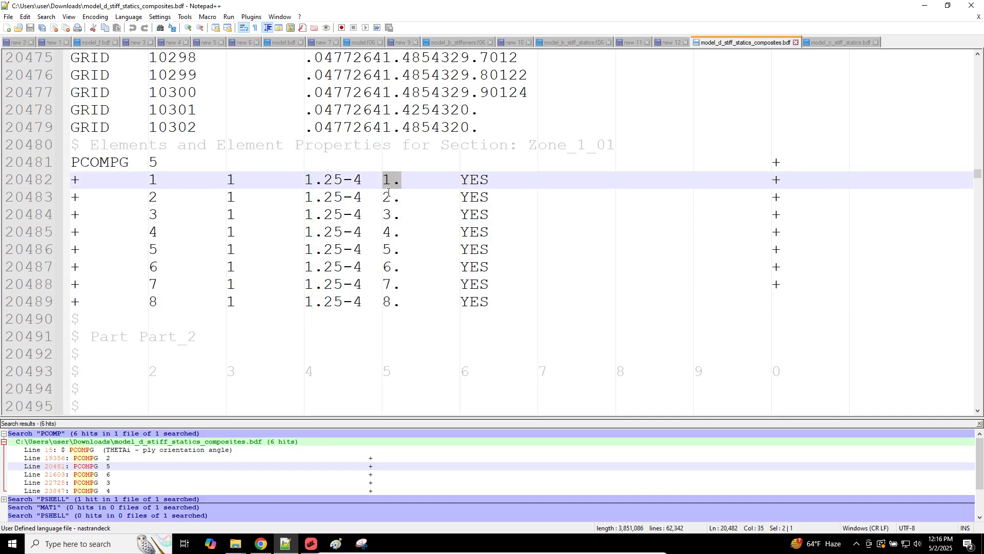
click(386, 180)
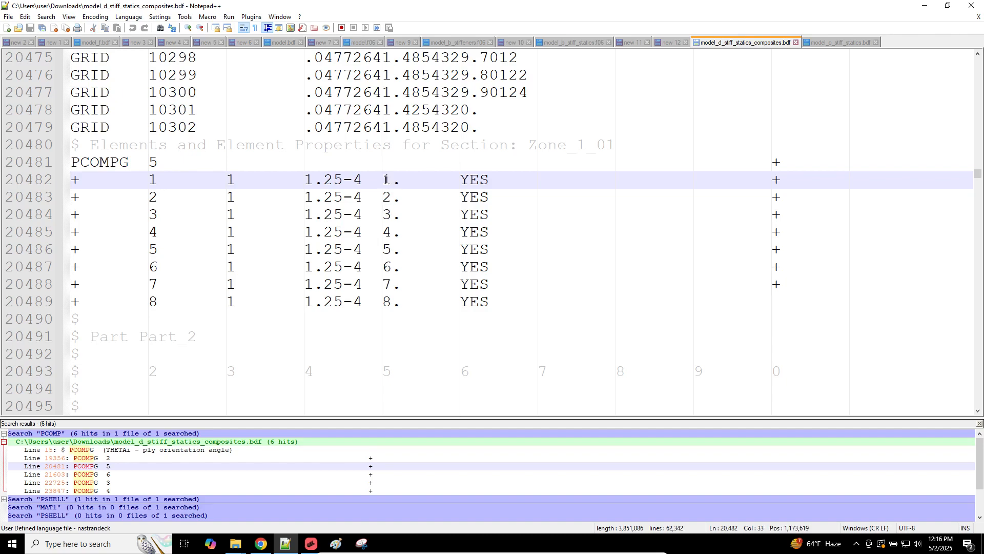
text(00)
key(Delete)
Step: Edit ply angles 2–4 toward 0 and -45, then undo all angle edits back to 1–8
key(Down)
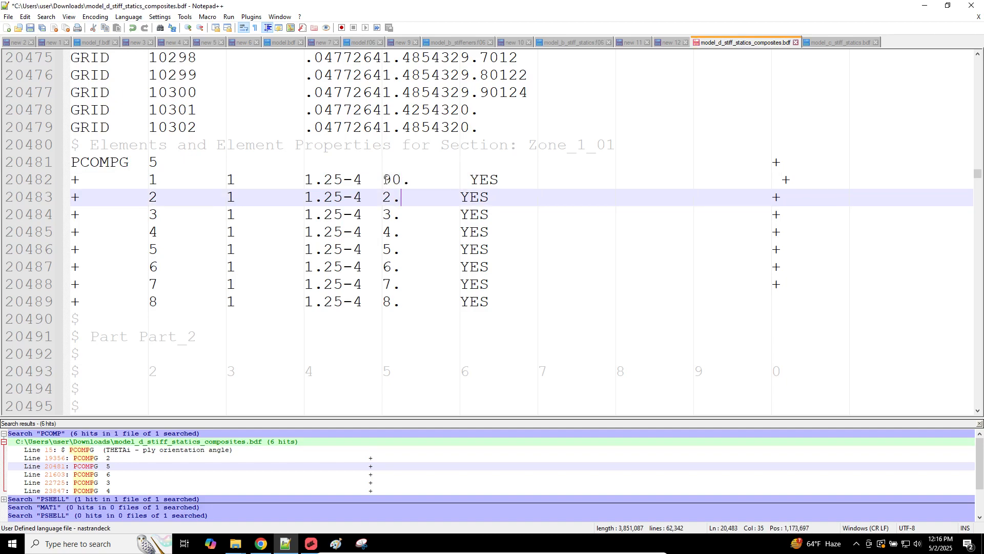
key(BackSpace)
text(--)
key(BackSpace)
key(BackSpace)
text(0)
key(Down)
key(BackSpace)
text(-45)
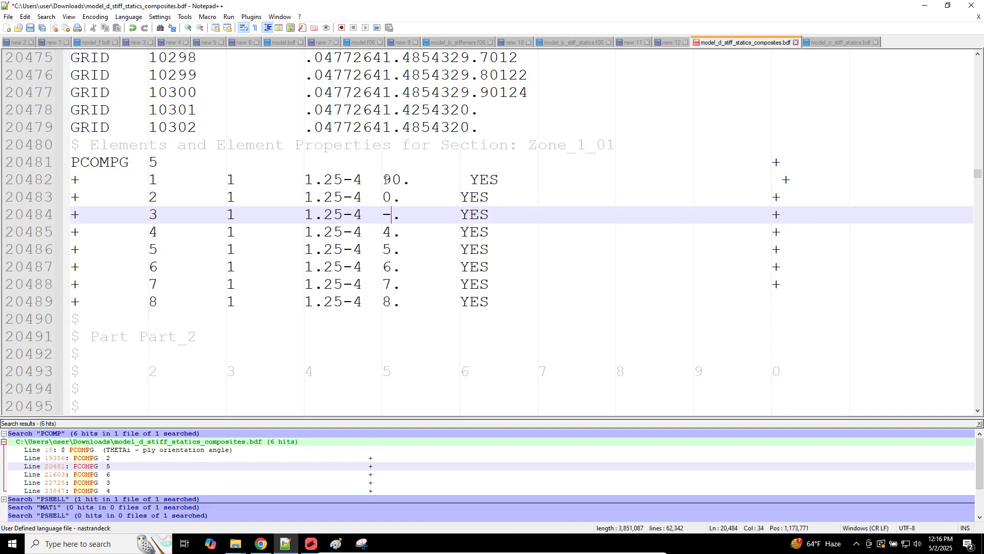
key(Down)
text(5)
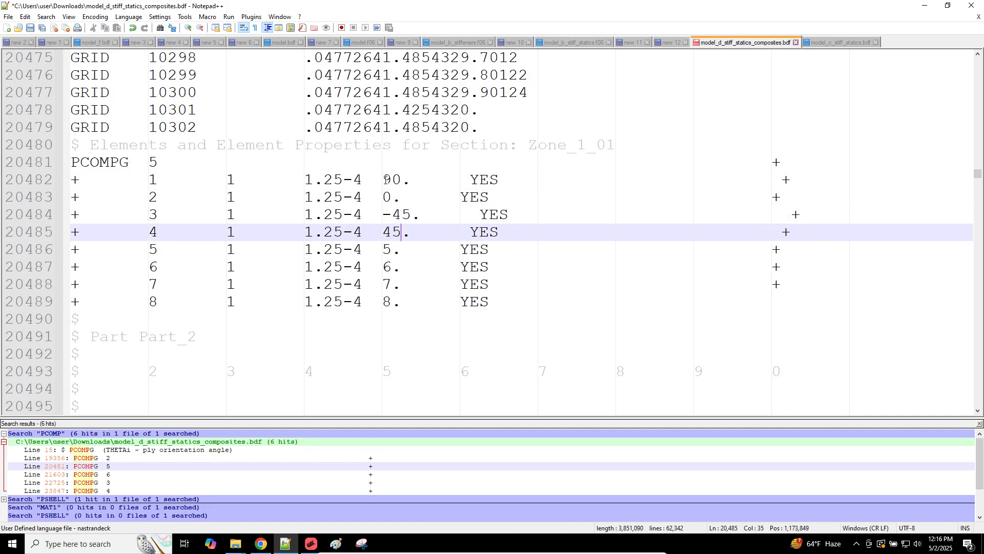
key(ctrl+z)
key(ctrl+z)
key(ctrl+z)
key(ctrl+z)
key(ctrl+z)
key(ctrl+z)
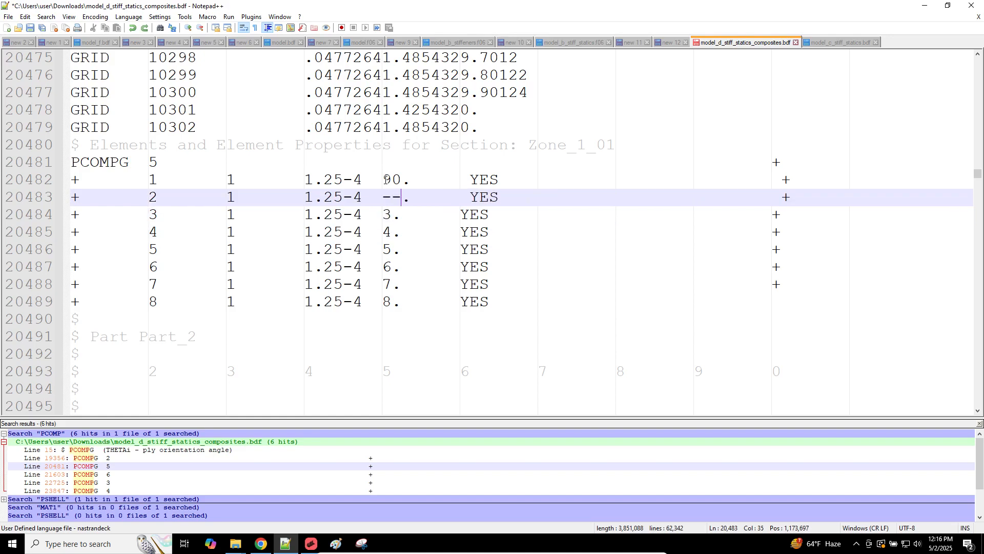
key(ctrl+z)
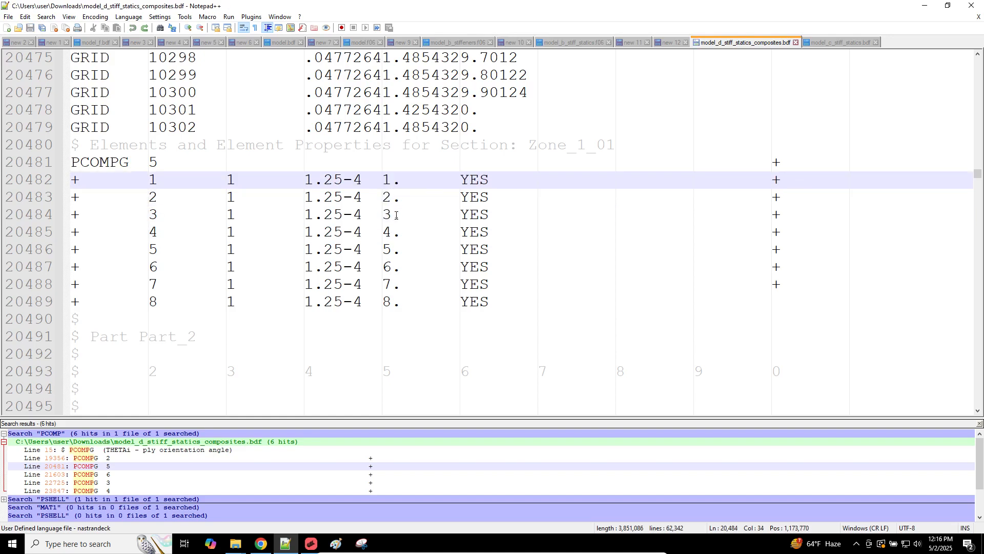
Step: Select the first three PCOMPG 5 ply rows, then return to MSC Apex
click(388, 183)
triple_click(394, 183)
triple_click(397, 200)
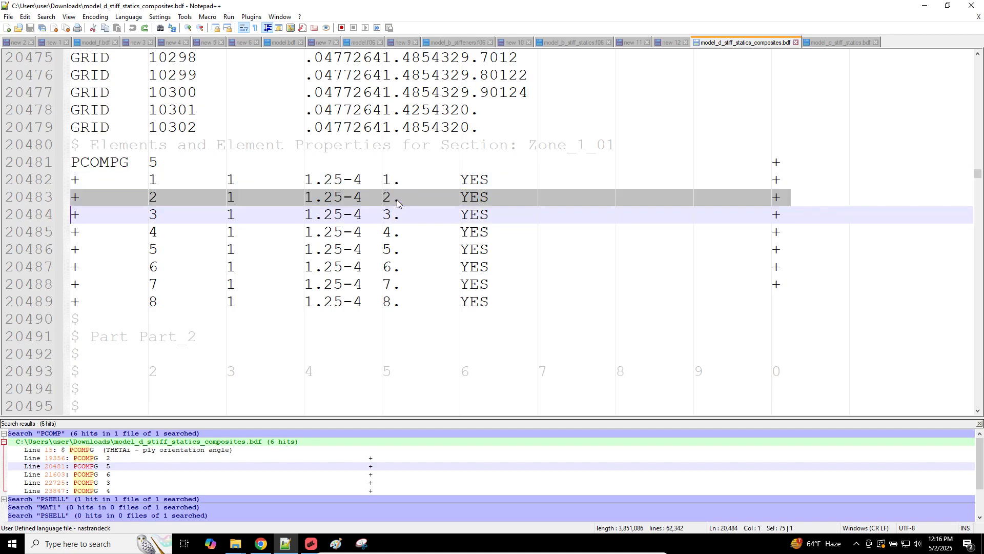
triple_click(398, 214)
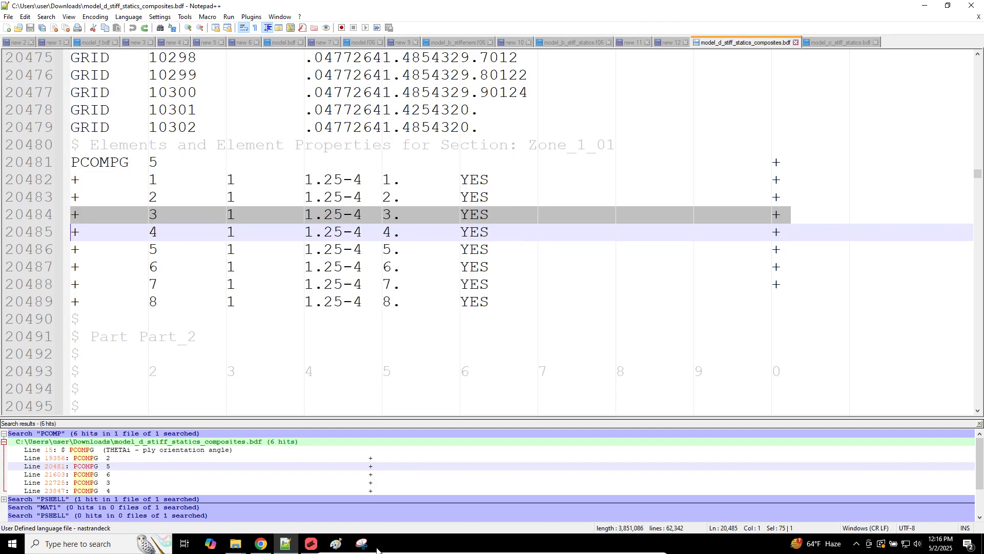
click(311, 543)
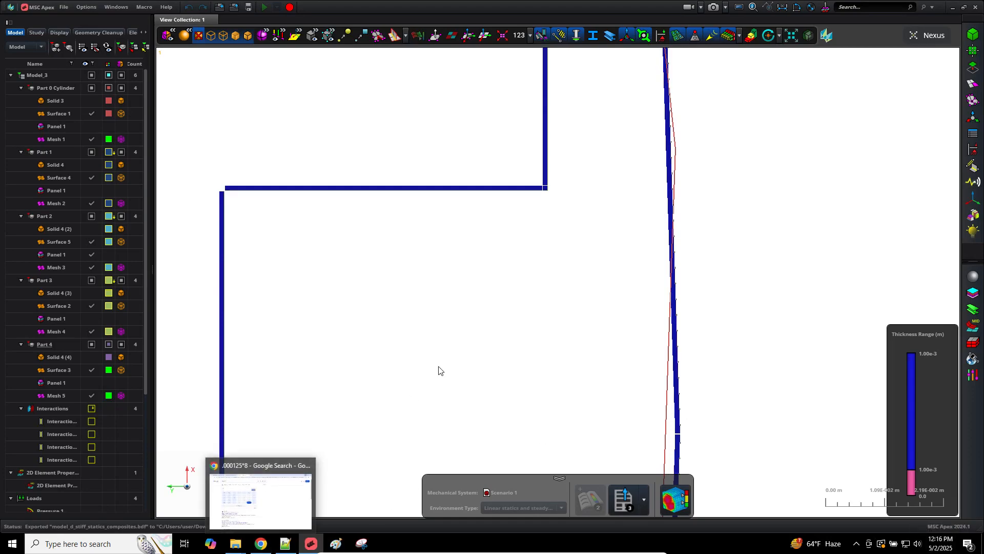
Step: Fit the cylinder in the Apex view and load the SOL 200 Web App home page in Chrome
key(f)
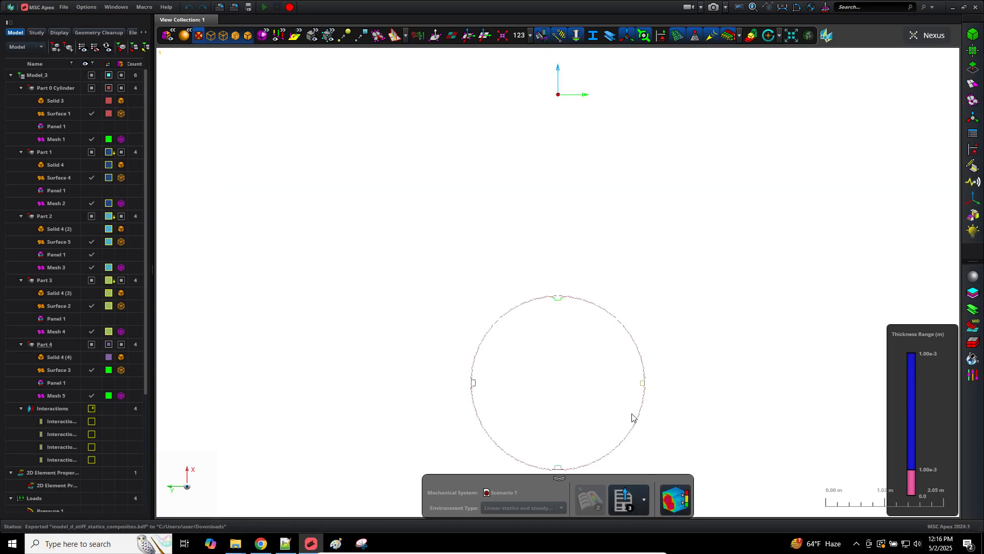
scroll(632, 417, up, 3)
click(260, 543)
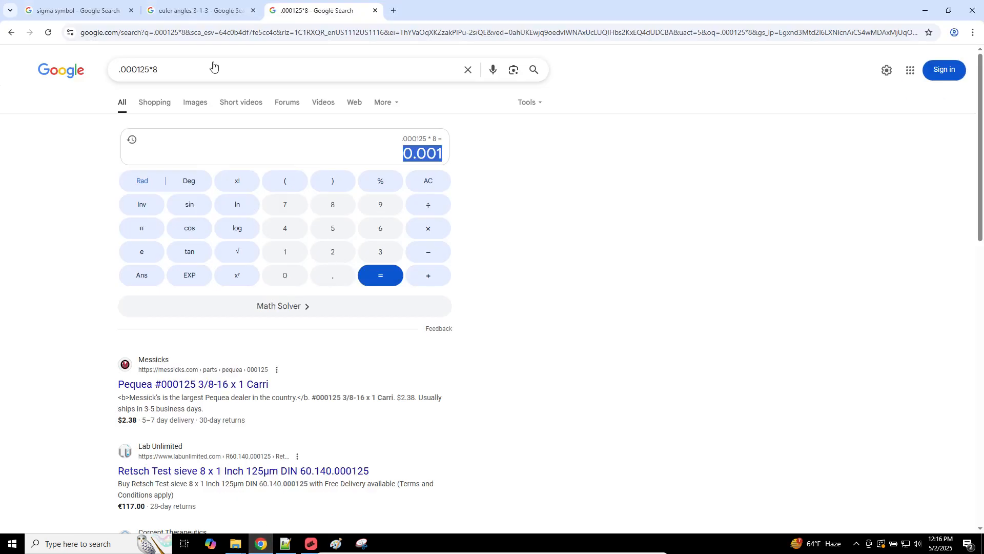
click(295, 35)
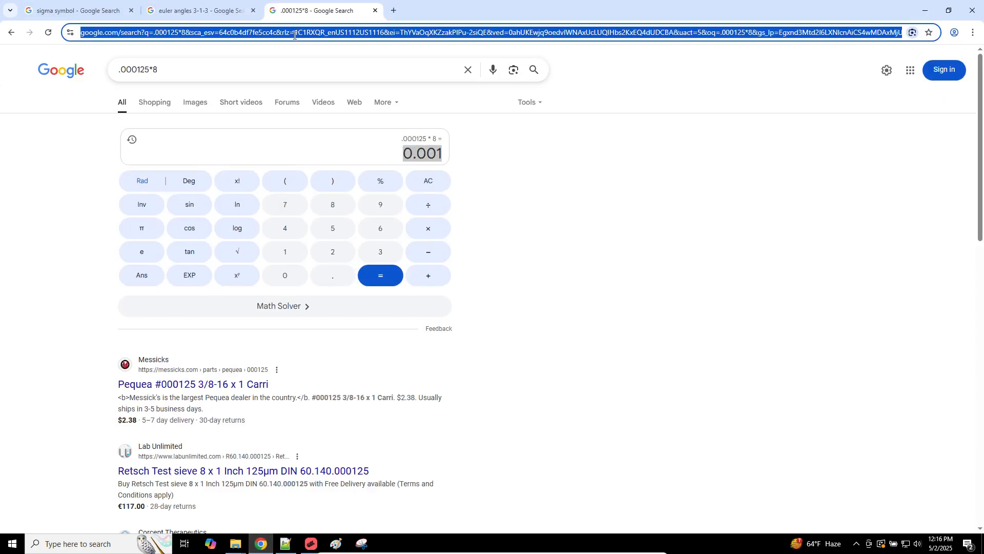
text(192)
key(Return)
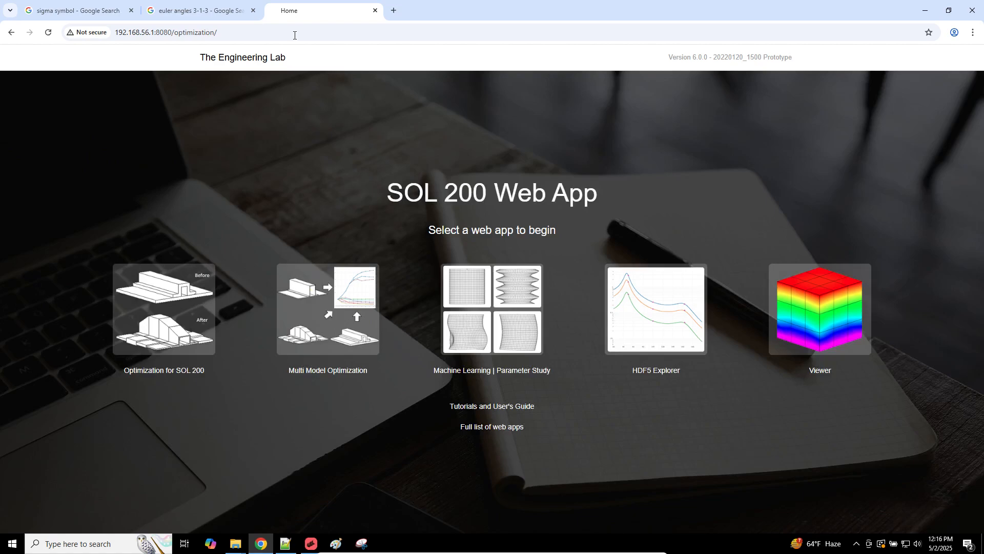
Step: Upload model_d_stiff_statics_composites.bdf from Downloads into the Viewer and set a white background
click(811, 291)
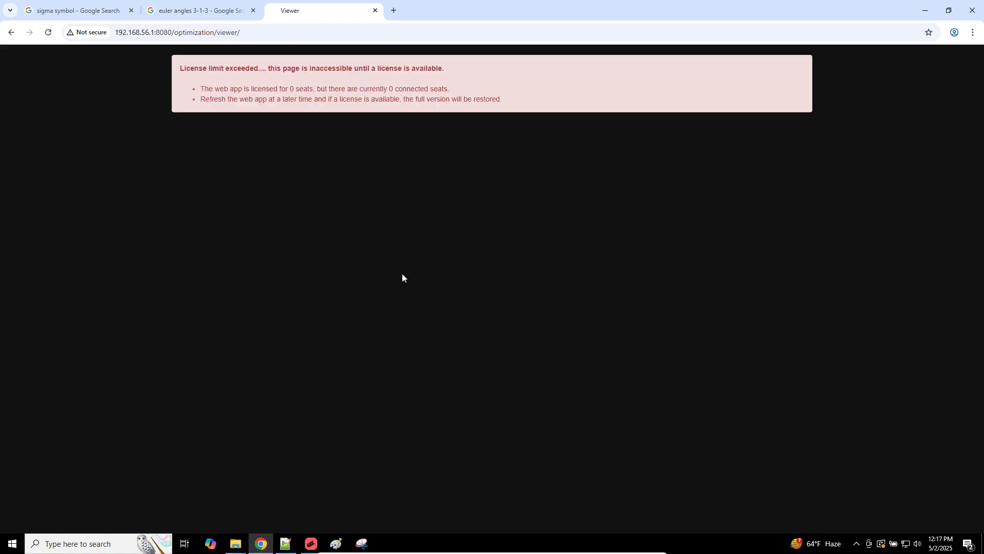
click(65, 126)
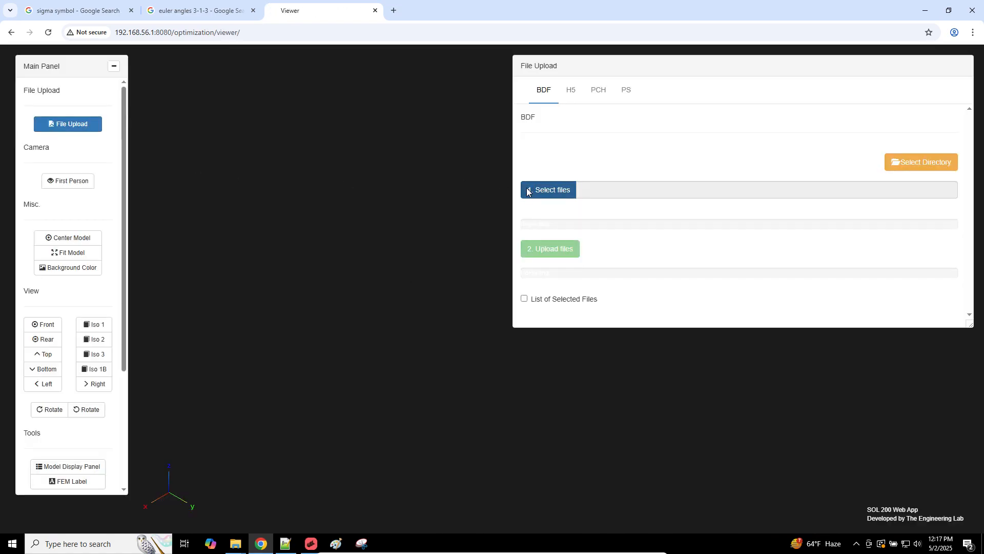
click(528, 191)
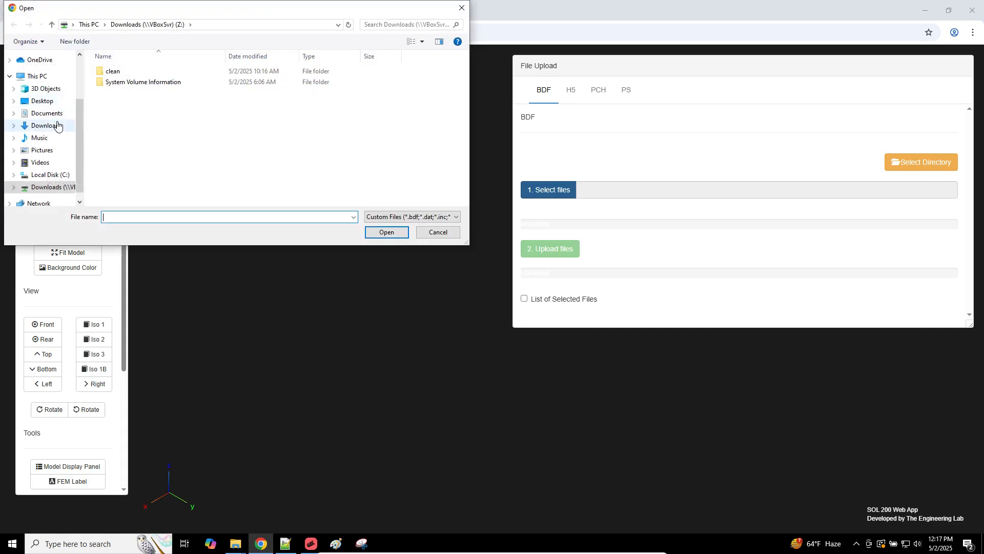
click(58, 126)
double_click(130, 129)
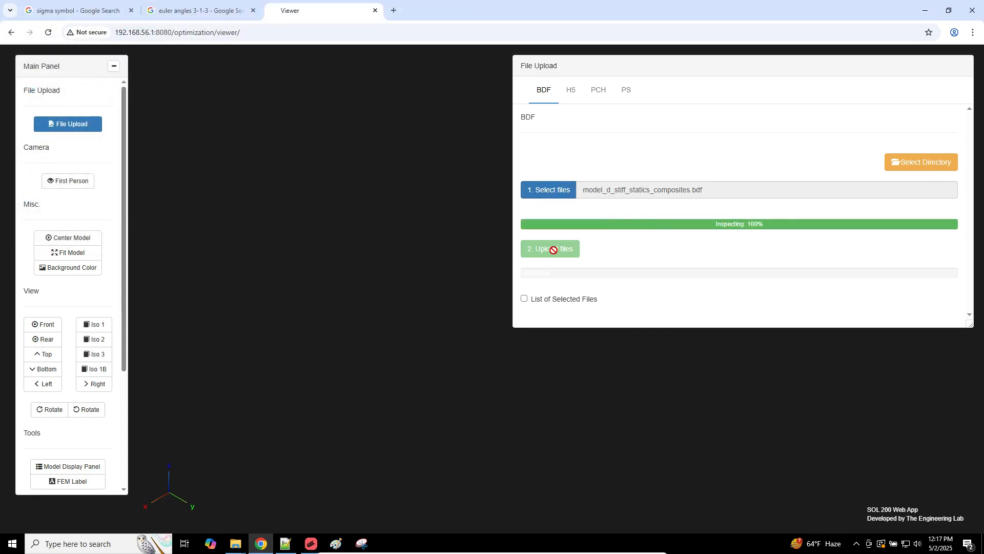
click(554, 251)
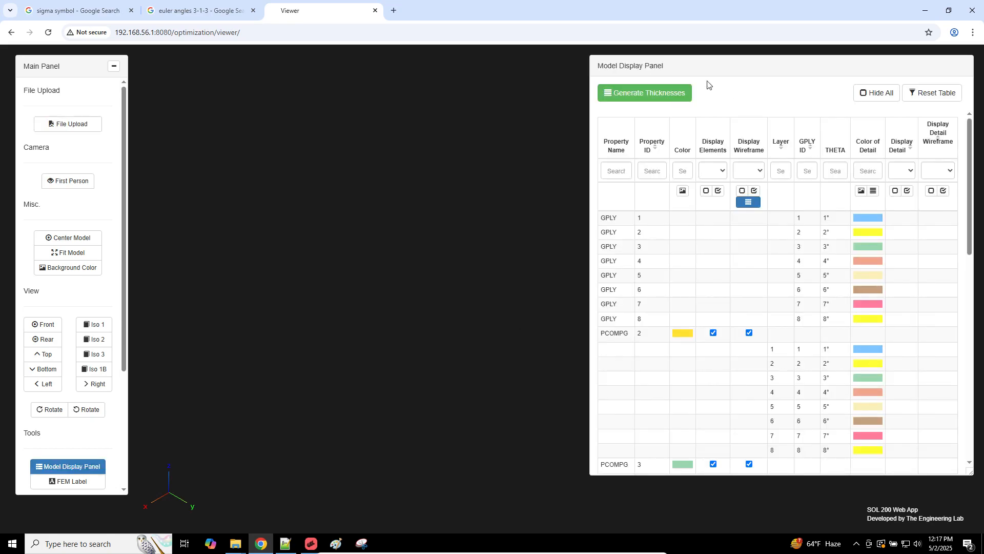
click(99, 265)
Step: Tilt the cylinder to show its open top and generate shell thicknesses for the model
scroll(378, 272, down, 1)
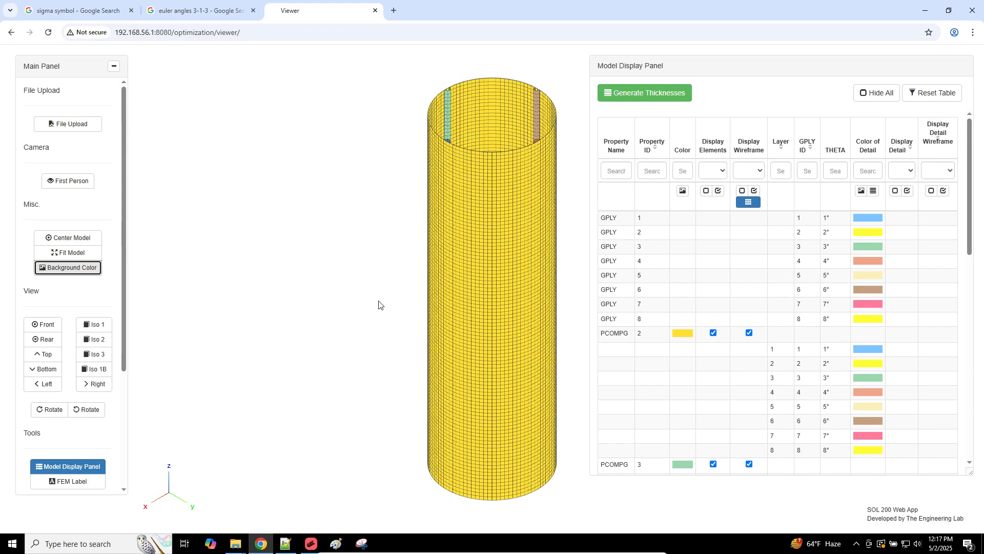
drag(380, 305, 380, 367)
click(672, 99)
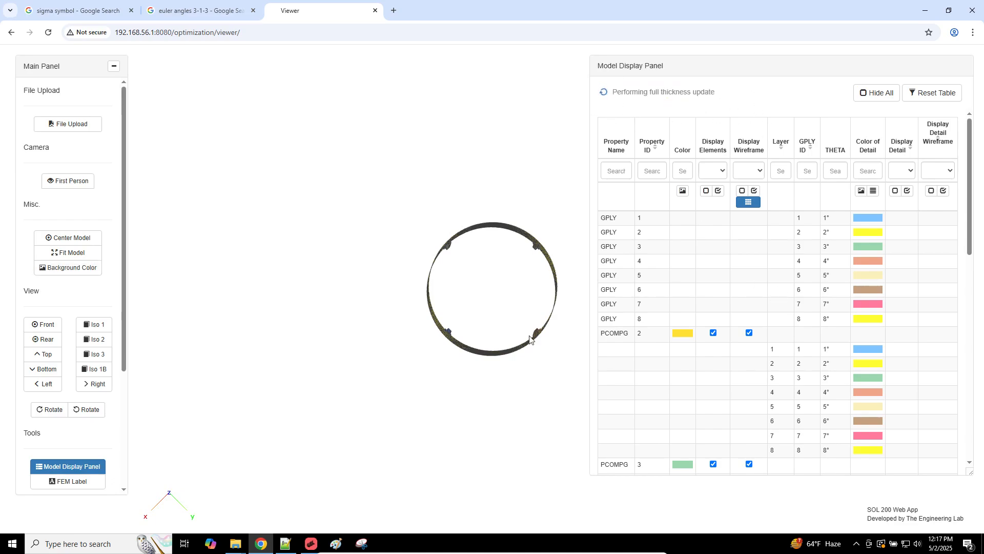
Step: View the cylinder end-on from the front, then at an oblique angle, while the thickness update finishes
click(43, 324)
scroll(484, 328, up, 2)
scroll(483, 328, down, 5)
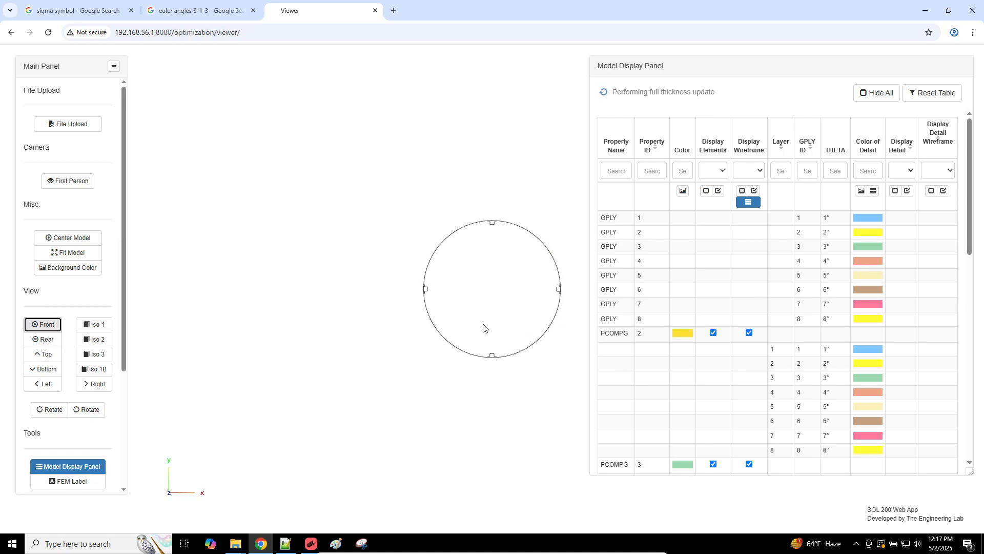
scroll(485, 365, up, 4)
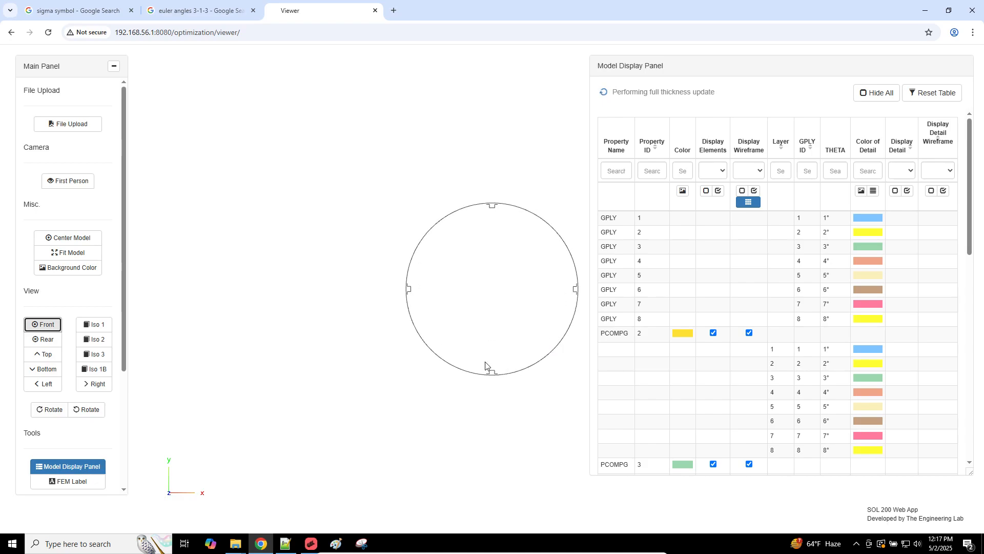
drag(467, 333, 479, 312)
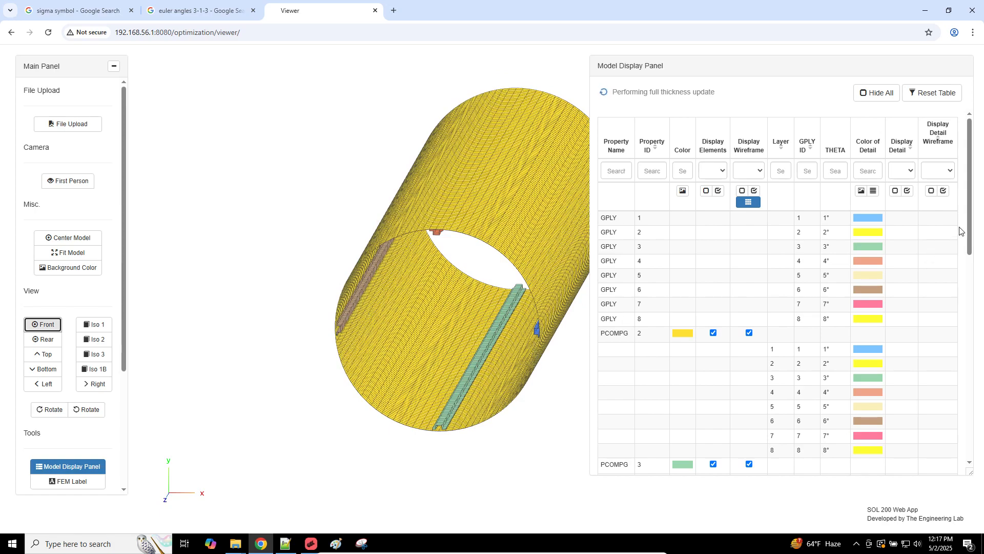
scroll(967, 305, down, 4)
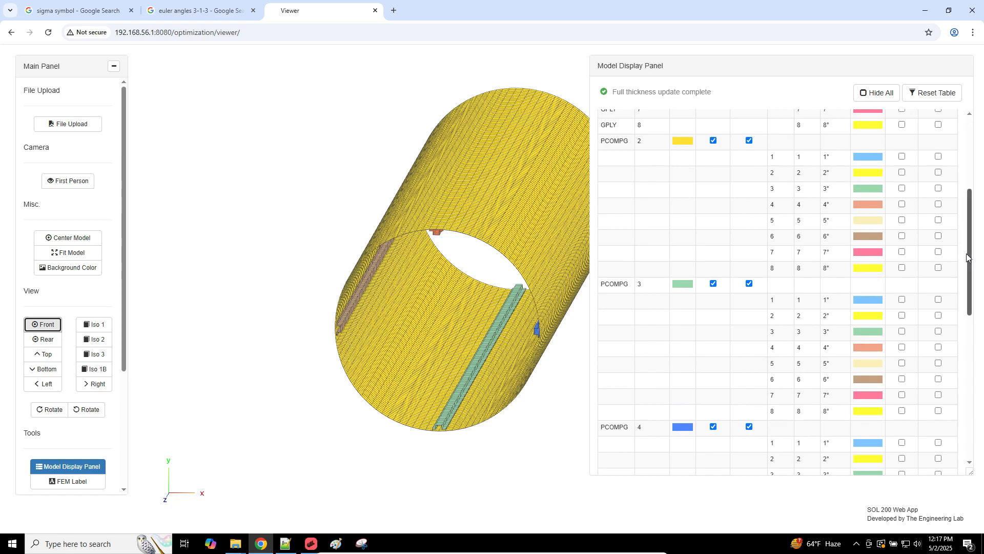
scroll(971, 183, up, 1)
scroll(972, 184, up, 3)
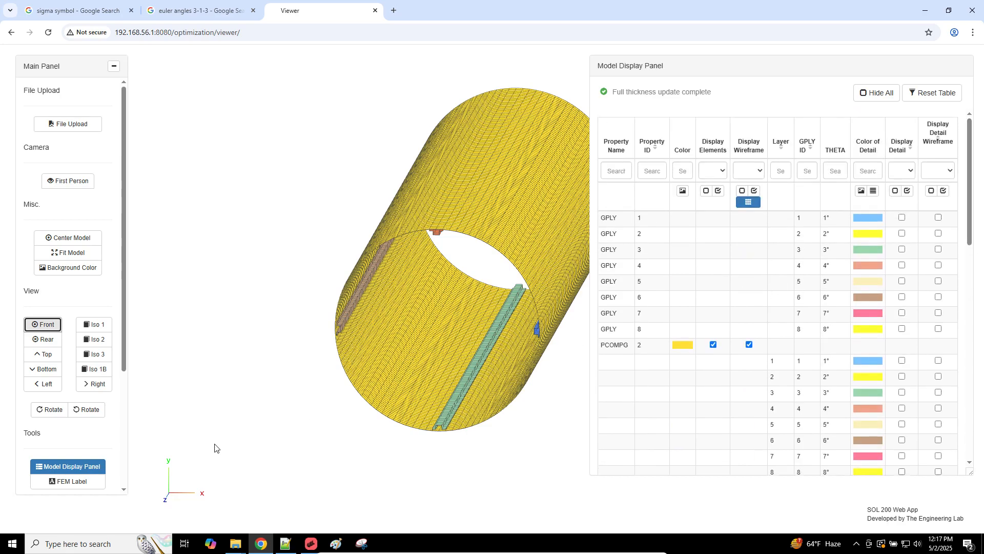
Step: Zoom a front view of the cylinder onto the stiffener corner
click(43, 323)
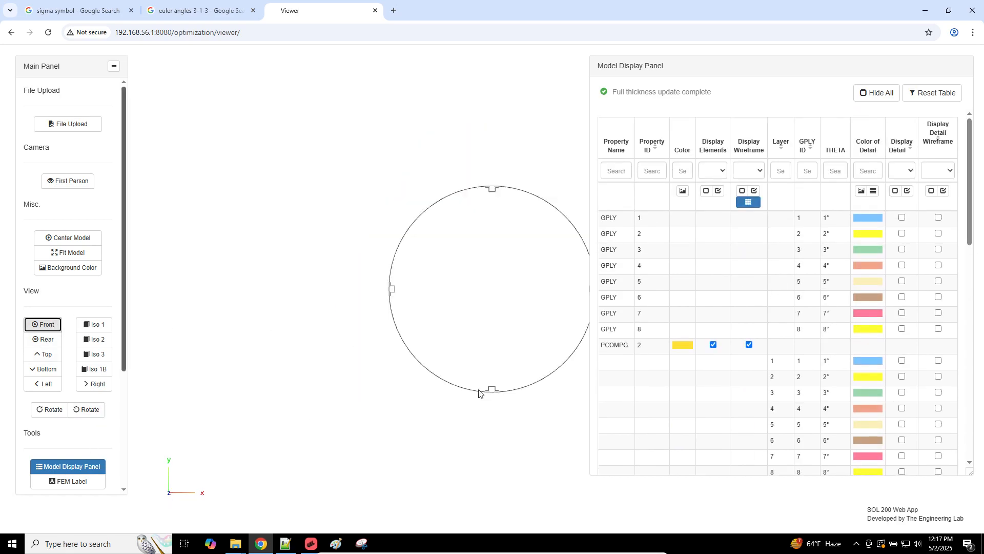
scroll(481, 340, up, 5)
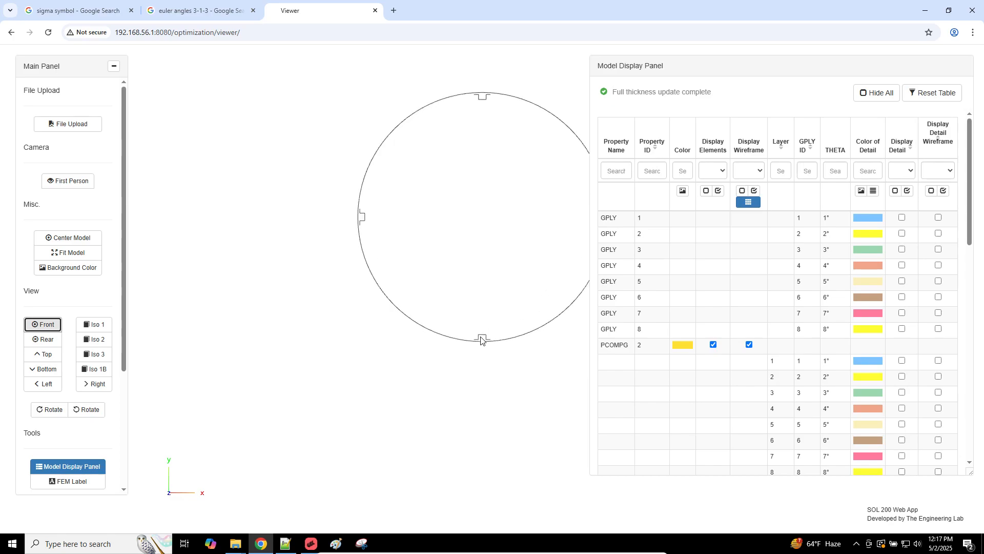
scroll(493, 320, up, 10)
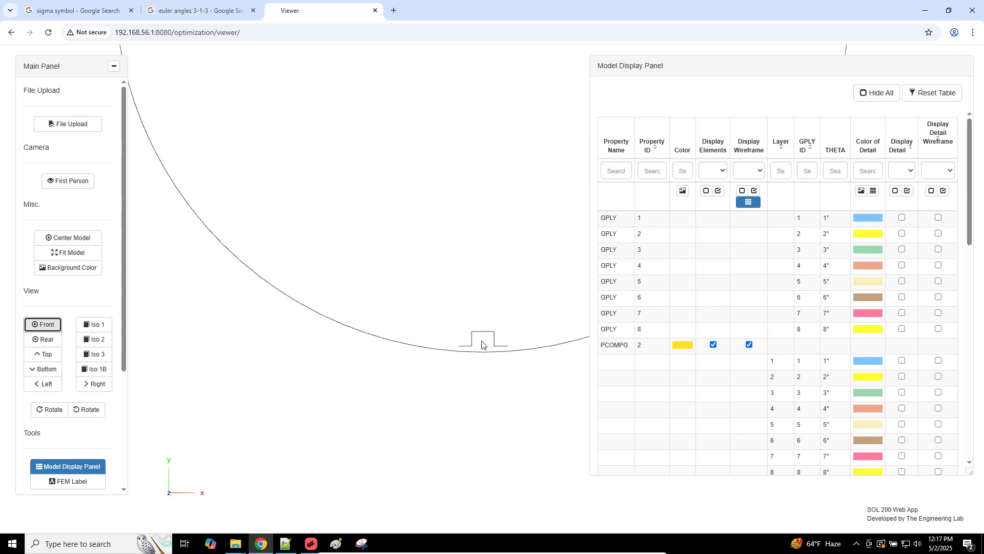
scroll(490, 279, up, 3)
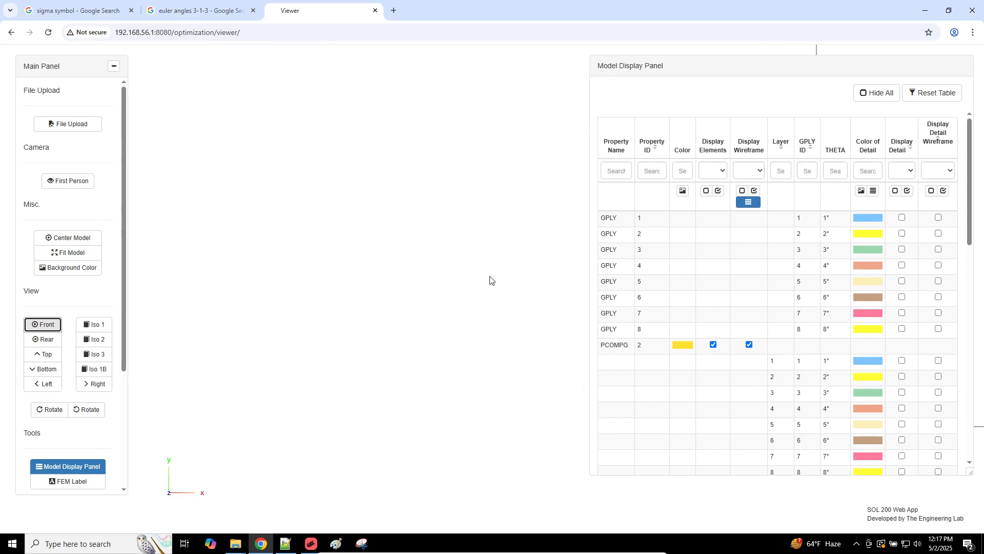
scroll(490, 280, down, 5)
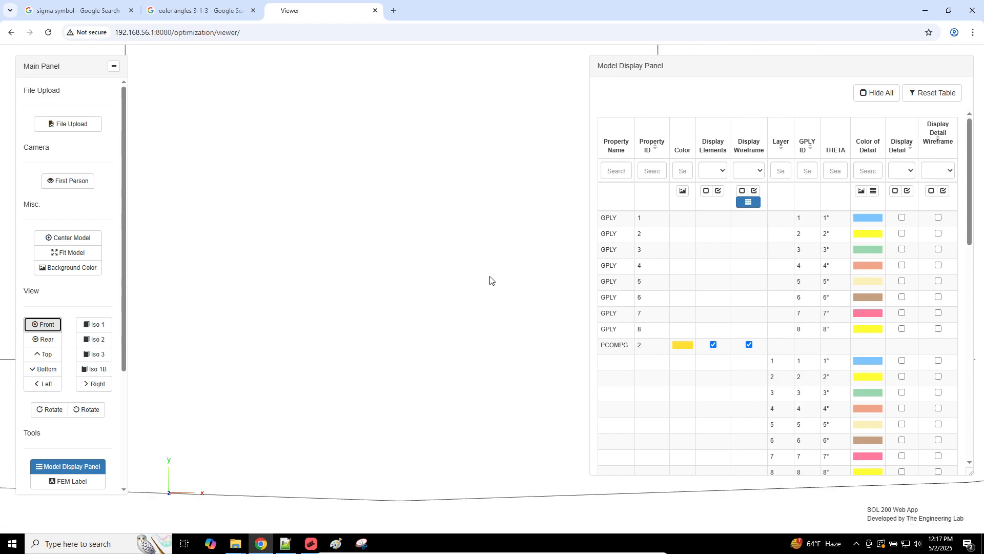
right_drag(380, 267, 316, 263)
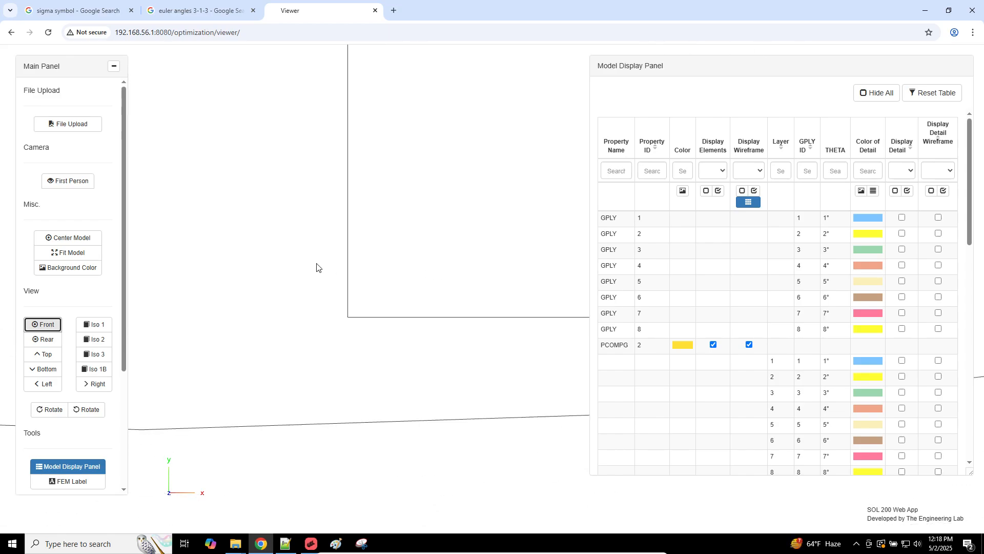
right_drag(445, 271, 395, 281)
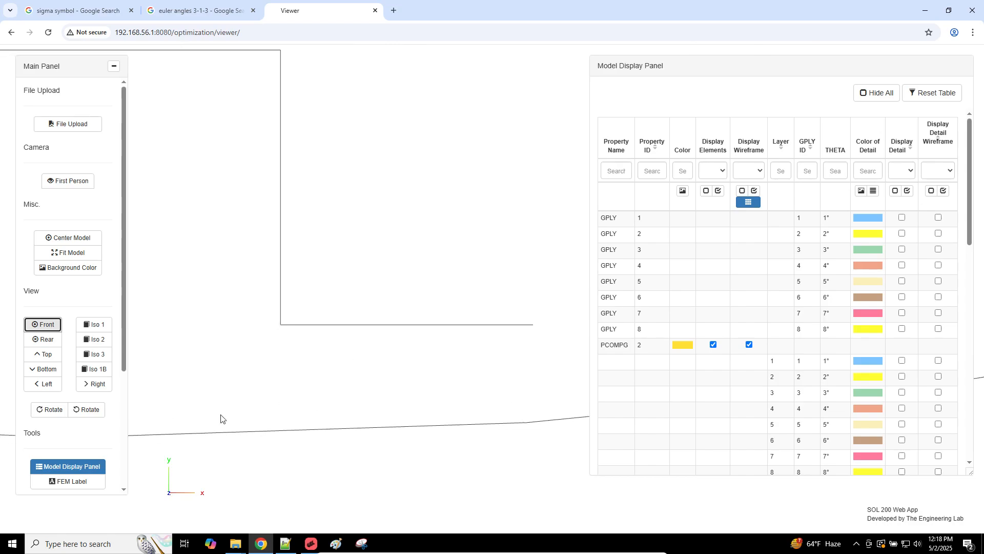
Step: Turn on Display Detail and Detail Wireframe for every ply layer, GPLY 1 through 8
click(902, 218)
click(902, 233)
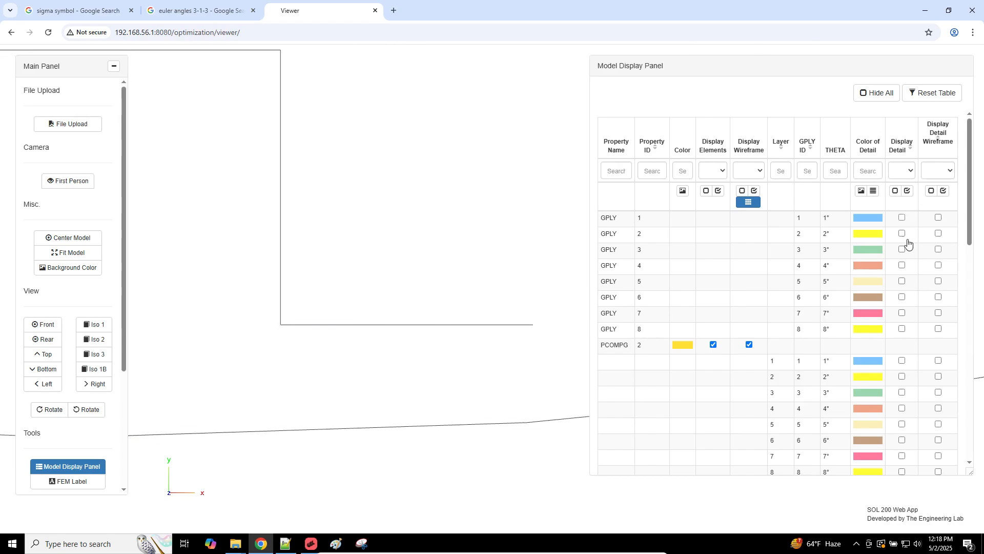
click(907, 191)
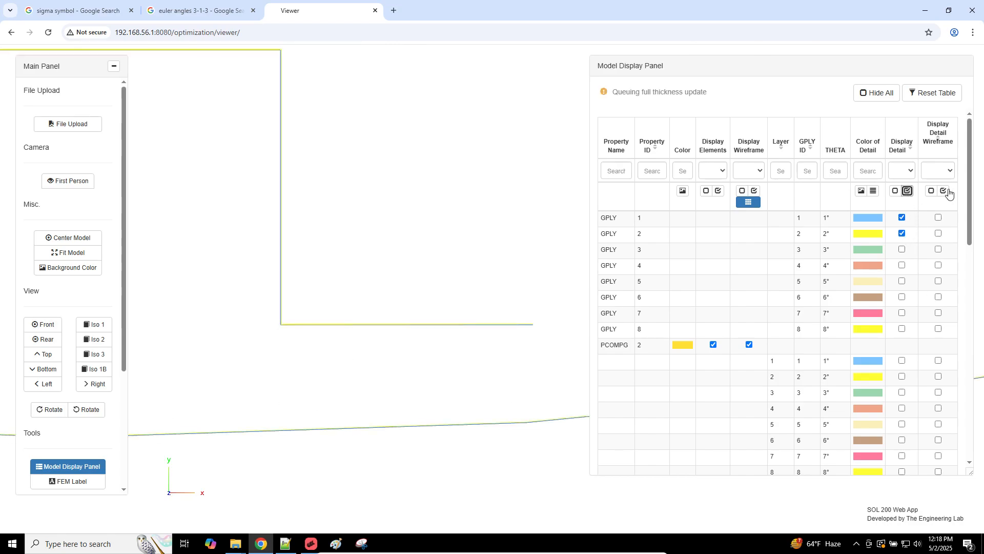
click(943, 190)
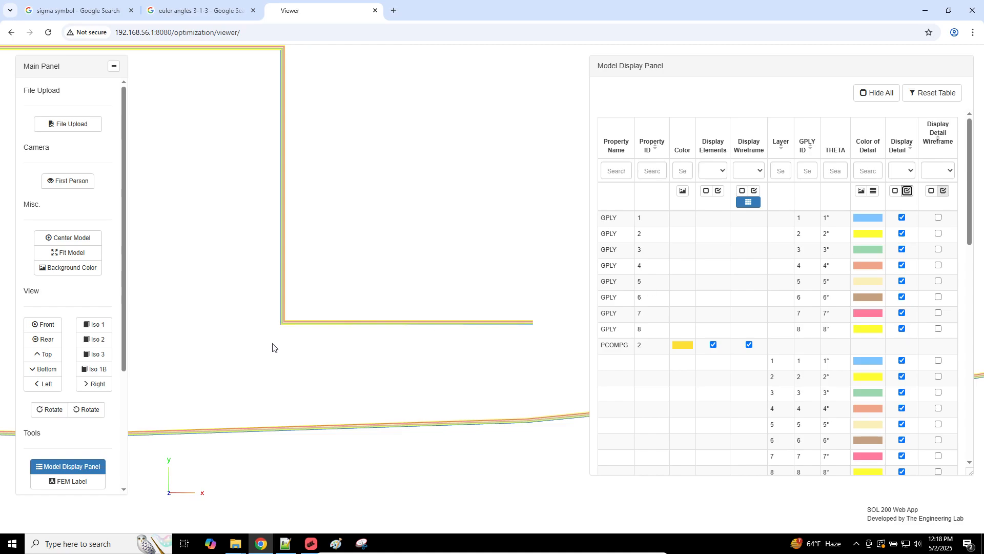
right_drag(275, 348, 322, 338)
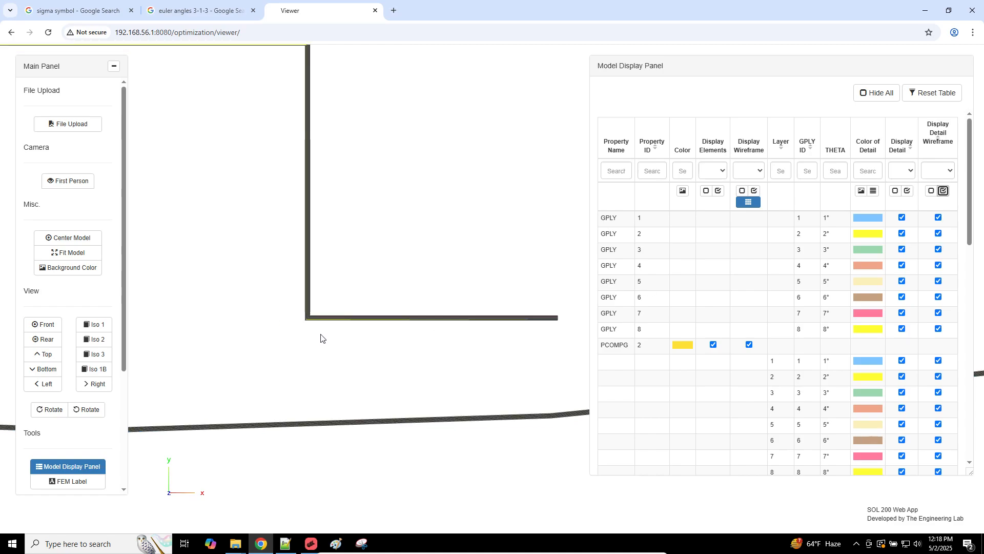
scroll(321, 338, up, 1)
scroll(320, 338, up, 3)
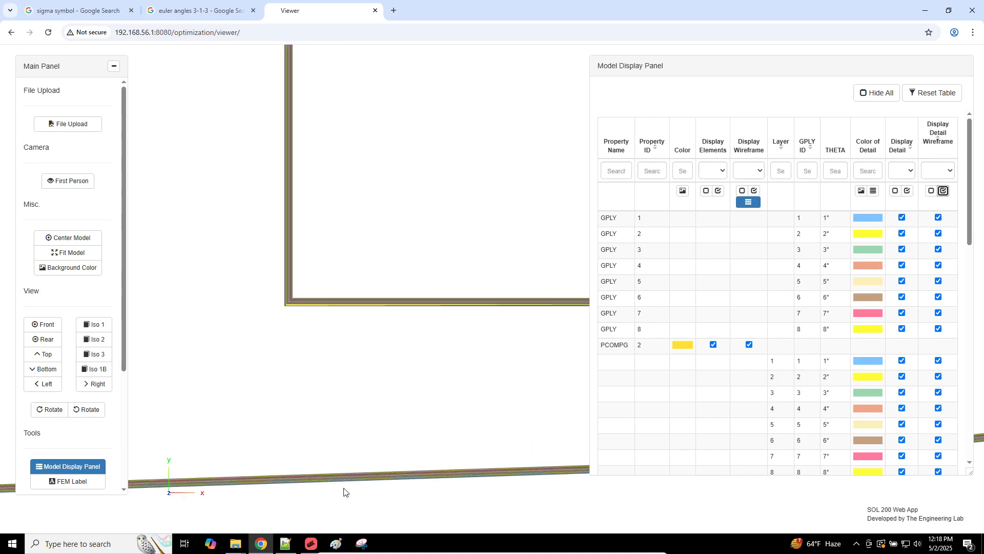
Step: Run MSC Nastran 2024.1 on the model's input file, then return to the viewer
key(super+d)
double_click(19, 70)
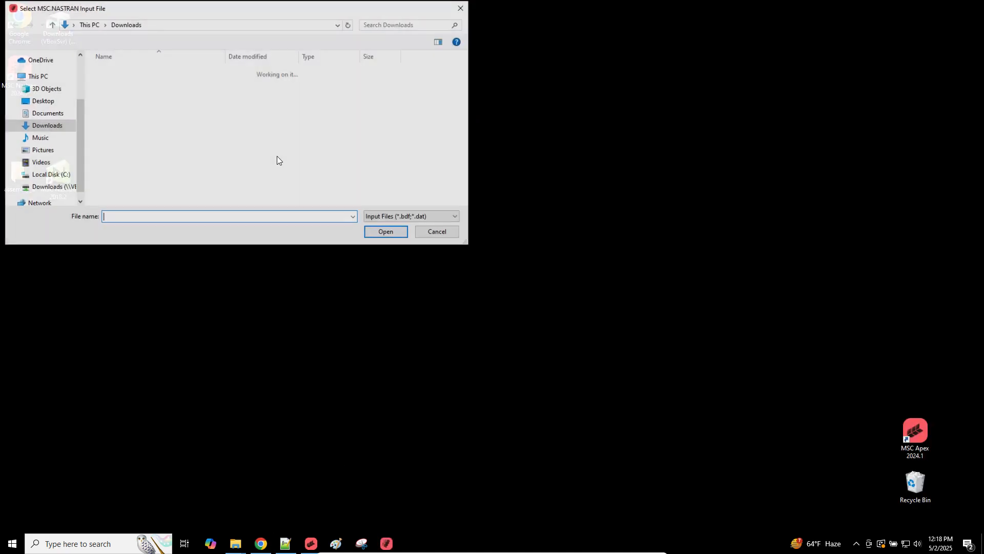
double_click(116, 128)
click(28, 105)
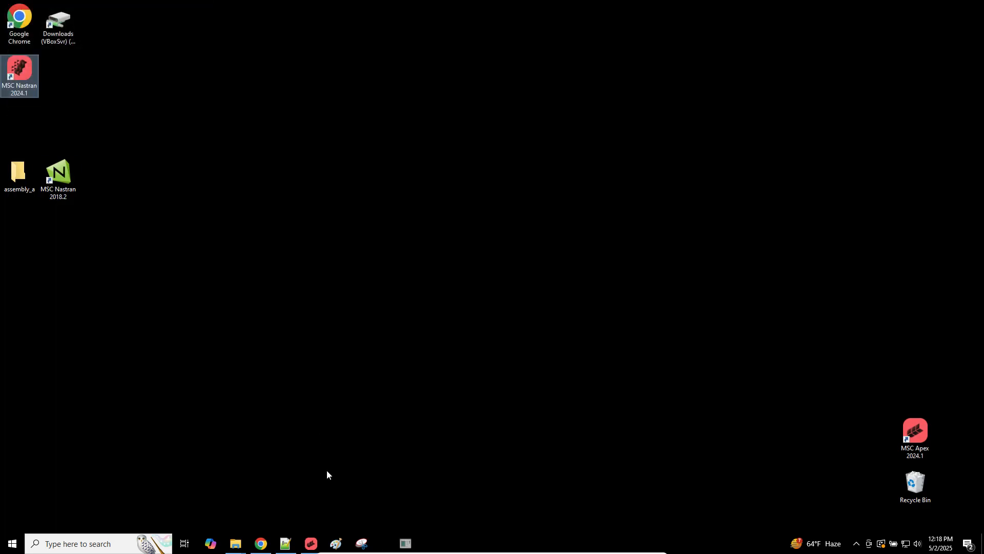
click(260, 543)
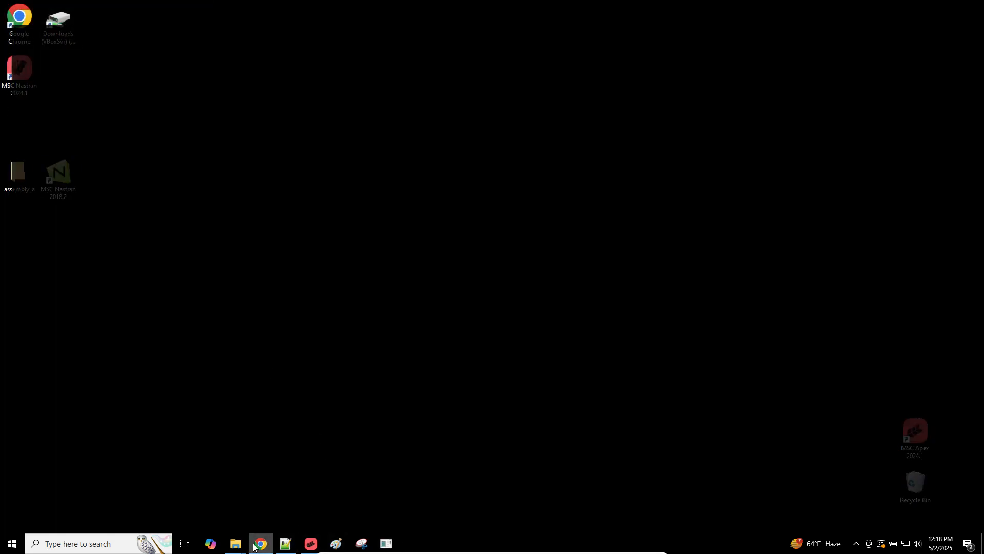
right_drag(348, 393, 394, 360)
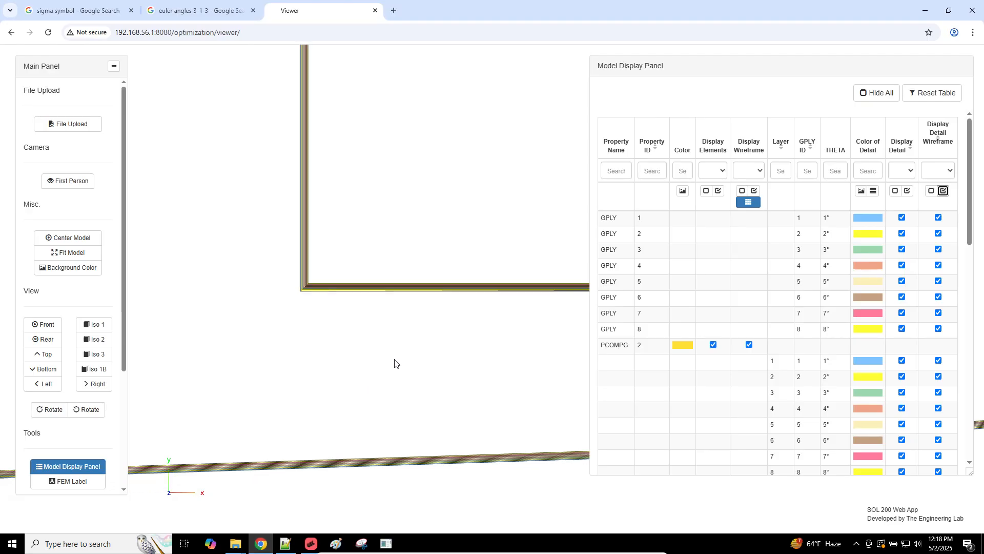
Step: Zoom in and centre the layered ply band on screen
scroll(395, 359, up, 3)
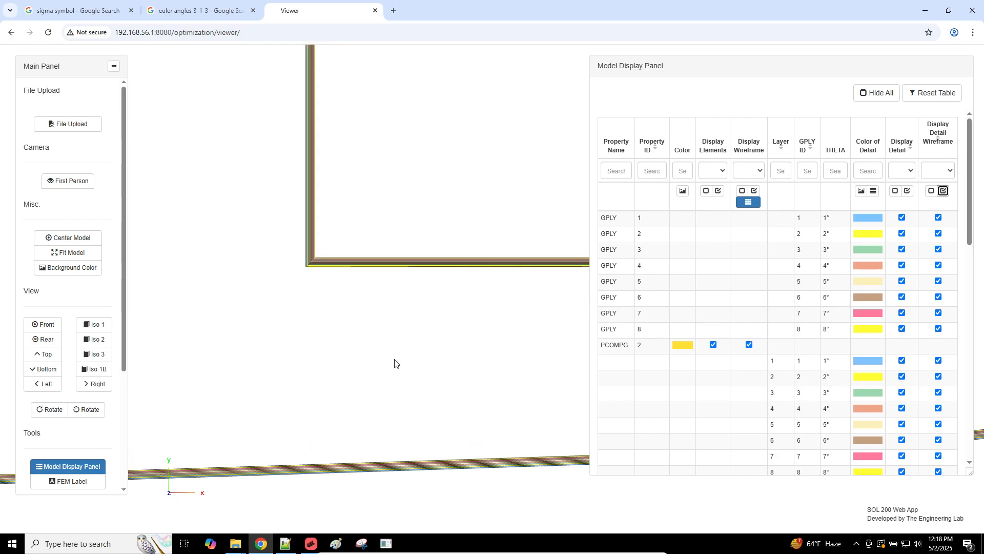
scroll(394, 363, up, 3)
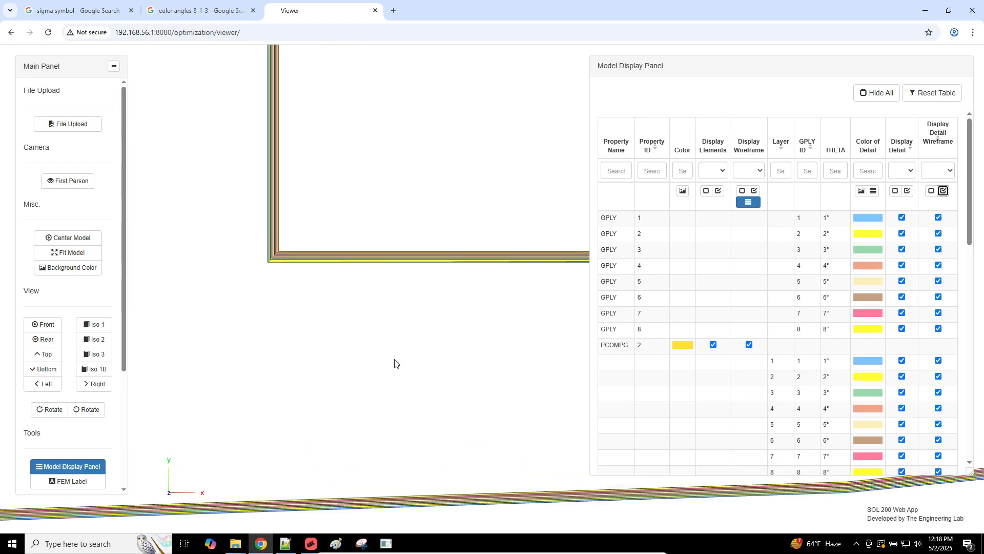
scroll(292, 258, up, 1)
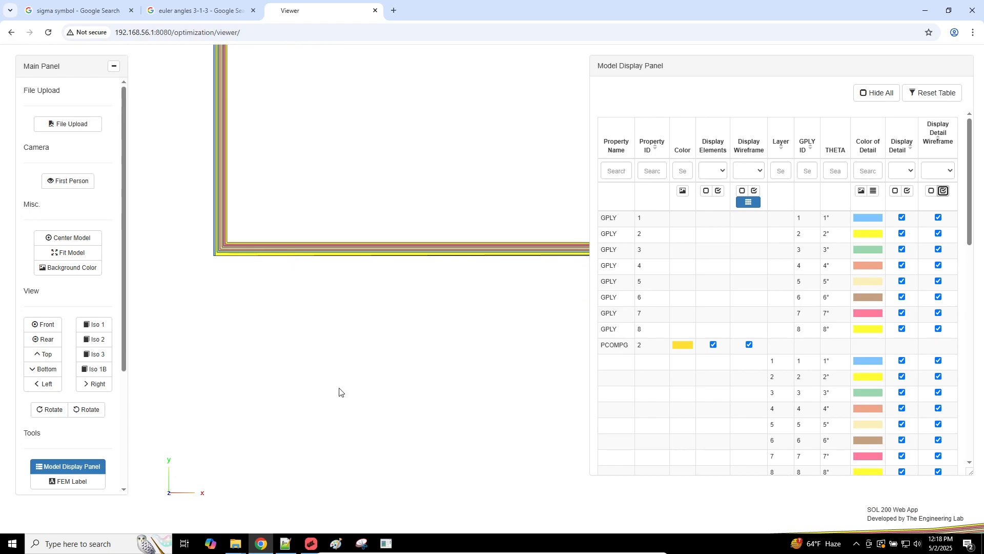
scroll(395, 329, down, 1)
right_drag(415, 308, 429, 284)
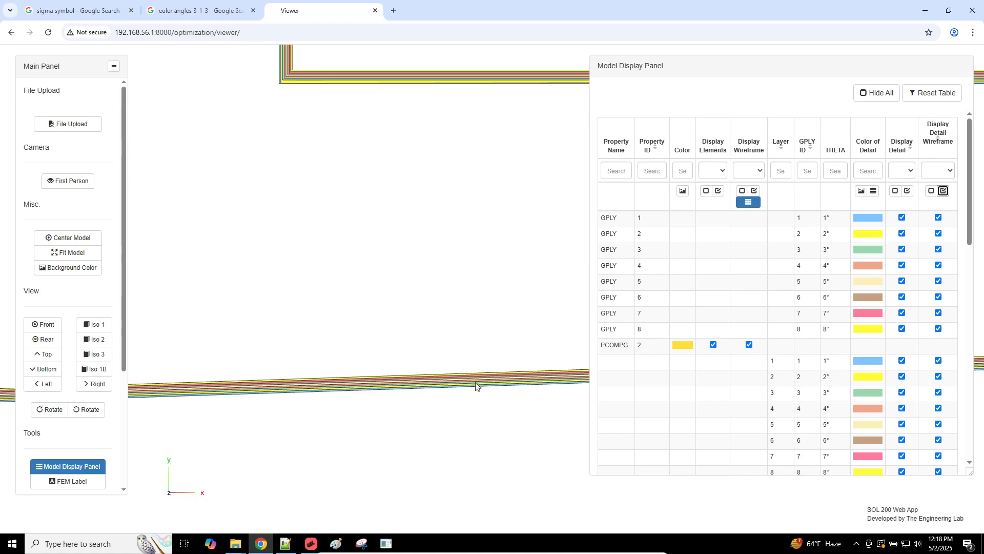
scroll(476, 389, up, 5)
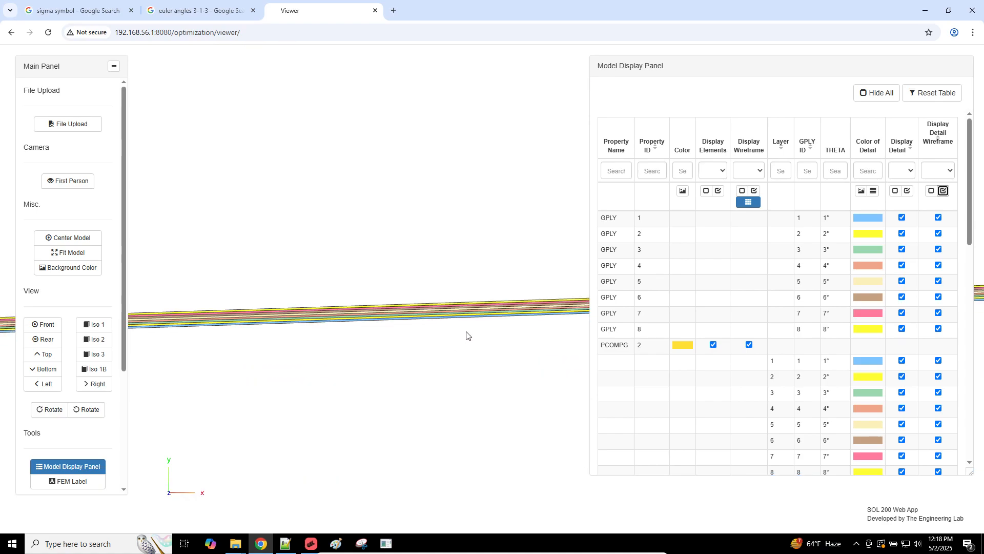
scroll(467, 335, up, 2)
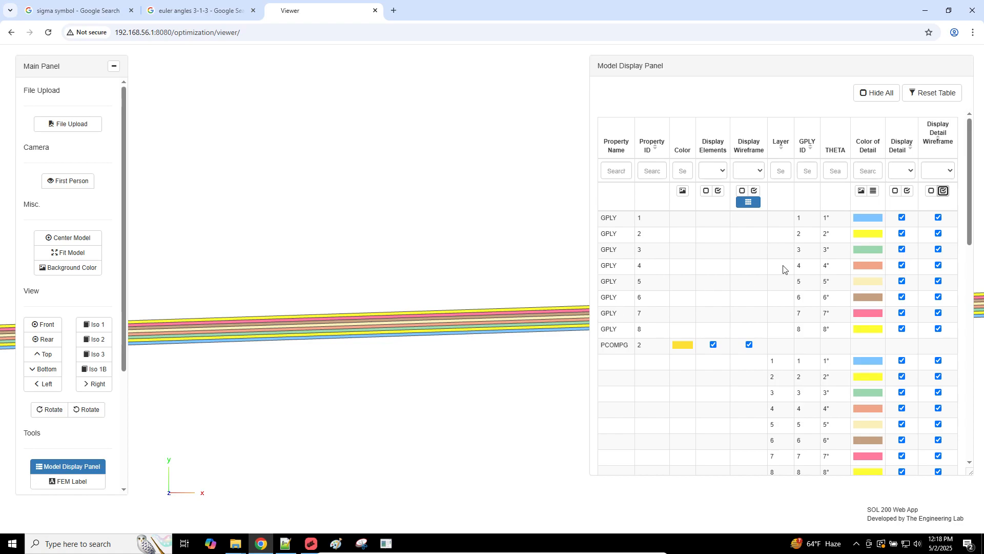
Step: Reassign the ply detail colours with the Color of Detail palette, then switch to MSC Apex
click(873, 191)
click(873, 191)
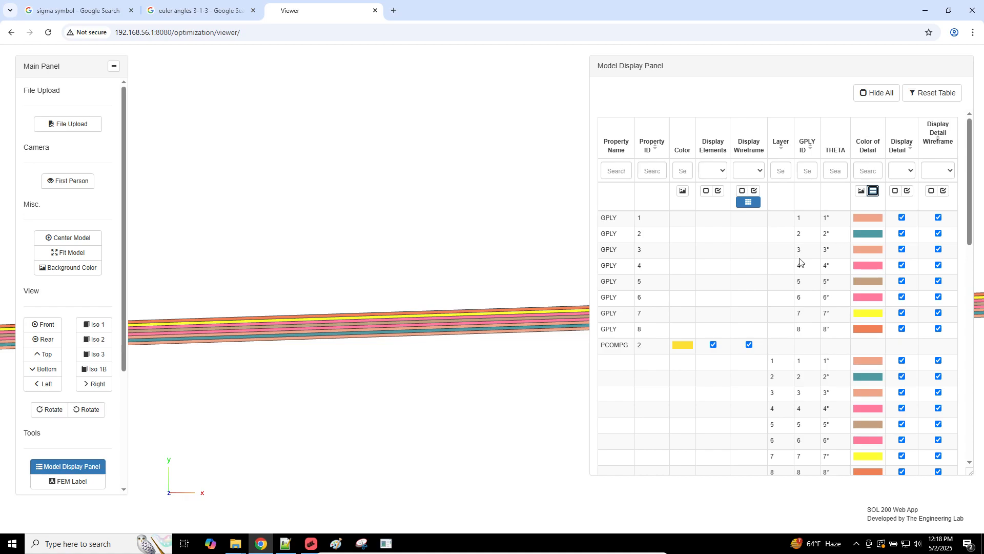
click(313, 544)
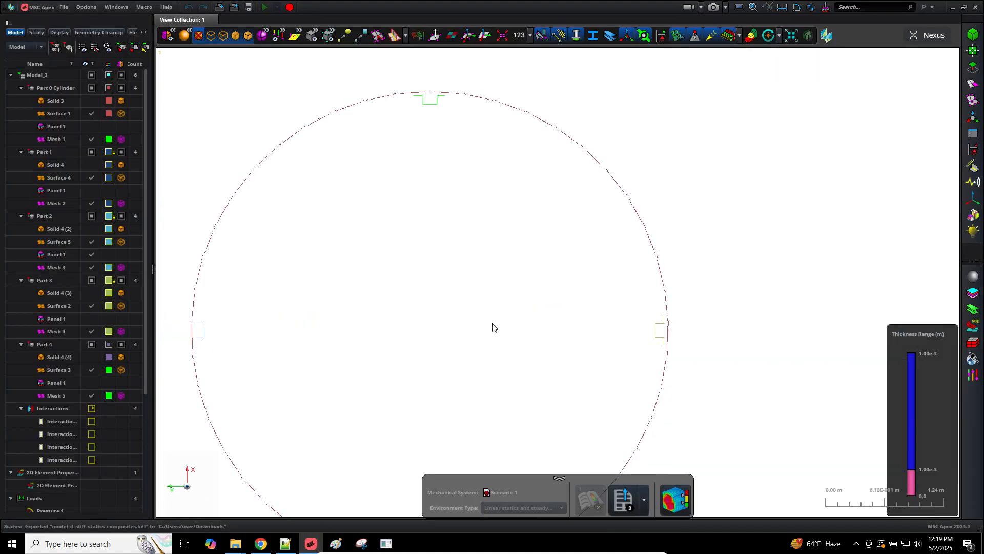
Step: Bring the MSC Apex cylinder model forward, briefly opening and closing the attribution tools
scroll(492, 327, down, 5)
scroll(492, 327, up, 3)
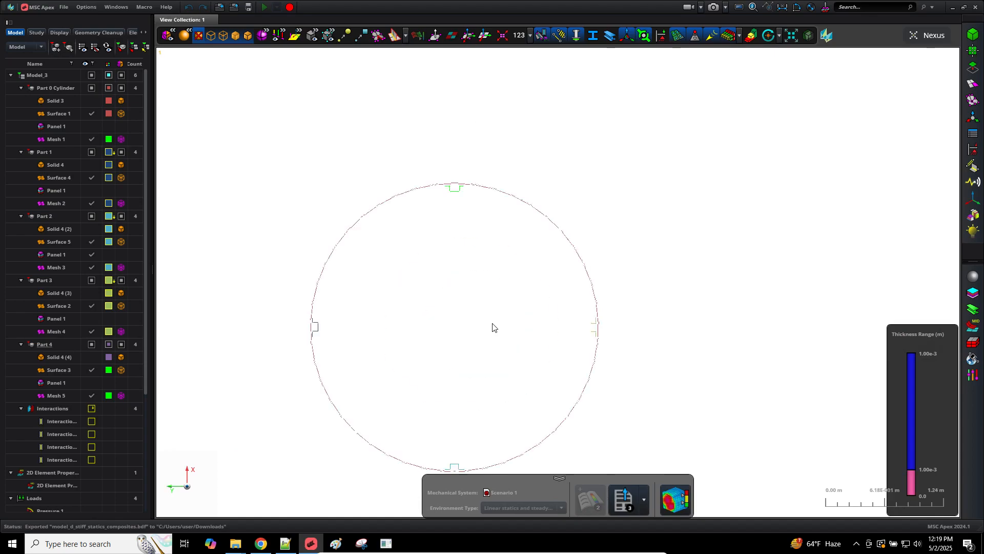
click(972, 134)
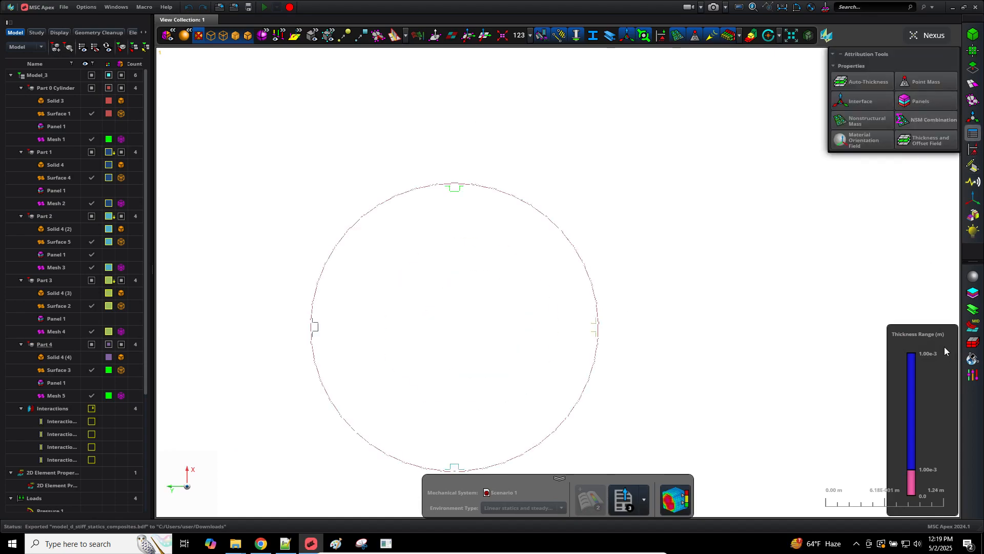
click(971, 133)
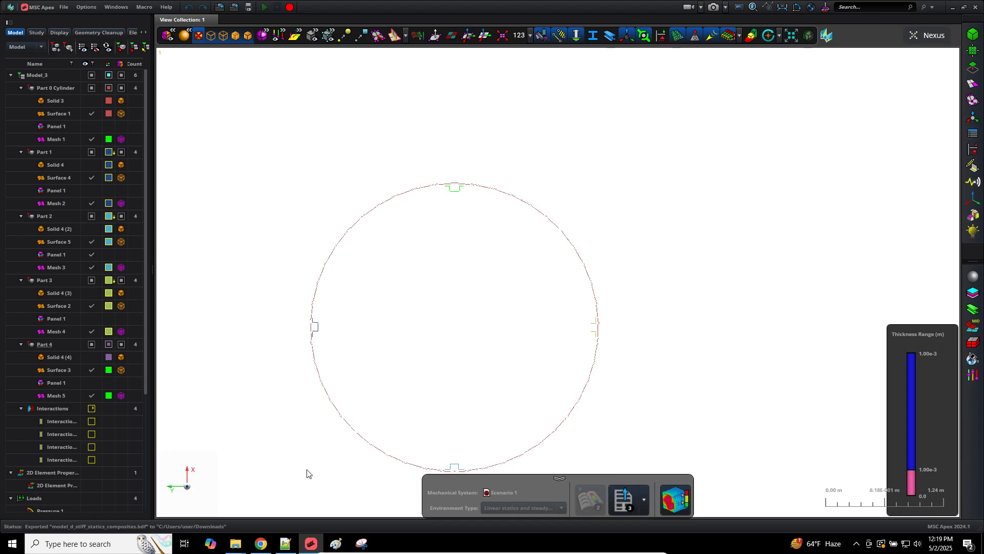
click(283, 544)
click(276, 546)
Step: Open model_d_stiff_statics_composites.f06 from Downloads in Notepad++
mouse_move(235, 544)
click(224, 511)
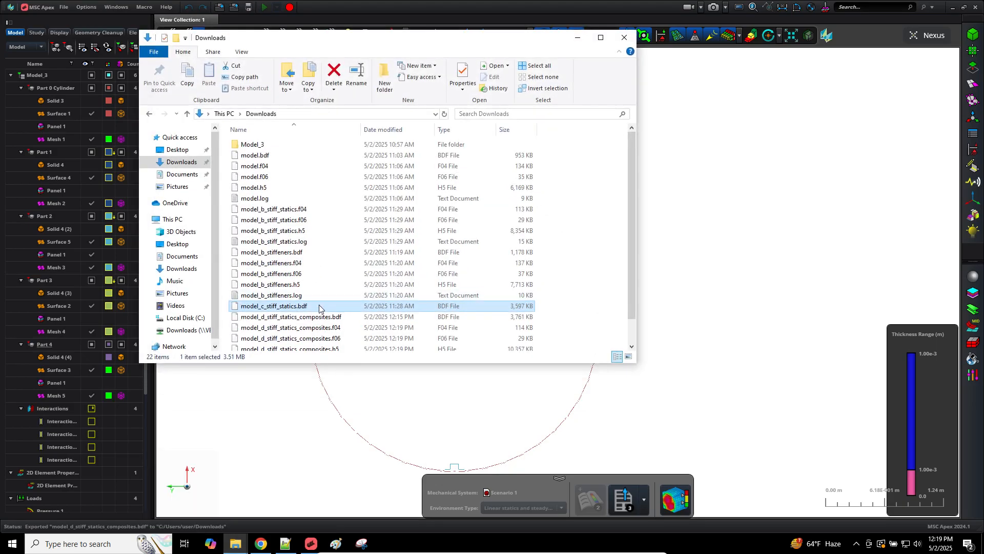
scroll(321, 312, down, 1)
right_click(321, 312)
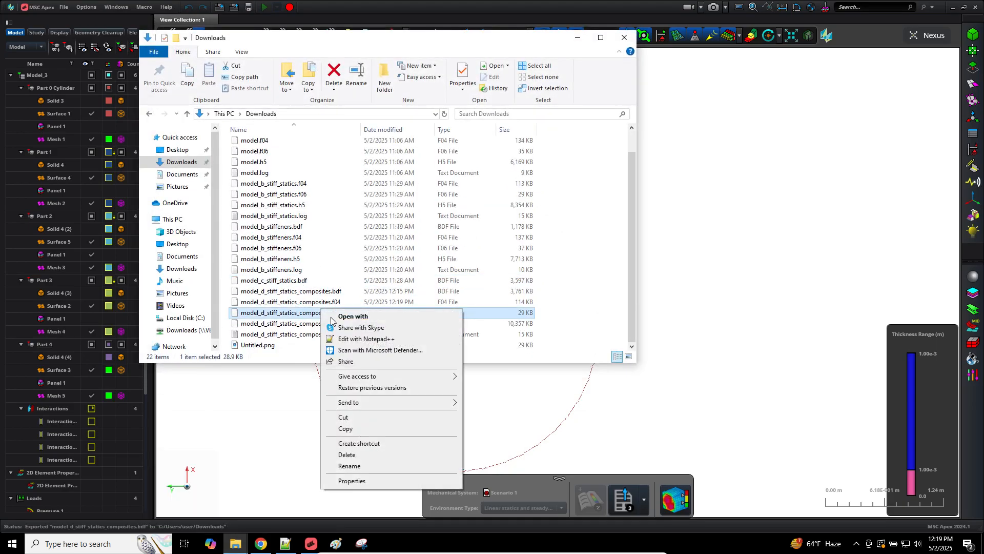
click(349, 337)
scroll(358, 277, down, 20)
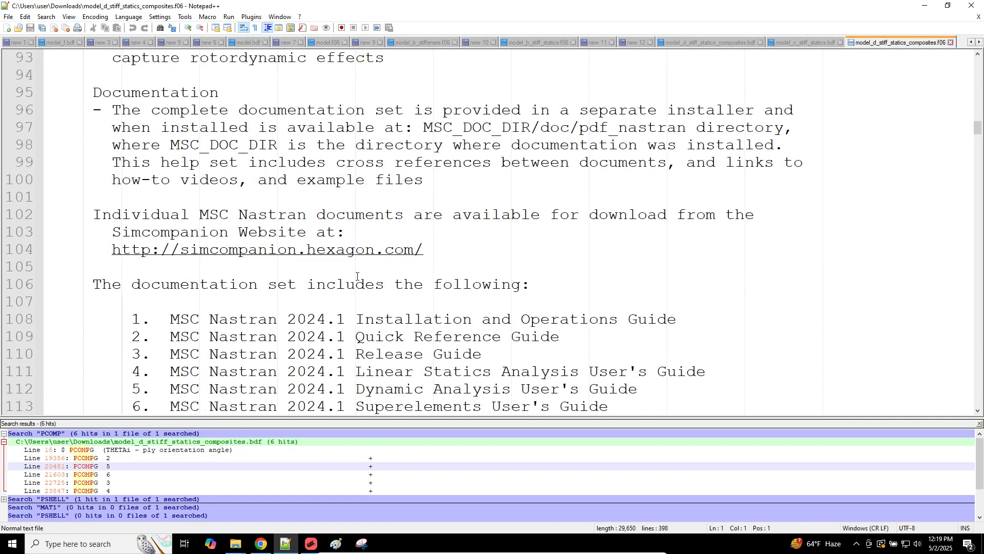
ctrl+scroll(357, 277, down, 7)
scroll(357, 277, down, 20)
scroll(357, 276, down, 20)
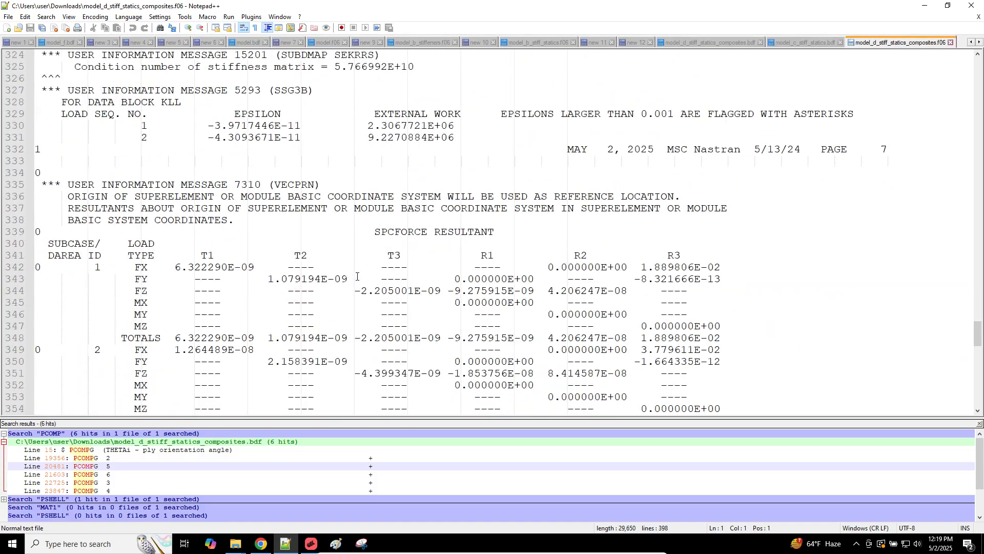
scroll(444, 127, up, 20)
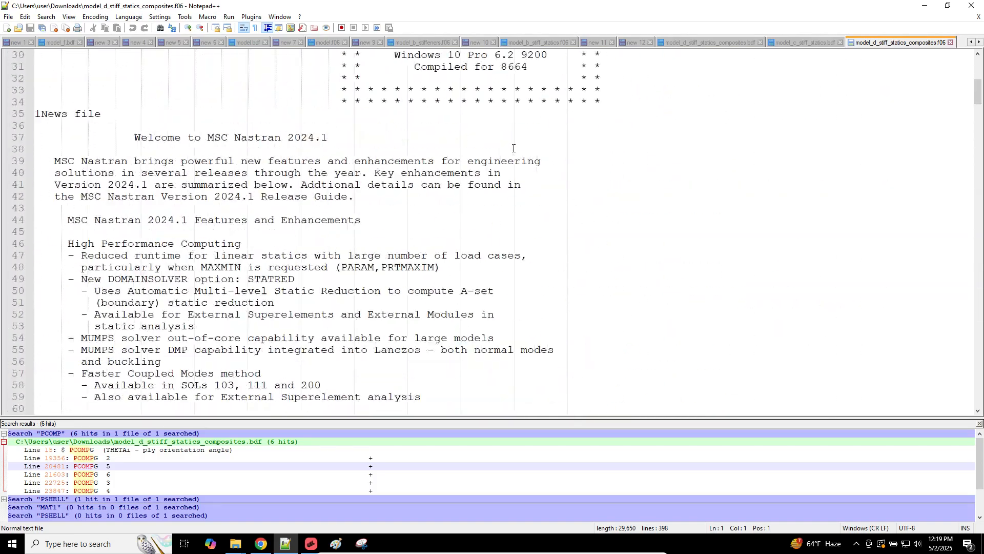
Step: Search the f06 for 'FATAL MESSAGE' with Find All in Current Document, finding none
click(509, 87)
key(ctrl+f)
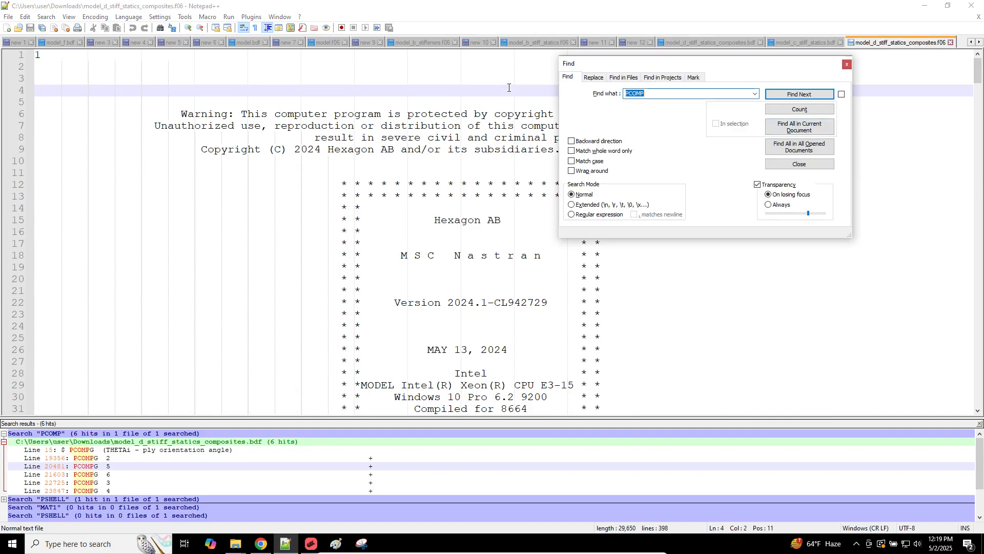
text(FATAL MESSAGE)
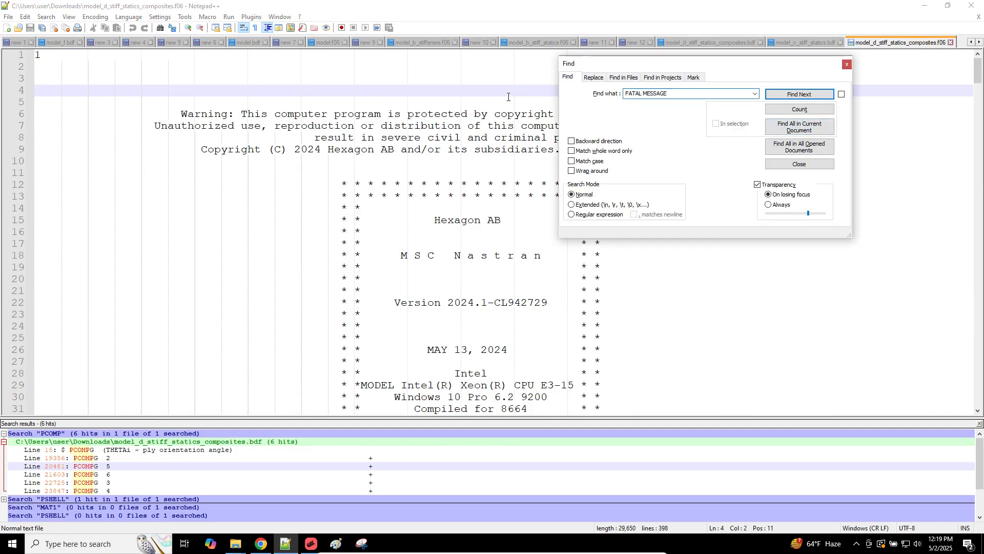
click(799, 127)
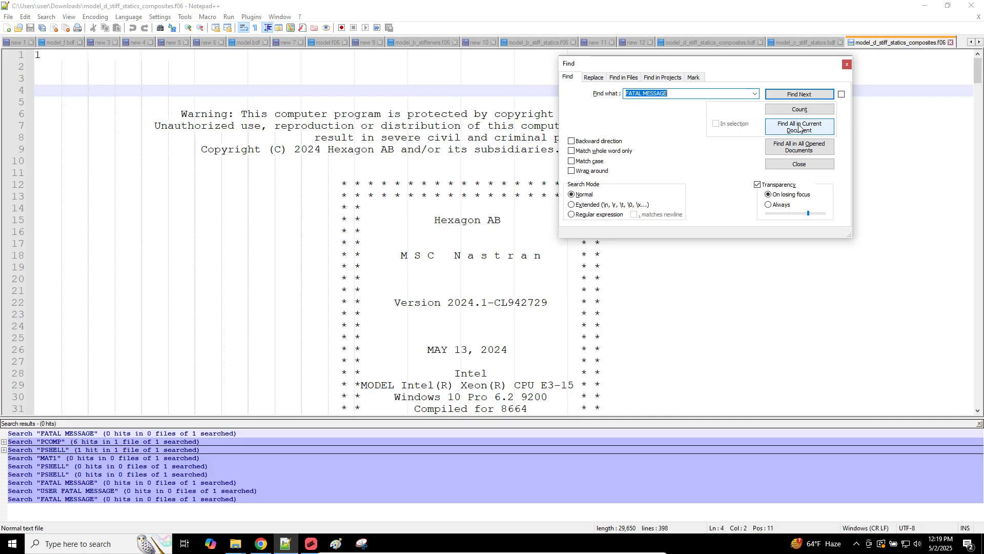
click(848, 64)
Step: Inspect the EXTERNAL WORK values 2.3067721E+06 and 9.2270884E+06, then return to MSC Apex
scroll(551, 239, down, 20)
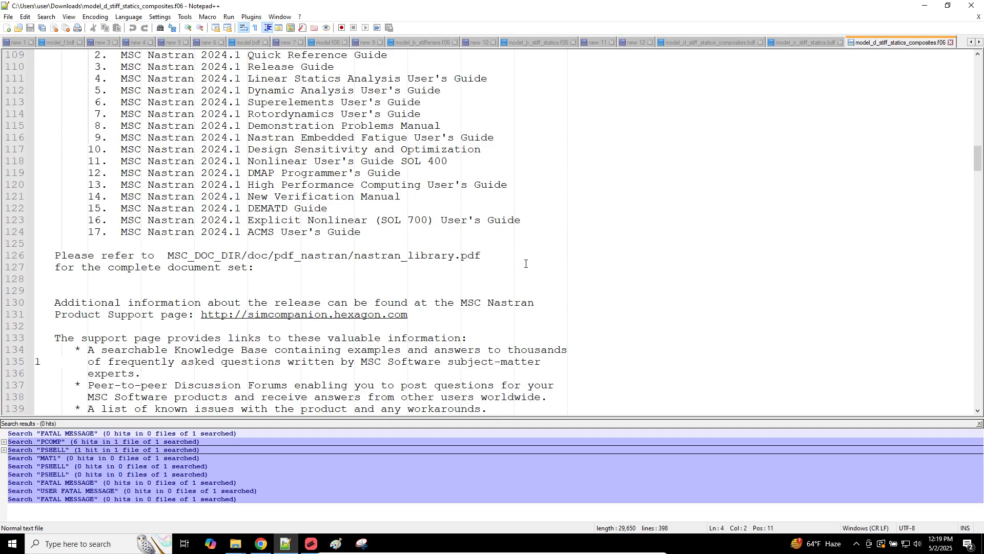
scroll(490, 297, down, 13)
scroll(490, 297, down, 20)
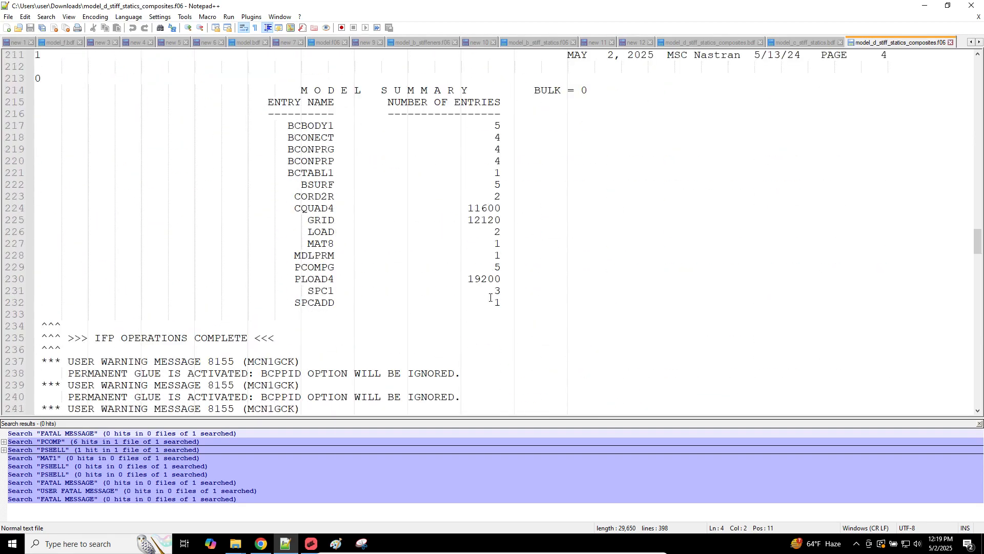
scroll(491, 297, down, 20)
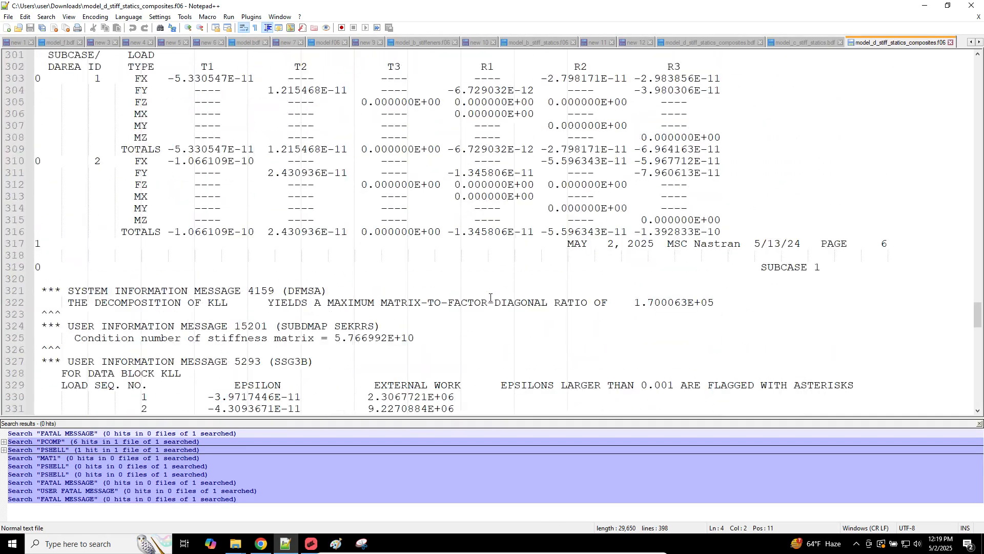
click(446, 194)
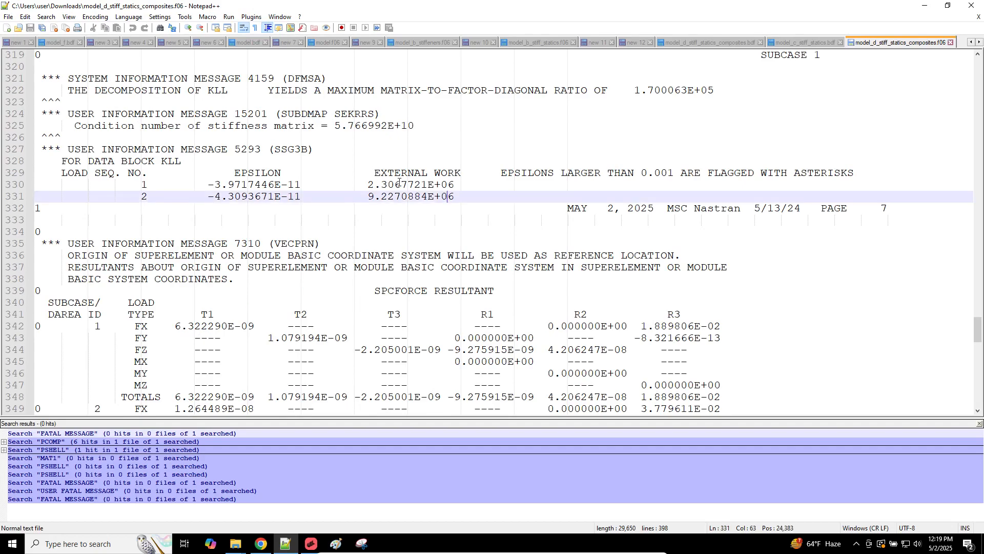
click(359, 177)
alt+drag(357, 176, 463, 200)
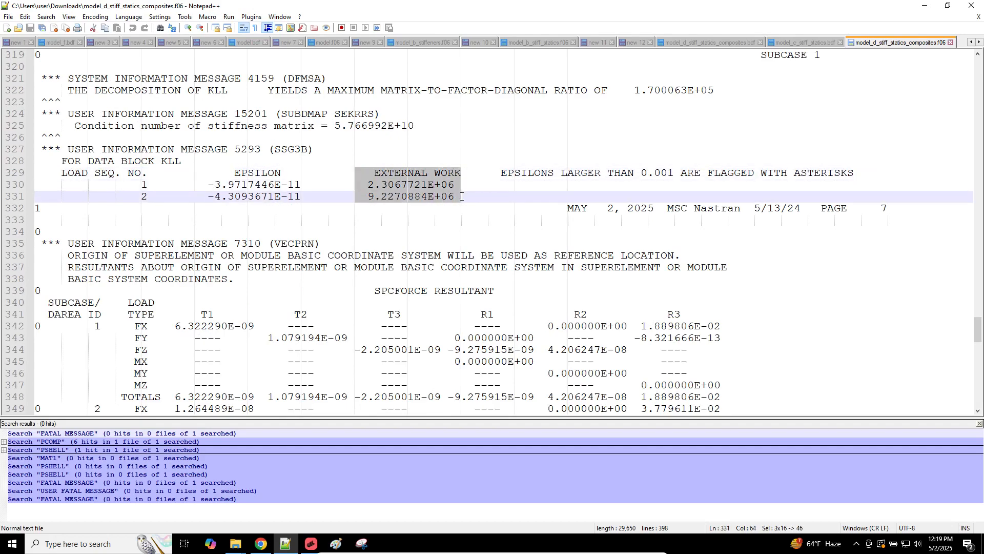
ctrl+scroll(476, 230, up, 3)
ctrl+scroll(476, 230, down, 1)
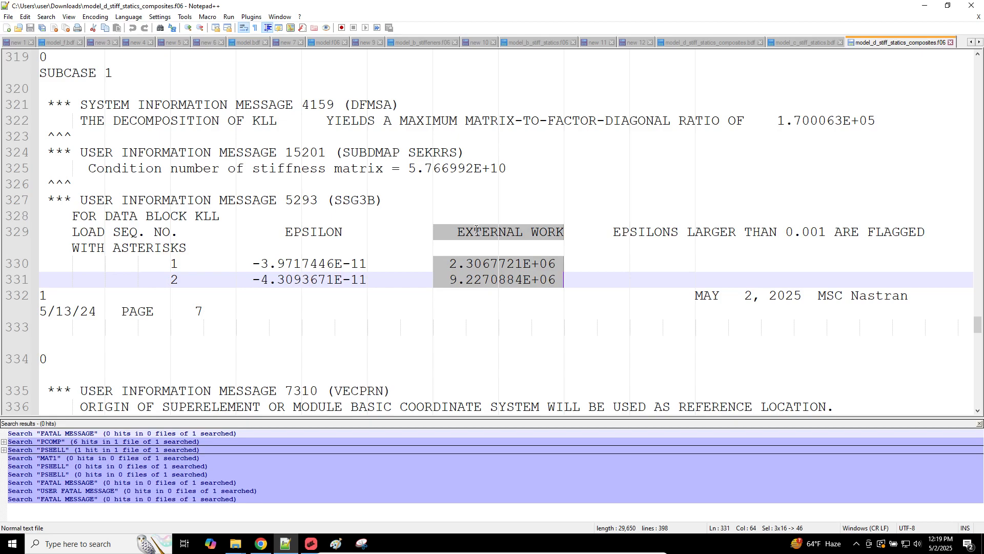
click(530, 279)
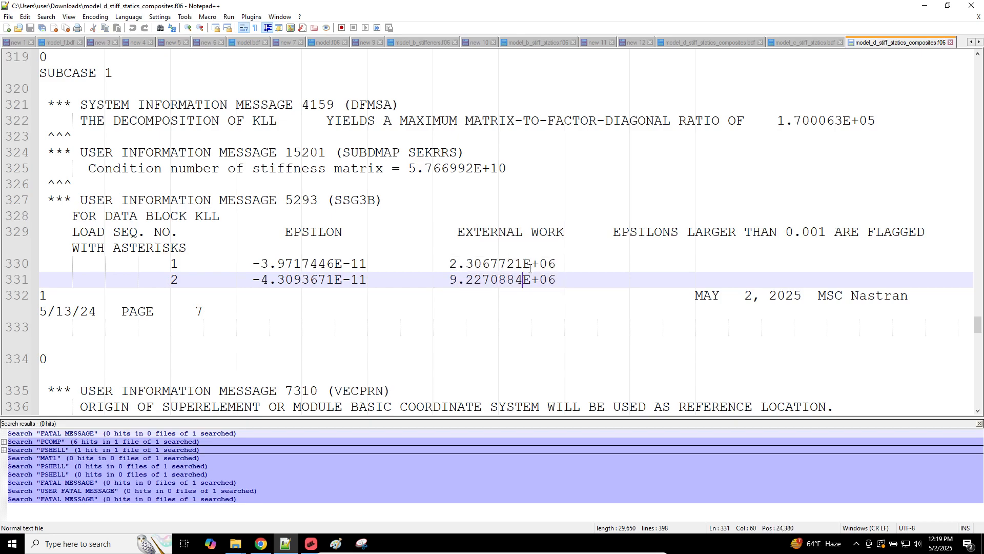
double_click(529, 278)
double_click(528, 269)
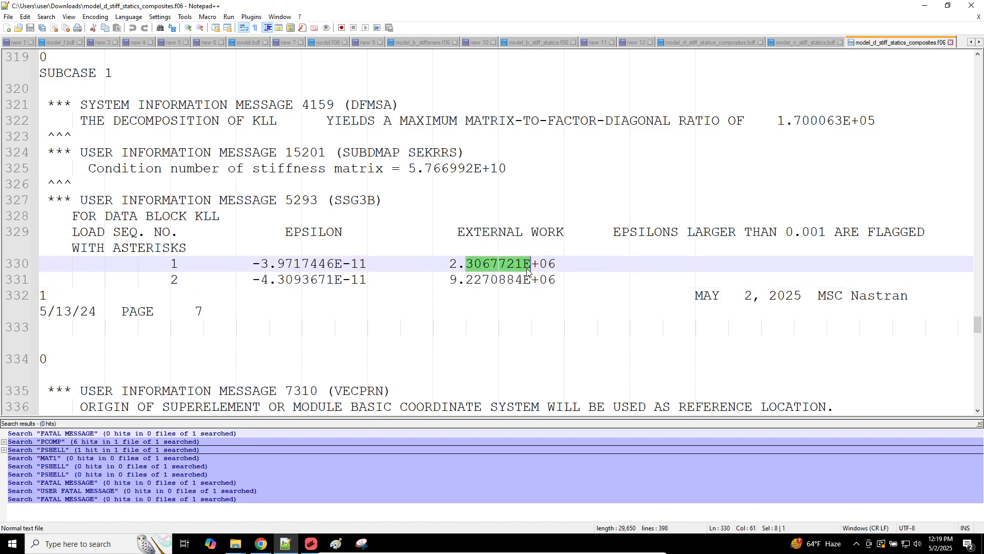
mouse_move(447, 264)
mouse_down()
mouse_move(468, 257)
mouse_move(564, 266)
mouse_move(553, 279)
mouse_move(453, 281)
mouse_up()
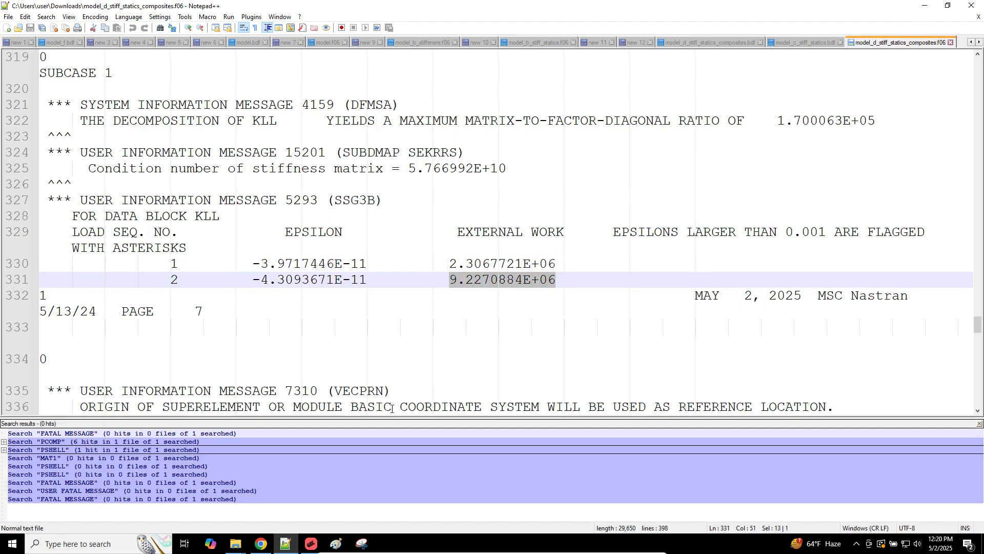
click(313, 542)
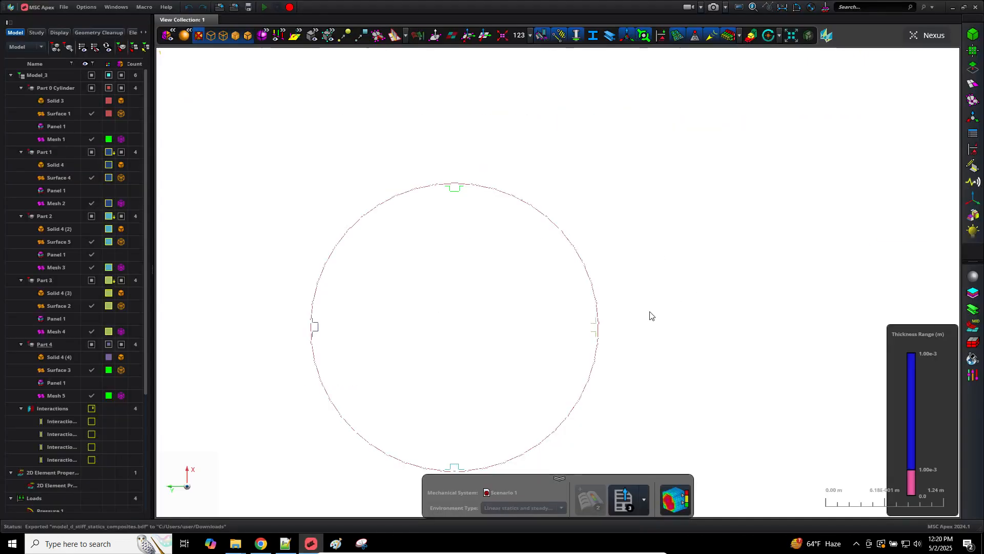
Step: Rotate to a side view, turn off thickness colouring and fit the cylinder
middle_drag(629, 312, 632, 313)
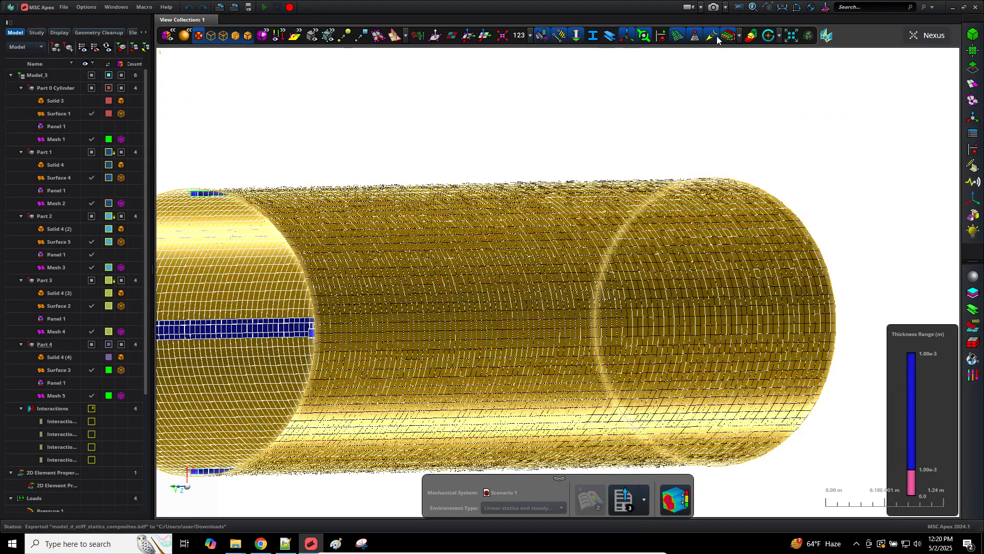
click(725, 37)
key(f)
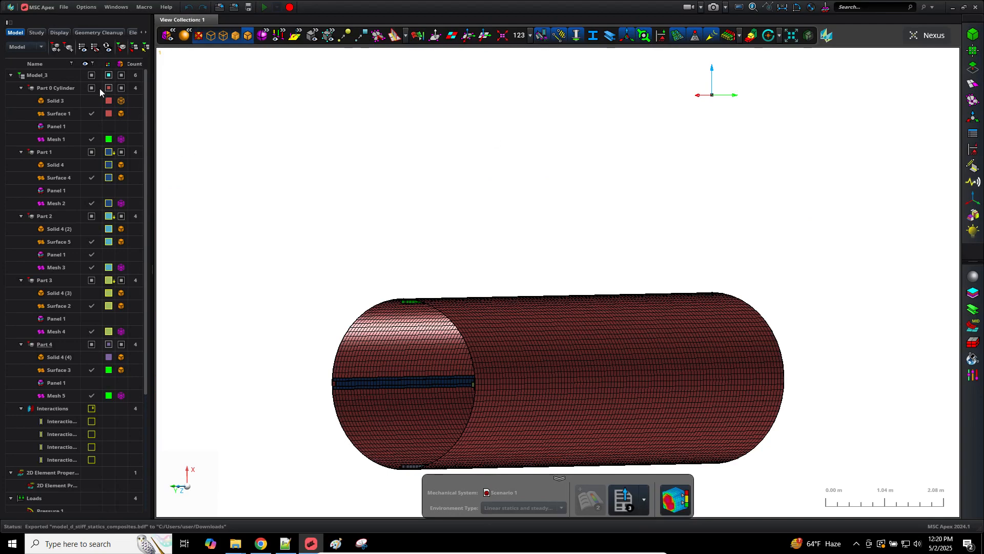
Step: Show the Study workspace and select Scenario 1, viewing its actions
click(37, 33)
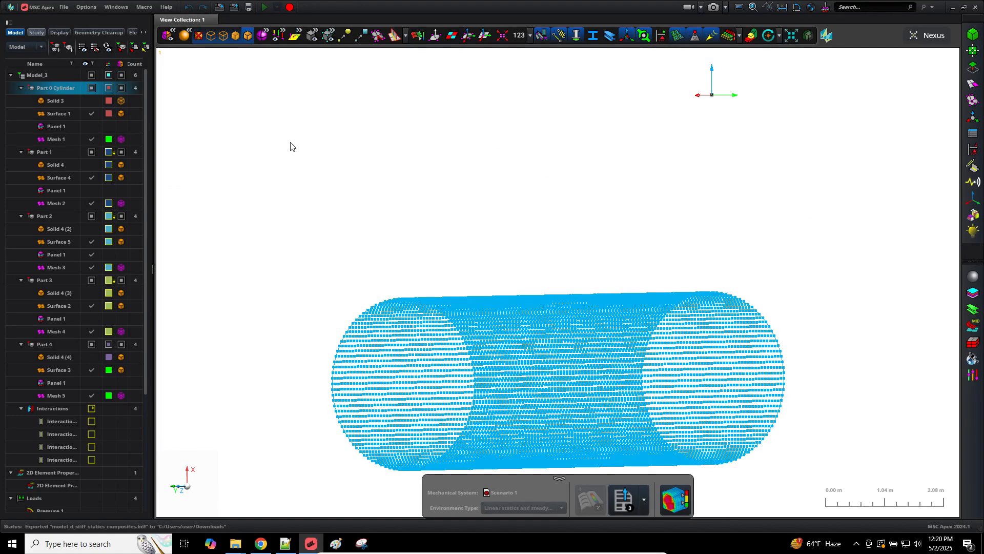
click(37, 33)
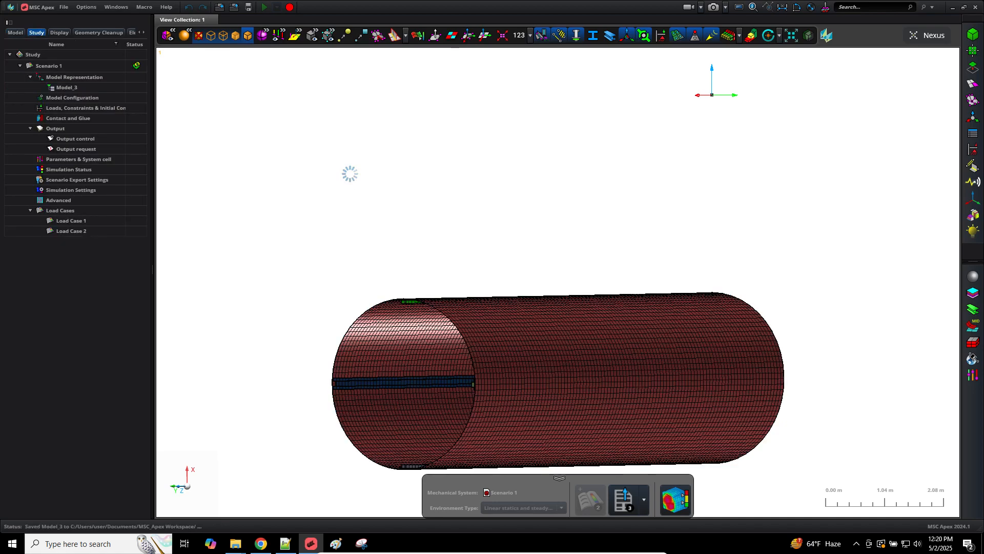
click(57, 65)
right_click(57, 66)
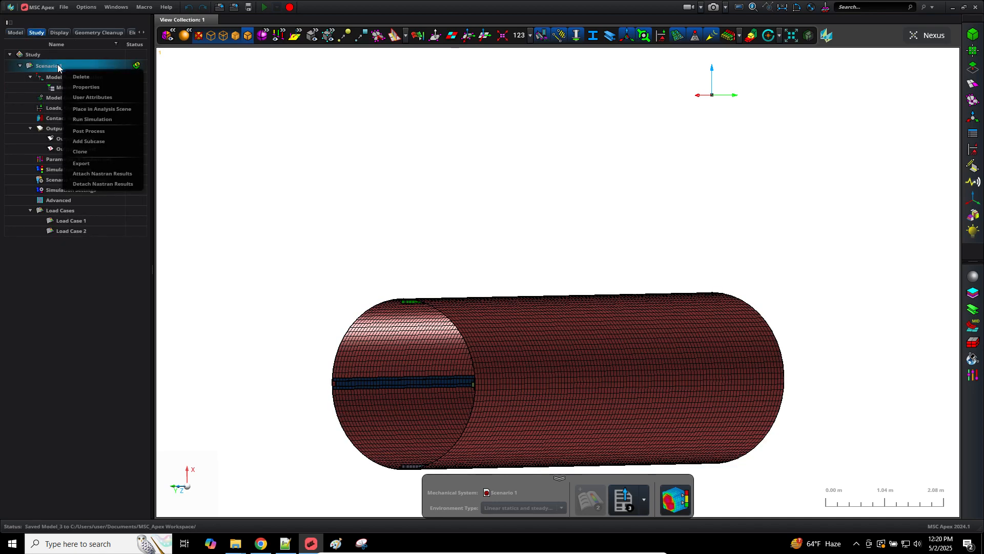
click(395, 145)
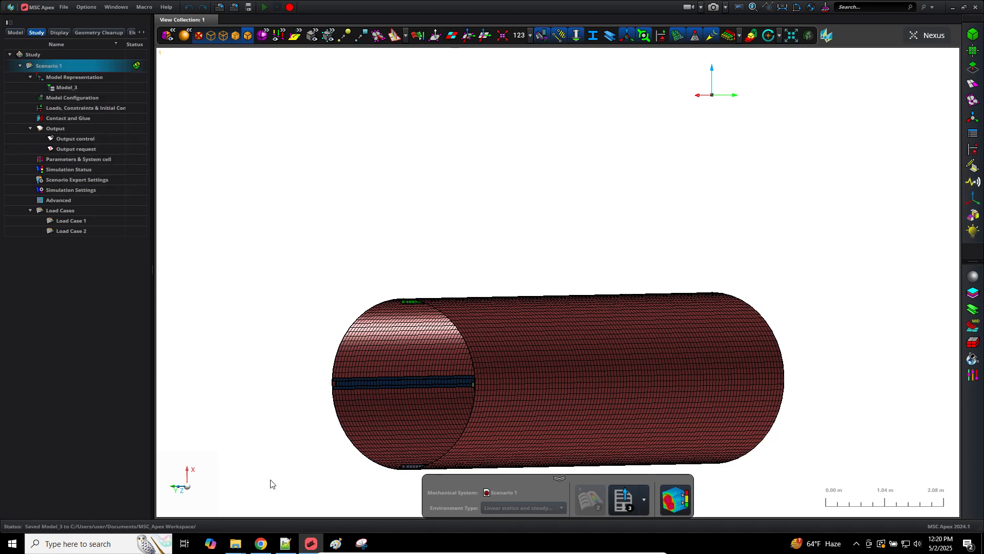
Step: Return to Notepad++ on the model_c_stiff_statics.bdf file
click(285, 543)
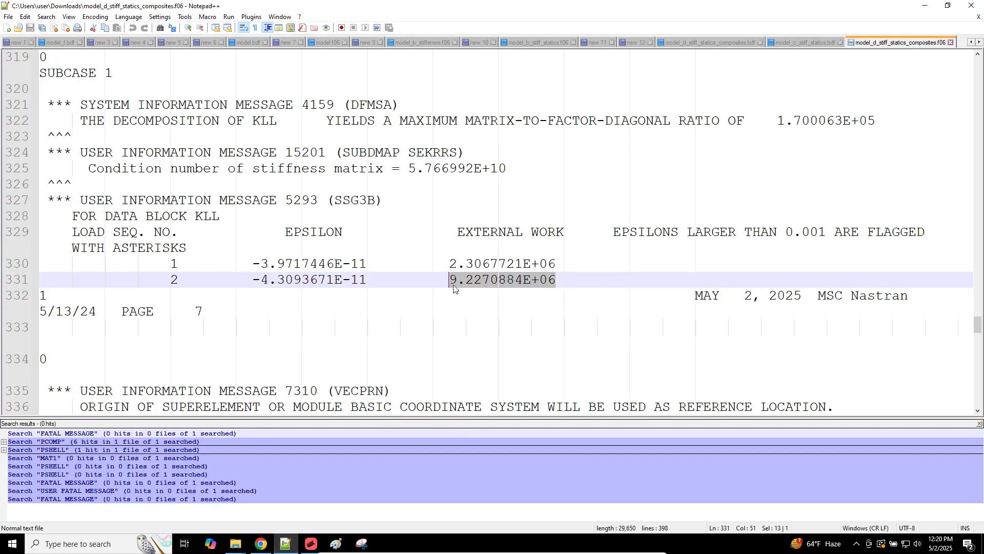
click(285, 545)
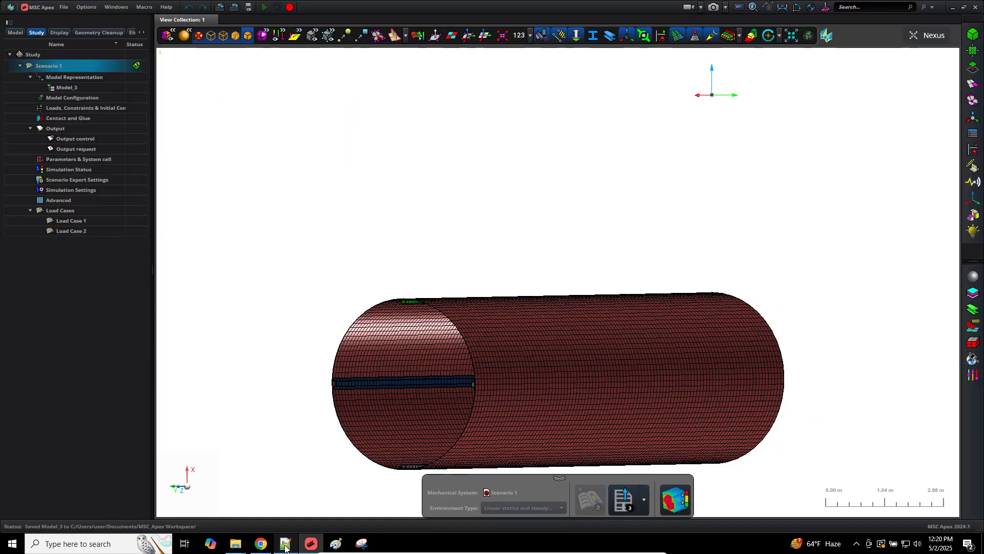
click(286, 545)
click(786, 43)
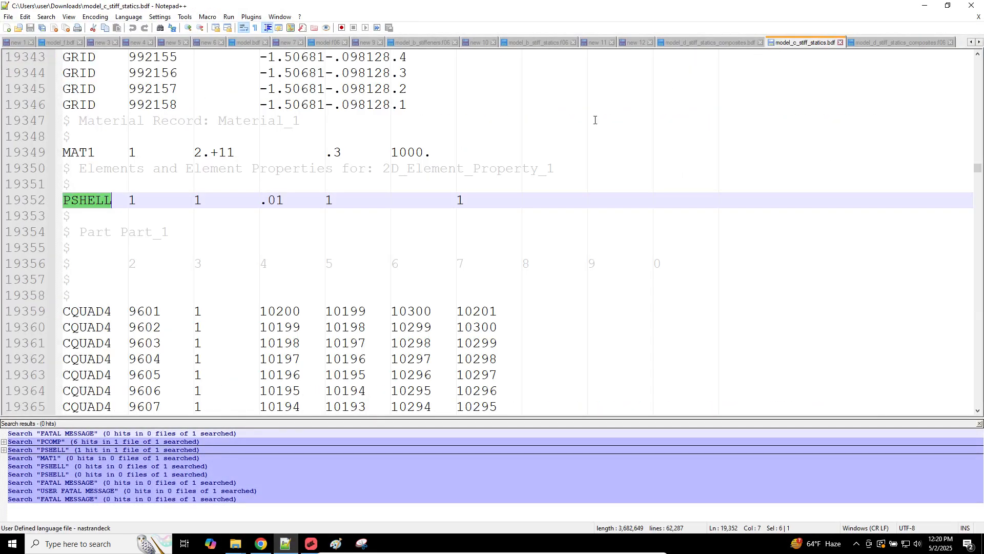
Step: In model_d_stiff_statics_composites.bdf, locate the PCOMPG 5 ply angle column and enable overwrite mode
click(738, 43)
click(334, 233)
key(Up)
key(Up)
key(Up)
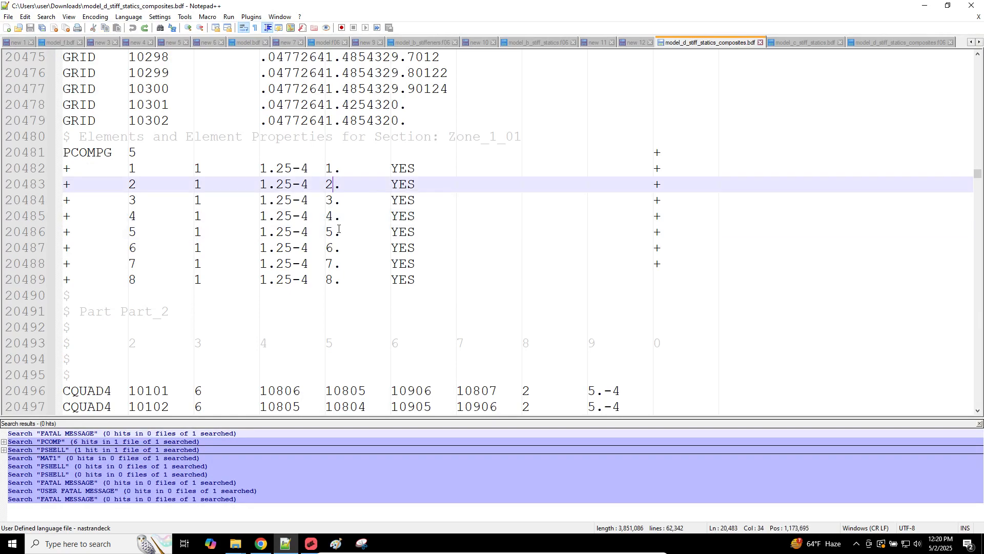
ctrl+scroll(337, 232, up, 2)
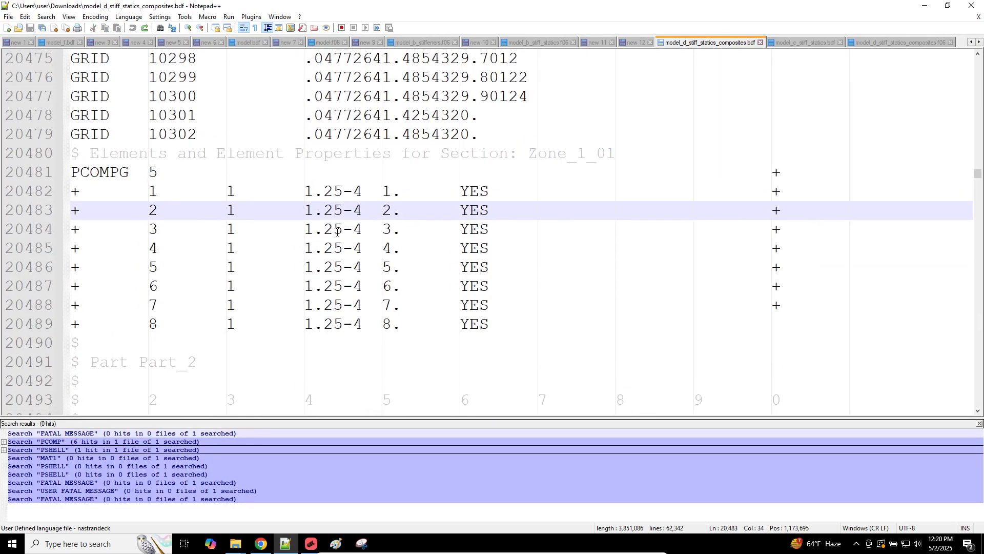
click(383, 190)
alt+drag(384, 191, 419, 329)
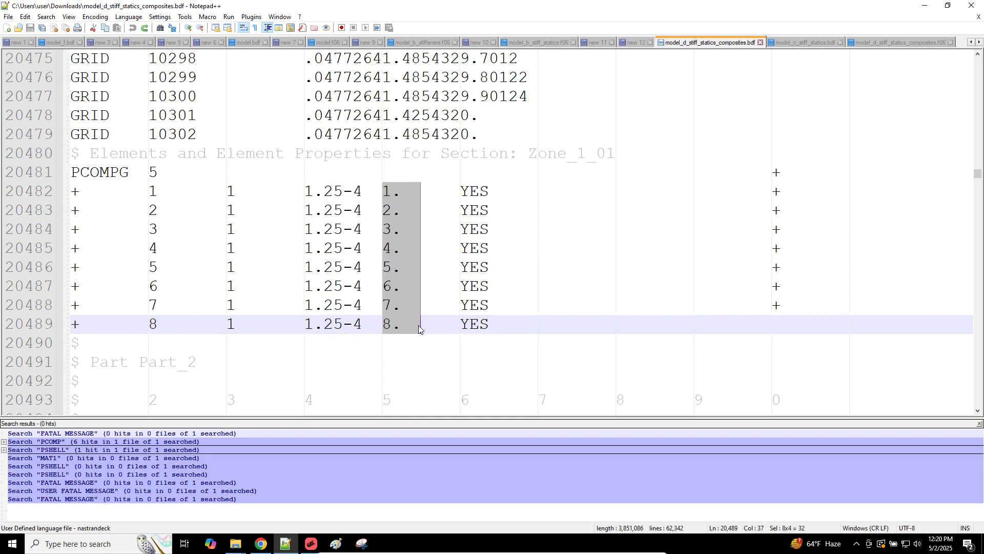
key(Insert)
click(370, 181)
click(388, 189)
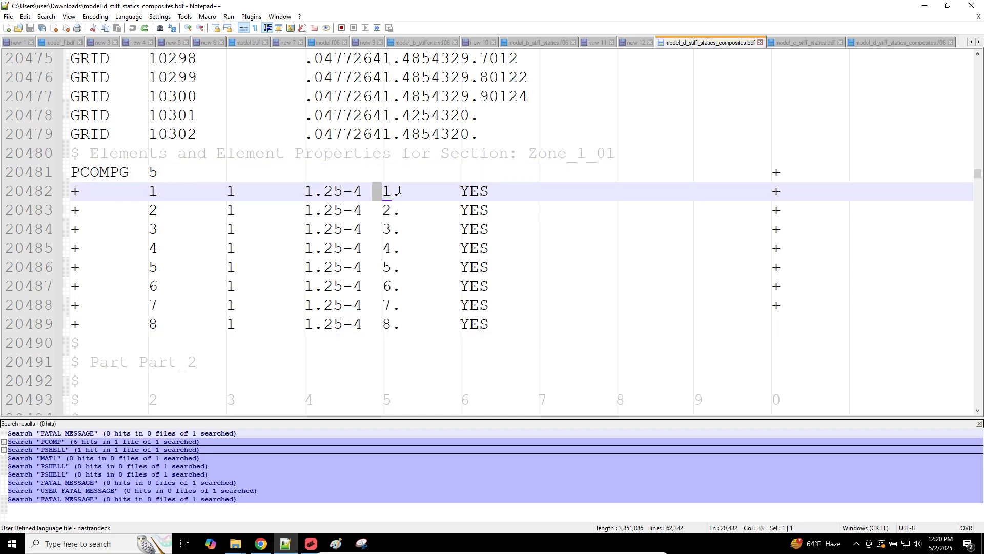
key(Right)
key(Right)
key(Right)
Step: Overwrite the first four PCOMPG 5 ply angles with 90., 0.0, 45. and -45
double_click(389, 192)
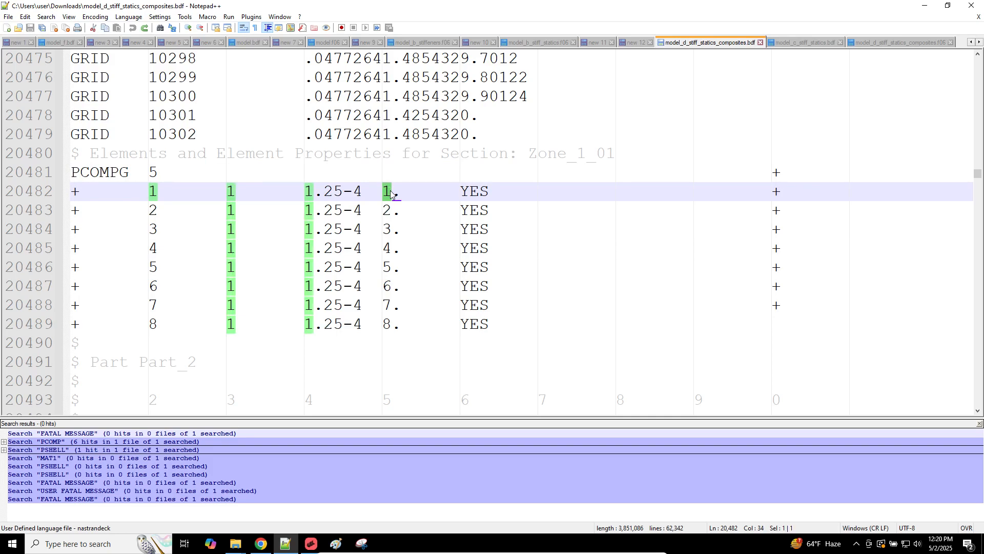
text(90)
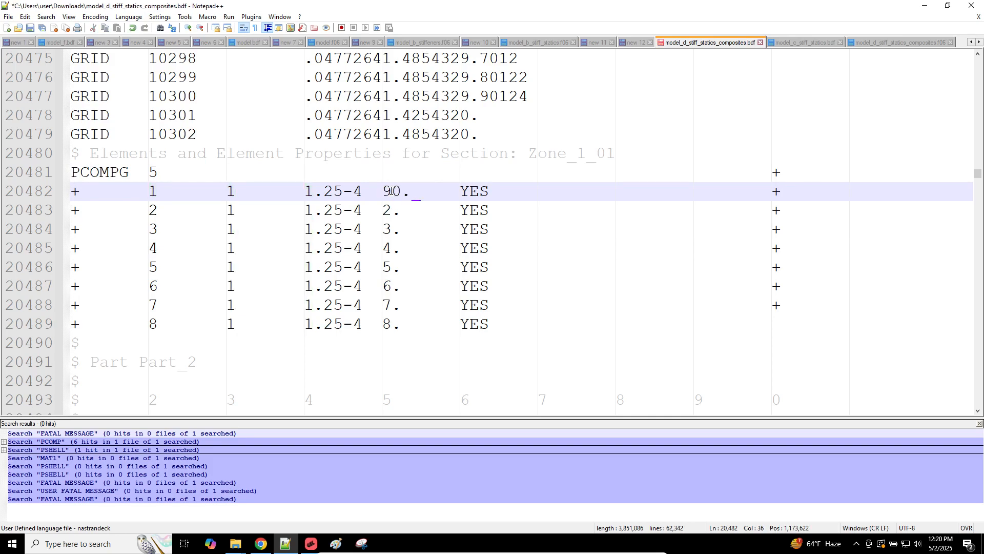
key(Down)
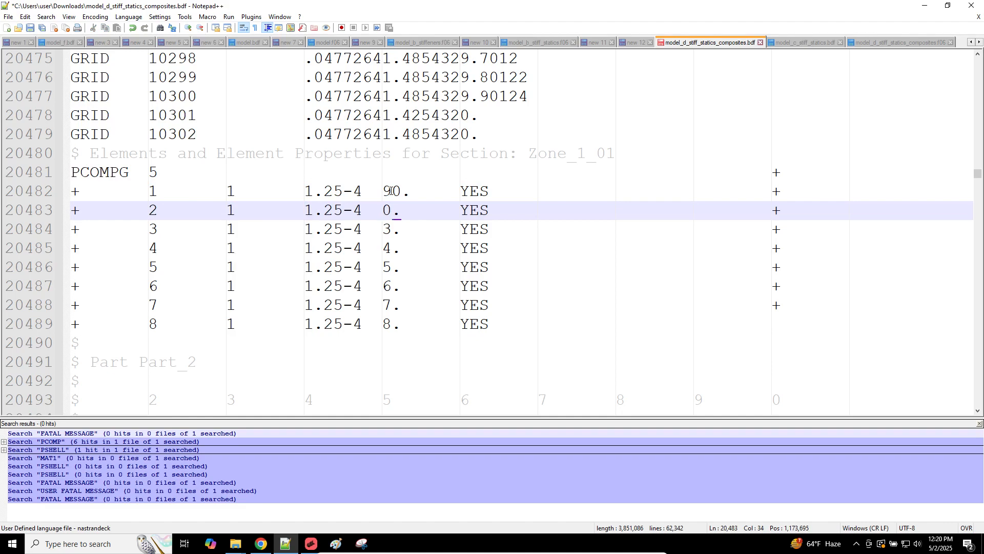
key(Down)
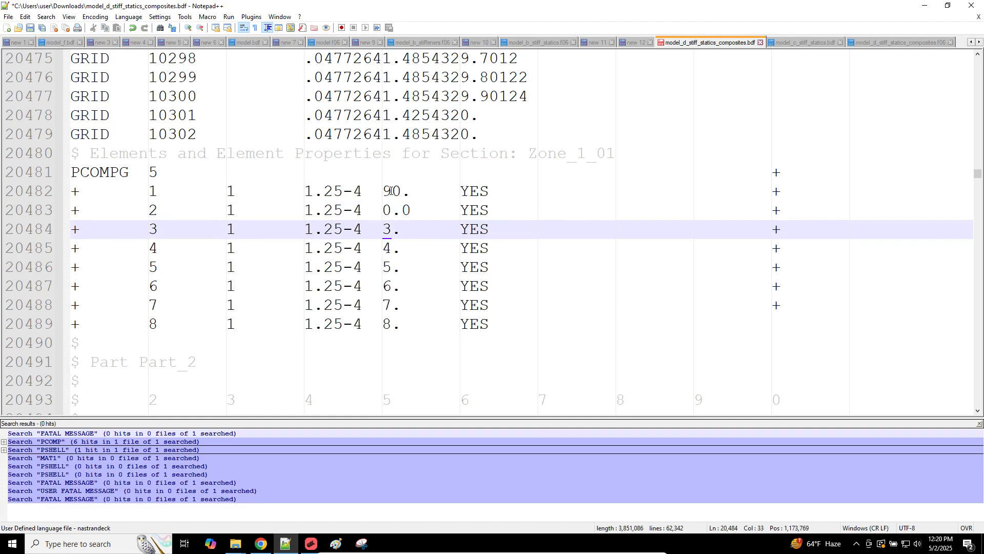
text(45)
key(Down)
key(Left)
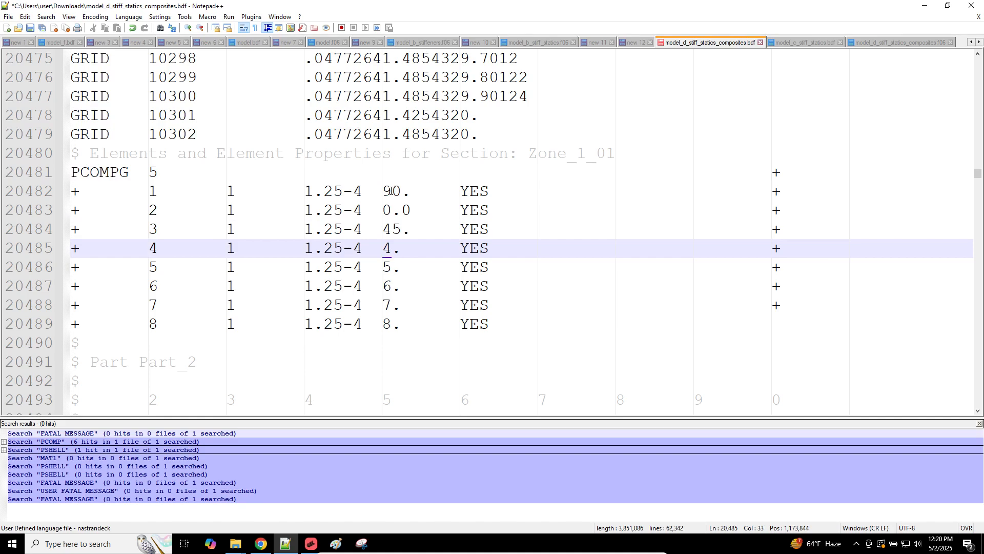
key(Delete)
key(Delete)
text(`1)
key(BackSpace)
key(BackSpace)
text(1)
key(Insert)
key(Insert)
drag(385, 248, 460, 248)
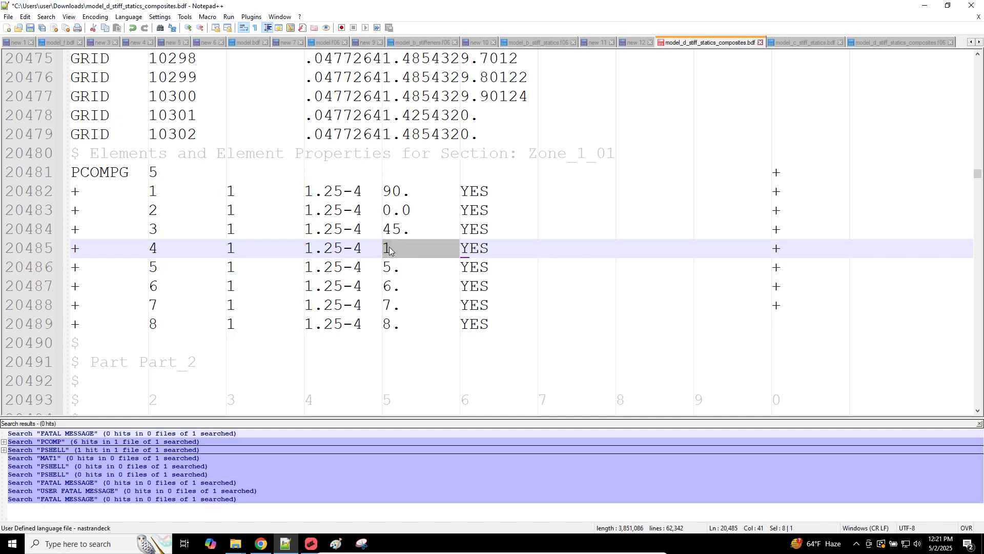
double_click(389, 248)
text(.)
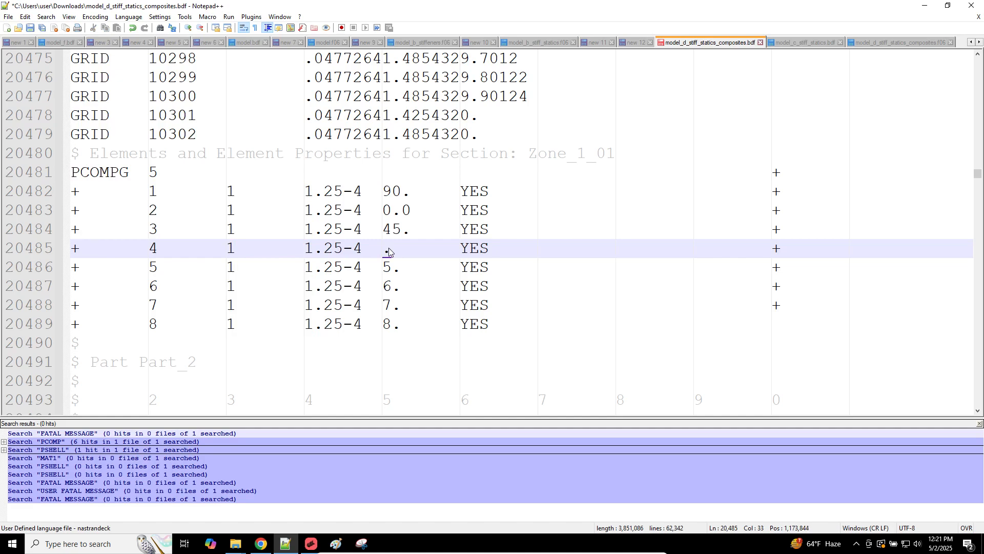
text(-45.)
Step: Set plies 5–8 to 90, 0, 45, -45 and save the BDF
key(Down)
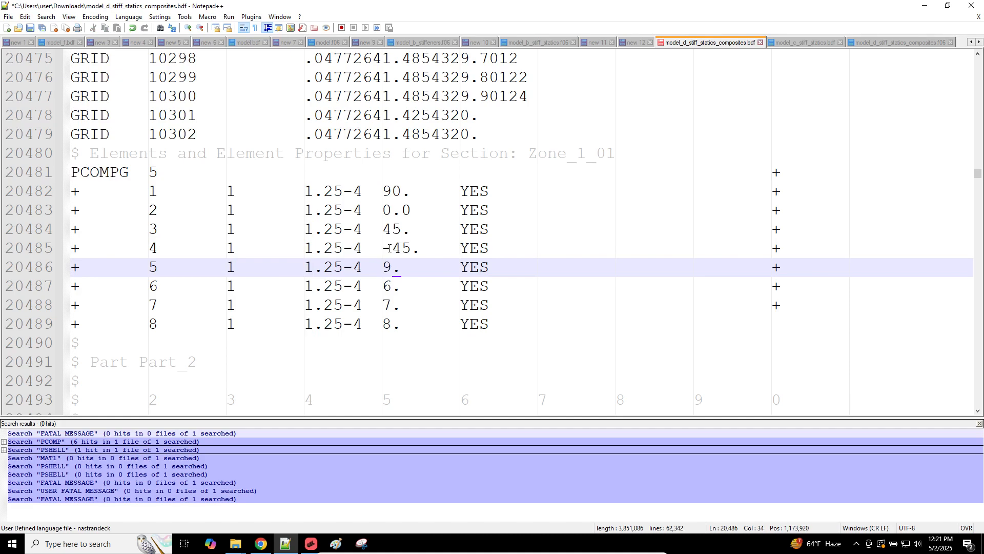
key(Down)
key(Left)
key(Left)
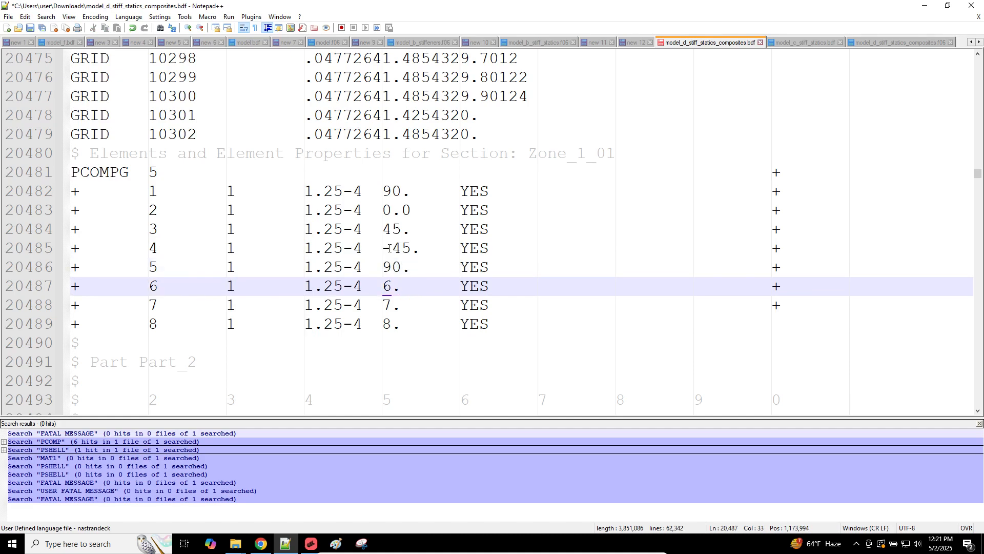
text(.0)
key(Down)
key(Left)
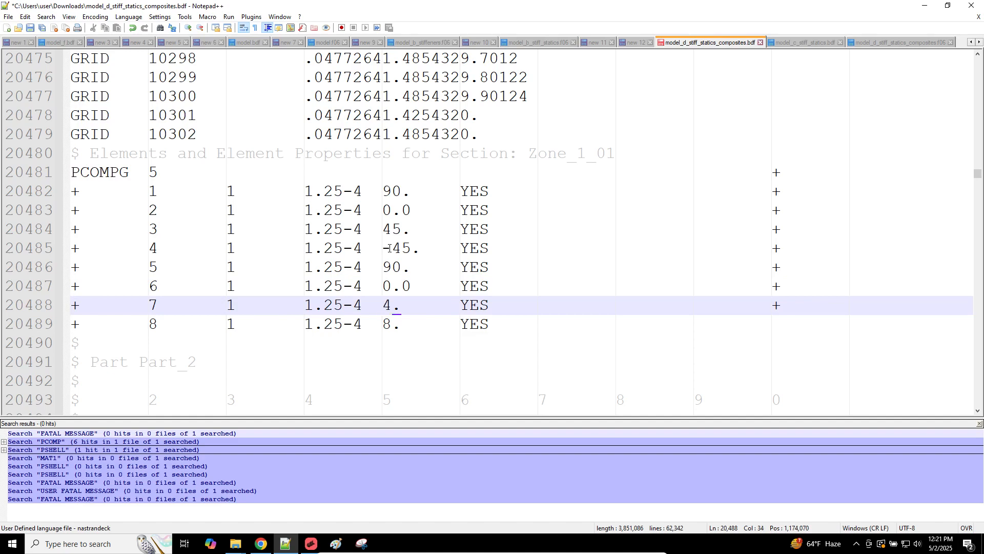
key(Down)
key(Left)
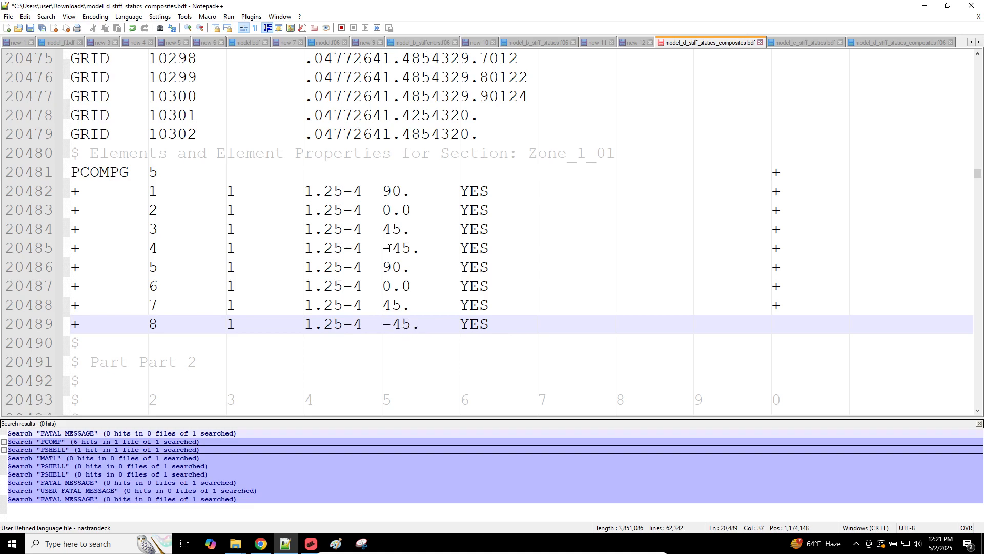
key(ctrl+s)
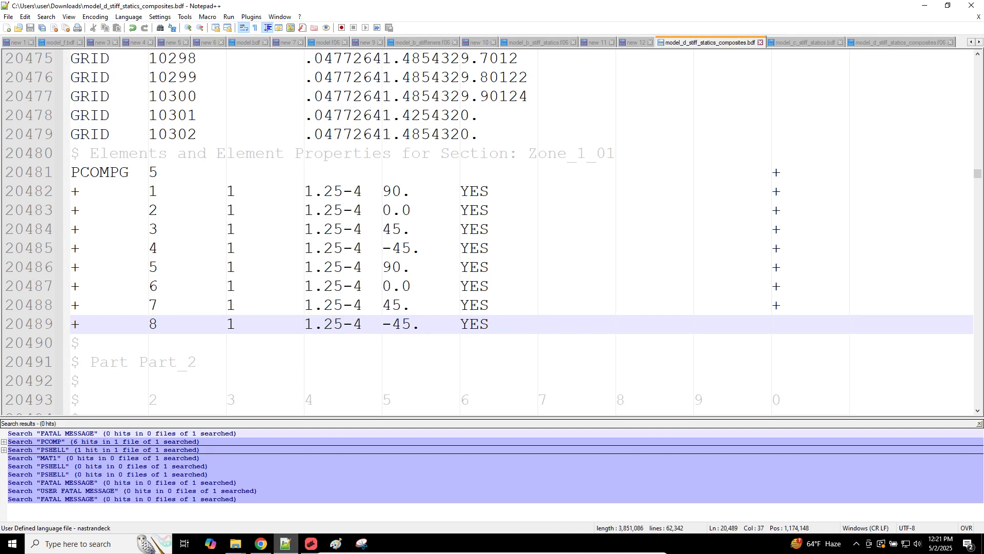
click(311, 543)
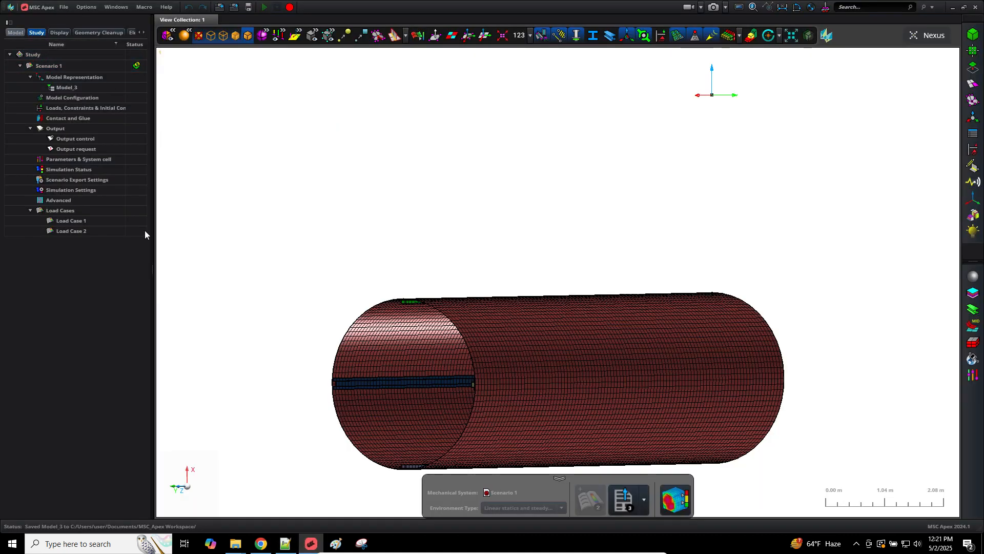
Step: Open Model_3's cylinder Panel 1 and show its list of plies
click(15, 32)
click(35, 76)
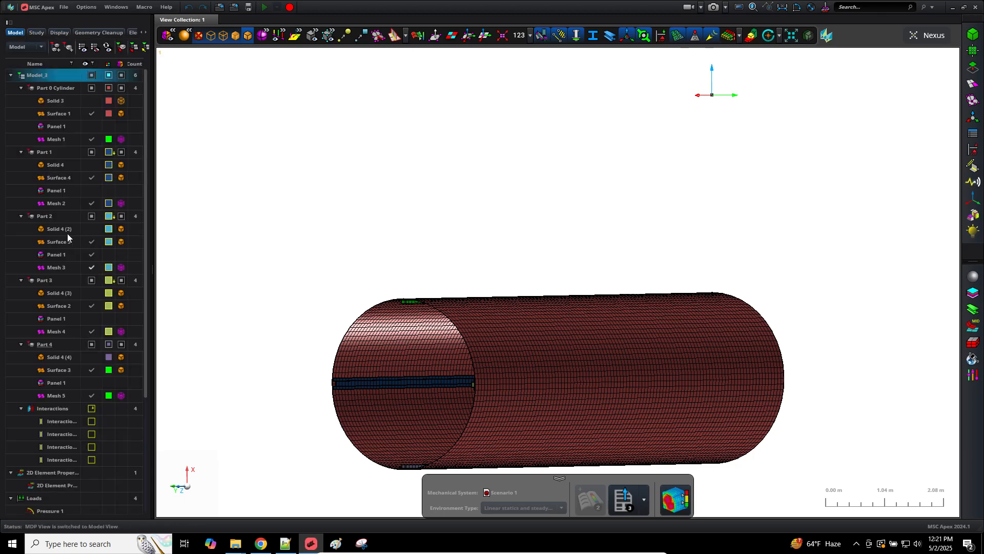
click(54, 123)
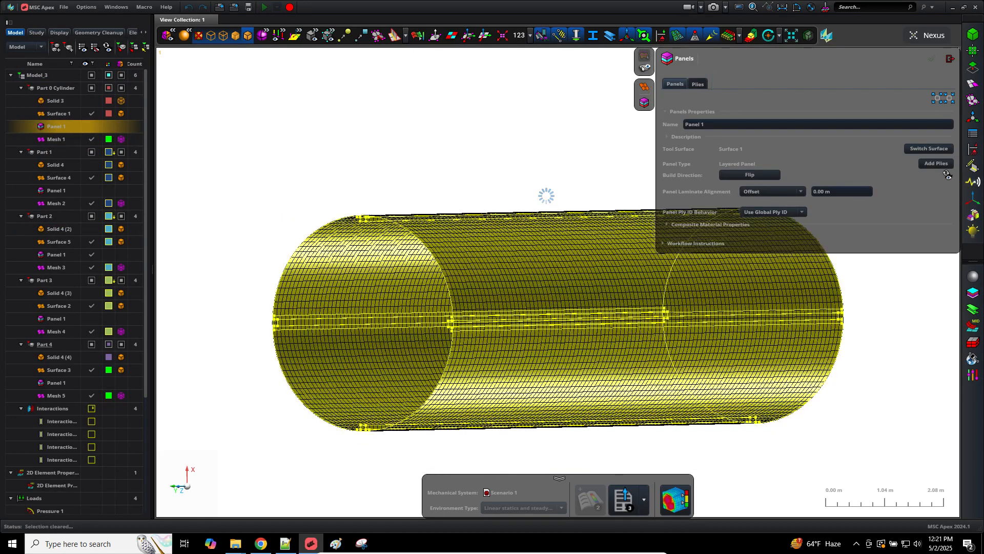
click(701, 83)
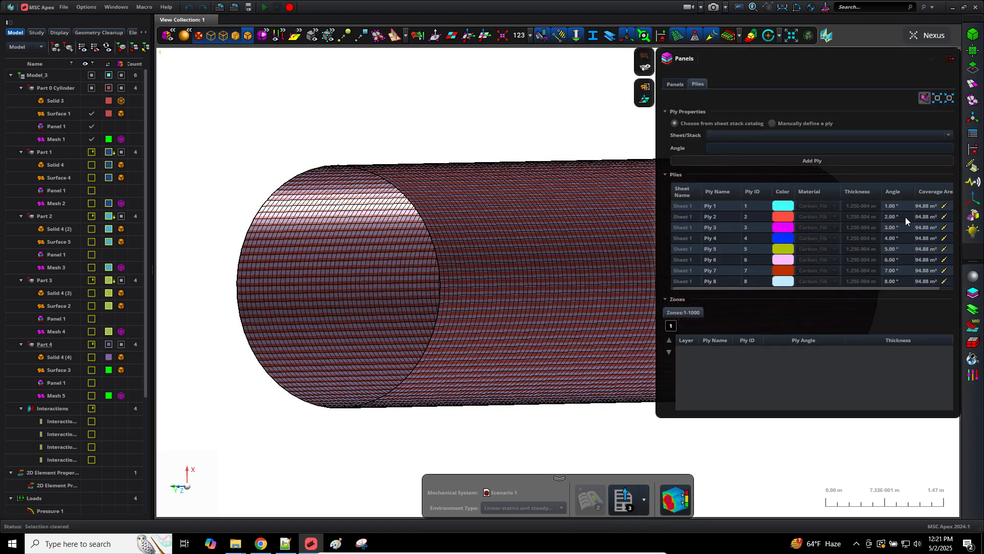
Step: Enter angle 90 for Ply 1 and 0 for Ply 2
click(900, 207)
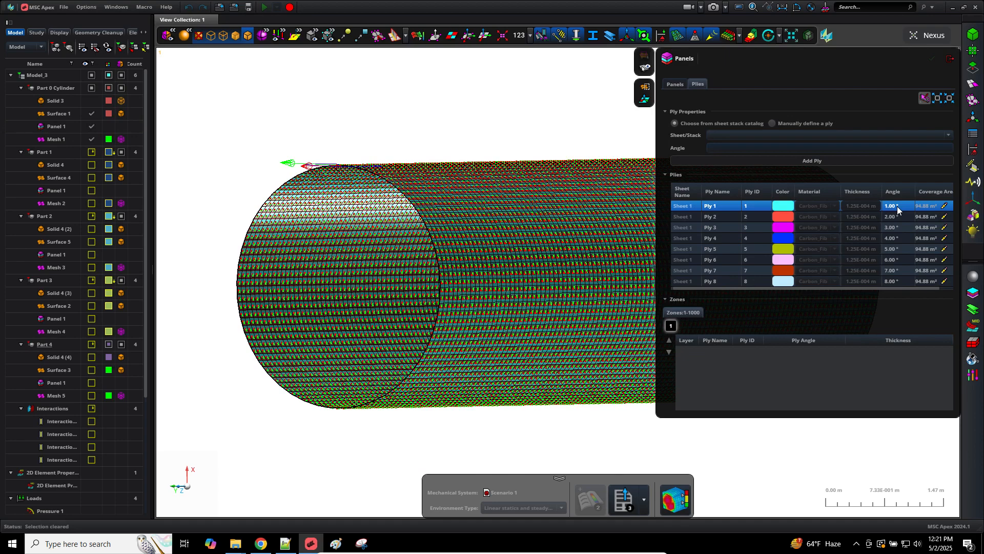
click(898, 208)
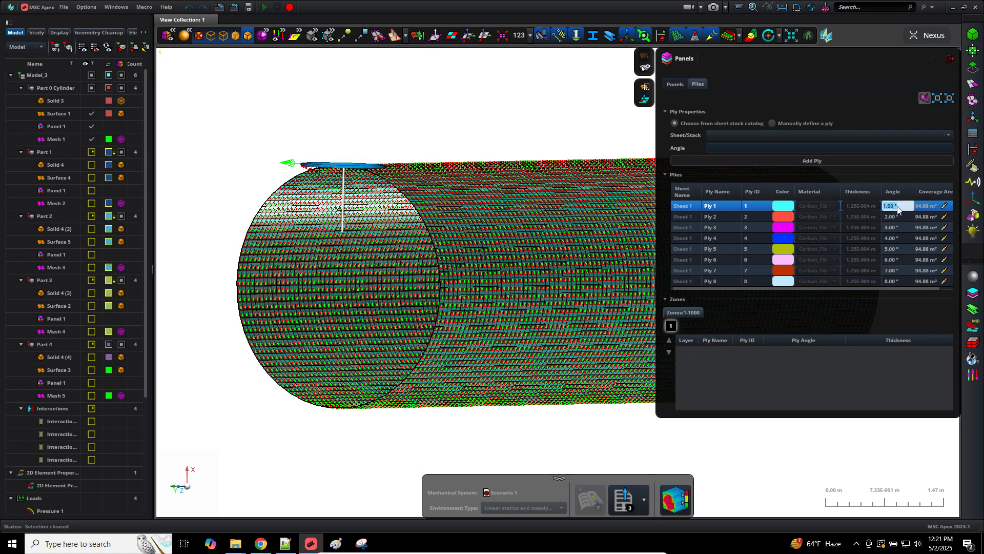
text(90)
key(Return)
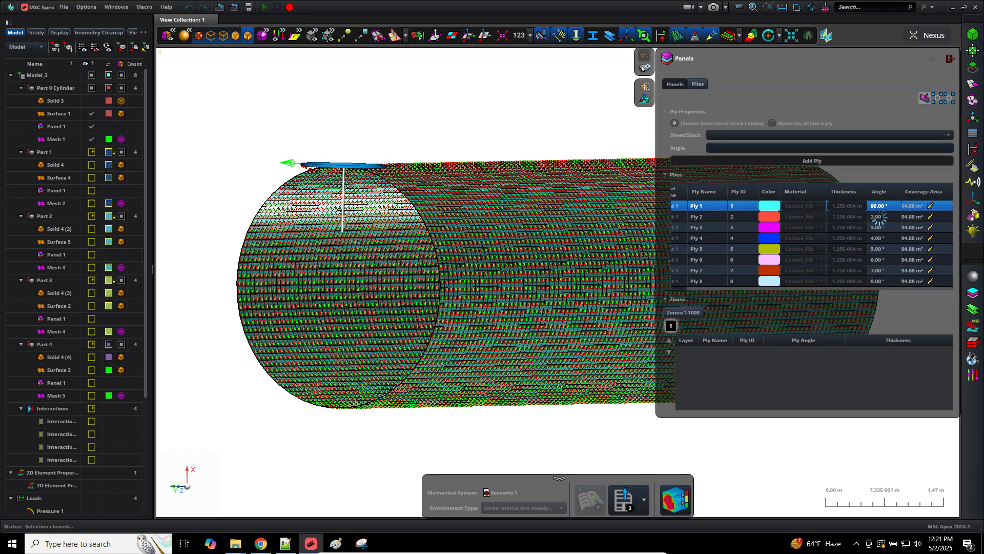
click(877, 217)
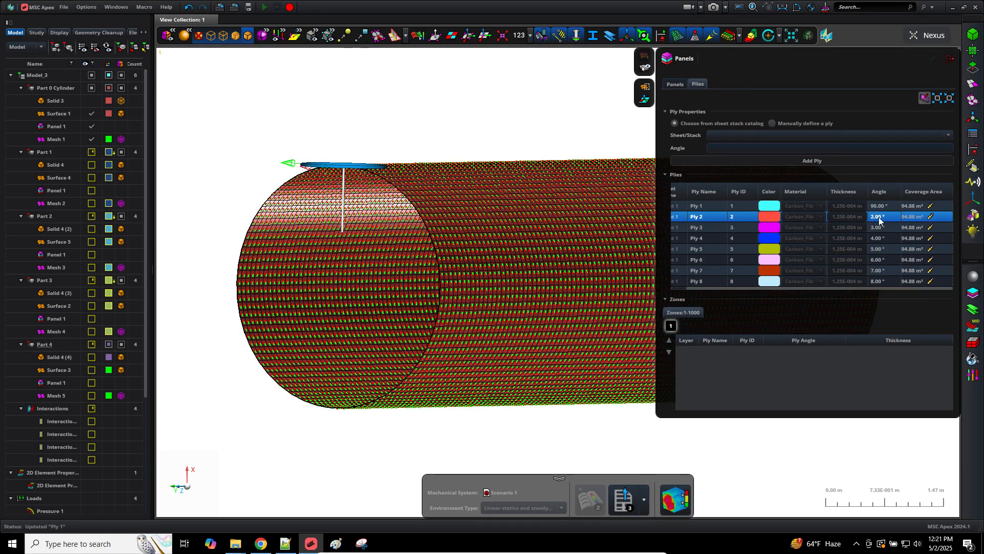
click(880, 217)
text(0)
key(Return)
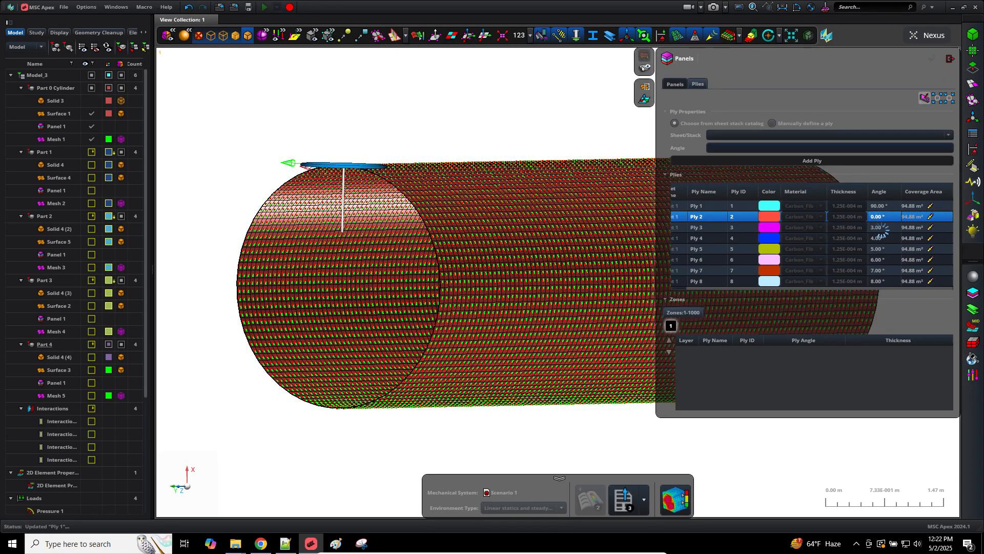
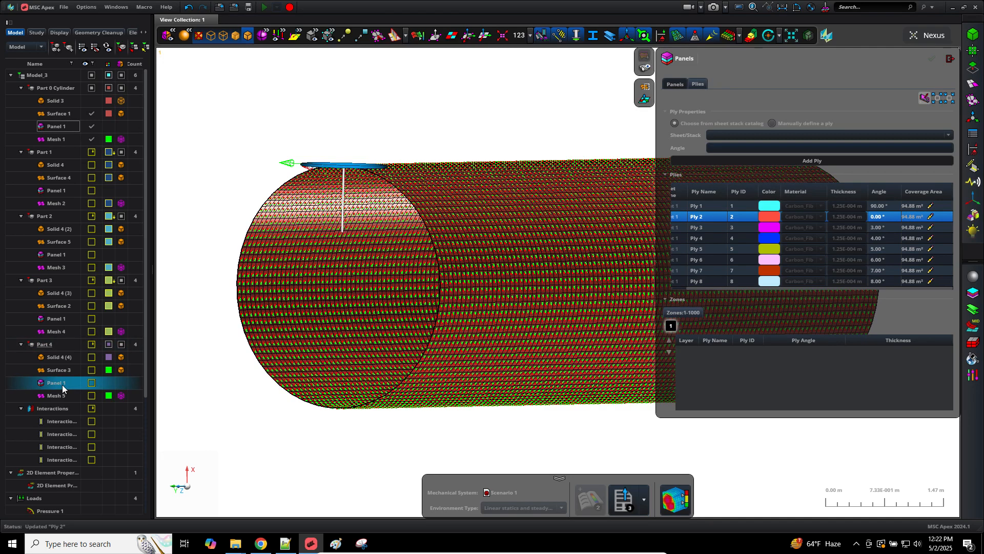
Step: Switch to the SOL 200 viewer showing the eight-ply PCOMPG laminate model
click(261, 544)
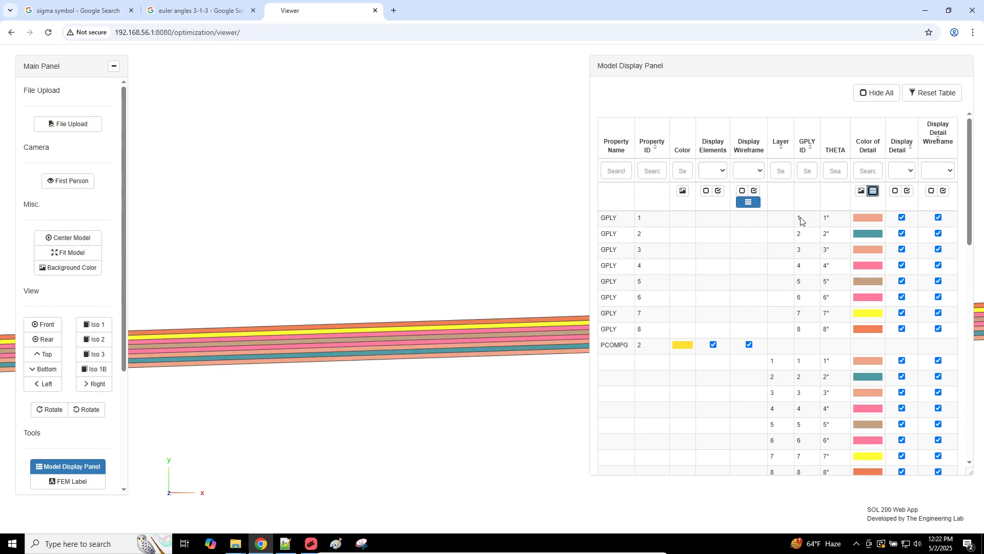
Step: Turn off detail and detail wireframe for all plies, then fit and zoom in on the cylinder
click(895, 191)
click(931, 191)
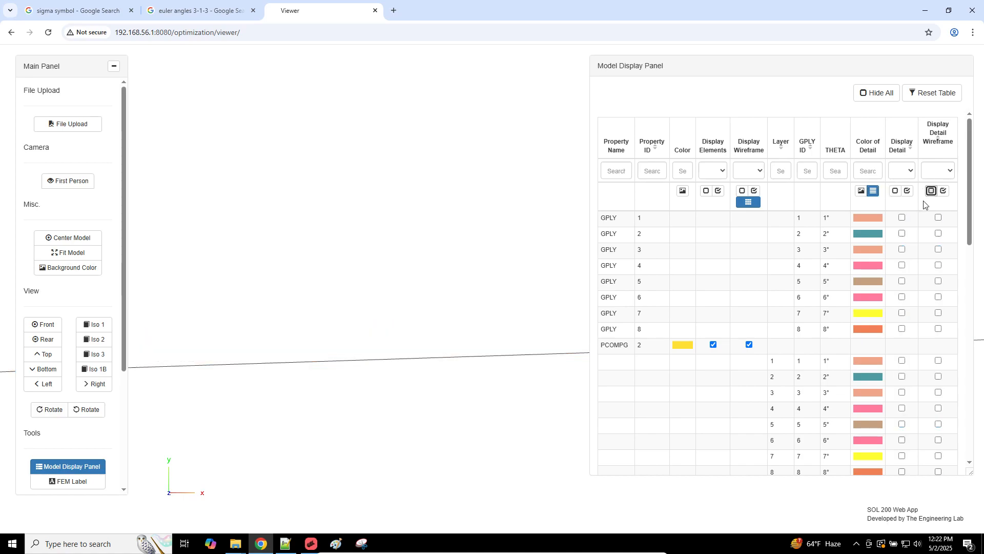
click(91, 253)
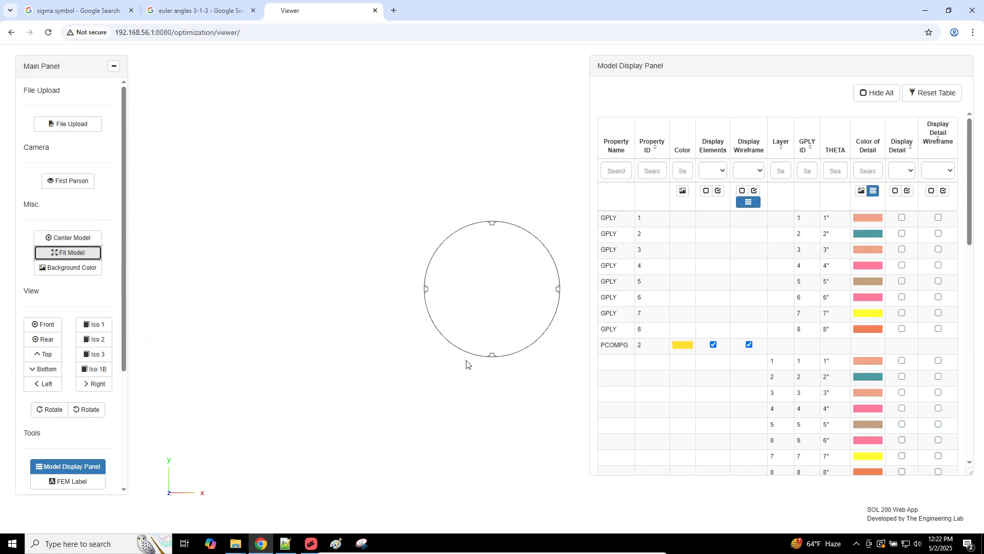
scroll(488, 366, up, 5)
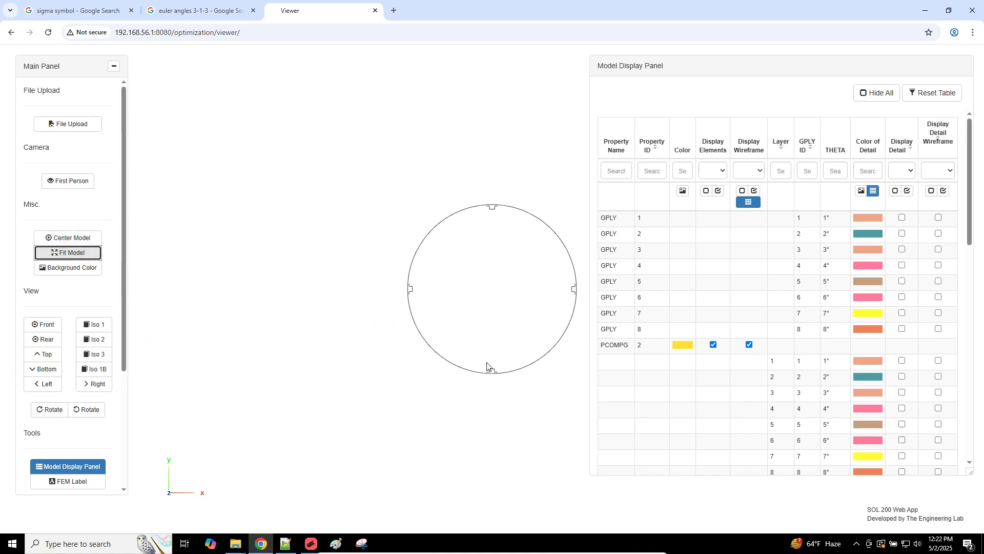
scroll(492, 357, up, 5)
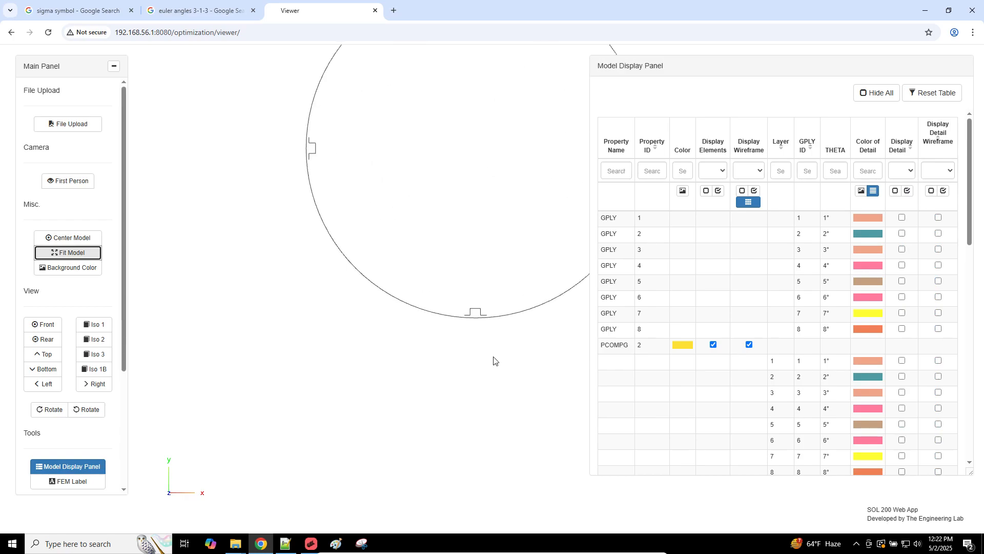
scroll(497, 312, up, 6)
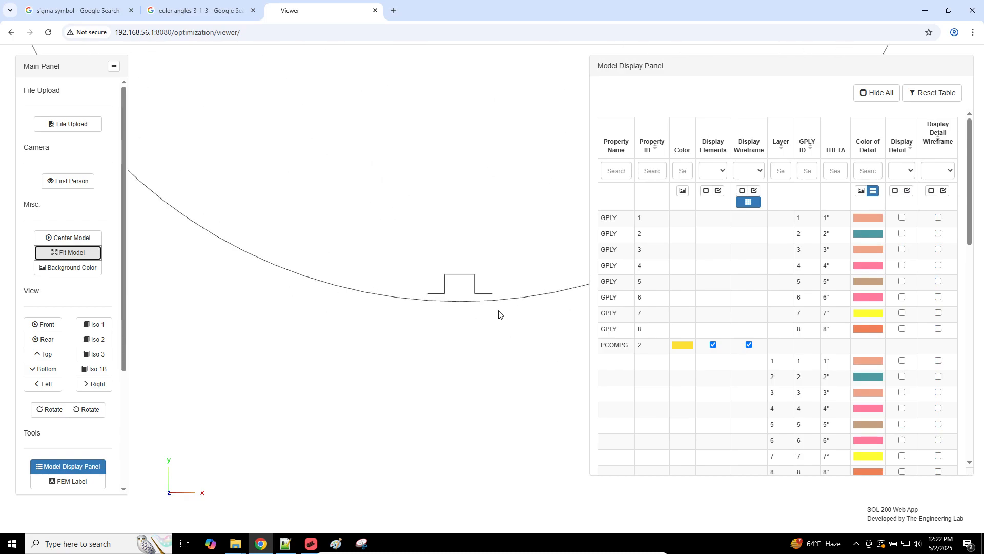
scroll(499, 312, up, 4)
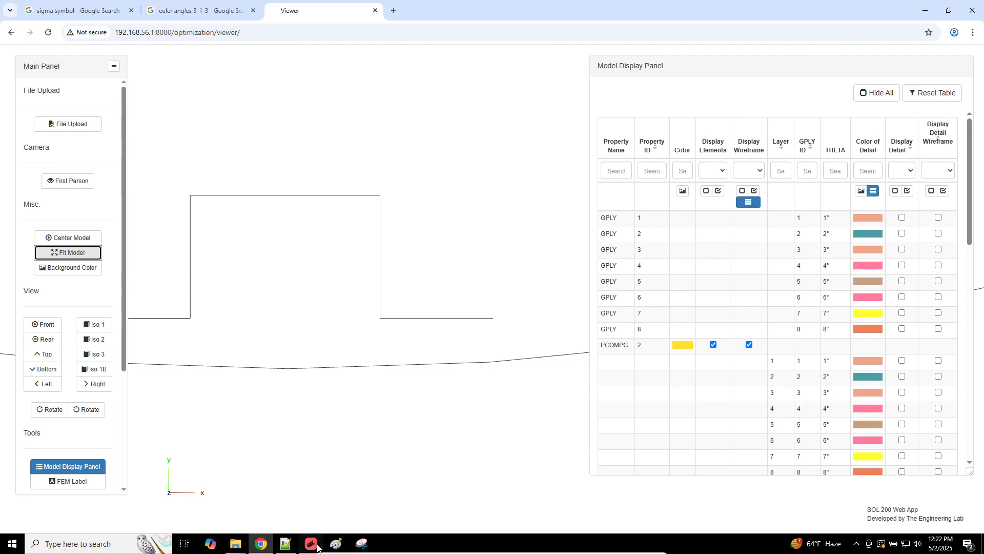
click(311, 543)
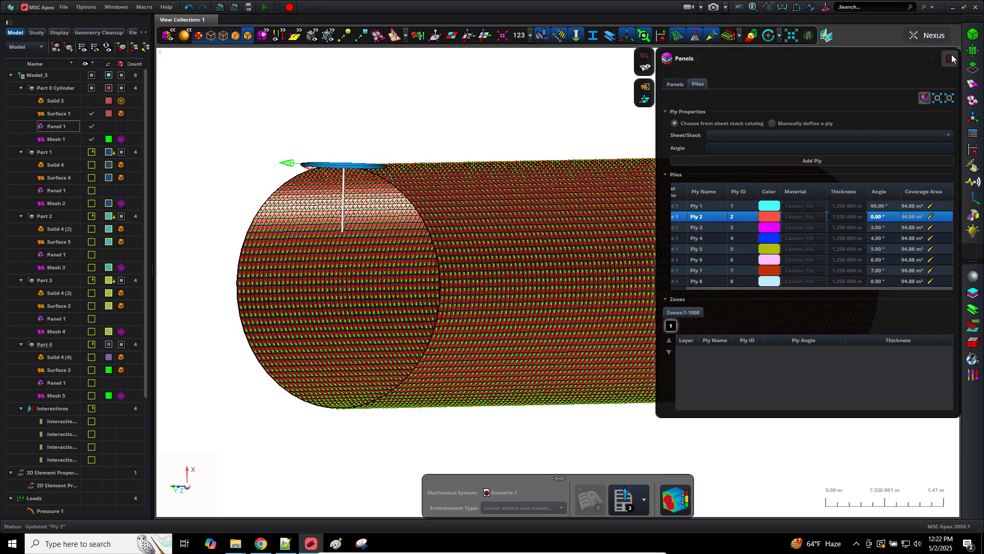
Step: Close the Panels dialog, show shell normal vectors and view straight down the cylinder axis
click(949, 58)
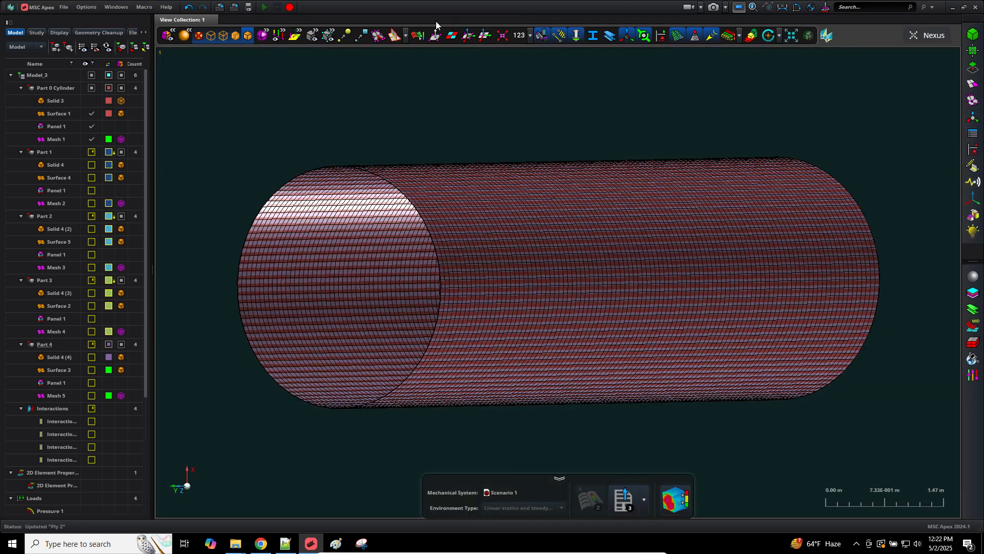
click(433, 36)
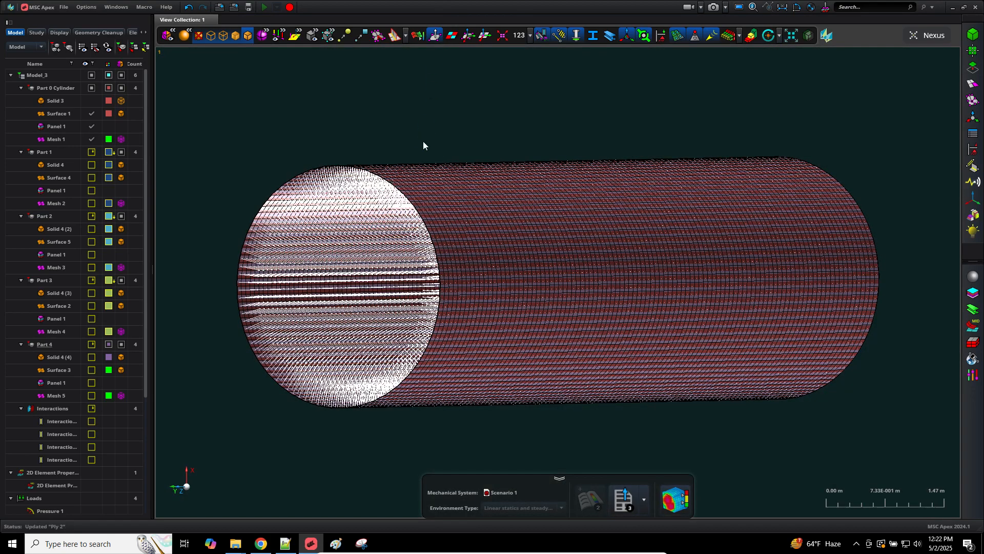
mouse_move(185, 489)
click(182, 491)
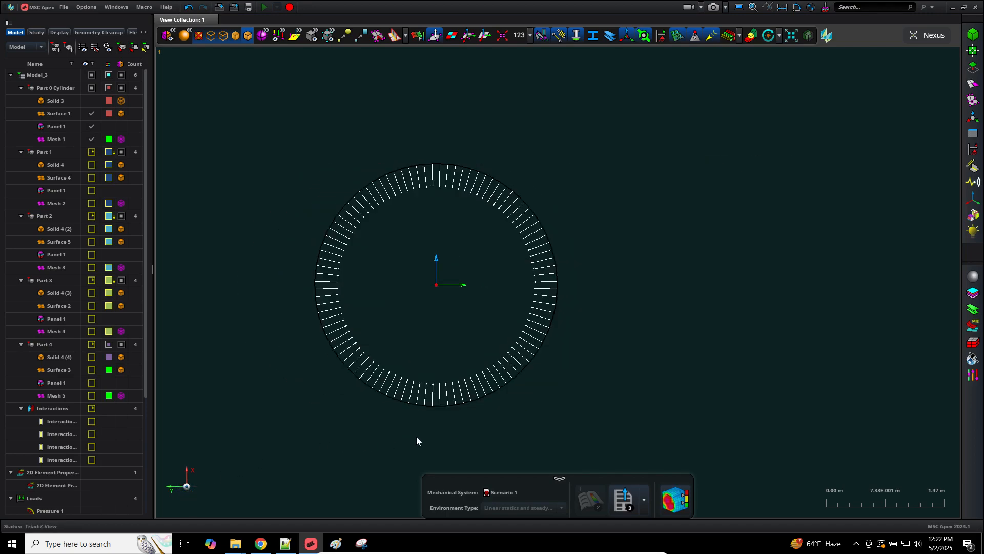
scroll(416, 436, up, 3)
Step: Make Surfaces 2–5 visible and give the viewport a blue gradient background
click(91, 177)
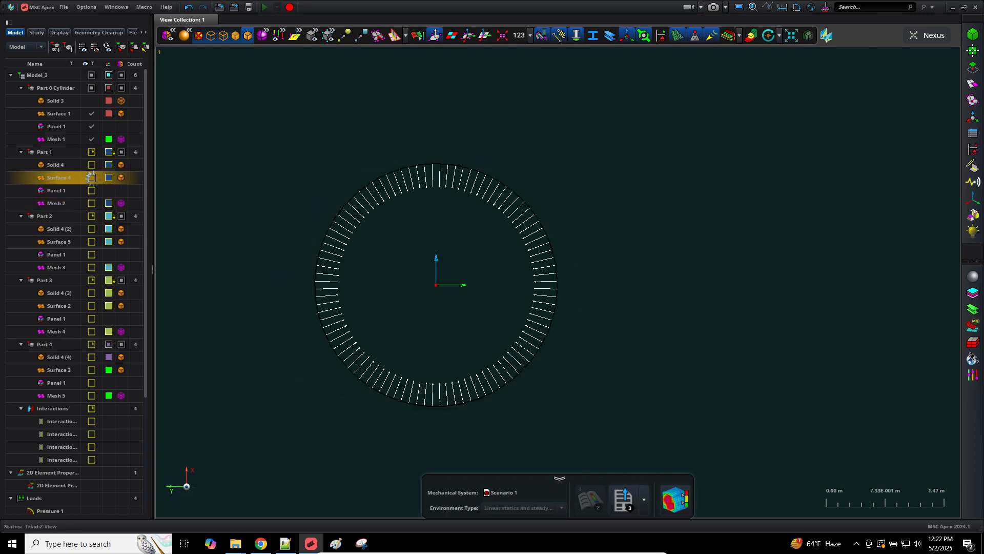
click(91, 241)
click(91, 305)
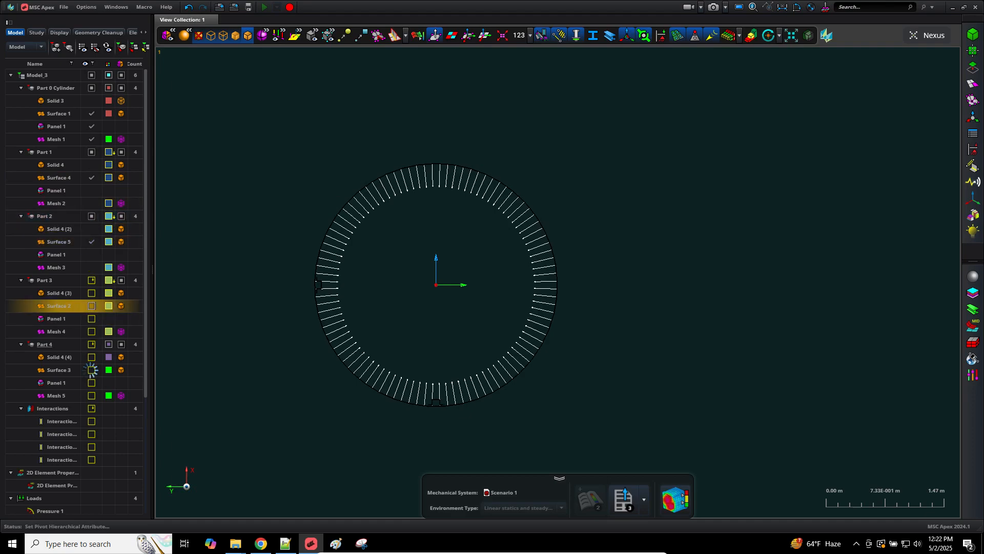
click(91, 369)
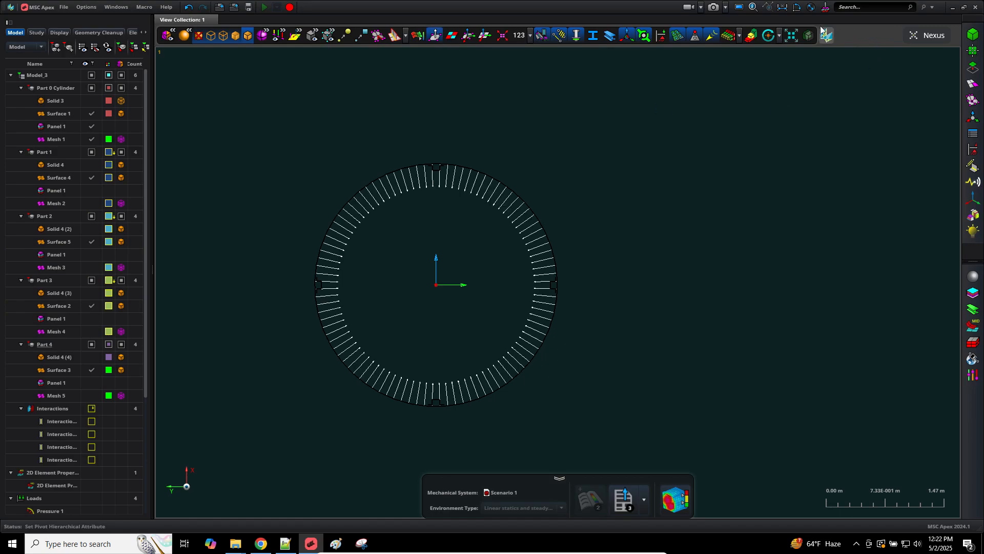
click(738, 6)
scroll(411, 327, down, 3)
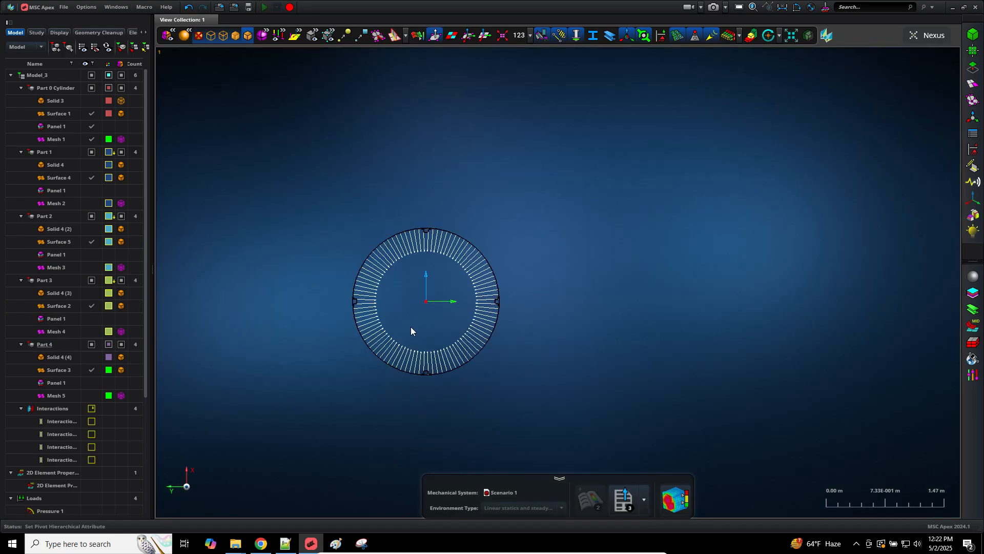
scroll(410, 327, up, 6)
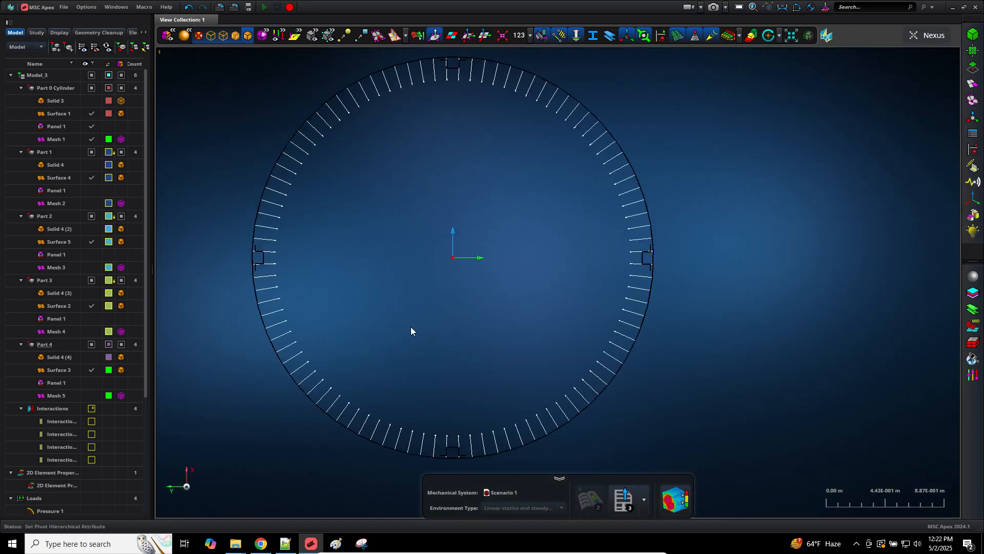
Step: Make Meshes 2, 3 and 4 visible on the stiffened cylinder
click(91, 203)
click(93, 267)
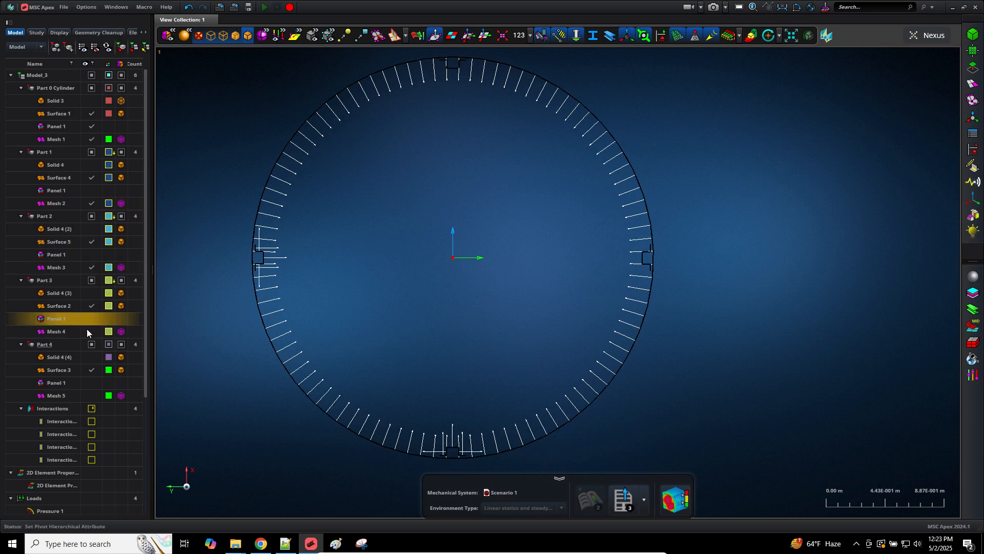
click(91, 331)
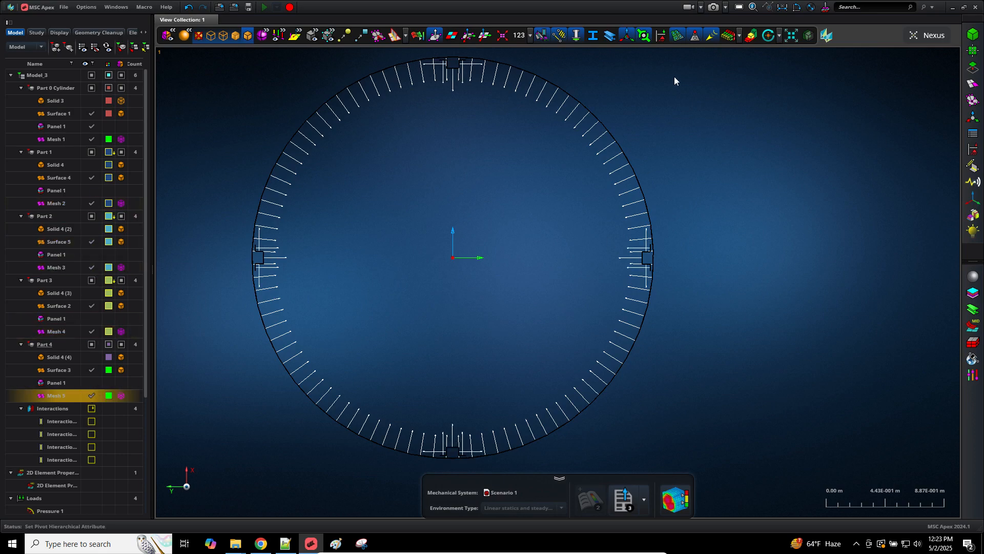
scroll(494, 427, down, 3)
scroll(492, 434, up, 10)
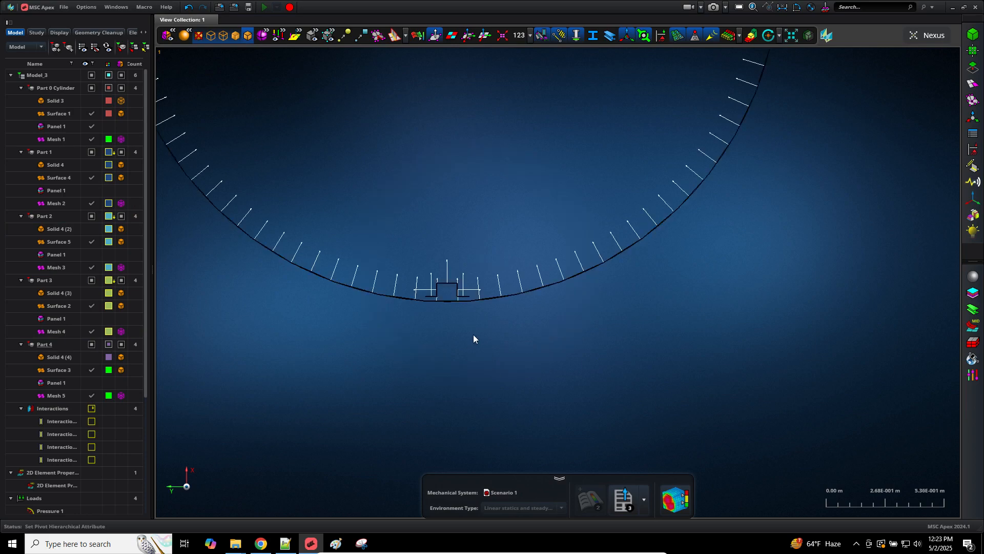
scroll(460, 318, up, 2)
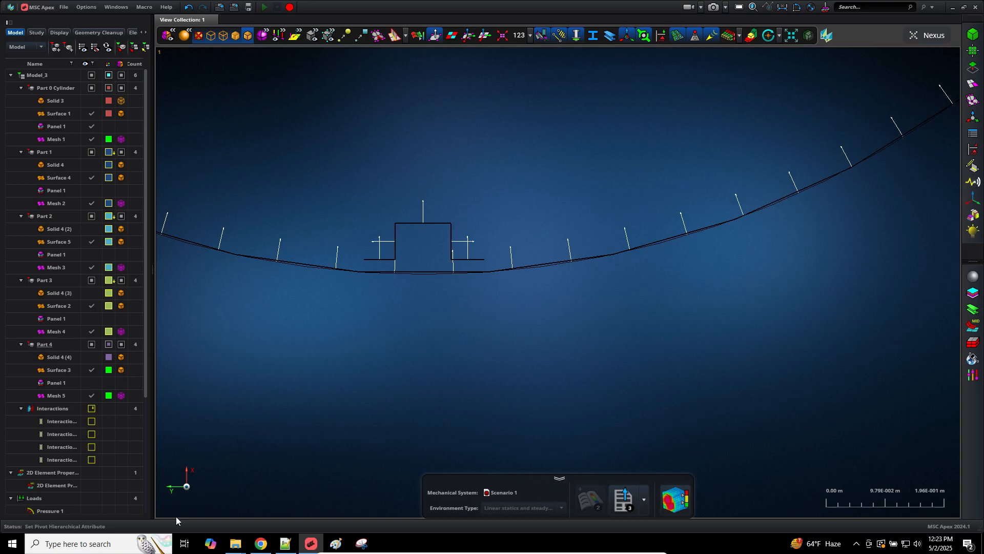
click(261, 544)
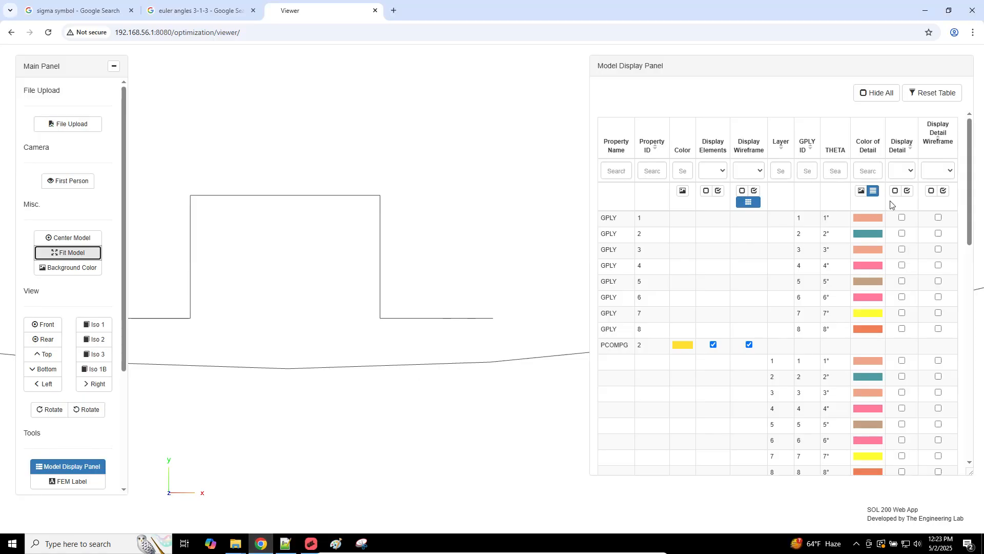
Step: Show detail and detail wireframe for plies GPLY 1 through 4
click(907, 219)
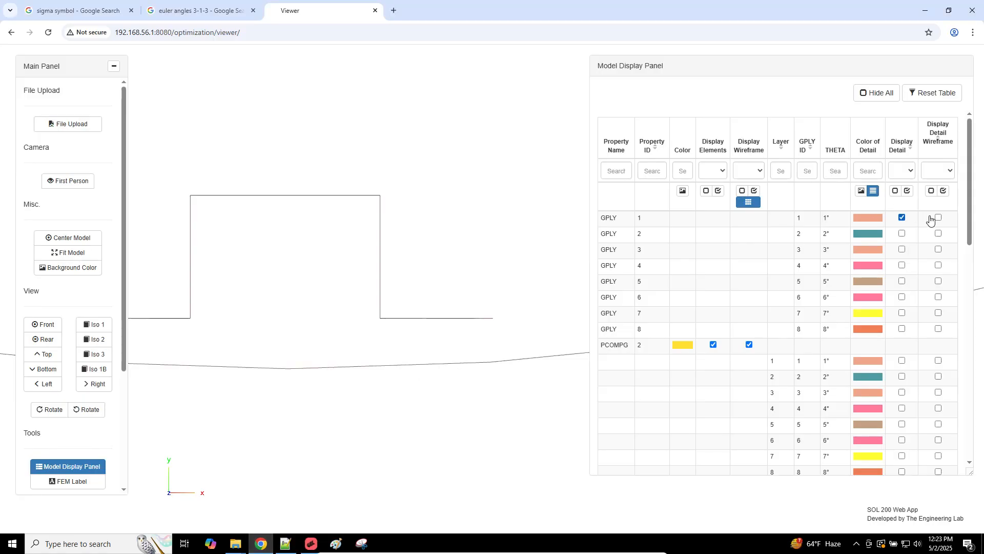
click(938, 218)
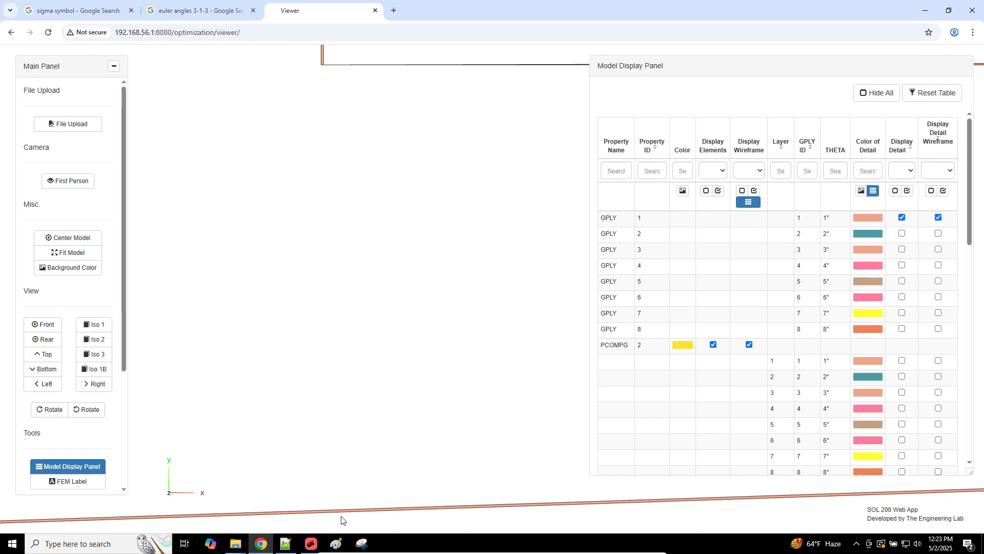
click(901, 233)
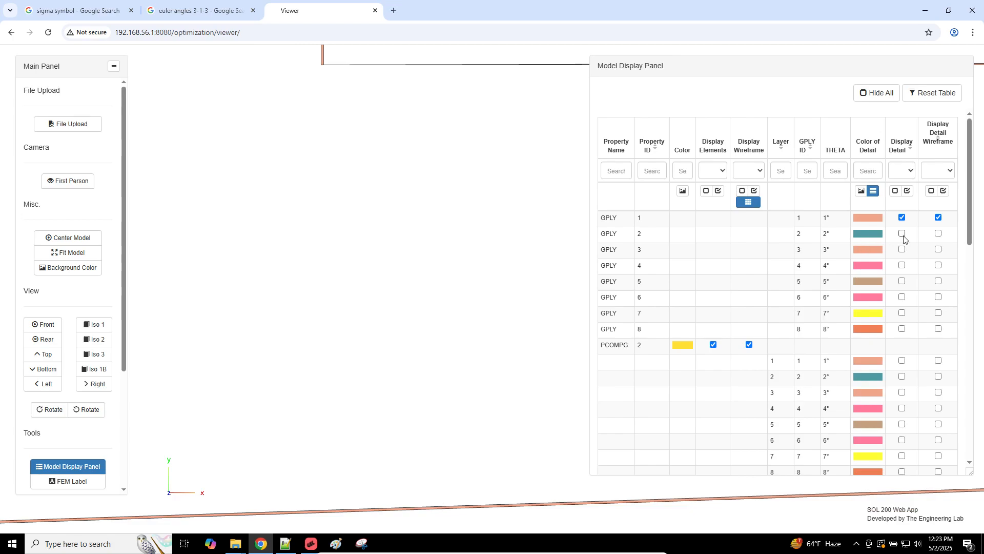
click(938, 234)
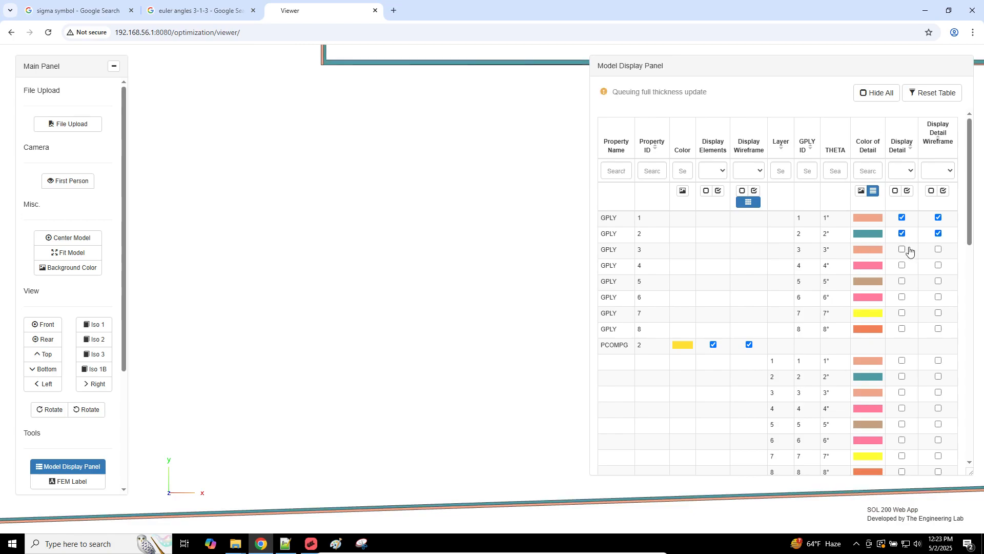
click(902, 250)
click(936, 250)
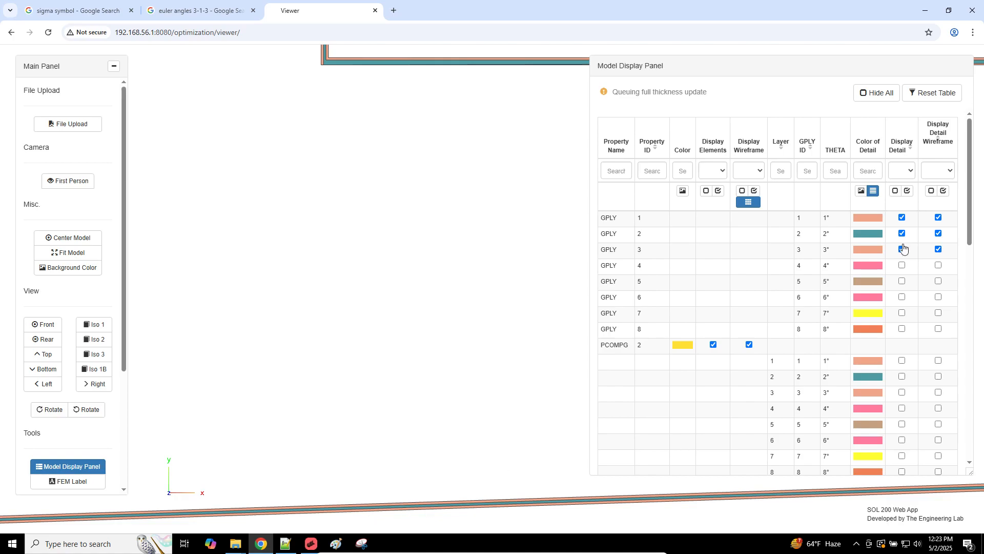
triple_click(810, 267)
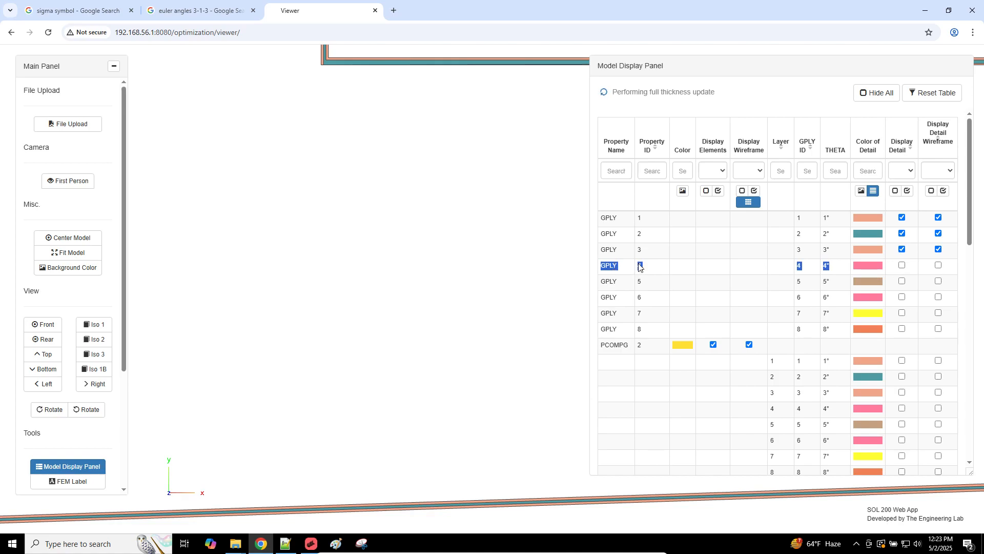
click(905, 265)
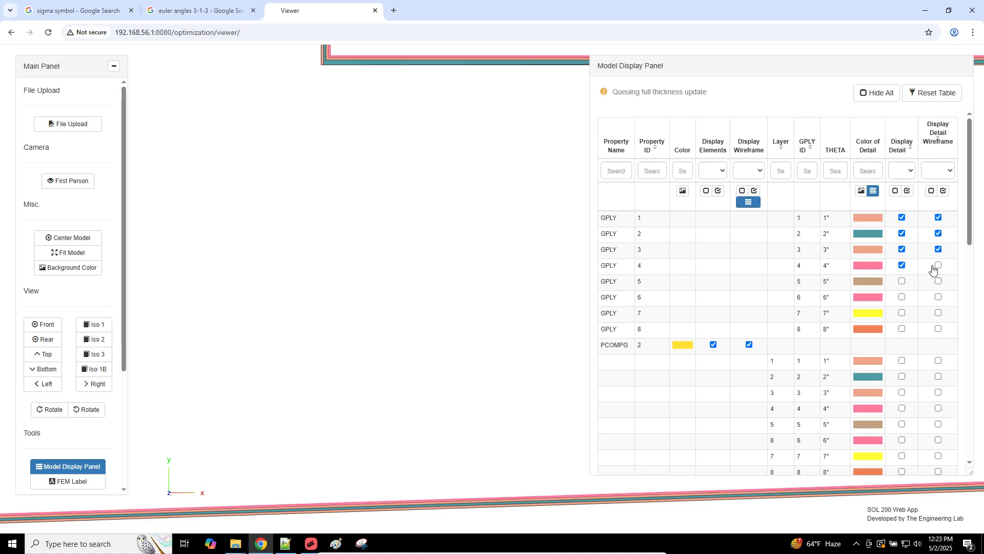
click(936, 265)
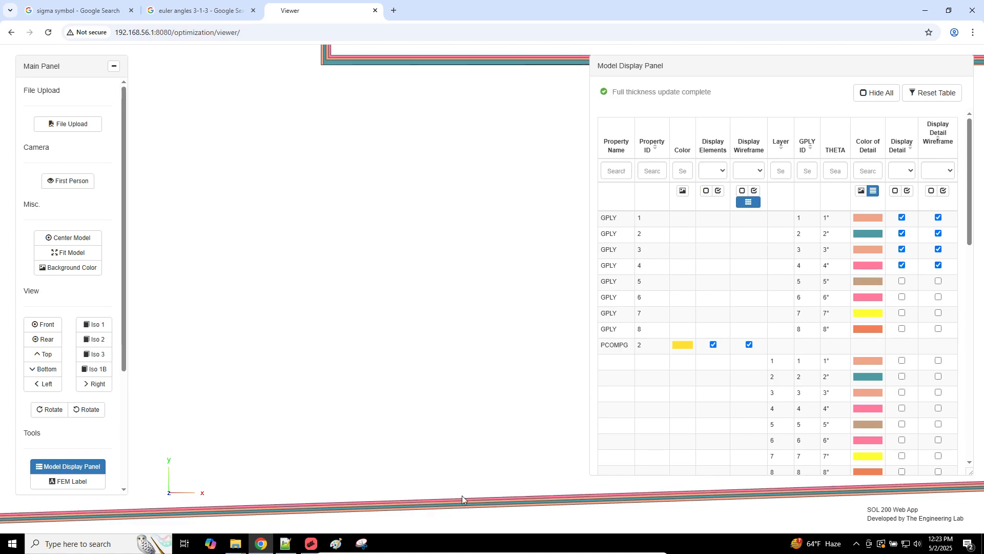
Step: Show detail and detail wireframe for plies GPLY 5 through 8
click(930, 283)
click(935, 298)
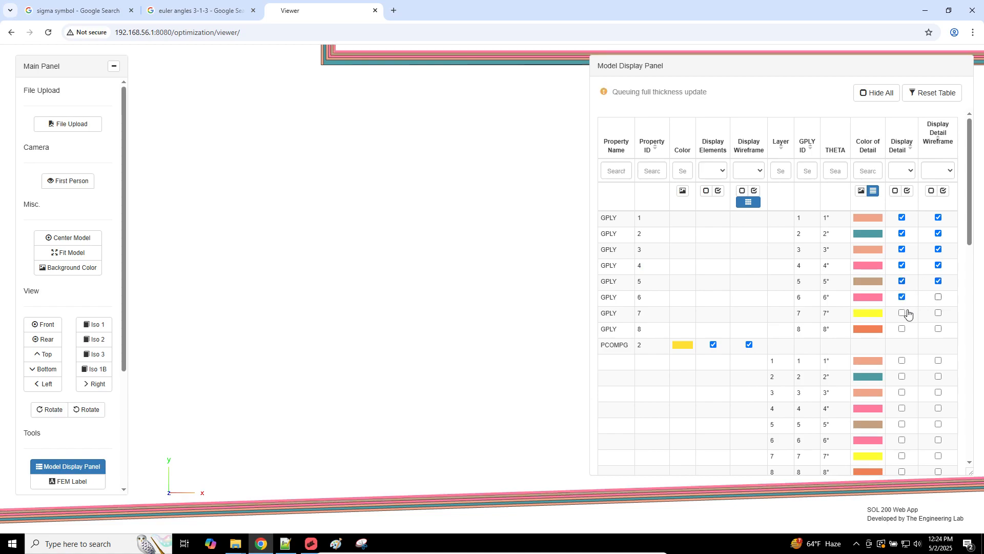
click(904, 312)
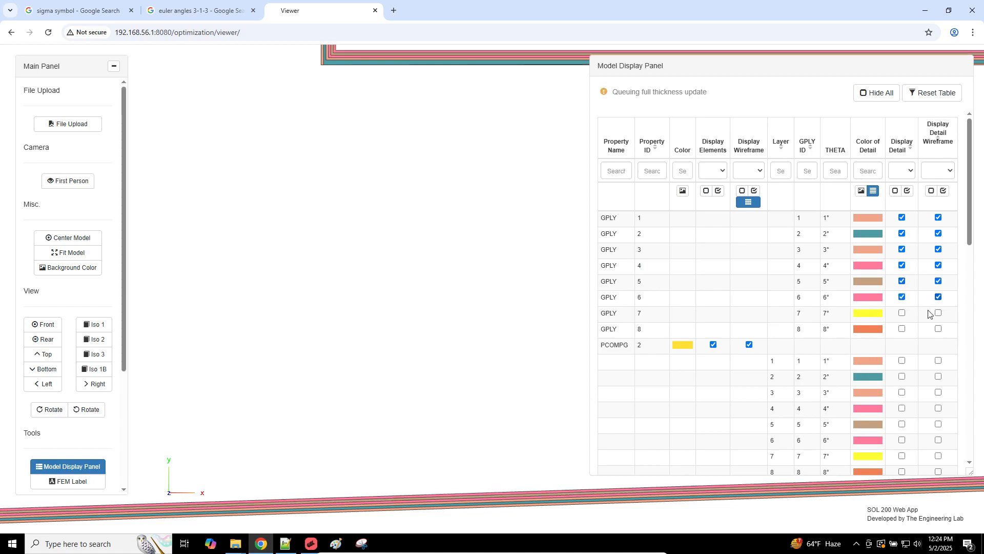
click(901, 331)
click(901, 329)
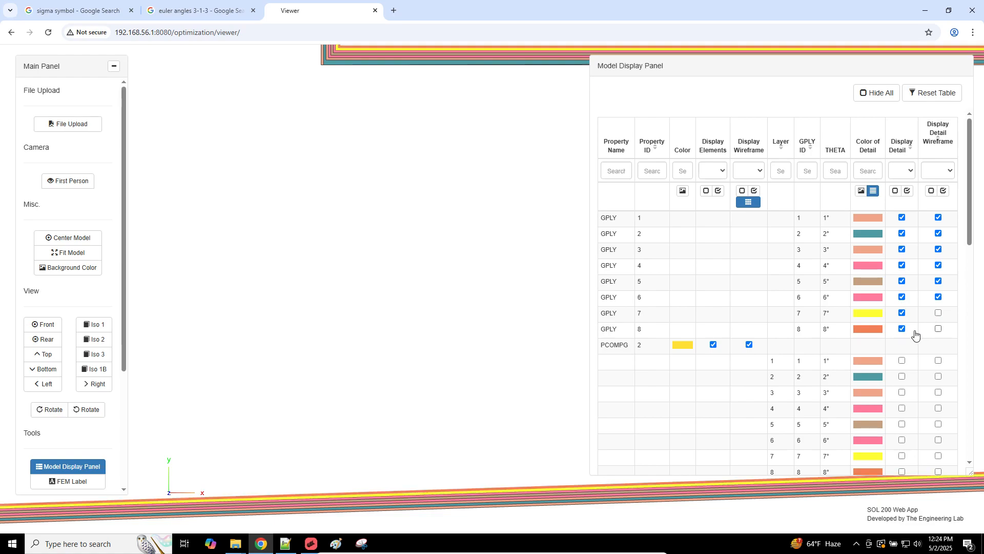
click(938, 329)
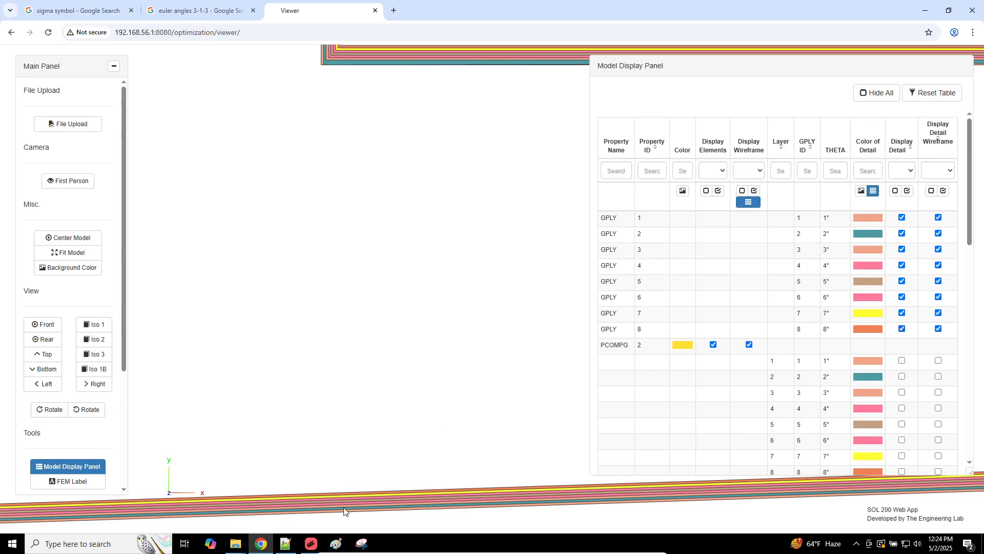
Step: Hide detail and detail wireframe for all plies again and fit the model in view
click(311, 543)
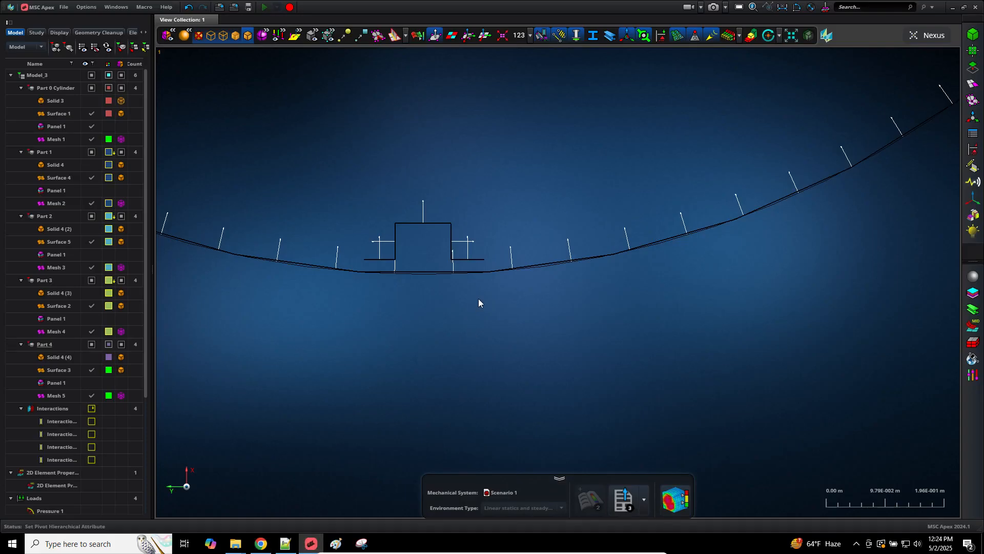
click(261, 543)
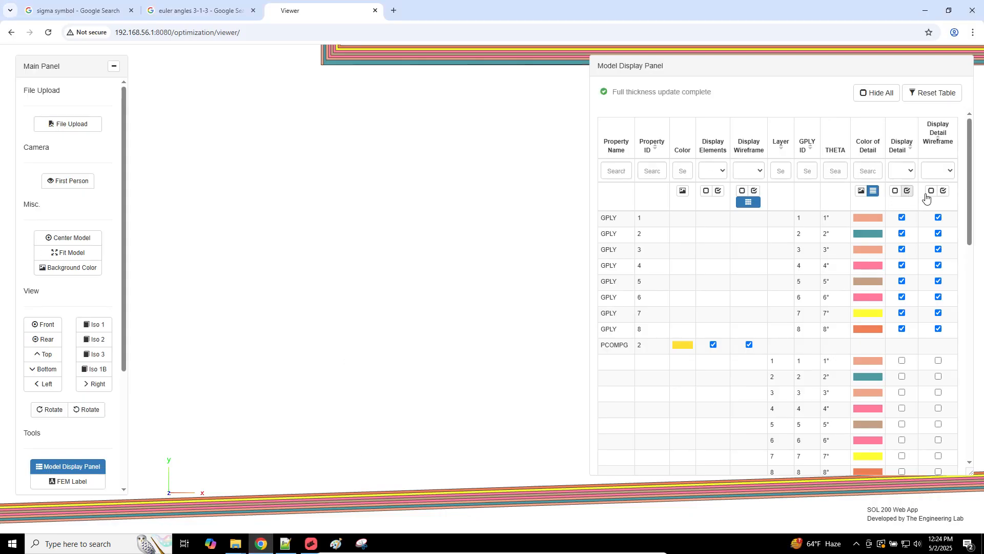
click(895, 190)
click(932, 190)
click(73, 253)
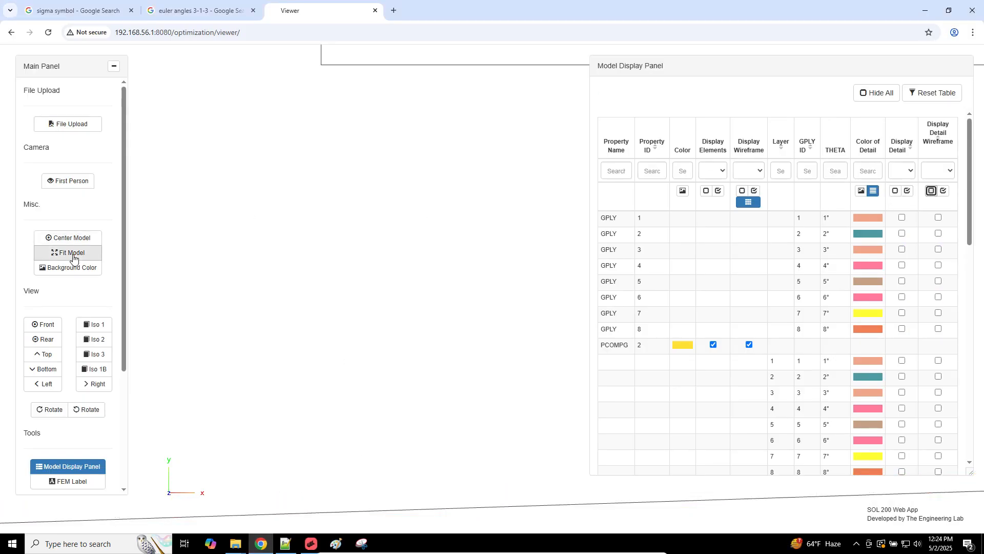
Step: Rotate to an oblique view, enter first-person camera mode and move toward the ring
drag(390, 314, 419, 316)
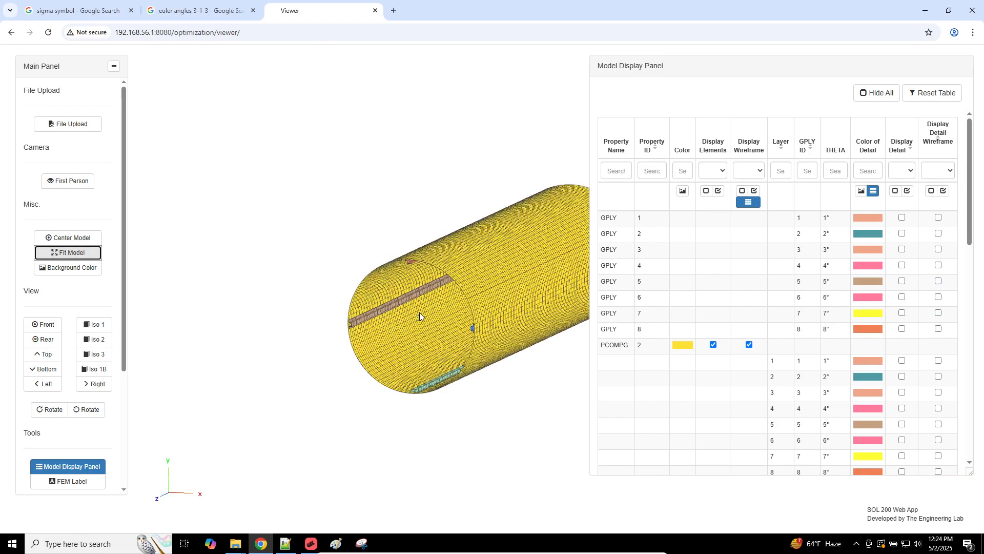
click(72, 181)
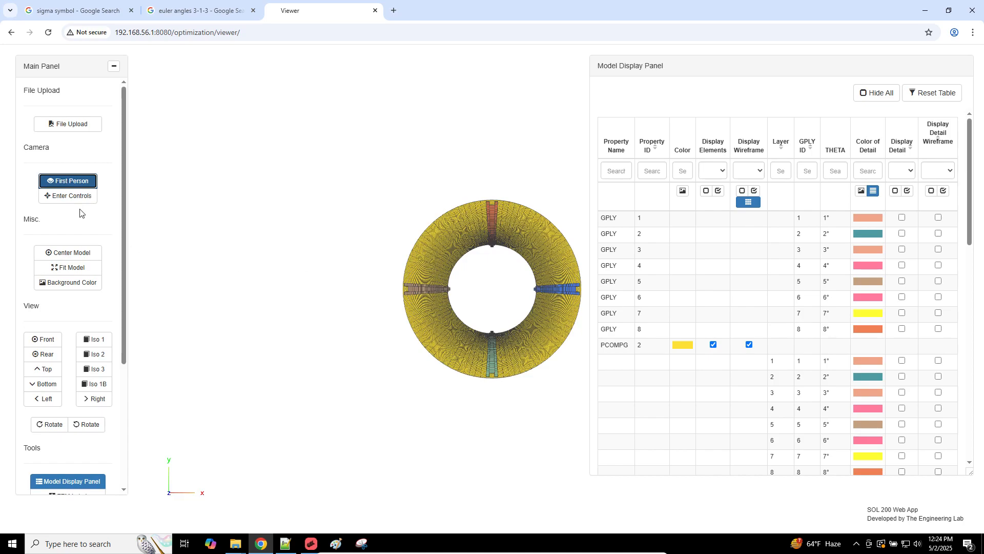
click(69, 197)
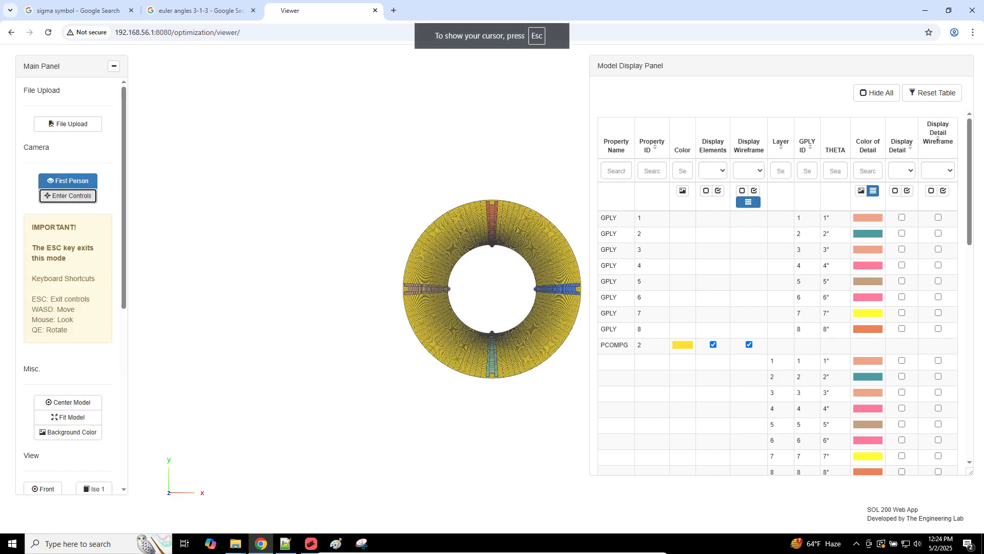
key(w)
key(w)
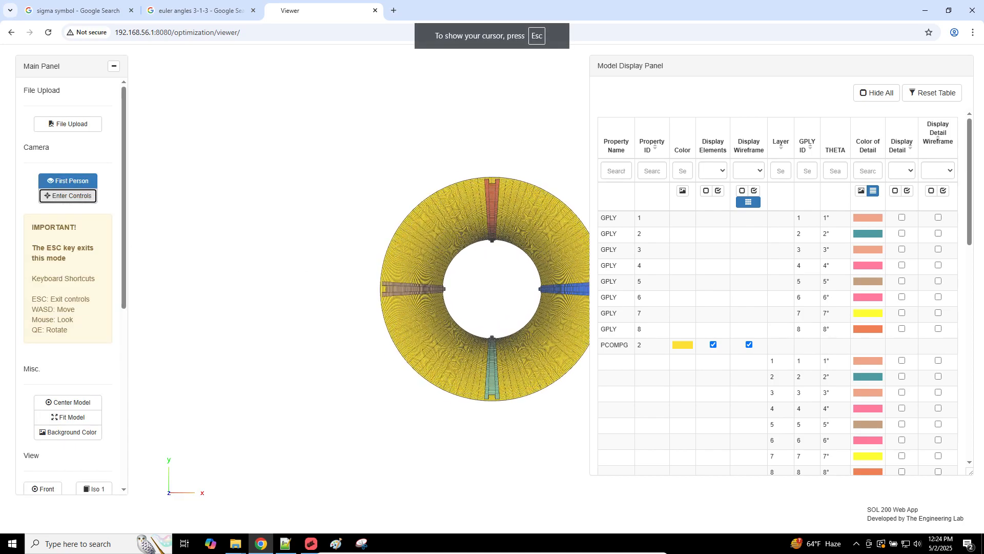
key(w)
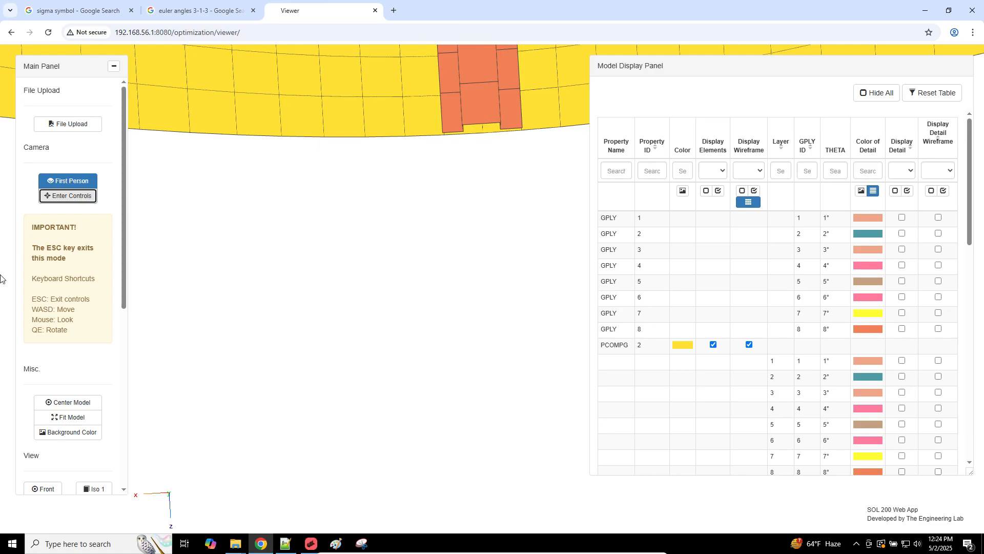
Step: Move the camera into the tube, rolling the view counter-clockwise
click(69, 195)
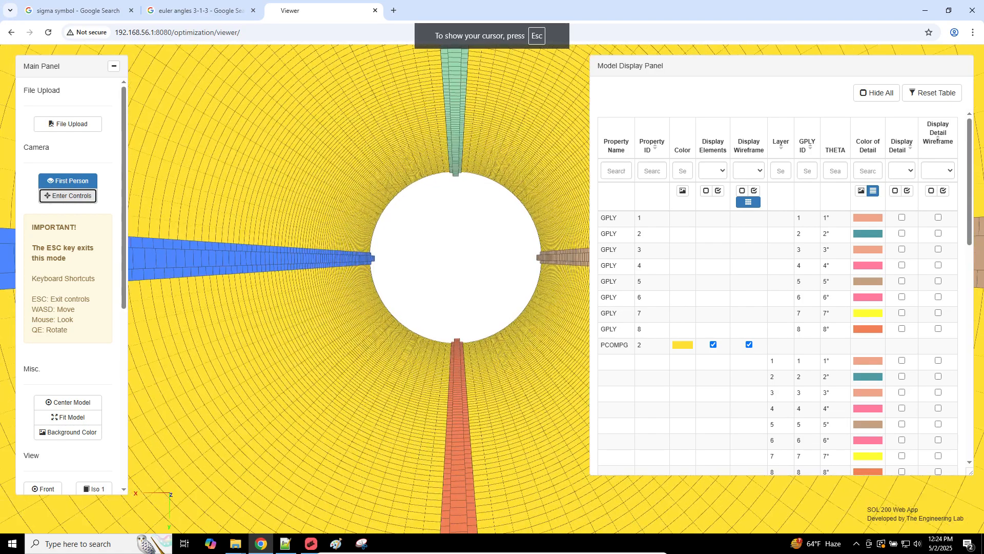
key(w)
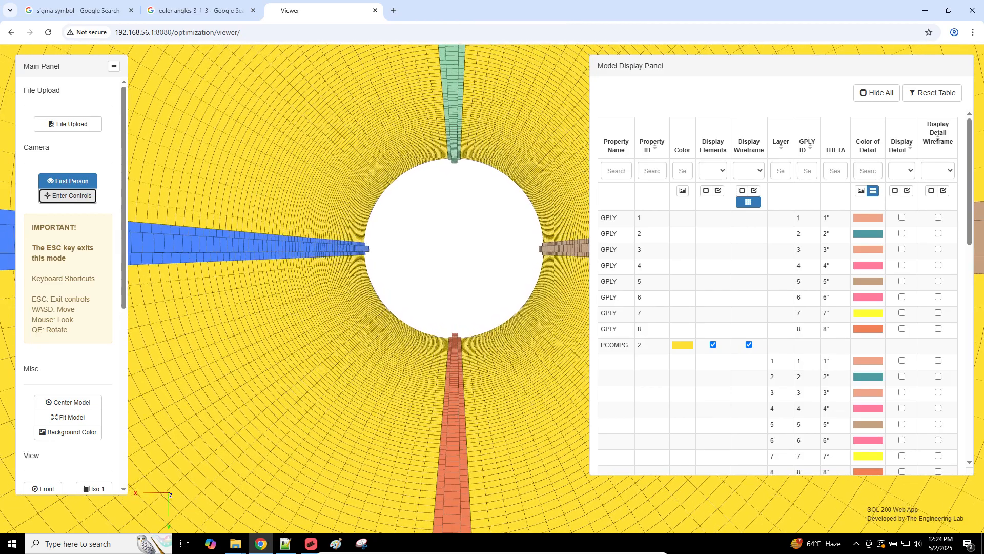
key(w)
key(e)
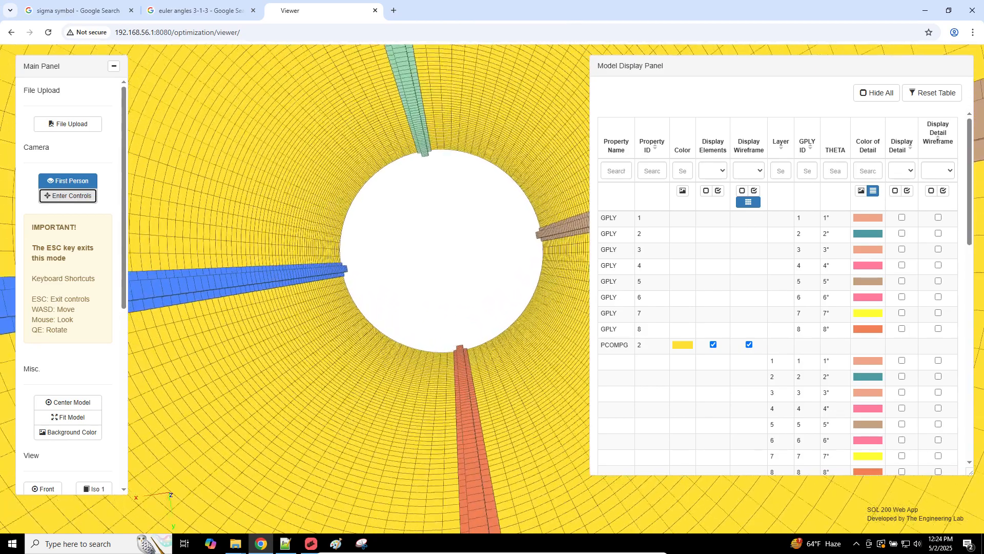
key(e)
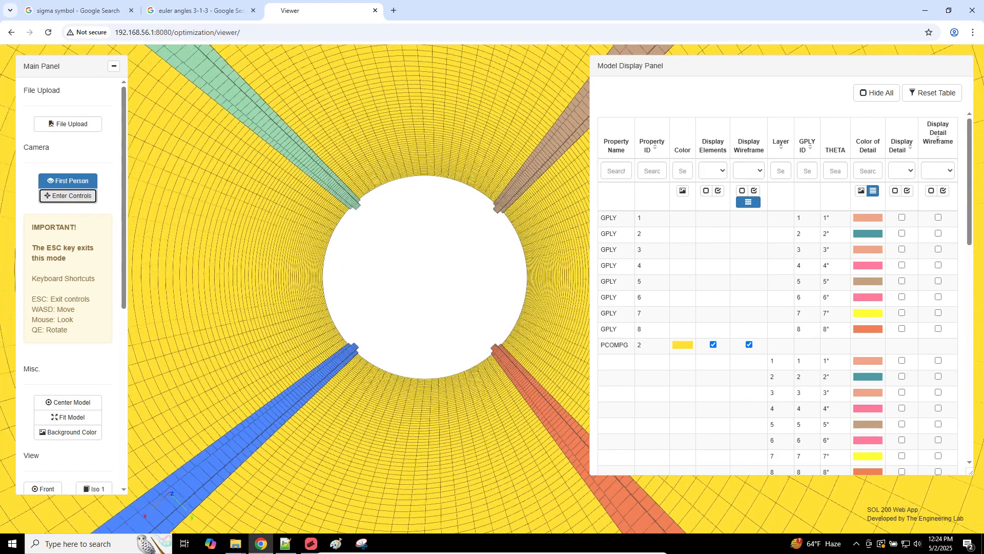
key(w)
key(w)
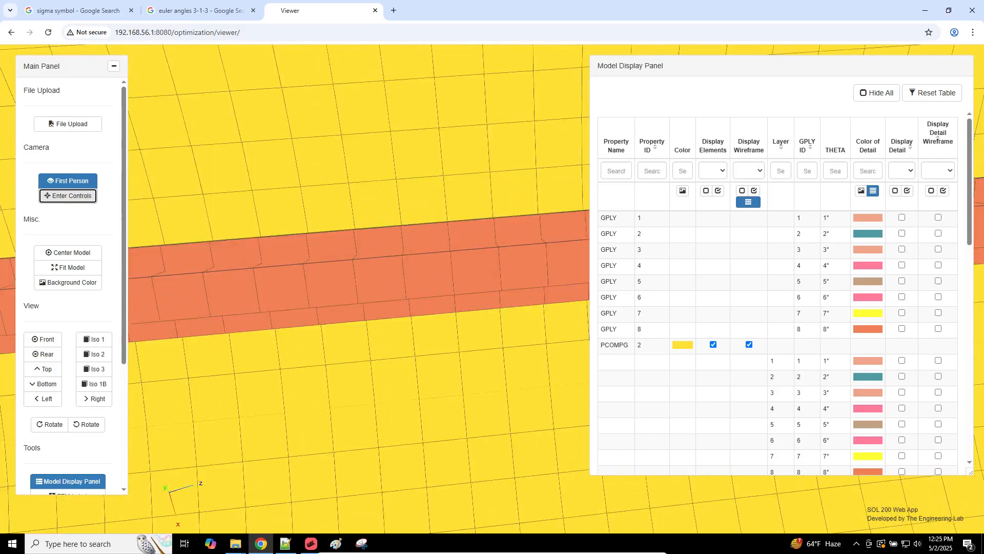
Step: Fly through the red stiffener, look along it, then slide back into the tube interior
key(w)
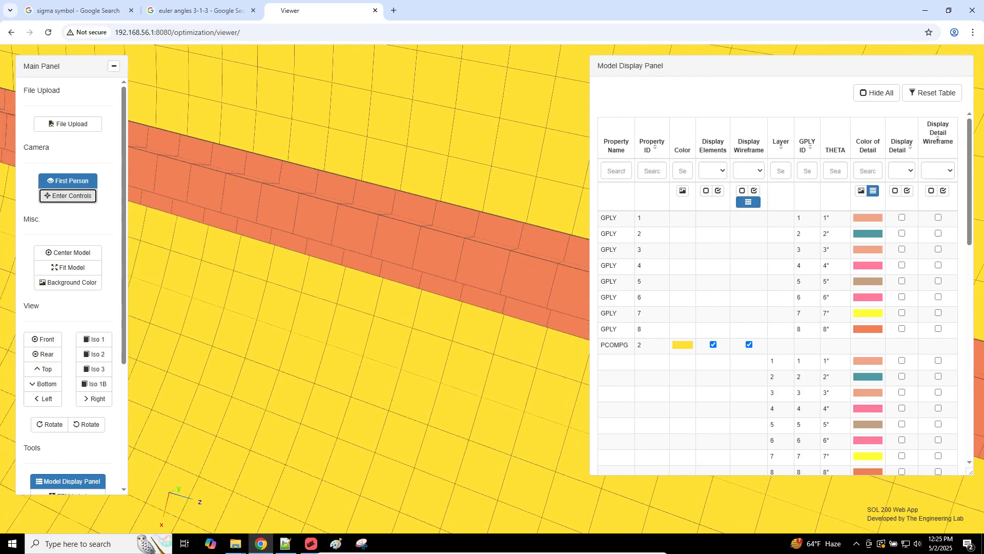
key(w)
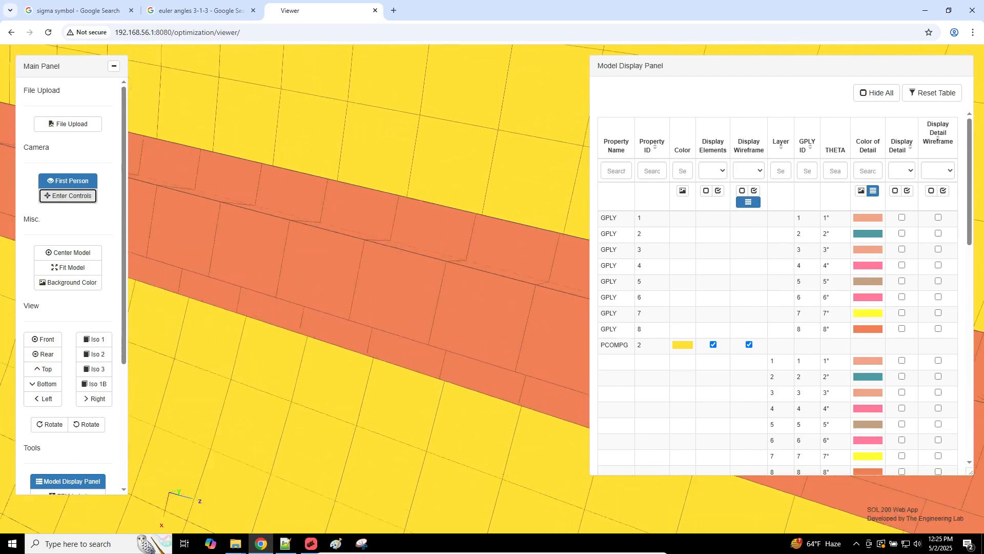
key(w)
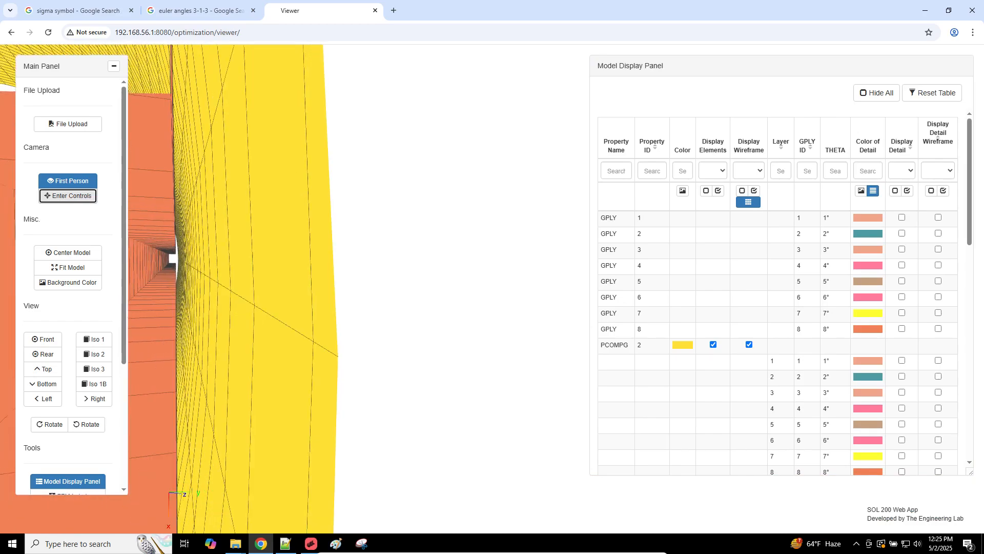
key(a)
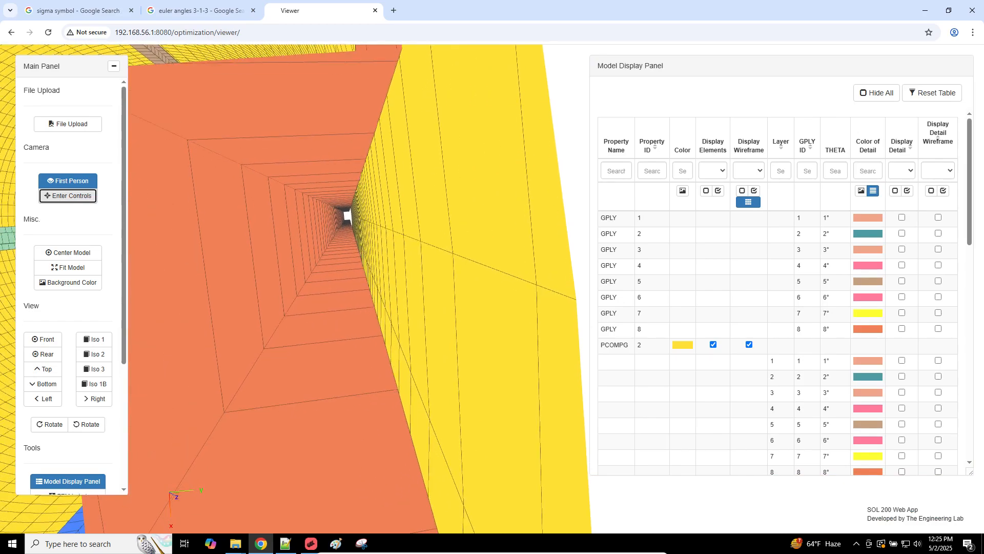
key(d)
key(d)
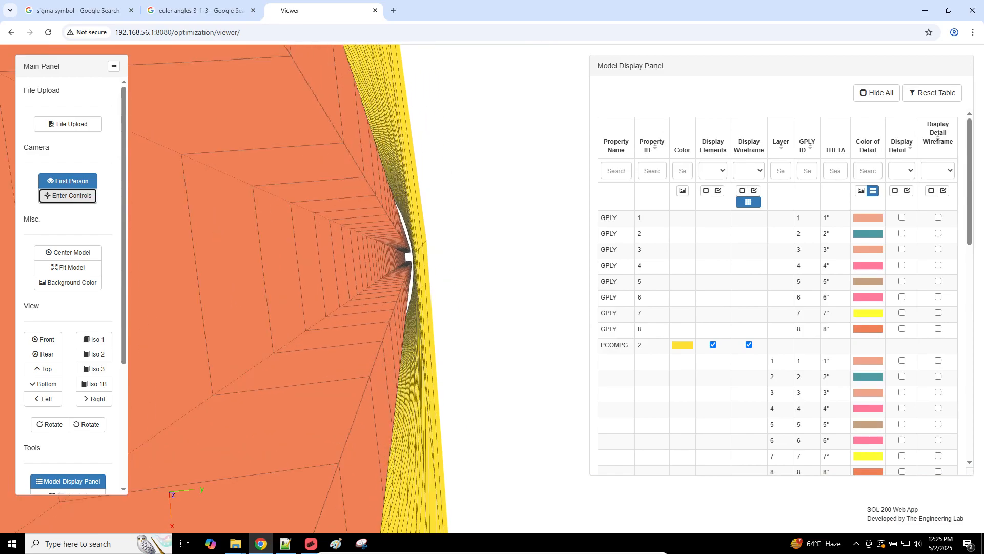
key(d)
key(a)
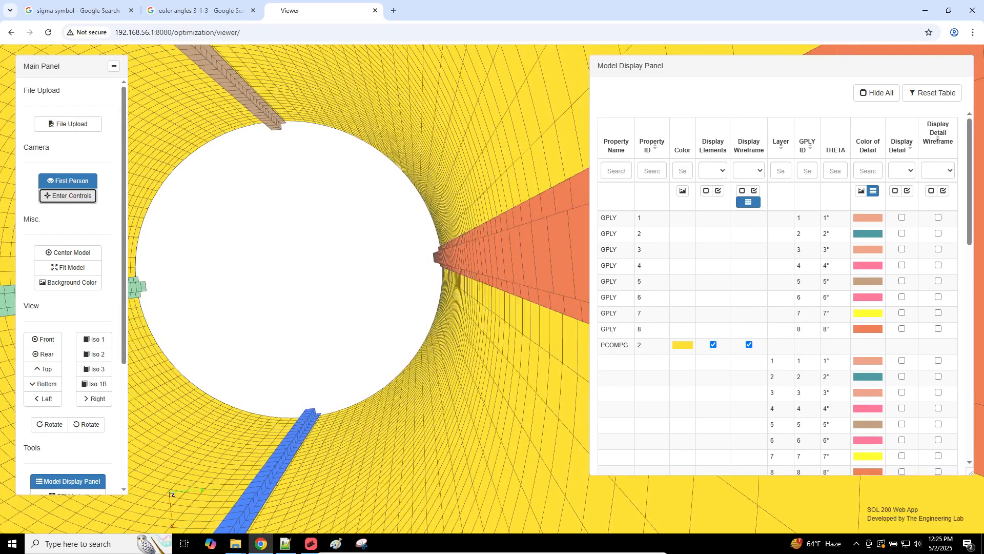
key(Escape)
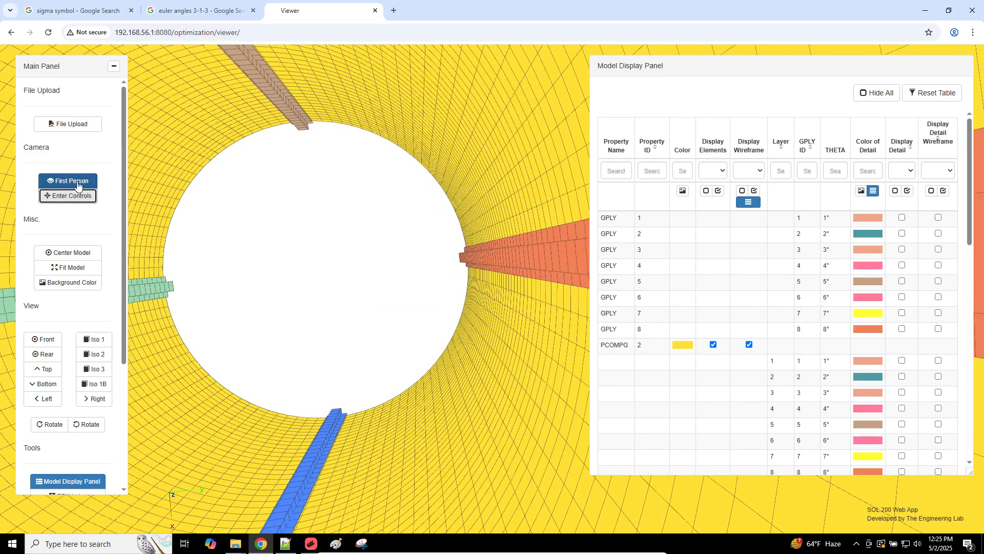
Step: Exit first-person mode and rotate the cylinder to show its outer surface
click(77, 183)
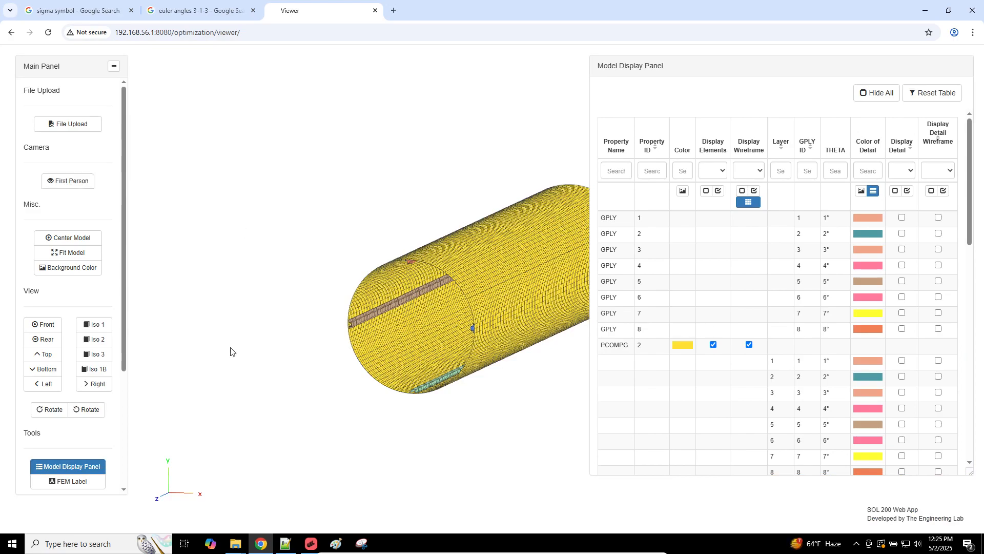
drag(259, 344, 0, 106)
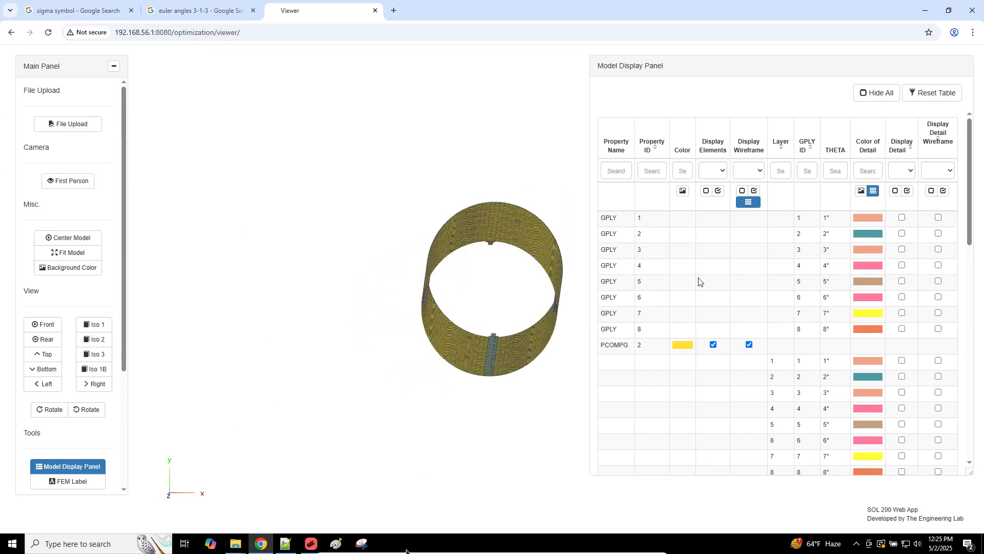
click(438, 547)
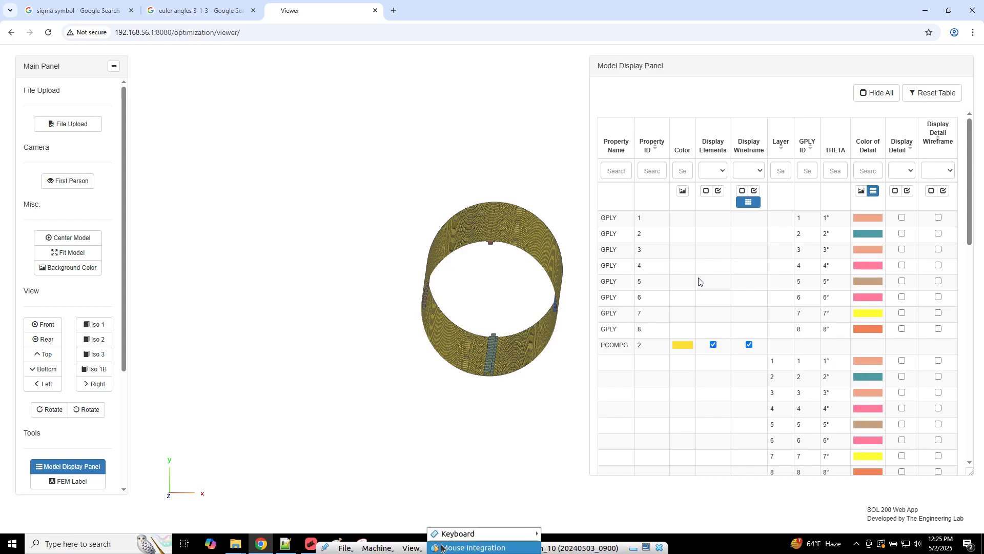
click(439, 546)
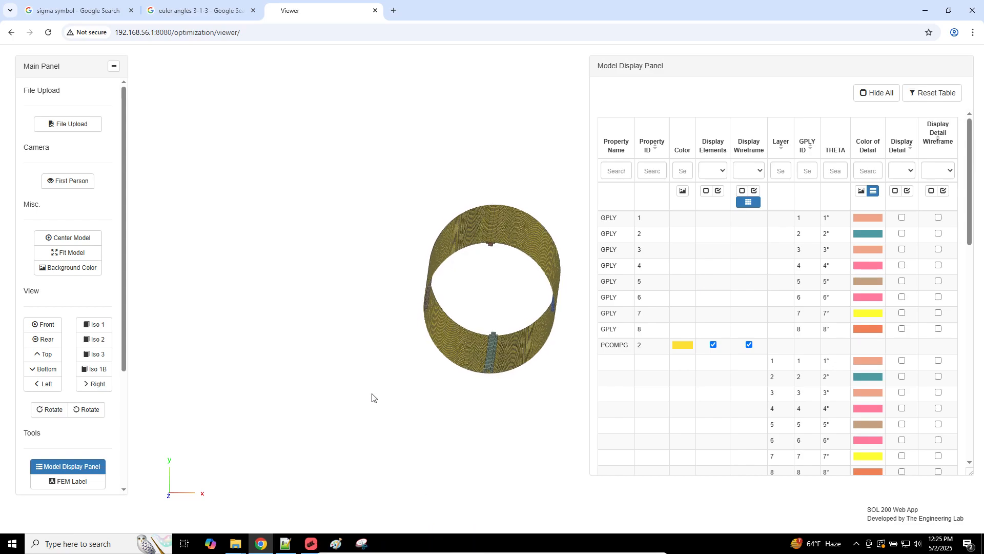
drag(416, 341, 398, 353)
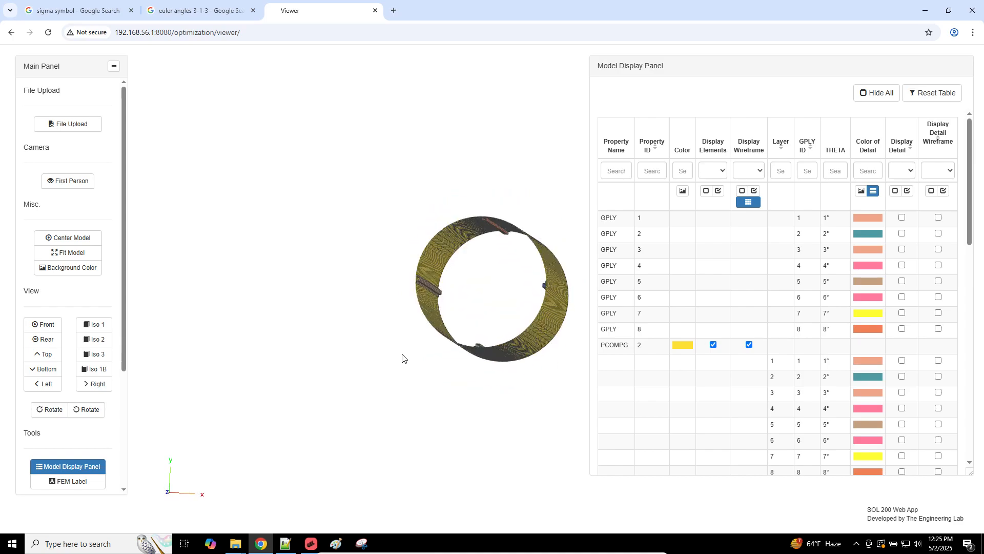
Step: Check the eight PCOMPG ply lines in the Nastran input file in Notepad++
click(311, 543)
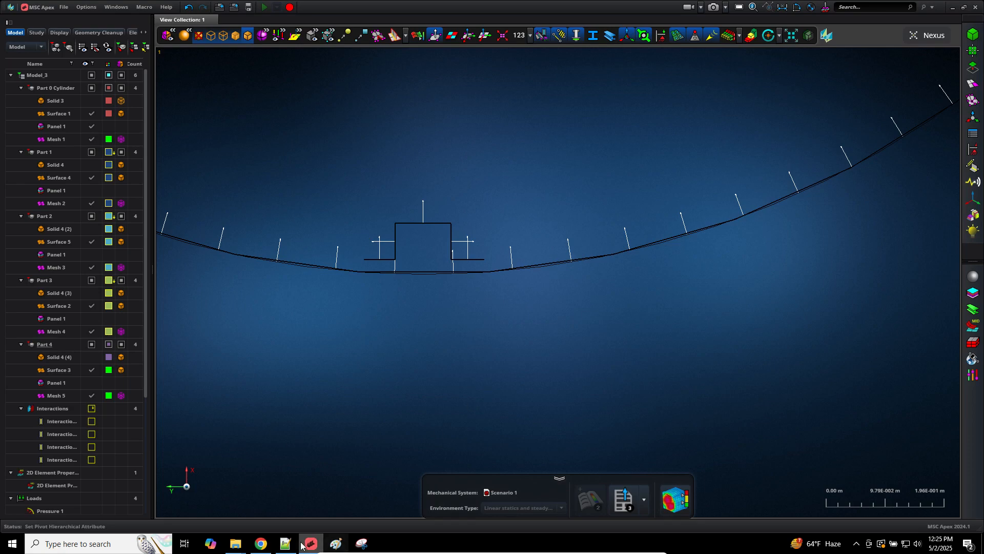
click(285, 543)
drag(513, 325, 61, 197)
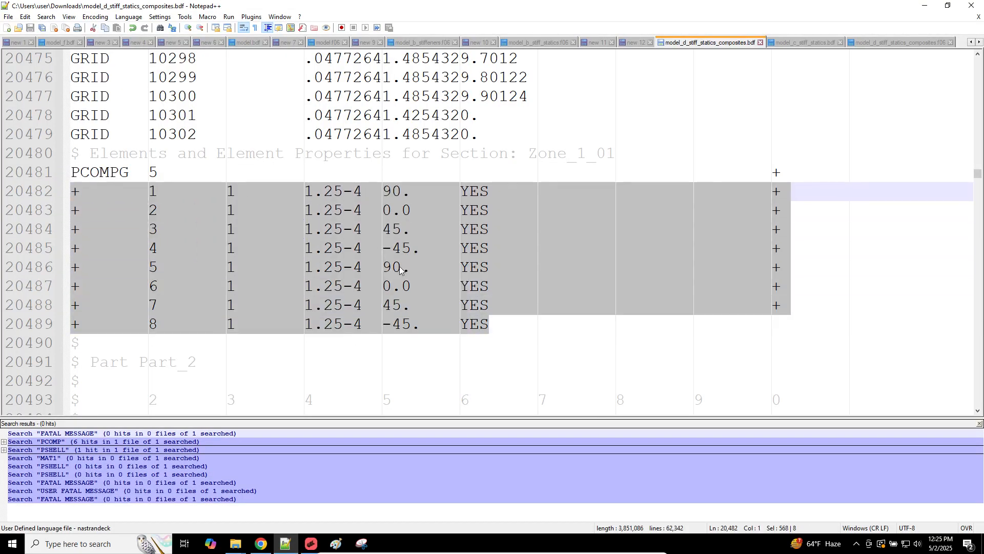
click(268, 545)
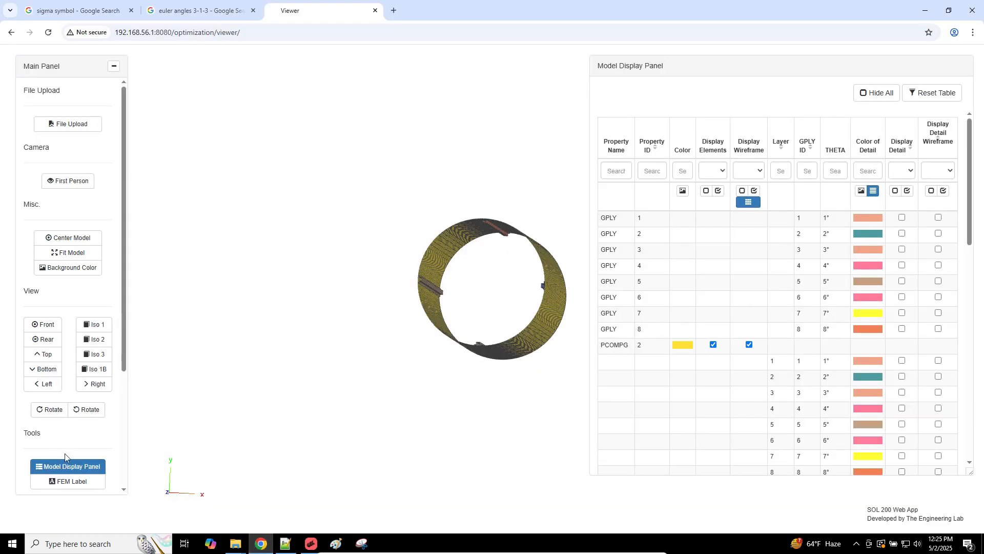
Step: Delete Panel 1 from Part 0 Cylinder and from Part 1
click(311, 544)
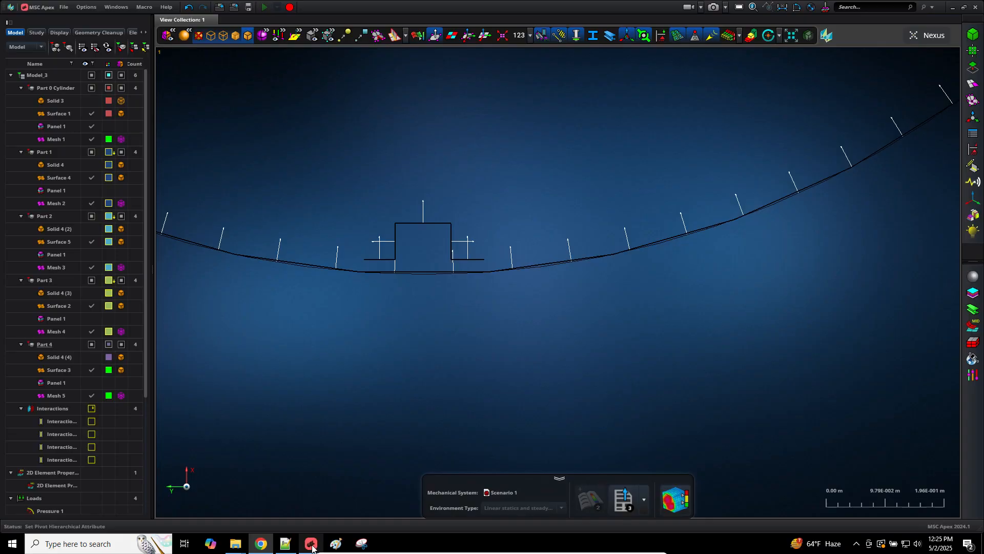
click(63, 126)
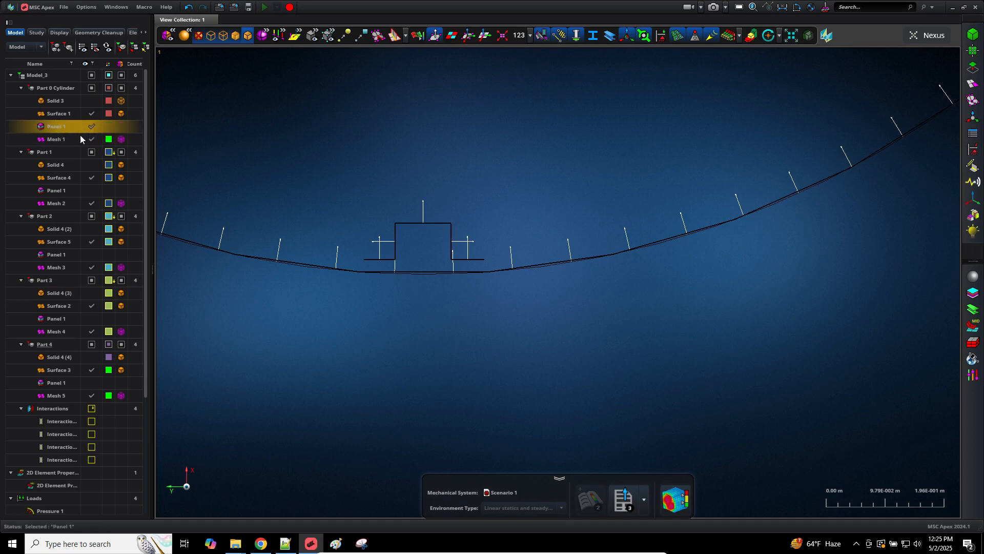
right_click(80, 135)
click(85, 138)
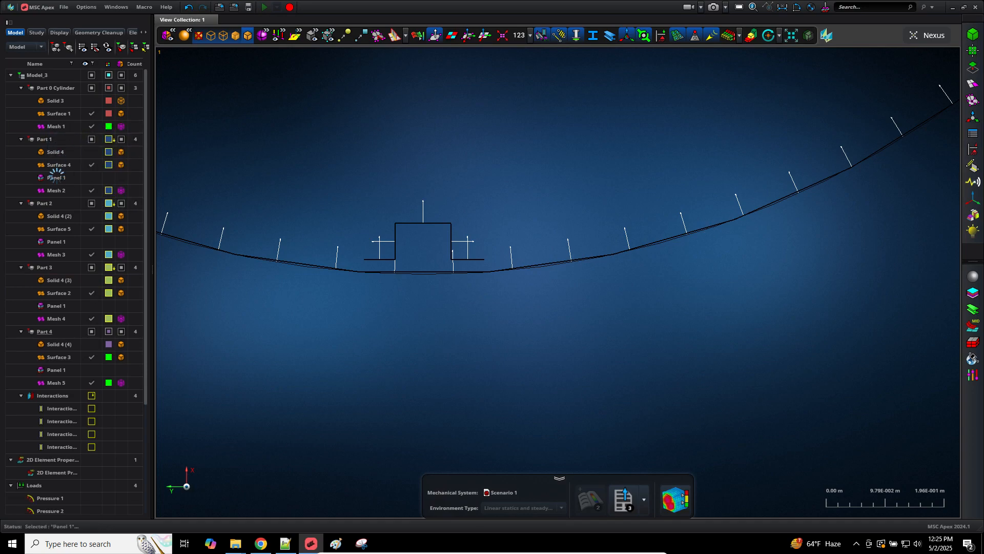
click(56, 177)
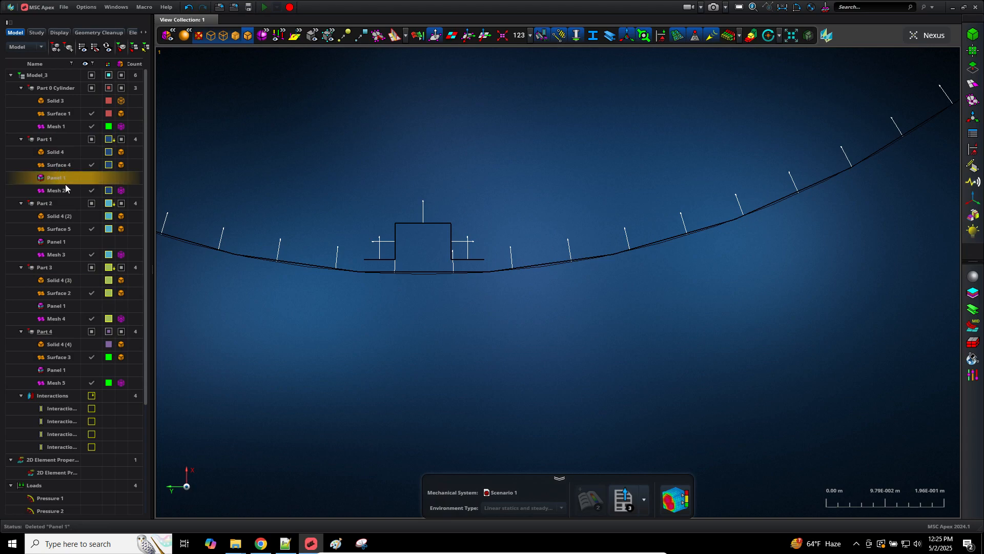
right_click(65, 184)
click(68, 189)
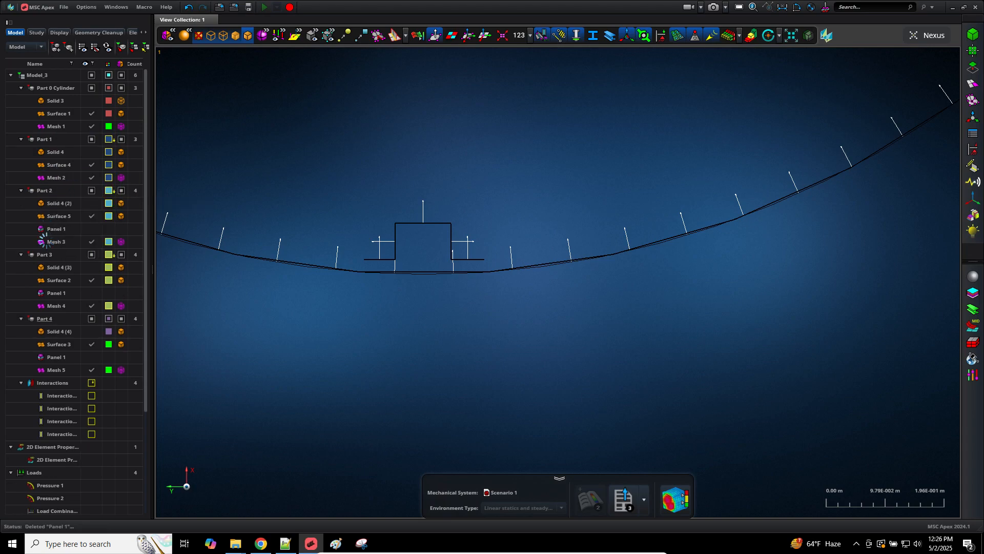
Step: Delete Panel 1 from Parts 2, 3 and 4
click(50, 230)
right_click(65, 236)
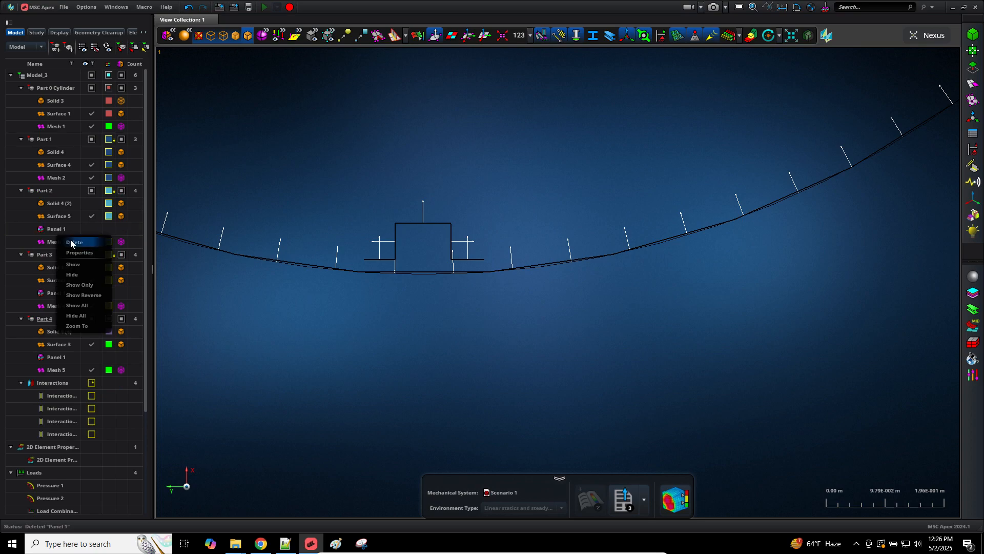
click(69, 243)
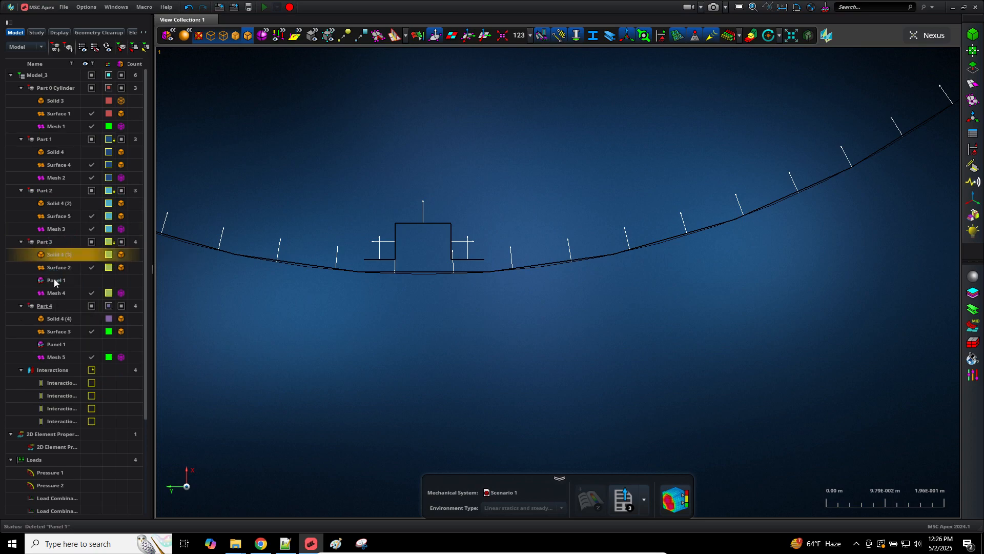
click(54, 279)
right_click(63, 285)
click(71, 291)
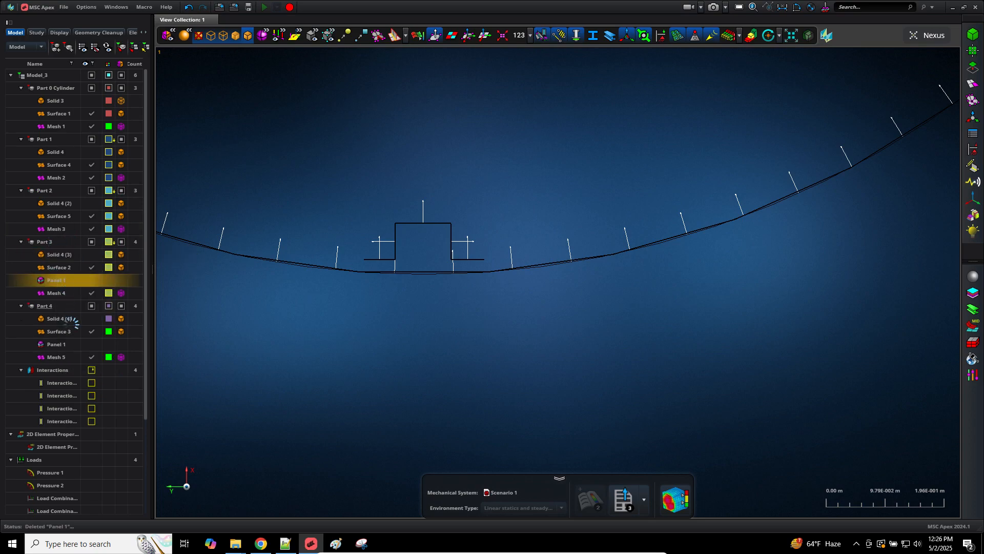
click(60, 332)
right_click(62, 334)
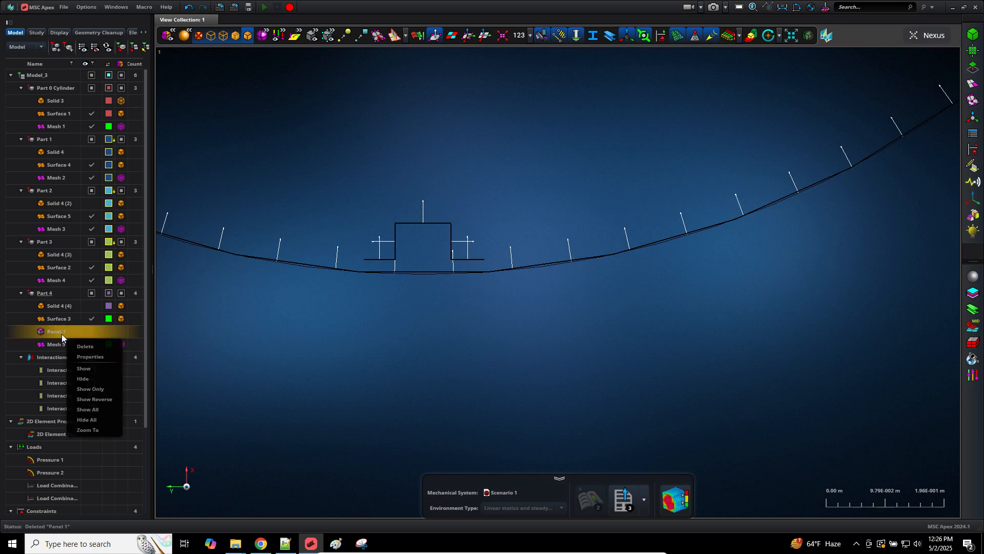
click(78, 342)
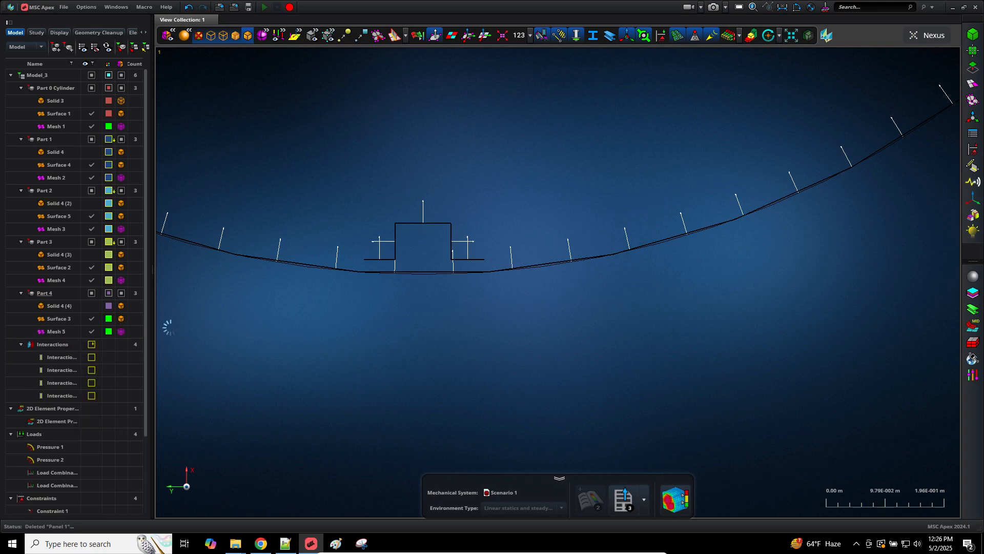
Step: Set Stack 1's bottom three ply angles to 45, -45 and 0
click(973, 293)
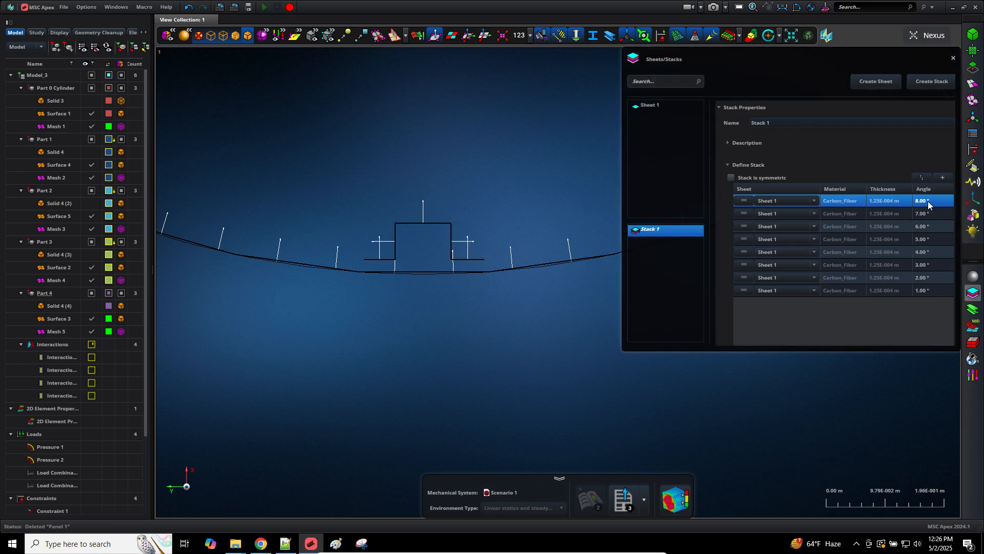
click(928, 291)
click(928, 291)
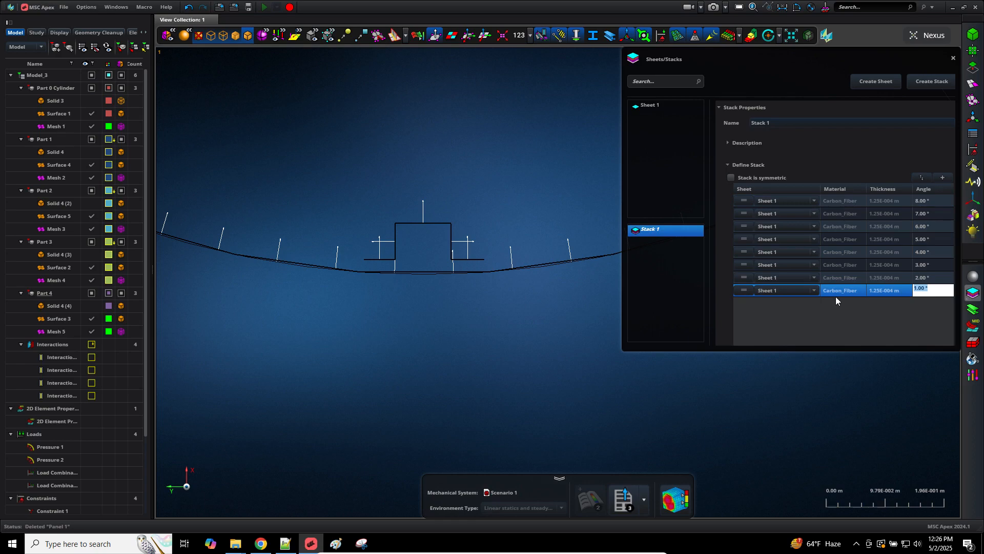
text(45)
click(928, 278)
click(929, 278)
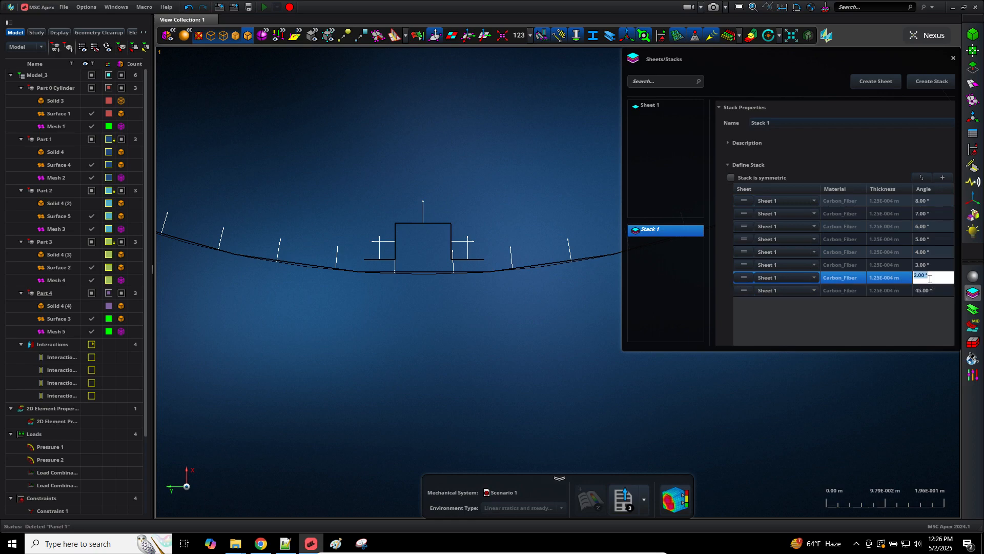
key(BackSpace)
text(-45)
click(936, 266)
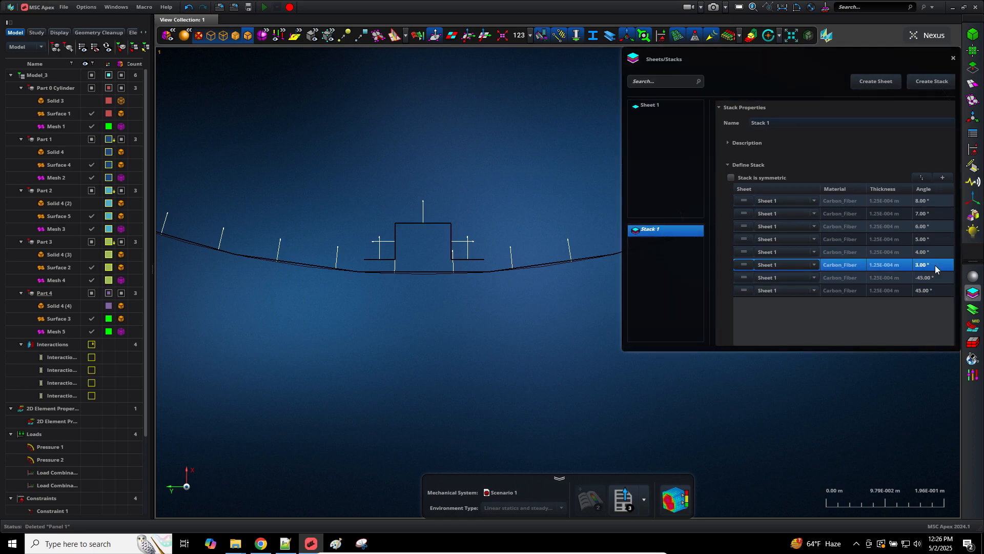
click(936, 266)
double_click(936, 266)
text(0)
key(Return)
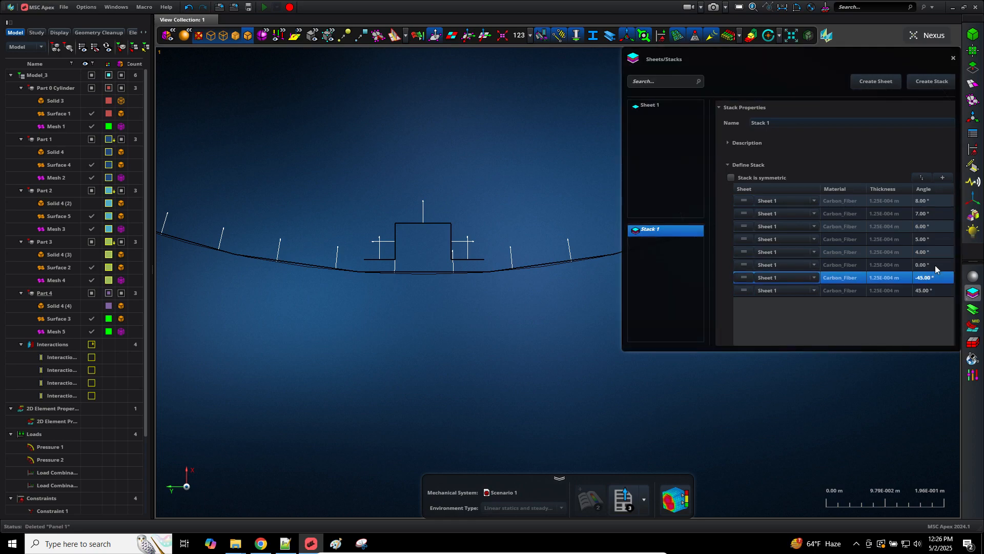
Step: Set the remaining five ply angles upward to 90, 45, -45, 0 and 90
click(930, 252)
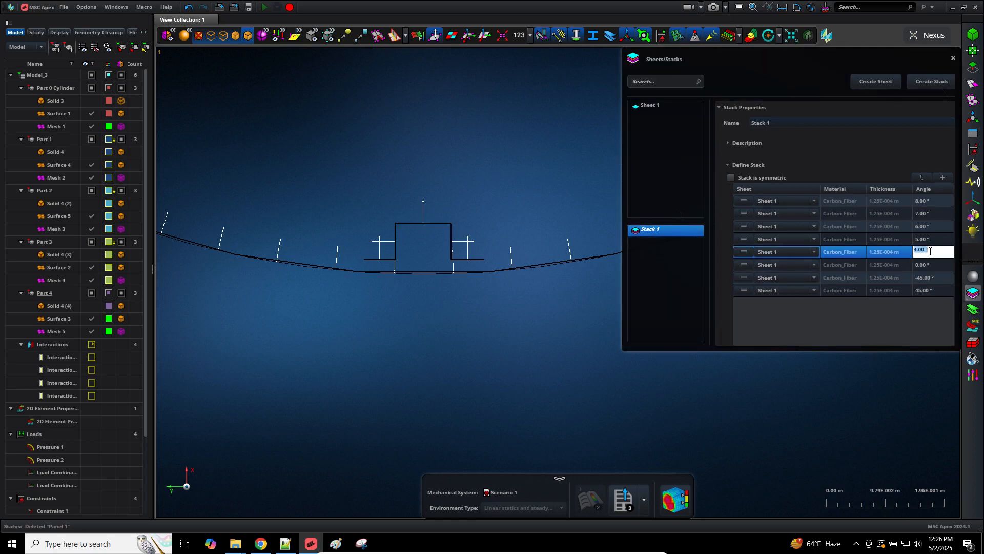
text(90)
double_click(930, 240)
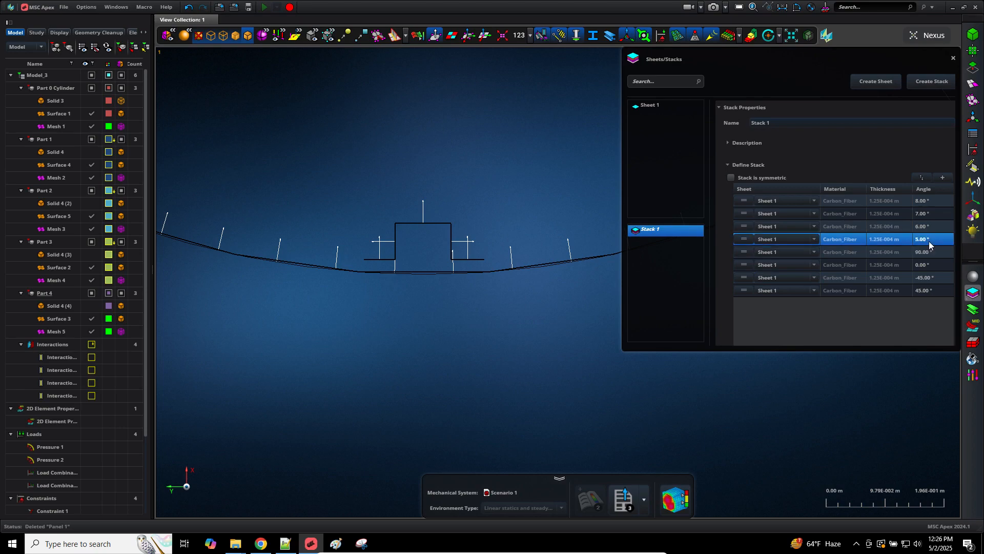
text(45)
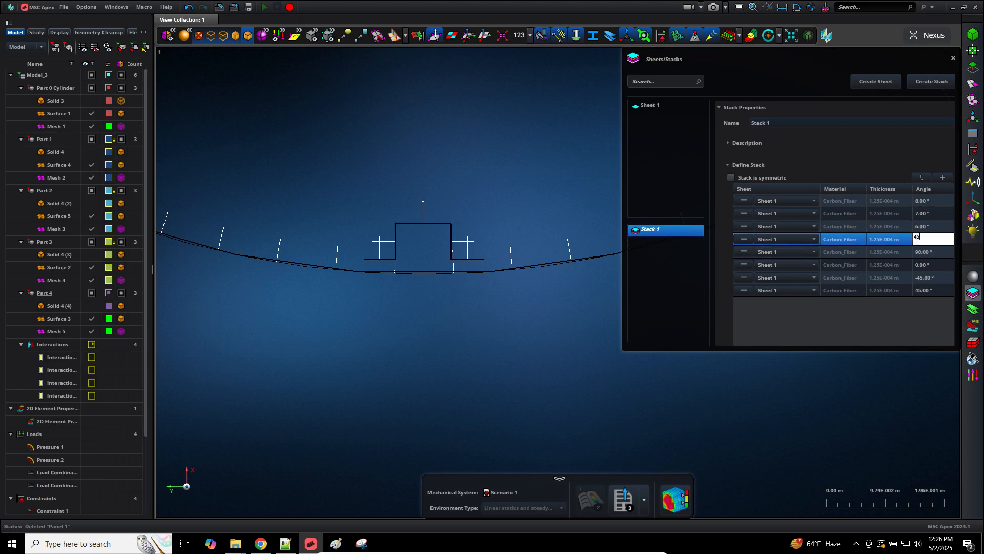
double_click(934, 226)
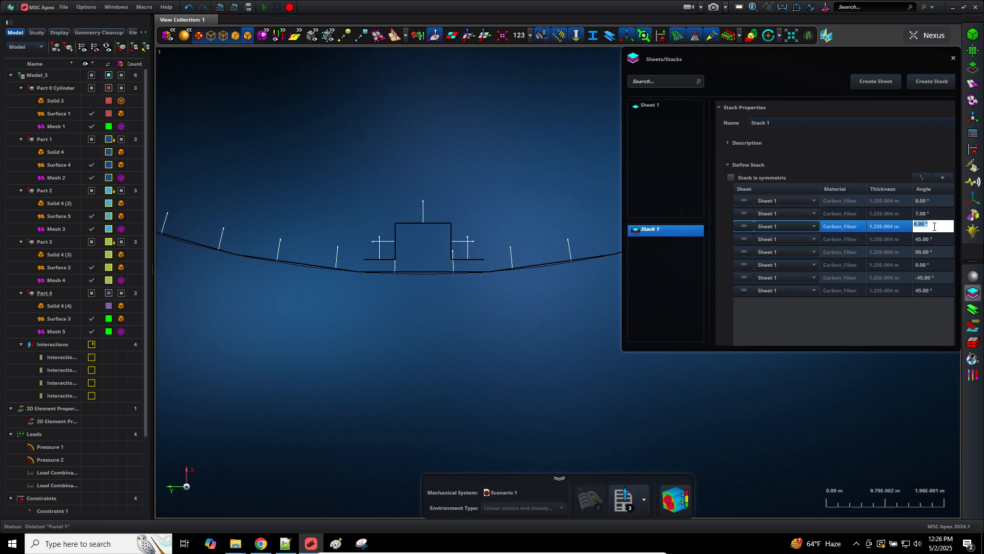
text(-45)
double_click(927, 214)
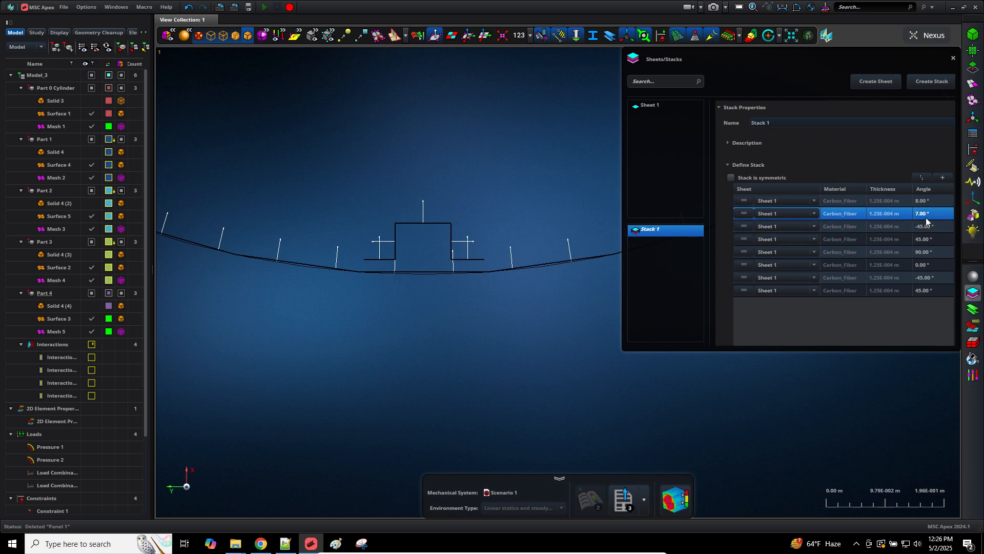
text(0)
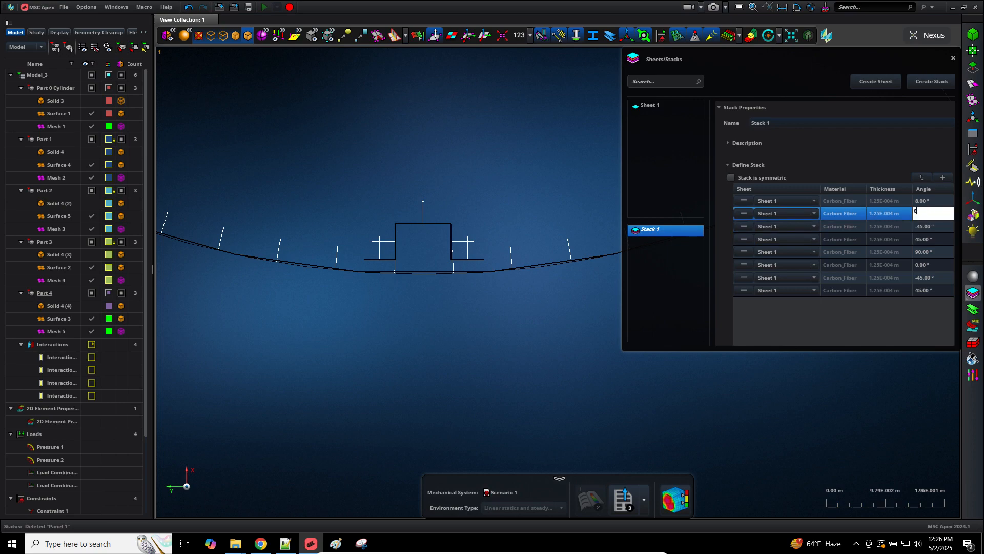
key(Return)
click(929, 203)
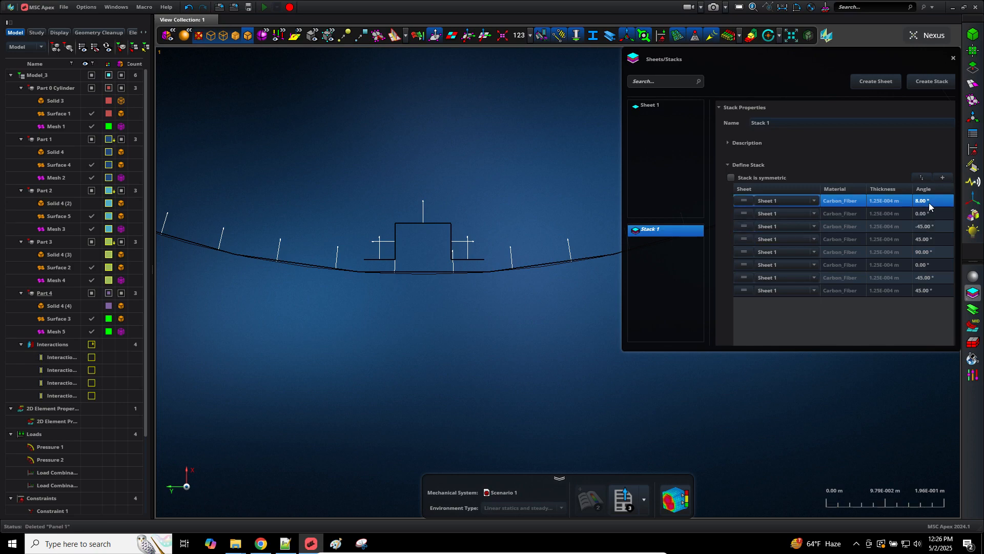
double_click(928, 202)
text(90)
key(Return)
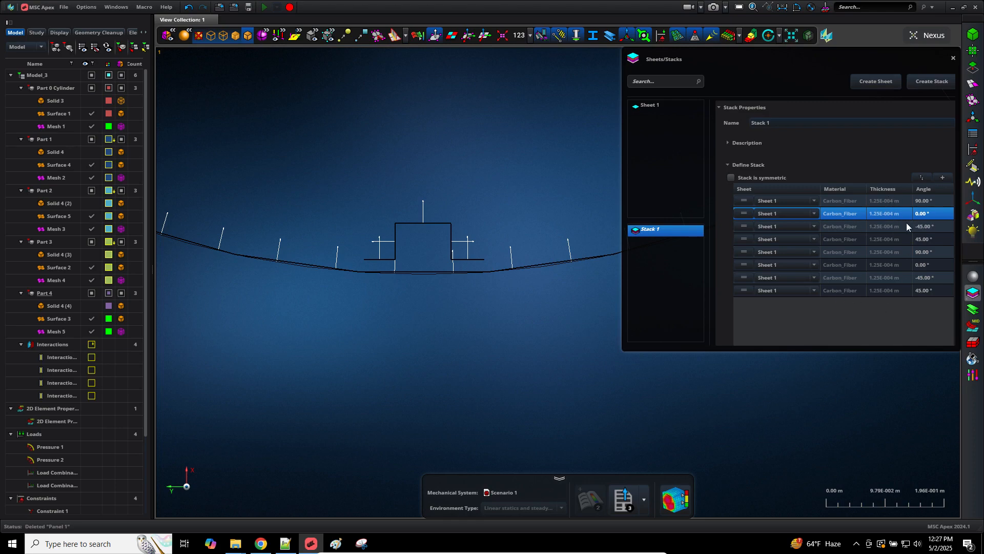
Step: Make Stack 1 symmetric (even) and review the mirrored plies before closing
click(730, 177)
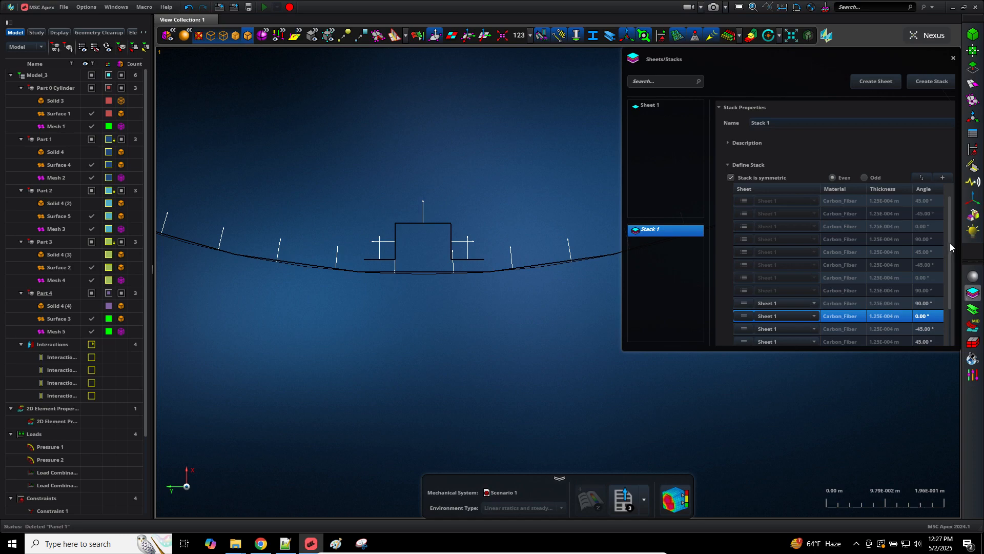
scroll(949, 243, down, 2)
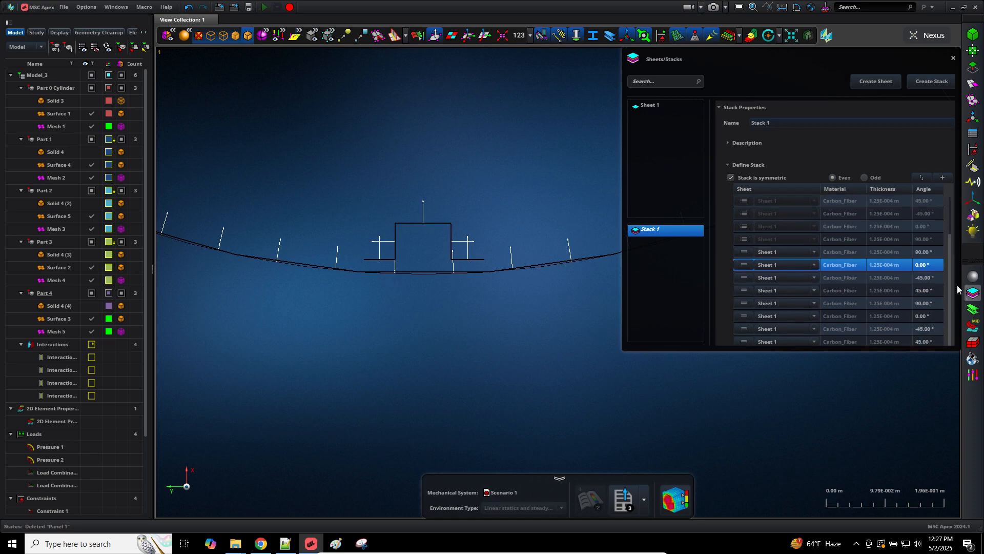
click(974, 294)
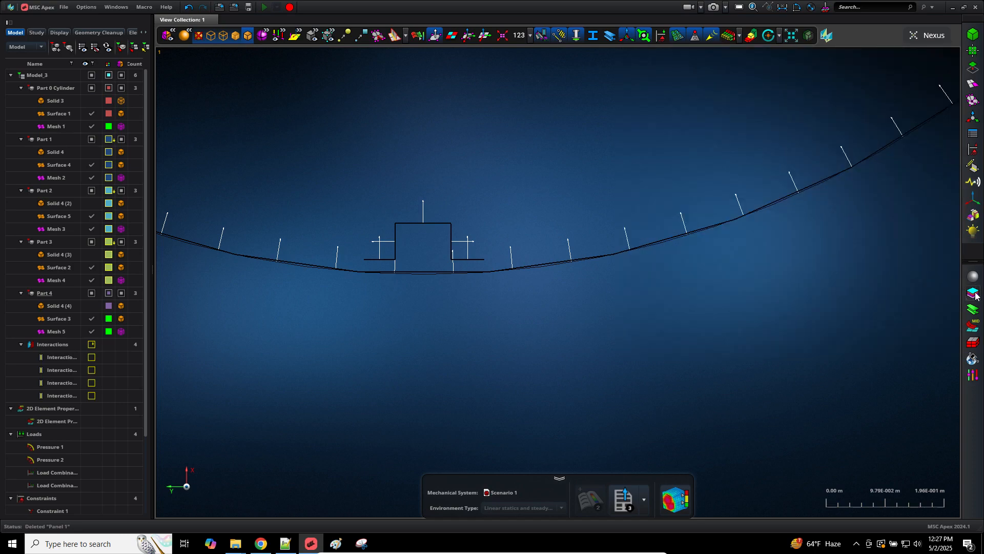
click(975, 295)
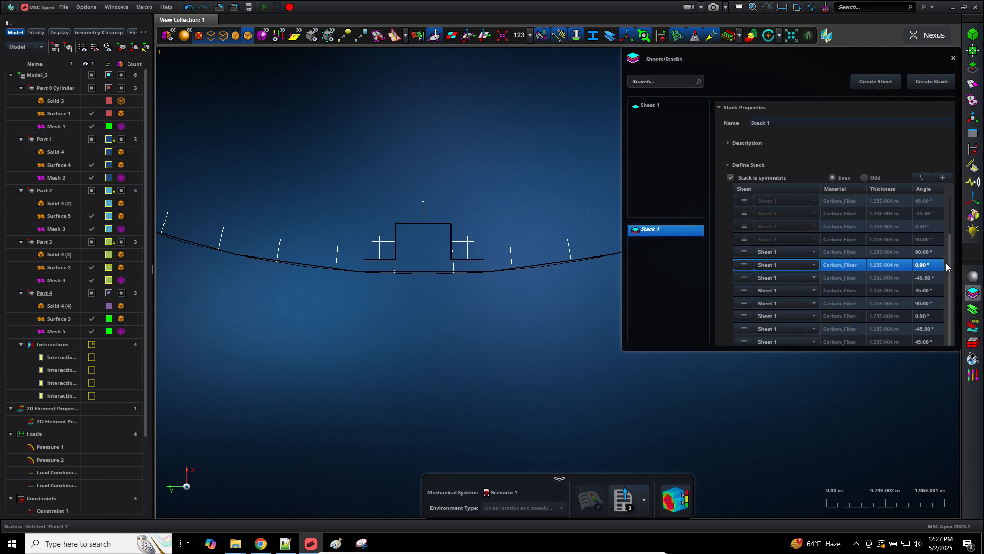
drag(950, 257, 945, 206)
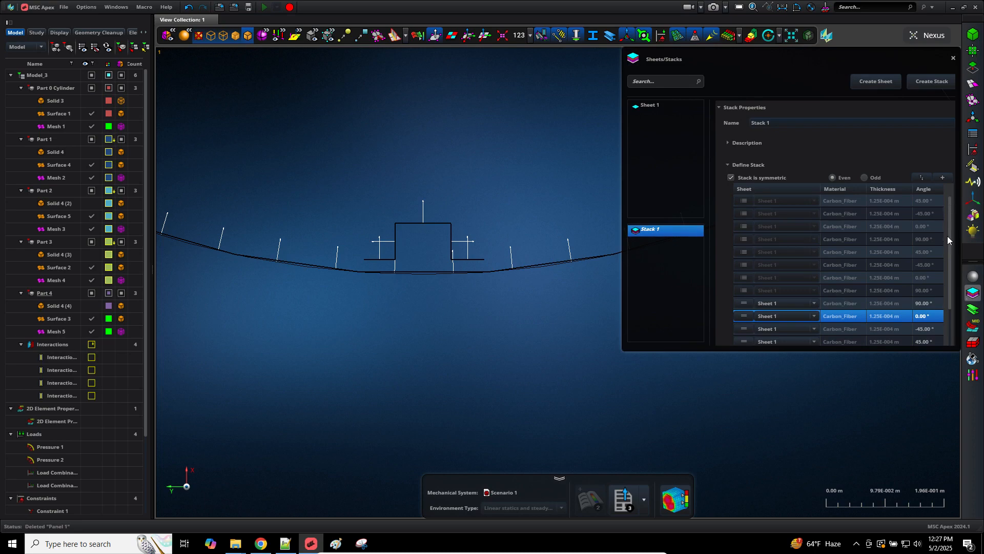
scroll(947, 236, down, 1)
click(969, 134)
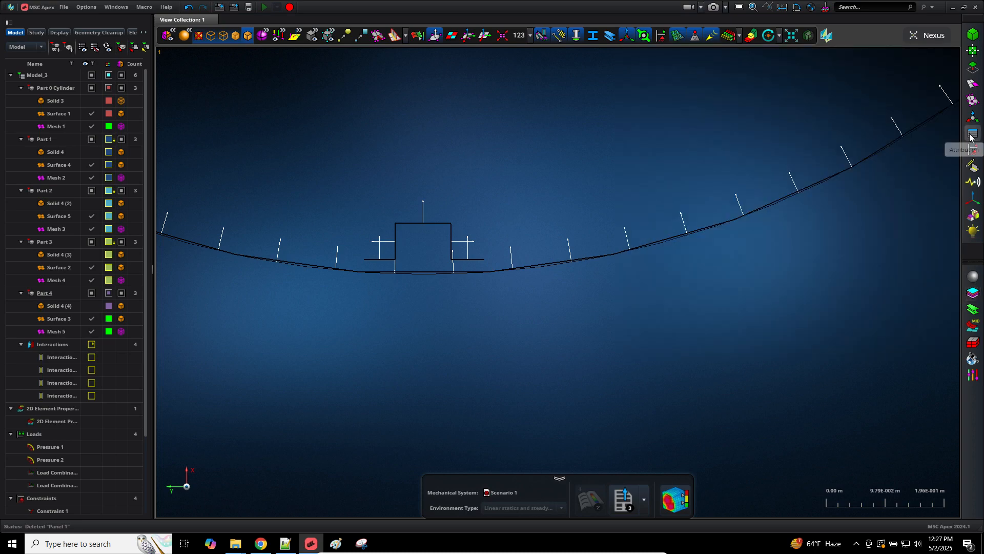
Step: Hide the normal arrows and the cylinder's Surface 1 and Mesh 1, leaving only stiffeners
click(435, 39)
key(f)
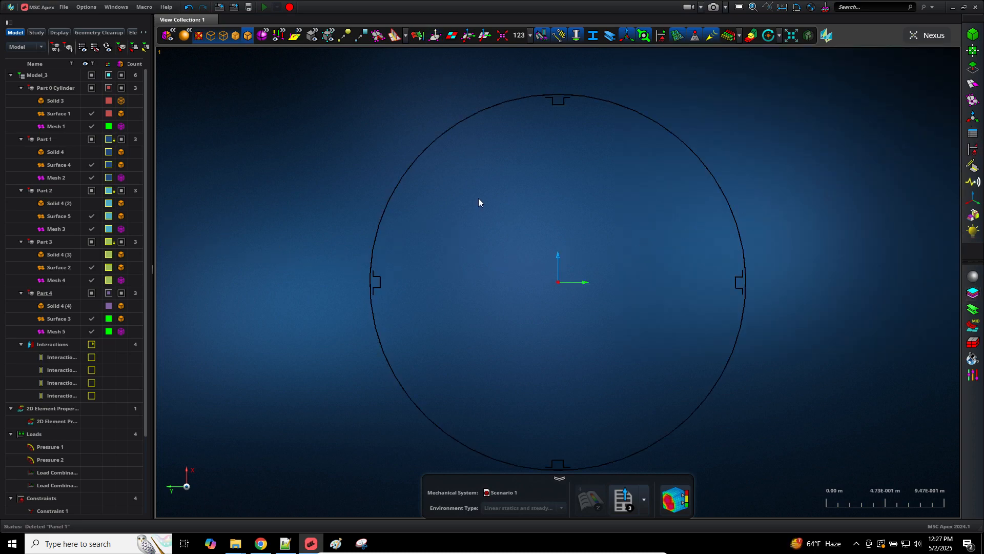
middle_drag(552, 250, 561, 252)
scroll(561, 252, down, 3)
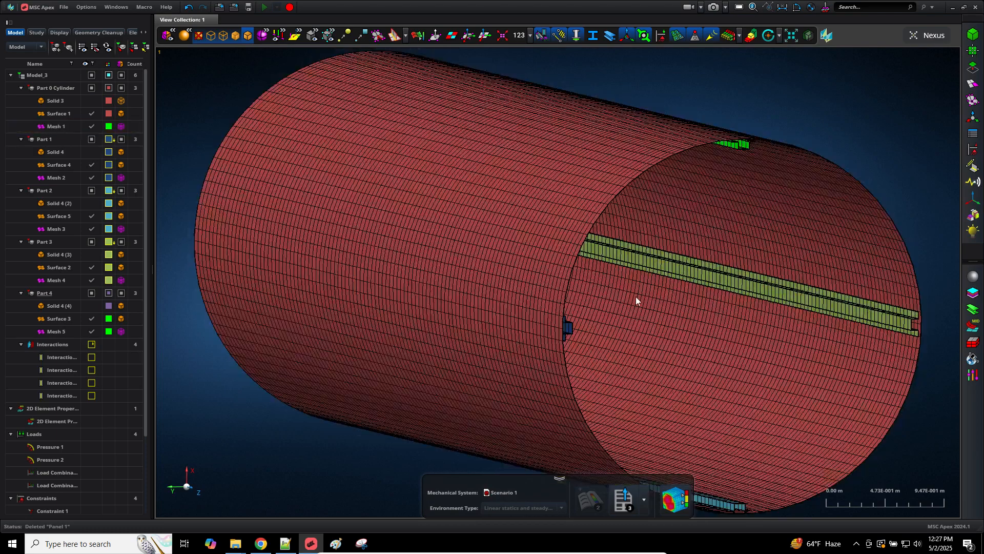
click(90, 114)
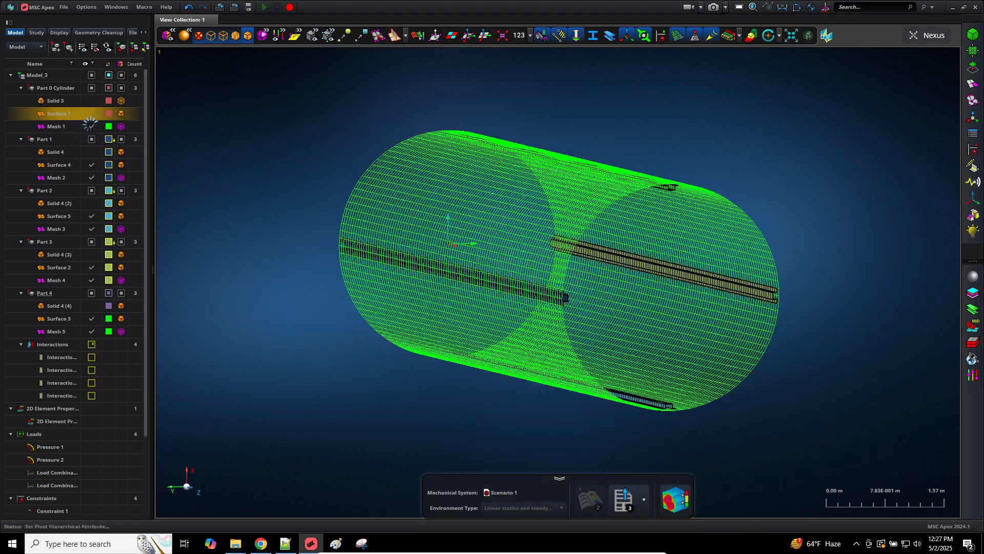
click(91, 126)
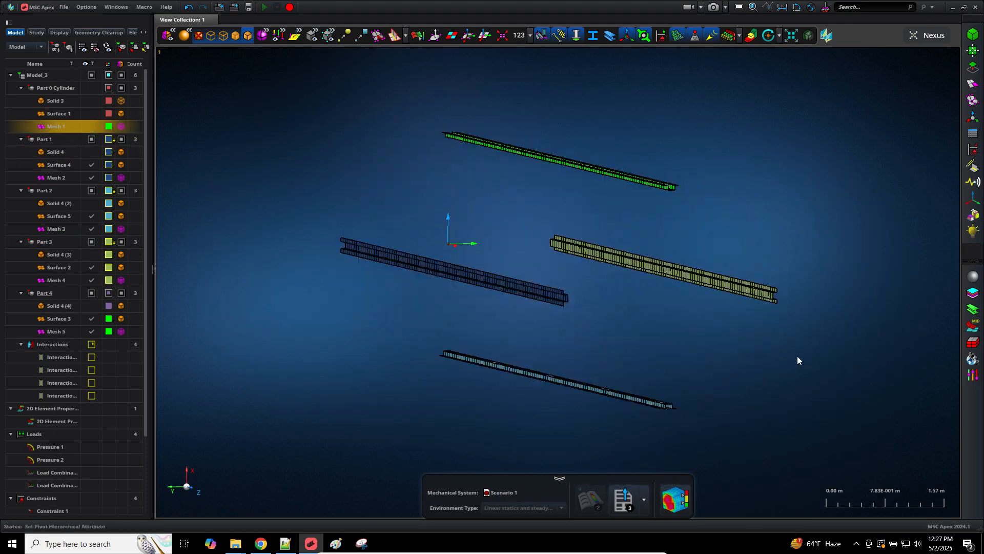
Step: Start a new composite panel definition in the Panels dialog
click(971, 135)
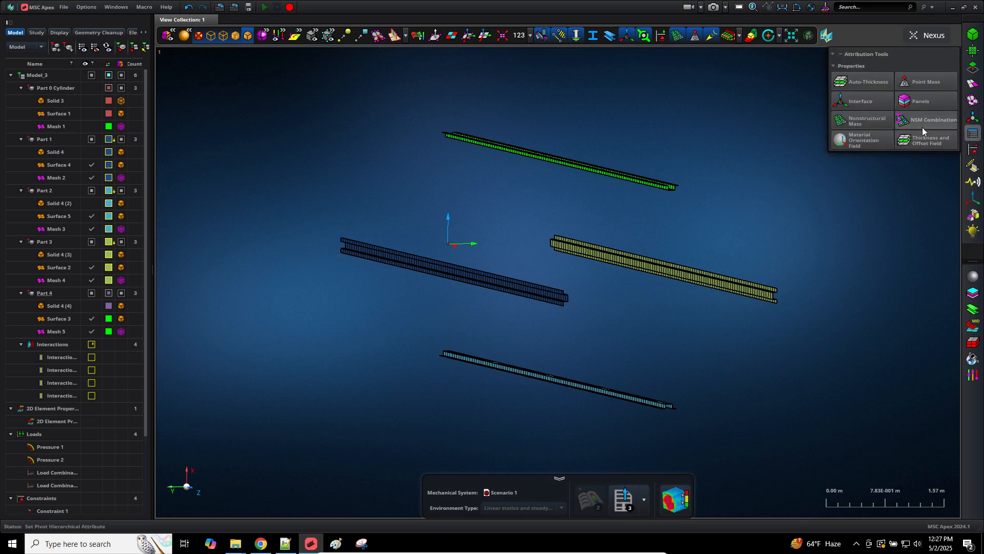
click(914, 101)
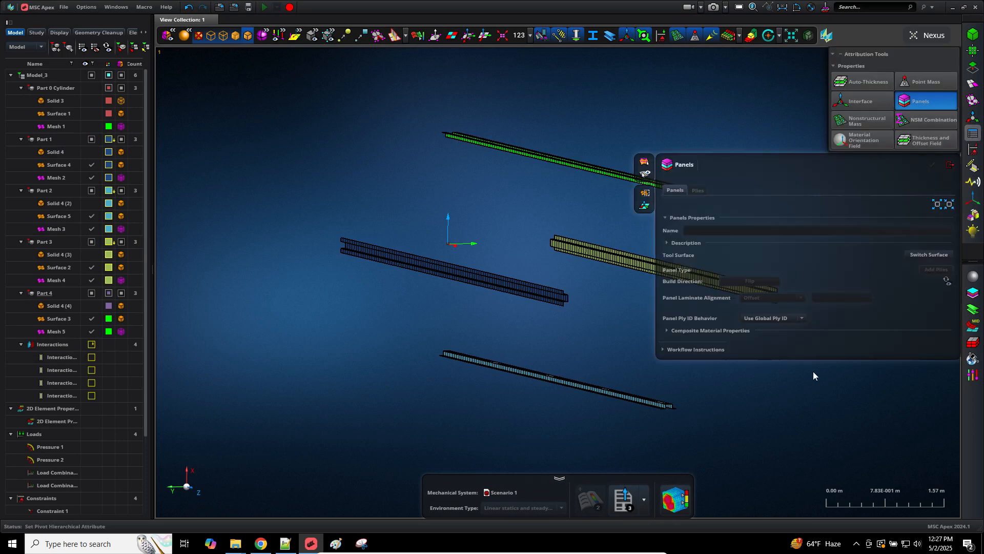
middle_drag(779, 387, 602, 367)
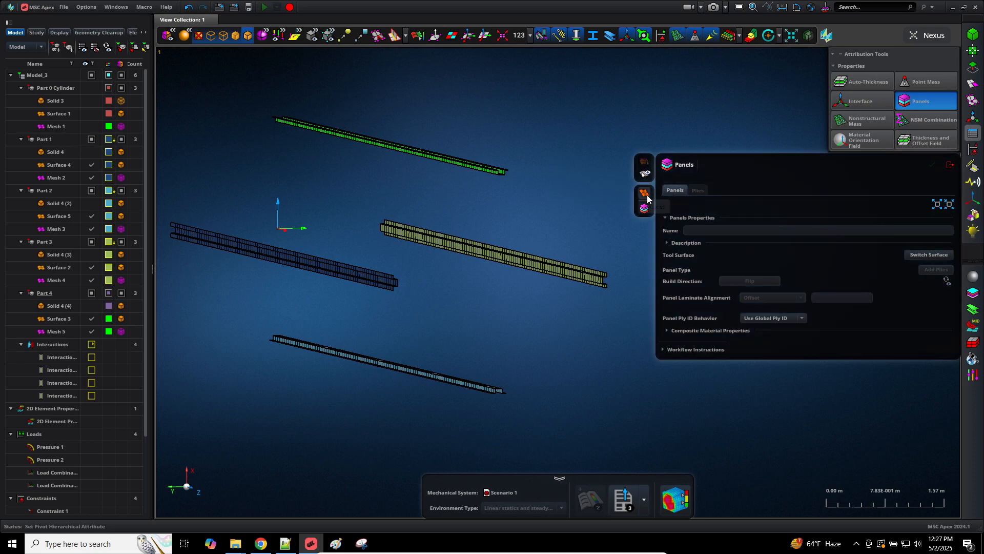
Step: Pick Part 4's Surface 3 as the panel's tool surface, correcting a mistaken selection
click(488, 174)
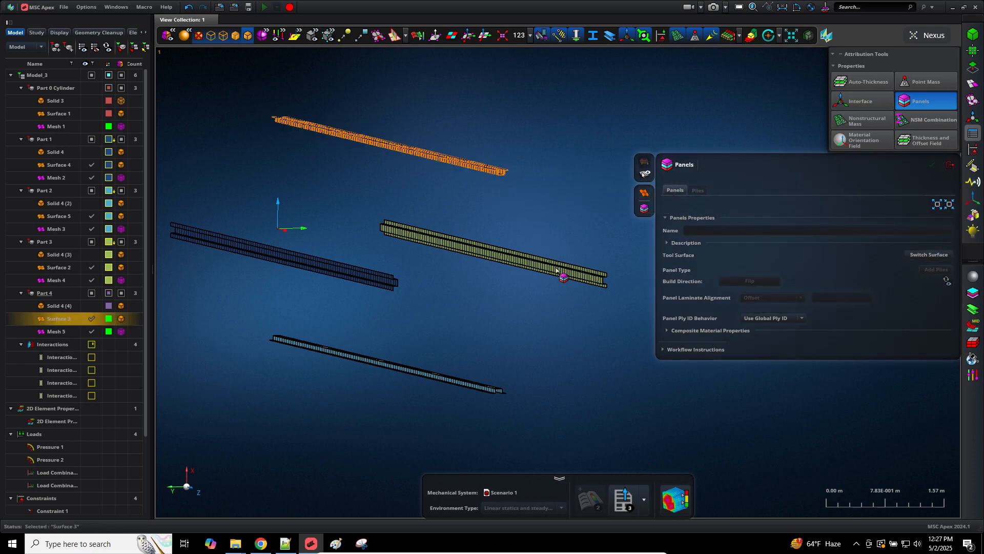
click(557, 270)
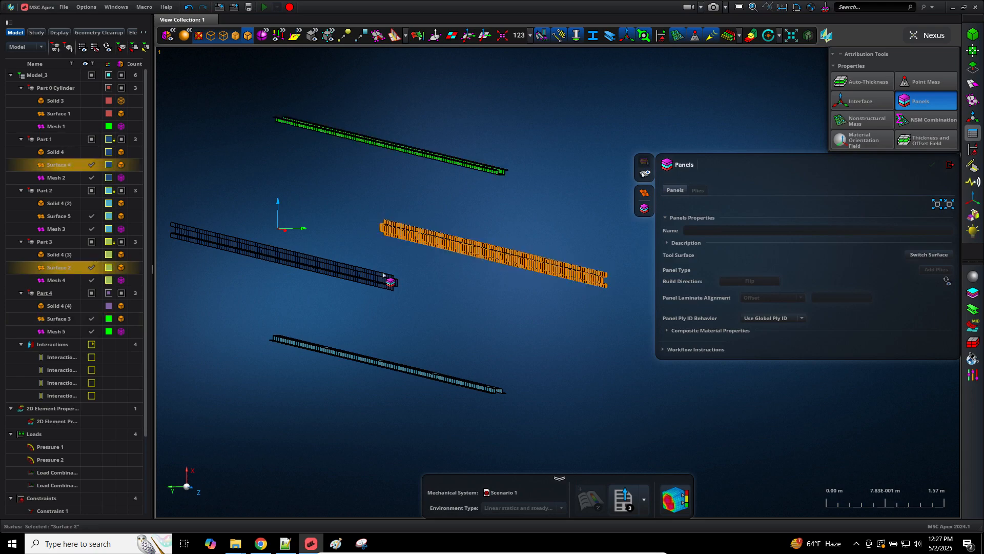
click(383, 273)
middle_click(432, 264)
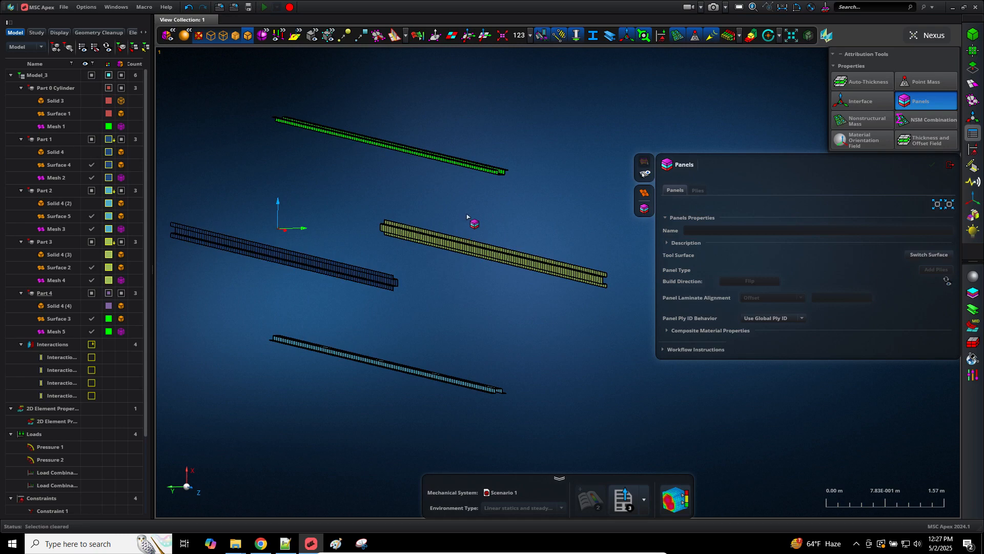
click(504, 173)
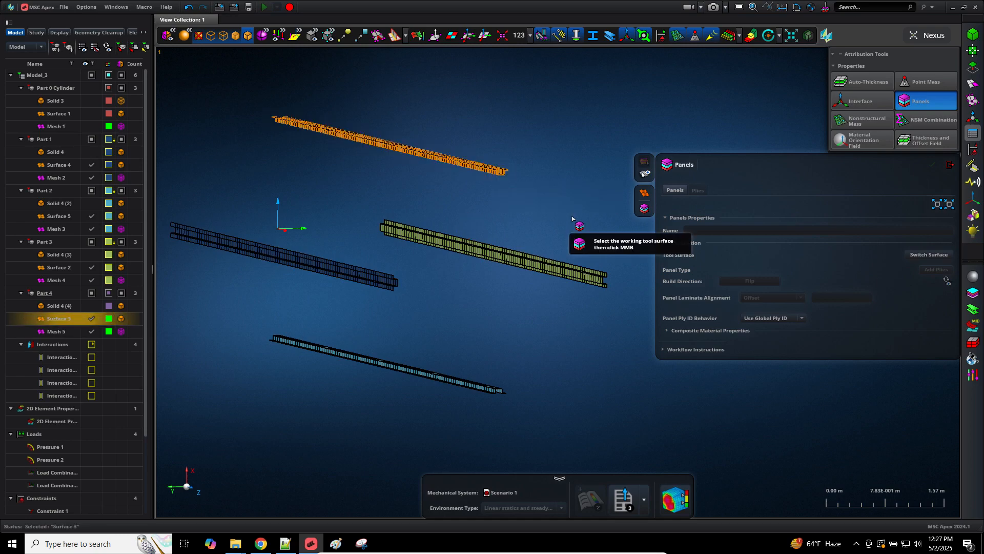
middle_click(573, 218)
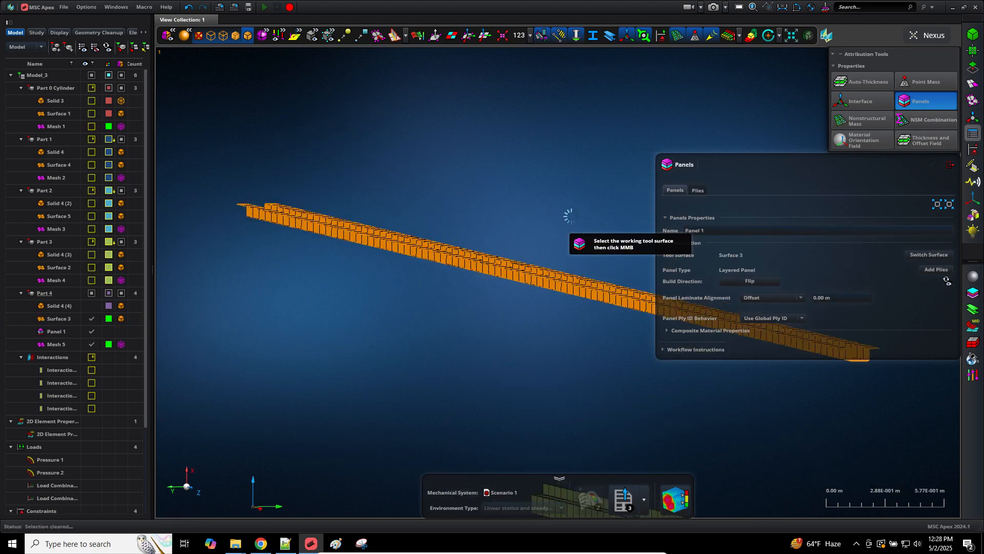
Step: Add the 16 plies of Stack 1 to the boxed panel and finish the panel setup
scroll(492, 343, down, 6)
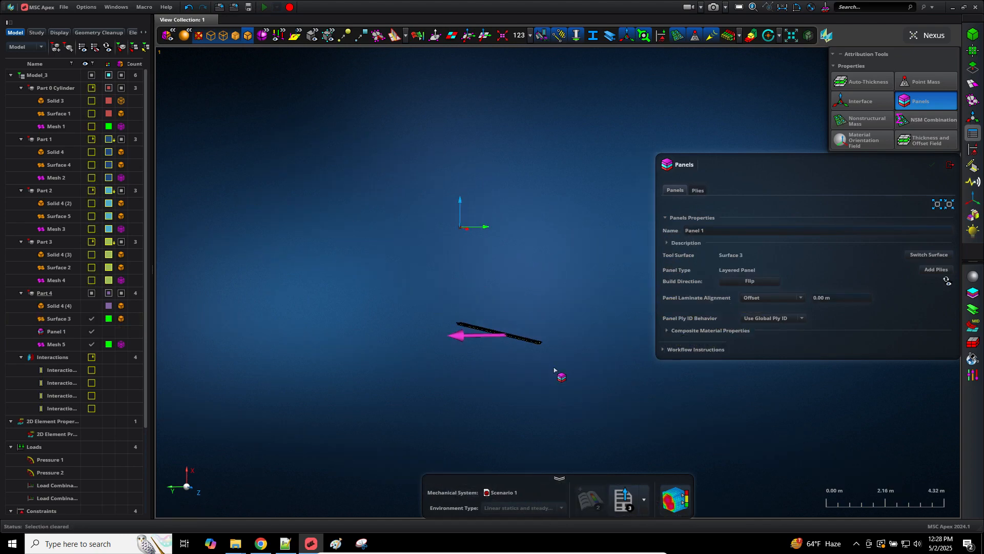
scroll(554, 370, up, 3)
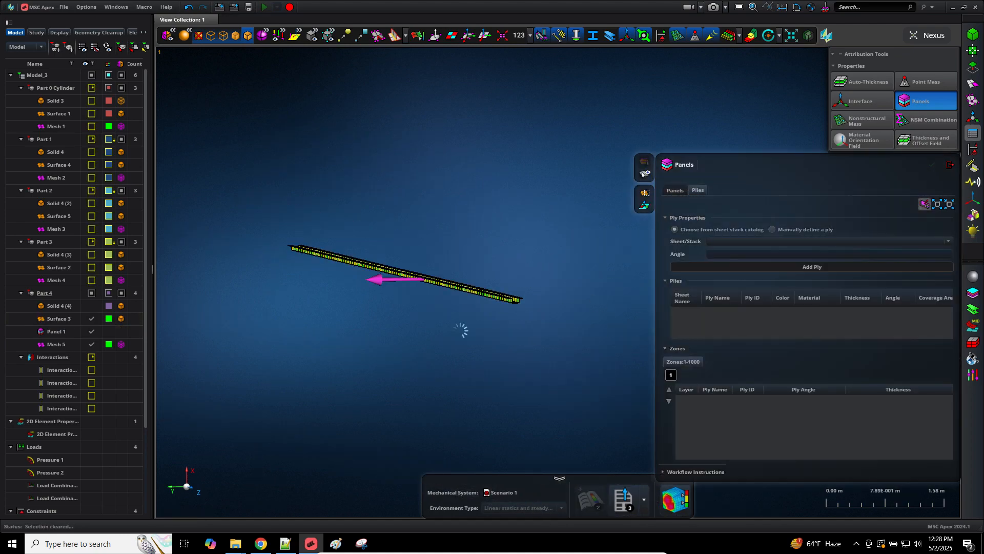
click(797, 242)
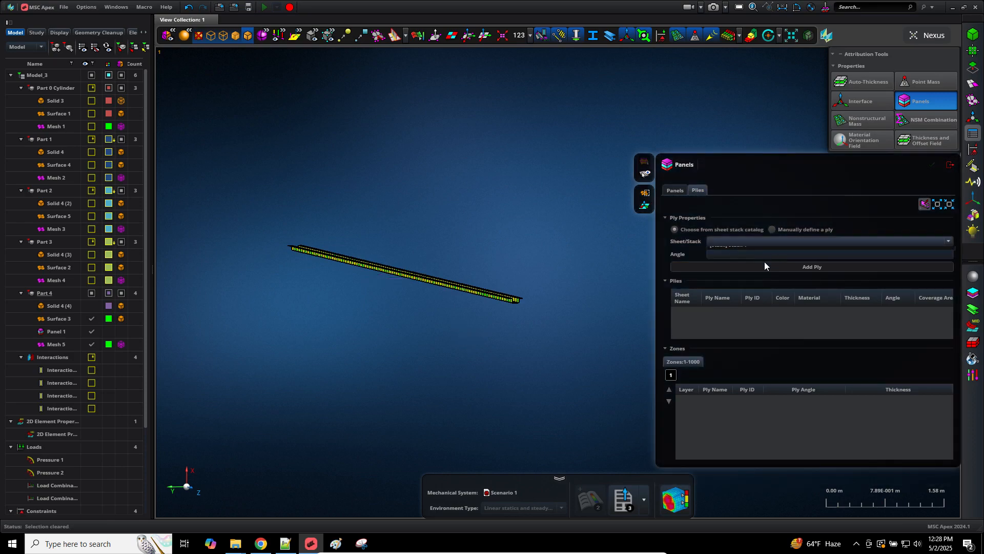
click(742, 263)
click(786, 267)
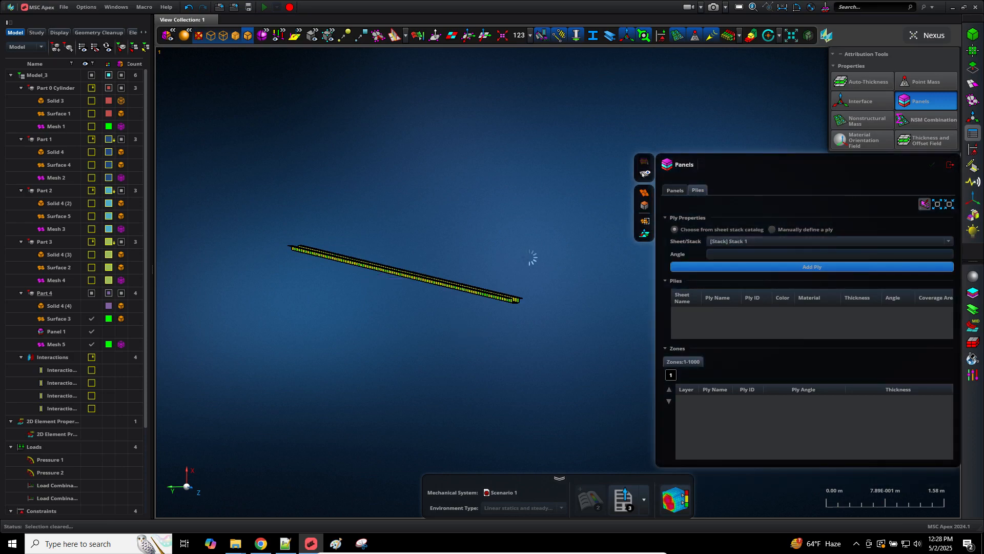
drag(483, 259, 457, 346)
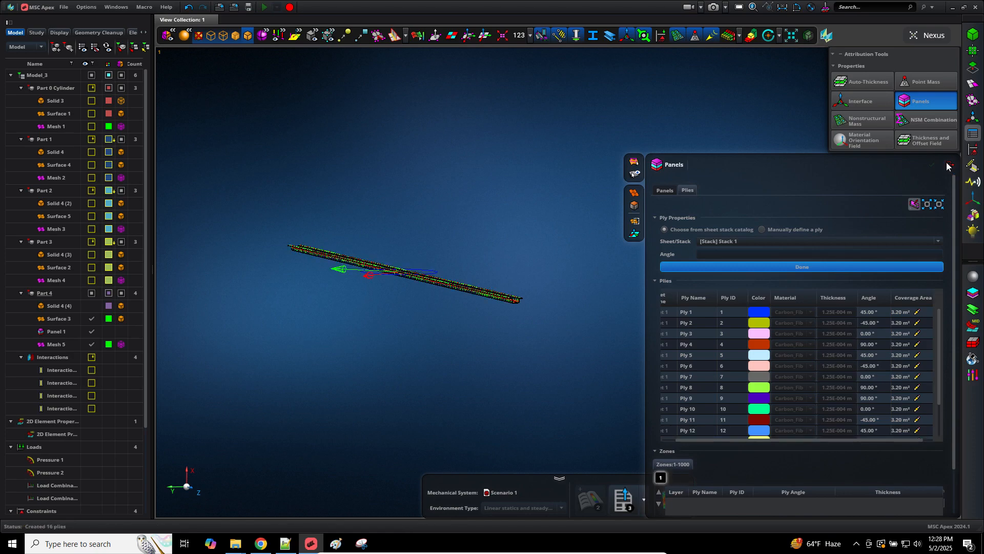
click(949, 165)
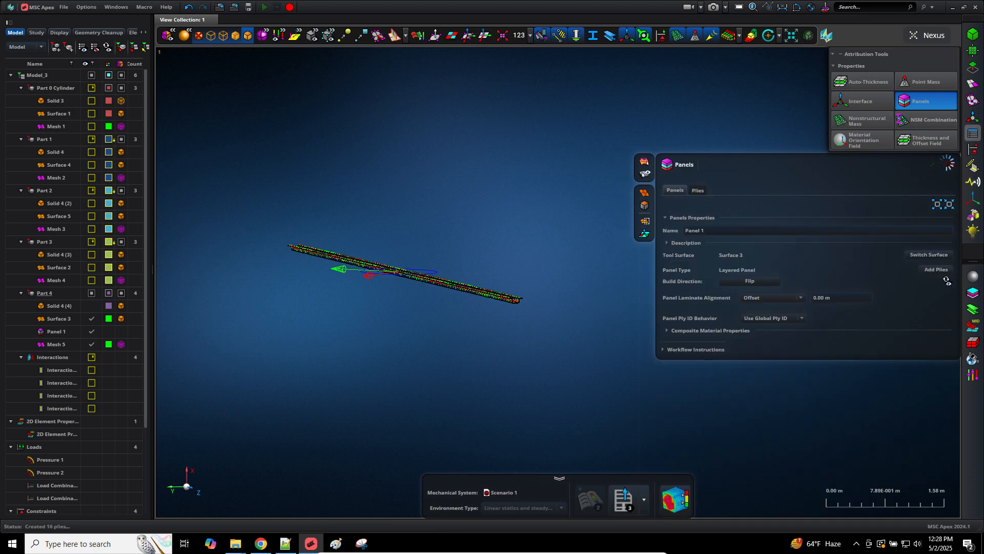
click(92, 267)
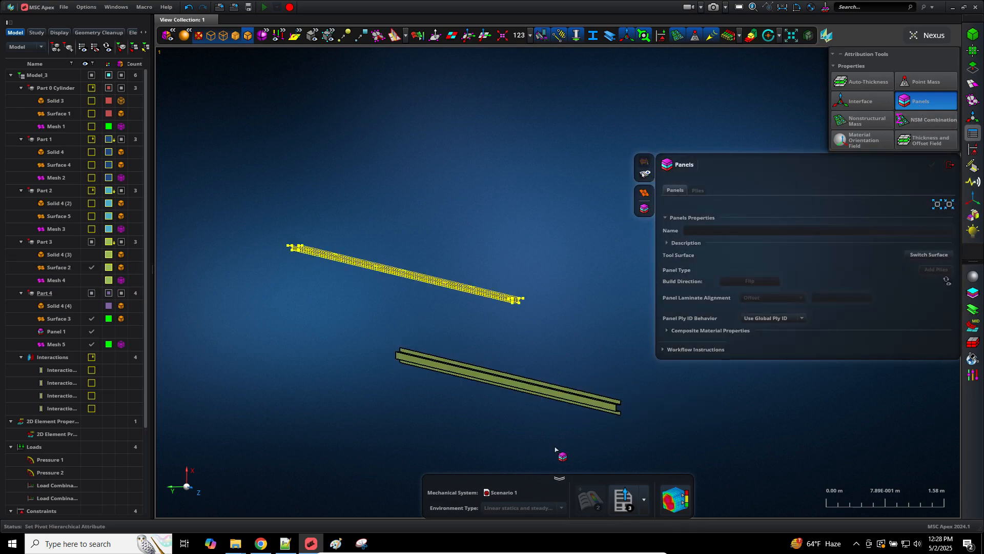
Step: Pick Part 3's Surface 2 and box-select the panel to receive Stack 1's plies
click(595, 404)
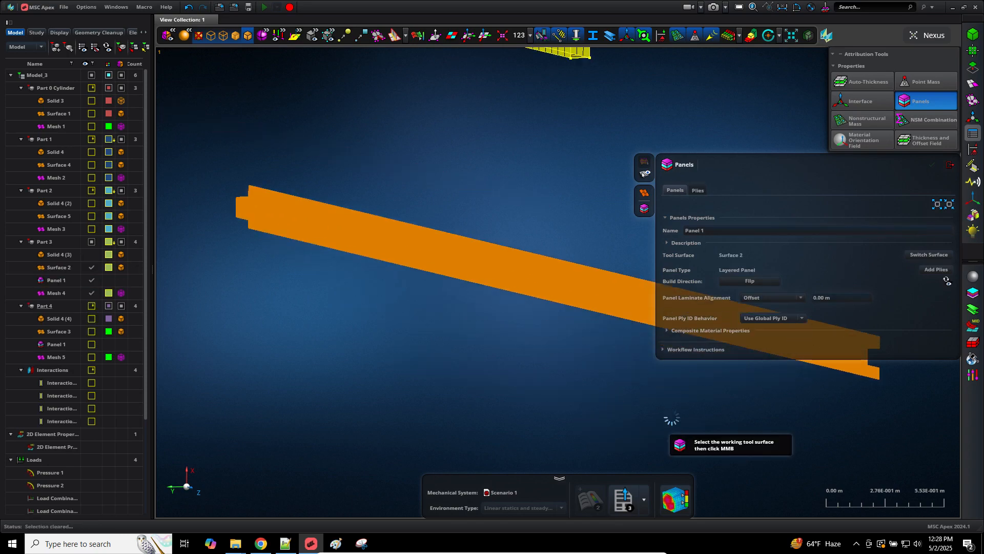
middle_drag(617, 391, 478, 395)
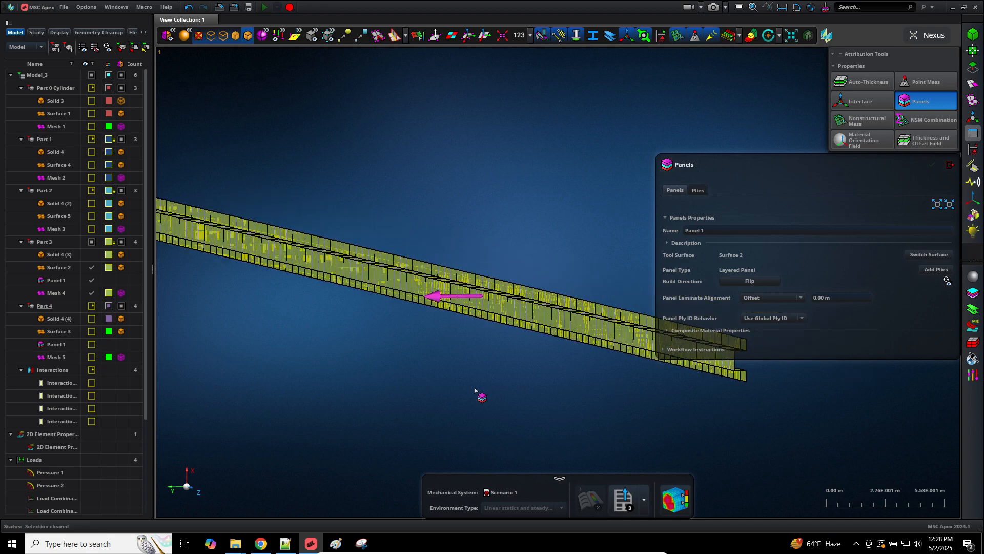
click(698, 190)
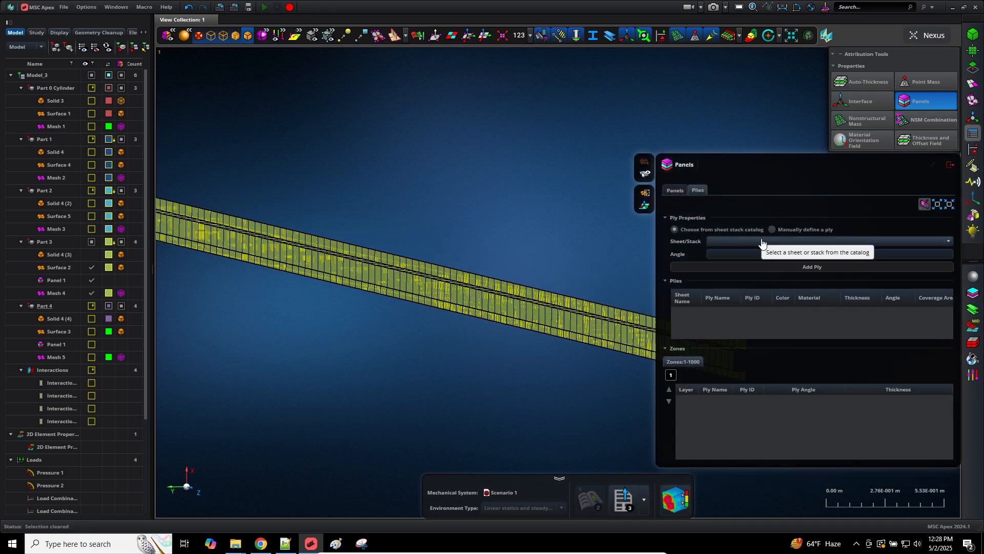
click(760, 241)
click(748, 263)
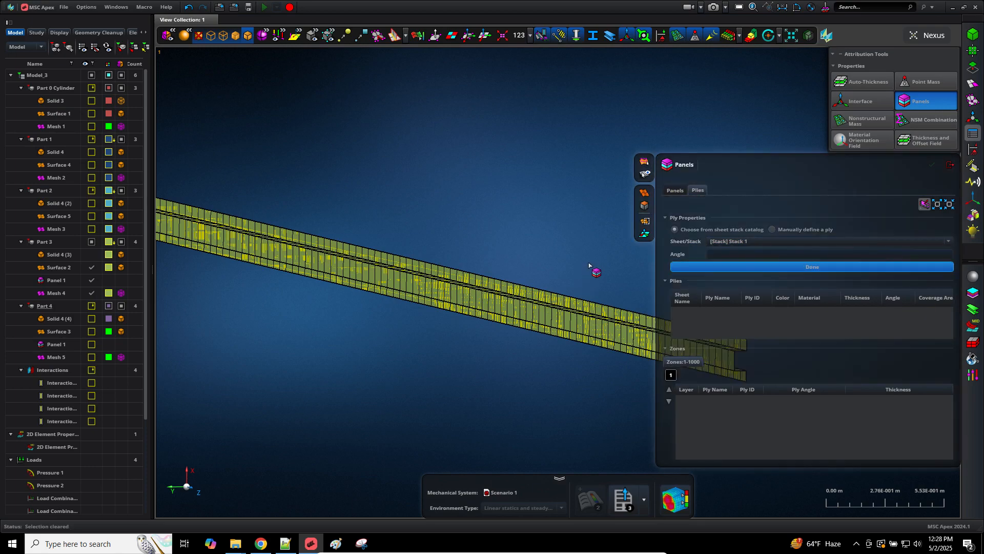
drag(591, 257, 532, 388)
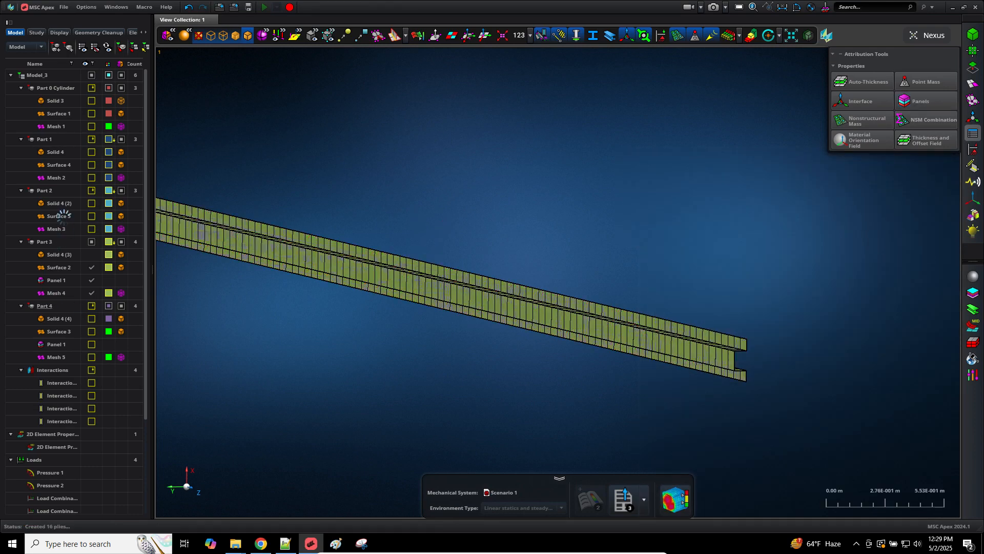
Step: Show Part 2's Surface 5 and Mesh 3 and fit the view to them
click(91, 214)
click(91, 228)
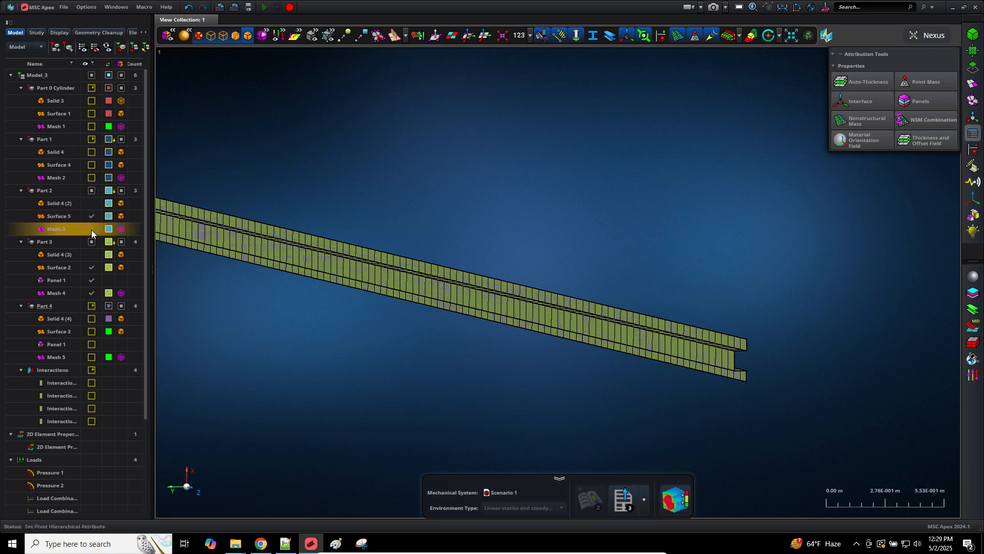
key(f)
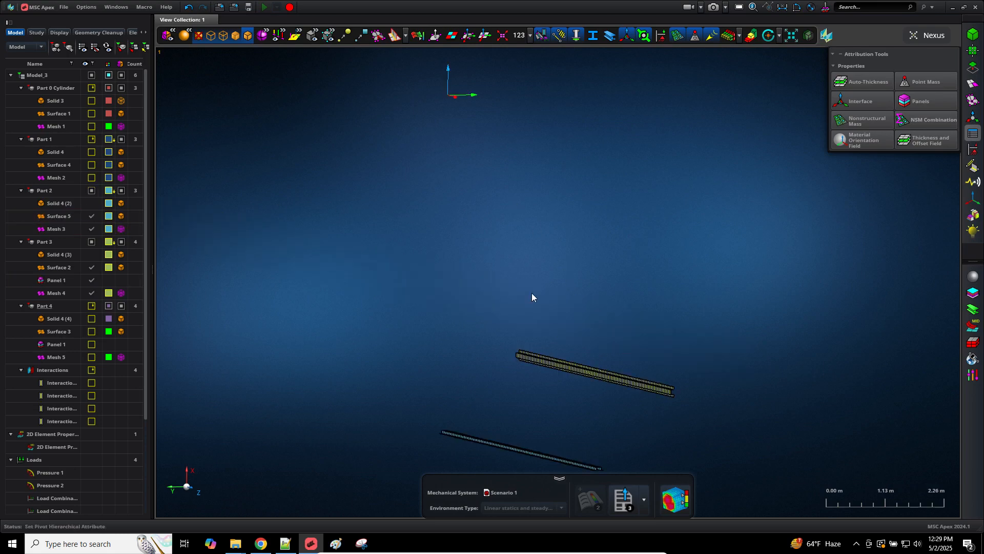
scroll(648, 411, up, 5)
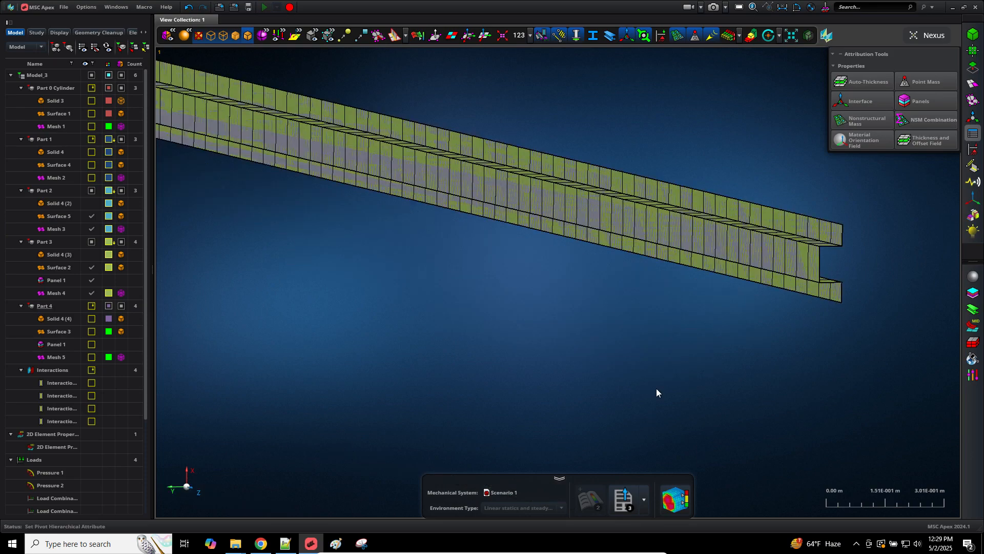
scroll(656, 388, down, 1)
scroll(666, 287, up, 5)
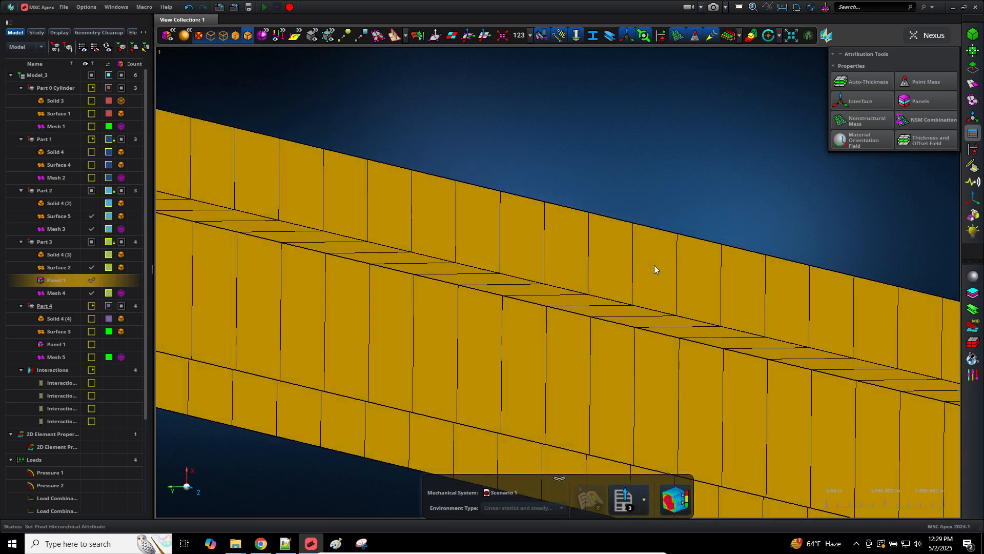
scroll(494, 122, down, 10)
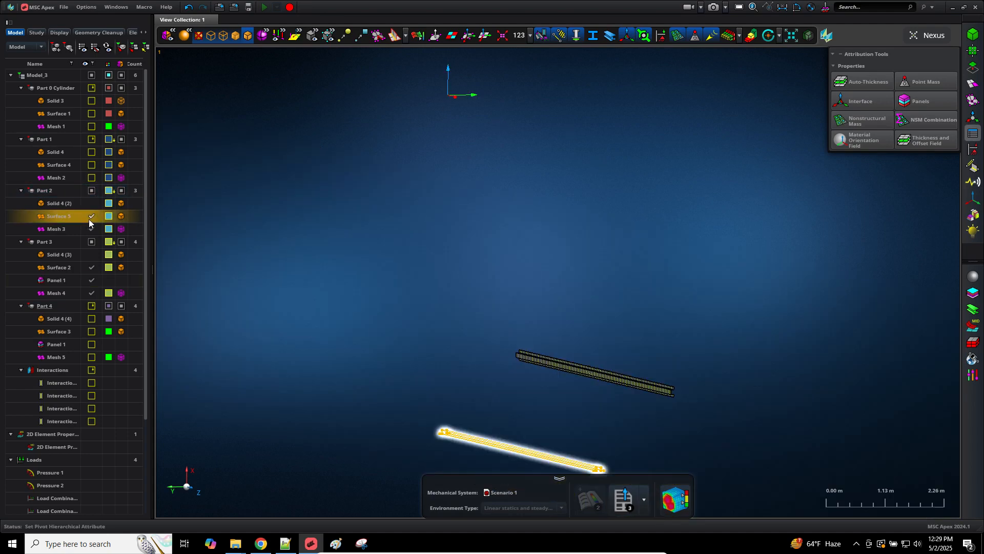
scroll(466, 293, down, 3)
scroll(543, 425, up, 8)
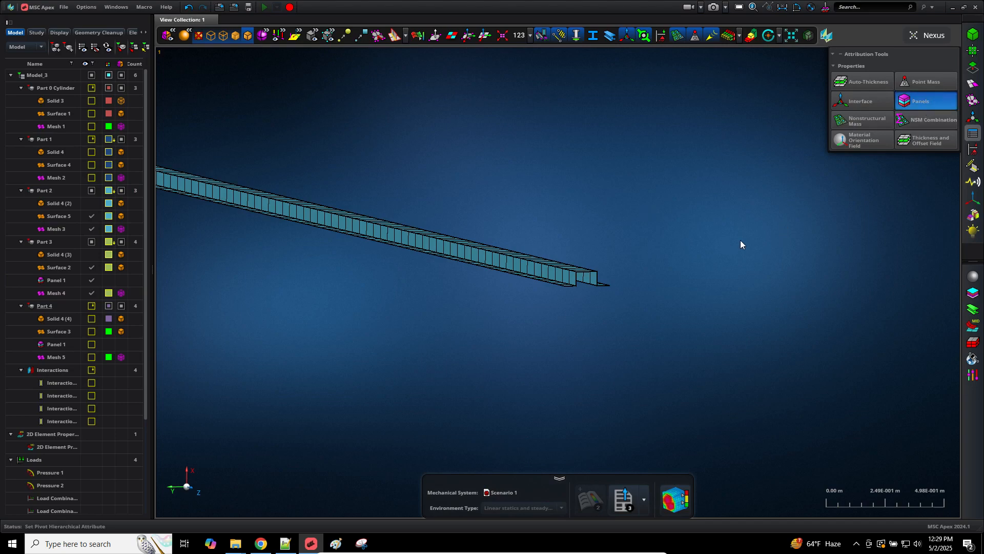
Step: Make Part 2's Surface 5 a panel carrying the 16 plies of Stack 1
click(545, 271)
middle_click(543, 218)
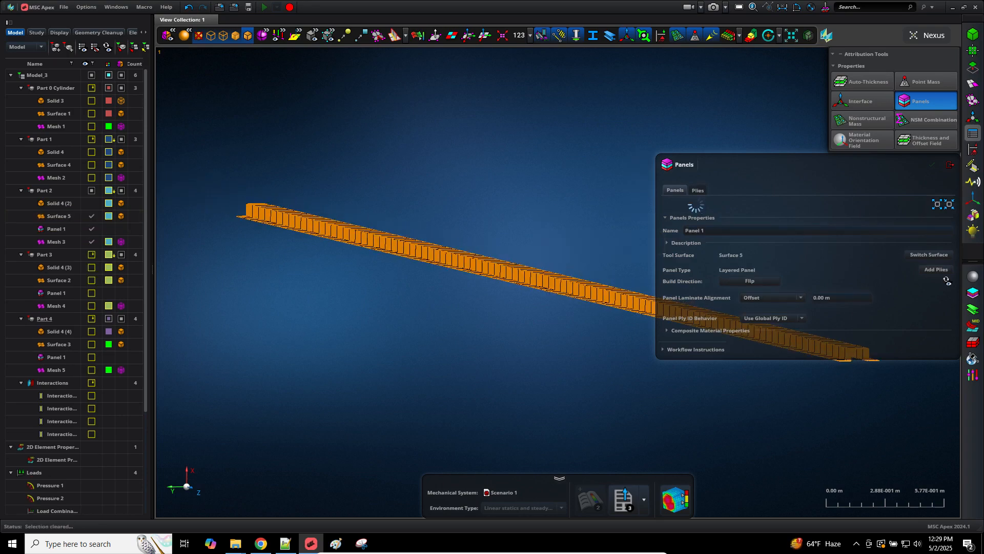
click(697, 189)
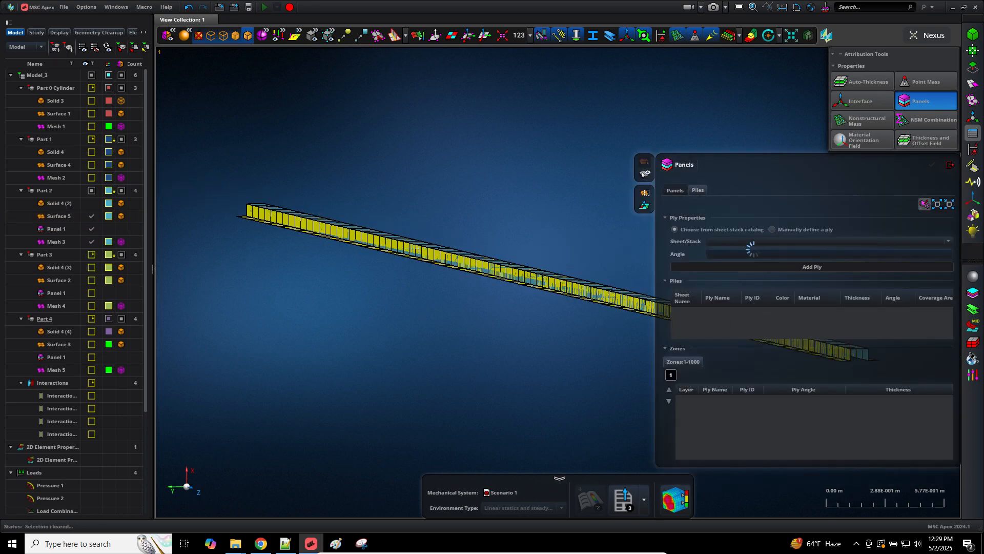
click(755, 249)
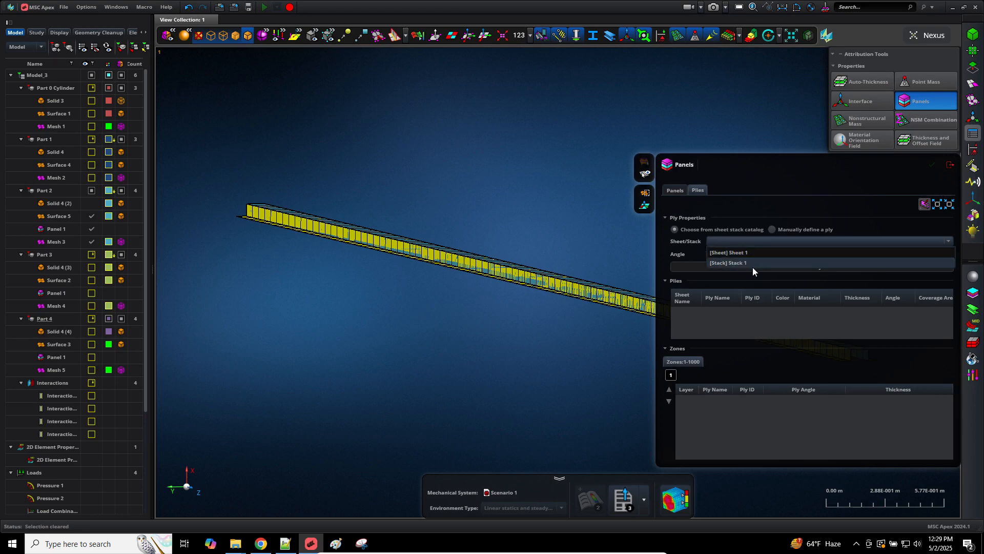
click(752, 265)
click(752, 265)
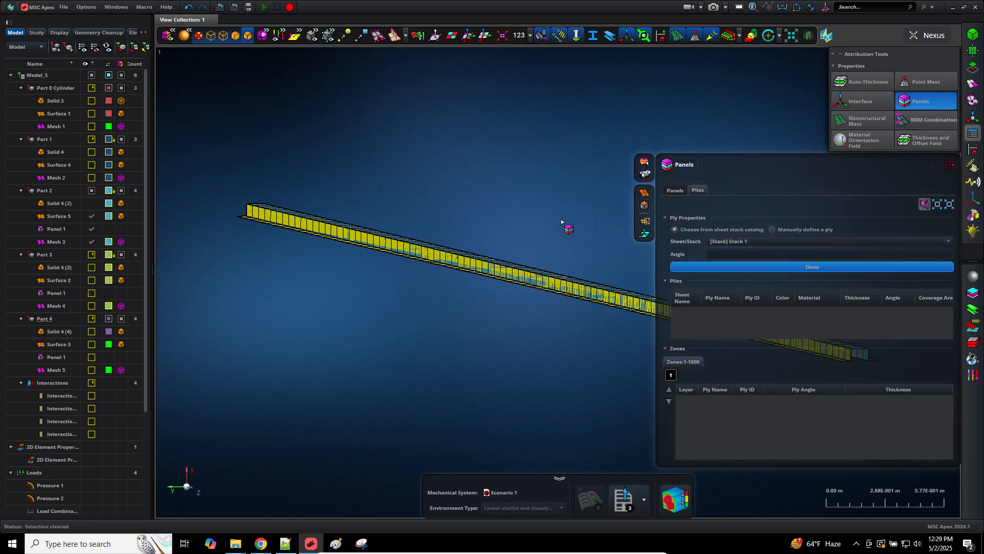
drag(565, 206, 505, 366)
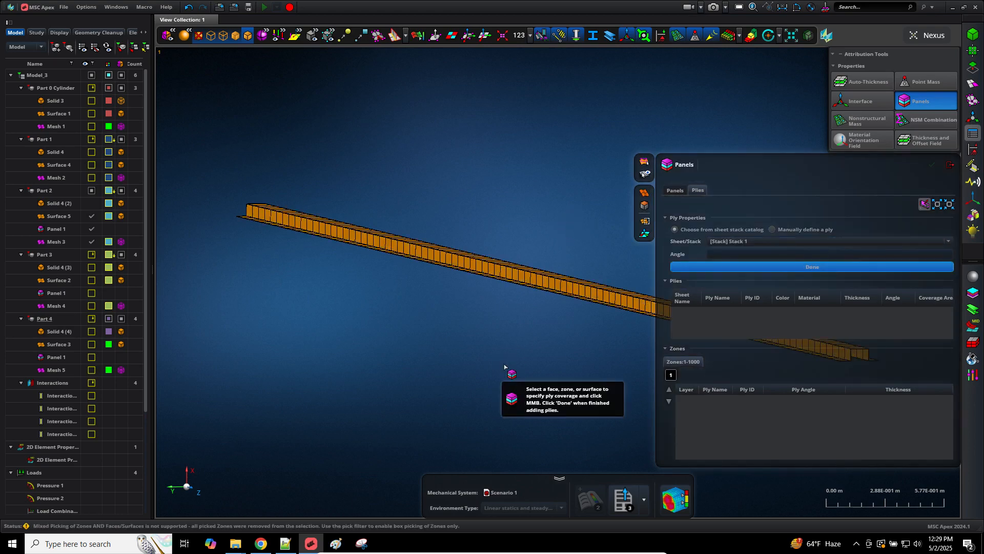
middle_click(506, 367)
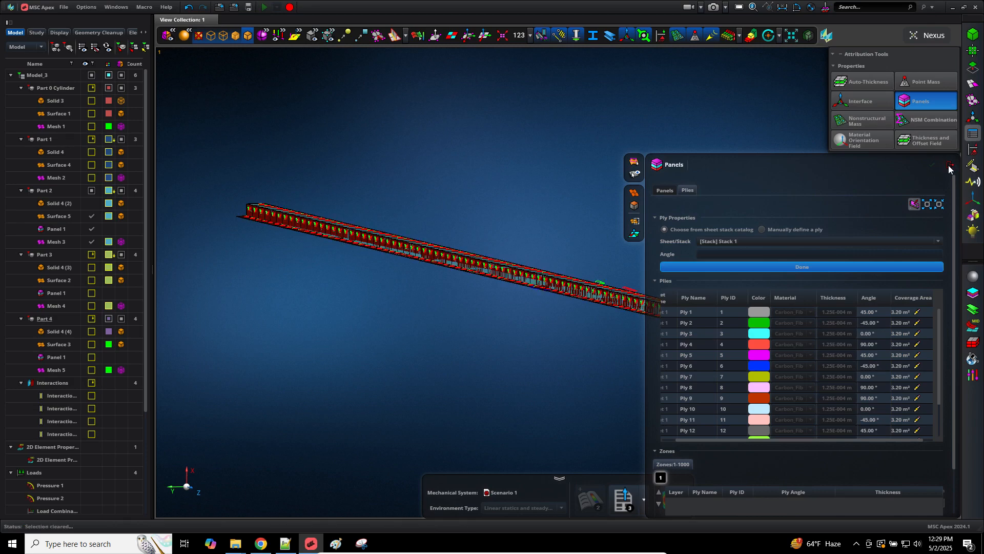
click(949, 167)
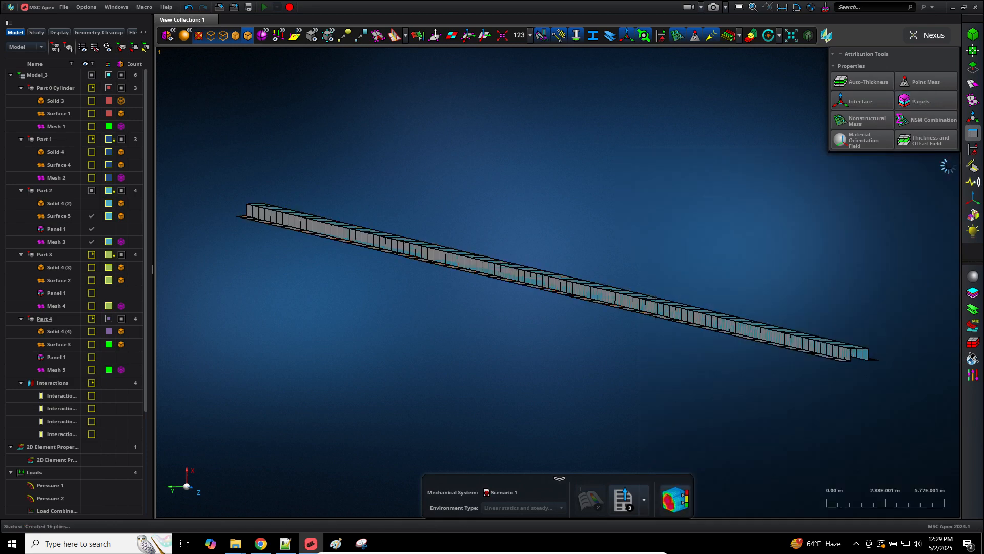
Step: Show Part 1's Surface 4 and Mesh 2, hide Part 2's Panel 1, and fit the view
click(91, 165)
click(91, 176)
click(90, 229)
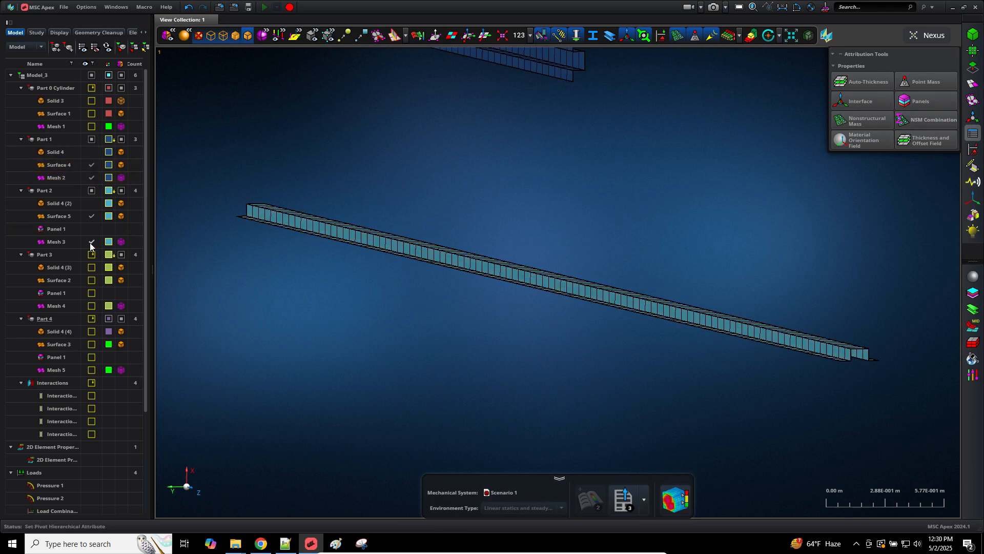
key(f)
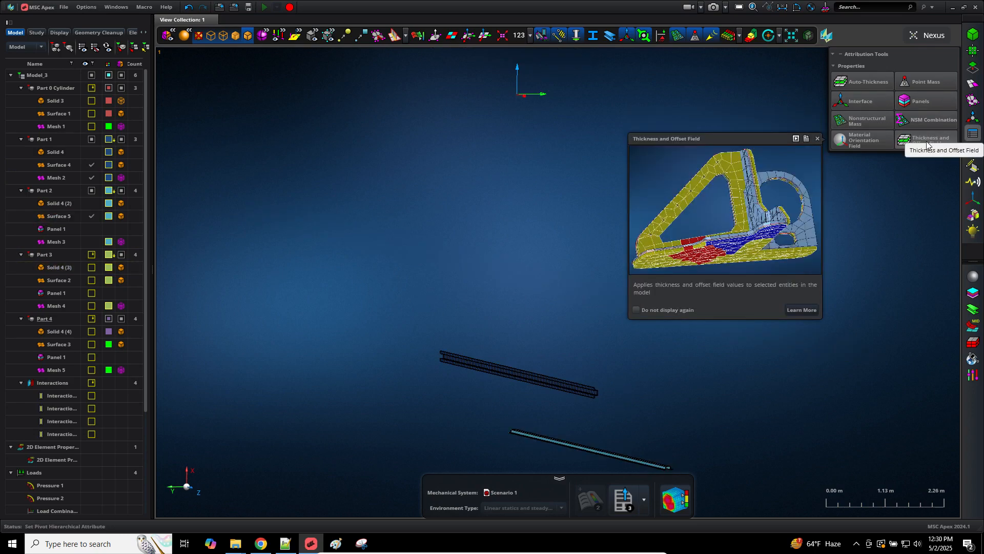
Step: Create a panel on Part 1's upper stiffener Surface 4 using Stack 1 as ply source
click(923, 105)
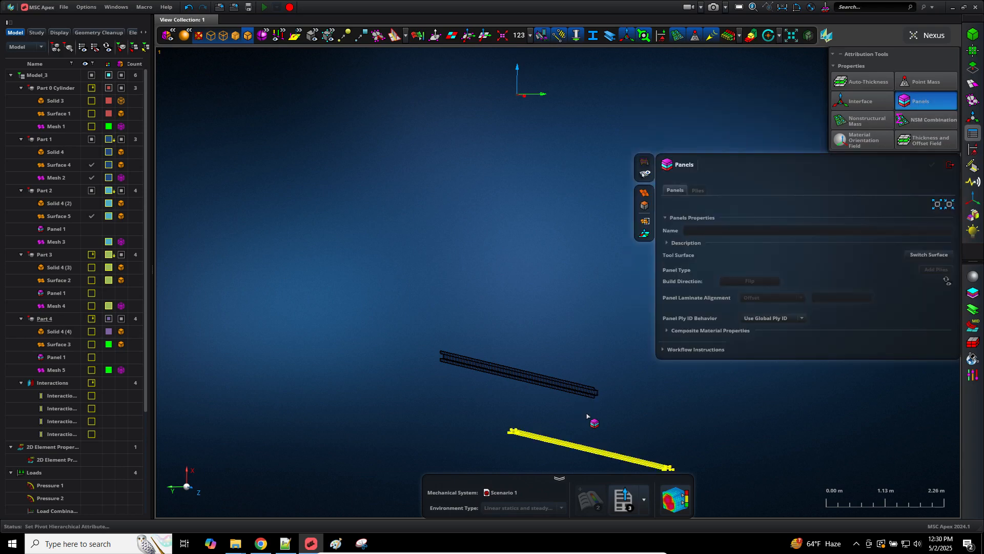
scroll(586, 413, up, 2)
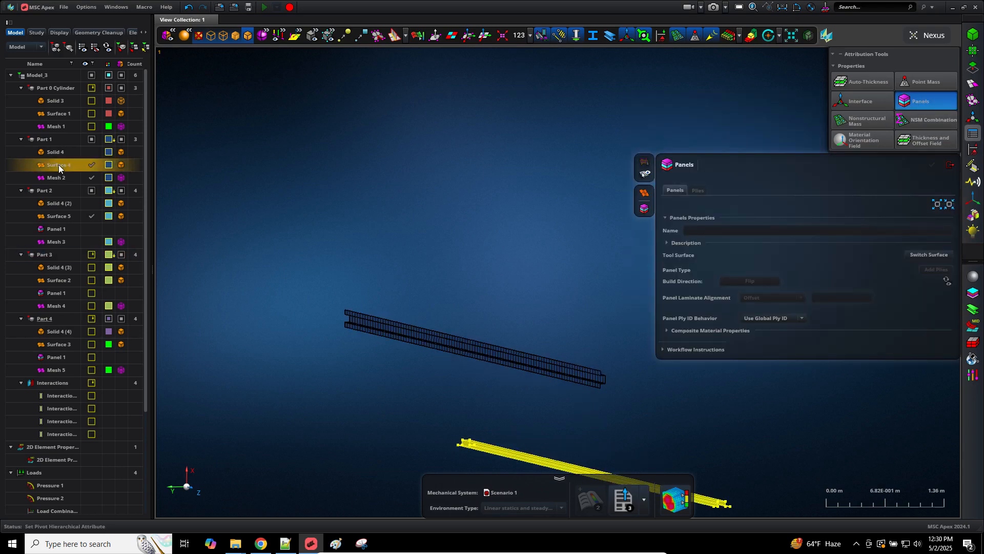
click(560, 370)
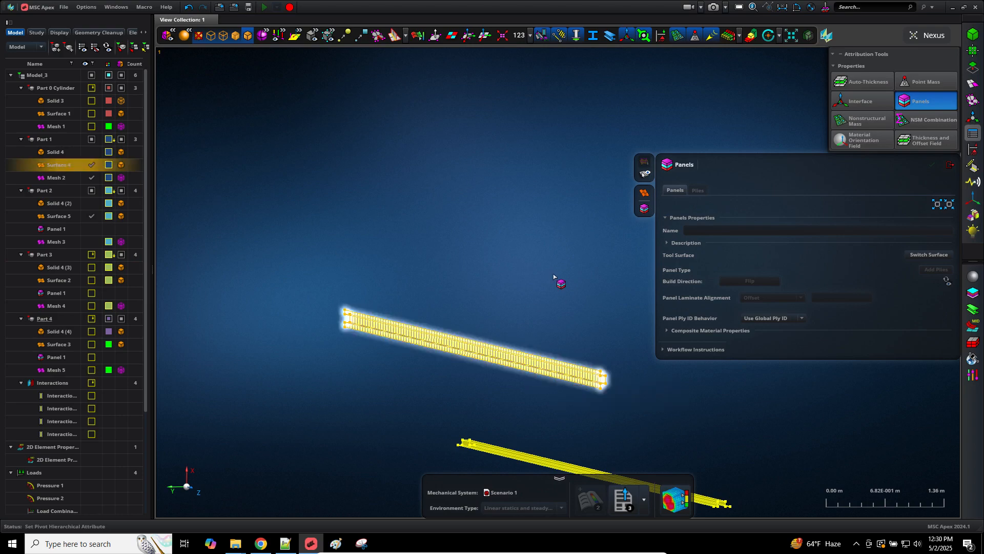
middle_click(553, 275)
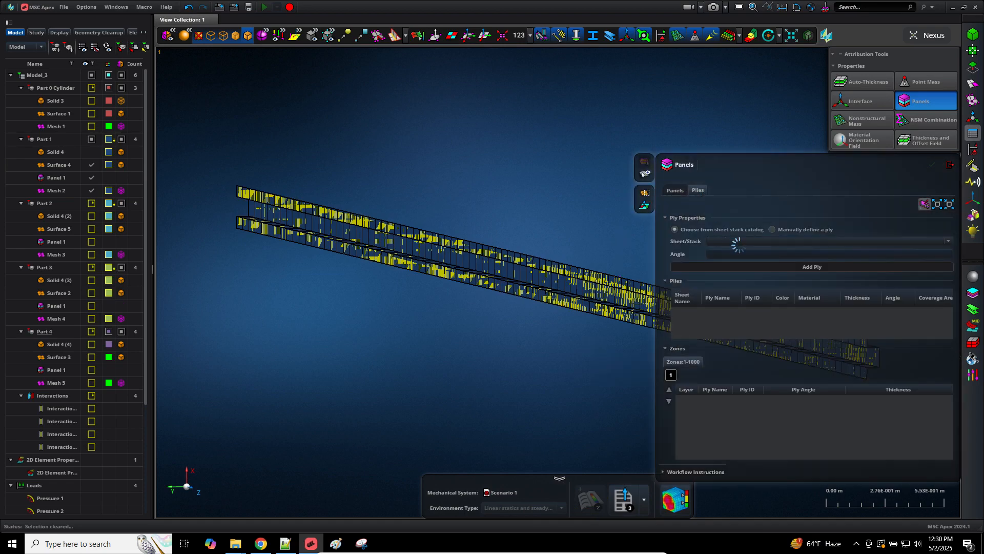
click(742, 241)
click(739, 256)
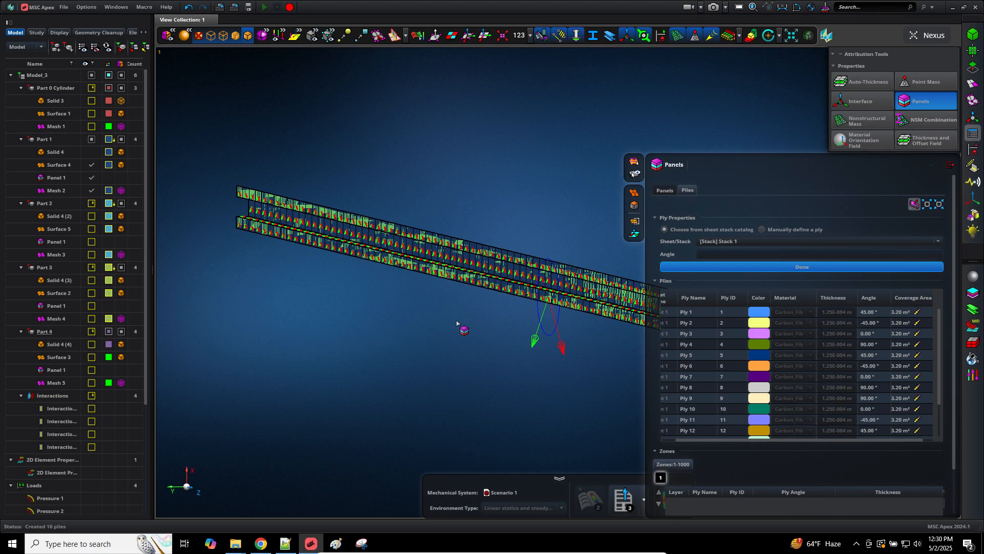
click(950, 164)
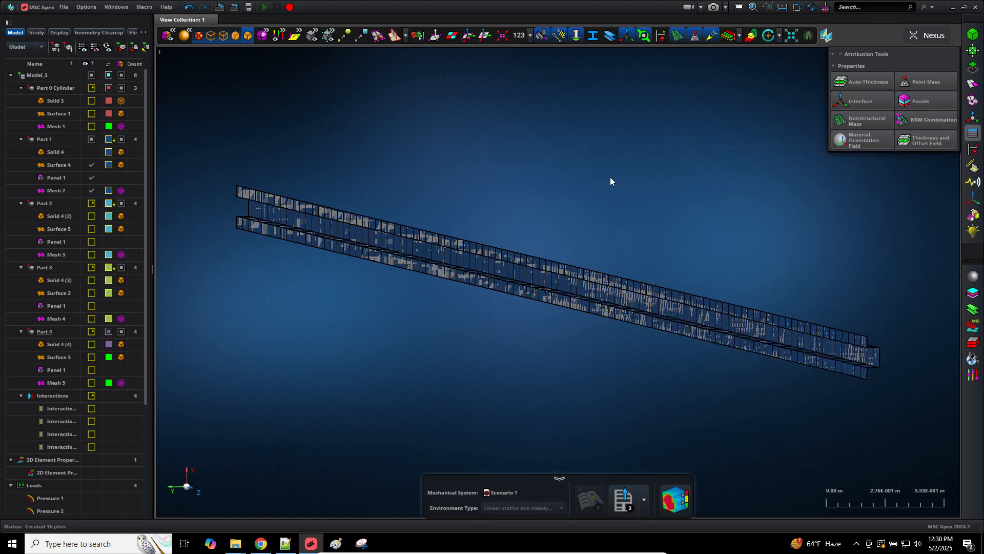
Step: Show the cylinder's Surface 1 and give it a panel with Stack 1 plies covering Zone 1
click(91, 114)
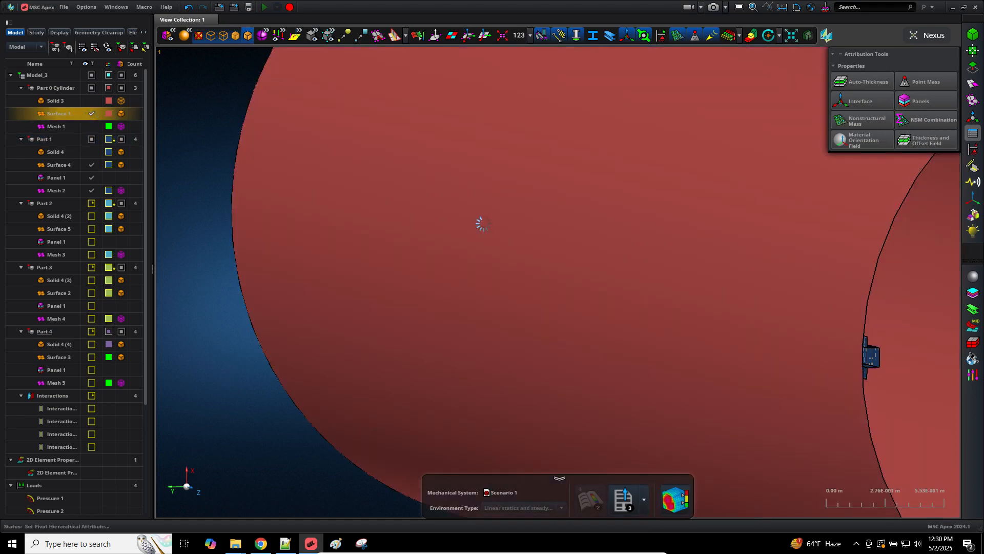
click(921, 101)
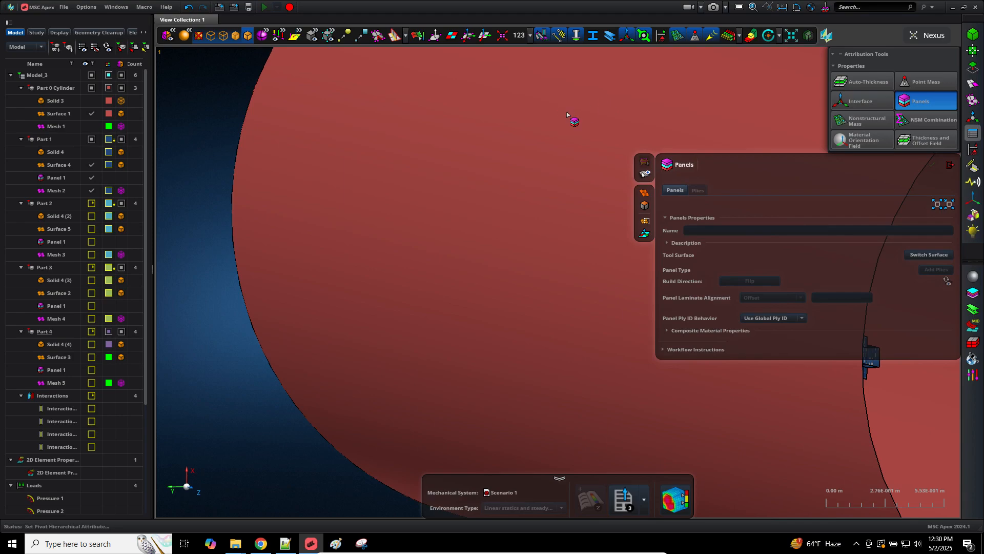
click(567, 121)
middle_click(218, 109)
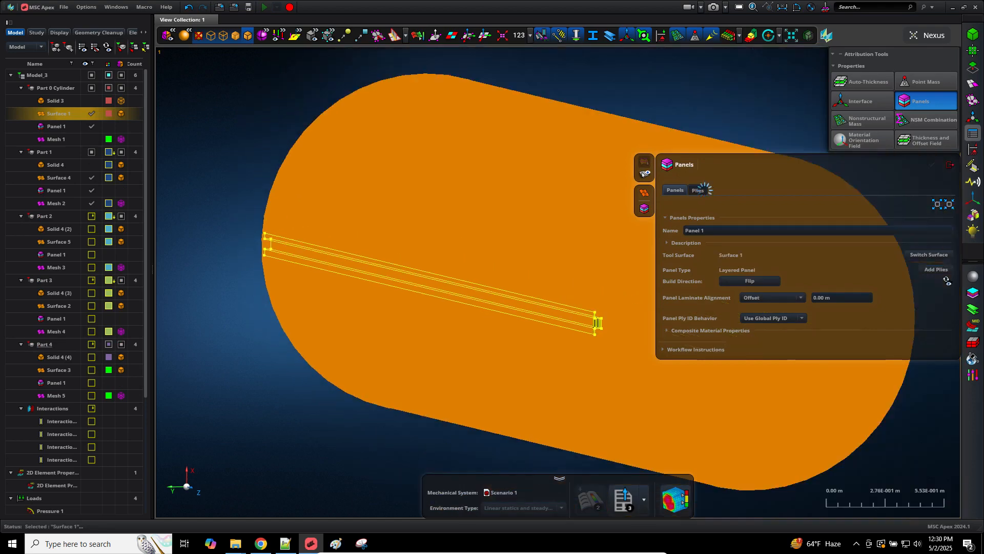
click(698, 189)
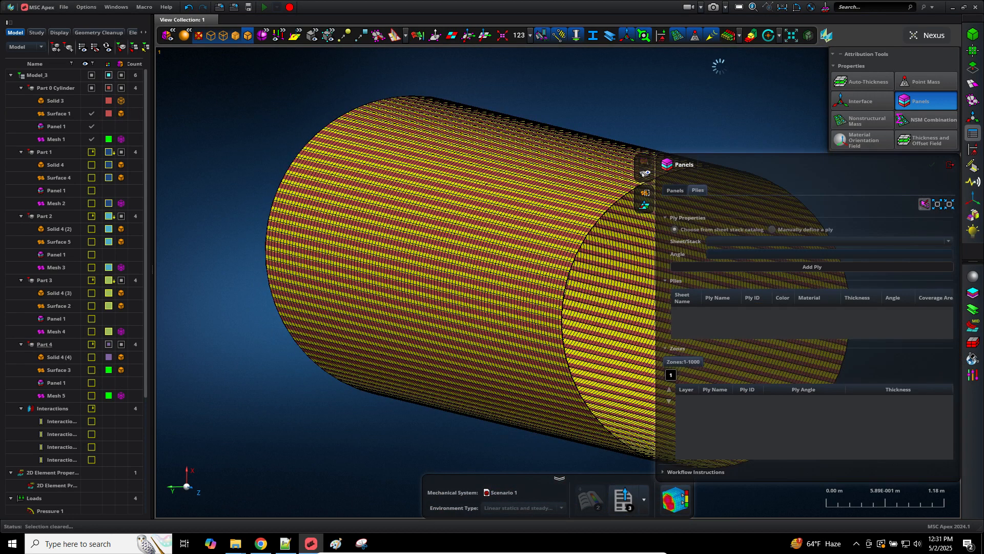
click(769, 241)
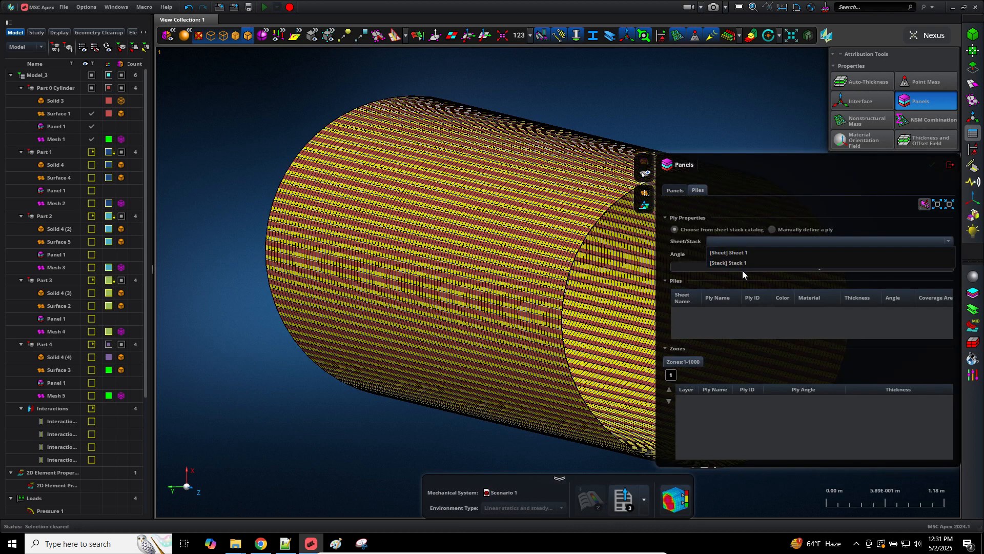
click(737, 265)
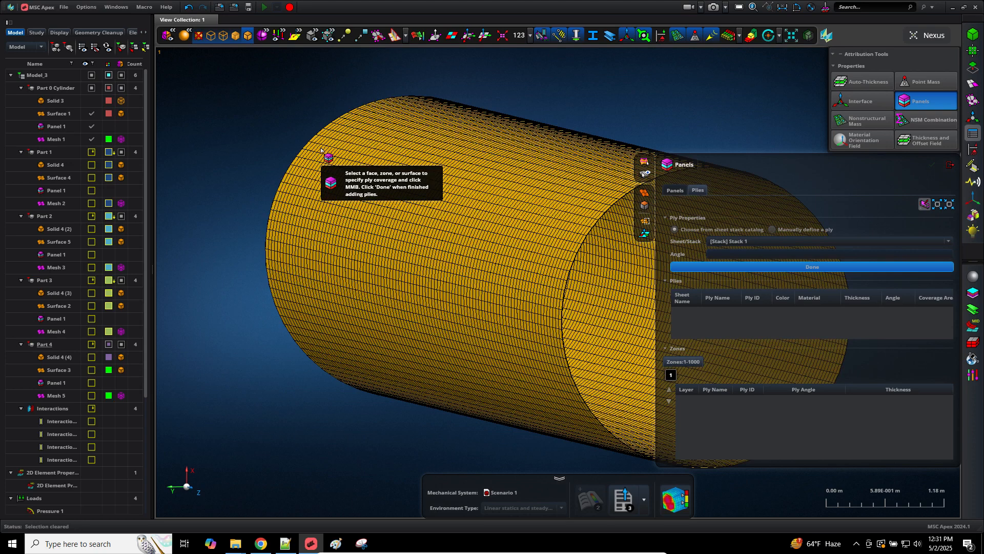
click(323, 151)
middle_click(267, 128)
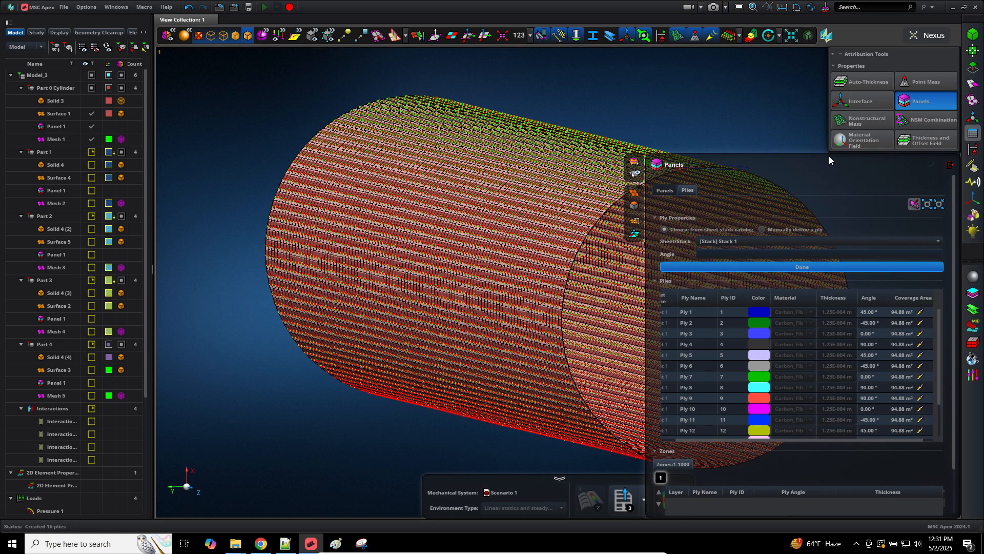
click(949, 167)
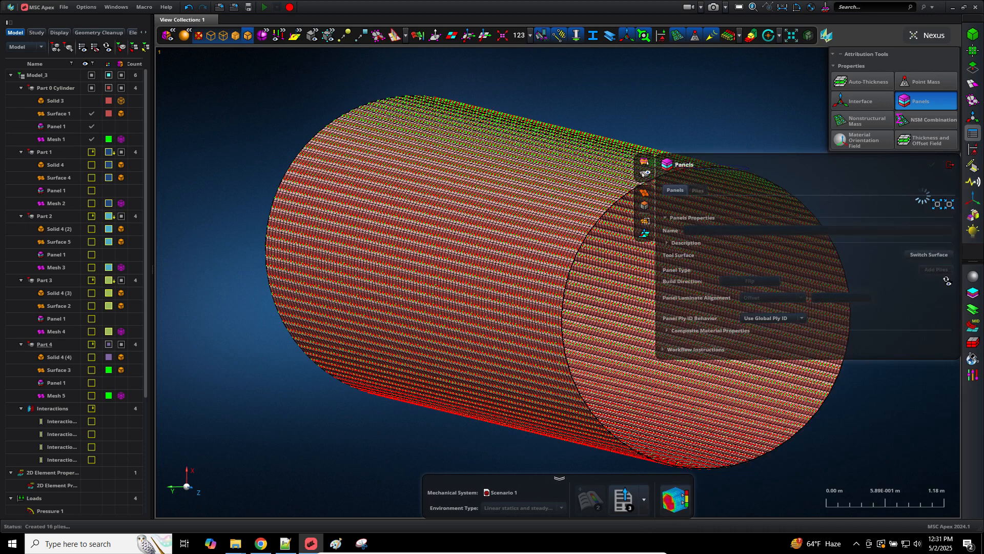
Step: Export the Nastran deck as model_e.bdf to Downloads and bring up the Downloads folder
click(948, 167)
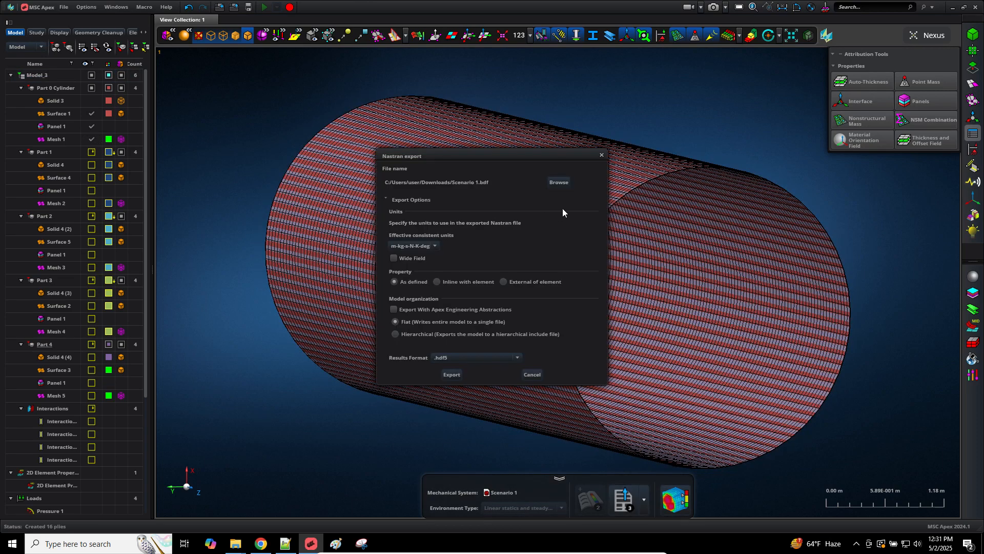
click(558, 182)
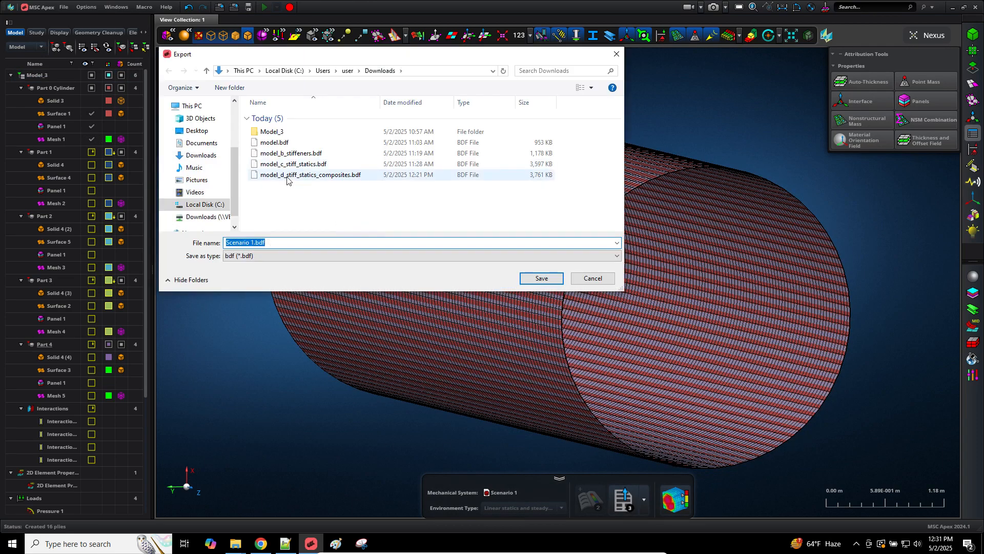
text(mo)
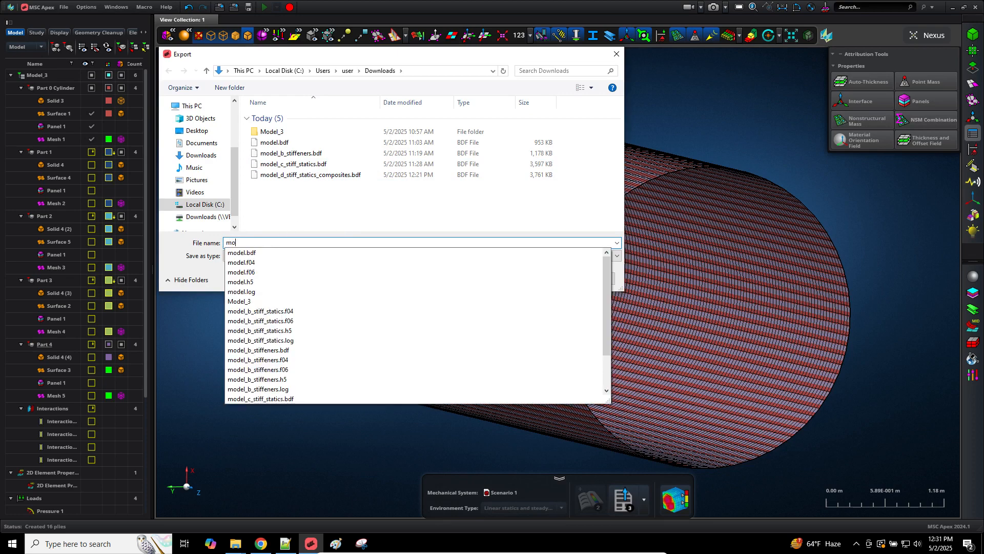
text(del_3)
key(Return)
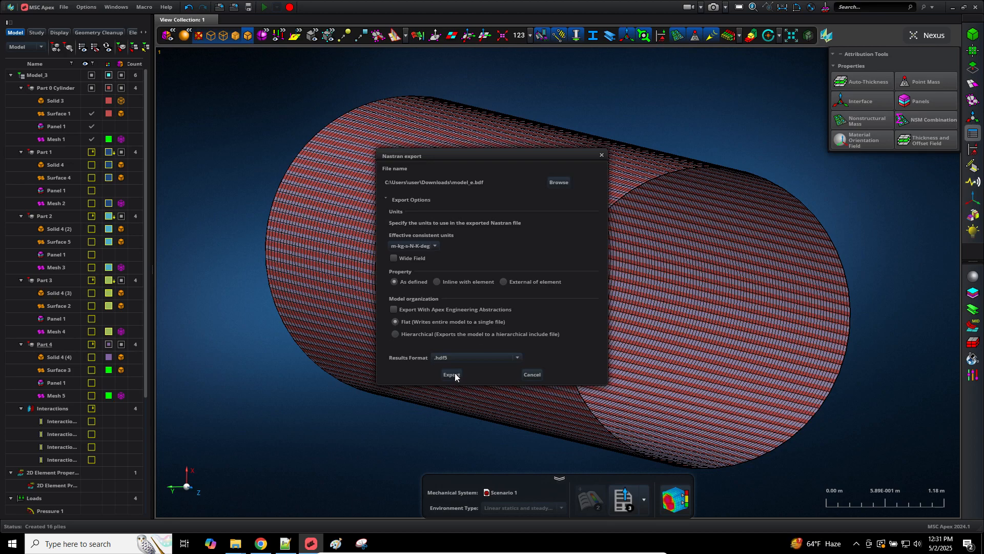
click(452, 374)
mouse_move(235, 543)
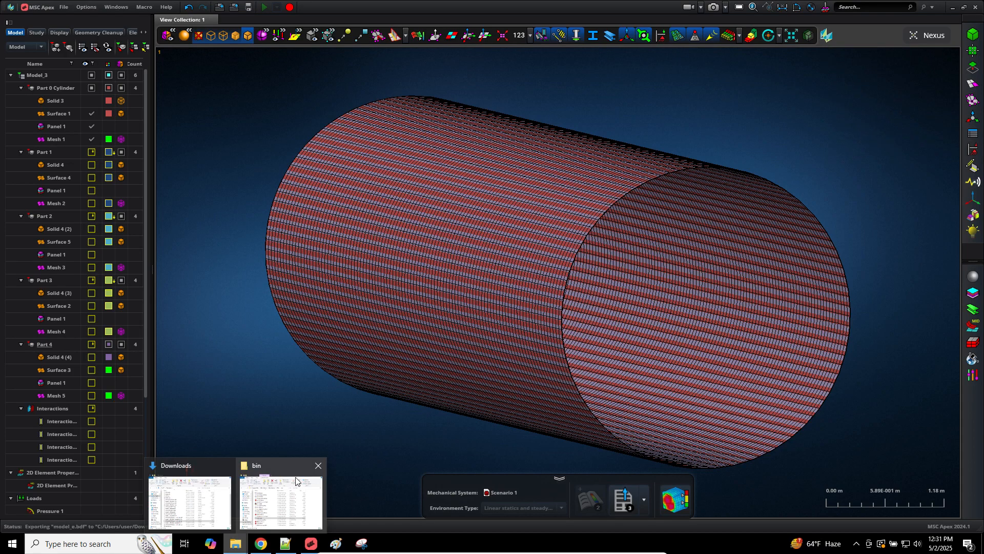
click(318, 466)
click(233, 499)
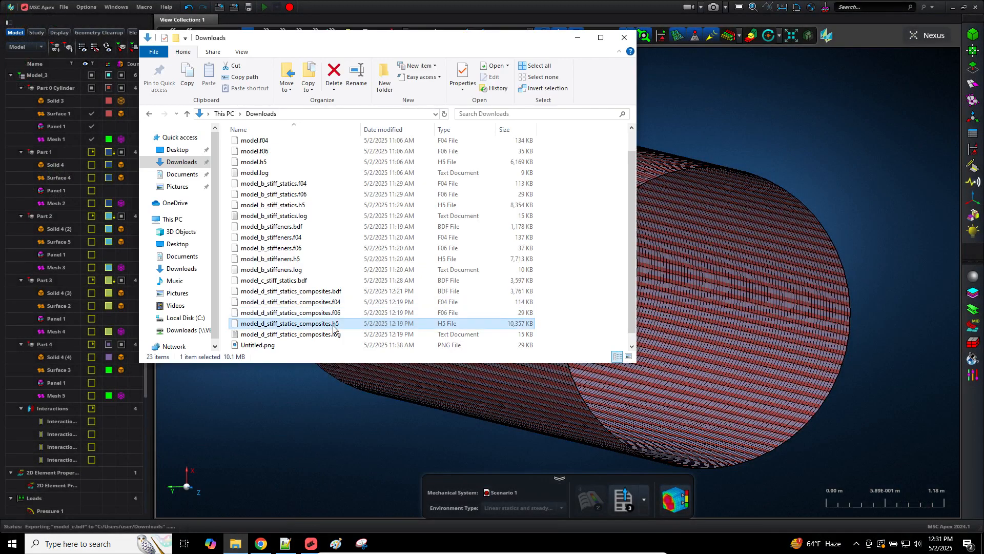
Step: Open model_e.bdf in Notepad++ and list every PCOMP occurrence in the file
right_click(268, 345)
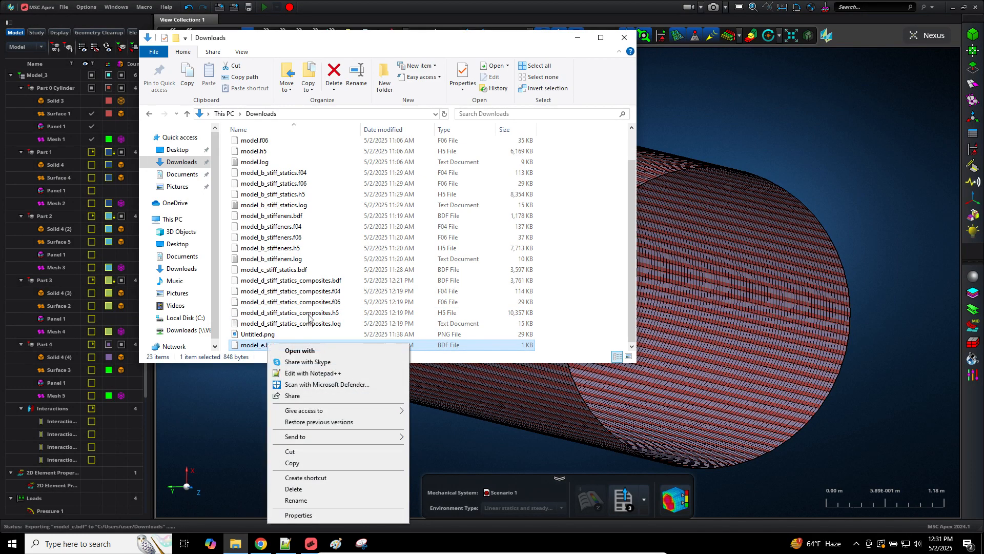
click(303, 373)
click(464, 152)
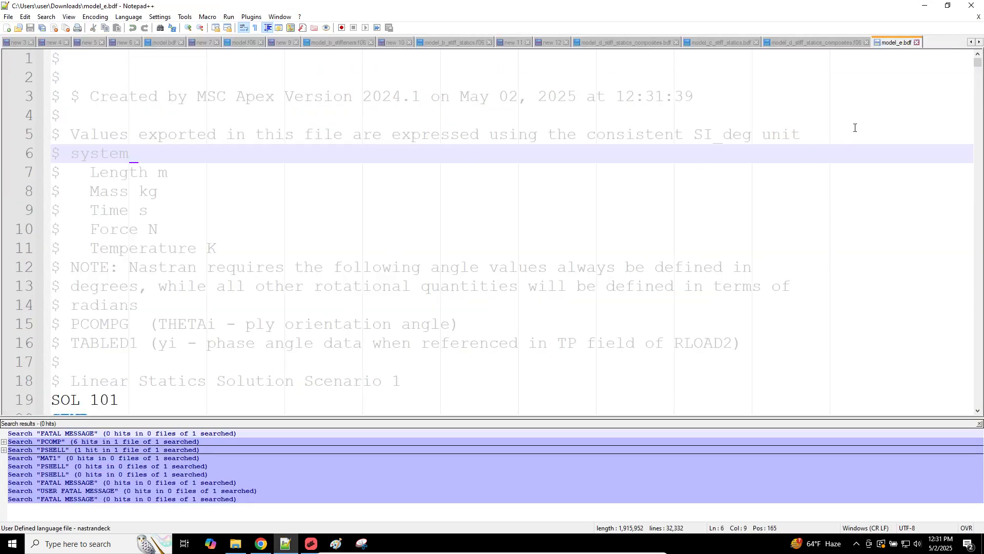
double_click(832, 97)
key(ctrl+f)
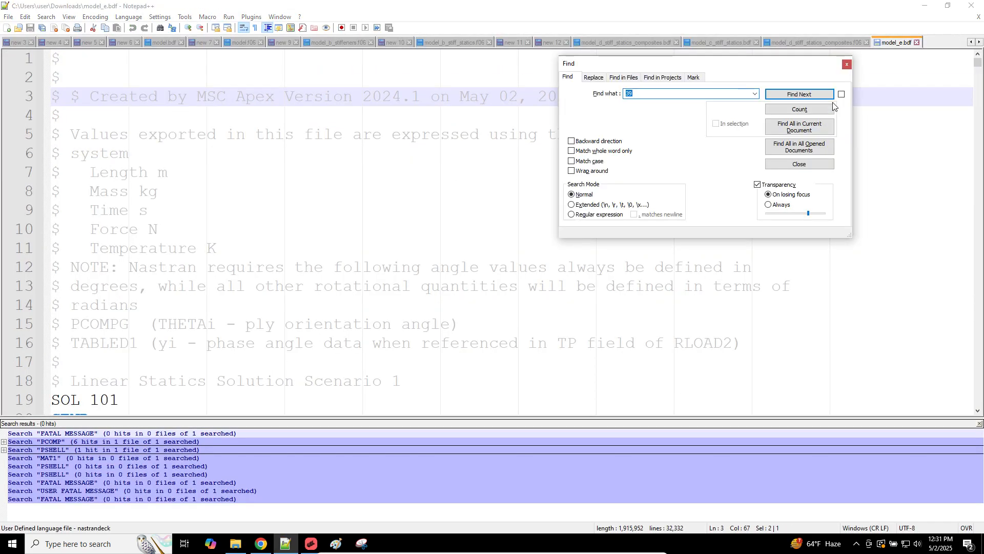
click(800, 127)
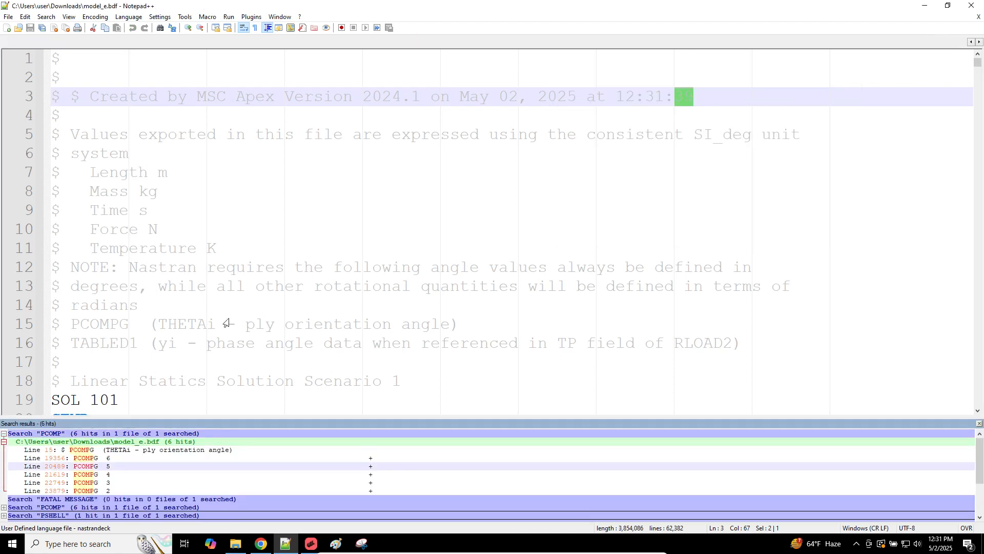
Step: Jump to the PCOMPG card at line 20489 and highlight its 45 degree ply angles
double_click(176, 467)
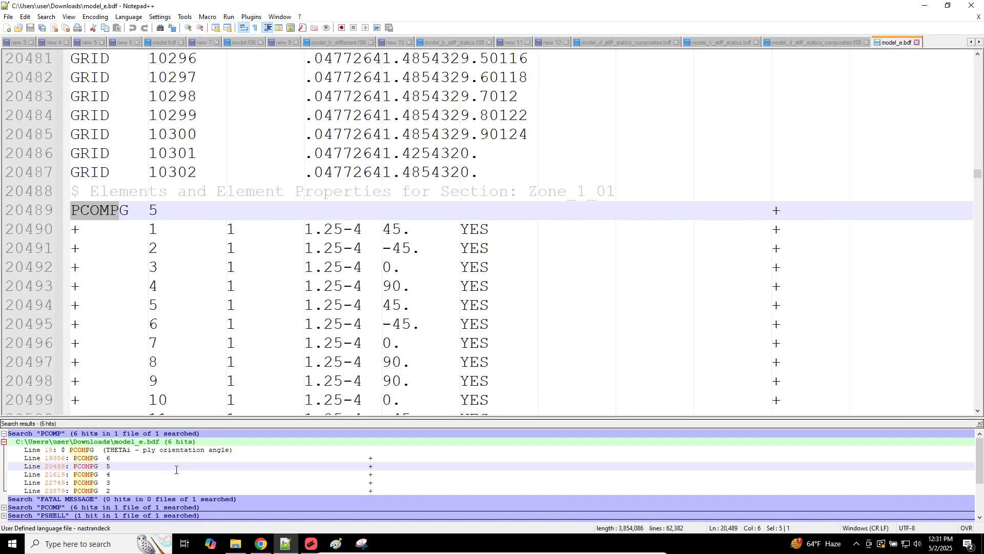
scroll(195, 456, down, 3)
scroll(513, 399, down, 3)
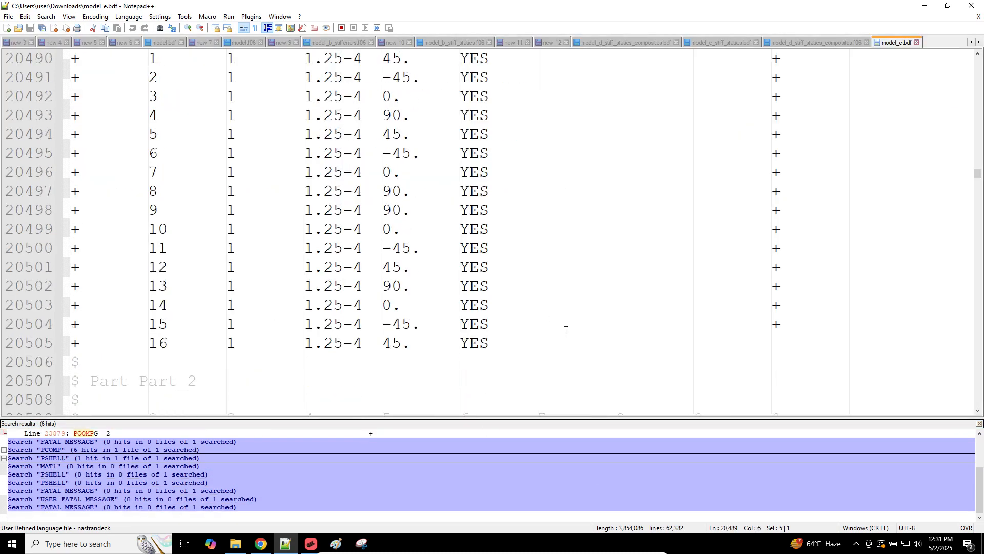
click(978, 423)
scroll(649, 429, up, 2)
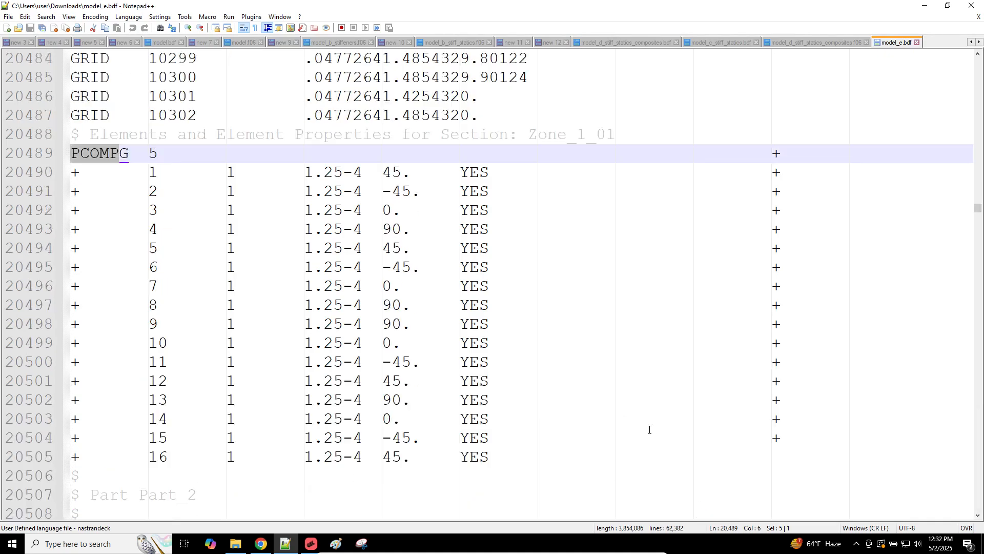
drag(798, 441, 76, 248)
click(362, 211)
click(385, 174)
double_click(385, 175)
Step: Review ply rows 1 to 16, marking the 90 and 45 degree entries, then return to the SOL 200 viewer
click(390, 210)
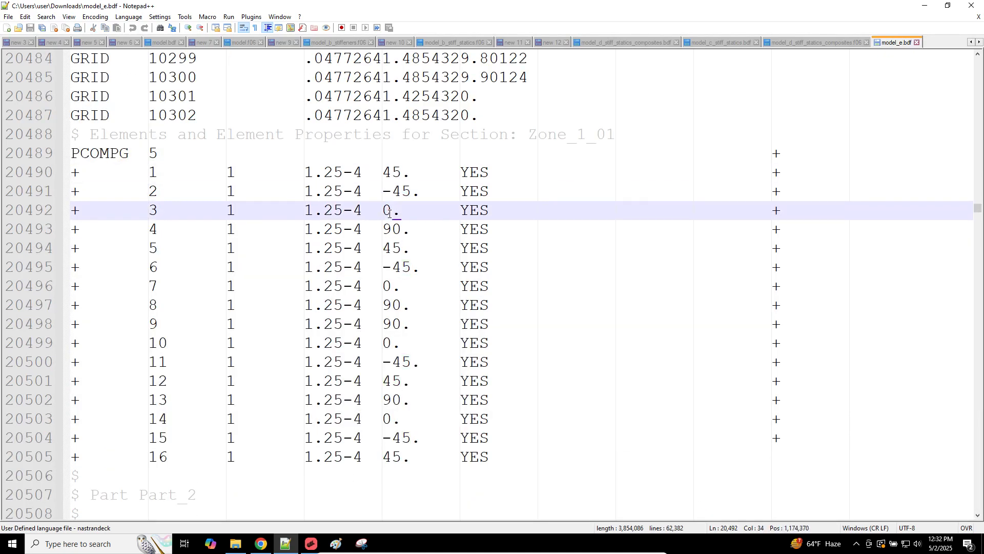
click(395, 230)
click(389, 254)
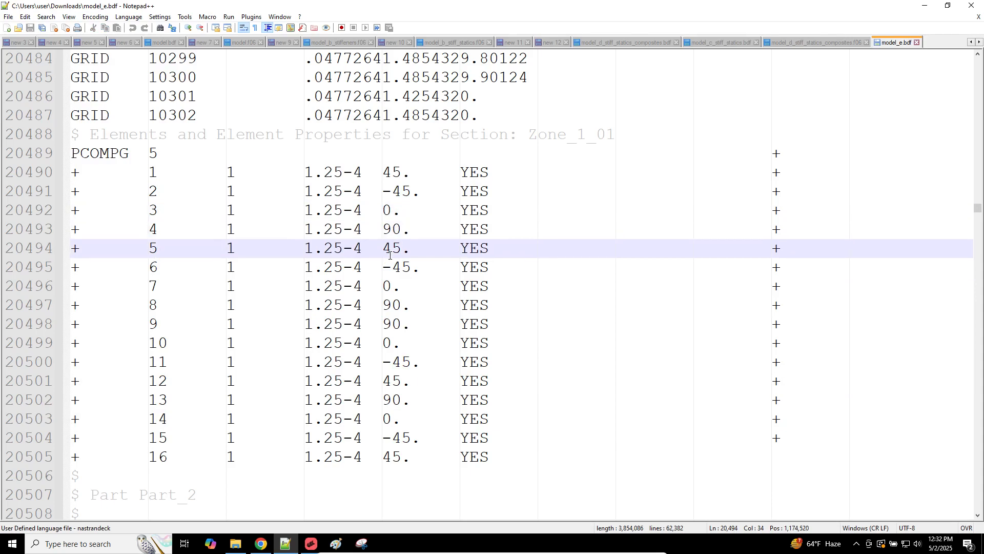
click(388, 285)
click(393, 306)
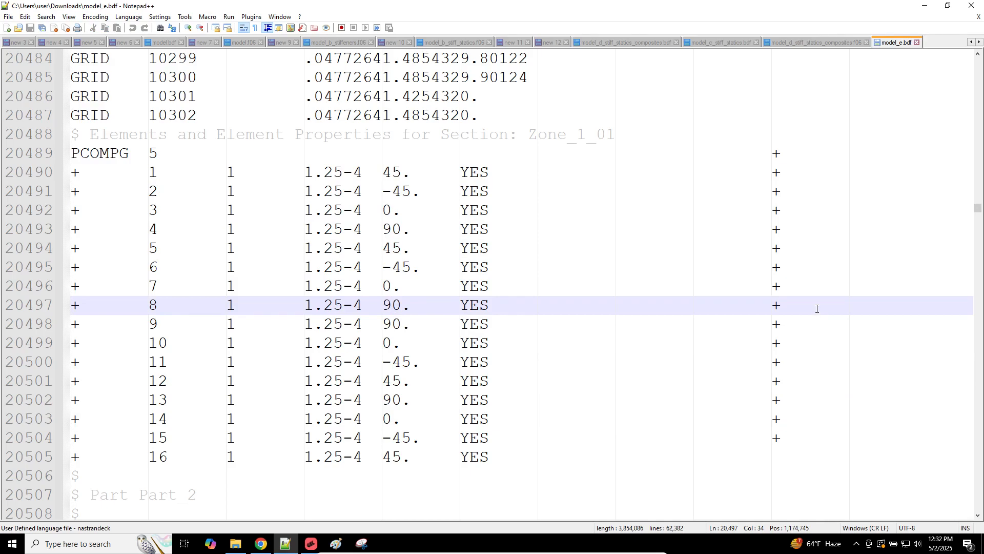
drag(817, 308, 50, 174)
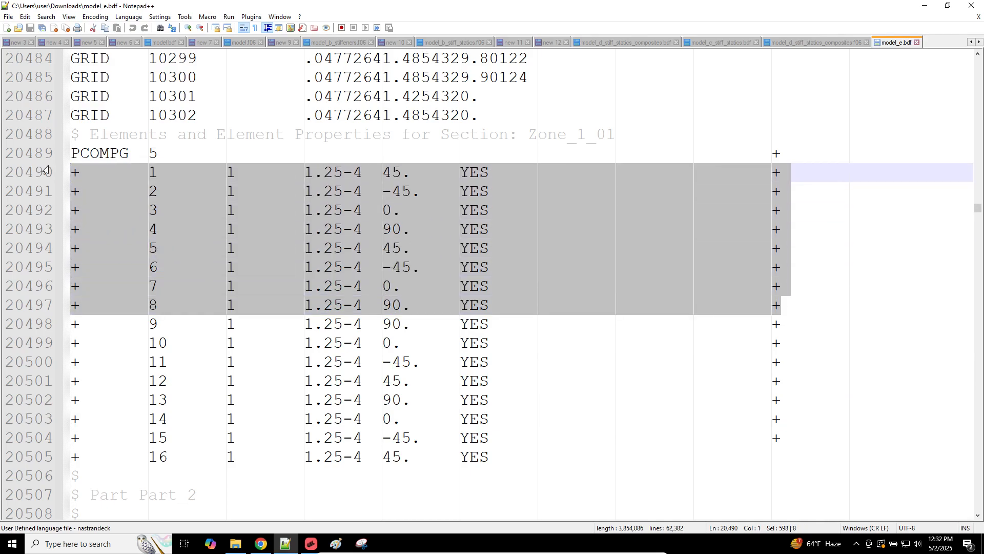
drag(789, 444, 67, 326)
click(493, 453)
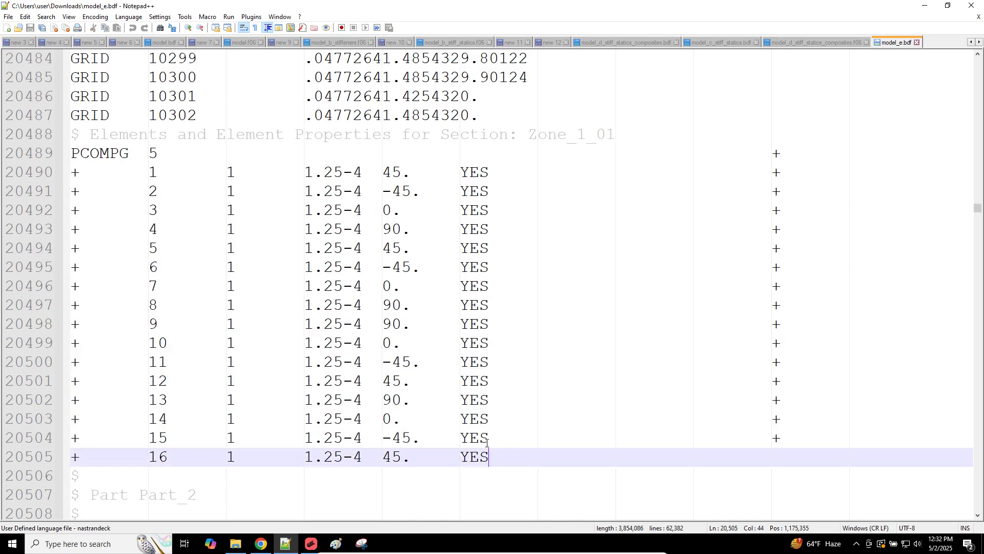
click(392, 321)
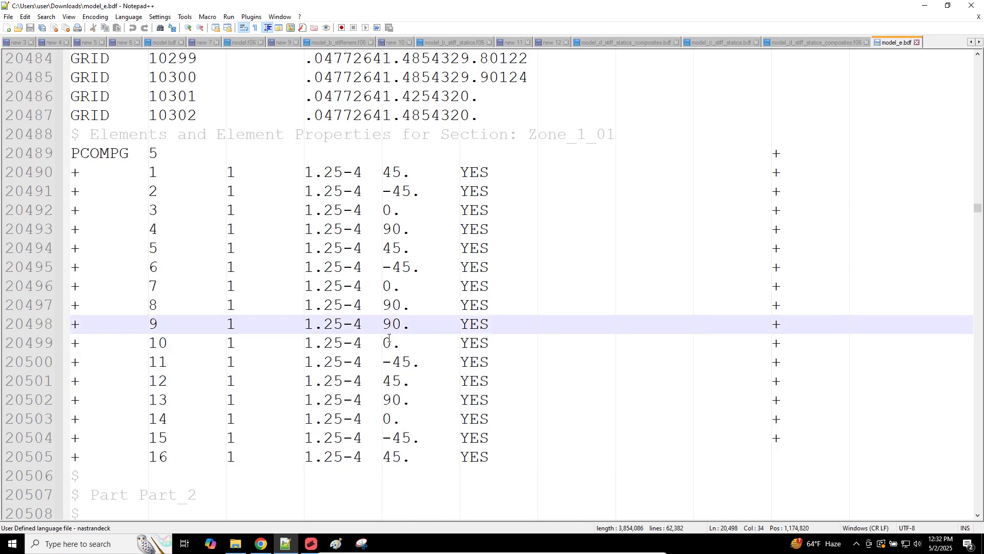
click(425, 388)
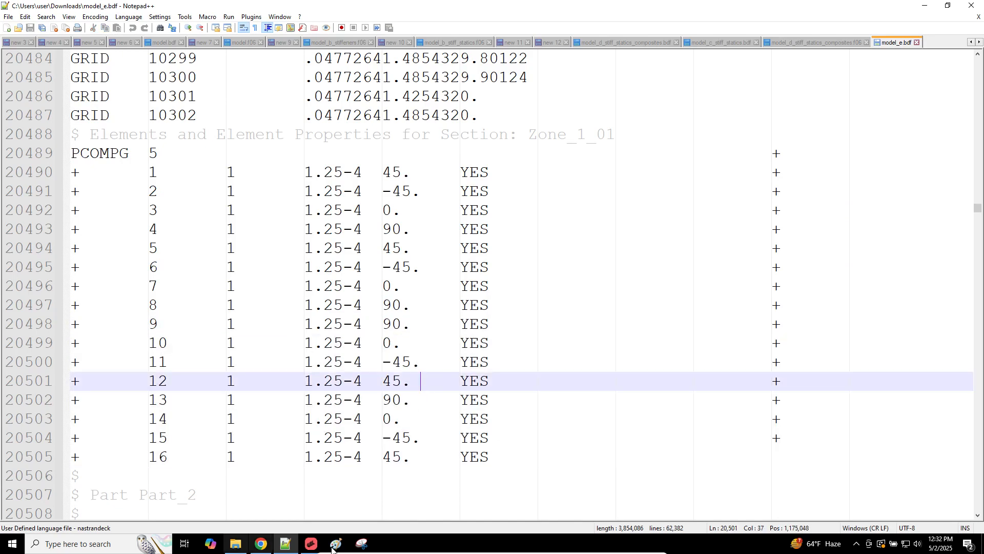
click(235, 543)
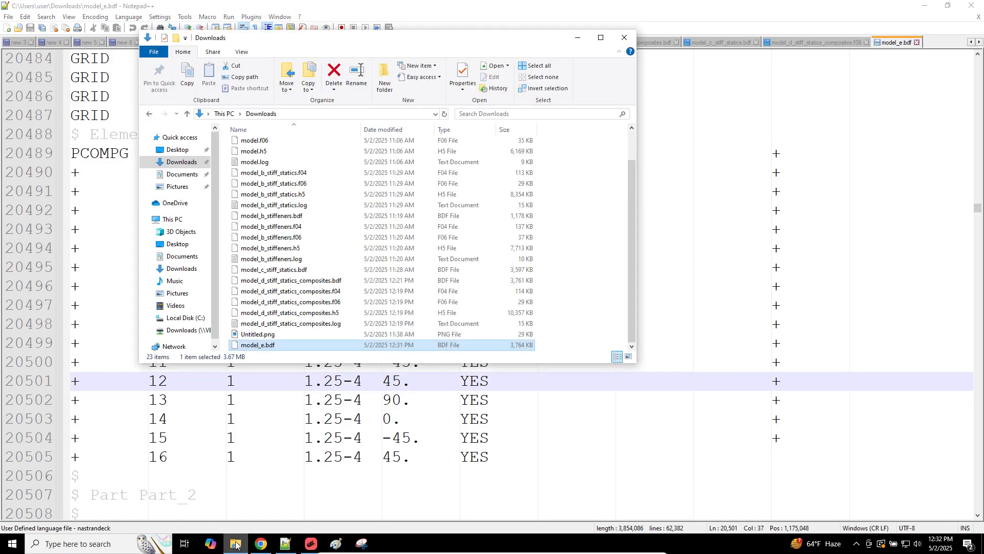
click(261, 543)
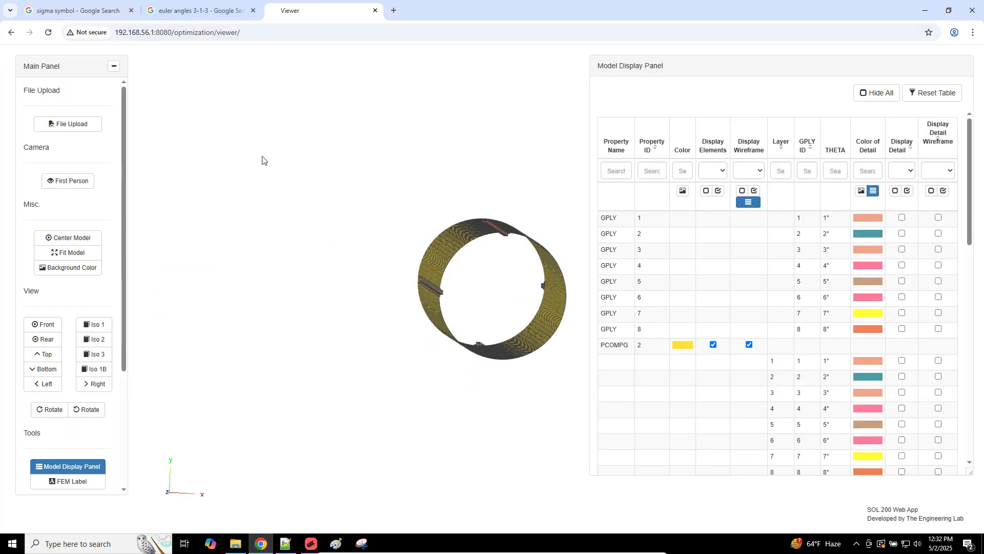
Step: Reload the viewer and upload model_e.bdf from Downloads
key(F5)
click(542, 96)
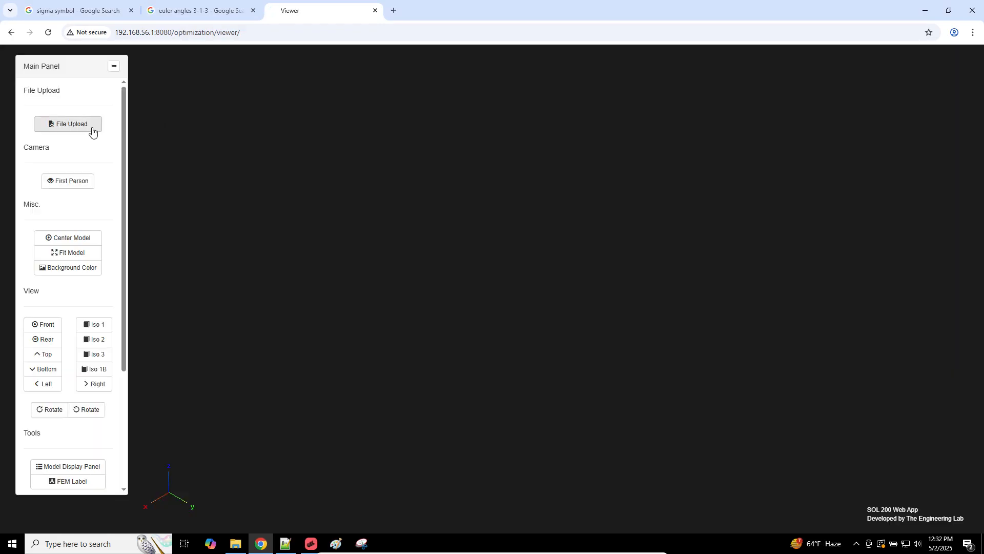
click(90, 128)
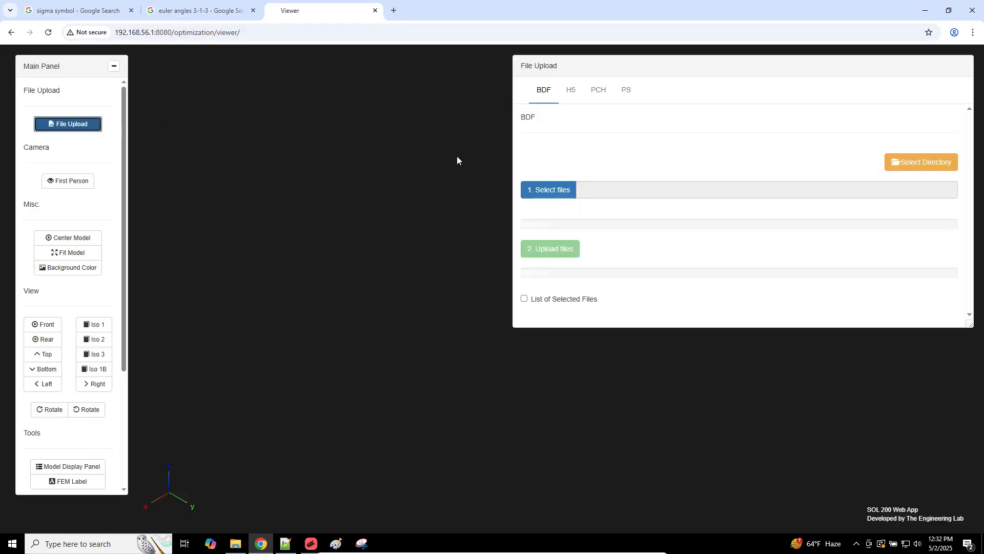
click(574, 191)
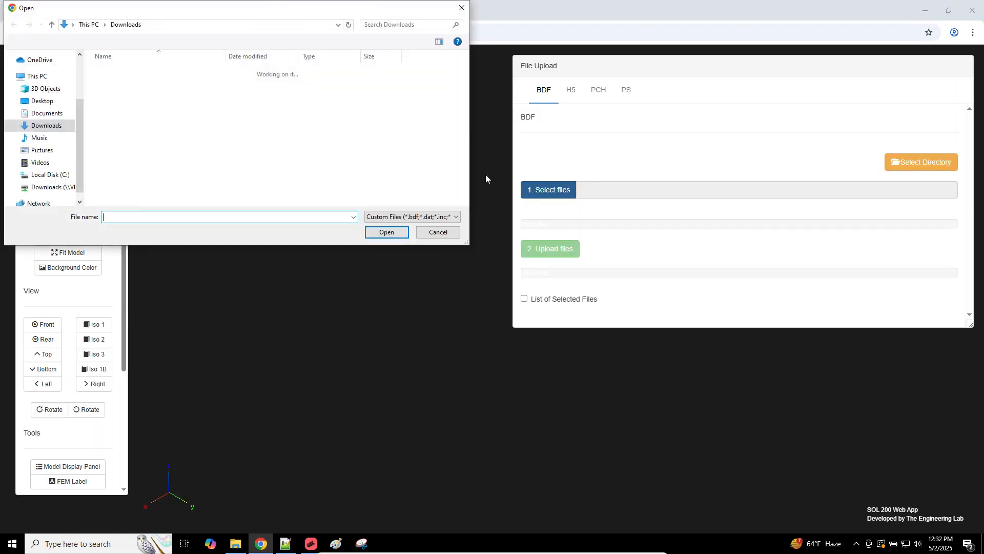
double_click(188, 133)
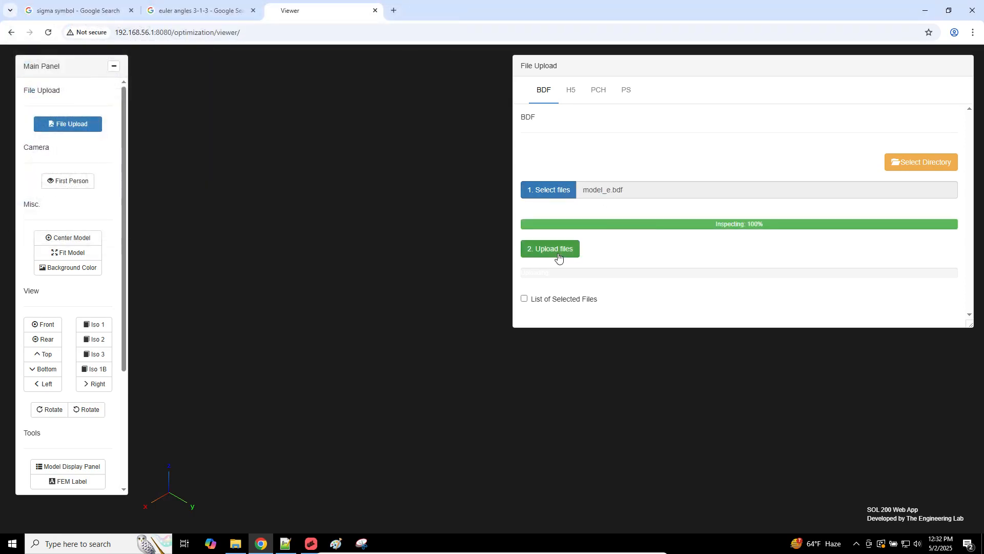
click(558, 256)
Step: Run model_e.bdf in MSC Nastran 2024.1 and return to the browser viewer
key(super+d)
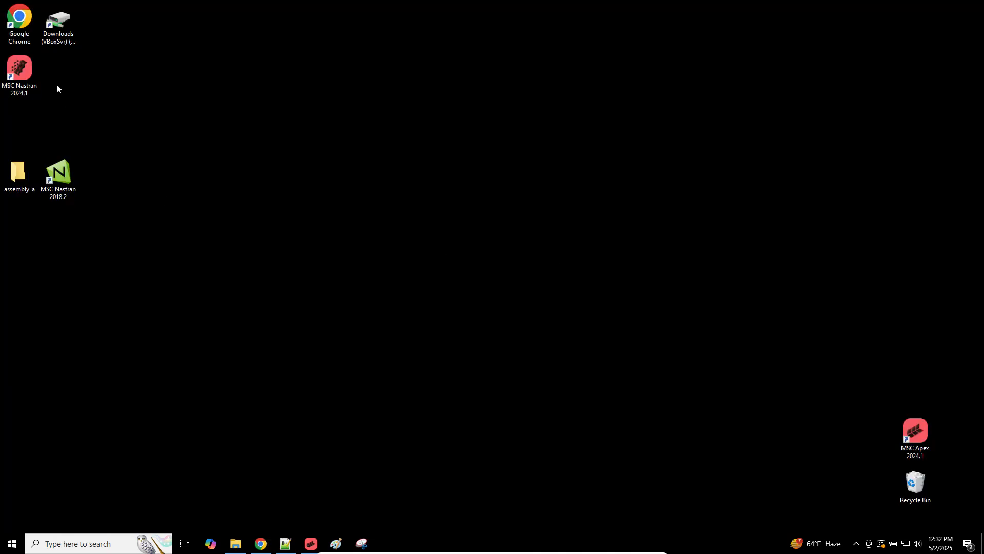
double_click(30, 67)
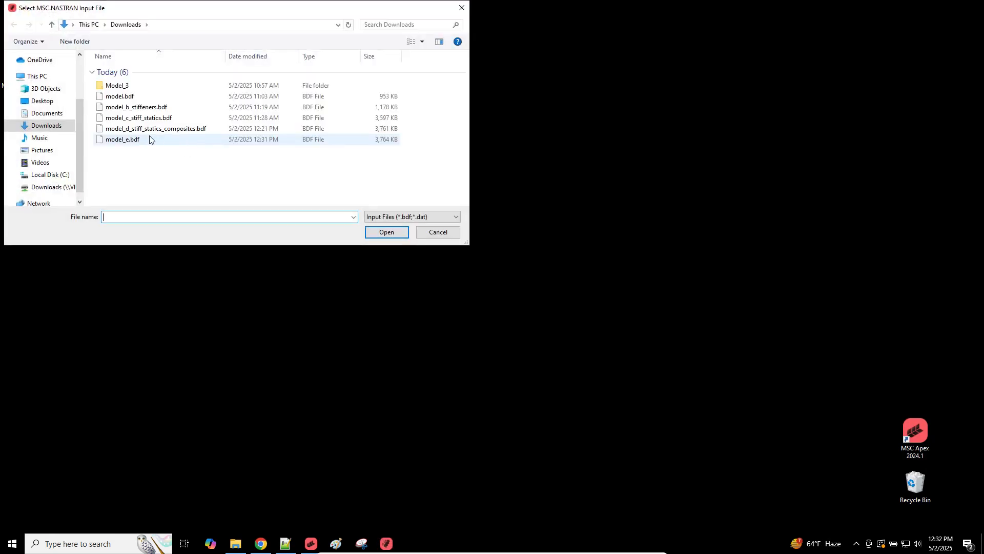
double_click(149, 136)
click(26, 105)
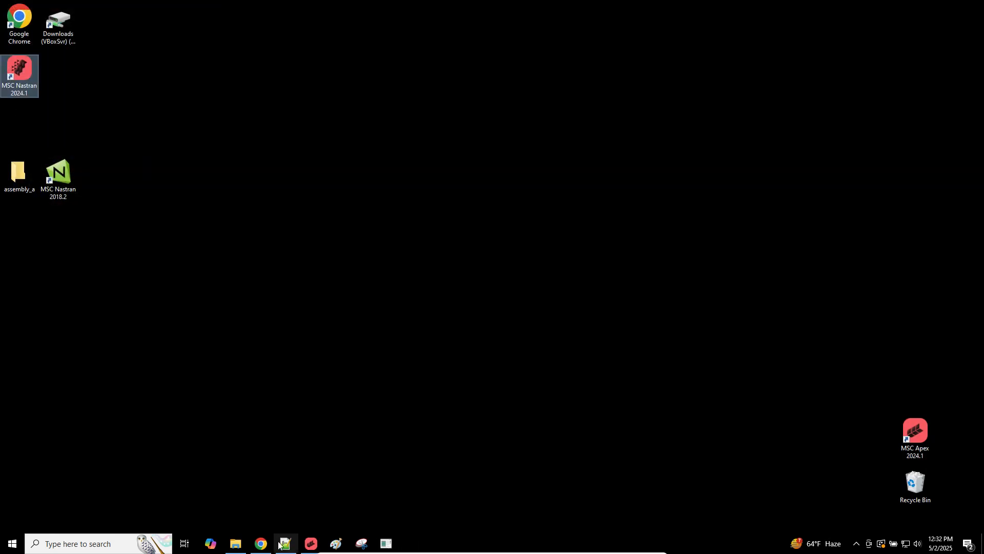
click(260, 546)
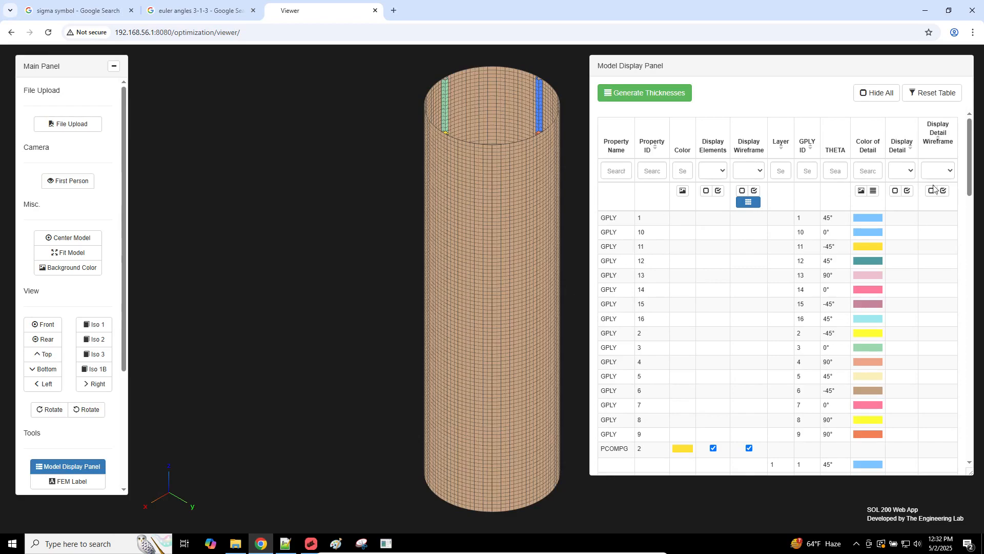
Step: Generate full ply thicknesses, switch to a white background and view the cylinder from the front
click(618, 93)
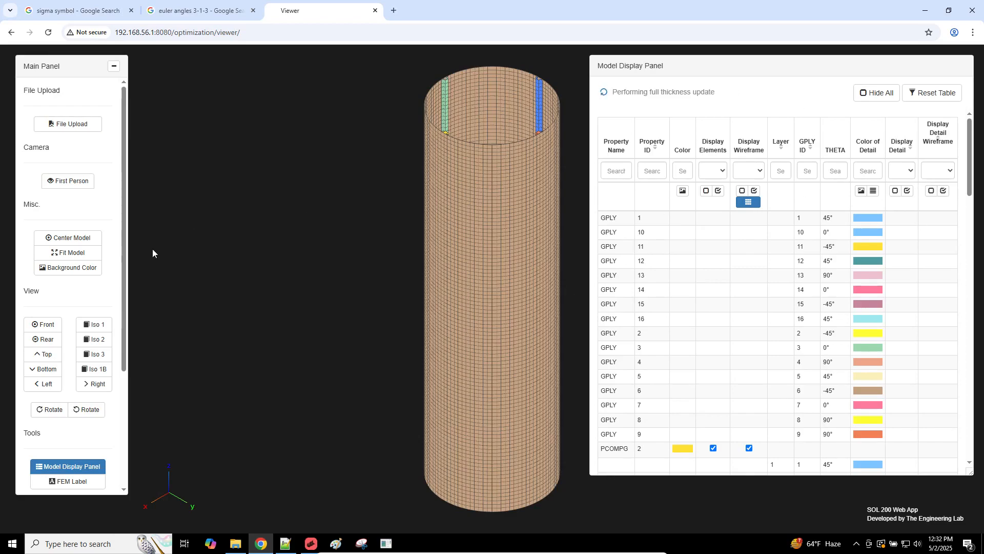
click(67, 267)
click(43, 324)
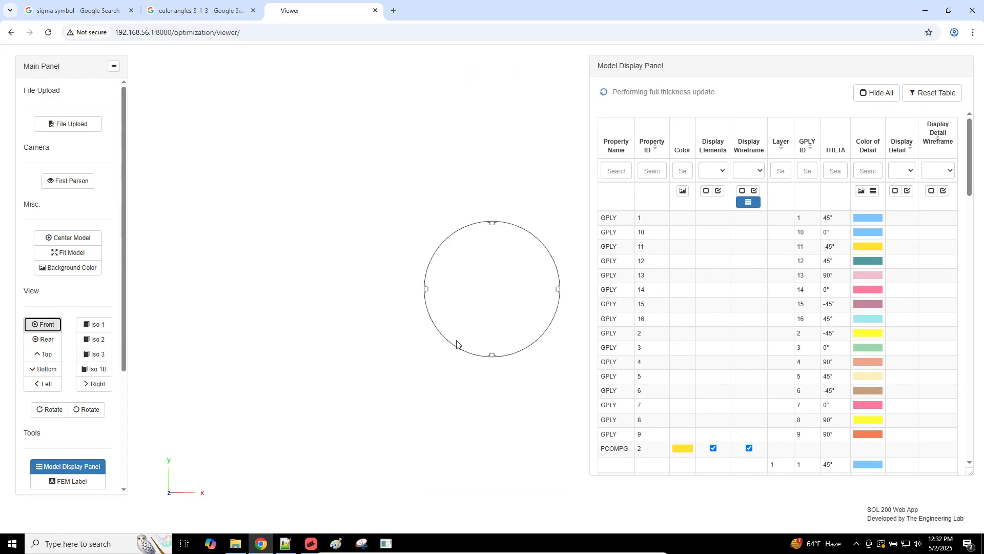
scroll(512, 380, up, 4)
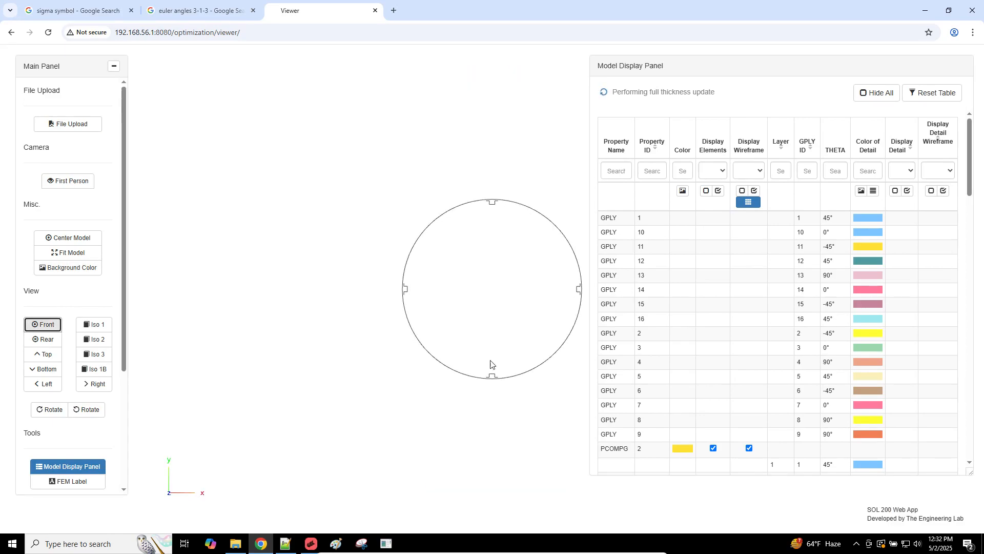
scroll(491, 363, up, 6)
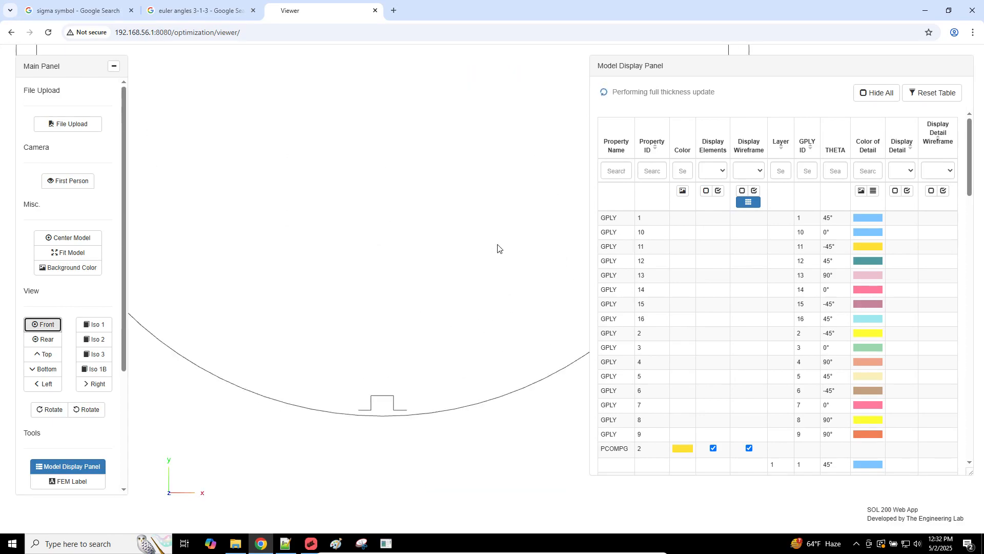
Step: Zoom and orbit onto the green stiffener end, then filter the table by property name
right_drag(498, 244, 579, 116)
scroll(488, 314, up, 4)
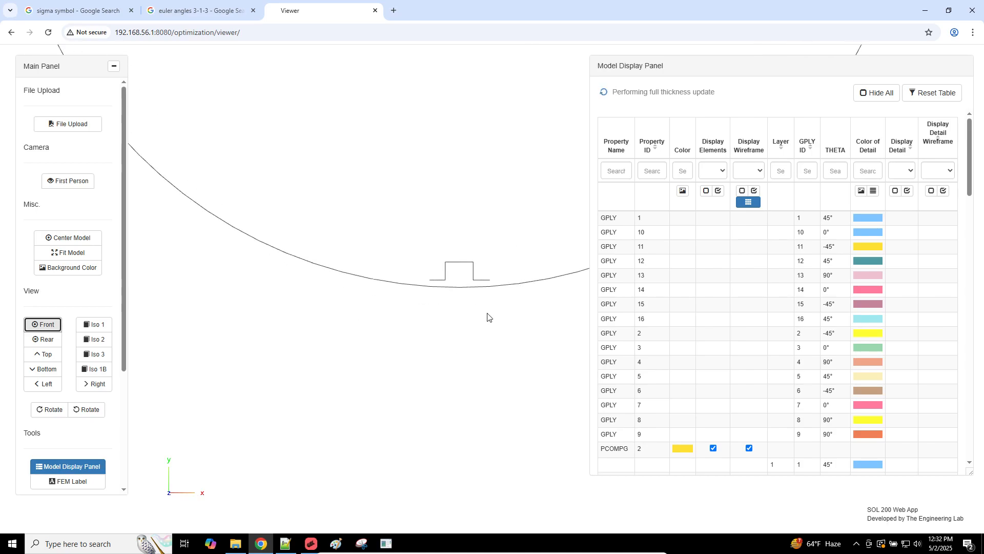
scroll(471, 311, up, 2)
mouse_move(456, 313)
mouse_down()
mouse_move(439, 326)
mouse_move(461, 319)
mouse_move(441, 341)
mouse_move(439, 307)
mouse_move(461, 297)
mouse_move(433, 286)
mouse_move(443, 307)
mouse_up()
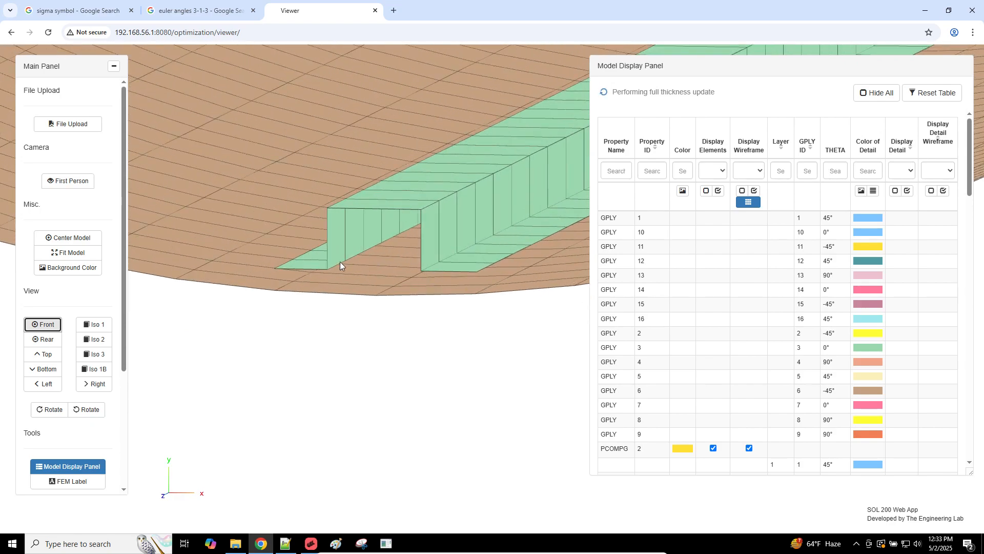
scroll(339, 261, up, 5)
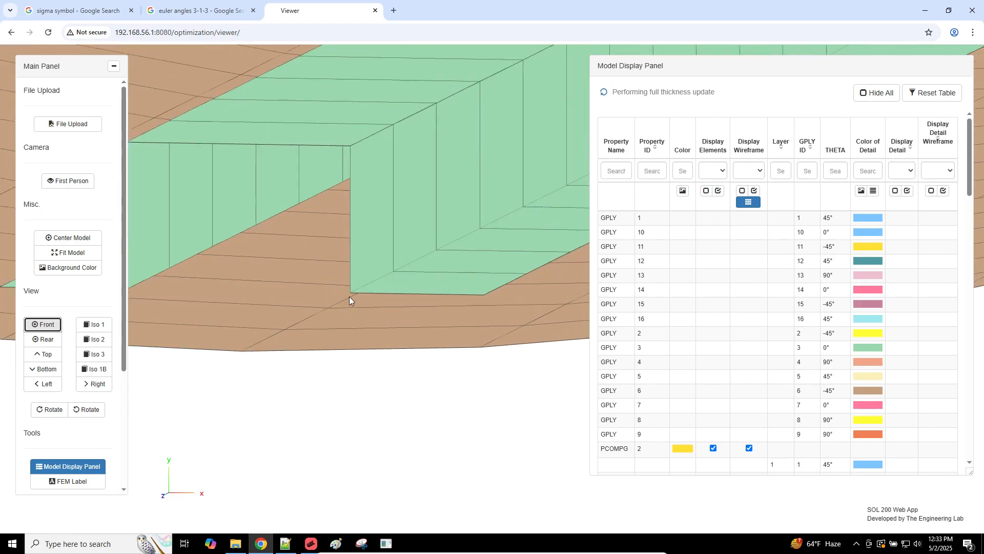
scroll(408, 293, up, 3)
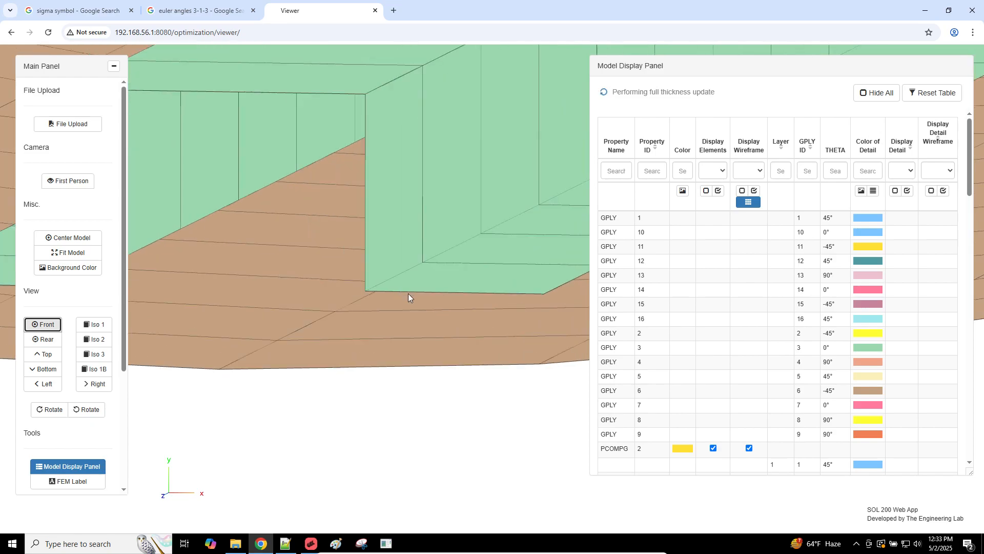
scroll(408, 294, up, 2)
right_drag(393, 275, 395, 263)
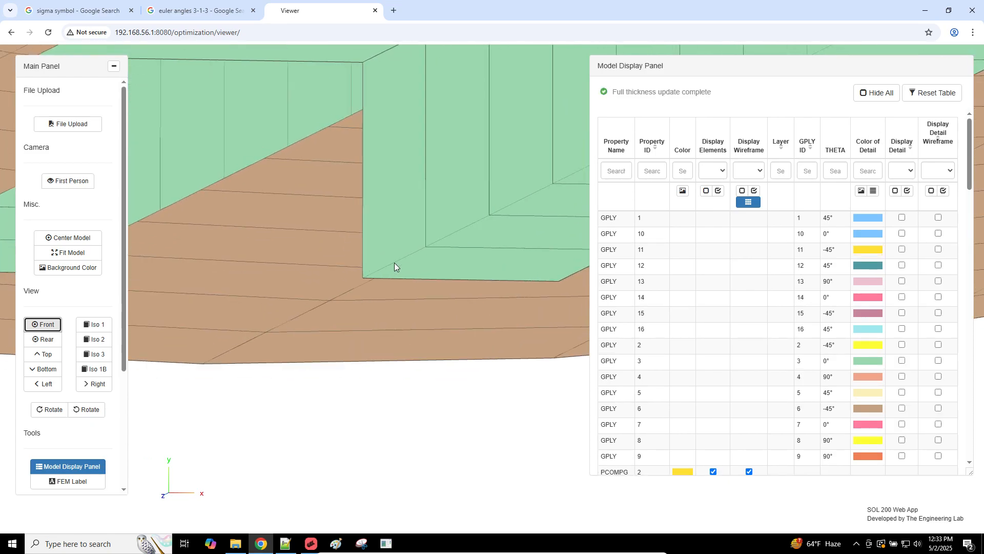
scroll(392, 265, up, 2)
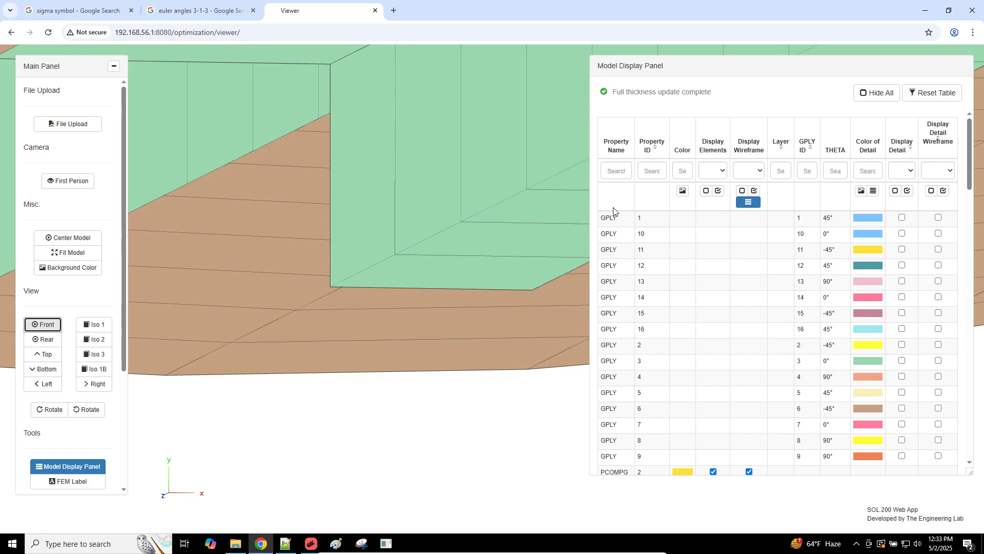
click(620, 174)
Step: Filter the table by 'gply' and toggle detail and wireframe on and off for all plies
text(gply)
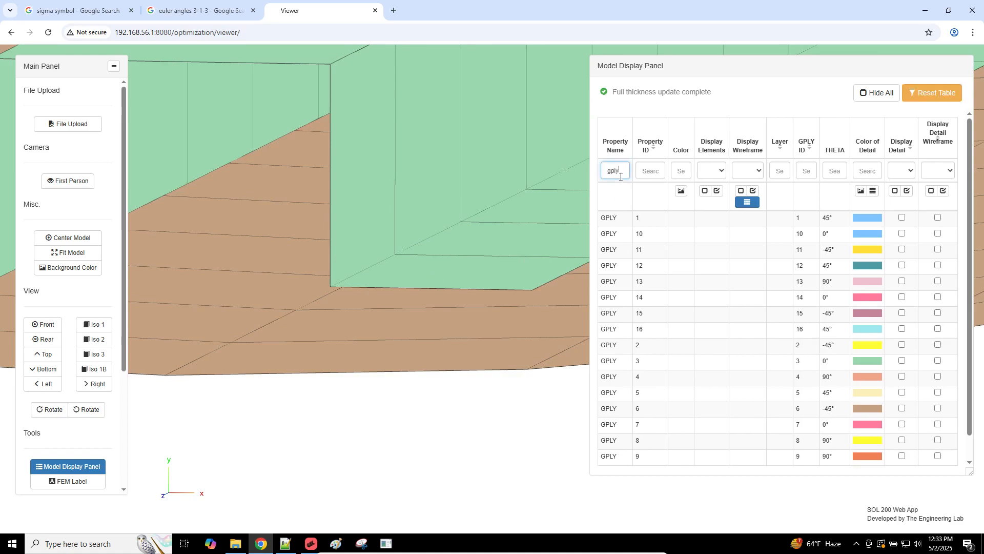
click(906, 190)
click(943, 190)
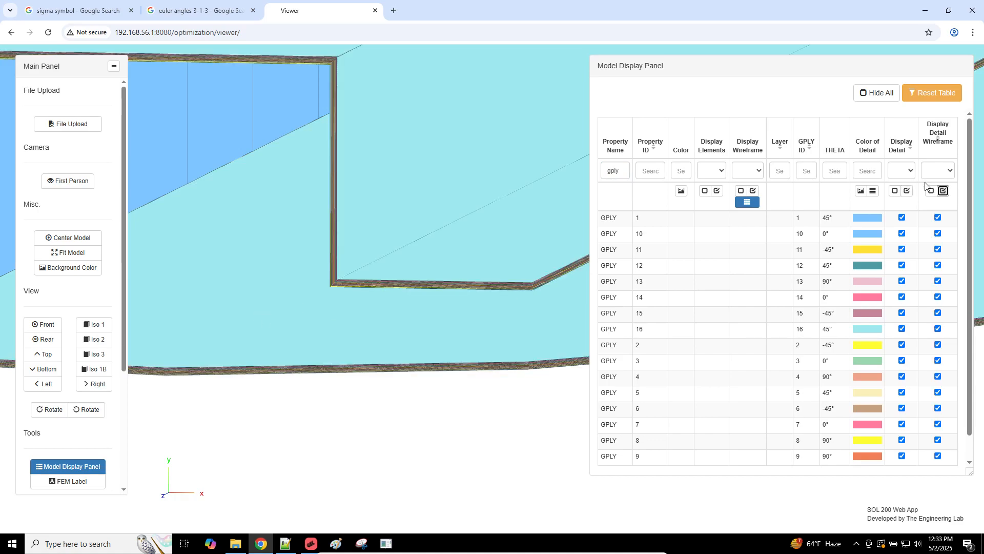
click(895, 191)
click(930, 190)
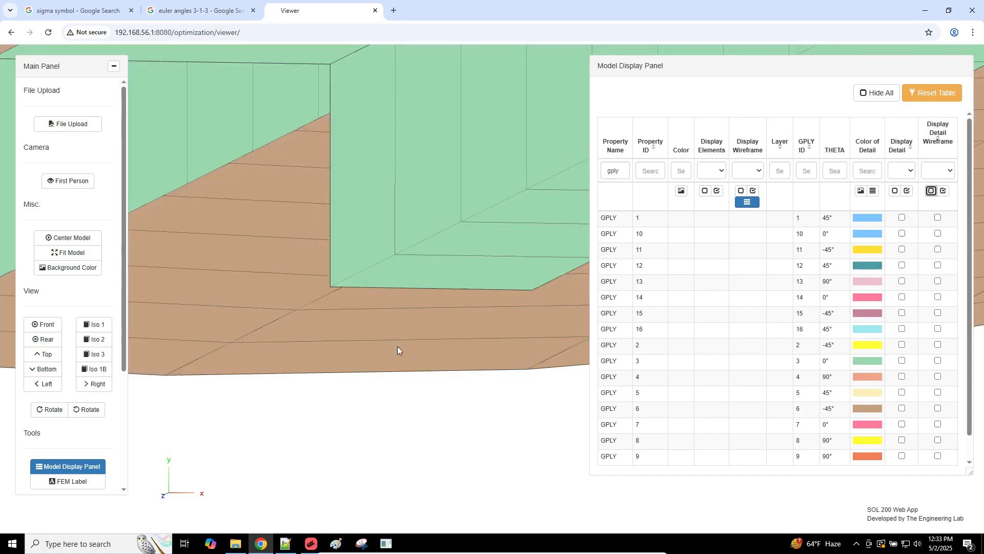
Step: Zoom in and show detail with wireframe for all 16 GPLY plies as coloured stacked layers
scroll(389, 340, up, 8)
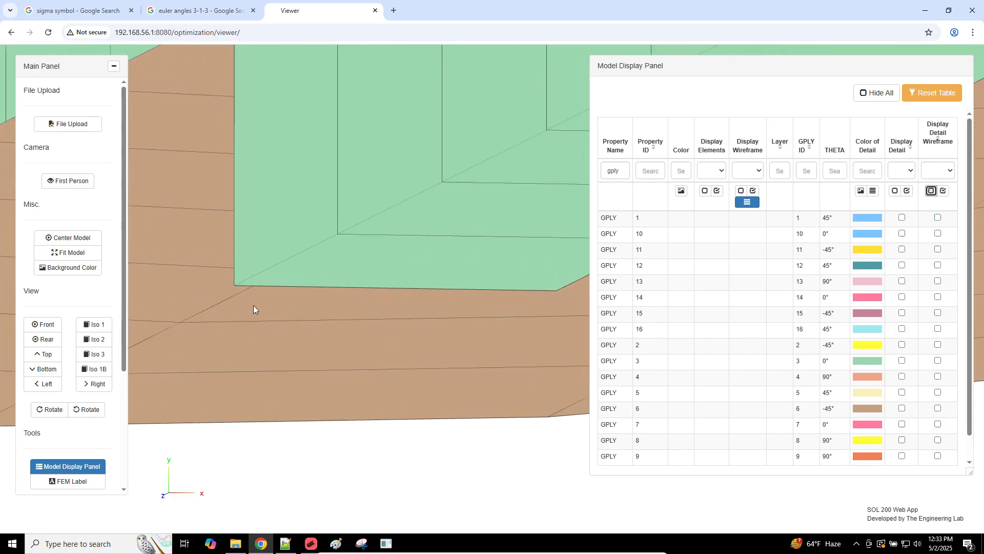
right_drag(253, 305, 390, 257)
scroll(439, 319, up, 5)
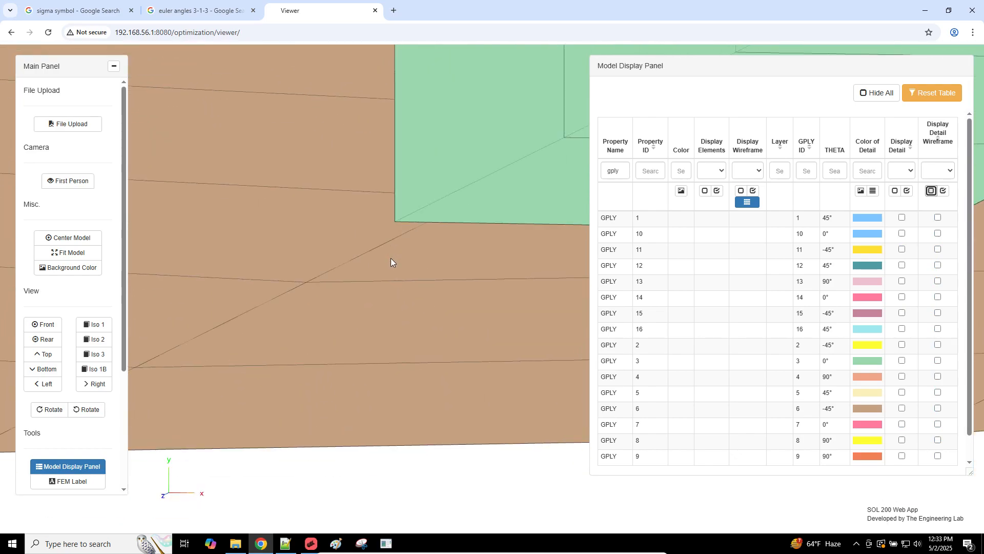
scroll(390, 257, up, 2)
scroll(391, 258, up, 2)
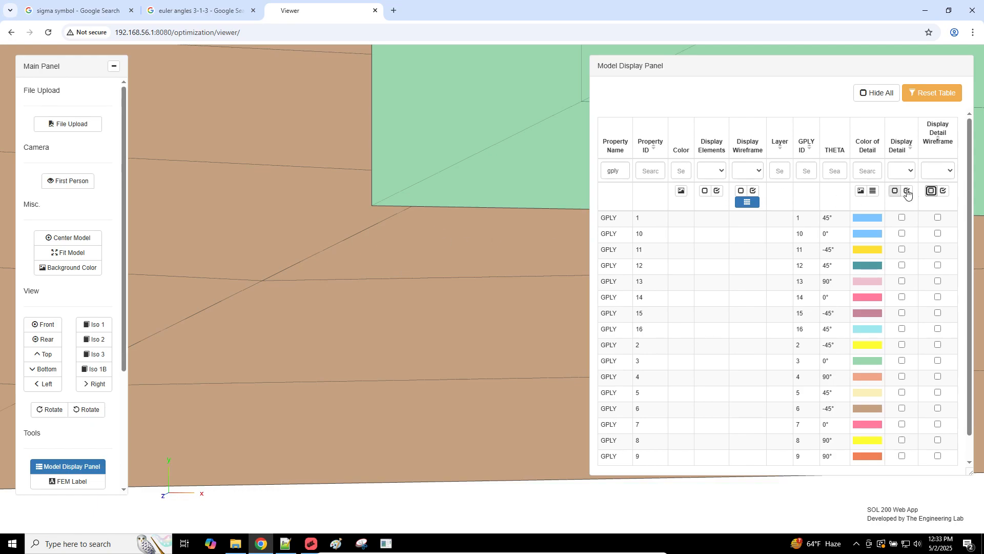
click(906, 191)
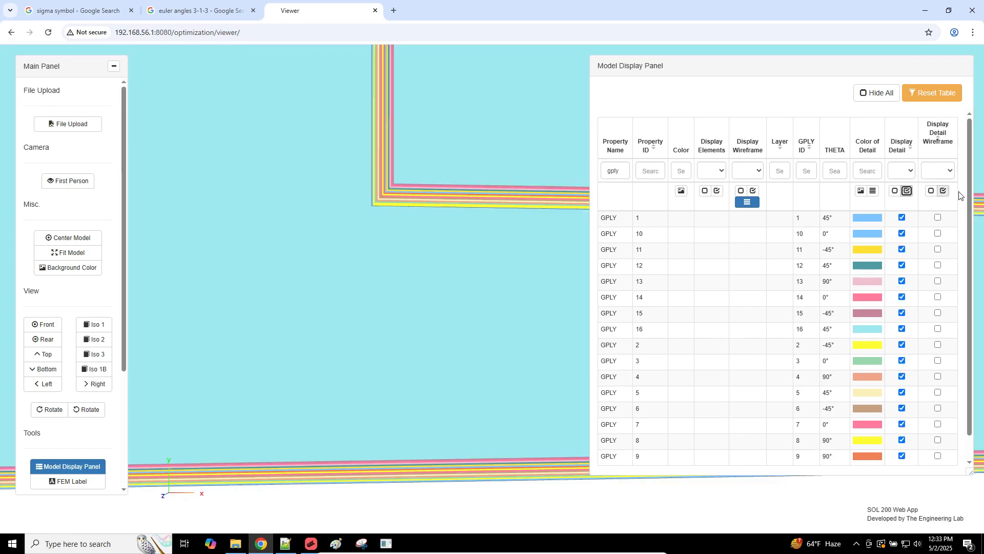
click(944, 191)
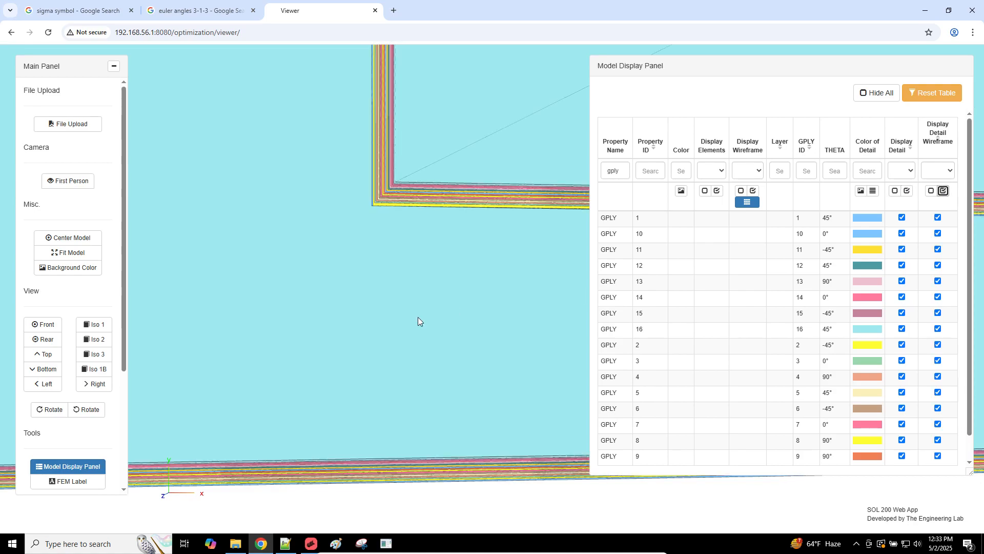
scroll(418, 318, up, 3)
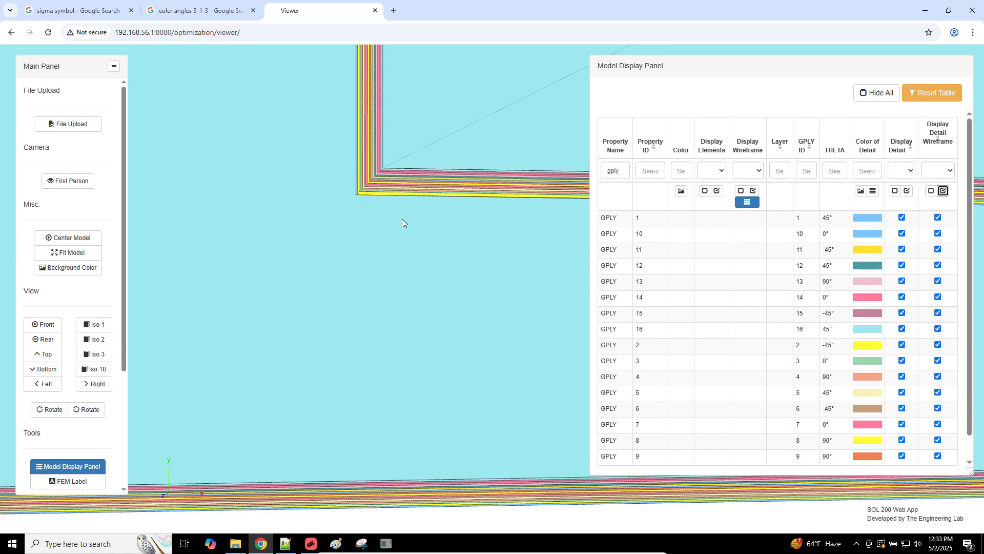
click(873, 192)
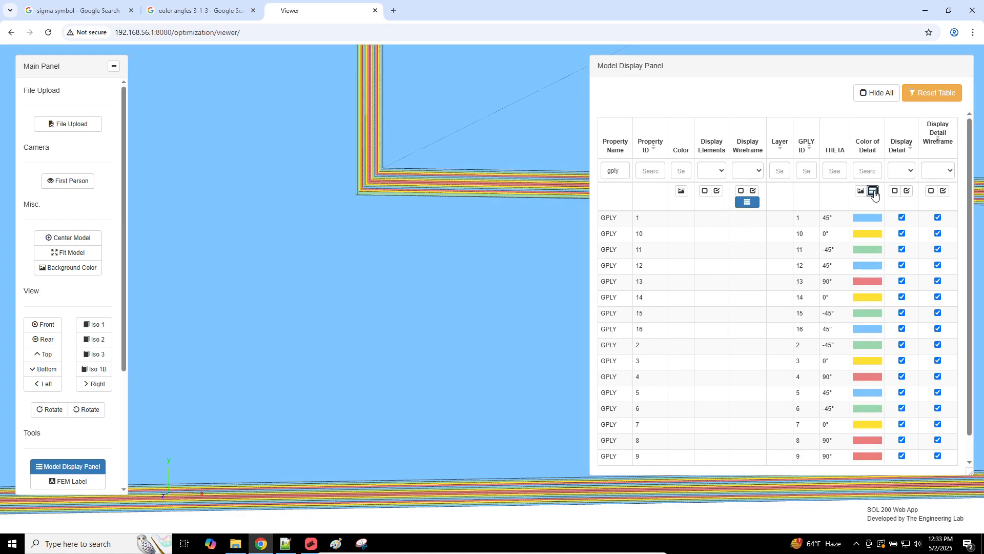
scroll(365, 217, up, 3)
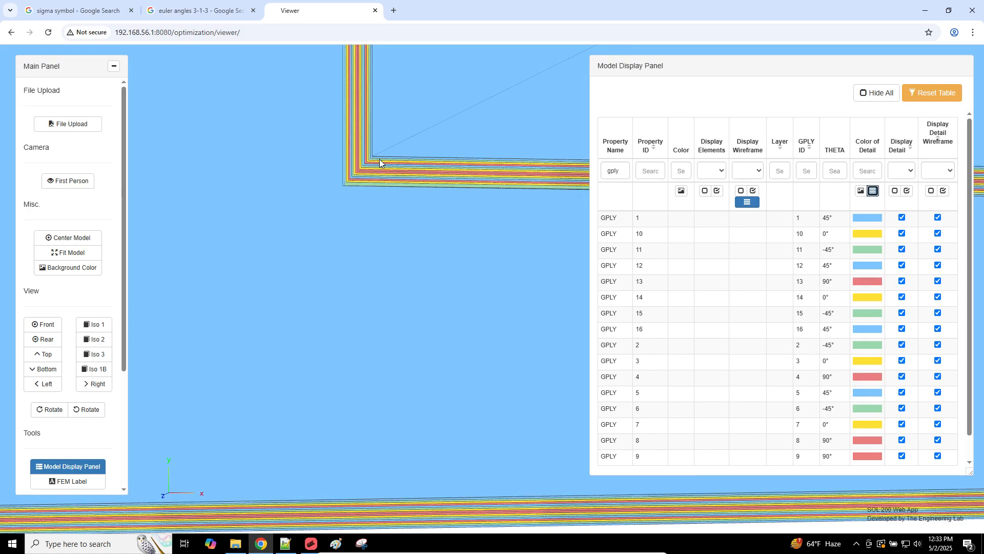
scroll(379, 159, down, 1)
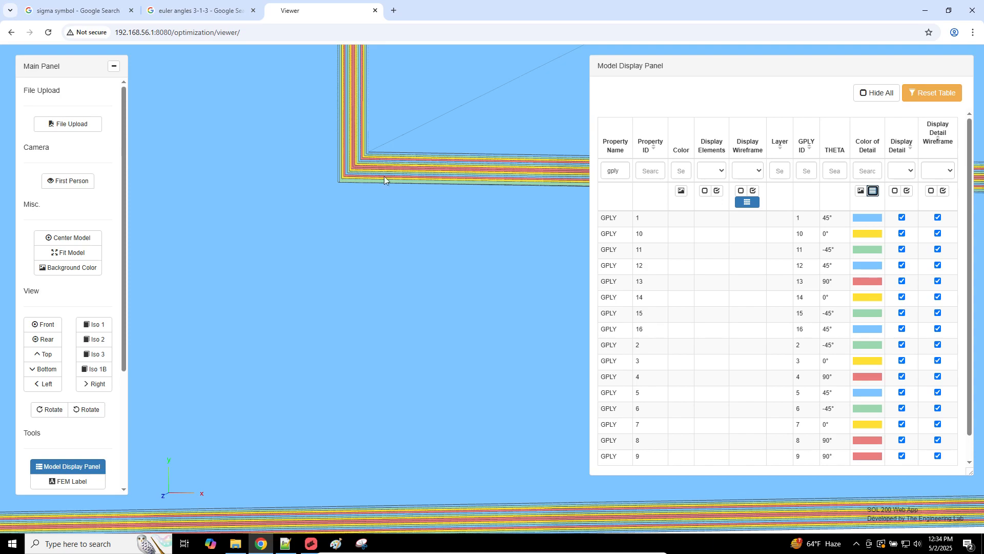
right_drag(384, 177, 389, 131)
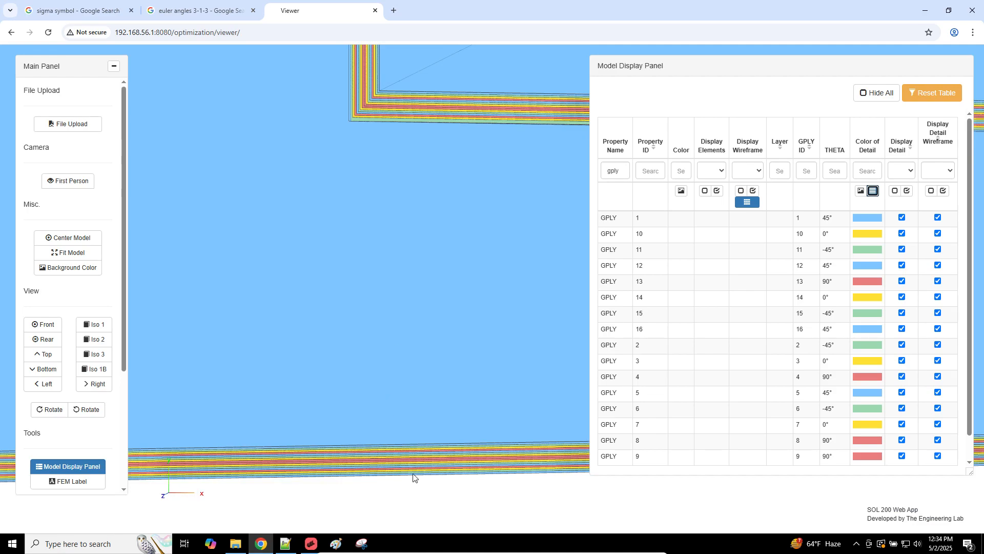
scroll(413, 464, up, 2)
right_drag(435, 307, 438, 263)
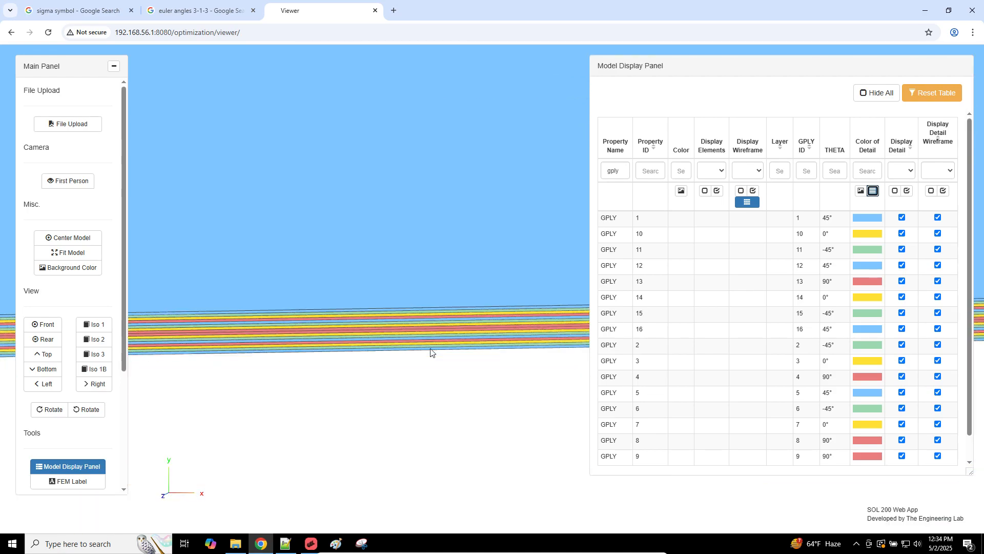
scroll(431, 351, up, 3)
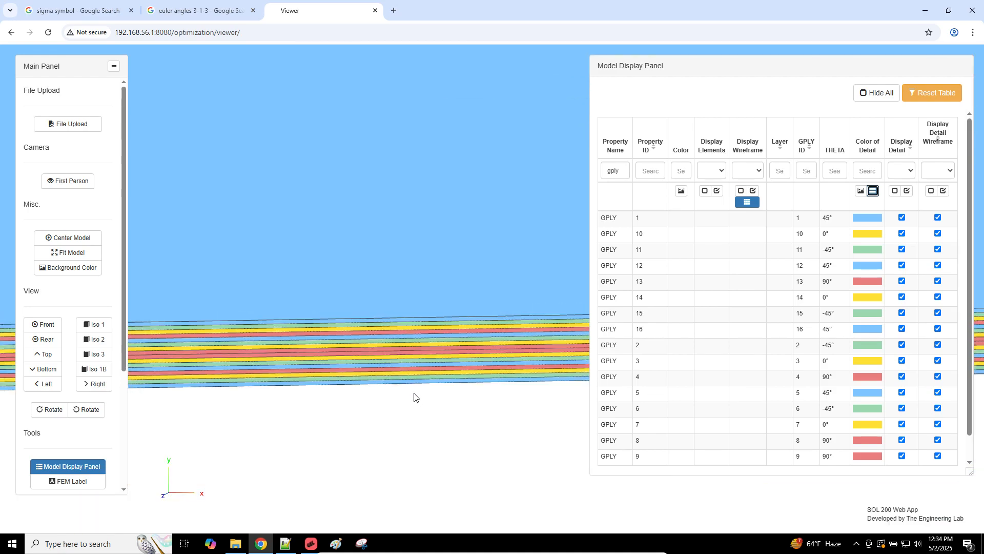
scroll(414, 396, down, 4)
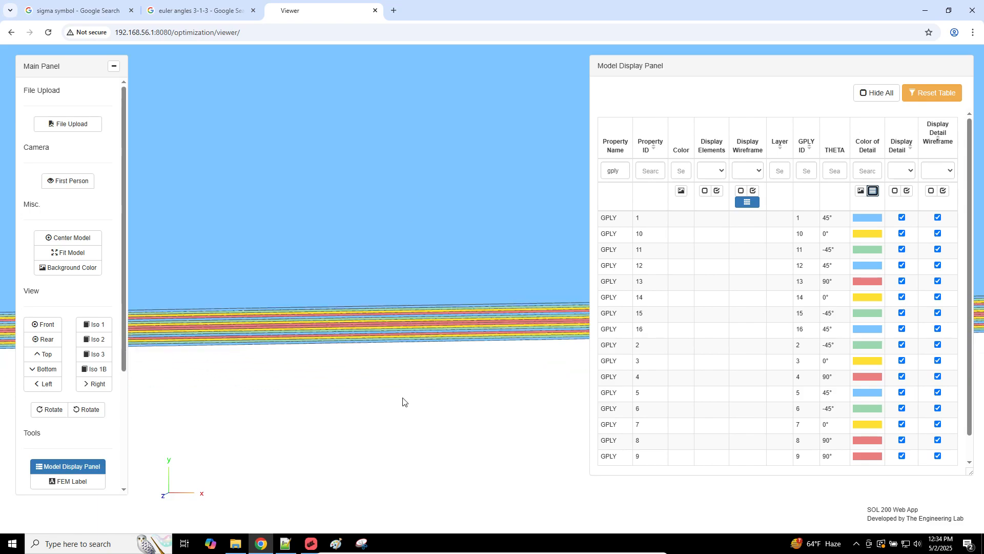
right_drag(399, 243, 378, 418)
right_drag(346, 188, 374, 426)
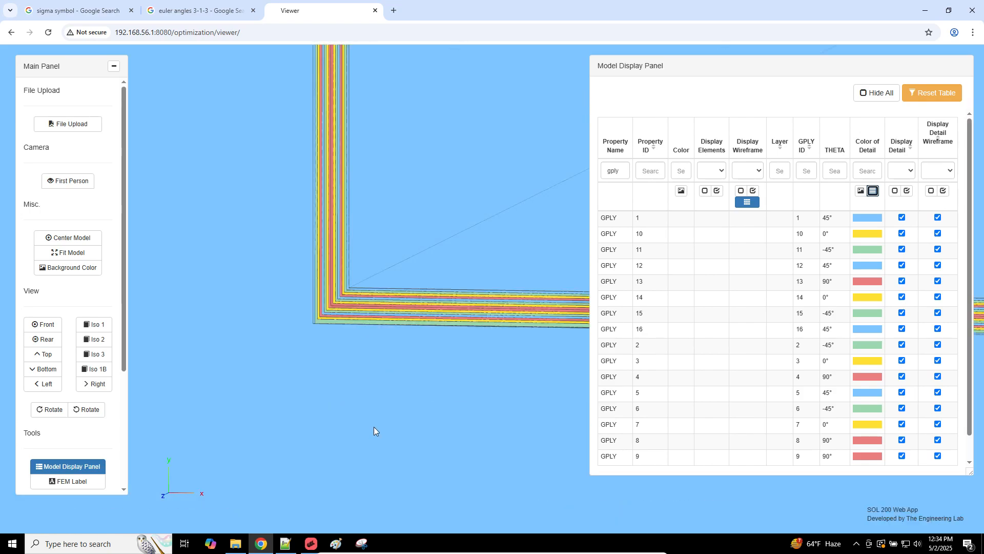
right_drag(356, 210, 380, 390)
right_drag(401, 230, 421, 389)
right_drag(387, 162, 408, 369)
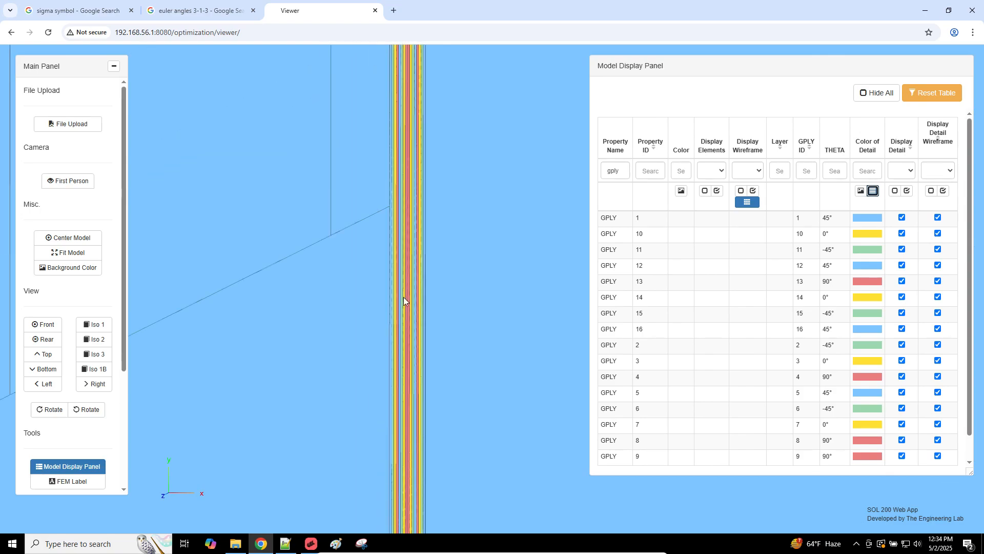
right_drag(404, 296, 400, 439)
right_drag(418, 257, 422, 301)
right_drag(413, 82, 417, 229)
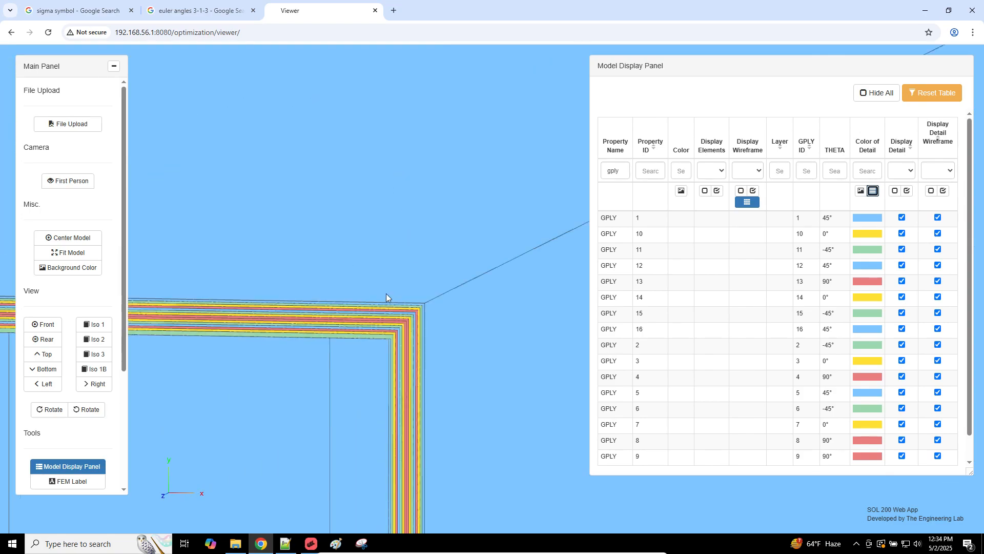
click(85, 253)
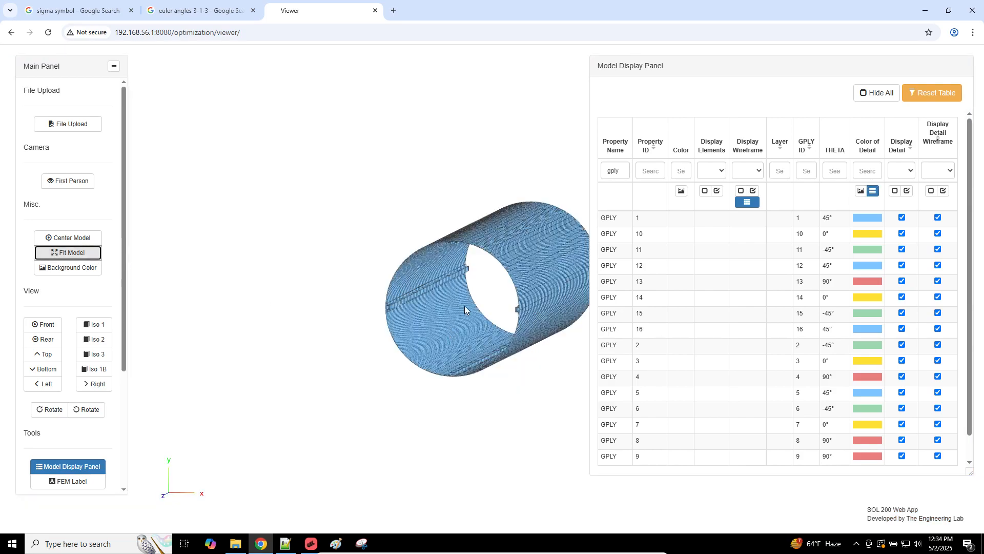
Step: View the cylinder end-on and switch off detail and detail wireframe for all 16 GPLY plies
scroll(465, 309, up, 6)
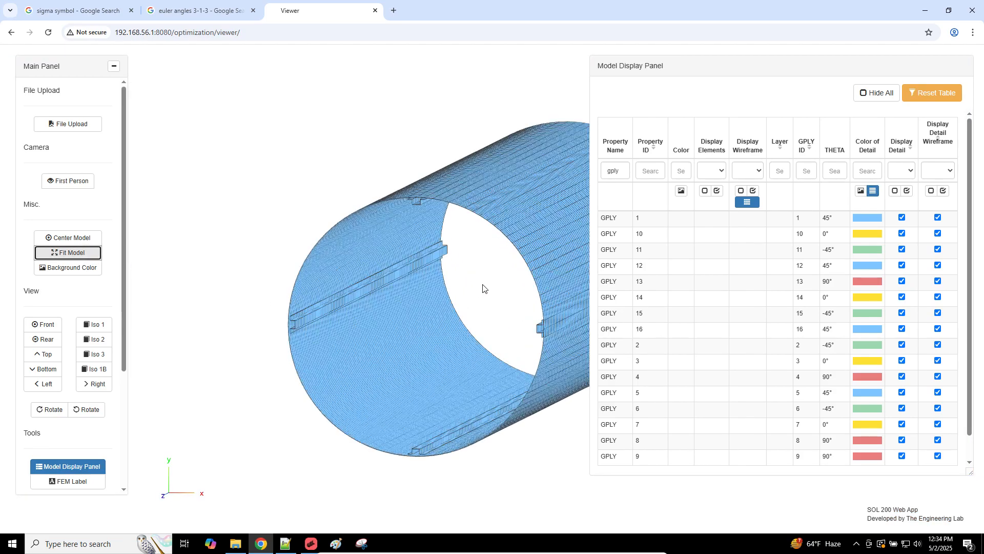
scroll(492, 281, up, 2)
drag(505, 273, 506, 271)
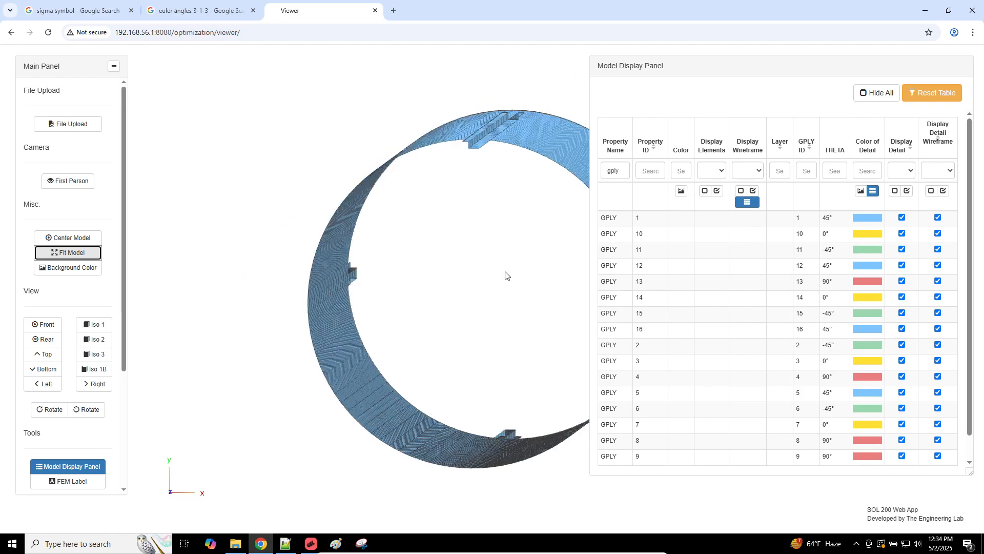
right_drag(390, 264, 390, 241)
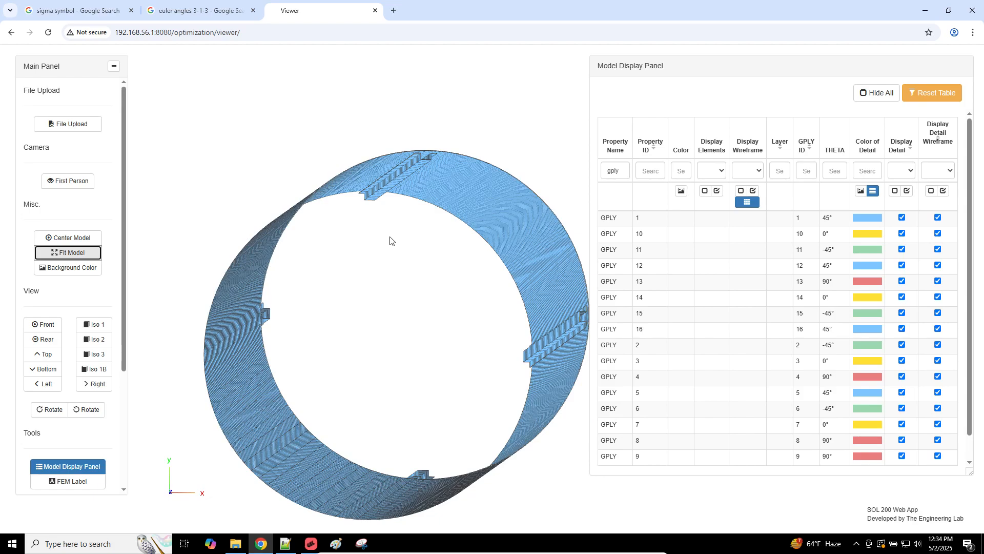
click(895, 190)
click(930, 190)
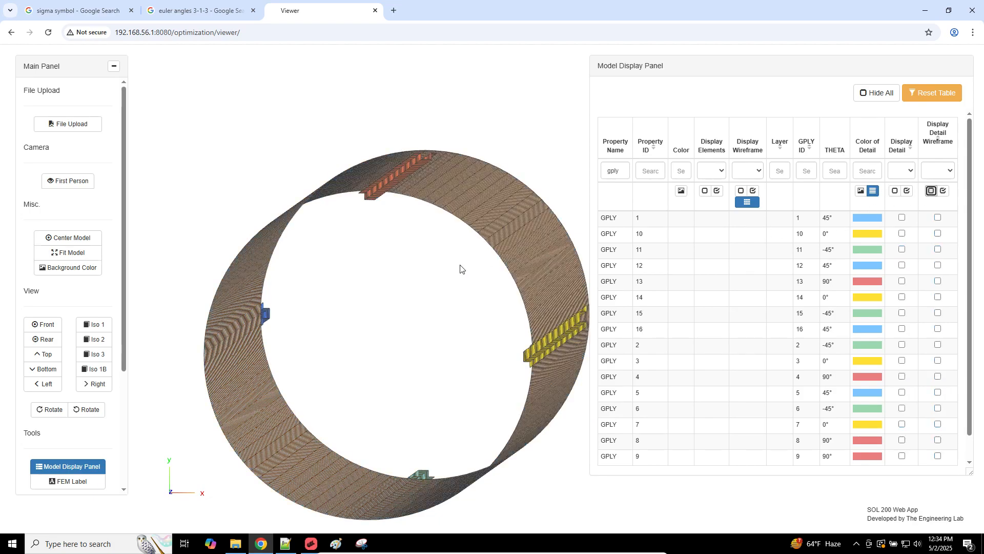
Step: Open model_e.f06 from the Downloads folder in Notepad++
click(235, 543)
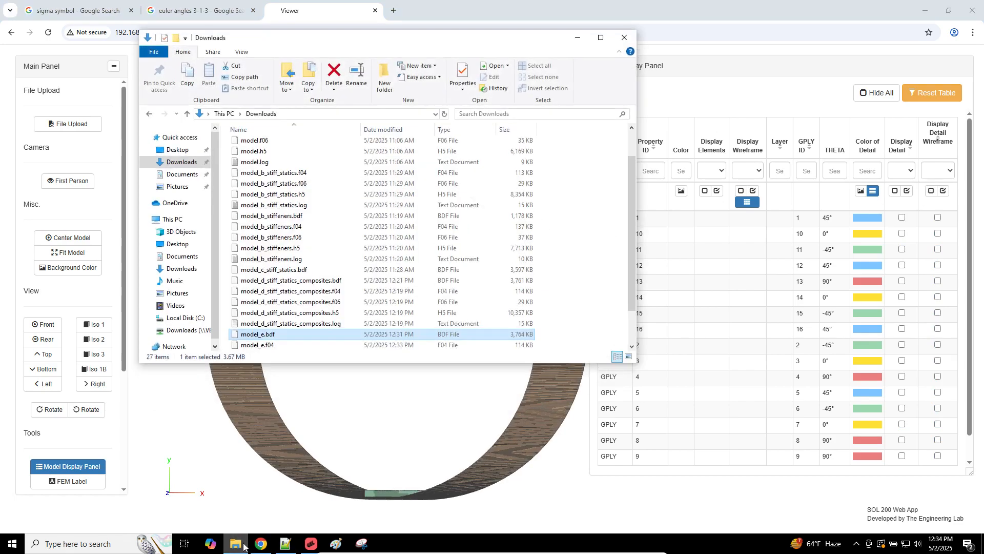
click(290, 295)
scroll(269, 315, down, 2)
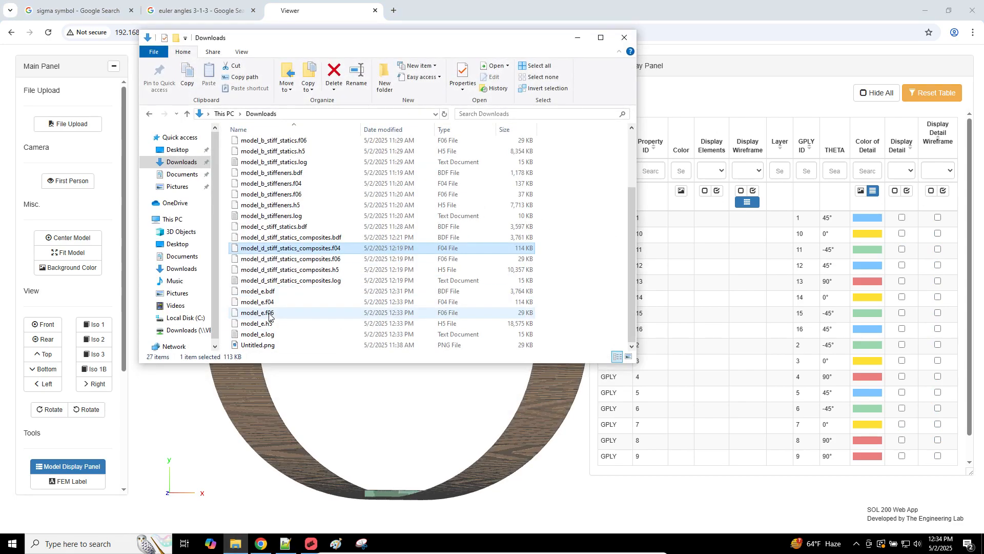
click(270, 314)
right_click(270, 314)
click(303, 345)
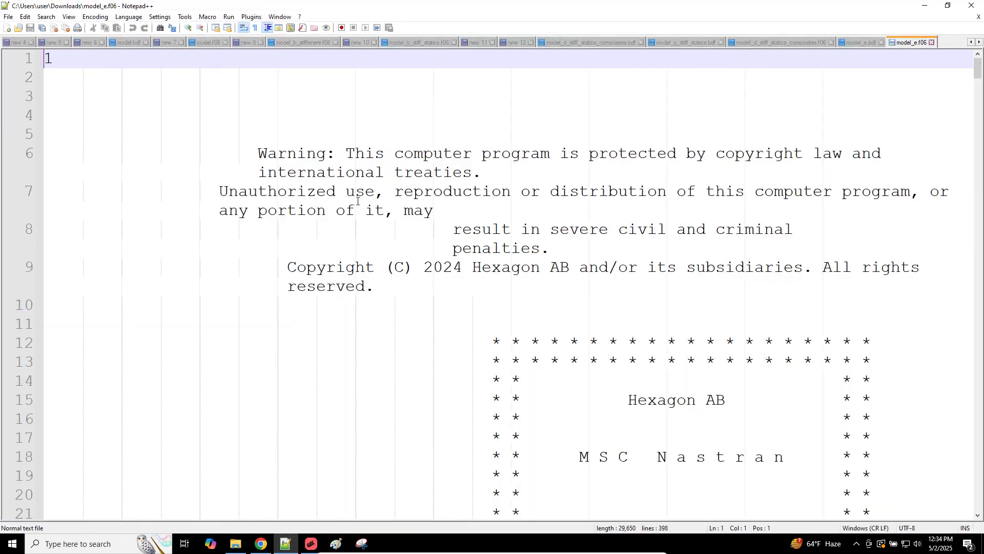
Step: Search the f06 for all 'FATAL MESSAGE' occurrences to confirm there are none
click(367, 122)
key(ctrl+f)
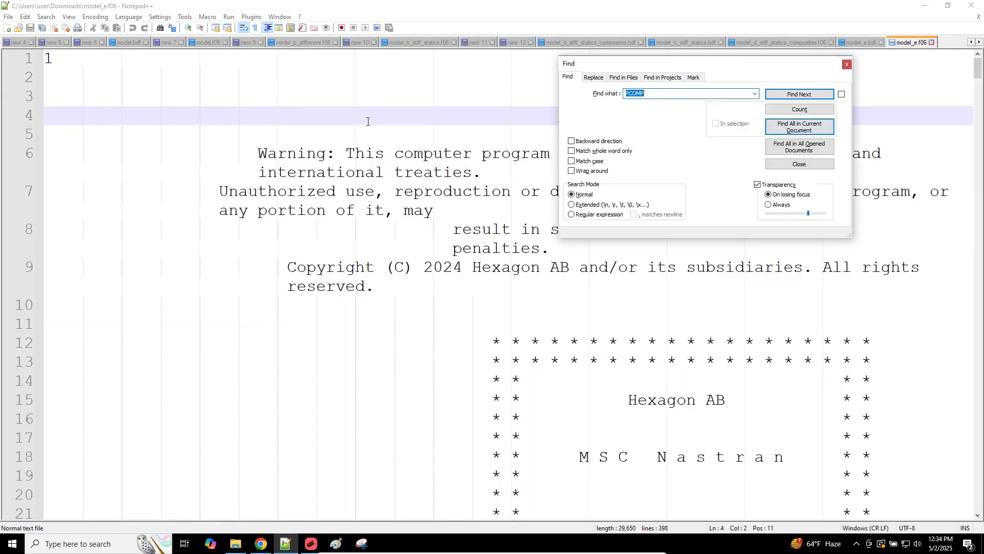
text(FATAL MESSAGE)
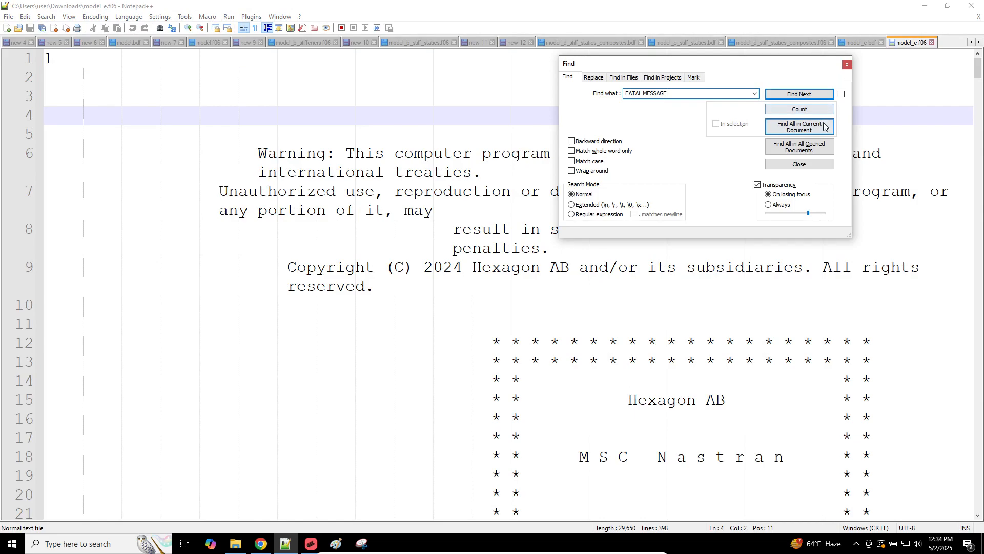
click(799, 126)
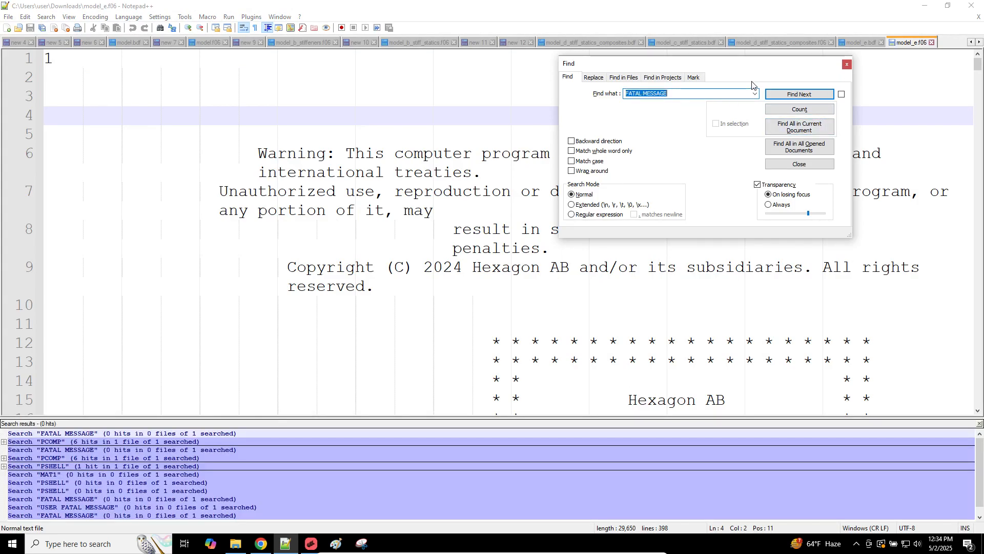
key(Escape)
Step: Review and select the EXTERNAL WORK values in the f06 output
scroll(666, 221, down, 20)
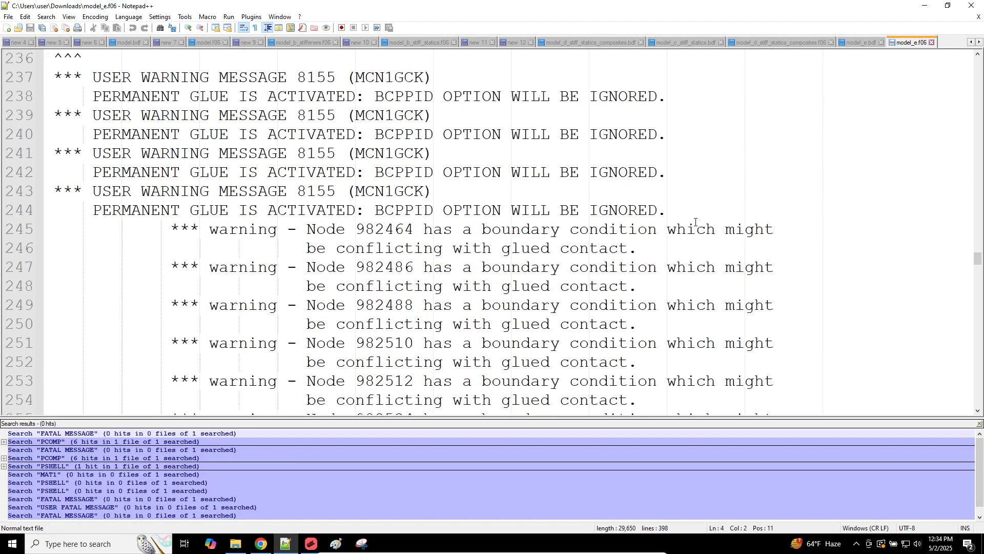
scroll(695, 222, up, 6)
scroll(696, 222, down, 20)
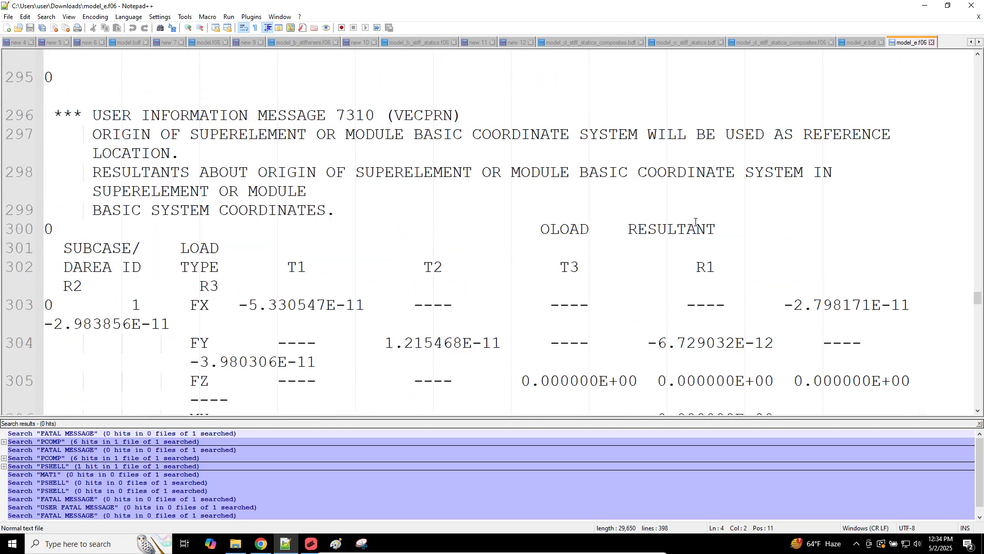
scroll(696, 222, down, 8)
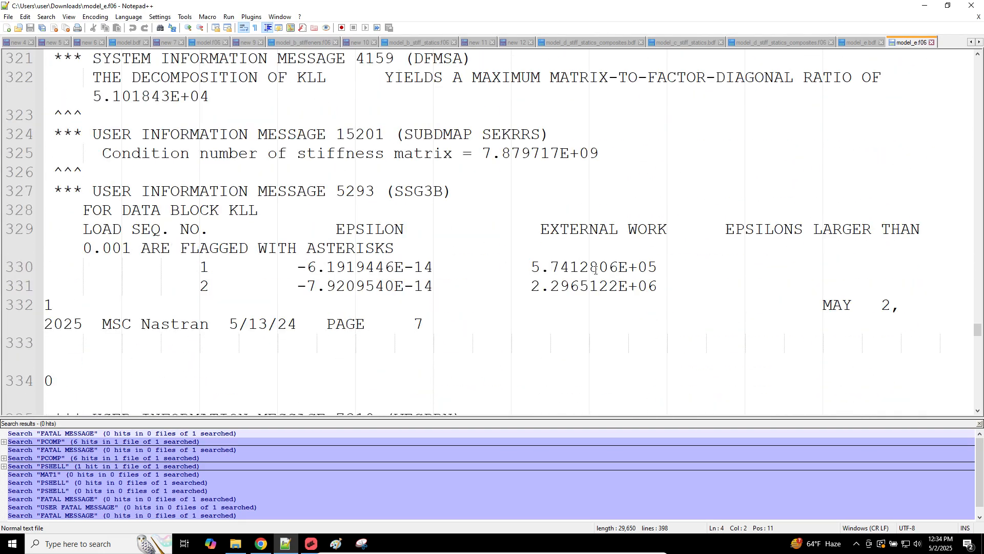
alt+drag(670, 280, 519, 246)
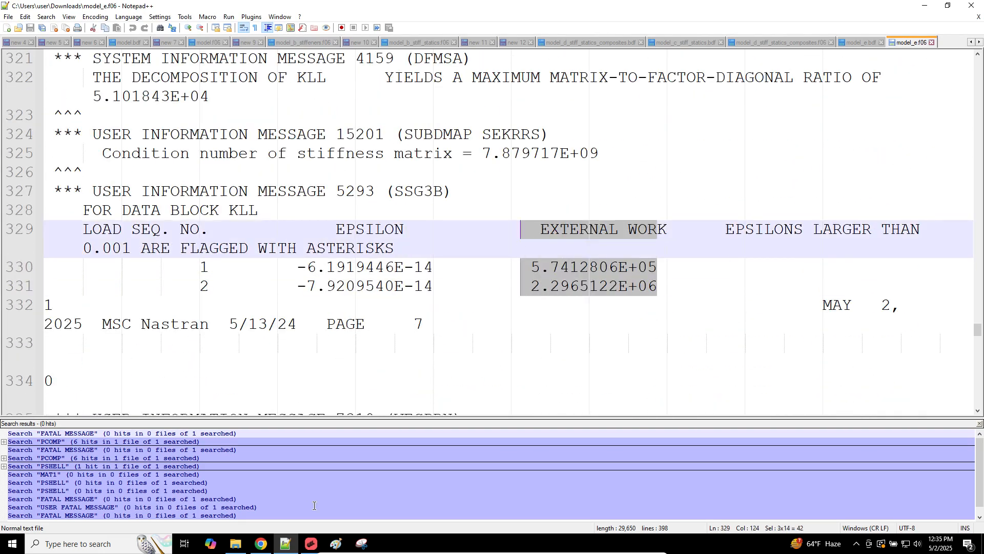
click(311, 544)
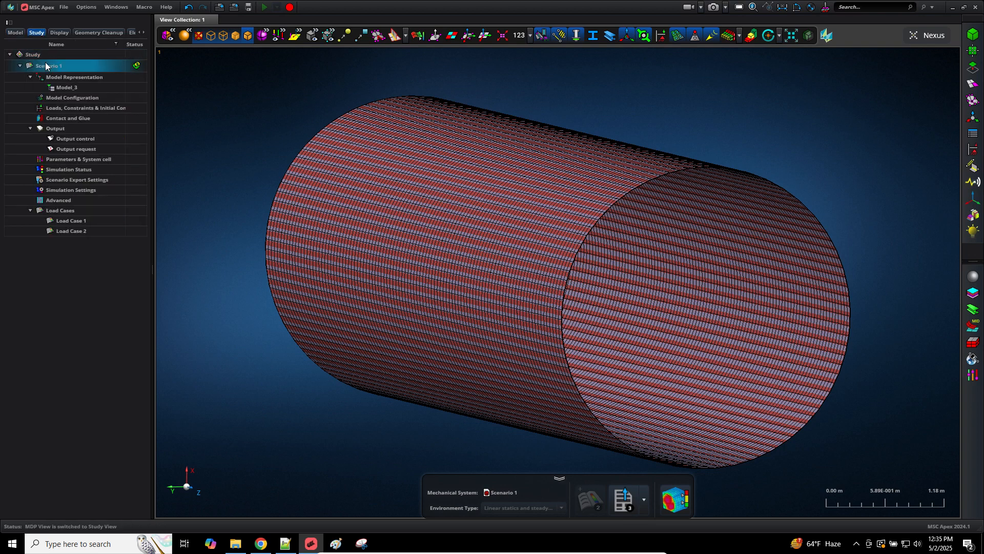
Step: Attach model_e.h5 to Scenario 1, replacing existing results, then open the viewer's File Upload panel
right_click(46, 66)
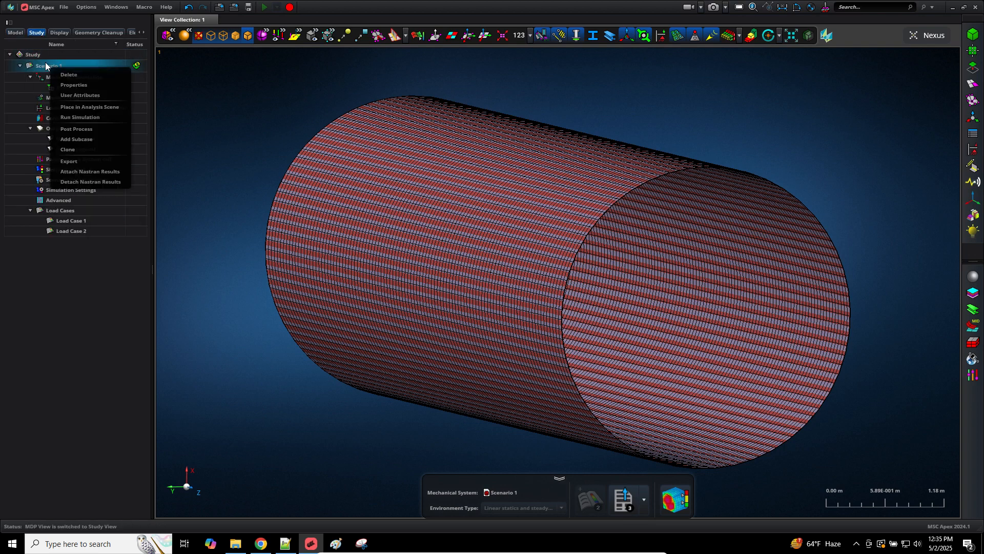
click(102, 172)
click(584, 224)
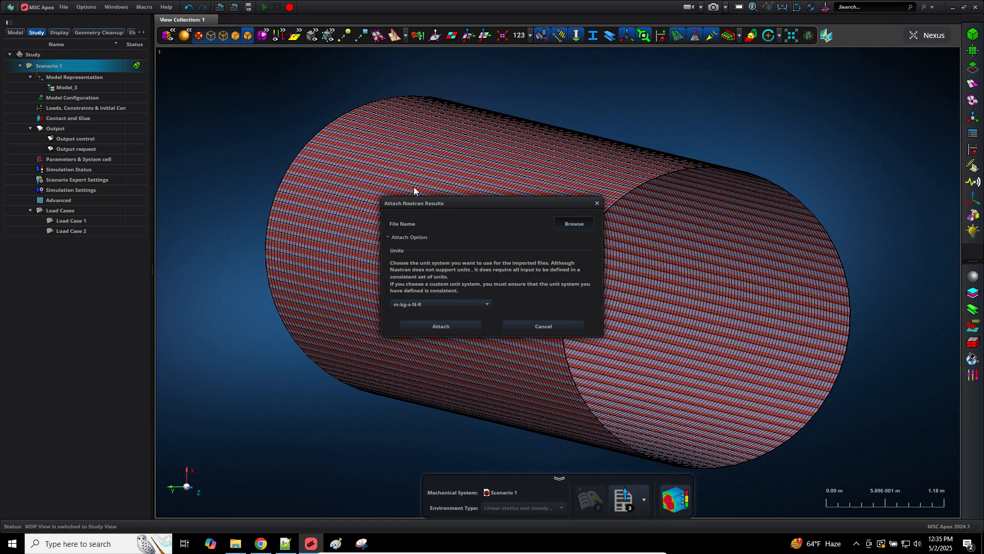
double_click(492, 326)
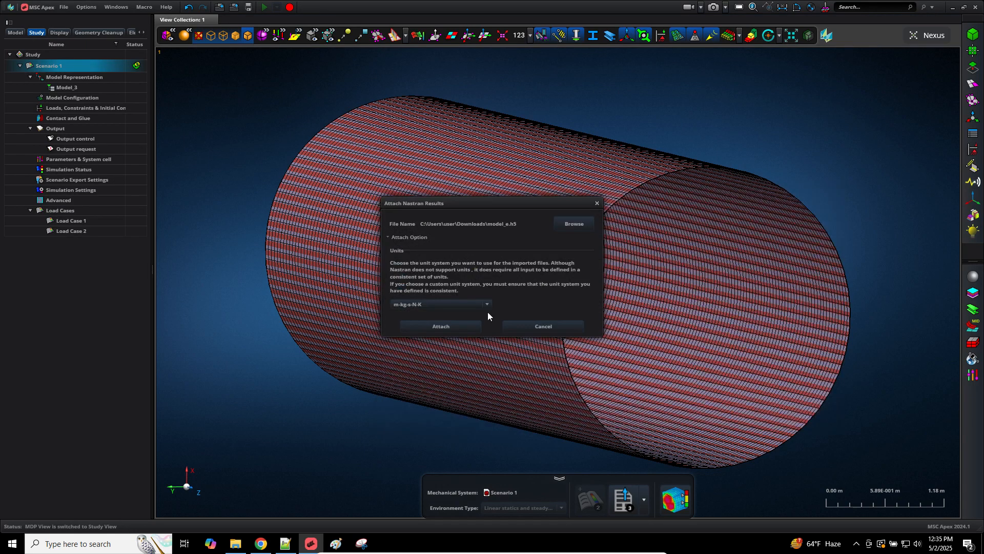
click(448, 324)
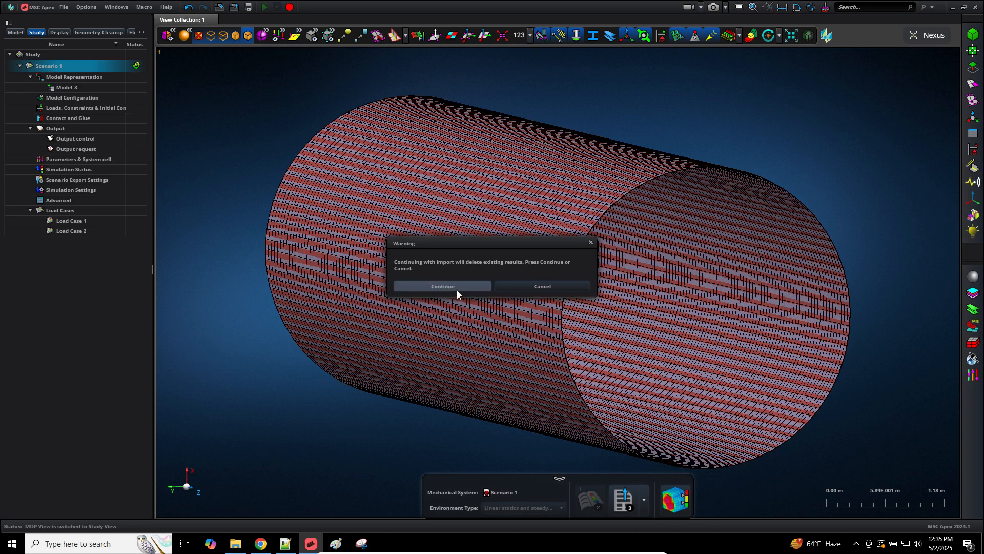
click(460, 289)
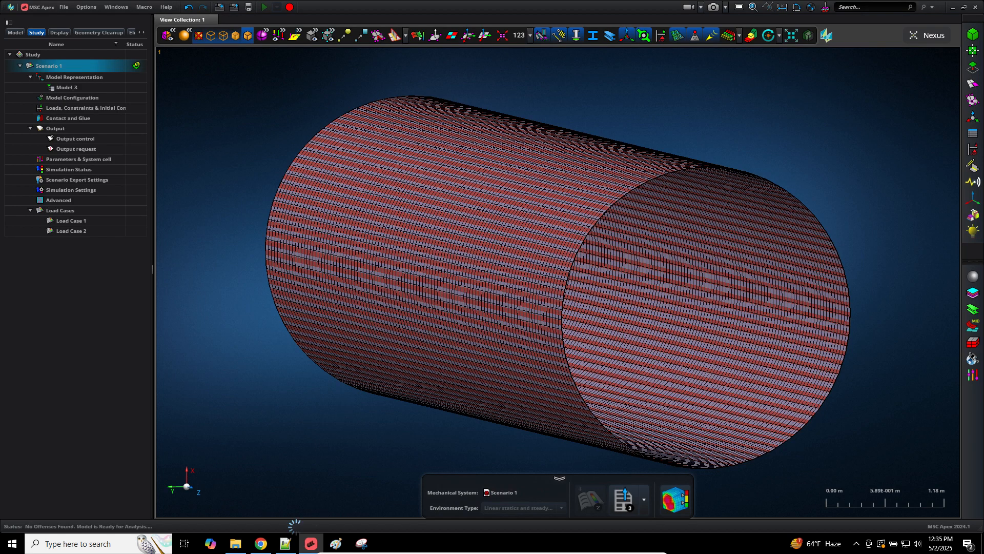
click(260, 544)
click(74, 124)
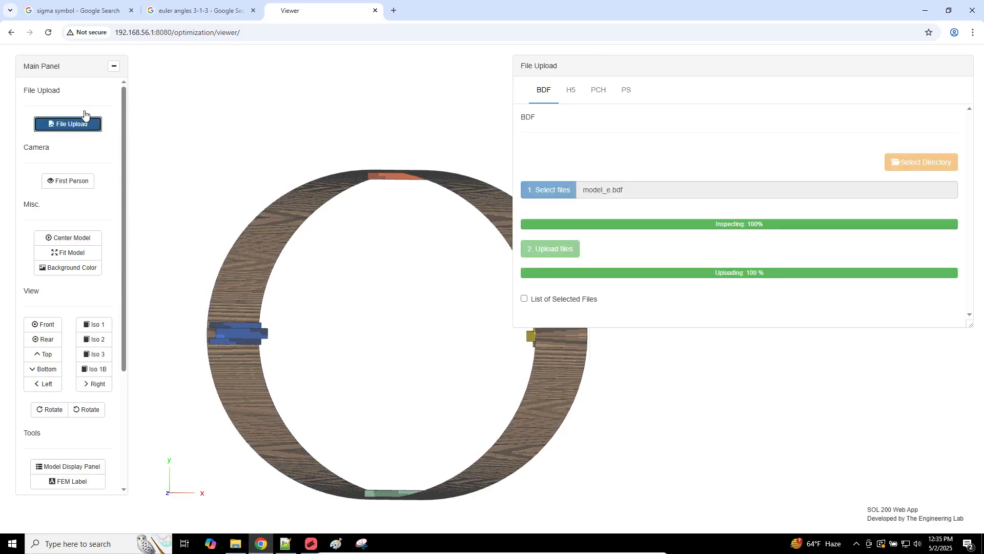
Step: Upload model_e.h5 as the H5 results file in the SOL 200 viewer
click(564, 96)
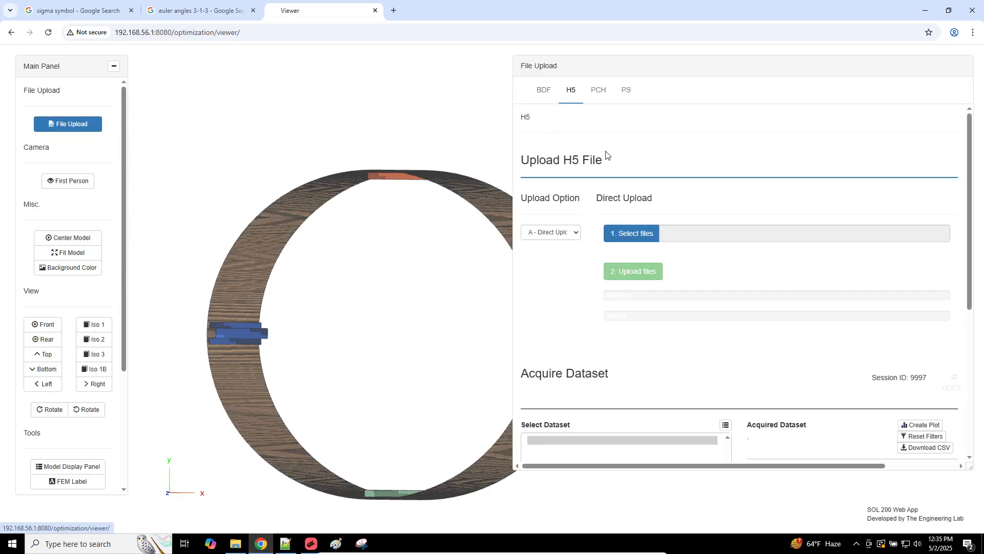
click(631, 233)
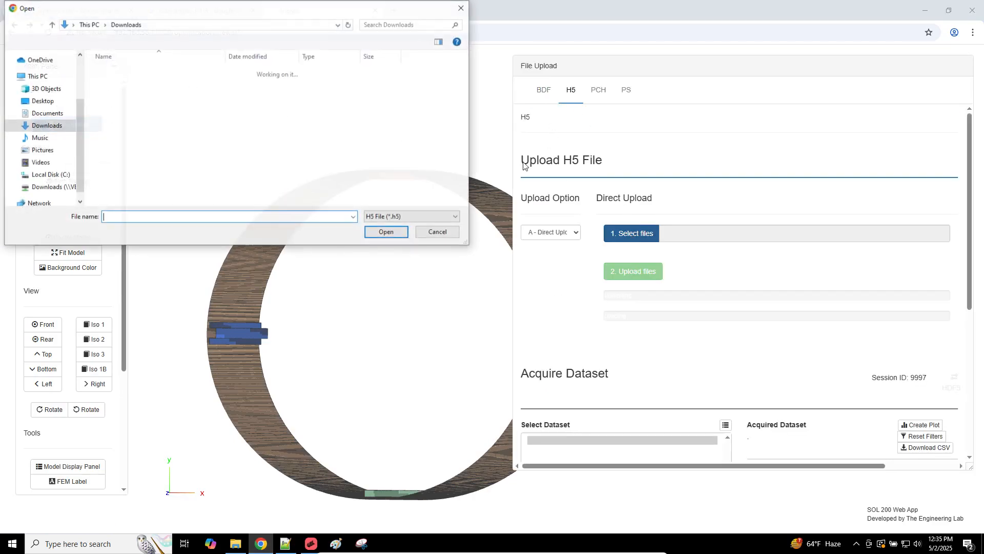
double_click(129, 139)
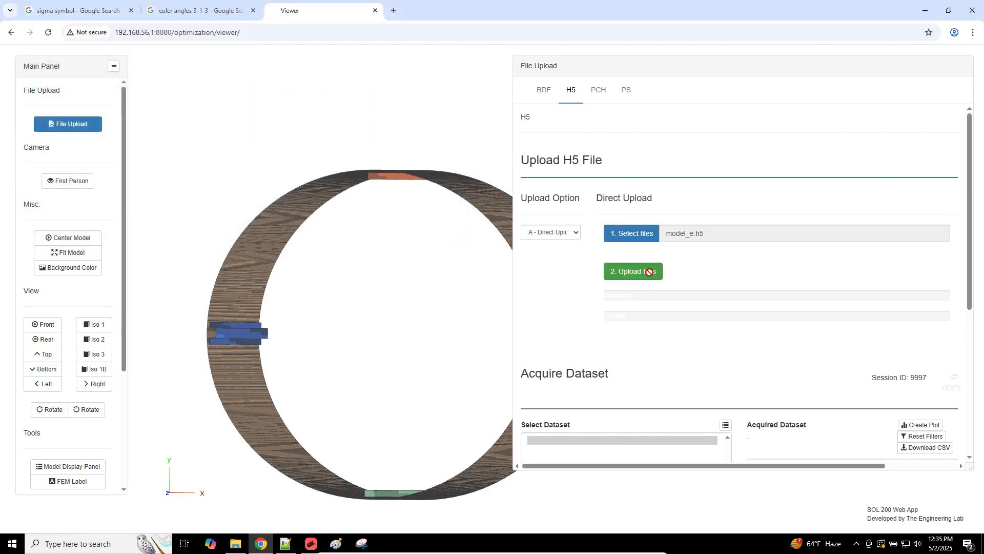
click(649, 272)
Step: Close the two unused search tabs and exit post-processing of the cylinder in MSC Apex
click(131, 10)
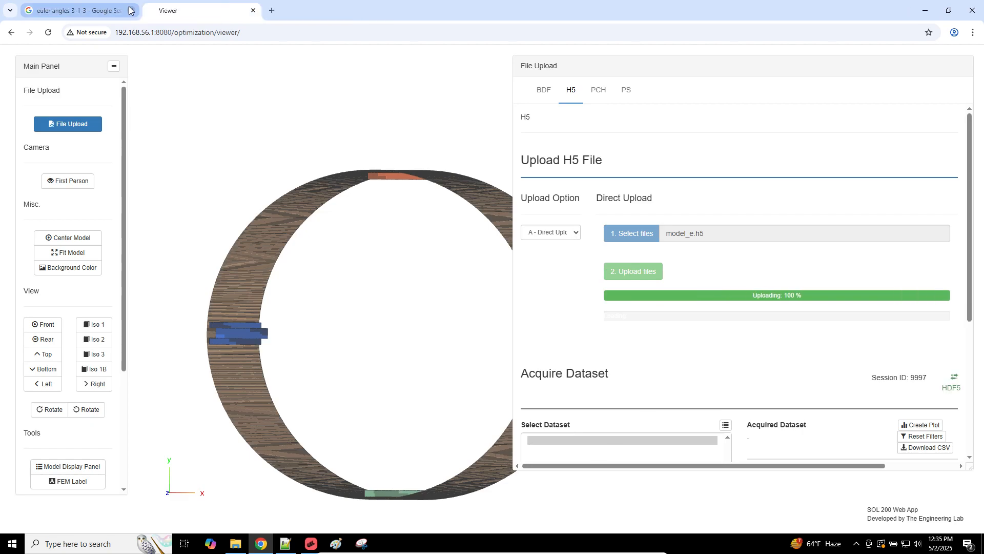
click(131, 10)
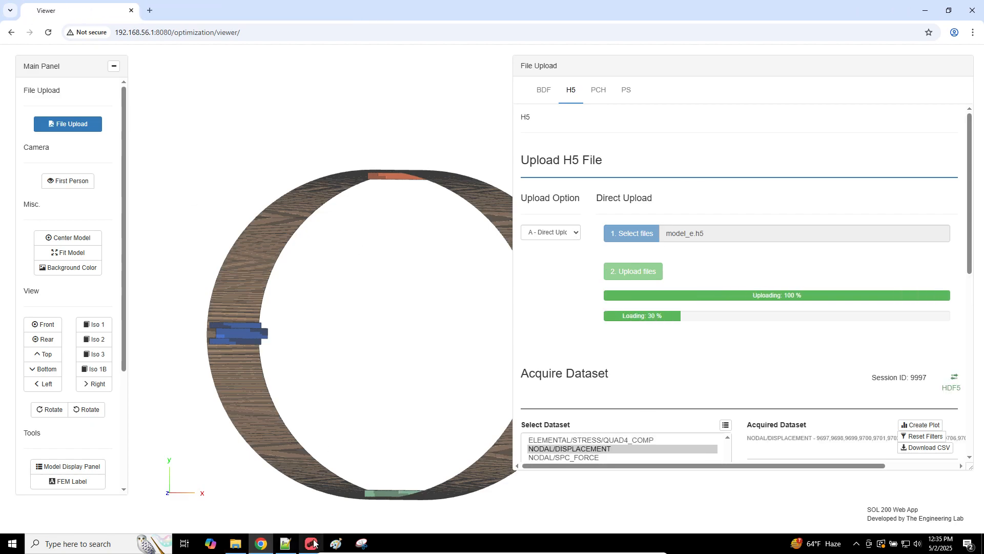
click(311, 543)
click(689, 501)
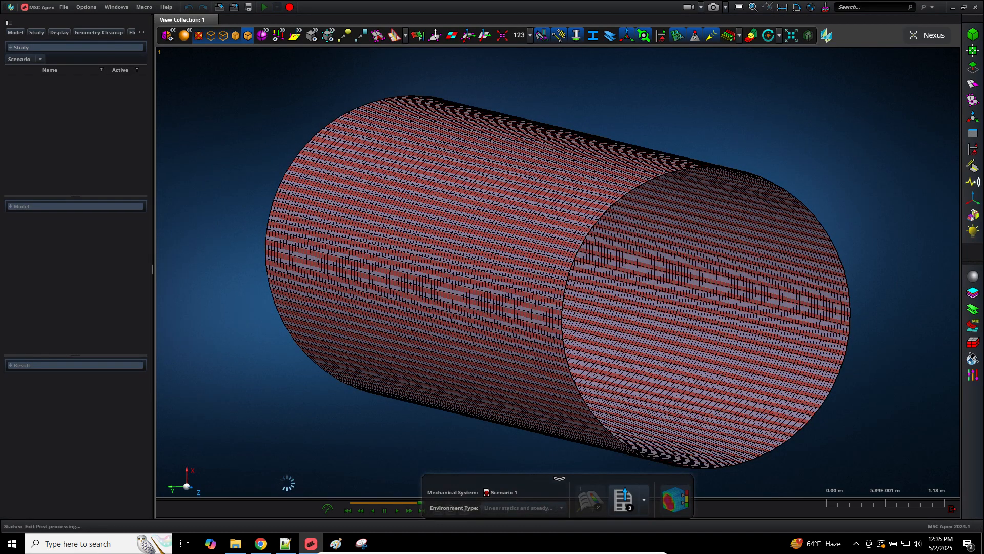
click(261, 545)
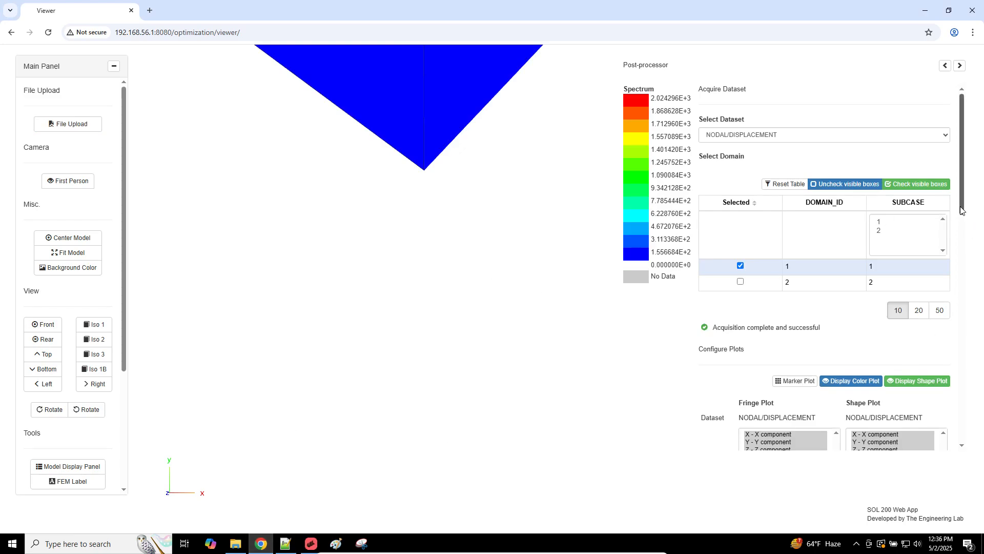
Step: Change the displacement scale factor from 10 to 1e-3 and fit the deformed cylinder in view
drag(964, 218, 940, 359)
scroll(944, 325, up, 2)
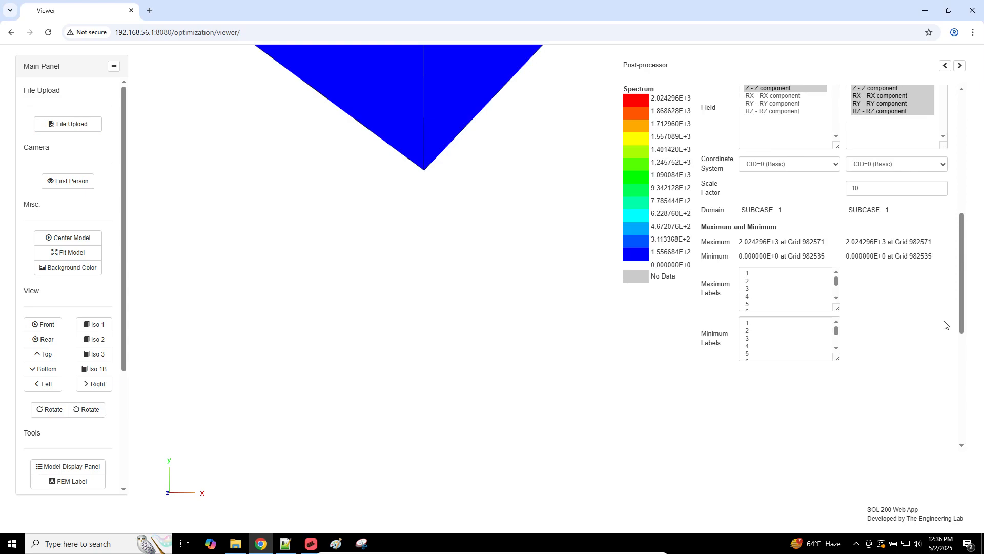
click(68, 252)
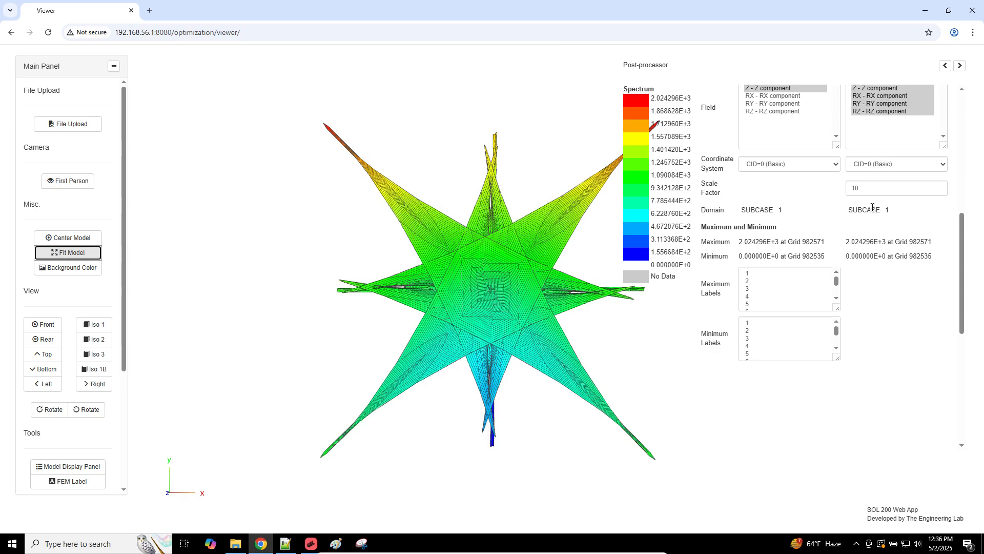
double_click(847, 188)
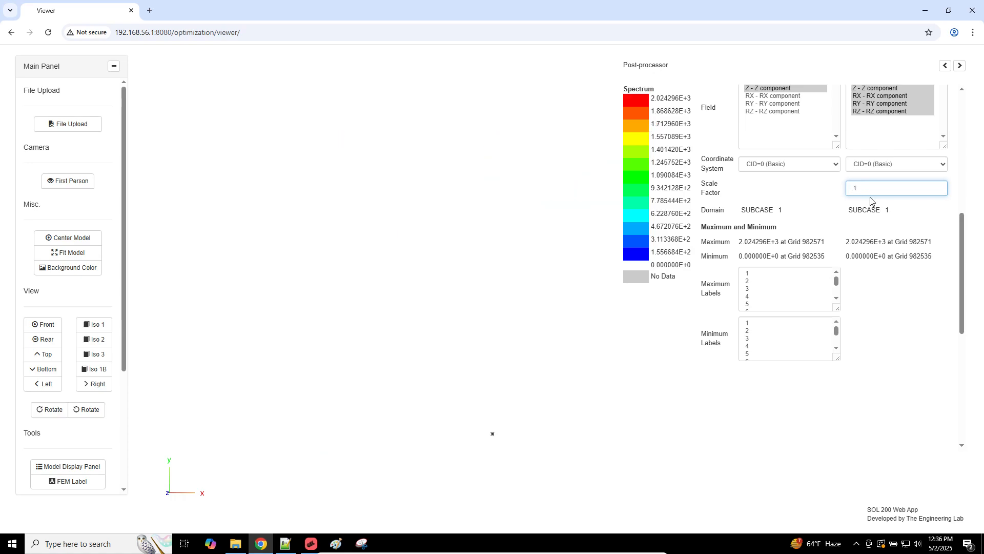
click(72, 253)
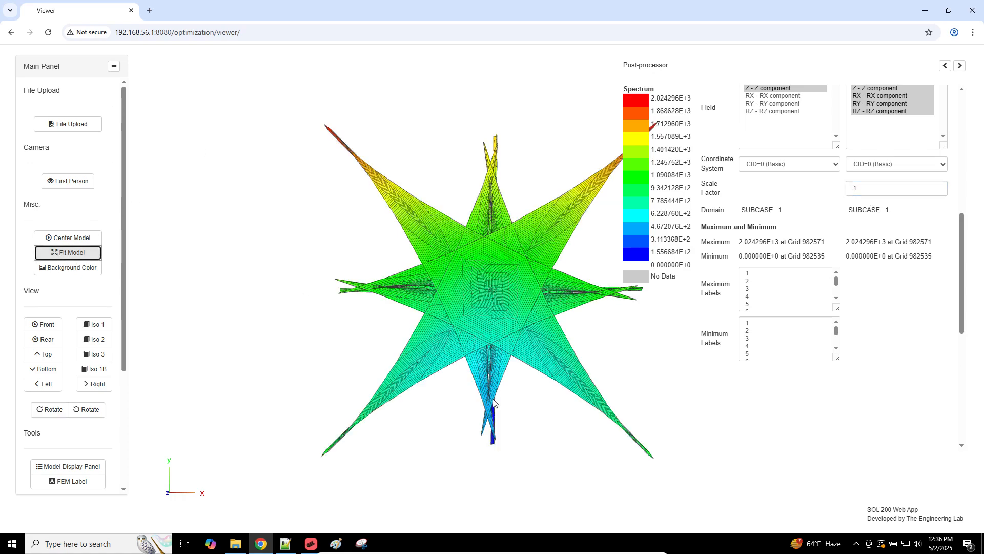
click(855, 194)
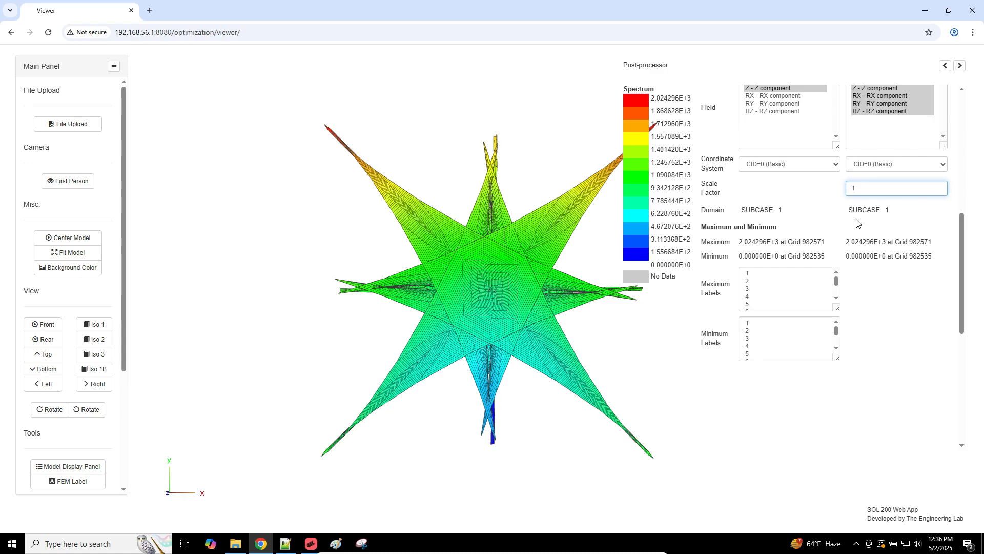
text(1)
key(BackSpace)
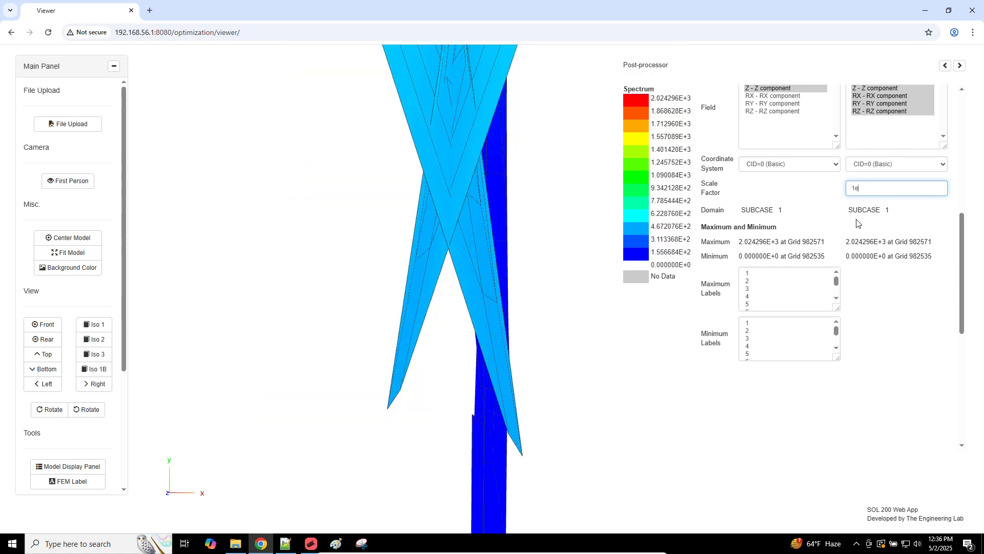
text(e-3)
click(58, 253)
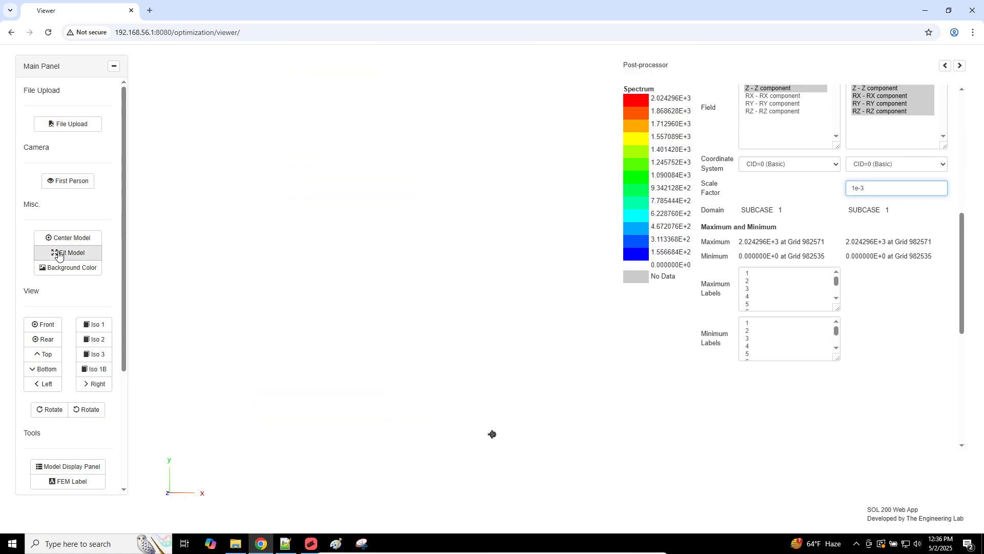
click(58, 253)
scroll(484, 327, up, 2)
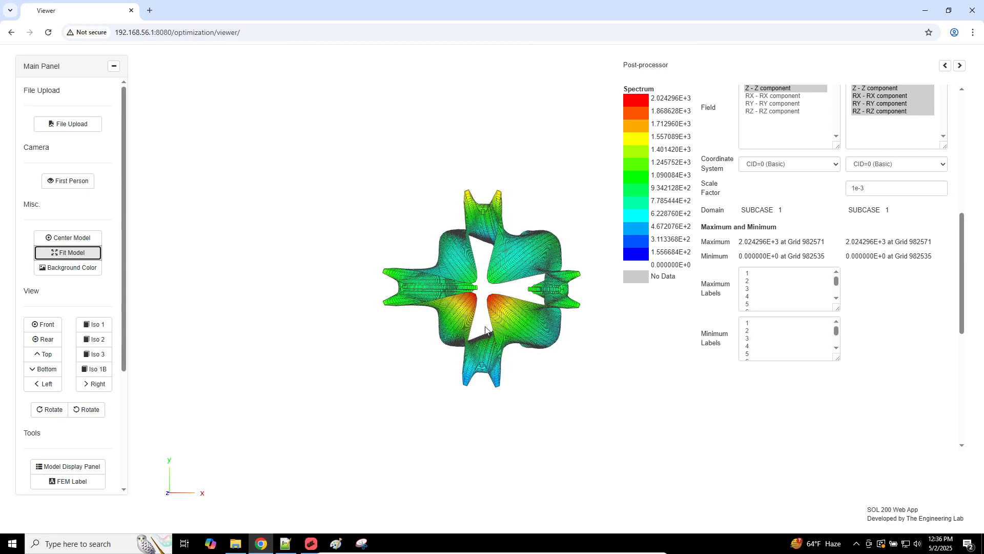
click(285, 543)
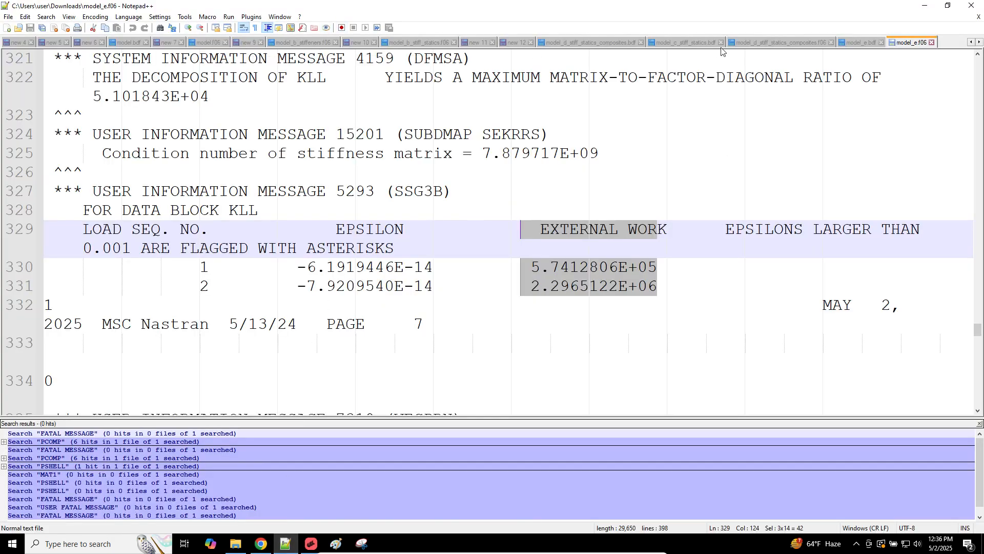
Step: Copy the unit-system comment lines 6–11 from model_e.bdf
click(861, 42)
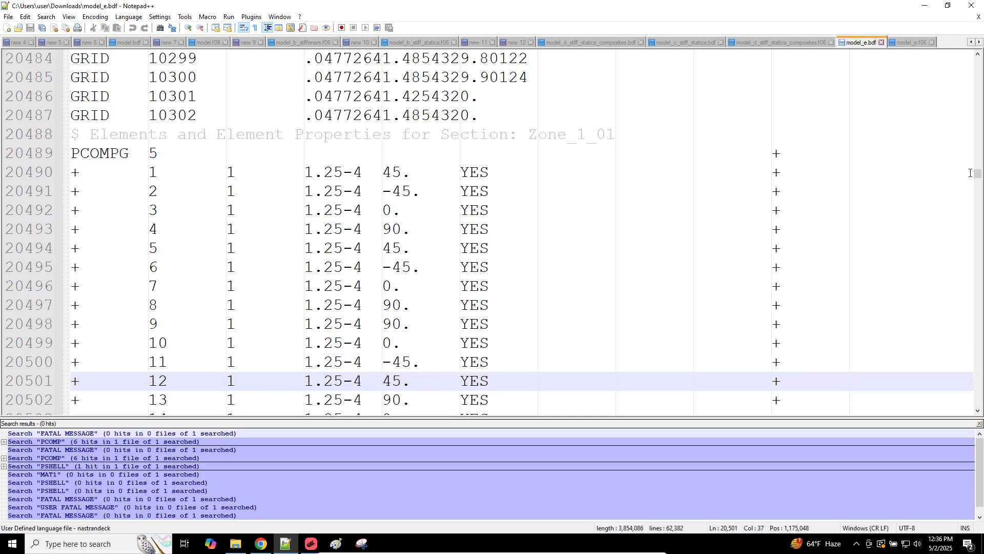
drag(977, 173, 977, 61)
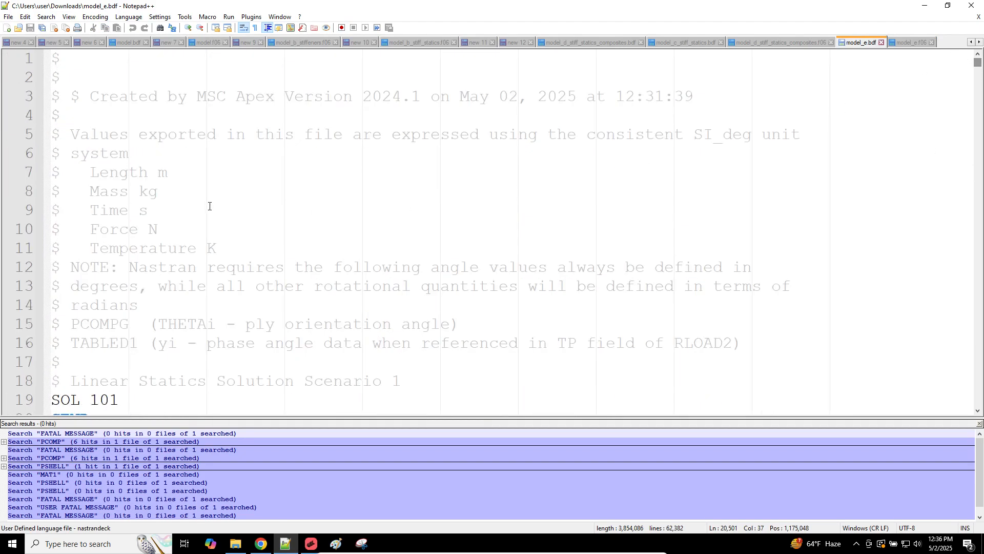
drag(253, 248, 47, 134)
ctrl+scroll(199, 241, up, 3)
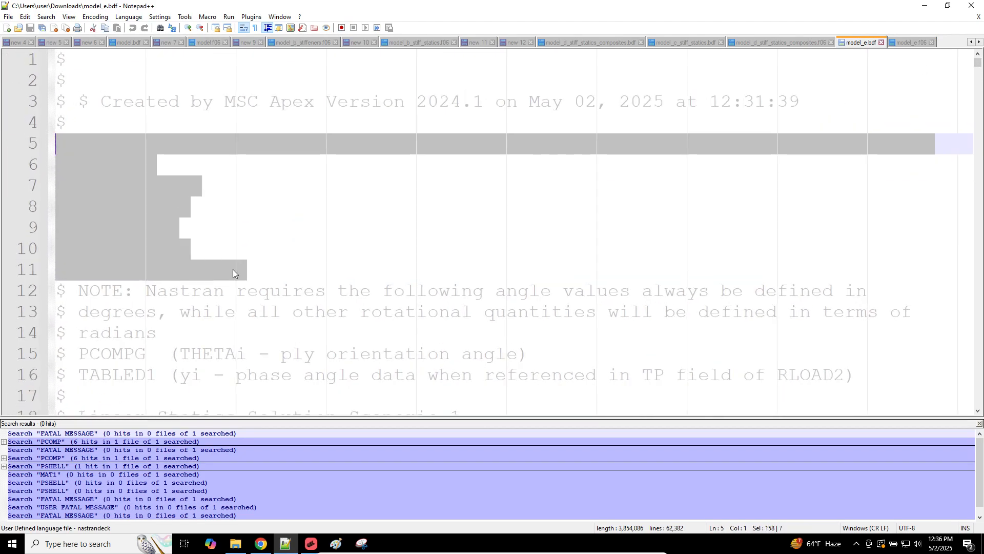
click(257, 276)
drag(251, 270, 48, 170)
key(ctrl+c)
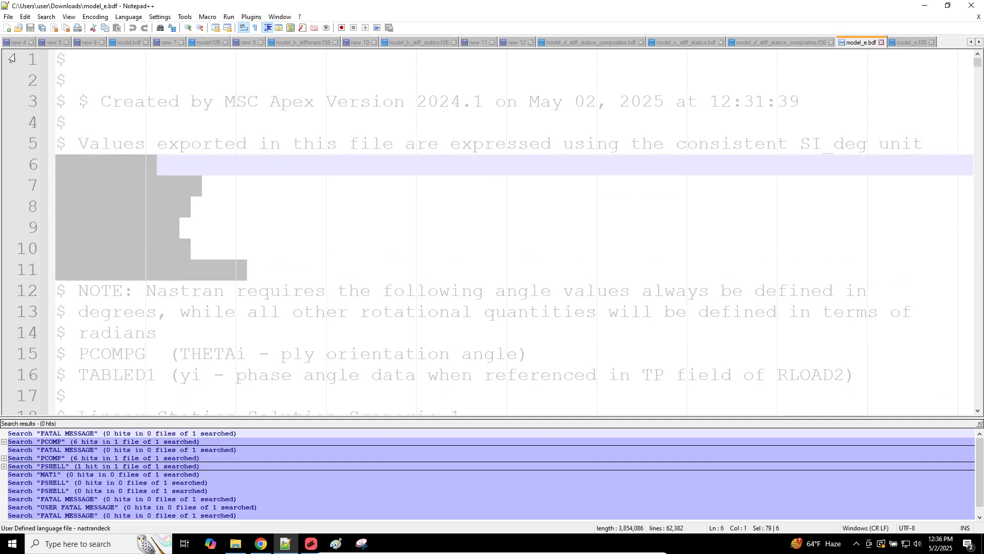
Step: Paste the units (m, kg, s, N, K) into a new tab, new 13
click(7, 28)
key(ctrl+v)
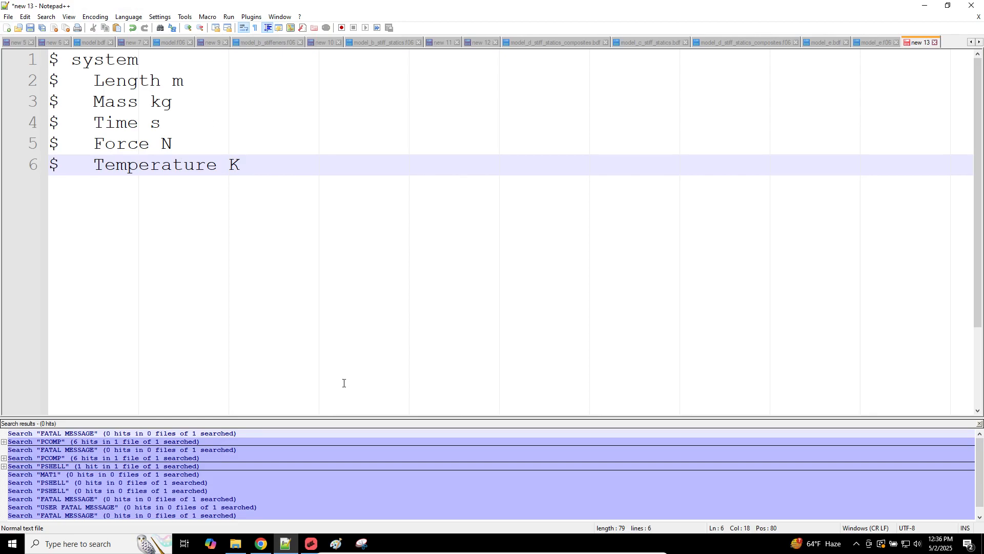
click(818, 41)
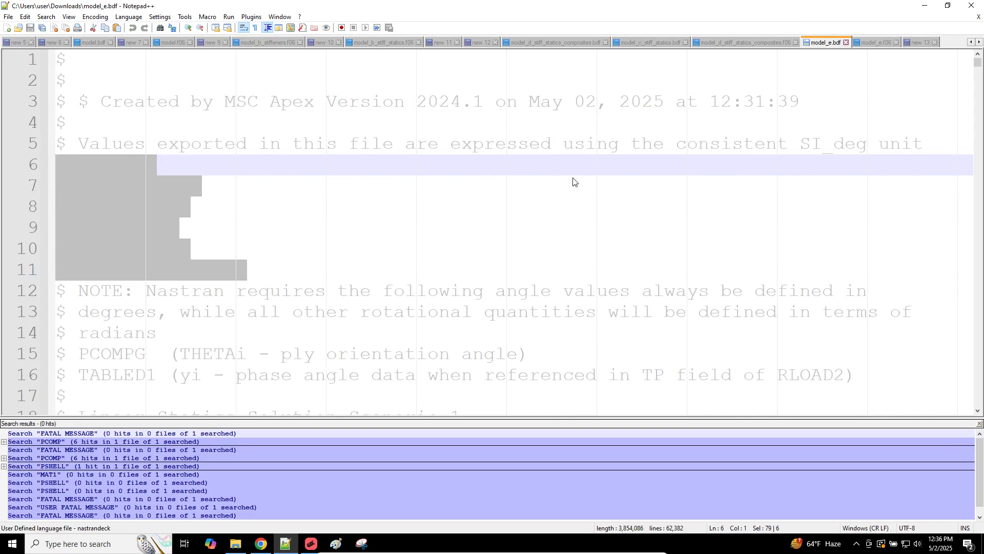
scroll(558, 246, down, 12)
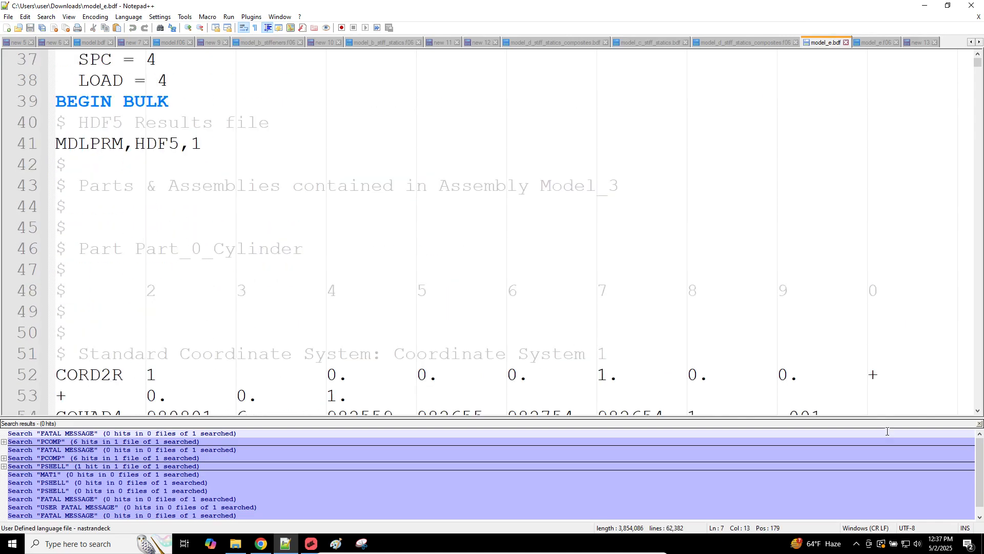
click(981, 542)
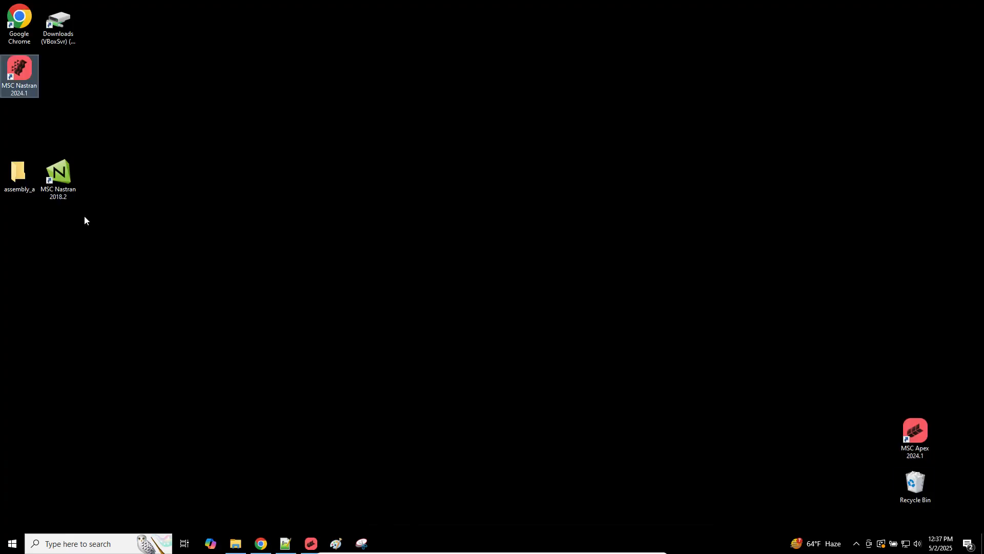
Step: Move the MSC Nastran 2024.1 shortcut to the centre of the desktop
drag(21, 80, 524, 293)
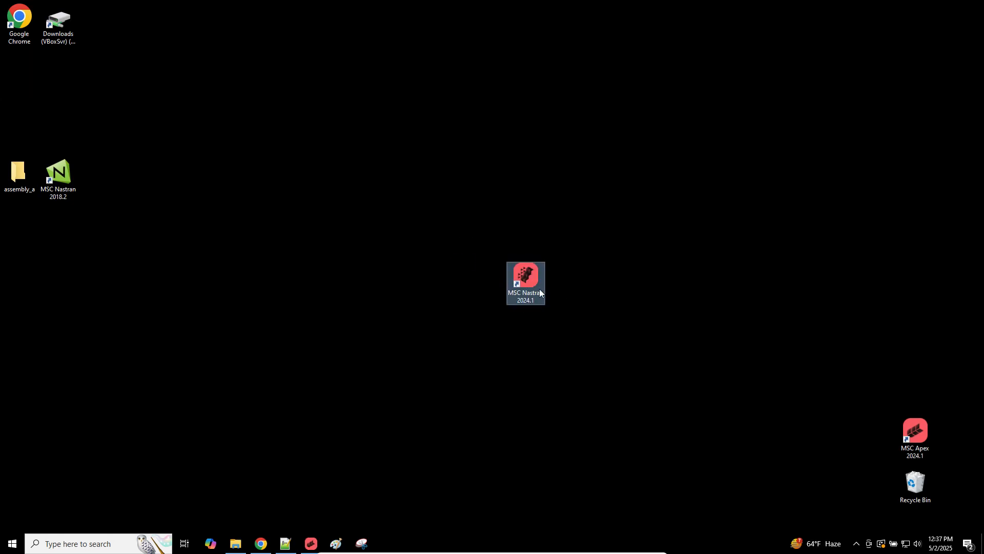
drag(467, 265, 468, 265)
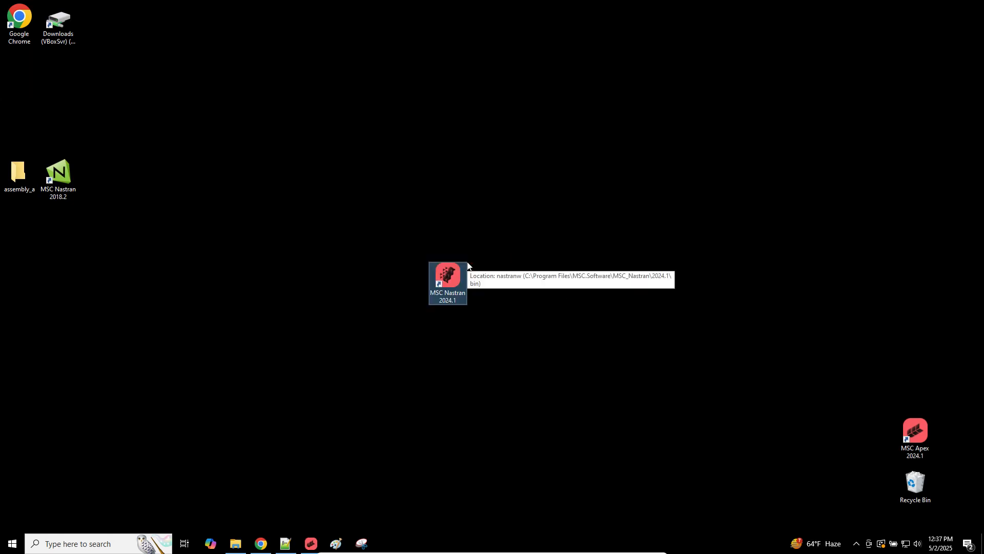
drag(452, 282, 490, 273)
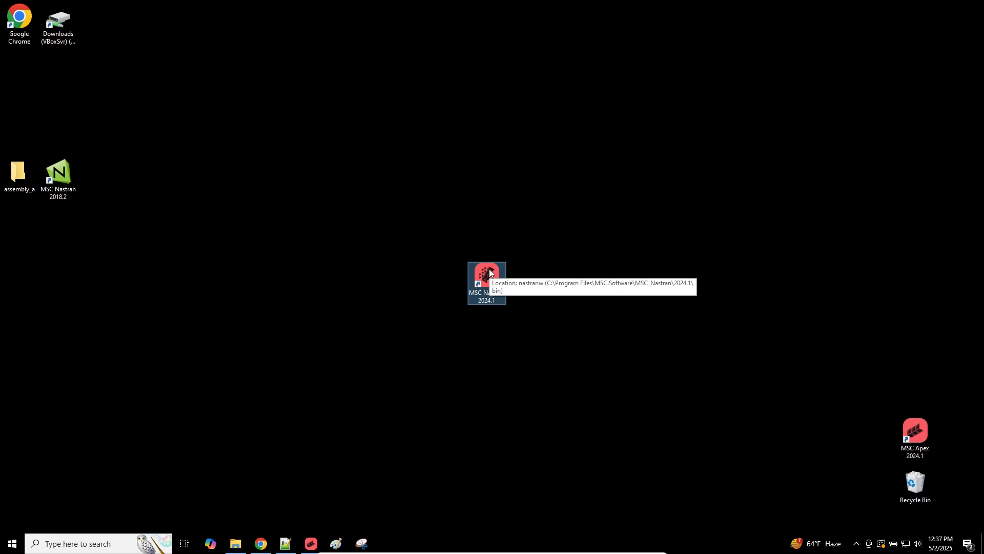
Step: Return to model_e.bdf and scroll to the CQUAD4 element cards around lines 58–74
click(286, 543)
scroll(507, 271, down, 7)
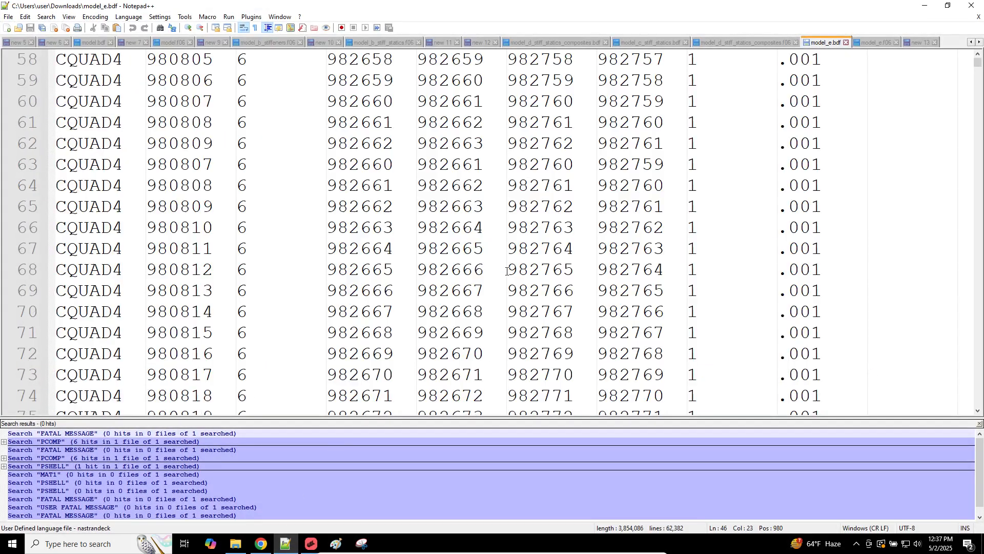
scroll(507, 270, down, 20)
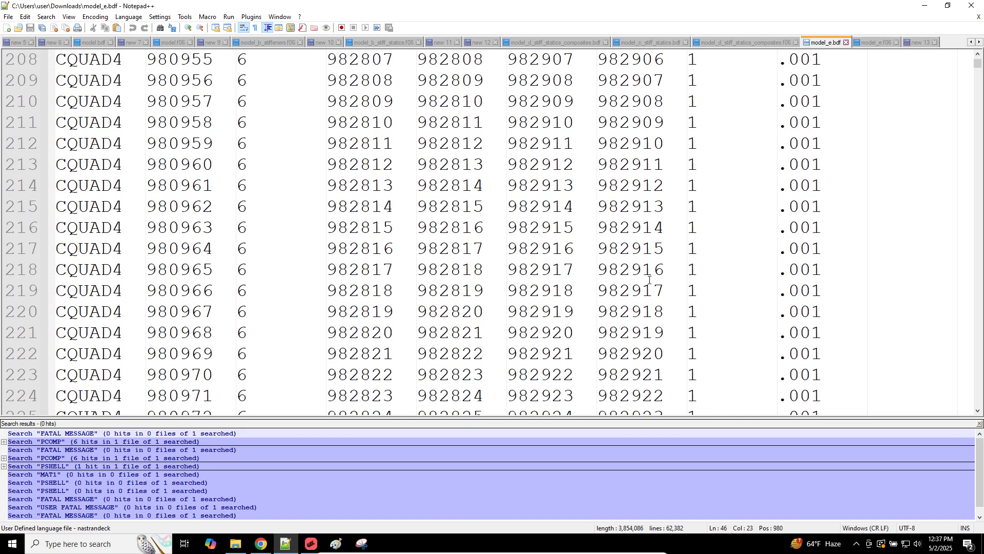
Step: Leave model_e.bdf at line 222 and return to the SOL 200 viewer's deformed contour plot peaking at 2.024296E+3
click(426, 354)
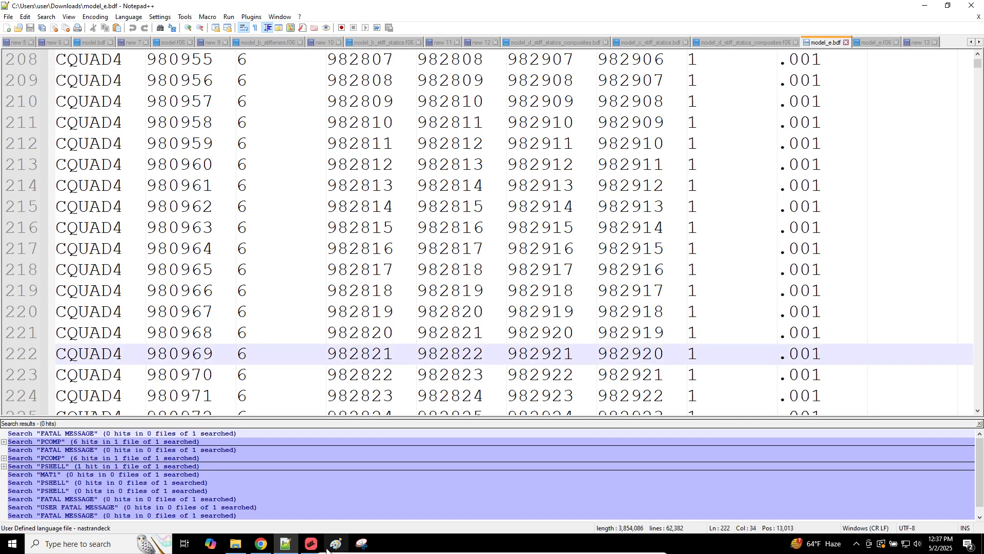
click(311, 544)
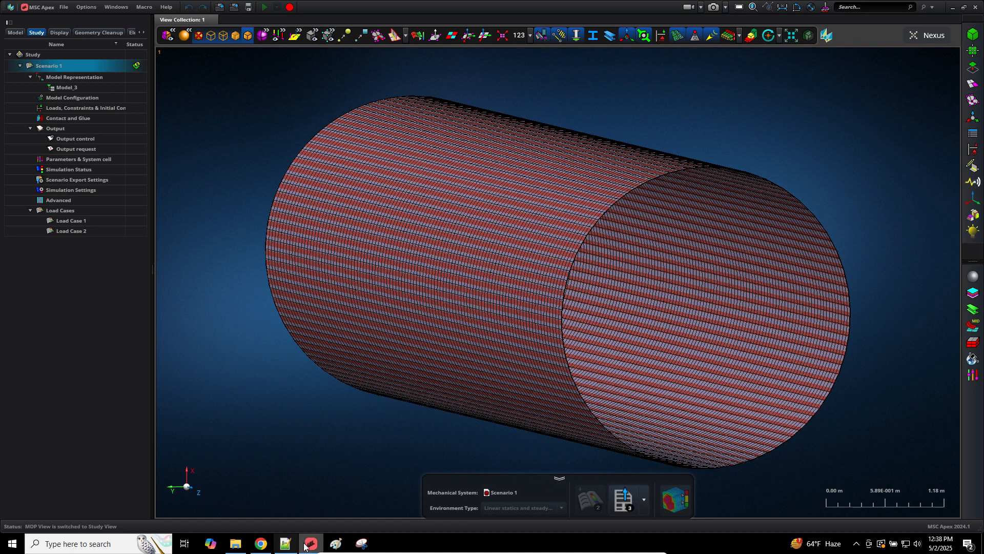
click(261, 543)
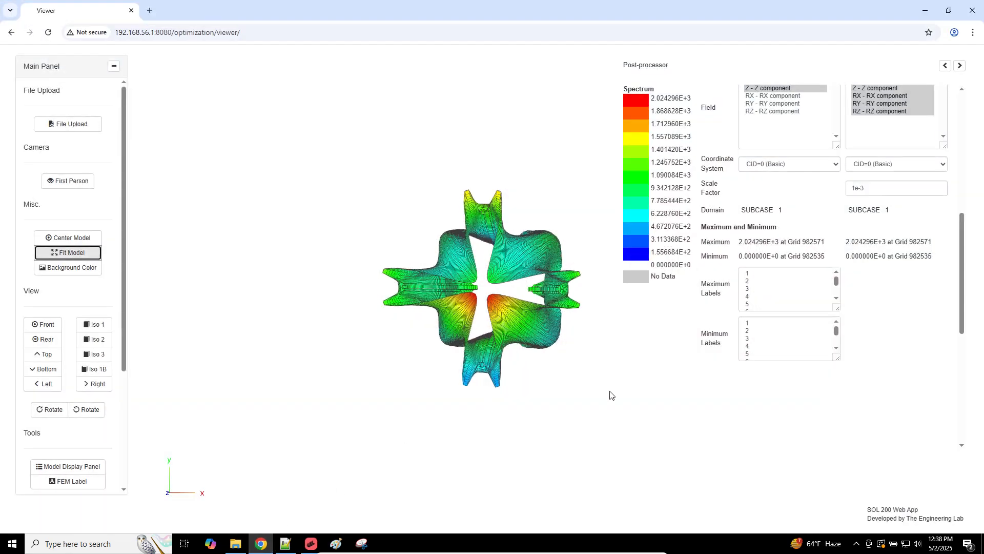
Step: Select the shape plot's maximum value at grid 982571, then open MSC Apex's Carbon_Fiber material properties
scroll(524, 326, up, 5)
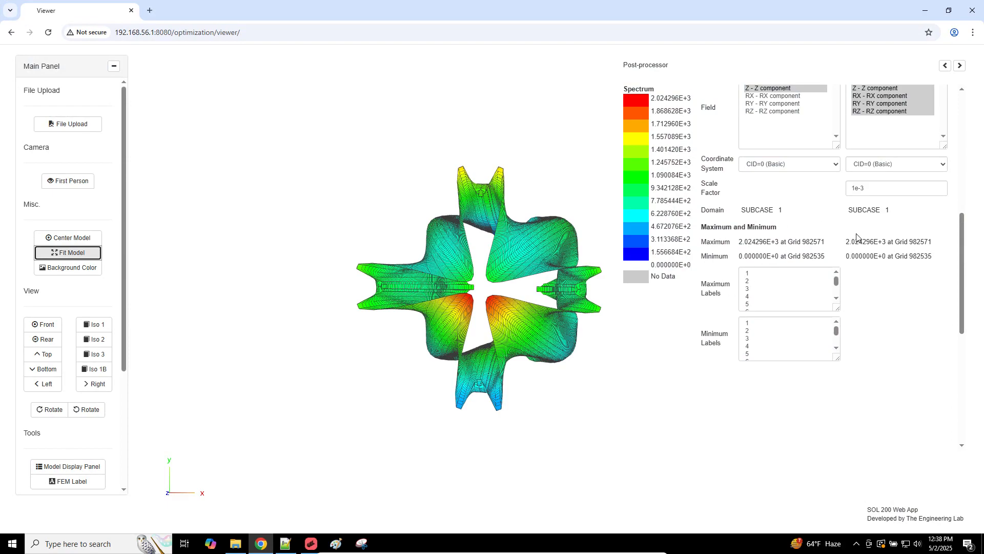
click(874, 244)
drag(847, 242, 880, 253)
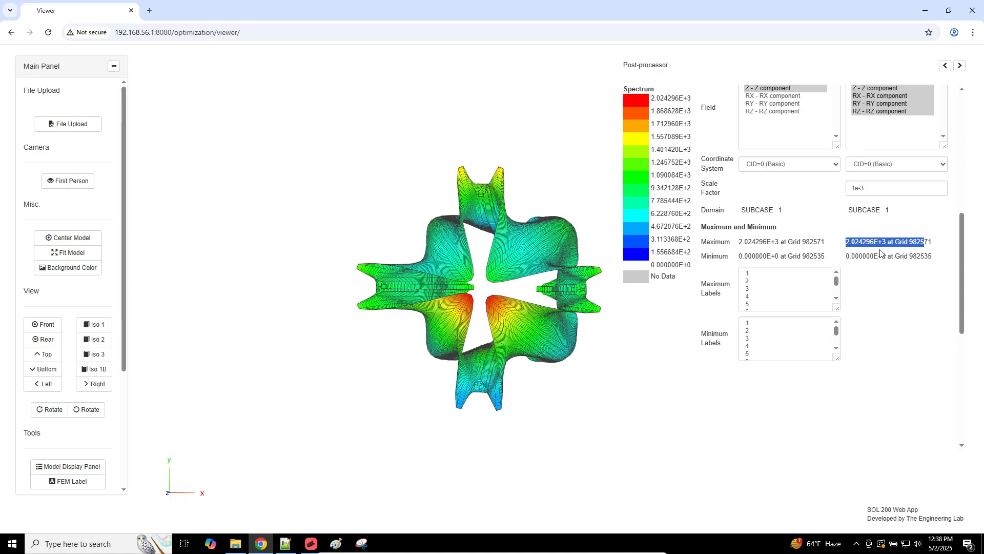
click(311, 543)
click(972, 278)
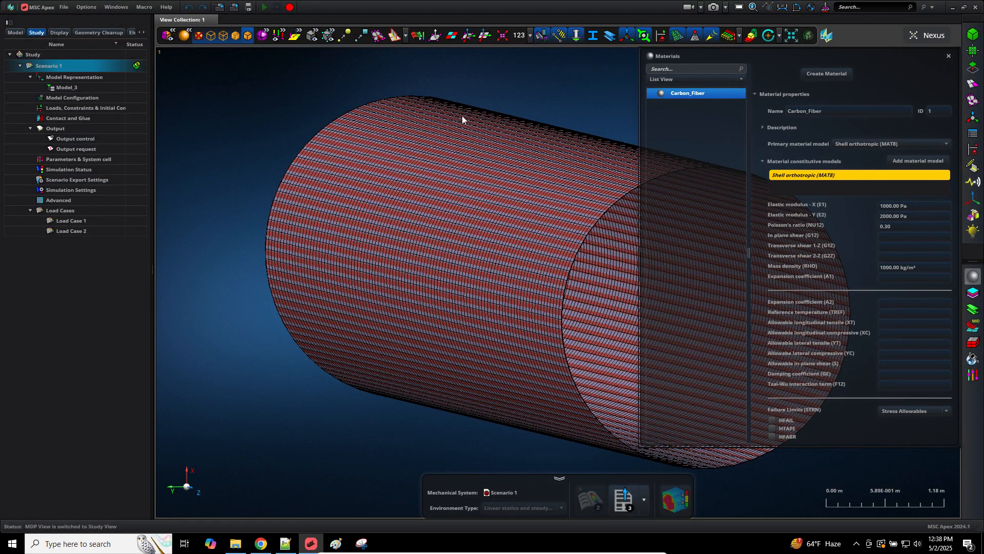
Step: Inspect Carbon_Fiber's X elastic modulus of 1000.00 Pa in MSC Apex, then go back to the SOL 200 viewer
middle_drag(463, 120, 186, 170)
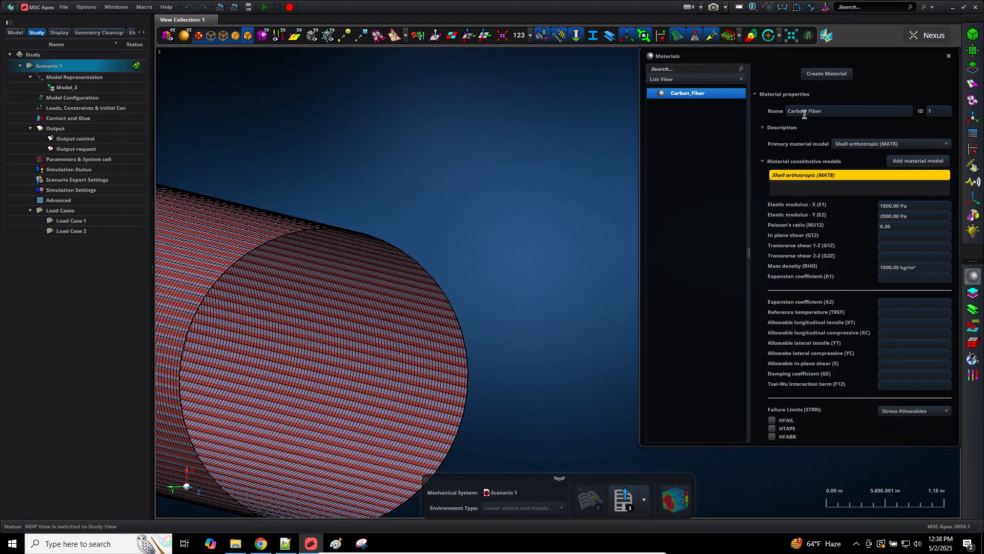
click(901, 205)
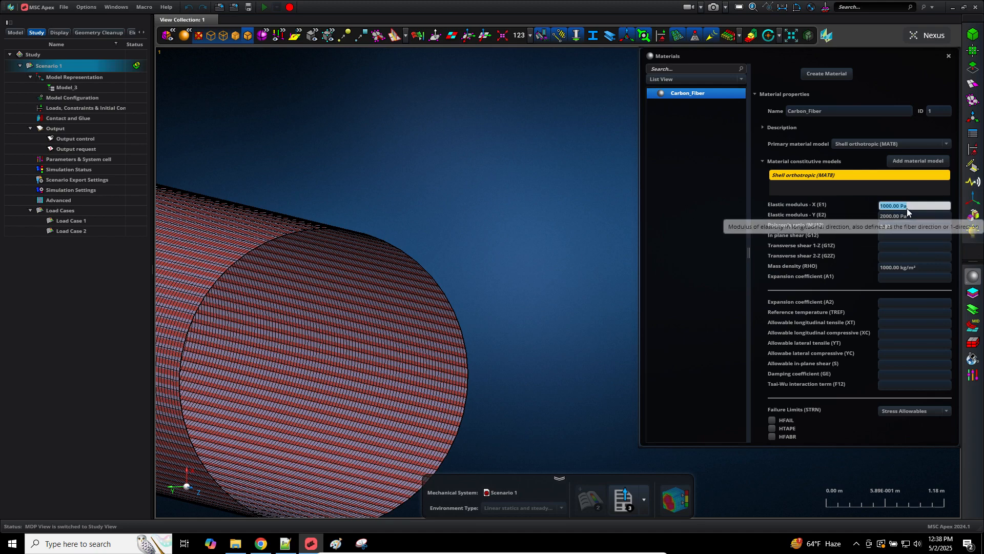
click(908, 205)
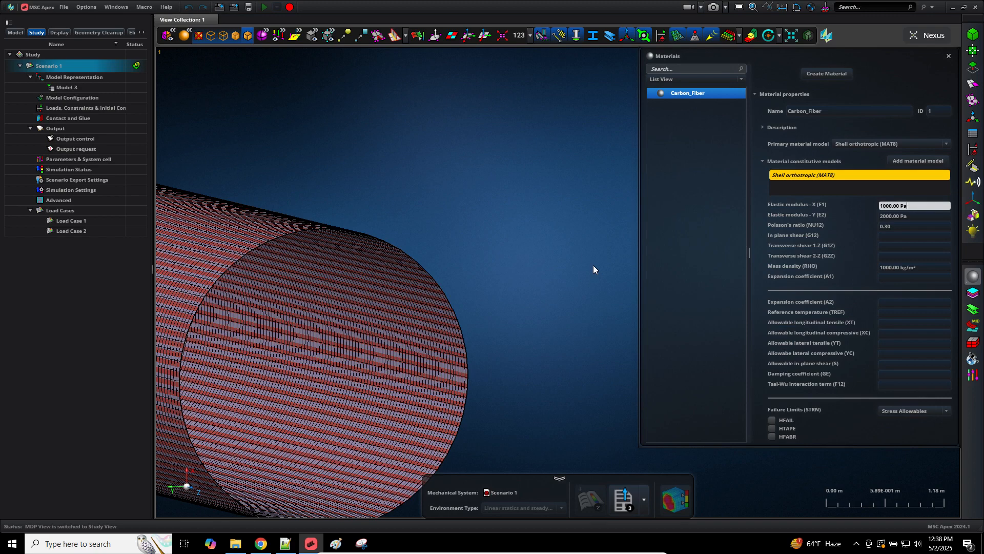
click(269, 543)
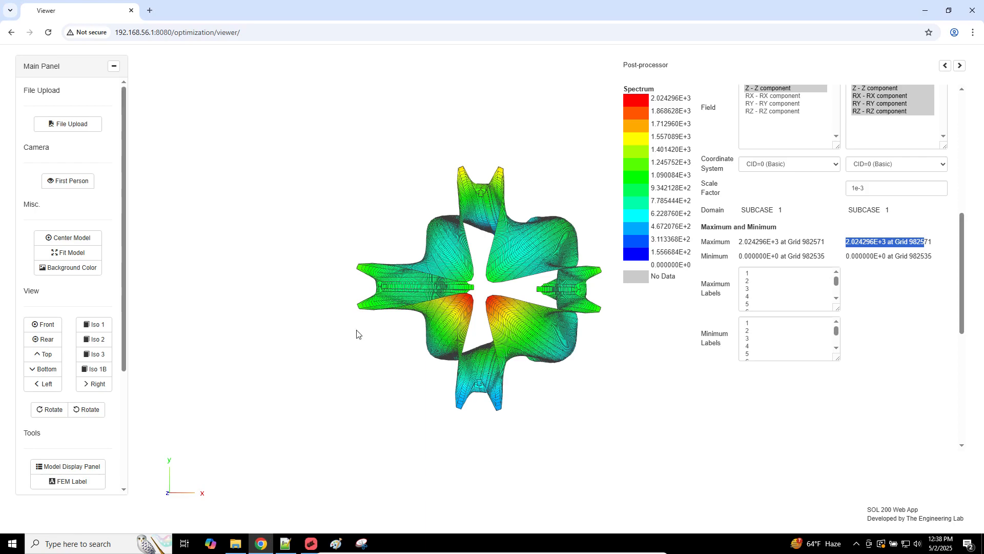
Step: Try deformed-shape scale factors 1e-5 and 1e-4, checking the ring from front and oblique views
click(861, 189)
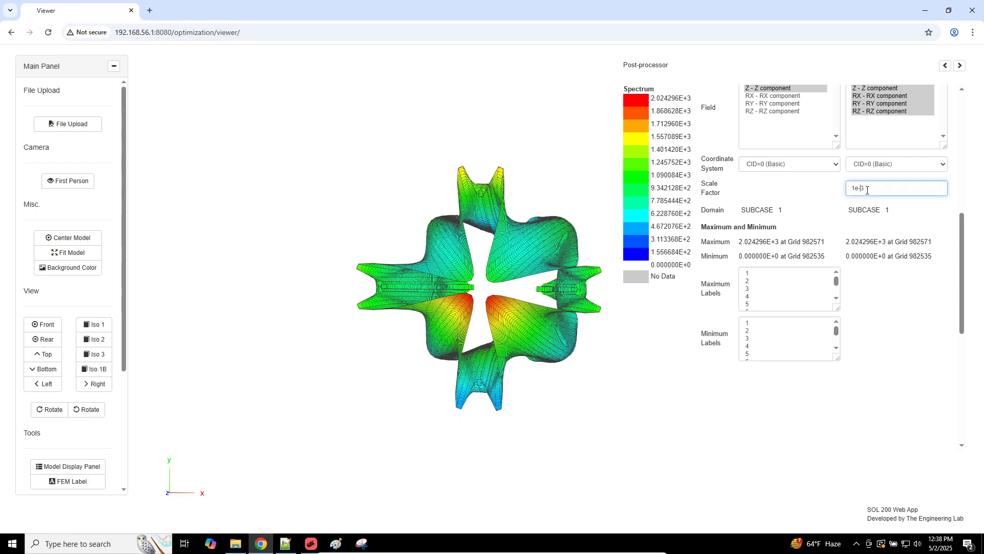
text(5)
key(Return)
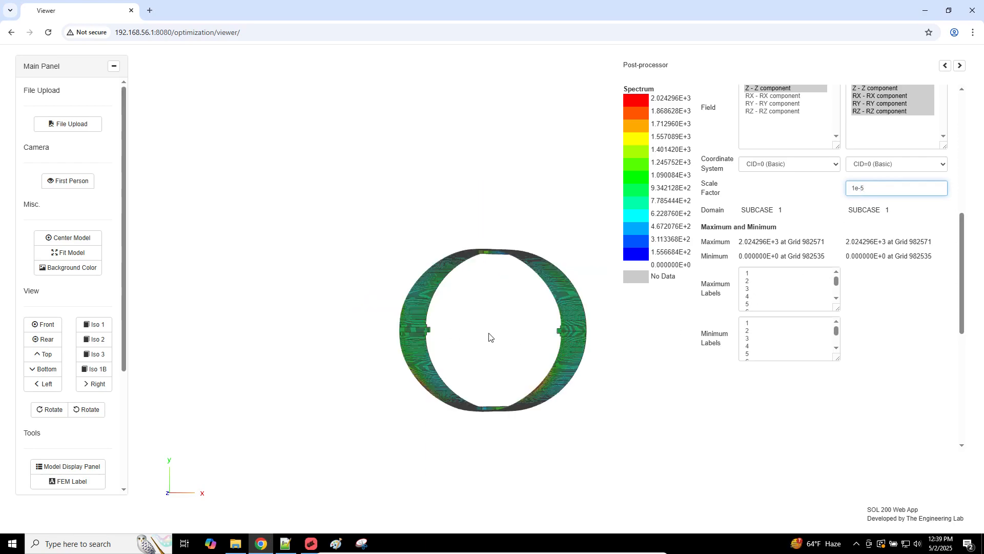
click(56, 328)
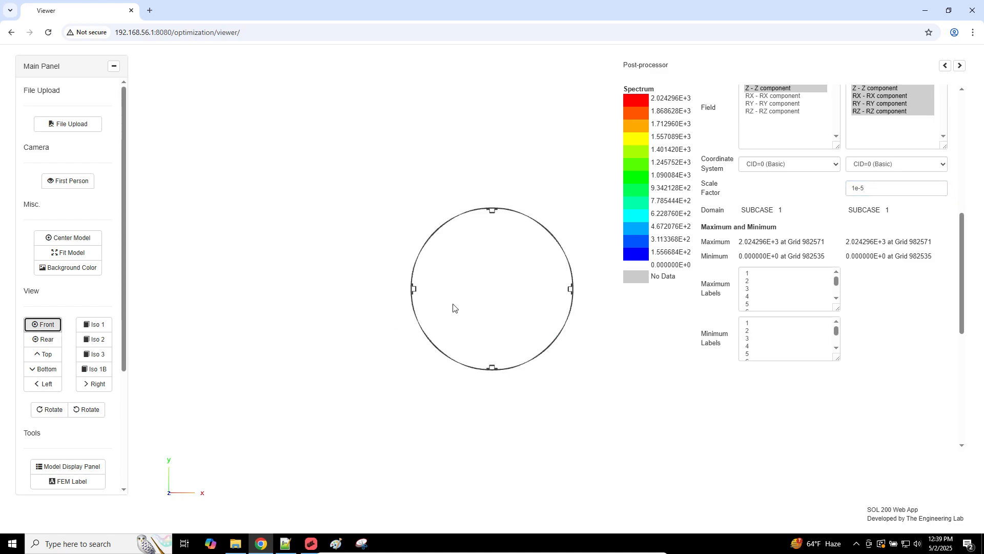
click(866, 188)
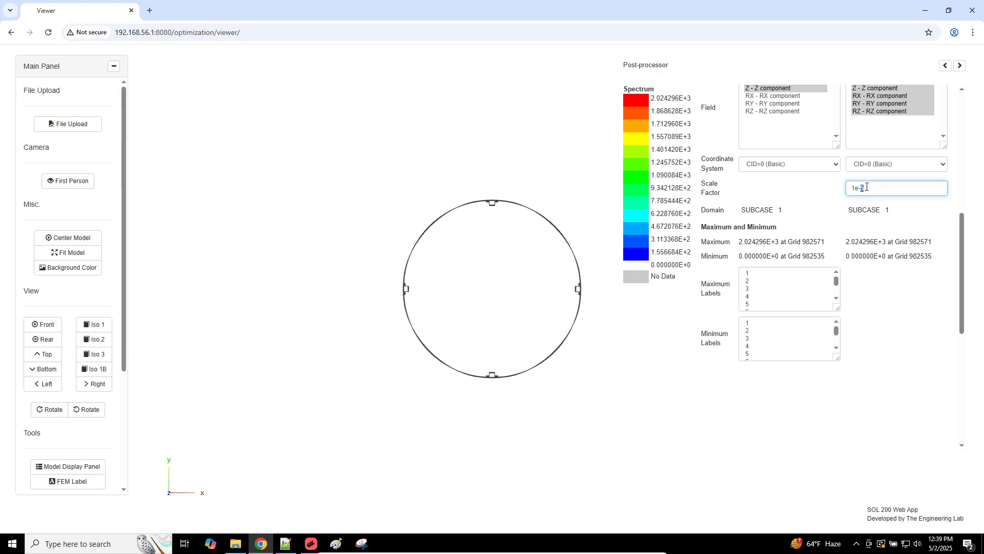
key(BackSpace)
text(4)
scroll(495, 317, up, 5)
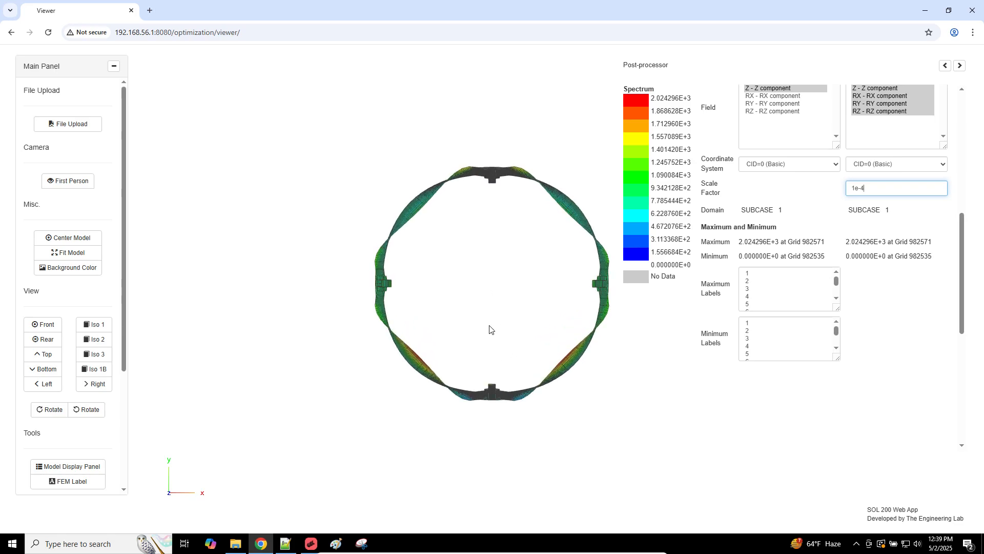
drag(497, 316, 482, 330)
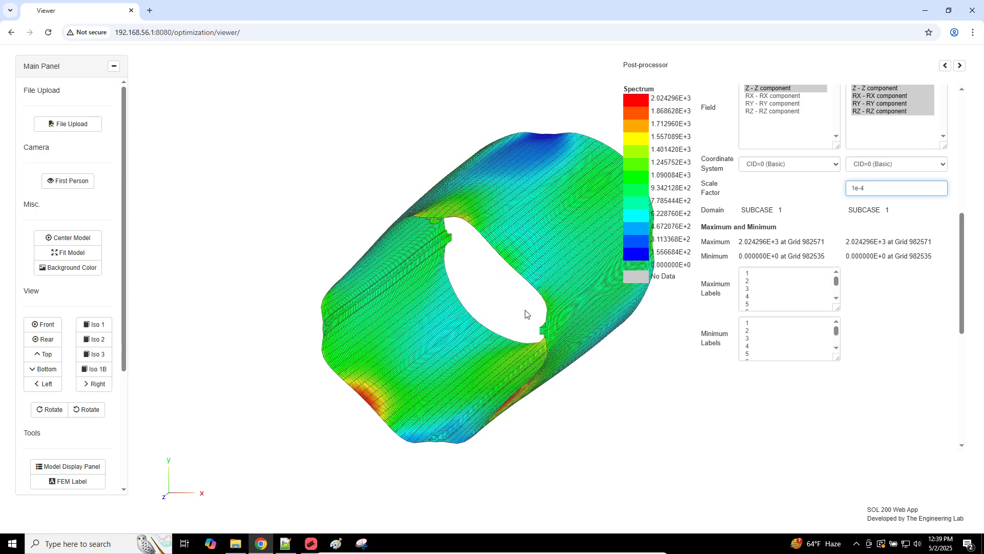
drag(543, 302, 515, 306)
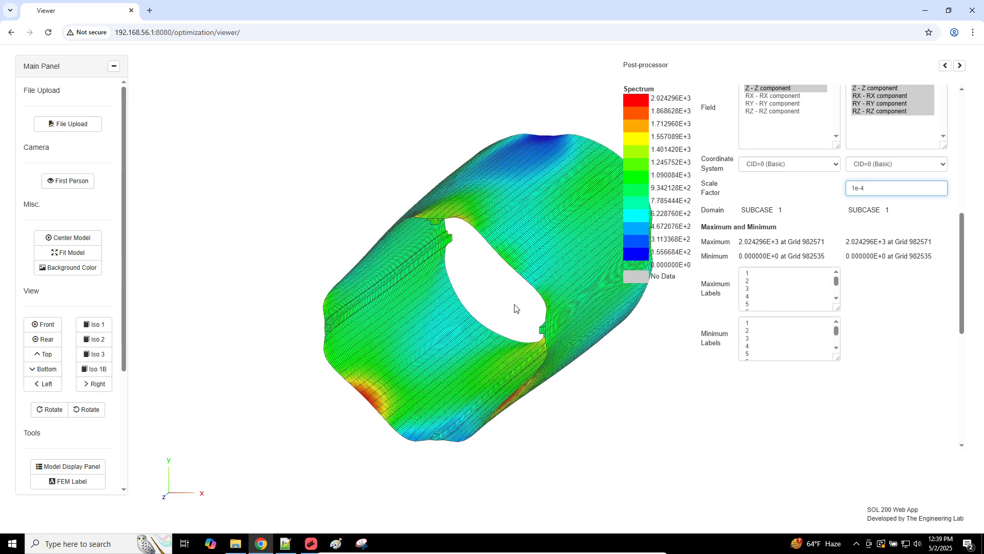
click(53, 321)
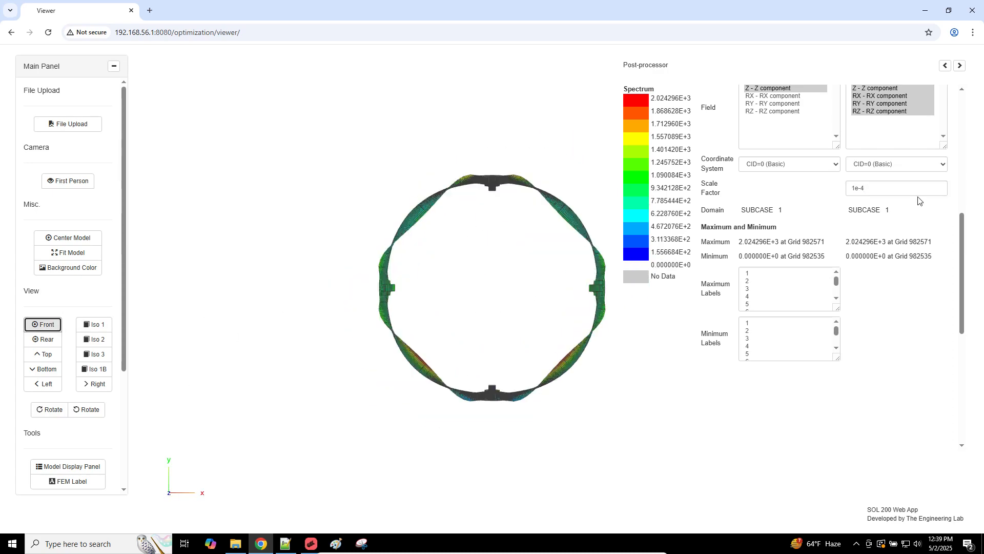
Step: Refresh the shape plot and apply a 1e-3 scale factor
scroll(918, 199, up, 3)
click(932, 179)
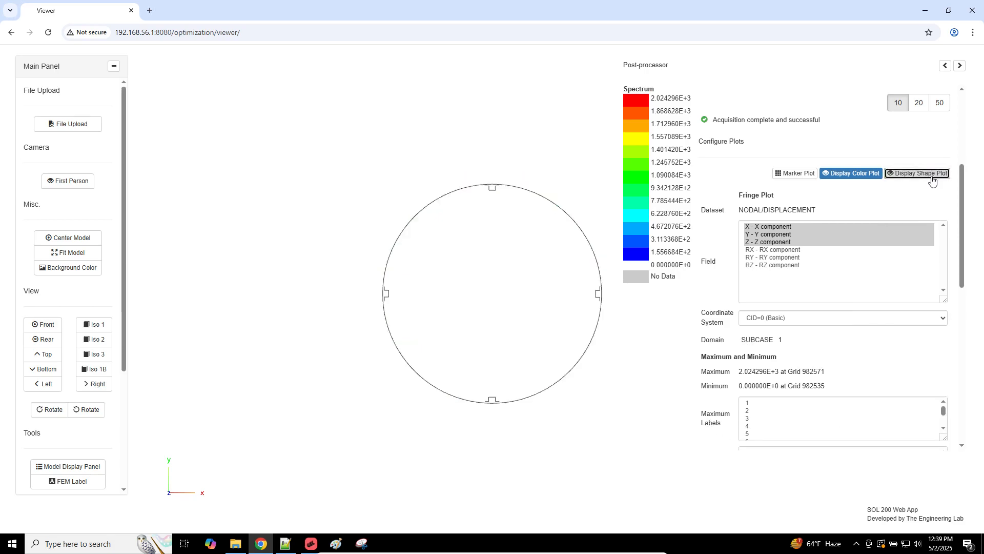
click(932, 179)
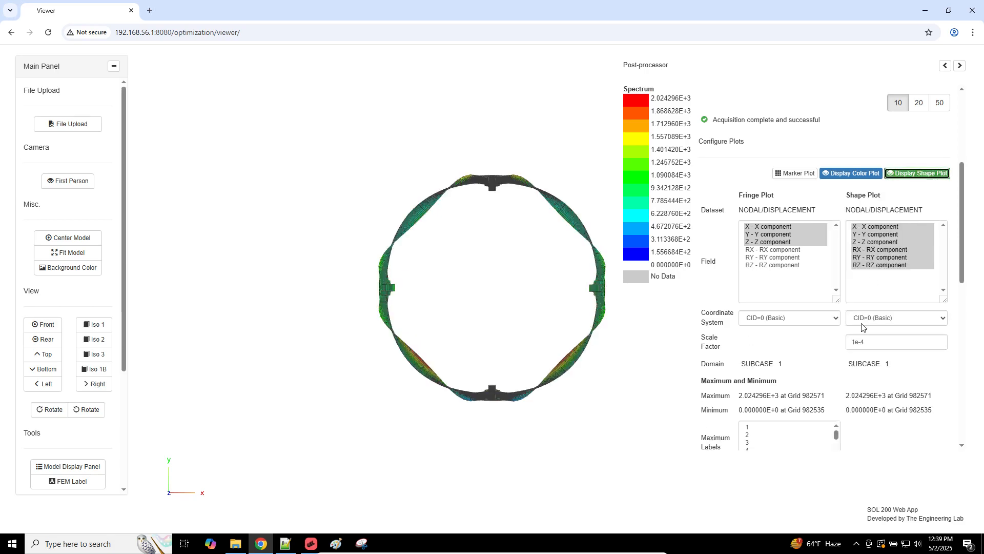
click(863, 340)
key(BackSpace)
text(3)
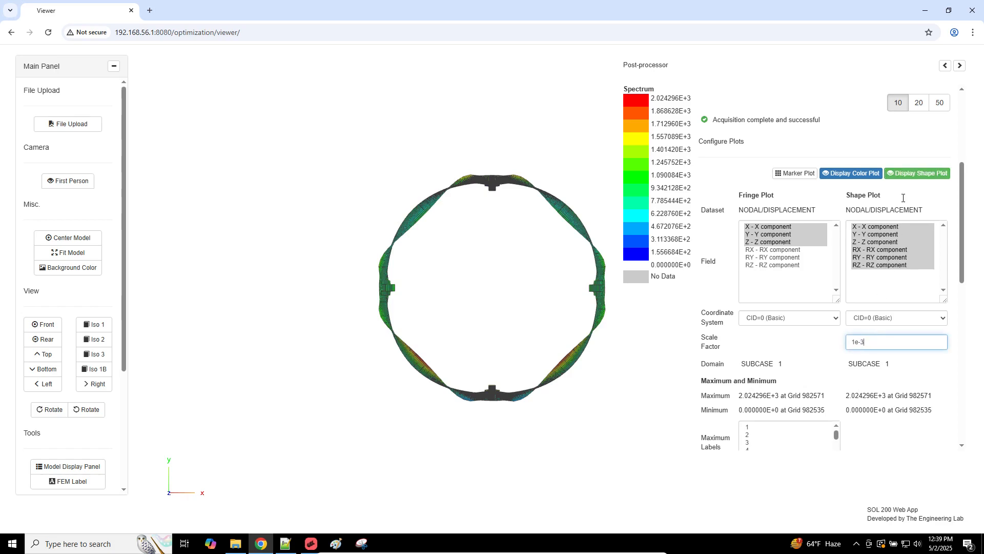
click(903, 199)
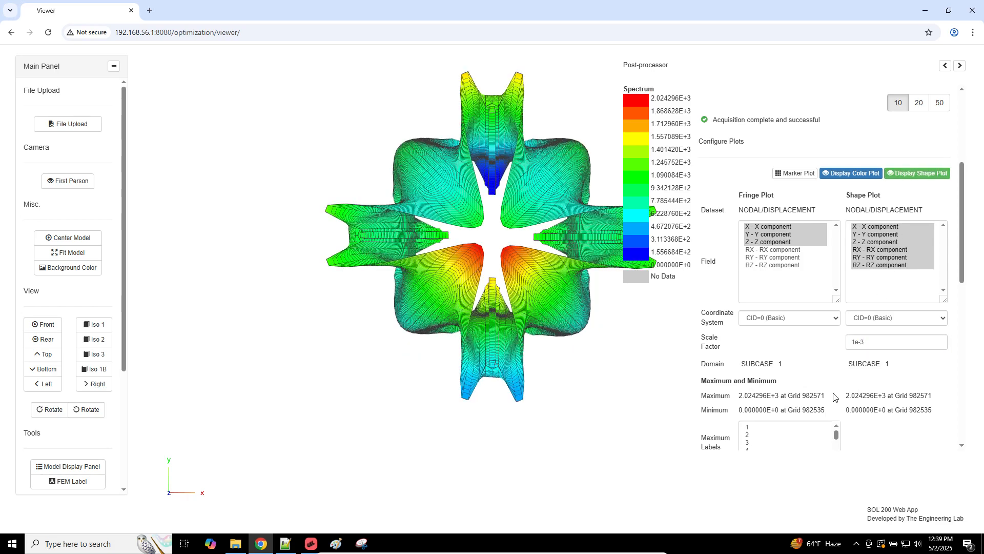
Step: Step the scale factor back to 1e-4, then settle on 5e-4 and redisplay the shape
double_click(871, 343)
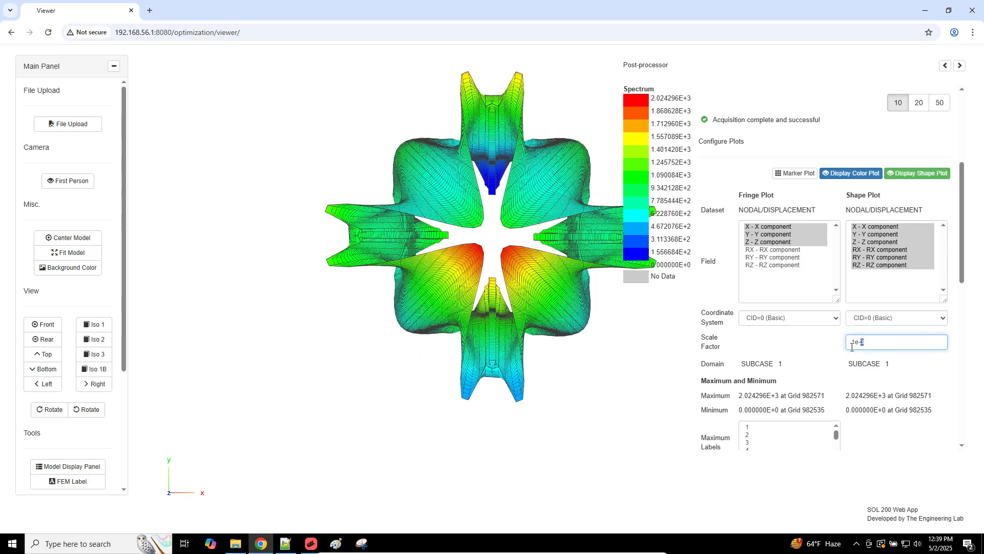
key(BackSpace)
text(4)
key(Return)
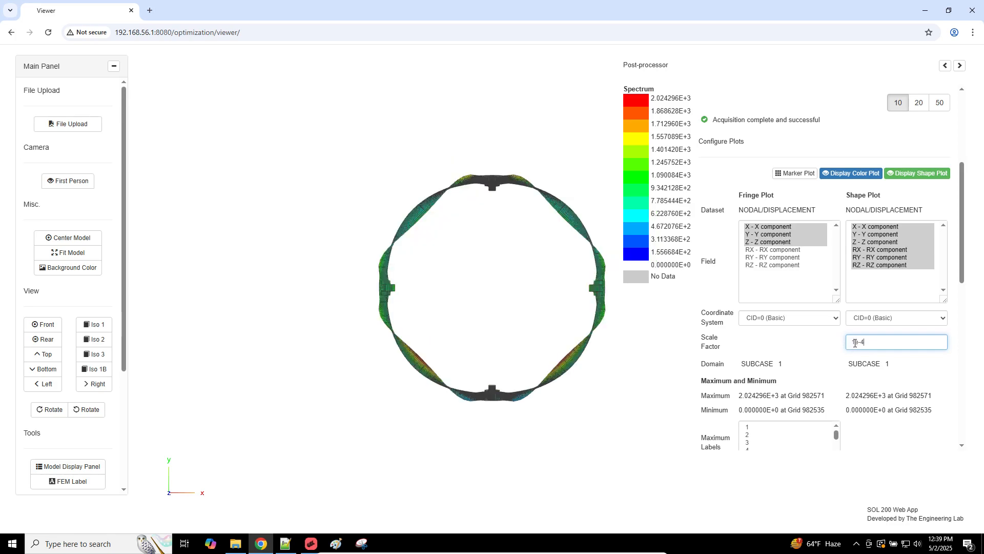
drag(855, 343, 850, 343)
text(5)
key(Return)
click(916, 175)
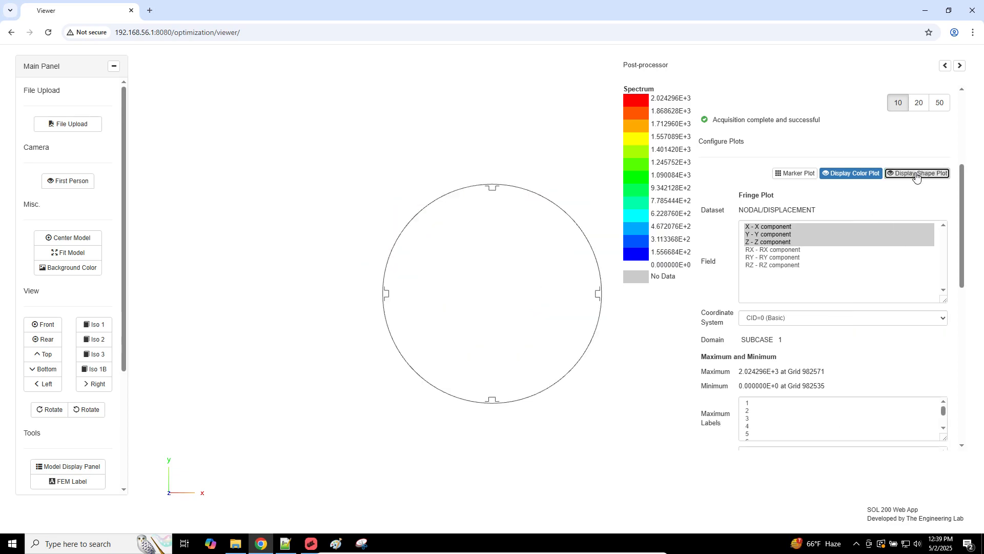
click(916, 175)
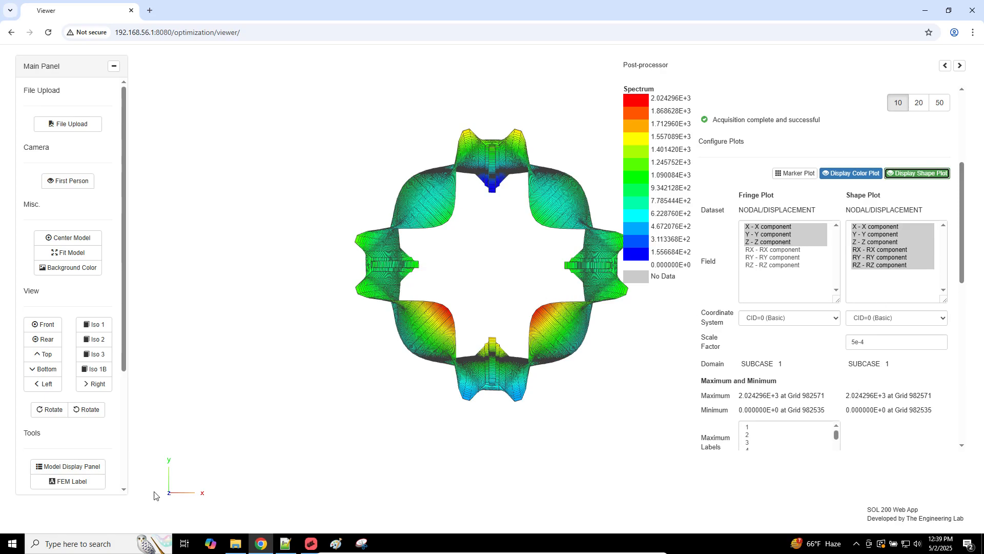
click(311, 543)
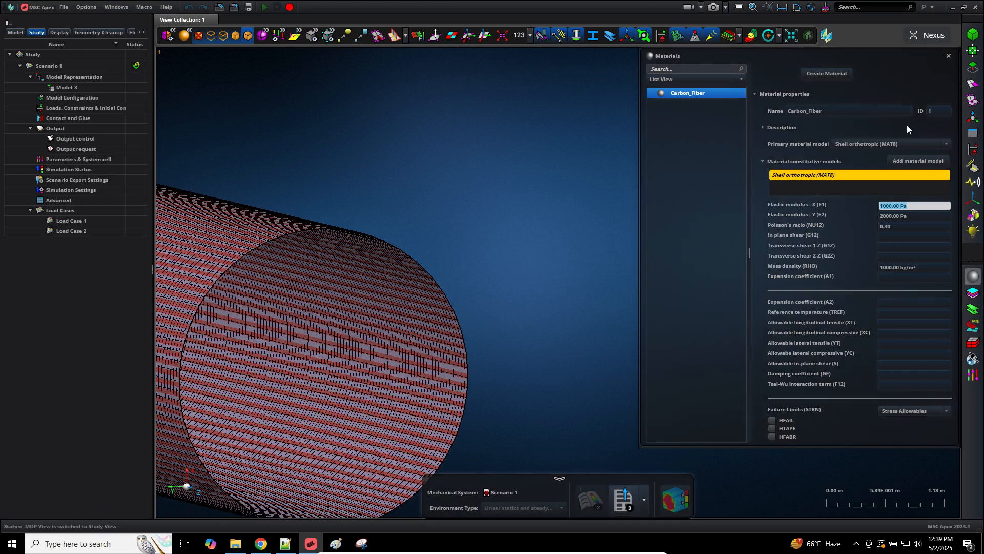
Step: Close the material panel, attach model_e.h5 results to Scenario 1 and save the model
click(948, 56)
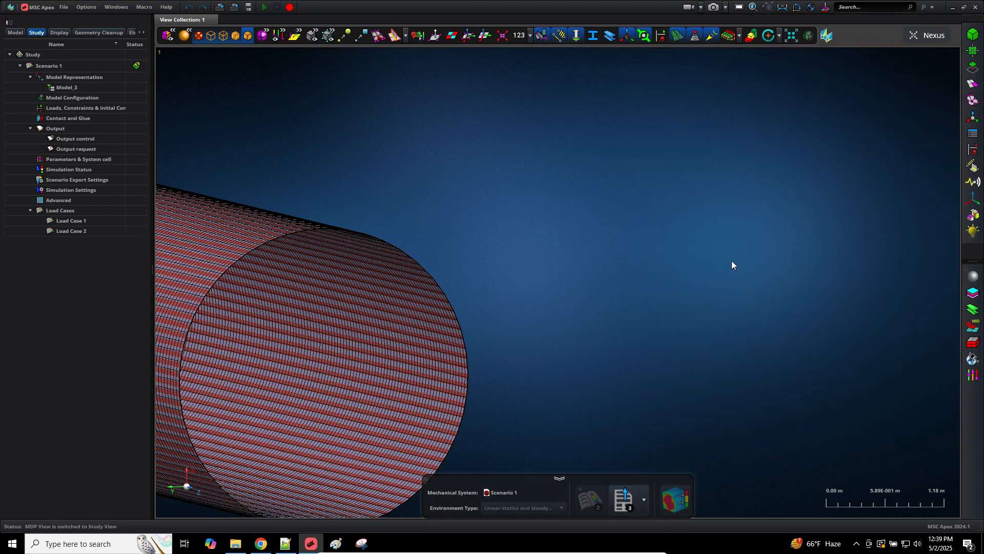
click(27, 67)
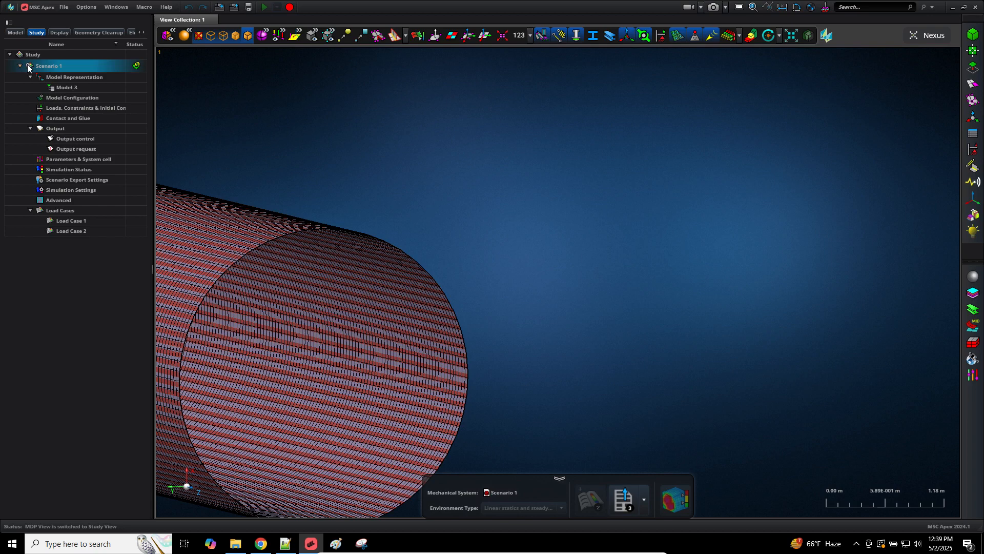
right_click(27, 67)
click(79, 175)
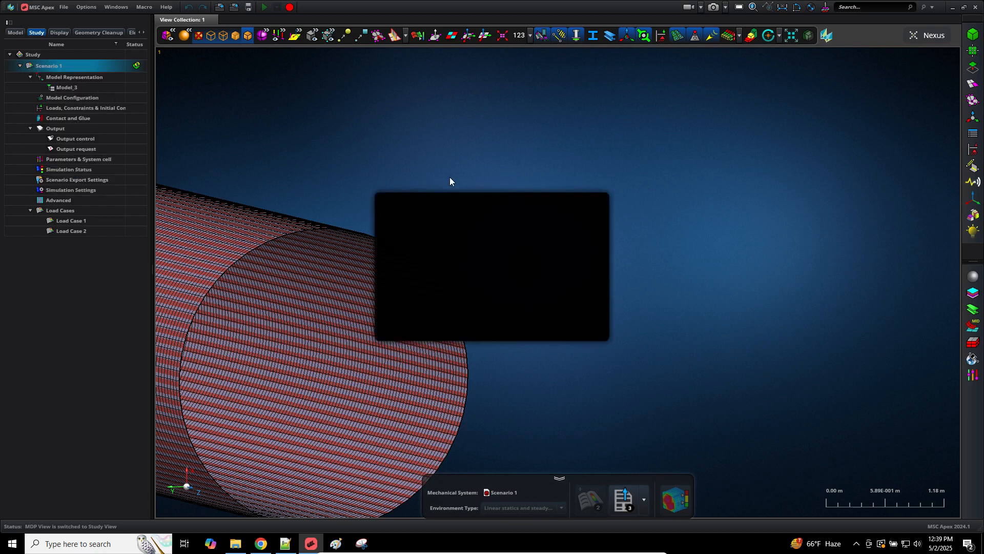
click(572, 226)
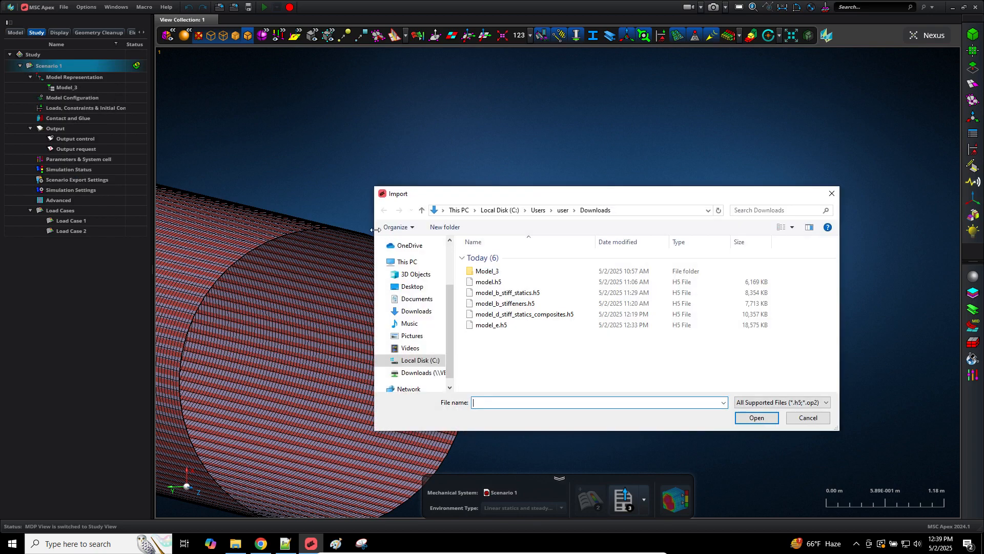
double_click(499, 325)
click(440, 328)
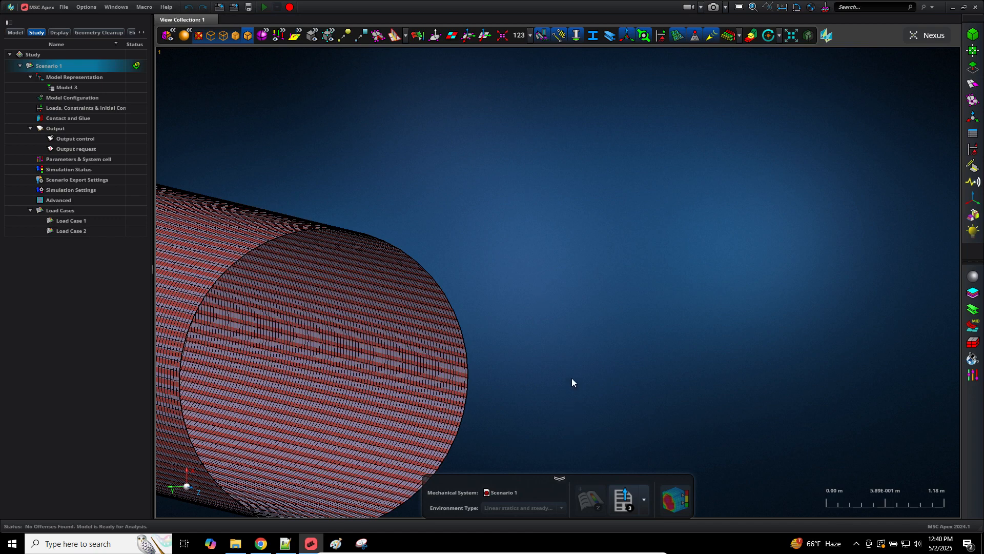
key(ctrl+s)
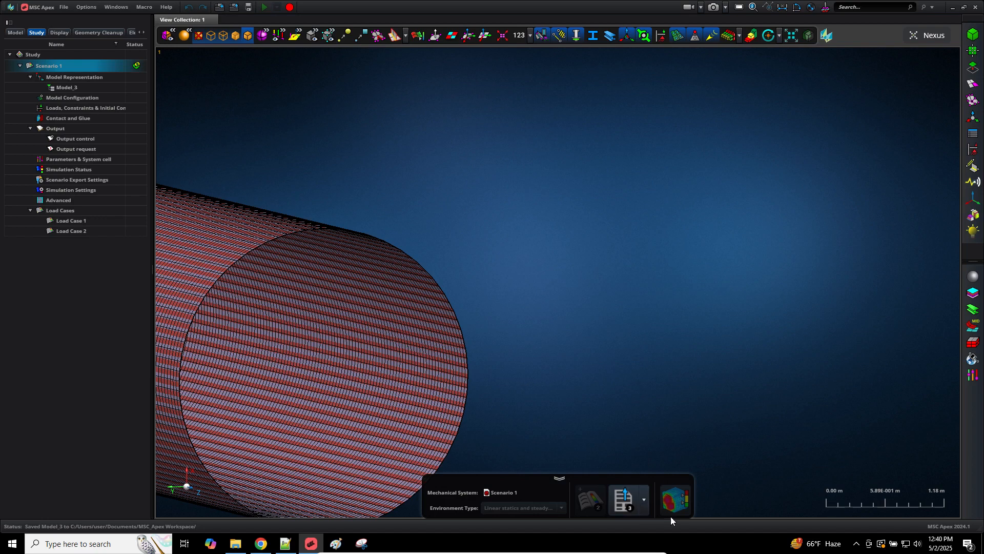
Step: Reattach model_e.h5 from Downloads to Scenario 1, save and export Model_3, and close MSC Apex
right_click(55, 72)
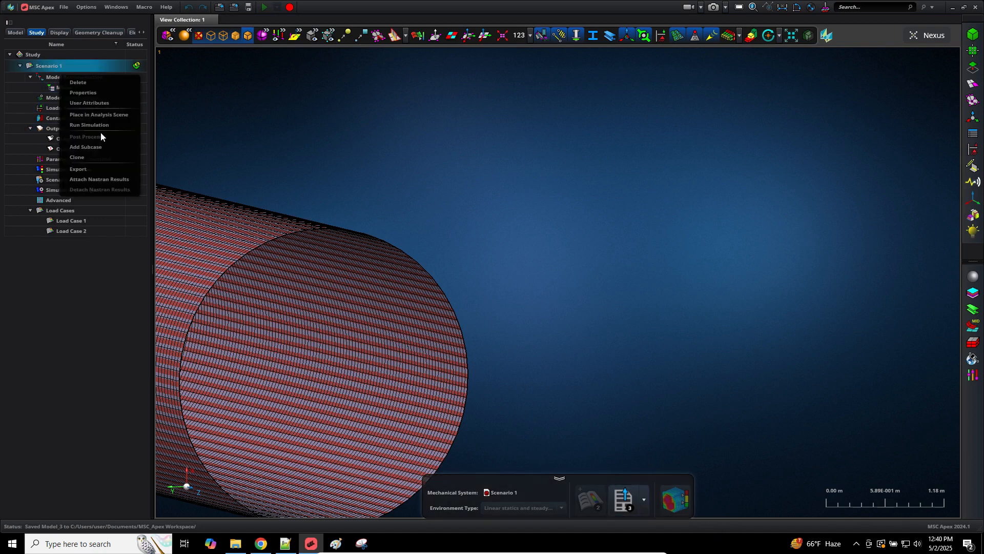
click(97, 180)
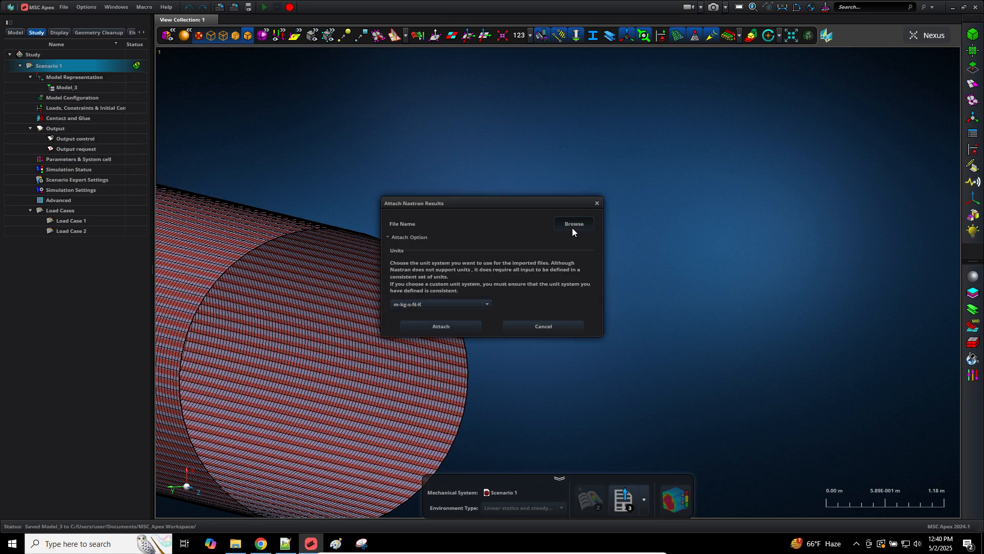
click(572, 225)
double_click(490, 325)
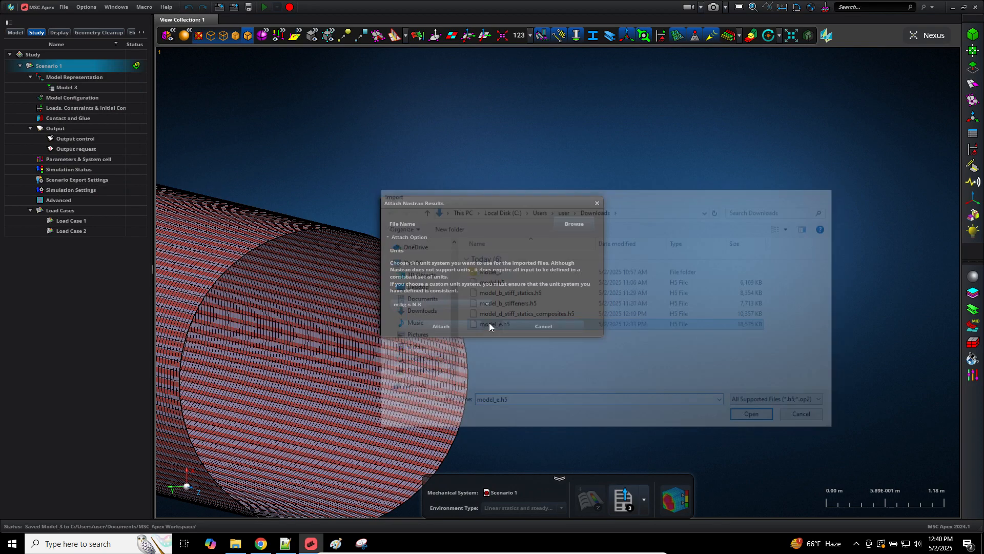
click(444, 326)
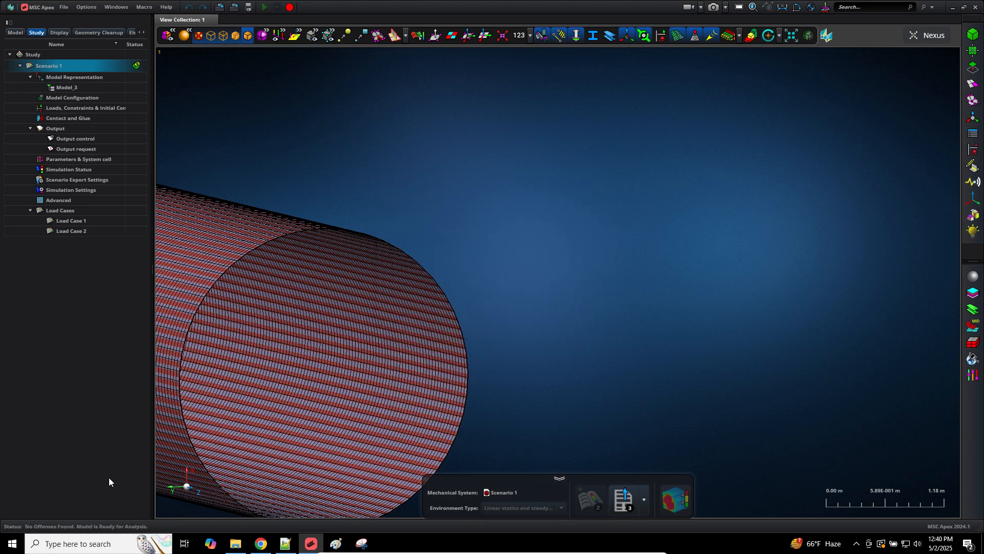
click(628, 503)
click(973, 8)
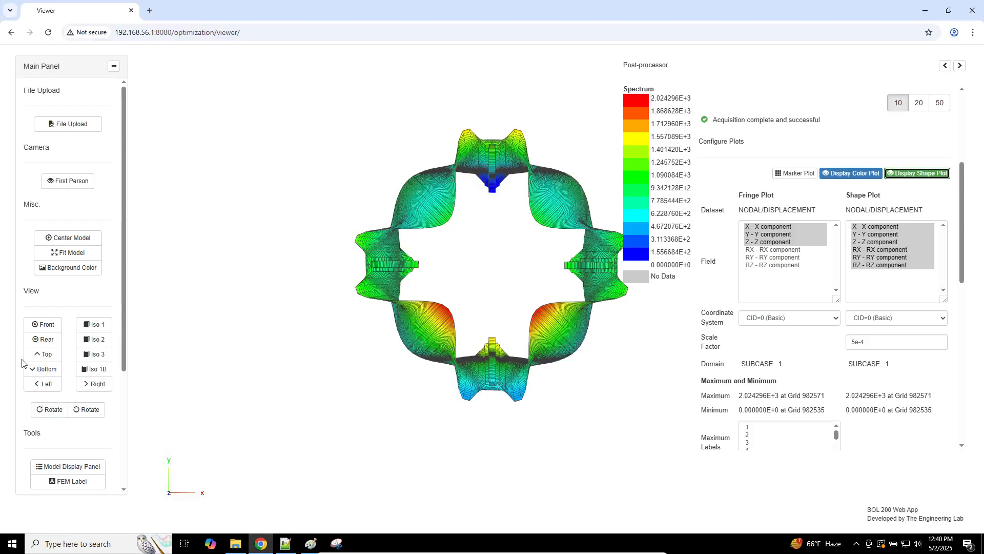
Step: Minimize all windows to show the Windows desktop
key(super+d)
Step: Launch MSC Apex 2024.1 from its desktop shortcut and bring the SOL 200 viewer back
click(923, 429)
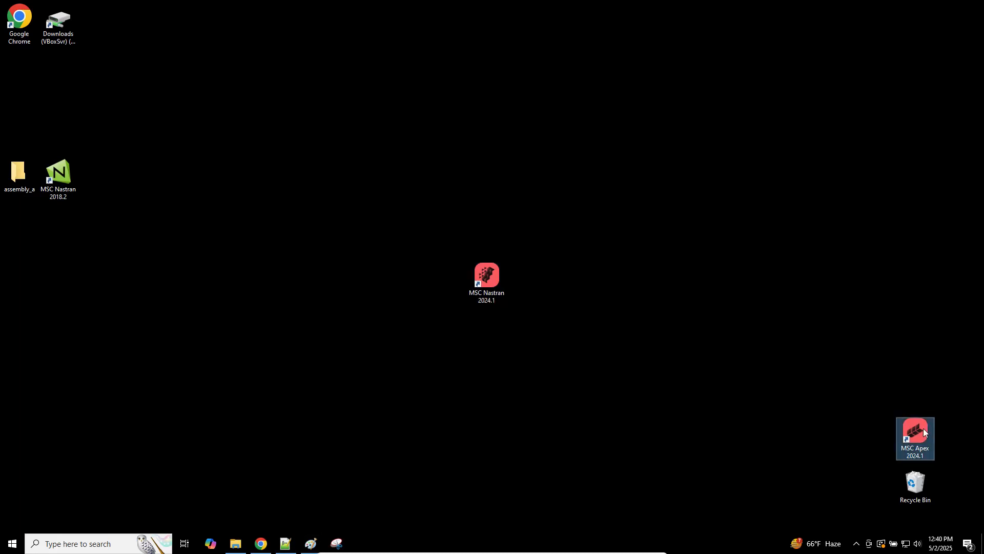
double_click(924, 432)
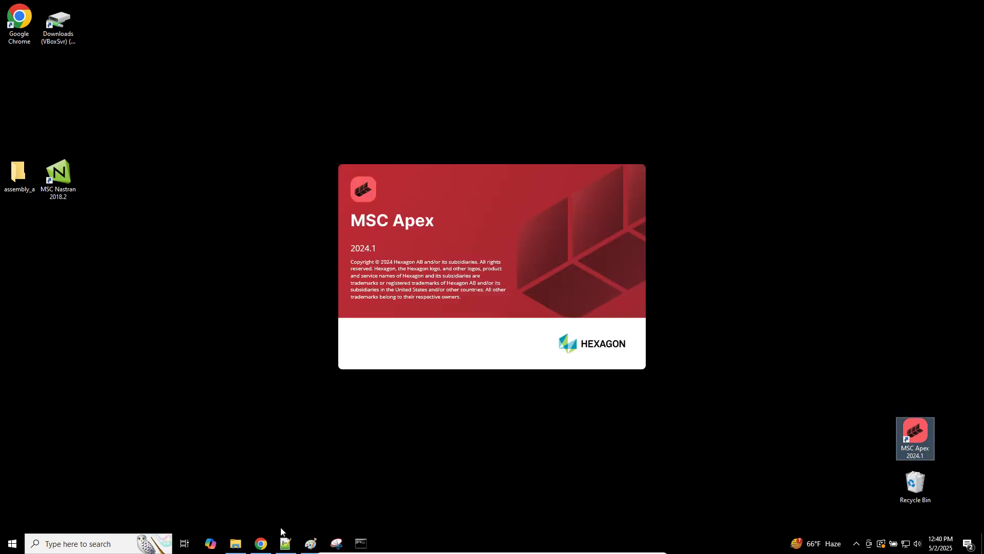
click(261, 543)
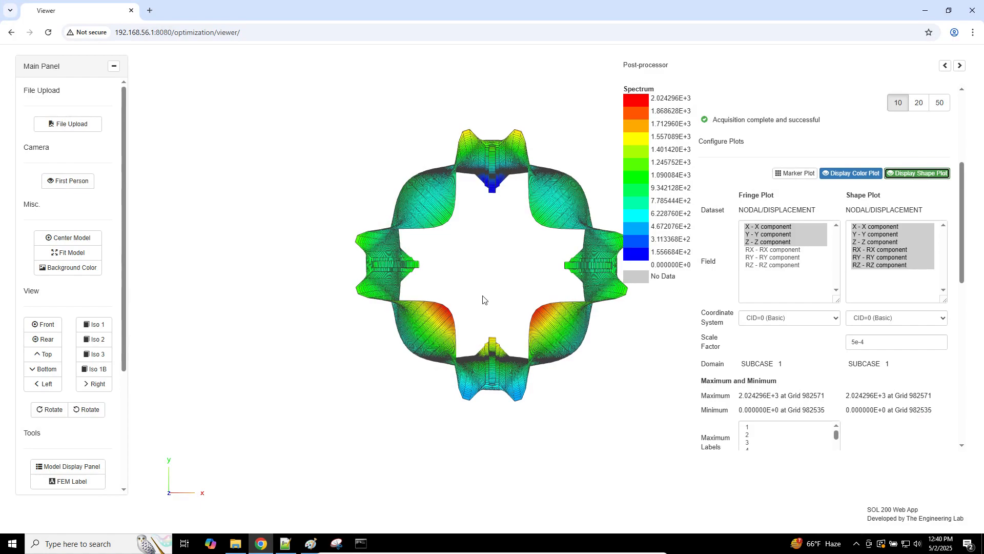
Step: Choose the ELEMENTAL/STRESS/QUAD4_COMP dataset and acquire its stress data for subcase 1
drag(481, 298, 439, 312)
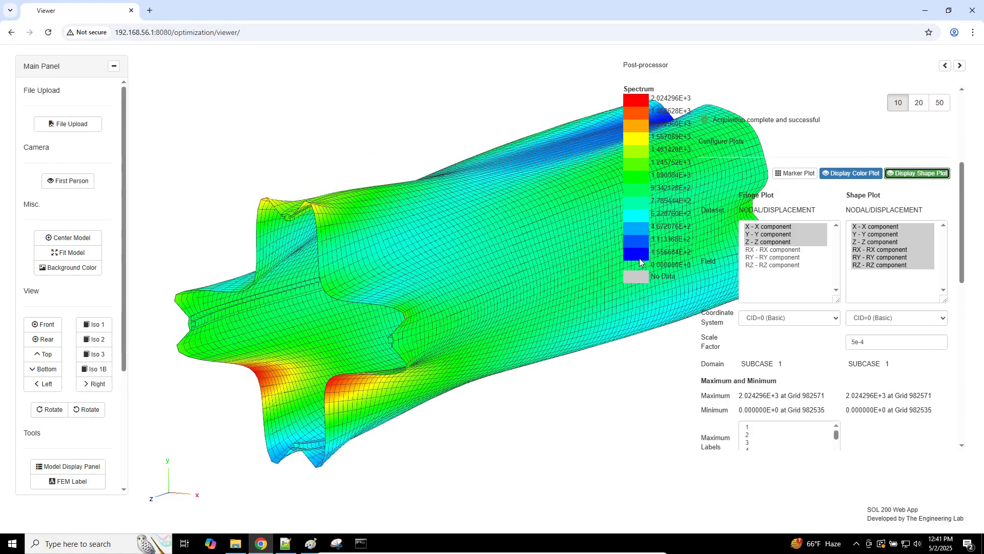
click(816, 209)
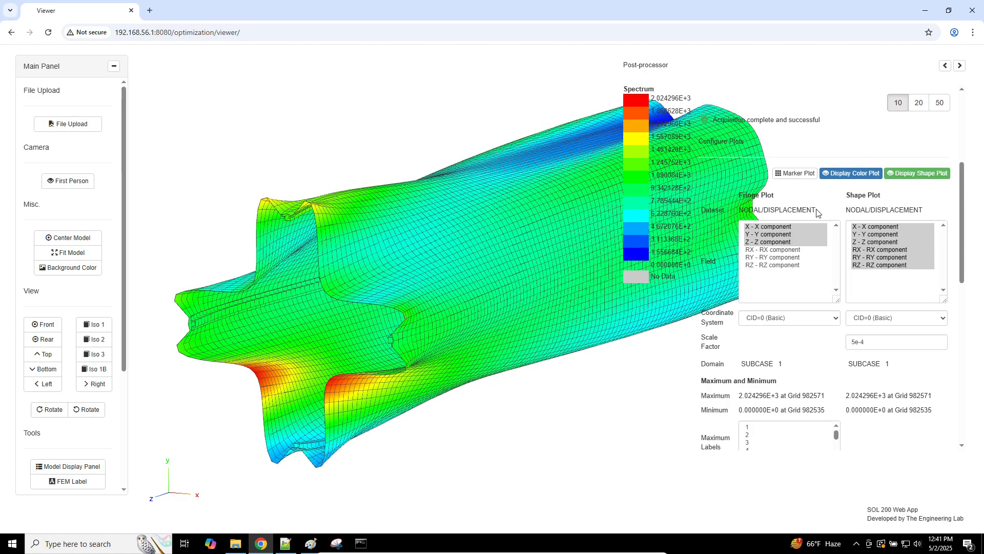
scroll(816, 212, up, 3)
scroll(816, 208, up, 1)
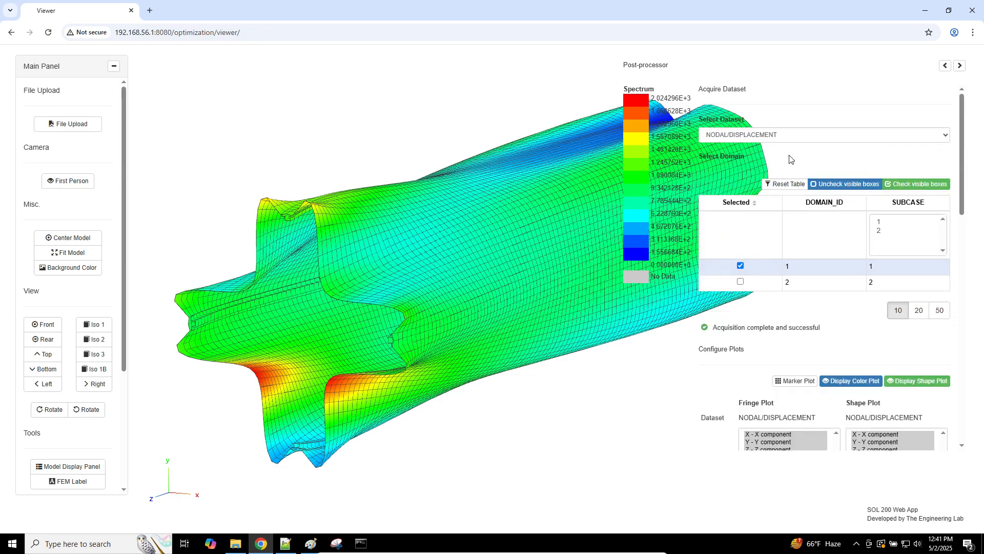
click(780, 136)
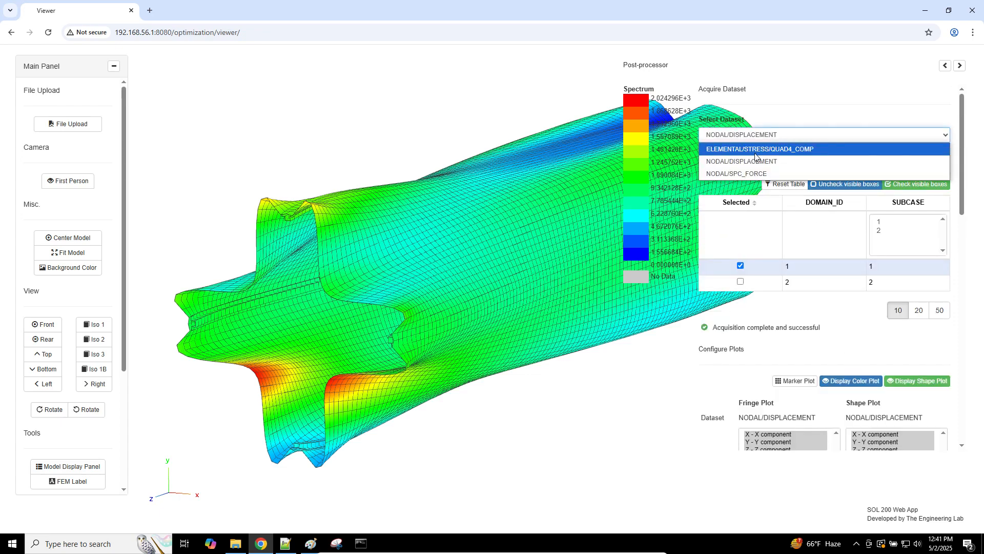
click(756, 152)
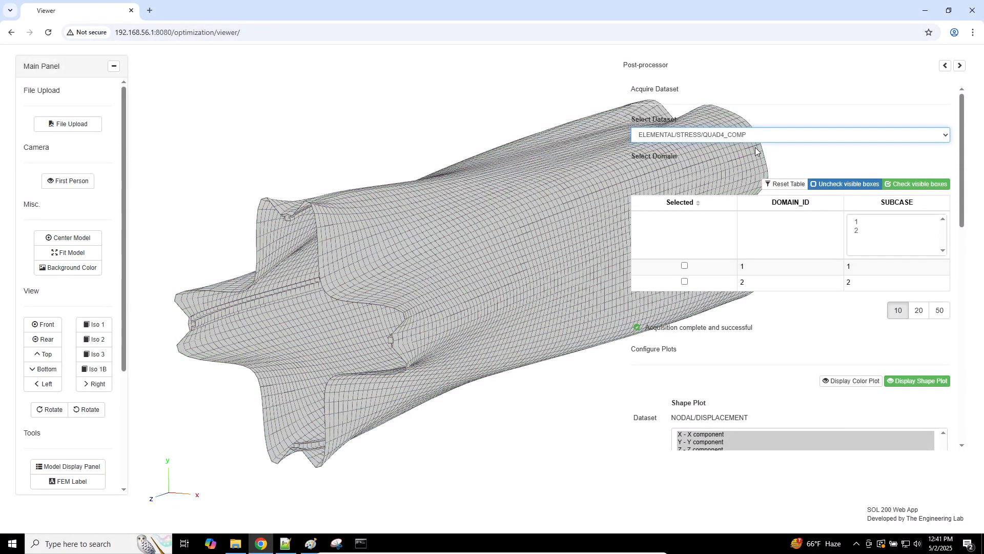
click(685, 266)
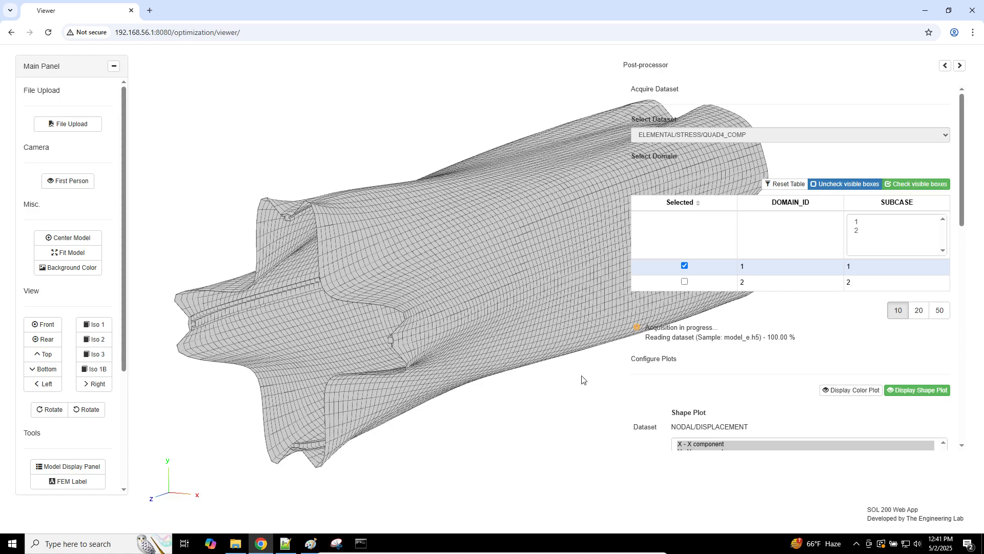
Step: Check the MSC Apex startup console, then return to the viewer with QUAD4_COMP acquisition complete
right_drag(585, 380, 522, 333)
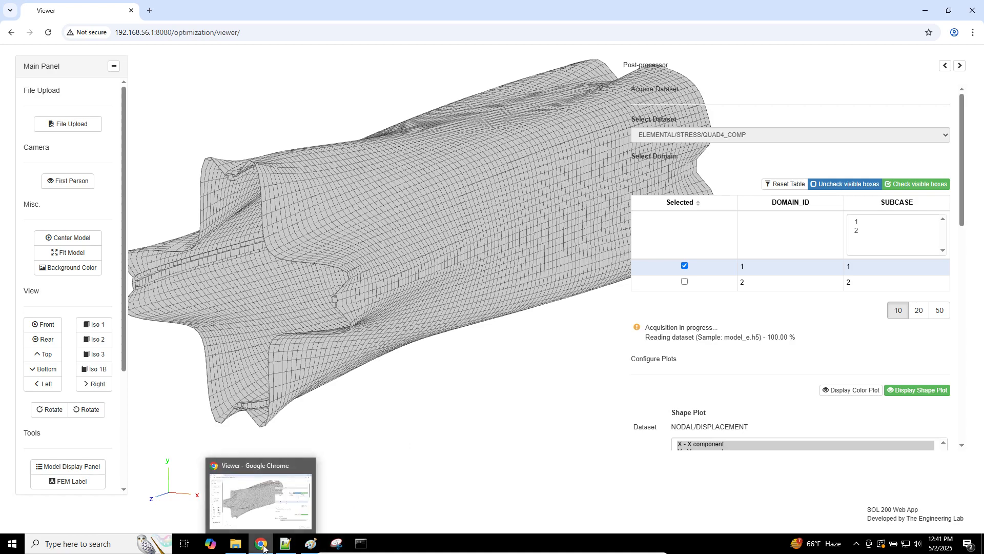
click(360, 545)
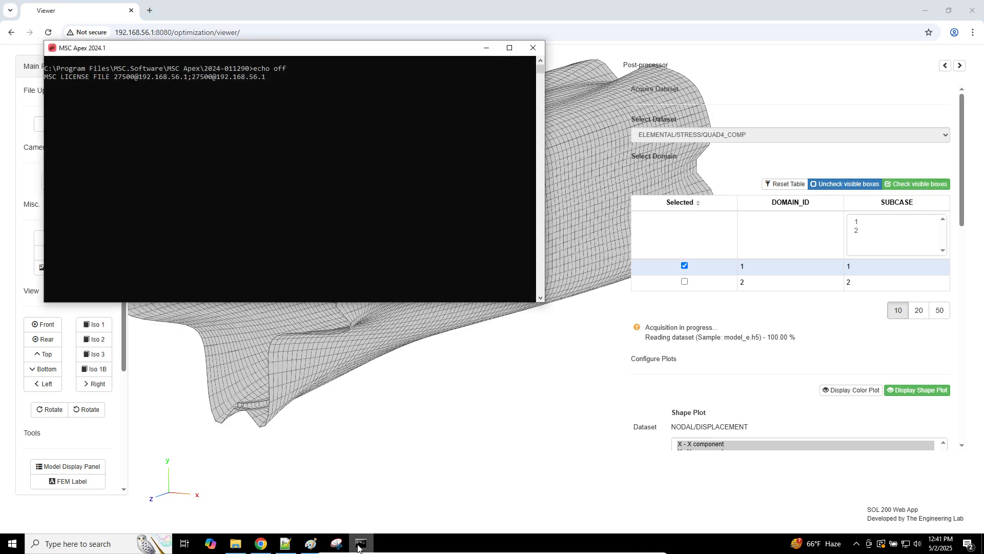
click(358, 546)
click(255, 546)
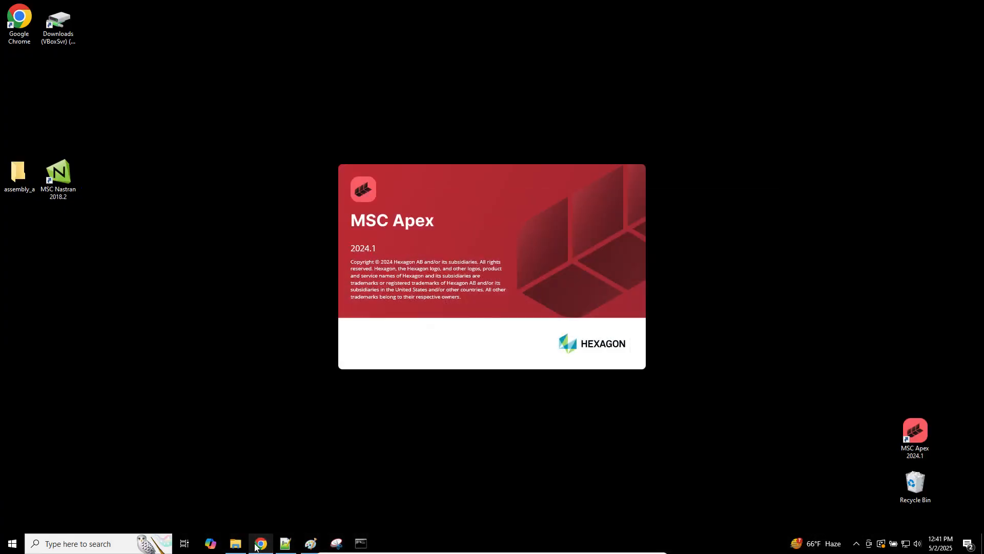
click(260, 544)
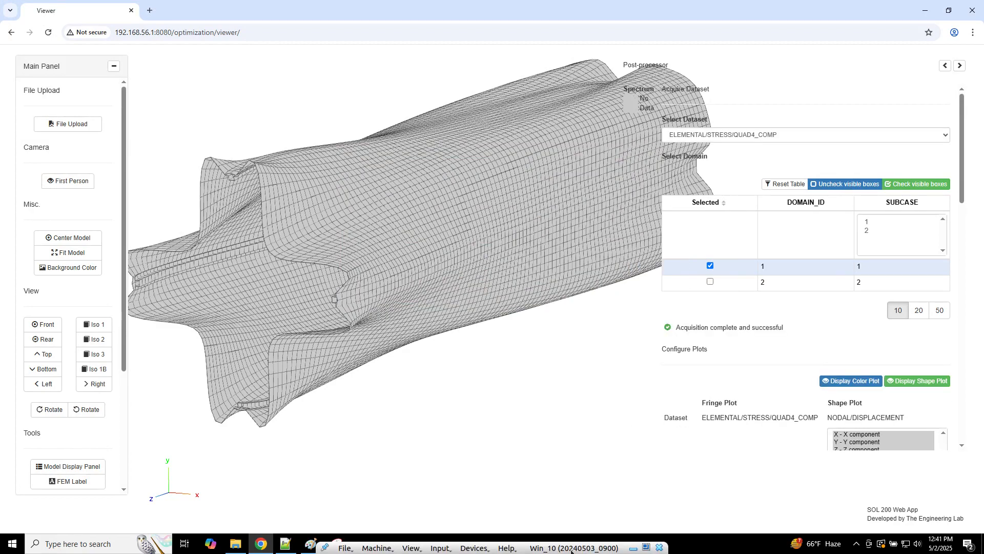
click(507, 547)
click(533, 531)
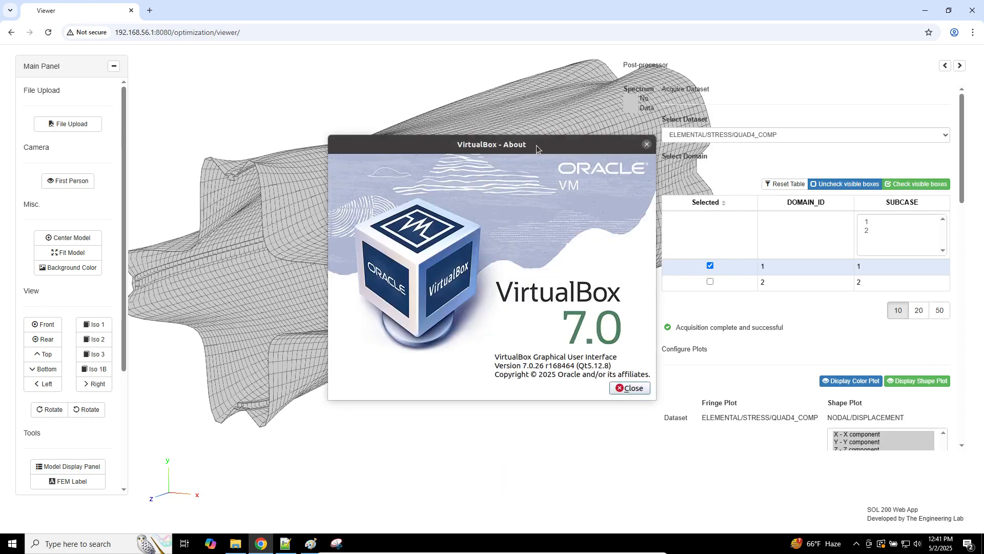
drag(538, 144, 496, 152)
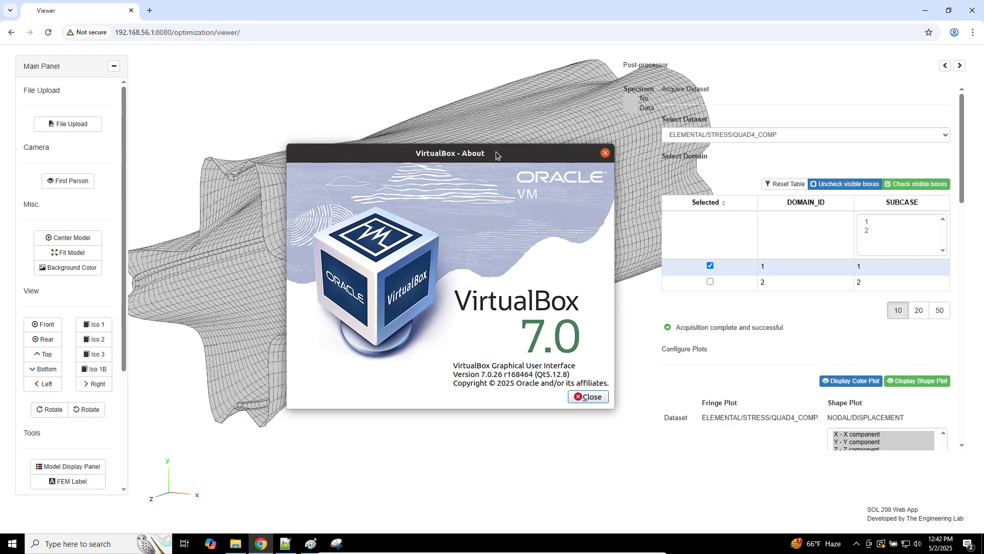
drag(496, 152, 527, 158)
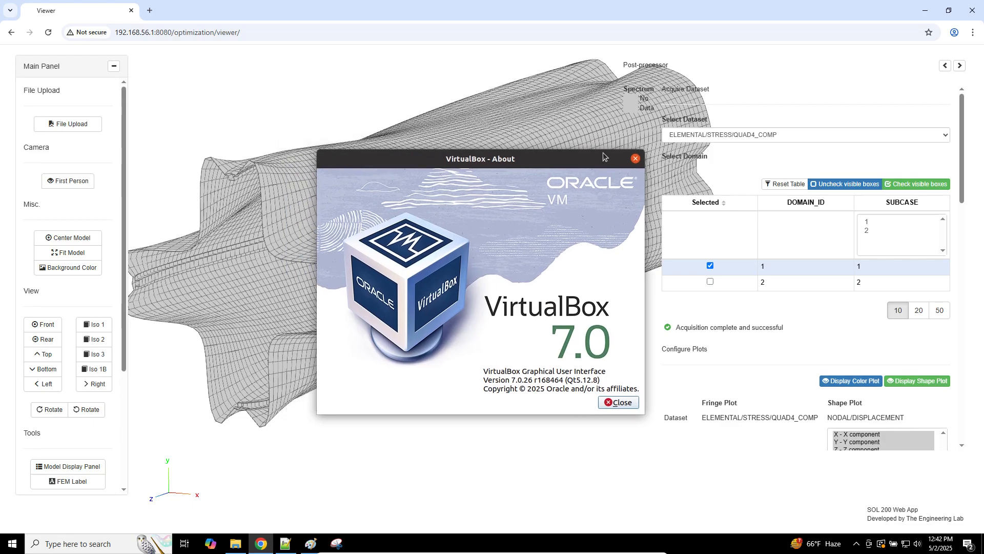
click(635, 156)
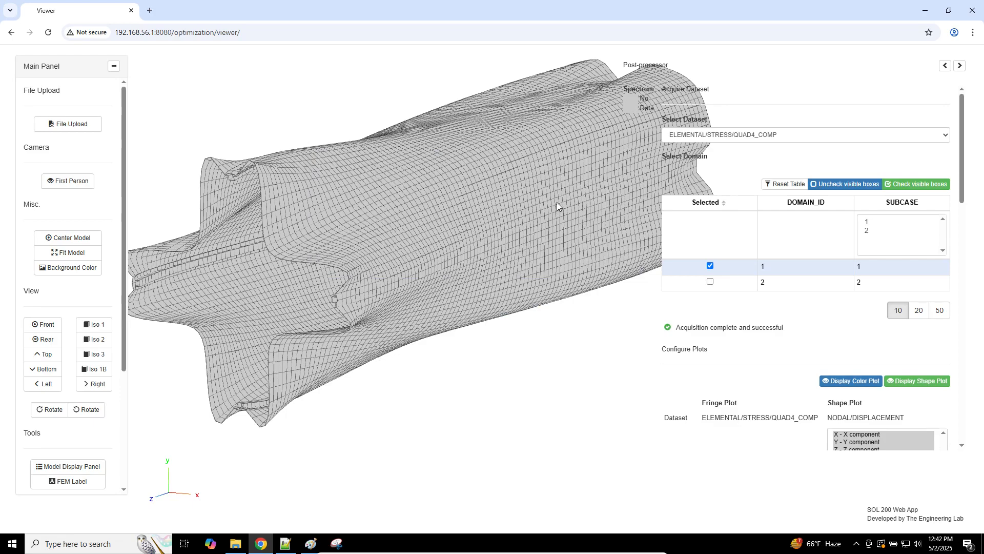
key(super+d)
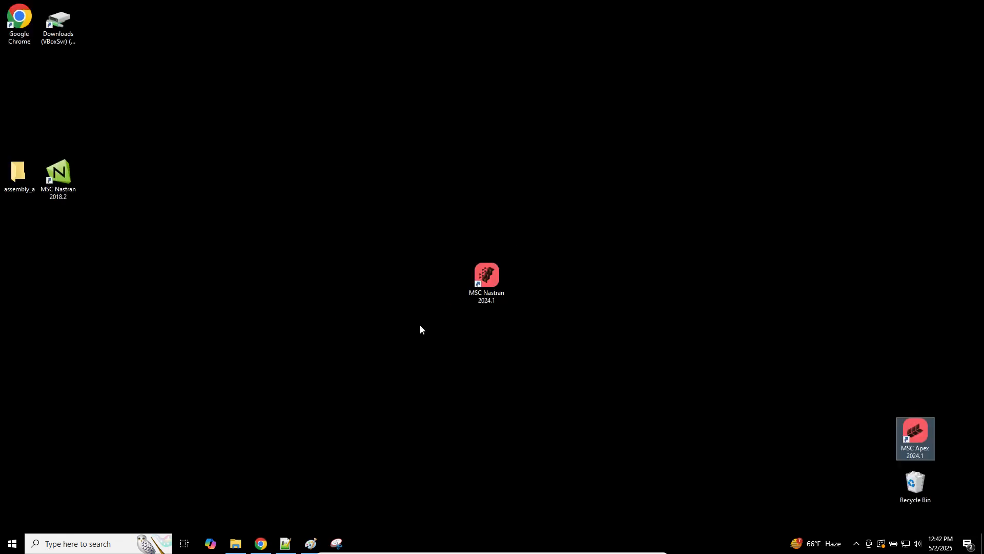
mouse_move(265, 545)
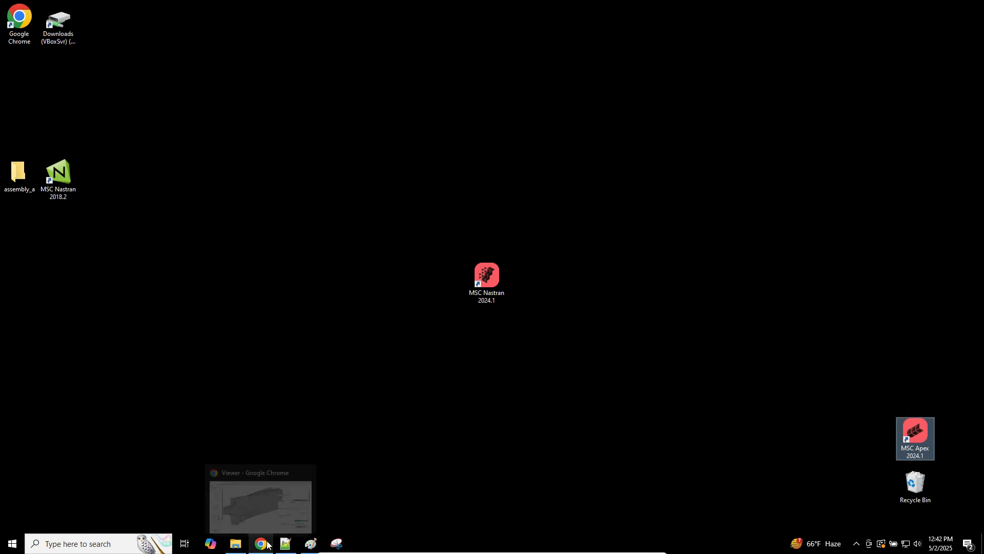
click(264, 545)
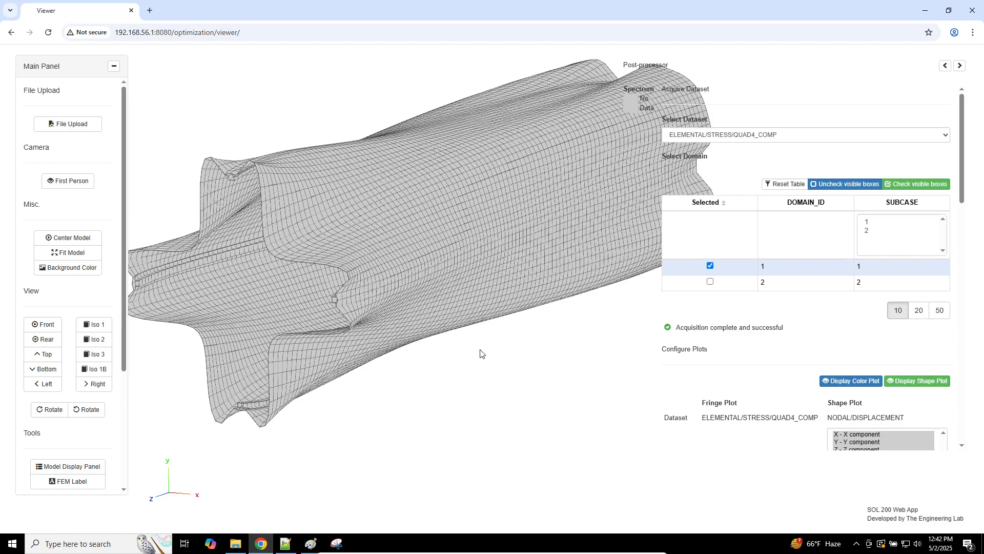
Step: Pick ply layer 1 to show the X1 - Normal-1 stress fringe on the cylinder
scroll(702, 347, down, 4)
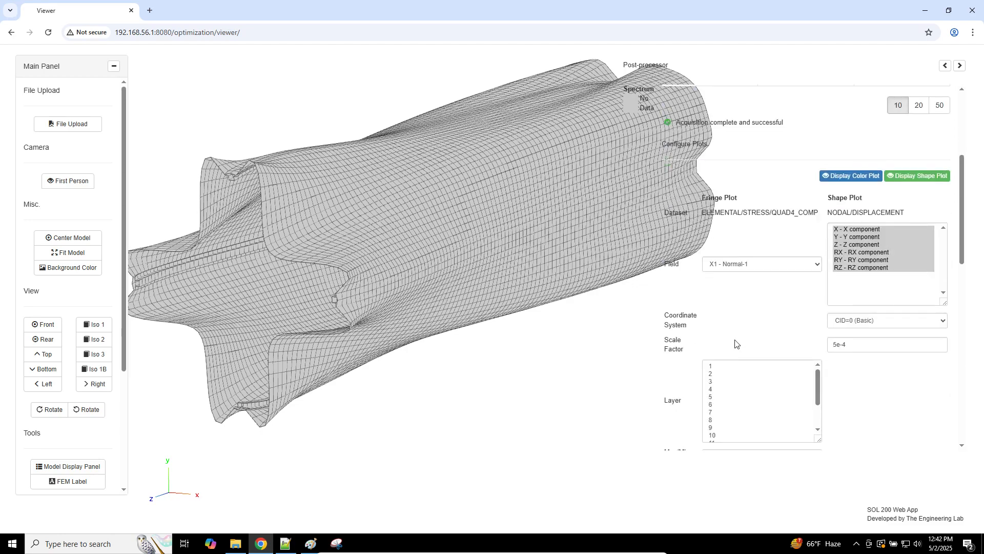
scroll(733, 324, up, 1)
scroll(734, 324, up, 4)
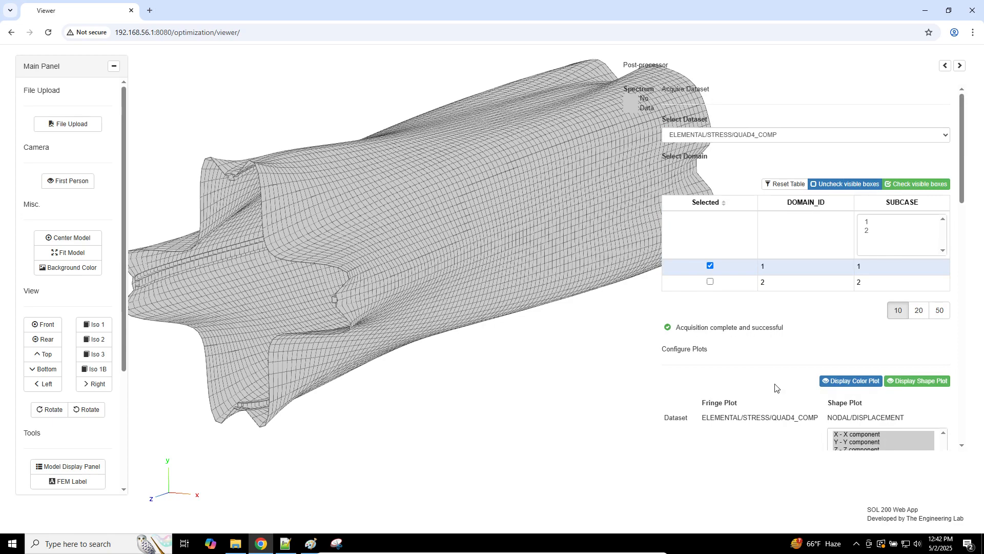
scroll(775, 387, down, 5)
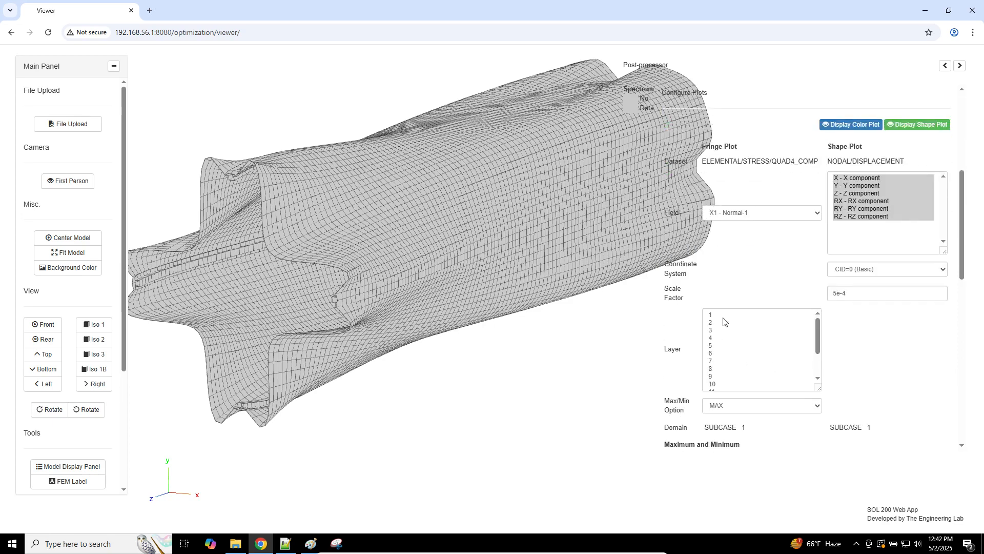
click(723, 318)
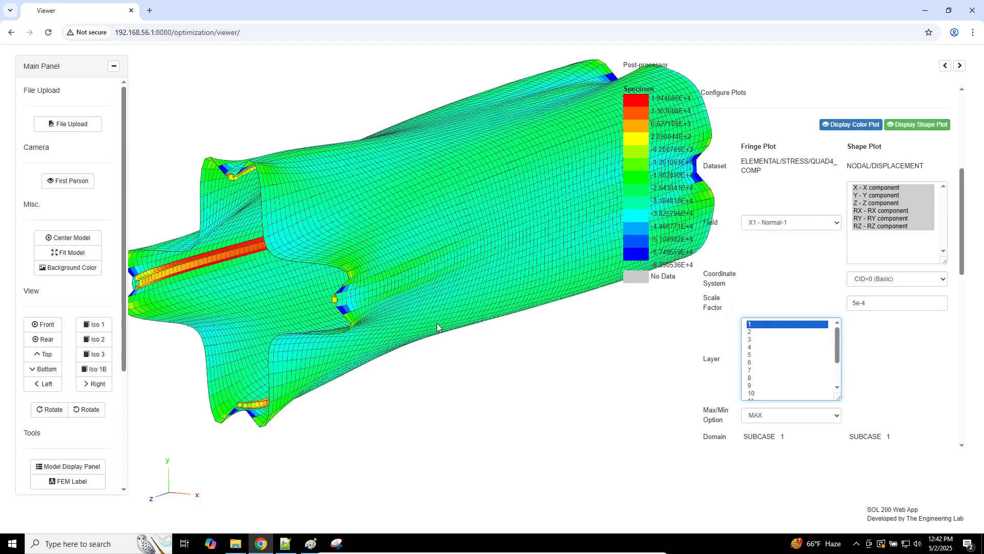
Step: Hide the deformed shape and zoom to an oblique lengthwise view of the layer 1 stress fringe
drag(438, 314, 477, 318)
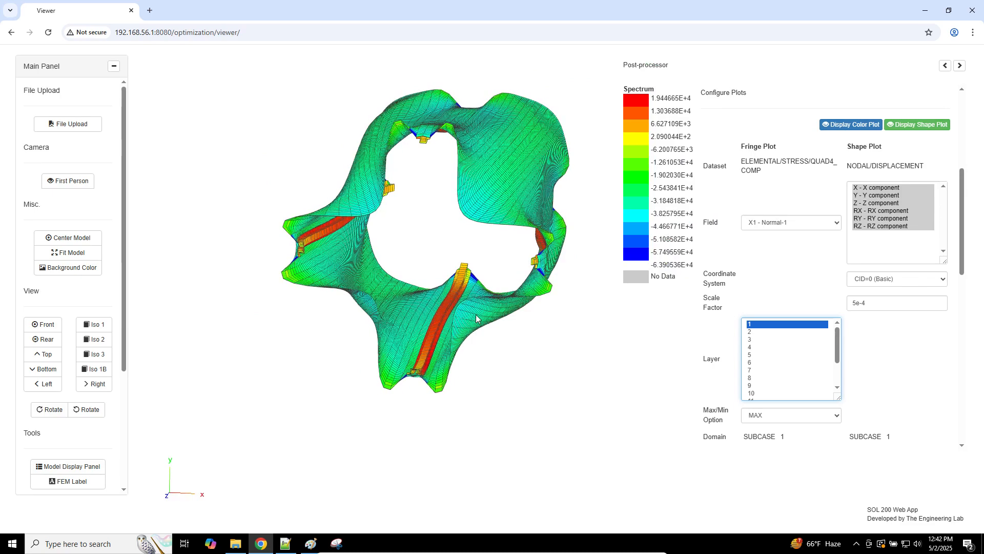
click(904, 125)
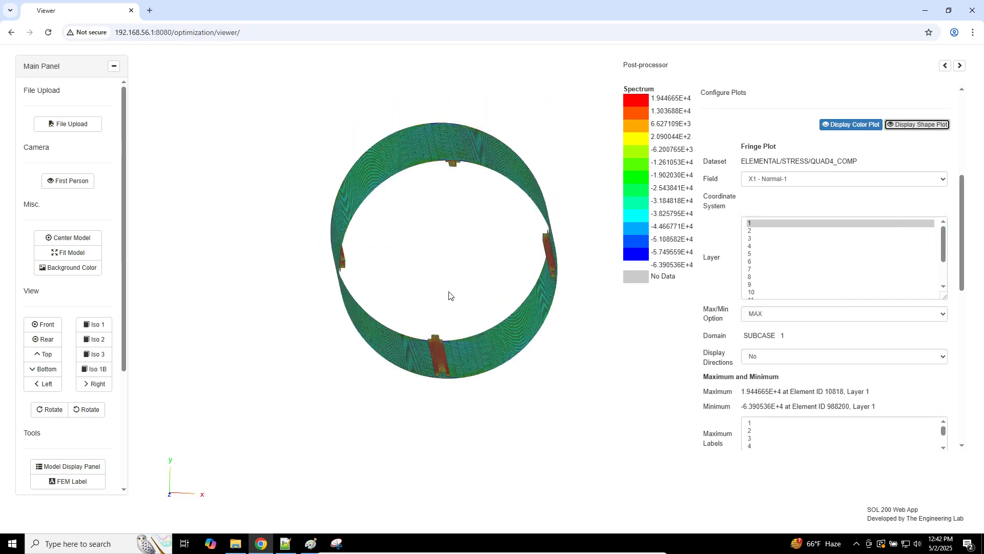
drag(466, 309, 495, 306)
scroll(495, 303, up, 10)
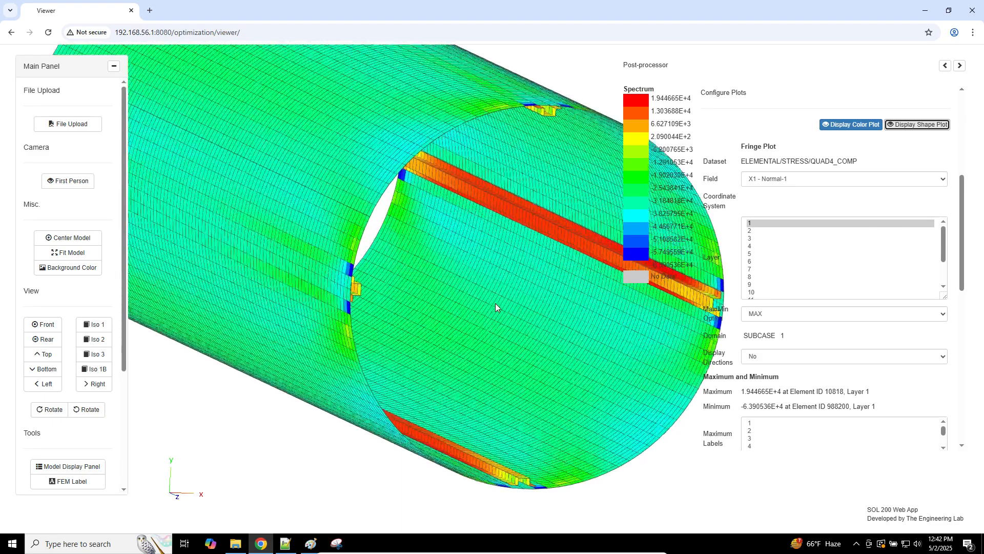
drag(414, 317, 288, 331)
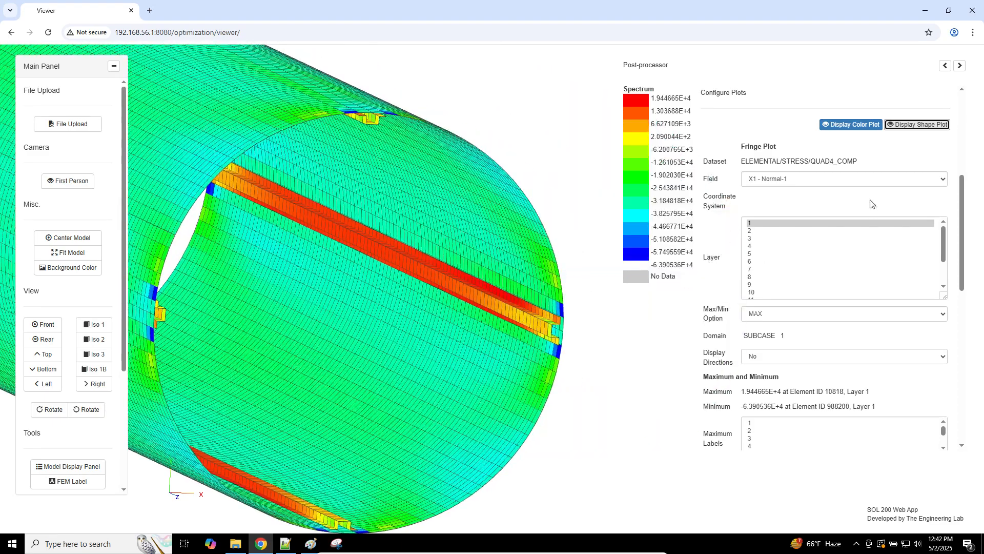
click(829, 179)
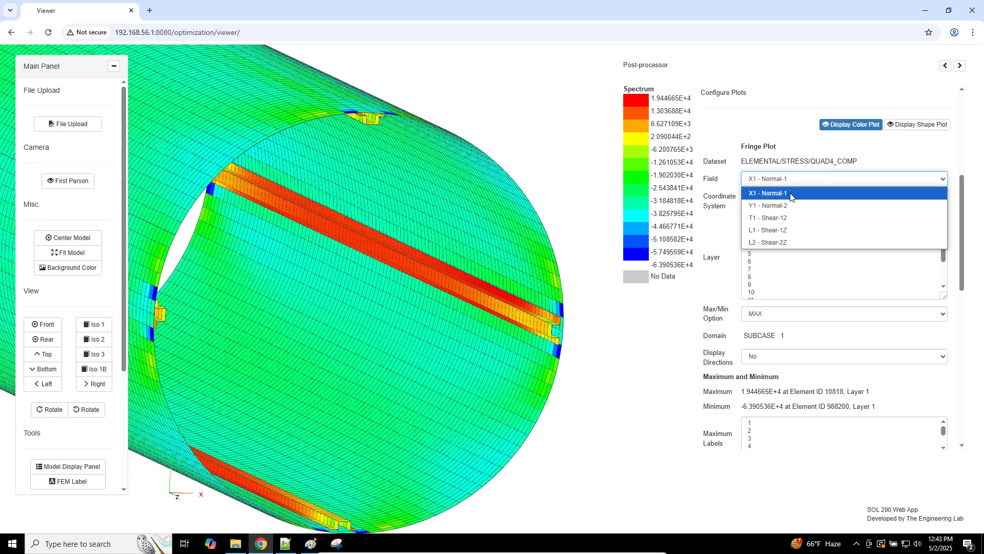
Step: Keep X1 - Normal-1 as the plotted field and turn on the ply Display Directions setting
click(734, 405)
click(749, 360)
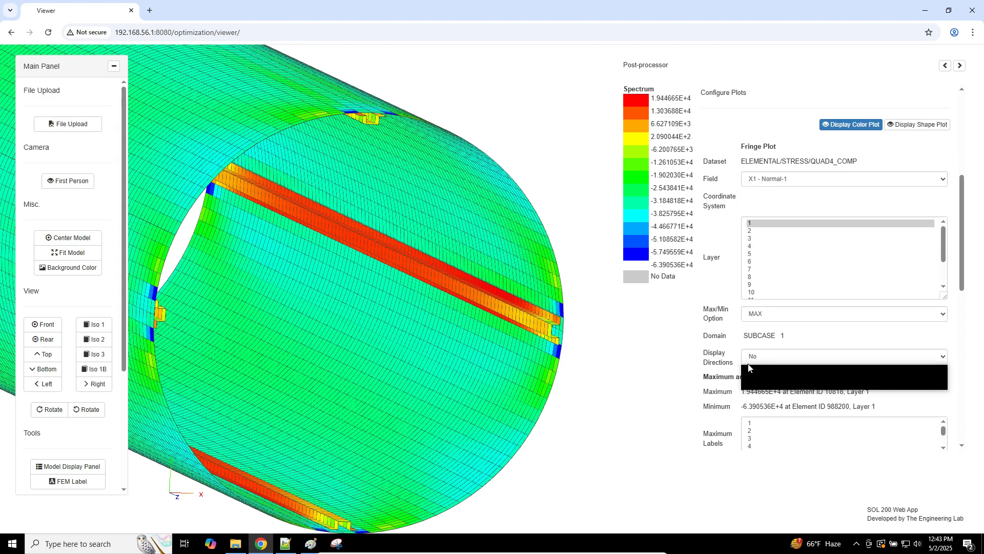
click(755, 388)
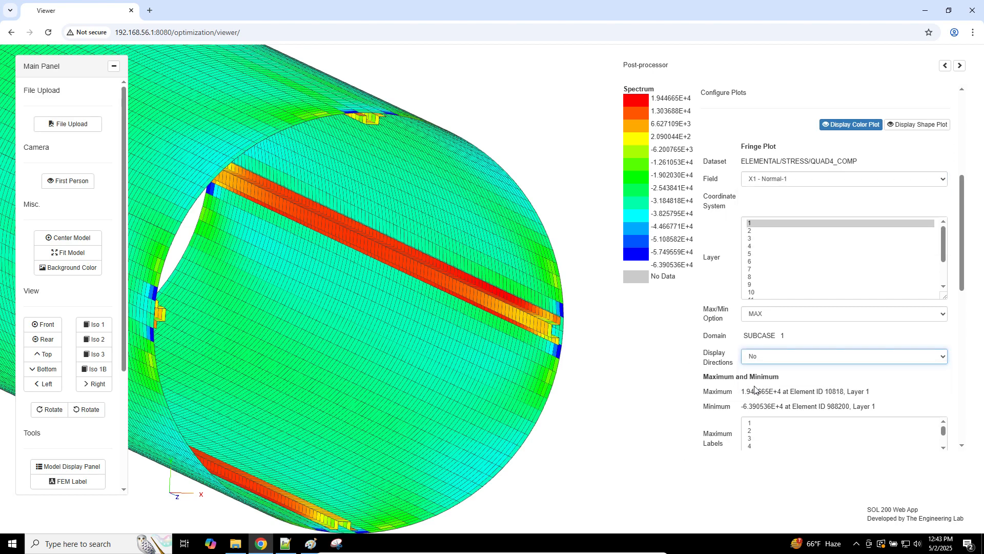
Step: Zoom in on the red stiffener band's direction vectors, then bring up model_e.bdf in Notepad++
drag(610, 396, 589, 376)
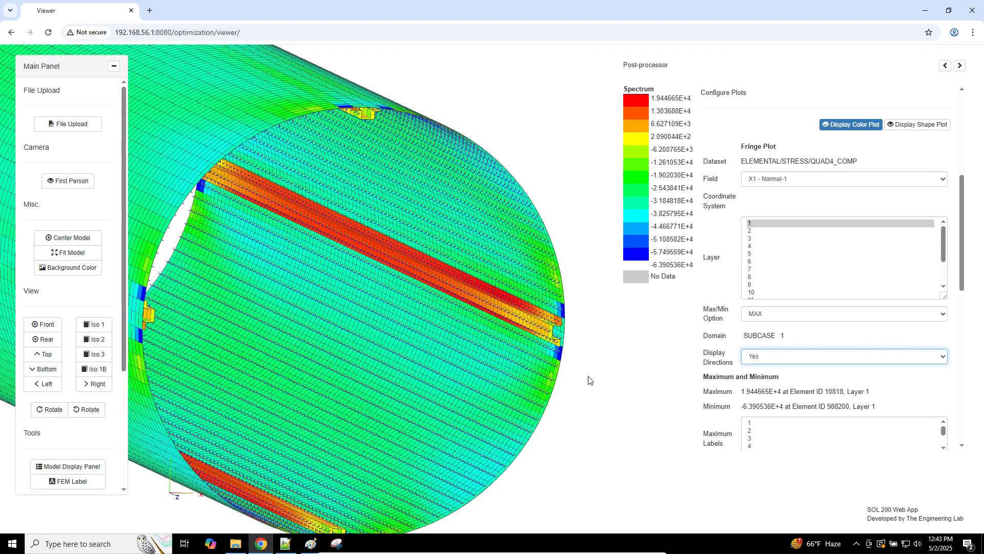
scroll(587, 377, up, 8)
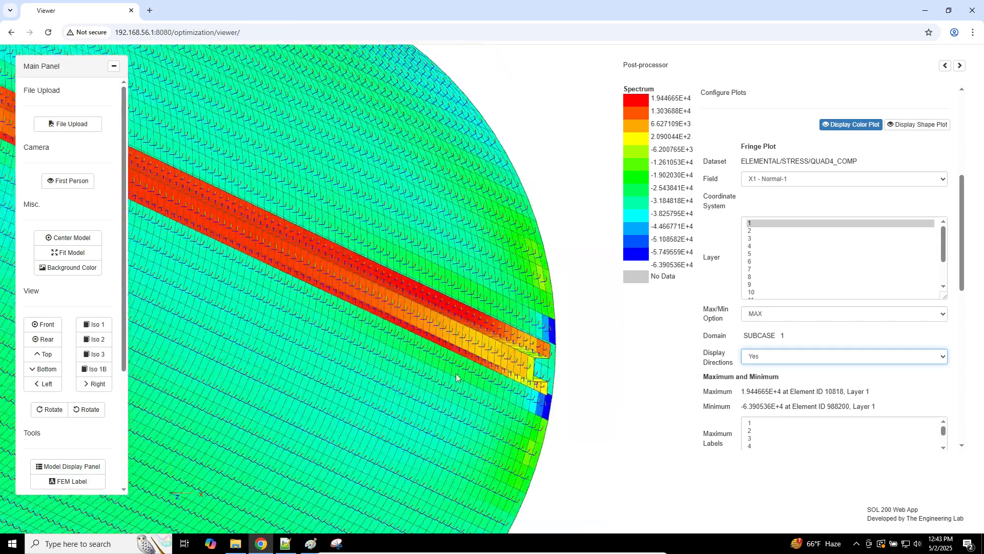
scroll(456, 373, up, 8)
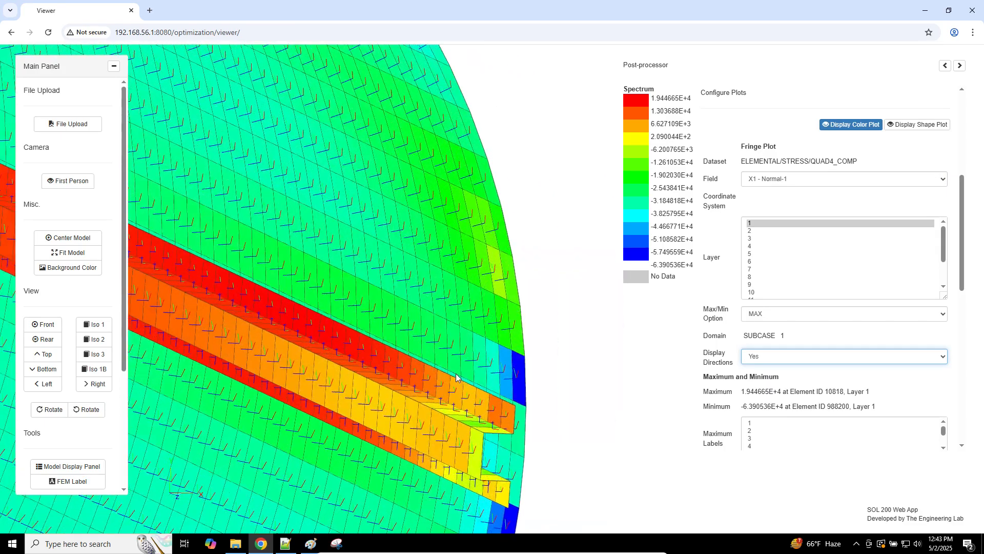
scroll(456, 373, up, 6)
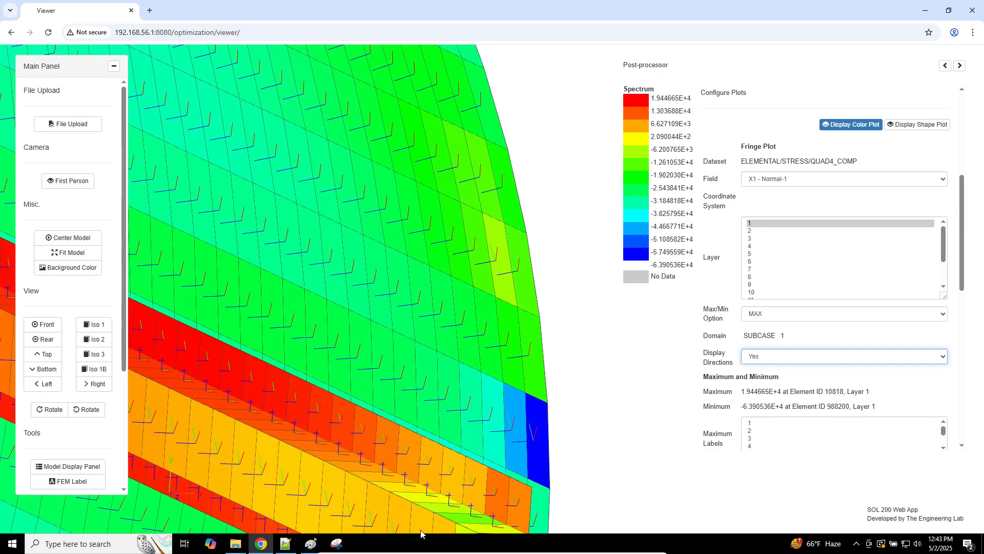
click(286, 543)
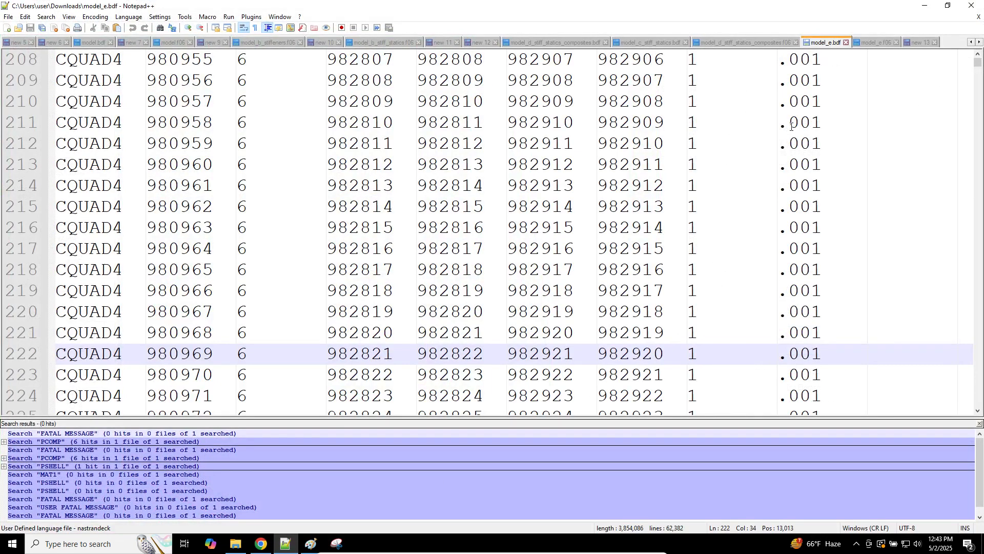
Step: Find all PCOMP entries in model_e.bdf and inspect the first ply line of PCOMPG 5
click(789, 128)
key(ctrl+f)
text(PCOMP)
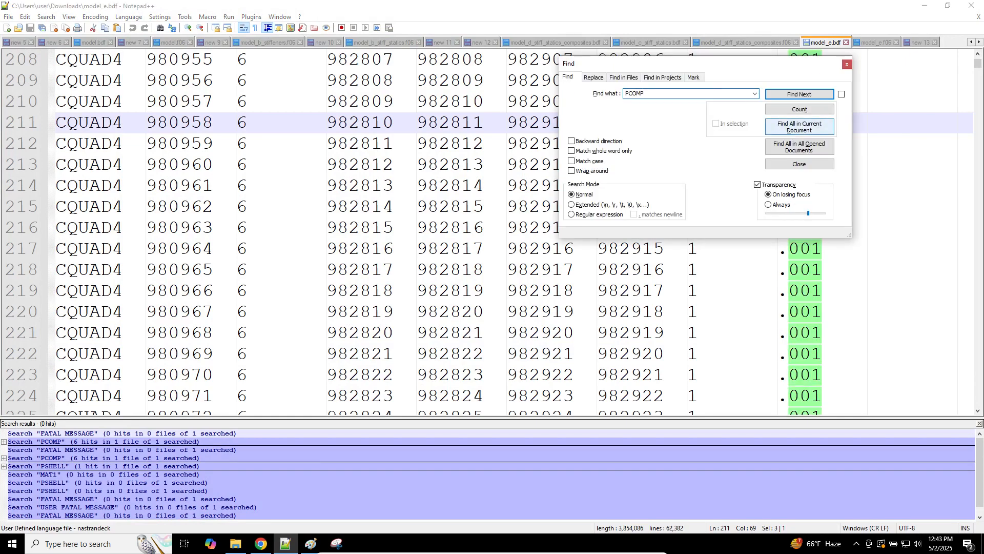
click(798, 128)
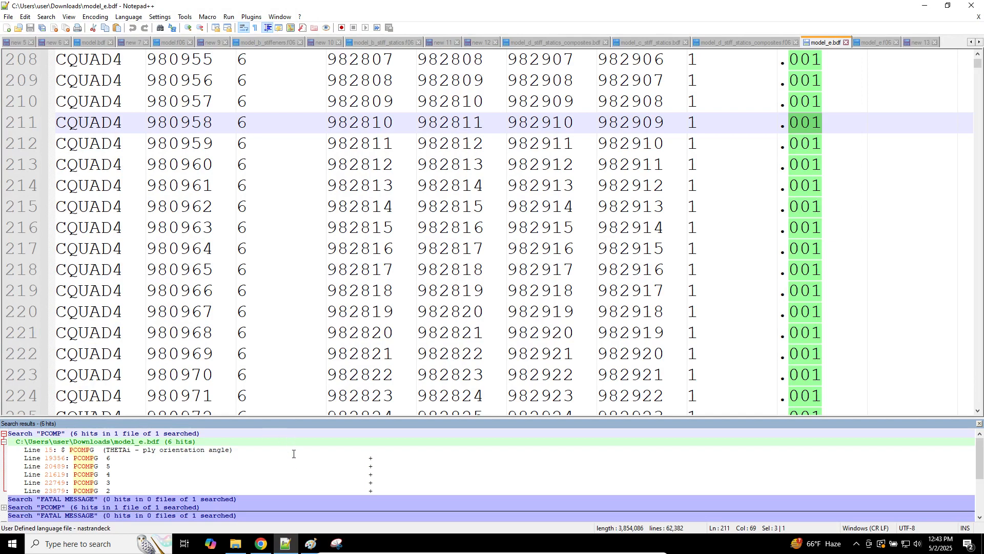
double_click(290, 466)
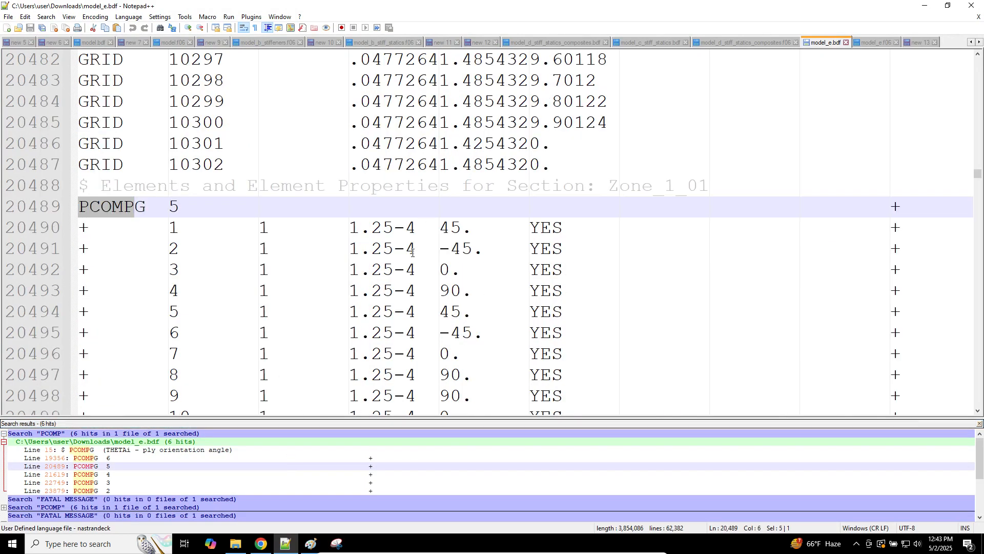
triple_click(424, 230)
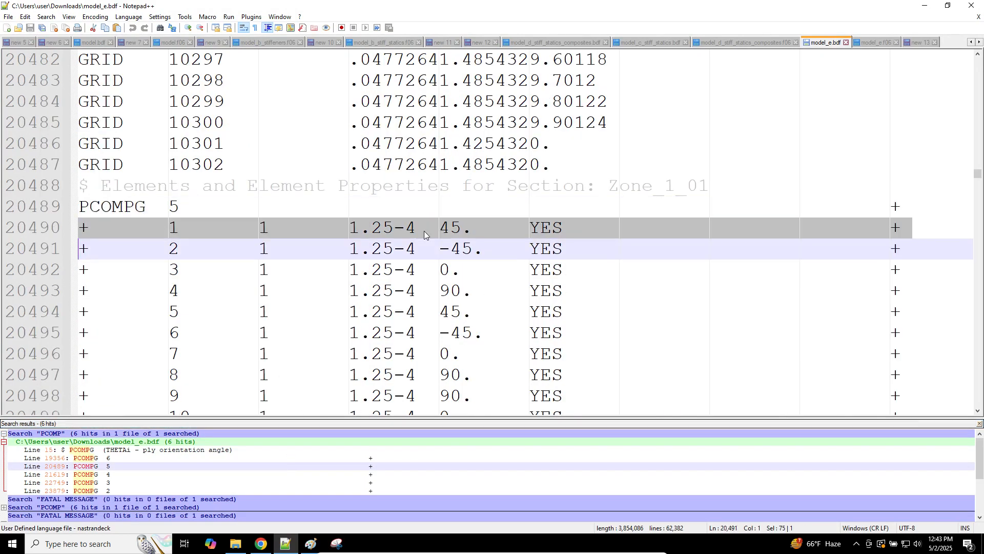
Step: Back in the SOL 200 viewer, switch to the top view and fit the whole cylinder
click(261, 543)
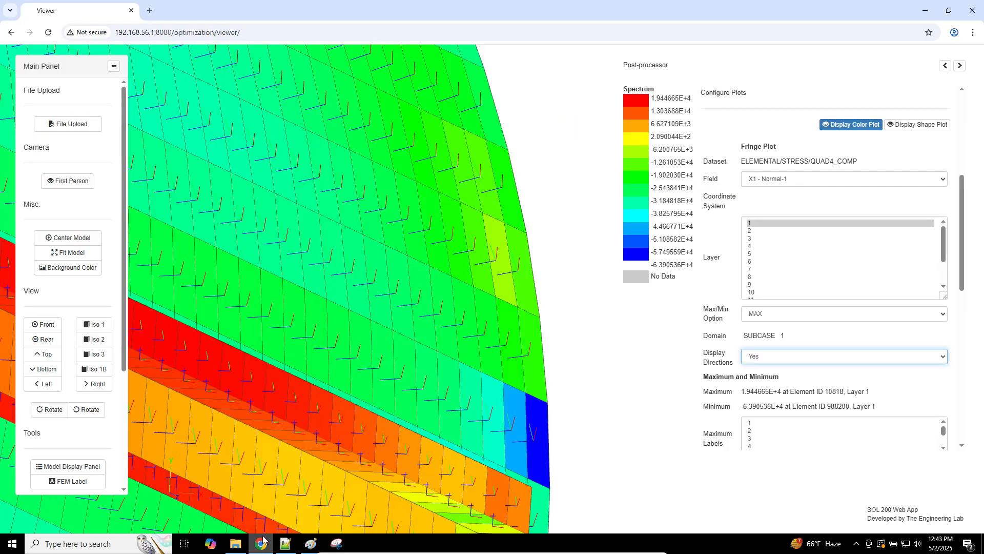
click(45, 354)
click(75, 254)
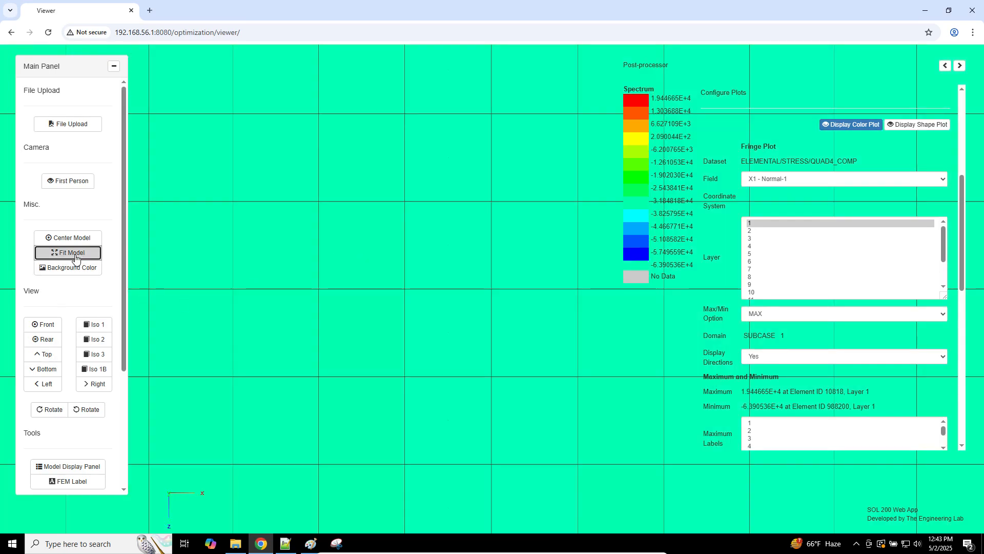
Step: Rotate the top view clockwise until the cylinder lies horizontal, then zoom into the stress mesh
click(57, 414)
click(57, 413)
click(57, 413)
click(58, 413)
click(58, 413)
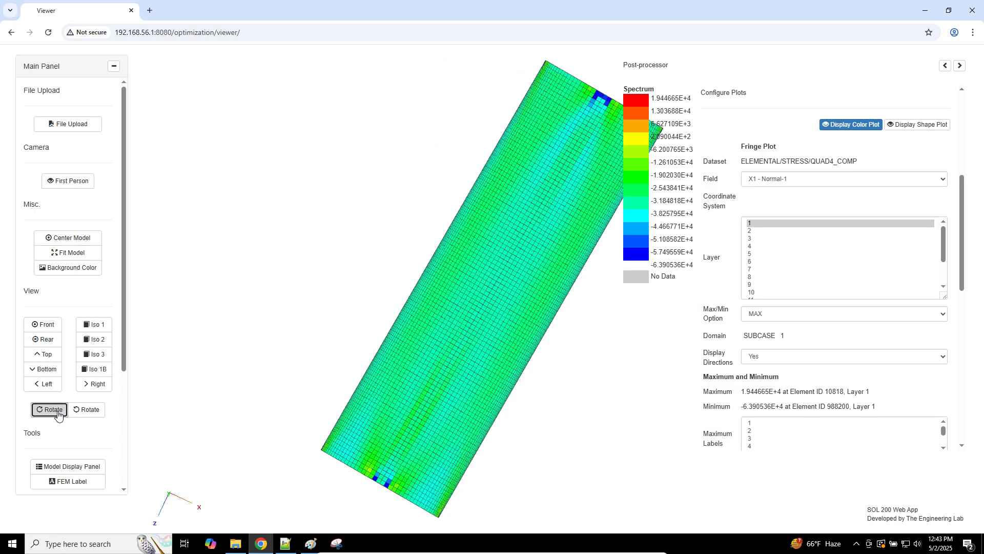
click(57, 413)
click(57, 413)
click(57, 413)
click(57, 413)
click(58, 412)
click(57, 412)
click(58, 412)
click(58, 412)
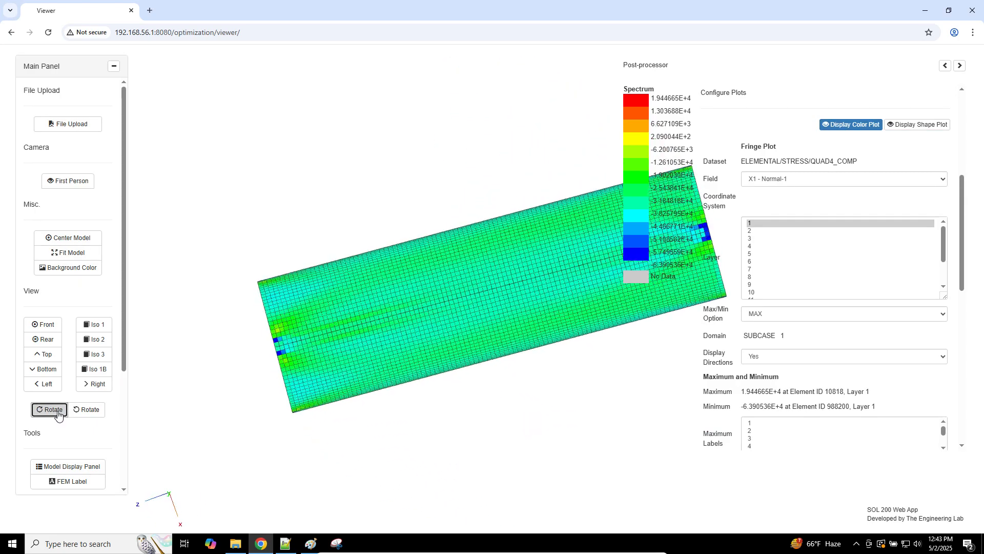
click(58, 412)
click(57, 412)
click(58, 412)
scroll(465, 300, up, 5)
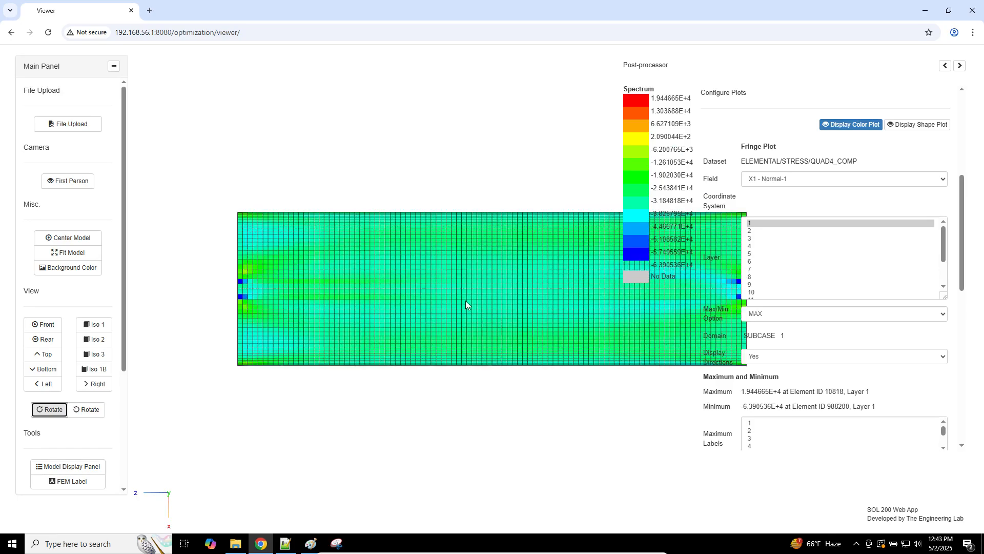
scroll(465, 301, up, 10)
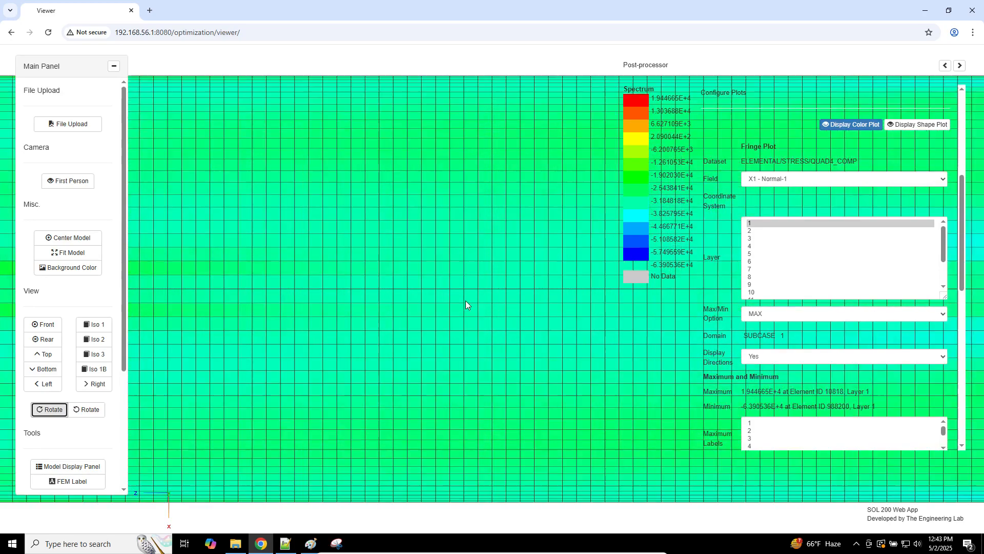
scroll(466, 300, up, 2)
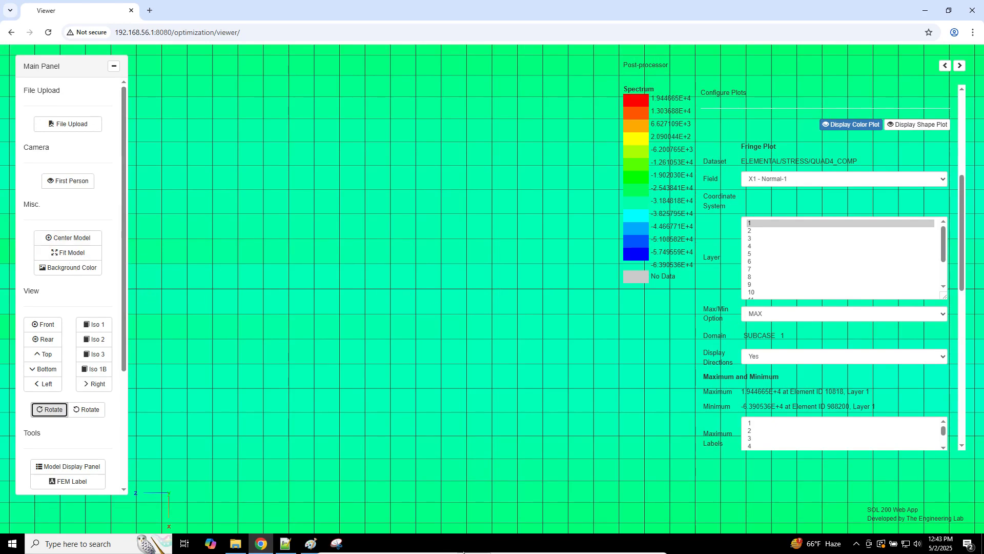
Step: Enable VirtualBox Mouse Integration from the Input menu
click(469, 549)
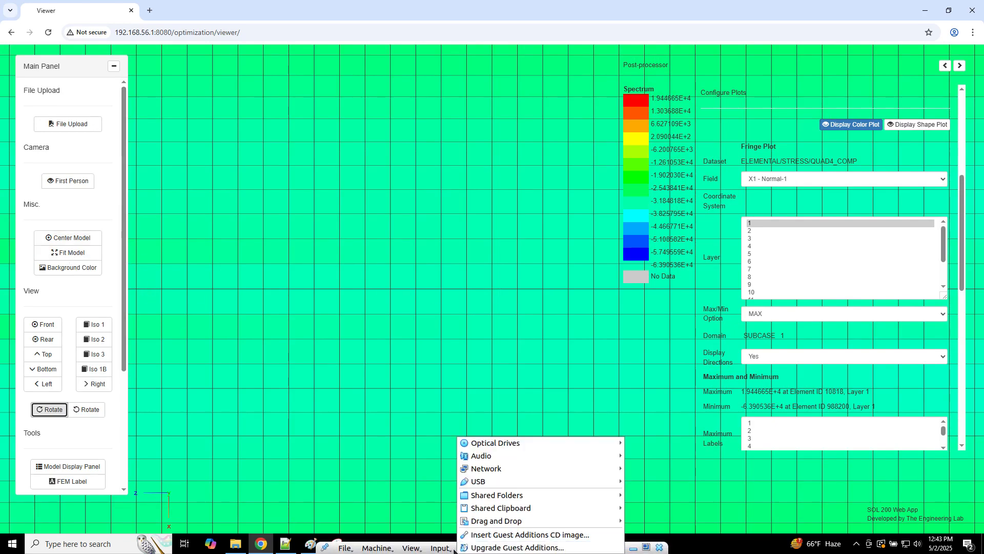
click(440, 547)
click(448, 547)
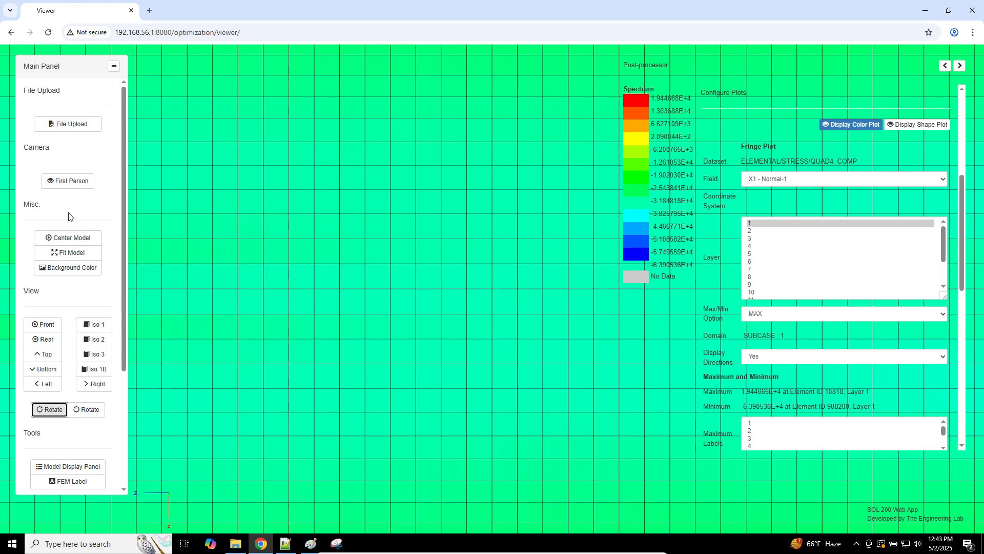
Step: Switch the camera to First Person and fly in with W, S and E toward the shell surface
click(48, 179)
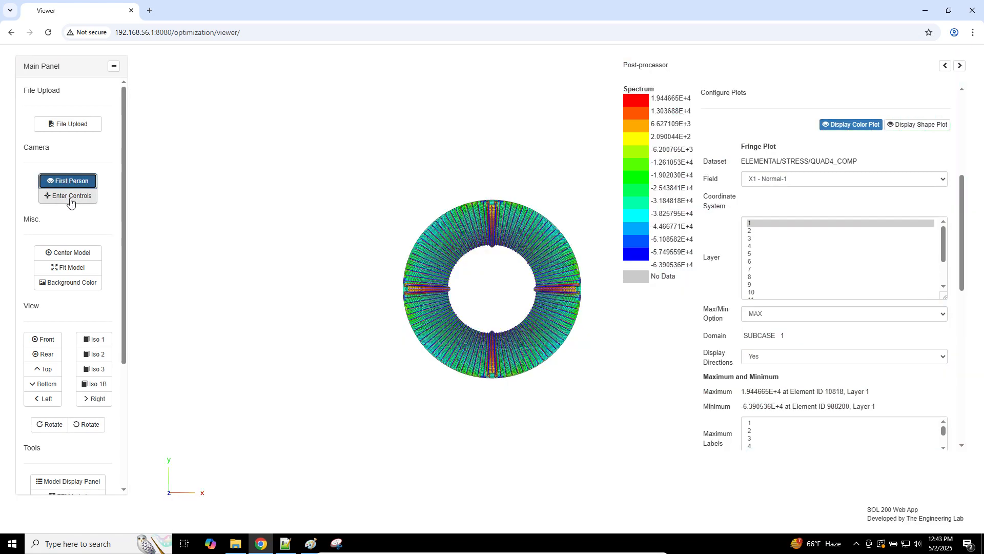
click(70, 196)
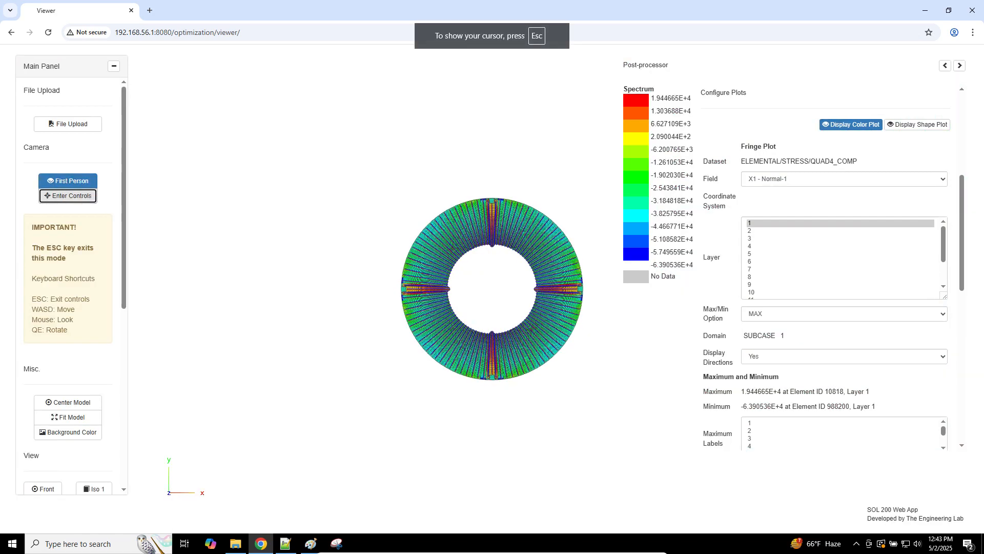
key(w)
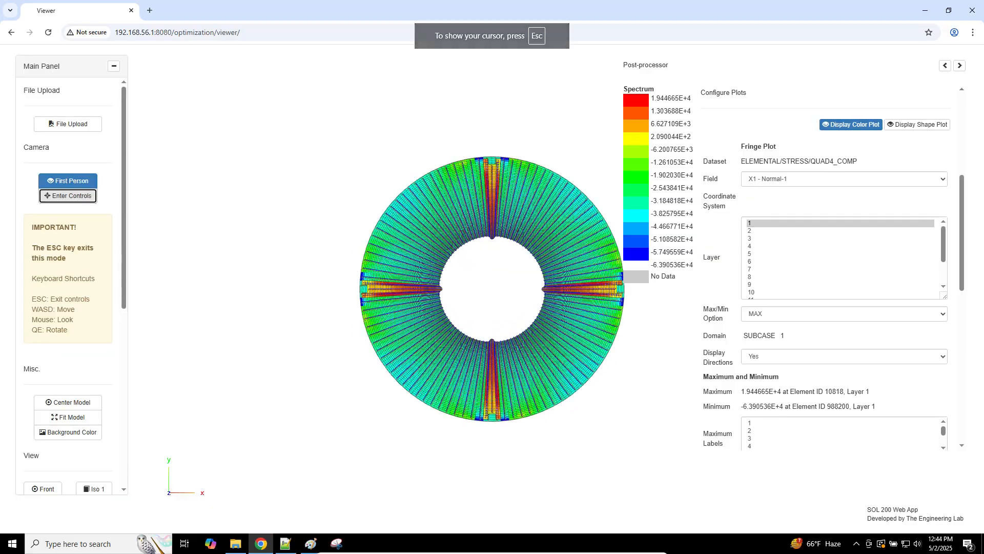
key(w)
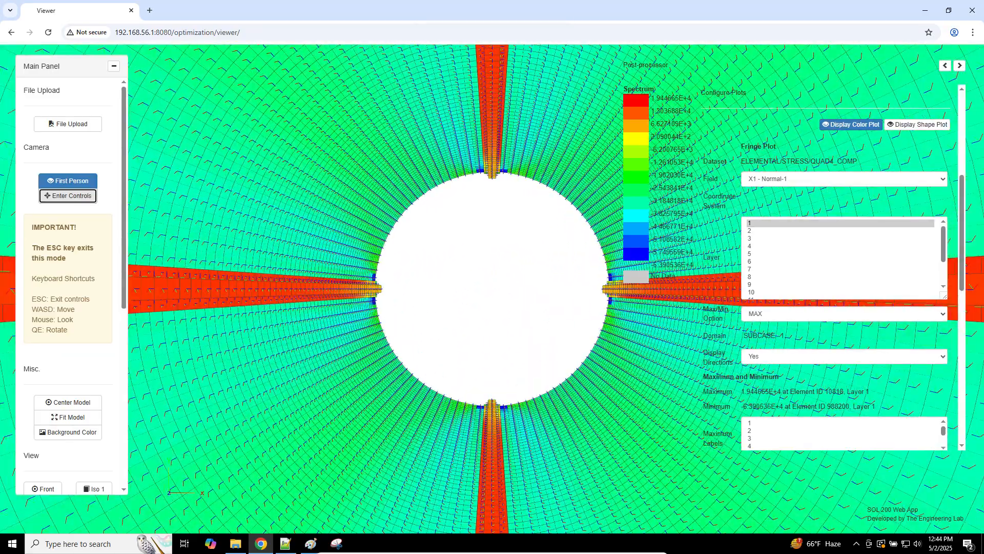
key(s)
key(e)
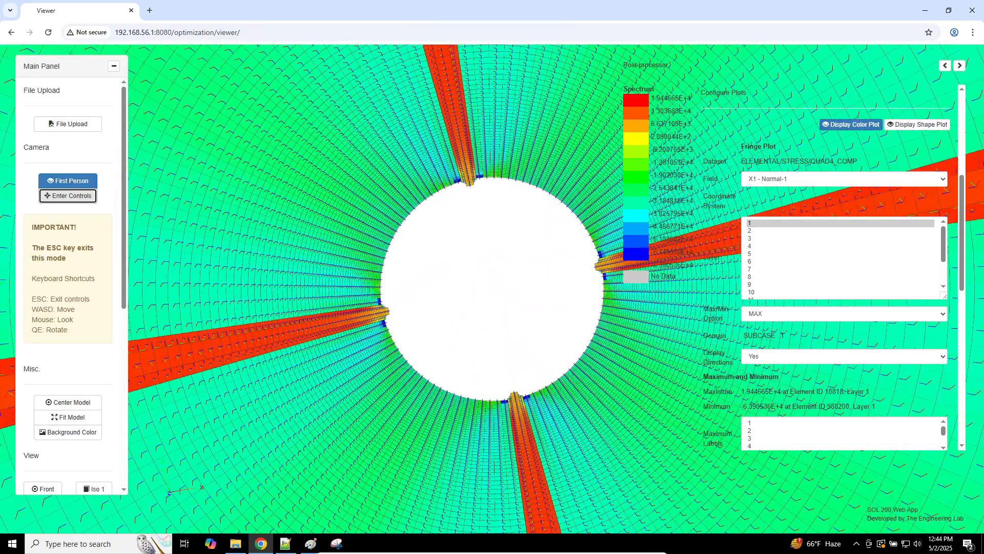
key(e)
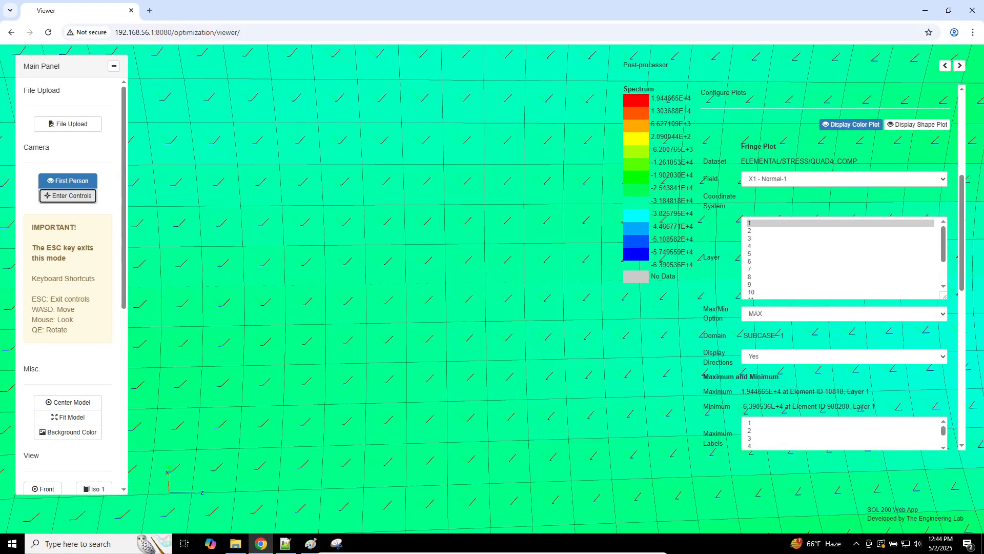
key(w)
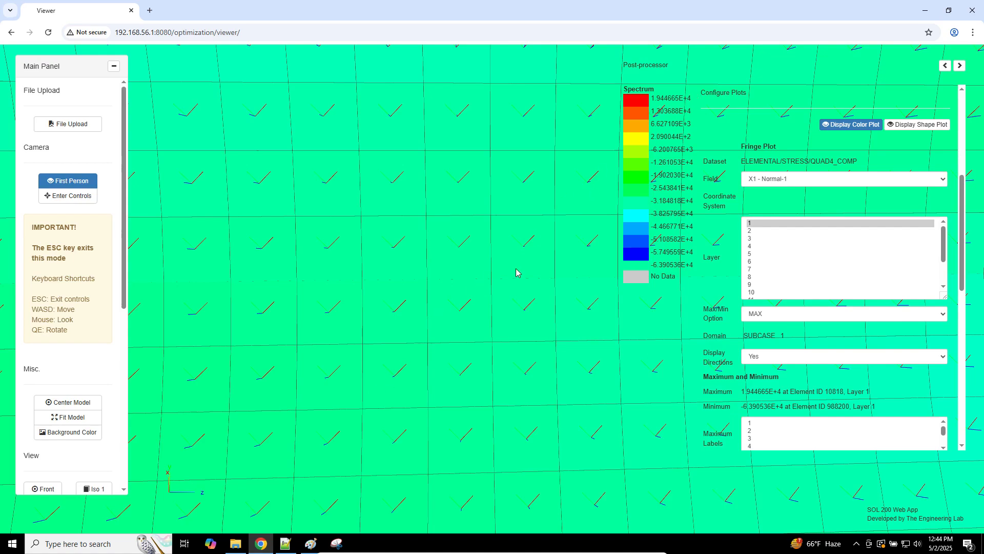
click(768, 179)
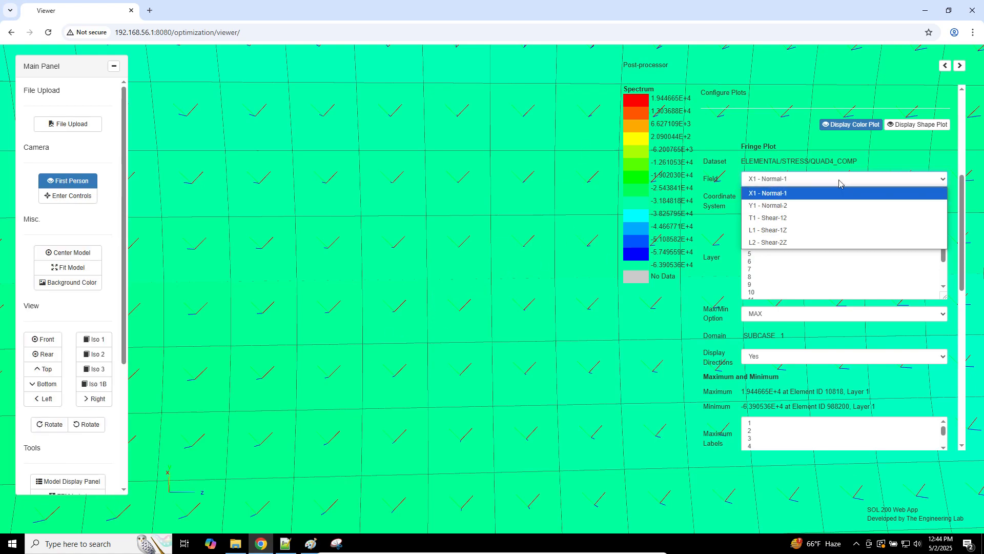
click(784, 205)
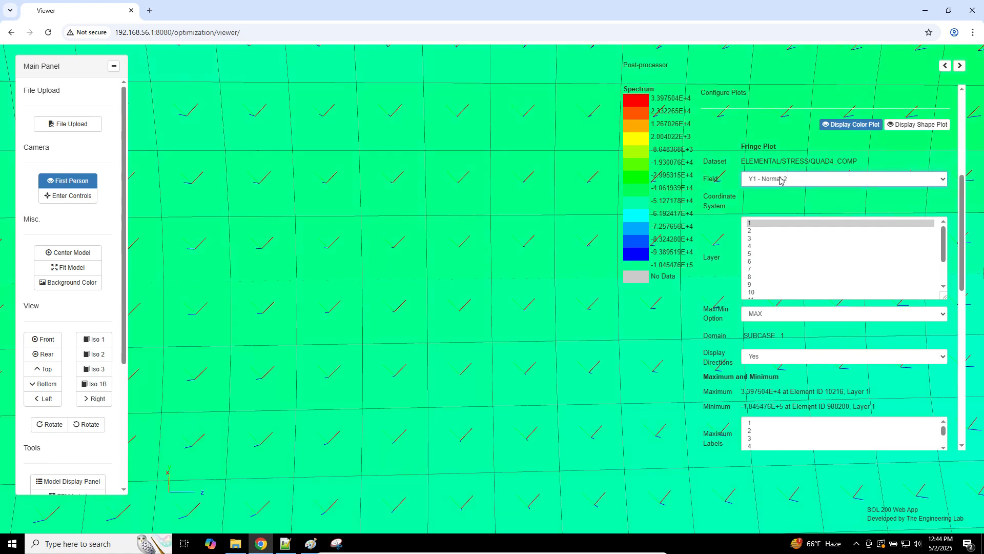
click(780, 179)
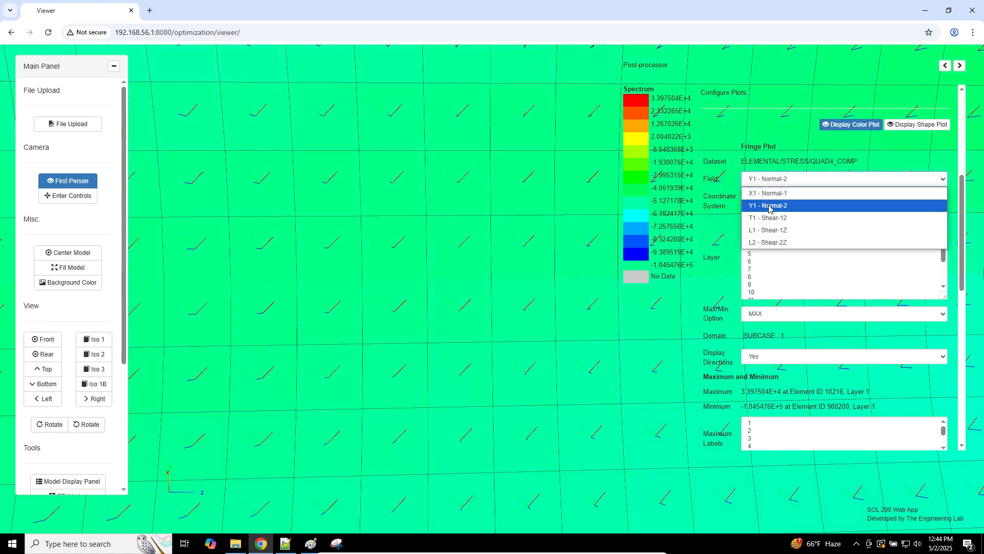
click(784, 174)
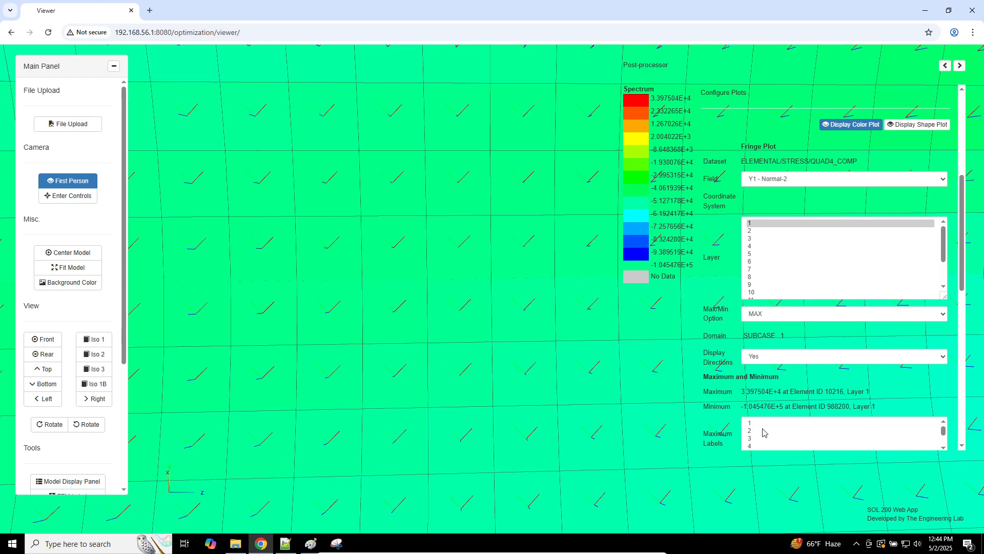
click(780, 177)
click(776, 193)
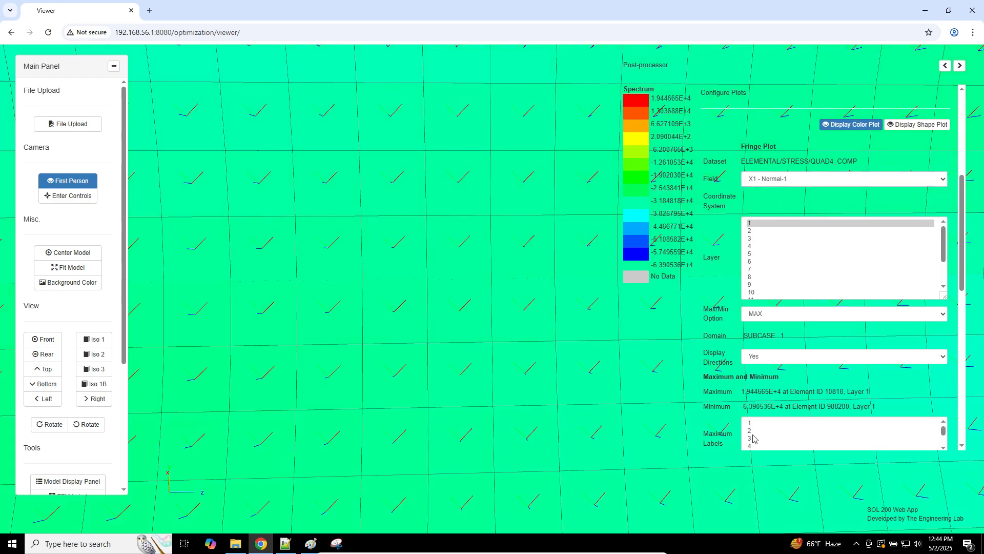
Step: Step through layers 2 to 8, checking each X1 - Normal-1 fringe and its Maximum/Minimum values
click(758, 232)
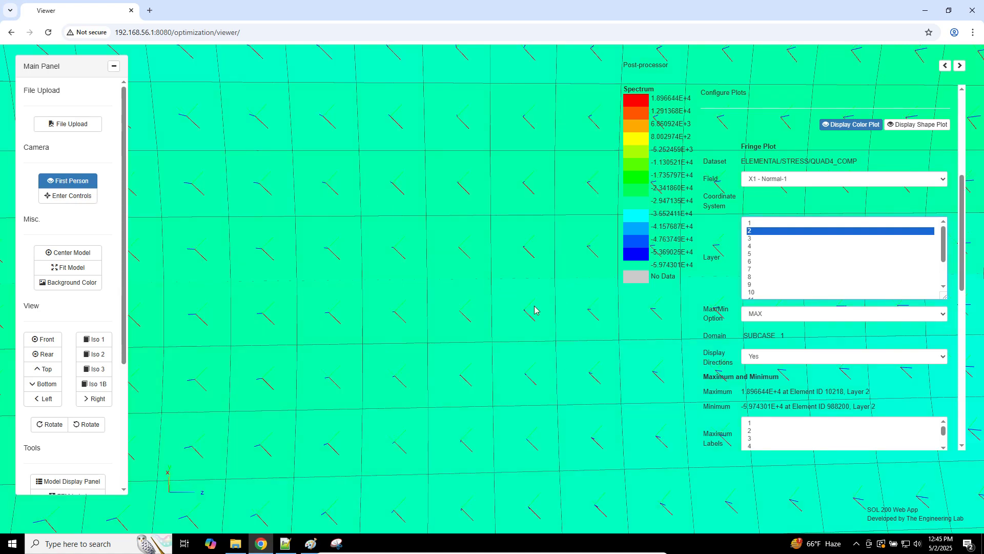
click(797, 240)
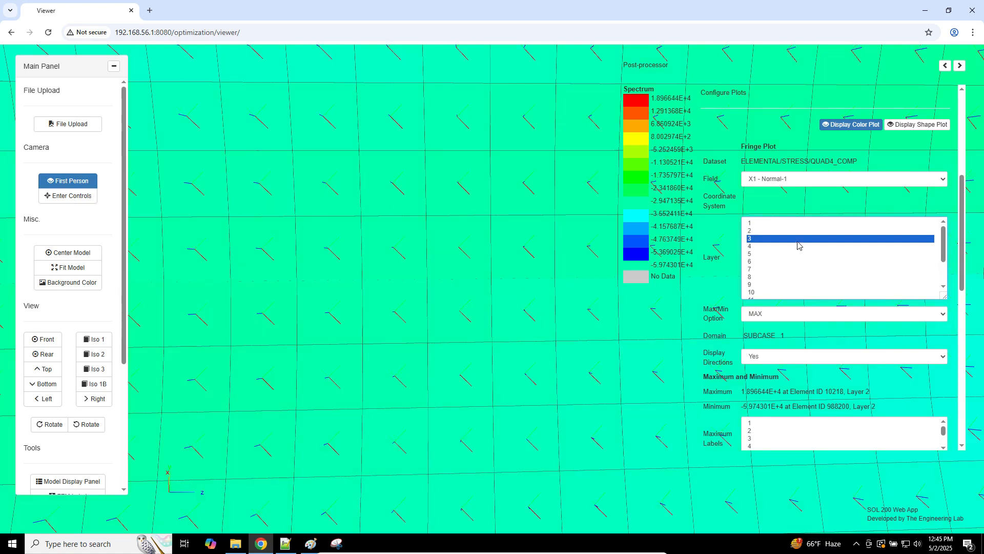
click(795, 247)
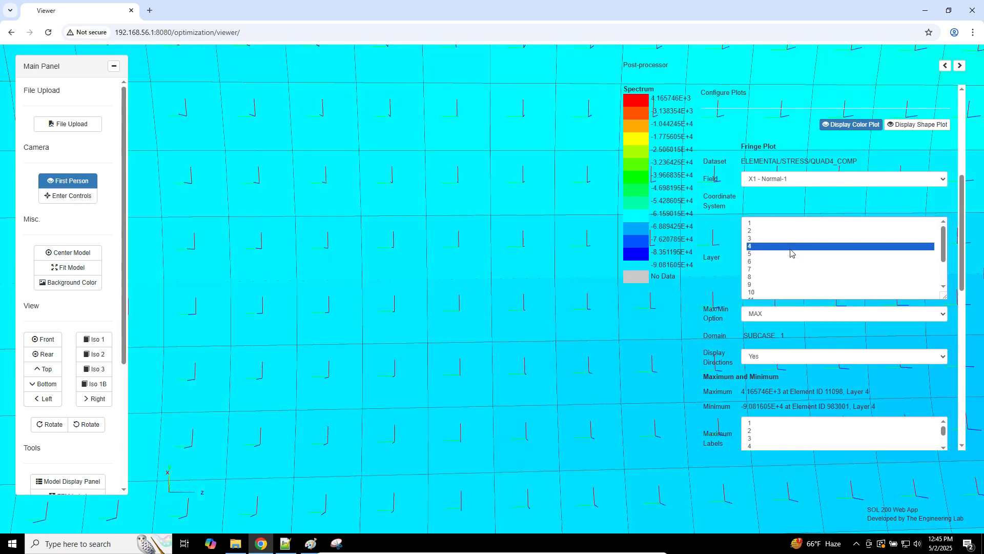
click(789, 254)
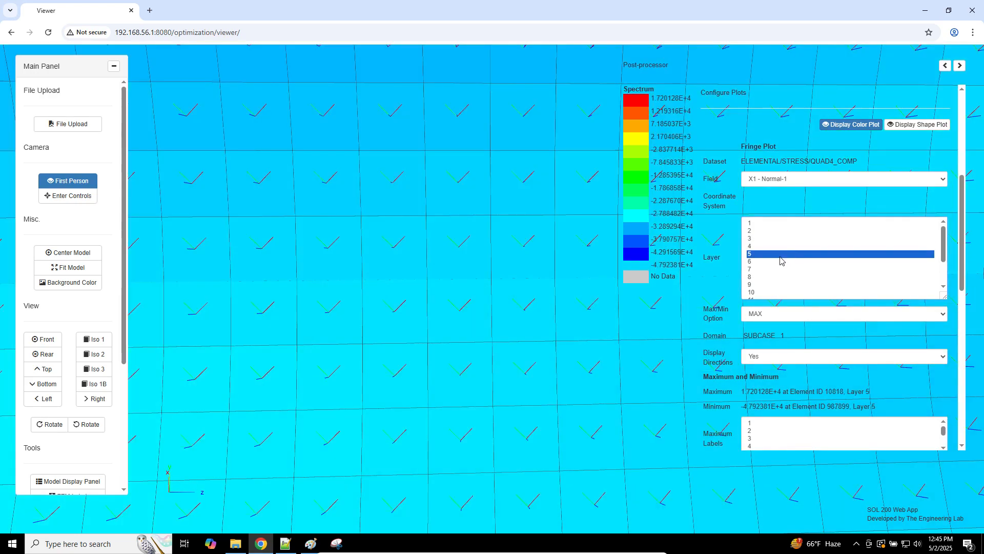
click(776, 262)
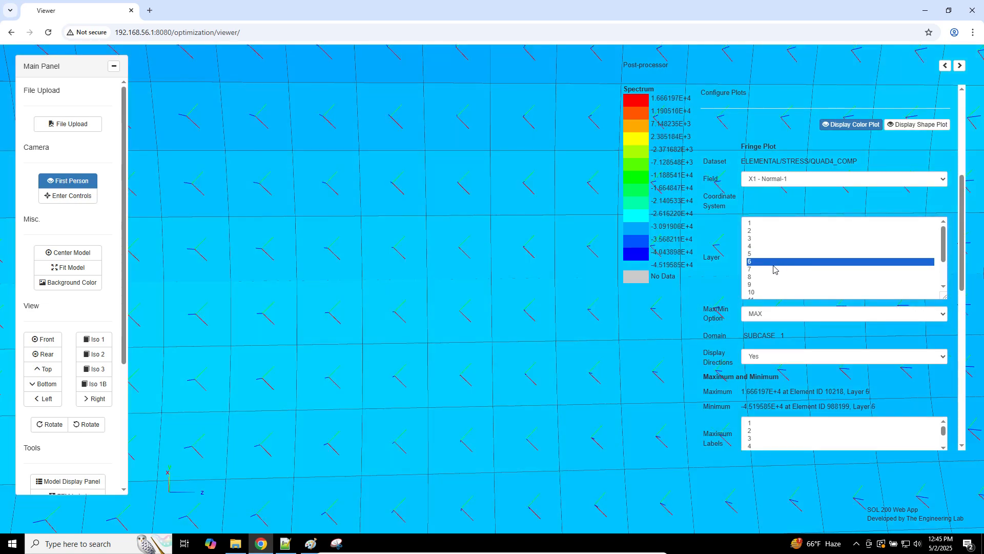
click(772, 269)
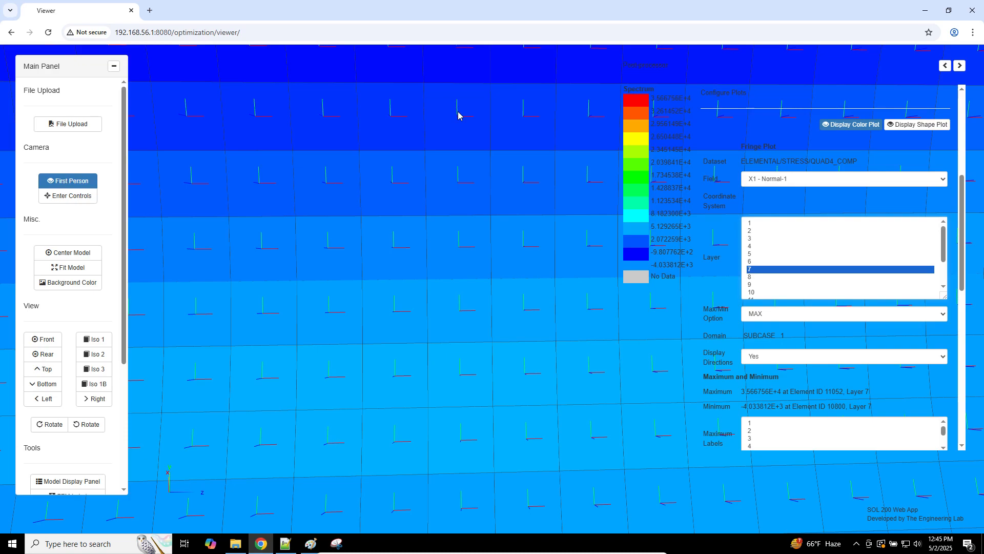
click(768, 279)
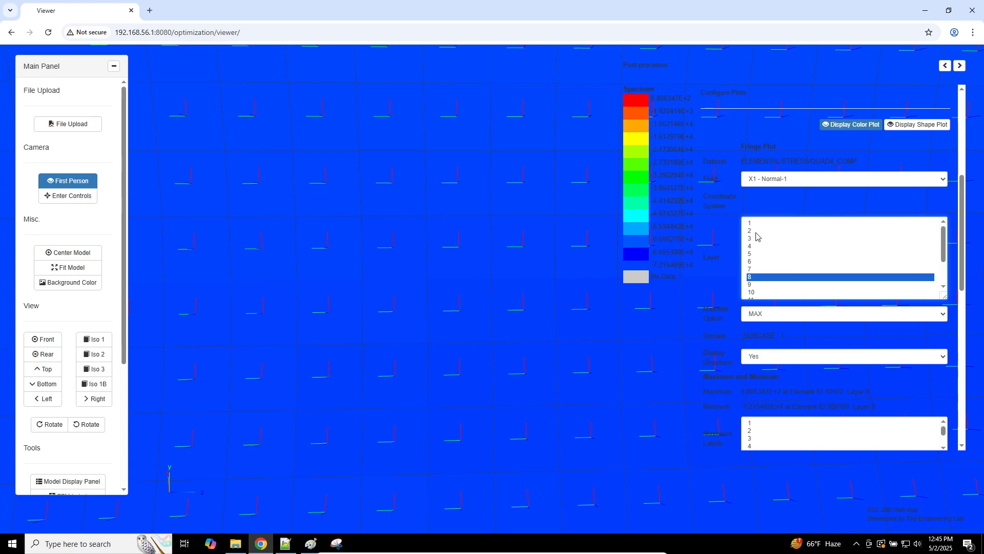
Step: Enter and exit first-person controls, then drag-select all 16 layers for the X1 stress envelope
click(56, 196)
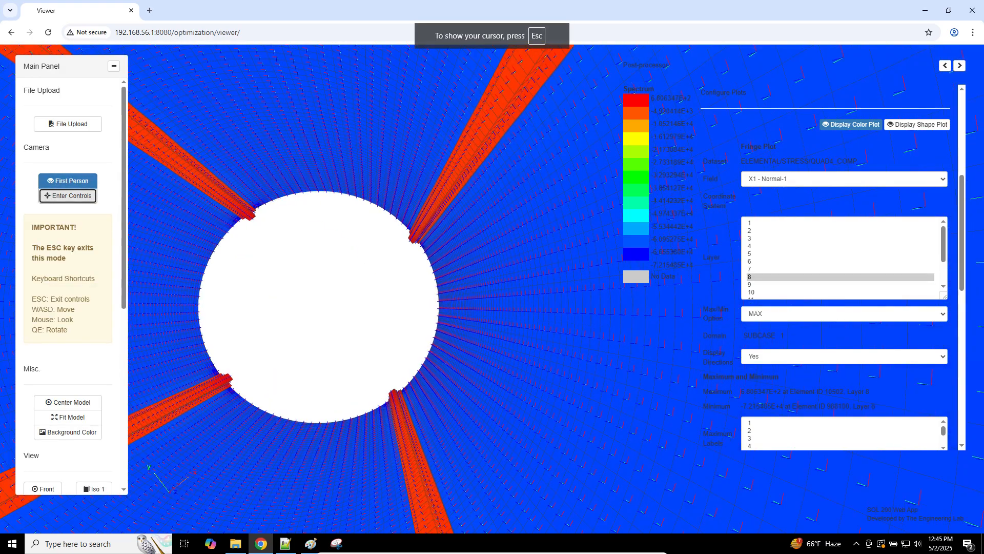
key(Escape)
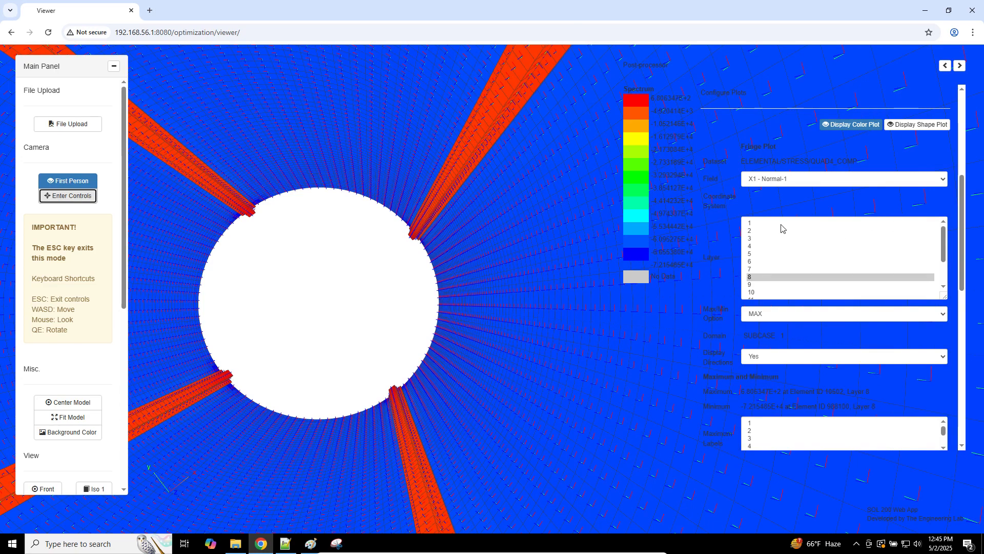
drag(777, 227, 769, 296)
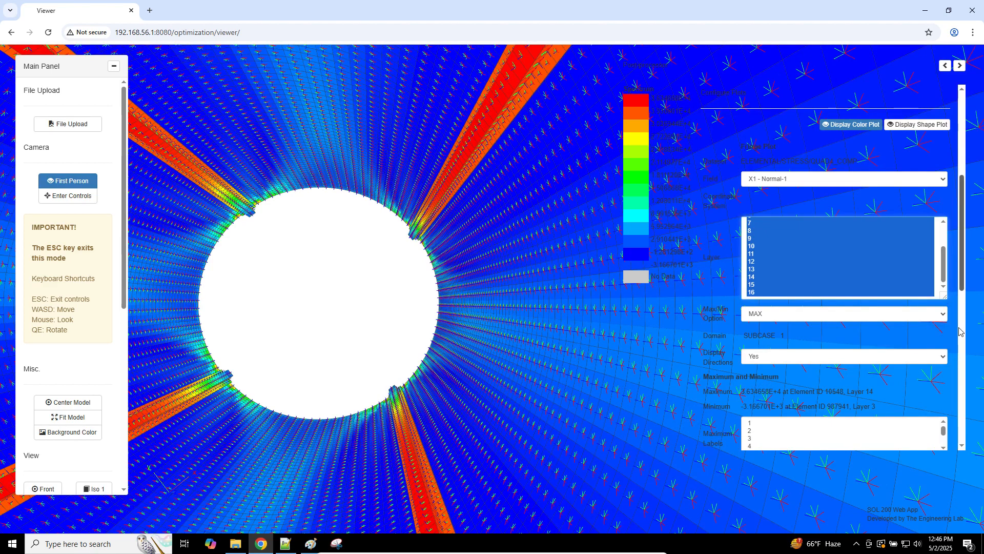
Step: Scroll the Postprocessor panel and select items 1 to 3 in Maximum Labels
scroll(960, 328, down, 1)
scroll(961, 326, down, 3)
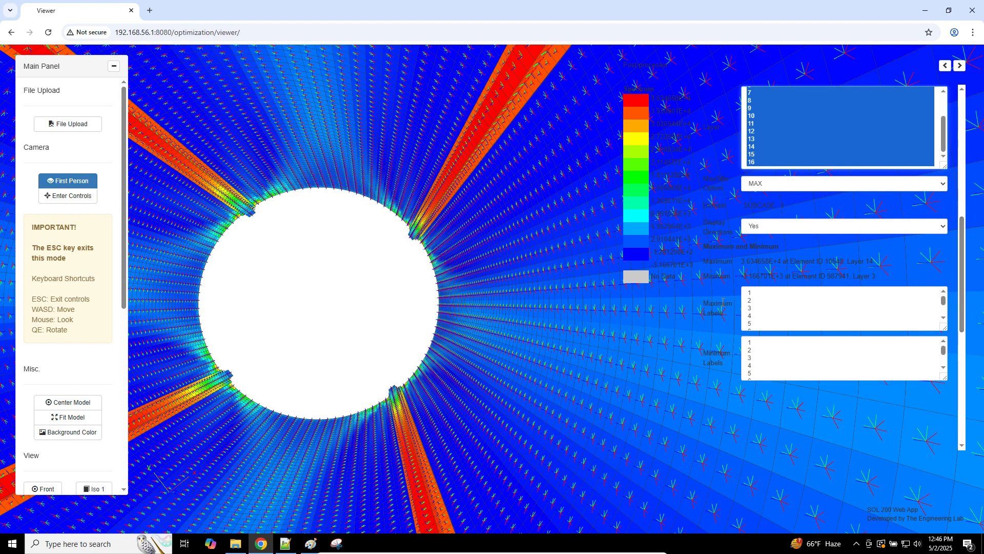
drag(709, 276, 732, 308)
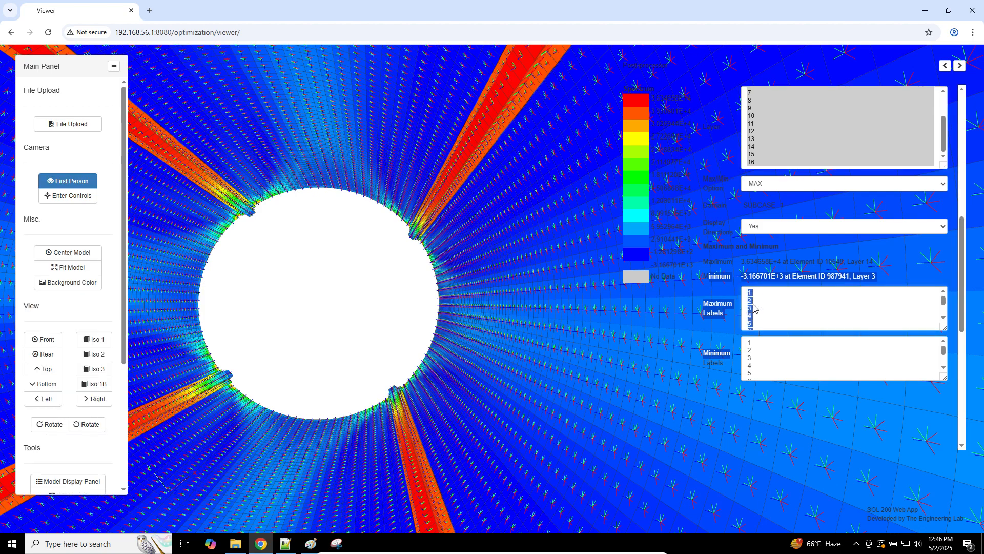
click(754, 303)
click(754, 308)
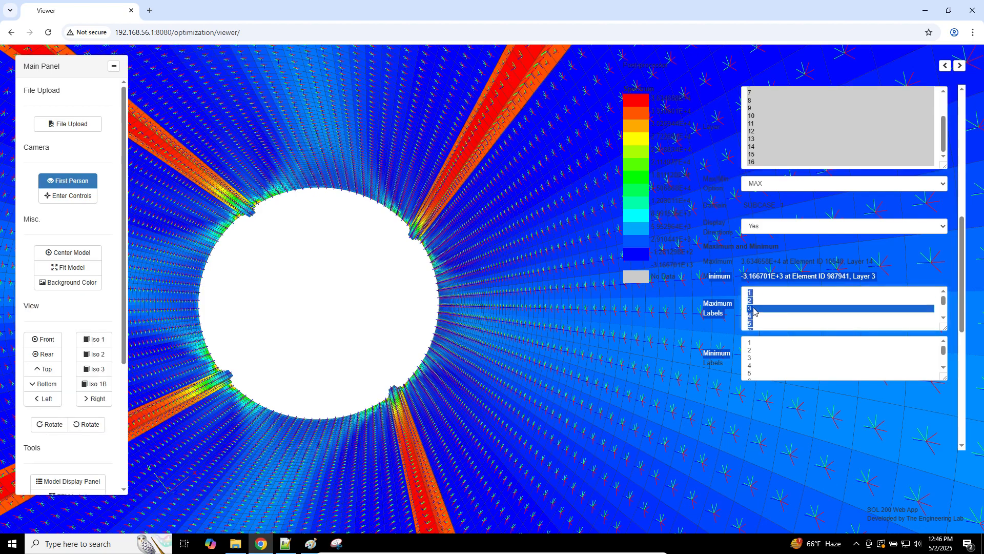
drag(754, 295, 754, 278)
Step: Set Display Directions to No to hide the ply direction arrows
click(753, 250)
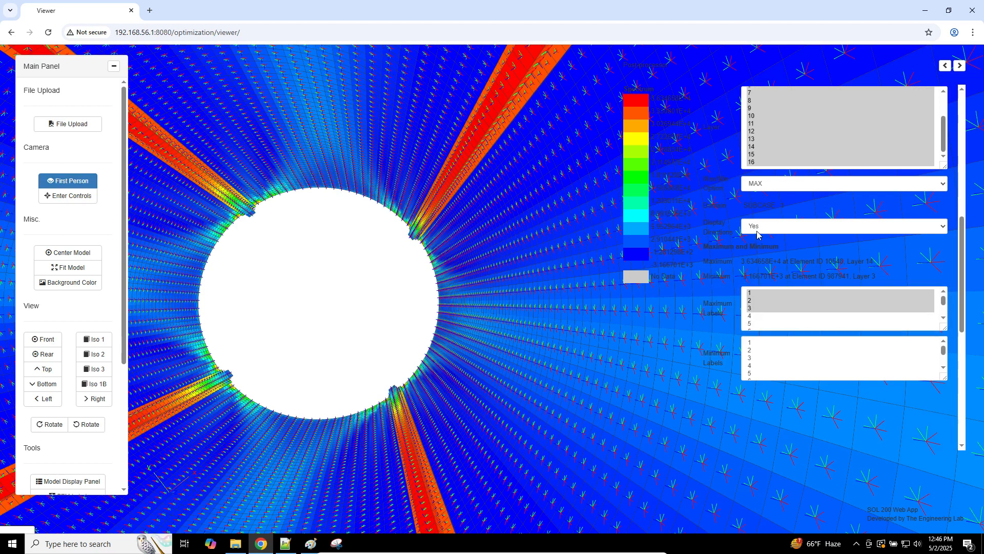
click(758, 230)
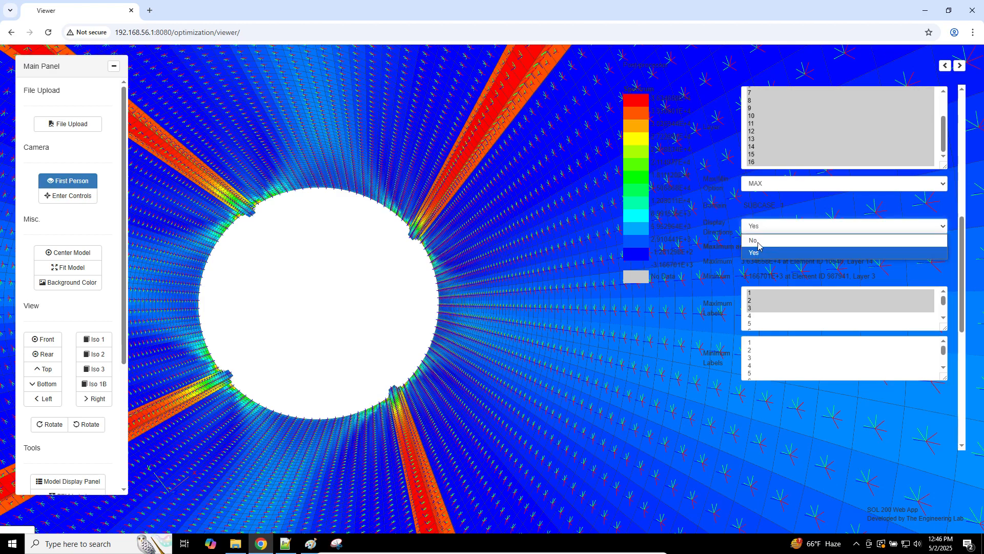
click(758, 241)
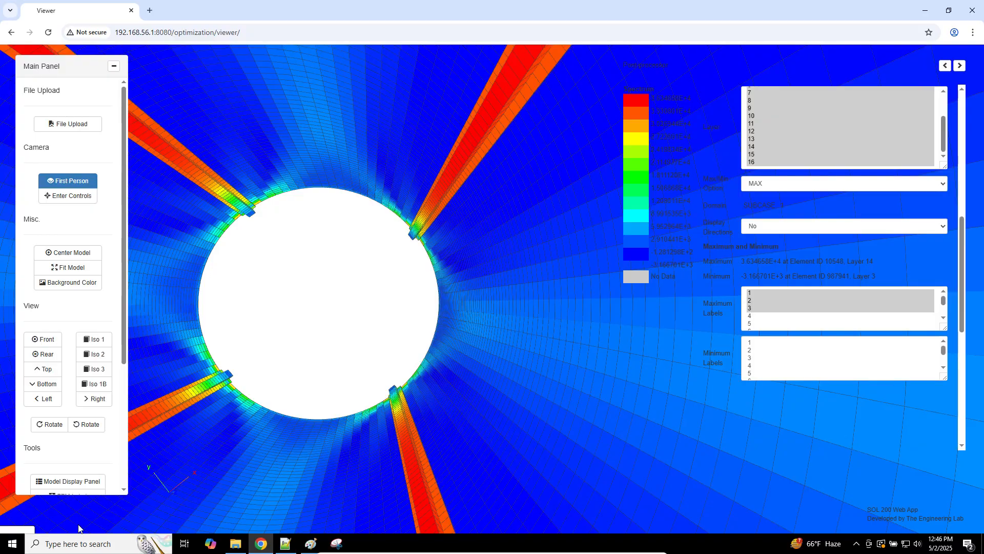
key(super+d)
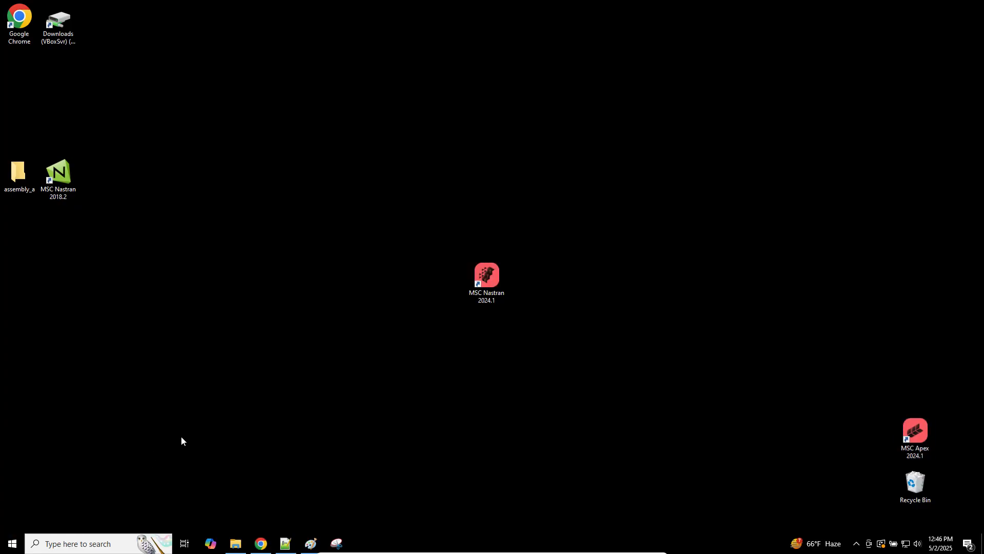
key(ctrl+shift+Escape)
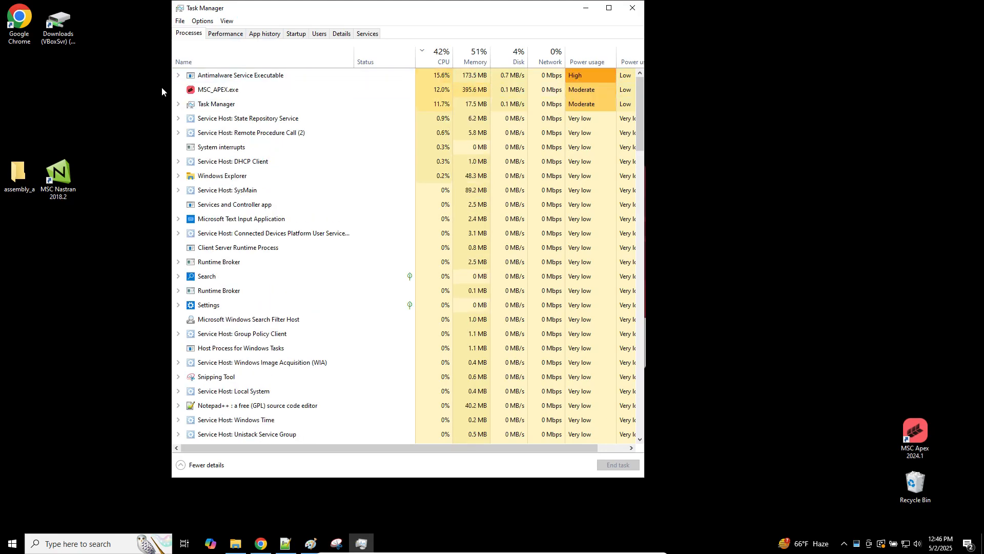
click(195, 90)
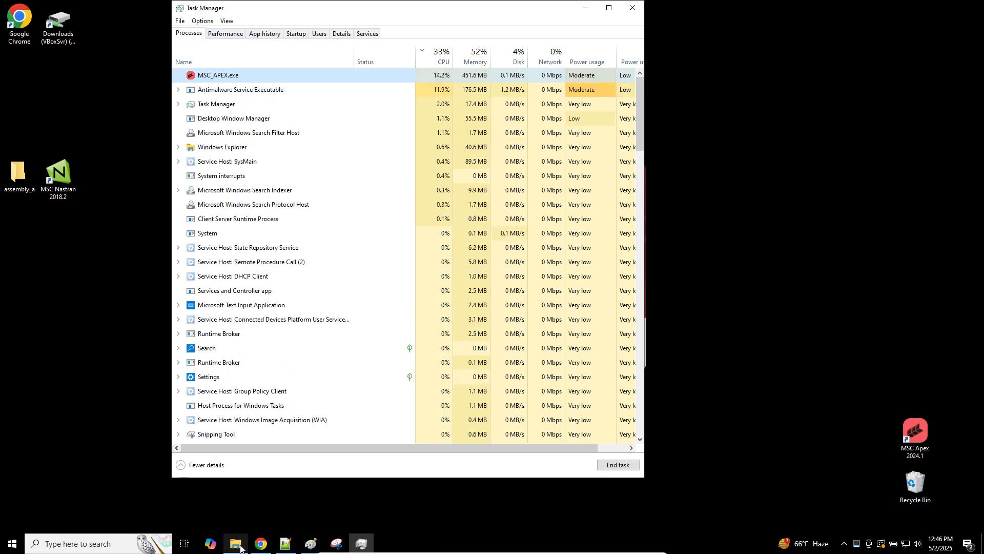
click(261, 543)
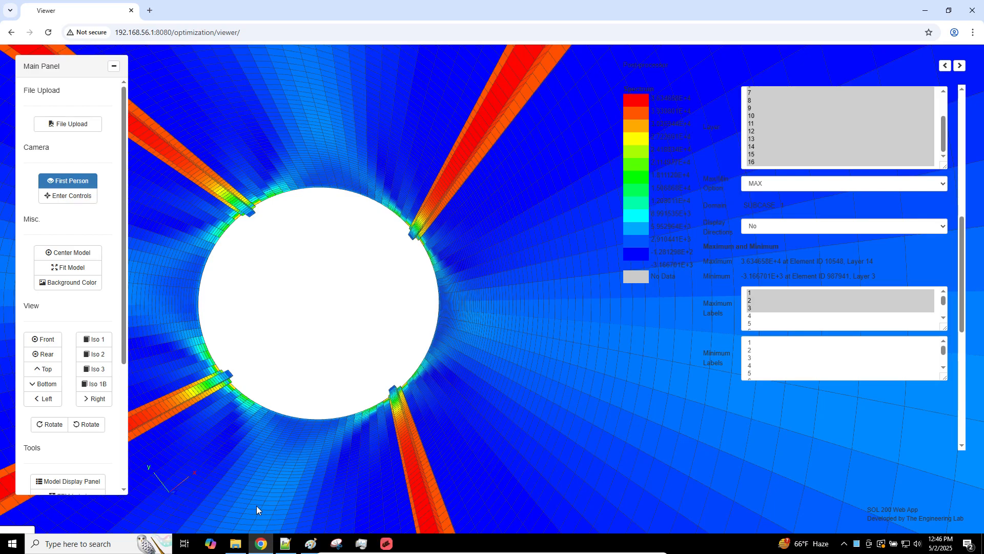
click(387, 544)
click(261, 544)
Step: Fly in with first-person W/D moves until element labels 10547–10549 are readable, then exit with Esc
click(51, 199)
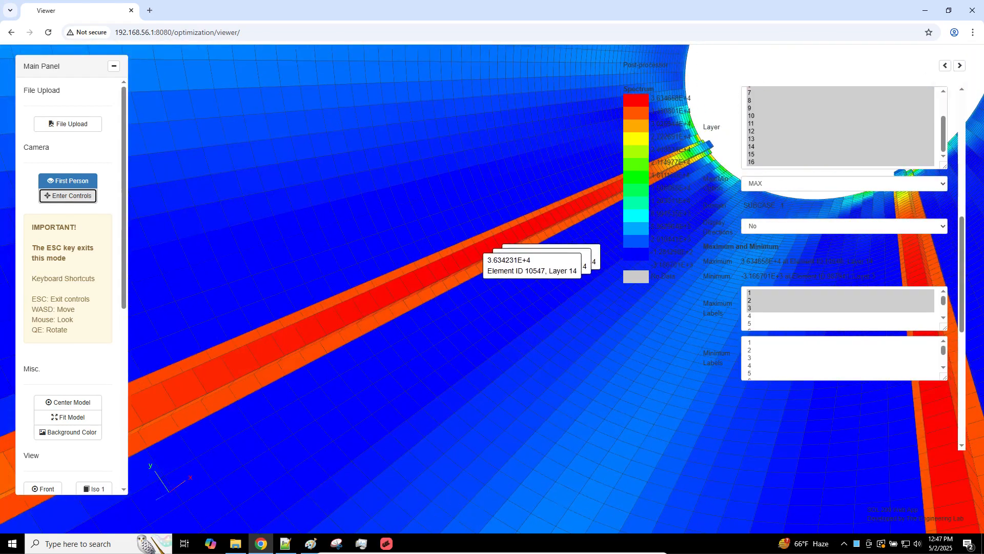
key(w)
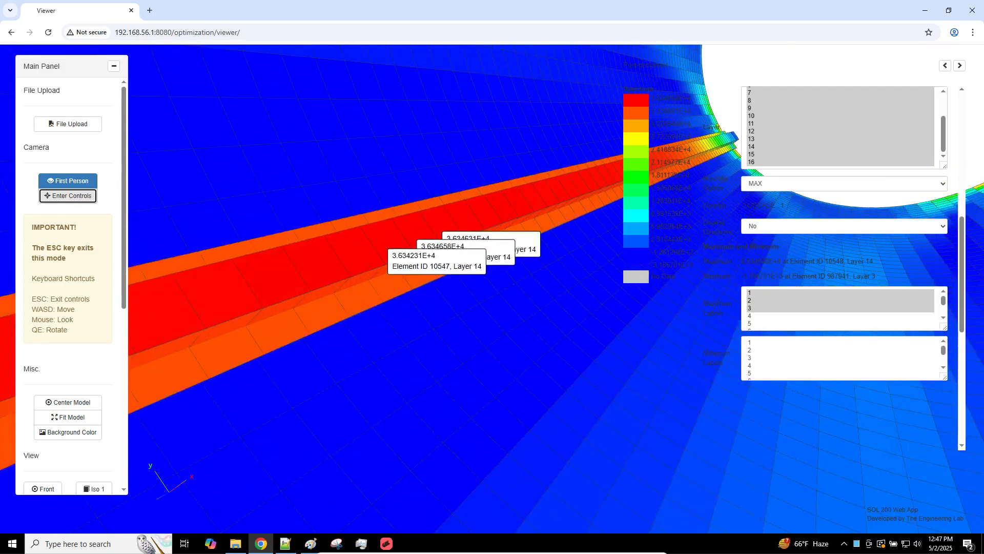
key(w)
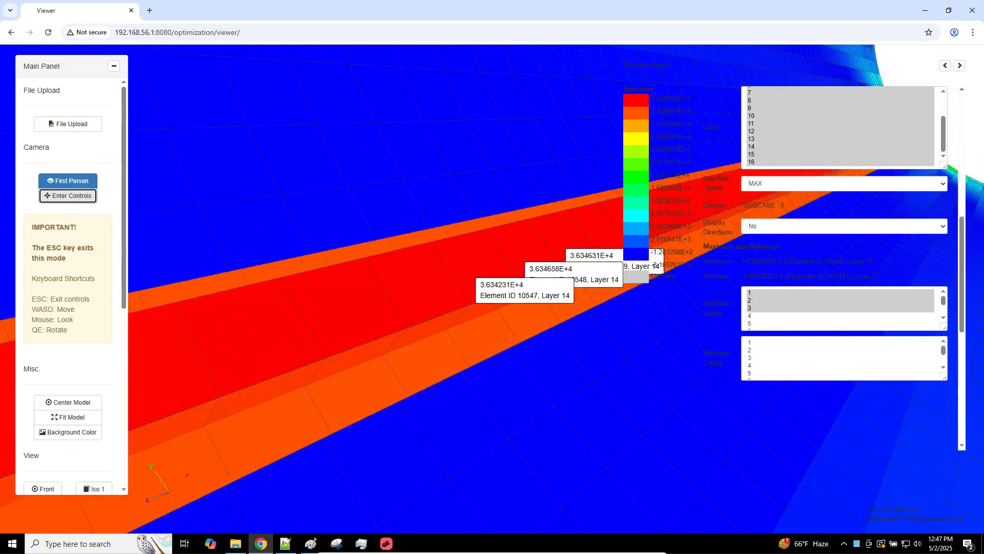
key(d)
key(d)
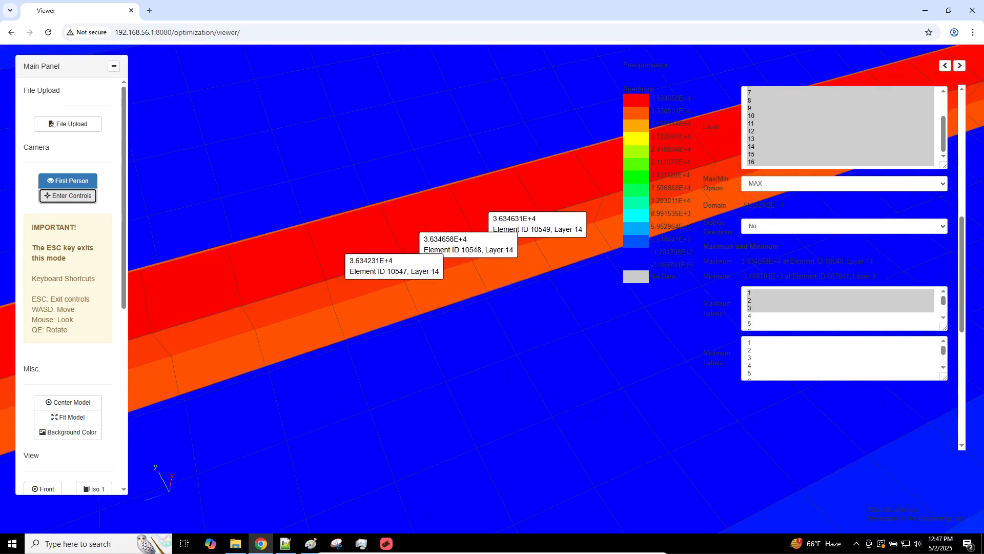
key(d)
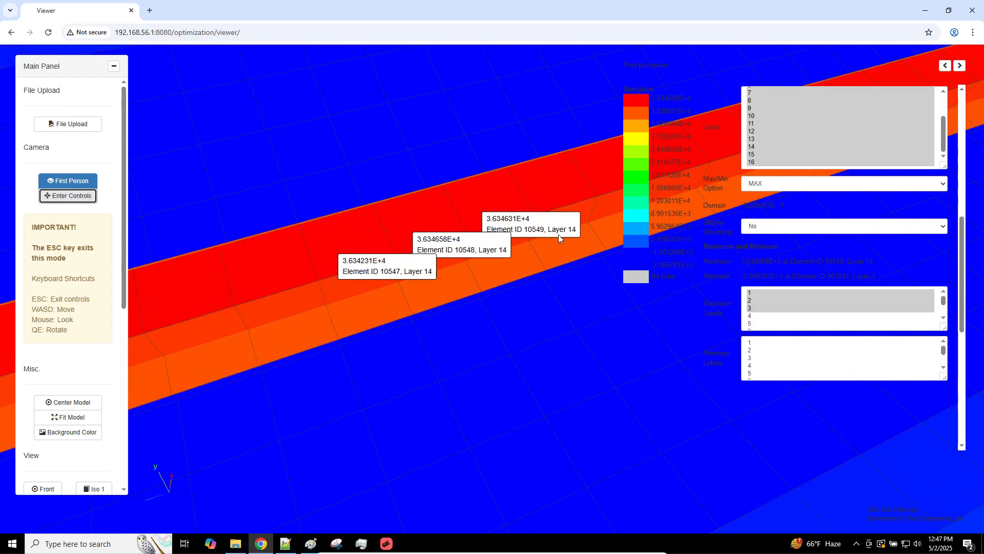
click(492, 217)
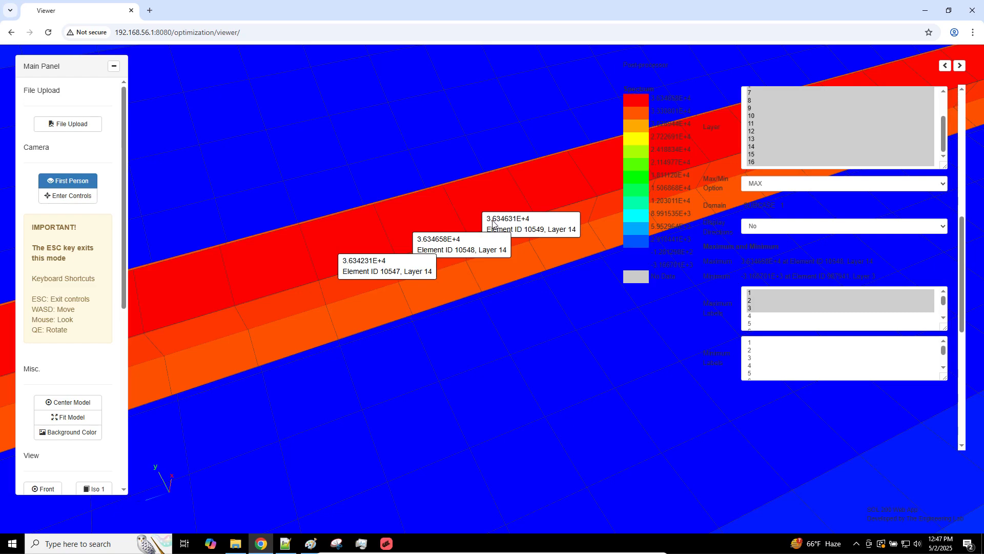
key(Escape)
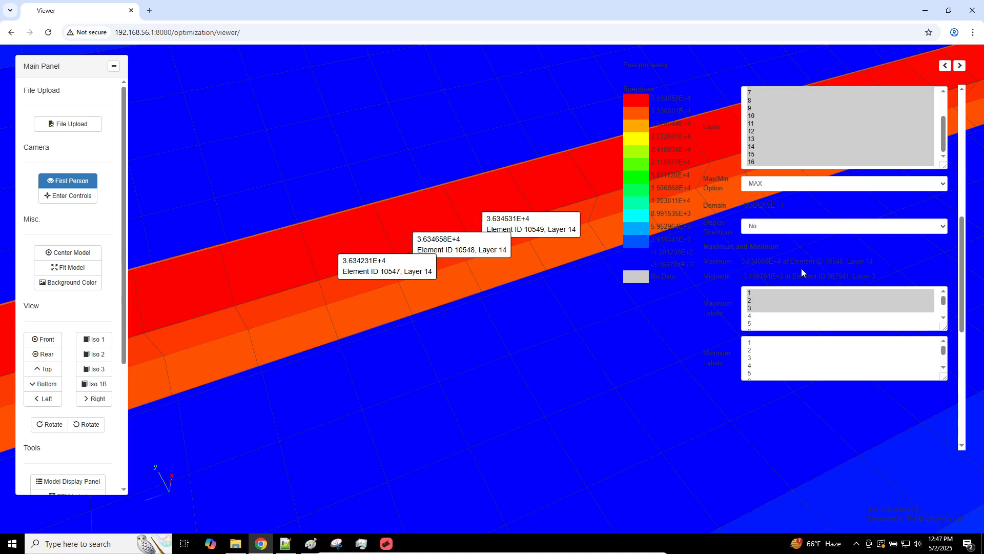
Step: Select the Maximum/Minimum stress readout text in the Postprocessor panel
drag(724, 247, 871, 286)
click(721, 249)
drag(711, 247, 867, 278)
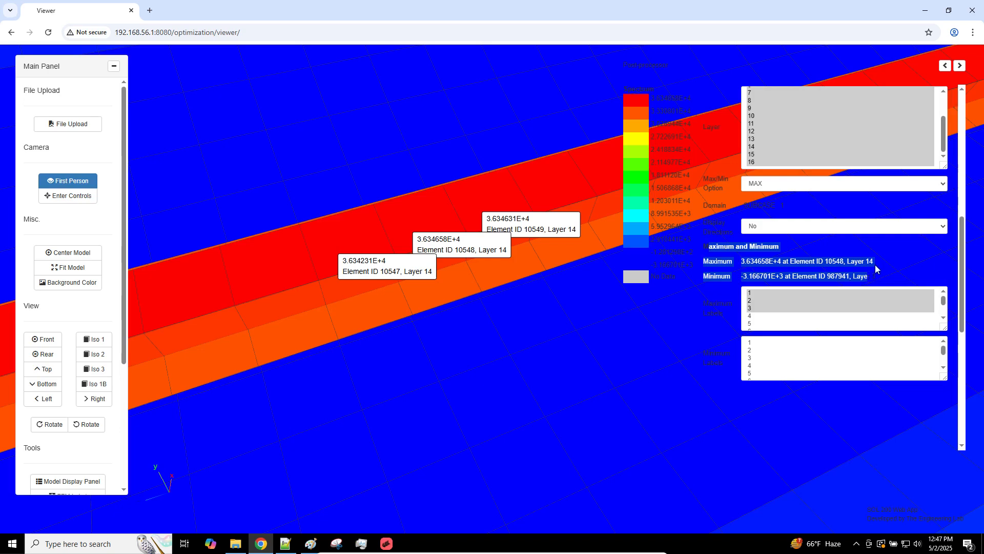
drag(964, 276, 963, 269)
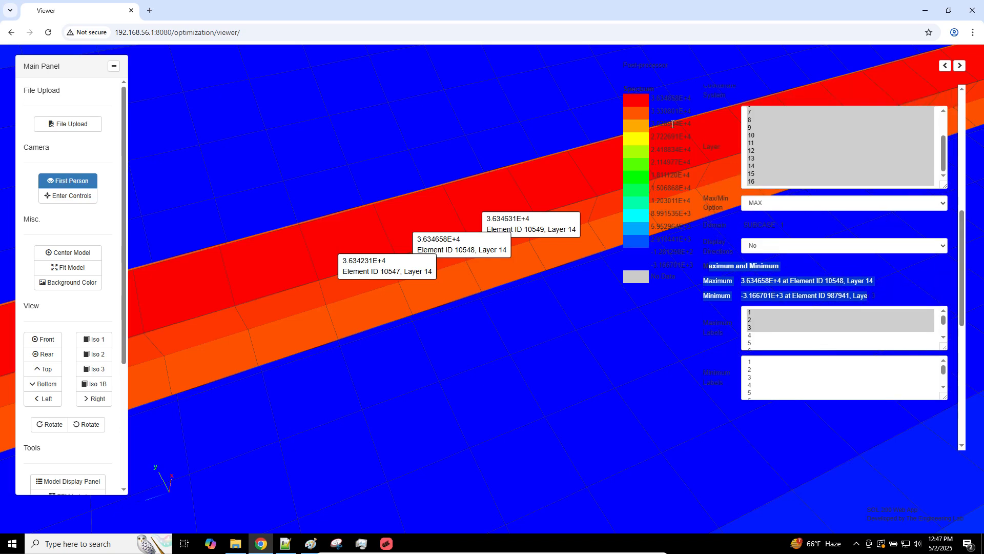
Step: Show only layer 14 results and set Display Directions to Yes
click(756, 167)
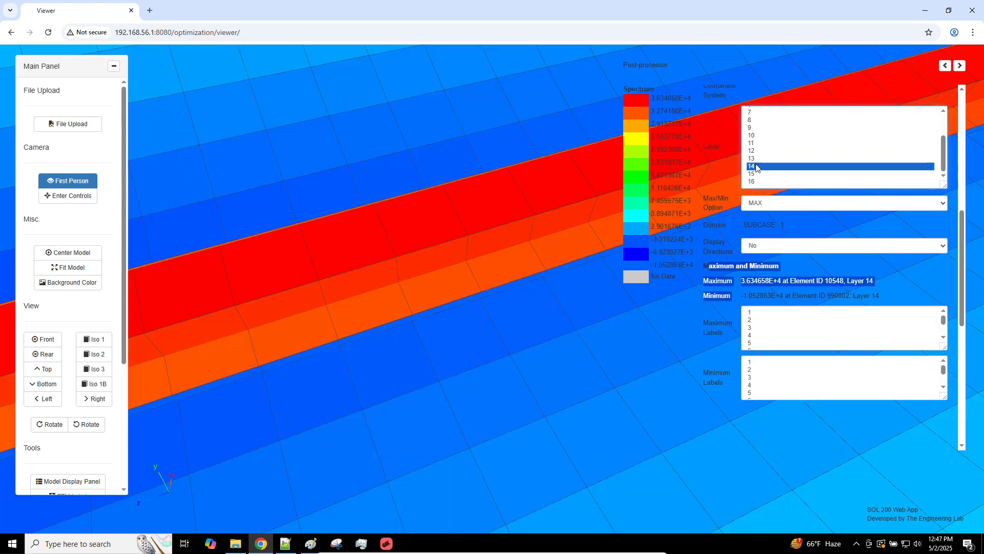
click(849, 249)
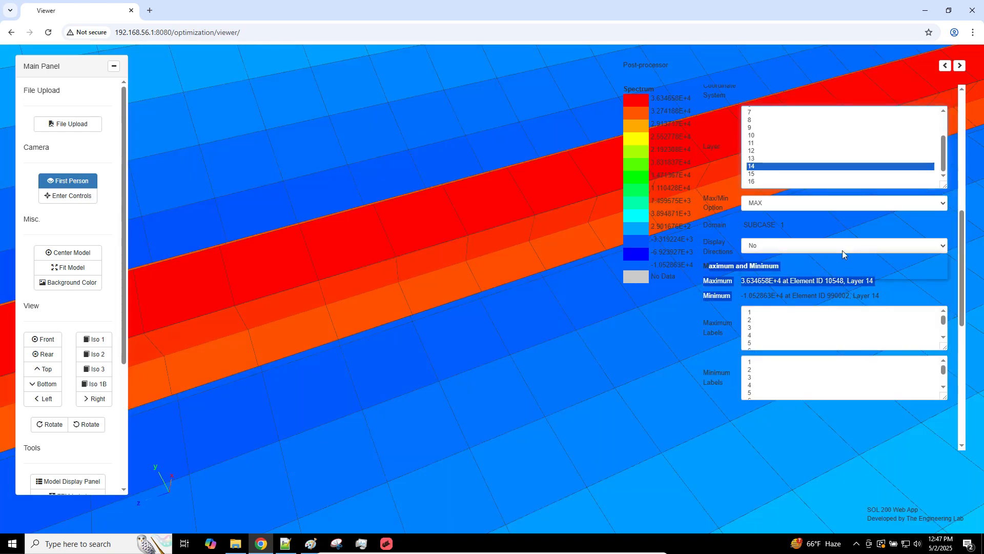
click(765, 272)
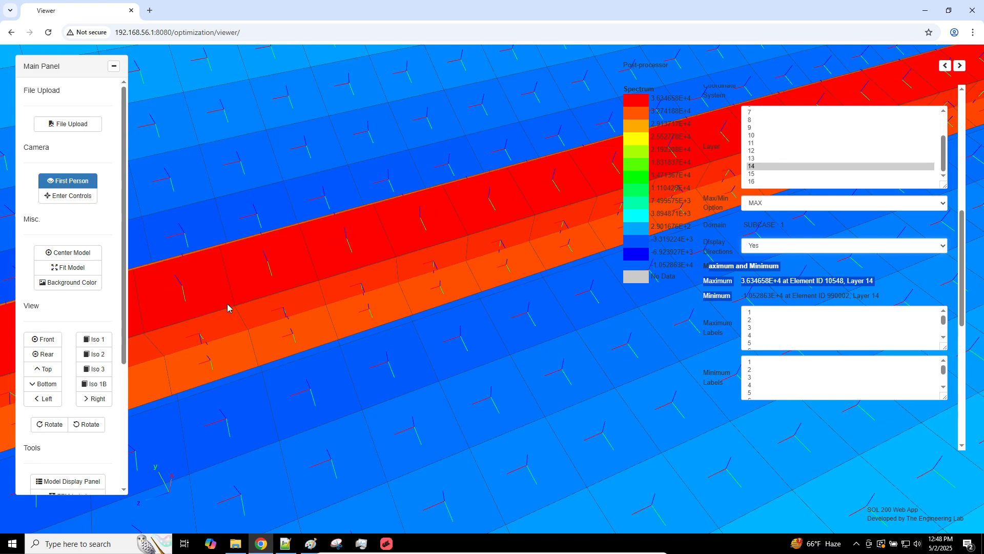
Step: Snip the layer 14 contour plot with its direction arrows in Snipping Tool, then bring model_e.bdf forward
click(336, 545)
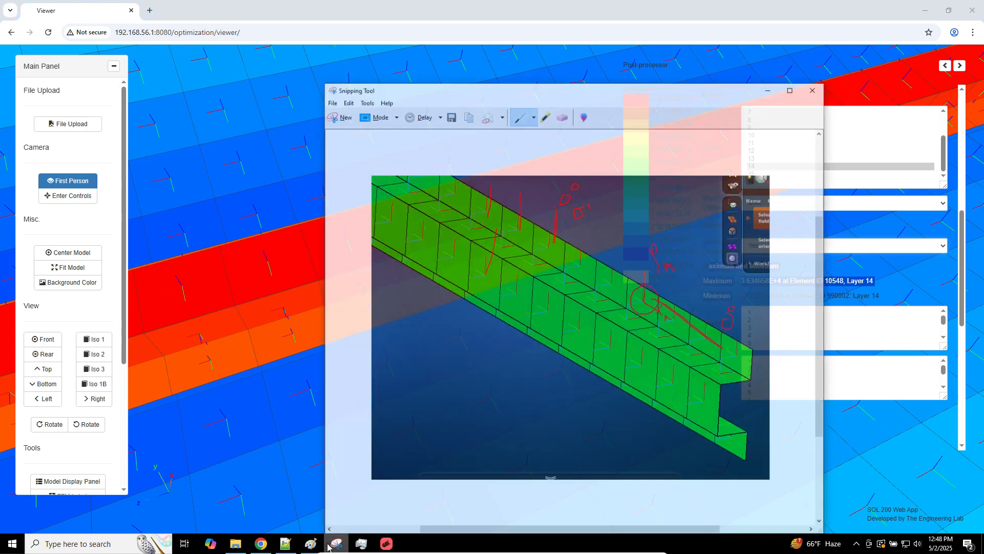
click(335, 96)
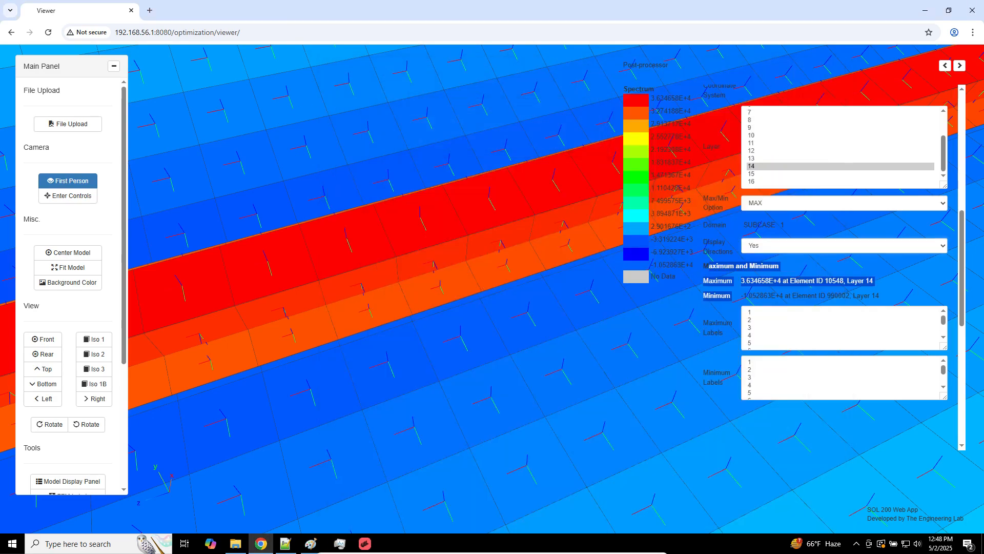
drag(196, 107, 783, 498)
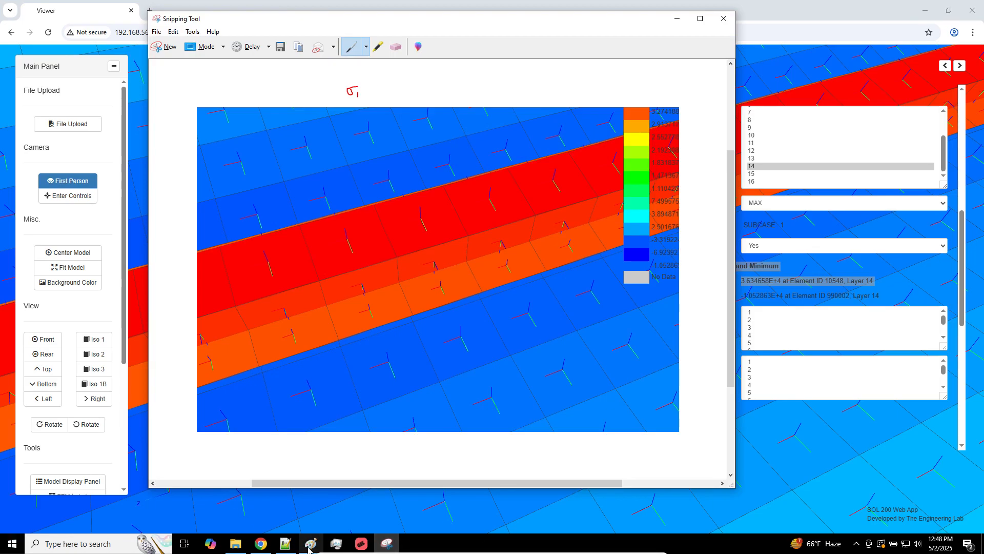
click(286, 543)
Step: Select ply 14's '0. YES' row in model_e.bdf's PCOMPG table, then bring the capture back
scroll(258, 383, down, 3)
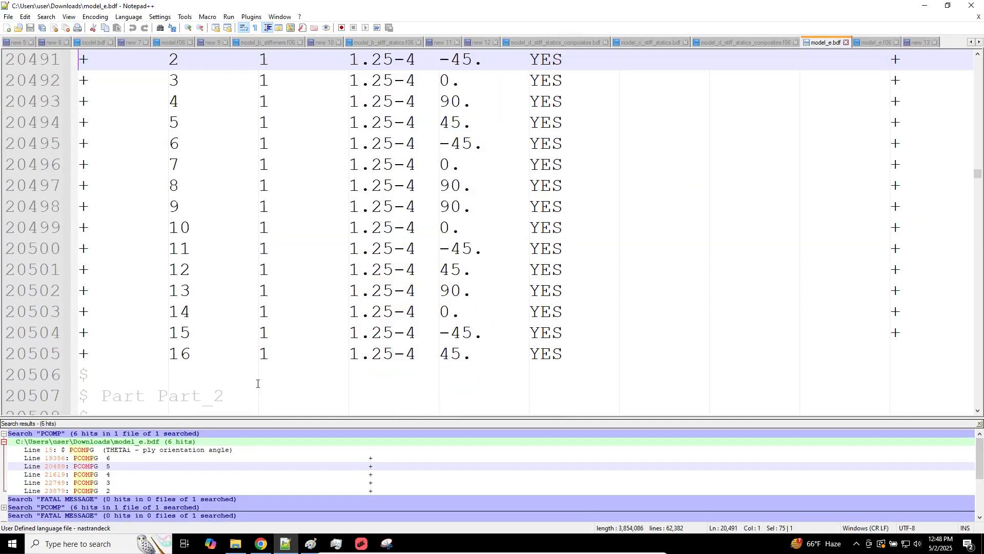
scroll(258, 383, up, 1)
scroll(462, 328, down, 2)
double_click(483, 301)
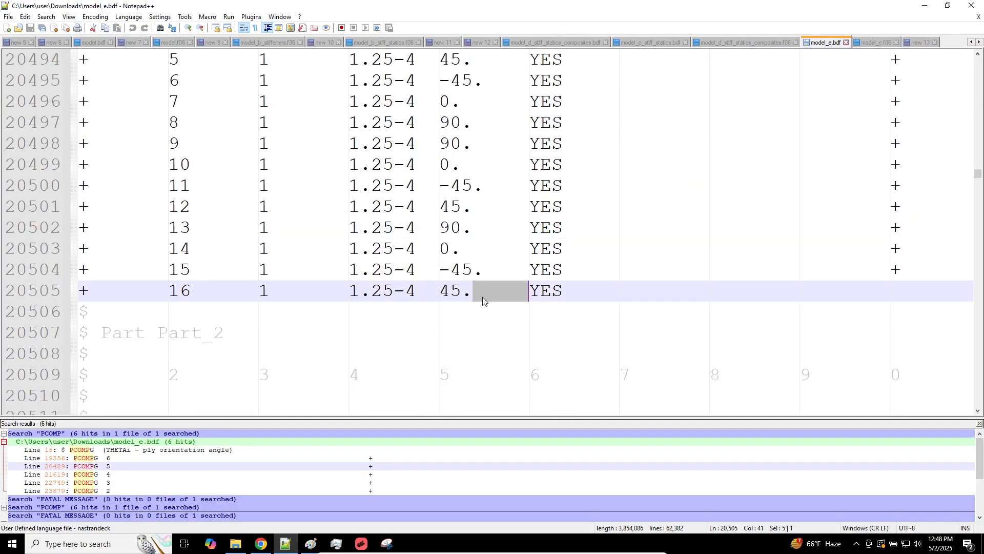
double_click(481, 272)
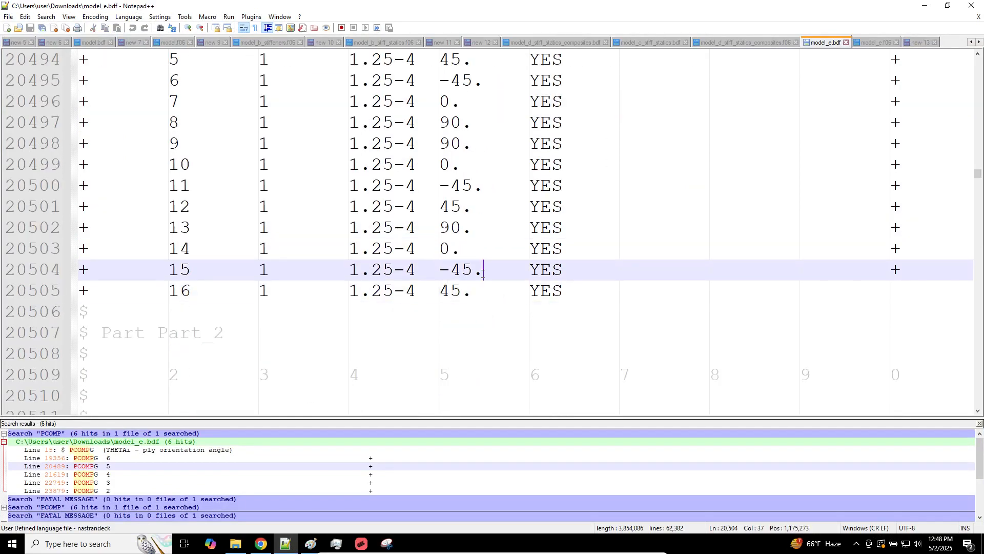
click(462, 253)
drag(439, 251, 586, 256)
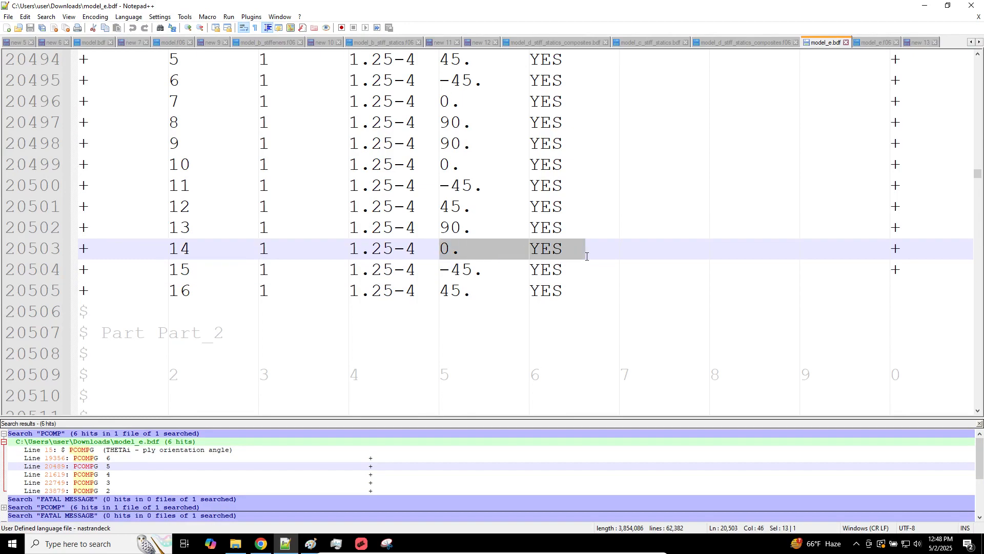
click(386, 543)
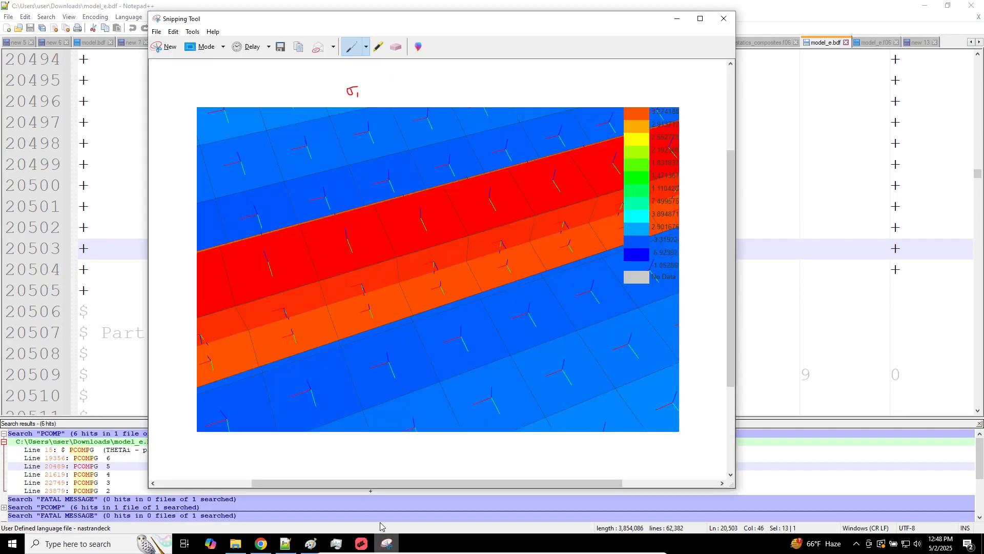
Step: Write (0°) beside σ1 in red, then change to the black pen
drag(374, 83, 382, 90)
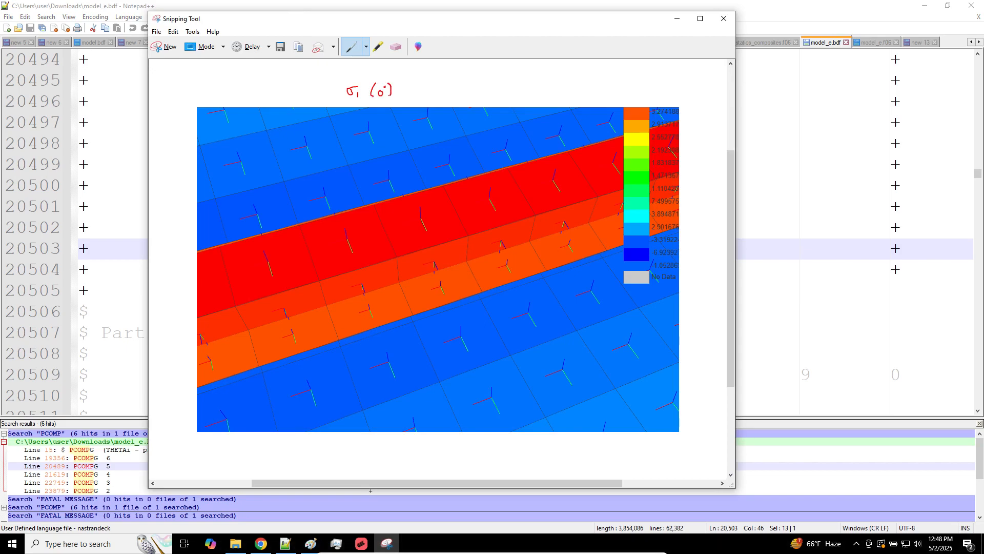
click(366, 47)
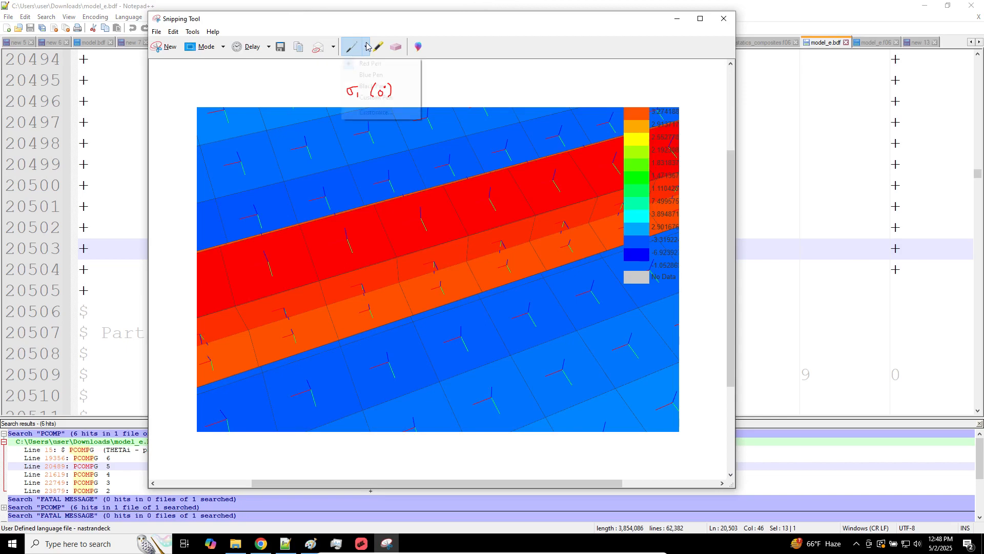
click(370, 75)
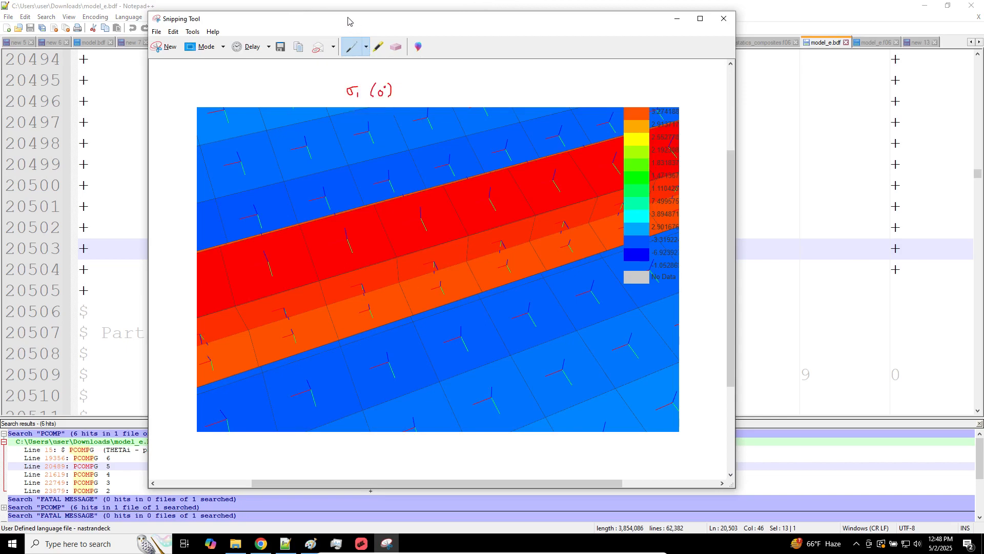
click(366, 47)
click(372, 85)
Step: Label the fibre arrows σ1 in black and loop the peak-stress red band
drag(478, 216, 479, 222)
drag(449, 357, 450, 360)
mouse_move(501, 172)
mouse_down()
mouse_move(325, 215)
mouse_move(337, 266)
mouse_move(521, 223)
mouse_move(525, 205)
mouse_move(507, 174)
mouse_up()
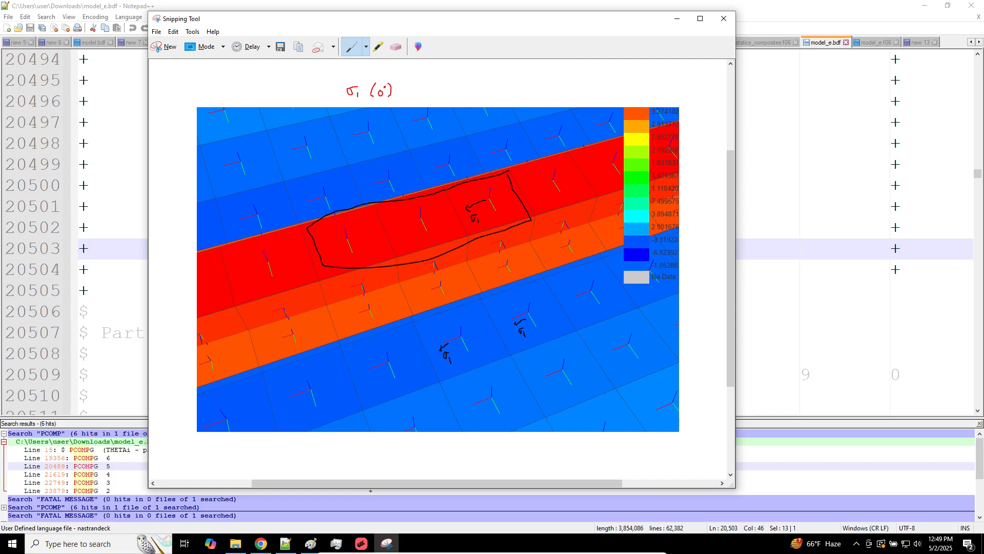
click(261, 543)
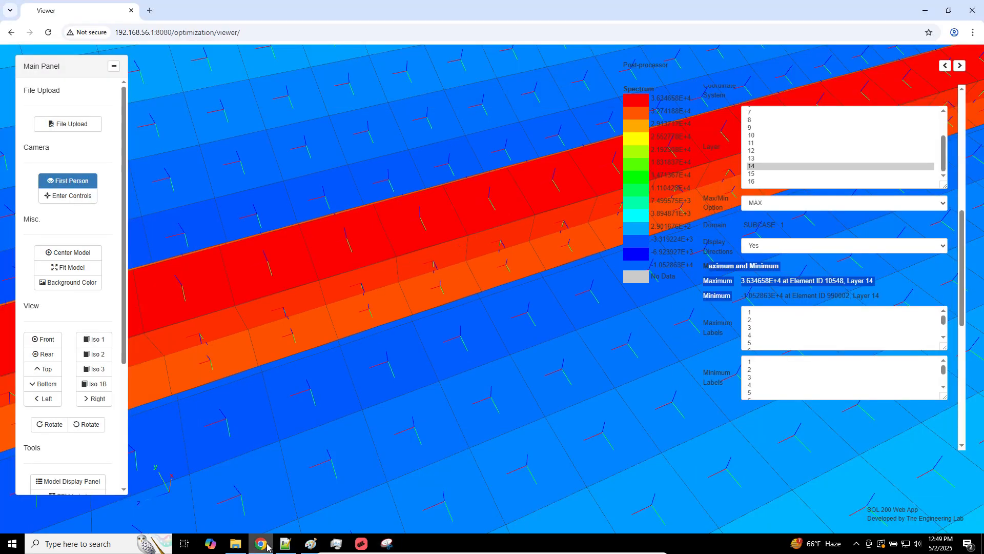
Step: Change the layer 14 fringe field from X1 - Normal-1 to Y1 - Normal-2
click(959, 145)
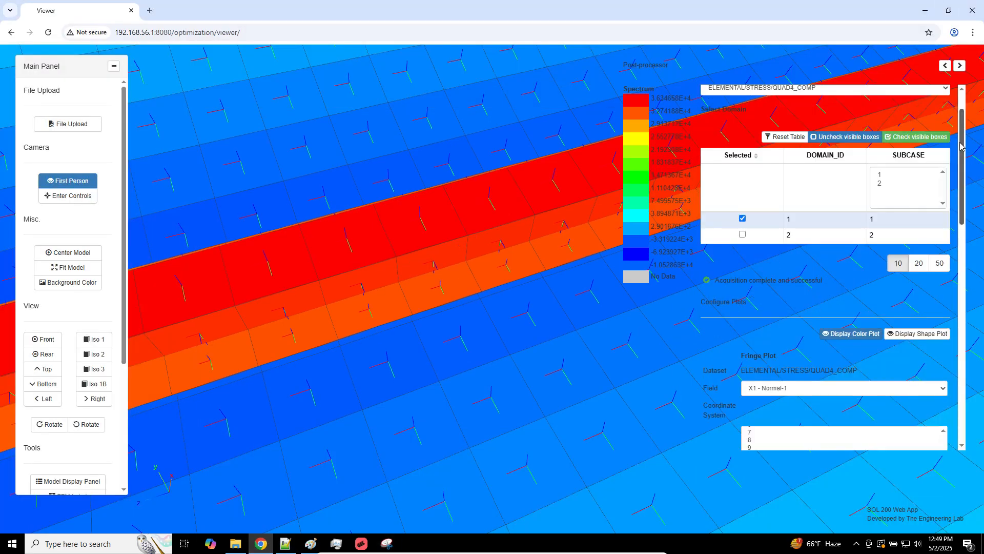
scroll(830, 226, down, 3)
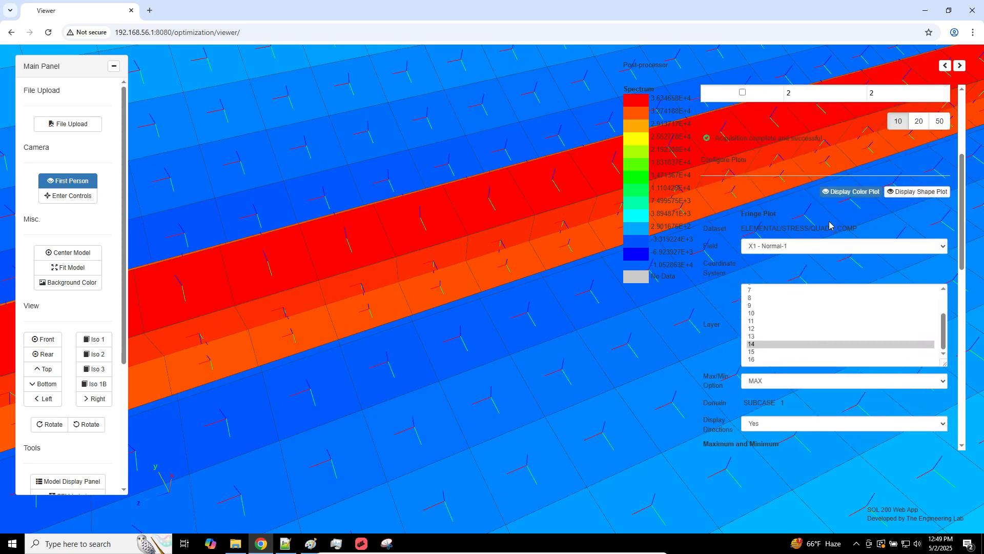
click(809, 247)
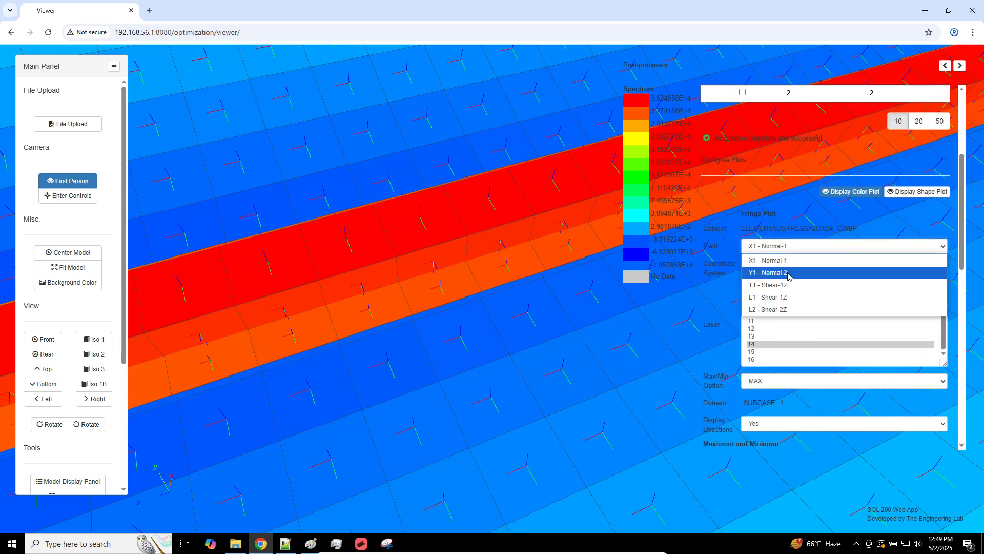
click(788, 273)
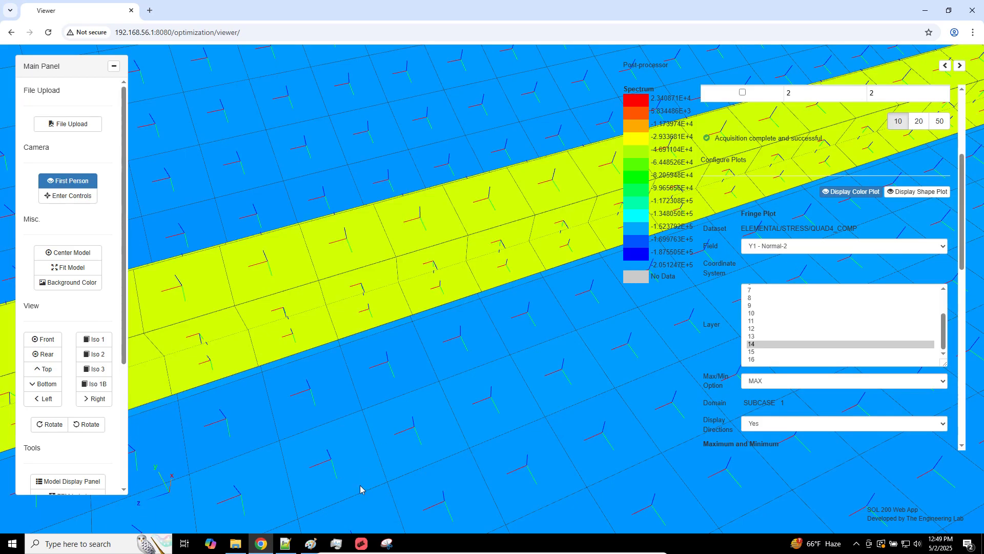
click(359, 545)
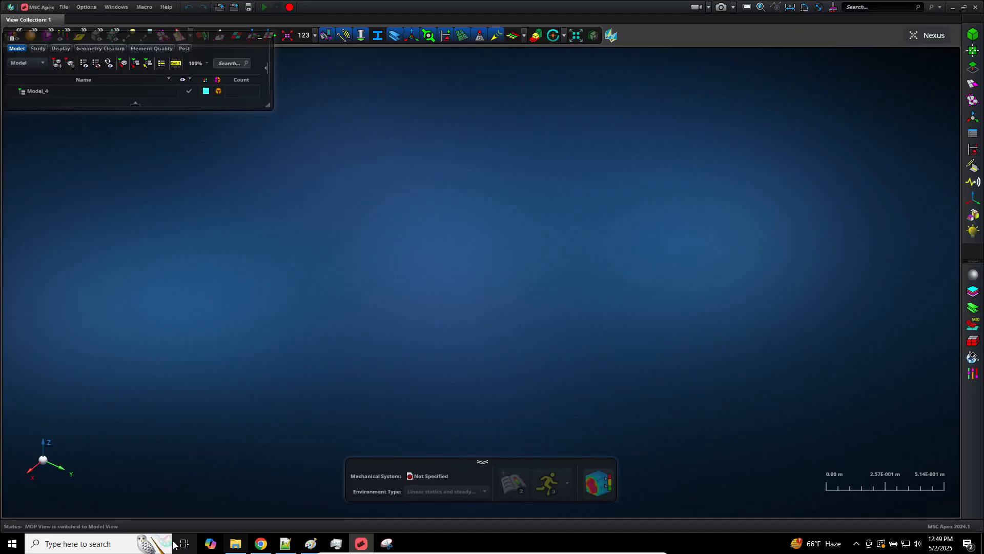
Step: Close Model_4 with File > Close and minimize MSC Apex
click(63, 7)
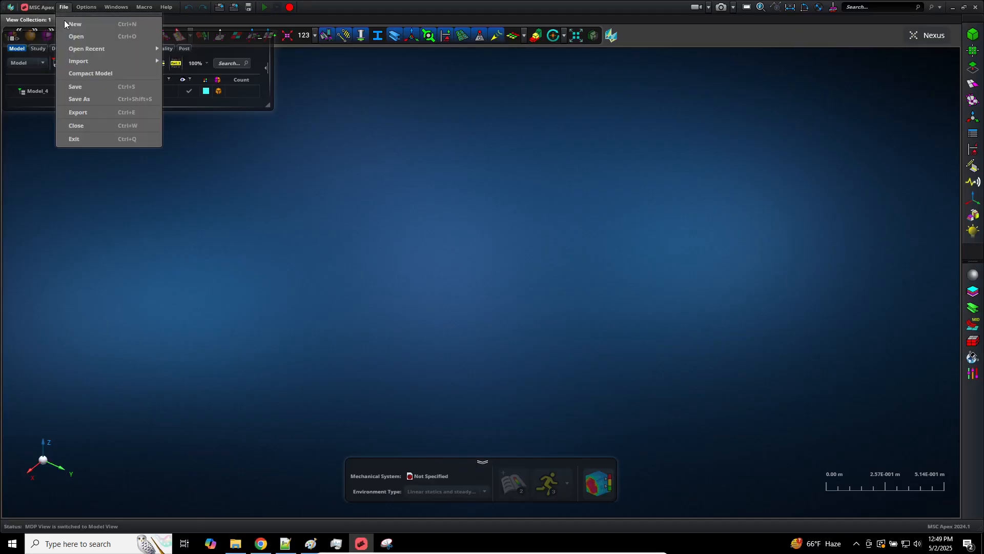
mouse_move(101, 52)
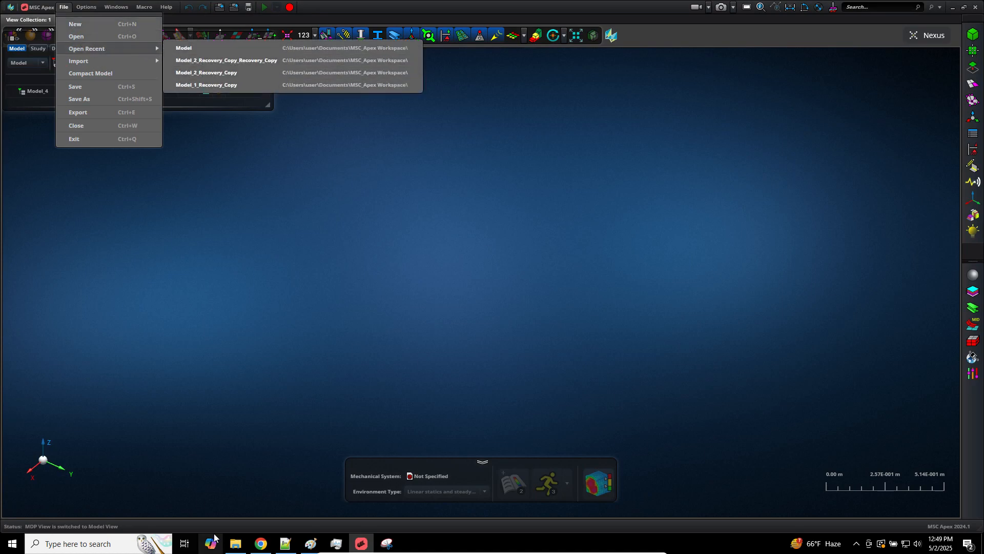
click(198, 47)
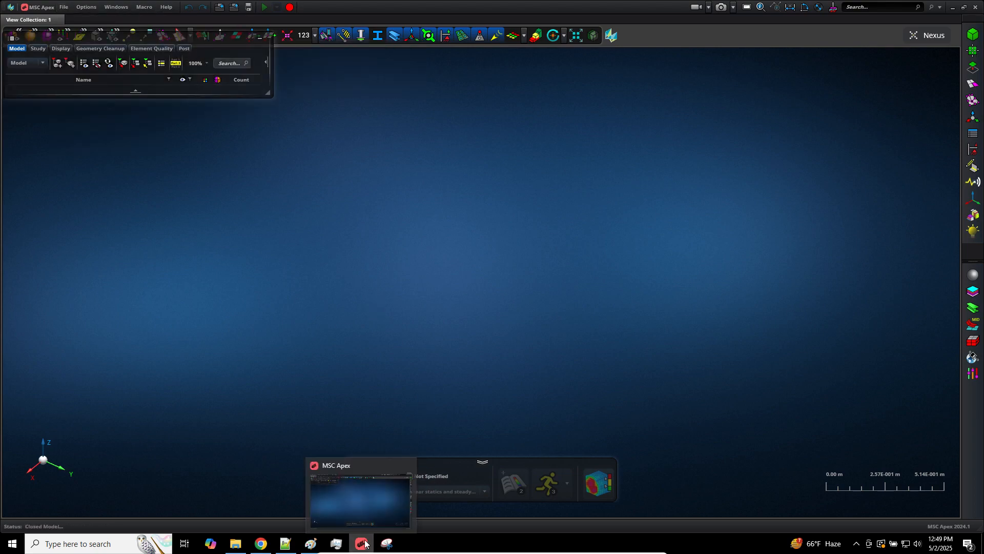
click(365, 543)
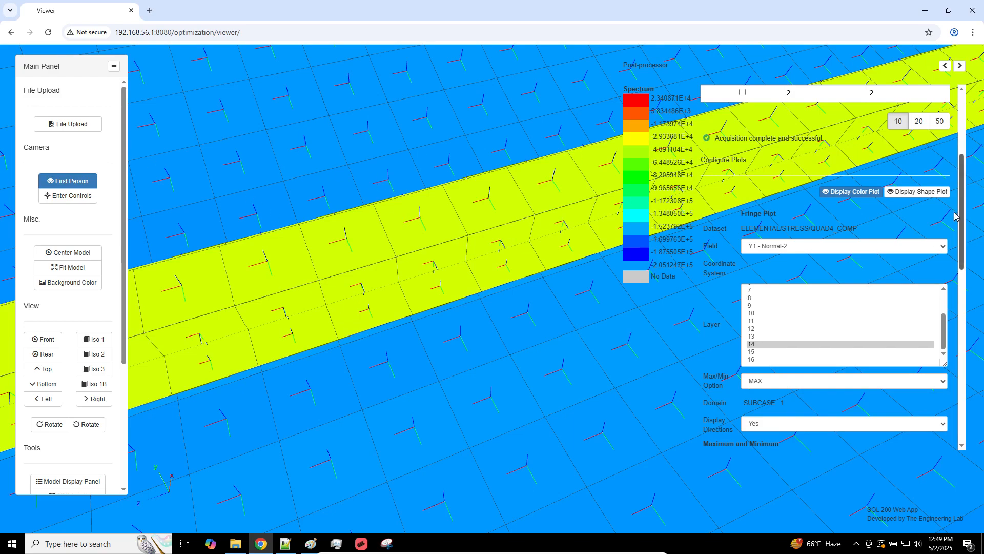
Step: Tick domain 2 and untick domain 1 to load model_e's subcase 2 stresses
scroll(962, 195, up, 2)
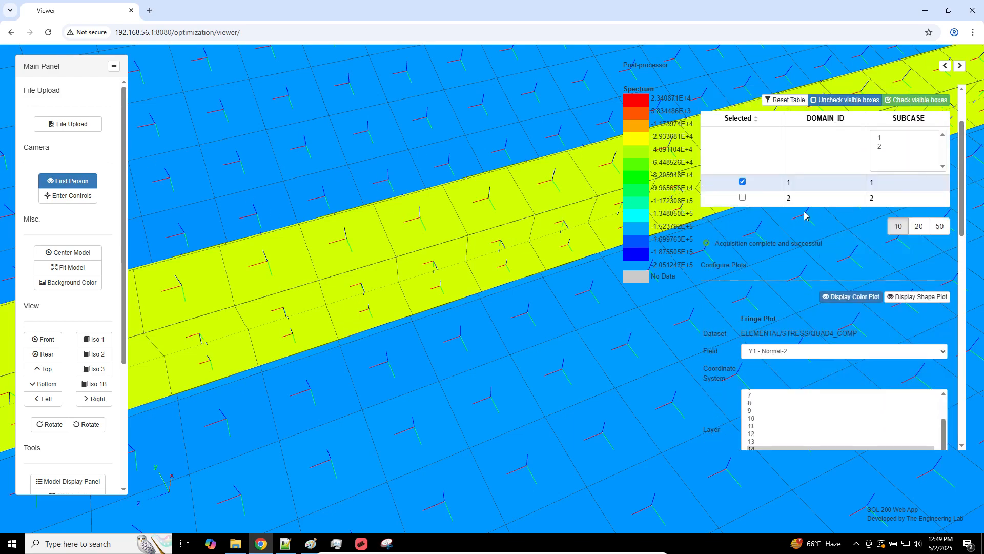
click(760, 198)
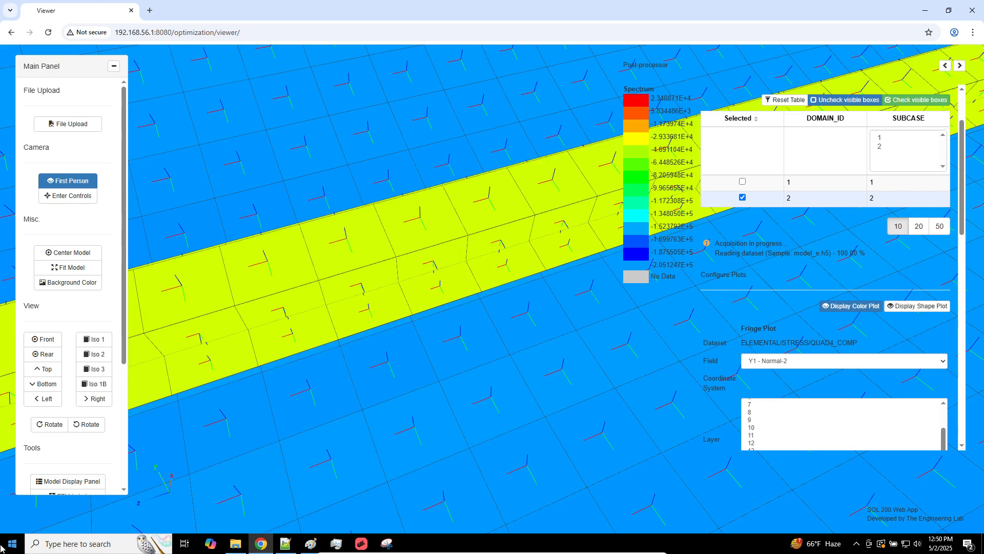
click(235, 544)
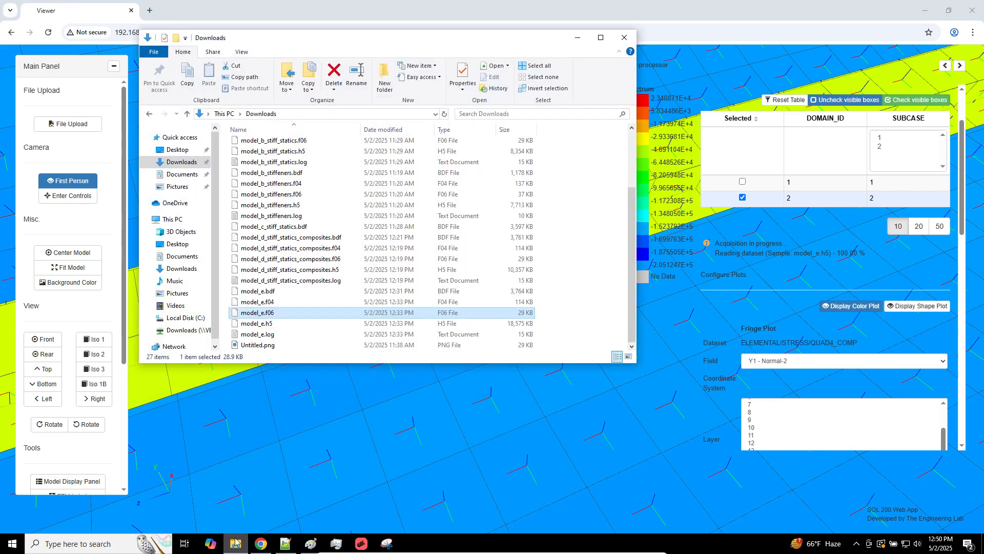
Step: Confirm model_e.h5 (18.1 MB) is in Downloads, then bring MSC Apex back
click(274, 329)
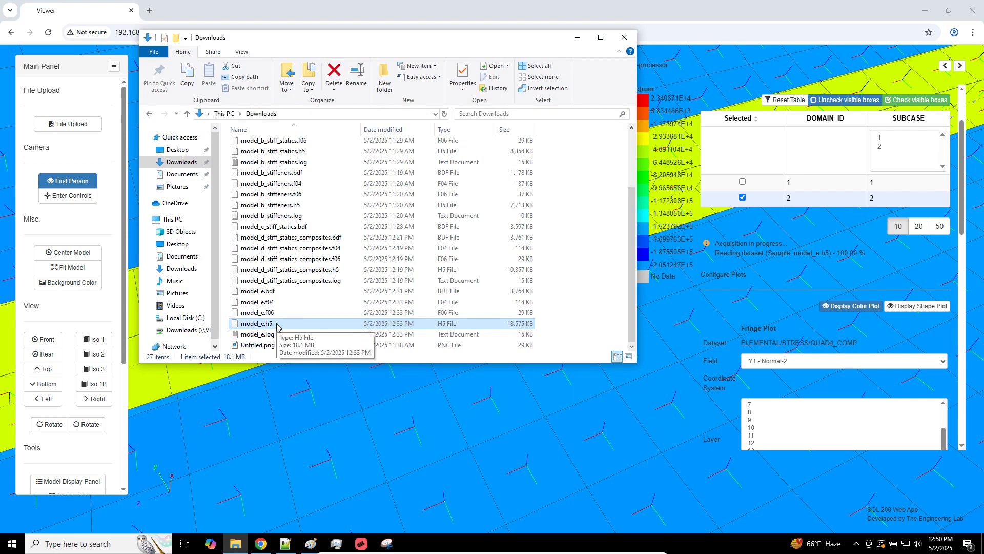
click(854, 288)
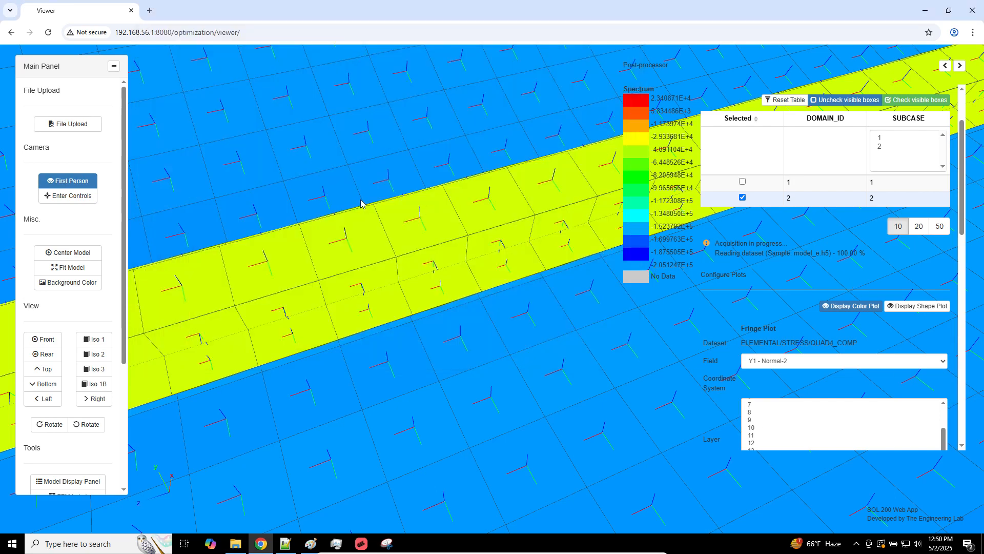
click(388, 544)
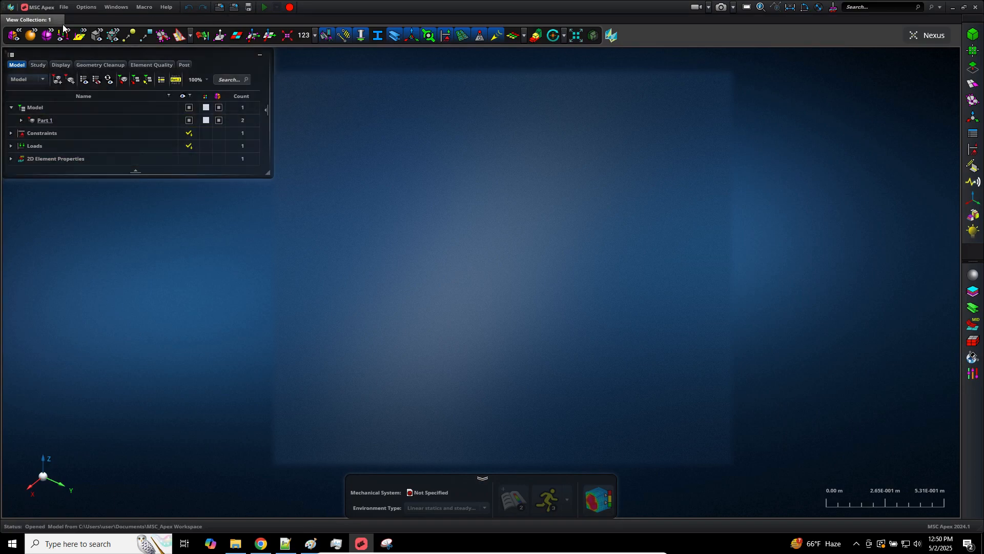
Step: Locate the Model_3 folder under Documents > MSC_Apex Workspace
click(65, 7)
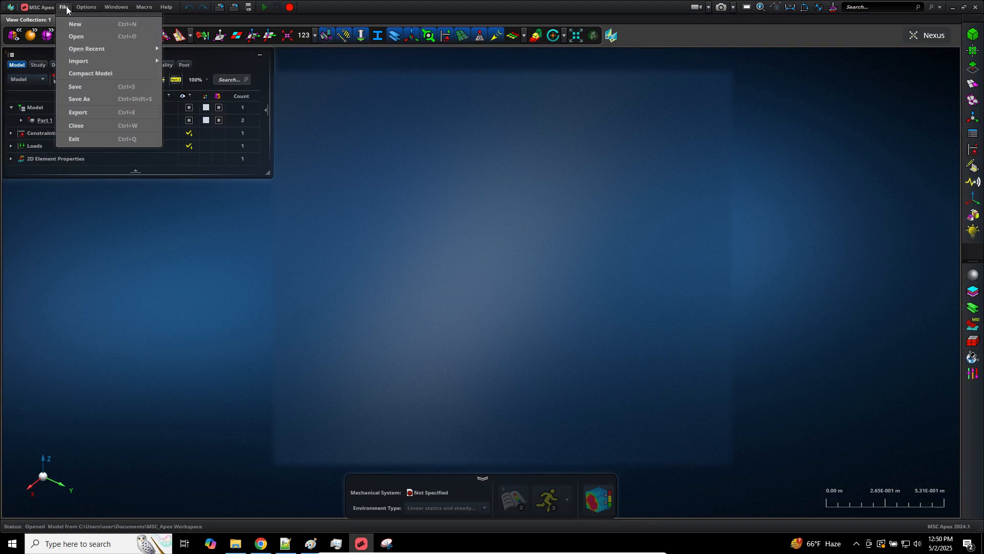
mouse_move(98, 49)
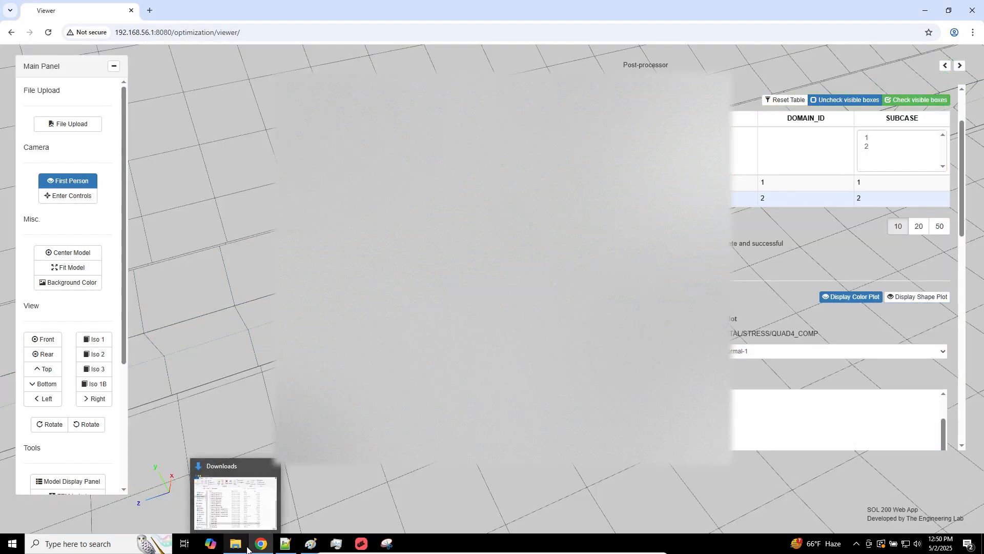
click(244, 548)
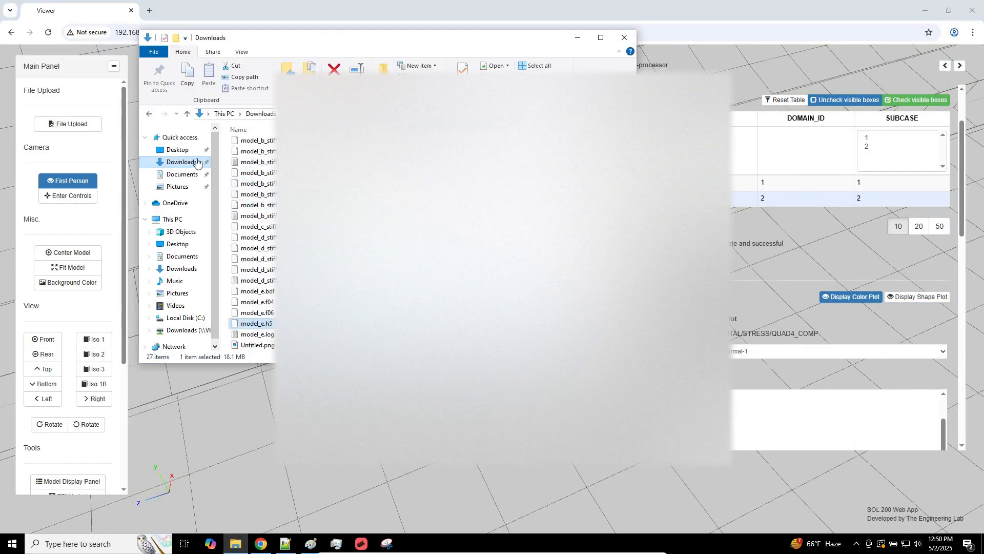
click(185, 174)
double_click(258, 145)
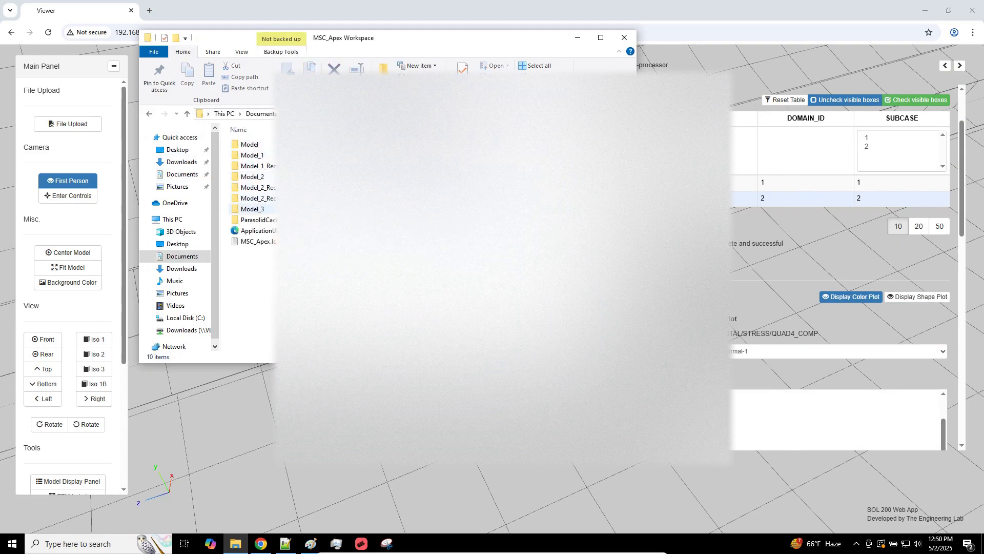
click(252, 208)
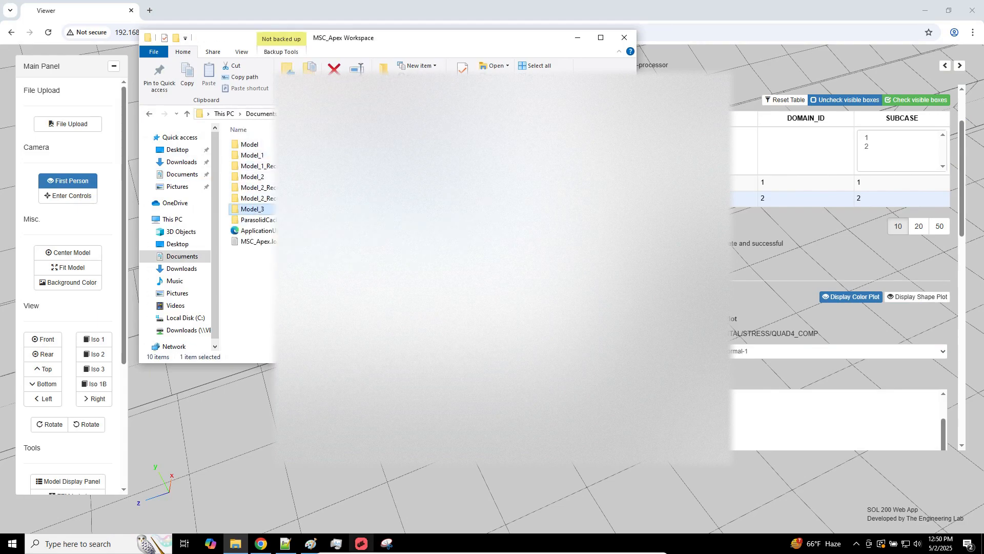
click(355, 546)
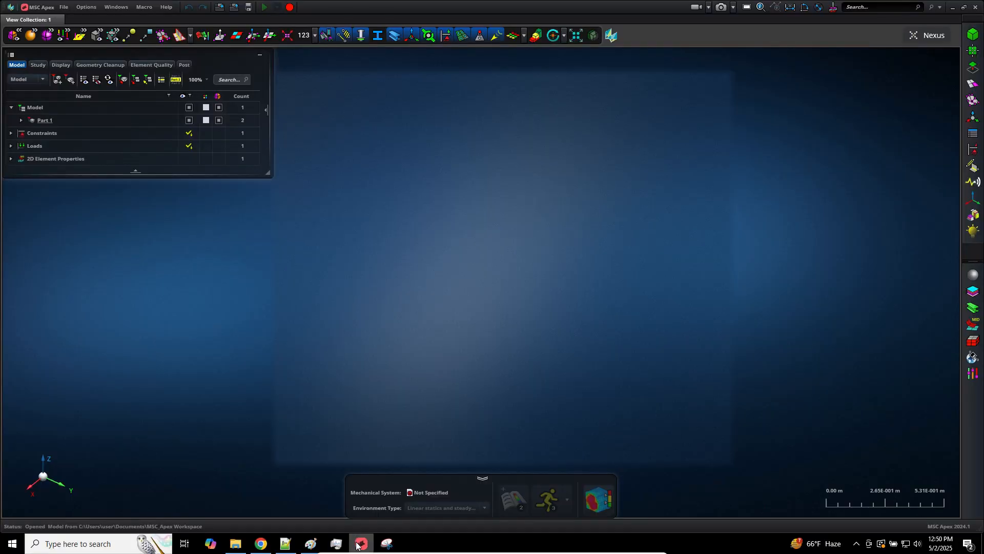
Step: Start opening a model in Apex, cancel the Open dialog, and return to the viewer
click(63, 7)
click(99, 38)
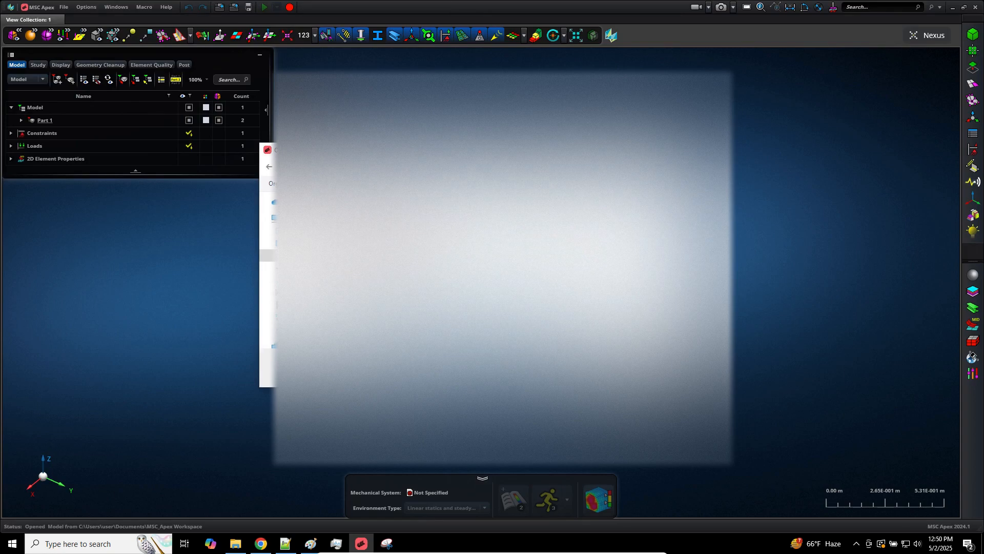
key(Return)
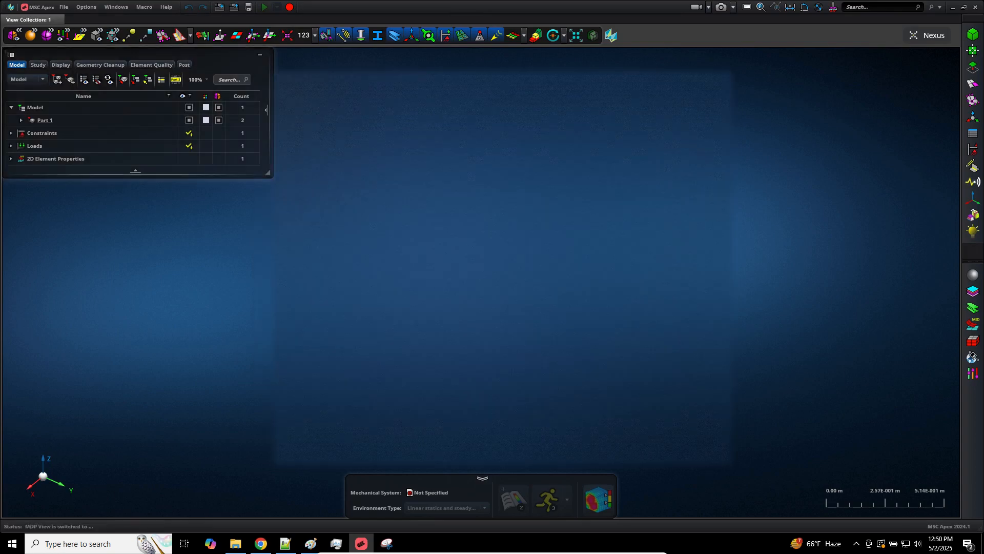
click(266, 544)
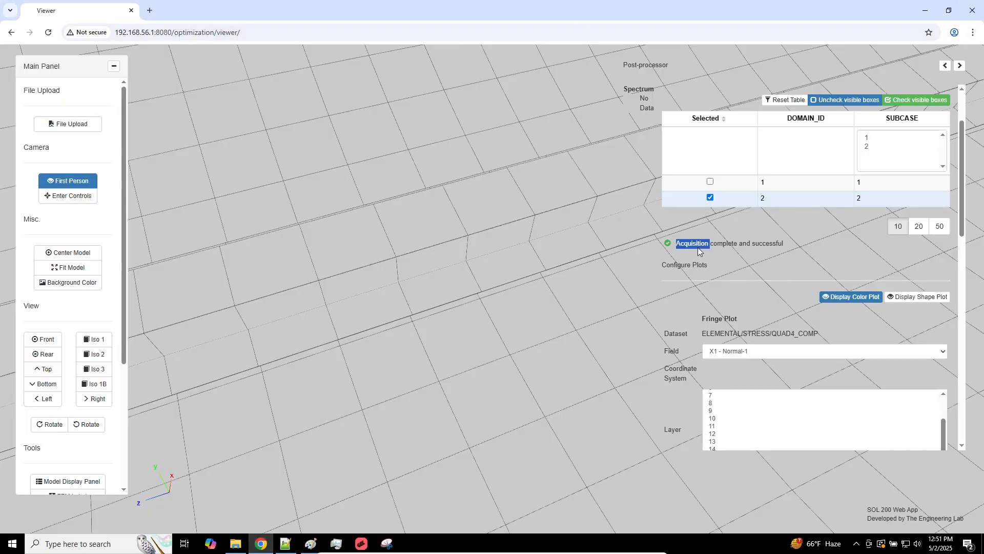
Step: Plot subcase 2 stresses for layer 11 and orbit to an angled view of the cylinder
click(721, 257)
scroll(720, 257, down, 3)
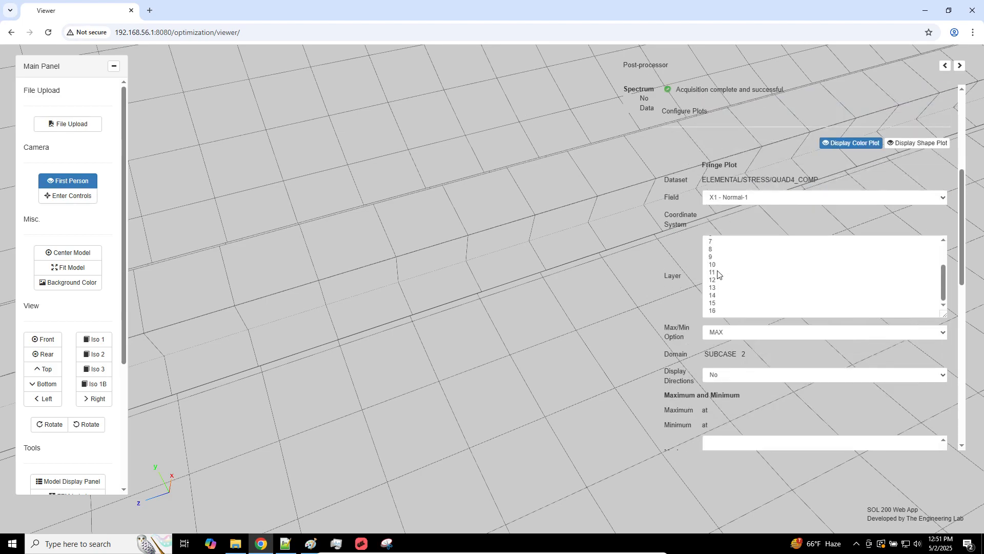
click(718, 273)
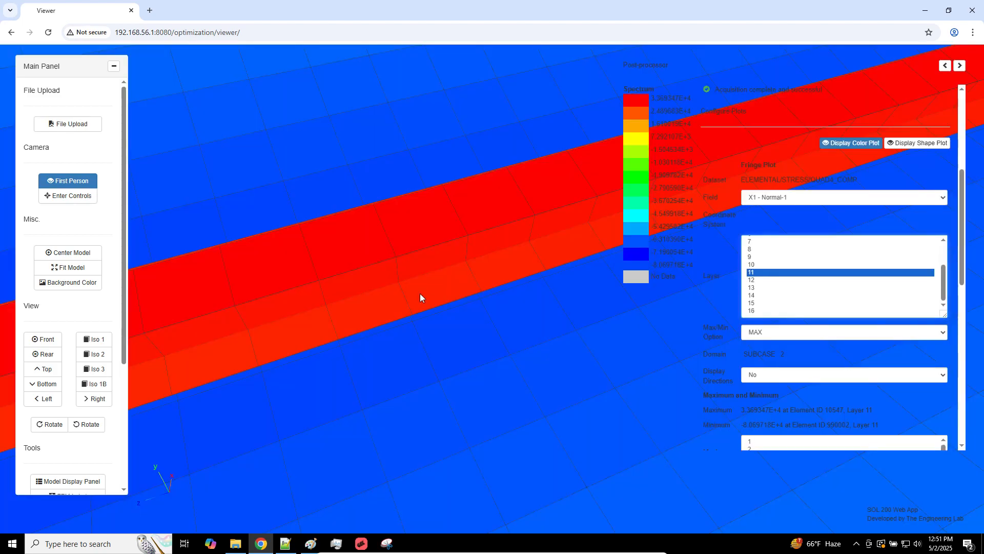
click(53, 180)
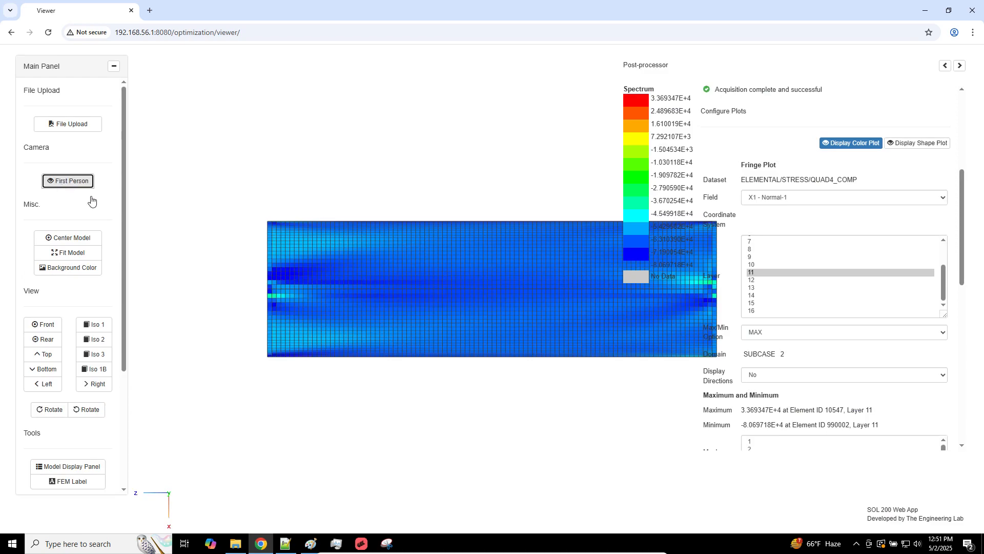
drag(377, 192, 501, 211)
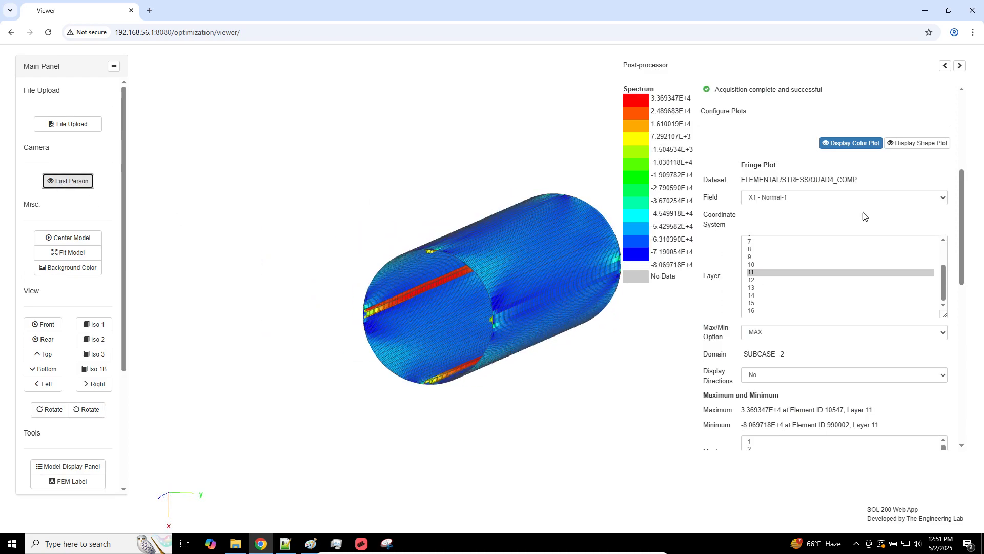
scroll(753, 226, up, 3)
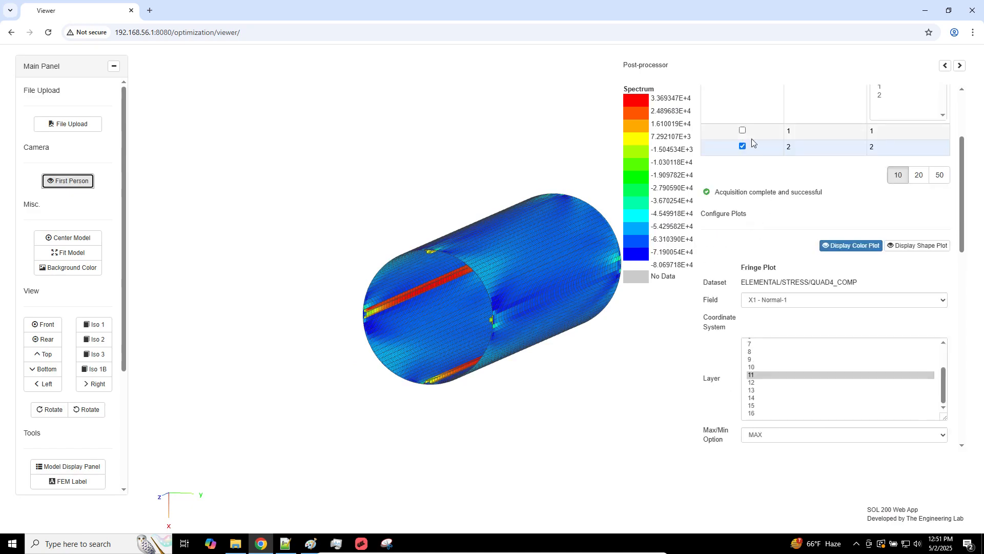
scroll(751, 139, up, 2)
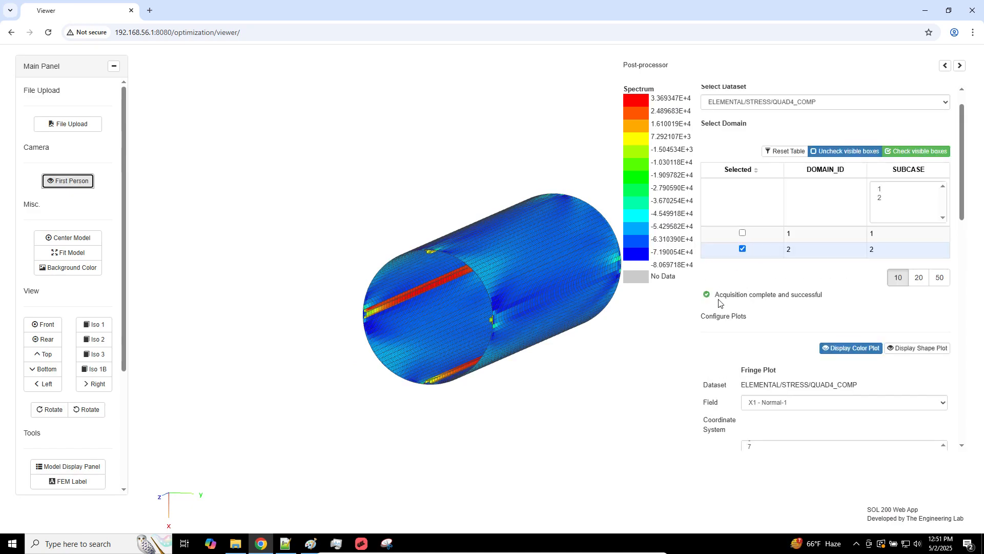
Step: Keep X1 - Normal-1 and plot all layers, peaking at 7.269316E+4 in layer 14
drag(717, 295, 853, 294)
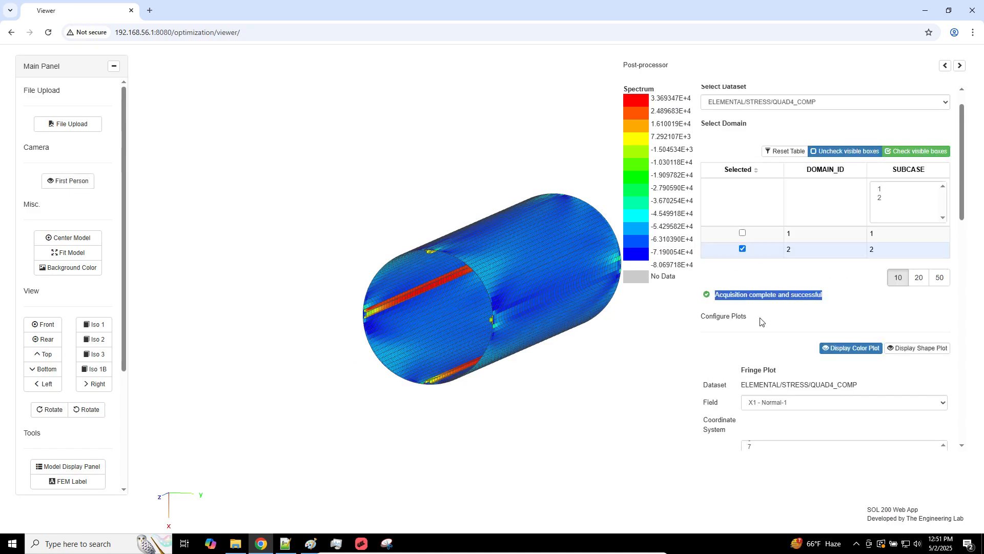
scroll(760, 321, down, 5)
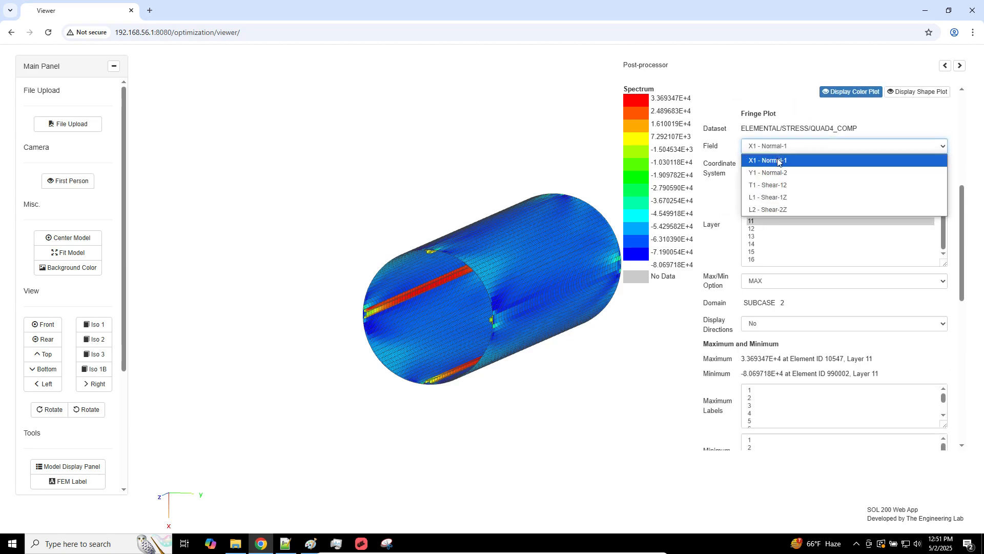
click(778, 160)
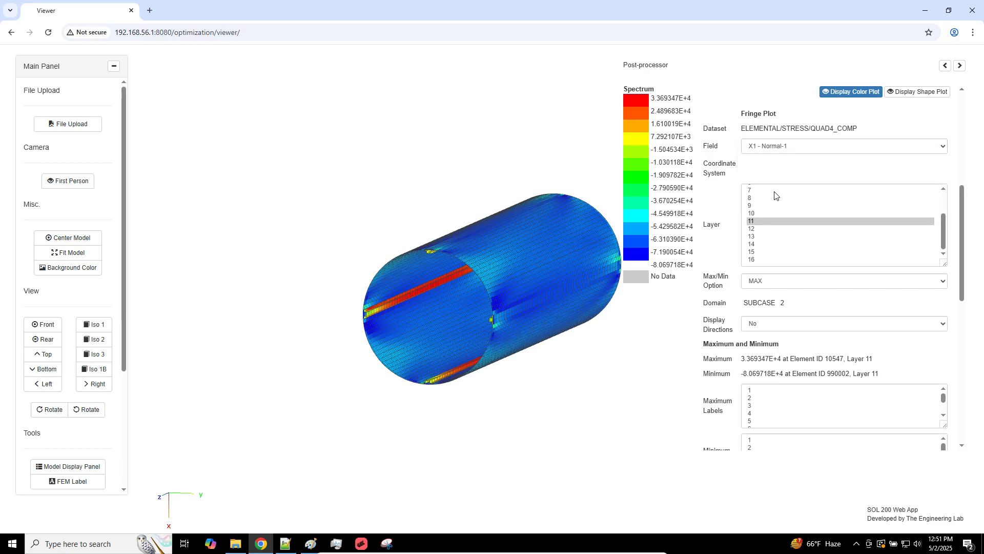
click(769, 199)
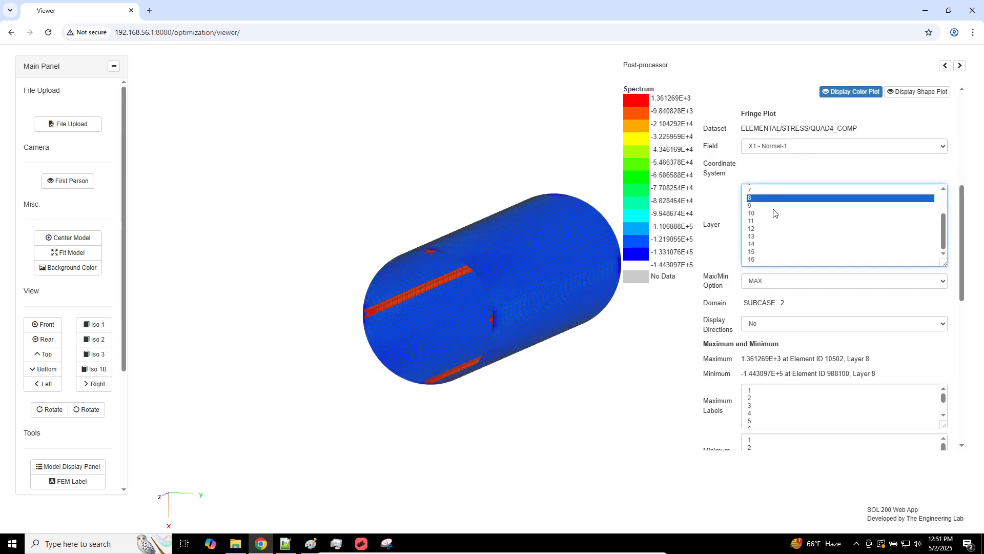
key(ctrl+a)
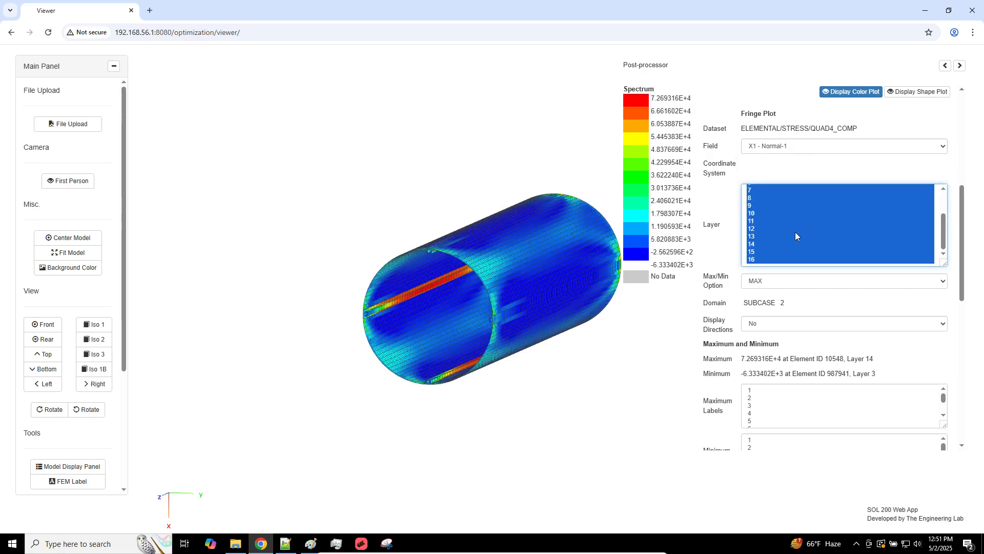
Step: Label the maximum at Element 10548 and orbit the cylinder toward the red stiffener band
click(749, 391)
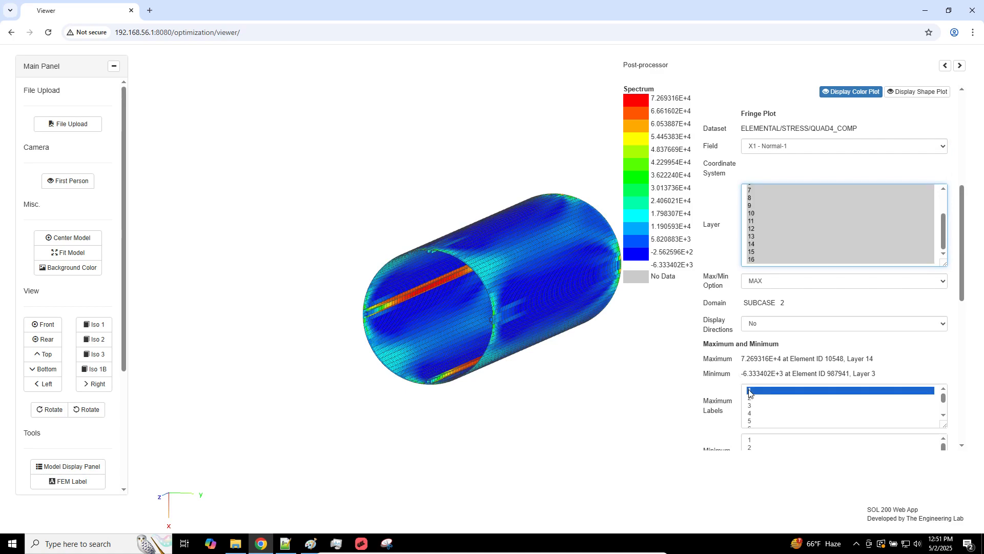
scroll(533, 240, up, 4)
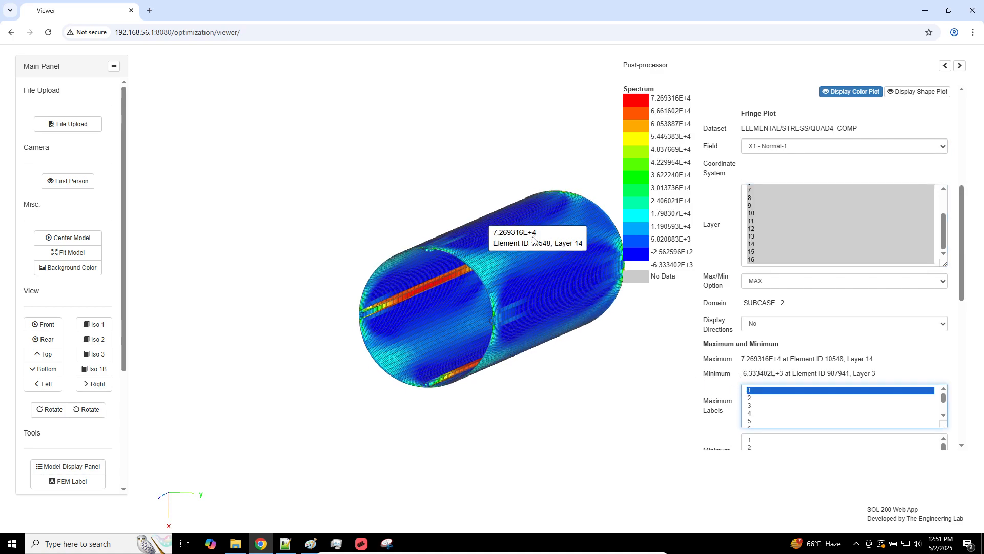
drag(528, 250, 507, 207)
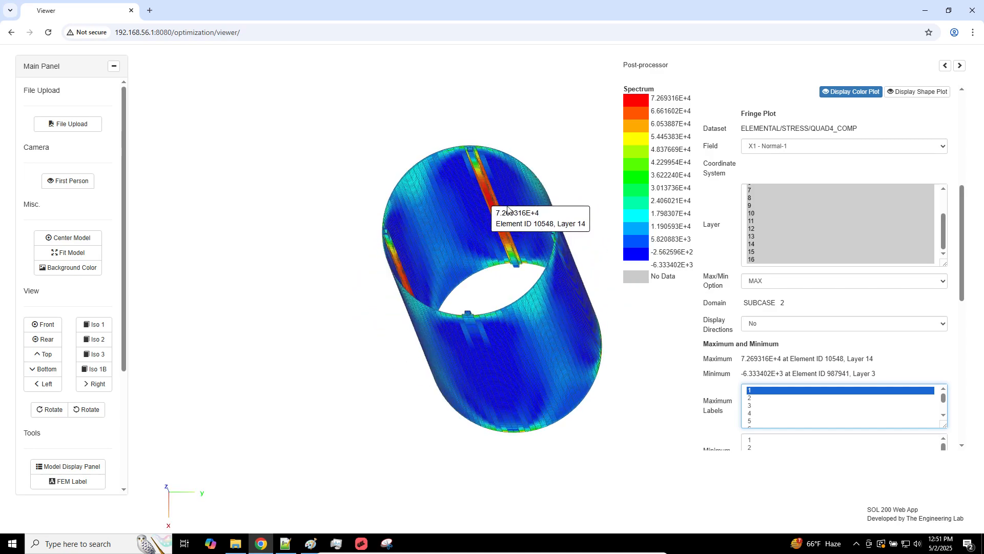
right_drag(507, 208, 491, 273)
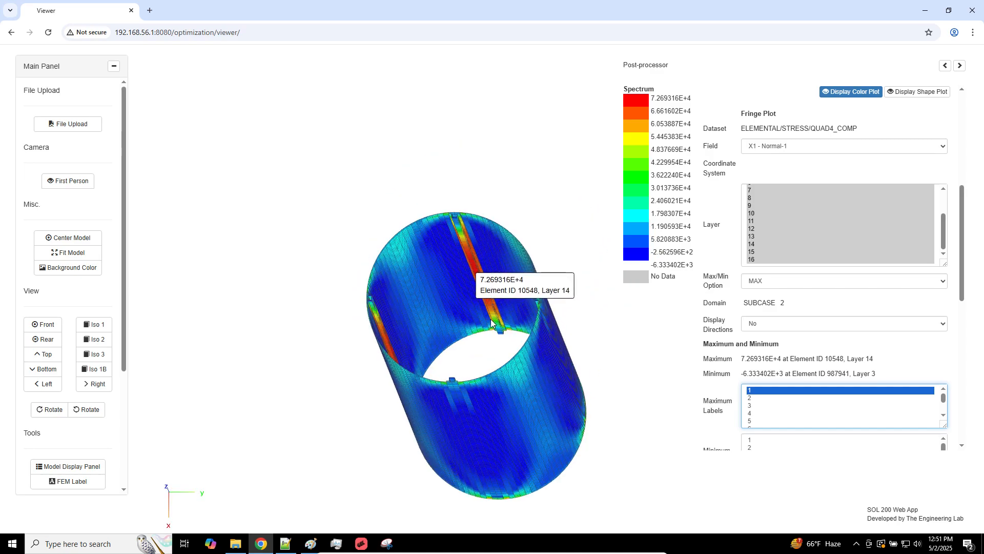
drag(491, 321, 369, 323)
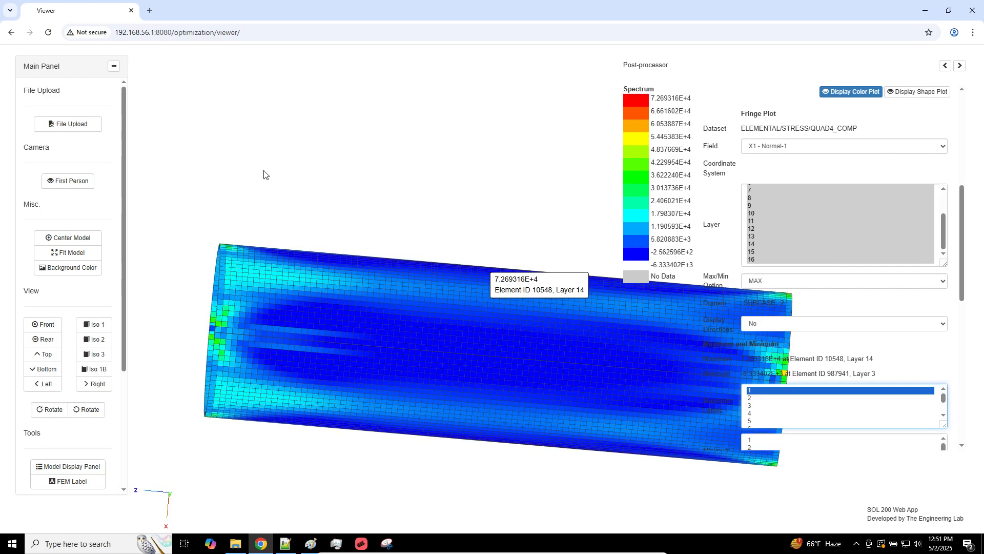
right_drag(450, 242, 364, 262)
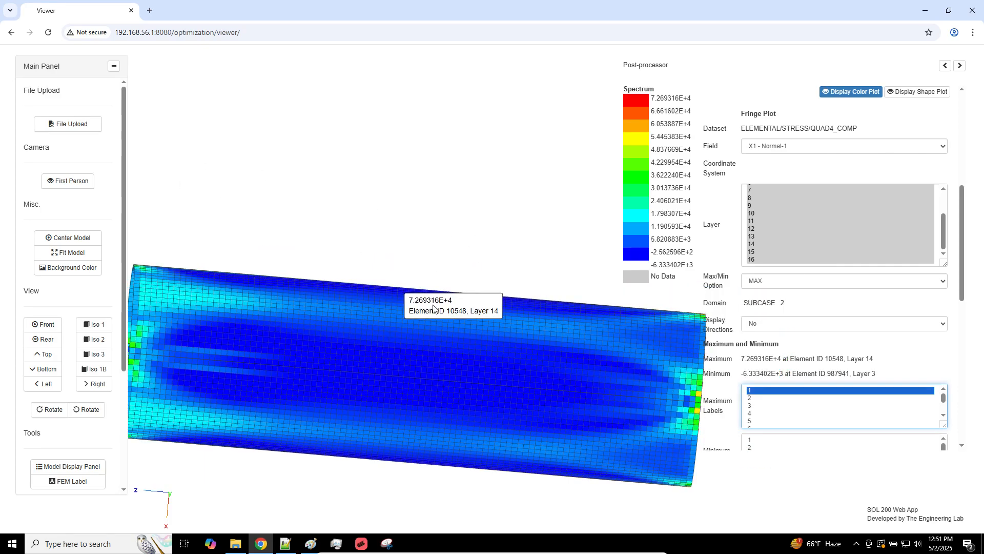
drag(476, 312, 553, 310)
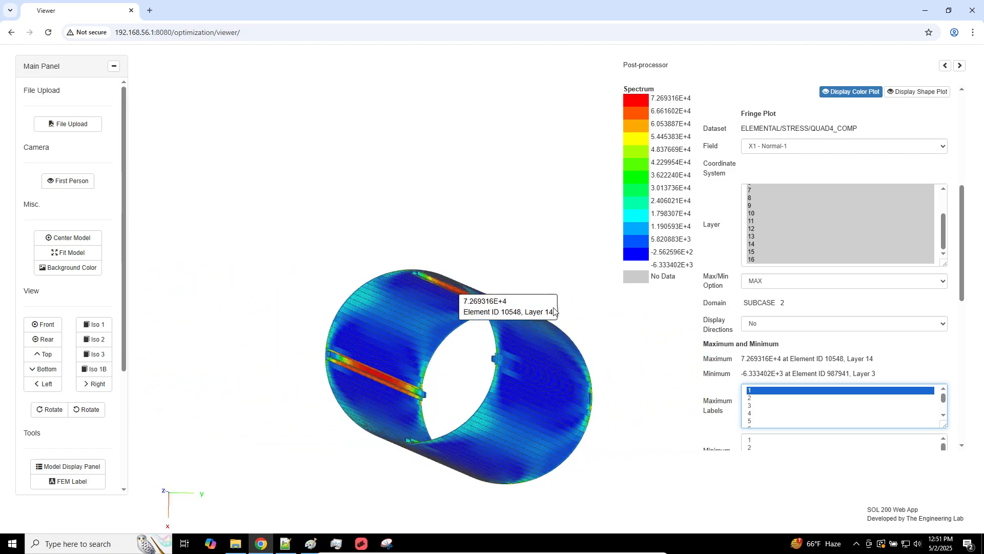
Step: Zoom in close on the red maximum-stress stiffener strip, then bring up MSC Apex
scroll(447, 332, up, 3)
scroll(446, 331, up, 5)
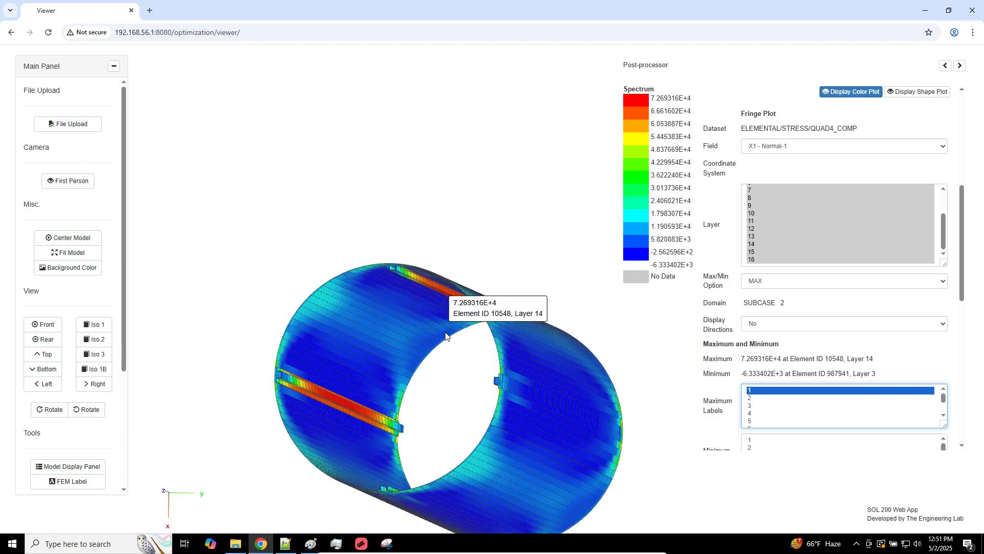
scroll(441, 307, up, 6)
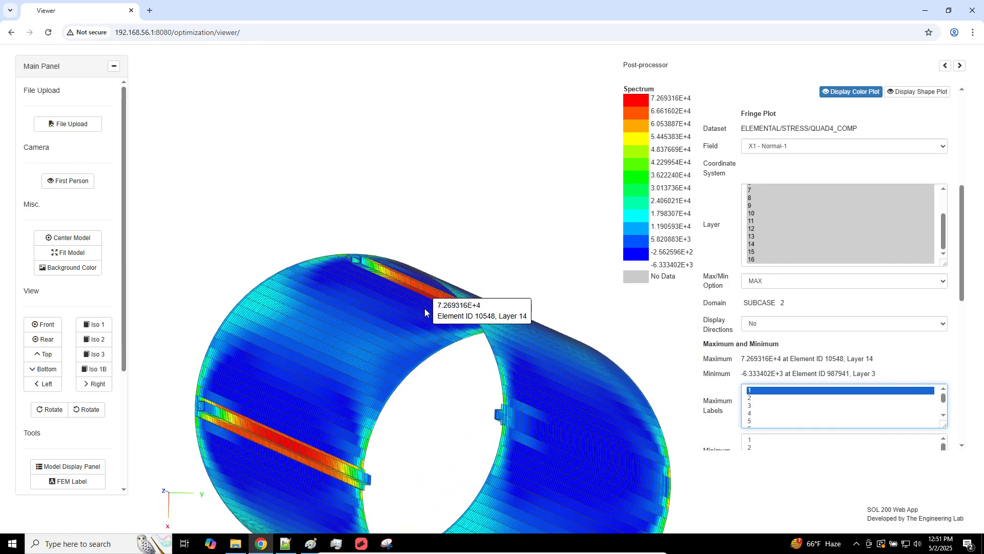
scroll(514, 304, up, 4)
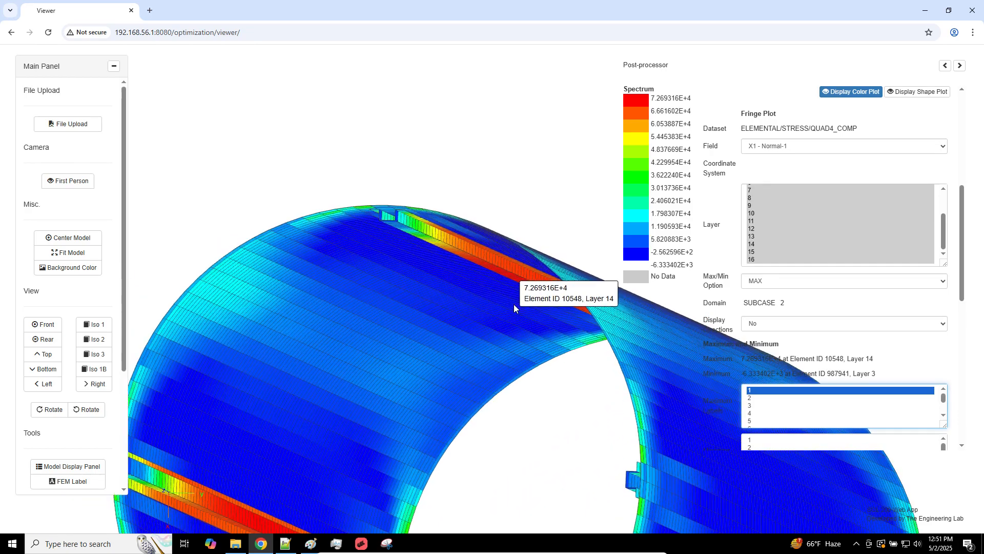
click(364, 539)
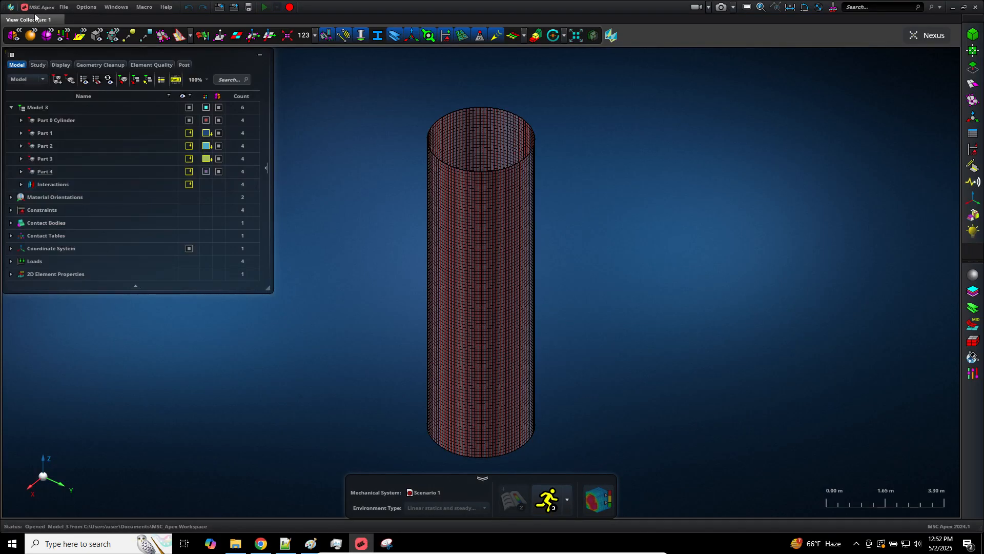
Step: Attach model_e.h5 from Downloads as Nastran results to Scenario 1 in the Study tree
click(40, 64)
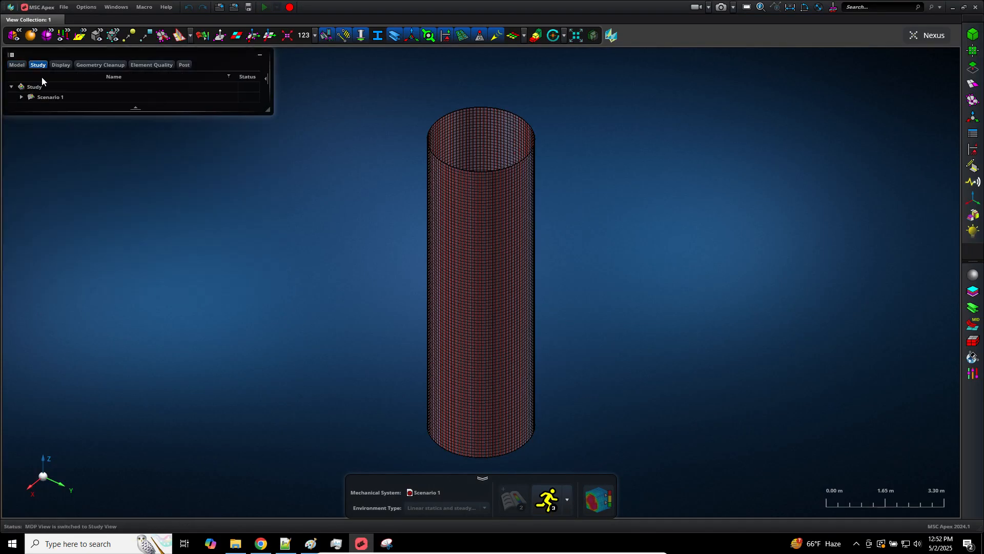
right_click(44, 97)
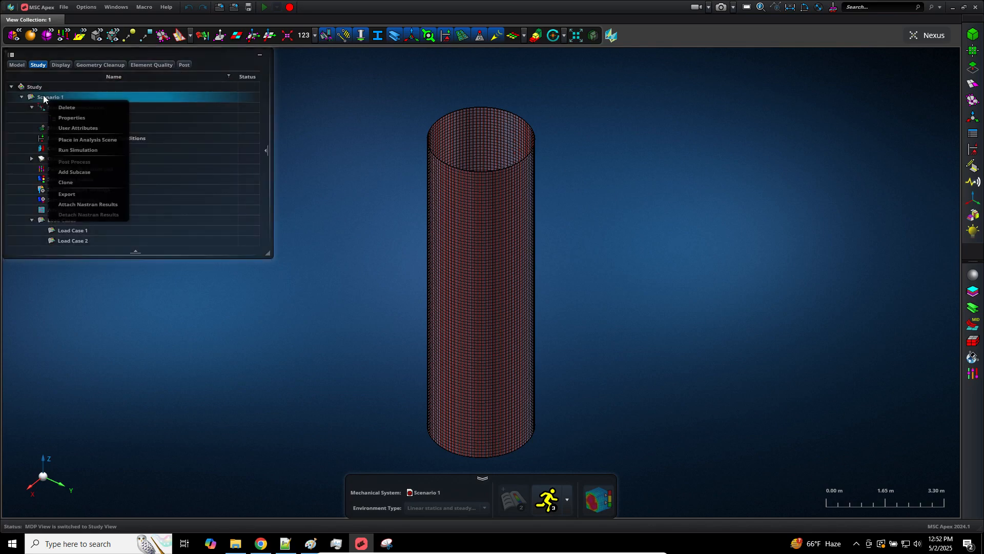
click(103, 204)
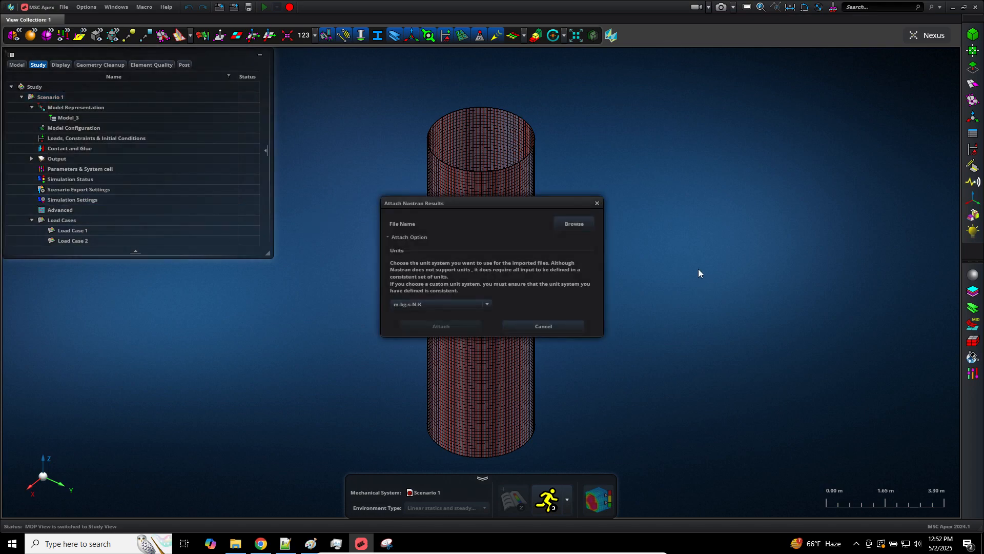
click(570, 225)
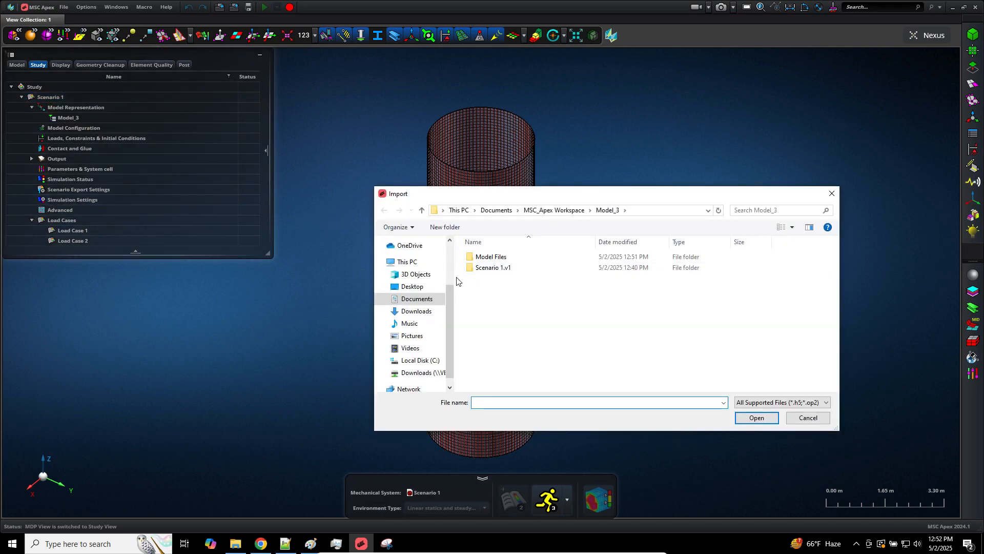
click(434, 311)
double_click(483, 325)
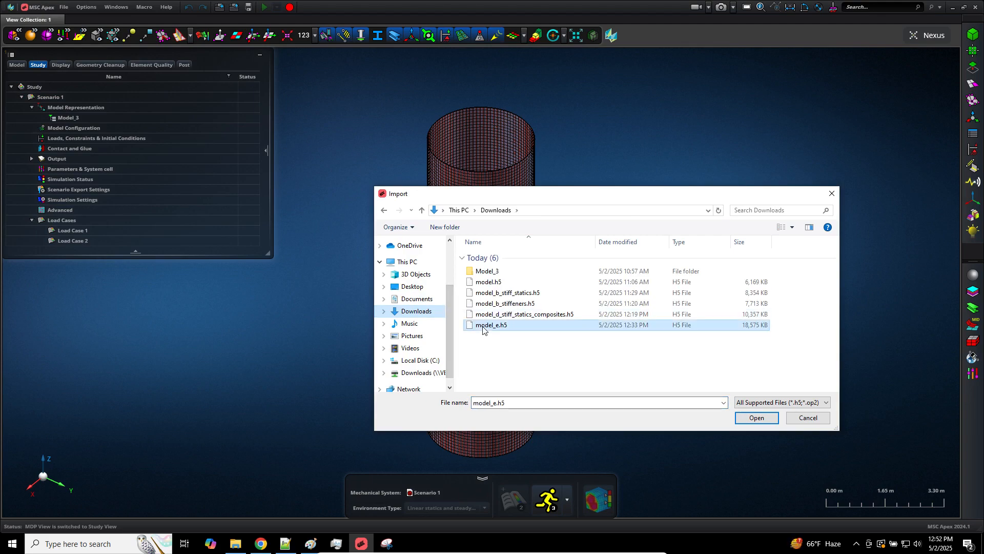
click(469, 328)
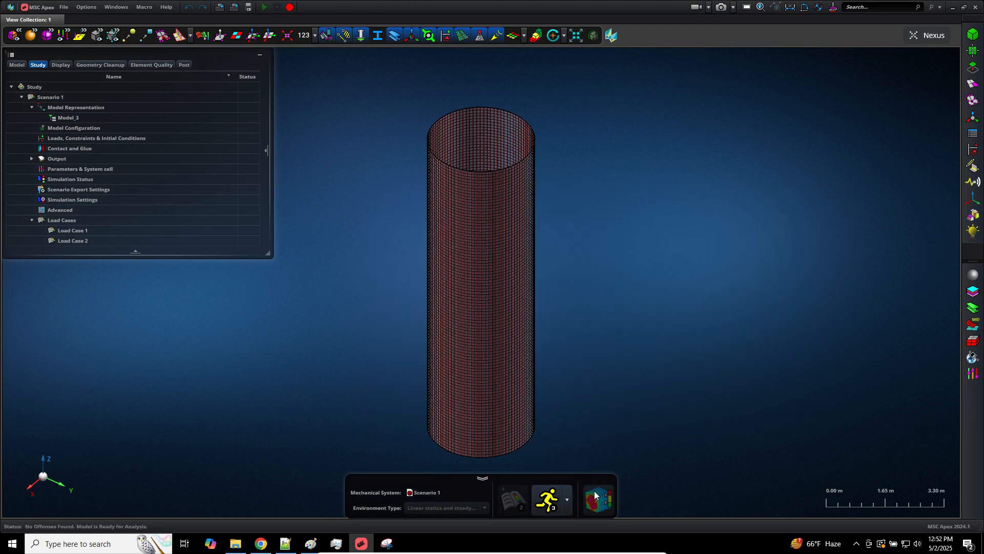
Step: Place Scenario 1 in the analysis scene to show the cylinder, then return to Chrome
click(61, 96)
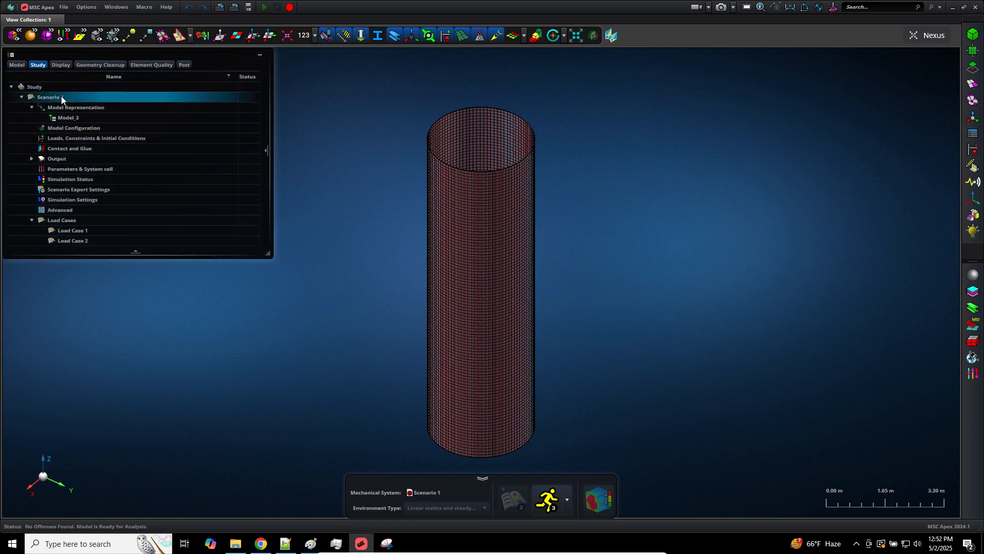
right_click(60, 97)
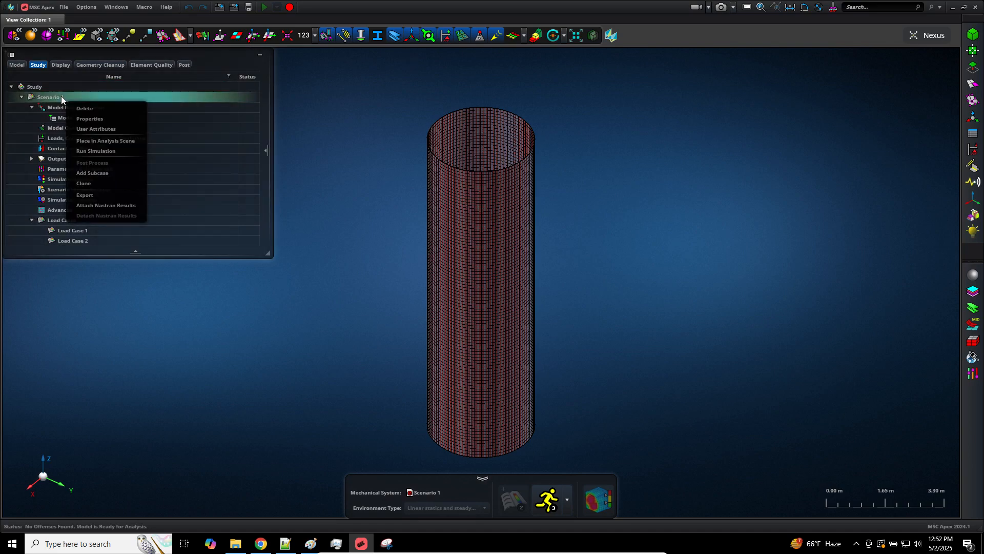
click(117, 142)
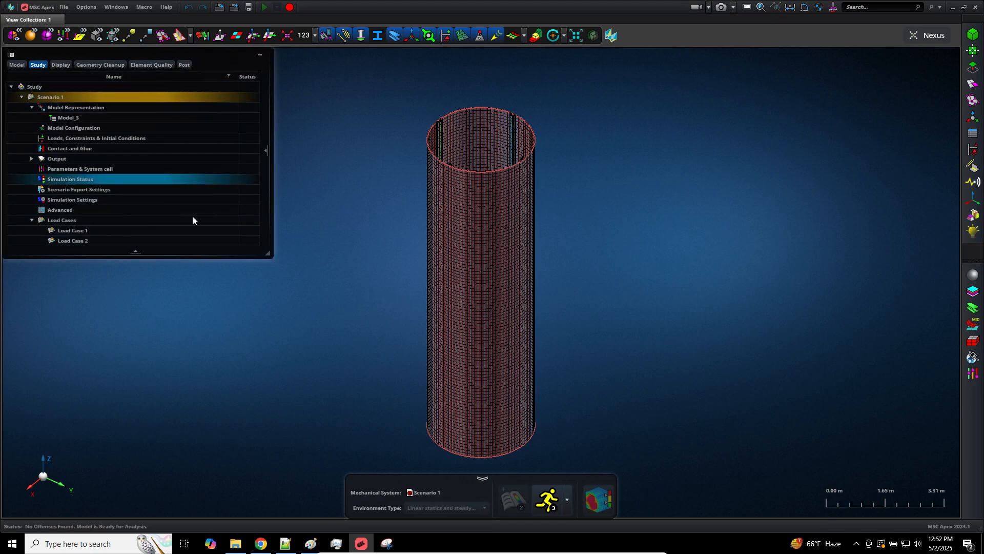
click(255, 546)
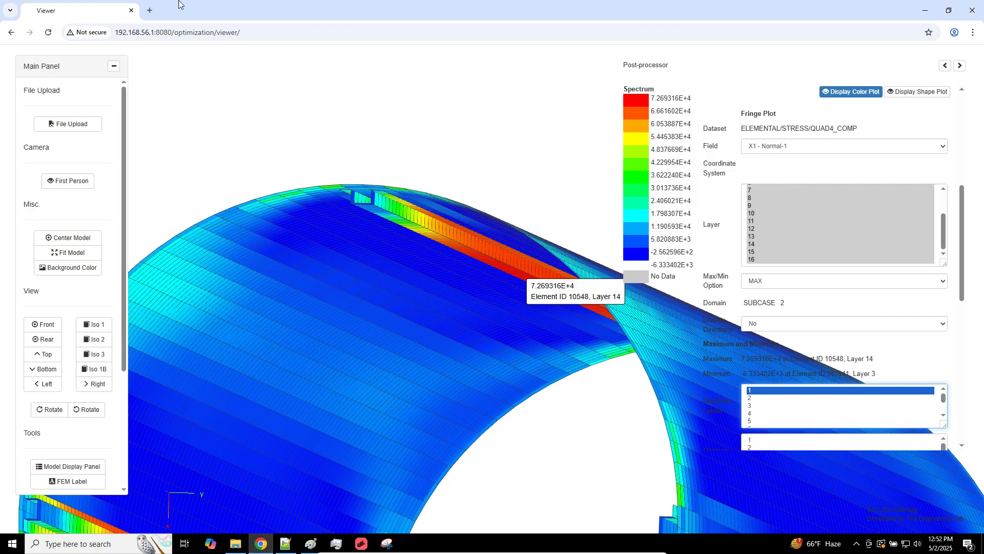
Step: Fit the model to show the whole subcase 2 X1 - Normal-1 stress fringe
click(69, 252)
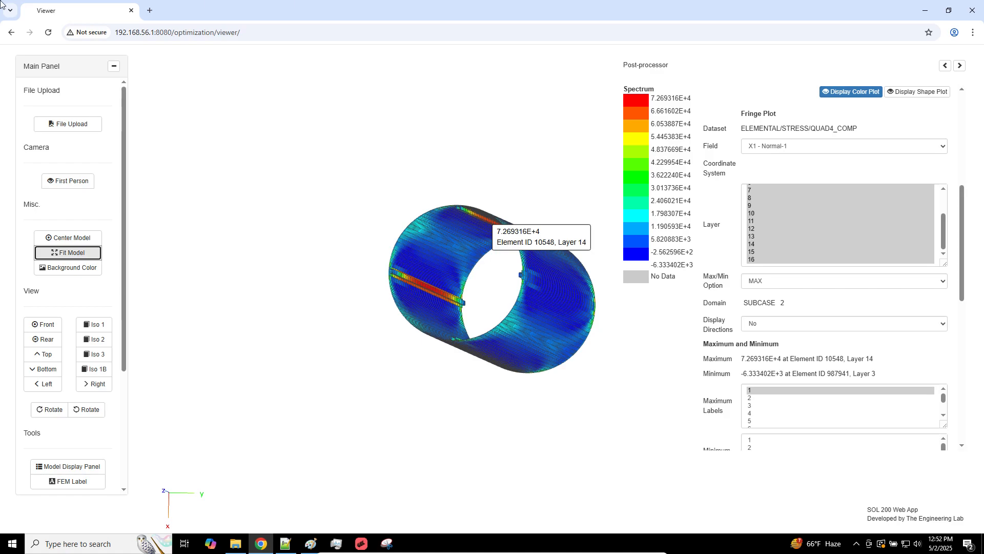
Step: In a new tab, go to the-engineering-lab.com and open the Free Download page
click(149, 10)
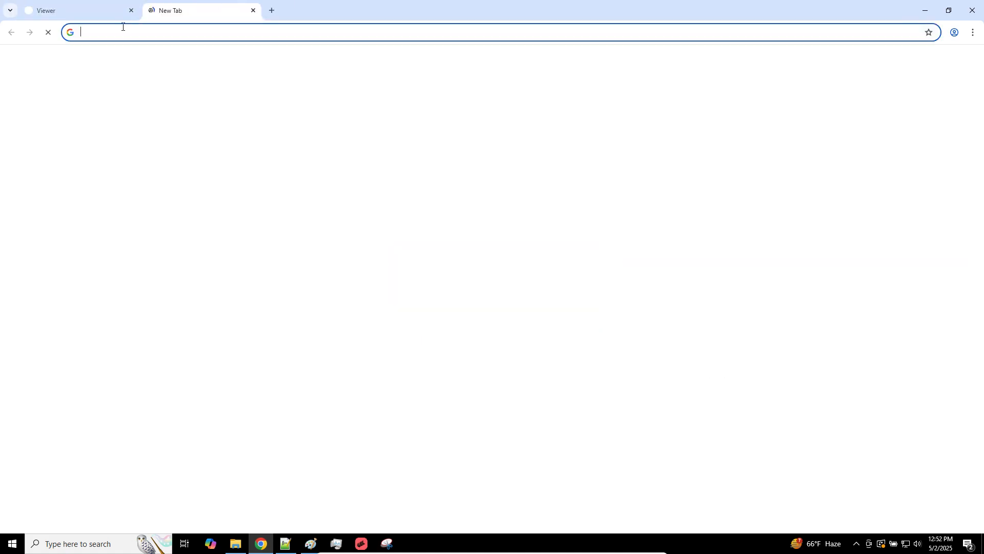
text(the-engineering)
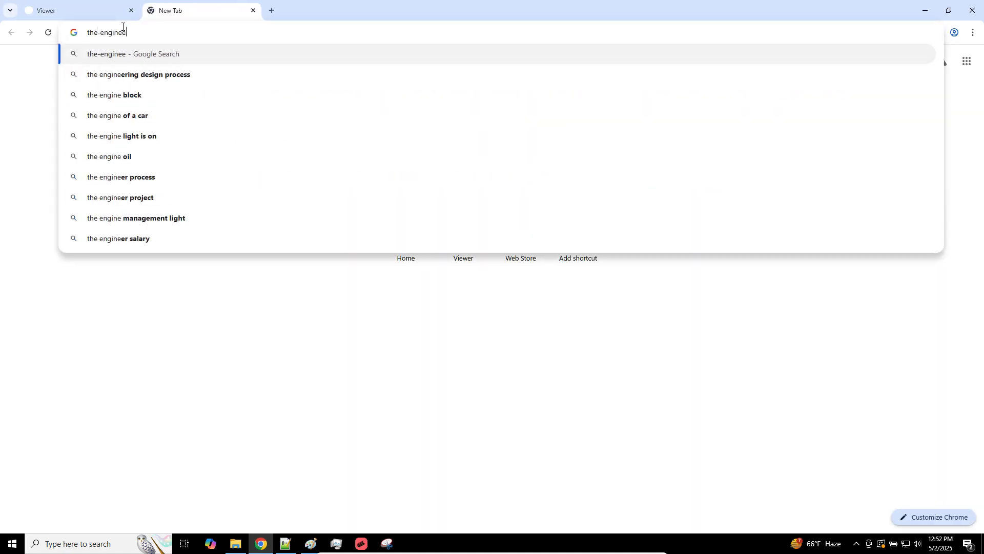
text(-lab)
key(Return)
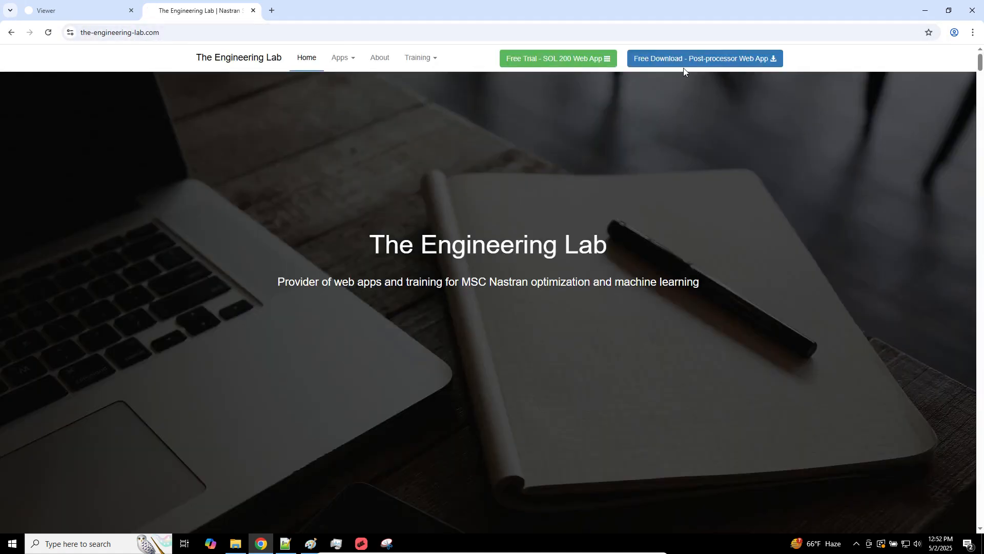
click(684, 62)
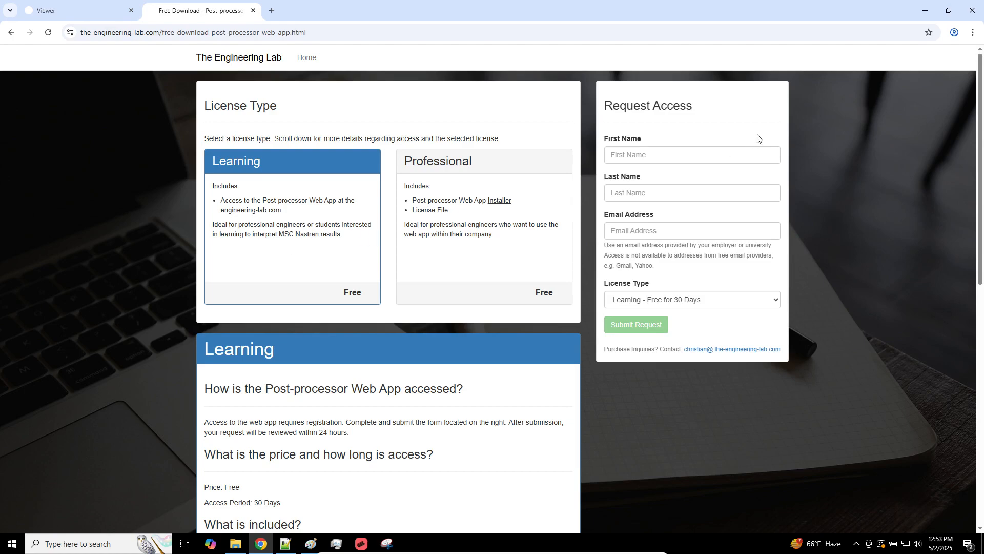
Step: Enter an e-mail address in the Email Address field of the access form
click(724, 226)
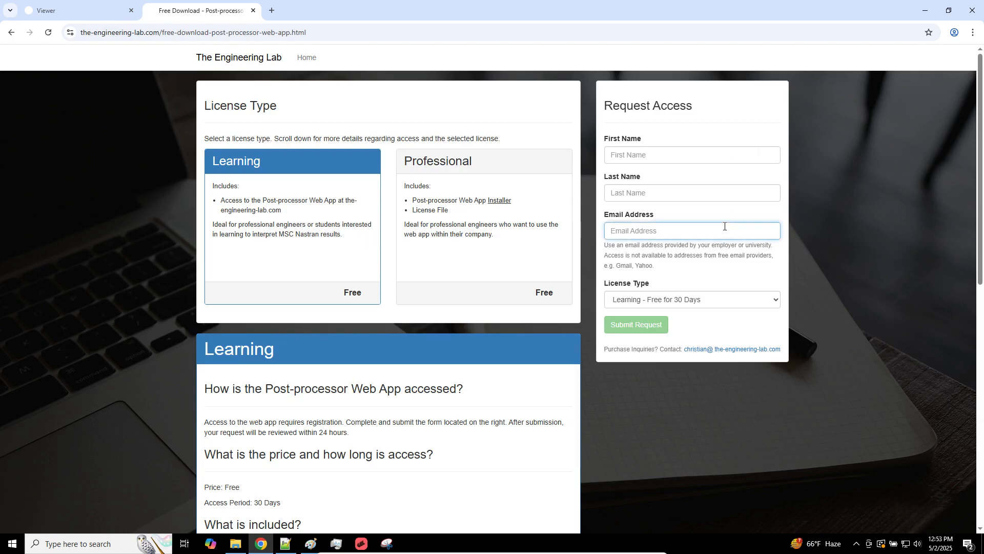
text(@)
key(BackSpace)
Step: In MSC Apex, tilt the cylinder and snap to the Z-axis top view showing its four stiffeners
click(353, 546)
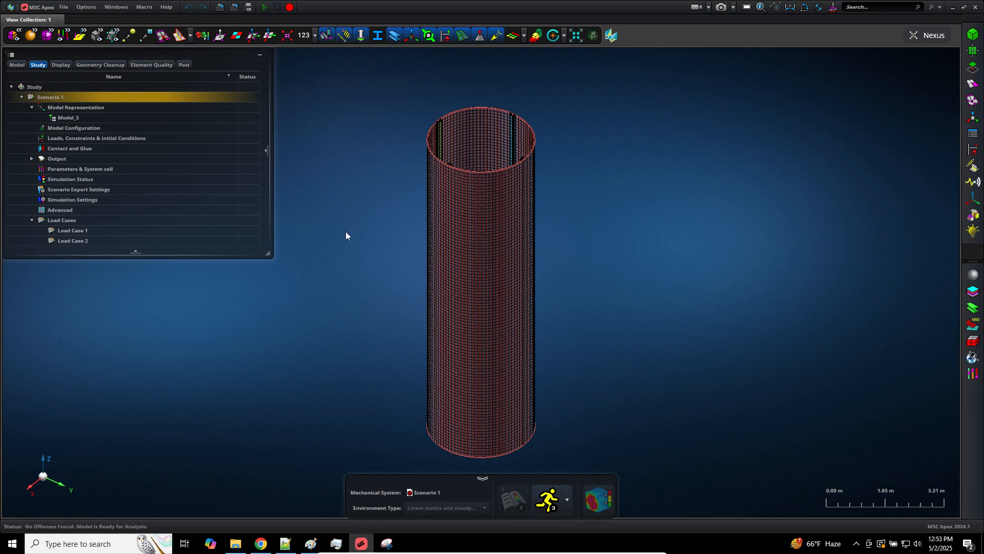
middle_drag(346, 236, 349, 254)
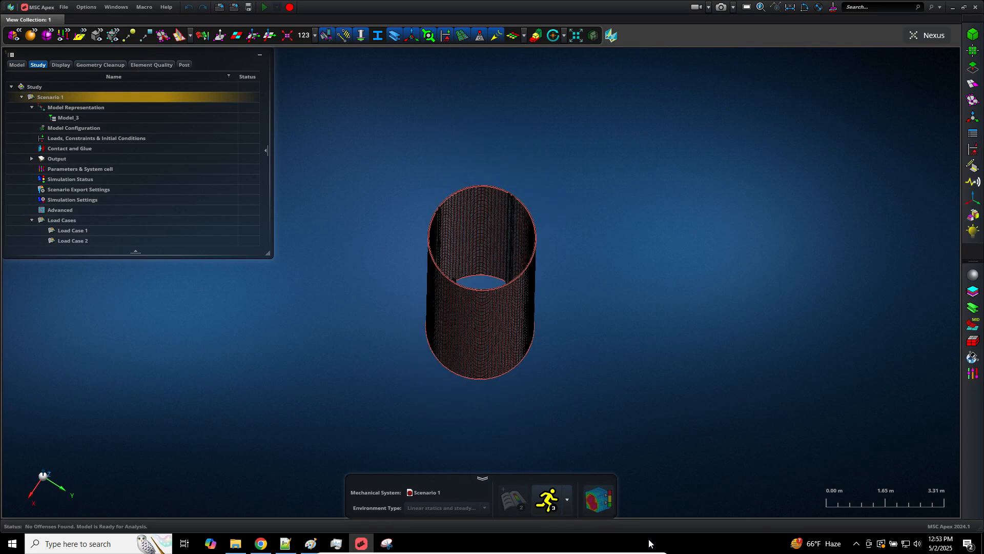
click(49, 479)
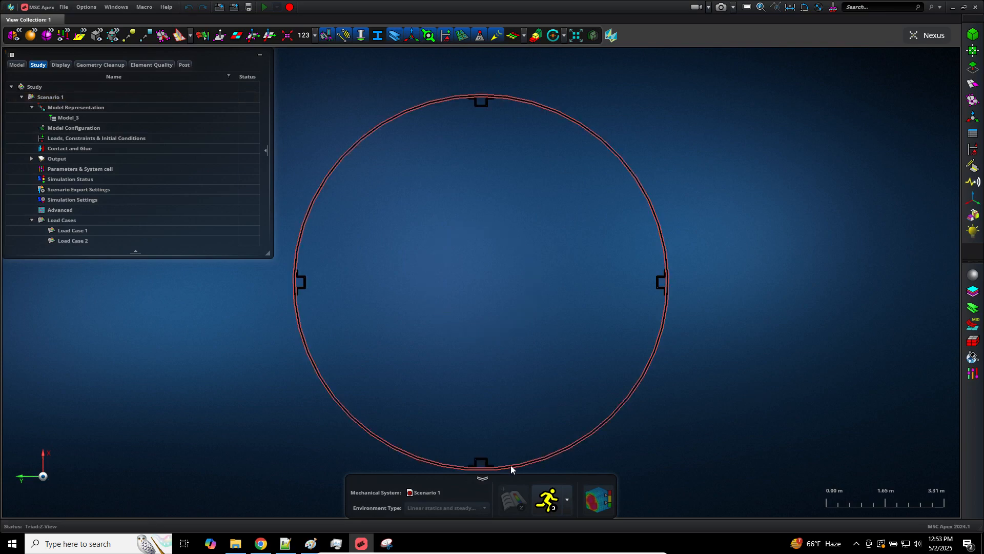
click(261, 543)
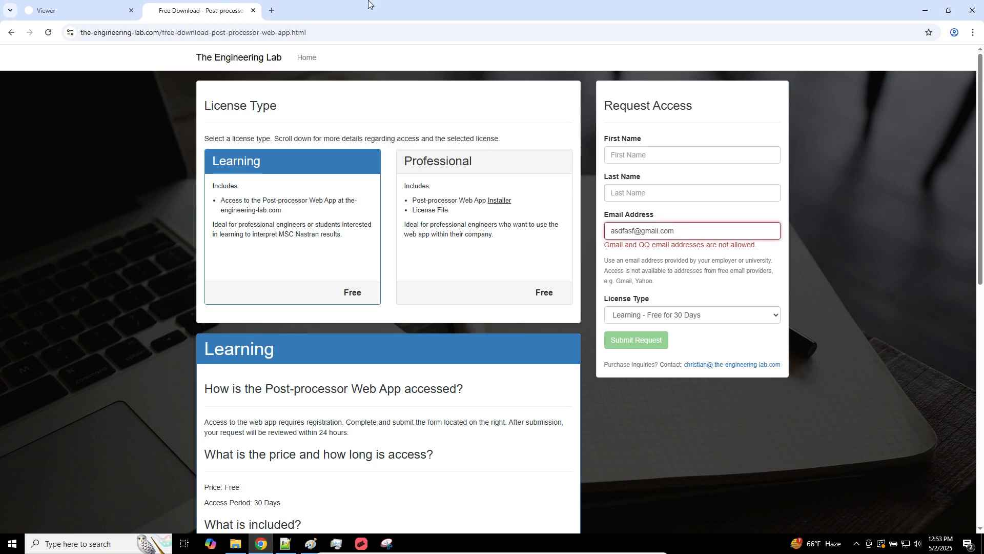
Step: Switch back to the Viewer tab showing the subcase 2 X1 stress plot
click(110, 12)
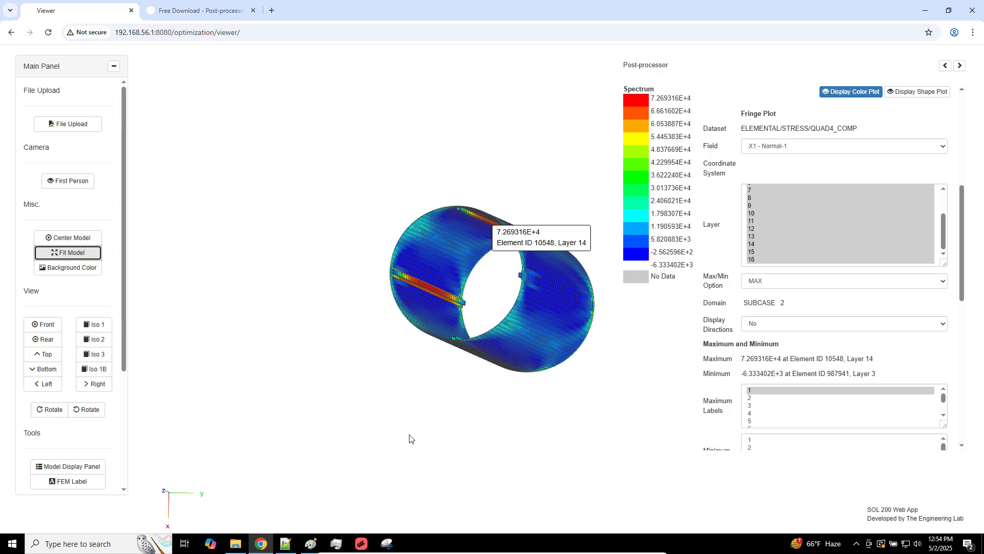
Step: Launch Material Orientation Field from the Attribution toolbar, then bring Notepad++ forward
click(361, 542)
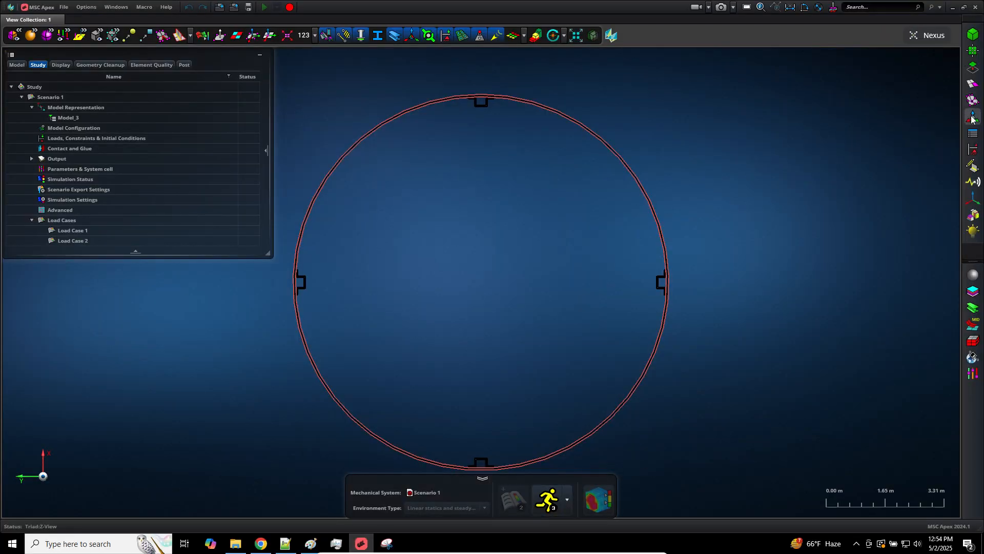
mouse_move(973, 131)
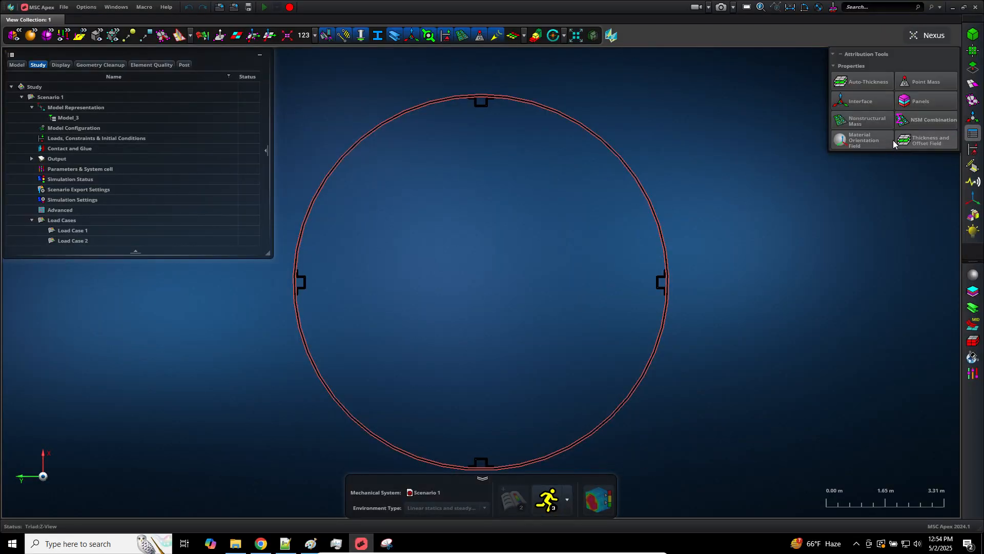
click(880, 143)
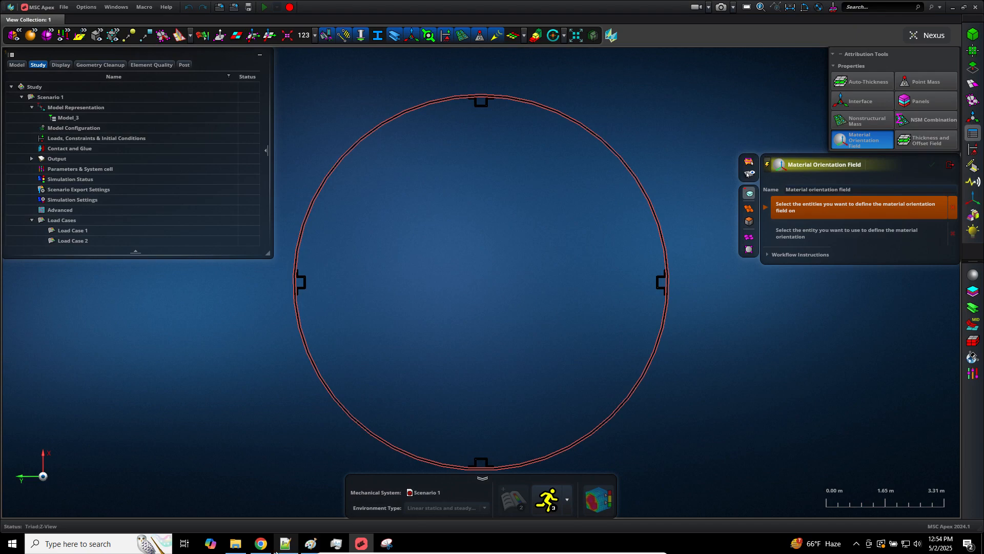
click(278, 548)
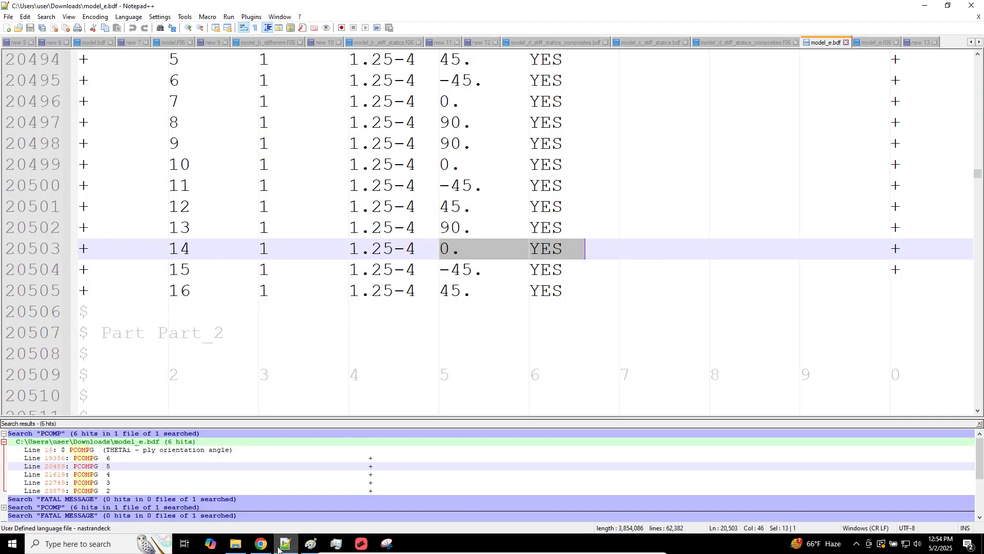
Step: Look through the existing notes new 6, new 5, new 7 and new 9
click(43, 43)
click(20, 42)
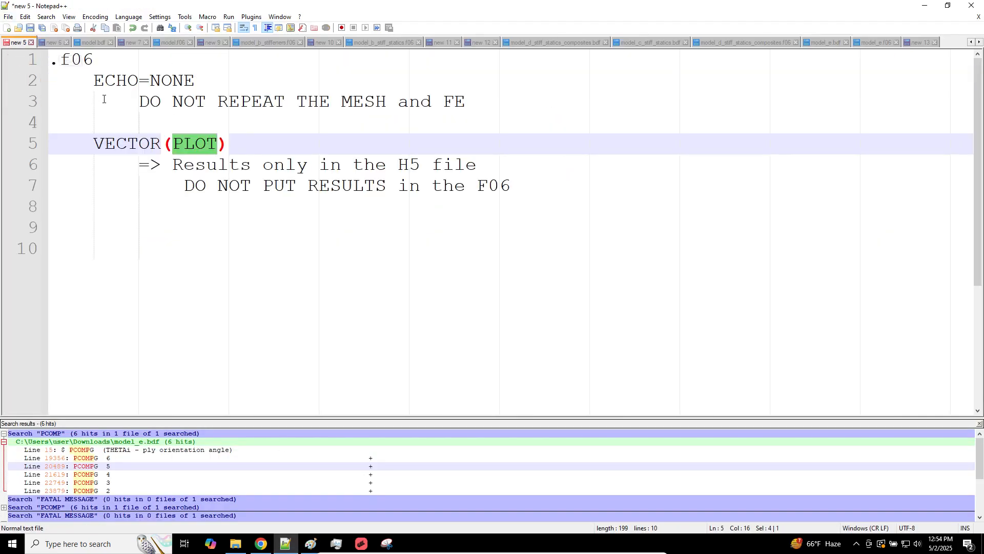
click(129, 43)
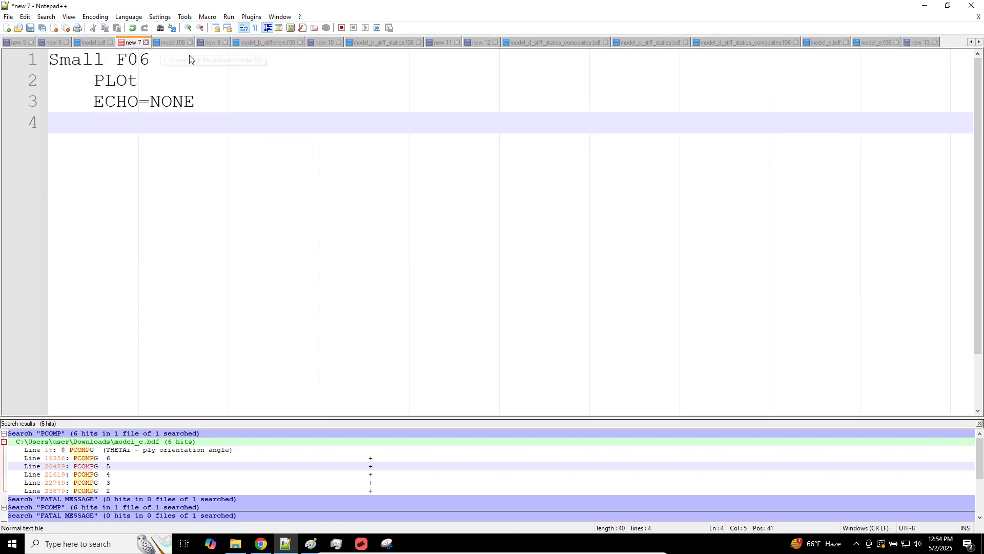
click(212, 43)
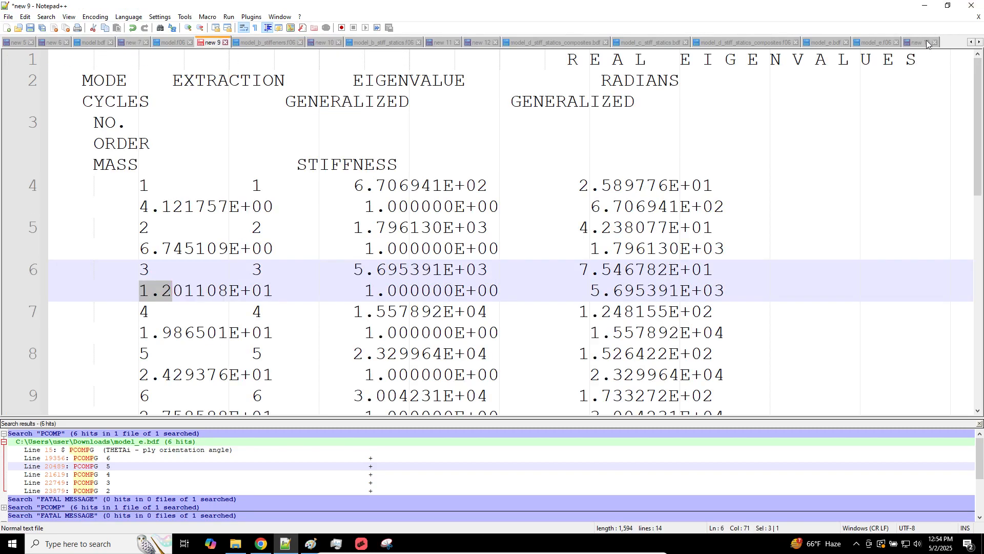
Step: Start a new document headed 'Cylinder + Stiffeners (Composites Laminates)'
click(9, 28)
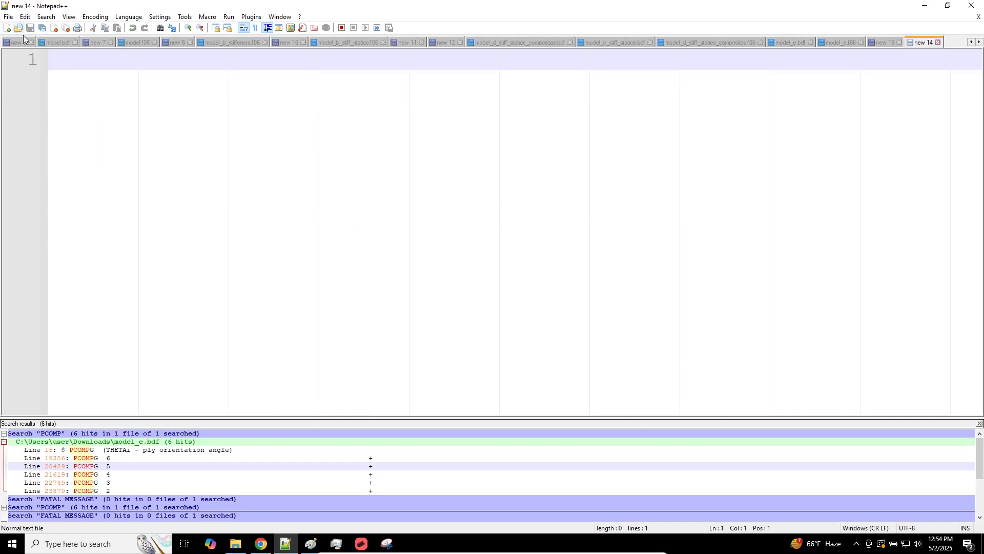
text(Cylinder + Reinforc)
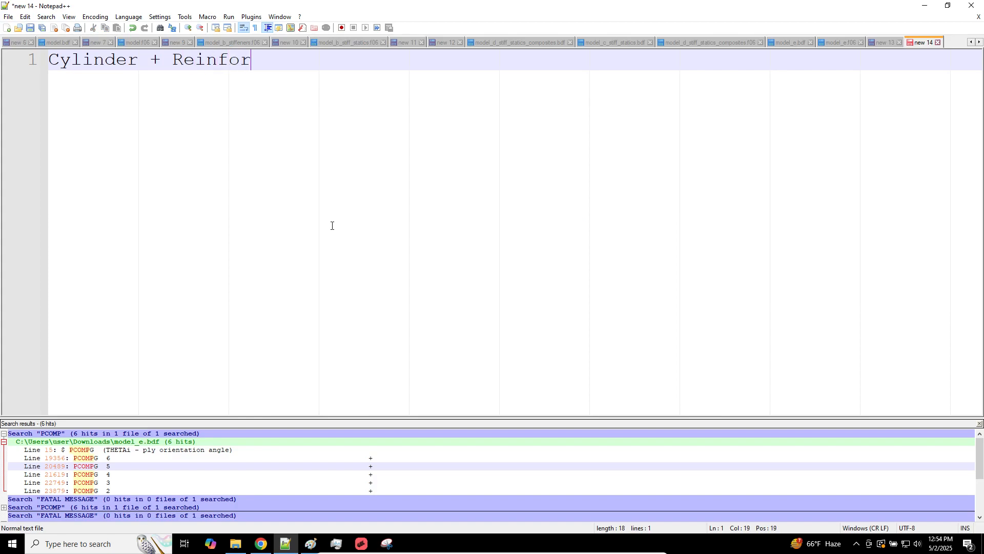
key(BackSpace)
key(BackSpace)
key(BackSpace)
key(BackSpace)
key(BackSpace)
key(BackSpace)
key(BackSpace)
key(BackSpace)
text(sti)
key(BackSpace)
key(BackSpace)
key(BackSpace)
text(Stiff)
text(neere)
key(BackSpace)
key(BackSpace)
key(BackSpace)
key(BackSpace)
key(BackSpace)
text(eners (Co)
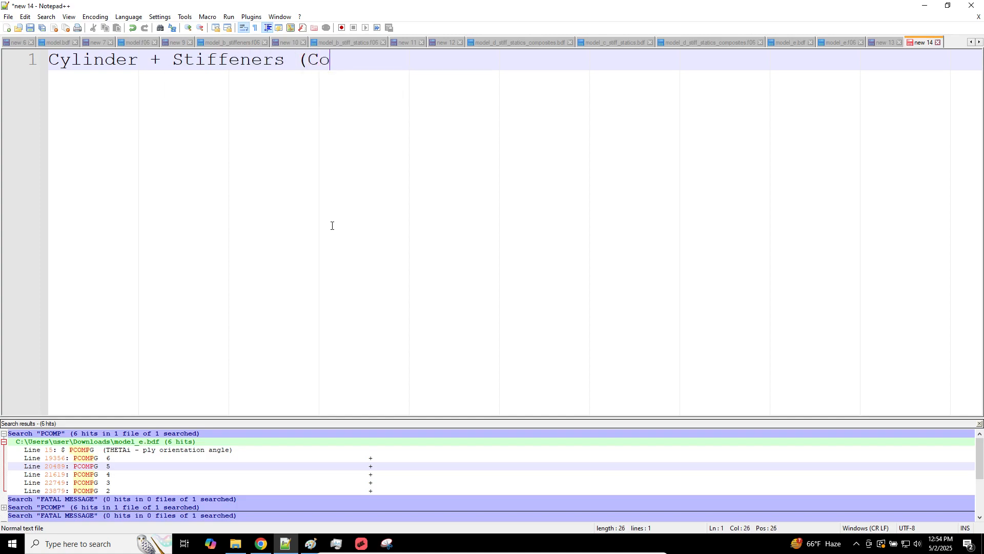
text(mposites Lma)
key(BackSpace)
key(BackSpace)
text(aim)
key(BackSpace)
key(BackSpace)
text(m)
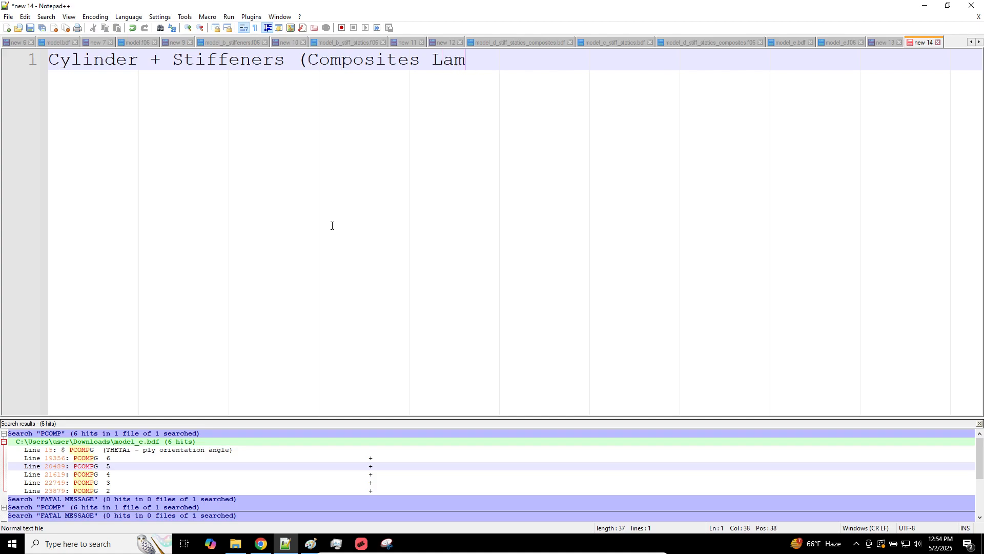
text(inates))
key(Return)
key(Return)
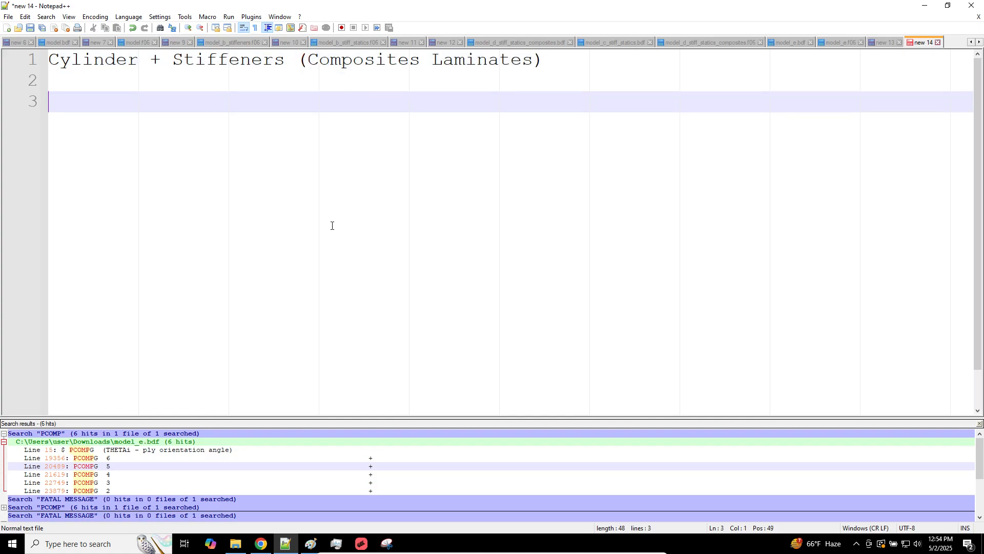
Step: Add the lines 'Pressure => Radial Deformation' and 'Fastening' below the heading
text(Pressure =)
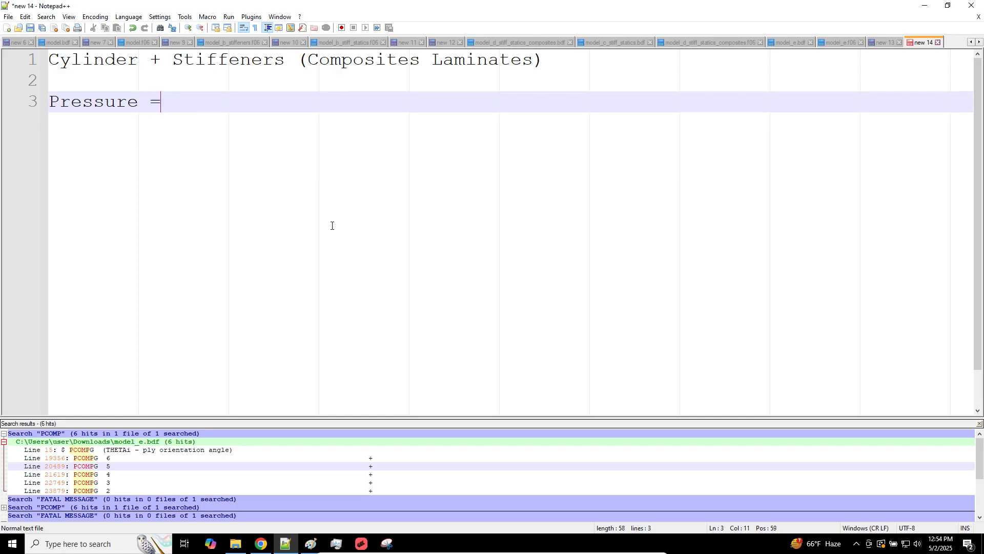
text(> Radial D)
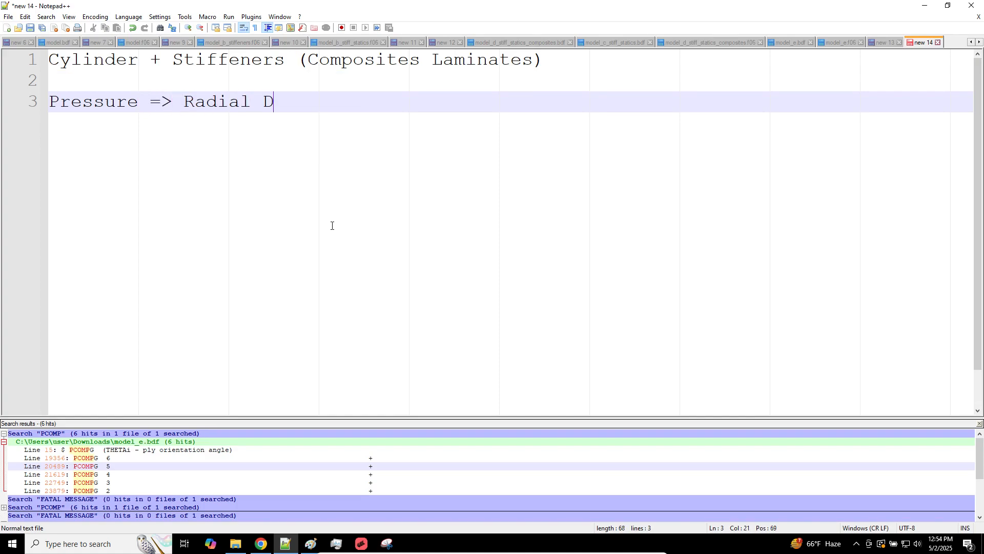
text(eformation)
key(Return)
key(Return)
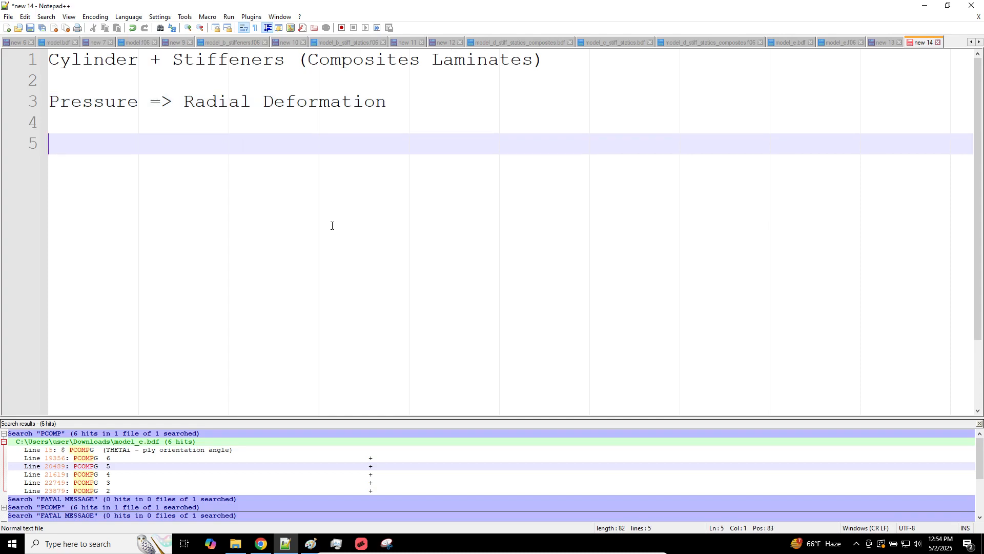
text(C)
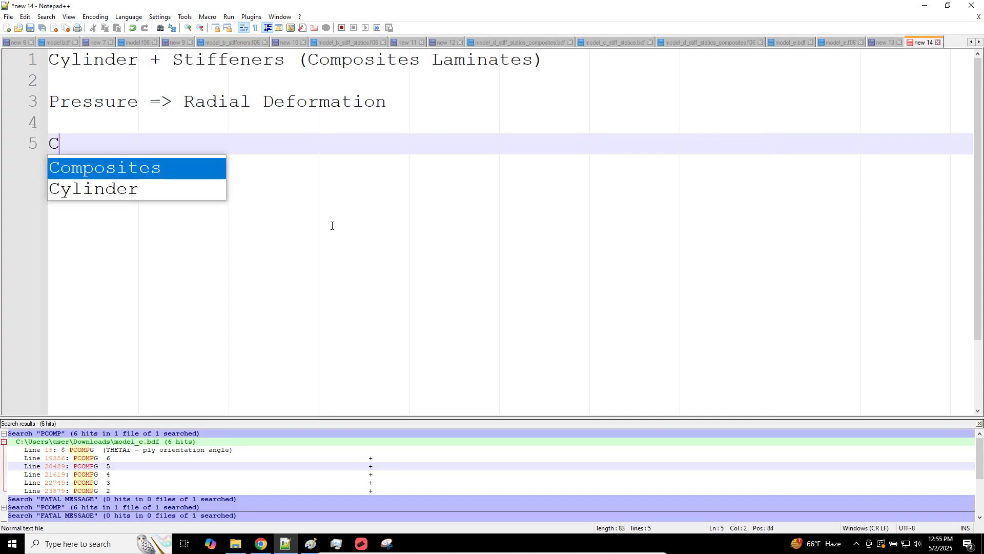
key(BackSpace)
text(Faster)
key(BackSpace)
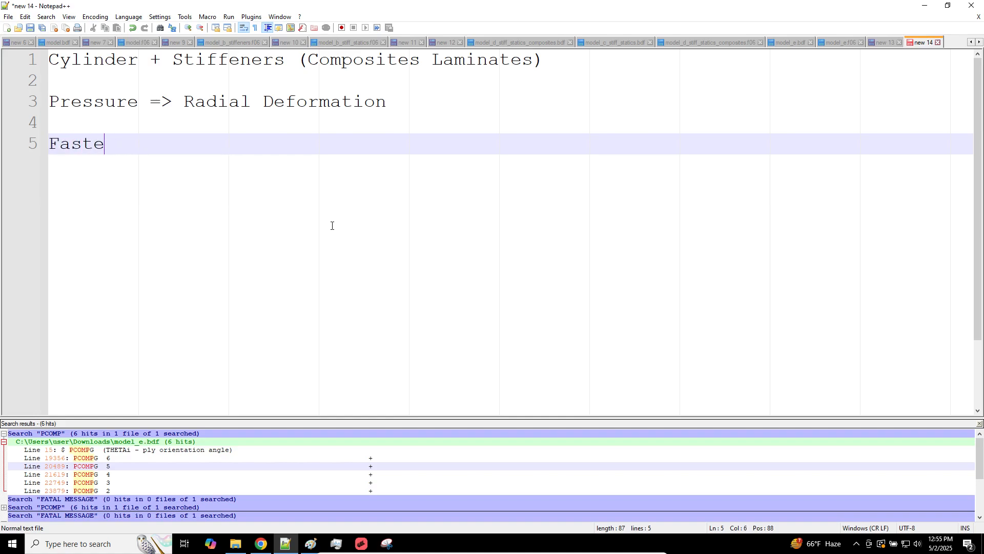
text(ning)
key(Return)
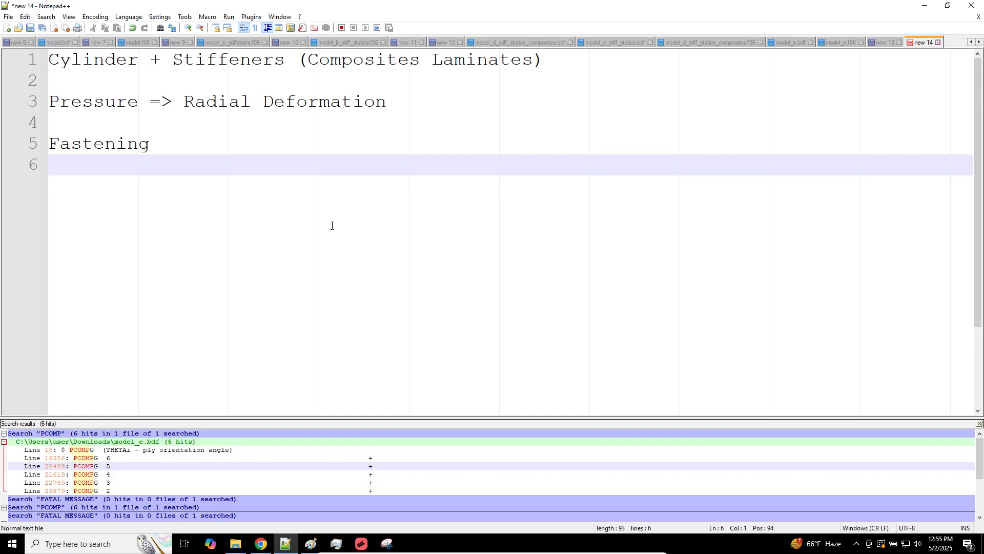
Step: Add indented items 'Permanent Glue' and 'CBUSH, CFAST' under Fastening
key(Tab)
text(Permanent Glue)
key(Return)
key(Return)
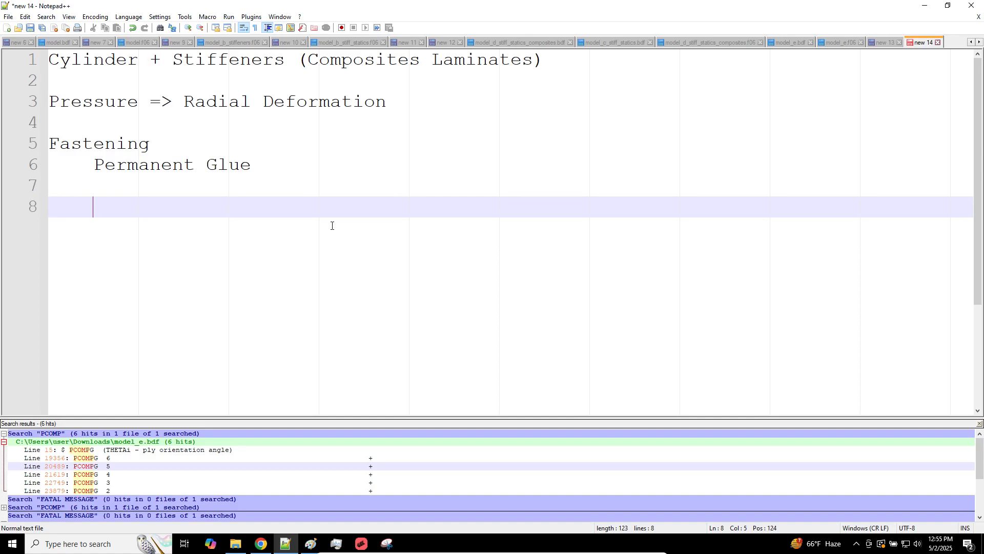
text(CBUSH< C)
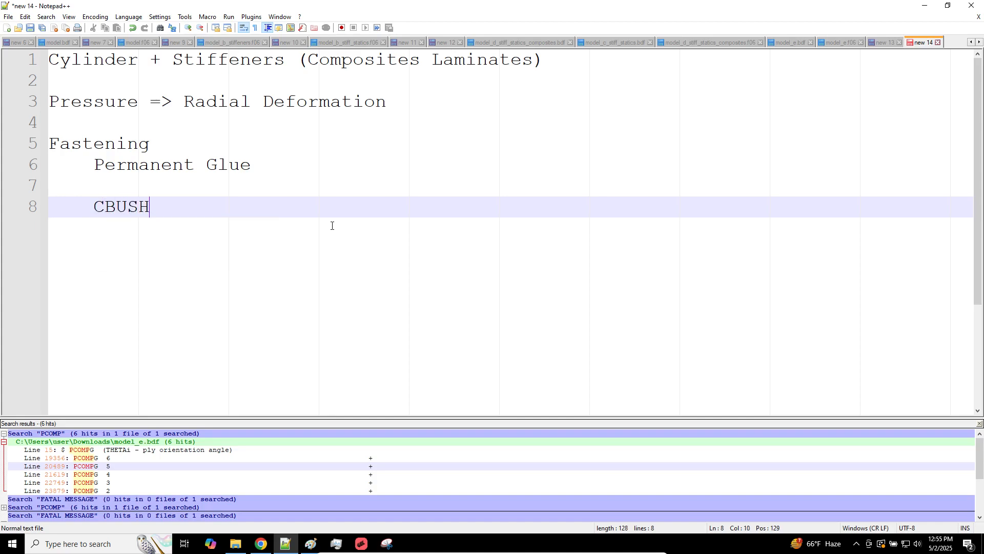
key(BackSpace)
key(BackSpace)
key(BackSpace)
text(< C)
key(BackSpace)
key(BackSpace)
key(BackSpace)
text(, CFAST)
key(Return)
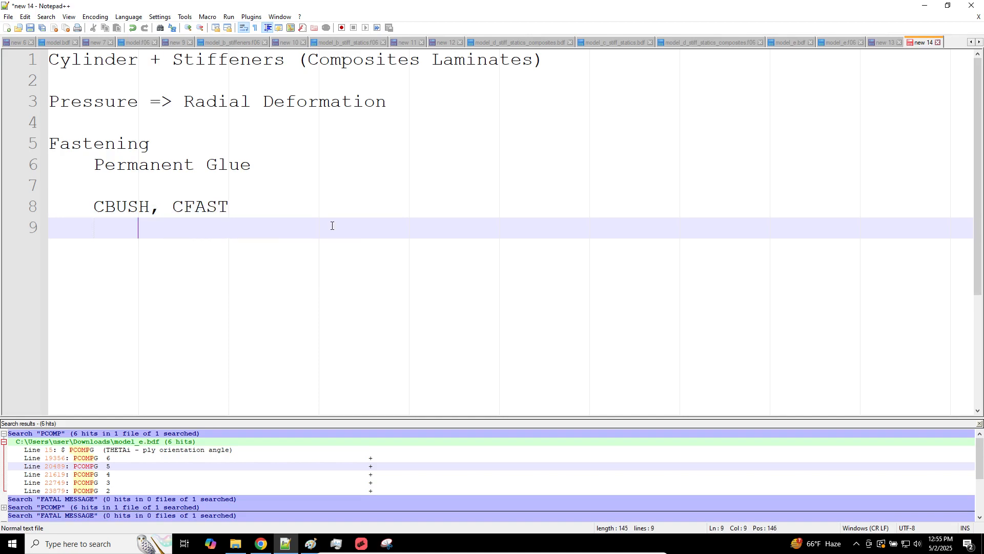
Step: Remove the indentation from the last line and add an empty line at the end
triple_click(225, 163)
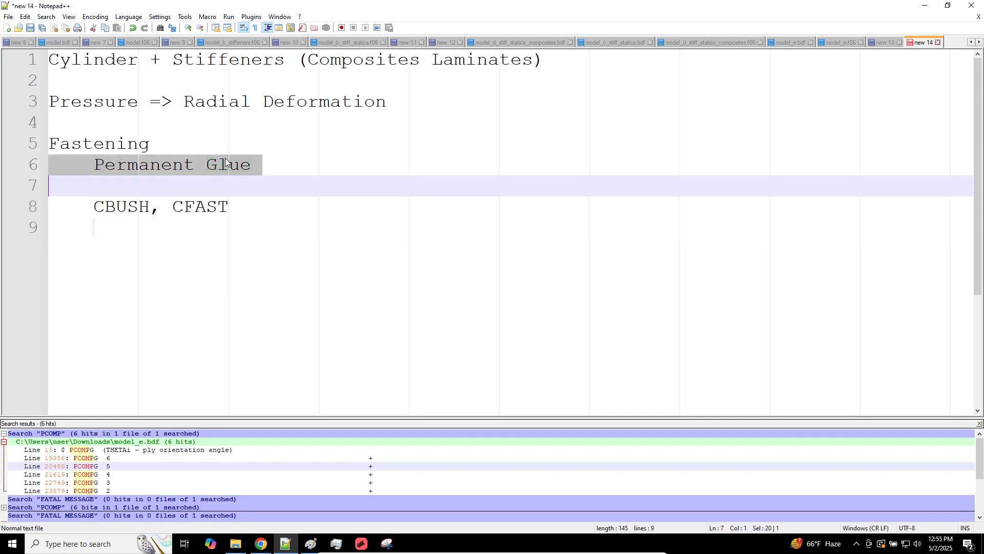
click(263, 321)
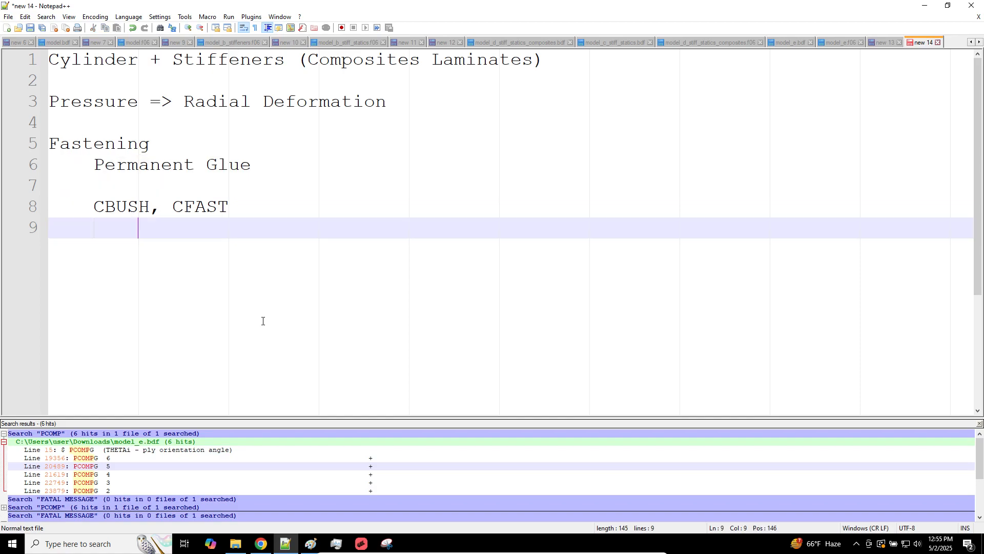
key(BackSpace)
key(BackSpace)
key(Return)
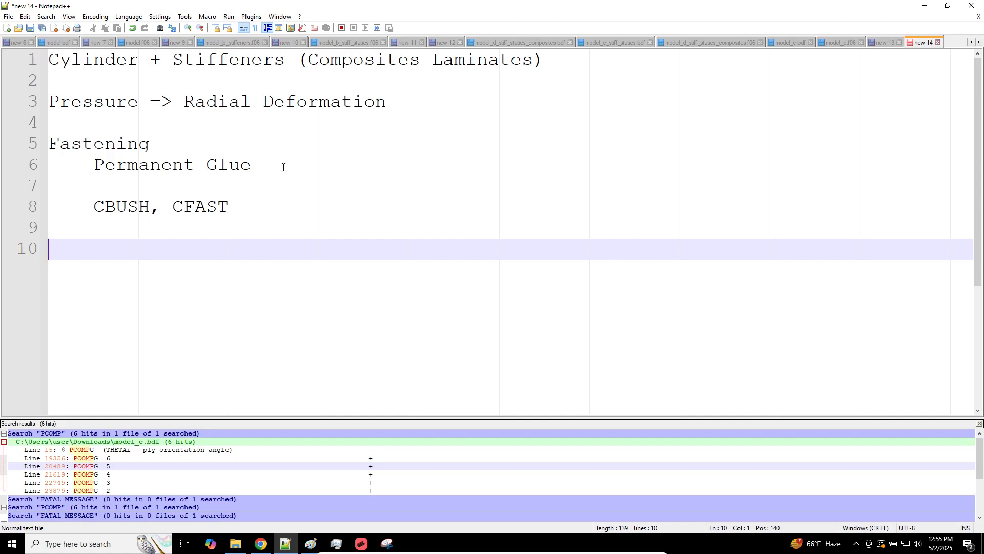
Step: Return to MSC Apex and zoom in on the meshed cylinder wall and a stiffener
click(362, 545)
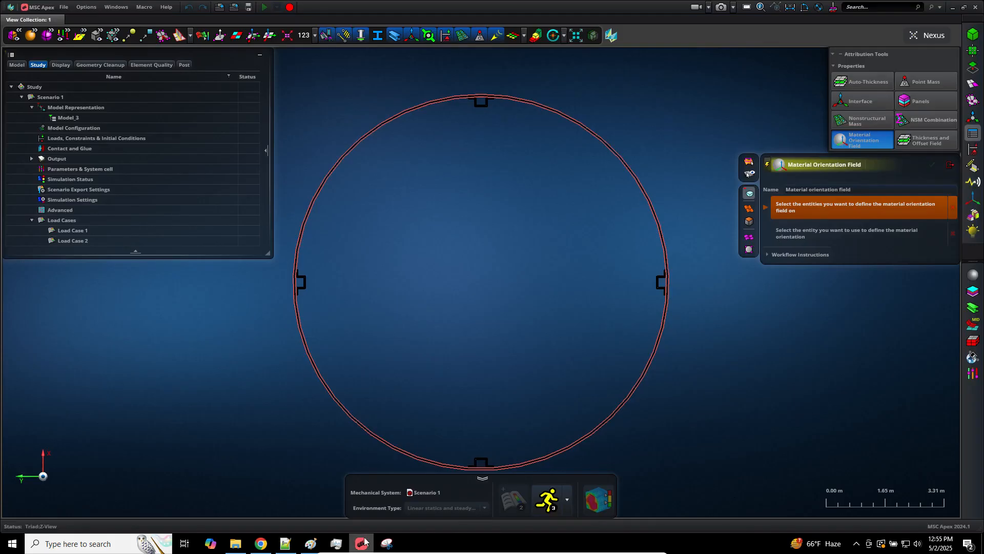
scroll(578, 173, up, 3)
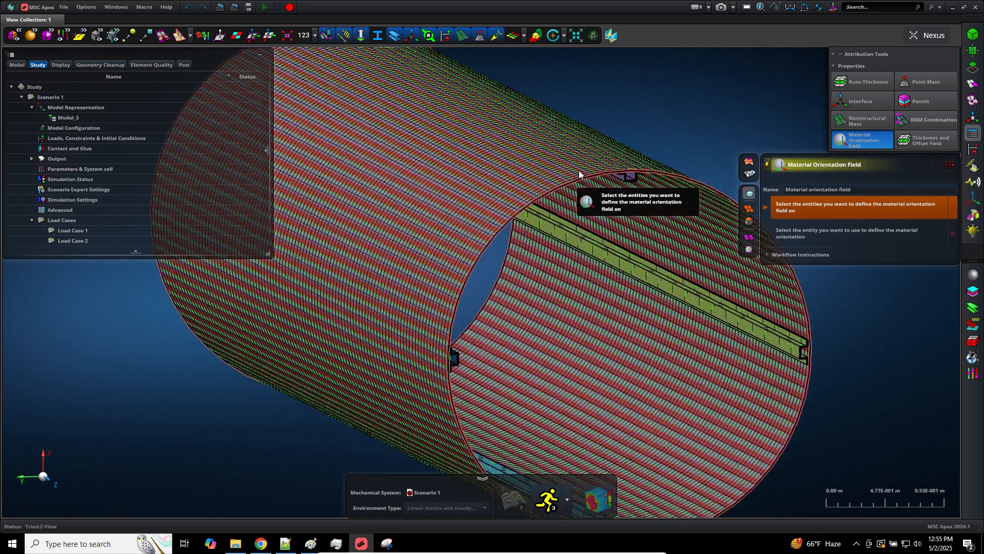
scroll(638, 137, up, 2)
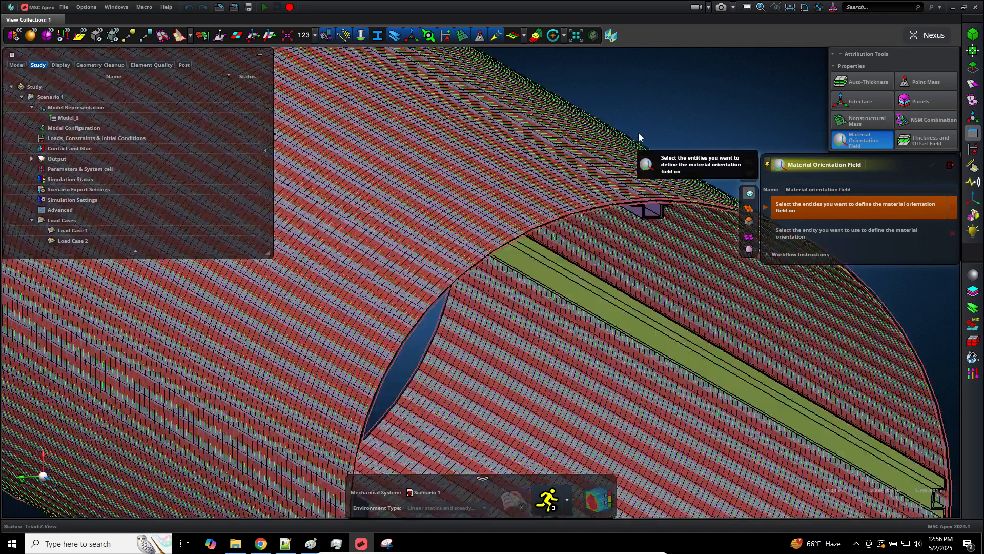
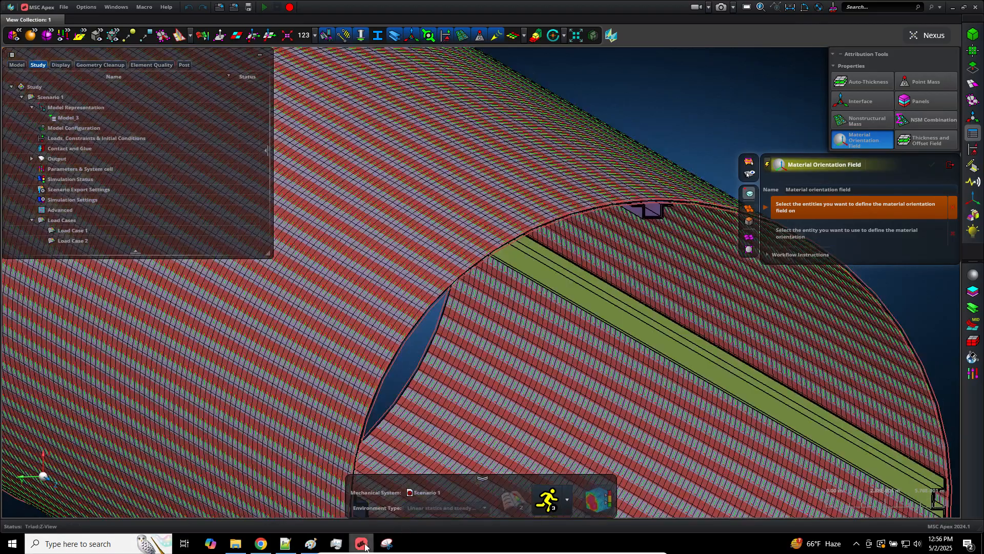
Step: In the summary notes, add a 'Composite Optimization' heading on line 10 with an indented '=>' line below
click(364, 546)
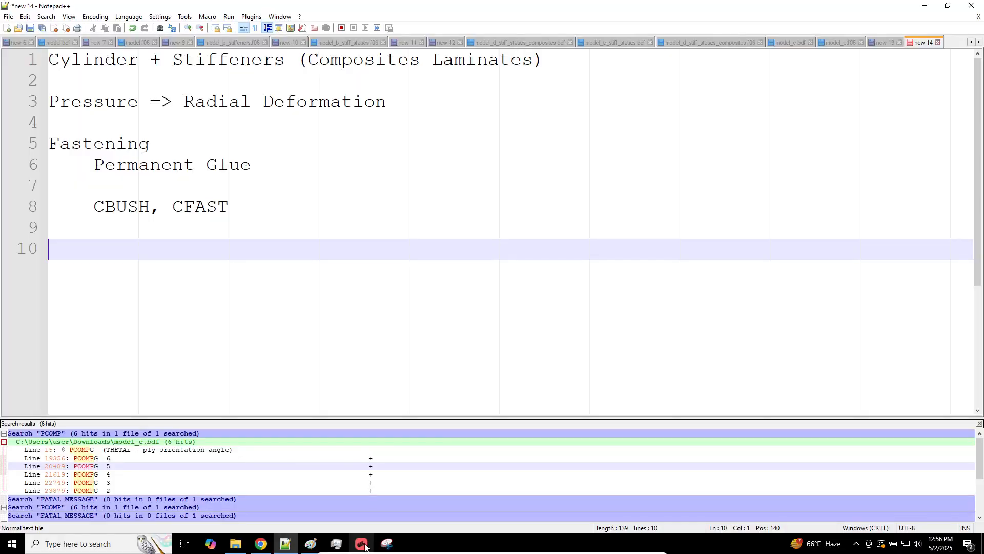
click(321, 231)
click(293, 382)
text(Compos)
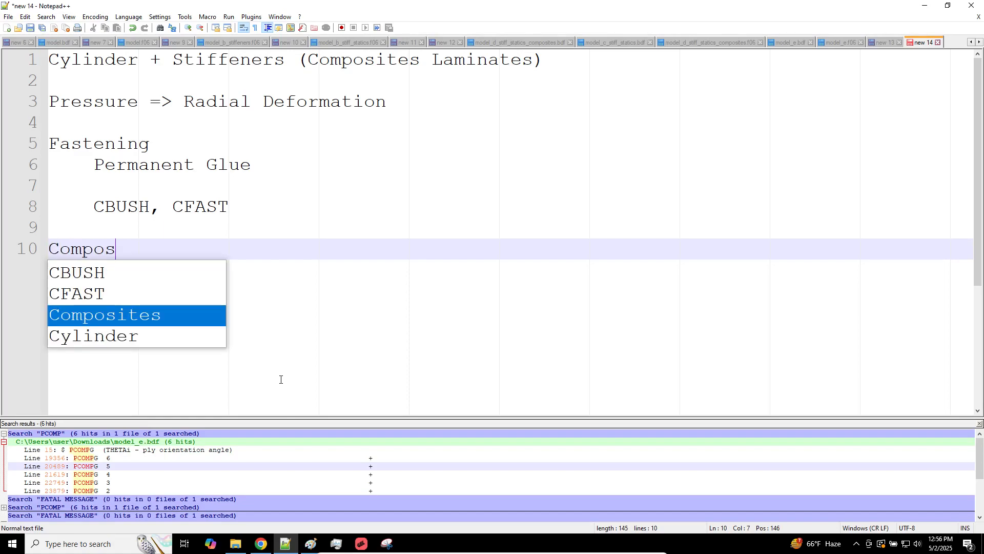
text(ite Optimization)
key(Return)
key(Tab)
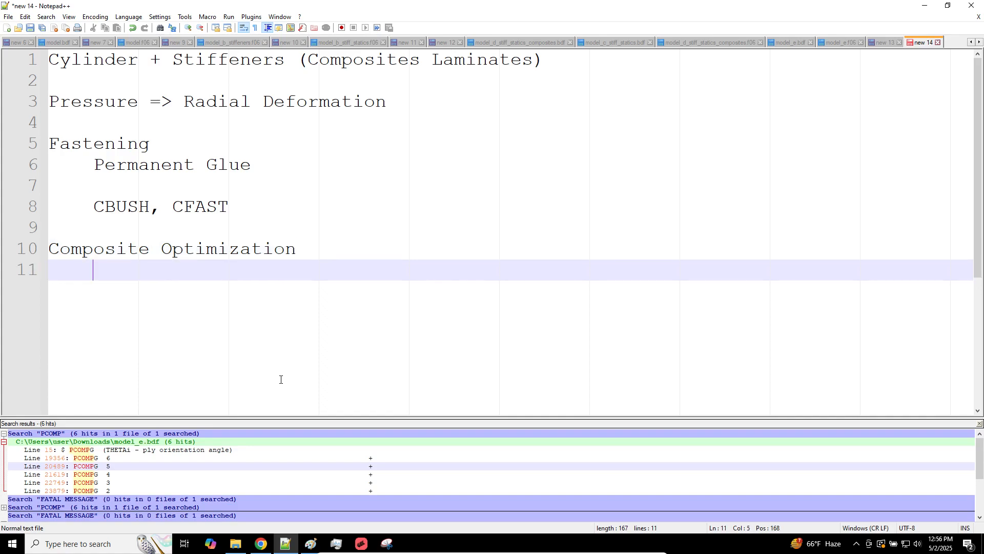
text(=>)
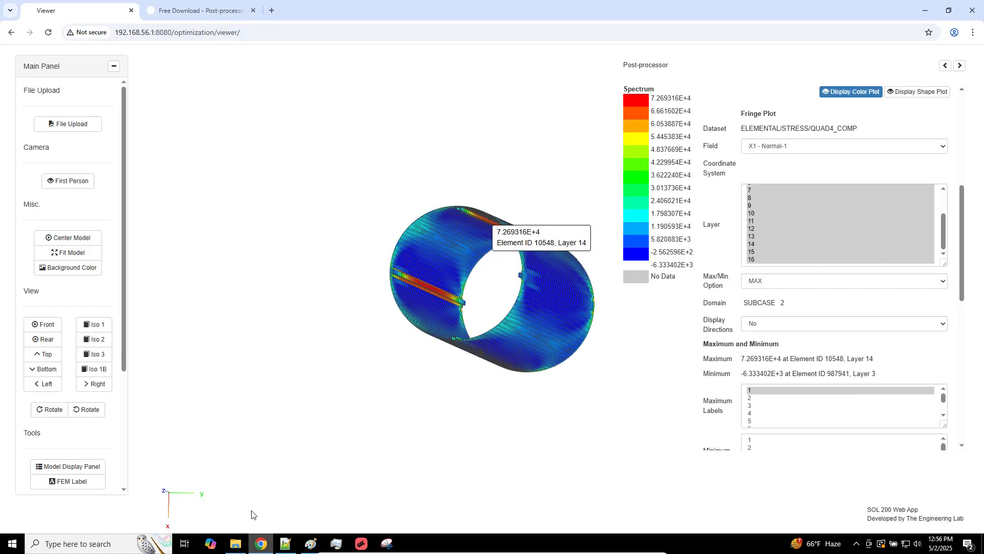
Step: Trim the browser address to load The Engineering Lab home page
click(261, 544)
click(171, 2)
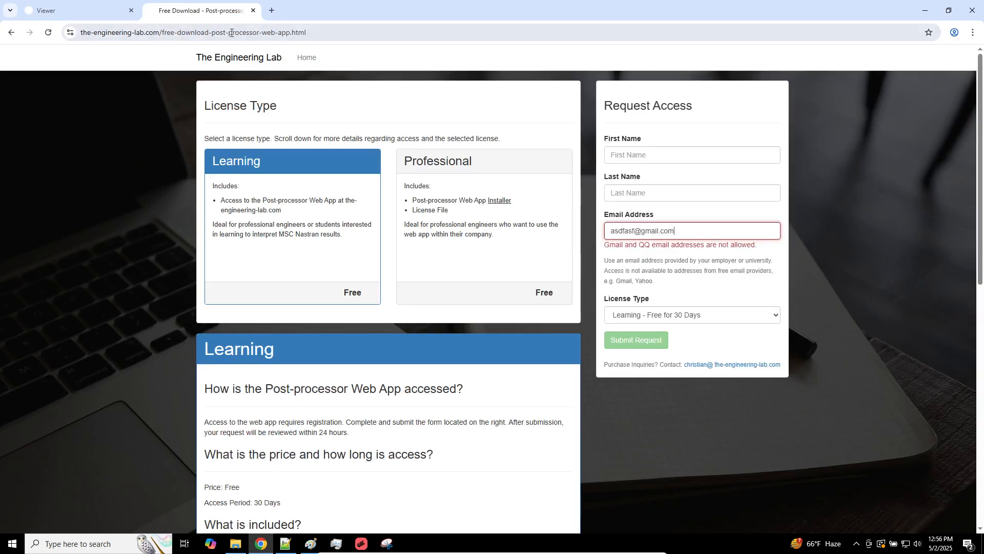
drag(166, 33, 395, 31)
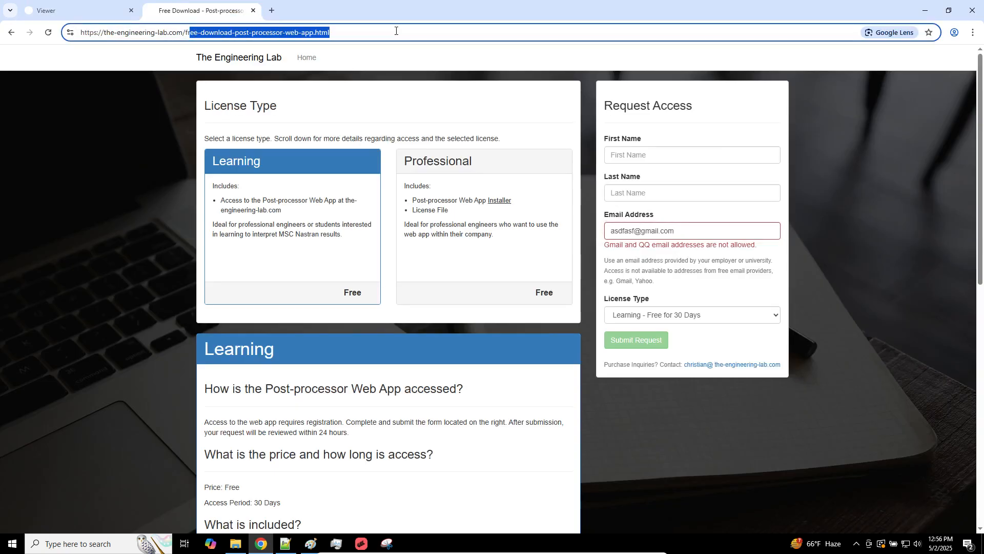
key(BackSpace)
key(BackSpace)
key(BackSpace)
key(Return)
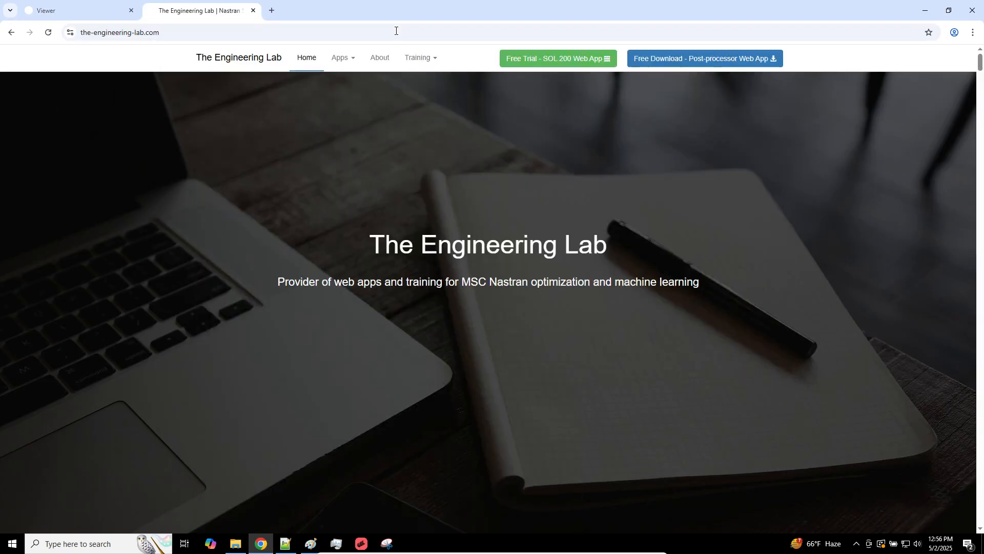
Step: Browse the Composite Laminate Optimization and Size Optimization sections of the training tutorials
click(420, 58)
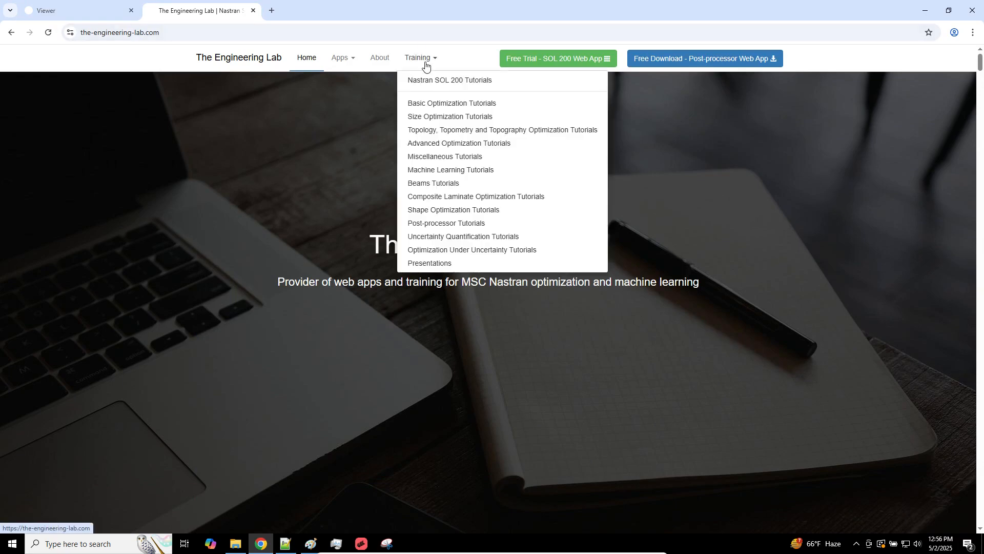
click(450, 196)
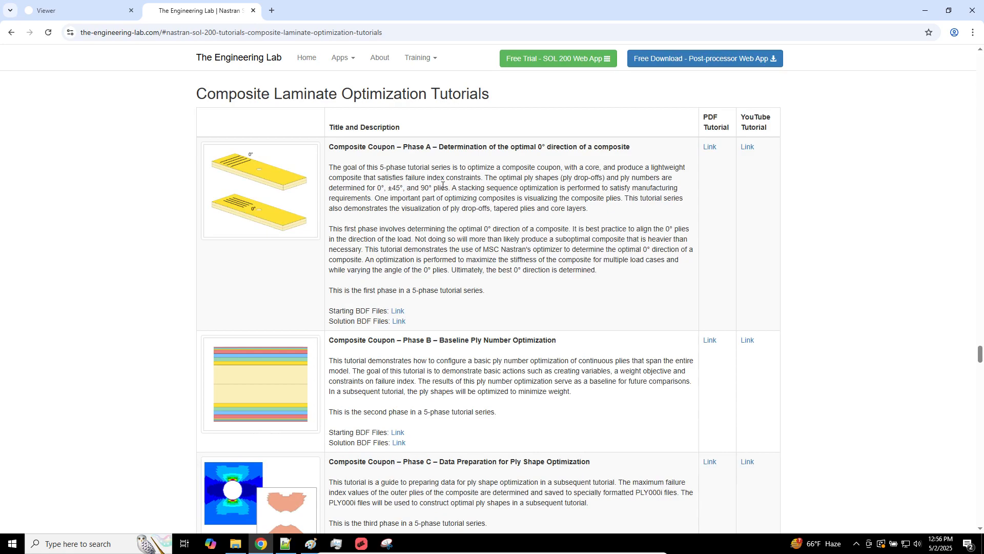
scroll(443, 185, down, 1)
drag(329, 95, 636, 493)
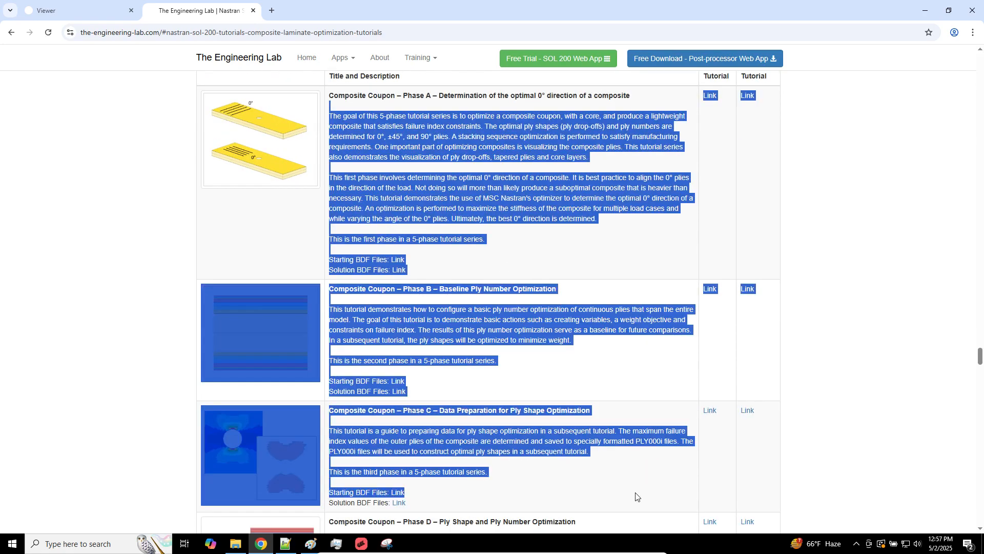
scroll(636, 493, down, 11)
scroll(636, 492, down, 4)
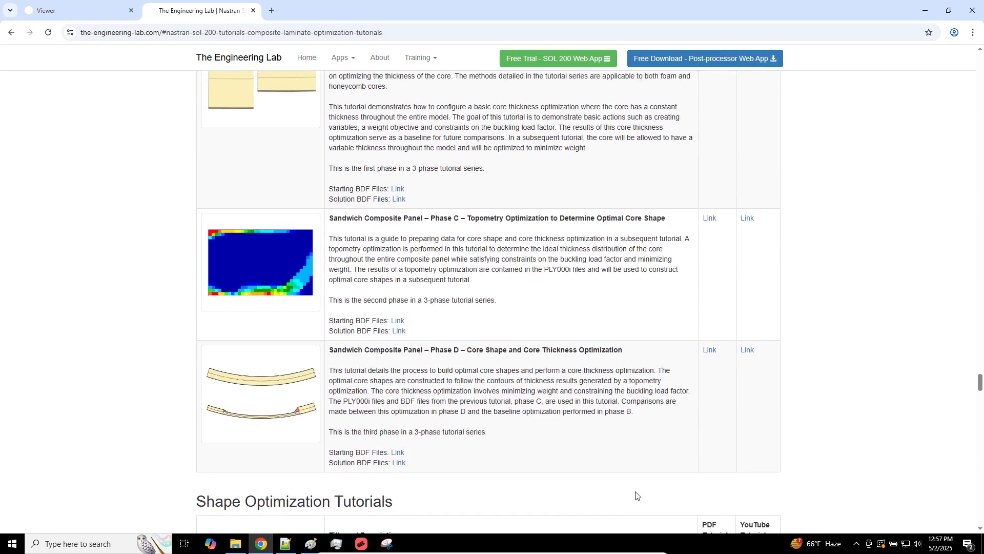
scroll(636, 492, up, 6)
click(421, 59)
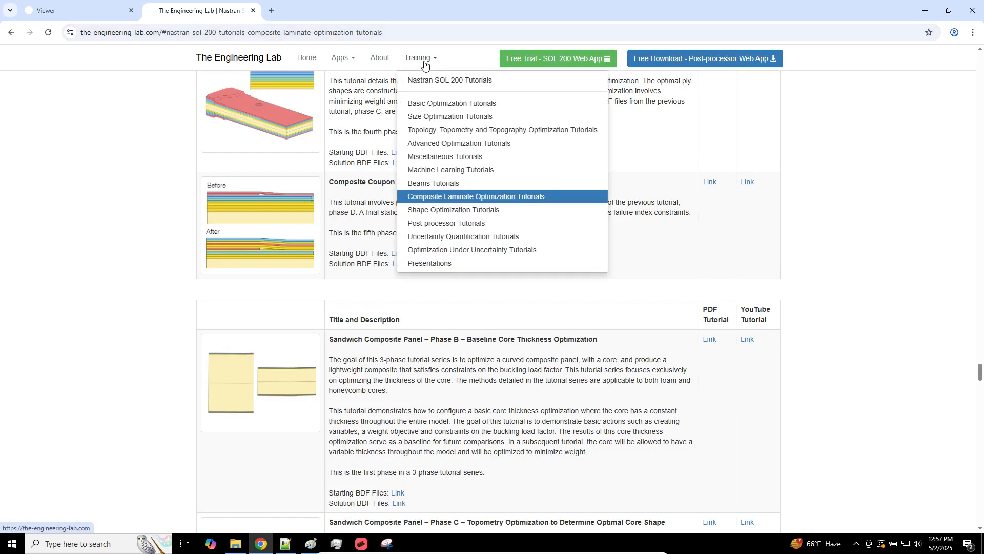
click(446, 120)
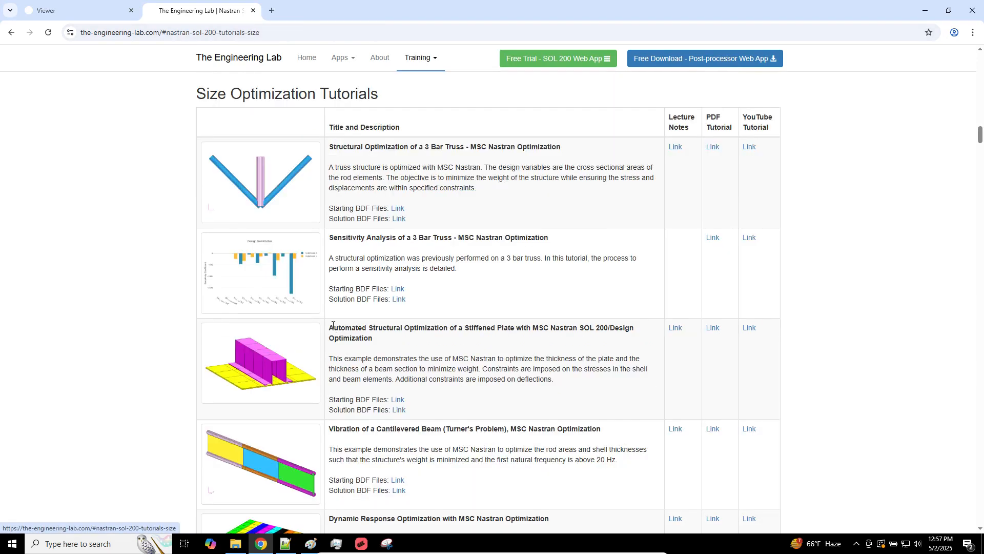
scroll(333, 325, down, 7)
scroll(332, 324, down, 15)
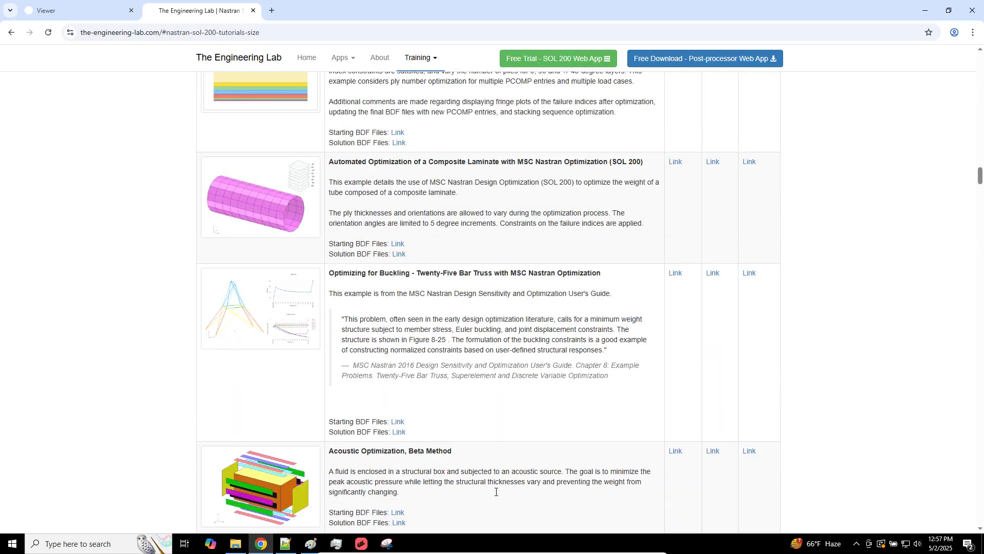
scroll(617, 468, down, 13)
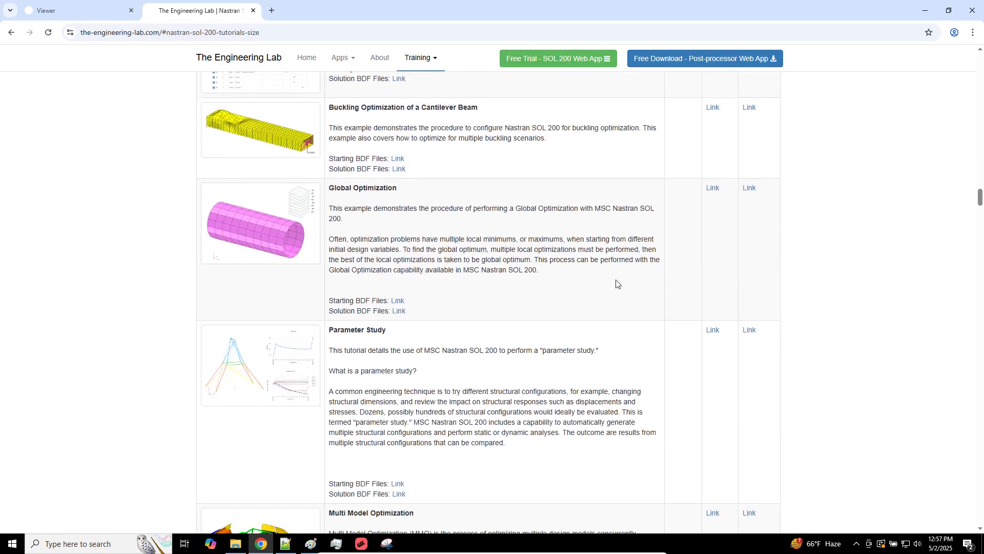
Step: Search the page for 'number optimization' and open the Ply Number Optimization PDF in a new tab
key(ctrl+f)
text(nu)
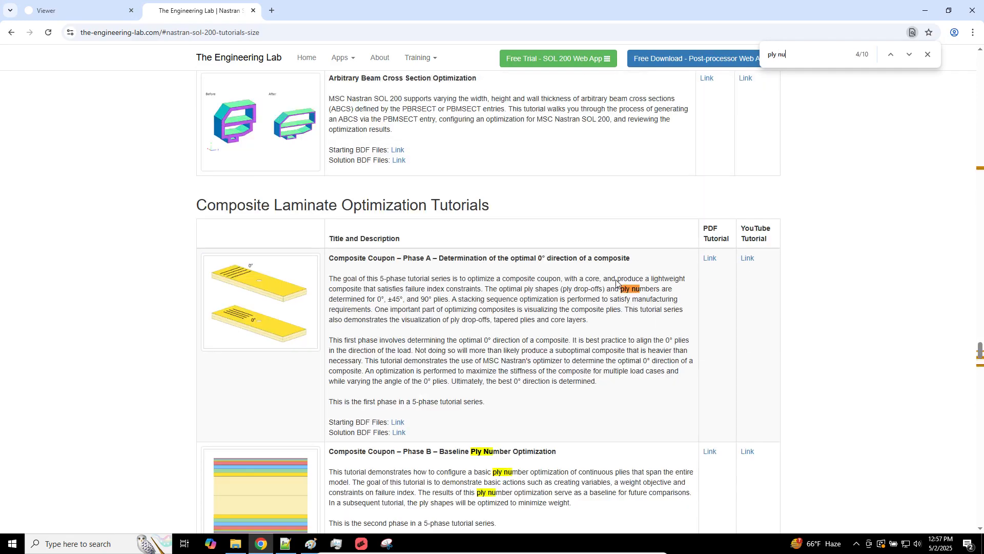
text(mber optimization)
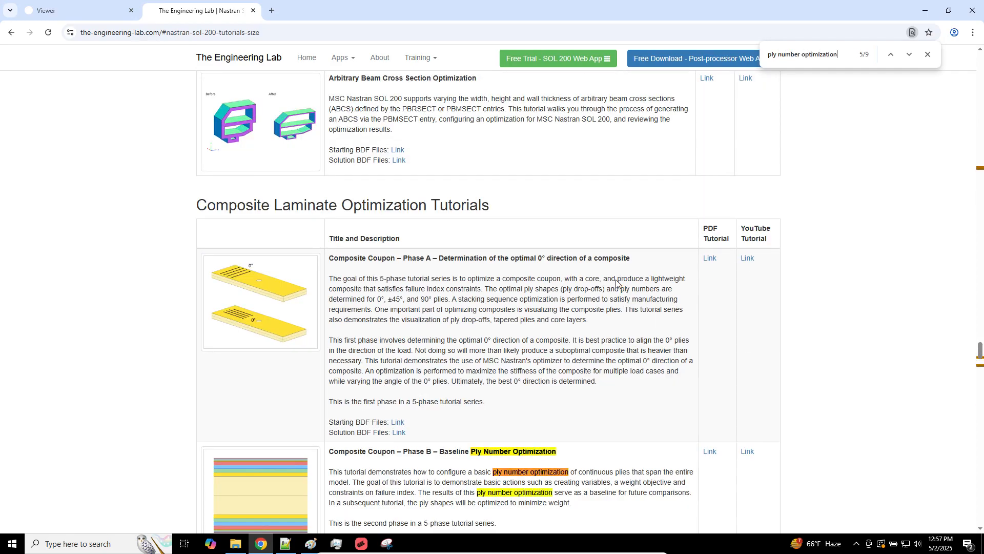
key(Return)
key(Return)
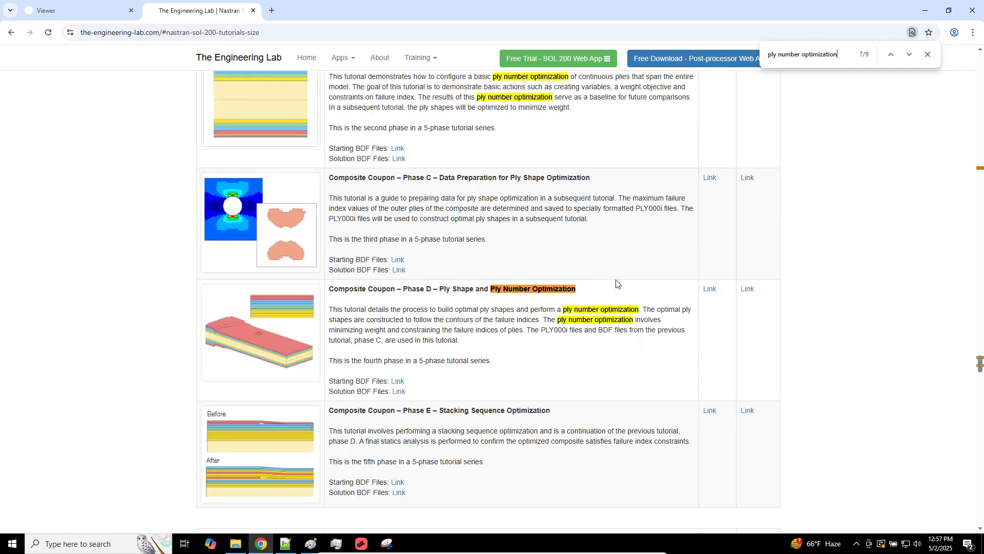
key(Return)
key(Return)
key(Return)
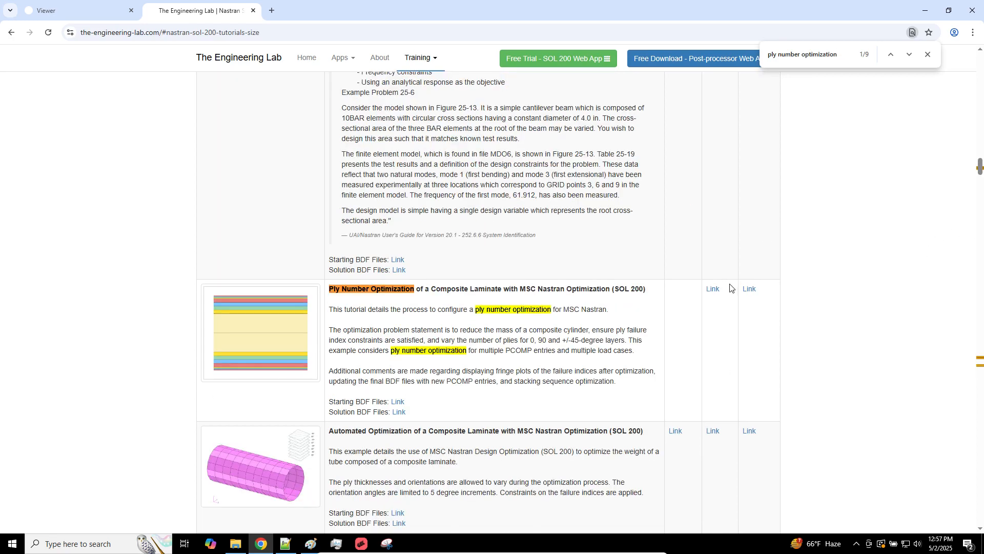
middle_click(715, 294)
Step: Page through the Ply Number Optimization tutorial PDF from page 4, then return to the summary notes
click(307, 3)
click(77, 303)
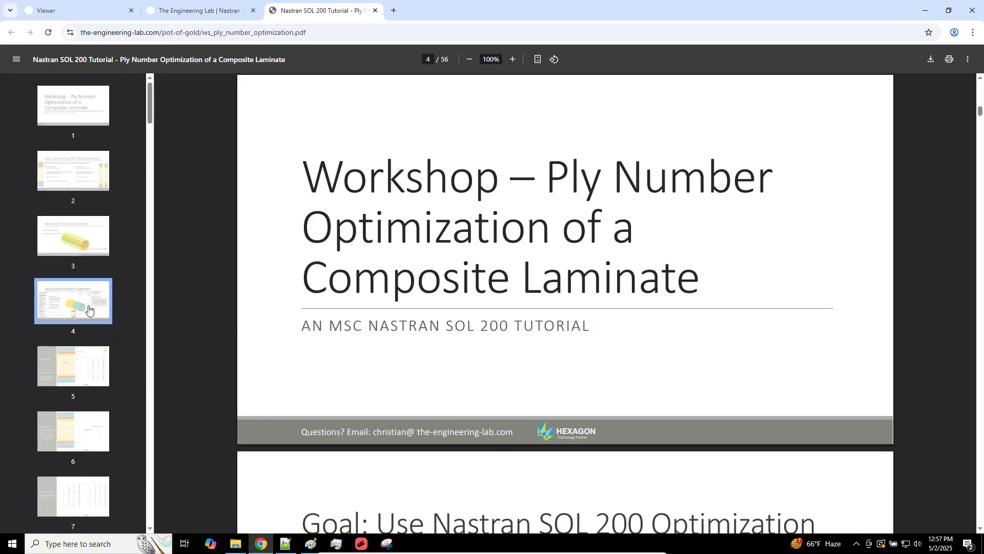
scroll(854, 474, down, 10)
scroll(855, 478, down, 20)
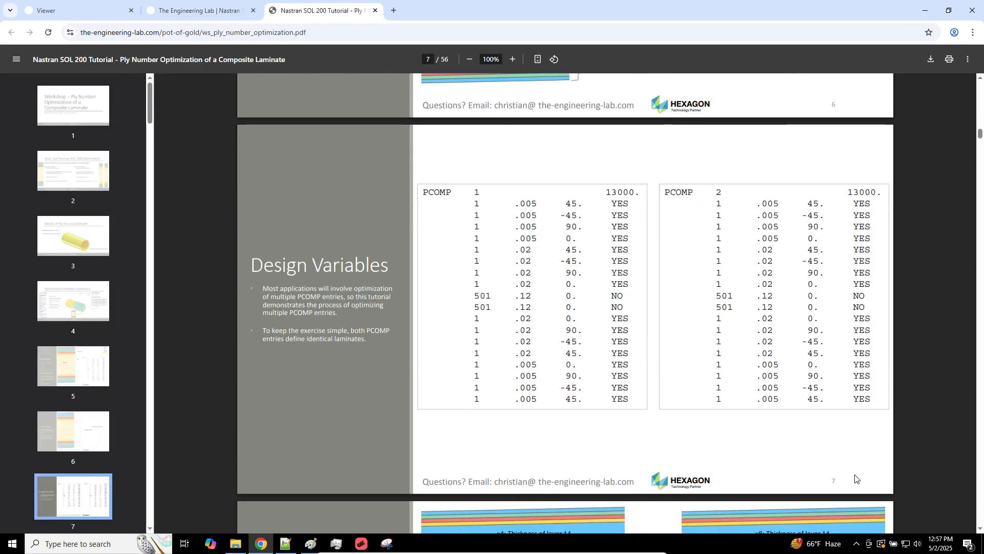
scroll(855, 479, down, 20)
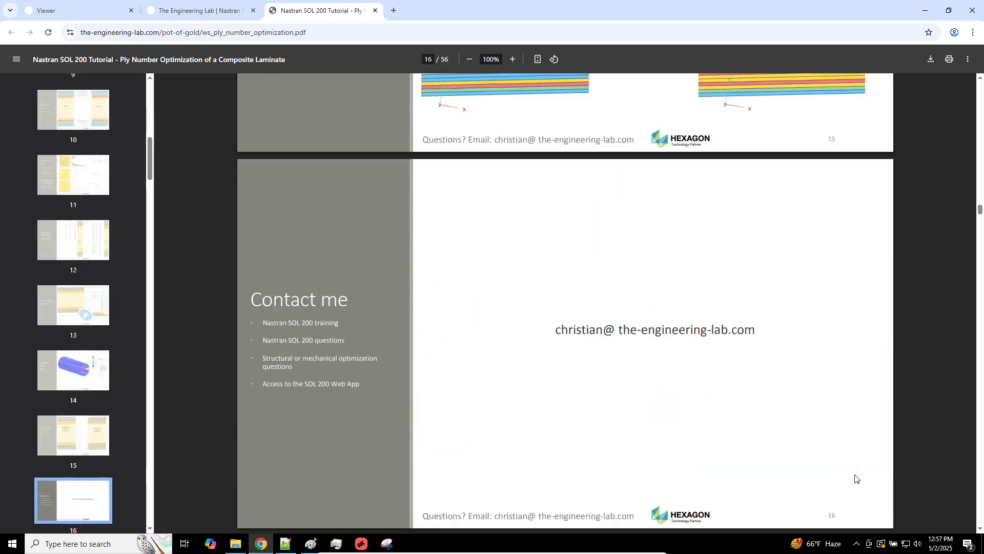
scroll(856, 477, down, 20)
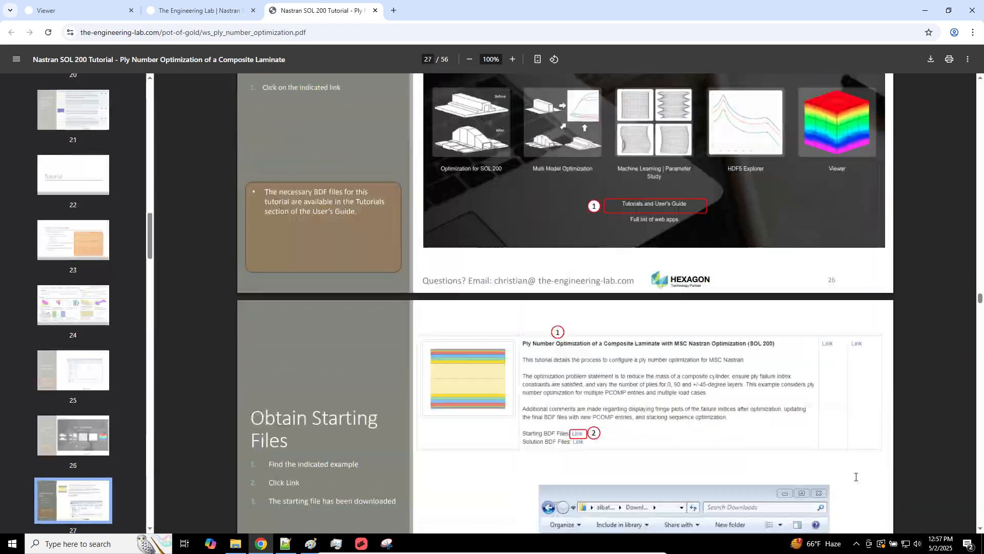
scroll(856, 477, down, 9)
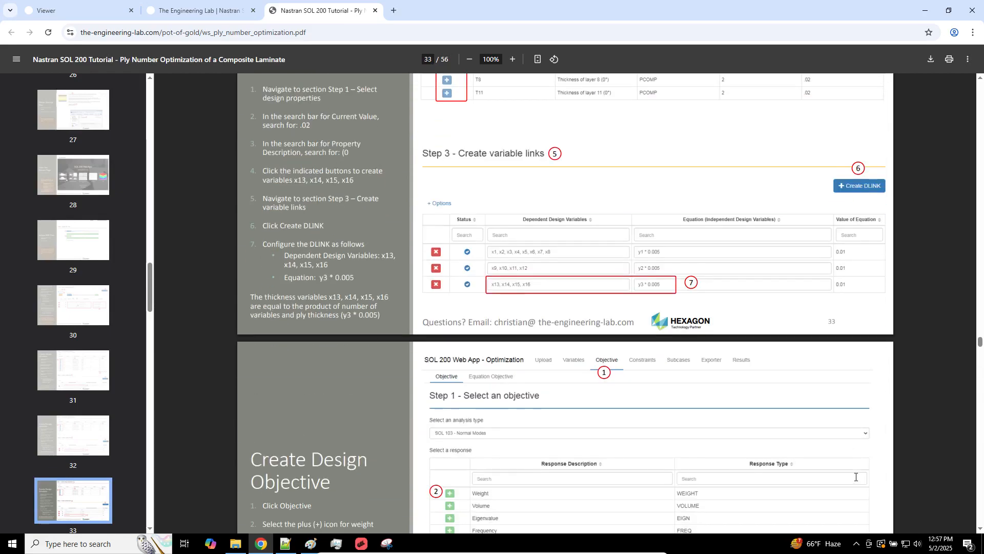
scroll(855, 476, down, 12)
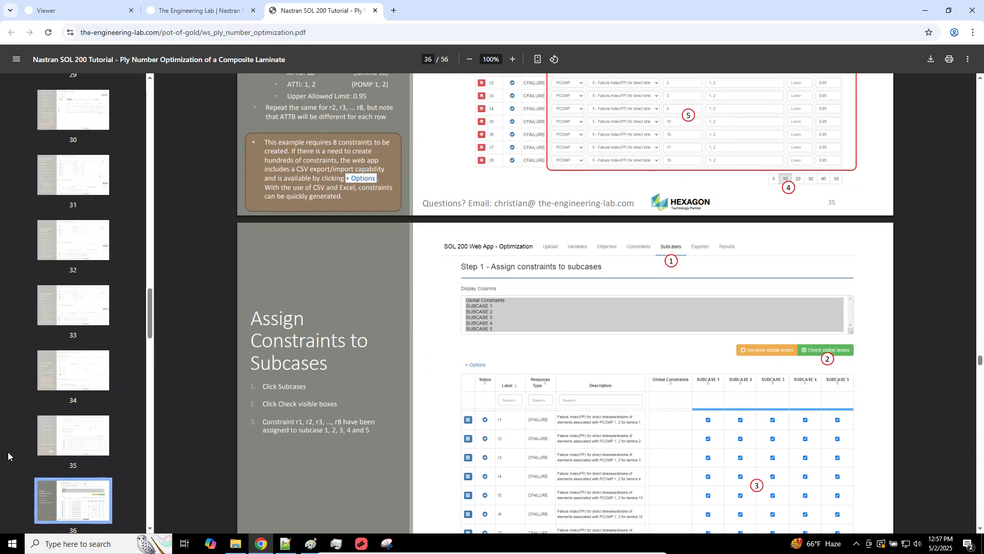
click(286, 543)
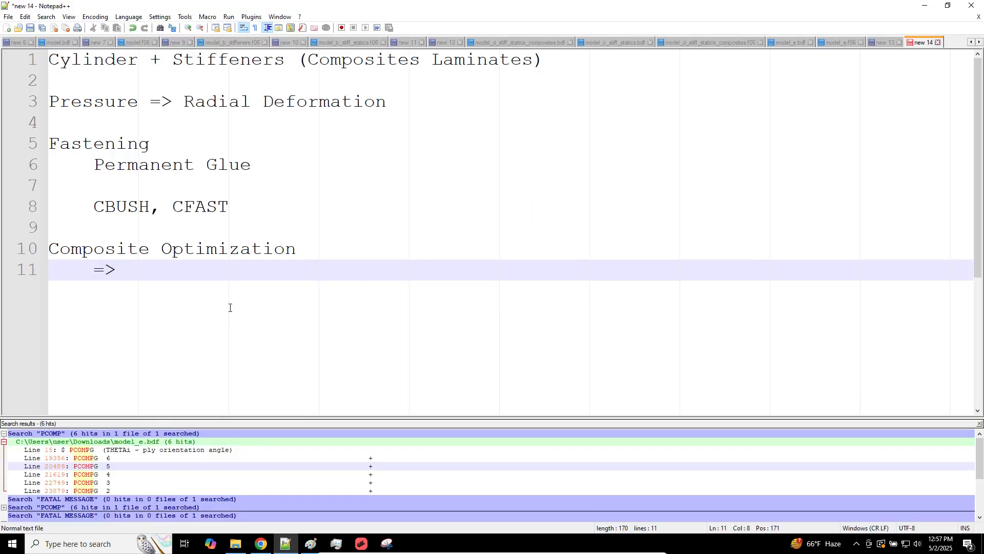
Step: Add 'Optimization Questions? Machine Learning Question?' and the contact e-mail address under the heading
text(Optimization Que)
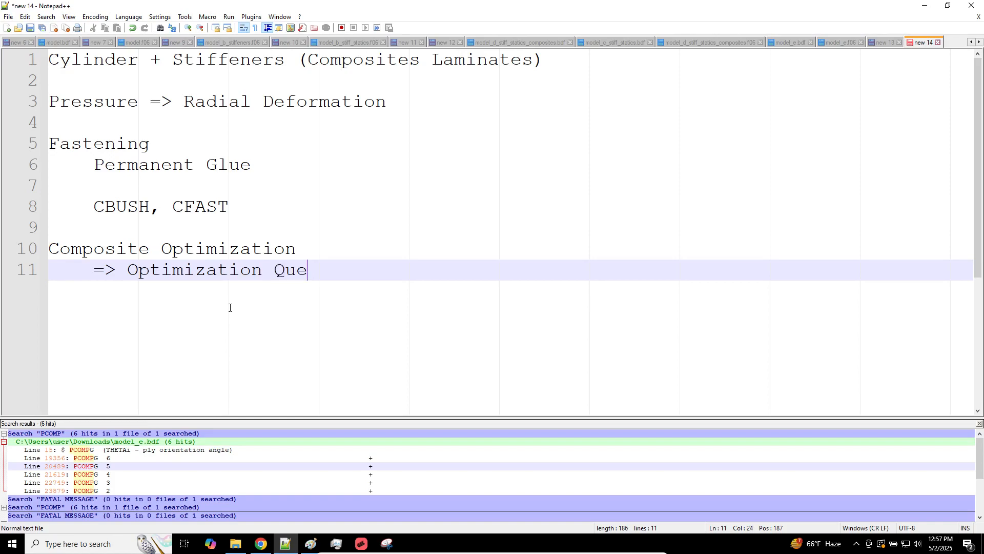
text(stions? Machine Le)
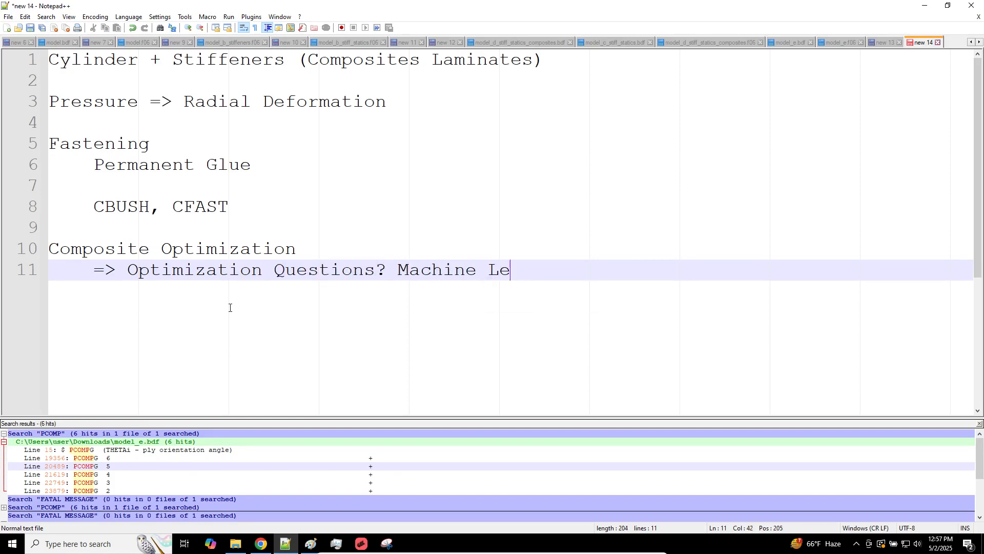
text(arnings)
key(BackSpace)
text(Question?)
key(Return)
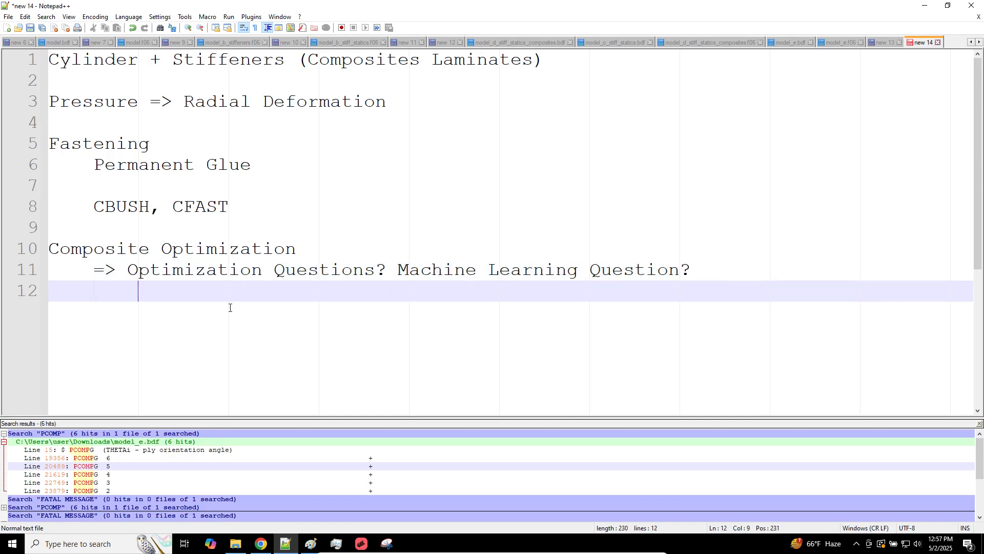
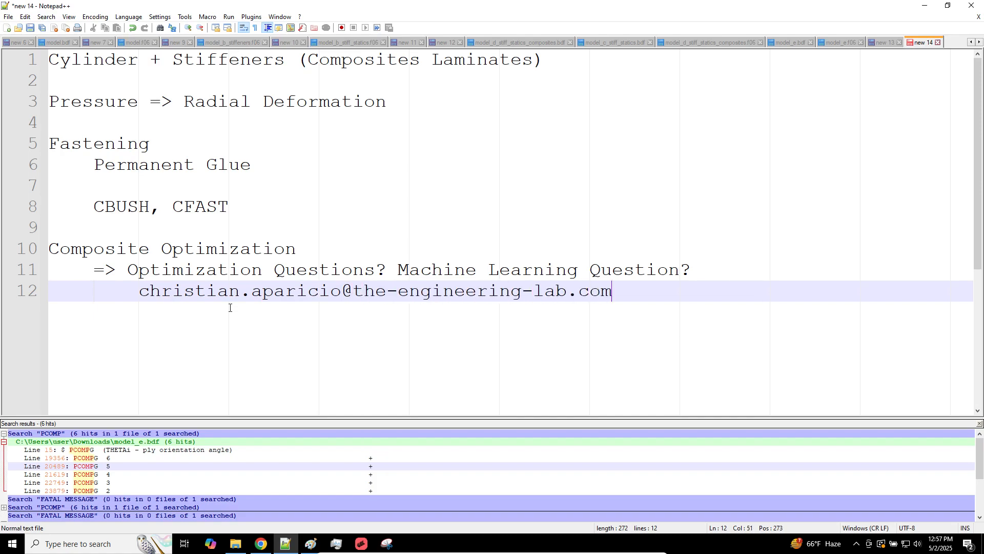
key(Return)
key(Return)
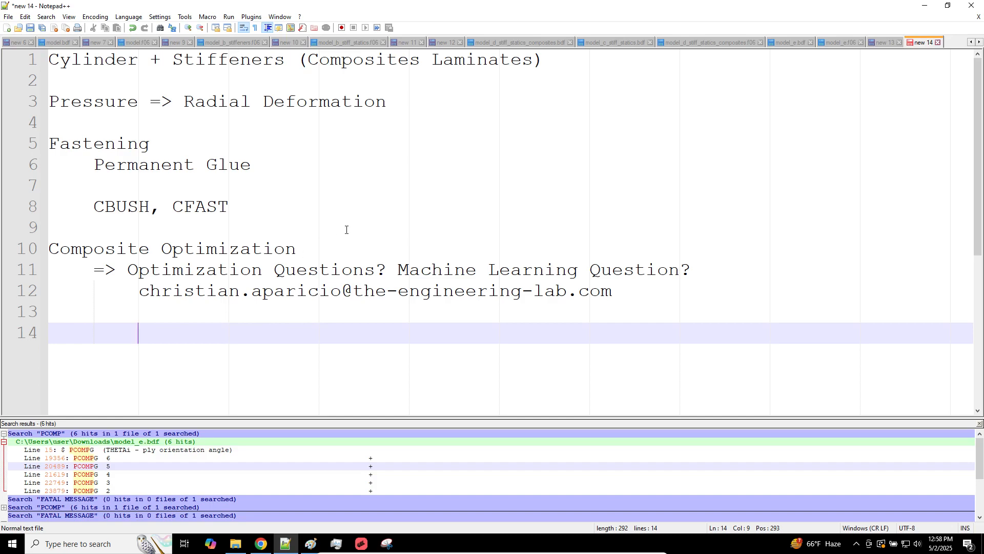
Step: Insert a blank line below the Composite Optimization heading and select the e-mail line
click(347, 246)
key(Return)
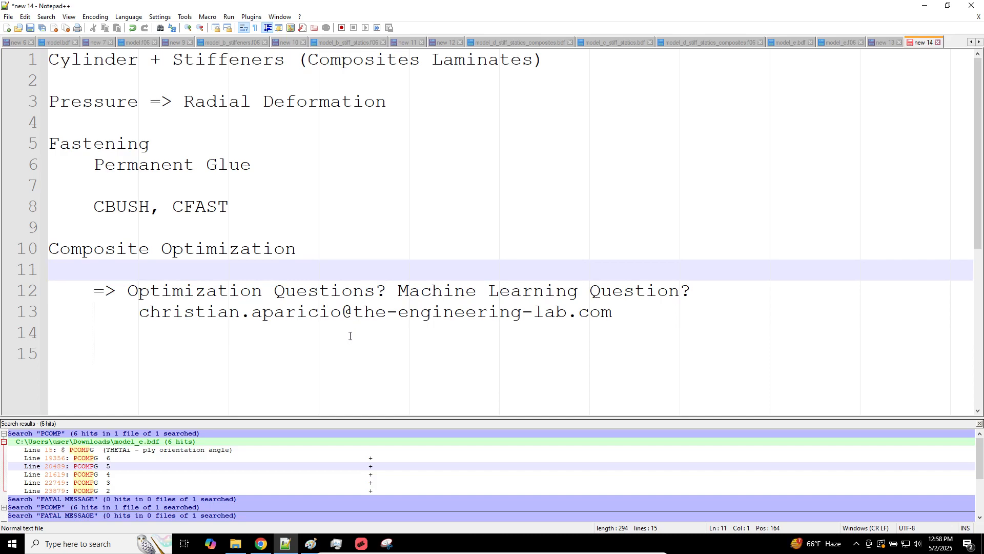
drag(161, 317, 449, 326)
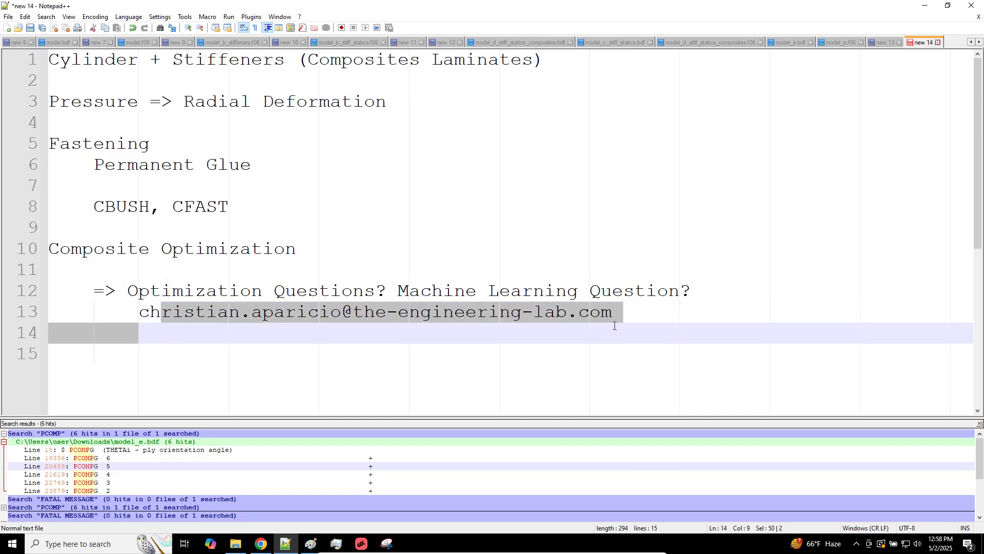
drag(614, 326, 625, 322)
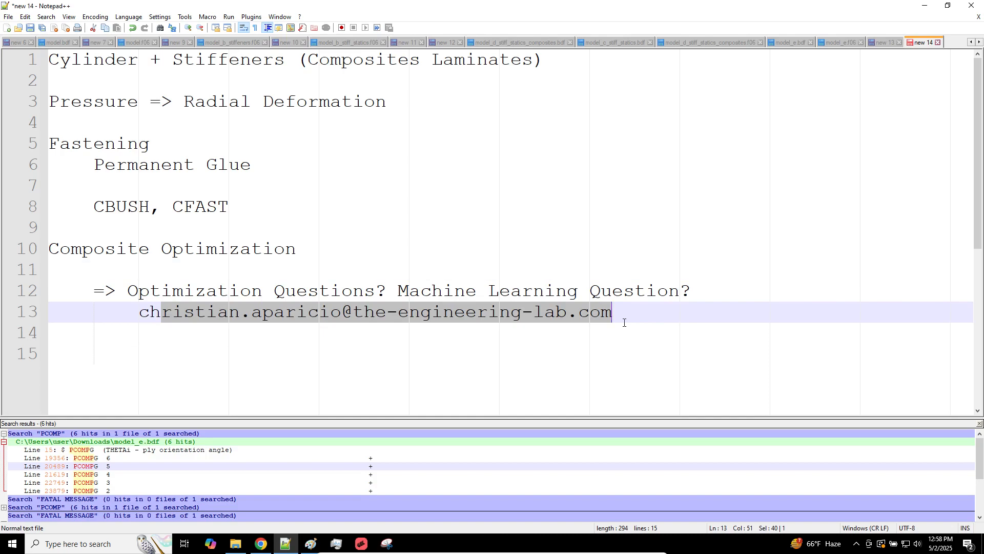
Step: Add an unindented closing 'Thank You' line at the end of the notes
click(505, 348)
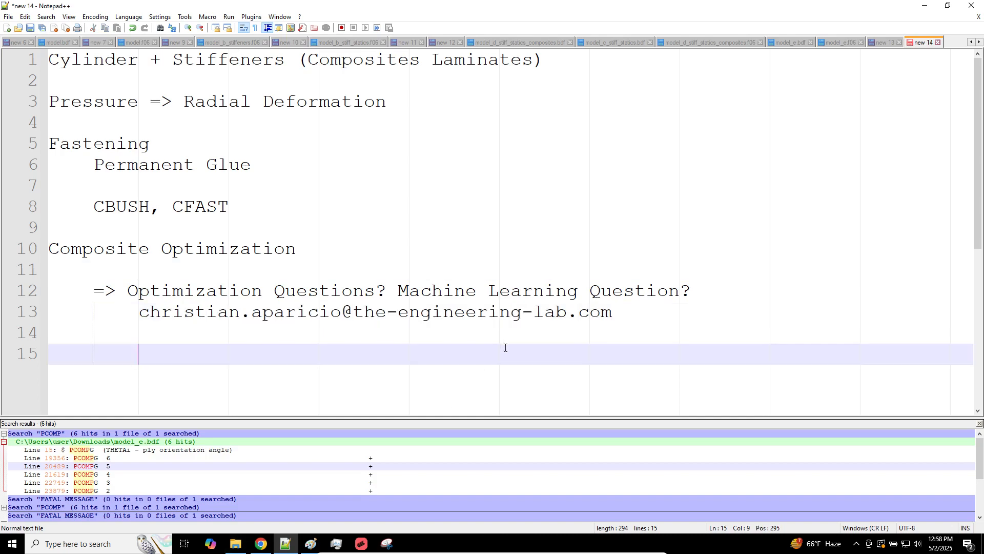
key(BackSpace)
key(BackSpace)
text(Thank You)
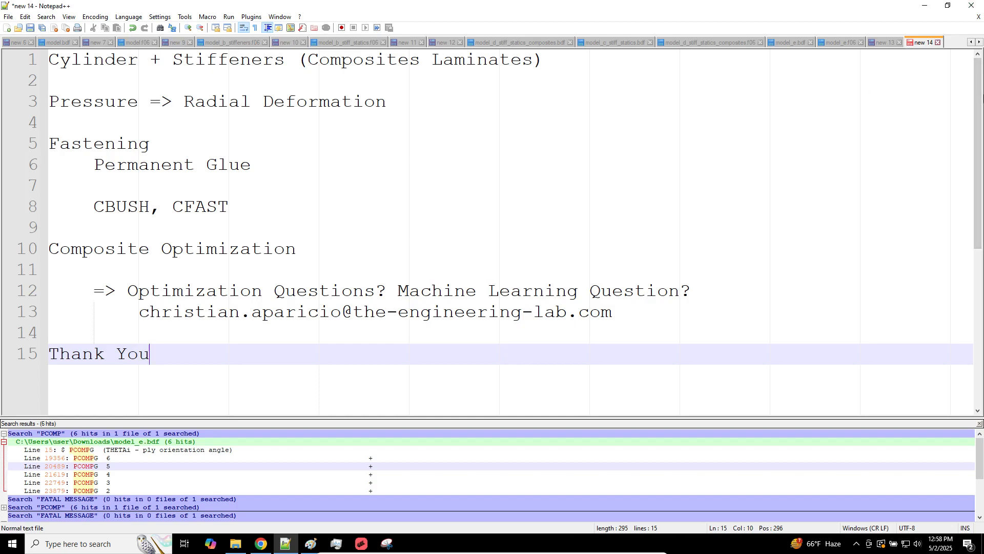
text(r)
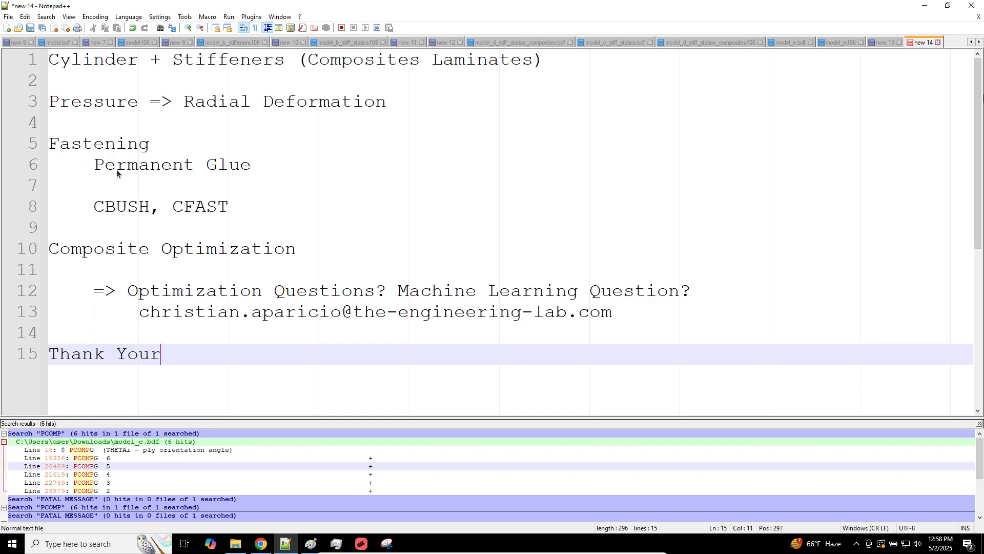